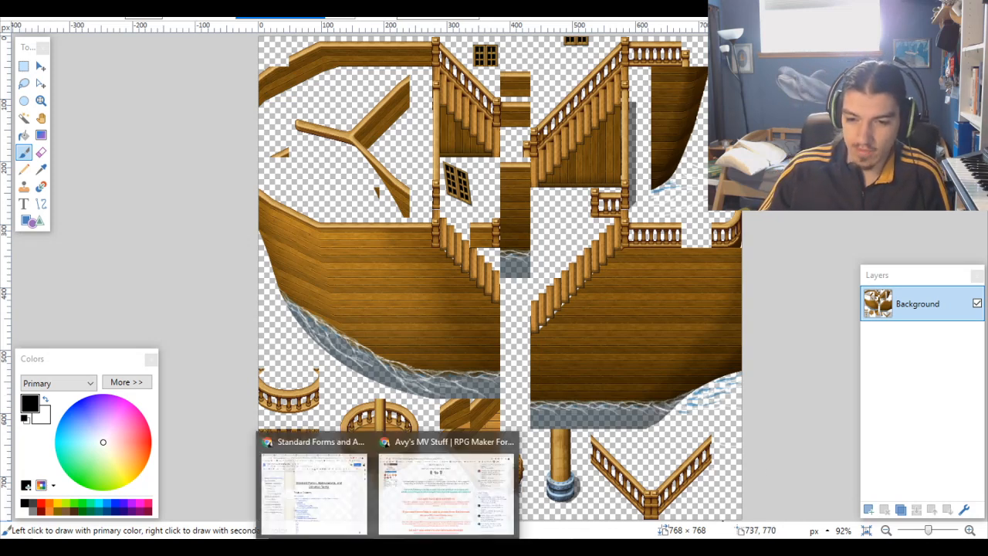
Step: Switch to the Avy's MV Stuff forum thread in the browser and read its introduction down to the resource categories
left_click(444, 487)
scroll(442, 298, "up", 4)
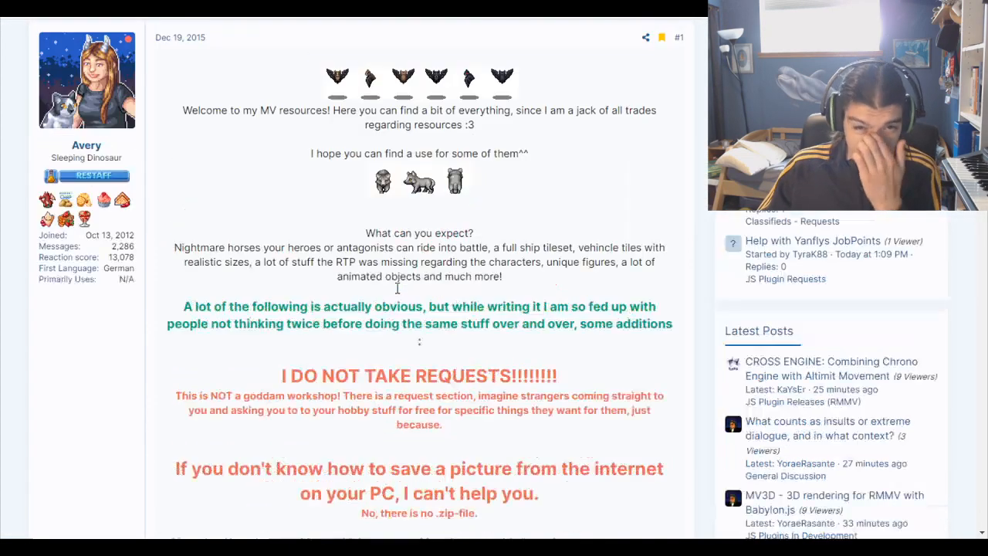
scroll(116, 309, "down", 8)
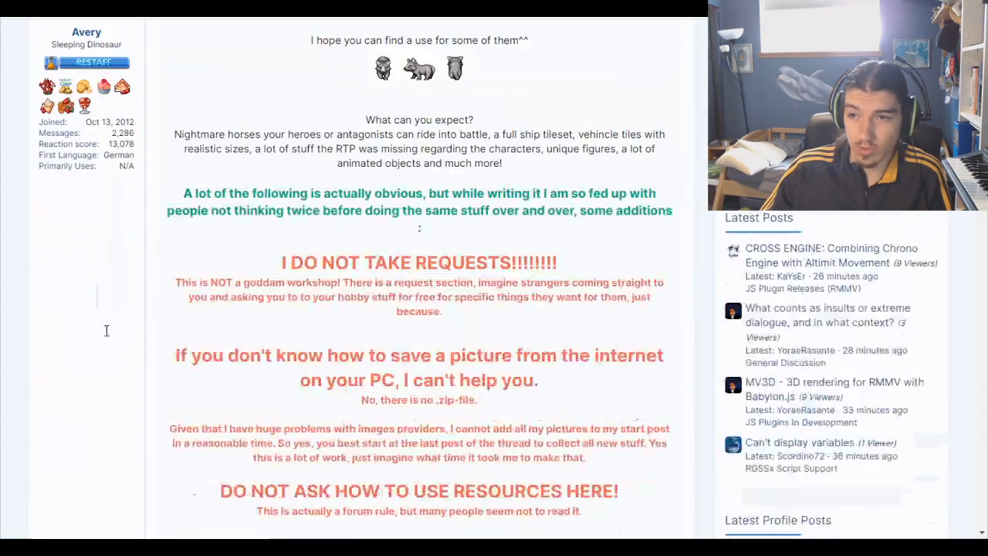
scroll(142, 211, "up", 5)
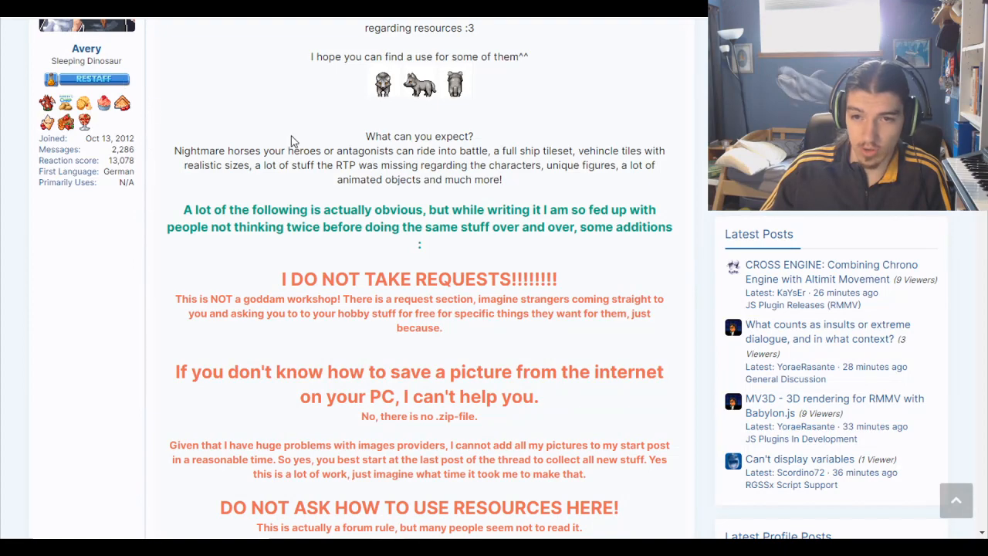
scroll(302, 163, "up", 5)
scroll(295, 212, "down", 3)
scroll(295, 212, "down", 5)
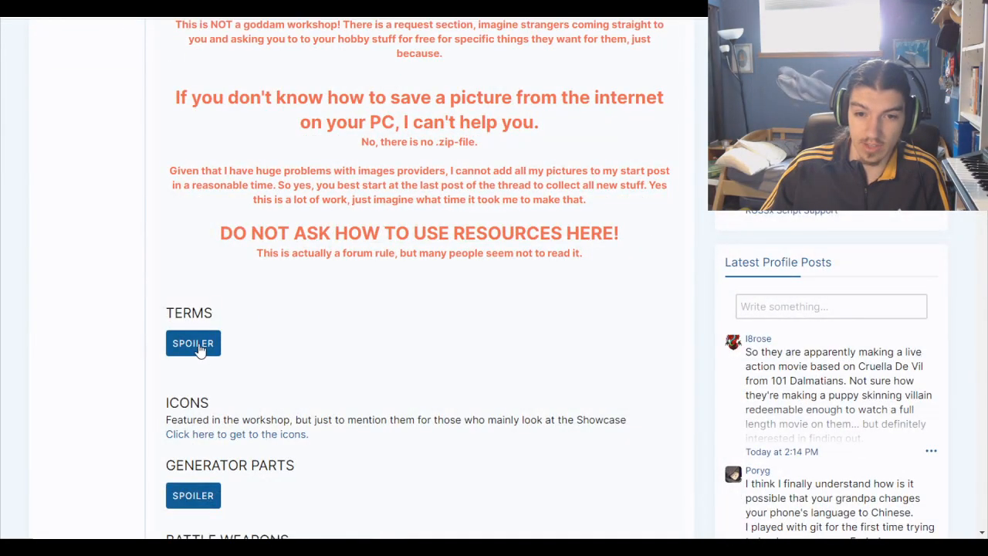
scroll(236, 344, "down", 4)
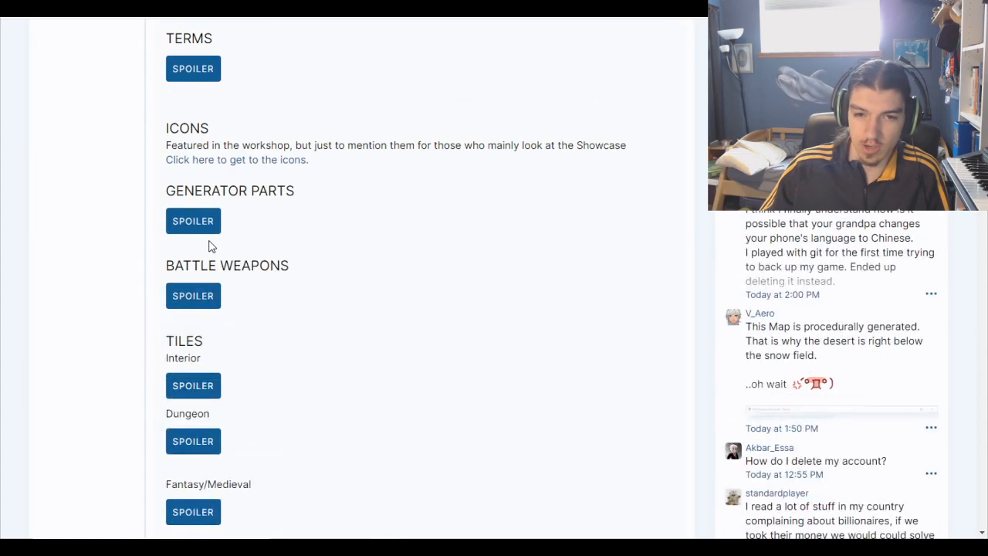
Step: Briefly reveal and hide the Generator Parts section and look over the remaining categories of the first post
left_click(193, 221)
scroll(224, 204, "up", 4)
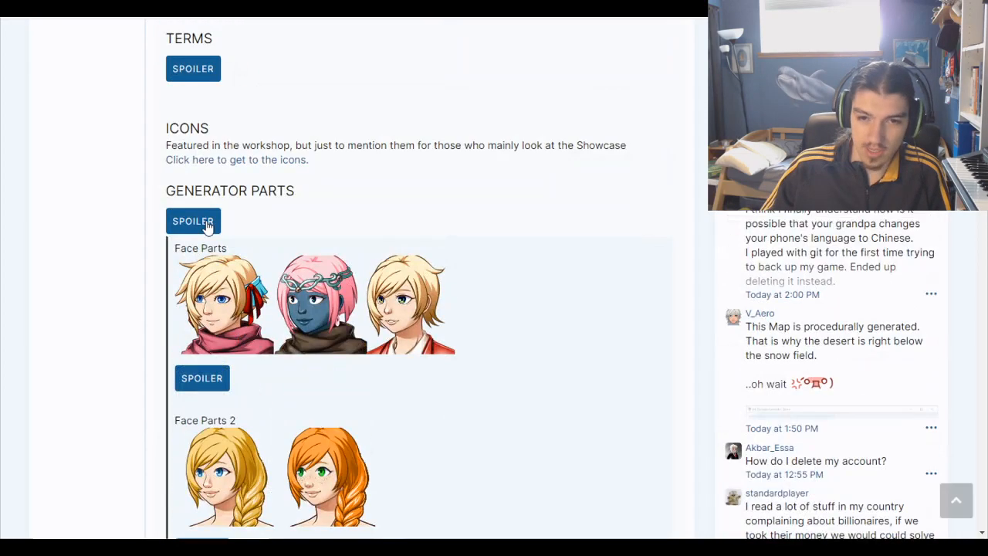
left_click(208, 220)
scroll(209, 225, "down", 10)
scroll(212, 220, "down", 2)
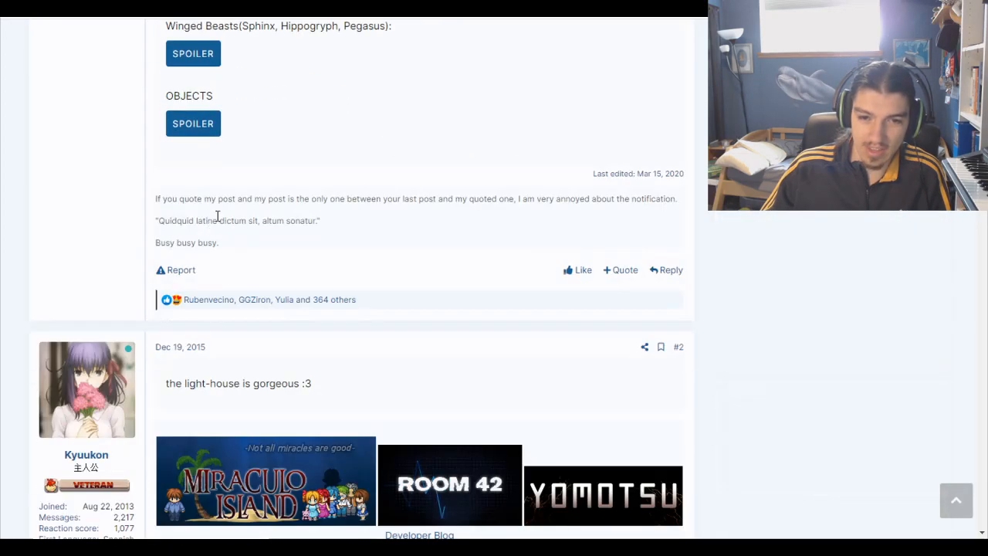
scroll(216, 220, "up", 7)
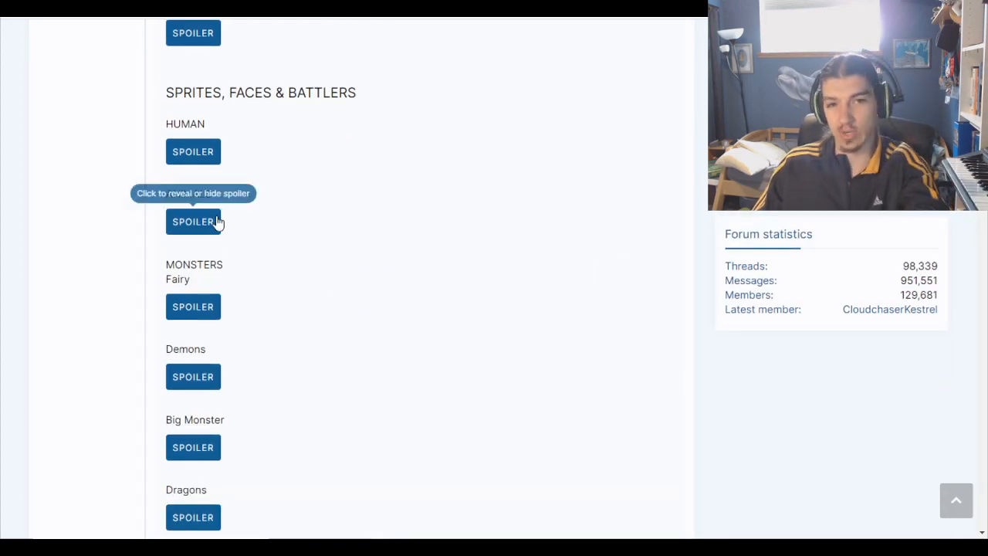
scroll(217, 221, "up", 5)
Step: Examine the eyes, mouths and noses of the first Face Parts set under Generator Parts, and collapse both sections again
left_click(207, 221)
scroll(207, 221, "down", 3)
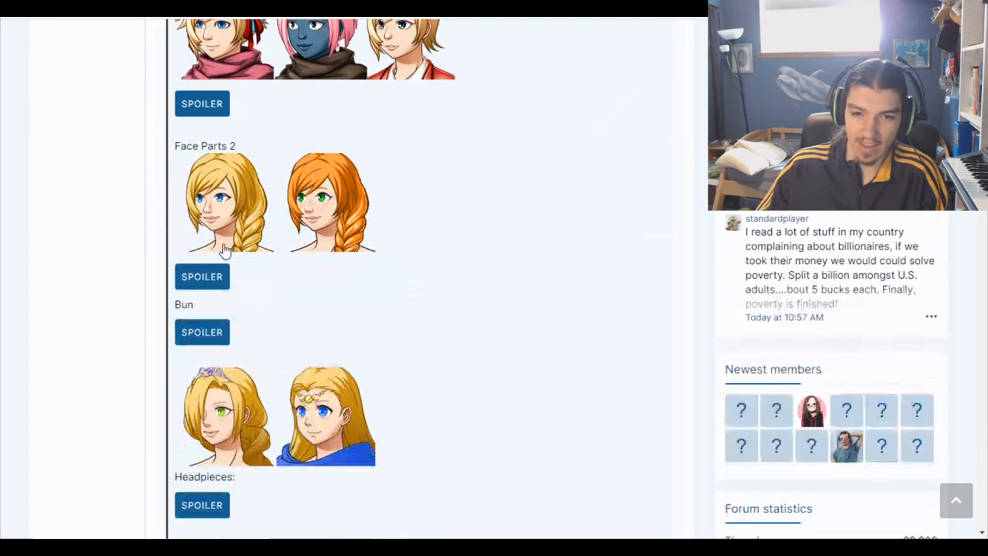
left_click(214, 108)
scroll(227, 251, "down", 10)
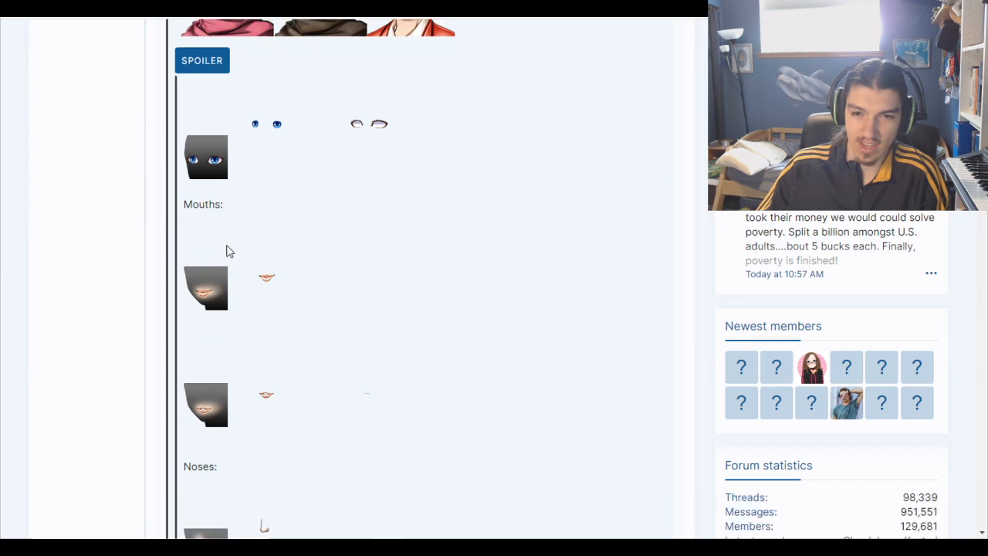
scroll(228, 243, "up", 10)
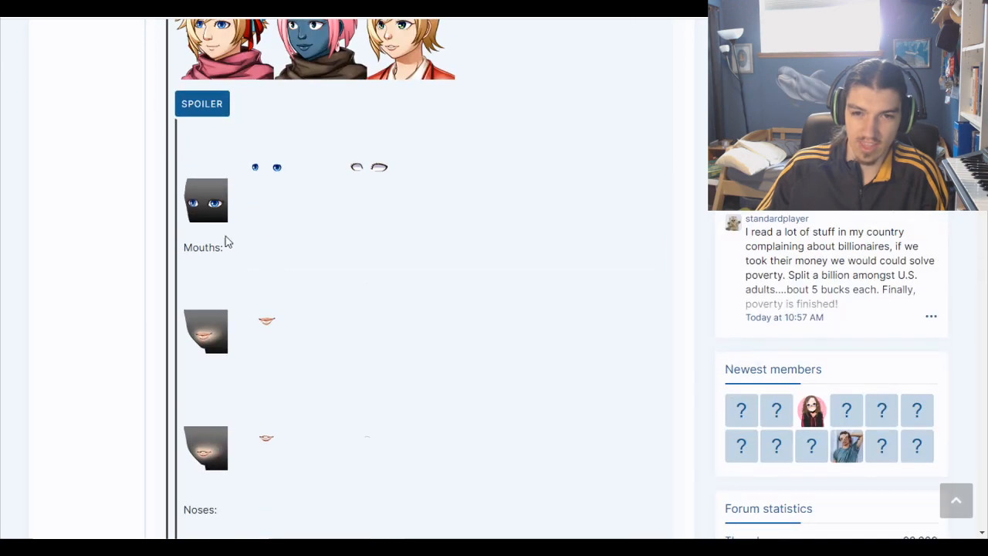
left_click(214, 103)
scroll(221, 122, "up", 3)
left_click(193, 222)
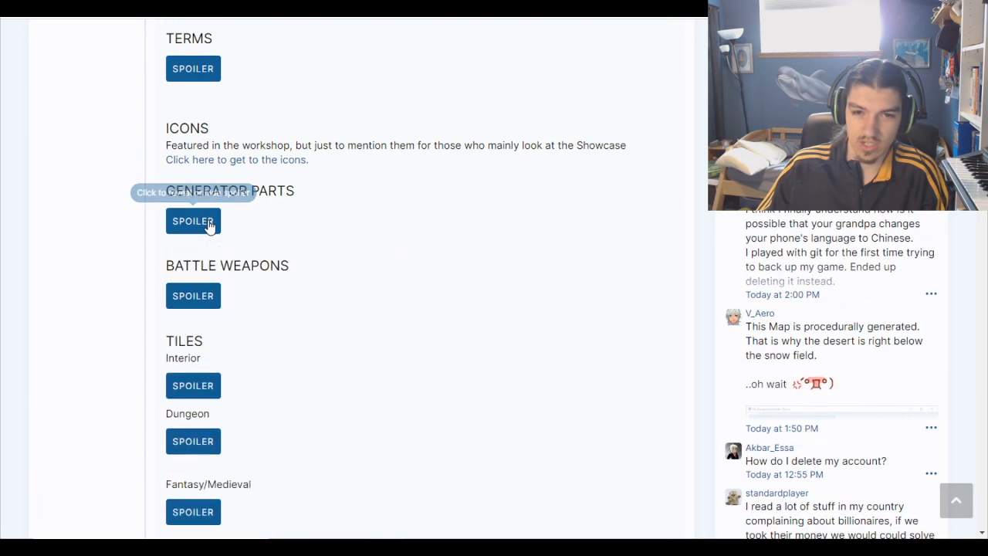
Step: Reveal the Ship resources within the Exterior category of the Tiles section
scroll(210, 255, "down", 4)
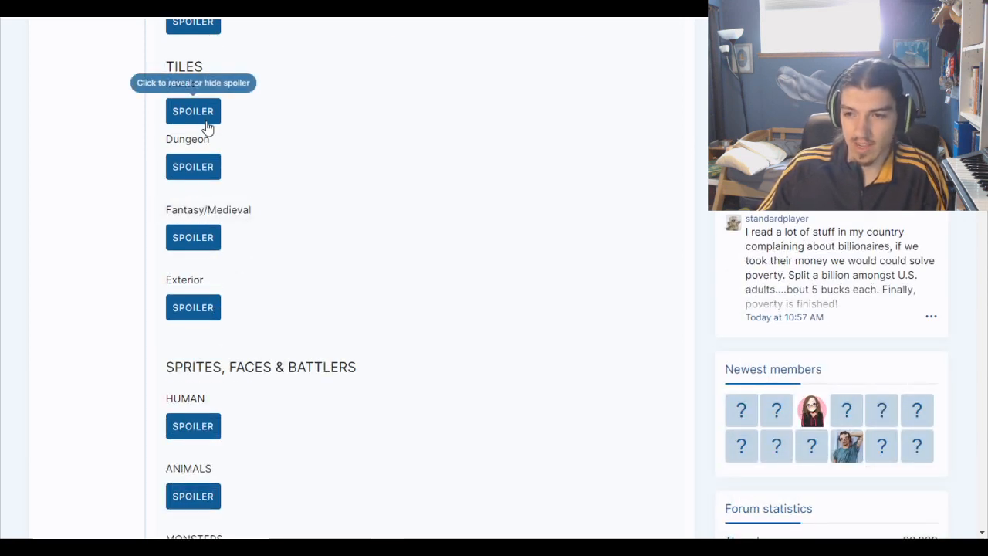
left_click(194, 309)
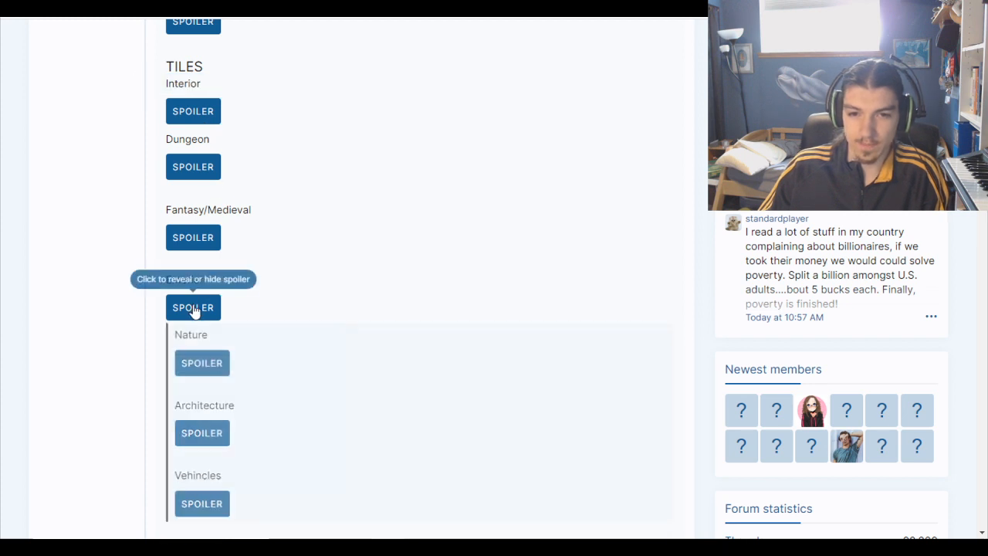
scroll(212, 304, "down", 3)
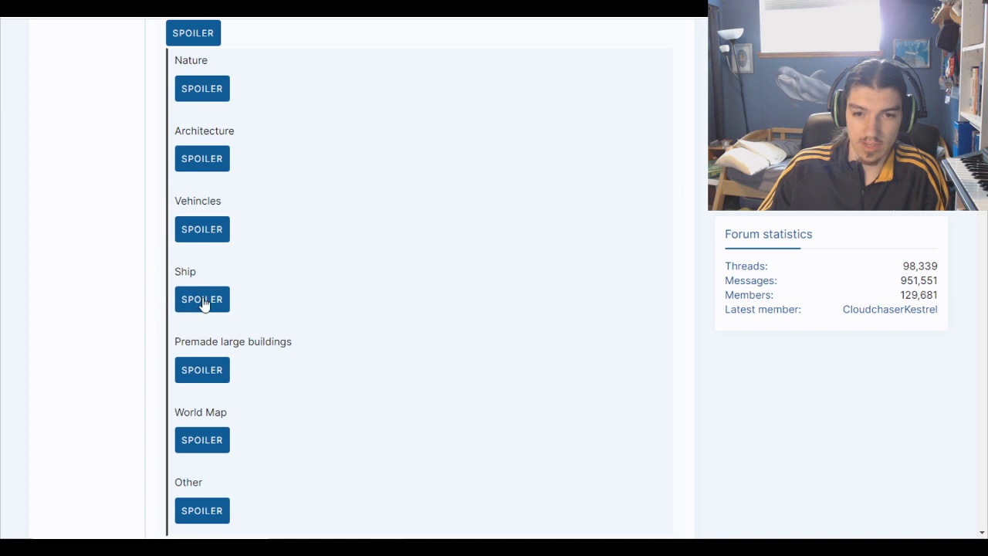
left_click(202, 301)
scroll(256, 303, "down", 3)
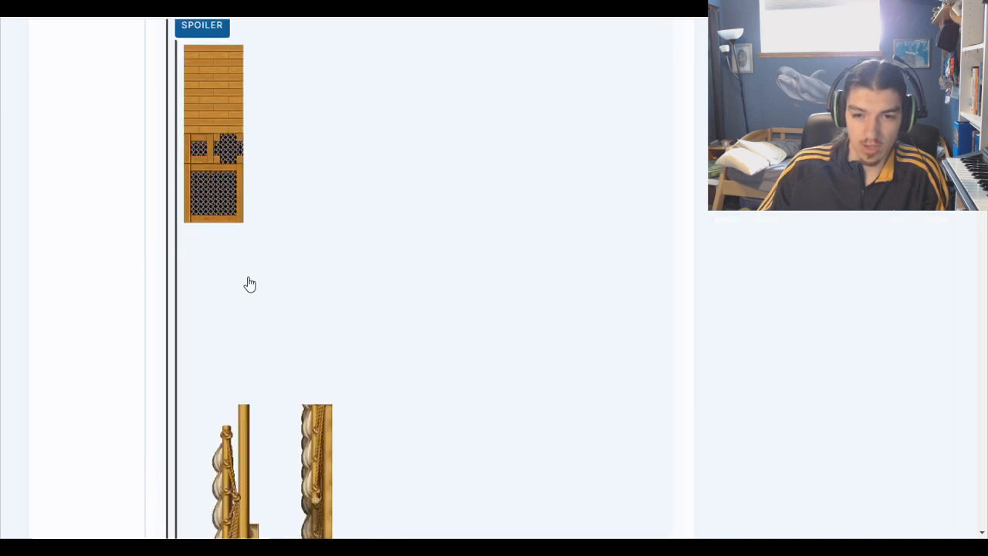
Step: Examine the ship tile sheets: the deck floor, the masts and flags, and the hull with stairs and railings
scroll(250, 285, "down", 3)
scroll(250, 285, "up", 3)
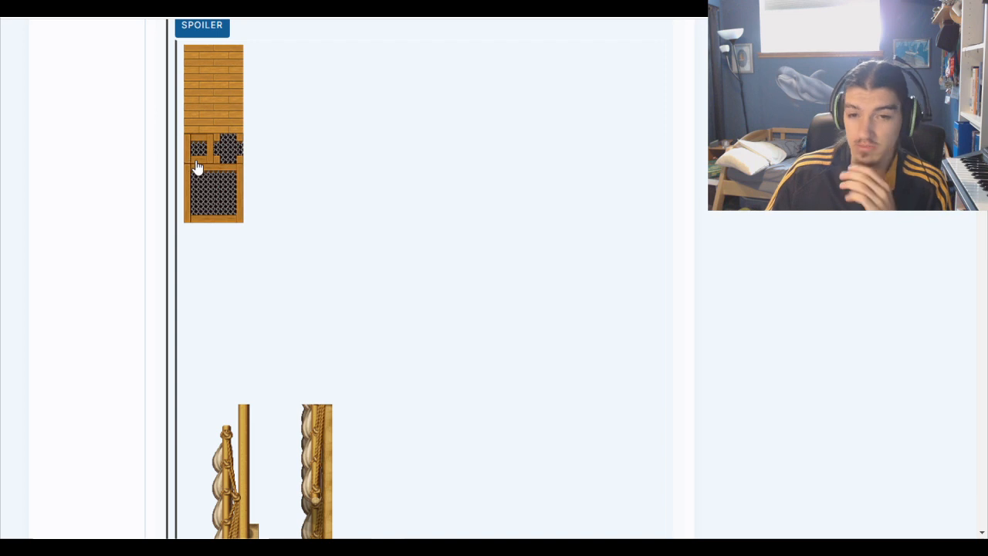
scroll(223, 164, "down", 3)
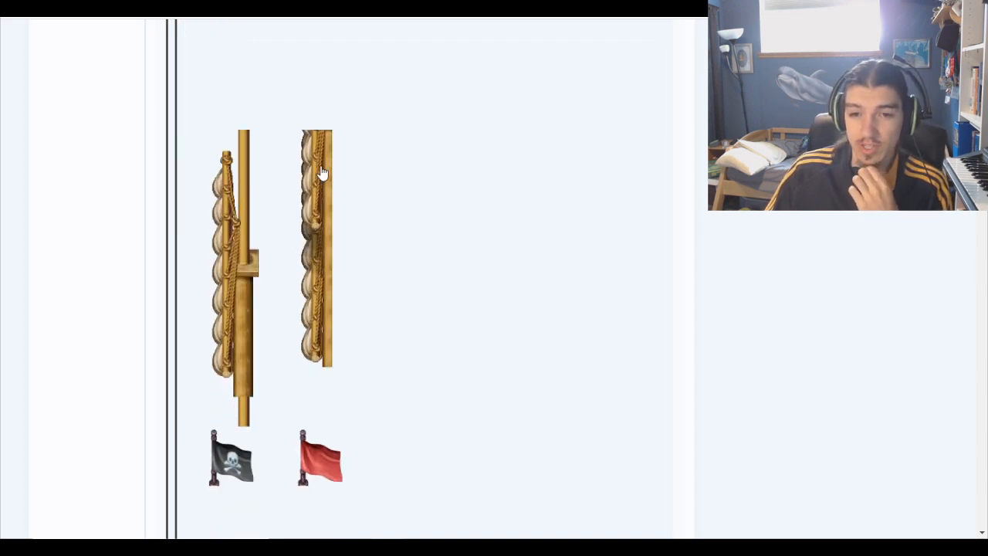
scroll(274, 205, "down", 6)
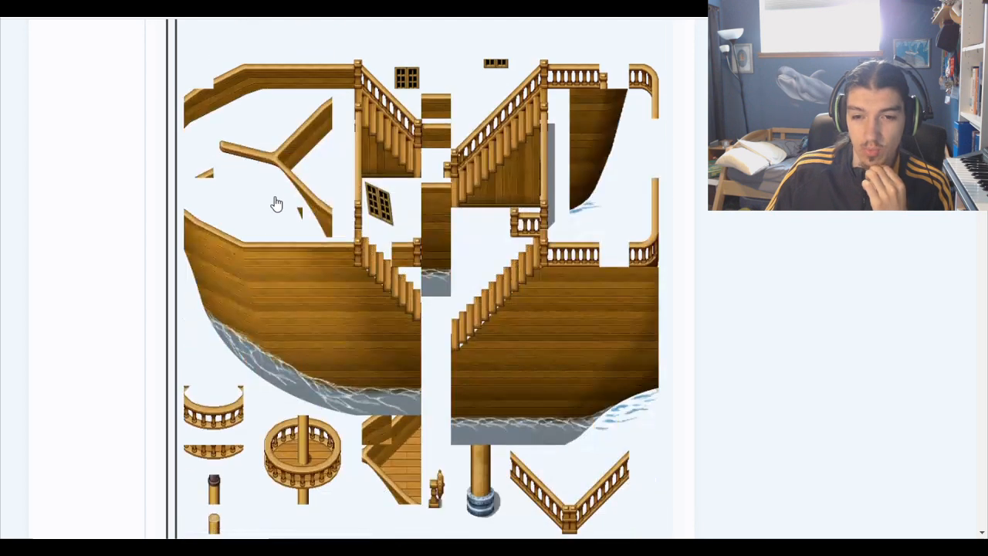
scroll(277, 204, "down", 9)
scroll(275, 203, "up", 12)
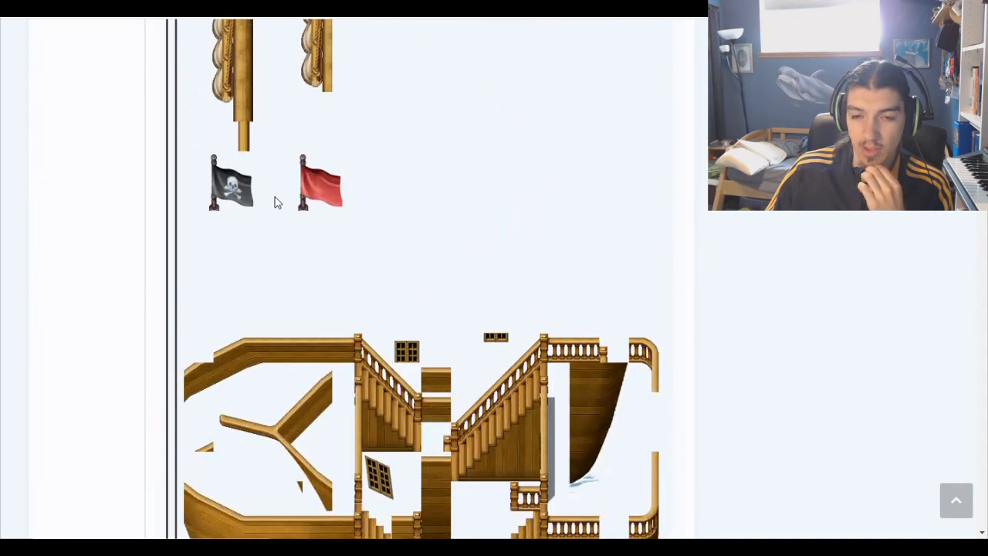
scroll(275, 202, "up", 8)
scroll(255, 213, "down", 5)
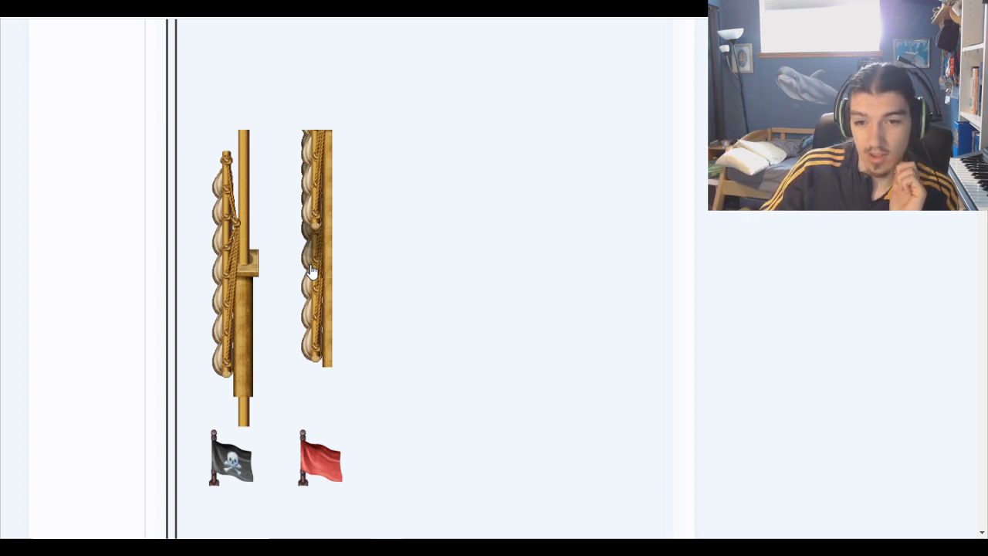
scroll(312, 270, "down", 3)
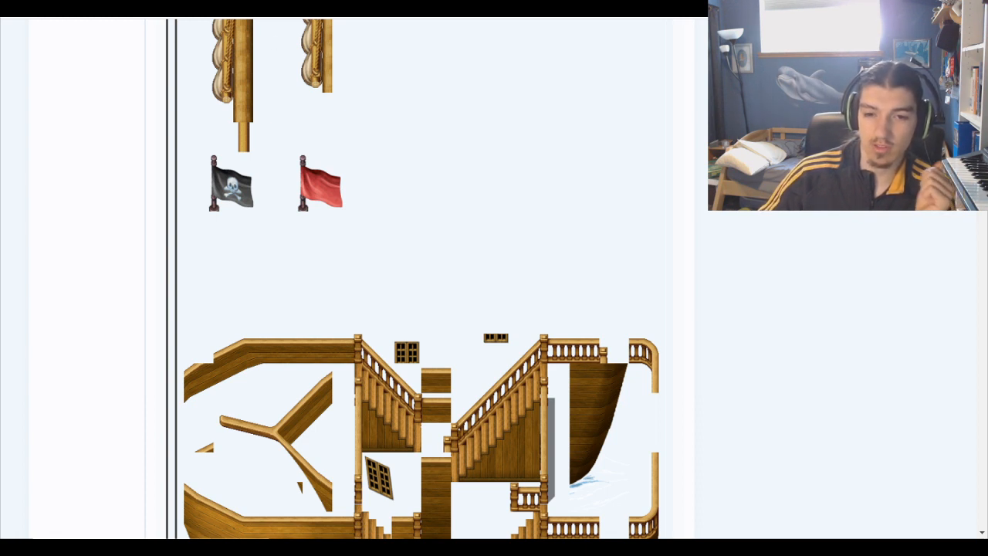
scroll(417, 196, "down", 3)
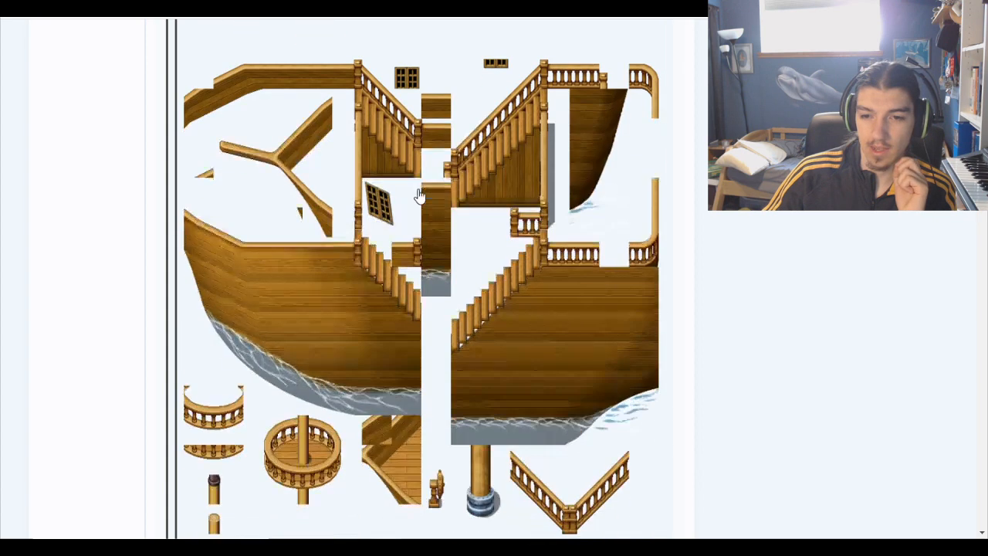
Step: View the ship hull tile sheet at full size and switch to its copy in paint.net
left_click(558, 148)
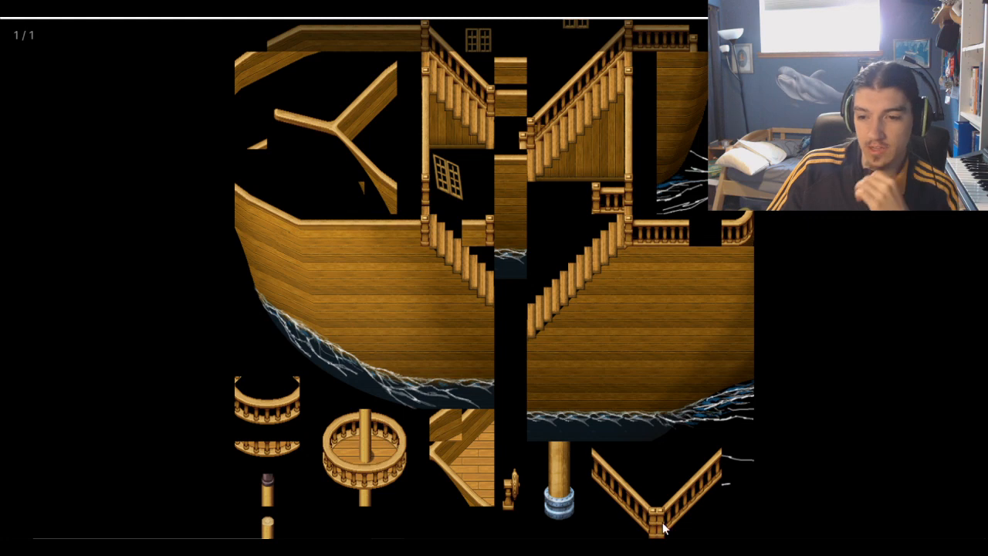
mouse_move(666, 529)
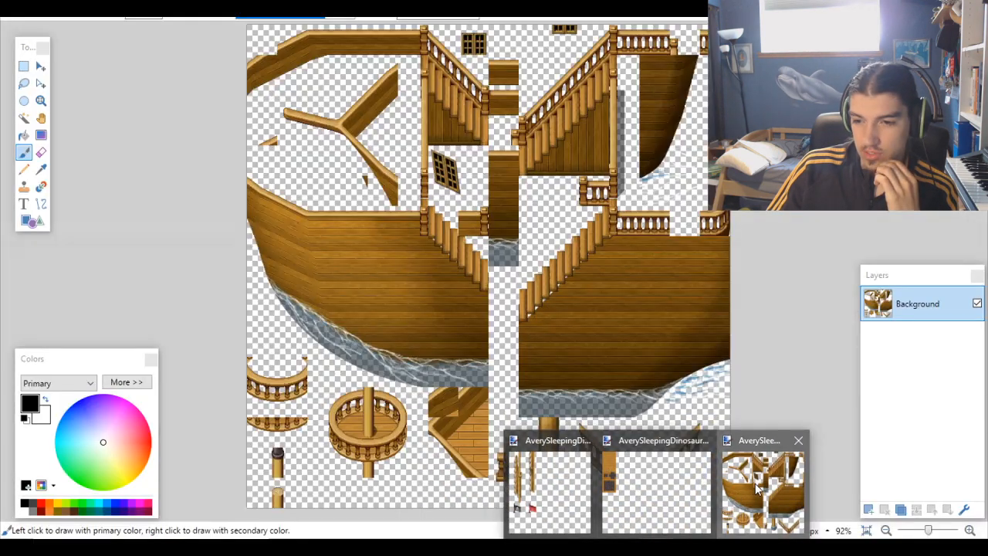
left_click(763, 492)
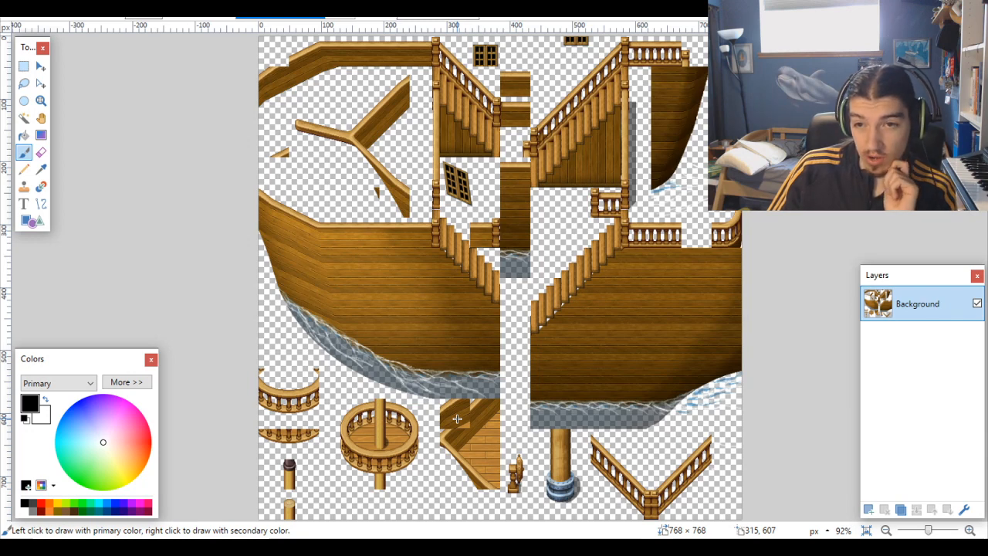
Step: Switch to Tileset Builder, start opening a project and browse to the Game Project folder
left_click(590, 463)
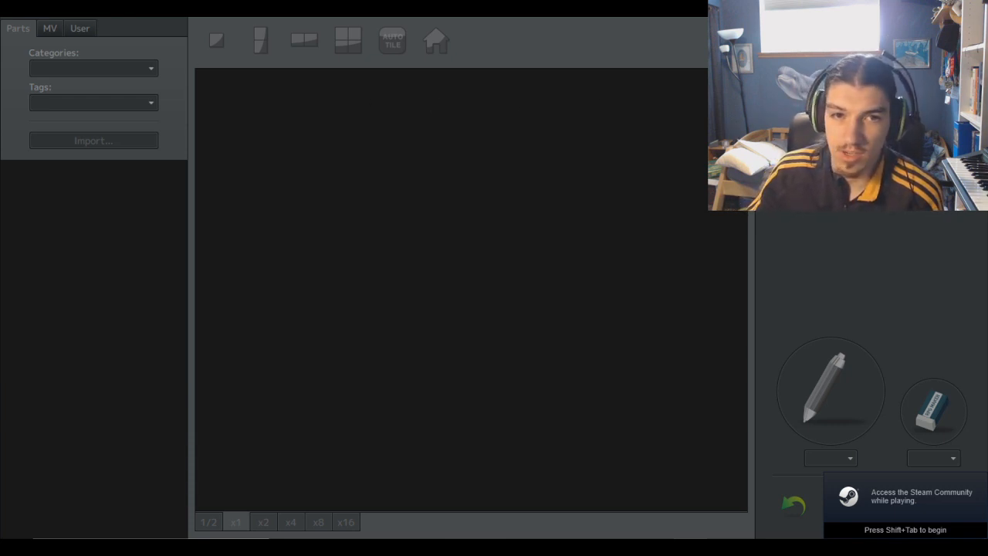
left_click(16, 8)
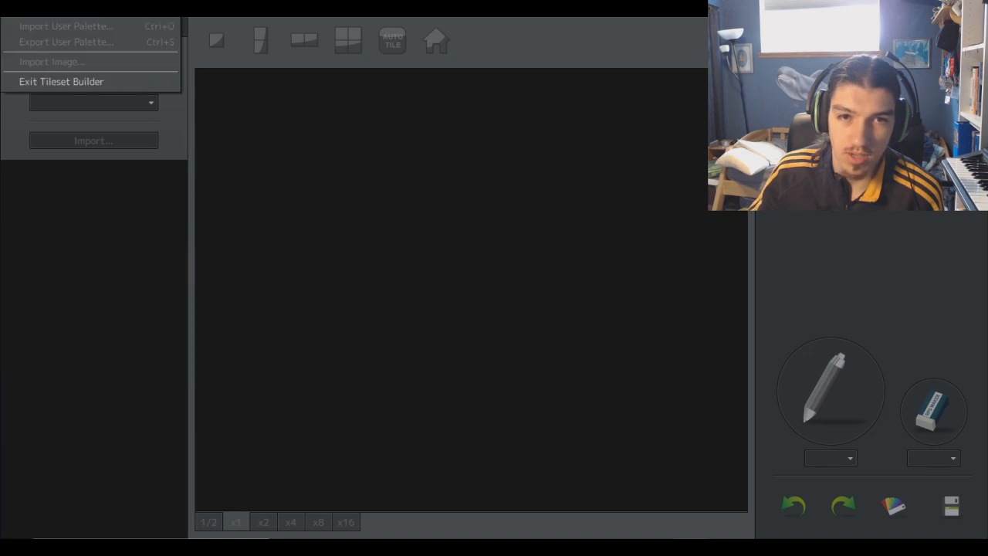
left_click(15, 8)
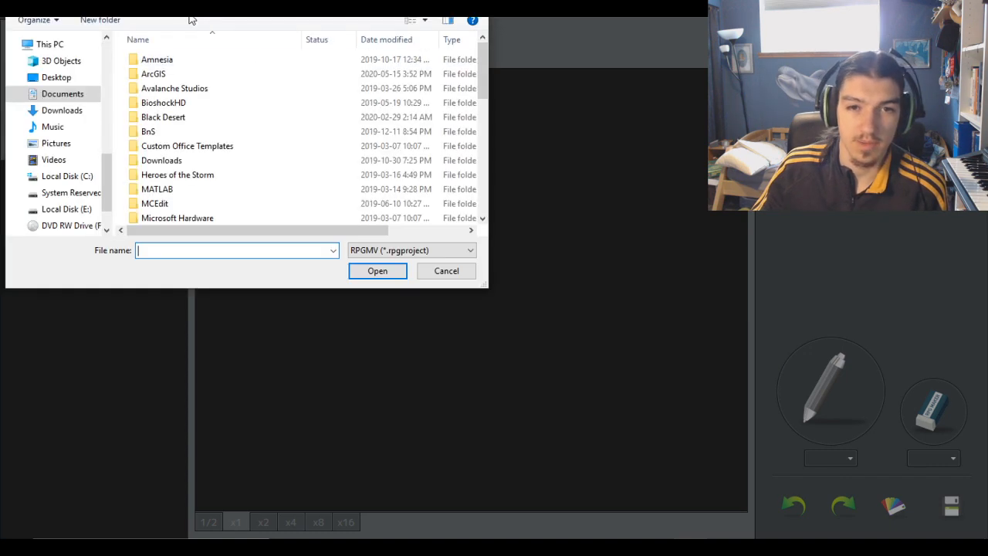
scroll(62, 164, "down", 2)
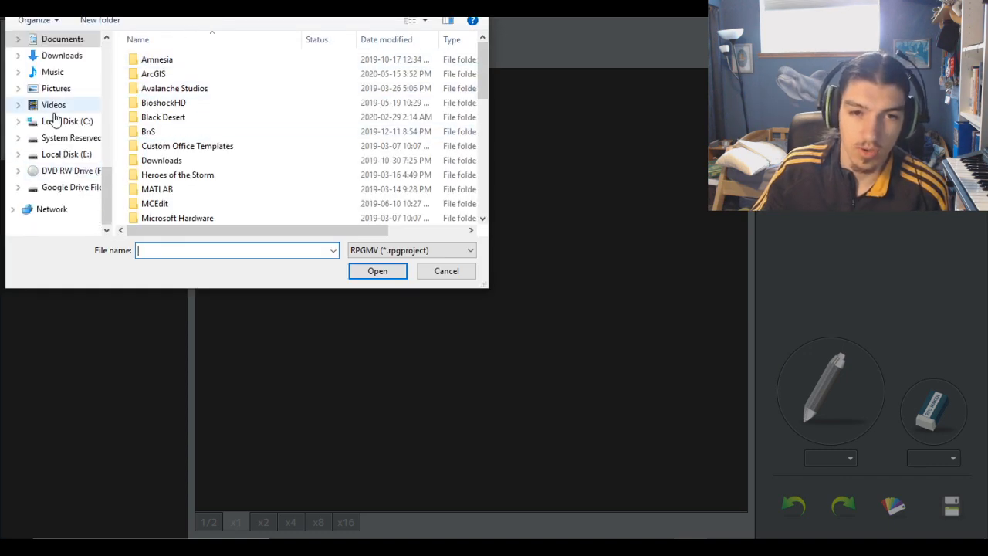
scroll(65, 149, "up", 4)
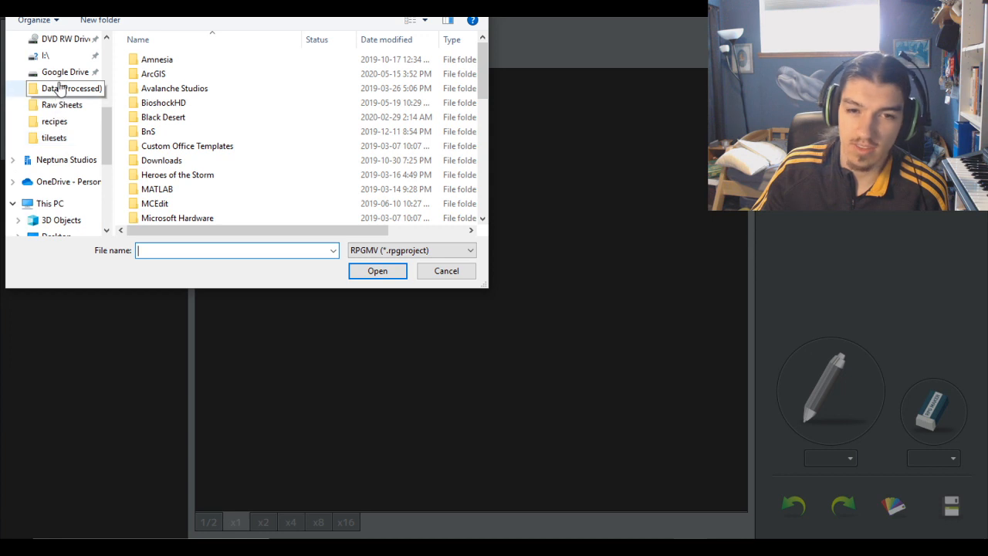
scroll(61, 89, "up", 3)
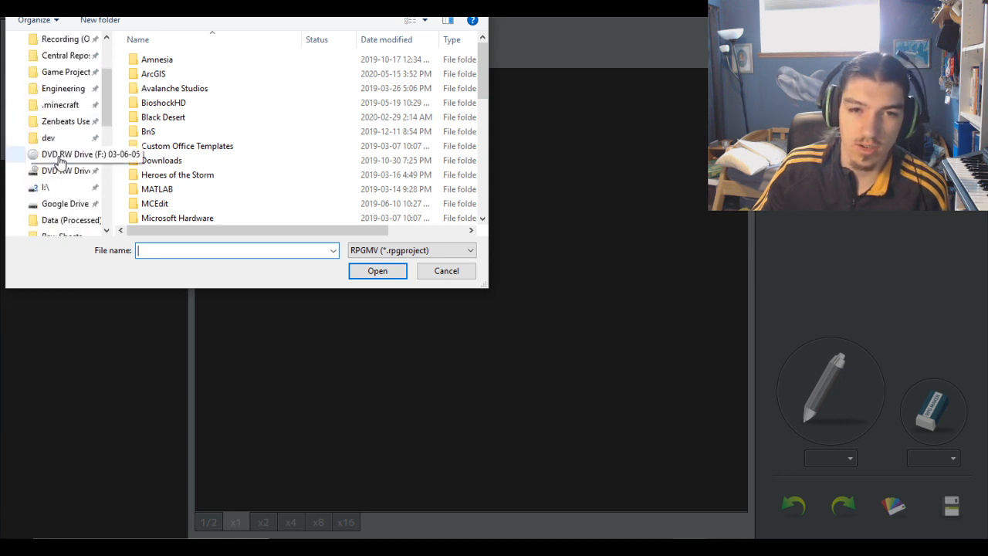
left_click(57, 74)
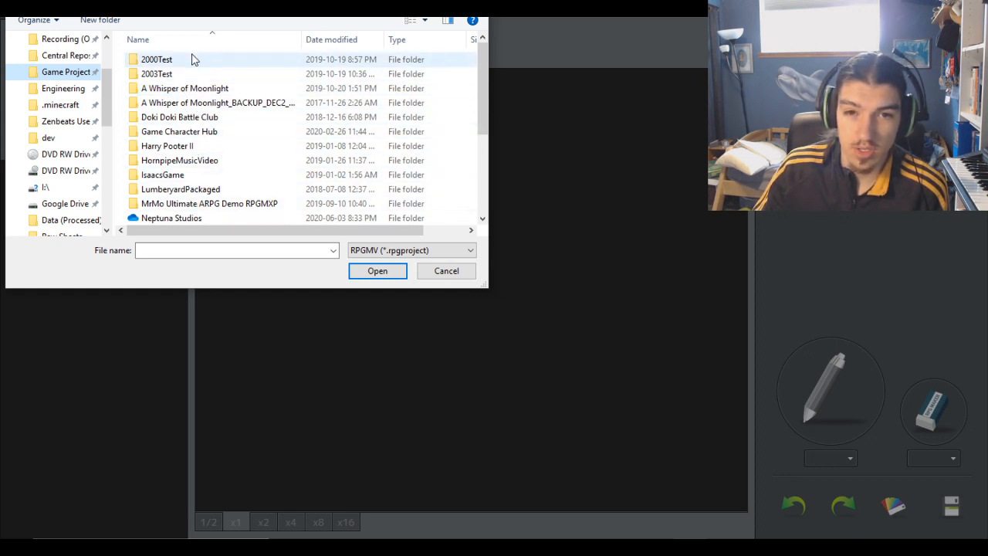
Step: Open the Game project from Neptuna Studios, Homeland (Working Title) - General, Homeland Game Files
scroll(199, 199, "down", 3)
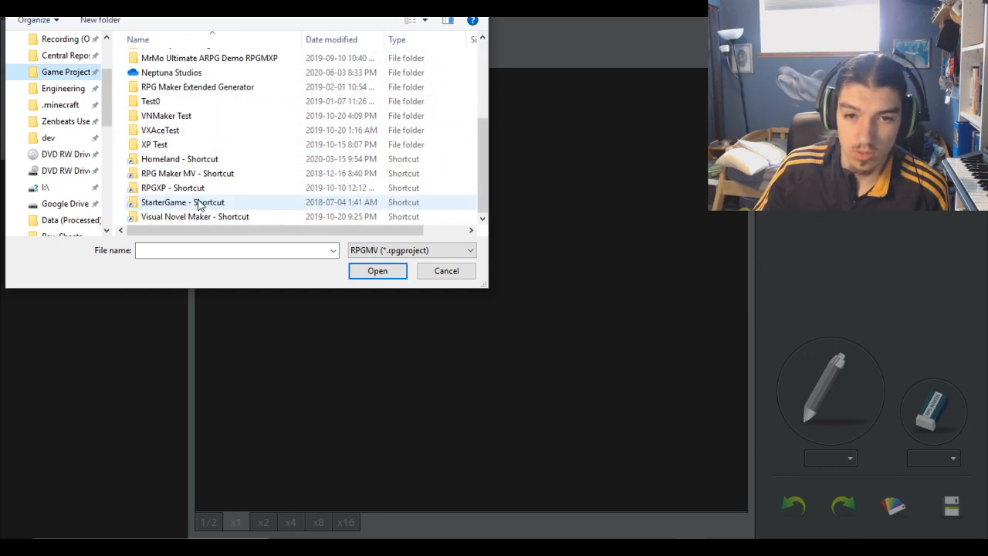
double_click(199, 75)
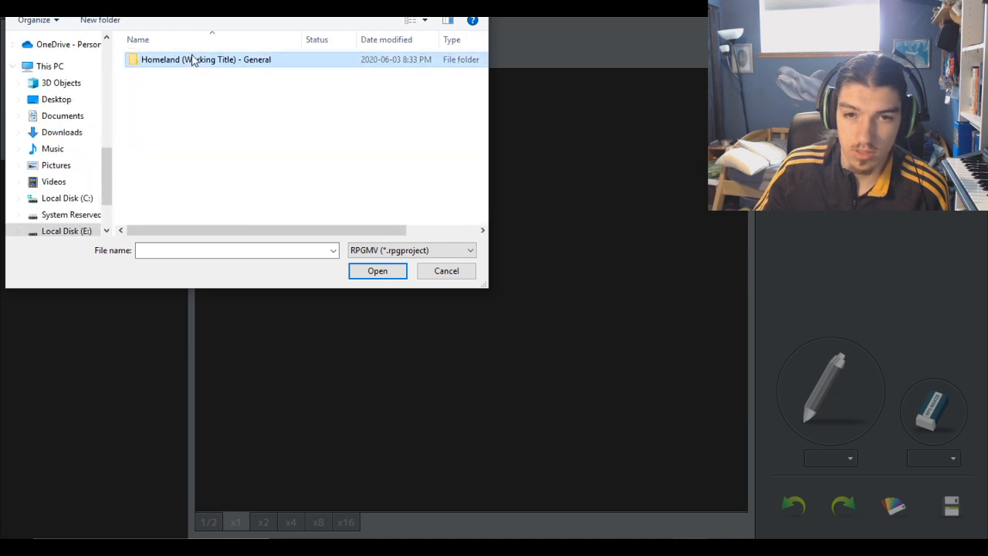
double_click(189, 60)
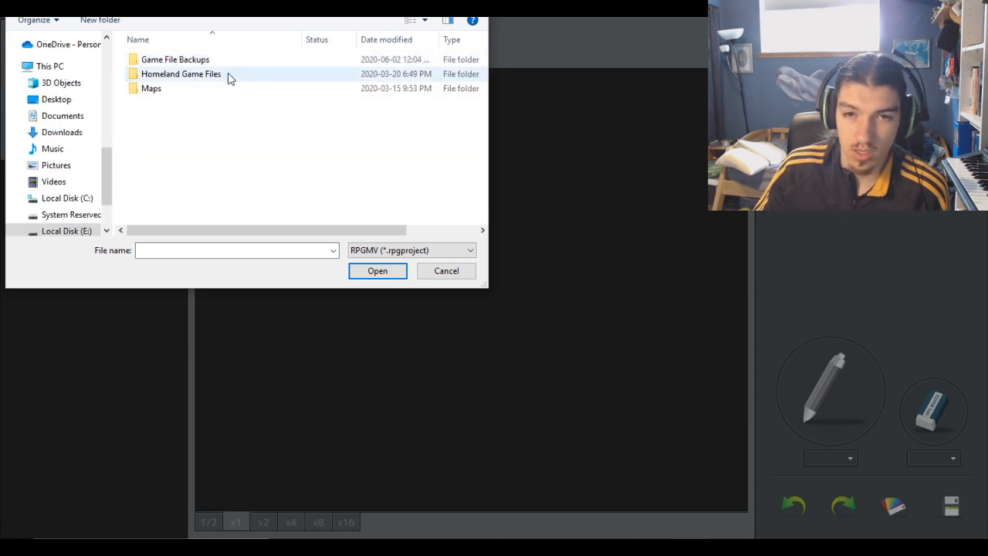
double_click(228, 74)
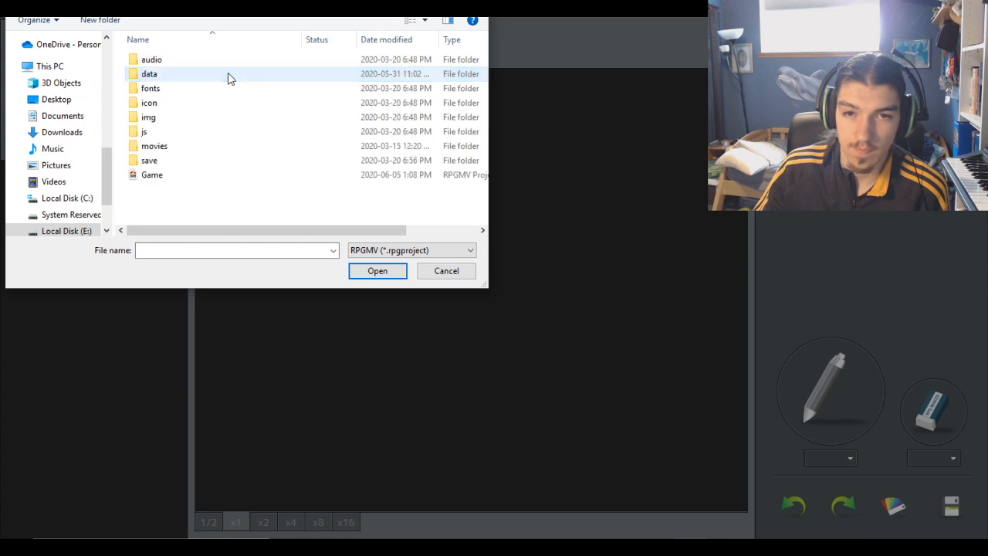
left_click(196, 176)
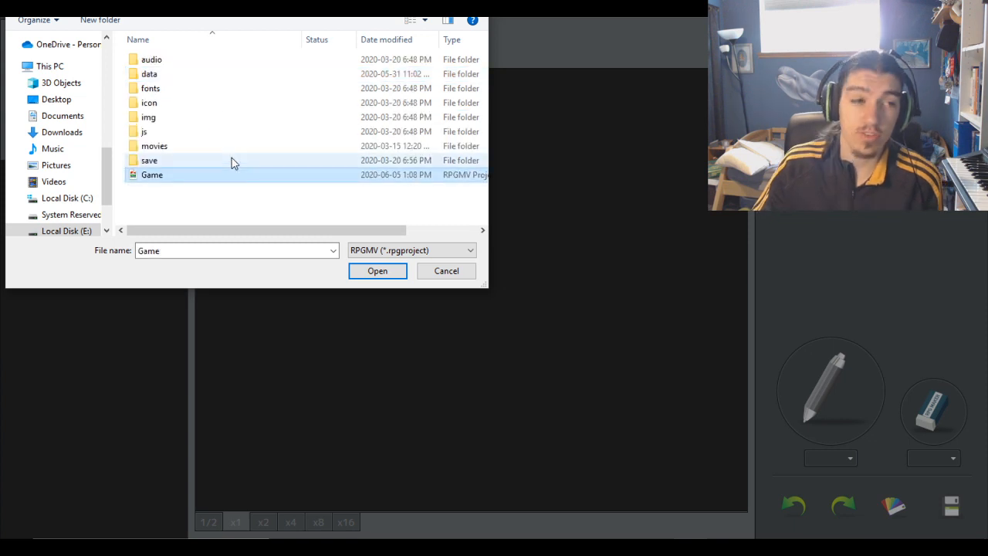
left_click(374, 275)
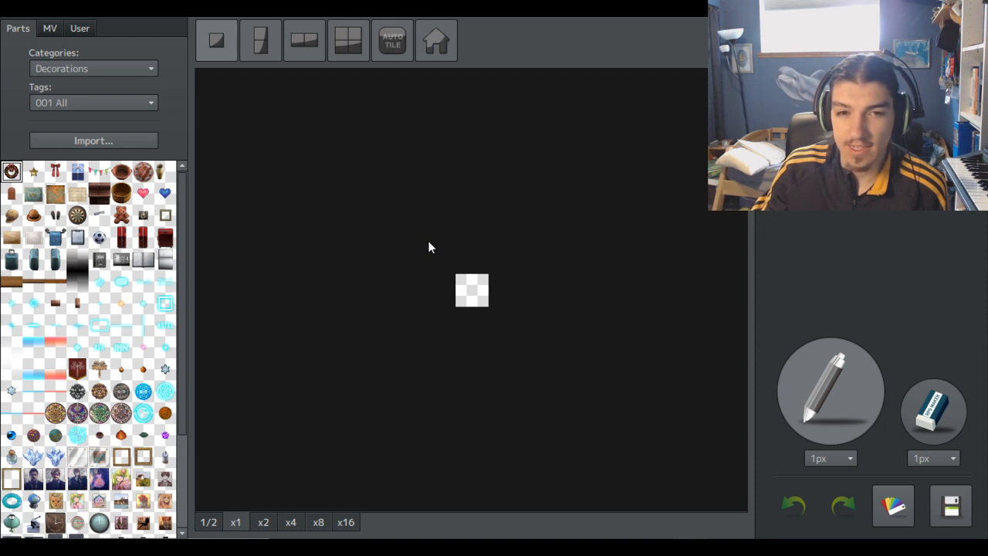
Step: Load the project's 0010 Ship (LowSat) MV tileset as the parts palette and look through its A tiles
left_click(120, 68)
left_click(120, 68)
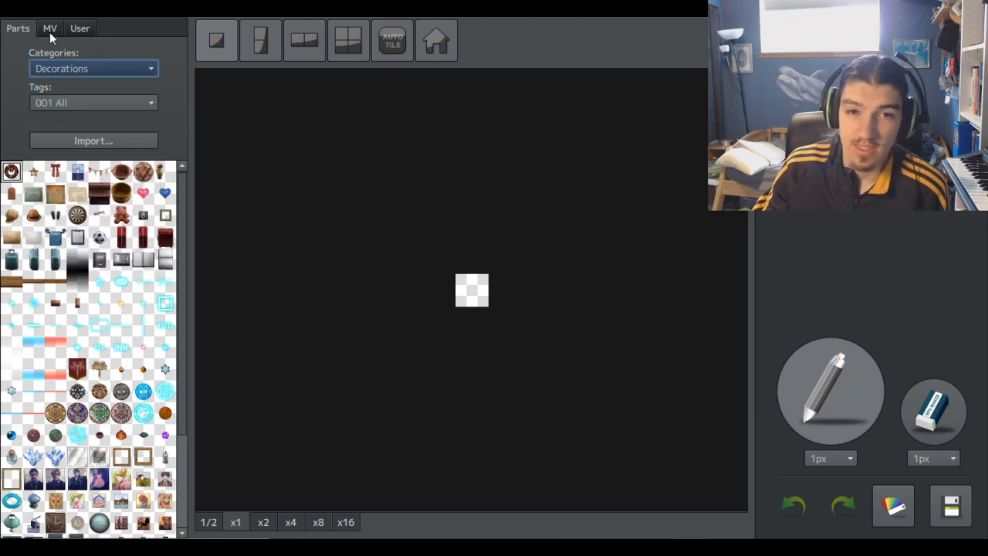
left_click(50, 32)
left_click(89, 66)
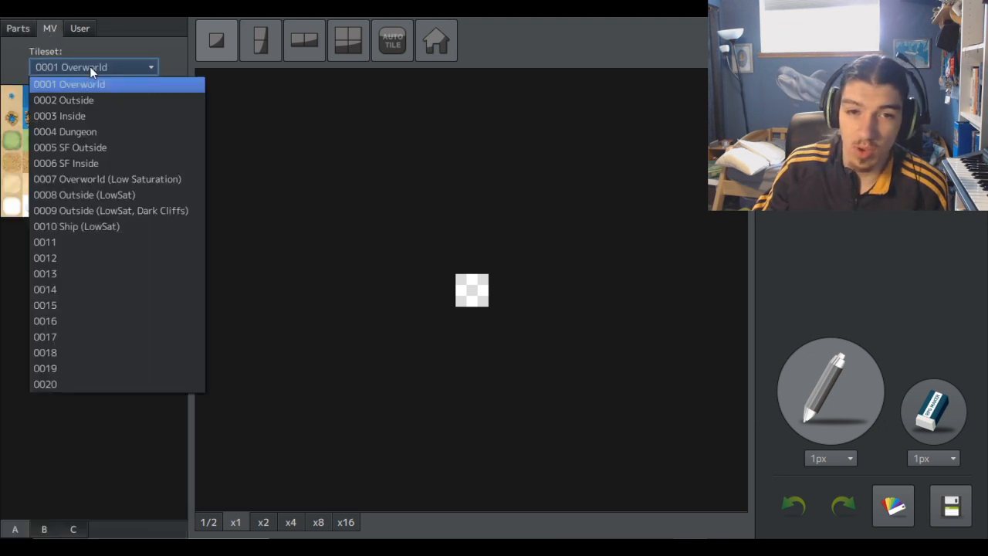
left_click(89, 227)
scroll(99, 260, "down", 9)
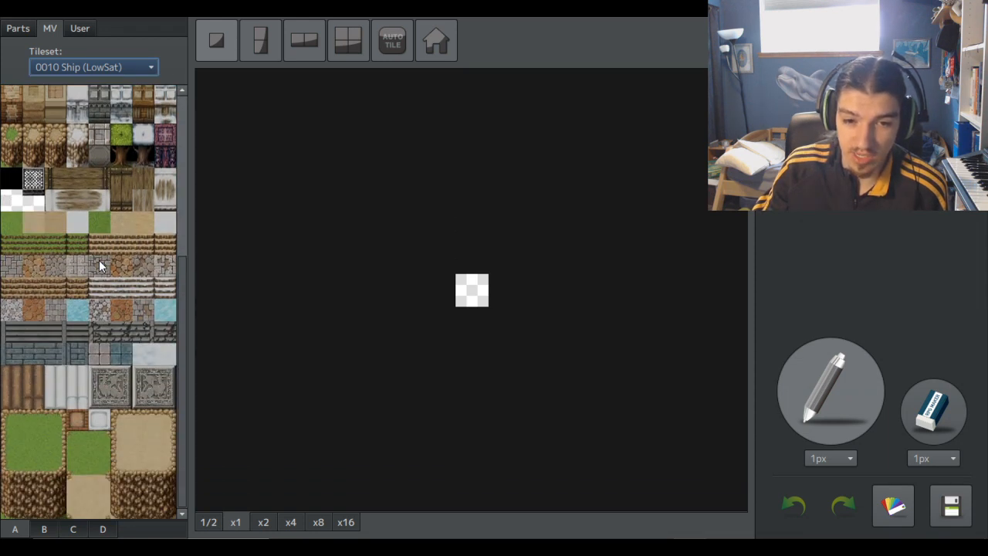
scroll(99, 260, "up", 7)
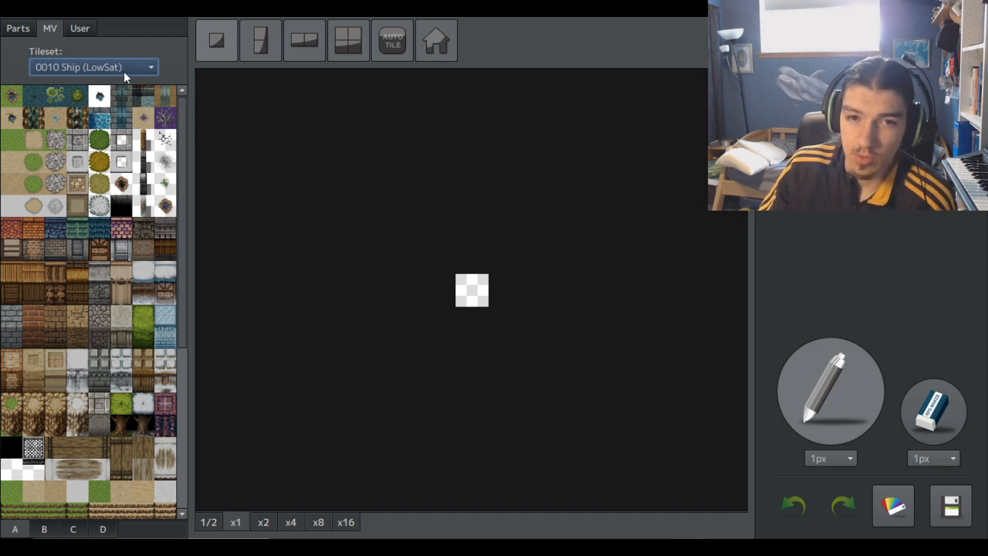
Step: Place the small wooden corner piece from the ship's D tiles on the single-tile canvas
left_click(103, 530)
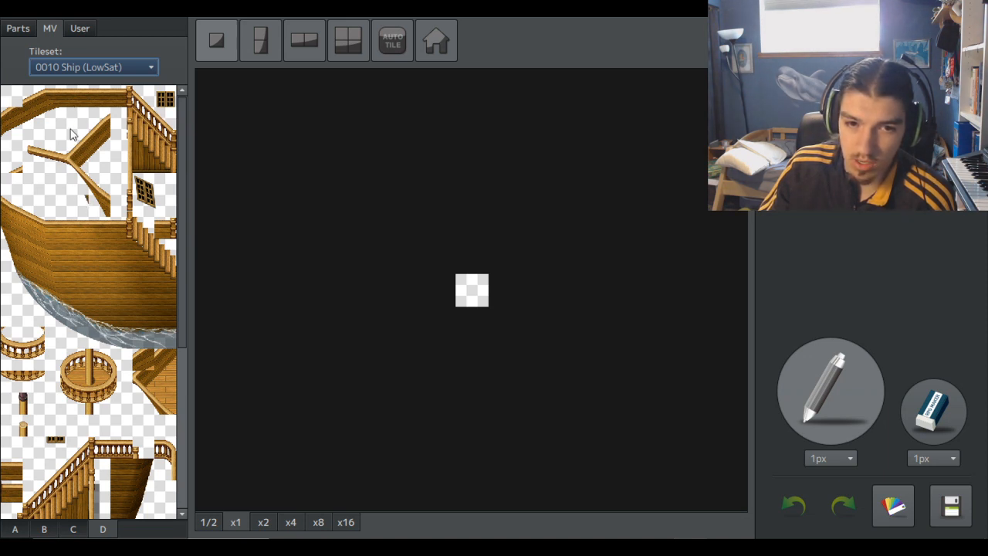
left_click(13, 165)
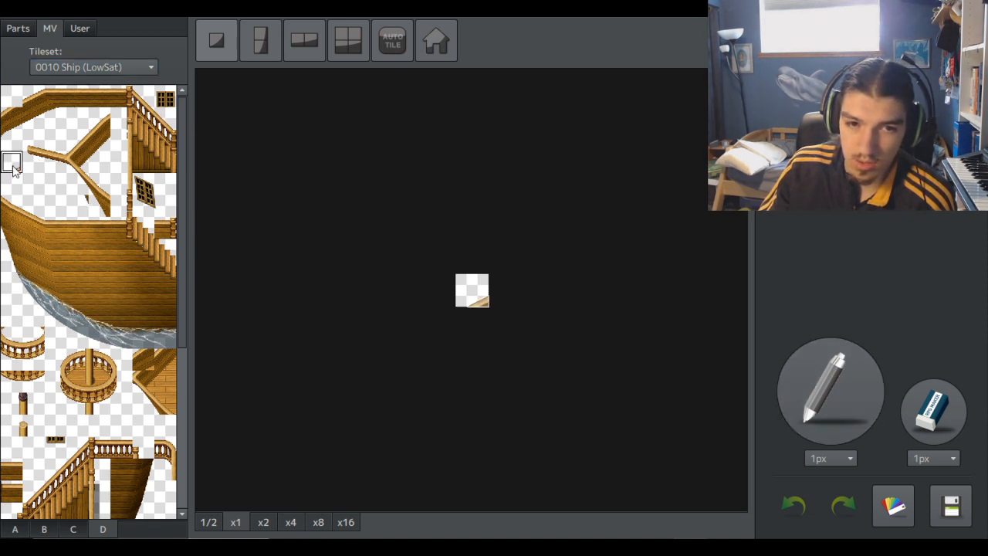
left_click(482, 305)
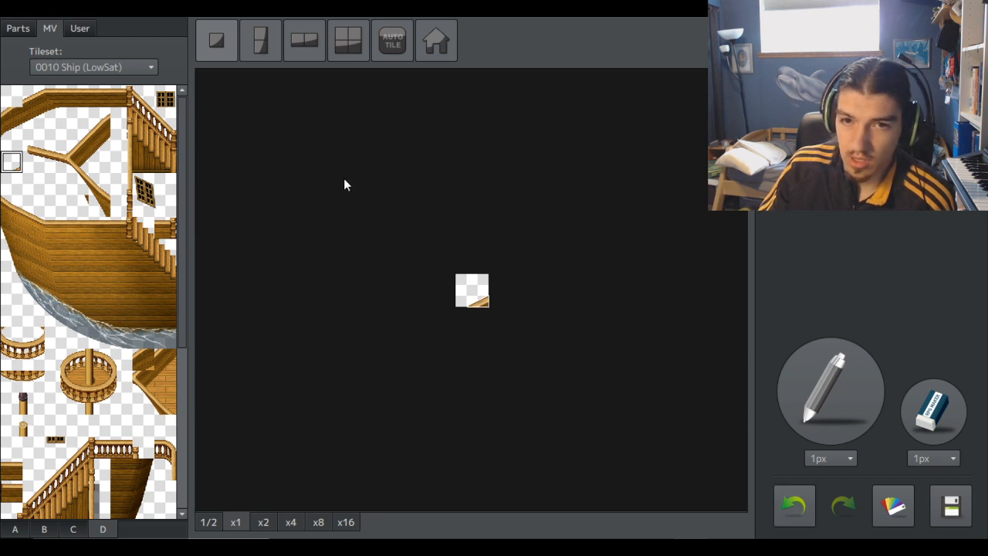
left_click(17, 97)
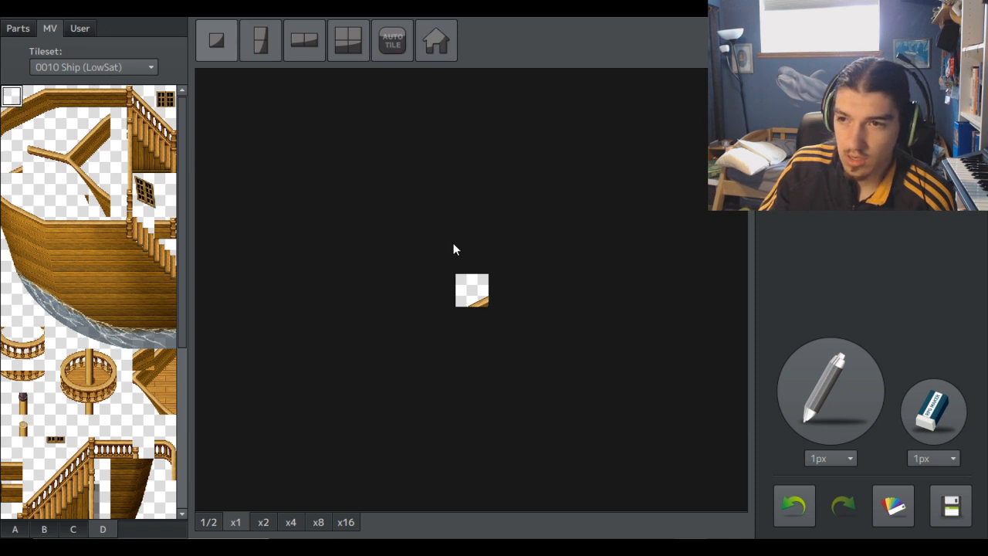
Step: Open the tileset composing view for 0010 Ship (LowSat) with the AverySleepingDinosaur_Ship image
left_click(92, 10)
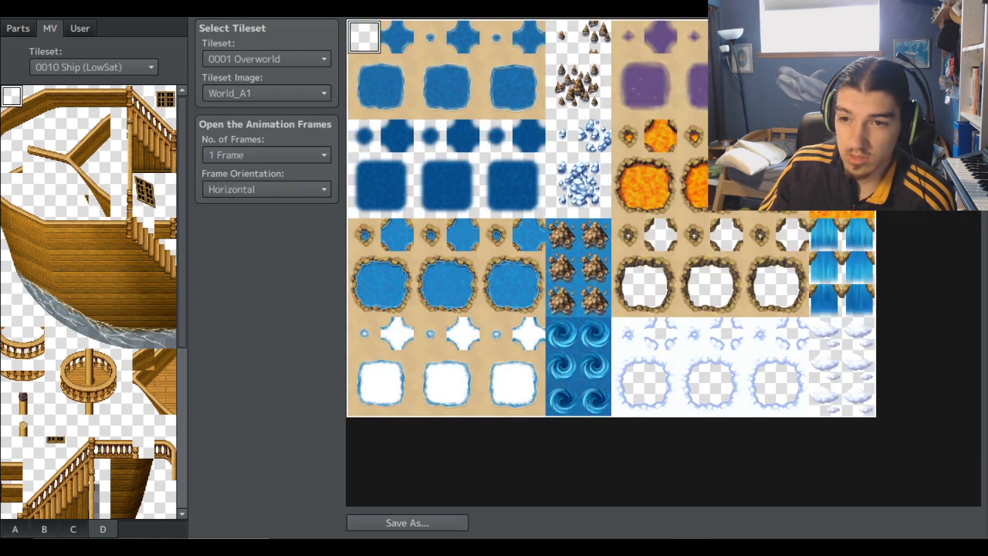
left_click(256, 65)
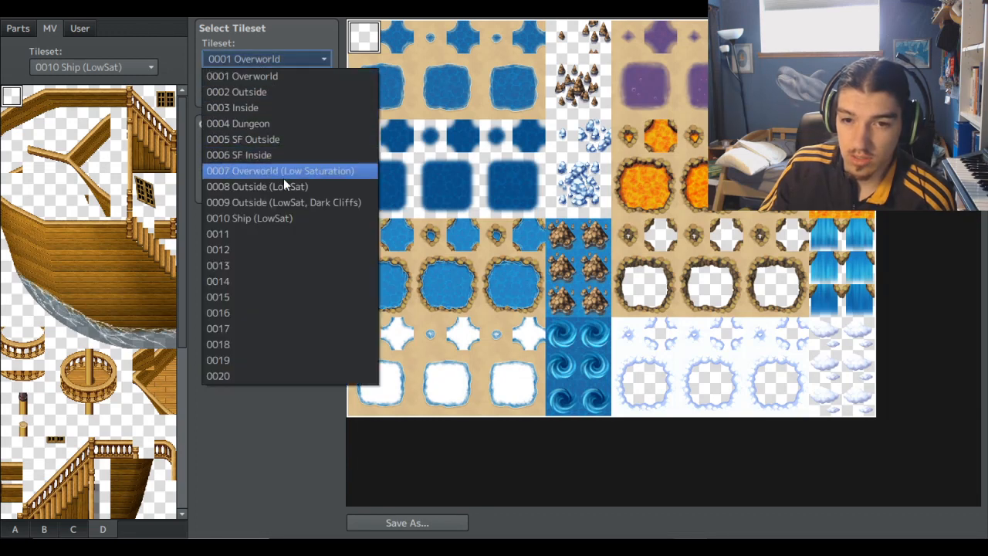
left_click(276, 220)
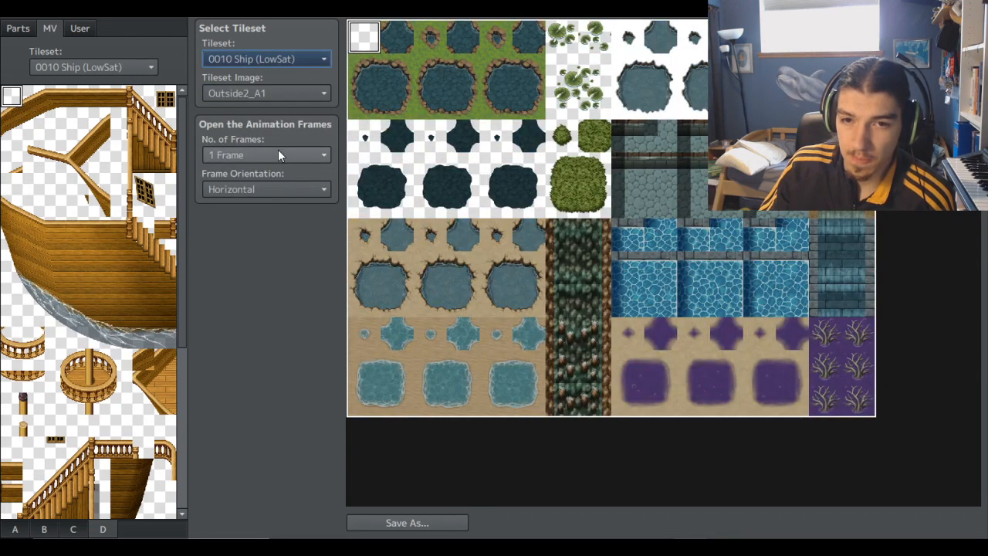
left_click(270, 93)
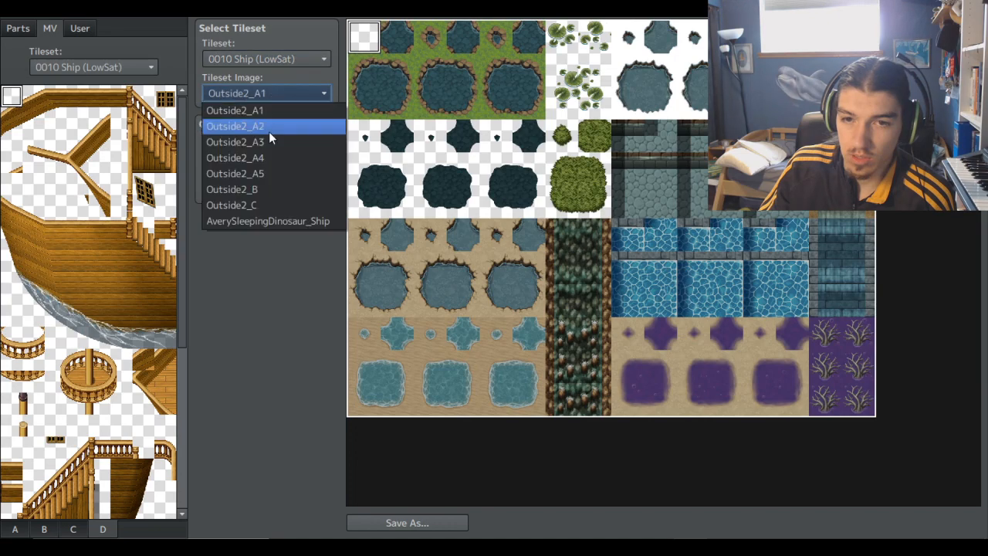
left_click(271, 221)
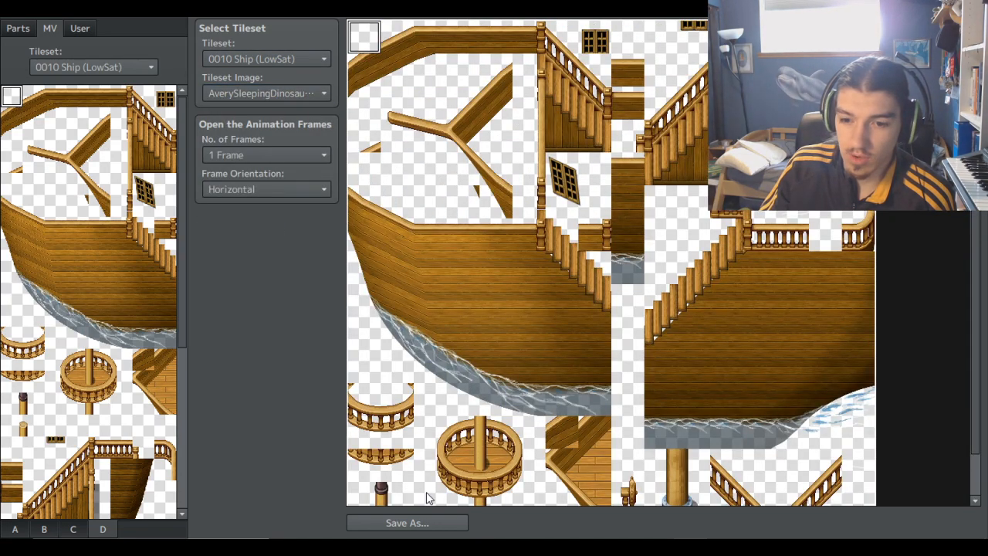
Step: Save the ship tileset image as a PNG over the existing AverySleepingDinosaur_Ship file
left_click(421, 525)
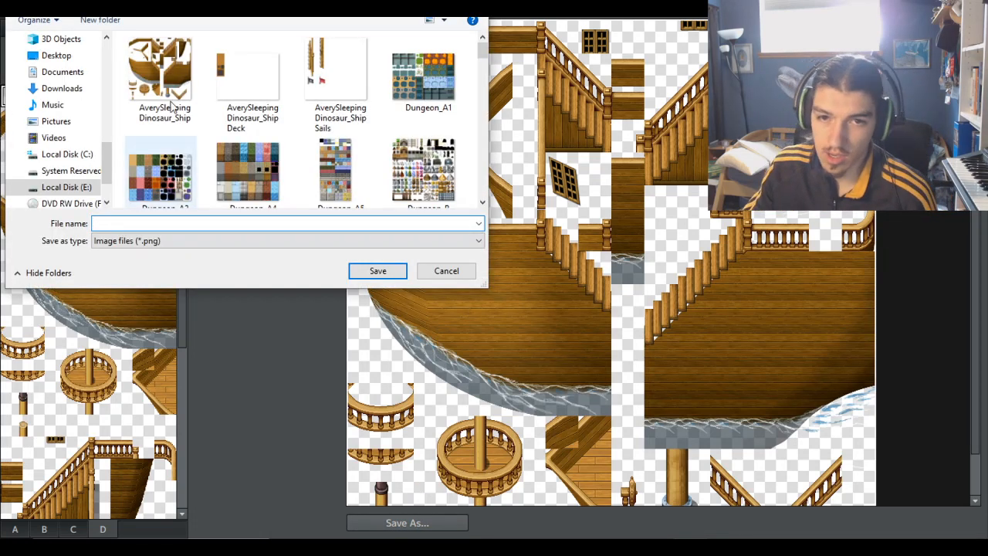
left_click(170, 85)
left_click(374, 274)
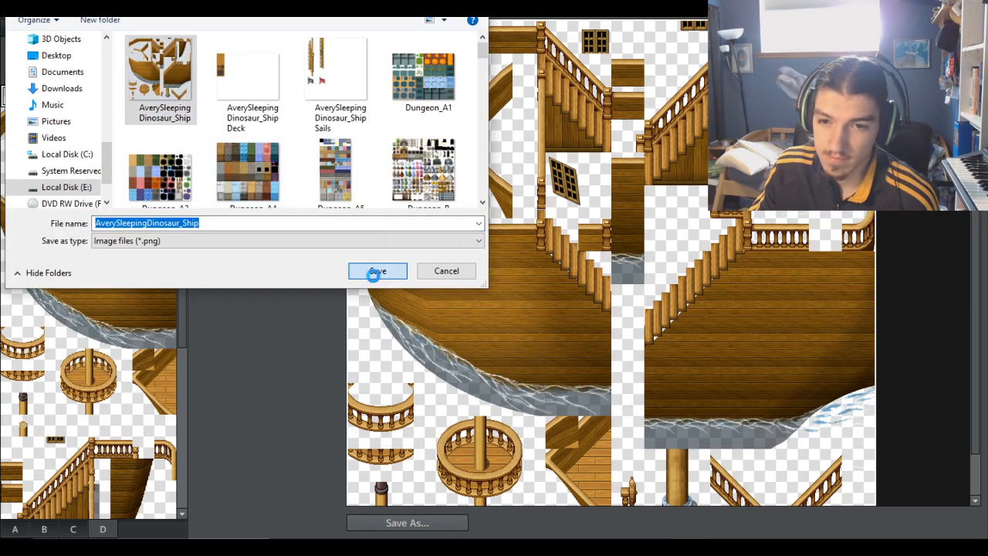
left_click(528, 250)
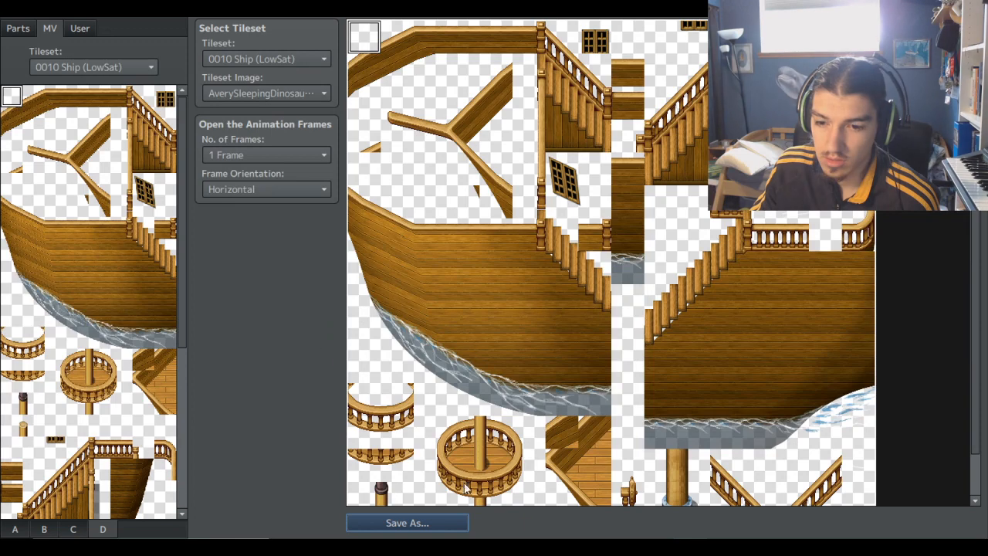
Step: Compare the ship hull and deck sheets in paint.net, and return to Tileset Builder
mouse_move(656, 548)
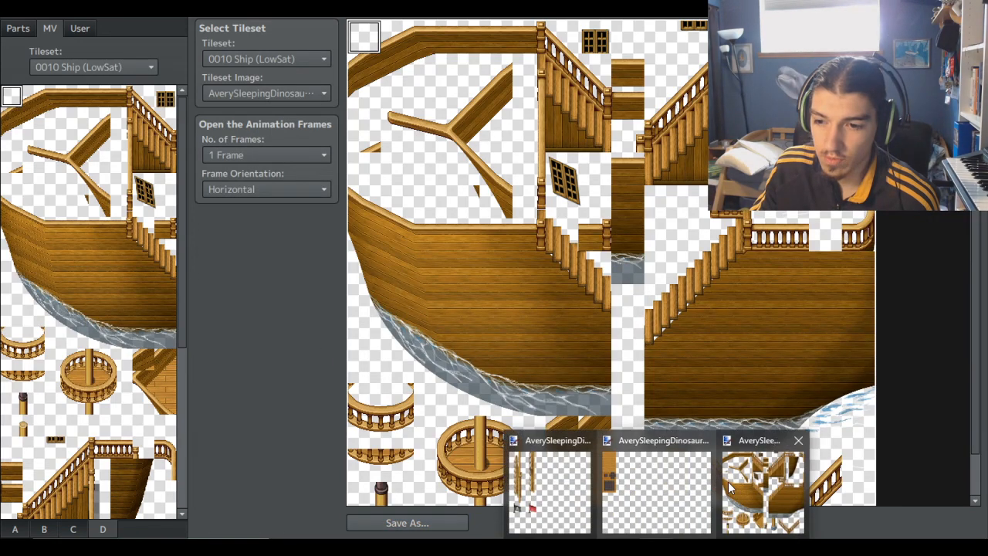
left_click(787, 446)
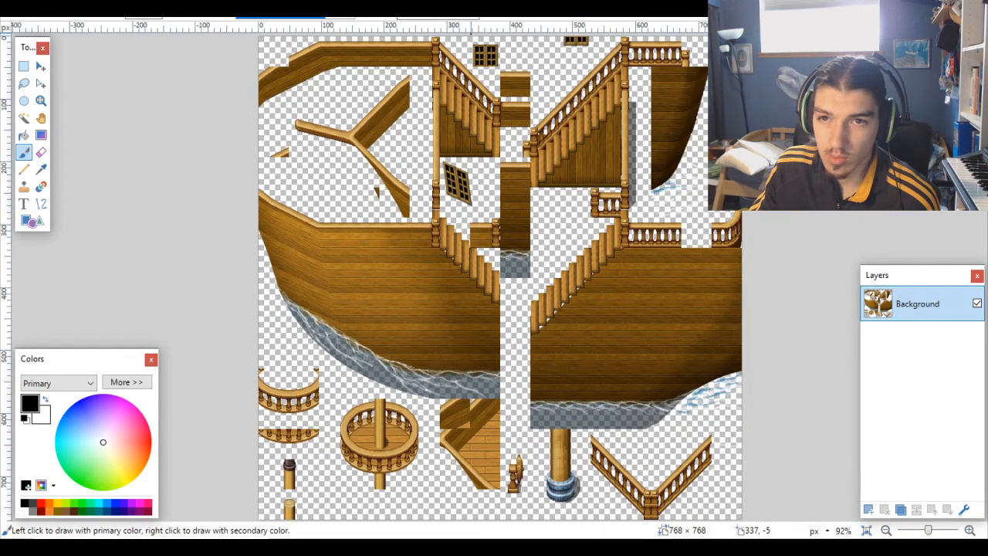
left_click(483, 3)
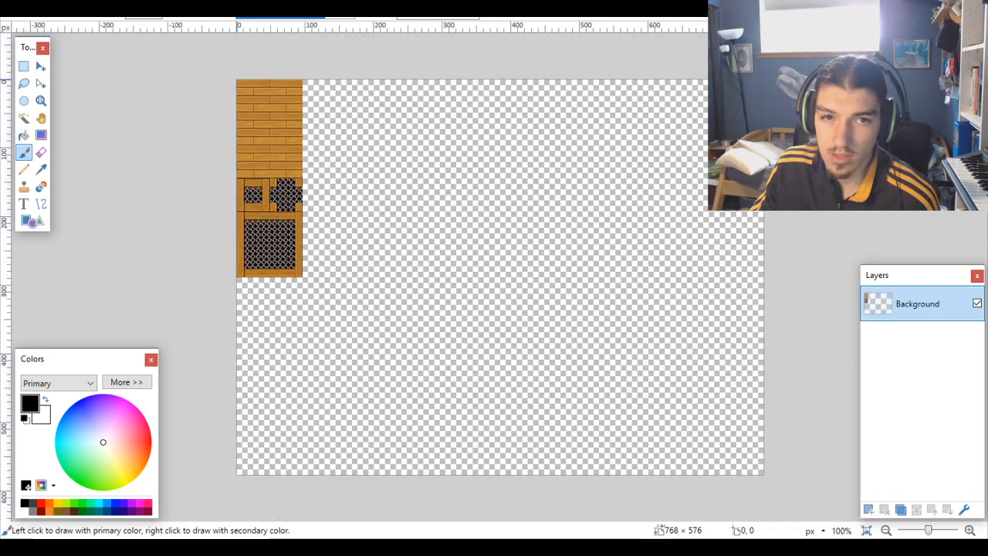
left_click(13, 2)
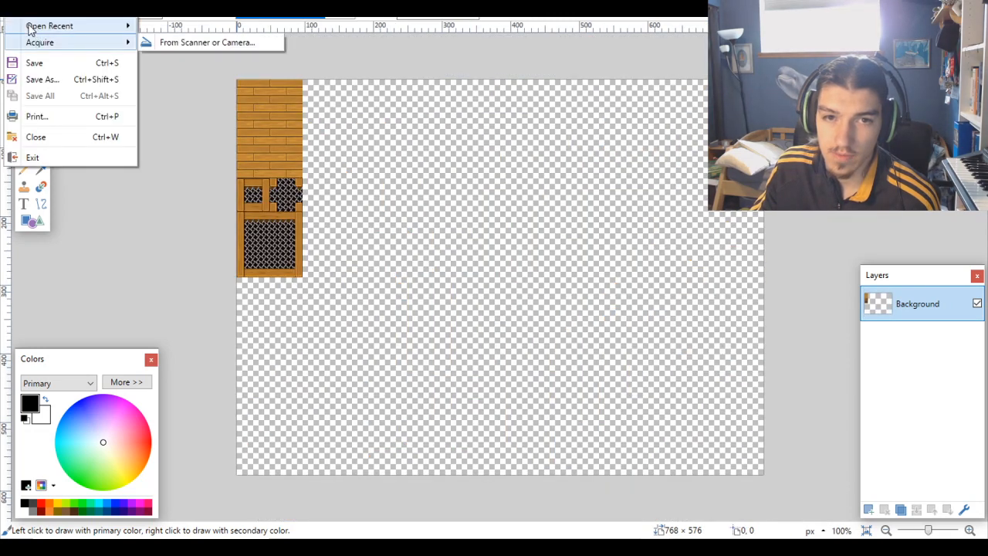
left_click(261, 102)
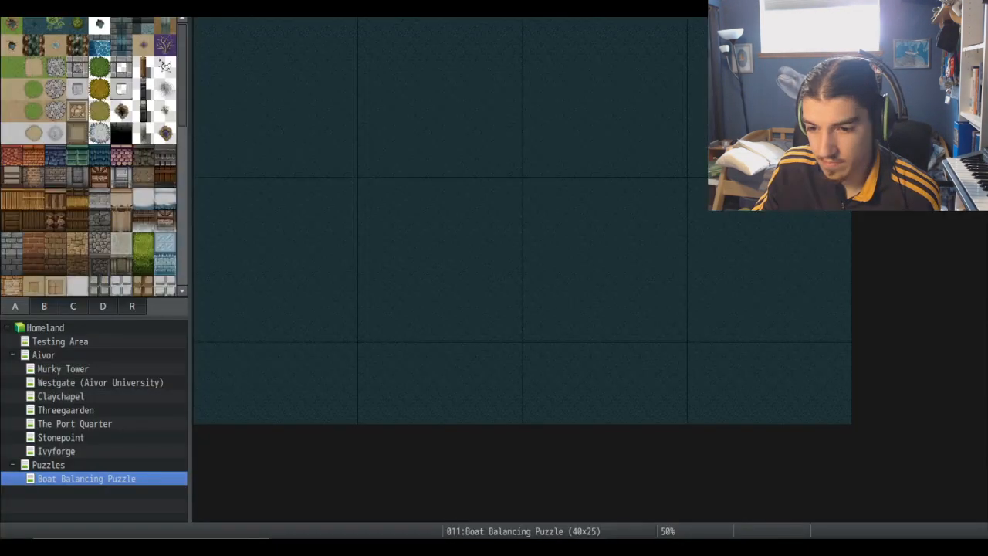
left_click(618, 471)
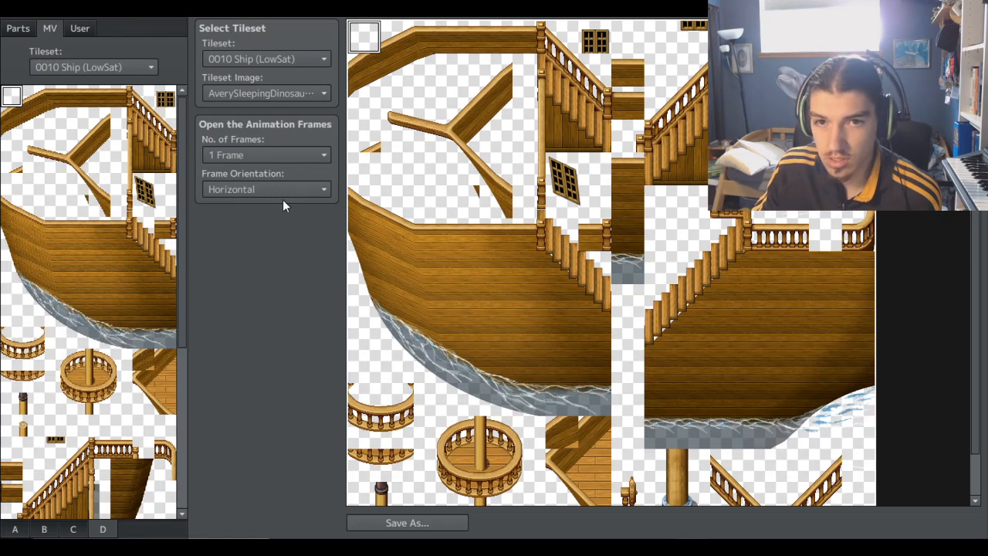
Step: Switch to paint.net and select the small wooden corner piece on the ship sheet with a rectangle of about 39 × 37 pixels
left_click(363, 36)
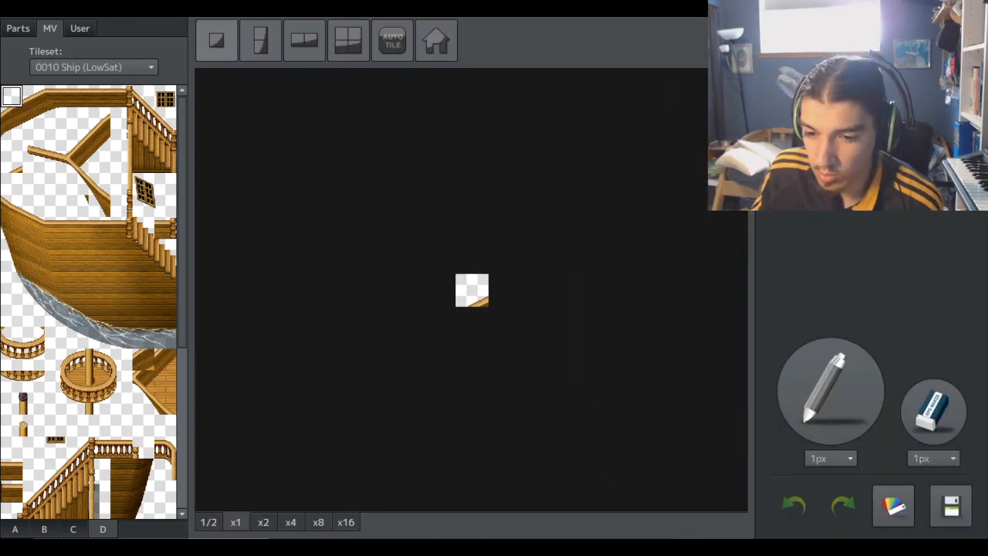
mouse_move(522, 550)
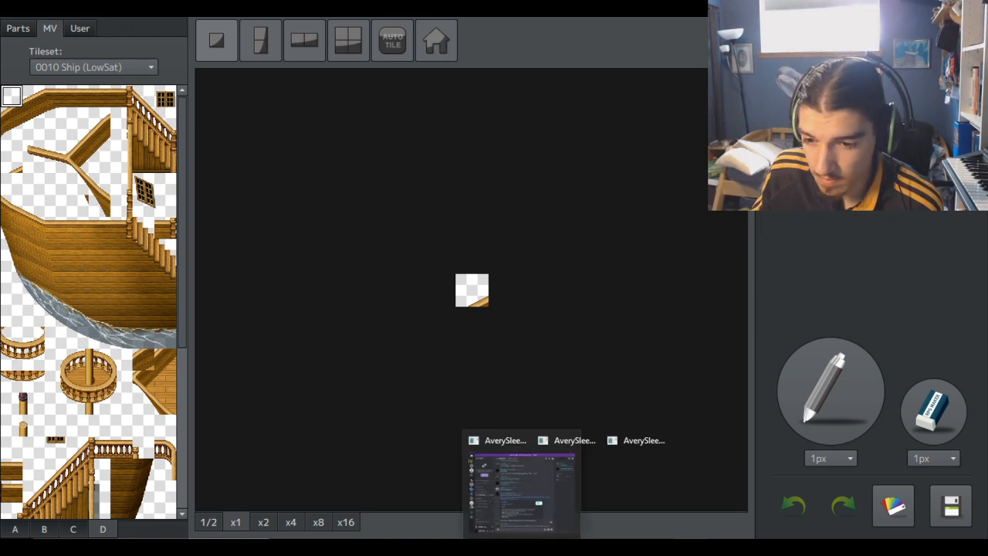
left_click(763, 480)
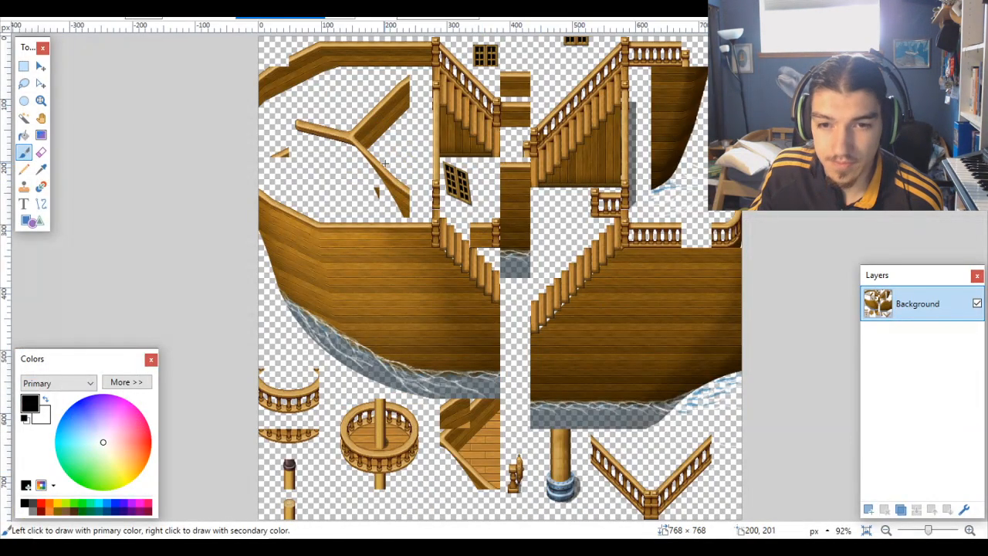
left_click(23, 66)
scroll(275, 143, "up", 3)
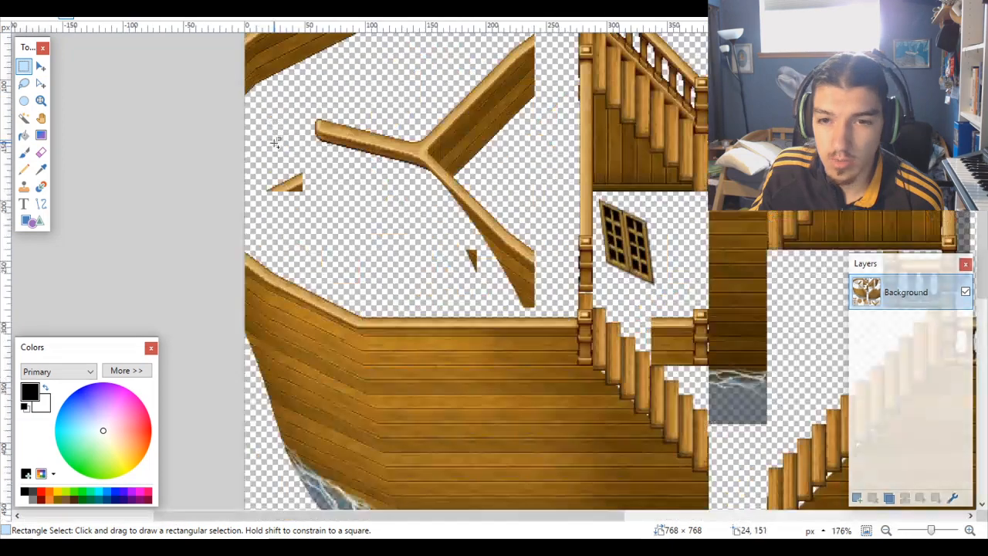
scroll(276, 143, "up", 4)
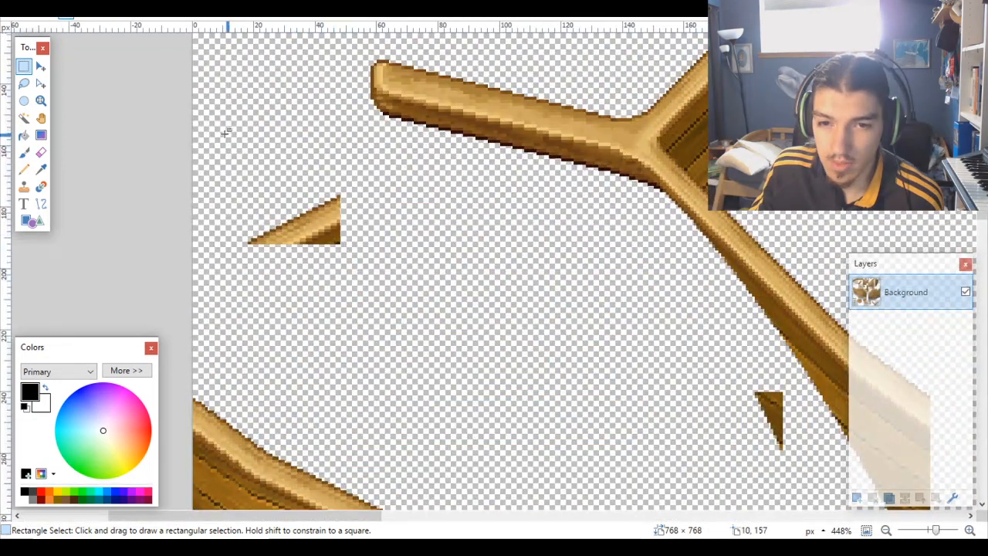
left_click_drag(223, 133, 343, 245)
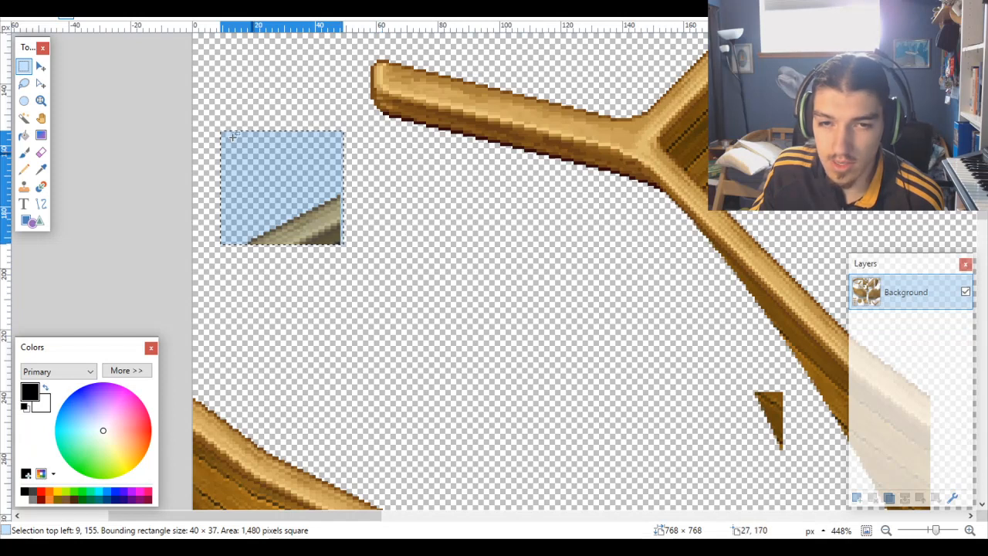
left_click(41, 83)
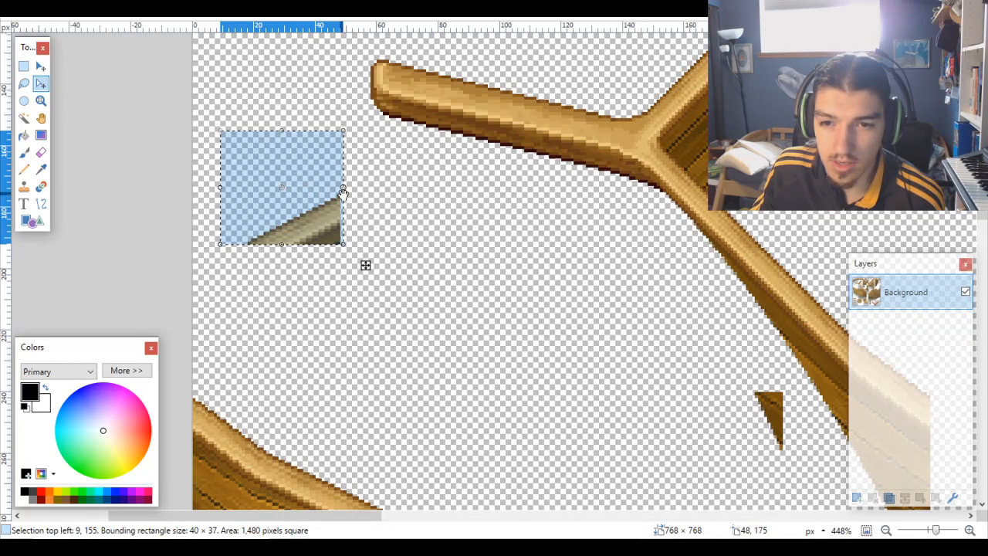
left_click_drag(342, 191, 347, 214)
Step: Move the selected corner piece up into the gap in the curved bow rail at 9, 11, and deselect it
scroll(383, 236, "down", 4)
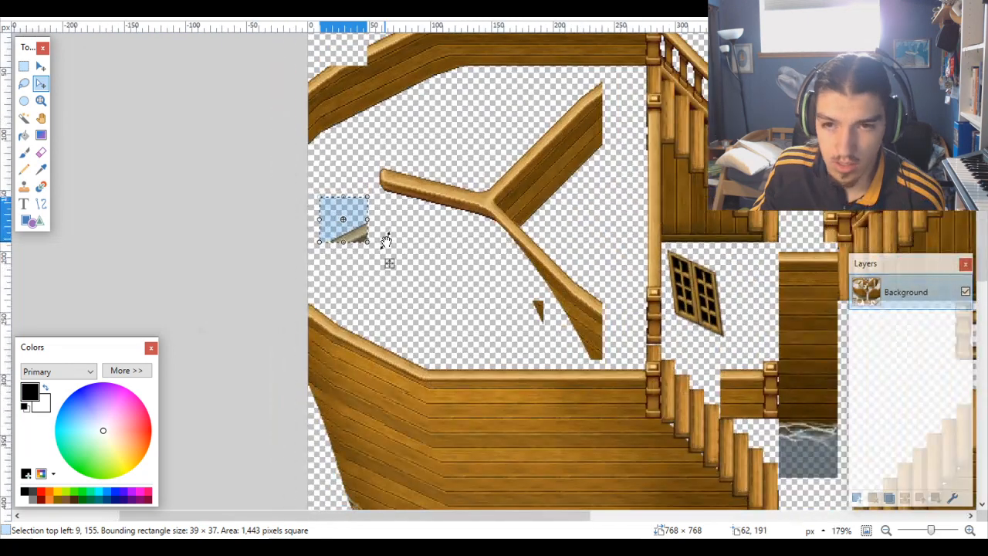
scroll(386, 241, "down", 2)
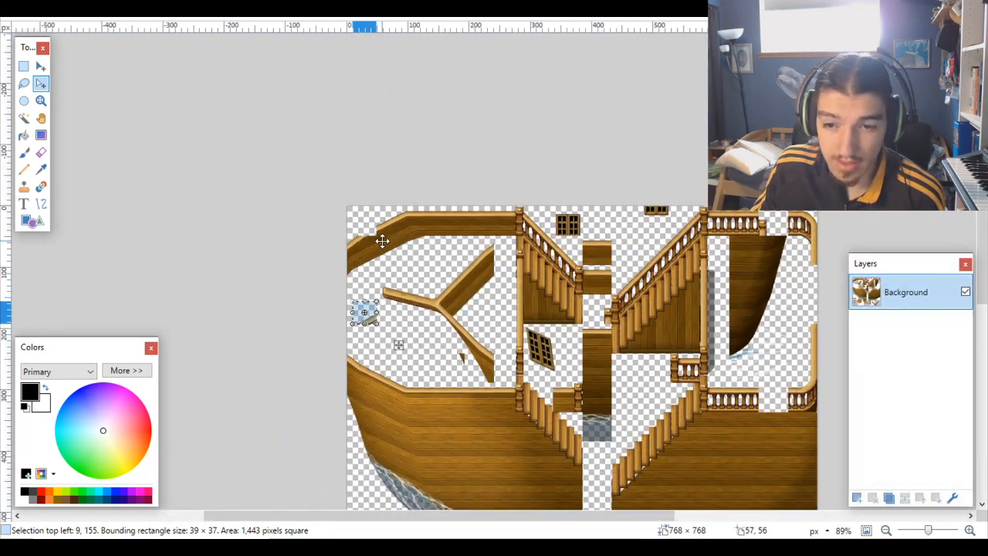
scroll(382, 241, "up", 3)
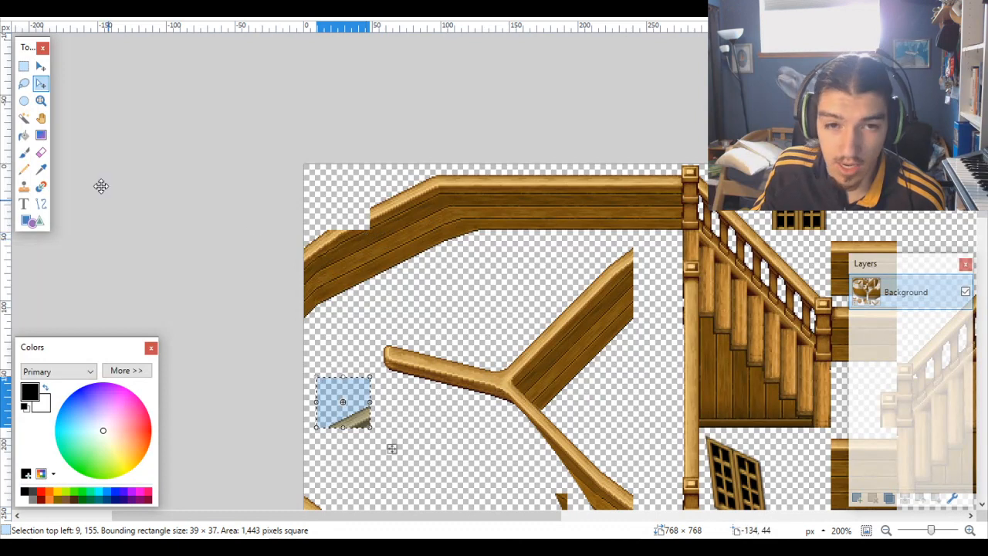
left_click(41, 66)
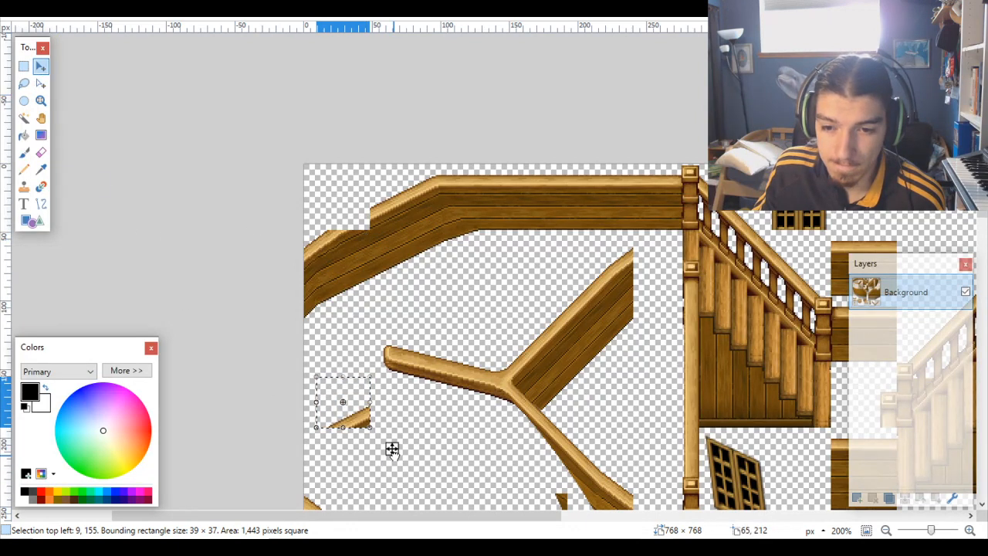
left_click_drag(392, 450, 390, 252)
key("Right")
key("Right")
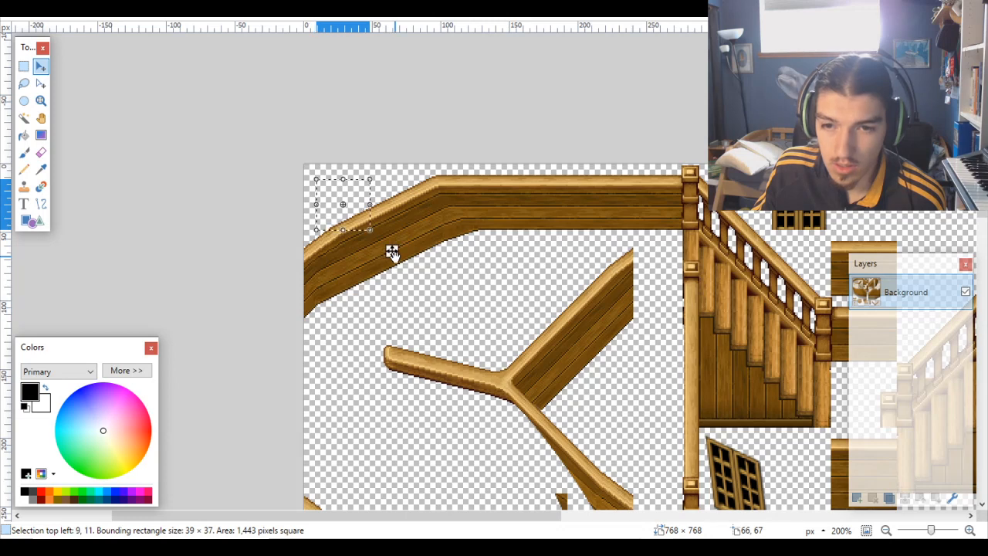
key("ctrl+d")
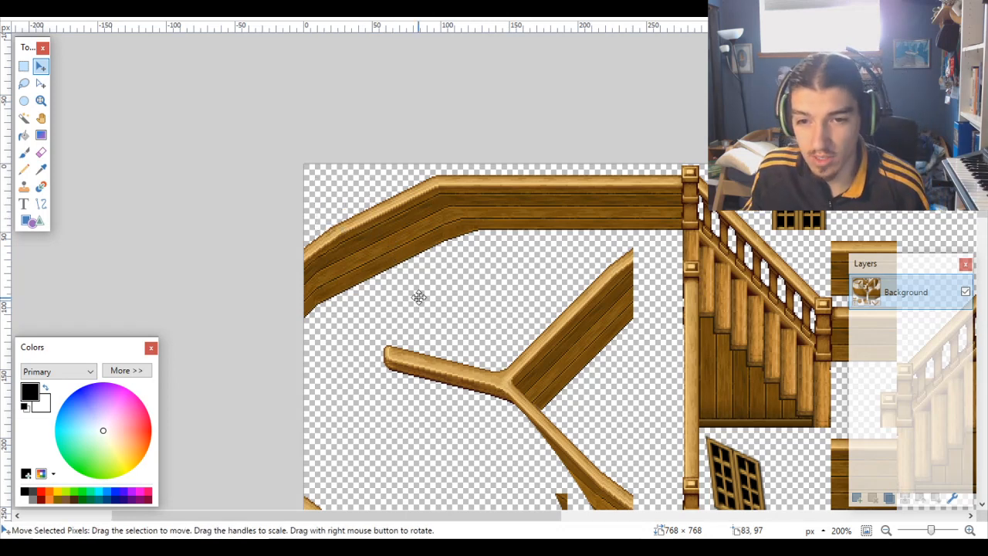
Step: Save the edited ship sheet with auto-detected bit depth and return to Tileset Builder
scroll(419, 297, "down", 3)
scroll(418, 297, "down", 1)
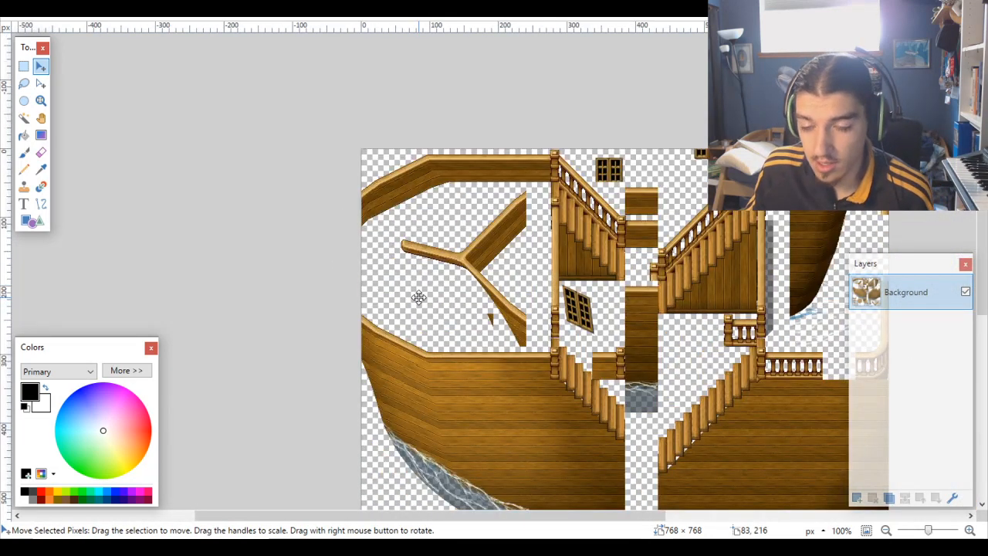
scroll(419, 297, "down", 1)
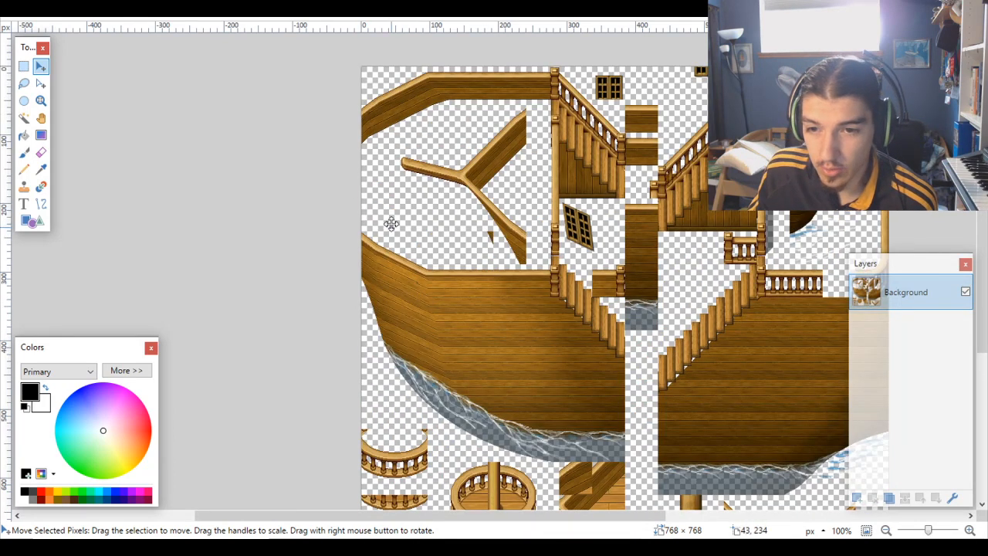
scroll(515, 256, "up", 1)
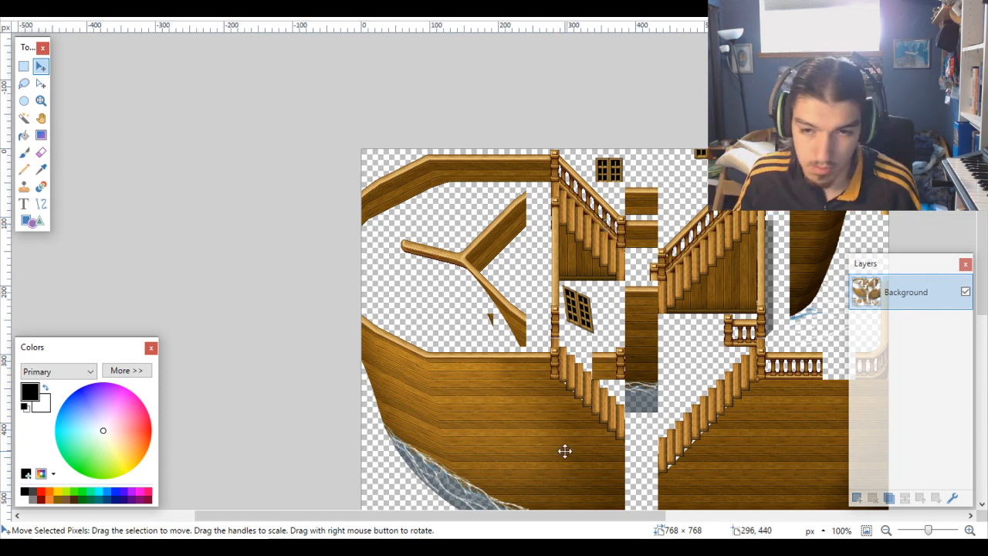
key("ctrl+s")
left_click(600, 360)
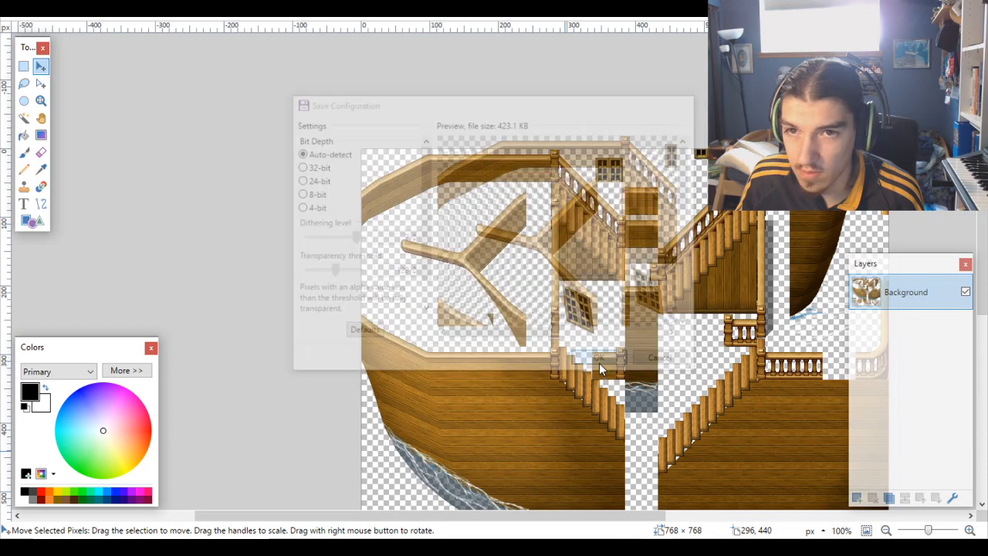
key("alt+Tab")
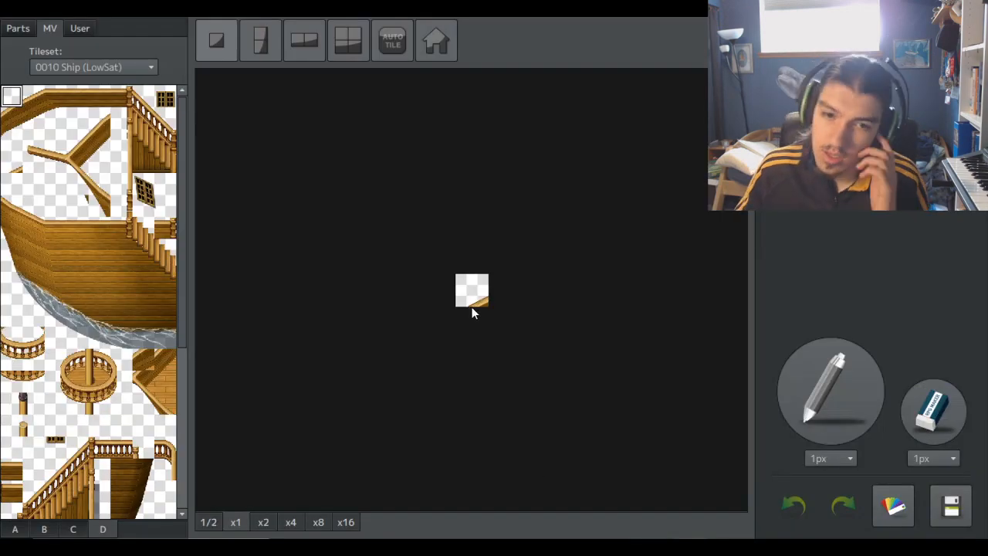
Step: Close the Tileset Builder application
left_click(55, 184)
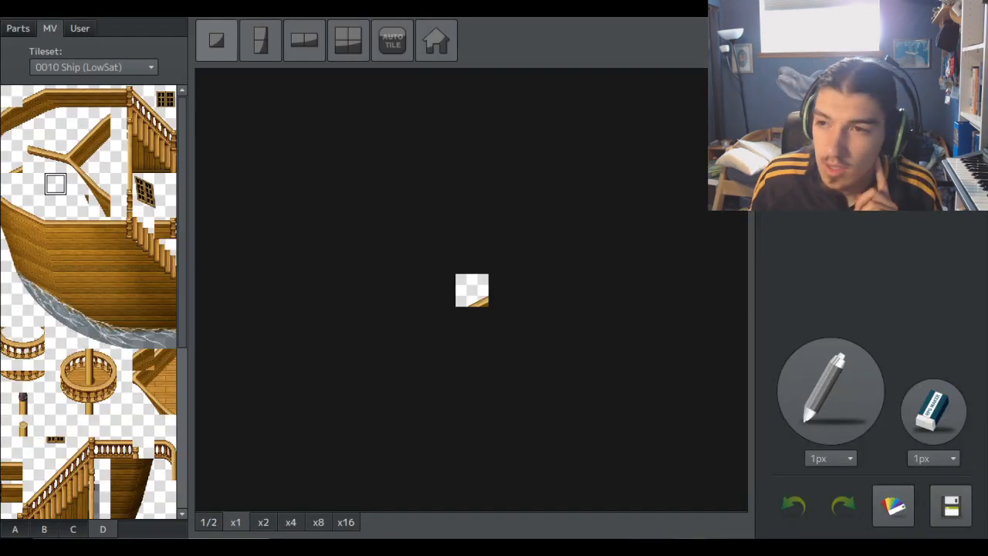
key("alt+F4")
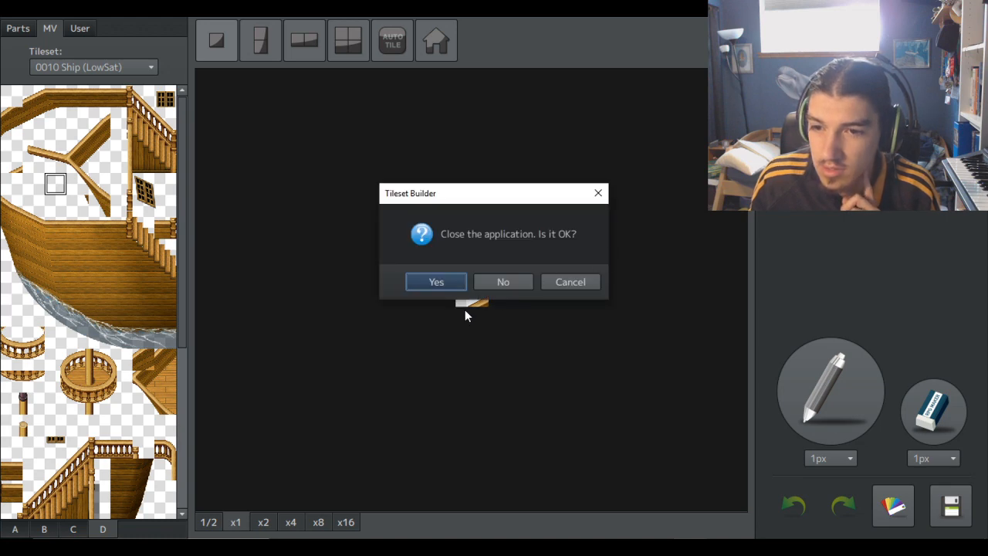
left_click(507, 284)
key("alt+F4")
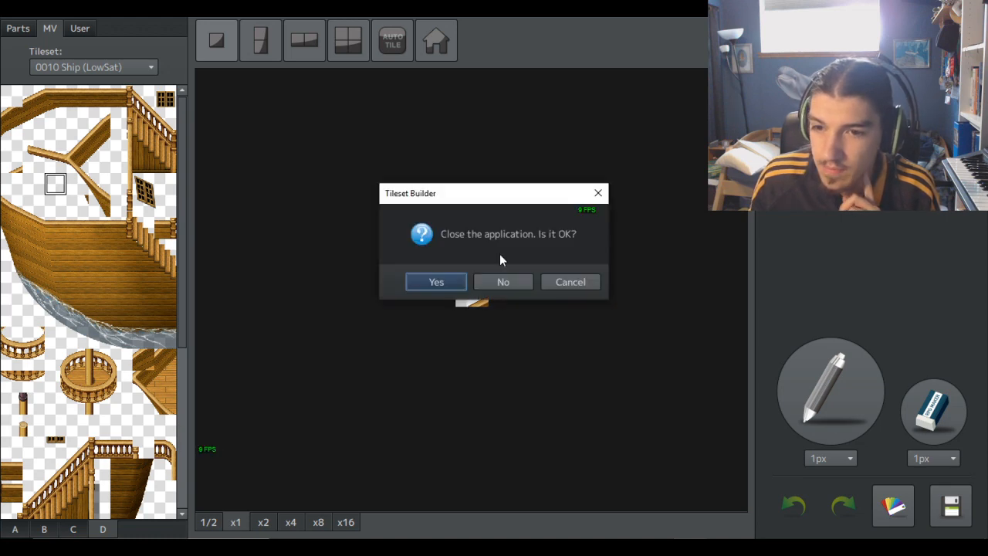
left_click(433, 280)
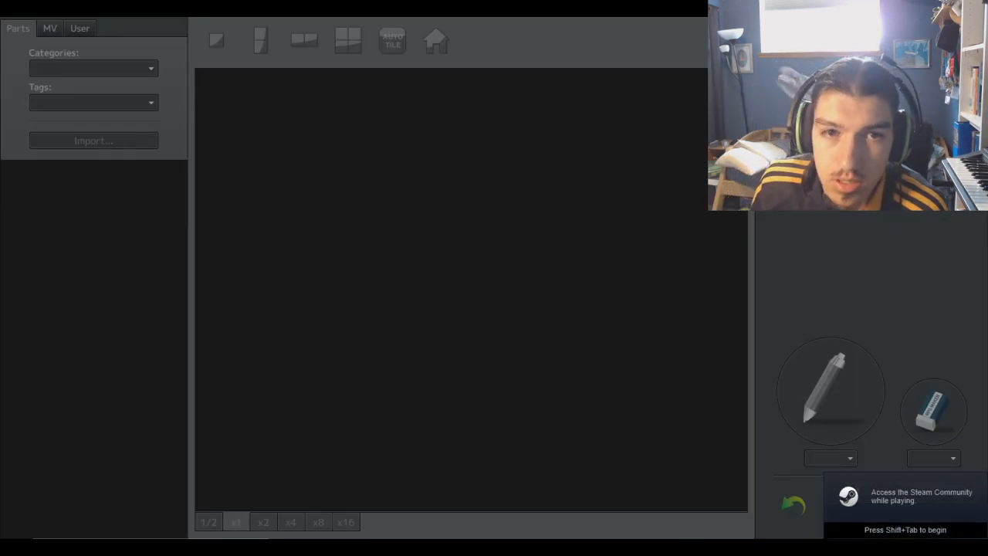
Step: Open the Game project file from the Homeland Game Files folder of Neptuna Studios in the restarted Tileset Builder
left_click(14, 9)
left_click(20, 9)
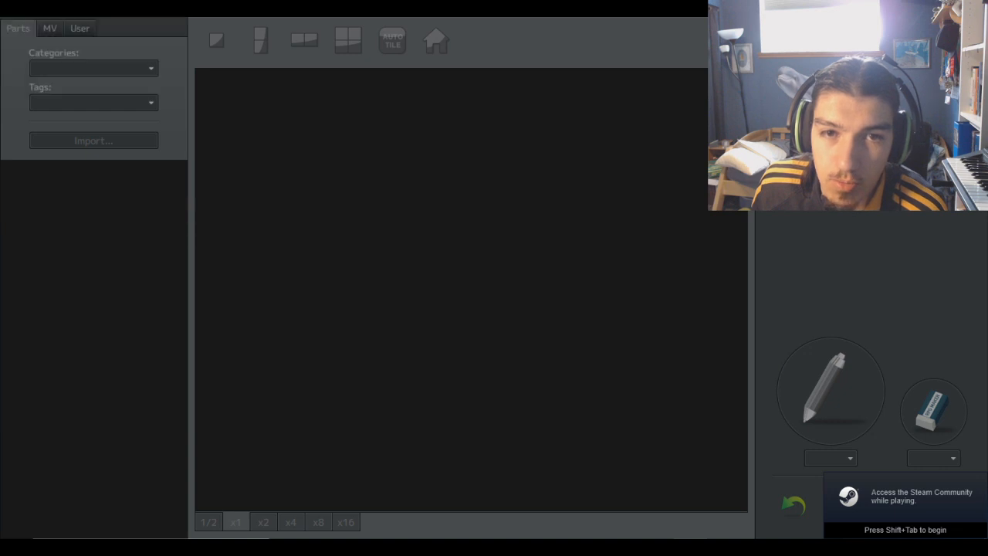
left_click(126, 139)
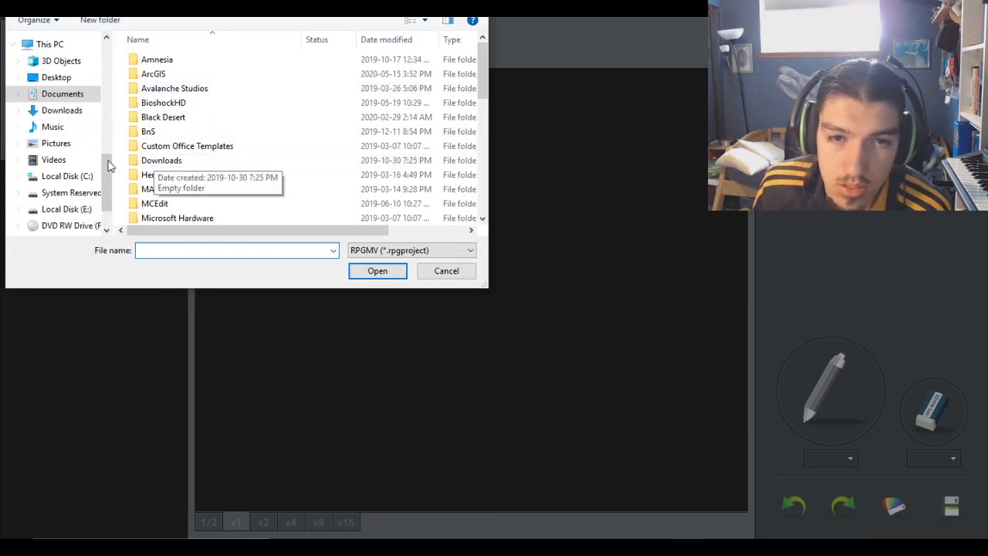
scroll(68, 170, "down", 1)
scroll(68, 170, "up", 5)
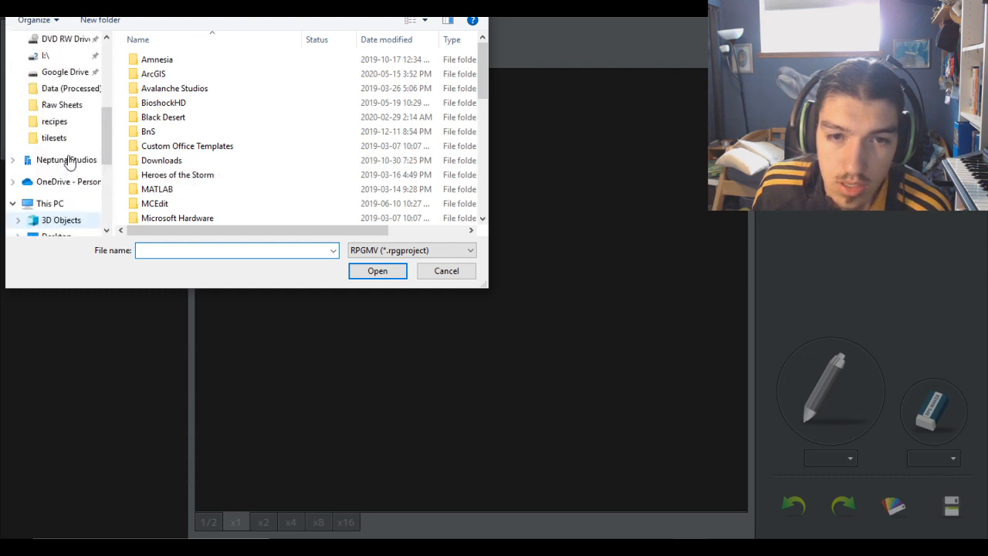
left_click(64, 162)
double_click(209, 61)
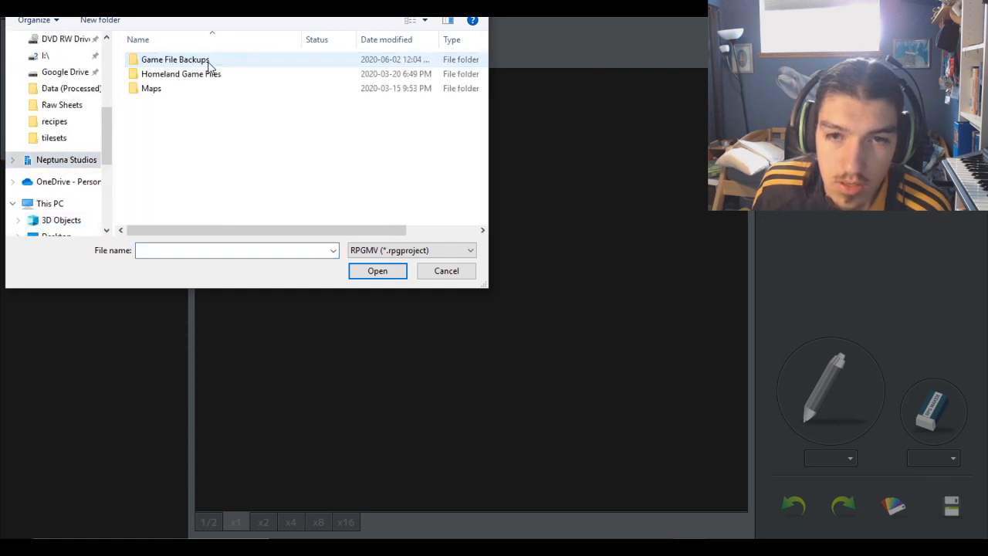
double_click(182, 73)
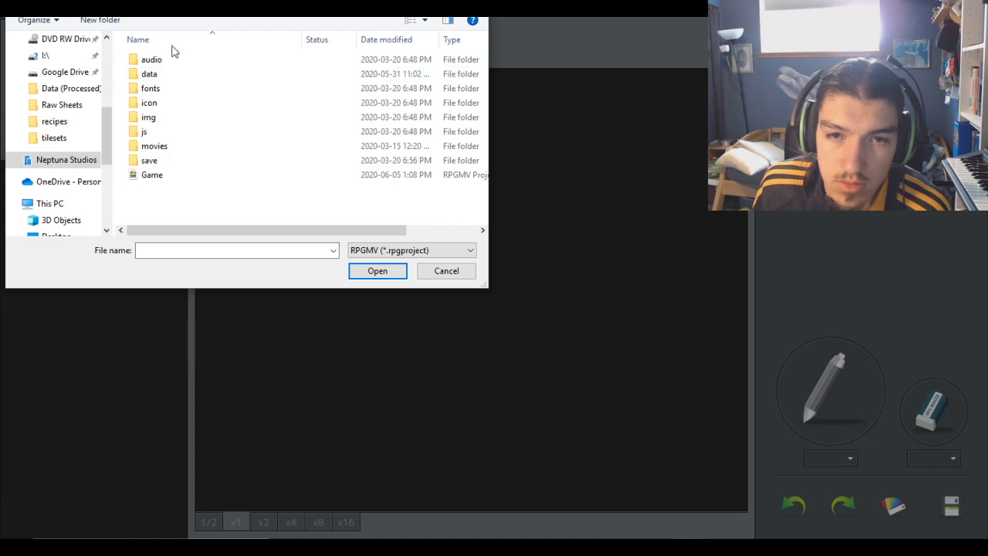
left_click(171, 175)
left_click(375, 272)
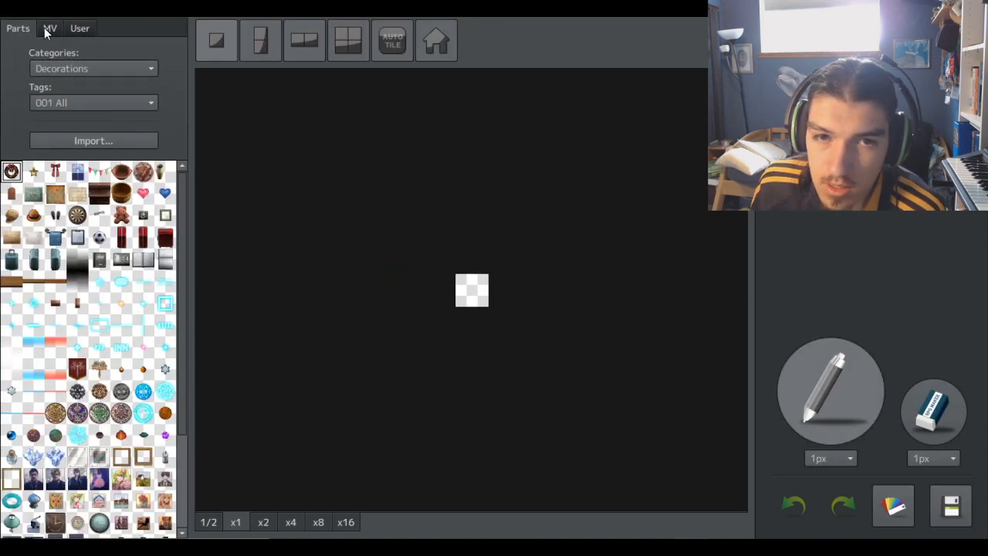
Step: Show the D tiles of the MV tileset 0010 Ship (LowSat)
left_click(46, 28)
left_click(78, 68)
left_click(82, 220)
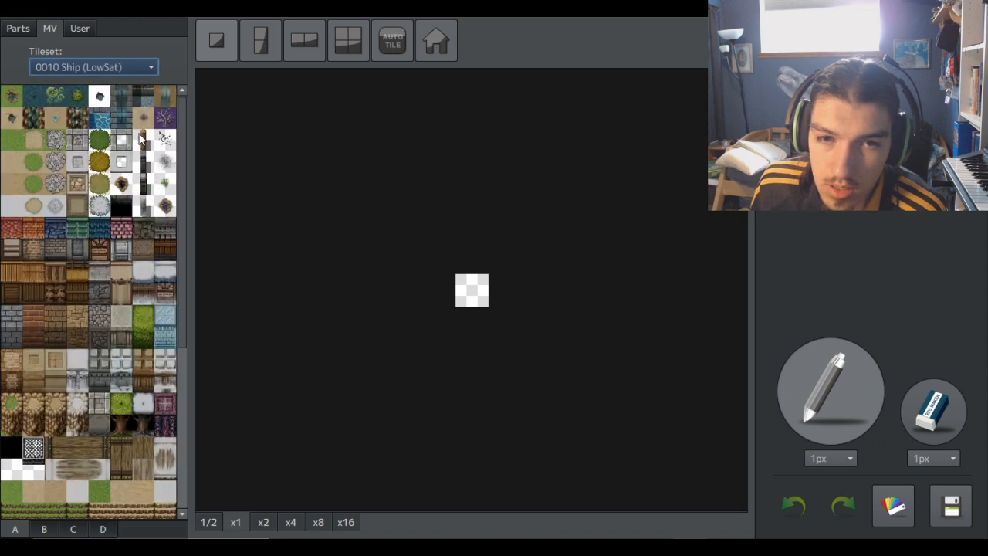
left_click(102, 529)
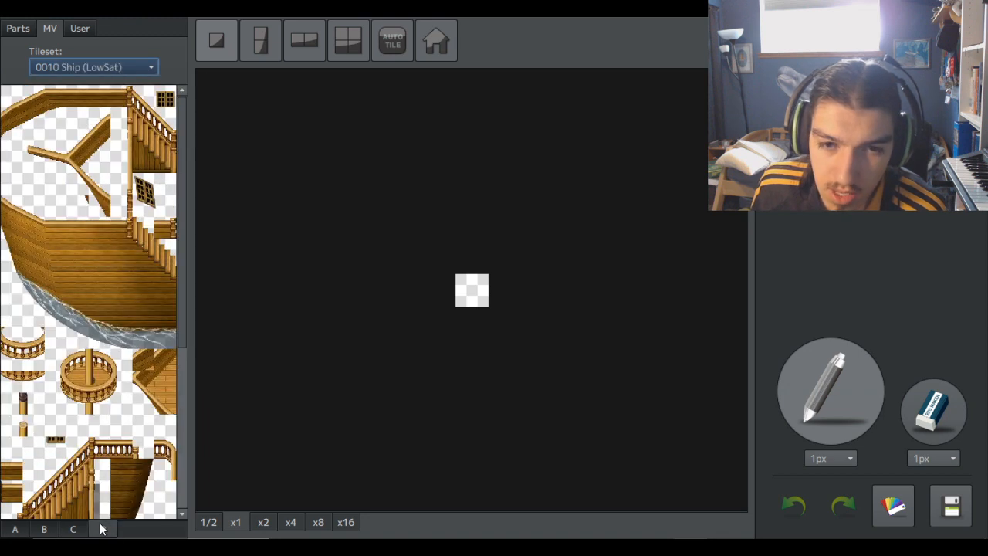
Step: Compare the two hull rail tiles with end posts beside the lower stairs by previewing them alternately on the single-tile canvas
left_click(98, 195)
left_click(101, 225)
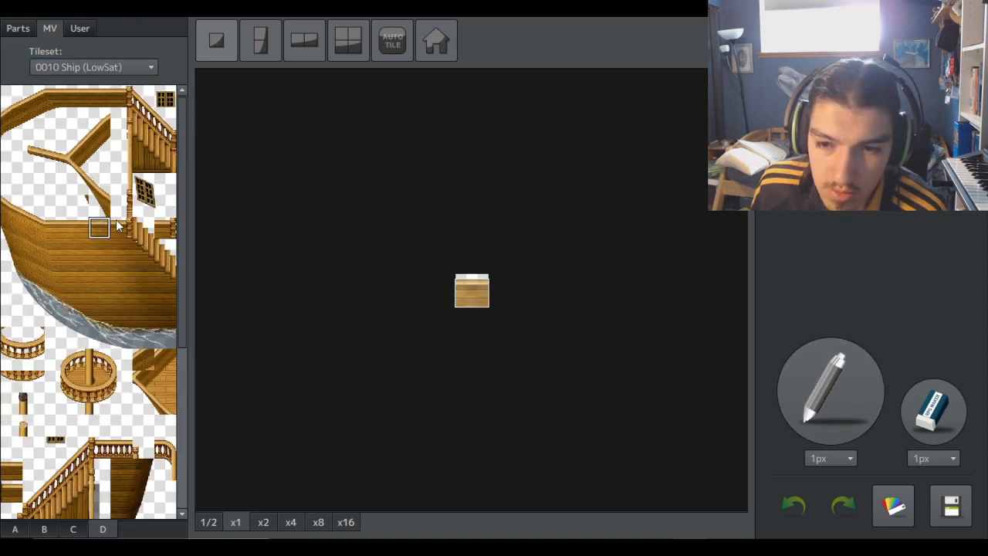
left_click(118, 226)
left_click(102, 225)
left_click(119, 225)
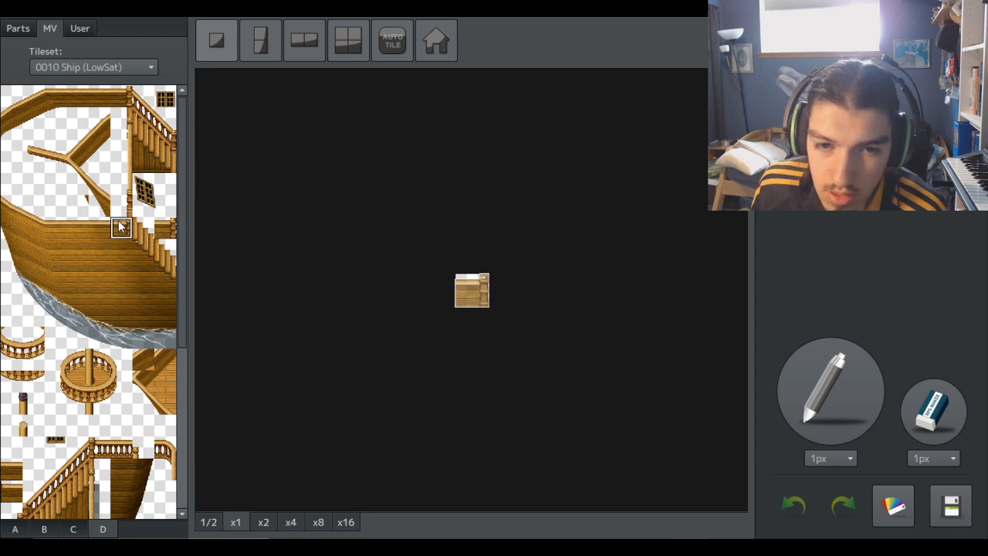
left_click(166, 229)
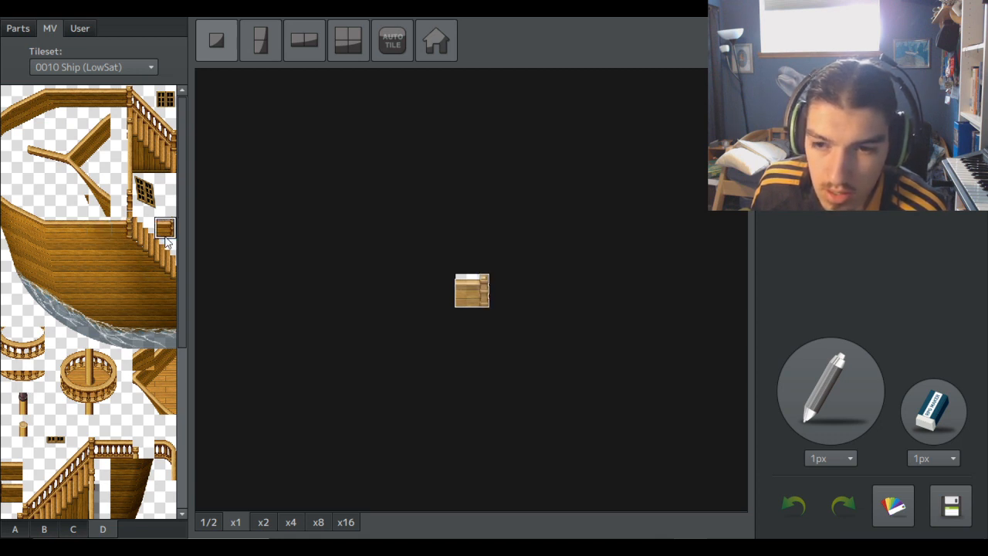
left_click(124, 229)
left_click(165, 232)
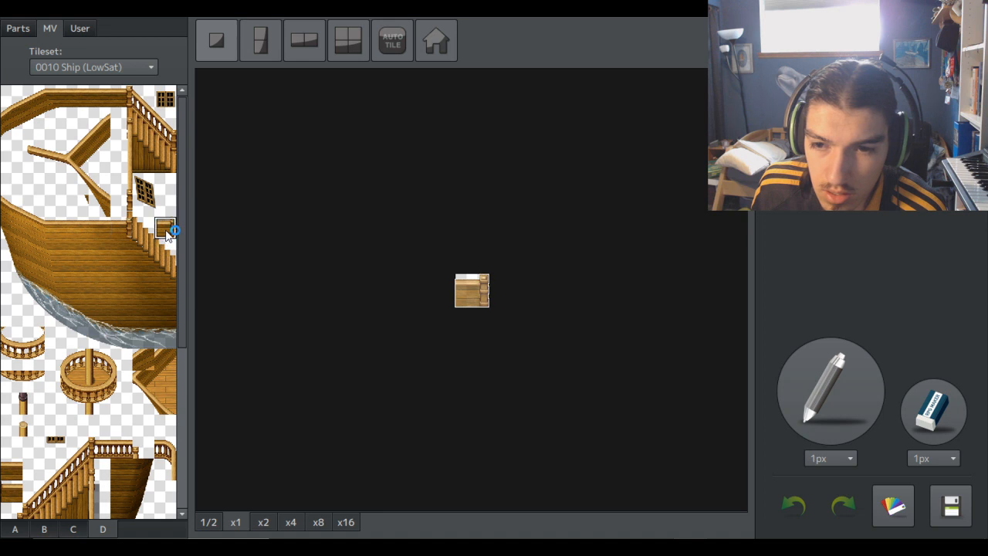
left_click(127, 237)
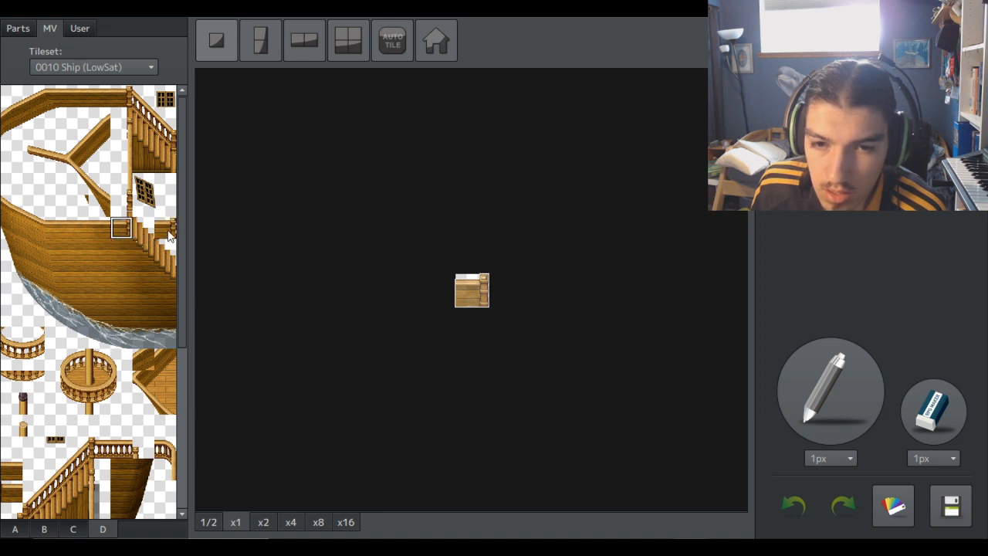
Step: Recheck the two end-post hull rail tiles and preview the small window strip tile above the lower staircase
left_click(168, 233)
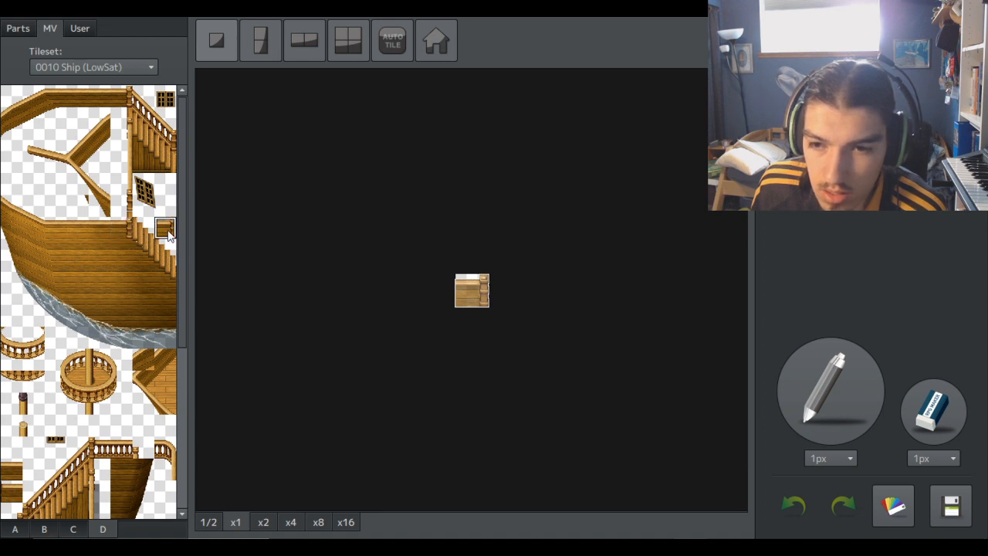
left_click(129, 236)
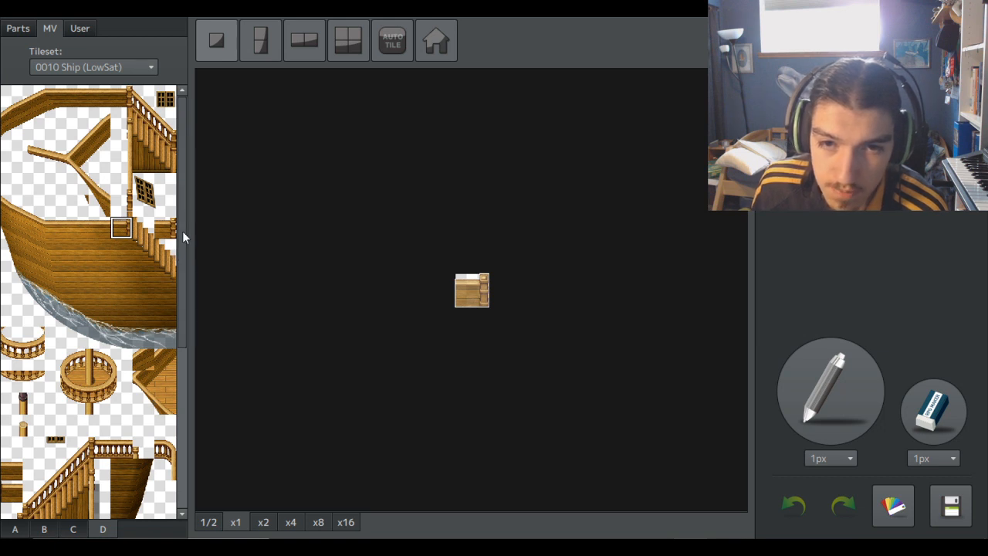
left_click(58, 448)
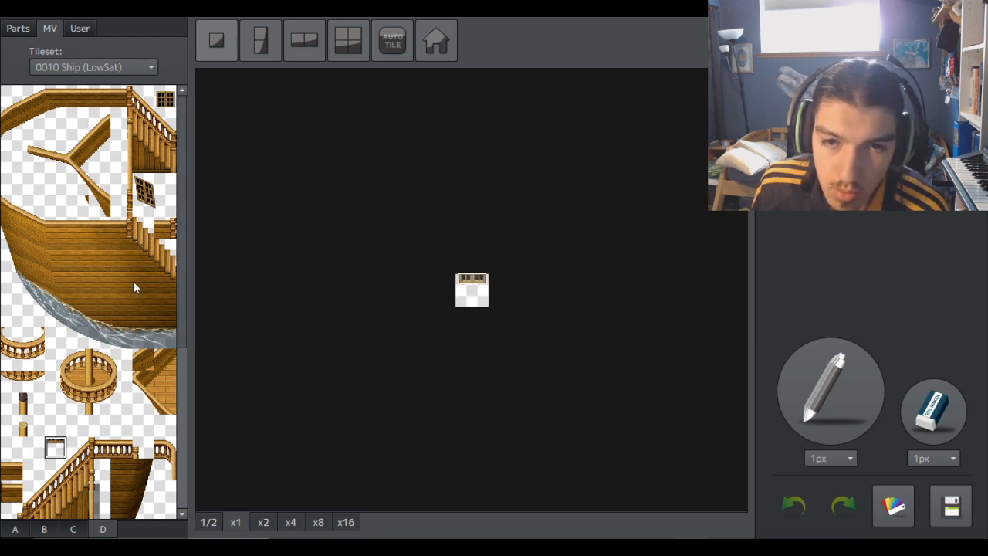
Step: Preview the tiles holding the halves of the dark-capped post and the plain short post beneath it
left_click(31, 401)
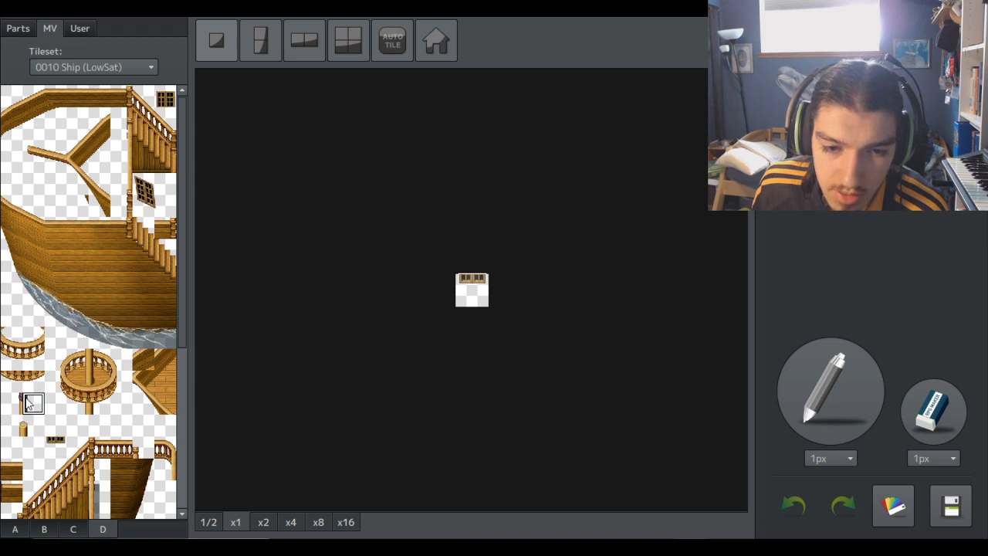
left_click(12, 398)
left_click(33, 396)
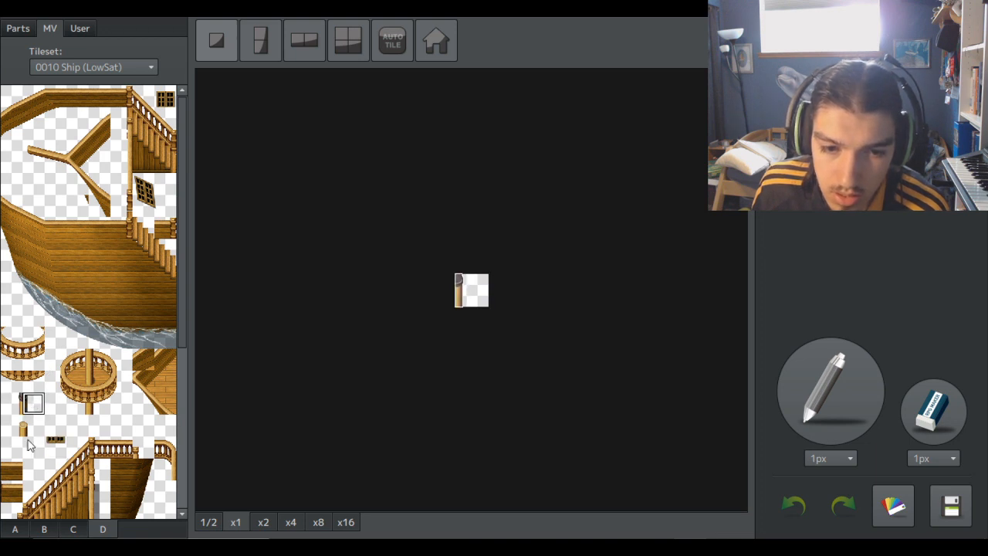
left_click(25, 428)
left_click(15, 426)
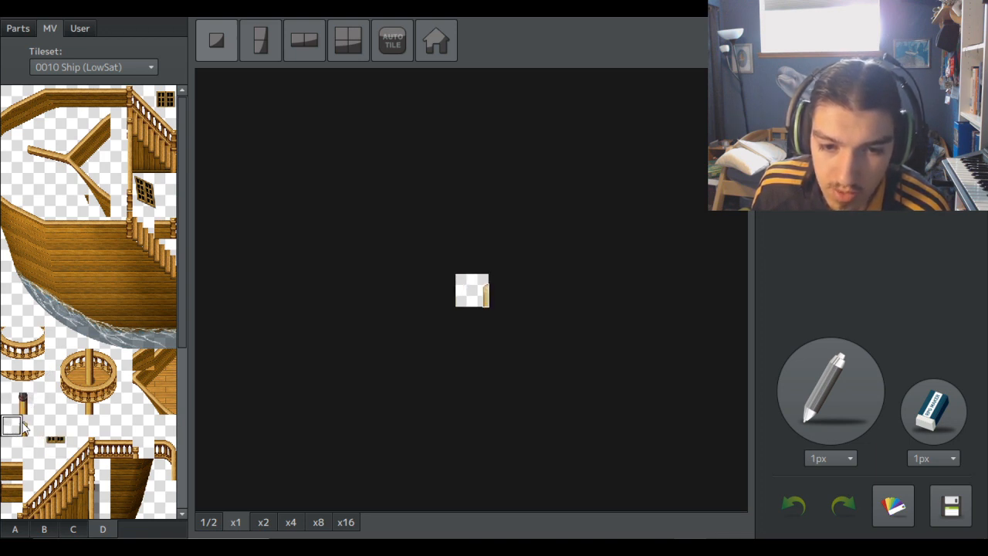
Step: Preview the individual tiles of the round crow's nest, including its base, railing and outer edge pieces
left_click(99, 405)
left_click(84, 408)
left_click(84, 392)
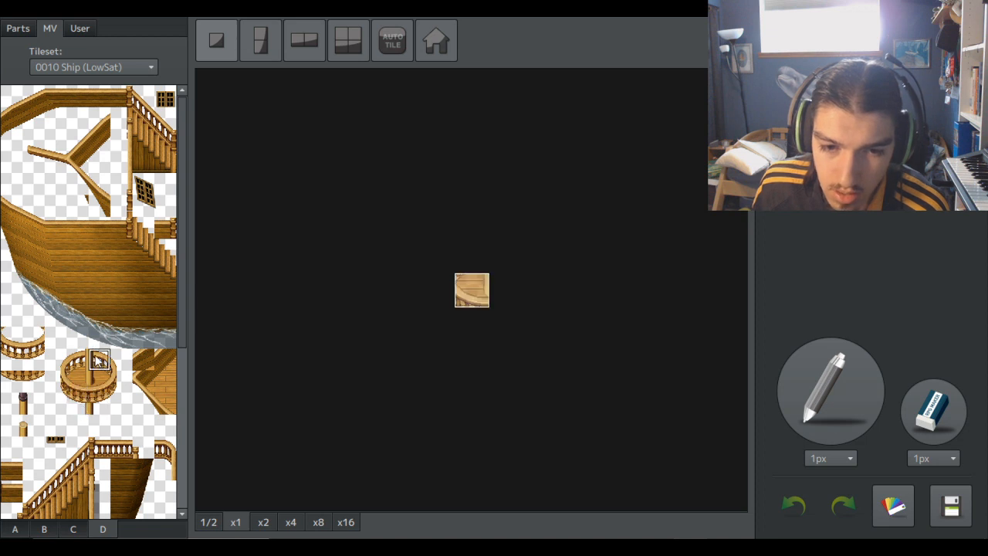
left_click(98, 365)
left_click(98, 386)
left_click(117, 386)
left_click(116, 363)
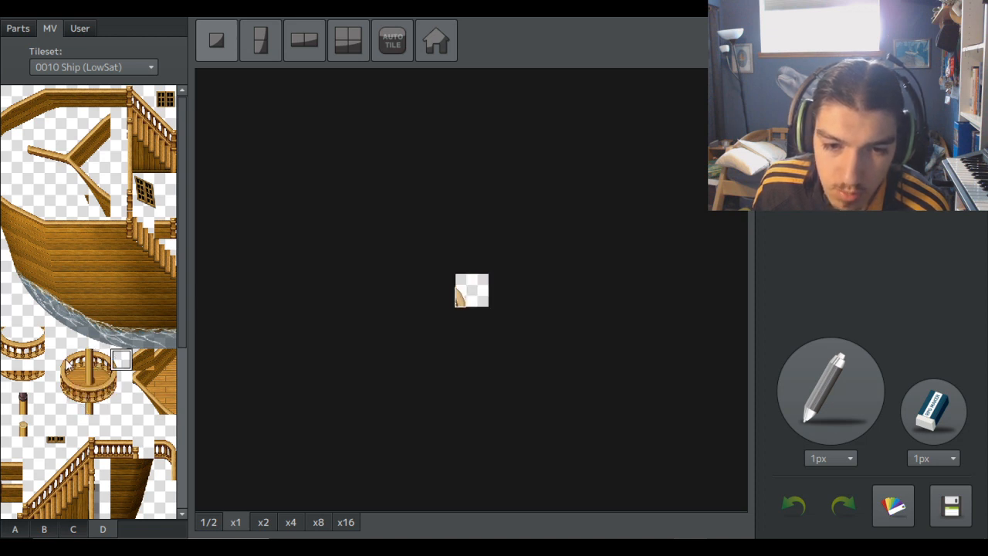
Step: Examine the angled deck-corner tile against the surrounding hull, staircase, railing and stern sections of the D sheet
left_click(146, 362)
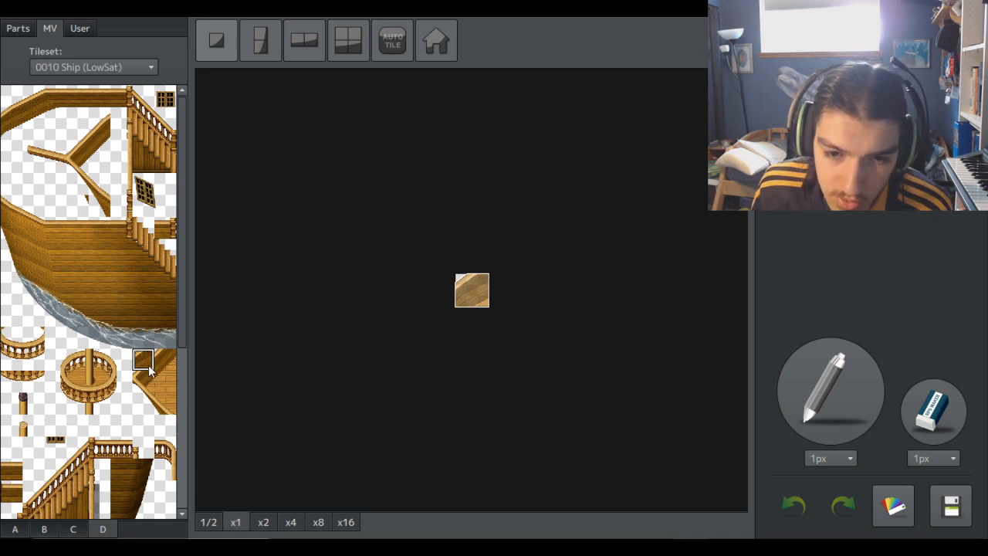
scroll(144, 370, "down", 6)
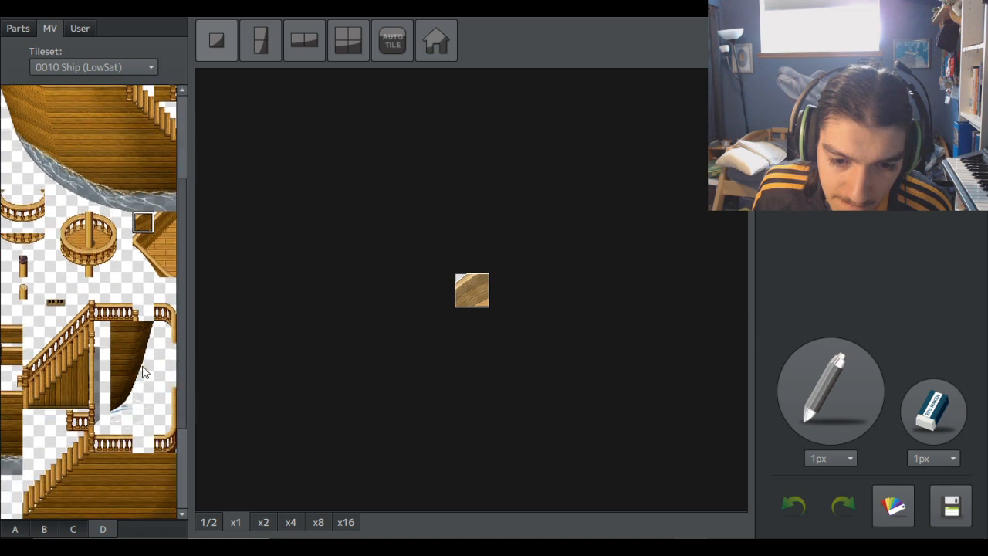
scroll(143, 372, "up", 2)
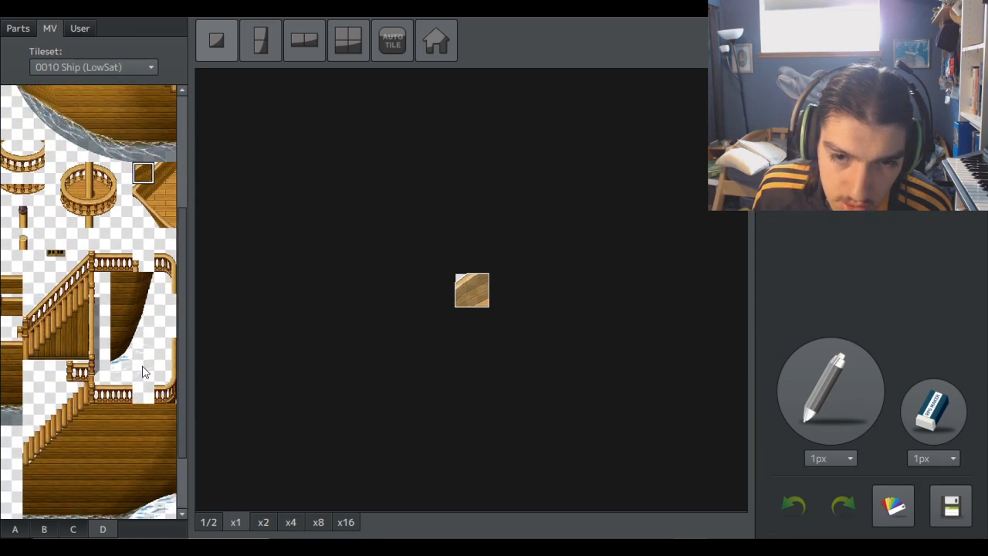
scroll(144, 372, "up", 4)
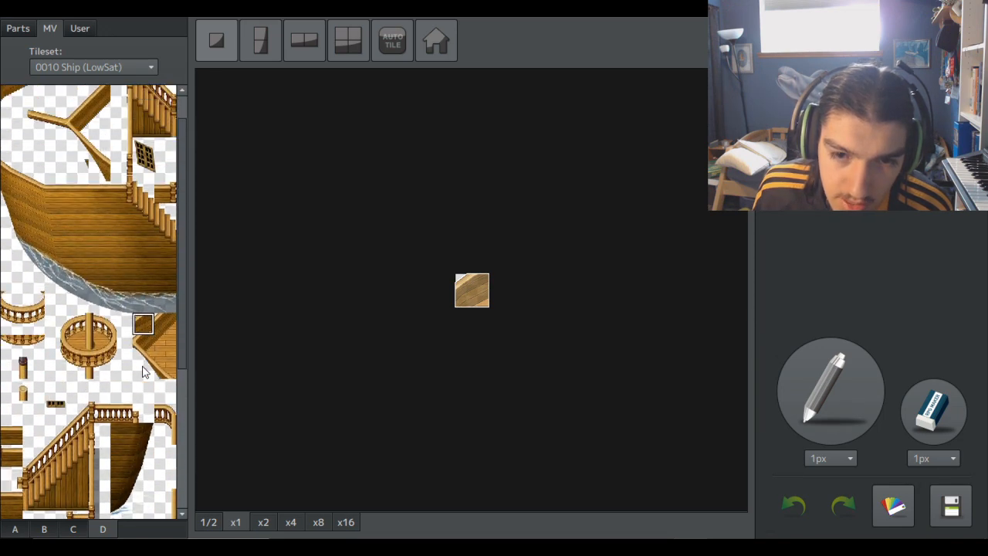
scroll(147, 355, "down", 4)
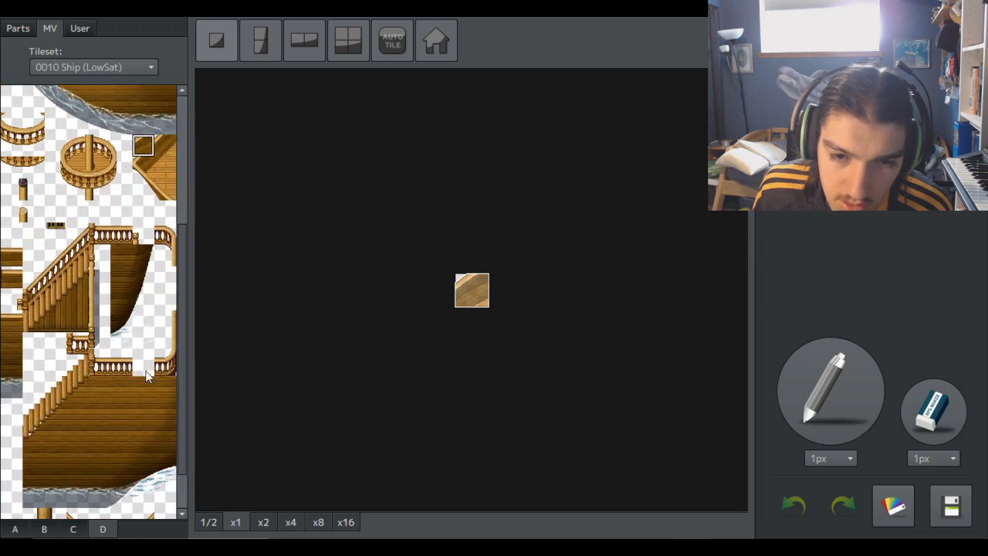
scroll(147, 376, "up", 1)
scroll(147, 376, "down", 1)
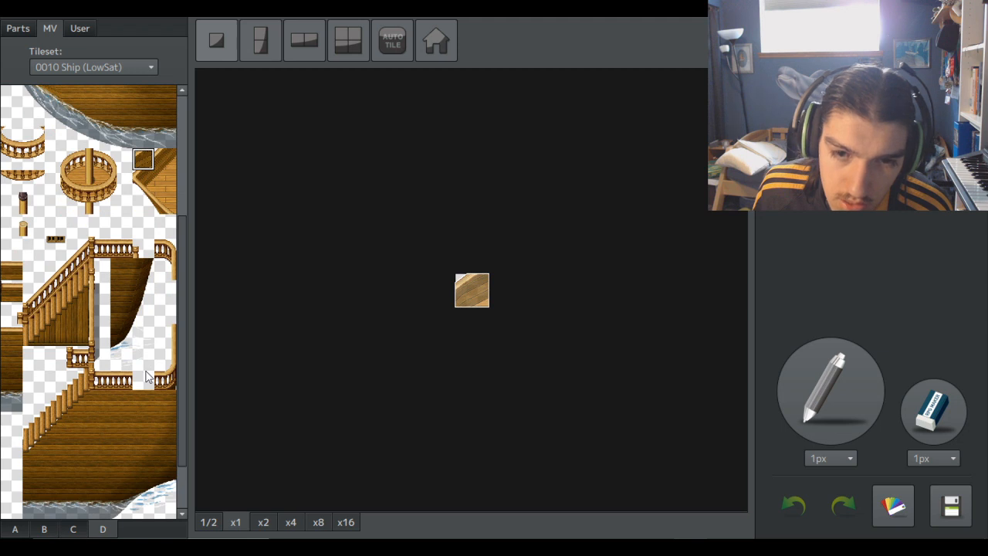
scroll(147, 376, "up", 3)
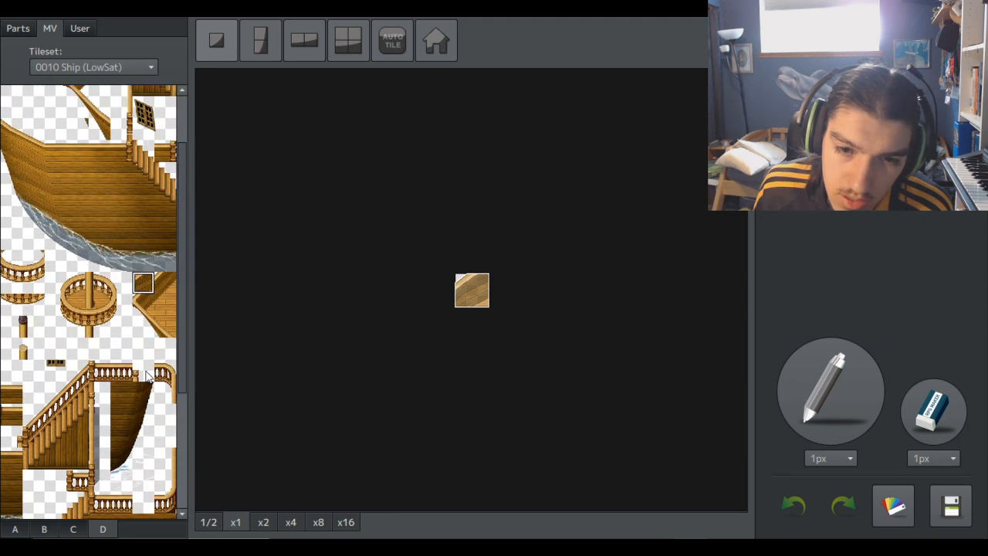
scroll(147, 376, "up", 3)
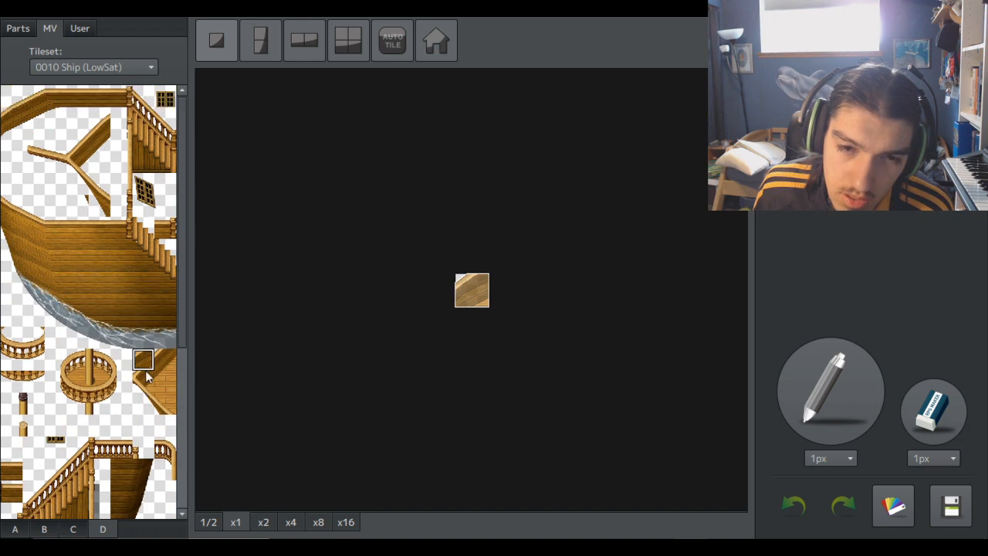
scroll(147, 376, "down", 2)
scroll(147, 376, "down", 5)
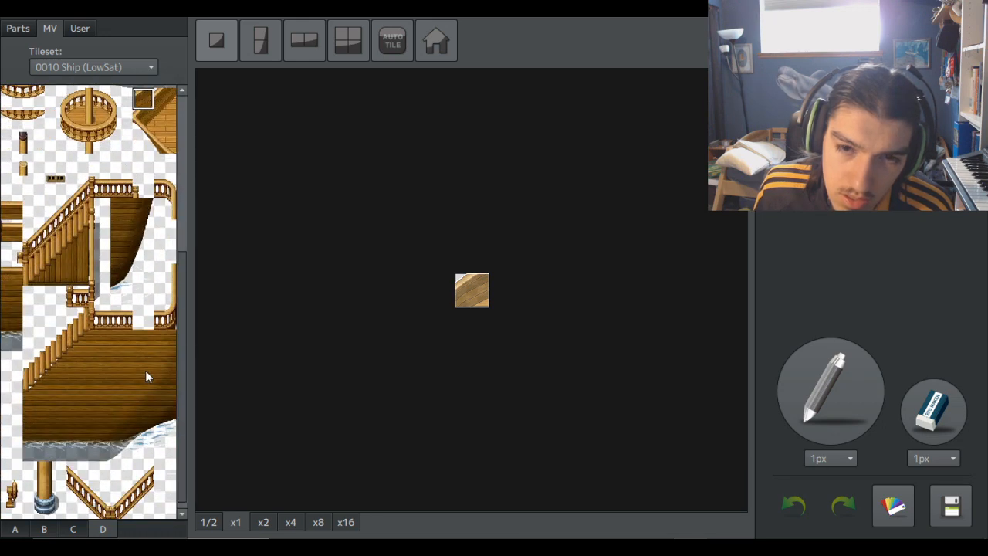
scroll(147, 377, "up", 5)
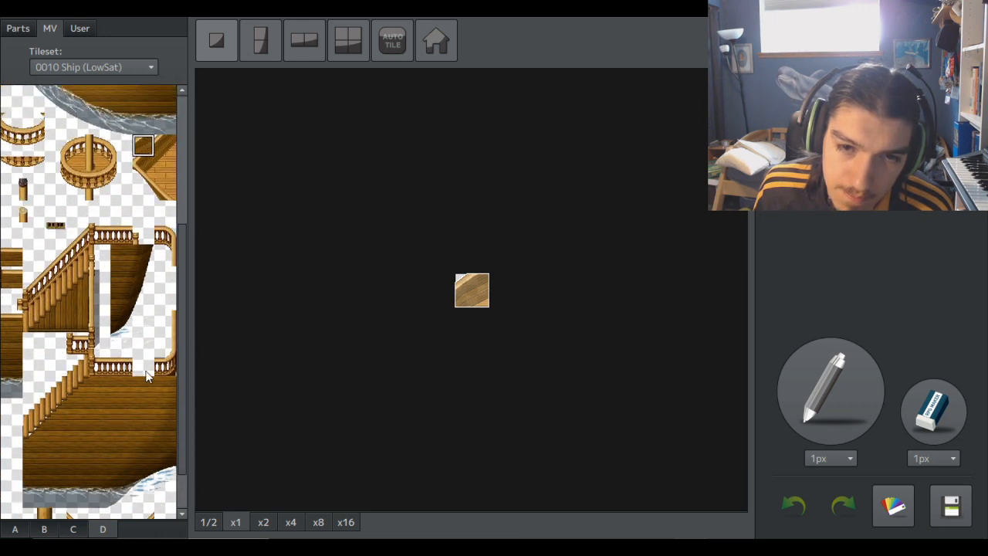
scroll(146, 376, "down", 2)
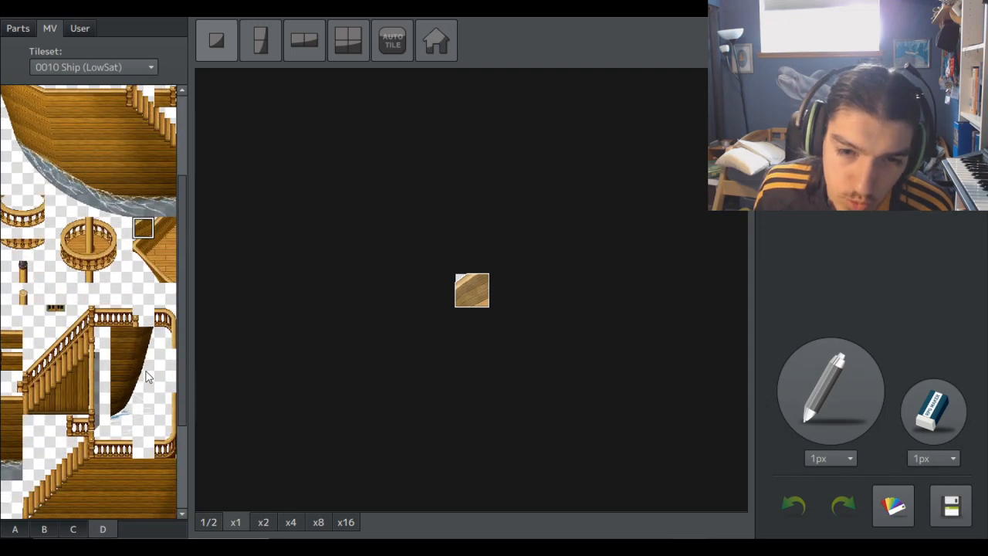
scroll(147, 376, "down", 3)
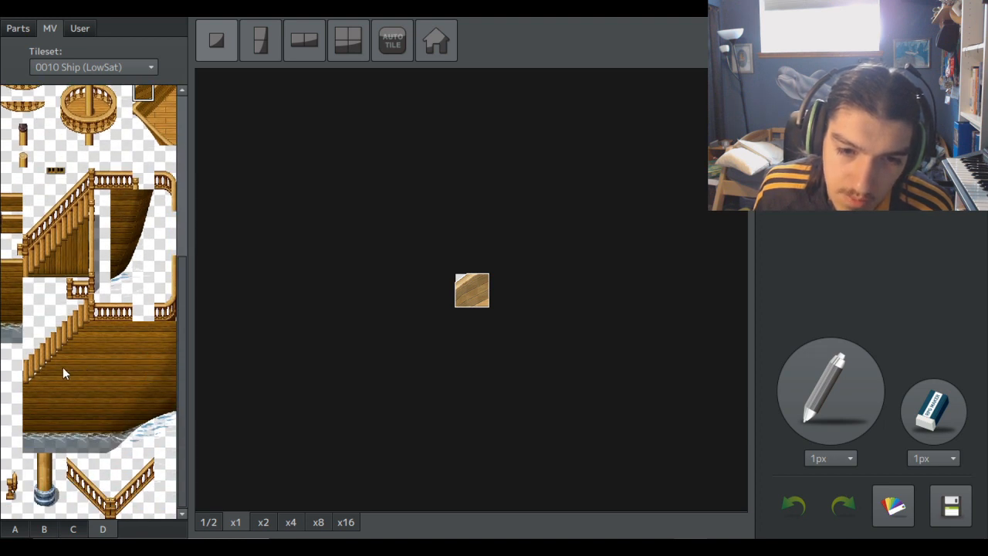
scroll(116, 392, "up", 5)
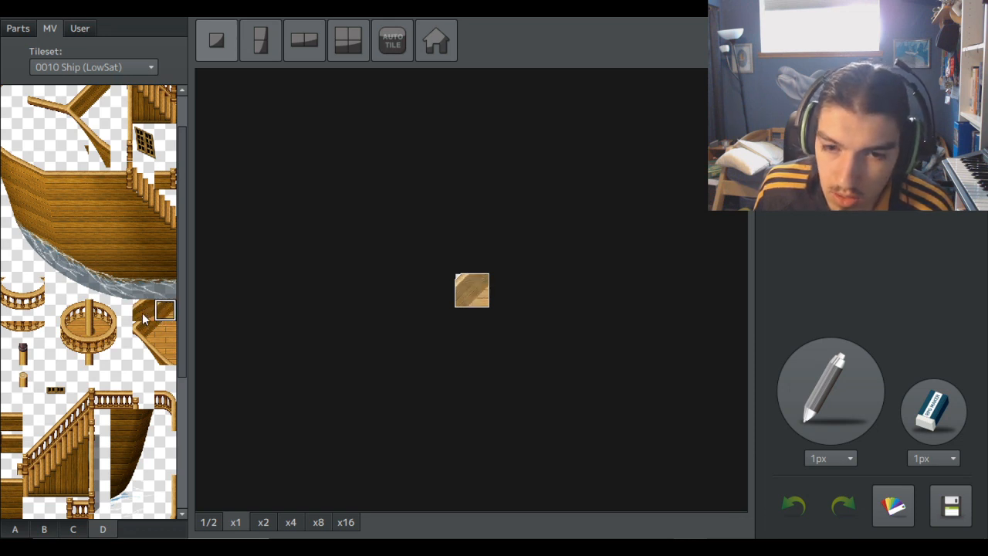
scroll(135, 301, "up", 2)
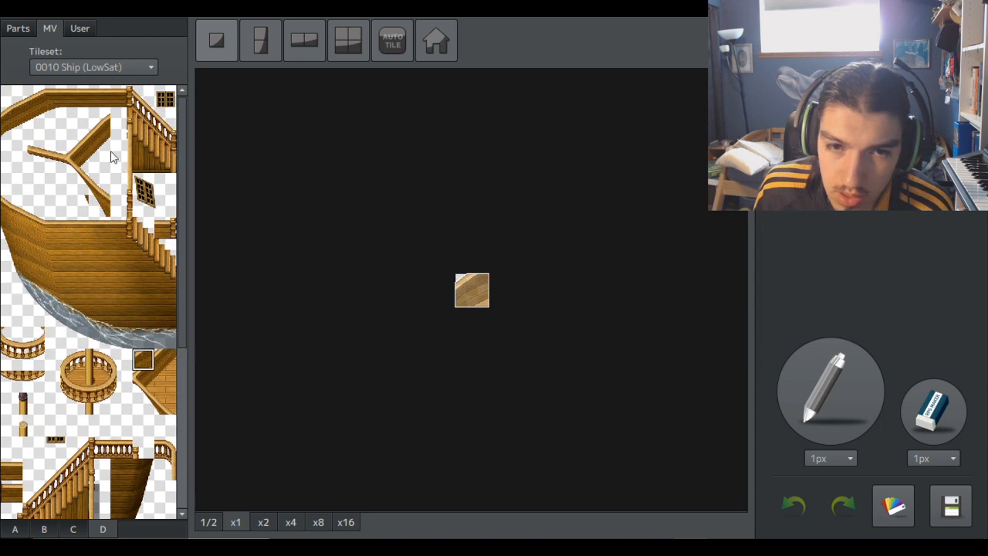
Step: Compare the diagonal tiles of the Y-shaped bow rail with the angled deck-corner tile by previewing them alternately
left_click(85, 145)
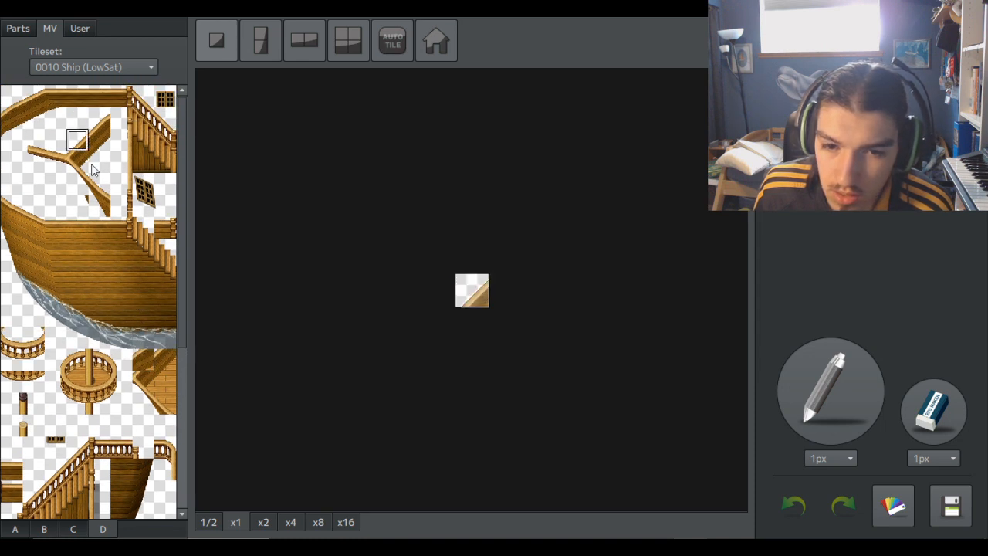
left_click(141, 365)
left_click(100, 134)
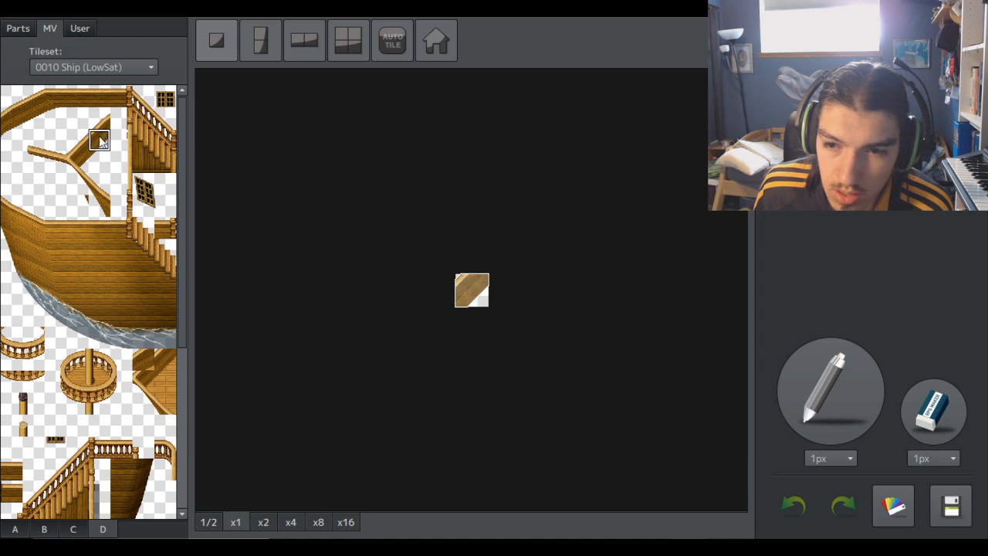
left_click(143, 360)
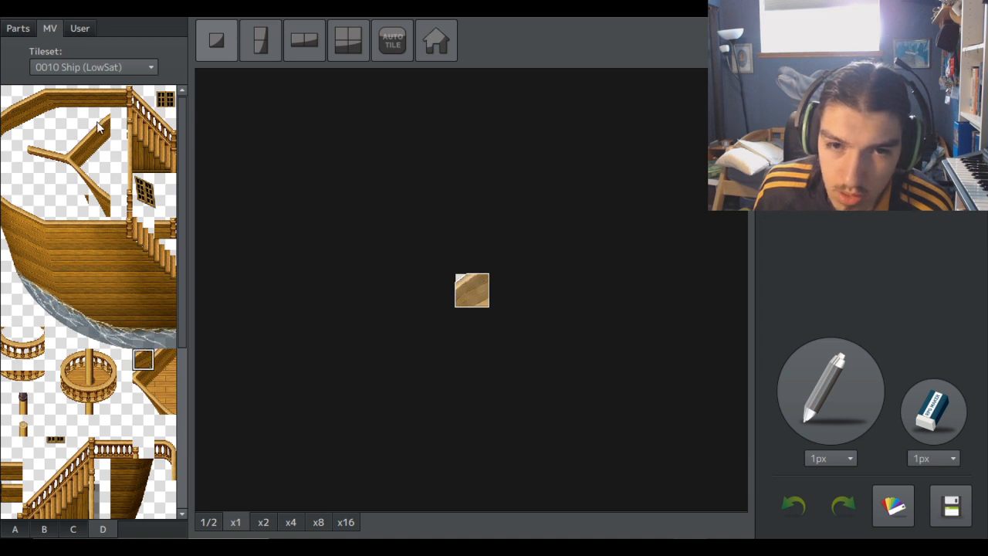
left_click(102, 124)
left_click(139, 359)
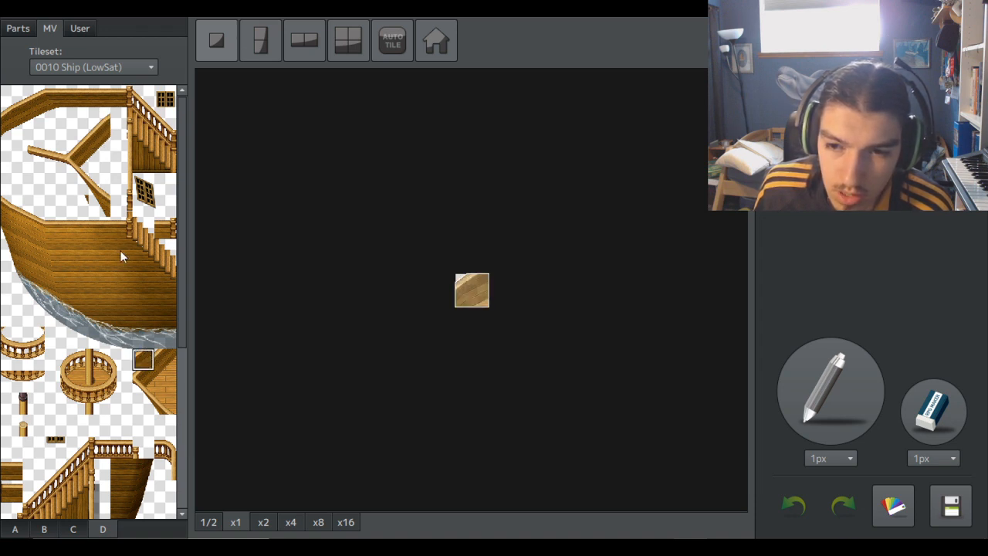
left_click(102, 138)
left_click(143, 359)
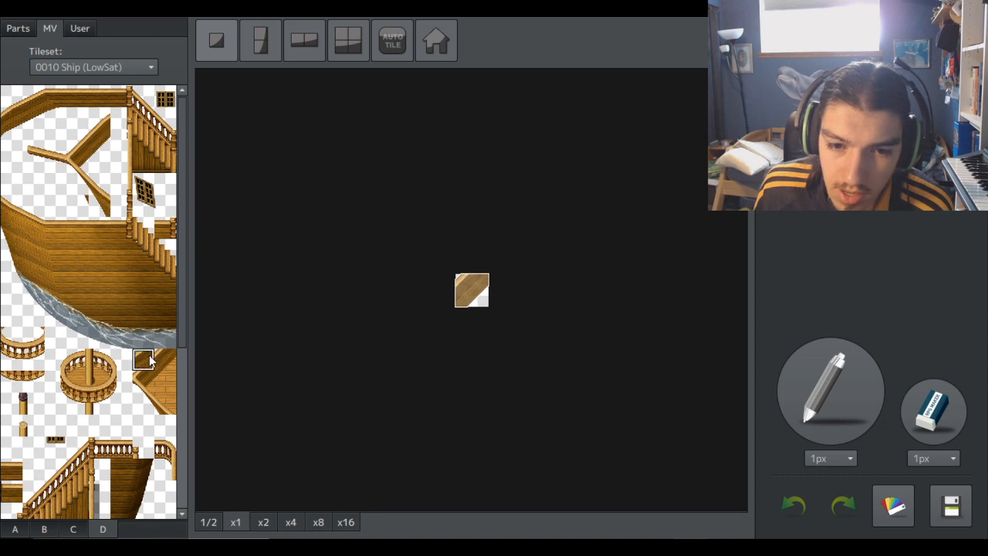
left_click(78, 140)
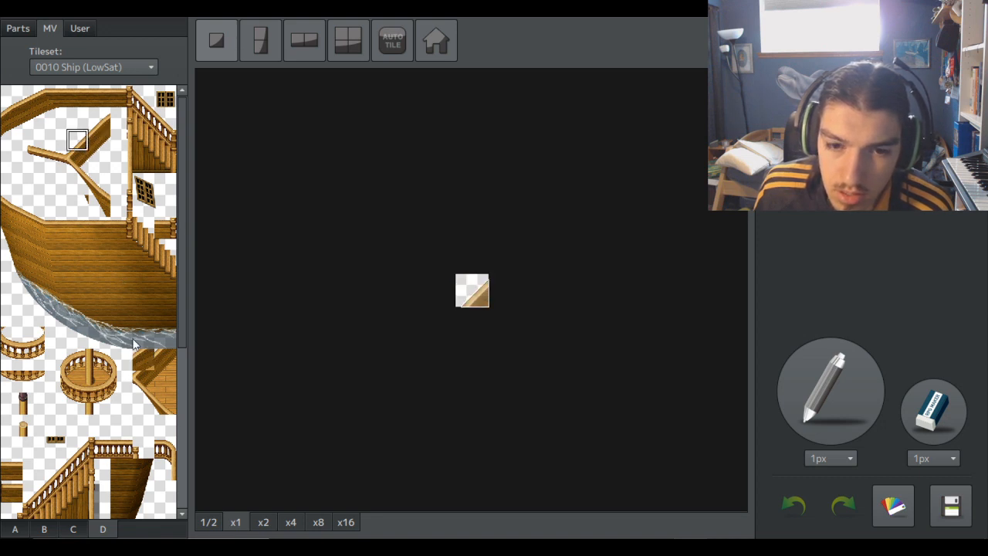
left_click(143, 361)
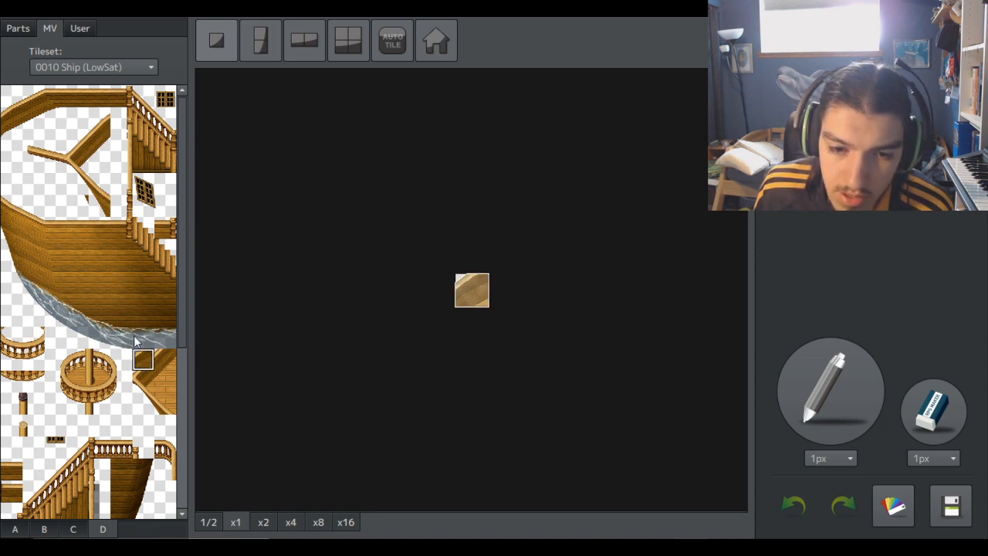
Step: Preview the lower railing and stair-post tiles and the tip of the dark curved hull piece beside the staircase
scroll(116, 334, "down", 5)
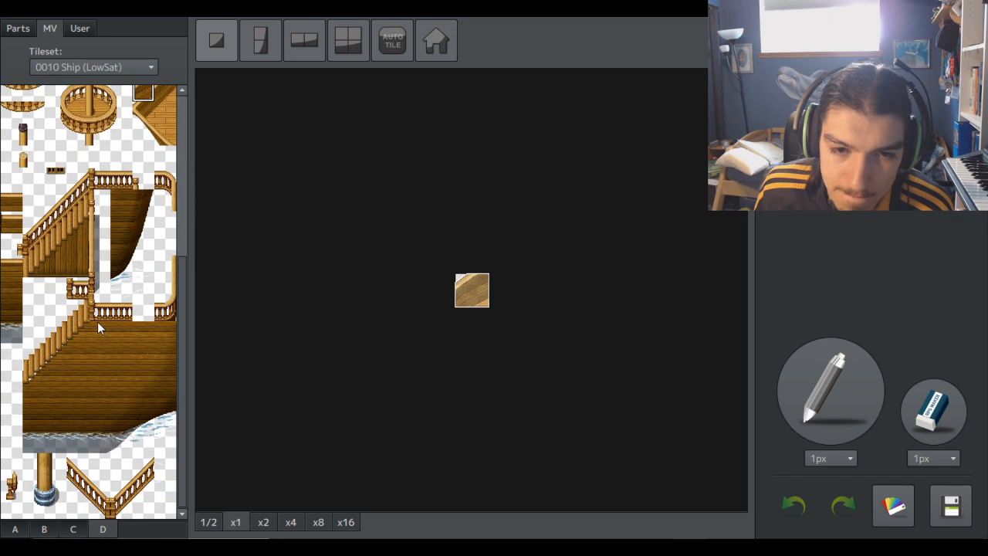
scroll(99, 324, "up", 1)
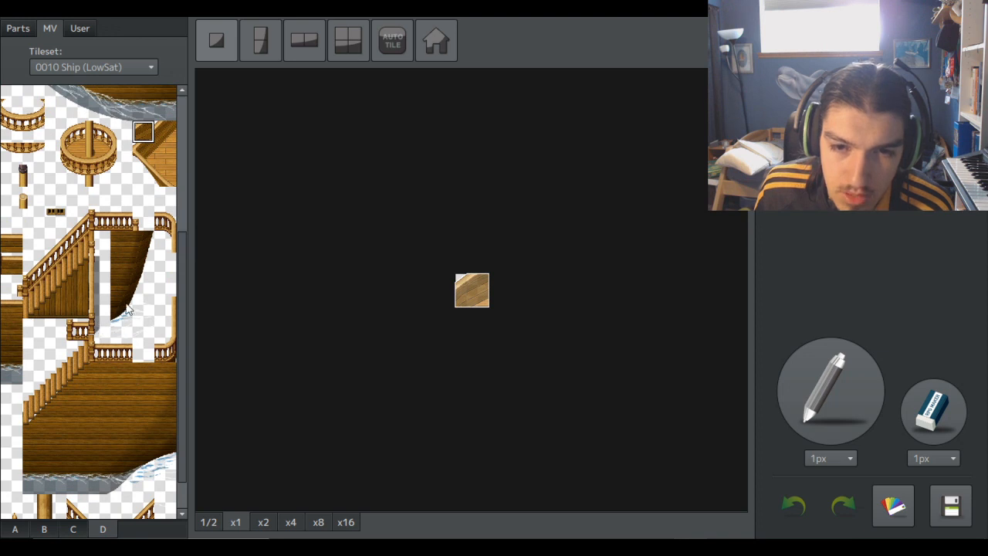
scroll(127, 309, "up", 1)
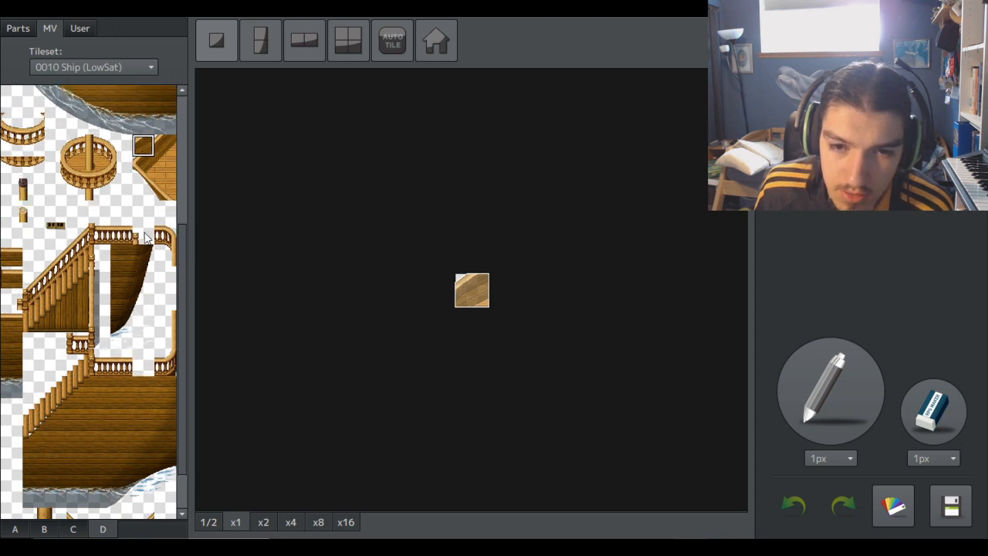
left_click(124, 367)
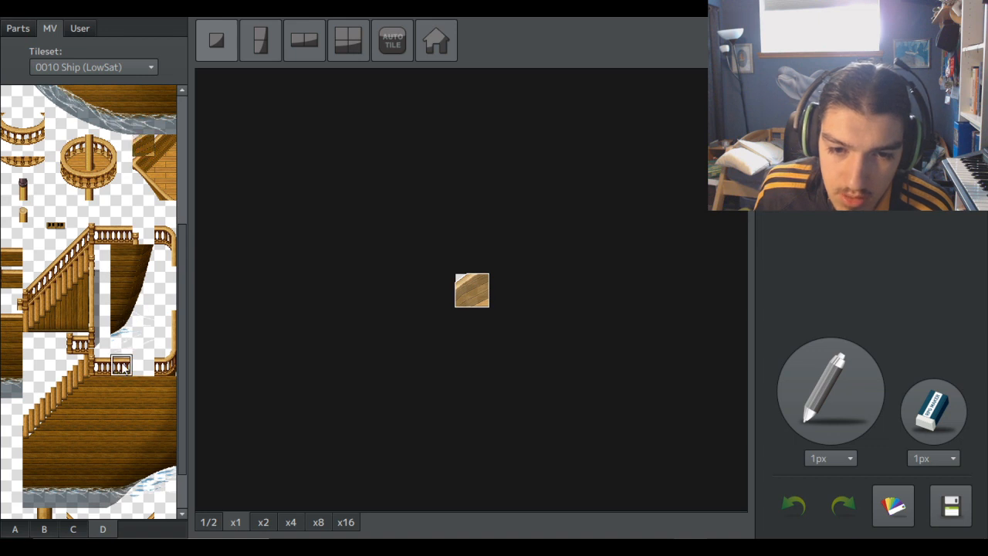
left_click(121, 344)
left_click(108, 352)
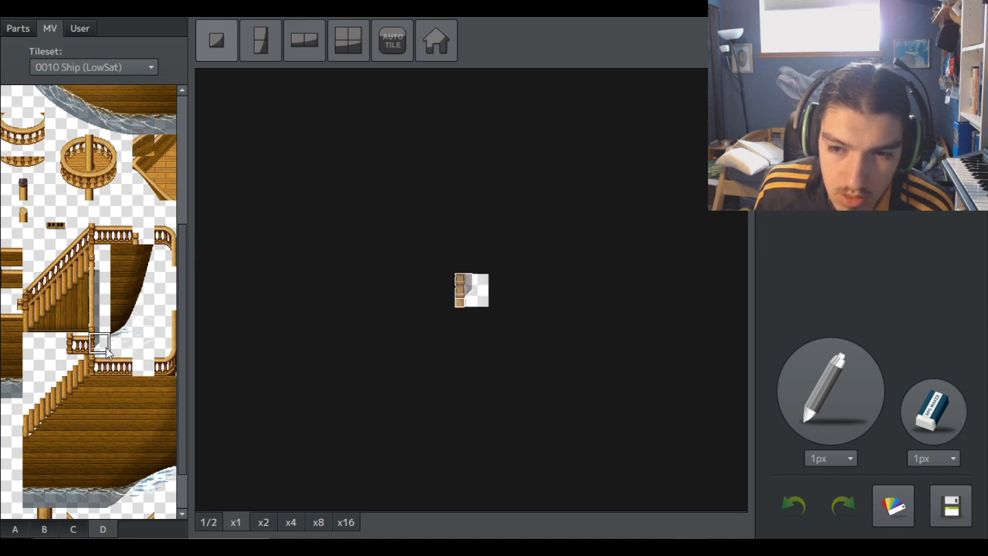
left_click(121, 344)
left_click(123, 325)
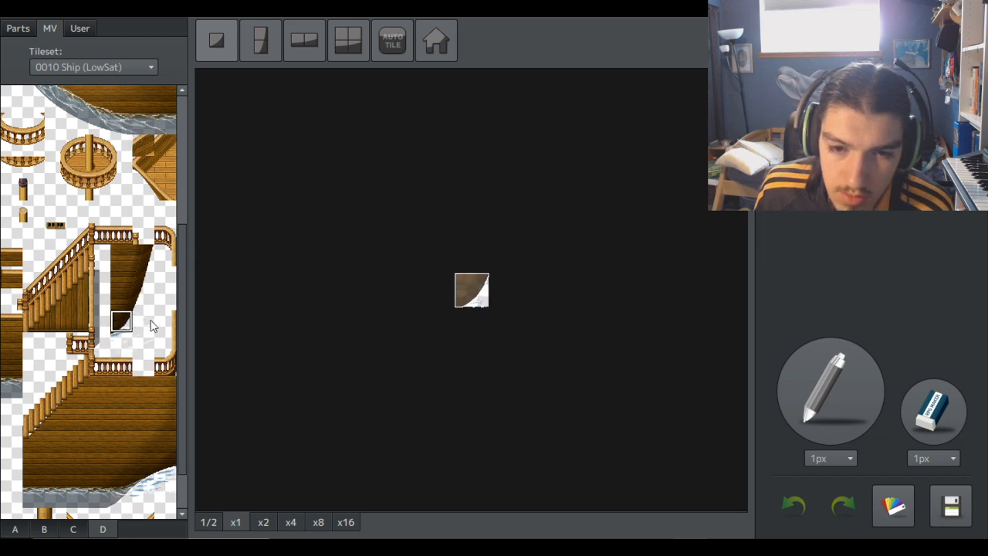
Step: Preview the individual tiles of the dark curved hull piece beside the staircase, including its planks, slanted edge and tip
left_click(154, 325)
left_click(124, 324)
left_click(121, 297)
left_click(122, 278)
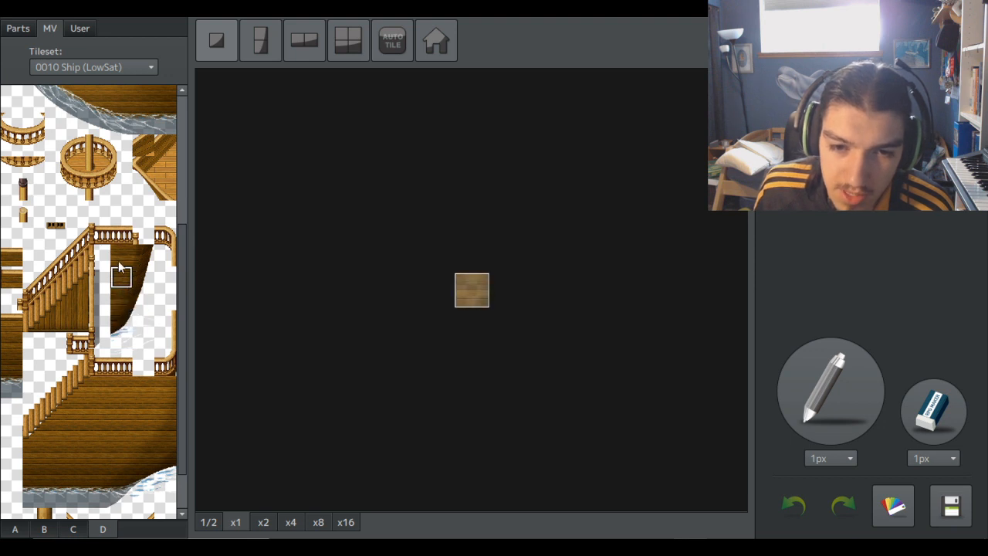
left_click(122, 255)
left_click(143, 257)
left_click(144, 279)
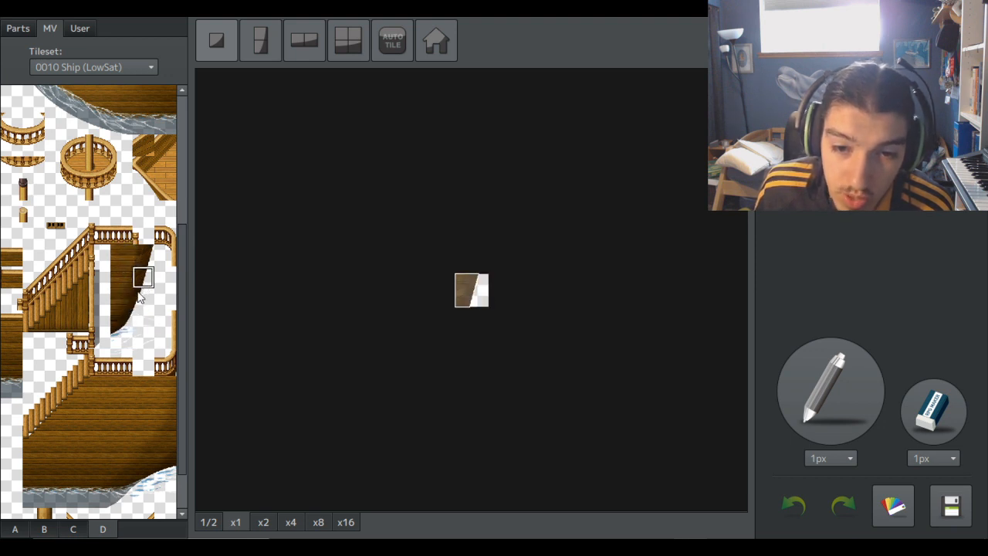
left_click(143, 300)
left_click(144, 323)
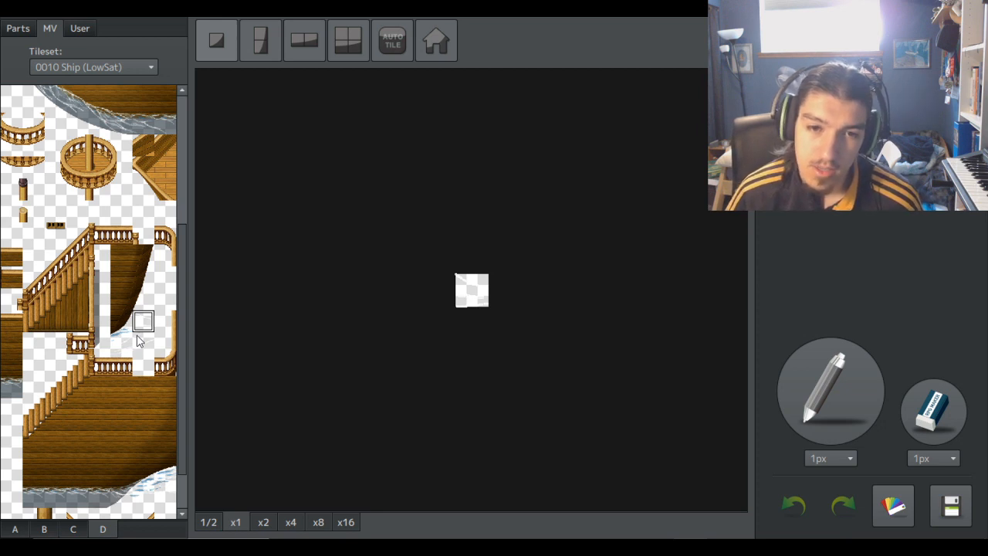
Step: Examine the lower railing post tile and an empty tile above the staircase, comparing them with the surrounding crow's nest, stair and hull sections
scroll(138, 341, "down", 3)
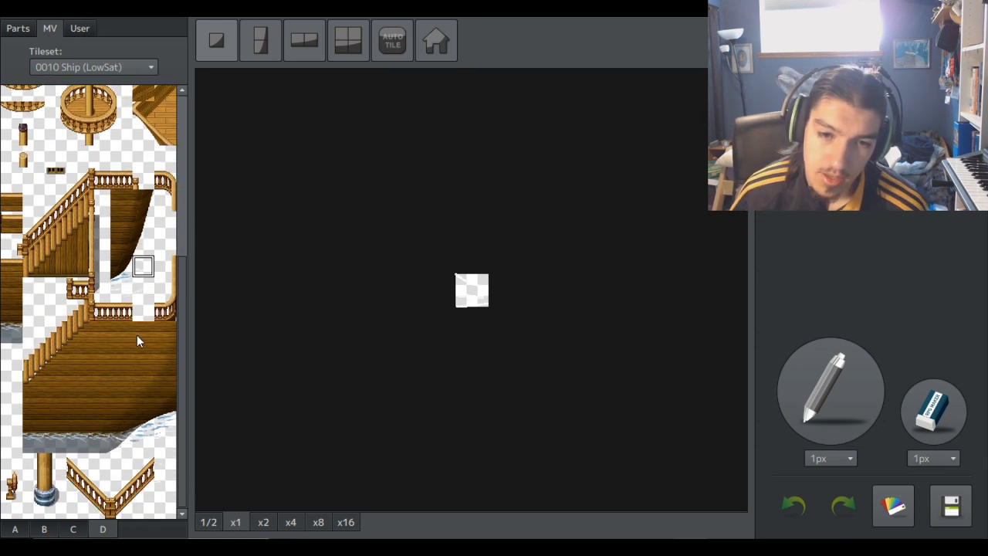
left_click(76, 292)
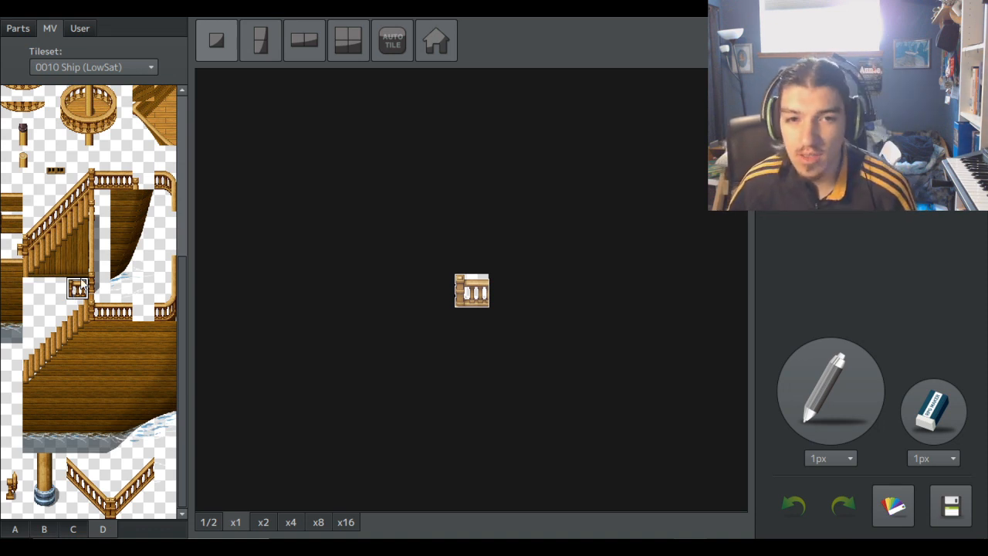
scroll(99, 226, "up", 6)
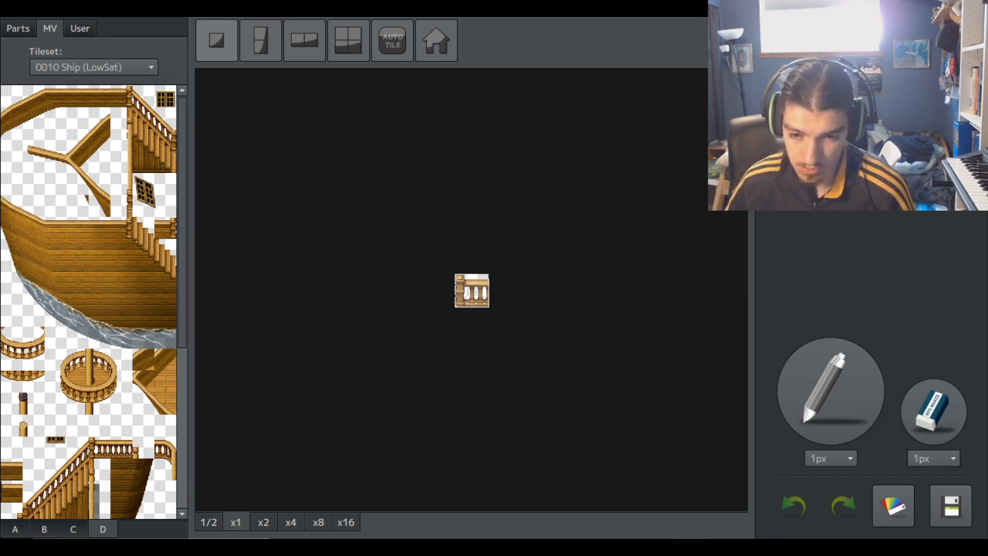
key("alt+Tab")
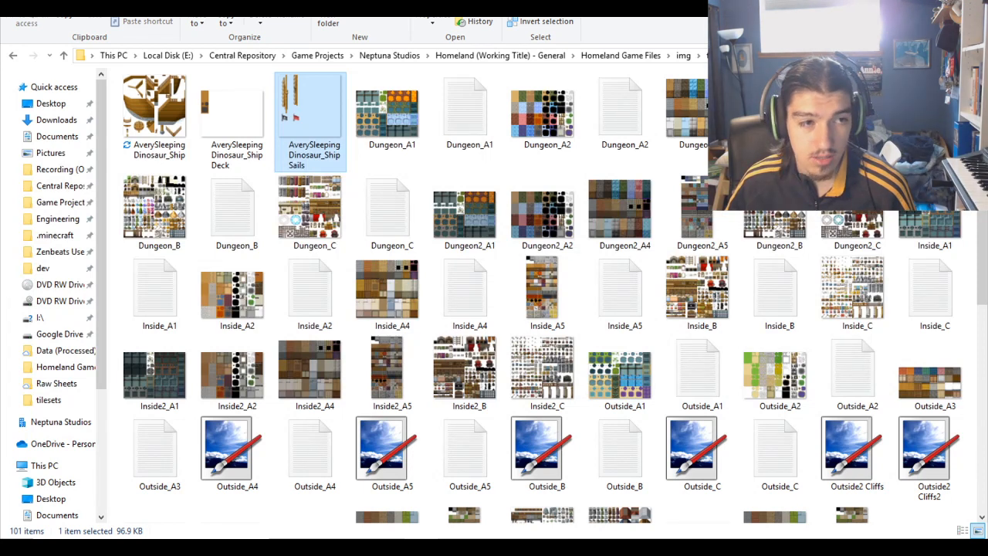
key("alt+Tab")
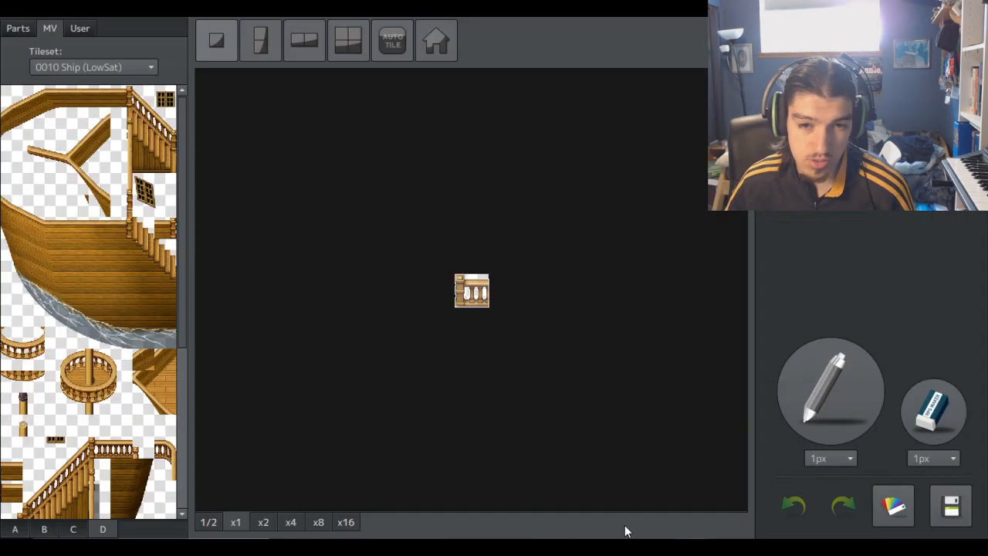
scroll(78, 340, "down", 5)
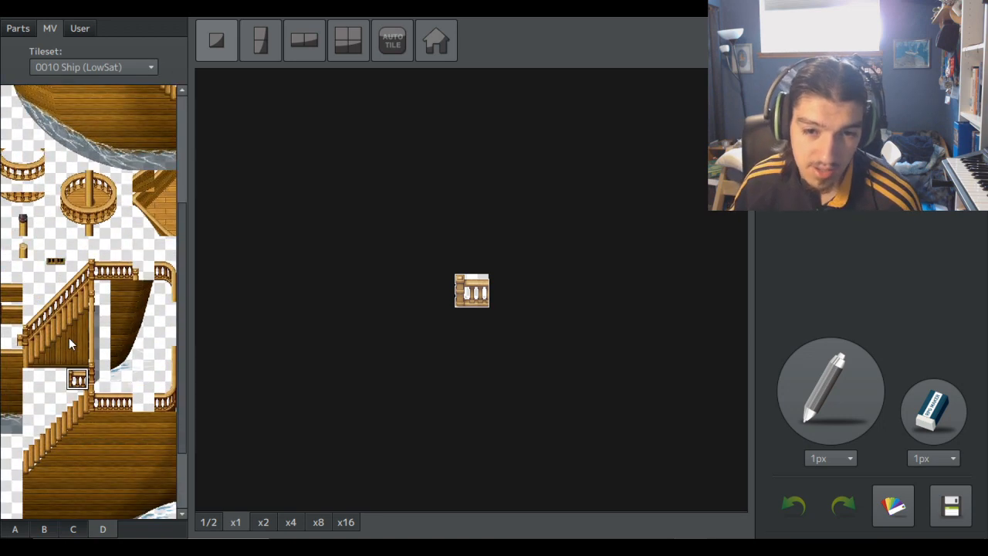
scroll(69, 338, "up", 1)
scroll(69, 337, "down", 1)
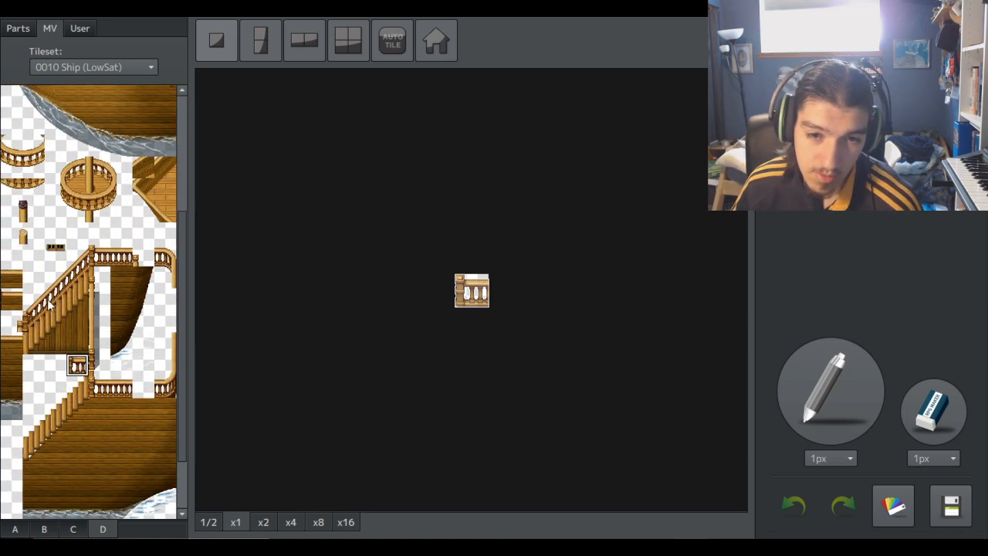
scroll(49, 303, "up", 1)
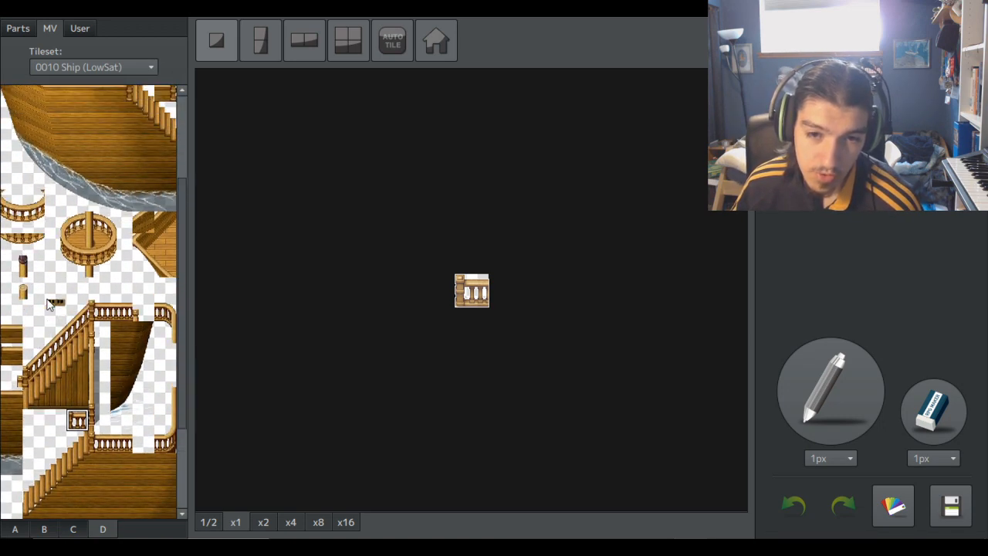
left_click(171, 288)
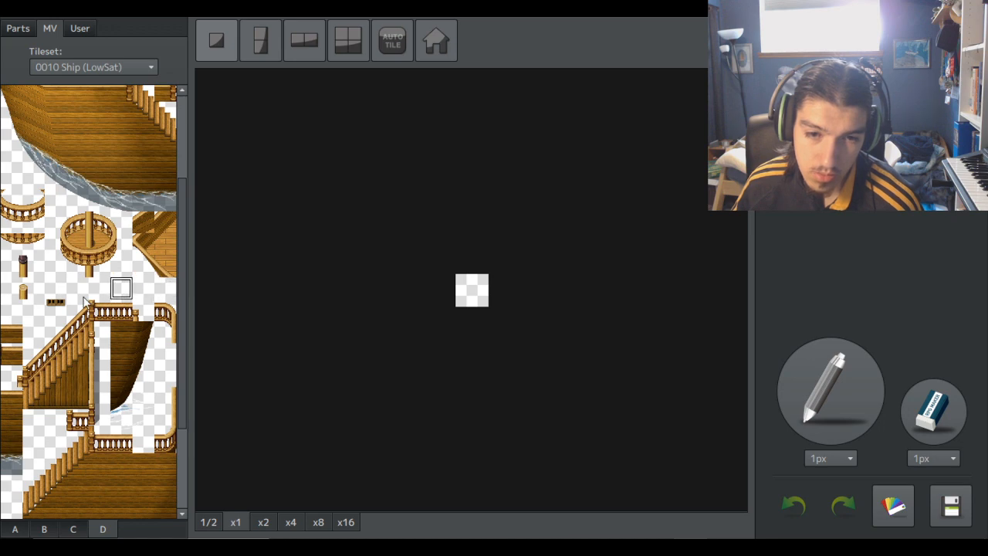
scroll(12, 371, "down", 2)
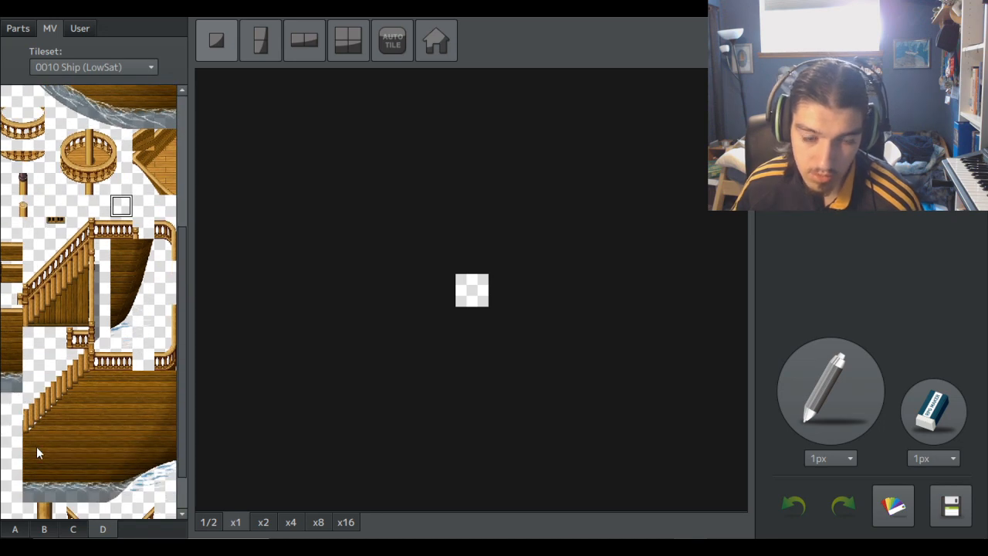
Step: Switch to the tilesets folder, open AverySleepingDinosaur_Ship in paint.net and select the entire image
key("alt+Tab")
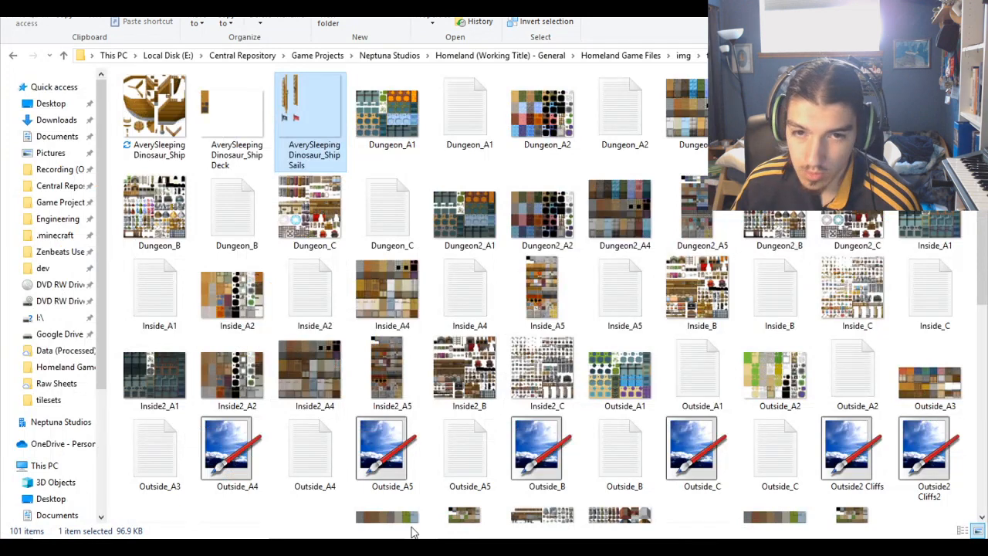
left_click(172, 116)
double_click(171, 116)
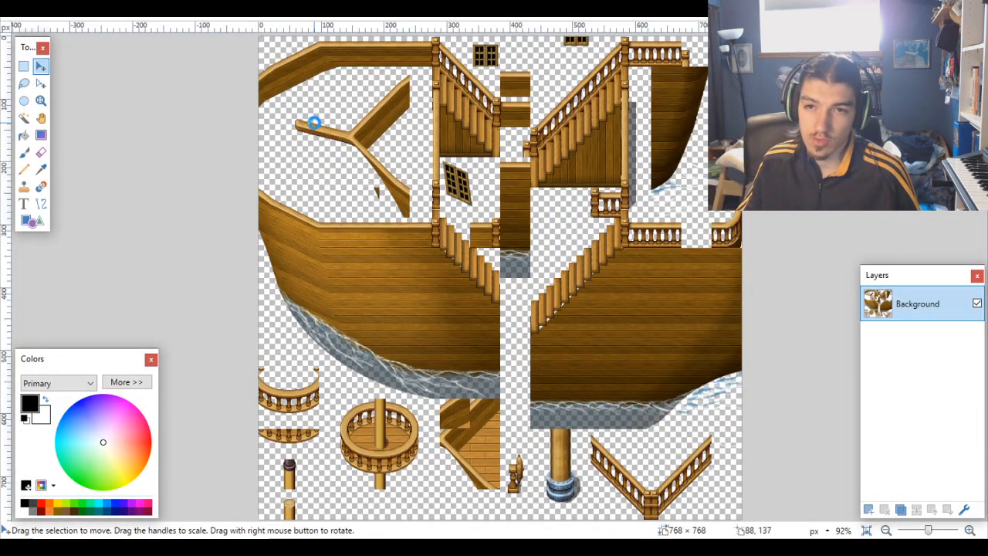
key("ctrl+a")
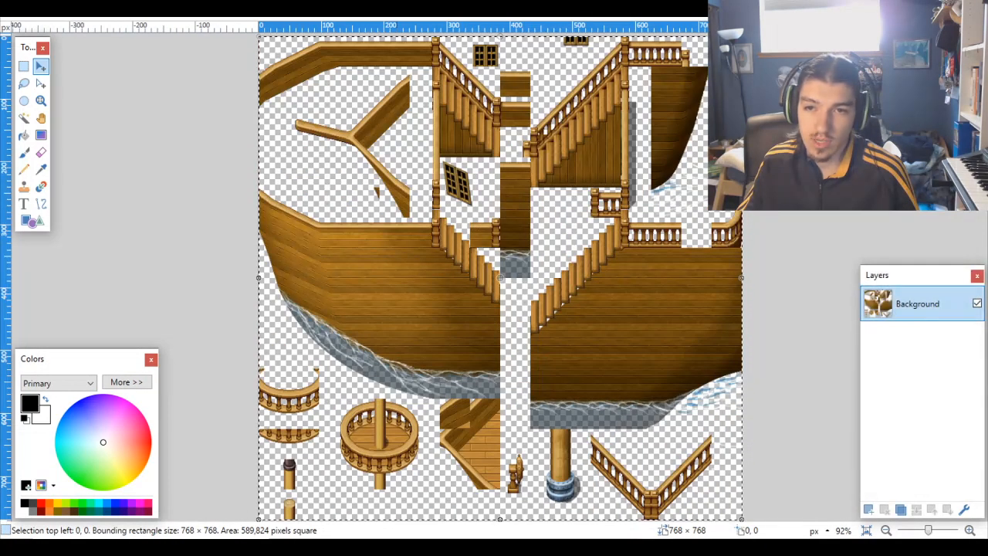
key("ctrl+n")
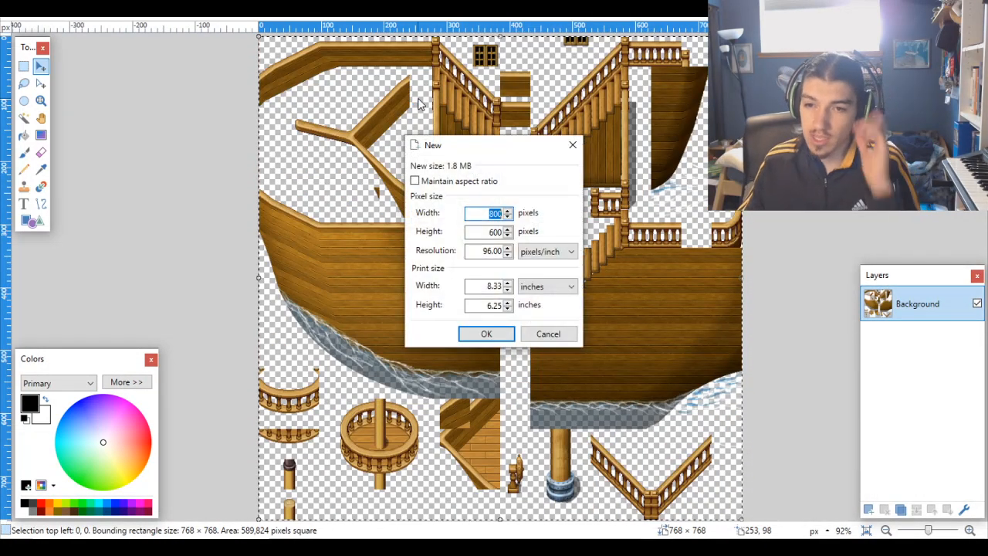
left_click(497, 334)
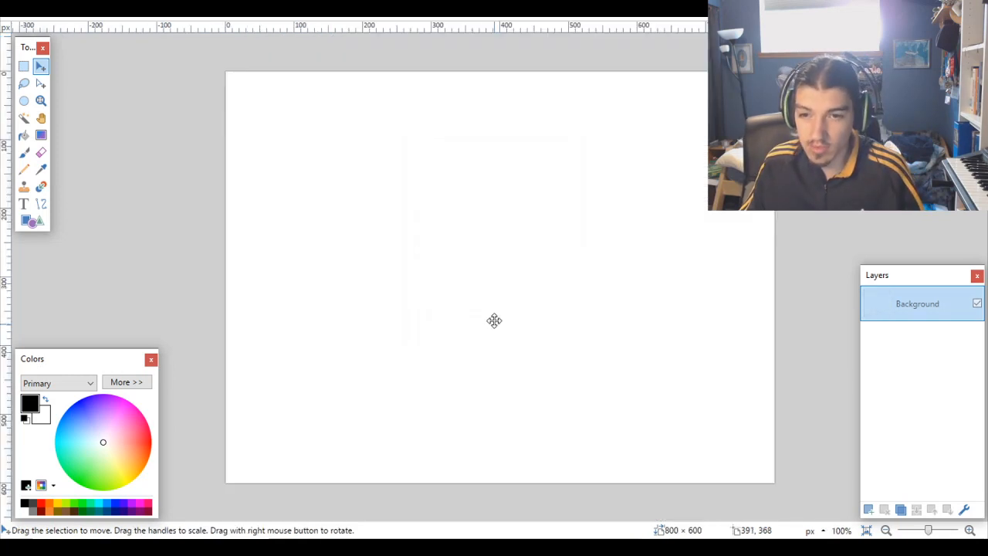
key("ctrl+v")
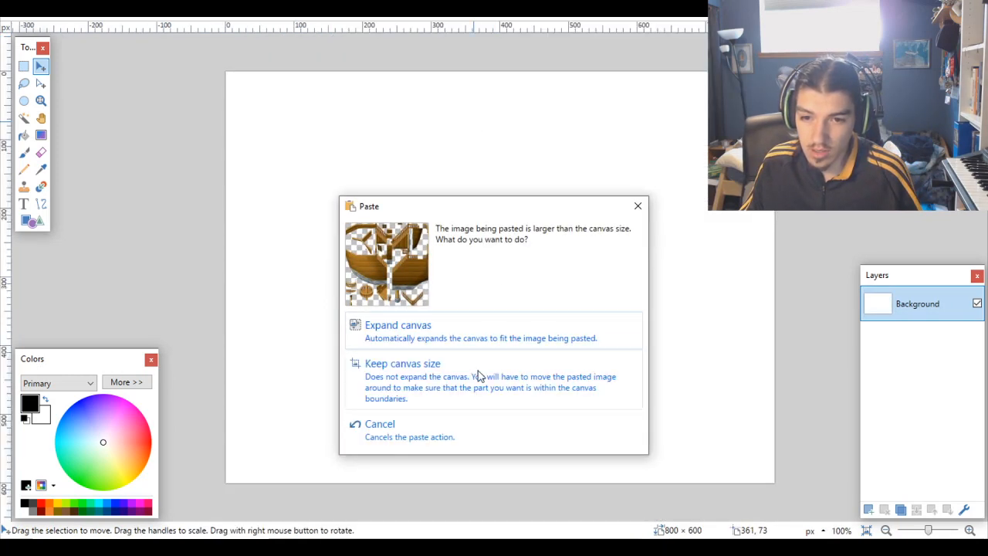
left_click(638, 206)
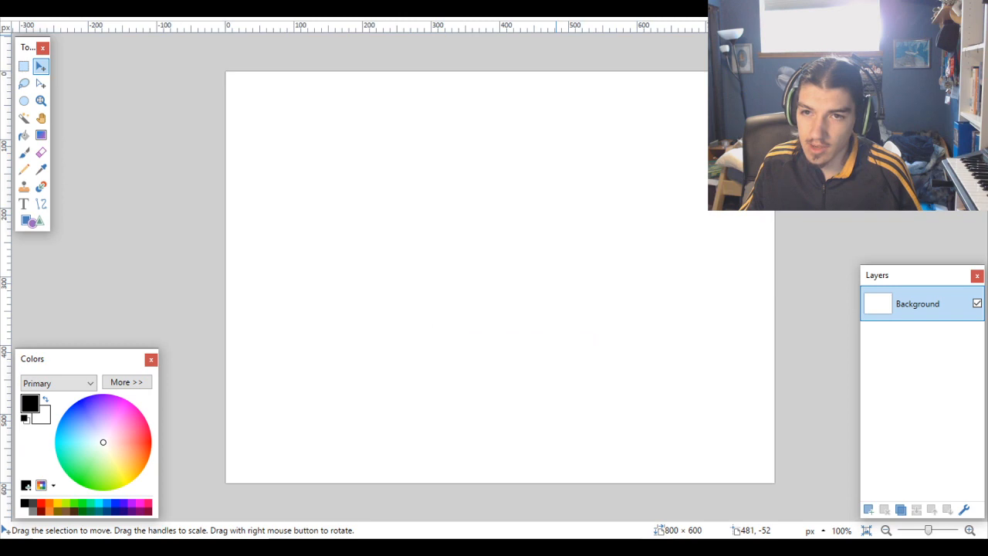
key("ctrl+alt+v")
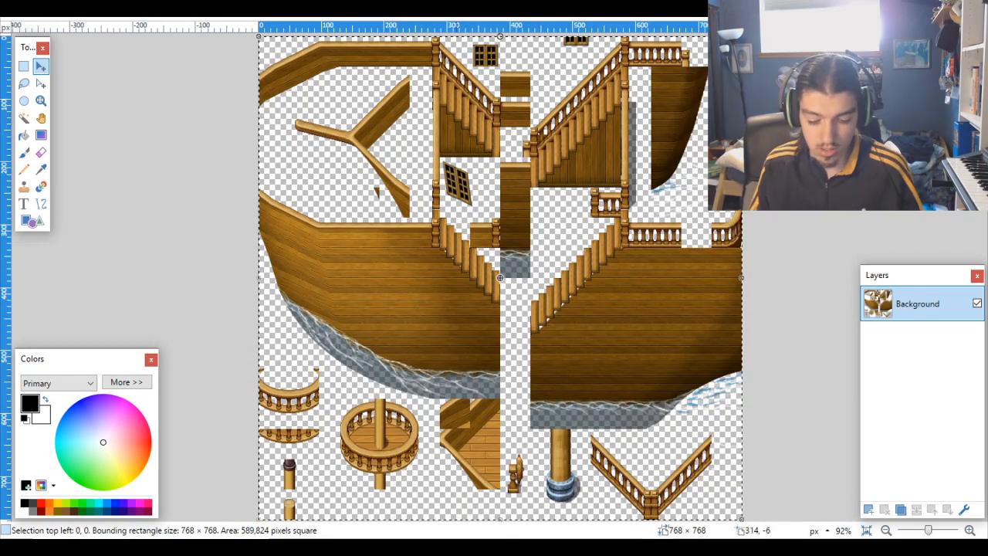
Step: Create a new 768 × 768 px image and paste the full ship tile sheet into it
key("ctrl+n")
key("Return")
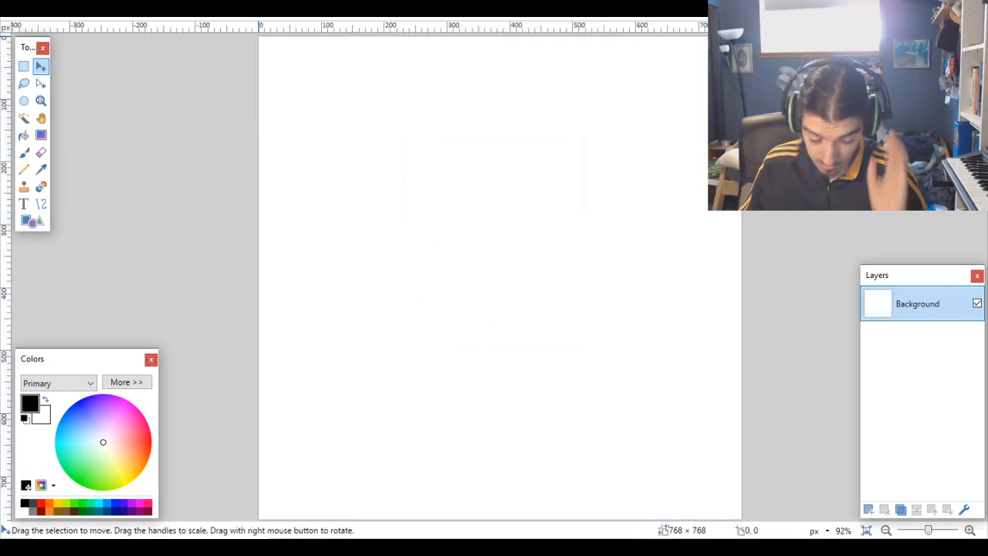
key("ctrl+v")
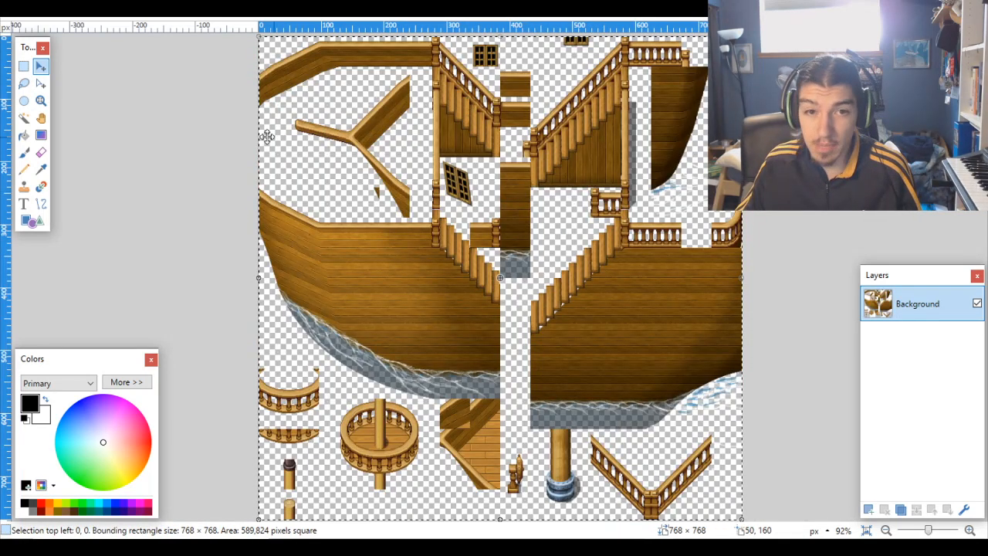
Step: Mark the right half of the pasted sheet with a rectangular selection about 382 × 768 px
left_click(23, 67)
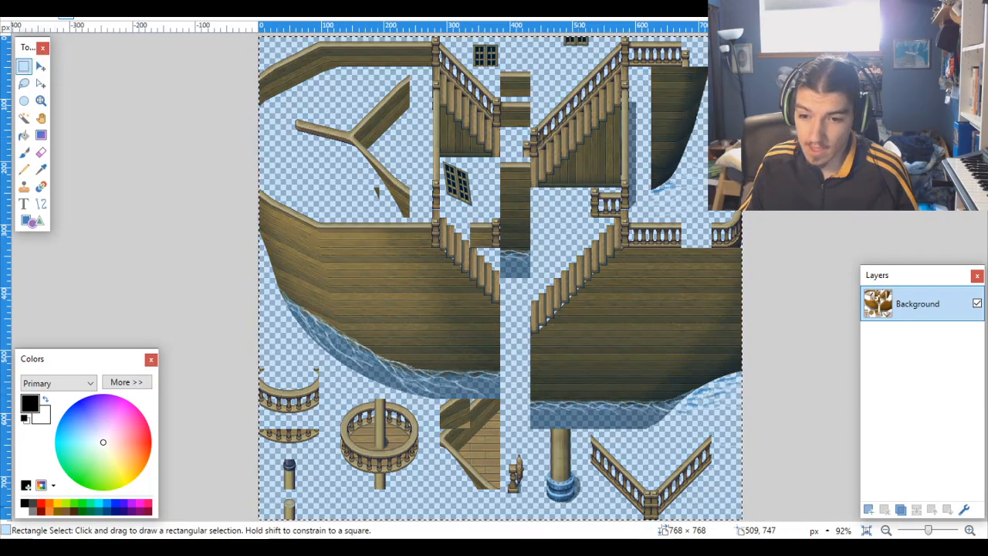
left_click_drag(502, 517, 833, 0)
Step: Adjust the selection's left and upper edges to start at 383, 0 so it covers 385 × 768 px of the sheet's right half
left_click(41, 83)
scroll(417, 196, "up", 5)
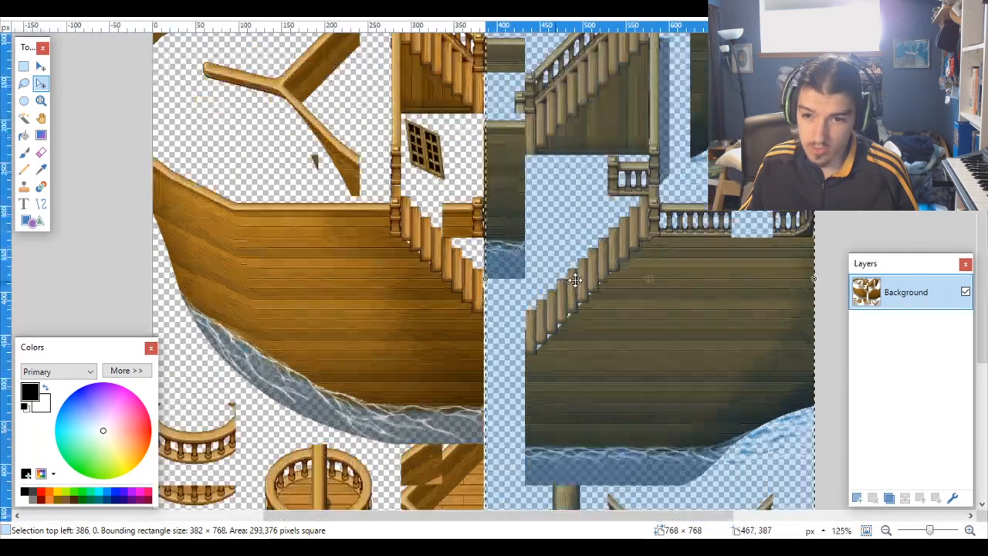
scroll(417, 196, "up", 3)
scroll(427, 227, "down", 5)
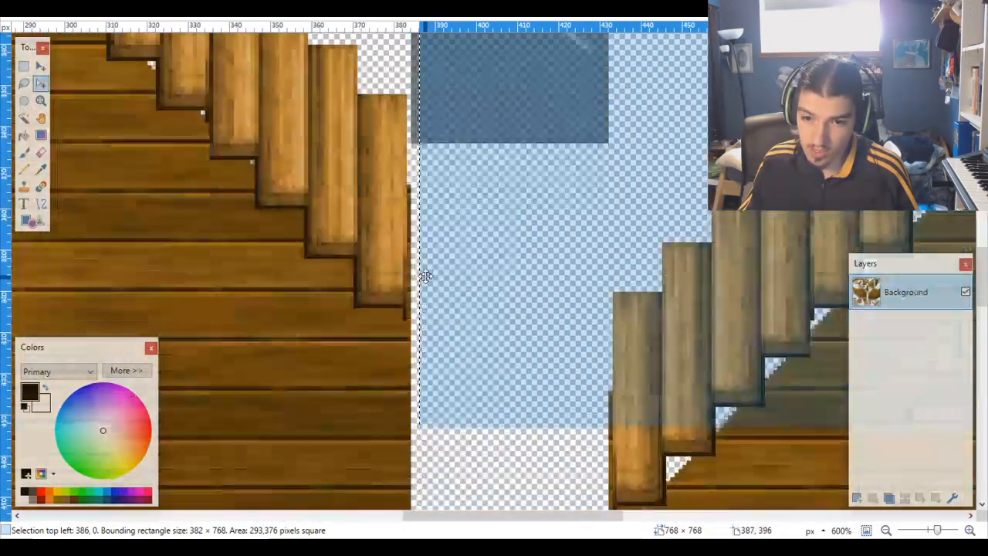
scroll(431, 238, "up", 5)
scroll(424, 286, "up", 6)
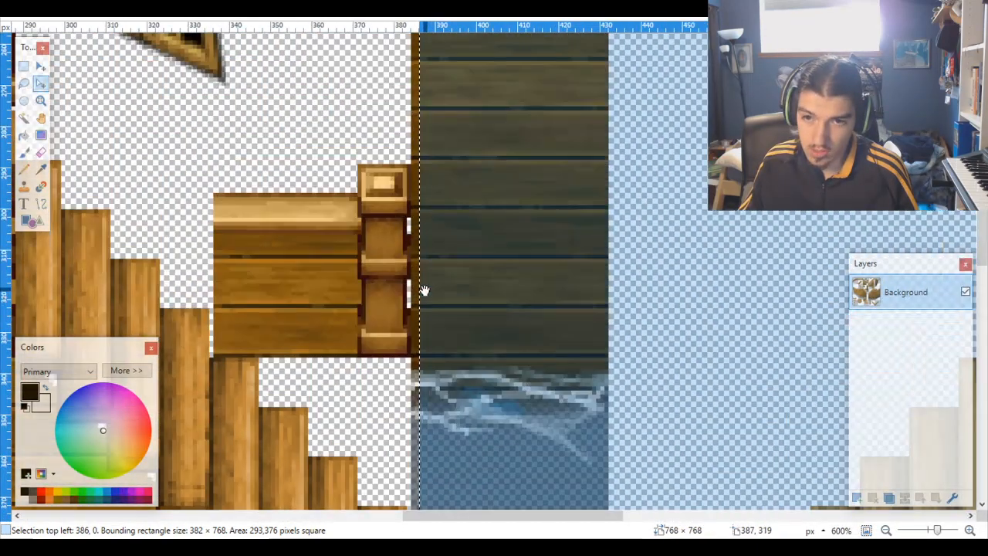
scroll(424, 289, "up", 10)
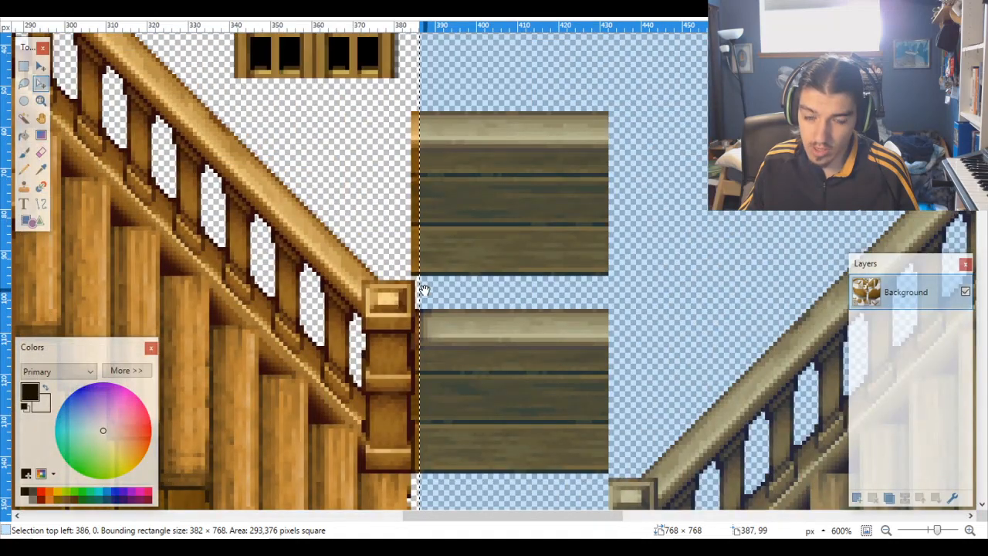
scroll(424, 290, "up", 5)
scroll(424, 289, "down", 1)
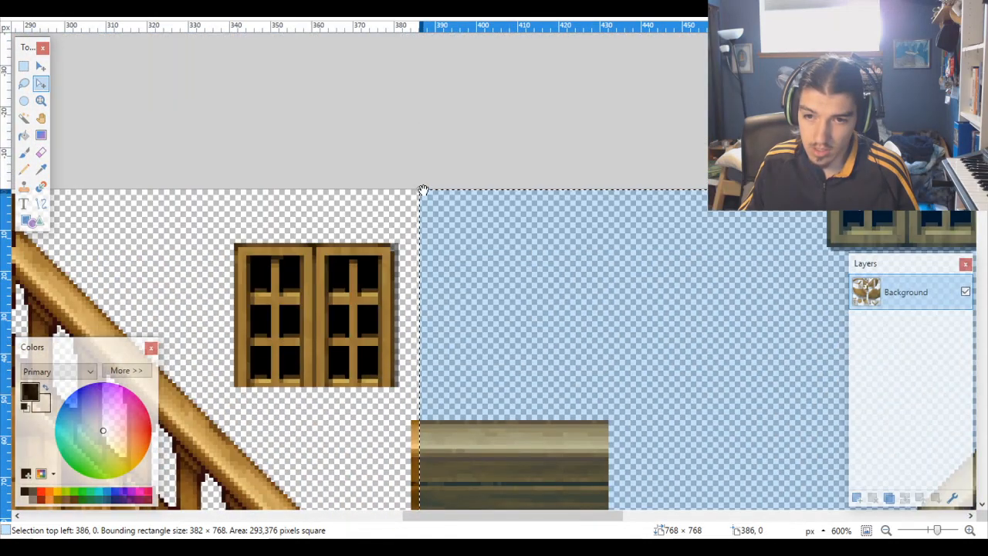
mouse_move(423, 190)
left_mouse_down()
mouse_move(414, 194)
mouse_move(416, 172)
mouse_move(427, 174)
left_mouse_up()
scroll(432, 176, "down", 1)
scroll(472, 176, "right", 7)
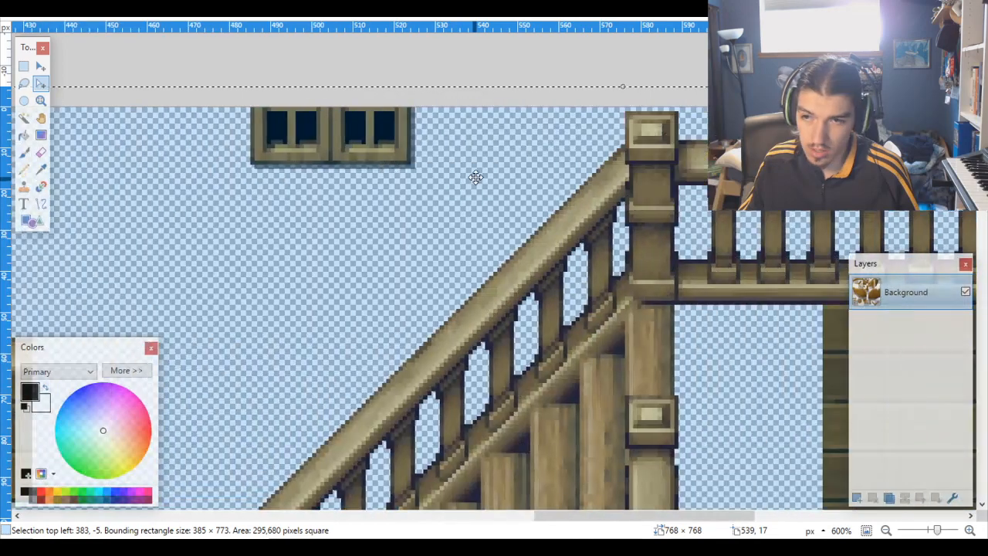
left_click_drag(620, 88, 616, 111)
scroll(616, 110, "down", 9)
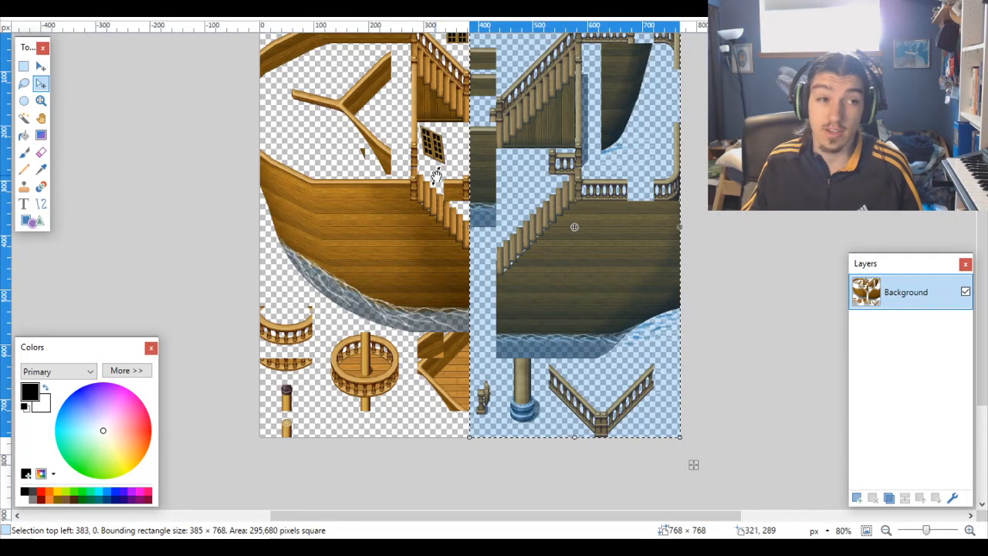
Step: Create a new 385 × 768 px image and paste the selected right half of the ship sheet into it
key("ctrl+n")
key("Return")
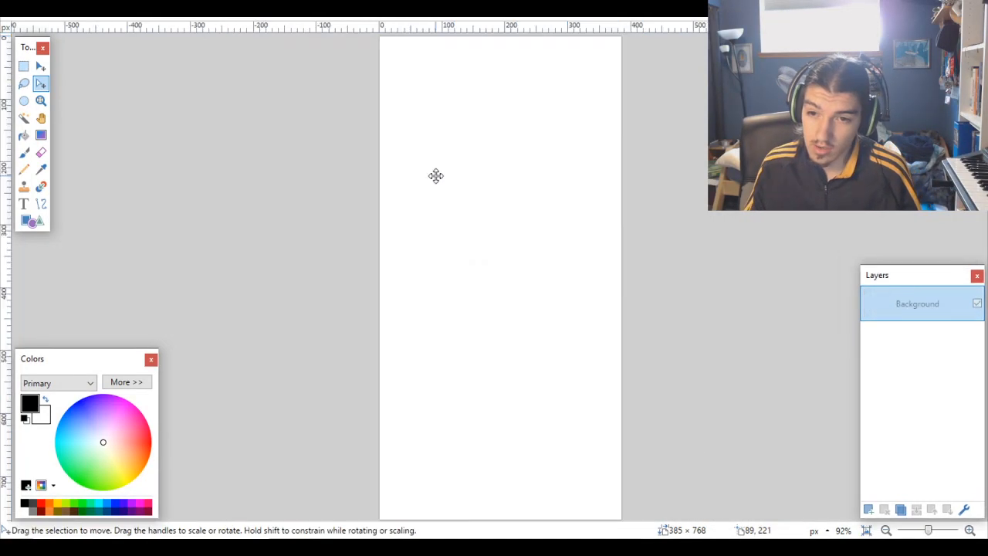
key("ctrl+v")
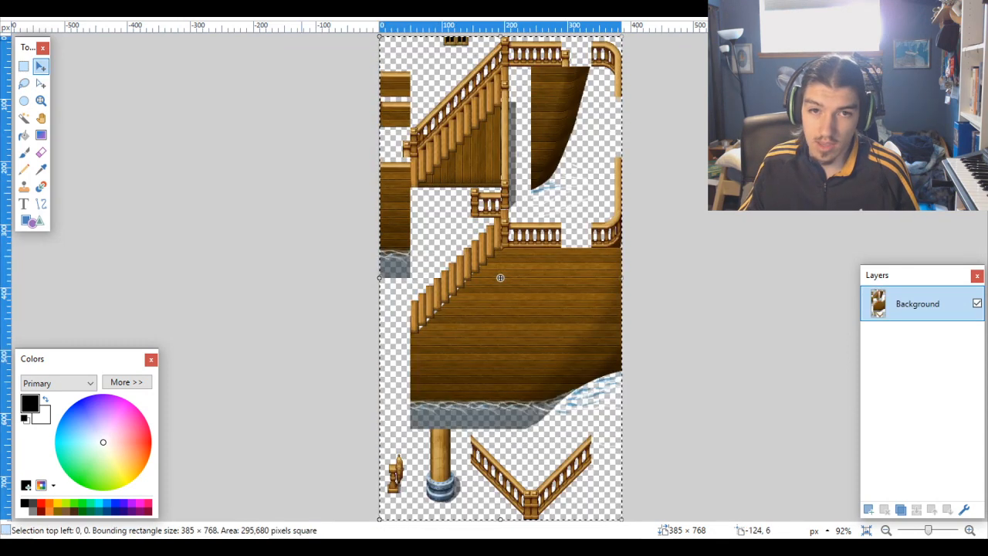
key("alt+i")
left_click(108, 26)
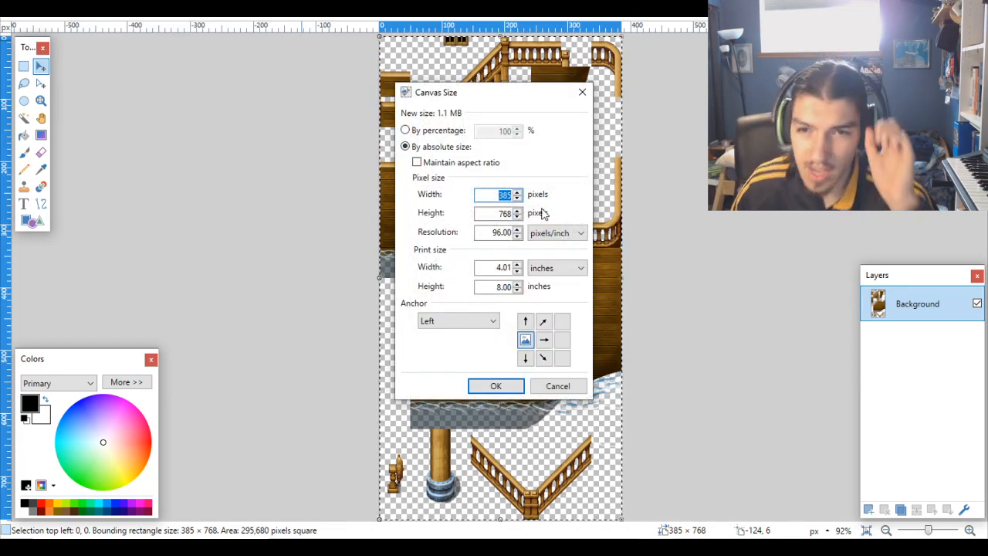
left_click(541, 388)
scroll(434, 154, "up", 6)
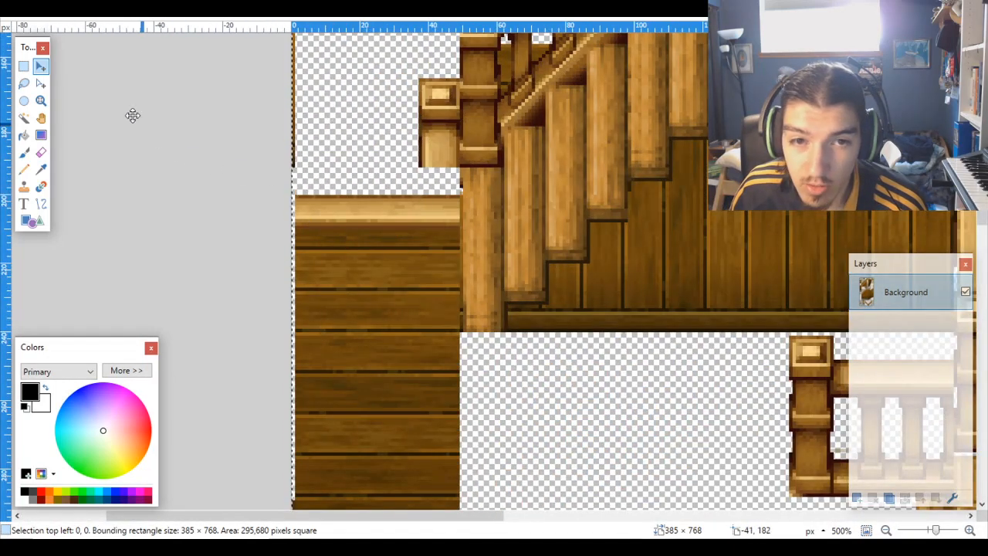
Step: Move the selection's left edge in by one pixel so it covers 384 × 768 px, and crop the image to it
left_click(41, 84)
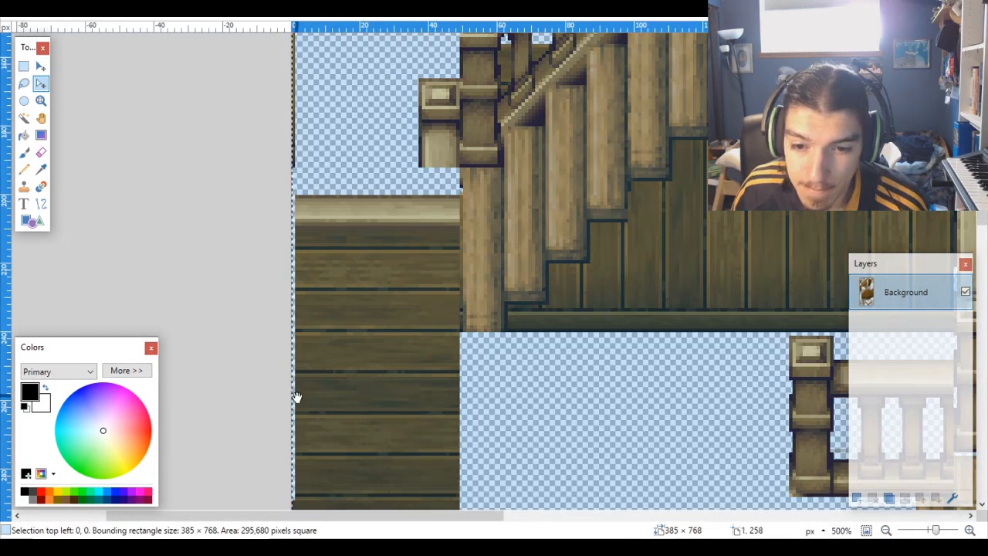
scroll(296, 394, "down", 5)
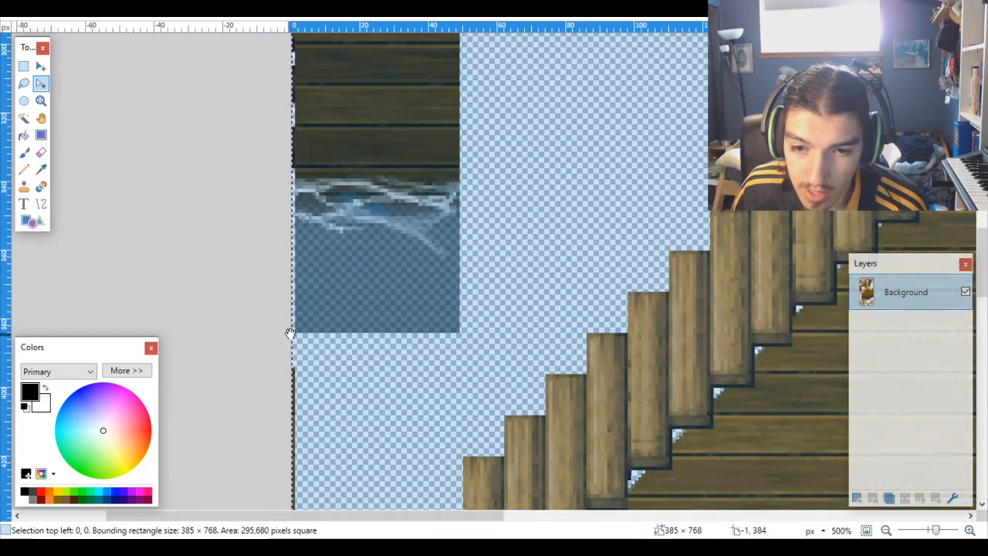
left_click_drag(292, 337, 296, 338)
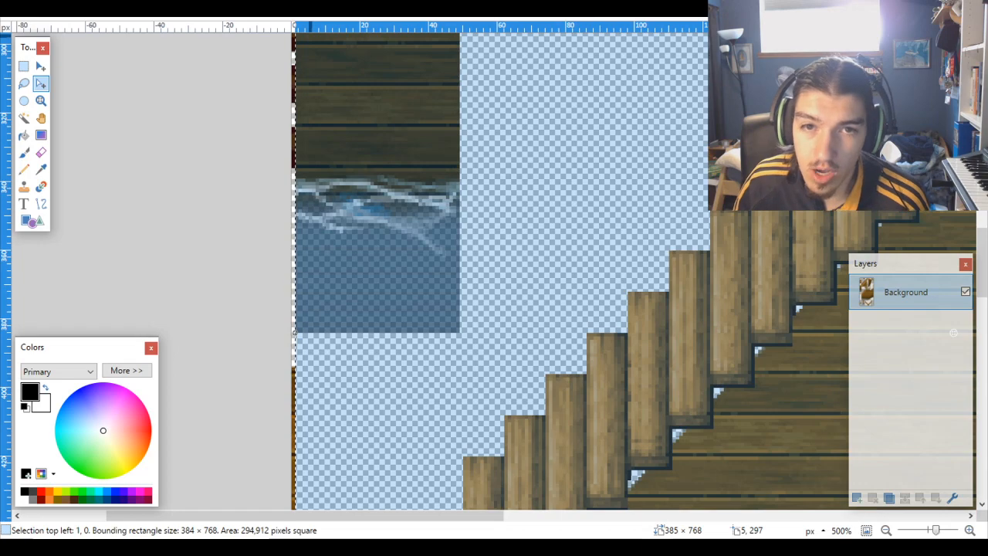
scroll(392, 213, "down", 3, "ctrl")
scroll(392, 214, "down", 5, "ctrl")
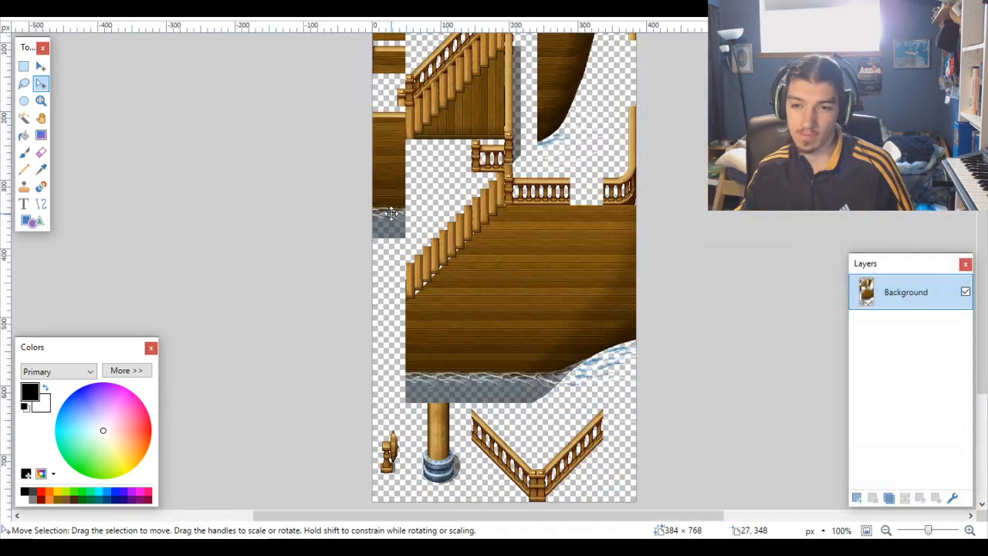
Step: Set the full sheet's selection to start at 384, 0 with a size of 384 × 768 px and extract it as a separate image
key("ctrl+z")
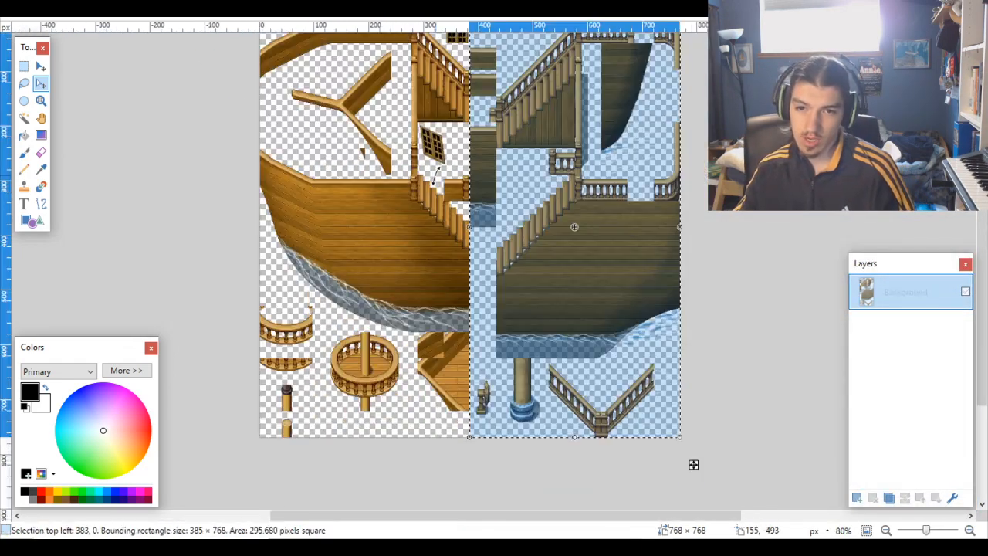
scroll(481, 159, "up", 5)
scroll(404, 193, "up", 5, "ctrl")
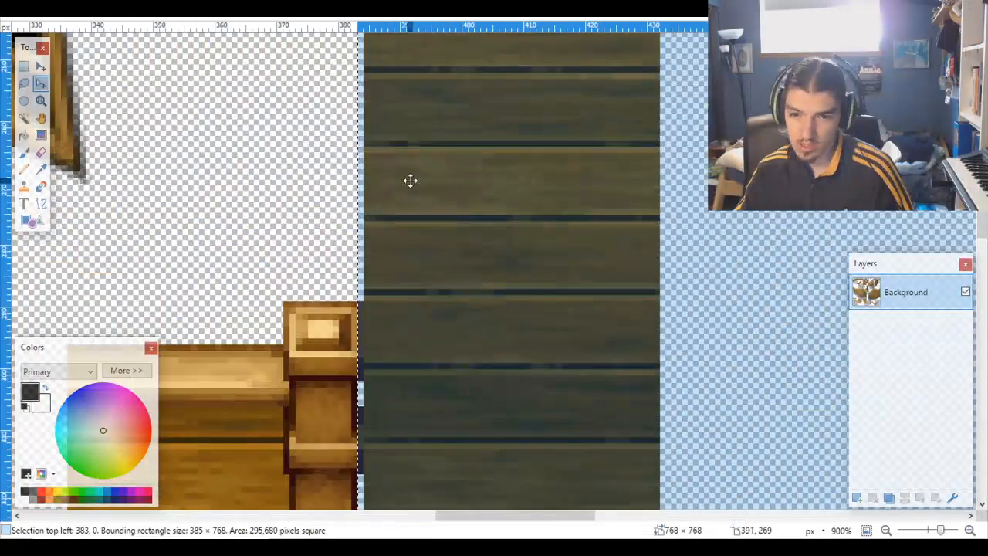
scroll(404, 192, "up", 6)
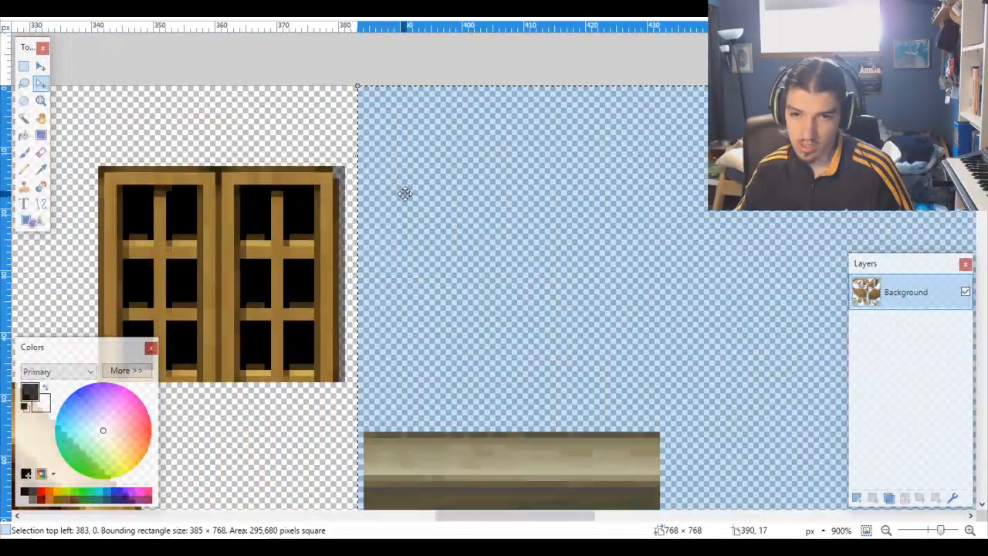
scroll(406, 177, "down", 1)
scroll(407, 145, "up", 1)
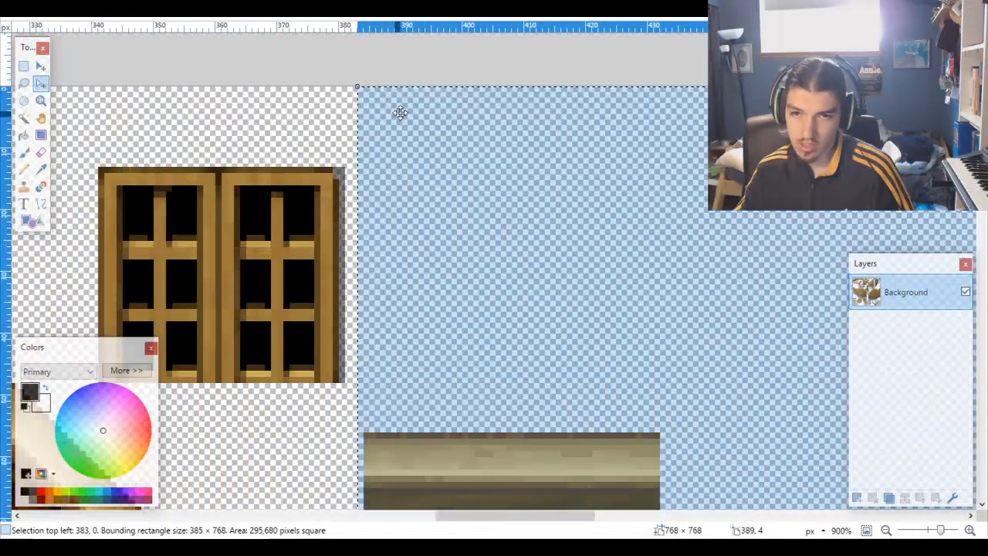
left_click_drag(359, 89, 362, 90)
key("ctrl+shift+x")
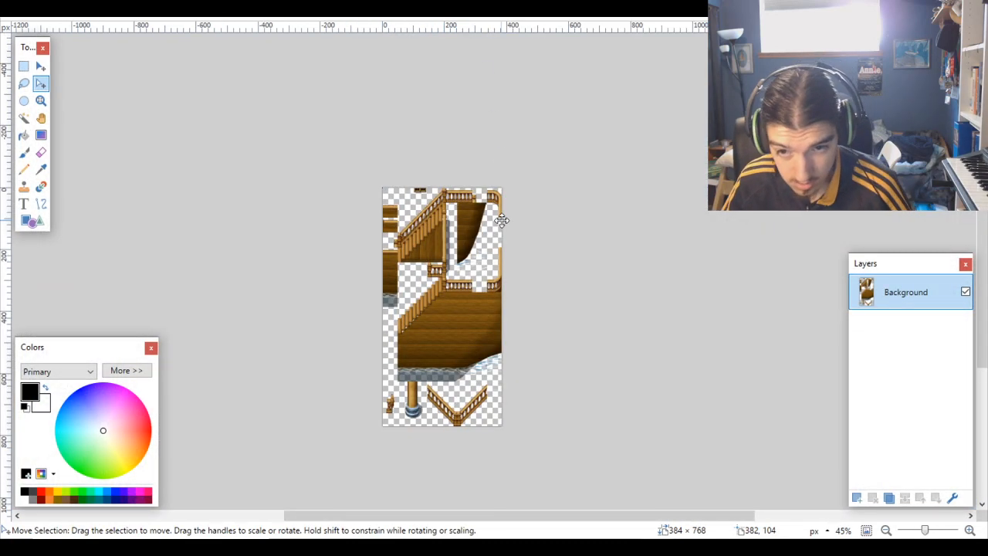
key("ctrl+a")
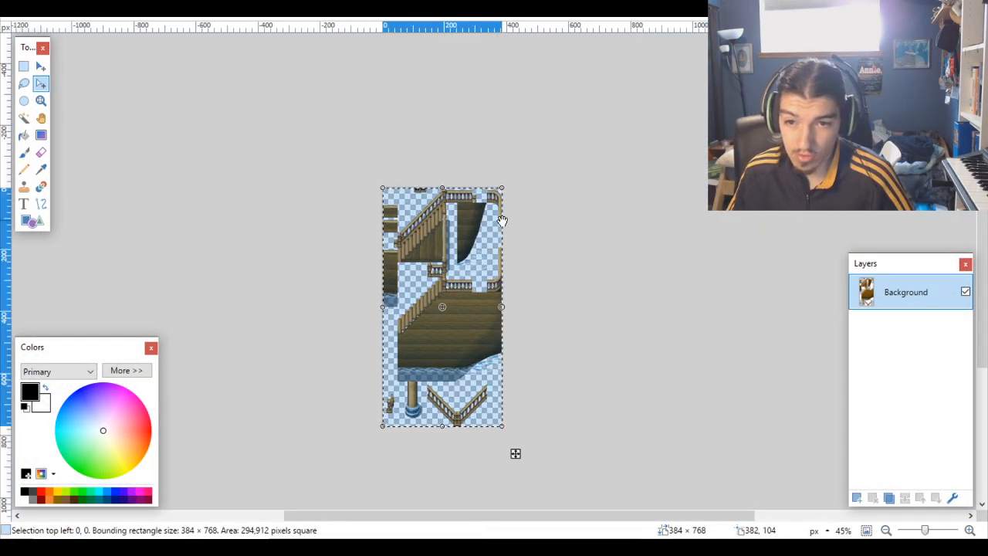
Step: Return to the full ship tile sheet and clear its selection
key("ctrl+z")
key("ctrl+z")
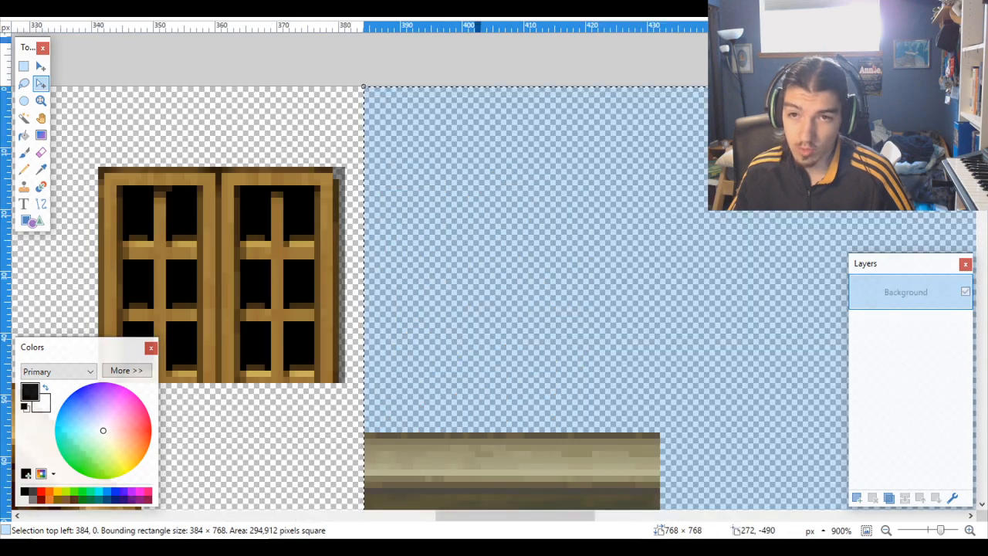
key("ctrl+d")
scroll(408, 383, "down", 8)
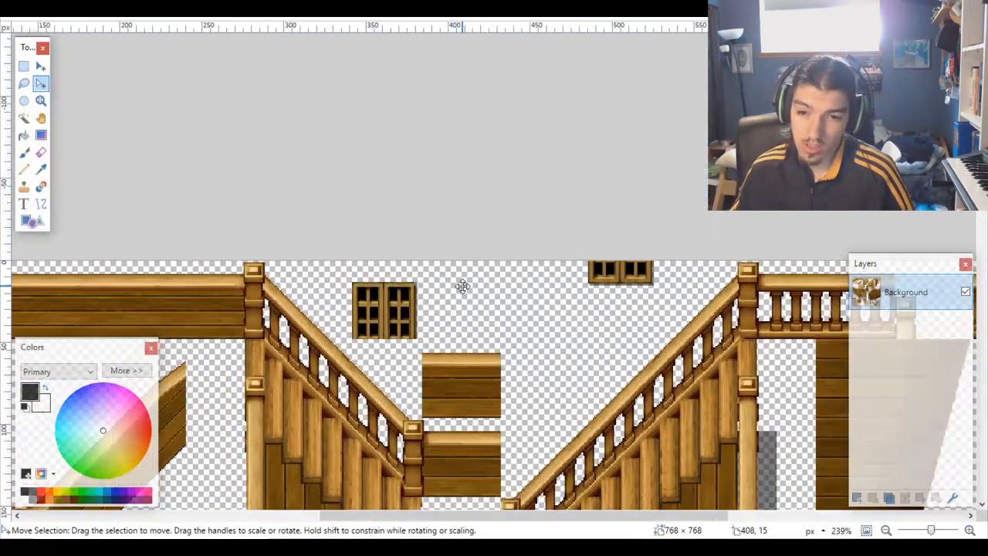
scroll(440, 308, "down", 5)
scroll(444, 310, "up", 5)
scroll(444, 311, "down", 6)
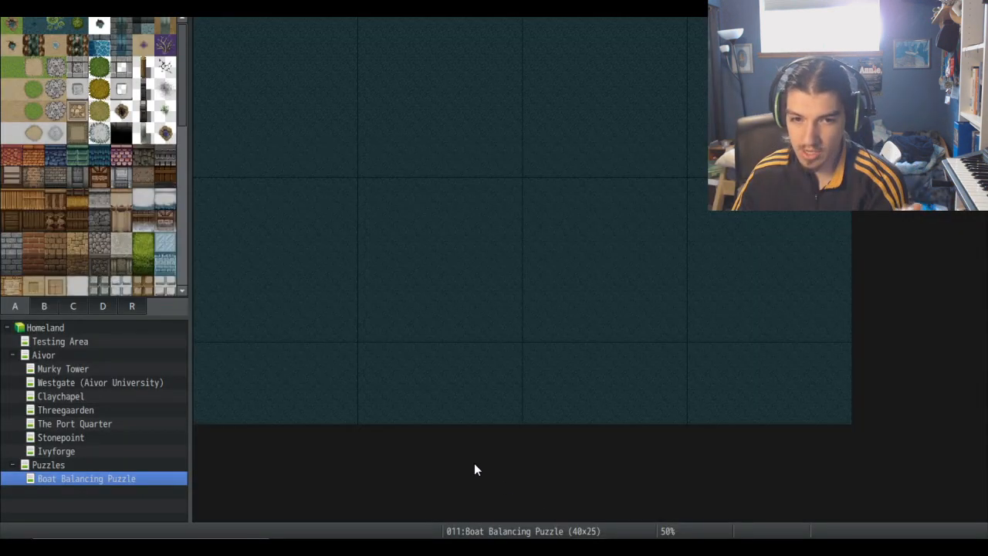
Step: Switch to RPG Maker and look through the A tile palette for the Boat Balancing Puzzle map
scroll(164, 230, "down", 3)
scroll(162, 228, "up", 5)
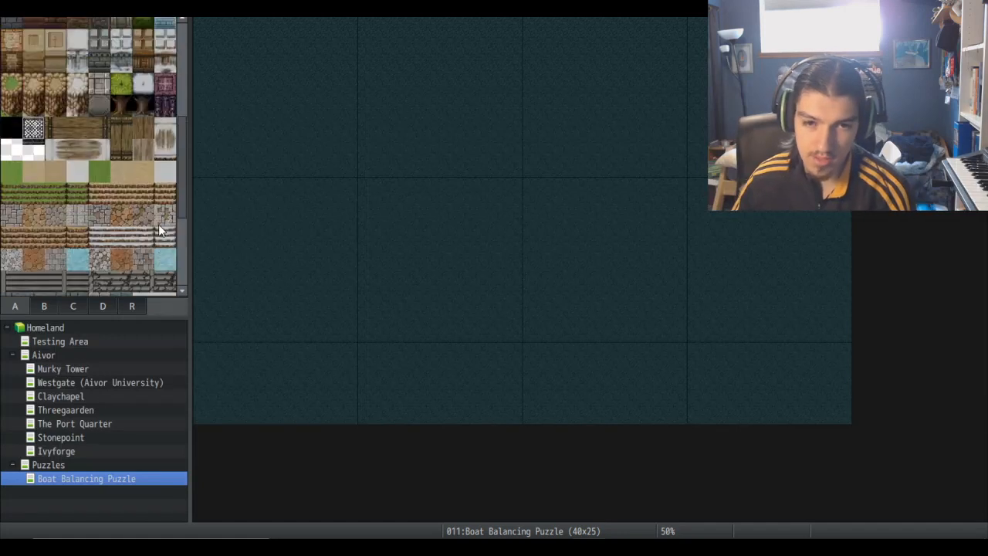
scroll(158, 224, "up", 2)
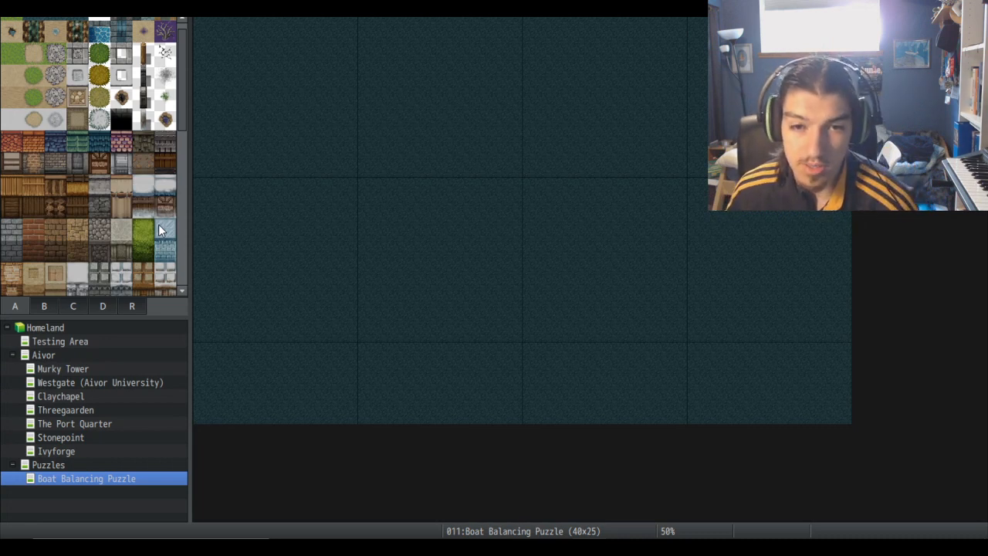
scroll(160, 229, "up", 1)
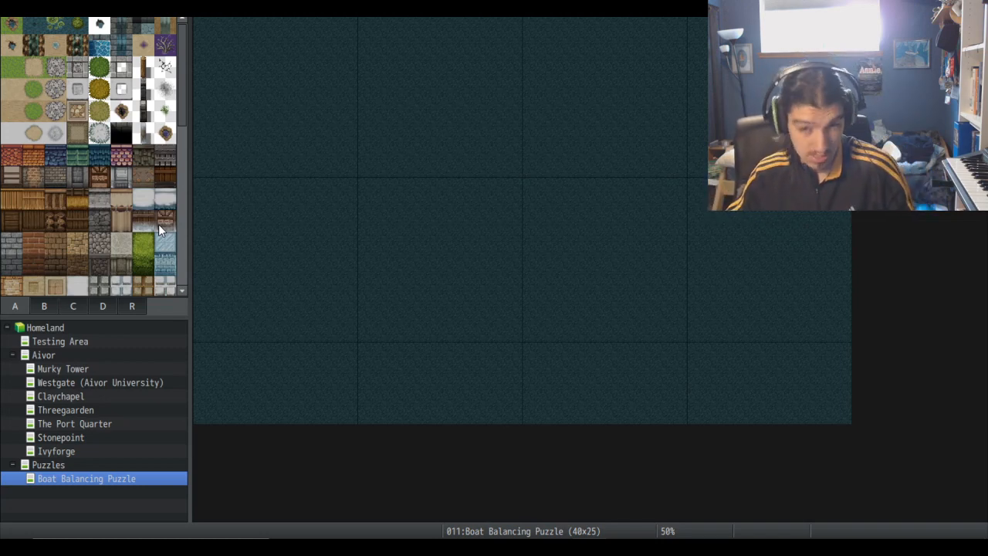
Step: Switch back to paint.net and open the canvas size settings for the full ship sheet
key("alt+Tab")
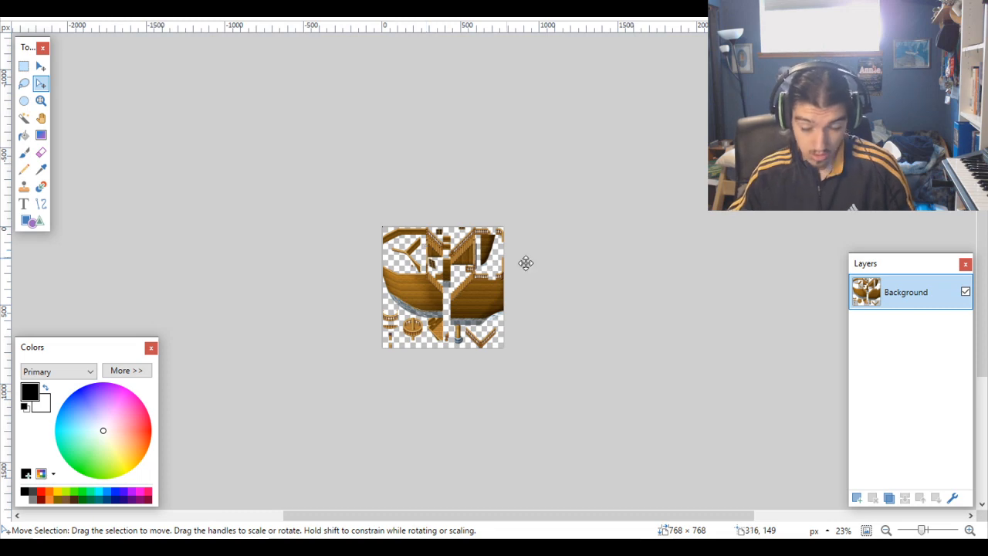
scroll(525, 264, "up", 4)
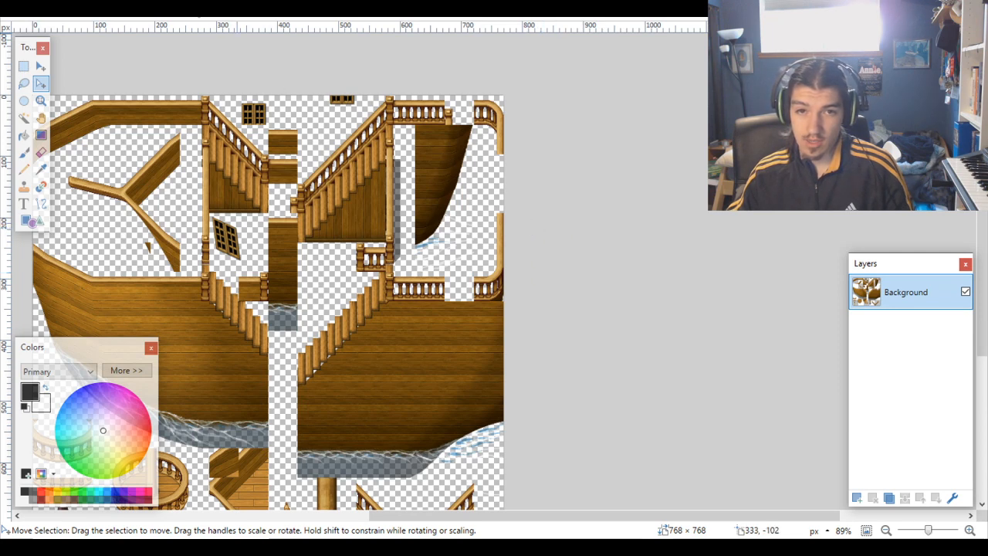
left_click(93, 9)
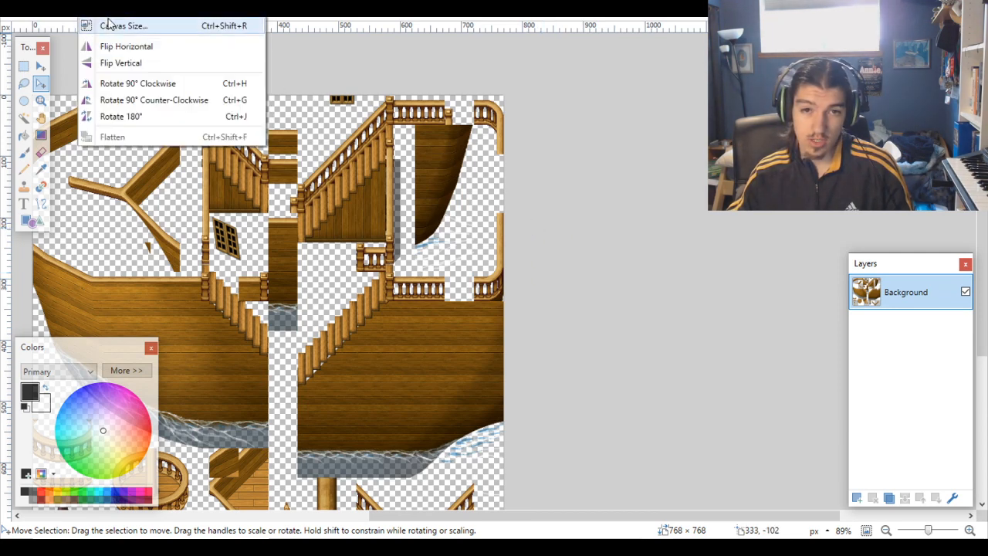
left_click(108, 23)
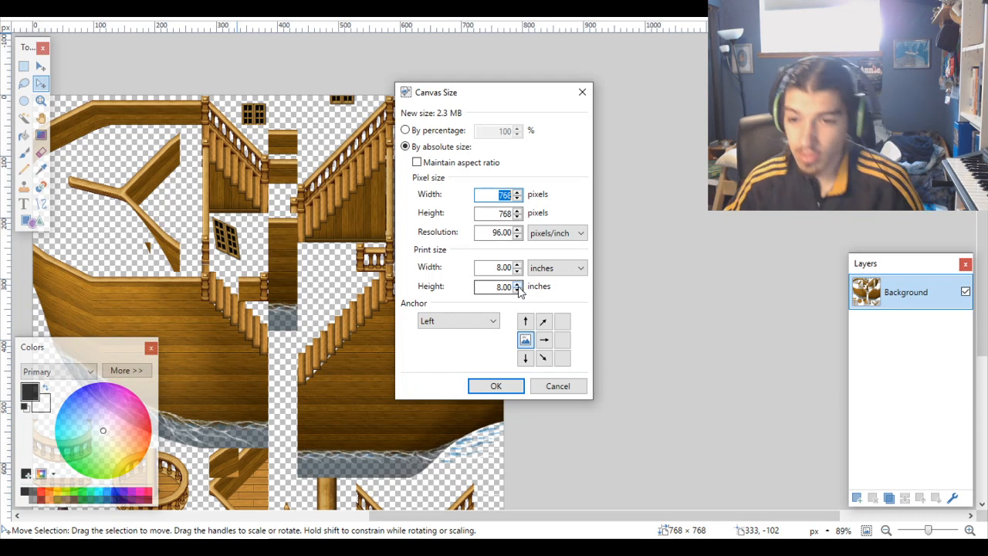
Step: Multiply 384 by 3 in Calculator to work out the width of three sheet halves
key("XF86Calculator")
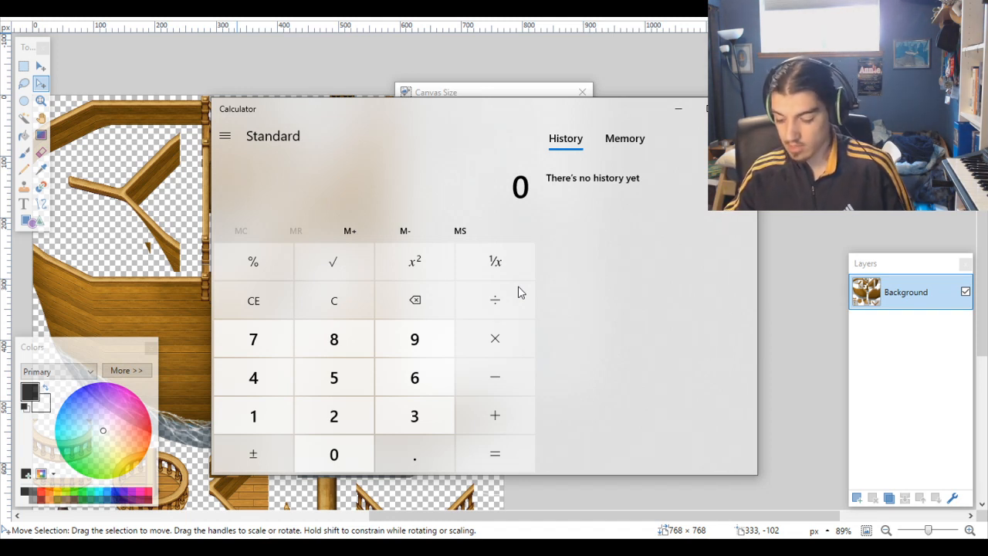
type("384+")
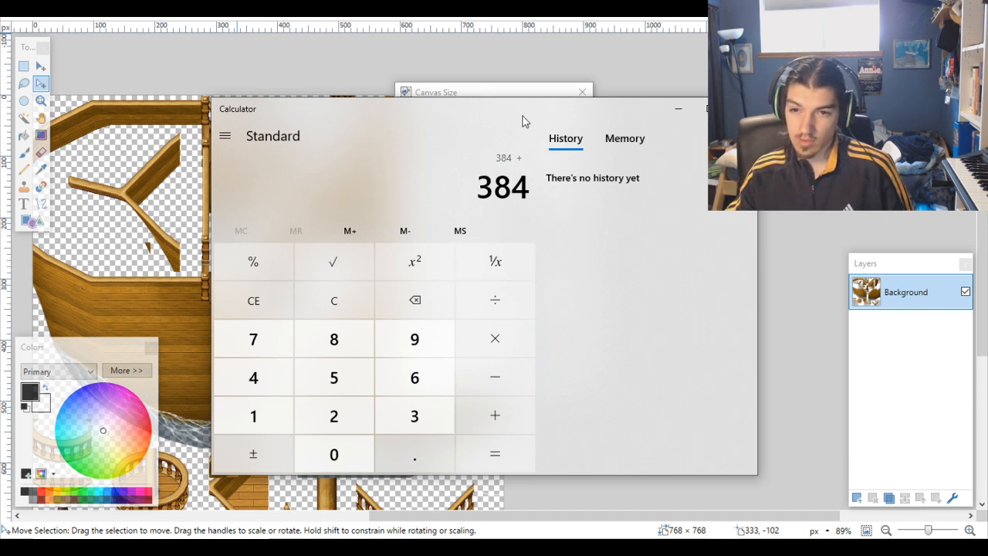
left_click_drag(435, 121, 471, 135)
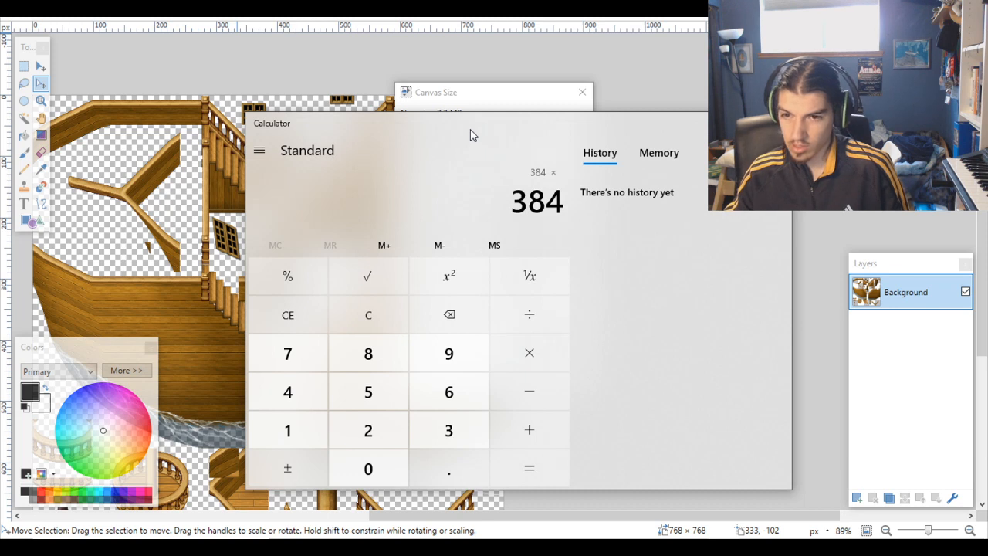
type("3")
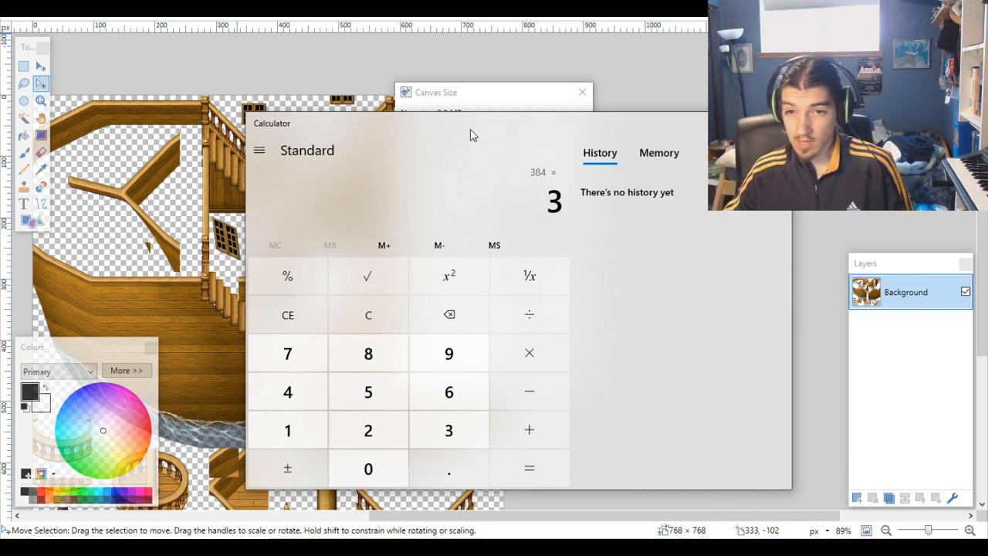
key("Return")
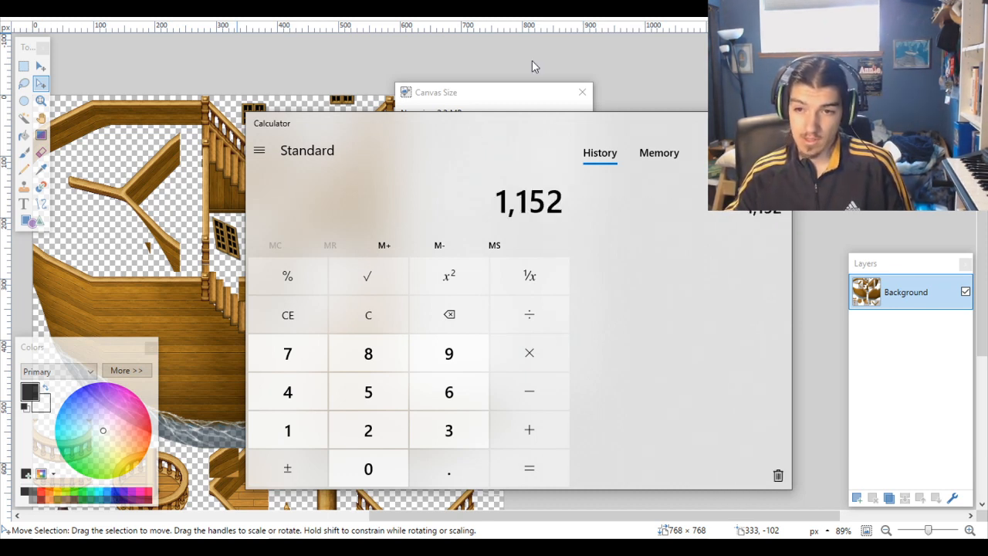
Step: Widen the full ship sheet's canvas to 1152 pixels, anchored left
left_click(465, 108)
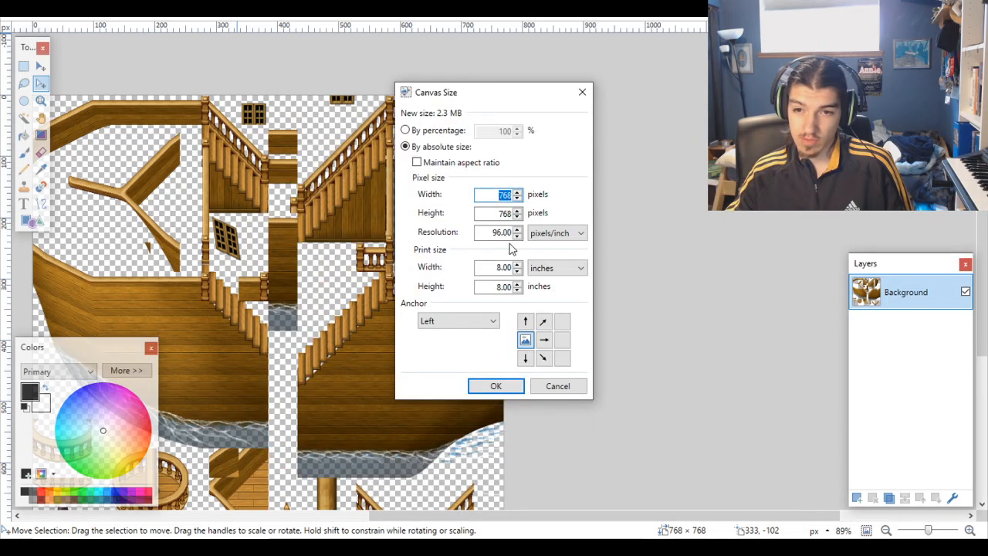
type("115")
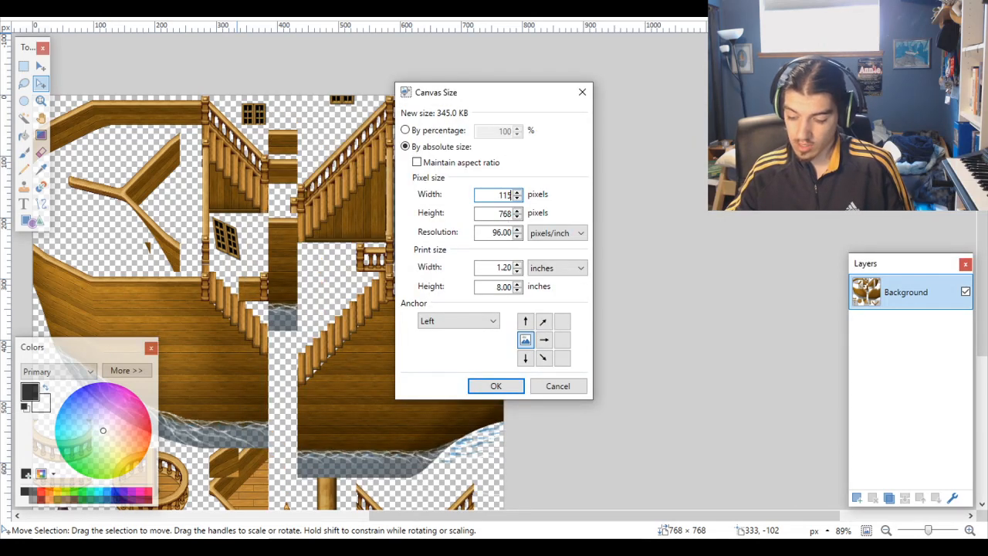
type("2")
key("Return")
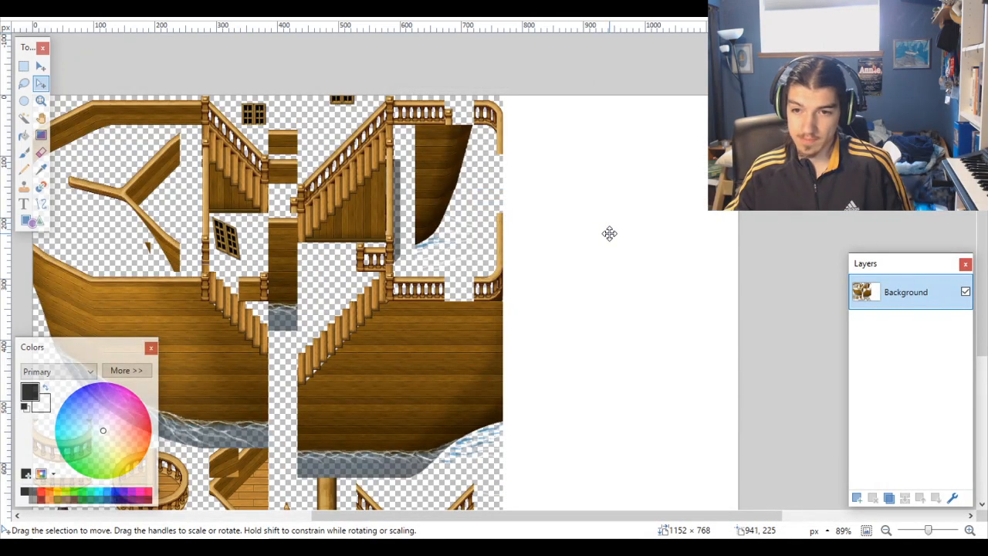
Step: Copy the entire 768 × 768 px sheet with the masts and flags
key("ctrl+Tab")
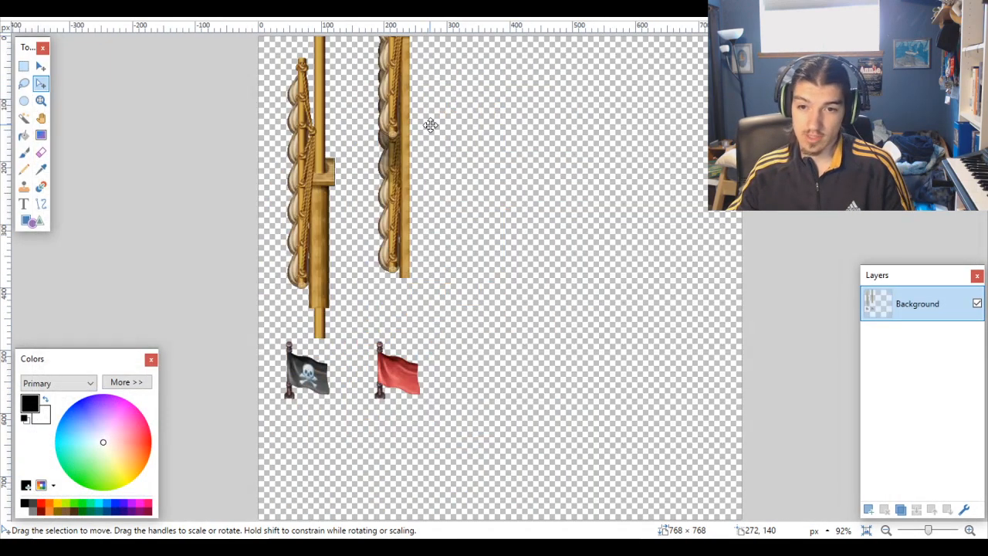
key("ctrl+a")
key("ctrl+c")
Step: Try pasting the copied mast and flag sheet into the widened 1152 × 768 px ship sheet
key("ctrl+Tab")
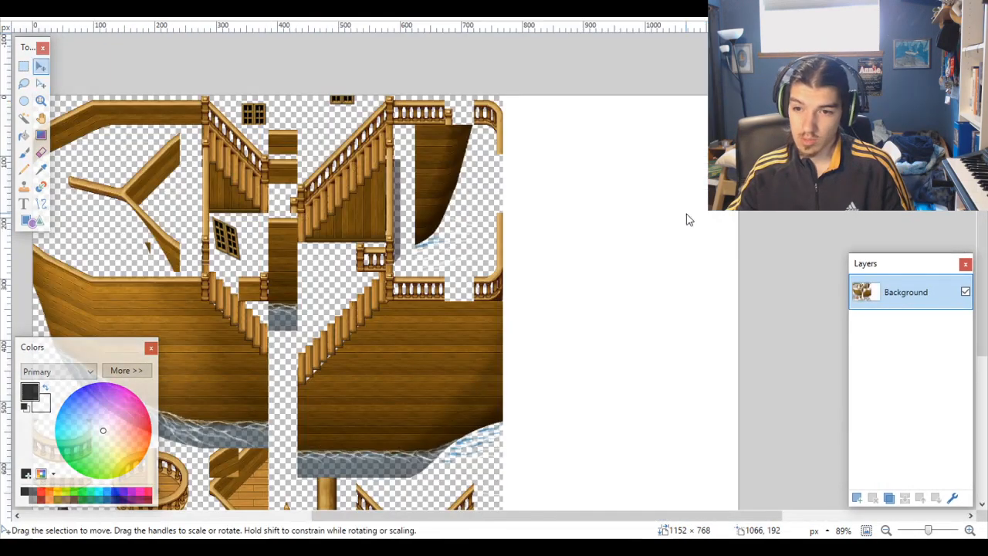
key("ctrl+v")
key("ctrl+b")
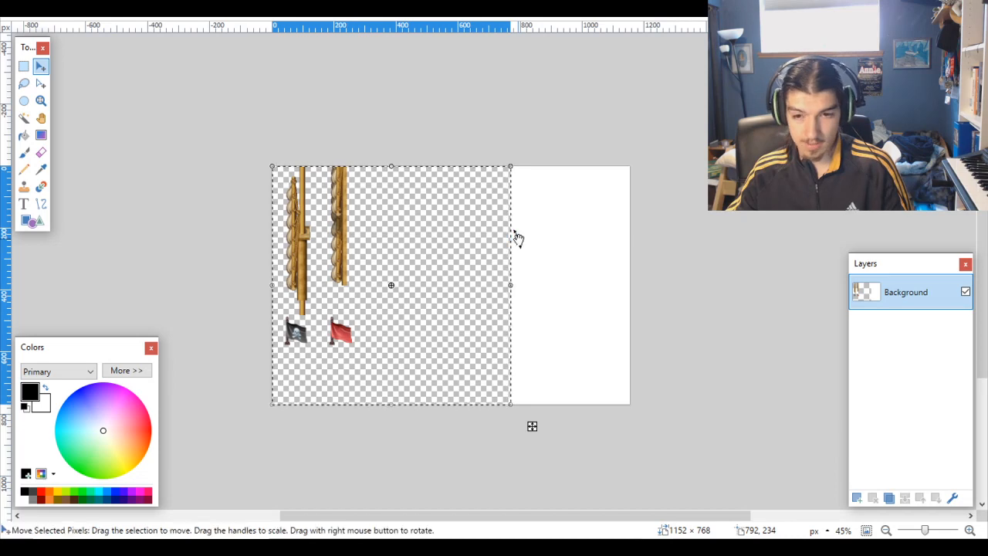
key("ctrl+z")
Step: Paste the mast and flag sheet into the 384 × 768 px image, keeping the canvas size, and select the trimmed result
key("ctrl+Tab")
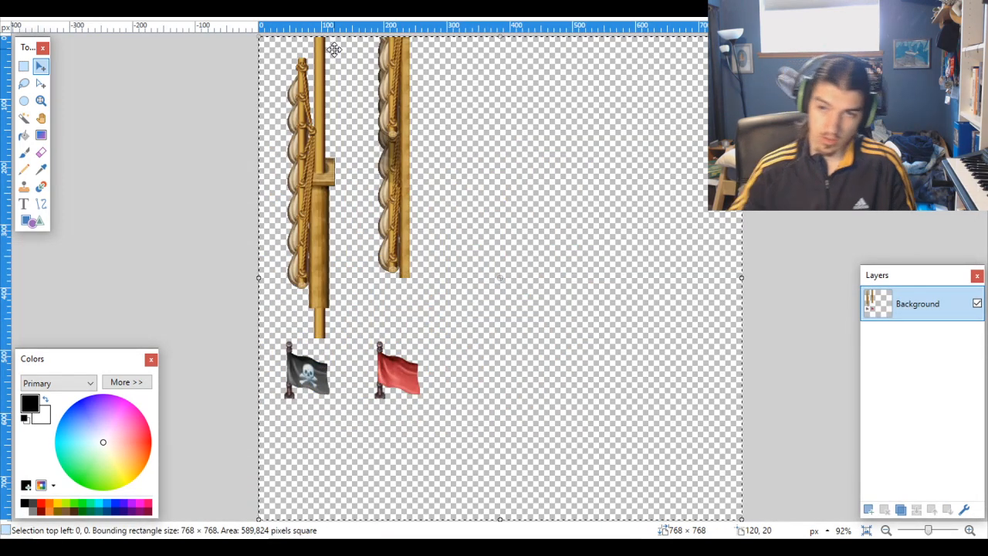
key("ctrl+Tab")
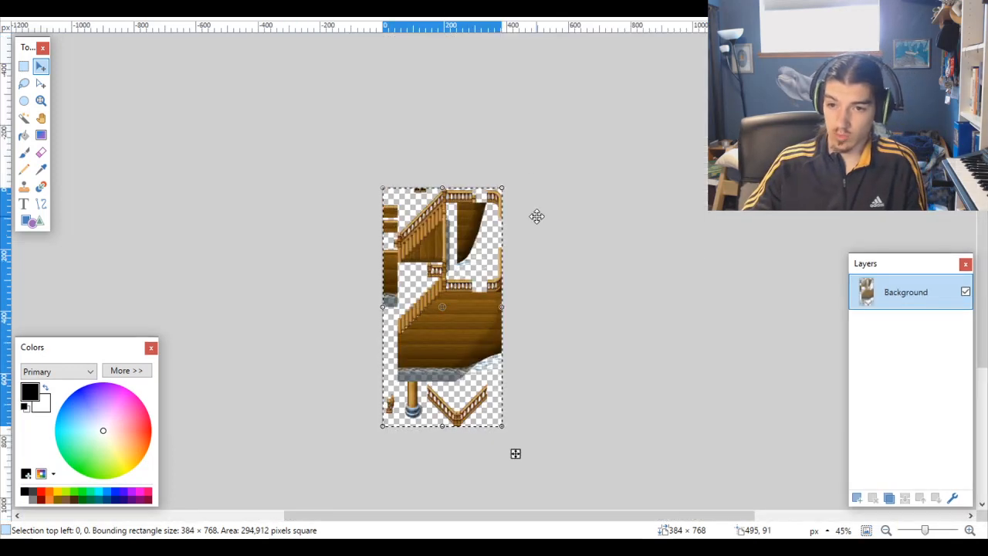
key("ctrl+v")
left_click(442, 371)
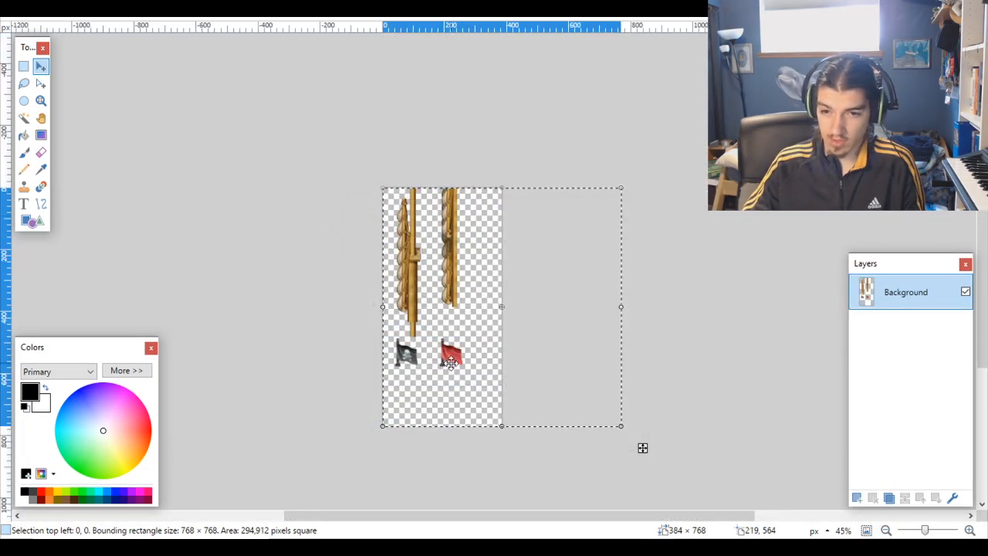
key("ctrl+d")
key("ctrl+a")
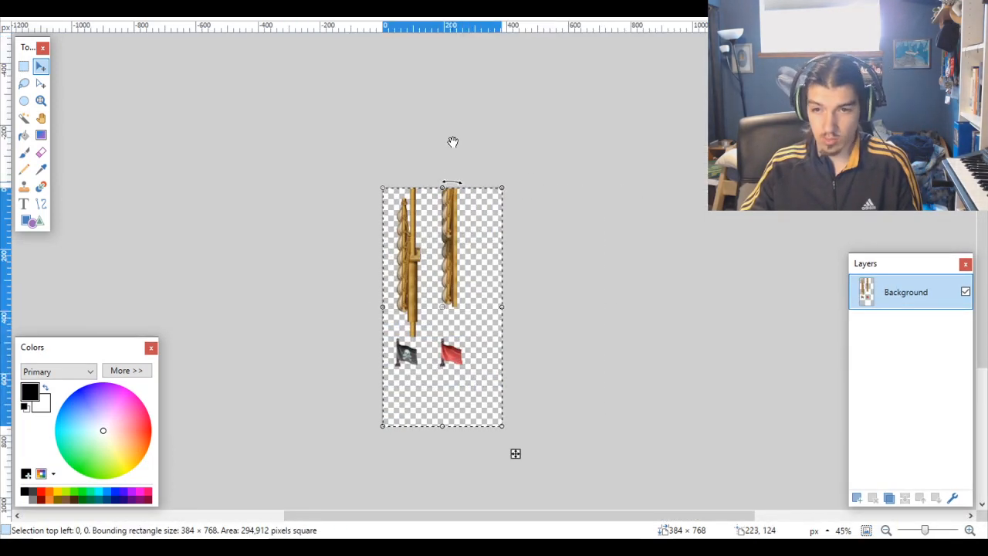
Step: Copy the 384 × 768 px mast and flag image and paste it over the empty area of the widened ship sheet
key("ctrl+c")
left_click(444, 7)
key("ctrl+v")
left_click_drag(338, 253, 590, 252)
key("ctrl+0")
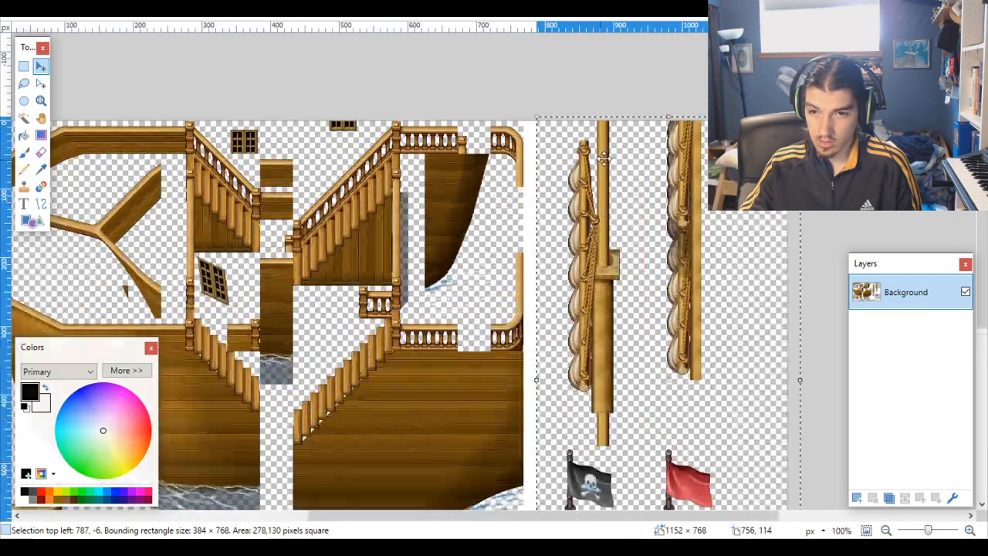
Step: Align the pasted masts and flags flush beside the hull tiles at 768, 0 and deselect them
scroll(591, 154, "up", 2)
left_click_drag(507, 129, 466, 141)
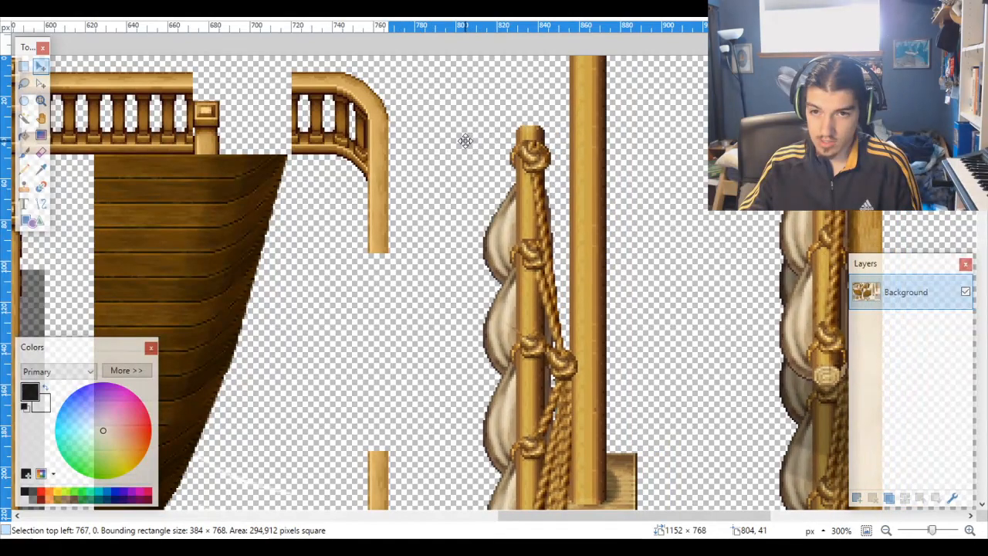
scroll(468, 139, "up", 6)
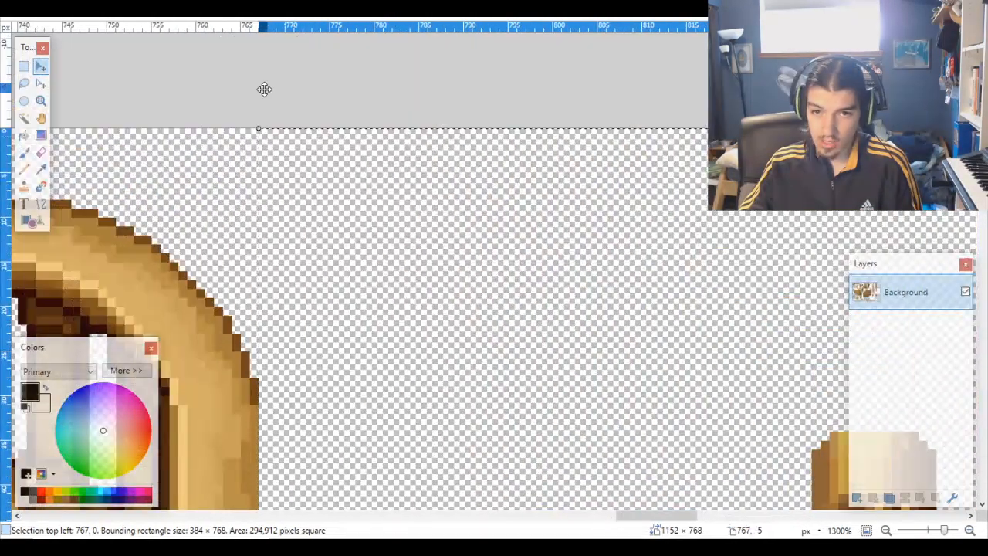
scroll(264, 89, "up", 4)
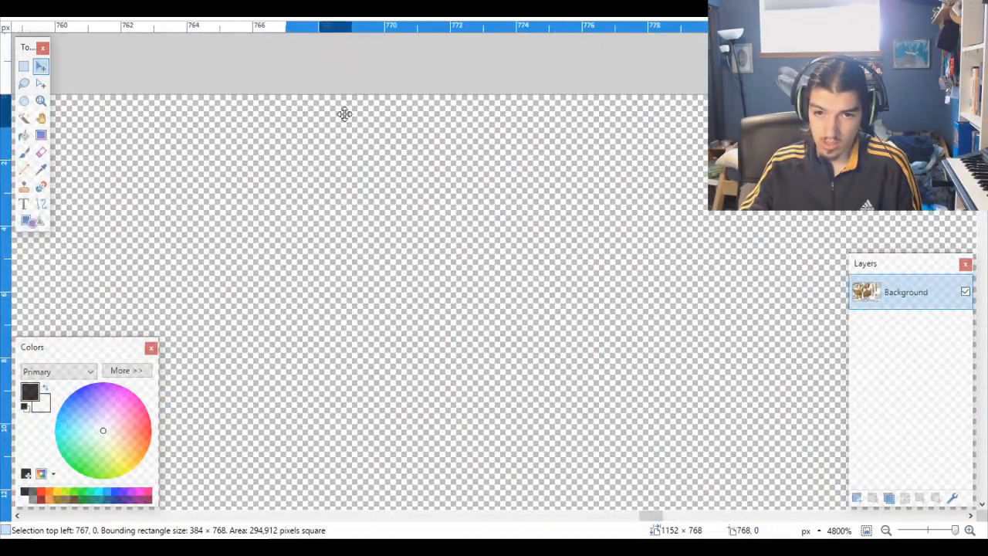
left_click_drag(344, 115, 386, 116)
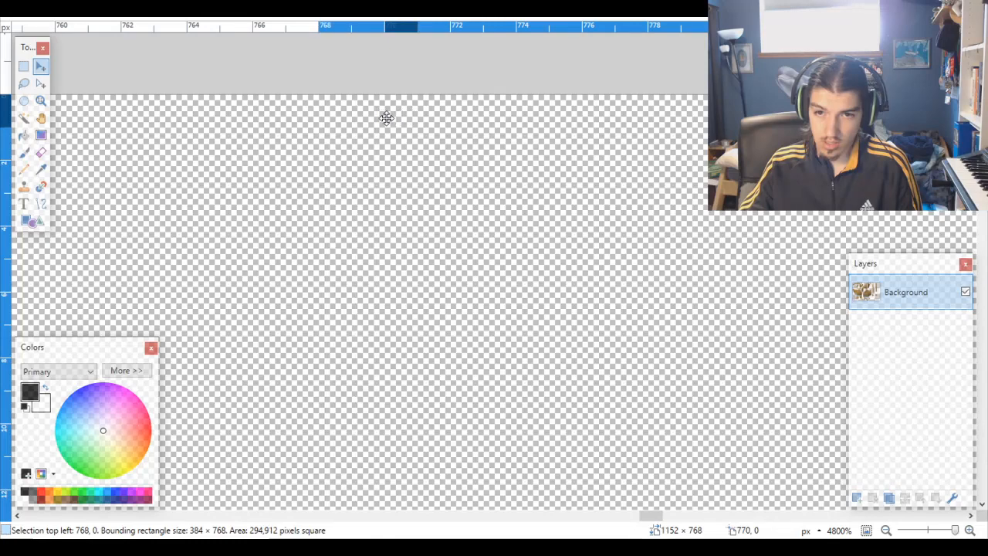
scroll(464, 208, "down", 10)
scroll(459, 179, "down", 5)
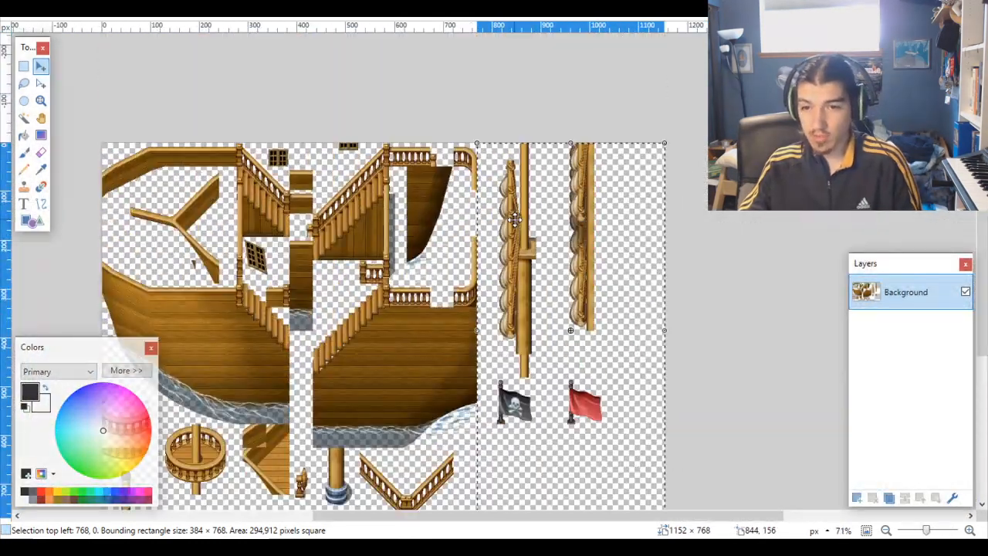
key("ctrl+d")
scroll(514, 219, "down", 2)
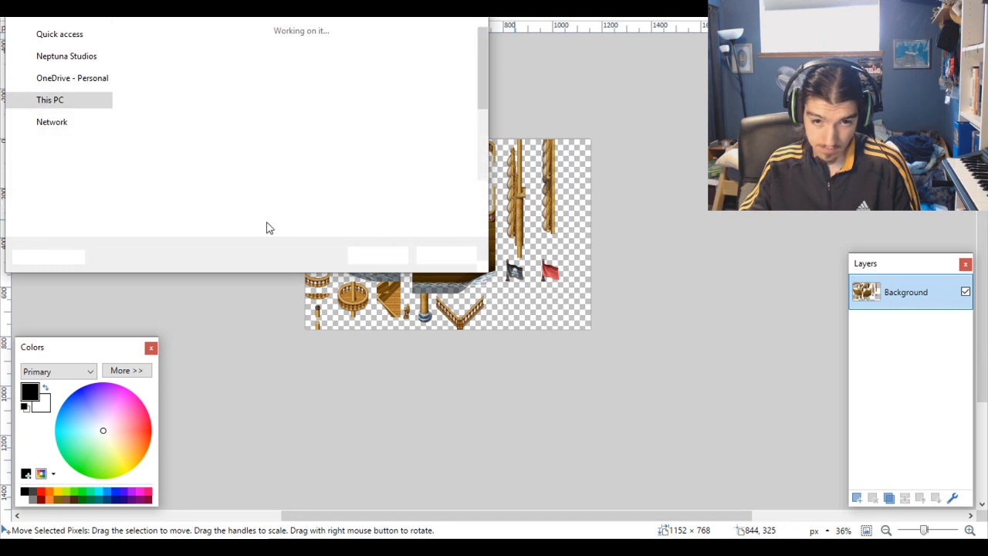
Step: Save the combined 1152 × 768 px sheet as the PNG file AveryShipTest in the project's tilesets folder
type("Aver")
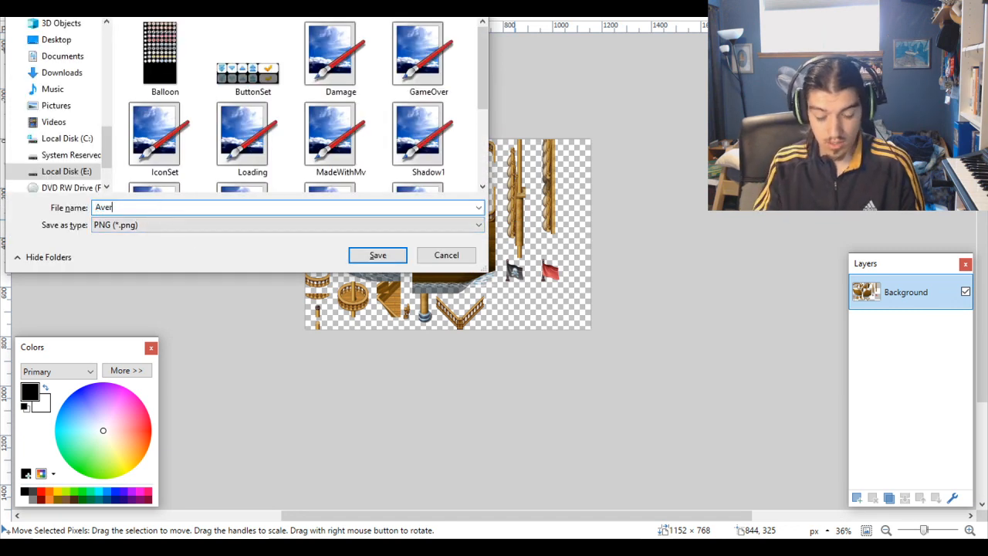
type("yShipTest")
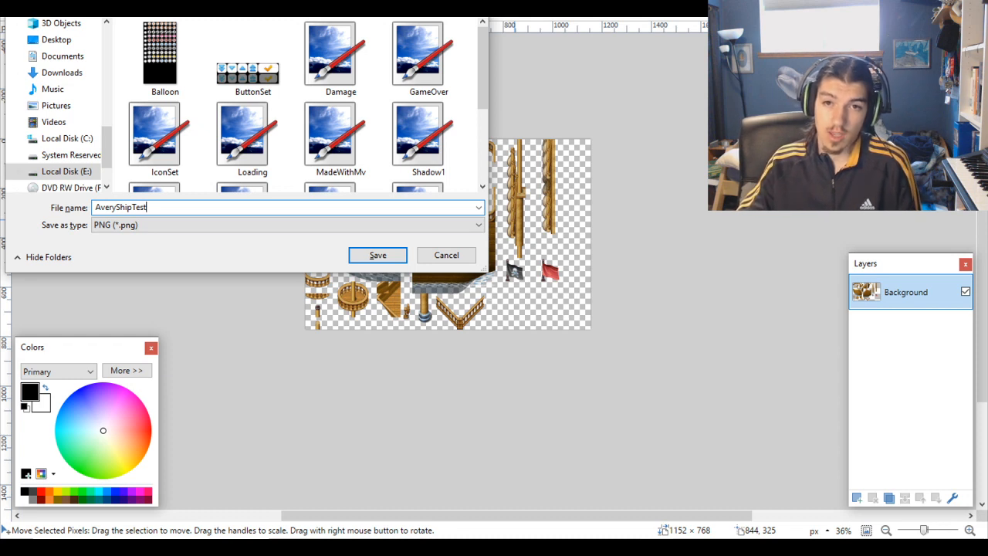
key("alt+Up")
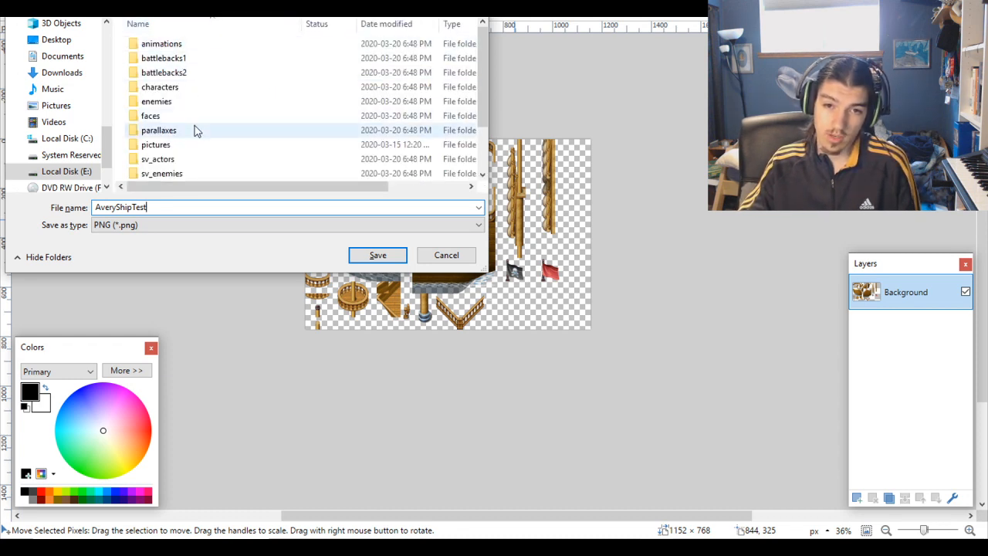
scroll(204, 132, "down", 2)
left_click(169, 143)
double_click(170, 144)
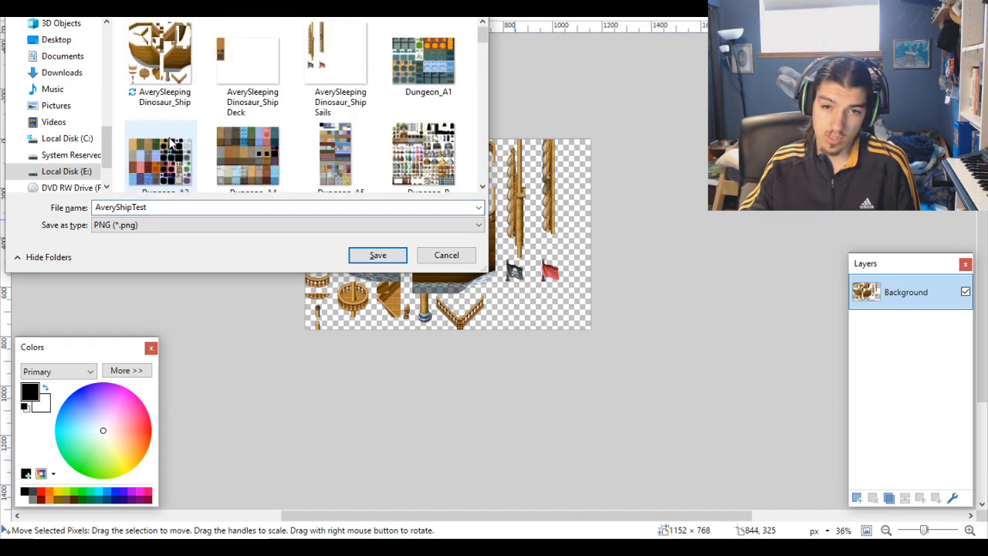
left_click(376, 255)
left_click(603, 363)
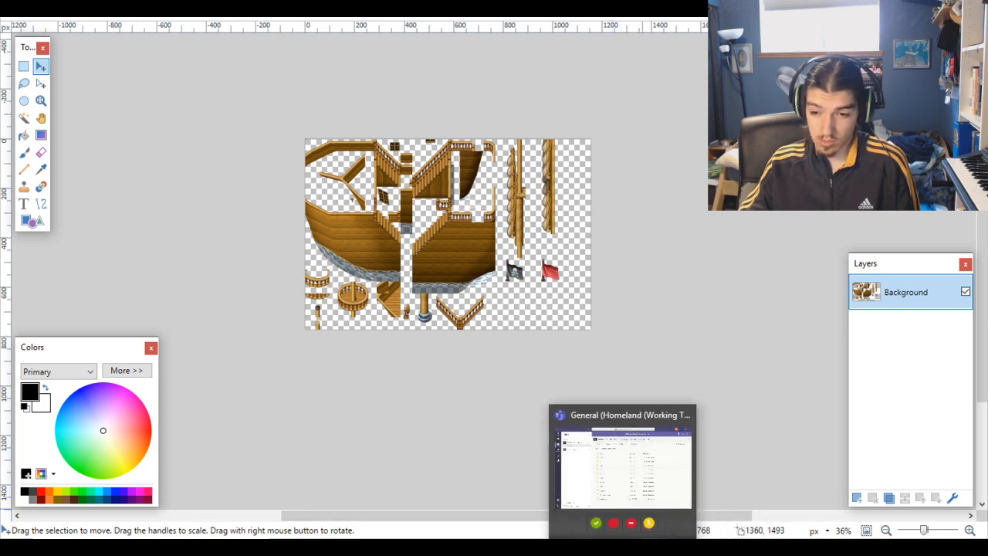
Step: Switch to Tileset Builder and close the application to get back to RPG Maker MV
left_click(689, 486)
left_click(976, 8)
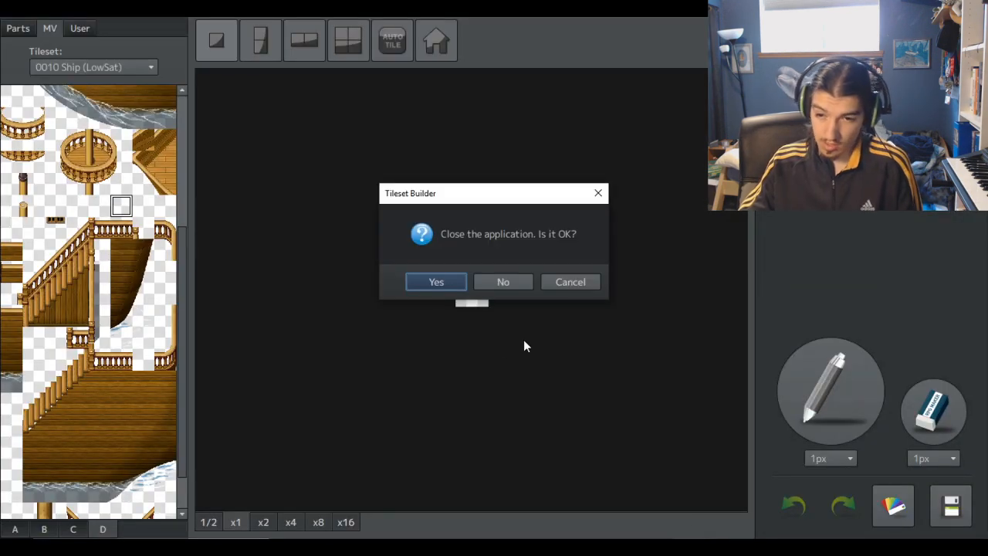
left_click(442, 282)
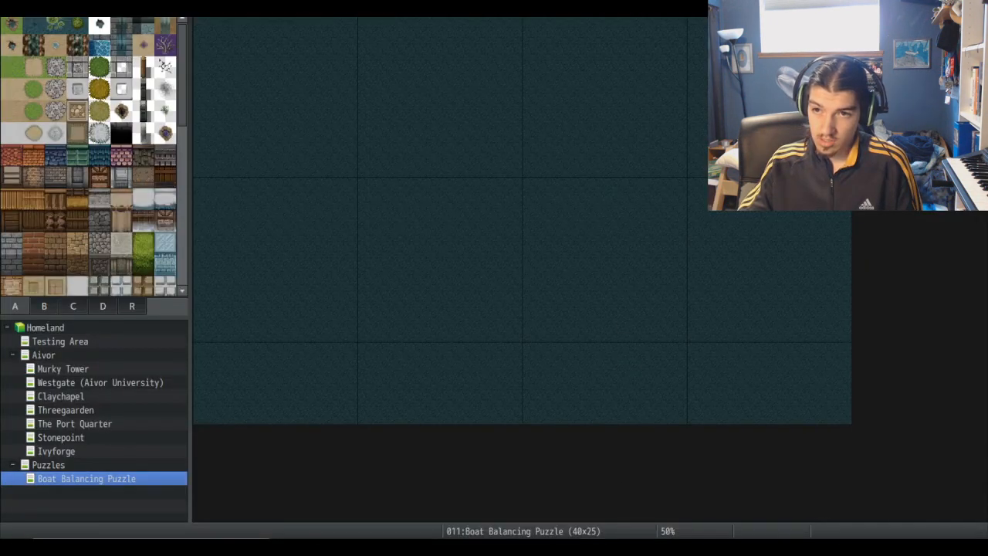
Step: Try assigning AveryShipTest as the E image of the Ship (LowSat) tileset in the RPG Maker MV database
key("alt+f")
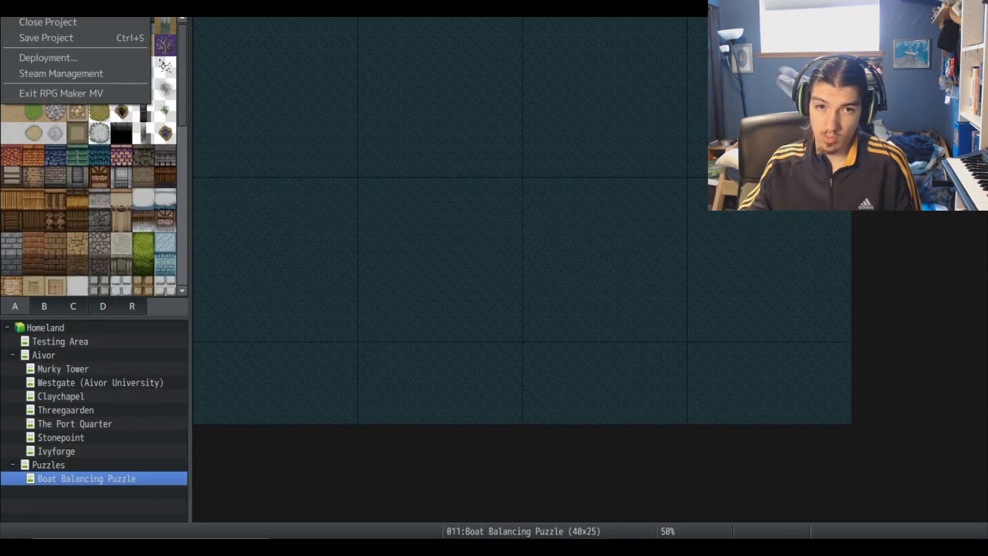
key("Escape")
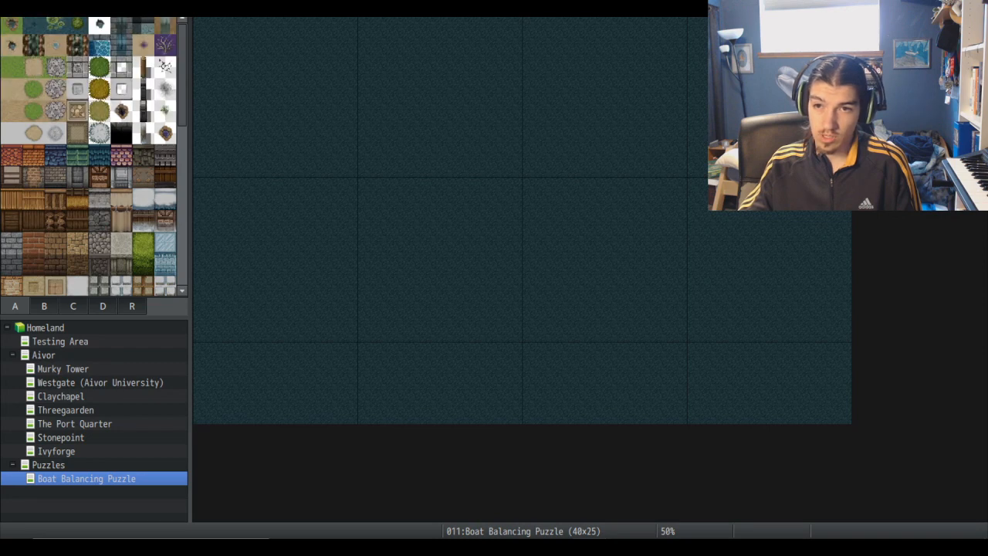
key("F9")
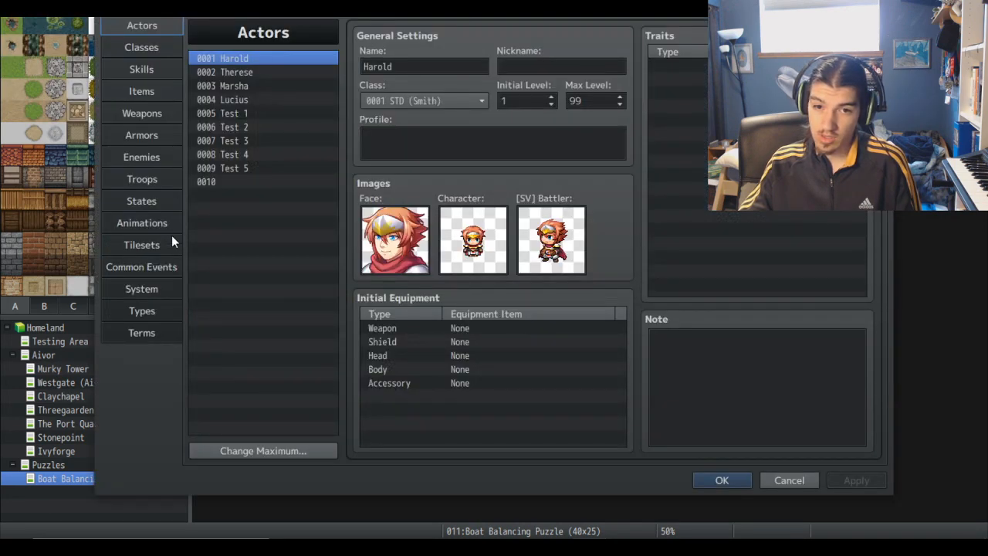
left_click(148, 242)
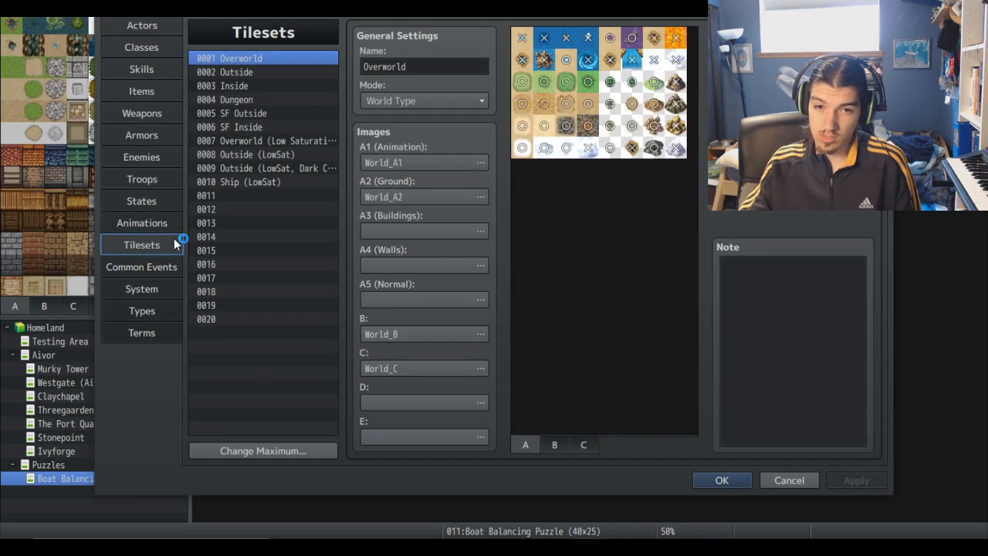
left_click(271, 183)
left_click(374, 437)
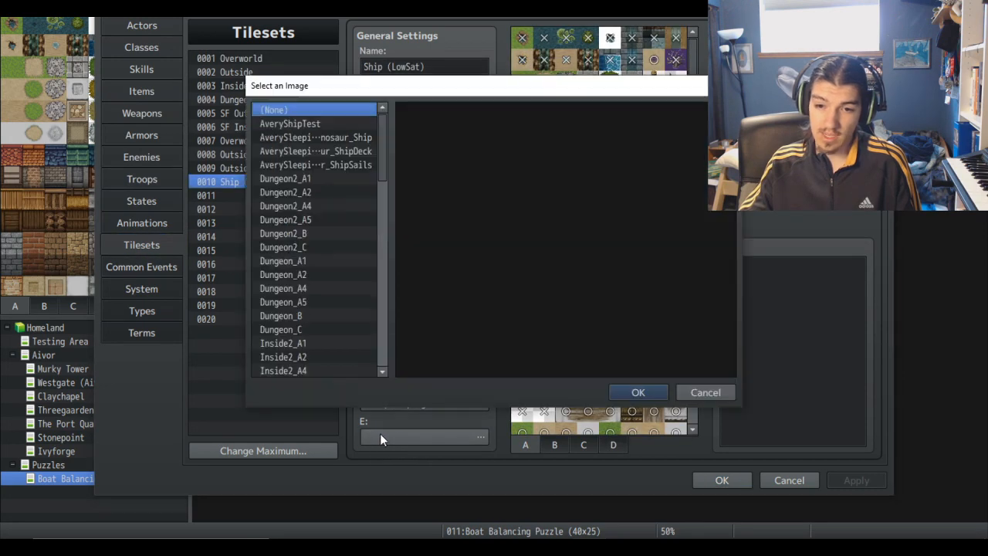
left_click(312, 126)
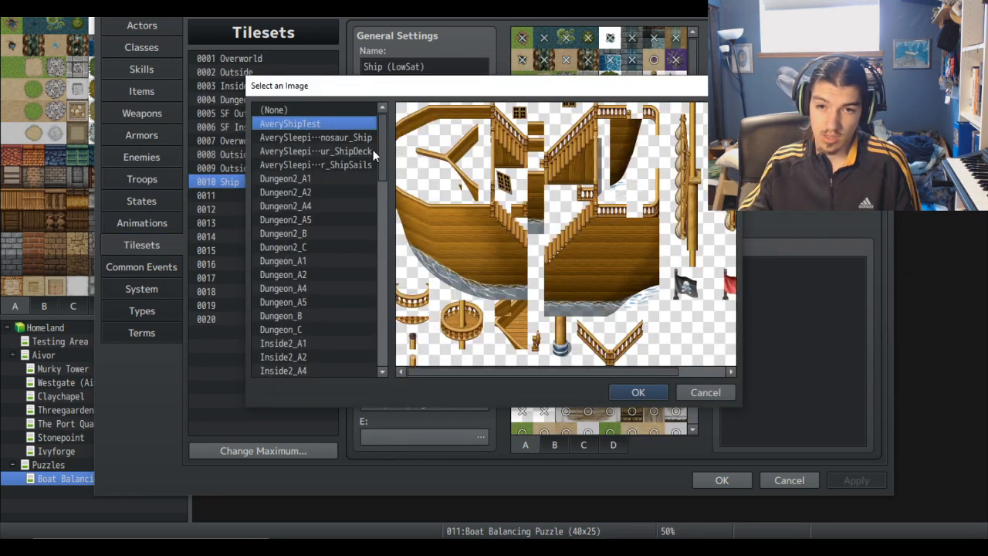
left_click_drag(655, 371, 498, 361)
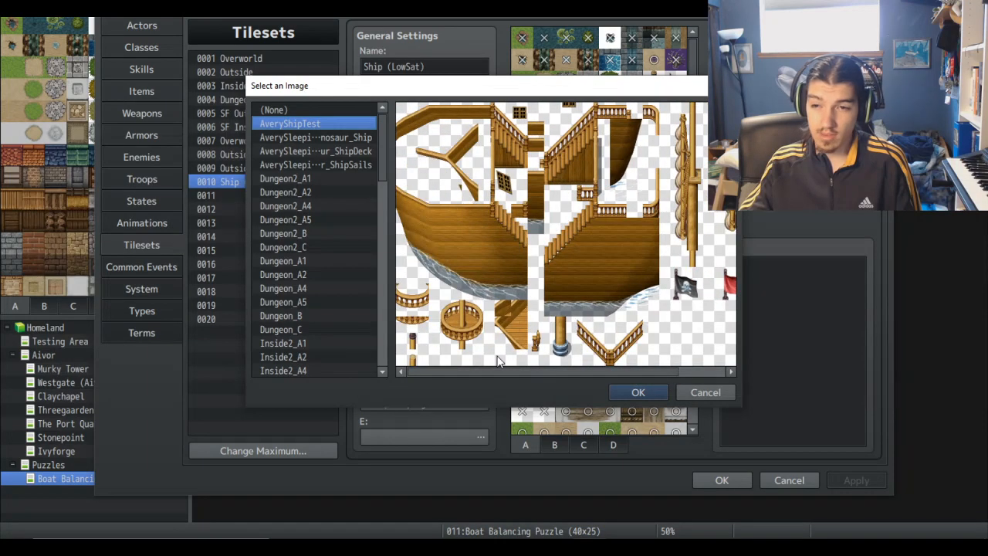
left_click(631, 393)
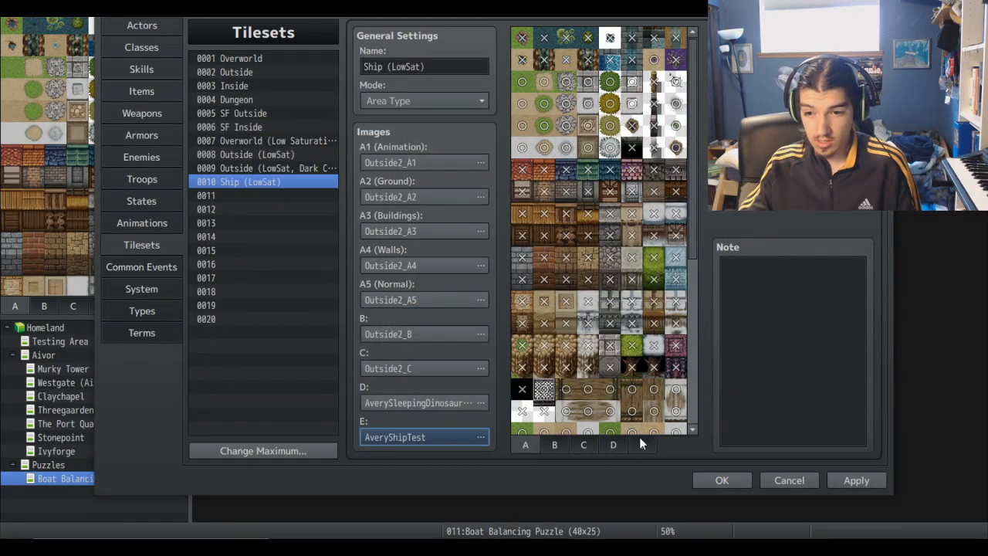
Step: Examine how the wide ship sheet is laid out in the tileset's E tiles and discard the database changes
left_click(642, 440)
scroll(630, 328, "down", 5)
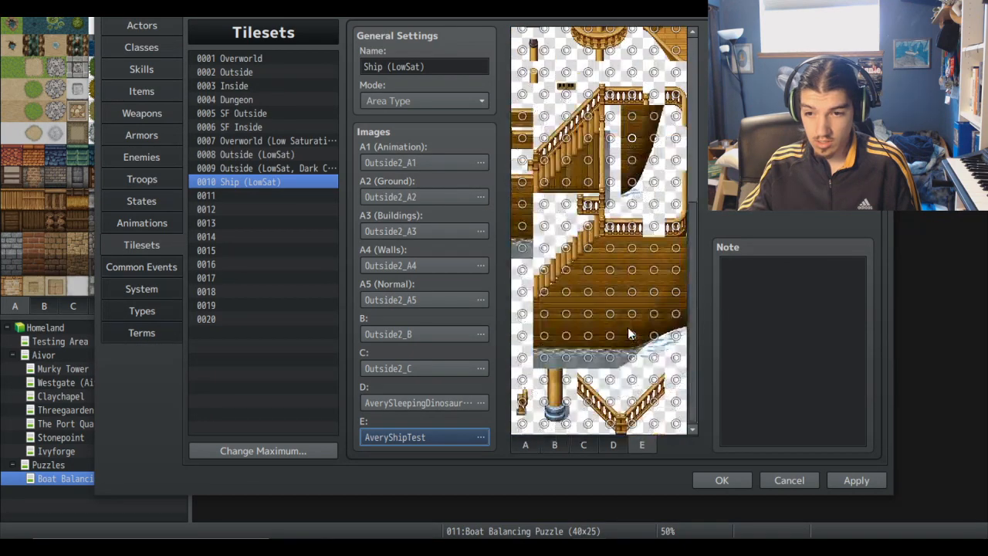
scroll(628, 327, "up", 4)
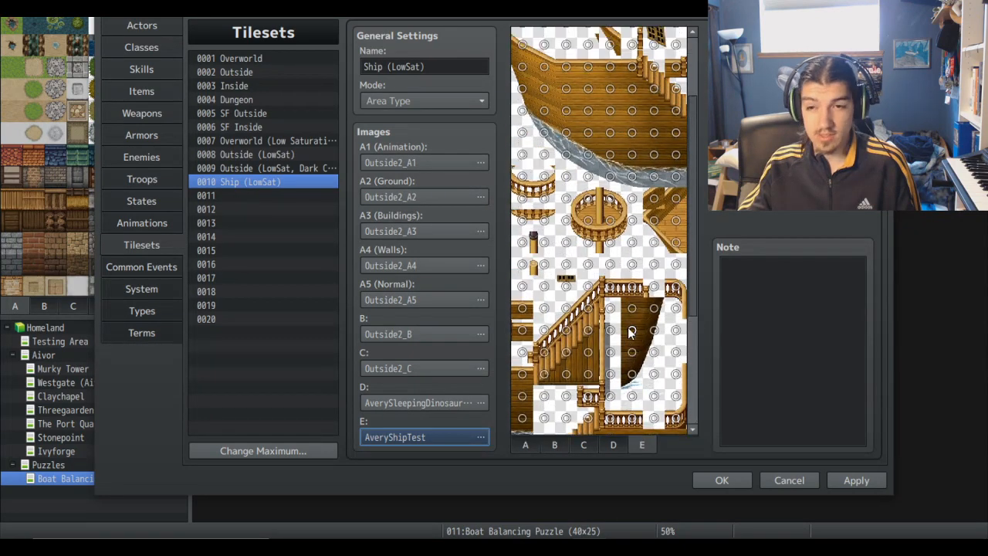
scroll(628, 328, "up", 2)
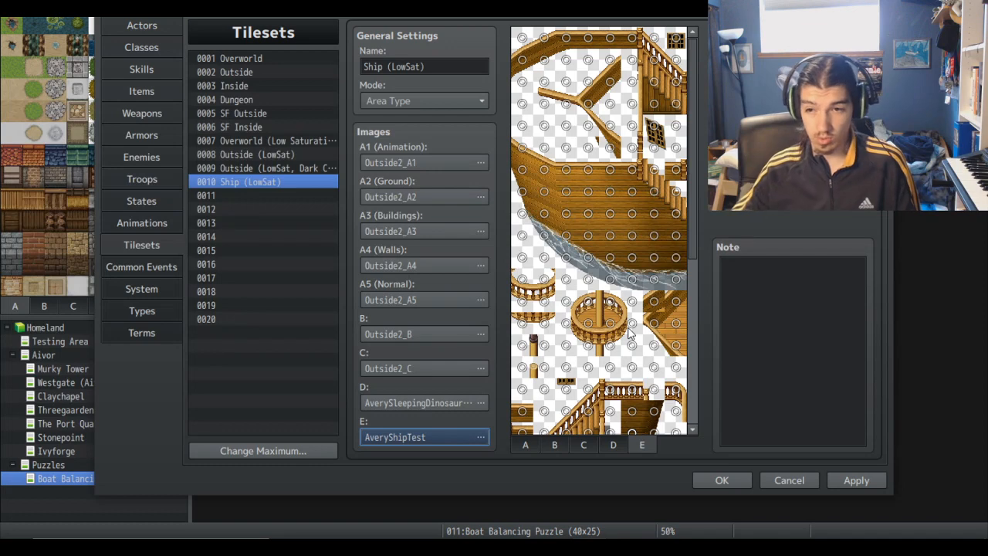
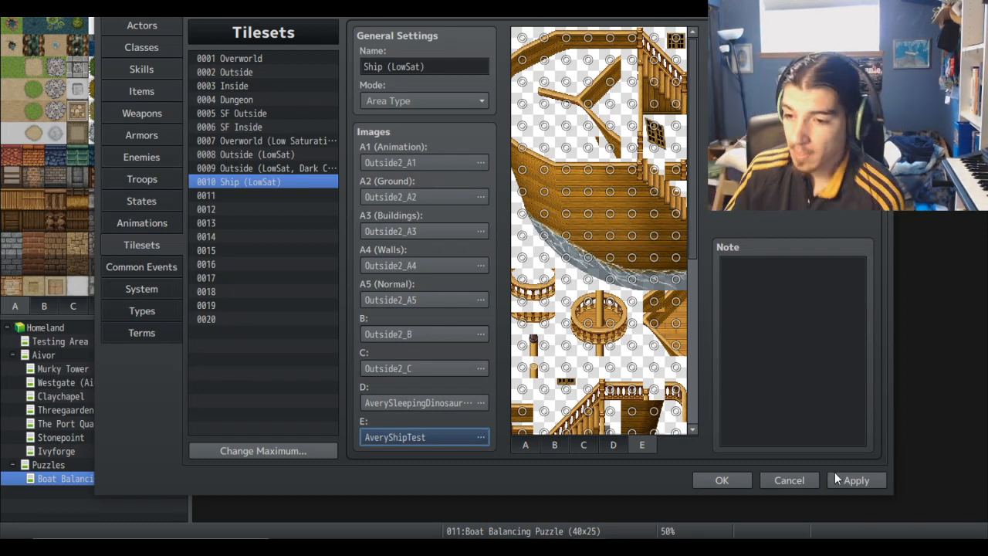
left_click(790, 480)
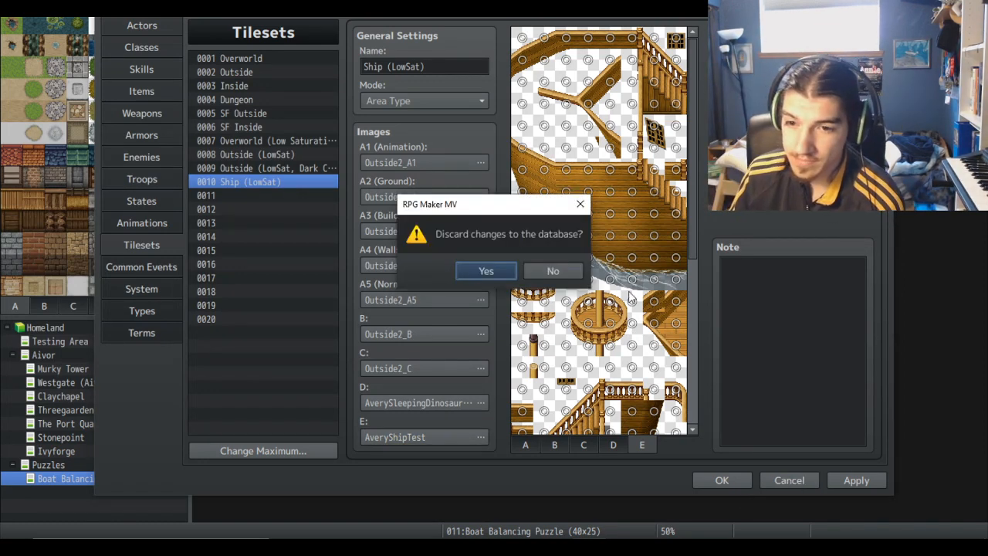
left_click(500, 273)
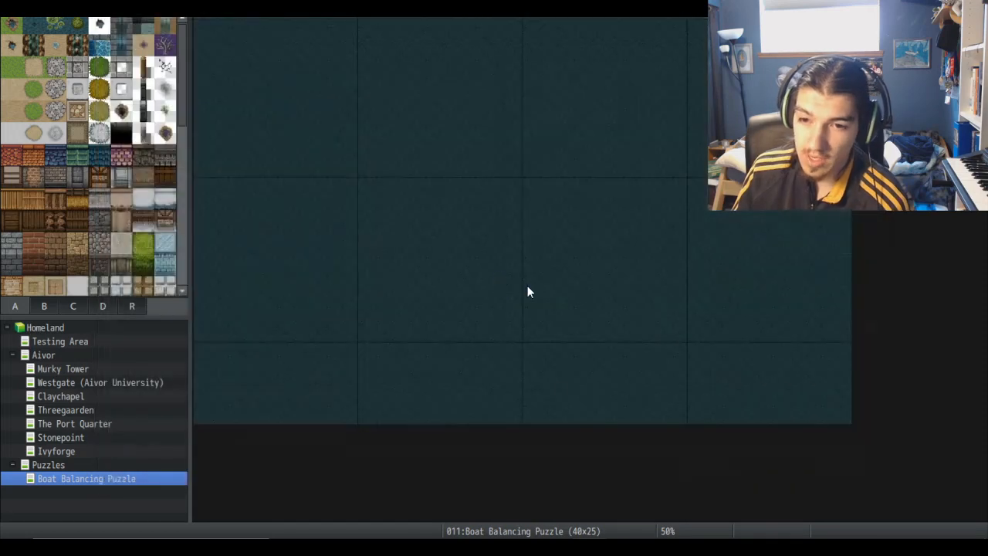
Step: Switch to File Explorer and permanently delete the AveryShipTest image from the tilesets folder
key("alt+Tab")
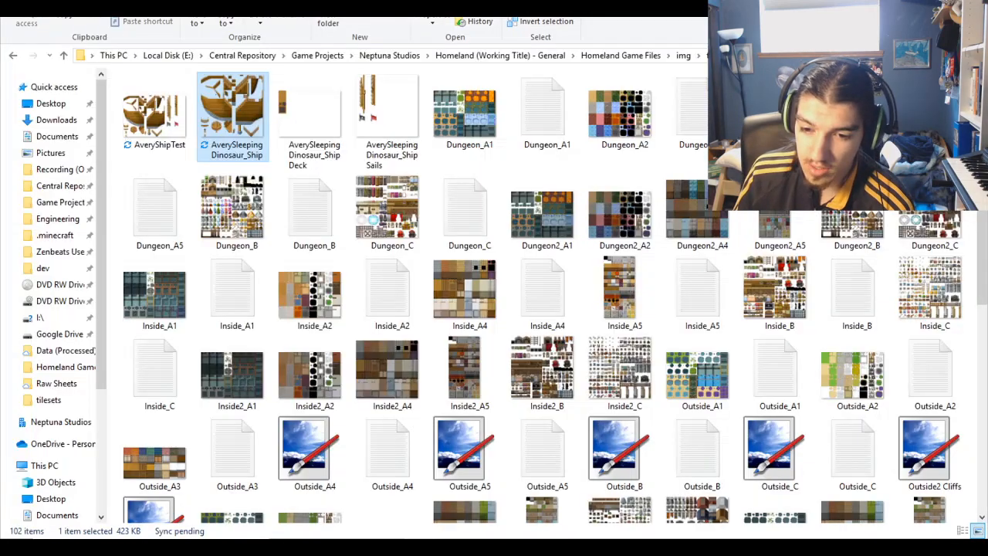
left_click(168, 133)
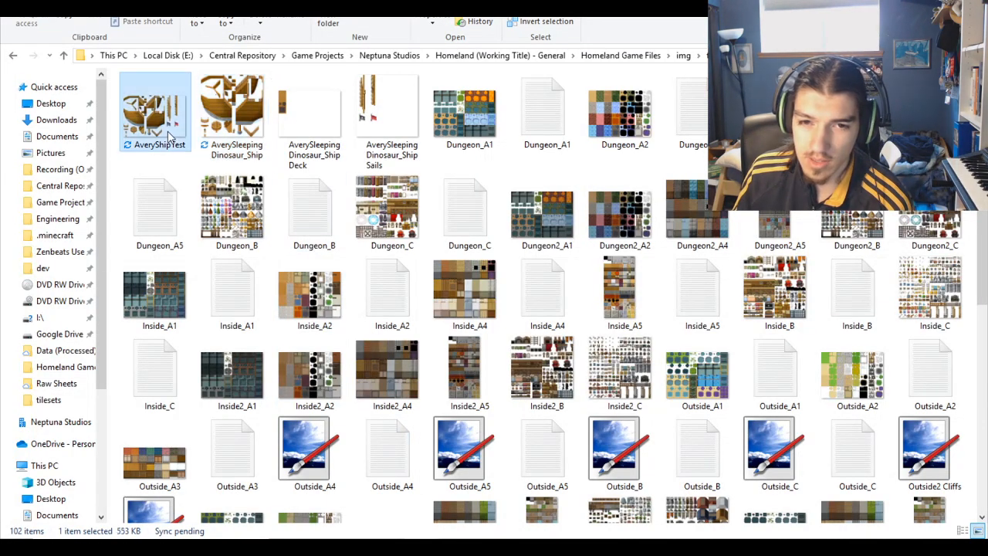
key("shift+Delete")
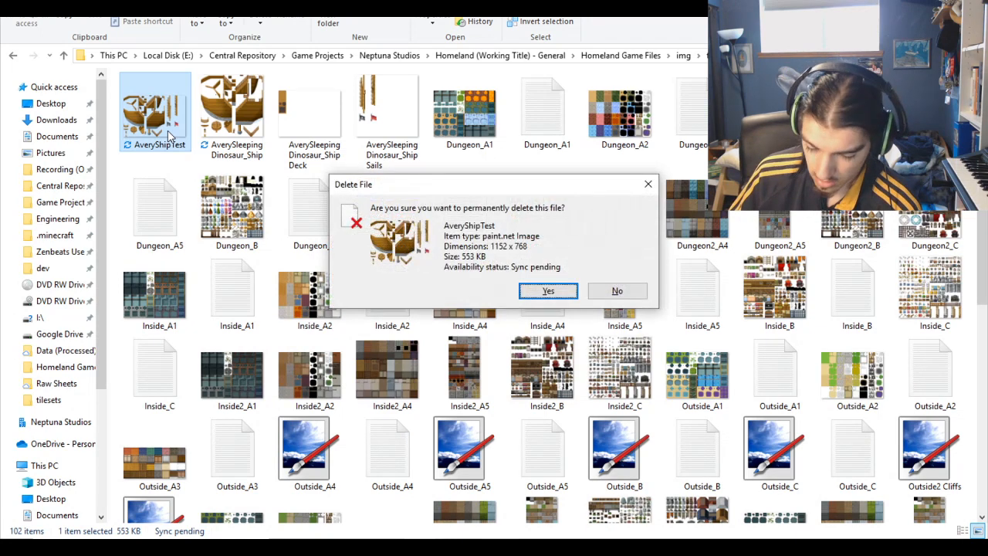
key("Return")
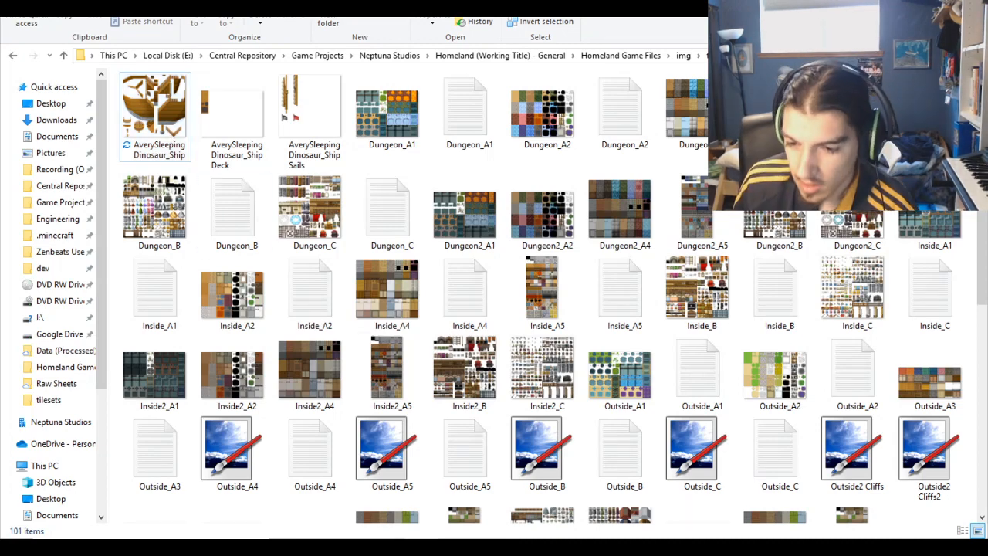
Step: Switch to paint.net and open the canvas size settings for the combined ship sheet
left_click(655, 536)
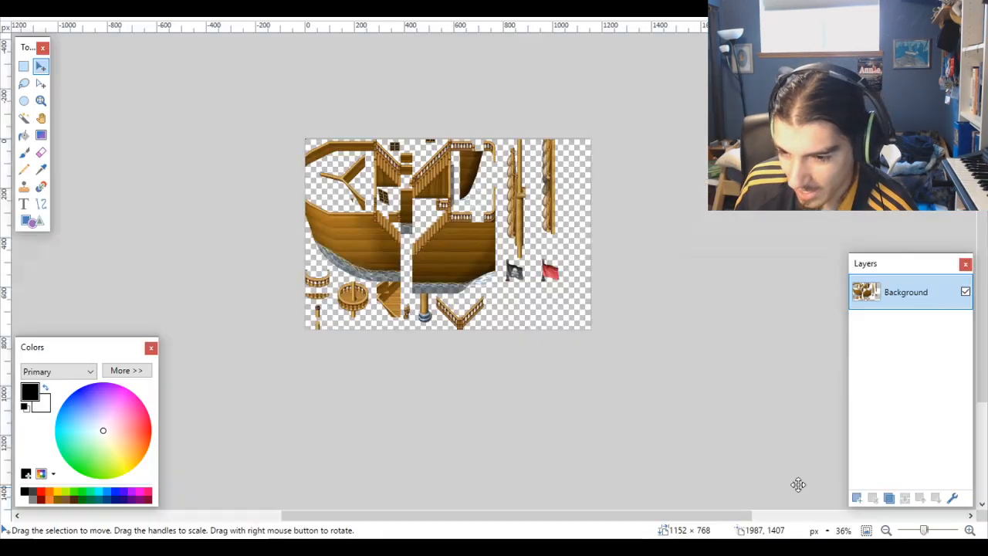
left_click(800, 493)
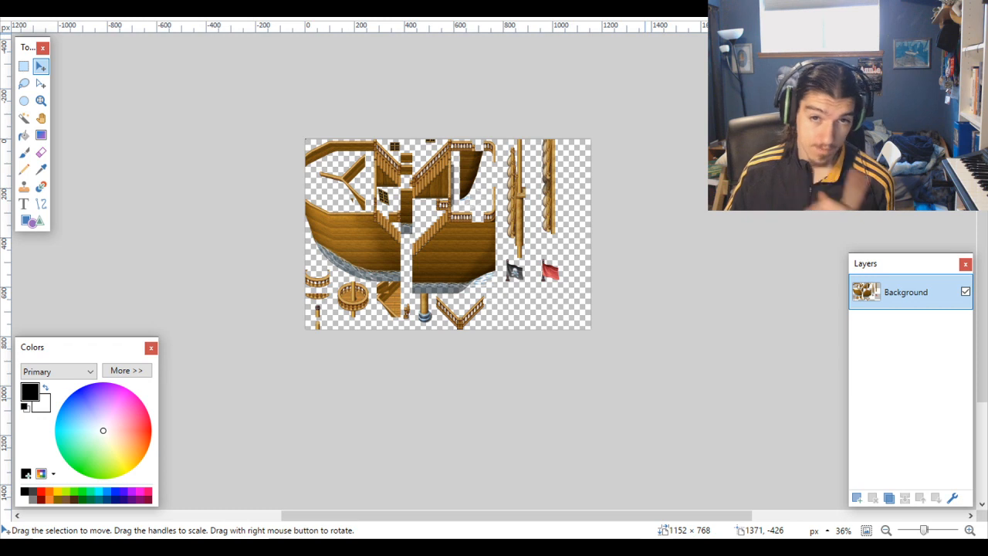
key("alt+i")
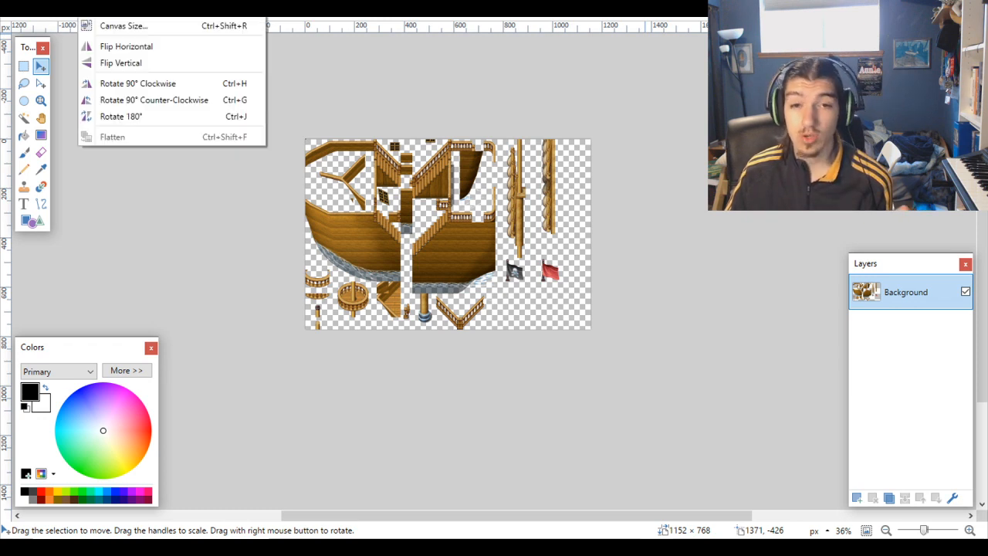
left_click(115, 25)
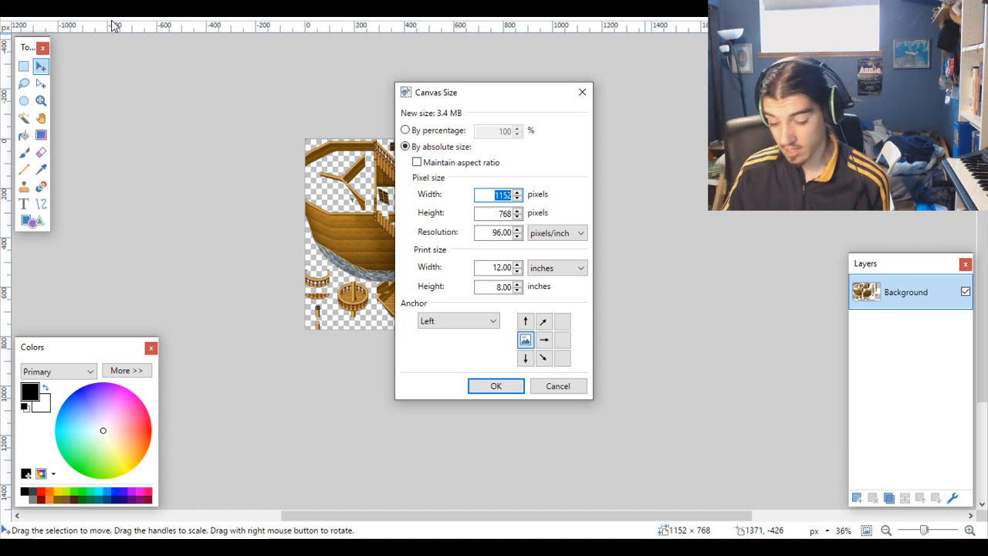
Step: Open Calculator, multiply 384 by 4 and minimise it again
key("XF86Calculator")
type("684")
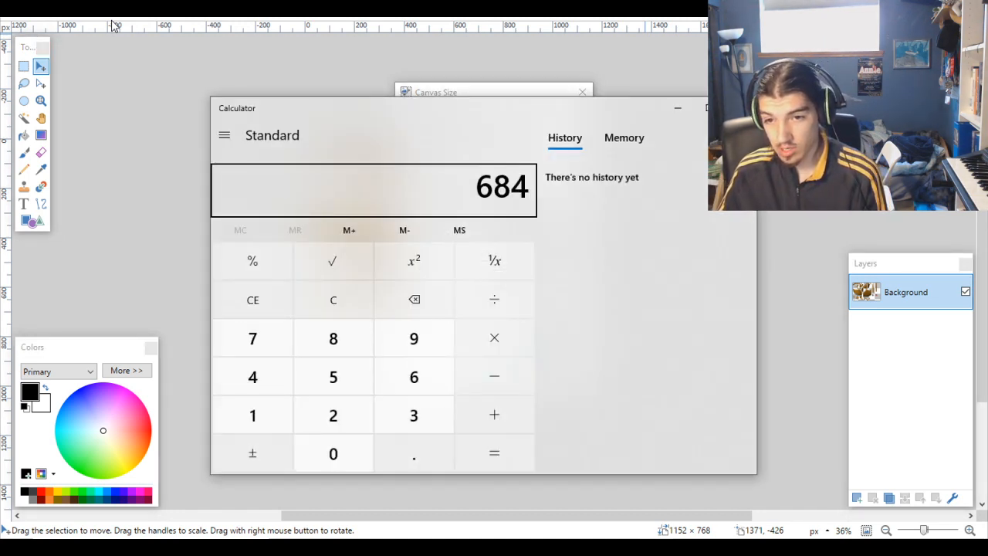
key("BackSpace")
key("BackSpace")
key("BackSpace")
type("38")
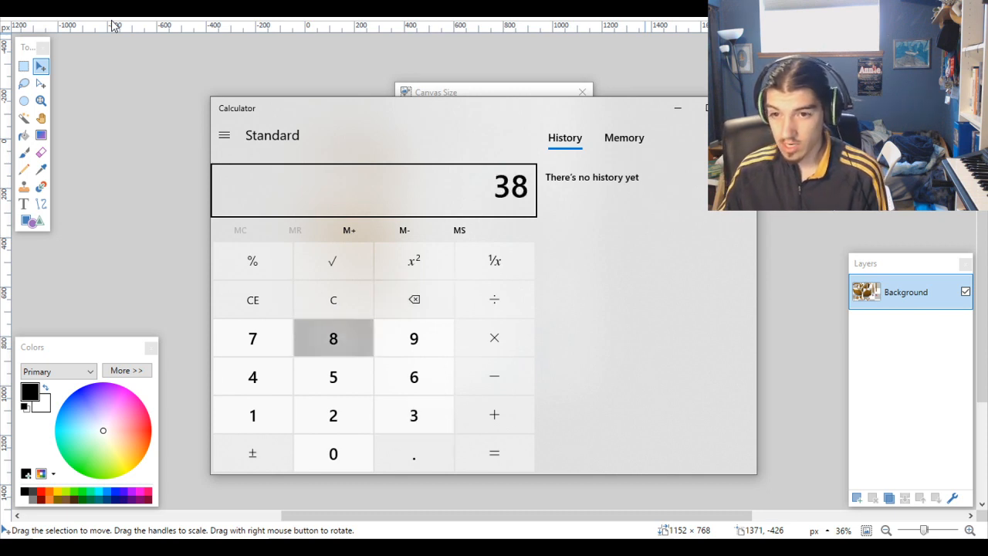
type("4")
key("KP_Multiply")
type("4")
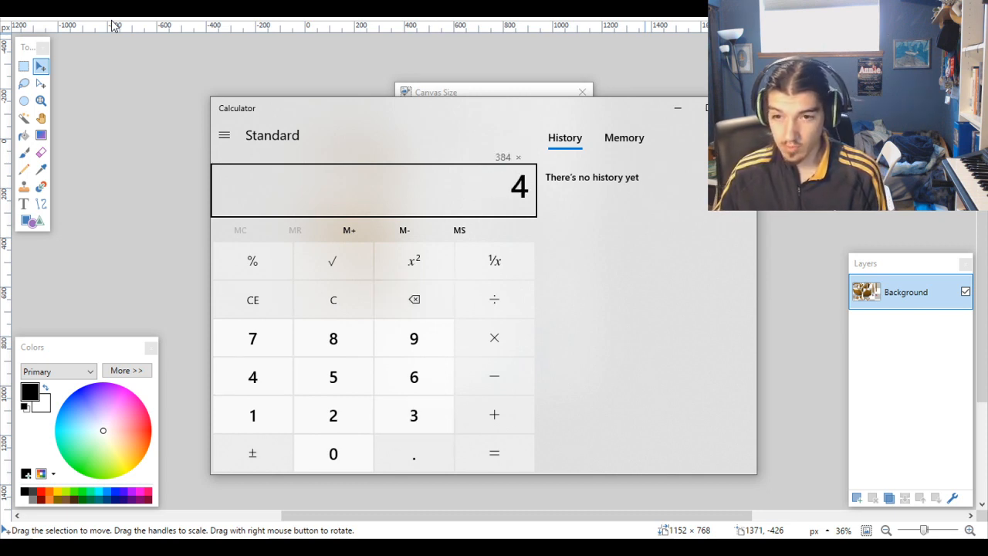
key("Return")
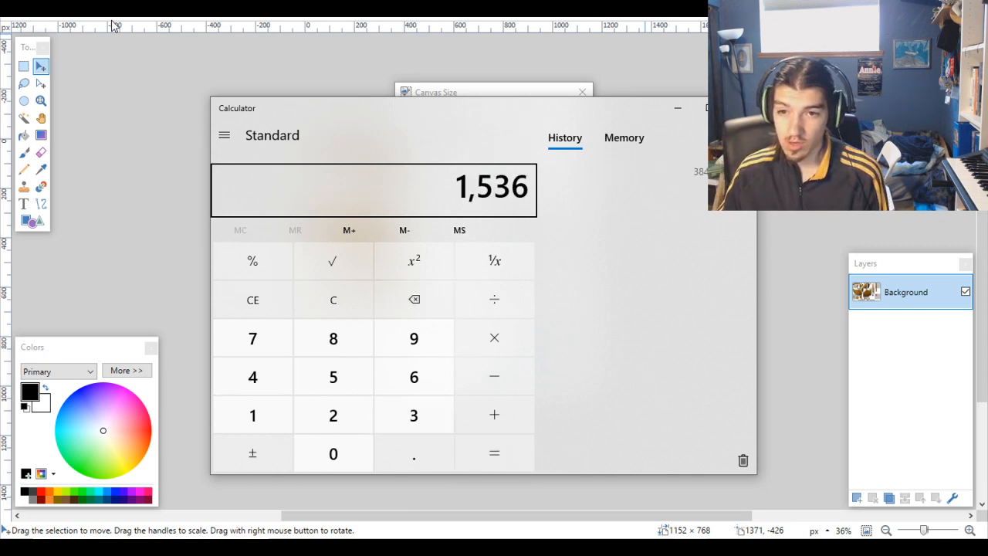
left_click(677, 107)
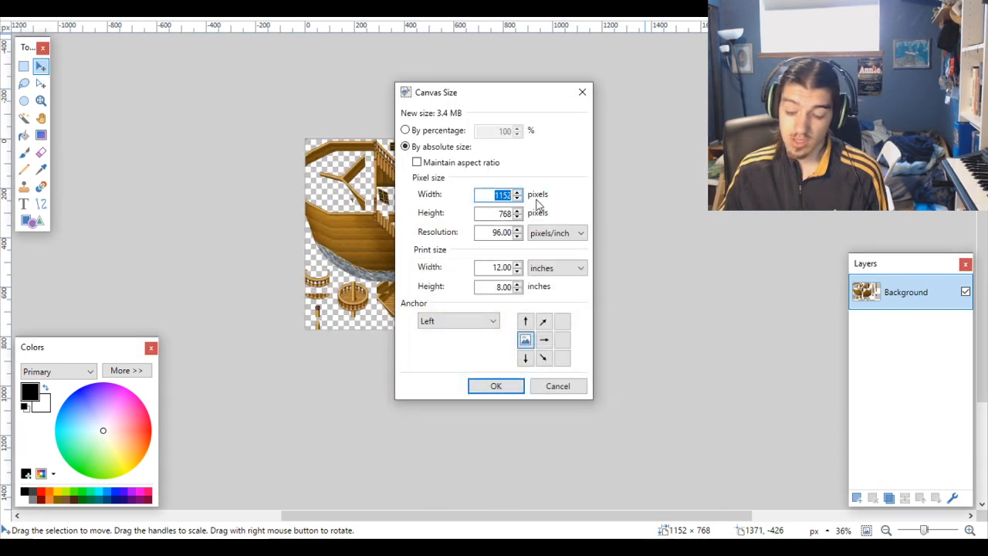
Step: Set the ship sheet's canvas width to 1536 pixels and save the image as AveryShipTest
type("1536")
key("Return")
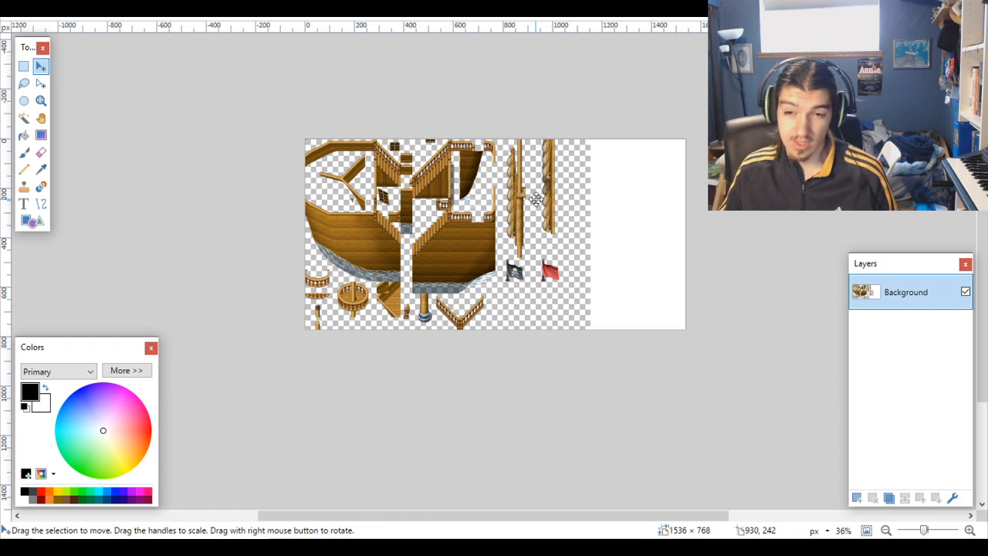
key("ctrl+v")
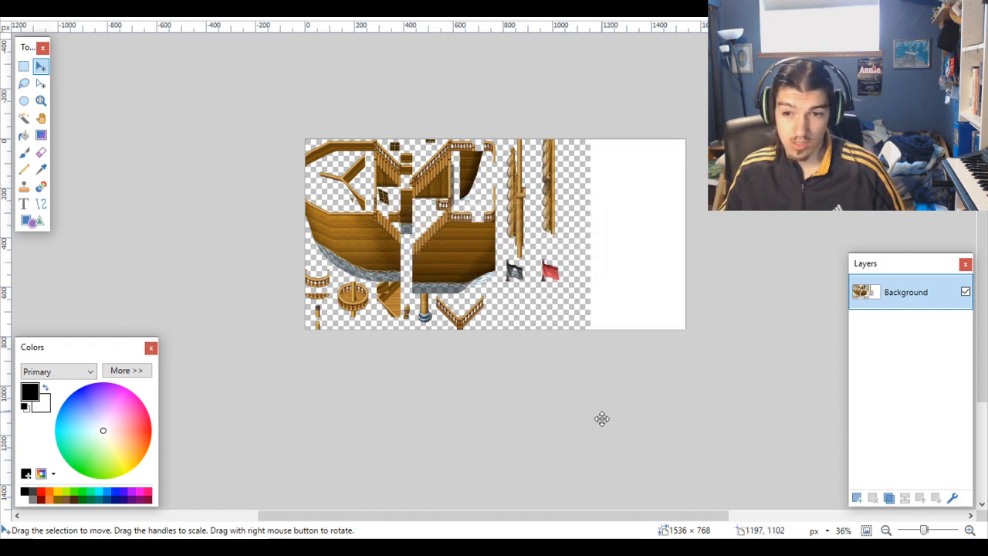
Step: Switch to RPG Maker MV and assign AveryShipTest as the E image of the Ship (LowSat) tileset
left_click(626, 546)
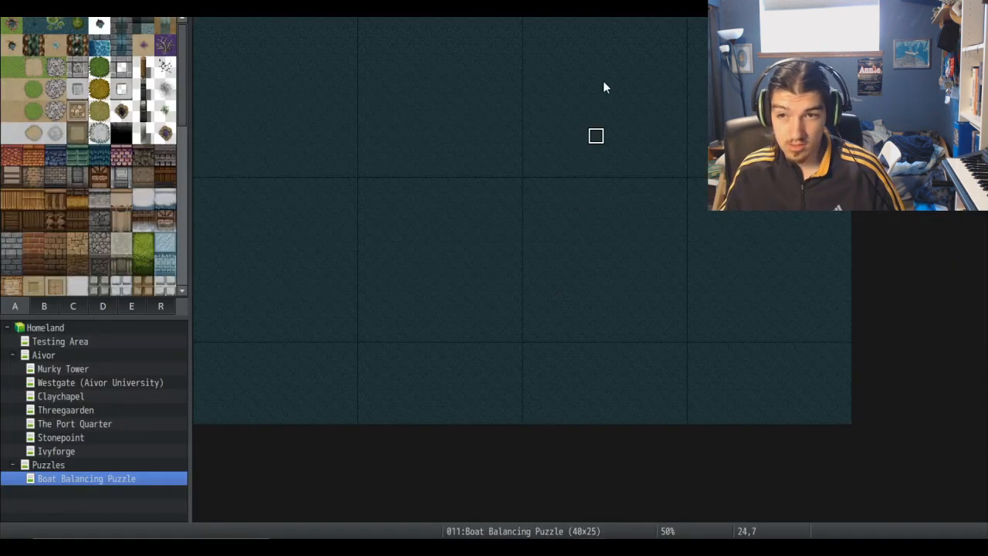
key("F9")
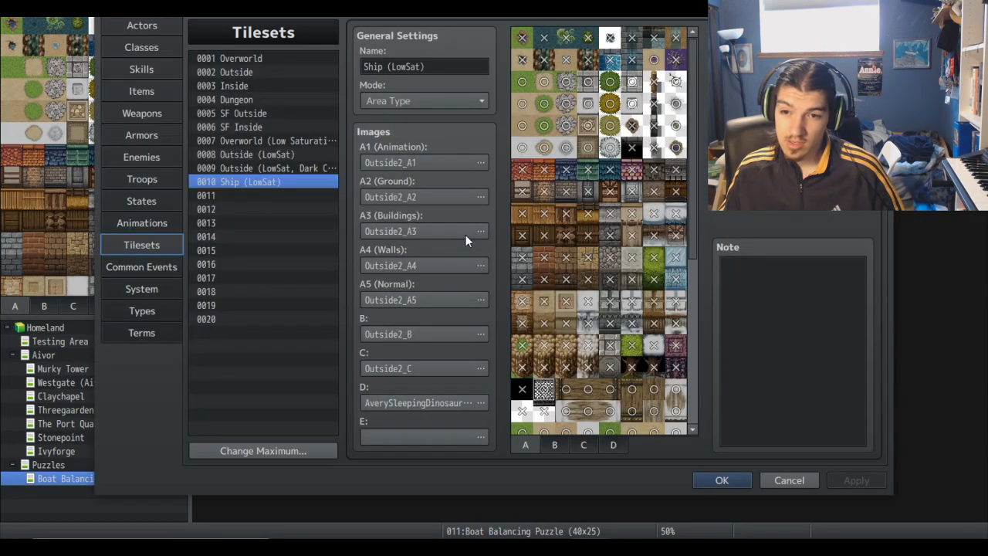
left_click(397, 437)
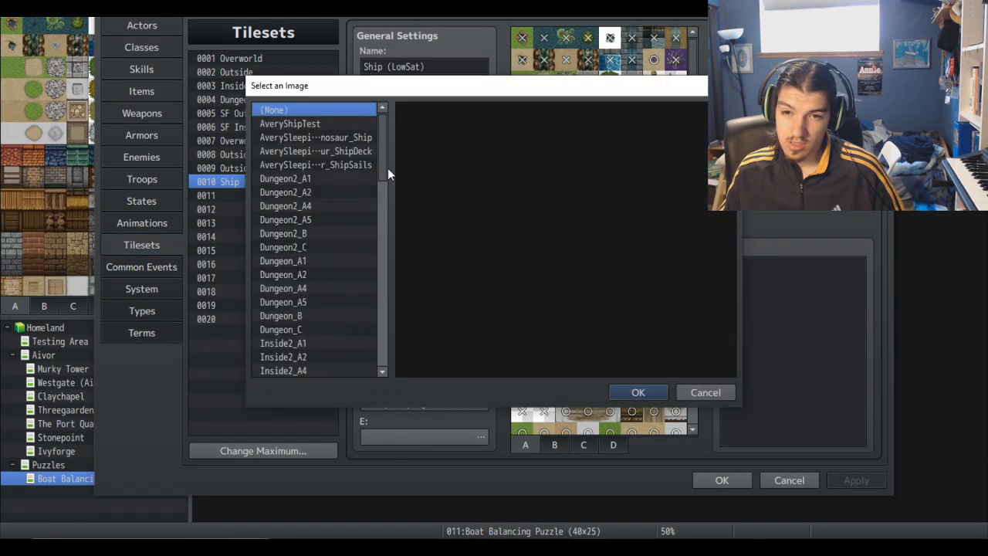
left_click(317, 123)
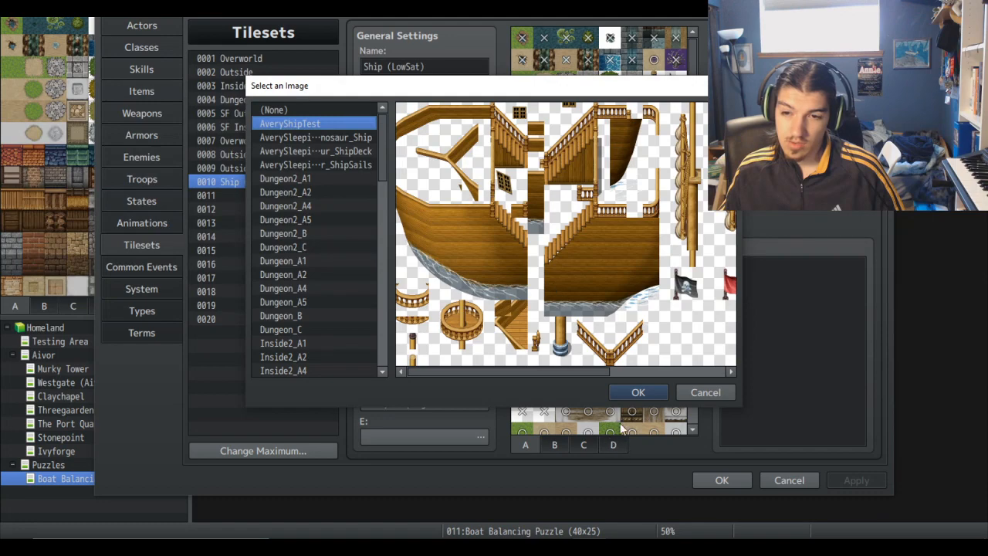
left_click(637, 392)
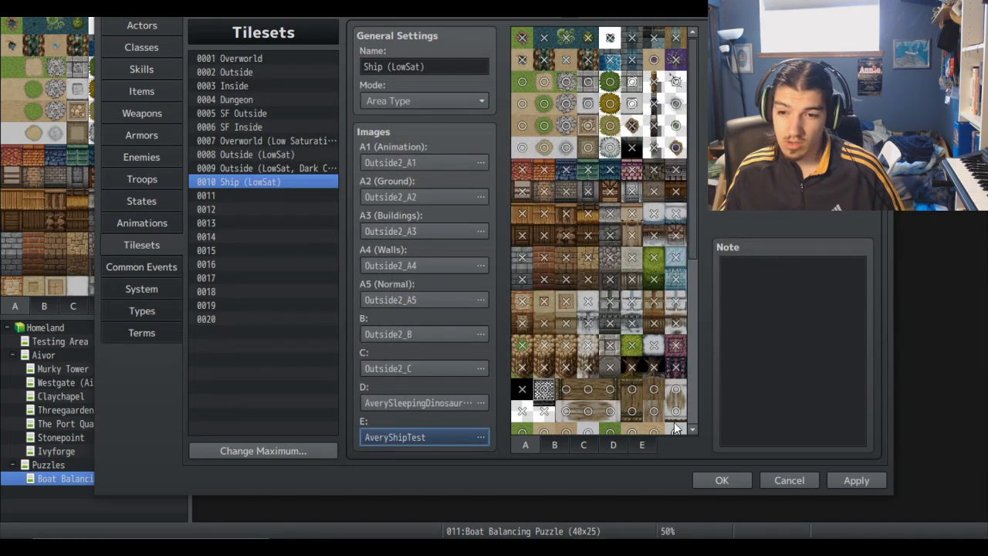
Step: Check how the widened ship sheet is laid out in the E tiles and accept the database changes
left_click(641, 443)
scroll(639, 280, "down", 5)
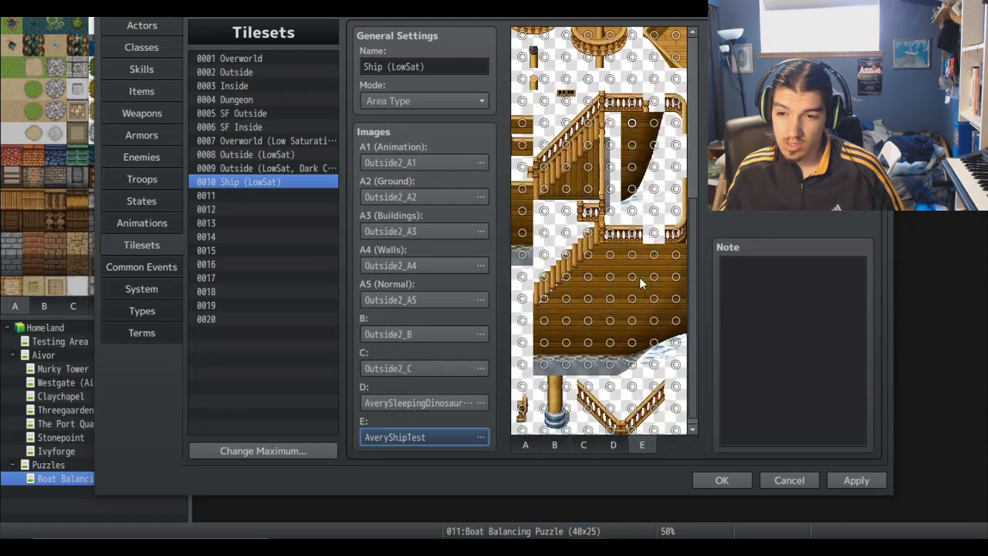
scroll(639, 280, "up", 3)
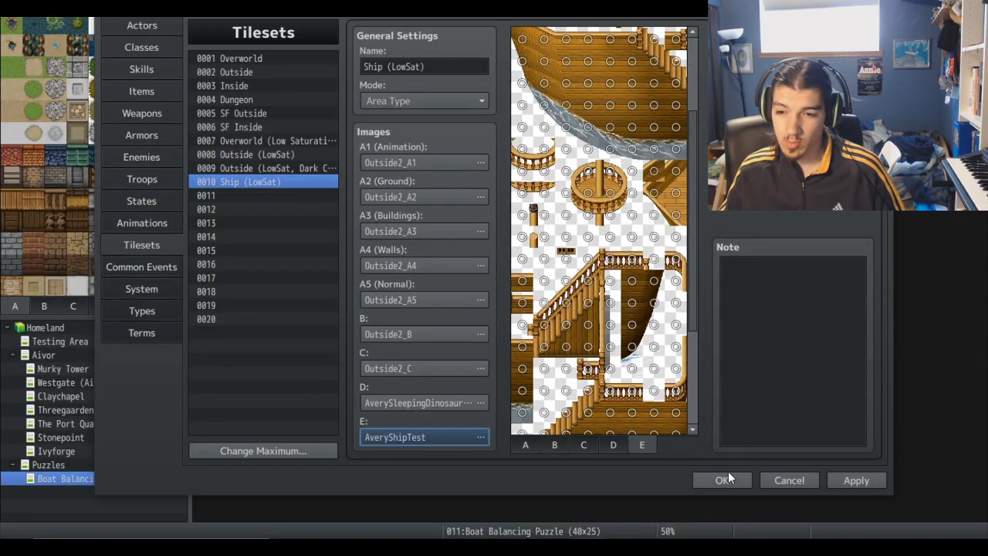
left_click(697, 477)
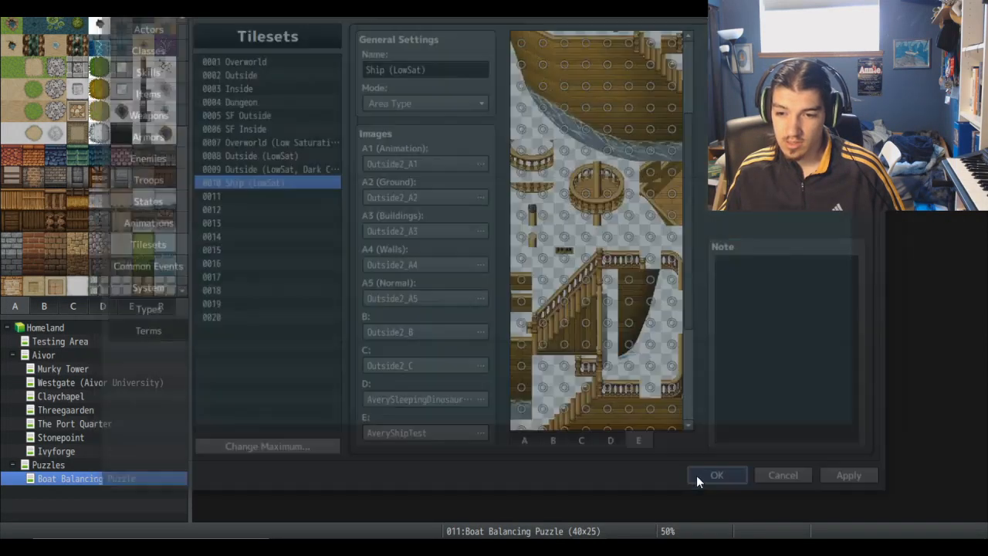
Step: Switch to File Explorer and permanently delete the AveryShipTest image from the tilesets folder again
key("alt+Tab")
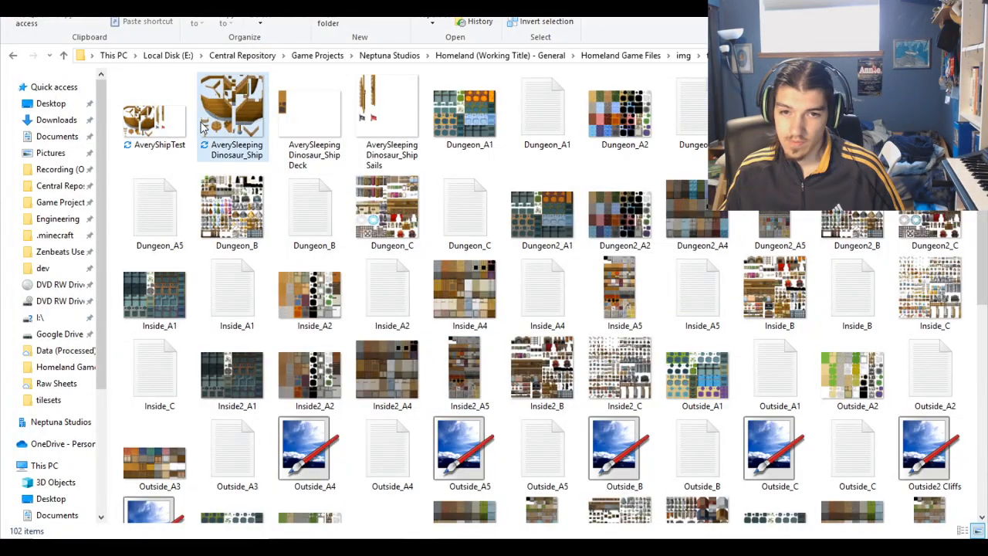
key("shift+Delete")
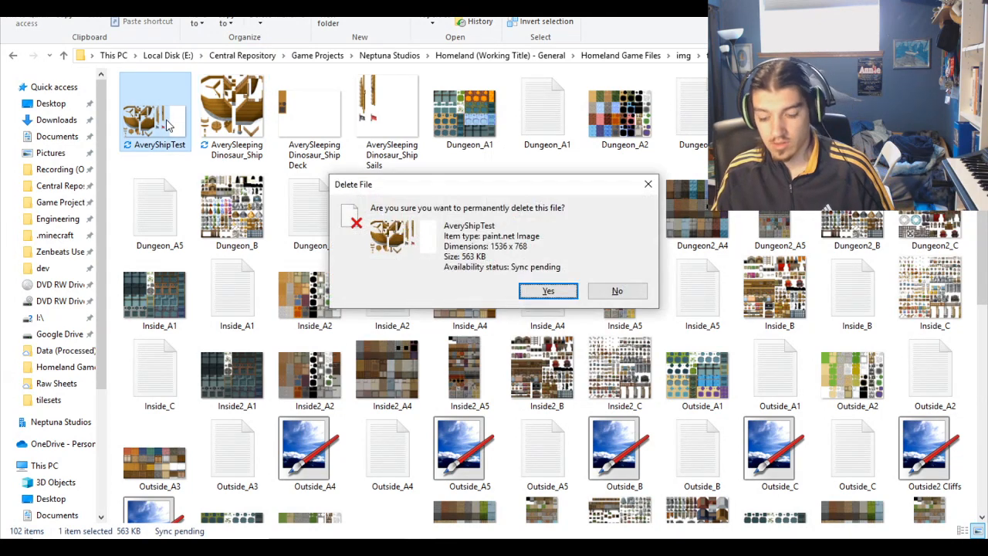
key("Return")
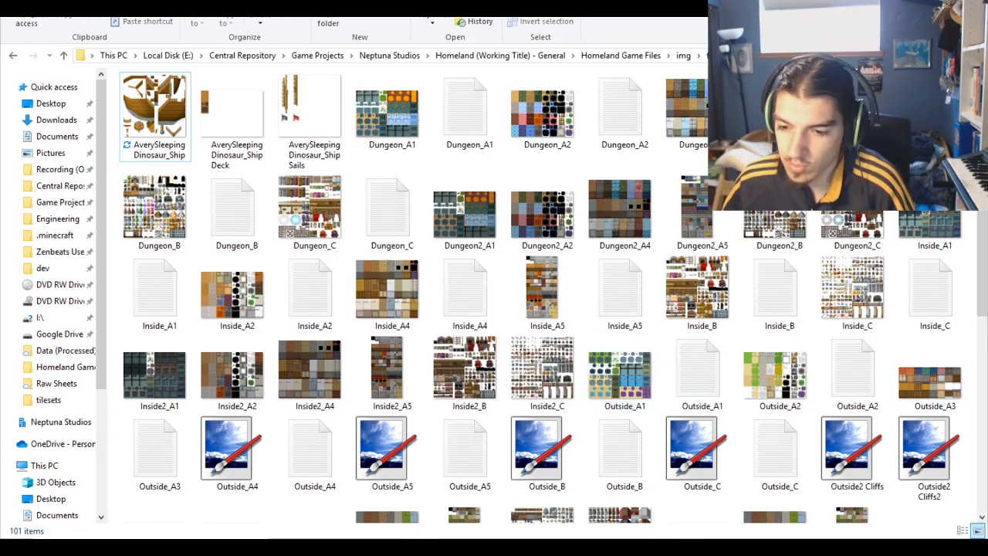
Step: Switch to paint.net and draw a rectangular selection of about 25 × 144 pixels along the right edge of the deck piece below the hull
left_click(737, 521)
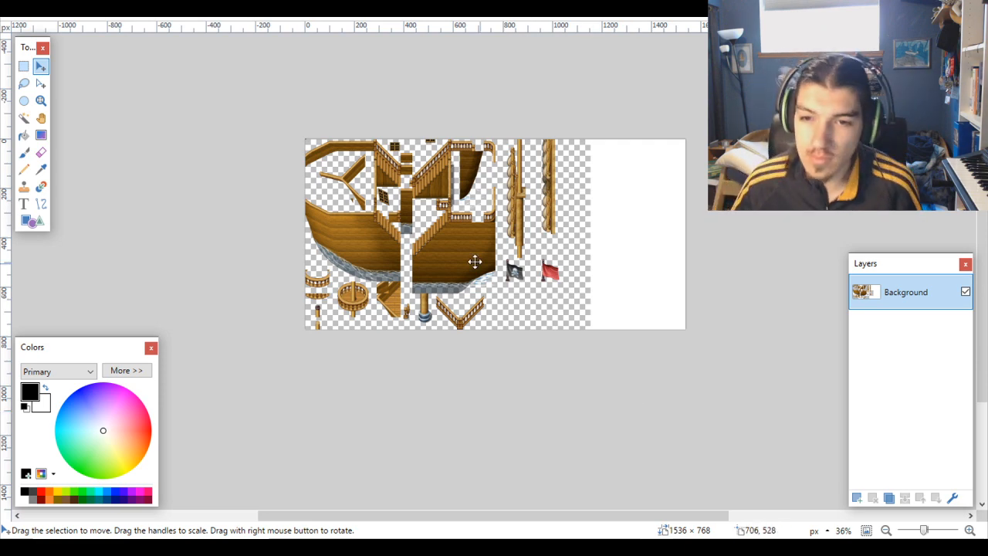
scroll(420, 307, "up", 4)
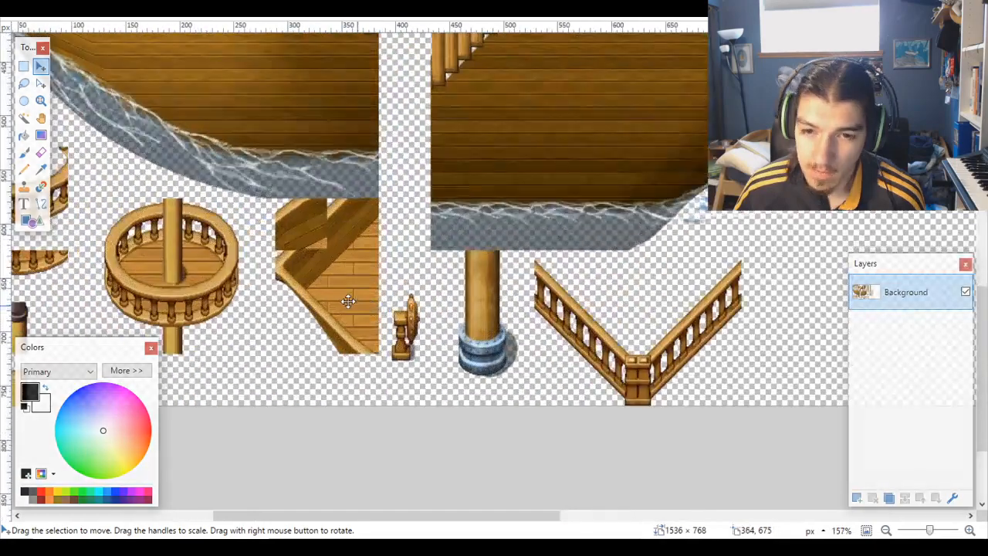
left_click(25, 67)
scroll(382, 203, "up", 1)
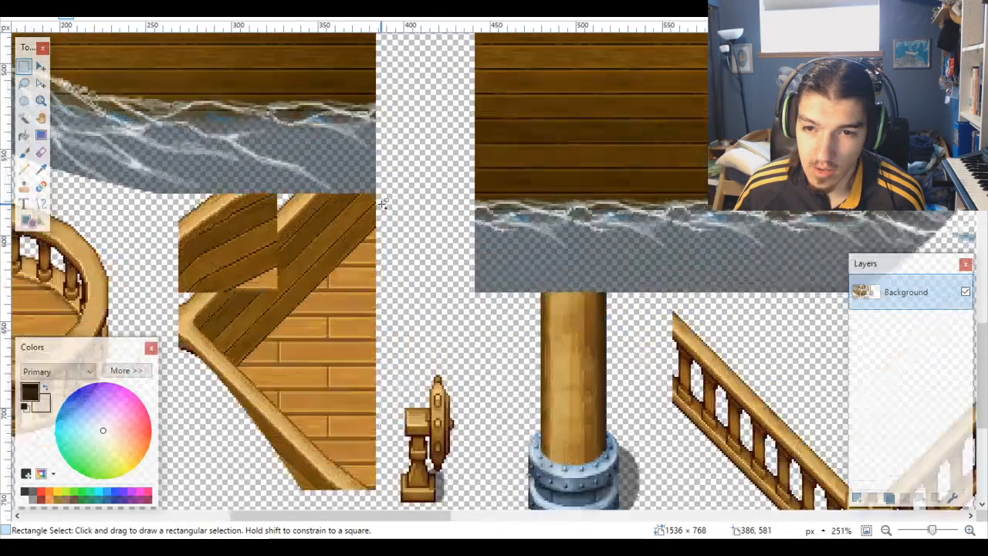
scroll(382, 203, "up", 6)
left_click_drag(380, 176, 230, 264)
left_click_drag(210, 289, 210, 286)
scroll(276, 308, "down", 10)
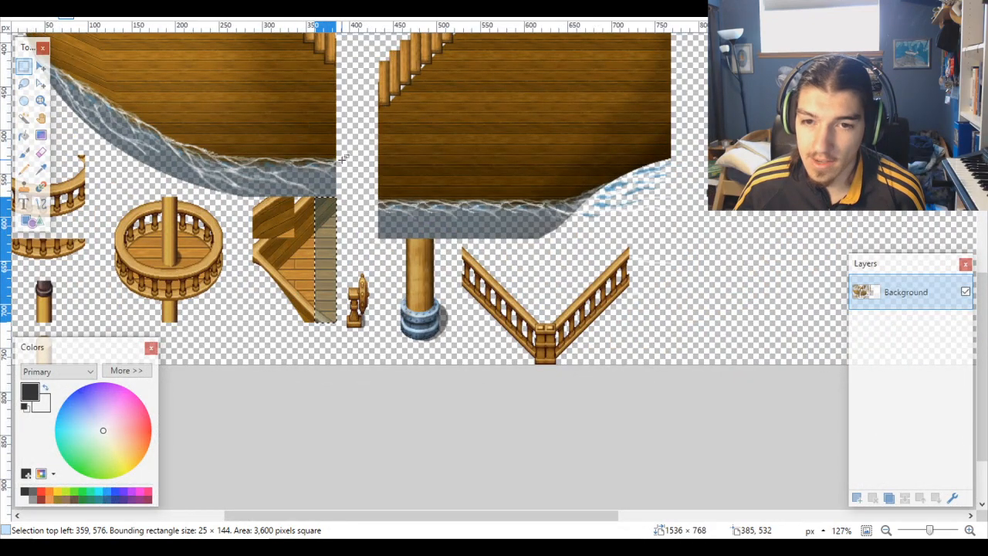
Step: Extend the selection outline upward past the canvas's upper edge to a height of about 758 pixels, leaving the pixels in place
scroll(305, 150, "down", 1)
scroll(312, 150, "up", 5)
scroll(320, 150, "up", 3)
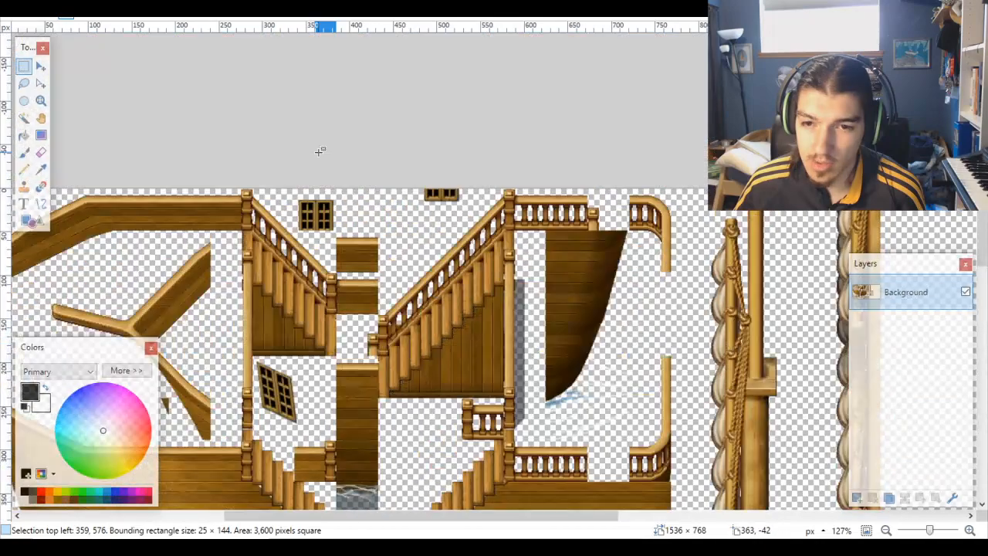
scroll(319, 151, "down", 5)
scroll(320, 150, "down", 5)
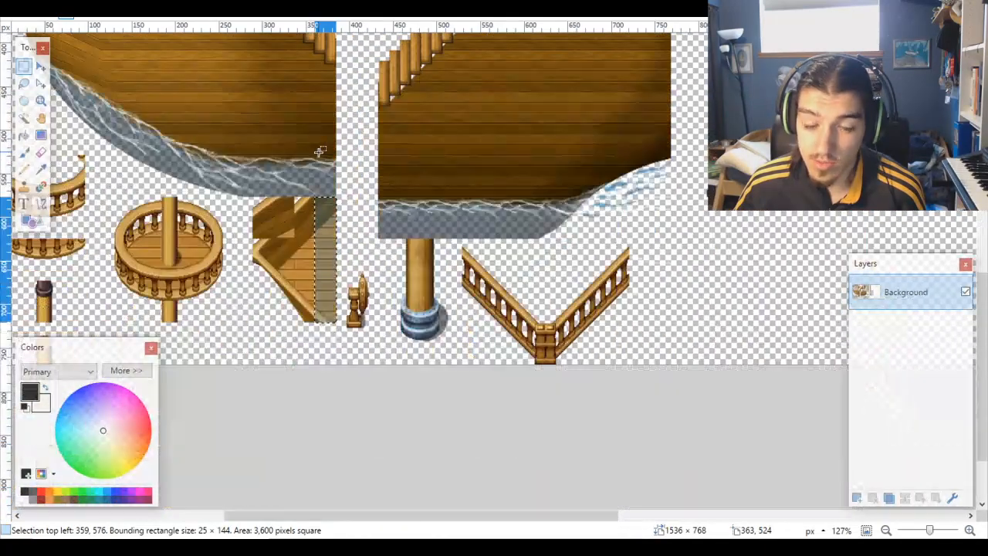
left_click(41, 82)
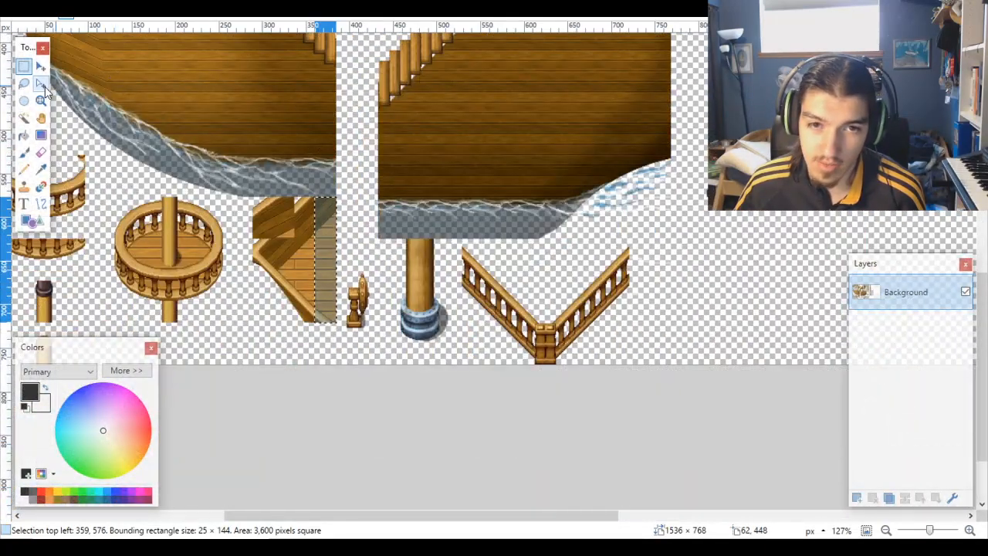
scroll(317, 179, "up", 10)
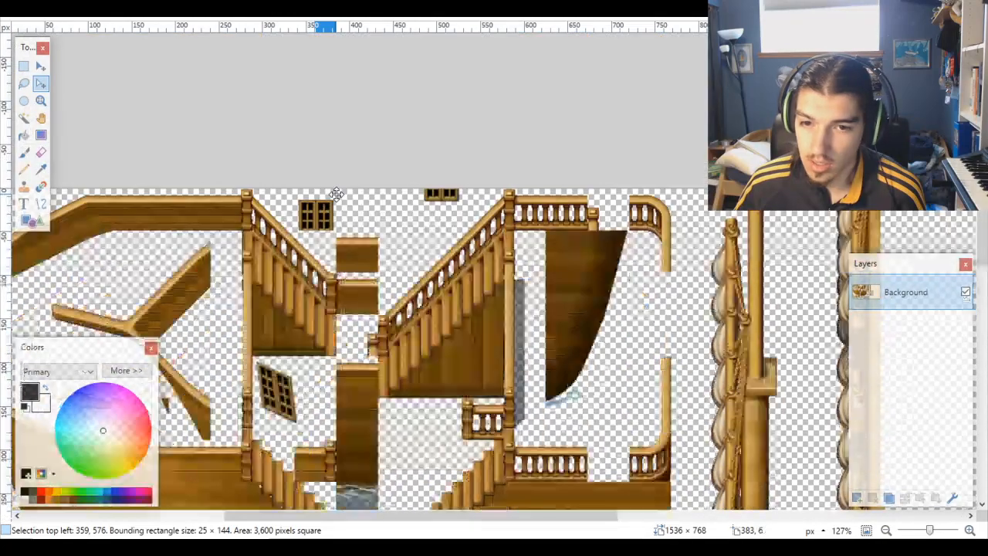
scroll(335, 193, "down", 3)
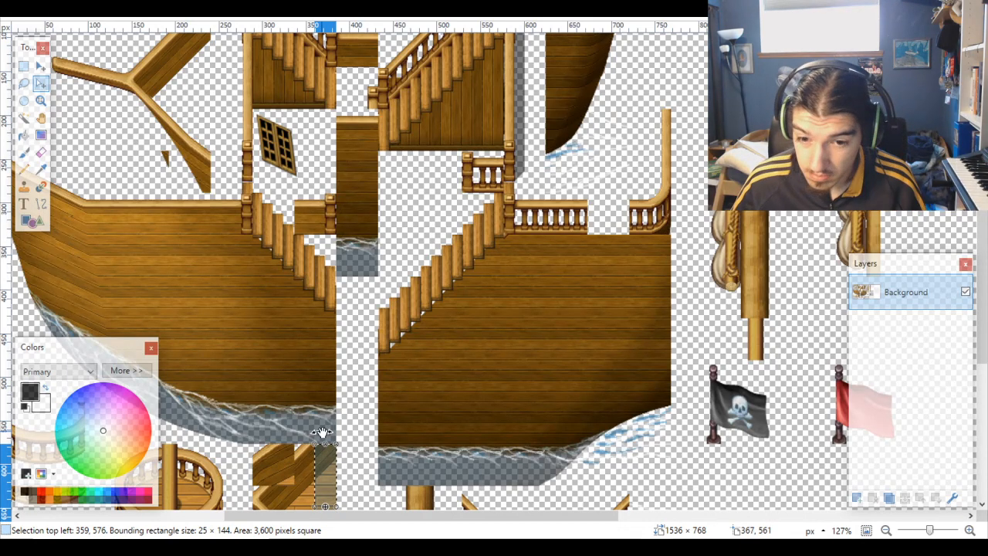
left_click_drag(327, 446, 323, 24)
Step: Extend the selection outline past the canvas's left edge to a width of about 481 pixels, covering the left hull section
scroll(321, 322, "down", 10)
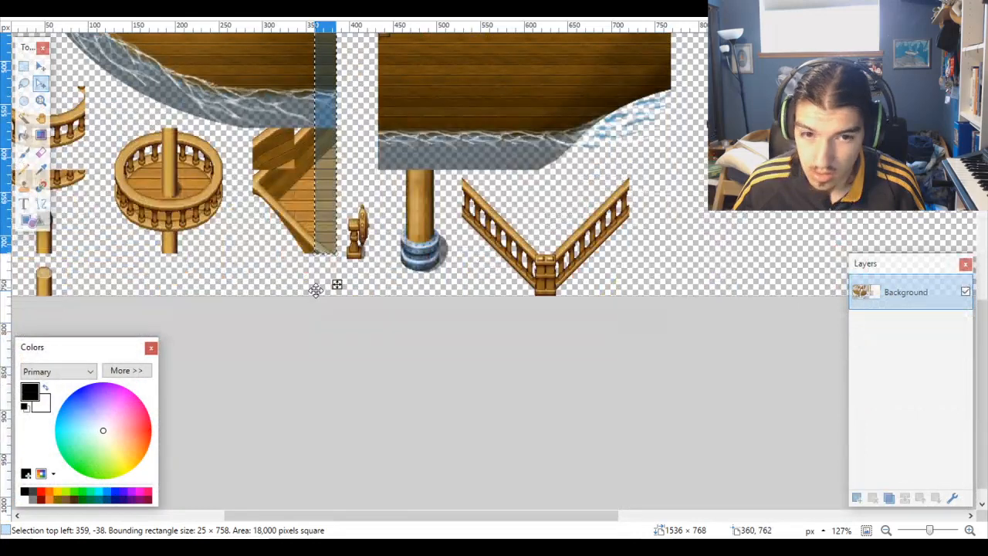
scroll(347, 239, "left", 3)
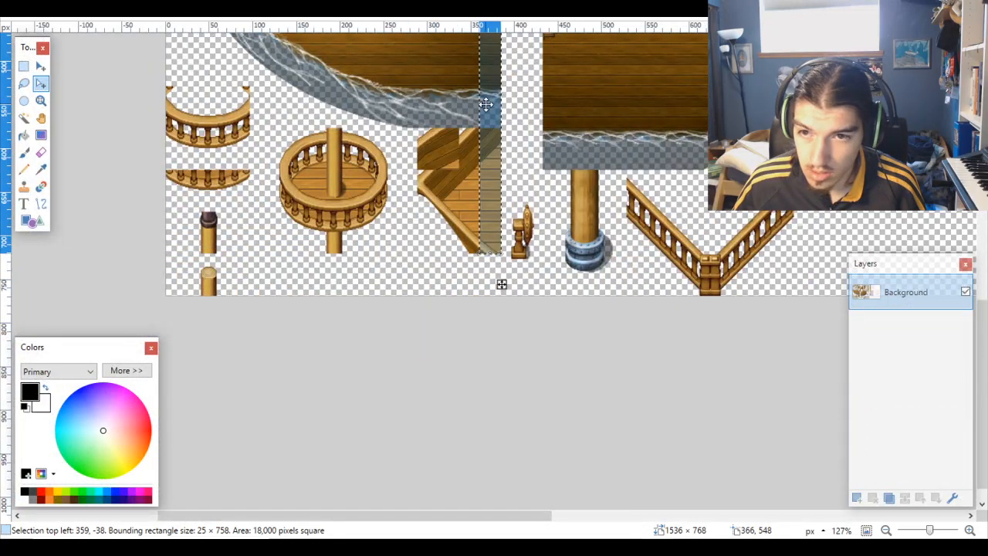
scroll(486, 104, "up", 2)
scroll(486, 112, "up", 2)
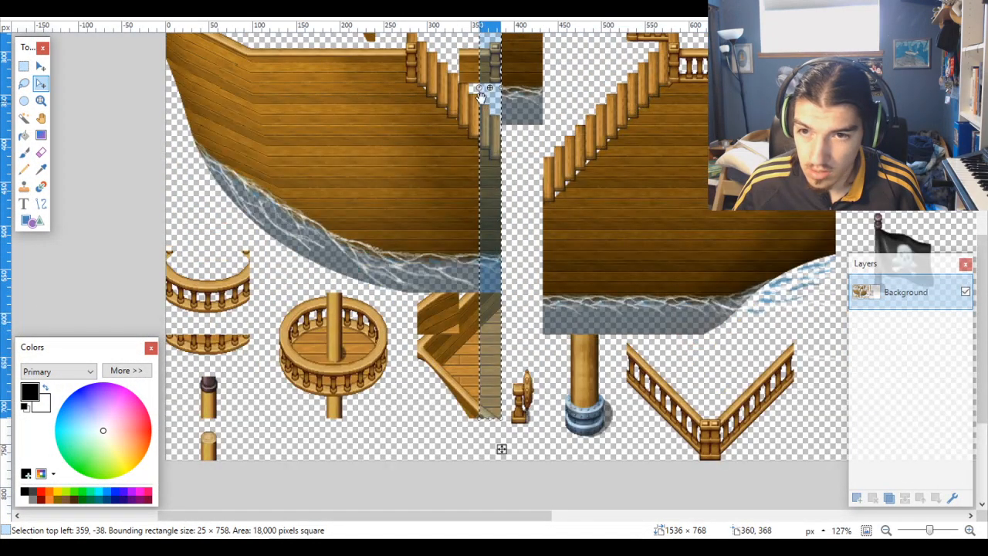
left_click_drag(479, 87, 80, 87)
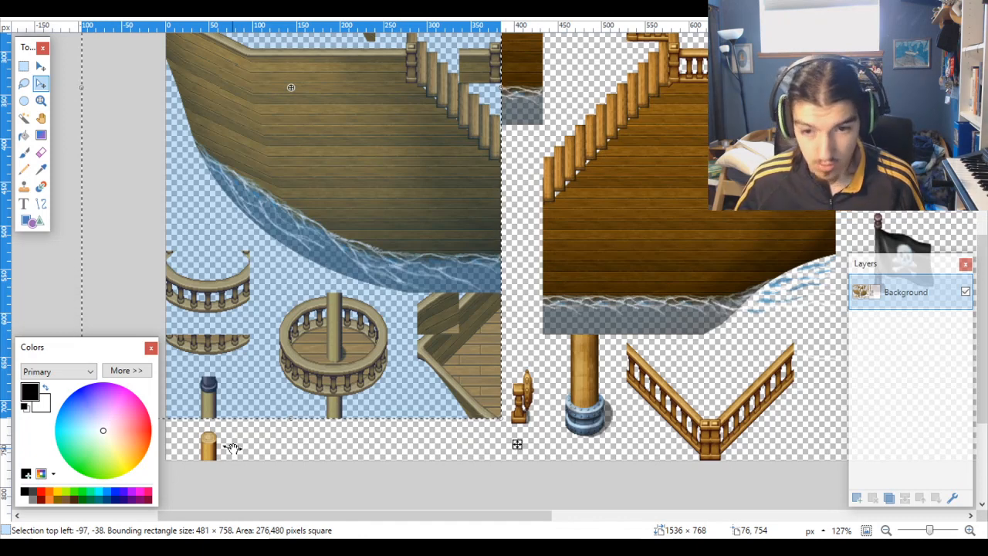
Step: Copy the selected left hull section, paste it into a new 384 × 720 image, and return to the ship sheet
key("ctrl+c")
key("ctrl+n")
key("Return")
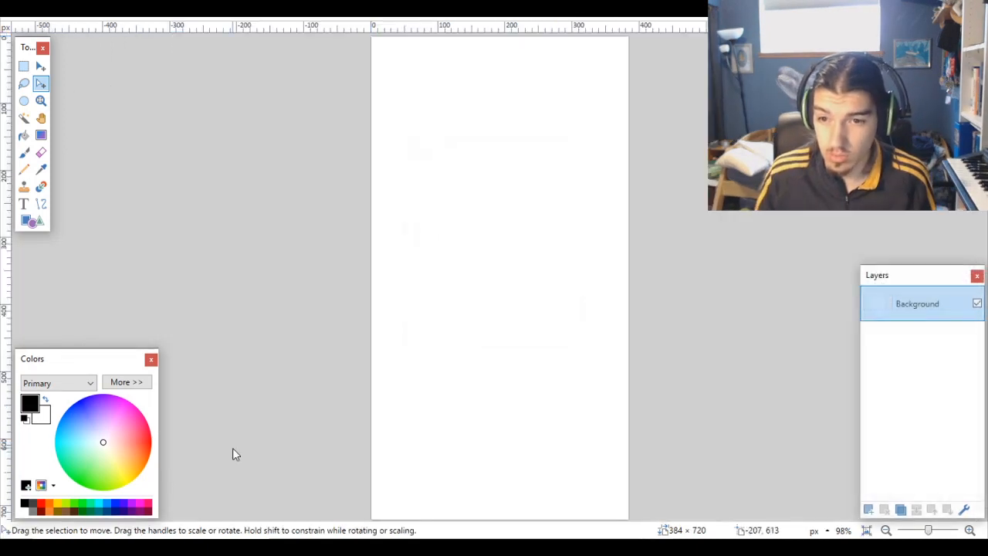
key("ctrl+v")
key("ctrl+alt+v")
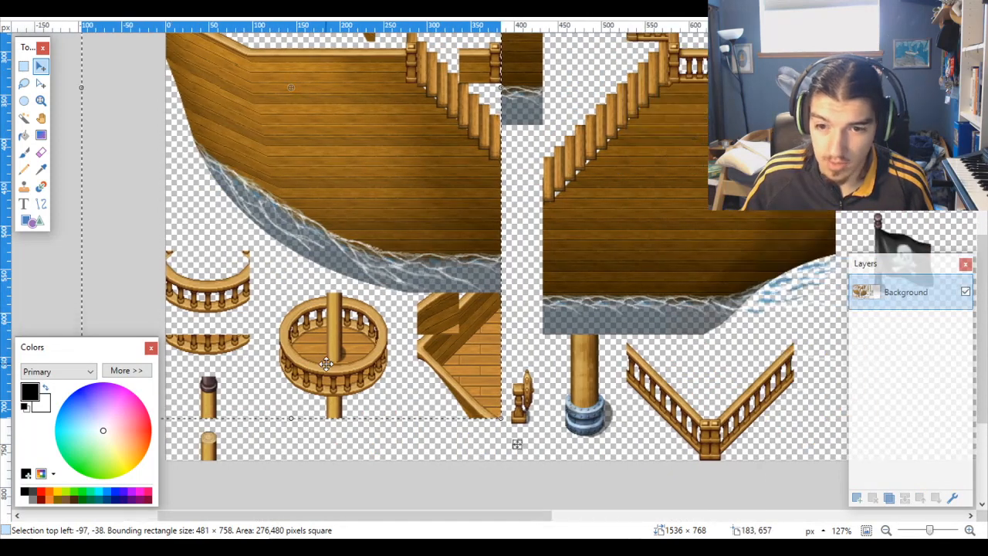
Step: Draw a rectangular selection of 101 × 48 pixels at 0, 720 around the cut post top in the sheet's lower-left corner
scroll(326, 361, "down", 2)
scroll(326, 363, "left", 2)
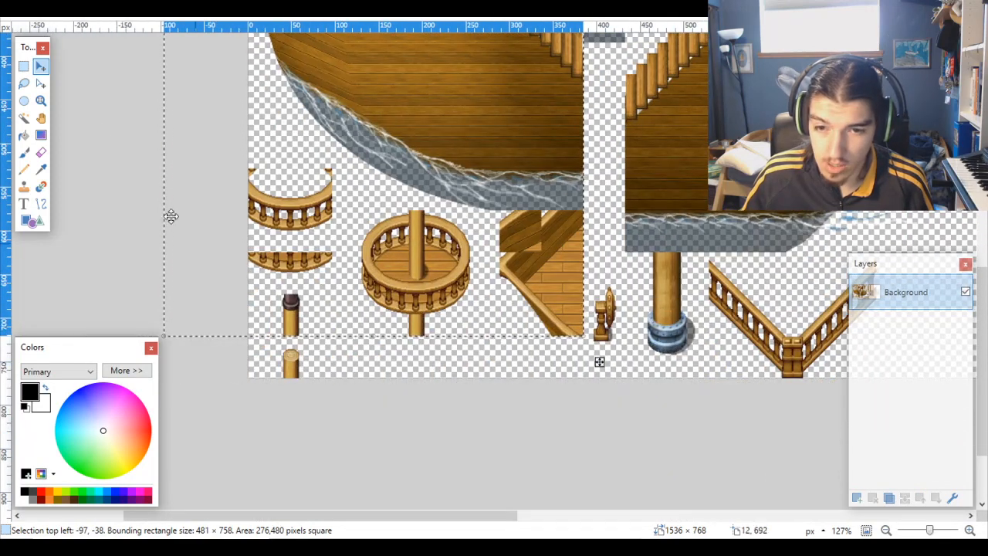
left_click(23, 66)
scroll(293, 363, "up", 10)
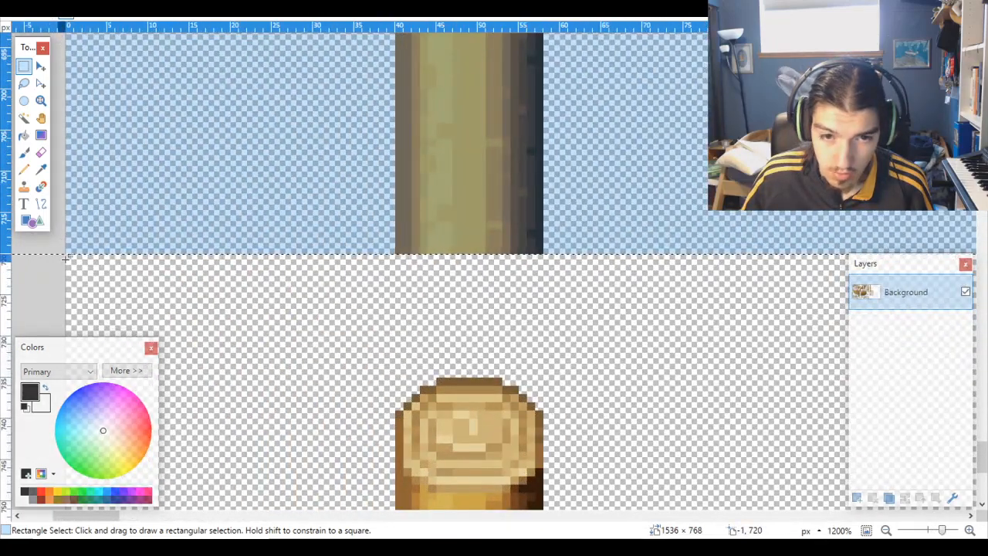
left_click_drag(67, 255, 494, 513)
scroll(524, 470, "down", 12)
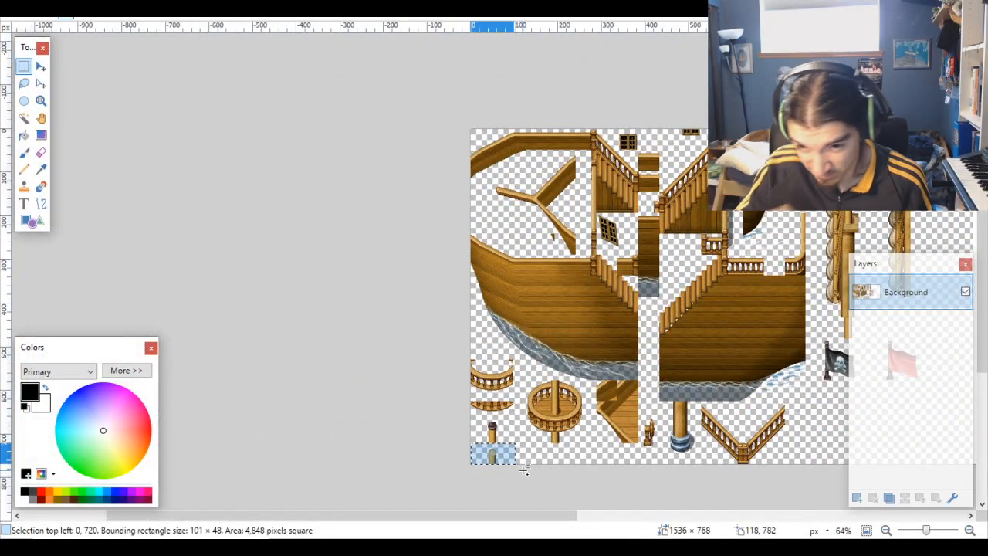
key("Delete")
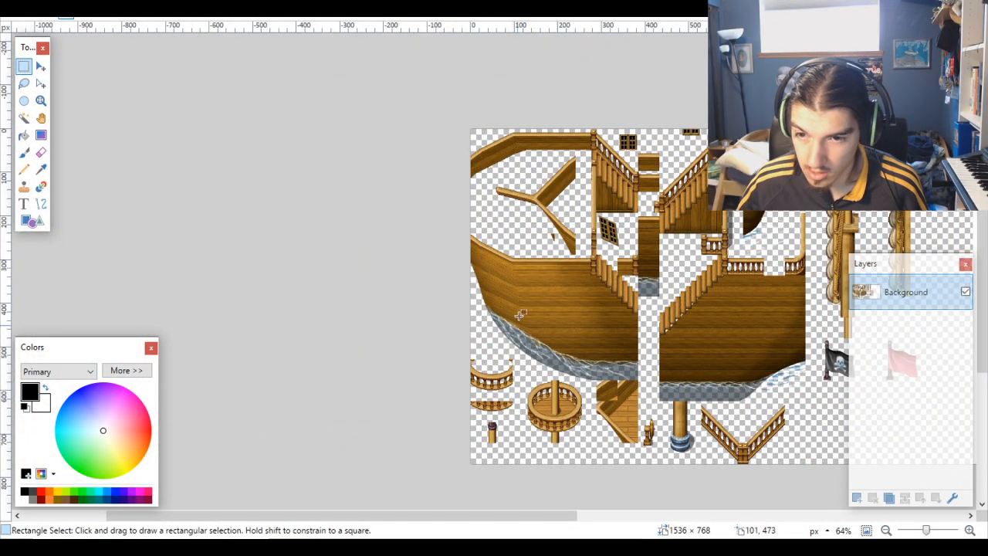
scroll(533, 253, "right", 5)
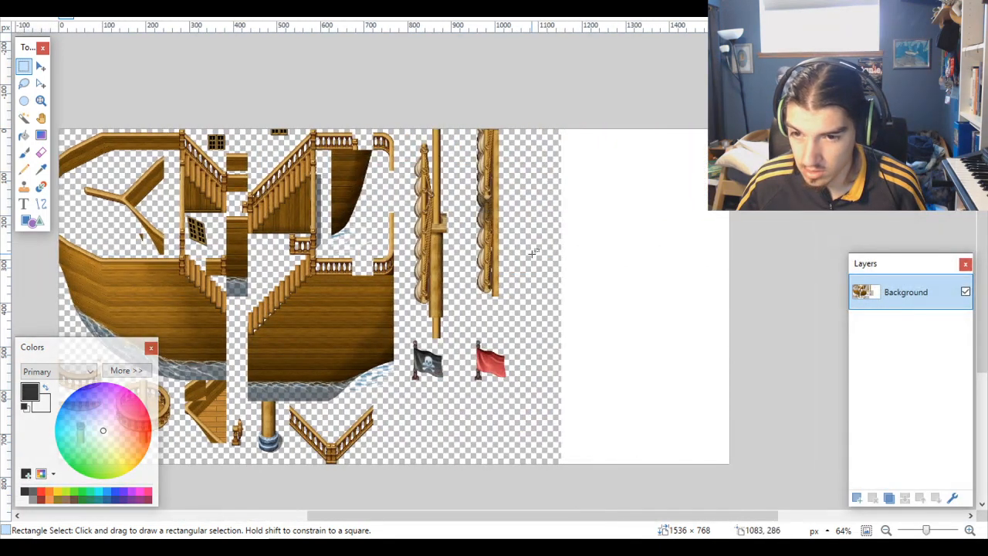
key("ctrl+z")
Step: Move the selected post top across the sheet into the empty area below the black skull flag
key("m")
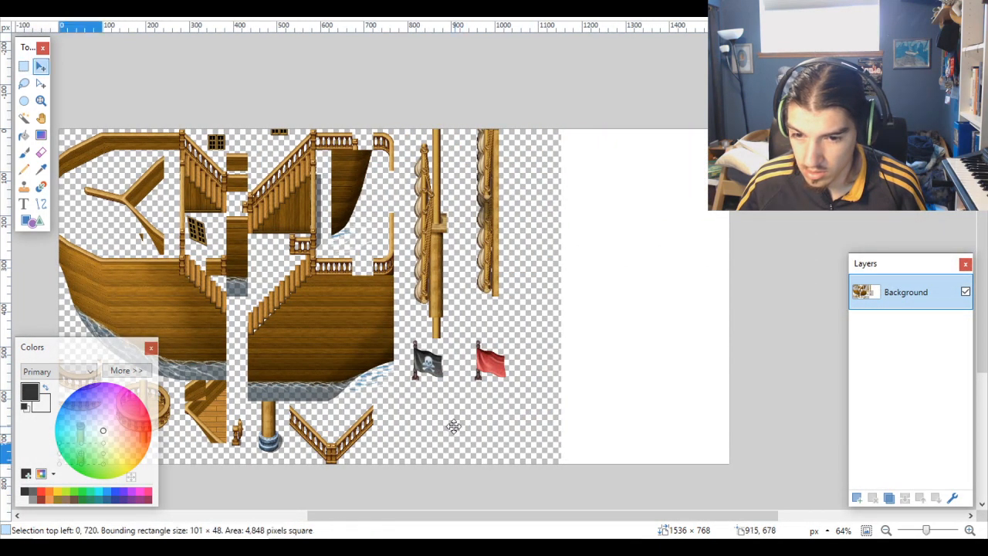
scroll(377, 463, "left", 4)
scroll(457, 466, "up", 3, "ctrl")
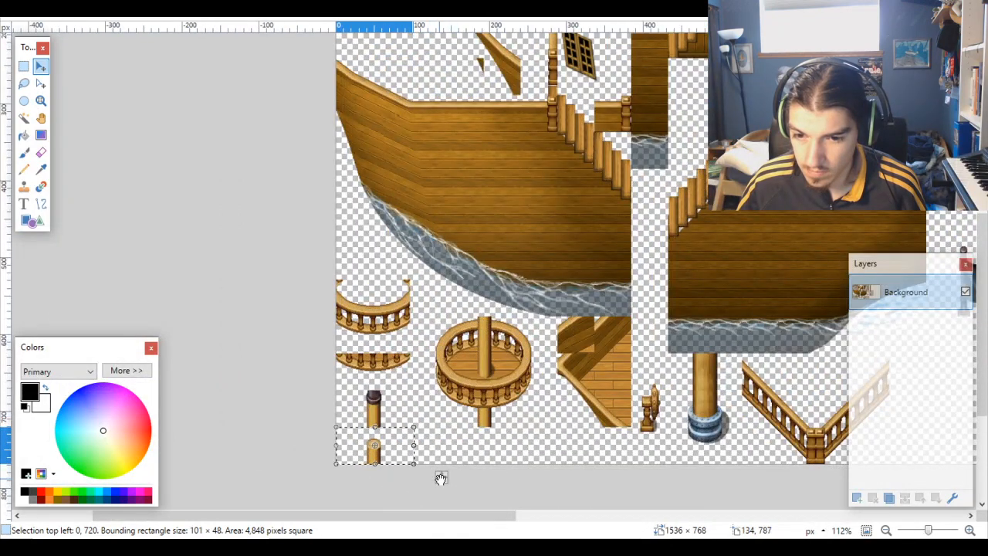
left_click_drag(440, 474, 443, 286)
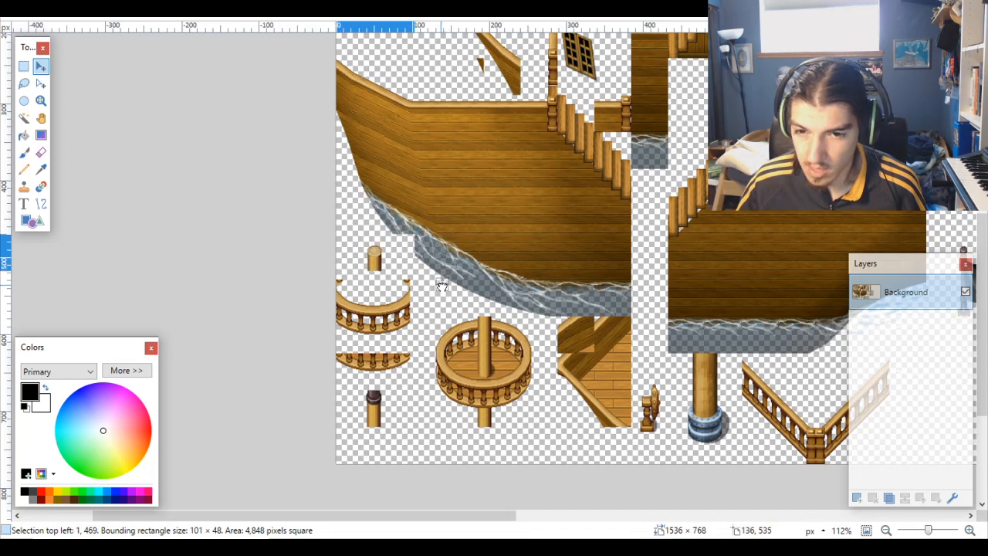
left_click_drag(442, 284, 486, 85)
scroll(459, 155, "up", 3)
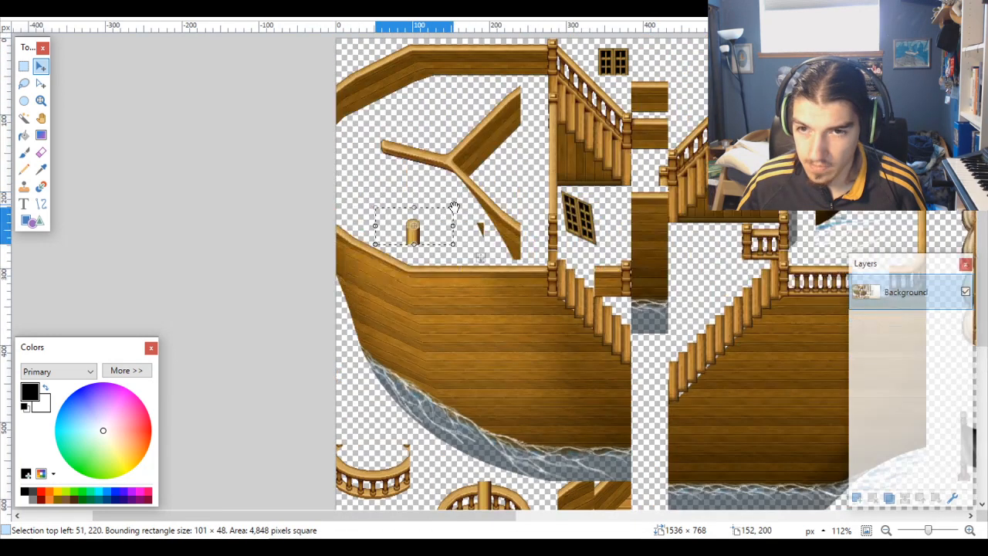
scroll(461, 340, "down", 2)
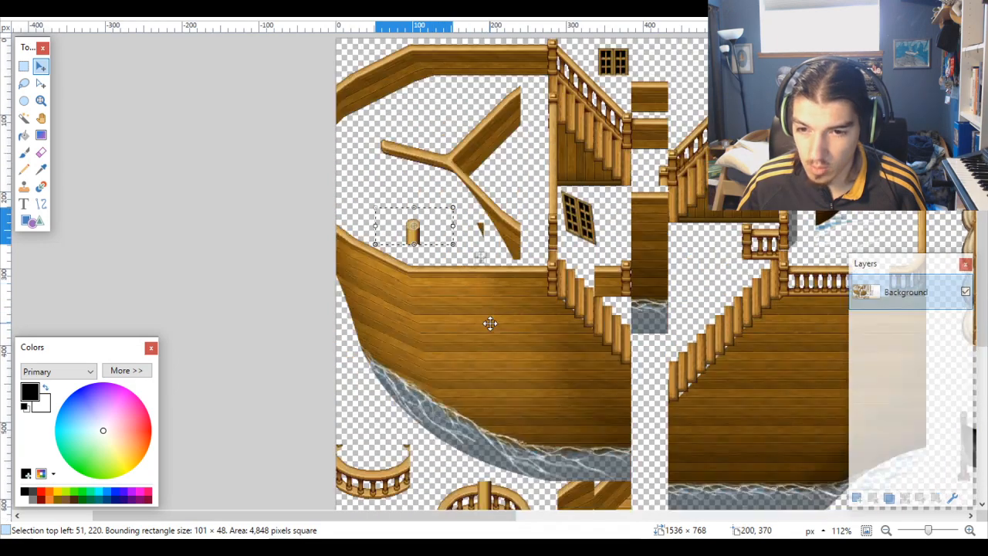
left_click_drag(478, 252, 462, 274)
scroll(451, 459, "up", 5)
scroll(468, 257, "up", 5)
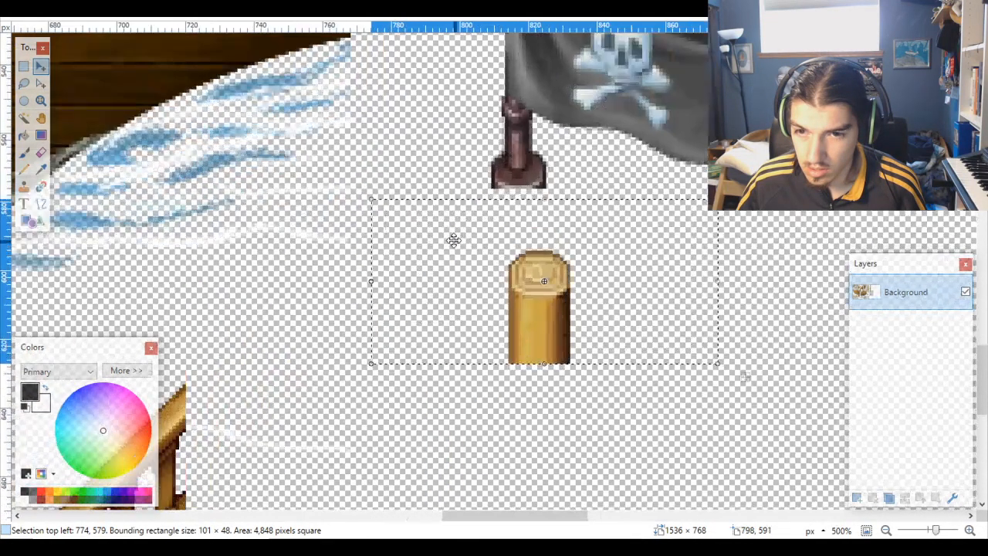
Step: Nudge the post top up against the flag's base and toward the hull, placing the selection's corner at 769, 576
mouse_move(457, 234)
left_mouse_down()
mouse_move(435, 234)
mouse_move(451, 231)
mouse_move(450, 221)
mouse_move(452, 238)
mouse_move(459, 220)
left_mouse_up()
scroll(459, 219, "down", 6, "ctrl")
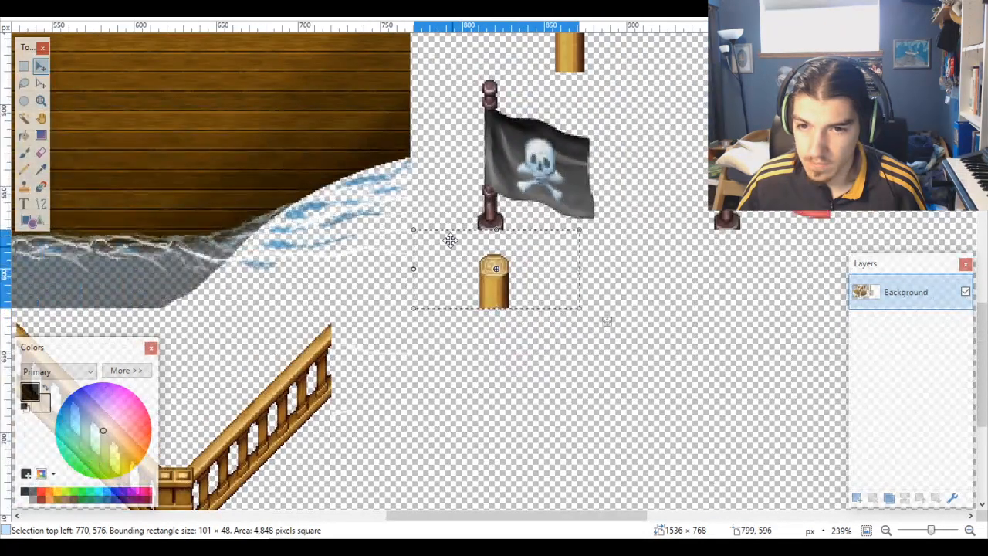
scroll(435, 155, "up", 8, "ctrl")
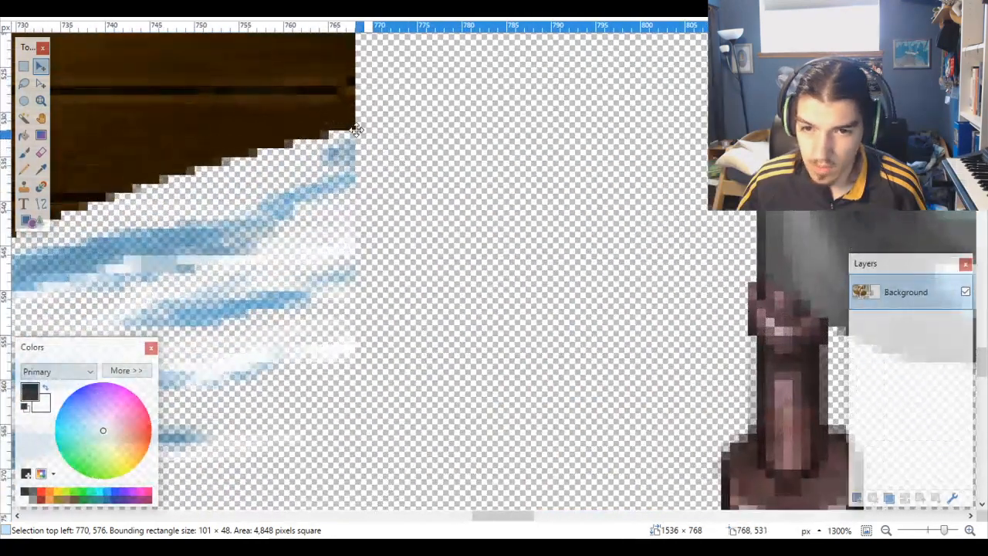
scroll(356, 130, "down", 5)
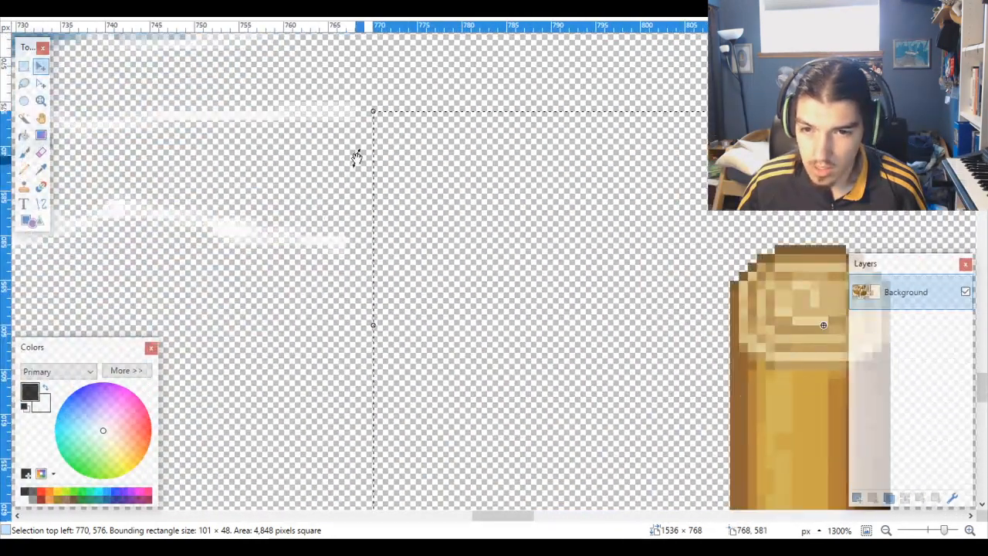
scroll(356, 158, "up", 3)
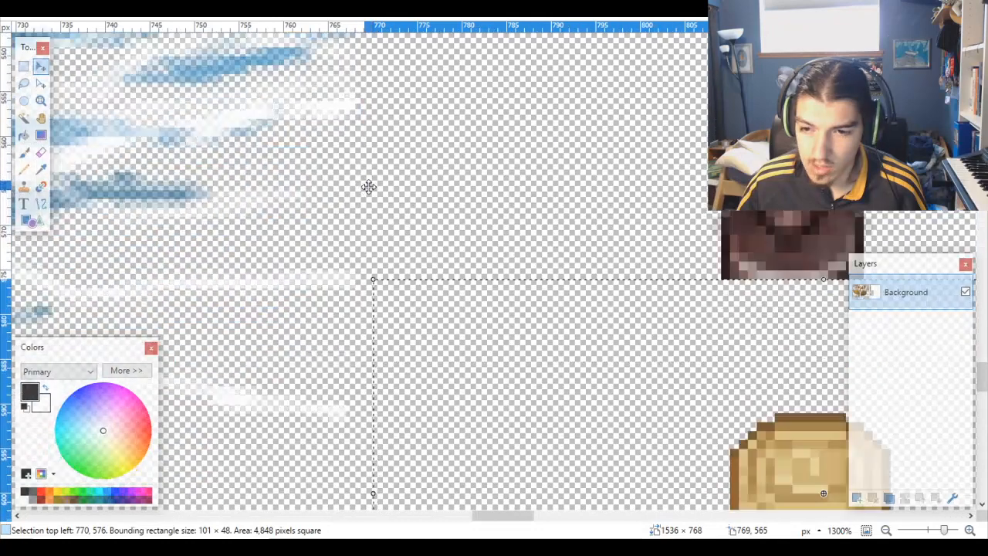
scroll(386, 208, "down", 1)
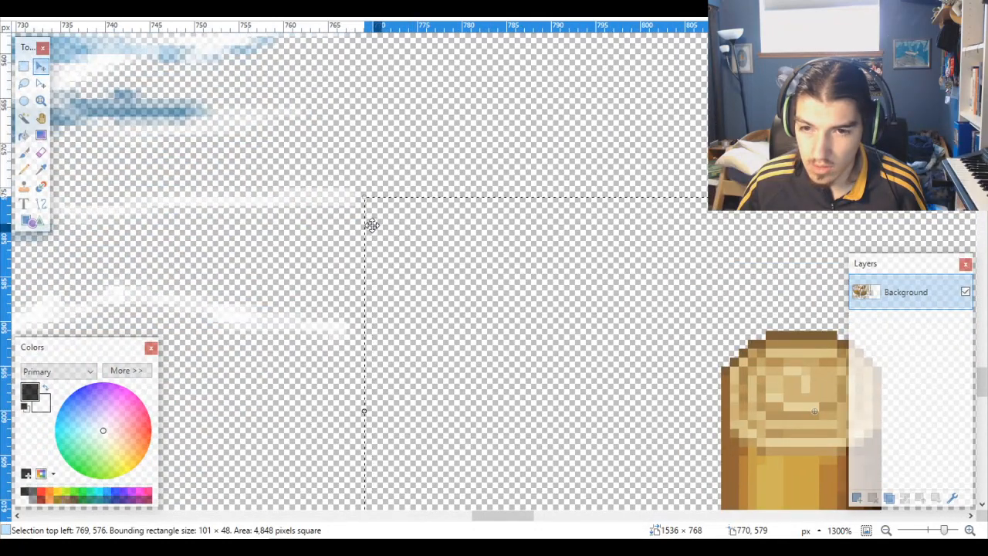
Step: Shift the post top one pixel left to 768, 576, flush with the rear hull's right edge, and deselect it
scroll(370, 223, "up", 1)
scroll(368, 219, "up", 5)
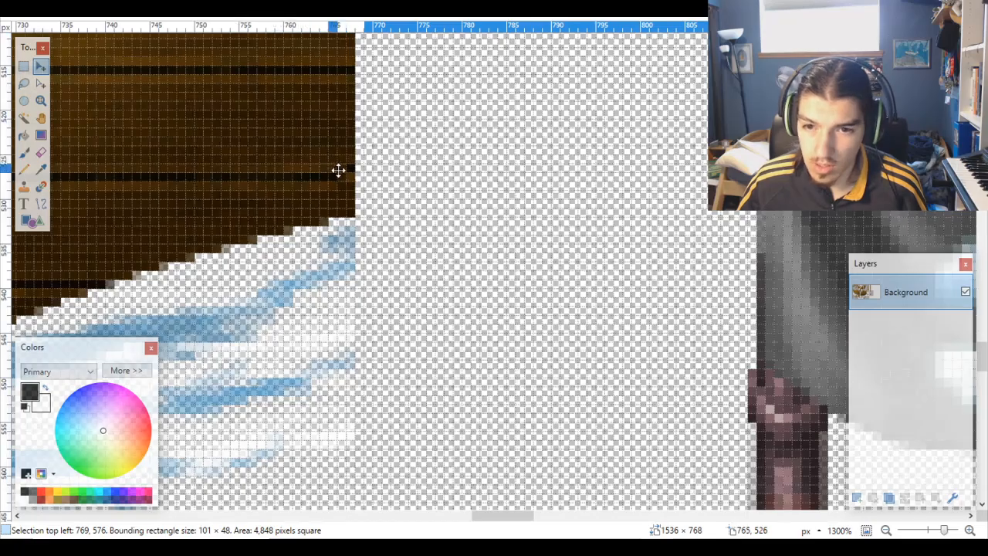
scroll(340, 173, "down", 1)
scroll(351, 183, "down", 5)
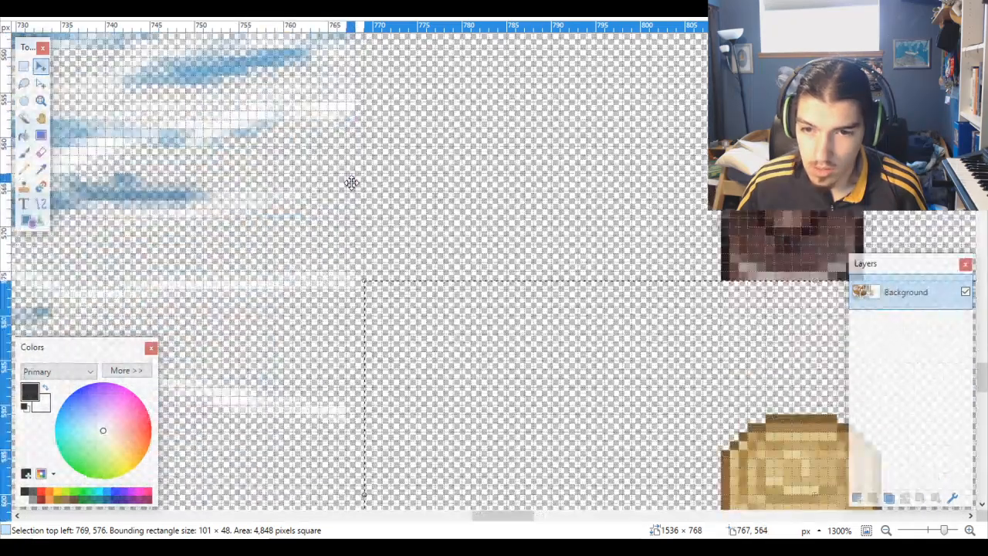
scroll(351, 183, "up", 4)
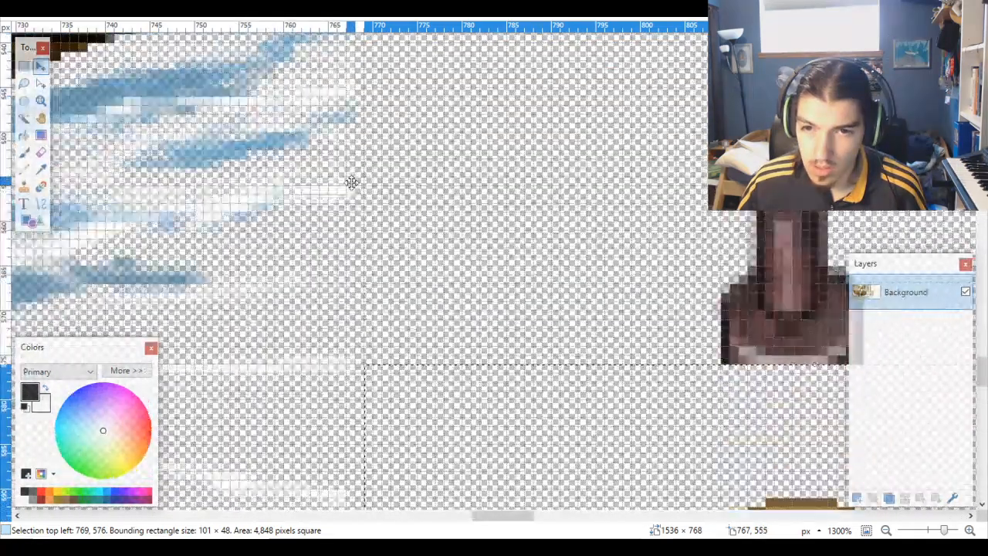
scroll(351, 183, "down", 4)
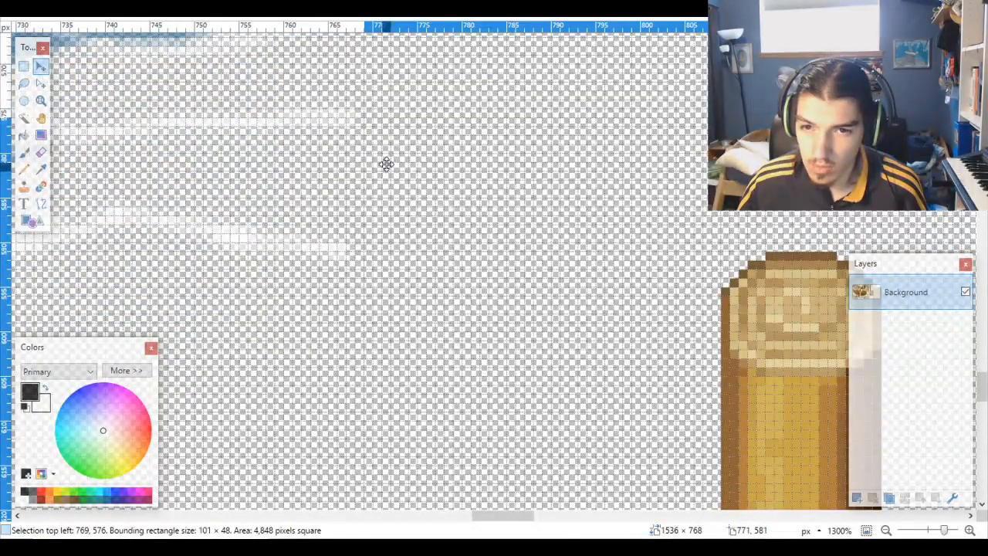
left_click_drag(386, 164, 376, 164)
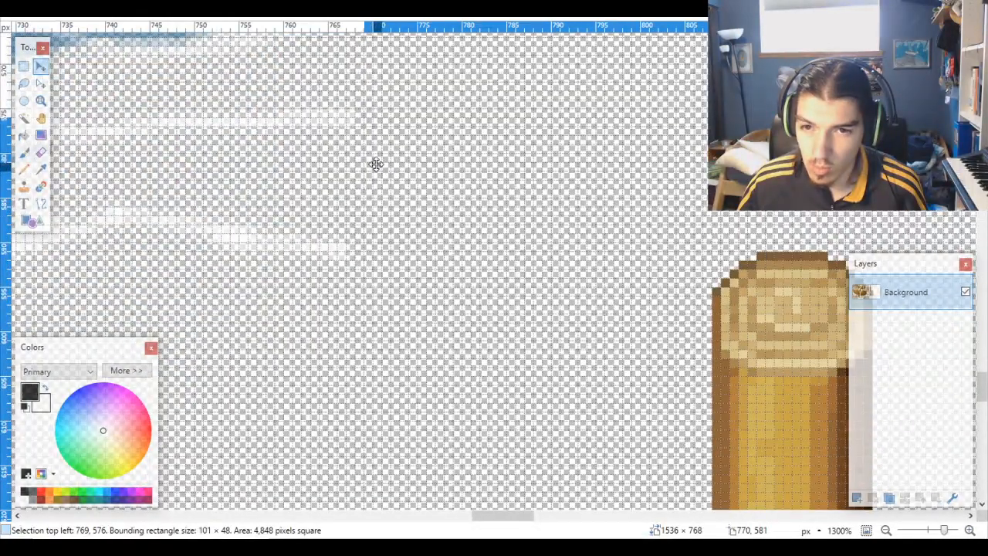
scroll(353, 143, "up", 8)
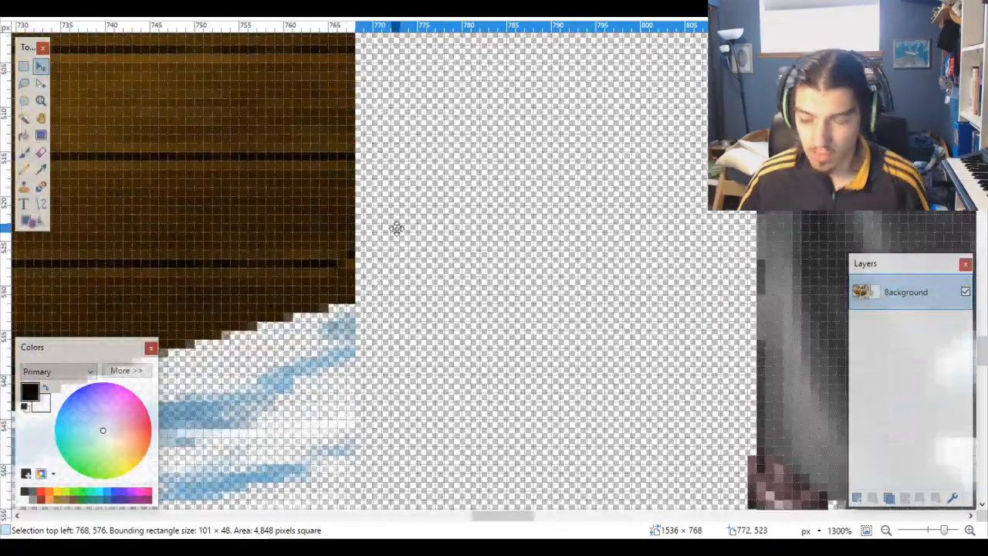
scroll(392, 230, "down", 5)
scroll(390, 236, "down", 4)
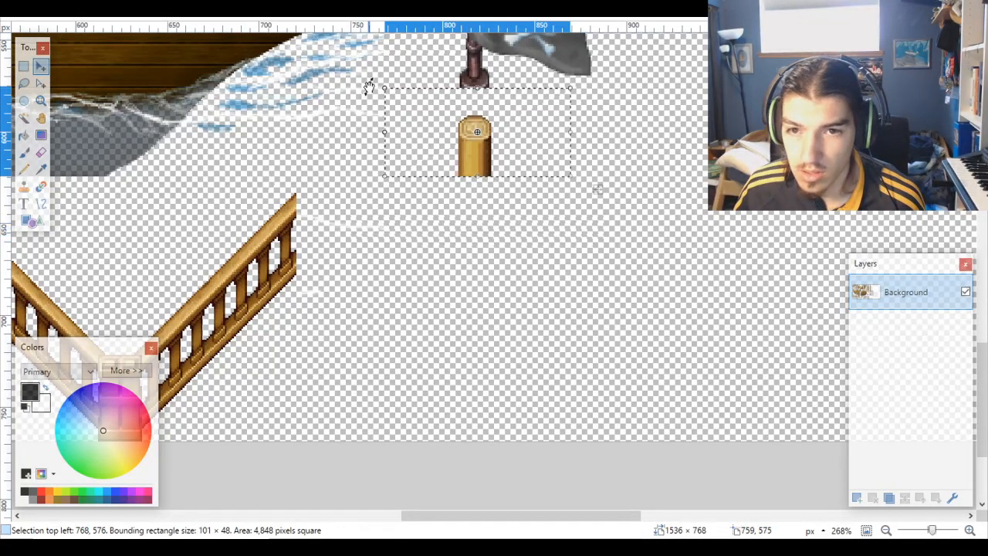
key("ctrl+d")
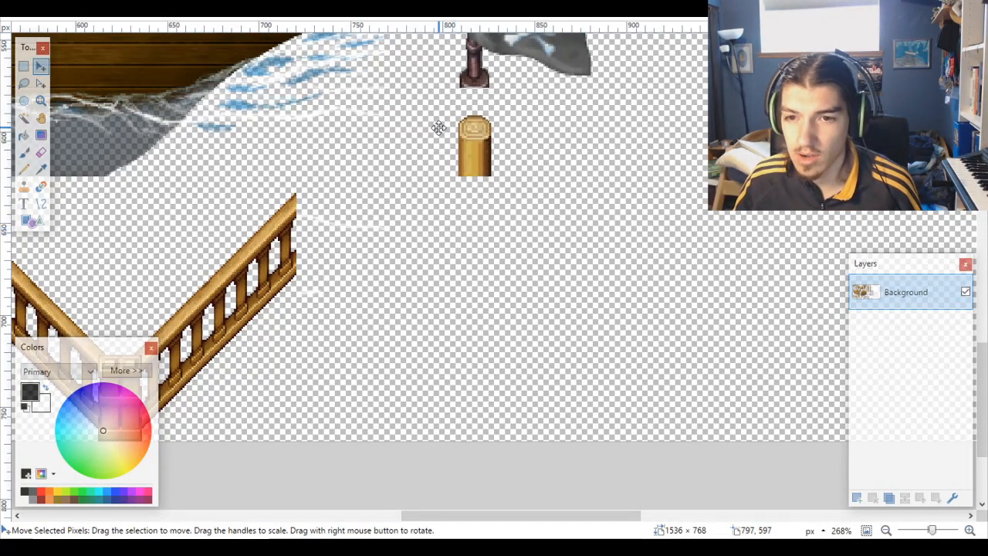
Step: Compare the left hull section in the 384 × 720 image with the same section on the ship sheet
scroll(529, 239, "down", 5)
scroll(573, 260, "left", 3)
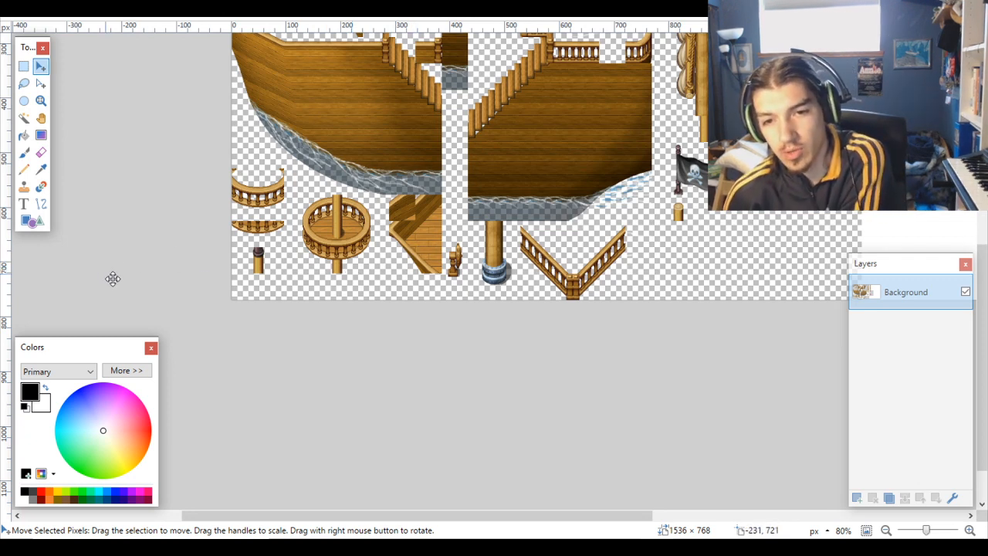
key("ctrl+alt+v")
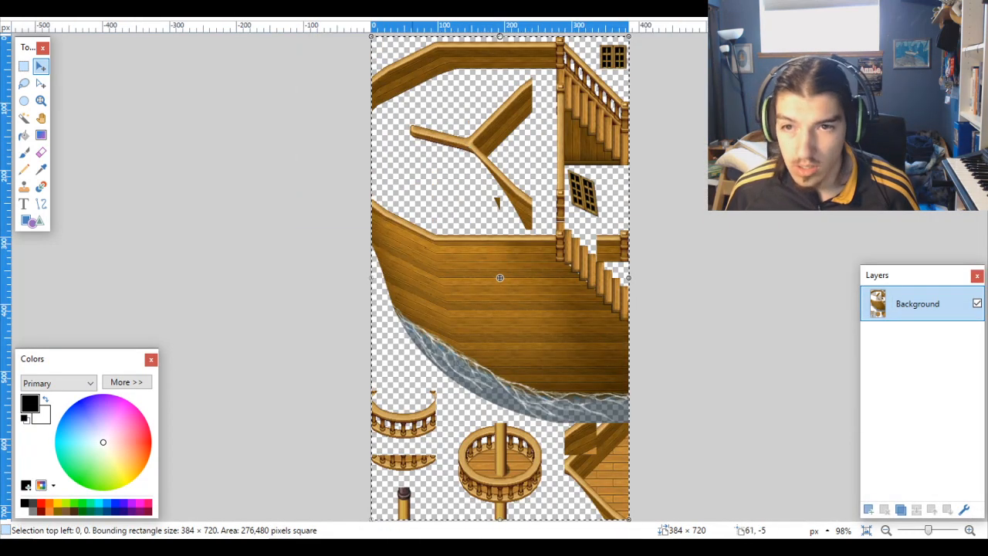
key("ctrl+Tab")
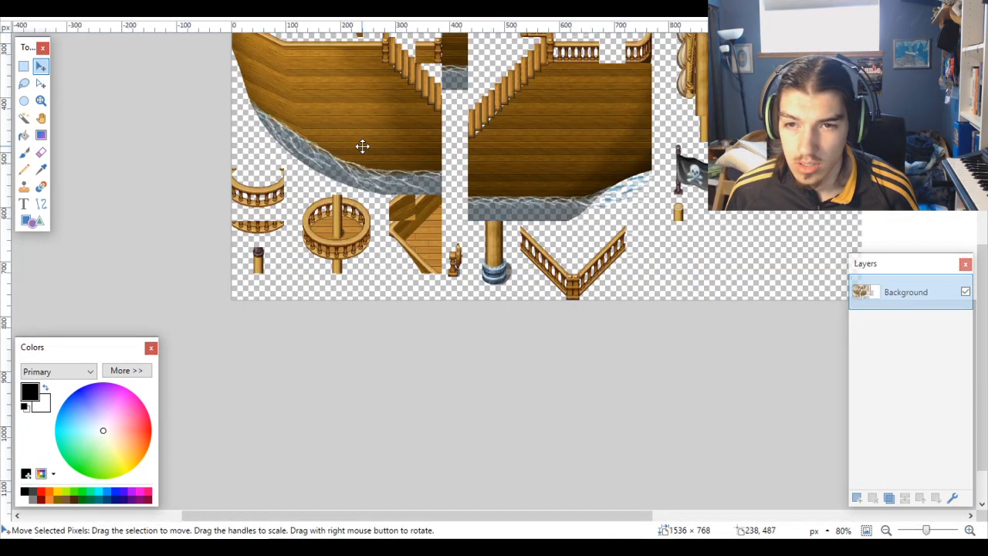
key("ctrl+Tab")
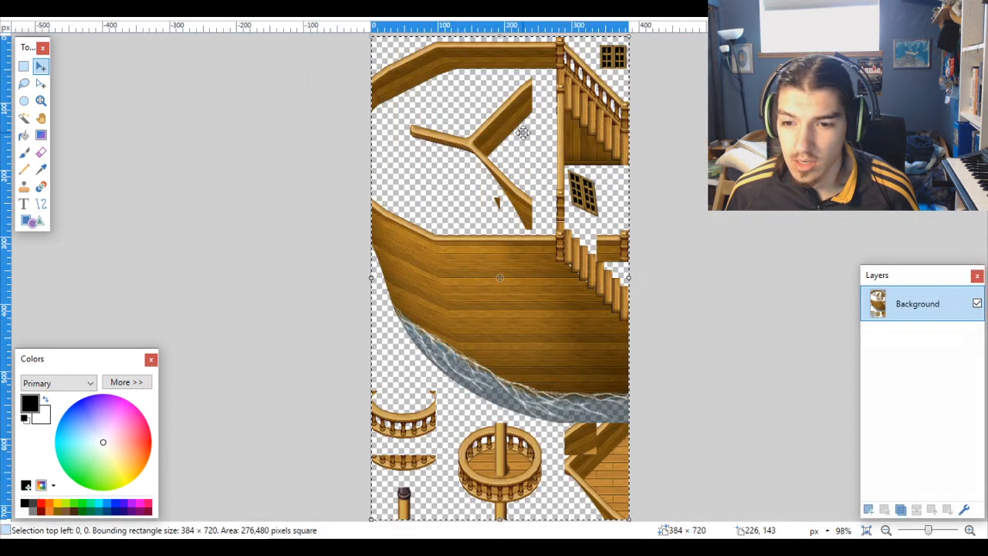
key("ctrl+Tab")
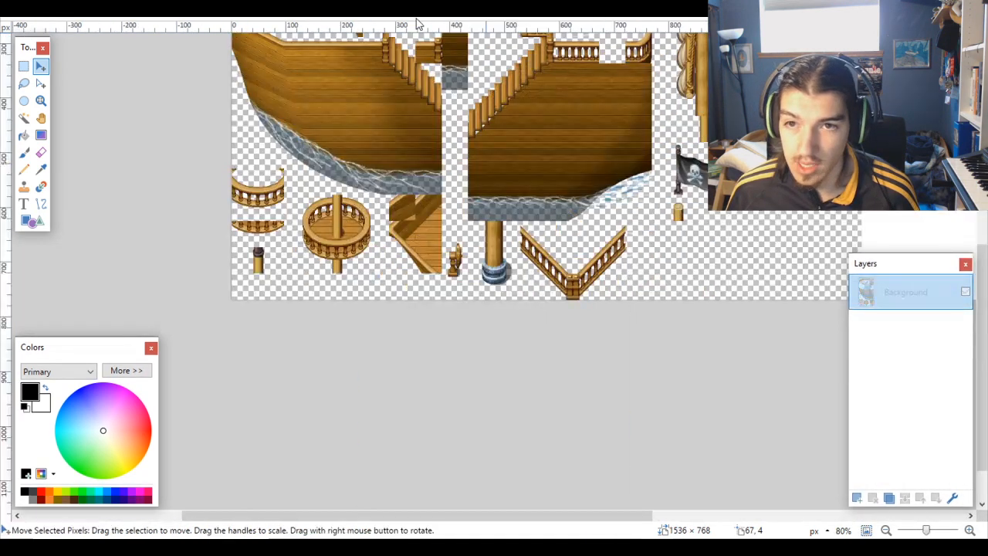
Step: Paste the copied left hull section onto the ship sheet at 0, 48 and check its alignment with the rear hull
key("ctrl+v")
scroll(365, 140, "down", 3)
scroll(365, 140, "down", 4)
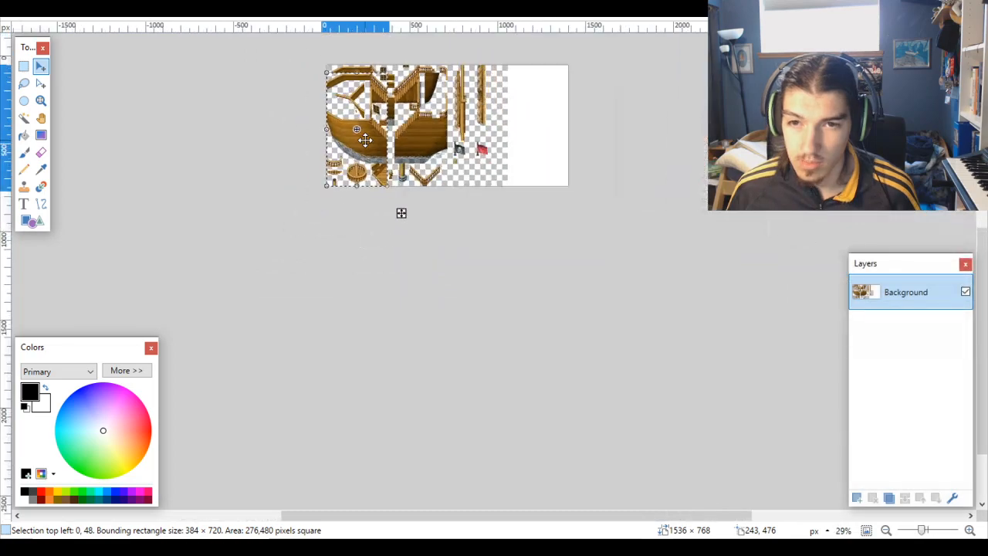
scroll(355, 269, "up", 4)
scroll(358, 310, "up", 5)
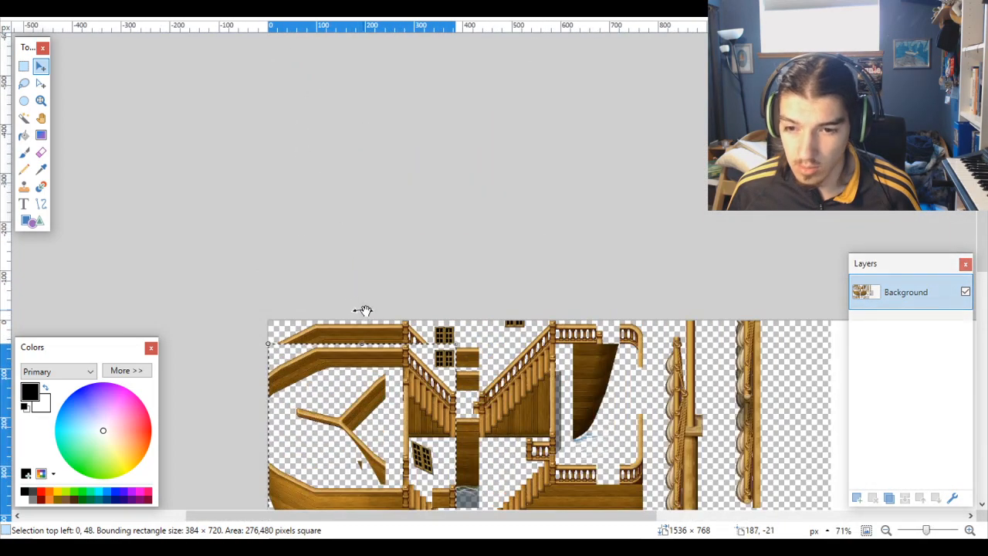
scroll(397, 326, "down", 3)
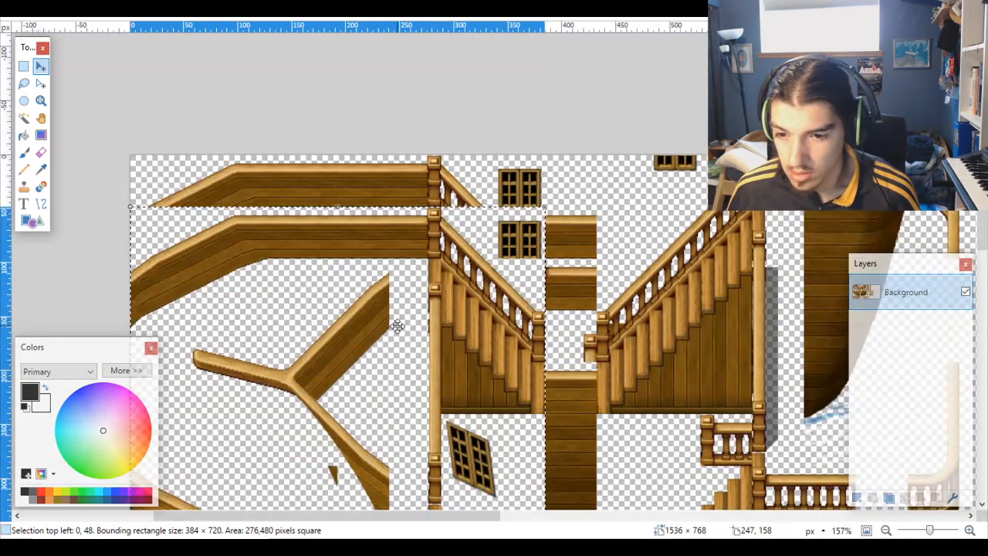
scroll(397, 325, "down", 1)
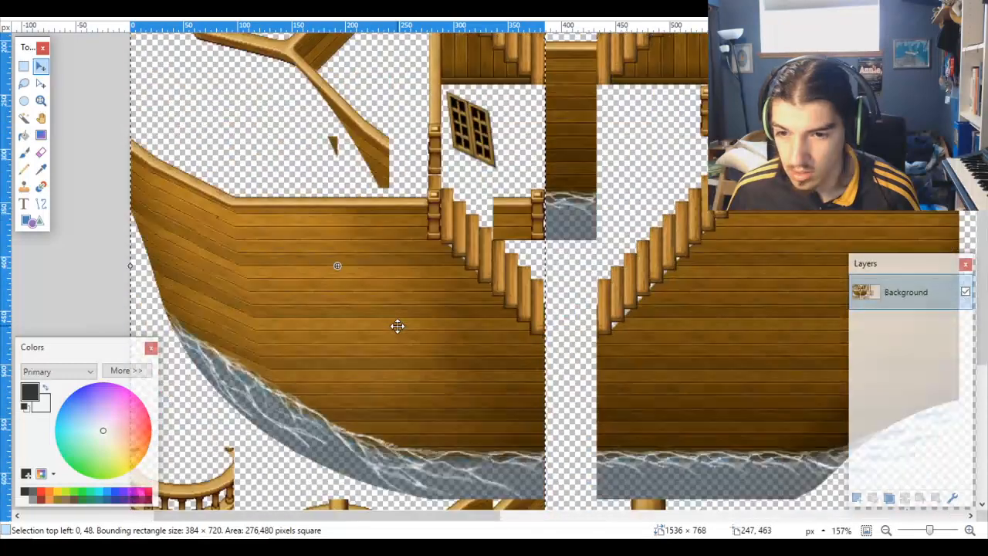
Step: Delete the leftover duplicate strip of railing and window above the pasted left hull section, from x 0 to 384 above y 48, and deselect
scroll(396, 326, "down", 2)
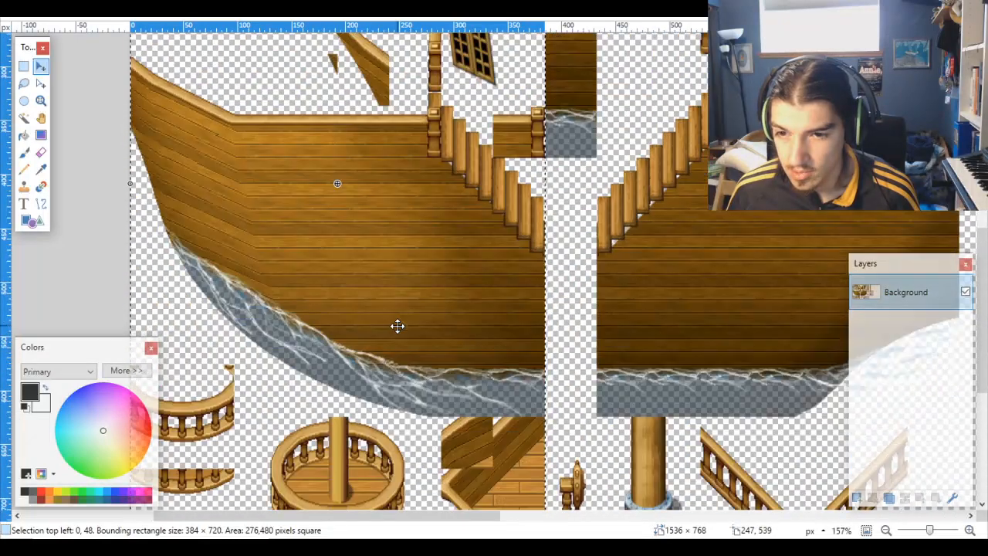
scroll(397, 325, "up", 3)
scroll(397, 326, "up", 1)
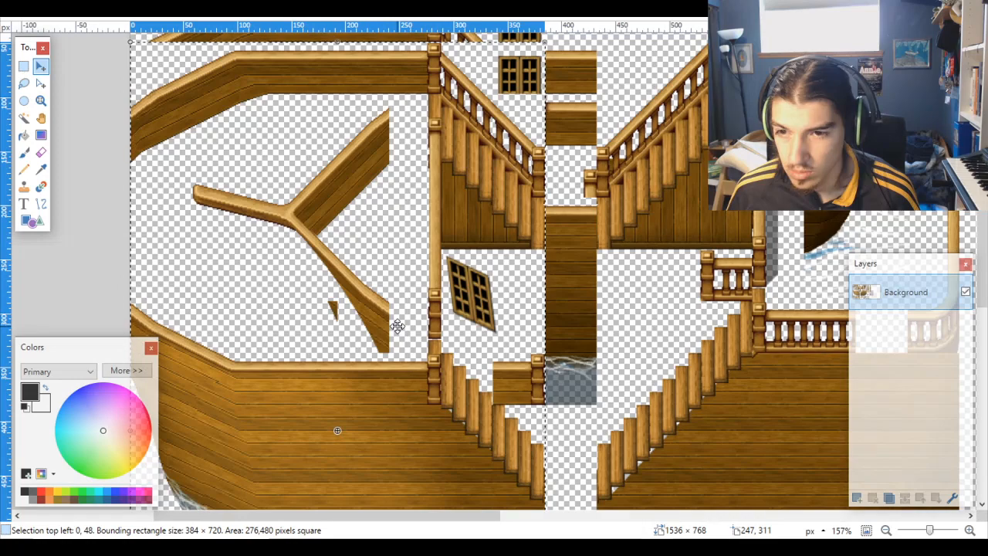
scroll(397, 325, "down", 1)
scroll(397, 326, "up", 3)
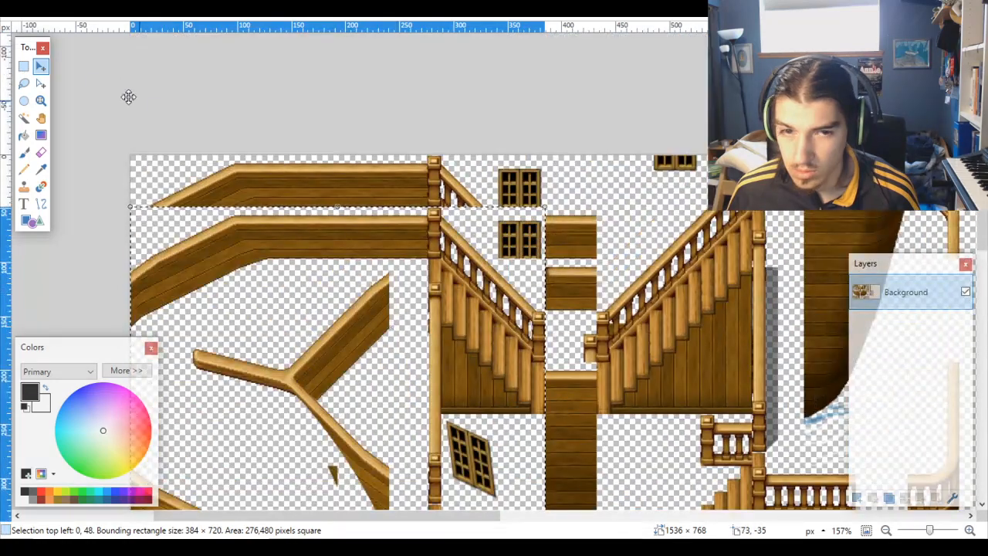
left_click(24, 67)
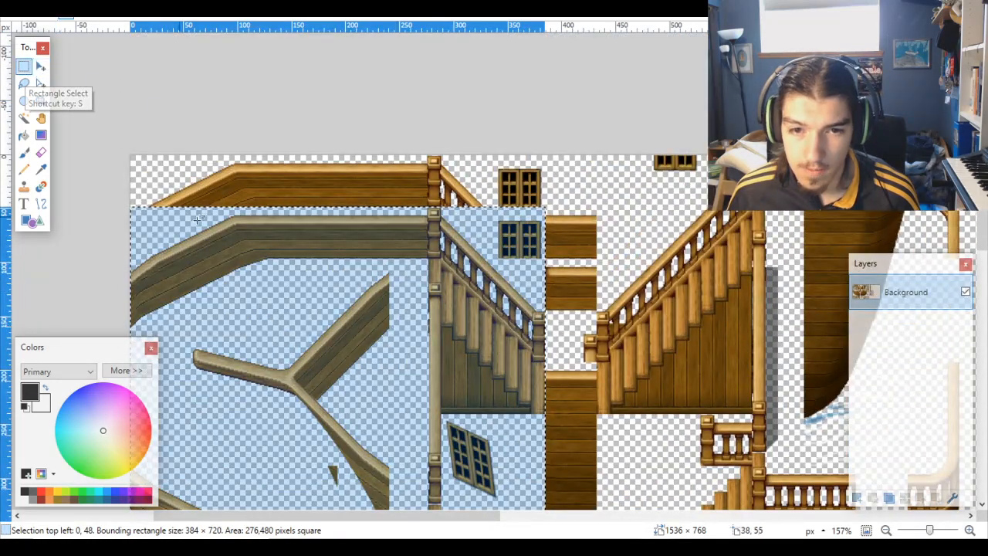
scroll(528, 194, "up", 10)
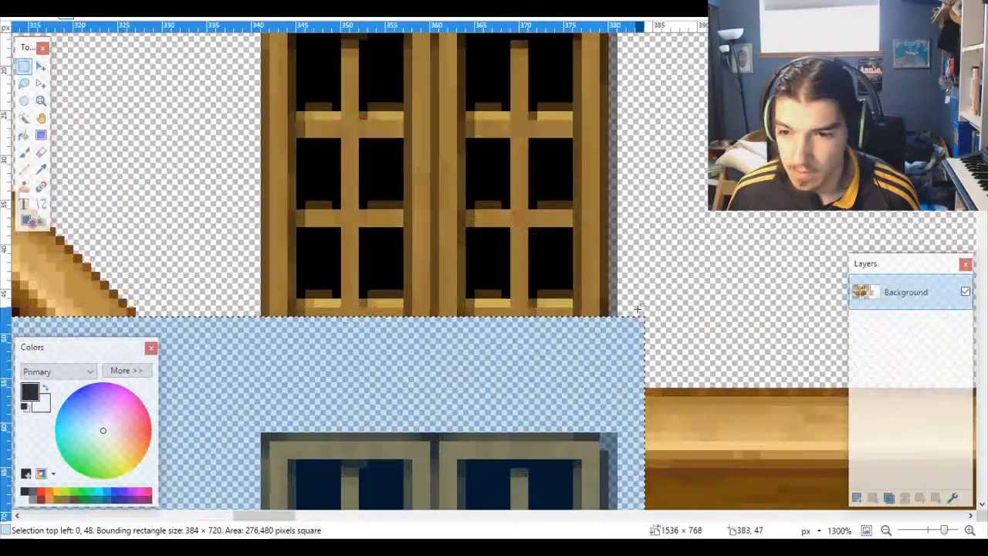
left_click_drag(653, 315, 16, 189)
scroll(12, 102, "down", 9)
key("ctrl+d")
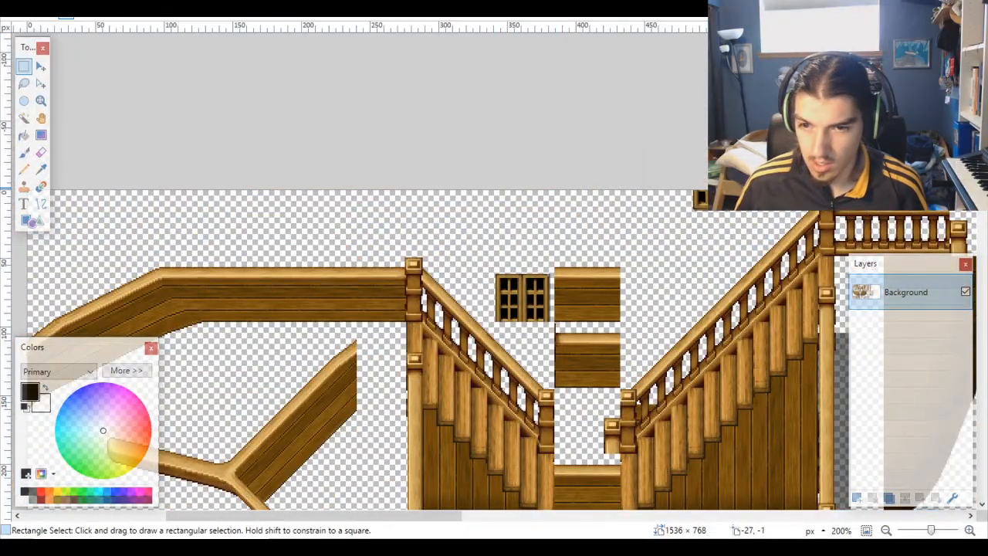
Step: Select the 48 × 328 column of middle hull pieces between the two stairways, with its top-left corner at 384, 56
scroll(348, 229, "down", 3)
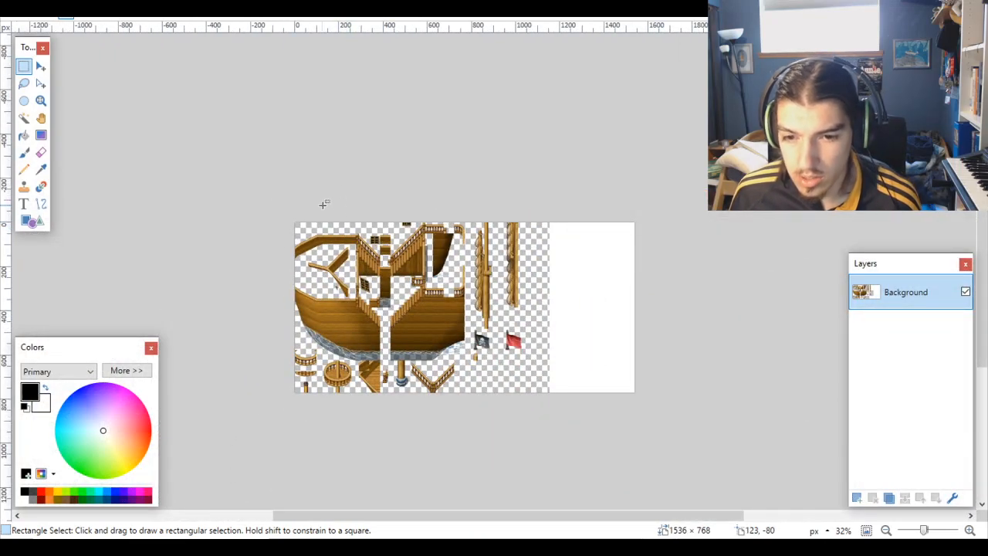
scroll(394, 271, "up", 5)
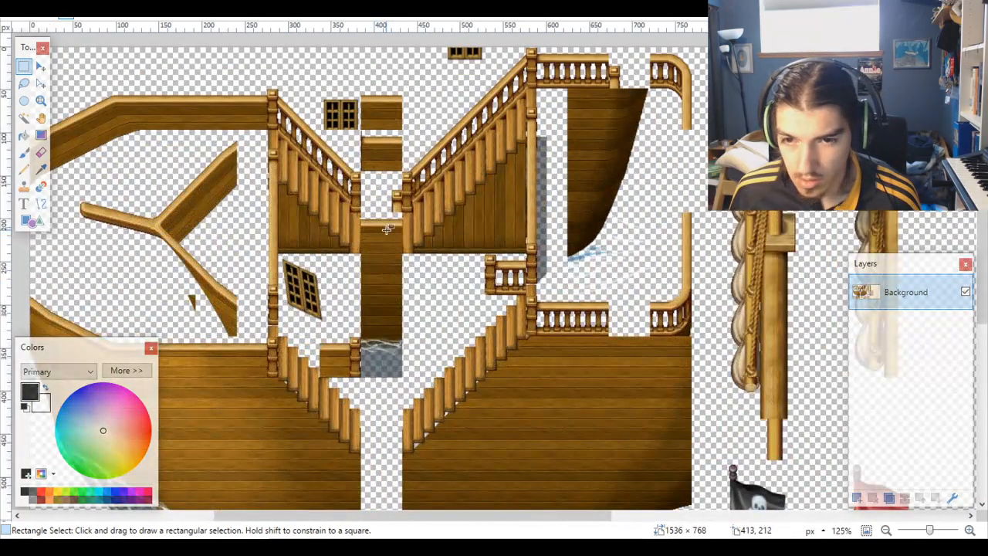
scroll(380, 209, "up", 6)
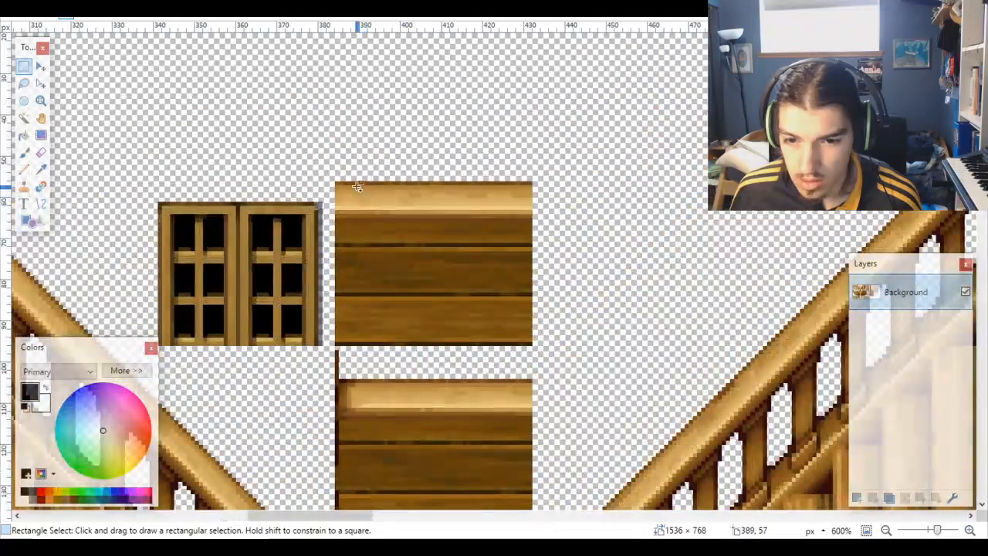
scroll(357, 186, "up", 1)
scroll(337, 184, "up", 2)
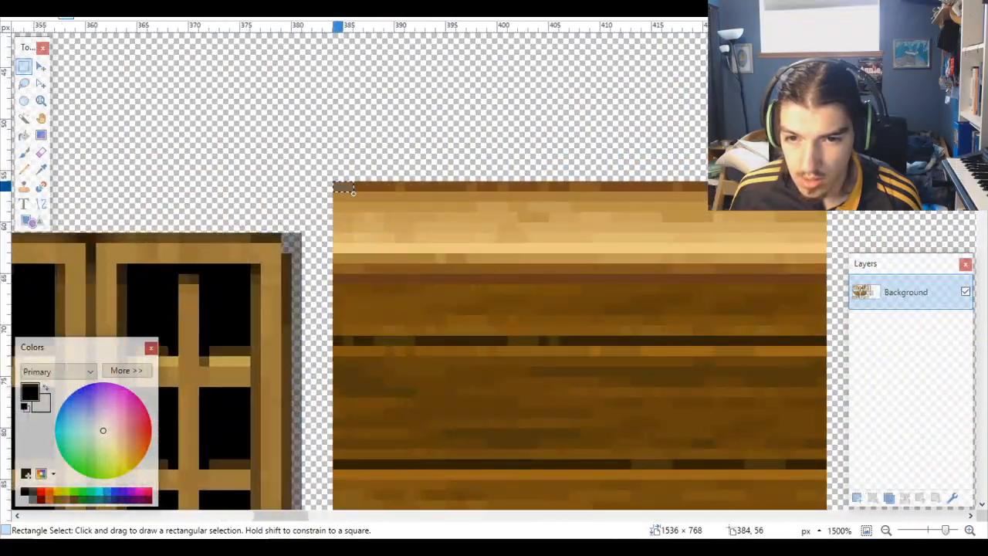
left_click_drag(338, 186, 819, 75)
scroll(788, 228, "down", 10)
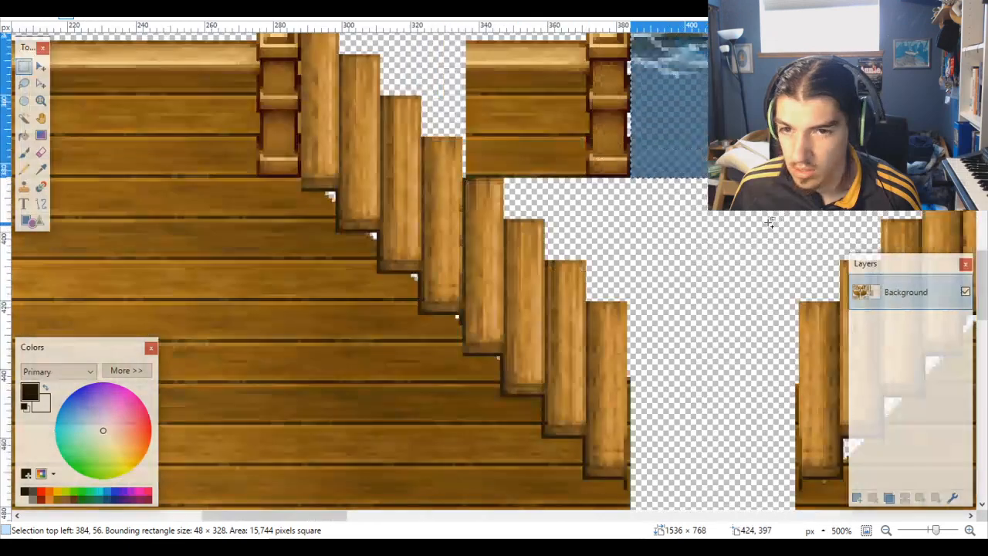
scroll(780, 249, "down", 2)
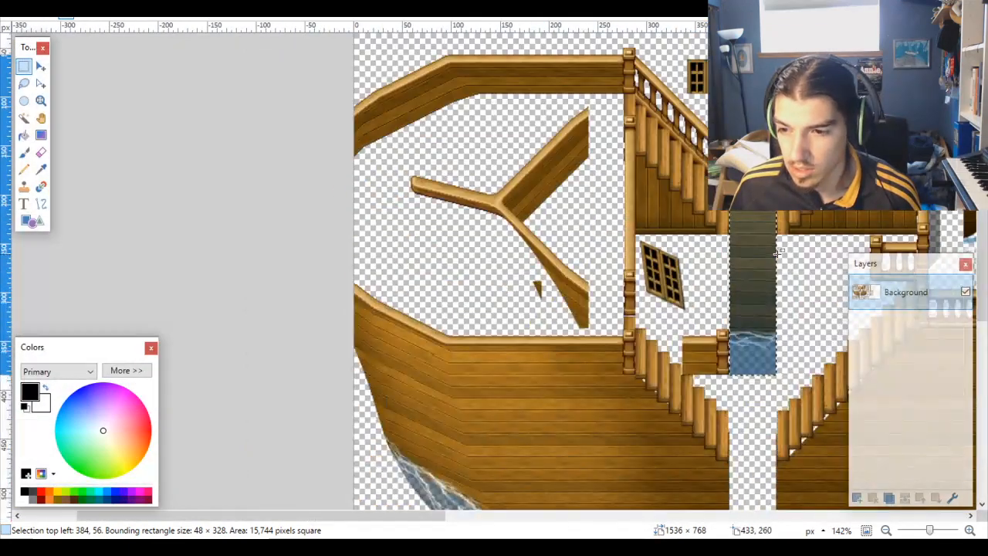
scroll(753, 215, "up", 1)
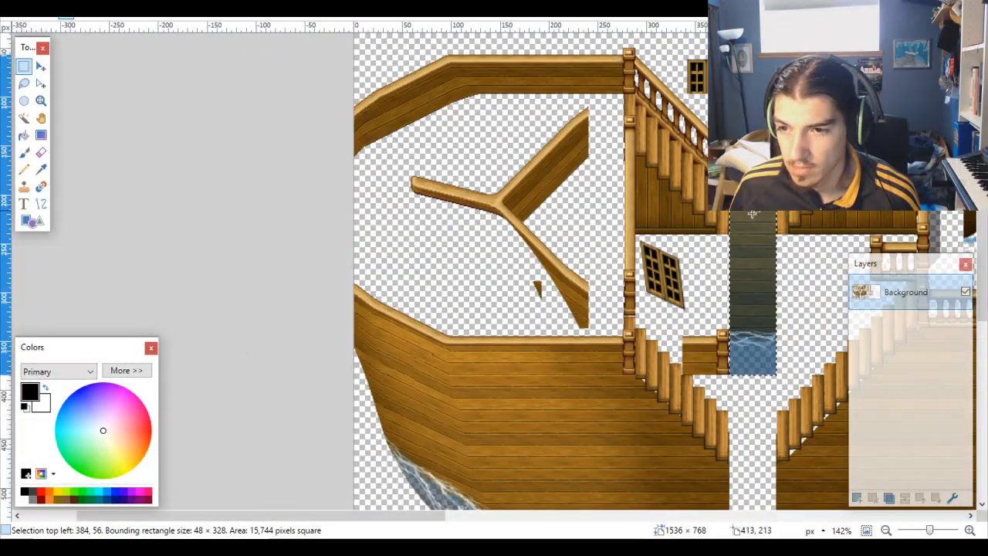
Step: Move the selected middle hull column down into the gap between the two hull halves, placing its corner at 384, 297
left_click_drag(379, 515, 460, 515)
scroll(510, 402, "down", 2)
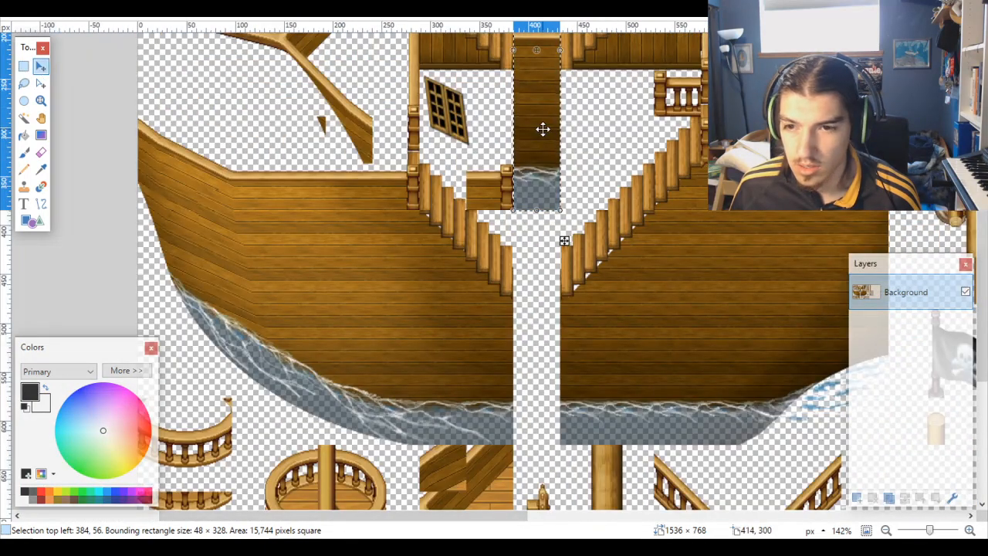
left_click_drag(543, 129, 534, 232)
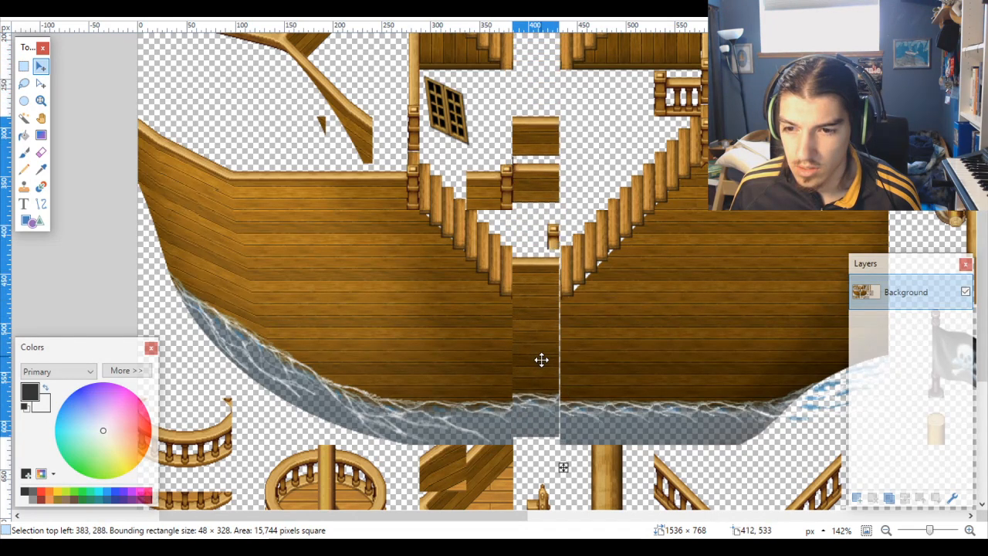
mouse_move(541, 370)
left_mouse_down()
mouse_move(542, 379)
mouse_move(542, 369)
left_mouse_up()
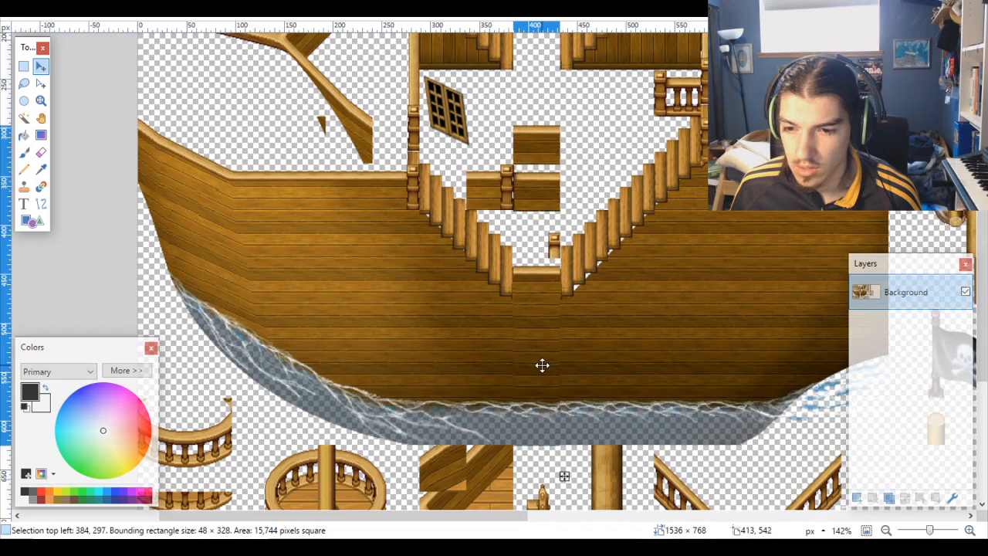
scroll(542, 365, "up", 5)
scroll(568, 296, "down", 4)
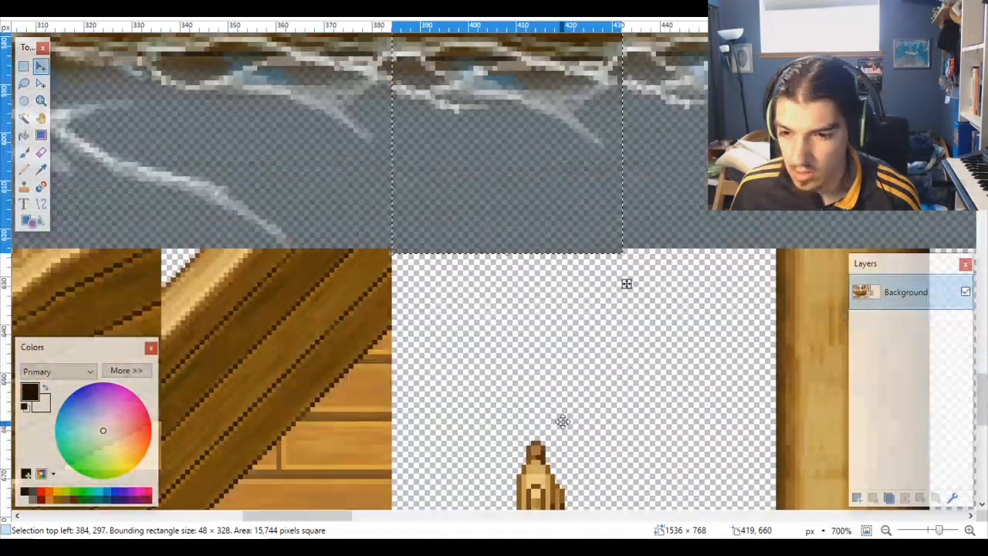
Step: Shift the middle hull column one pixel up to 384, 296, flush with the neighbouring hull's lower edge, and deselect it
scroll(549, 212, "up", 3)
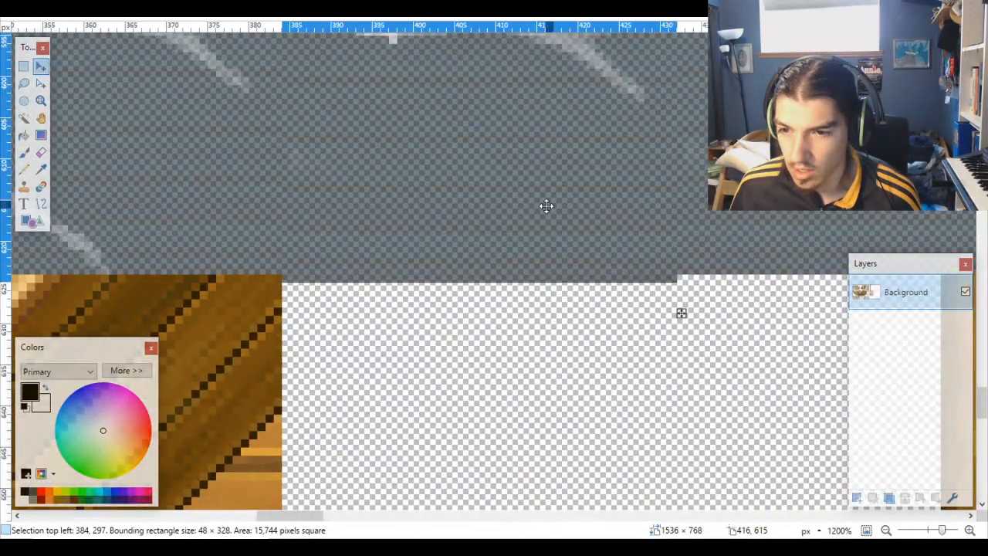
scroll(545, 208, "down", 10)
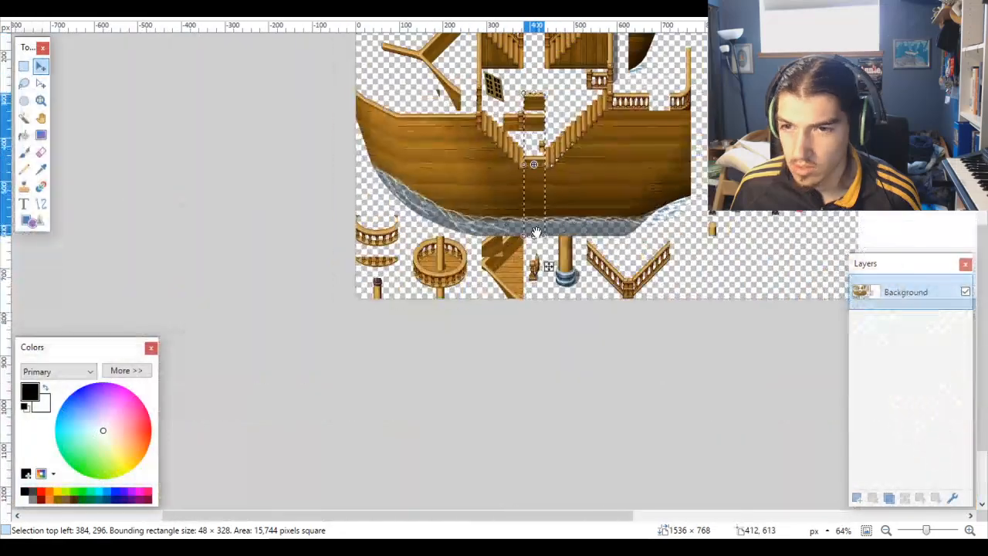
scroll(536, 231, "up", 5)
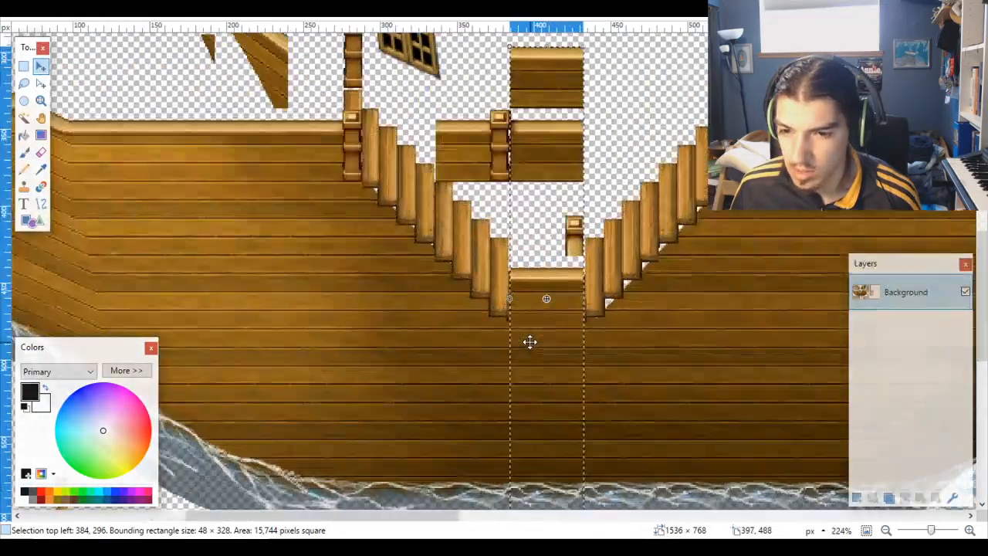
scroll(529, 342, "up", 1)
scroll(529, 342, "down", 4)
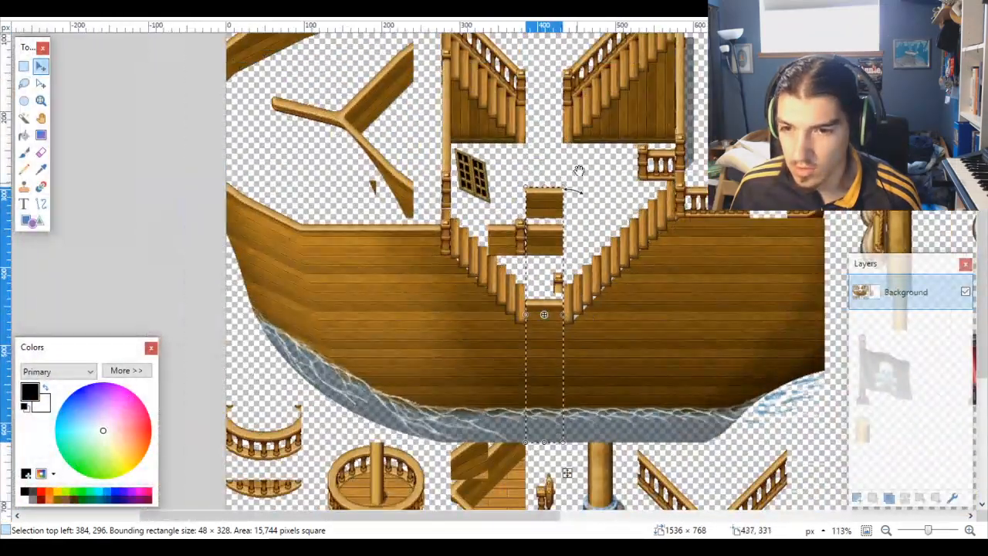
scroll(556, 162, "up", 3)
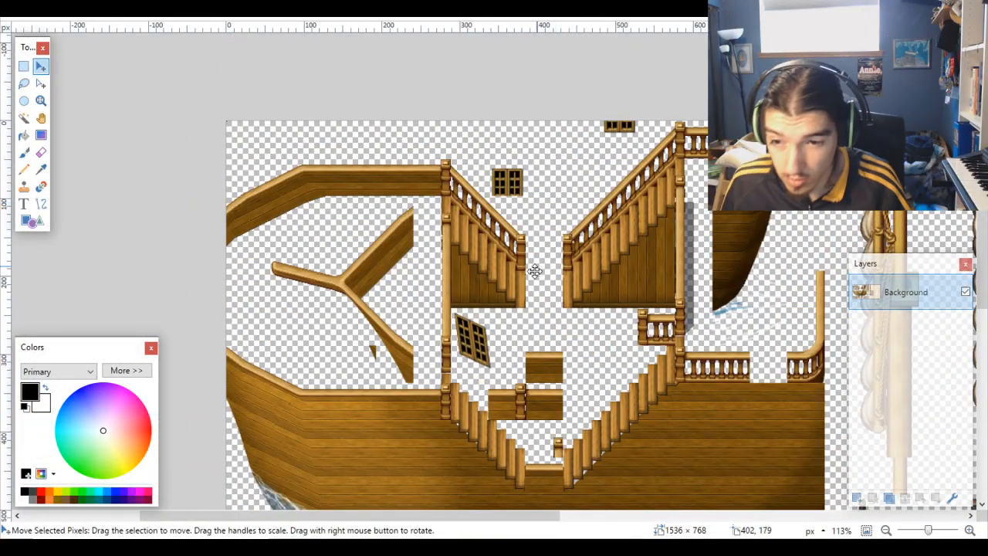
Step: Examine the joins between the middle hull column, the side stairs and the loose hull pieces across the ship sheet
scroll(552, 377, "up", 3)
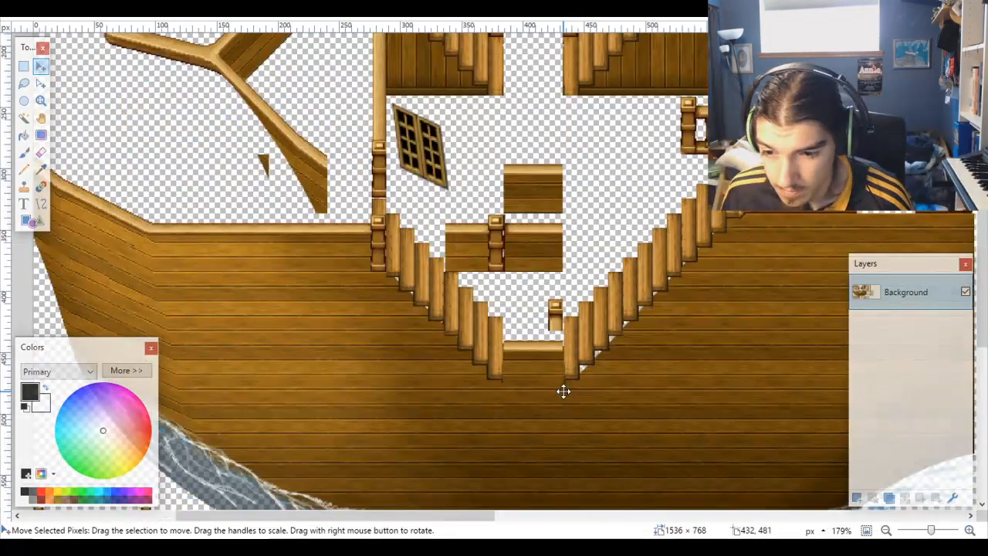
scroll(556, 349, "up", 2)
scroll(556, 302, "up", 2)
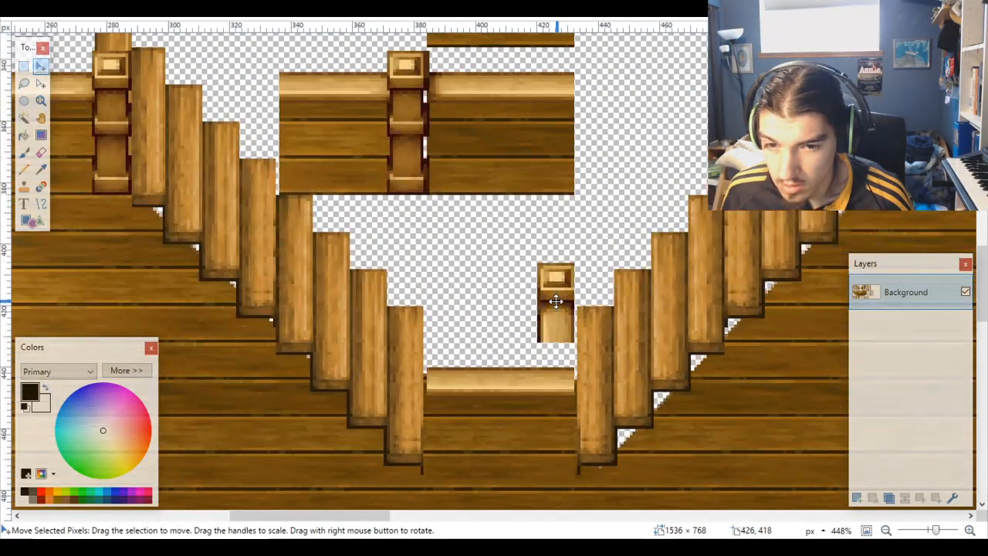
scroll(556, 301, "down", 4)
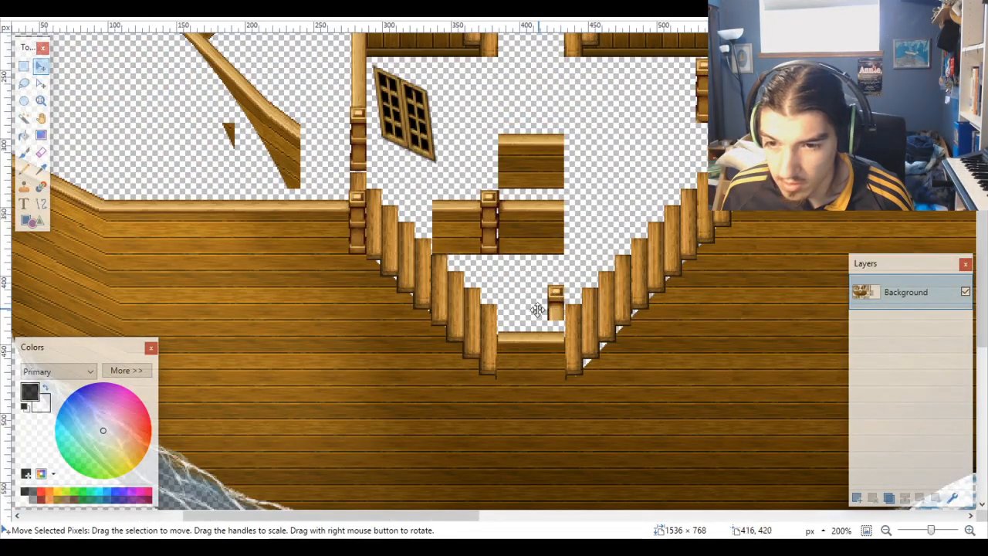
scroll(554, 307, "down", 2)
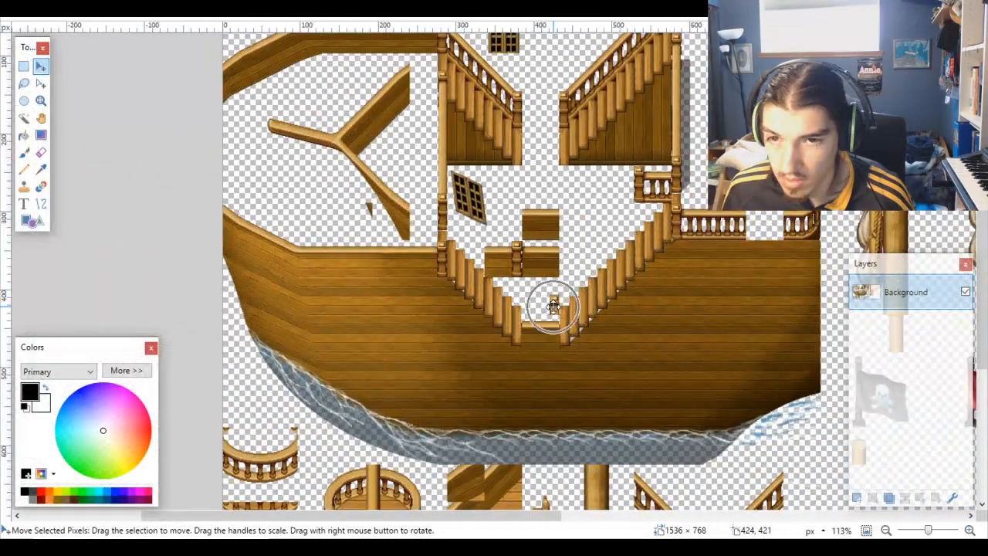
scroll(553, 307, "up", 2)
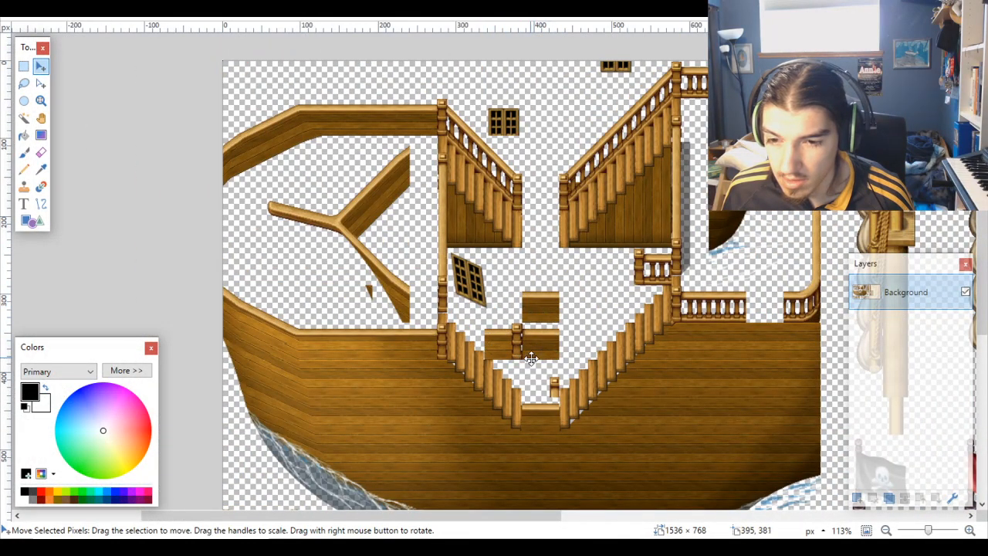
scroll(531, 357, "up", 2)
scroll(517, 361, "down", 4)
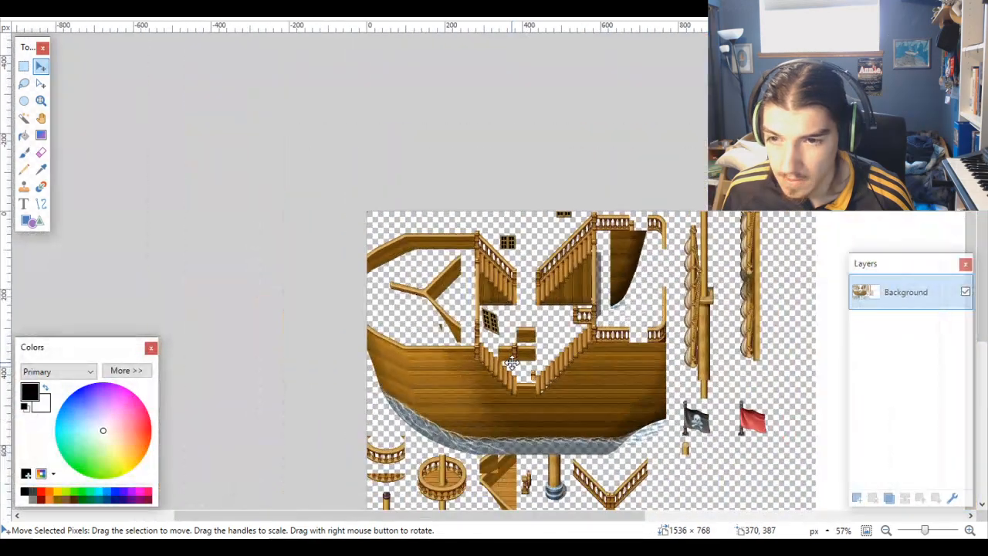
scroll(556, 232, "up", 4)
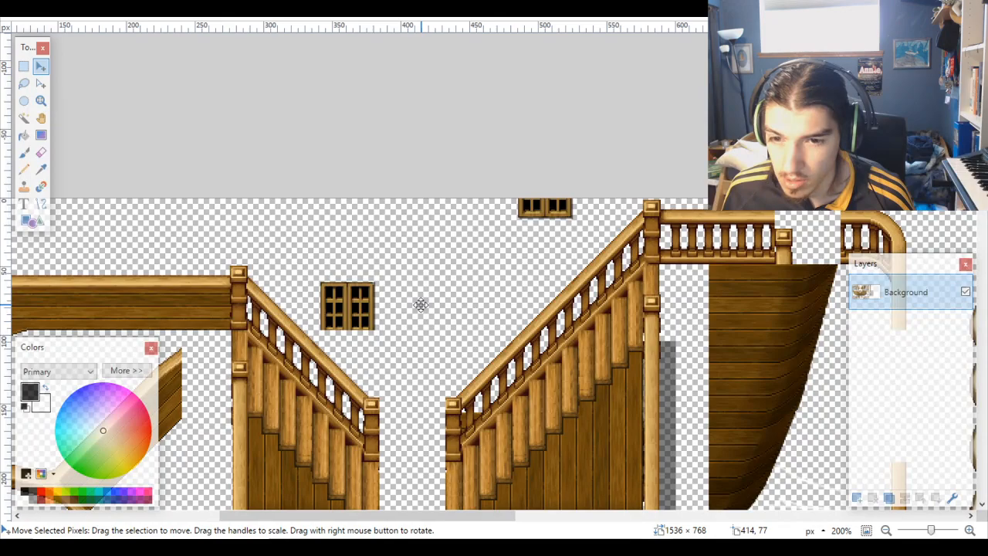
scroll(420, 304, "down", 5)
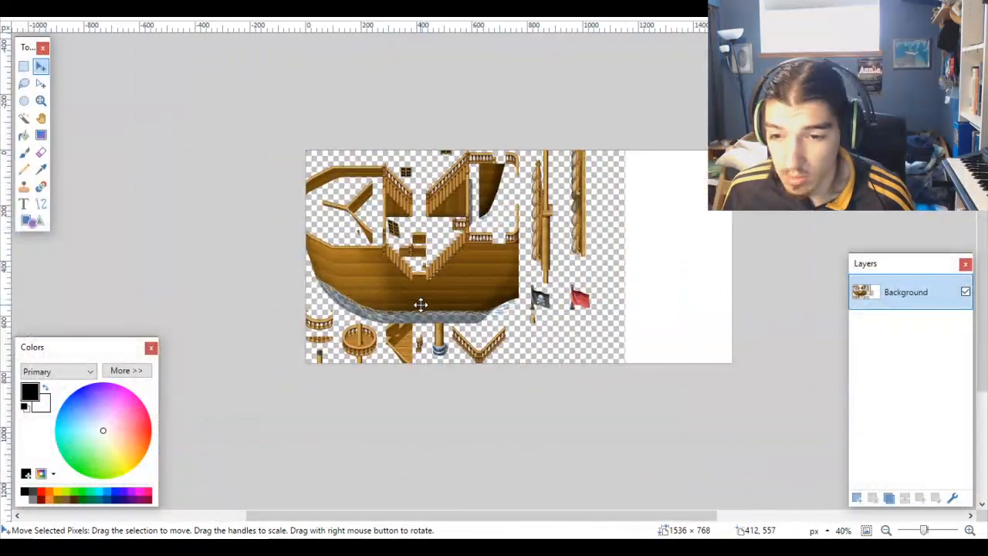
Step: Select a 50 × 80 area around the upper window piece beside the stairway, with its top-left corner at 338, 57
scroll(420, 304, "up", 4)
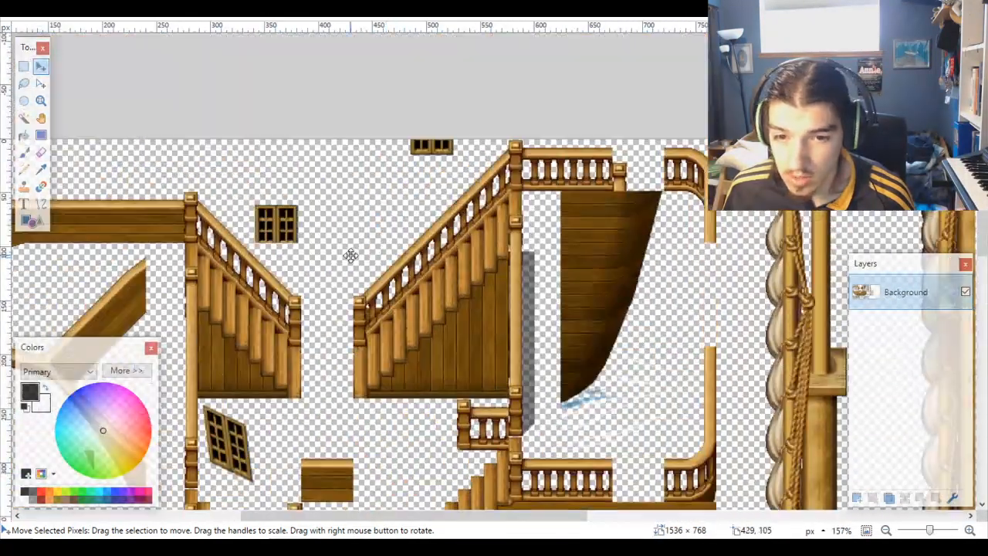
scroll(350, 256, "up", 3)
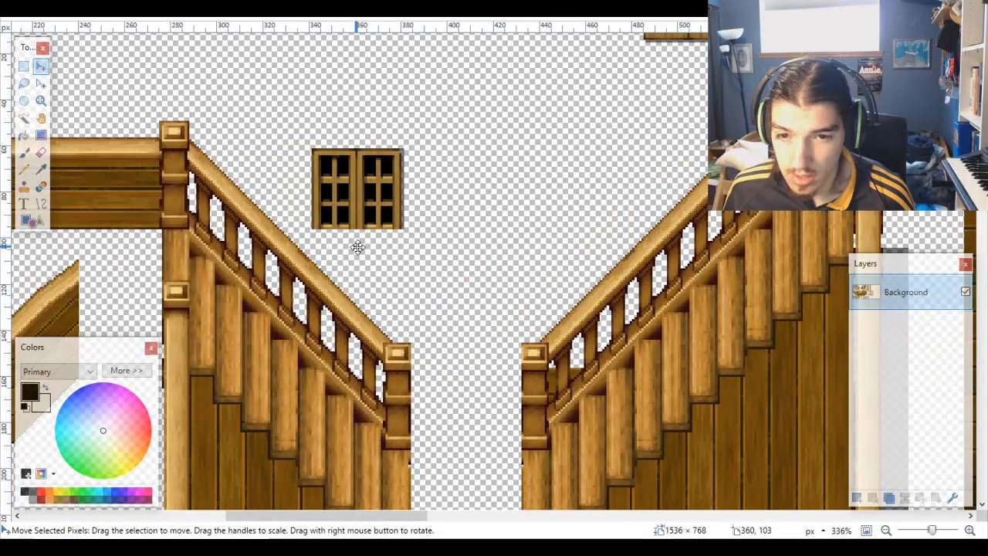
scroll(358, 247, "up", 1)
left_click(23, 67)
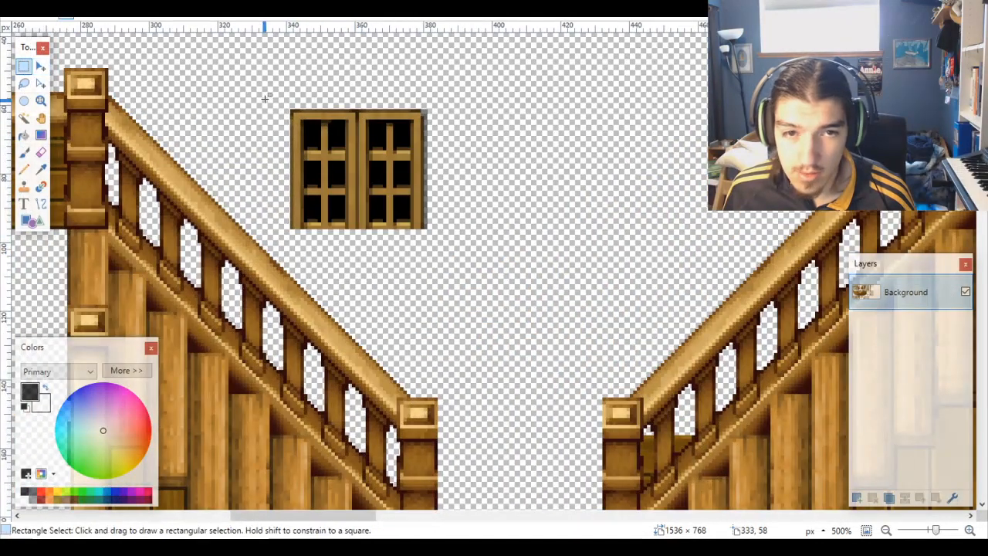
left_click_drag(291, 110, 434, 225)
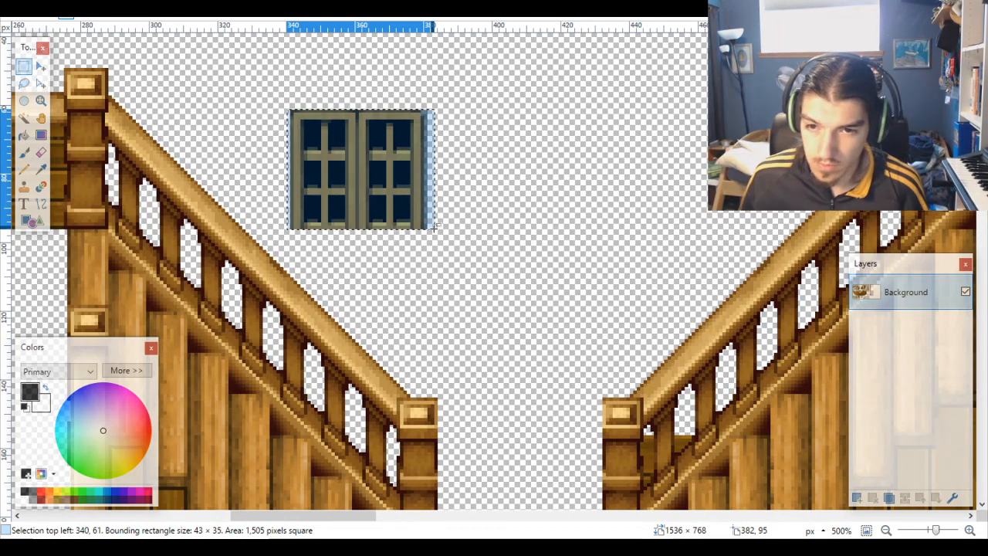
left_click(383, 210)
left_click_drag(282, 97, 450, 366)
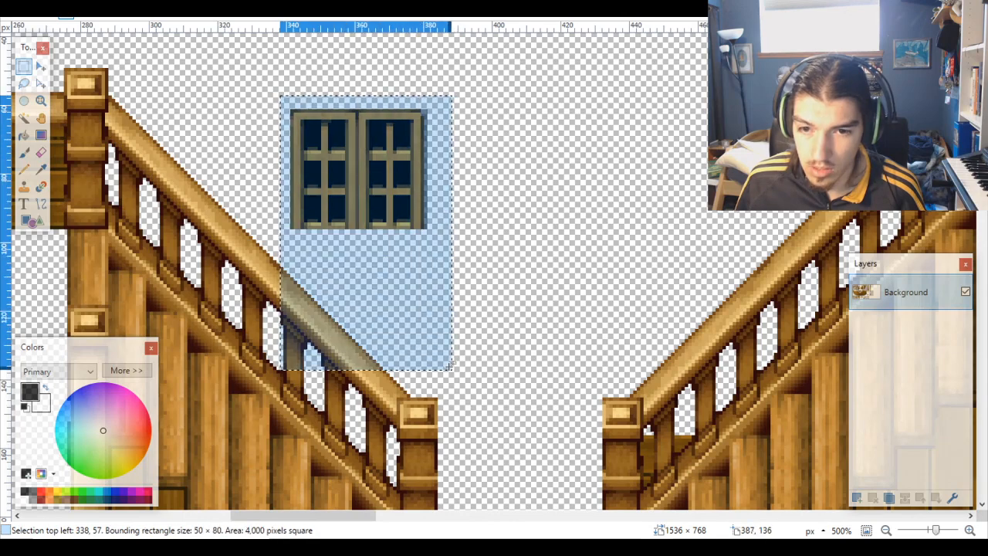
Step: Close the untitled 384 × 720 image without saving and paste the copied window area into a new 50 × 80 image
left_click(518, 17)
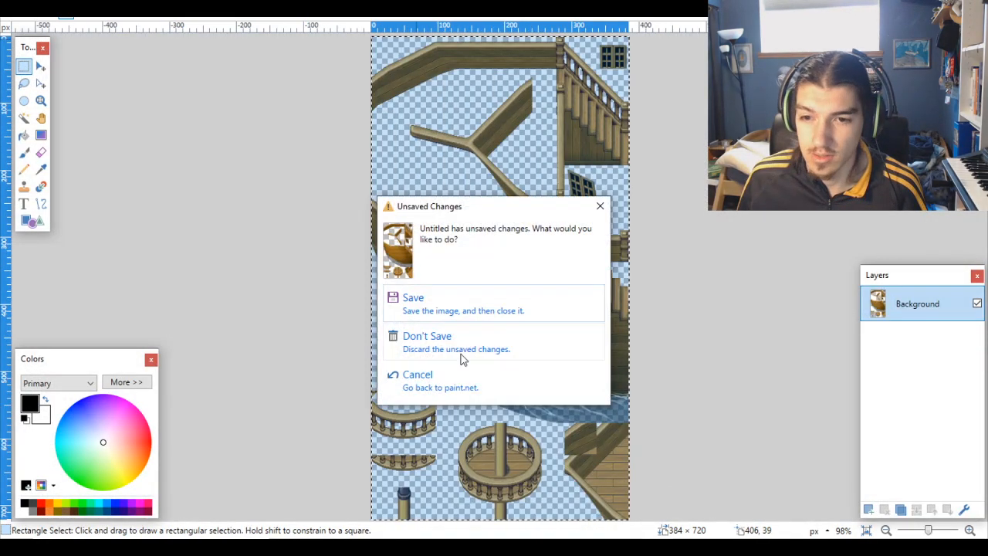
left_click(462, 359)
key("ctrl+n")
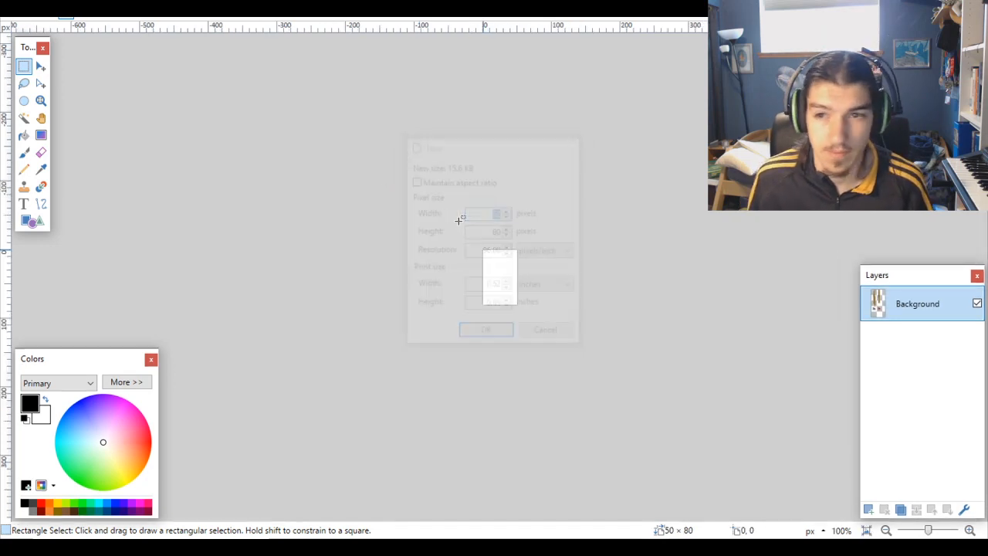
key("ctrl+v")
Step: Copy the 43 × 17 window bottom piece at the ship sheet's upper edge, selecting from corner 484, 0
key("ctrl+Tab")
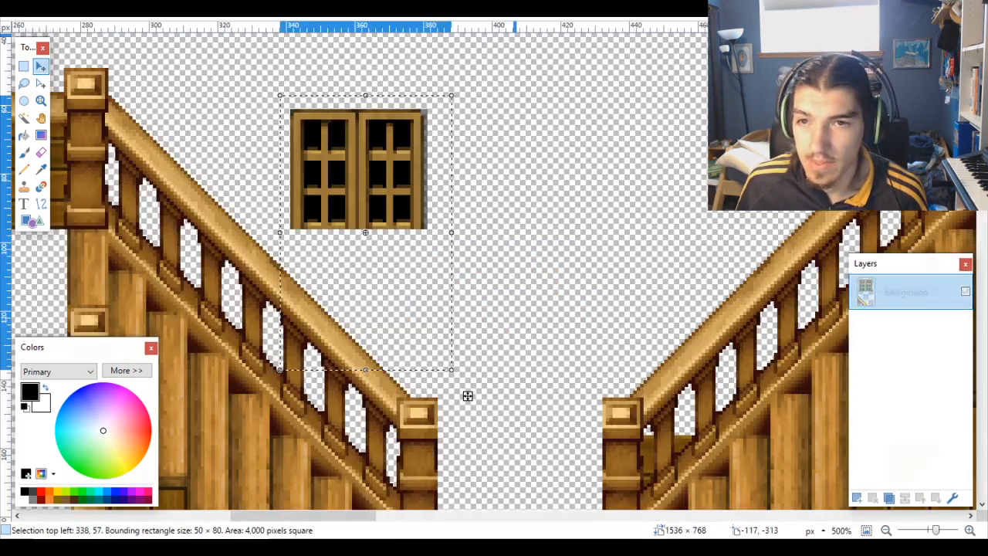
scroll(550, 154, "up", 3)
scroll(549, 250, "right", 2)
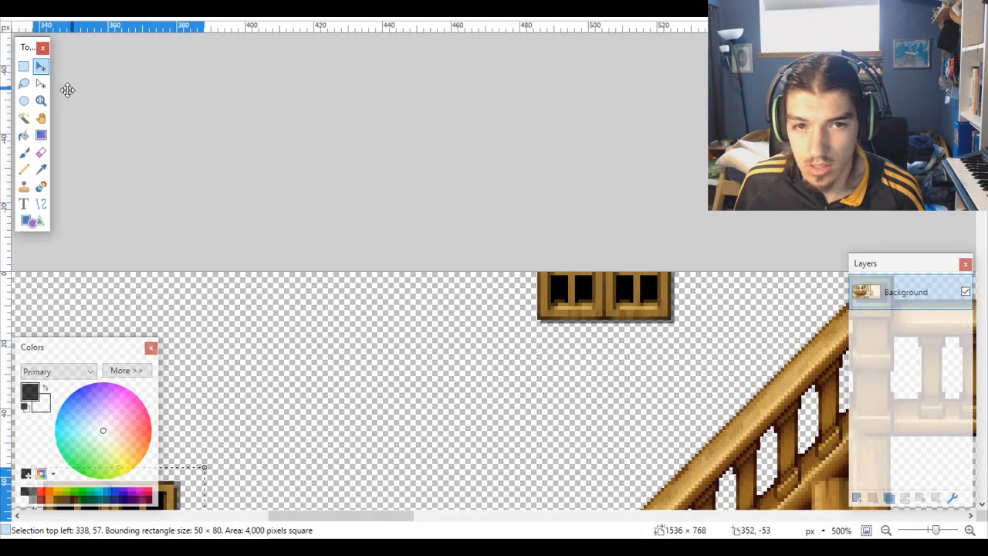
left_click(27, 67)
scroll(538, 263, "up", 5)
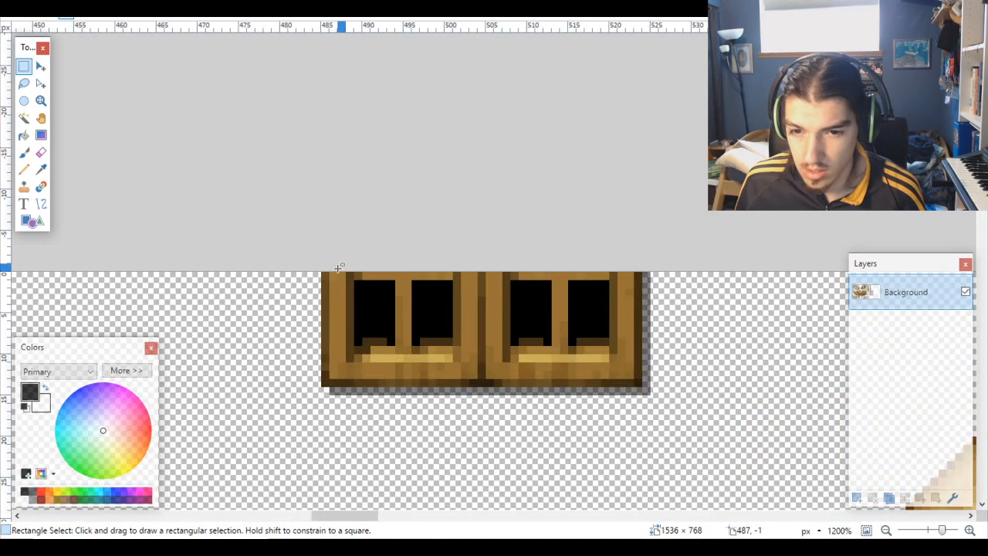
left_click_drag(317, 273, 661, 409)
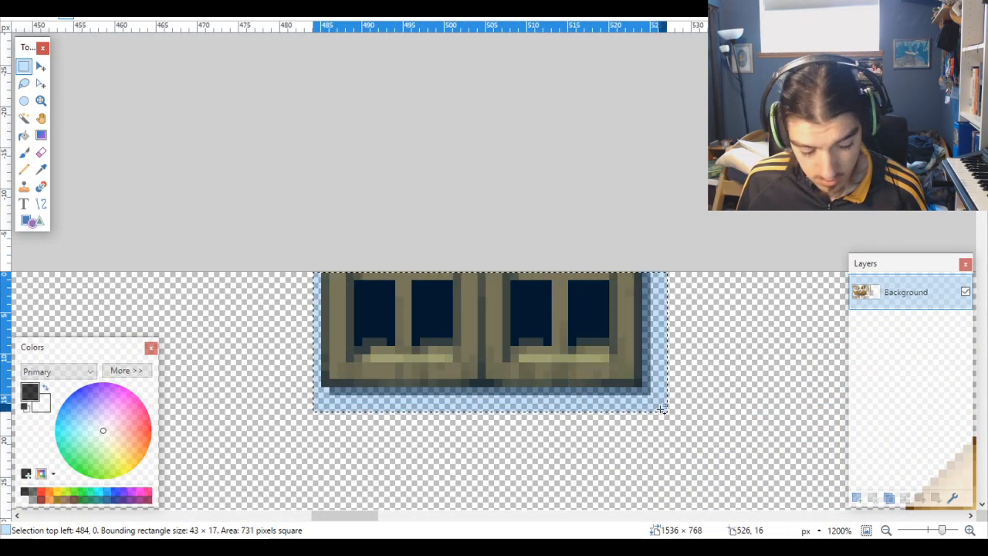
key("ctrl+c")
Step: Paste the window bottom into the 50 × 80 image, align it under the upper window at 2, 39, and deselect it
key("ctrl+Tab")
key("ctrl+v")
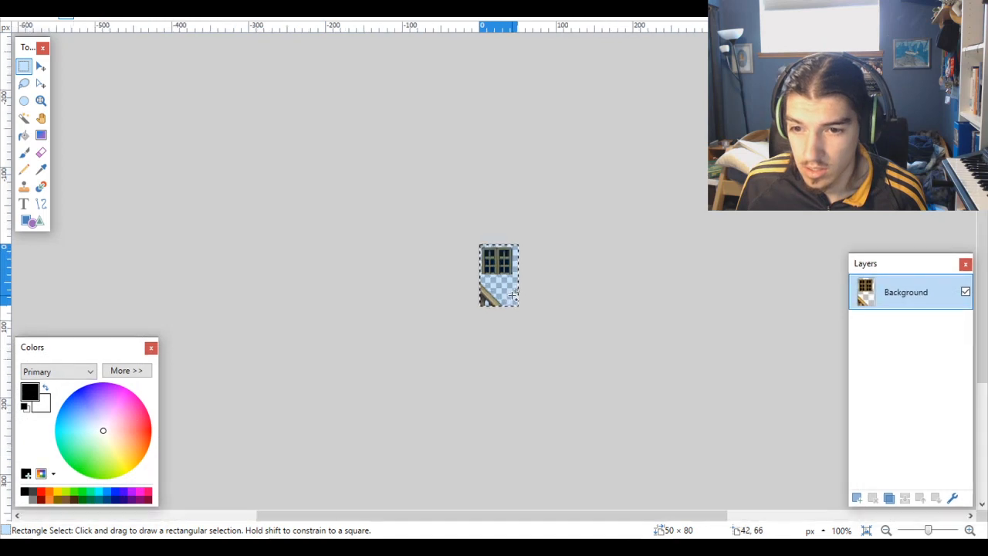
scroll(514, 293, "up", 5)
key("ctrl+v")
left_click_drag(569, 141, 554, 277)
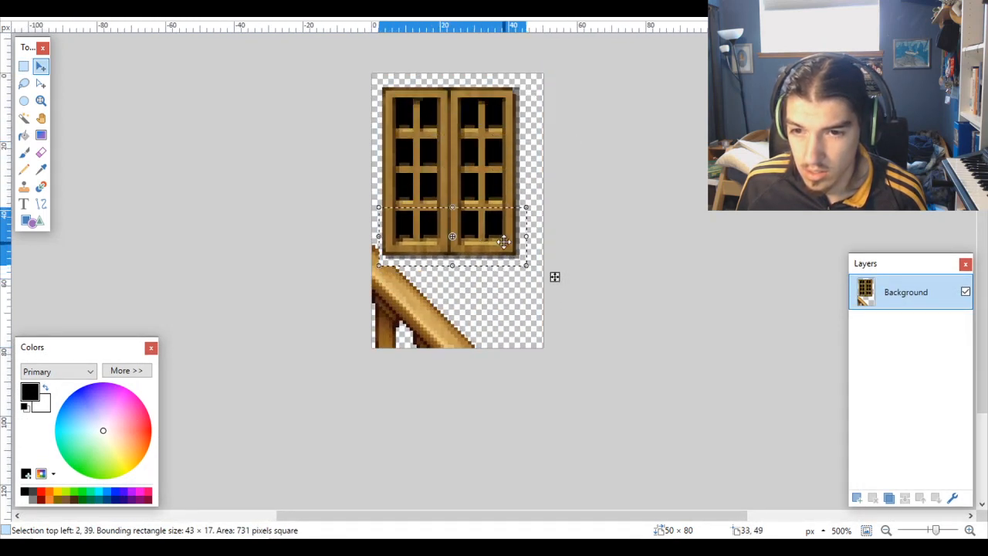
key("ctrl+d")
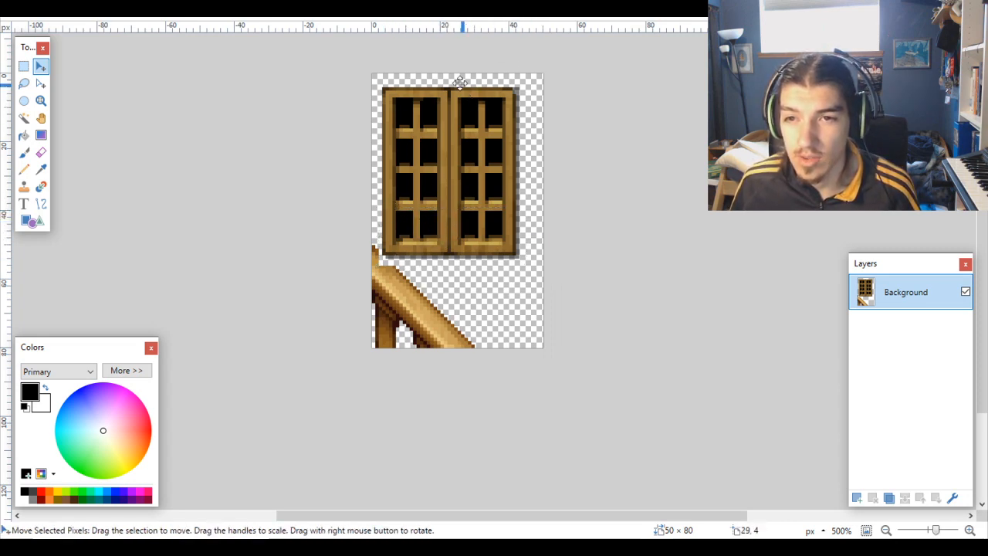
Step: Examine the ship sheet around the two window pieces and stairways for room to fit the complete window
key("ctrl+Tab")
scroll(695, 342, "down", 5)
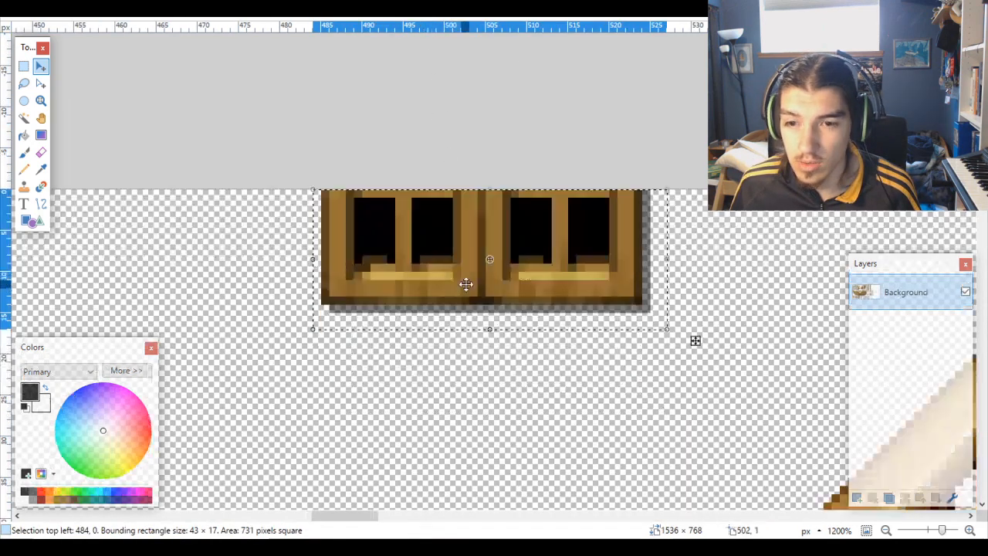
scroll(467, 282, "up", 1)
scroll(467, 282, "down", 6)
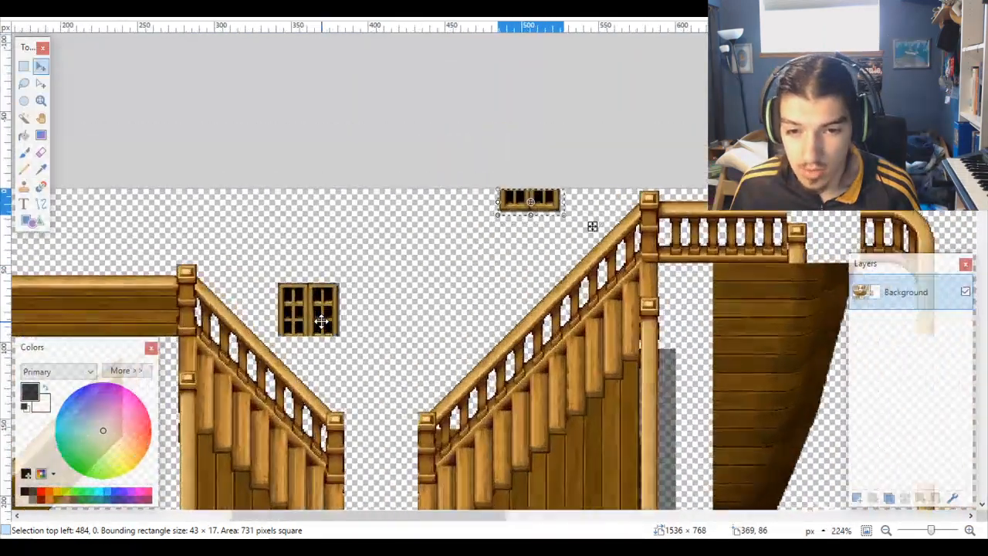
scroll(322, 322, "up", 2)
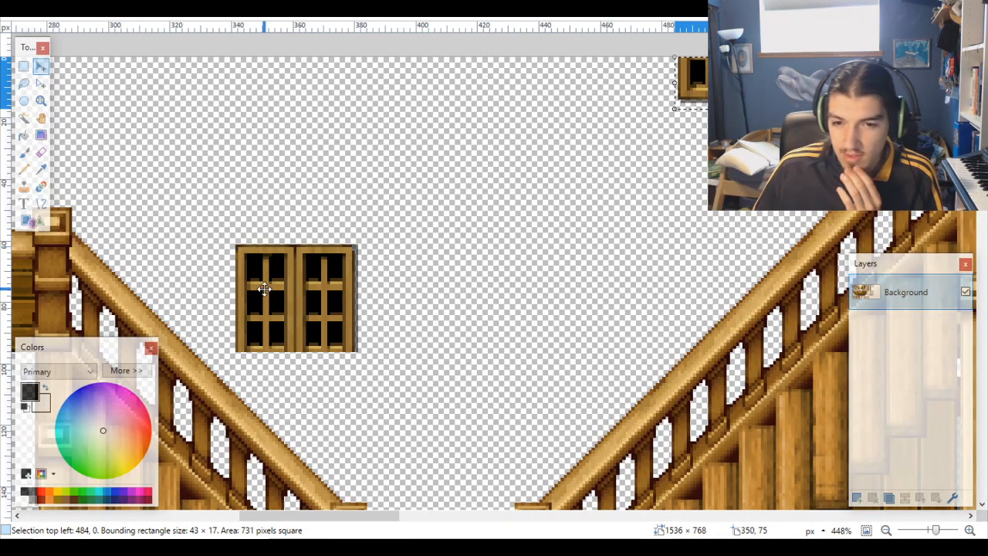
scroll(264, 288, "down", 5)
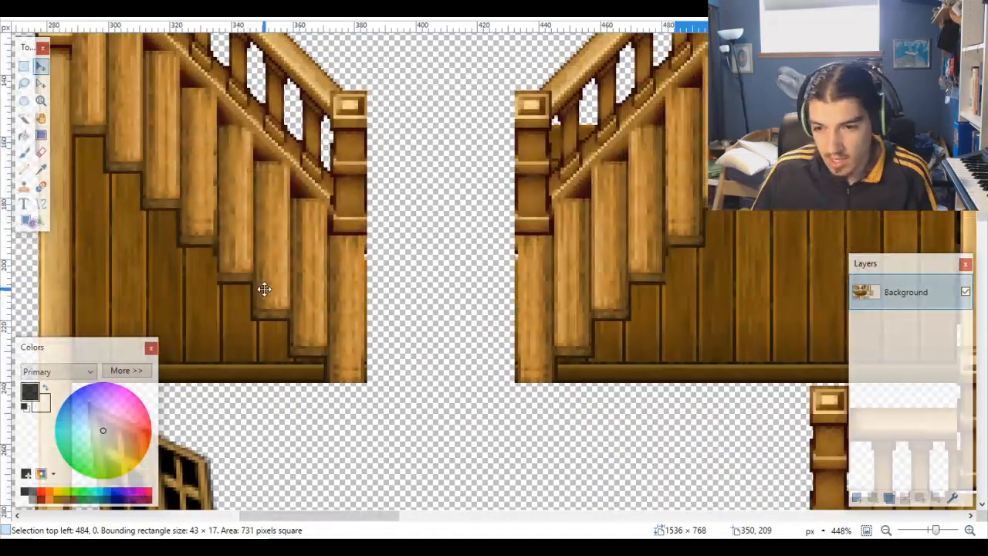
scroll(265, 288, "down", 5)
scroll(267, 289, "down", 2)
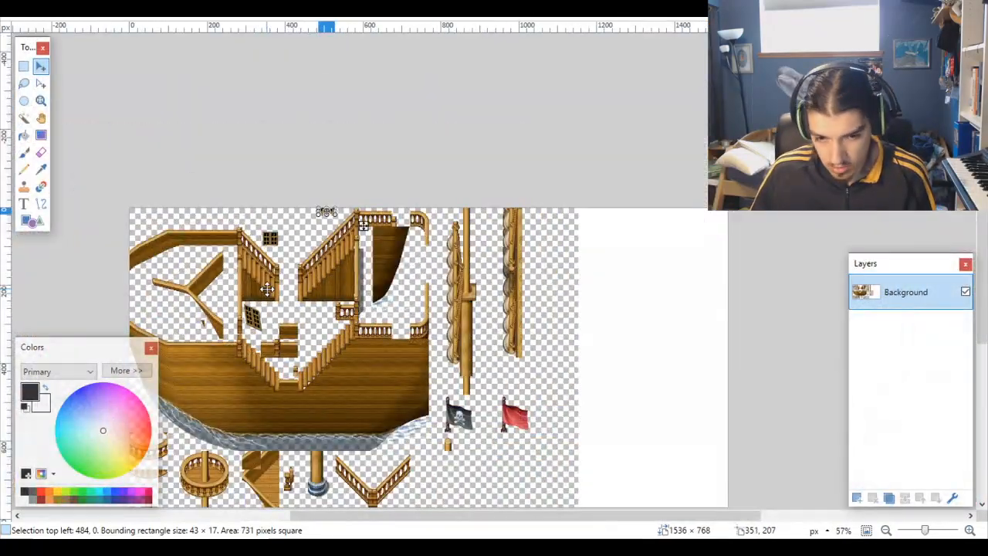
scroll(267, 289, "down", 1)
scroll(266, 289, "up", 6)
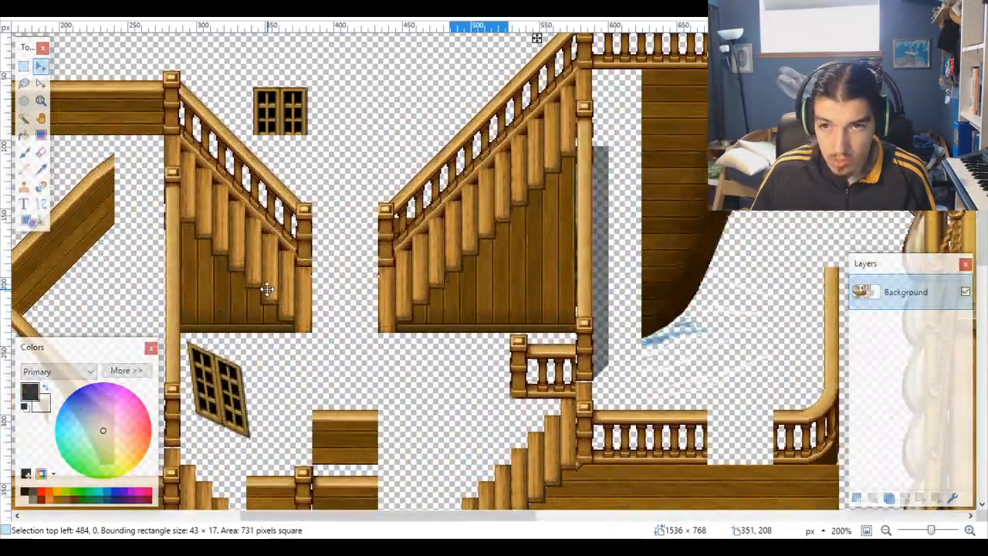
scroll(266, 289, "up", 1)
Step: Compare the assembled window in the 50 × 80 image with the separate window pieces on the ship sheet
key("ctrl+alt+v")
scroll(397, 235, "up", 3)
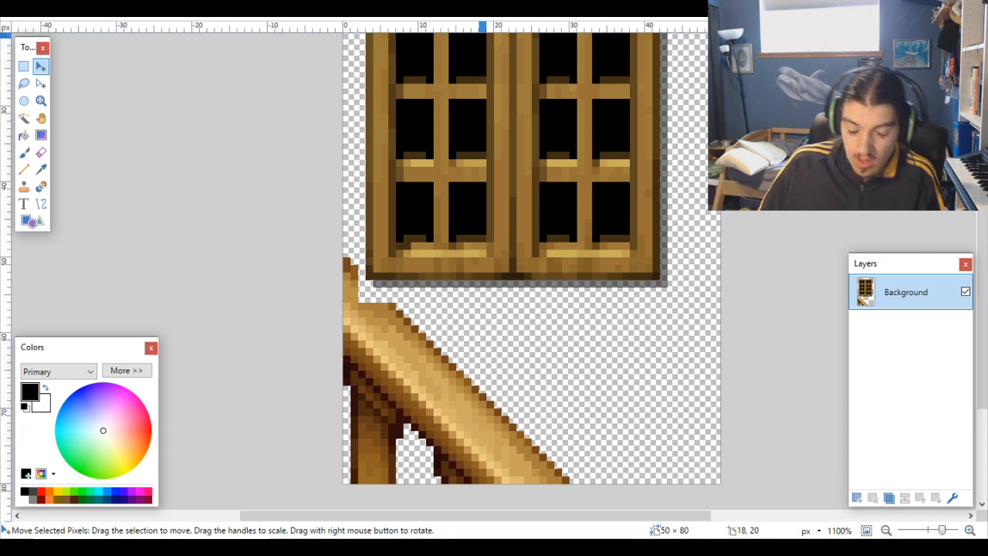
key("ctrl+Tab")
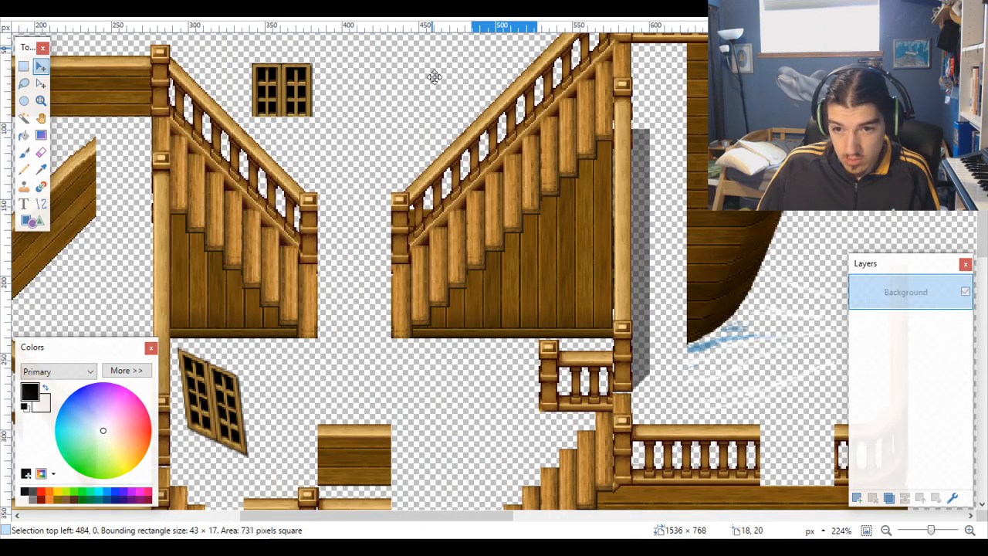
scroll(252, 101, "up", 2, "ctrl")
scroll(286, 123, "up", 3)
scroll(267, 180, "up", 3, "ctrl")
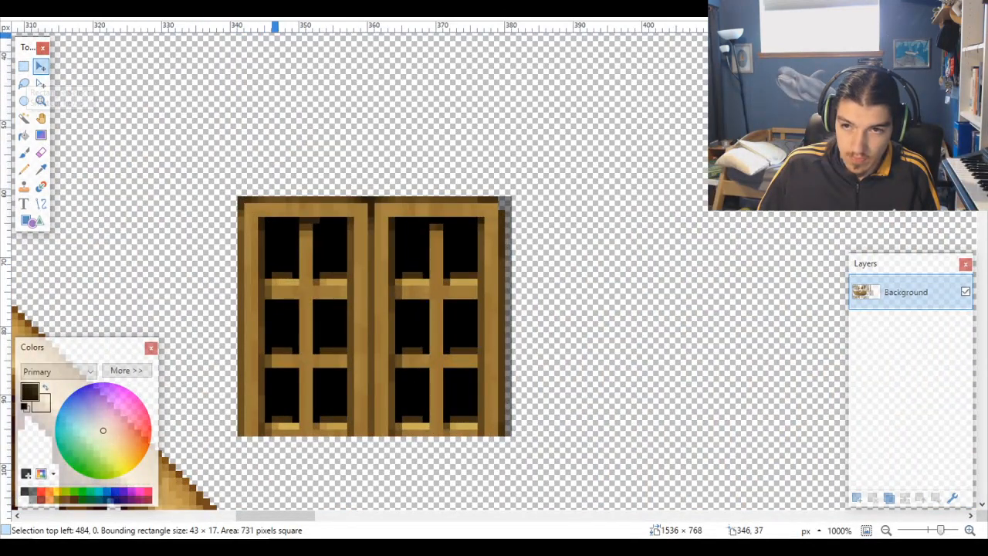
key("ctrl+Tab")
key("ctrl+v")
scroll(516, 121, "up", 2)
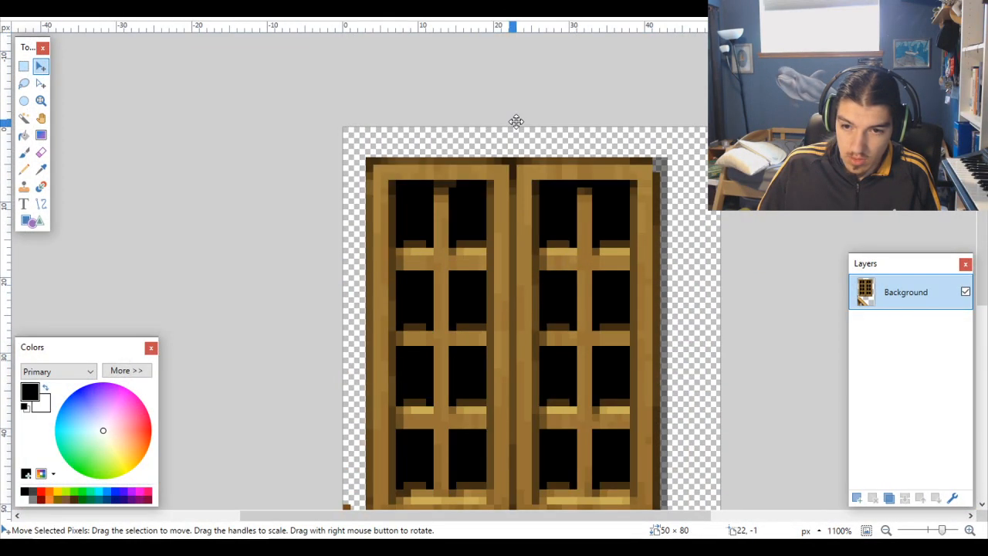
scroll(515, 121, "down", 1)
key("ctrl+Tab")
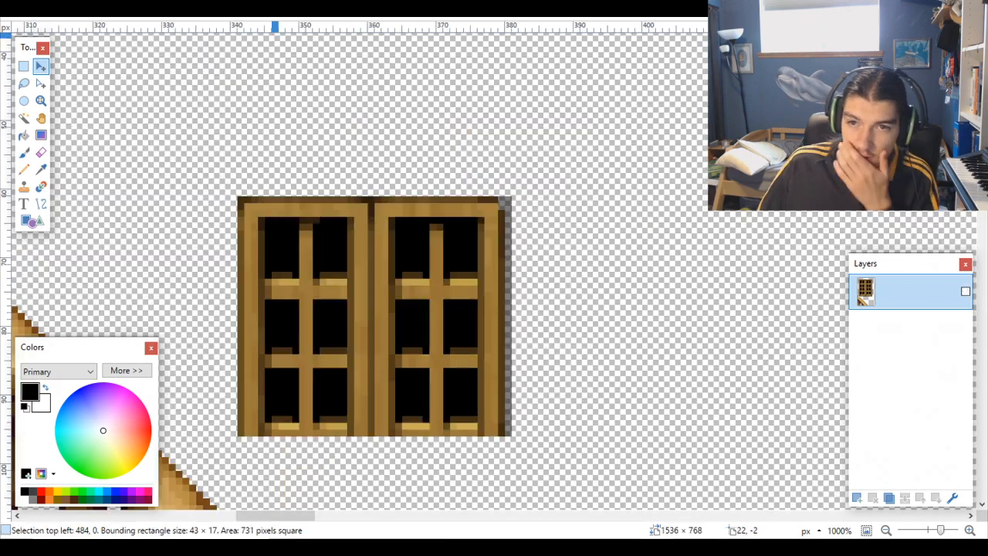
scroll(406, 129, "down", 6)
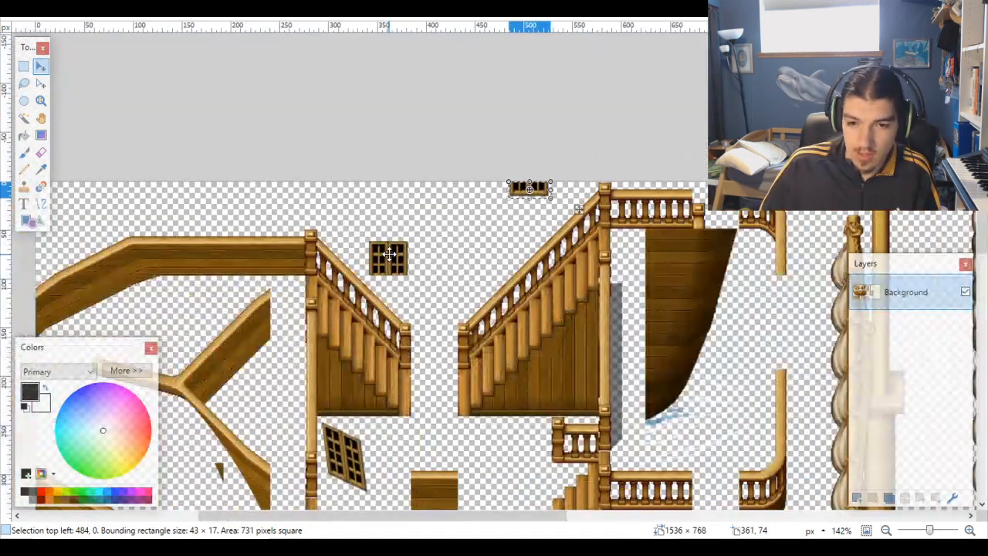
Step: Look over the ship tileset from the stairs and windows down to the deck-corner tiles beneath the hull
scroll(389, 253, "up", 2)
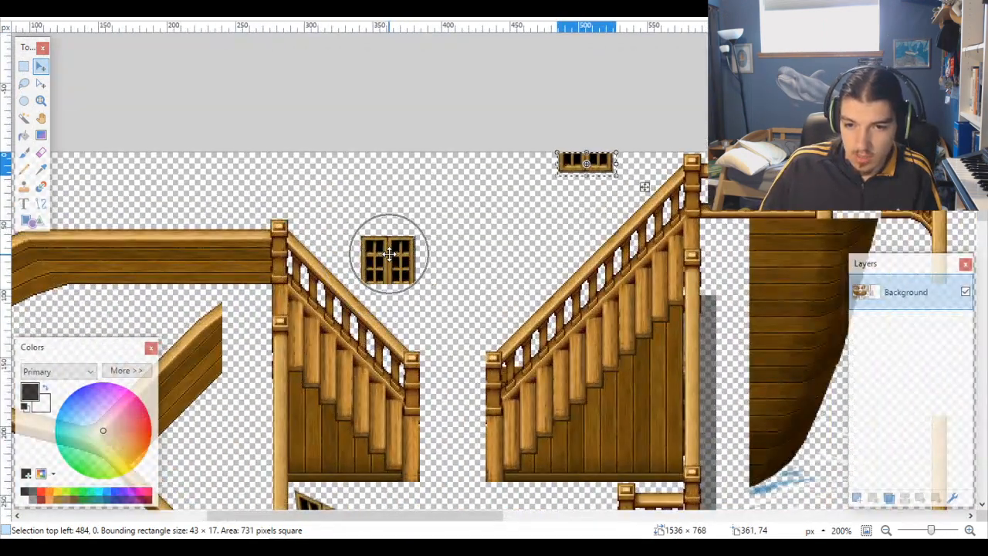
scroll(389, 254, "down", 3)
scroll(389, 253, "down", 3)
scroll(468, 201, "down", 1)
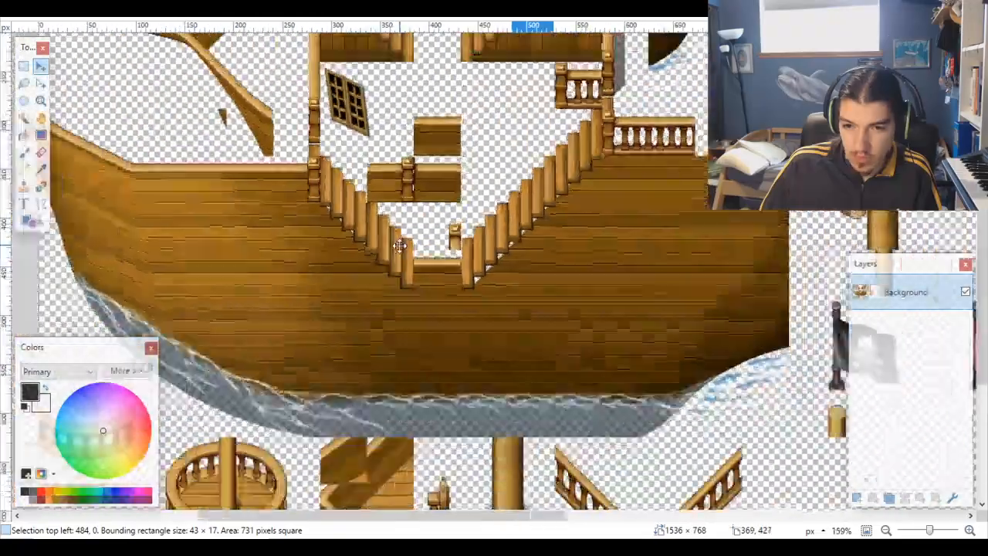
scroll(468, 201, "up", 1)
scroll(470, 200, "down", 1)
scroll(470, 201, "down", 3)
scroll(430, 193, "down", 5)
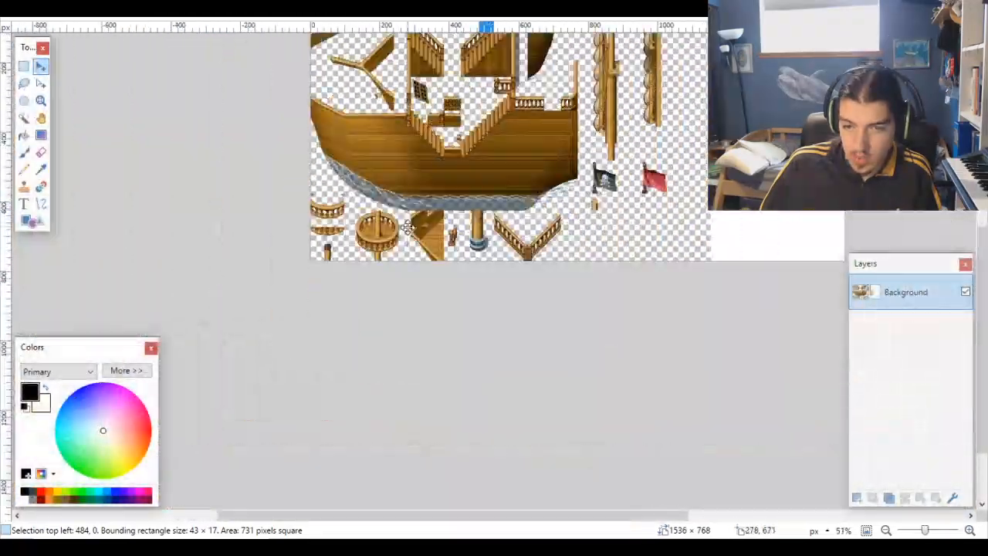
scroll(416, 182, "up", 3)
scroll(417, 181, "up", 6)
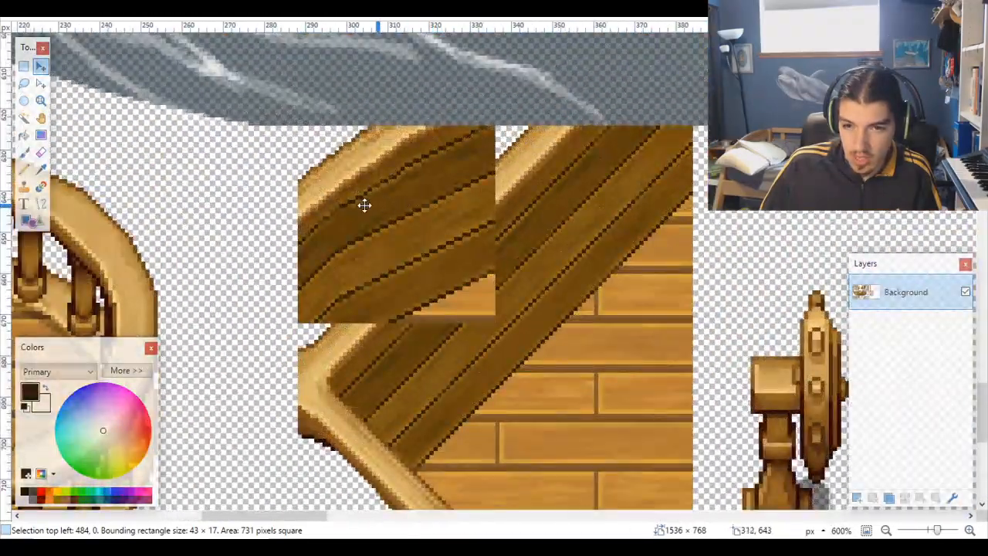
Step: Select the 48 × 48 px curved deck-railing tile whose top-left corner is at 288, 624, using a rectangular selection
left_click(23, 69)
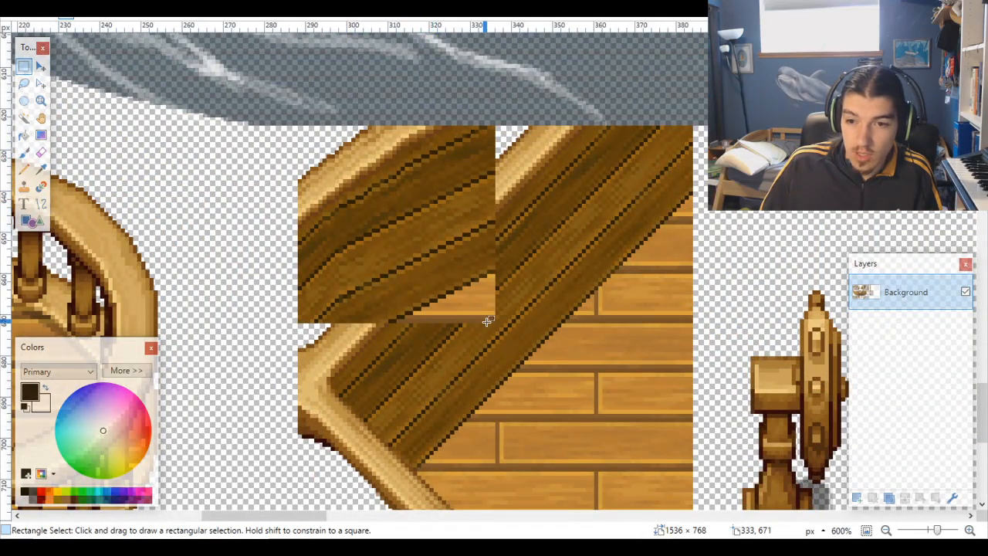
scroll(493, 315, "up", 5)
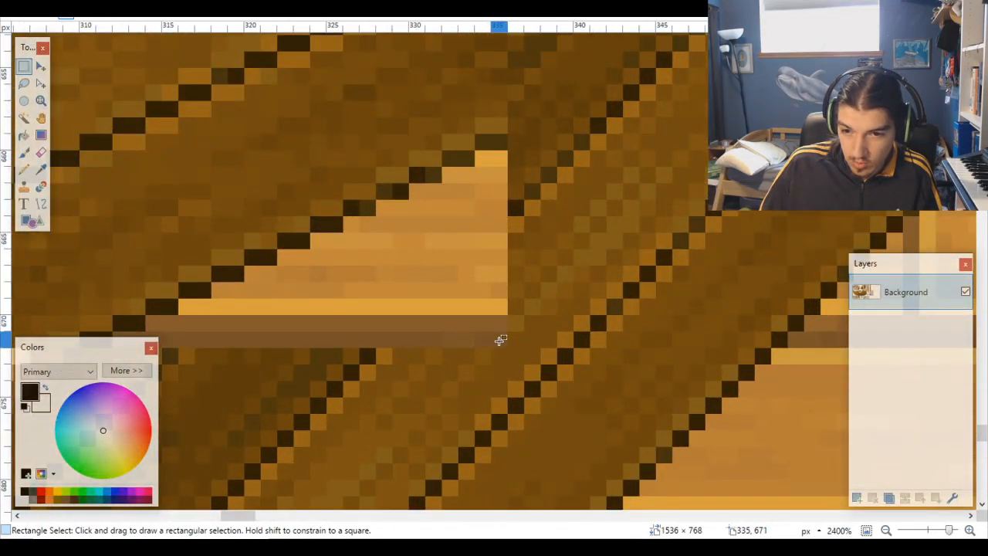
left_click_drag(501, 340, 394, 235)
scroll(297, 280, "left", 5)
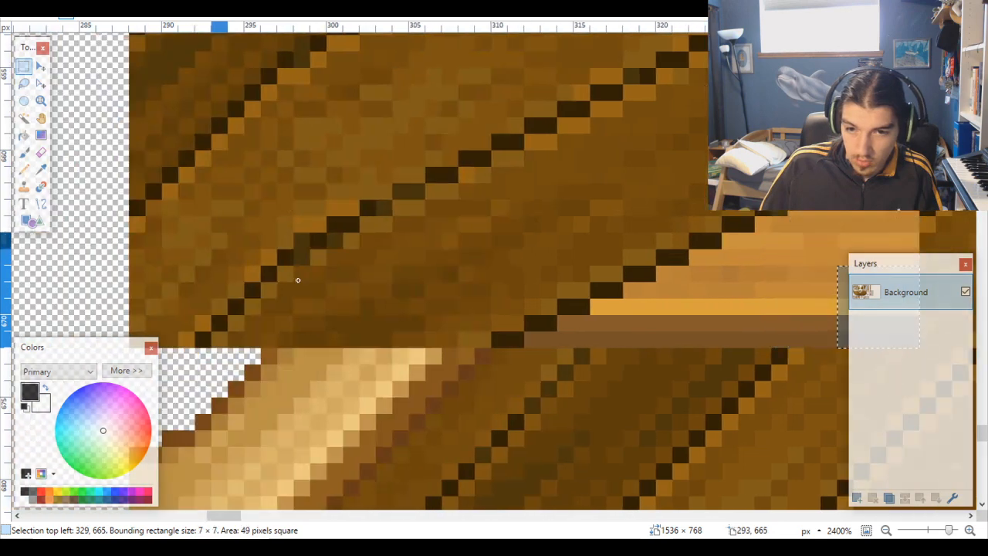
scroll(298, 280, "left", 5)
left_click_drag(298, 281, 554, 226)
scroll(546, 311, "up", 8)
scroll(586, 254, "down", 10)
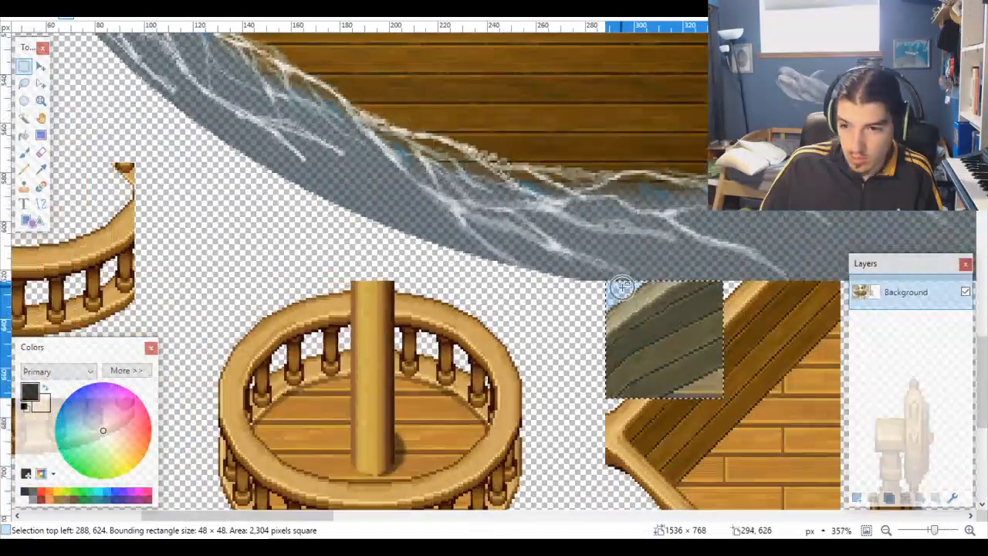
scroll(642, 280, "up", 6)
scroll(645, 278, "down", 3)
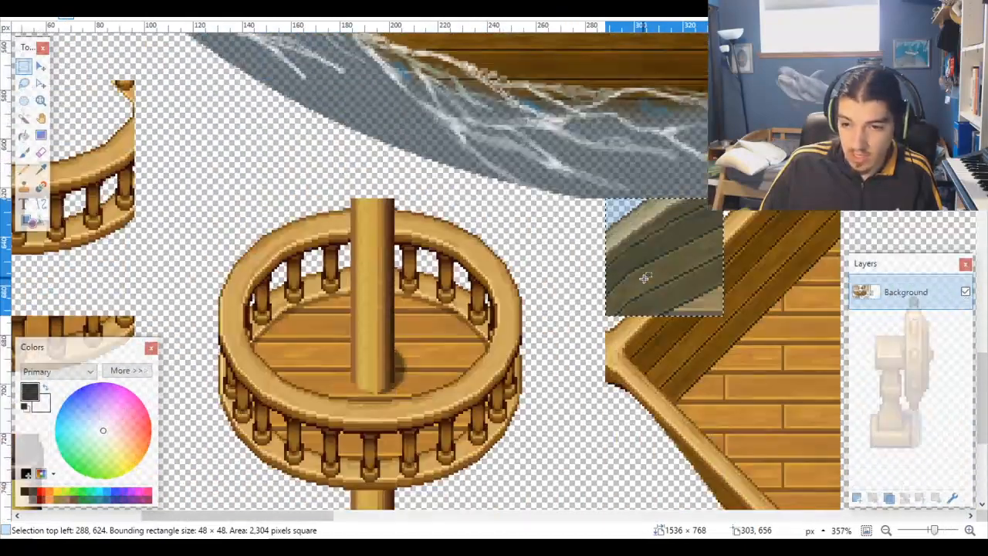
Step: Paste a copy of the selected deck-railing tile onto a new layer above the background
scroll(646, 279, "up", 20)
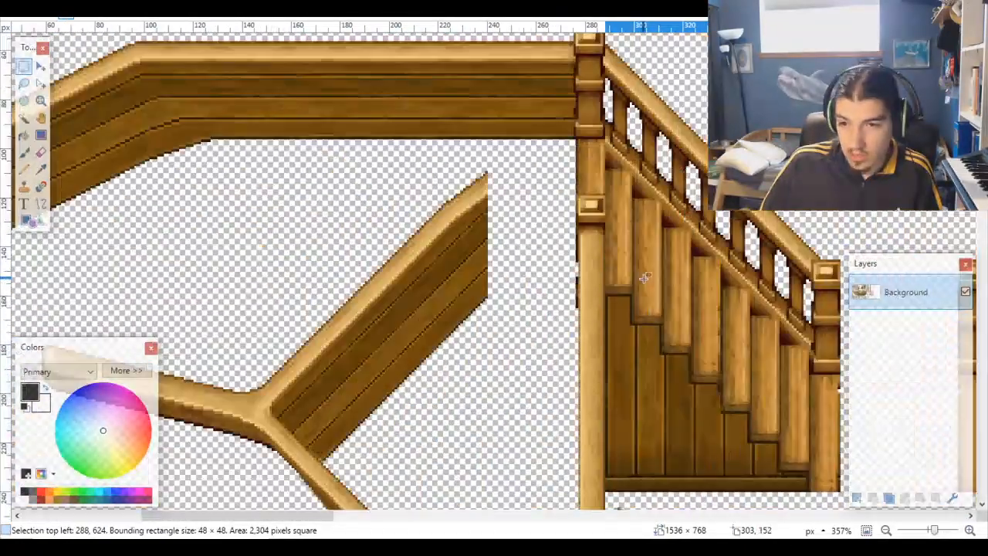
scroll(618, 276, "right", 6)
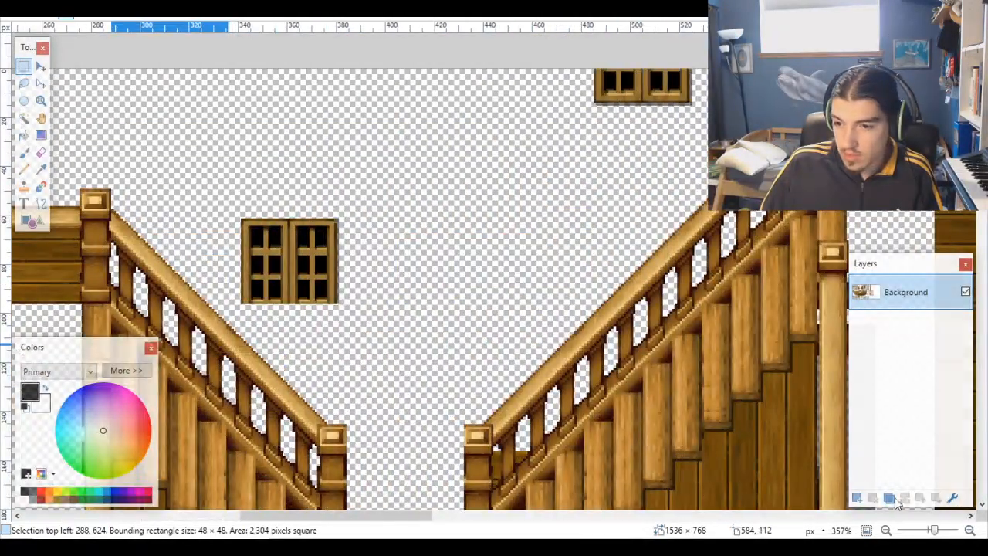
left_click(858, 500)
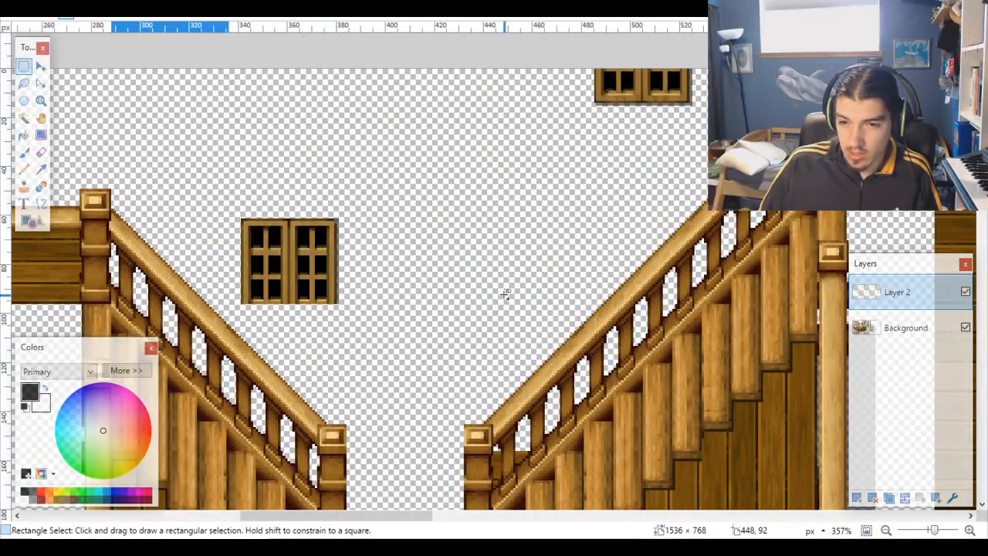
key("ctrl+v")
Step: Move the pasted tile over the double window between the staircases, with its top-left corner at 336, 47
scroll(391, 338, "down", 2)
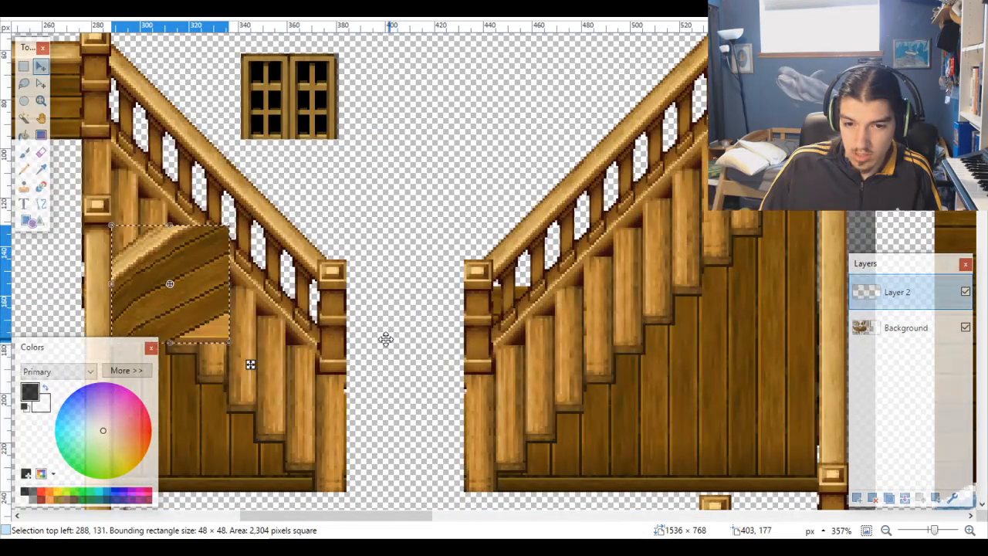
scroll(313, 309, "up", 1)
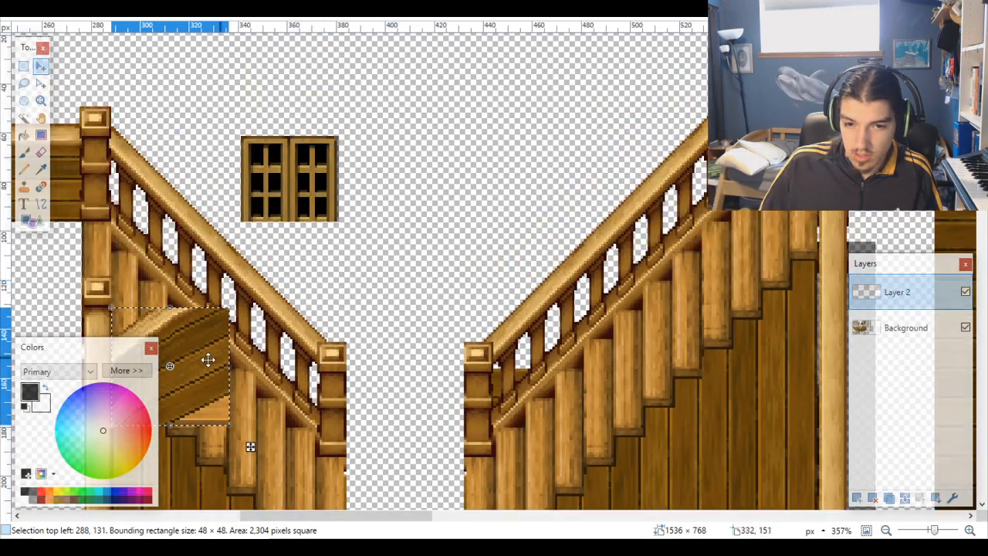
left_click_drag(192, 357, 306, 149)
scroll(311, 210, "up", 6)
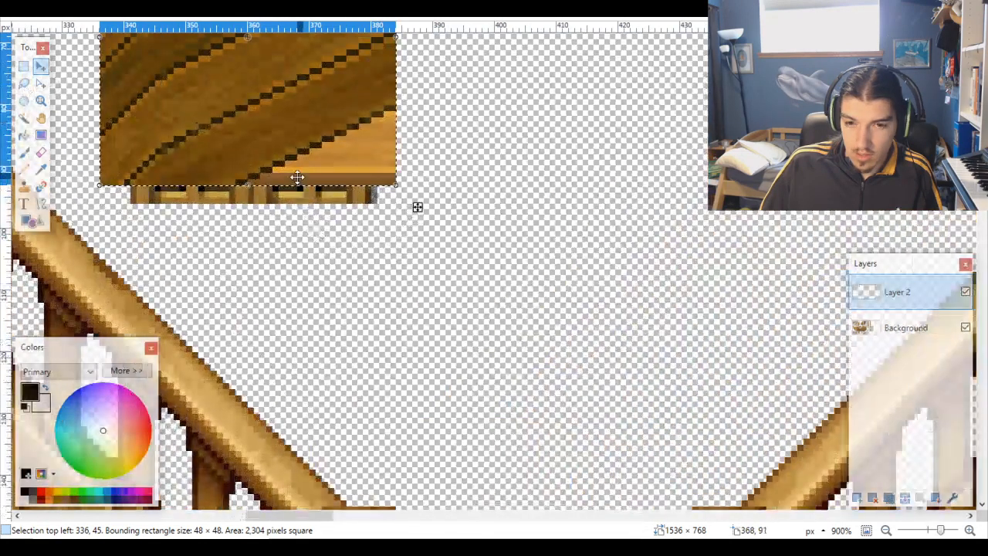
scroll(278, 146, "up", 2)
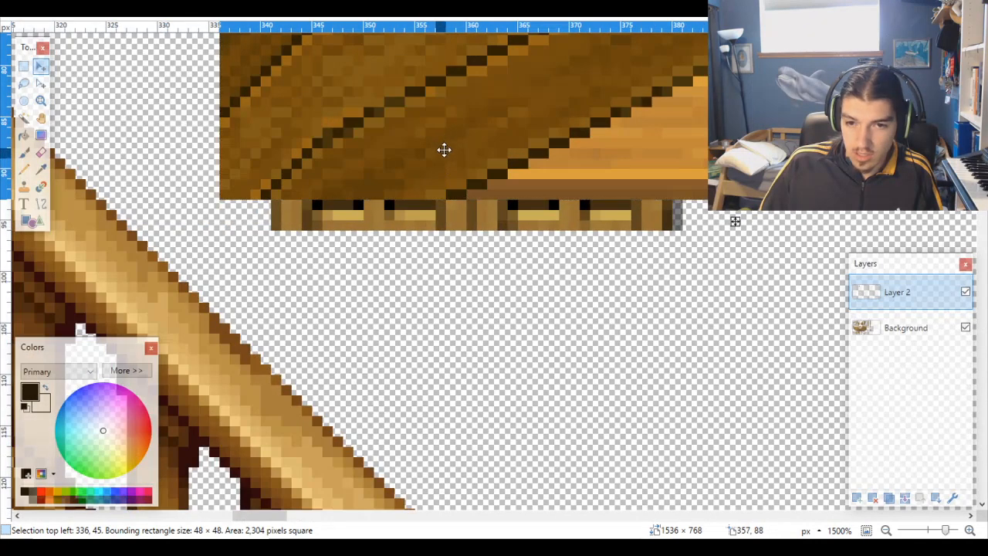
mouse_move(444, 149)
left_mouse_down()
mouse_move(445, 174)
mouse_move(449, 164)
left_mouse_up()
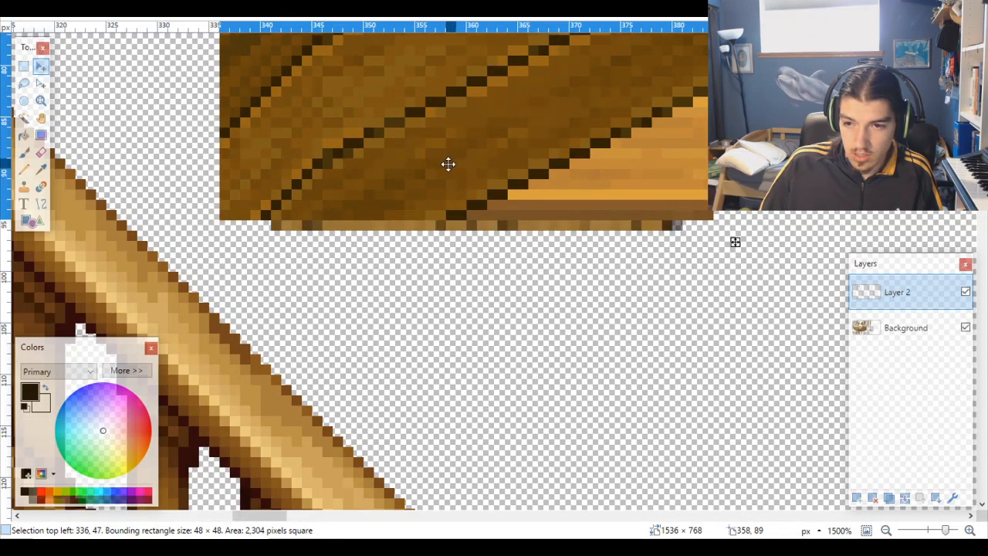
Step: Show the pixel grid and nudge the pasted tile one pixel to the right, to 337, 47, against the window
scroll(327, 196, "up", 7)
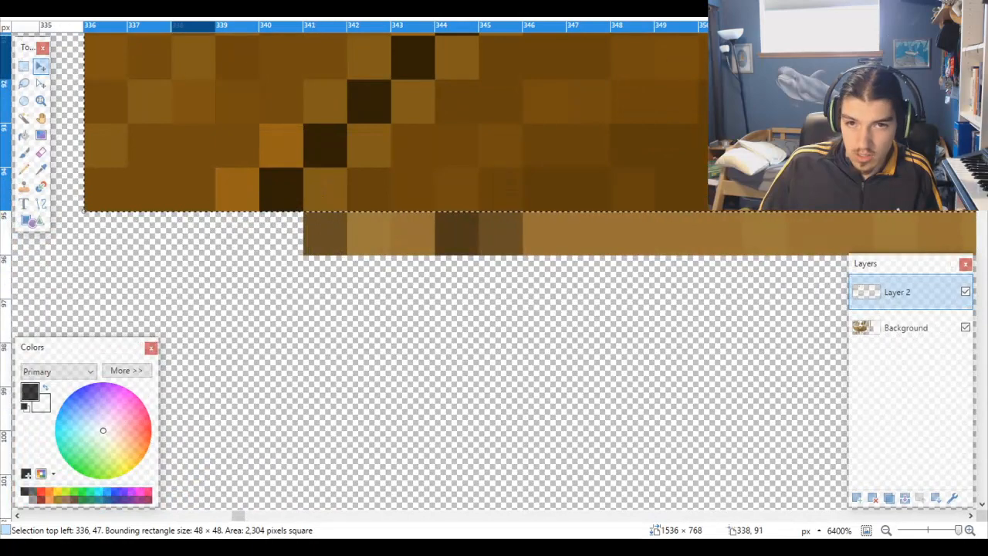
left_click(191, 6)
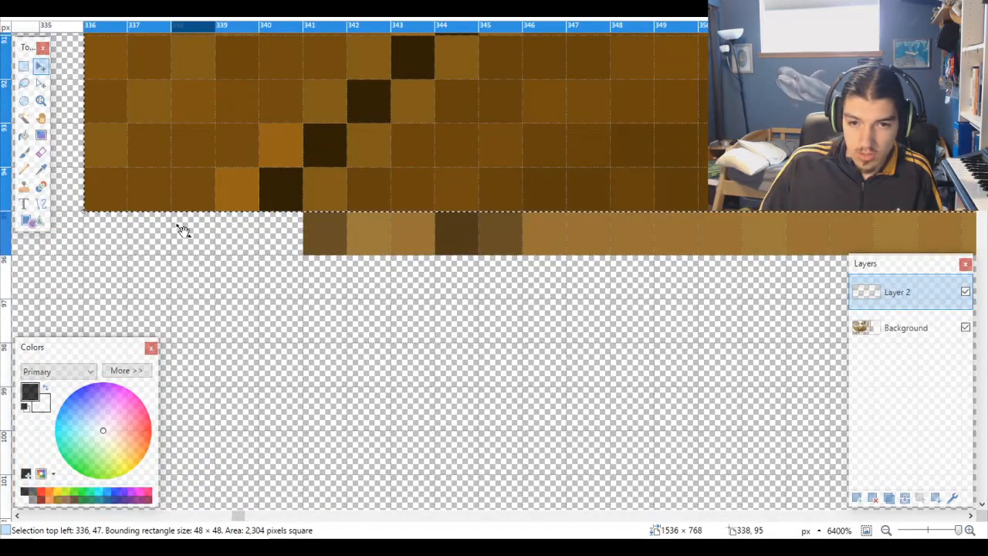
scroll(330, 221, "right", 6)
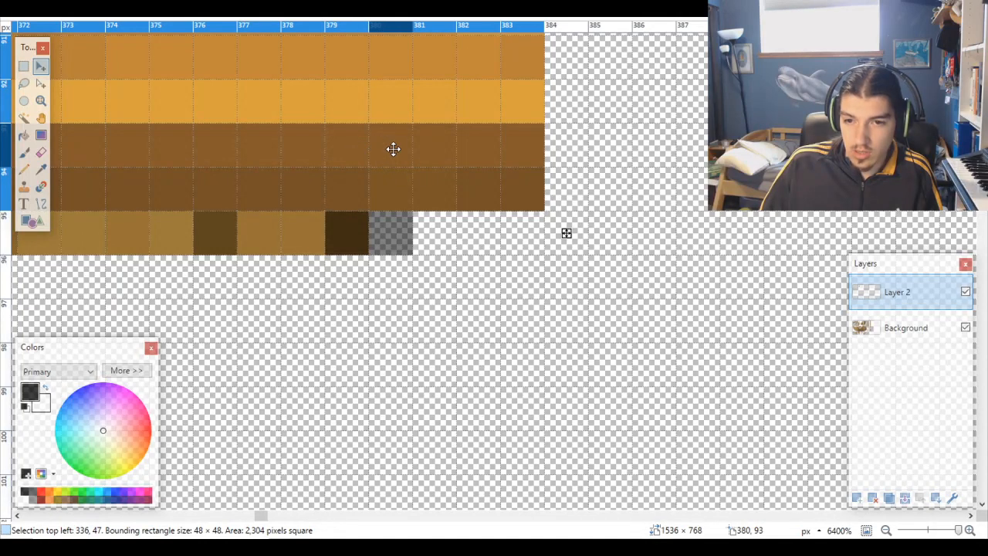
key("Right")
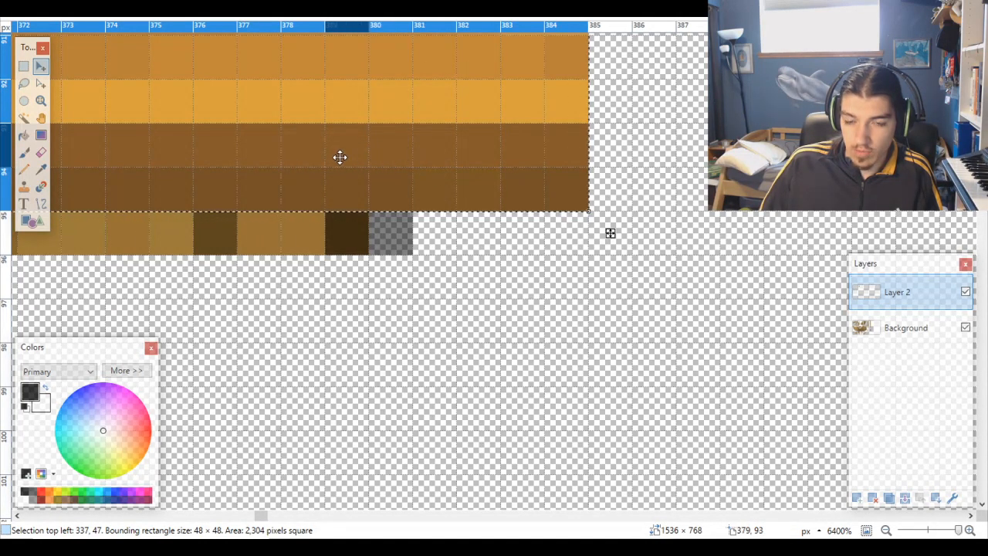
scroll(450, 212, "left", 5)
scroll(451, 212, "down", 5)
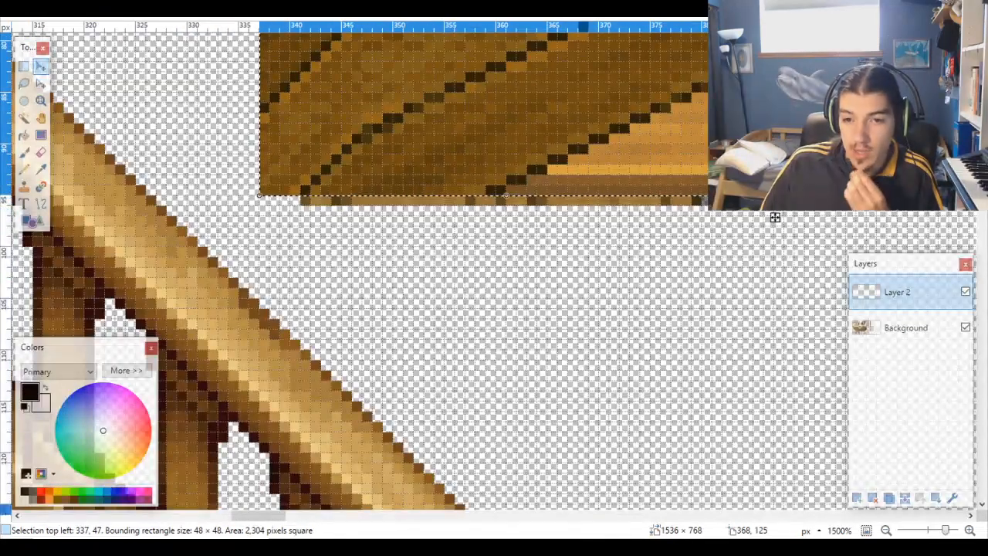
Step: Switch to the RPG Maker map editor and place the tileset E double-window tile at 15, 3 on the Boat Balancing Puzzle map
key("alt+Tab")
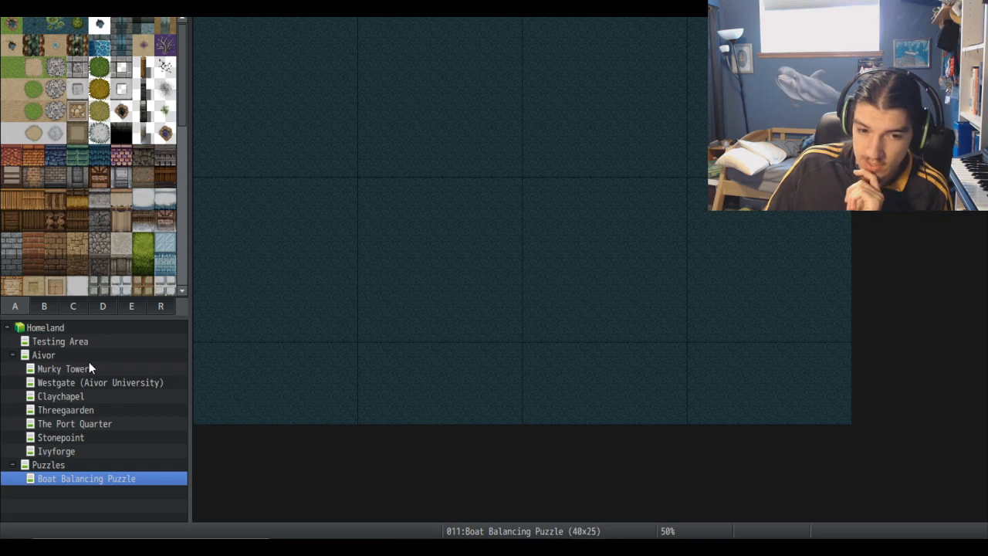
left_click(133, 307)
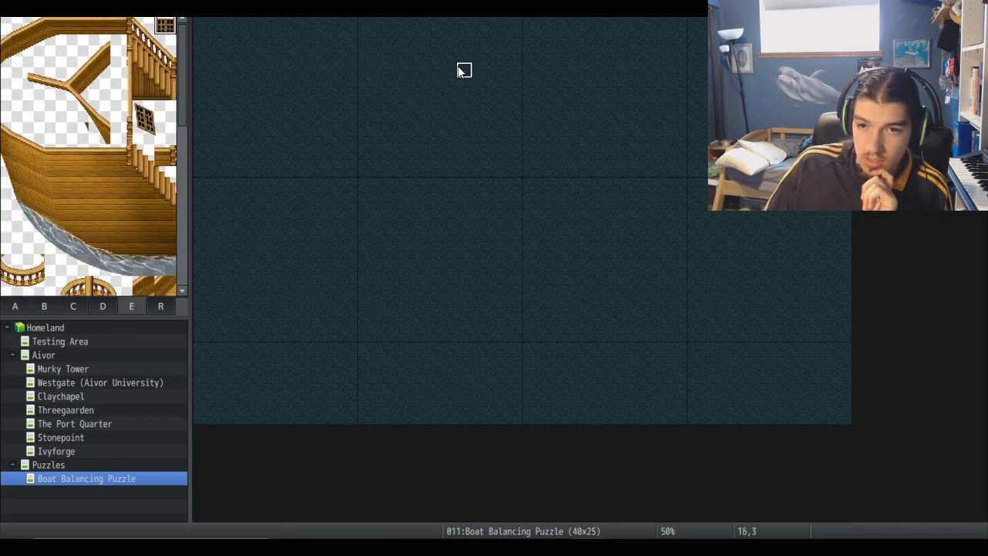
scroll(450, 80, "up", 2)
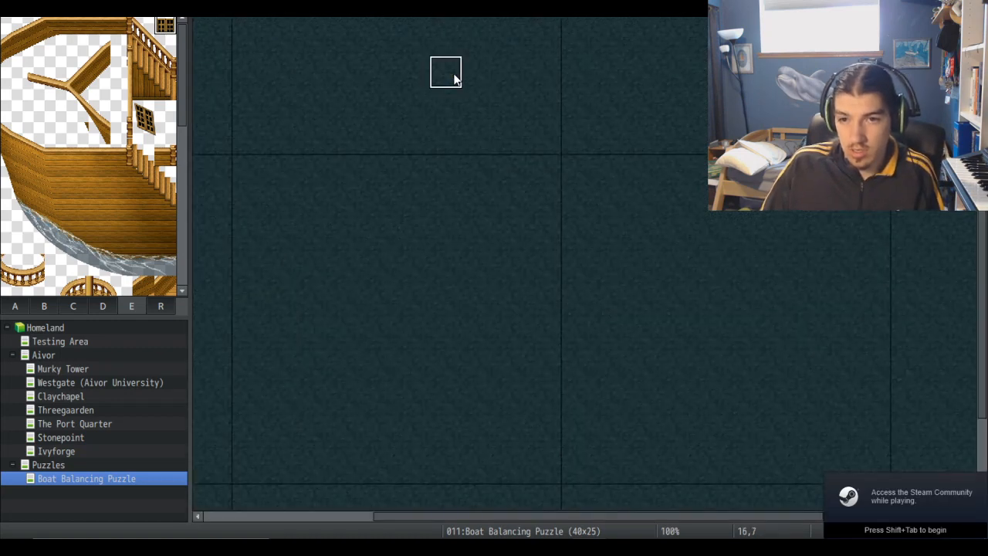
scroll(436, 88, "up", 4)
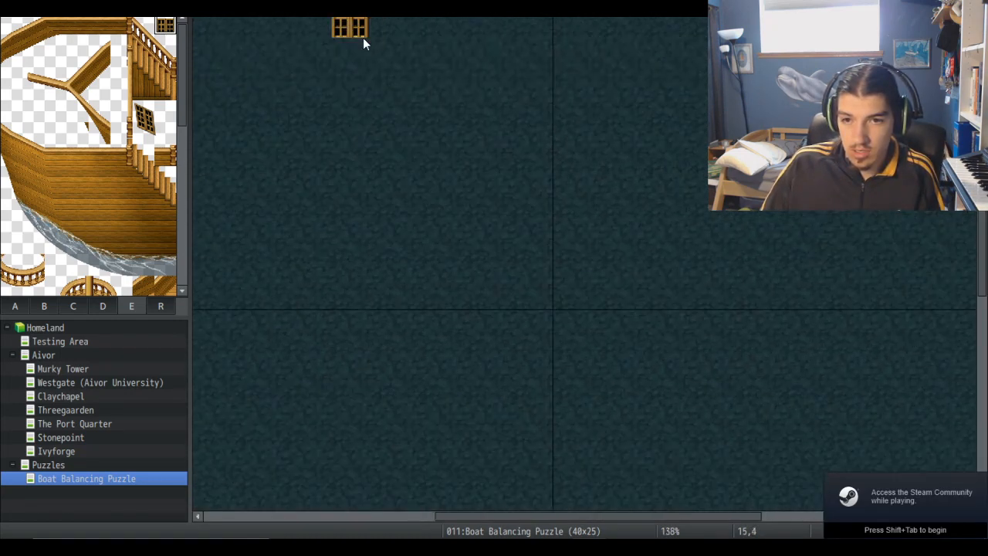
scroll(363, 40, "up", 1)
scroll(376, 110, "up", 3)
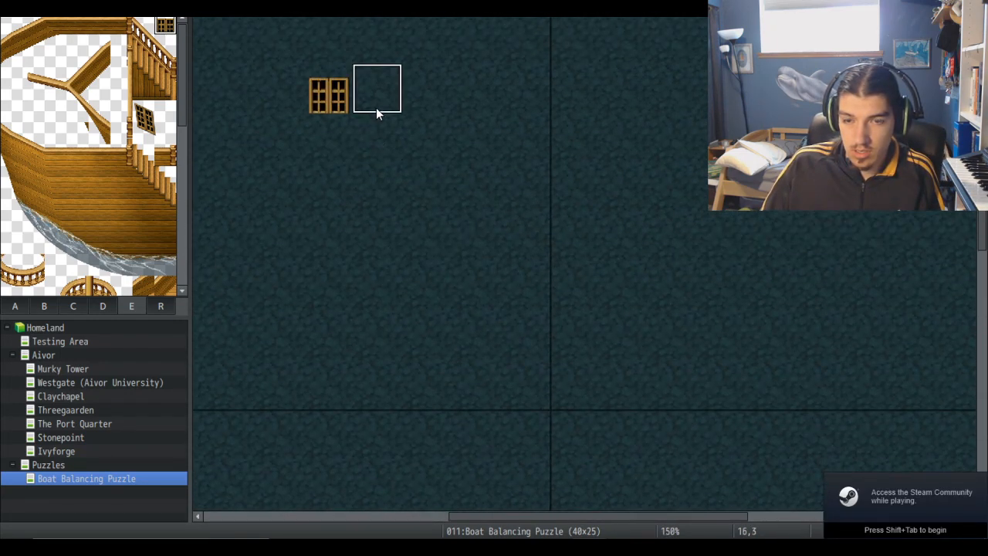
scroll(391, 146, "up", 1)
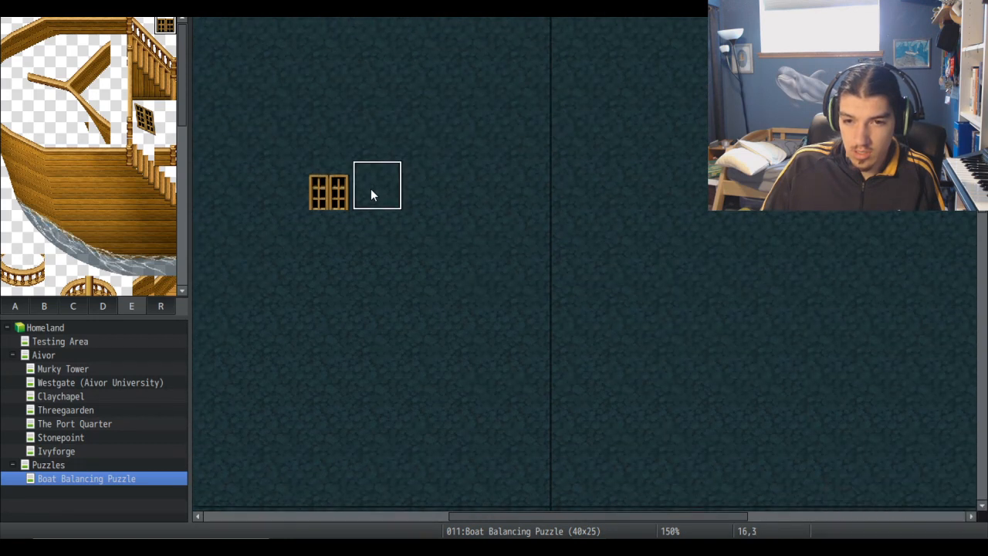
left_click_drag(492, 517, 449, 487)
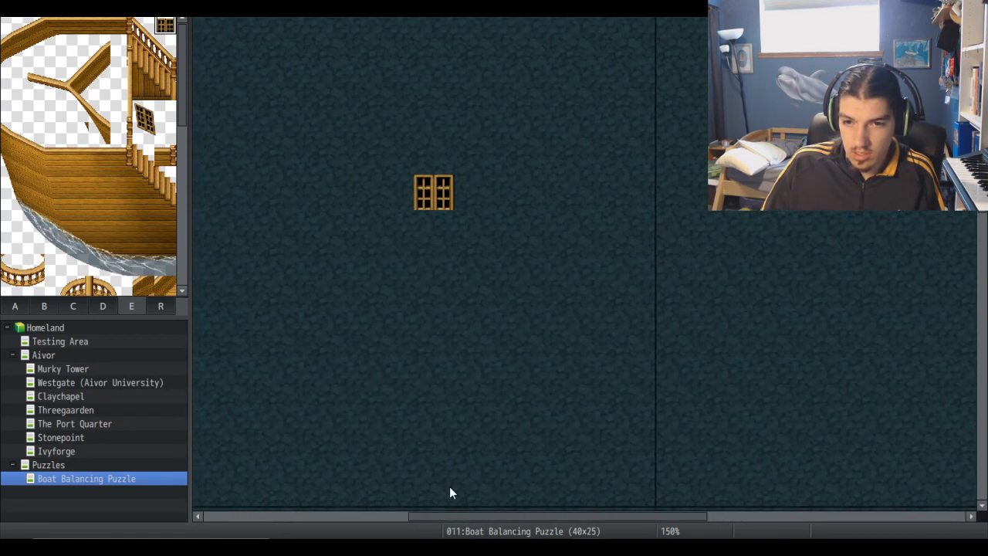
left_click(433, 186)
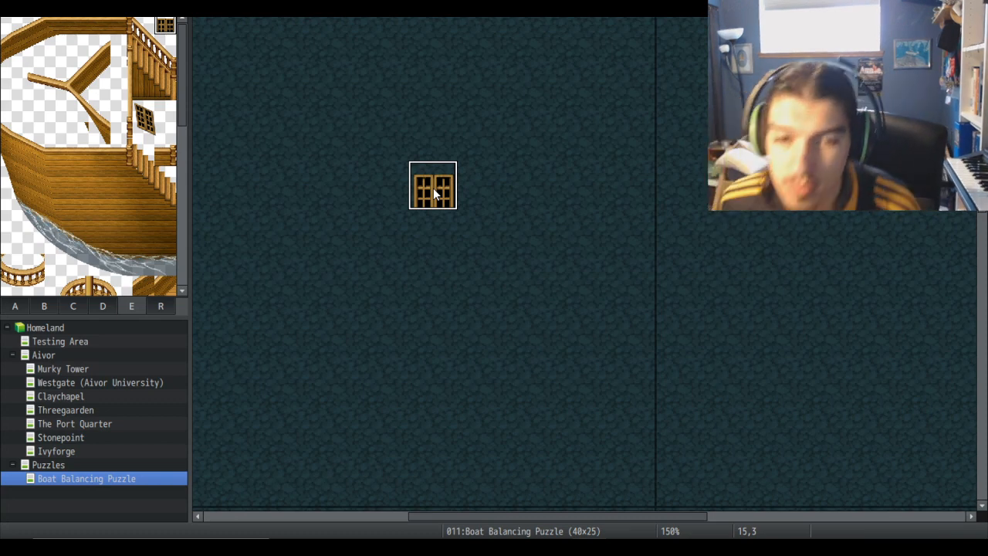
key("ctrl+z")
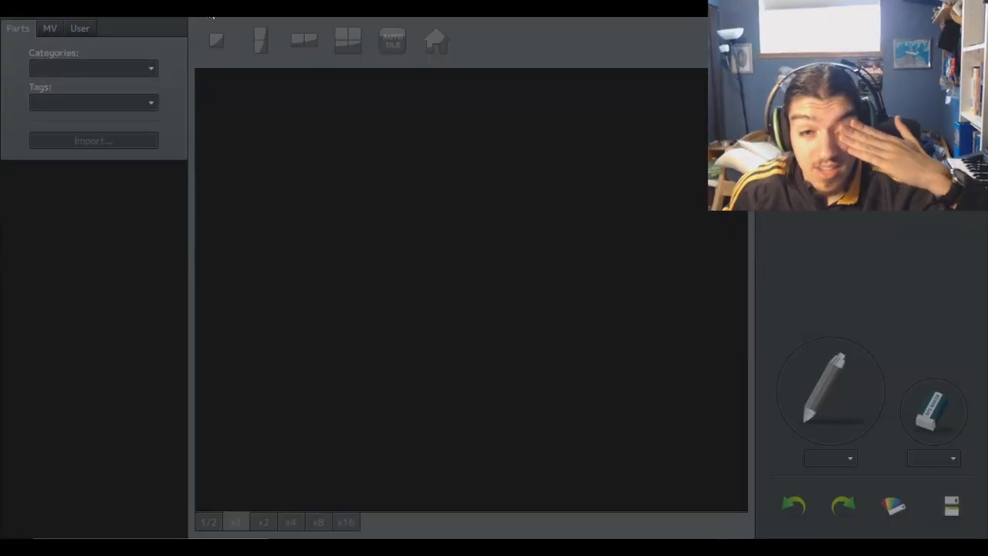
Step: Open the Game project file from the Homeland Game Files folder under Neptuna Studios, Homeland (Working Title) - General
left_click(13, 10)
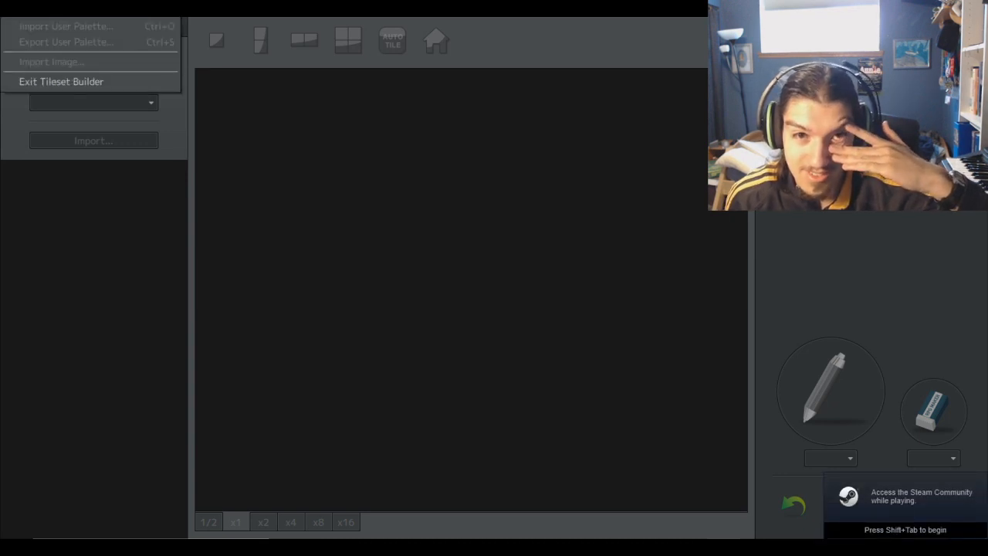
key("Escape")
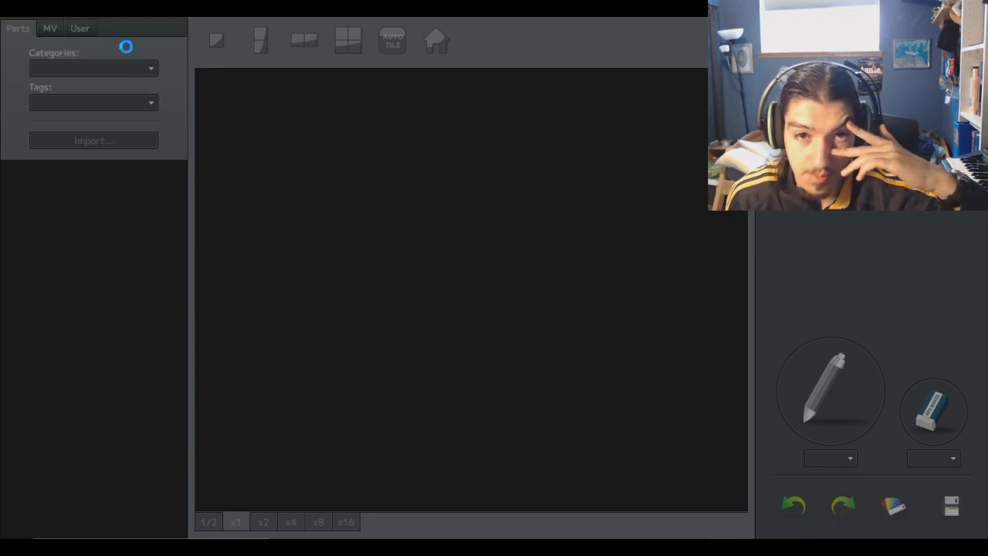
scroll(192, 208, "down", 10)
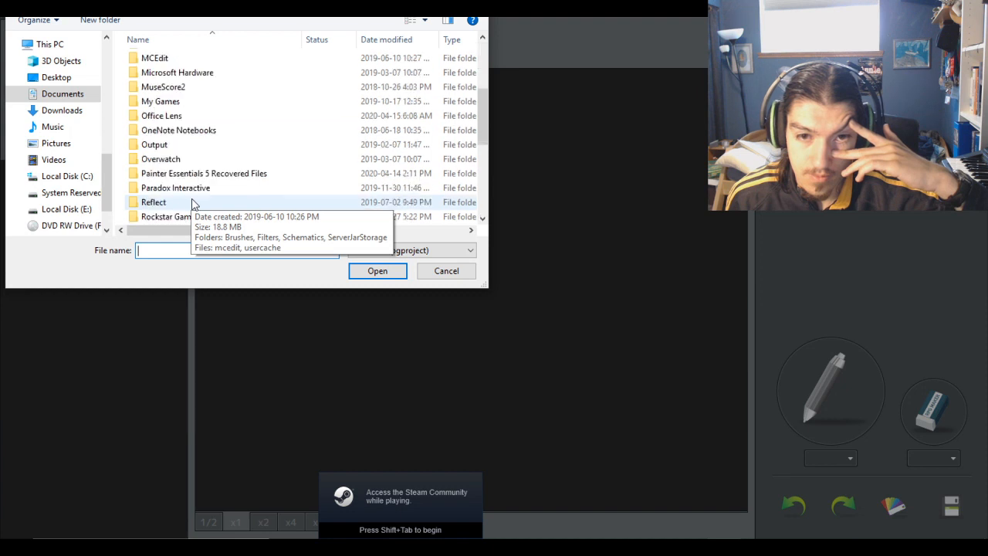
scroll(191, 217, "up", 10)
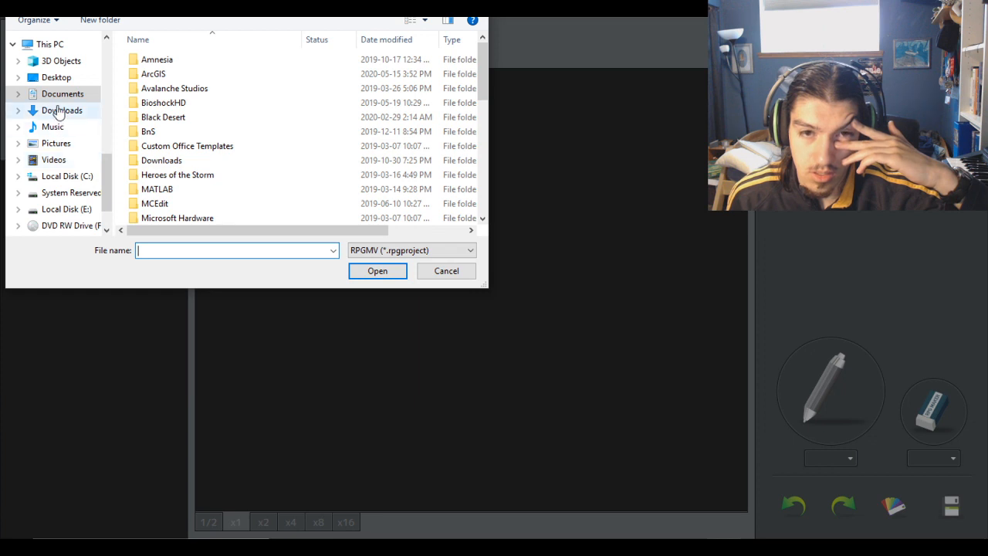
scroll(62, 115, "down", 1)
scroll(46, 155, "up", 5)
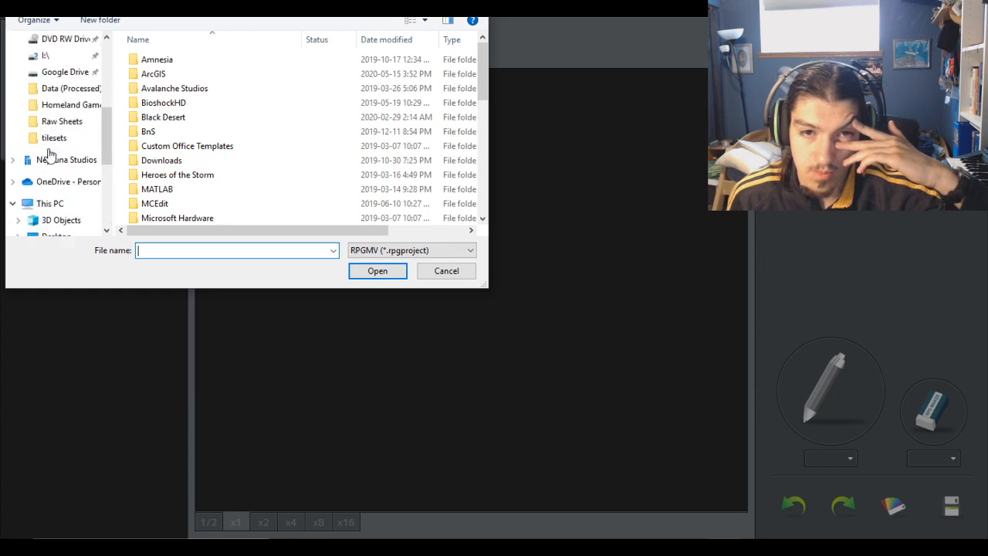
scroll(46, 156, "down", 4)
scroll(62, 81, "up", 3)
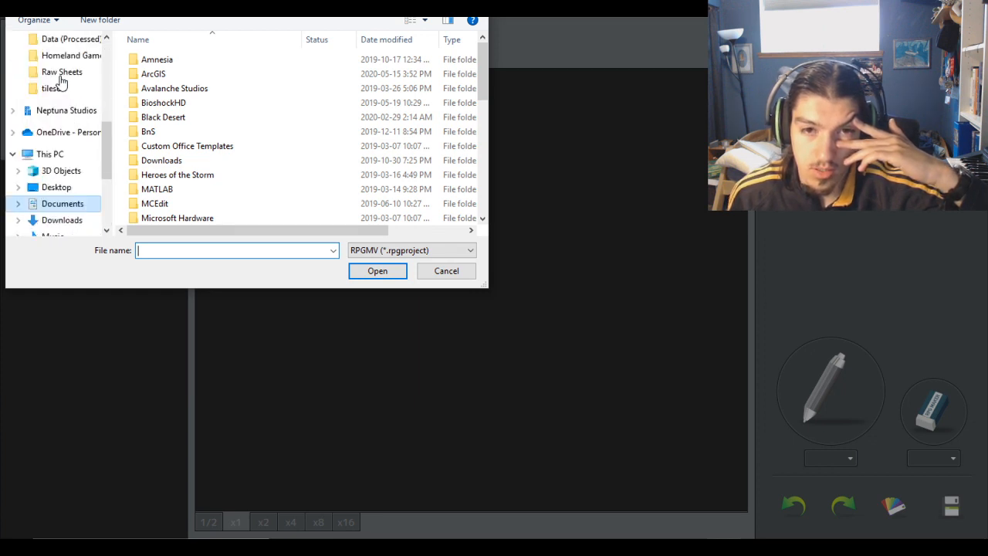
left_click(62, 111)
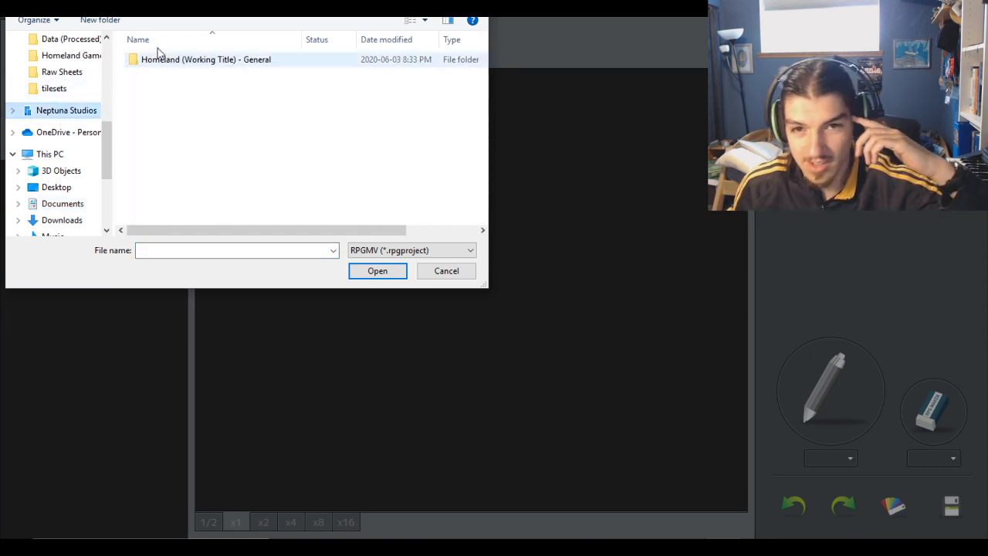
double_click(152, 59)
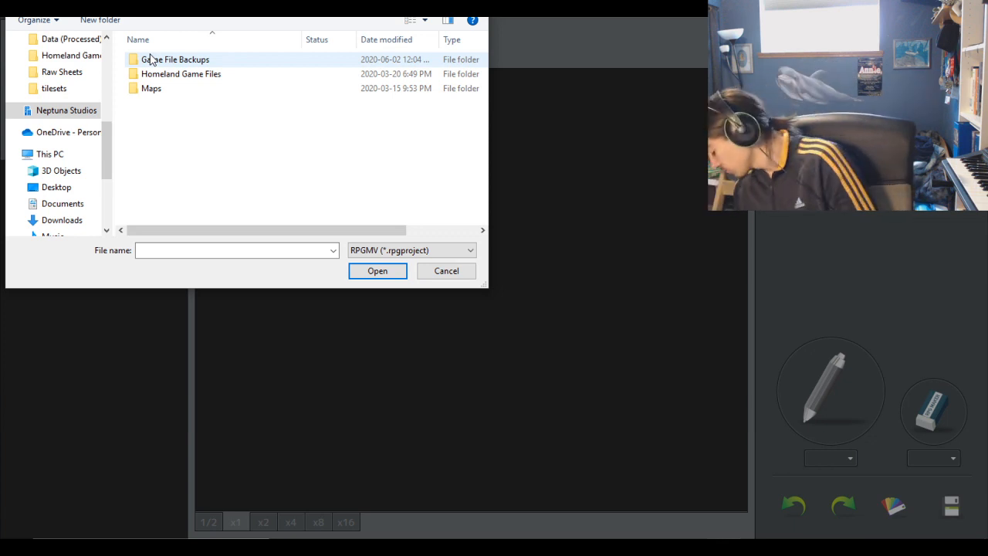
double_click(227, 74)
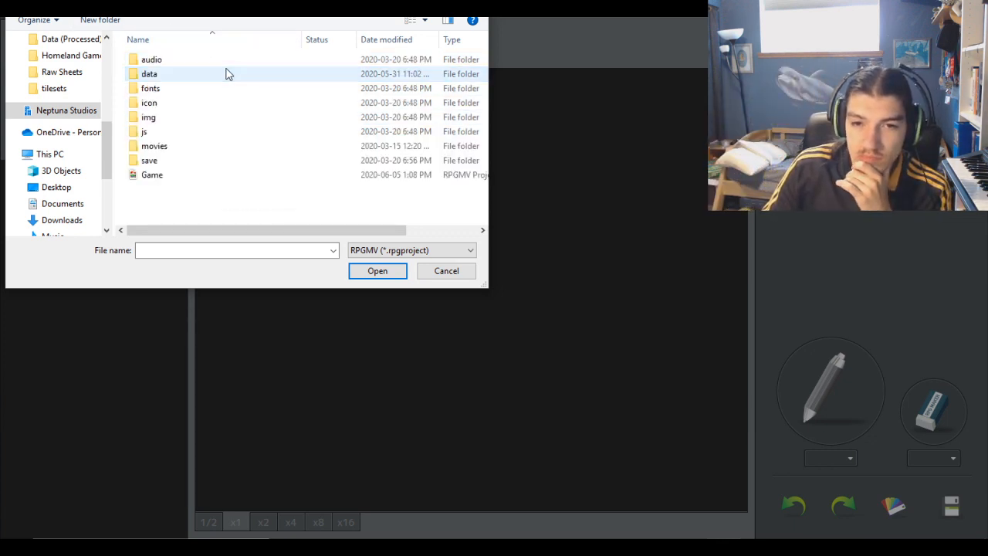
double_click(190, 175)
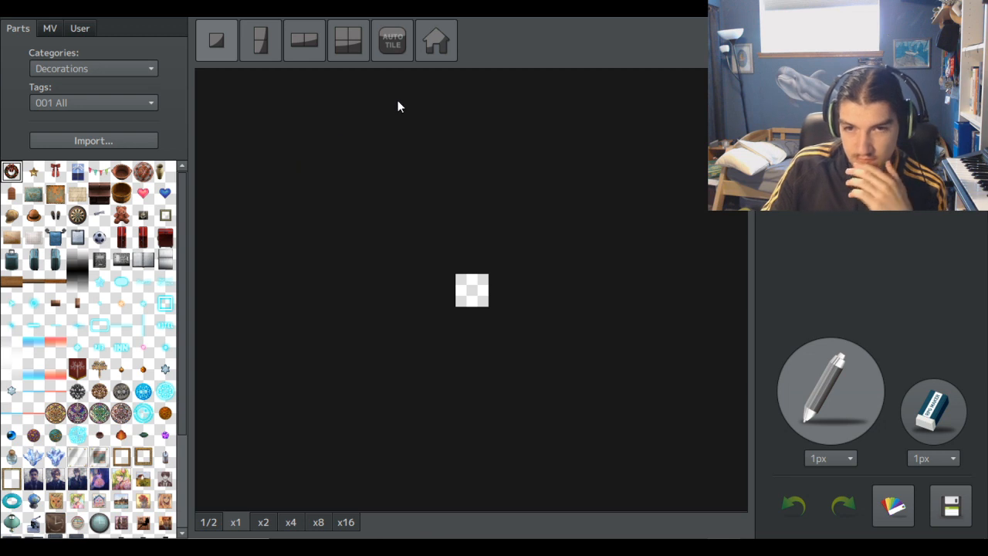
Step: Choose the double-window tile from sheet D of the MV tileset 0010 Ship (LowSat) and place it on the canvas tile
left_click(52, 35)
left_click(95, 67)
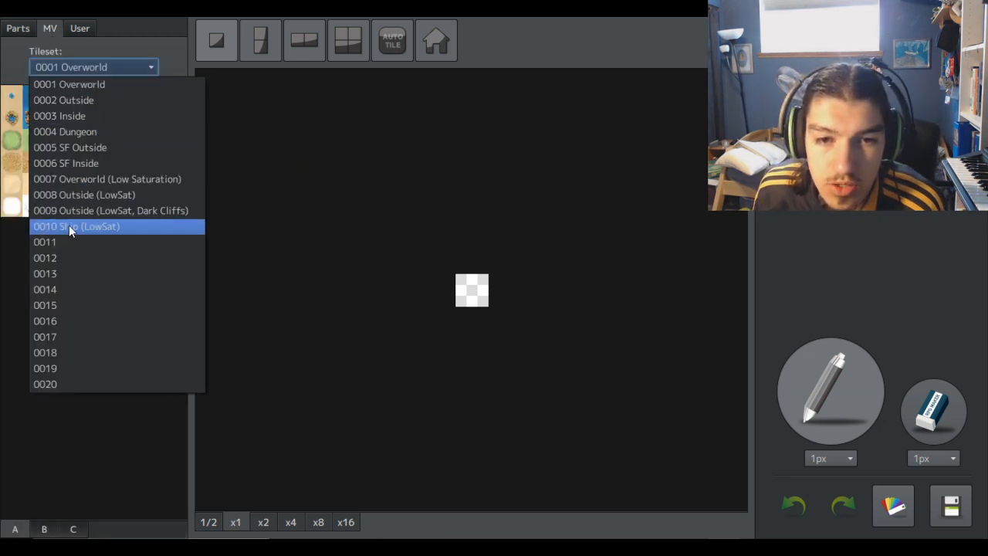
left_click(68, 225)
left_click(105, 531)
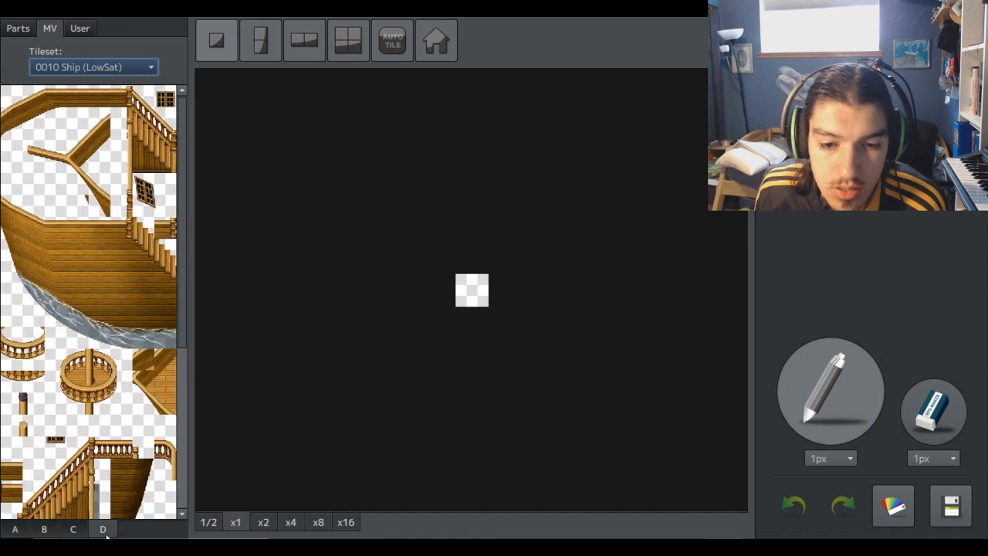
left_click(166, 103)
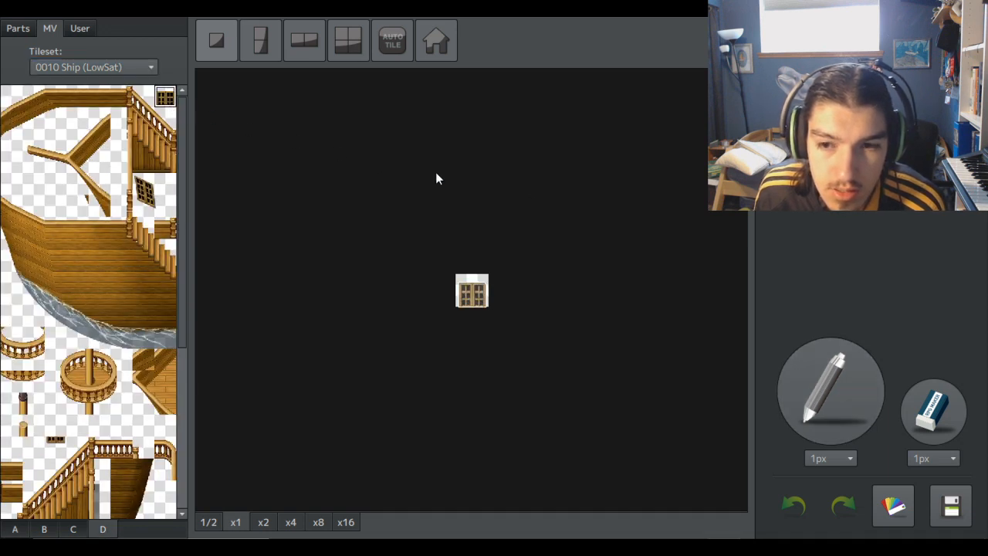
left_click(469, 292)
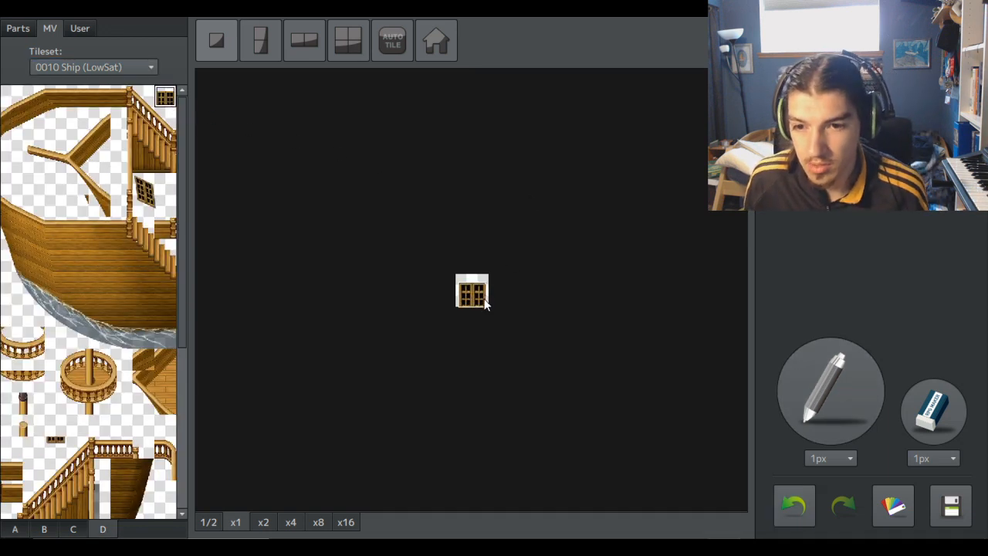
Step: Magnify the placed double-window tile to x16 and examine where its frame sits within the tile
left_click(345, 522)
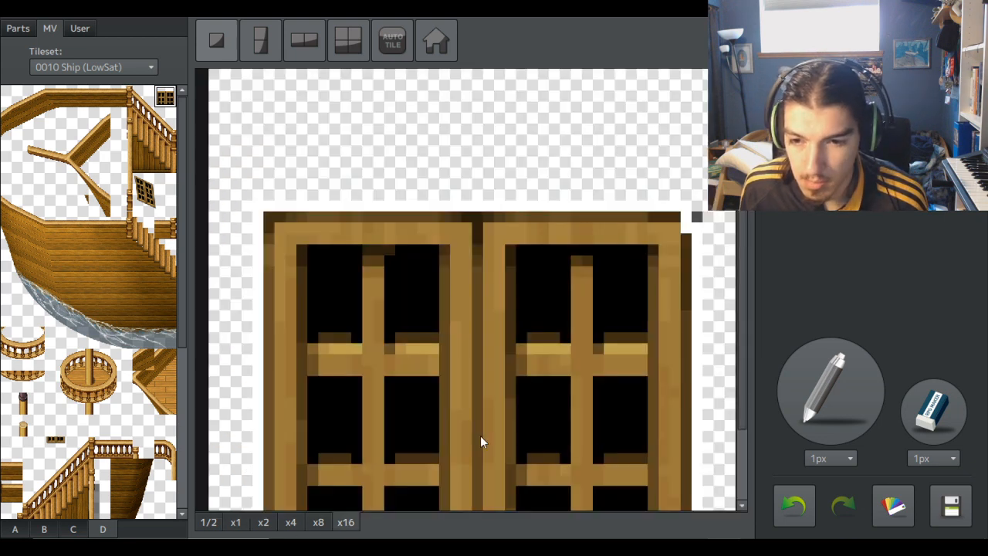
scroll(479, 327, "down", 3)
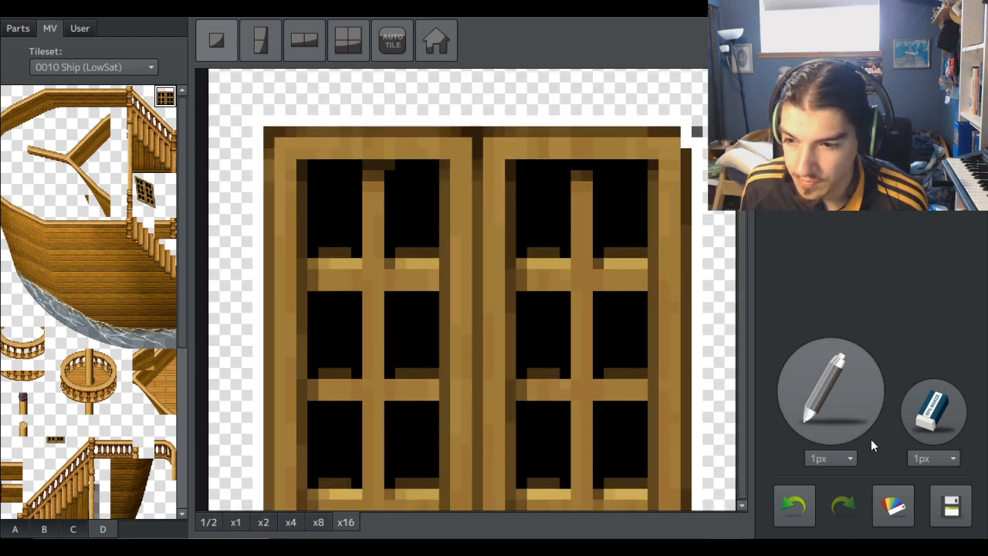
left_click(841, 420)
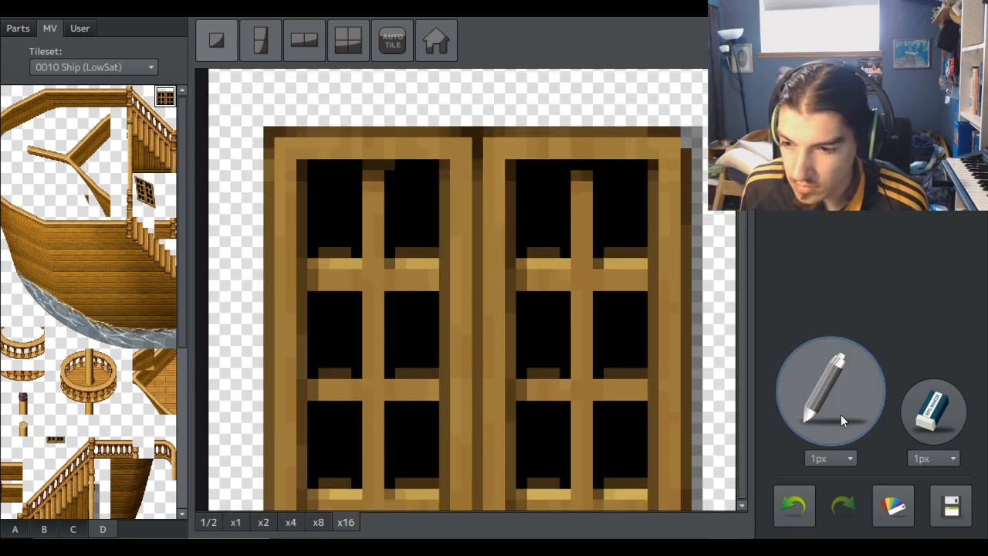
Step: Switch to AveryShipTest.png in Paint.NET and move the pasted tile so its top-left corner is at 336, 48
left_click(251, 504)
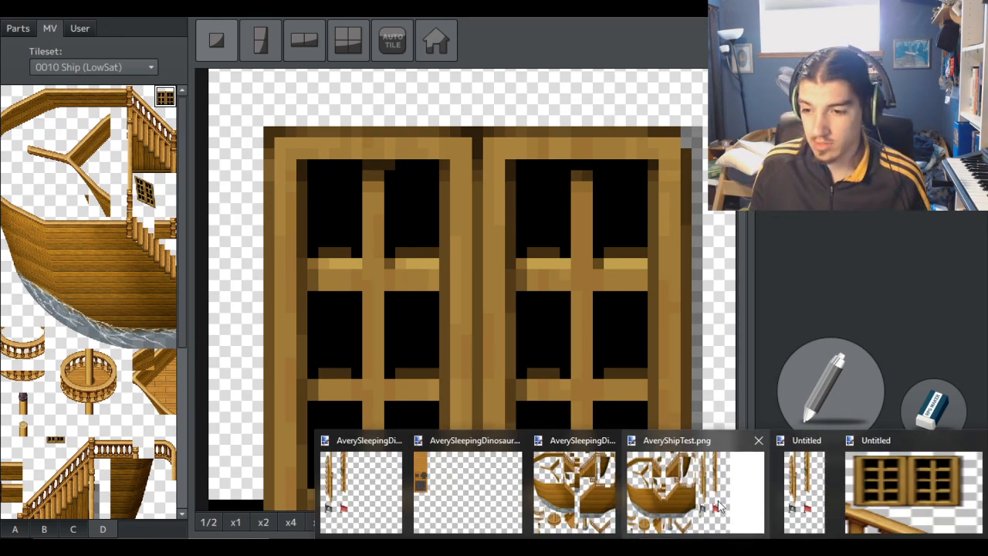
left_click(683, 456)
scroll(655, 162, "up", 5)
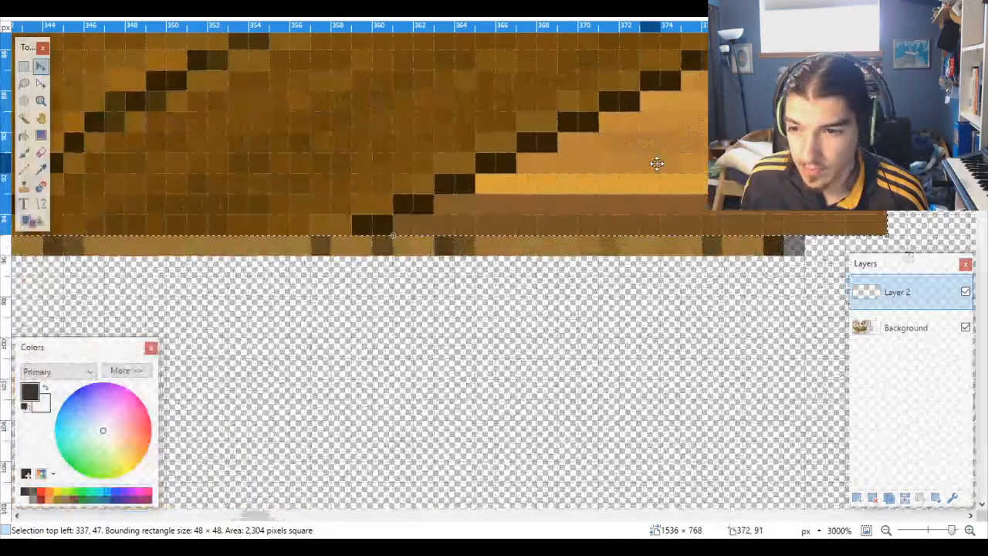
scroll(678, 164, "right", 2)
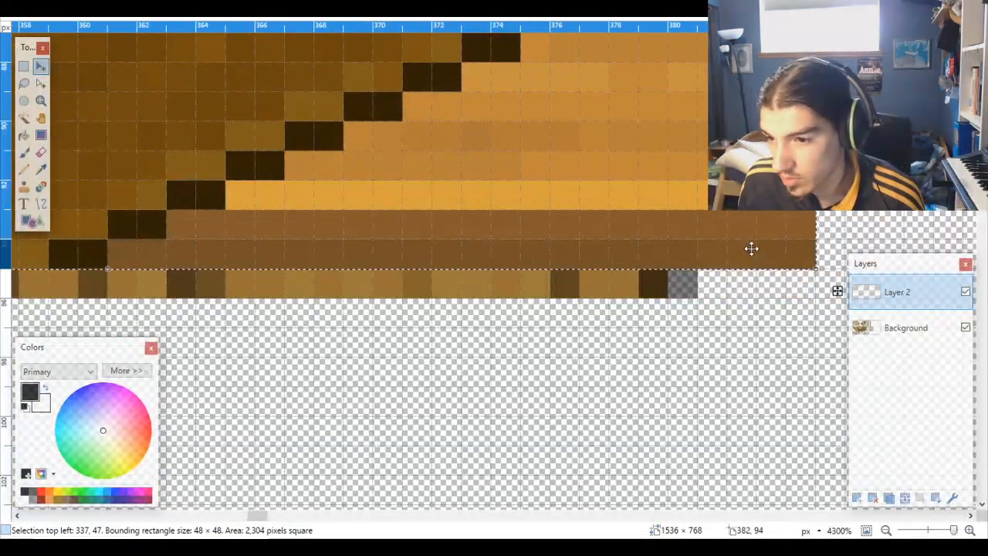
left_click_drag(713, 236, 696, 236)
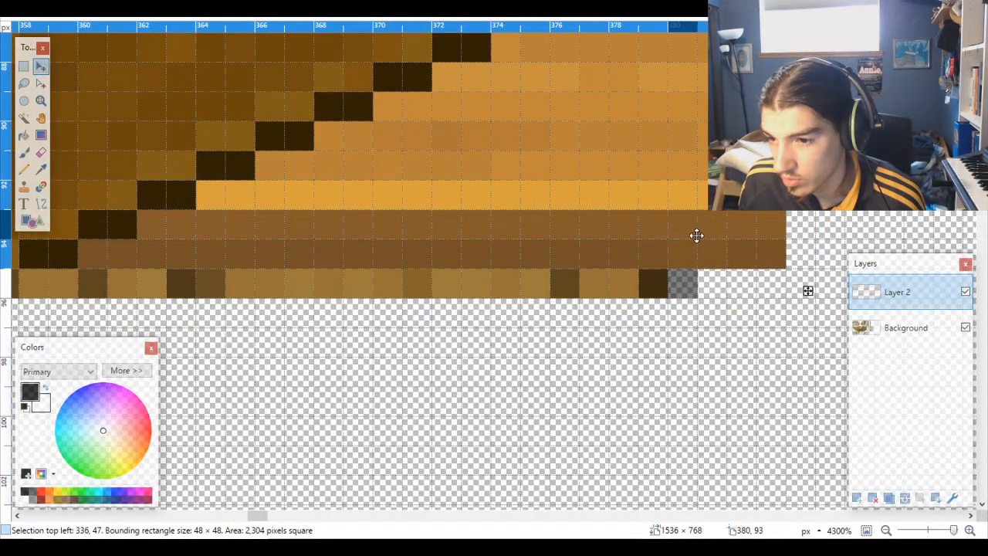
scroll(680, 239, "left", 10)
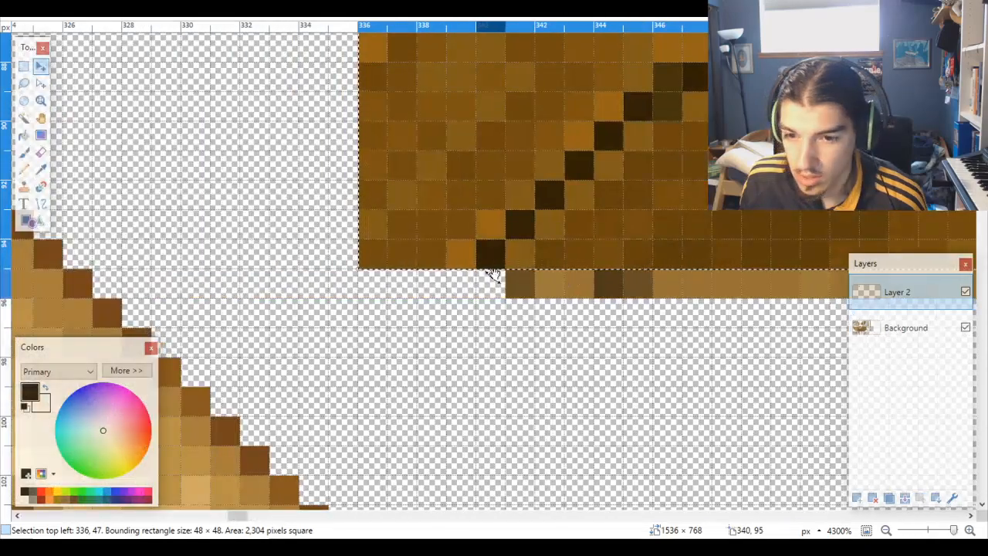
left_click_drag(534, 168, 534, 213)
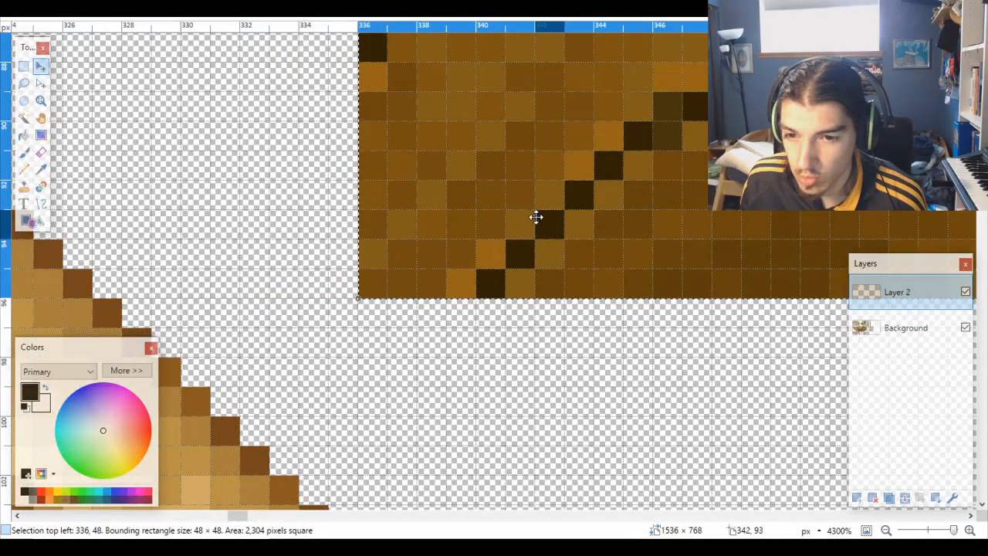
Step: Place a second copy of the tile directly above the first, with its top-left corner at 336, 0, and deselect it
scroll(552, 217, "down", 3)
scroll(552, 216, "down", 5)
scroll(595, 206, "up", 3)
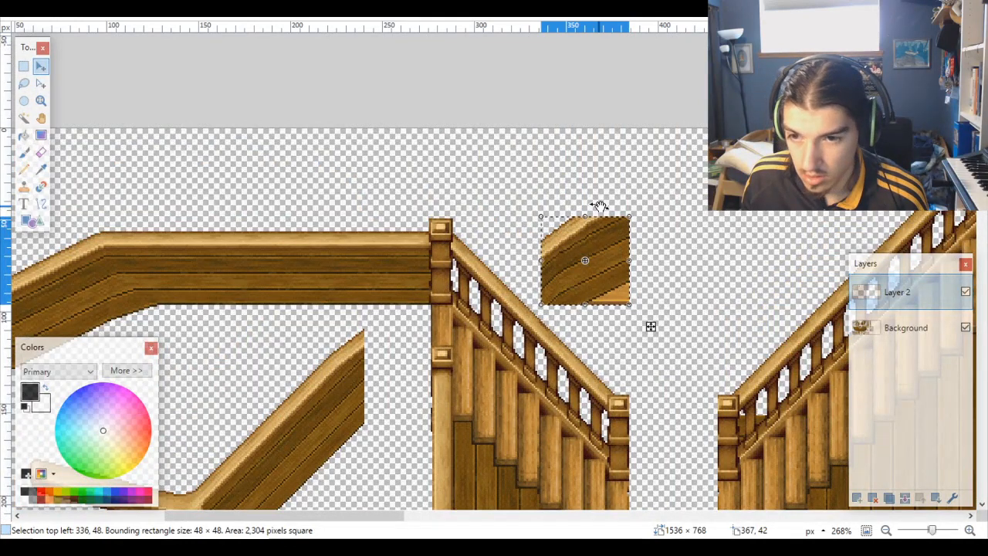
left_click_drag(609, 261, 612, 171)
scroll(617, 175, "up", 8)
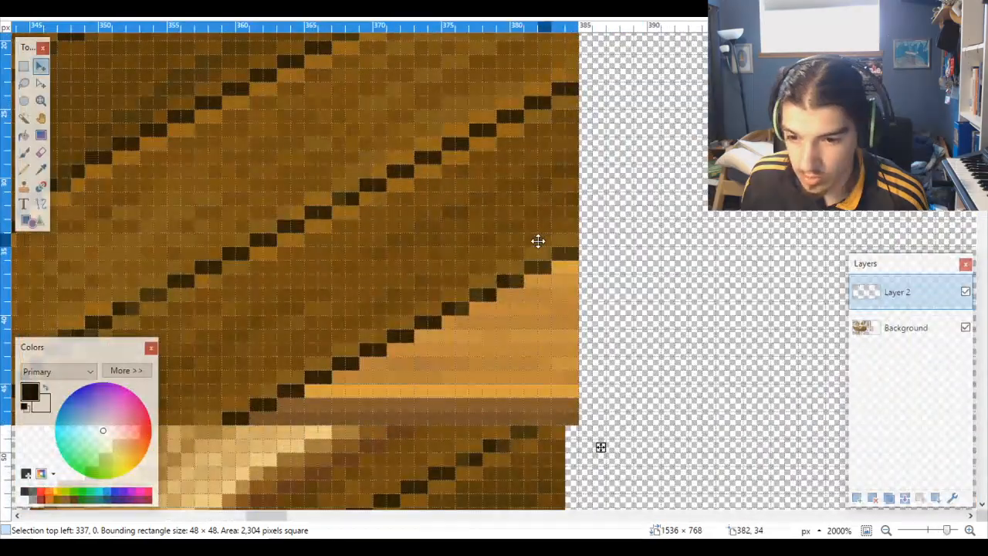
left_click_drag(538, 240, 533, 240)
scroll(586, 257, "down", 9)
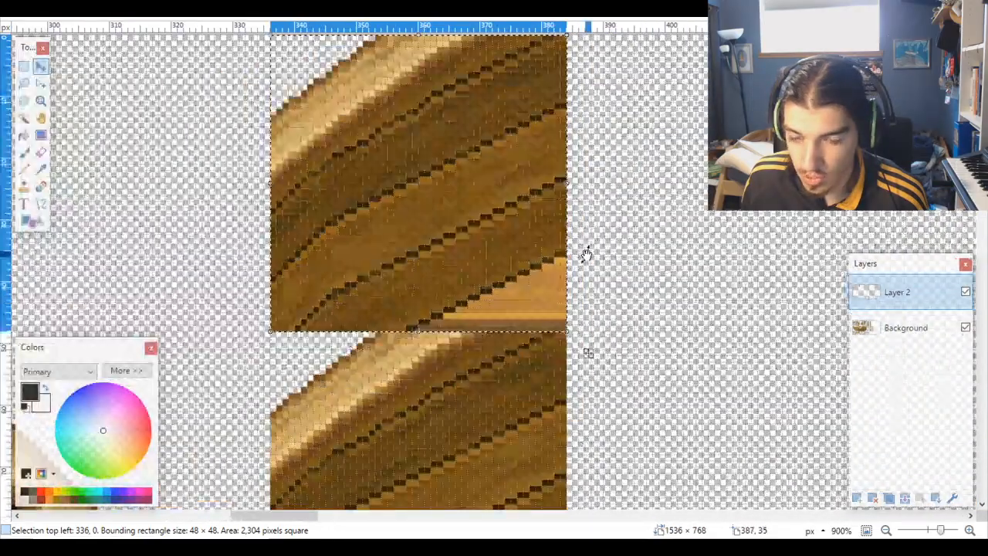
key("ctrl+d")
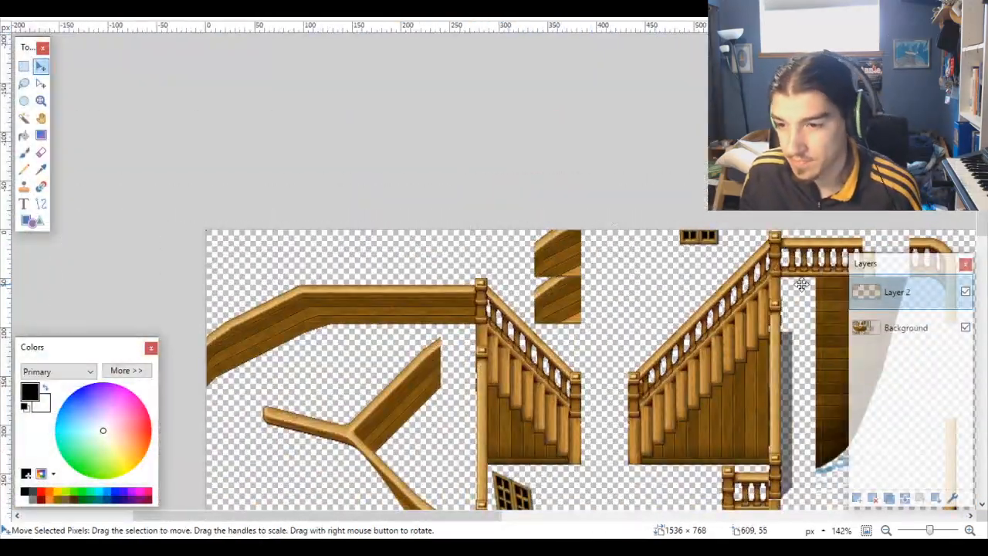
Step: Move Layer 2 below the Background layer so the double window lies over the pasted tiles
left_click(891, 332)
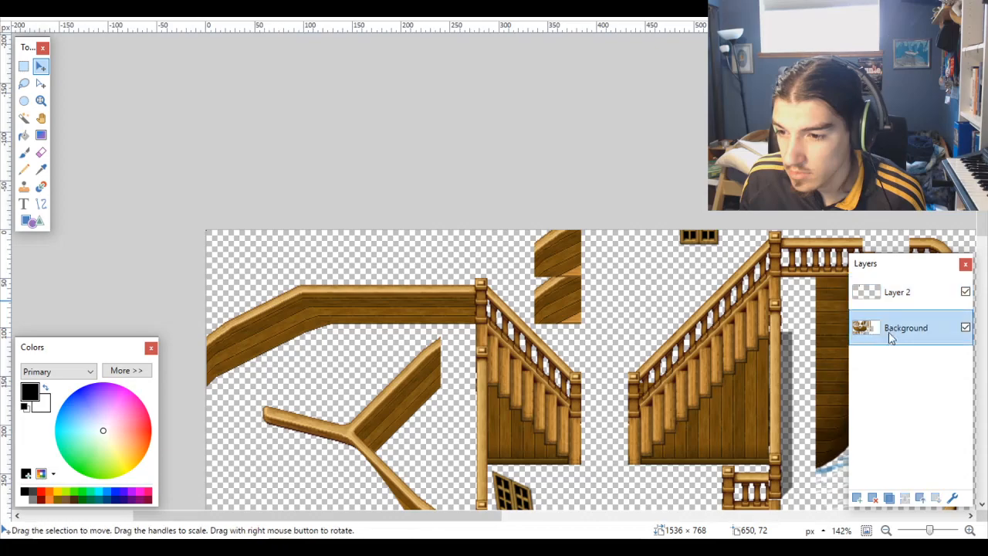
left_click(925, 301)
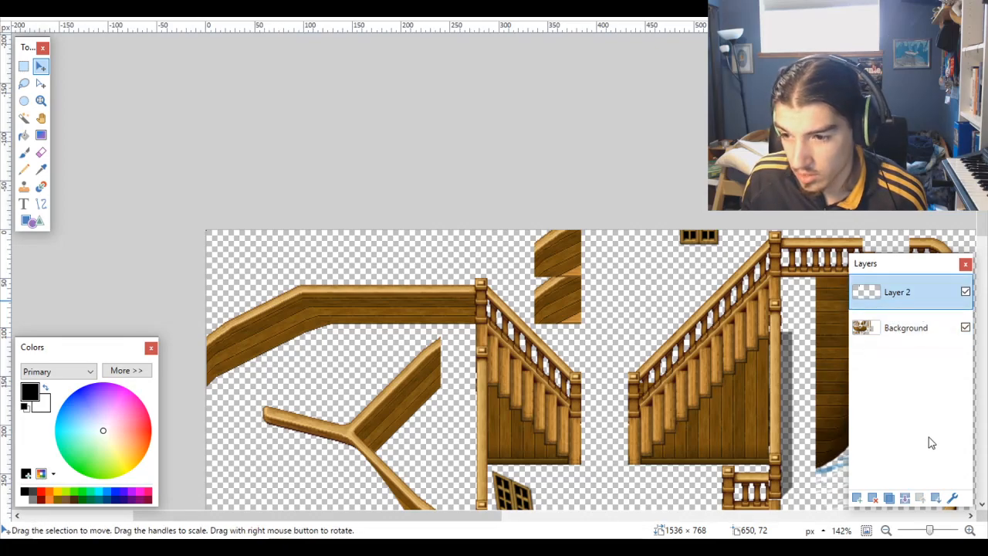
left_click(936, 498)
Step: Select the lower 48 × 48 px tile at 336, 48 on Layer 2 and move it up to 336, 22
scroll(610, 312, "up", 3)
scroll(616, 312, "up", 5)
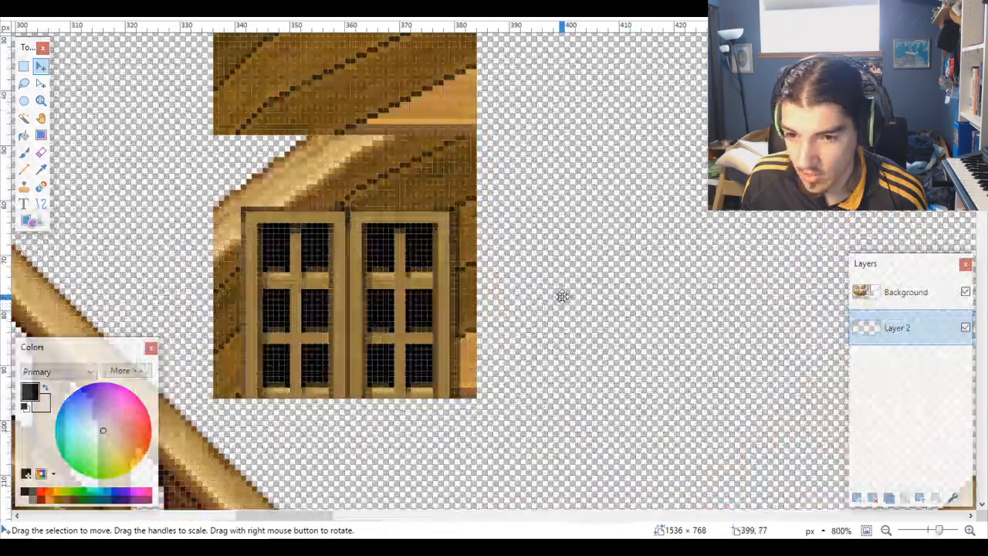
scroll(563, 293, "down", 2)
scroll(512, 287, "down", 1)
left_click(25, 67)
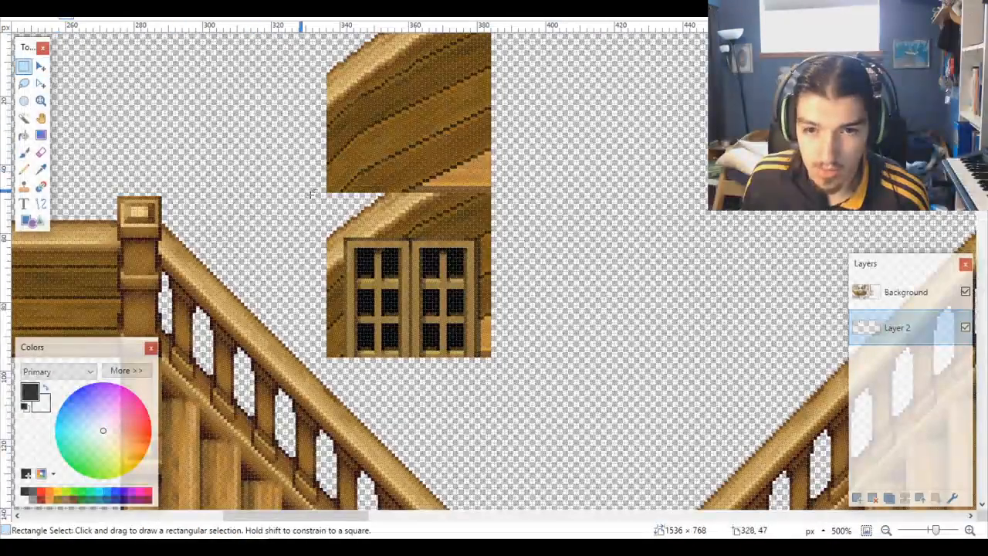
scroll(296, 172, "up", 4)
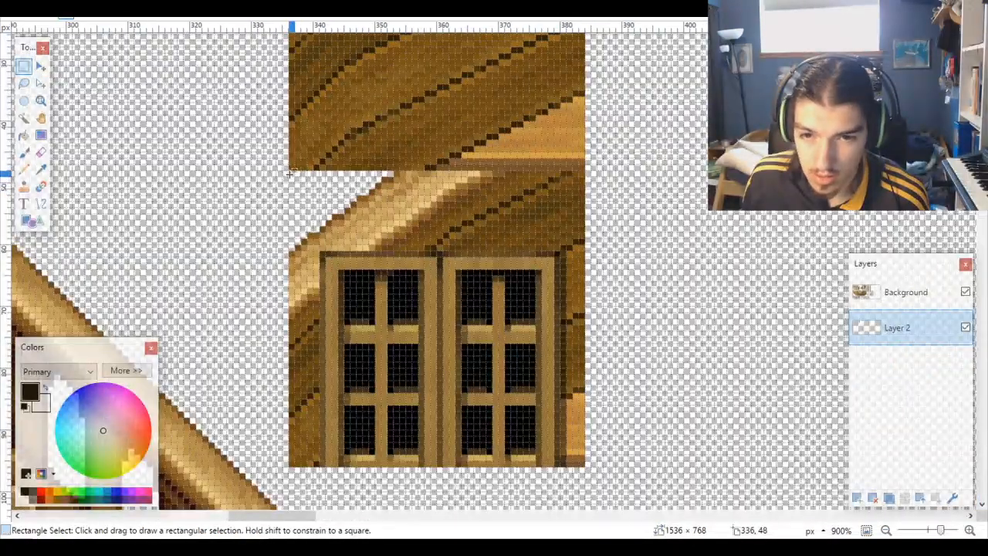
left_click_drag(289, 173, 584, 466)
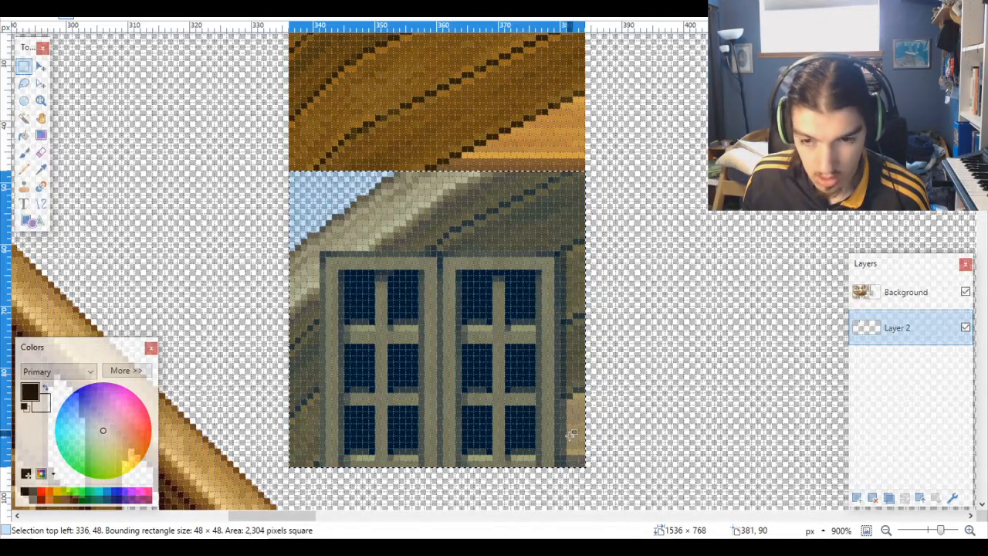
left_click(41, 68)
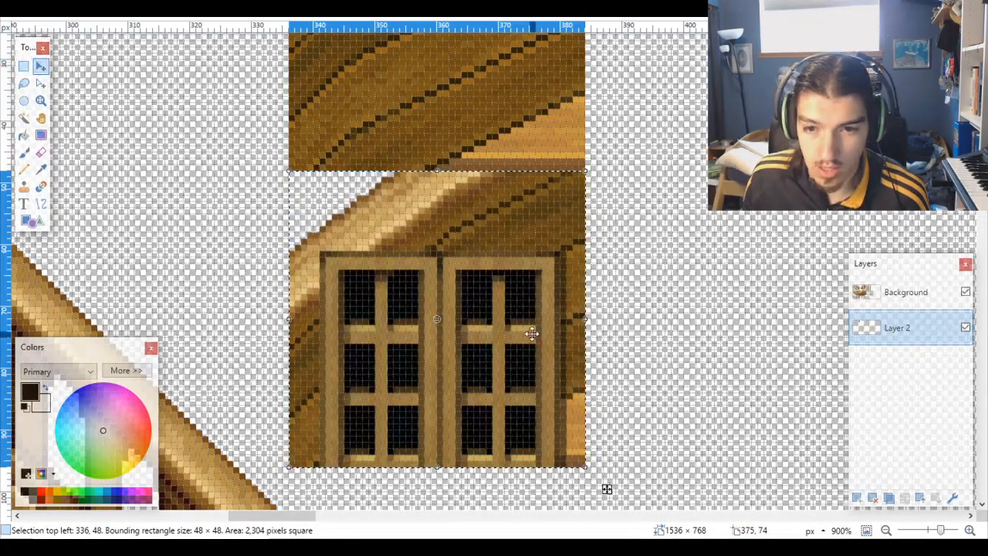
scroll(532, 334, "up", 5)
scroll(514, 340, "down", 3)
left_click_drag(468, 389, 473, 228)
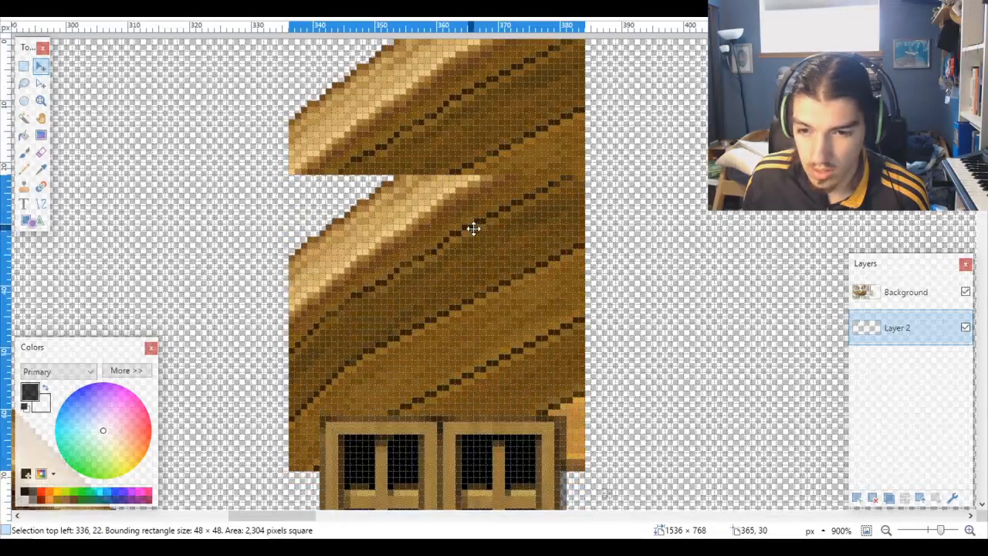
Step: Undo the lower tile's move, and on the Background layer move the 48 × 48 px window section up to 336, 0
key("ctrl+z")
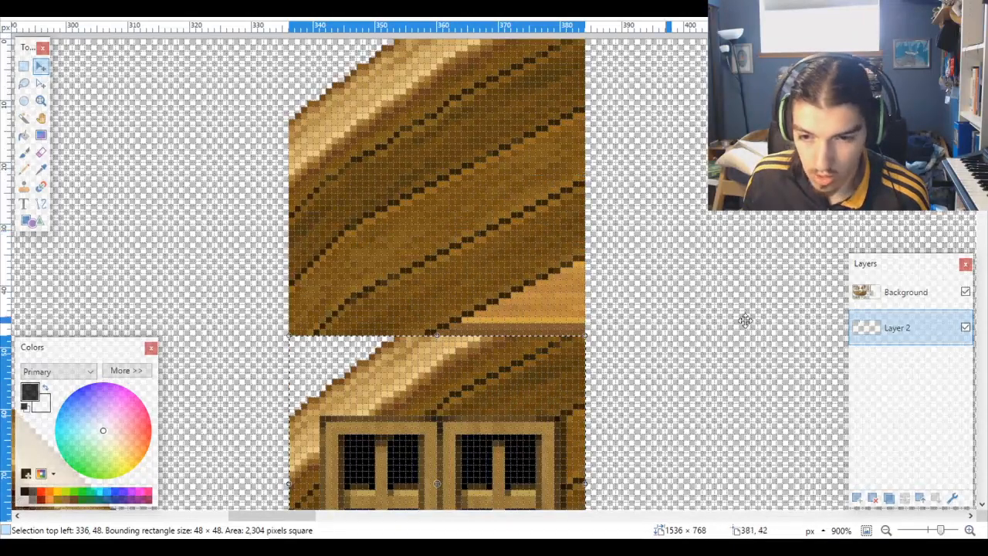
left_click(918, 304)
left_click_drag(527, 451, 523, 153)
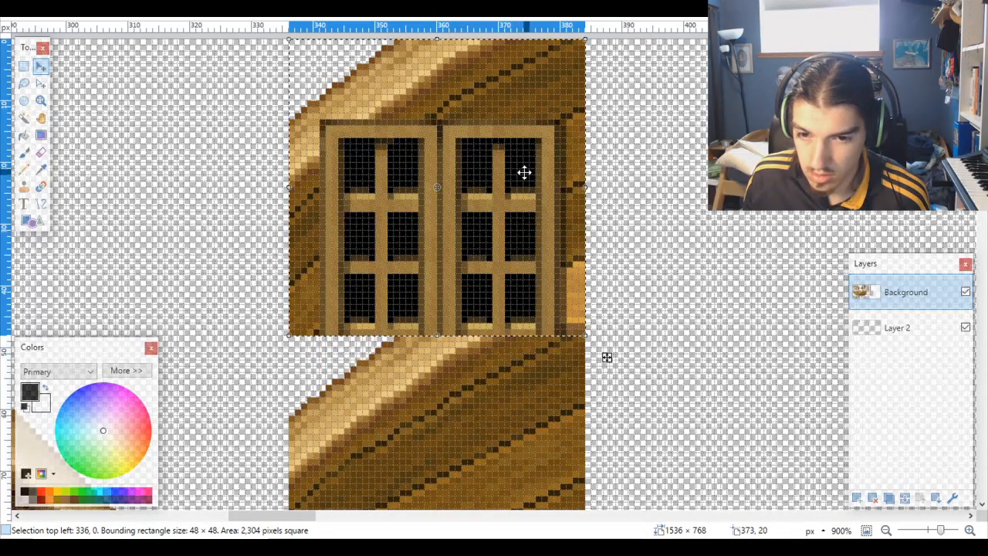
key("ctrl+z")
key("ctrl+y")
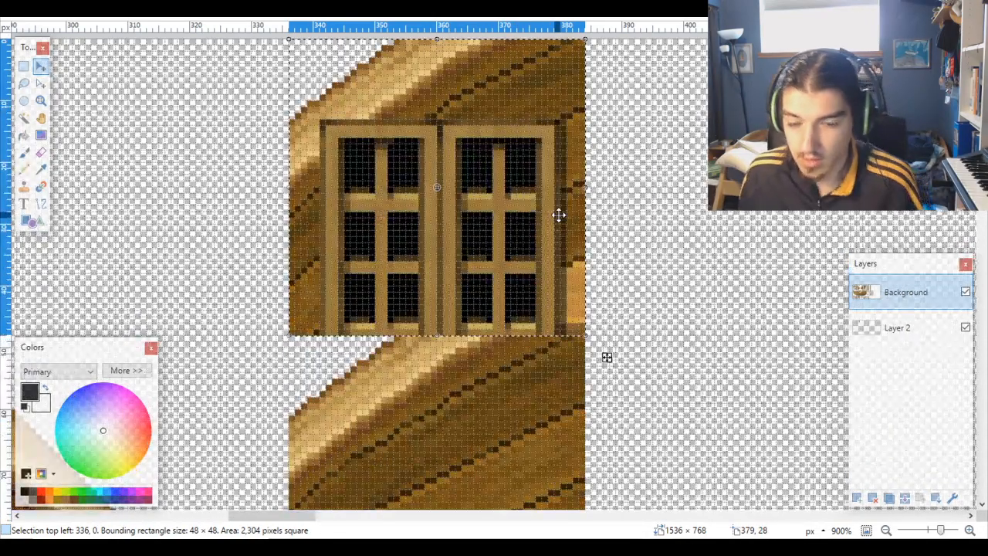
Step: Select the window's 48 × 15 px bottom strip at 481, 0, move it to 337, 48 beneath the upper section, and deselect it
scroll(560, 214, "down", 6)
scroll(564, 215, "right", 2)
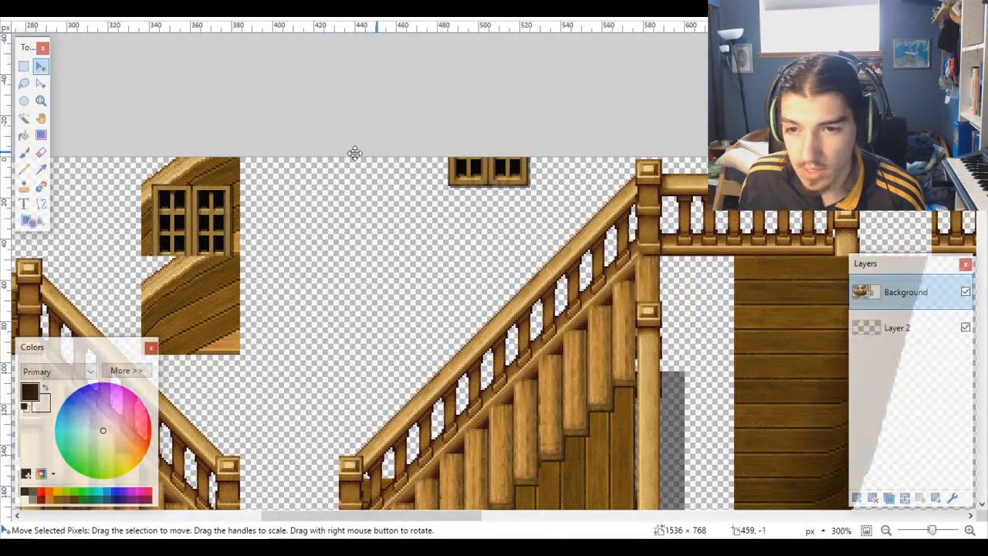
left_click(23, 67)
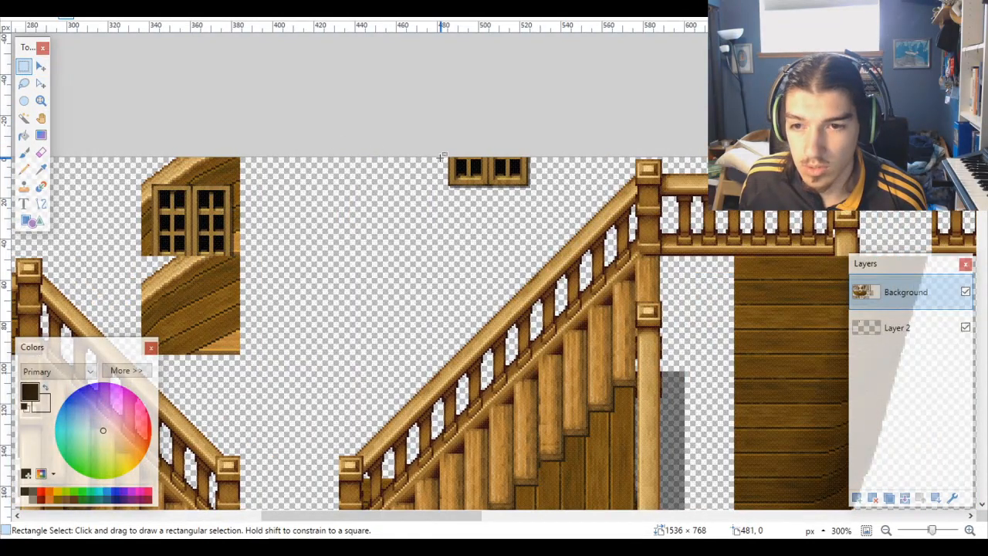
left_click_drag(441, 157, 538, 187)
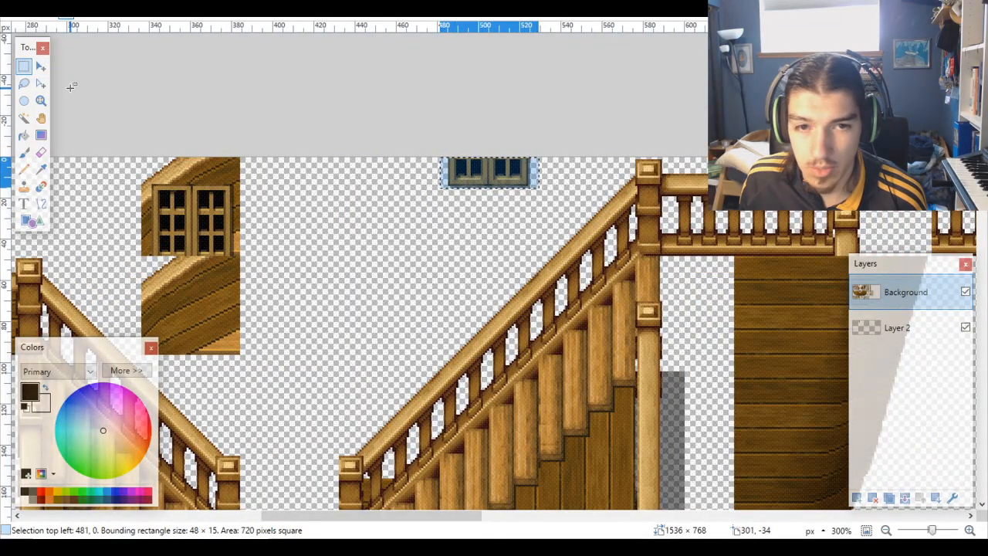
scroll(533, 172, "up", 5)
scroll(531, 172, "down", 5)
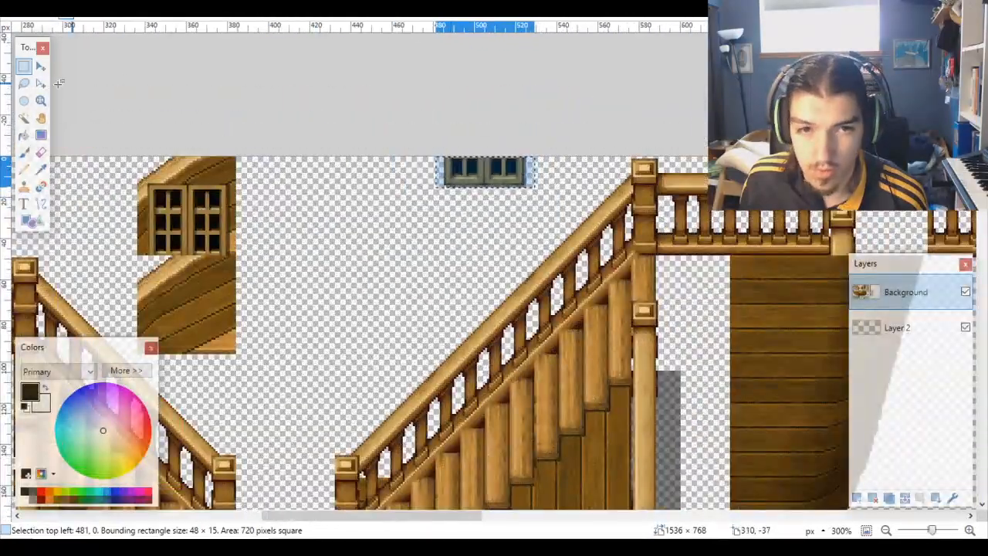
left_click(40, 67)
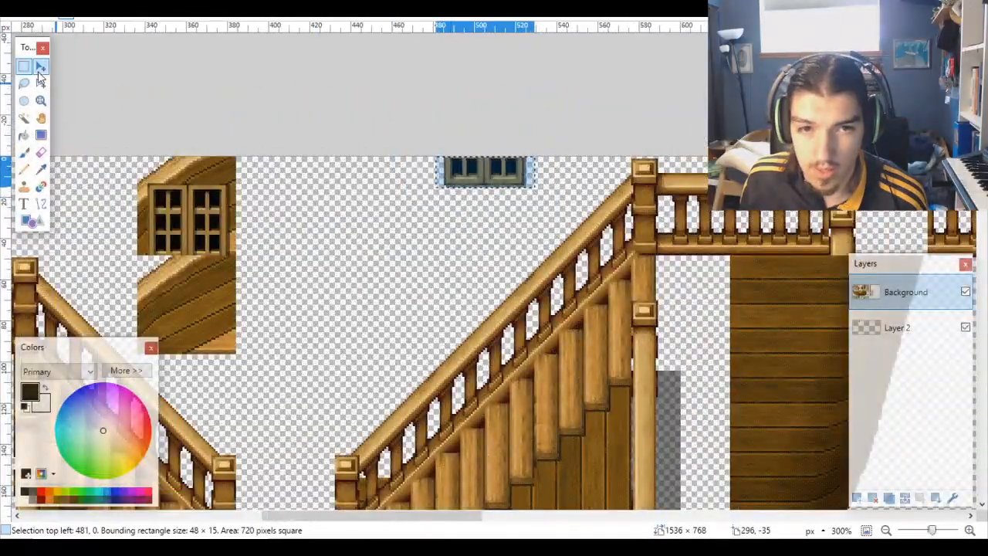
left_click_drag(563, 196, 270, 302)
scroll(270, 302, "up", 4)
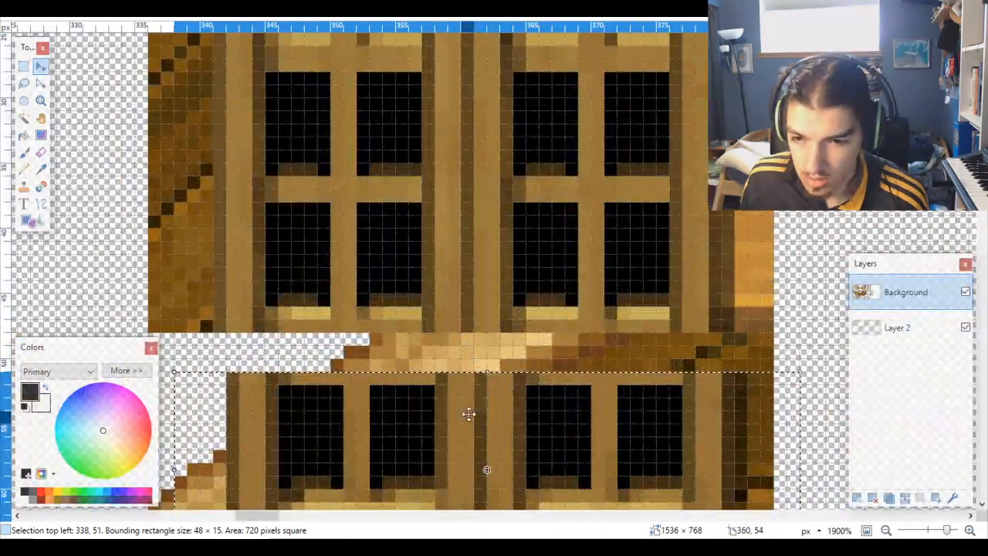
left_click_drag(468, 412, 434, 370)
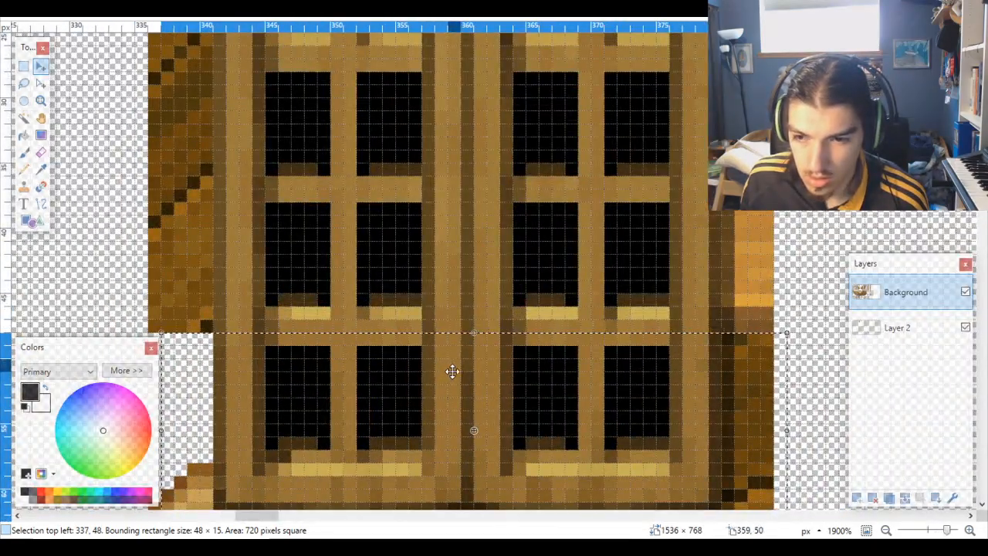
scroll(452, 368, "down", 8)
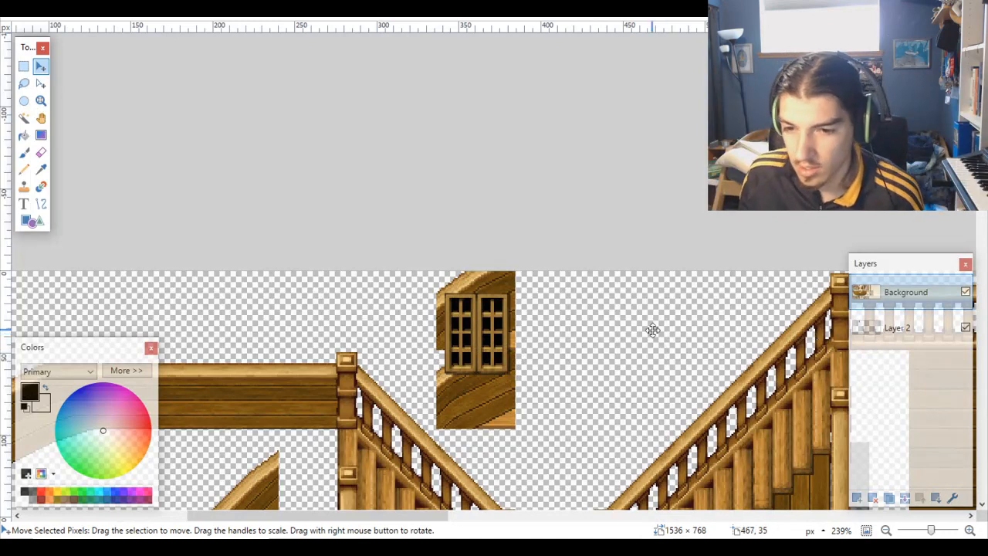
Step: Look over the ship tileset's pieces, including the hull, stairs, flags, crow's nest and mast parts along the lower edge
scroll(653, 330, "down", 5)
scroll(652, 332, "up", 1)
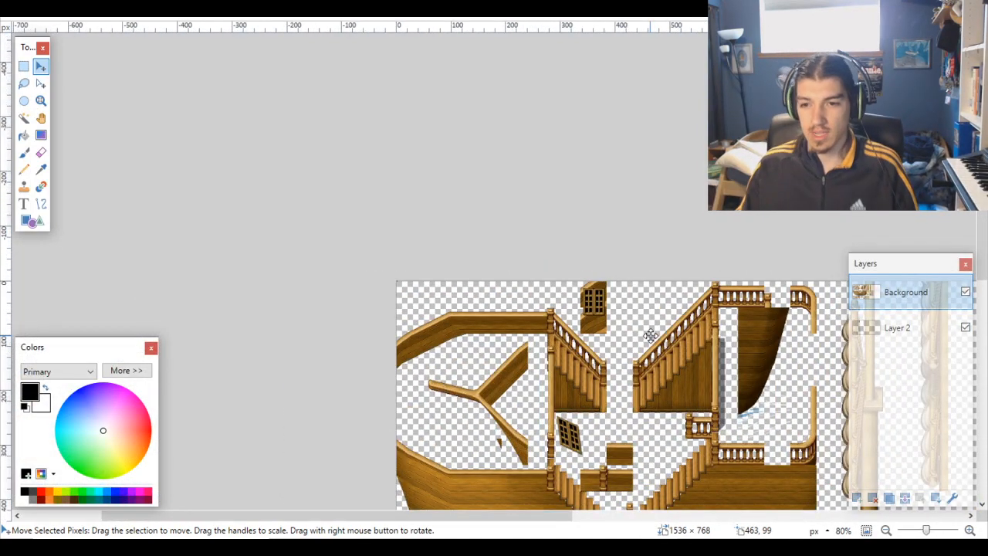
scroll(651, 334, "down", 3)
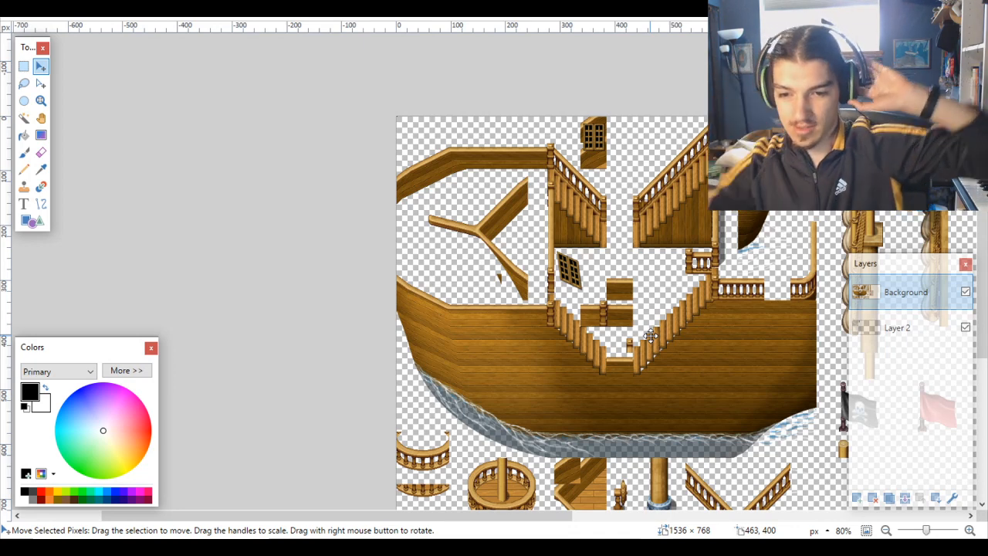
scroll(517, 364, "down", 5)
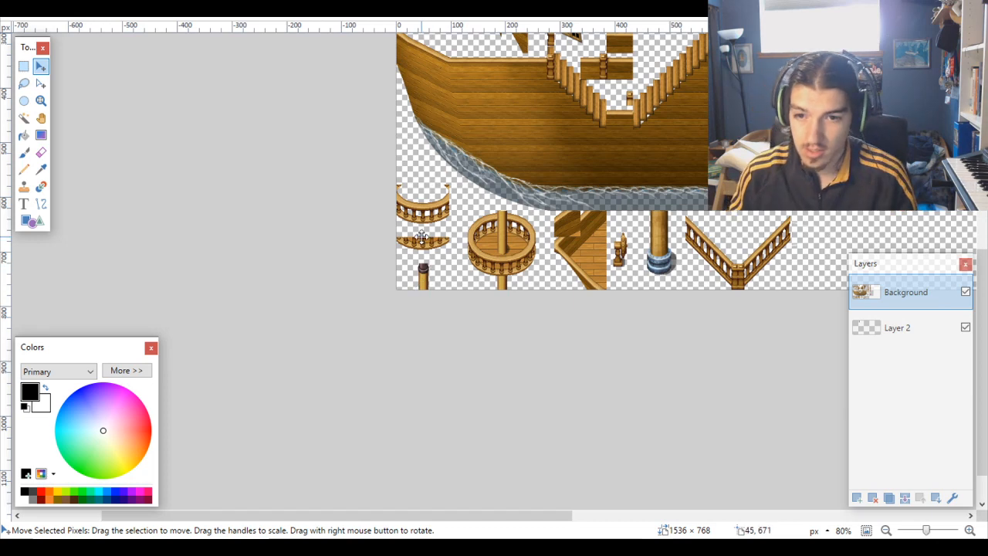
scroll(421, 237, "up", 4)
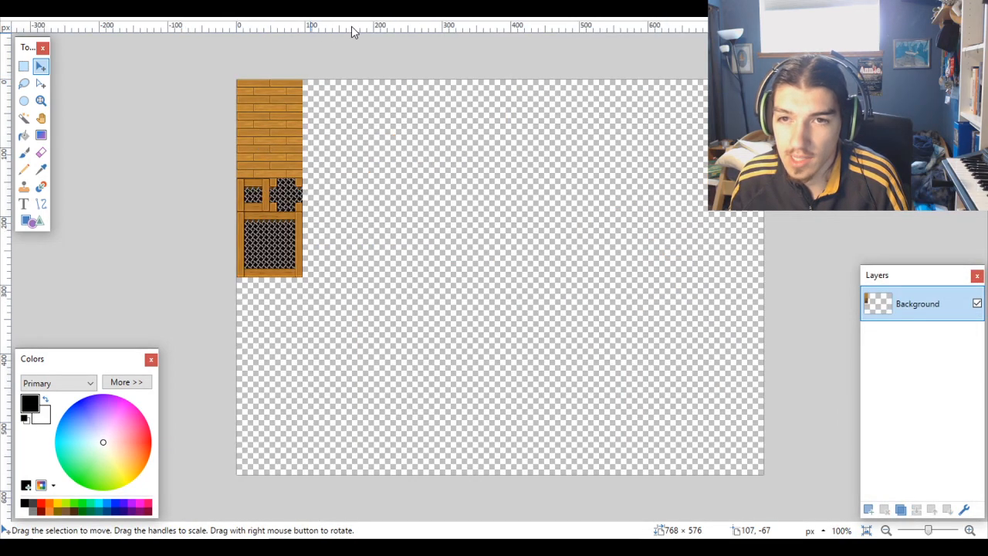
key("ctrl+alt+v")
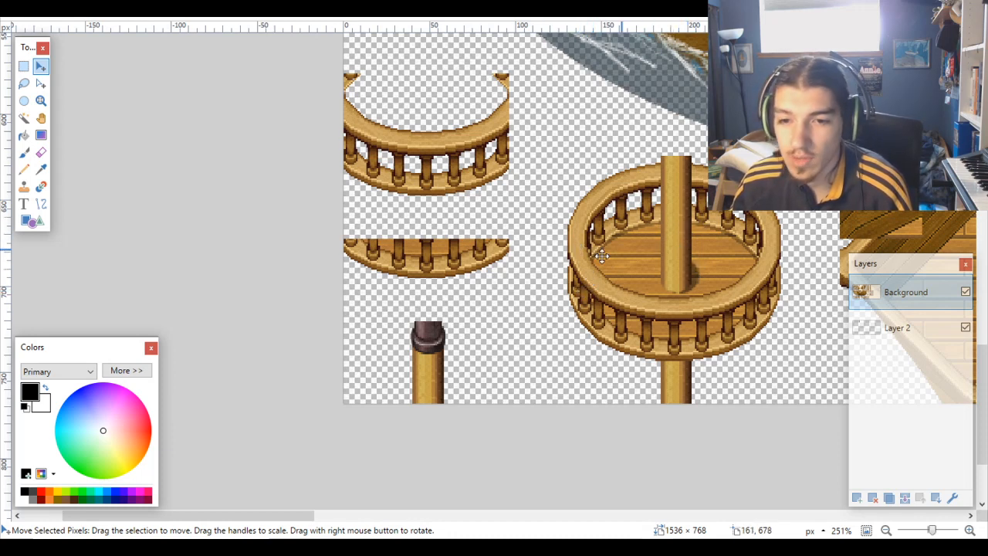
scroll(552, 242, "down", 8)
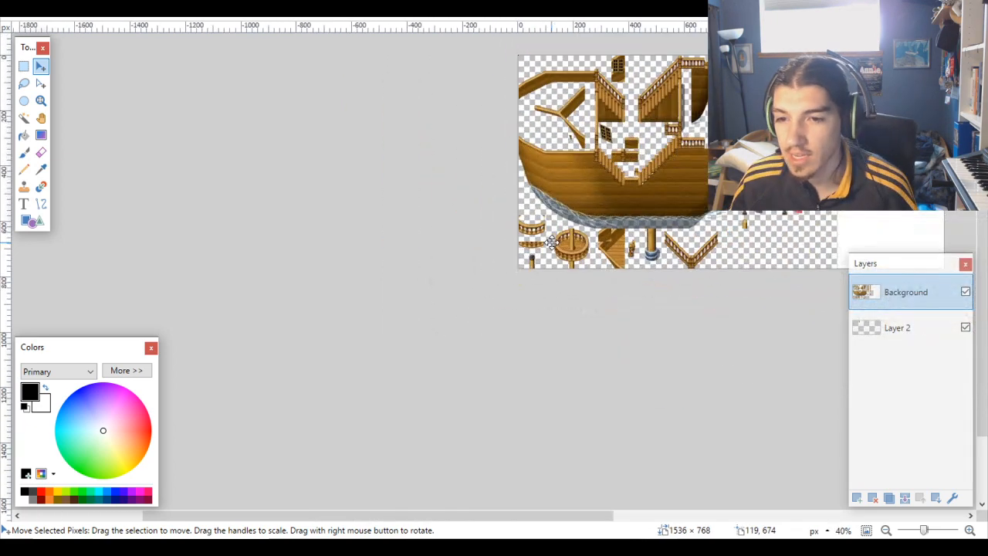
scroll(552, 243, "up", 5)
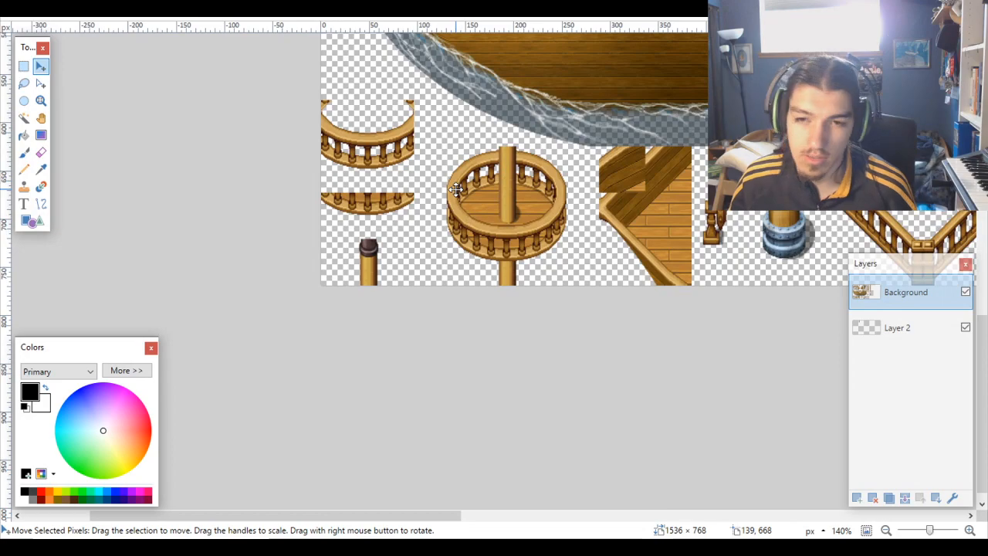
scroll(456, 189, "up", 6)
scroll(456, 189, "down", 5)
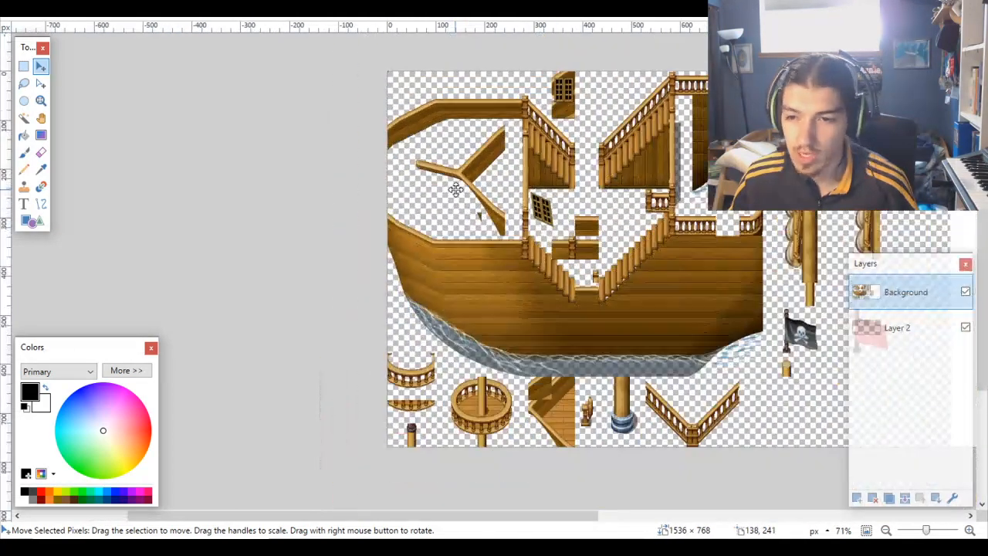
scroll(610, 255, "up", 5)
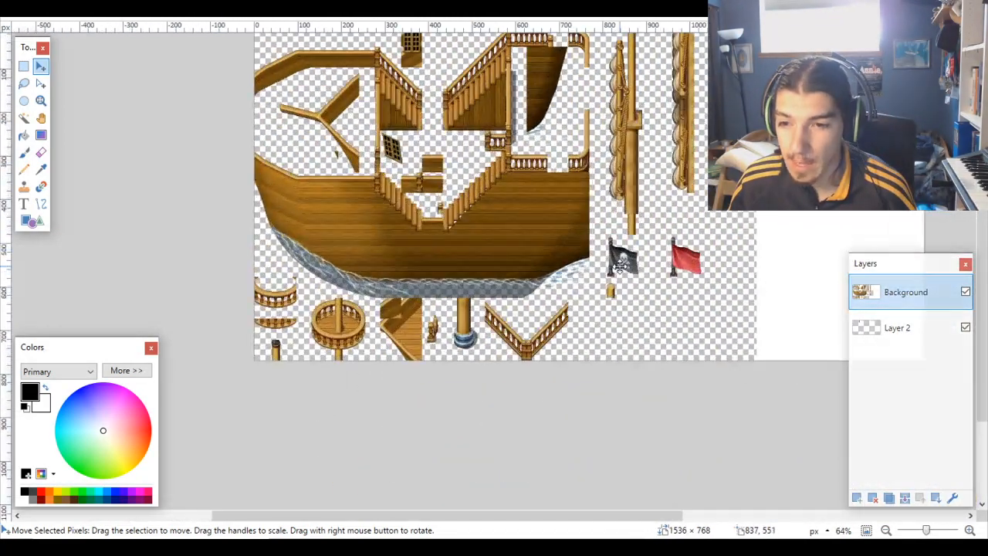
scroll(619, 266, "down", 5)
scroll(463, 326, "up", 7)
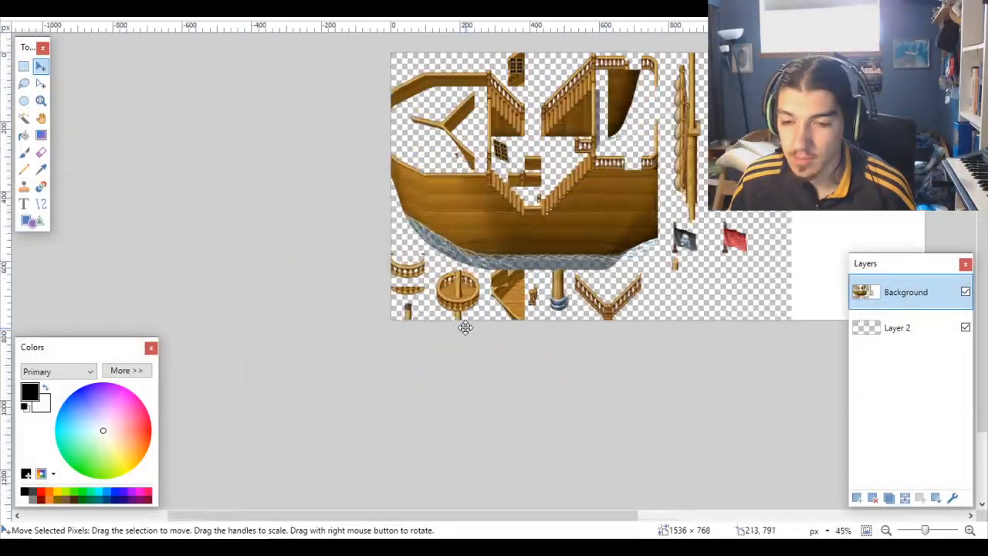
Step: Select the short mast top in the tileset's lower-left corner and trim the selection to 100 × 48 px with its top-left at 0, 720
scroll(411, 309, "up", 2)
scroll(394, 304, "up", 1)
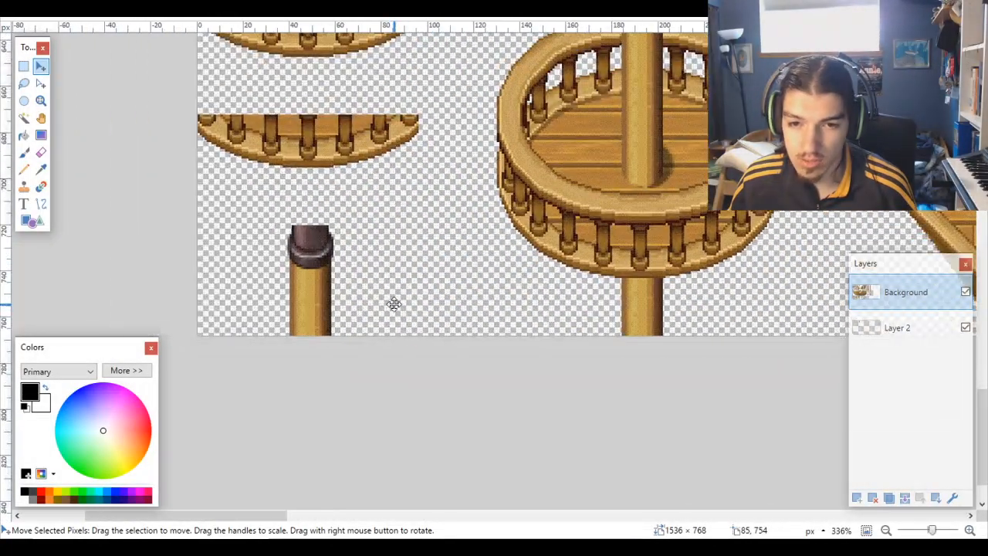
scroll(378, 292, "up", 2)
scroll(377, 292, "down", 1)
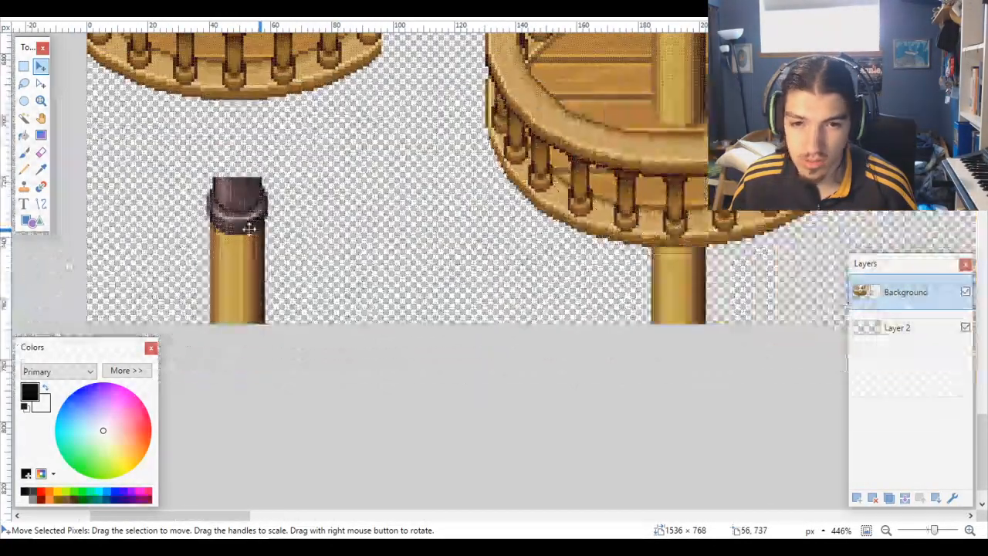
left_click(24, 67)
left_click_drag(84, 171, 393, 324)
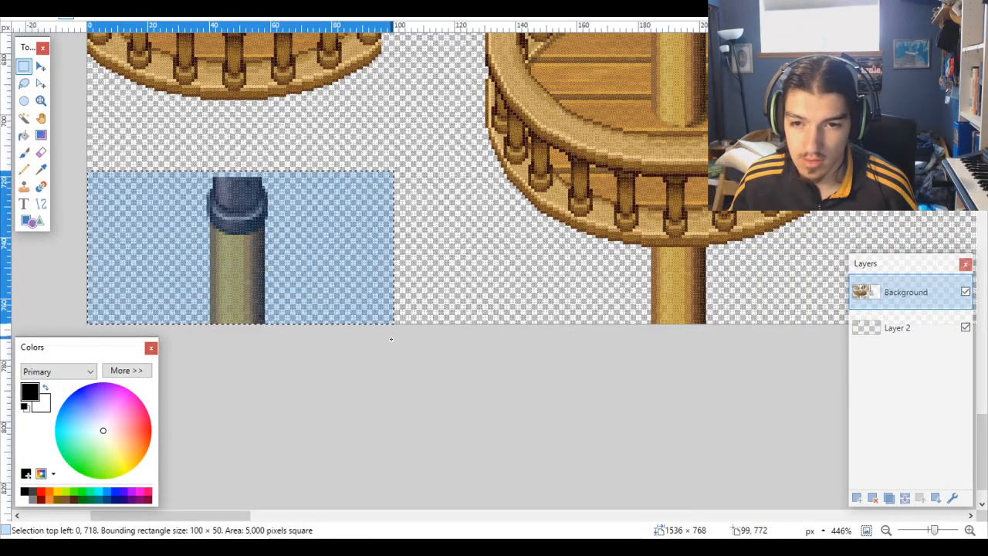
left_click(41, 67)
left_click(44, 84)
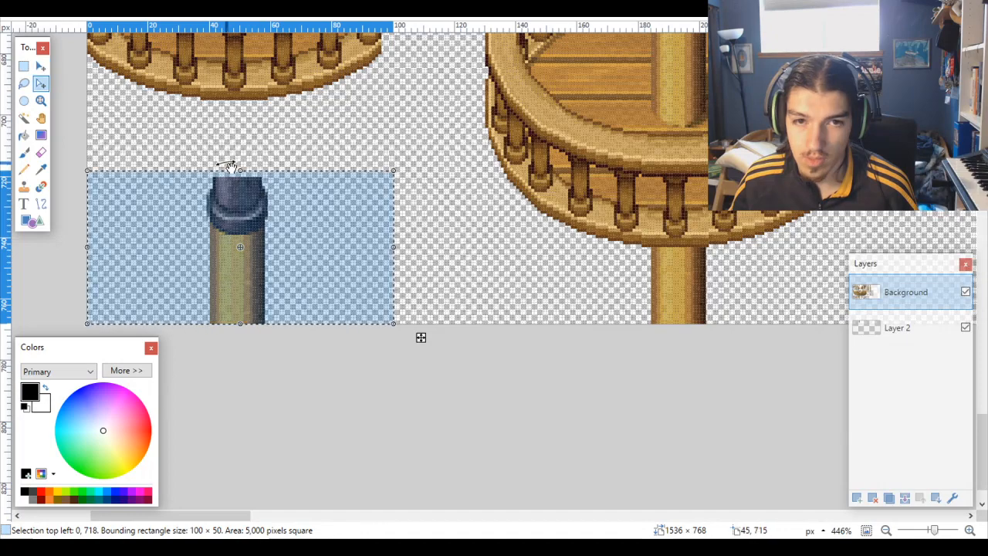
left_click_drag(243, 175, 243, 178)
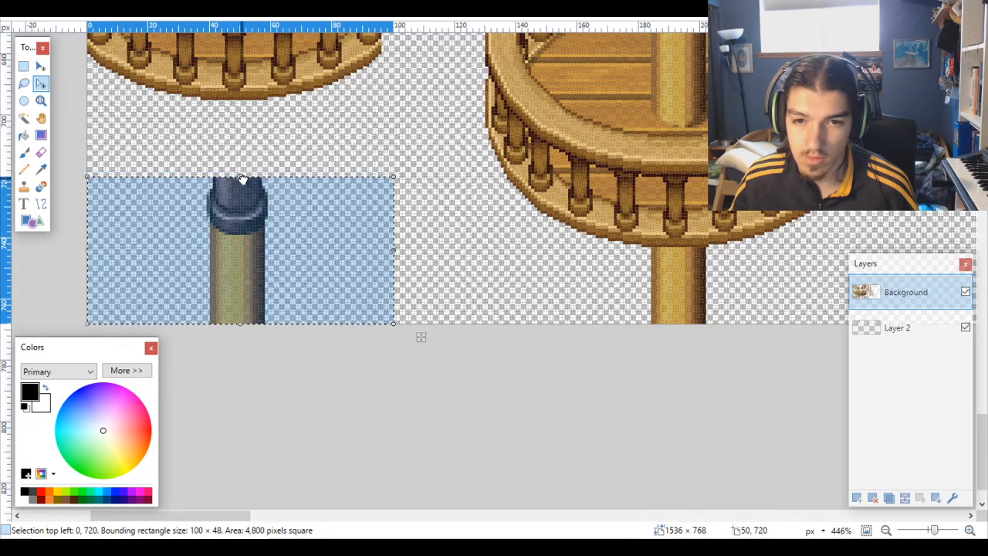
Step: Narrow the selection around the mast top to 96 × 48 px, keeping its top-left corner at 0, 720
scroll(378, 126, "up", 5)
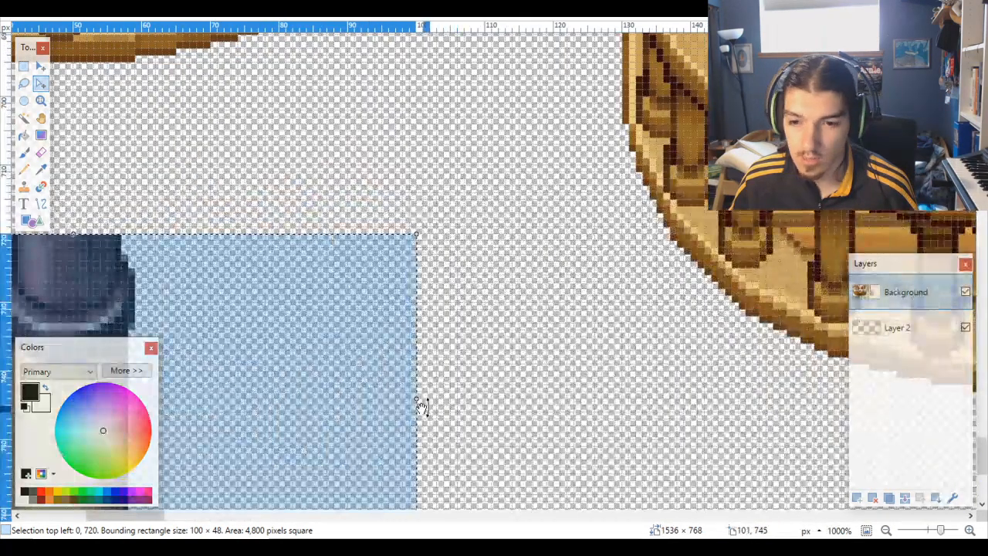
left_click_drag(419, 403, 387, 408)
scroll(389, 180, "up", 5)
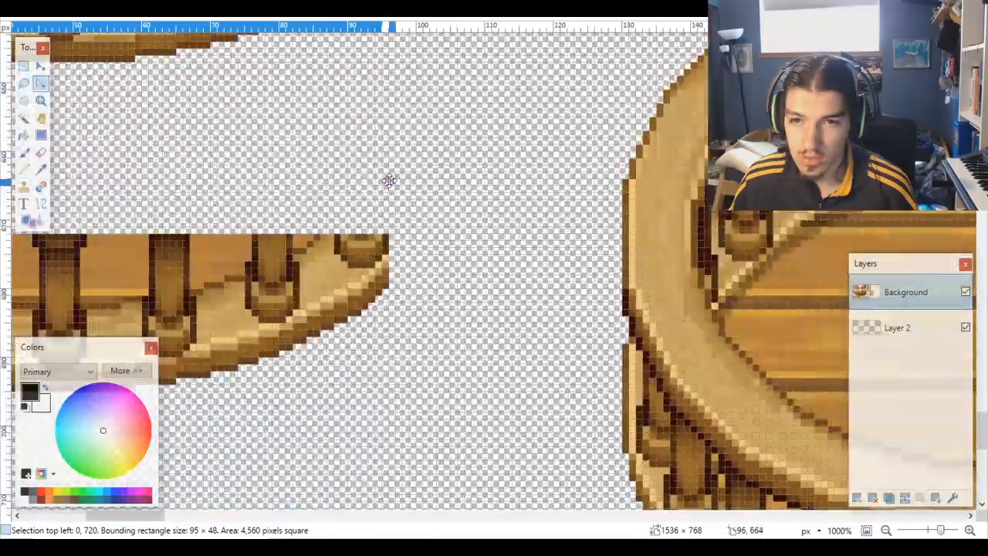
scroll(394, 180, "up", 8)
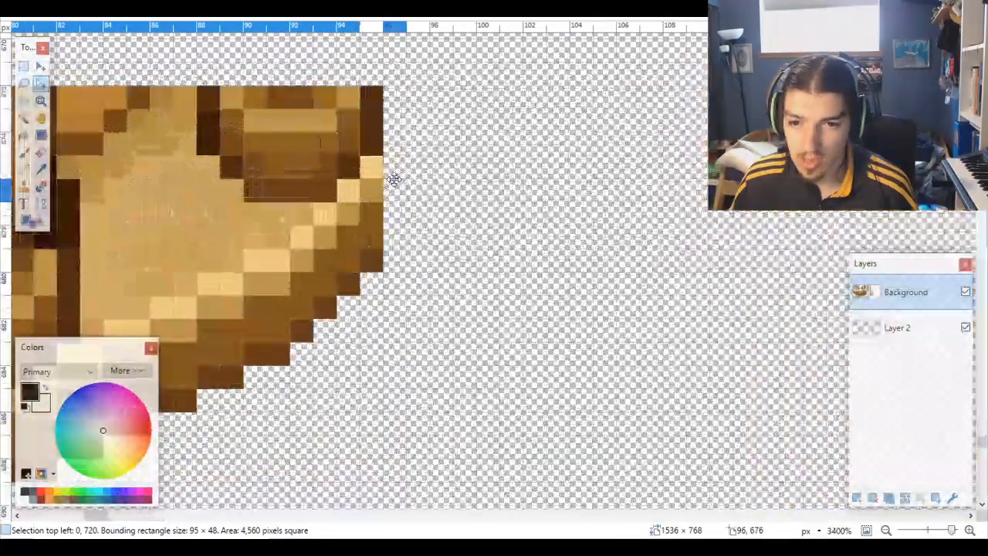
scroll(381, 219, "down", 10)
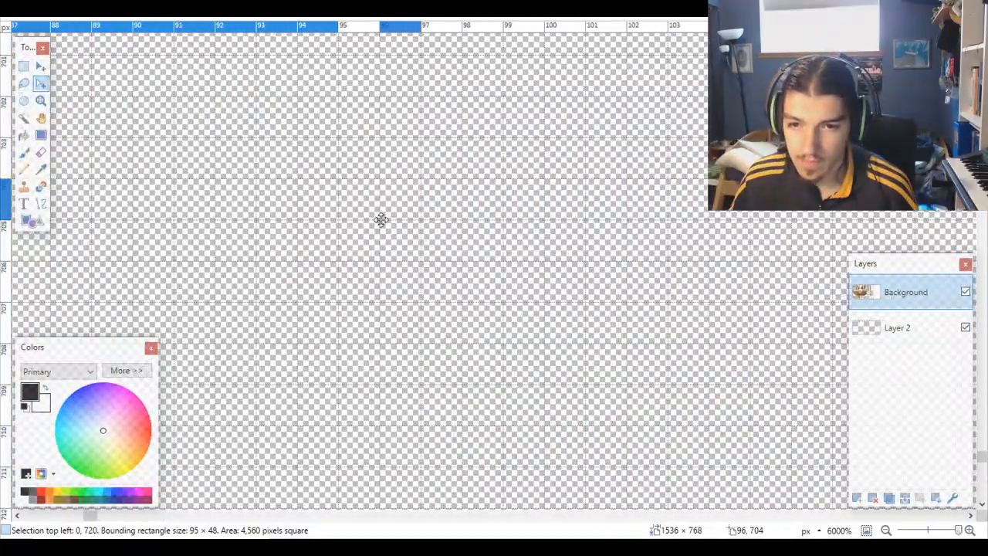
scroll(380, 219, "down", 2)
scroll(379, 219, "up", 4)
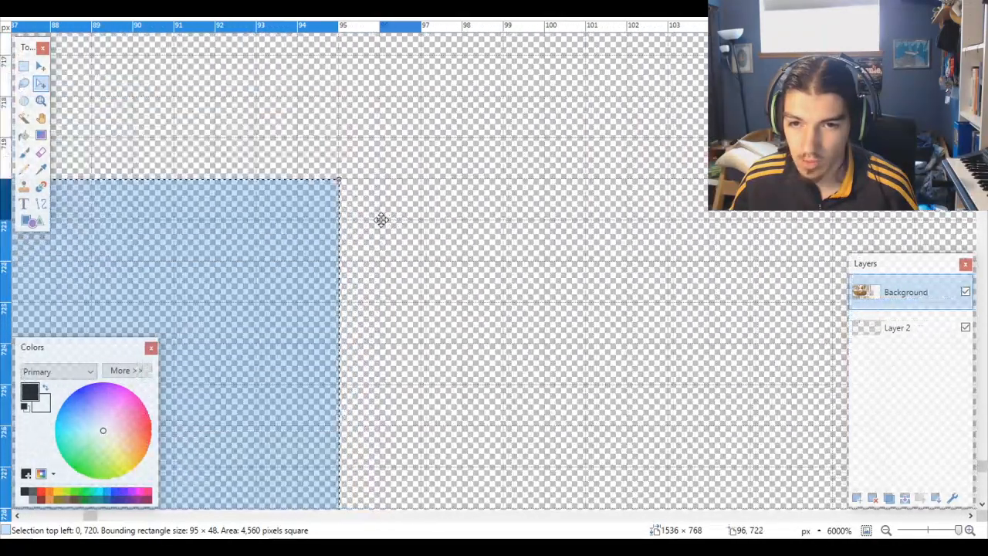
left_click_drag(343, 347, 389, 346)
scroll(389, 346, "down", 15)
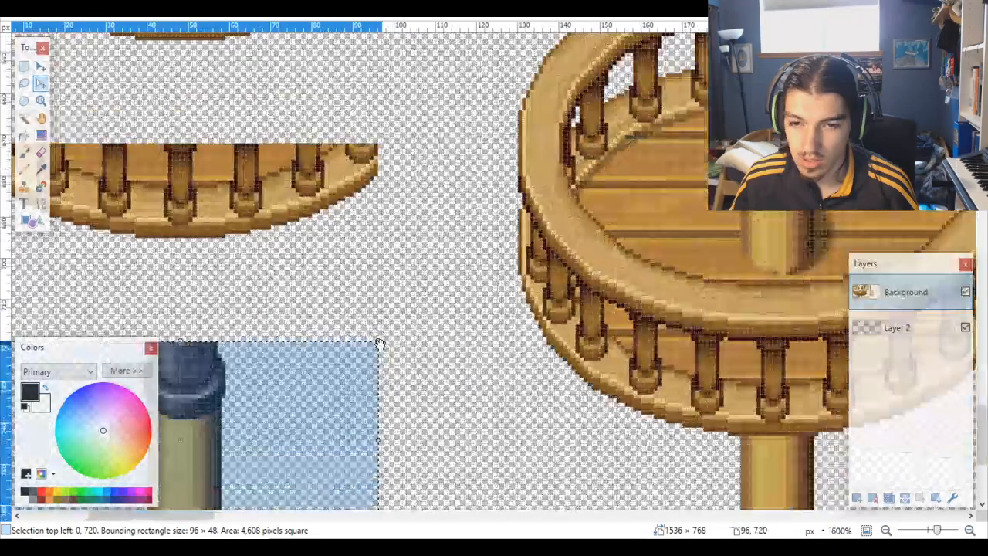
scroll(379, 346, "down", 1)
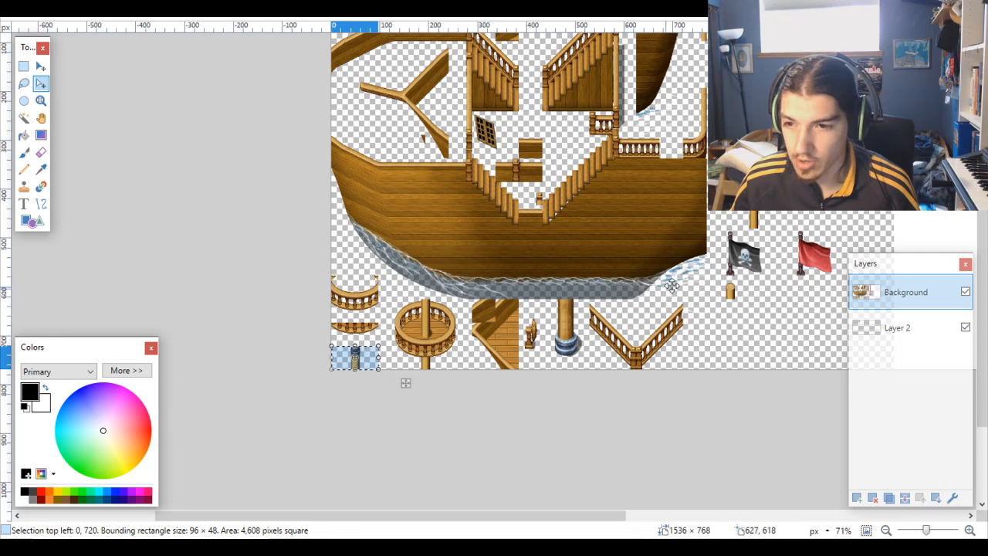
scroll(680, 274, "right", 3)
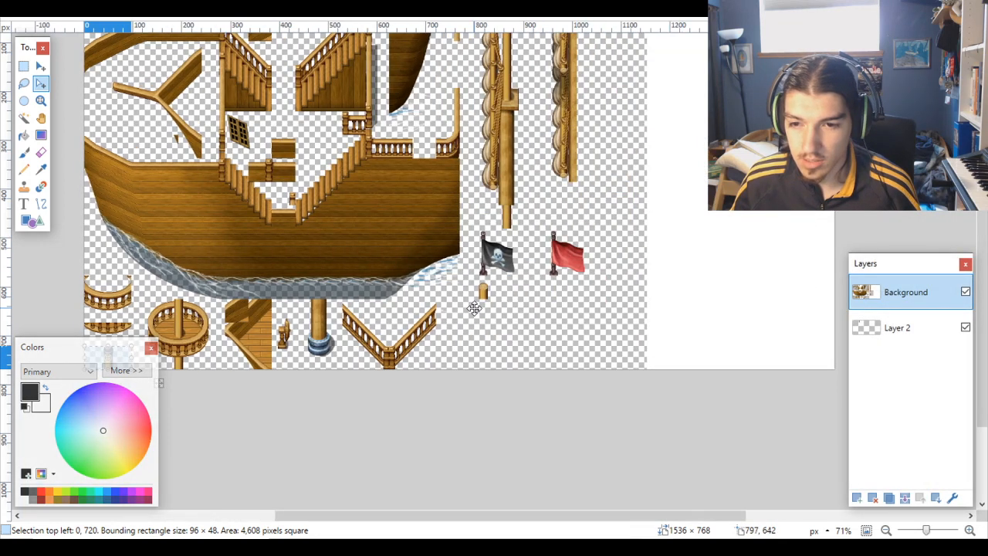
scroll(474, 308, "left", 3)
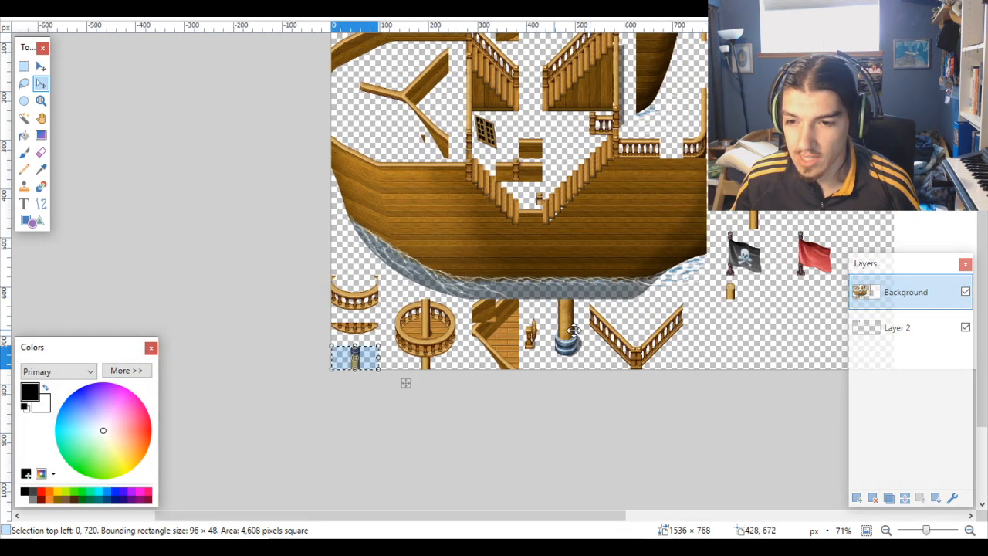
Step: Look over the ship tileset around the tall masts and flags for free space for the mast top
scroll(612, 290, "right", 3)
scroll(612, 290, "up", 4)
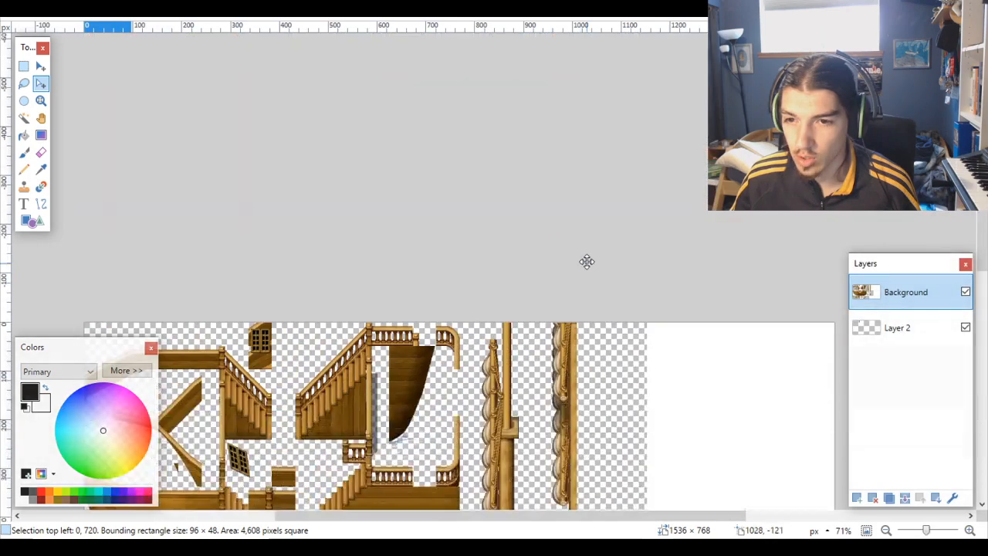
scroll(587, 260, "down", 5)
scroll(579, 293, "up", 3)
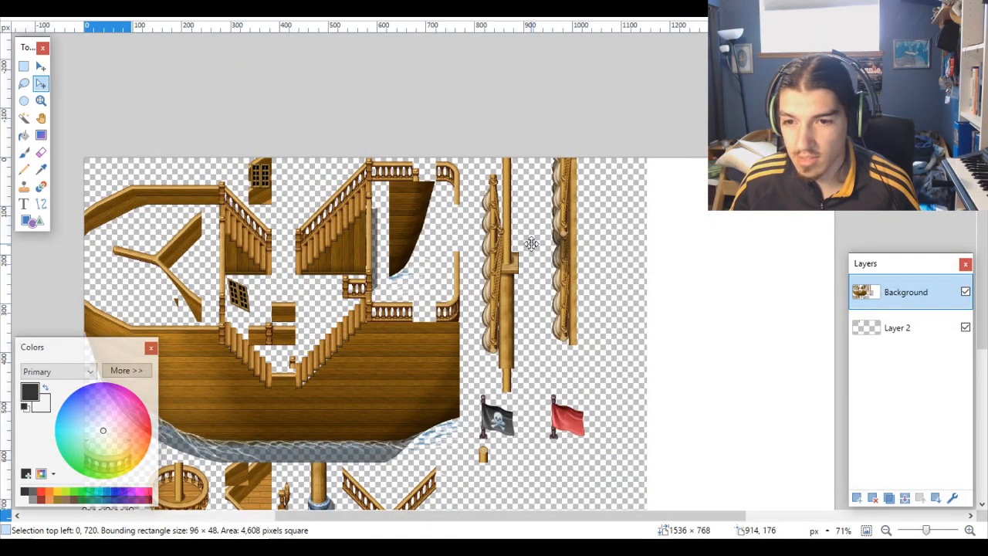
scroll(531, 244, "down", 3)
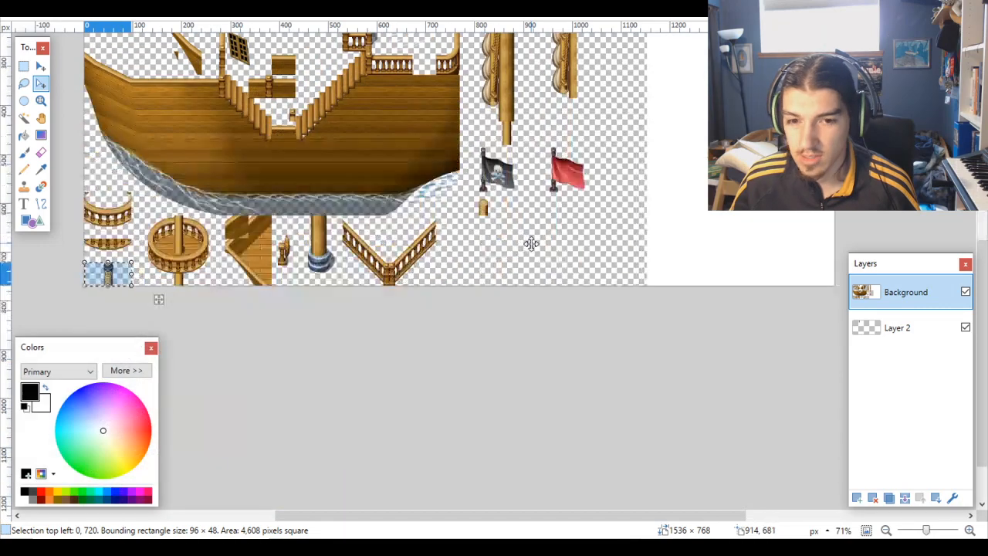
scroll(531, 244, "up", 2)
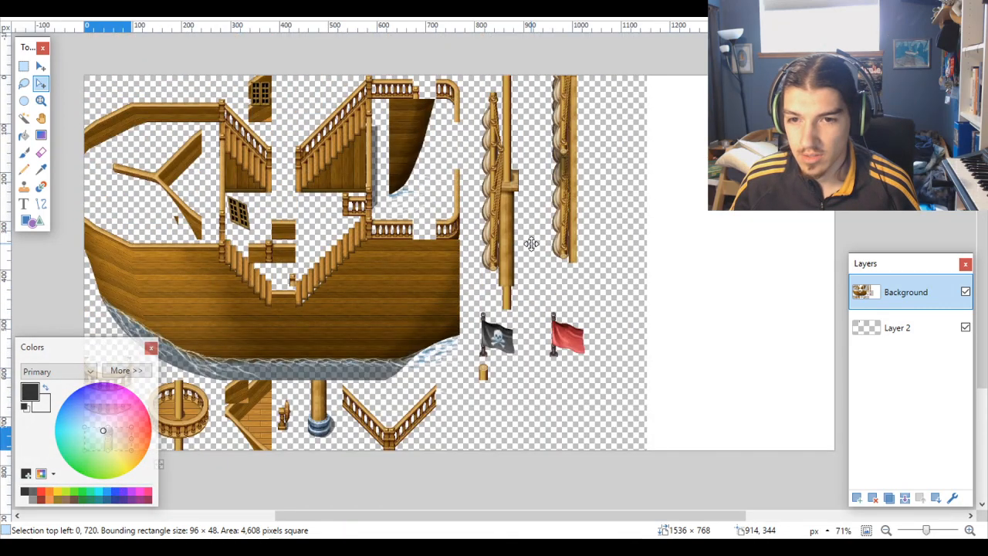
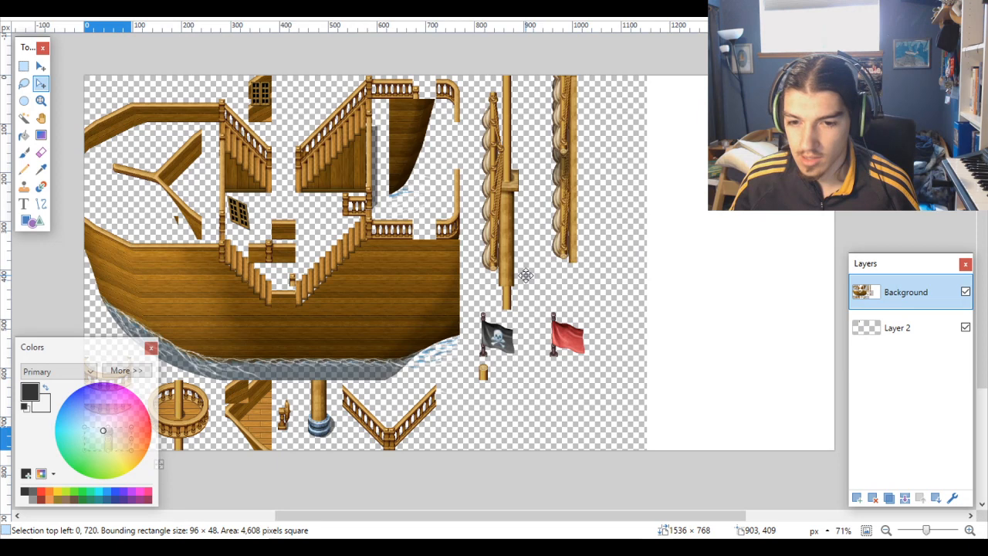
scroll(525, 276, "down", 3)
key("ctrl+d")
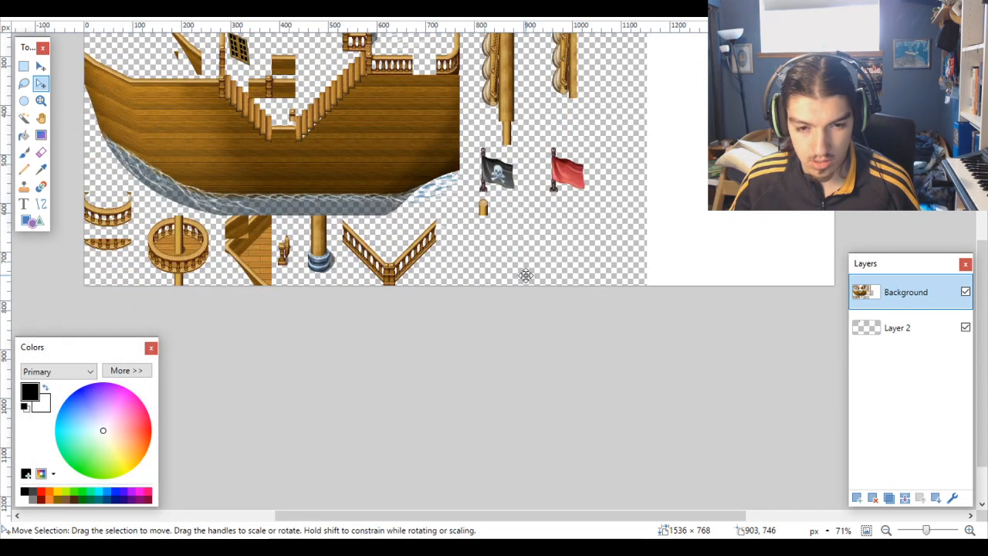
key("ctrl+z")
Step: Move the selected mast top directly beneath the short wooden stub below the pirate flag, with its top-left at 768, 624, and deselect it
key("m")
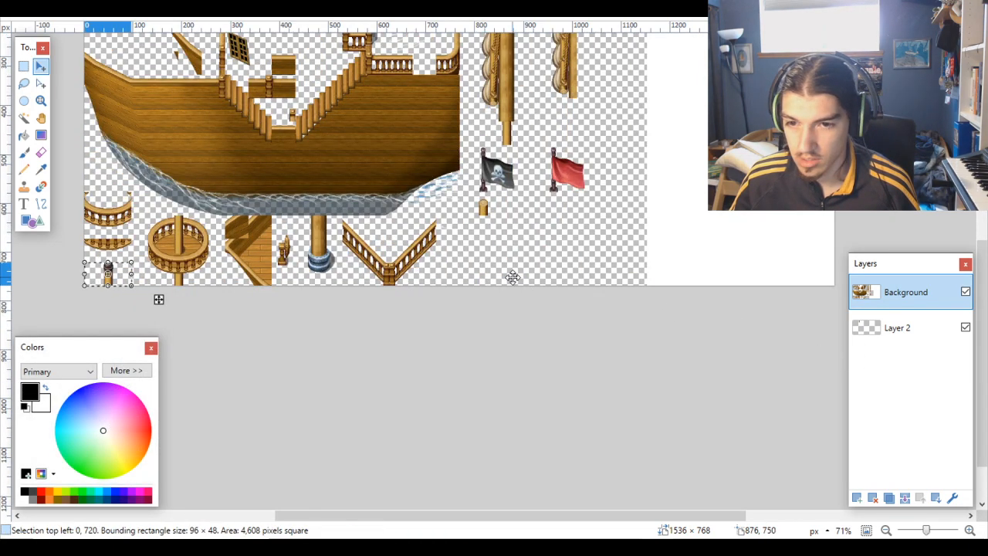
left_click_drag(158, 300, 544, 266)
scroll(540, 263, "up", 7)
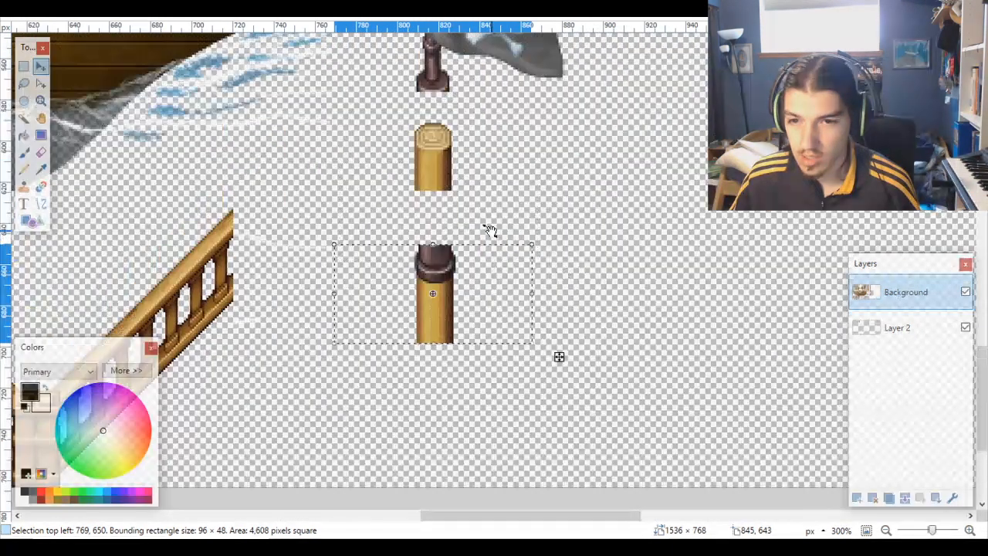
left_click_drag(472, 291, 471, 236)
scroll(463, 228, "up", 5)
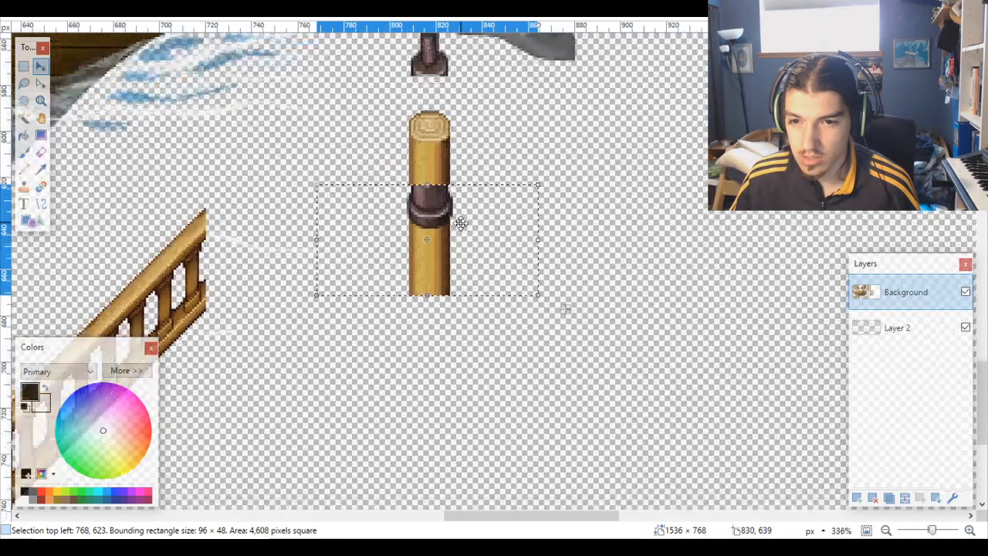
left_click_drag(437, 181, 437, 197)
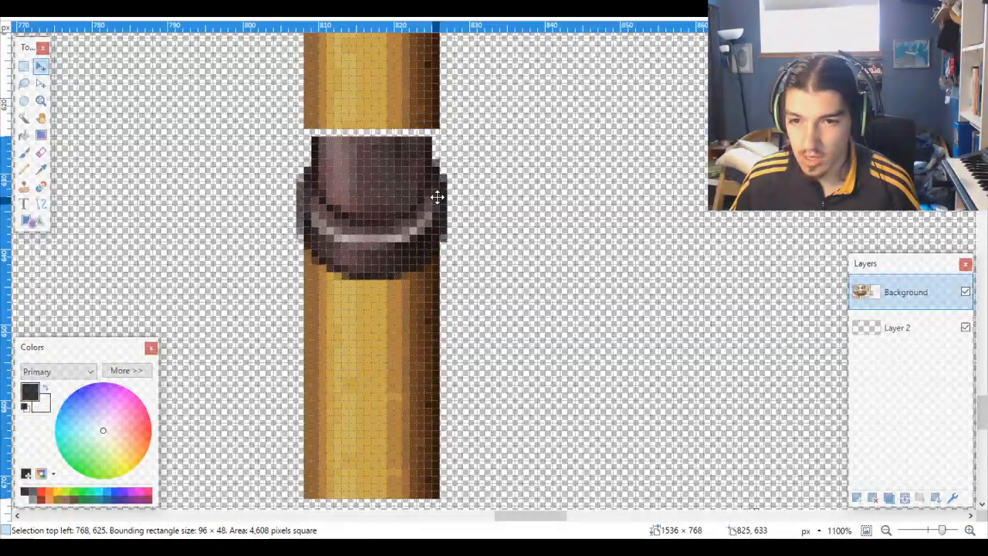
key("Up")
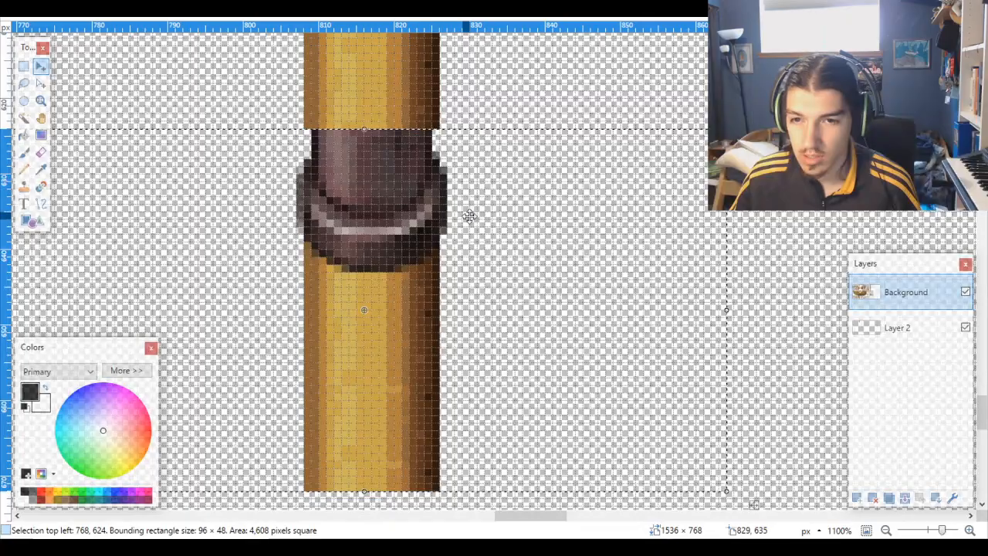
scroll(479, 224, "down", 10)
scroll(487, 229, "down", 5)
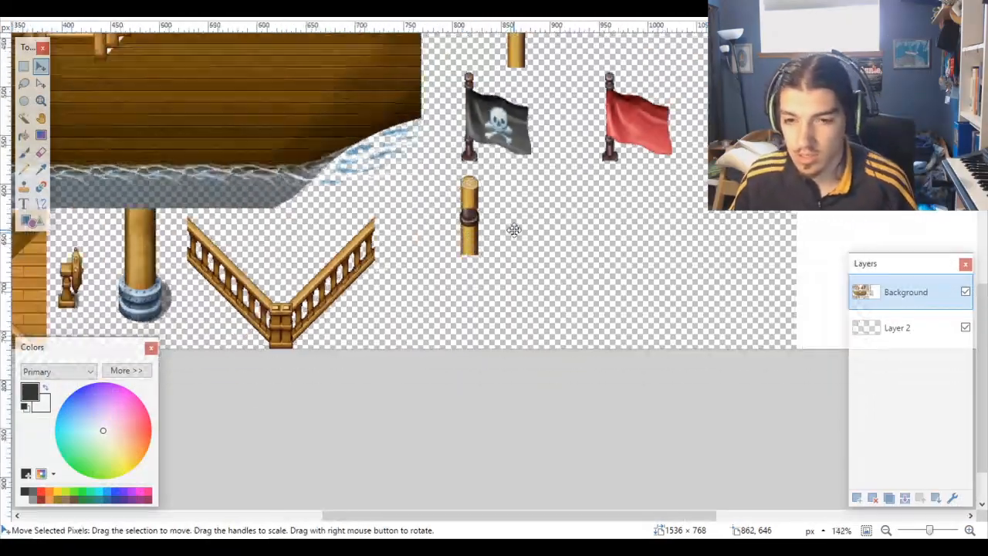
Step: Inspect the joint between the wooden stub and the mast top beneath it, below the pirate flag
scroll(514, 229, "up", 9)
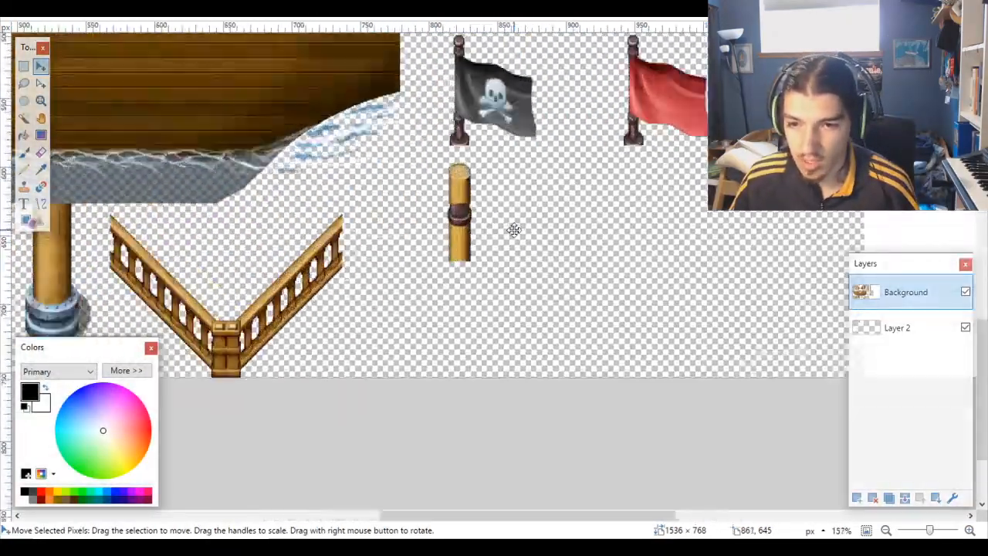
scroll(458, 214, "down", 4)
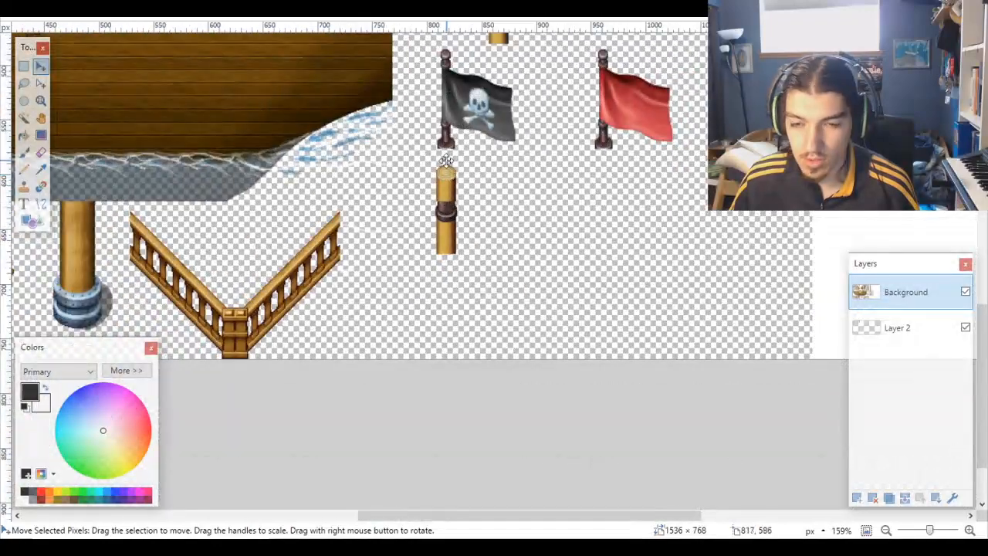
scroll(445, 214, "up", 5)
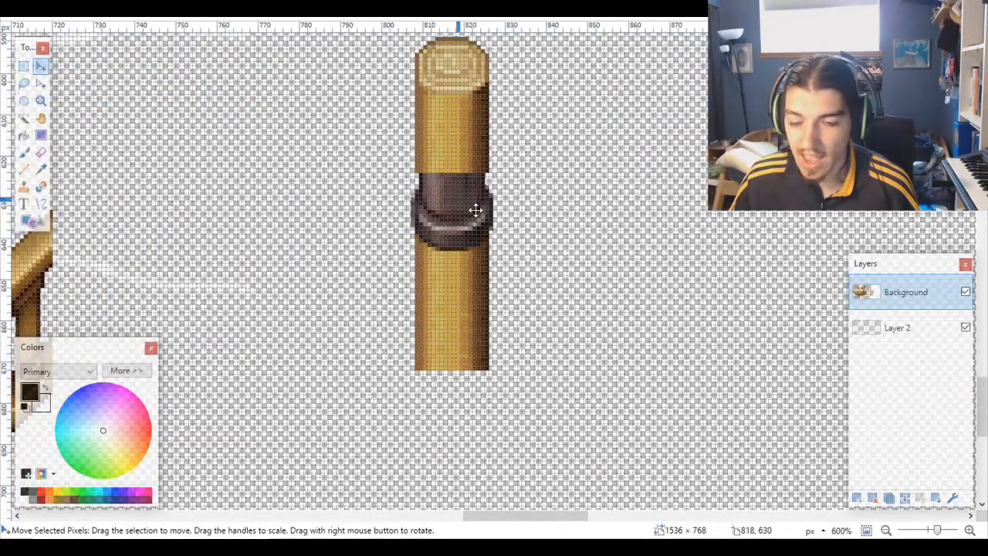
scroll(475, 210, "down", 9)
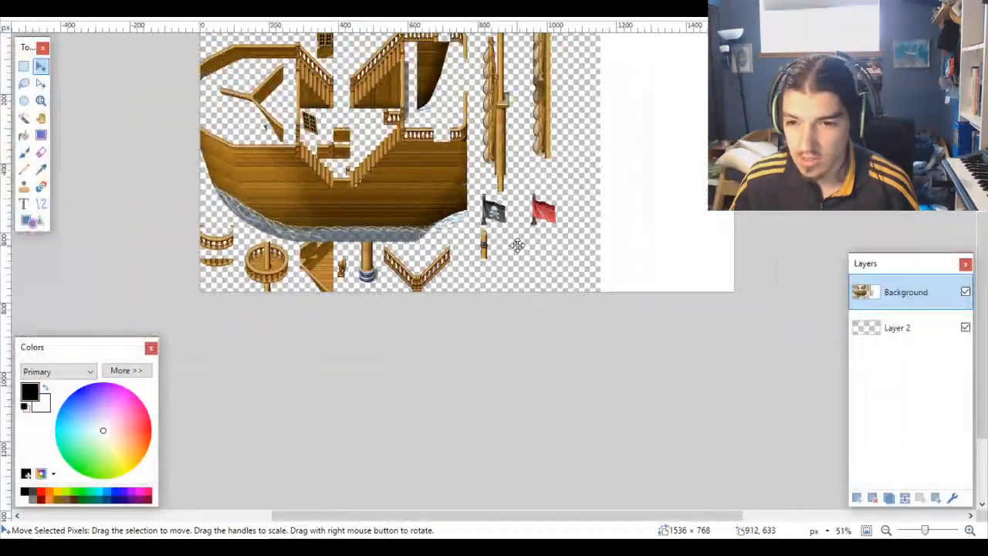
scroll(518, 245, "up", 7)
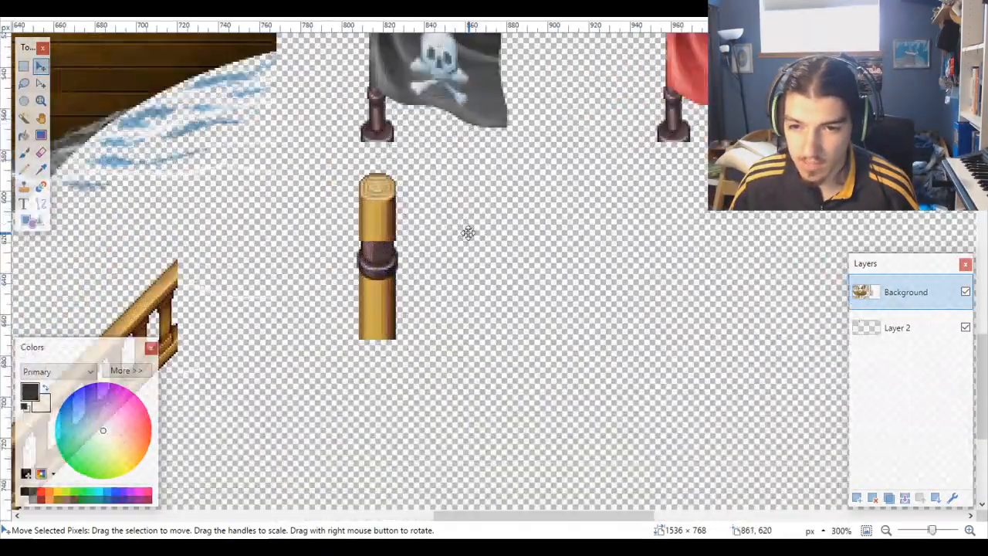
scroll(403, 232, "down", 1)
Step: Examine the lower-edge pieces, the two flags and the tall masts with their narrow lower end
key("s")
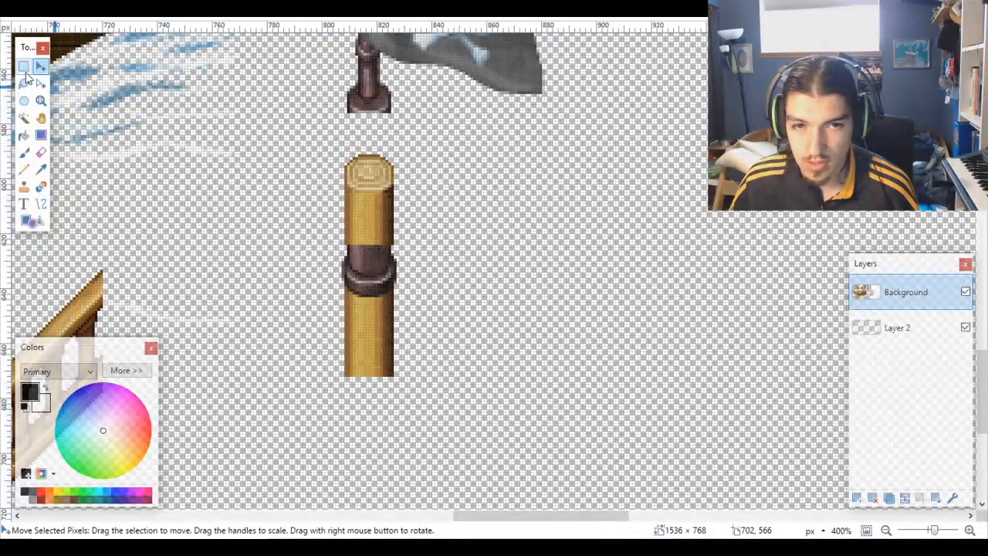
scroll(336, 187, "up", 2)
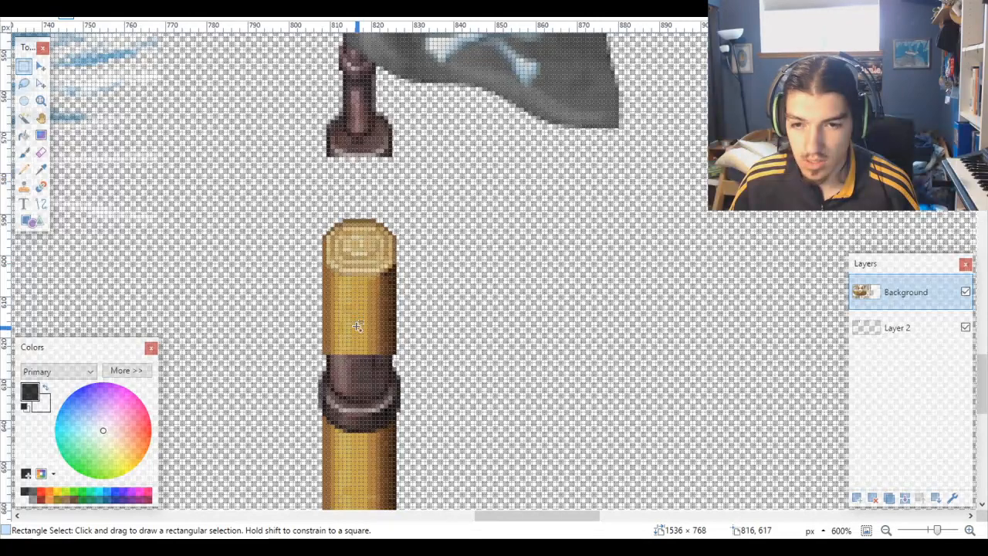
scroll(358, 325, "down", 9)
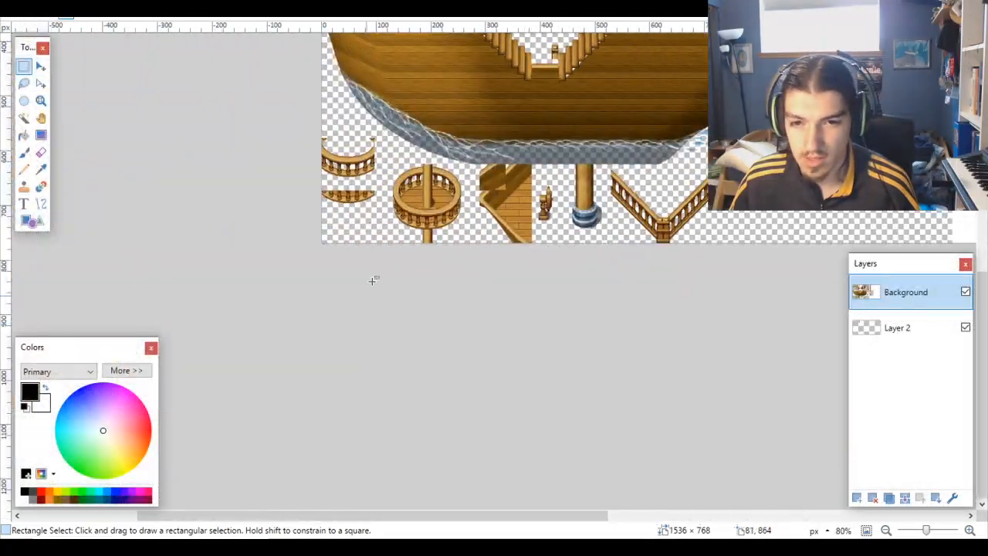
scroll(367, 182, "down", 3)
scroll(389, 191, "right", 3)
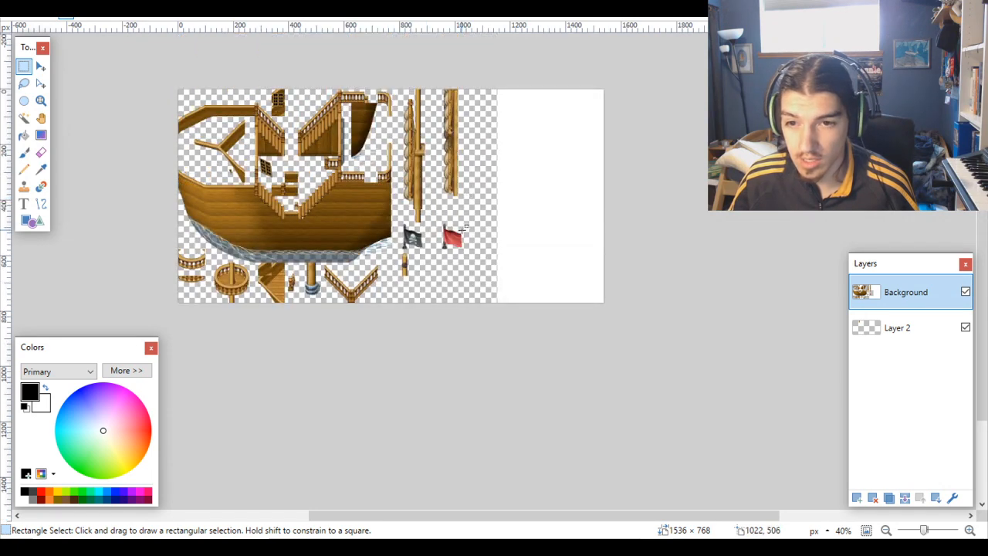
scroll(461, 227, "up", 6)
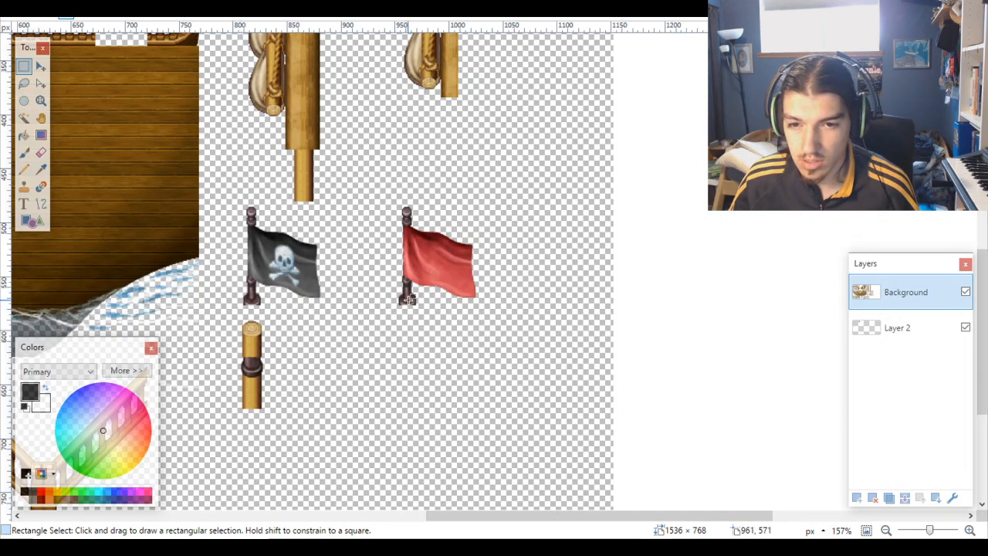
scroll(405, 296, "up", 4)
scroll(378, 292, "down", 2)
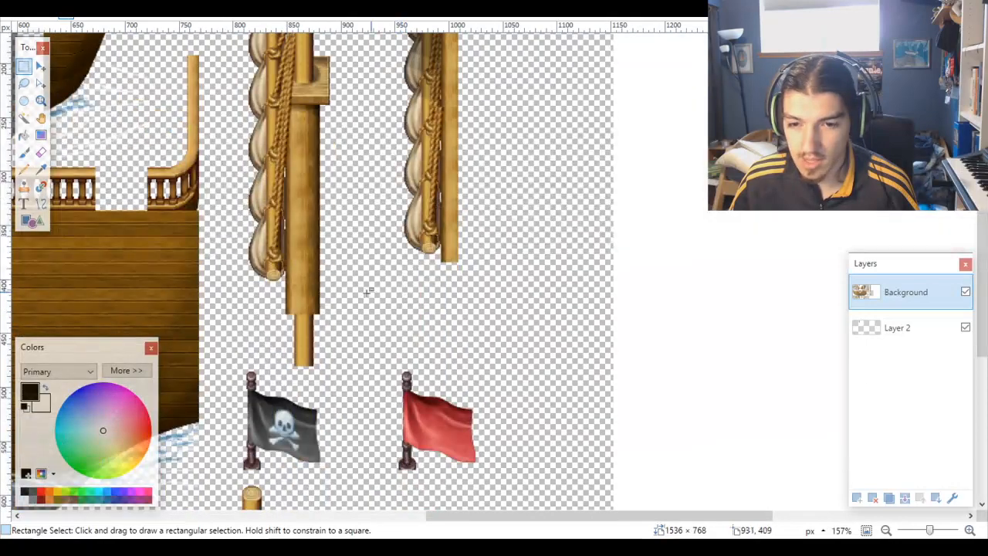
scroll(309, 315, "down", 5)
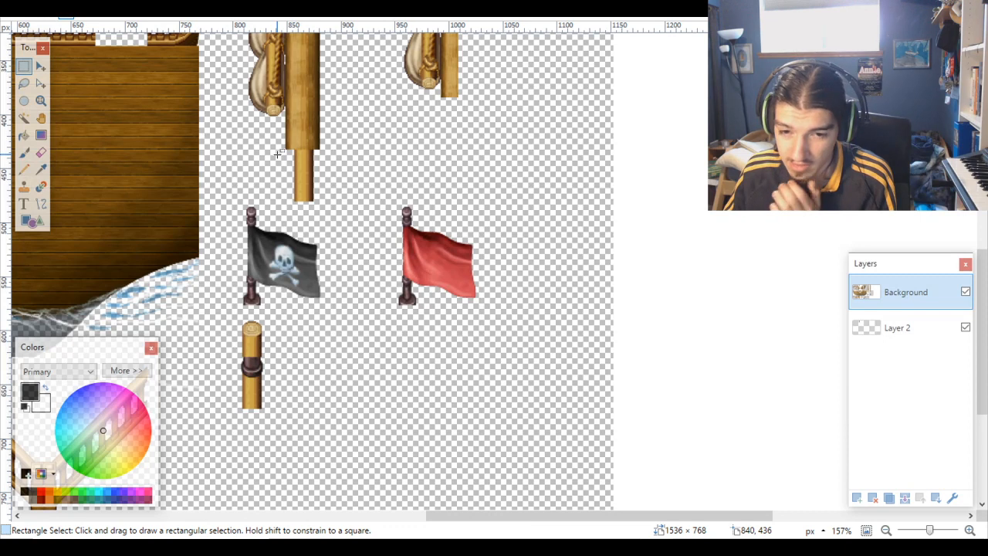
Step: Select the narrow section at the tall left mast's lower end and adjust the selection to 110 × 48 px with its top-left at 810, 432
left_click_drag(244, 151, 363, 201)
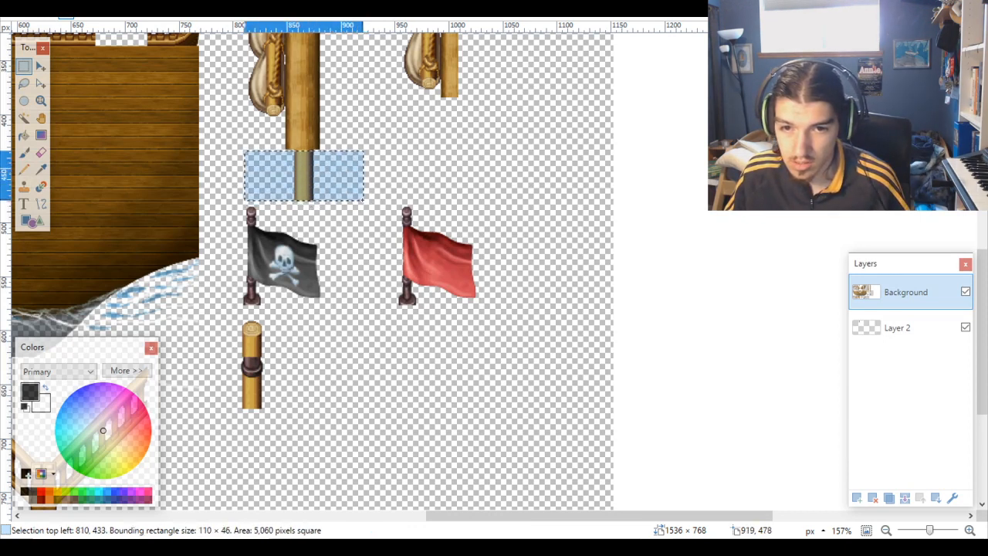
scroll(332, 195, "up", 4)
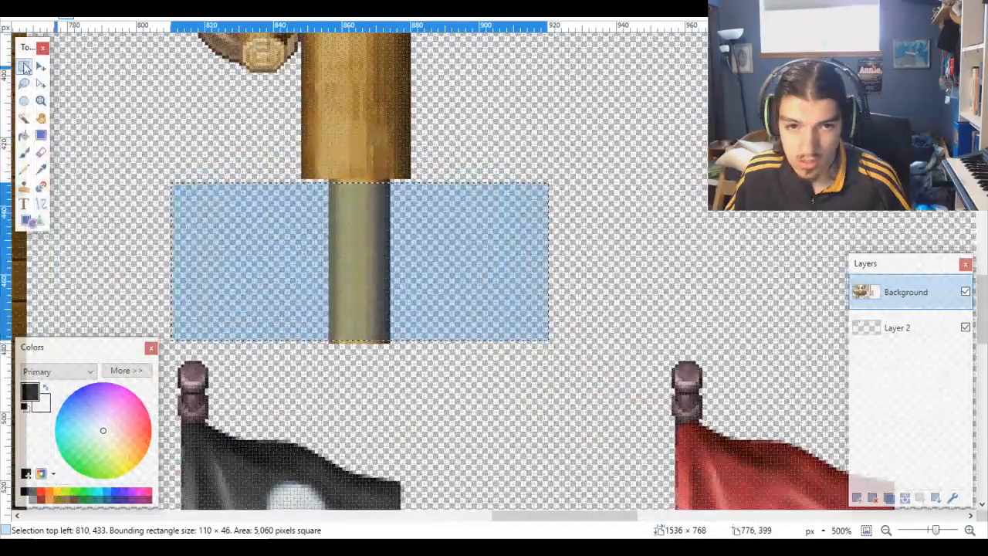
left_click(41, 82)
key("ctrl+shift+b")
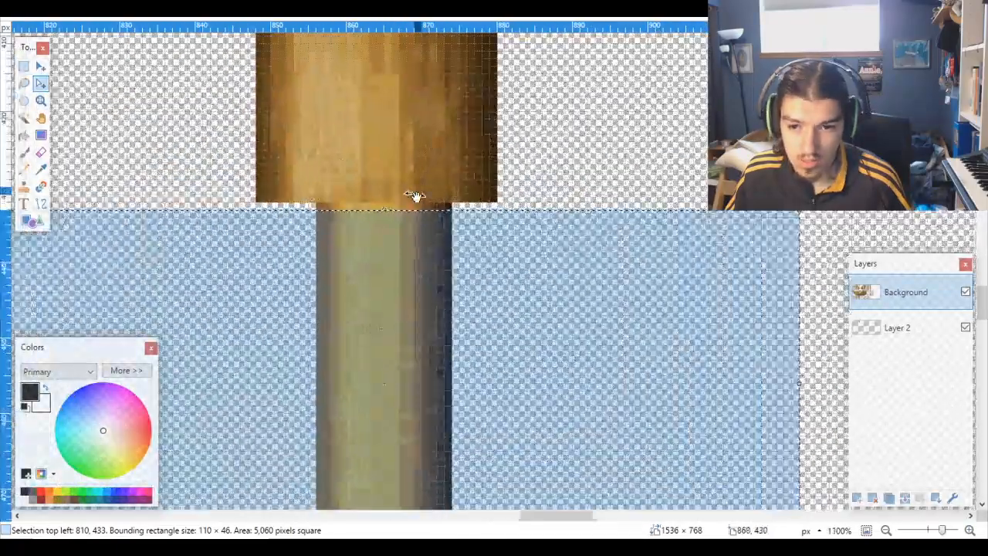
left_click_drag(395, 210, 389, 202)
scroll(395, 224, "down", 3)
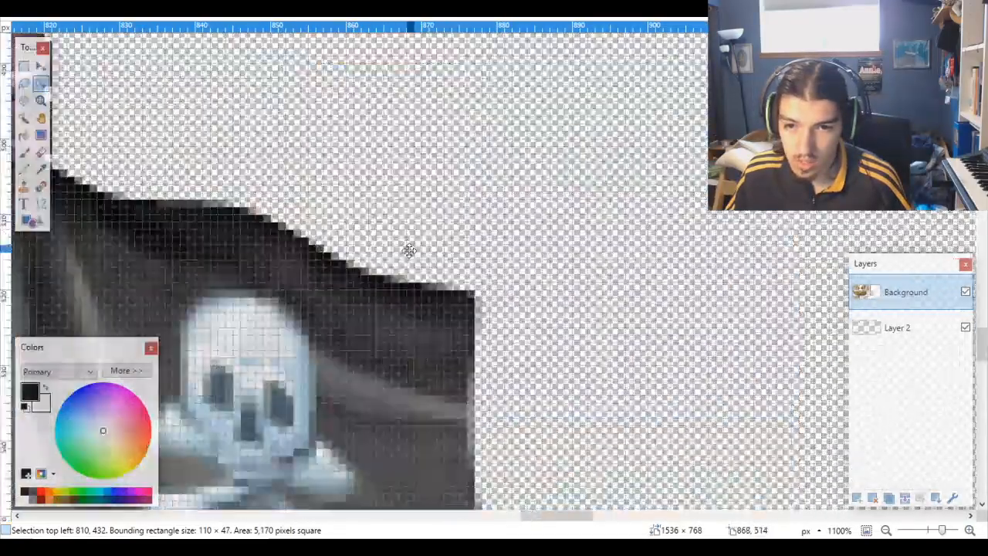
scroll(397, 226, "up", 3)
left_click_drag(386, 149, 383, 155)
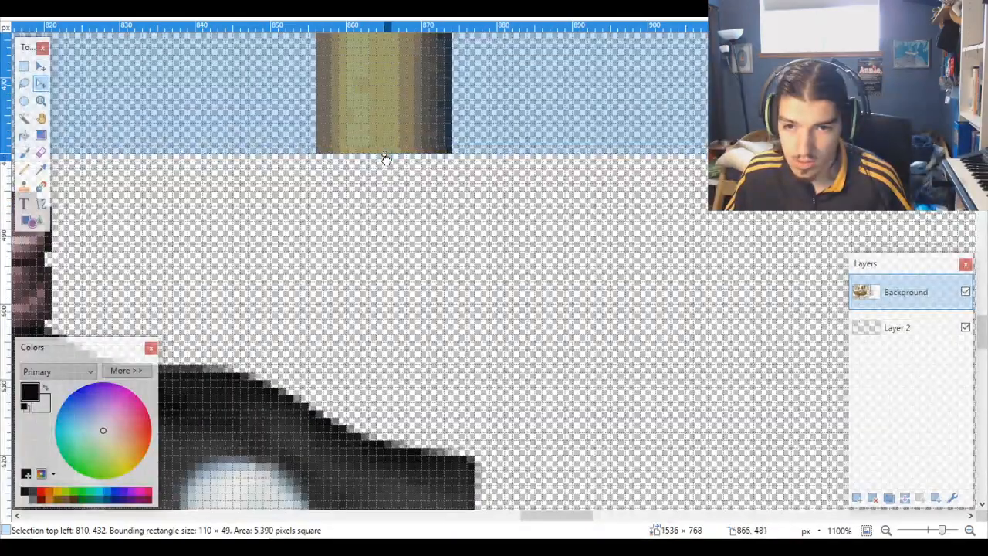
scroll(384, 154, "down", 12)
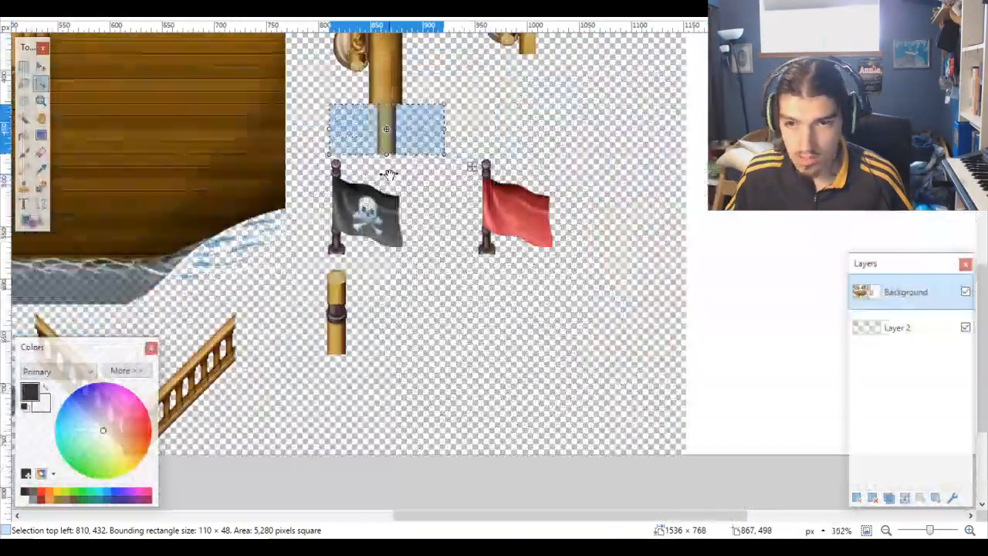
Step: Cut the narrow mast section, paste it directly beneath the mast top with its top-left at 762, 672, and deselect it
key("ctrl+x")
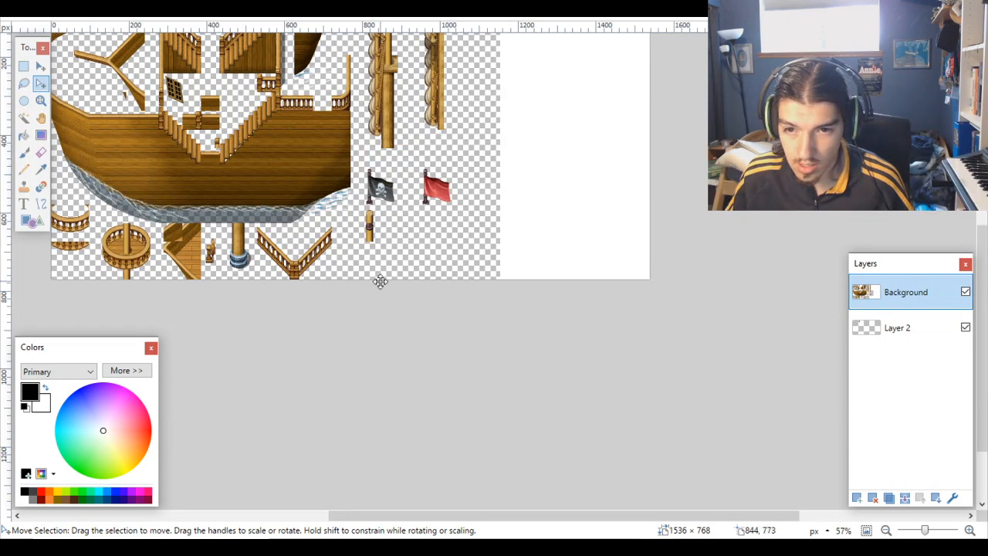
scroll(389, 229, "up", 5)
key("ctrl+v")
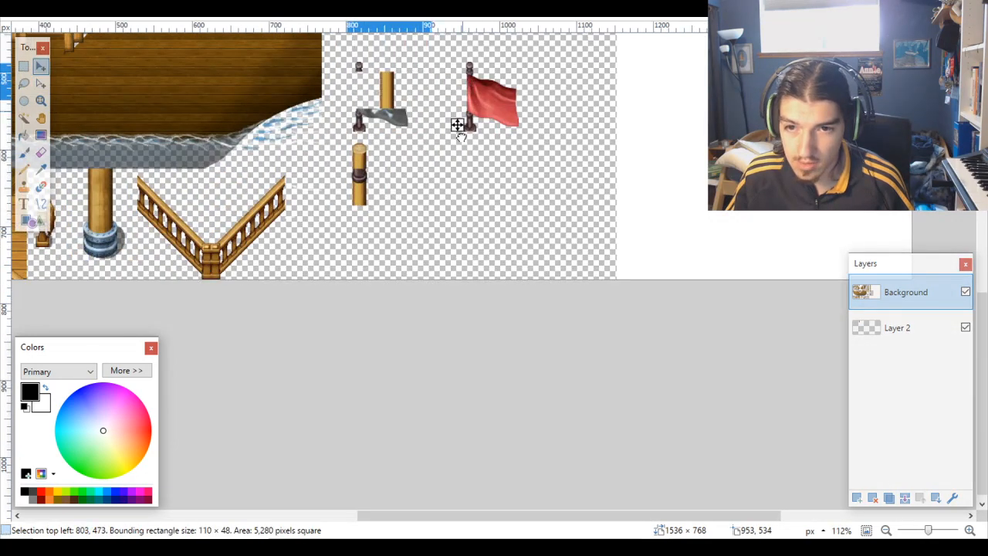
left_click_drag(458, 125, 434, 252)
scroll(366, 230, "up", 8)
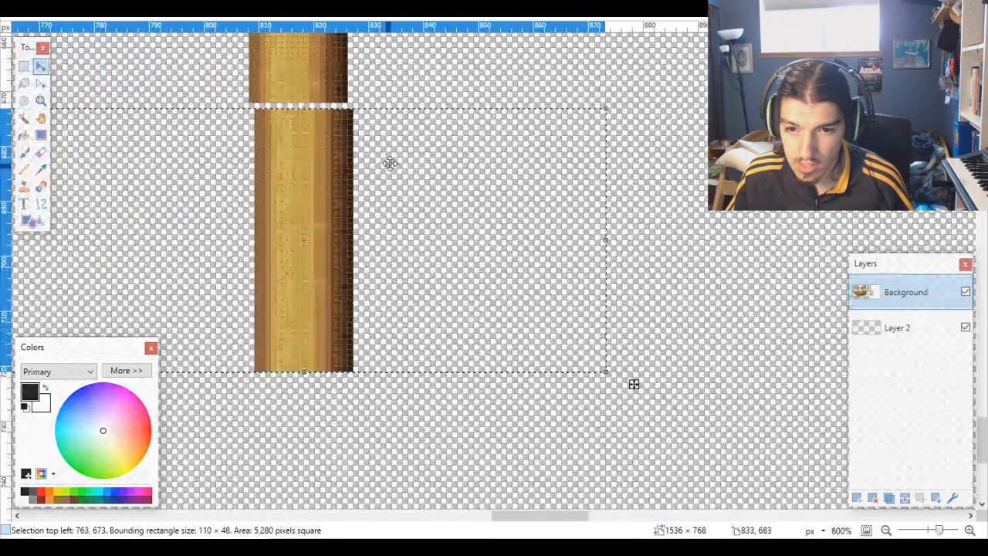
left_click_drag(369, 150, 353, 145)
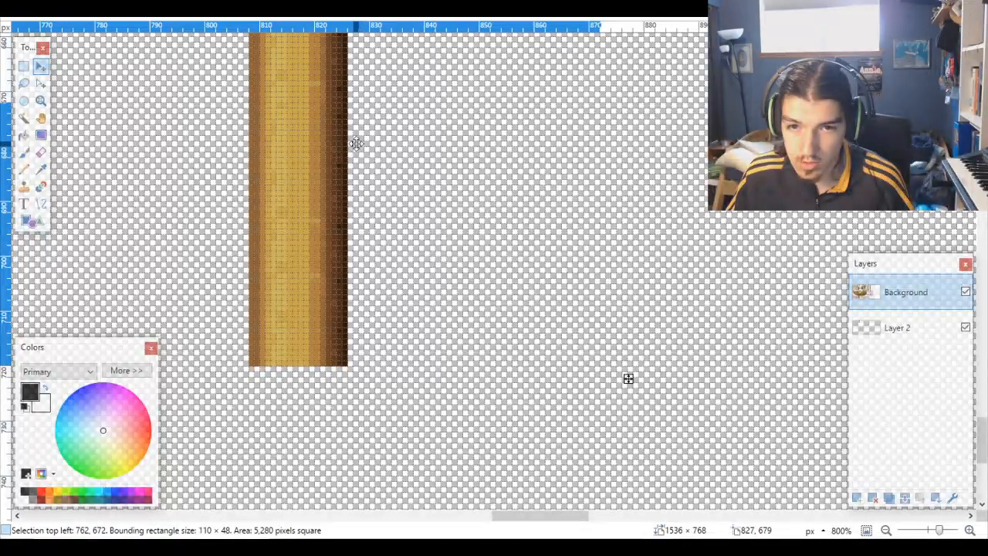
key("ctrl+d")
scroll(466, 173, "down", 5)
scroll(465, 173, "down", 4)
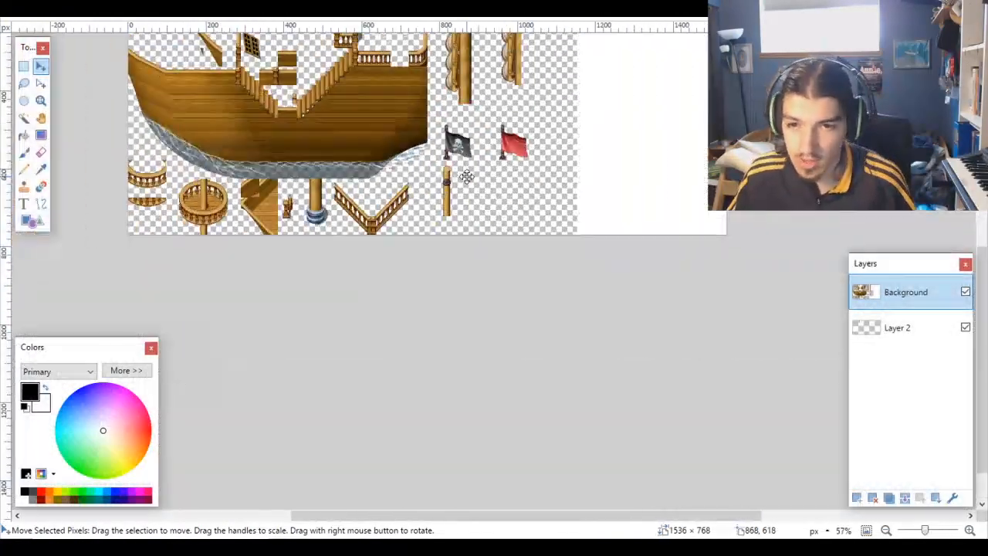
Step: Survey the tileset's lower-edge pieces, the two flags and the free space around the narrow mast
scroll(510, 217, "up", 1)
scroll(525, 194, "down", 3)
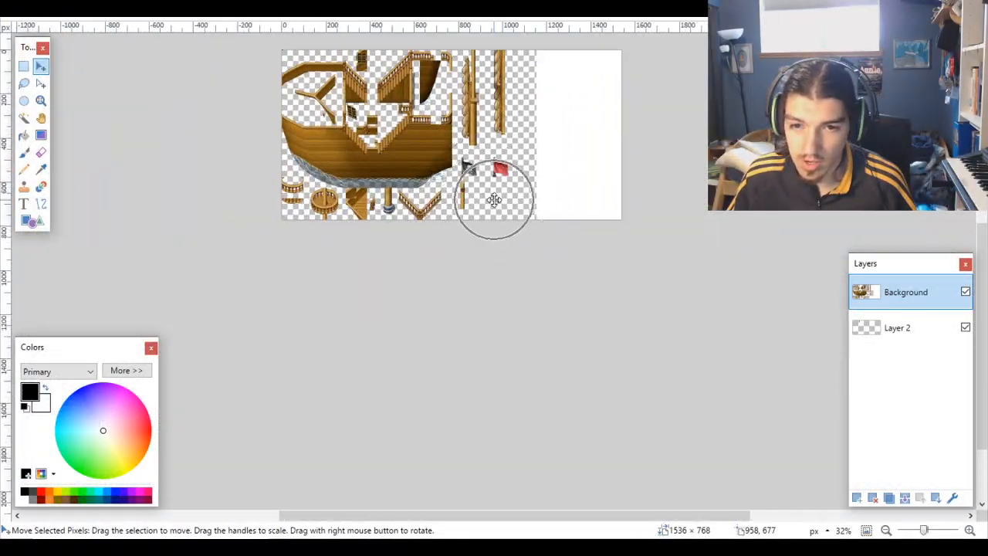
scroll(494, 201, "left", 2)
scroll(474, 207, "right", 4)
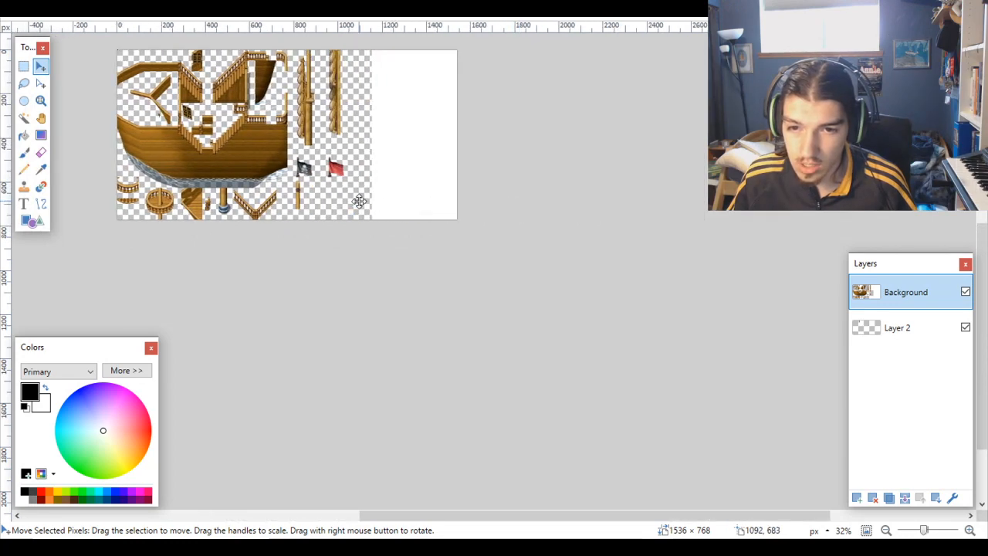
scroll(359, 201, "left", 2)
scroll(369, 209, "up", 3)
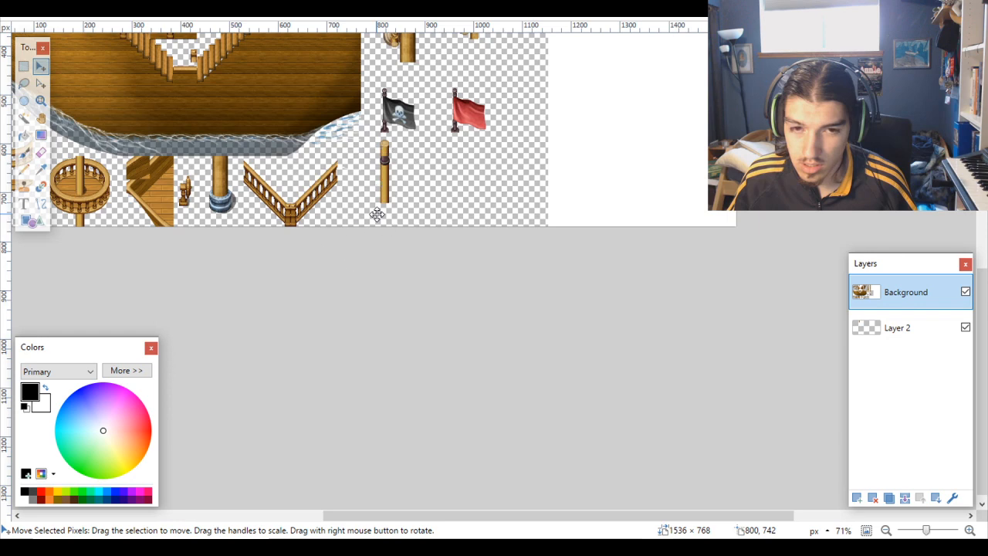
scroll(376, 214, "left", 2)
scroll(377, 214, "right", 4)
scroll(377, 214, "left", 2)
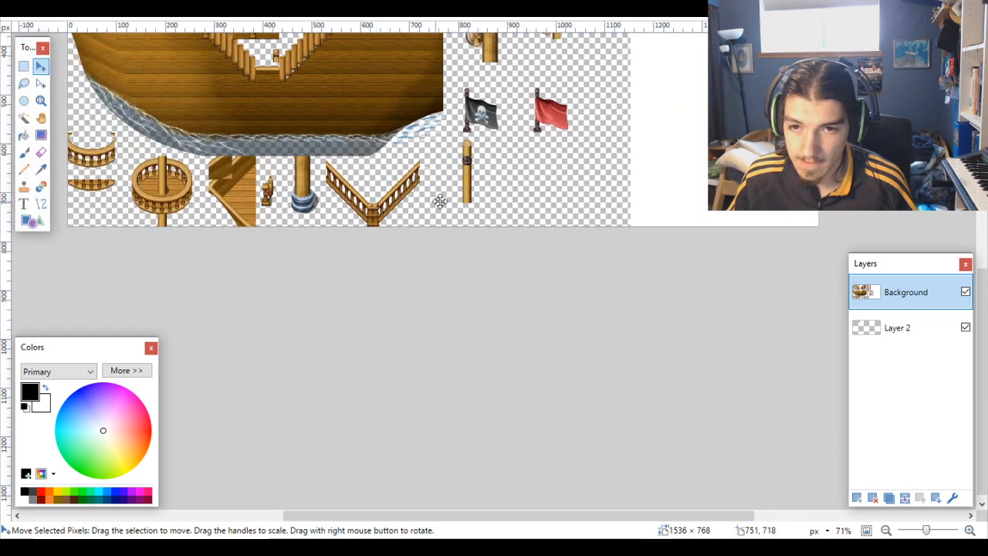
scroll(437, 200, "right", 1)
Step: Examine the flags, the tall masts above them and the empty area beside them, down to the whole-sheet layout
scroll(480, 173, "up", 4)
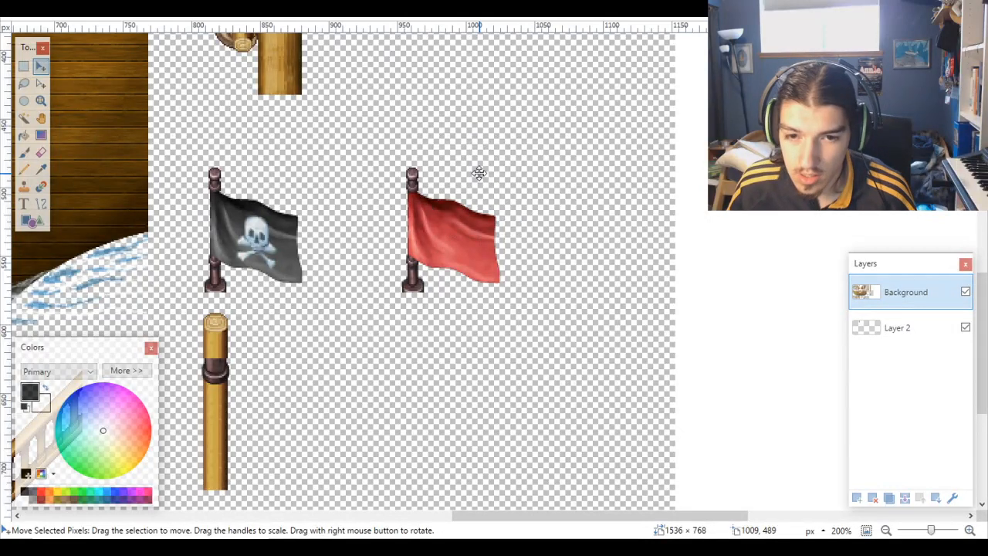
scroll(300, 158, "up", 6)
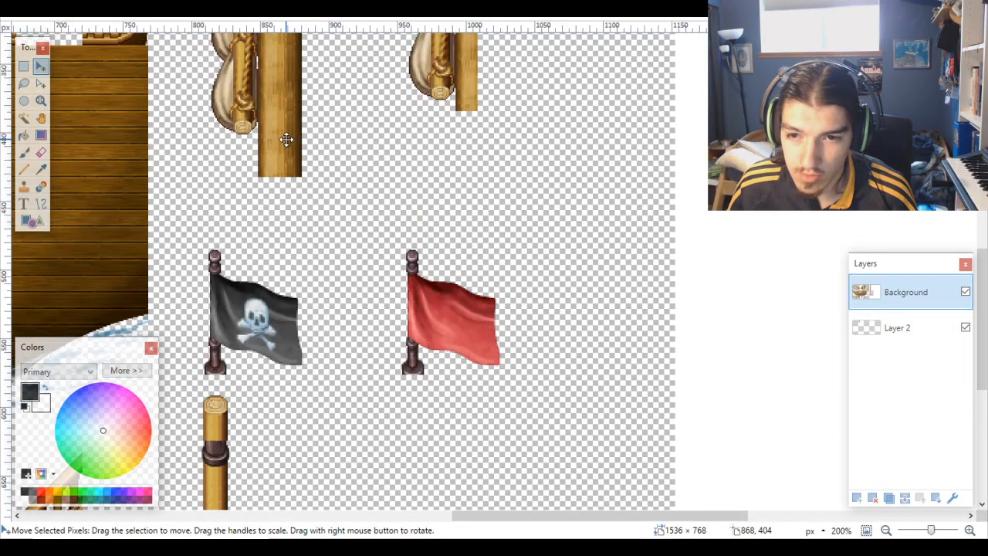
scroll(302, 177, "down", 2)
scroll(303, 179, "up", 4)
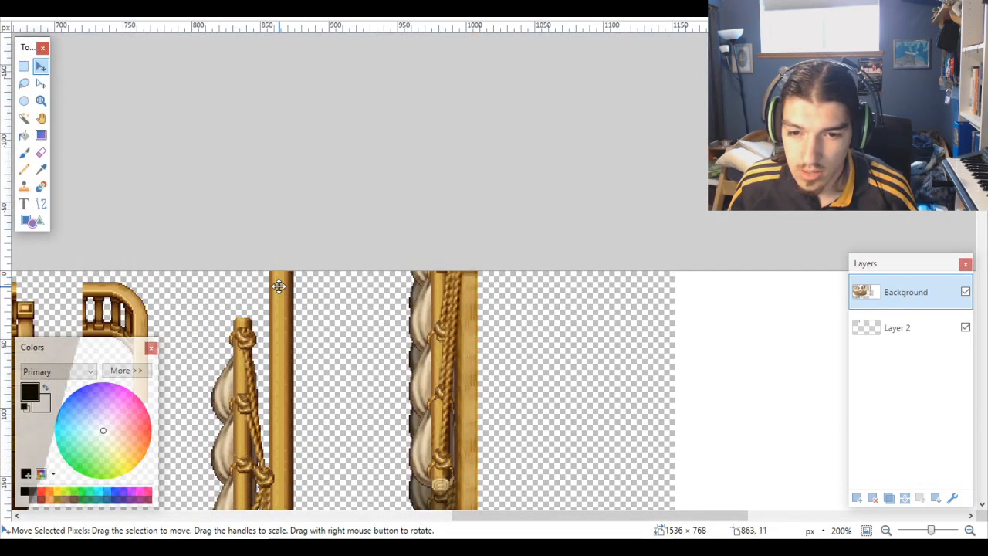
scroll(279, 286, "down", 10)
scroll(279, 287, "up", 4)
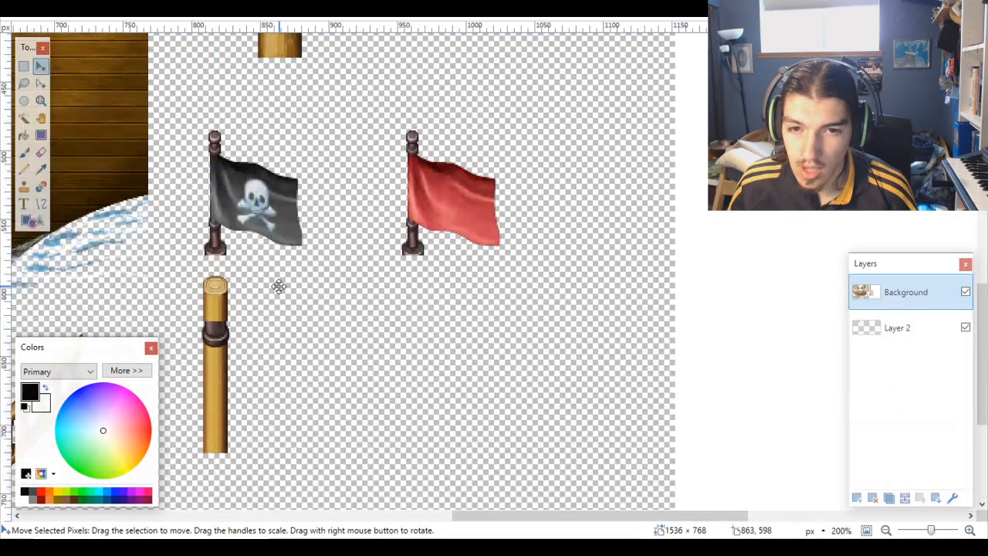
scroll(279, 286, "left", 3)
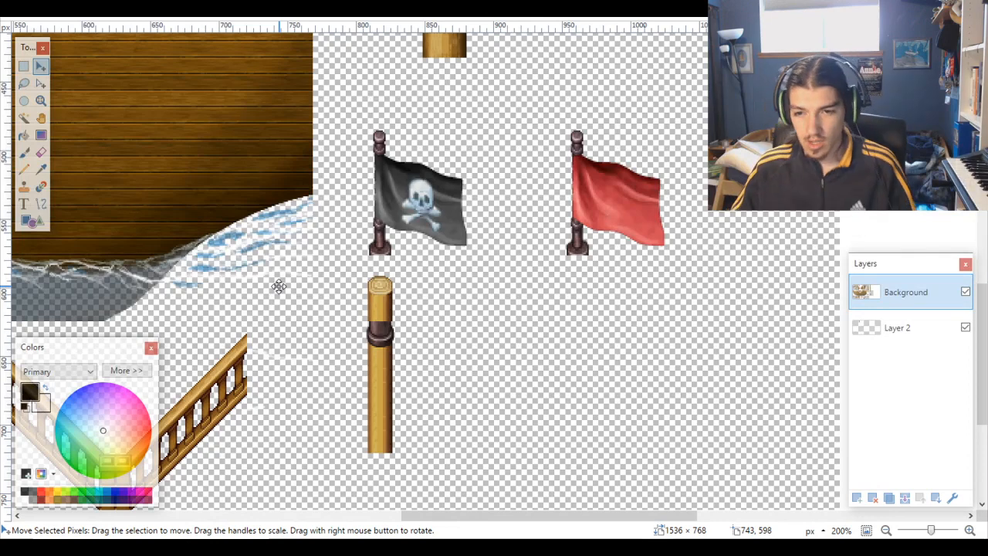
scroll(279, 286, "right", 9)
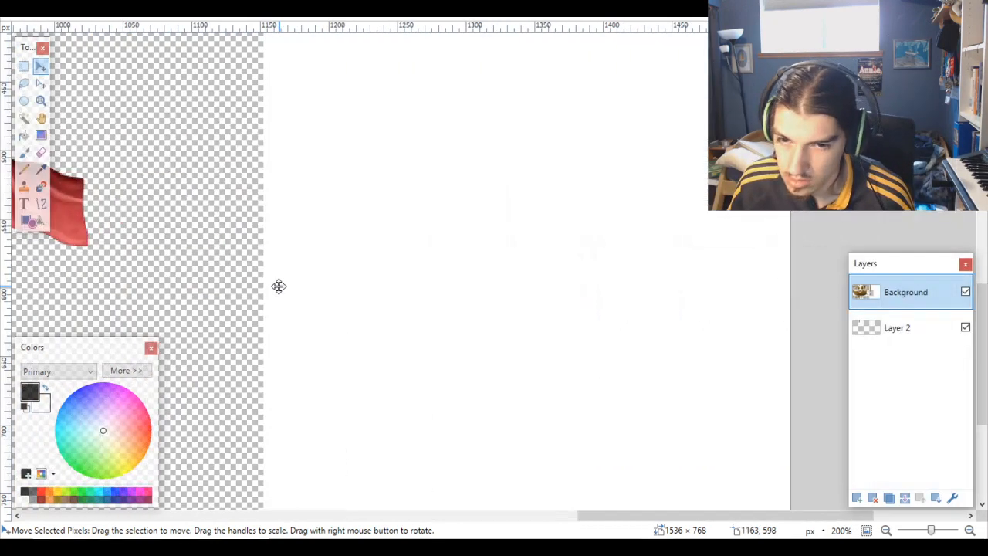
scroll(279, 286, "left", 8)
scroll(279, 286, "down", 6)
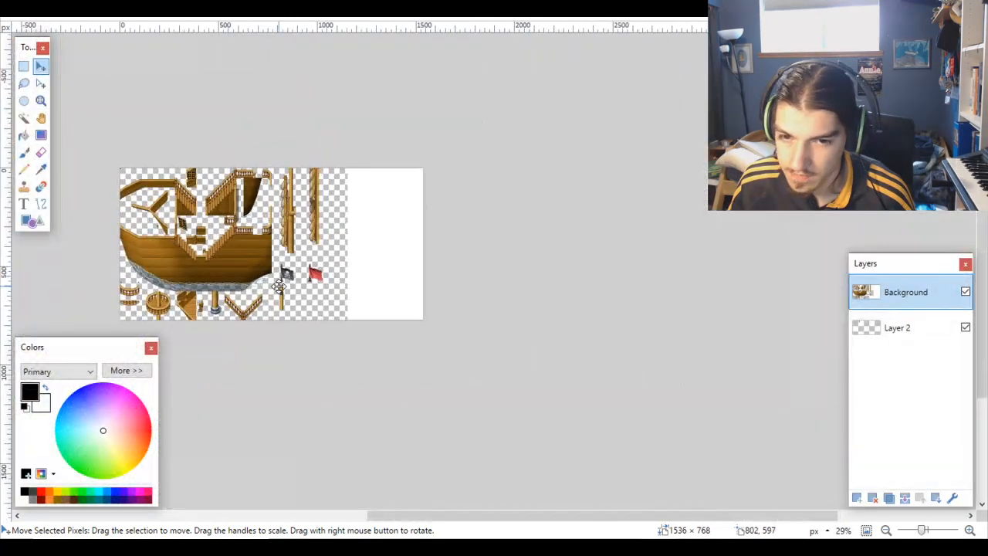
scroll(214, 319, "up", 3)
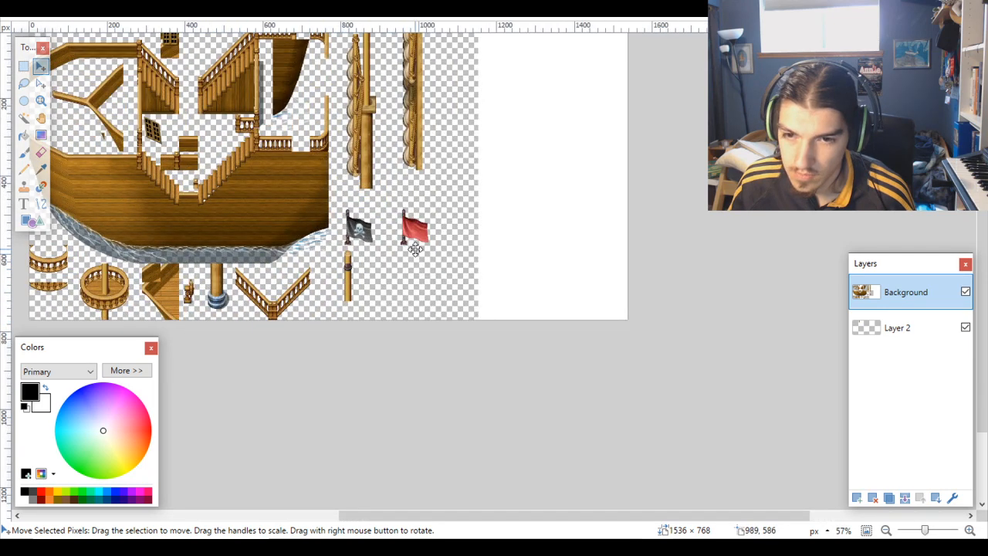
scroll(416, 248, "up", 4)
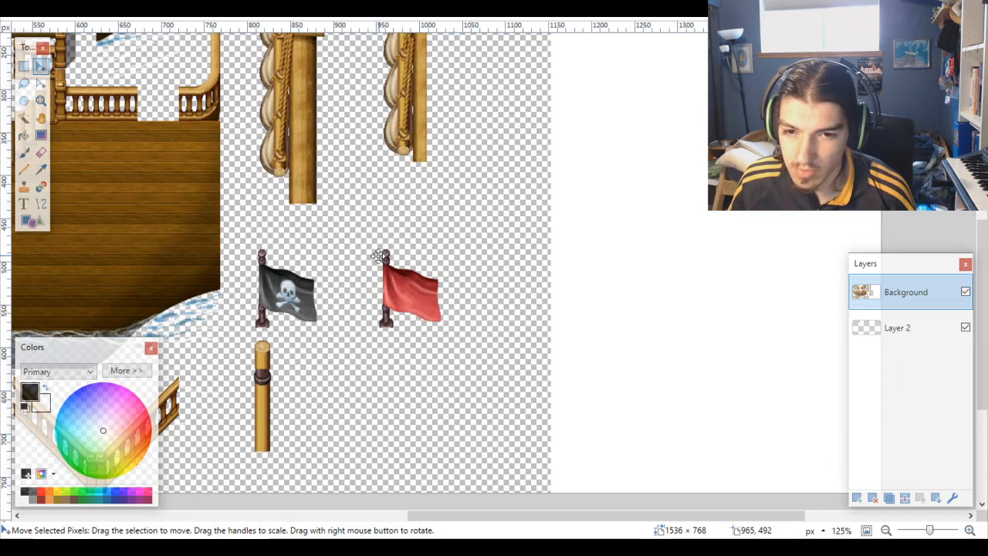
scroll(380, 257, "down", 4)
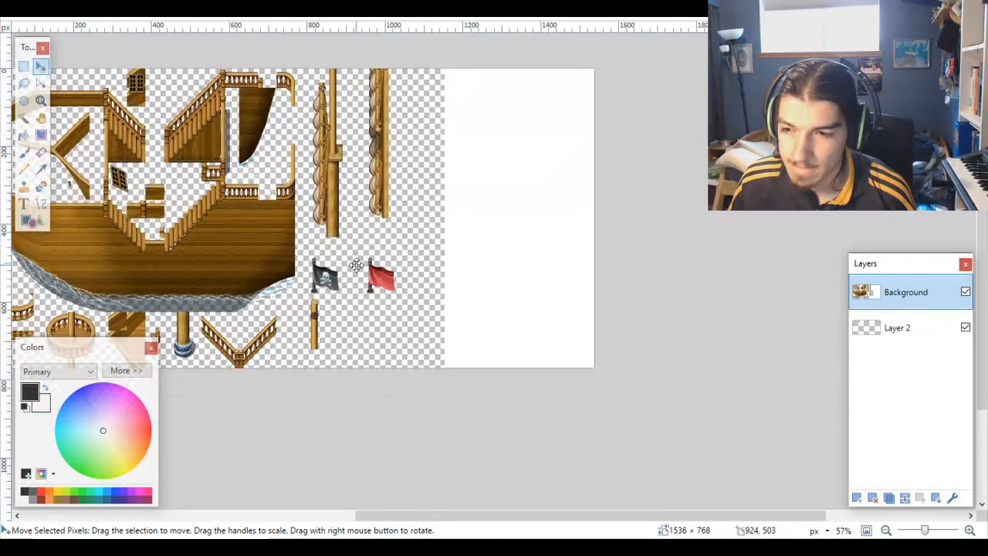
scroll(356, 264, "left", 4)
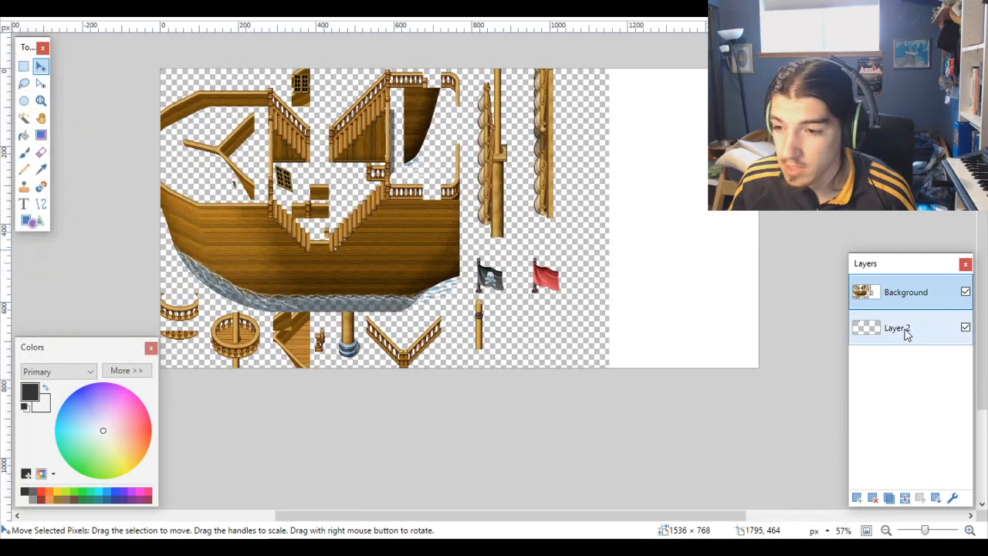
Step: On Layer 2, select the 48 × 48 px tile with its top-left at 336, 0 behind the double window's upper part
left_click(904, 329)
scroll(390, 83, "up", 5)
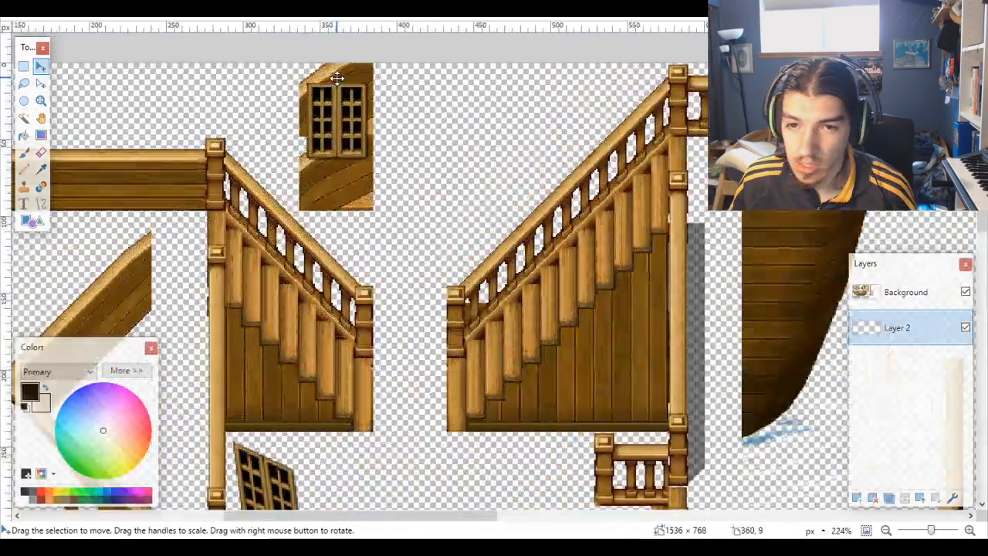
scroll(337, 77, "up", 4)
scroll(337, 82, "up", 2)
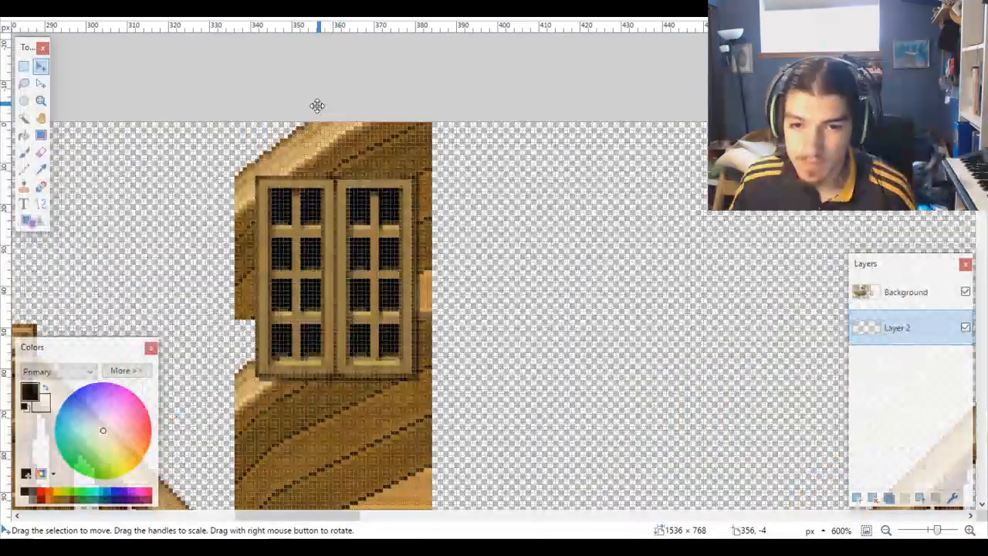
left_click(24, 67)
left_click_drag(237, 316, 433, 120)
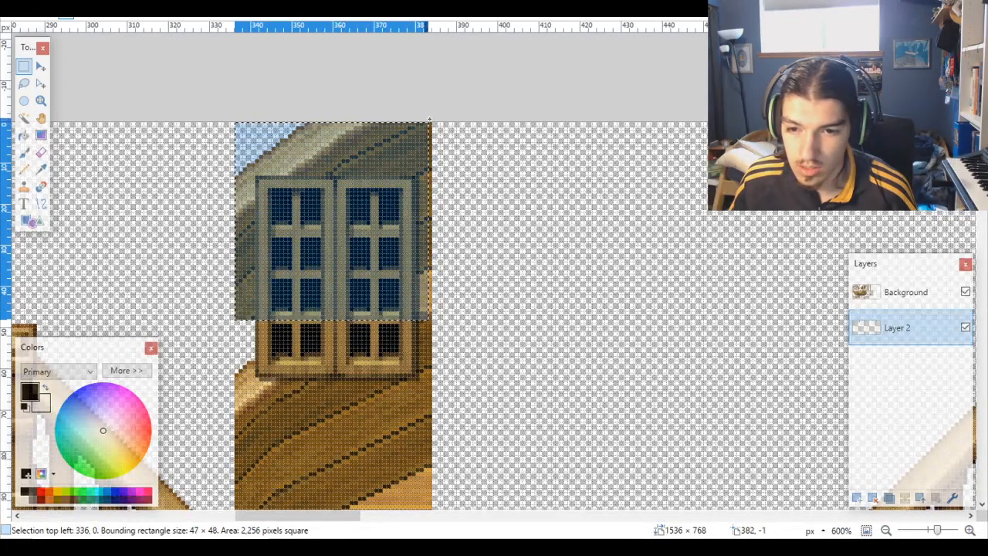
Step: Look over the sheet from the selected tile to the masts and flags for a free tile position
scroll(429, 163, "down", 9)
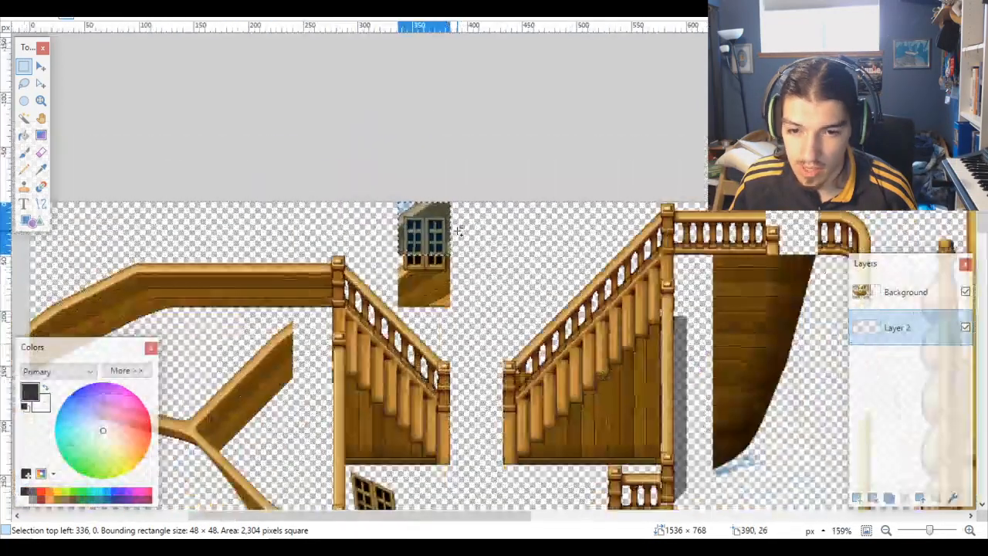
scroll(459, 228, "down", 3)
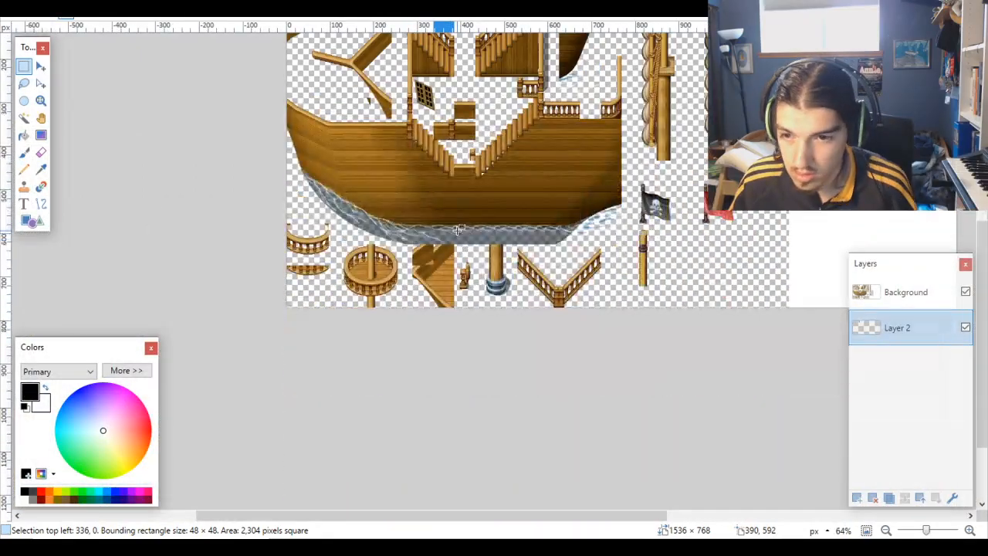
scroll(459, 229, "up", 2)
scroll(444, 154, "up", 4)
scroll(440, 146, "up", 4)
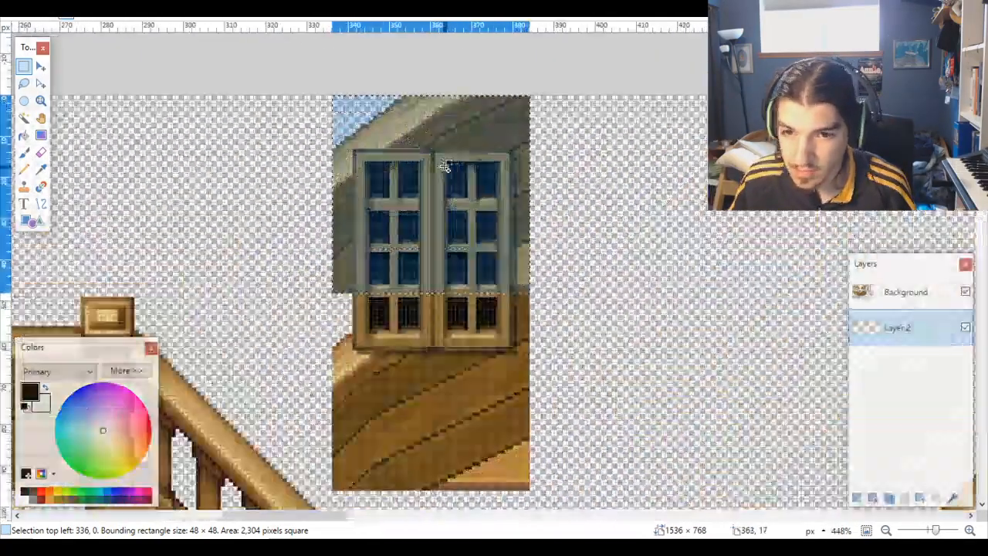
scroll(400, 199, "down", 7)
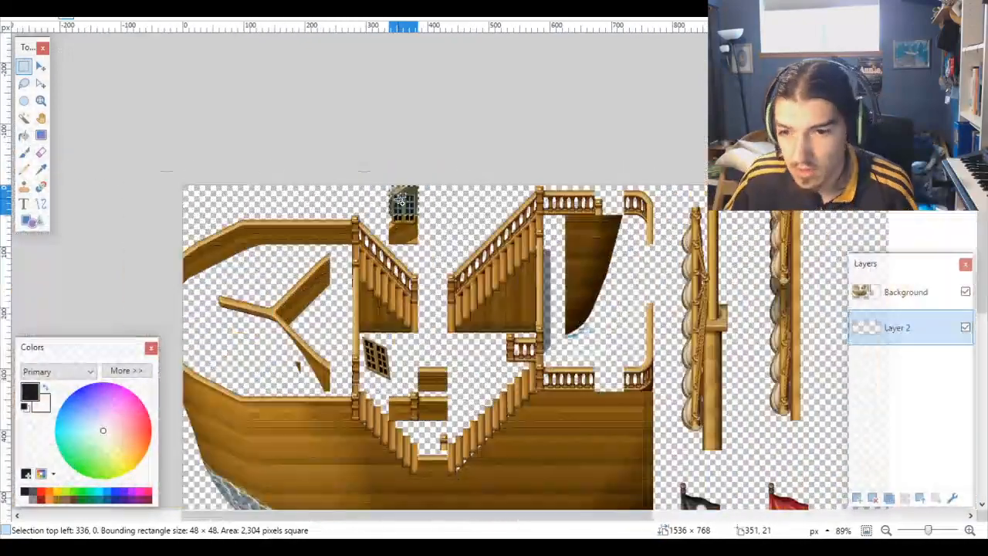
scroll(400, 200, "down", 4)
scroll(398, 198, "right", 5)
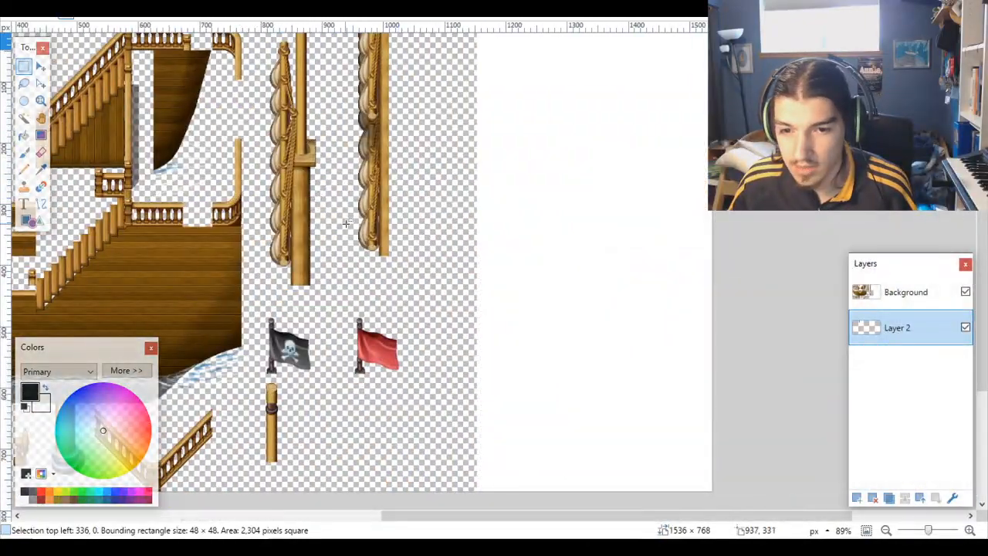
scroll(347, 224, "left", 5)
scroll(347, 231, "down", 2)
scroll(347, 236, "right", 2)
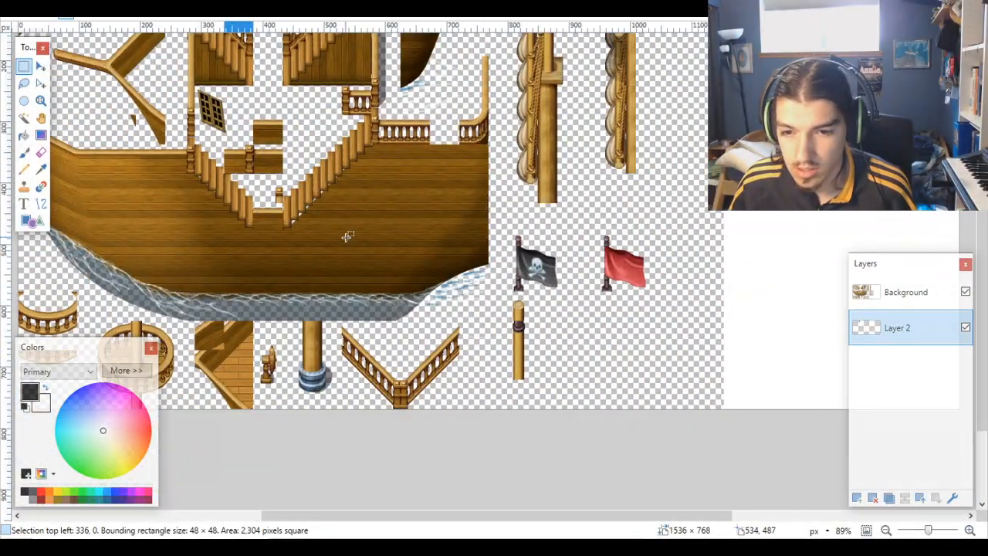
scroll(347, 237, "right", 4)
scroll(451, 262, "left", 4)
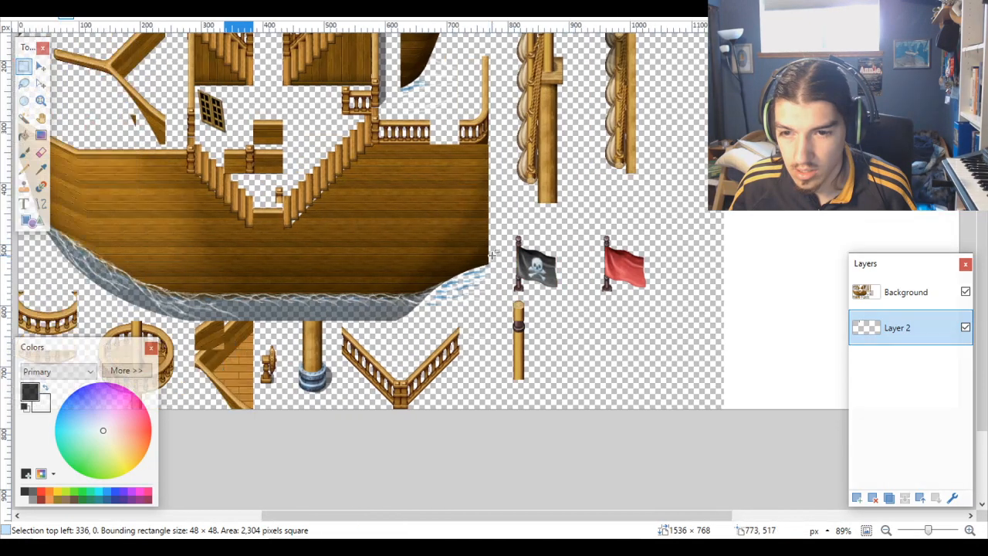
scroll(494, 254, "right", 6)
scroll(463, 243, "left", 2)
Step: Move the selected curved hull tile into the gap beside the hull above the pirate flag, with its top-left at 768, 434
key("m")
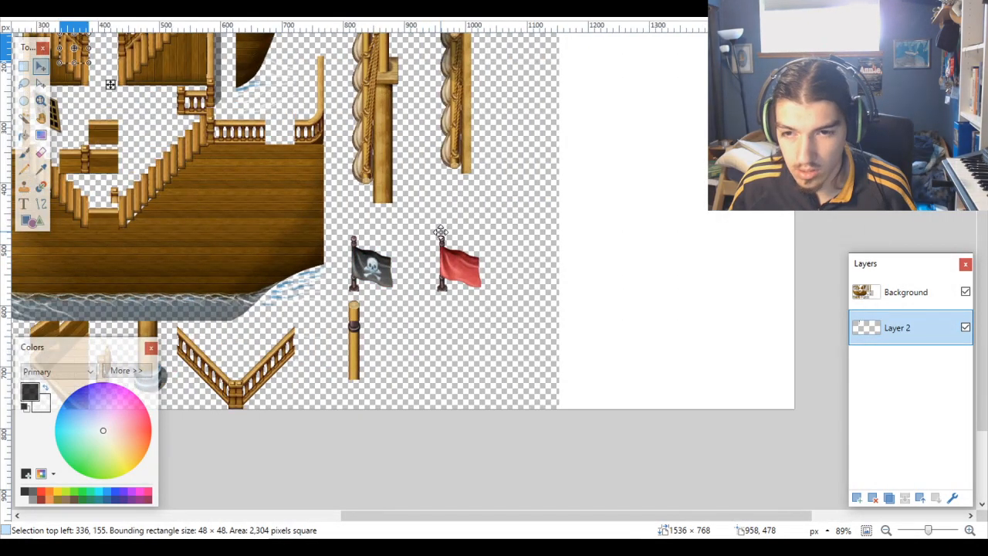
left_click_drag(110, 84, 374, 262)
scroll(376, 255, "up", 5)
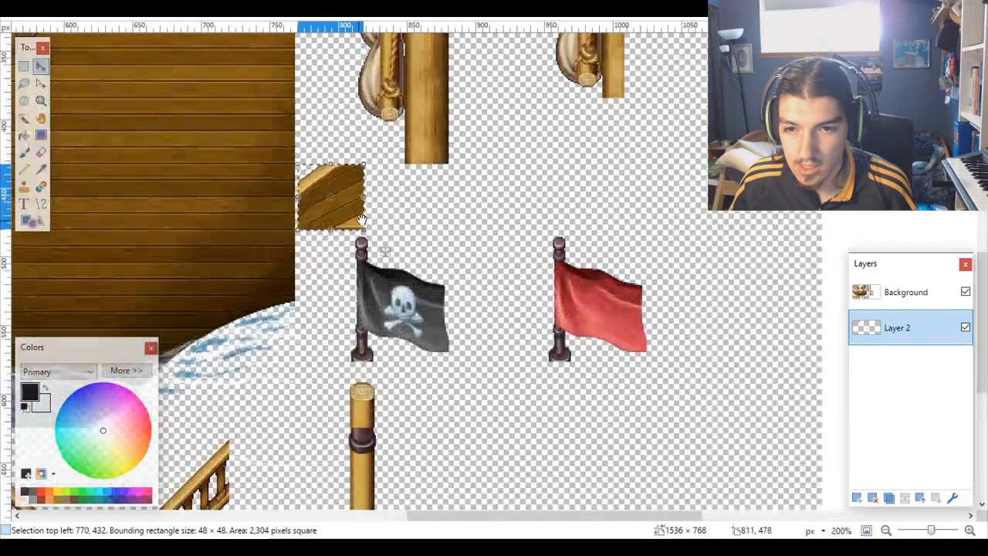
scroll(362, 249, "up", 1)
scroll(361, 249, "up", 2)
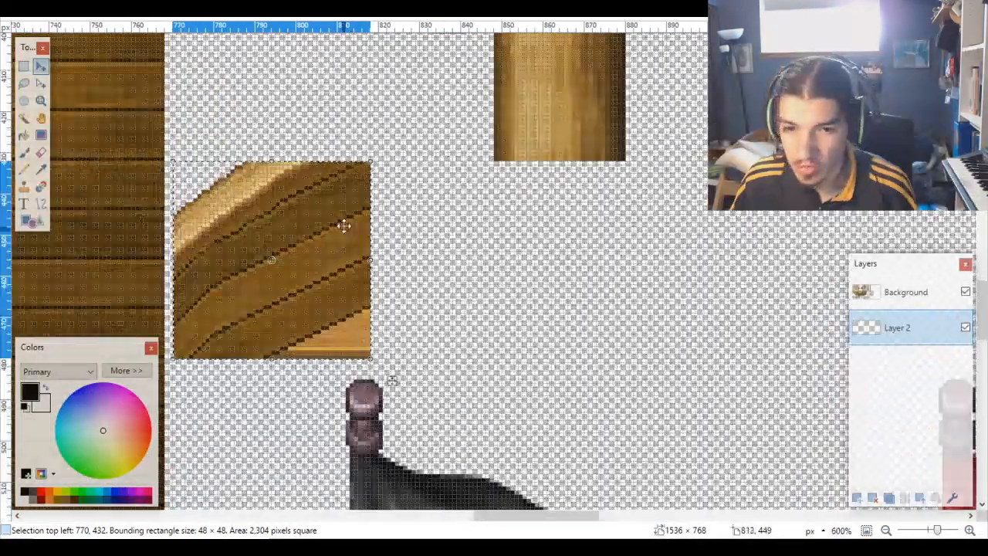
mouse_move(342, 223)
left_mouse_down()
mouse_move(329, 221)
mouse_move(330, 234)
left_mouse_up()
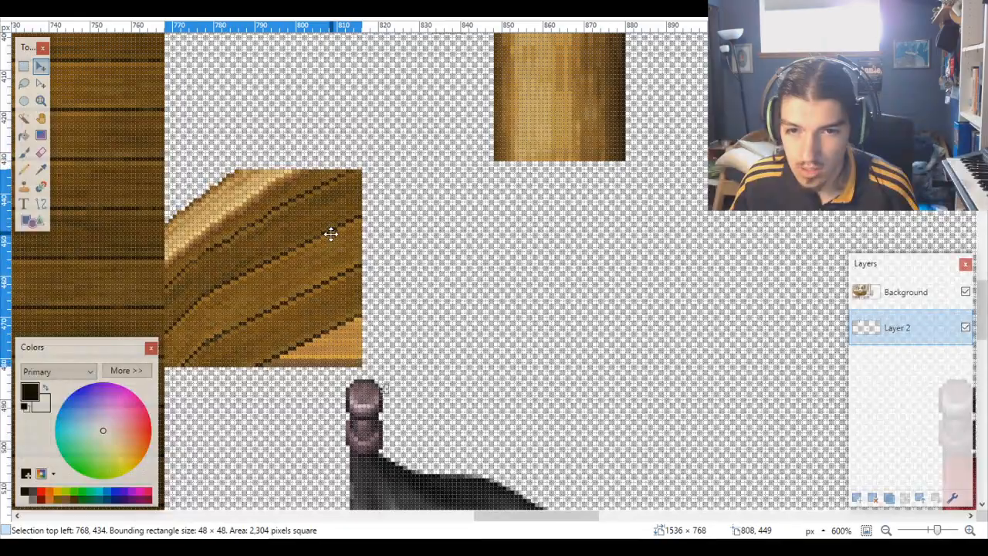
Step: Nudge the moved hull tile up to the grid so its top-left sits at 768, 432
scroll(362, 227, "up", 5)
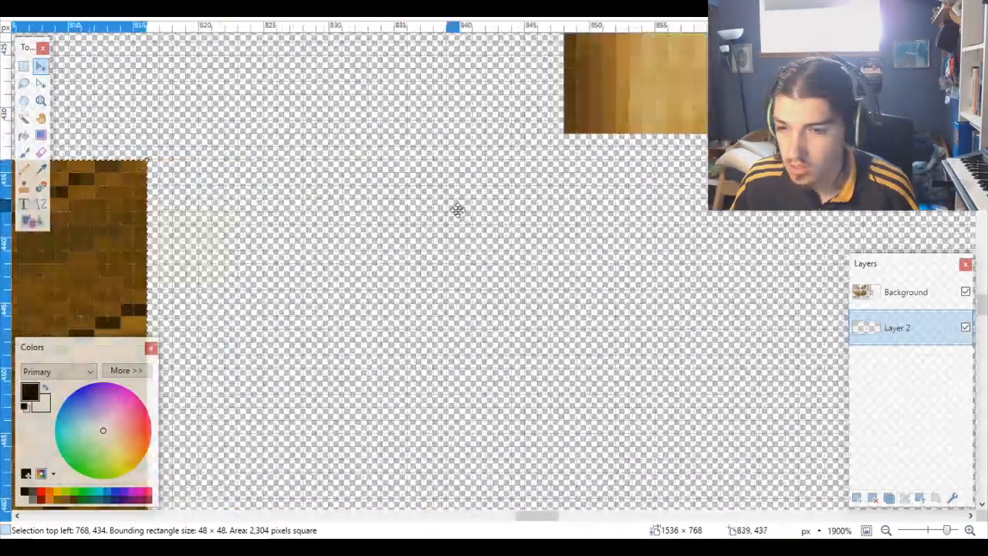
scroll(434, 177, "right", 1)
scroll(404, 181, "up", 1)
scroll(428, 205, "left", 3)
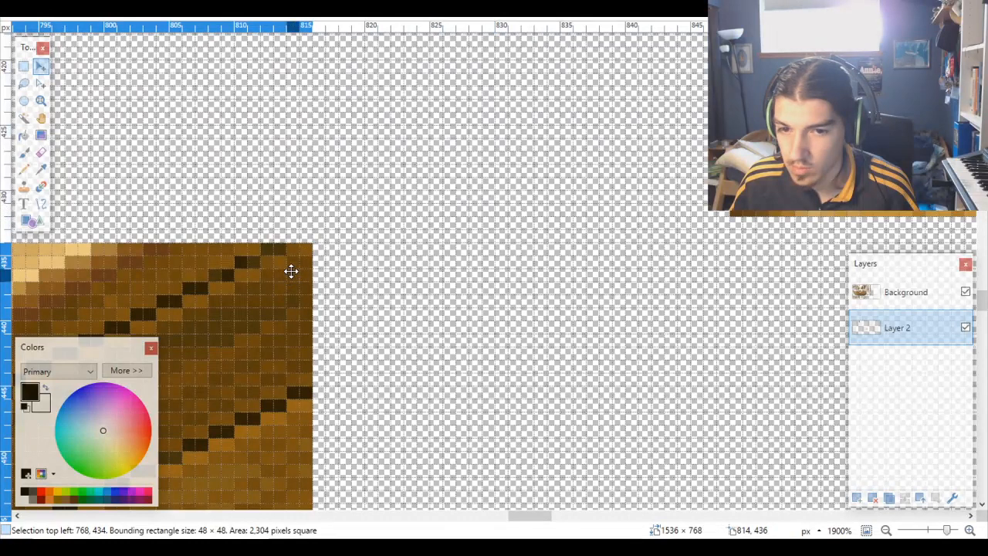
left_click_drag(291, 271, 292, 260)
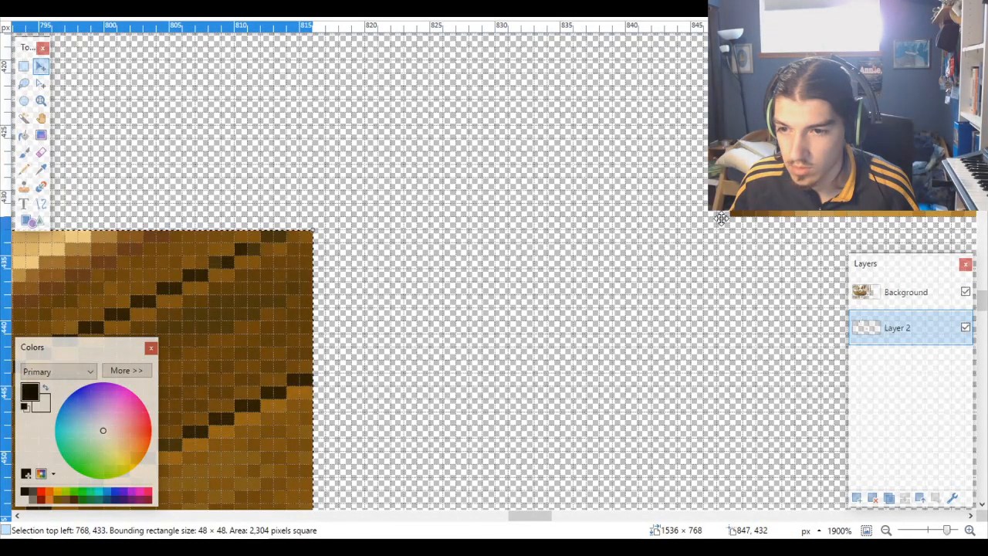
scroll(720, 216, "left", 5)
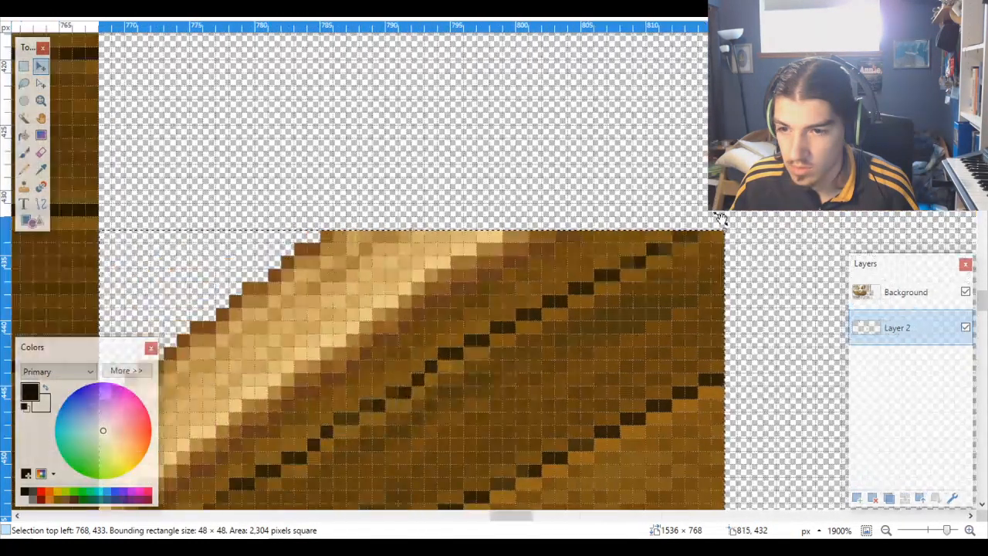
left_click_drag(659, 248, 659, 237)
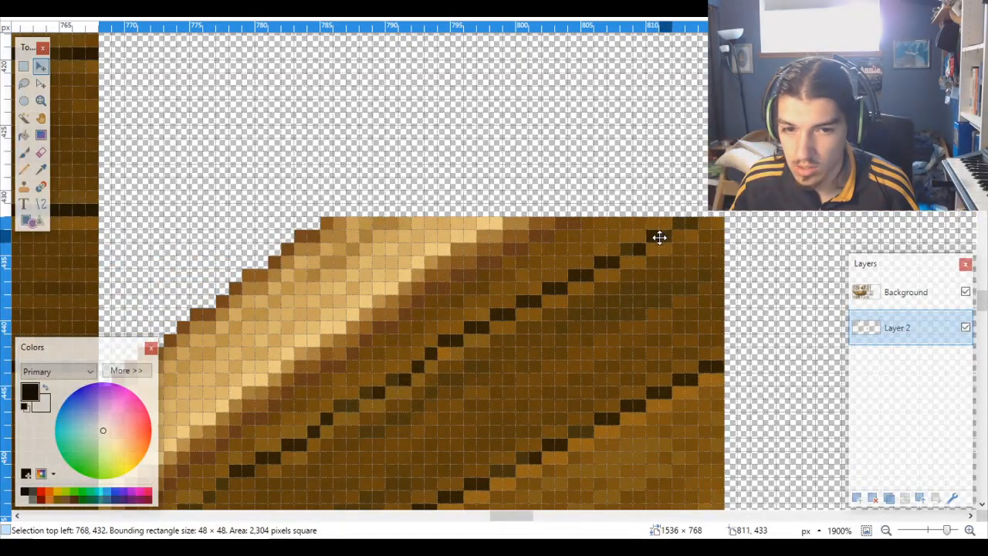
scroll(658, 236, "down", 8)
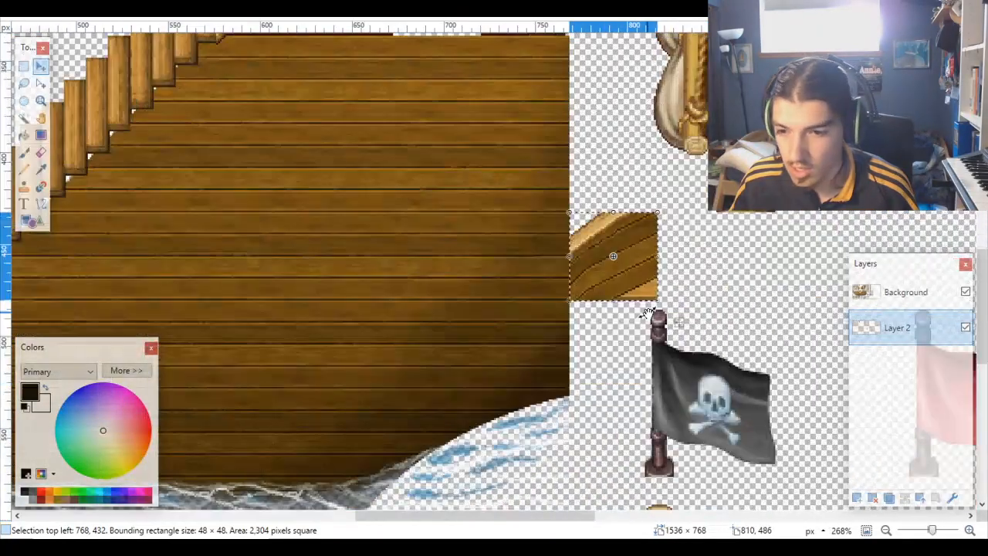
Step: Fill the selected 48 × 48 px tile at 768, 432 with black on Layer 2, and activate the Shapes tool
scroll(662, 301, "down", 2)
scroll(664, 297, "up", 5)
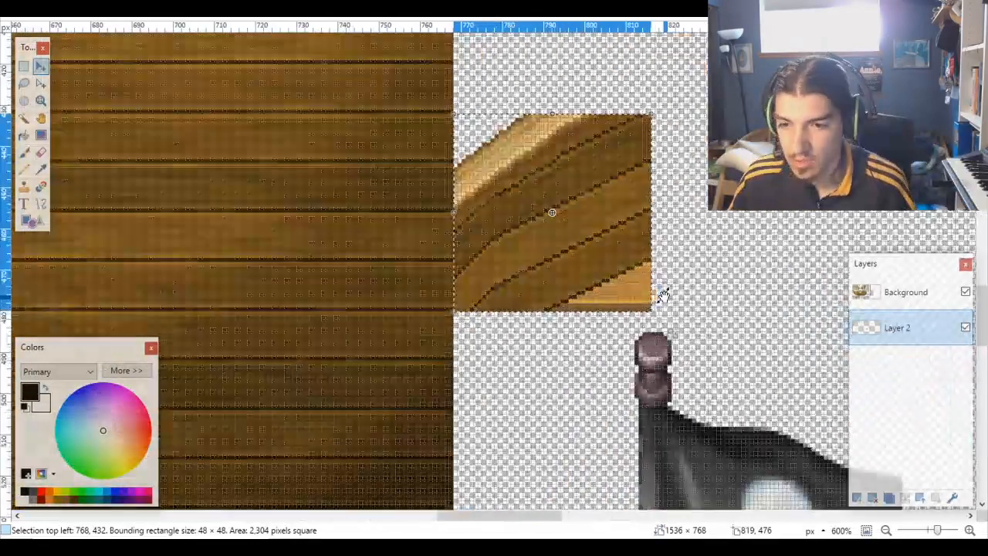
left_click(664, 296)
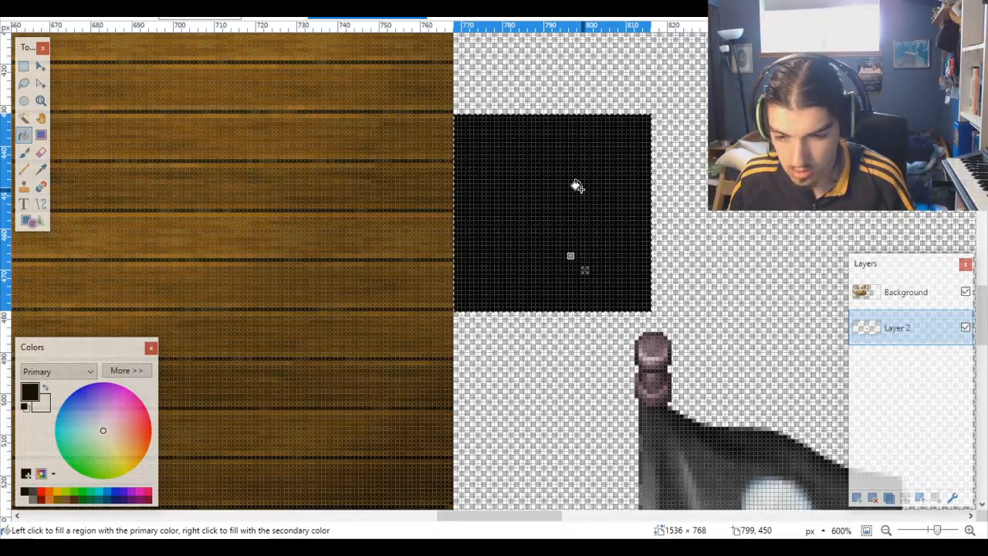
left_click(33, 221)
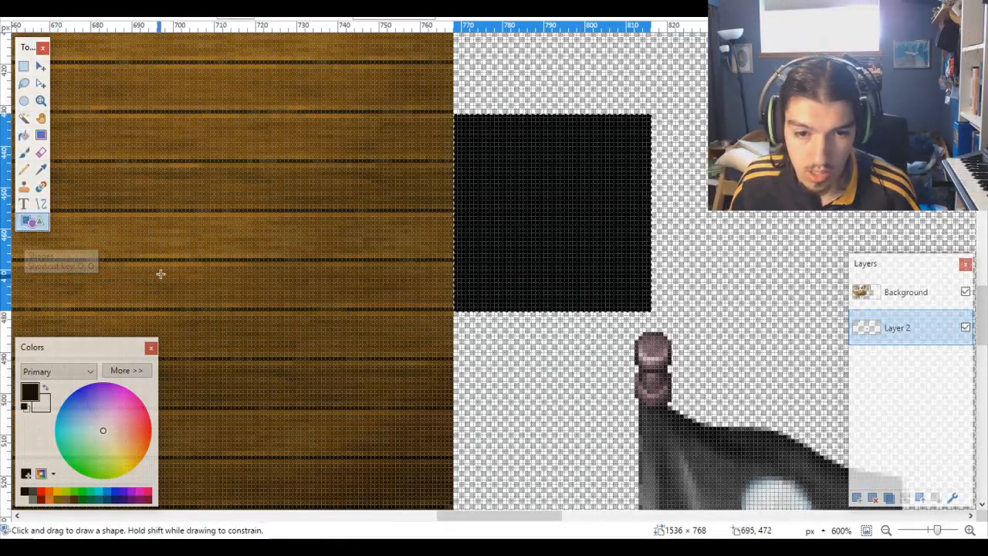
left_click(120, 20)
left_click(116, 21)
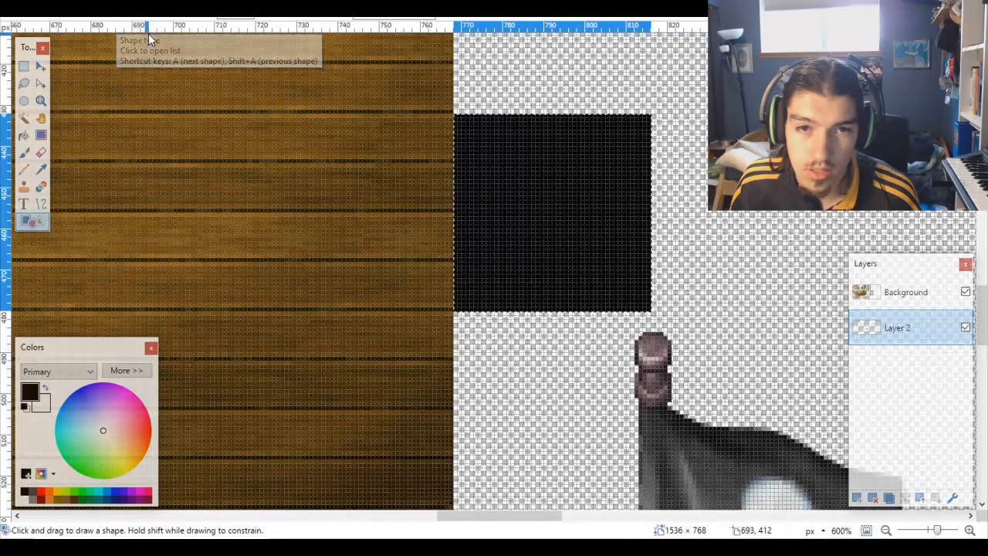
scroll(639, 114, "up", 3, "ctrl")
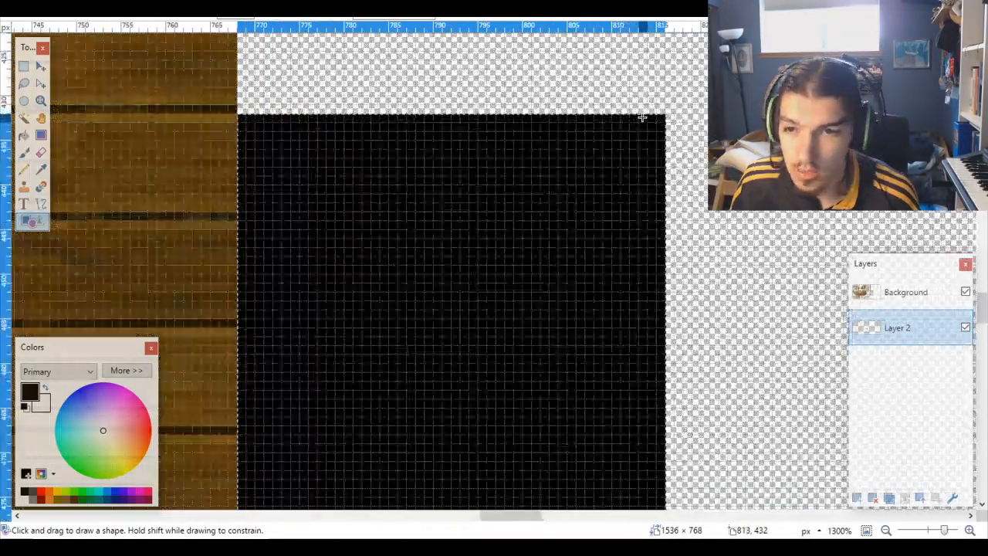
left_click_drag(241, 115, 626, 117)
scroll(653, 432, "down", 6)
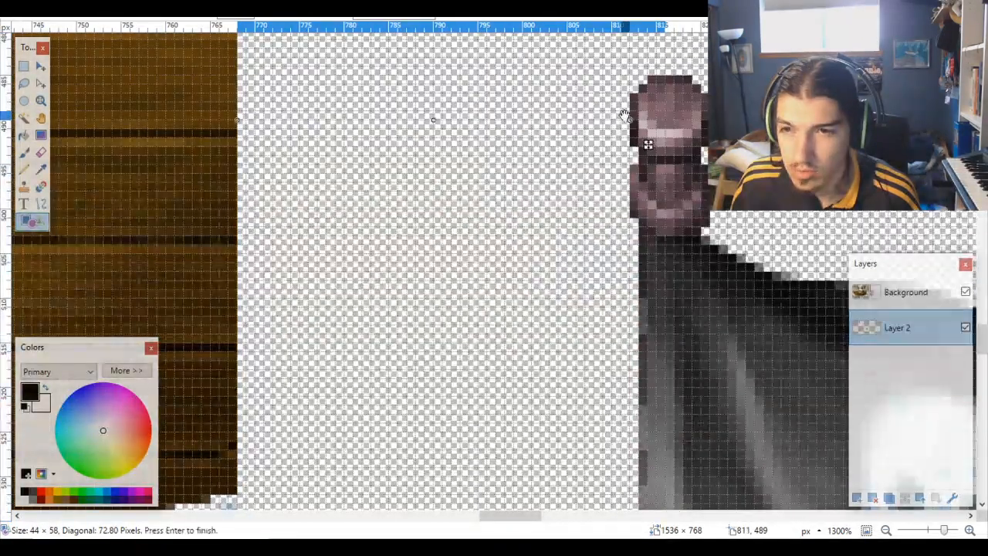
scroll(622, 129, "up", 3)
scroll(610, 145, "up", 3)
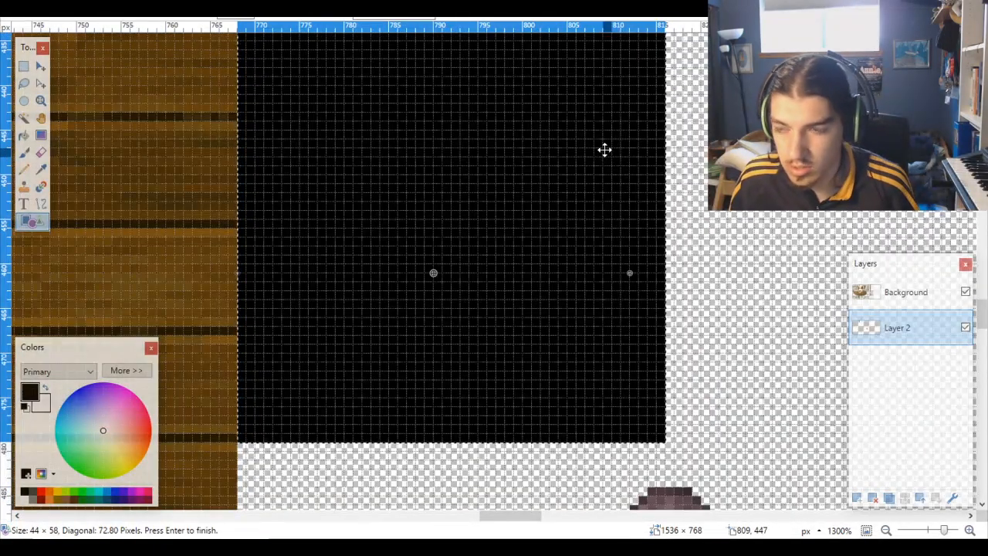
key("Escape")
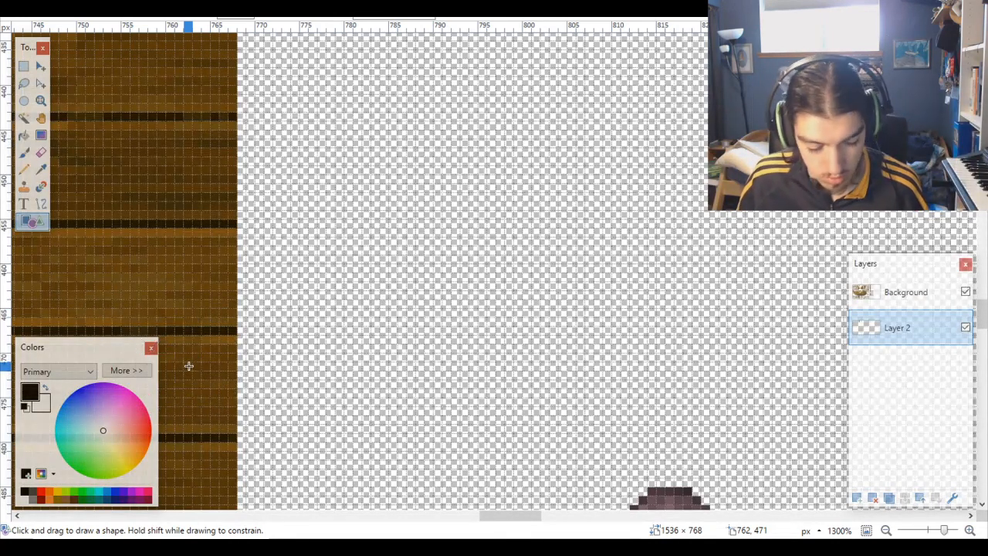
key("ctrl+z")
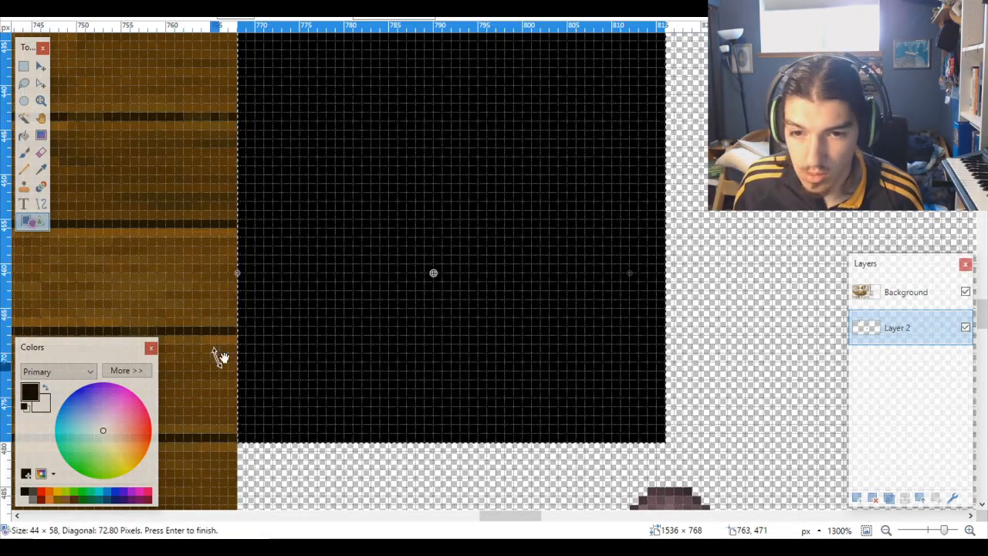
key("Return")
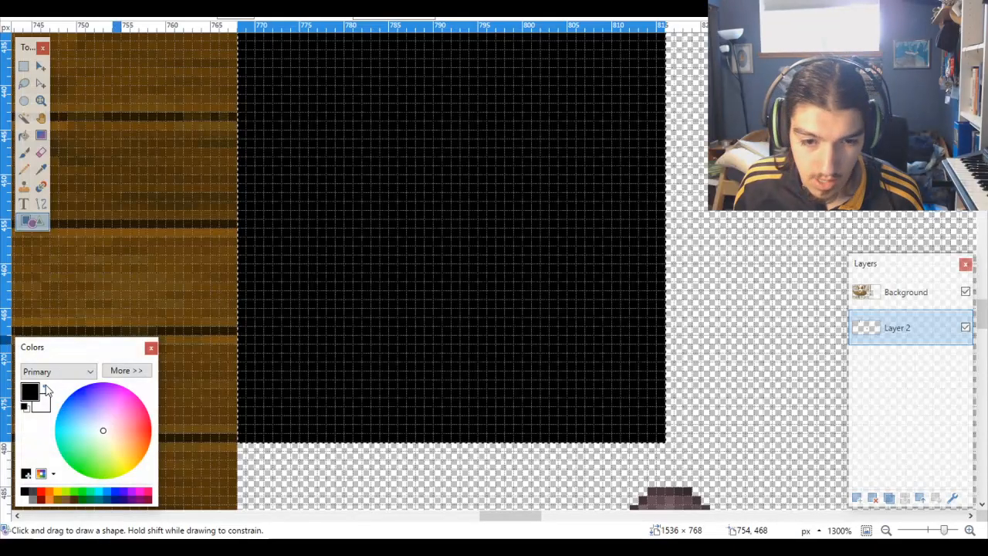
Step: Swap the primary and secondary colors and draw a white 48 × 48 px rectangle outline along the black tile's edges
left_click(46, 389)
scroll(267, 281, "up", 3)
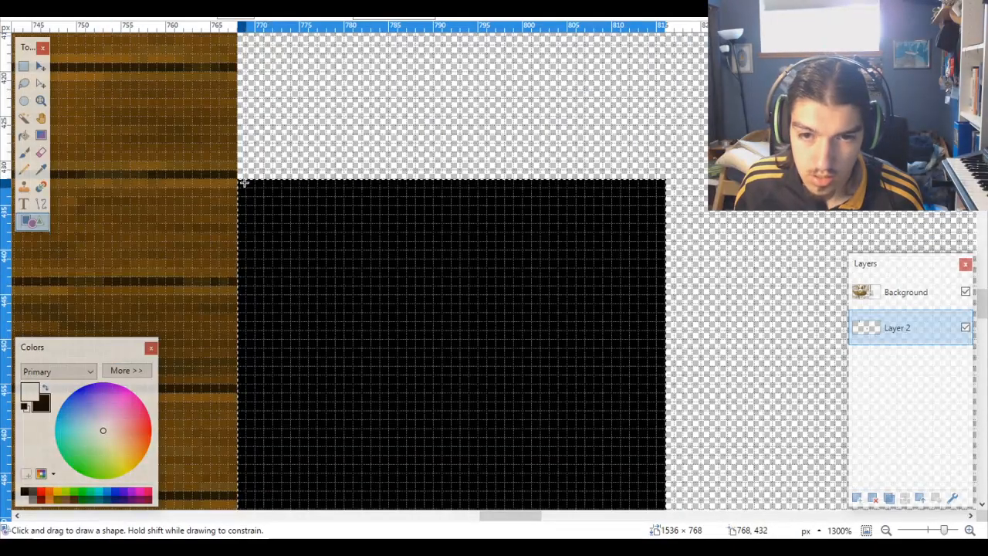
left_click_drag(243, 182, 660, 209)
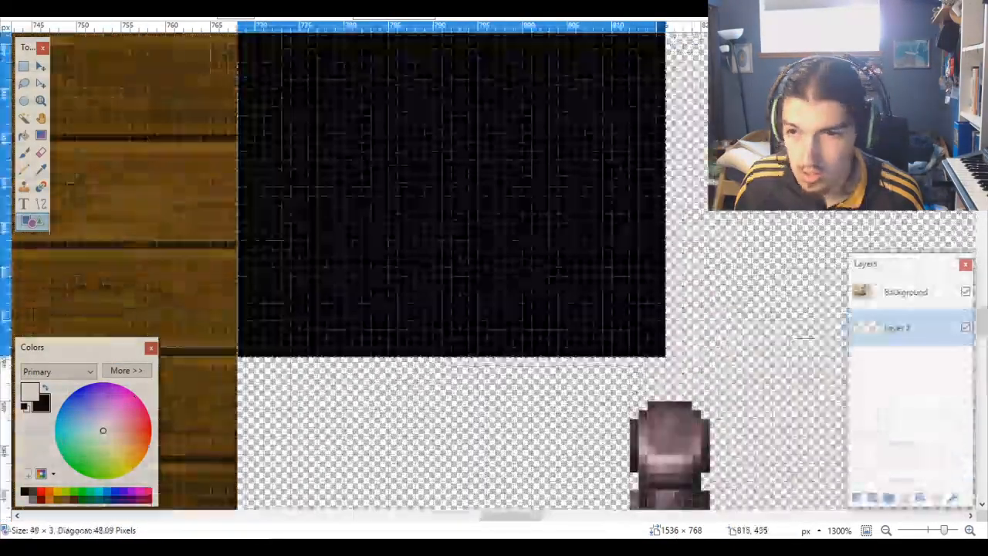
left_click_drag(662, 357, 637, 392)
scroll(639, 395, "up", 2)
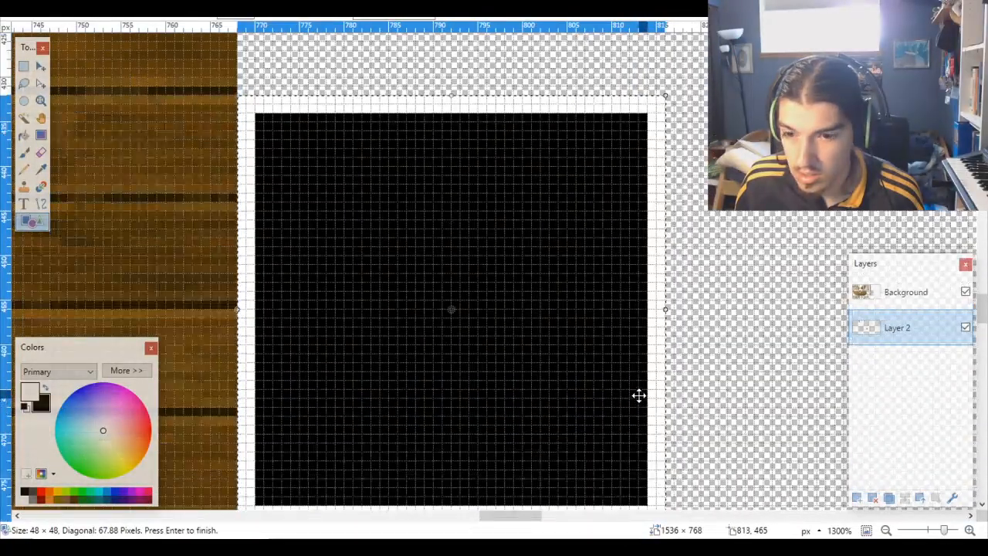
scroll(639, 396, "down", 2)
scroll(617, 393, "up", 2)
key("Return")
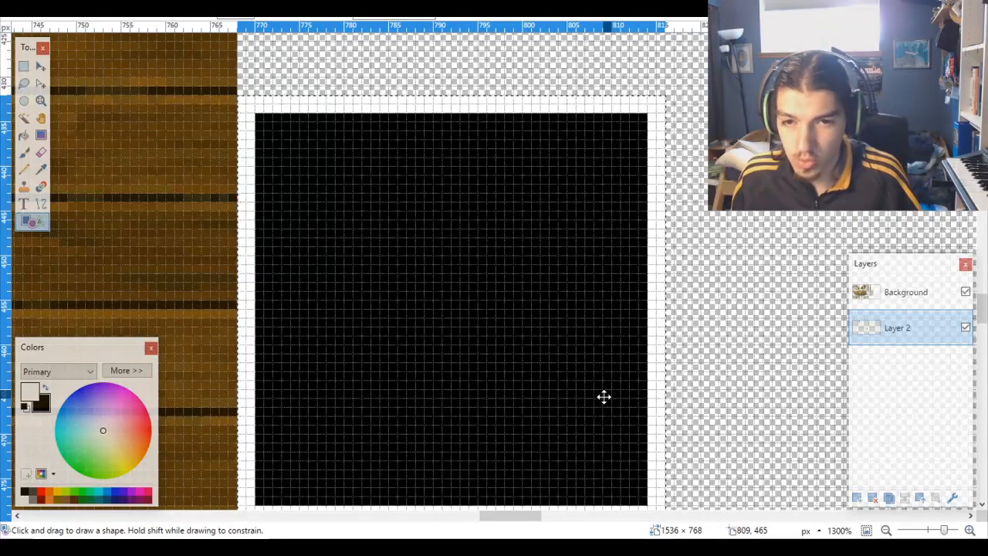
Step: Paste a copy of the white-bordered black tile on Layer 2 and move it to the canvas corner at 0, 0
scroll(604, 397, "down", 10)
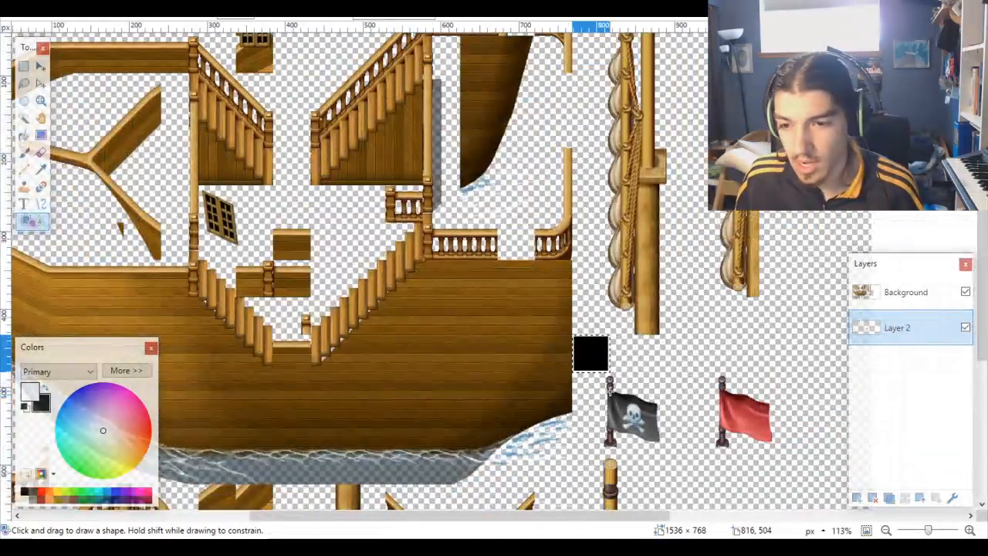
scroll(610, 391, "down", 4)
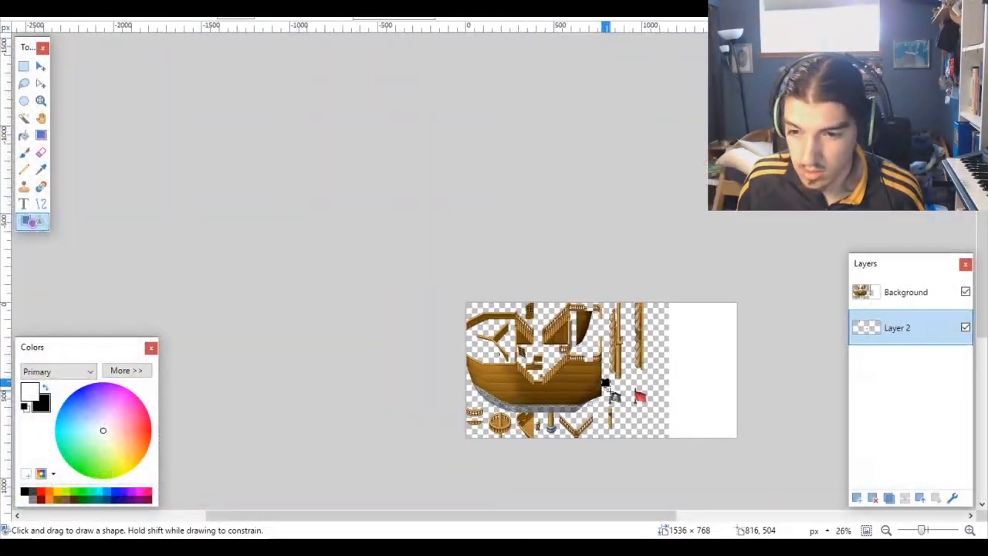
scroll(494, 270, "up", 4)
scroll(463, 285, "up", 1)
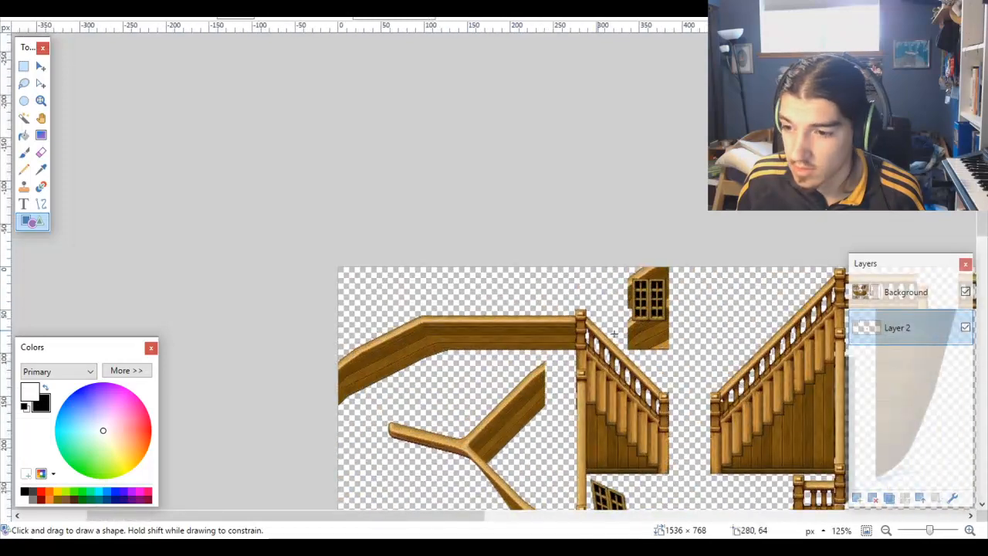
scroll(370, 275, "up", 5)
key("ctrl+v")
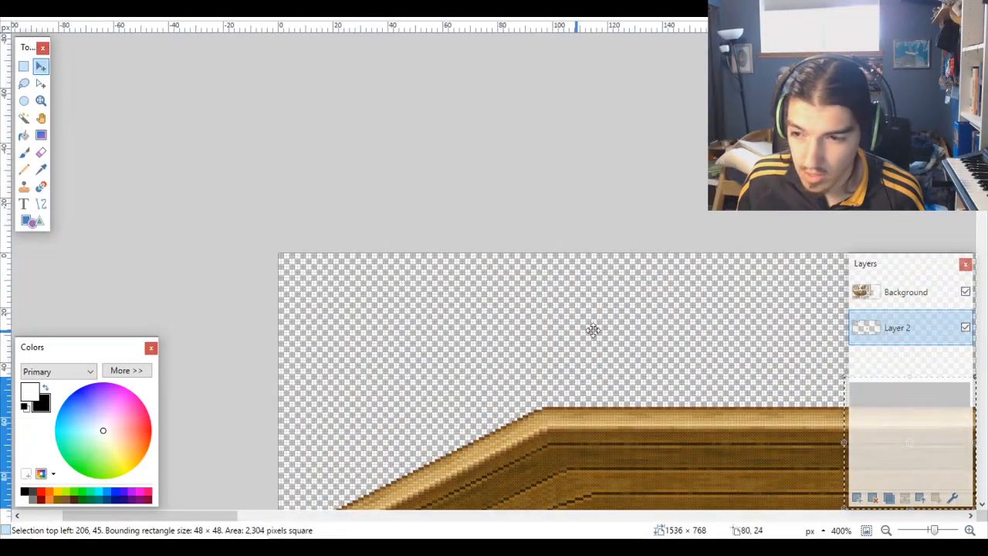
scroll(609, 334, "right", 3)
left_click_drag(717, 395, 177, 272)
scroll(159, 269, "up", 5)
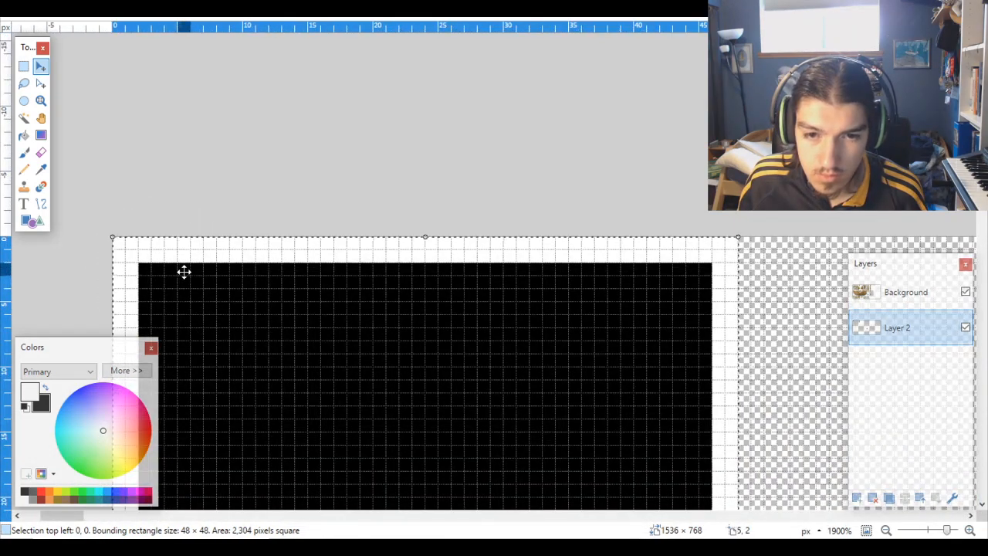
scroll(183, 272, "down", 5)
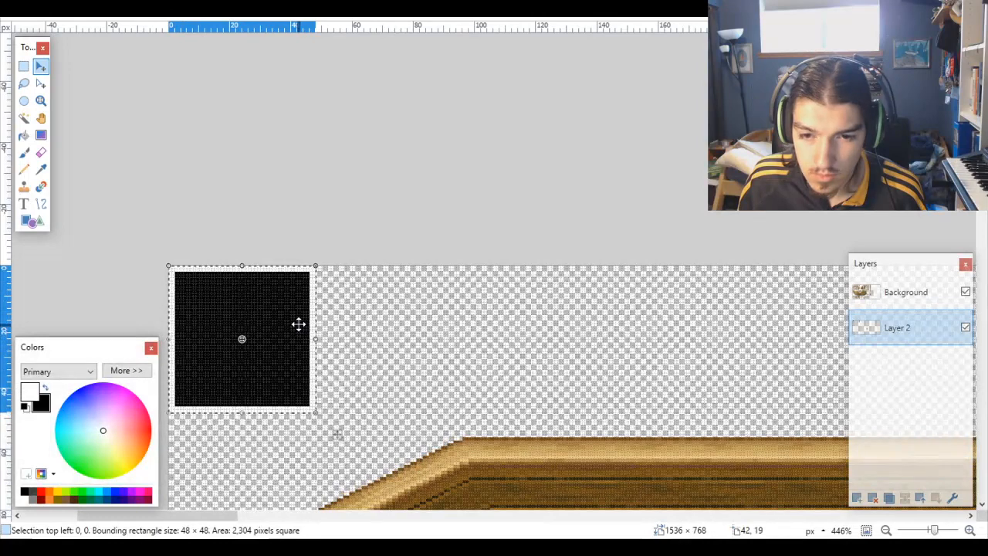
key("ctrl+v")
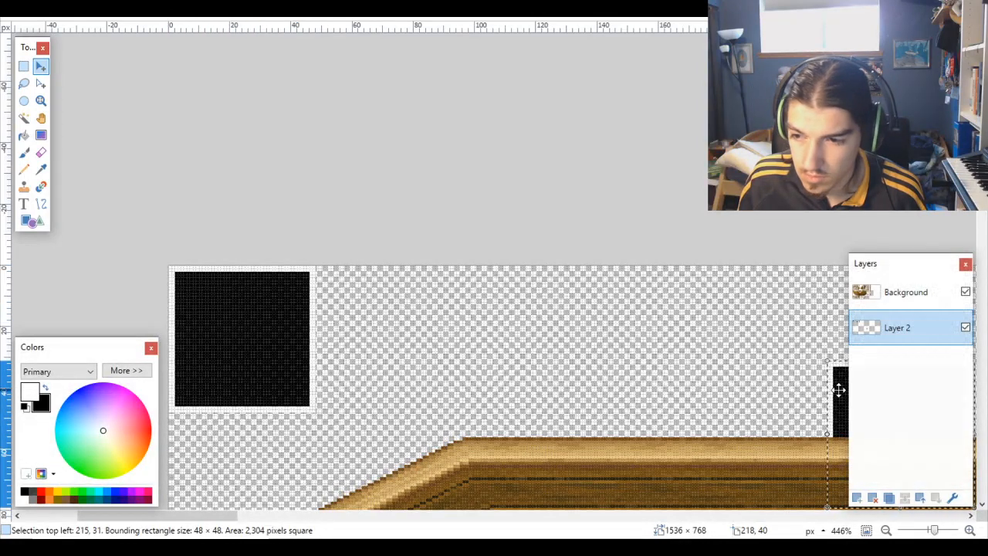
left_click_drag(768, 379, 327, 294)
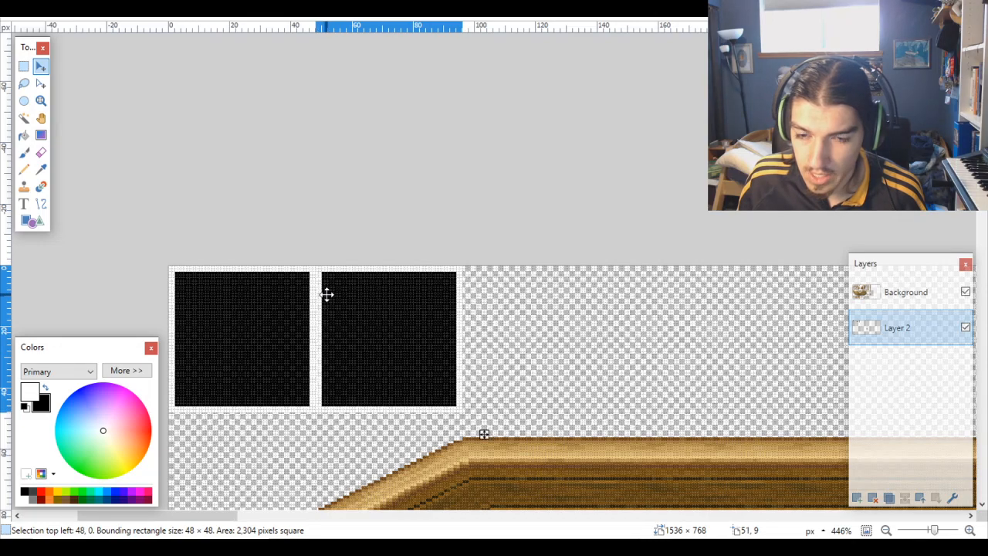
key("Delete")
Step: With the Pencil, paint the inner pixel column of the corner tile's left white border black, leaving it one pixel wide
scroll(309, 318, "up", 9)
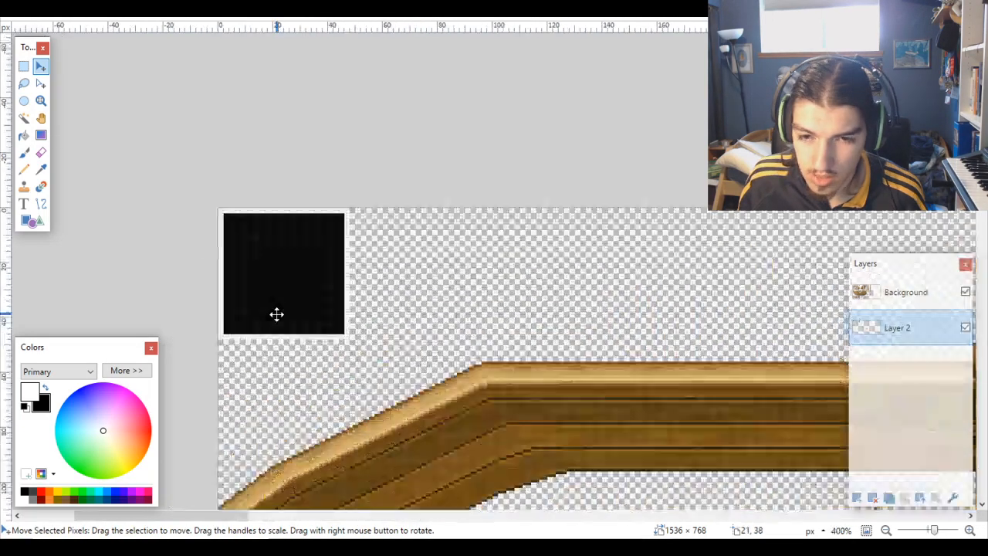
scroll(378, 338, "right", 3)
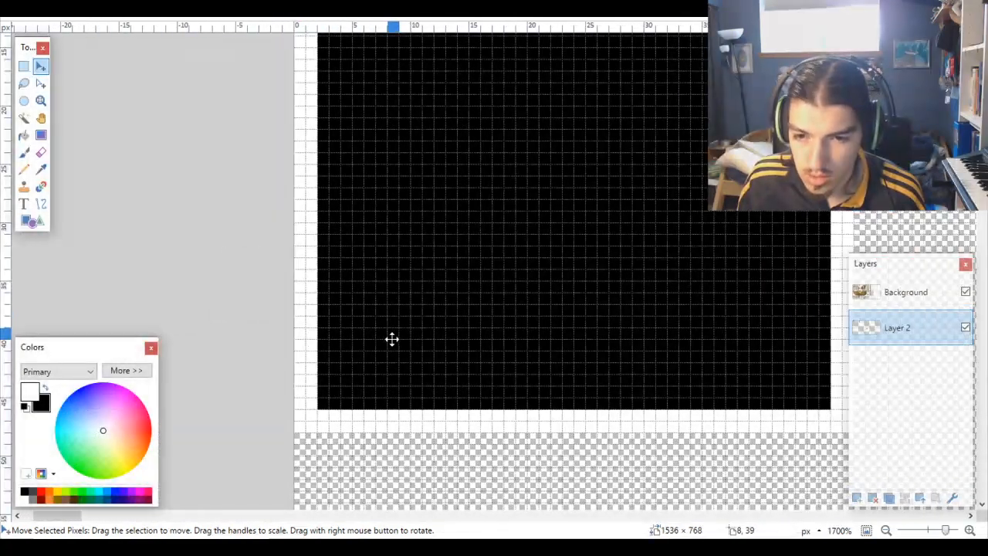
scroll(390, 338, "up", 2)
scroll(345, 323, "down", 2)
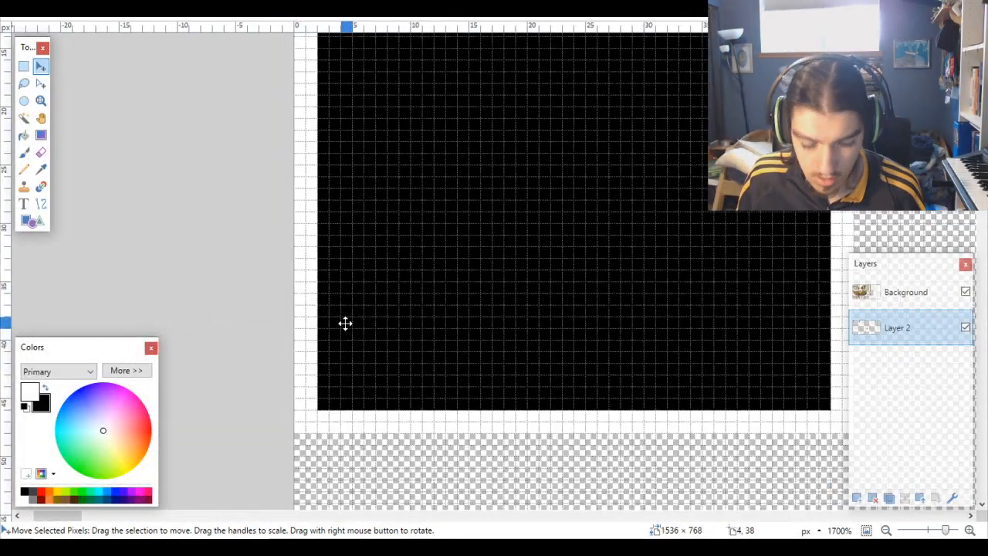
key("b")
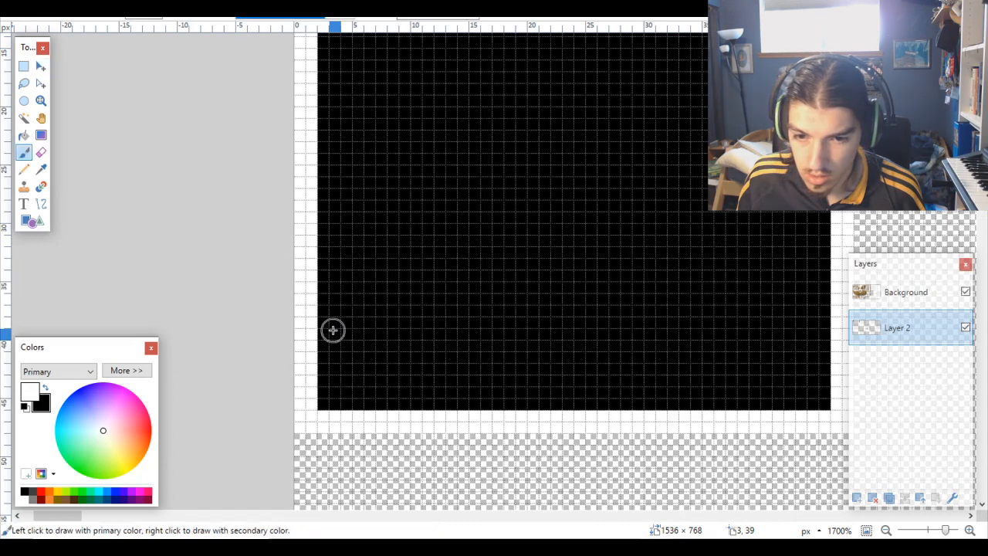
key("p")
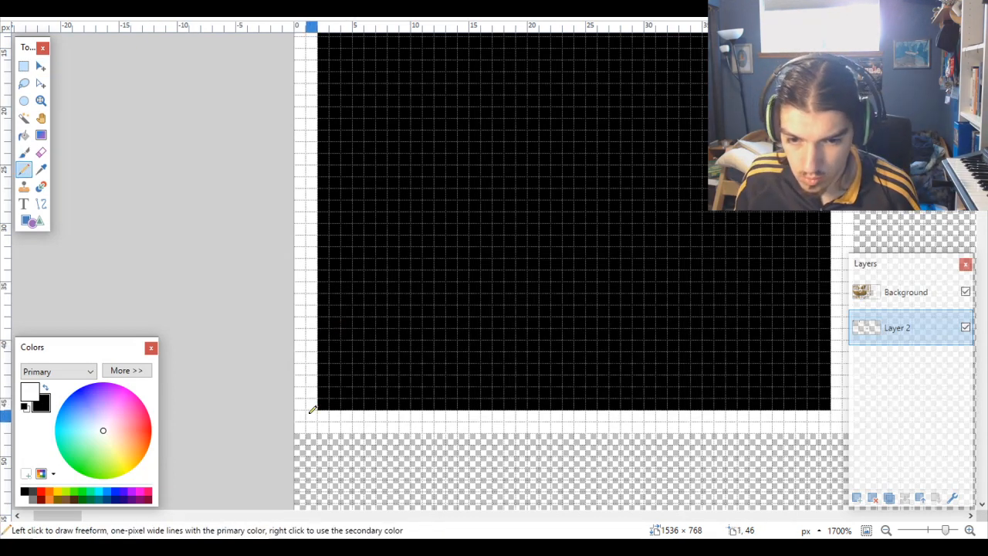
left_click_drag(317, 408, 312, 410)
scroll(312, 410, "up", 5)
scroll(312, 411, "up", 1)
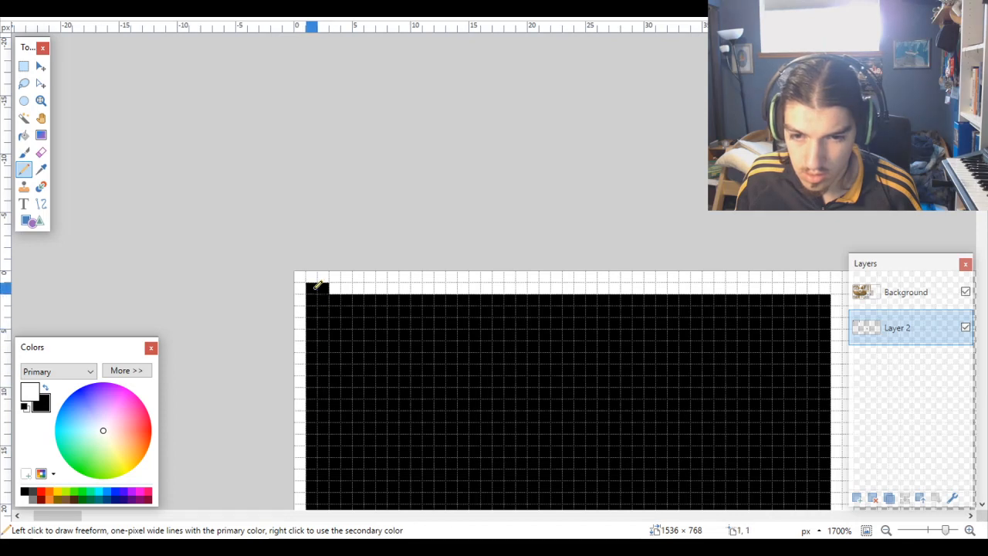
Step: Paint the inner pixels of the corner tile's top, right and bottom borders black to complete a one-pixel white outline
scroll(320, 283, "right", 4)
left_click_drag(316, 285, 321, 289)
scroll(312, 282, "right", 1)
scroll(322, 288, "right", 1)
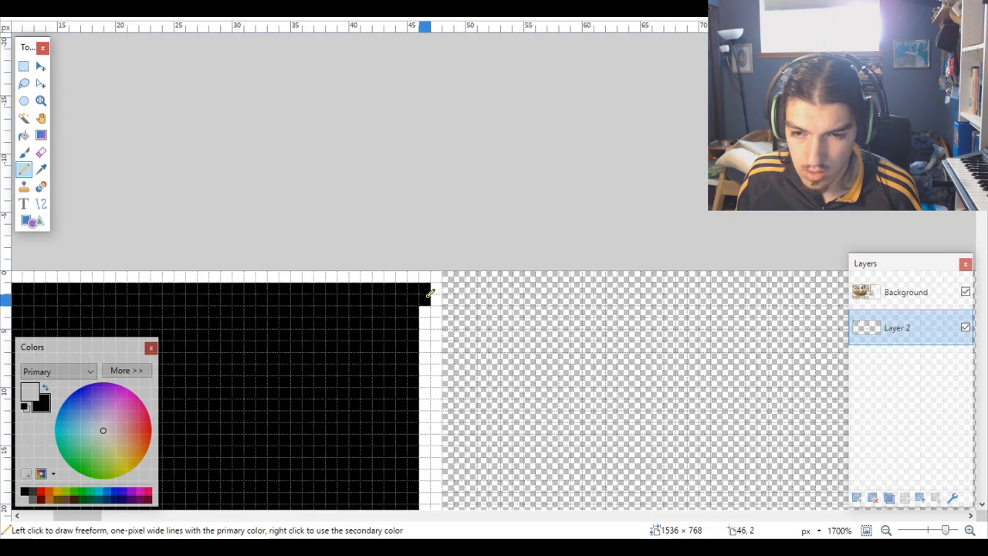
scroll(430, 293, "down", 6)
left_click_drag(430, 294, 421, 314)
scroll(423, 312, "left", 6)
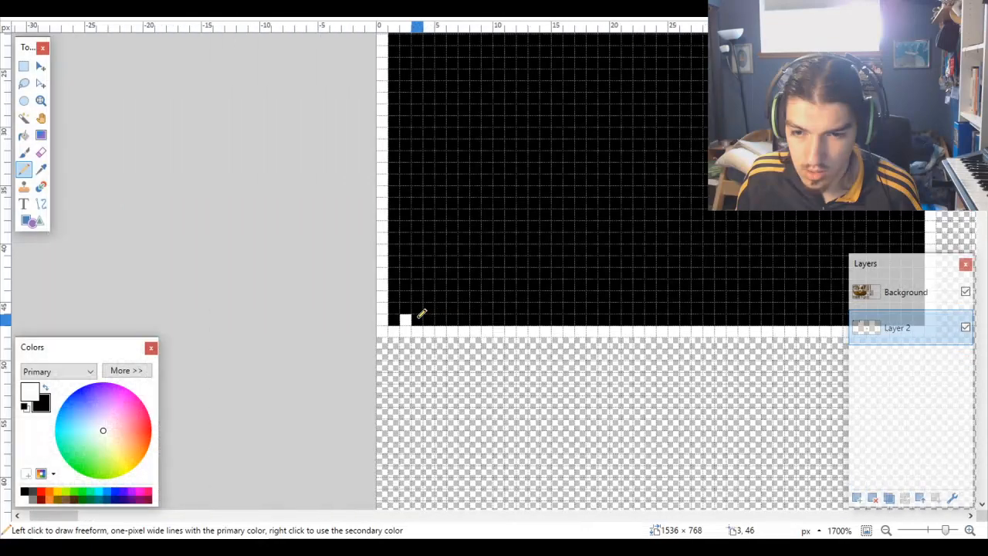
scroll(501, 276, "down", 5)
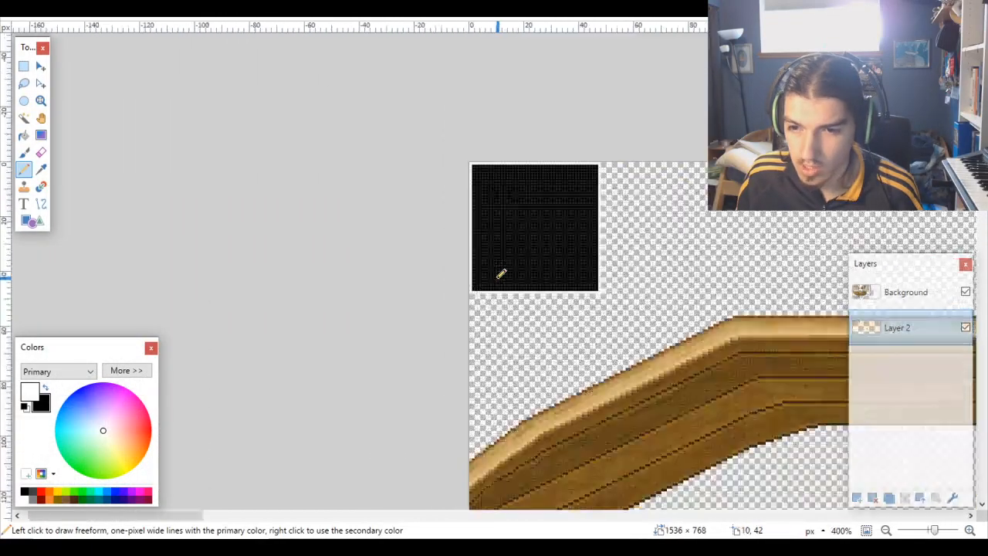
Step: Select the outlined corner tile on Layer 2 and stretch the selection to 48 × 48 px starting at 0, 0
left_click(23, 66)
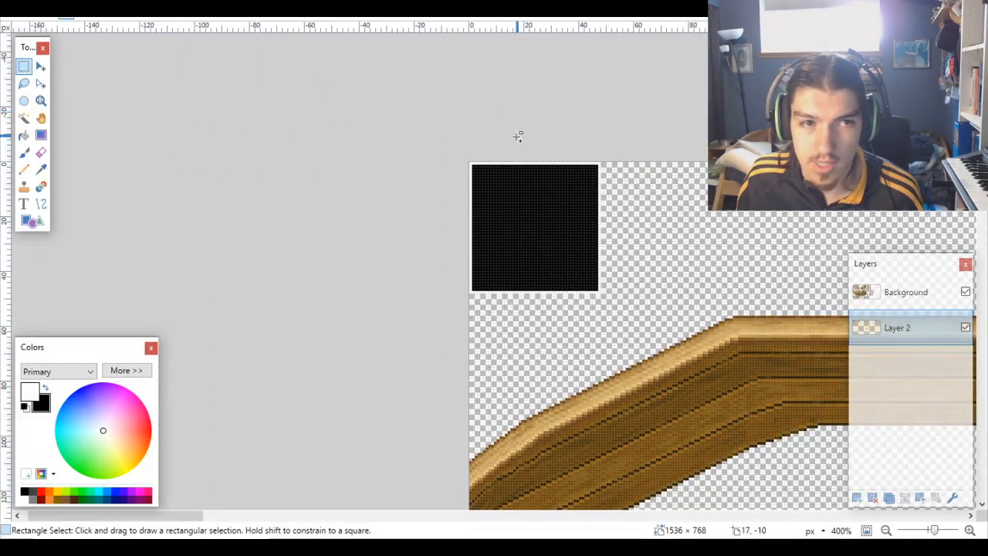
scroll(517, 136, "up", 1)
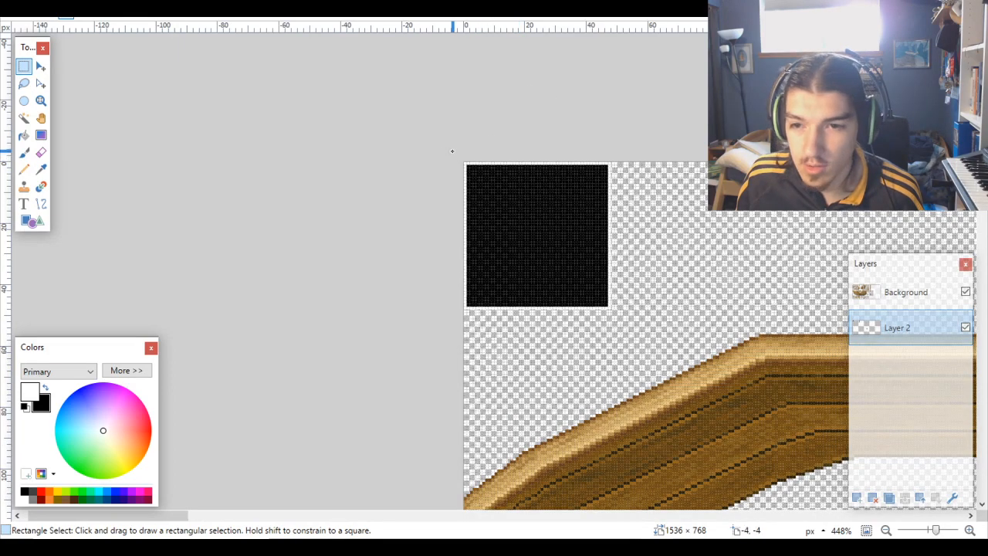
left_click_drag(452, 150, 610, 307)
scroll(609, 306, "up", 4)
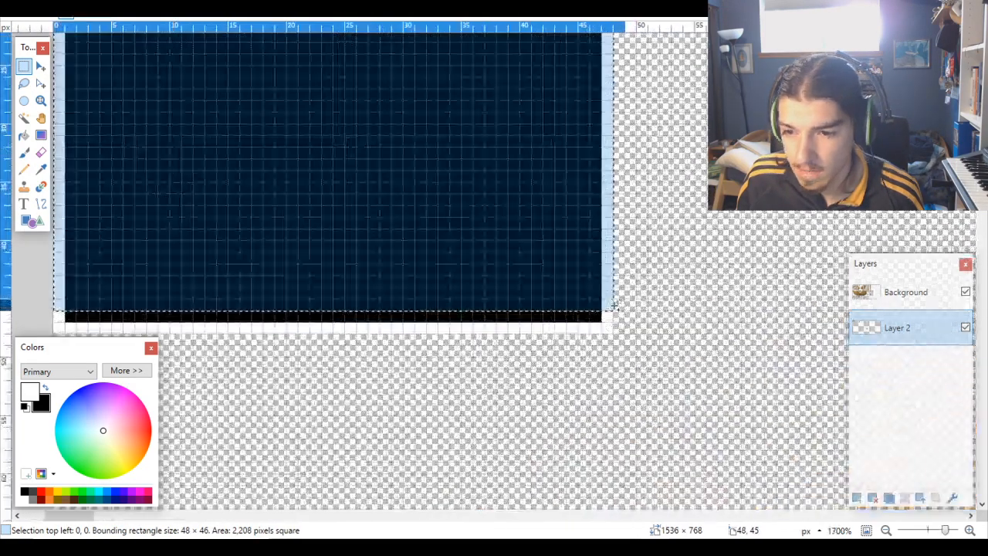
scroll(309, 331, "right", 3)
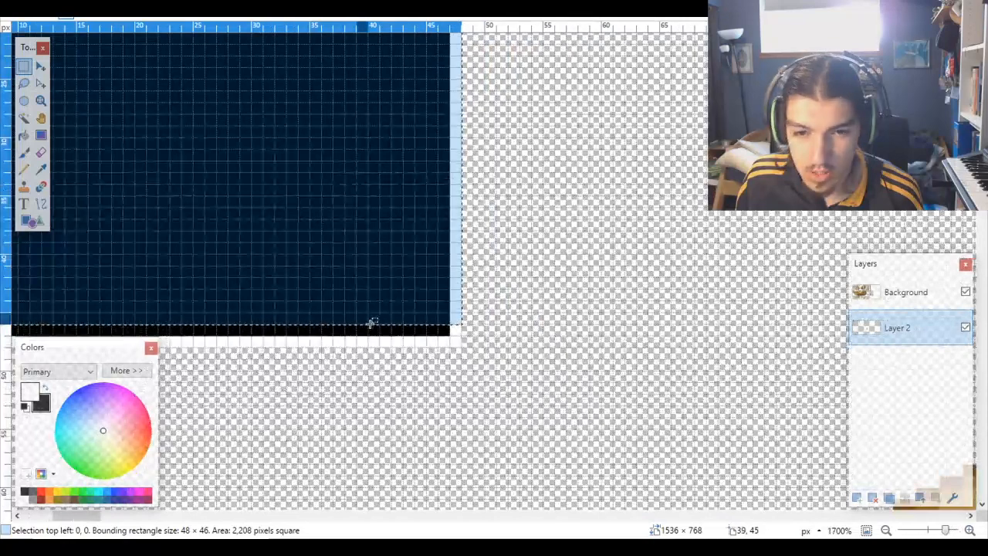
scroll(371, 322, "left", 5)
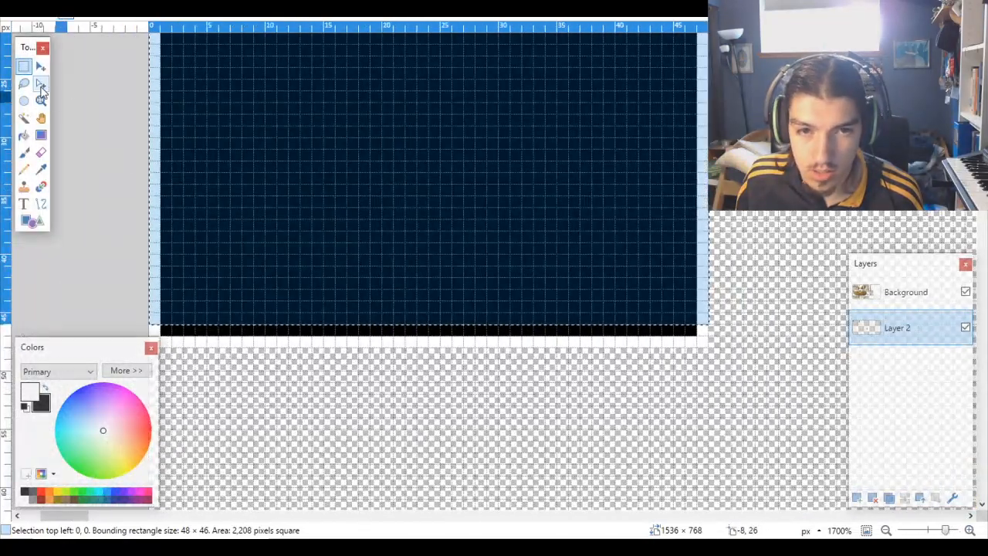
left_click(41, 85)
left_click_drag(429, 330, 419, 350)
scroll(386, 283, "down", 3)
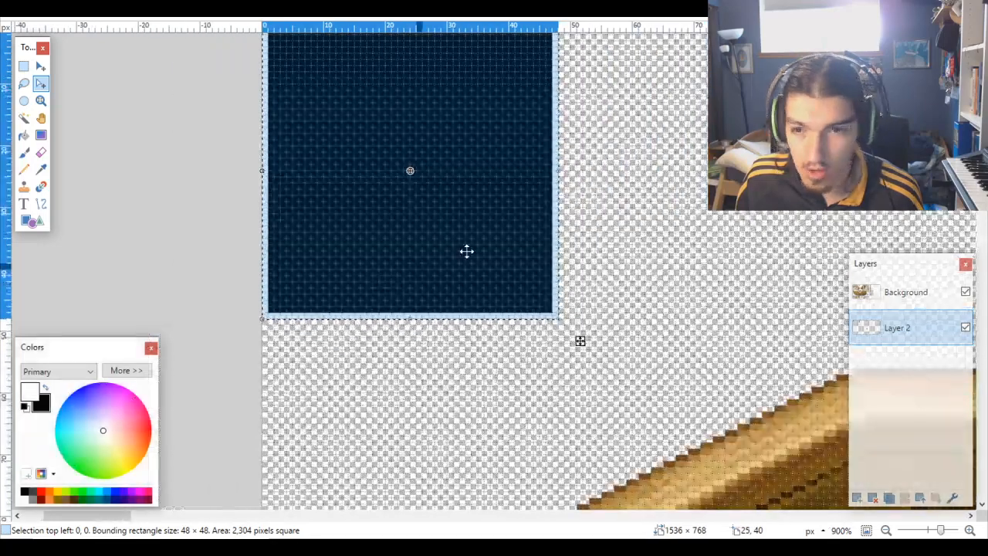
Step: Paste copies of the corner tile side by side along the canvas's upper edge at 48, 0, at 96, 0 and at 144, 0
scroll(501, 164, "right", 5)
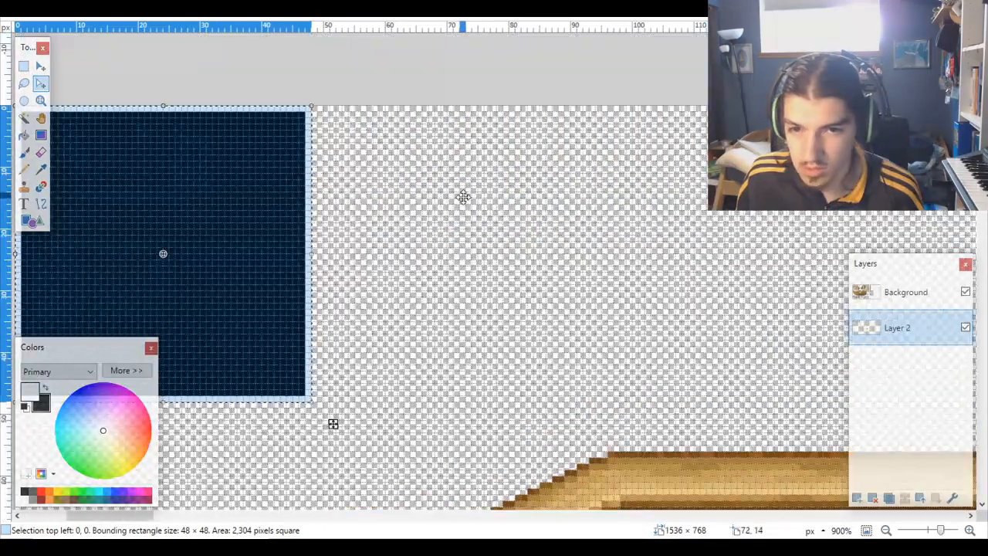
scroll(455, 195, "up", 2)
left_click_drag(293, 201, 513, 186)
key("ctrl+v")
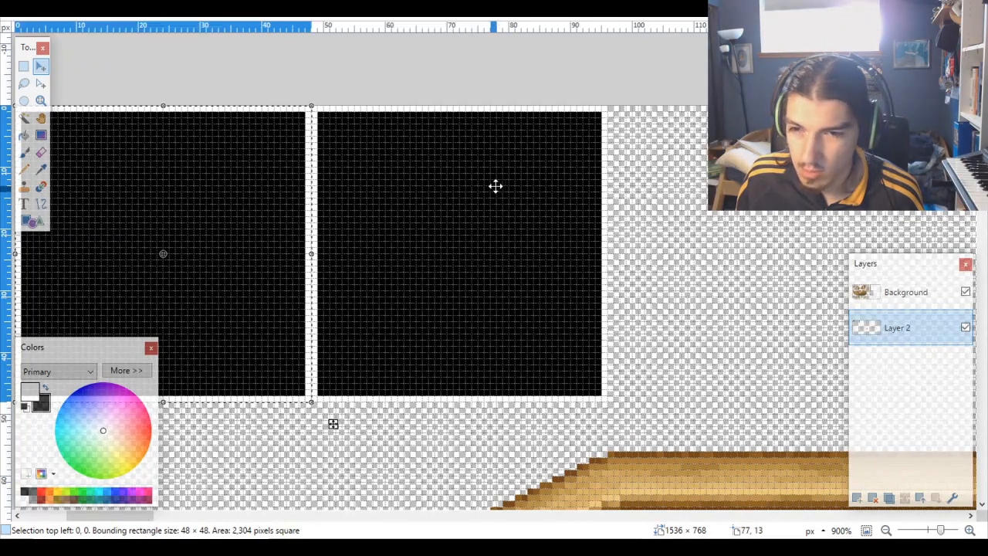
scroll(494, 185, "down", 2)
left_click_drag(302, 172, 700, 171)
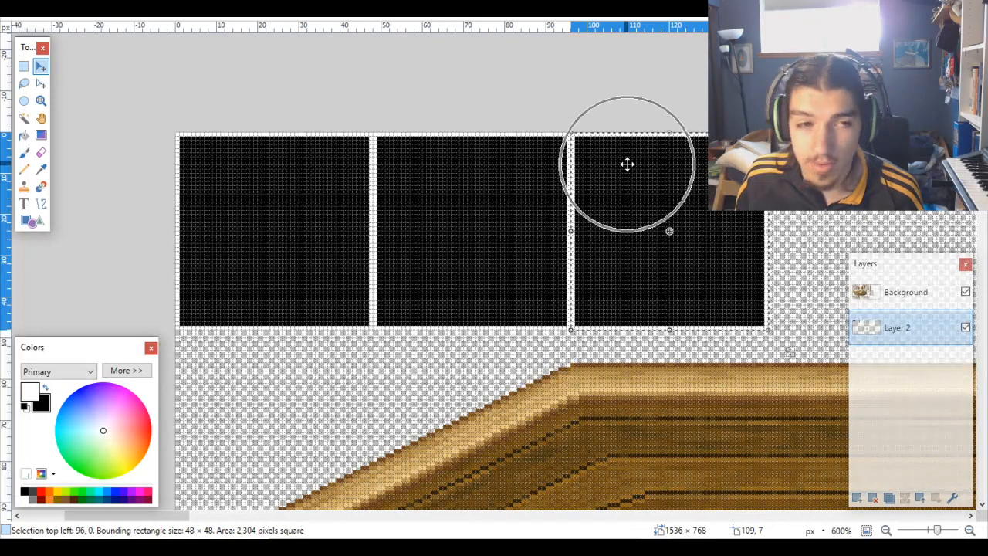
scroll(626, 163, "right", 5)
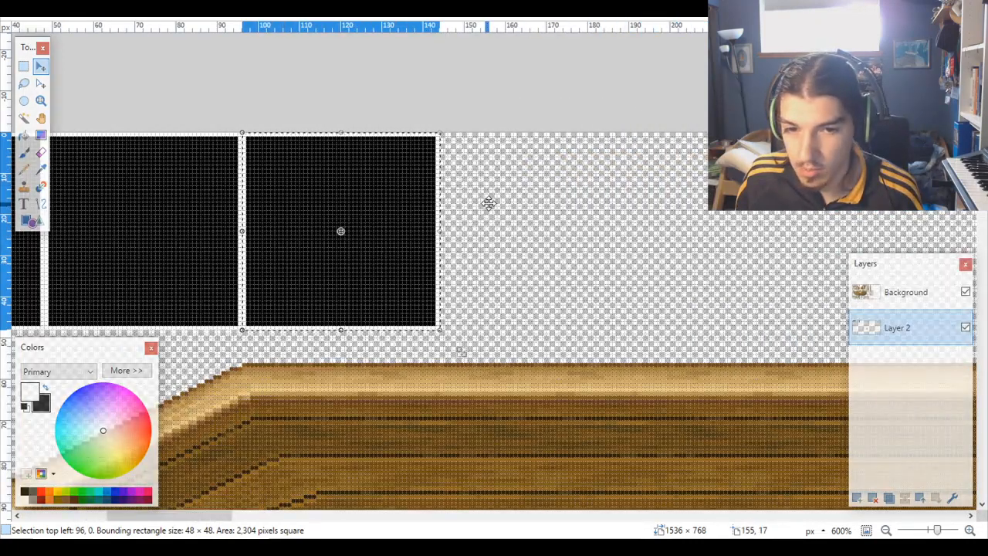
left_click_drag(487, 203, 445, 203)
left_click_drag(126, 176, 557, 175)
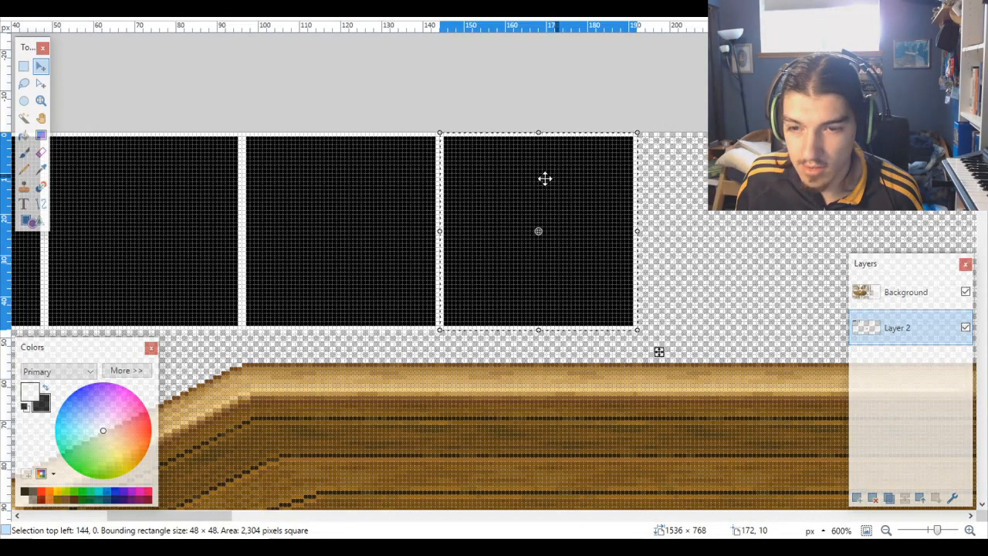
Step: Extend the selection to 192 × 48 px from 0, 0 so it covers all four tiles of the row
scroll(545, 179, "down", 4)
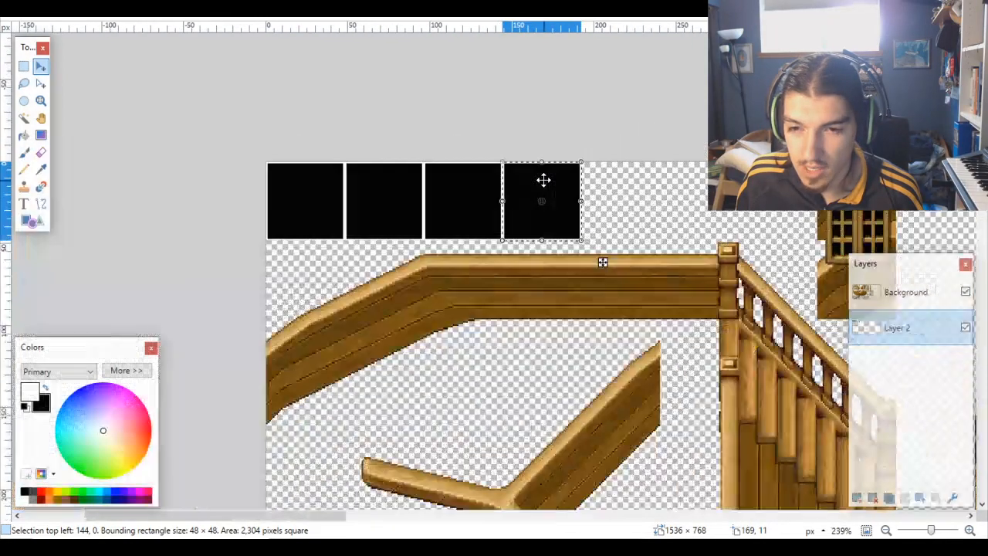
left_click(42, 82)
left_click_drag(503, 202, 266, 185)
scroll(265, 203, "up", 6)
scroll(393, 229, "down", 5)
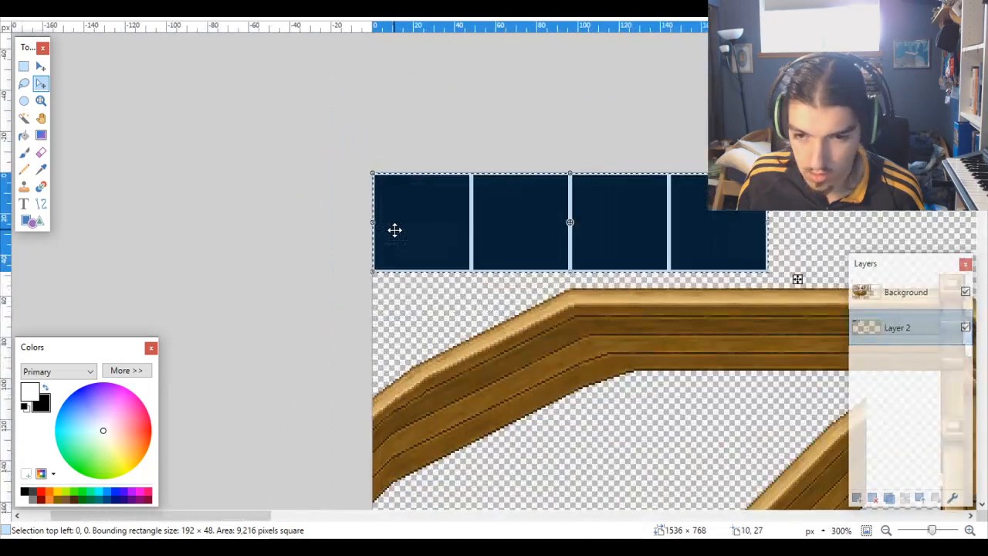
Step: Paste a copy of the four-tile row and place it as the second row at 0, 48
key("ctrl+v")
left_click_drag(406, 201, 409, 300)
scroll(397, 294, "up", 6)
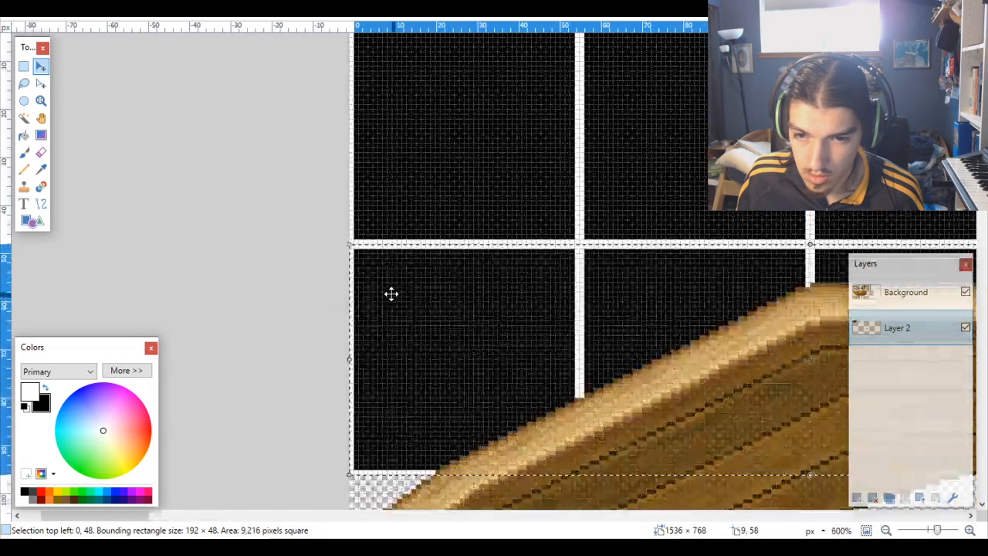
scroll(400, 272, "down", 6)
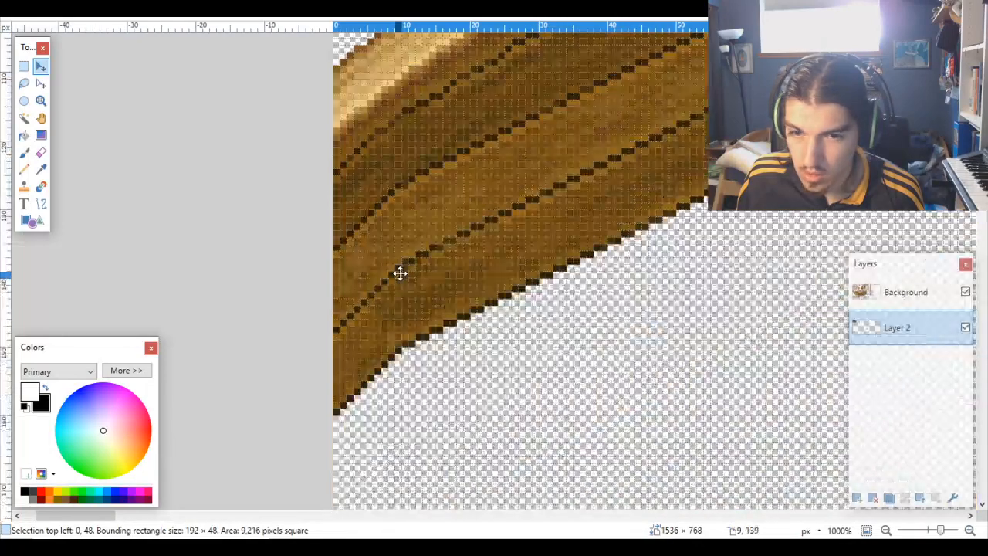
Step: Paste the four-tile row again as a third row directly beneath the second, flush with the canvas edge
key("ctrl+z")
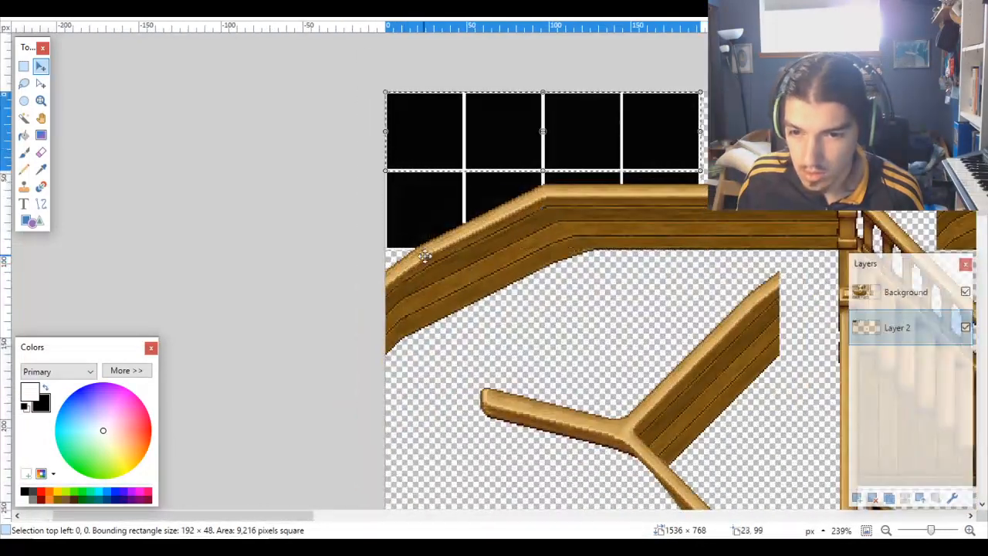
left_click_drag(418, 138, 420, 294)
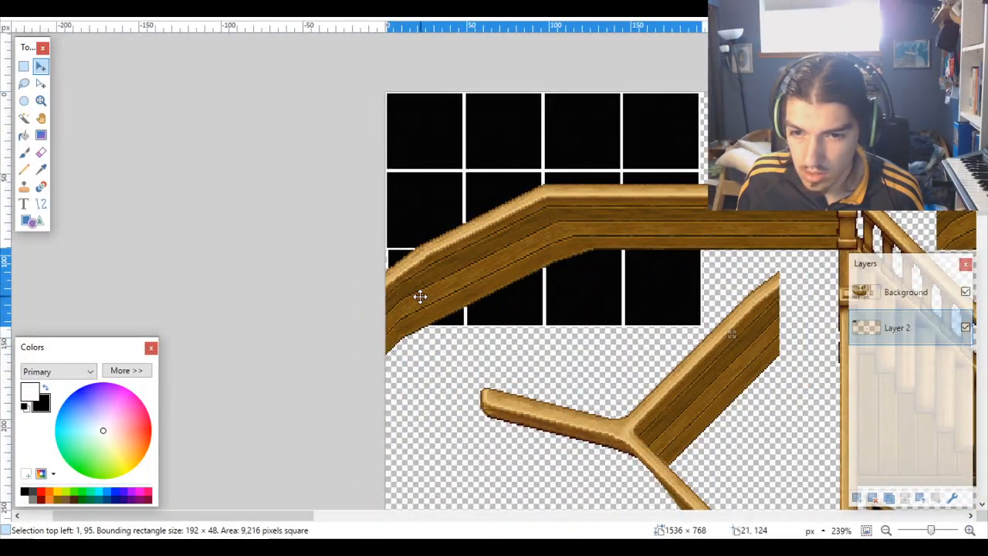
scroll(388, 261, "up", 1)
scroll(388, 261, "up", 6)
left_click_drag(384, 234, 408, 236)
scroll(378, 248, "down", 5)
Step: Paste a fourth copy of the four-tile row and align it at 0, 144
left_click_drag(412, 84, 417, 297)
scroll(417, 297, "up", 6)
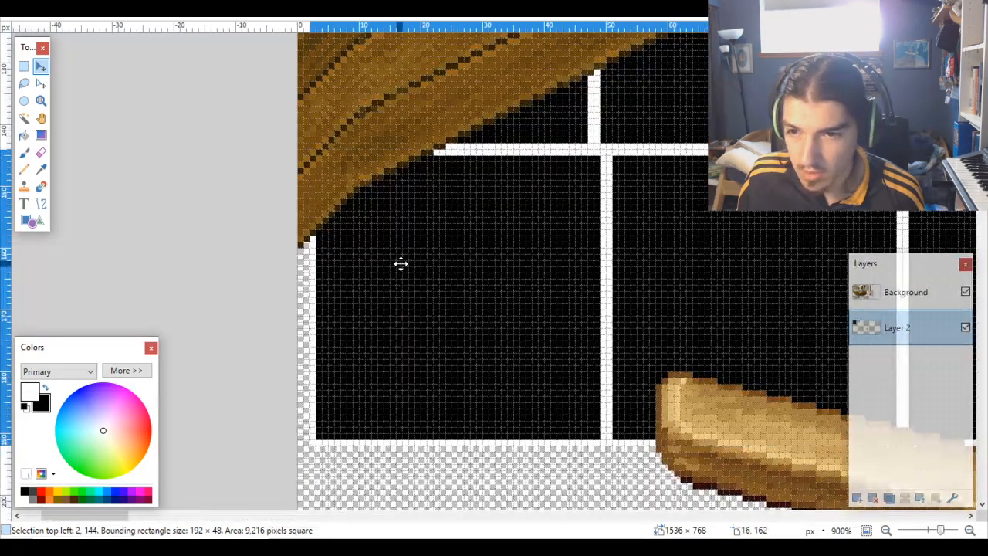
left_click_drag(400, 263, 383, 267)
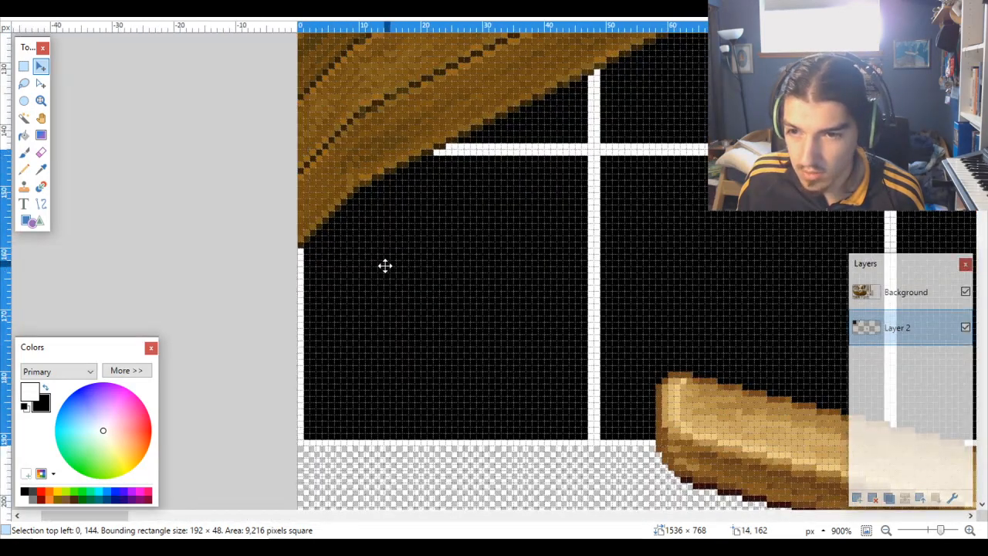
scroll(430, 289, "down", 8)
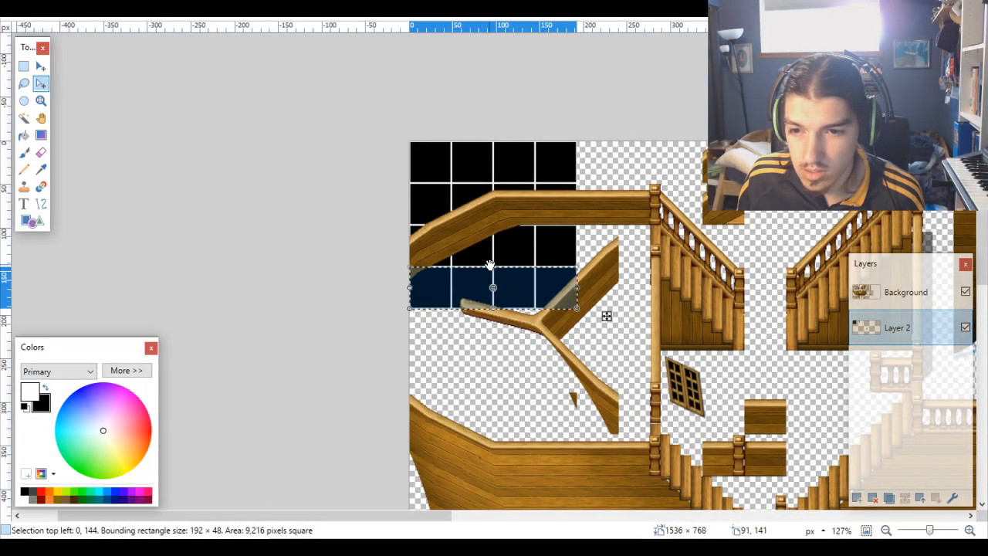
Step: Extend the selection upward to 192 × 192 px from 0, 0 to cover all four rows of tiles
left_click_drag(492, 222, 495, 133)
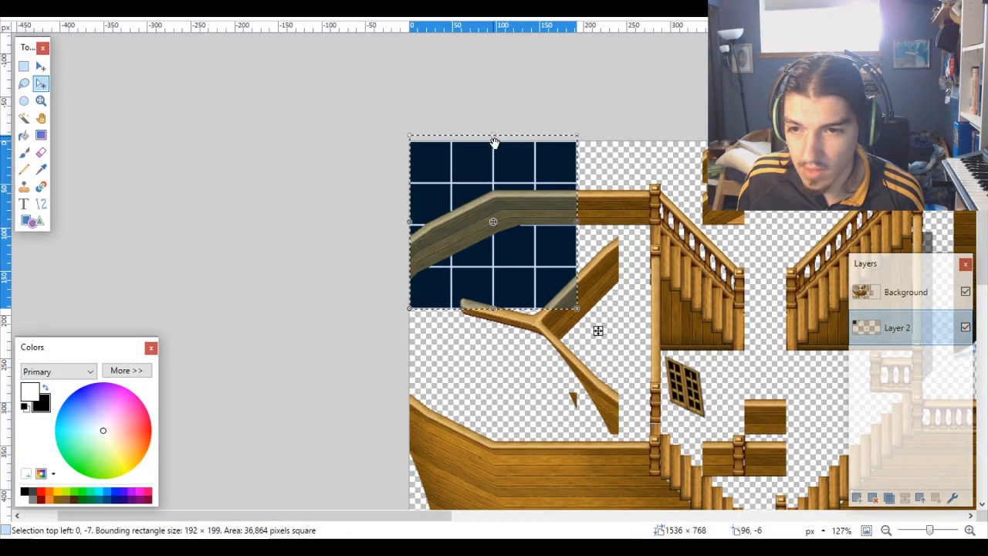
scroll(496, 134, "up", 4)
scroll(497, 138, "up", 4)
left_click_drag(483, 86, 482, 120)
scroll(472, 190, "down", 8)
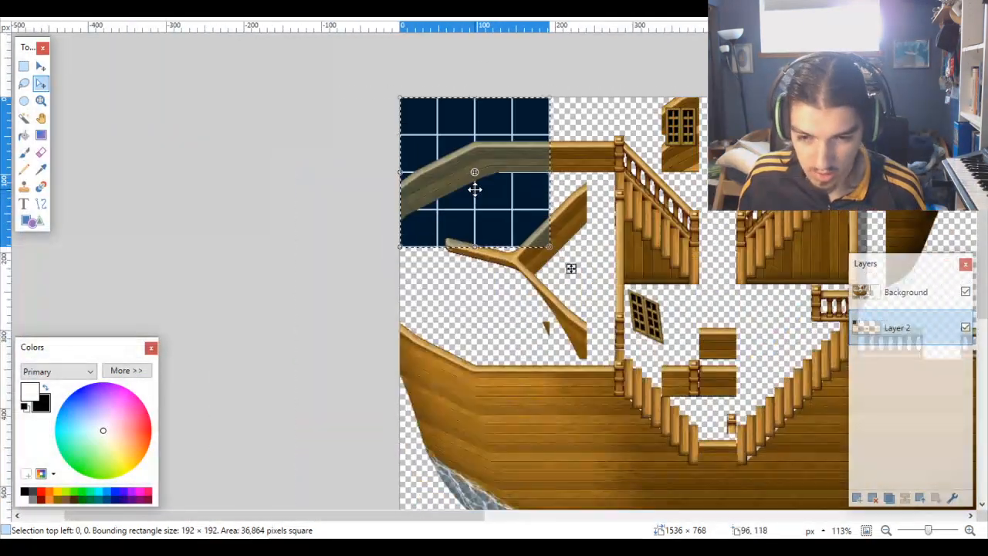
Step: Paste a copy of the 192 × 192 px grid block and align it below the first at 0, 192
scroll(474, 189, "down", 3)
scroll(475, 189, "up", 2)
scroll(479, 155, "down", 4)
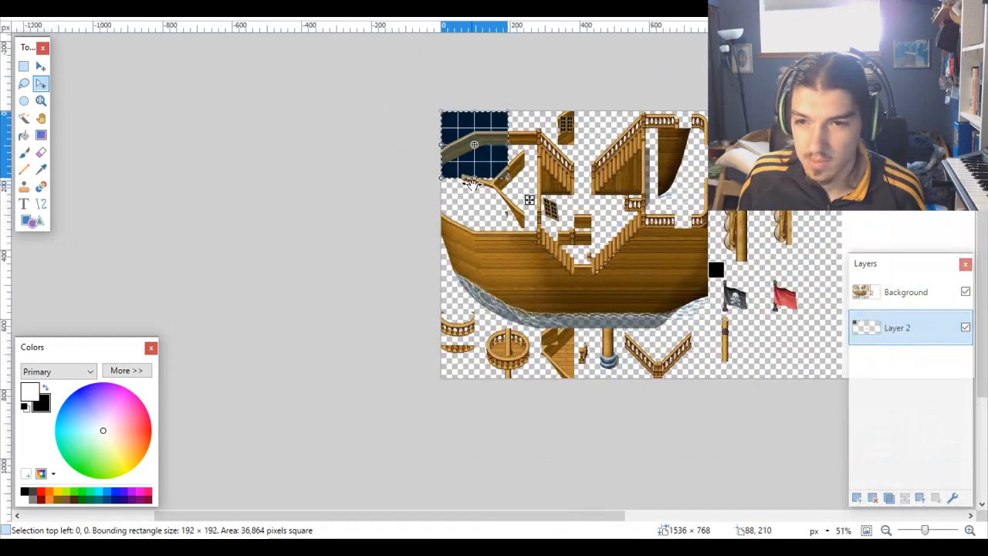
key("m")
scroll(479, 147, "up", 3)
left_click_drag(480, 126, 458, 259)
scroll(452, 257, "up", 7)
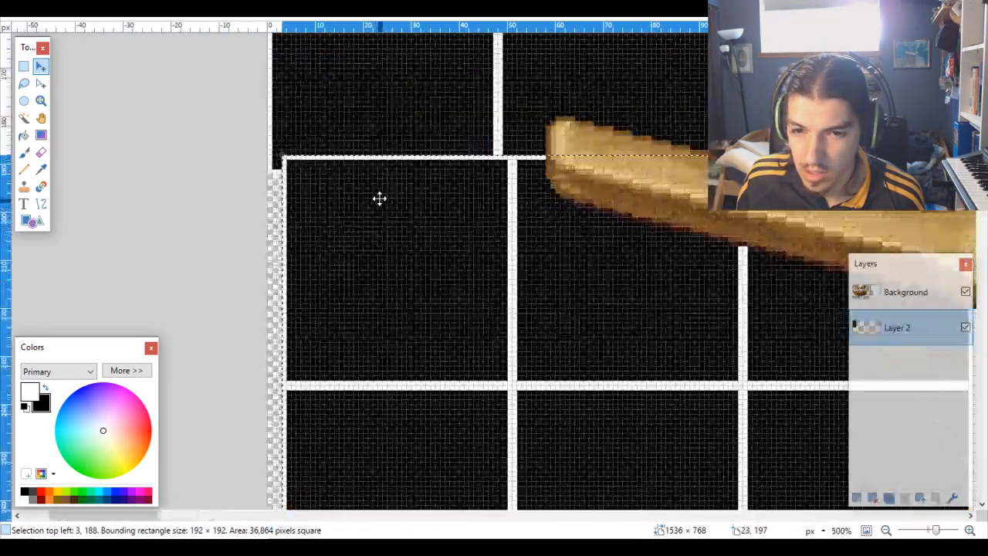
left_click_drag(369, 216, 353, 229)
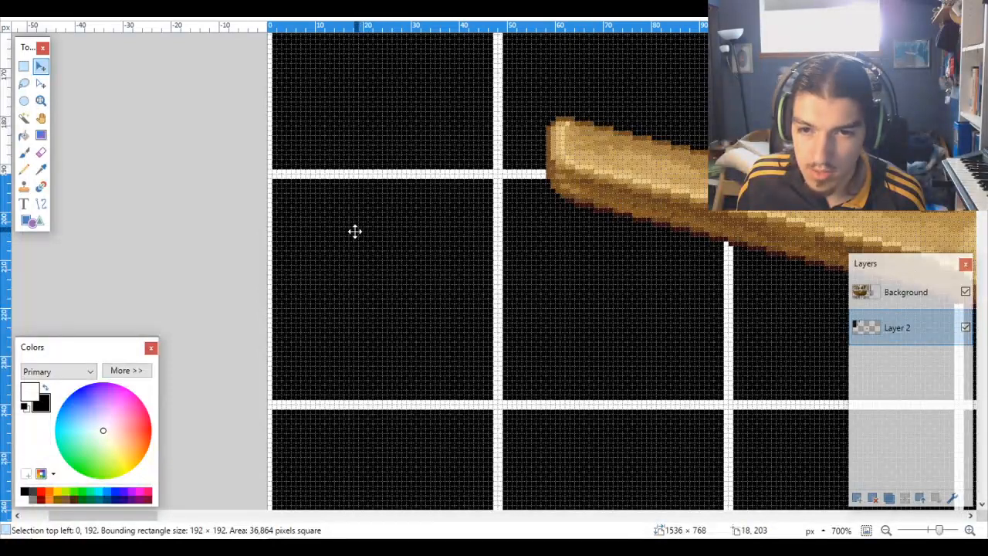
Step: Paste another 192 × 192 px grid block over the ship's bow and align it at 0, 384
scroll(408, 230, "down", 4)
scroll(408, 230, "down", 4)
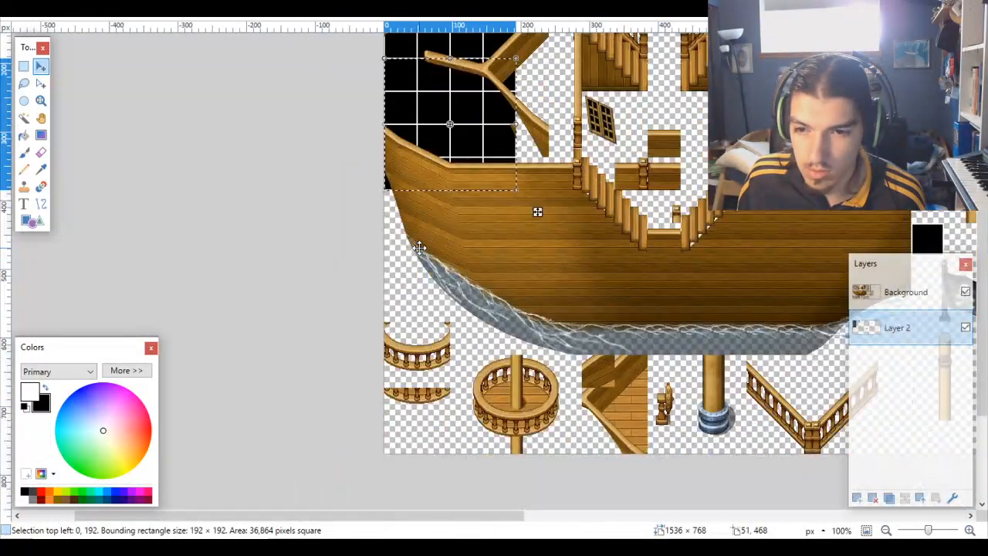
left_click_drag(438, 93, 441, 247)
scroll(441, 247, "up", 7)
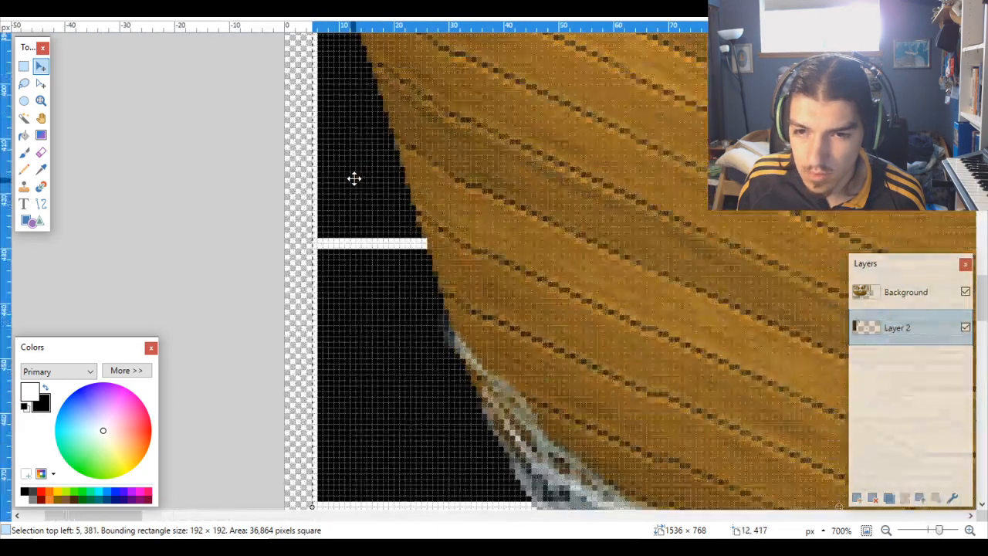
left_click_drag(353, 177, 331, 192)
scroll(332, 177, "up", 3)
scroll(332, 192, "down", 10)
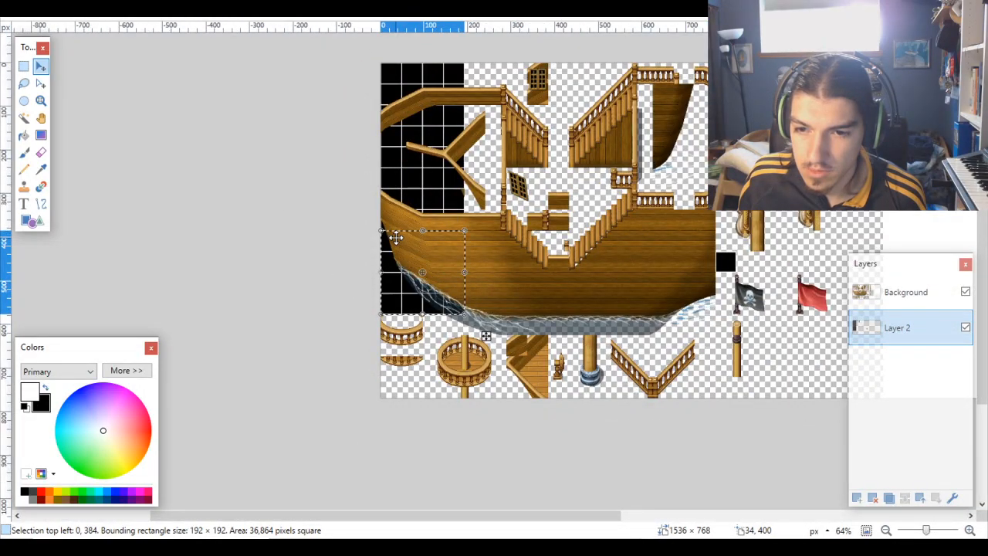
Step: Undo the 192 × 192 px grid blocks pasted below the first block
scroll(395, 237, "down", 4)
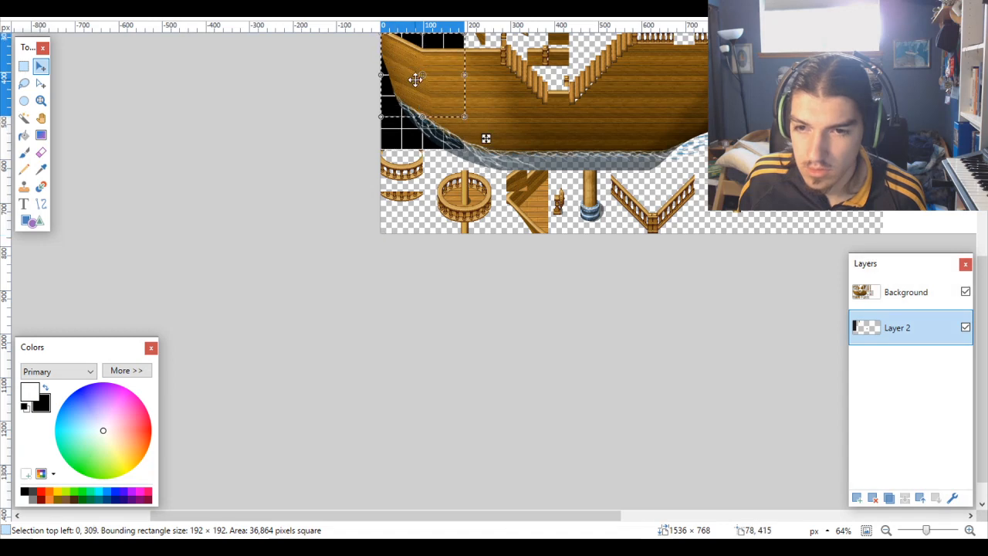
scroll(414, 115, "up", 9)
key("ctrl+z")
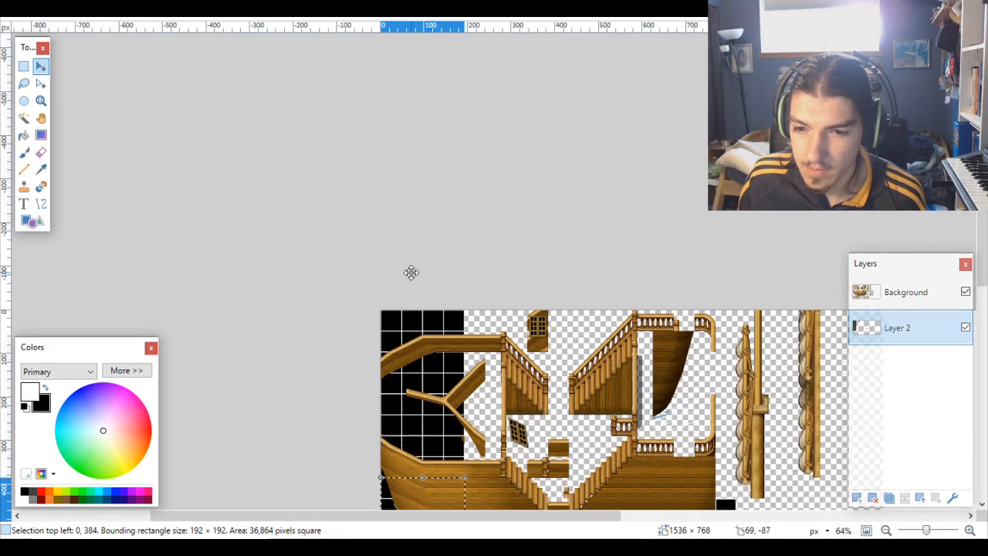
left_click_drag(427, 349, 444, 415)
key("m")
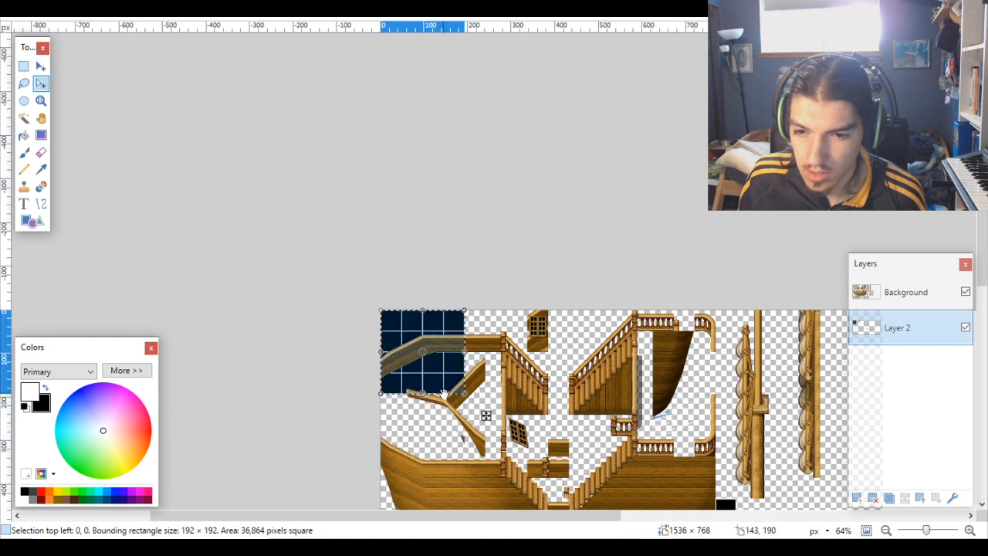
left_click_drag(444, 394, 444, 395)
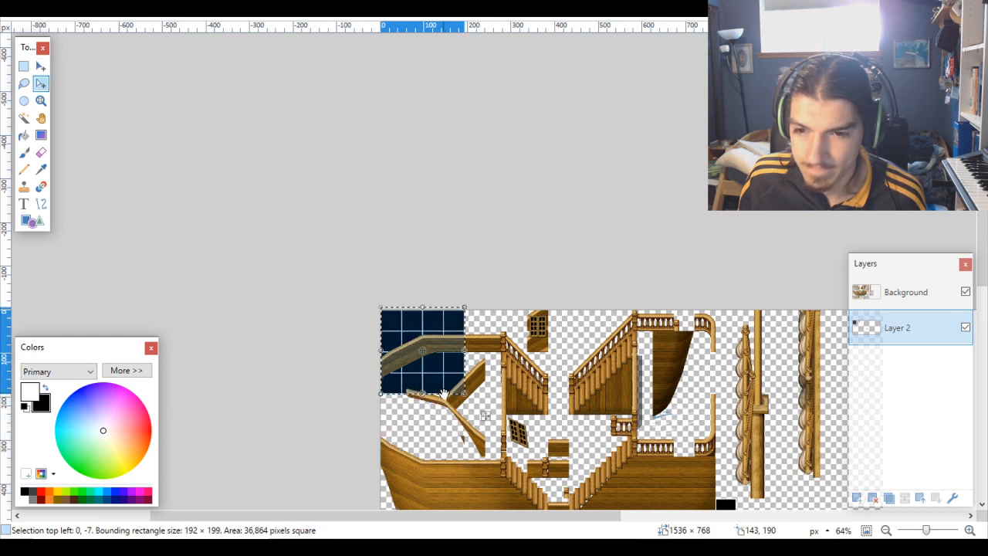
Step: Undo the pasted rows and tile copies until only the single corner tile remains with its original selection
key("ctrl+z")
key("ctrl+z")
key("ctrl+z")
key("ctrl+z")
key("ctrl+z")
key("ctrl+z")
key("ctrl+z")
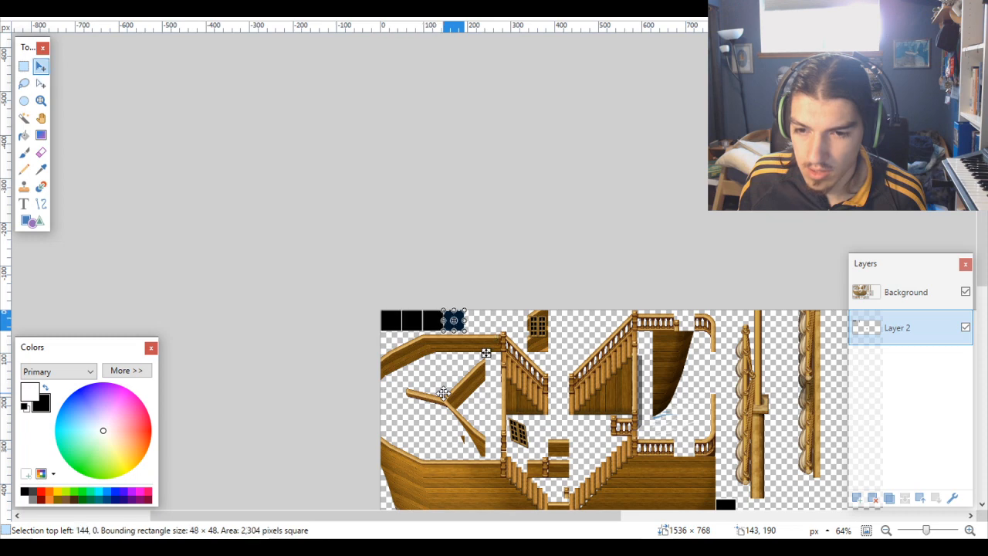
key("ctrl+z")
key("ctrl+z")
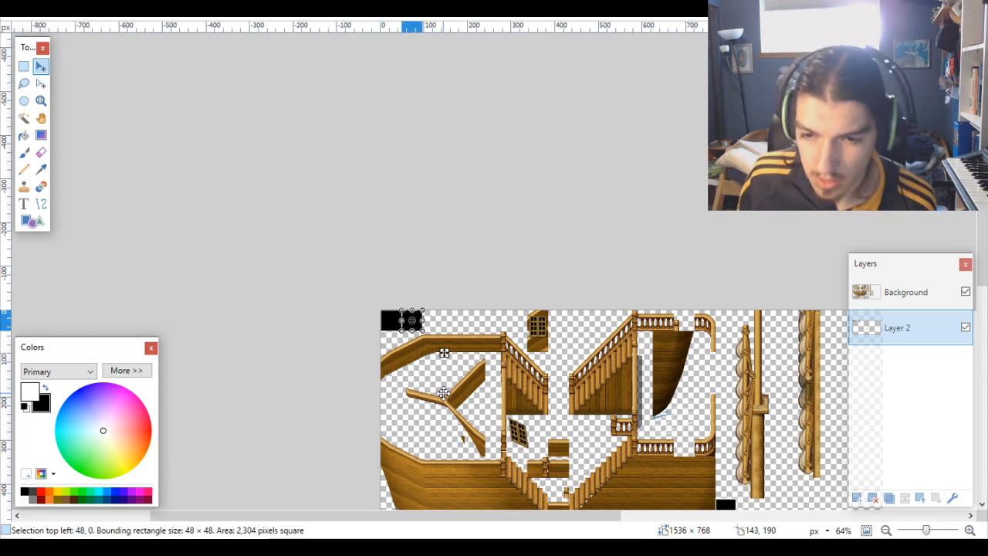
key("m")
scroll(390, 321, "up", 8, "ctrl")
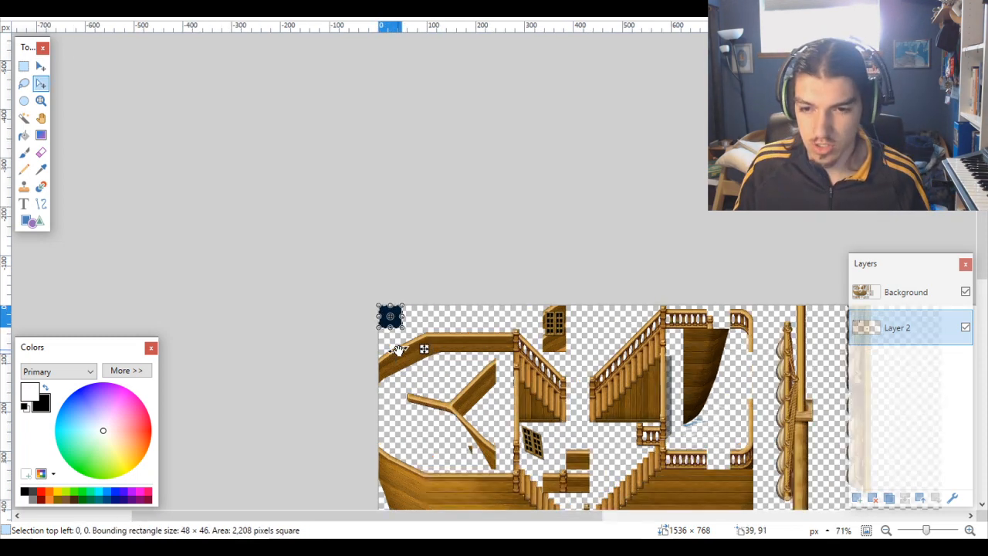
Step: Replace the selection with a 48 × 48 px rectangle over the corner tile at 0, 0 and fill the tile white
scroll(396, 237, "up", 1, "ctrl")
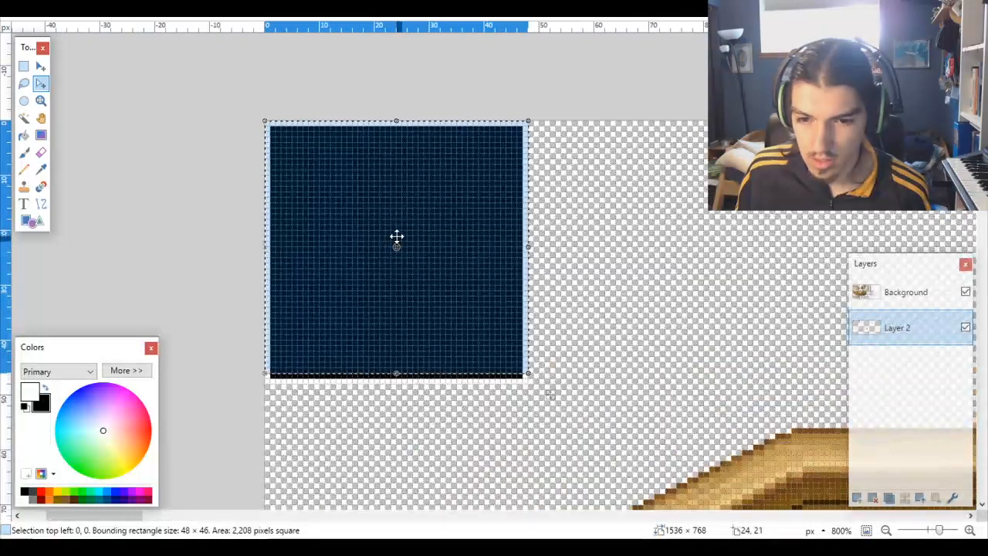
key("ctrl+d")
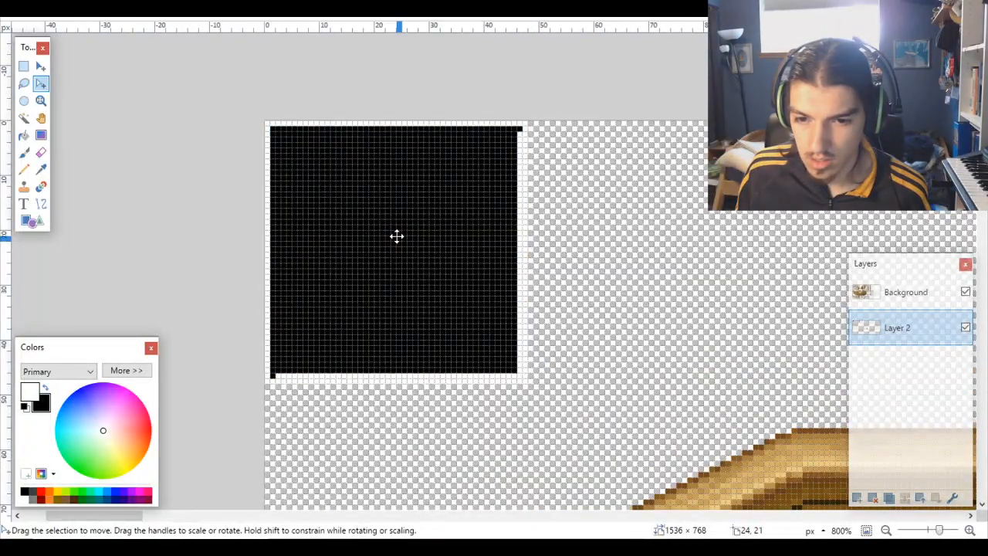
left_click(24, 66)
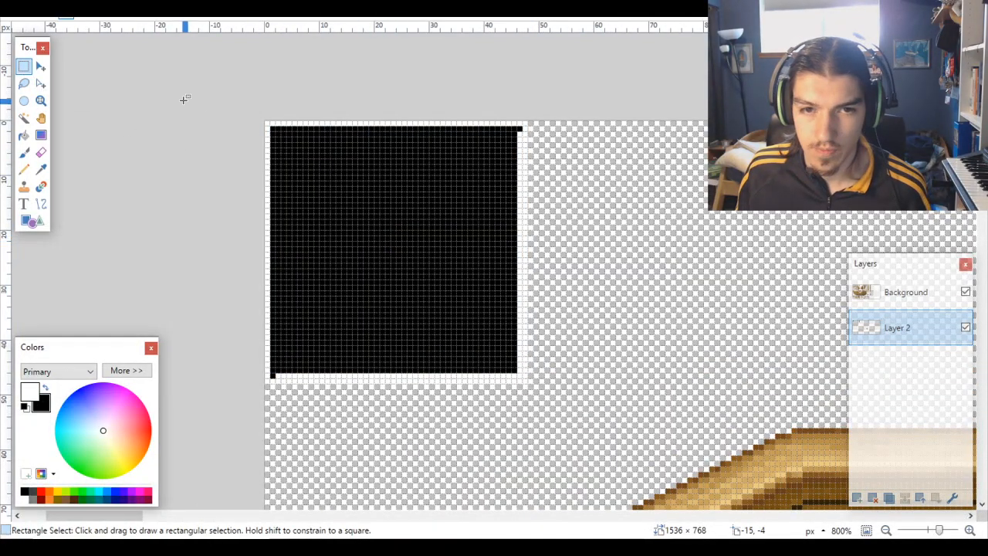
left_click_drag(253, 115, 520, 378)
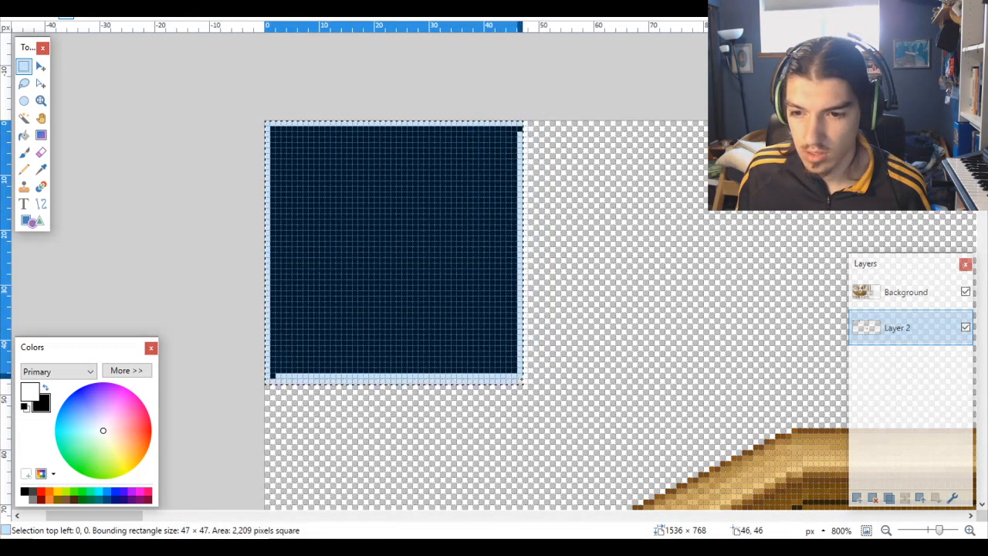
key("f")
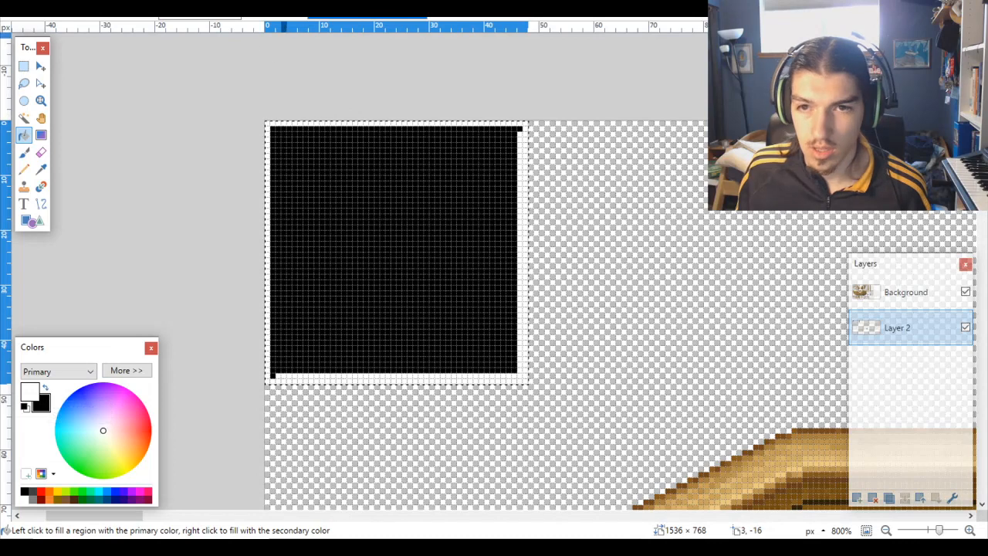
left_click(398, 207)
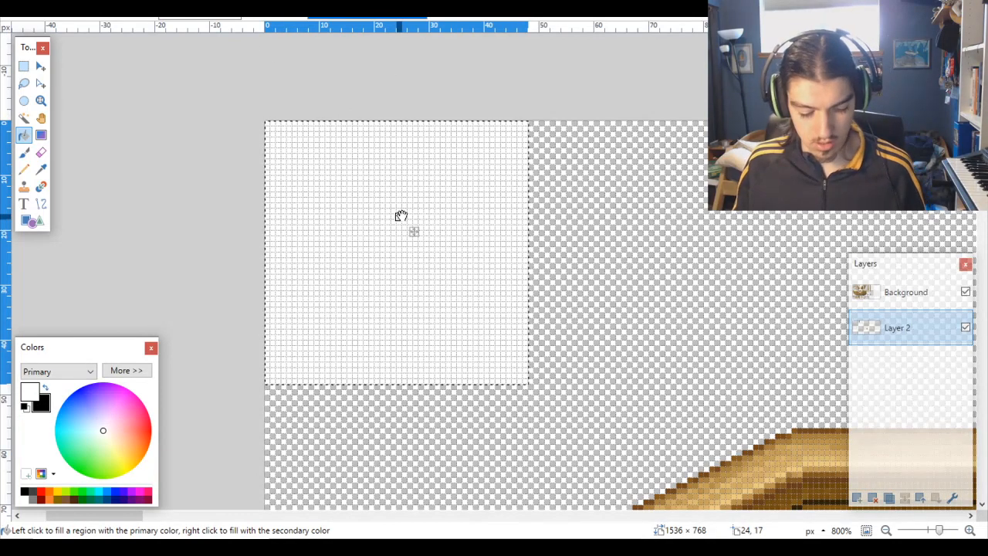
Step: Paste a copy of the white tile at 48, 0 and fill it black
key("ctrl+c")
key("ctrl+v")
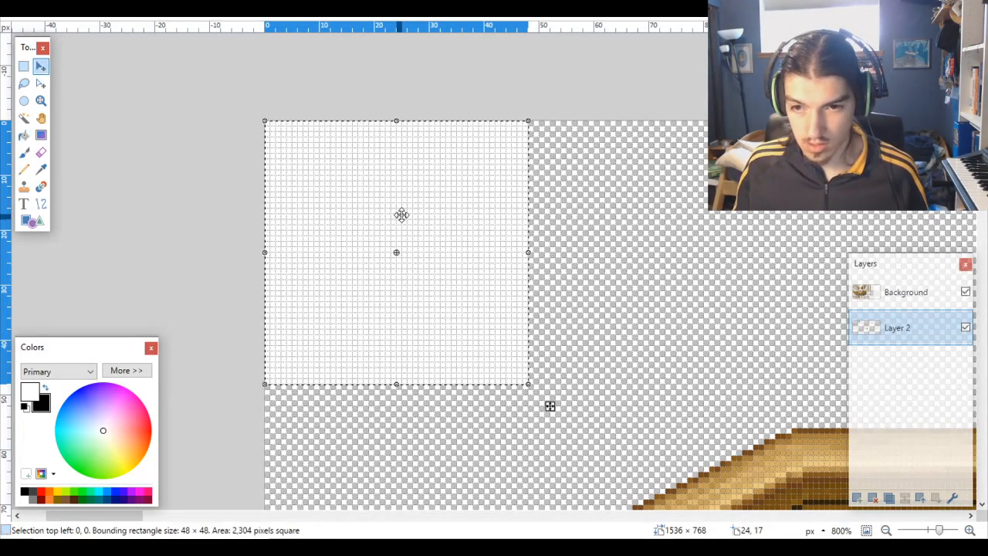
left_click_drag(401, 214, 620, 196)
key("f")
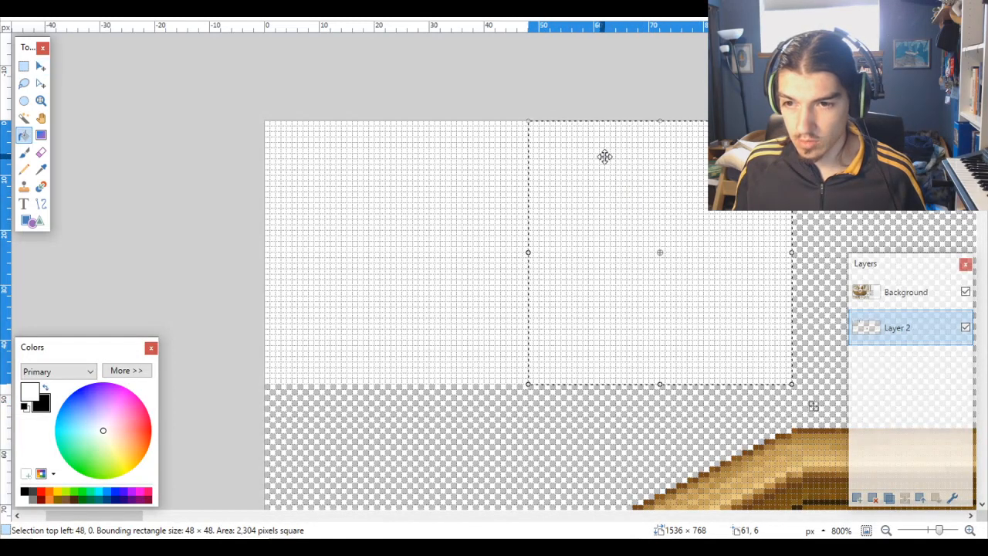
right_click(603, 156)
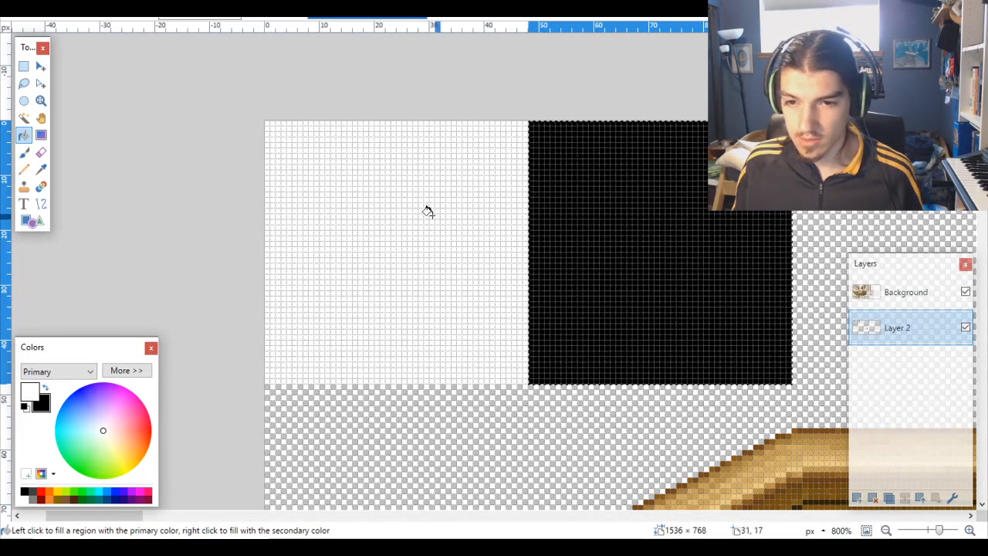
Step: Paste a black 48 × 48 px tile and align it directly below the white corner tile at 0, 48
scroll(417, 265, "down", 5)
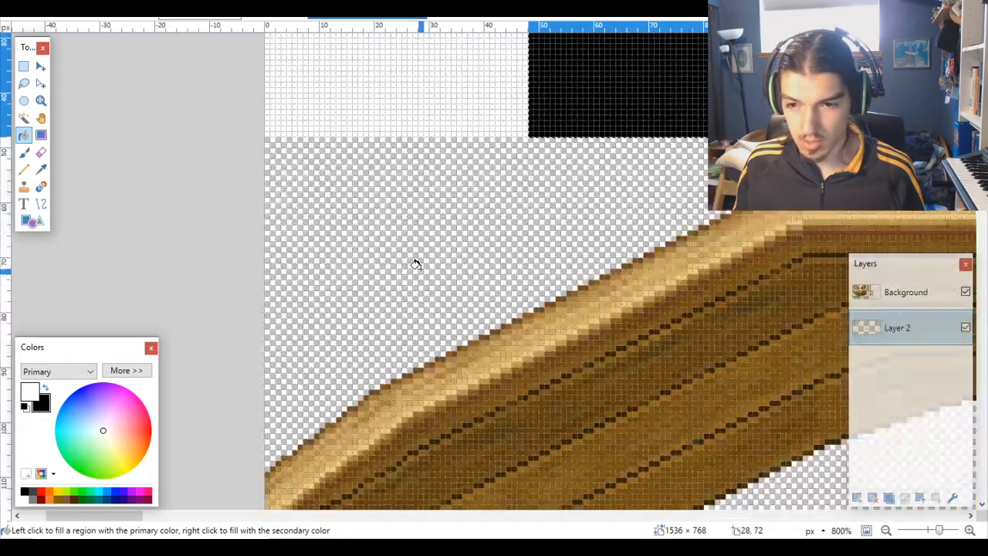
key("ctrl+v")
scroll(588, 126, "up", 3)
left_click_drag(595, 252, 321, 195)
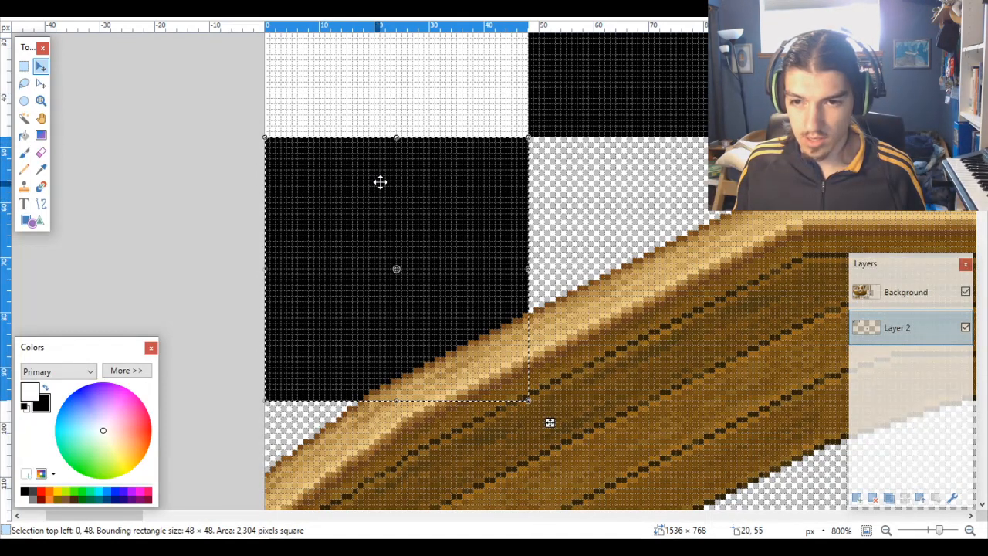
Step: Paste another 48 × 48 px tile at 48, 48 and fill it white
key("ctrl+v")
left_click_drag(625, 168, 630, 271)
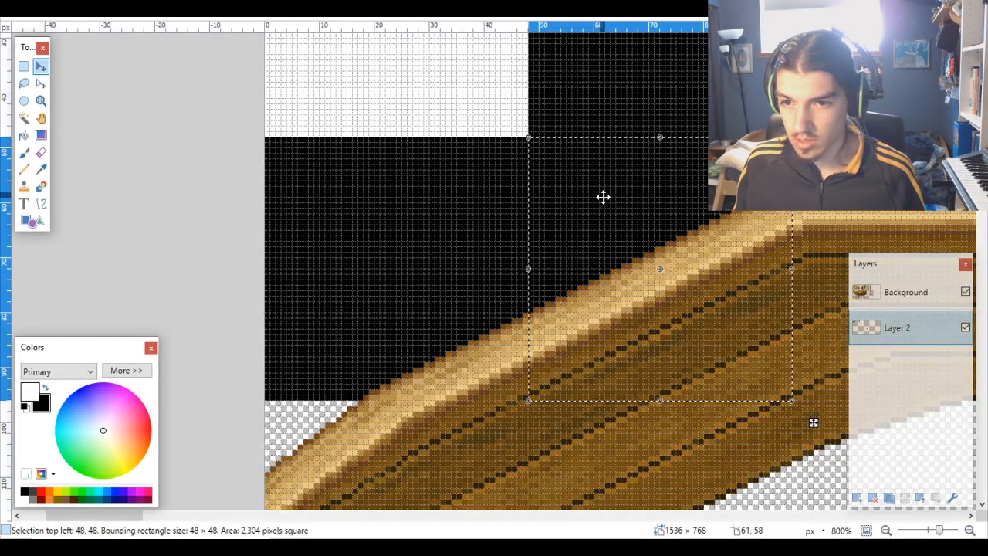
key("f")
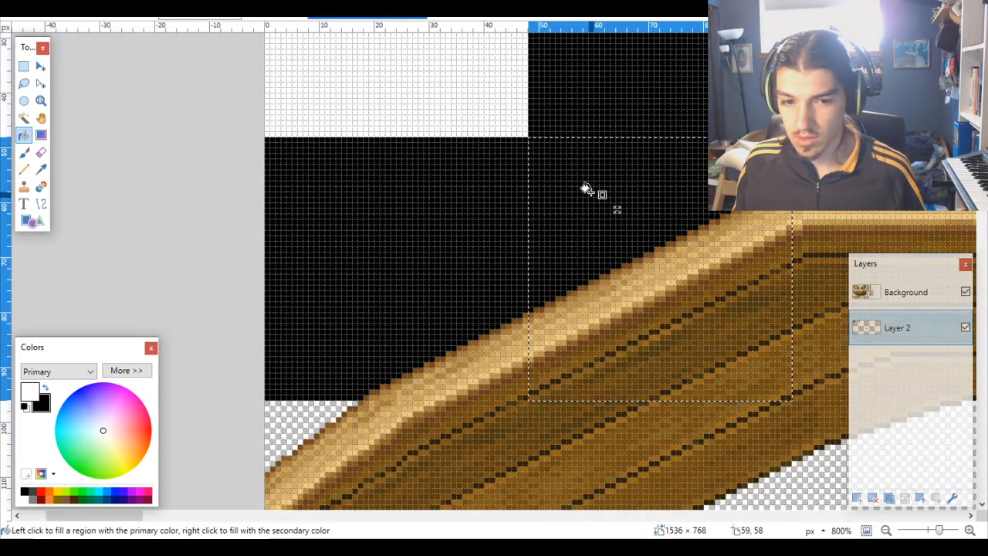
left_click(586, 189)
Step: Expand the selection outline to 96 × 96 px from 0, 0 so it covers all four checkerboard tiles
scroll(598, 200, "down", 5)
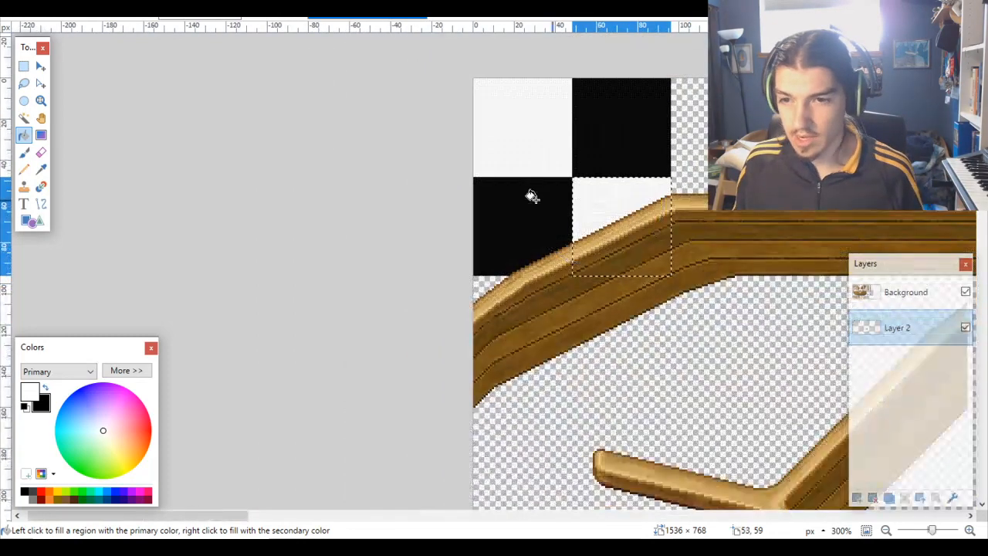
left_click(41, 83)
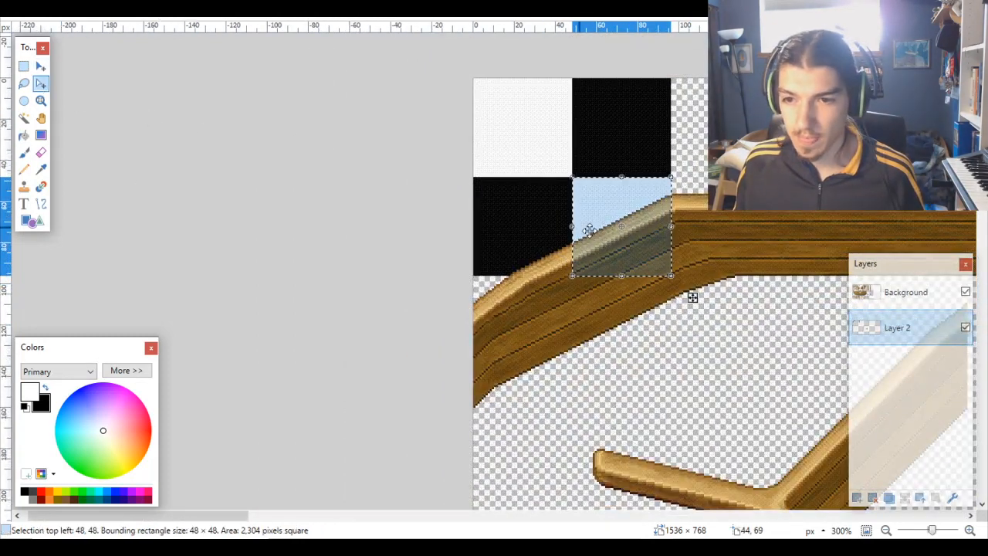
left_click_drag(575, 229, 475, 226)
left_click_drag(572, 180, 580, 82)
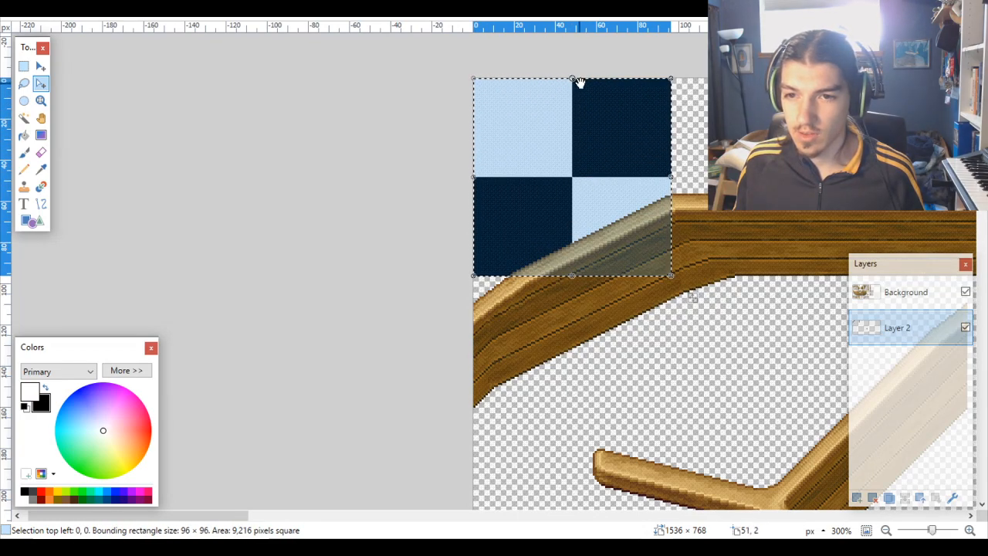
Step: Paste a copy of the 96 × 96 px checkerboard block and align it beside the first at 96, 0
scroll(610, 84, "up", 3)
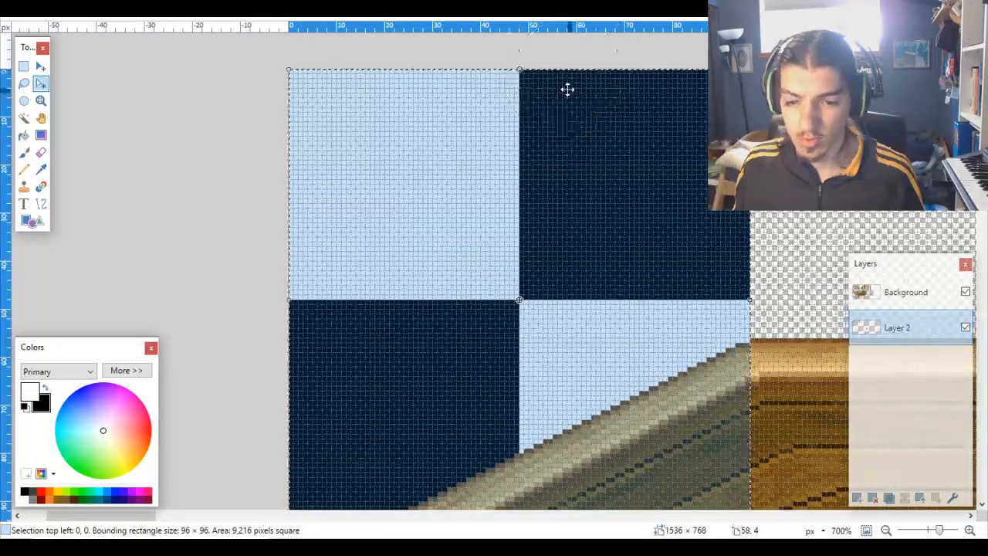
scroll(568, 89, "down", 5)
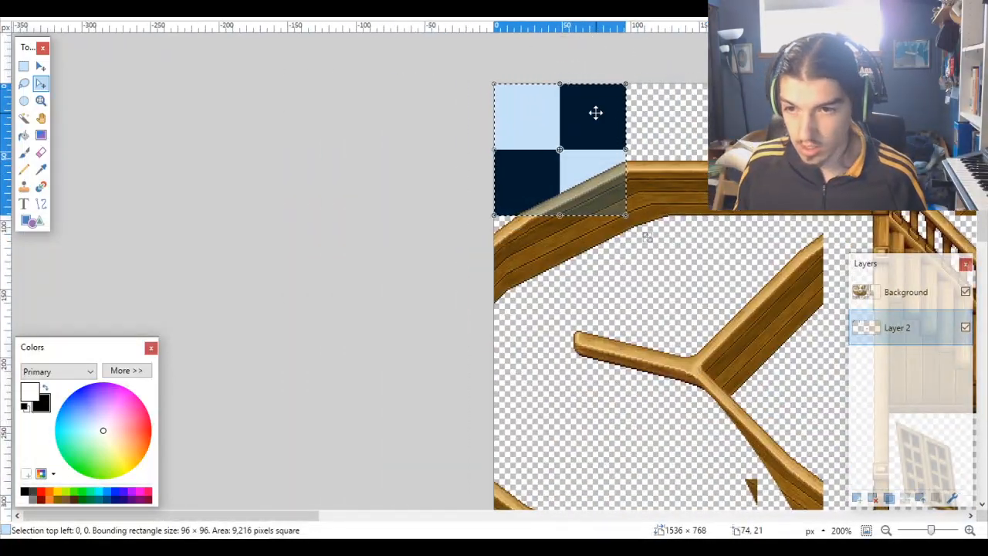
scroll(593, 114, "up", 3)
scroll(563, 106, "right", 2)
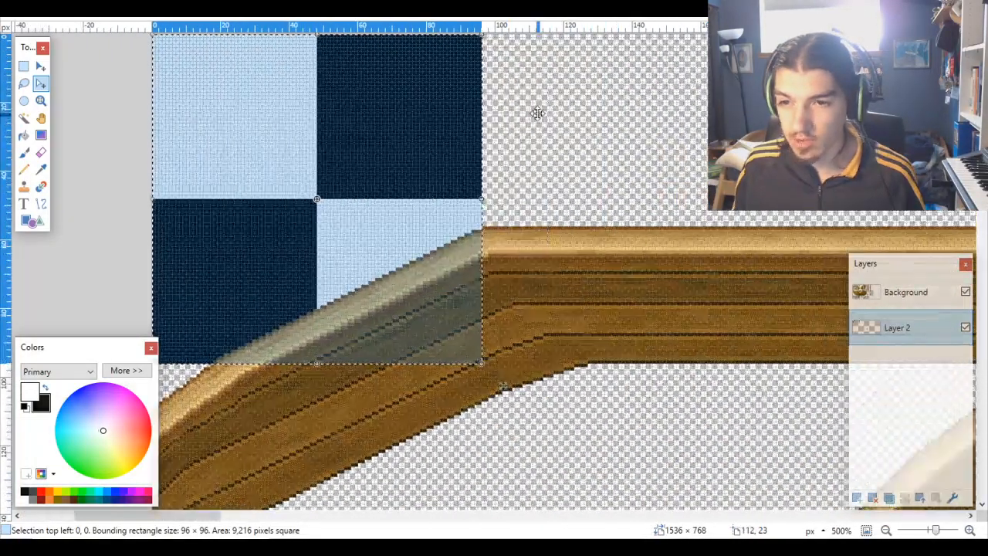
scroll(536, 111, "up", 1)
scroll(526, 136, "right", 2)
key("m")
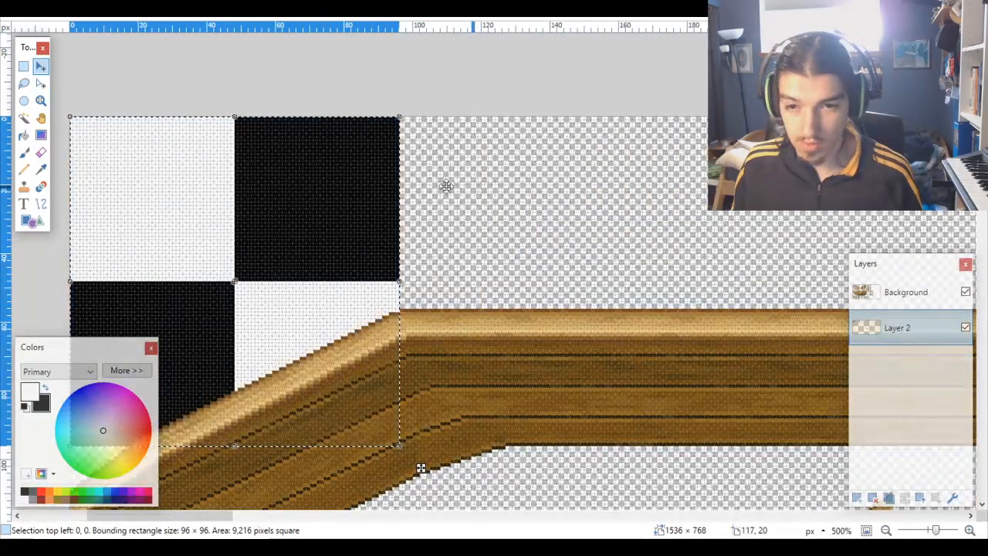
left_click_drag(275, 181, 609, 182)
scroll(608, 182, "up", 4)
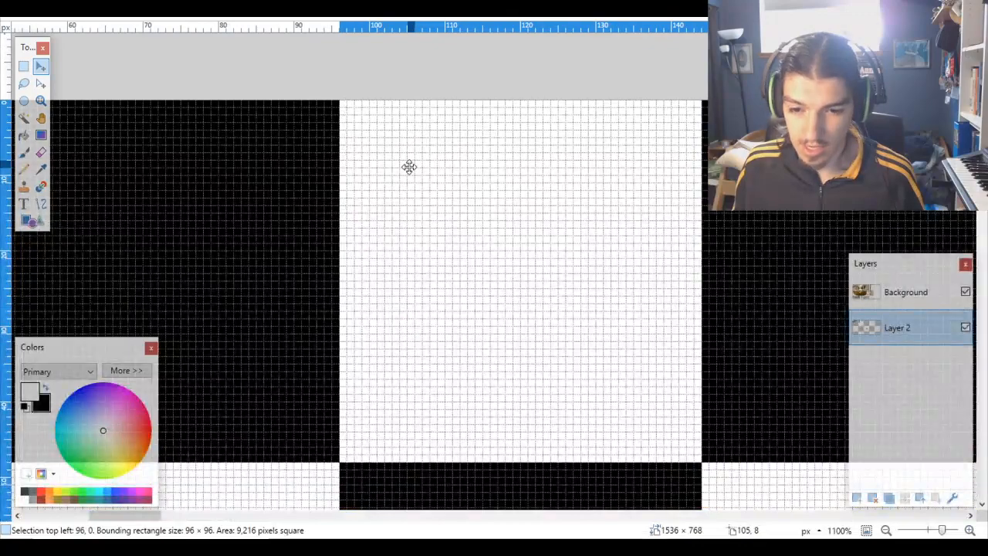
Step: Paste a third 96 × 96 px checkerboard block in the top row and align it at 192, 0
scroll(409, 167, "down", 4)
scroll(410, 170, "right", 5)
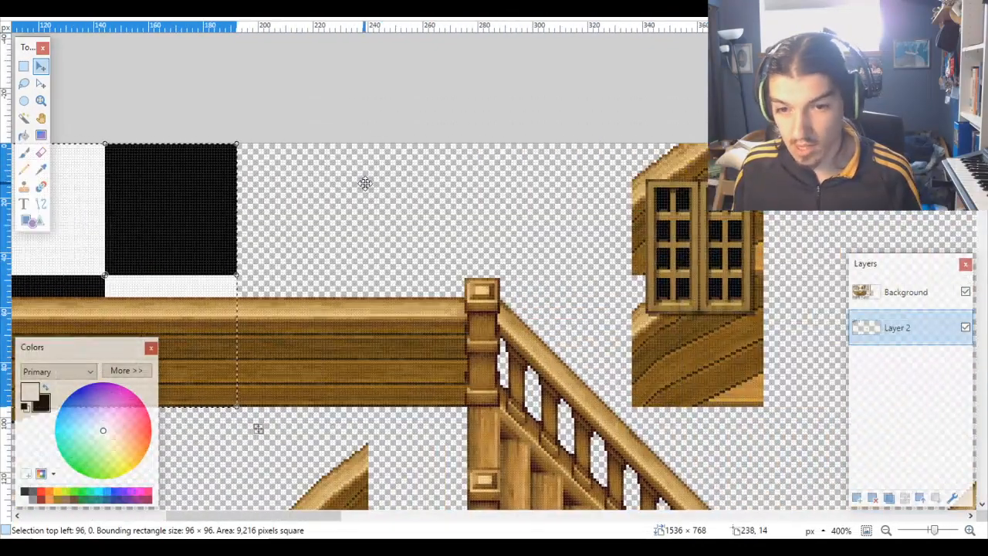
key("ctrl+v")
left_click_drag(199, 202, 427, 194)
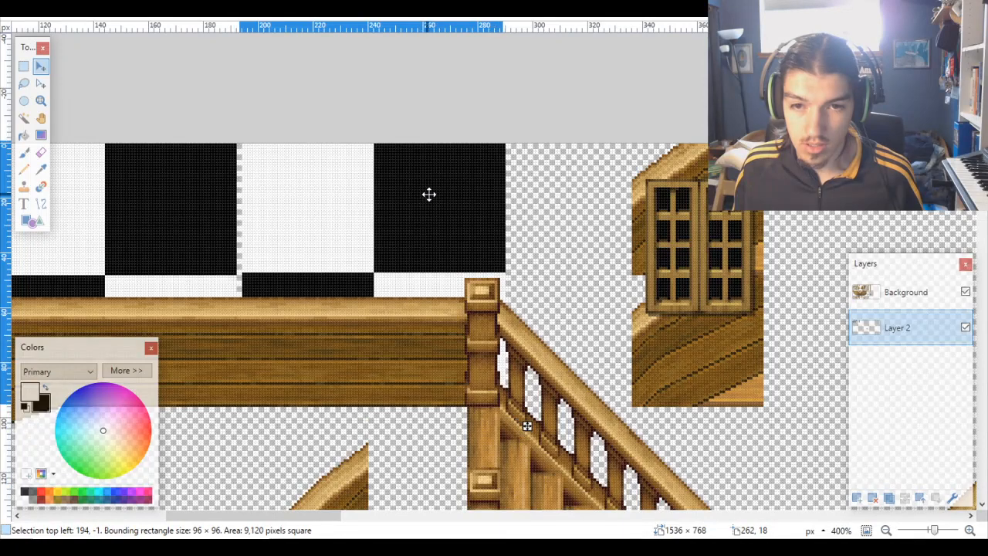
scroll(303, 157, "up", 4)
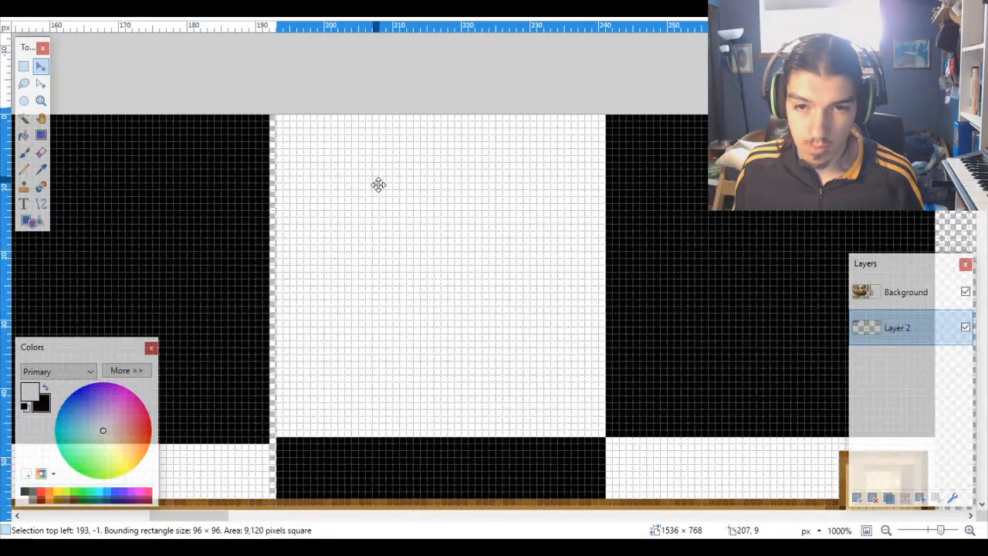
left_click_drag(378, 184, 370, 191)
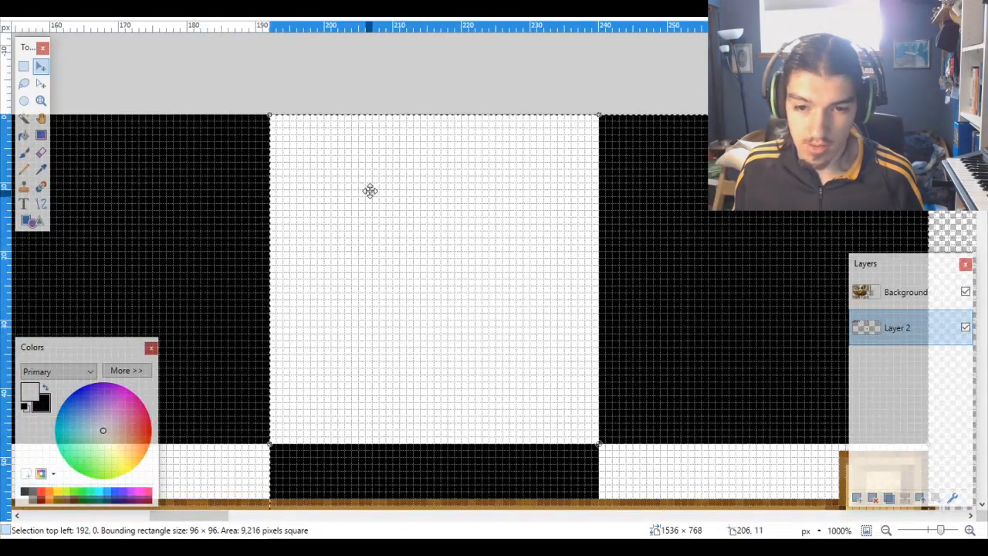
Step: Paste a 96 × 96 px checkerboard block below the first one and align it at 0, 96
scroll(370, 191, "down", 8)
scroll(370, 191, "left", 3)
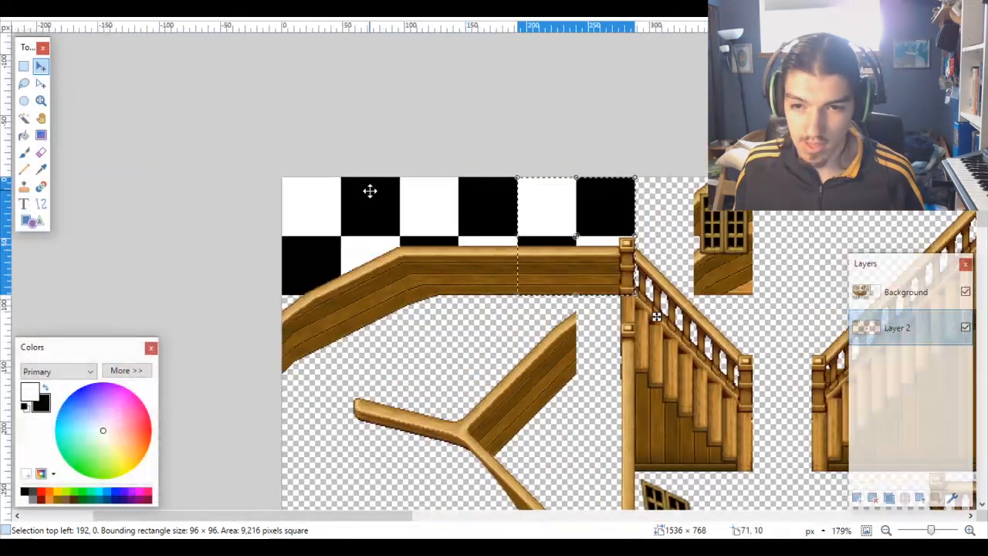
scroll(368, 192, "down", 6)
scroll(378, 184, "up", 1)
scroll(378, 184, "up", 3)
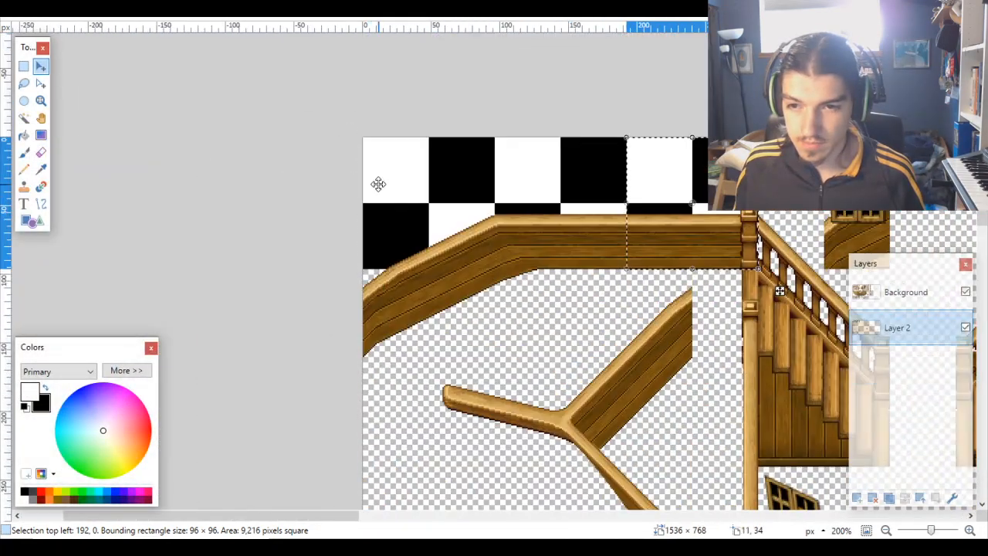
key("ctrl+v")
left_click_drag(440, 150, 439, 290)
scroll(404, 279, "up", 8)
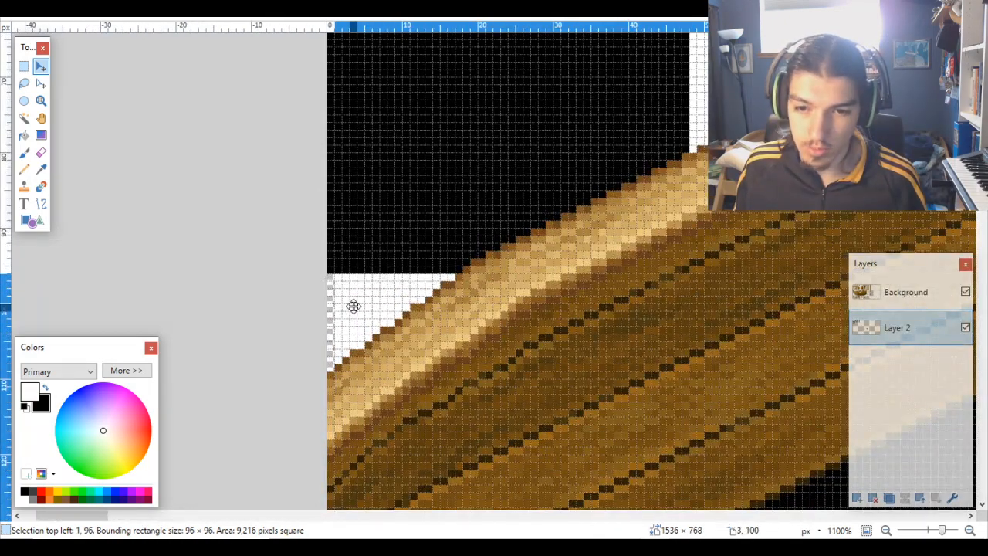
Step: Paste the next checkerboard block of the second row and align it at 96, 96
scroll(349, 304, "down", 8)
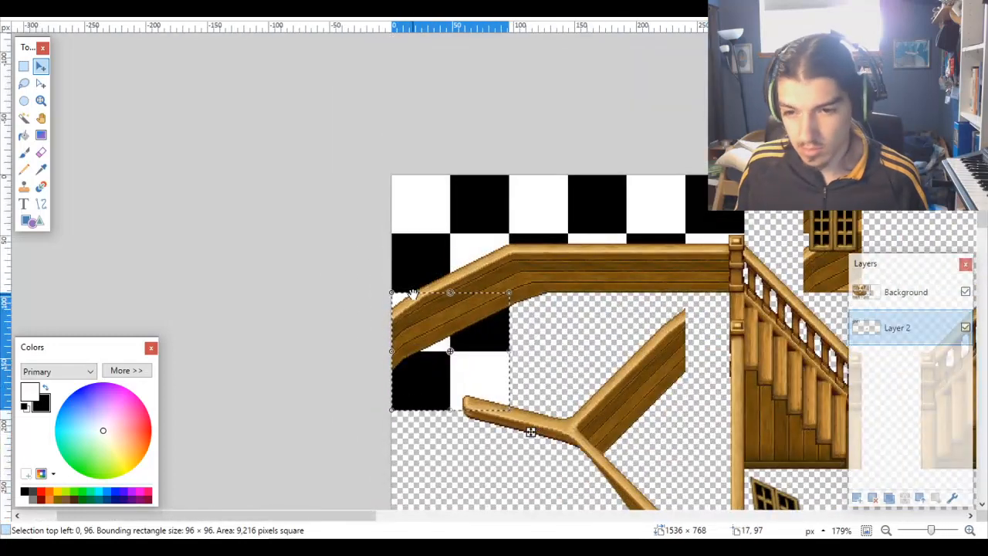
scroll(413, 294, "down", 3)
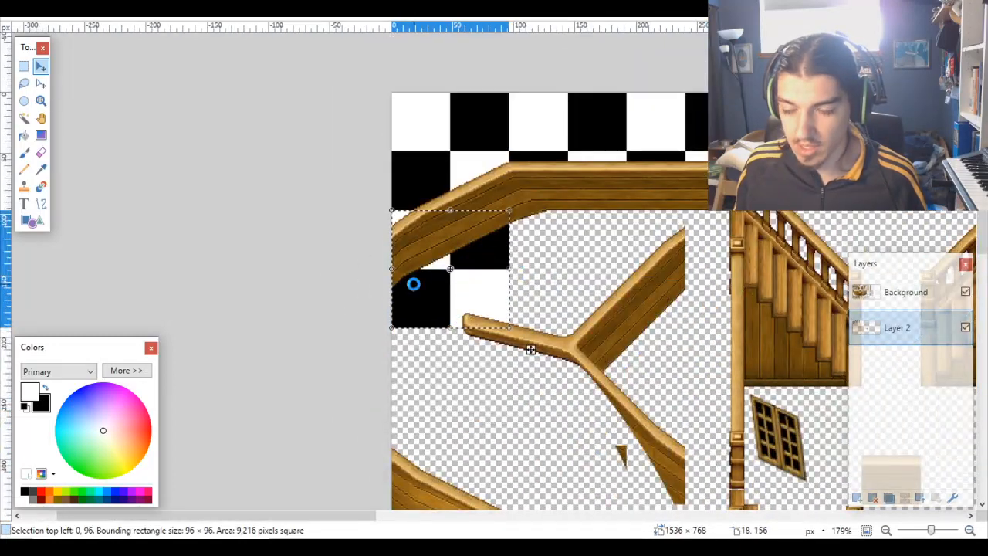
left_click_drag(419, 130, 544, 250)
scroll(543, 251, "up", 8)
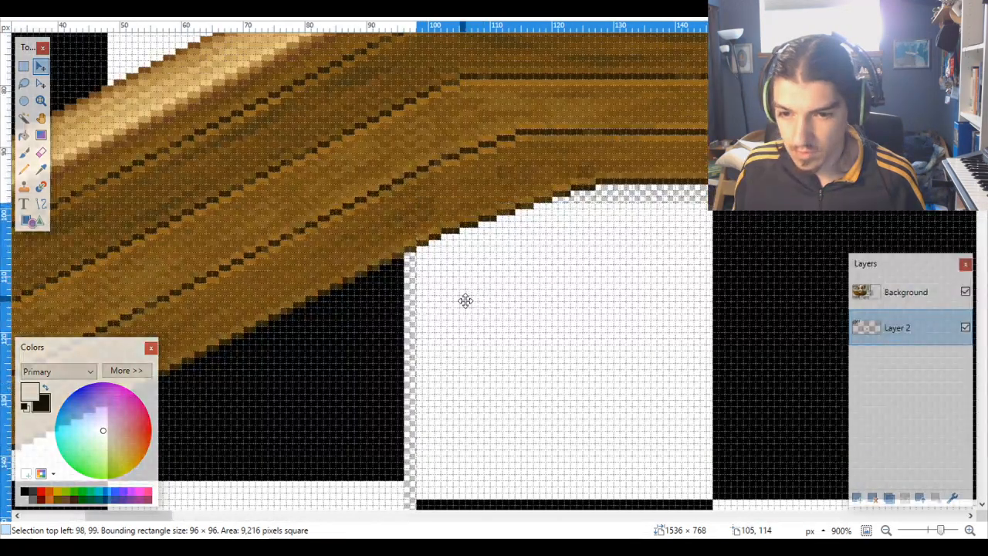
left_click_drag(466, 301, 453, 280)
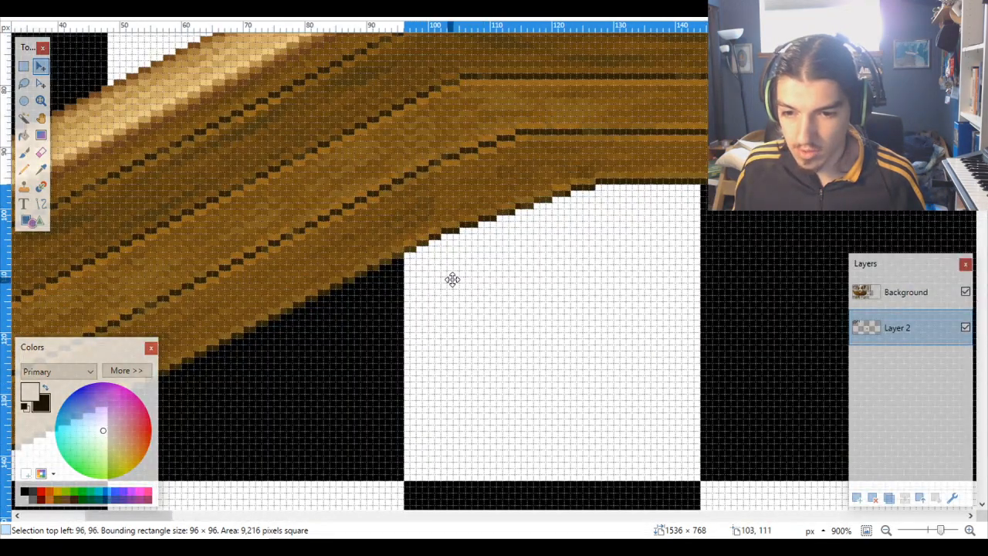
Step: Paste a 96 × 96 px checkerboard block as the third of the second row and position it at 192, 95
scroll(479, 292, "down", 5)
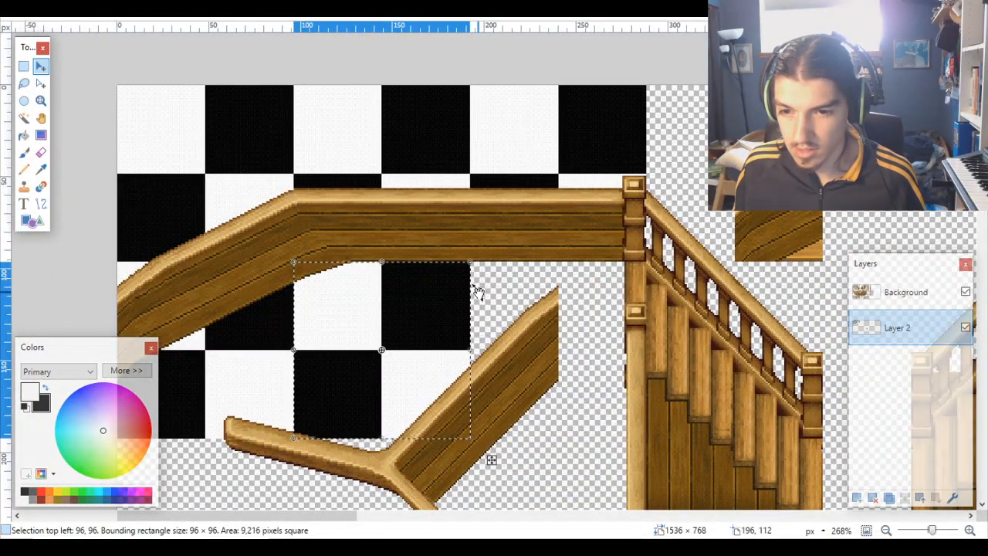
key("ctrl+z")
left_click_drag(221, 132, 573, 311)
scroll(574, 312, "up", 3)
scroll(445, 255, "up", 3)
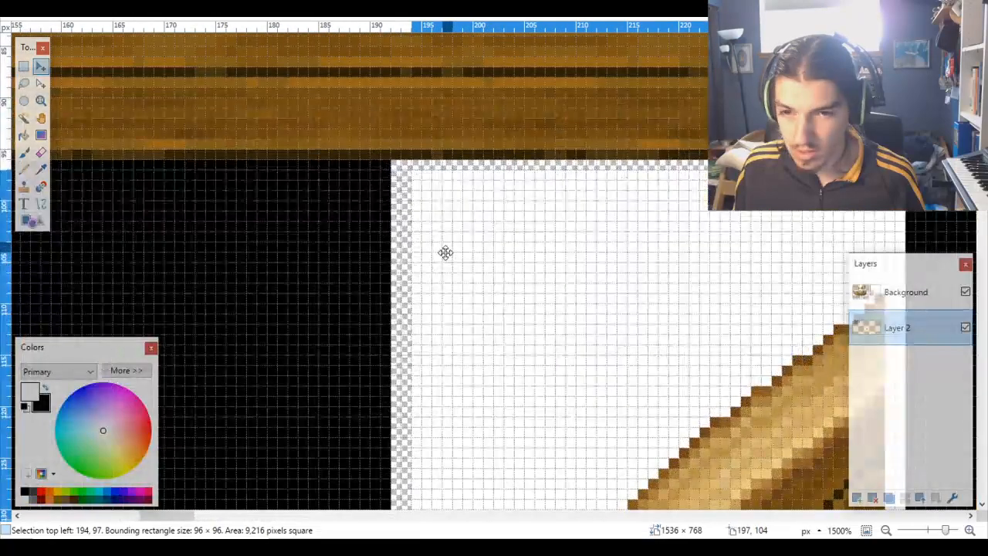
left_click_drag(440, 246, 421, 228)
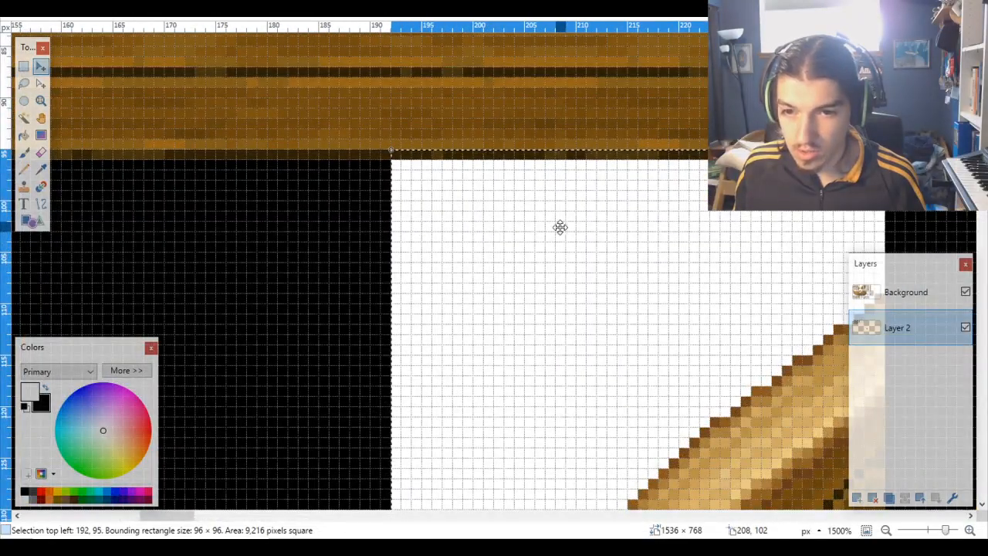
Step: Check the third block's edges, hide the Background layer, and correct the block's position to 192, 96
scroll(564, 224, "right", 5)
scroll(563, 225, "down", 5)
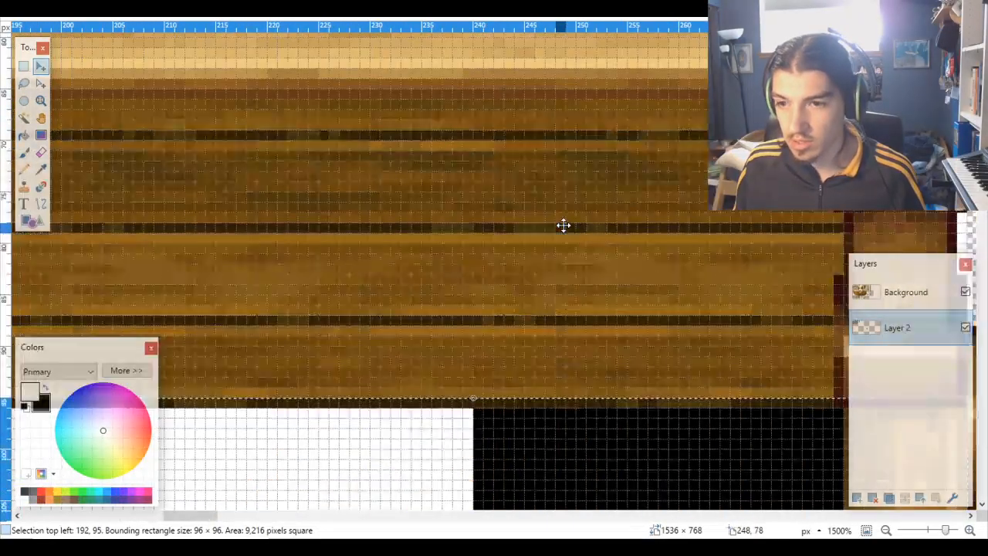
scroll(546, 226, "down", 5)
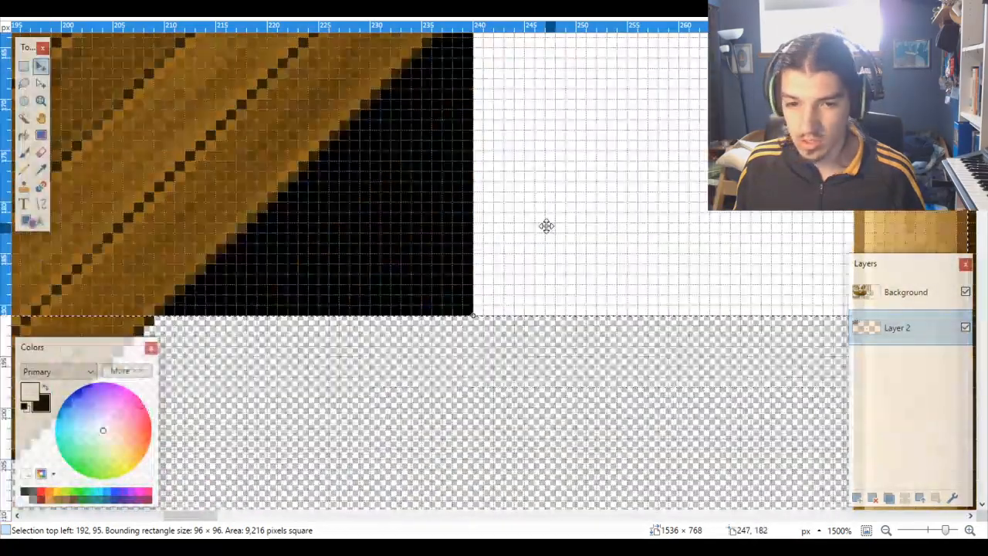
scroll(502, 226, "left", 5)
scroll(502, 226, "left", 4)
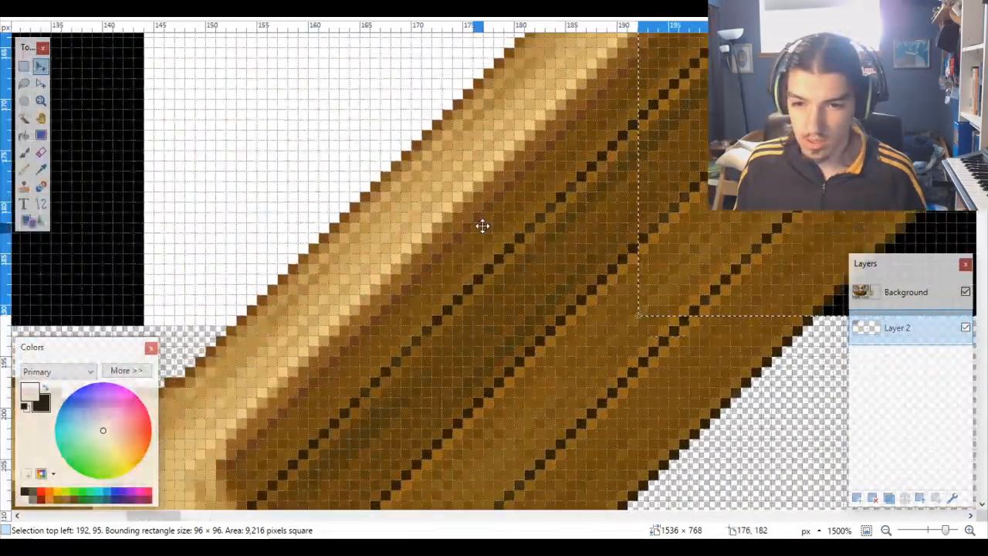
scroll(488, 272, "up", 4)
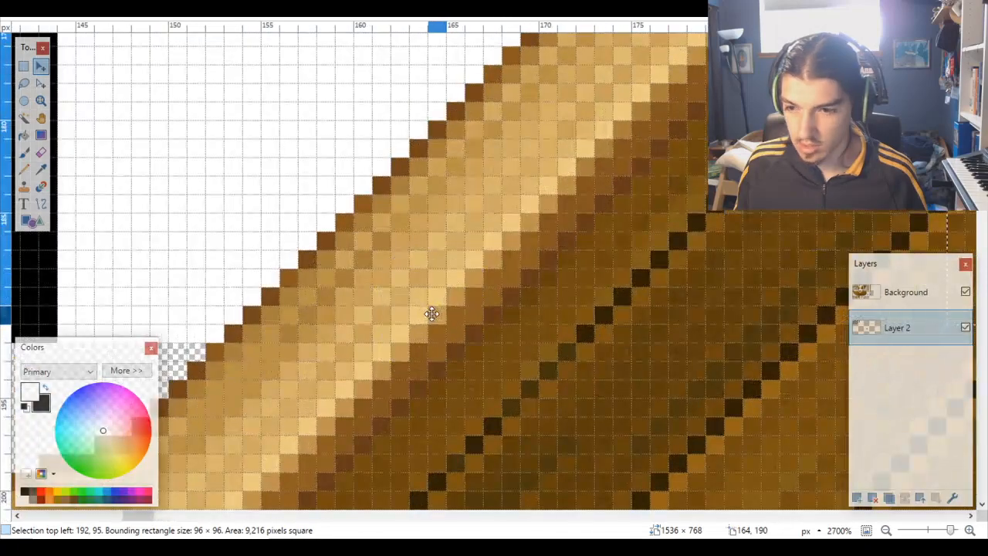
scroll(500, 291, "down", 8)
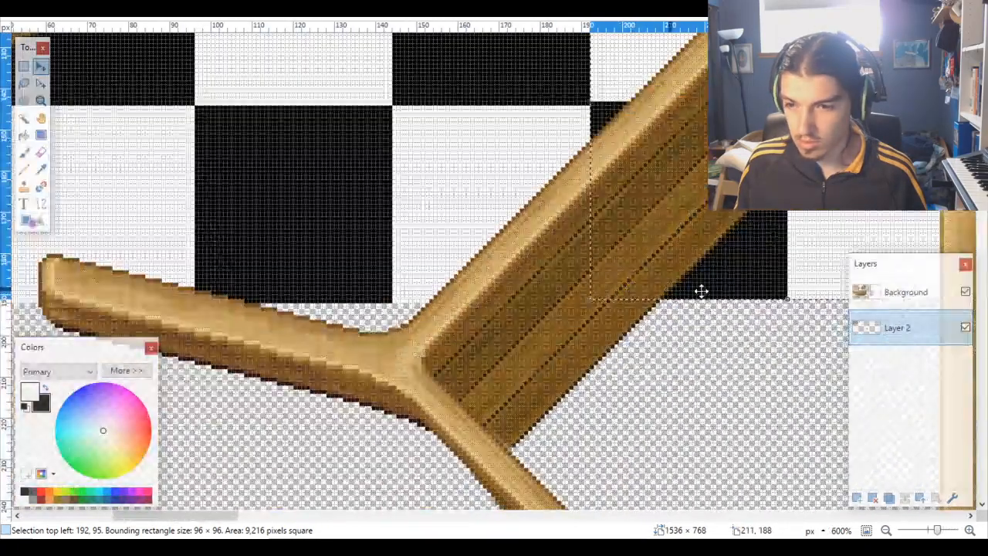
left_click(966, 292)
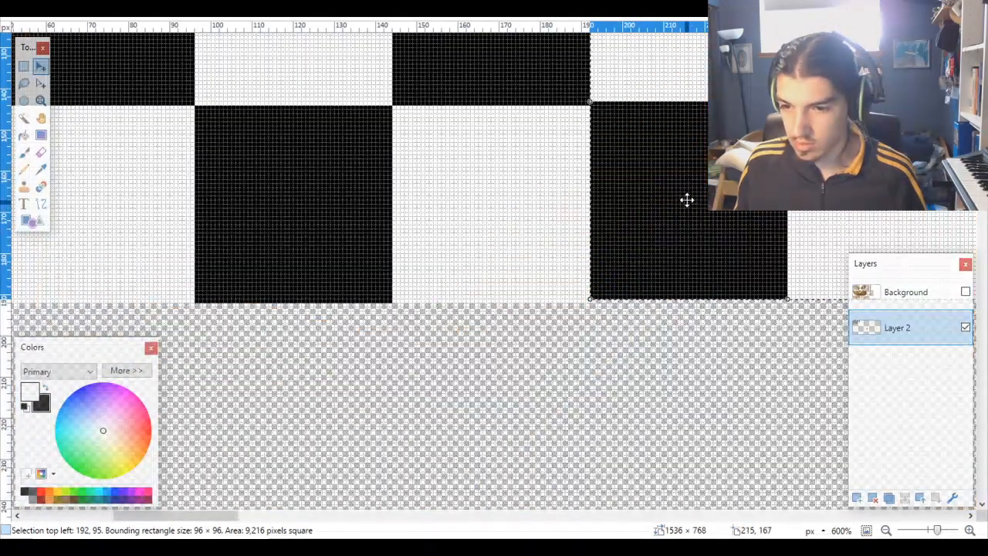
scroll(688, 205, "down", 5)
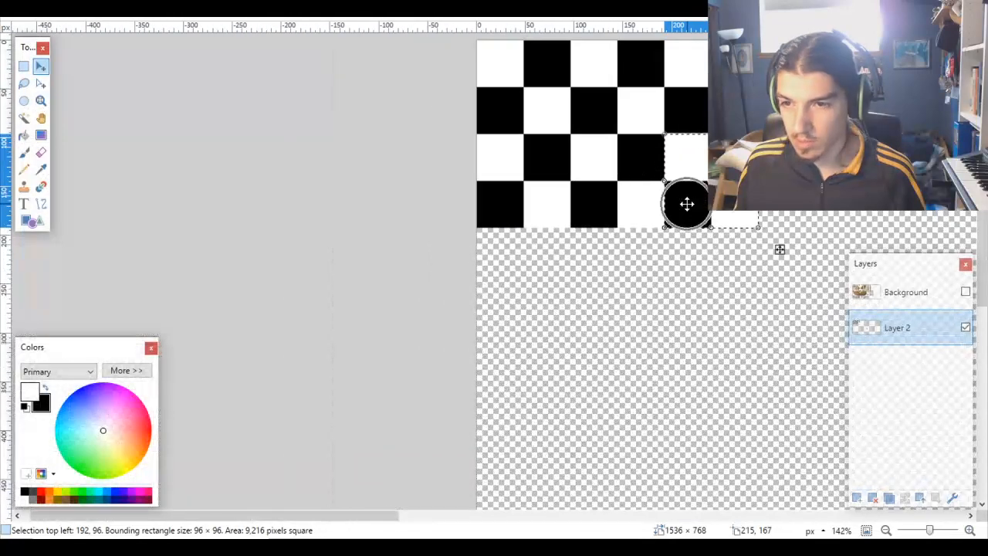
scroll(713, 245, "up", 5)
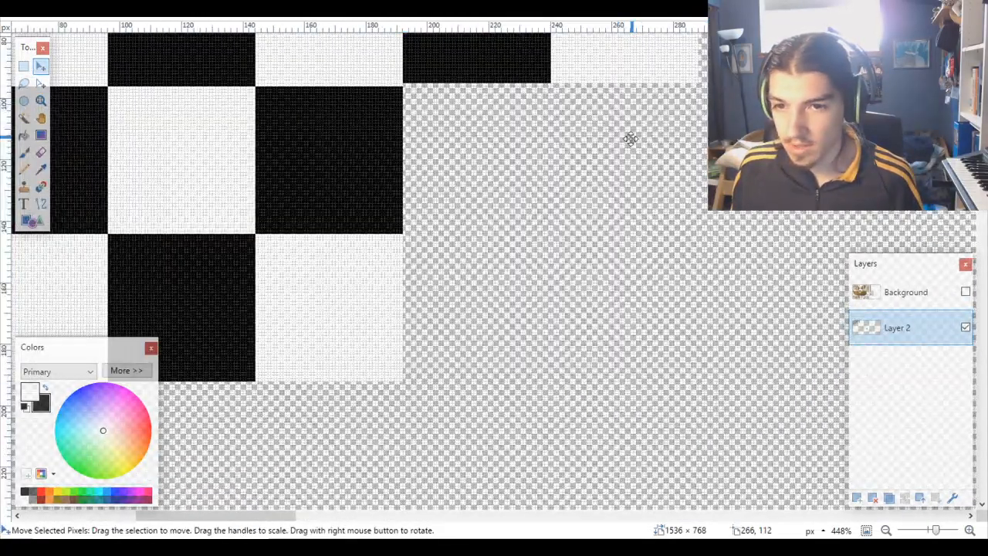
key("ctrl+v")
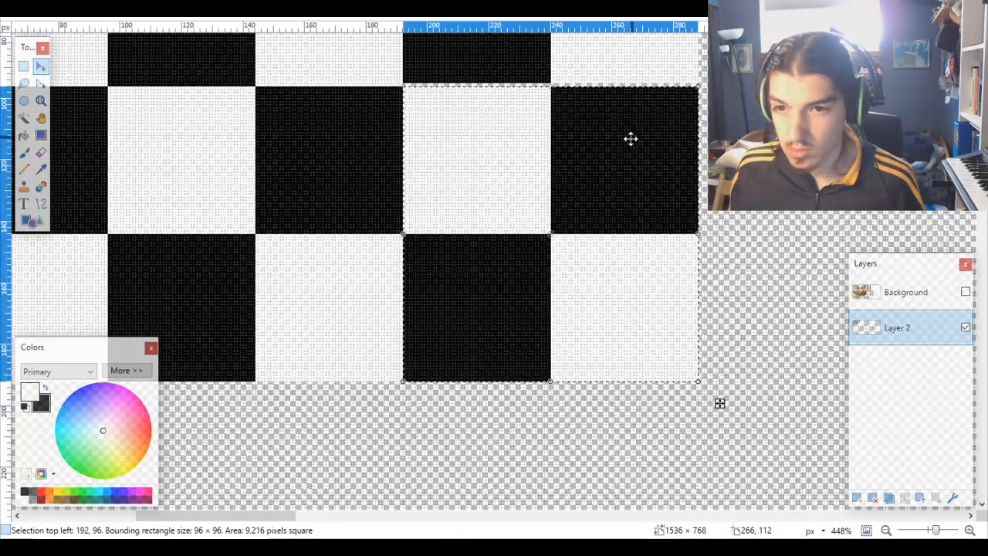
Step: Undo back to the block at 96, 96, hide the Background layer again, and paste the third block at 192, 96
key("ctrl+z")
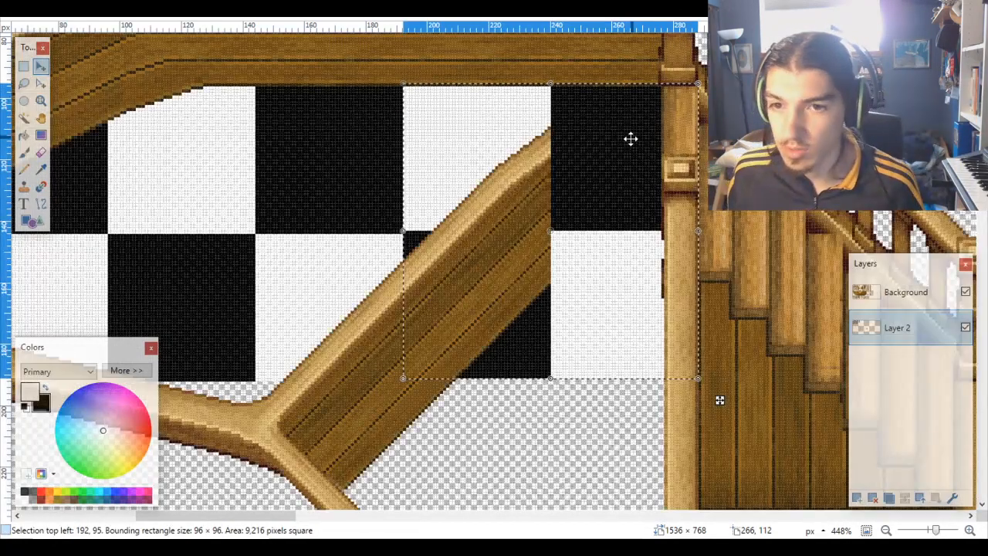
key("ctrl+z")
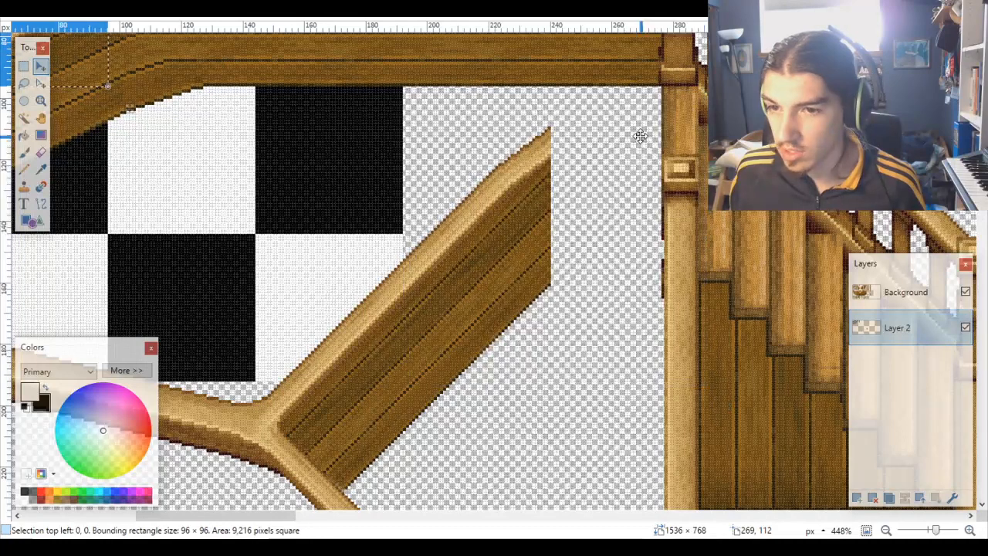
key("ctrl+y")
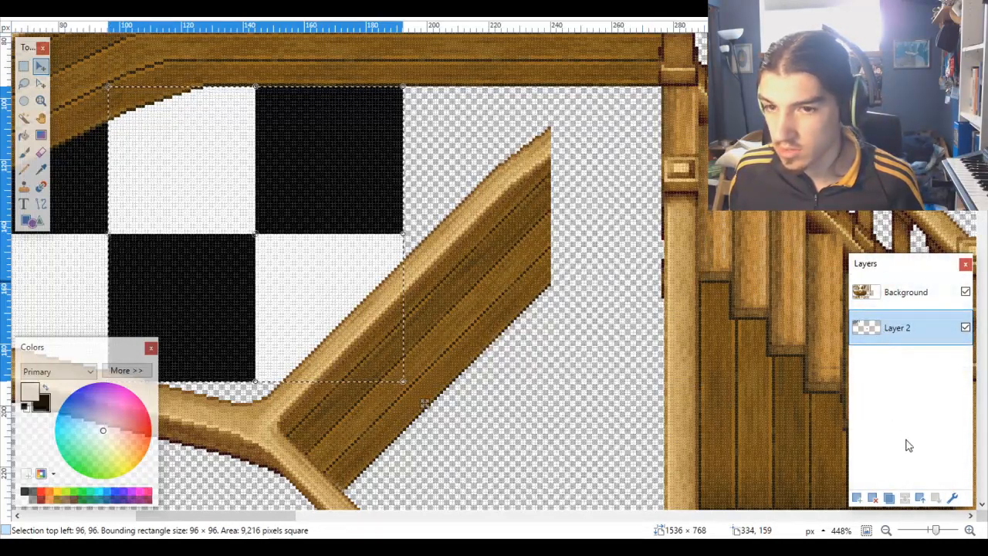
left_click(966, 292)
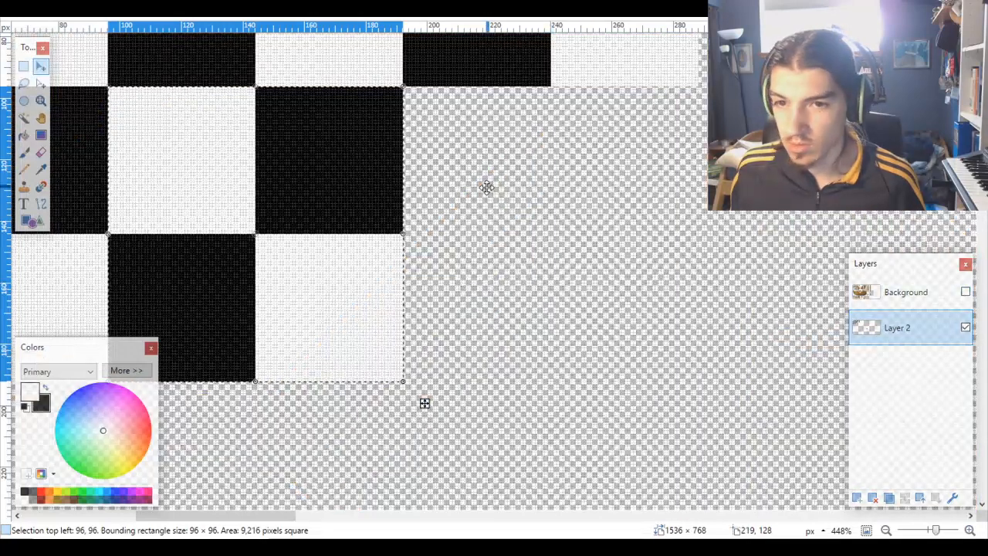
key("ctrl+y")
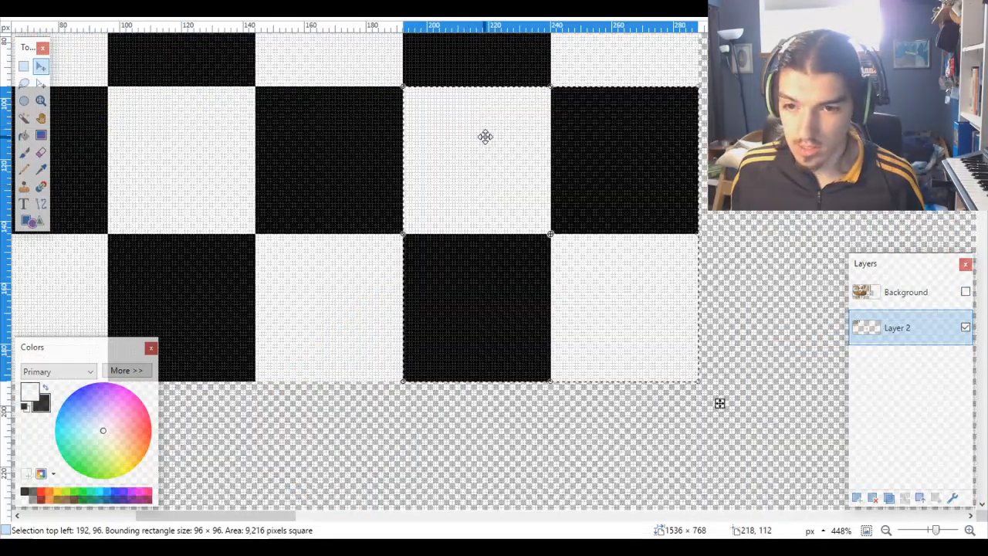
Step: Paste a fourth checkerboard block in the top row and align it at 288, 0
scroll(485, 137, "down", 3)
scroll(497, 137, "down", 2)
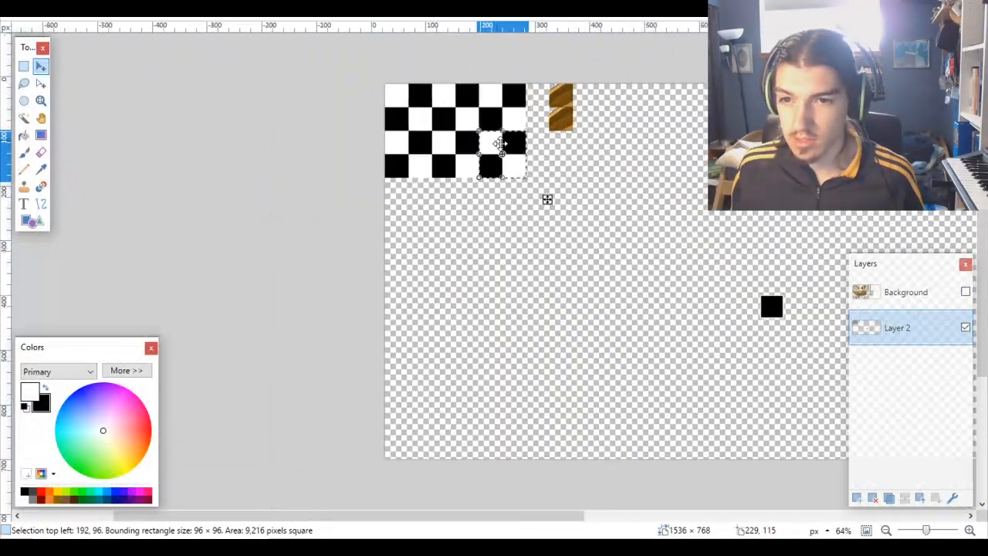
scroll(500, 144, "up", 2)
scroll(500, 144, "down", 1)
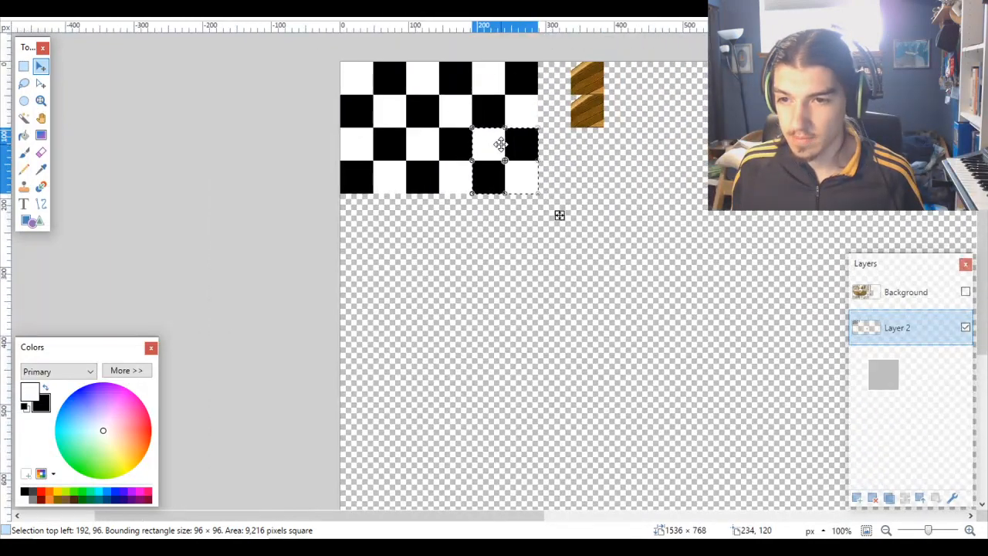
scroll(500, 143, "right", 4)
scroll(479, 147, "left", 4)
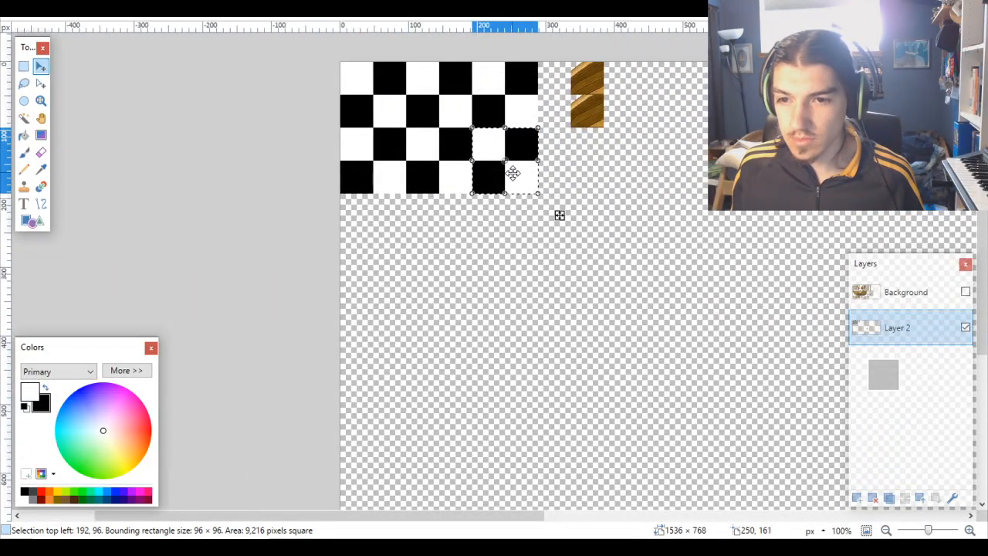
left_click_drag(509, 144, 530, 90)
scroll(584, 83, "up", 5)
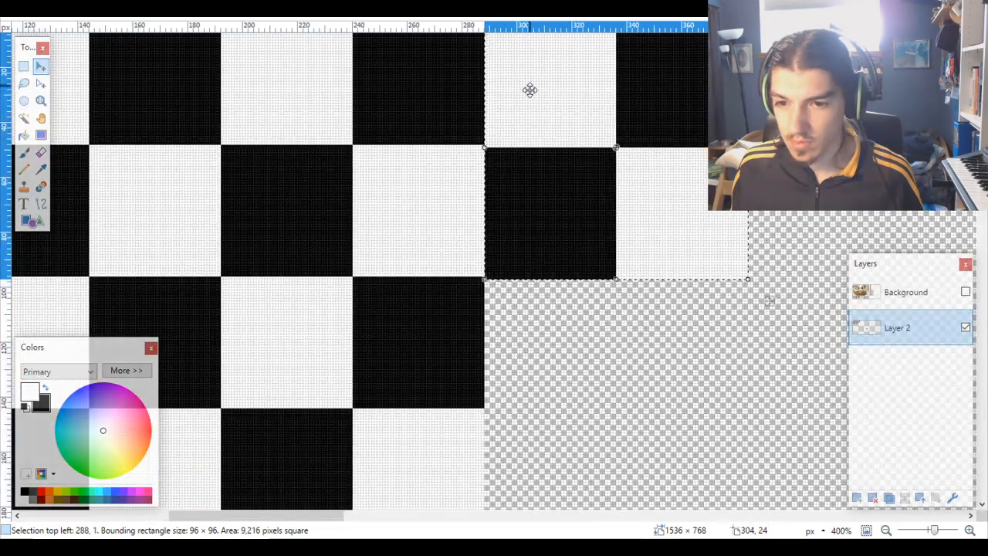
scroll(530, 145, "up", 1)
scroll(530, 171, "up", 2)
left_click_drag(516, 256, 518, 243)
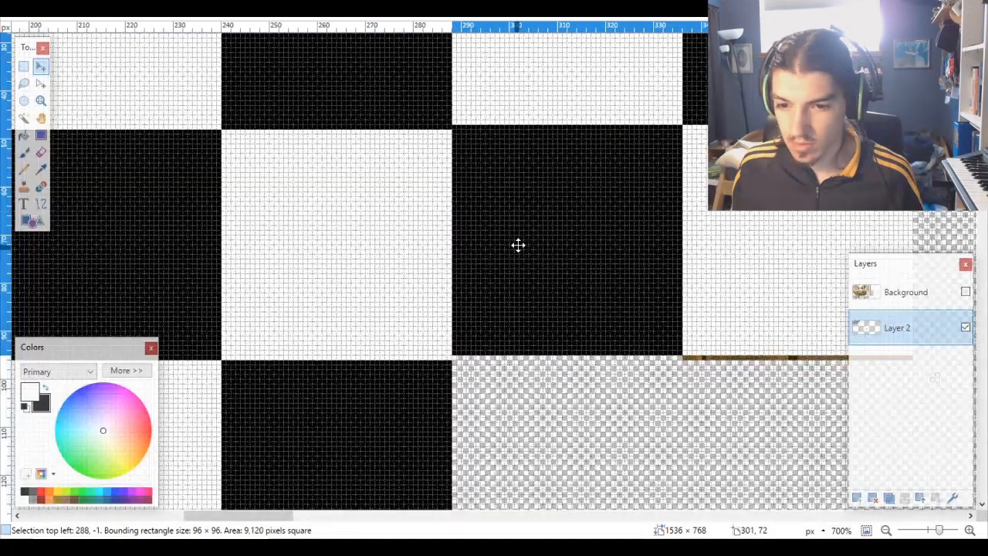
key("Down")
scroll(463, 359, "down", 5)
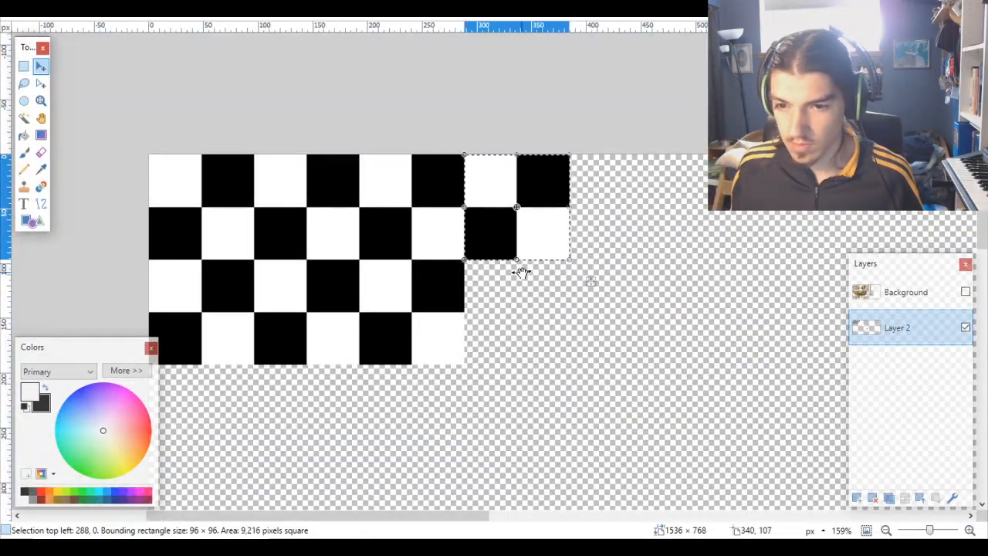
Step: Paste a fourth checkerboard block in the second row and align it at 288, 96
key("ctrl+z")
left_click_drag(460, 315, 538, 311)
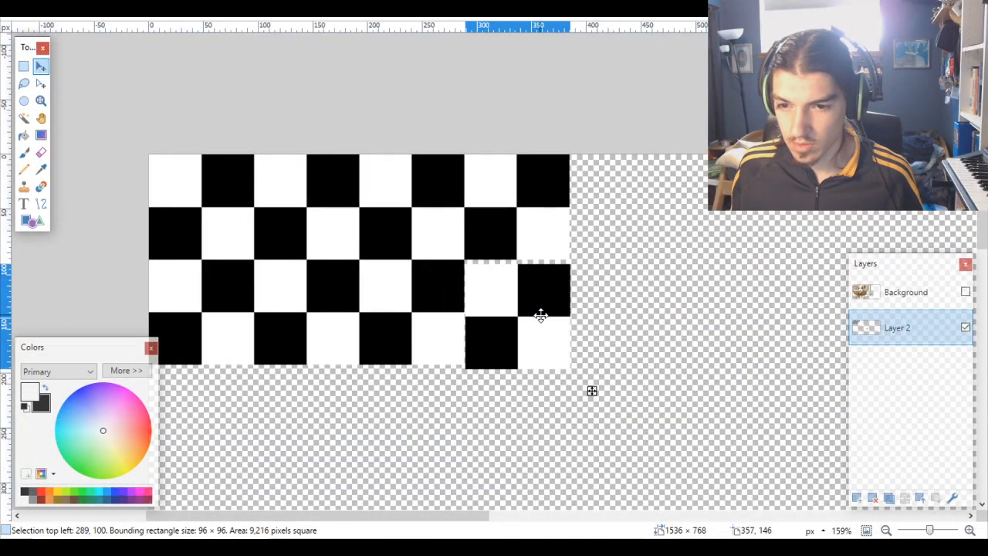
scroll(501, 298, "up", 5)
left_click_drag(417, 242, 408, 221)
scroll(424, 229, "down", 5)
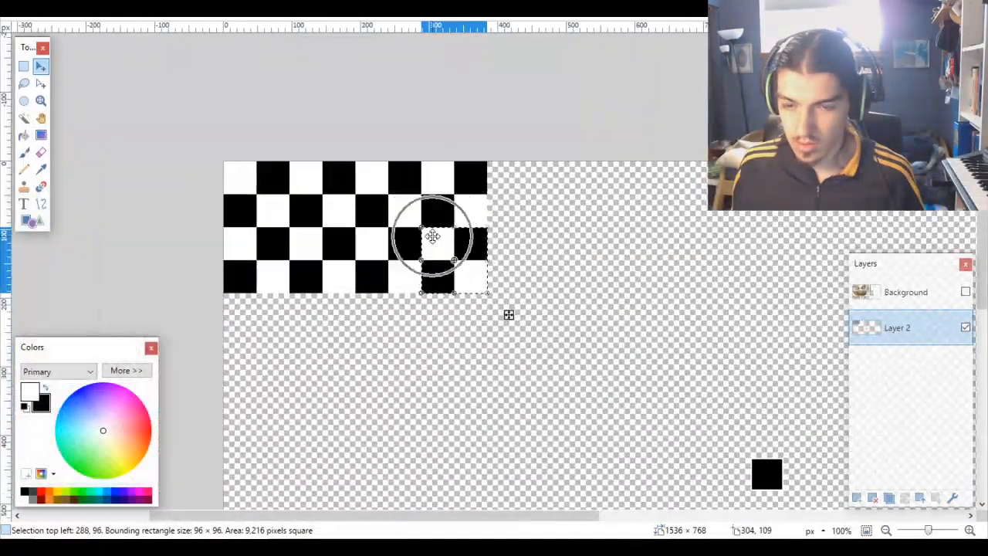
Step: Paste a checkerboard block to start the third row of blocks and align it at 0, 192
scroll(433, 234, "left", 3)
left_click_drag(654, 191, 492, 249)
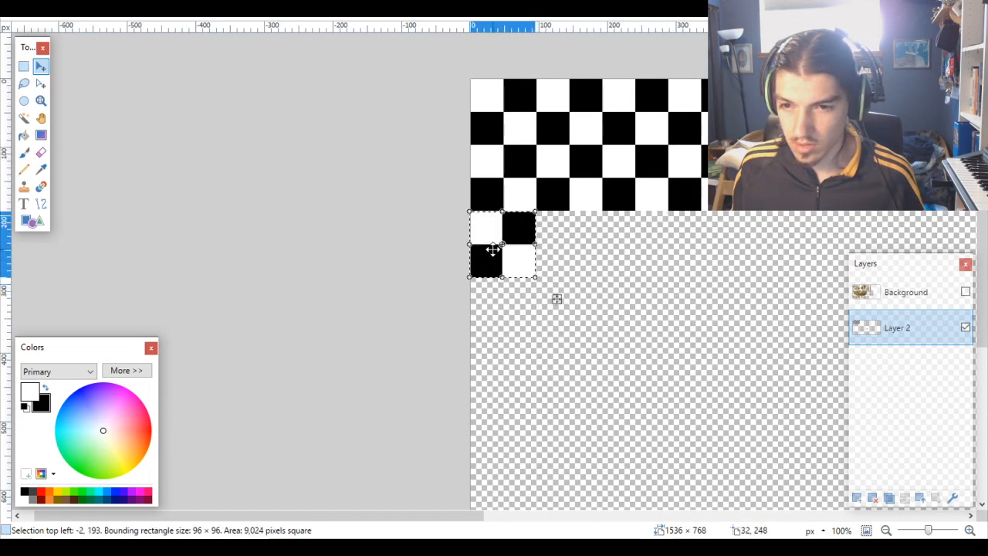
scroll(493, 249, "up", 5)
left_click_drag(461, 169, 468, 168)
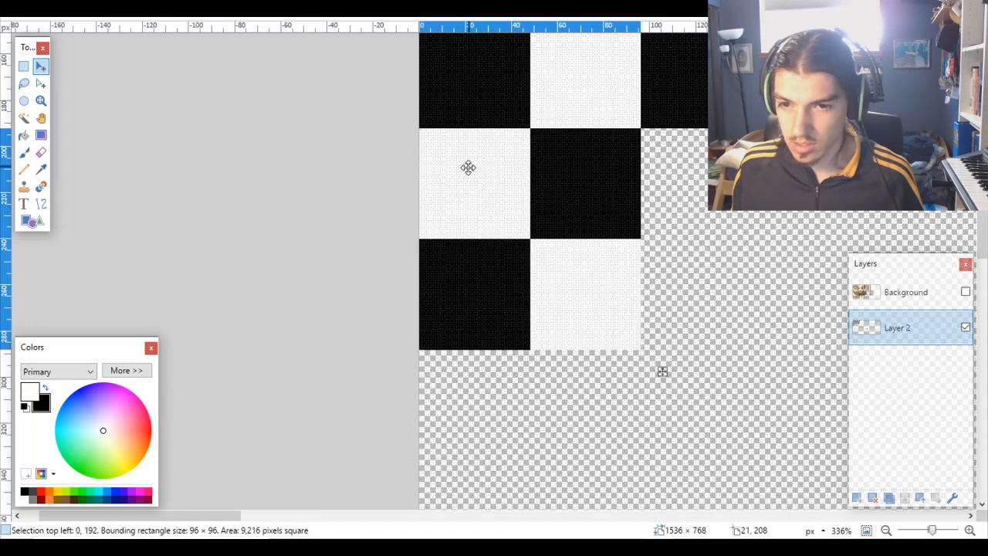
scroll(471, 168, "down", 4)
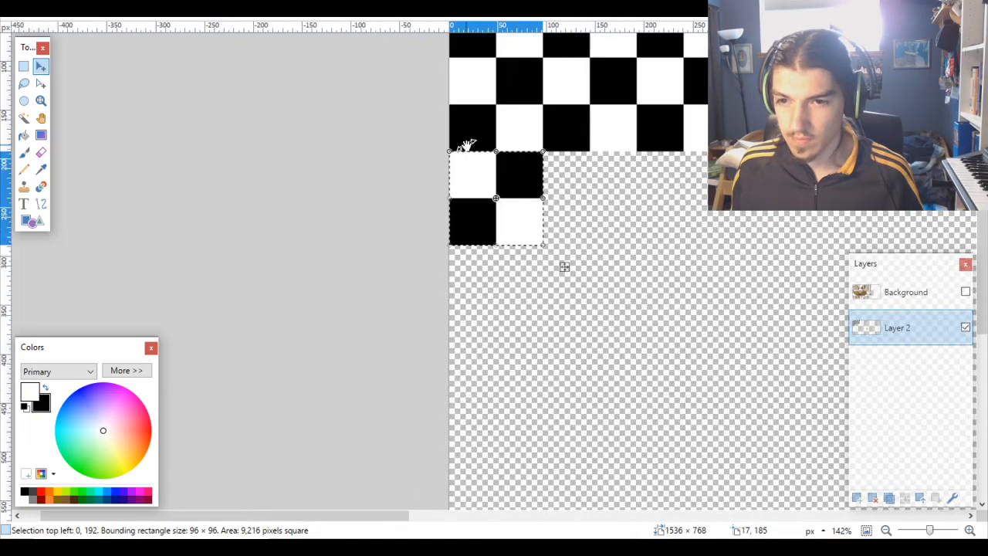
scroll(463, 151, "up", 2)
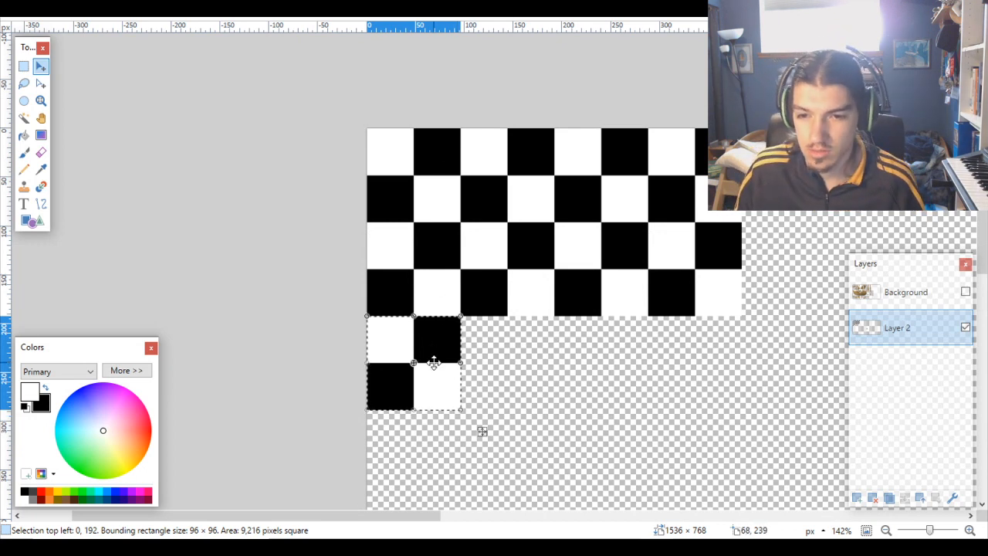
Step: Paste a checkerboard block to start the fourth row of blocks and align it at 0, 288
scroll(439, 294, "down", 4)
key("ctrl+v")
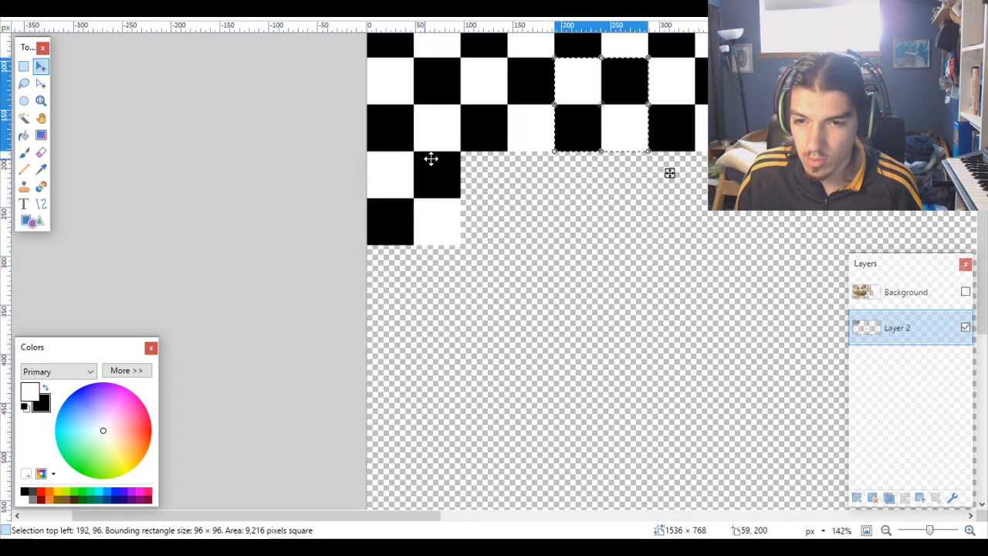
left_click_drag(598, 114, 408, 299)
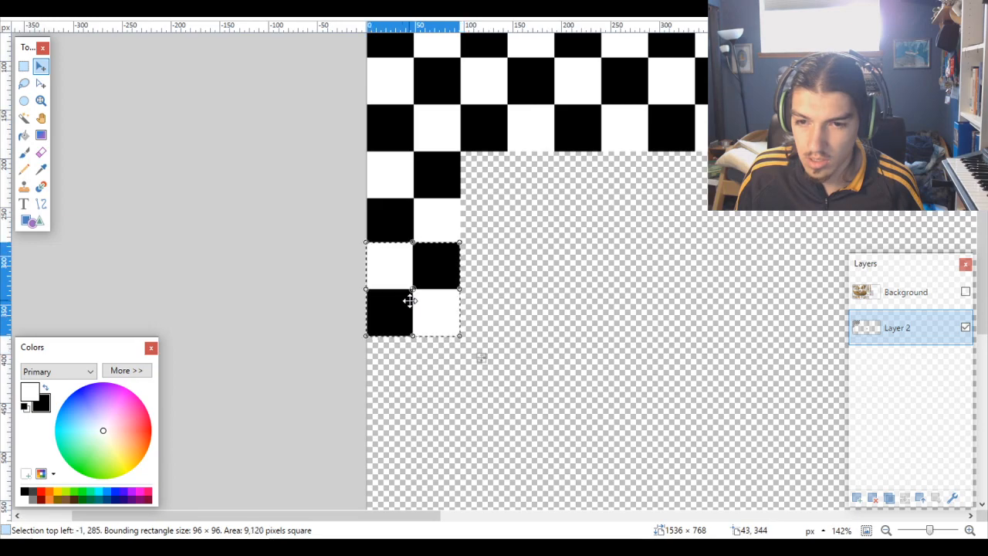
scroll(409, 298, "up", 3)
scroll(396, 261, "up", 4)
mouse_move(347, 165)
left_mouse_down()
mouse_move(364, 175)
mouse_move(354, 181)
left_mouse_up()
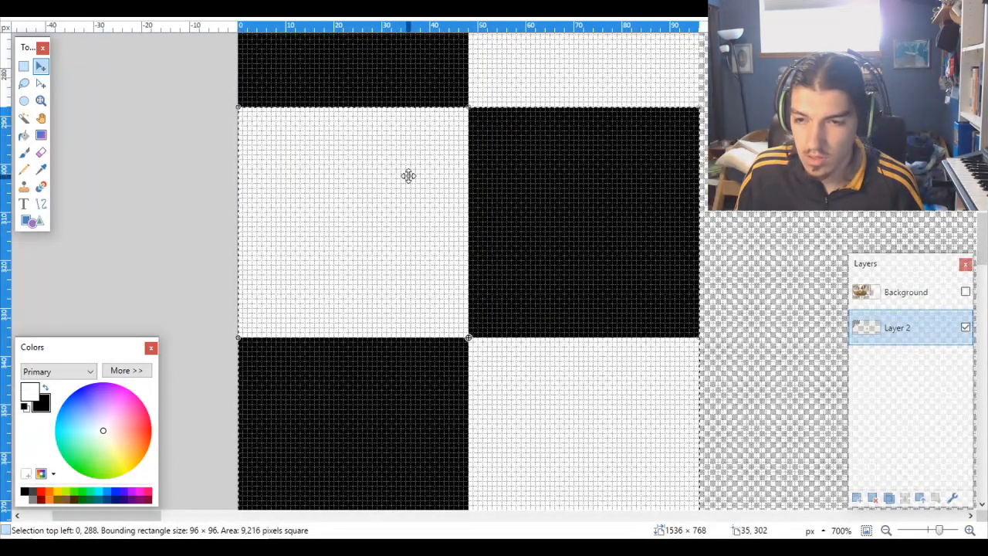
scroll(409, 176, "down", 8)
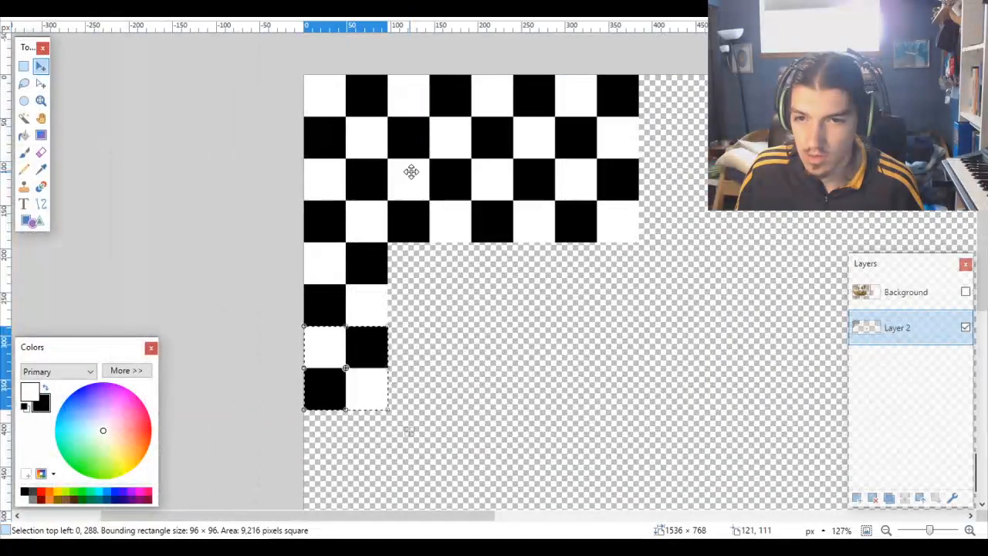
Step: Paste the second checkerboard block of the third row and align it at 96, 192
key("ctrl+v")
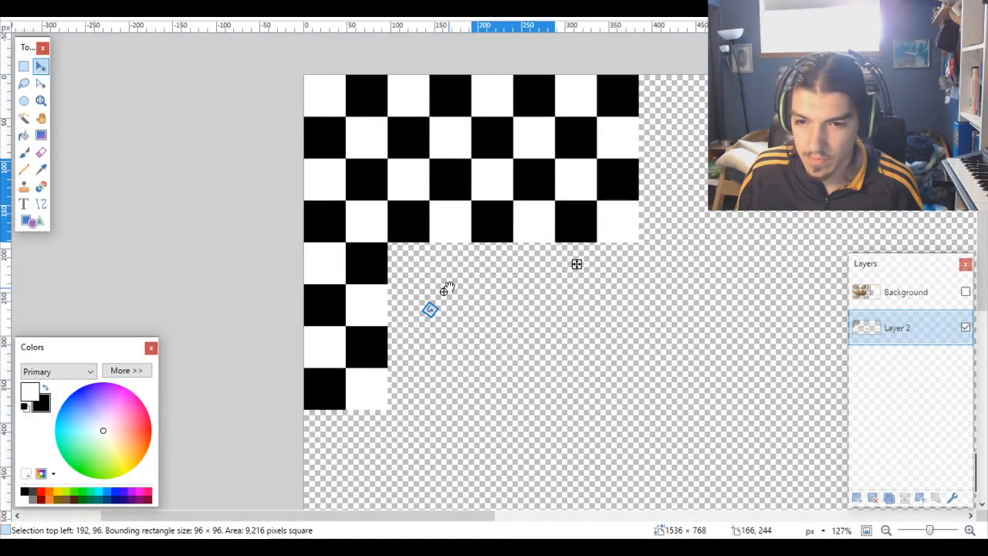
left_click_drag(506, 201, 389, 256)
scroll(426, 283, "up", 3)
scroll(408, 264, "up", 3)
scroll(394, 232, "down", 2)
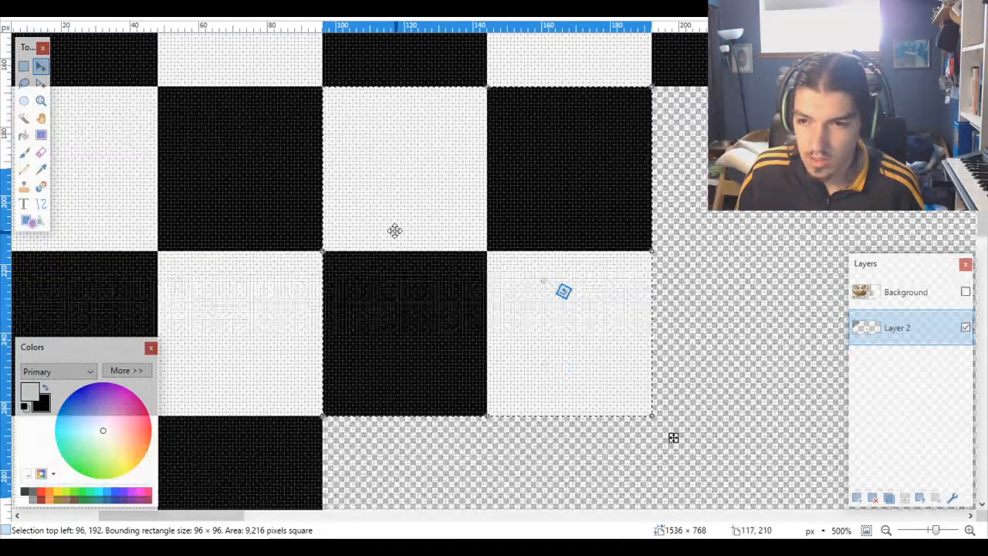
Step: Paste the third checkerboard block of the third row and align it at 192, 192
scroll(395, 230, "right", 4)
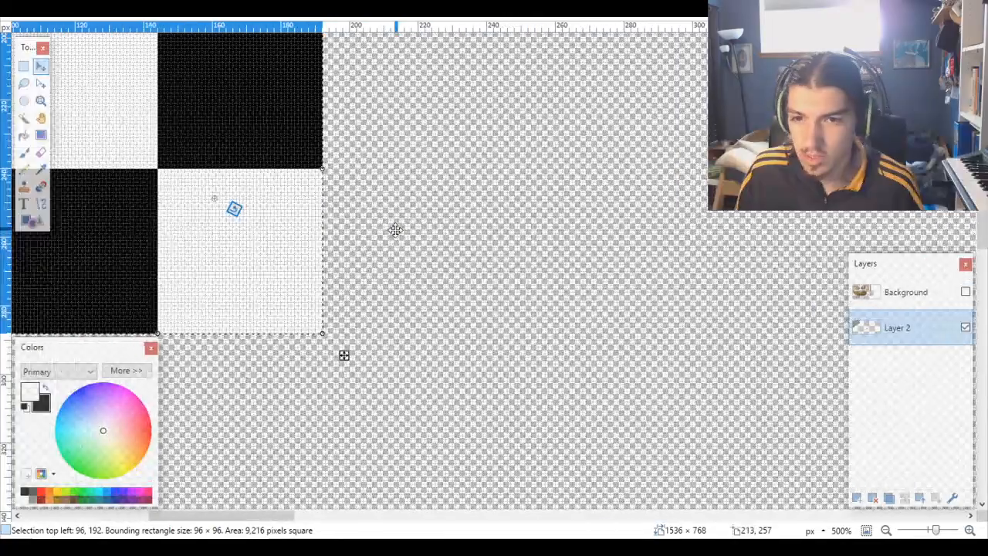
scroll(394, 230, "up", 2)
scroll(395, 230, "down", 3)
left_click_drag(303, 279, 434, 148)
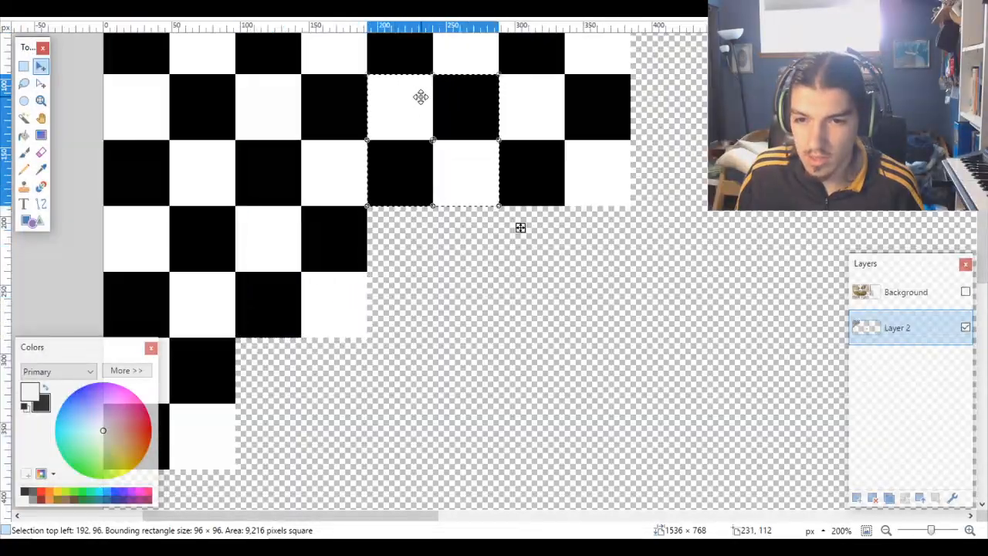
left_click_drag(420, 97, 424, 229)
scroll(424, 229, "up", 3)
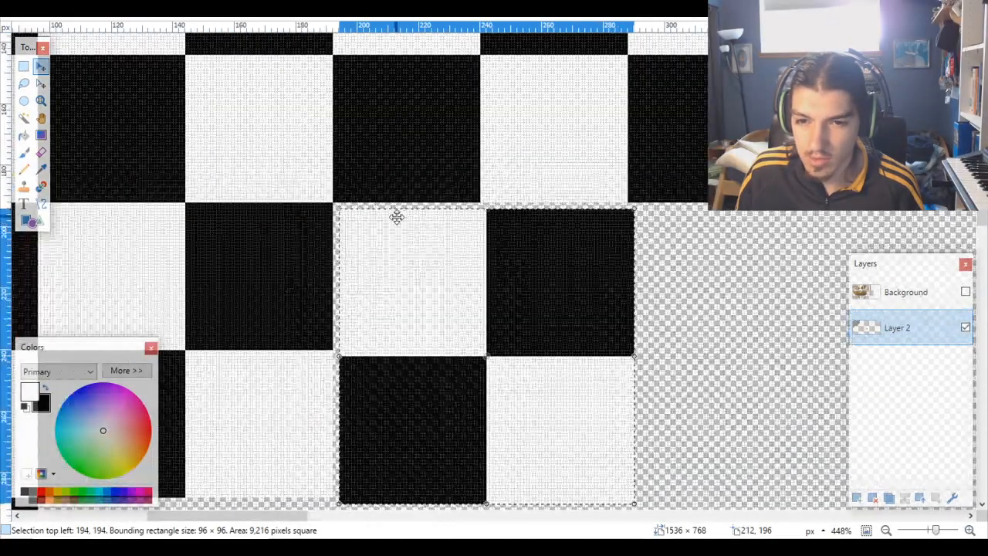
scroll(396, 217, "up", 4)
left_click_drag(359, 220, 340, 205)
scroll(339, 204, "down", 8)
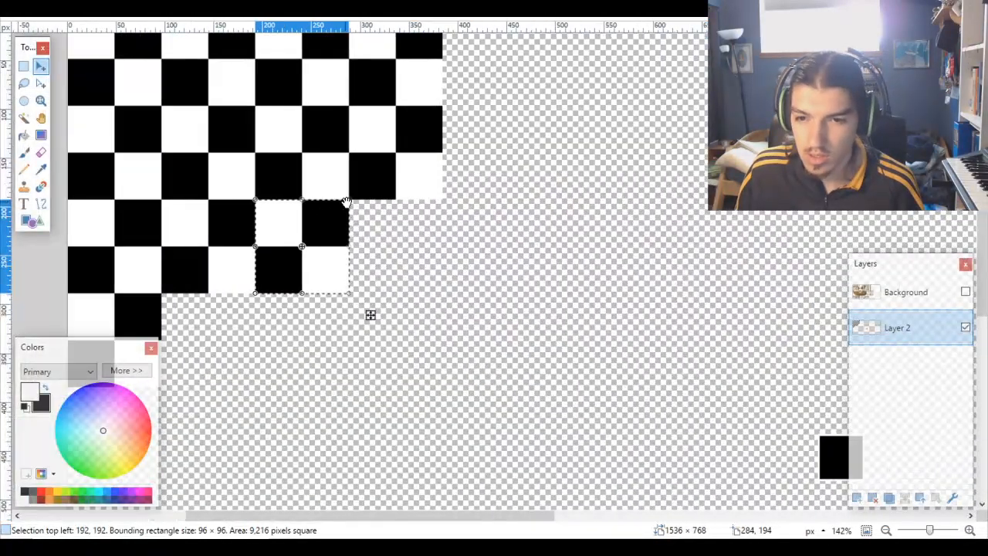
Step: Paste the fourth checkerboard block of the third row and align it at 288, 192
left_click_drag(347, 202, 432, 225)
scroll(365, 215, "up", 6)
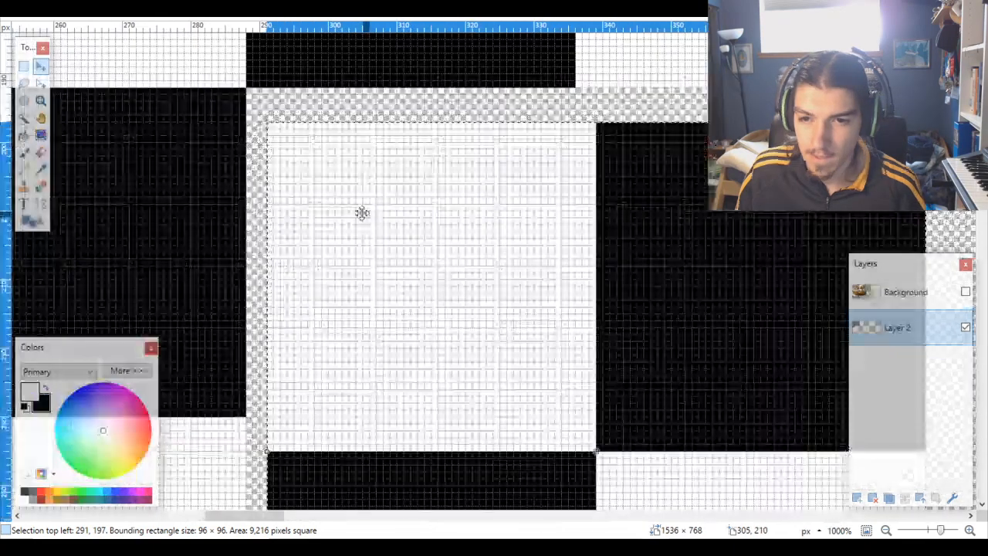
left_click_drag(362, 214, 329, 165)
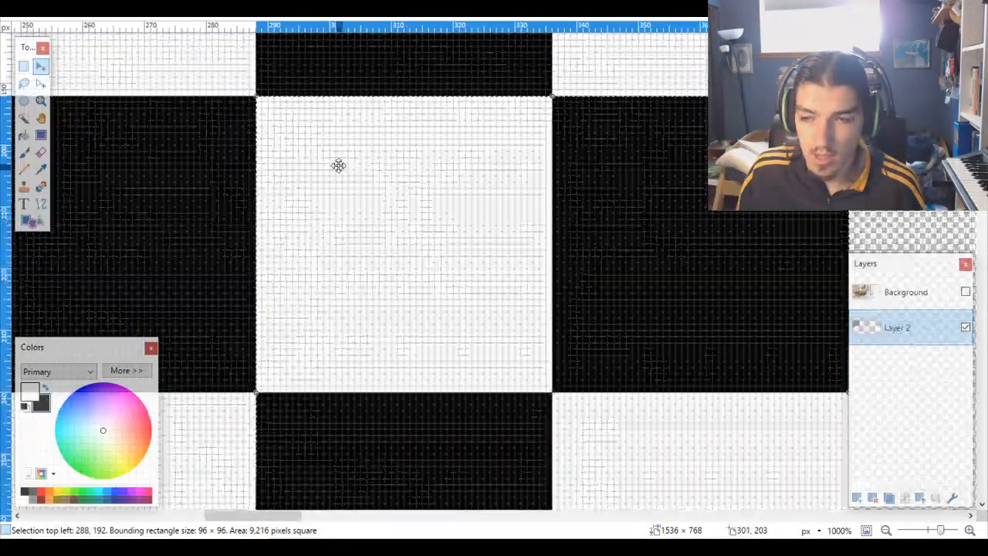
Step: Paste the second checkerboard block of the fourth row and align it at 96, 288
scroll(338, 165, "down", 8)
scroll(379, 185, "left", 3)
left_click_drag(568, 218, 503, 152)
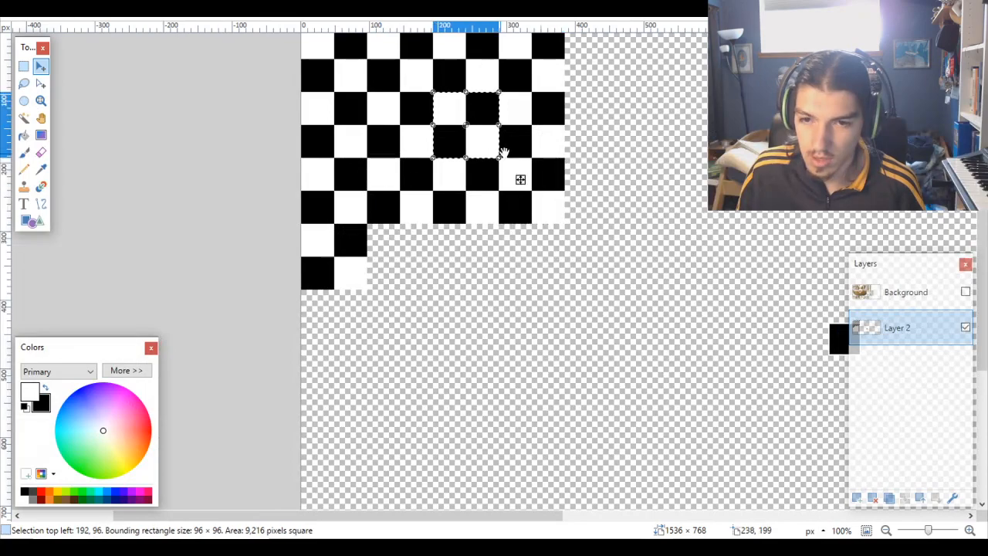
left_click_drag(461, 93, 401, 254)
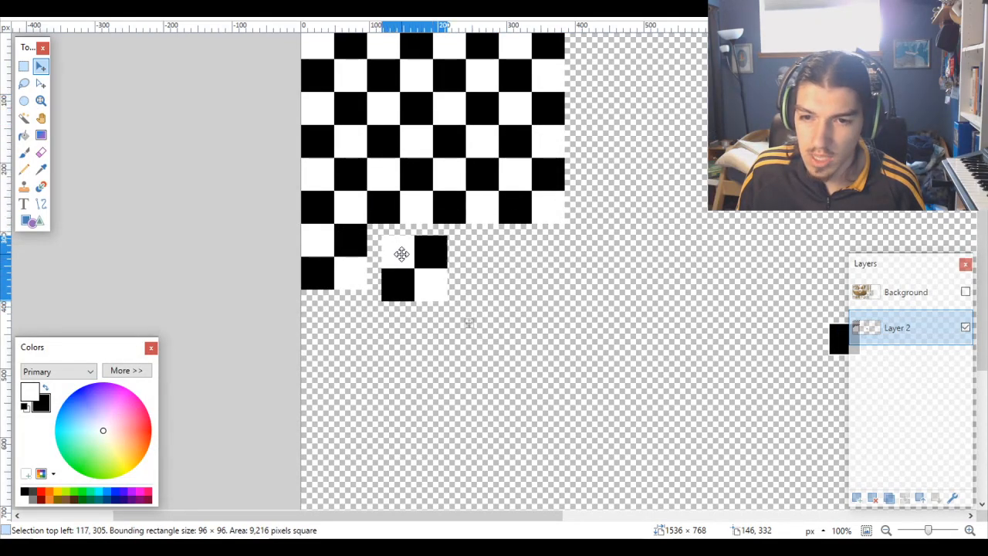
scroll(391, 244, "up", 6)
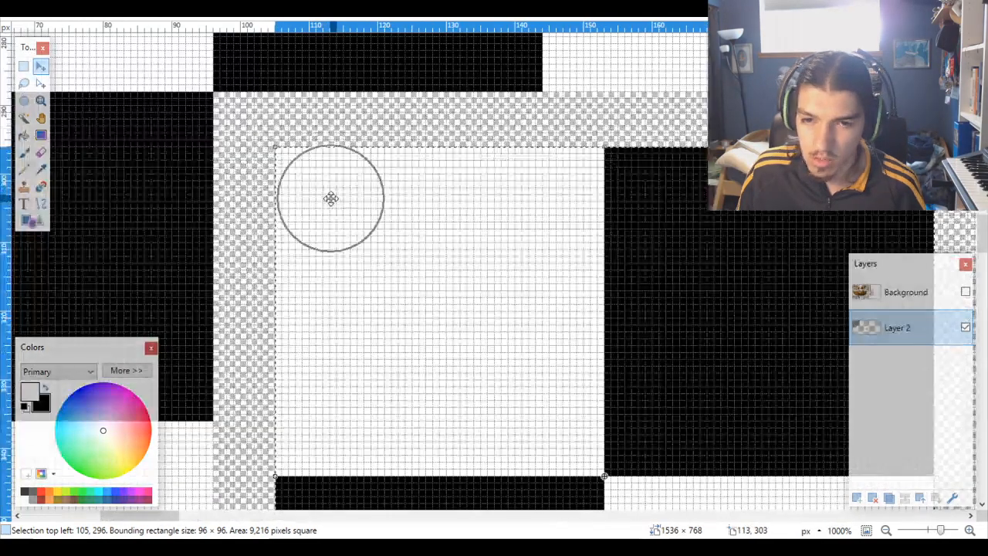
left_click_drag(331, 199, 264, 135)
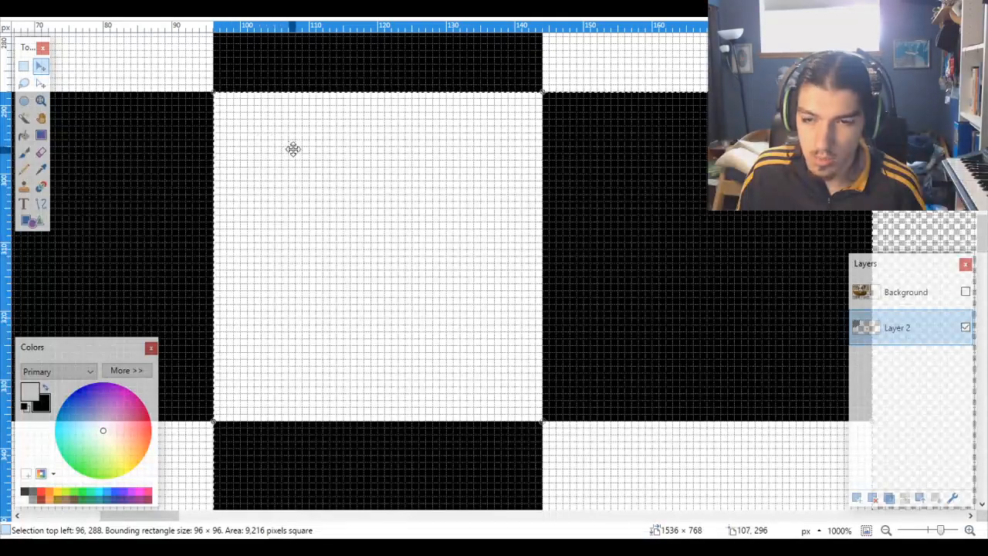
Step: Paste the third checkerboard block of the fourth row and align it at 192, 288
scroll(293, 149, "down", 5)
left_click_drag(520, 386, 510, 302)
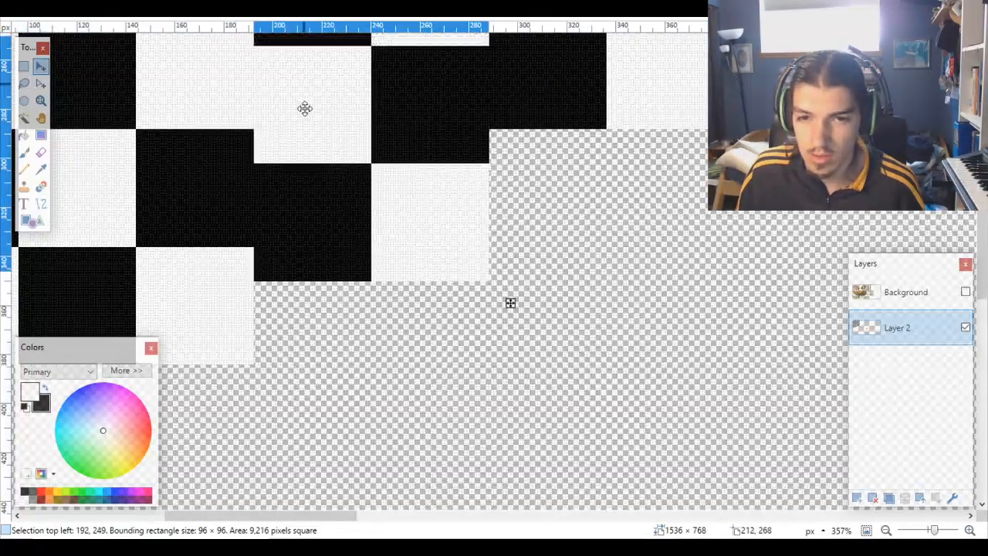
left_click_drag(305, 108, 311, 177)
scroll(261, 149, "up", 5)
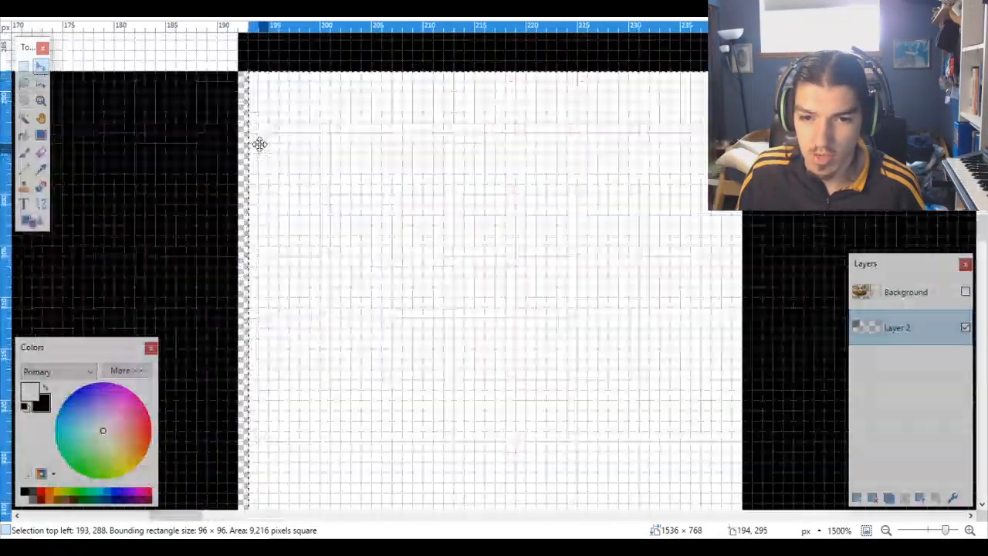
key("Left")
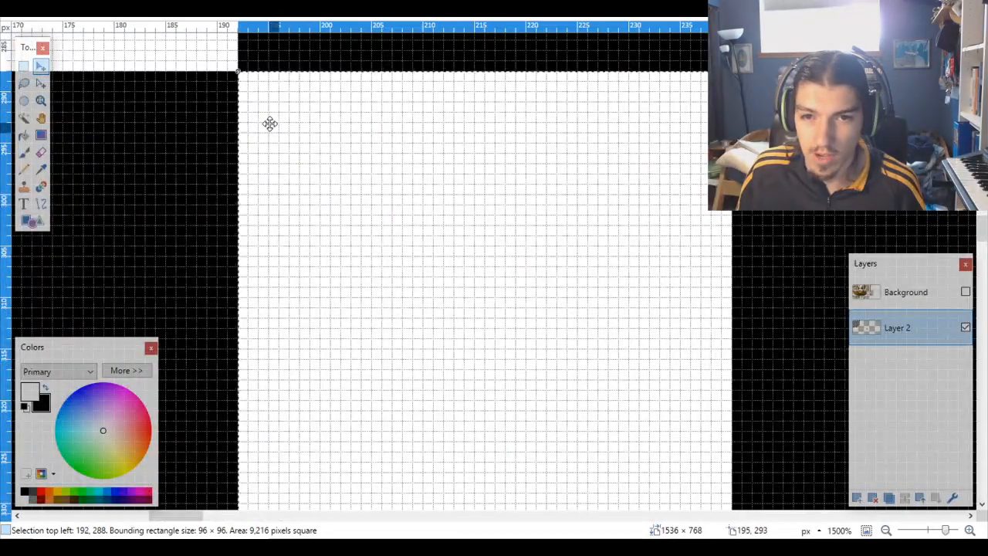
Step: Paste the fourth checkerboard block of the fourth row and align it at 288, 288
scroll(269, 124, "down", 5)
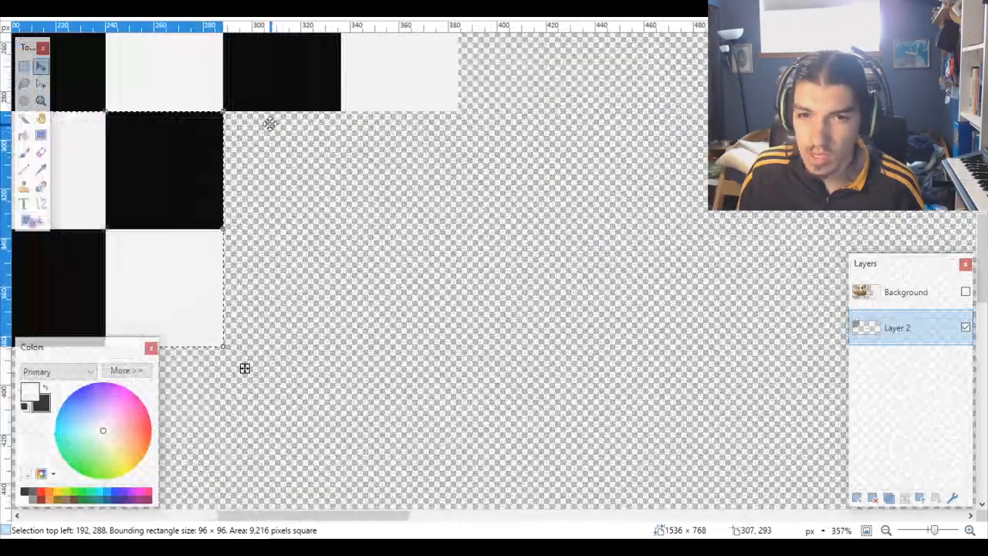
left_click_drag(269, 123, 408, 179)
scroll(360, 165, "up", 4)
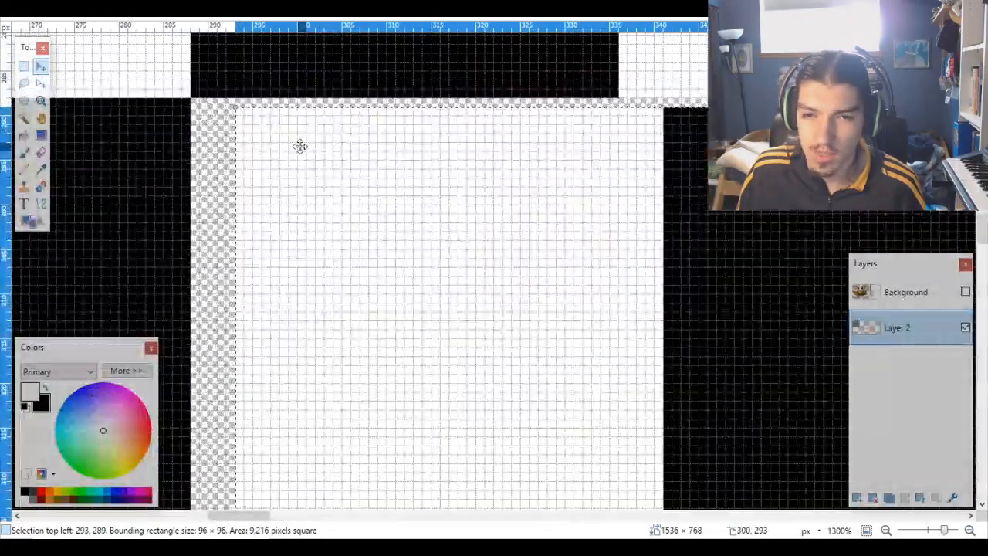
left_click_drag(301, 146, 254, 132)
Step: Extend the selection outline to cover the whole 384 × 384 px checkerboard, starting at 0, 0
scroll(258, 157, "down", 7)
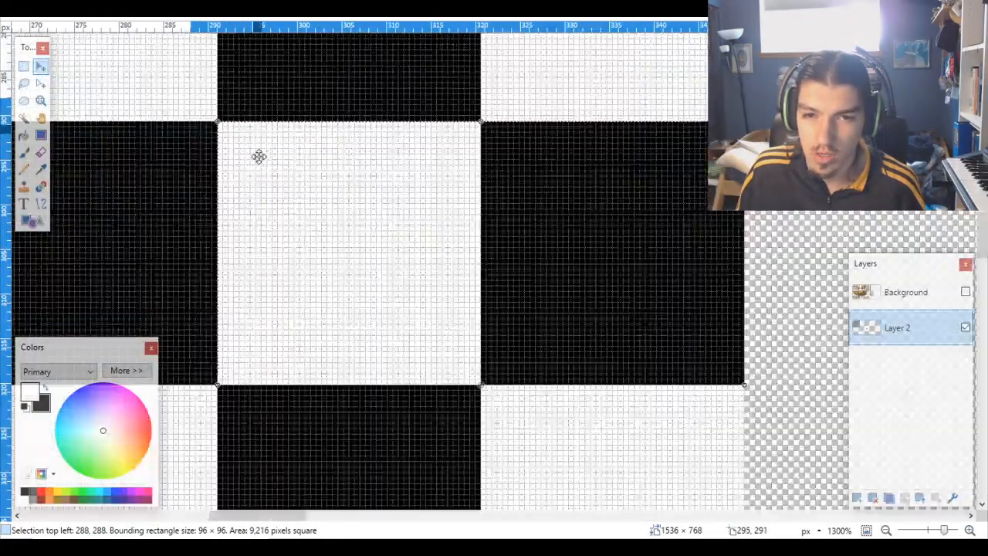
scroll(257, 169, "down", 3)
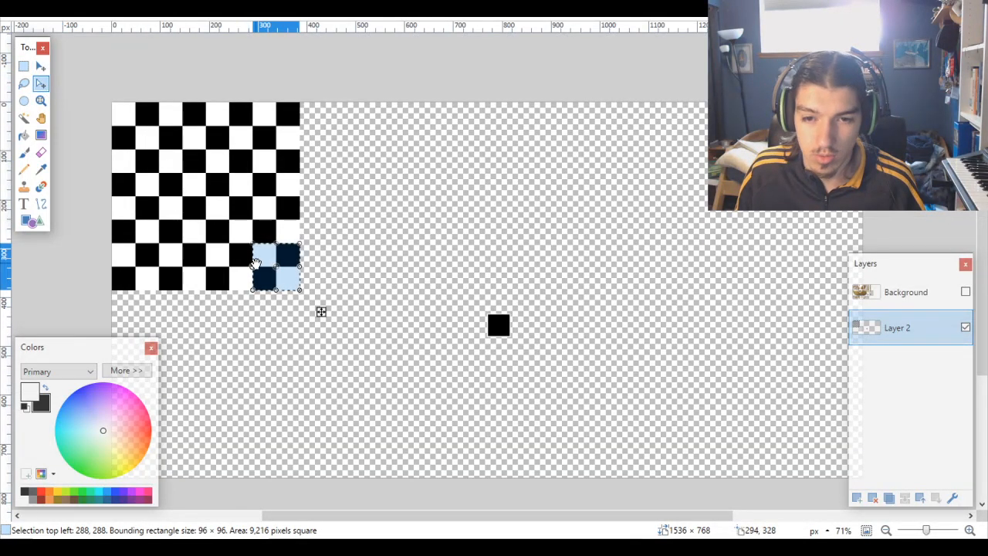
left_click_drag(255, 263, 108, 254)
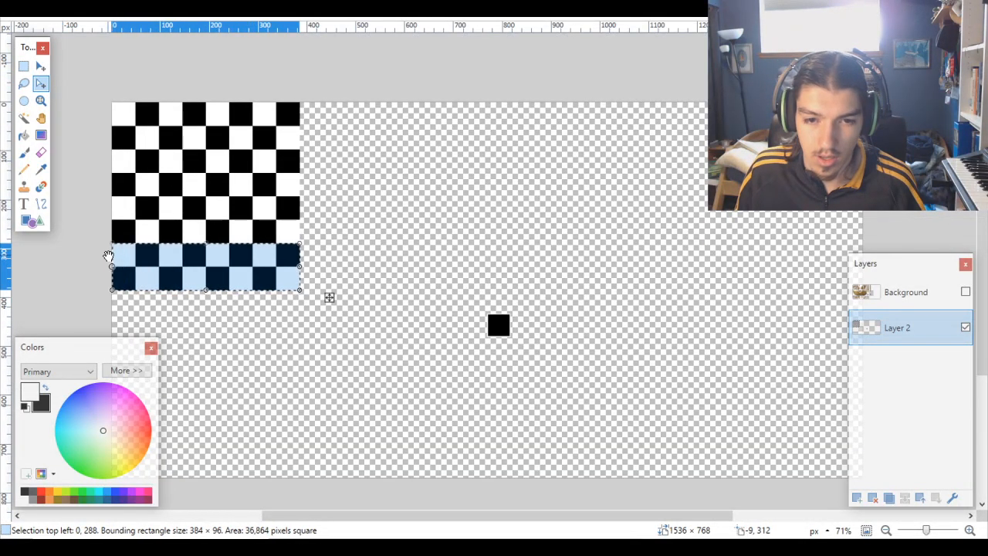
left_click_drag(207, 241, 224, 104)
scroll(223, 105, "up", 8)
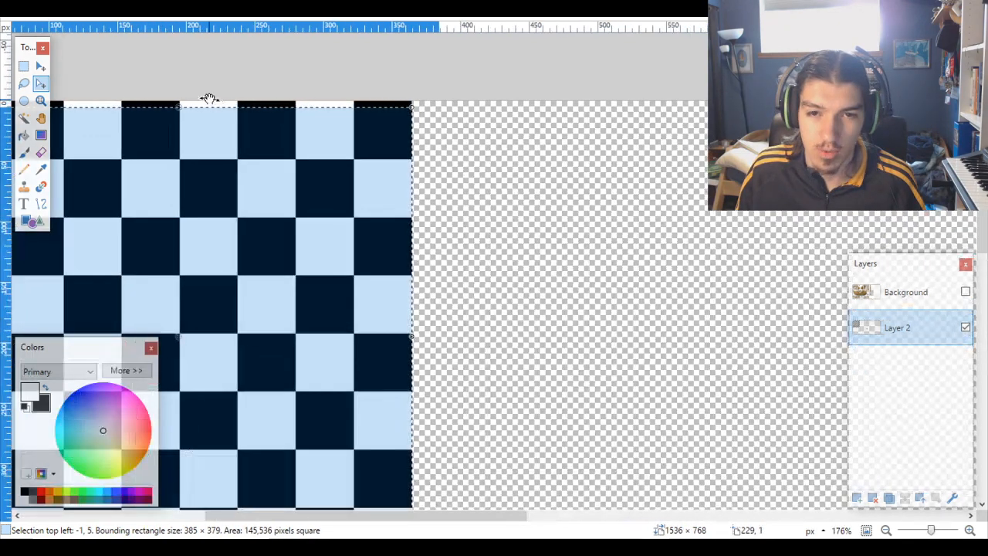
scroll(229, 136, "left", 3)
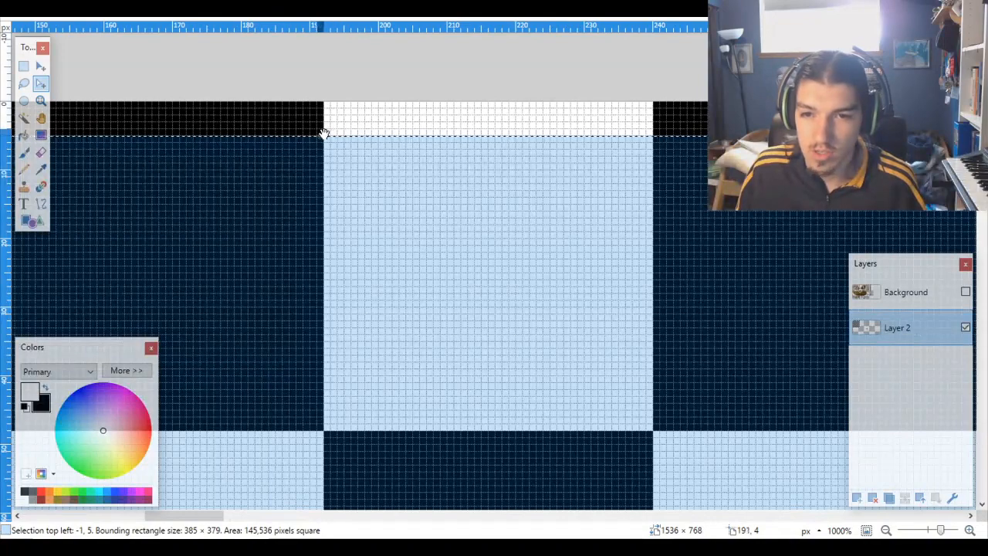
left_click_drag(325, 134, 324, 101)
scroll(330, 148, "down", 5)
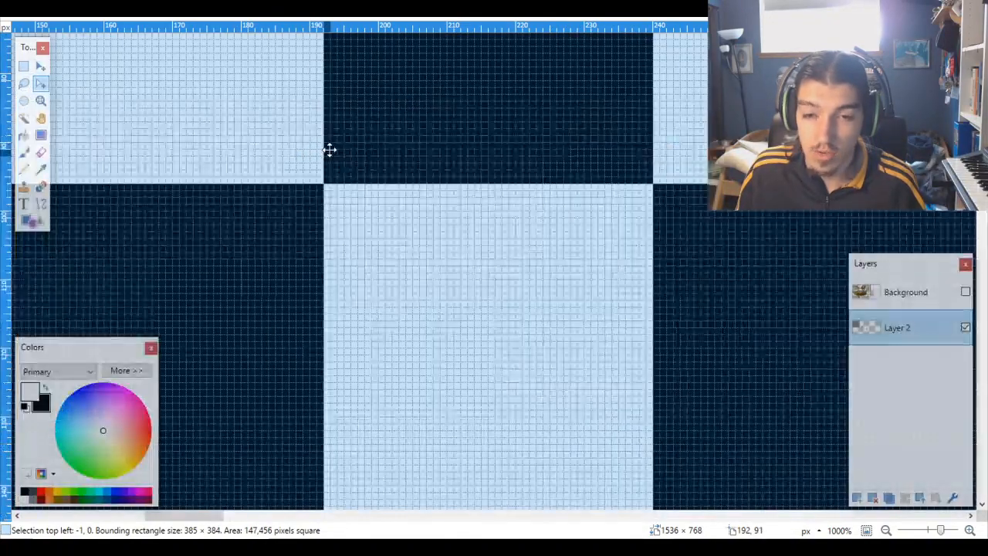
scroll(330, 148, "left", 10)
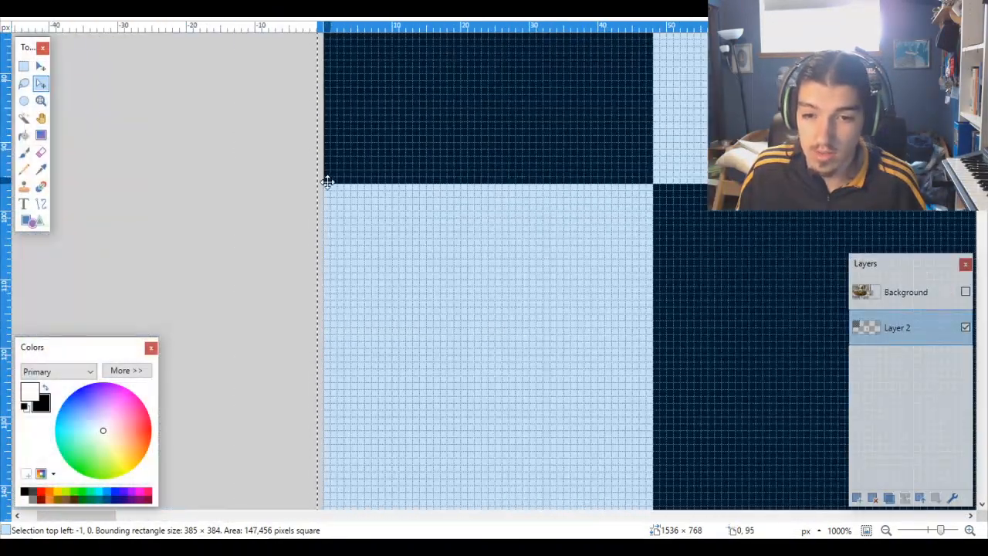
scroll(327, 181, "down", 6)
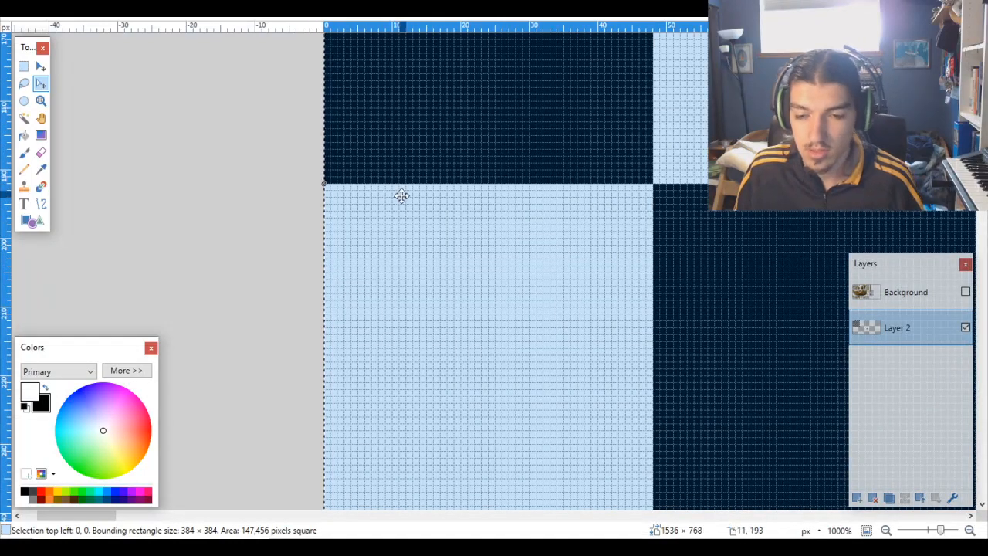
Step: Duplicate the selected 384 × 384 px checkerboard and align the copy directly below the original at the canvas's left edge
scroll(402, 195, "down", 12)
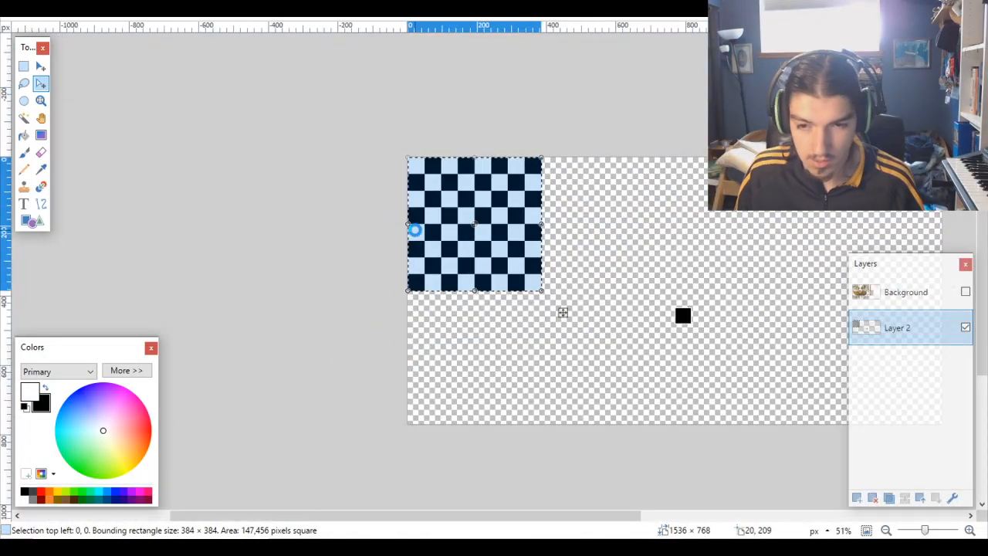
key("m")
left_click_drag(460, 172, 461, 303)
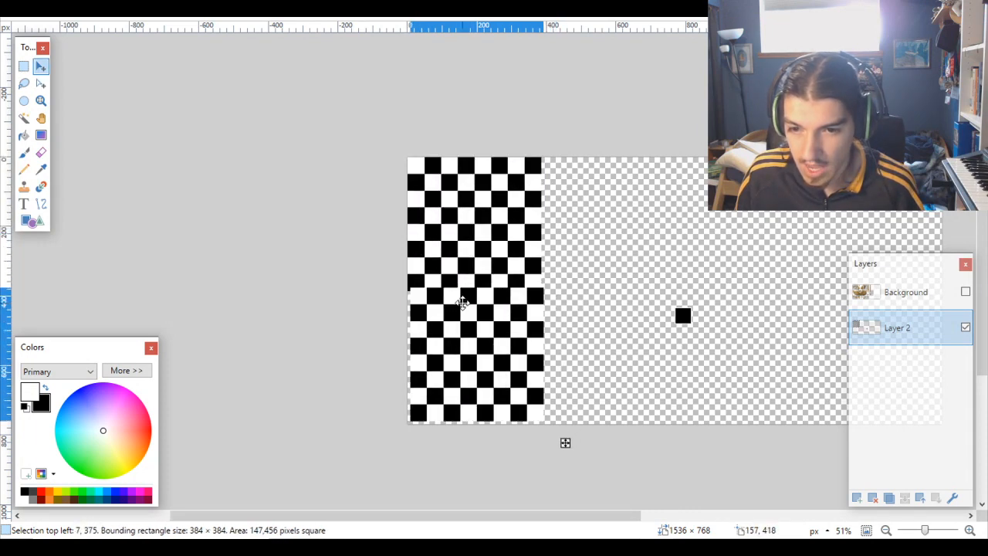
scroll(441, 291, "up", 10)
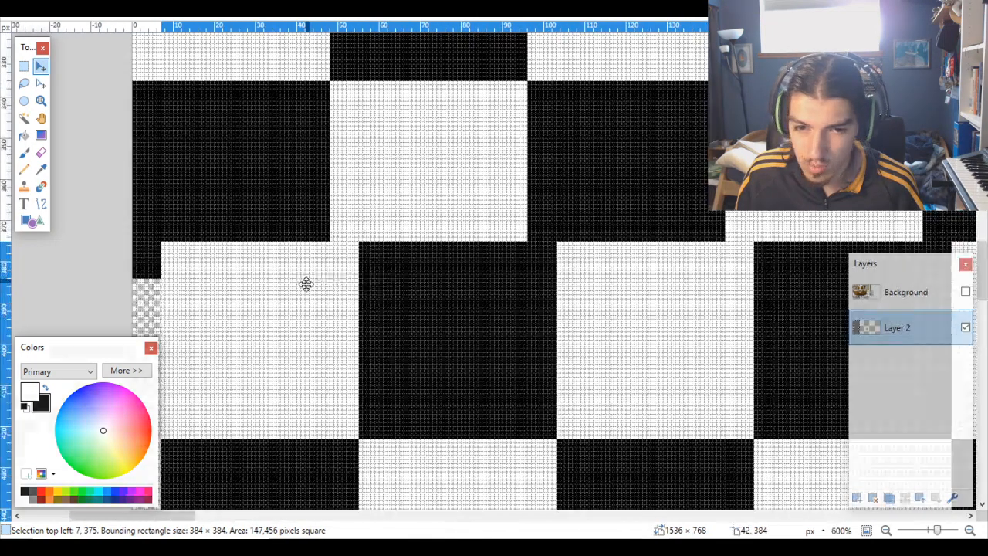
left_click_drag(307, 282, 214, 235)
Step: Paste another 384 × 384 px checkerboard copy and place it to the right of the original at 384, -1
scroll(274, 318, "down", 3)
scroll(271, 320, "down", 3)
left_click_drag(215, 197, 386, 199)
scroll(309, 181, "up", 4)
left_click_drag(321, 171, 288, 169)
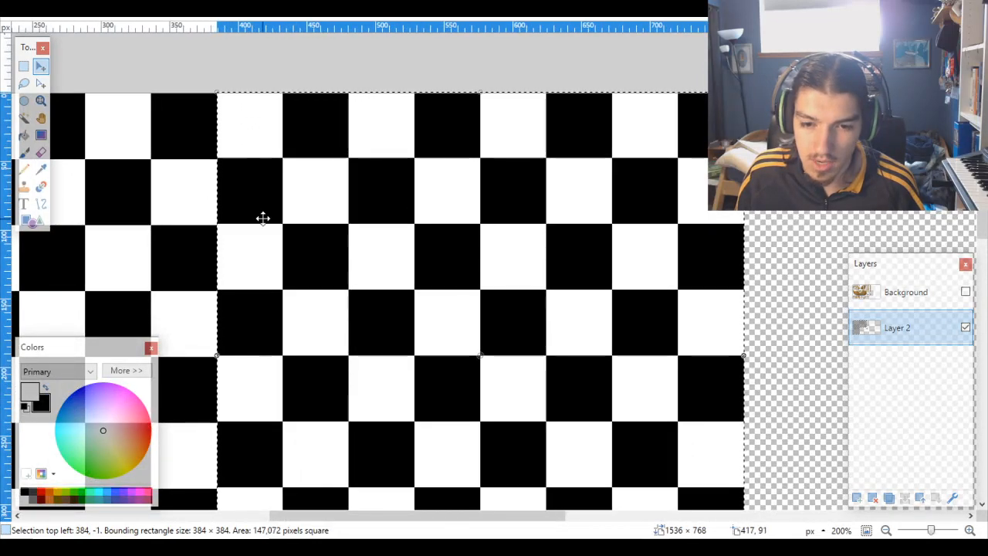
Step: Paste a further 384 × 384 px checkerboard copy into the empty lower area and align it at 384, 384
scroll(263, 218, "down", 2)
scroll(265, 224, "down", 3)
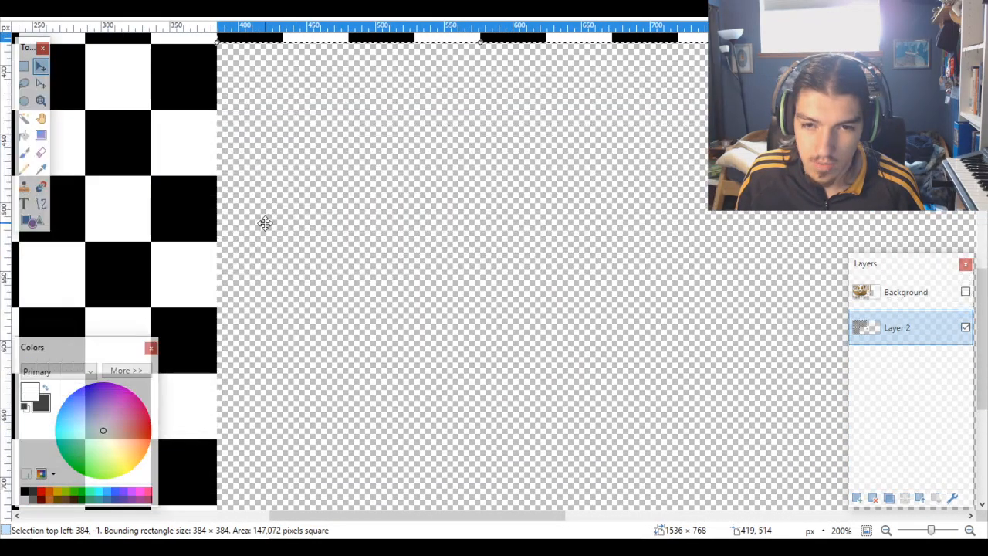
key("ctrl+v")
left_click_drag(229, 126, 438, 145)
scroll(168, 35, "up", 3)
scroll(164, 33, "up", 3)
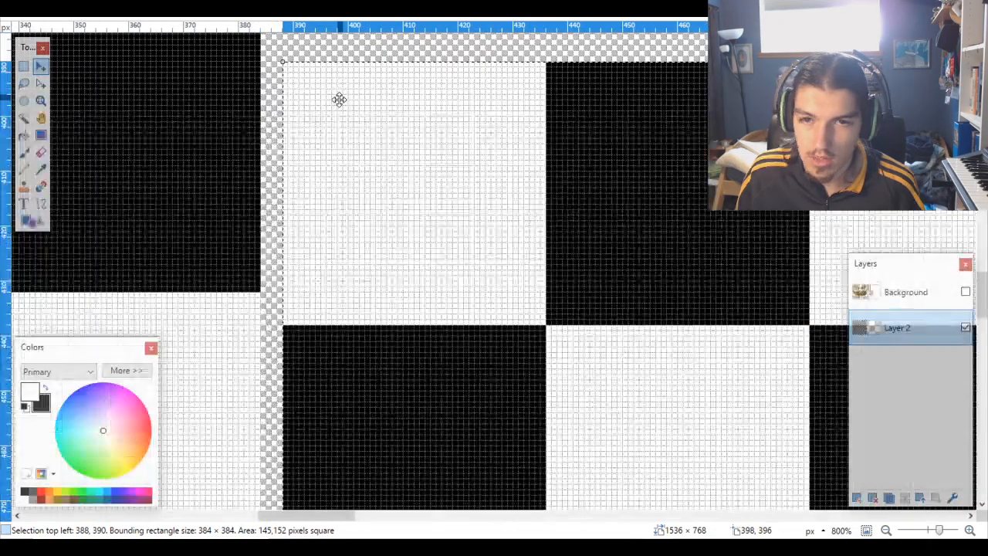
scroll(332, 139, "up", 2)
key("Up")
left_click_drag(296, 220, 291, 216)
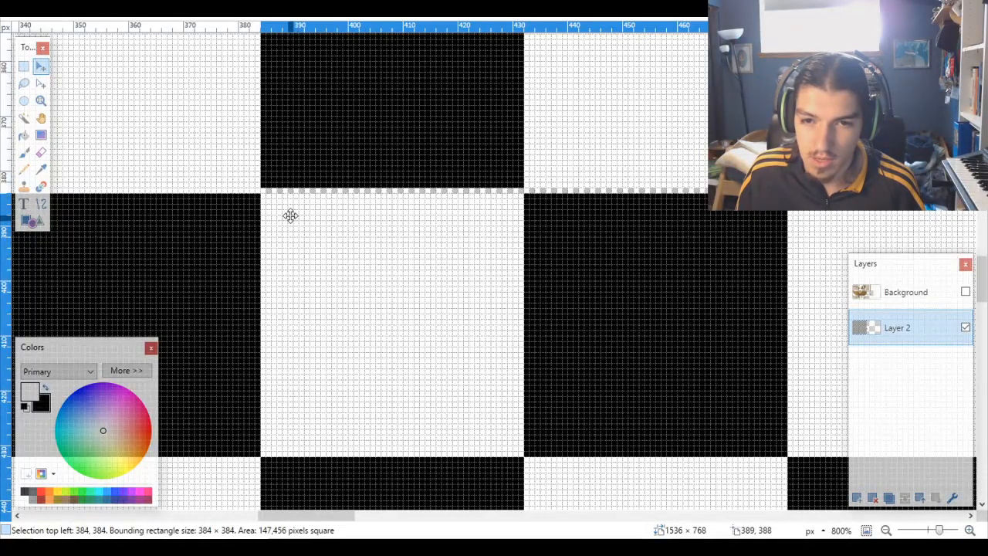
Step: Paste a 384 × 384 px checkerboard copy over the misaligned upper block, align it at 384, 0, and deselect it
scroll(333, 210, "down", 6)
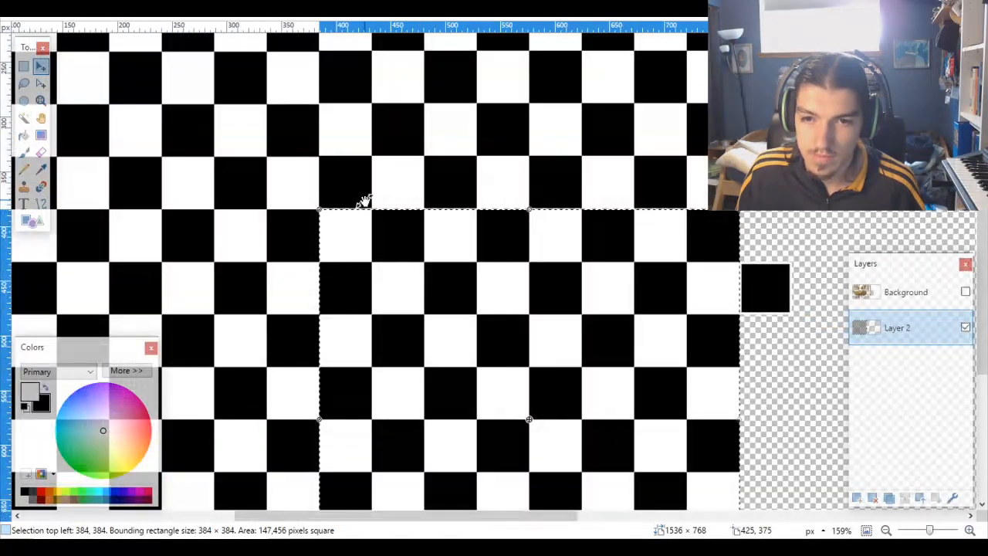
key("ctrl+z")
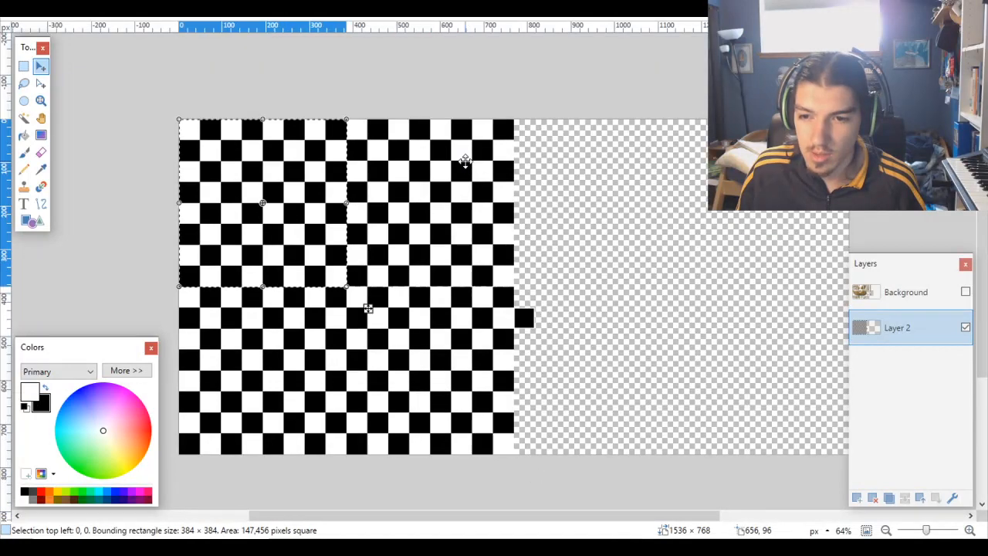
left_click_drag(368, 308, 556, 292)
scroll(540, 293, "up", 4)
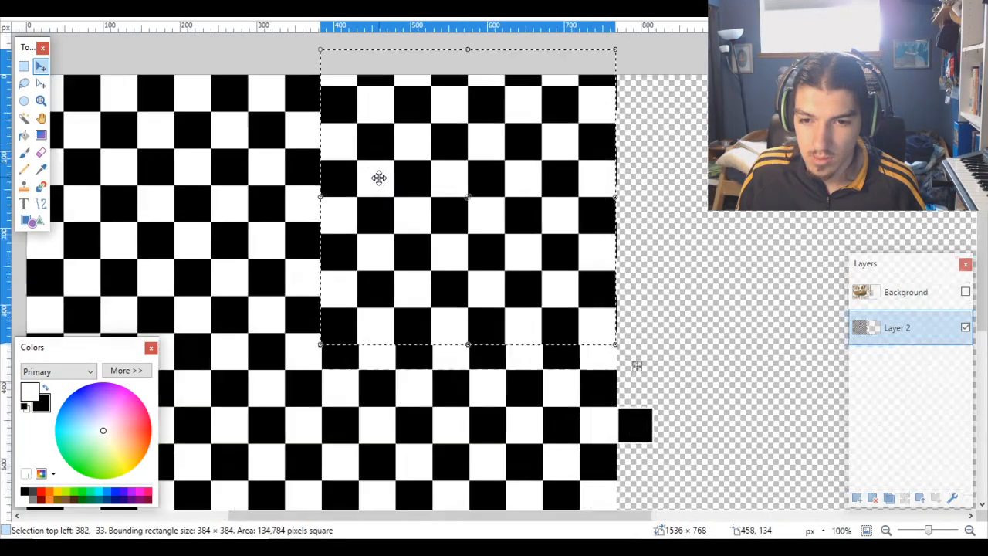
scroll(353, 291, "down", 2)
scroll(328, 377, "up", 3)
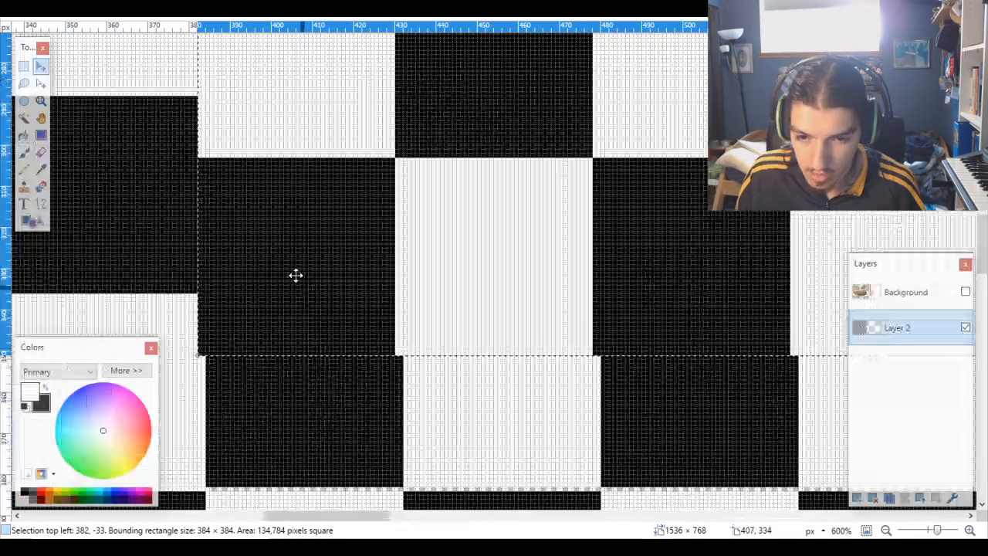
scroll(287, 265, "down", 2)
left_click_drag(271, 181, 285, 289)
scroll(236, 316, "up", 4)
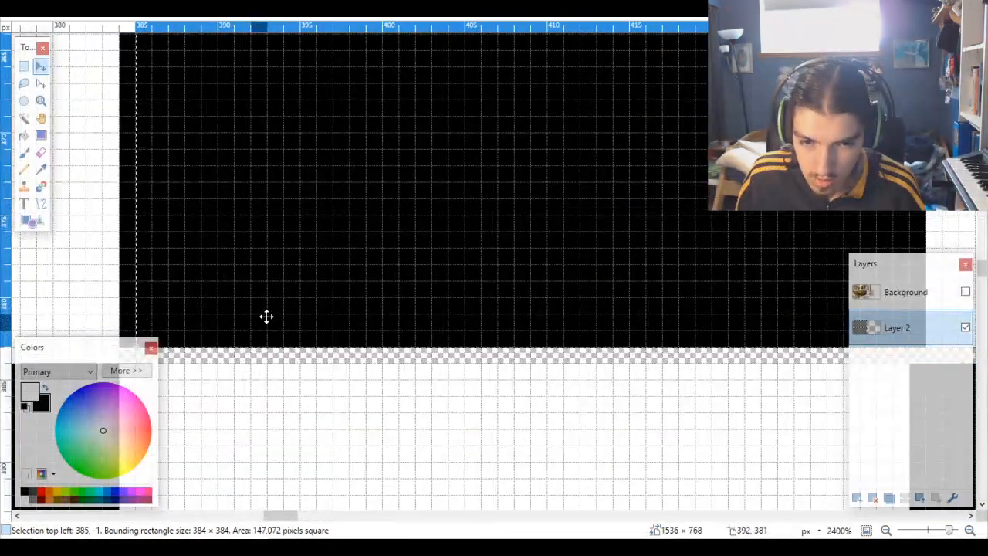
scroll(265, 315, "left", 2)
left_click_drag(371, 293, 314, 304)
scroll(316, 302, "down", 12)
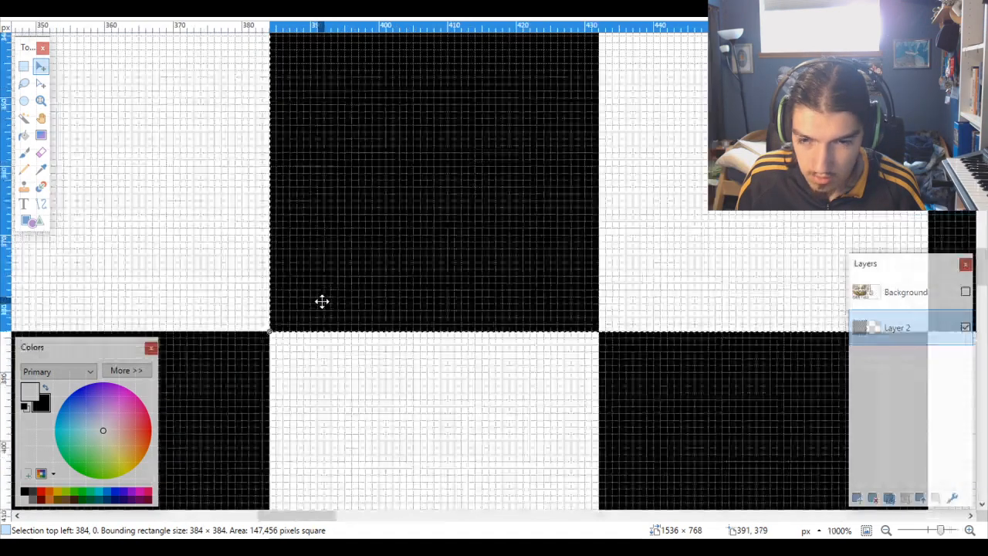
key("ctrl+d")
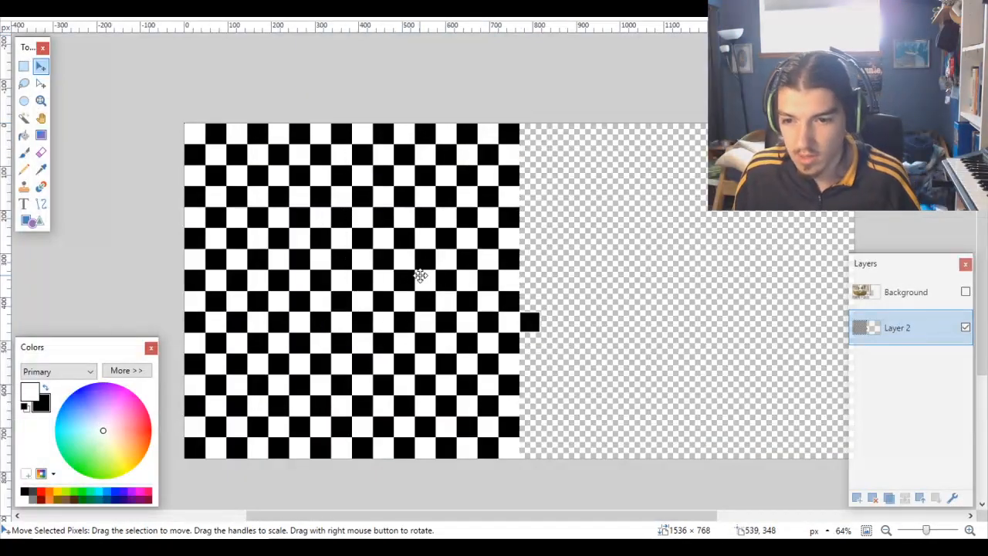
Step: Paste another 384 × 384 px checkerboard copy into the empty upper area and align it at 768, 0
key("ctrl+v")
left_click_drag(376, 316, 718, 312)
scroll(605, 207, "up", 6)
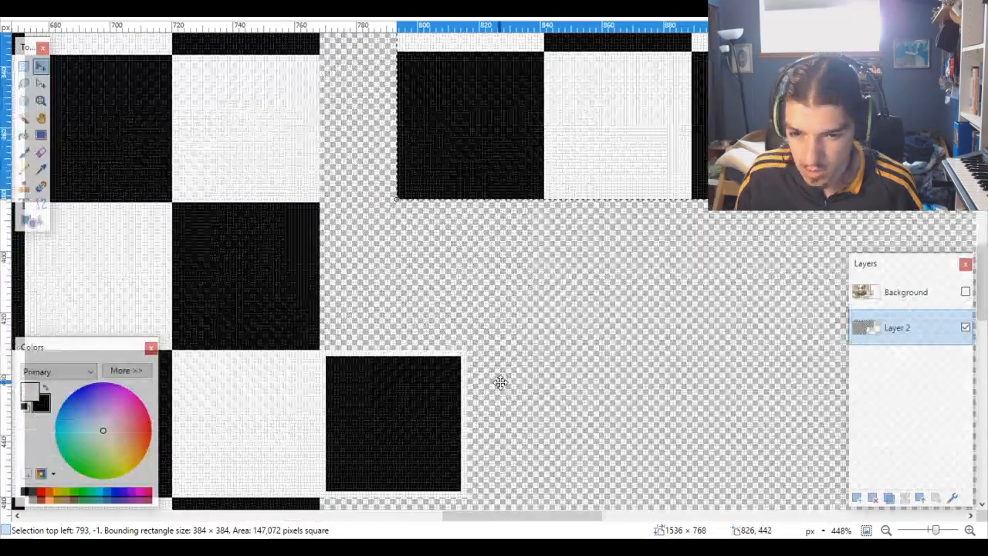
scroll(384, 181, "up", 3)
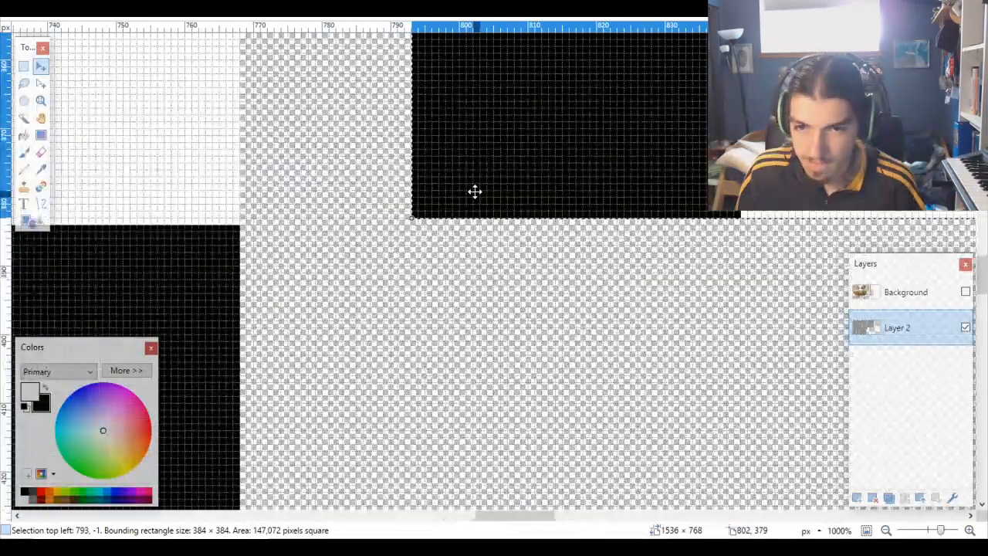
left_click_drag(472, 192, 528, 395)
Step: Place a further 384 × 384 px checkerboard copy directly below the previous one and align it at 768, 384
scroll(311, 220, "down", 4)
scroll(302, 267, "up", 4)
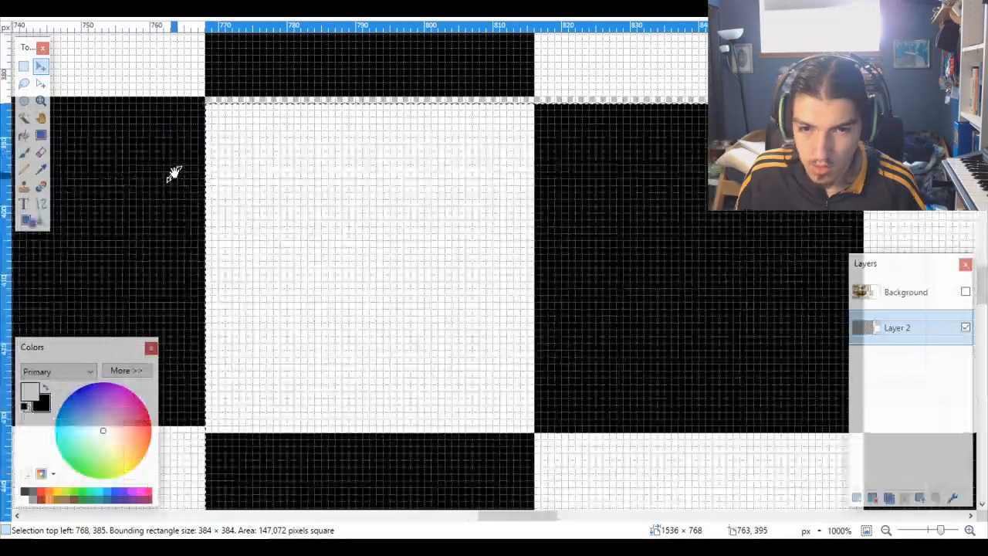
left_click_drag(226, 159, 223, 149)
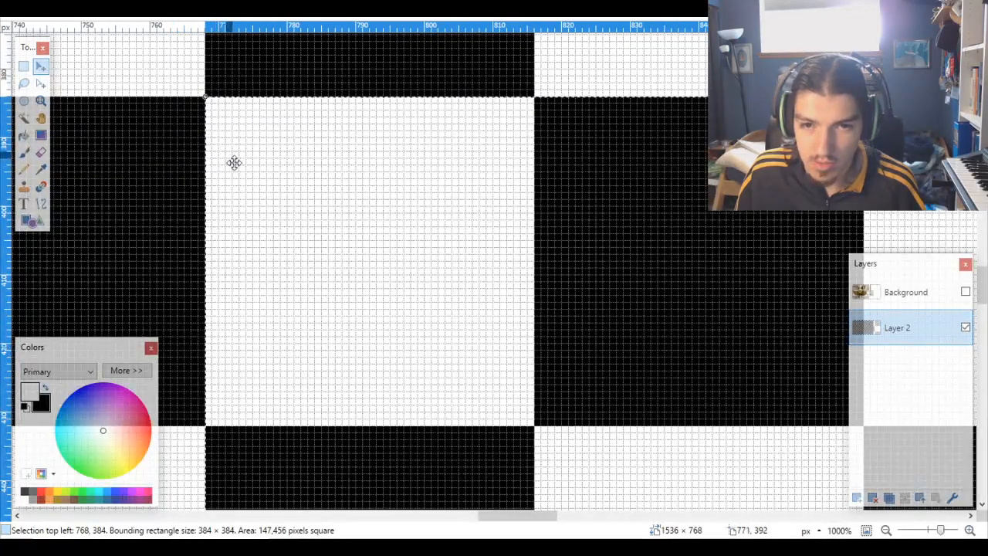
scroll(263, 201, "down", 8)
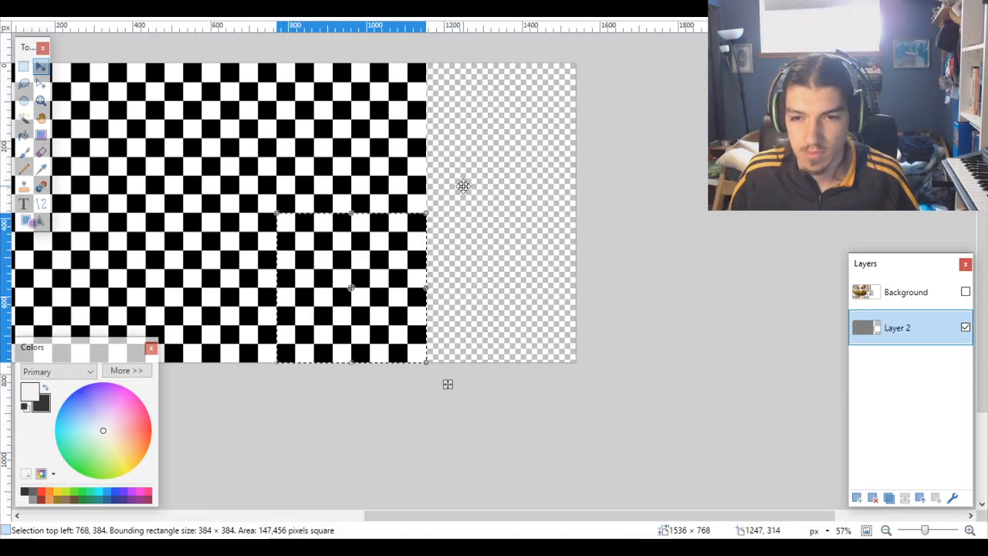
Step: Paste a 384 × 384 px checkerboard copy into the canvas's empty upper-right area and align it at 1152, 0
scroll(432, 171, "right", 2)
scroll(432, 172, "up", 4)
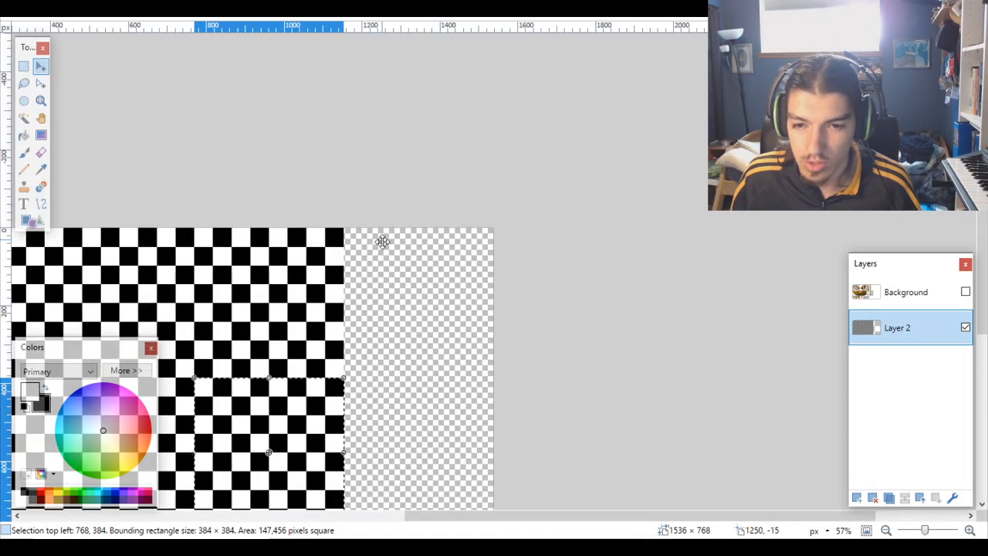
scroll(450, 340, "up", 2)
left_click_drag(426, 320, 390, 83)
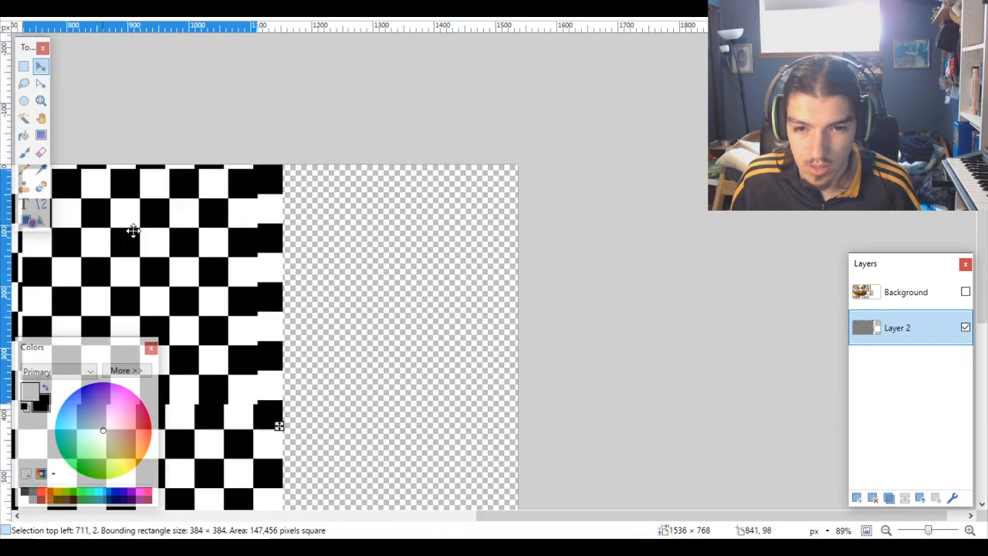
left_click_drag(100, 220, 367, 239)
scroll(293, 294, "up", 3)
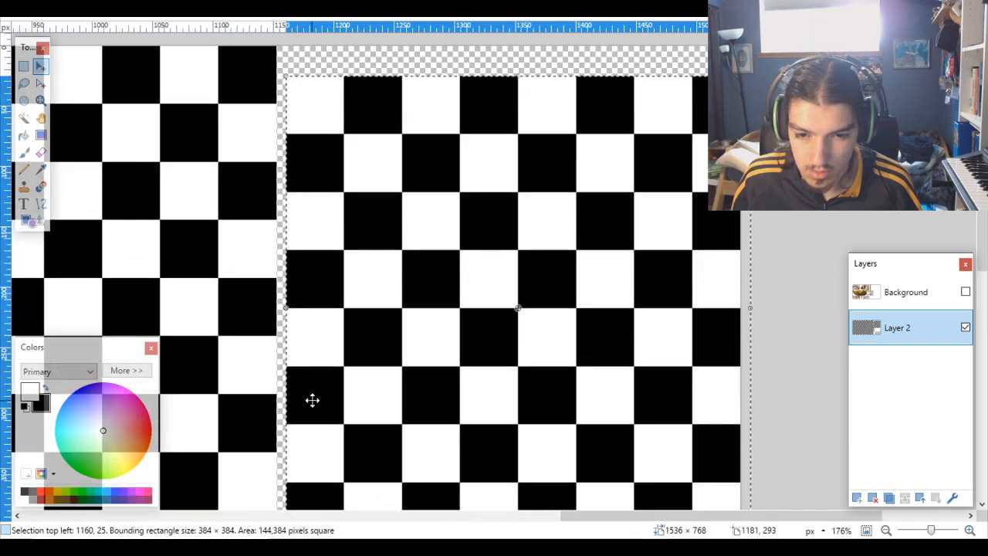
scroll(309, 394, "down", 2)
scroll(304, 391, "up", 2)
scroll(301, 354, "up", 2)
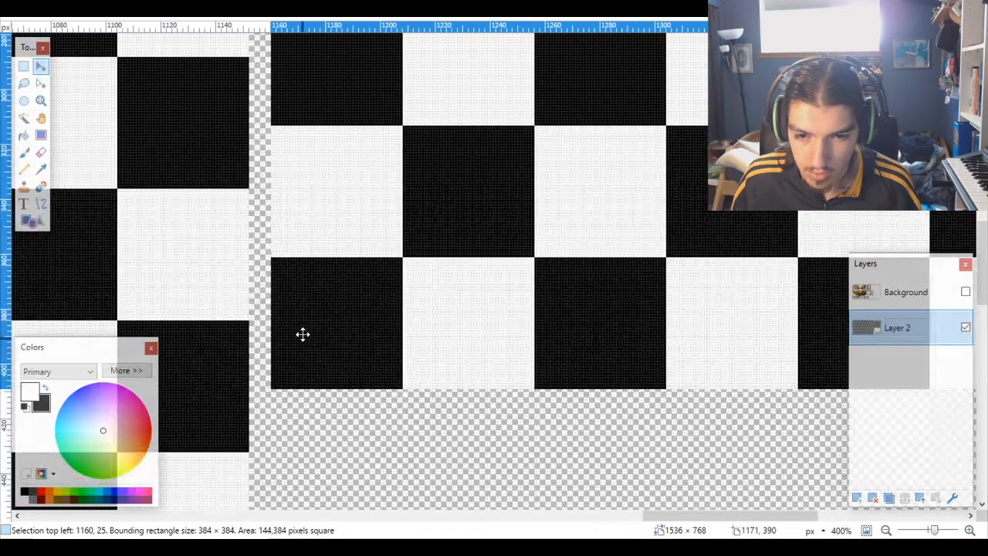
left_click_drag(302, 334, 282, 267)
scroll(283, 267, "up", 3)
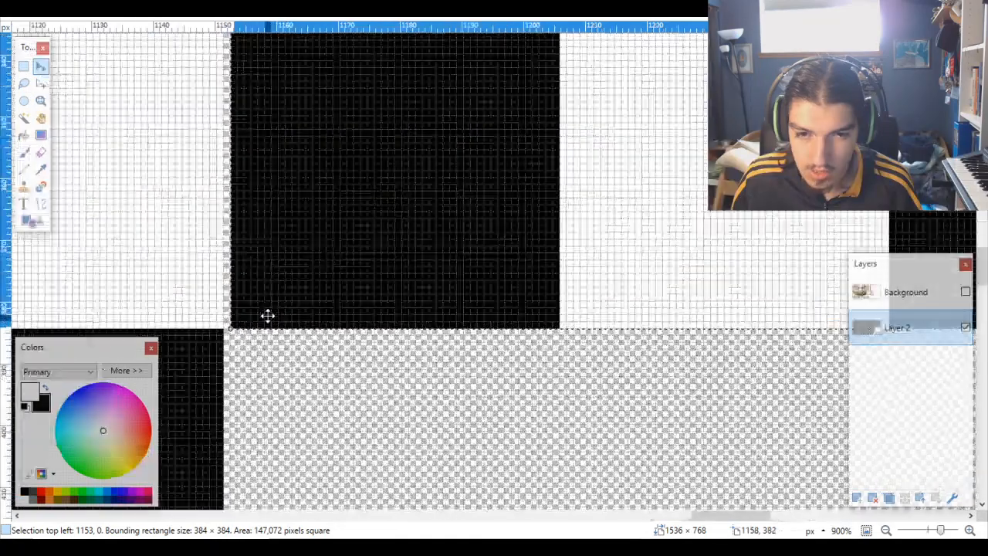
left_click_drag(267, 316, 254, 316)
scroll(264, 312, "down", 2)
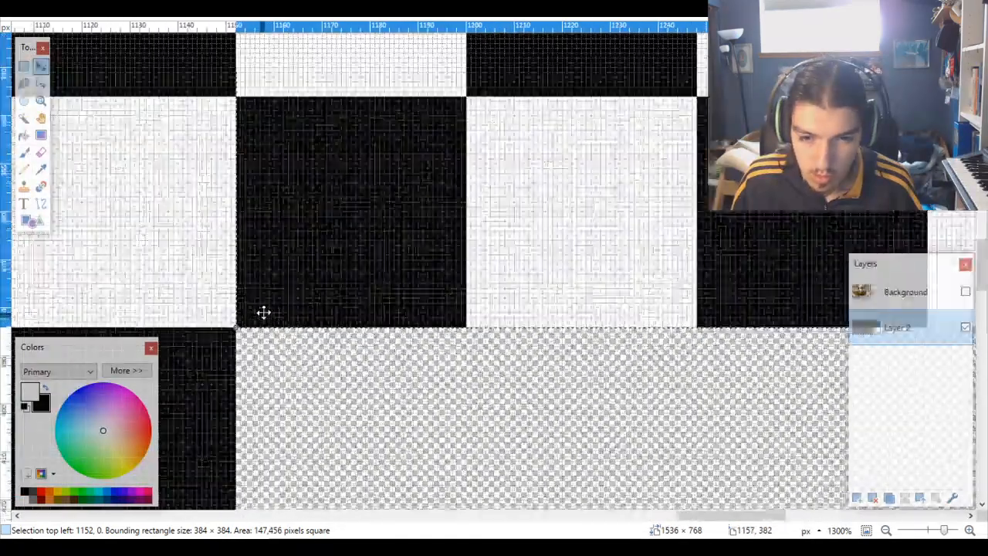
Step: Fill the last empty area with a 384 × 384 px checkerboard copy aligned at 1152, 384, and deselect it
scroll(263, 313, "down", 12)
left_click_drag(525, 347, 437, 404)
scroll(316, 375, "up", 5)
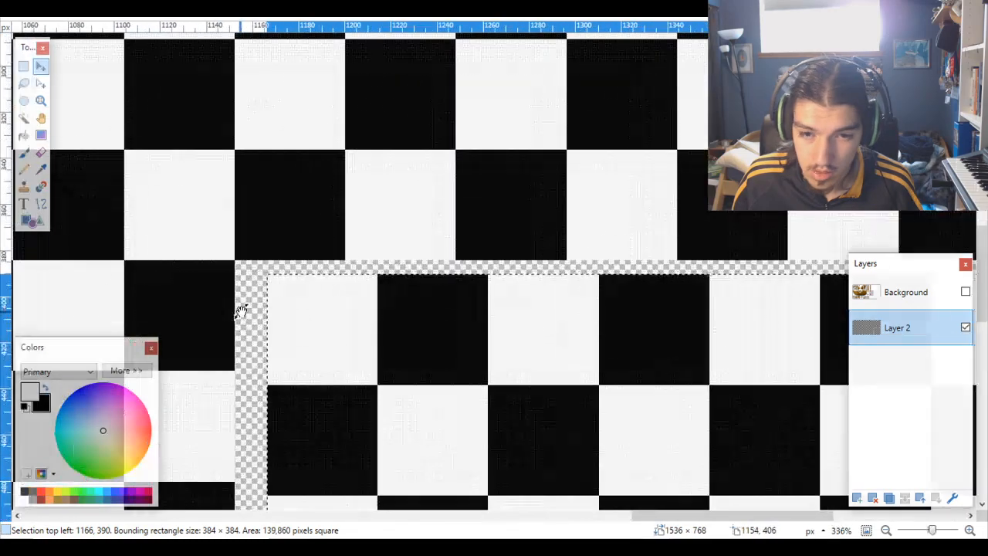
scroll(241, 311, "up", 6)
left_click_drag(355, 274, 217, 221)
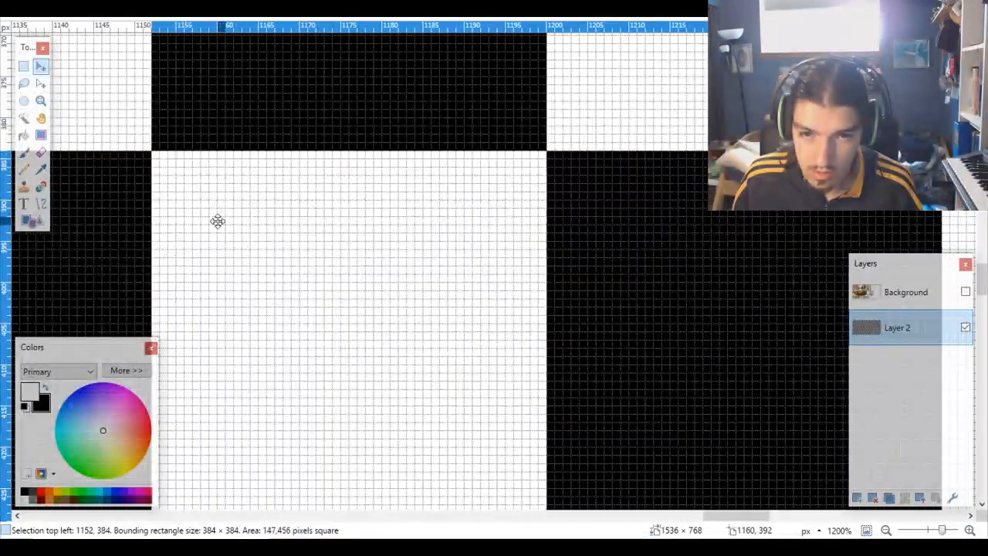
scroll(239, 223, "down", 14)
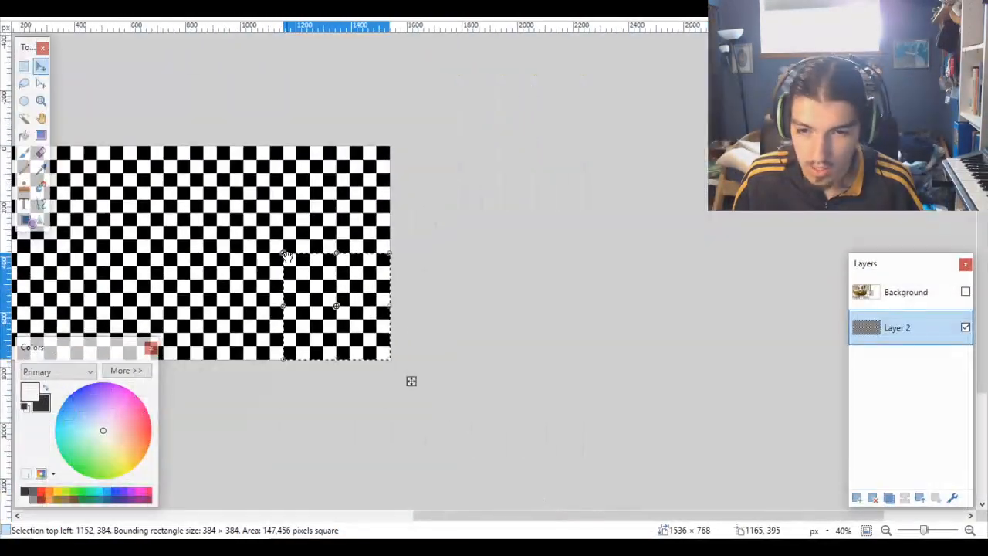
key("ctrl+d")
Step: Select the Background layer and make it visible together with the checkerboard on Layer 2
scroll(392, 311, "down", 2)
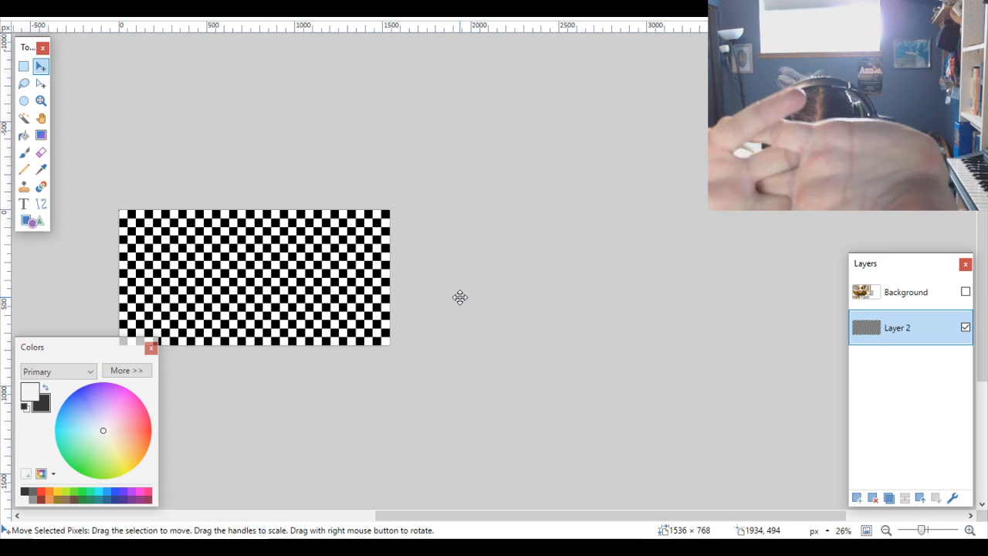
left_click(963, 301)
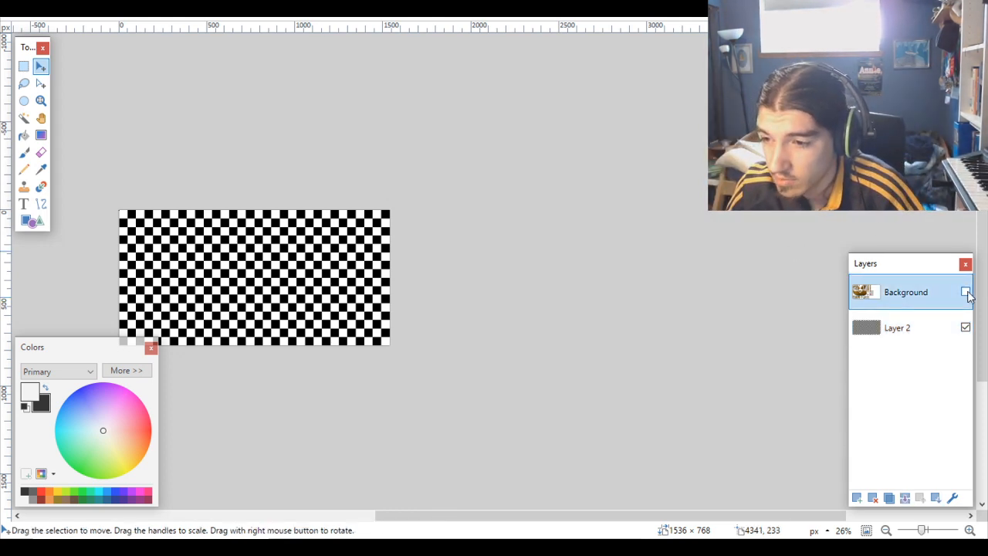
left_click(966, 292)
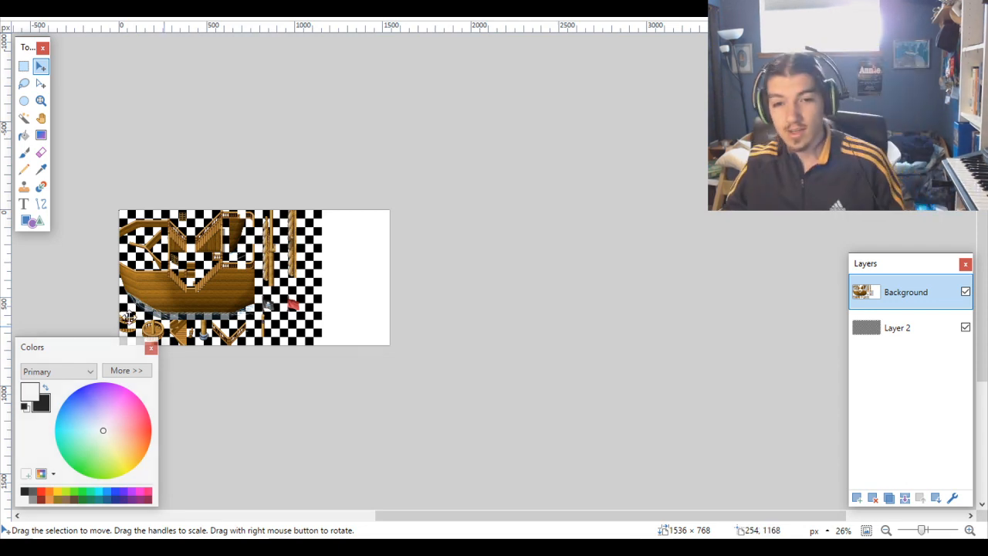
Step: Examine the pirate ship tileset, including the hull, stairs, masts, flags and the wooden pole under the skull flag
scroll(254, 312, "up", 5)
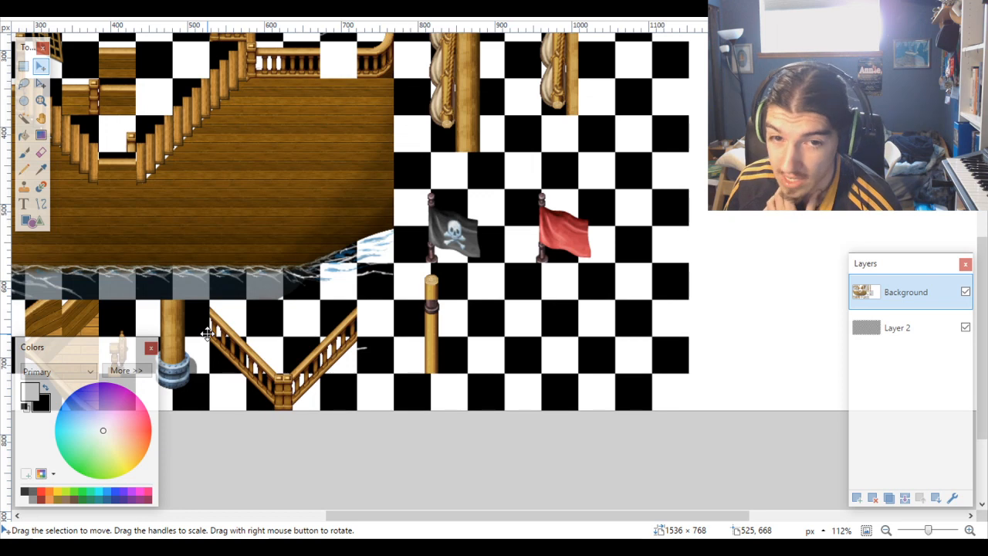
scroll(207, 333, "up", 5)
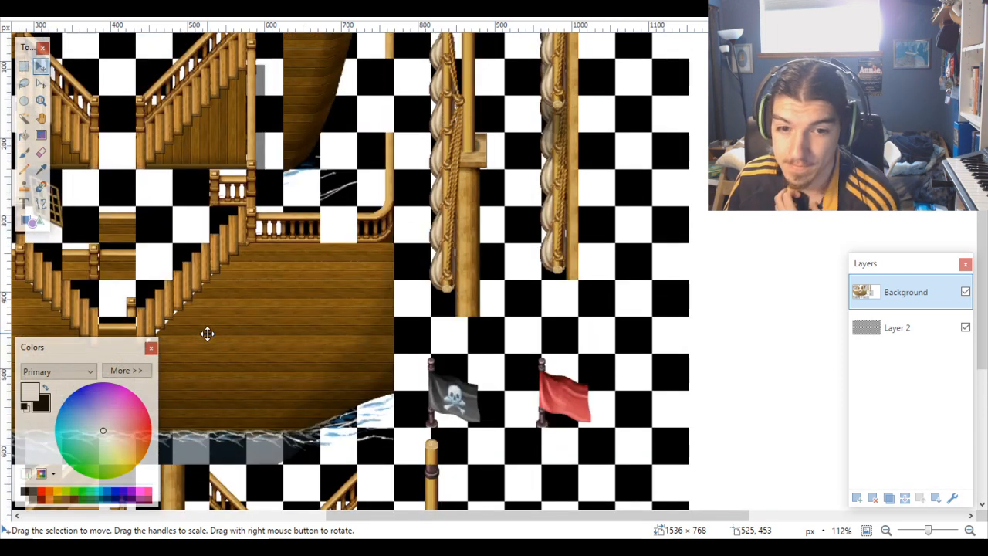
scroll(207, 333, "left", 10)
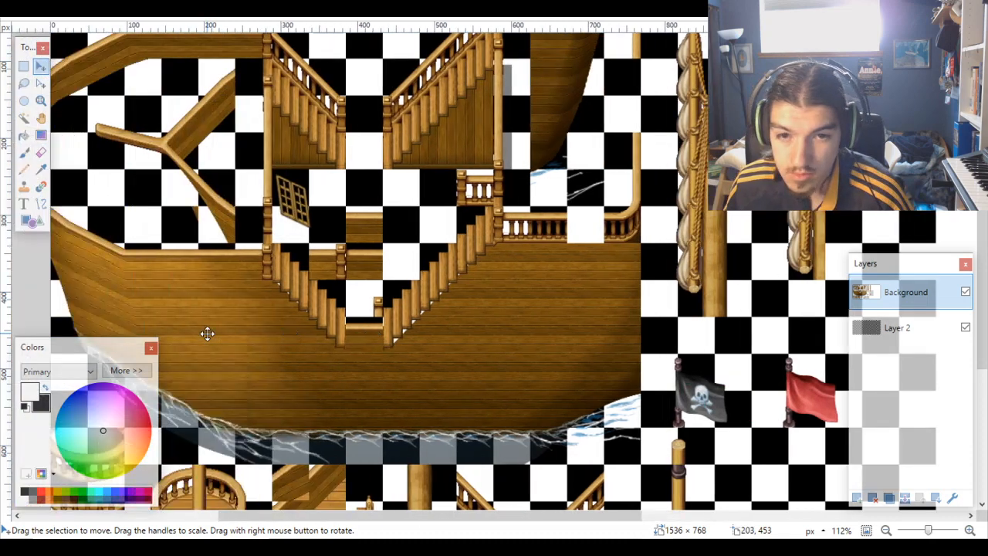
scroll(207, 334, "down", 5)
scroll(207, 333, "up", 8)
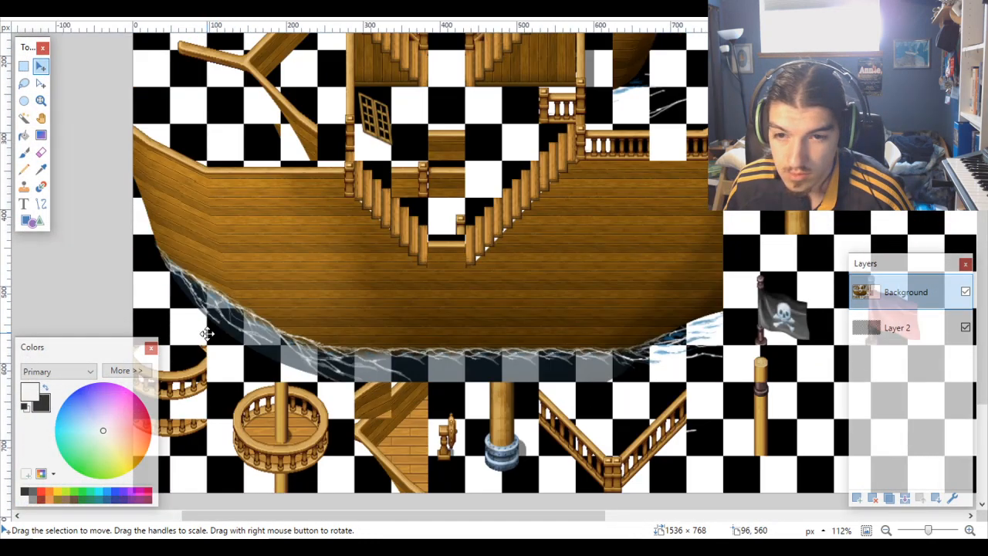
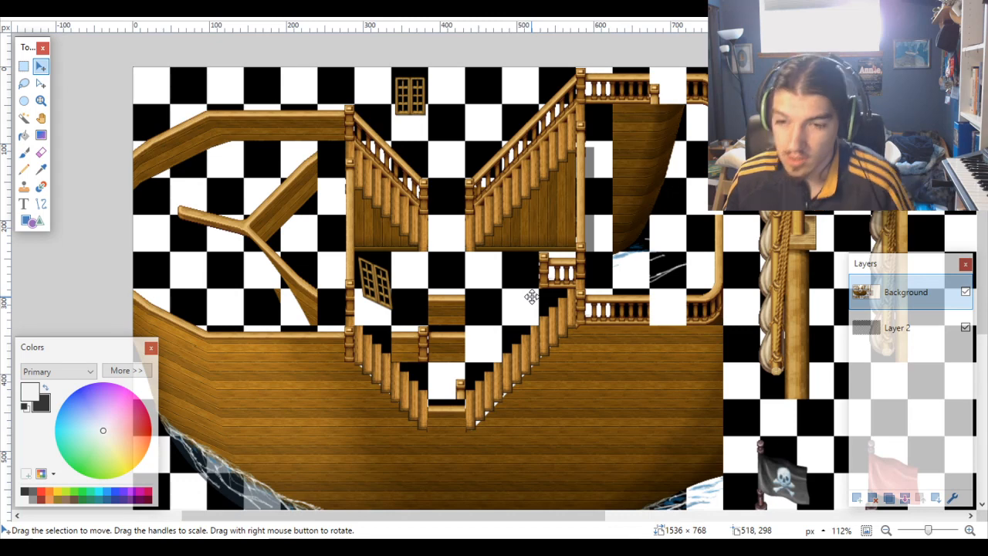
scroll(428, 317, "down", 5)
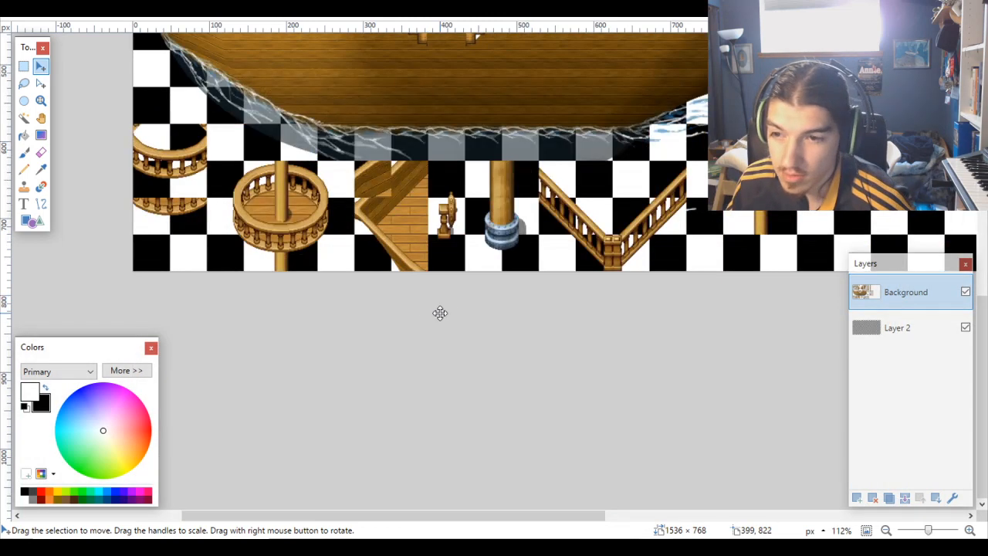
scroll(481, 263, "right", 3)
scroll(480, 263, "up", 3)
scroll(481, 263, "down", 4)
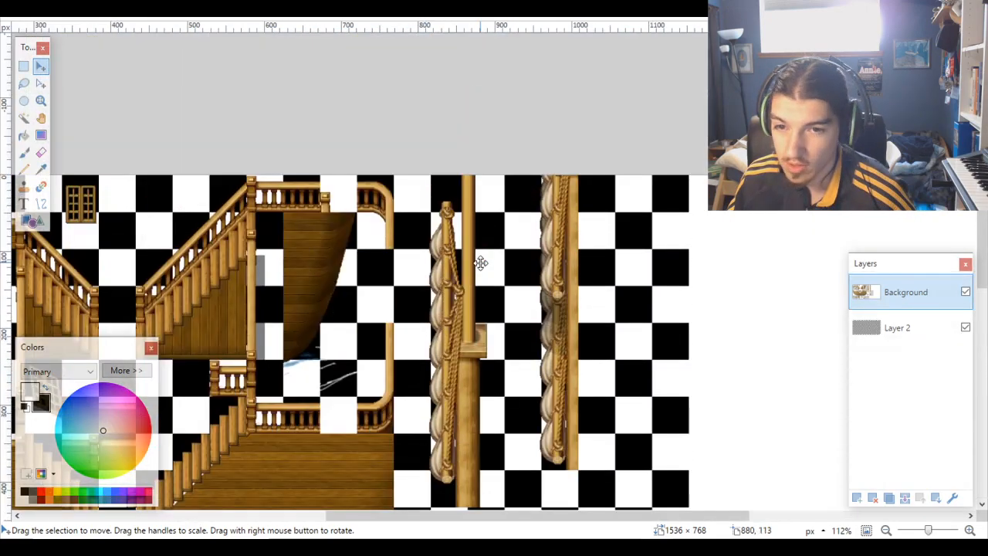
scroll(473, 381, "up", 7)
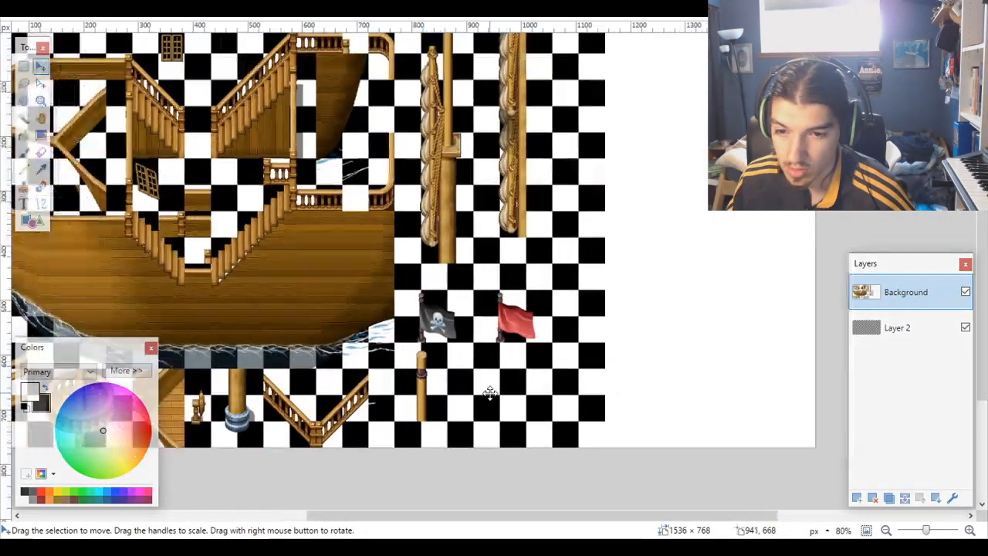
scroll(464, 375, "up", 3)
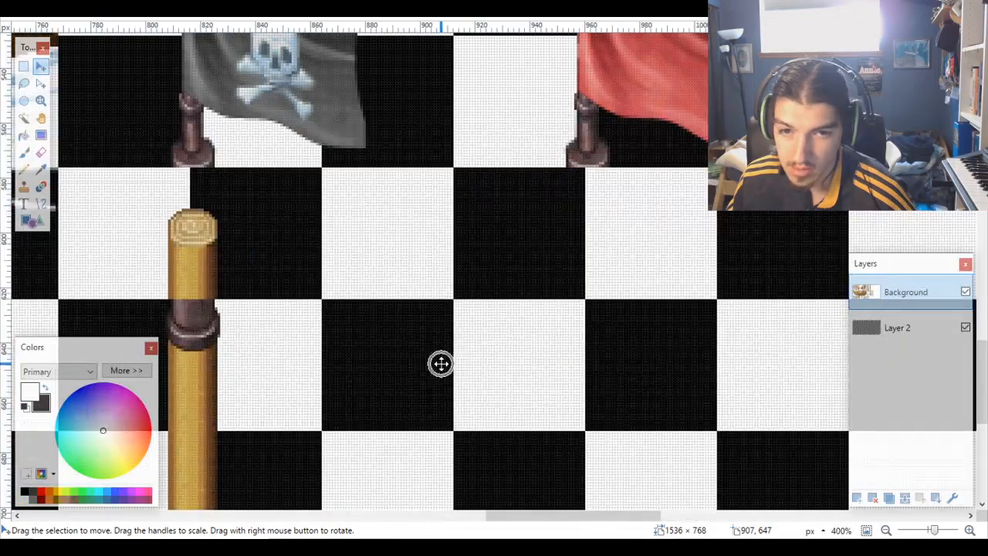
scroll(440, 363, "down", 4)
scroll(318, 300, "up", 3)
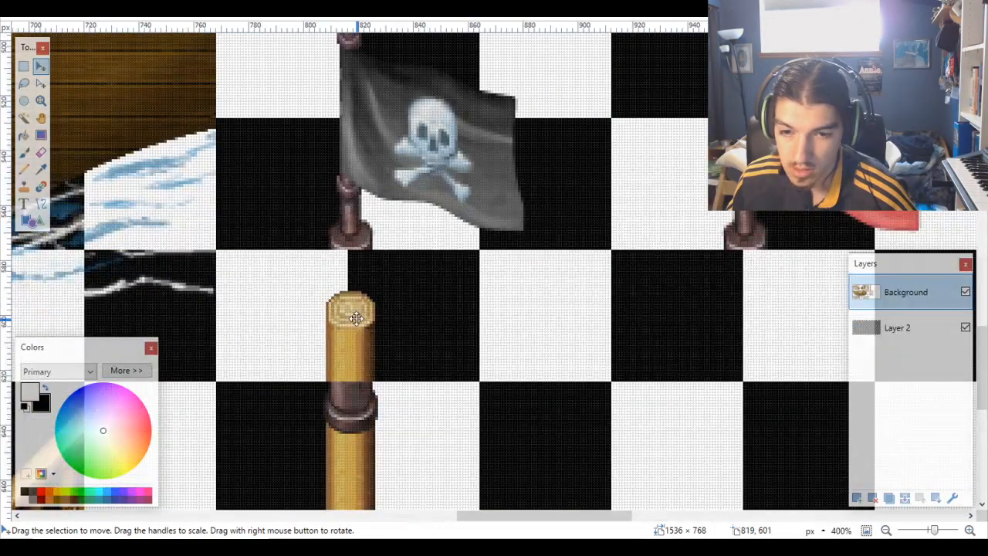
scroll(354, 319, "down", 4)
scroll(254, 265, "up", 2)
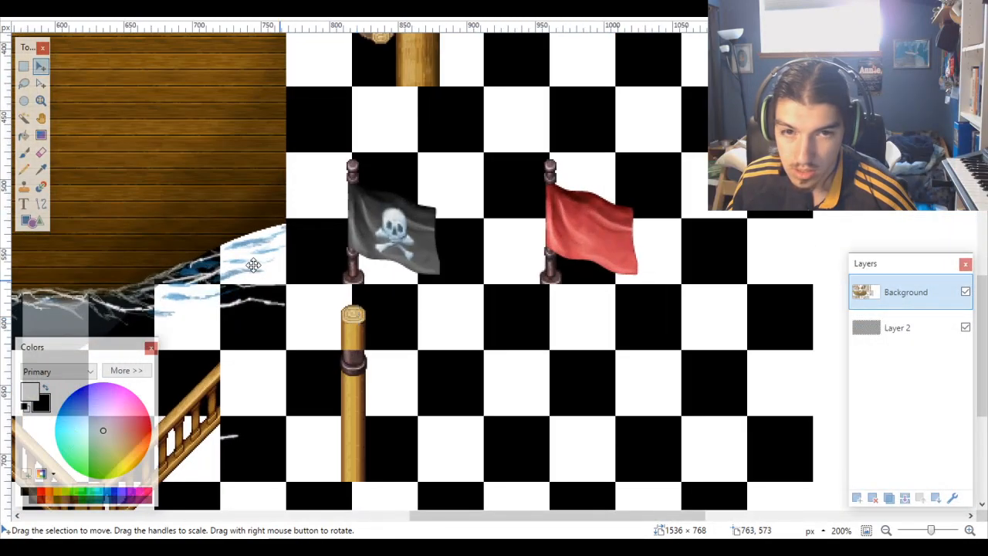
left_click(24, 67)
scroll(313, 316, "up", 3)
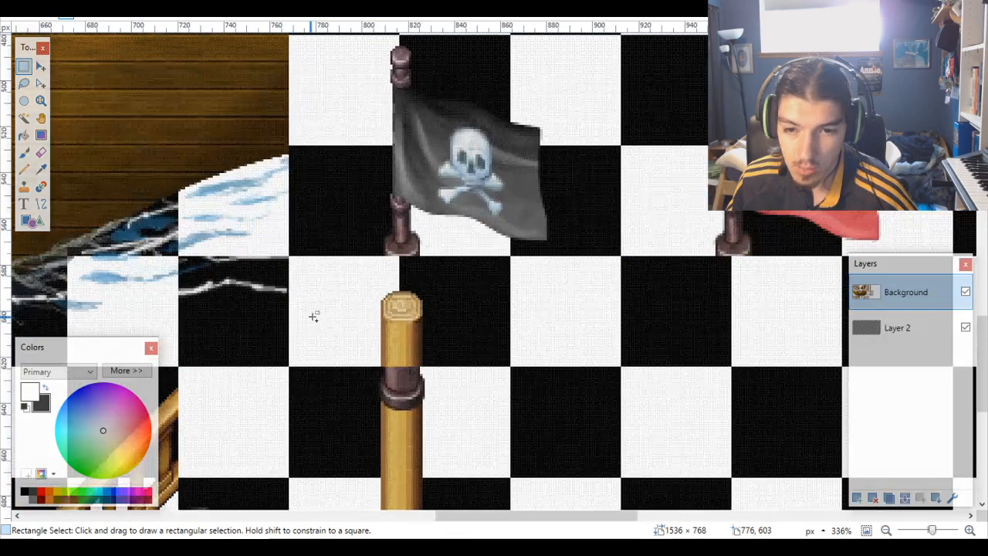
scroll(291, 264, "up", 5)
left_click_drag(268, 244, 857, 494)
left_click(773, 432)
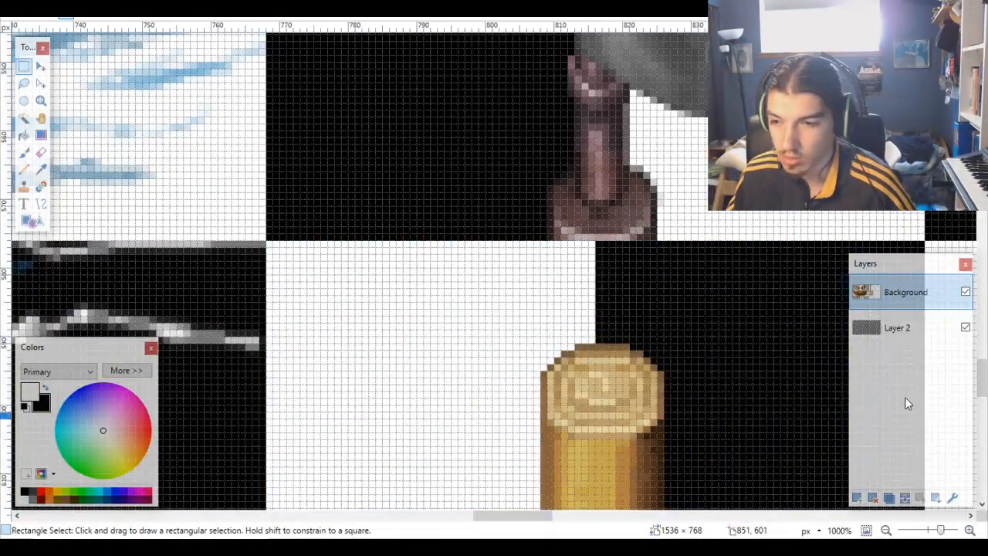
Step: On Layer 2, select the two checker squares behind the wooden pole's top with the Magic Wand limited to connected pixels
left_click(888, 330)
left_click(24, 117)
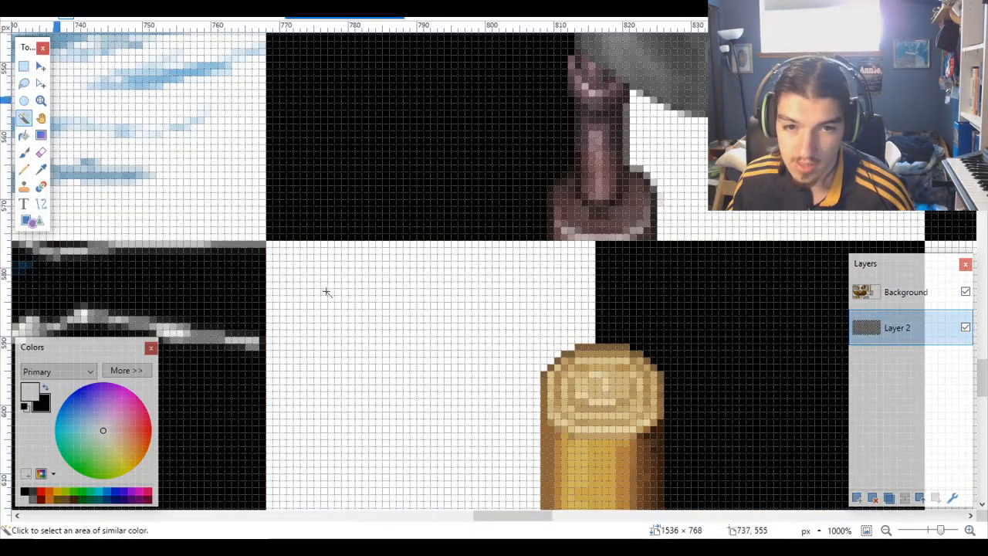
left_click(737, 330)
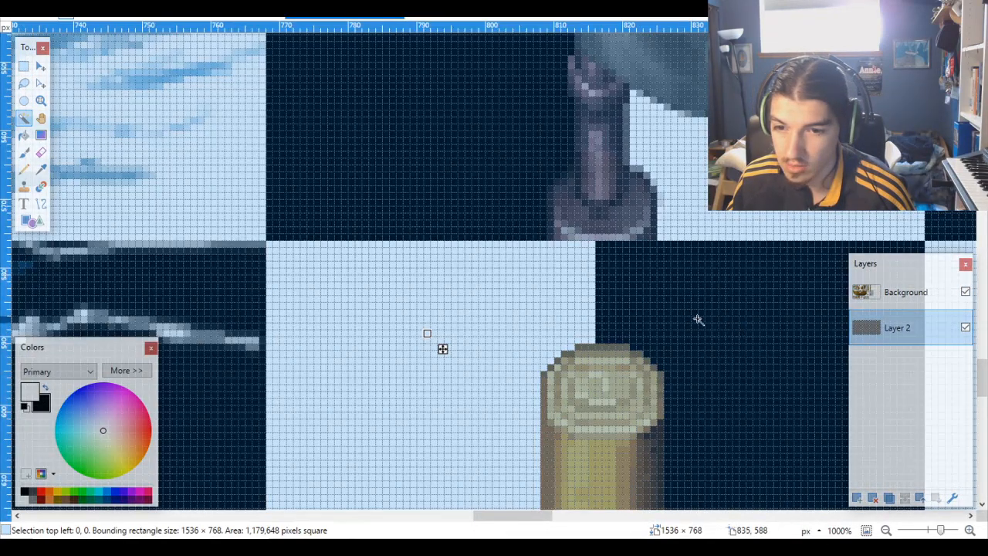
left_click(309, 18)
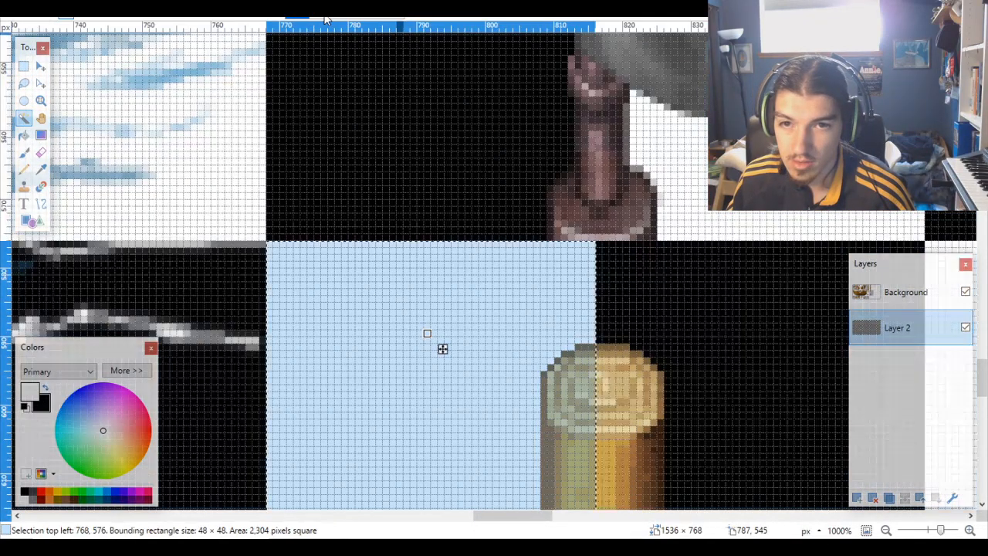
left_click(732, 357, "ctrl")
scroll(735, 353, "down", 3)
Step: Move the pole top on the Background layer two grid squares to the right, placing the selection's corner at 864, 576
left_click(887, 292)
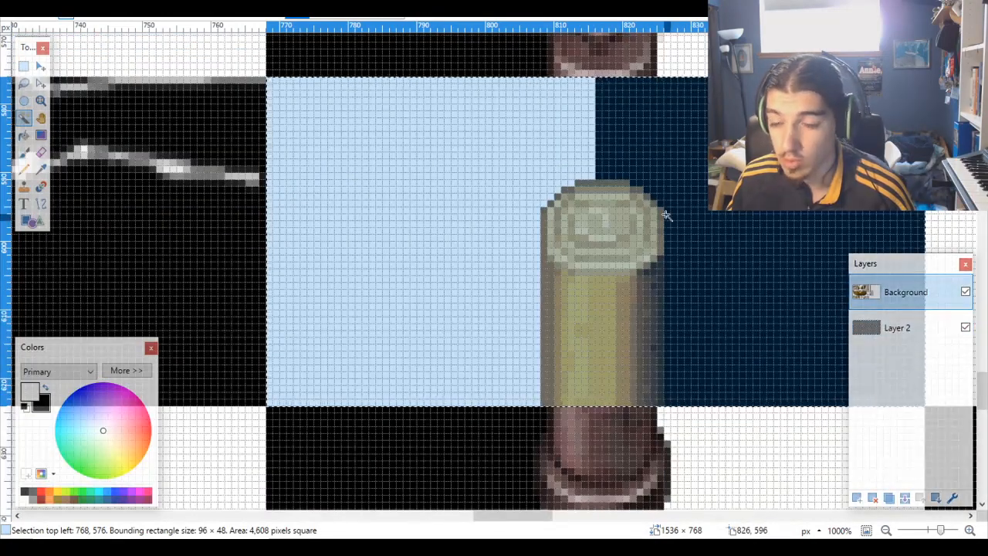
scroll(664, 220, "down", 5)
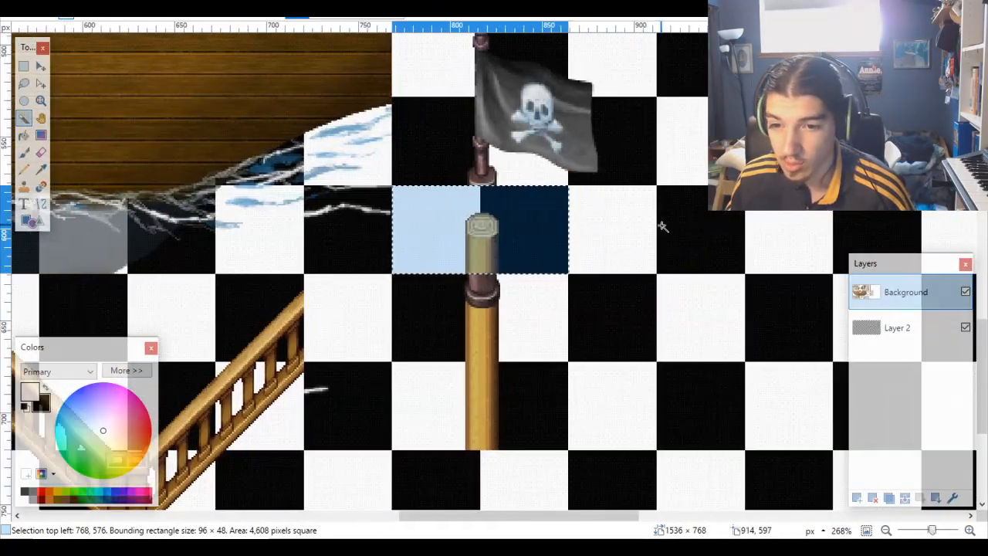
left_click(41, 66)
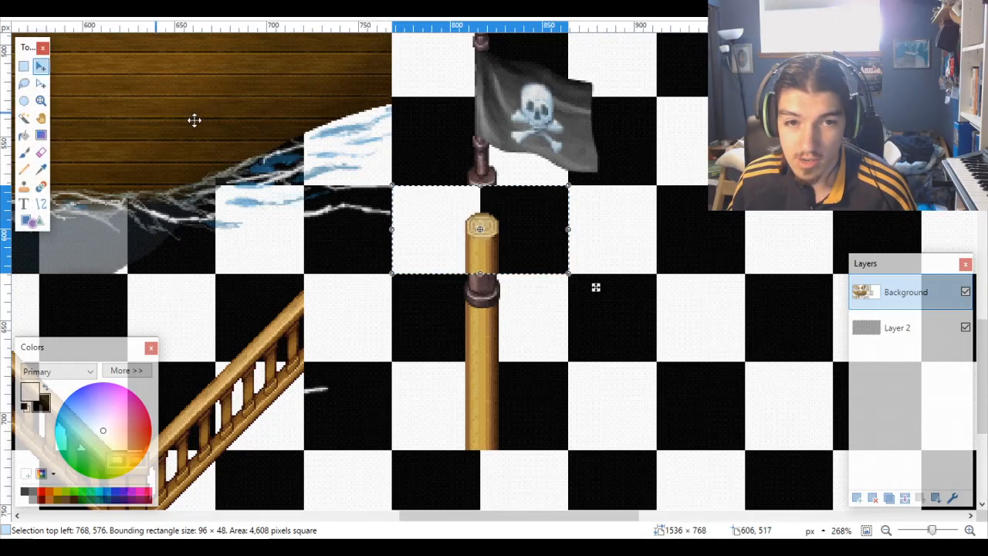
left_click_drag(448, 209, 567, 199)
scroll(589, 205, "up", 5)
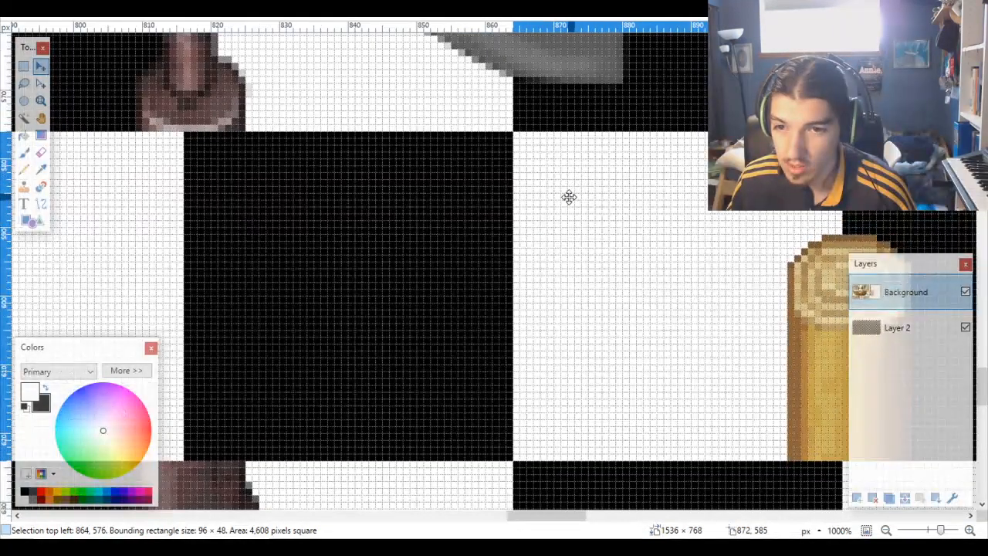
scroll(563, 217, "down", 3)
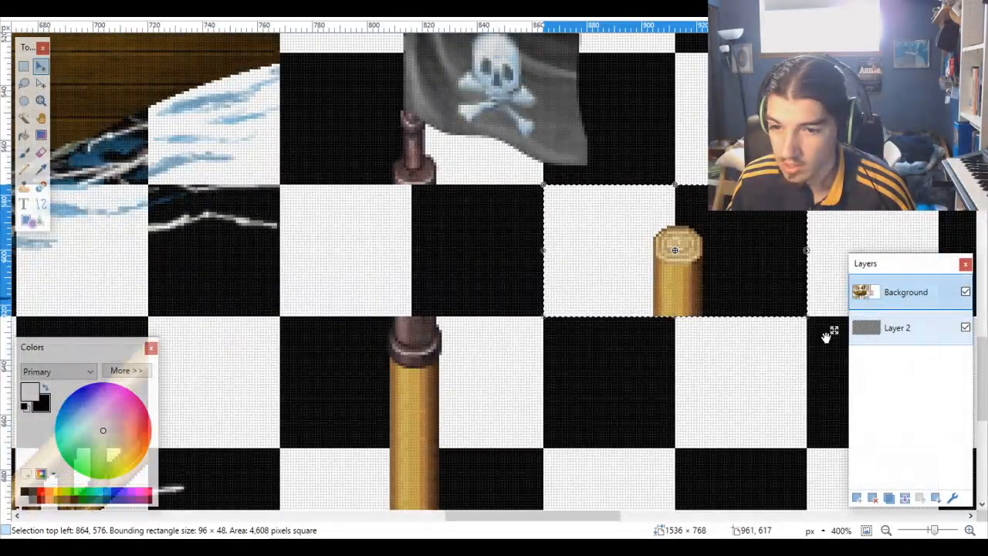
Step: On Layer 2, select the two checker squares behind the pole's metal collar with the Magic Wand
left_click(898, 327)
left_click(23, 117)
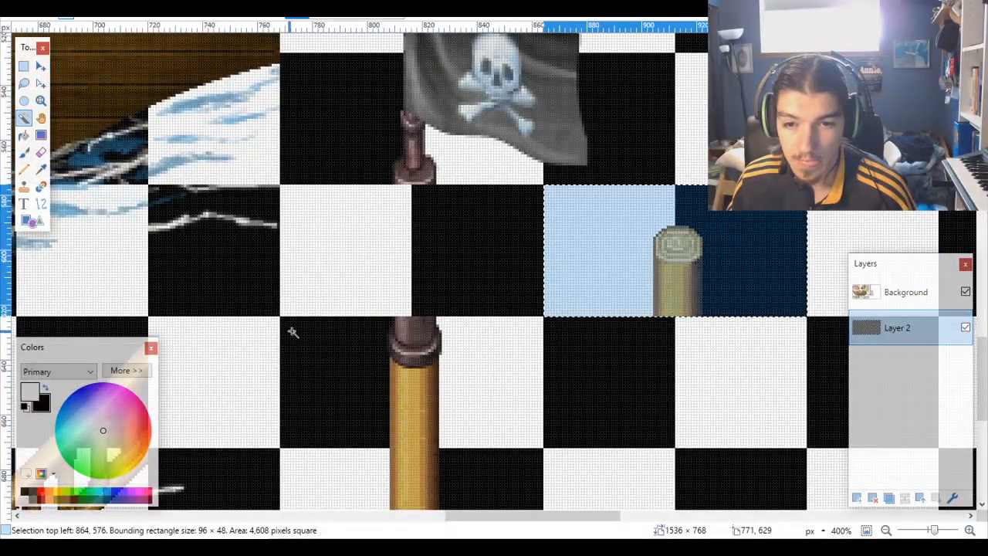
left_click(363, 376)
left_click(539, 380, "ctrl")
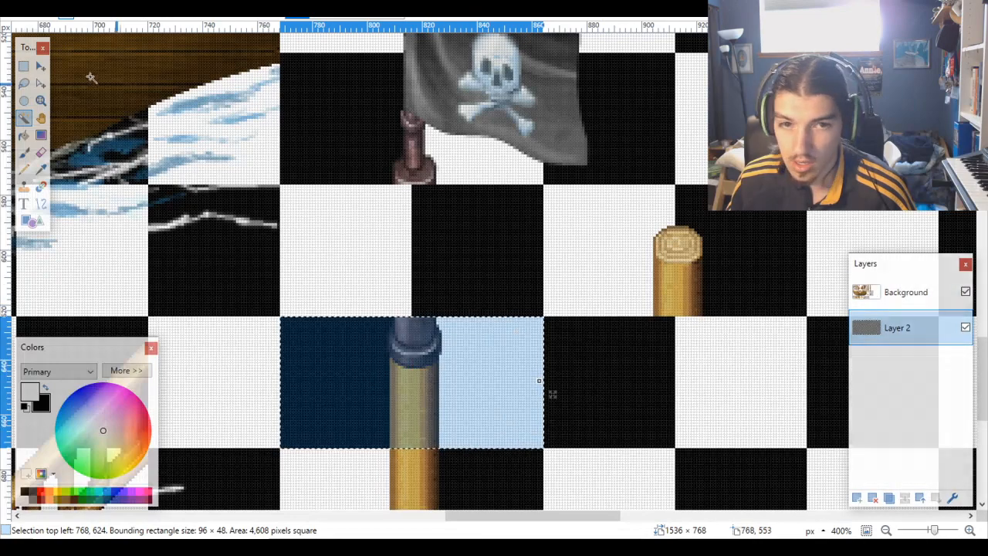
Step: Move the pole's collar section on the Background layer up one grid square to 768, 576, directly under the skull flag, and deselect it
left_click(41, 66)
scroll(415, 364, "up", 3, "ctrl")
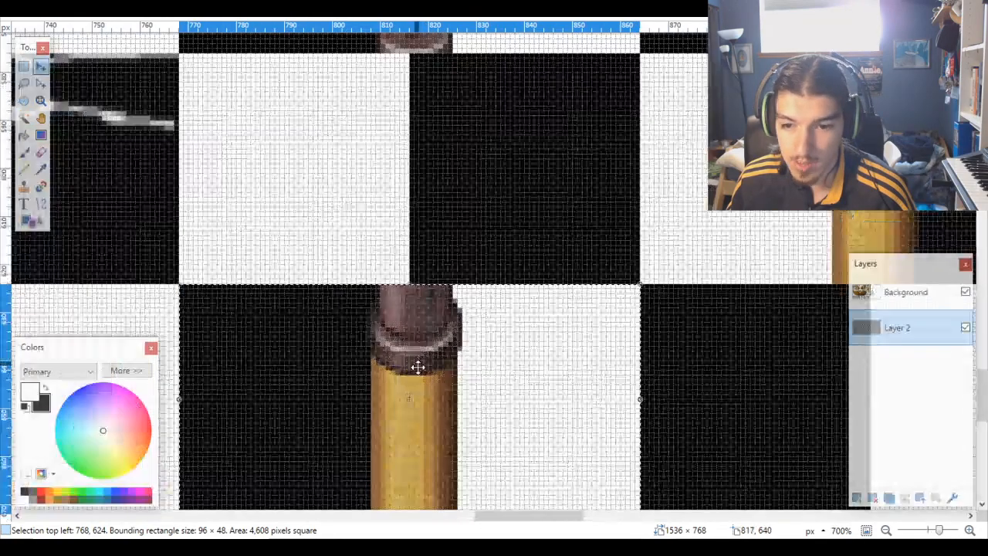
left_click_drag(512, 376, 502, 273)
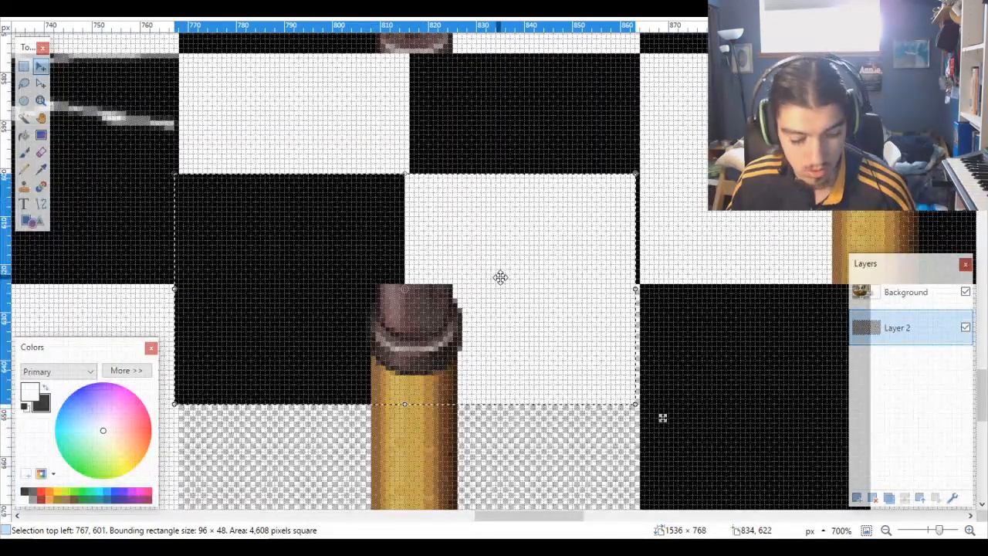
key("ctrl+z")
left_click(906, 292)
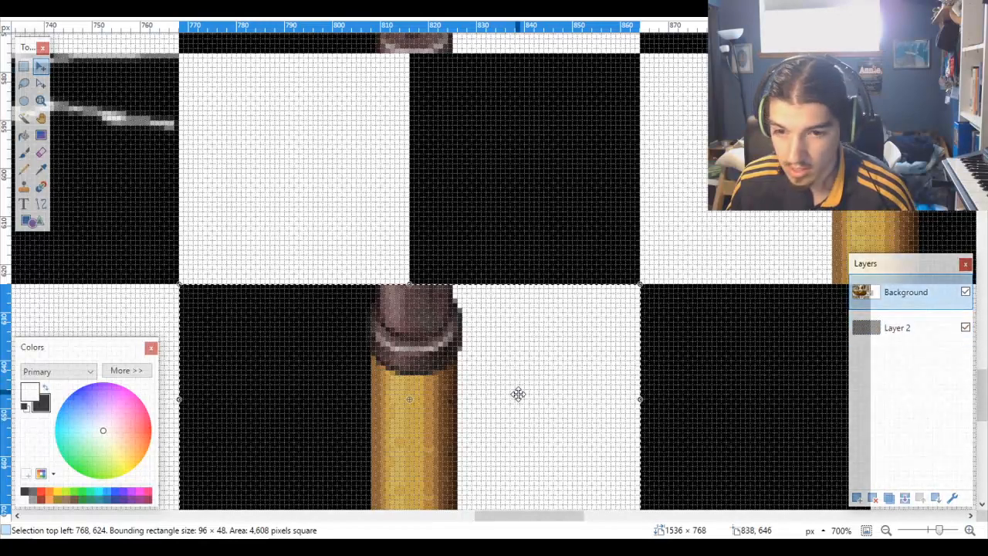
left_click_drag(518, 393, 515, 155)
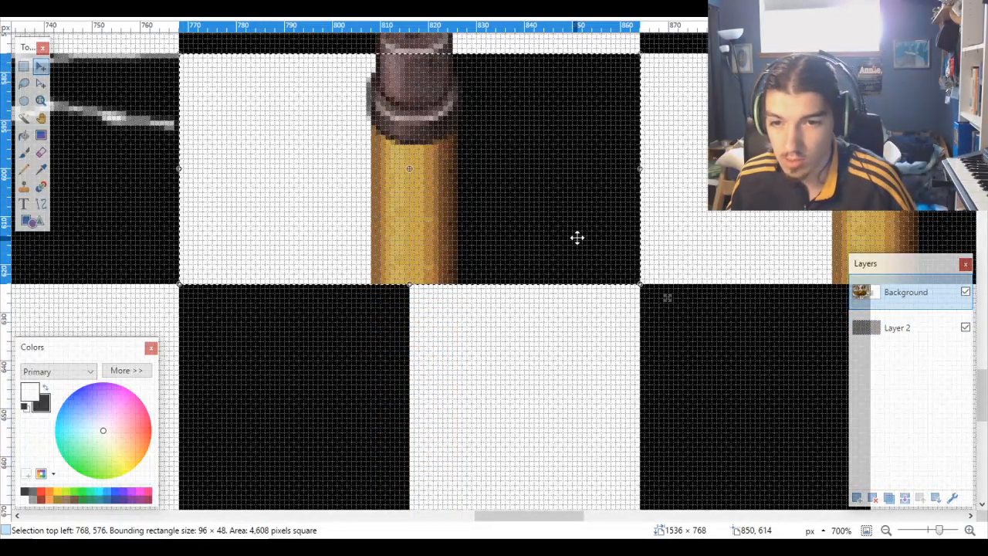
key("ctrl+d")
scroll(577, 237, "down", 3)
scroll(577, 237, "down", 2)
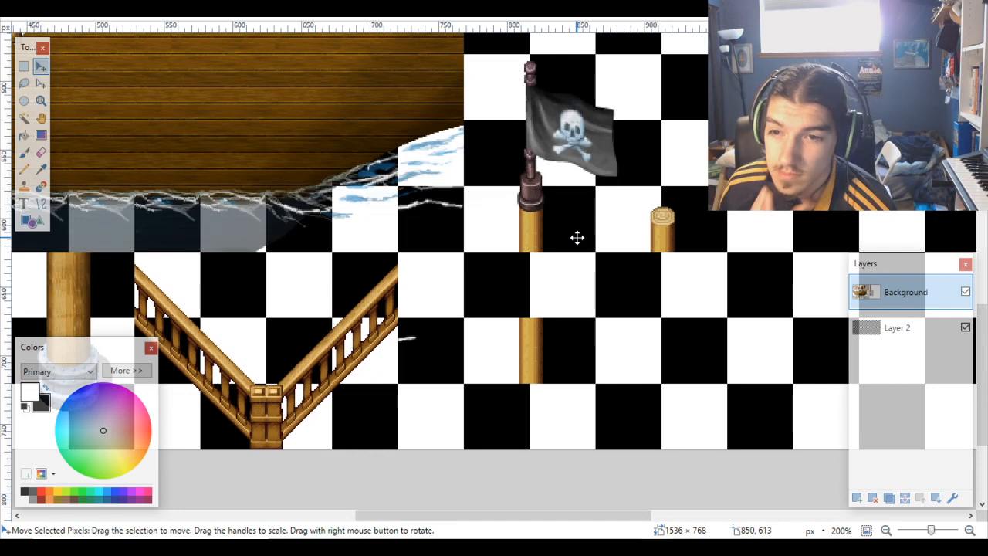
Step: On Layer 2, select the six checker squares behind the red flag with the Magic Wand
scroll(577, 237, "up", 3)
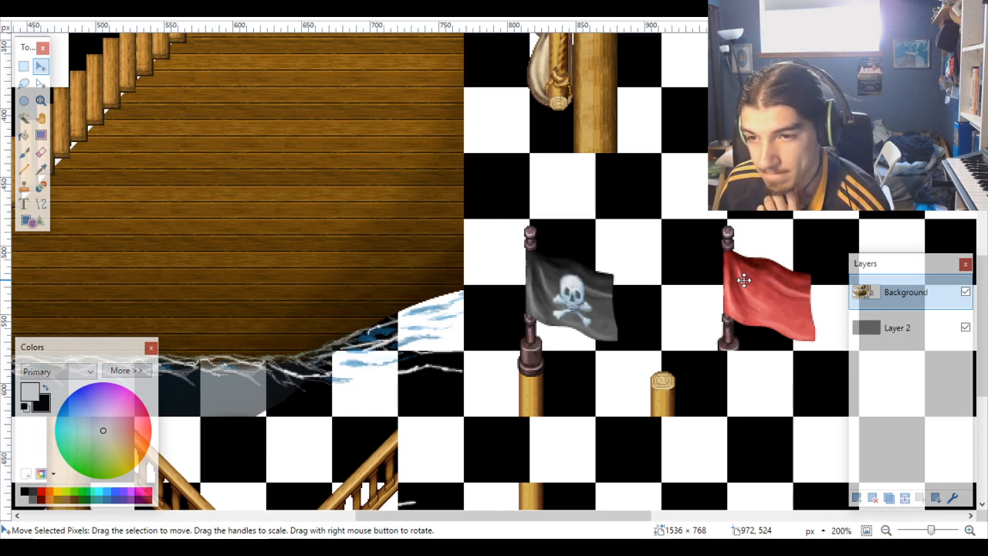
scroll(729, 275, "right", 3)
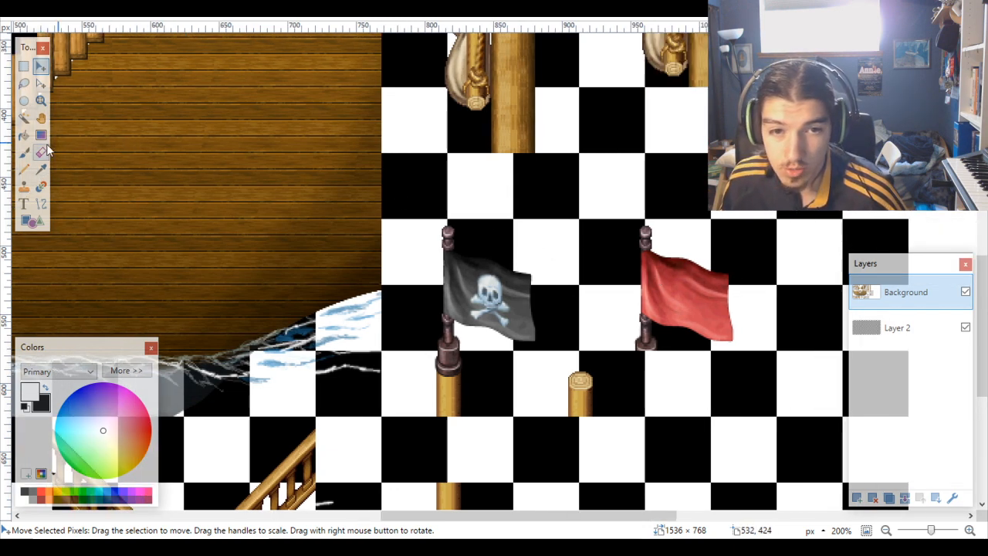
left_click(23, 117)
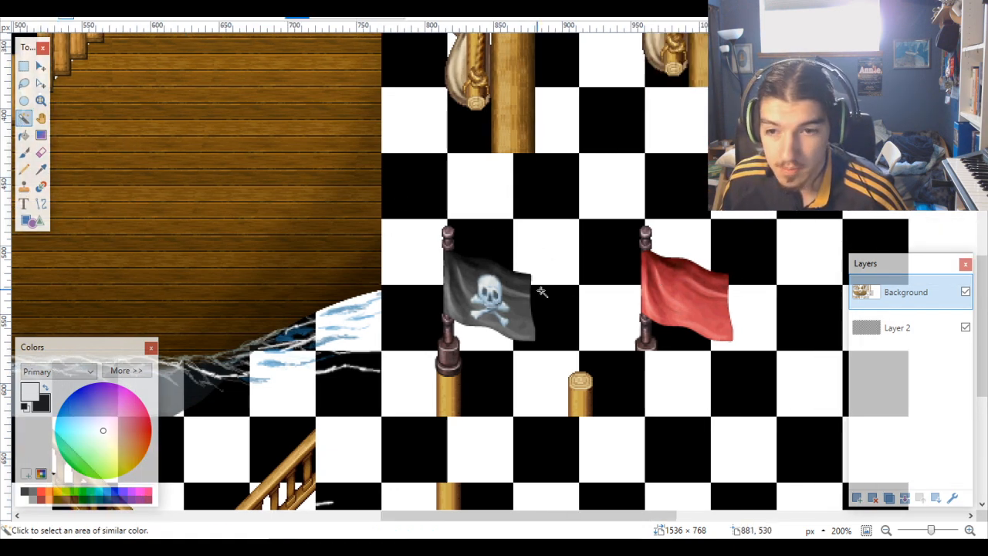
left_click(631, 328)
key("alt+Page_Down")
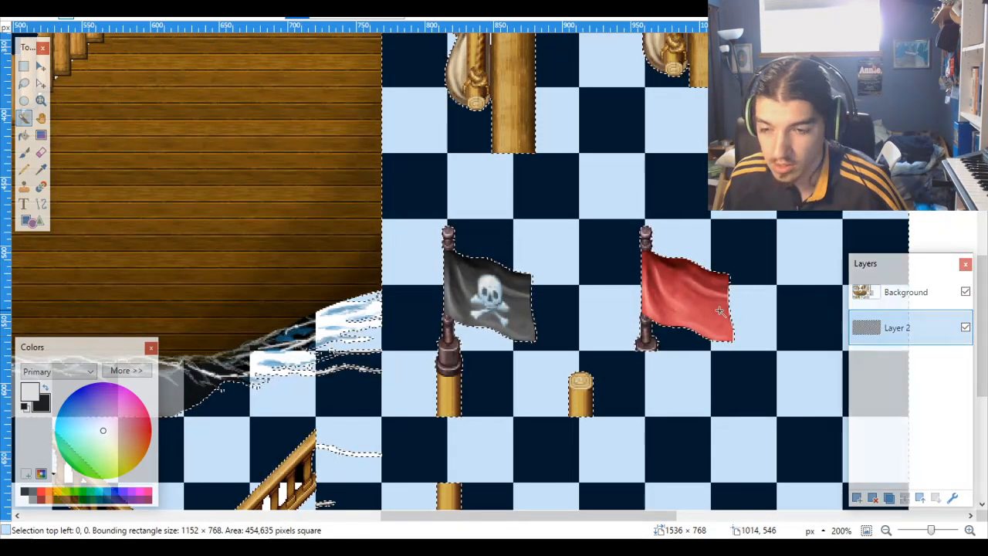
key("ctrl+d")
left_click(618, 309)
left_click(615, 262, "ctrl")
left_click(679, 251, "ctrl")
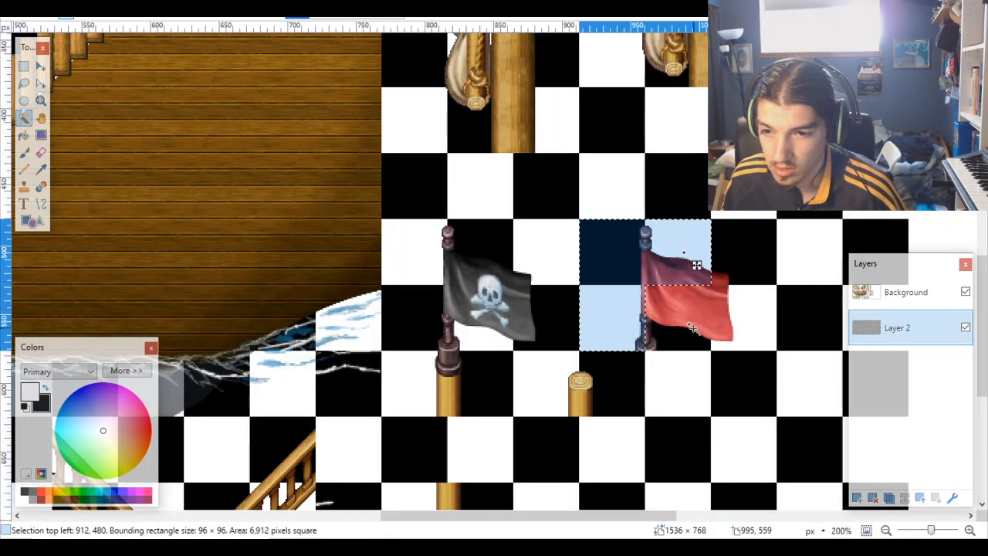
left_click(687, 325, "ctrl")
left_click(744, 329, "ctrl")
left_click(744, 274, "ctrl")
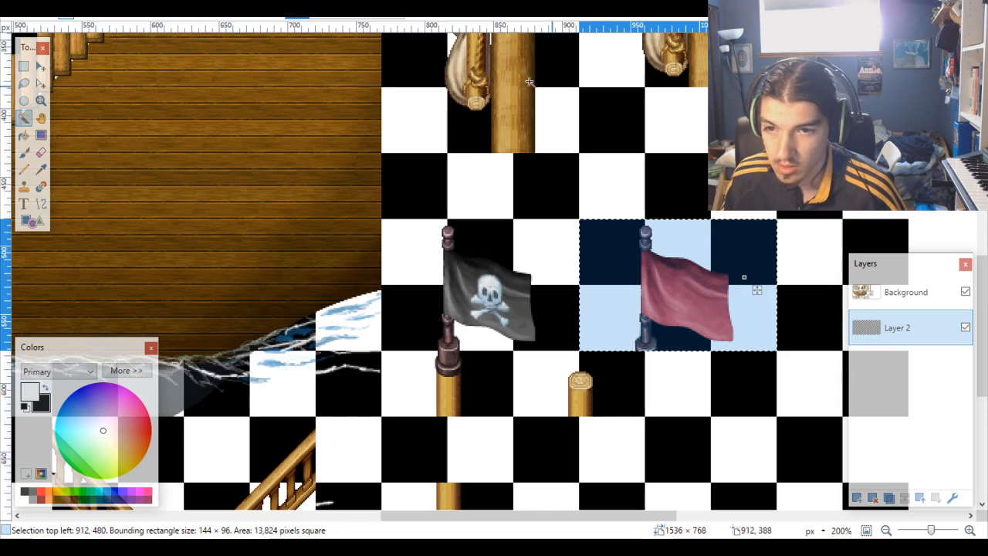
Step: Move the red flag on the Background layer up two grid squares, placing the selection's corner at 912, 384
left_click(41, 67)
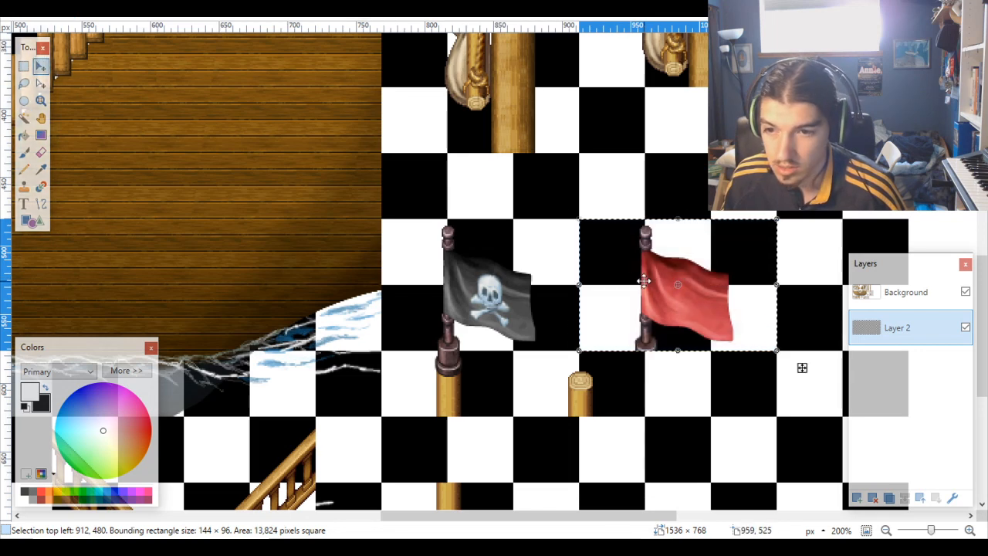
left_click_drag(670, 300, 675, 229)
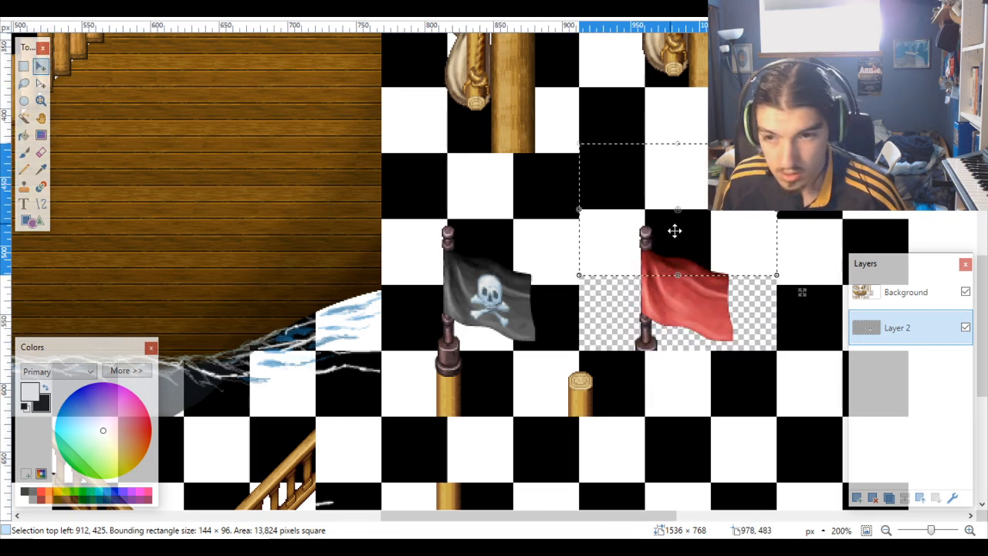
key("ctrl+z")
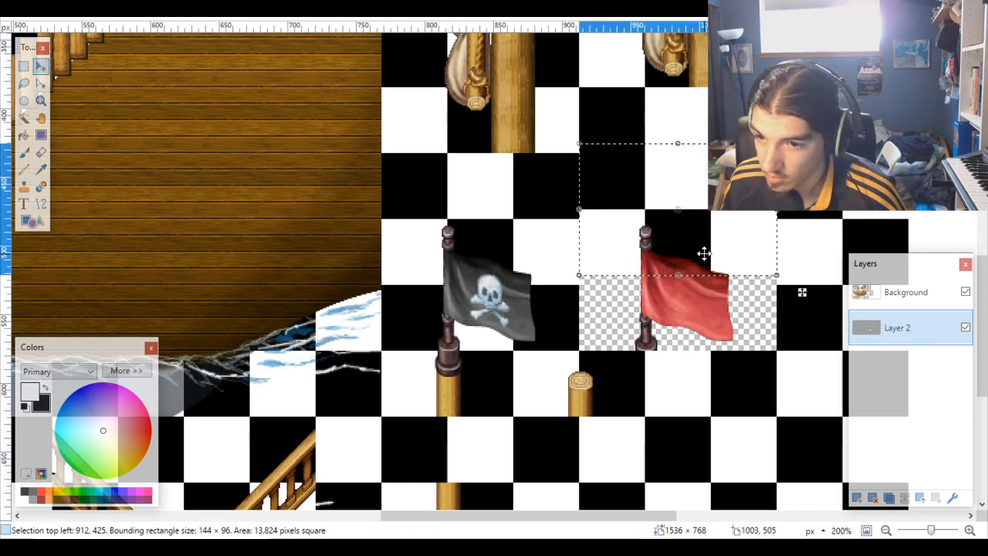
left_click(892, 292)
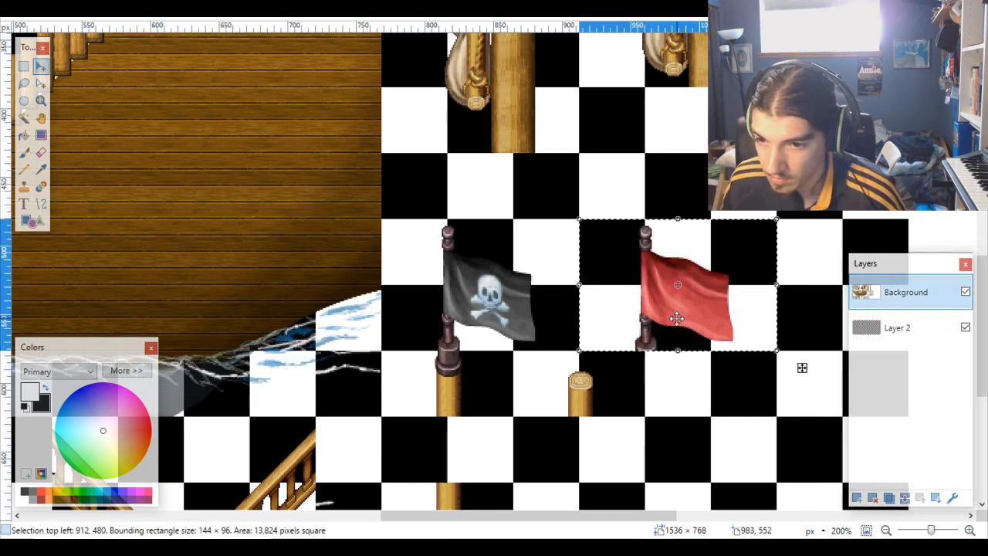
left_click_drag(688, 308, 689, 171)
scroll(655, 151, "up", 3)
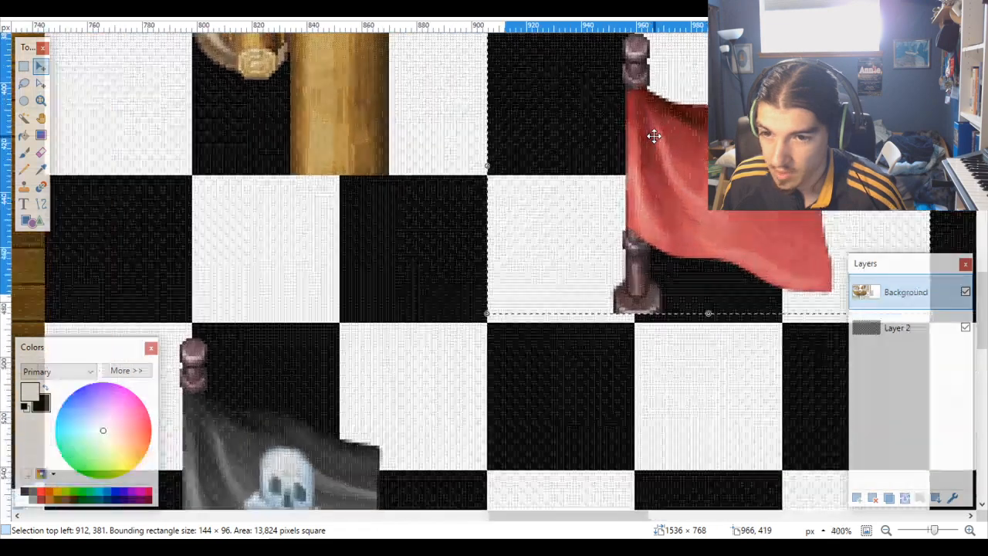
left_click_drag(624, 257, 627, 268)
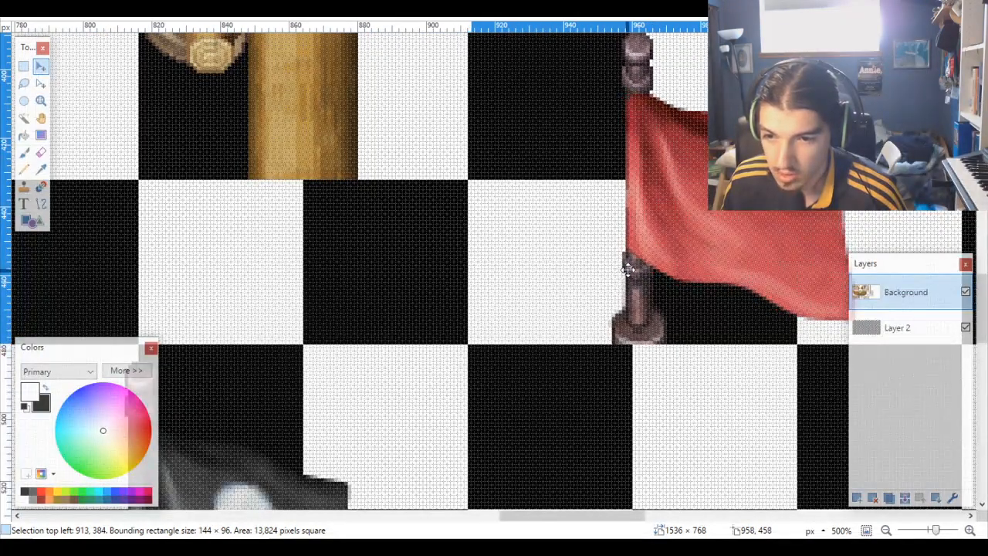
scroll(491, 281, "up", 4)
left_click_drag(506, 278, 499, 278)
scroll(536, 289, "down", 4)
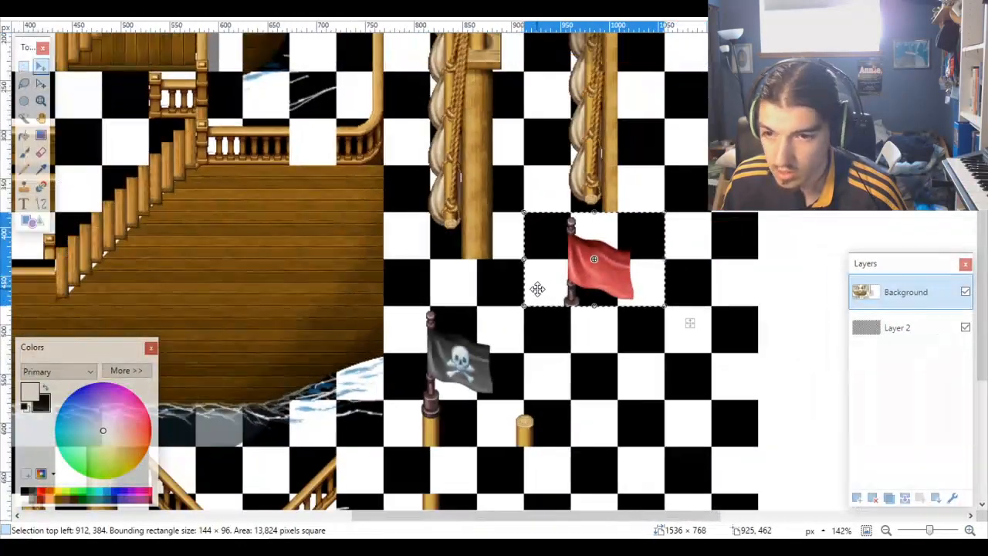
Step: Examine how the two roped masts and the flags sit on the checker grid
scroll(537, 288, "up", 3)
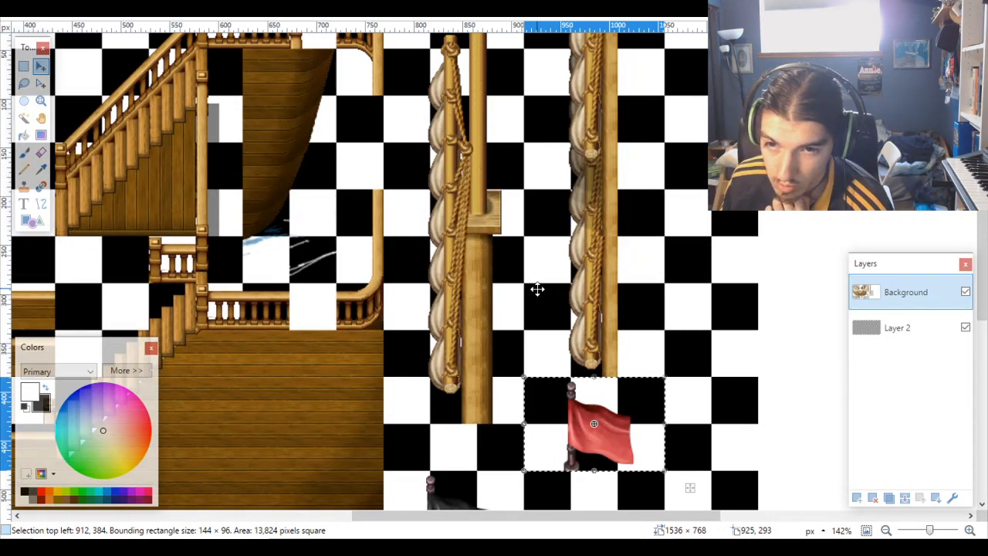
scroll(537, 289, "up", 3)
scroll(537, 289, "down", 6)
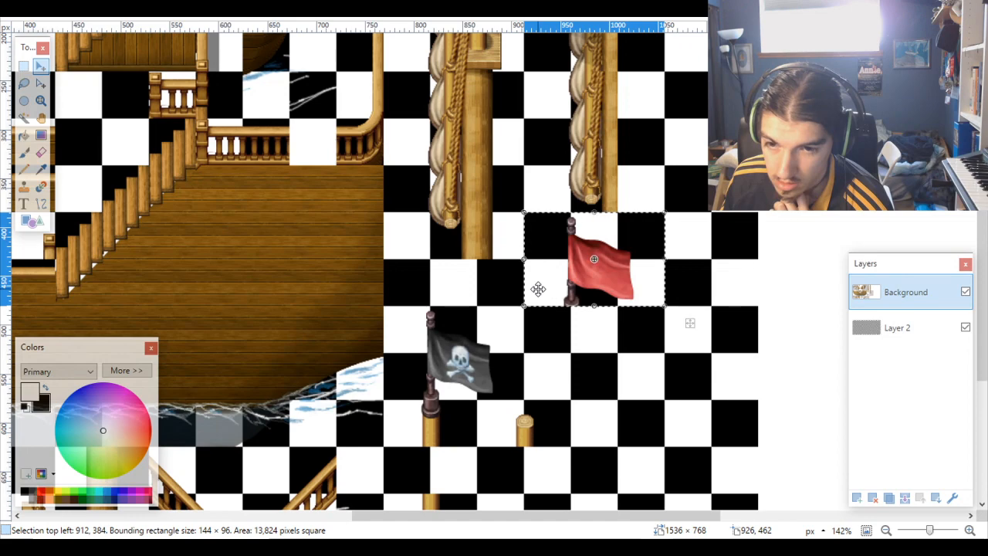
scroll(538, 288, "up", 2)
scroll(538, 289, "up", 4)
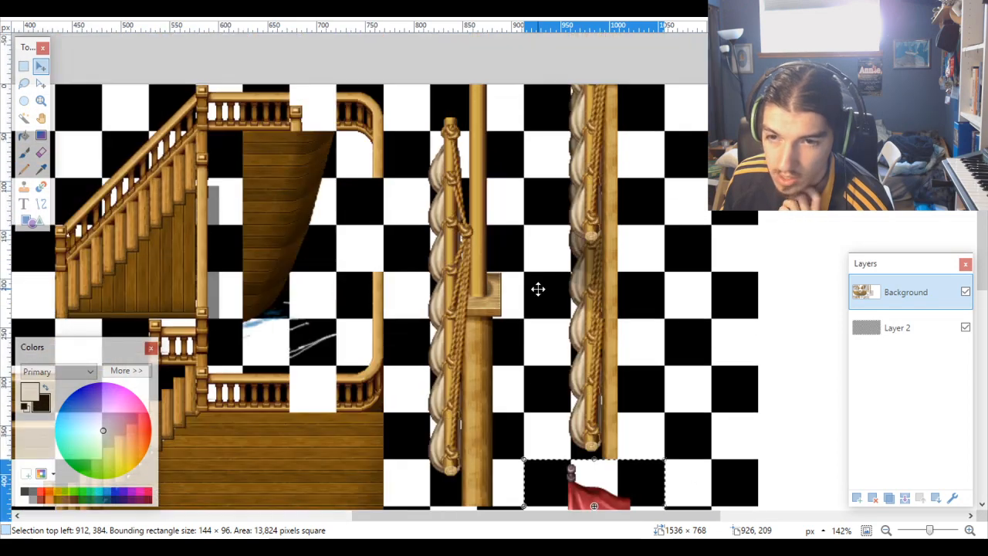
scroll(486, 148, "down", 6)
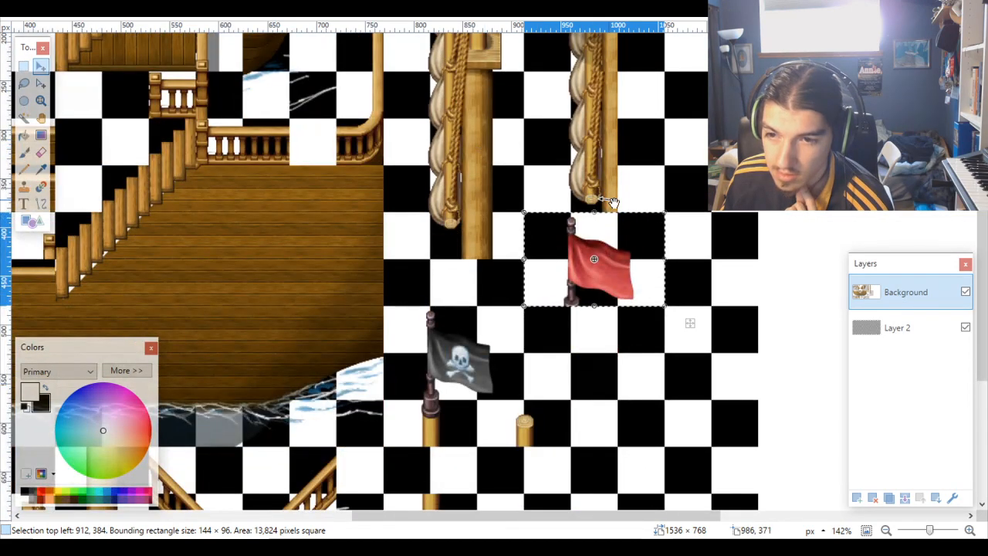
scroll(674, 229, "up", 6)
scroll(674, 230, "down", 4)
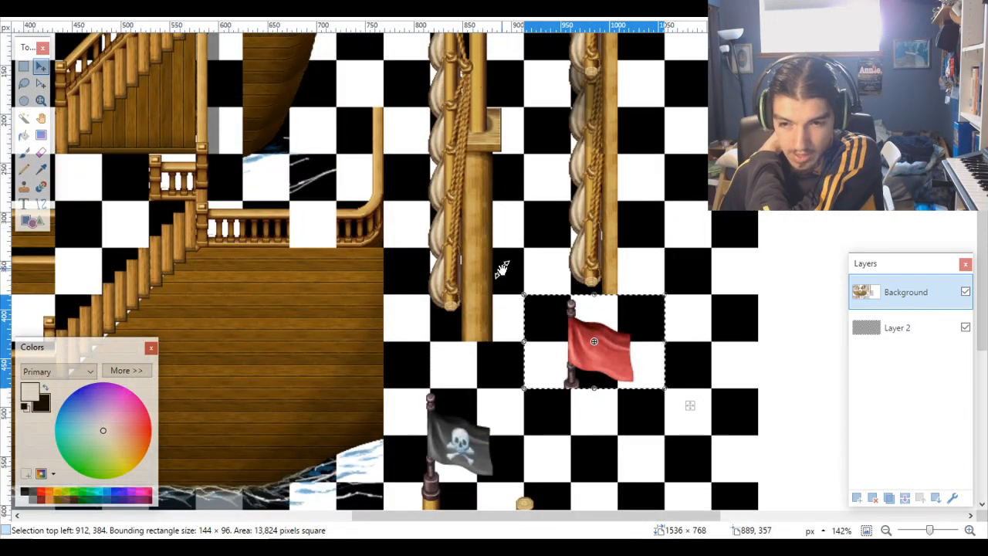
Step: Deselect the red flag and delete the plain white area beside the tiles from the Background layer with the Magic Wand
left_click(24, 117)
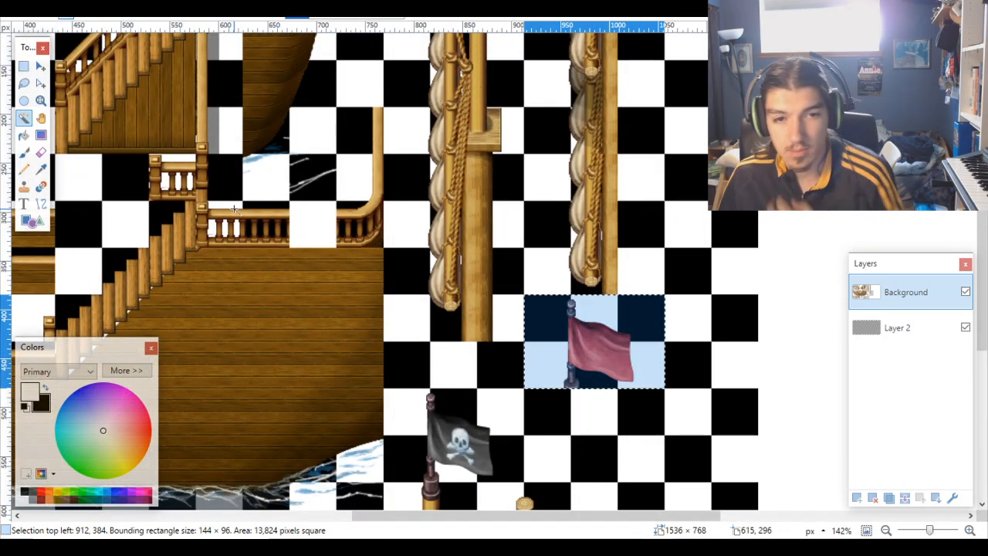
key("ctrl+d")
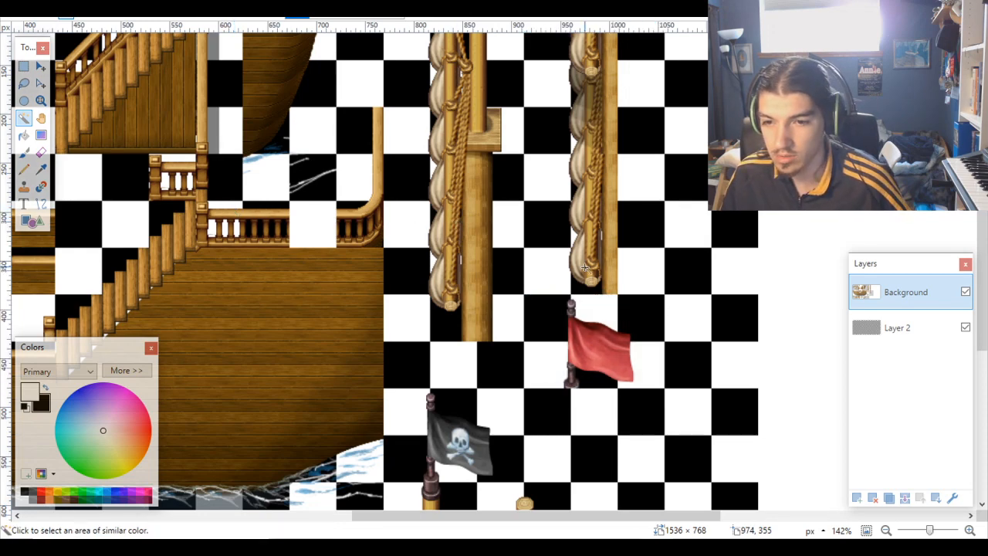
scroll(585, 266, "right", 5)
left_click(602, 260)
key("Delete")
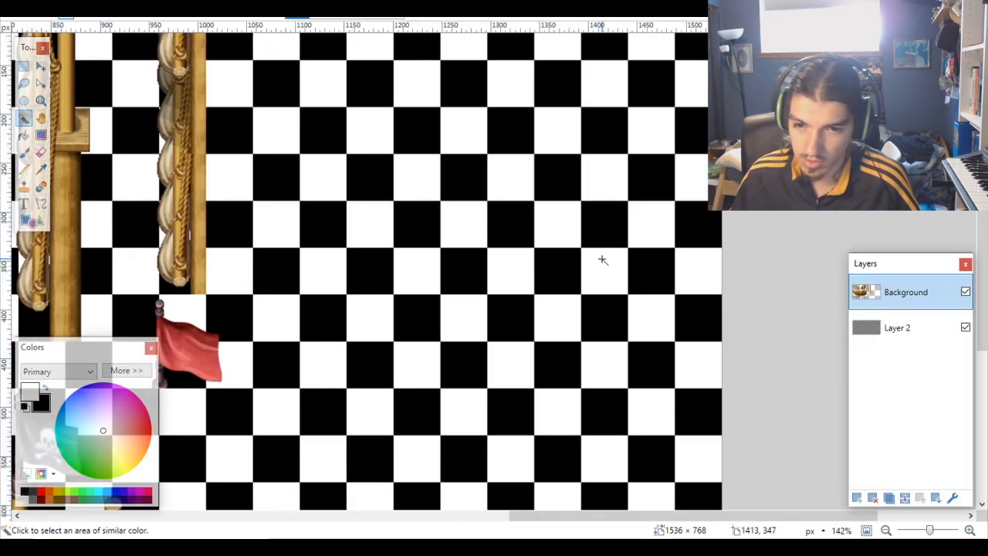
scroll(601, 259, "up", 2)
scroll(602, 260, "down", 4)
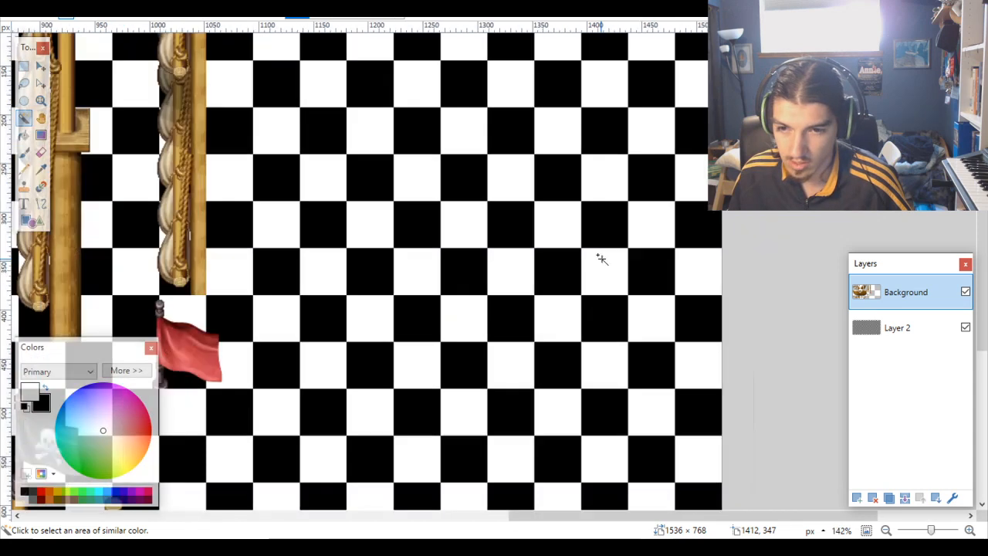
scroll(610, 313, "up", 3)
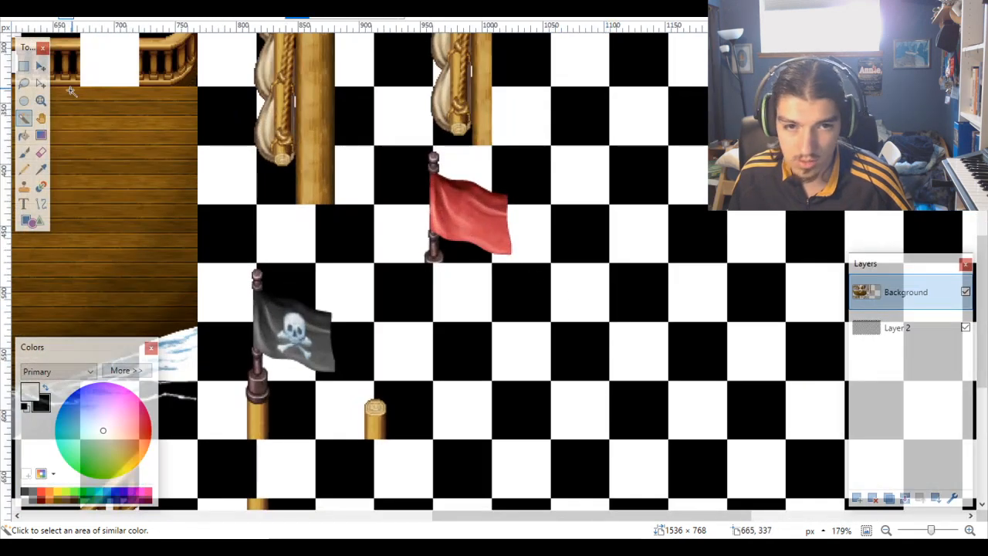
Step: On Layer 2, select the six checker squares behind the red flag below the second roped mast with the Magic Wand
left_click(938, 336)
left_click(406, 180)
left_click(403, 231, "ctrl")
left_click(461, 235, "ctrl")
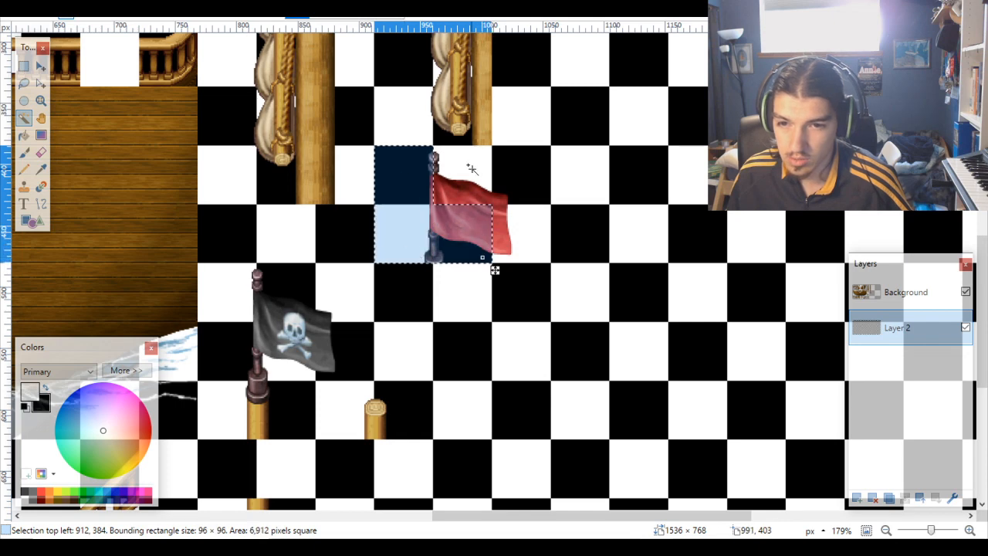
left_click(474, 178, "ctrl")
left_click(521, 174, "ctrl")
left_click(533, 247, "ctrl")
Step: Move the red flag on the Background layer to the canvas's upper edge, placing the selection's corner at 1056, 0
left_click(902, 291)
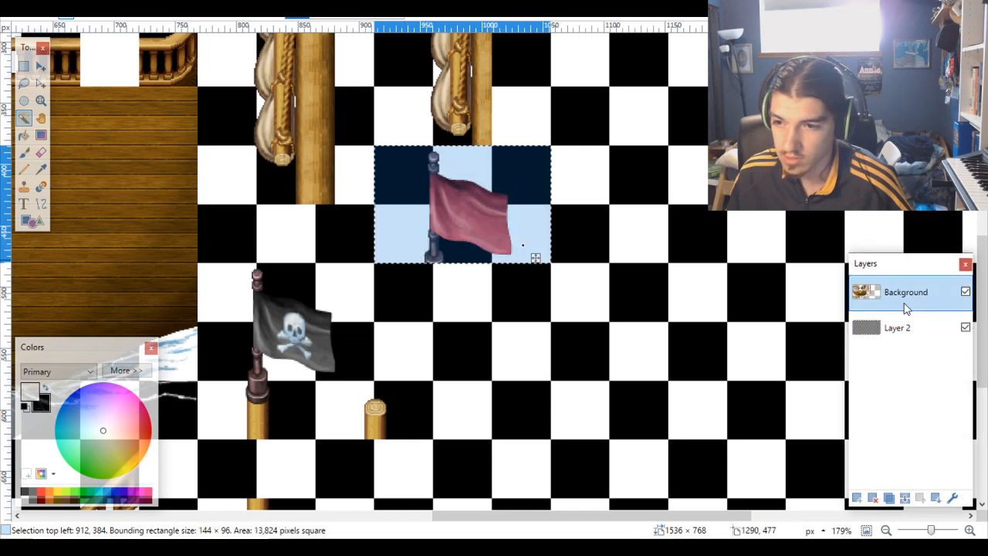
scroll(559, 236, "down", 5)
scroll(596, 233, "up", 3)
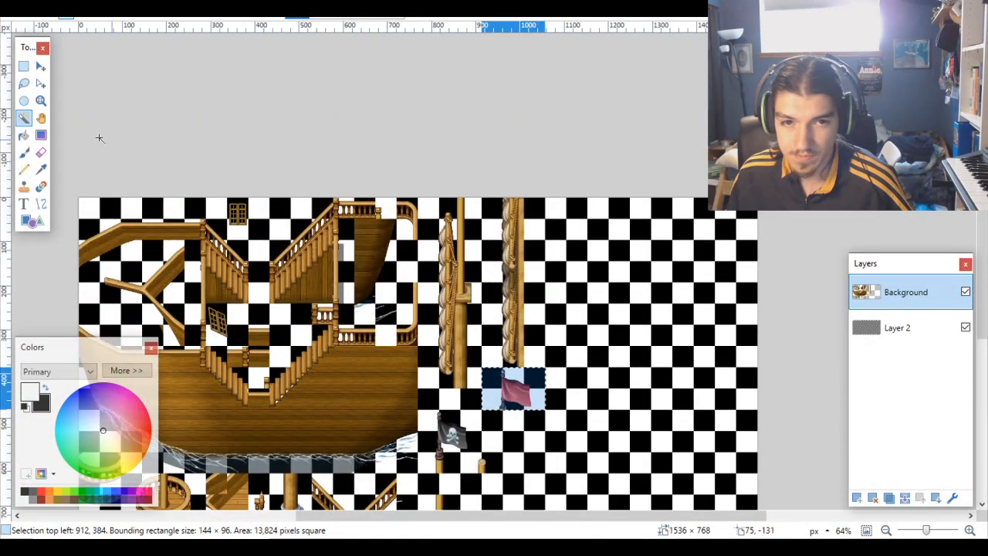
left_click(41, 68)
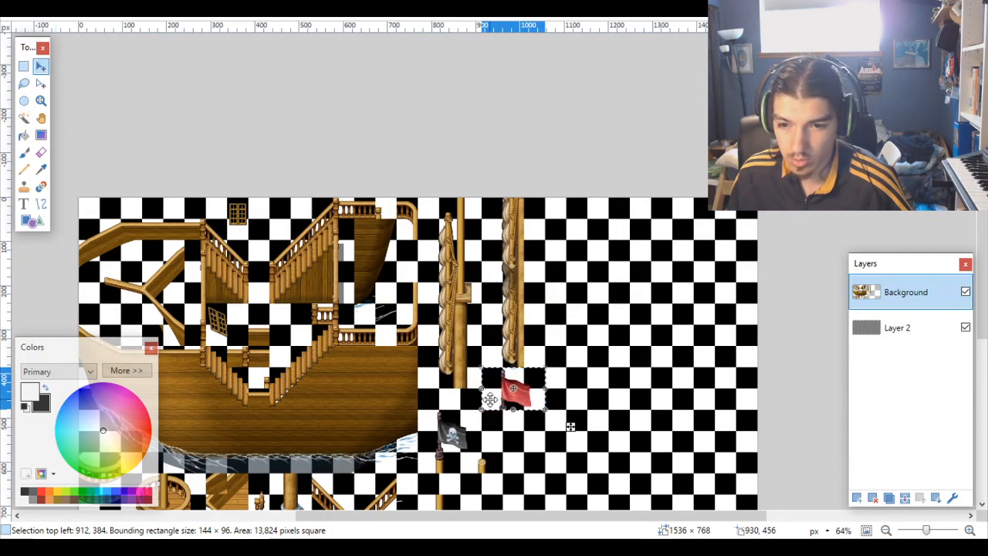
left_click_drag(490, 399, 566, 229)
scroll(567, 230, "up", 1)
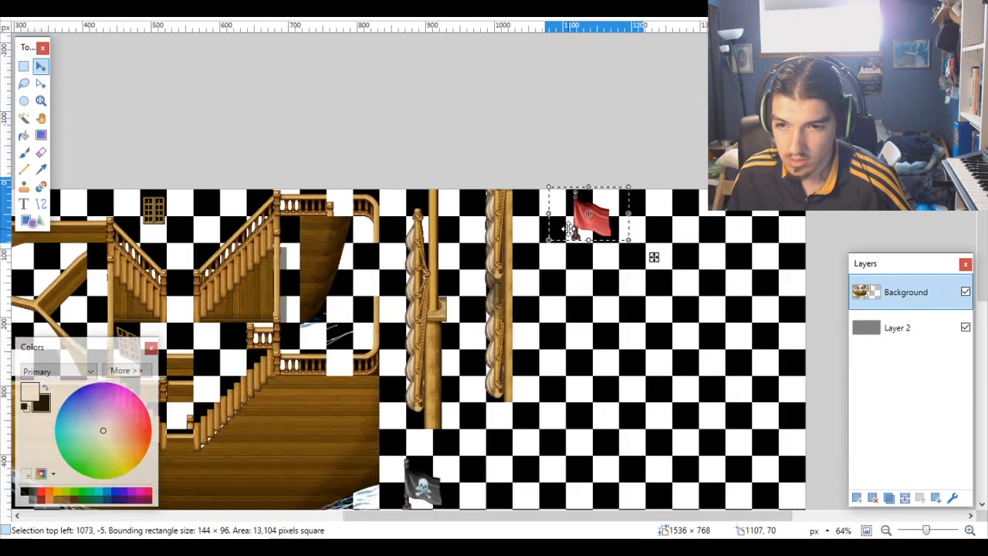
scroll(569, 228, "up", 4)
left_click_drag(635, 203, 554, 202)
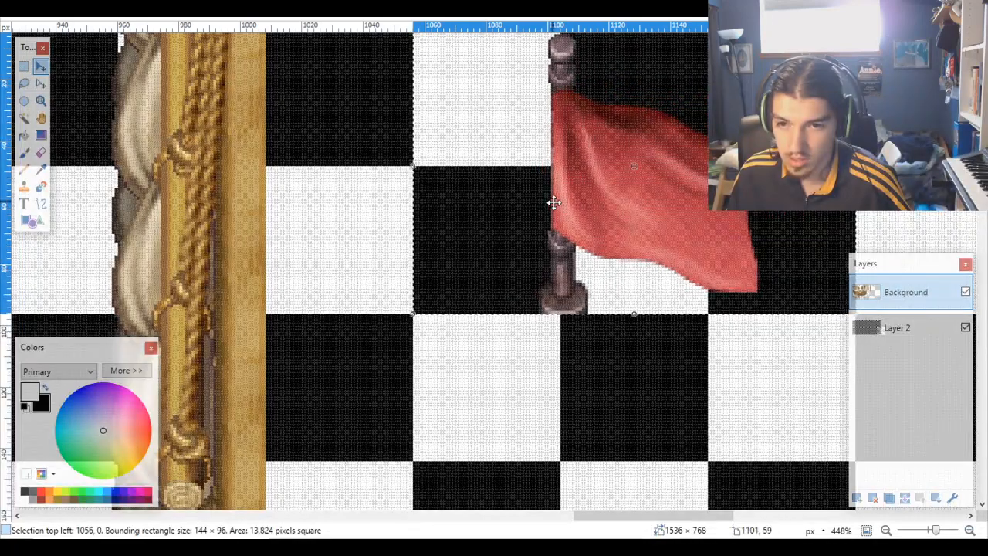
Step: On Layer 2, select the six checker squares behind the skull flag with the Magic Wand
scroll(554, 203, "down", 5)
scroll(556, 213, "down", 3)
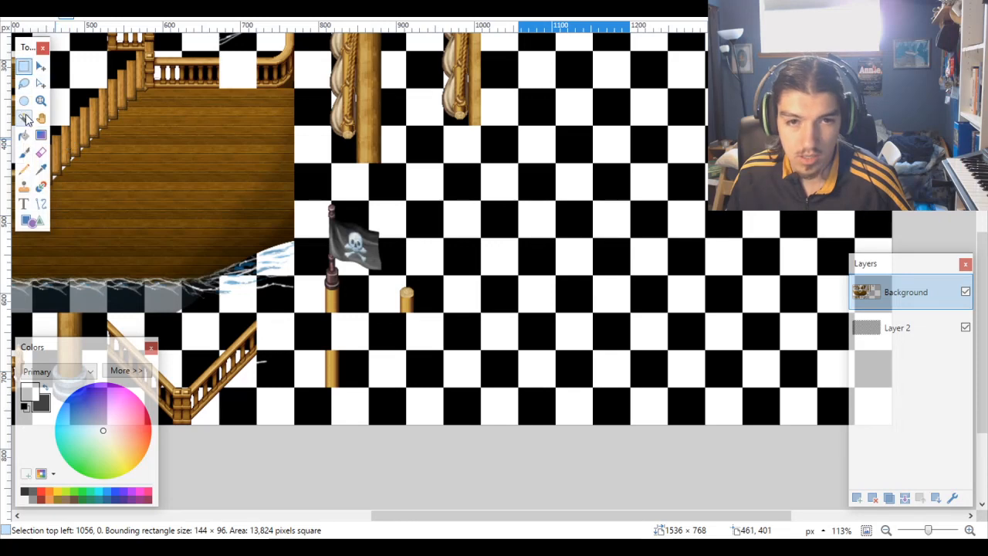
scroll(313, 223, "up", 3)
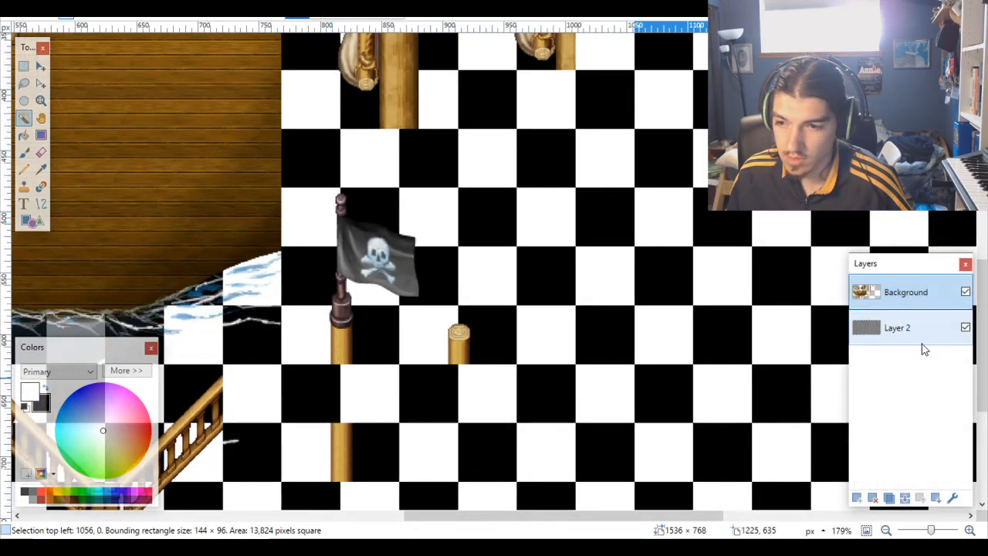
left_click(919, 340)
left_click(309, 220)
left_click(317, 278, "ctrl")
left_click(371, 220, "ctrl")
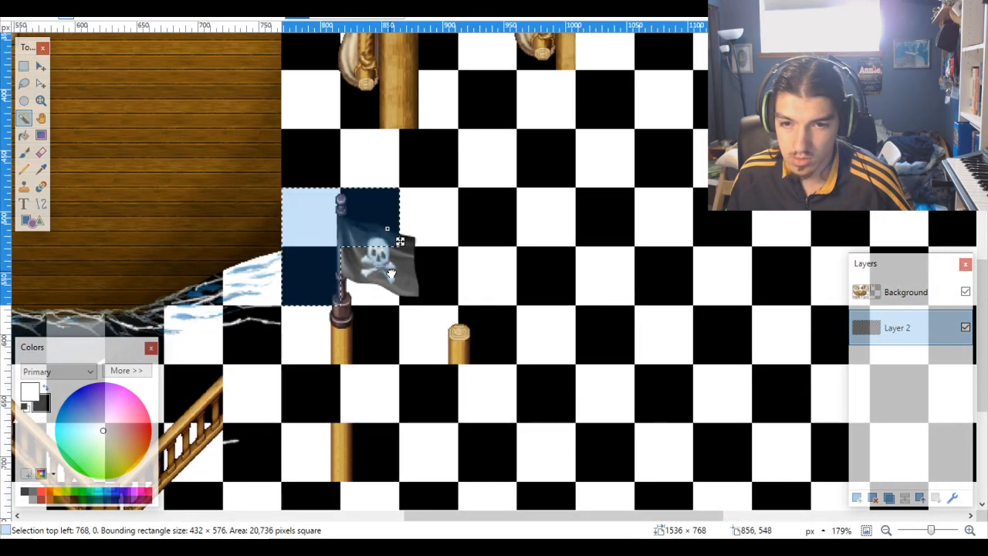
left_click(369, 278, "ctrl")
left_click(433, 270, "ctrl")
left_click(441, 228, "ctrl")
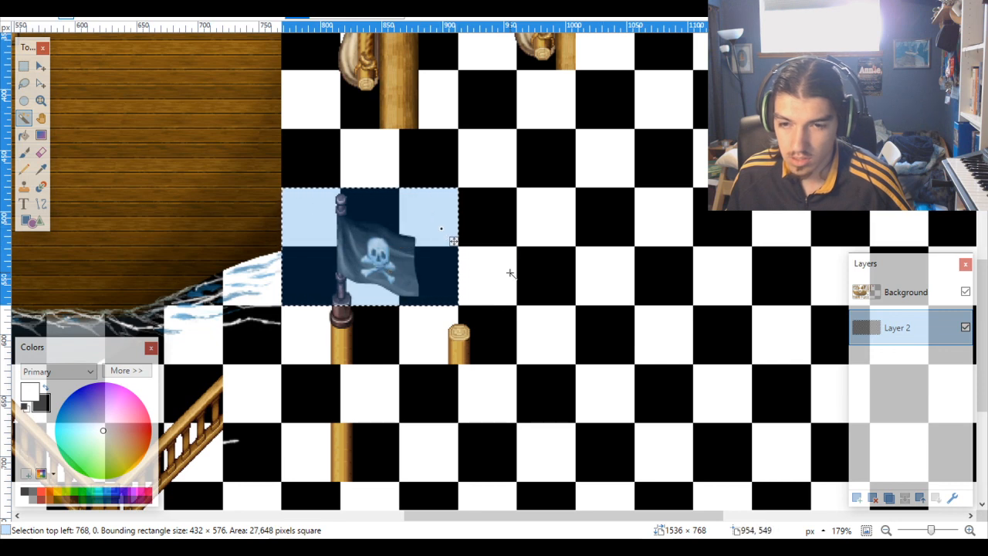
left_click(919, 291)
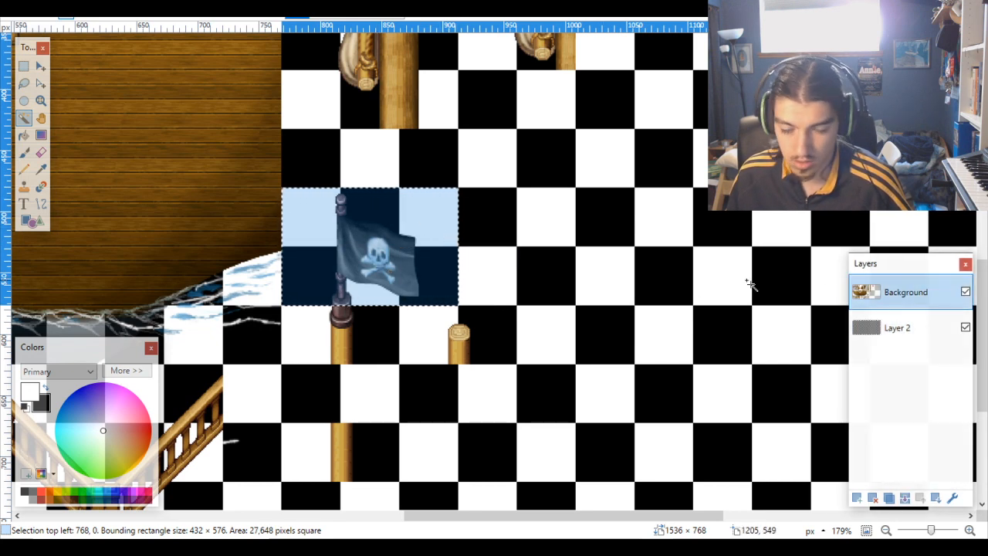
scroll(121, 106, "down", 4)
left_click(41, 67)
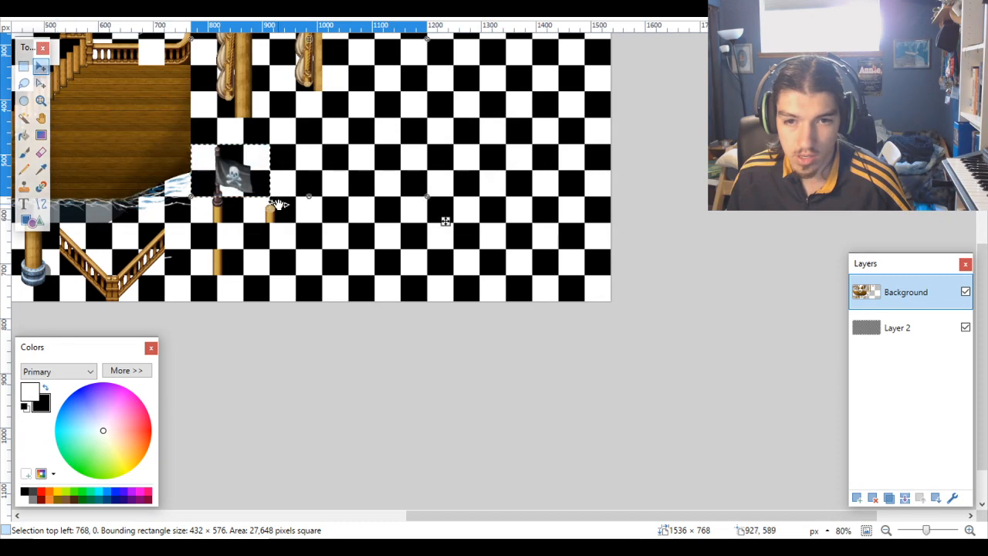
left_click_drag(445, 220, 606, 137)
scroll(497, 71, "up", 2)
scroll(400, 170, "up", 5)
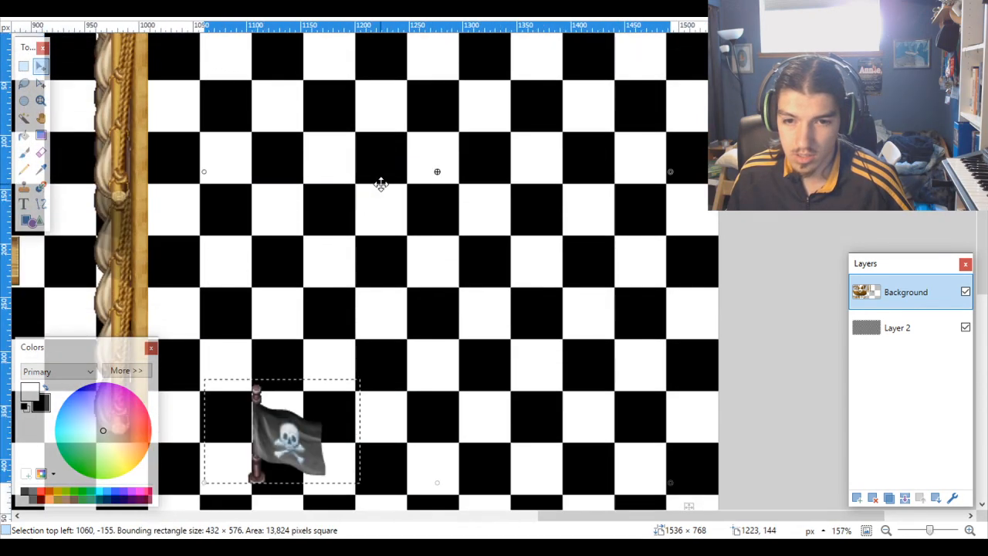
scroll(380, 233, "up", 1)
scroll(360, 392, "down", 5)
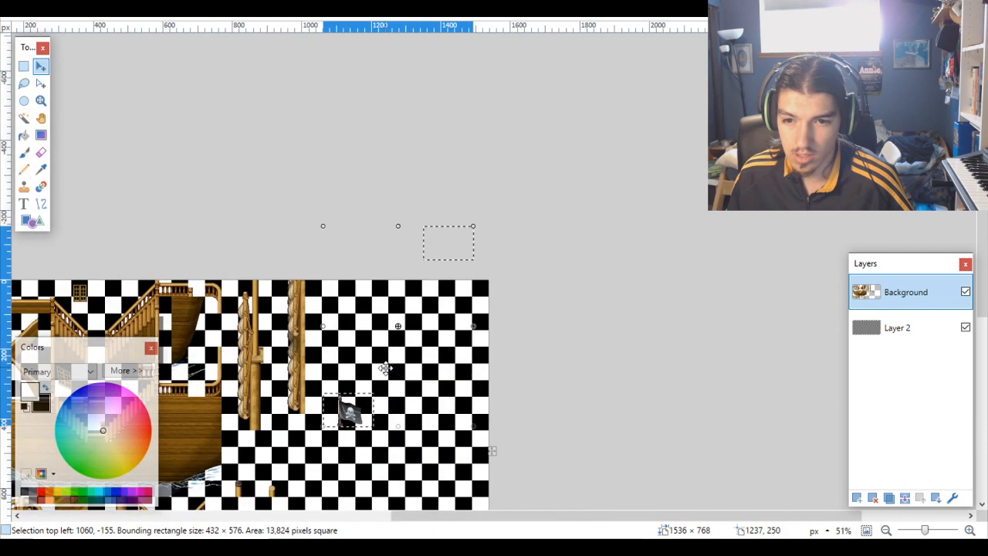
key("ctrl+z")
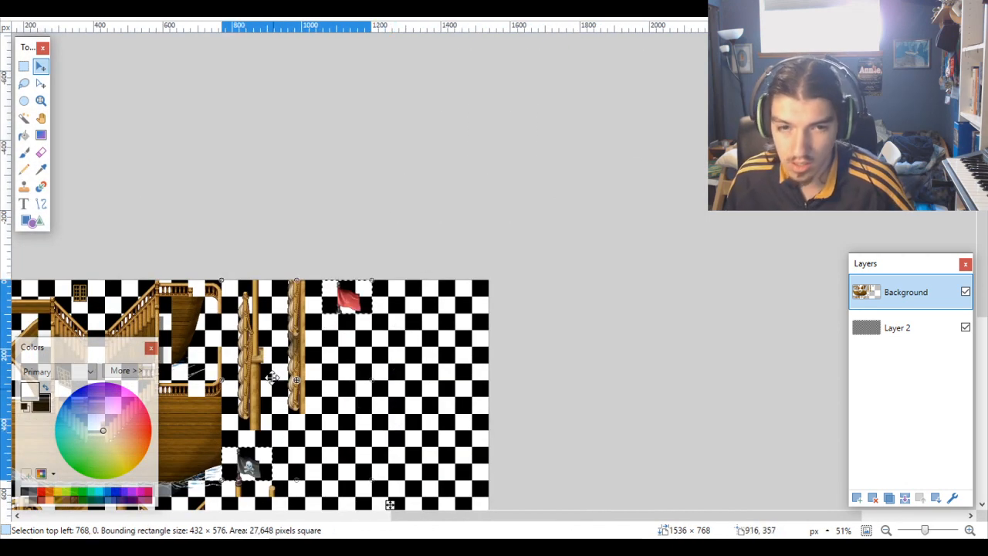
key("ctrl+d")
Step: On Layer 2, select only the six checker squares behind the skull flag with the Magic Wand
scroll(247, 468, "up", 5)
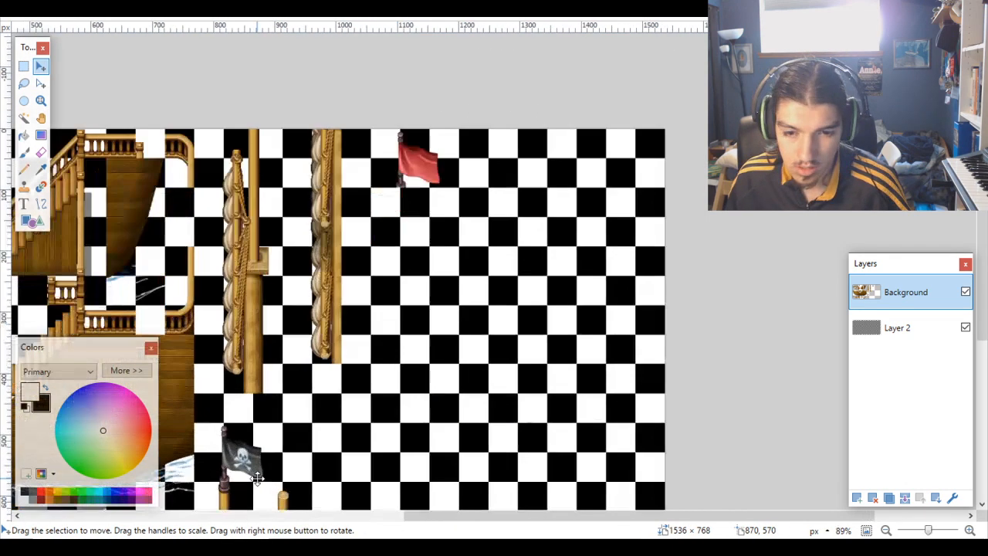
left_click(896, 331)
scroll(687, 345, "left", 5)
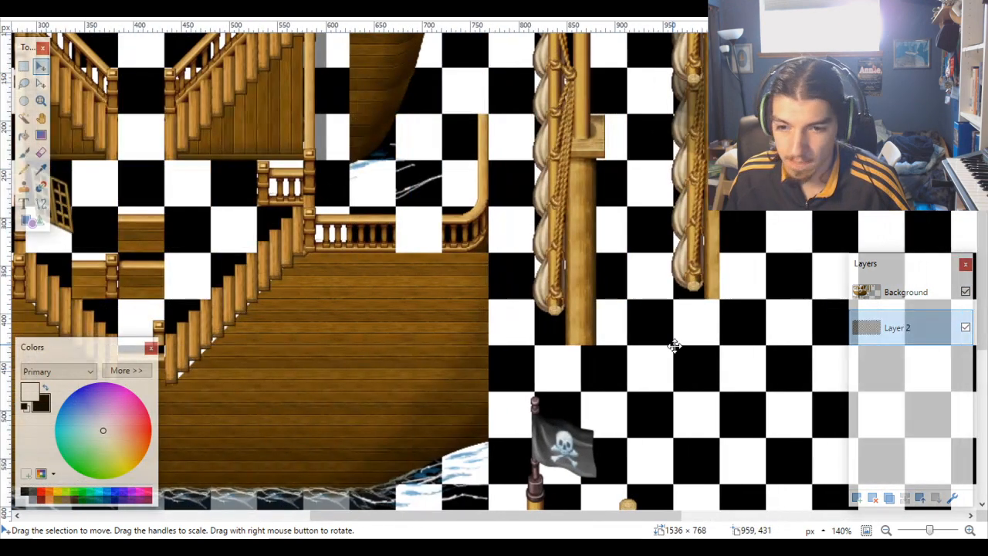
scroll(648, 336, "down", 3)
left_click(24, 117)
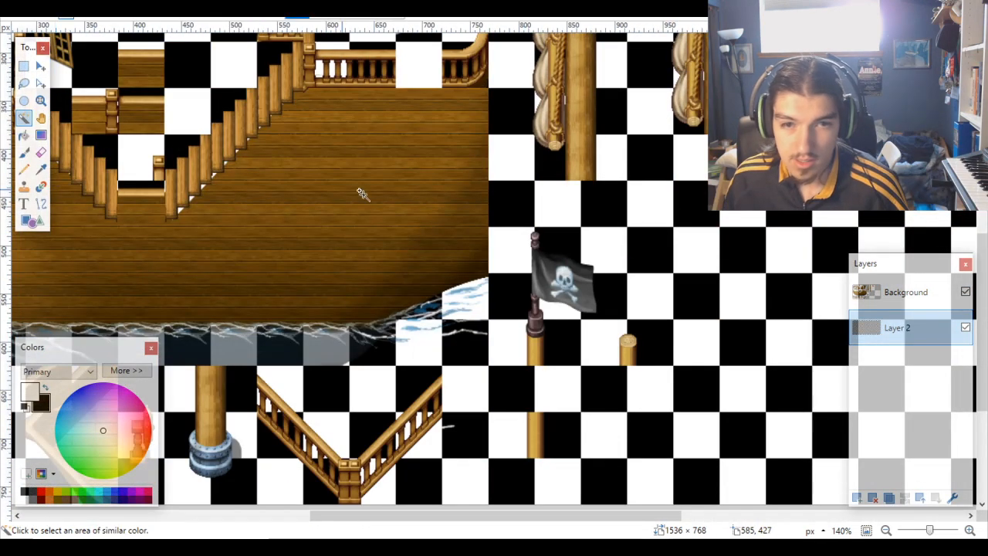
left_click(517, 292)
left_click(525, 249, "ctrl")
left_click(570, 268, "ctrl")
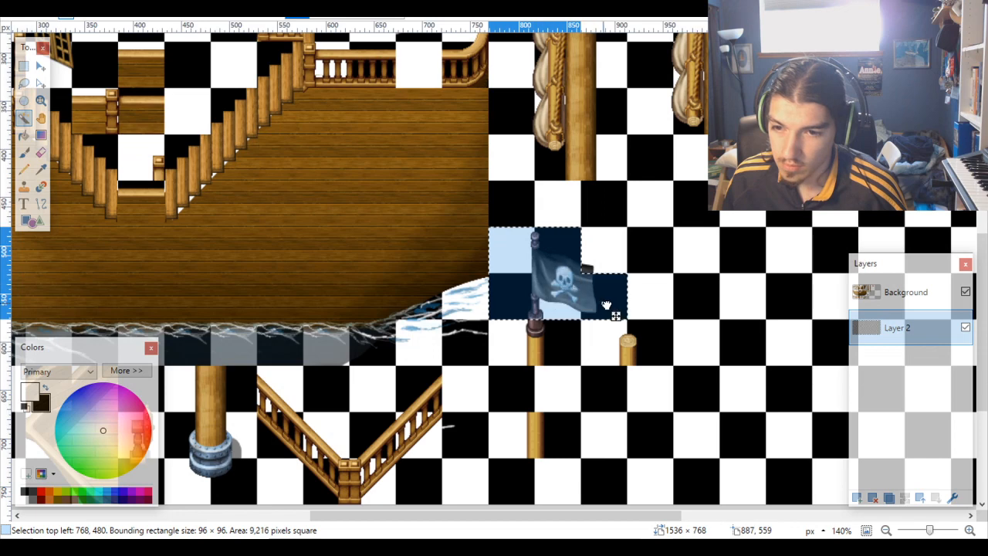
left_click(603, 290, "ctrl")
Step: Move the skull flag on the Background layer directly below the red flag, placing the selection's corner at 1056, 96
key("m")
scroll(619, 275, "down", 6)
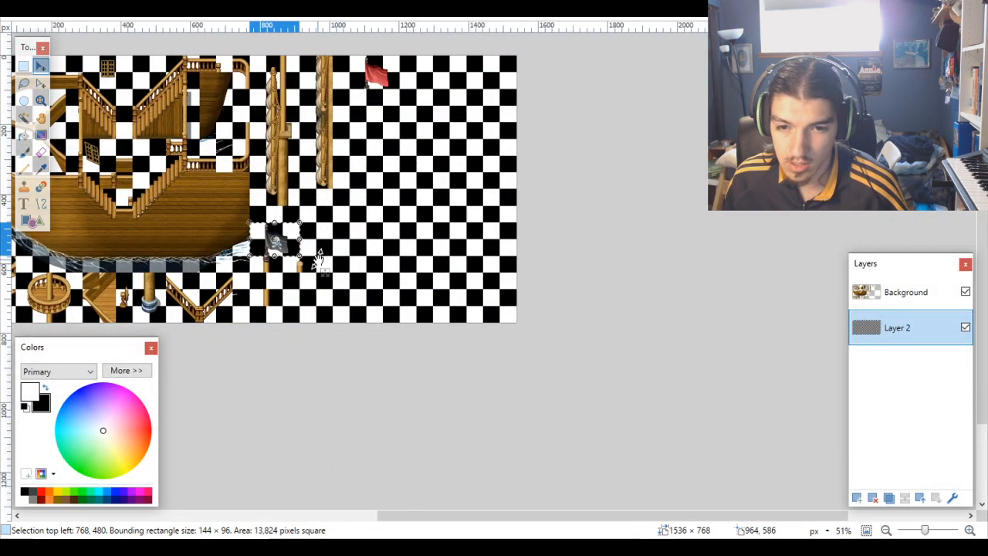
scroll(319, 257, "up", 3)
mouse_move(321, 260)
left_mouse_down()
mouse_move(420, 259)
mouse_move(314, 271)
left_mouse_up()
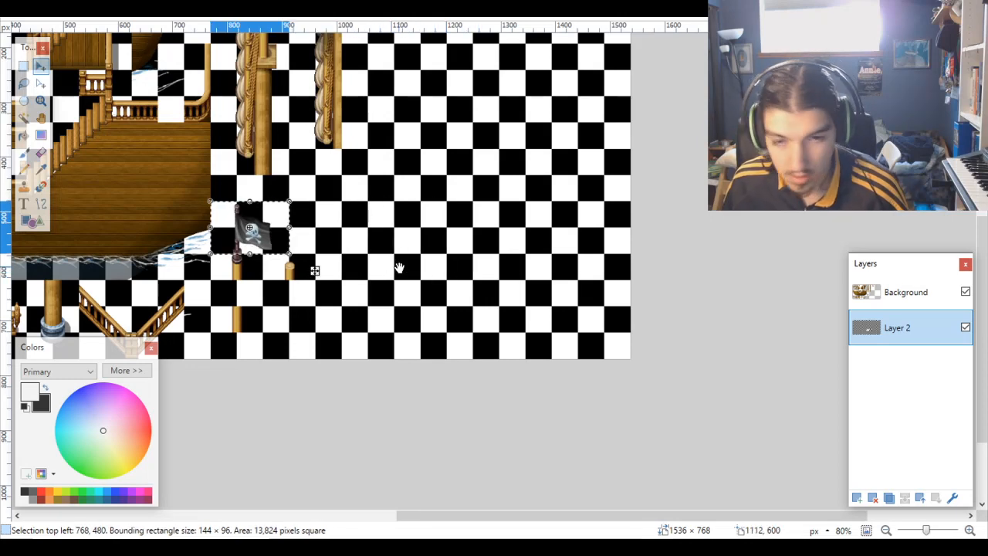
left_click(901, 294)
scroll(345, 269, "up", 3)
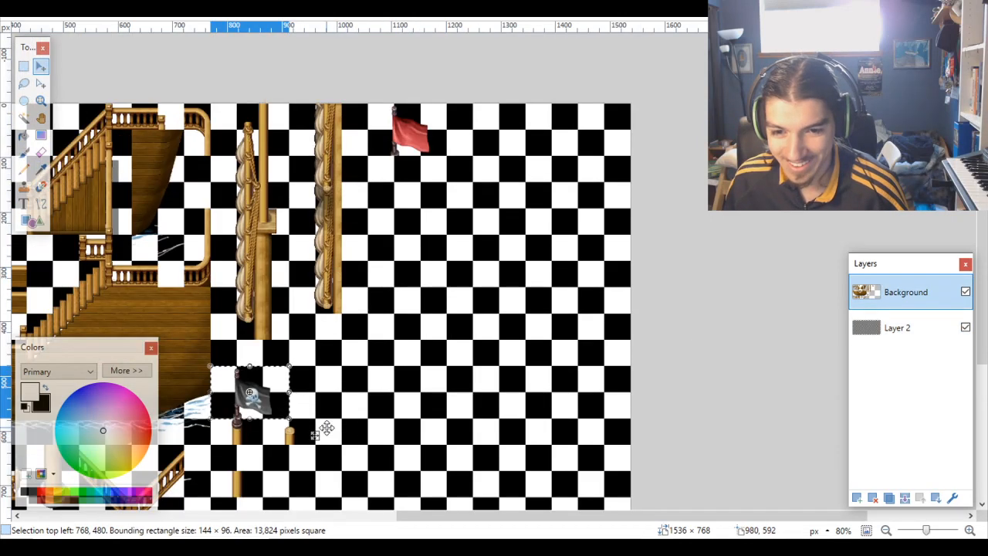
left_click_drag(327, 428, 473, 226)
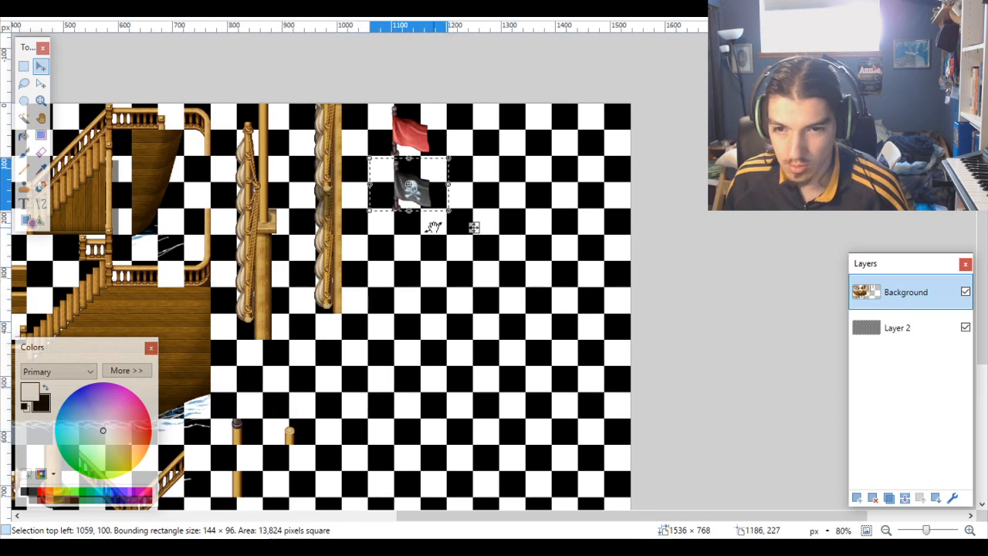
scroll(433, 226, "up", 4)
mouse_move(382, 285)
left_mouse_down()
mouse_move(409, 279)
mouse_move(375, 273)
left_mouse_up()
scroll(282, 311, "up", 1)
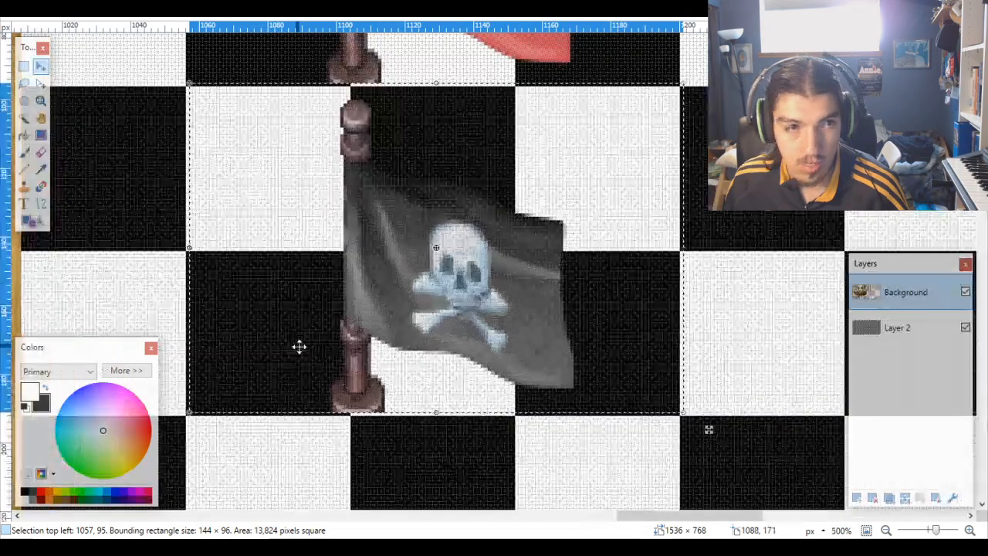
scroll(313, 334, "up", 1)
left_click_drag(320, 298, 317, 302)
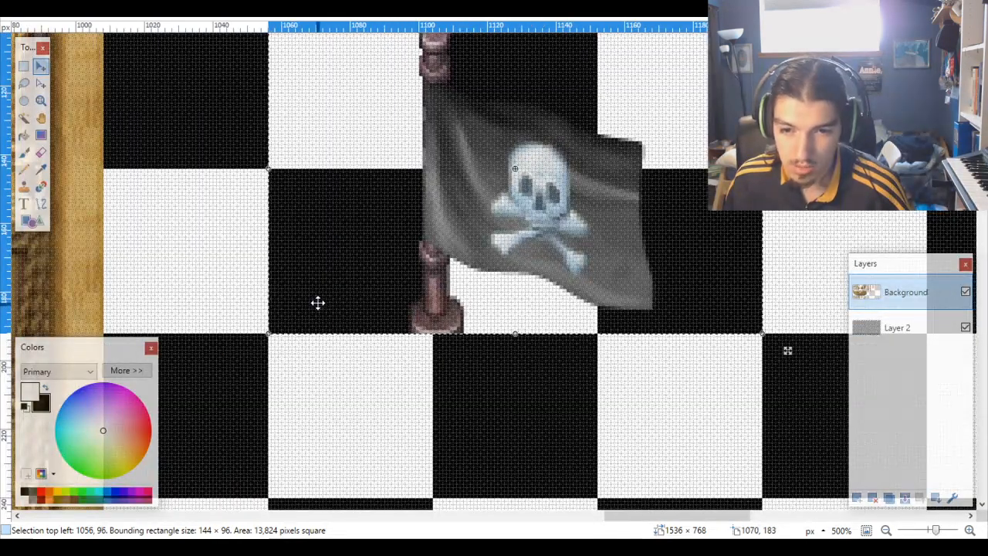
Step: On Layer 2, select the six checker squares behind the three short pole pieces beside the hull with the Magic Wand
scroll(337, 308, "down", 5)
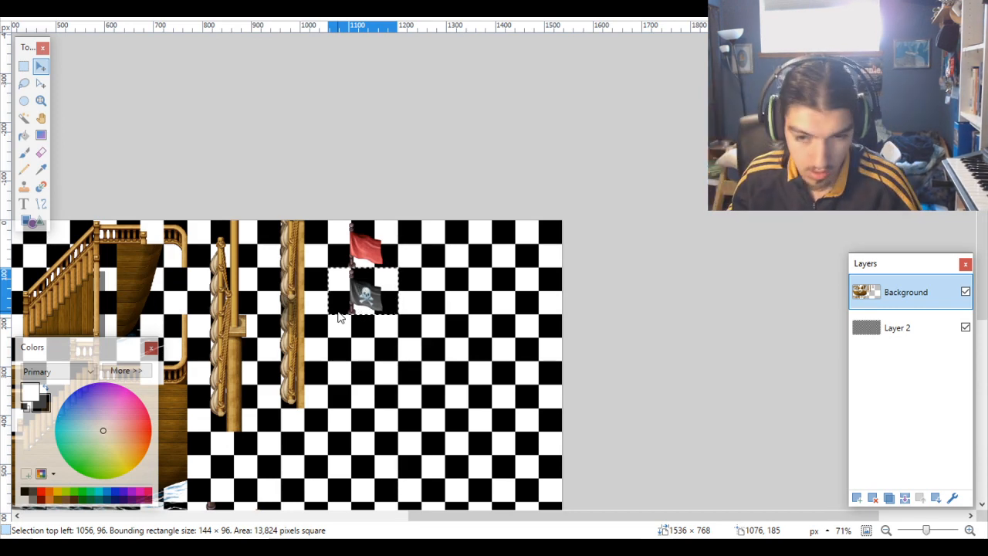
scroll(339, 313, "down", 6)
scroll(419, 292, "left", 6)
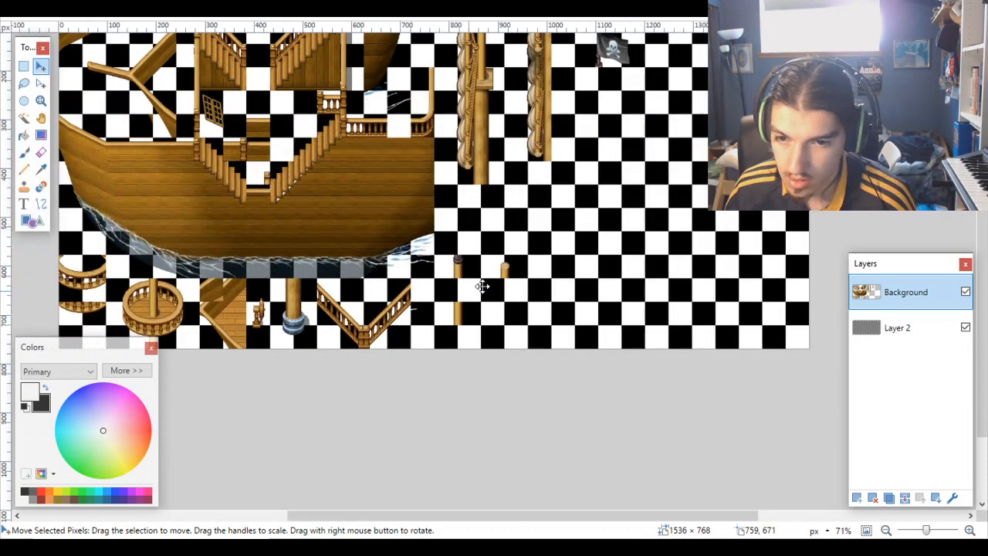
scroll(482, 286, "up", 5)
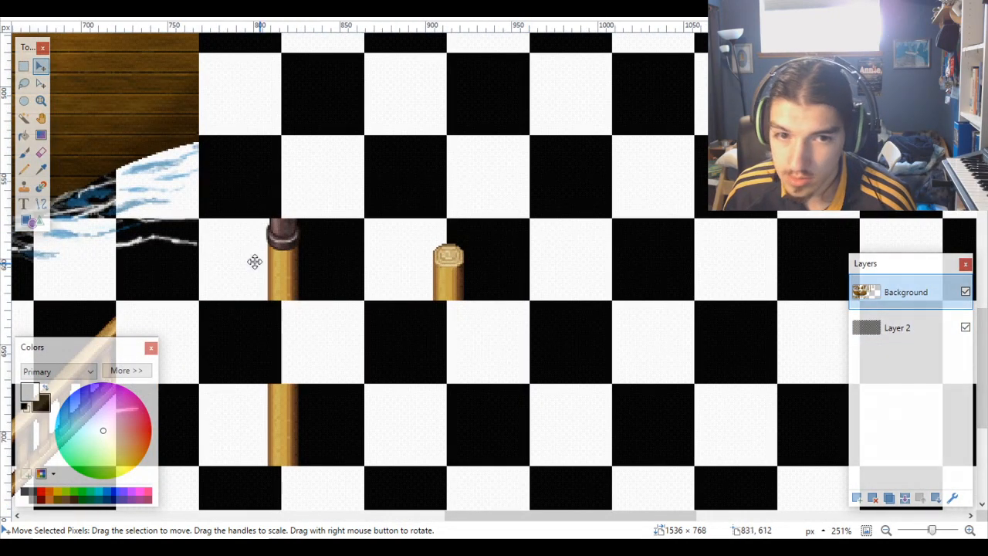
left_click(23, 118)
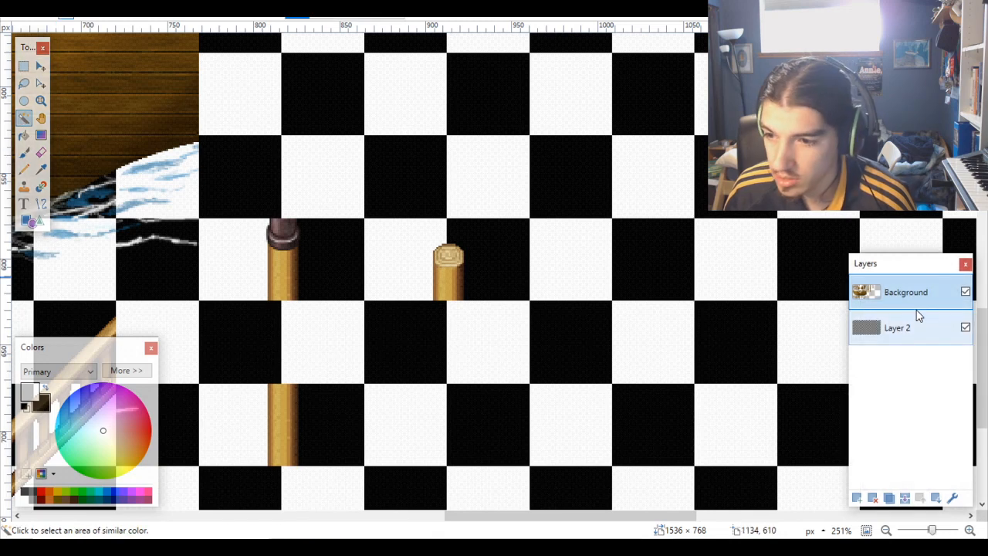
left_click(915, 325)
left_click_drag(241, 263, 406, 270)
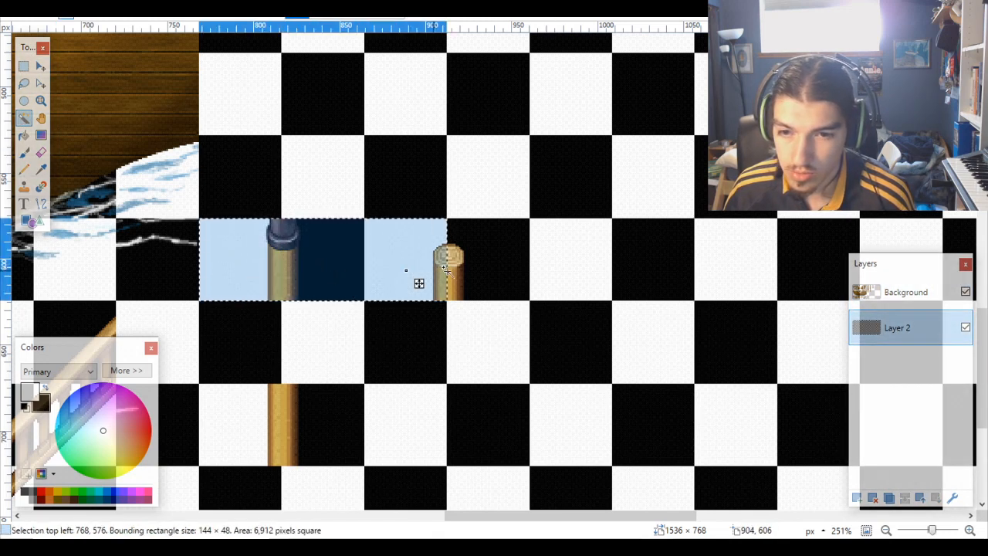
left_click(529, 271)
left_click(345, 445)
left_click(237, 425)
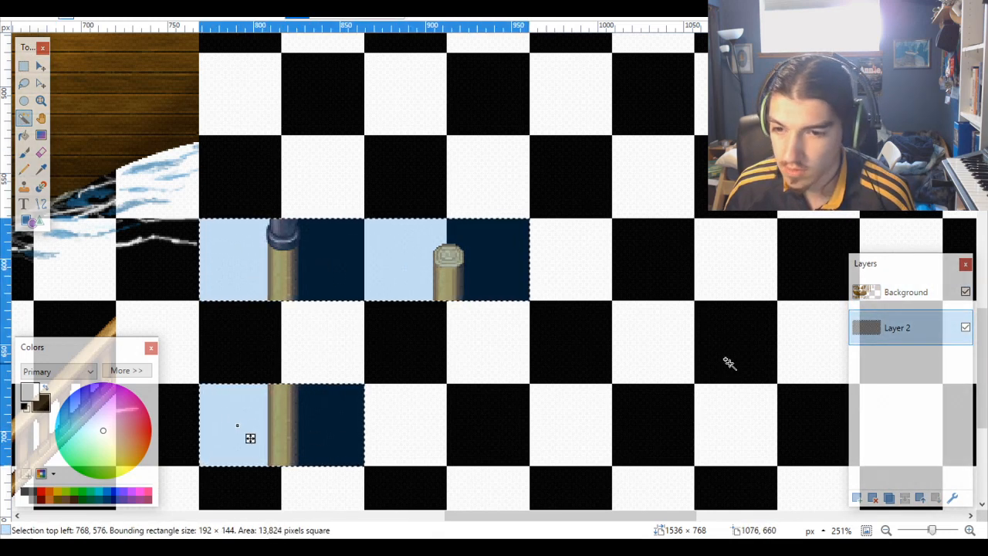
Step: Move the three pole pieces on the Background layer into the free space below the skull flag, at about 1069, 264
scroll(729, 363, "down", 5)
left_click(903, 291)
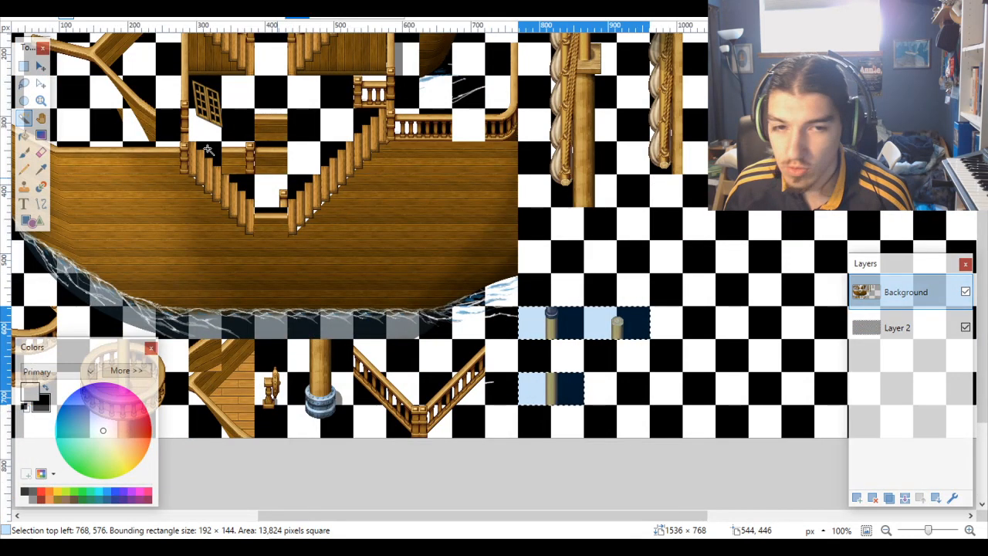
left_click(41, 66)
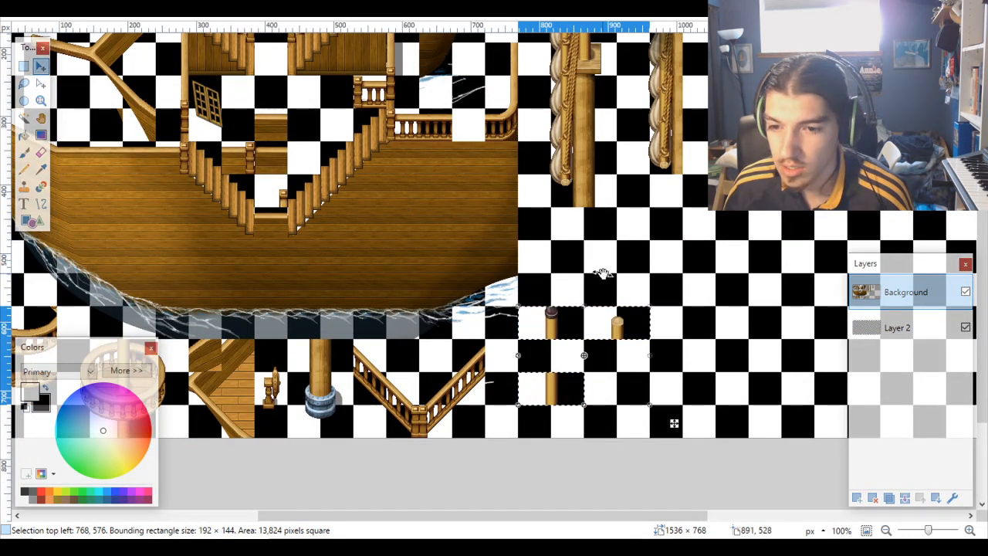
left_click_drag(677, 424, 883, 214)
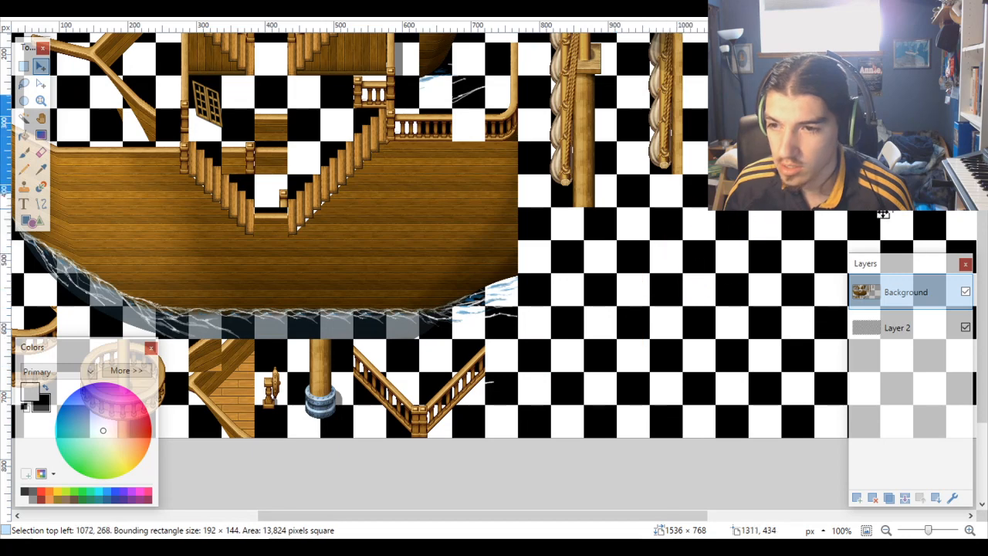
scroll(786, 232, "down", 5)
scroll(764, 203, "left", 4)
scroll(752, 188, "right", 7)
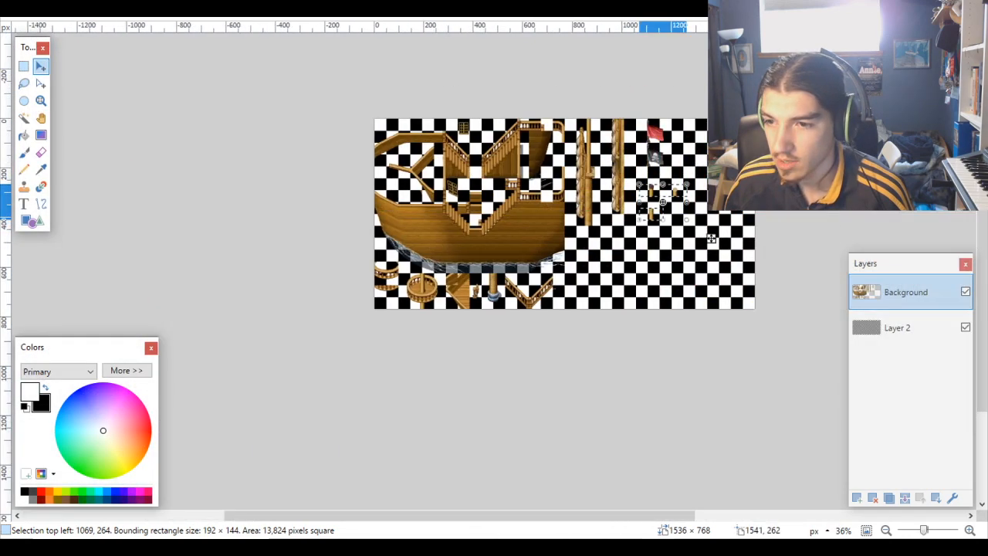
scroll(563, 190, "left", 3)
scroll(602, 207, "up", 5)
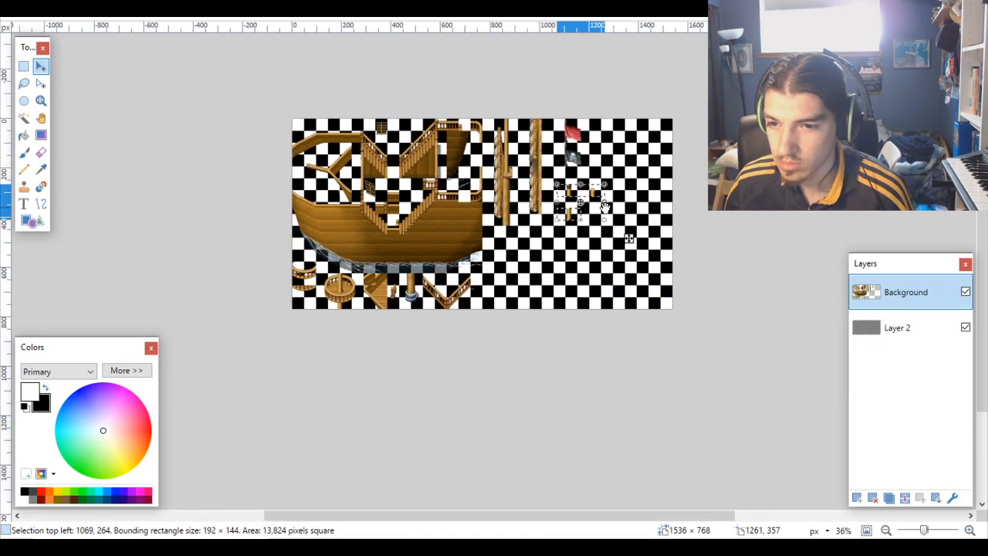
scroll(625, 244, "up", 2)
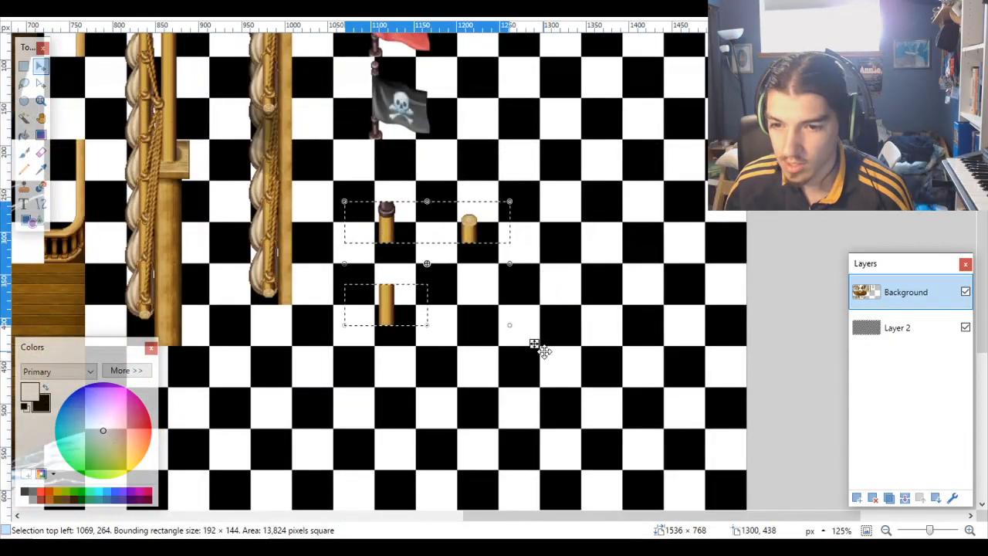
Step: Align the selected pole pieces with the checker grid, placing the selection's corner at 1056, 240
scroll(538, 347, "up", 2)
left_click_drag(533, 483, 525, 315)
scroll(532, 482, "down", 3)
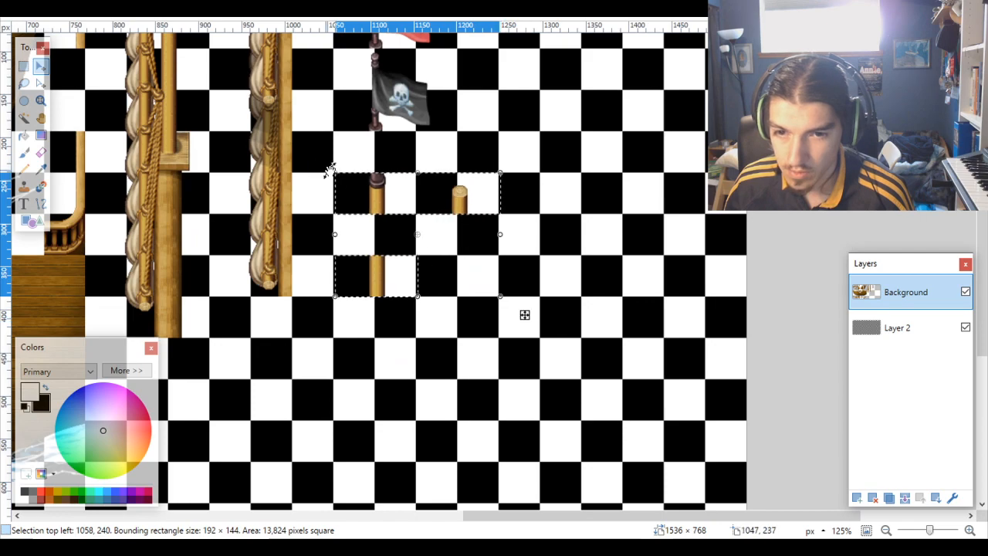
scroll(329, 170, "up", 6)
left_click_drag(362, 210, 340, 216)
scroll(312, 210, "up", 3)
scroll(444, 270, "down", 7)
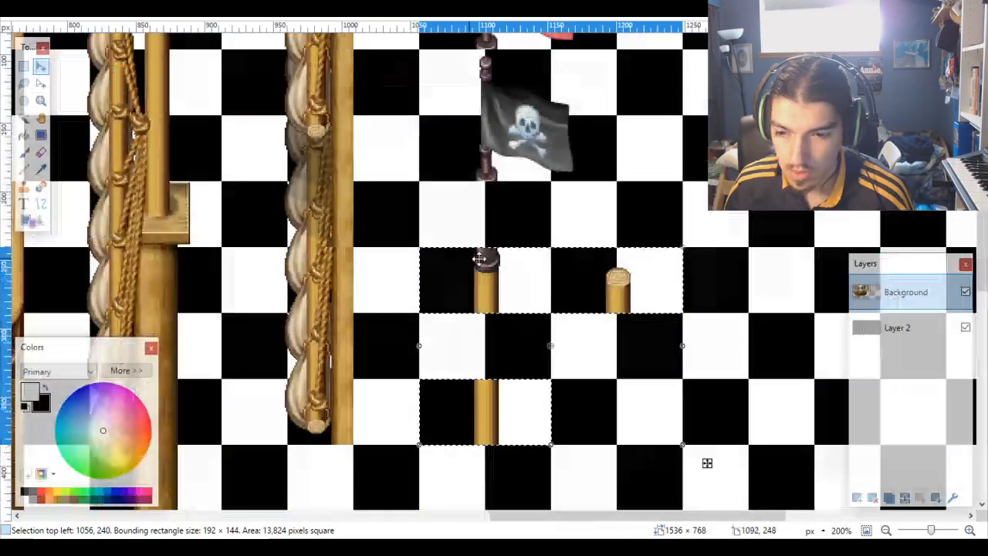
Step: Draw a rectangular selection around both masts beside the hull, about 300 × 429 pixels from 752, 0
scroll(479, 259, "down", 5)
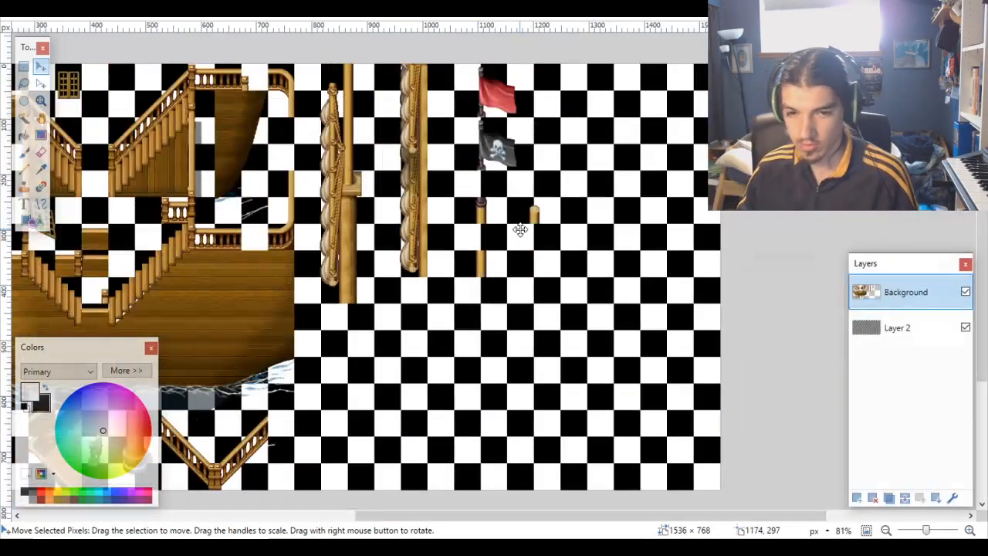
scroll(520, 229, "up", 1)
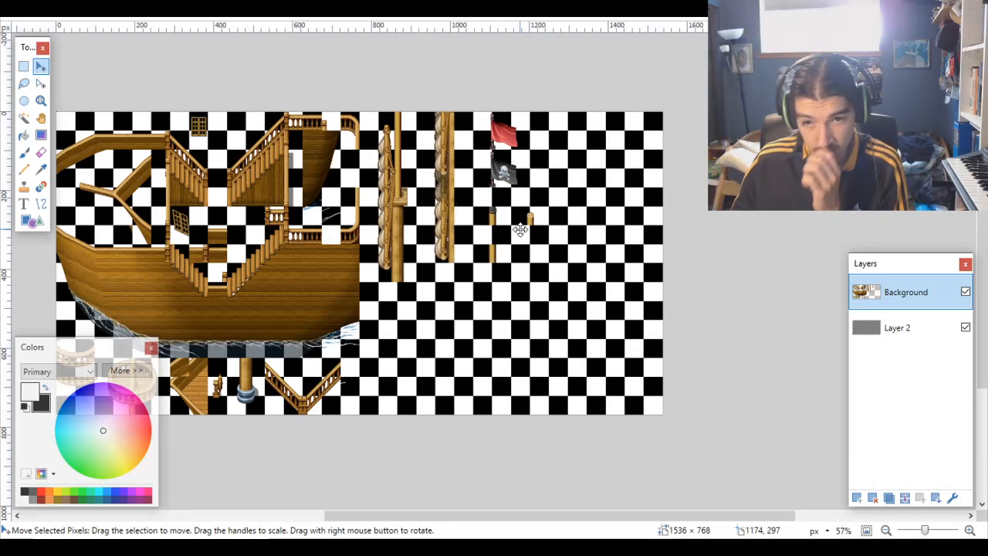
left_click(23, 68)
left_click_drag(355, 113, 471, 281)
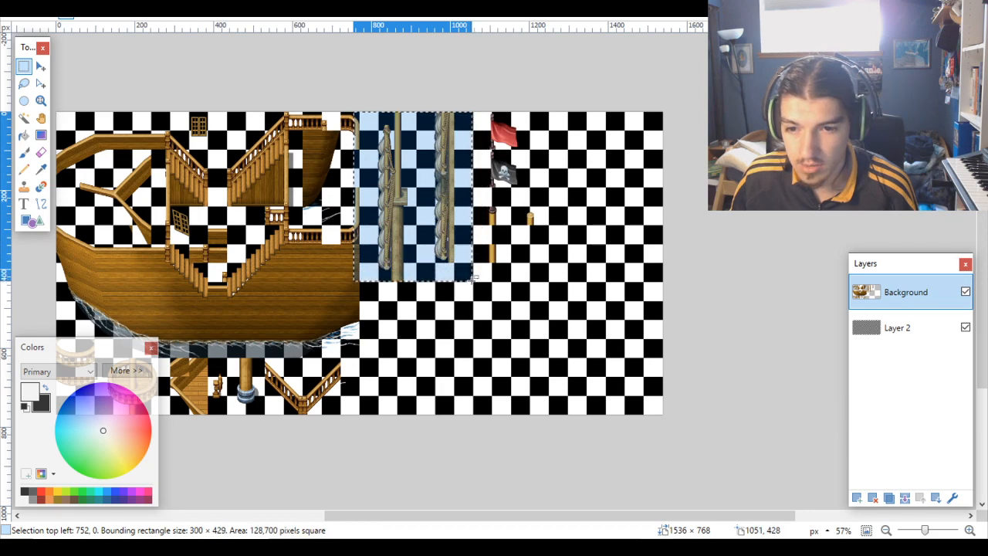
Step: Fit the selection outline around the masts to the checker grid, with its corner at 768, 0 and a size of 288 × 432 pixels
scroll(442, 262, "up", 5)
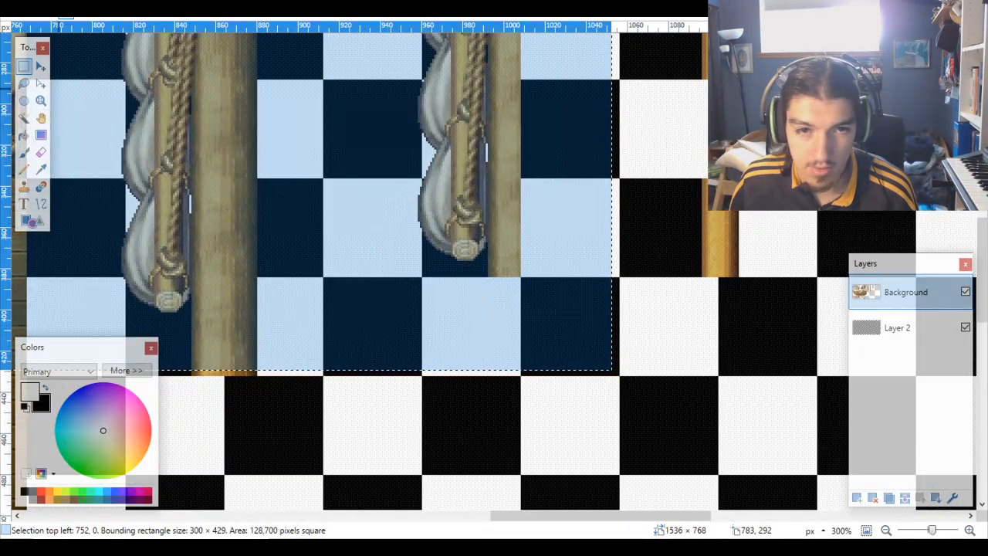
left_click(41, 83)
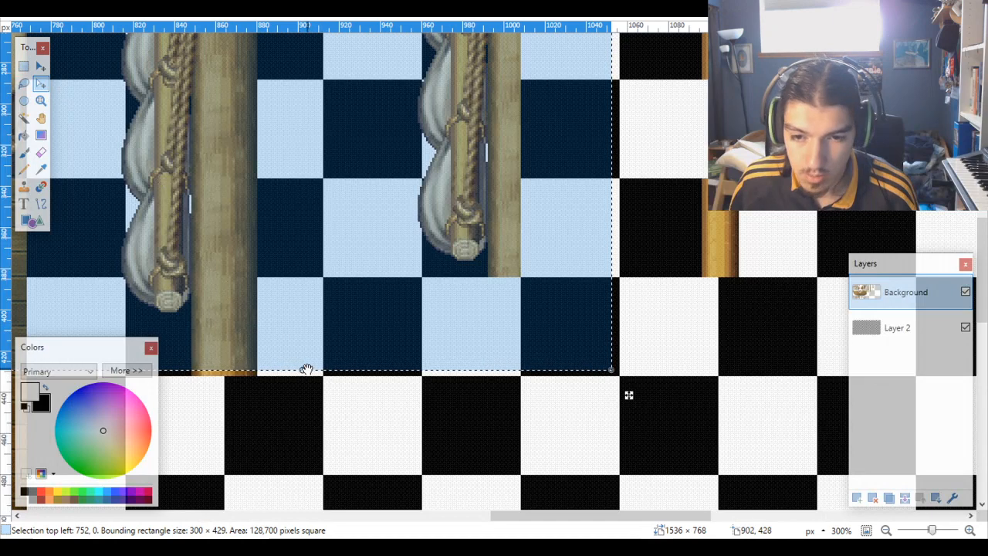
left_click_drag(306, 370, 306, 377)
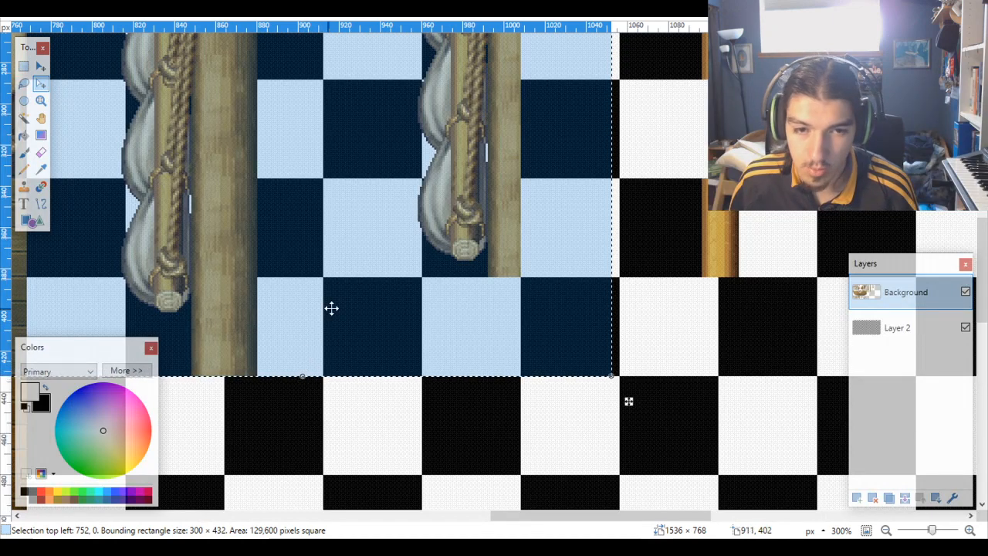
scroll(331, 308, "left", 4)
scroll(348, 287, "up", 3)
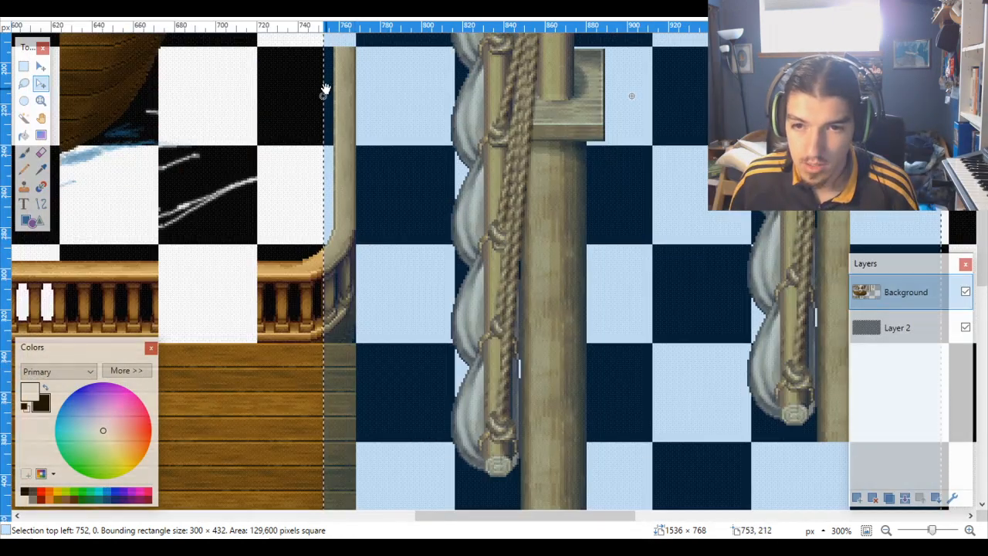
left_click_drag(320, 93, 351, 96)
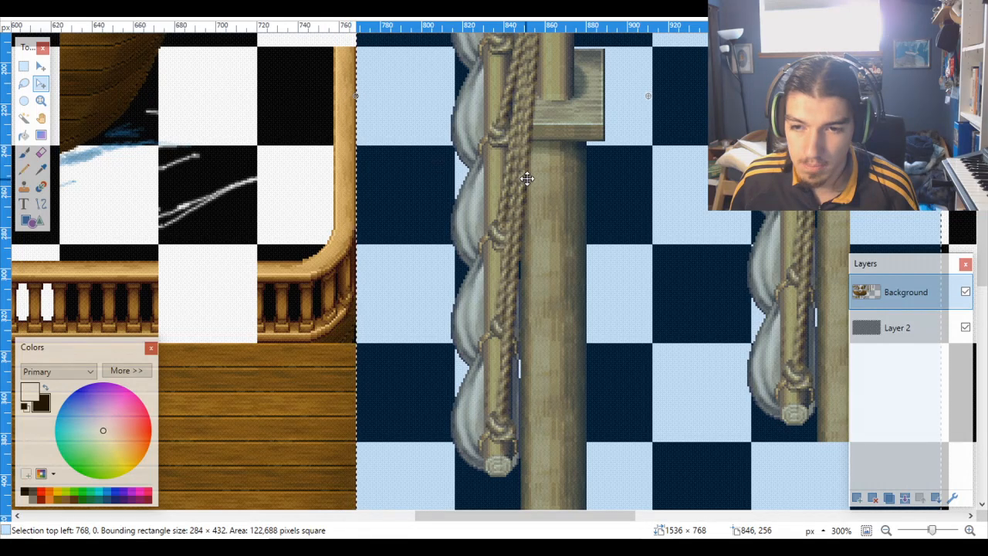
scroll(527, 178, "up", 10)
scroll(545, 171, "right", 8)
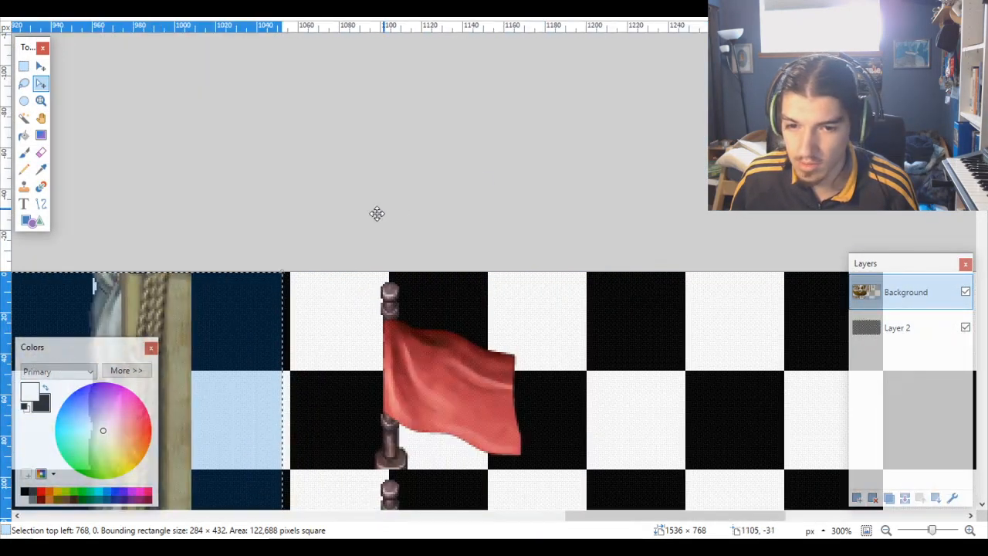
scroll(377, 214, "down", 10)
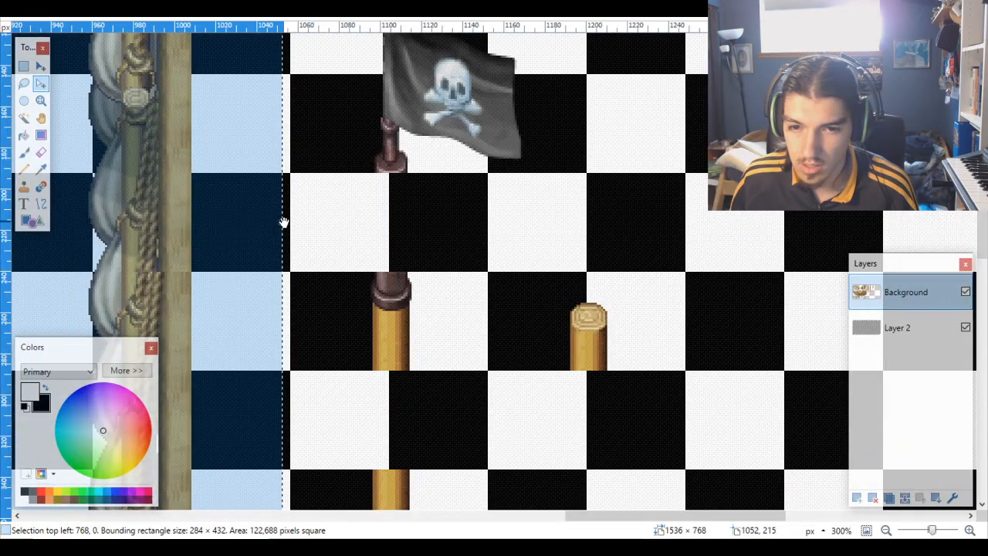
left_click_drag(284, 222, 293, 222)
scroll(293, 222, "down", 8)
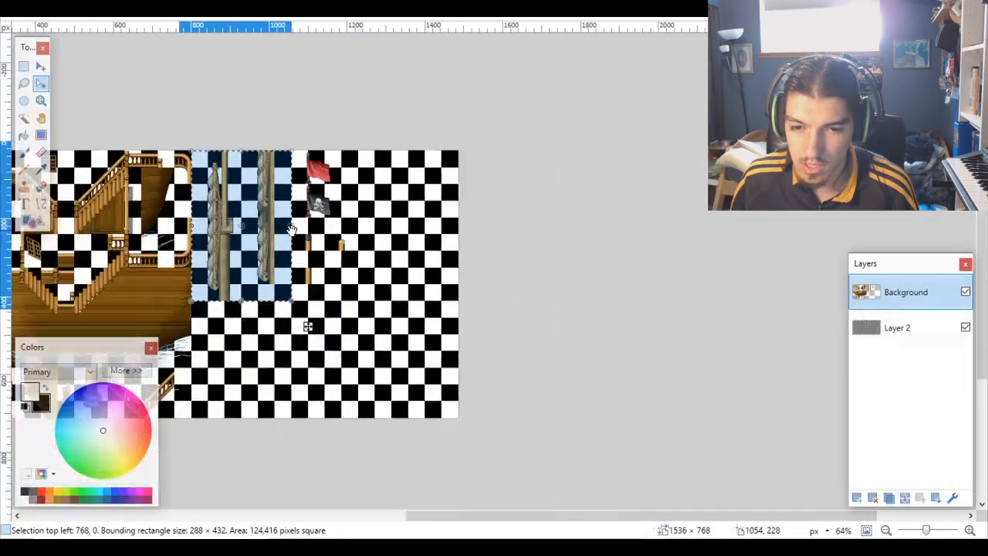
scroll(347, 239, "up", 5)
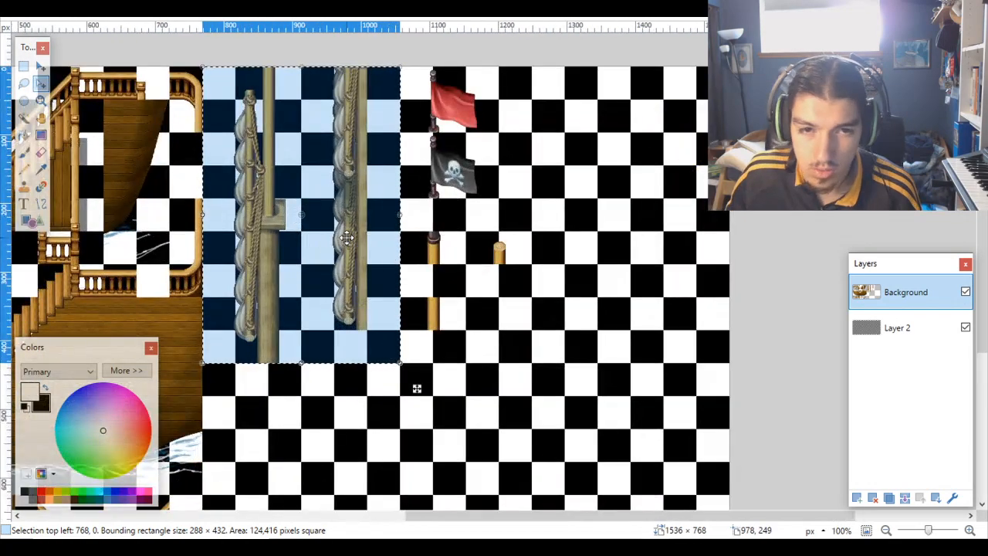
scroll(347, 238, "down", 5)
scroll(347, 238, "left", 5)
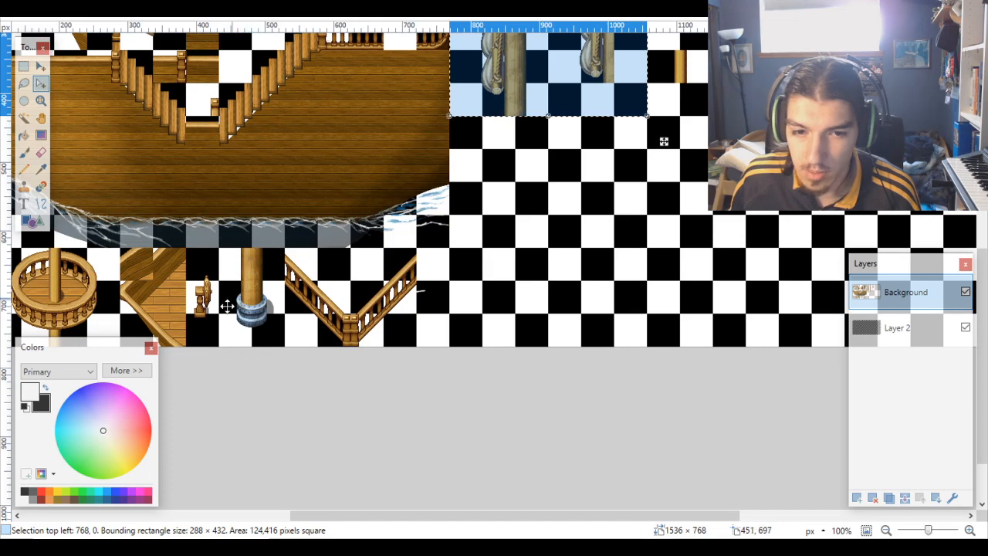
scroll(509, 231, "up", 2)
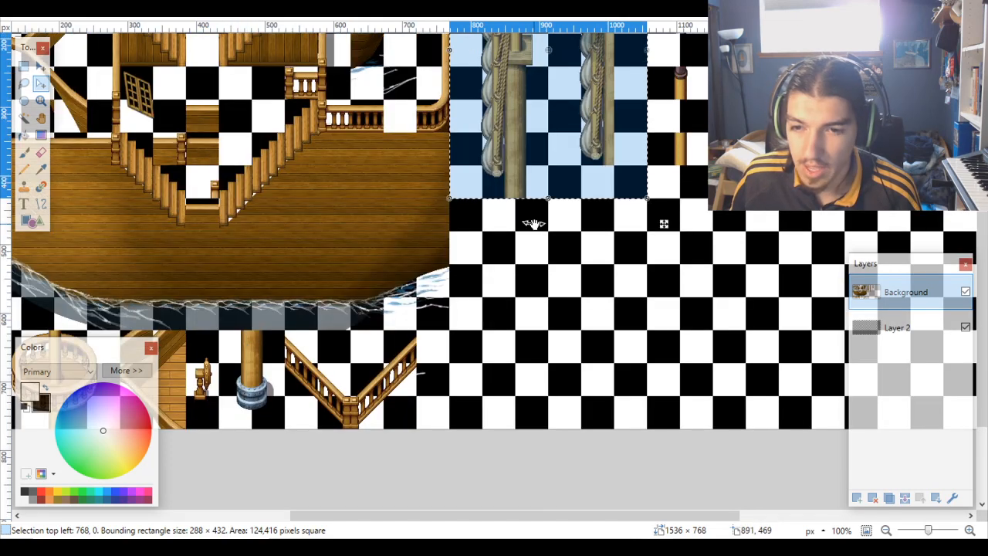
scroll(688, 220, "up", 1)
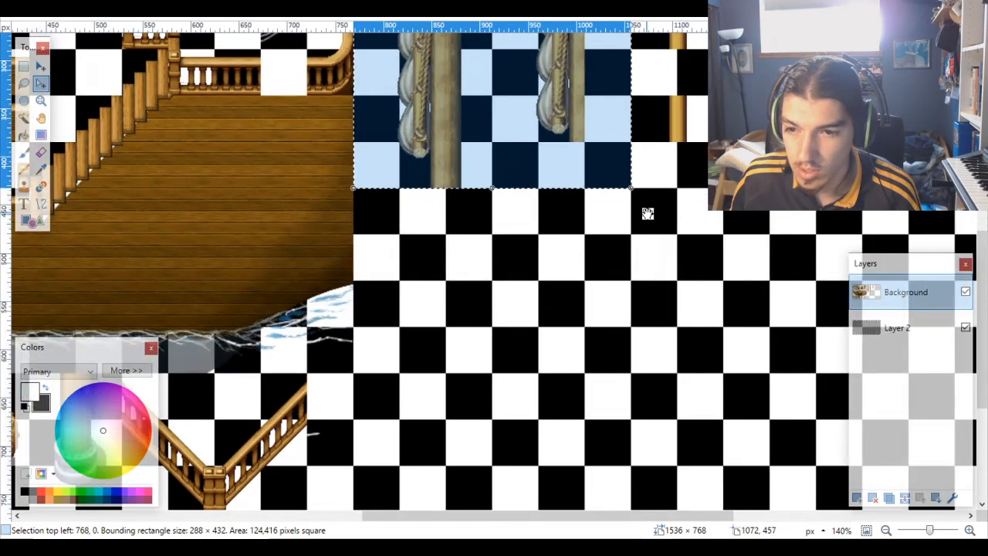
scroll(647, 213, "down", 2)
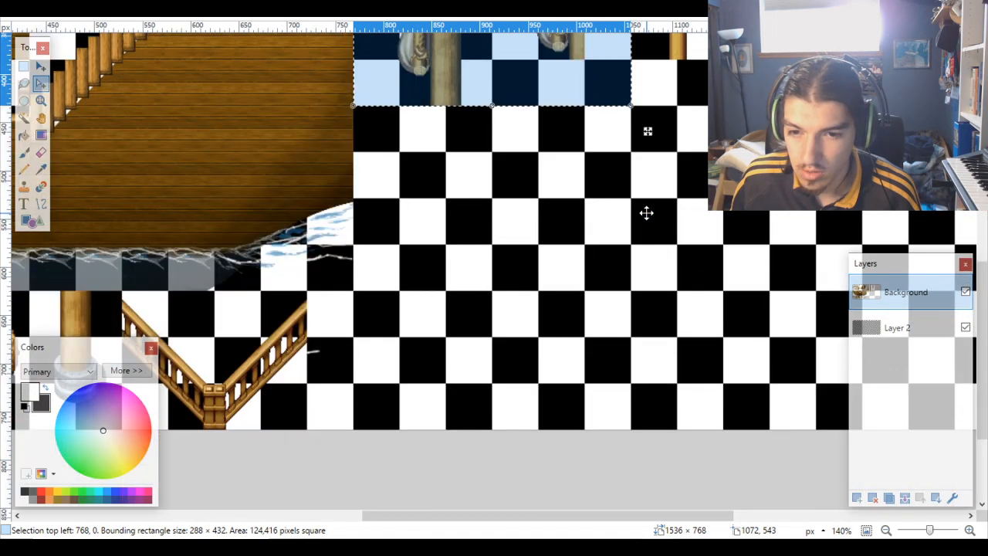
left_click_drag(648, 131, 648, 198)
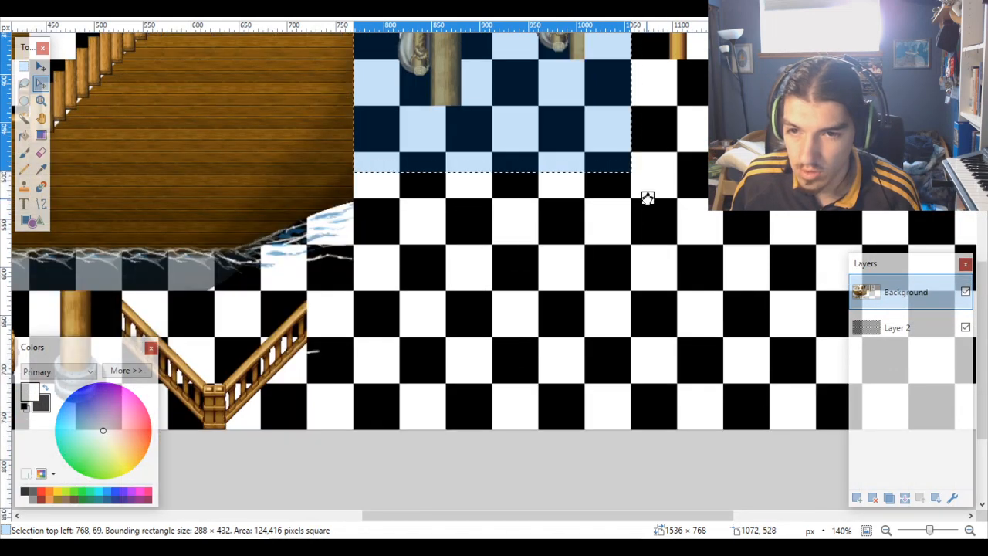
key("ctrl+z")
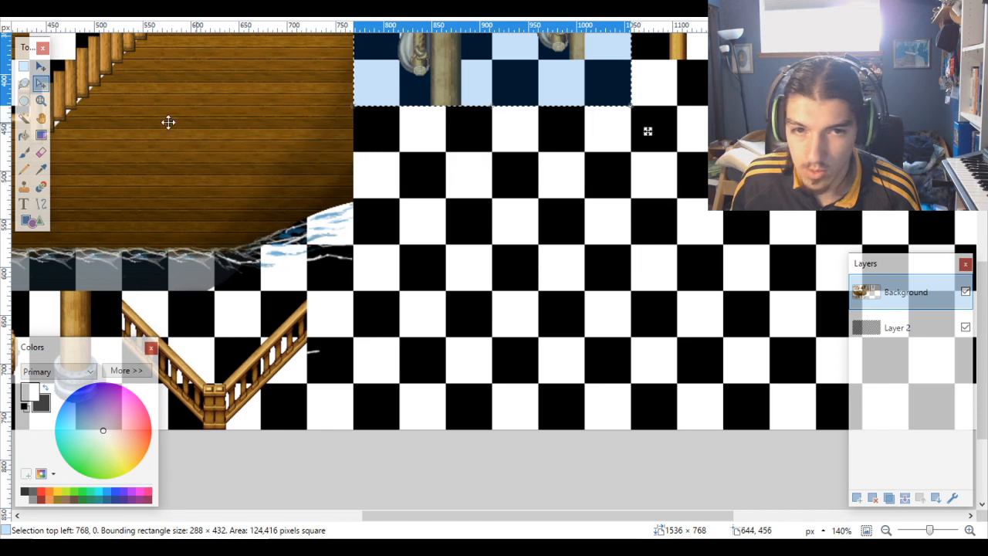
Step: Move both masts on the Background layer down to grid position 768, 192 and clear the selection
left_click(41, 66)
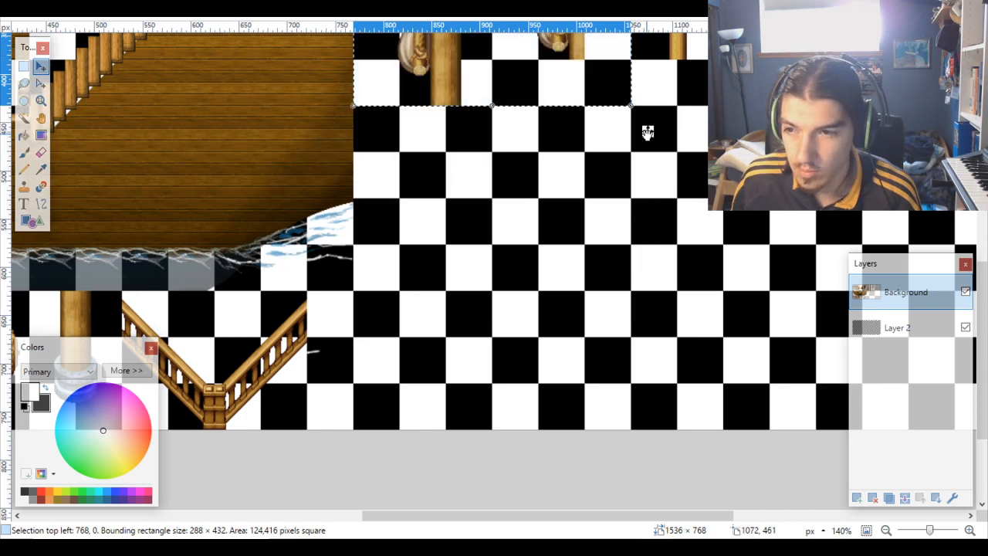
left_click_drag(648, 132, 653, 314)
scroll(414, 302, "up", 6)
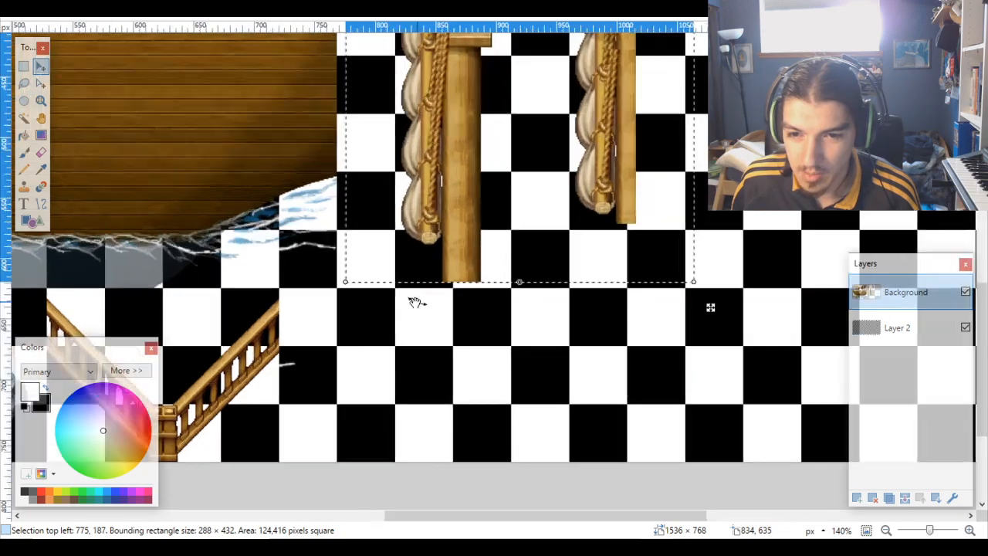
scroll(417, 237, "left", 2)
left_click_drag(415, 240, 379, 258)
scroll(450, 277, "down", 2)
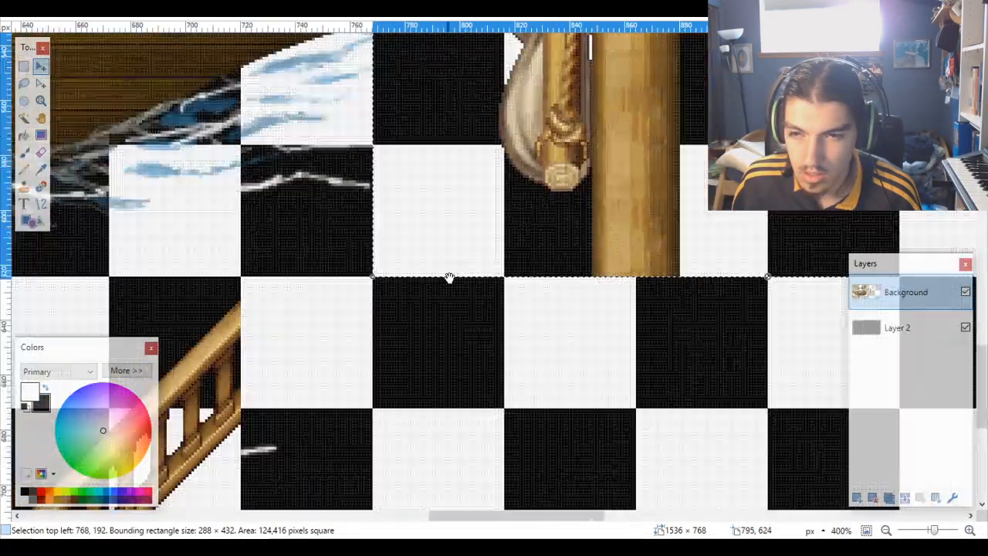
scroll(450, 278, "down", 8)
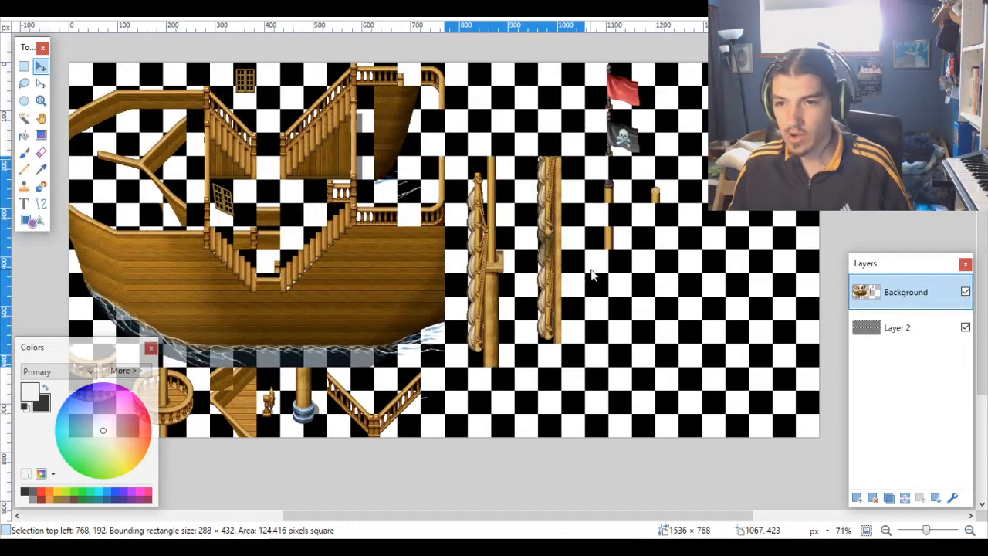
key("ctrl+d")
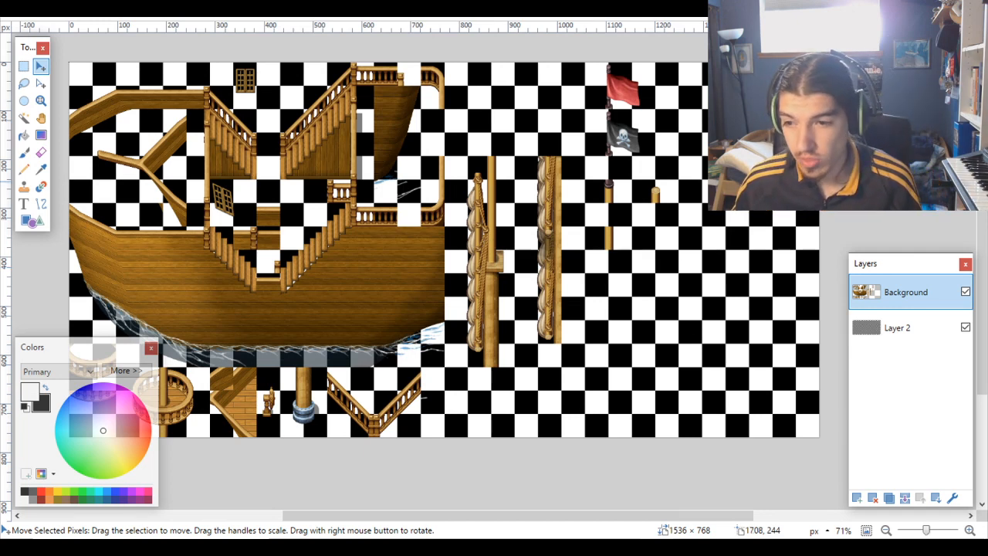
Step: On Layer 2, select the six checker squares behind the mast base with the blue metal collar using the Magic Wand
left_click(899, 331)
scroll(666, 409, "down", 3)
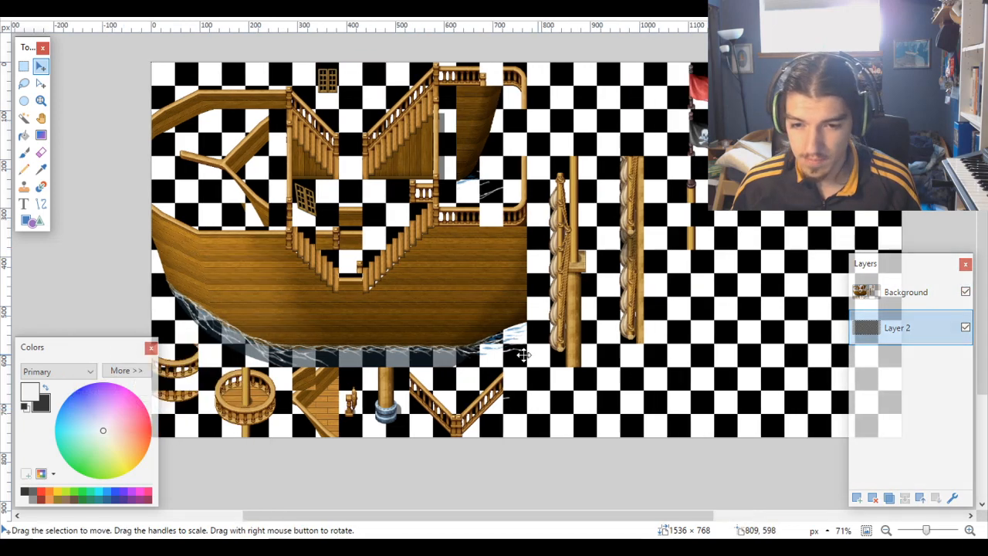
scroll(185, 267, "up", 6)
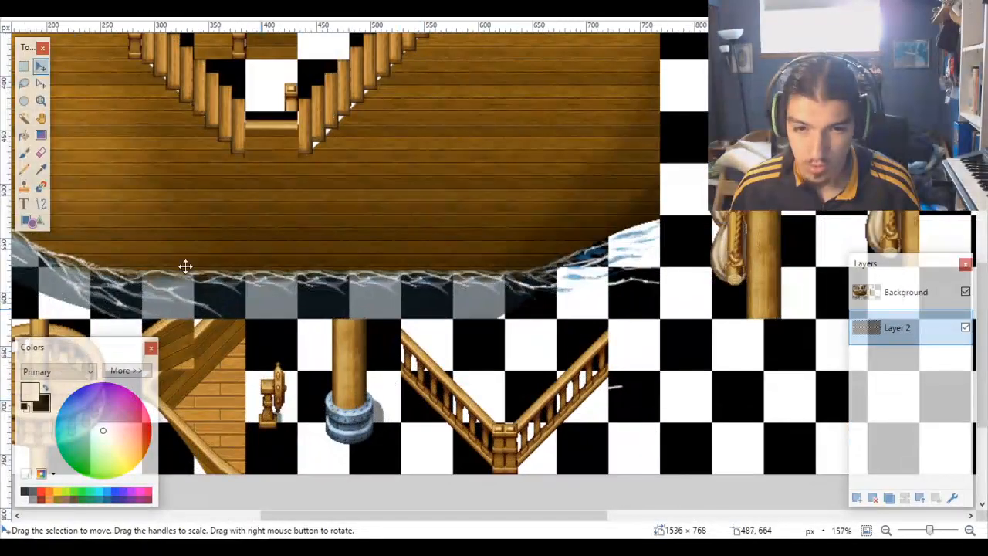
left_click(24, 117)
left_click(324, 347)
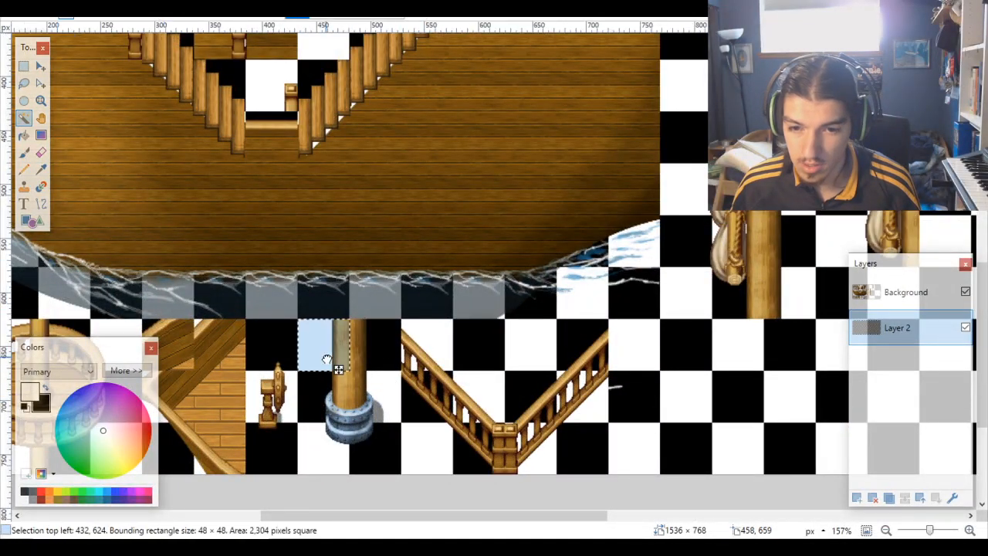
left_click(377, 348, "ctrl")
left_click(386, 401, "ctrl")
left_click(328, 409, "ctrl")
left_click(328, 448, "ctrl")
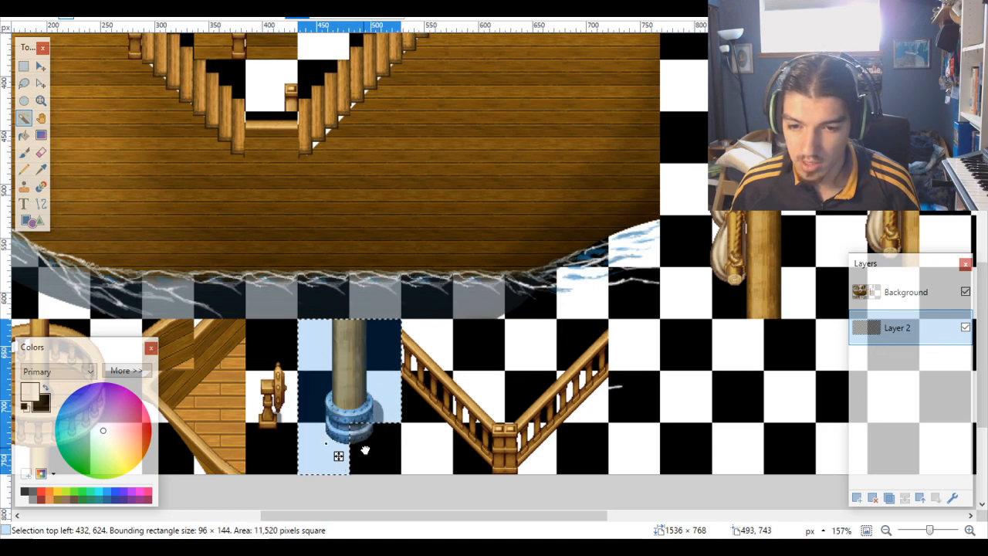
left_click(375, 455, "ctrl")
Step: Move the mast base on the Background layer directly under the thicker mast, placing the selection's corner at 816, 624
scroll(375, 456, "down", 3)
left_click(927, 292)
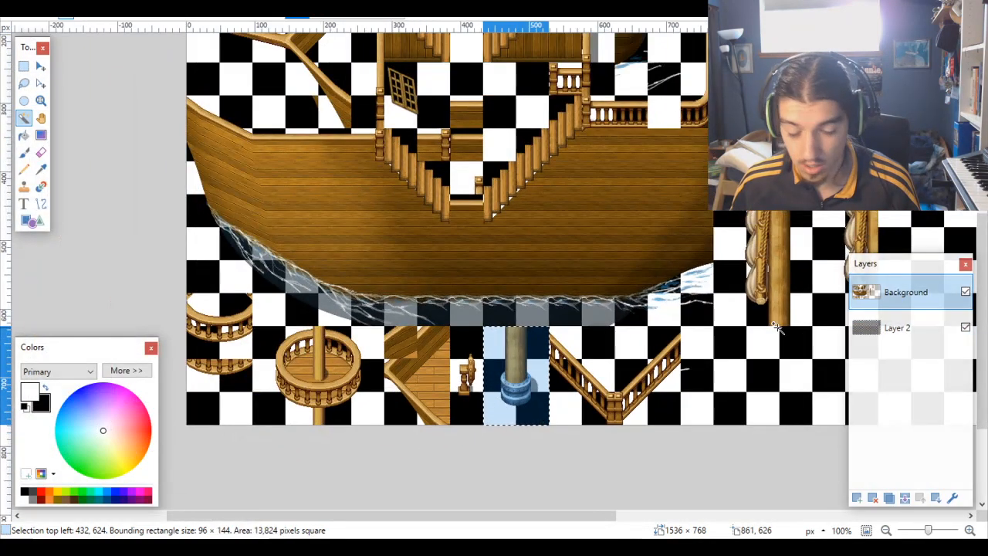
left_click(41, 66)
scroll(399, 450, "right", 5)
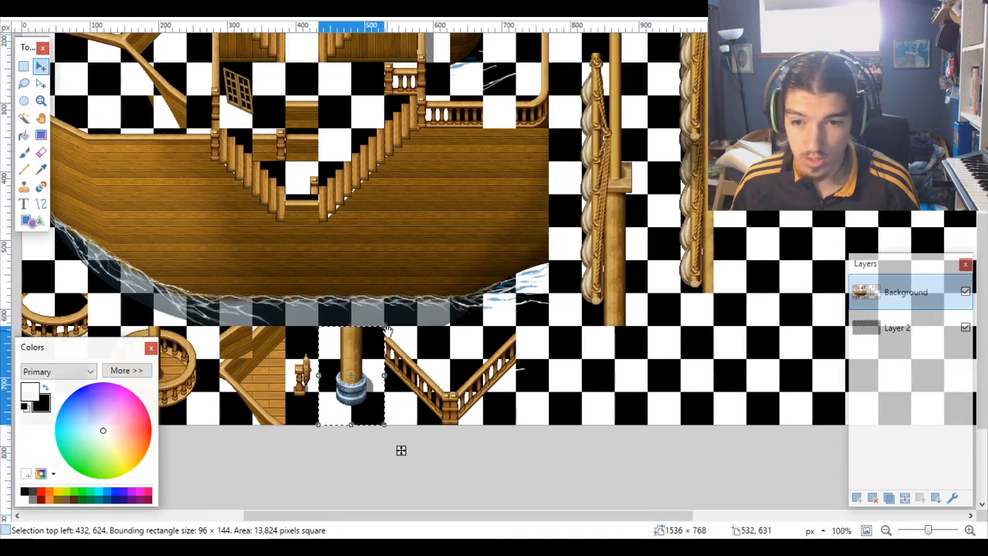
left_click_drag(401, 450, 655, 461)
scroll(655, 461, "up", 3)
left_click_drag(540, 270, 562, 238)
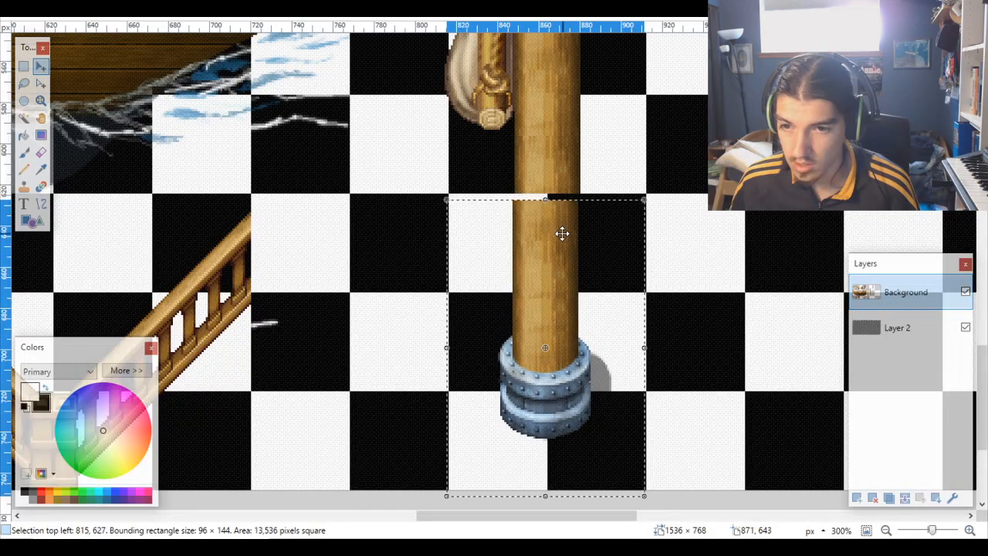
scroll(563, 232, "up", 6)
left_click_drag(558, 192, 569, 161)
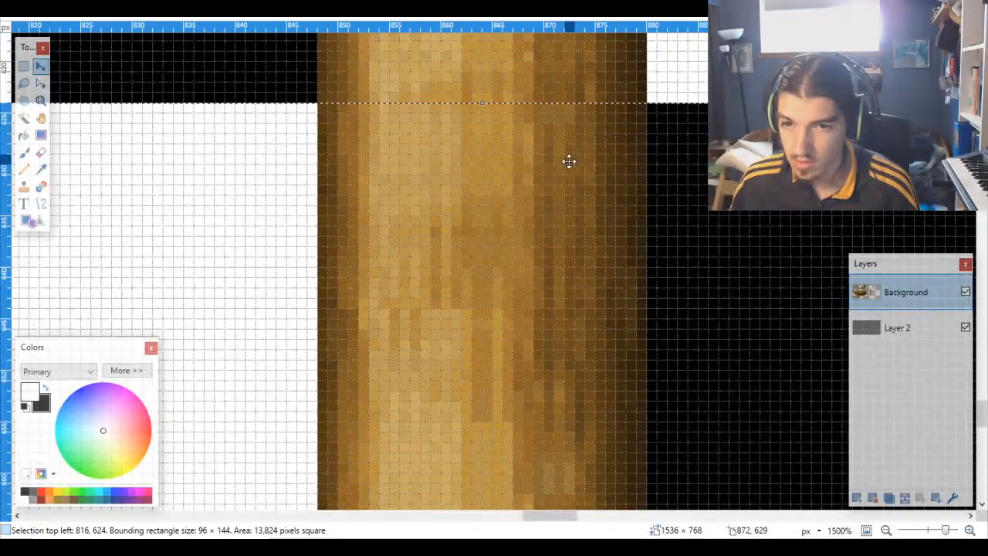
scroll(563, 214, "down", 10)
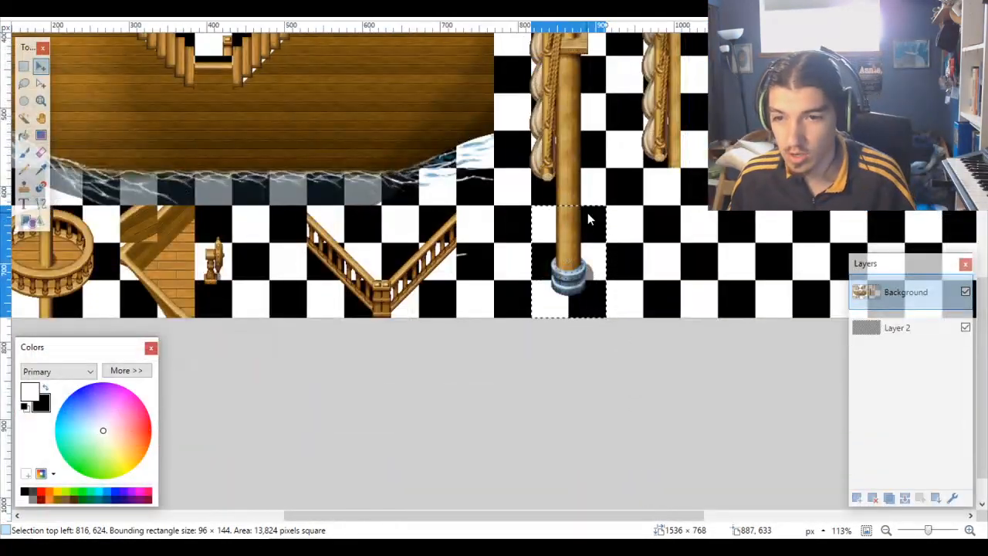
scroll(587, 212, "down", 3)
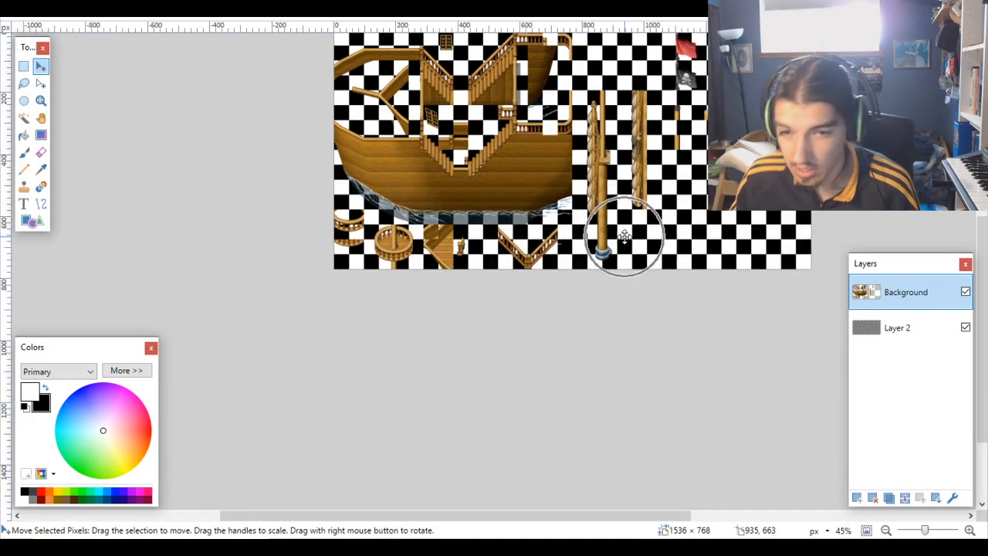
scroll(509, 200, "up", 1)
scroll(509, 200, "up", 2)
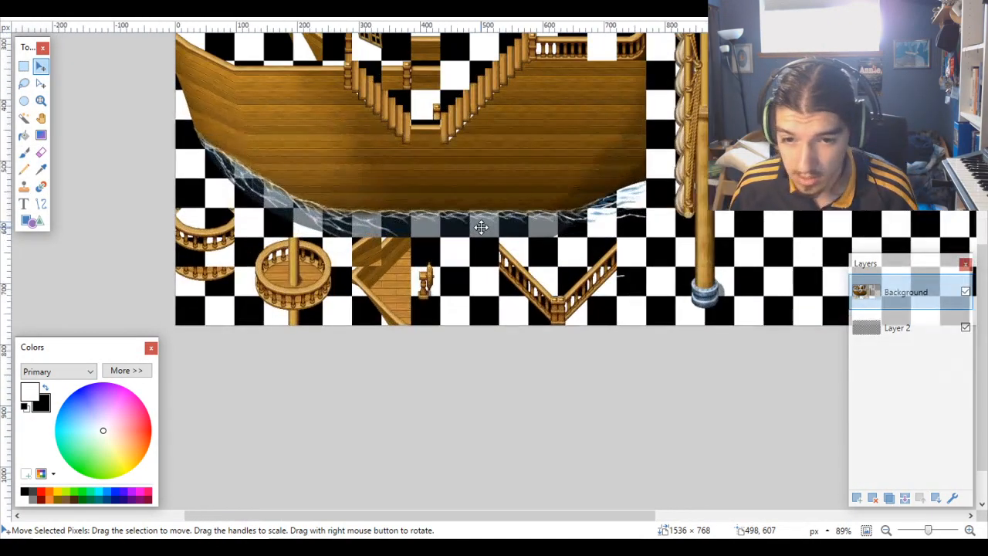
scroll(579, 275, "down", 4)
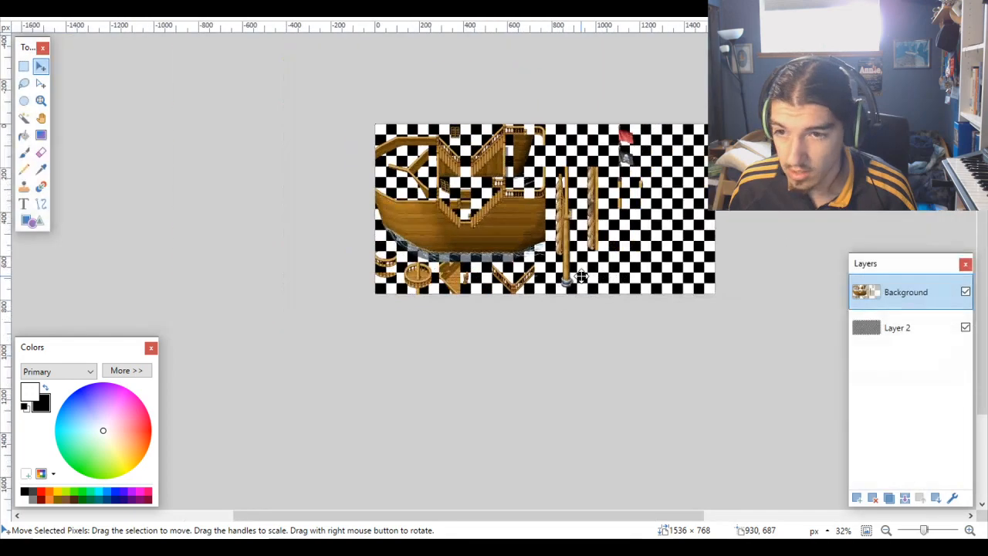
Step: In the 384 × 768 image with the masts and flags, add a new layer and fill it with white
scroll(581, 275, "up", 2)
scroll(581, 275, "up", 1)
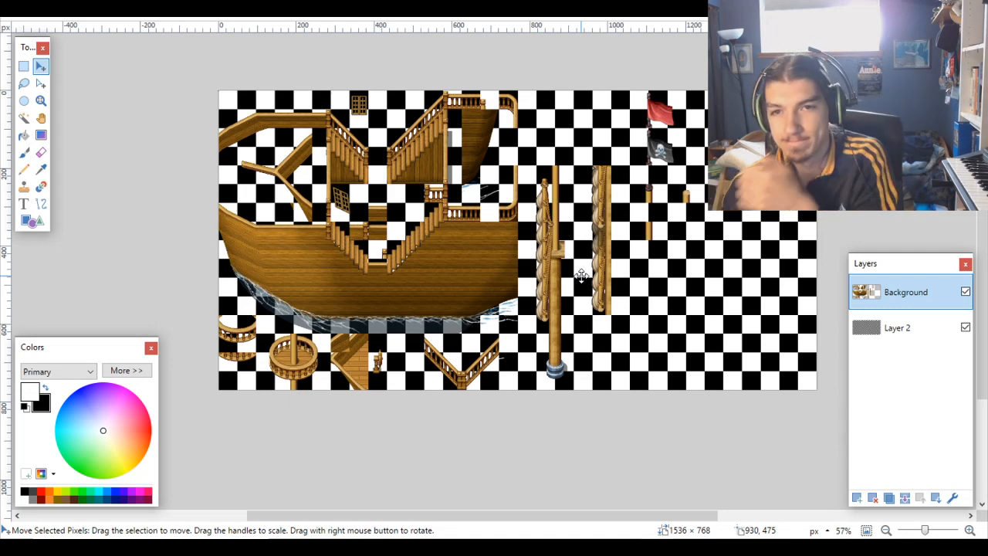
left_click(541, 9)
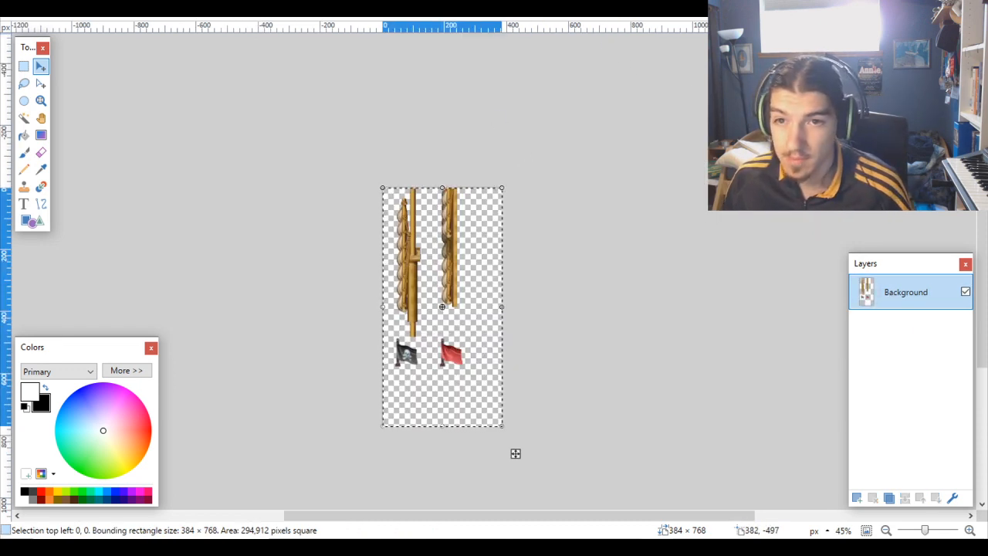
left_click(494, 10)
left_click(541, 9)
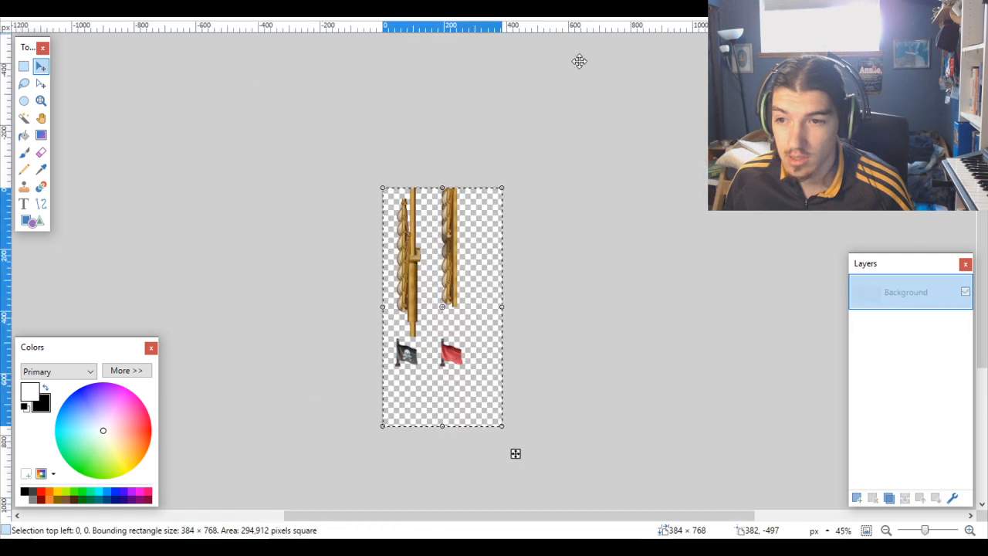
left_click(857, 498)
key("f")
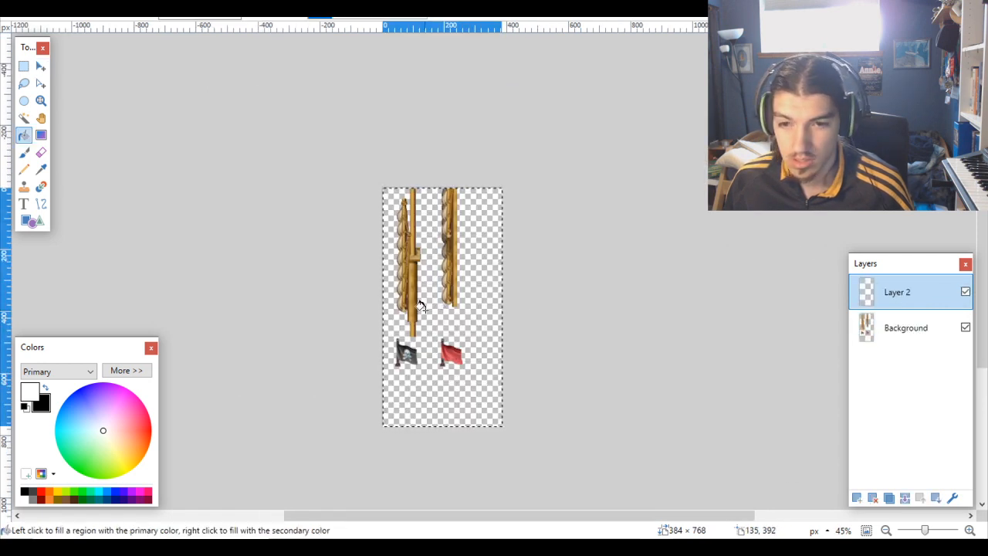
left_click(424, 309)
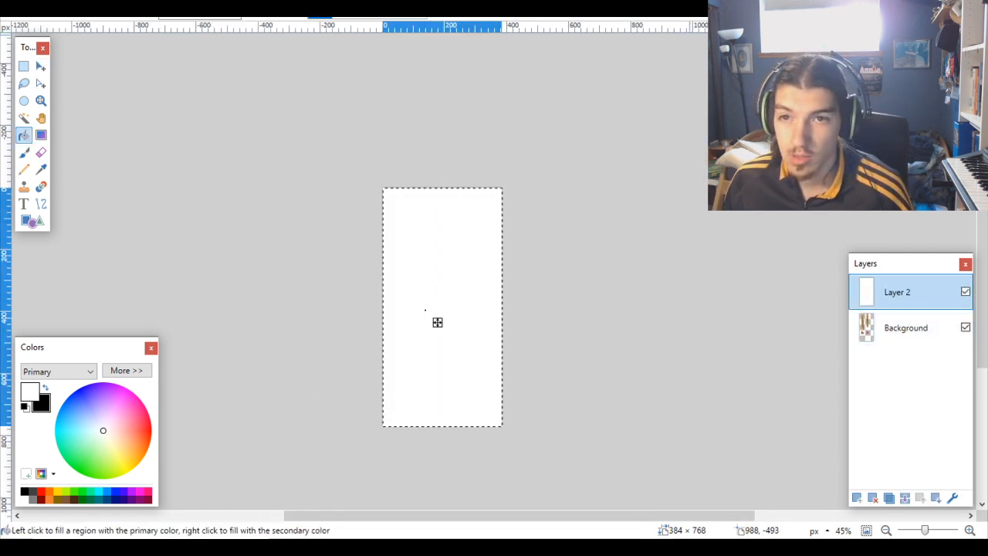
Step: Add a new layer to the ship tileset, paste the white 384 × 768 block onto it and move it to the canvas's right end
left_click(494, 9)
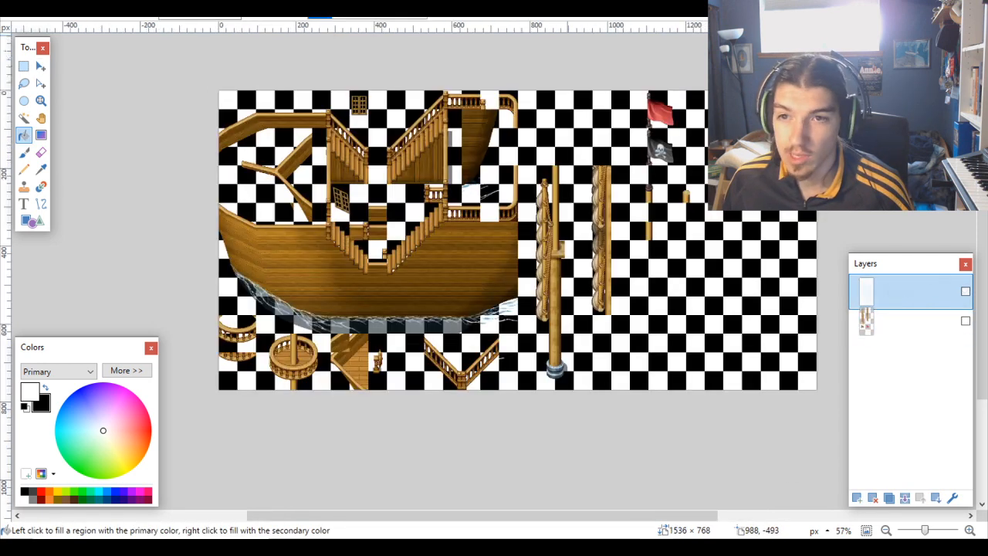
left_click(857, 498)
key("ctrl+v")
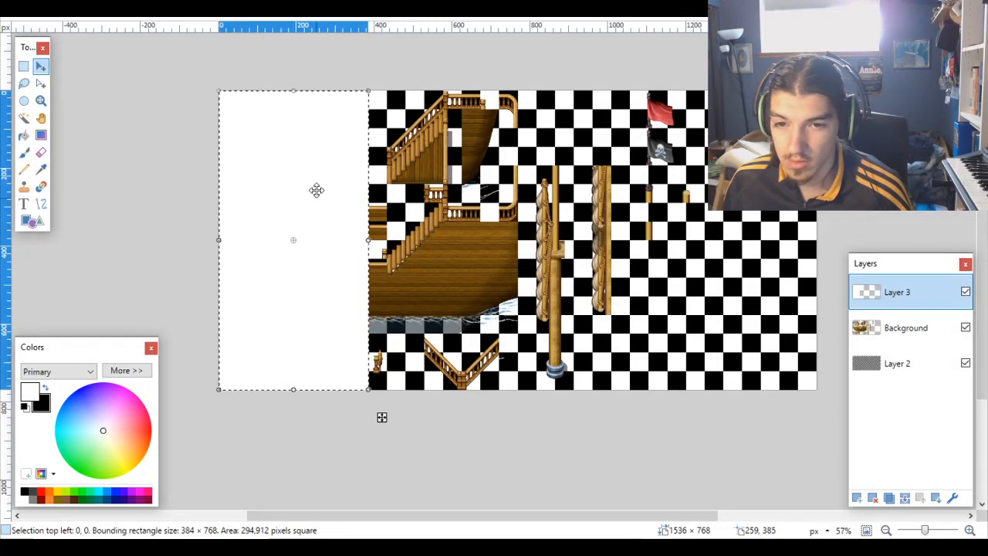
left_click_drag(337, 158, 858, 169)
Step: Align the white block on Layer 3 flush with the canvas's top and right edges and clear the selection
scroll(697, 140, "up", 3)
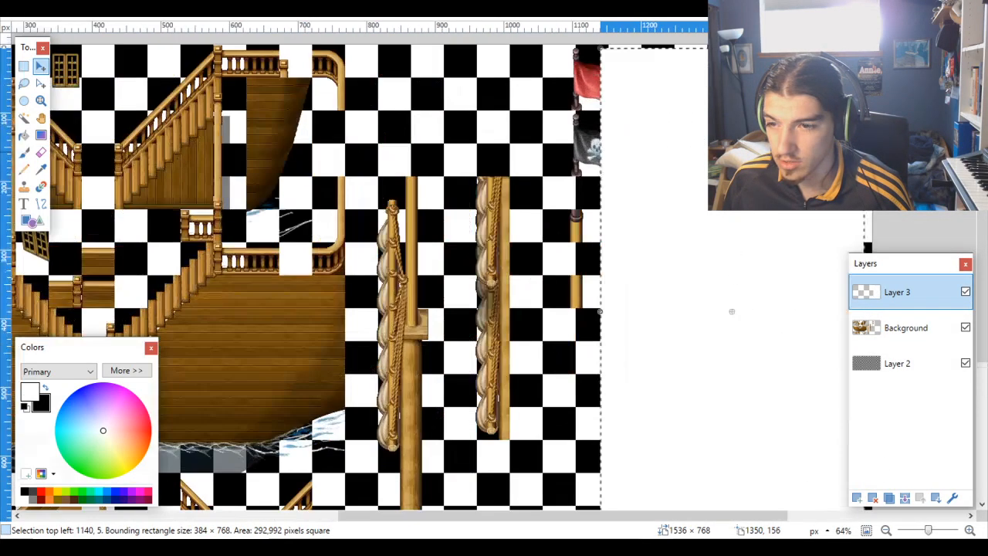
scroll(697, 140, "right", 3)
scroll(688, 150, "up", 3)
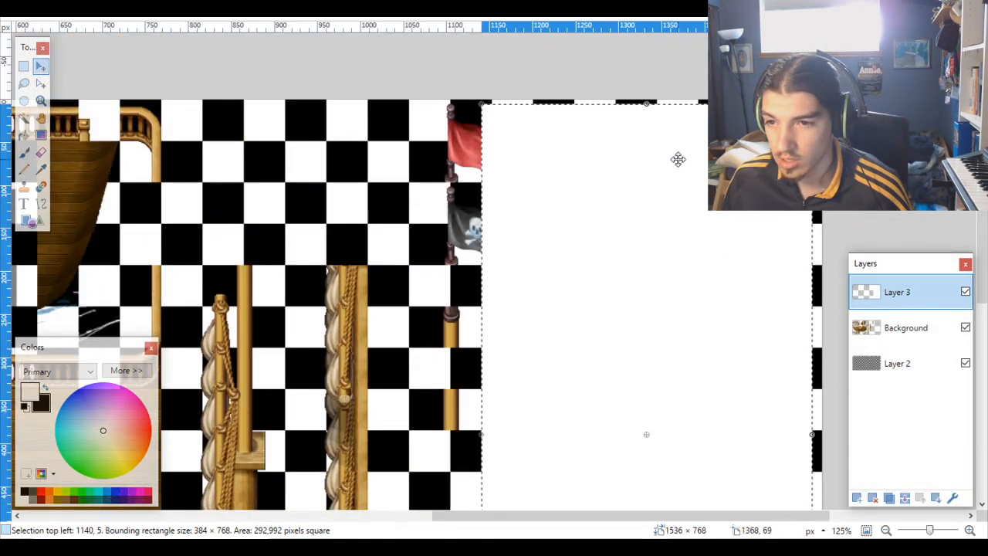
left_click_drag(677, 159, 696, 155)
scroll(772, 108, "up", 5)
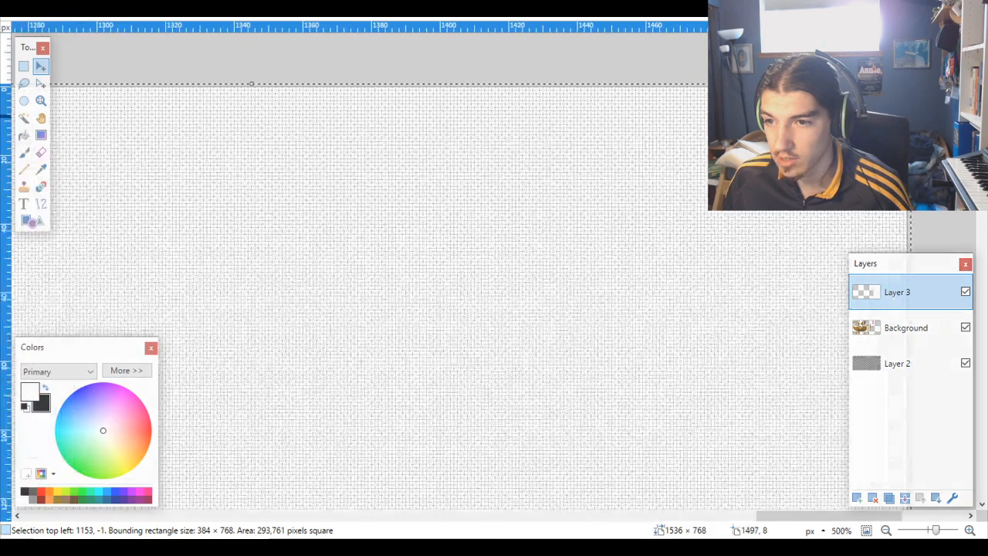
scroll(765, 110, "up", 3)
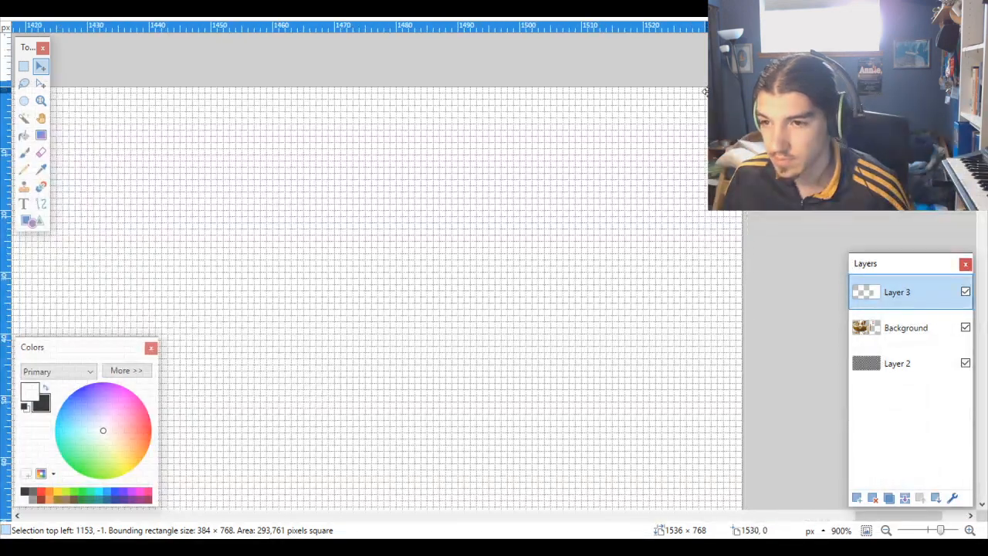
left_click_drag(705, 101, 700, 97)
scroll(701, 96, "down", 12)
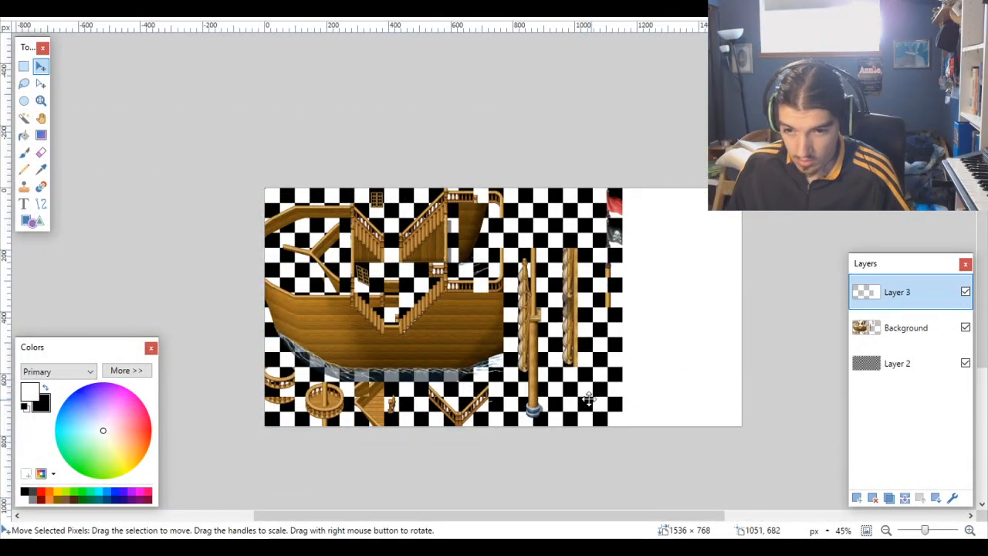
Step: Examine the ship and the loose parts below its hull against the checker grid, and dismiss the video notification
scroll(585, 399, "up", 3)
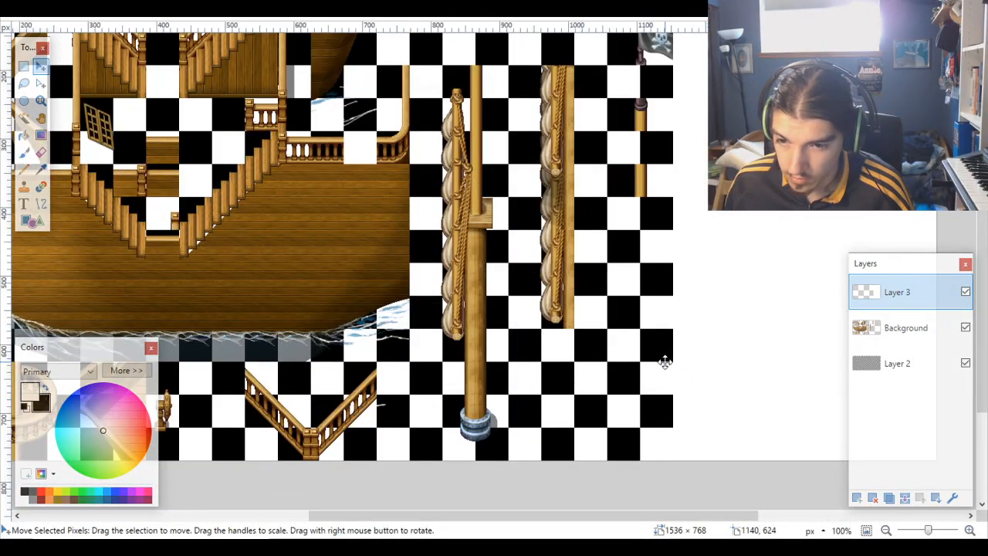
scroll(656, 363, "down", 3)
key("z")
scroll(655, 365, "left", 3)
scroll(656, 365, "left", 3)
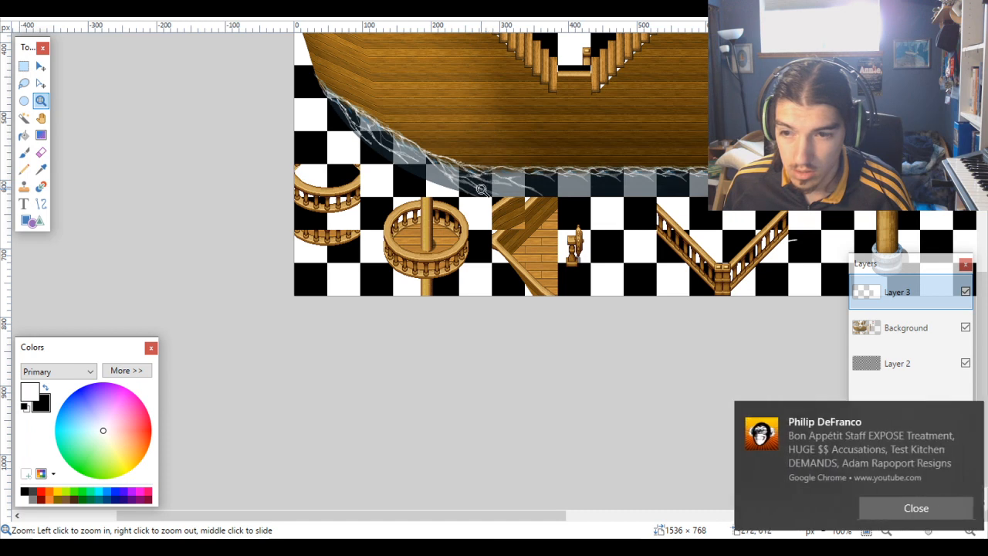
left_click(891, 503)
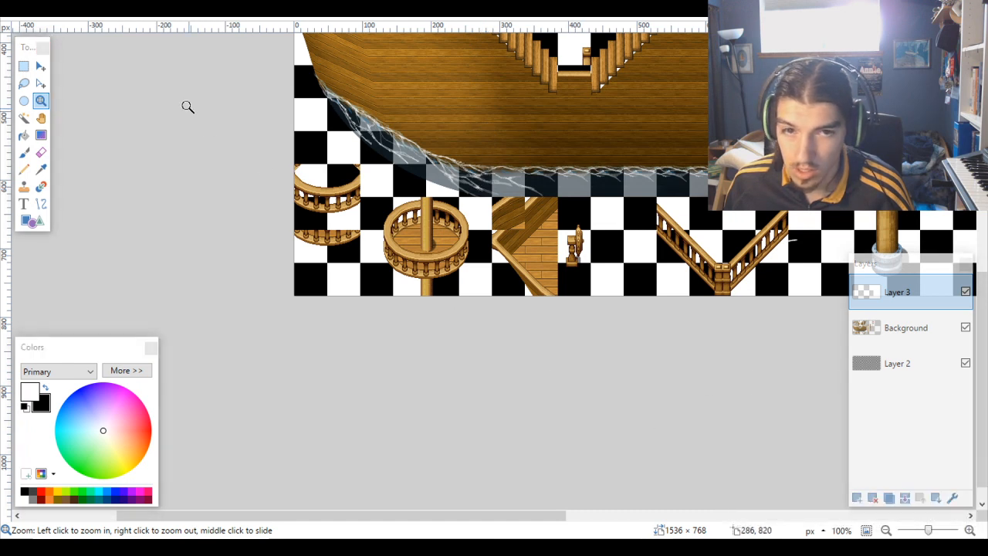
left_click(41, 67)
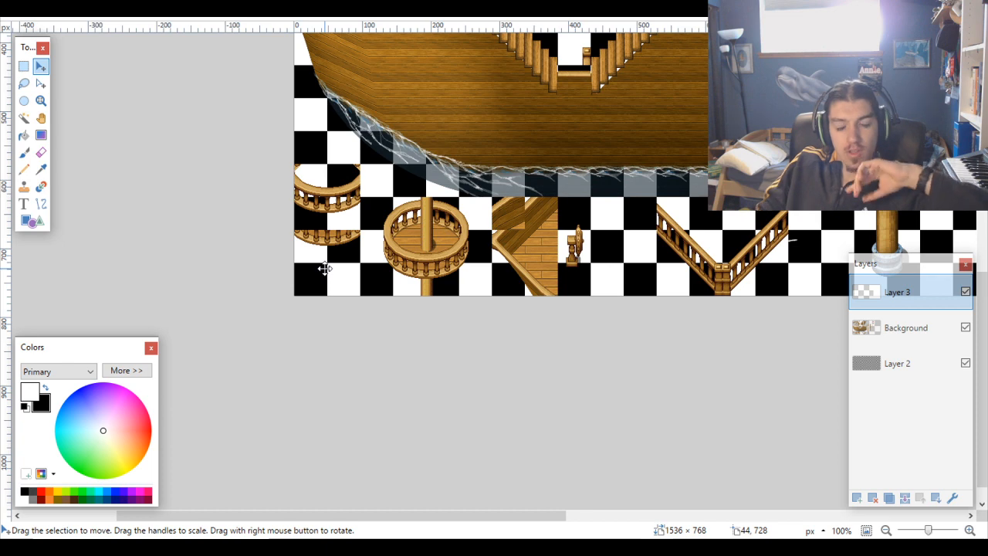
scroll(326, 268, "up", 8)
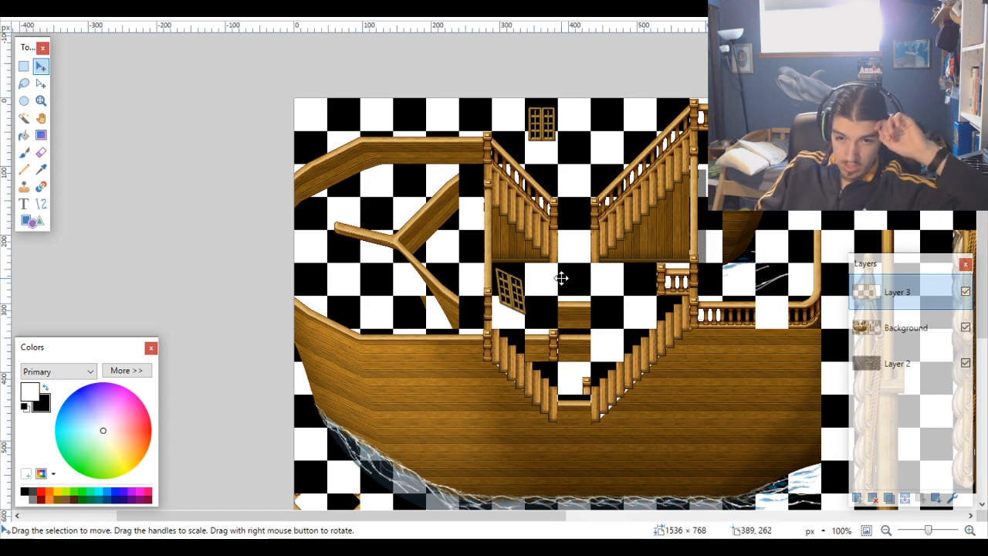
scroll(561, 278, "down", 1)
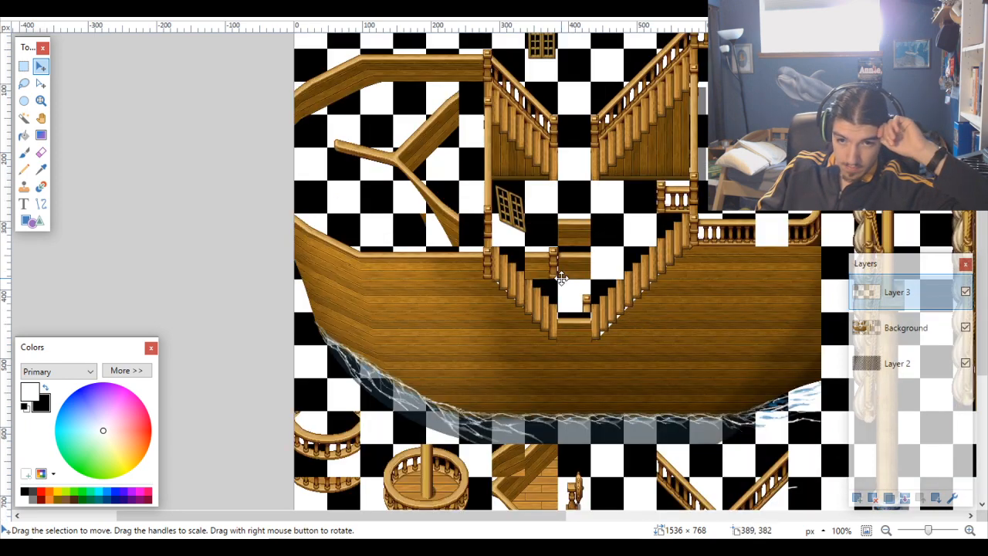
scroll(561, 278, "down", 1)
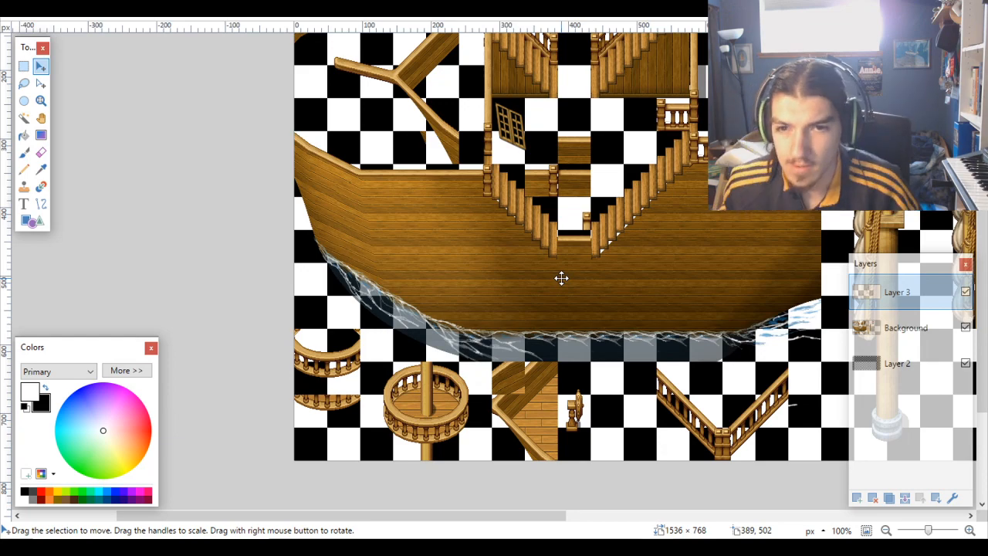
Step: Examine the masts, mast base, flags and free checker squares between the ship and the white block
scroll(561, 278, "right", 8)
scroll(455, 293, "left", 1)
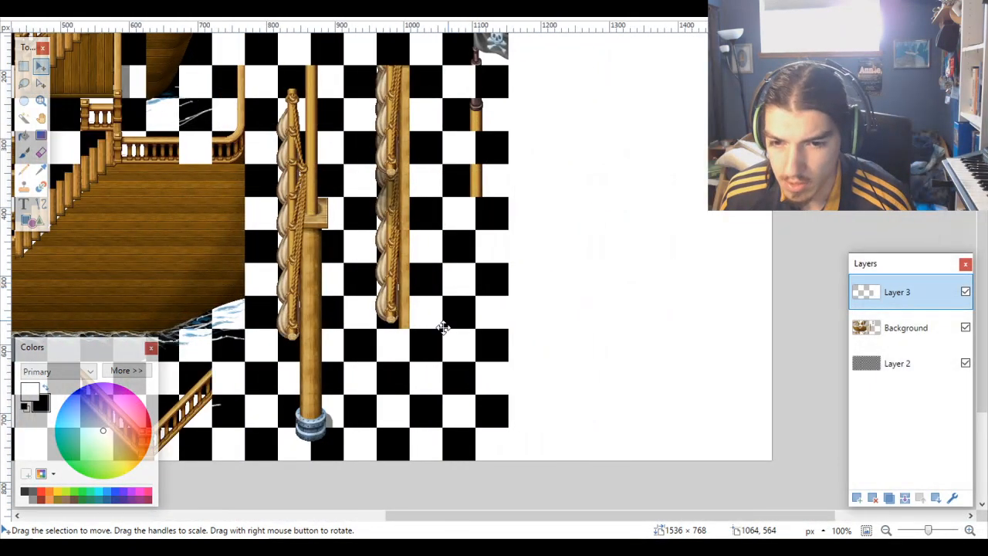
scroll(398, 375, "up", 4)
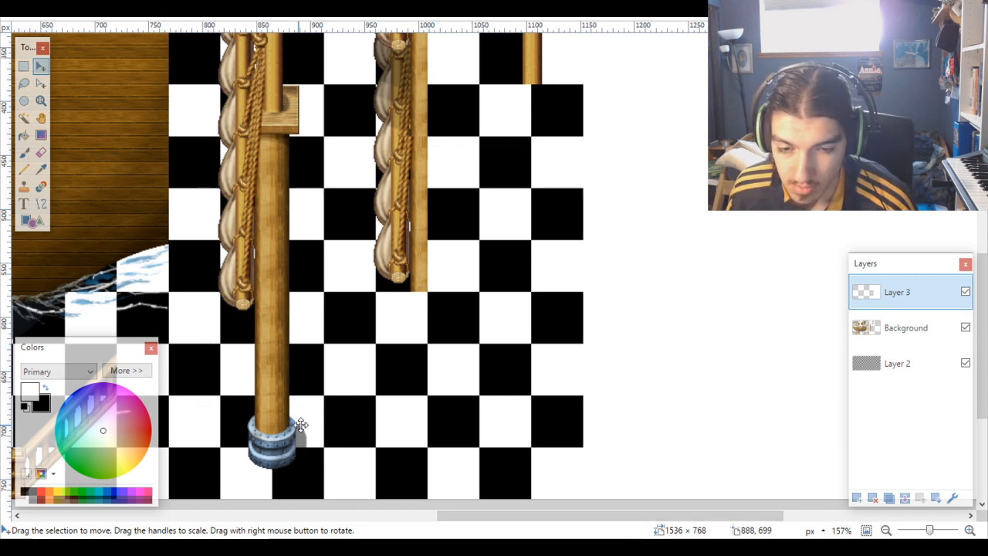
scroll(341, 426, "up", 2)
scroll(341, 426, "up", 6)
scroll(342, 426, "down", 4)
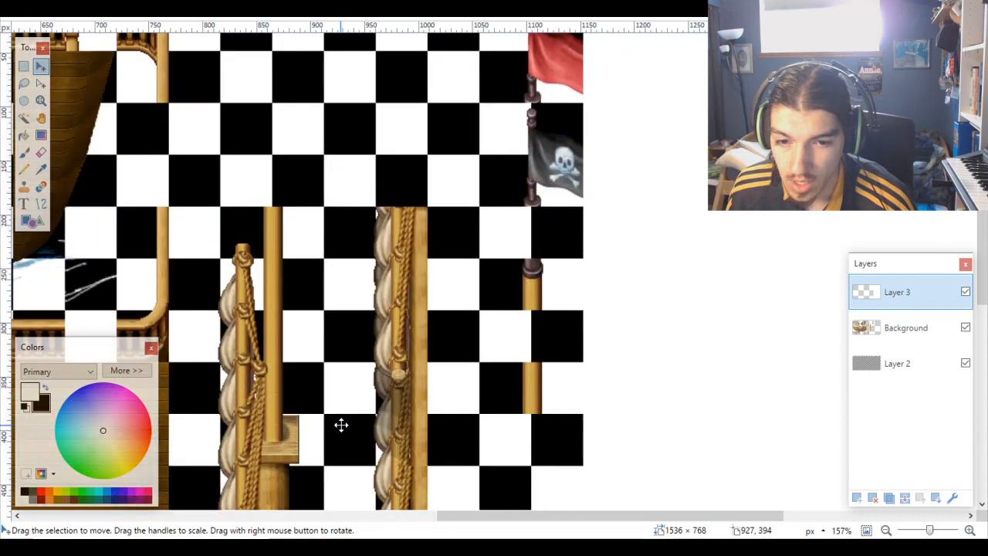
scroll(341, 425, "down", 2)
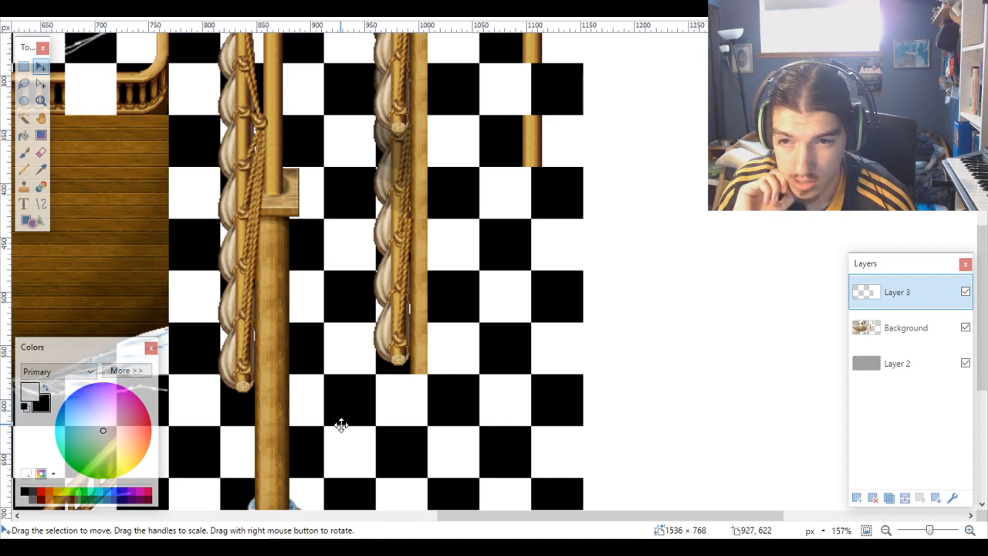
scroll(342, 425, "up", 5)
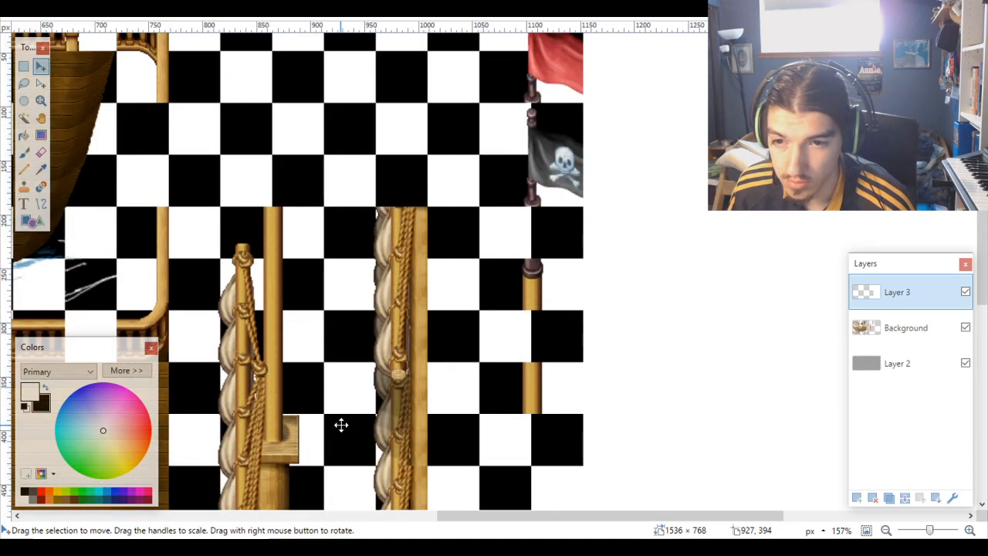
scroll(341, 425, "up", 4)
scroll(342, 425, "down", 15)
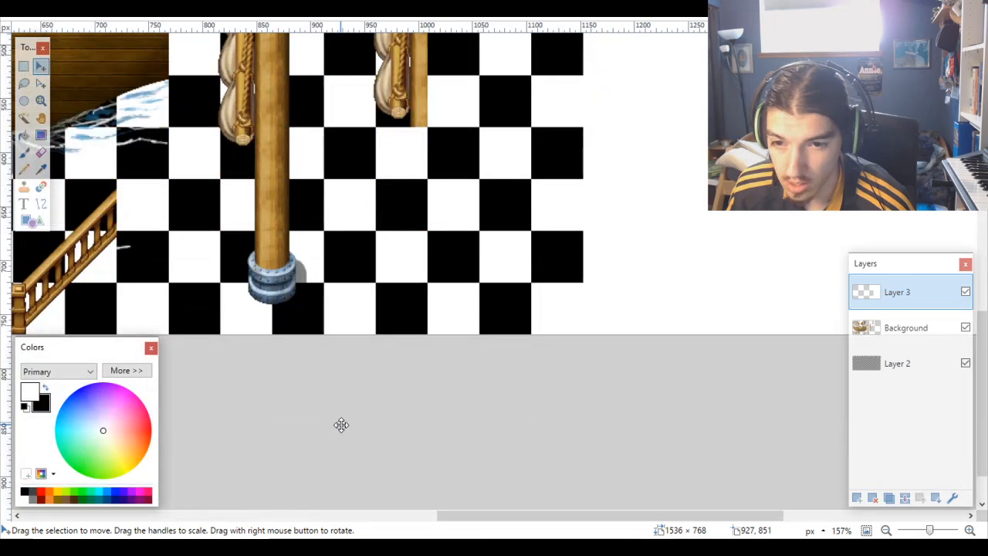
scroll(342, 426, "up", 15)
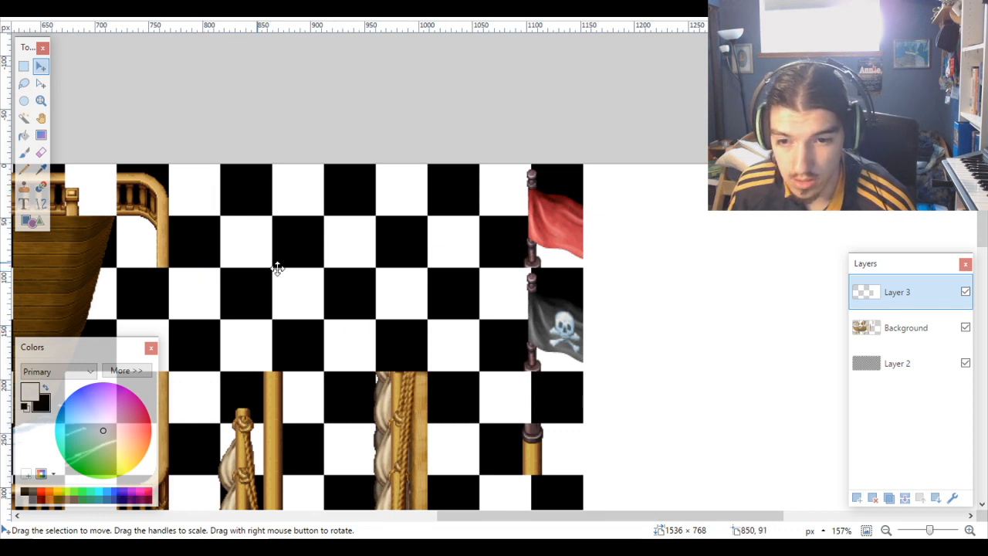
scroll(360, 309, "down", 15)
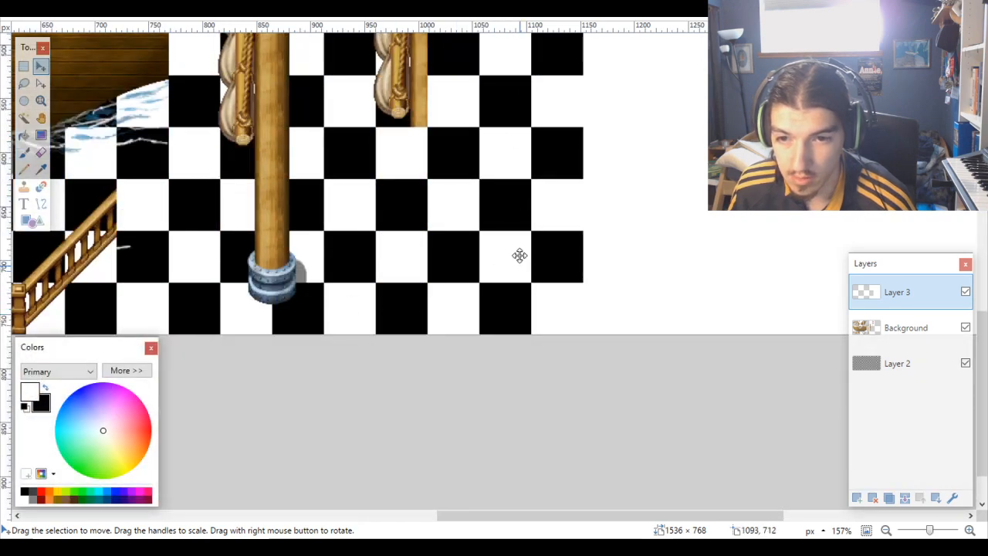
scroll(519, 263, "up", 10)
Step: On Layer 2, select the 192 × 144 block of twelve checker squares behind the round crow's nest at 96, 624 using the Magic Wand
scroll(519, 263, "left", 10)
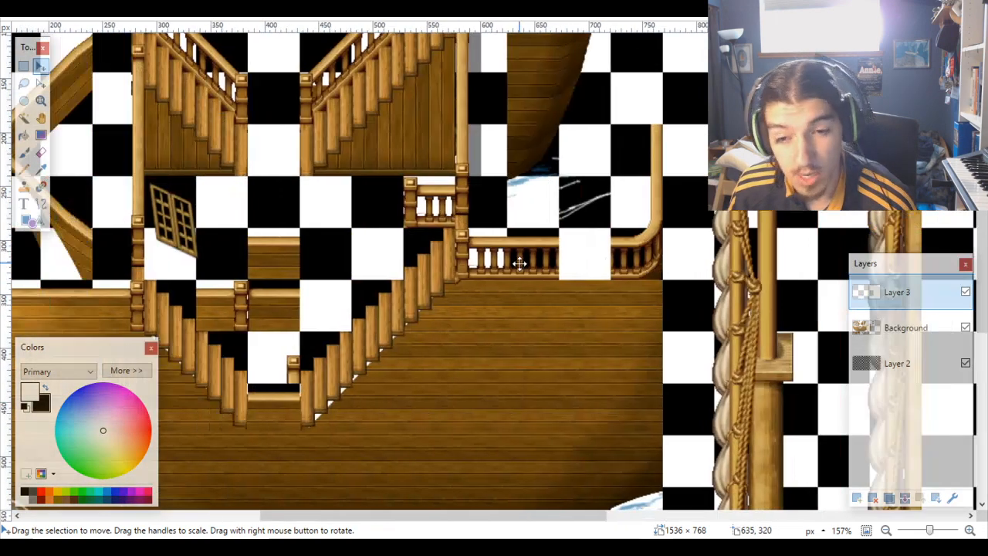
scroll(520, 263, "left", 13)
scroll(520, 263, "down", 10)
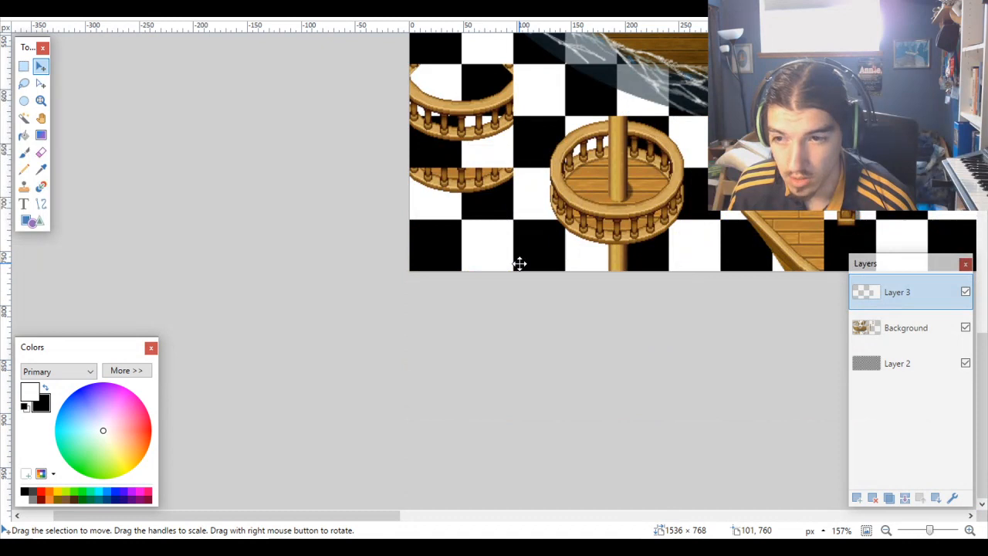
scroll(520, 263, "right", 3)
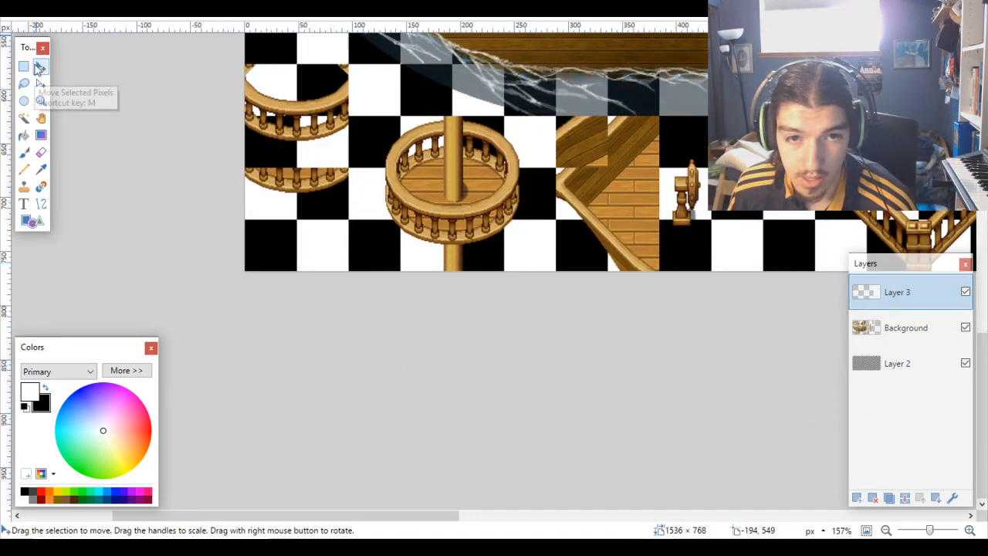
left_click(23, 118)
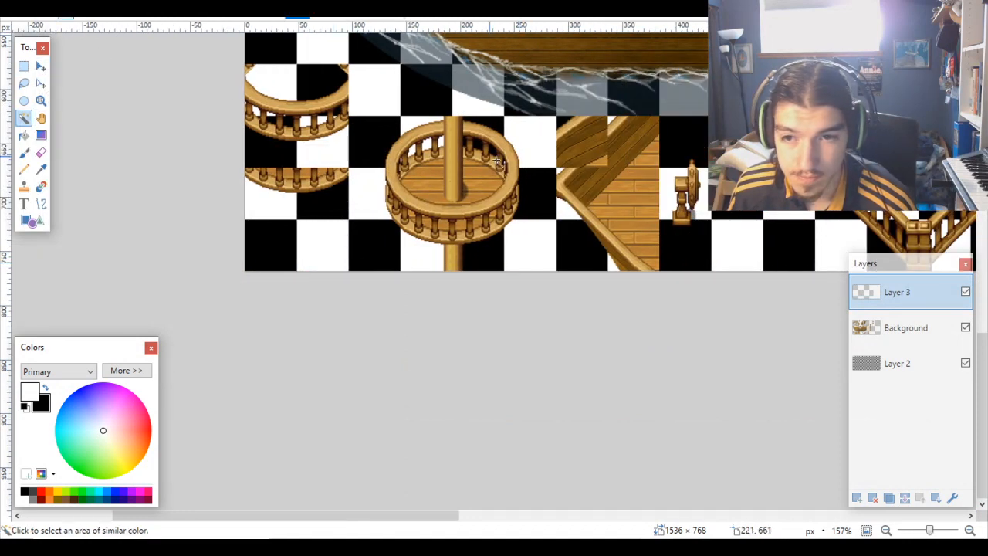
left_click(900, 336)
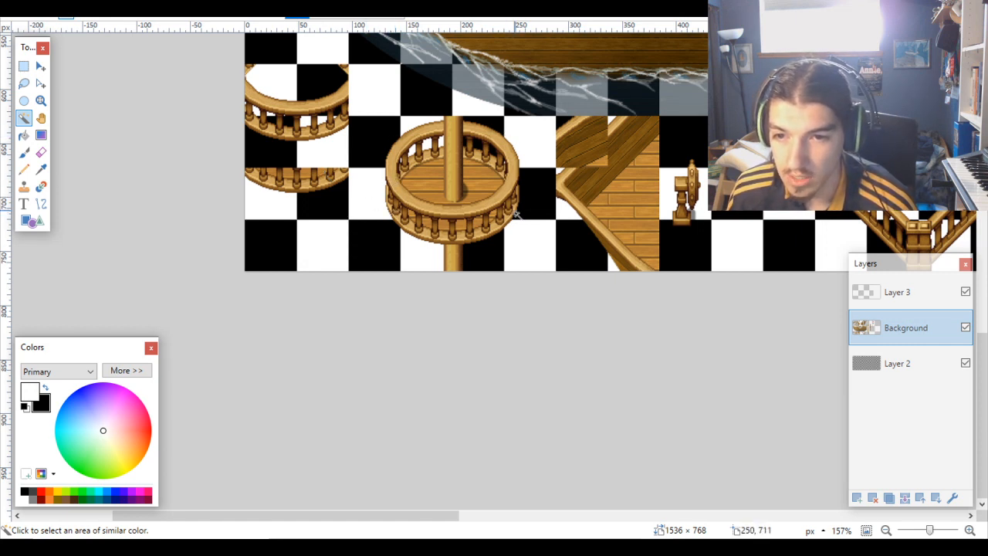
left_click(904, 363)
left_click(529, 230)
left_click(479, 247, "ctrl")
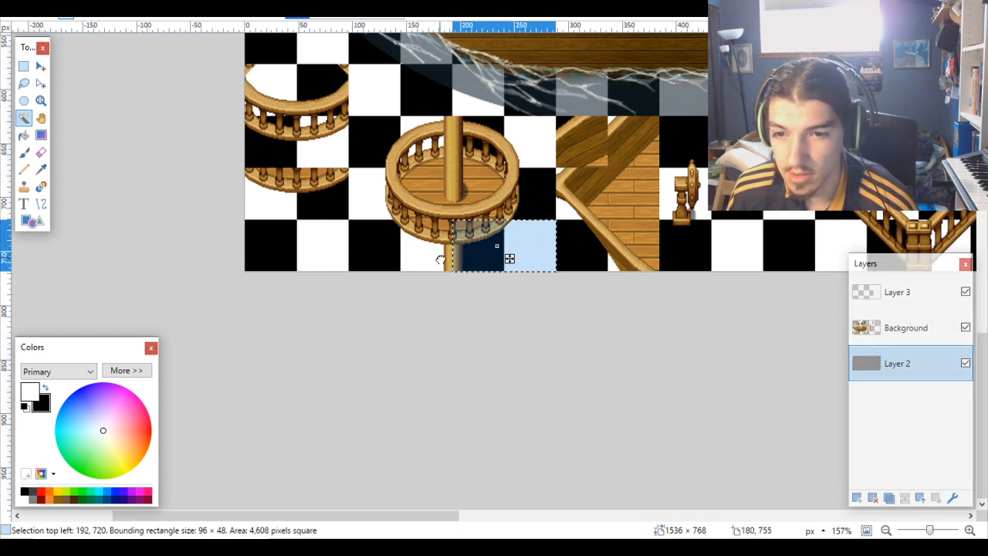
left_click(425, 258, "ctrl")
left_click(376, 247, "ctrl")
left_click(376, 193, "ctrl")
left_click(372, 150, "ctrl")
left_click(422, 139, "ctrl")
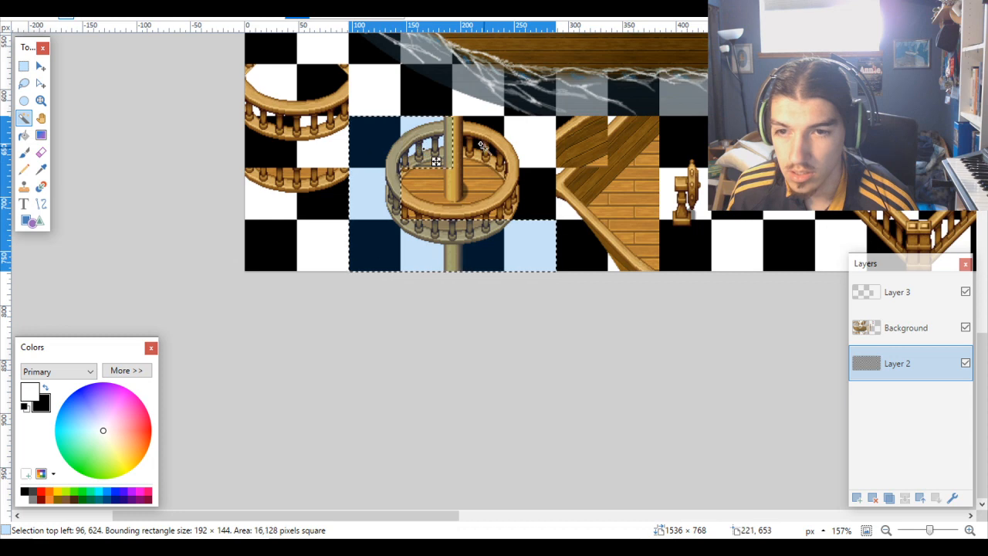
left_click(472, 138, "ctrl")
left_click(525, 155, "ctrl")
left_click(522, 189, "ctrl")
left_click(474, 202, "ctrl")
left_click(426, 202, "ctrl")
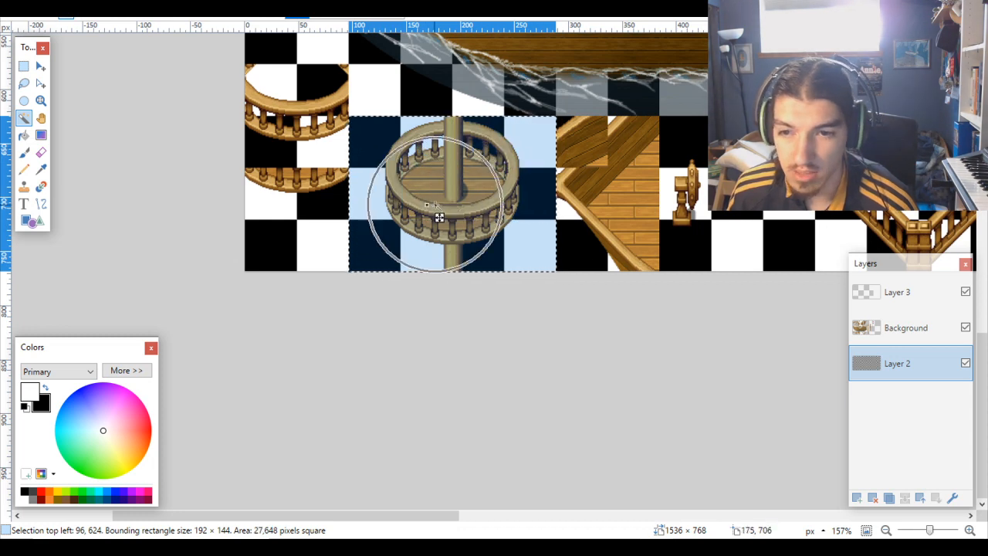
Step: On the Background layer, move the selected round crow's nest up to the free squares above the masts, at about 766, -21
scroll(438, 216, "down", 4)
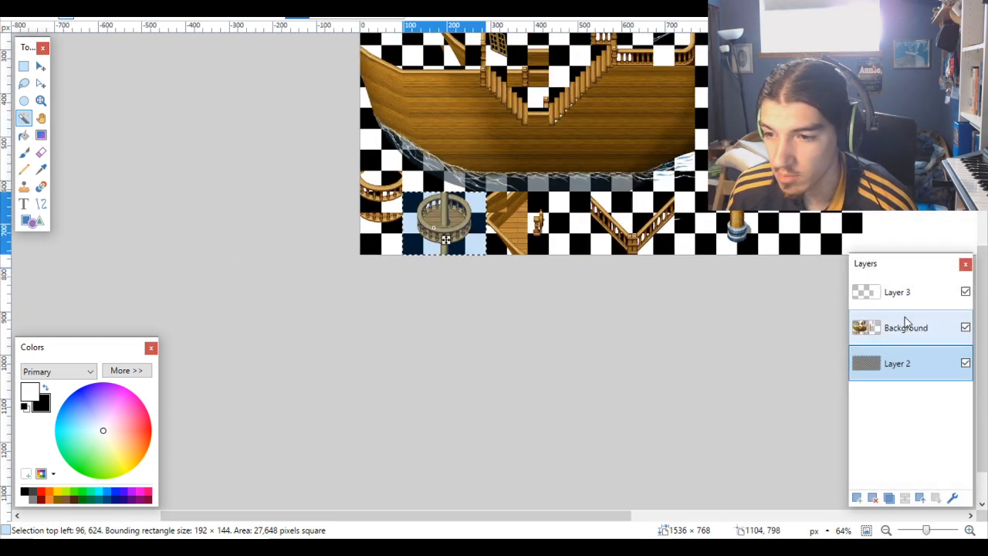
left_click(869, 327)
scroll(441, 116, "up", 3)
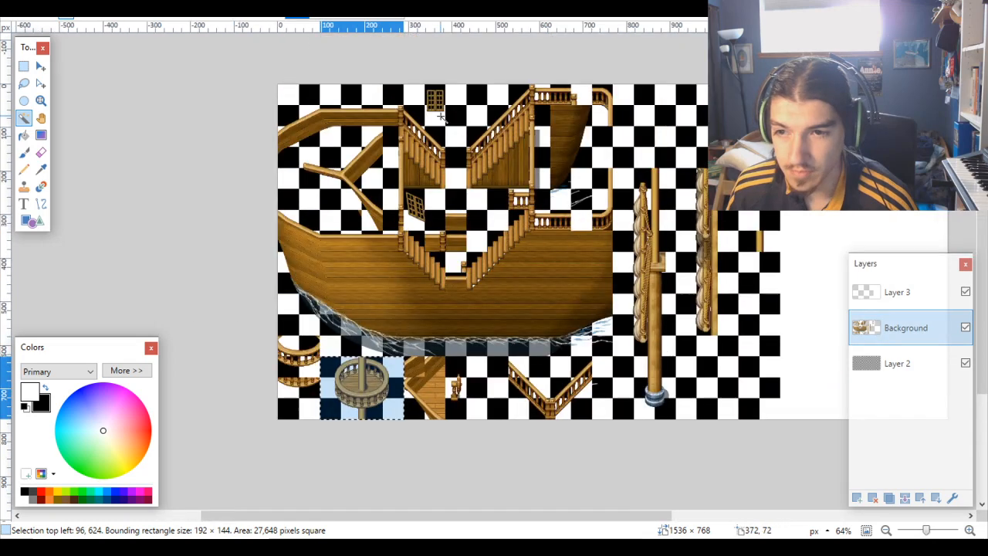
left_click(41, 66)
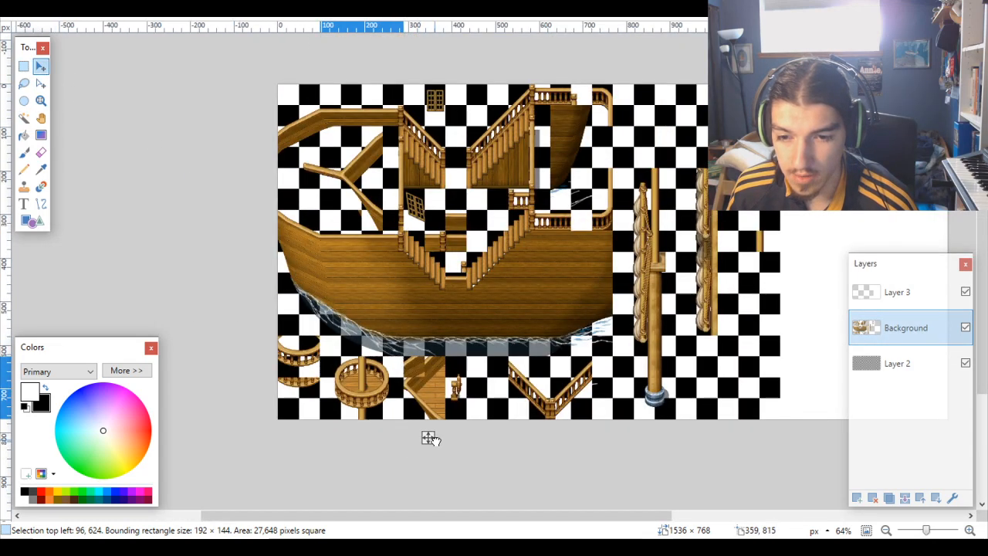
left_click_drag(429, 437, 749, 139)
scroll(651, 89, "up", 5)
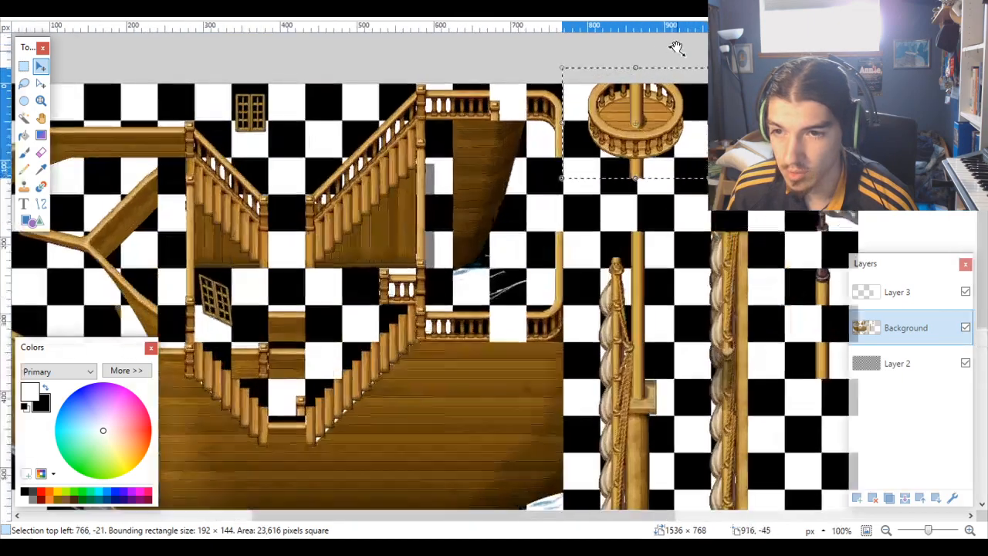
Step: Align the moved crow's nest block with the checker grid at 768, 0 along the canvas's upper edge
scroll(626, 100, "up", 4)
left_click_drag(561, 122, 564, 171)
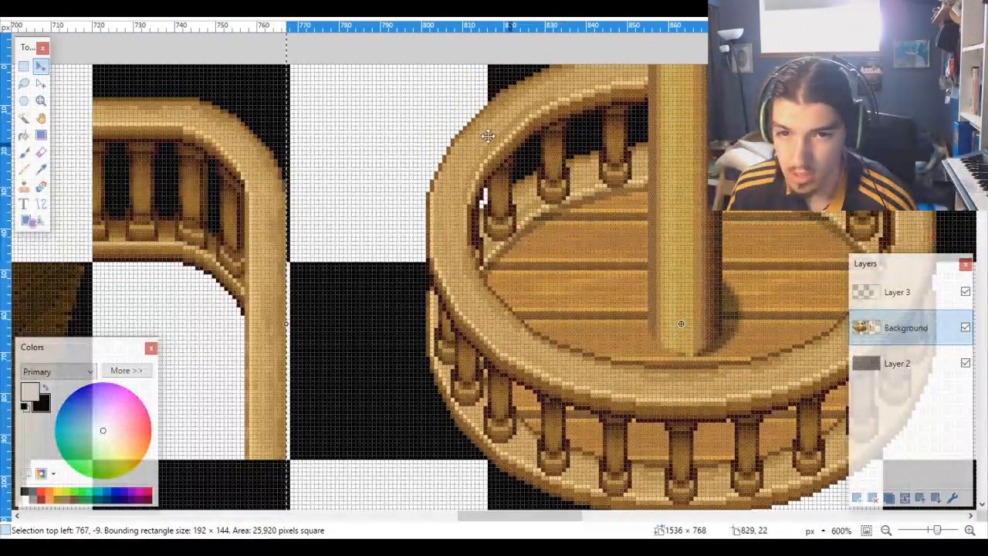
scroll(244, 45, "up", 1)
scroll(335, 143, "up", 1)
scroll(337, 223, "up", 1)
left_click_drag(337, 223, 333, 280)
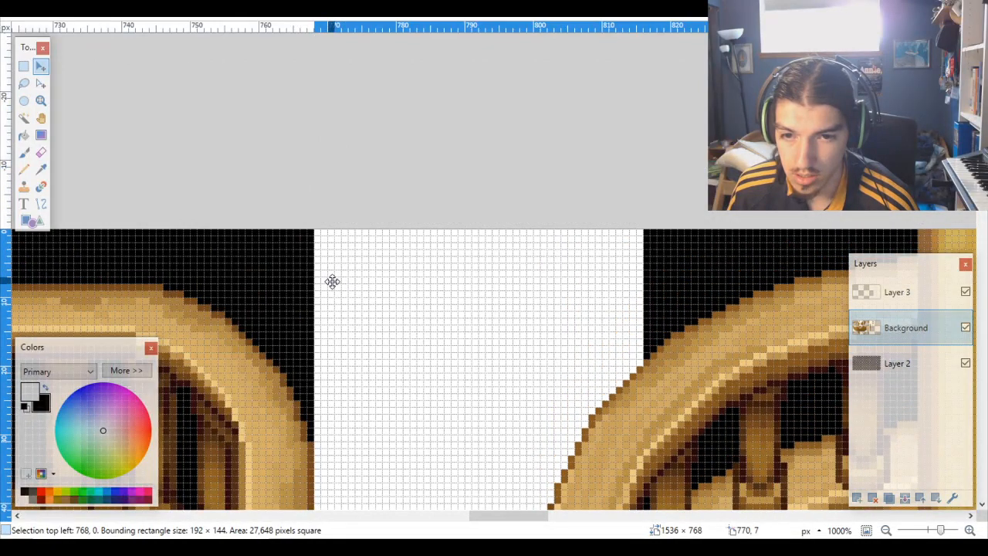
scroll(461, 304, "down", 4)
scroll(461, 303, "down", 4)
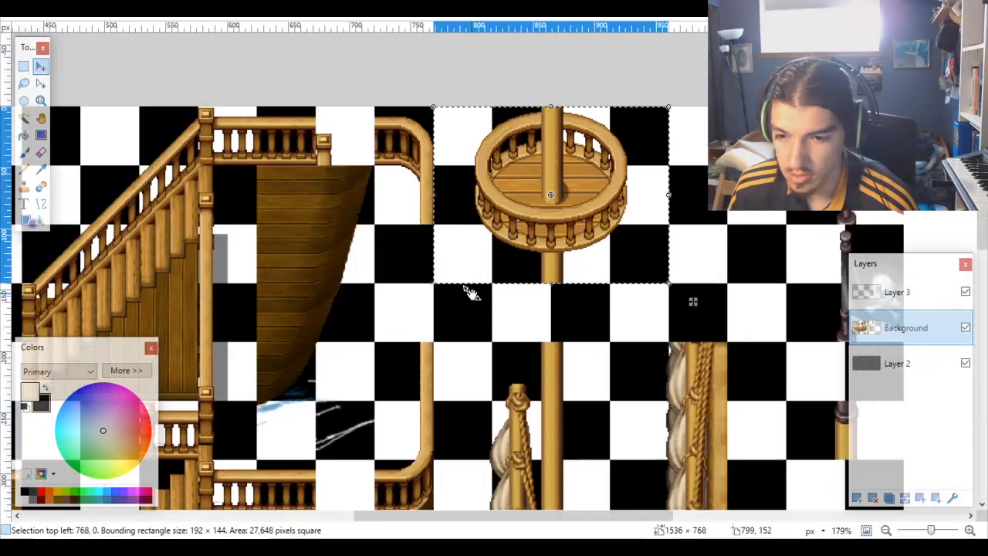
Step: Make Layer 2 active and clear the stray Magic Wand selection around the railing pieces below the hull
scroll(502, 335, "left", 10)
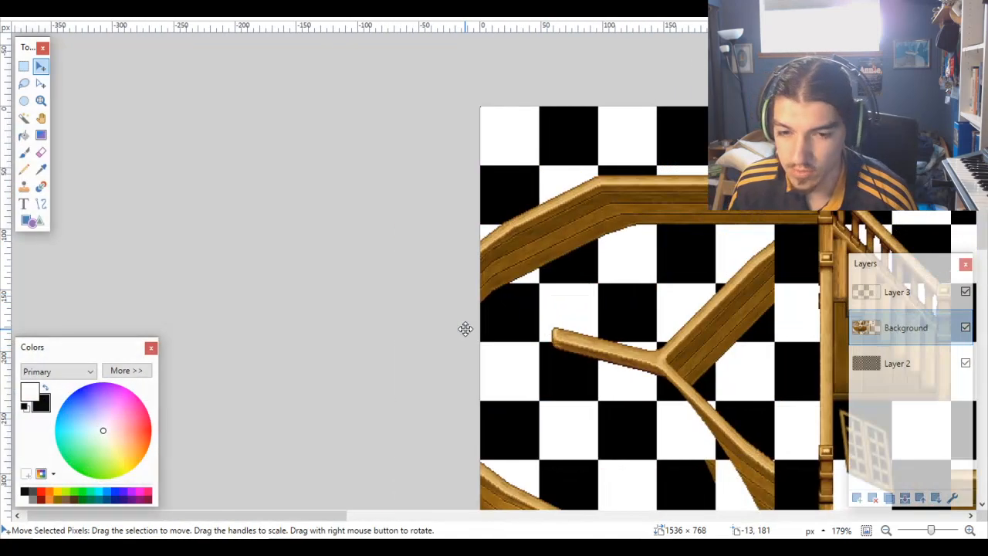
scroll(478, 331, "down", 5)
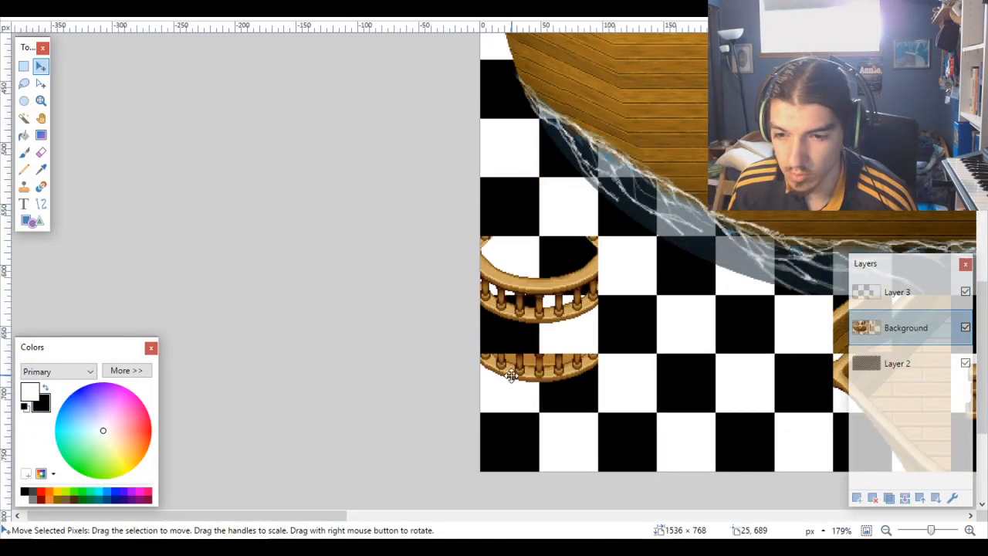
left_click(24, 117)
left_click(575, 386)
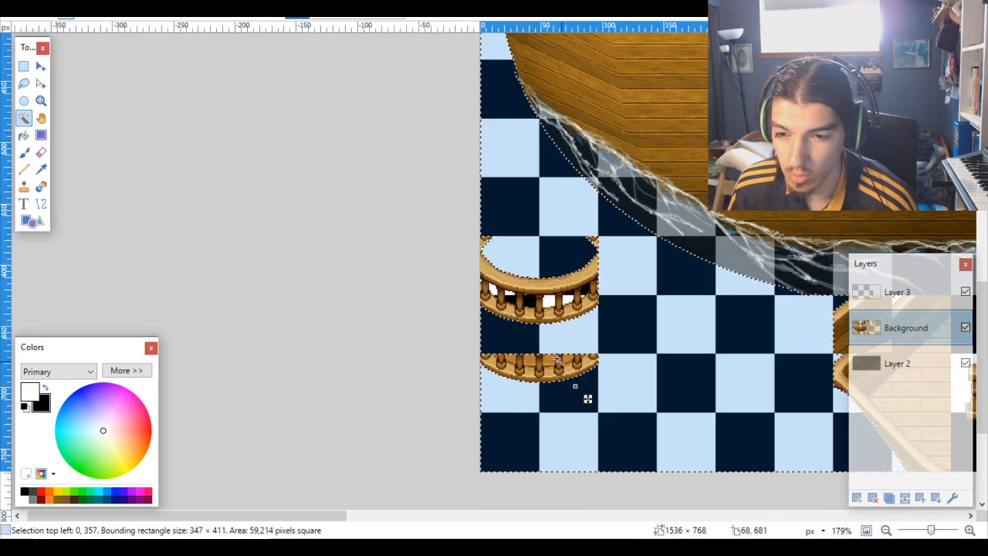
left_click(896, 363)
key("ctrl+d")
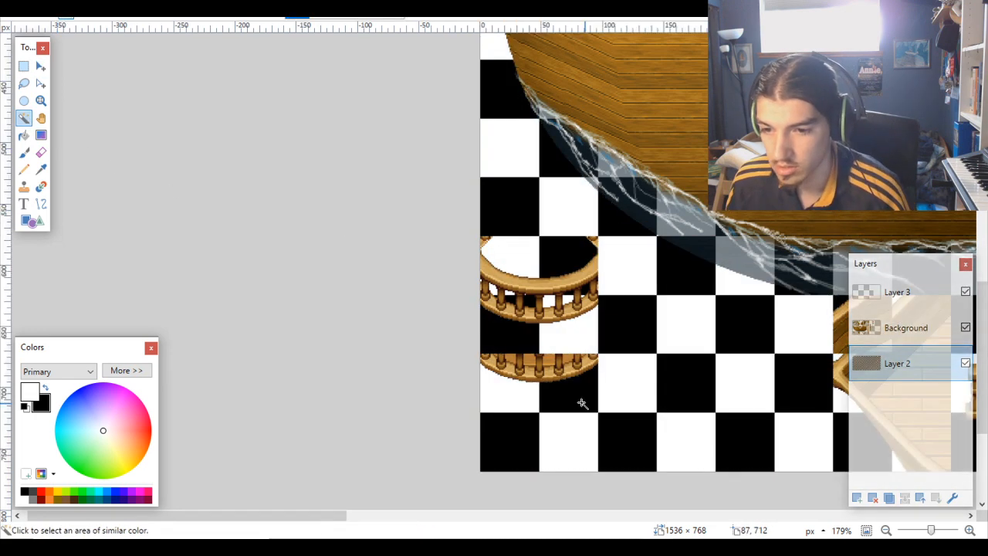
left_click(582, 407)
left_click(506, 400, "ctrl")
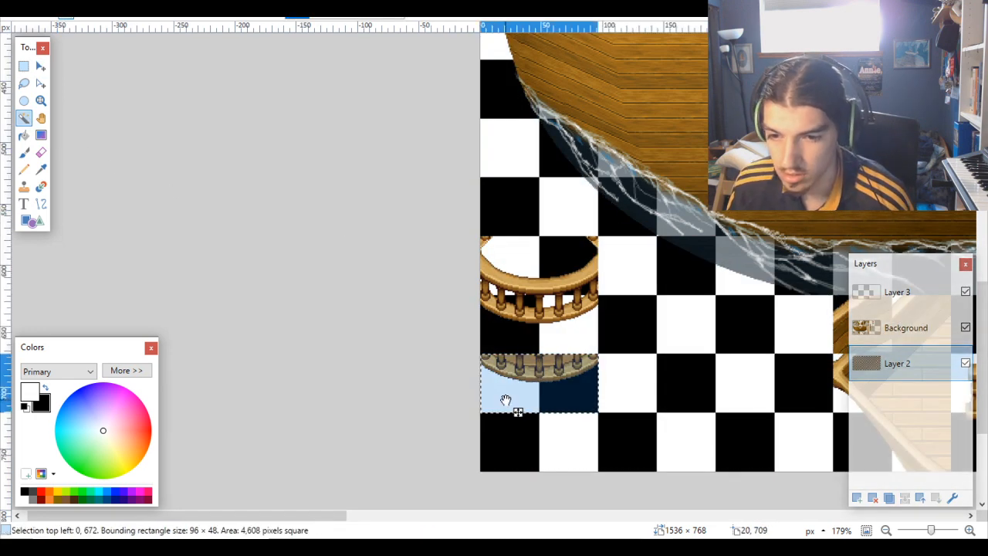
left_click(515, 334, "ctrl")
left_click(575, 342, "ctrl")
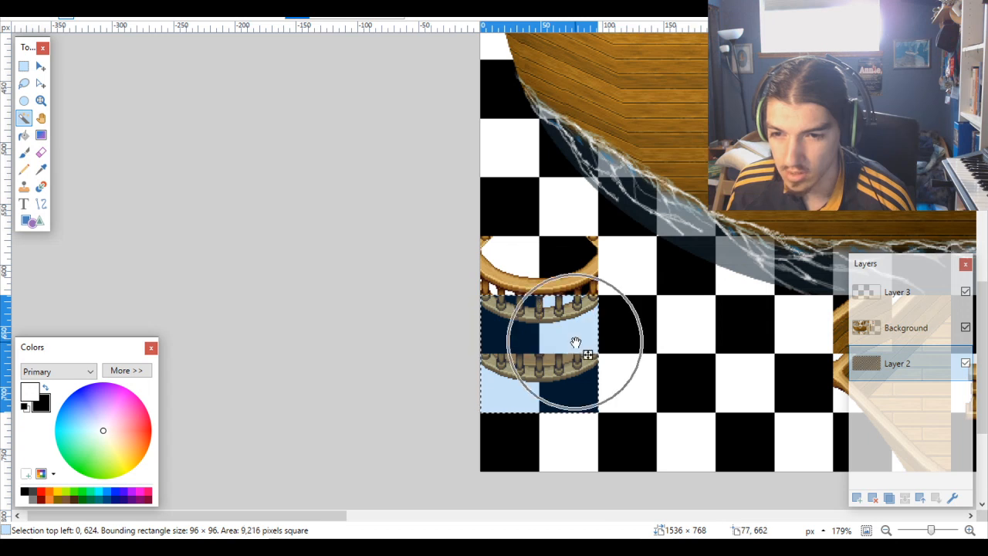
left_click(622, 320)
left_click(574, 333)
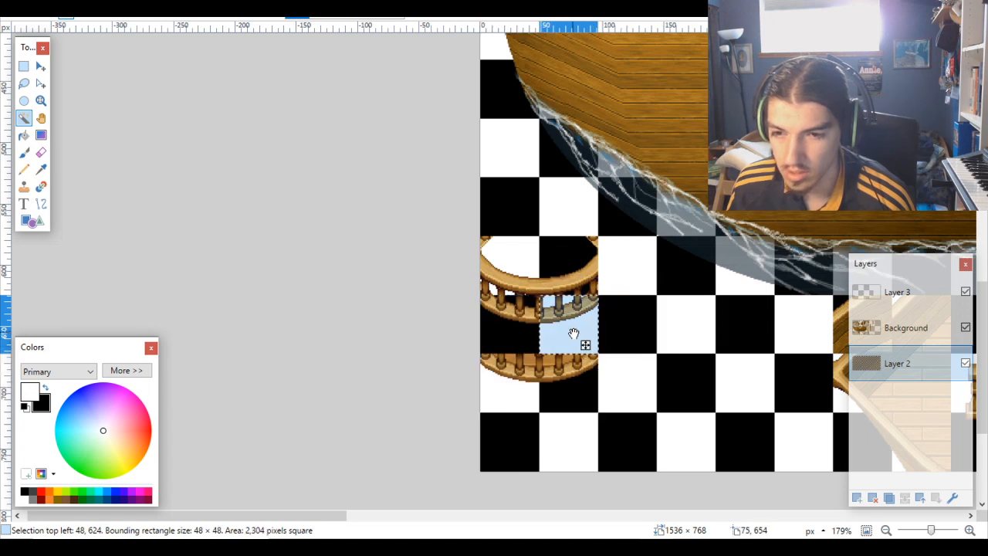
Step: Select the lower curved railing strip by its 96 × 48 checker squares at 0, 672 and move it on Background beneath the crow's nest
left_click(587, 394)
left_click(532, 386, "ctrl")
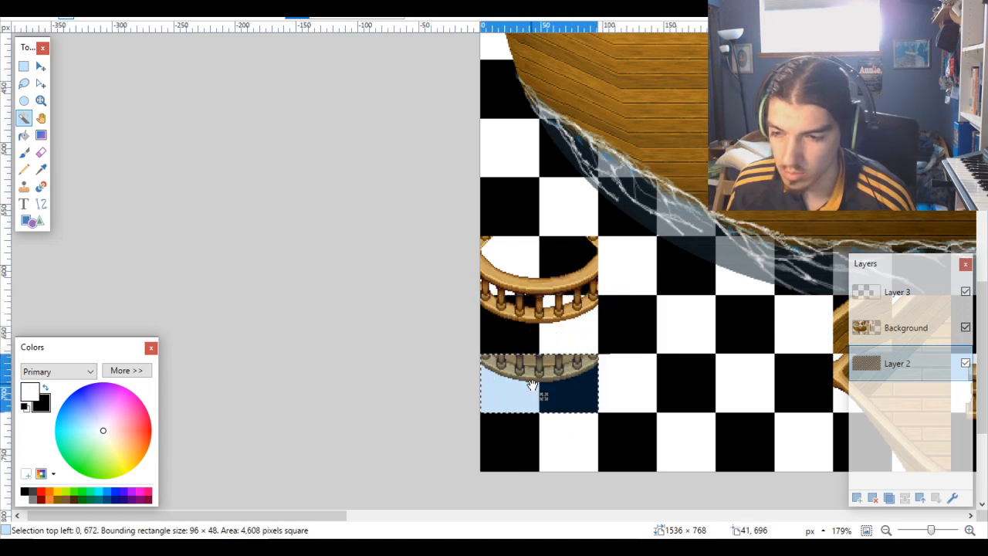
scroll(583, 379, "down", 4, "ctrl")
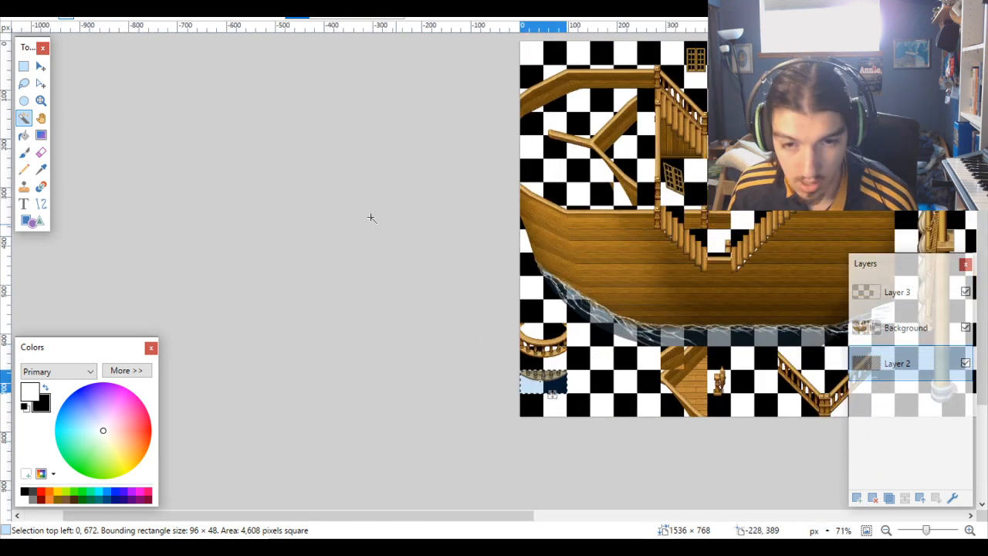
left_click(40, 67)
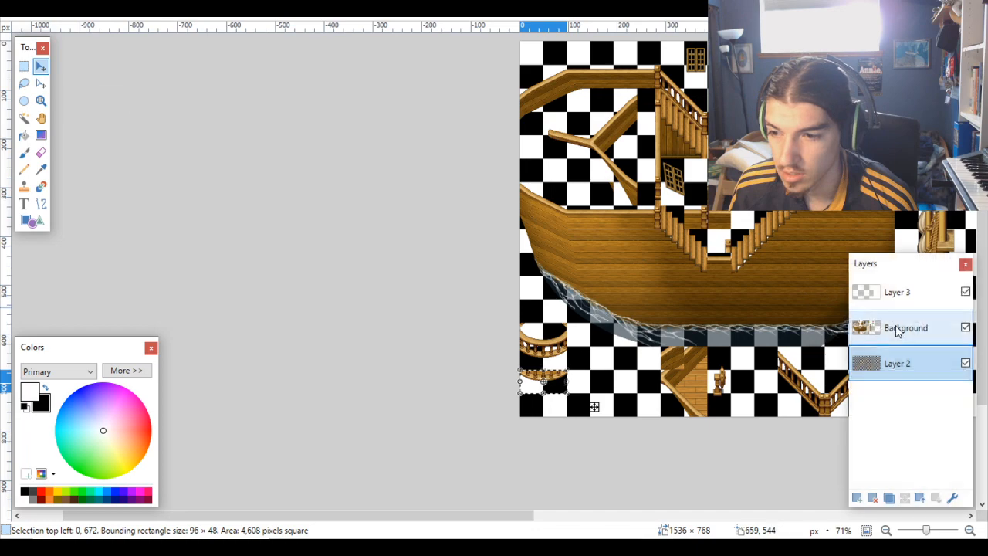
left_click(888, 332)
scroll(572, 372, "right", 5)
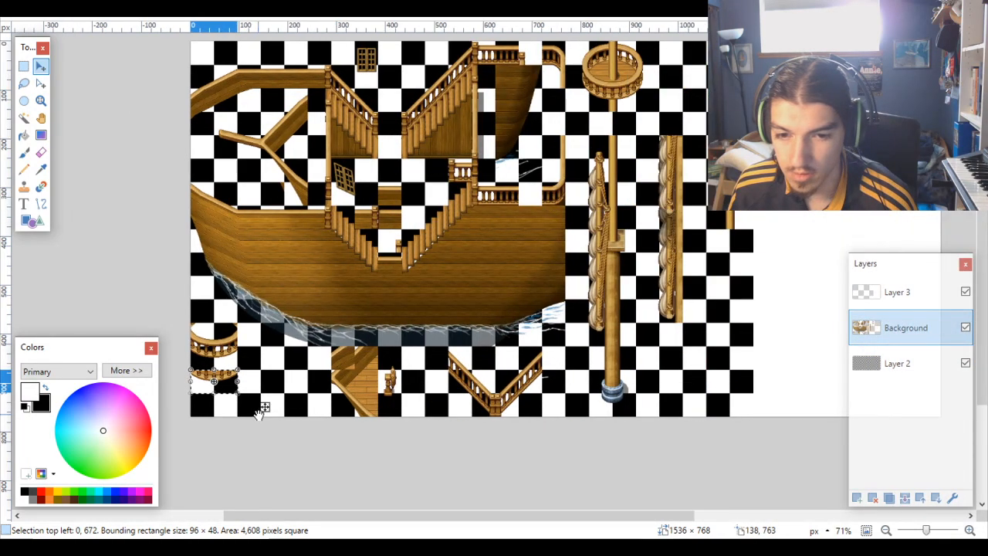
left_click_drag(263, 407, 662, 149)
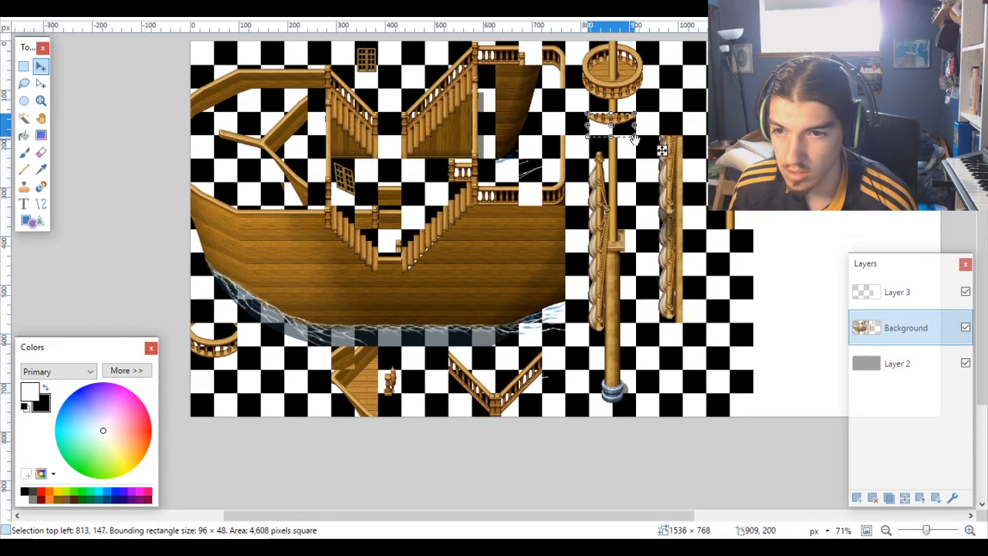
Step: Align the curved railing strip below the crow's nest with the checker grid at 816, 144
scroll(641, 132, "up", 5)
scroll(646, 280, "up", 4)
scroll(512, 264, "up", 3)
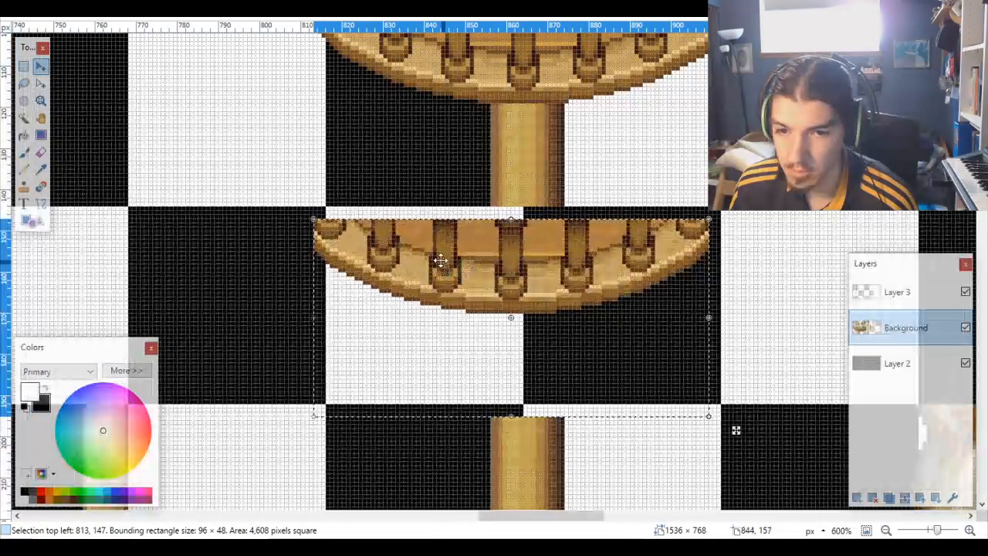
left_click_drag(440, 258, 506, 251)
scroll(507, 251, "down", 3)
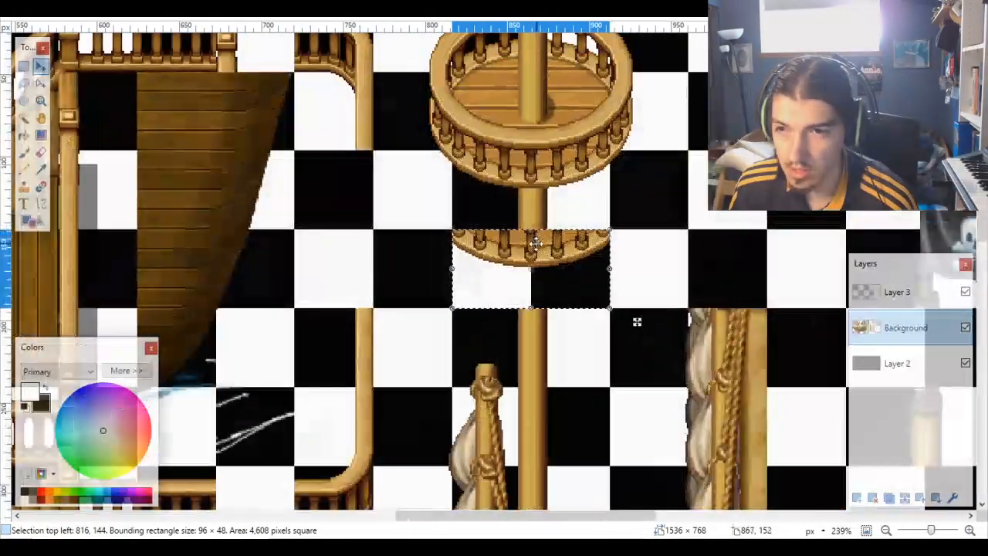
scroll(646, 206, "up", 1)
scroll(673, 244, "up", 1)
scroll(673, 243, "up", 1)
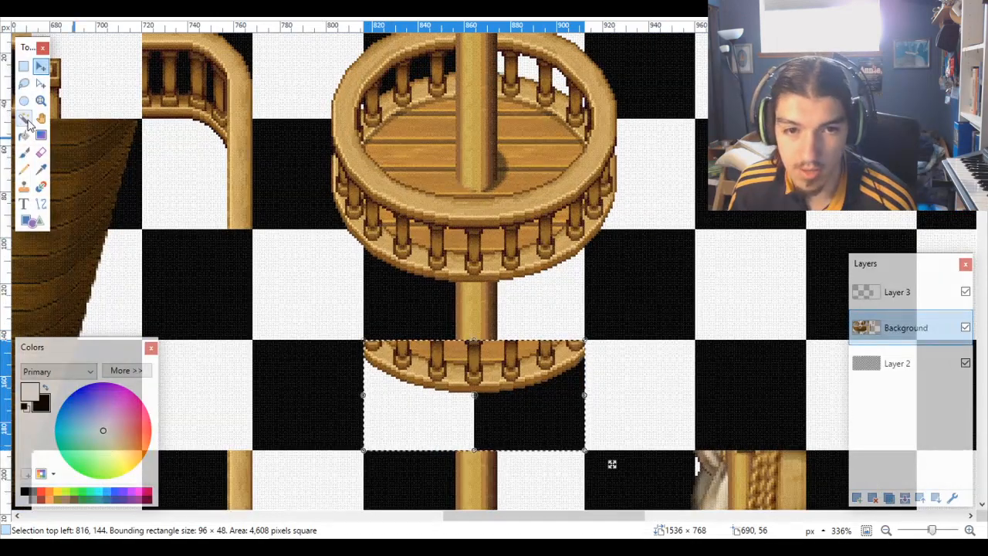
Step: On Layer 2, select the 48 × 48 checker square at 768, 96 beside the crow's nest's lower rim using the Magic Wand
key("s")
key("s")
key("s")
key("s")
left_click(635, 278)
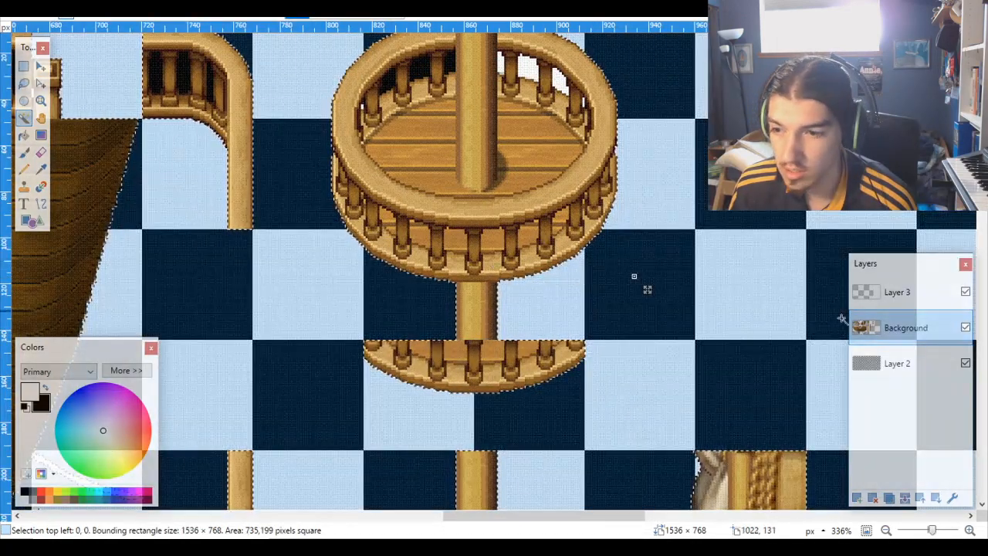
left_click(896, 363)
left_click(638, 286)
left_click(355, 275)
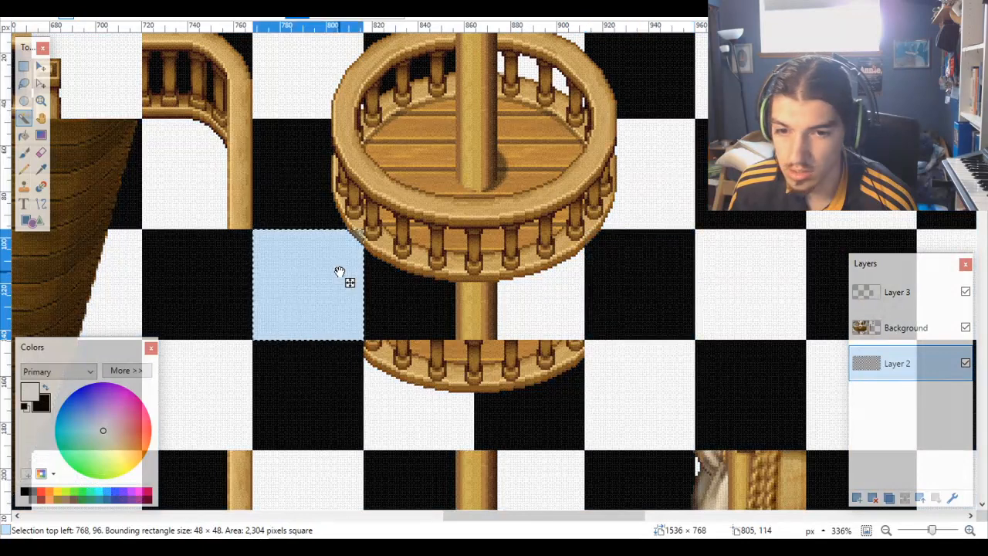
Step: Add the checker square on the opposite side of the crow's nest's lower rim, making a 192 × 48 selection on Layer 2
key("m")
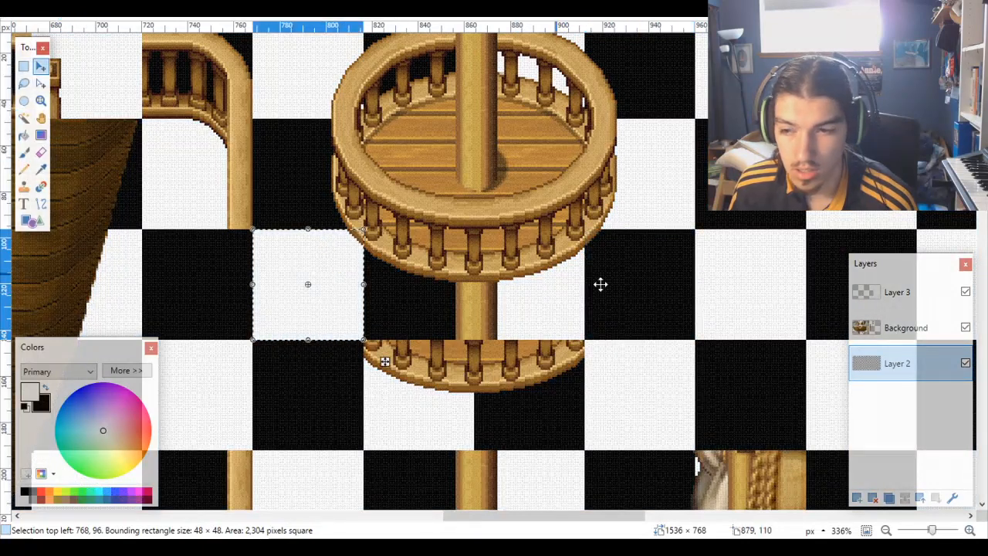
left_click(896, 337)
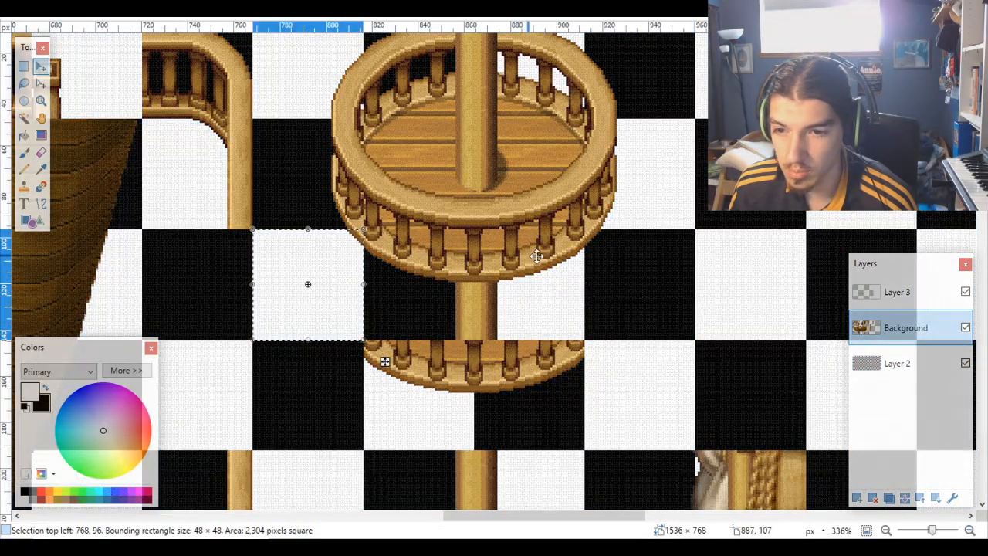
left_click(899, 363)
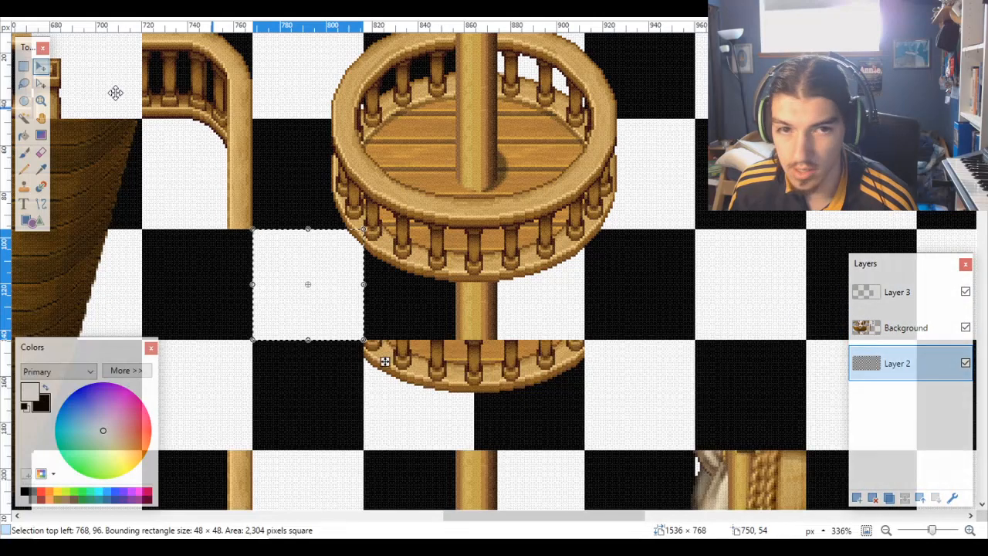
left_click(24, 117)
left_click(656, 274, "ctrl")
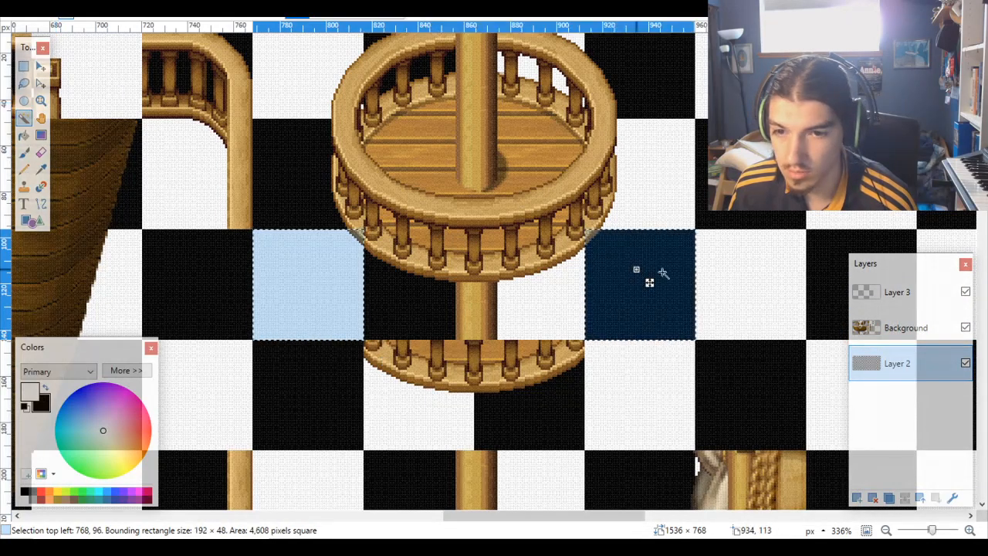
Step: On the Background layer, move the two selected rim corners down beside the railing strip at 768, 144 and clear the selection
left_click(892, 337)
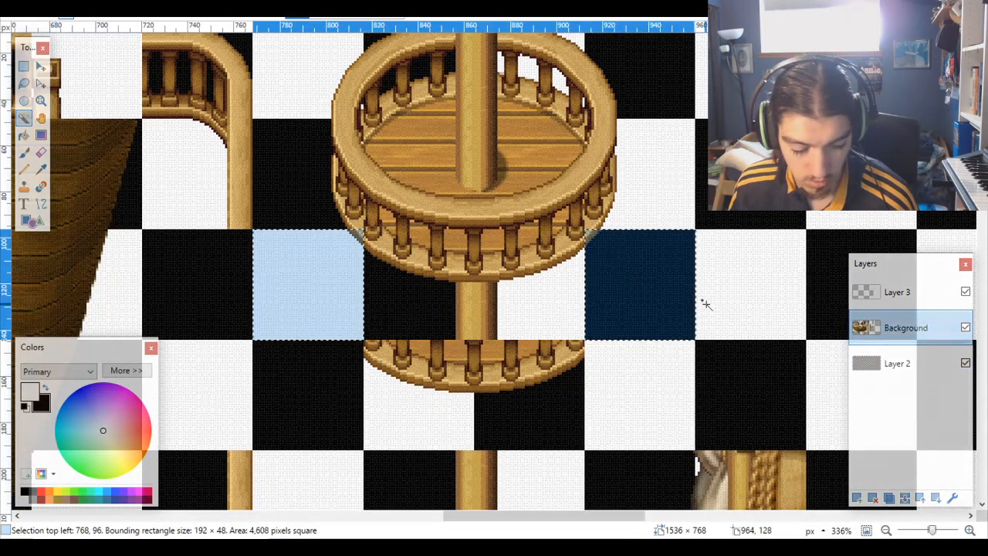
key("m")
left_click_drag(445, 282, 441, 397)
scroll(408, 381, "up", 5)
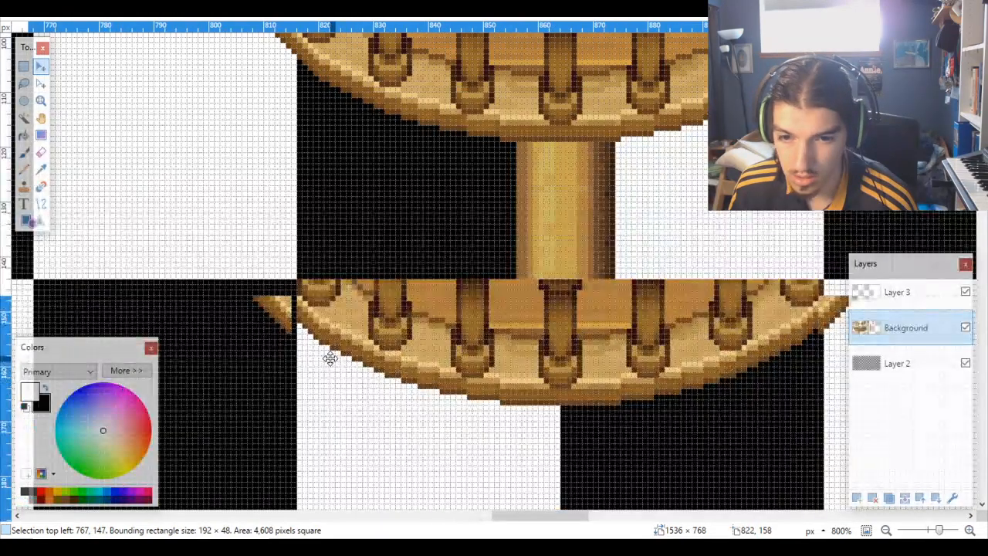
left_click_drag(330, 356, 338, 337)
scroll(420, 361, "down", 5)
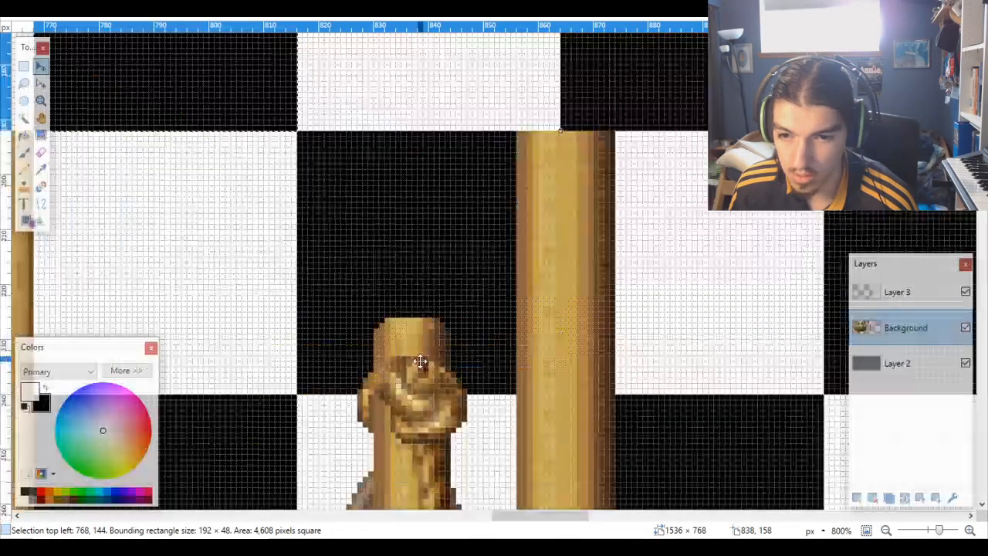
scroll(420, 361, "down", 10)
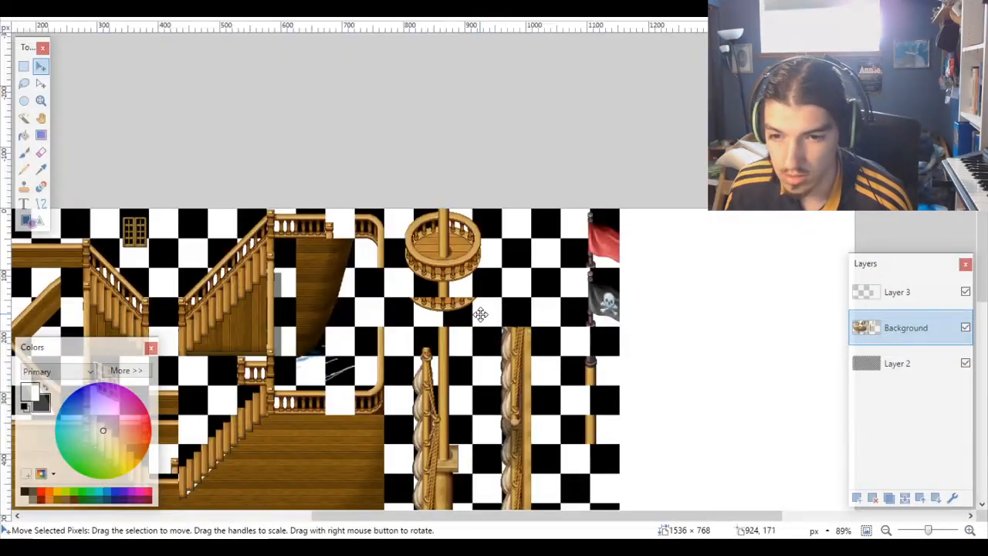
scroll(480, 315, "up", 5)
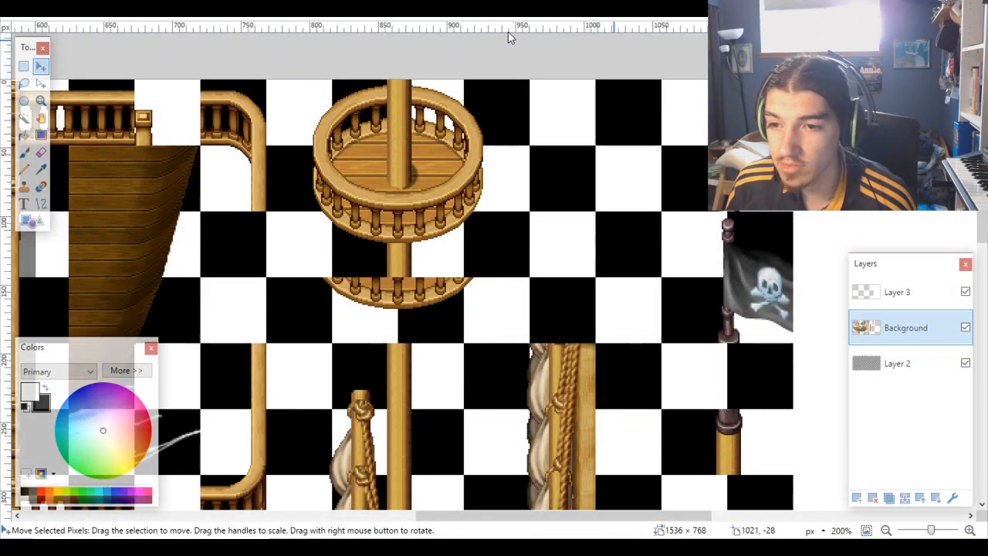
scroll(595, 381, "down", 6)
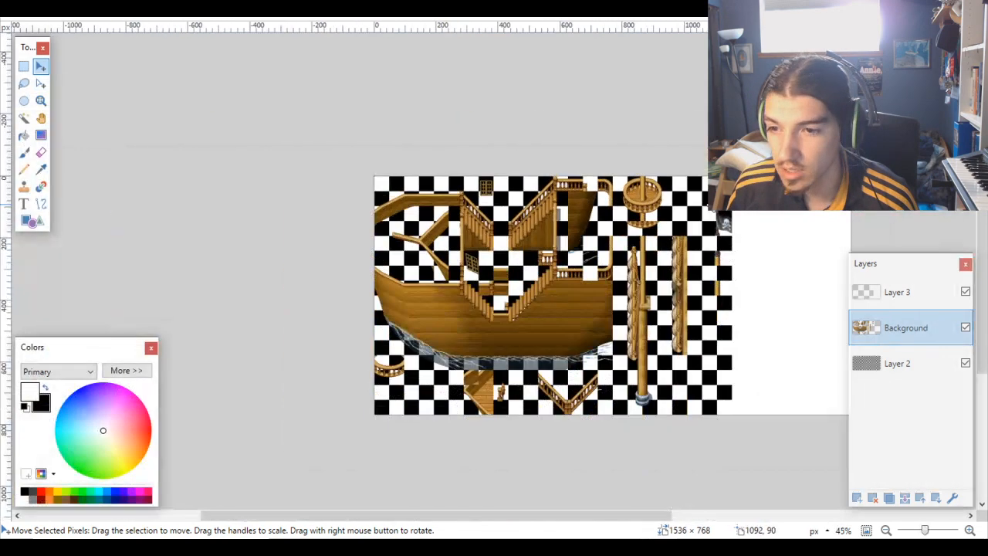
scroll(714, 204, "up", 3)
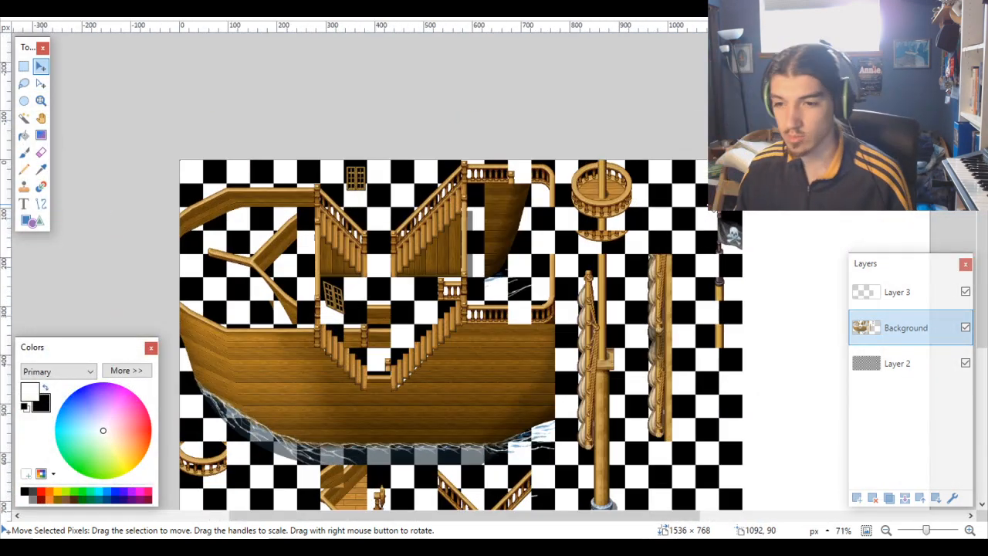
Step: Hide Layer 3 and draw a rectangular selection about 185 × 384 around the flags and short mast pieces
left_click(958, 294)
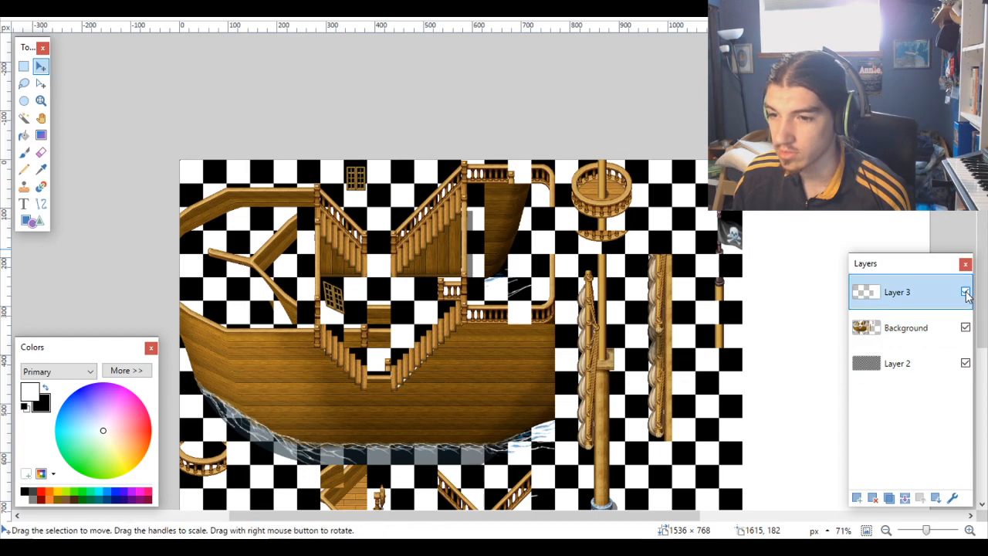
scroll(798, 244, "right", 4)
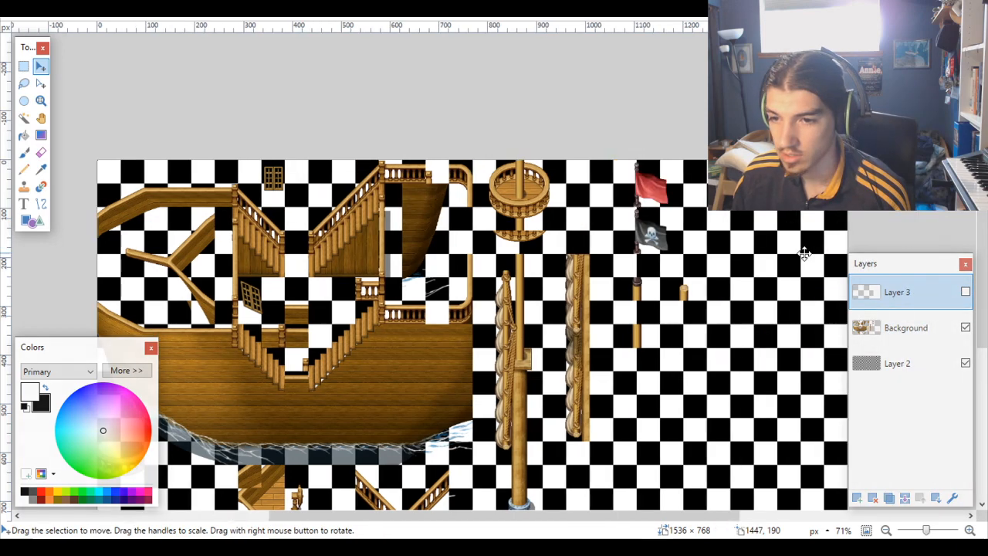
left_click(24, 67)
scroll(583, 221, "up", 2)
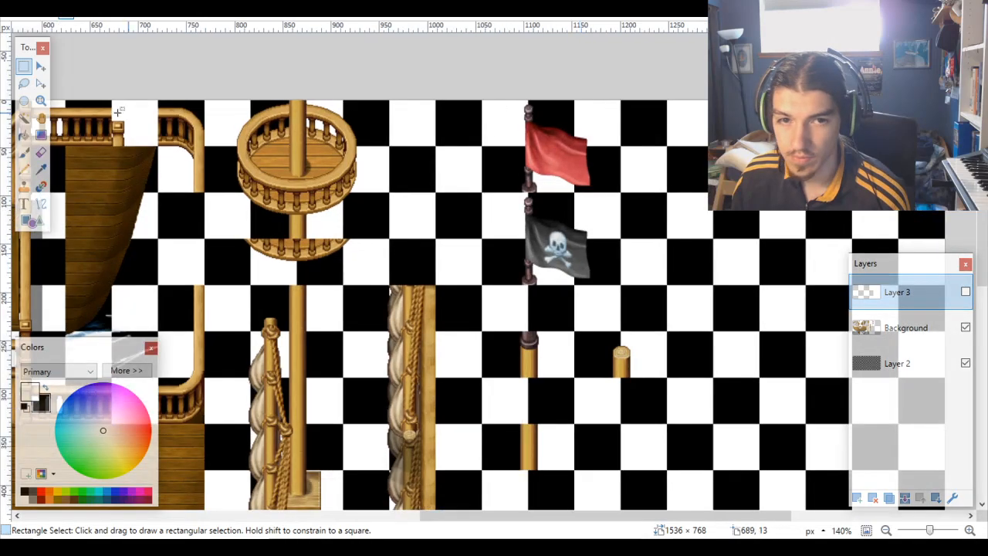
scroll(592, 88, "up", 3)
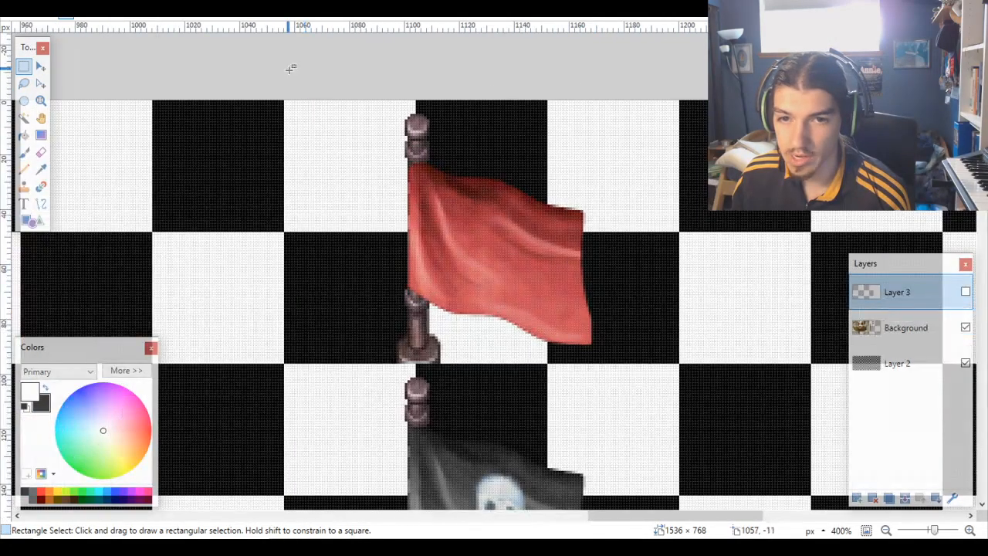
left_click_drag(290, 69, 808, 71)
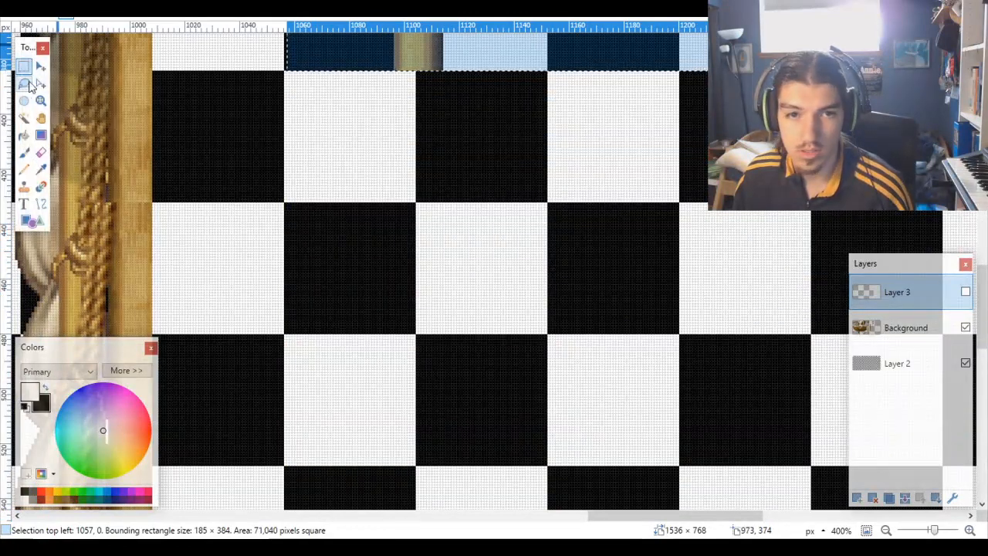
Step: Adjust the selection's outline so its left edge sits on the checker grid line at x = 1056
left_click(40, 85)
scroll(811, 97, "up", 2)
scroll(958, 123, "right", 3)
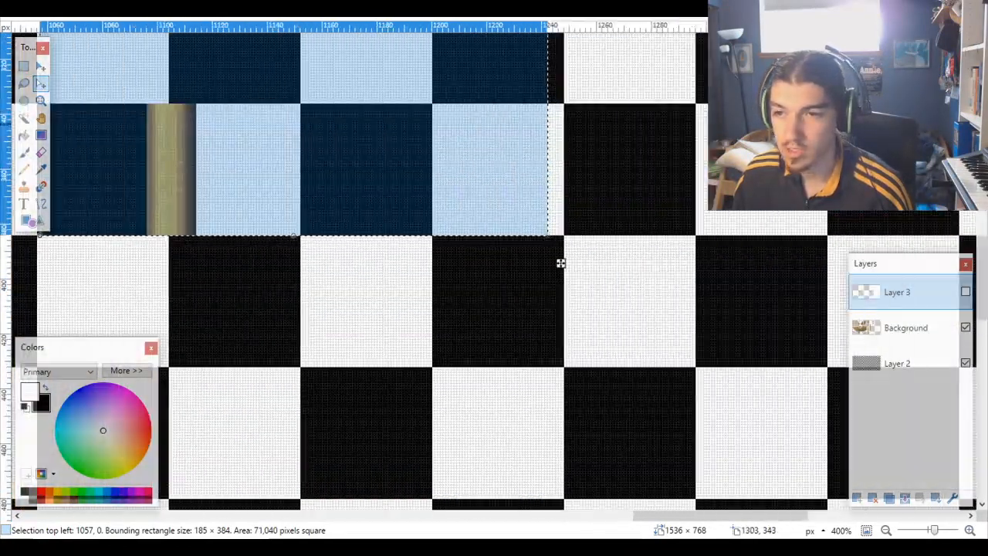
scroll(638, 139, "left", 3)
scroll(664, 150, "down", 1)
scroll(375, 142, "up", 5)
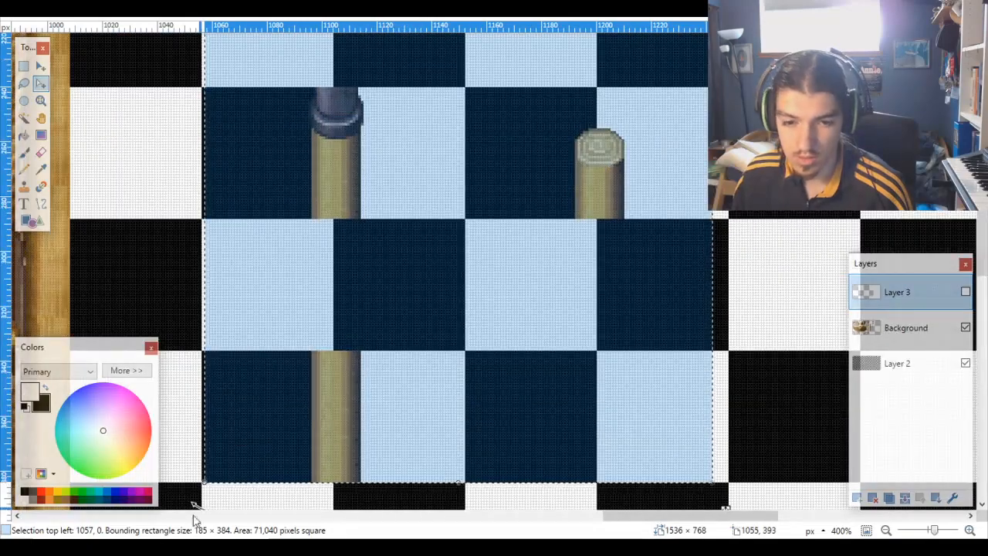
scroll(194, 519, "up", 5)
scroll(270, 432, "down", 3)
scroll(325, 355, "left", 3)
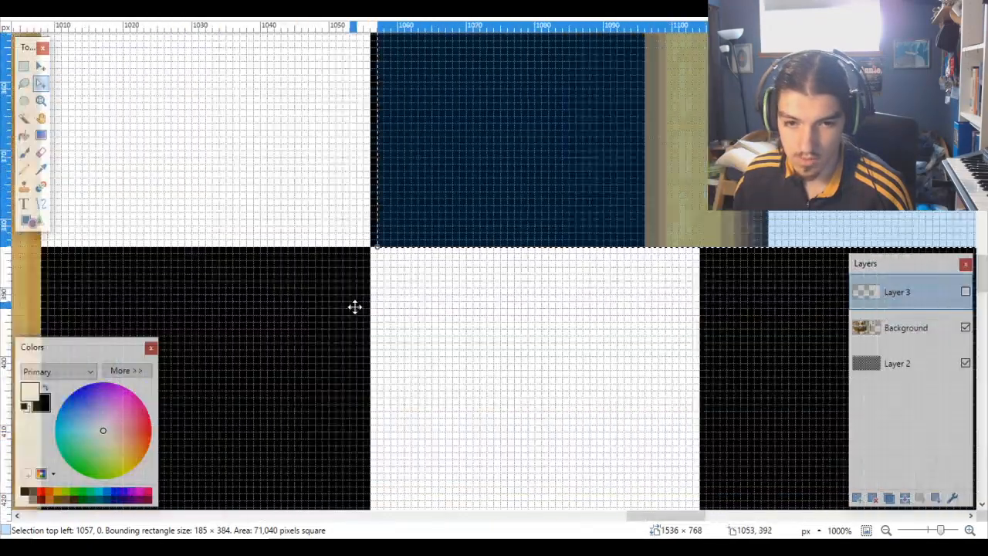
scroll(354, 307, "left", 2)
left_click_drag(455, 247, 450, 247)
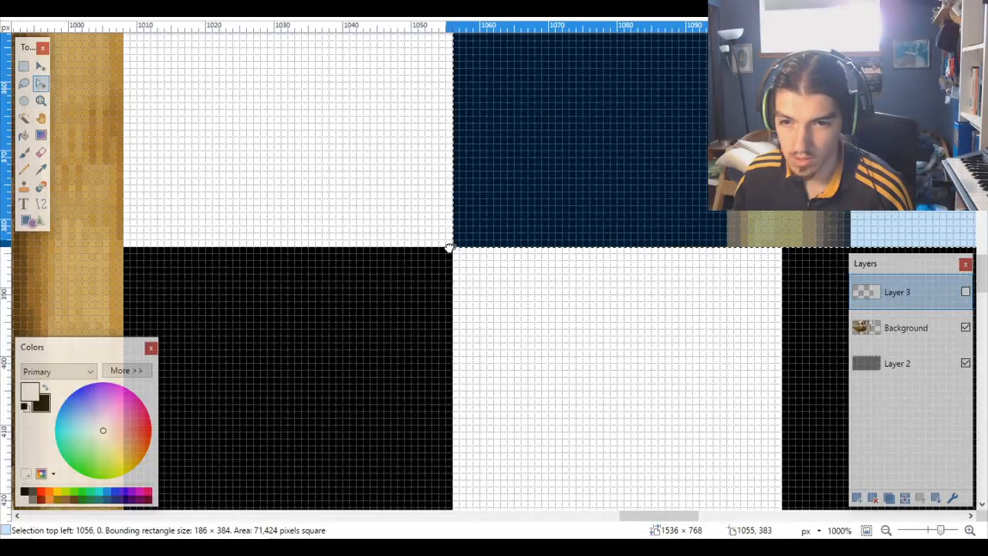
Step: Extend the selection's right edge to the next checker grid line, making it 192 × 384
scroll(532, 252, "down", 6)
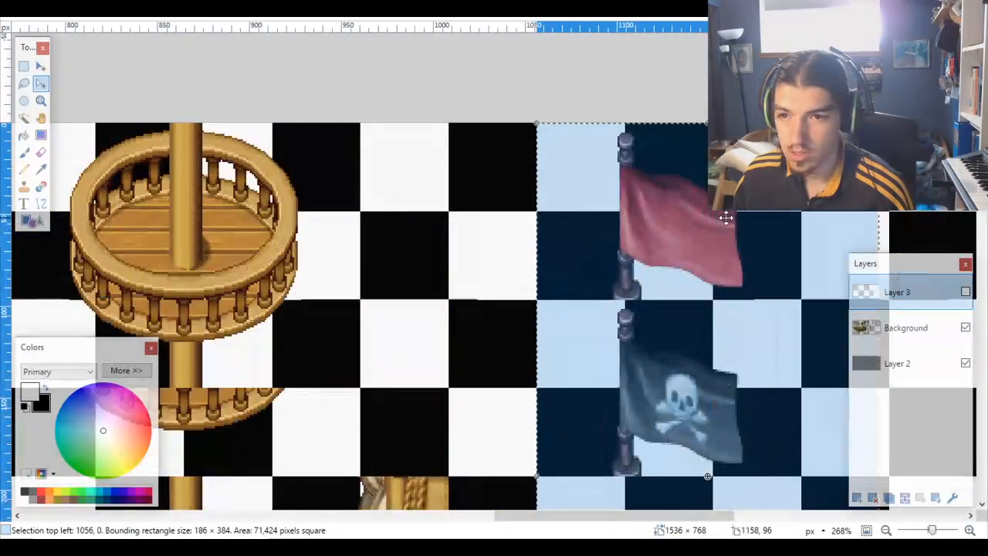
scroll(700, 193, "right", 6)
scroll(688, 229, "down", 4)
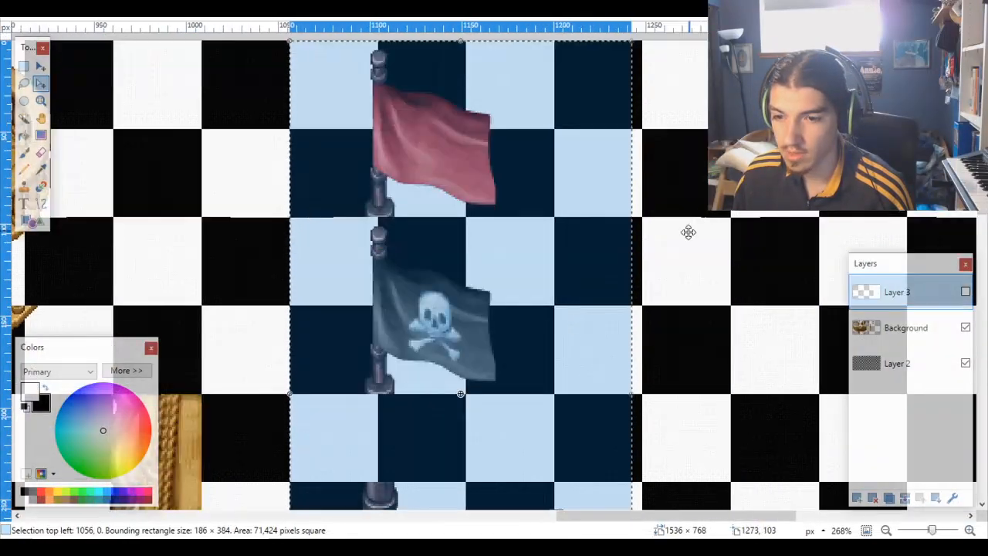
scroll(634, 313, "up", 6)
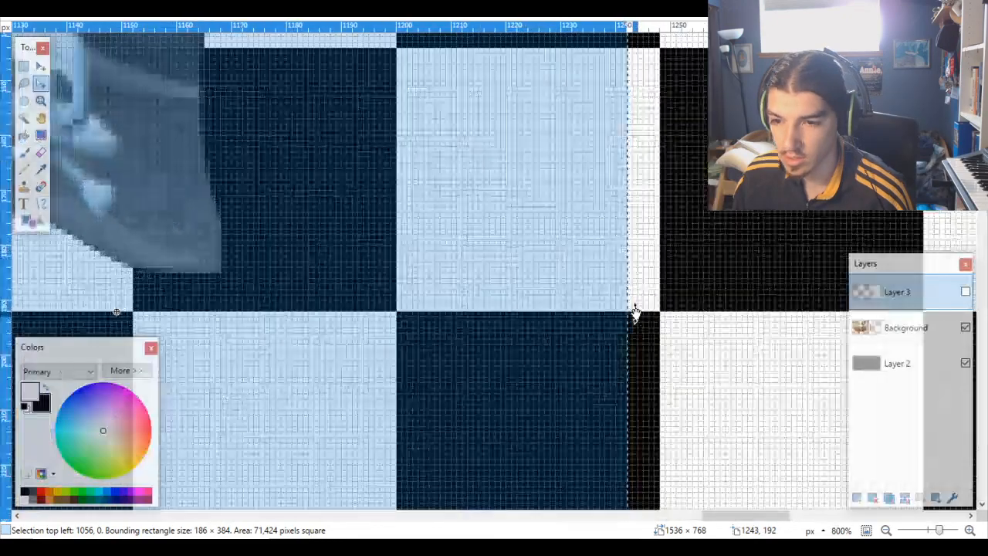
left_click_drag(625, 313, 669, 312)
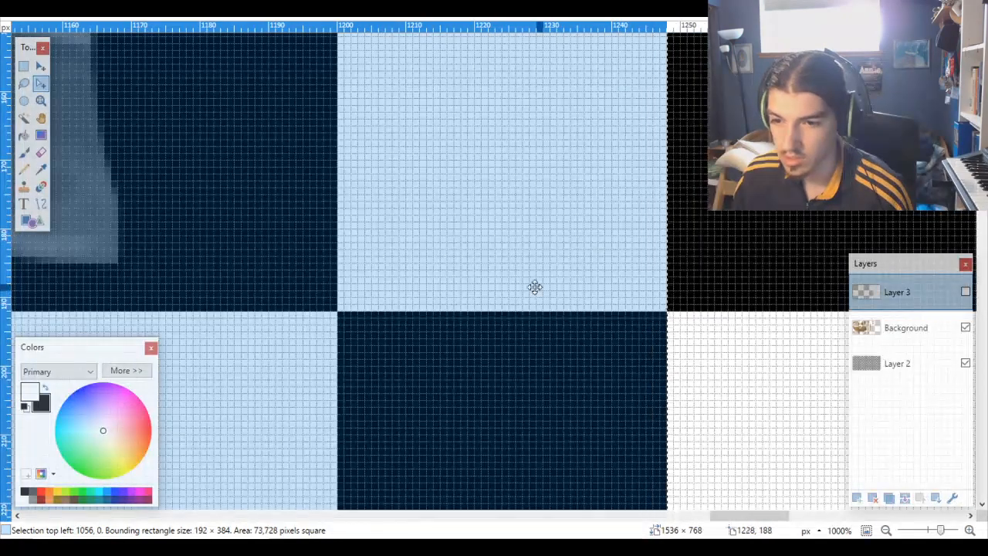
scroll(533, 287, "down", 6)
scroll(547, 275, "down", 4)
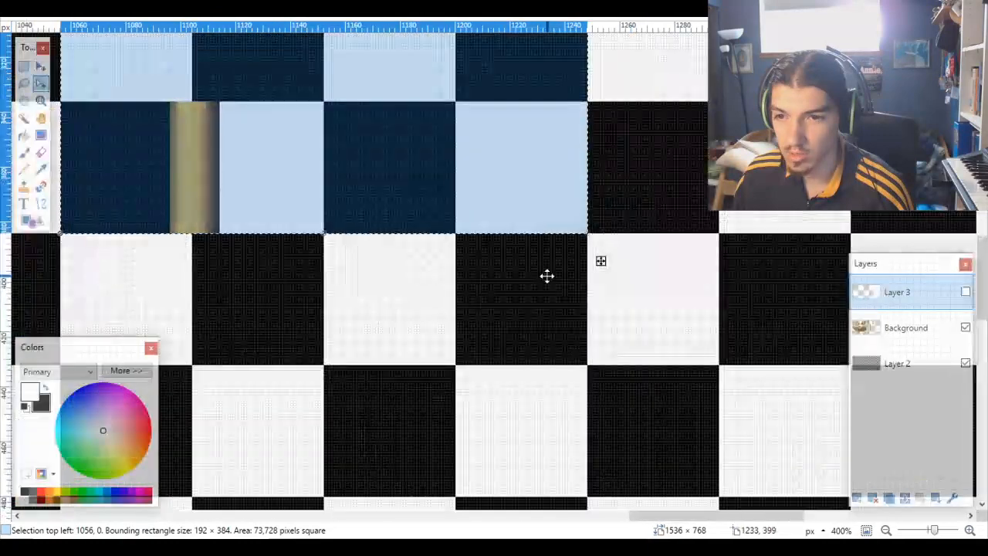
scroll(546, 276, "down", 5)
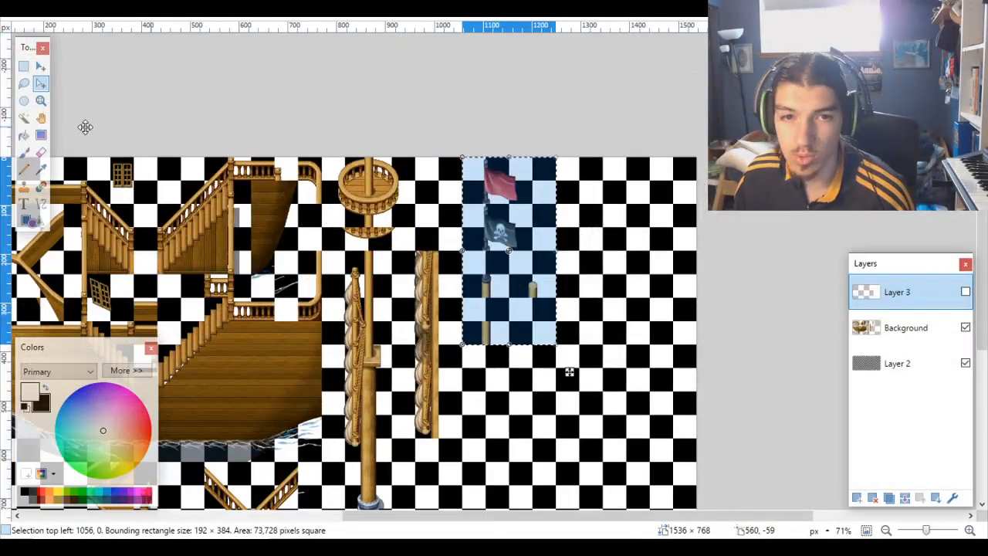
left_click(41, 66)
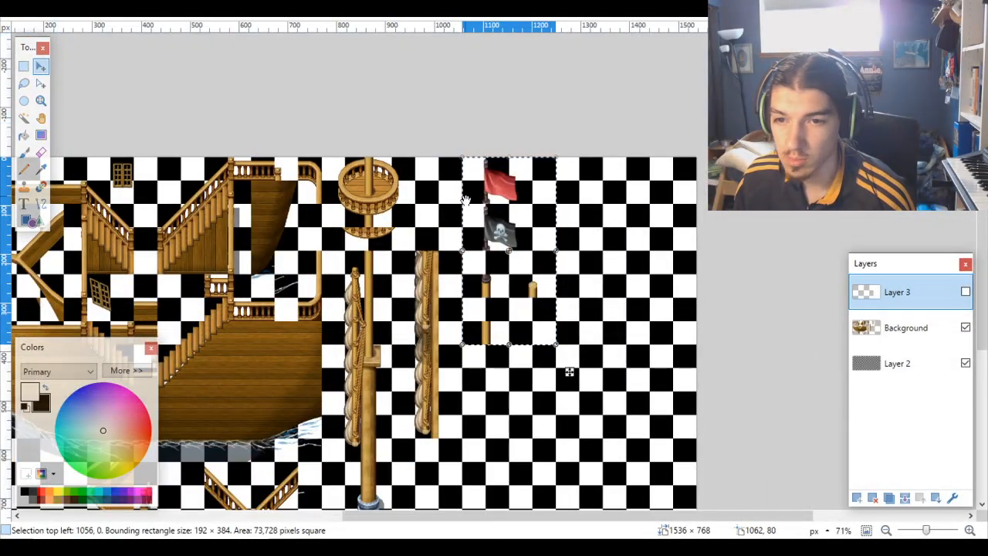
left_click_drag(465, 200, 587, 217)
key("ctrl+d")
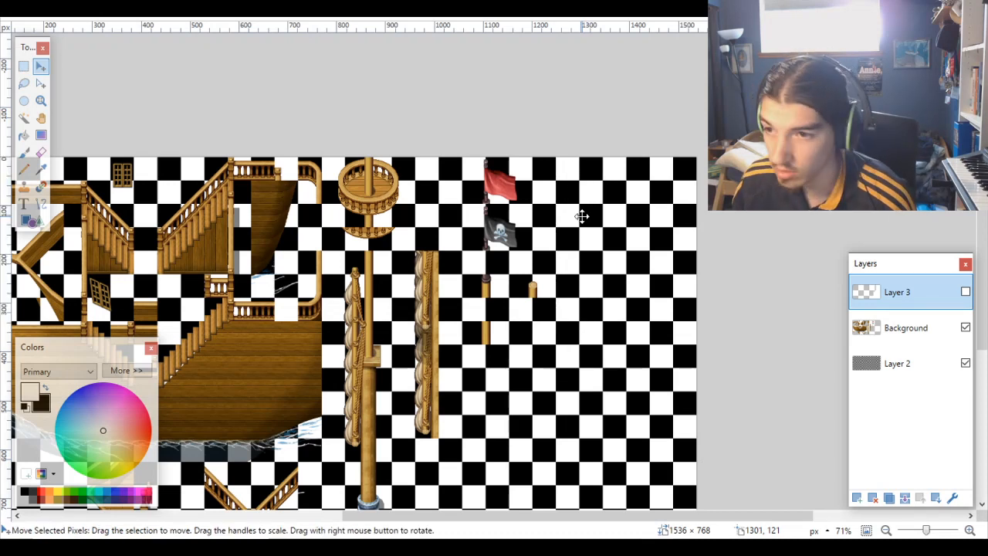
key("ctrl+z")
key("ctrl+z")
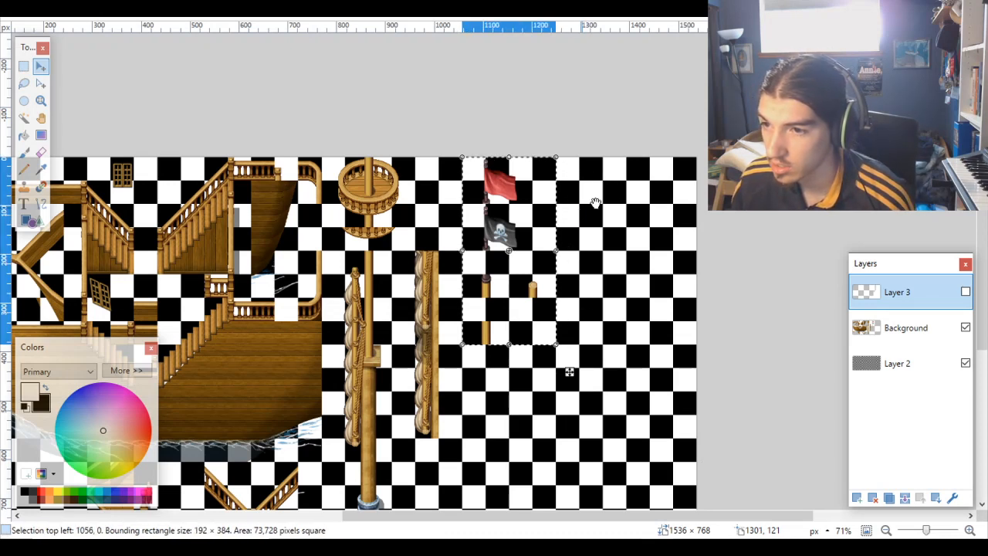
Step: On the Background layer, move the selected flags and mast pieces to the canvas's top-right corner at 1344, 0 and clear the selection
left_click(900, 327)
scroll(556, 224, "up", 4)
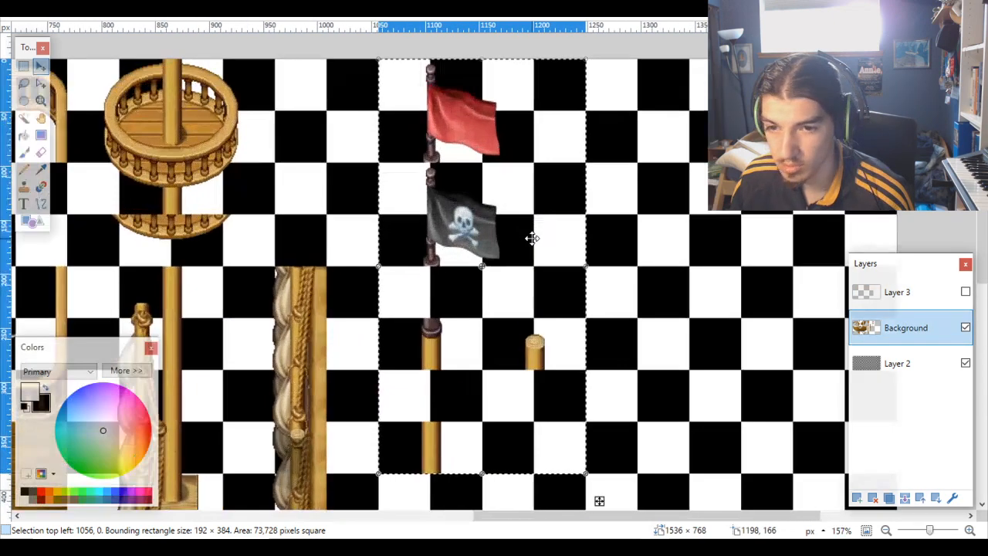
left_click_drag(569, 217, 770, 264)
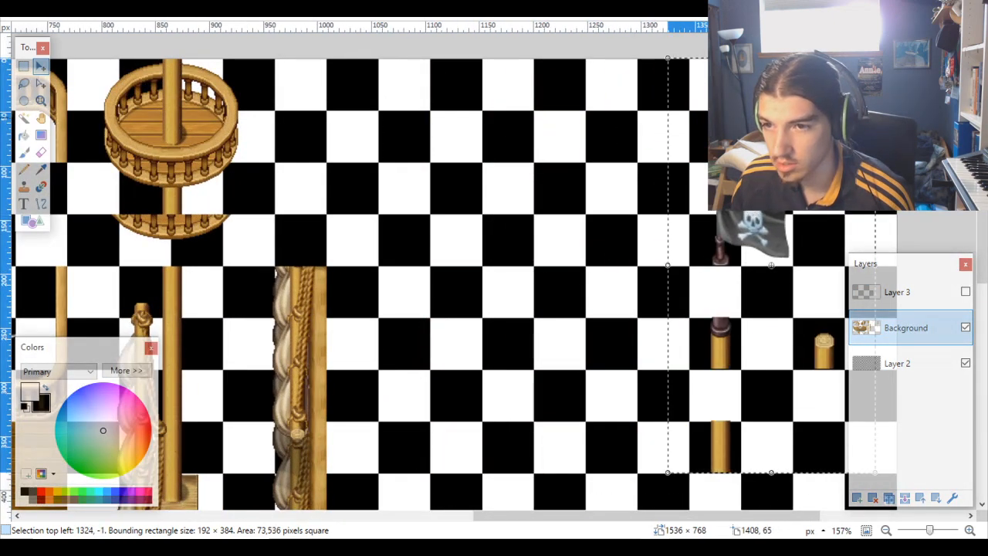
scroll(771, 265, "right", 3)
scroll(688, 92, "up", 3)
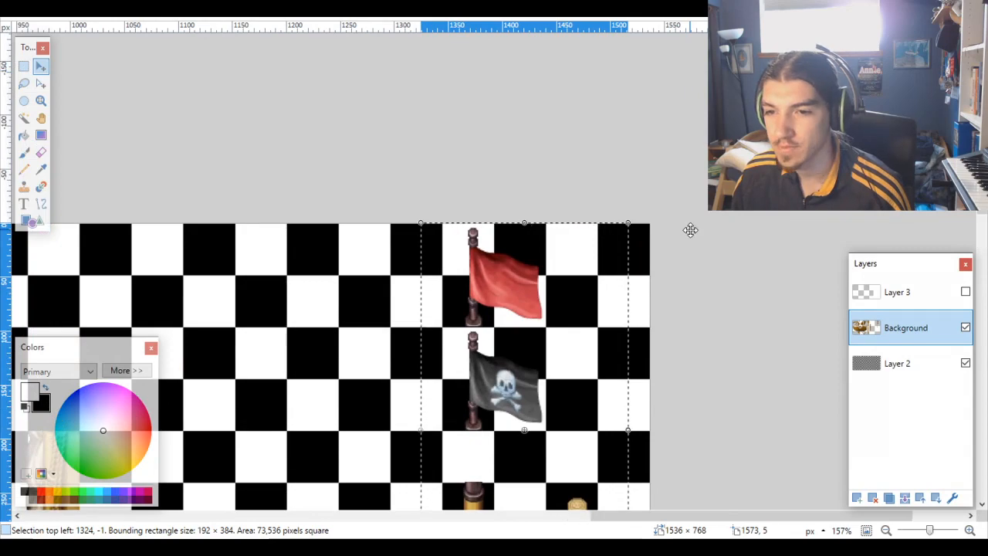
scroll(648, 224, "up", 5)
scroll(581, 234, "up", 4)
left_click_drag(492, 239, 665, 246)
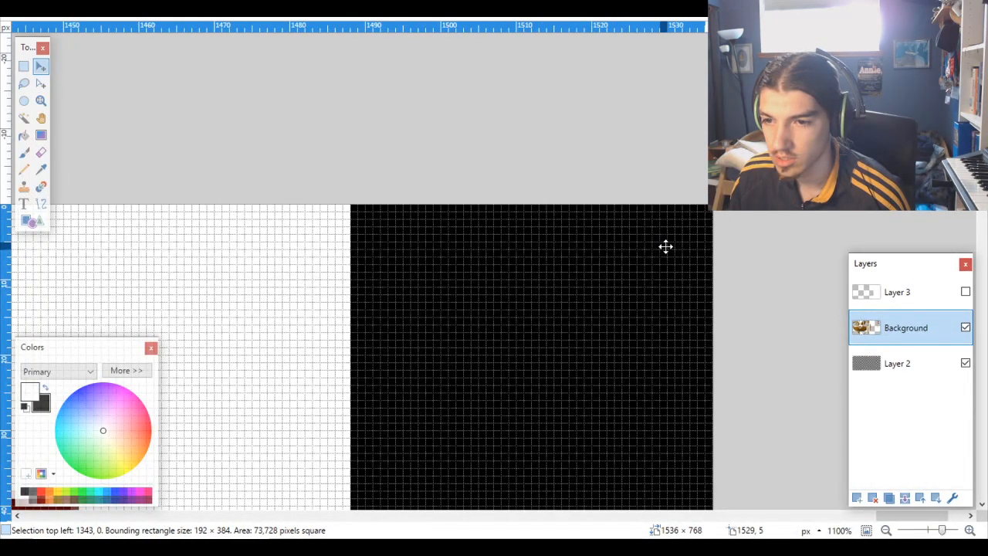
scroll(675, 246, "down", 12)
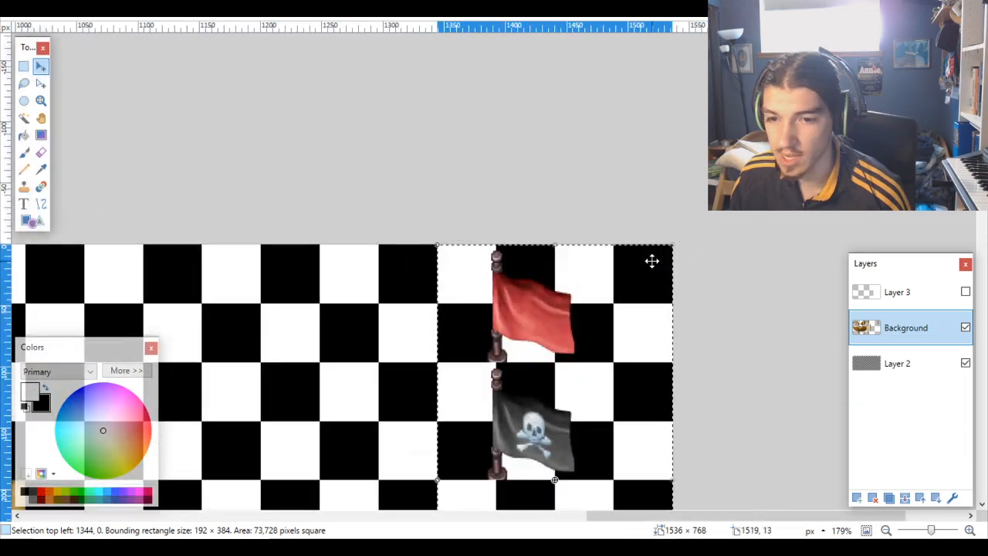
scroll(533, 284, "down", 3)
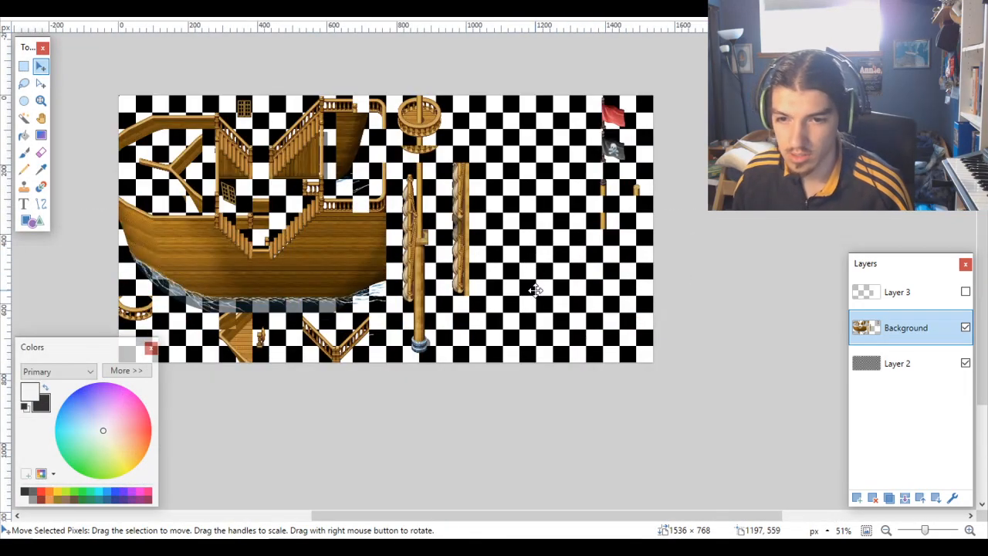
Step: On Layer 2, select the four checker squares behind the curved railing at 0, 576 with the Magic Wand, making a 96 × 96 selection
scroll(533, 284, "left", 5)
scroll(533, 284, "up", 6)
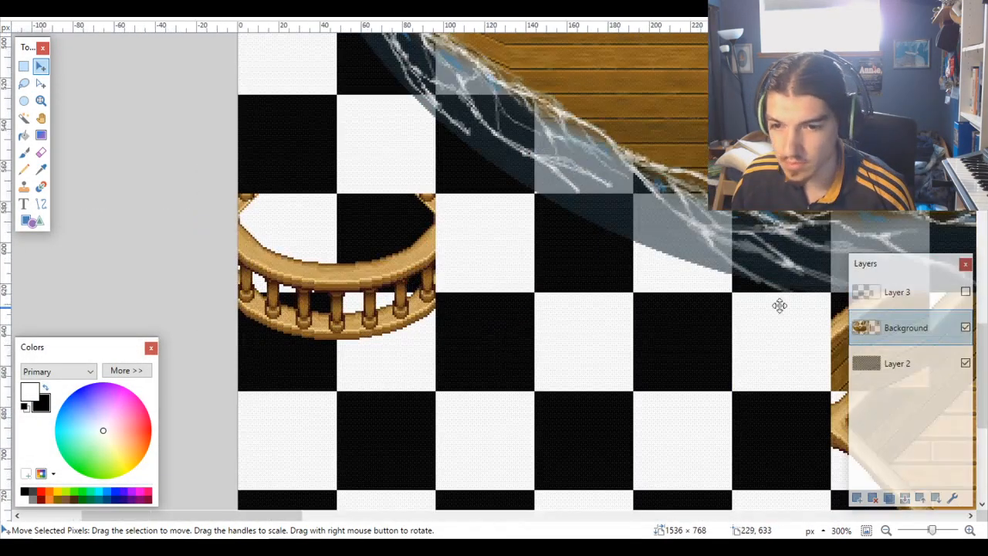
left_click(900, 361)
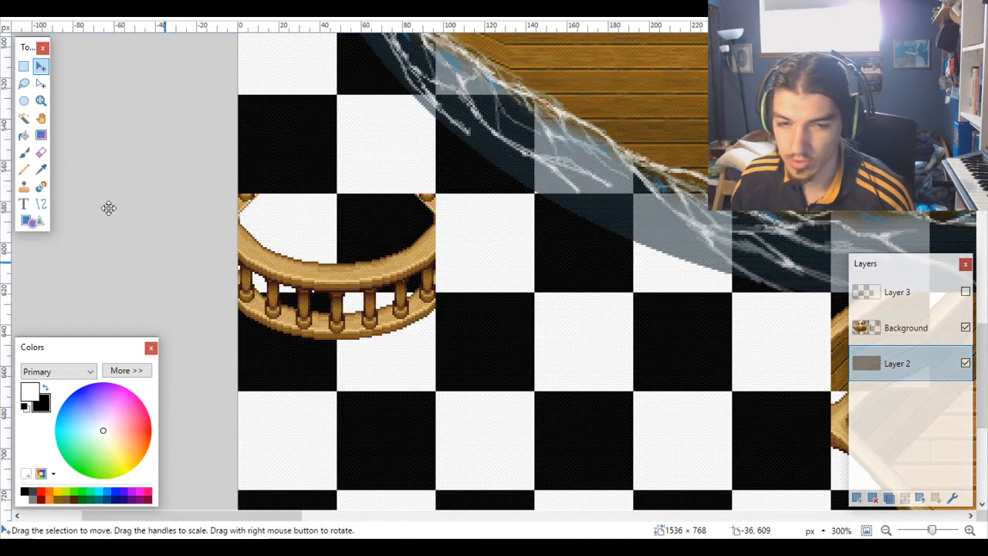
left_click(24, 118)
left_click(289, 245)
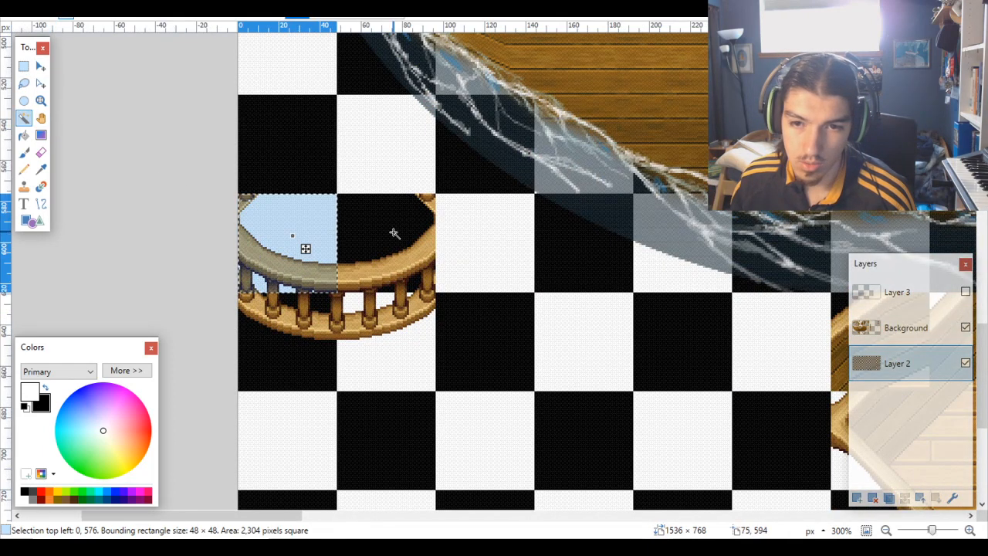
left_click(399, 234, "ctrl")
left_click(363, 340, "ctrl")
left_click(309, 361, "ctrl")
scroll(373, 311, "down", 6)
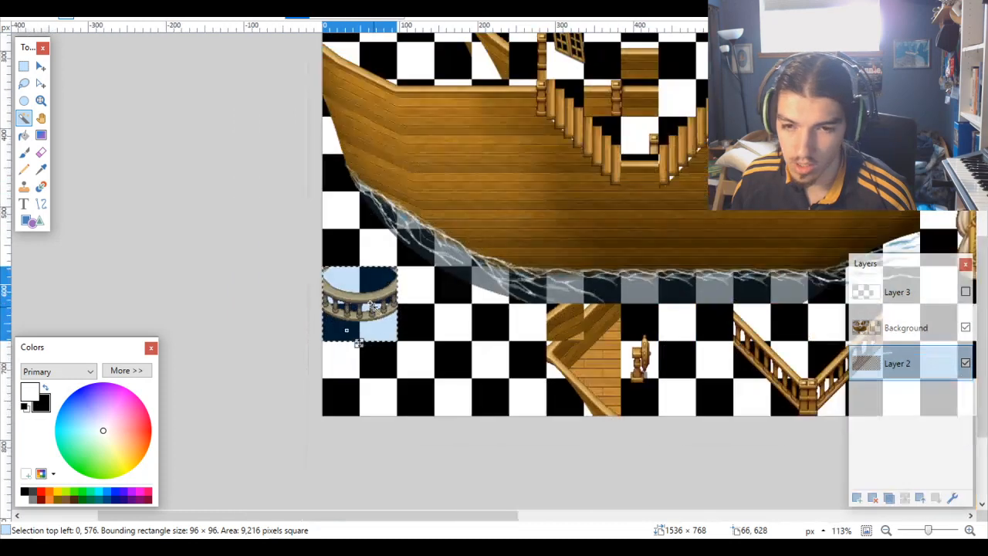
Step: Make the Background layer active and show Layer 3 again
left_click(904, 328)
scroll(541, 212, "right", 3)
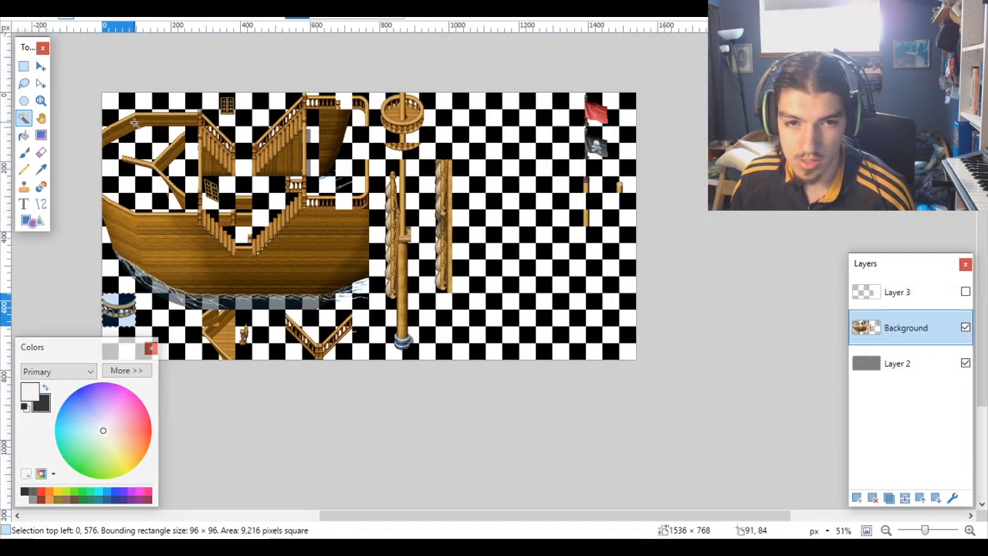
left_click(966, 292)
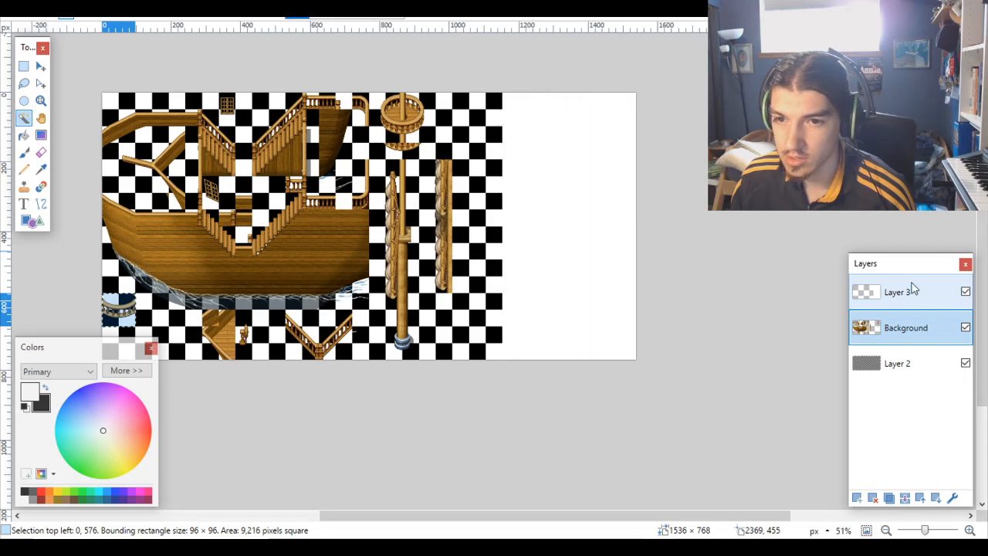
scroll(470, 104, "up", 4)
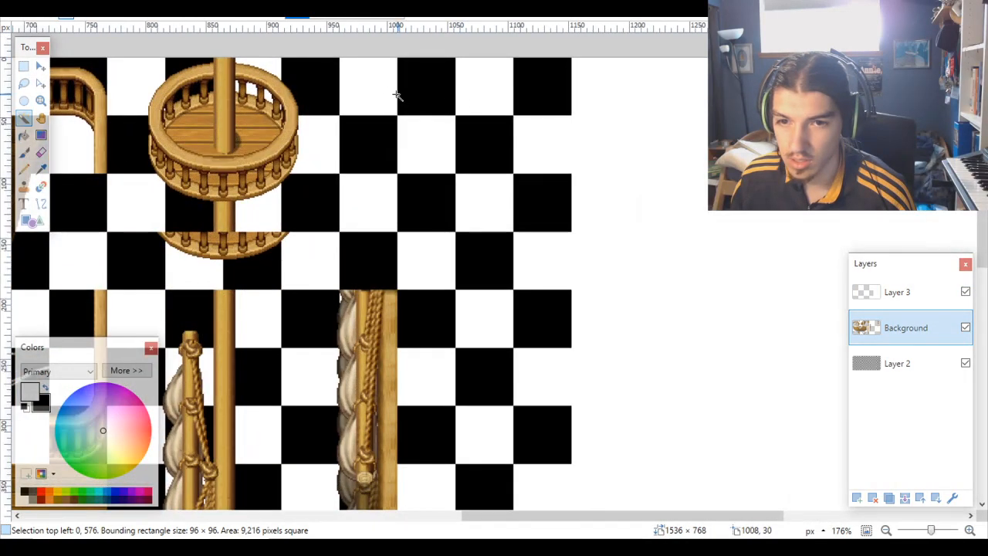
scroll(546, 155, "down", 5)
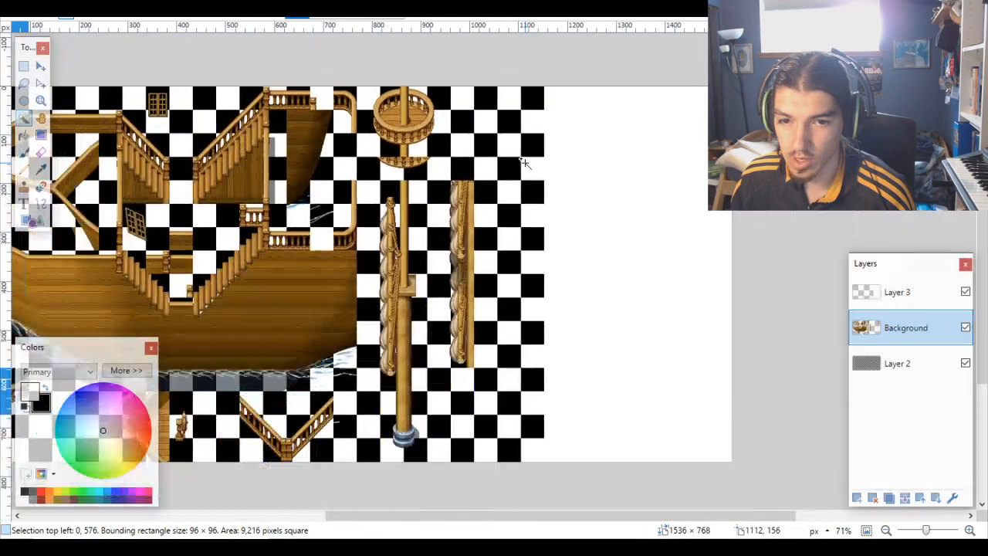
Step: Move the selected 96 × 96 curved railing piece up beside the crow's nest, aligned to the checker grid at 1008, 0
left_click(43, 68)
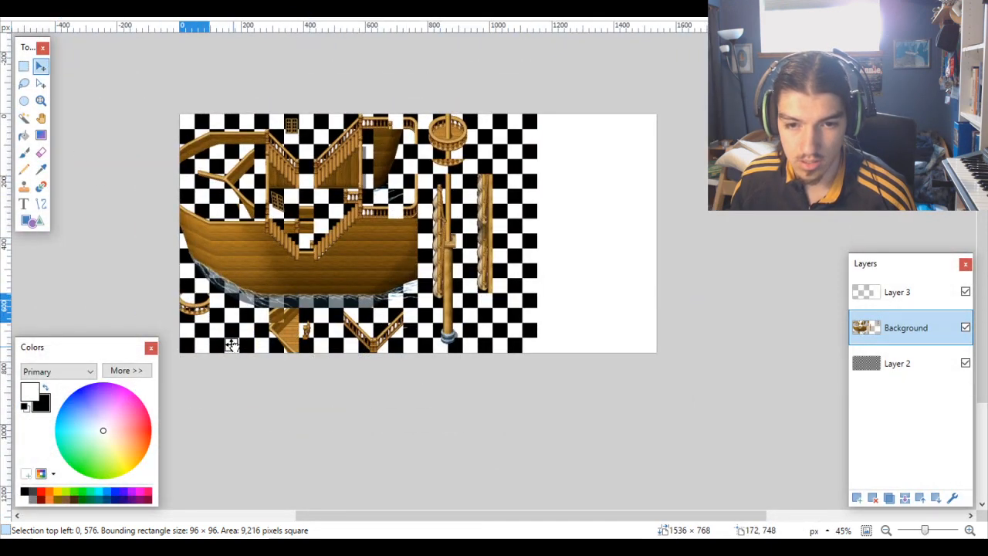
left_click_drag(231, 345, 535, 179)
scroll(541, 153, "up", 3)
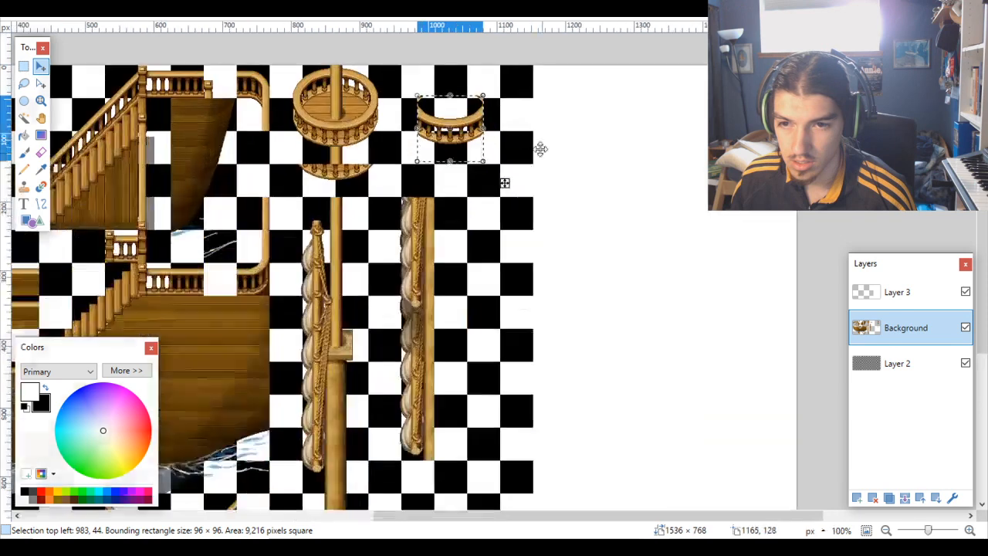
scroll(542, 149, "up", 3)
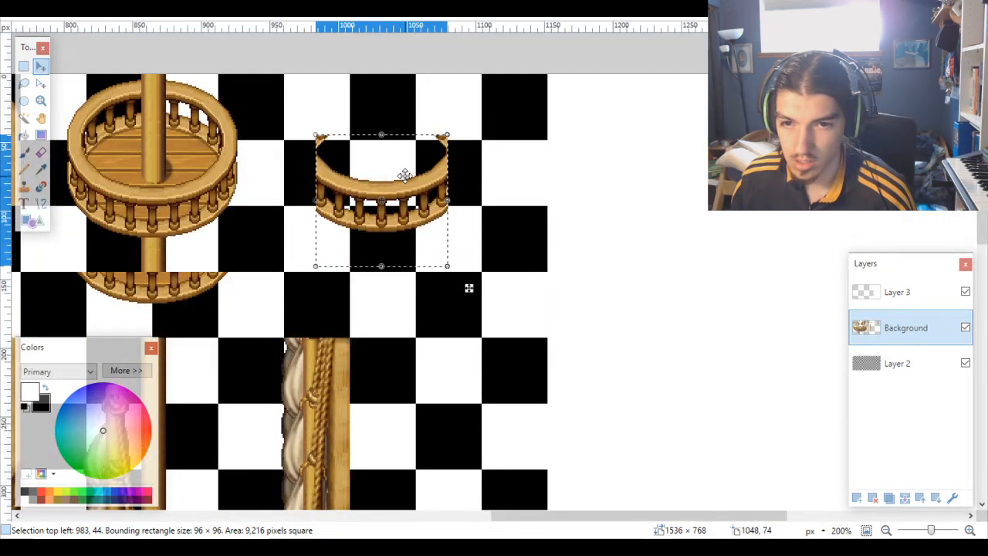
left_click_drag(405, 176, 433, 118)
scroll(387, 97, "up", 3)
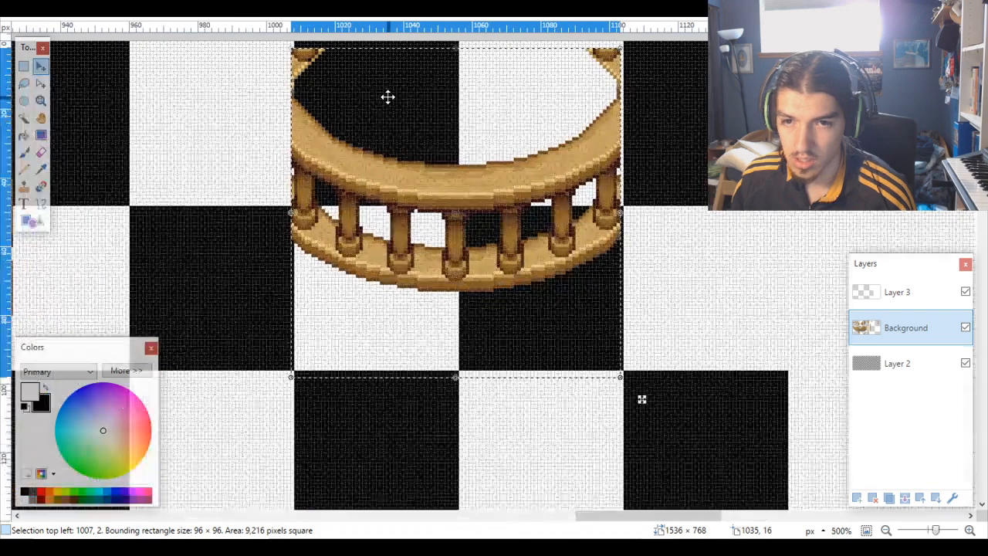
scroll(388, 97, "up", 1)
left_click_drag(355, 170, 366, 155)
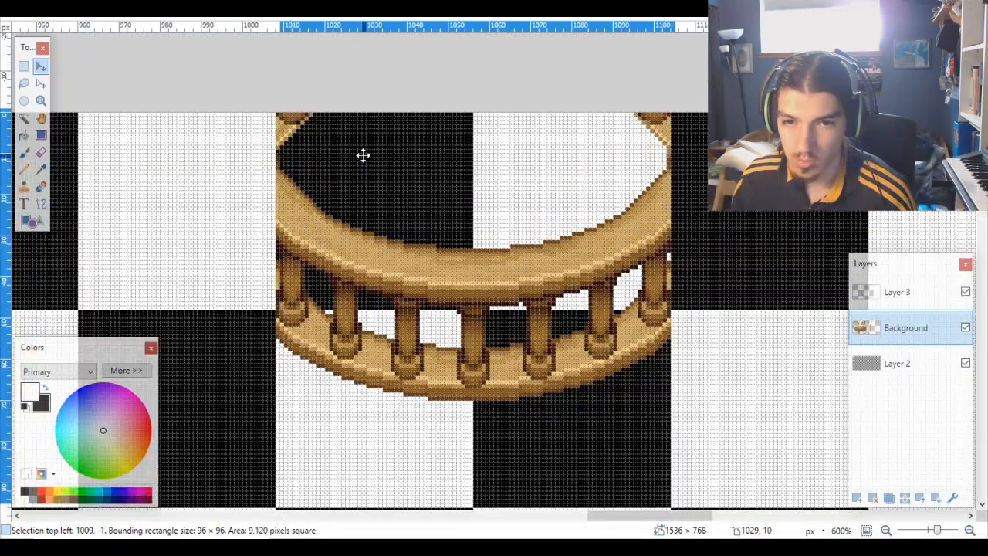
key("Left")
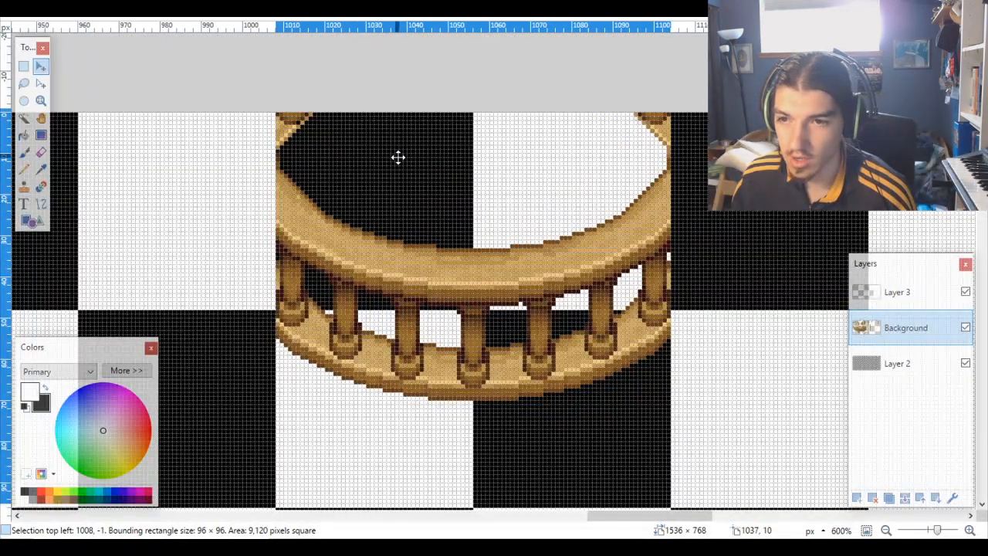
key("Down")
scroll(397, 159, "down", 4)
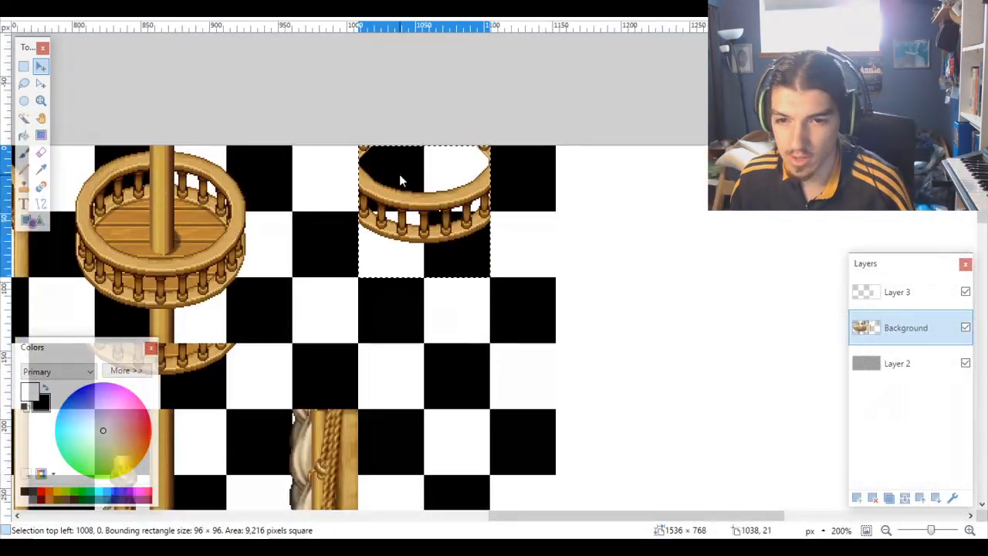
Step: On Layer 2, select the three-square columns behind both sides of the crow's nest with the Magic Wand, spanning 192 × 144 at 768, 0
scroll(579, 267, "left", 5)
left_click(904, 360)
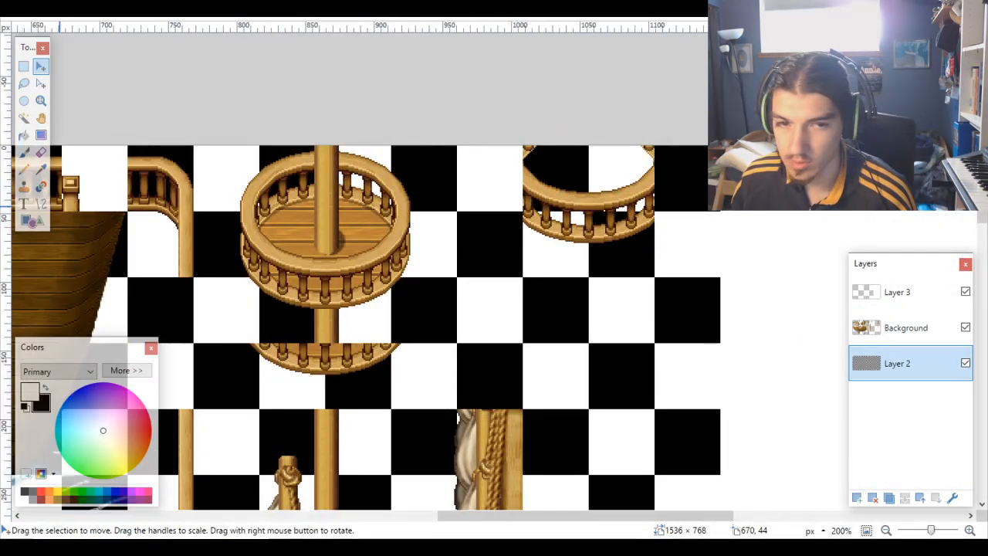
left_click(23, 117)
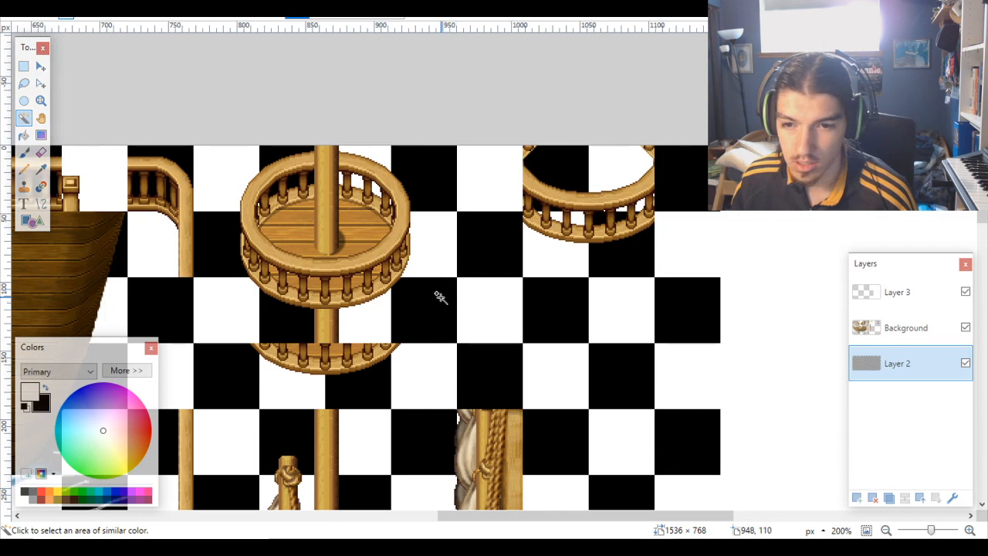
left_click(440, 296)
left_click(447, 257, "ctrl")
left_click(449, 196, "ctrl")
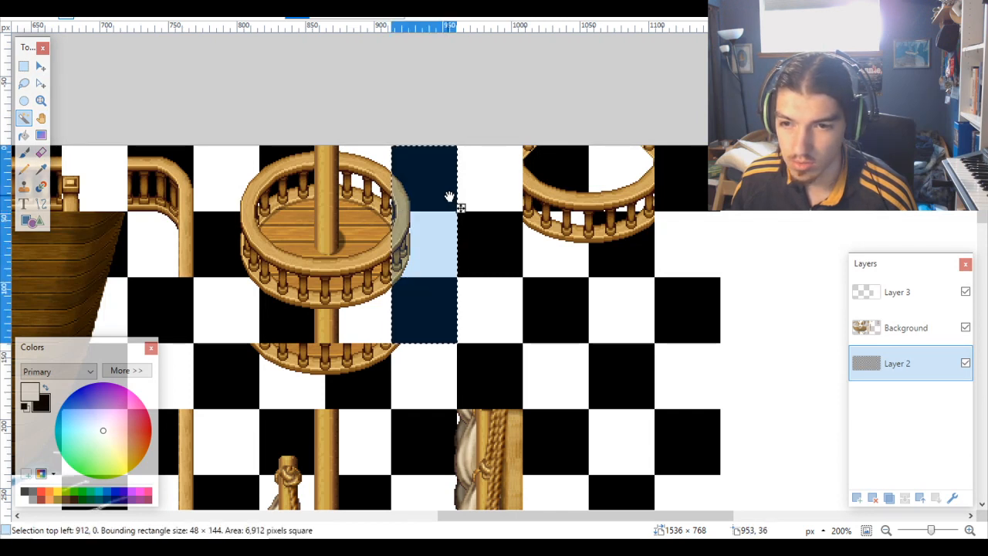
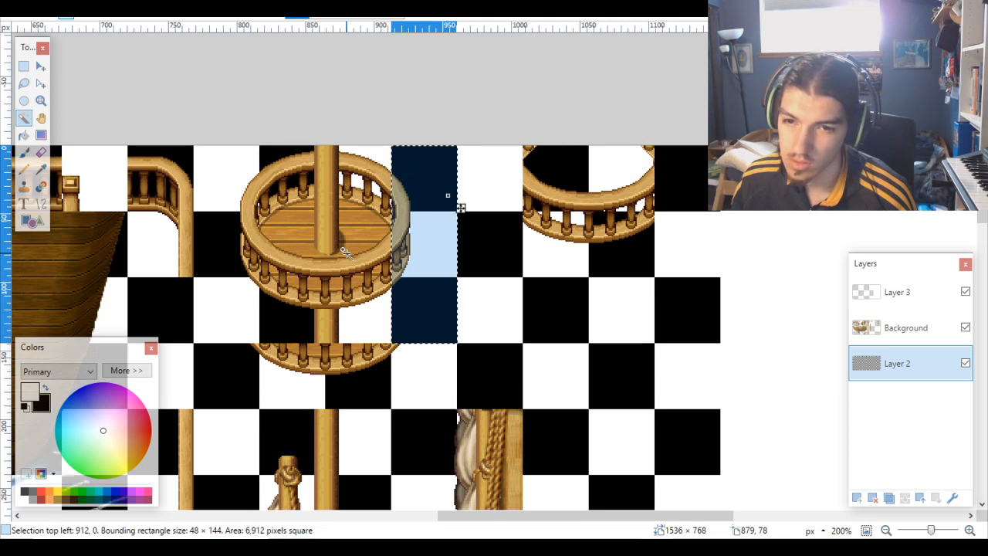
left_click(242, 281, "ctrl")
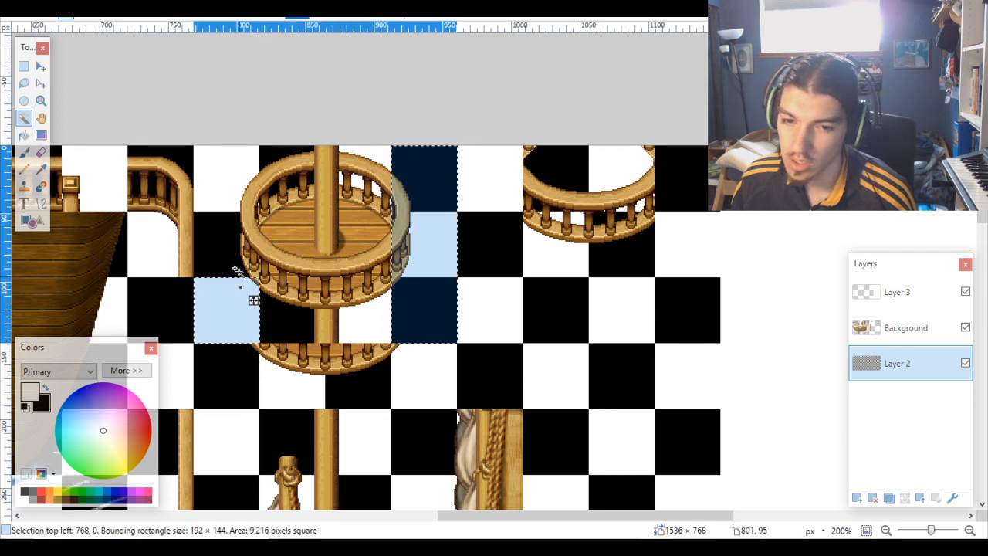
left_click(240, 244, "ctrl")
left_click(230, 170, "ctrl")
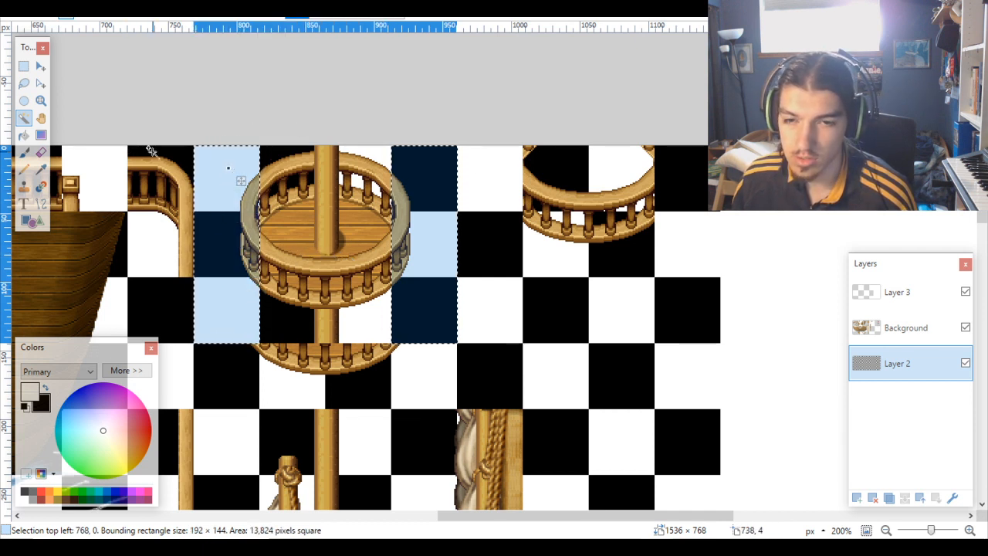
Step: On the Background layer, copy the crow's nest's side sections over to the separate curved railing, placing them at 960, 11
left_click(905, 330)
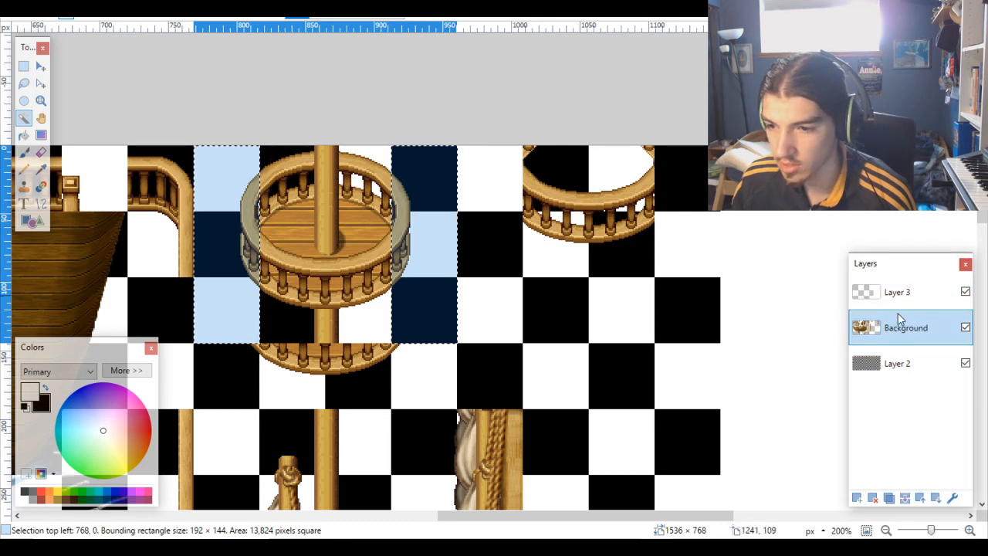
key("m")
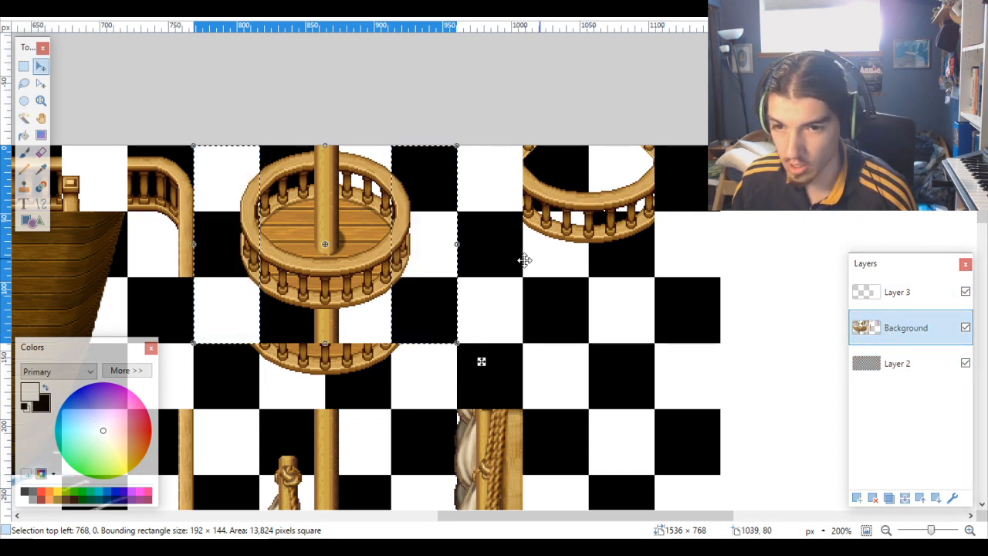
left_click_drag(312, 244, 571, 258)
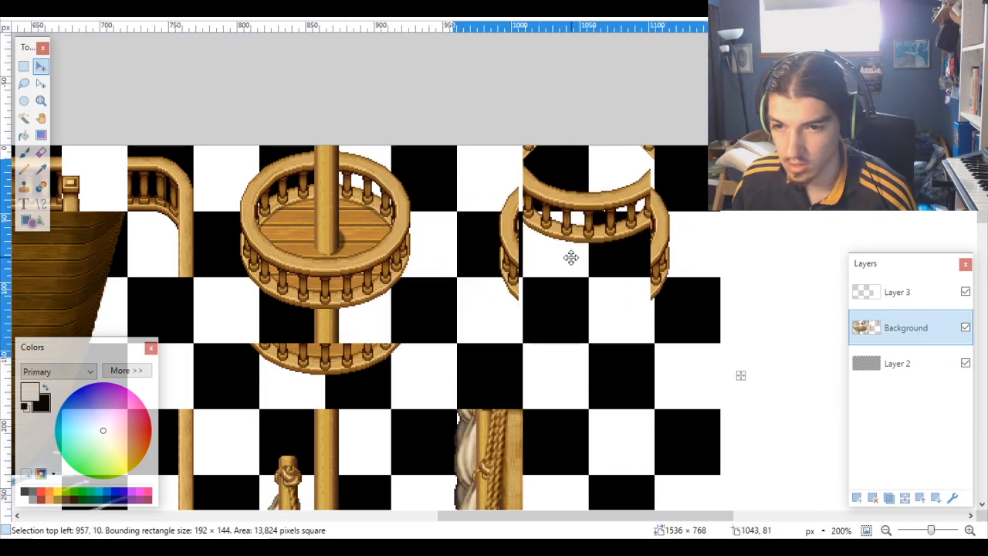
scroll(577, 254, "up", 7, "ctrl")
left_click_drag(545, 206, 568, 216)
scroll(553, 229, "up", 2)
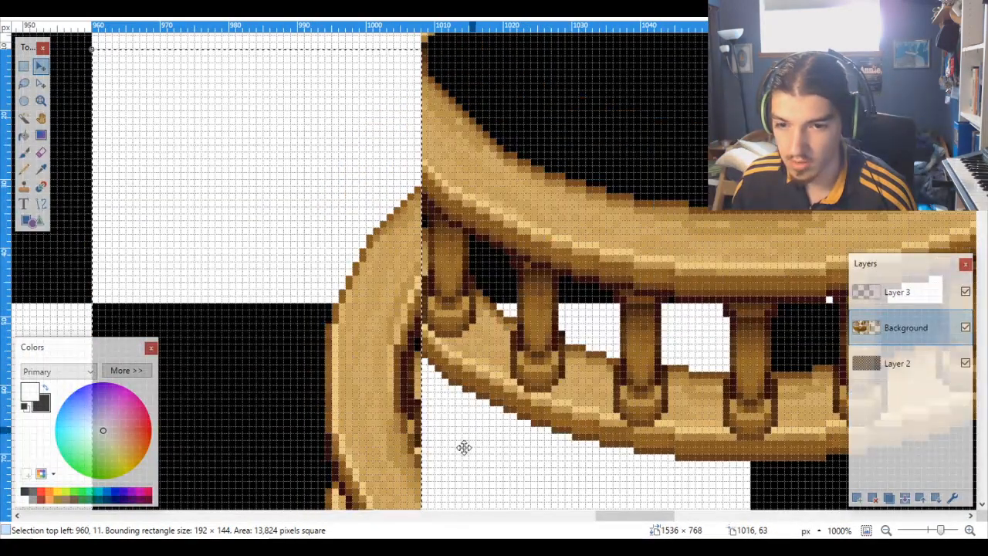
Step: Raise the copied side sections to 960, -48 so they join the curved railing's ends, and clear the selection
left_click_drag(459, 454, 458, 167)
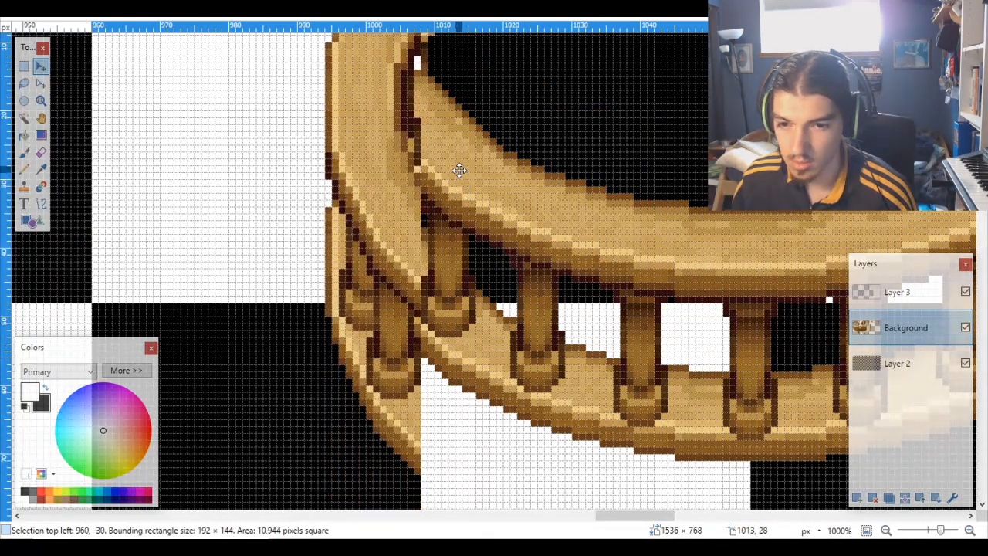
left_click_drag(473, 342, 471, 215)
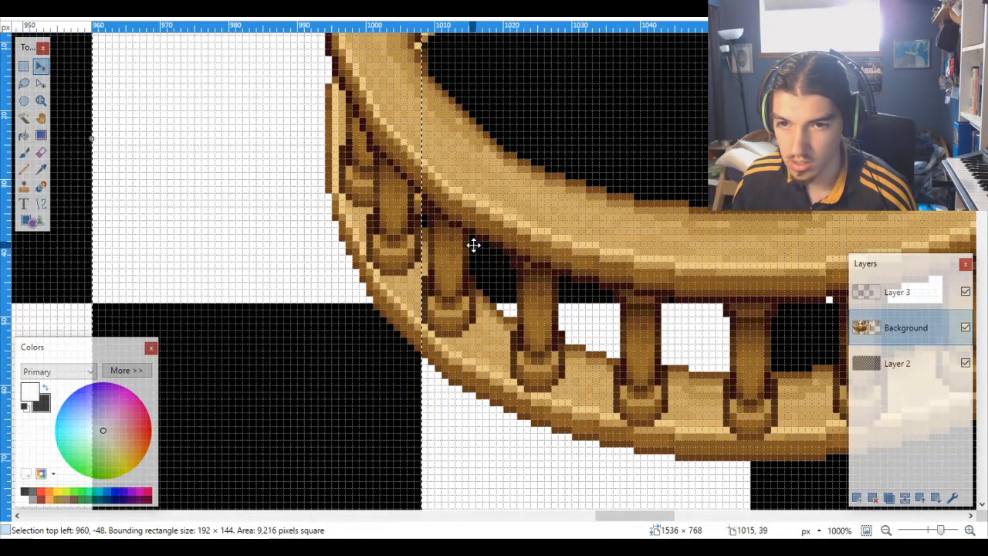
scroll(473, 244, "down", 5)
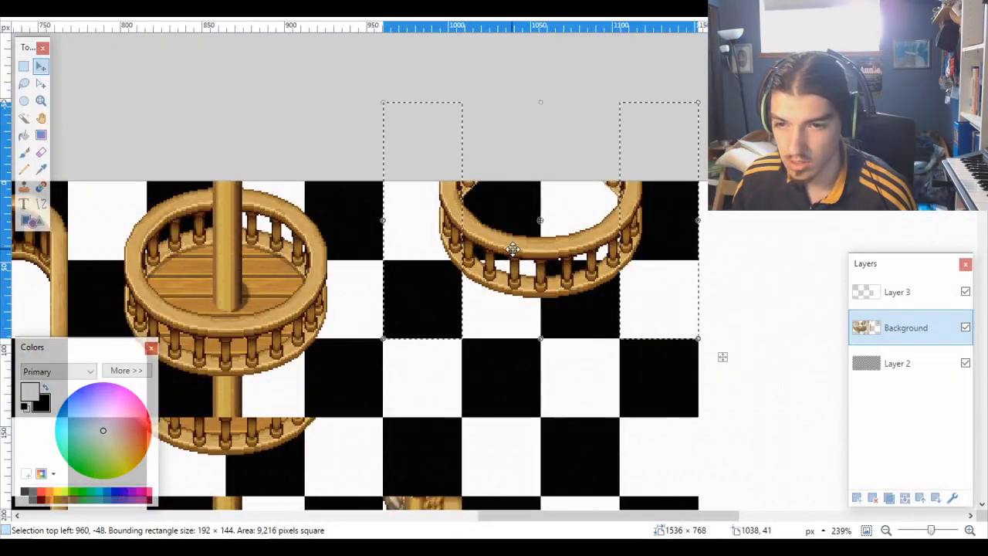
scroll(579, 226, "up", 1)
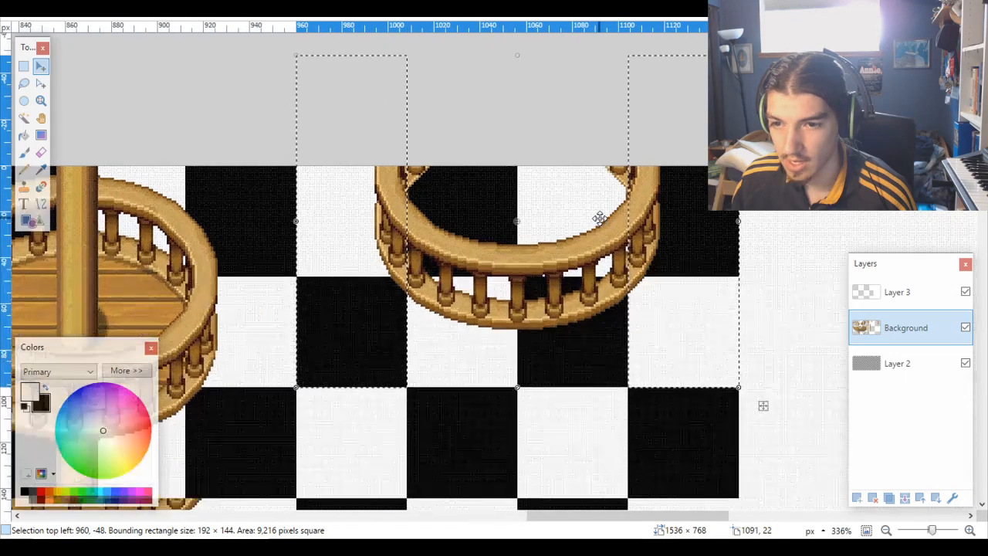
scroll(599, 214, "down", 3)
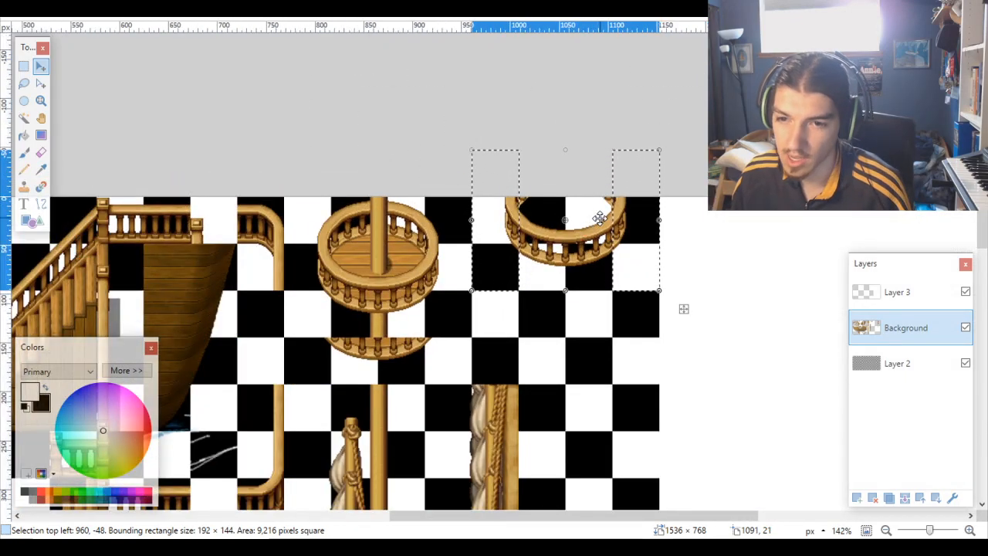
key("ctrl+d")
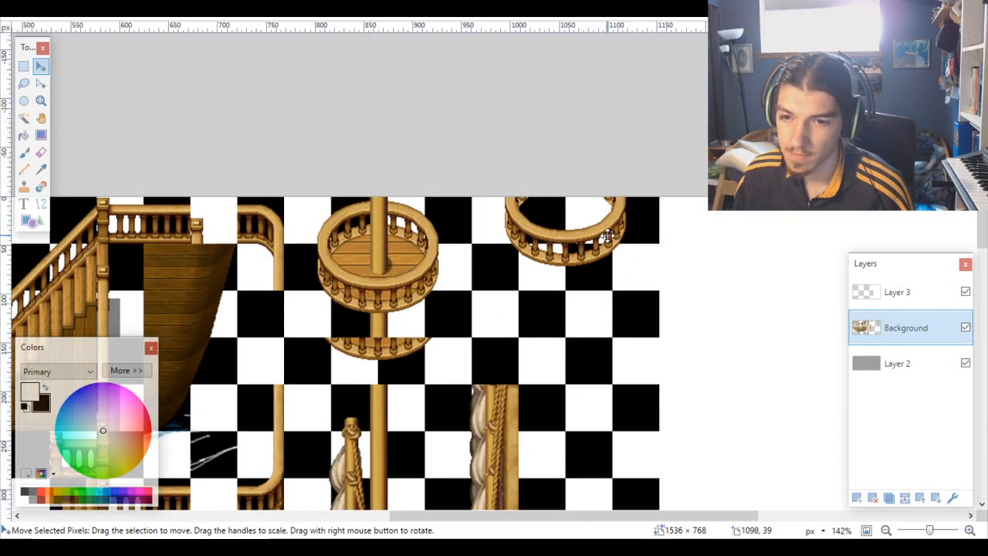
scroll(607, 236, "up", 2)
scroll(608, 236, "down", 1)
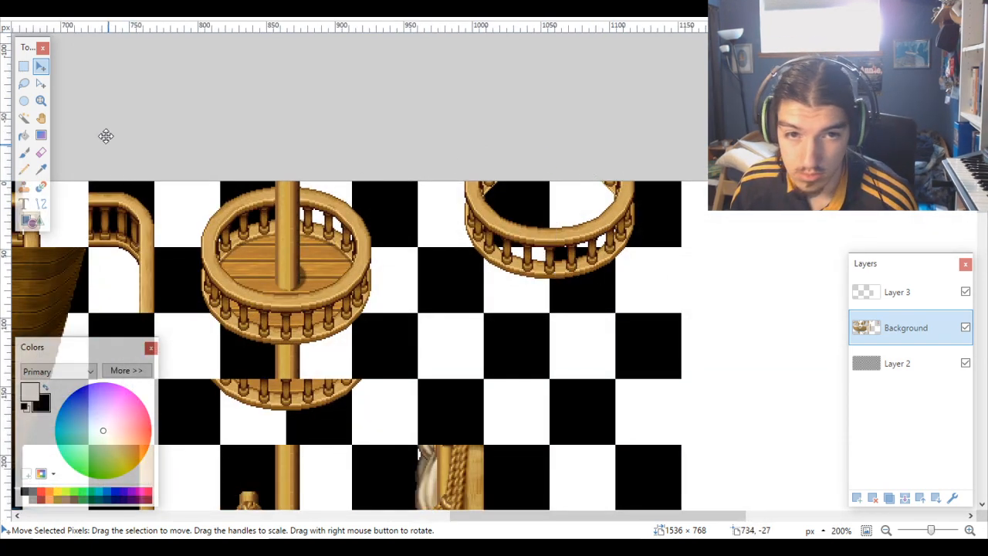
Step: On Layer 2, select the eight checker squares behind the joined railing with the Magic Wand, making a 192 × 96 selection at 960, 0
left_click(24, 118)
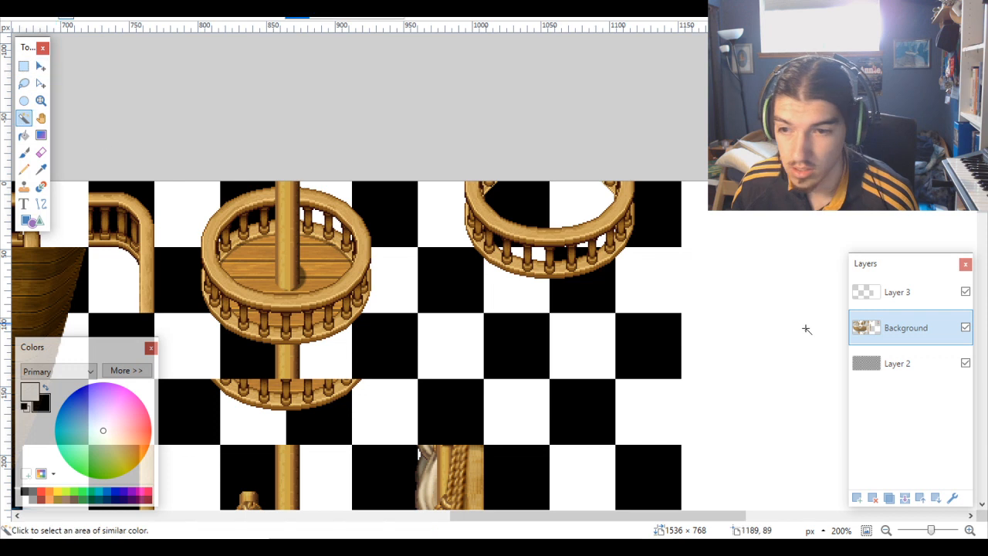
left_click(884, 363)
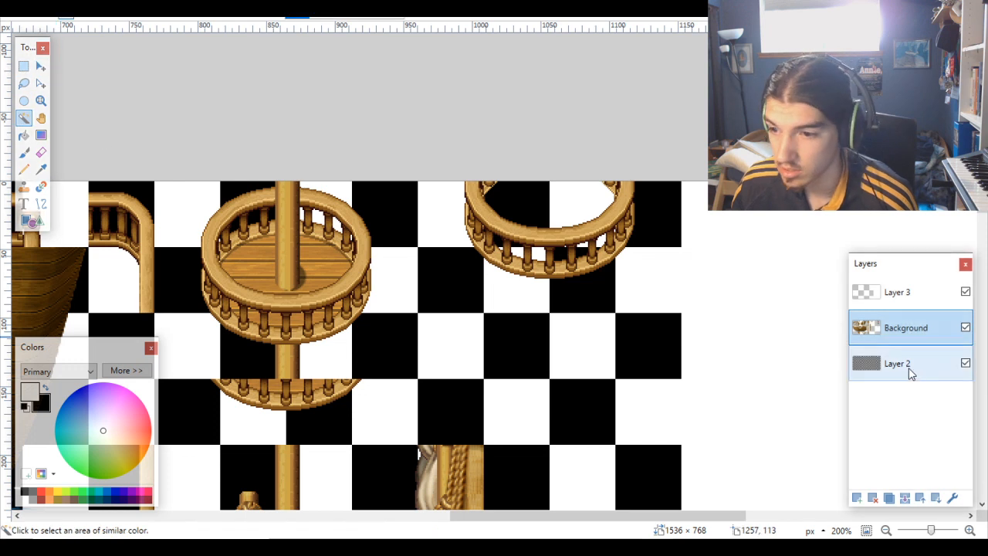
left_click(660, 287, "ctrl")
left_click(583, 285, "ctrl")
left_click(518, 305, "ctrl")
left_click(470, 294, "ctrl")
left_click(479, 230, "ctrl")
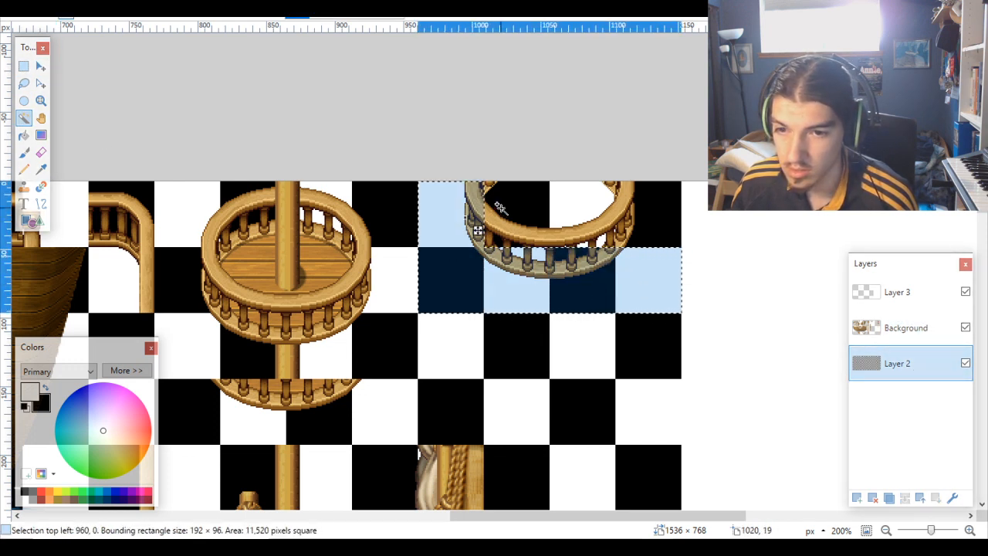
left_click(501, 207, "ctrl")
left_click(665, 207, "ctrl")
left_click(575, 203, "ctrl")
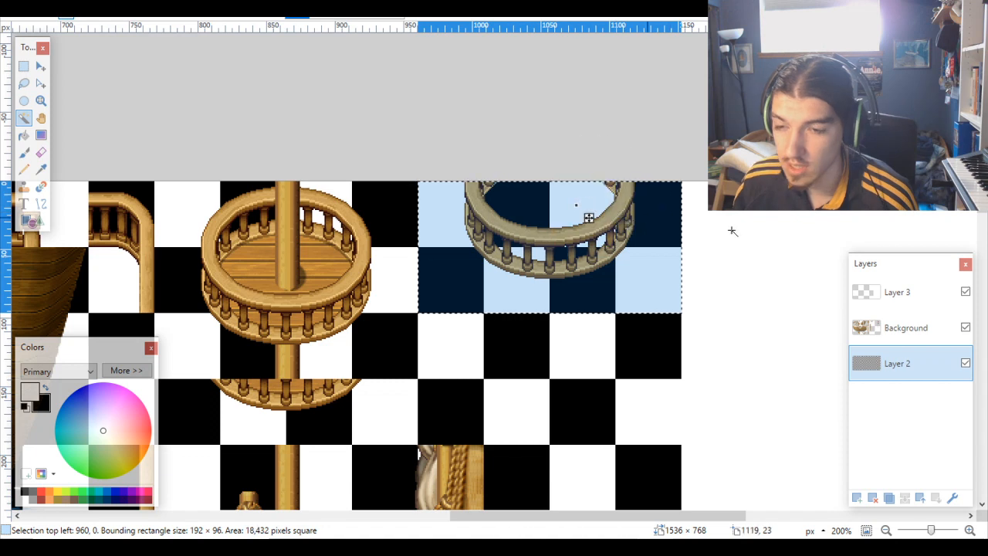
Step: On the Background layer, move the joined railing down one grid row to 960, 48 and clear the selection
left_click(913, 326)
key("m")
scroll(461, 273, "up", 3, "ctrl")
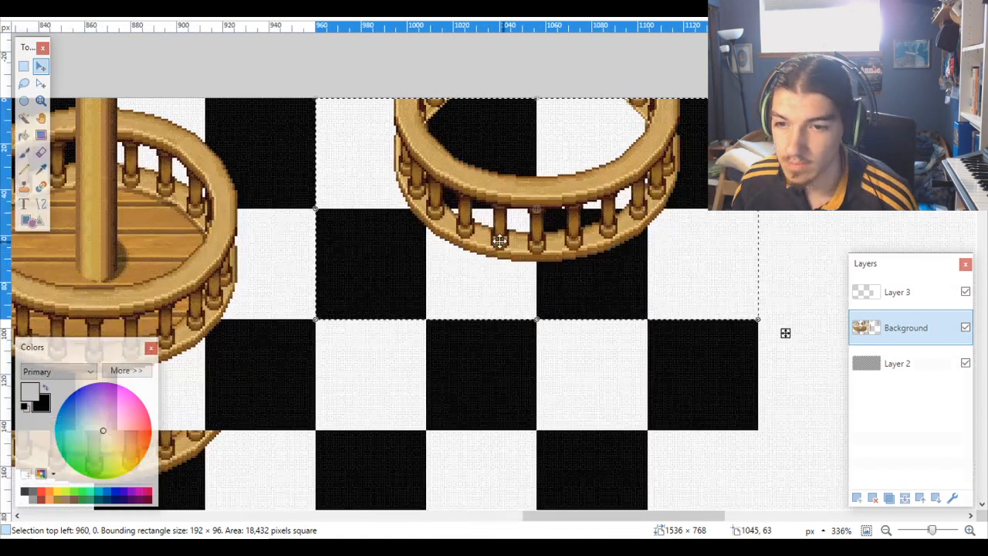
scroll(487, 232, "down", 2)
left_click_drag(430, 167, 461, 281)
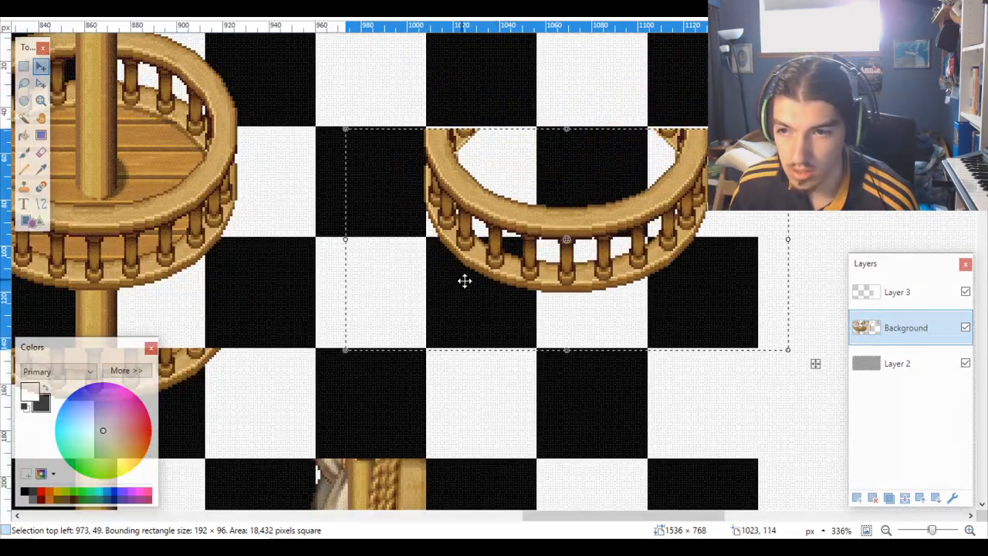
scroll(412, 214, "down", 1, "ctrl")
scroll(414, 217, "up", 1, "ctrl")
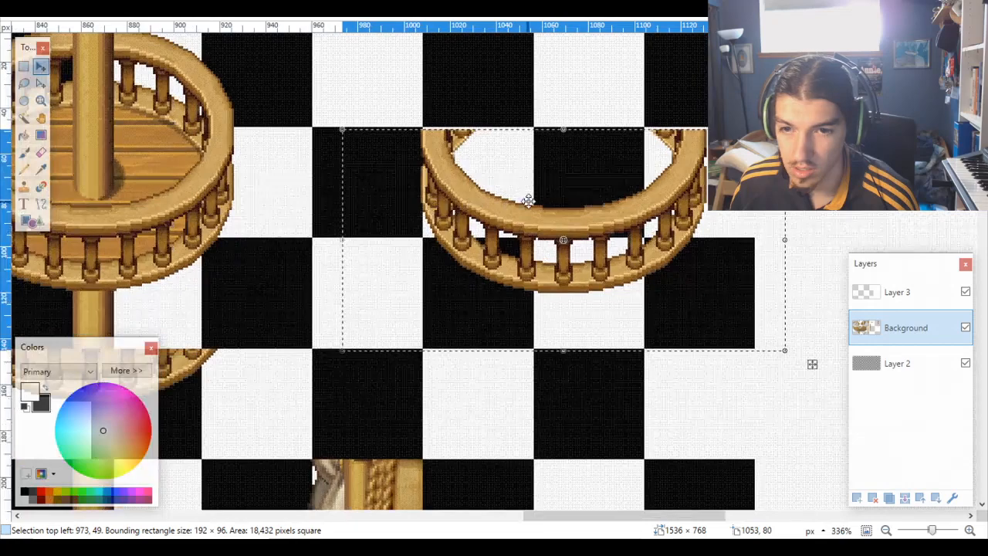
left_click_drag(525, 199, 497, 198)
scroll(363, 154, "up", 3, "ctrl")
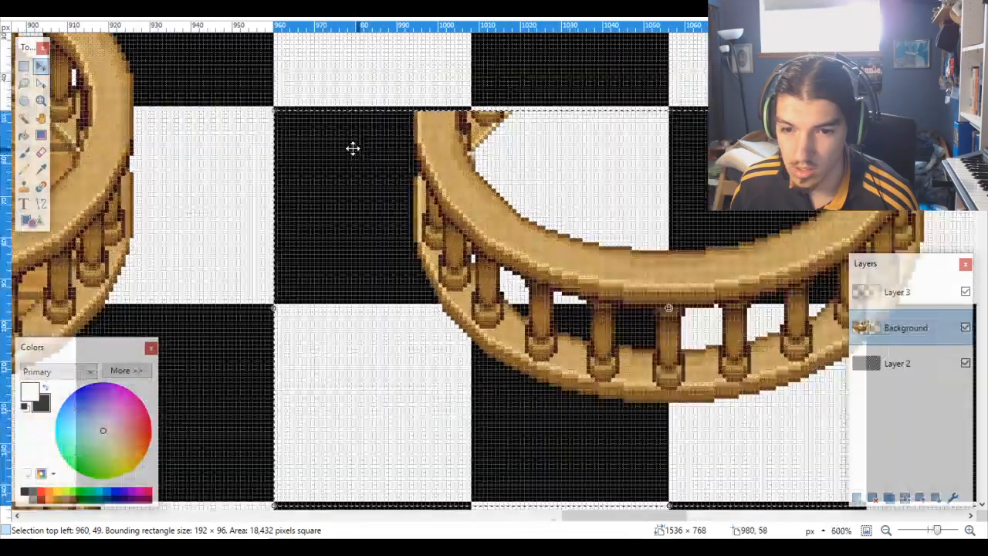
key("Up")
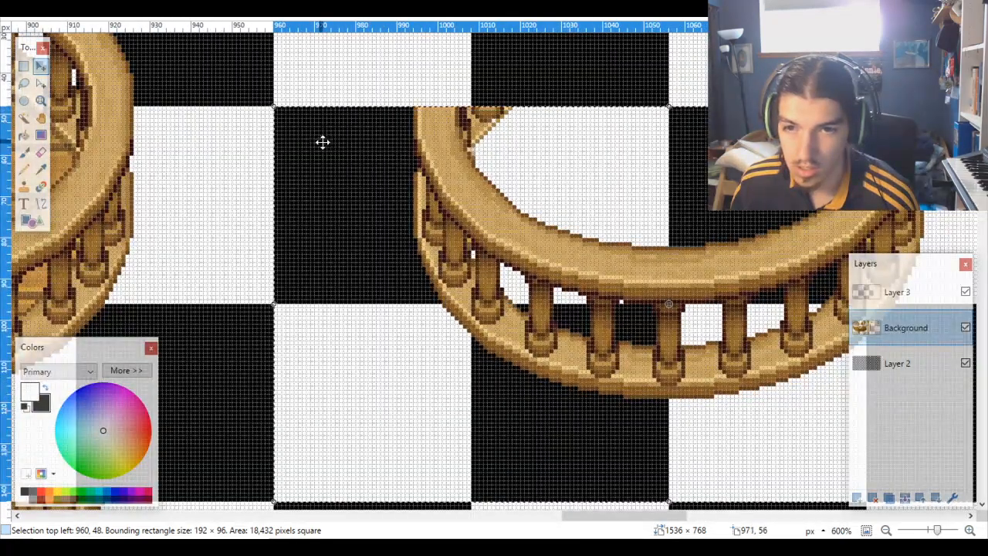
scroll(352, 166, "down", 3, "ctrl")
scroll(352, 166, "down", 3, "ctrl")
scroll(359, 180, "up", 2, "ctrl")
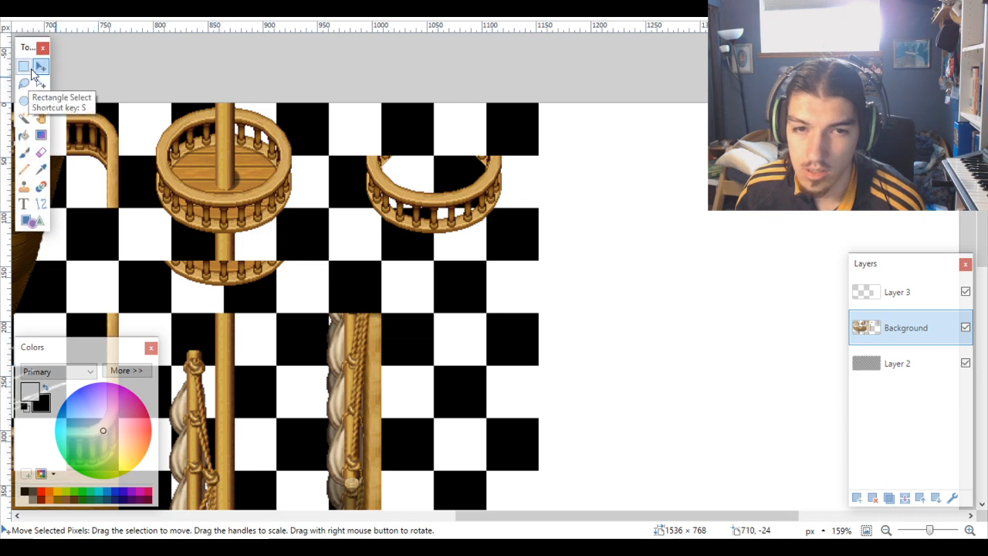
Step: On Layer 2, select the four checker squares behind the crow's nest's uppermost row with the Magic Wand, making a 192 × 48 selection at 768, 0
left_click(25, 120)
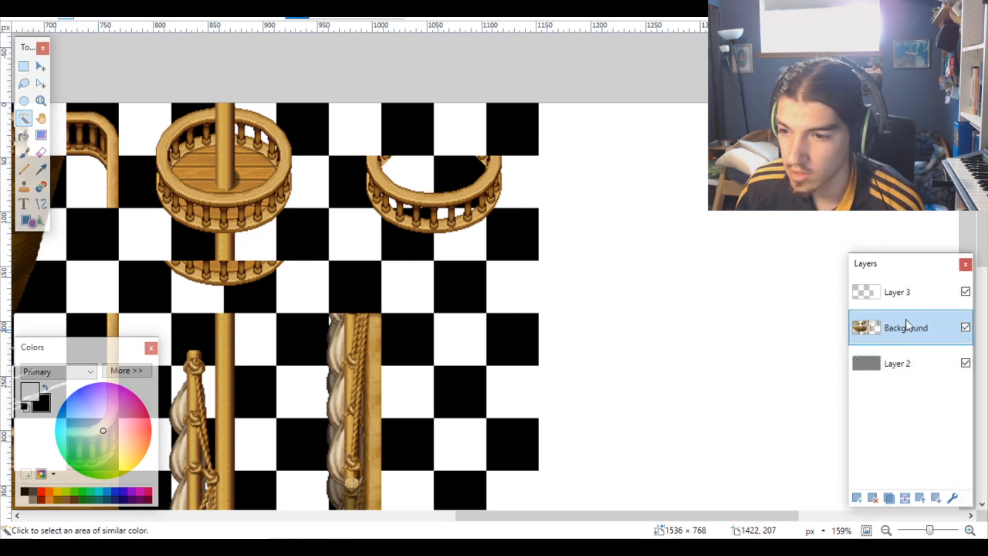
left_click(904, 364)
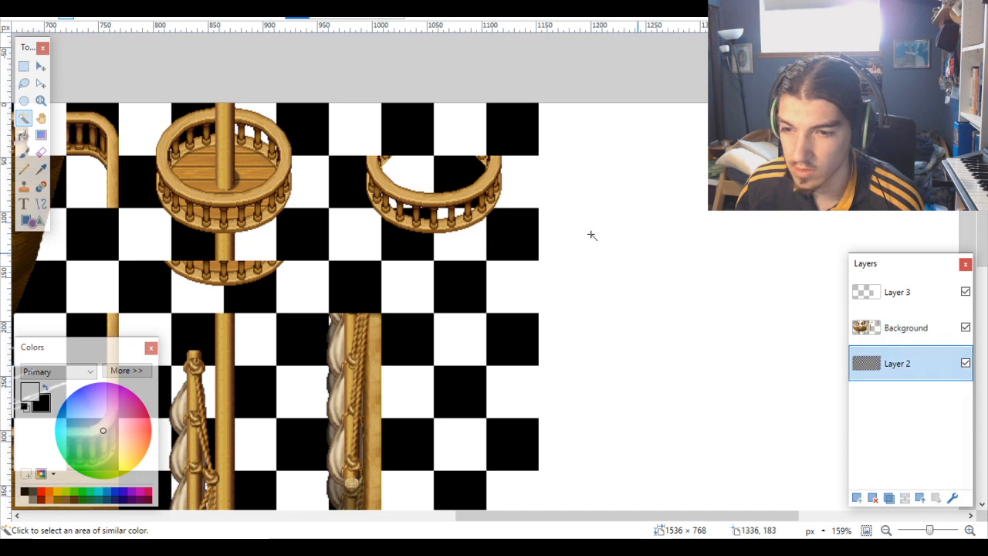
left_click(263, 120)
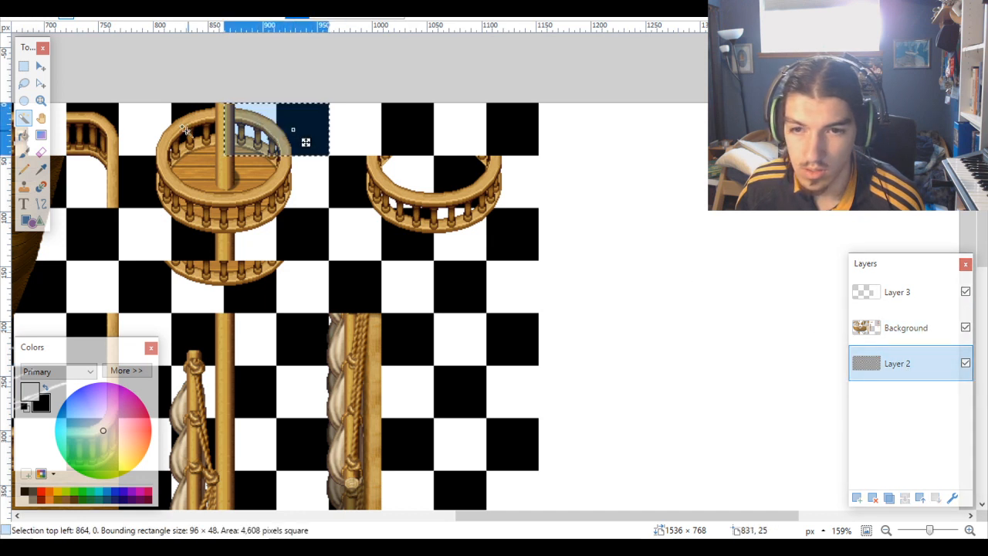
left_click(186, 130, "ctrl")
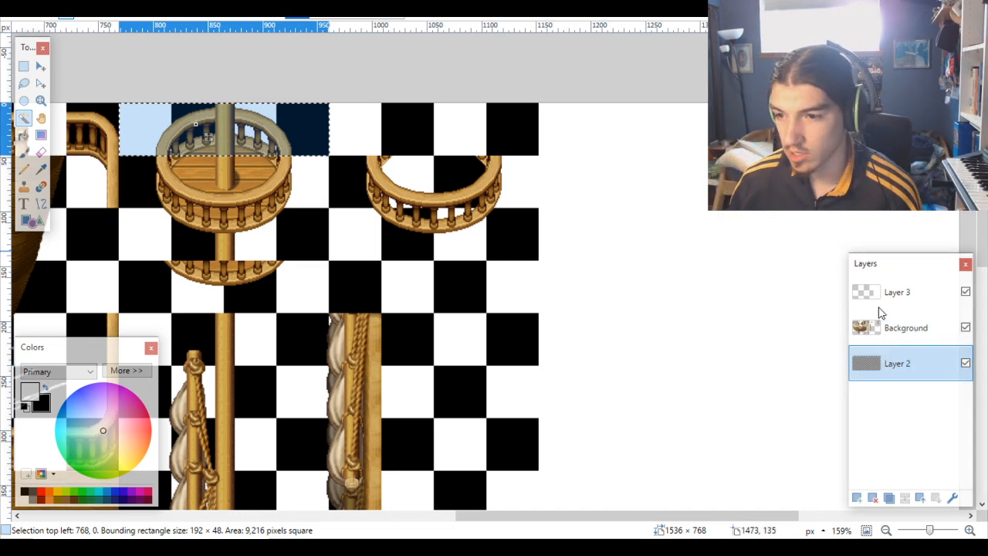
Step: On the Background layer, copy the crow's nest's upper section onto the separate railing, placing it at 960, 0, and clear the selection
left_click(915, 328)
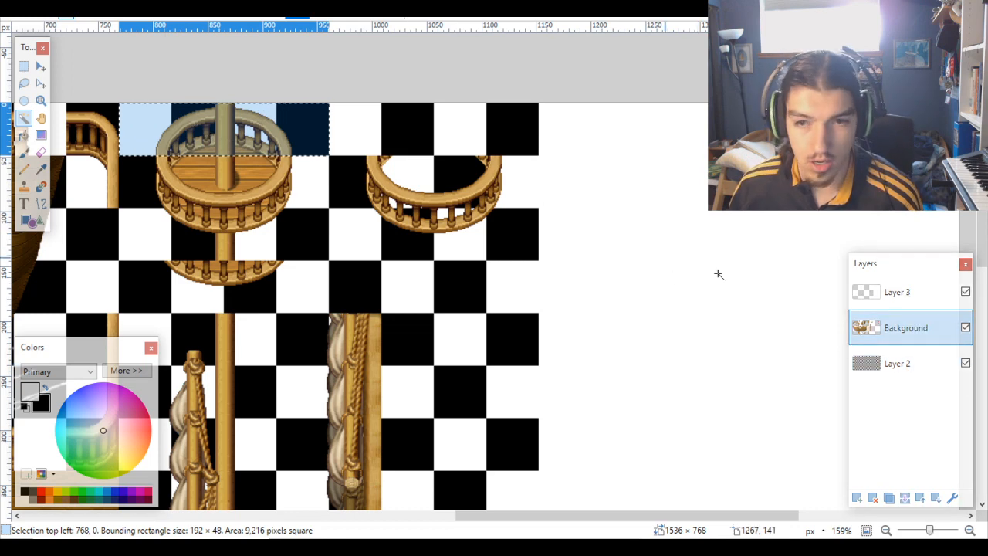
key("m")
left_click_drag(301, 145, 512, 138)
scroll(382, 126, "up", 6)
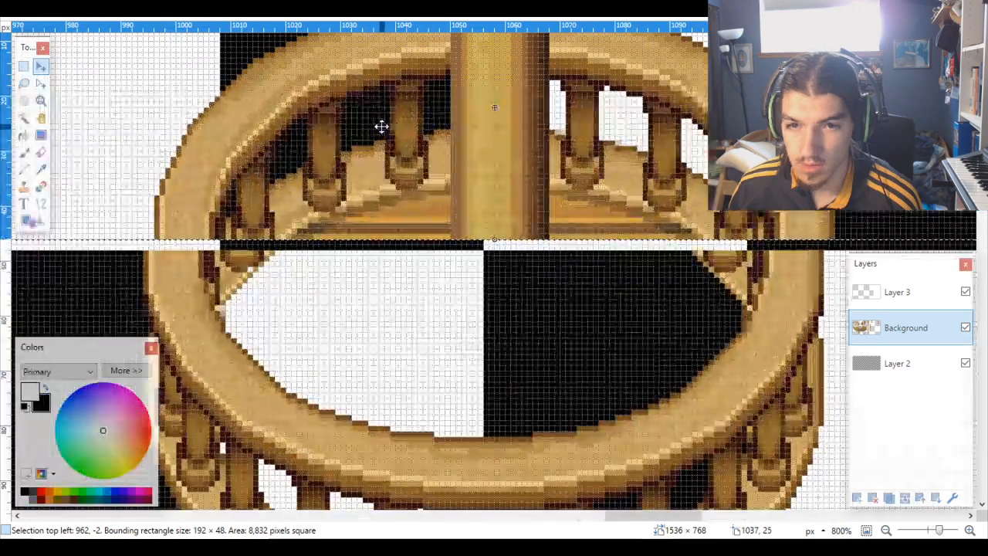
mouse_move(382, 126)
left_mouse_down()
mouse_move(362, 145)
mouse_move(366, 136)
left_mouse_up()
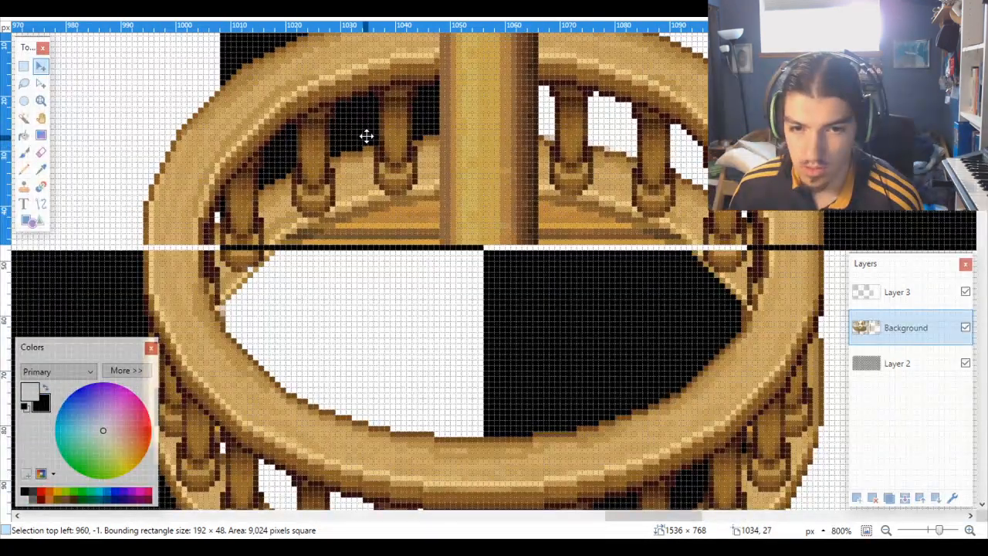
key("Down")
scroll(413, 162, "down", 5)
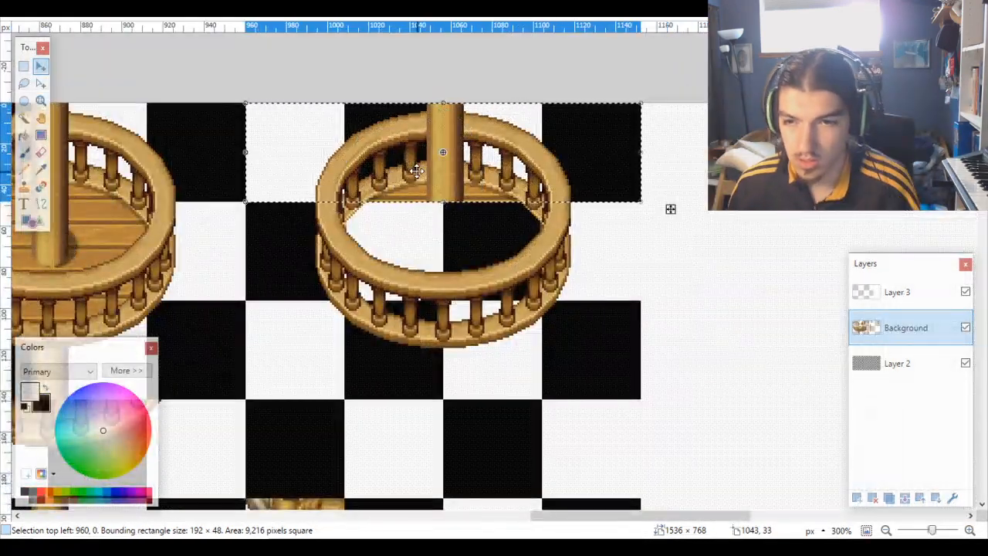
key("ctrl+d")
Step: Delete the lowest strip of floor planking left of the mast in the copied section, using Magic Wand selections
scroll(427, 173, "up", 7)
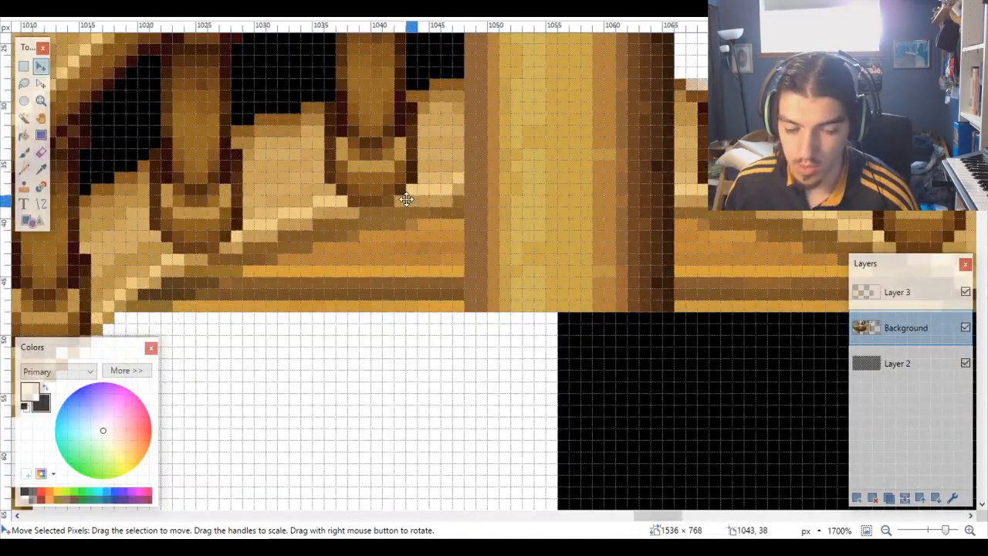
scroll(406, 199, "down", 8)
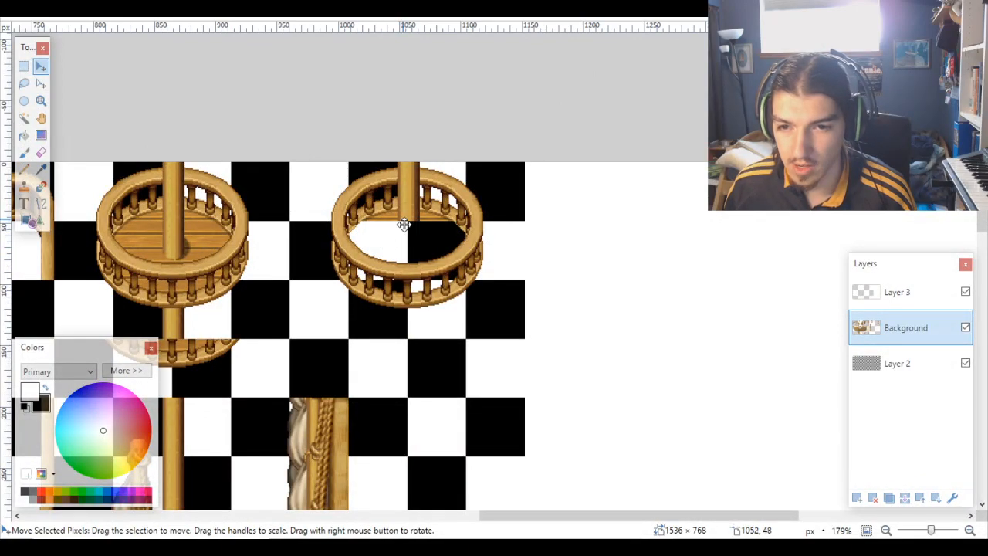
scroll(404, 224, "up", 9)
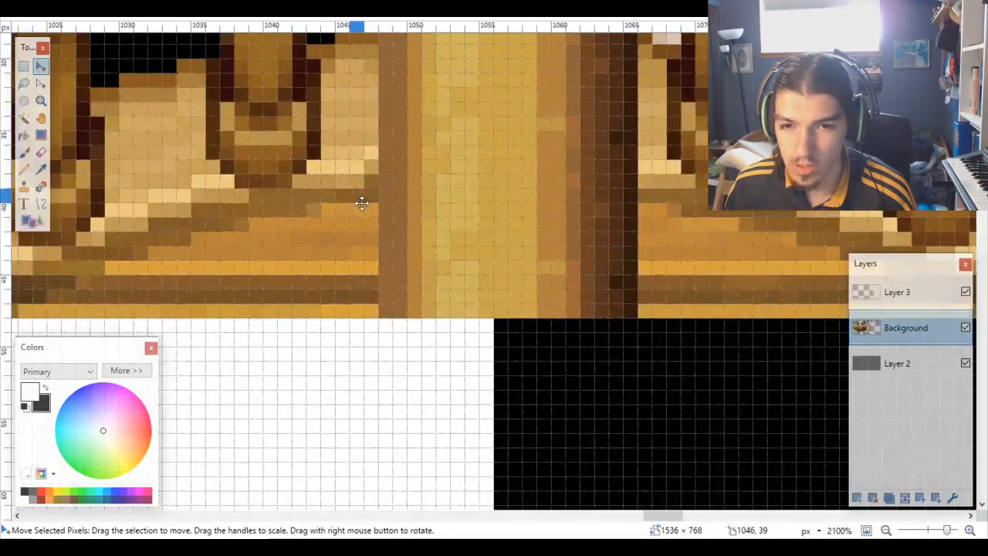
scroll(362, 202, "down", 6)
scroll(317, 235, "left", 3)
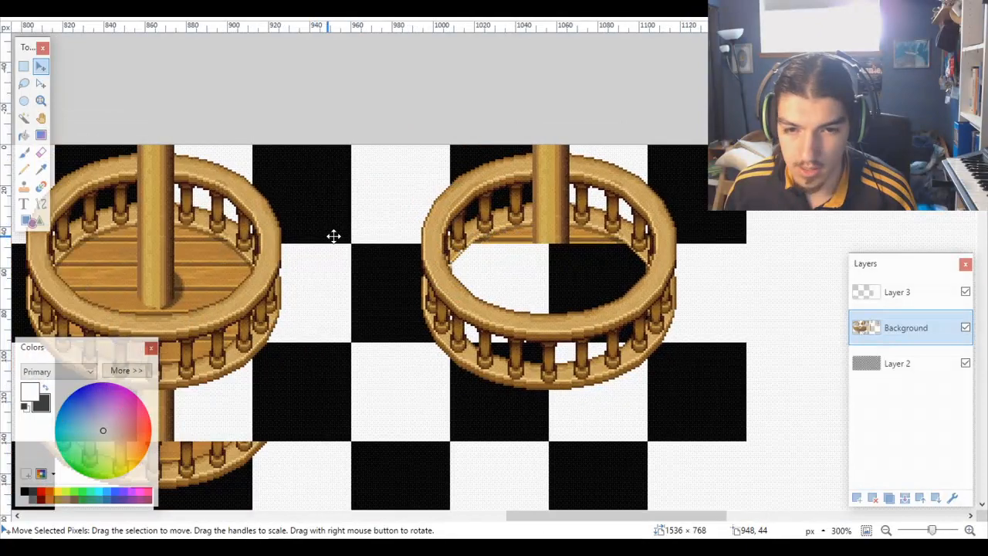
scroll(538, 247, "up", 5)
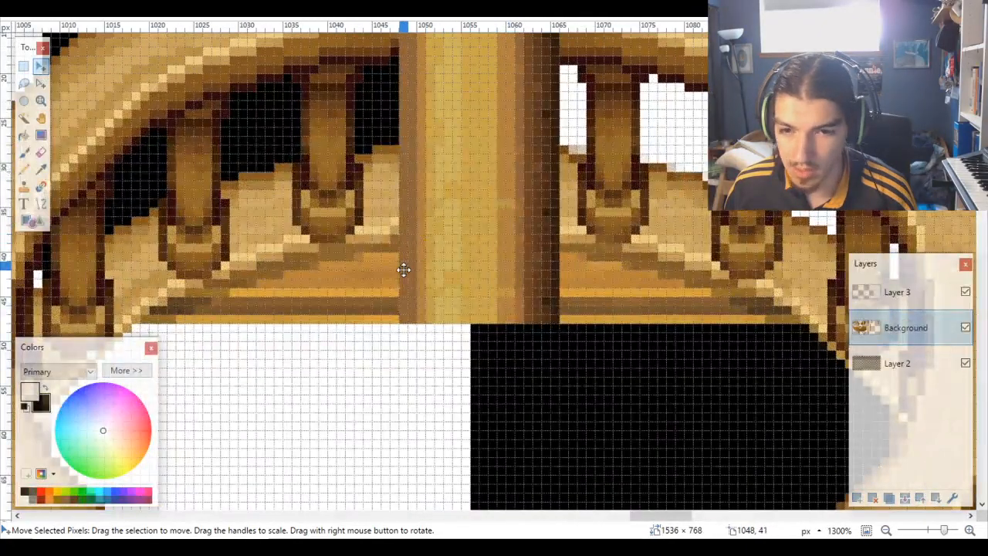
scroll(392, 281, "up", 1)
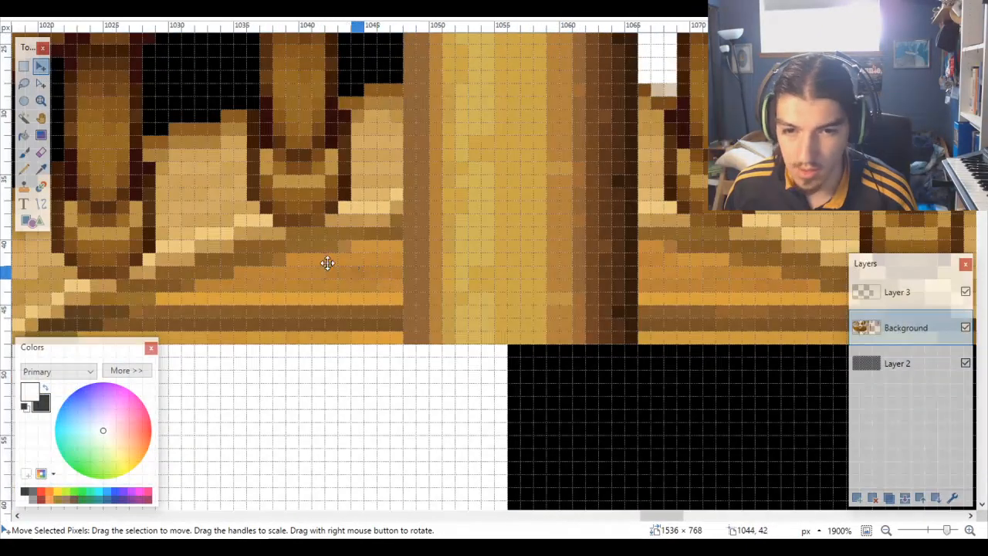
left_click(24, 117)
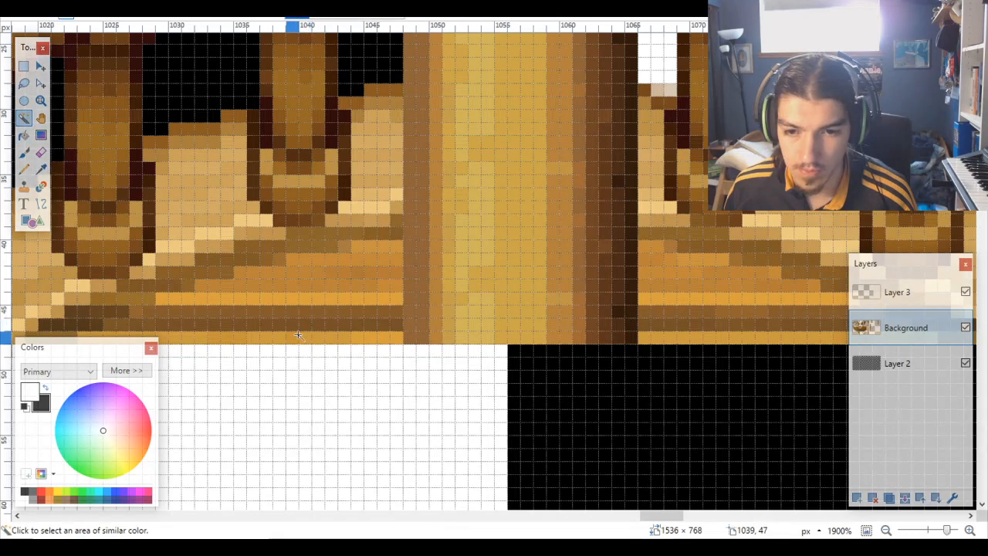
left_click(297, 337)
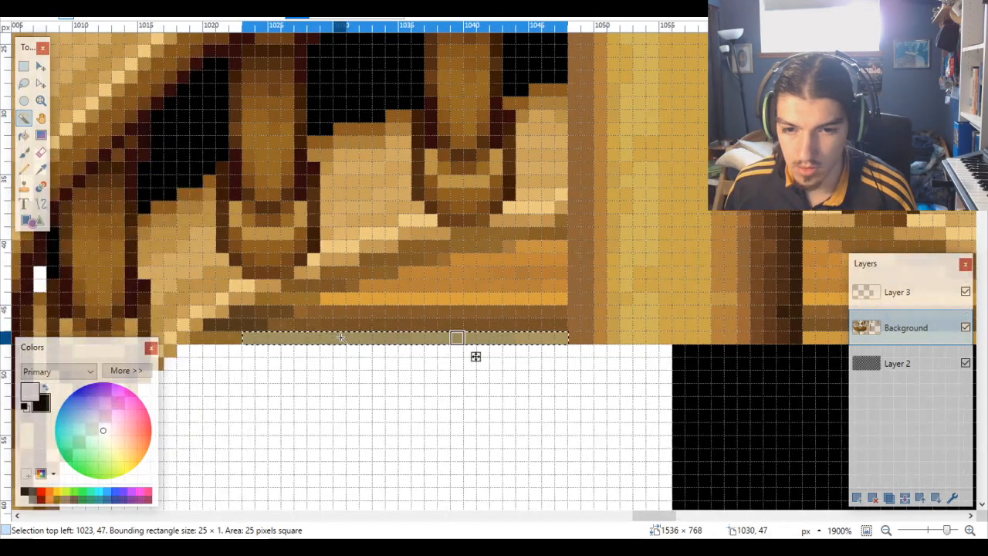
key("ctrl+d")
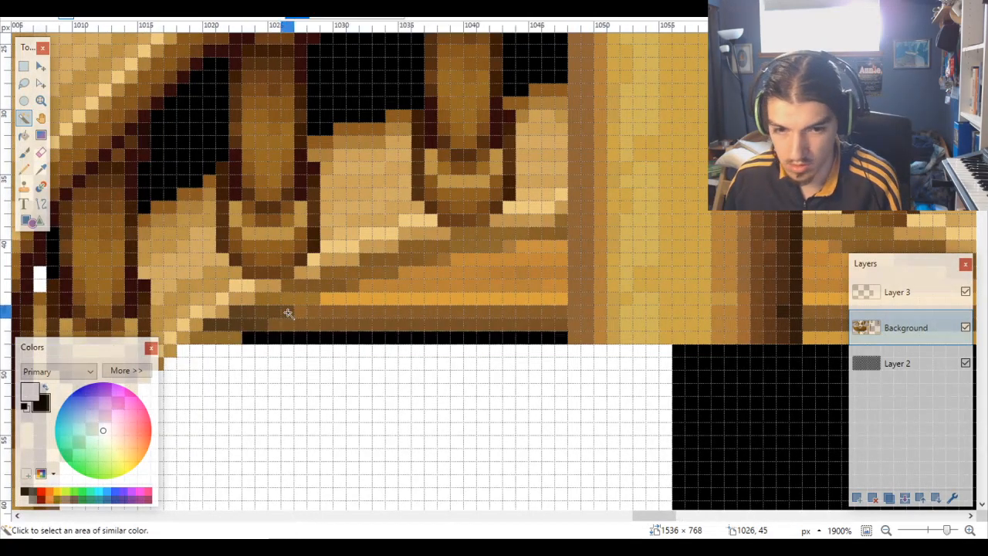
left_click(240, 336)
key("Delete")
key("ctrl+d")
Step: Delete the dark plank seam above the removed strip, including its shaded end beside the railing
left_click(247, 328)
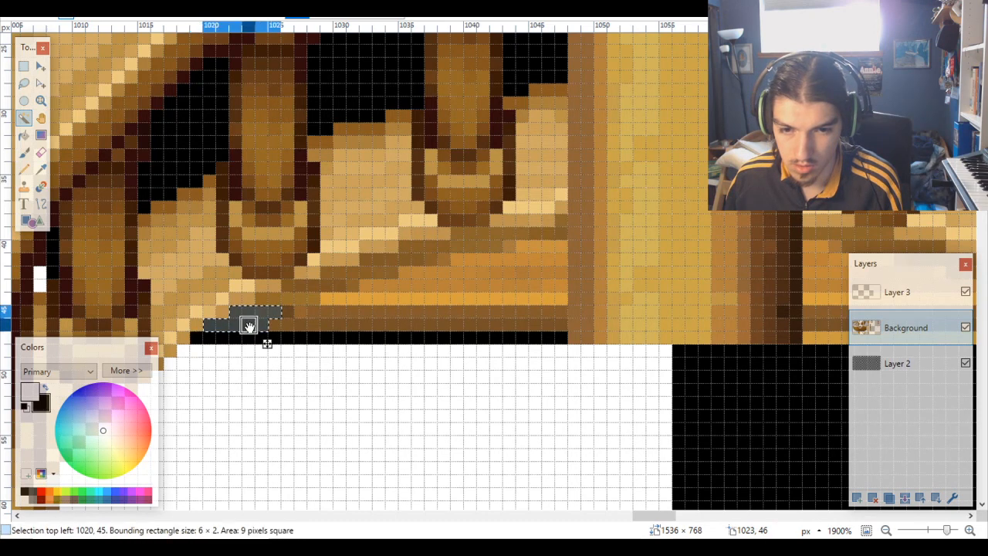
key("Delete")
key("ctrl+d")
left_click(305, 328)
key("Delete")
key("ctrl+d")
left_click(305, 313)
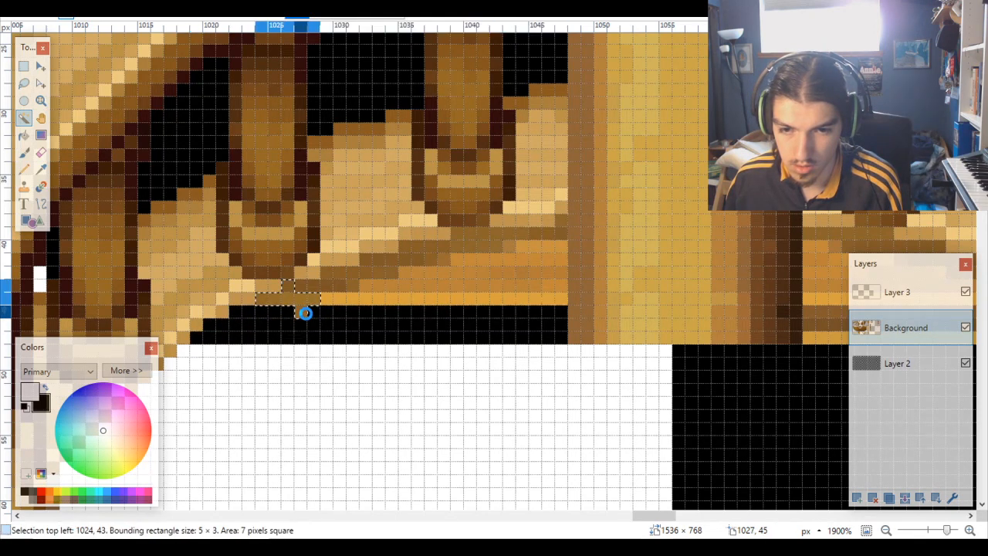
key("Delete")
key("ctrl+d")
Step: Delete the light plank highlight and the brown shadow running along the back railing's lower edge, left of the mast
left_click(338, 299)
key("Delete")
left_click(338, 286)
key("Delete")
key("ctrl+d")
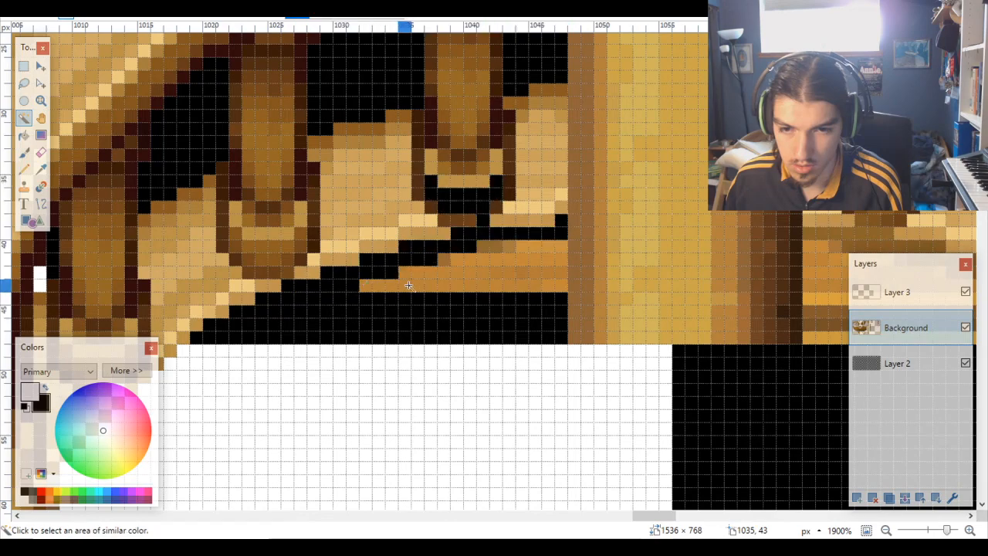
Step: Delete the remaining orange floor pixels between the back railing and the mast's left side, and clear the selection
left_click(443, 278)
key("Delete")
key("ctrl+d")
left_click(483, 246)
key("Delete")
key("ctrl+d")
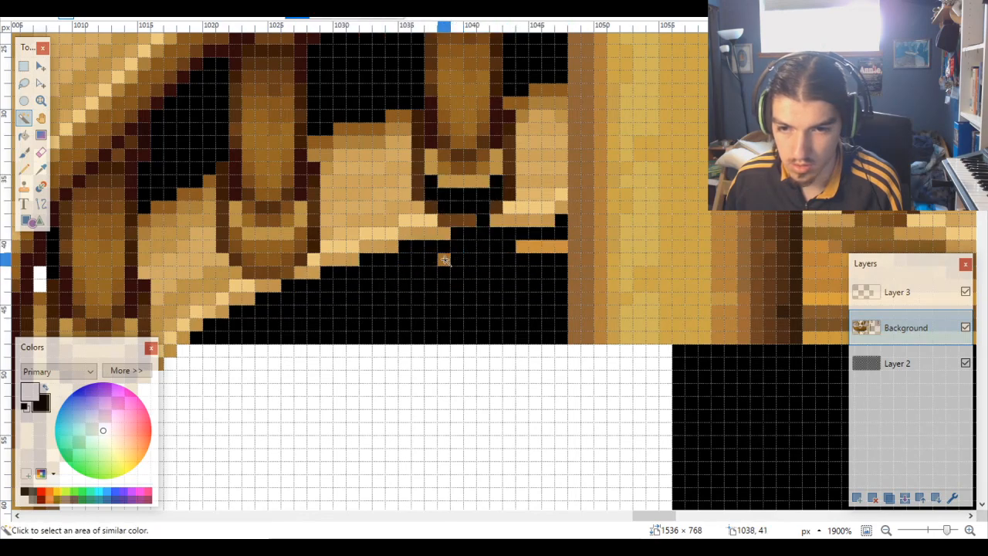
left_click(446, 260)
key("Delete")
key("ctrl+d")
left_click(540, 251)
key("Delete")
key("ctrl+d")
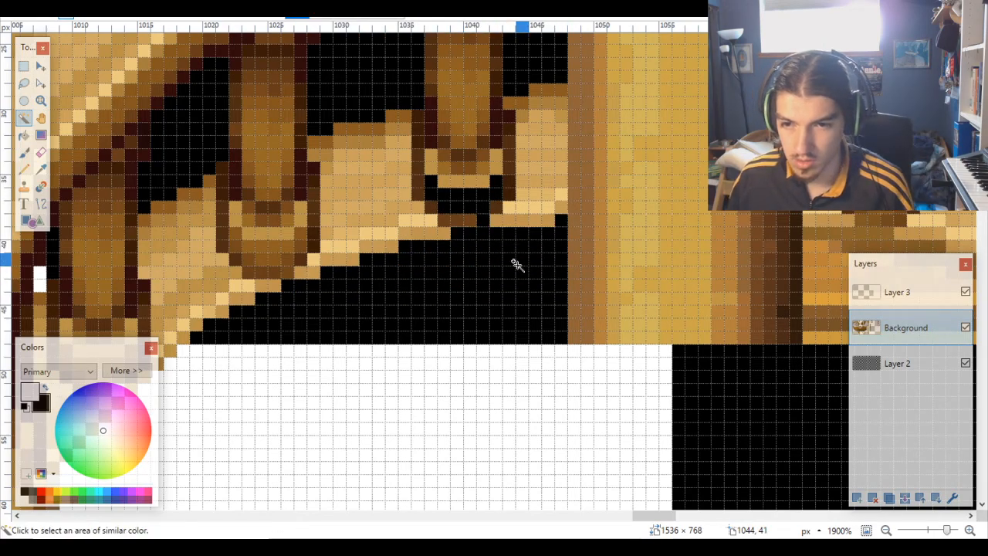
Step: Sample the brown at the base of the original crow's nest's baluster, at 849, 38, as the primary color
scroll(517, 265, "down", 5)
scroll(518, 265, "up", 3)
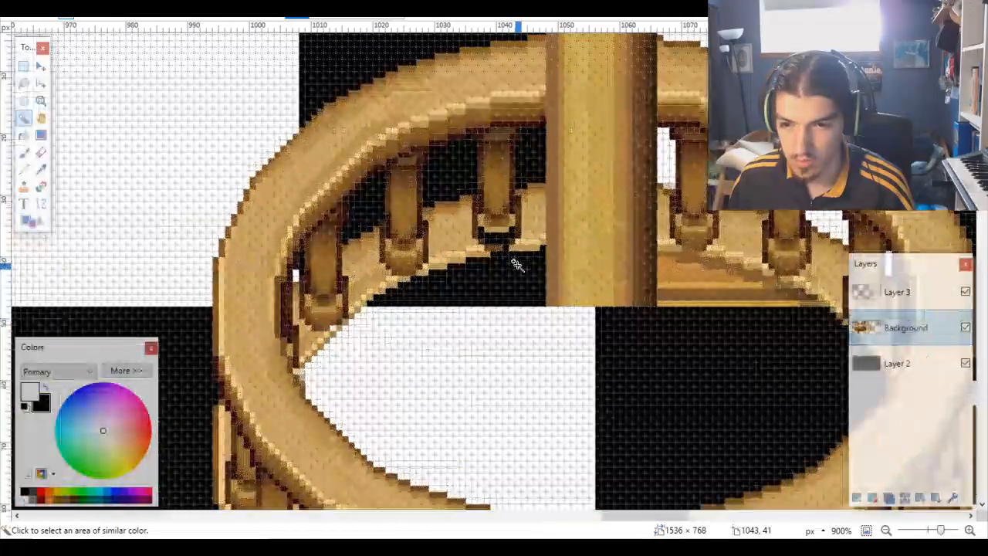
scroll(517, 265, "up", 1)
scroll(517, 264, "down", 5)
scroll(517, 265, "up", 3)
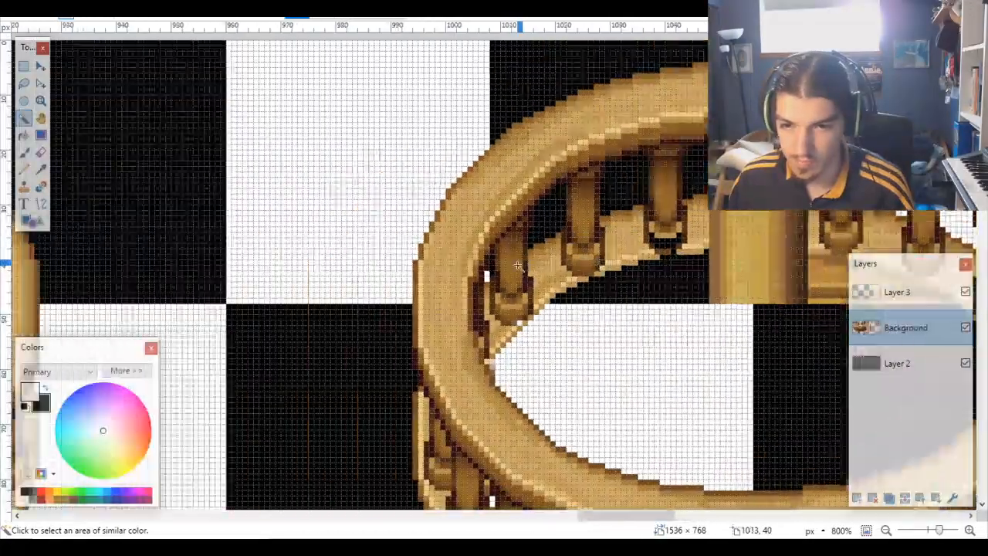
scroll(517, 264, "left", 10)
scroll(450, 246, "up", 6)
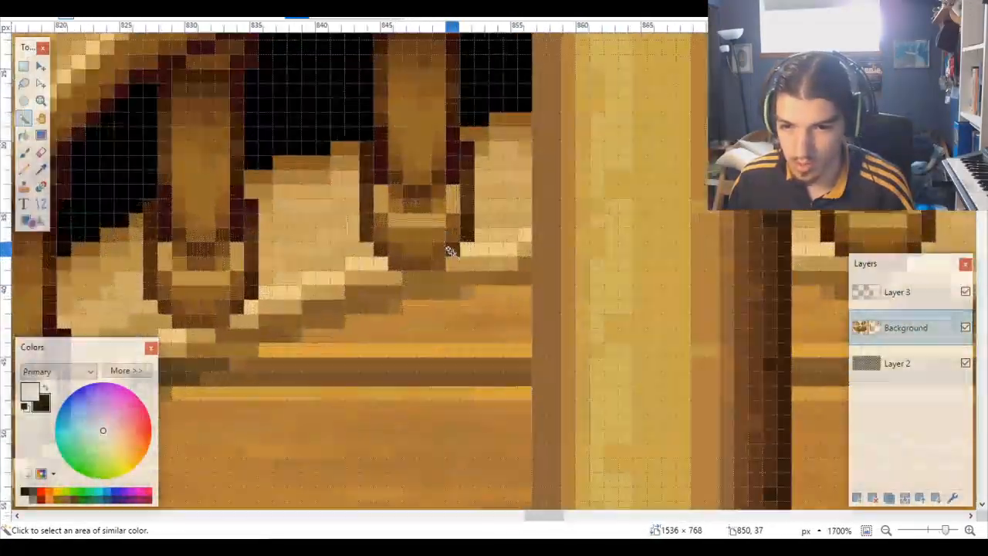
key("k")
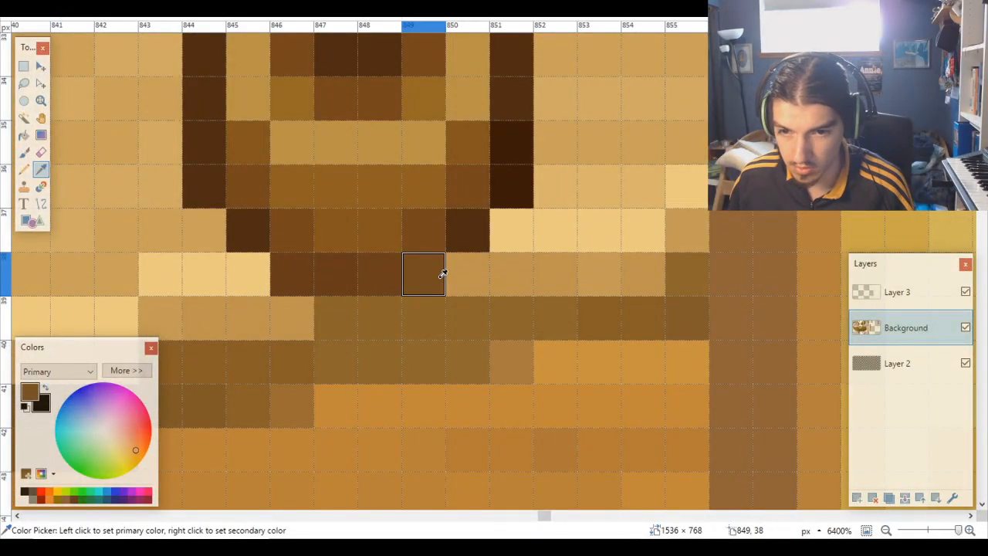
Step: Select the base of the baluster left of the mast on the original crow's nest with the Magic Wand, a 4 × 2 area at 846, 37
scroll(443, 273, "down", 6)
scroll(407, 277, "right", 2)
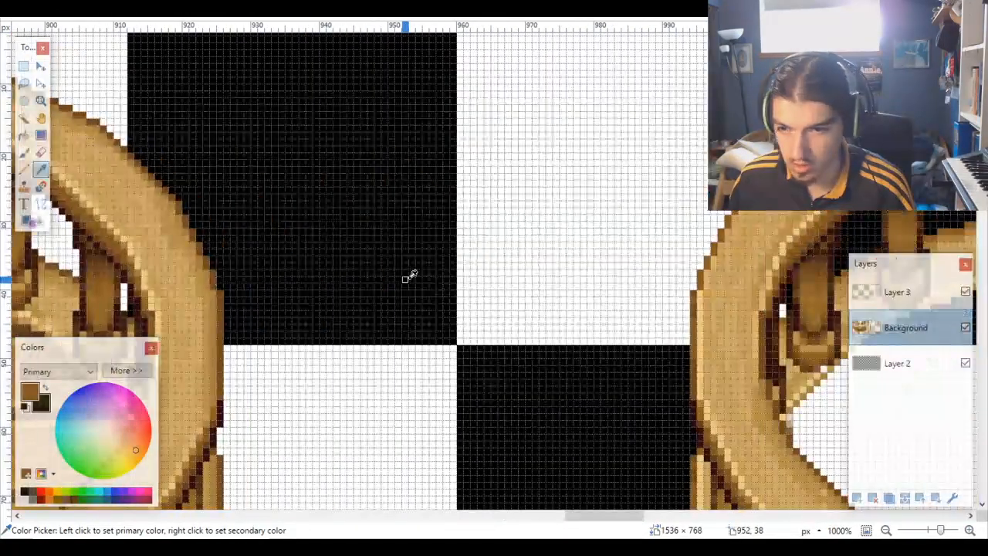
scroll(407, 276, "right", 1)
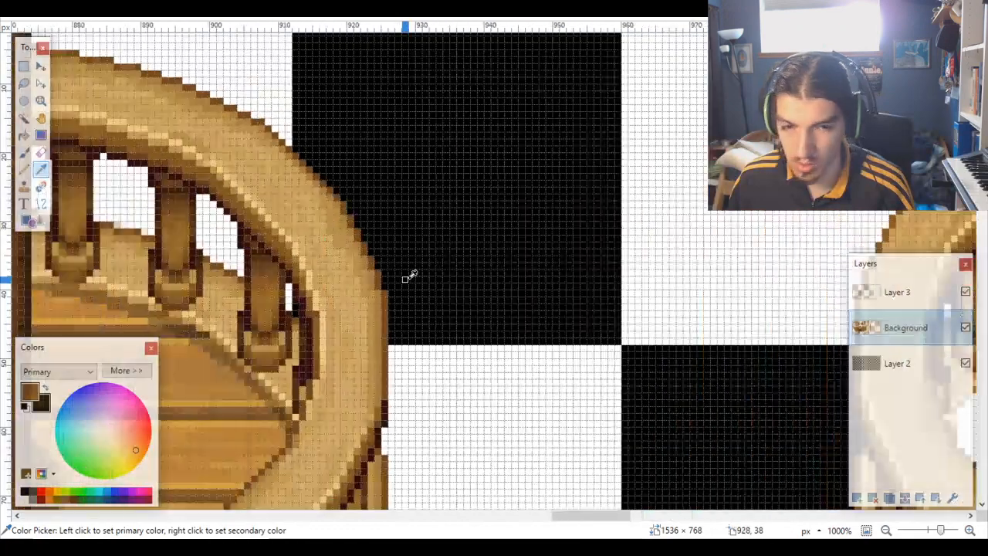
scroll(407, 276, "left", 3)
scroll(424, 275, "up", 5)
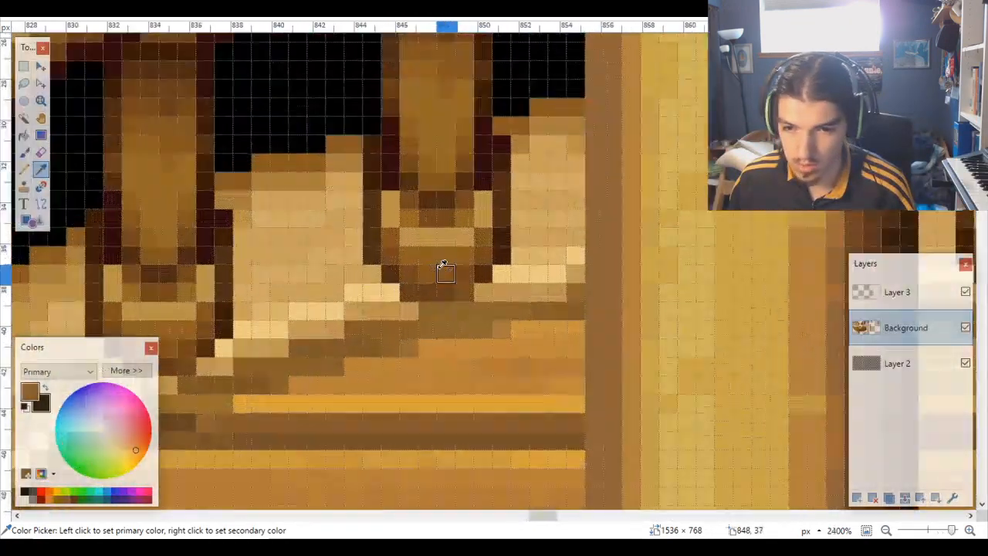
left_click(25, 119)
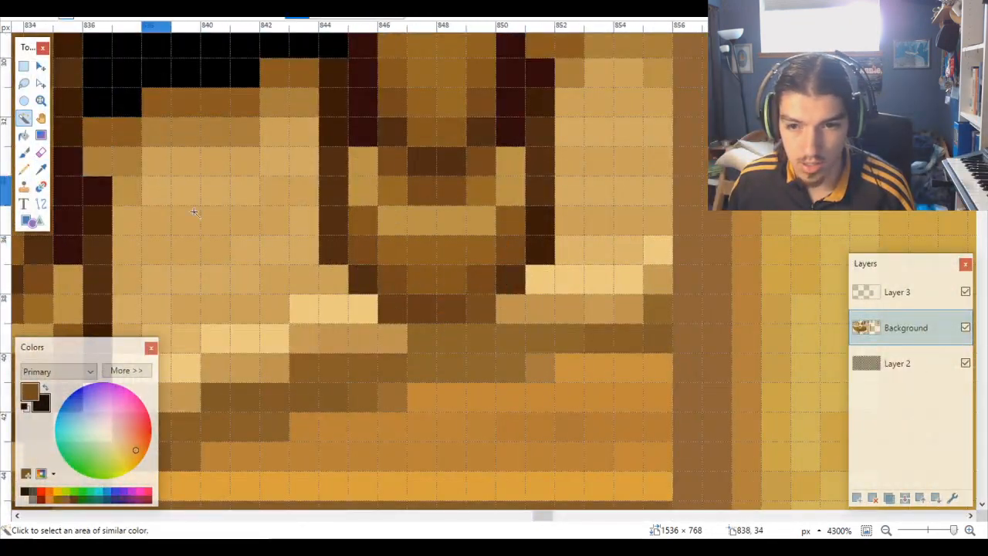
left_click(477, 282)
scroll(479, 286, "down", 8)
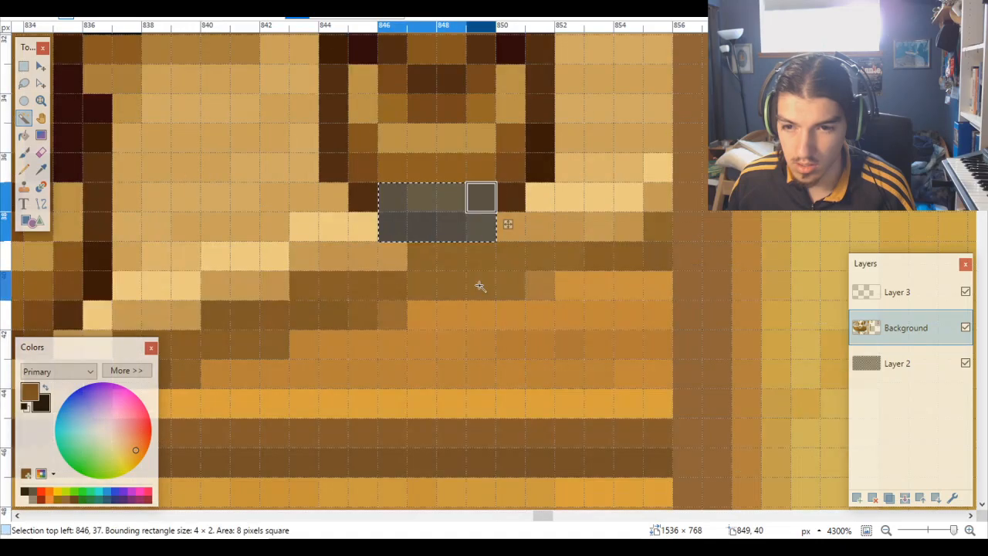
scroll(478, 286, "down", 6)
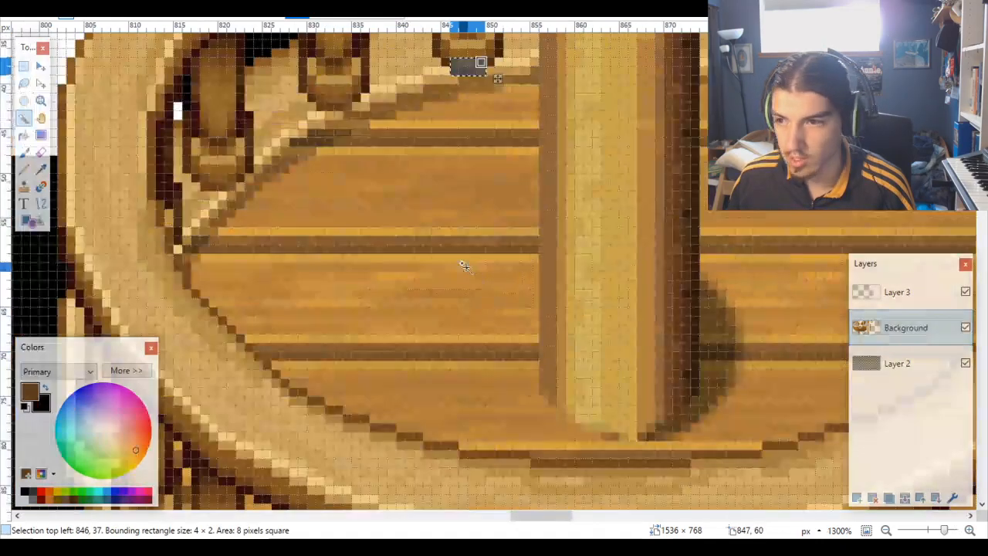
Step: Undo the floor and shadow deletions on the copied railing back to before the base of the baluster left of the mast was removed
scroll(707, 242, "up", 5)
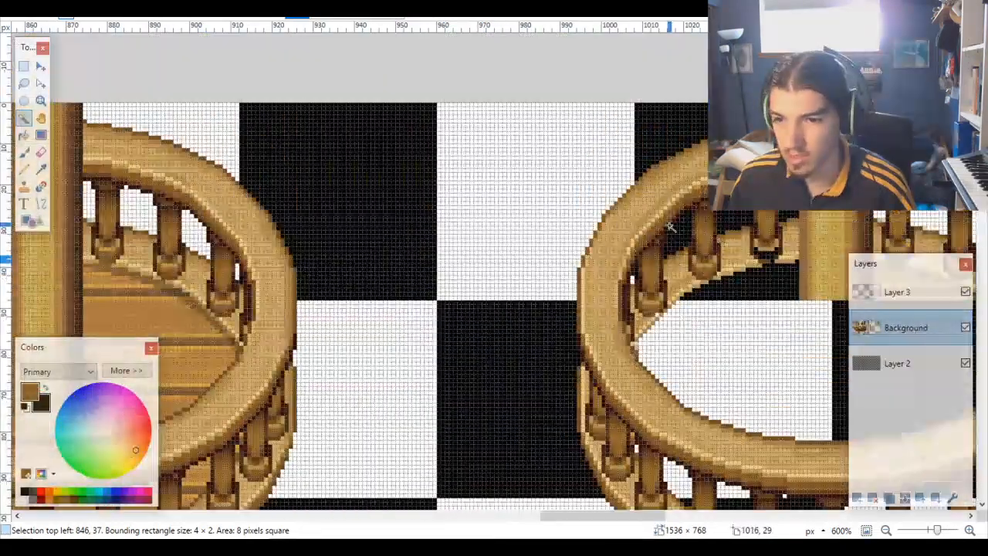
scroll(535, 254, "up", 2)
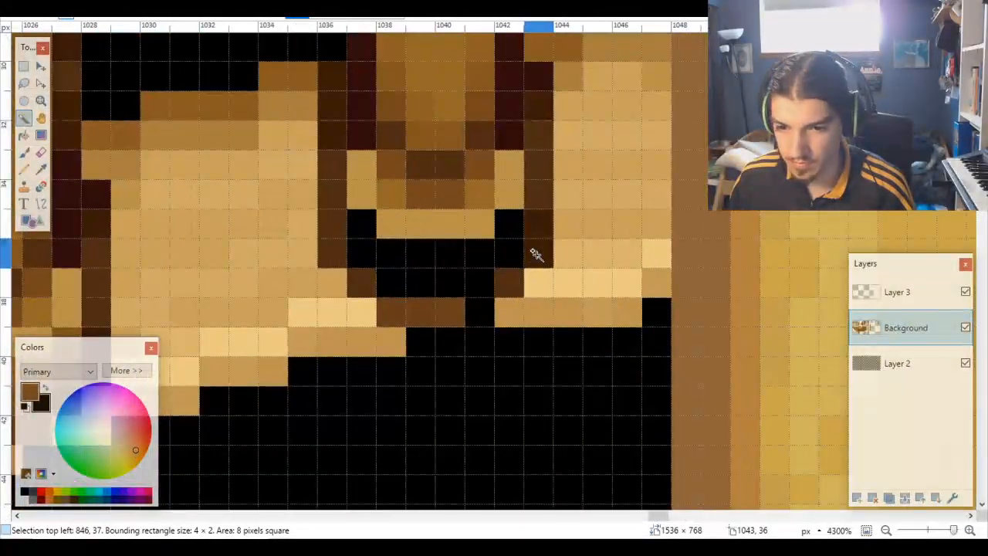
left_click(535, 254)
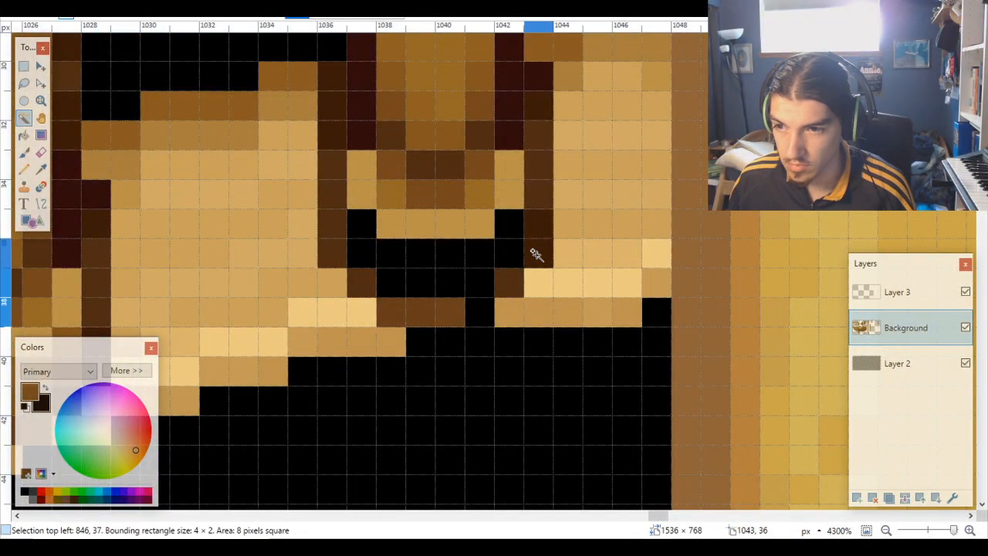
key("ctrl+z")
key("ctrl+z")
key("ctrl+z")
key("ctrl+z")
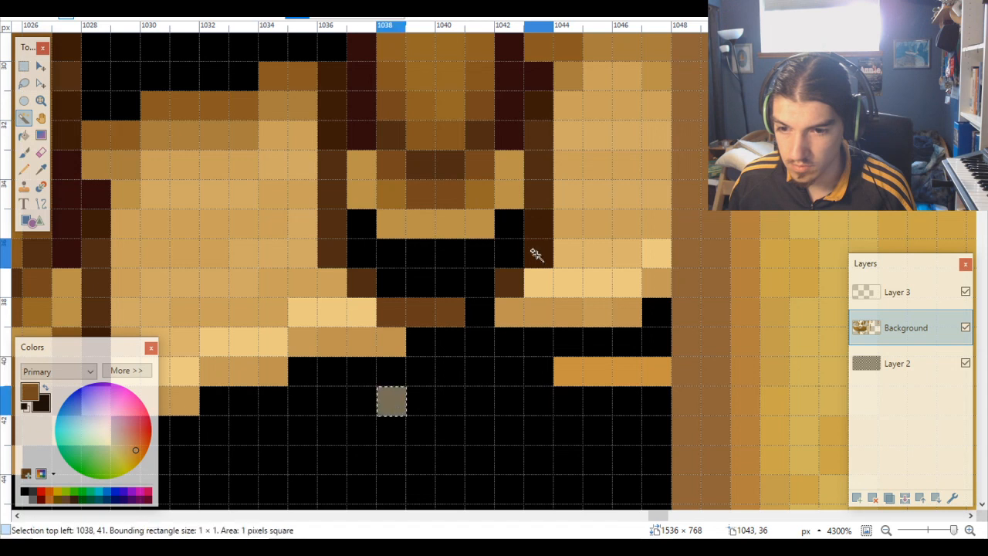
key("ctrl+z")
key("ctrl+z")
key("ctrl+z")
key("ctrl+z")
key("ctrl+z")
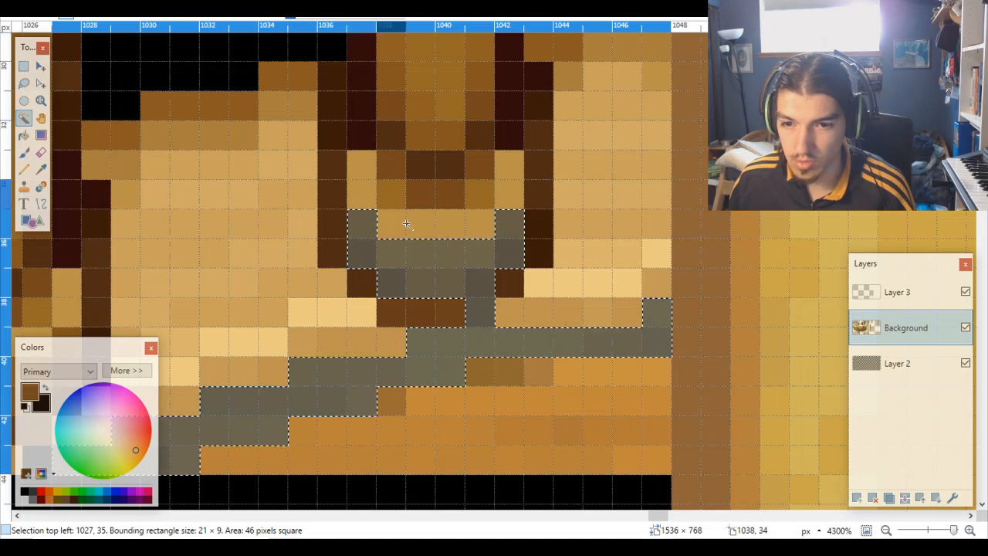
key("ctrl+z")
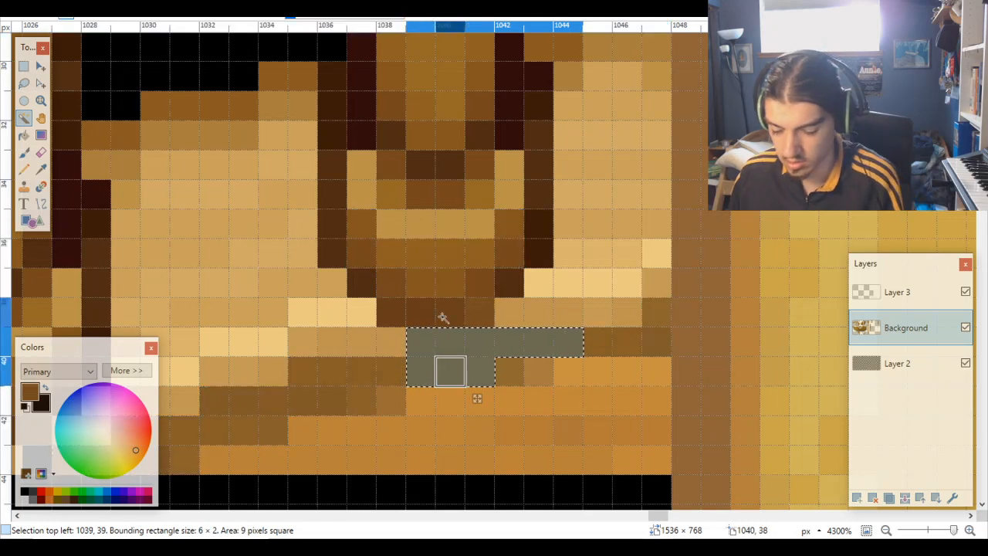
Step: Delete the brown shadow pixels under the railing's edge, from the baluster nearest the mast's left side up to the mast
key("Delete")
left_click(629, 341)
key("Delete")
left_click(658, 342)
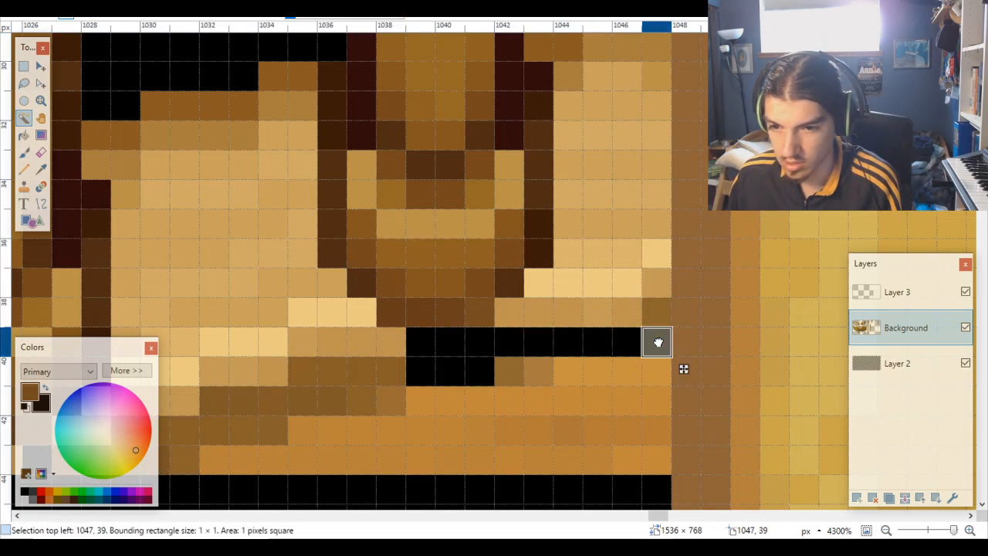
key("Delete")
left_click(657, 313)
key("Delete")
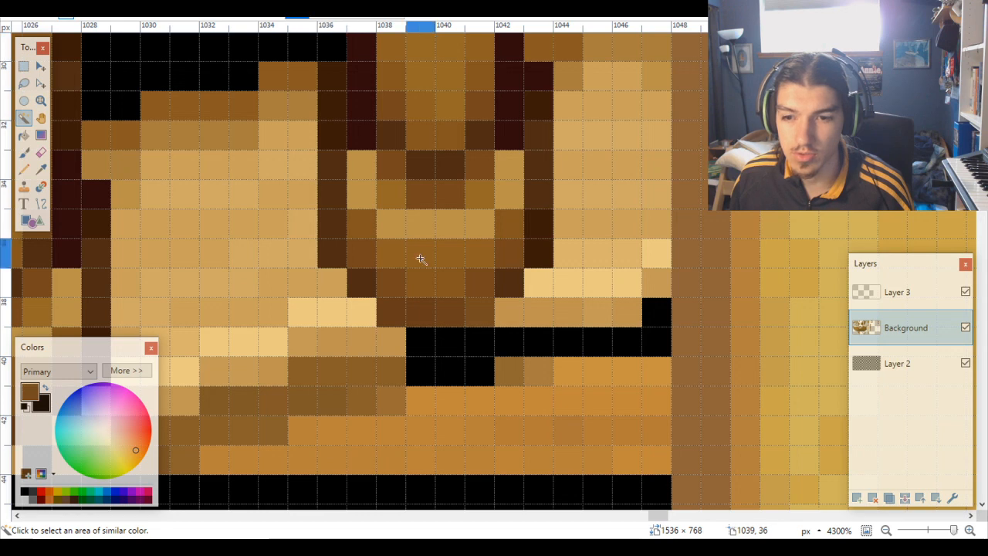
Step: Delete the orange floor and the leftover plank and shadow pixels below the back railing, left of the mast
left_click(564, 456)
key("Delete")
left_click(626, 371)
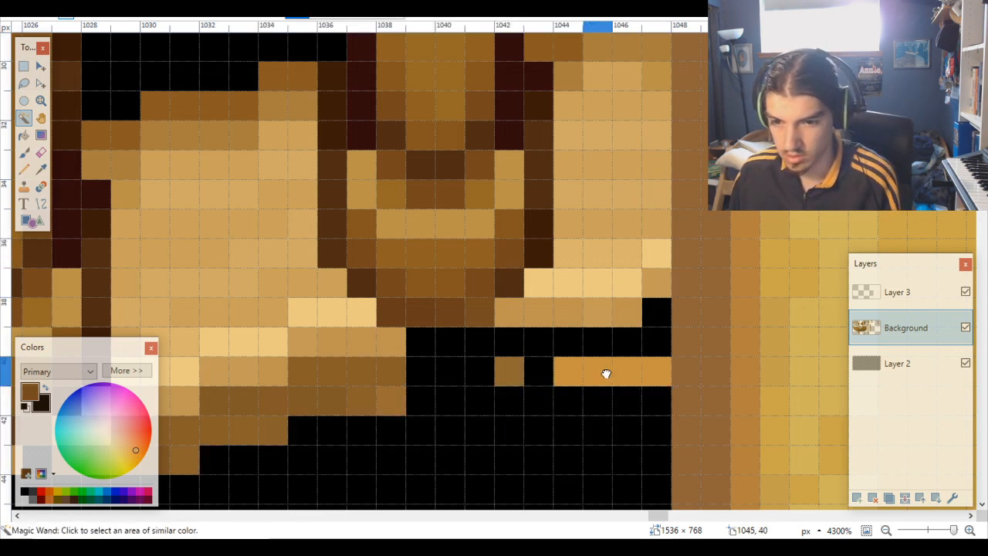
key("Delete")
left_click(502, 376)
key("Delete")
left_click(405, 393)
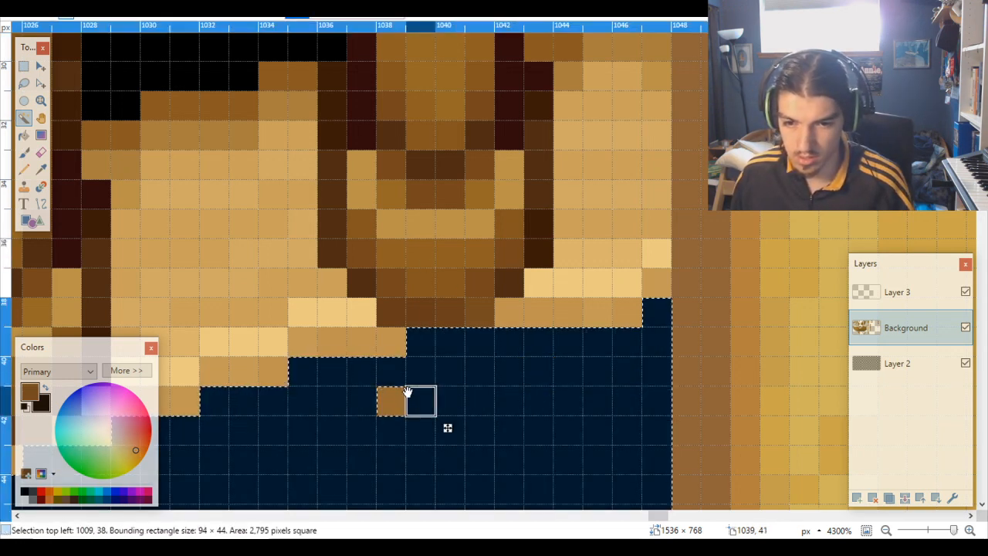
left_click(393, 402)
key("Delete")
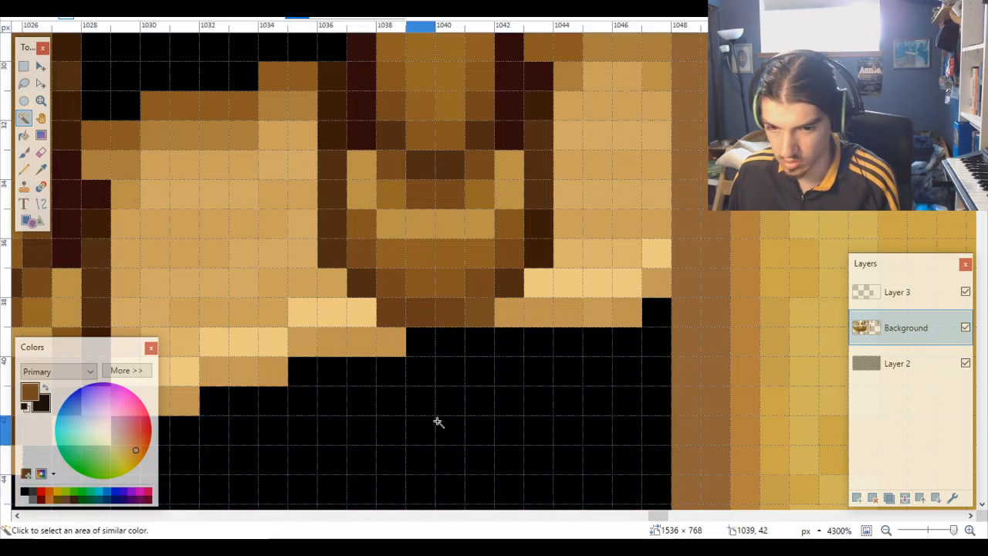
Step: Undo the floor deletions left of the mast back to the full plank strip under the back railing, and clear the selection
scroll(479, 399, "down", 6)
scroll(494, 406, "down", 5)
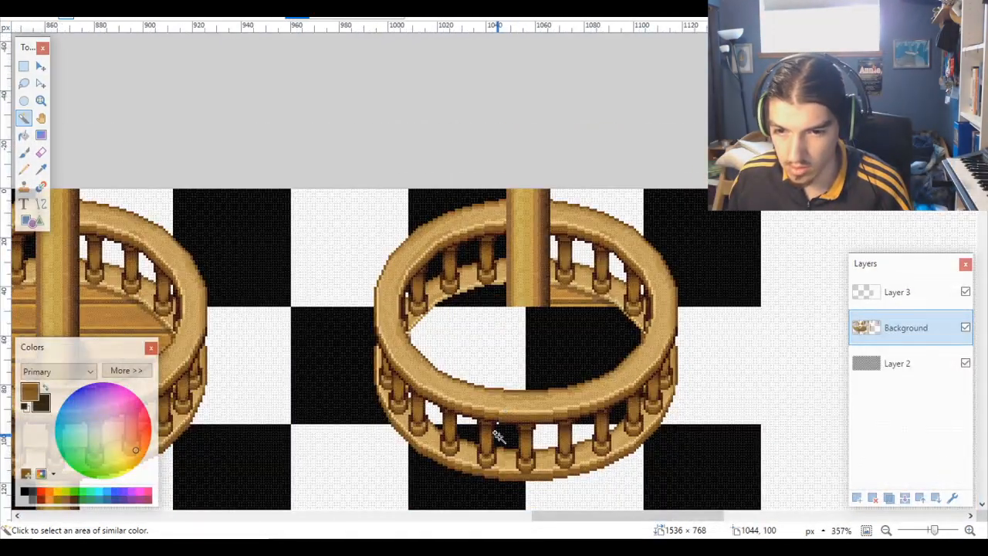
scroll(498, 436, "up", 1)
scroll(499, 437, "up", 1)
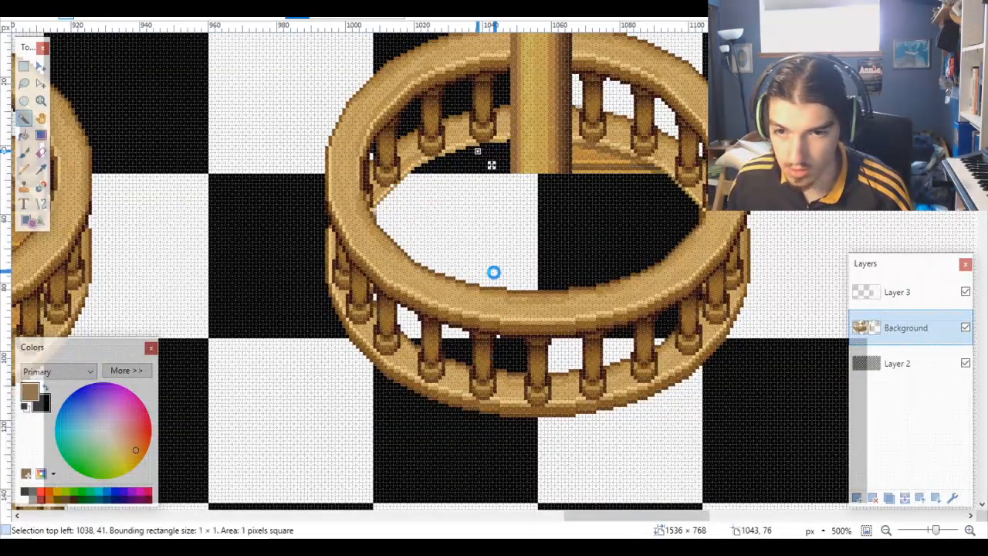
left_click(494, 273)
left_click(494, 273)
left_click(495, 274)
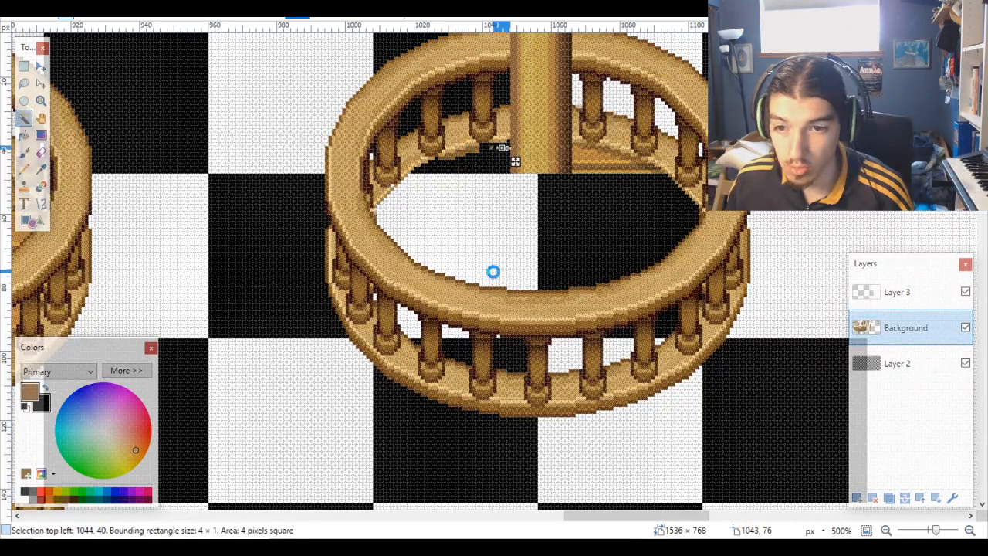
left_click(494, 274)
left_click(494, 273)
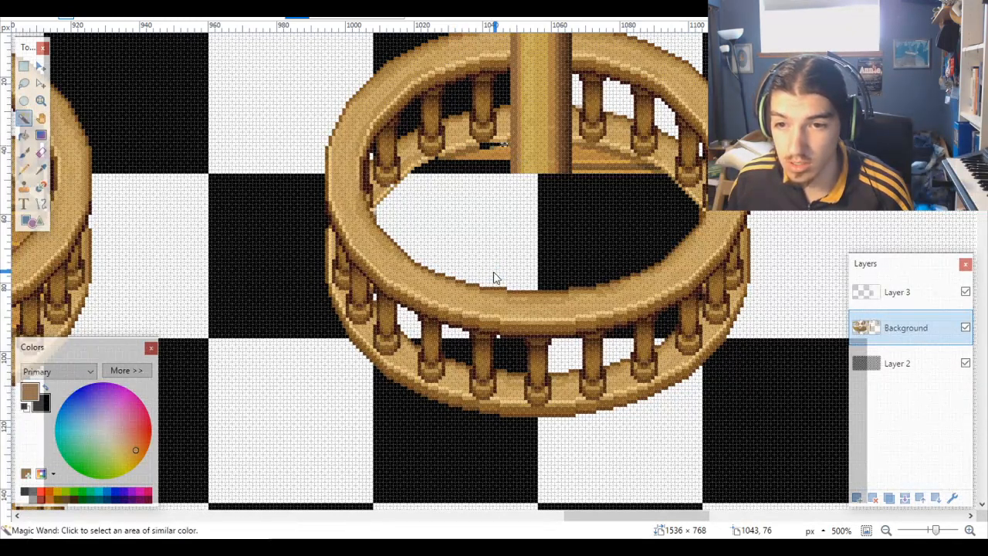
left_click(494, 273)
left_click(494, 274)
left_click(495, 274)
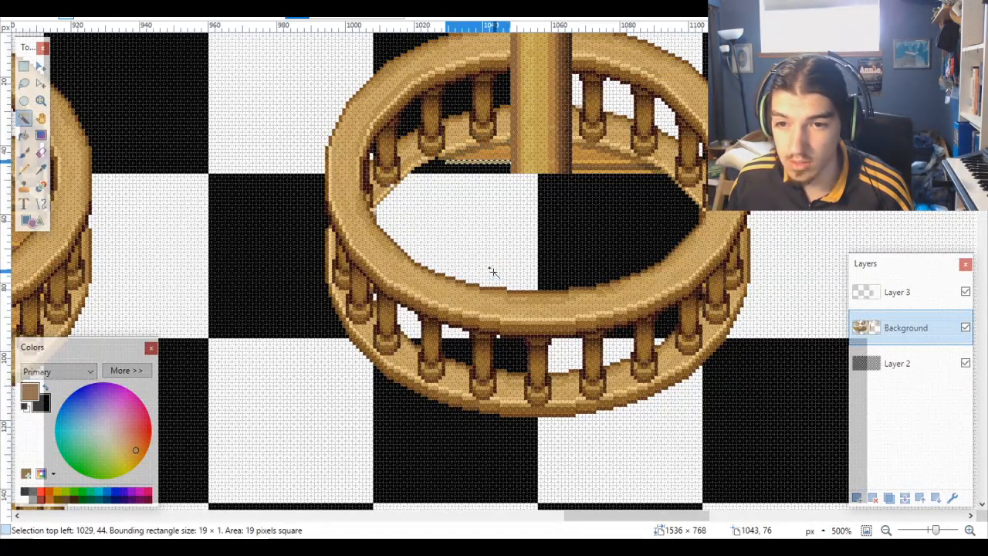
left_click(494, 273)
left_click(494, 273)
left_click(494, 273)
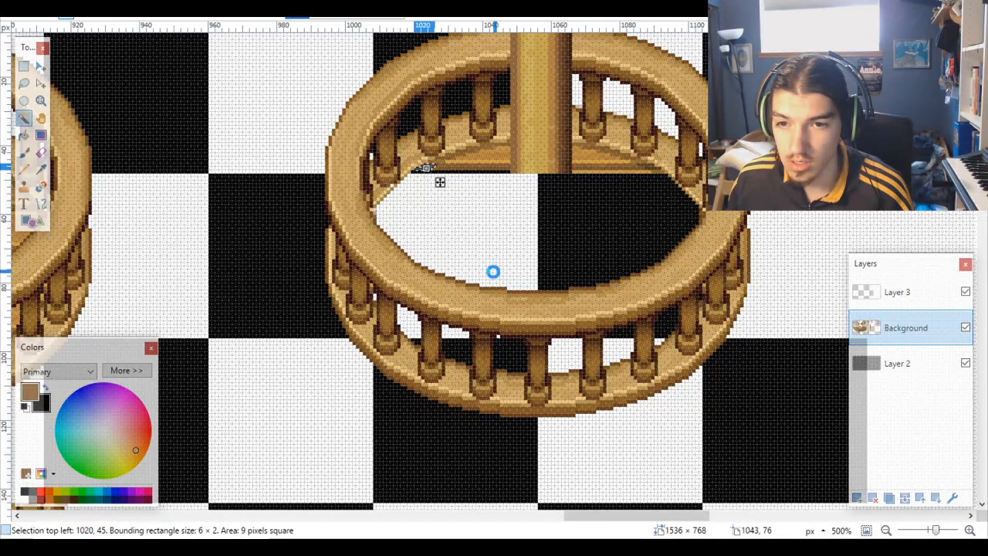
left_click(495, 274)
left_click(494, 273)
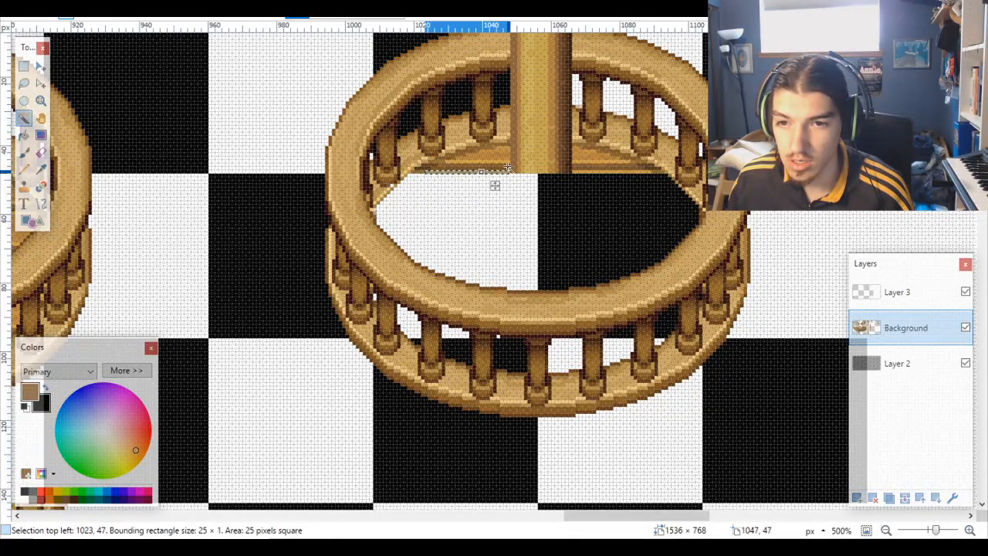
left_click(464, 197)
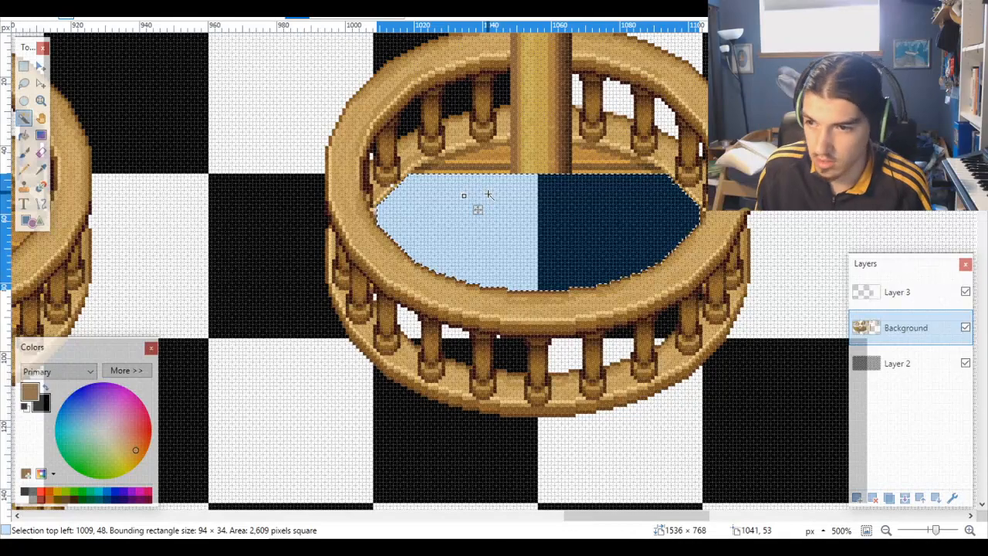
key("ctrl+d")
Step: Delete the light plank highlight left of the mast at row 44 and the brown plank gap directly beneath it
scroll(488, 194, "up", 6)
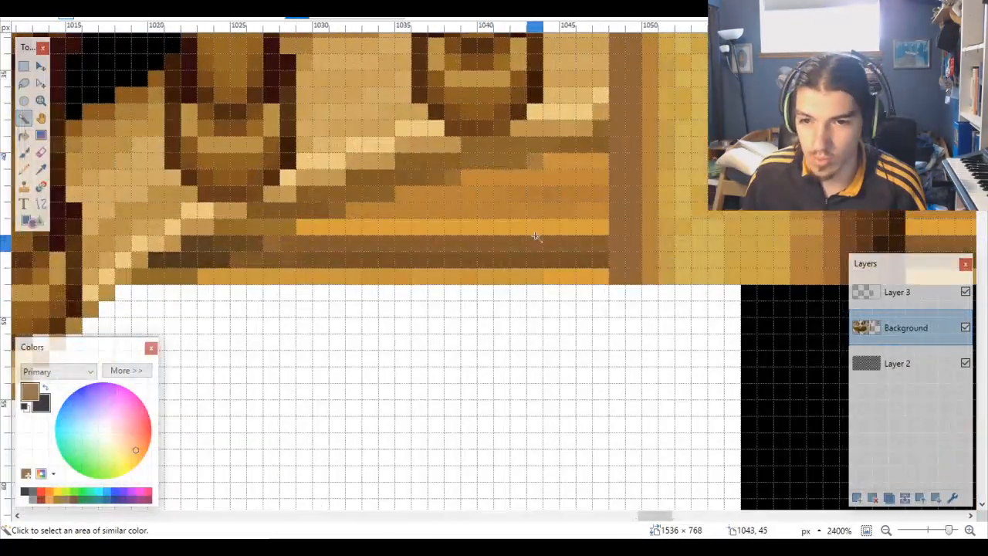
left_click(531, 245)
left_click(474, 224)
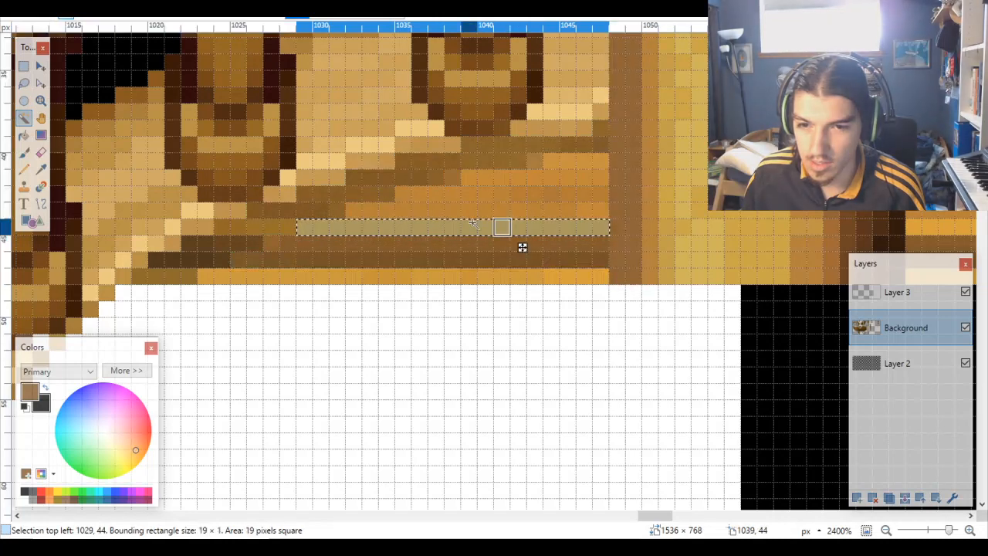
key("Delete")
left_click(280, 259)
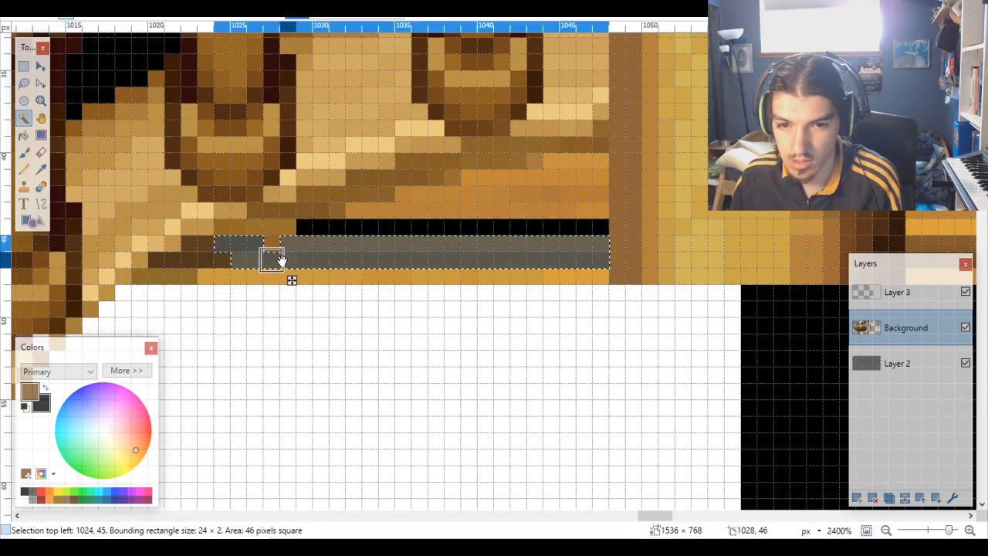
key("Delete")
Step: Delete the light plank row along the floor strip's lower edge and the dark shadow pixels at its left end
left_click(304, 271)
key("Delete")
left_click(205, 263)
key("Delete")
left_click(193, 278)
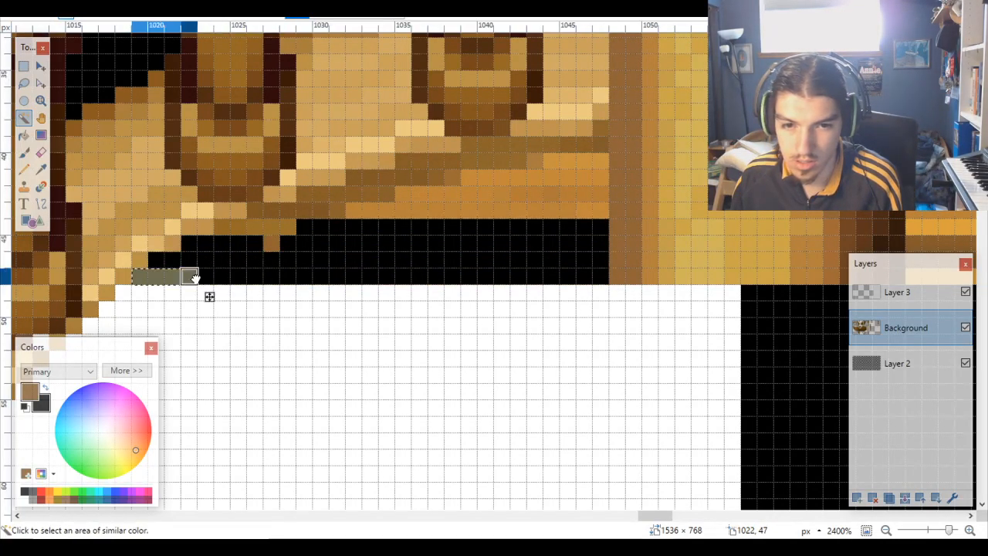
key("Delete")
Step: Delete the brown shadow pixels around 1027, 43 and those directly under the baluster nearest the mast, excluding the baluster's base from the selection
left_click(268, 220)
key("Delete")
left_click(306, 212)
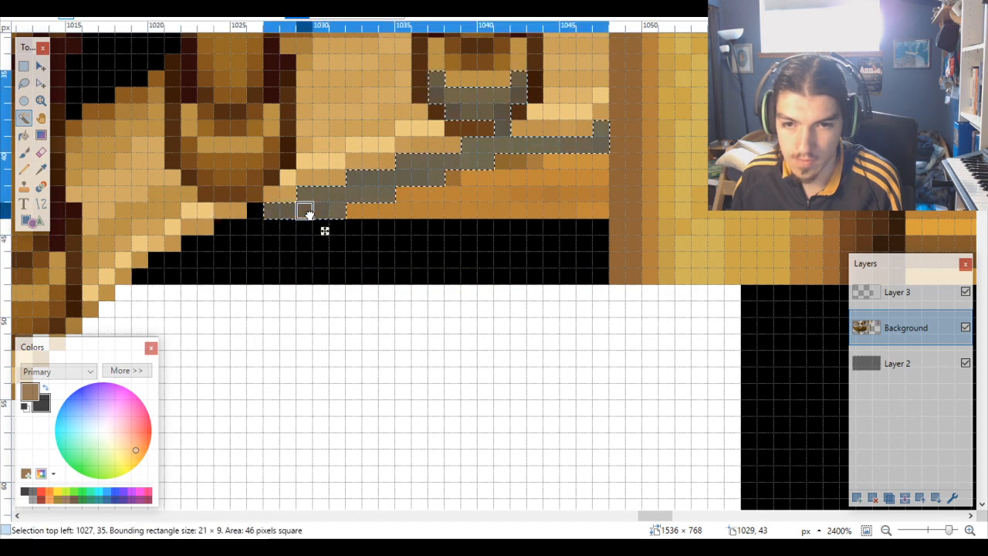
key("ctrl+z")
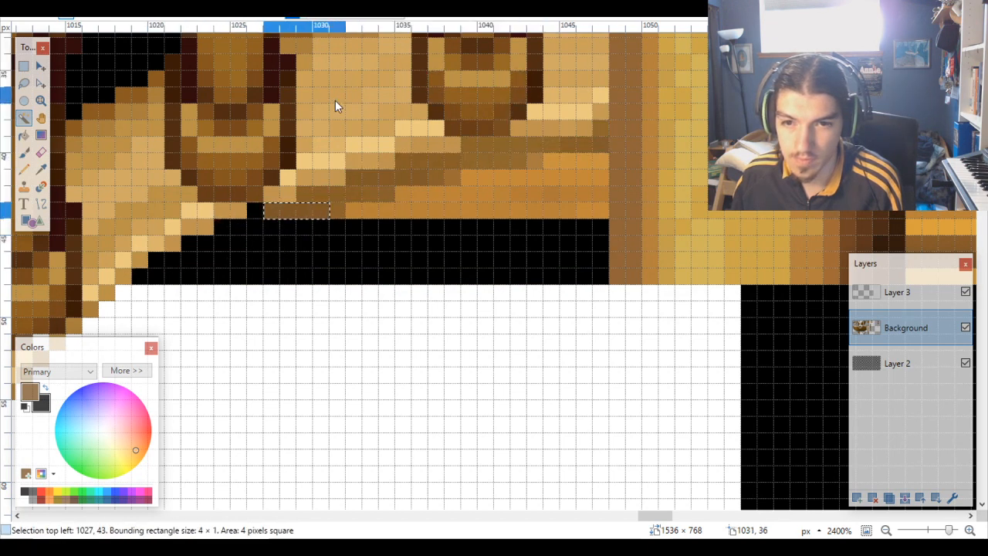
key("Delete")
left_click(479, 164)
key("Delete")
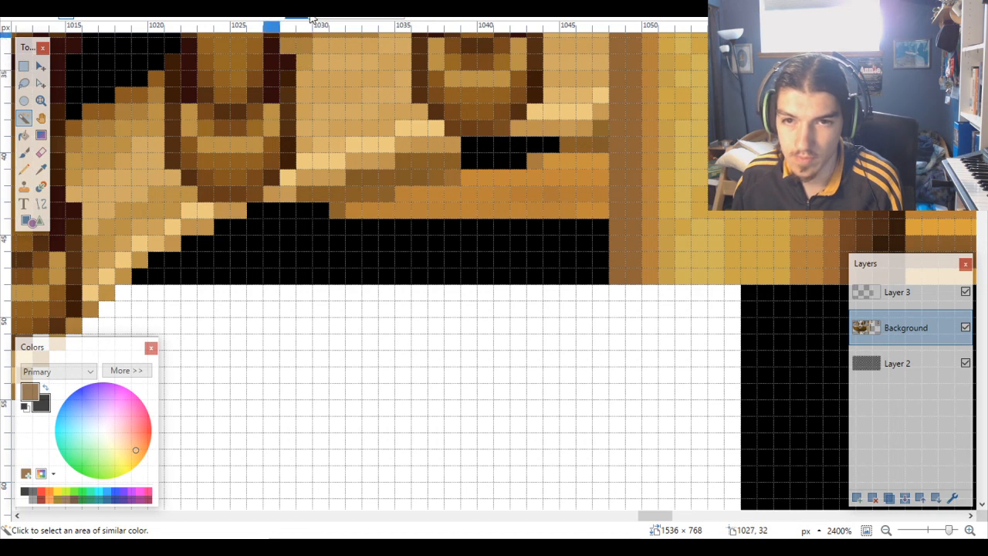
Step: Delete the remaining orange floor left of the mast and the stepped brown shadow along the back railing's lower edge
left_click(419, 214)
key("Delete")
left_click(400, 180)
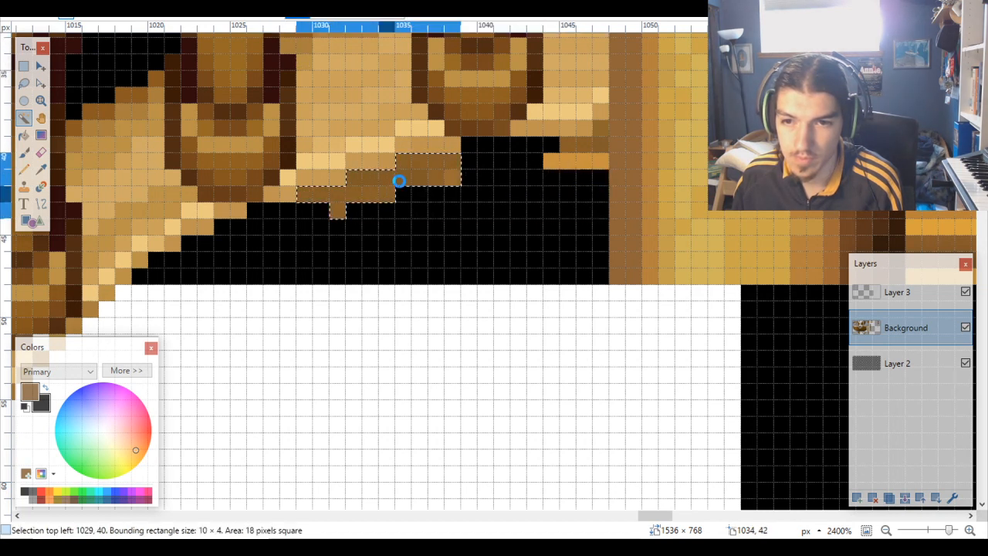
key("Delete")
left_click(554, 161)
key("Delete")
Step: Delete the brown shadow pixels at the railing's end beside the mast, undoing the deletion that cuts into the mast's left edge
left_click(585, 144)
key("Delete")
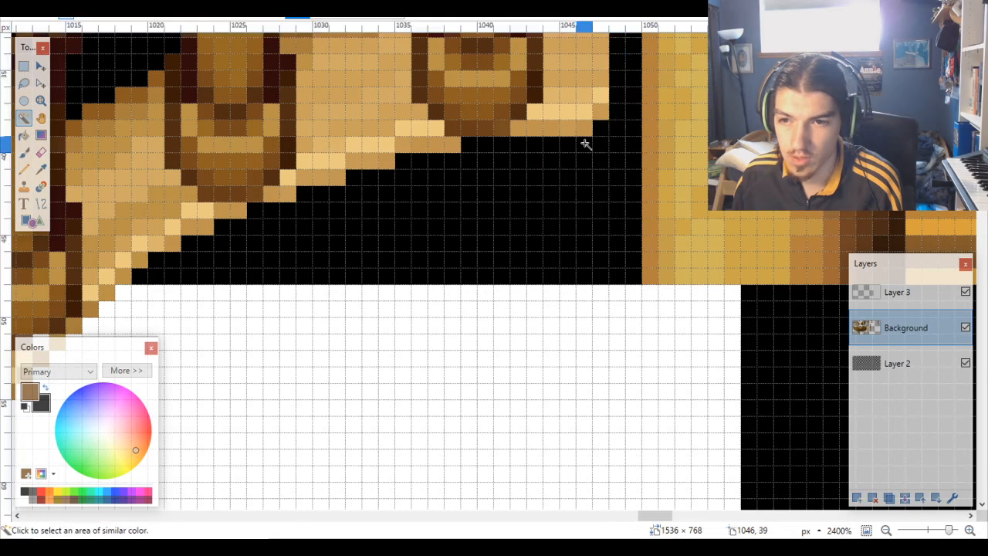
left_click(585, 149)
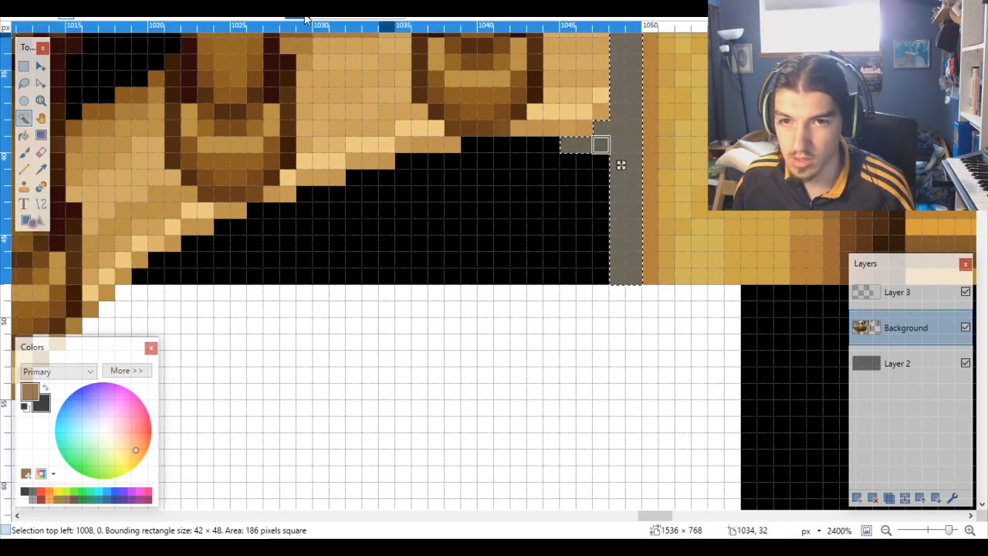
key("ctrl+z")
key("ctrl+z")
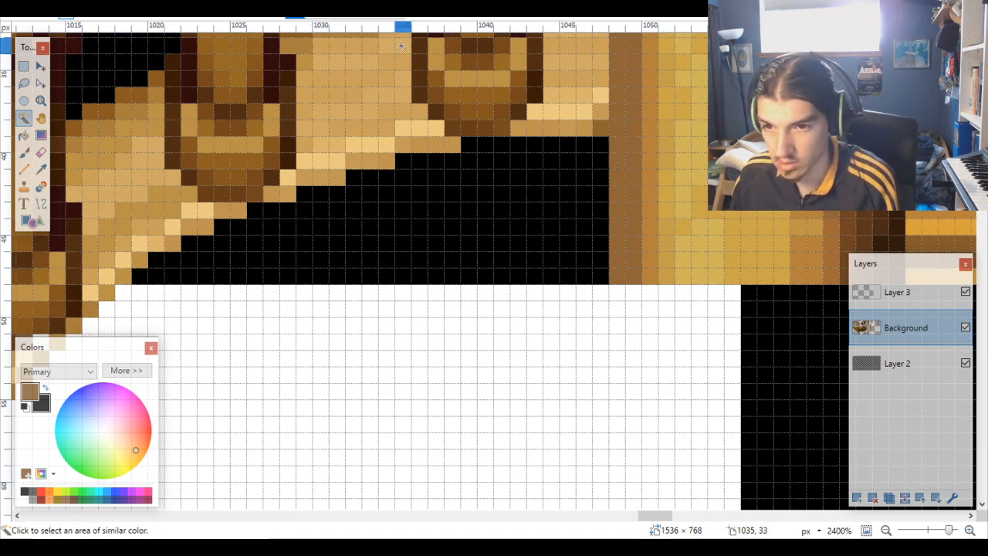
left_click(612, 123)
left_click(603, 127)
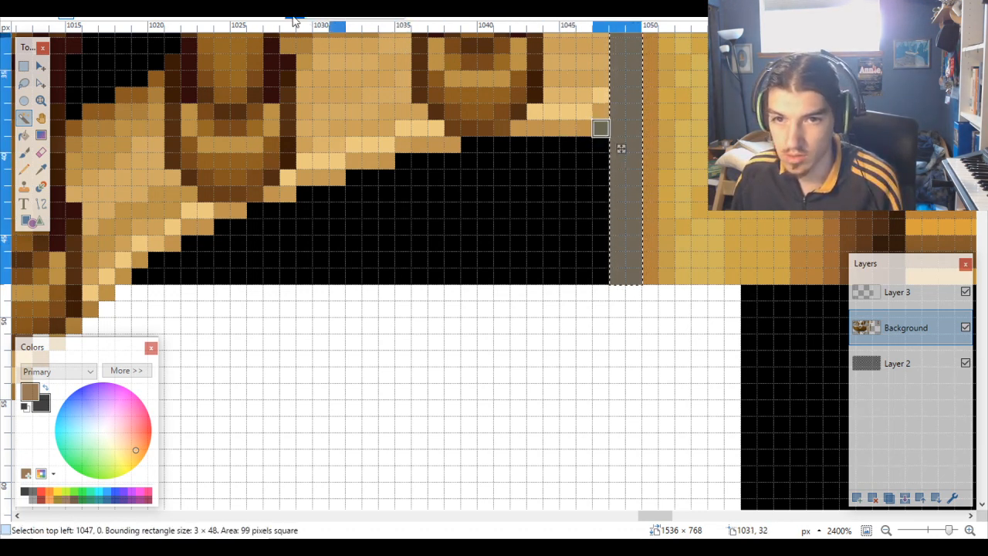
key("Delete")
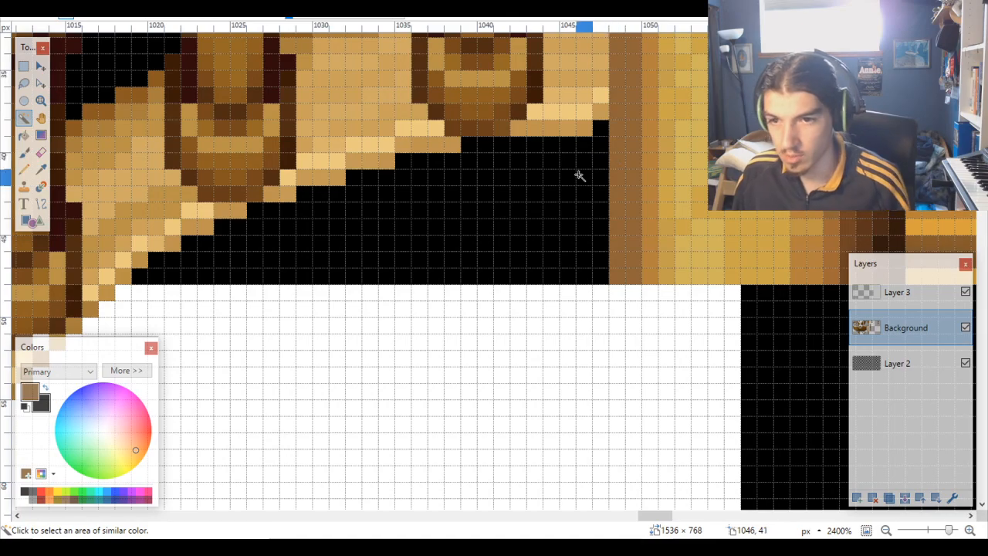
Step: Try deleting the two shadow pixels at 1090, 47 at the end of the floor strip, and undo the deletion
scroll(580, 176, "down", 8)
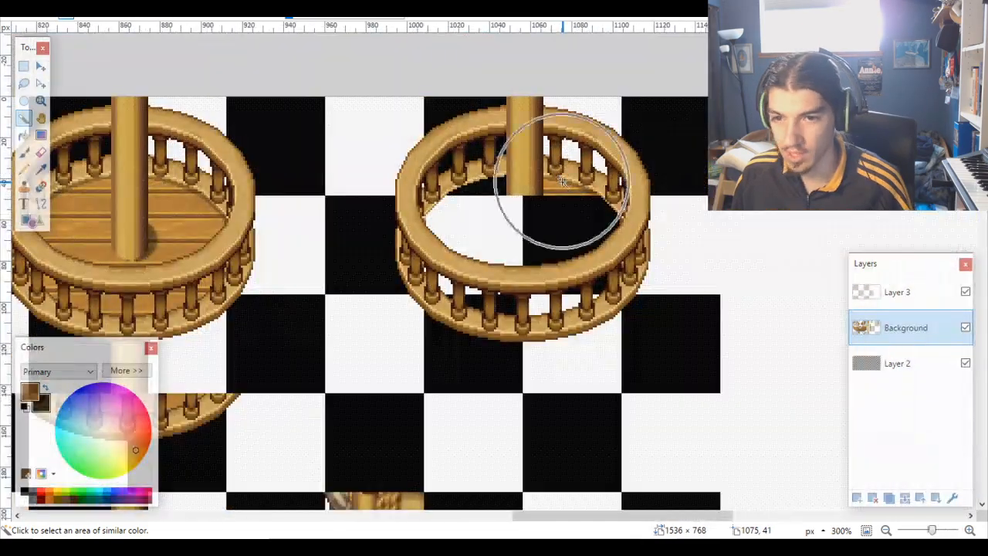
scroll(567, 181, "up", 4)
scroll(567, 181, "up", 2)
scroll(544, 193, "down", 6)
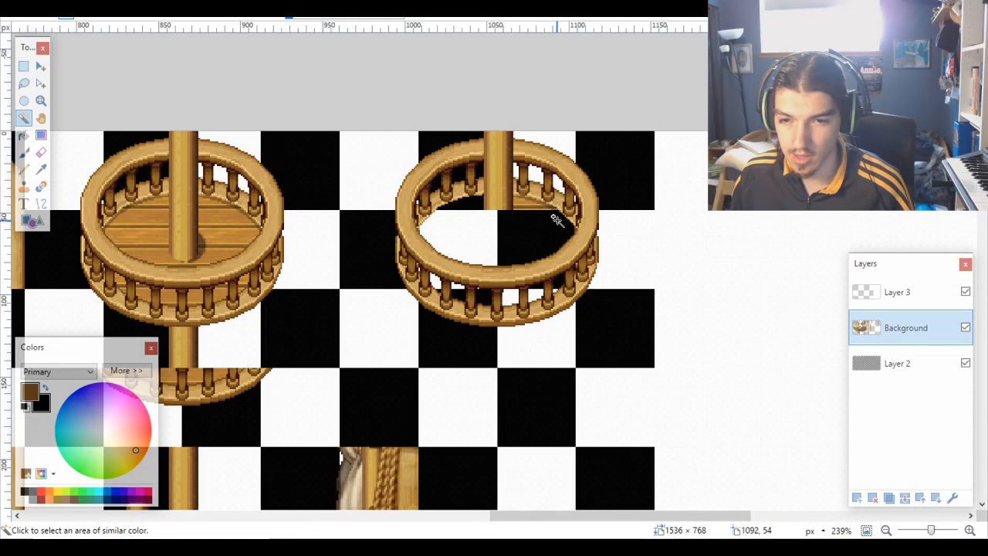
scroll(556, 219, "up", 6)
left_click(561, 234)
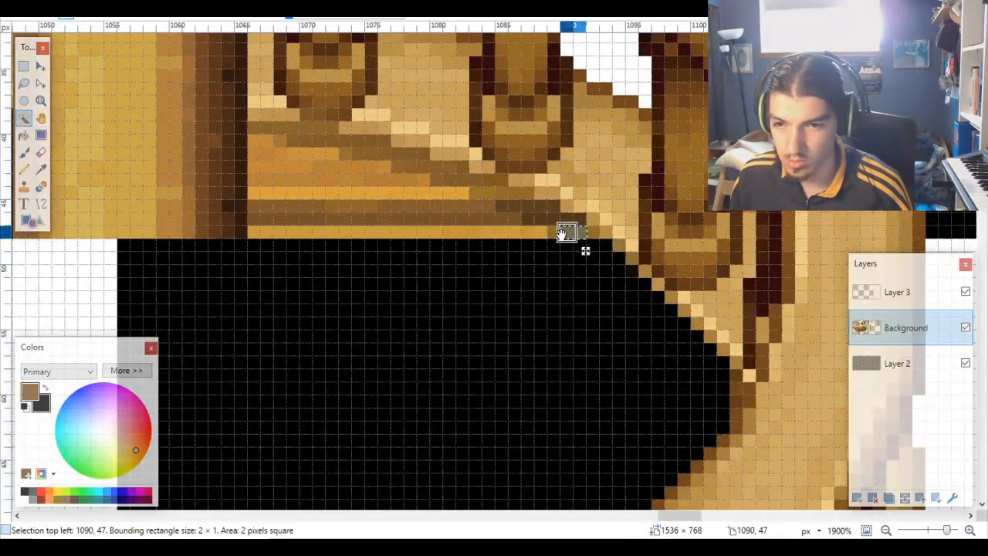
key("ctrl+d")
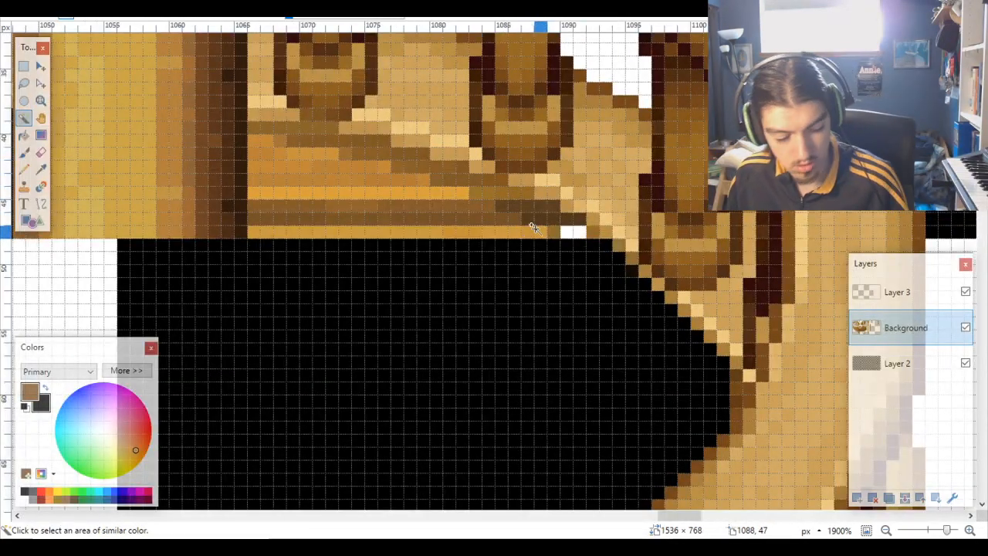
key("ctrl+z")
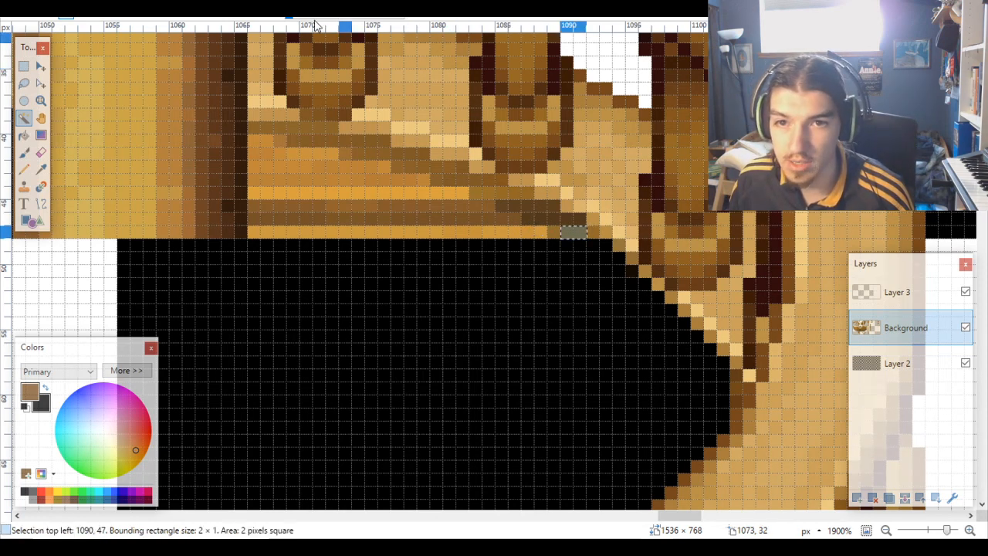
Step: Delete the brown and light plank rows at the floor's lower edge on the mast's other side, plus the shadow pixels ending them
left_click(436, 222)
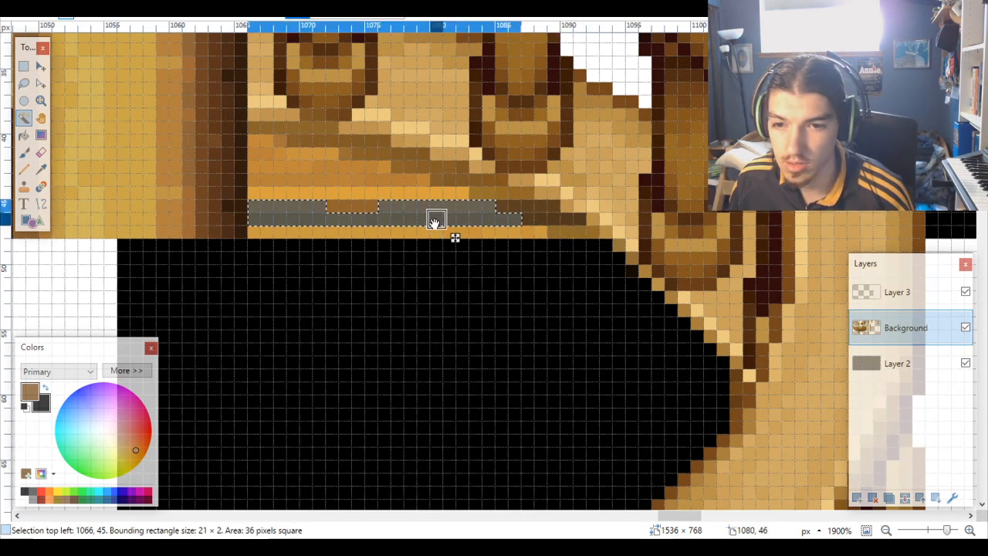
key("Delete")
left_click(369, 232)
key("Delete")
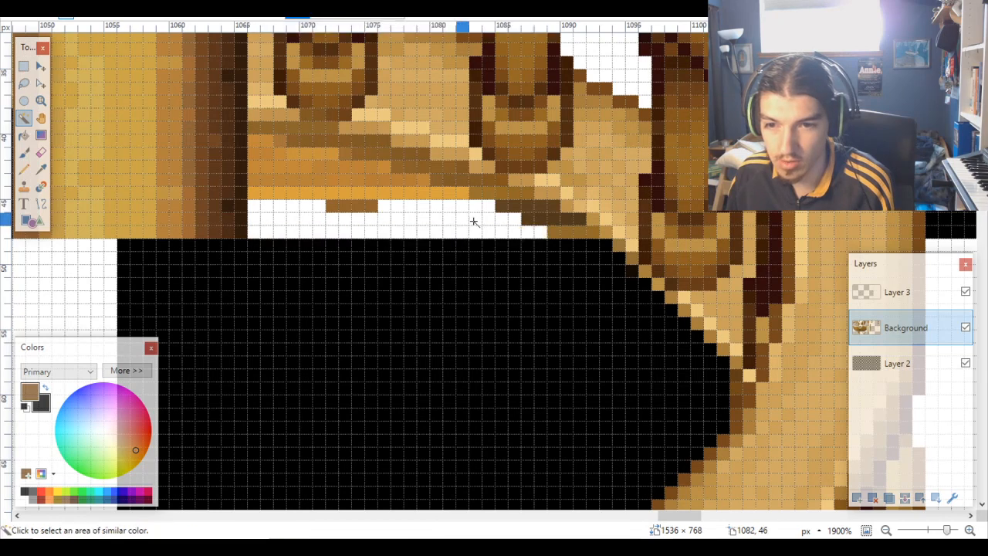
left_click(555, 232)
key("Delete")
left_click(567, 222)
key("Delete")
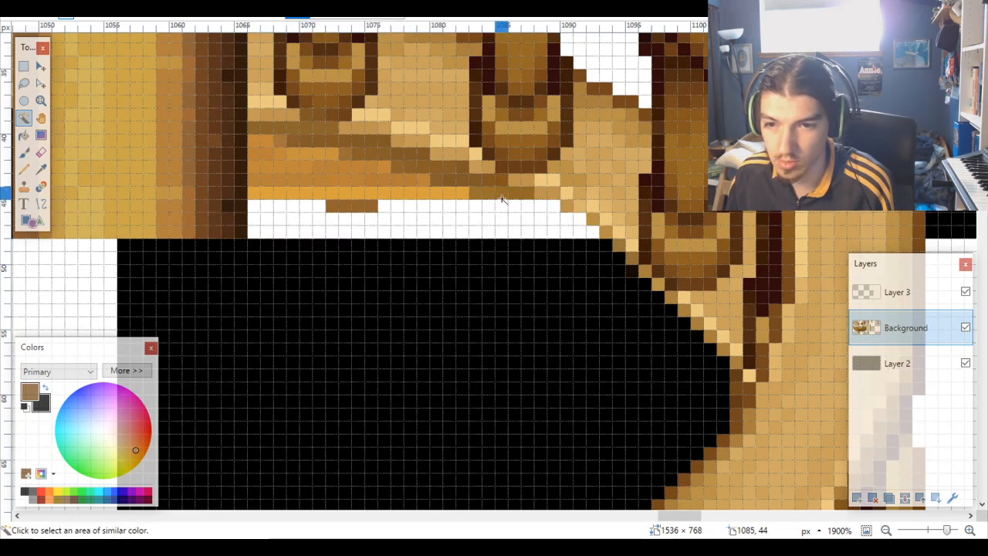
Step: Delete the shadow pixels ending the bright orange row at 1083, 44, undoing the further shadow deletion that cuts into the baluster
left_click(469, 192)
key("Delete")
left_click(450, 182)
key("Delete")
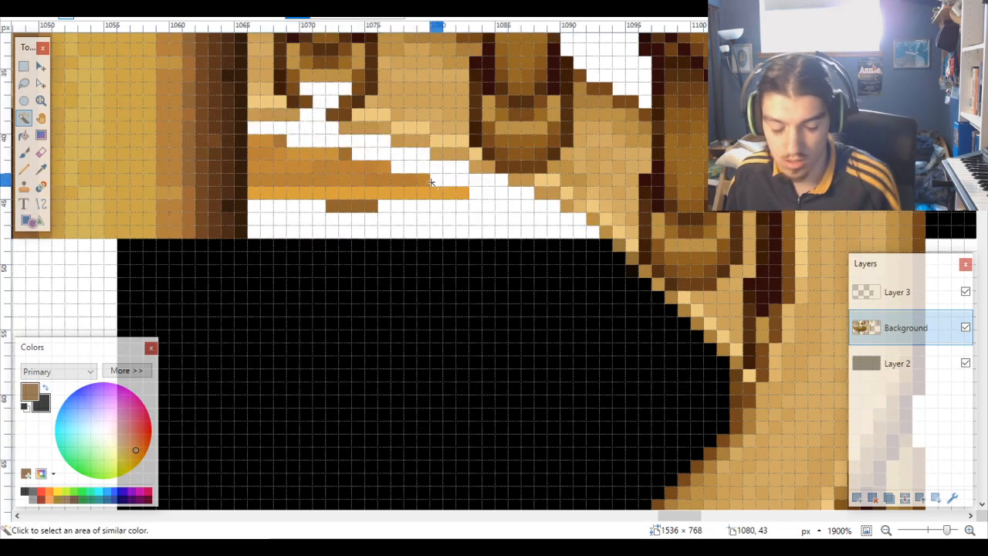
key("ctrl+z")
Step: Delete the remaining orange floor between the mast and the back railing, including the leftover brown pixels around 1073, 45
left_click(397, 193)
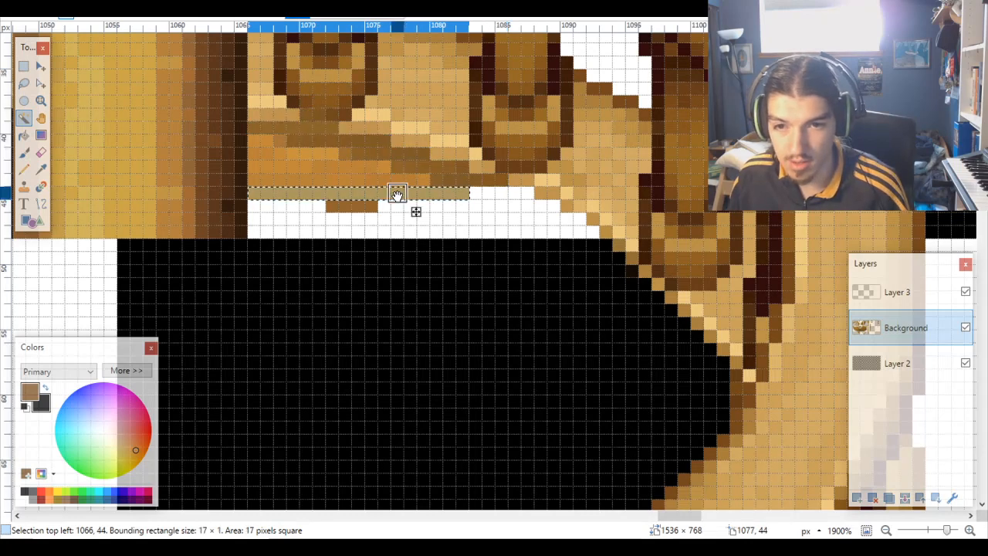
key("Delete")
left_click(369, 206)
key("Delete")
left_click(360, 177)
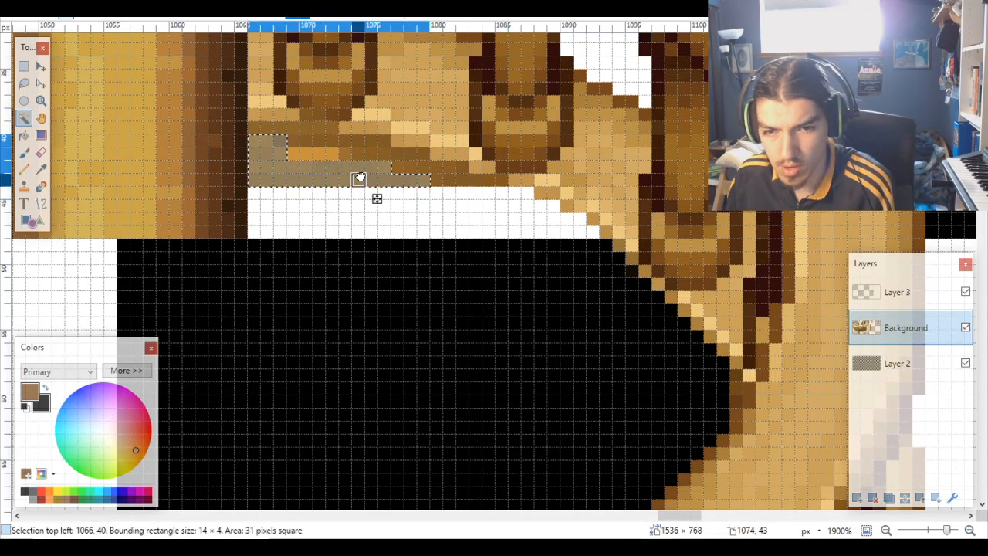
key("Delete")
left_click(331, 159)
key("Delete")
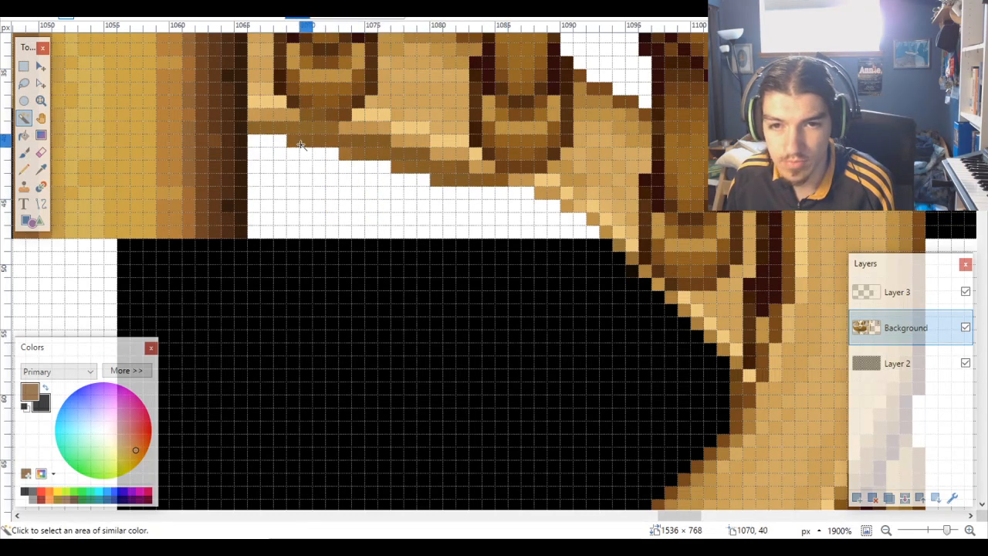
Step: Delete the stepped brown shadow along the back railing's lower edge from 1069, 40, keeping the nearby baluster's base out of the selection
left_click(301, 144)
key("ctrl+z")
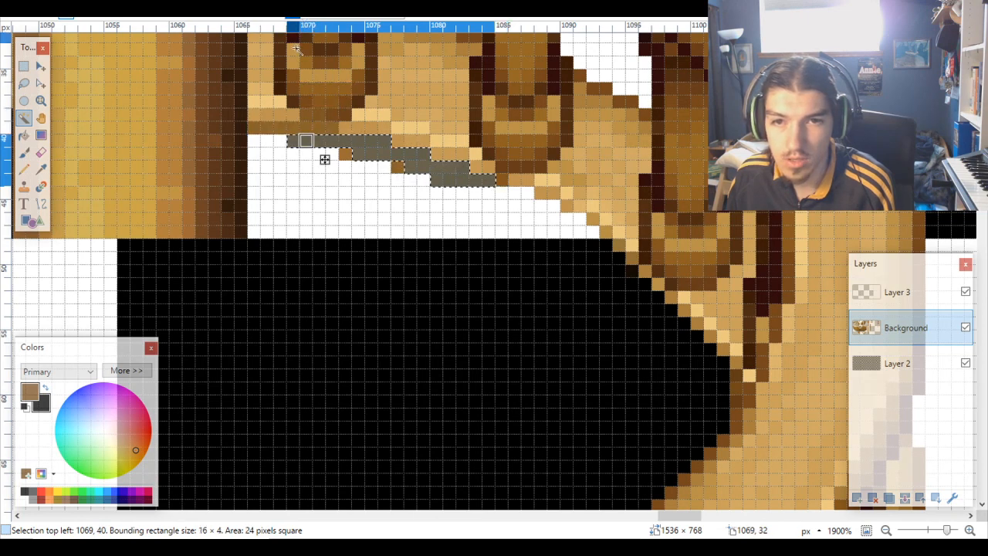
key("Delete")
key("ctrl+d")
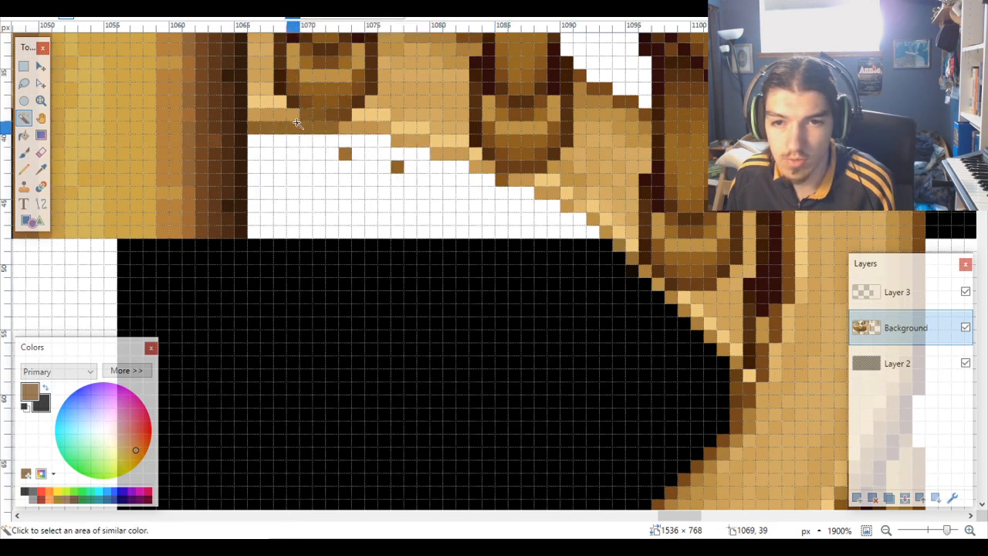
Step: Delete the last brown shadow row beside the mast and the stray brown pixel at 1077, 42
left_click(298, 125)
key("Delete")
key("ctrl+d")
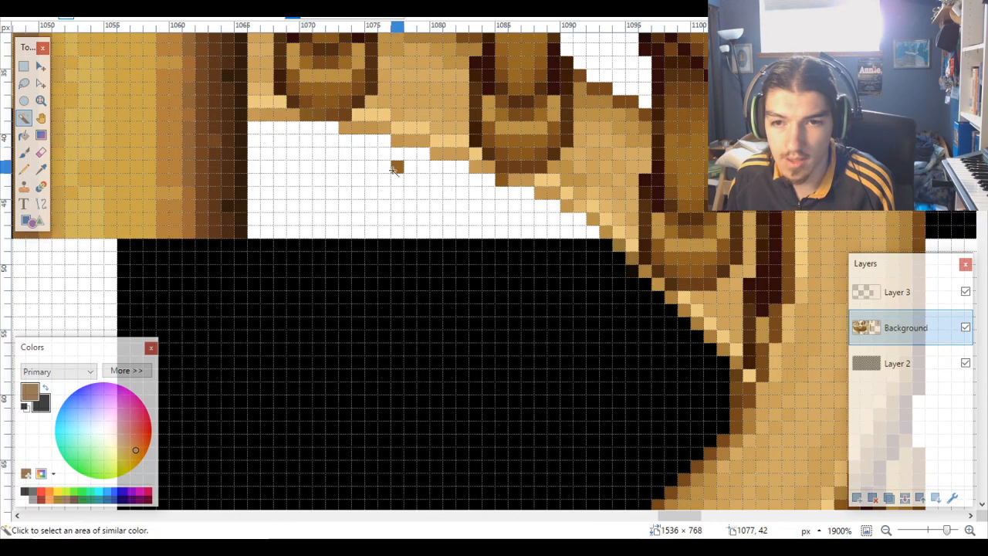
left_click(397, 167)
key("Delete")
key("ctrl+d")
Step: Examine the emptied crow's nest railing up close and within the whole tileset for leftover floor pixels
scroll(382, 231, "down", 5)
scroll(377, 260, "down", 6)
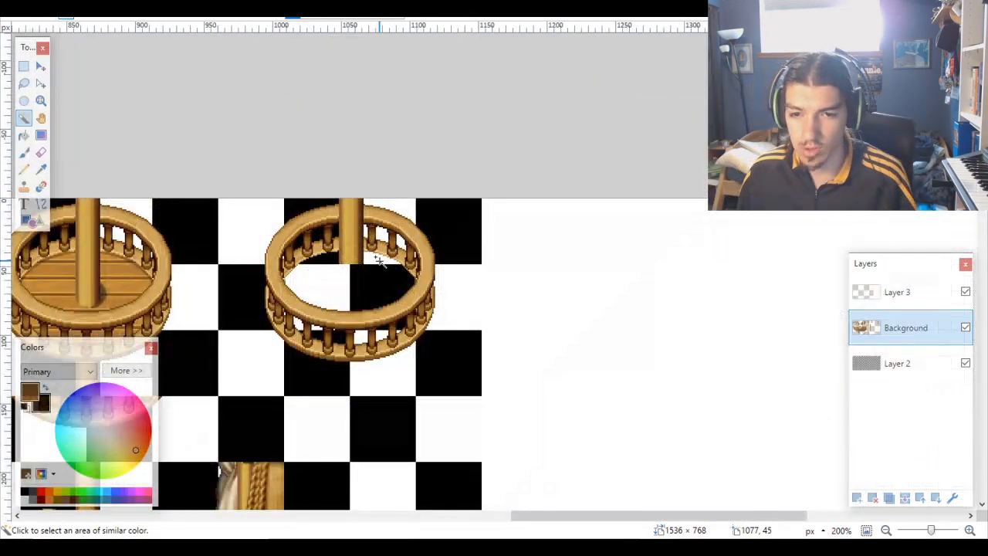
scroll(376, 213, "up", 2)
scroll(376, 212, "up", 3)
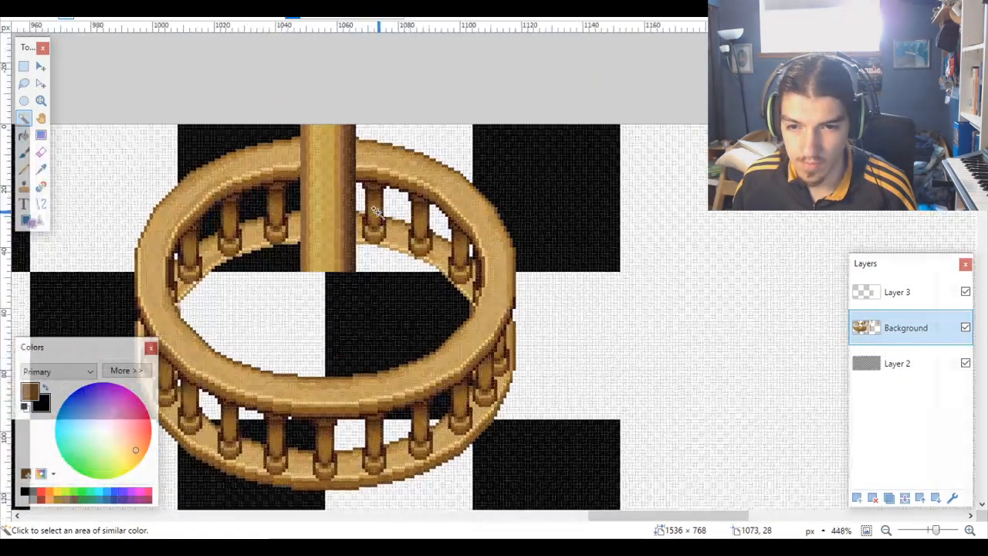
scroll(365, 215, "down", 3)
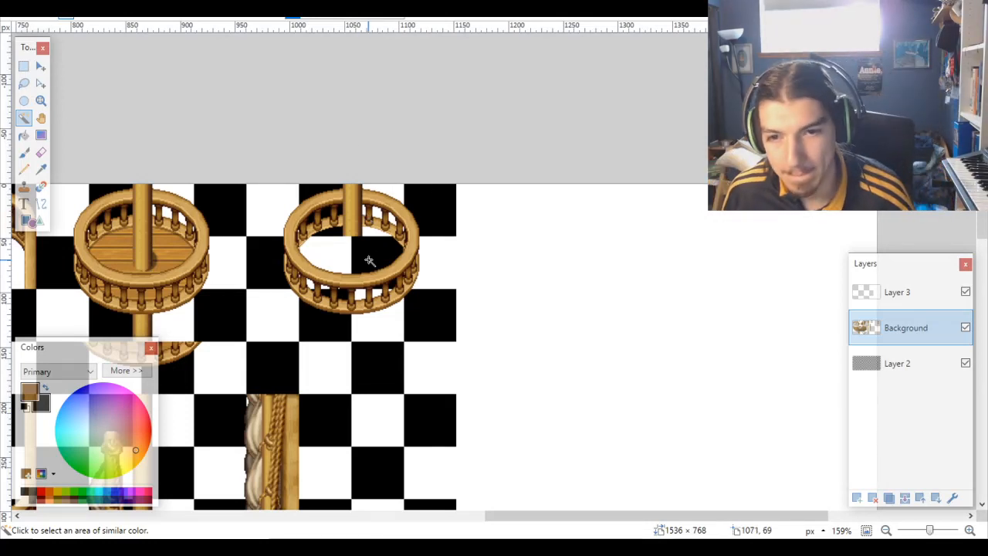
scroll(369, 261, "down", 5)
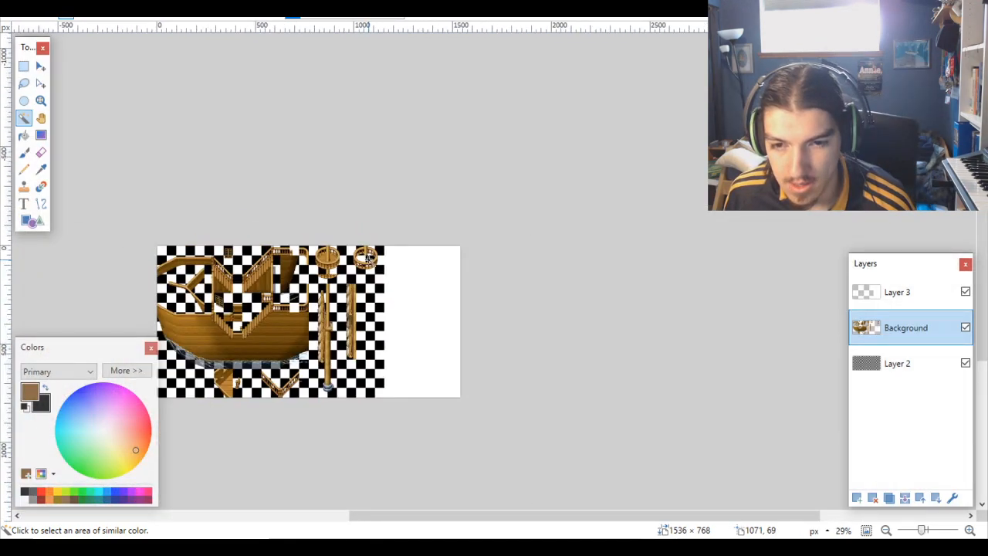
scroll(369, 261, "up", 5)
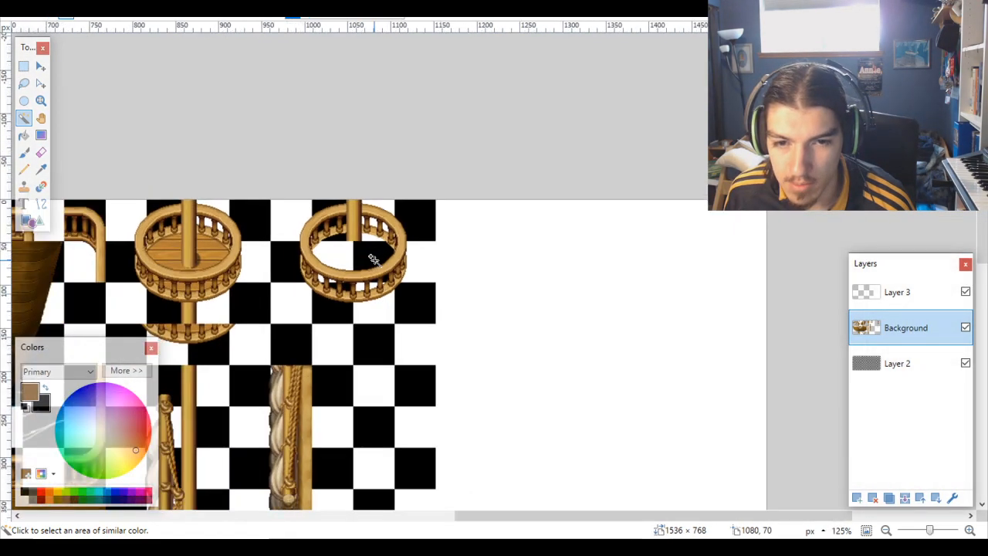
left_click(373, 260)
scroll(357, 257, "down", 4)
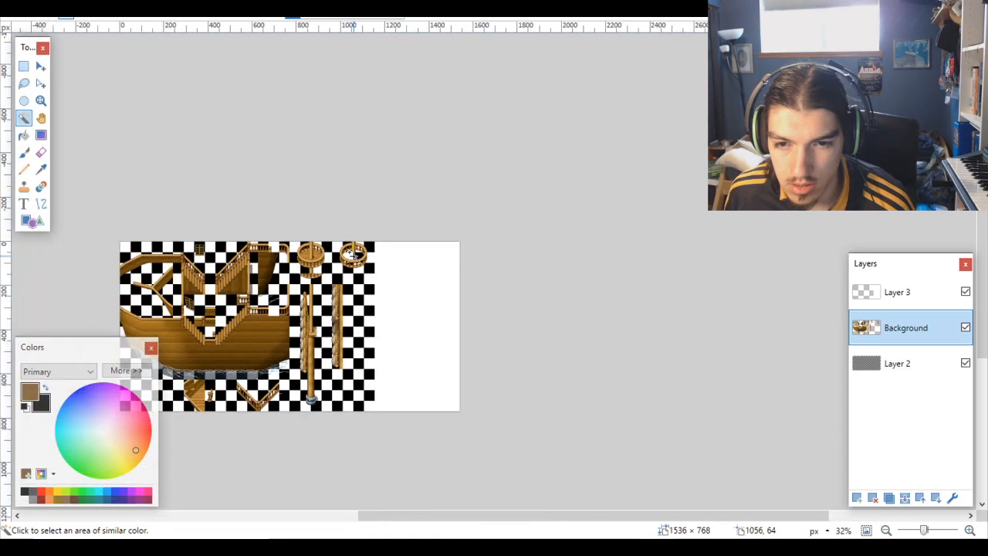
scroll(356, 257, "up", 2)
scroll(357, 257, "down", 1)
scroll(357, 257, "down", 2)
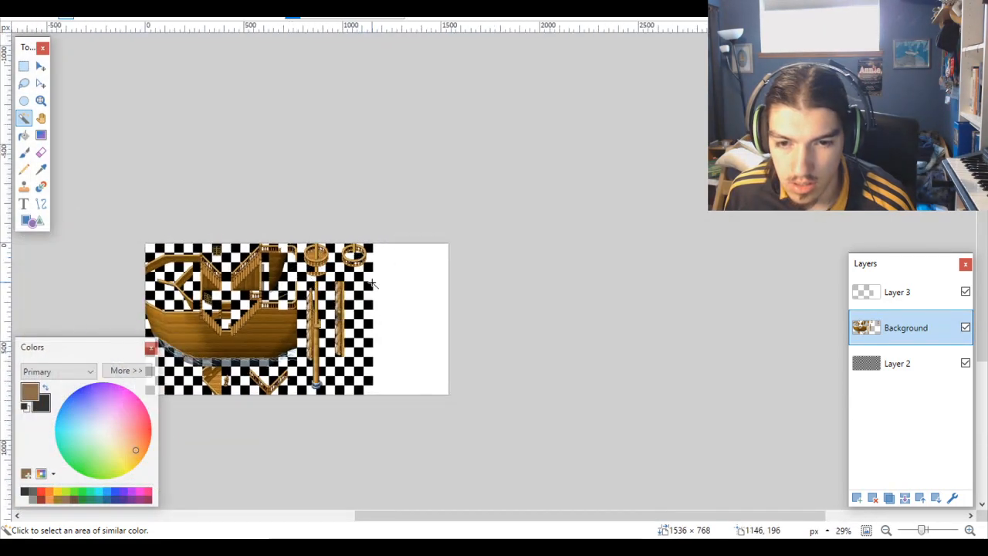
scroll(379, 261, "up", 5)
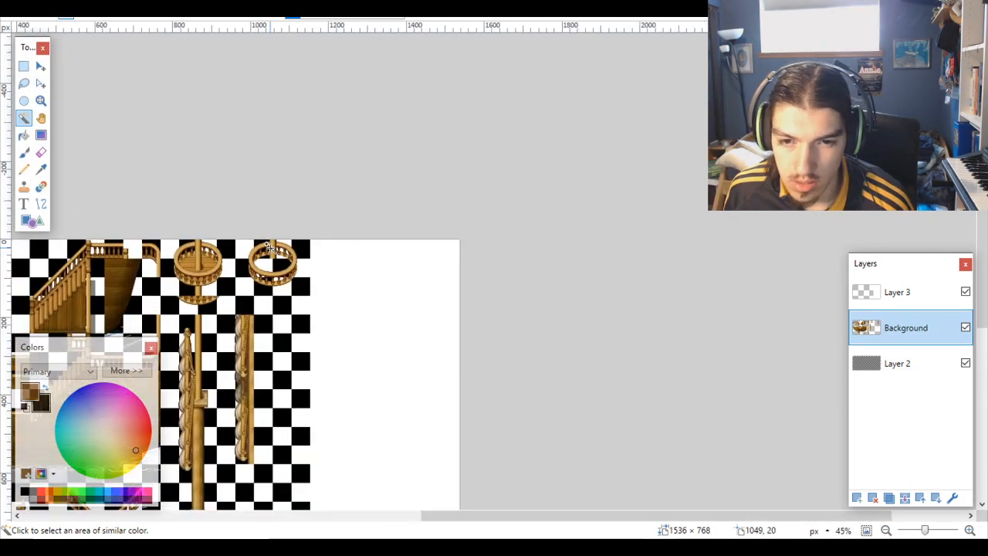
scroll(268, 247, "up", 3)
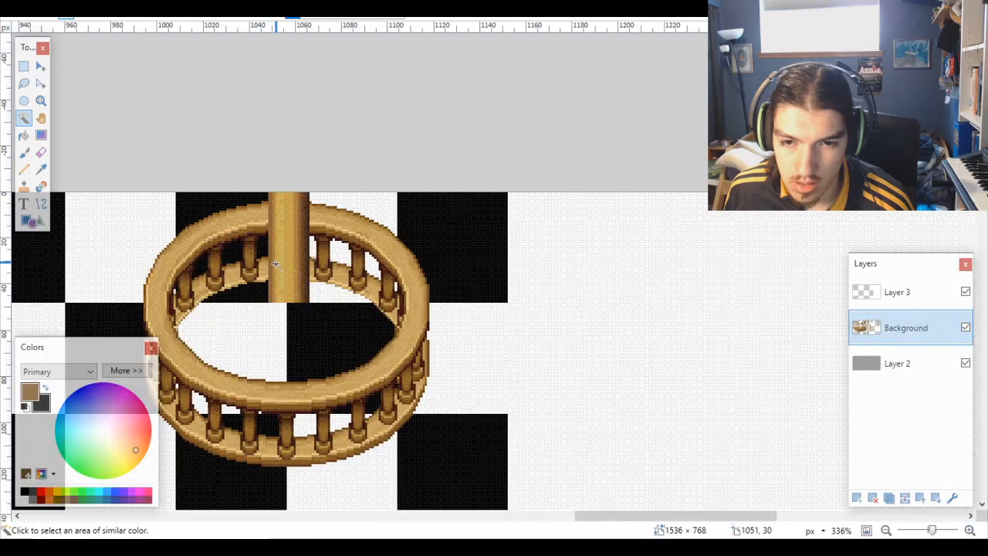
scroll(295, 266, "up", 3)
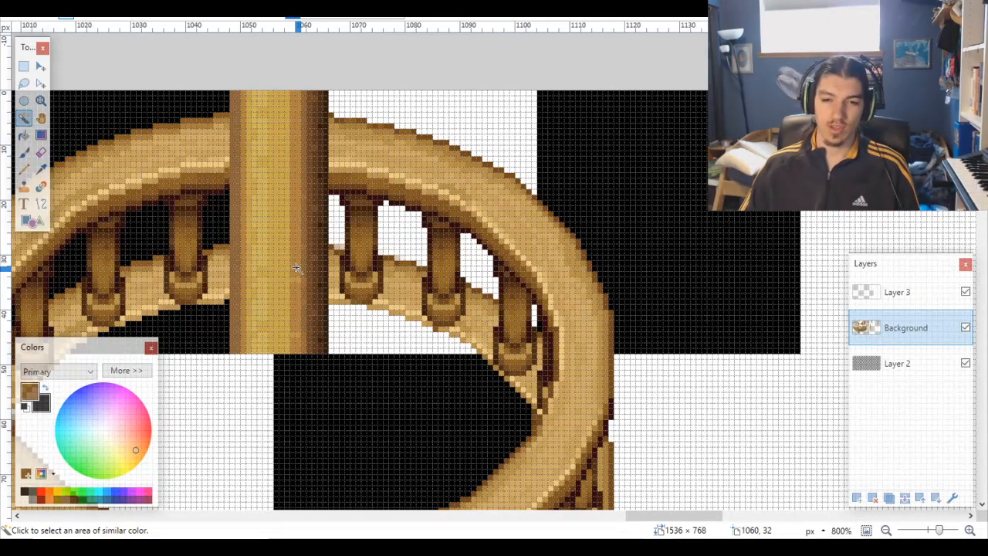
Step: Select the four top-row grid squares starting at 960, 0 around the crow's nest railing, based on Layer 2's checker pattern
left_click(24, 67)
scroll(241, 342, "up", 2)
scroll(267, 386, "down", 4)
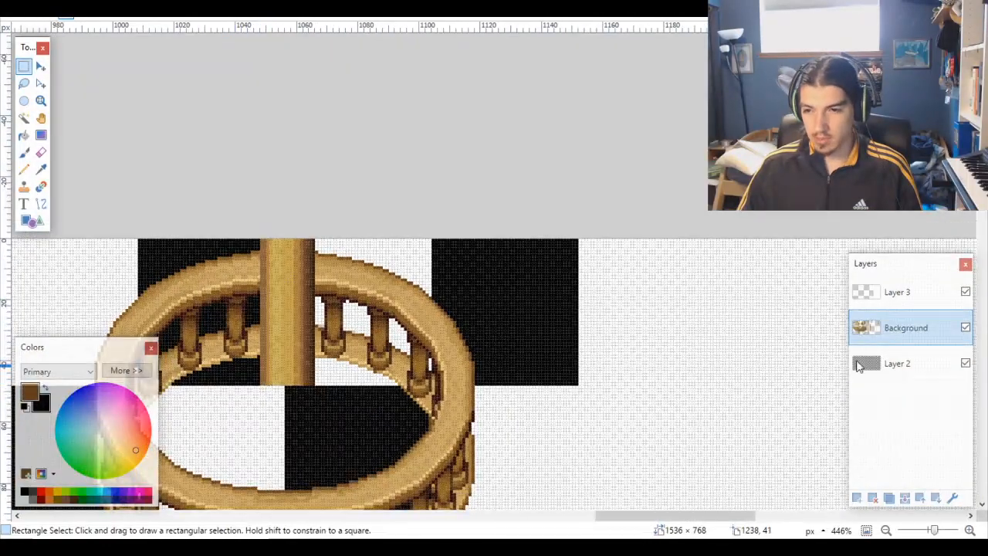
left_click(885, 359)
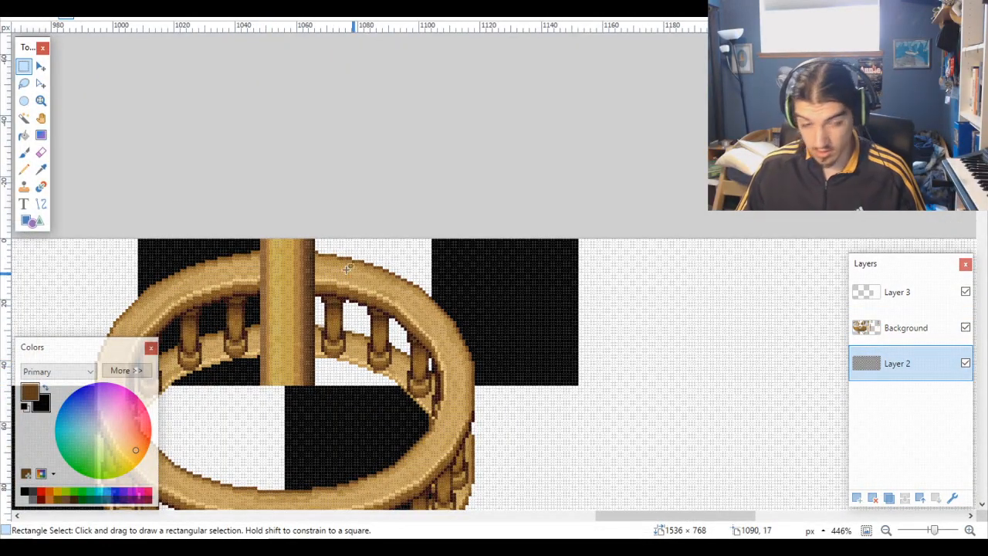
left_click(23, 119)
scroll(358, 273, "left", 2)
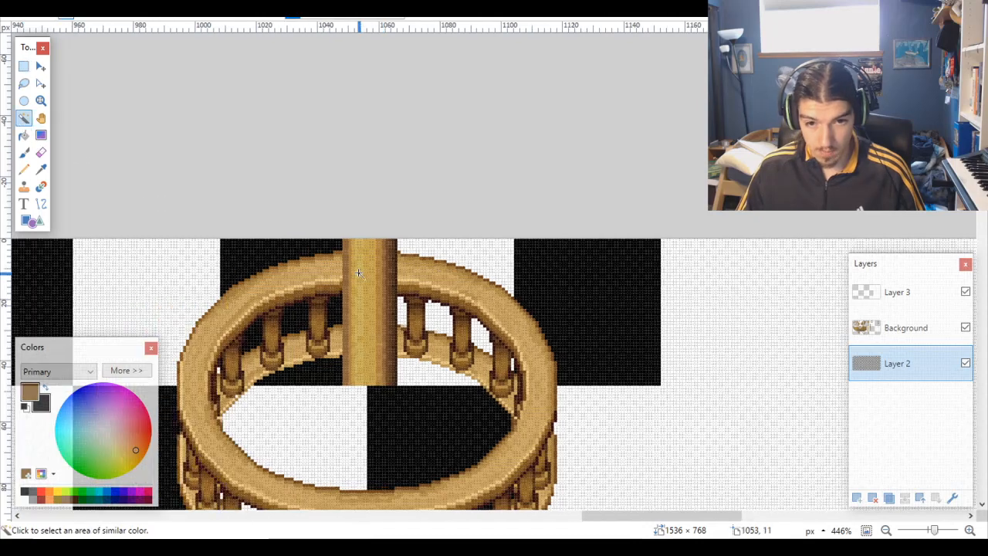
left_click(190, 279)
left_click(266, 270, "ctrl")
left_click(456, 271, "ctrl")
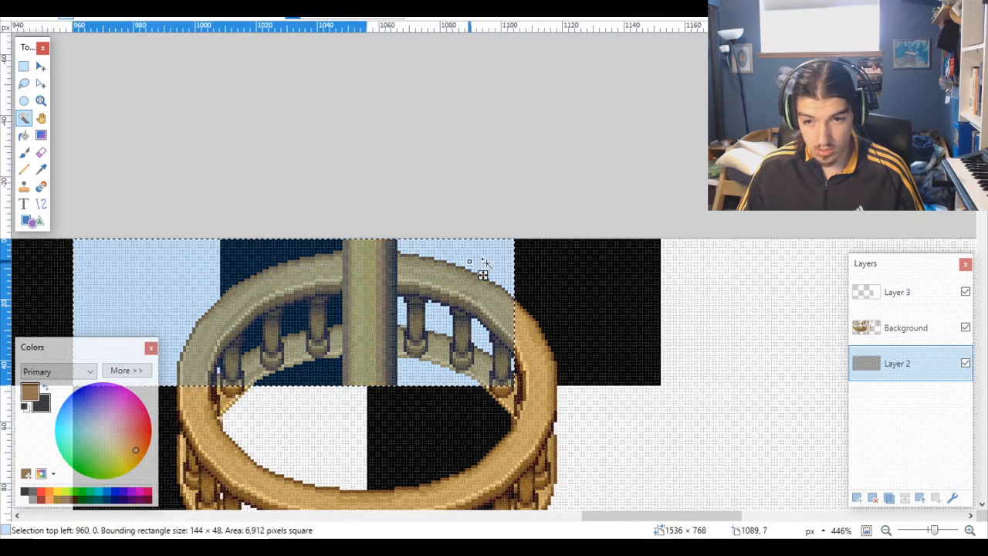
left_click(606, 272, "ctrl")
Step: Copy the selected strip from the Background layer and paste it into a new 192 × 48 pixel image
left_click(914, 328)
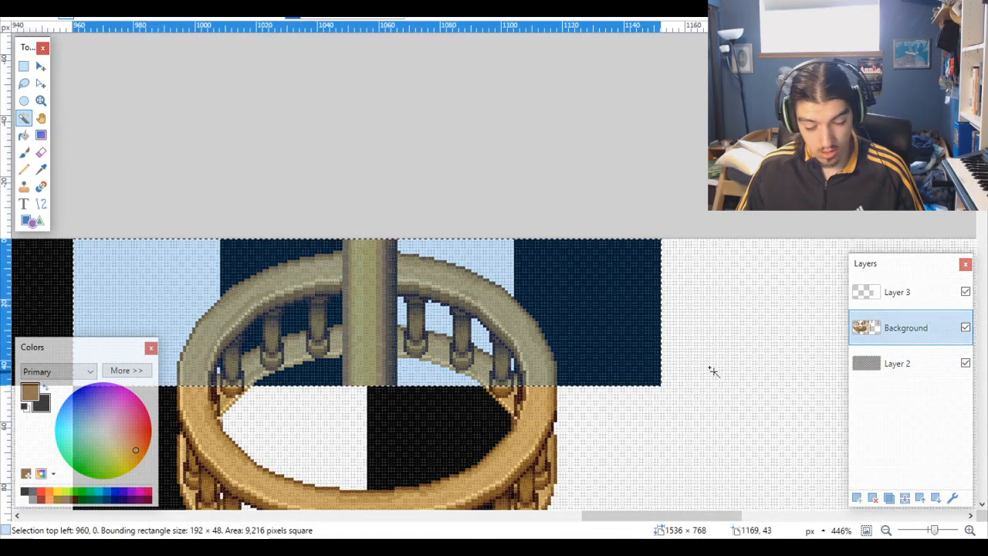
key("ctrl+c")
key("ctrl+n")
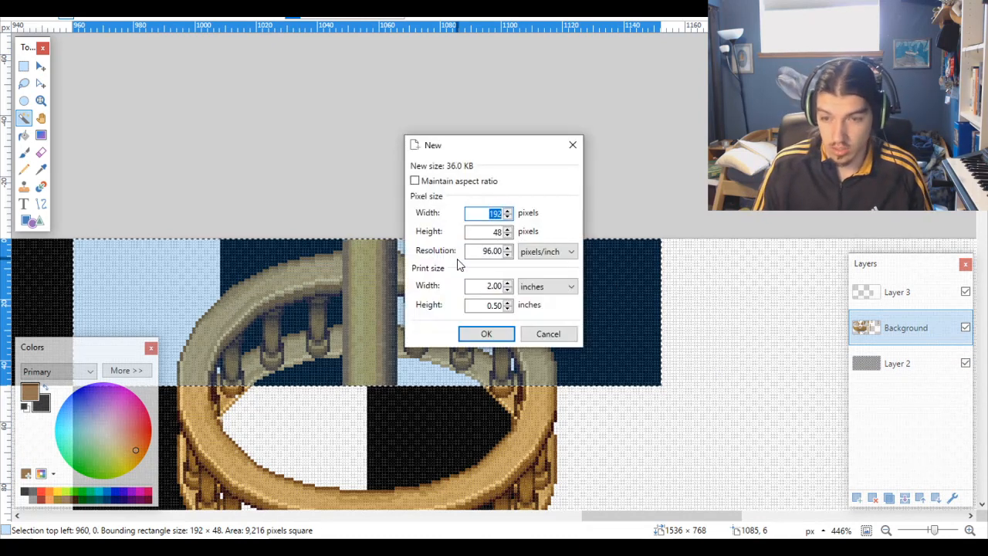
key("Return")
key("ctrl+v")
Step: Close the 50 × 80 lattice window image and switch to the 384 × 768 image
key("ctrl+Tab")
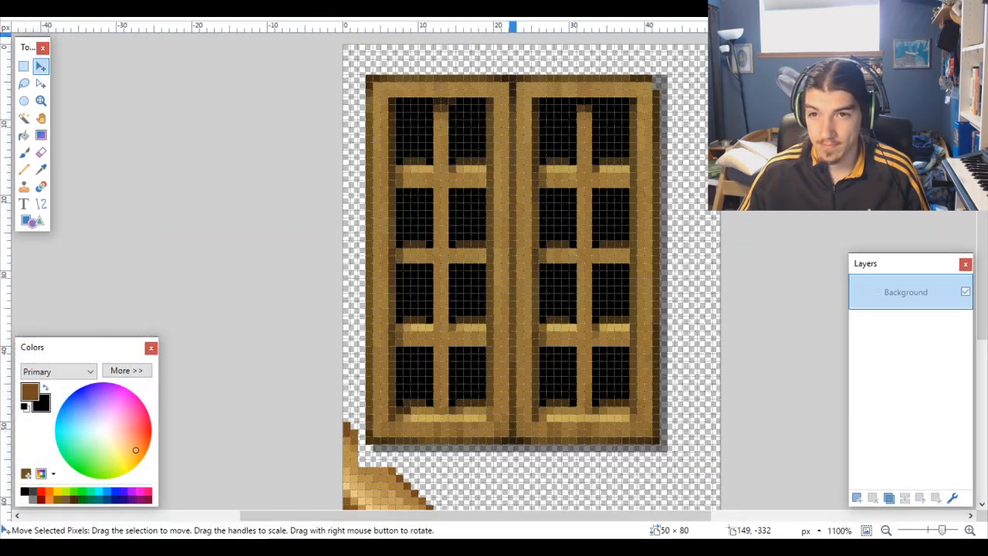
key("ctrl+w")
left_click(477, 352)
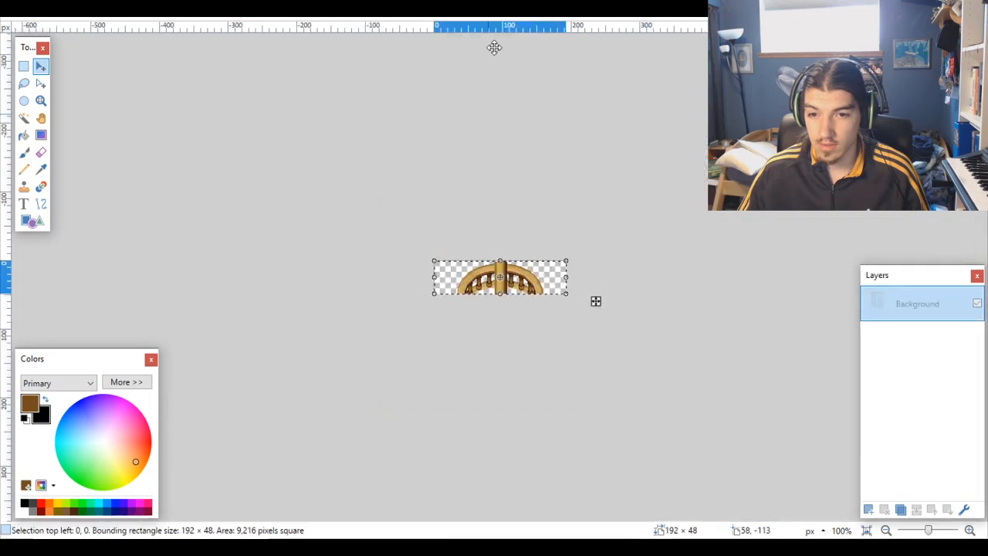
key("ctrl+shift+v")
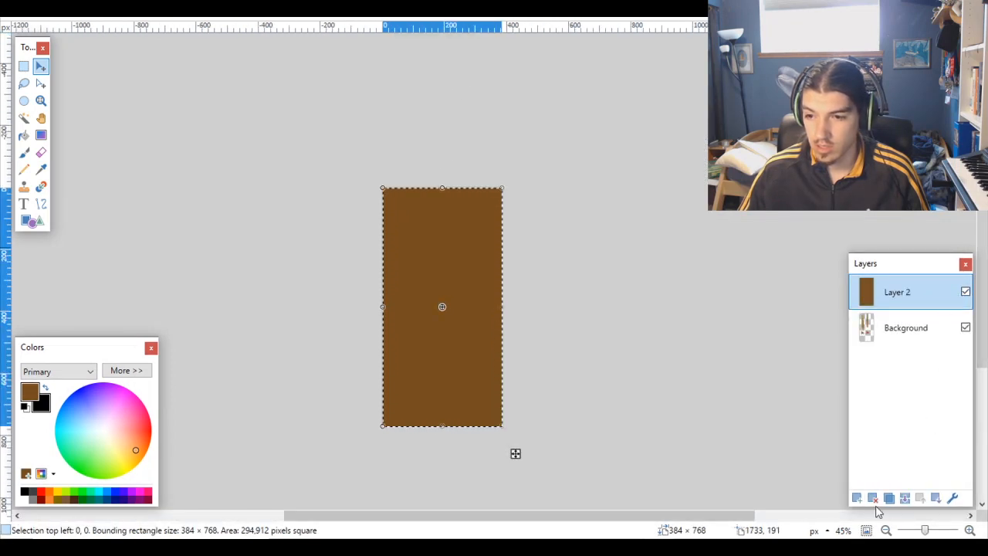
Step: Delete the brown-filled Layer 2 and switch to the 192 × 48 crow's nest railing image
left_click(875, 499)
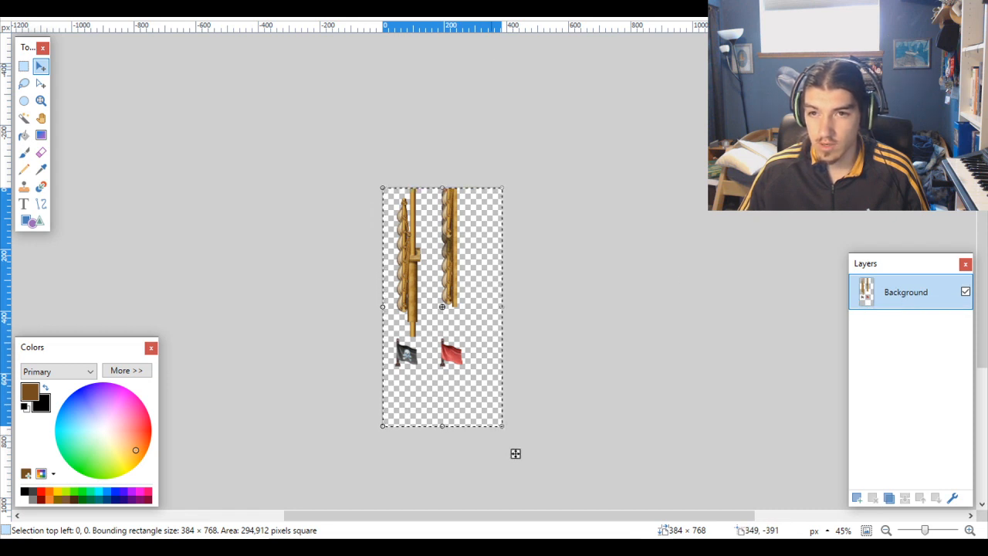
key("ctrl+w")
left_click(453, 392)
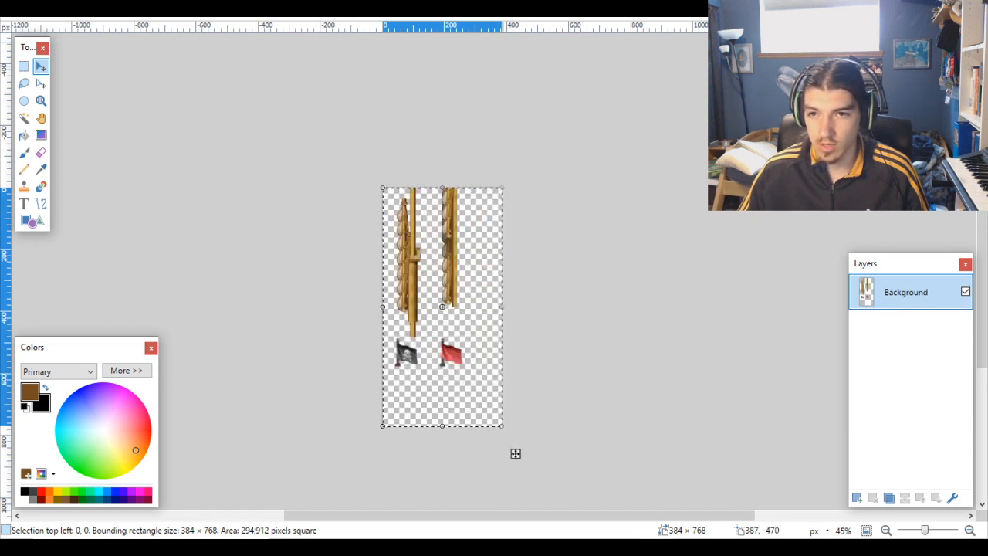
left_click(519, 8)
Step: Cut out the full-height 18 × 48 px mast section in the middle of the railing image
scroll(551, 271, "up", 8)
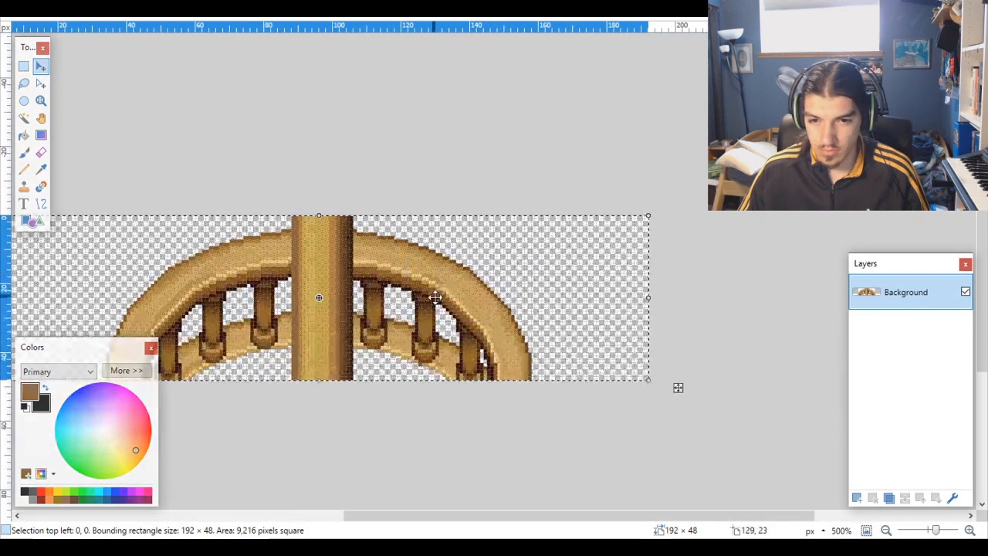
scroll(502, 297, "up", 5)
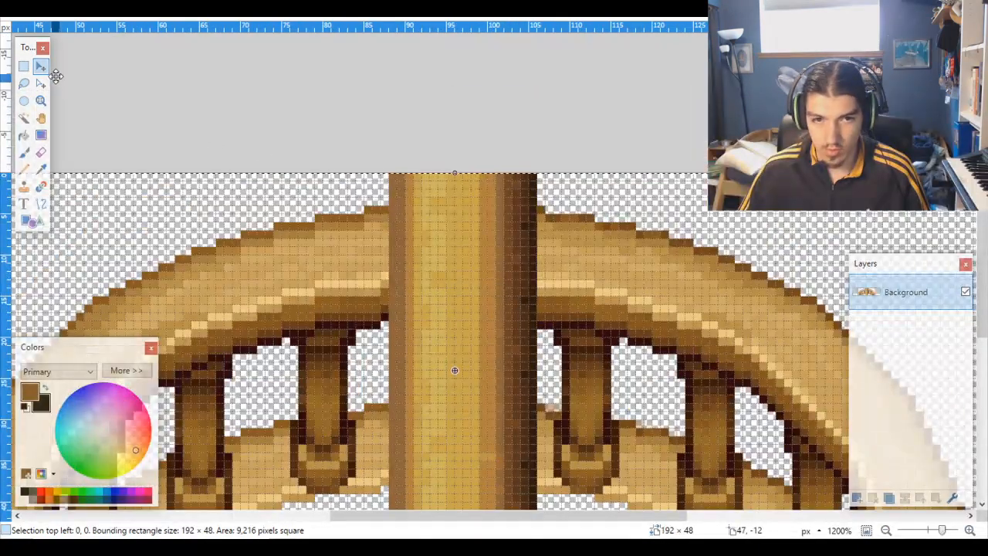
left_click(24, 66)
scroll(414, 185, "up", 3)
mouse_move(360, 176)
left_mouse_down()
mouse_move(391, 192)
mouse_move(647, 419)
mouse_move(680, 502)
mouse_move(679, 541)
left_mouse_up()
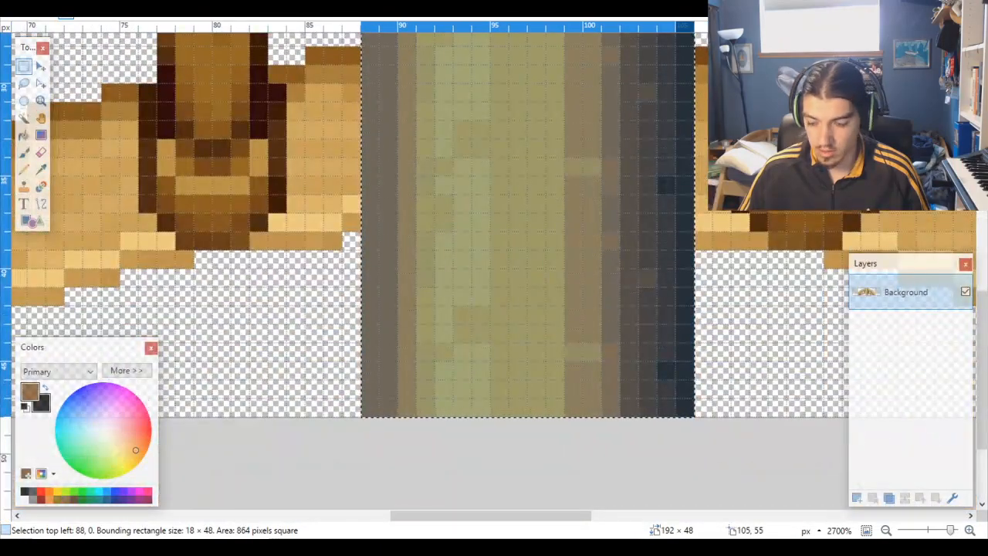
key("ctrl+x")
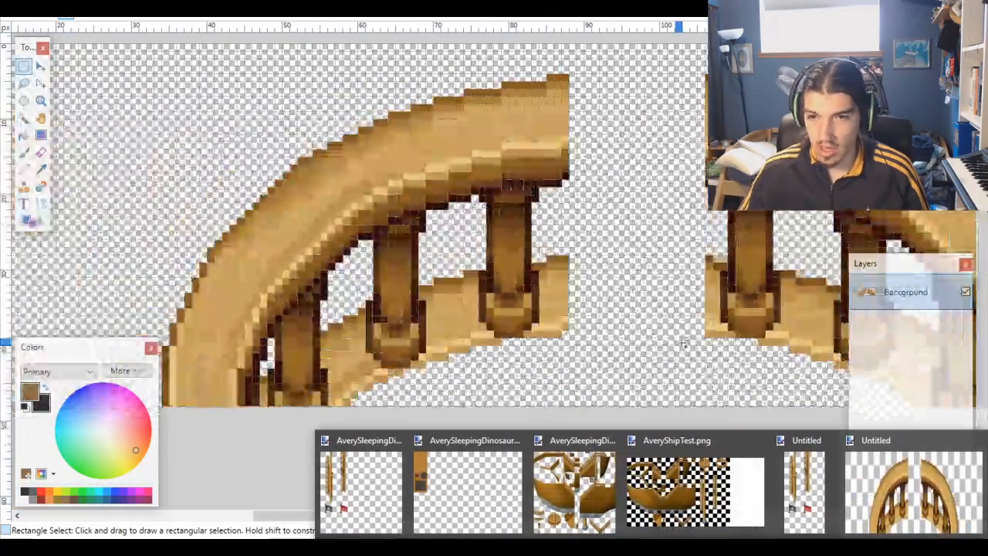
left_click(656, 487)
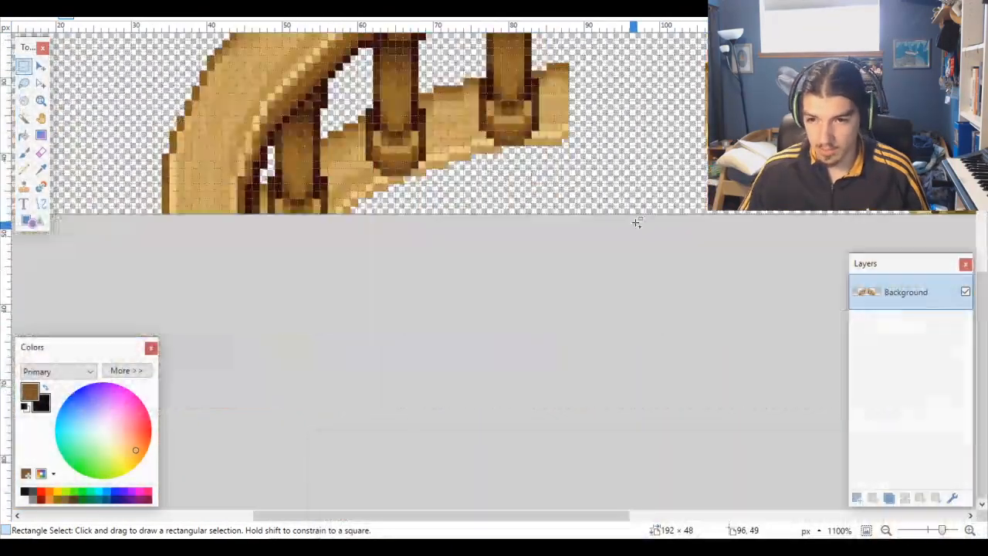
Step: Examine the gap between the two railing halves and the balusters on either side of it
scroll(637, 224, "down", 10)
scroll(675, 223, "up", 3)
scroll(675, 231, "down", 2)
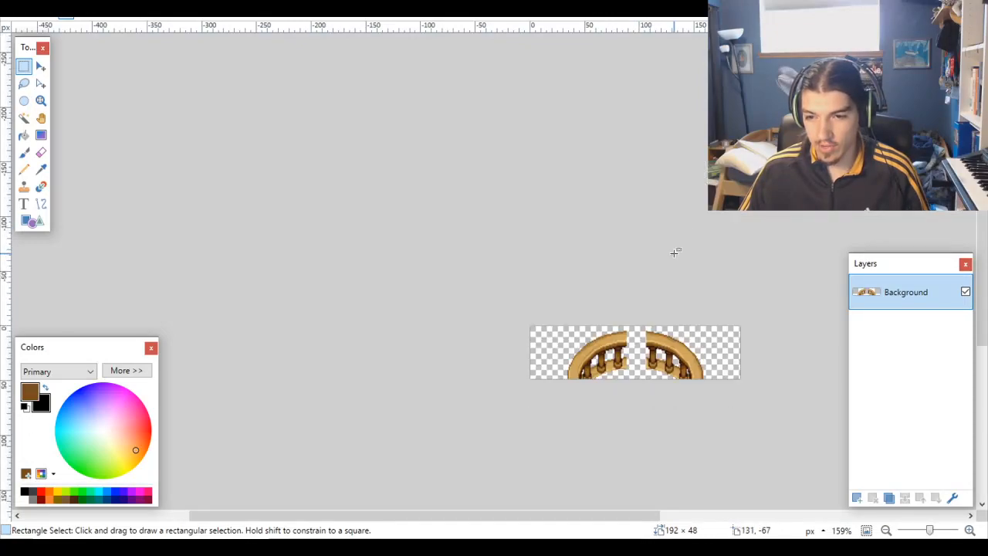
scroll(671, 255, "up", 7)
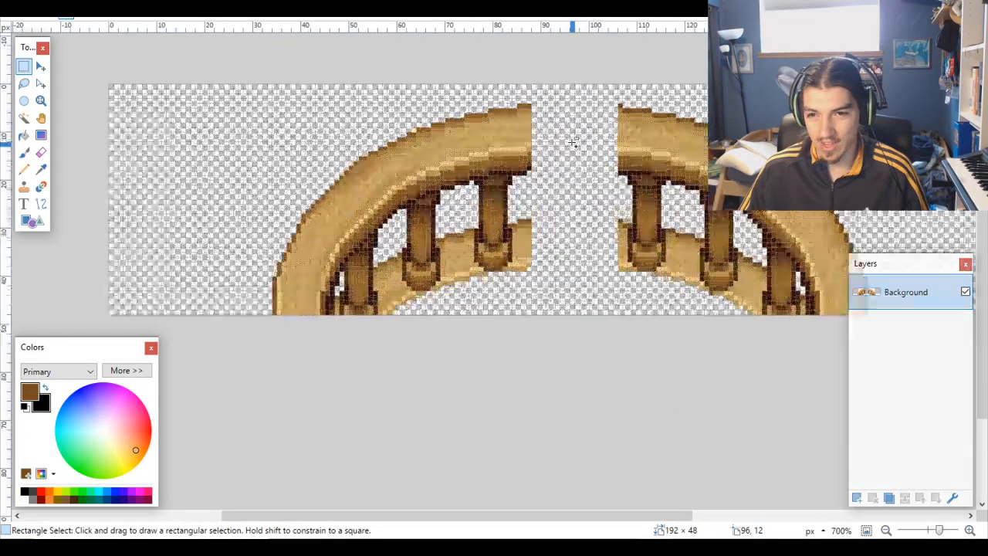
scroll(572, 143, "up", 4)
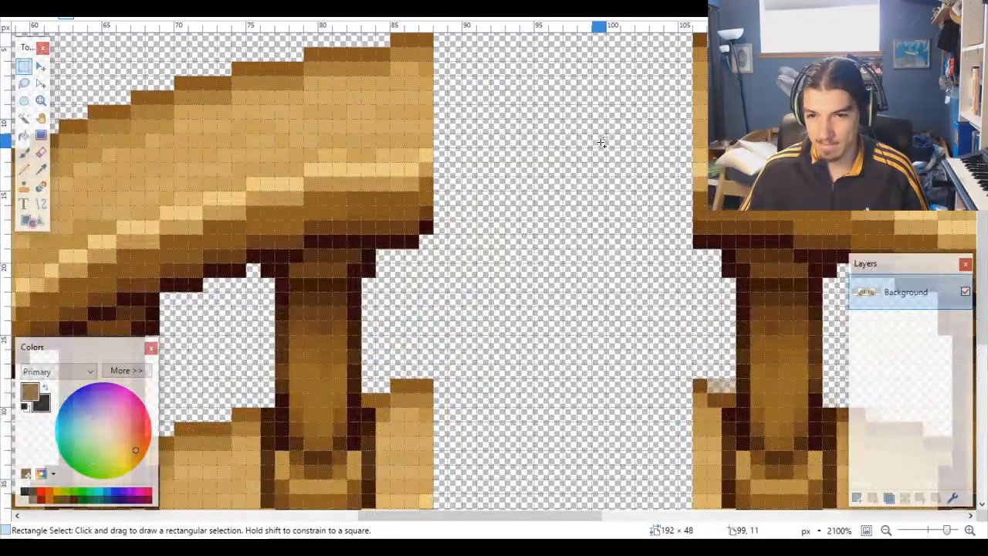
scroll(601, 142, "down", 5)
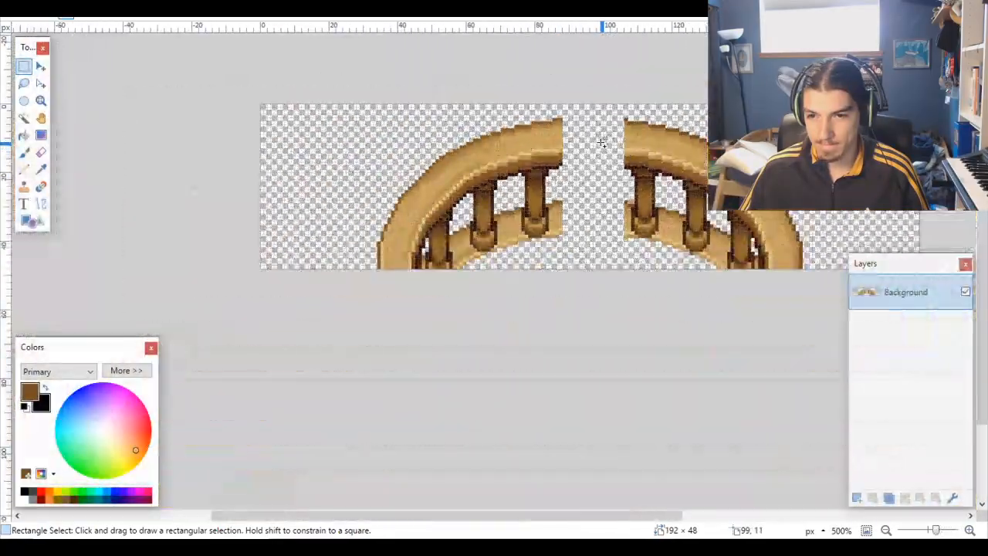
scroll(640, 157, "up", 4)
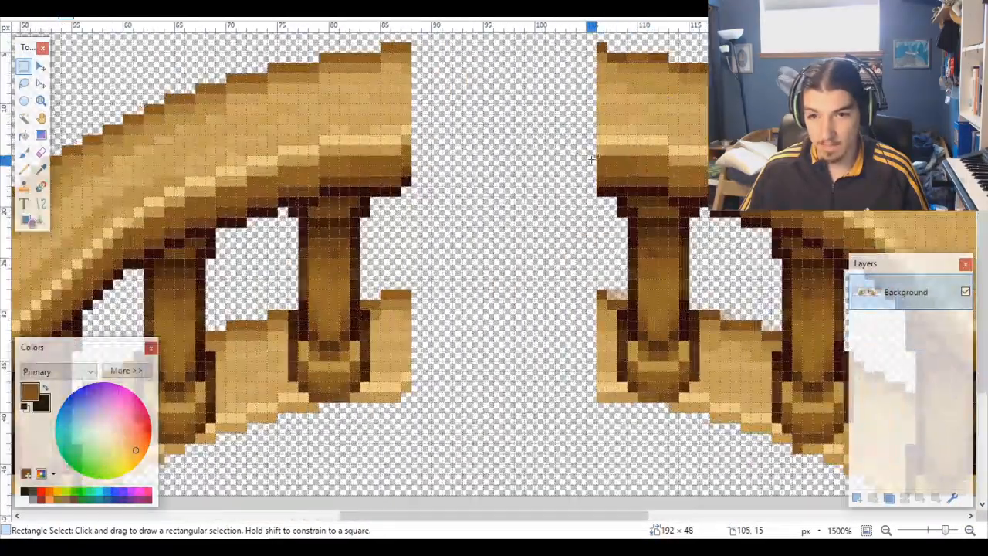
scroll(558, 162, "down", 4)
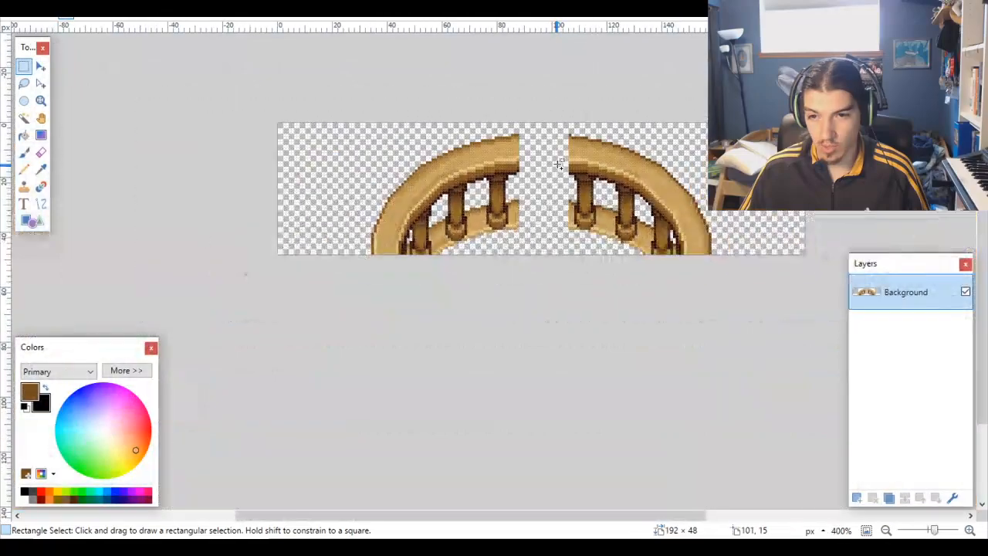
scroll(558, 163, "up", 4)
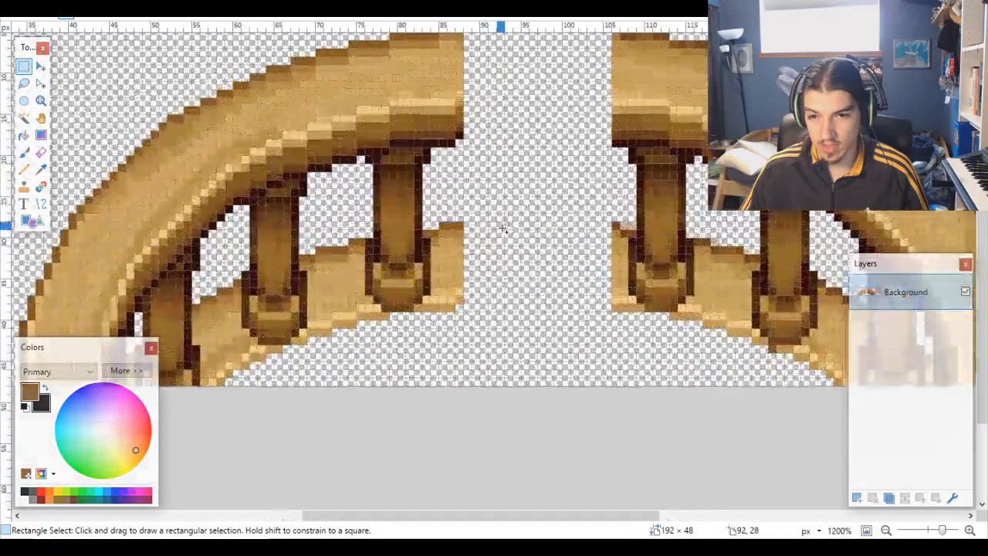
scroll(494, 246, "up", 2)
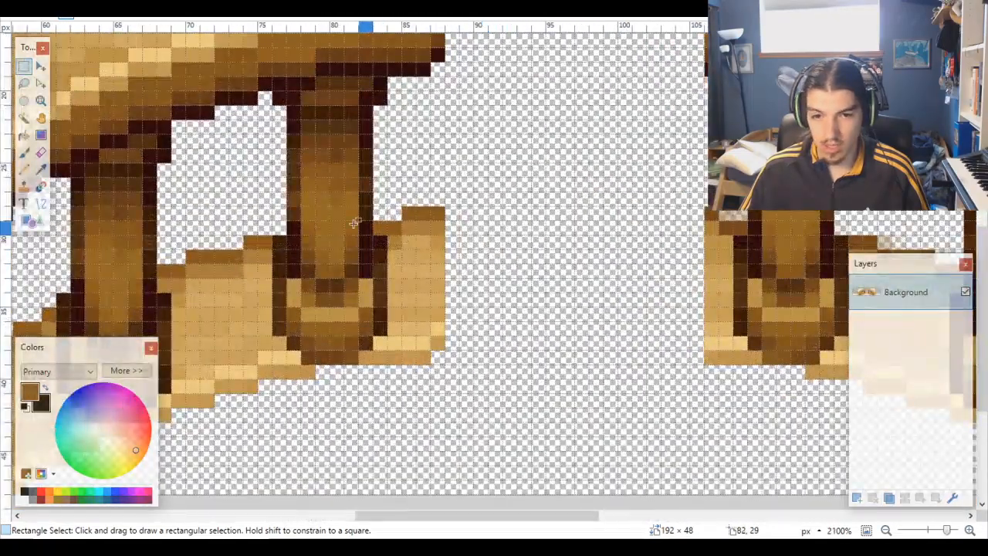
scroll(328, 157, "down", 5)
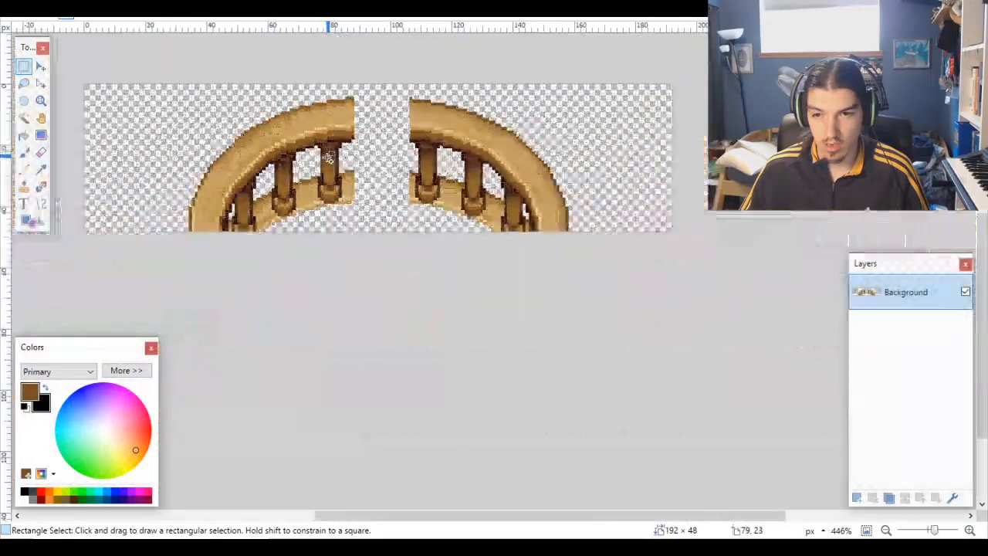
scroll(331, 158, "up", 4)
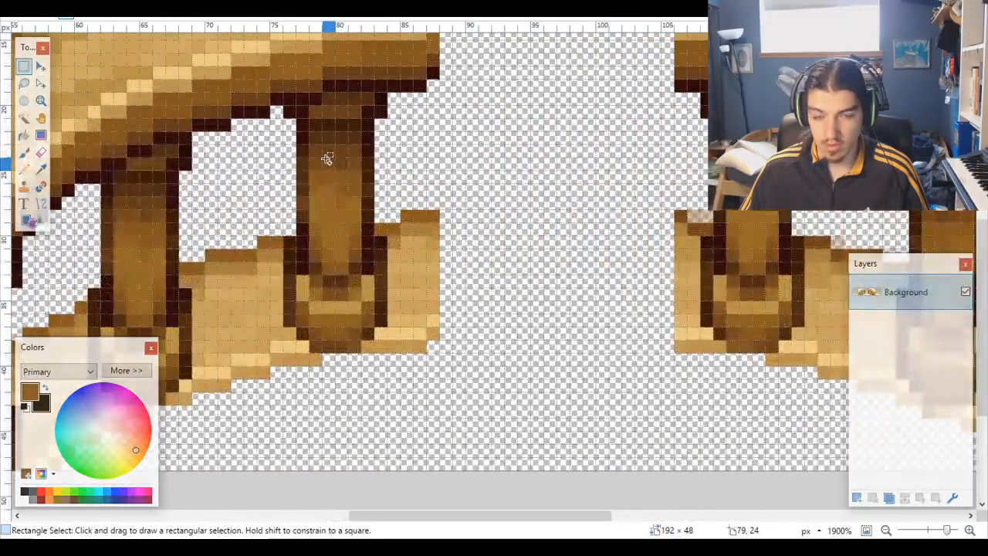
Step: Examine the front balusters of the crow's nest in the 768 × 768 ship tileset
scroll(327, 158, "down", 3)
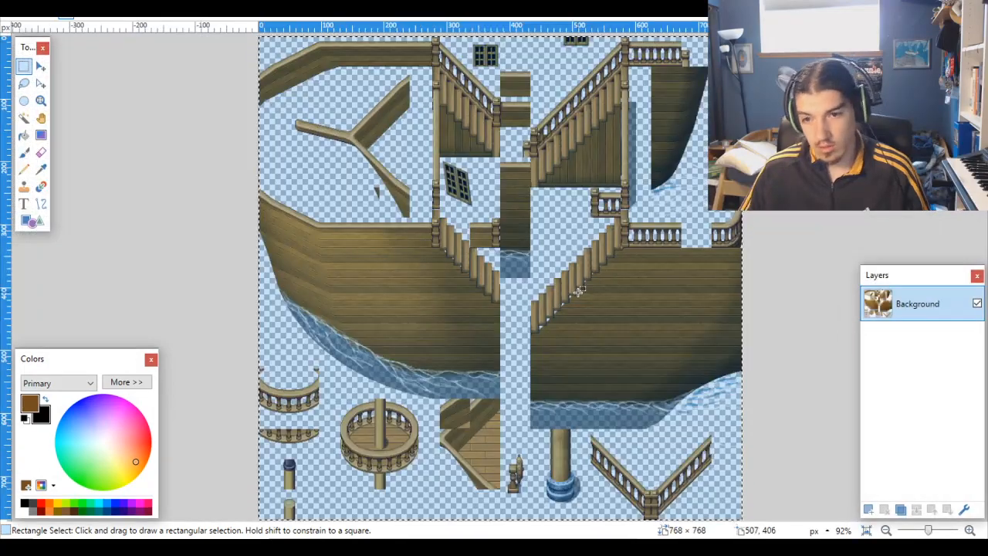
scroll(409, 400, "up", 5)
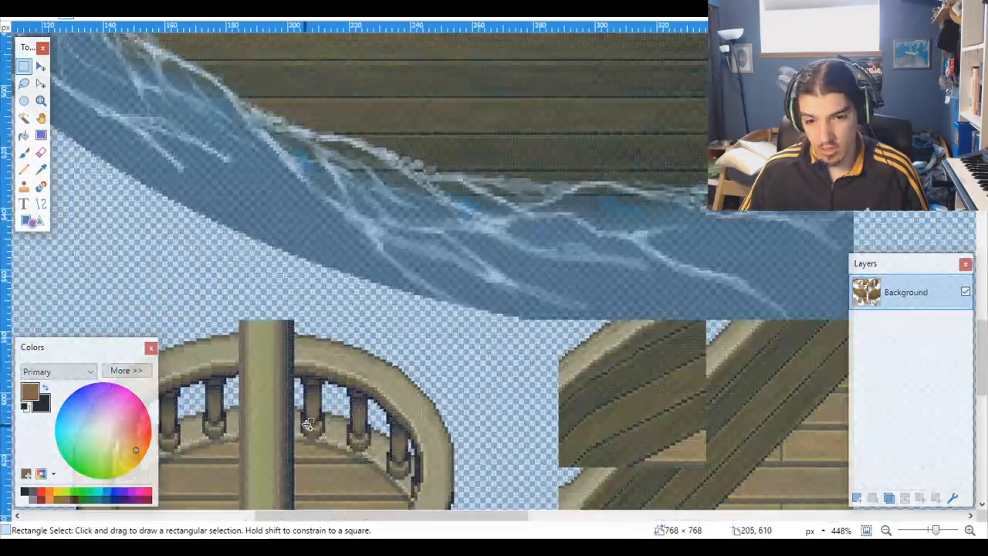
scroll(319, 369, "down", 3)
scroll(319, 370, "up", 4)
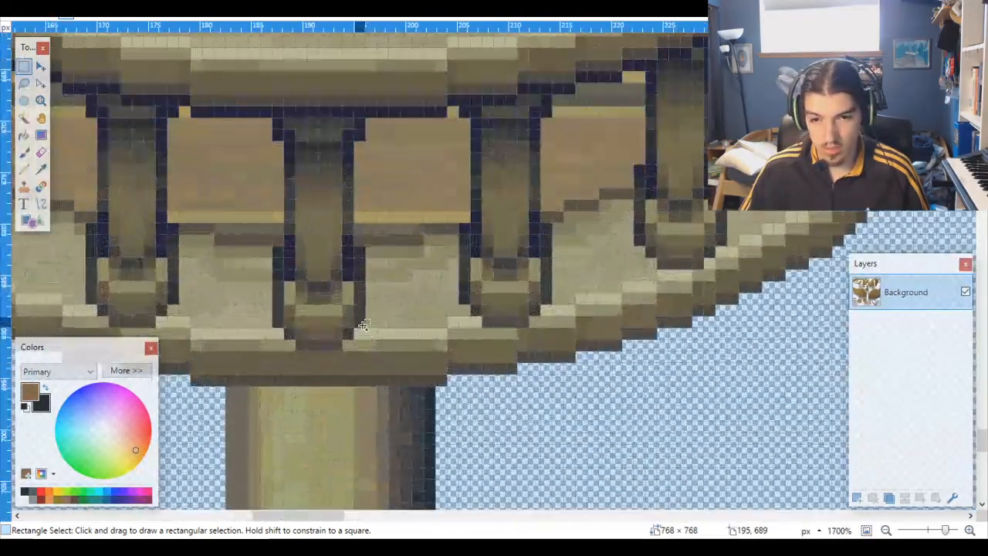
scroll(316, 126, "up", 2)
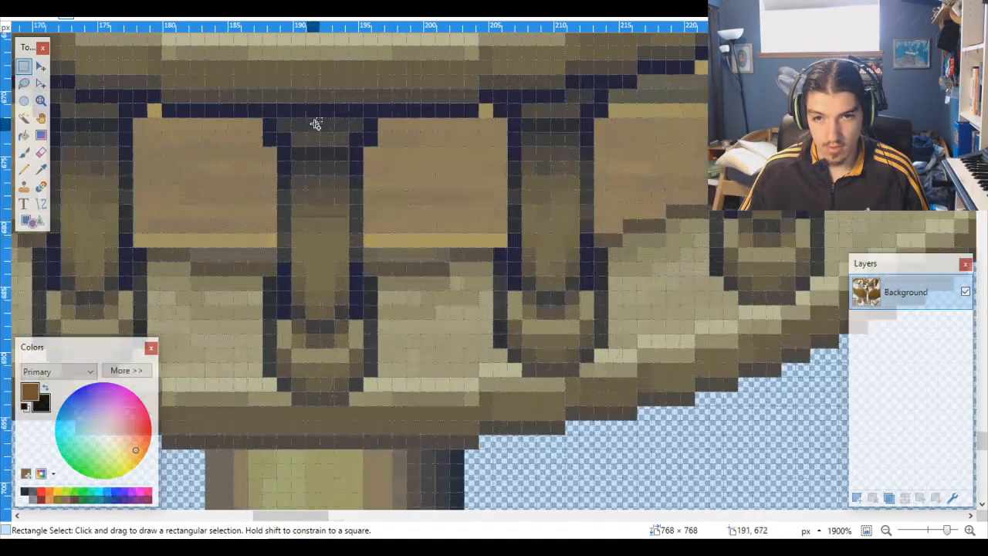
scroll(264, 116, "down", 10)
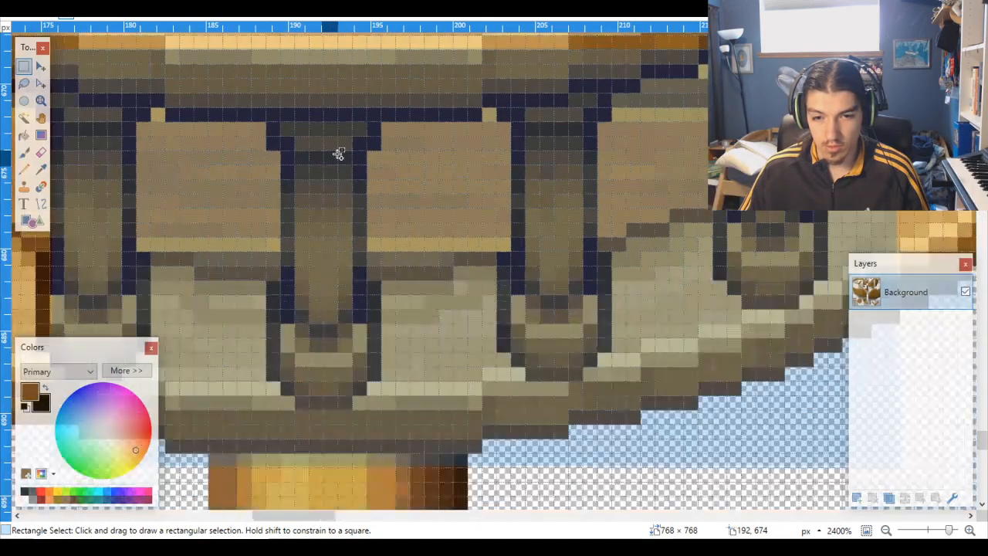
scroll(324, 158, "right", 5)
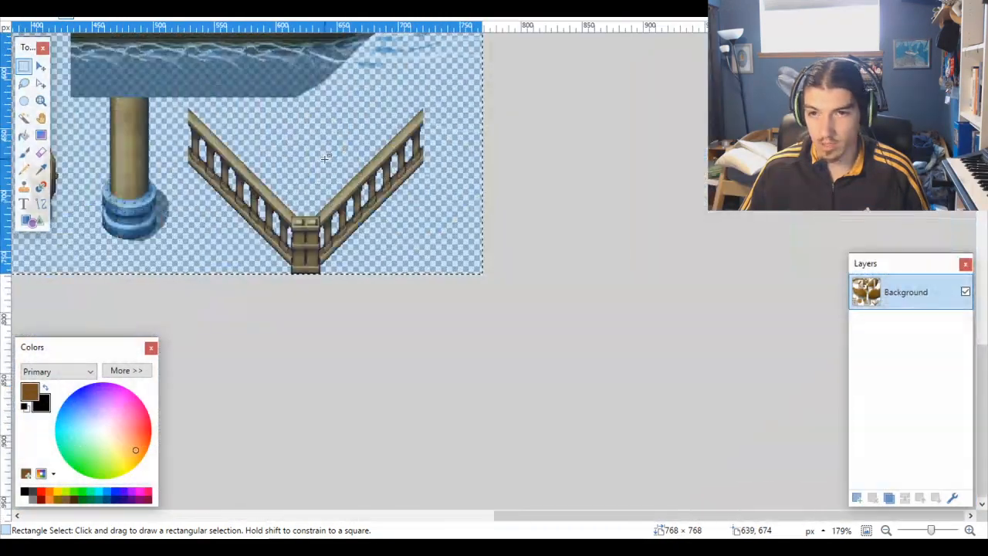
Step: In the AveryShipTest.png image, select and copy the 8 × 20 px middle baluster of the crow's nest's front railing
key("ctrl+Tab")
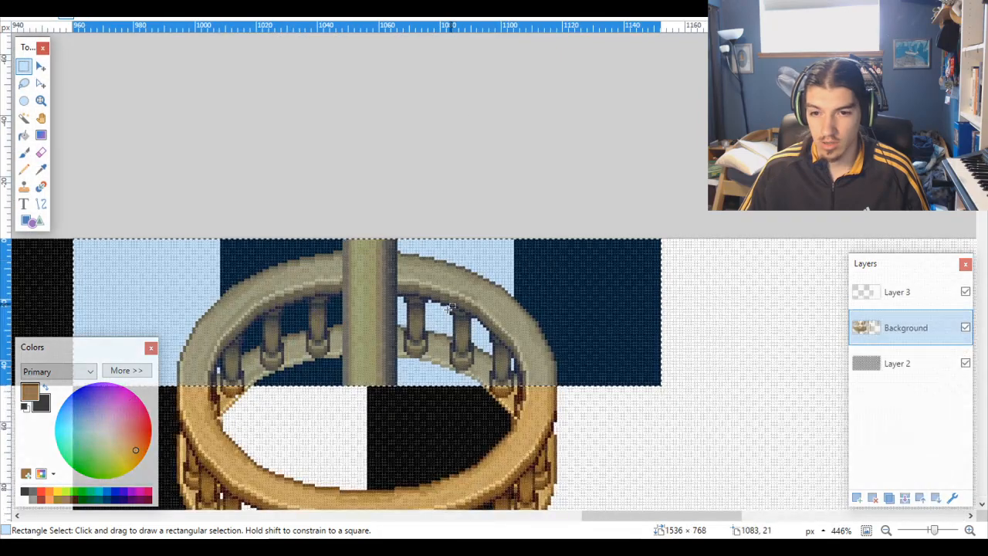
scroll(395, 344, "up", 3)
scroll(394, 336, "up", 3)
scroll(325, 211, "up", 7)
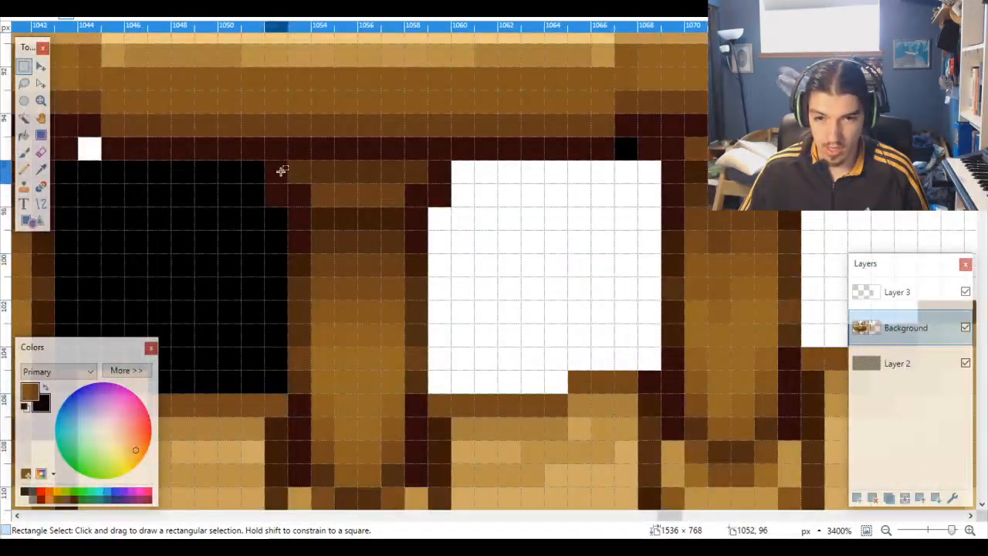
left_click_drag(281, 170, 437, 79)
scroll(439, 139, "down", 4)
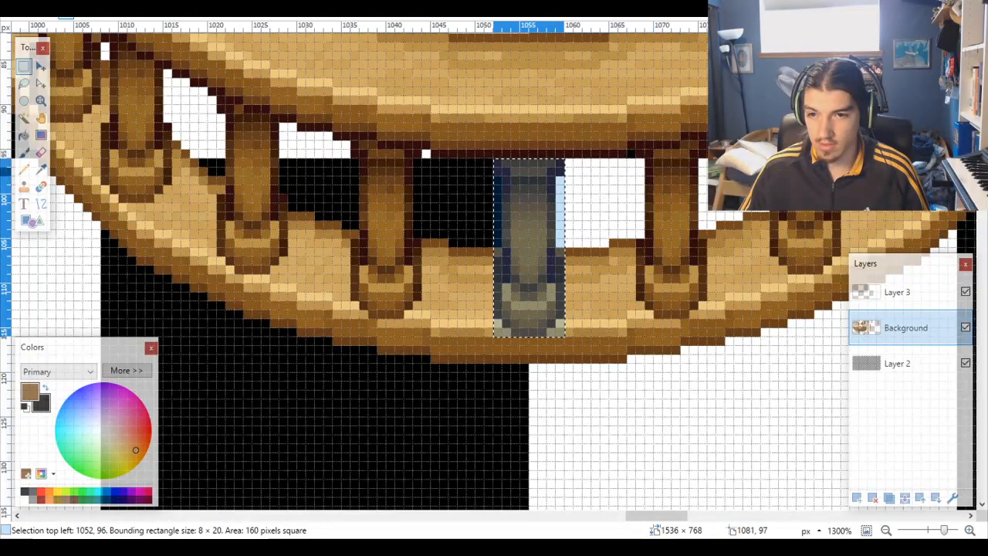
scroll(612, 173, "up", 8)
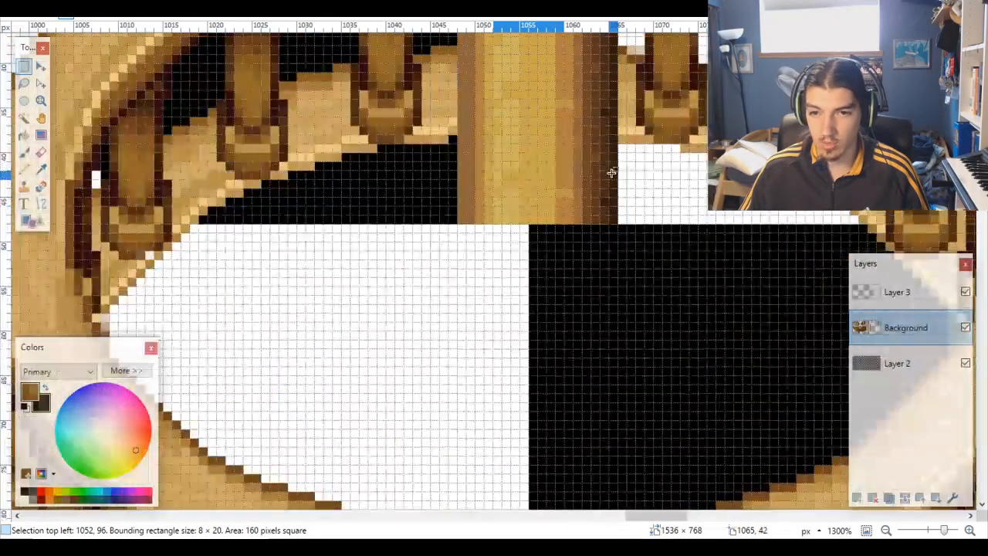
scroll(611, 173, "down", 8)
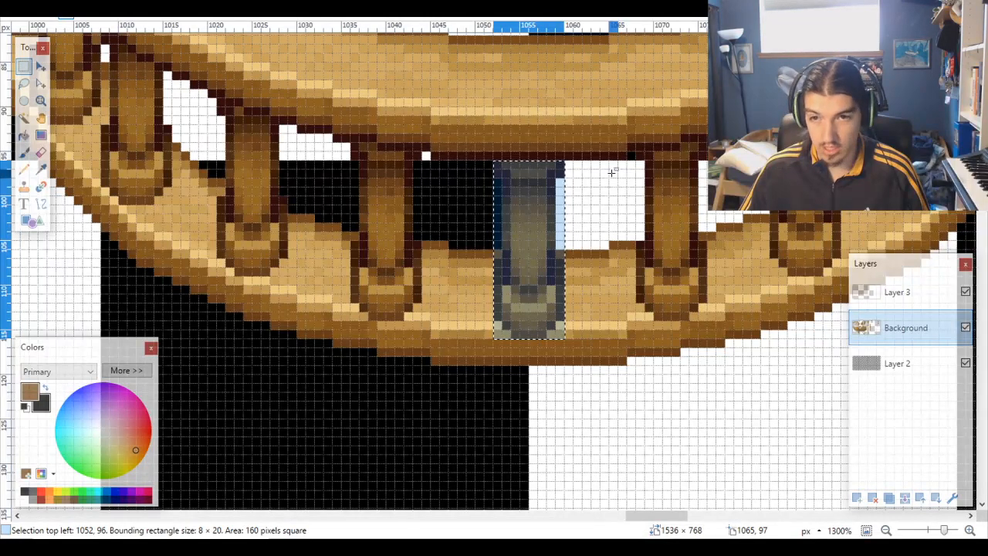
scroll(612, 173, "up", 1)
Step: Paste the copied baluster onto a new layer in the 192 × 48 railing image
key("ctrl+Tab")
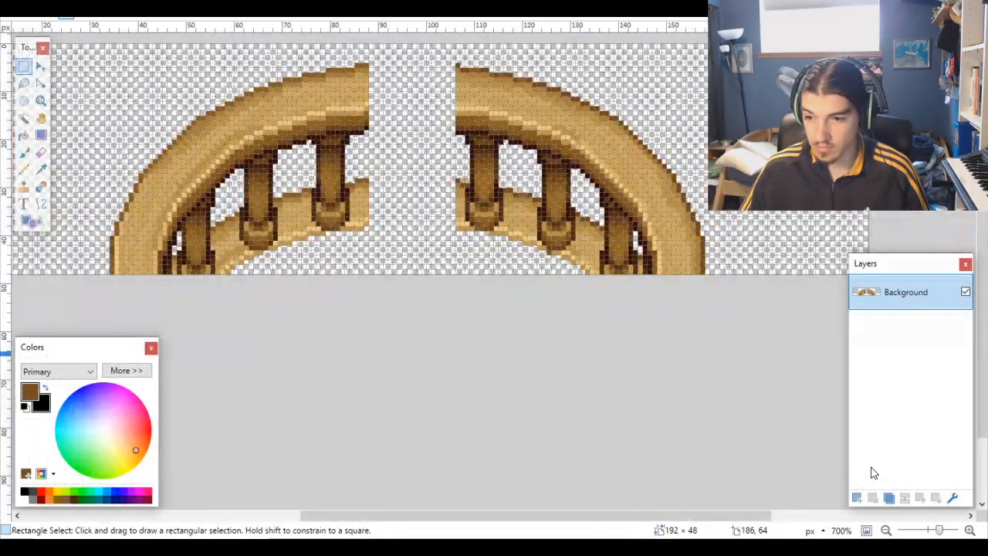
left_click(856, 499)
key("ctrl+v")
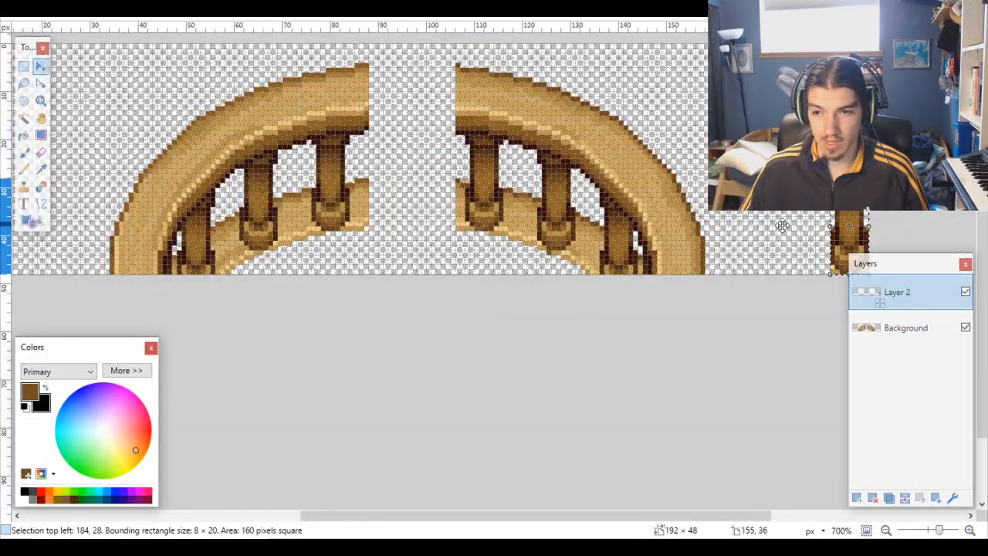
Step: Move the pasted baluster into the gap between the railing halves, with its top-left corner at 93, 18
left_click_drag(857, 213, 420, 149)
scroll(419, 149, "up", 5)
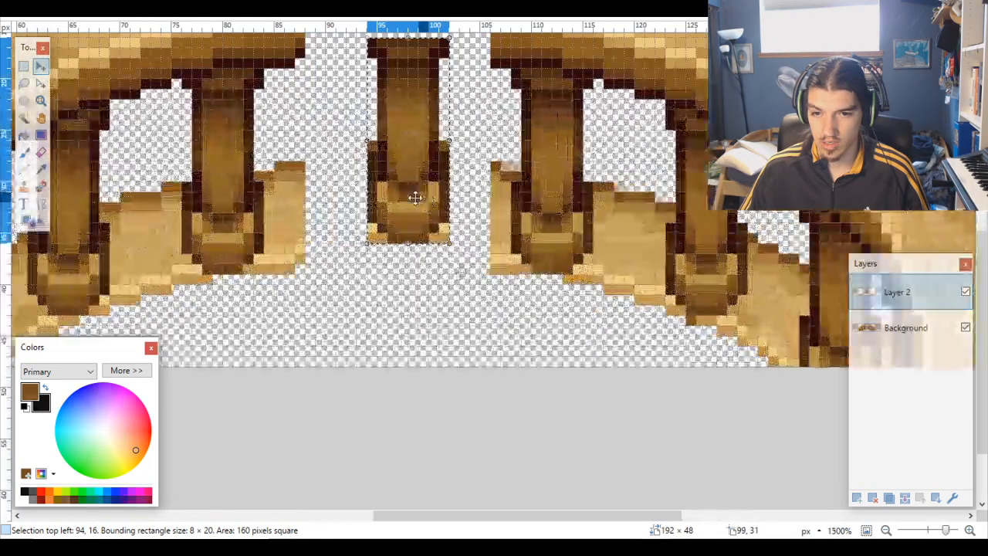
left_click_drag(412, 207, 413, 239)
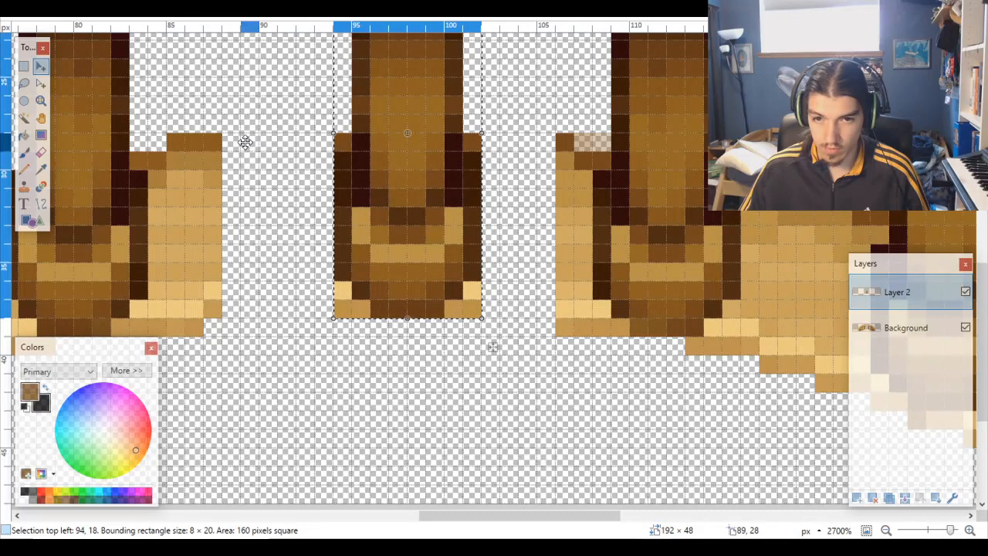
left_click_drag(368, 227, 358, 227)
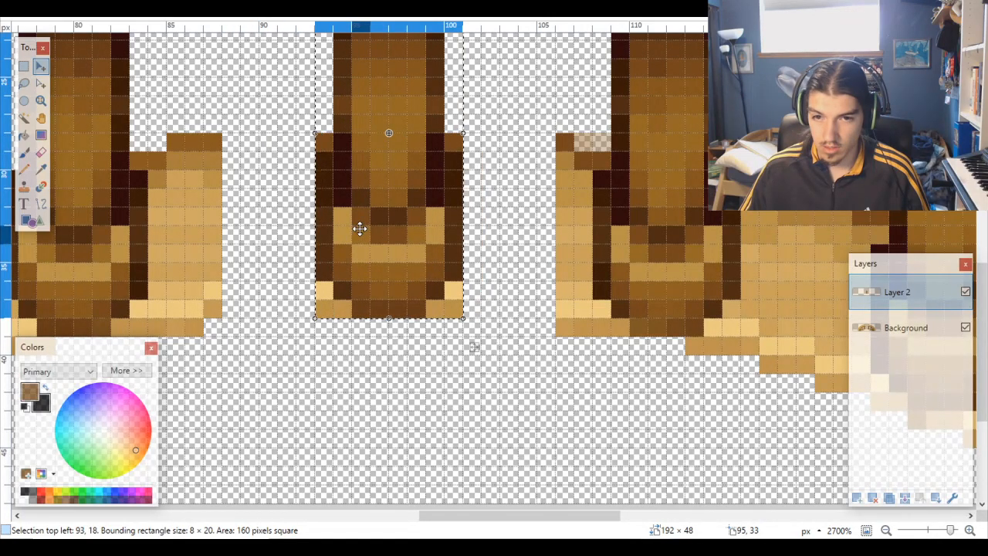
scroll(357, 227, "down", 1)
scroll(415, 229, "down", 6)
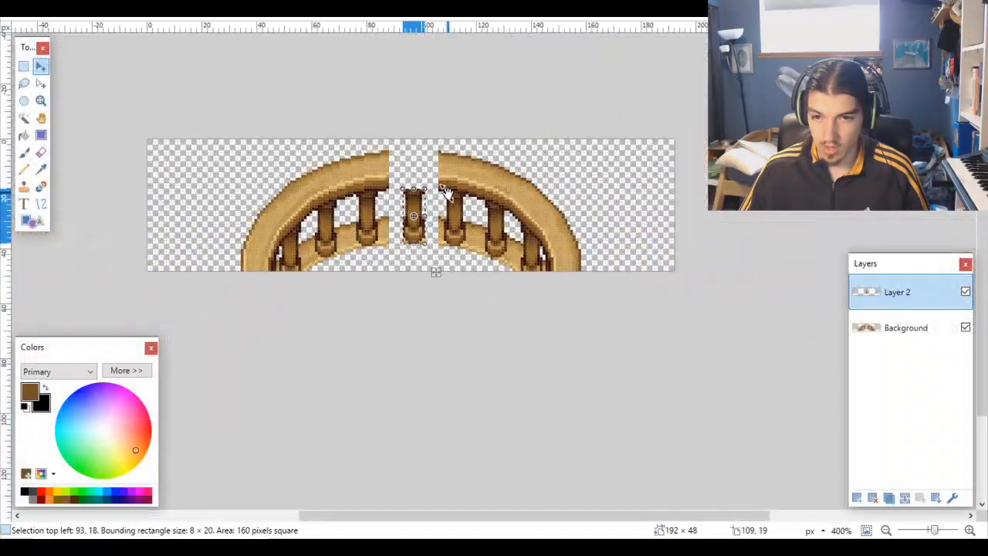
scroll(411, 232, "up", 8)
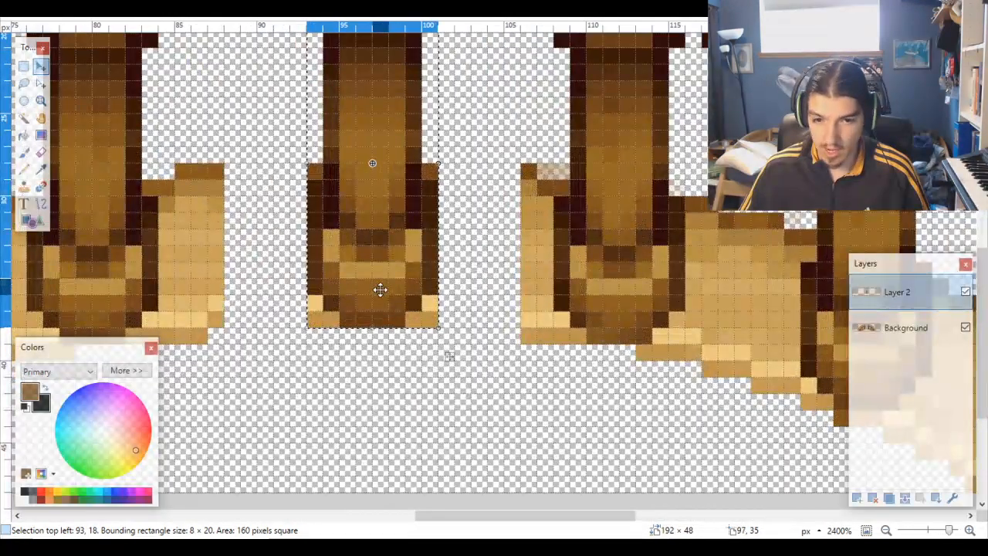
Step: Try the pasted baluster one pixel higher, with its top-left corner at 93, 17, and move it back to 93, 18
left_click_drag(382, 283, 383, 270)
scroll(383, 267, "down", 9)
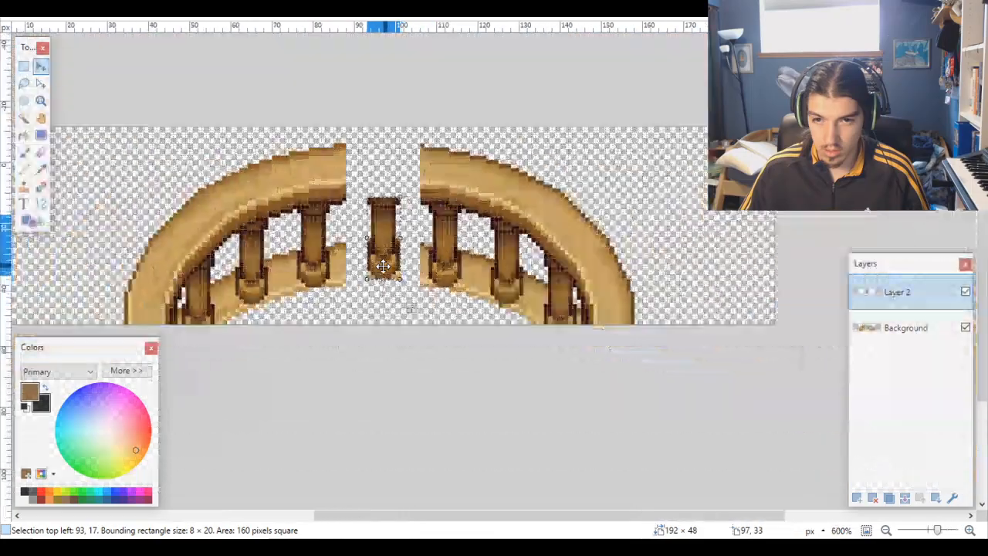
scroll(401, 274, "up", 4)
scroll(407, 274, "down", 1)
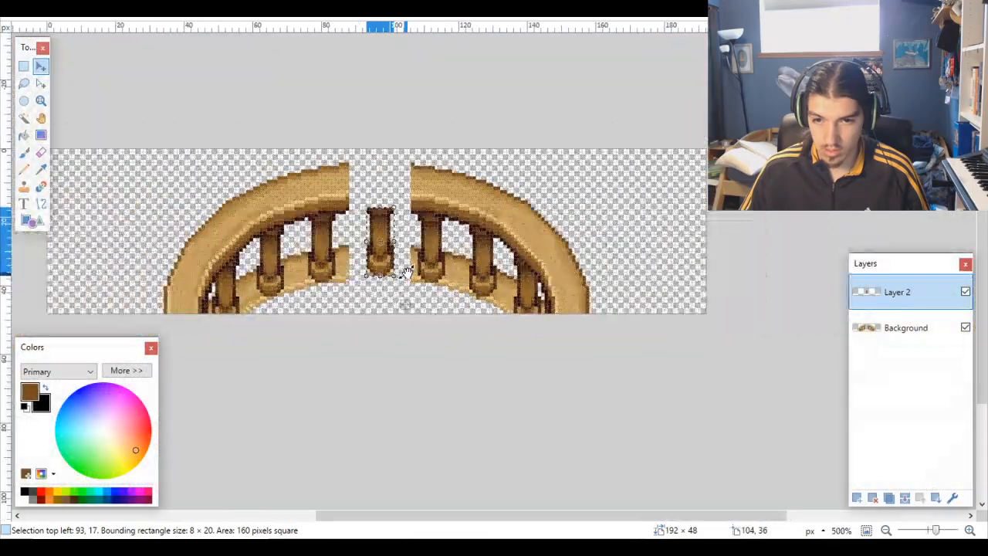
scroll(379, 268, "up", 6)
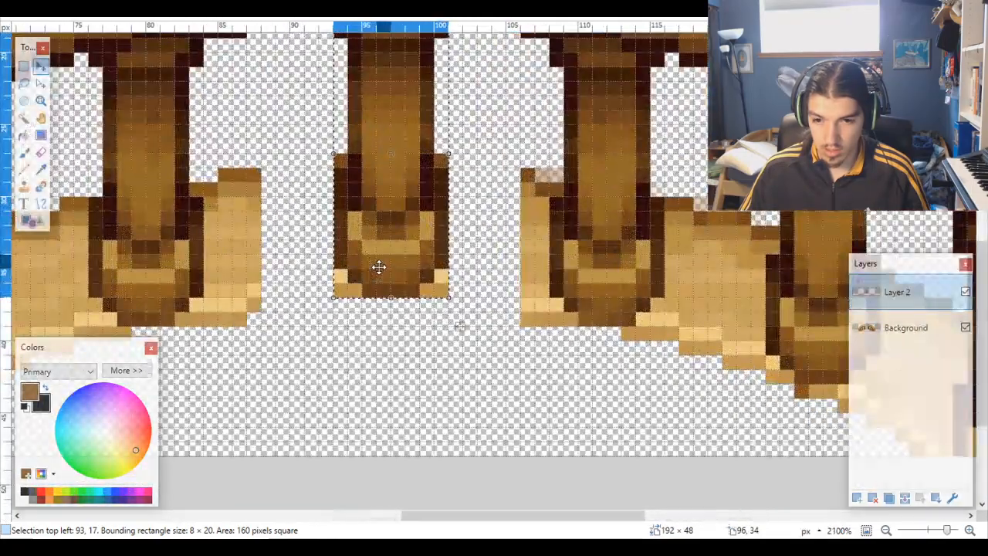
key("Down")
scroll(379, 279, "down", 5)
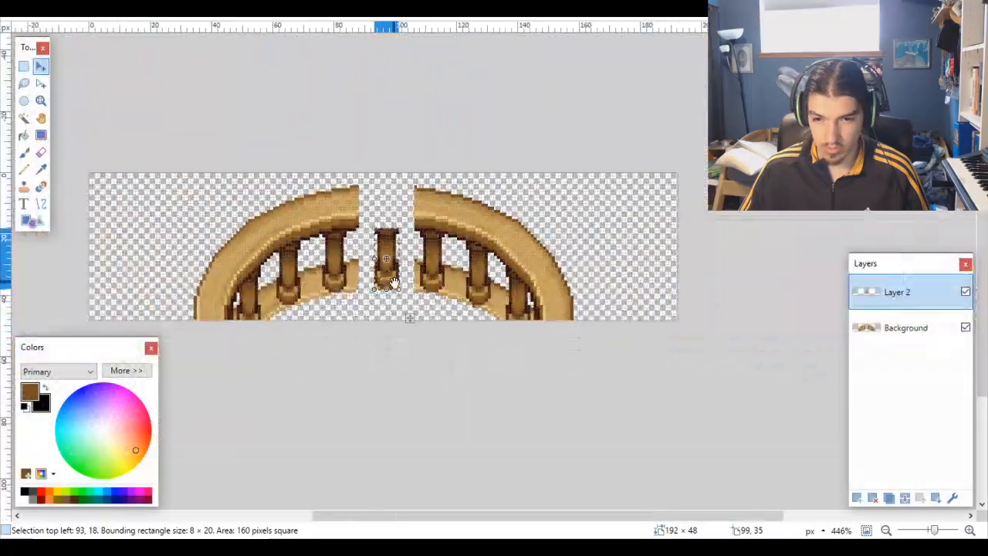
scroll(376, 280, "up", 3)
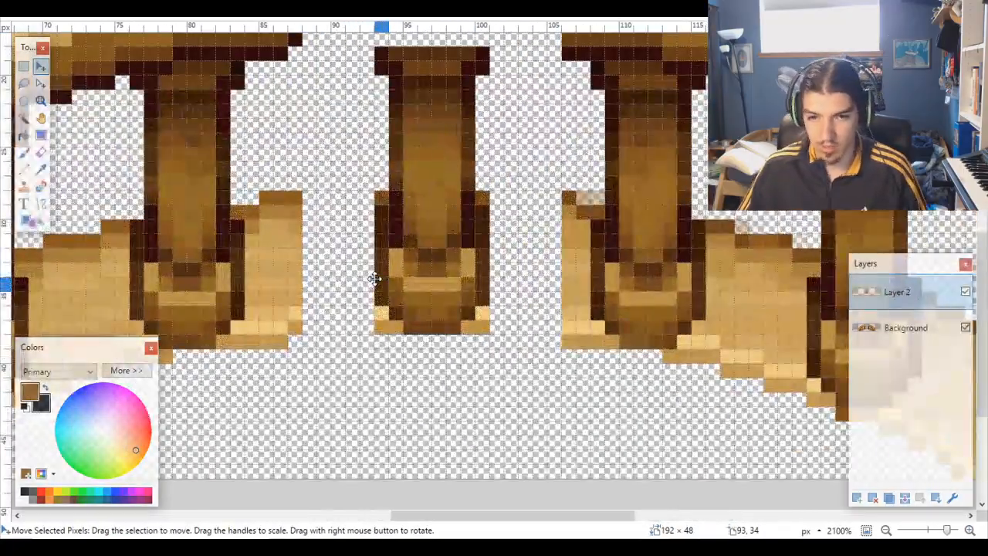
Step: Select the 1 × 35 px pixel column with its top-left corner at 87, 3 along the left railing half's cut edge
scroll(360, 278, "up", 3)
scroll(360, 280, "down", 3)
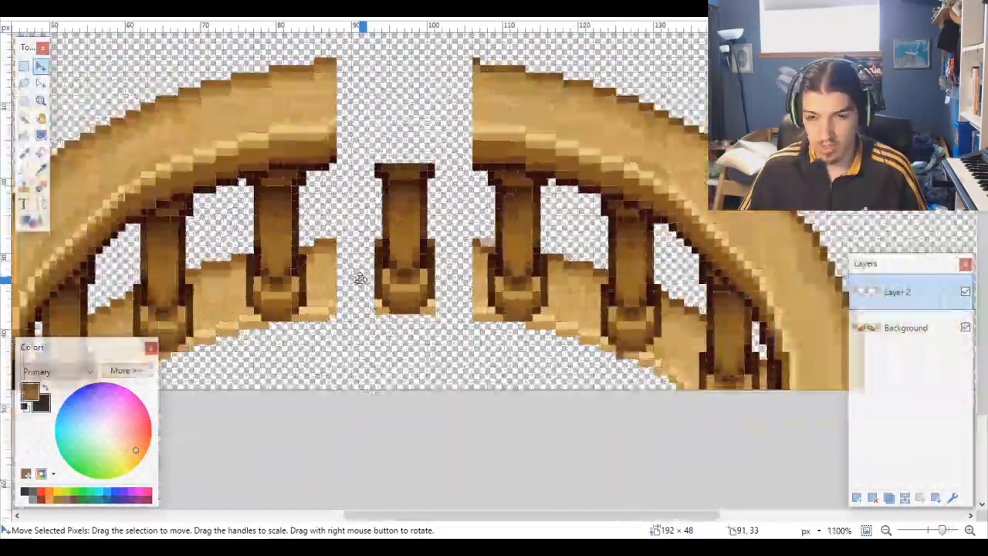
scroll(360, 280, "up", 1)
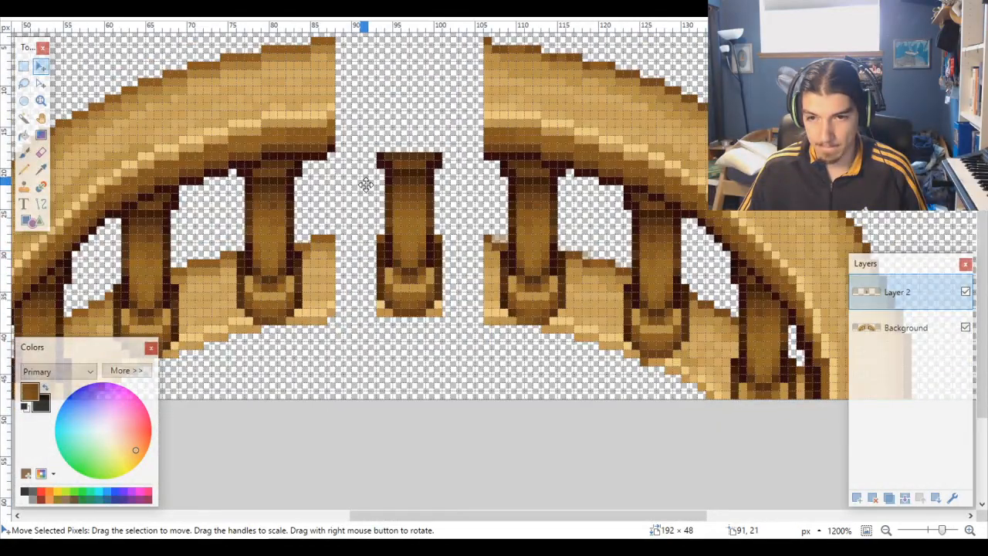
scroll(366, 185, "up", 2)
scroll(366, 185, "up", 2)
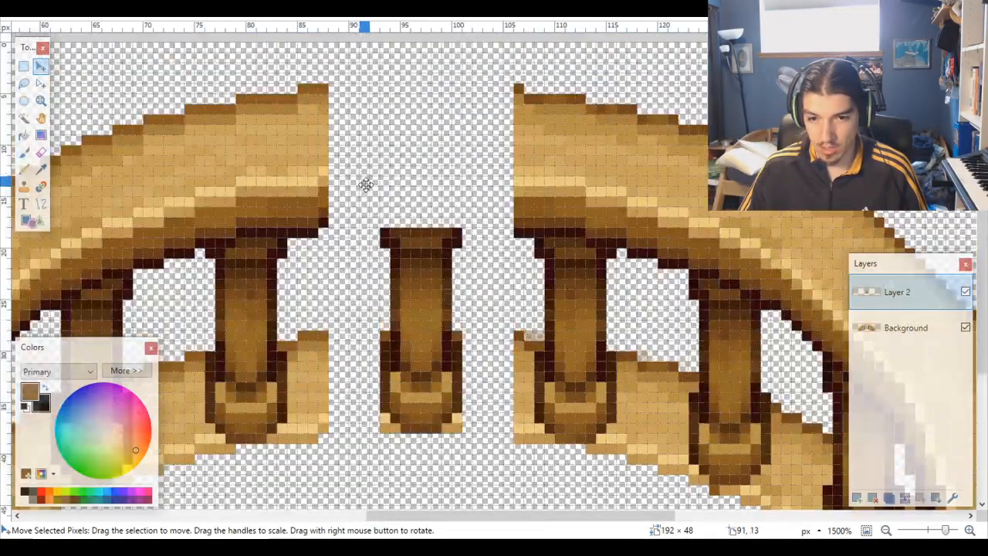
left_click(23, 68)
left_click_drag(324, 79, 333, 318)
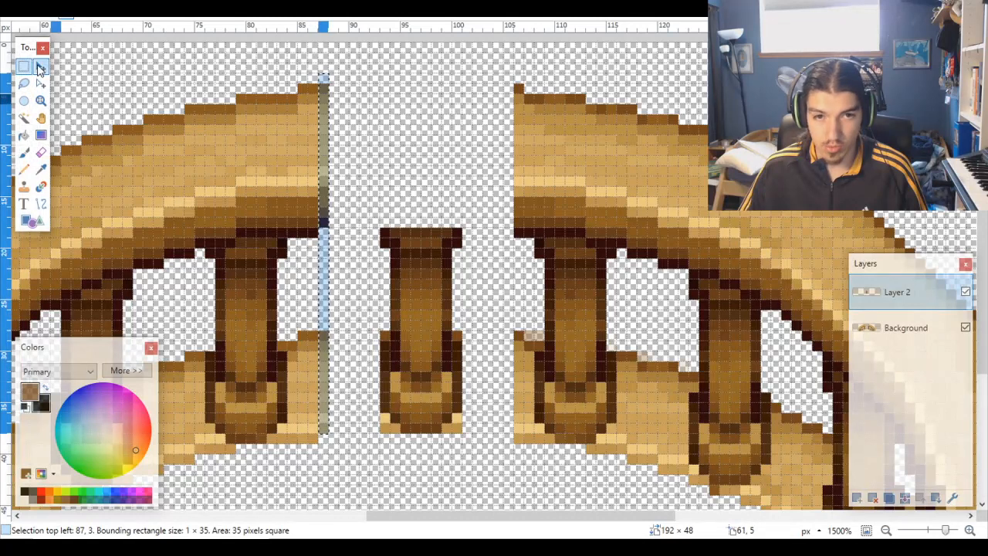
Step: On the Background layer, stretch the selected column across the gap to 19 × 35 px
left_click(40, 68)
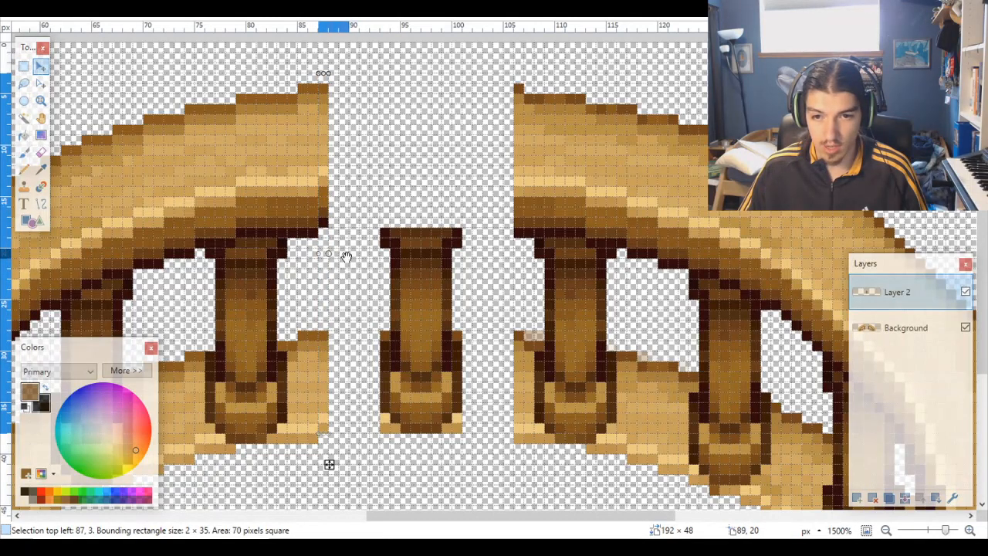
left_click_drag(347, 256, 437, 278)
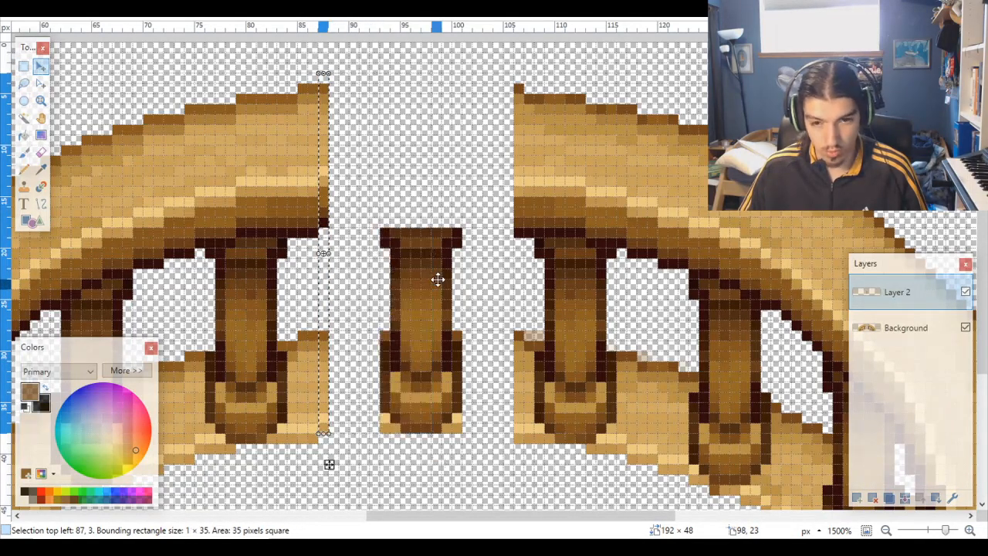
left_click(888, 327)
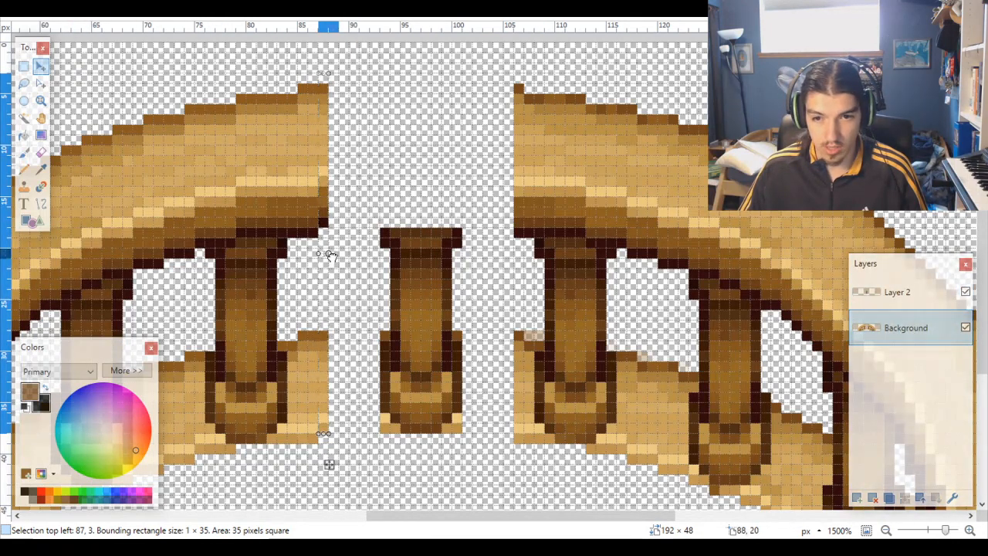
left_click_drag(327, 251, 520, 291)
Step: Narrow the stretched railing section to 18 × 35 px and deselect it
scroll(520, 291, "down", 8)
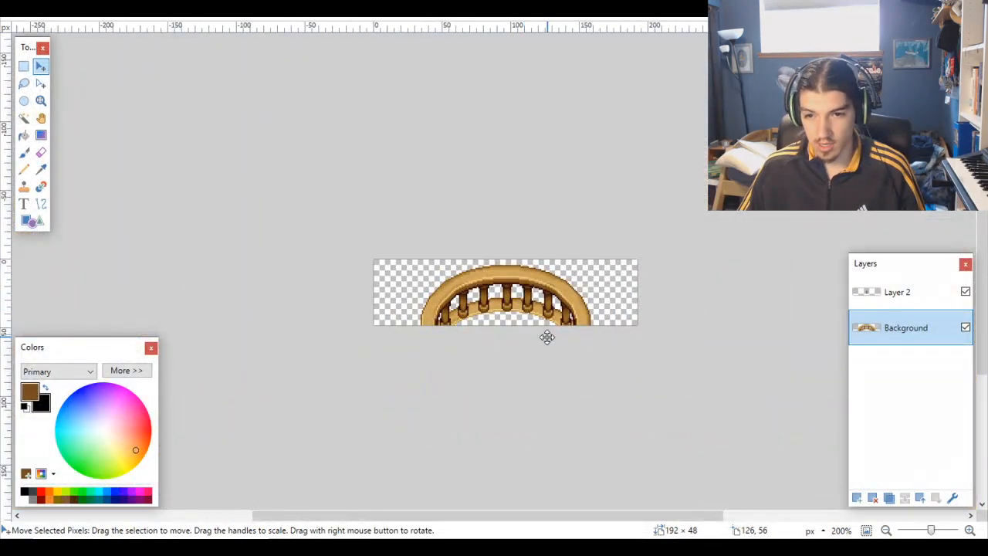
scroll(547, 338, "up", 3)
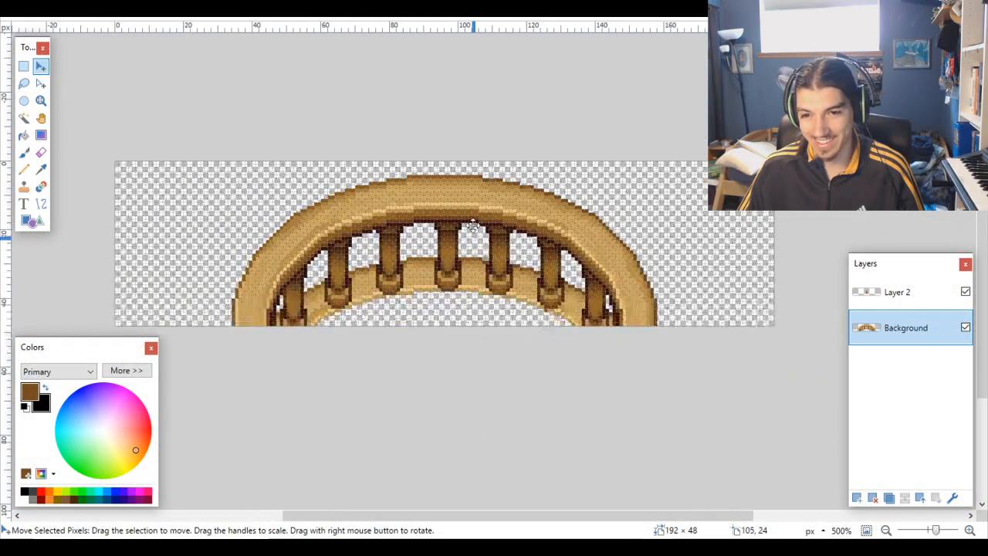
scroll(495, 245, "up", 5)
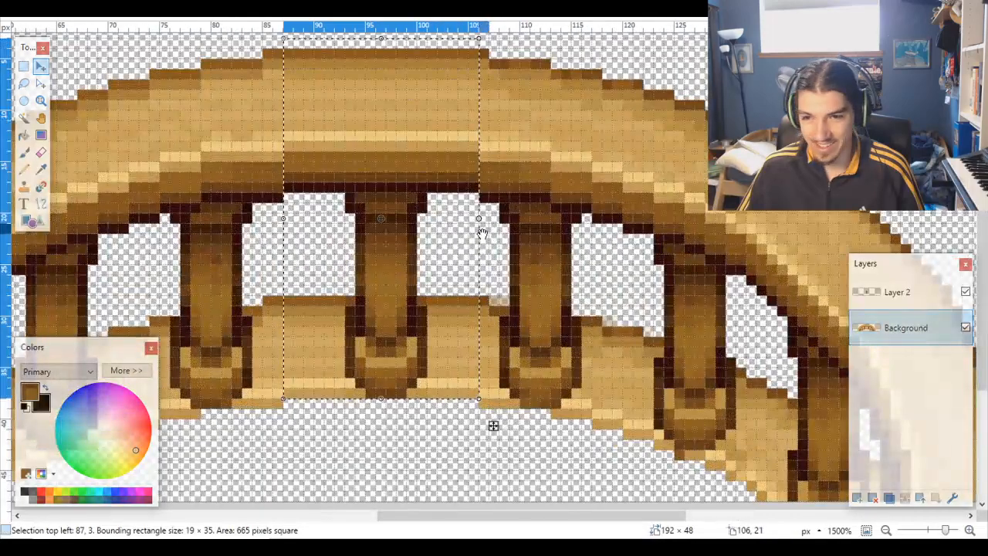
mouse_move(483, 232)
left_mouse_down()
mouse_move(311, 207)
mouse_move(290, 220)
mouse_move(413, 222)
mouse_move(475, 237)
left_mouse_up()
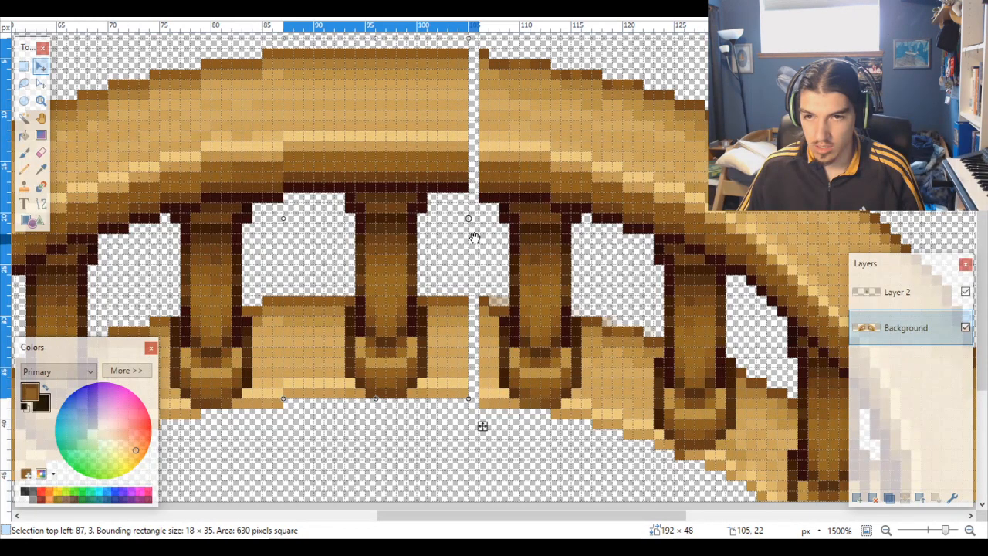
left_click_drag(475, 238, 475, 238)
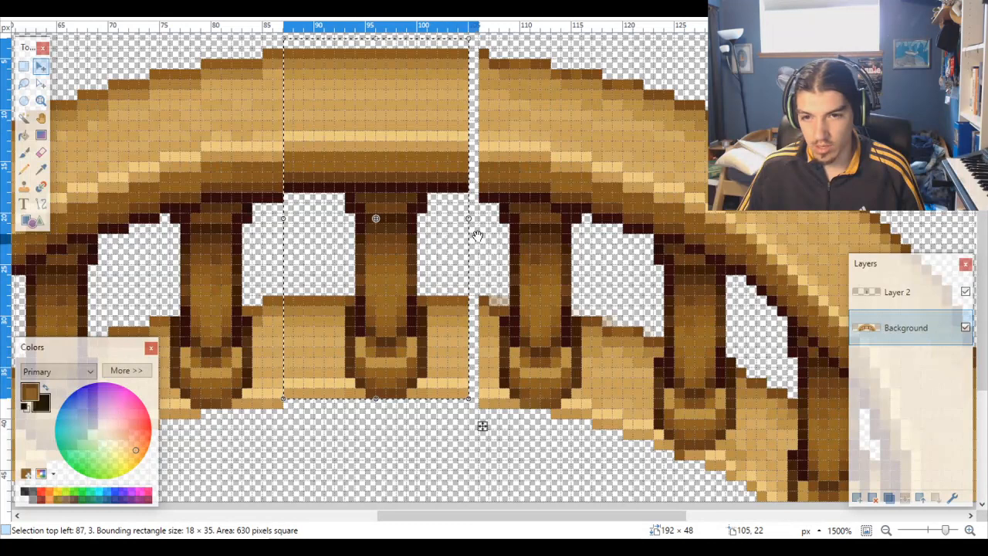
left_click_drag(469, 219, 478, 222)
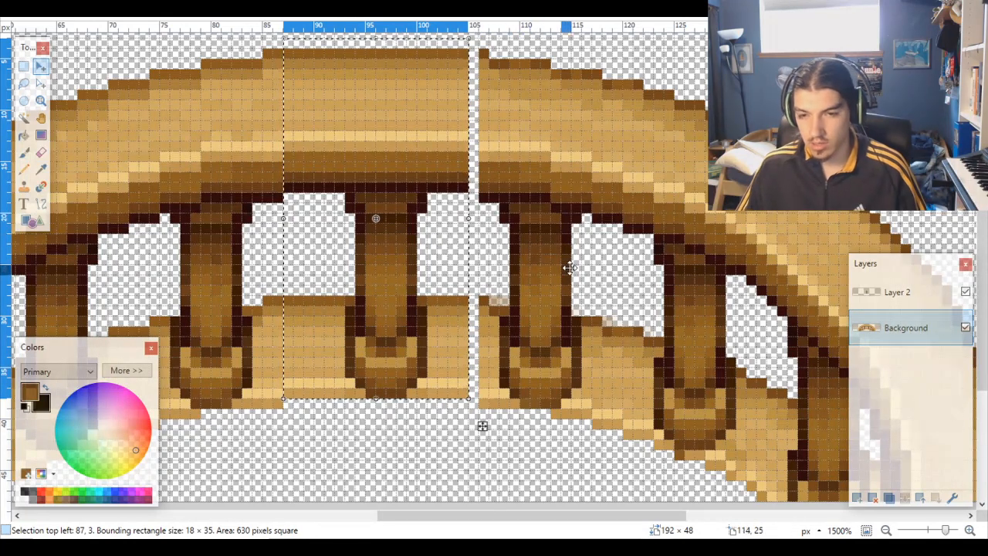
key("ctrl+d")
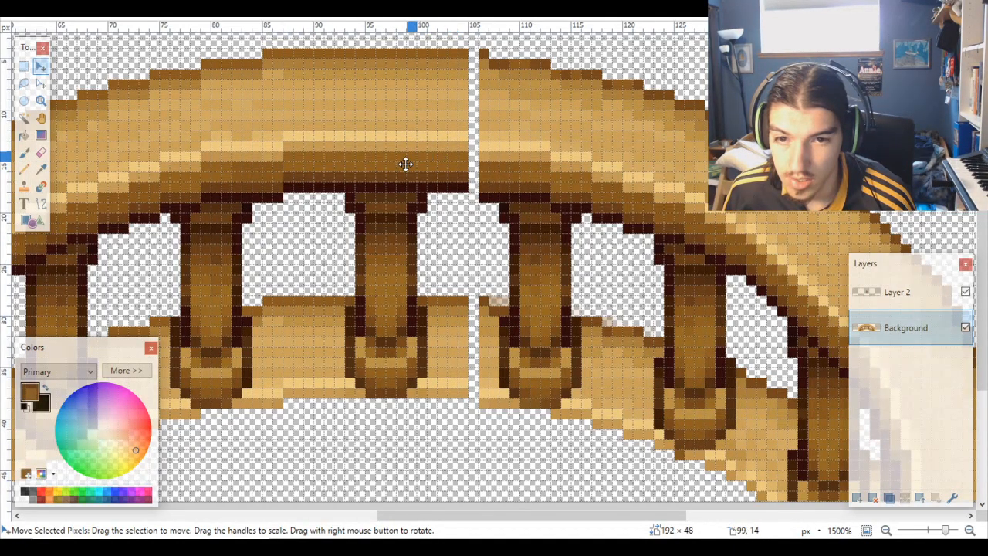
Step: Select the 1 × 35 px column at 86, 4 and place a copy of it in the remaining gap at 105, 4
left_click(24, 67)
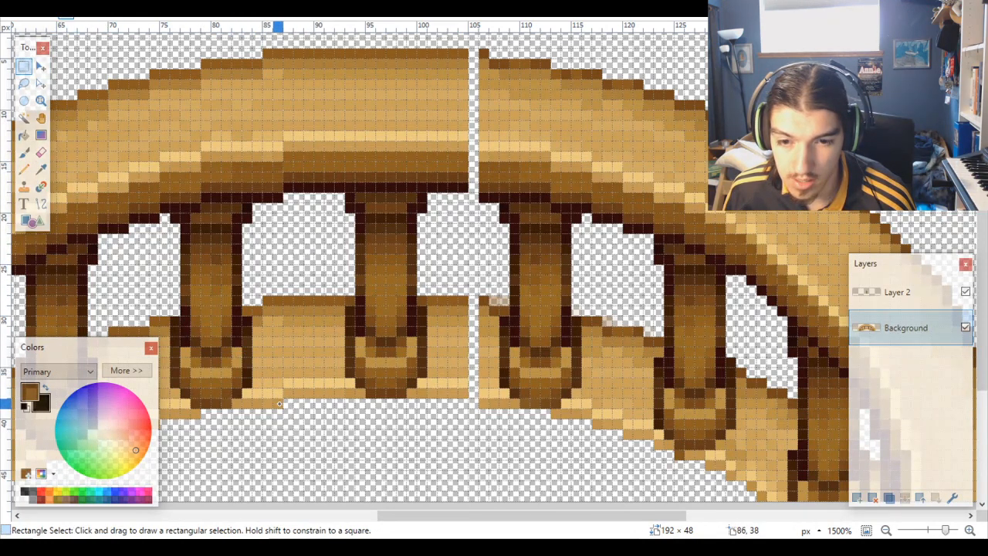
left_click_drag(280, 403, 275, 53)
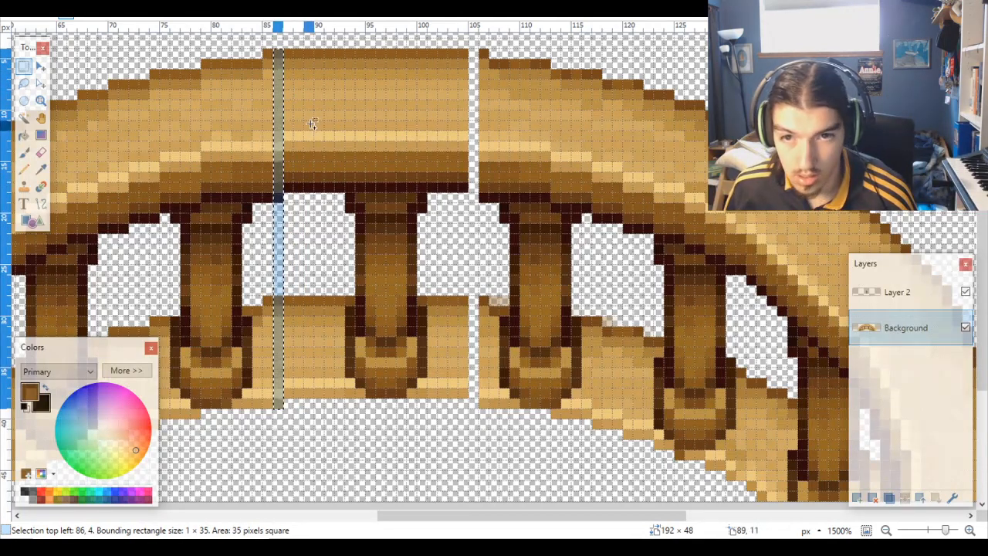
key("m")
left_click_drag(284, 439, 479, 444)
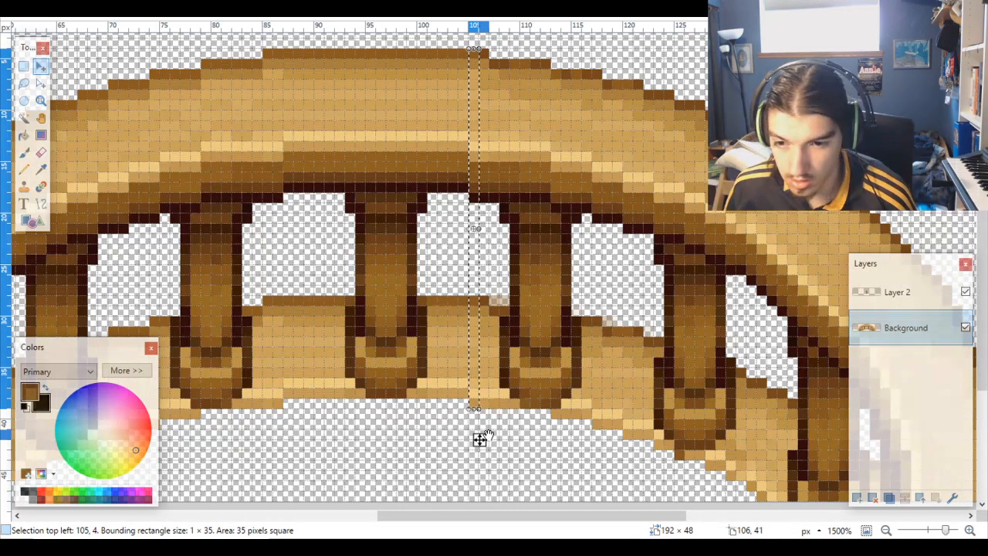
Step: Put the copied column on a new layer above the Background, make the Background active and hide the new layer
left_click(857, 498)
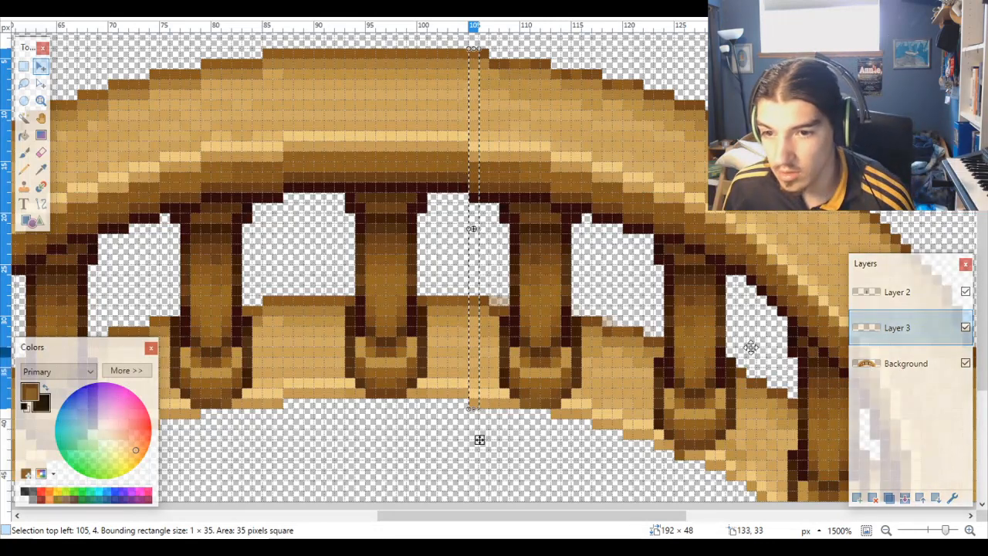
left_click(905, 362)
left_click(965, 328)
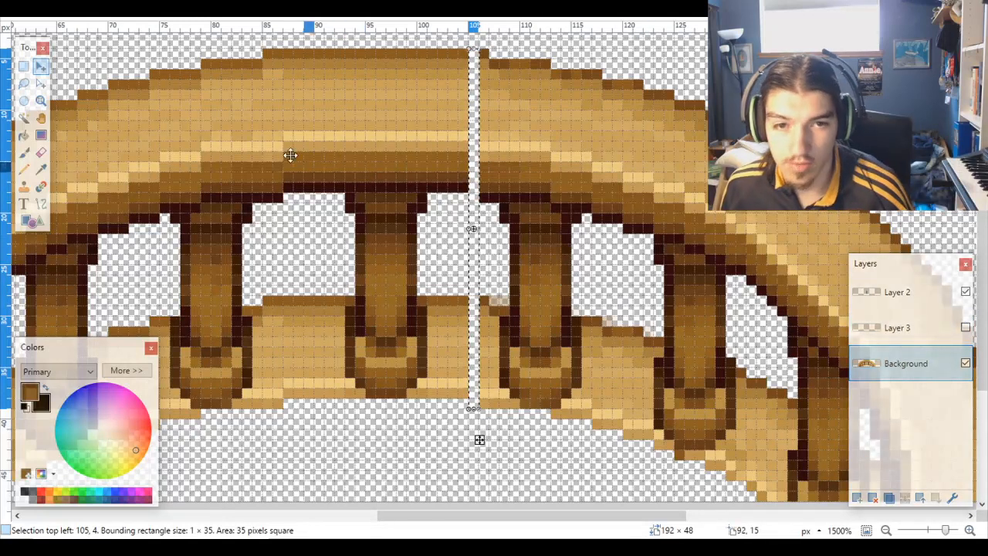
Step: Shift the selection outline to 104, 4 and stretch that Background column to 2 × 35 px to close the gap
left_click(40, 84)
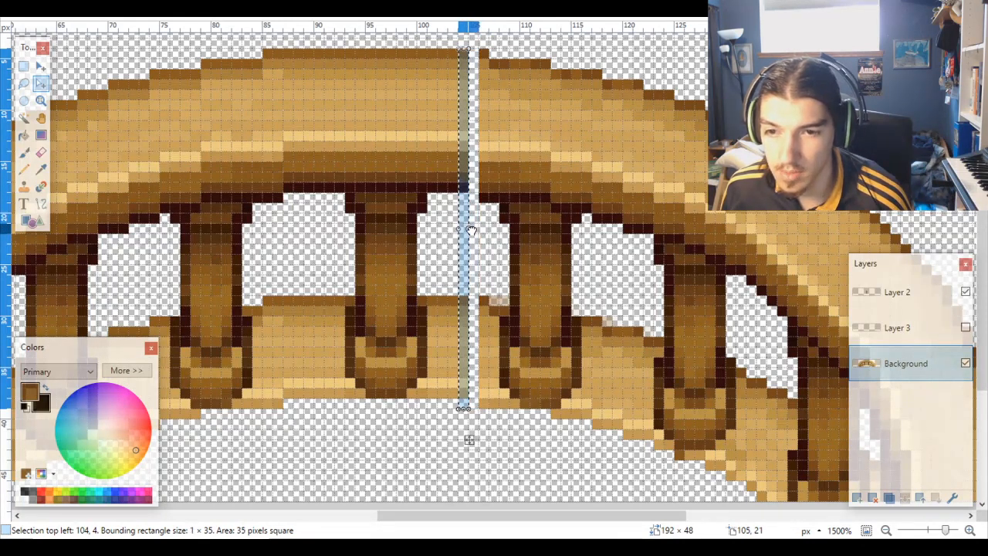
left_click(40, 66)
scroll(554, 250, "up", 3)
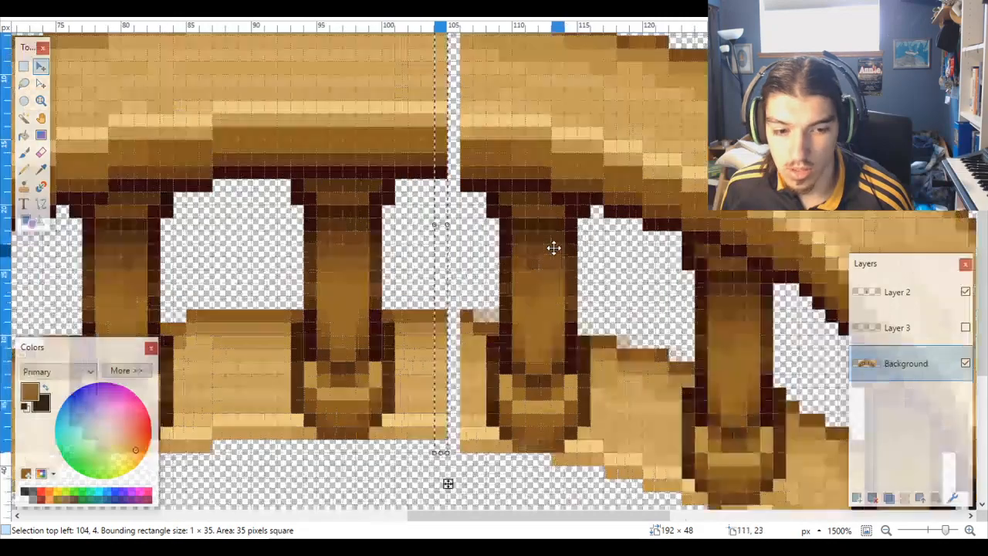
scroll(444, 234, "up", 3)
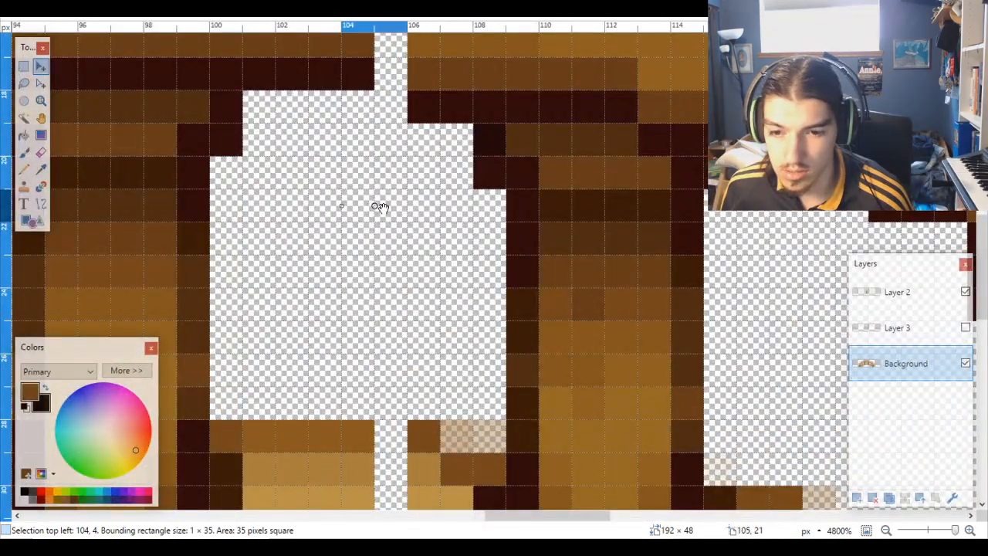
left_click_drag(379, 206, 403, 214)
scroll(407, 213, "down", 6)
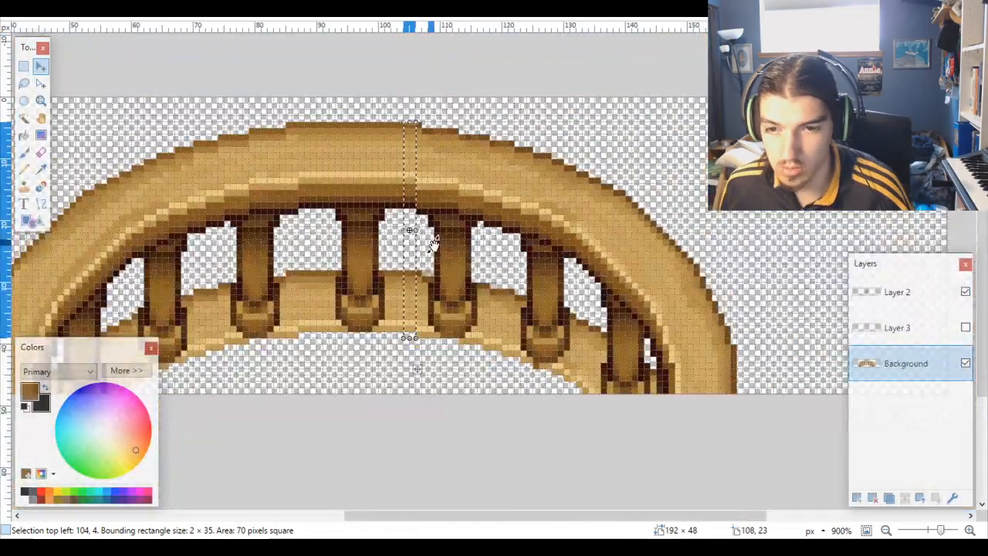
scroll(417, 289, "up", 1)
scroll(387, 290, "up", 1)
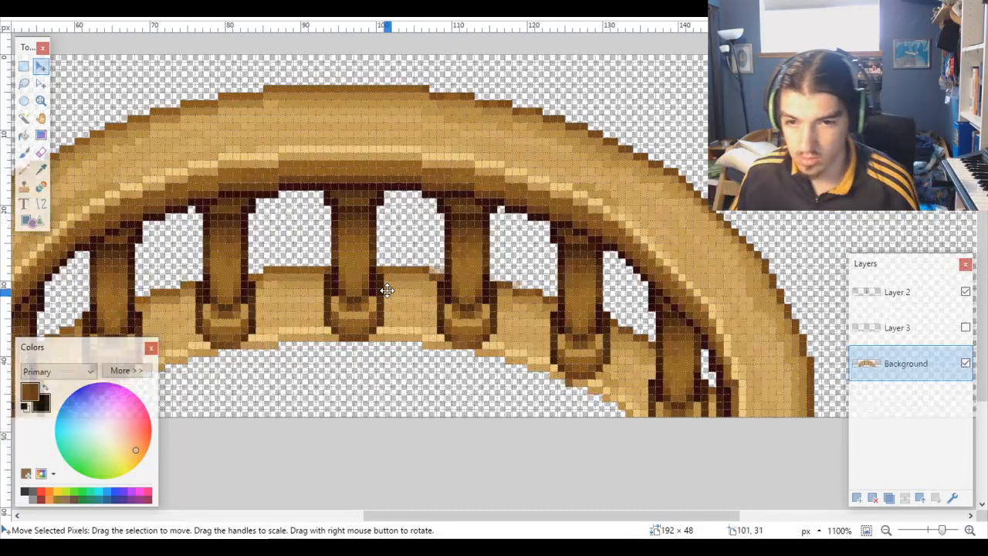
Step: Hide the baluster layer, compare the railing with Layer 3 on and off, and leave Layer 3 shown
left_click(966, 292)
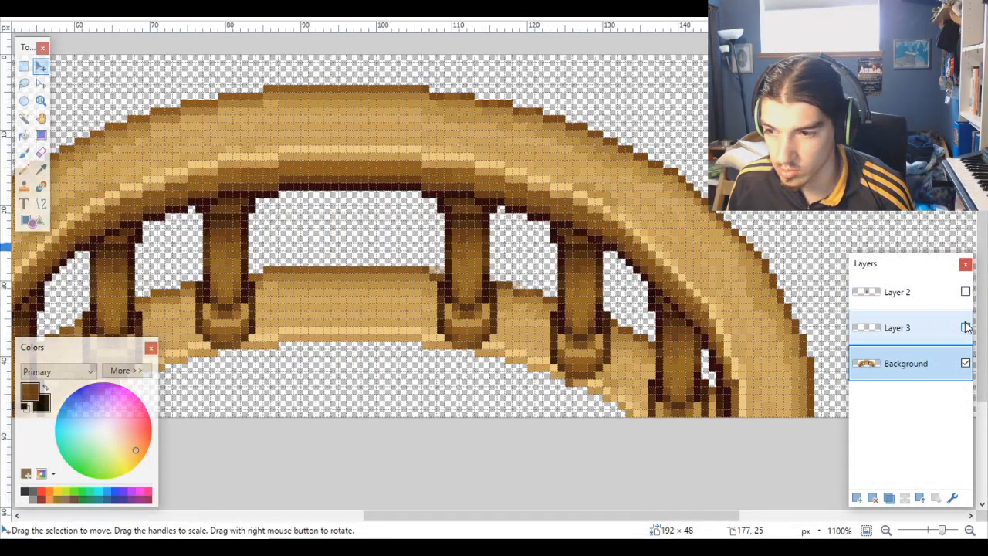
left_click(966, 328)
left_click(966, 328)
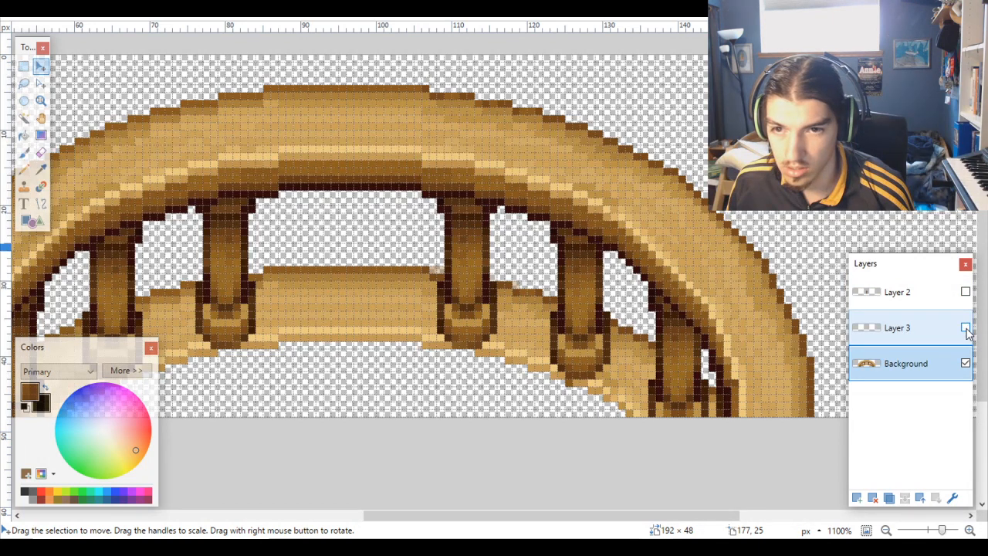
left_click(966, 328)
left_click(966, 328)
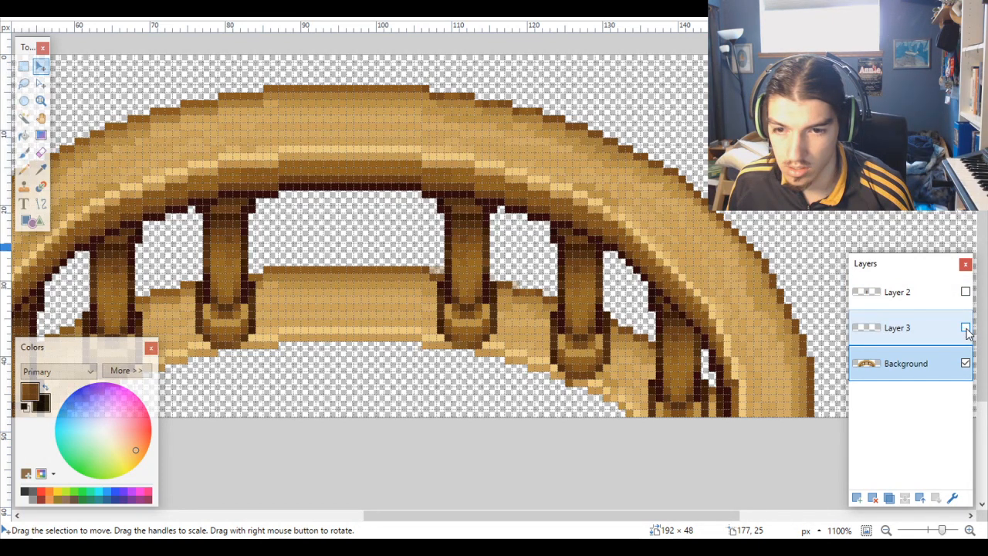
left_click(966, 328)
Step: Sample the tan from the Background pixel at 106, 31 and pencil it over the light pixel at 105, 30 on Layer 3
scroll(420, 290, "up", 5)
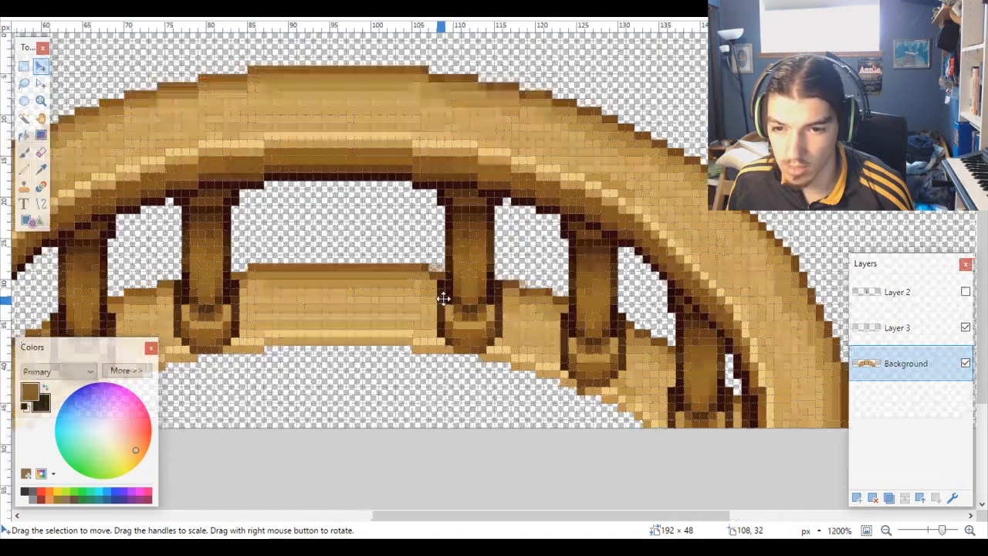
scroll(416, 287, "up", 3)
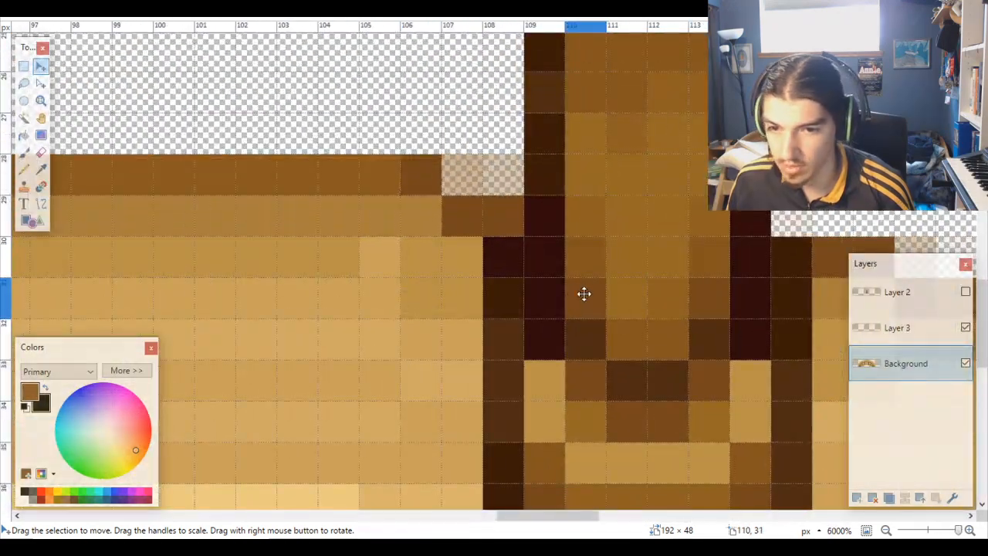
left_click(913, 338)
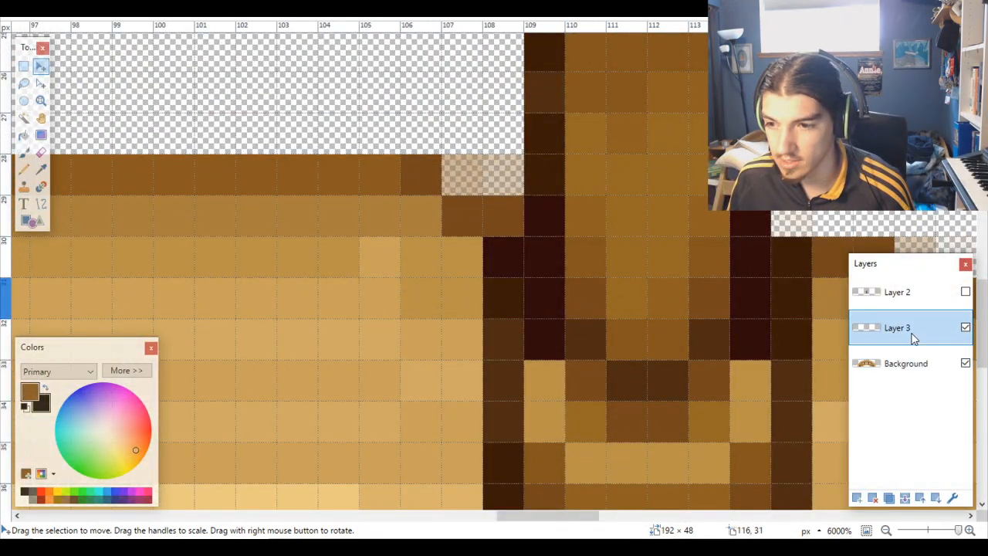
left_click(900, 365)
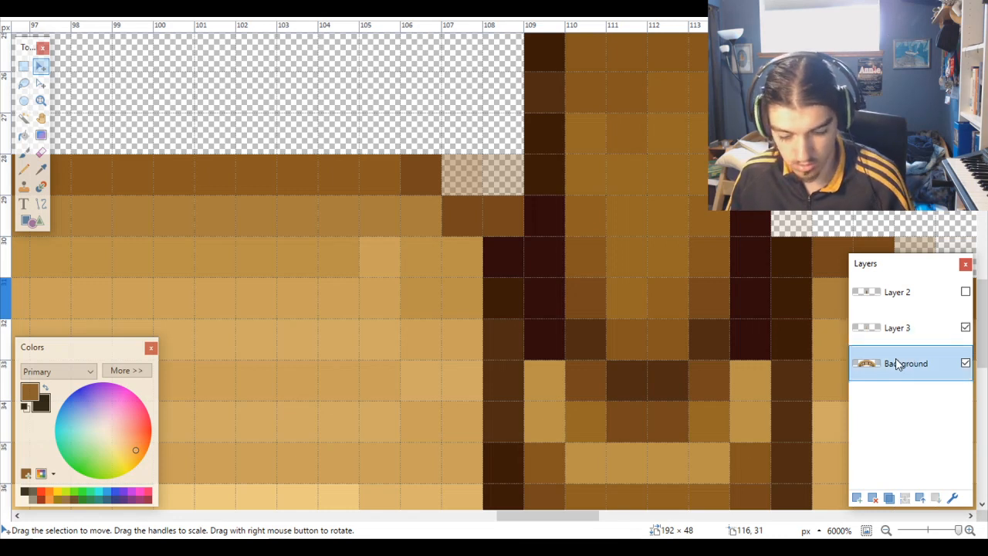
key("k")
left_click(432, 293)
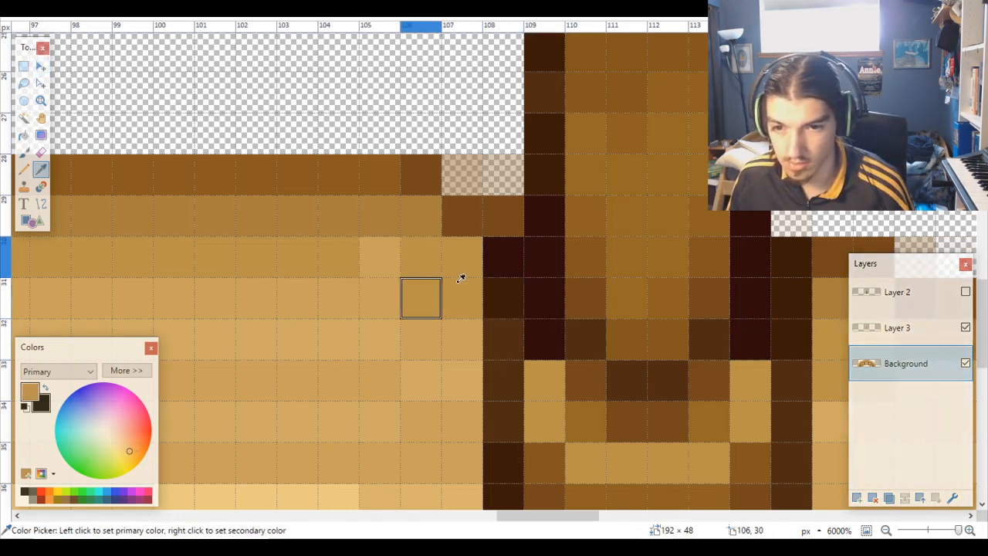
left_click(908, 331)
key("p")
left_click(386, 248)
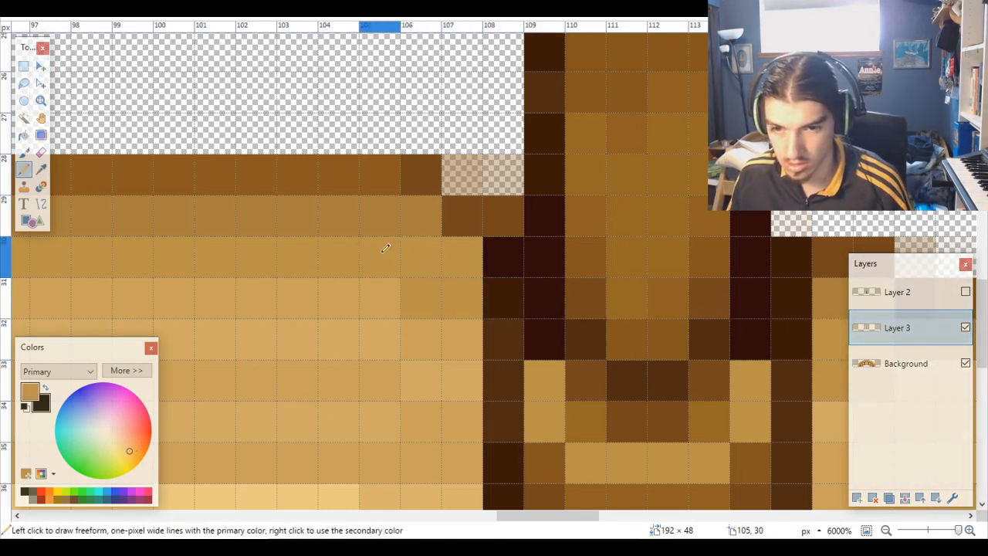
Step: Sample a matching tan from the Background's upper rail and pencil it over the light pixel at 105, 6 on Layer 3
scroll(493, 272, "down", 6)
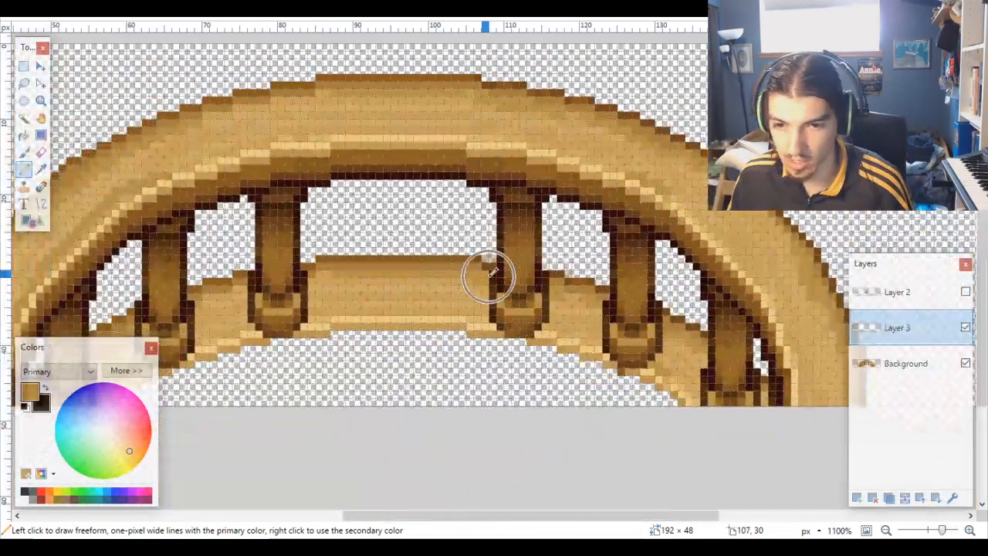
scroll(493, 272, "up", 2)
scroll(494, 271, "up", 4)
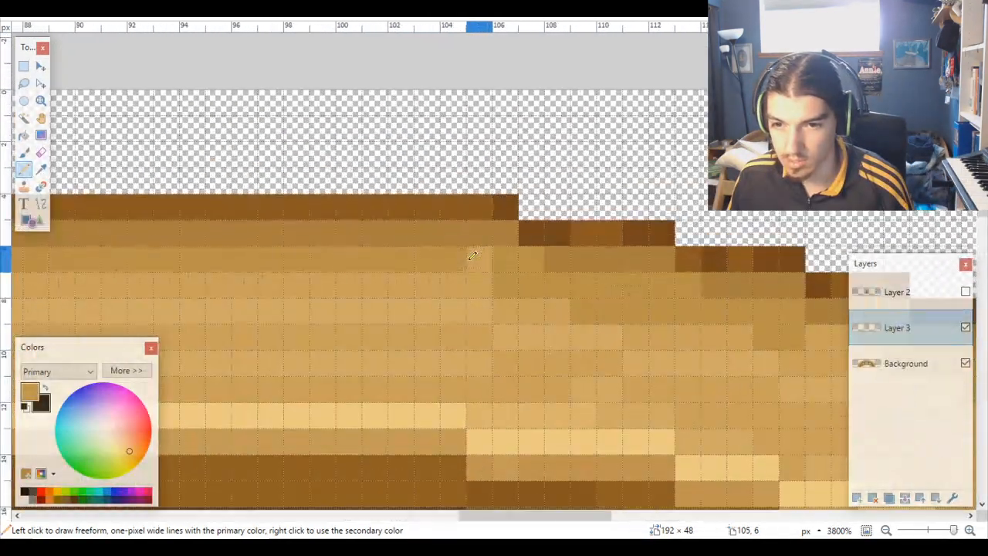
left_click(905, 365)
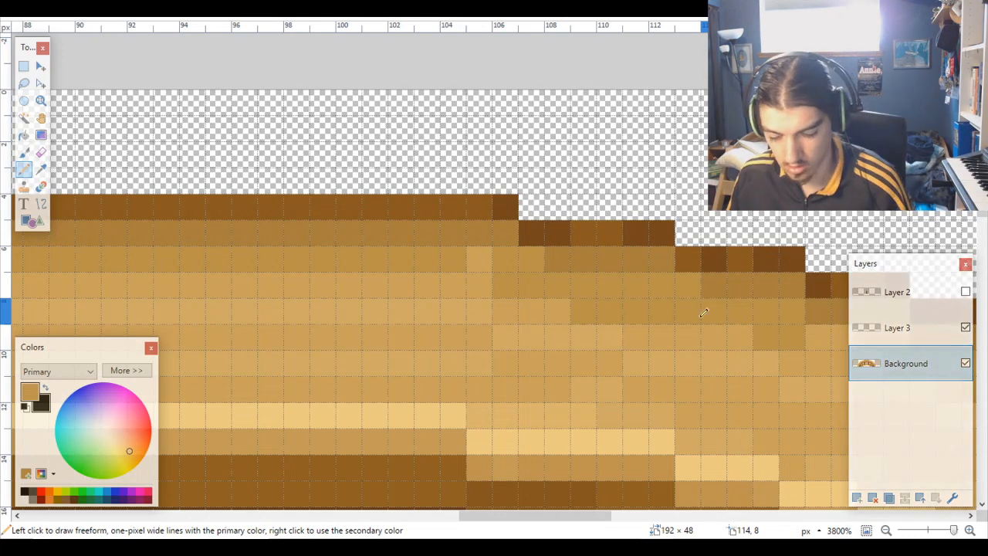
key("k")
key("alt+Page_Up")
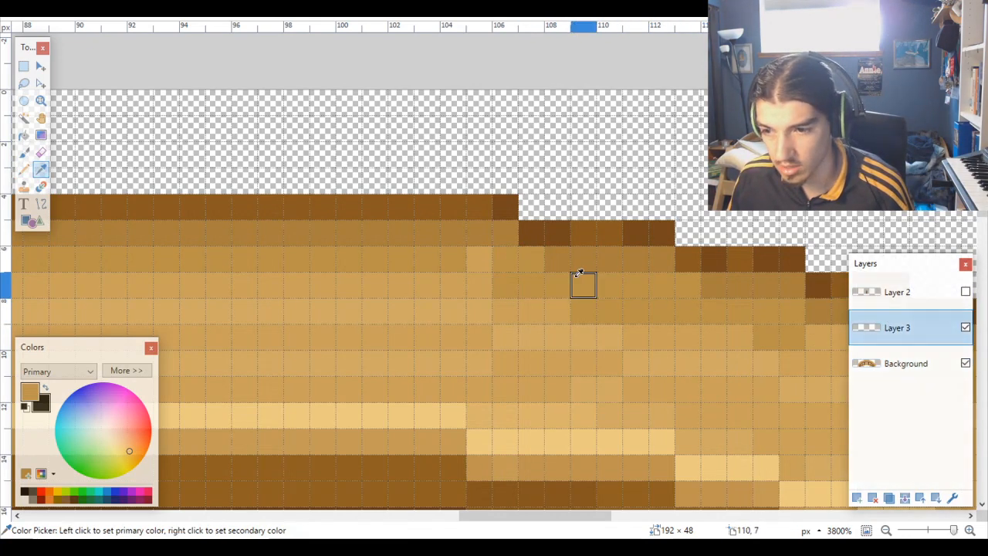
key("f")
key("p")
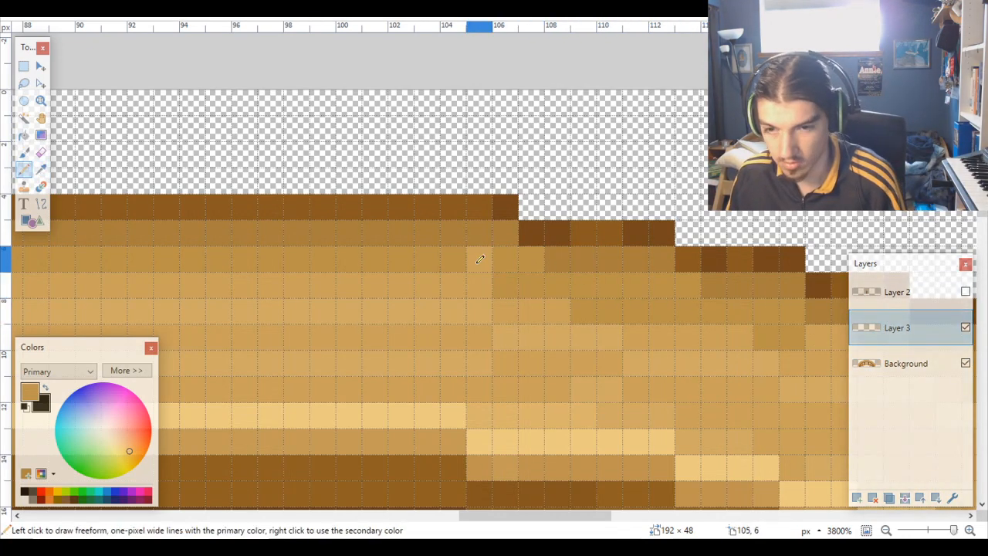
Step: Examine the whole railing at several magnifications for seams around the patched column
scroll(495, 266, "down", 10)
scroll(494, 286, "down", 2)
scroll(494, 293, "up", 5)
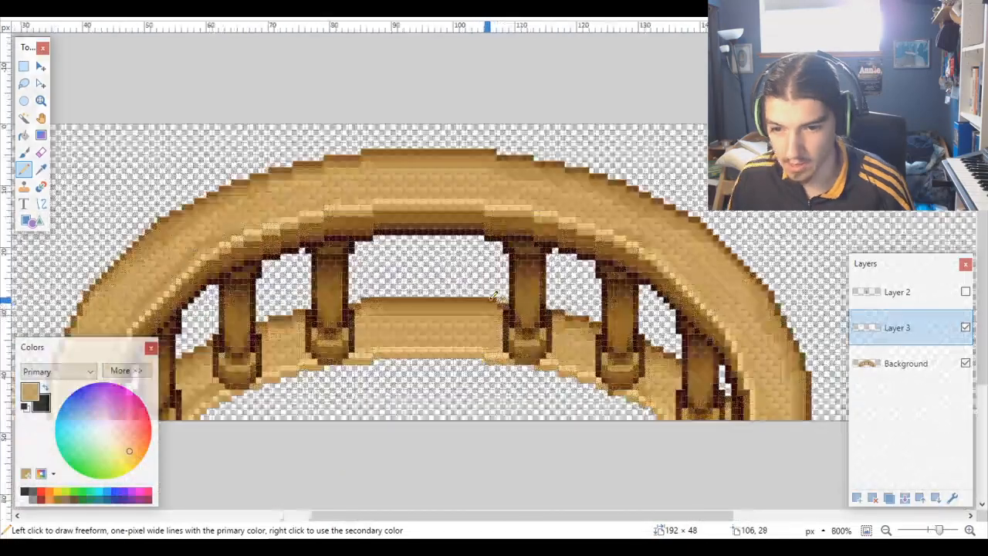
scroll(491, 294, "down", 4)
scroll(438, 216, "up", 3)
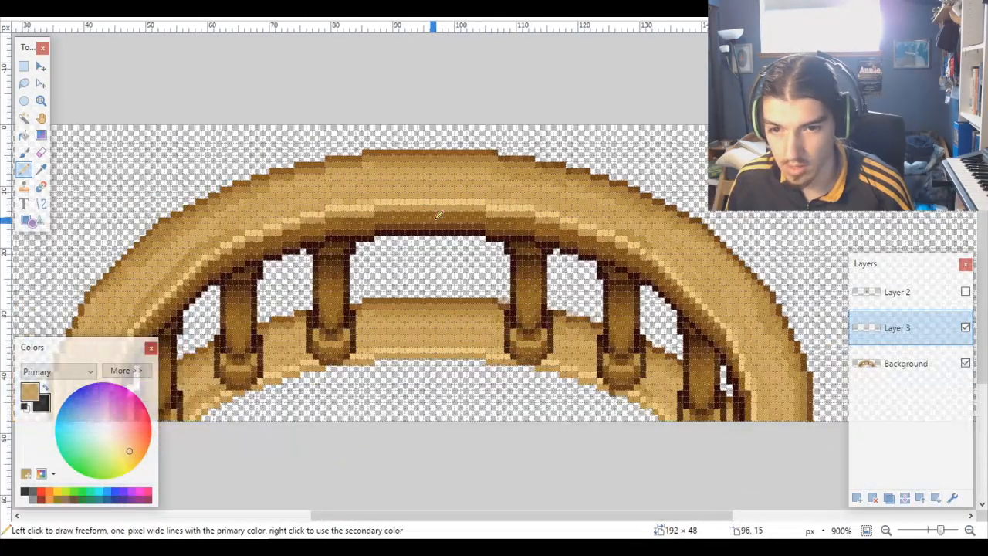
scroll(441, 214, "down", 3)
scroll(502, 223, "up", 3)
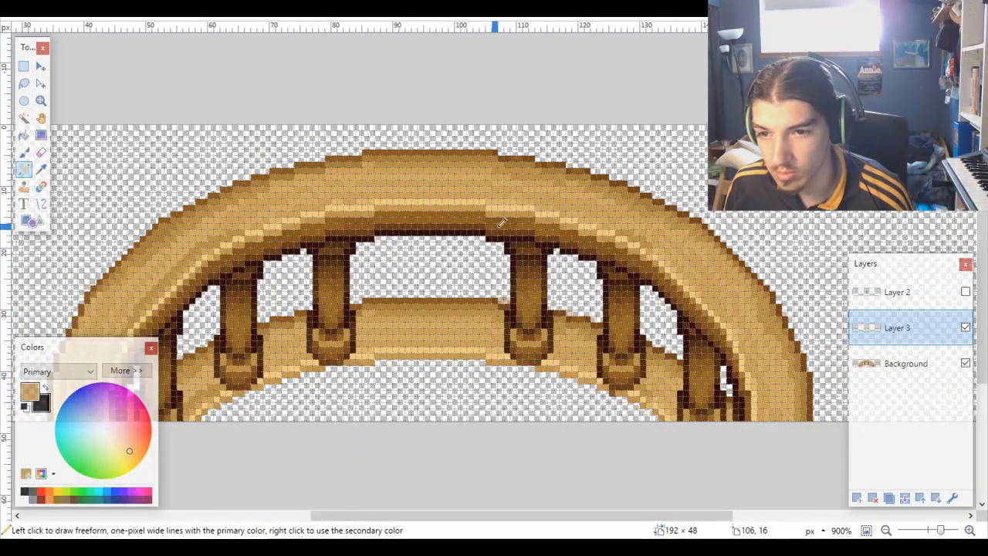
scroll(485, 200, "down", 3)
scroll(468, 239, "up", 4)
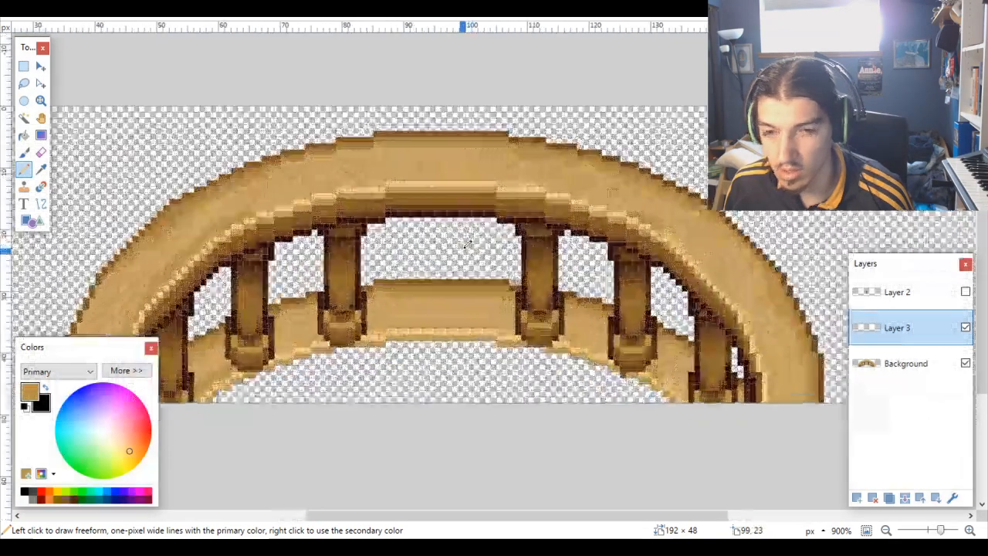
Step: Toggle Layer 3 repeatedly to compare the patched railing with the original, and leave the layer shown
left_click(965, 328)
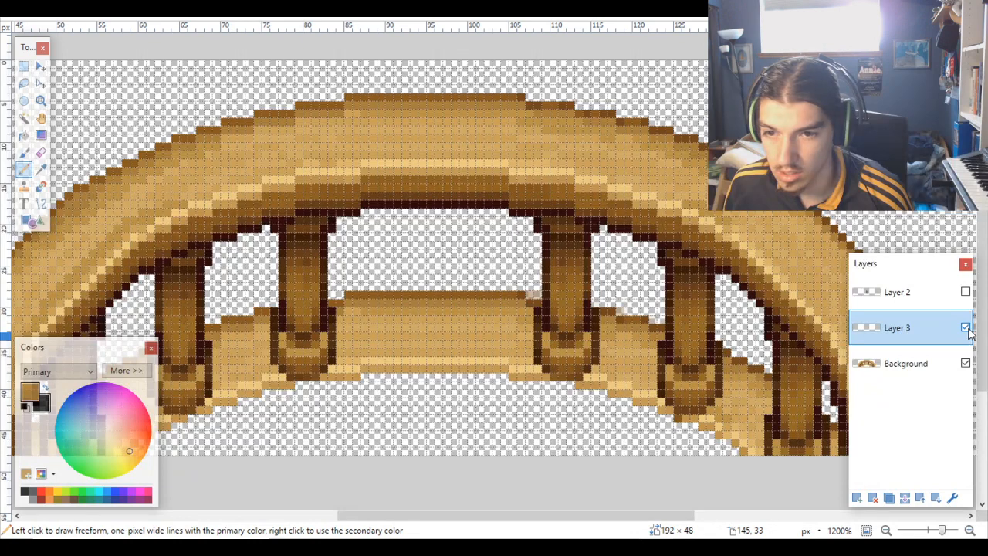
left_click(965, 328)
left_click(965, 328)
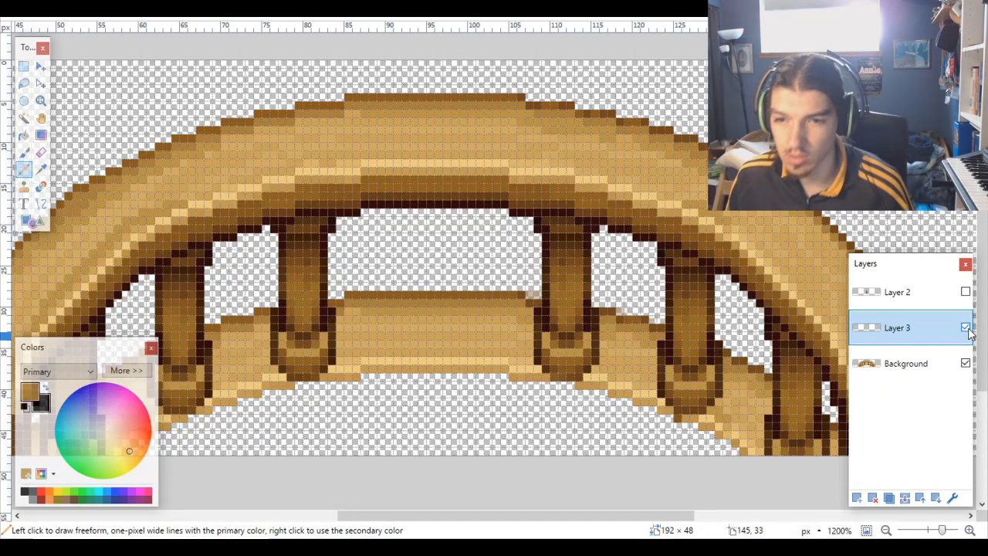
left_click(965, 327)
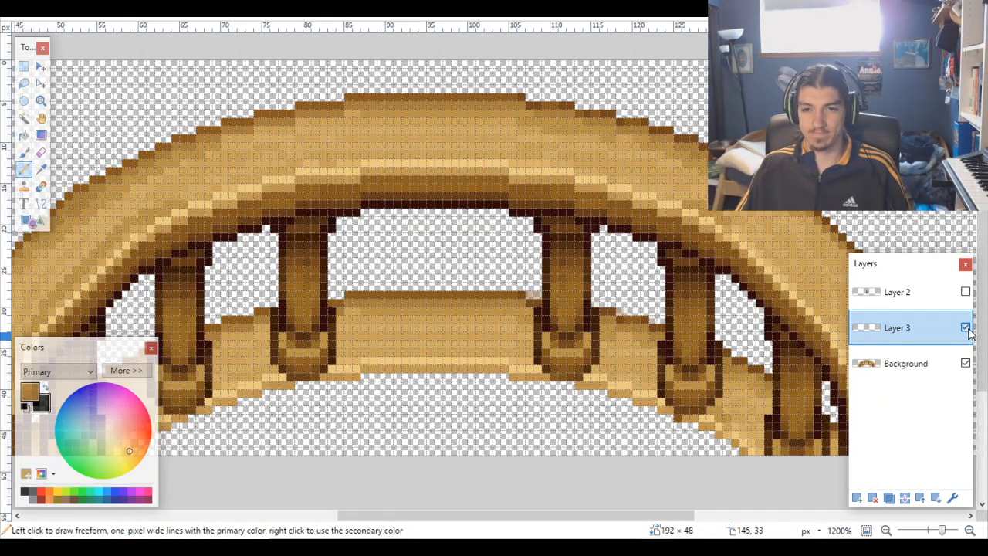
left_click(965, 327)
left_click(966, 328)
left_click(965, 327)
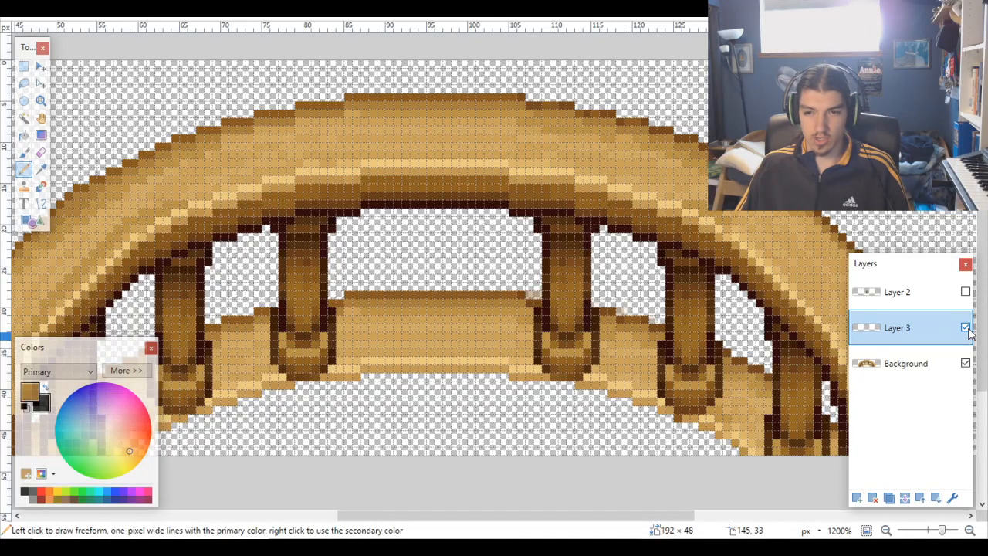
left_click(965, 328)
left_click(966, 328)
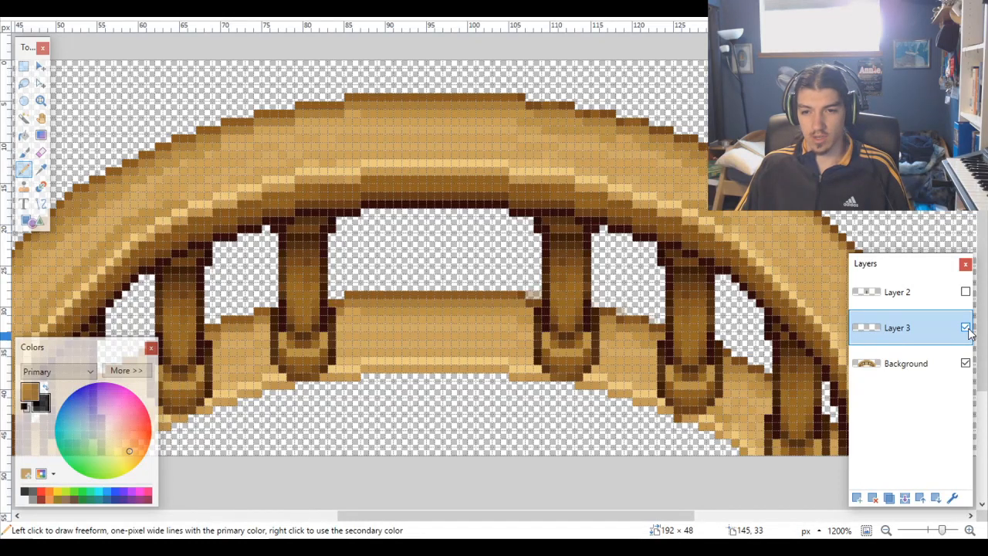
left_click(965, 328)
left_click(965, 328)
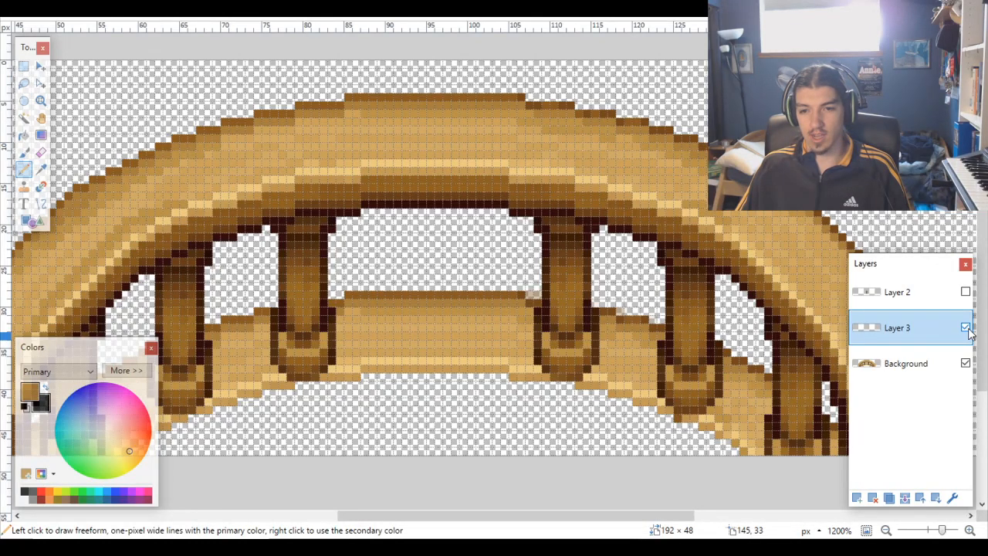
left_click(965, 328)
left_click(965, 327)
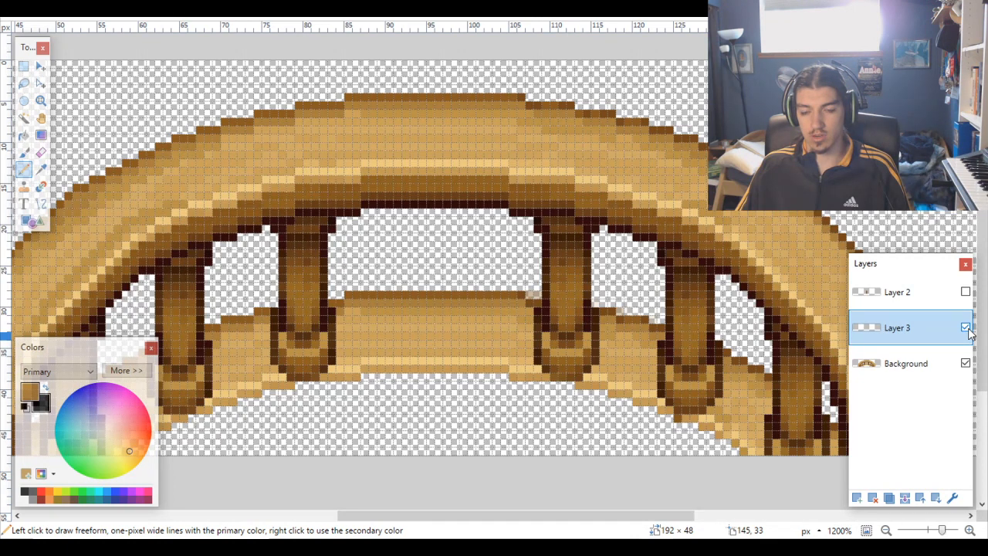
left_click(966, 327)
left_click(966, 327)
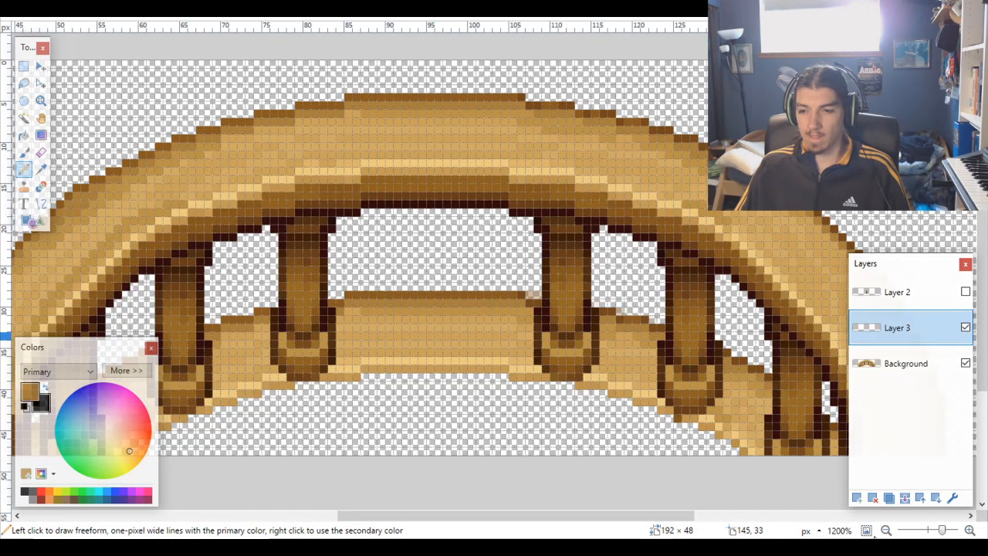
Step: Duplicate Layer 3, hide the original, and clear the duplicate's column 105 pixels along the upper rail's lower edge
left_click(889, 498)
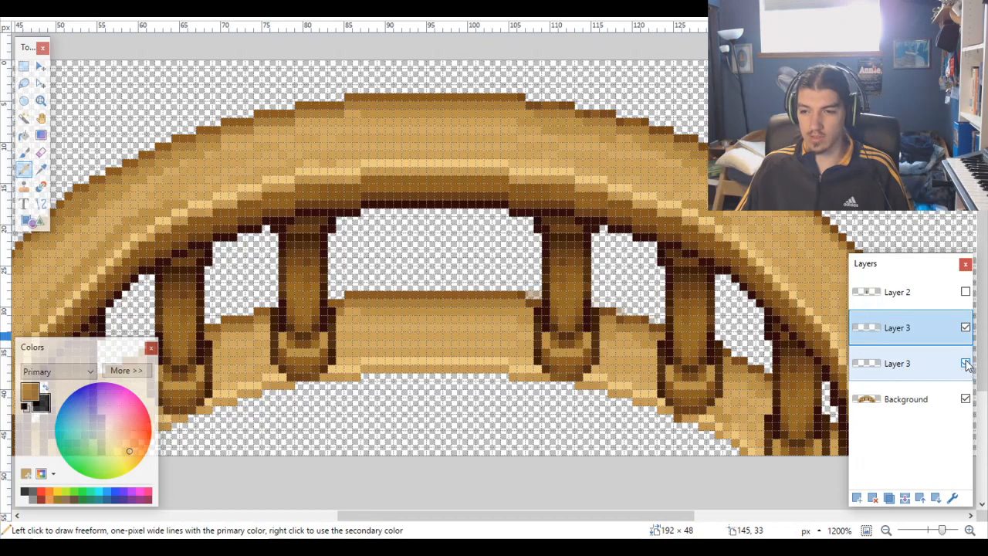
left_click(965, 363)
scroll(532, 178, "up", 5)
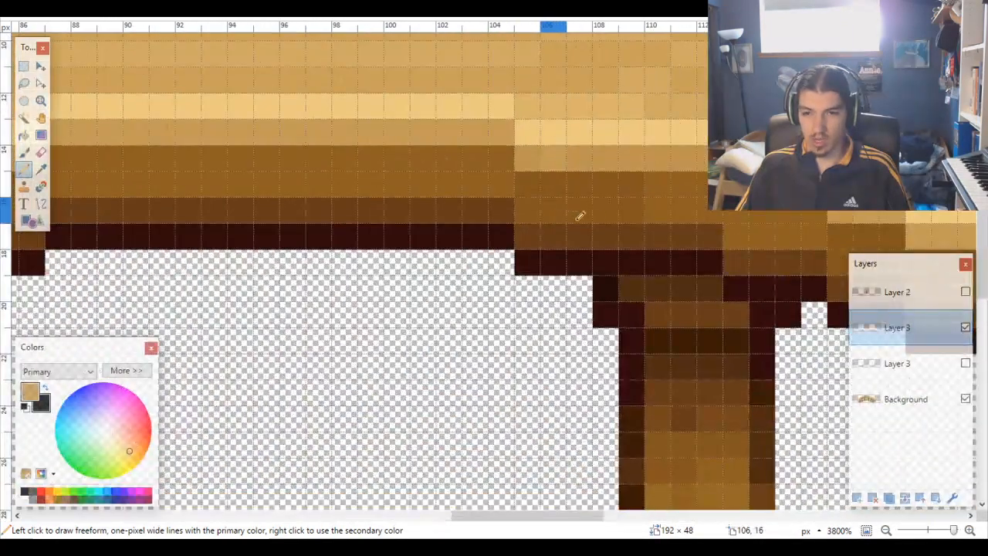
left_click(23, 67)
left_click_drag(528, 263, 528, 121)
key("ctrl+d")
key("ctrl+d")
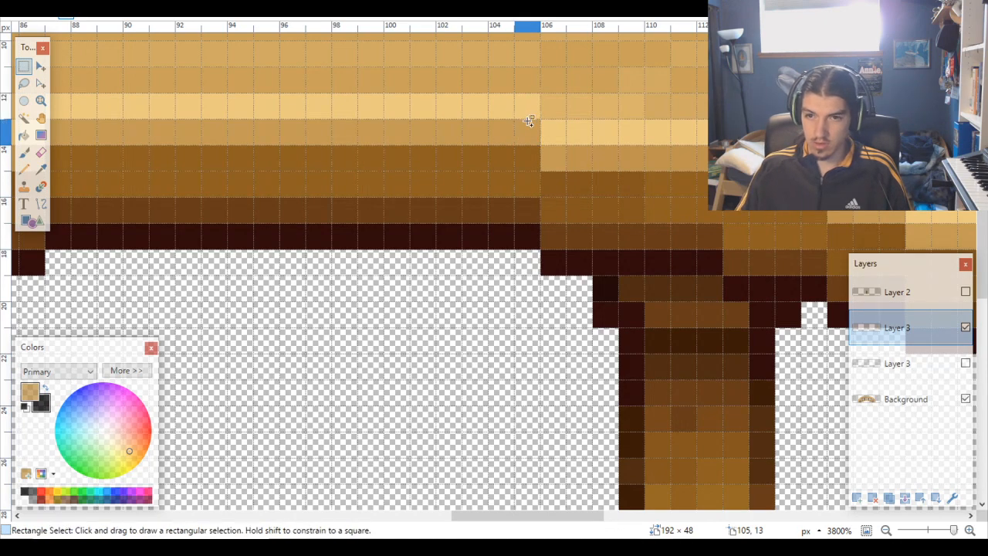
scroll(528, 119, "down", 4)
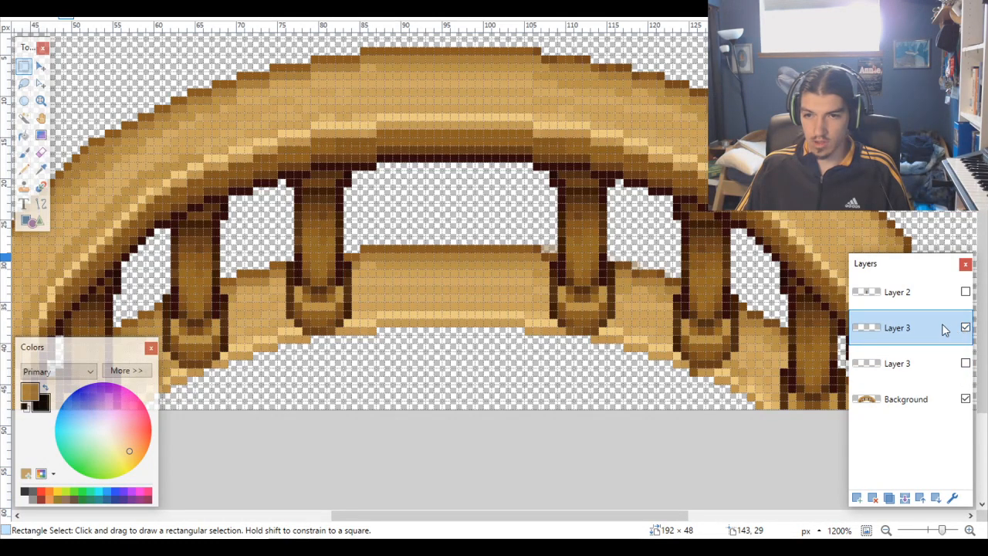
scroll(747, 289, "down", 5)
scroll(746, 289, "up", 2)
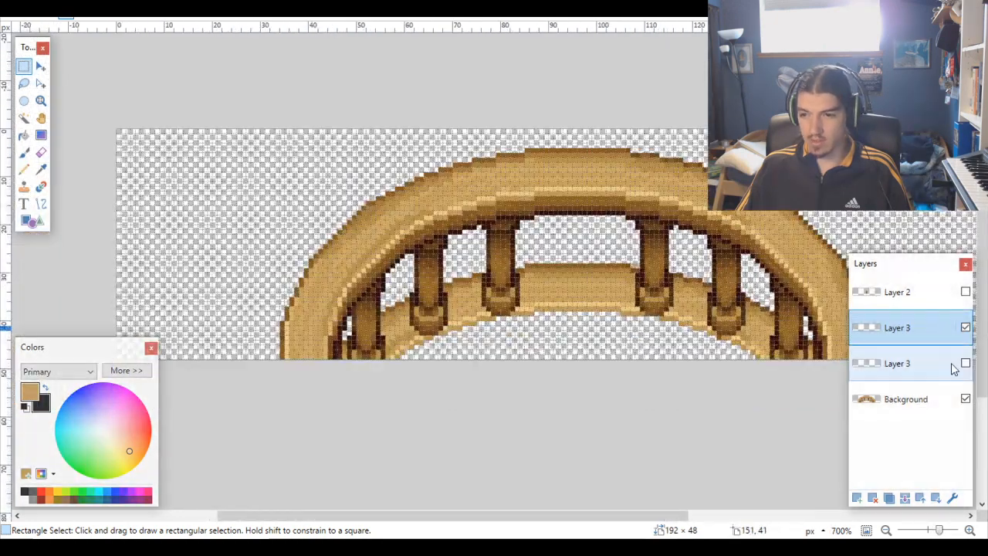
left_click(926, 379)
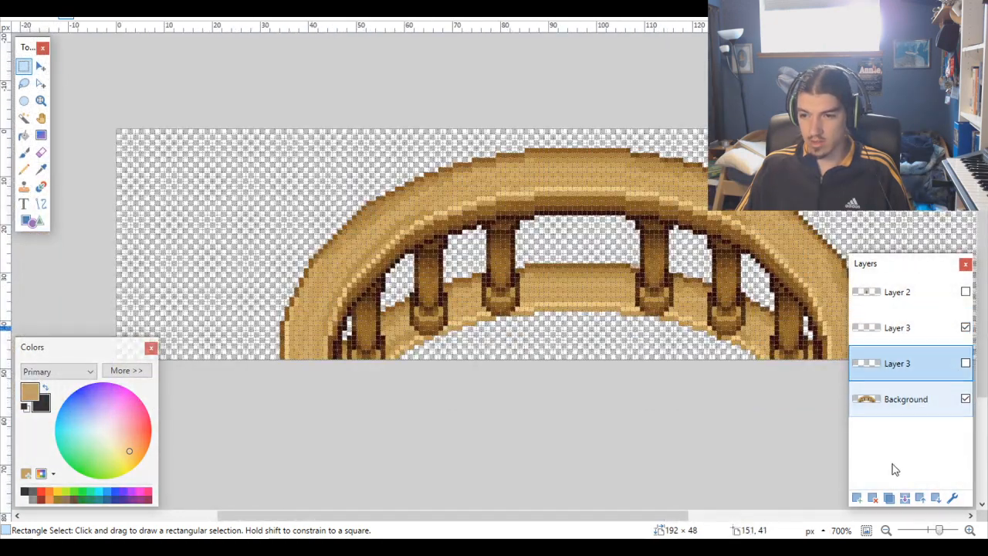
left_click(872, 498)
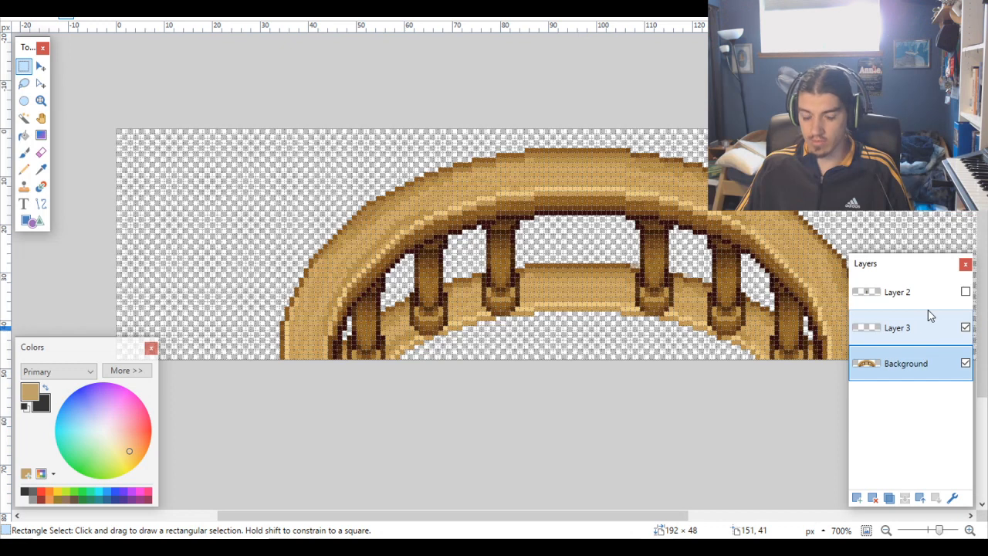
key("ctrl+z")
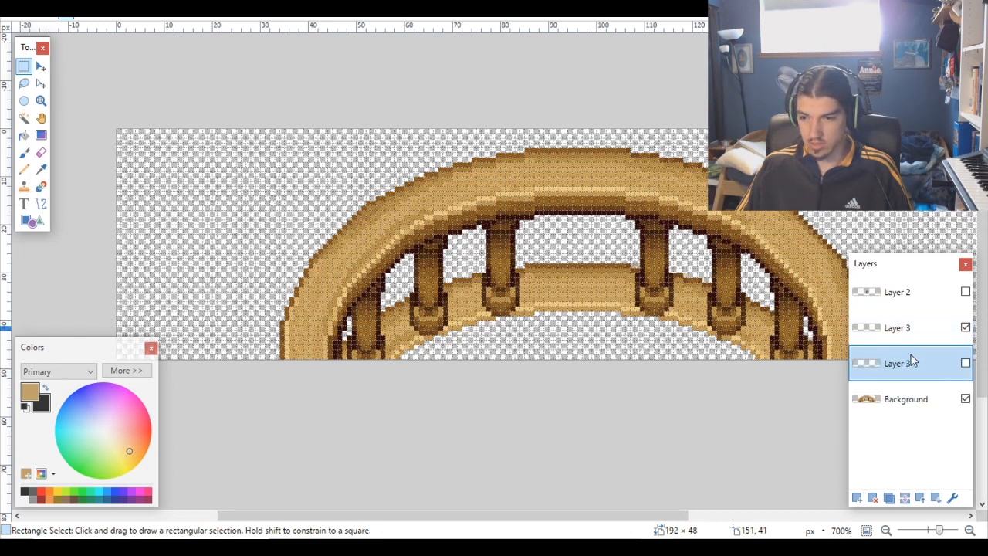
Step: Move the hidden original Layer 3 to the top of the layer stack and show the baluster on Layer 2
left_click_drag(943, 366, 940, 309)
left_click(966, 328)
scroll(646, 284, "up", 1)
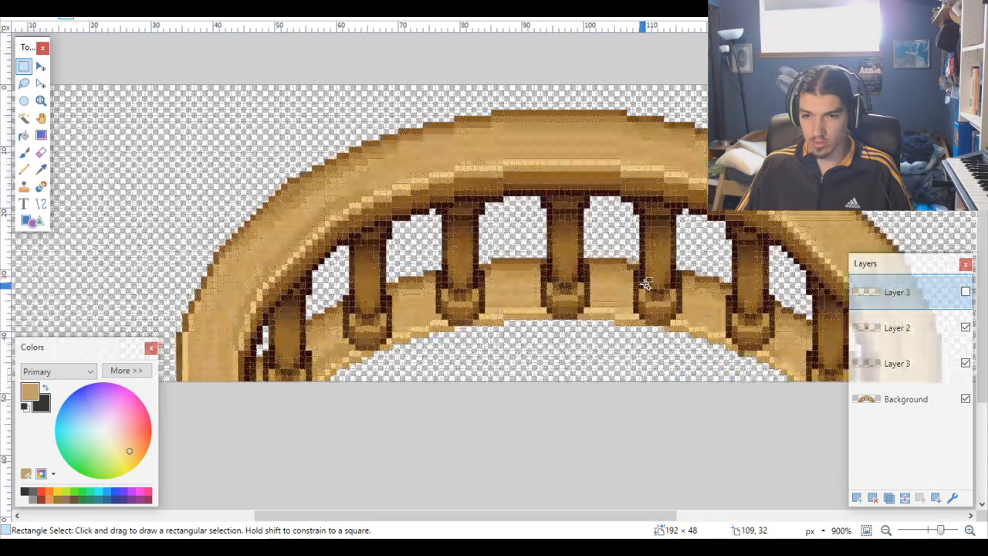
scroll(646, 284, "down", 5)
scroll(629, 285, "up", 8)
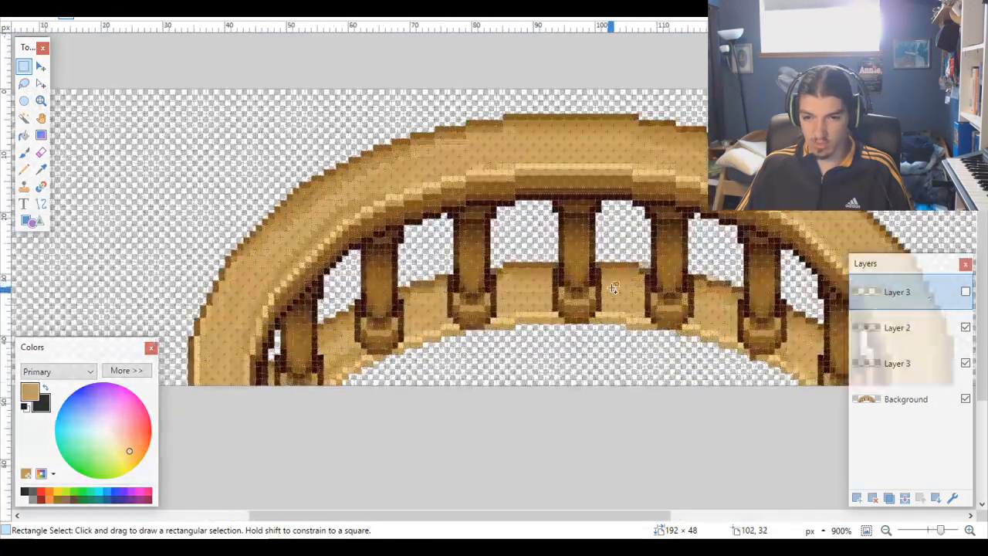
scroll(613, 288, "up", 1)
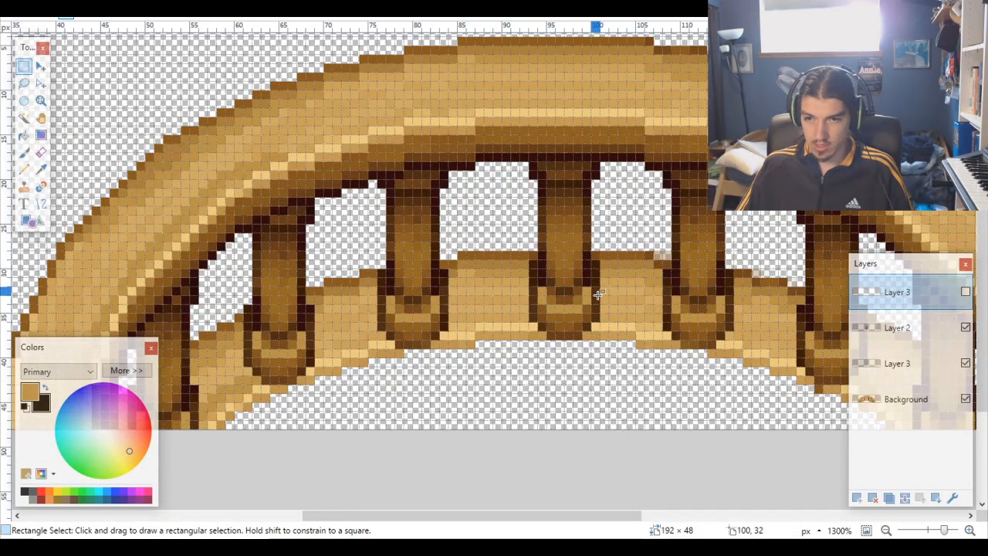
scroll(599, 295, "up", 3)
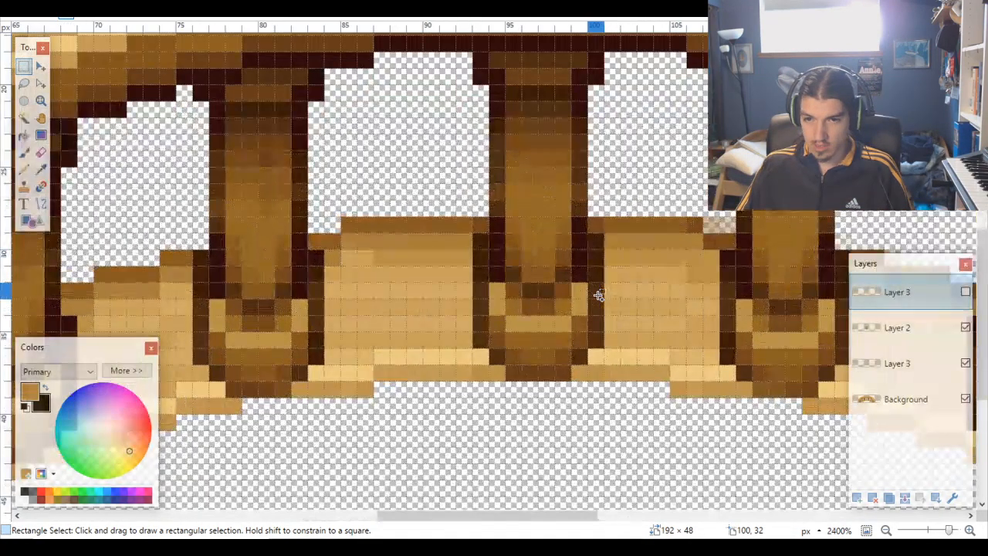
left_click(41, 66)
scroll(520, 296, "up", 1)
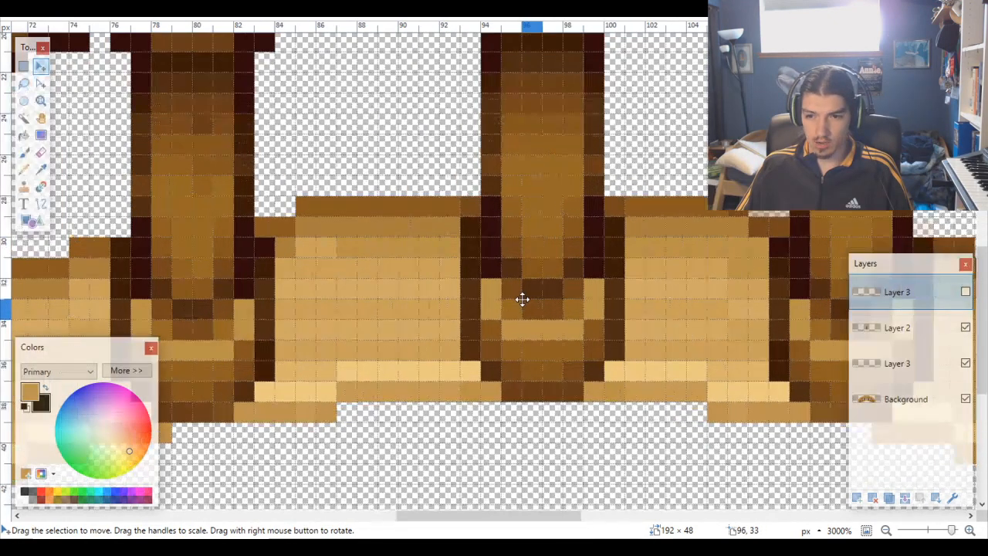
left_click_drag(538, 304, 543, 245)
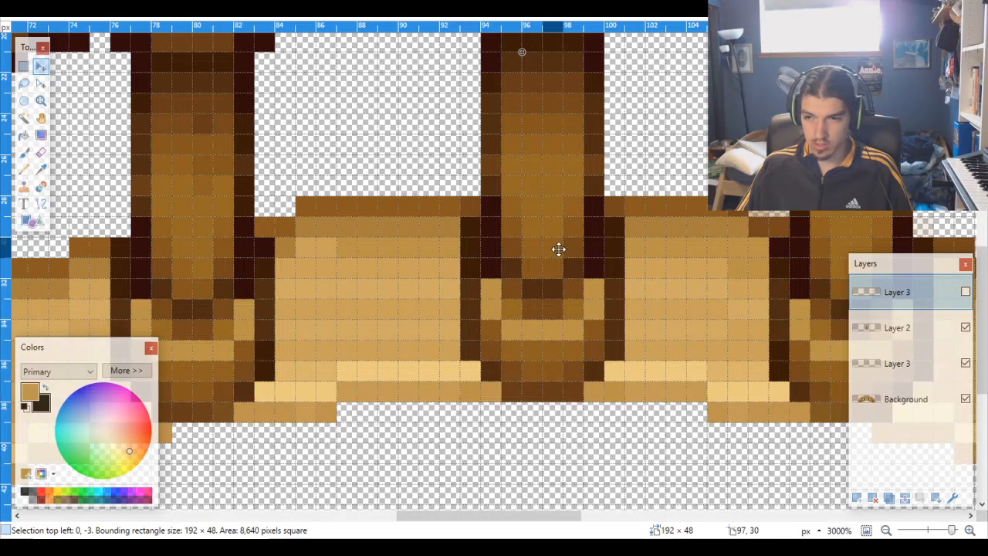
key("ctrl+z")
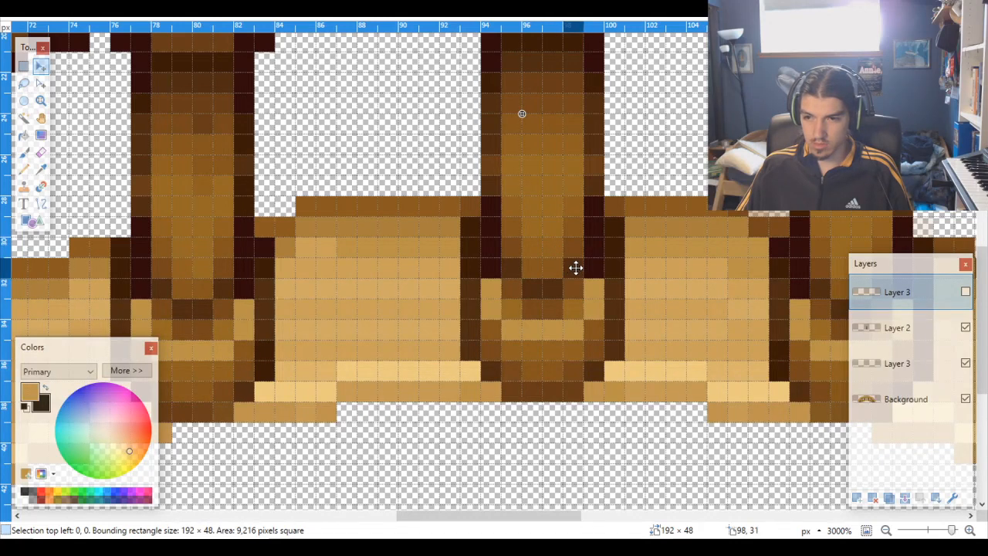
Step: Try the baluster on Layer 2 one pixel higher and compare it with its neighbours, then return it to its place
left_click(935, 328)
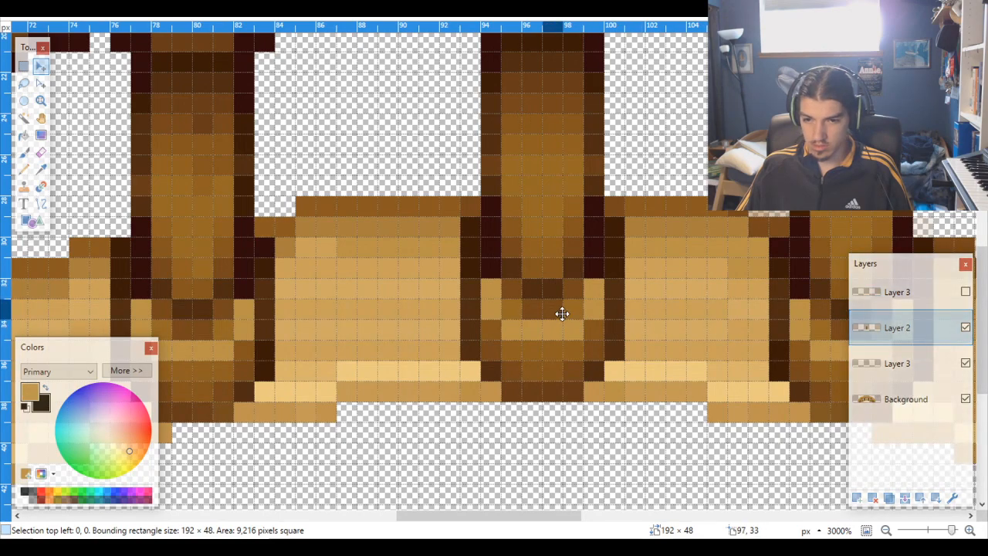
left_click_drag(561, 311, 558, 293)
scroll(569, 310, "down", 3)
scroll(569, 310, "down", 4)
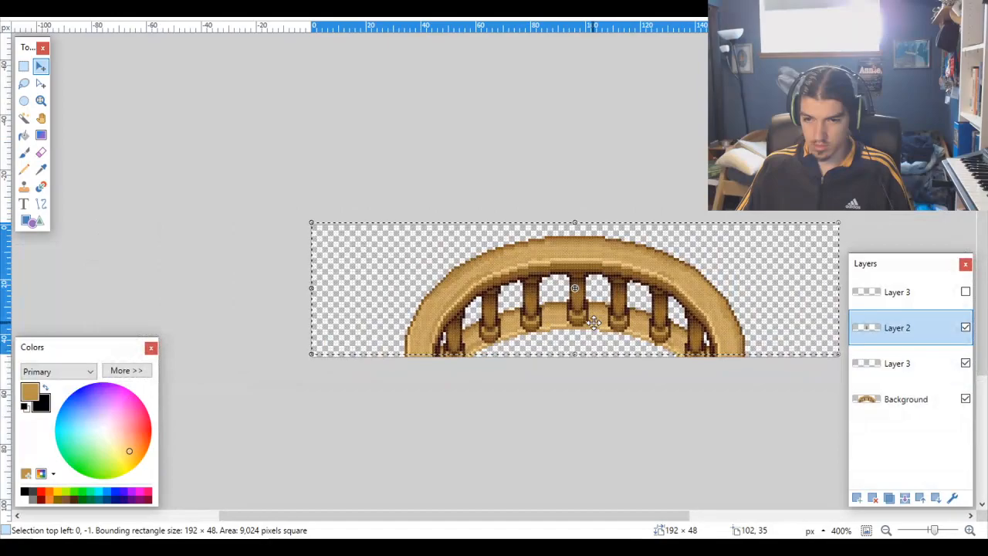
scroll(594, 323, "up", 3)
scroll(594, 322, "down", 2)
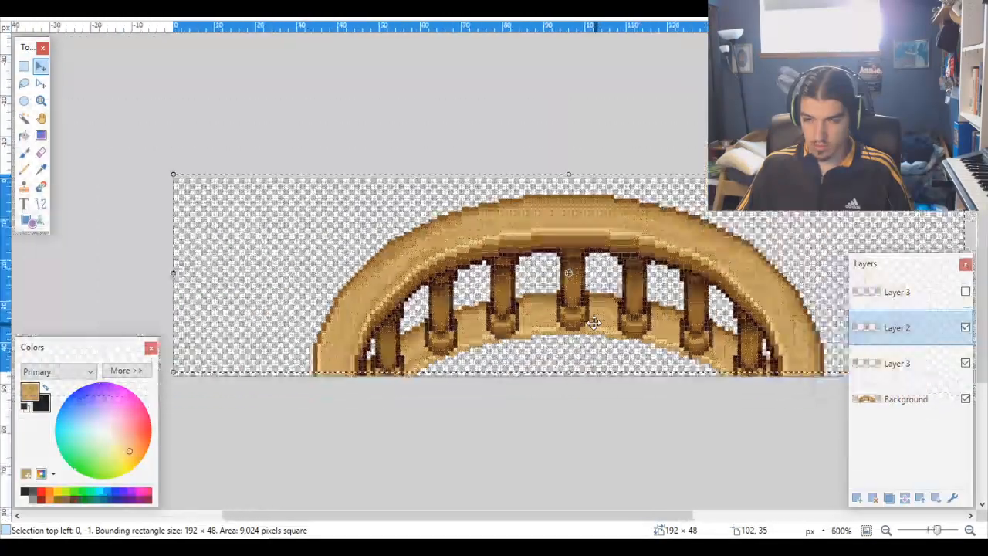
scroll(587, 328, "up", 5)
scroll(574, 337, "up", 3)
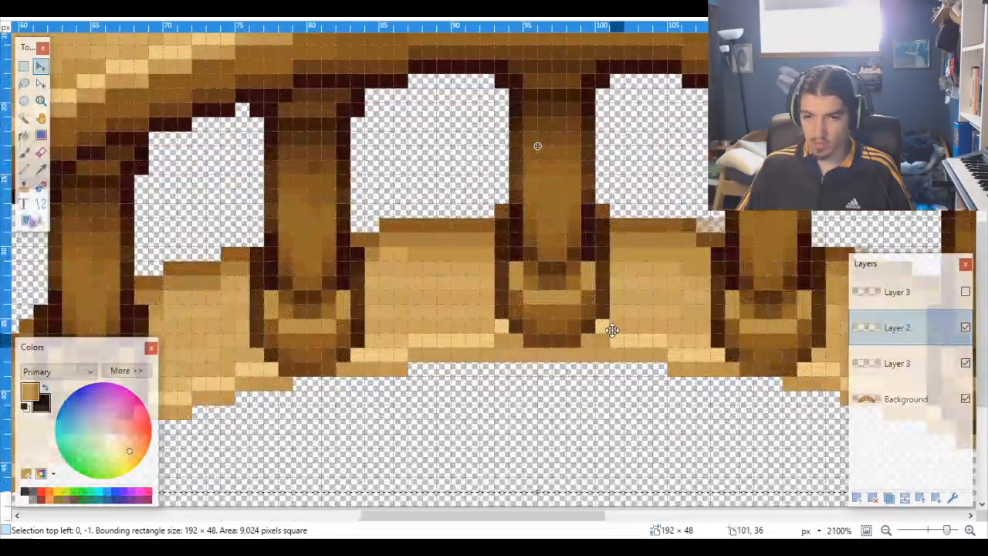
mouse_move(580, 314)
left_mouse_down()
mouse_move(579, 332)
mouse_move(582, 307)
mouse_move(578, 330)
mouse_move(580, 319)
left_mouse_up()
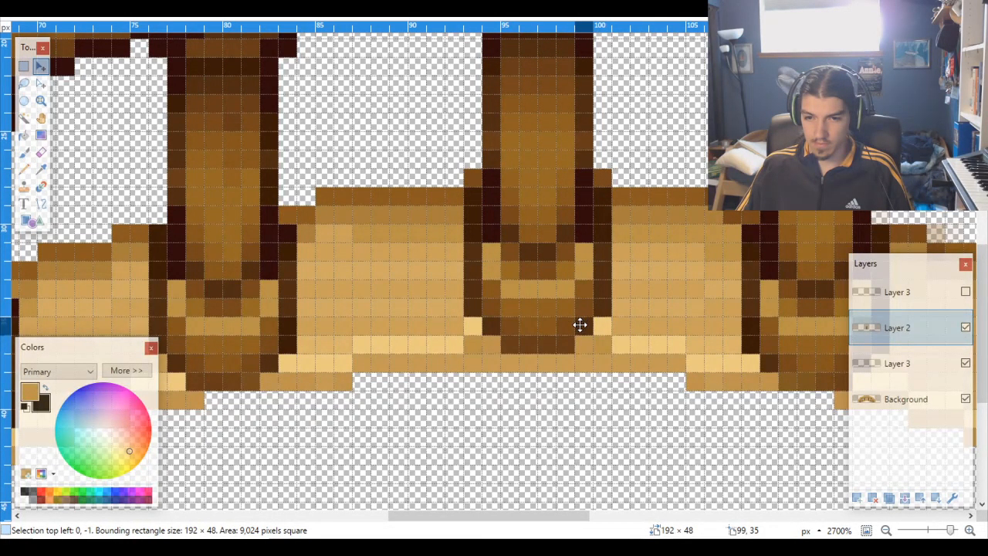
key("Down")
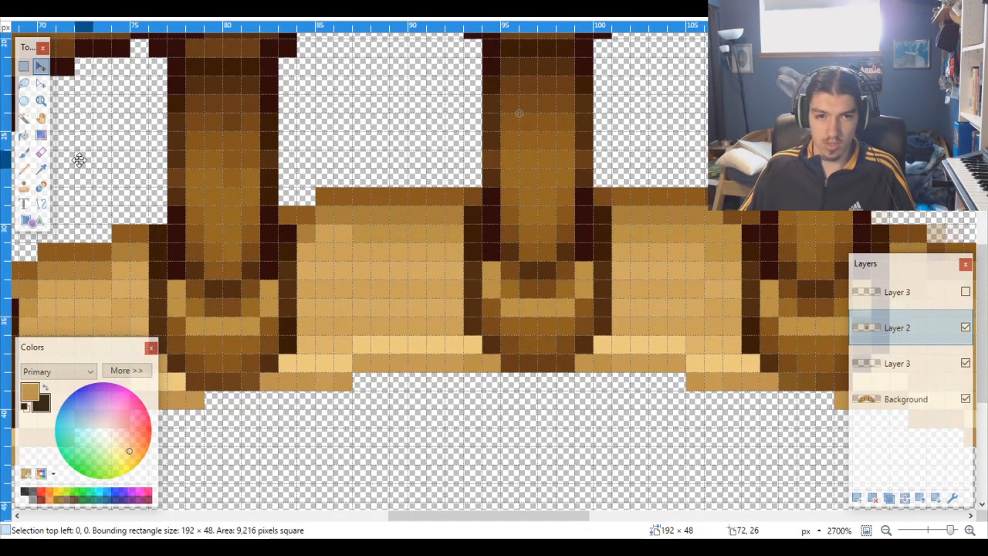
Step: On Layer 2, shift the six light railing pixels flanking the baluster's base down by one pixel, using the Magic Wand, and deselect them
key("s")
key("s")
key("s")
key("s")
scroll(600, 381, "up", 2)
scroll(600, 381, "up", 1)
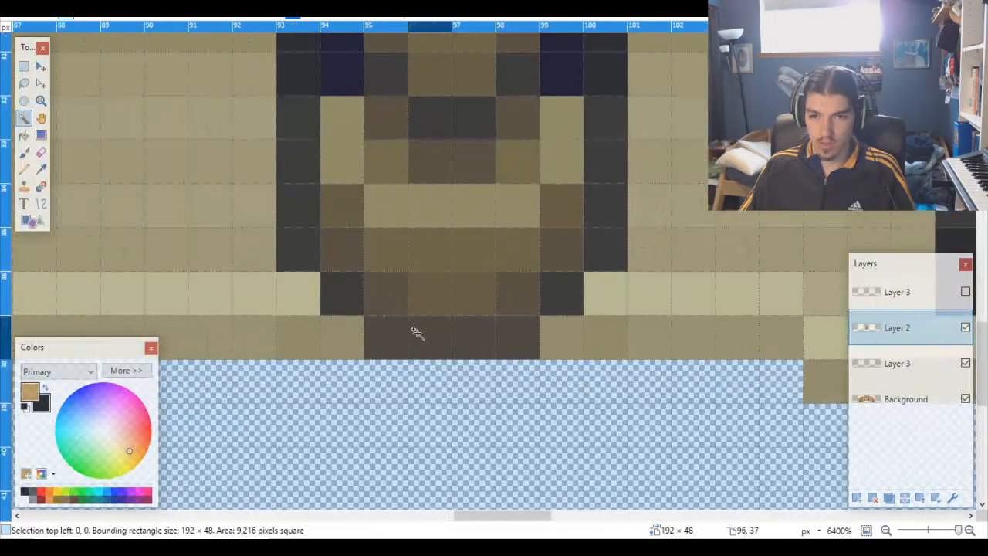
left_click(287, 302)
left_click(298, 336, "ctrl")
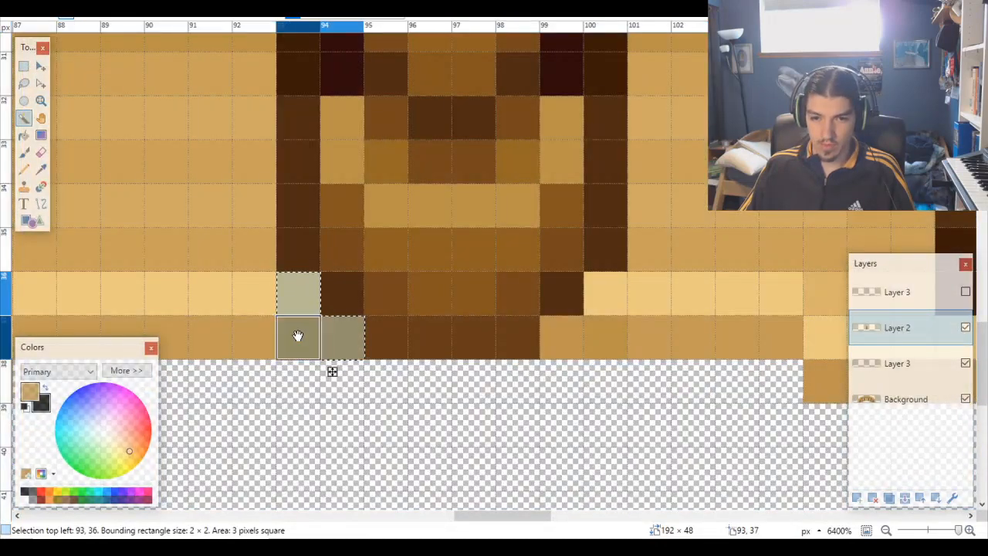
left_click(586, 337, "ctrl")
left_click(610, 301, "ctrl")
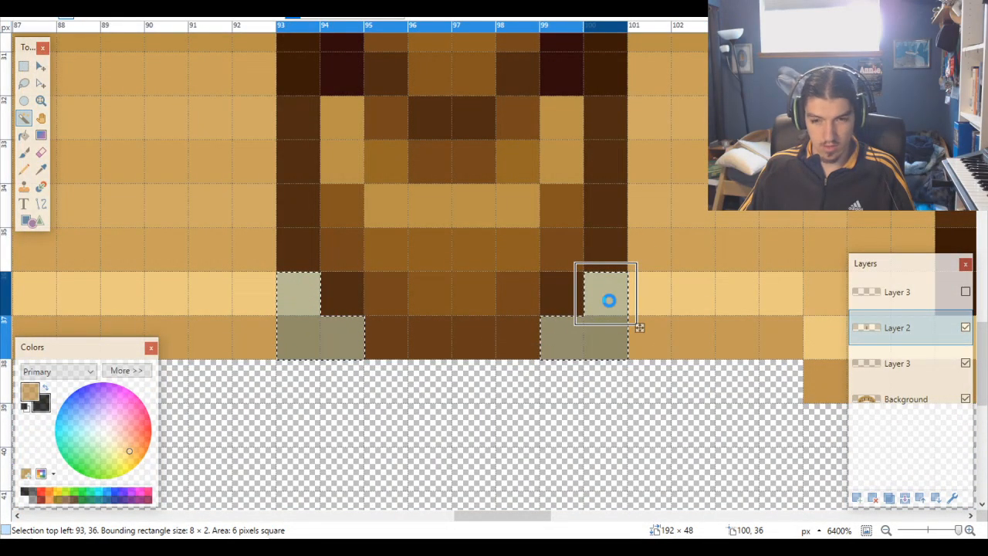
key("Delete")
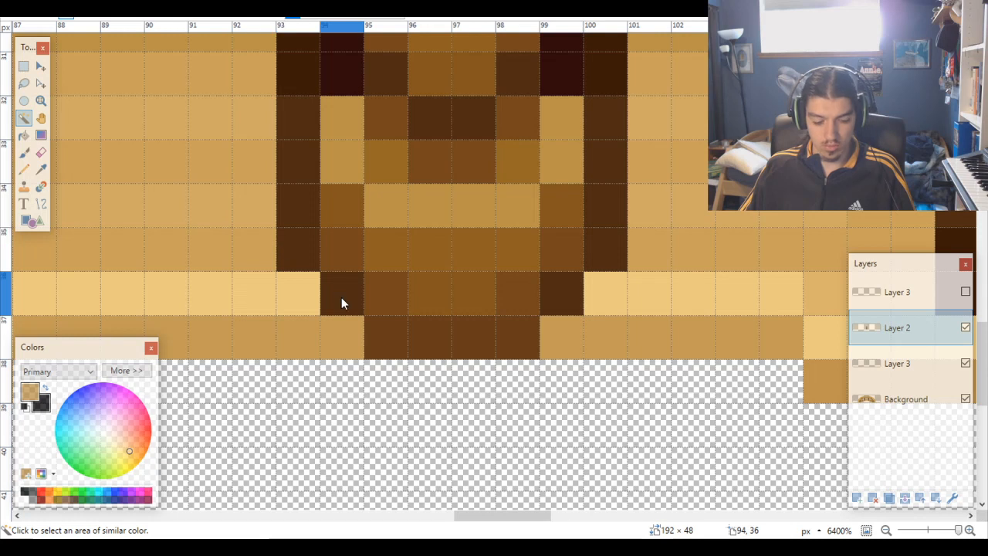
key("ctrl+z")
left_click(41, 65)
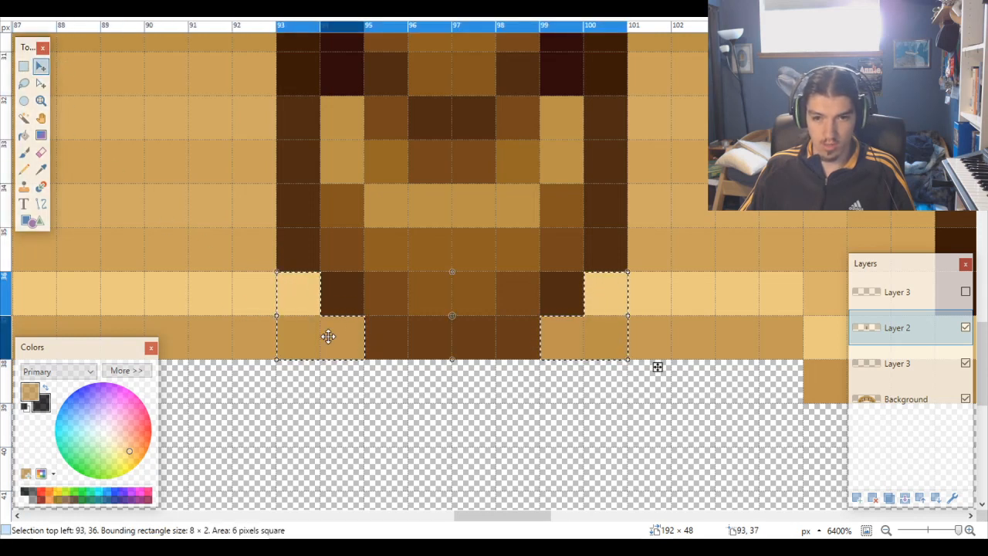
left_click_drag(328, 336, 349, 387)
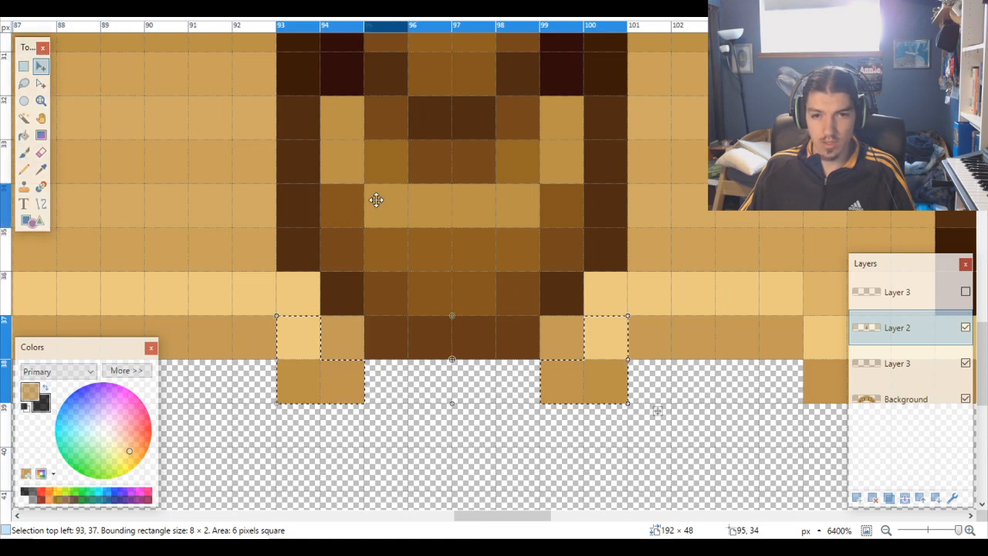
key("ctrl+d")
Step: Move the whole of Layer 2 up by one pixel and check the central baluster against its neighbours
left_click_drag(491, 286, 487, 255)
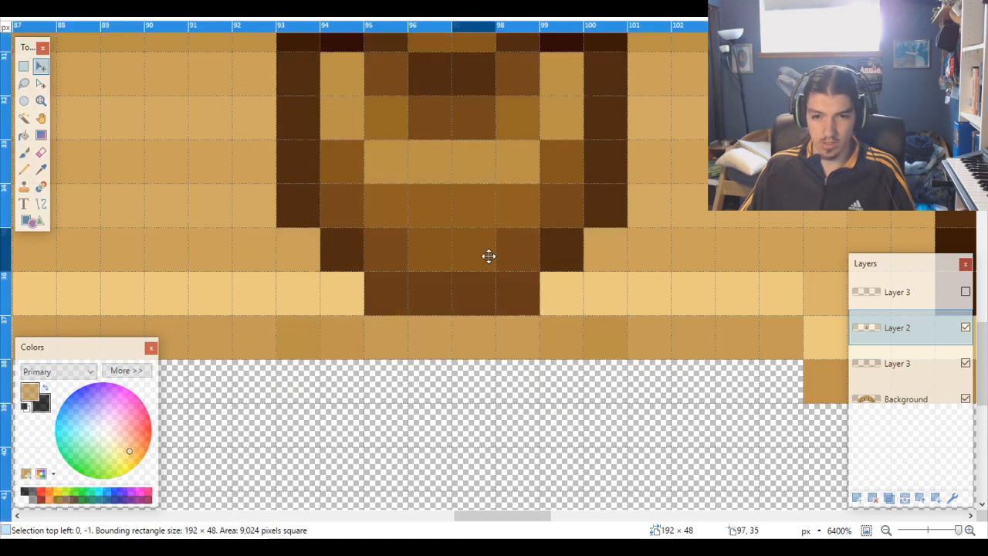
scroll(503, 293, "down", 4)
scroll(557, 325, "down", 6)
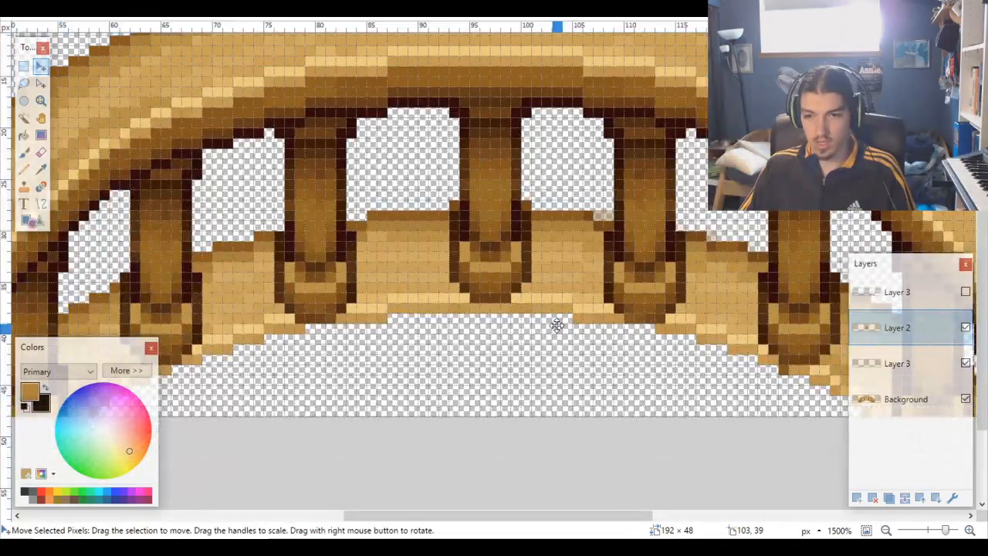
scroll(556, 329, "up", 5)
scroll(557, 330, "down", 4)
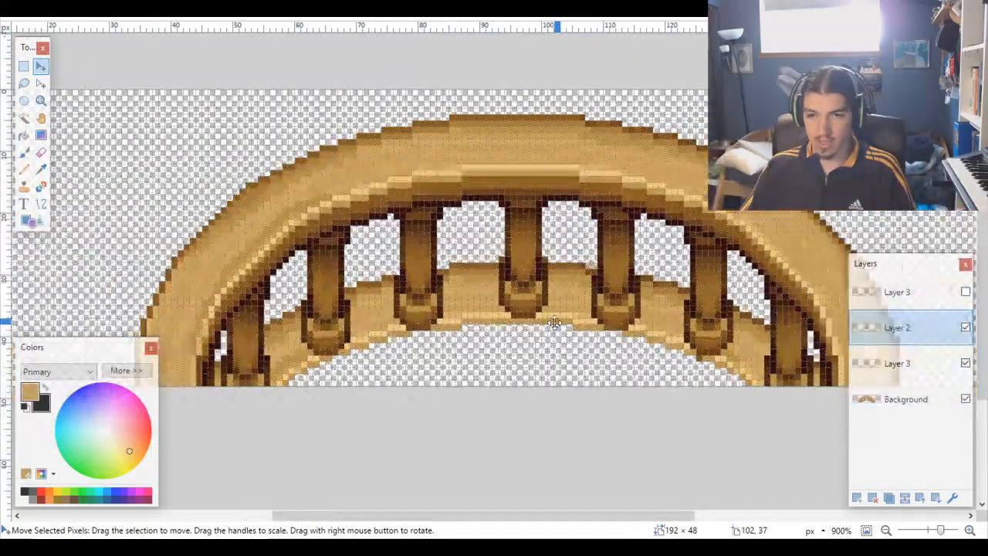
scroll(554, 321, "down", 4)
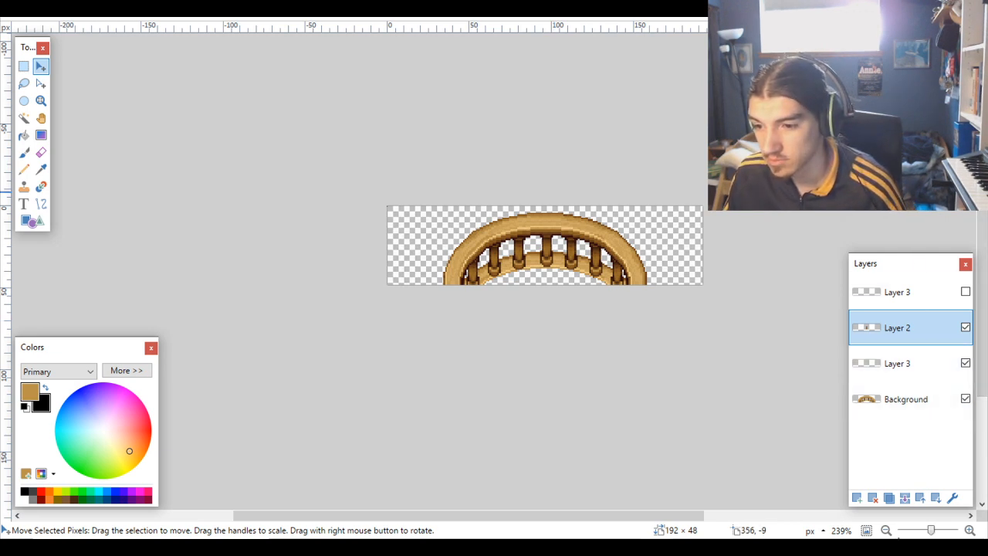
Step: Try merging Layer 2 and the lower Layer 3 into the Background and deleting the hidden top Layer 3, then undo it all
left_click(905, 497)
left_click(906, 497)
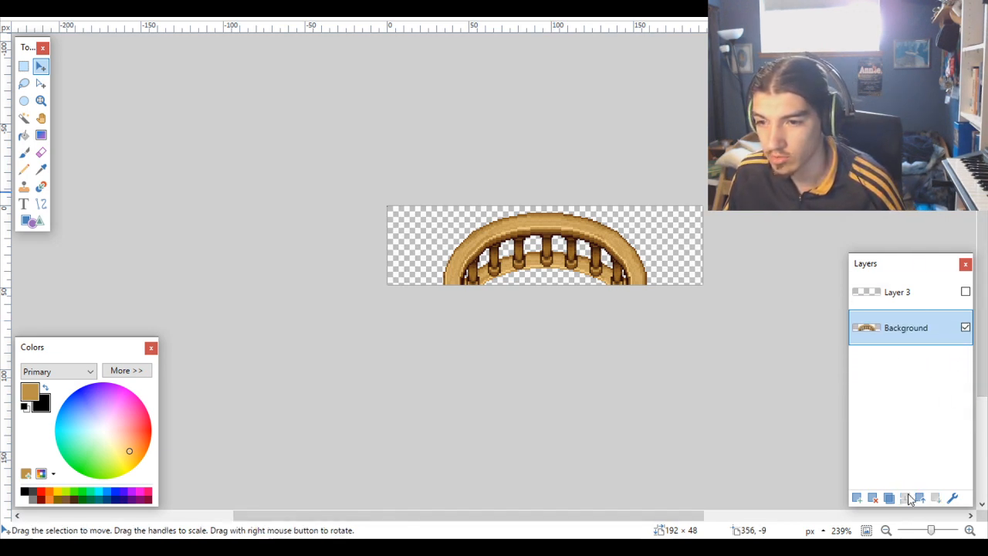
left_click(941, 301)
left_click(872, 498)
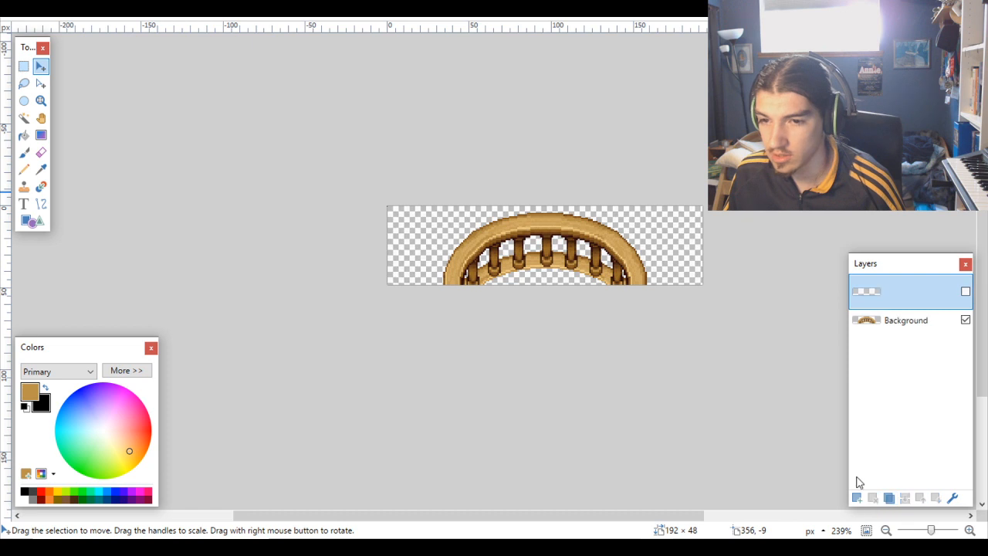
key("ctrl+a")
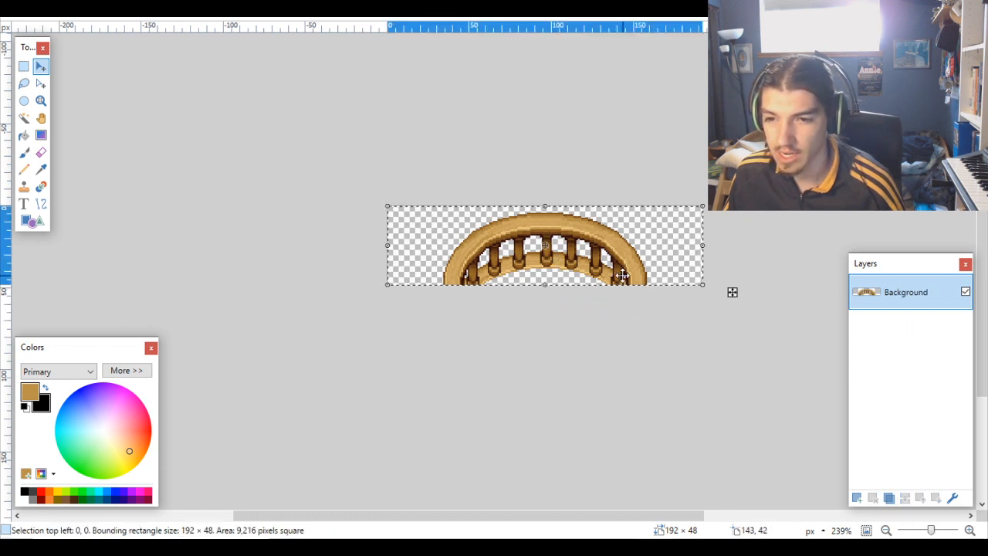
key("ctrl+d")
key("ctrl+shift+n")
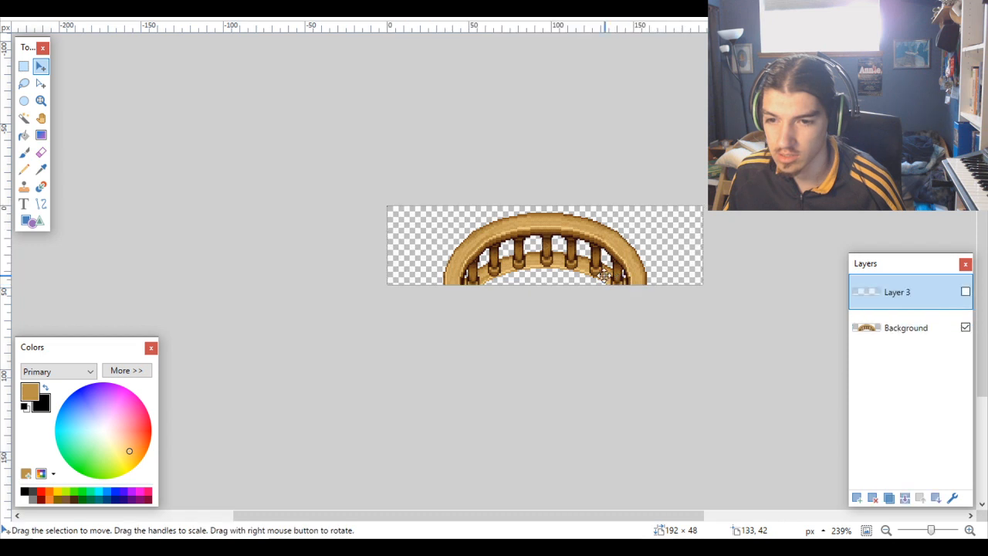
key("ctrl+shift+n")
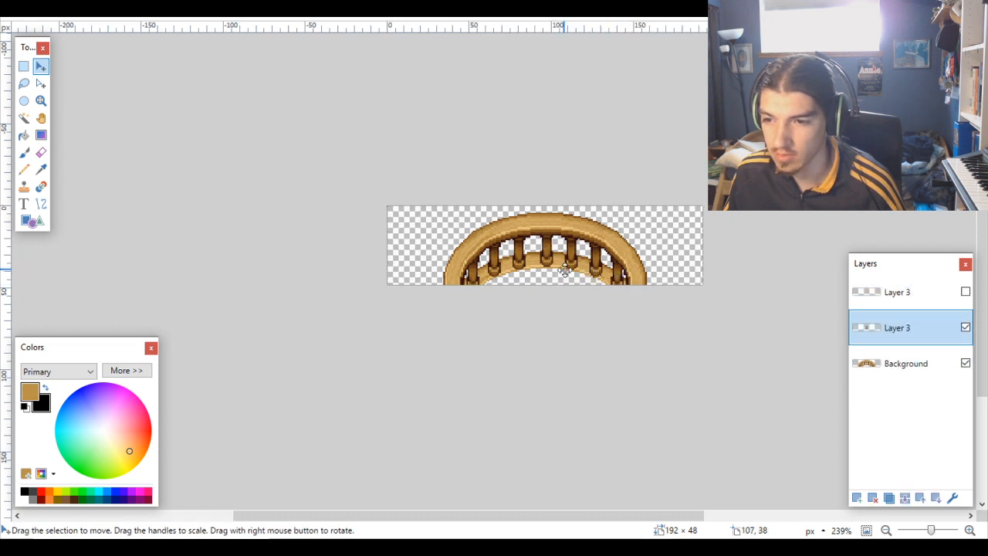
key("ctrl+shift+n")
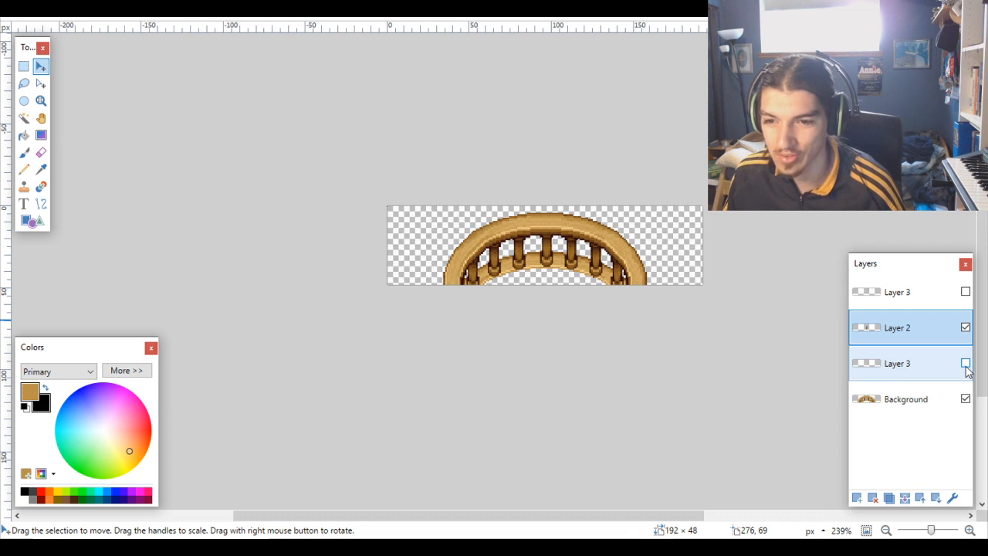
Step: Delete the lower Layer 3 and merge Layer 2 down into the Background
left_click(917, 370)
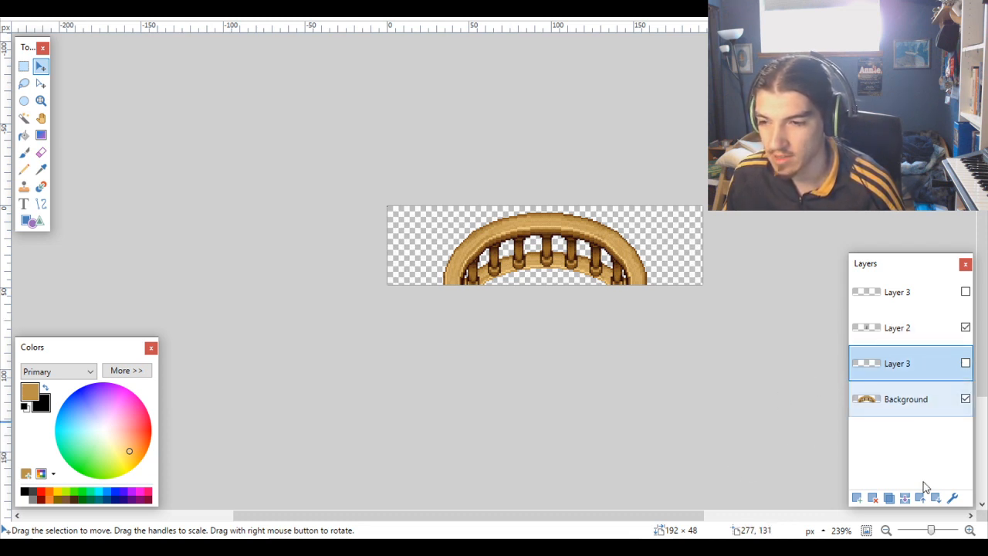
left_click(873, 498)
left_click(917, 330)
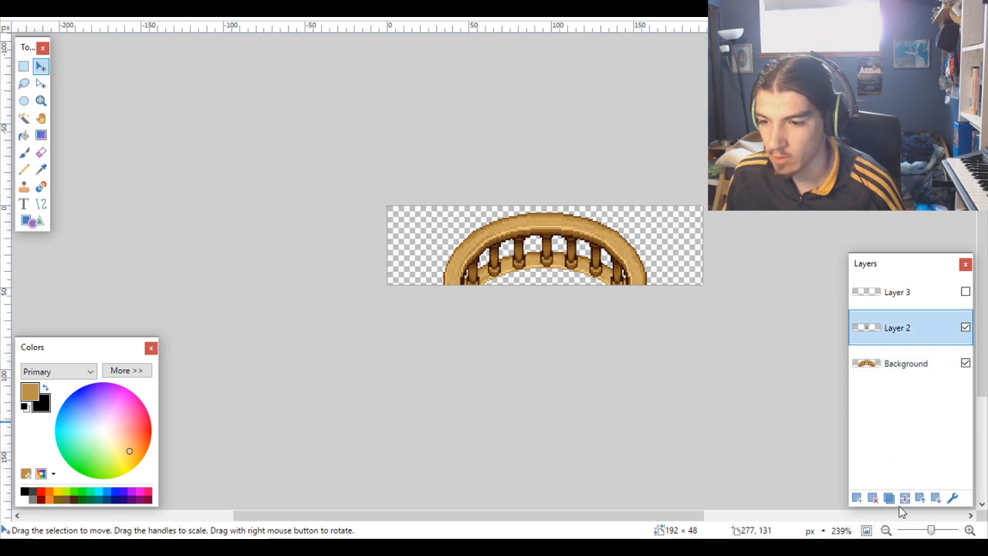
left_click(904, 498)
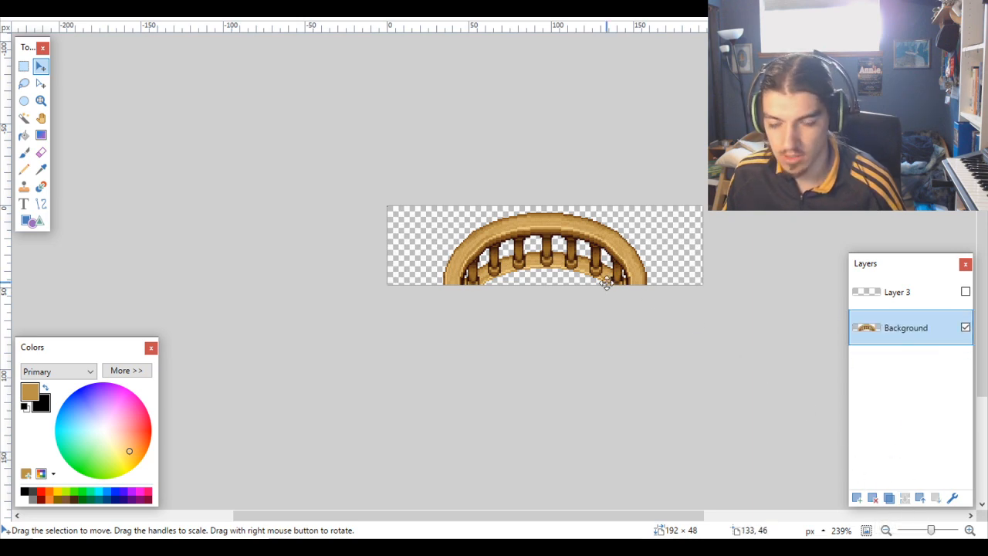
Step: Copy the whole merged railing image and paste it onto the Background layer of the 1536 × 768 ship tileset
key("ctrl+a")
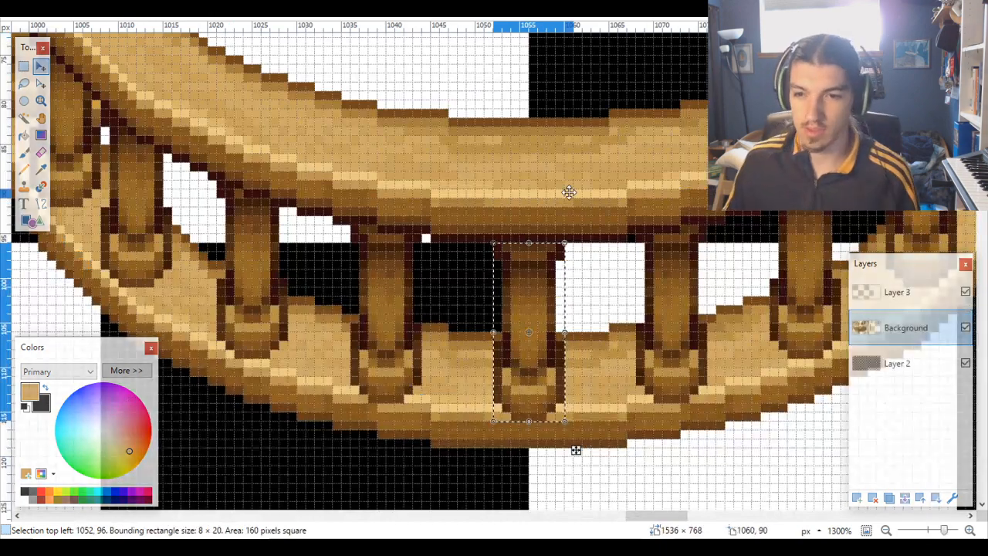
scroll(573, 450, "down", 8)
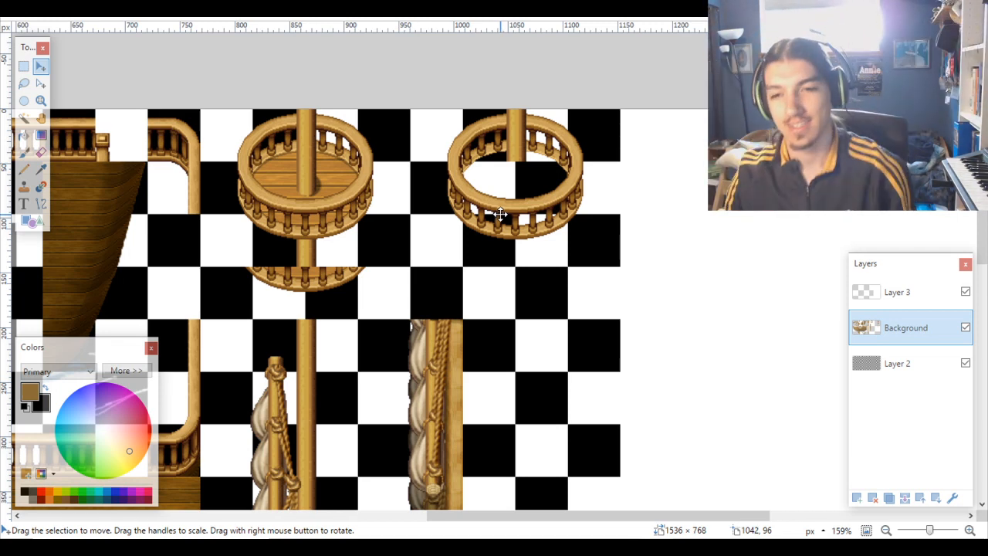
scroll(568, 175, "up", 2)
key("ctrl+v")
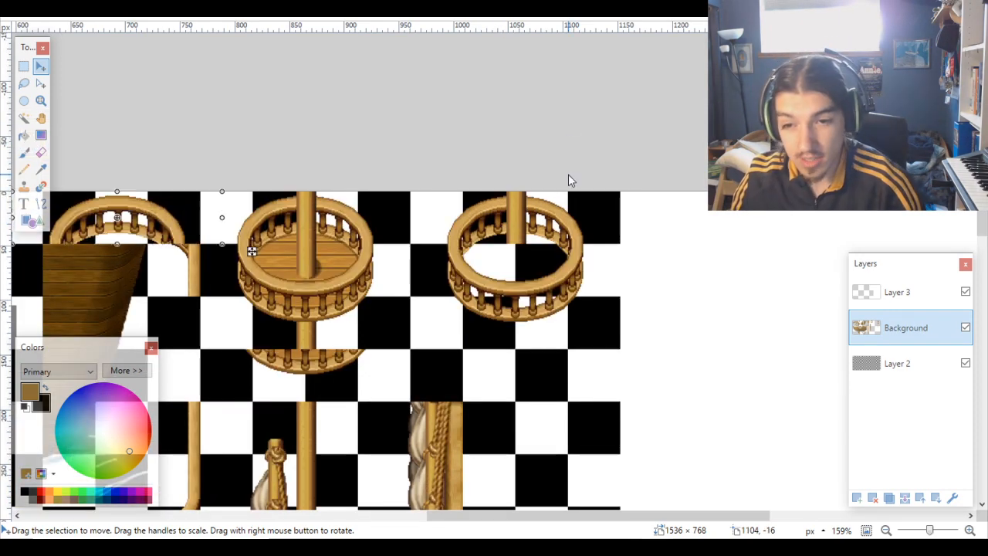
Step: Place the pasted railing over the upper half of the floorless crow's nest, top-left corner at 960, 0, then deselect and check the tileset
left_click_drag(193, 221, 580, 223)
scroll(579, 223, "up", 4)
scroll(506, 212, "up", 2)
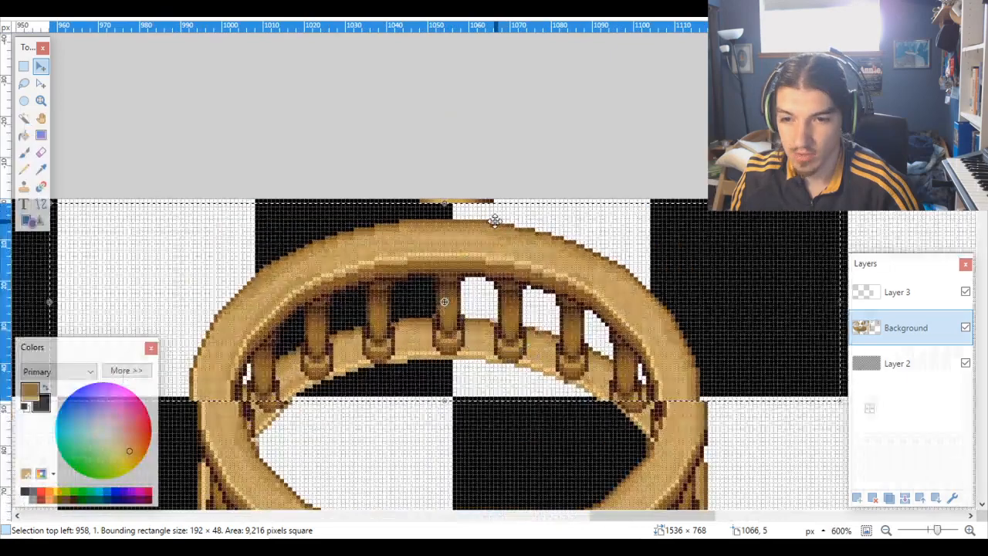
left_click_drag(481, 270, 450, 291)
scroll(403, 279, "left", 8)
scroll(451, 292, "down", 6)
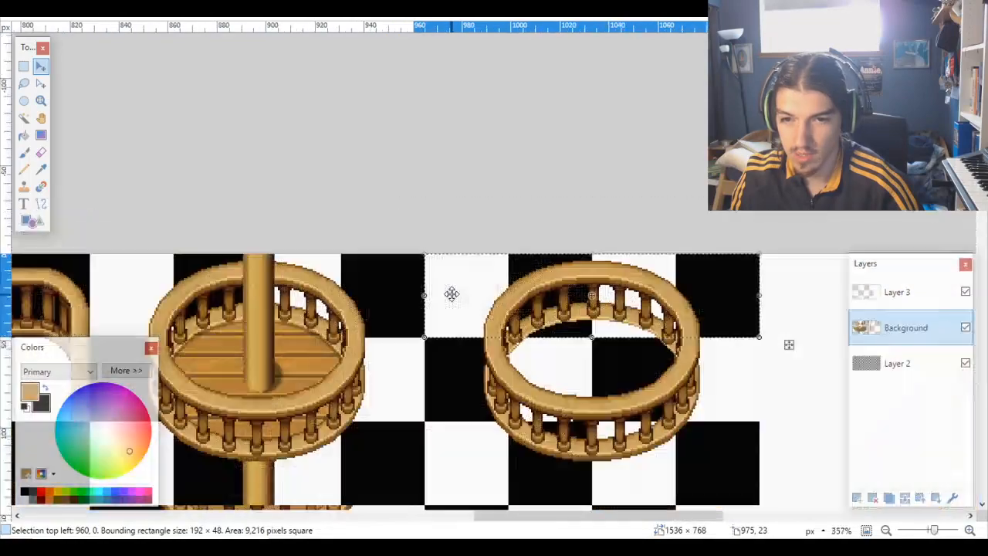
scroll(535, 293, "up", 6)
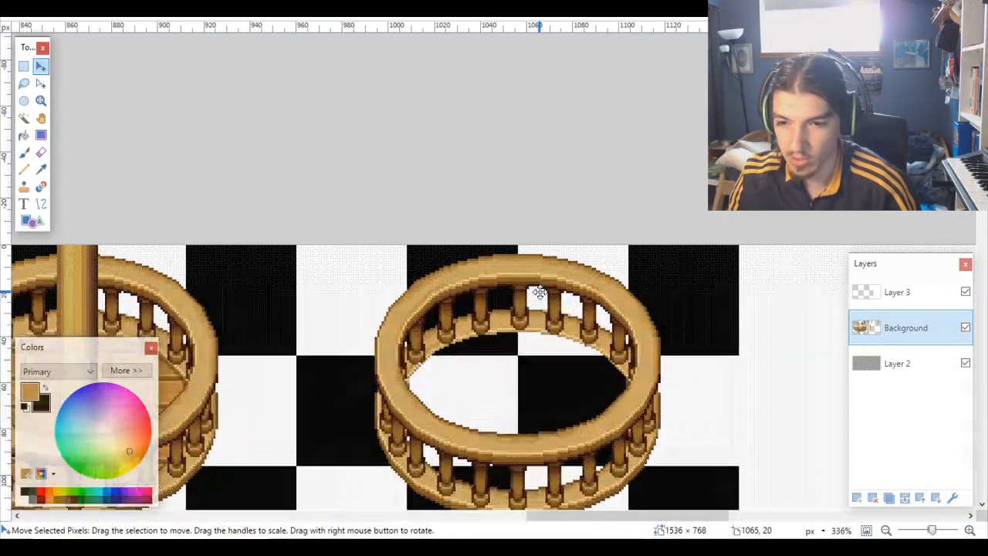
scroll(538, 294, "down", 5)
scroll(541, 294, "down", 5)
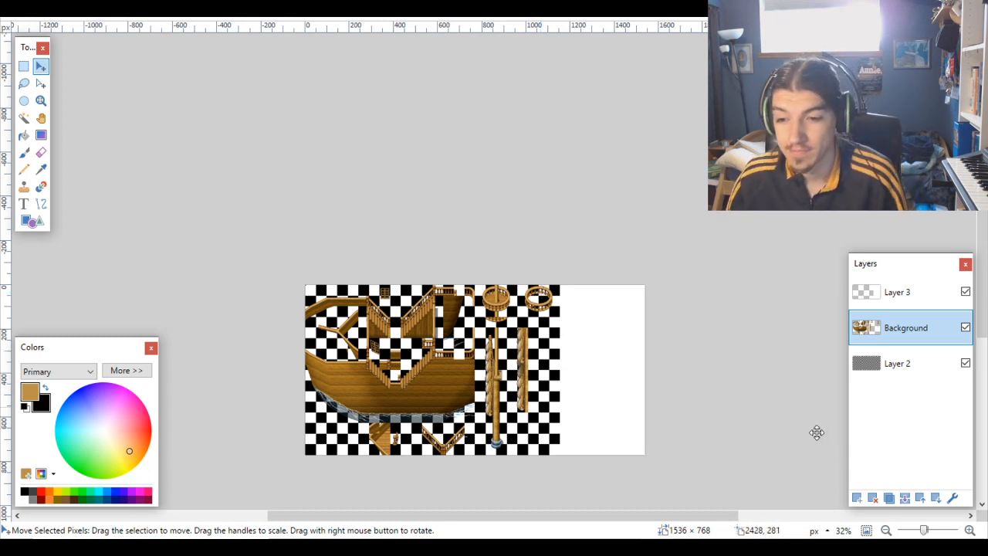
Step: Check the floorless crow's nest railing up close and against the rest of the ship tileset
mouse_move(687, 547)
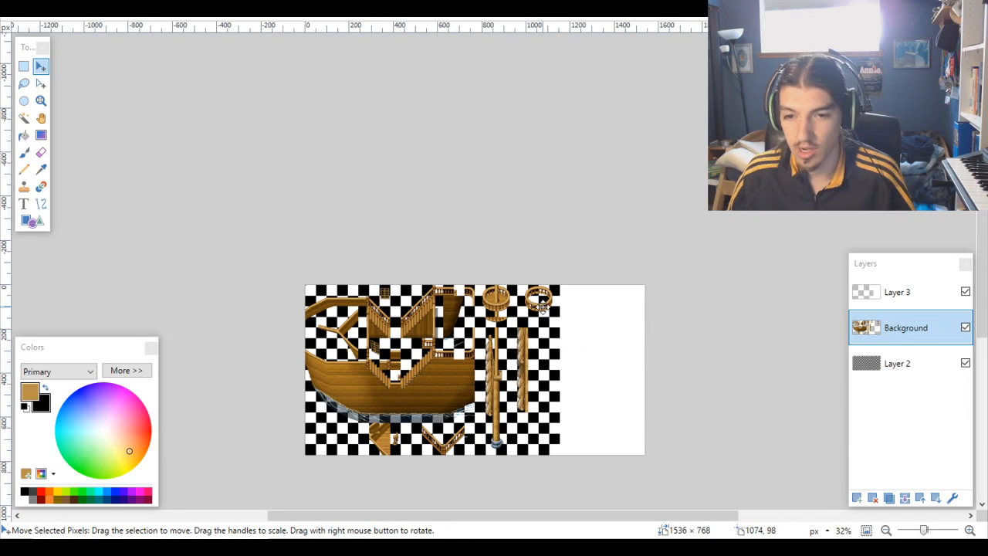
scroll(534, 305, "up", 5)
scroll(483, 279, "up", 3)
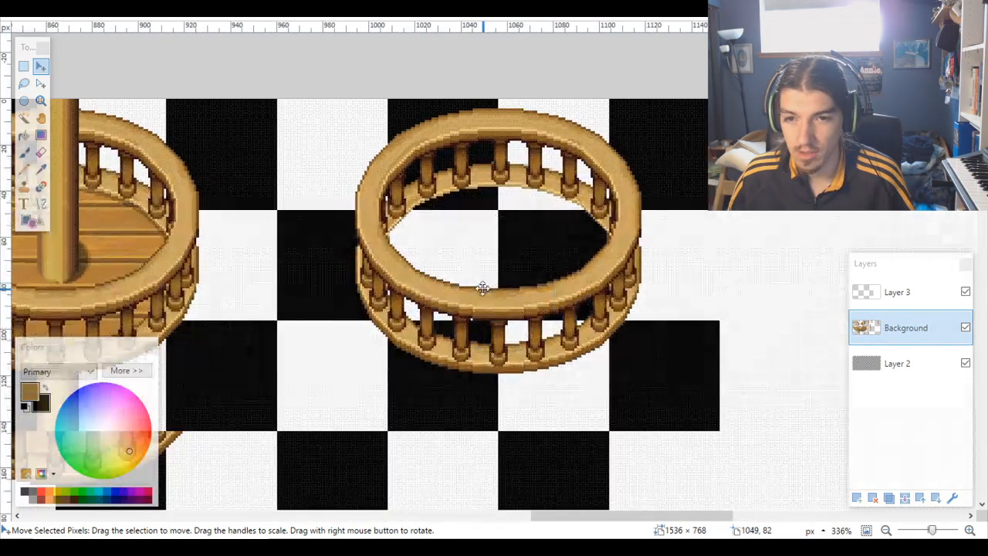
scroll(491, 327, "down", 4)
scroll(491, 327, "down", 4)
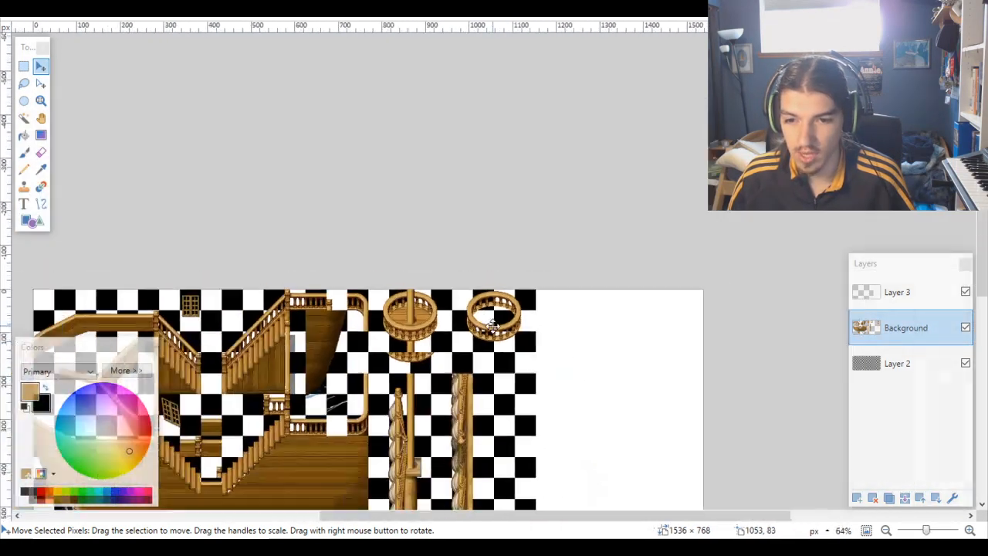
scroll(491, 326, "up", 1)
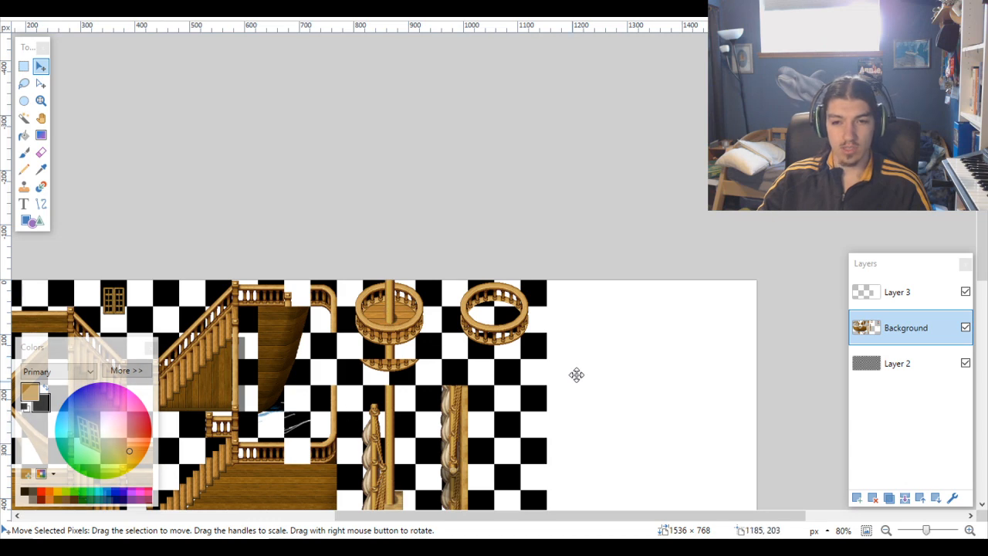
scroll(534, 363, "down", 3)
scroll(535, 363, "down", 5)
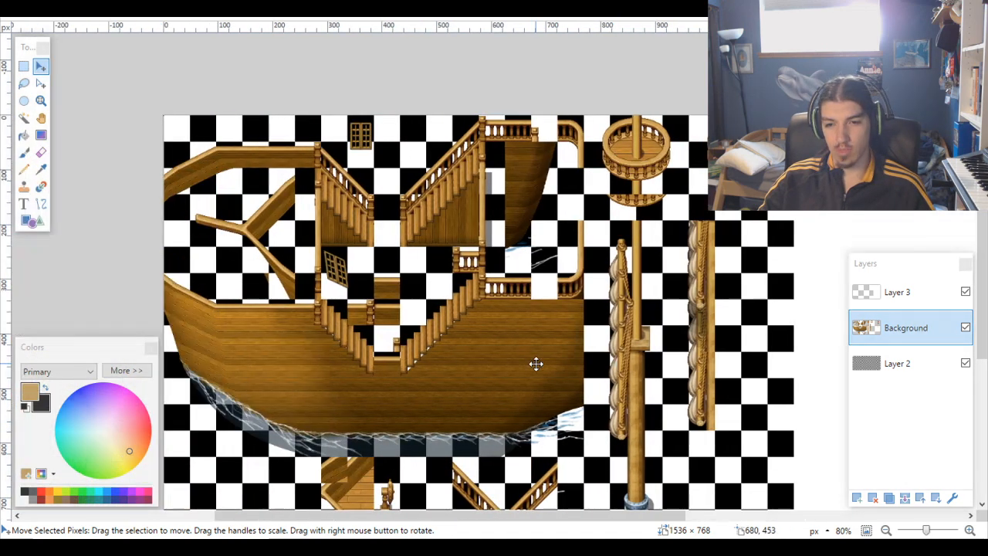
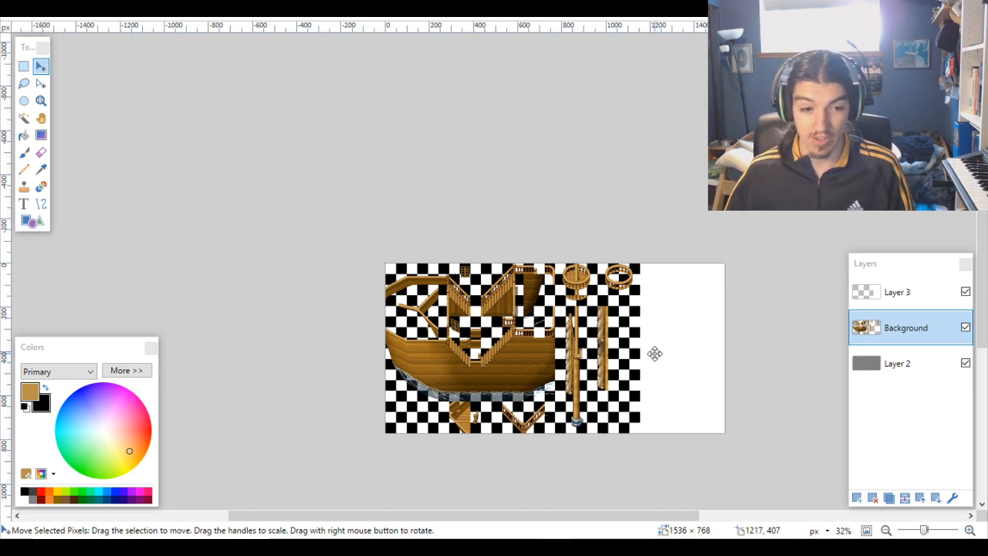
Step: Examine the tileset's lower rows and the area around the masts and ship's wheel for free tiles
scroll(595, 396, "up", 2)
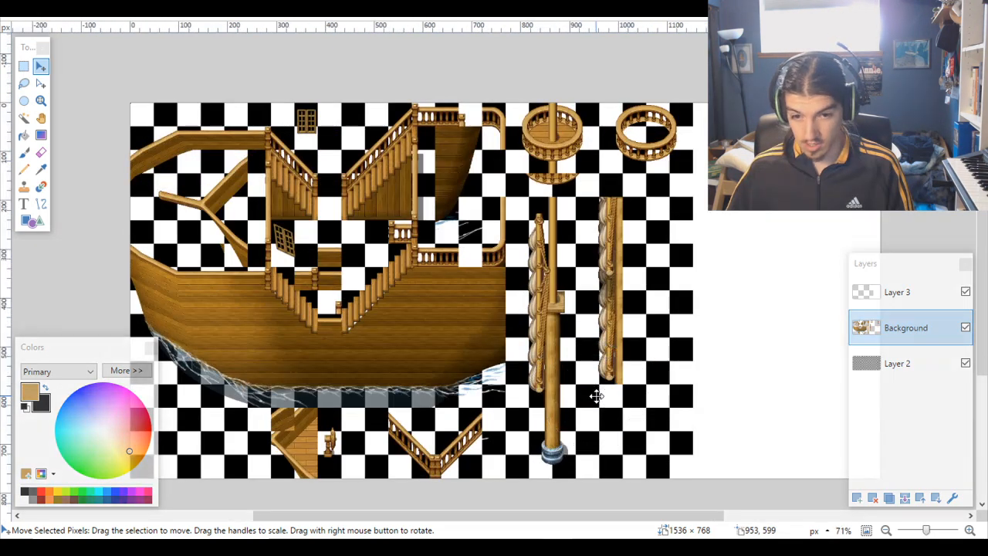
scroll(596, 396, "left", 3)
scroll(596, 396, "right", 5)
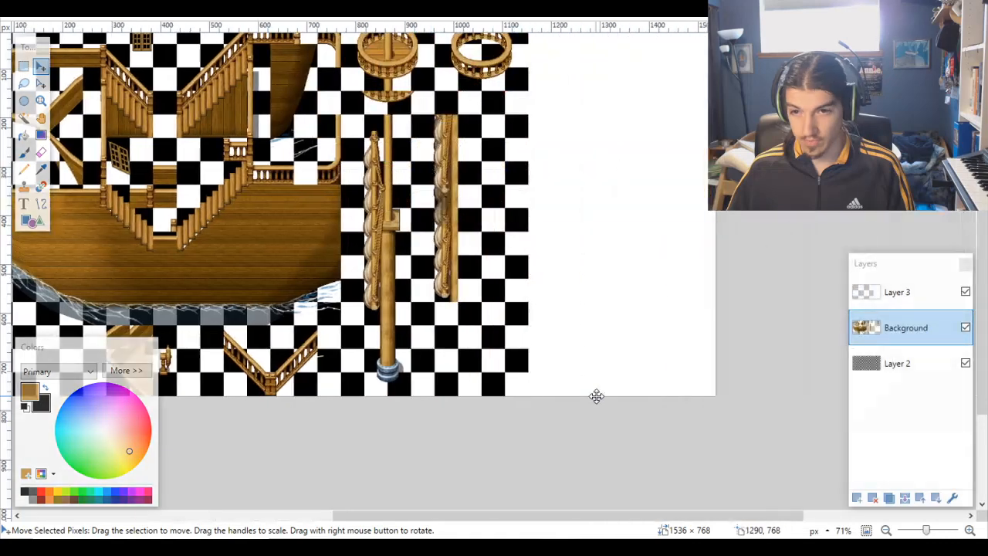
scroll(595, 397, "up", 2)
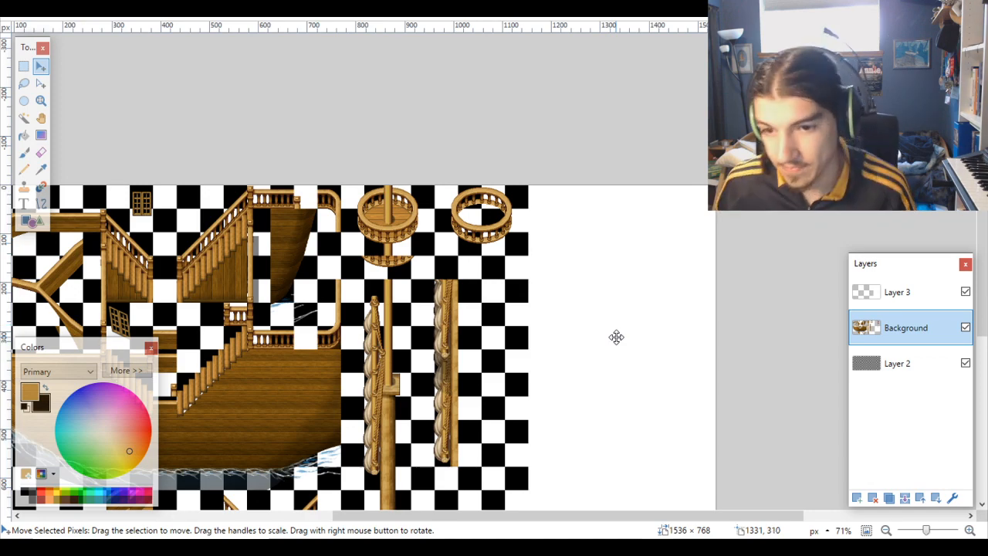
scroll(616, 324, "down", 3)
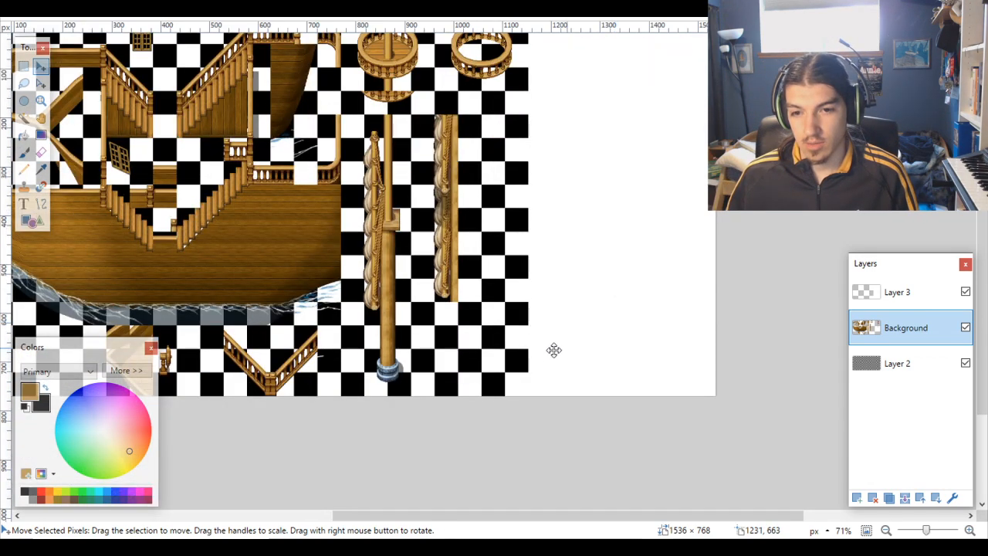
scroll(416, 386, "up", 2)
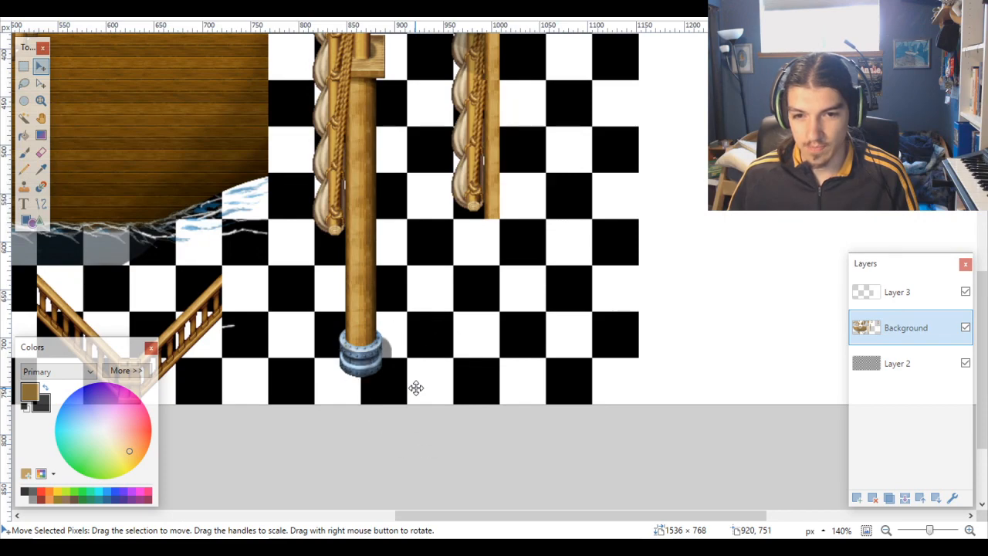
scroll(417, 387, "up", 2)
scroll(416, 386, "left", 6)
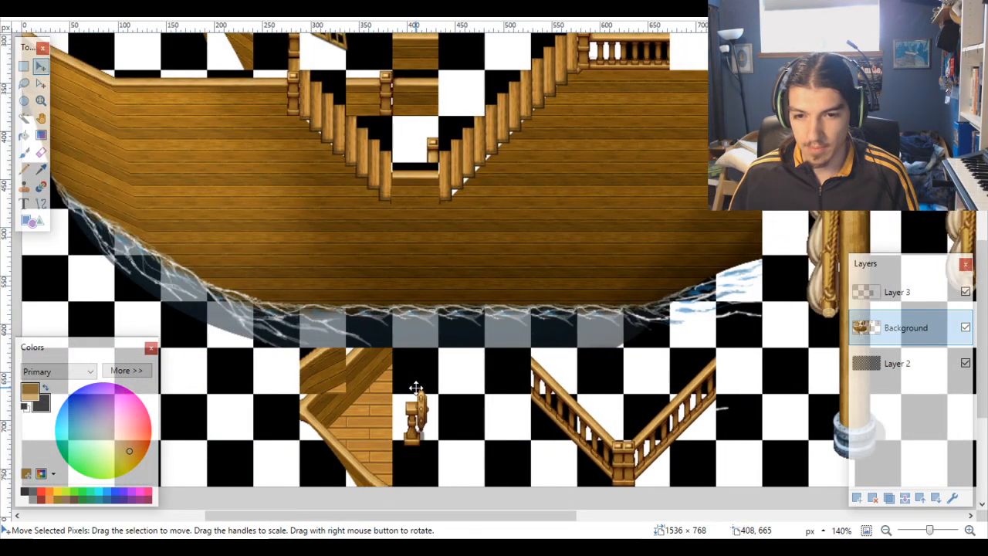
scroll(416, 387, "down", 5)
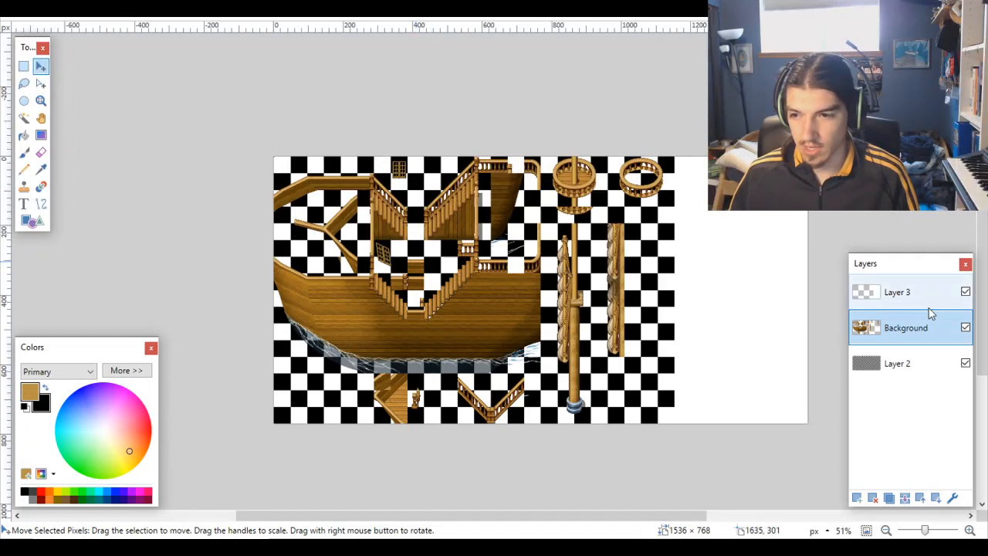
Step: Hide Layer 3 to uncover the tileset's far columns
left_click(966, 292)
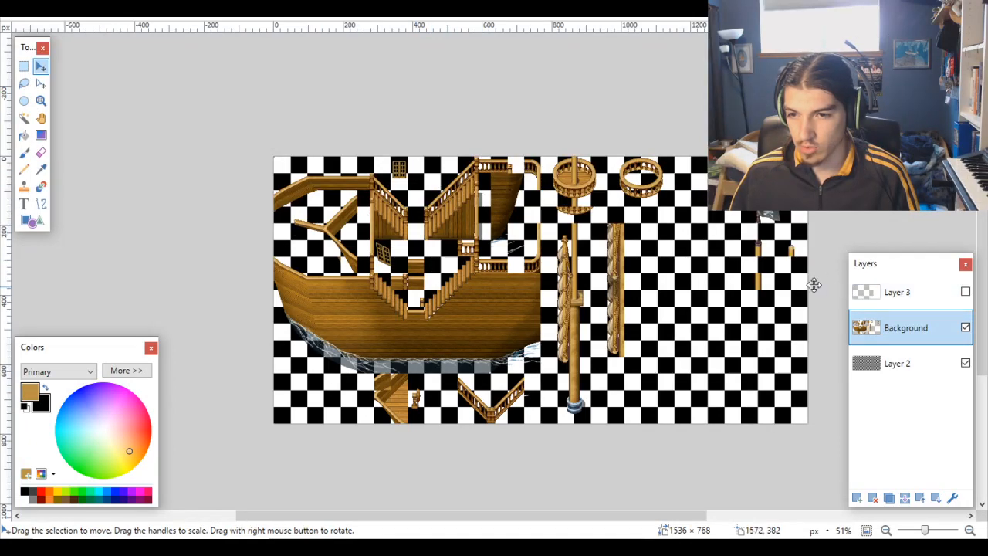
scroll(743, 222, "up", 1)
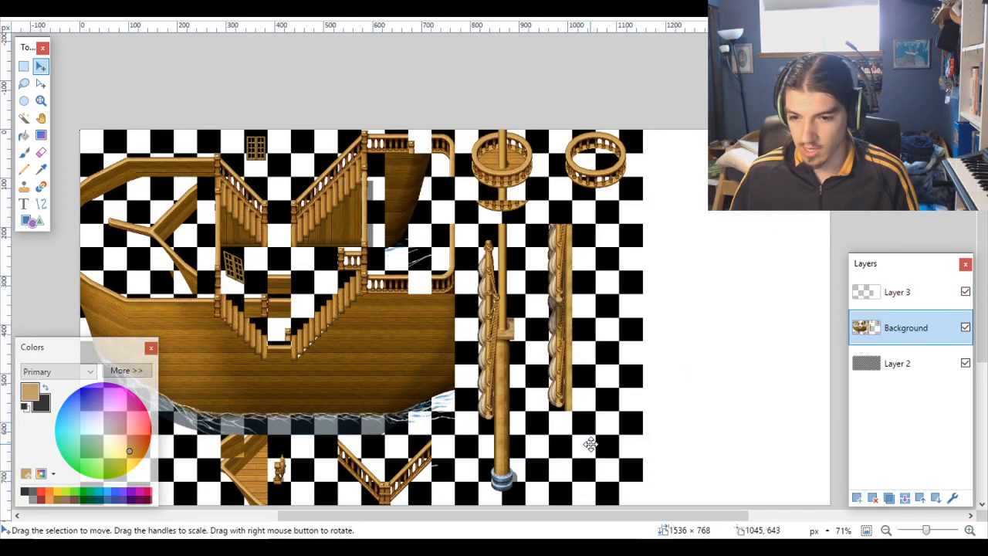
left_click(965, 292)
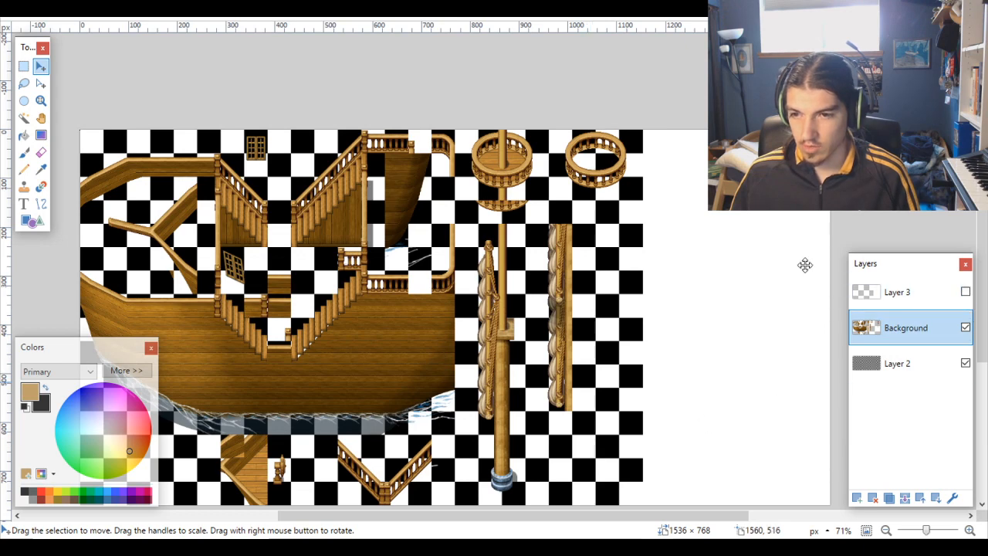
Step: Examine the flags and loose pole pieces in the uncovered columns and the empty tiles beside the masts
scroll(767, 218, "up", 4)
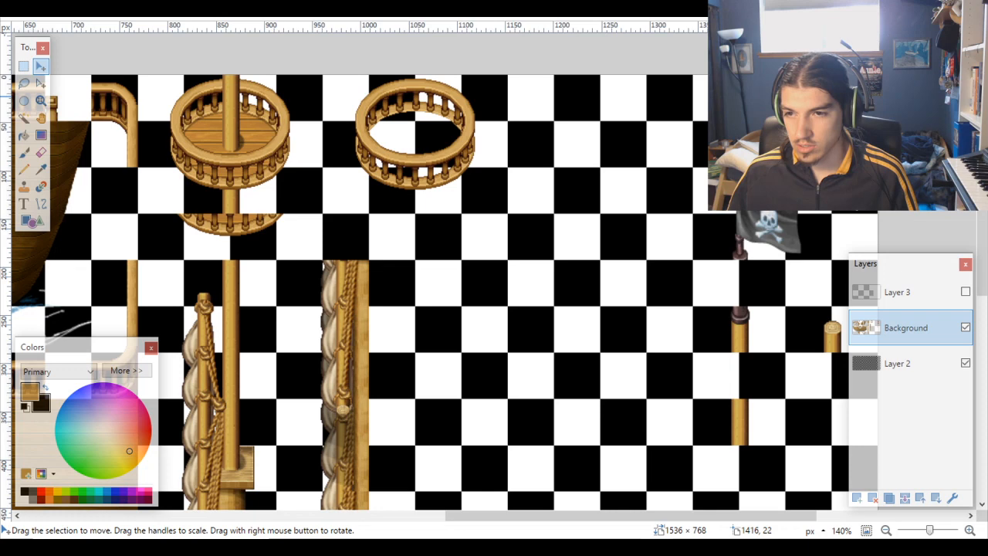
scroll(761, 53, "down", 5)
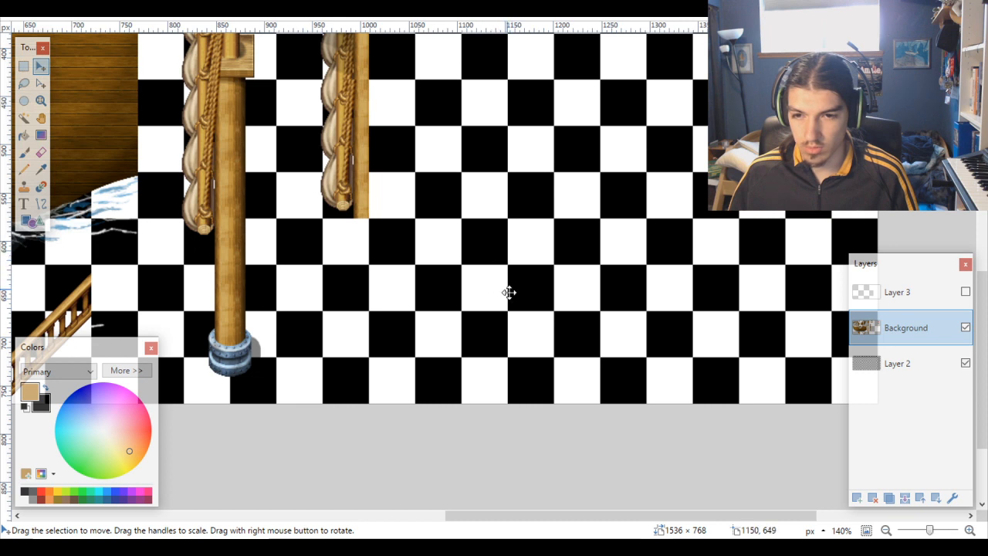
scroll(465, 349, "up", 5)
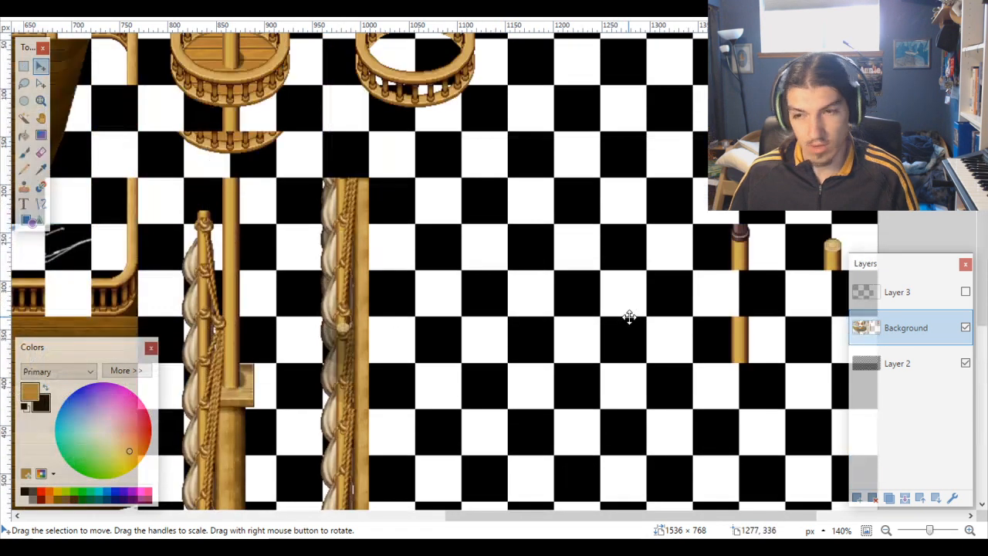
scroll(683, 318, "right", 2)
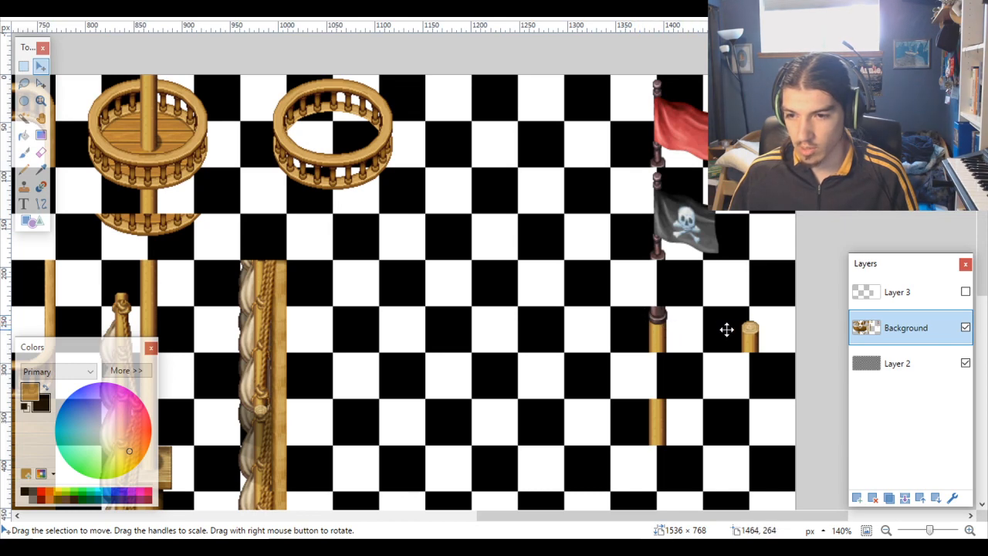
scroll(650, 404, "down", 4)
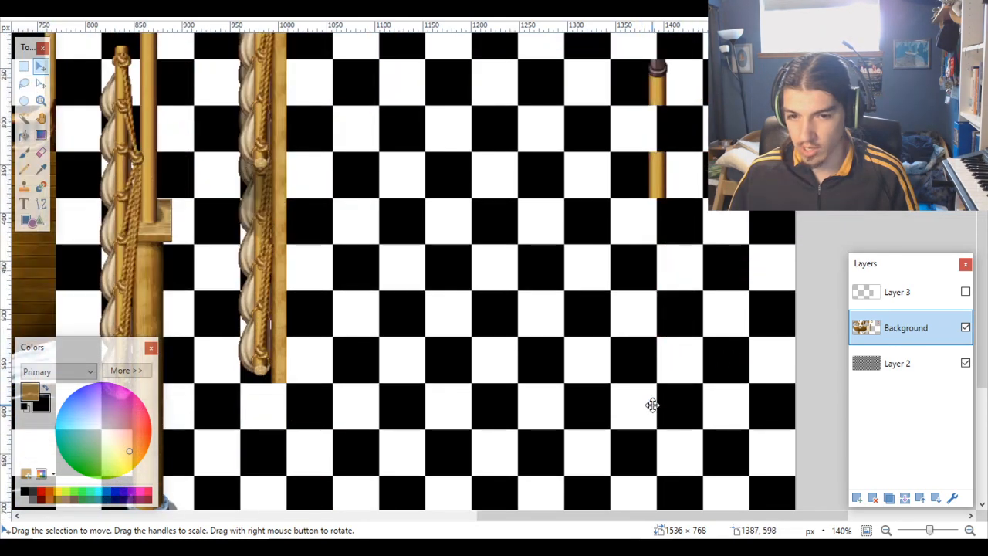
scroll(651, 404, "left", 3)
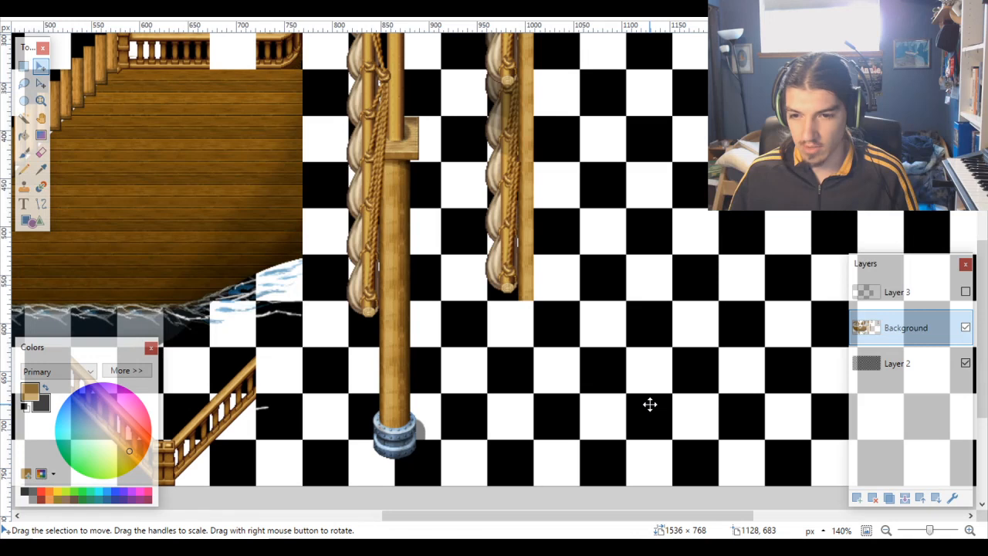
scroll(650, 404, "right", 3)
scroll(650, 404, "up", 2)
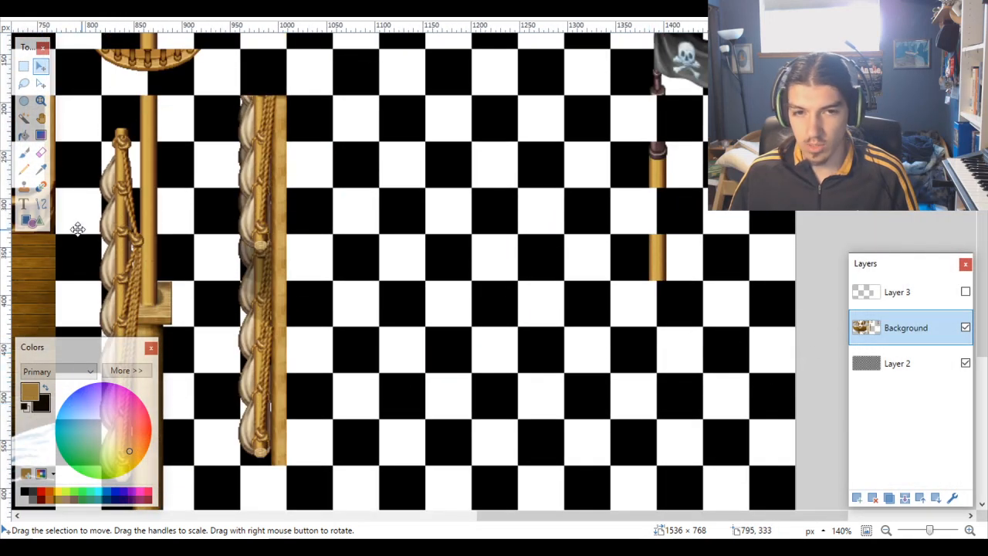
Step: Using Layer 2's checkerboard, select with the Magic Wand the six 48 × 48 tiles behind the three loose pole pieces
left_click(23, 67)
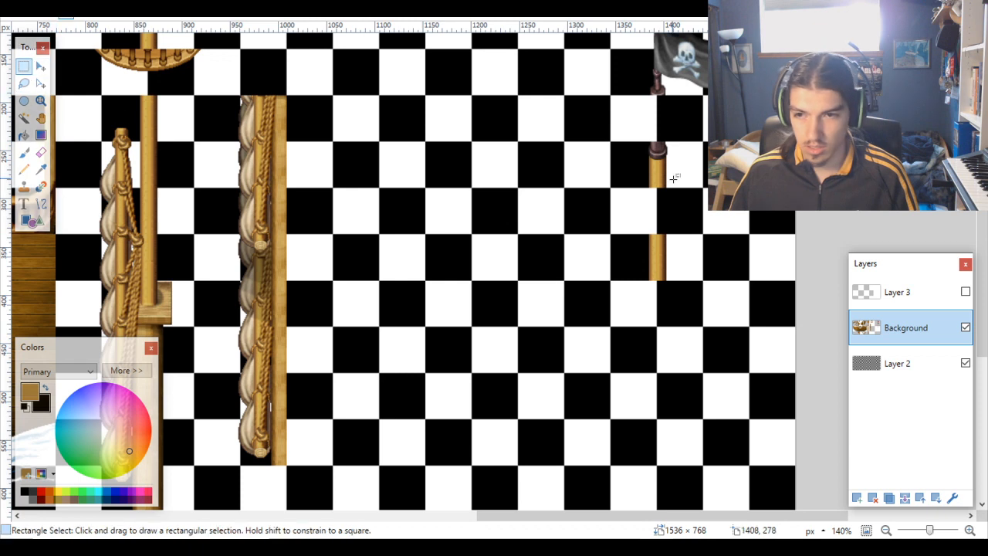
scroll(691, 157, "up", 3)
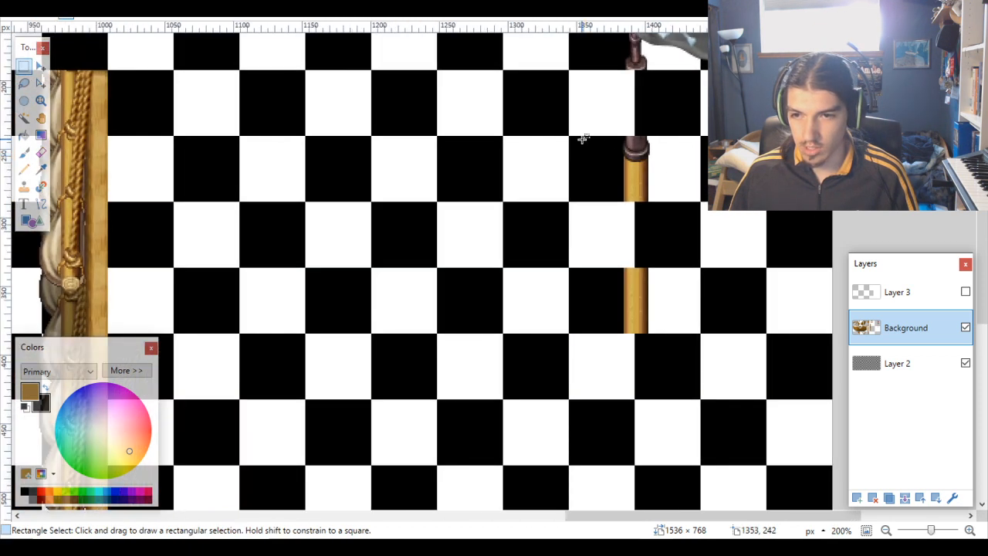
left_click(867, 369)
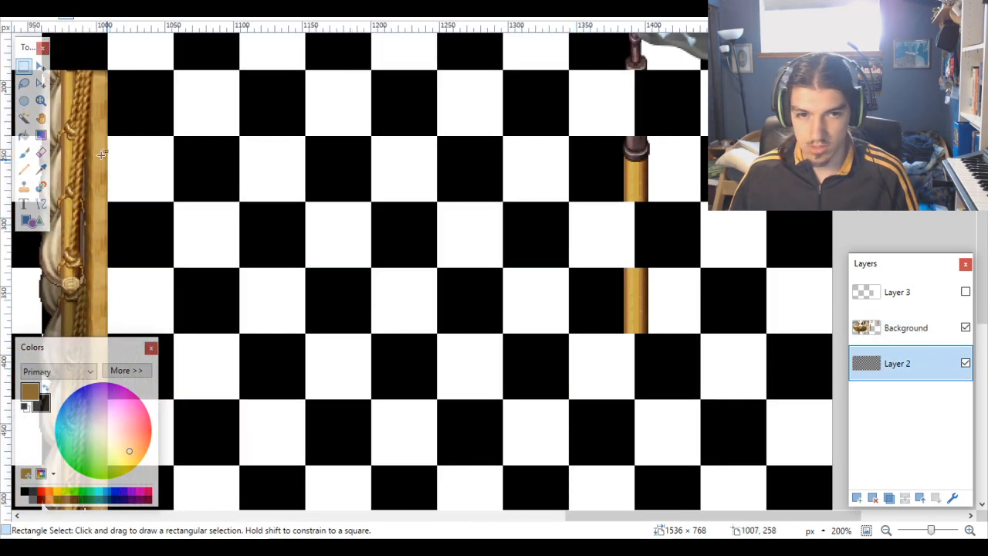
left_click(24, 117)
left_click(599, 172)
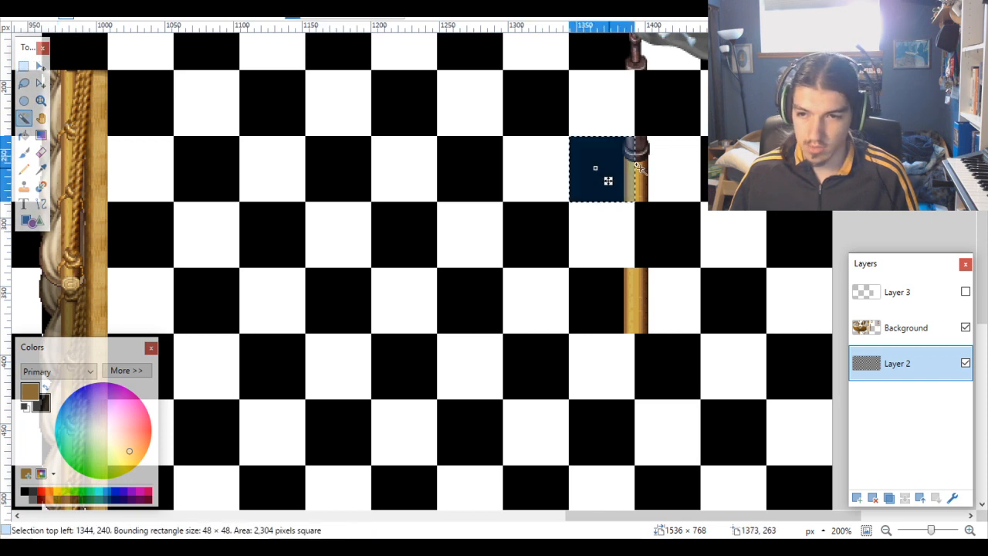
left_click(671, 169, "ctrl")
left_click(798, 170, "ctrl")
left_click(681, 292, "ctrl")
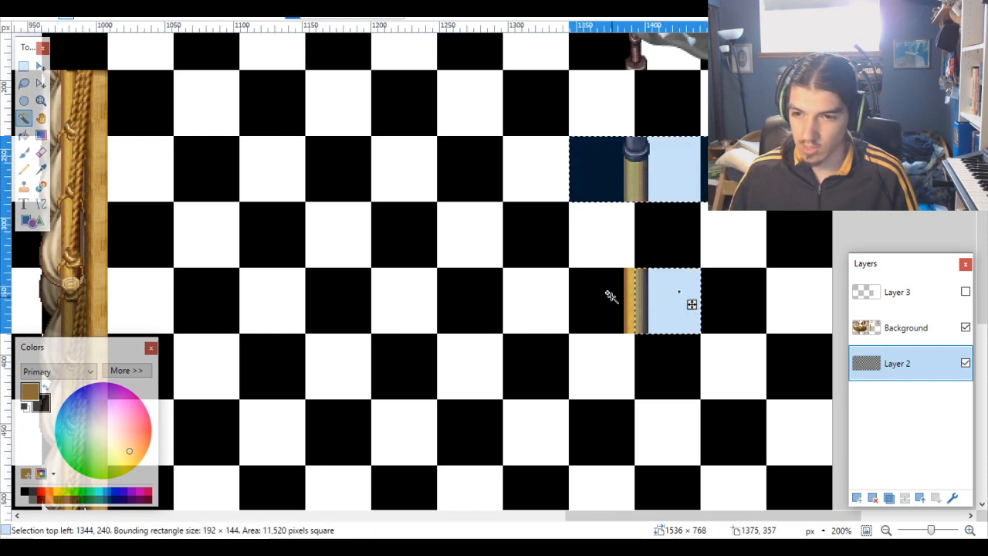
left_click(610, 298, "ctrl")
scroll(626, 301, "down", 5)
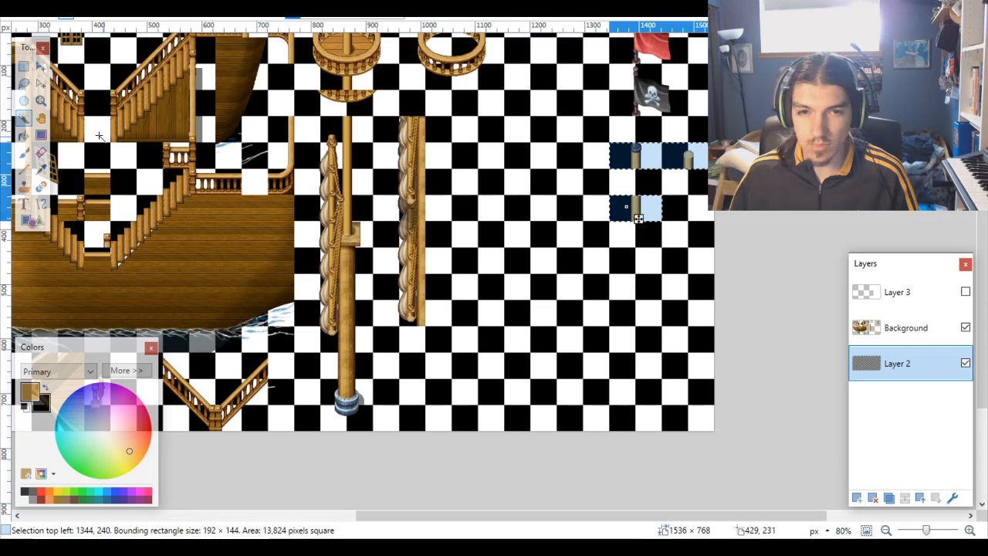
Step: Try moving the selected tiles on Layer 2 to the tileset's lower rows, then undo the move
left_click(41, 66)
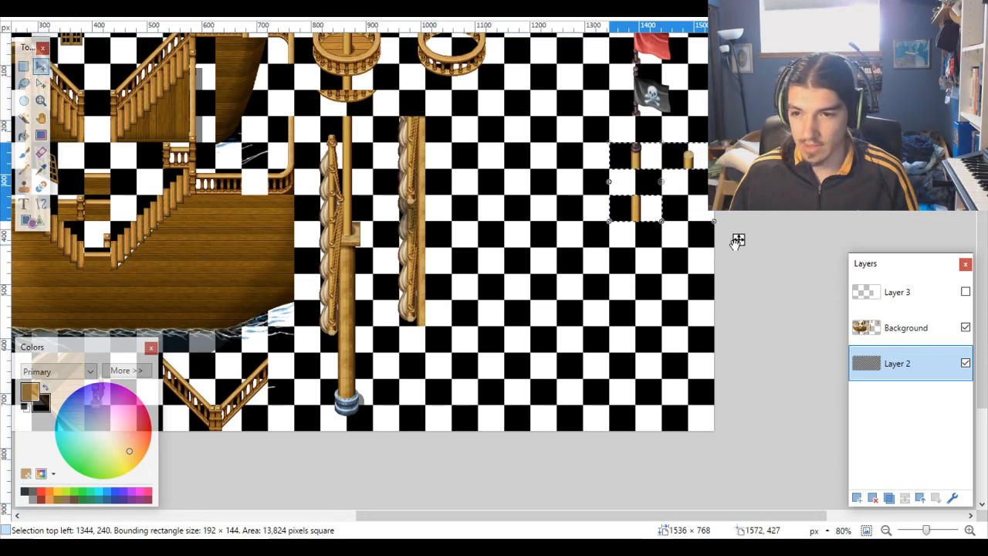
left_click_drag(739, 239, 560, 452)
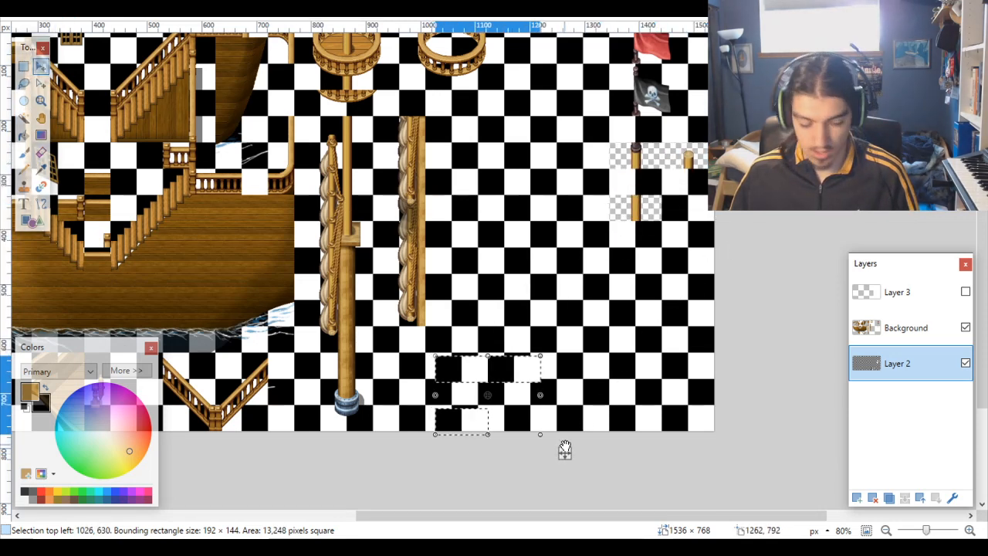
key("ctrl+z")
Step: Move the selected pole pieces on the Background layer to the empty tiles below the second rigging, top-left corner at 959, 624
left_click(915, 325)
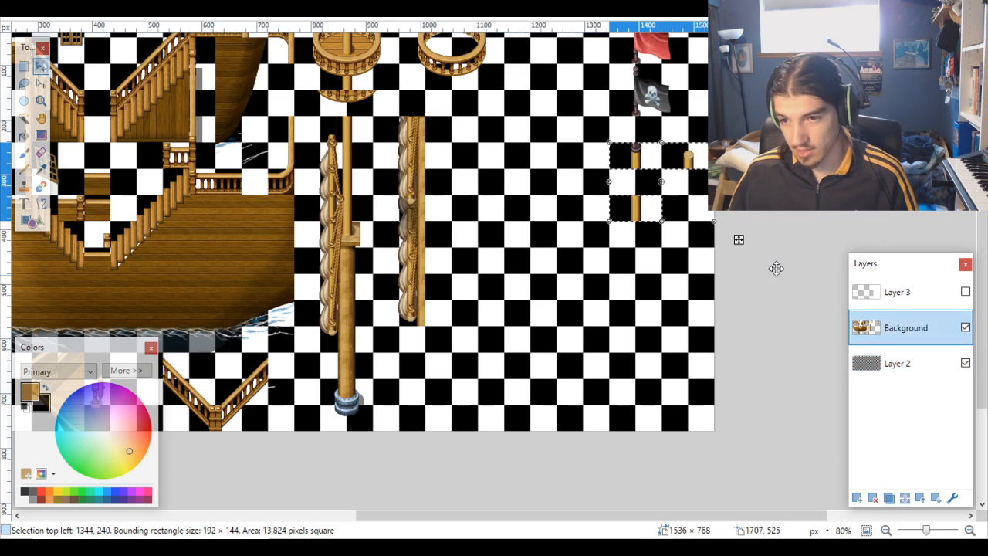
left_click_drag(740, 240, 525, 439)
scroll(494, 430, "up", 5)
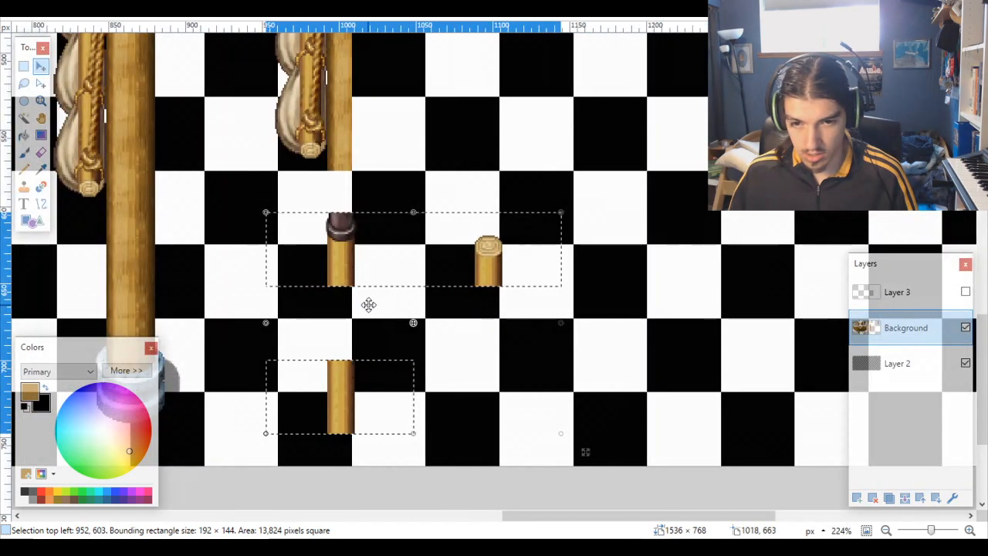
left_click_drag(584, 452, 596, 481)
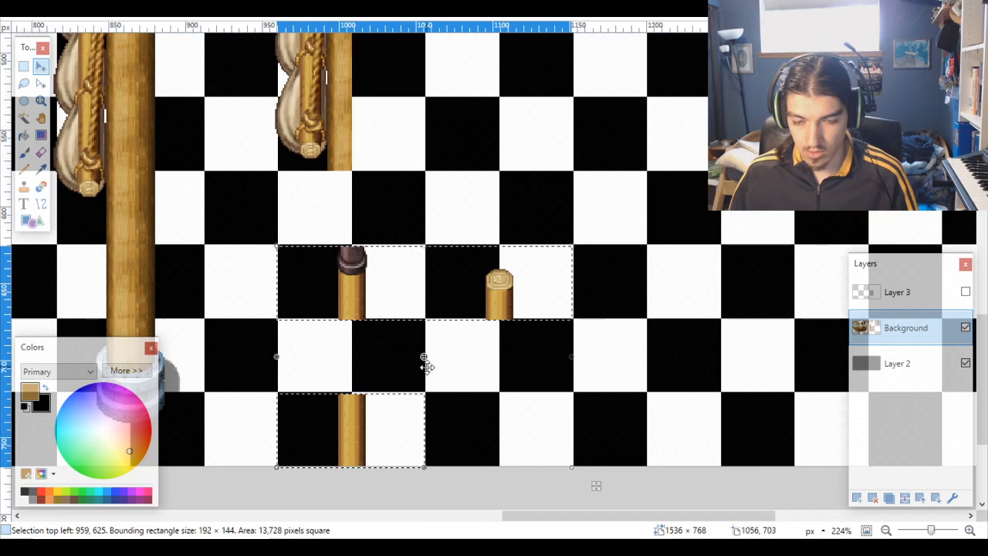
scroll(415, 351, "up", 2)
key("Up")
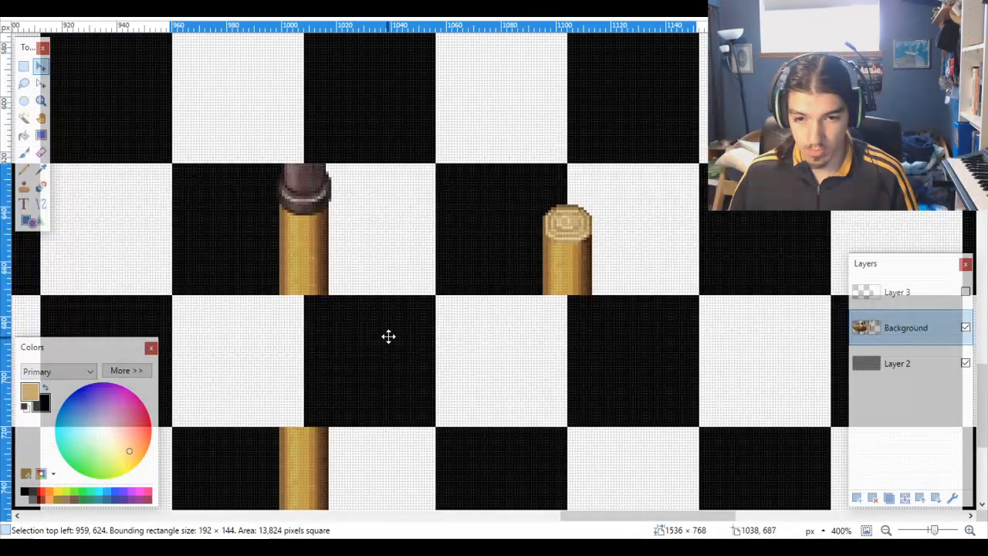
Step: Align the moved pole pieces on the Background layer to the tile grid, top-left corner at 960, 624, and deselect them
scroll(408, 352, "down", 7)
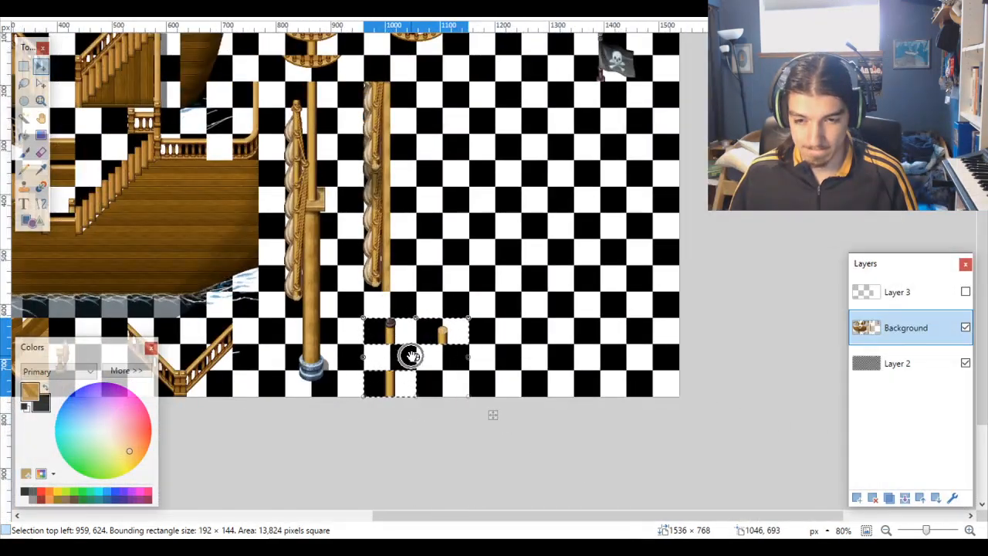
scroll(413, 356, "up", 1)
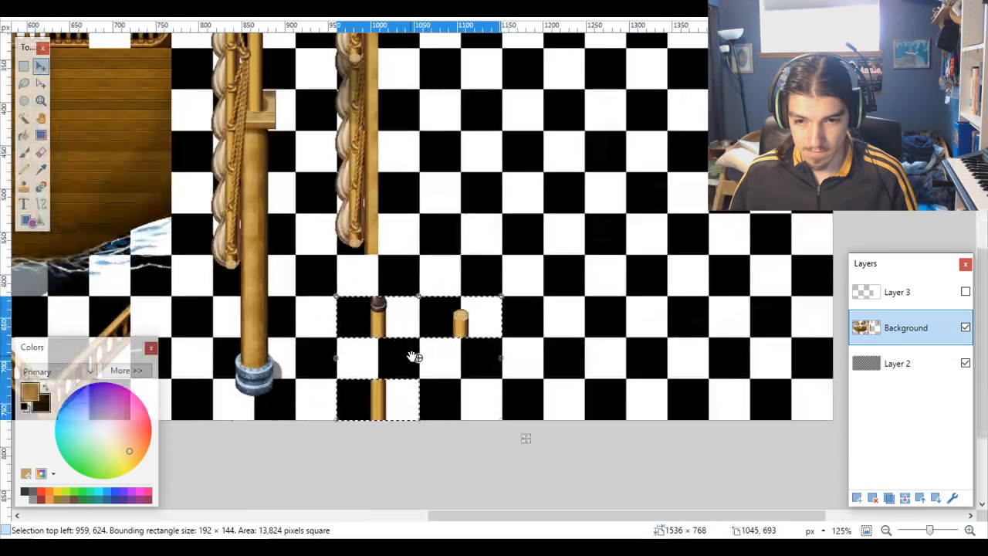
scroll(413, 356, "down", 2)
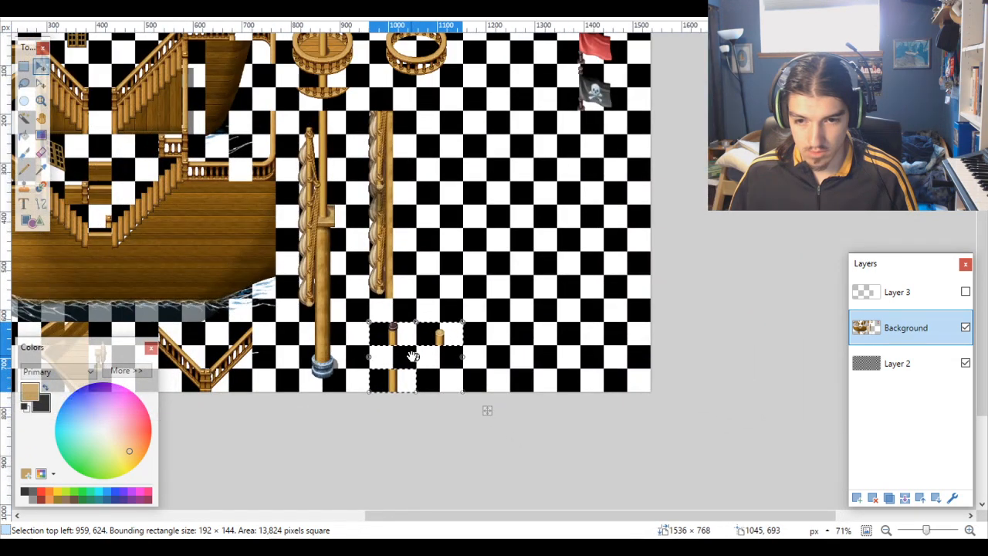
scroll(413, 356, "up", 3)
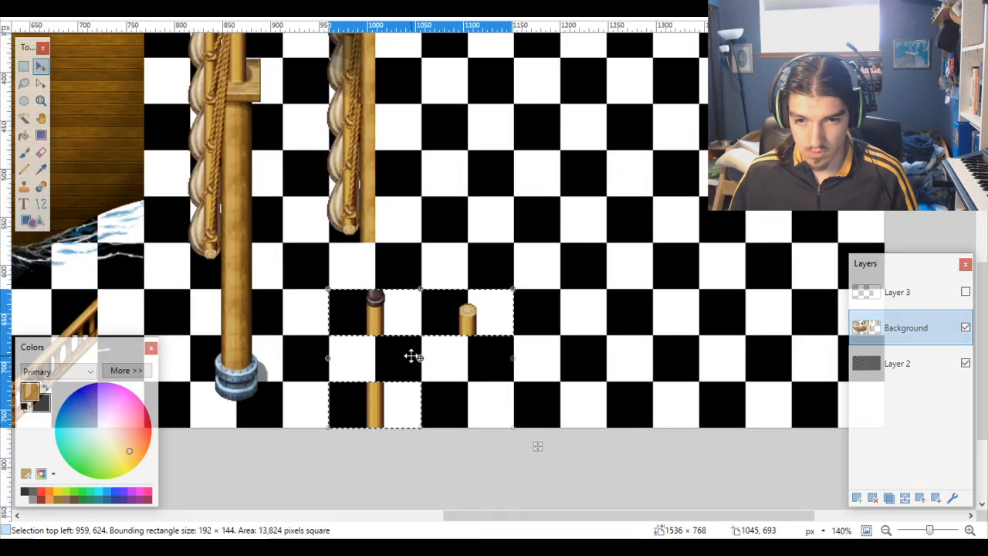
scroll(410, 356, "up", 2)
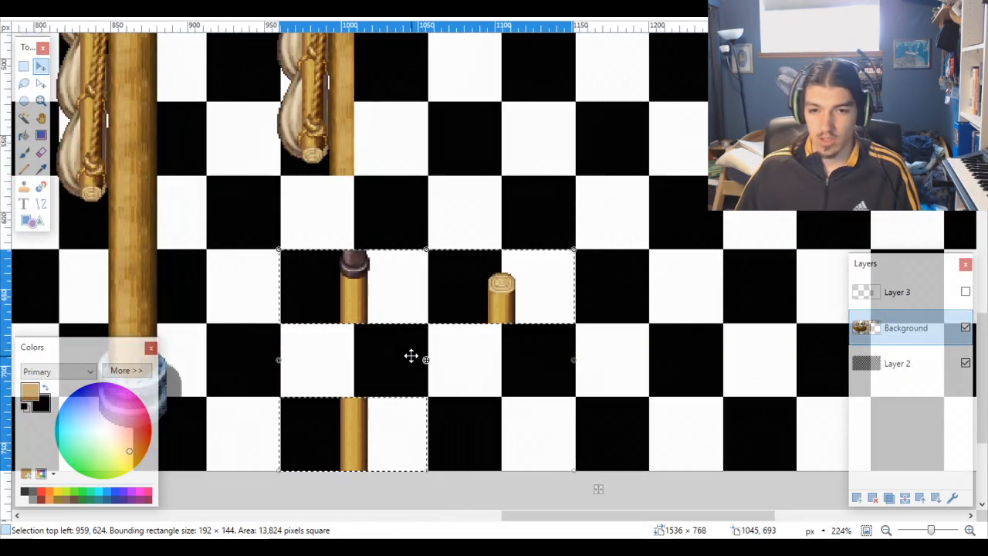
scroll(304, 291, "up", 6)
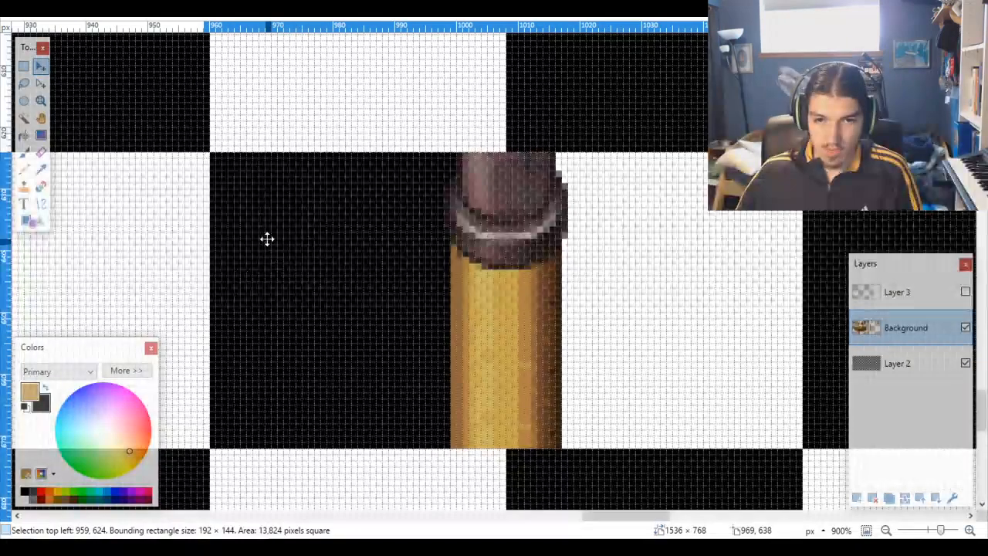
scroll(331, 262, "down", 6)
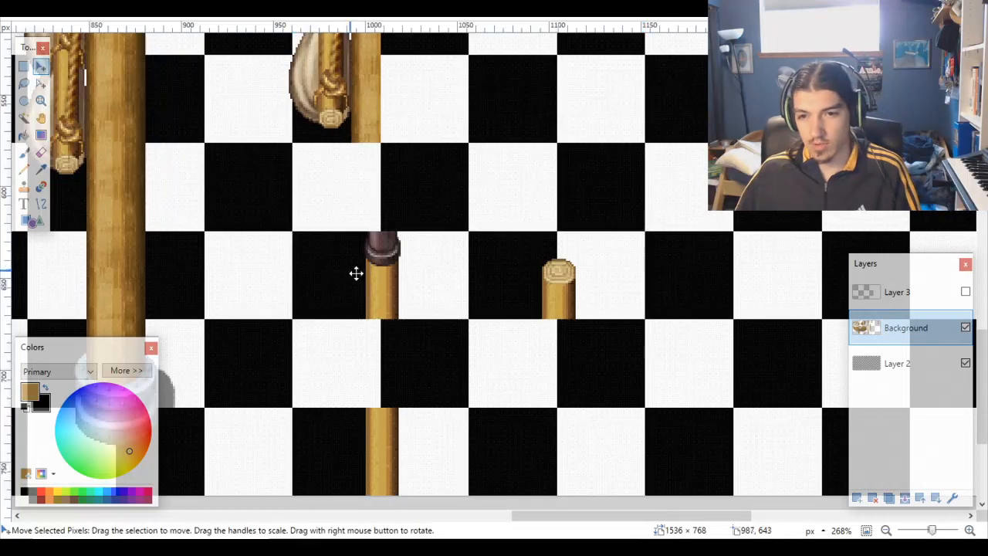
scroll(397, 293, "down", 3)
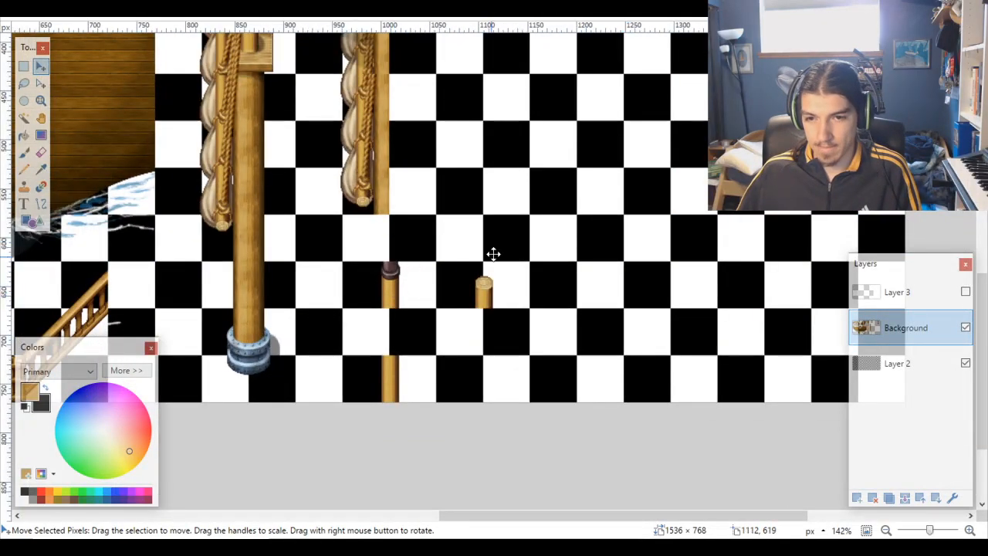
Step: Check which tile columns Layer 3 covers by showing and hiding it, and restore the selection around the pole pieces
left_click(966, 292)
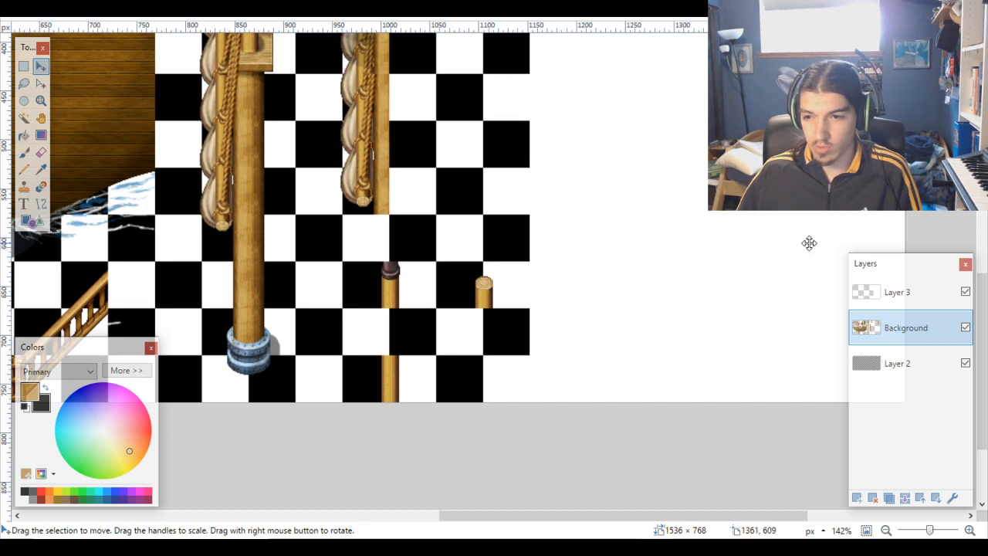
left_click(965, 328)
left_click(965, 328)
left_click(965, 292)
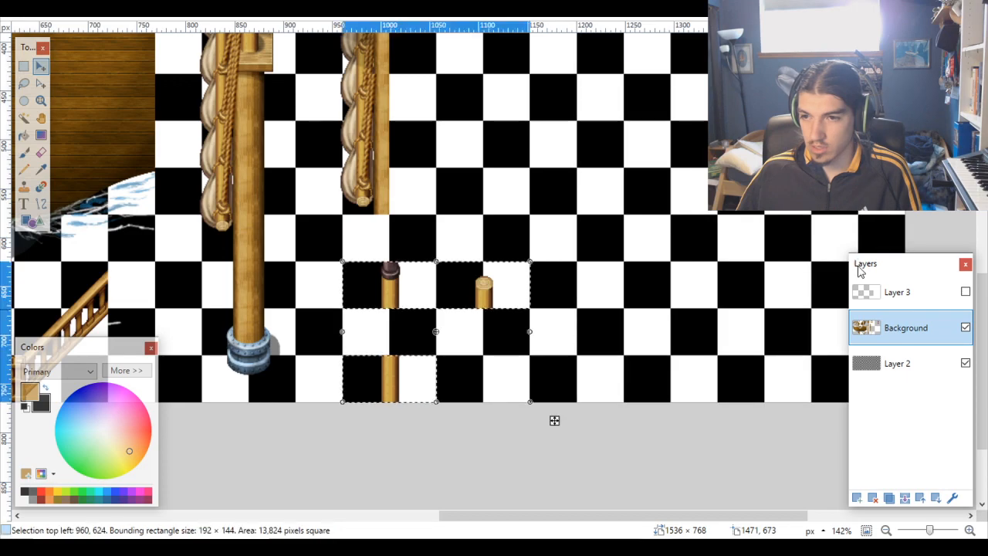
Step: Shift the selected pole pieces one tile left on the grid, to top-left corner 912, 624
scroll(476, 276, "up", 3)
left_click_drag(422, 292, 312, 290)
scroll(247, 258, "up", 5)
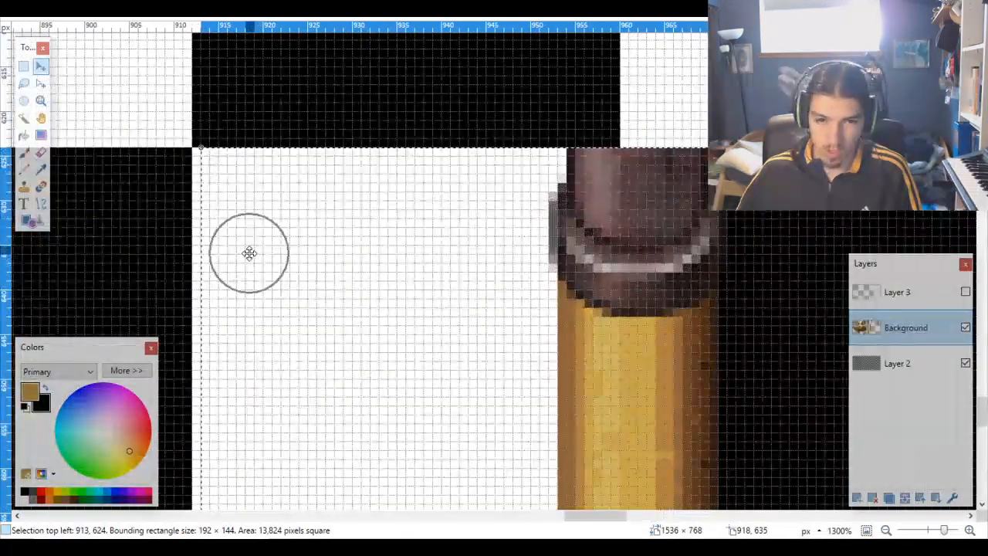
key("Left")
scroll(239, 255, "down", 6)
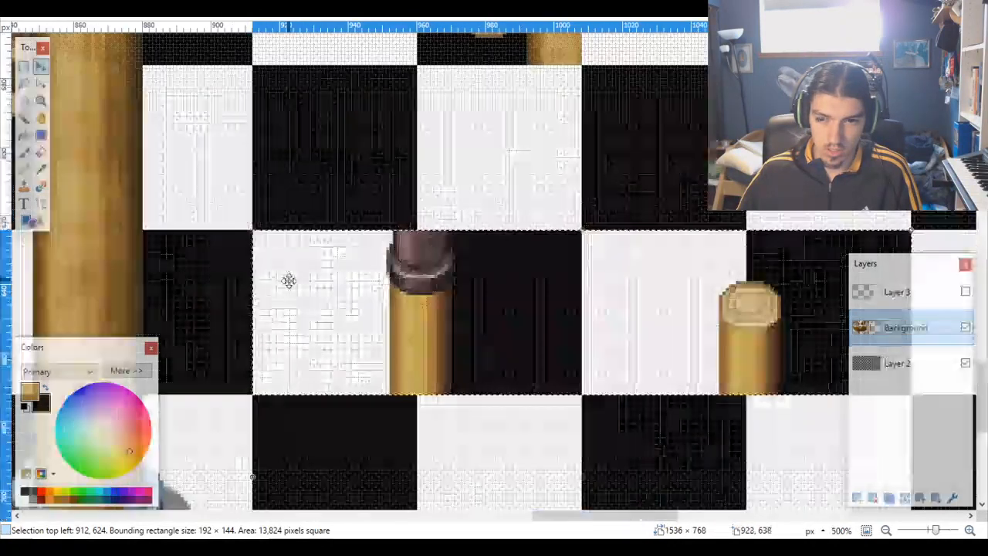
Step: Using Layer 2's checkerboard, select with the Magic Wand the two tiles behind the pole piece with the round cut end, 96 × 48
left_click(23, 118)
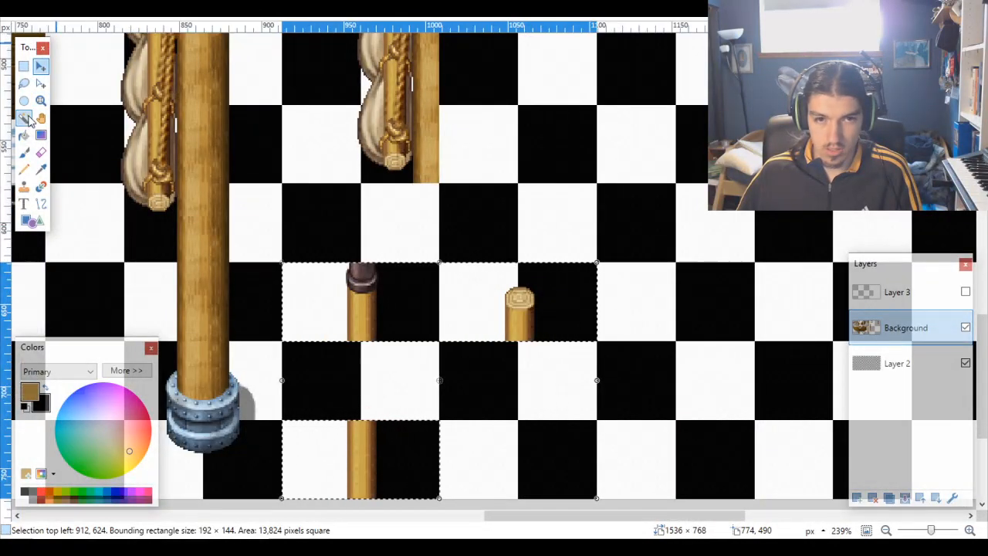
left_click(571, 320)
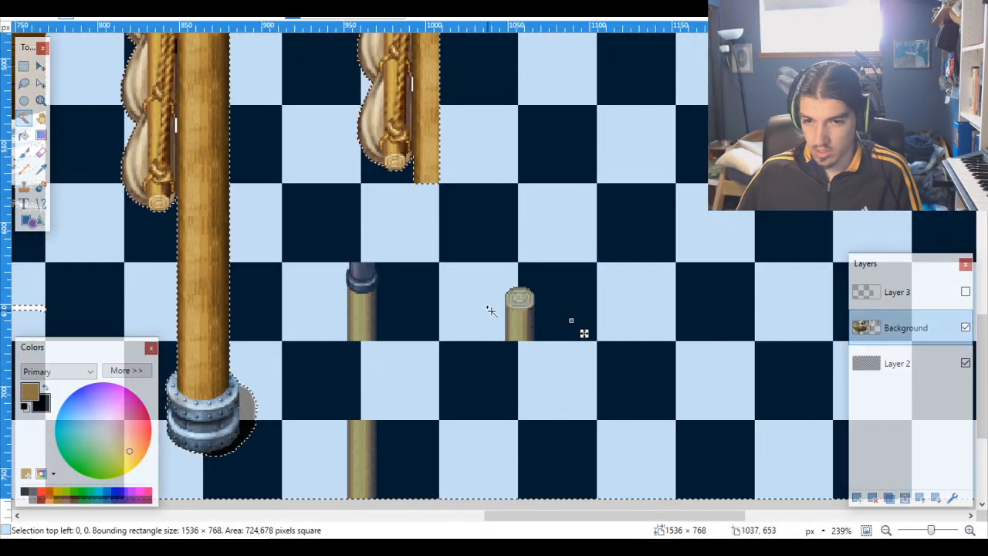
left_click(903, 369)
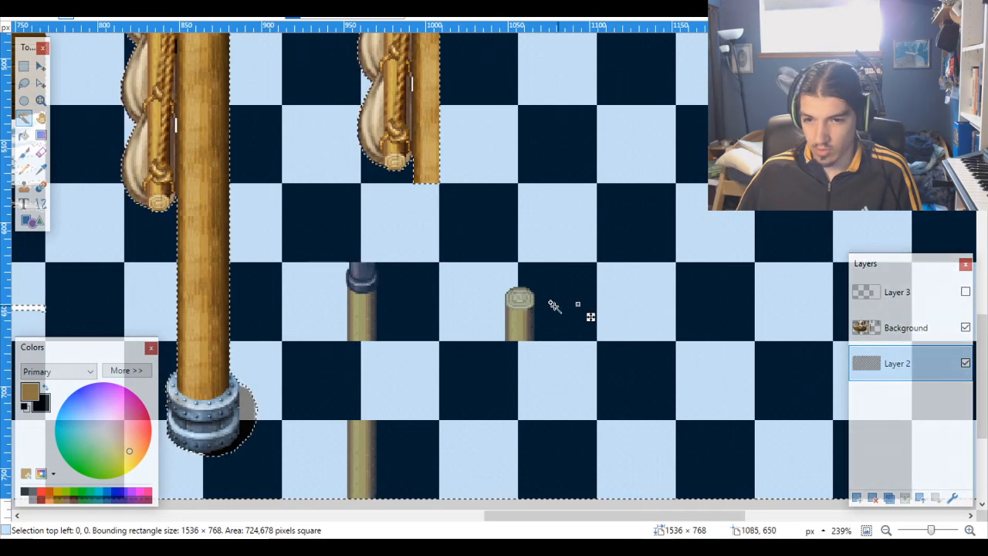
left_click(577, 304)
left_click(485, 307, "ctrl")
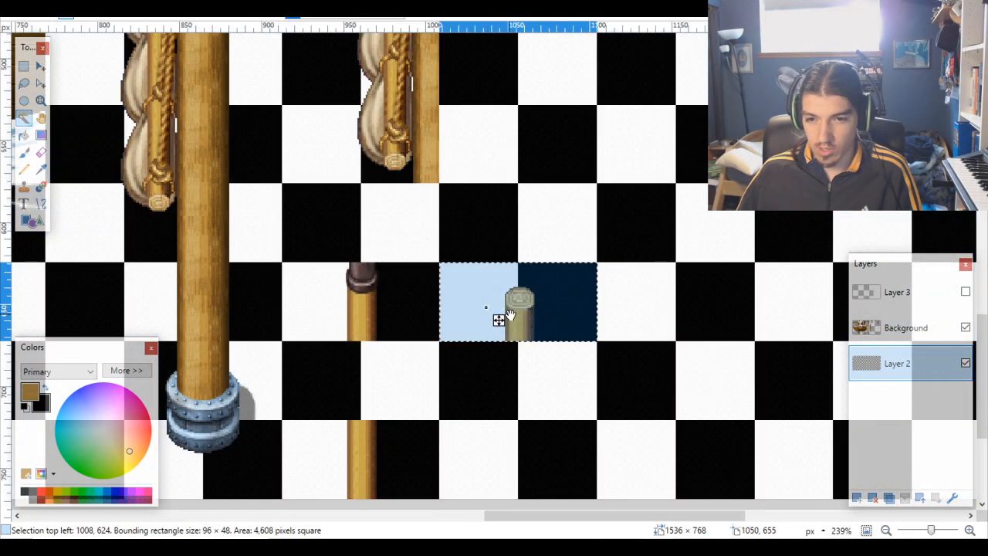
scroll(510, 315, "down", 3)
scroll(507, 318, "up", 3)
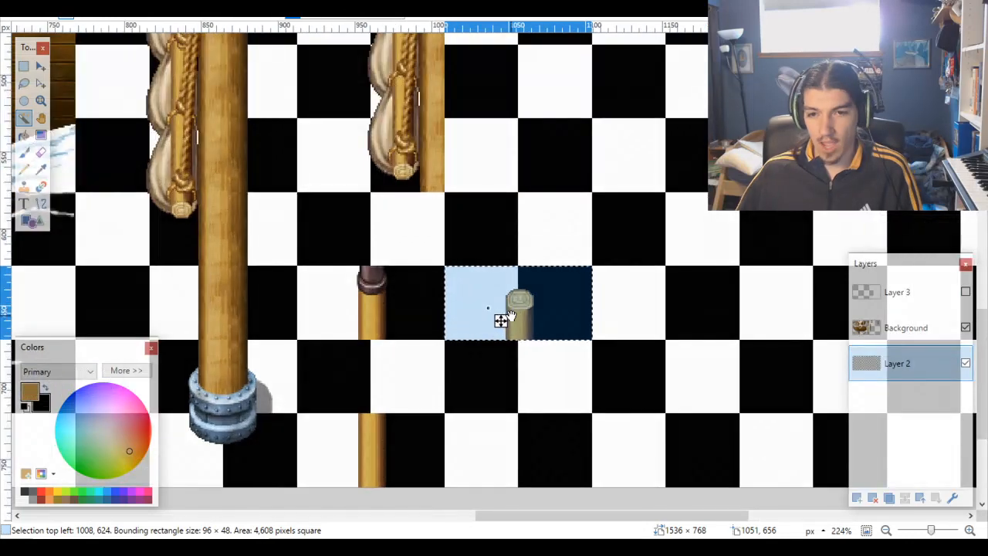
scroll(476, 319, "down", 3)
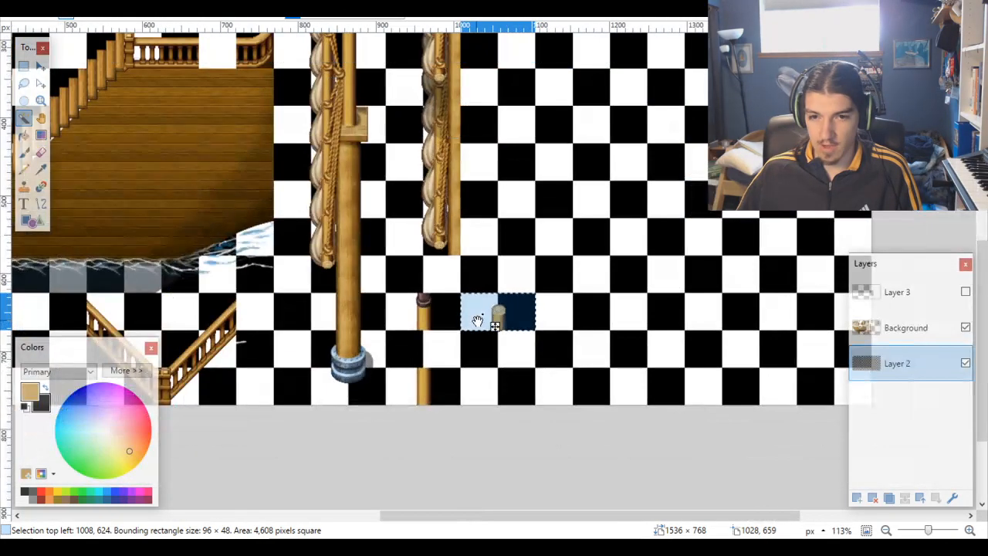
scroll(475, 321, "up", 2)
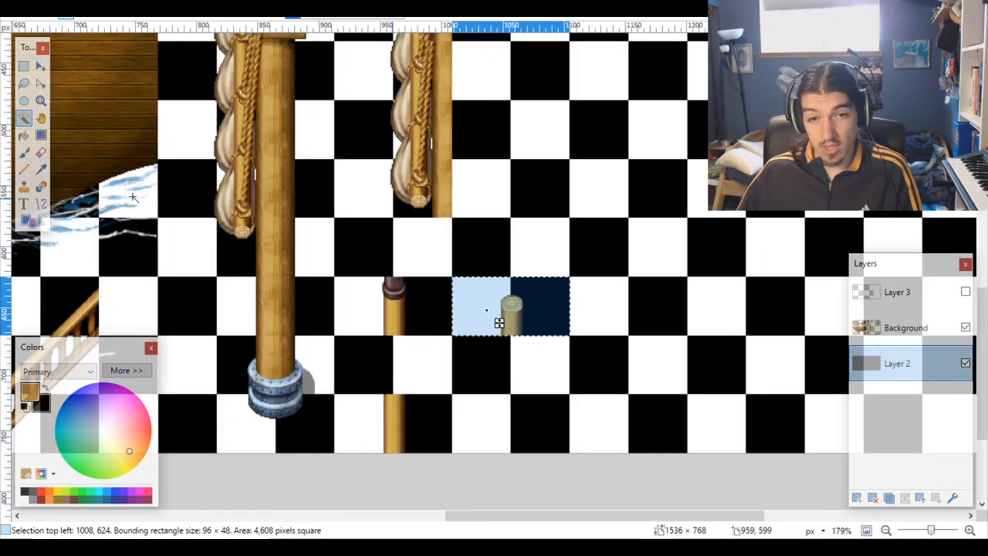
Step: Move the selected pole end on the Background layer directly above the dark-banded pole piece, top-left corner at 912, 576, and deselect it
key("m")
scroll(595, 348, "up", 3)
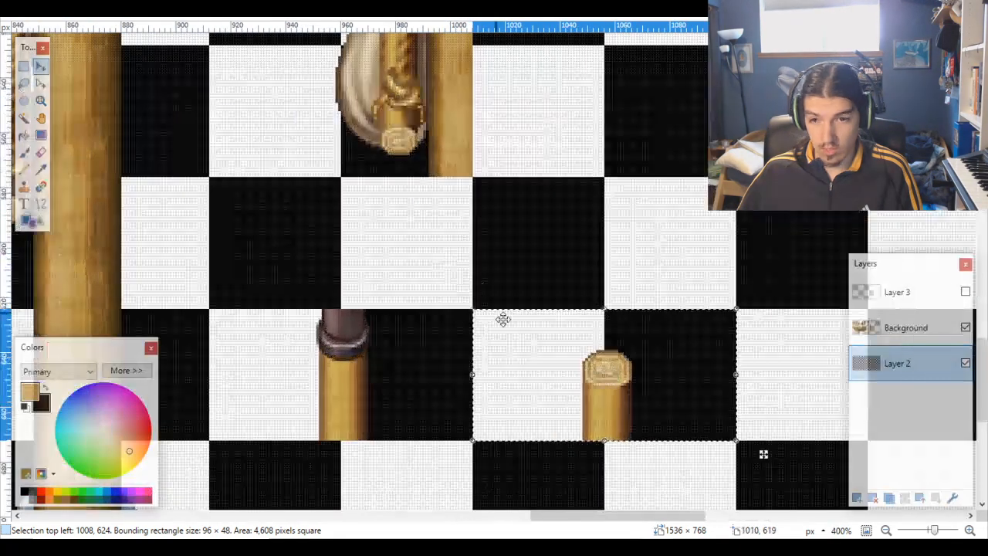
left_click_drag(549, 370, 342, 221)
key("ctrl+z")
left_click(903, 327)
scroll(313, 227, "up", 5)
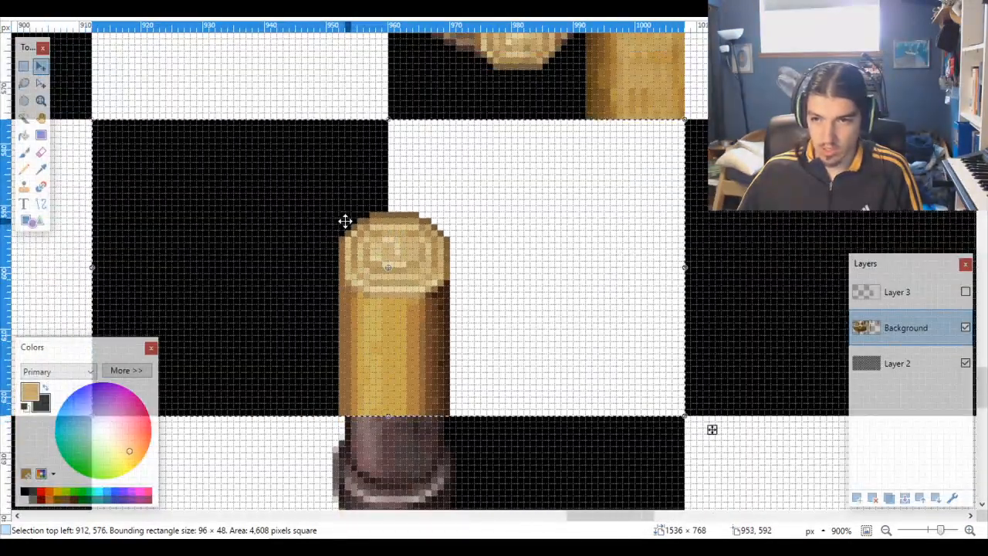
scroll(345, 221, "down", 5)
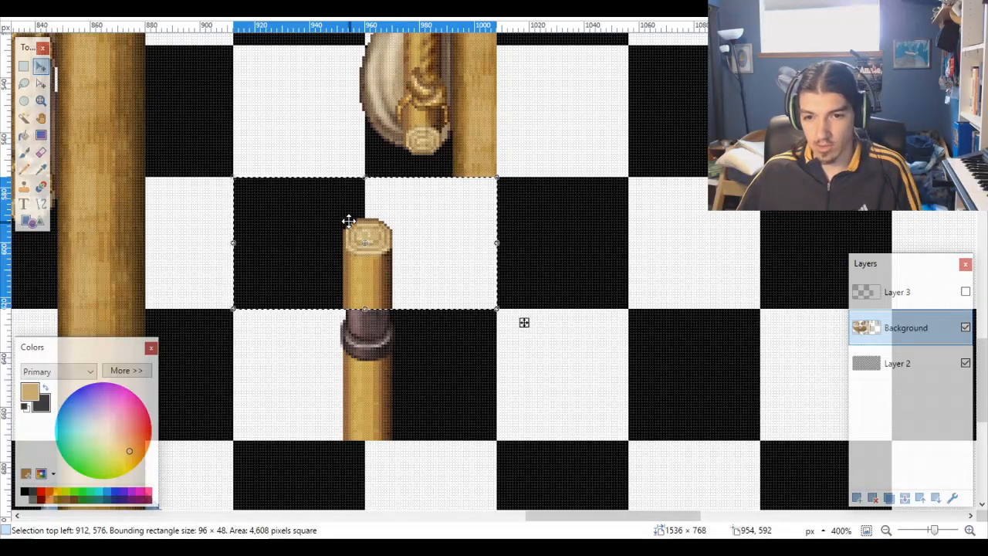
key("ctrl+d")
Step: Examine the stacked pole pieces, the free tiles beside the masts and the flags on the grid
scroll(518, 296, "down", 8)
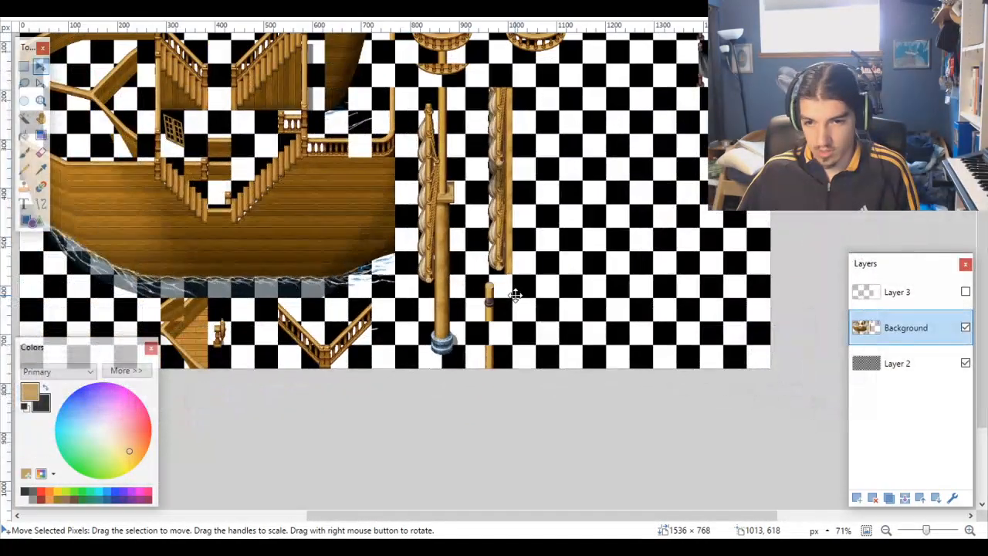
scroll(522, 298, "up", 4)
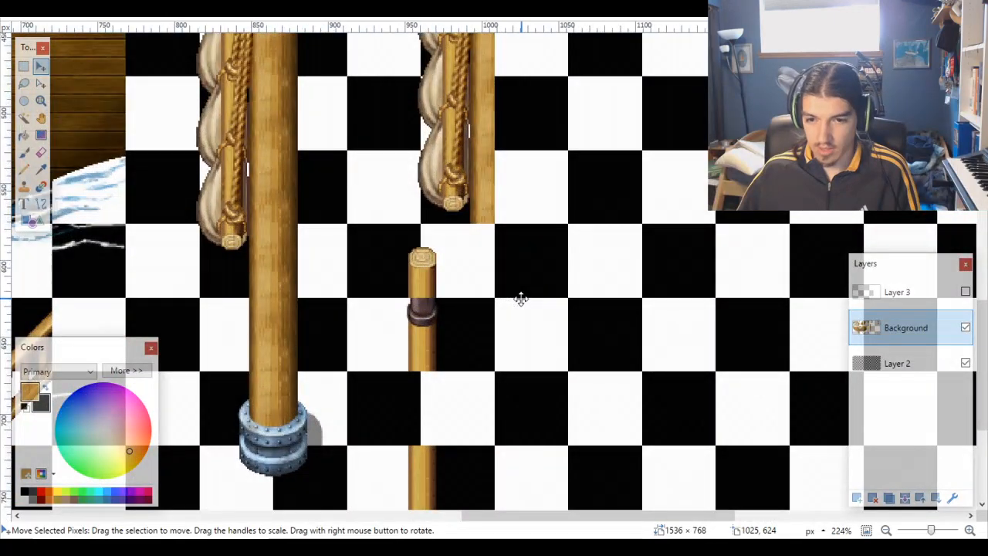
scroll(521, 298, "down", 1)
scroll(521, 298, "down", 2)
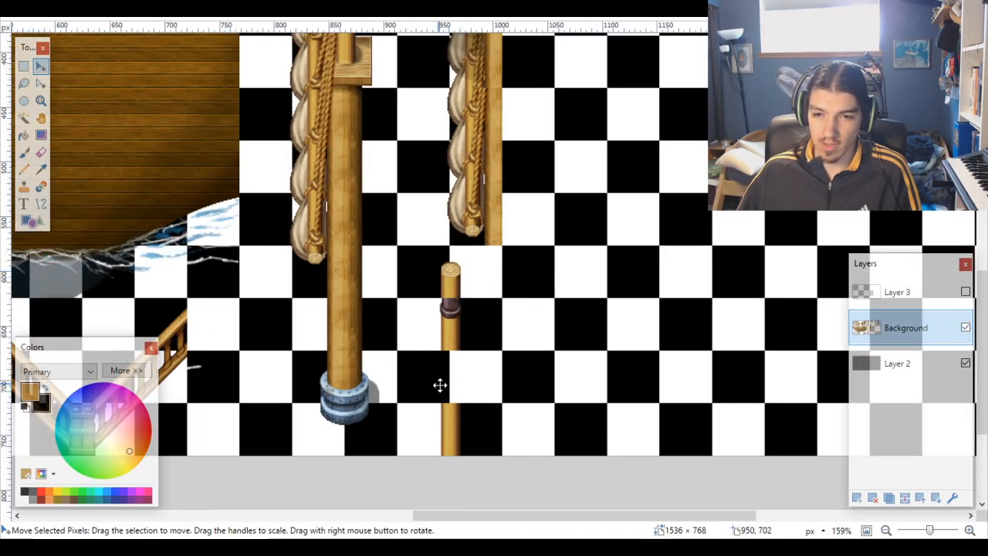
scroll(527, 353, "right", 3)
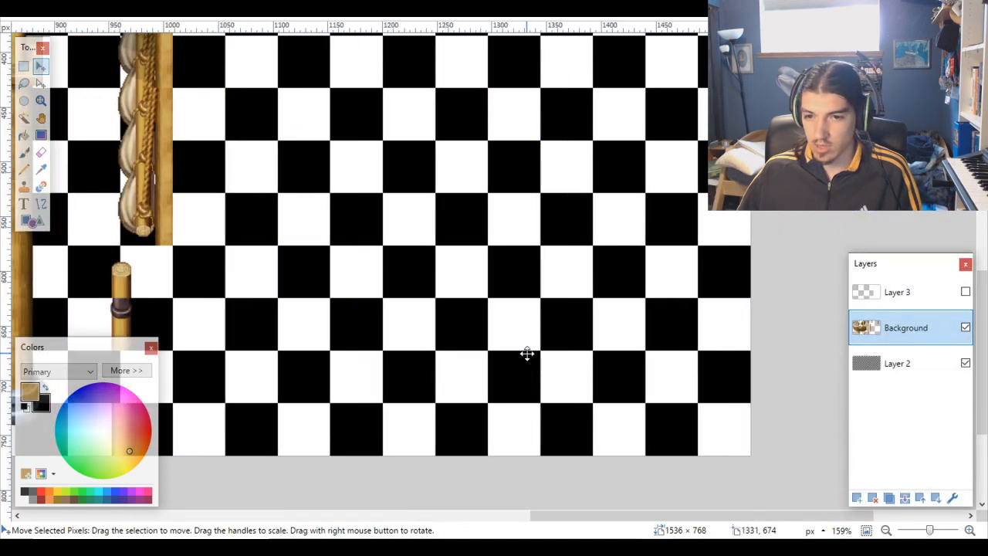
scroll(526, 353, "down", 7)
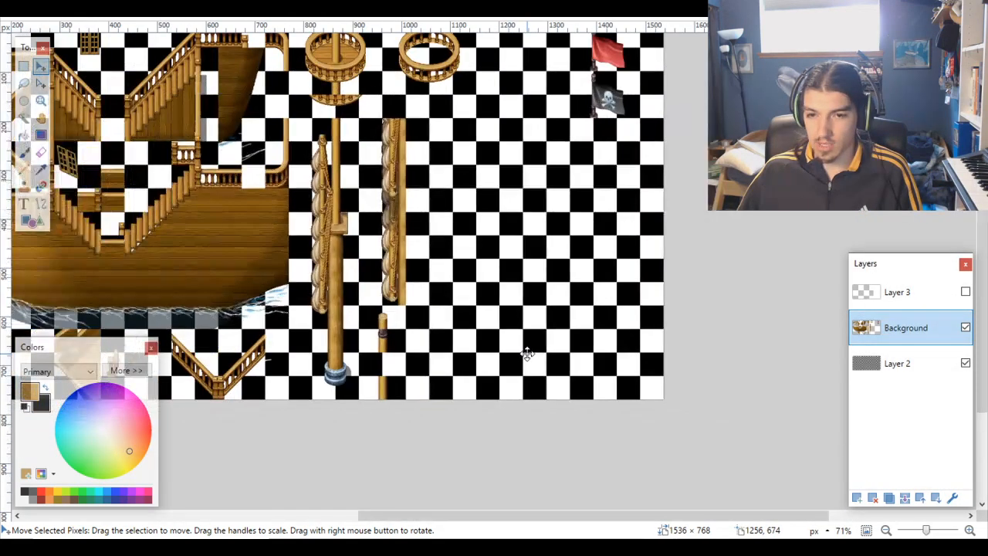
scroll(682, 167, "up", 3)
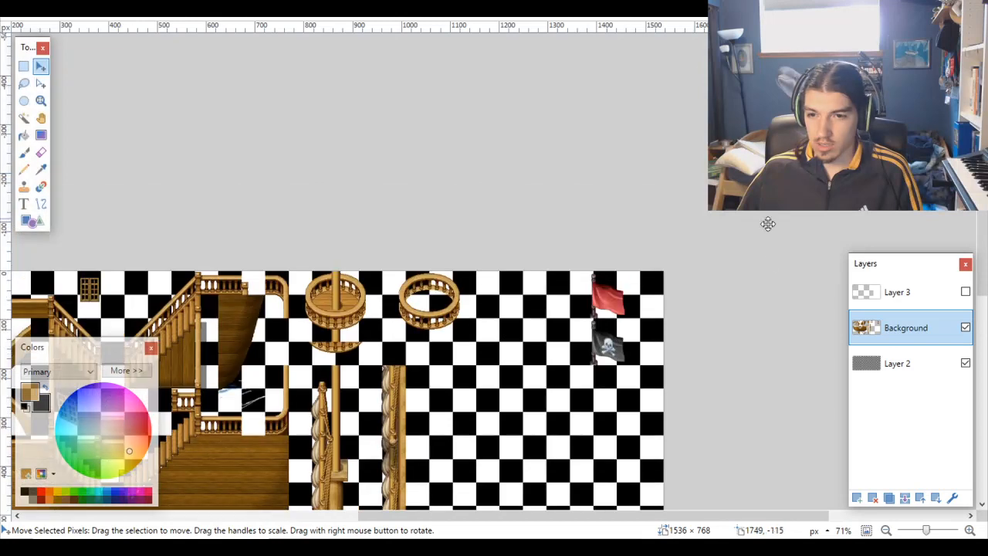
Step: Using Layer 2's checkerboard, select with the Magic Wand the twelve tiles behind the red and pirate flags, 144 × 192
scroll(769, 304, "up", 3)
left_click(921, 368)
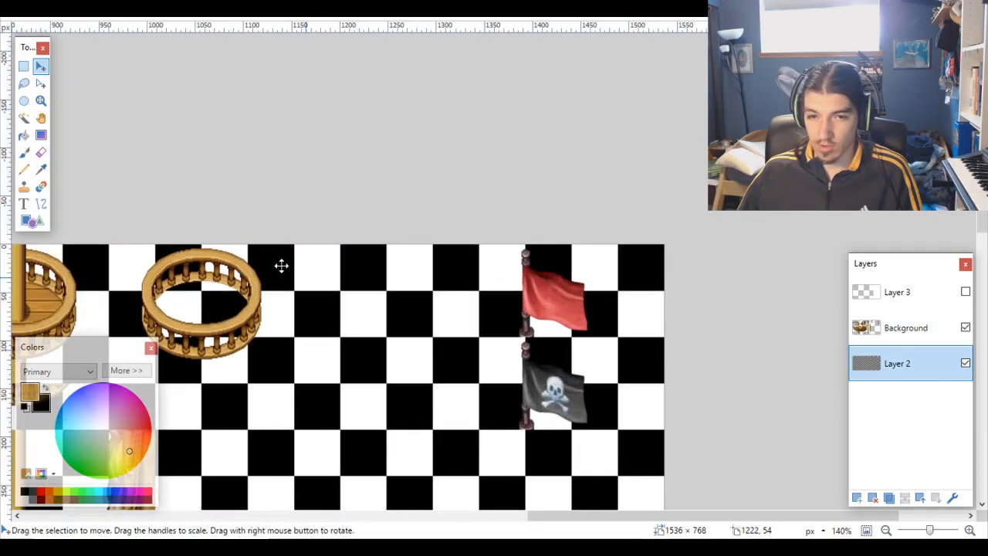
left_click(24, 118)
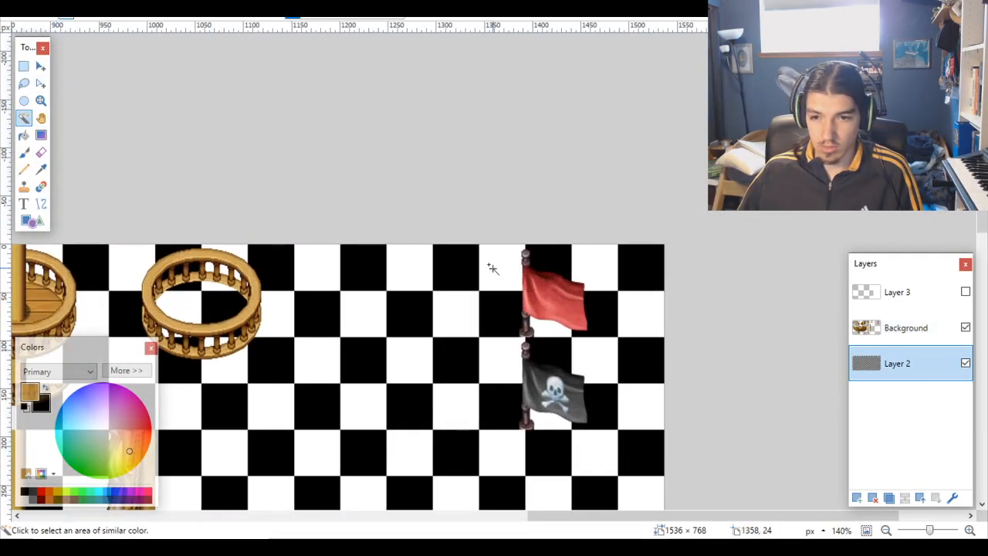
mouse_move(491, 268)
left_mouse_down()
mouse_move(497, 400)
mouse_move(595, 416)
mouse_move(605, 377)
mouse_move(556, 368)
mouse_move(579, 324)
left_mouse_up()
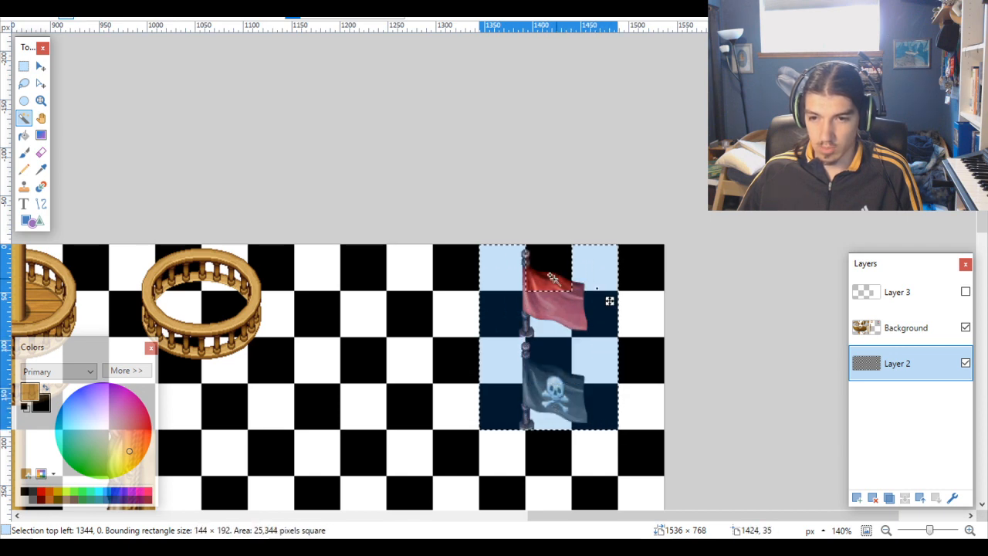
left_click(567, 287, "ctrl")
scroll(710, 326, "down", 3)
Step: Move the selected red and pirate flags on the Background layer to the free tiles beside the stacked pole pieces at the canvas's lower edge
left_click(880, 331)
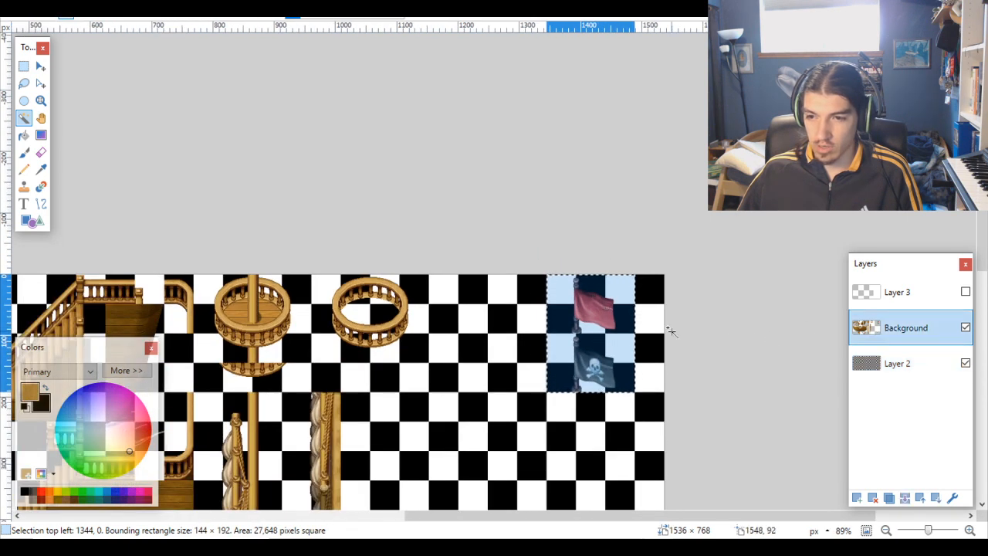
scroll(653, 353, "down", 3)
scroll(633, 357, "up", 2)
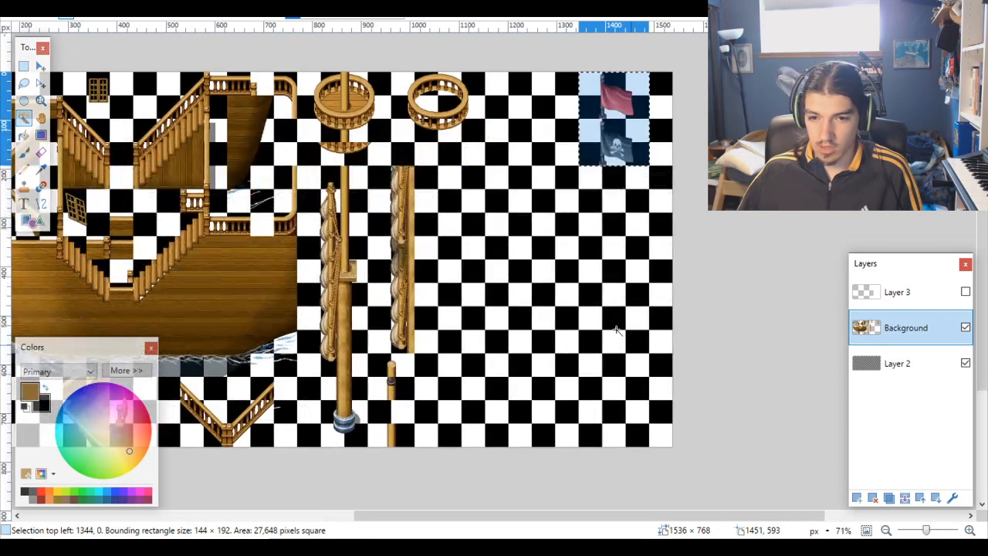
left_click(41, 69)
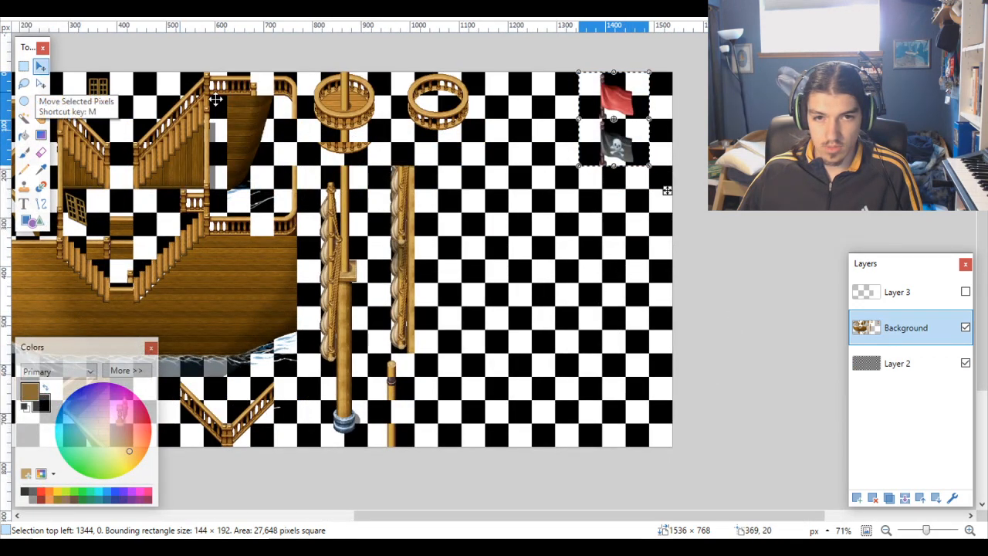
left_click_drag(620, 146, 451, 417)
scroll(452, 417, "up", 4)
scroll(455, 372, "up", 3)
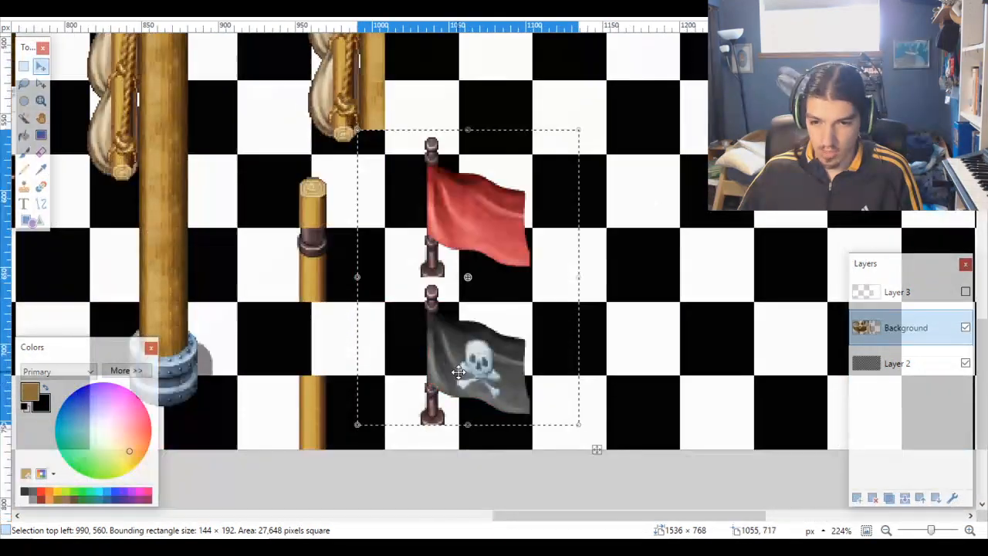
Step: Align the moved flags exactly to the tile grid with the selection's top-left corner at 1008, 576
left_click_drag(432, 241, 457, 268)
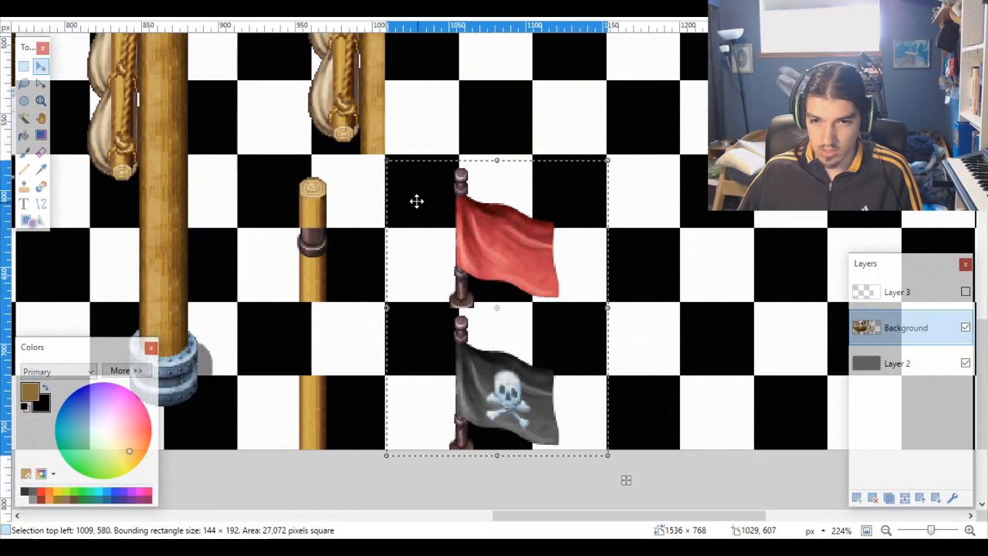
scroll(399, 147, "up", 5)
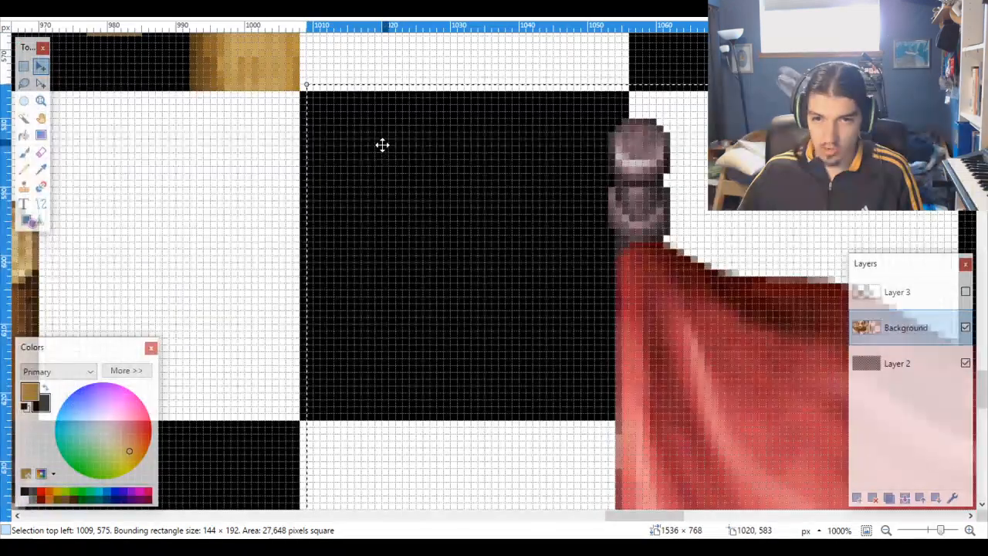
left_click_drag(371, 152, 368, 163)
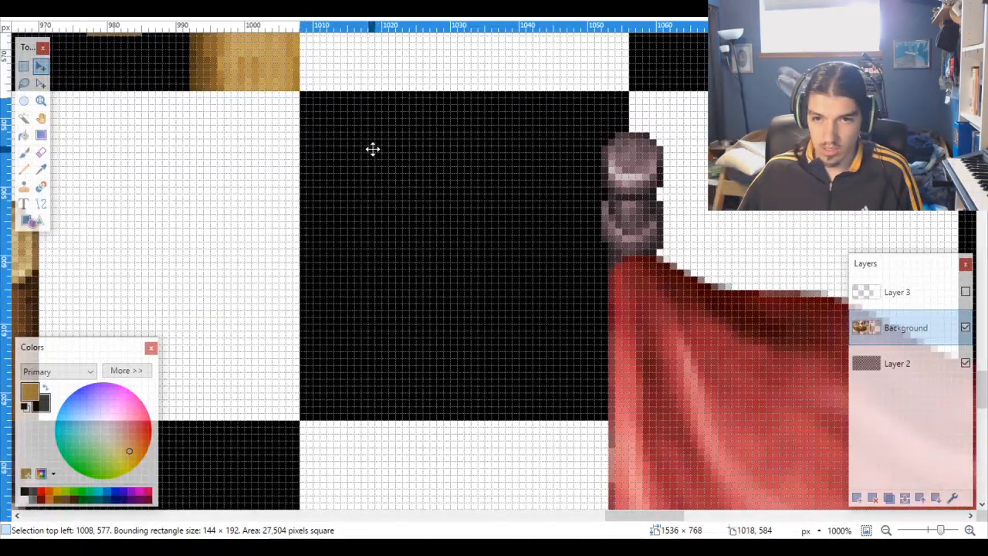
key("Up")
scroll(407, 207, "down", 5)
scroll(441, 222, "down", 3)
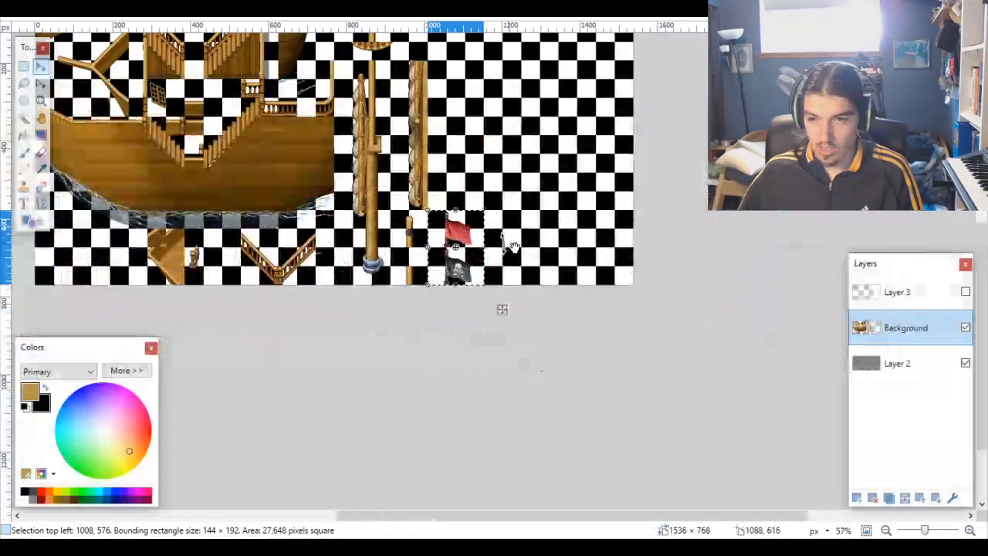
Step: Show Layer 3, deselect the flags, and examine how the ship pieces are arranged across the tileset
left_click(965, 292)
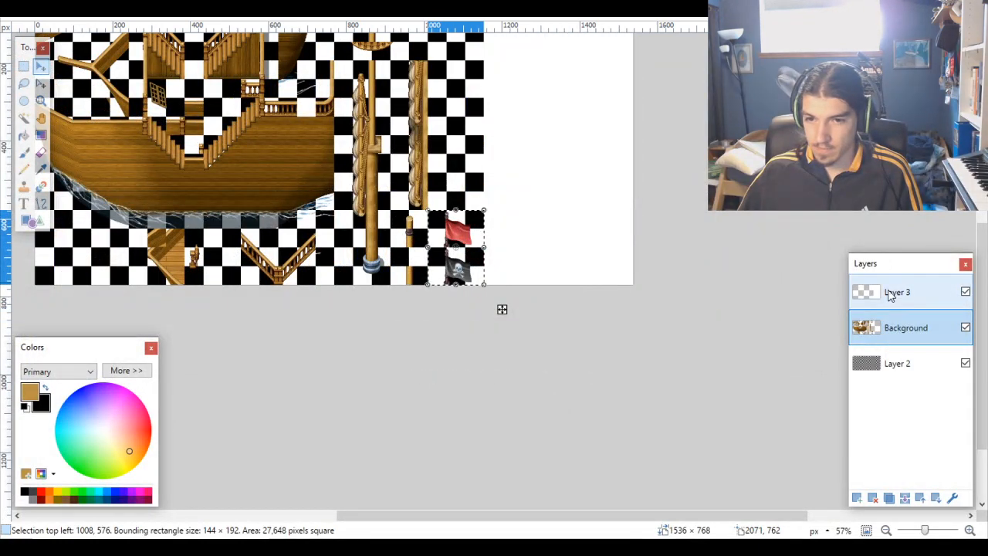
scroll(599, 251, "down", 3)
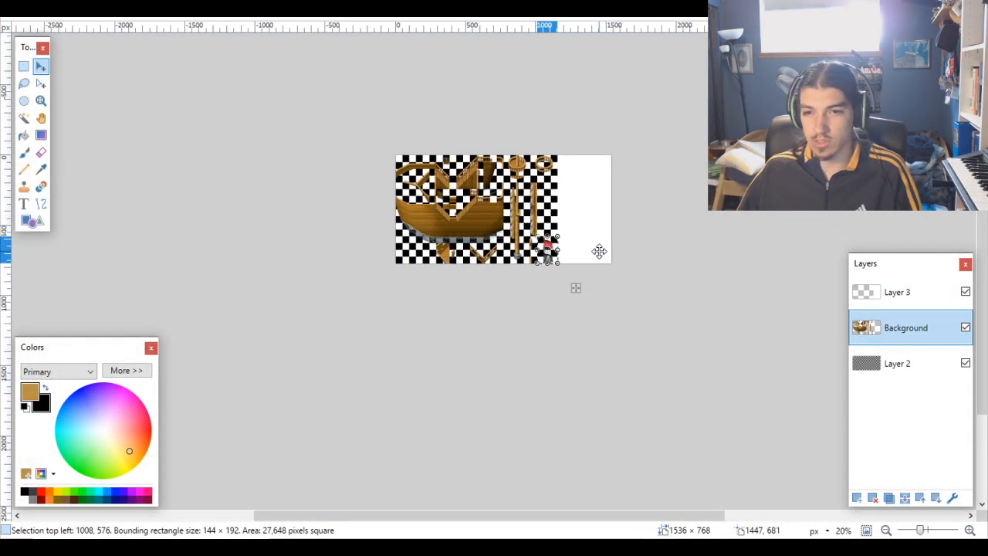
scroll(585, 258, "down", 3)
scroll(575, 251, "up", 4)
scroll(566, 241, "up", 3)
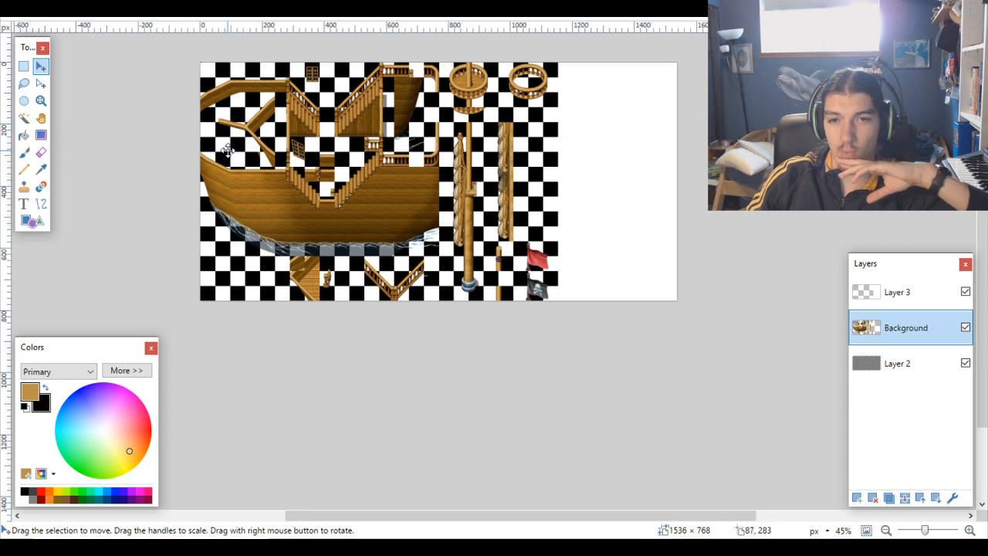
scroll(262, 125, "up", 3)
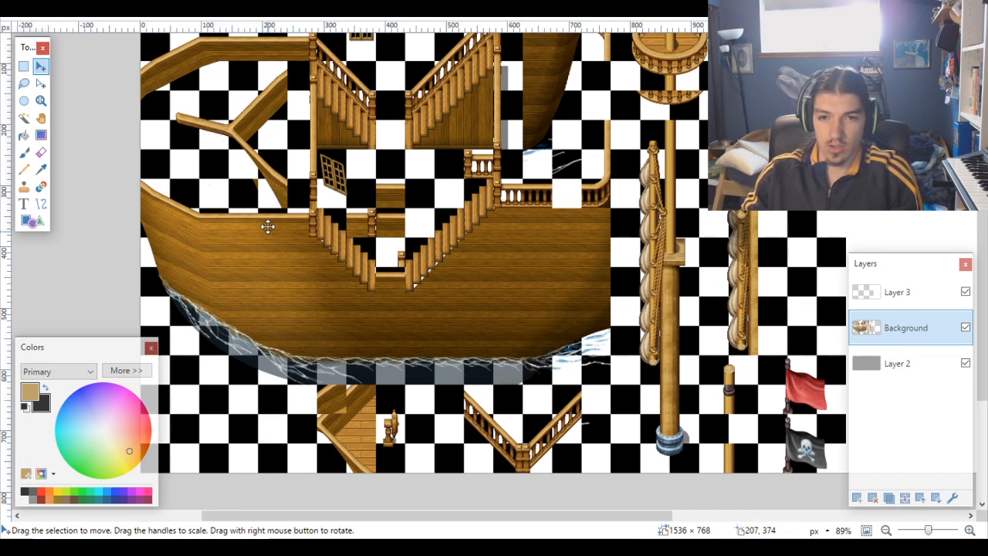
scroll(306, 309, "left", 3)
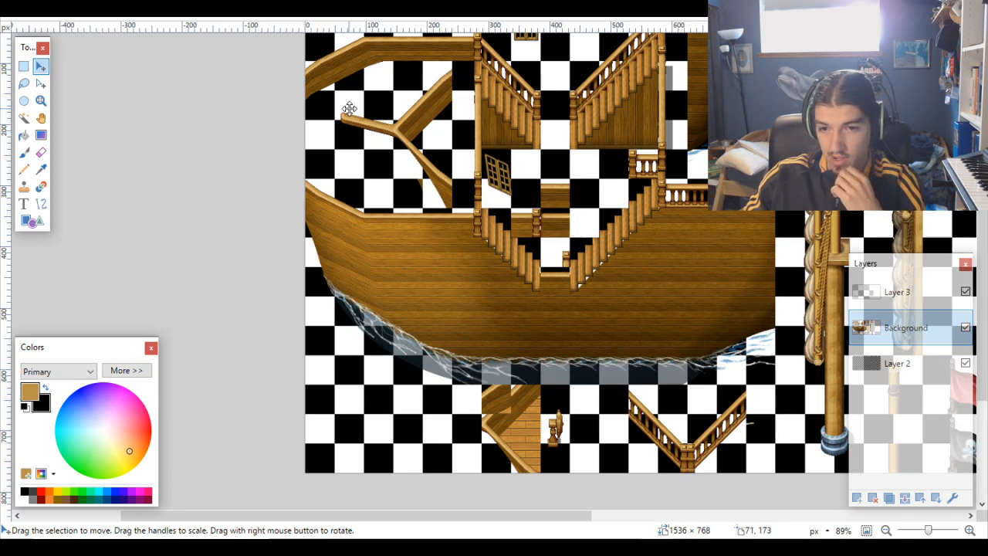
scroll(513, 237, "up", 4)
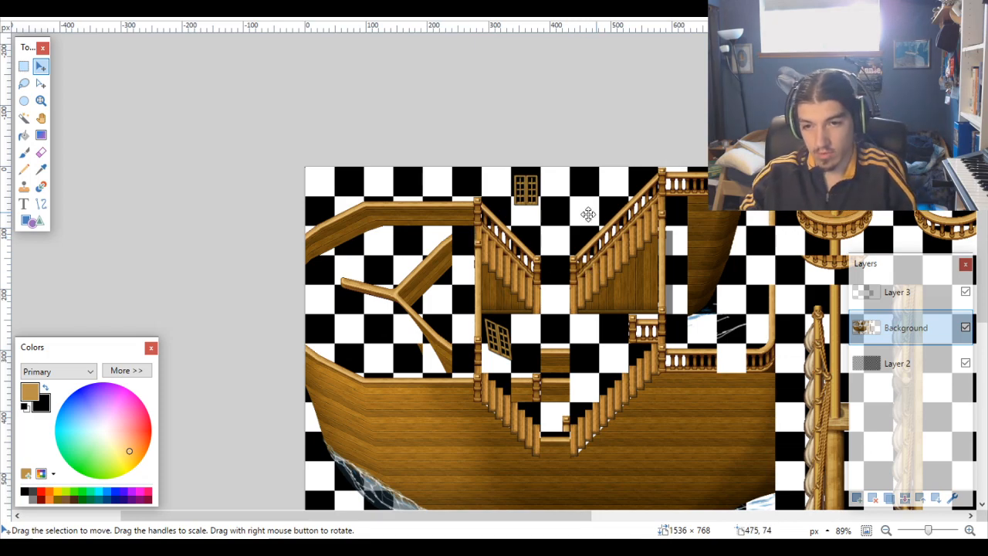
Step: Using Layer 2's checkerboard, select with the Magic Wand the two tiles behind the straight lattice window above the stairs, 48 × 96
scroll(477, 179, "up", 5)
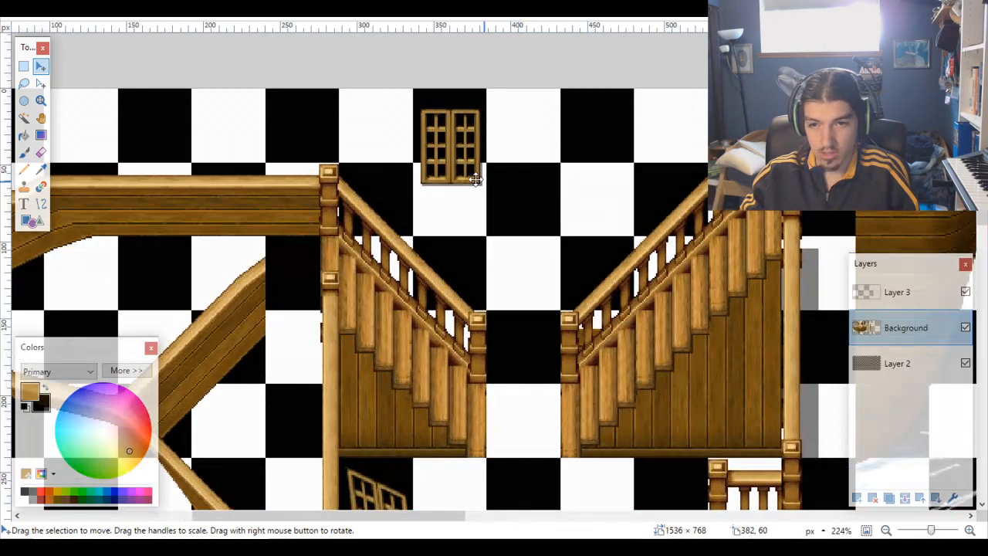
left_click(905, 365)
left_click(24, 117)
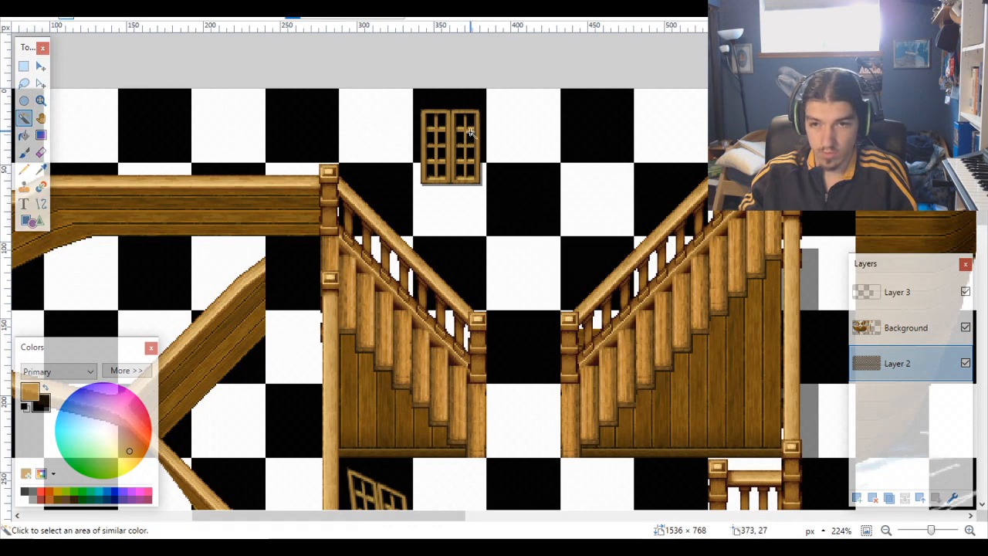
left_click(452, 155)
left_click(456, 209, "ctrl")
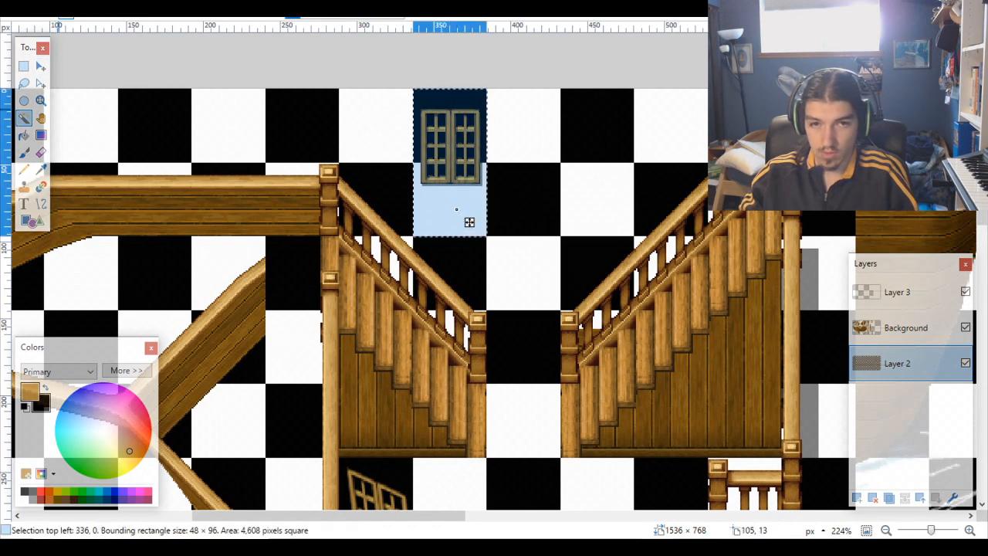
Step: Move the selected lattice window on the Background layer one tile to the right, top-left corner at 384, 0, and deselect it
left_click(40, 67)
left_click_drag(501, 260, 569, 268)
left_click(892, 331)
key("ctrl+z")
scroll(536, 186, "up", 4)
left_click_drag(483, 132, 502, 126)
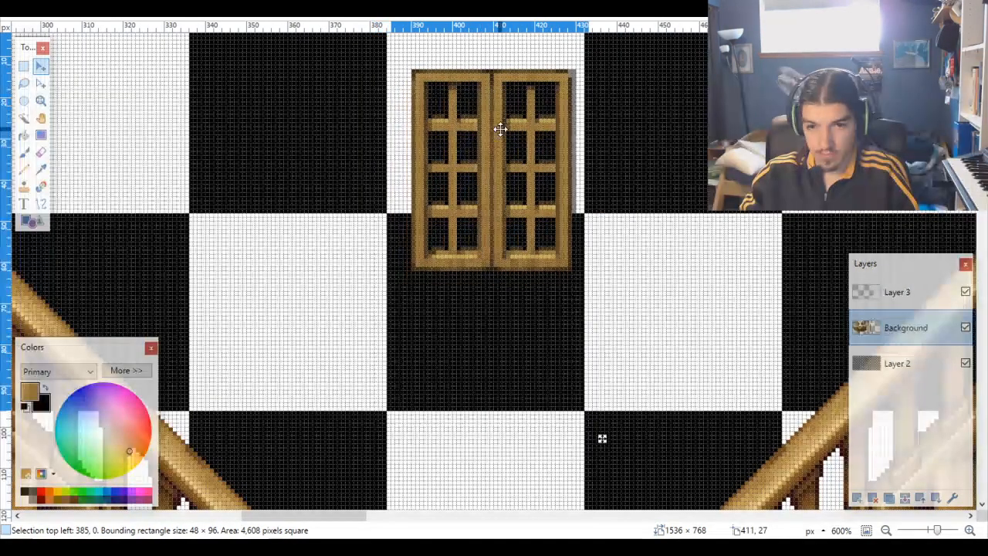
key("Left")
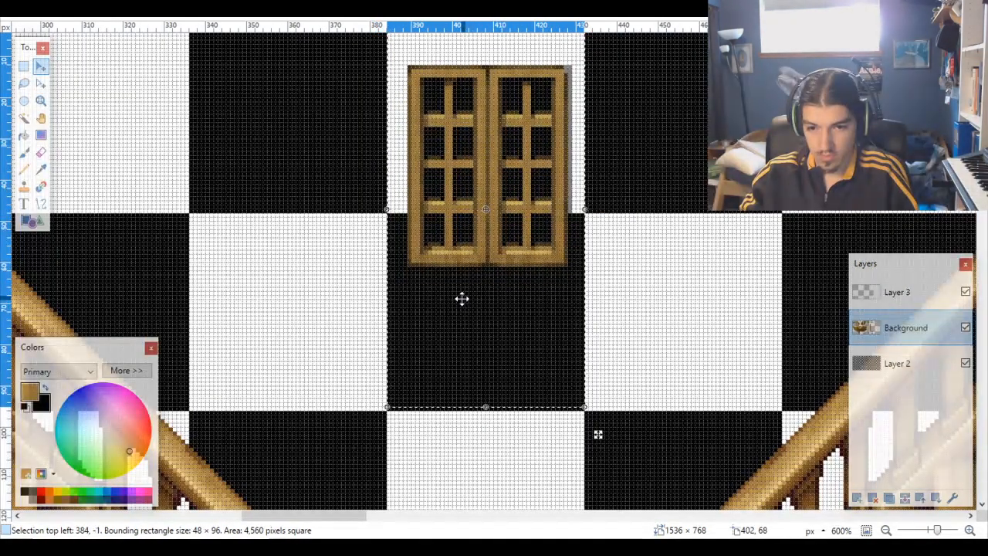
key("Down")
scroll(464, 304, "down", 5)
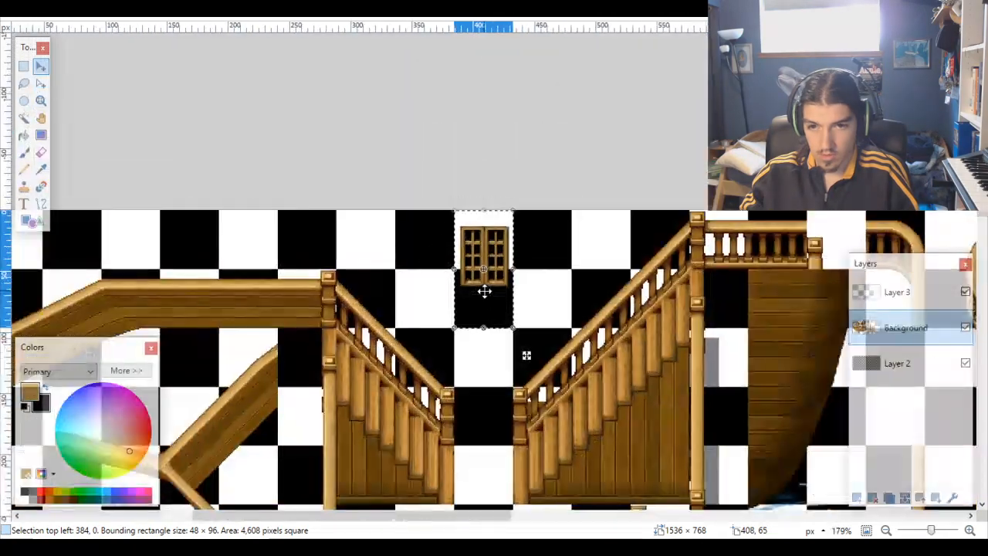
scroll(475, 290, "up", 4)
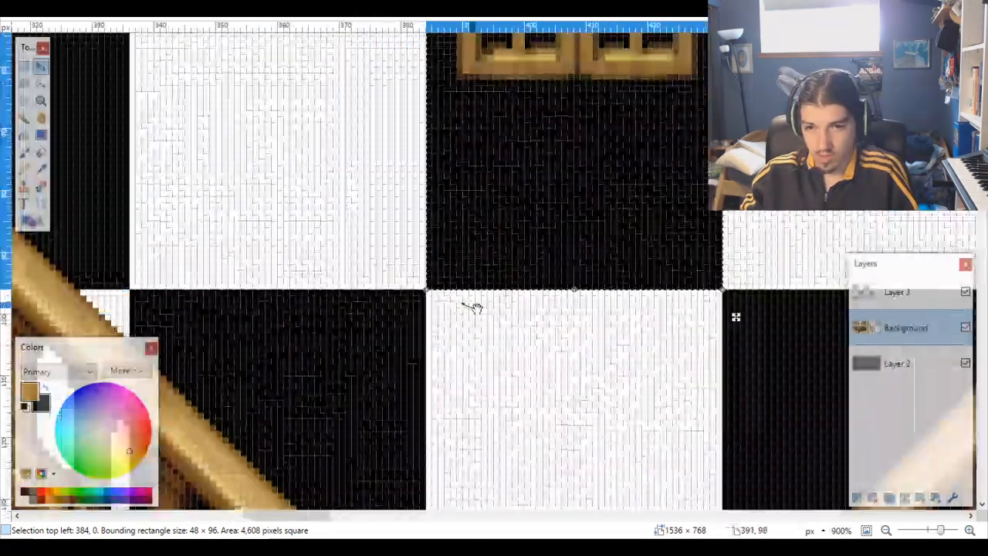
scroll(467, 305, "down", 4)
scroll(483, 342, "down", 5)
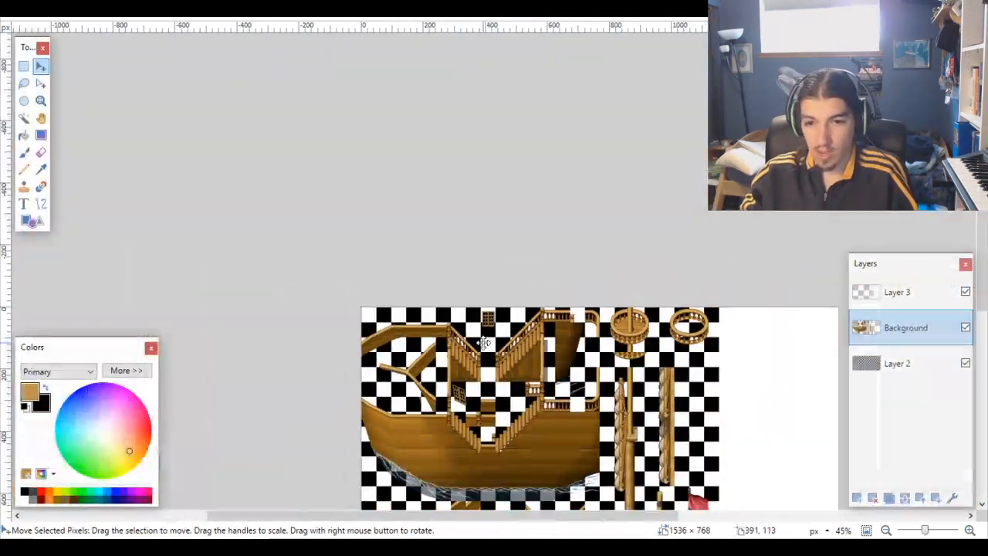
Step: Examine the upper bow beam, the forked beams, the stairs, the slanted window and the hull on the grid
scroll(445, 386, "up", 2)
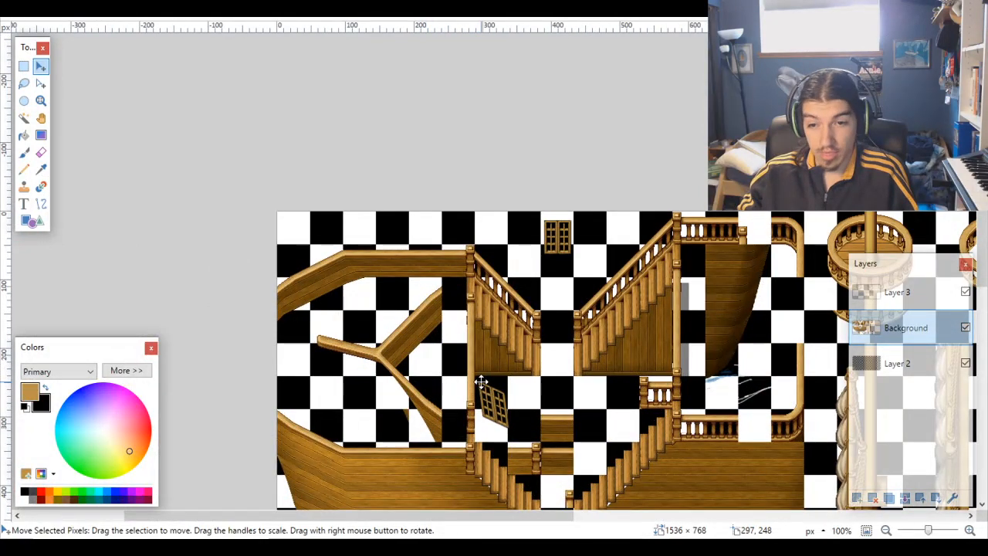
scroll(491, 369, "up", 3)
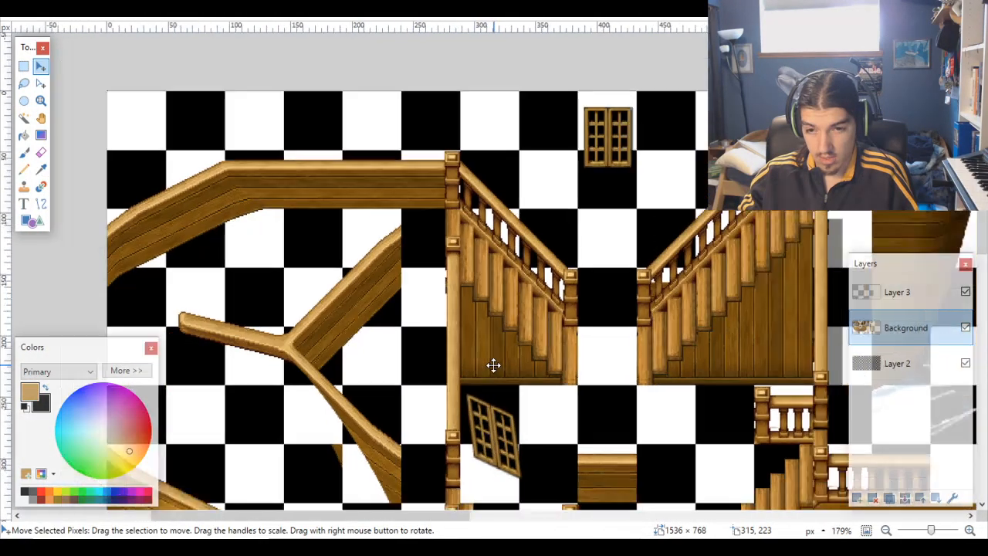
scroll(493, 365, "down", 2)
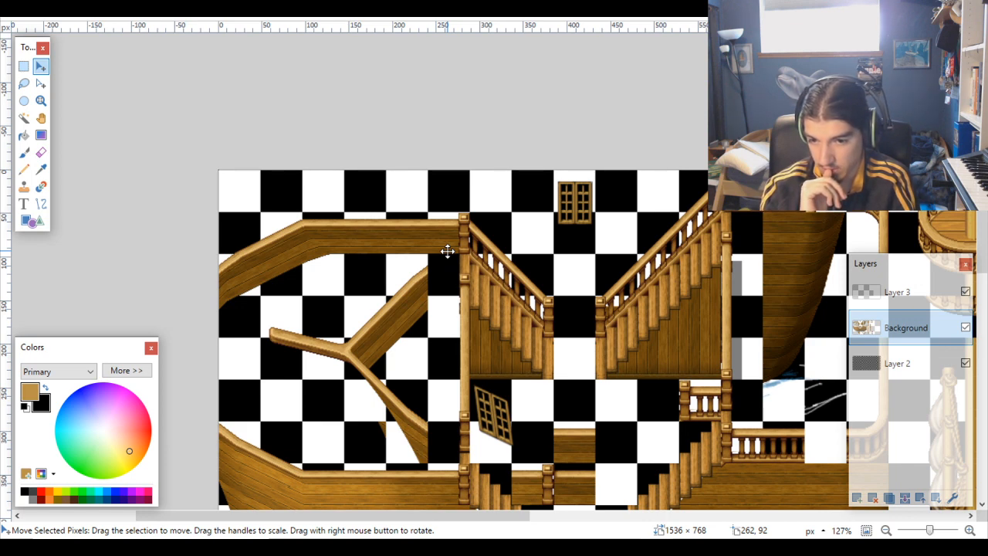
scroll(530, 375, "down", 10)
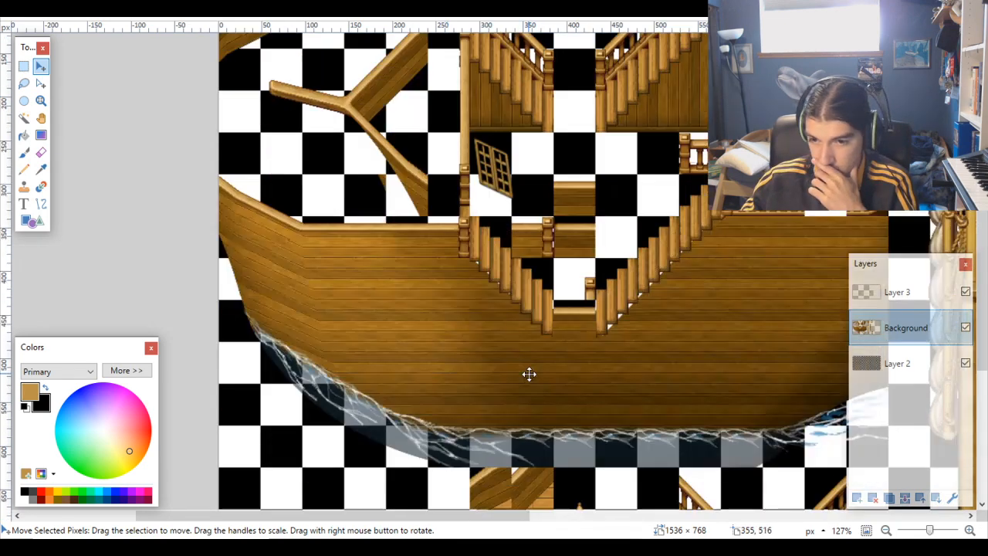
scroll(529, 375, "up", 5)
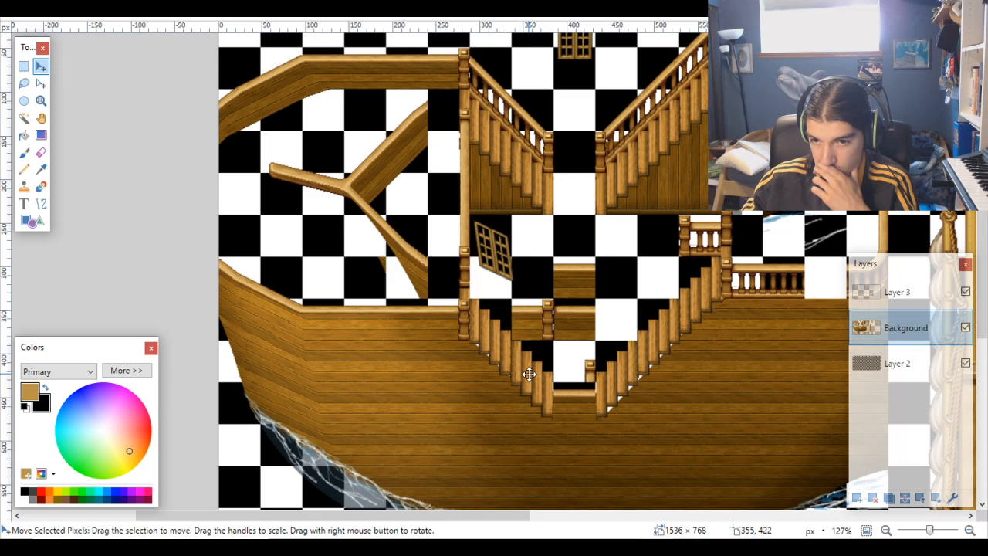
scroll(530, 375, "down", 3)
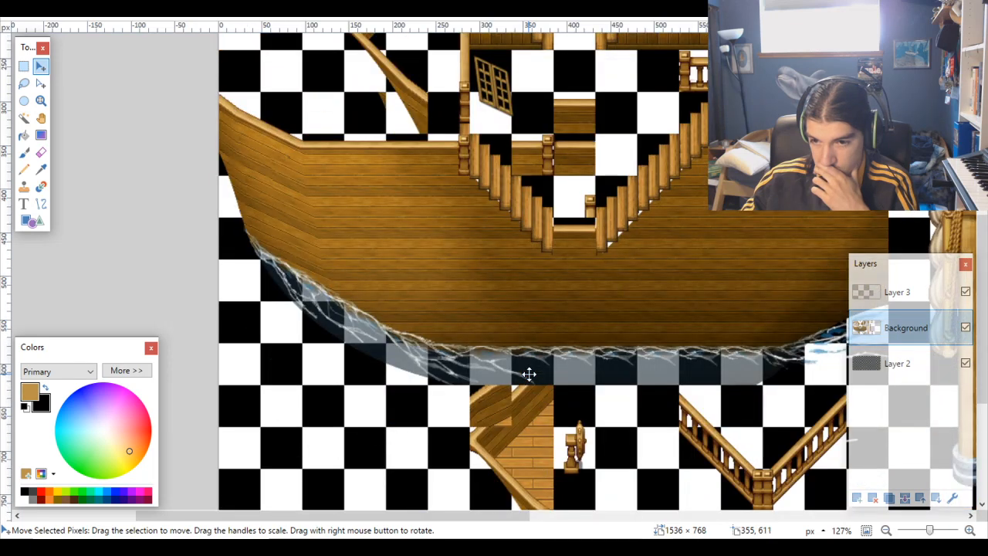
scroll(529, 375, "up", 2)
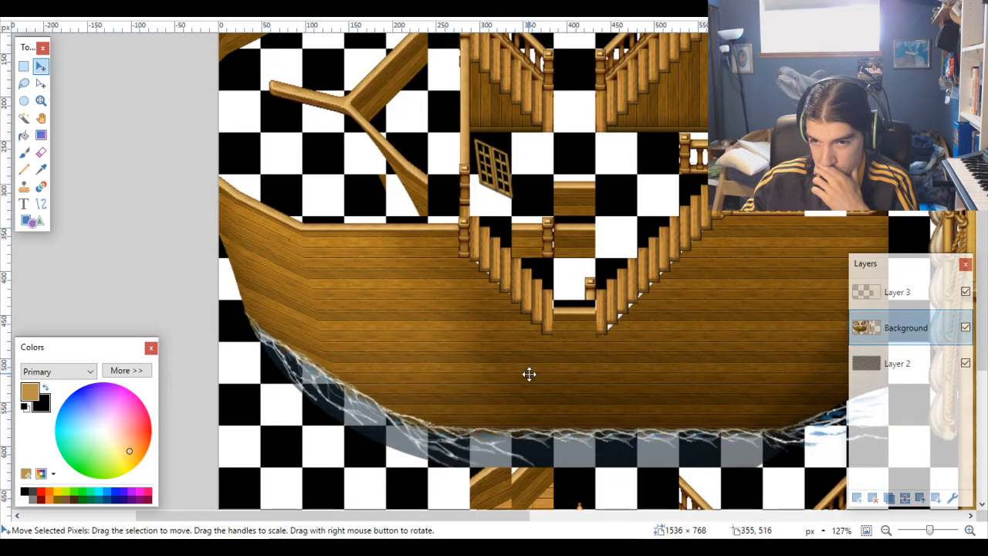
scroll(529, 375, "up", 3)
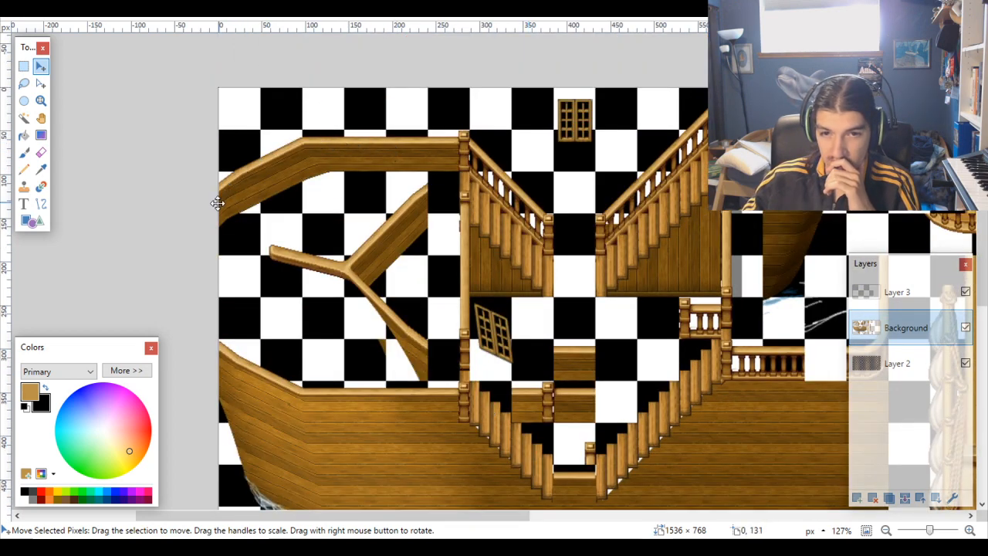
Step: Using Layer 2's checkerboard, select with the Magic Wand all tiles behind the upper bow beam, from its end post to the canvas edge, 288 × 144
left_click(25, 116)
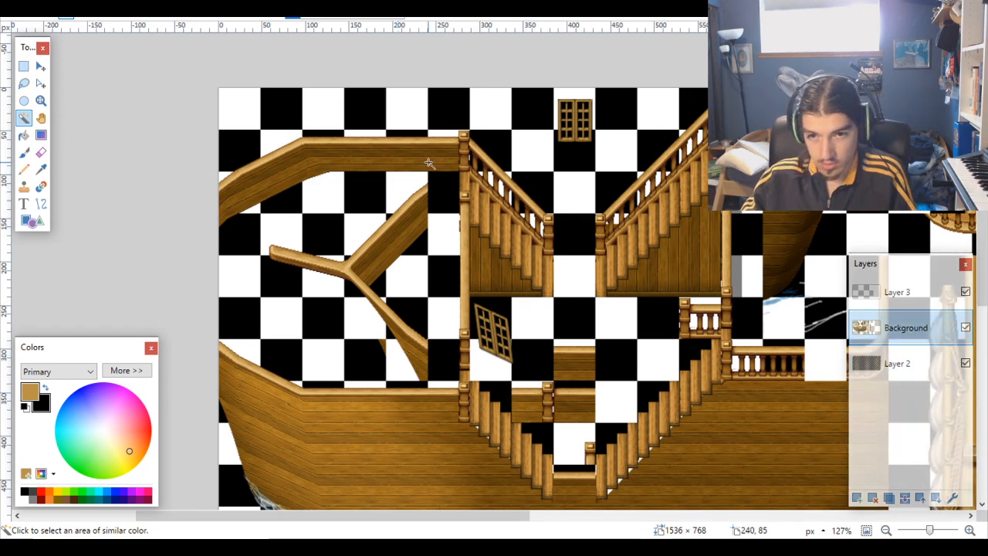
left_click(896, 363)
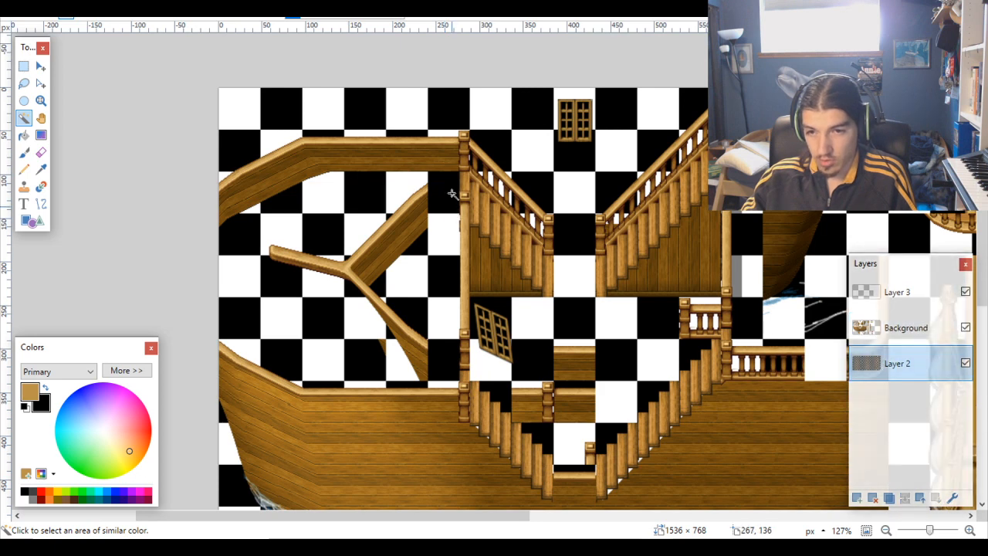
left_click(448, 154)
left_click_drag(397, 152, 314, 185)
left_click(444, 153)
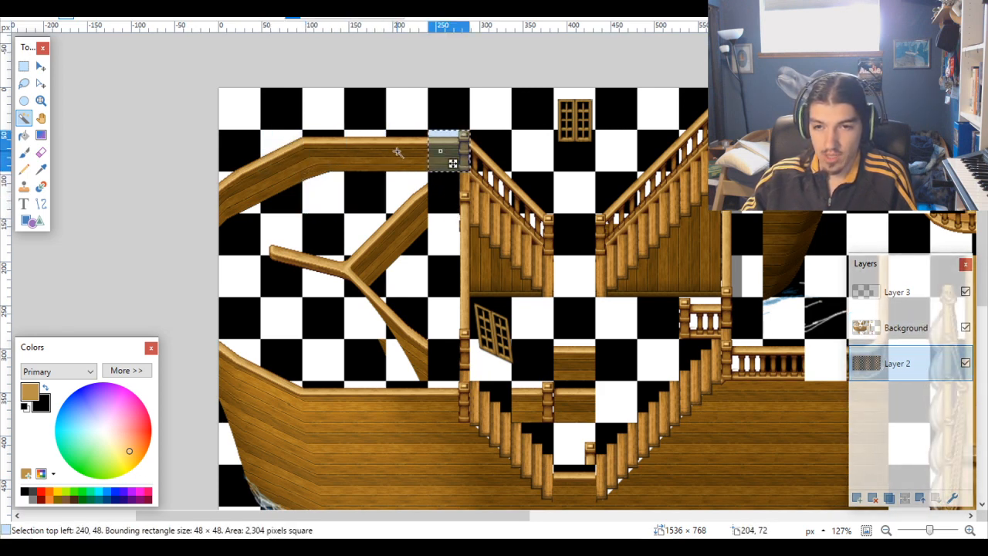
left_click(83, 17)
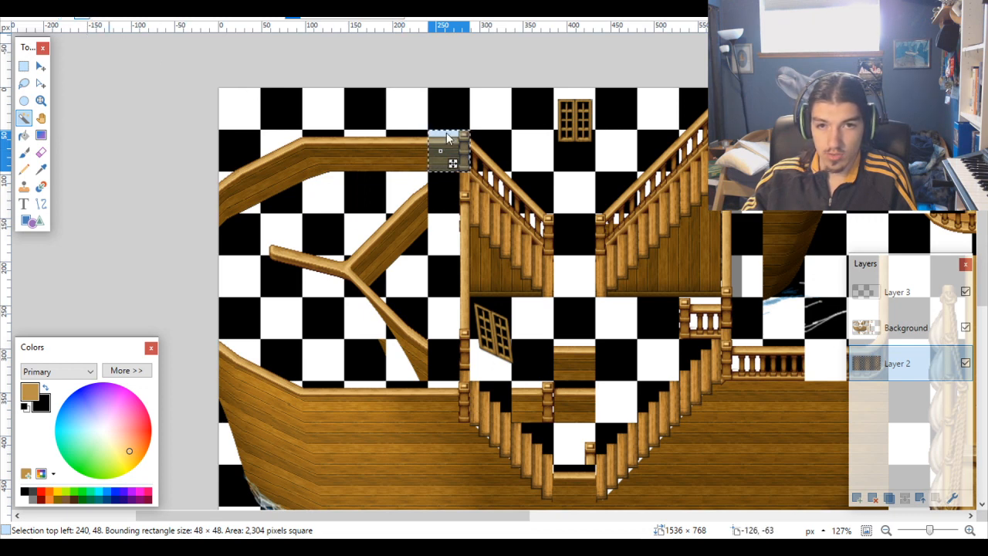
left_click(403, 143)
left_click(371, 145)
left_click(325, 144)
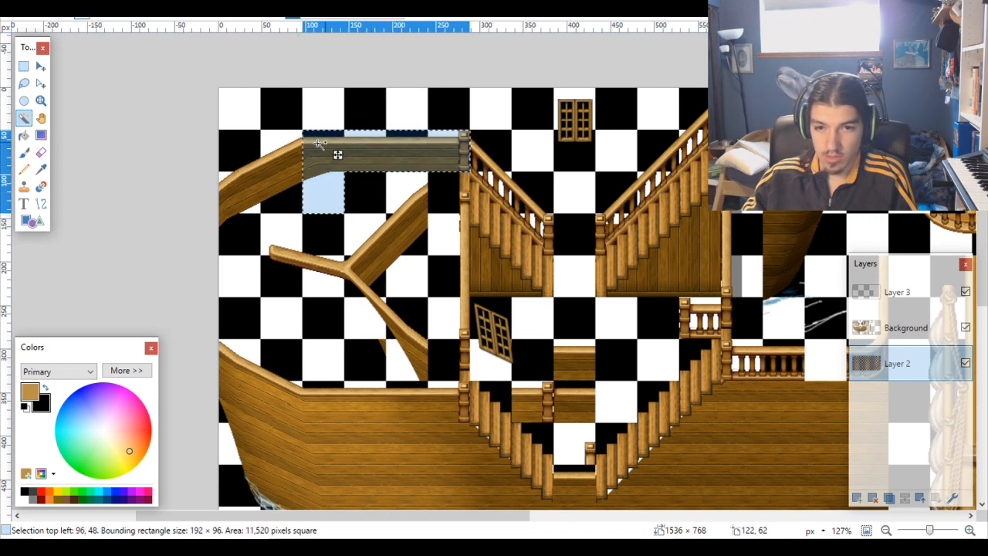
left_click(279, 149)
left_click(281, 232)
left_click_drag(287, 198, 241, 177)
left_click(241, 230)
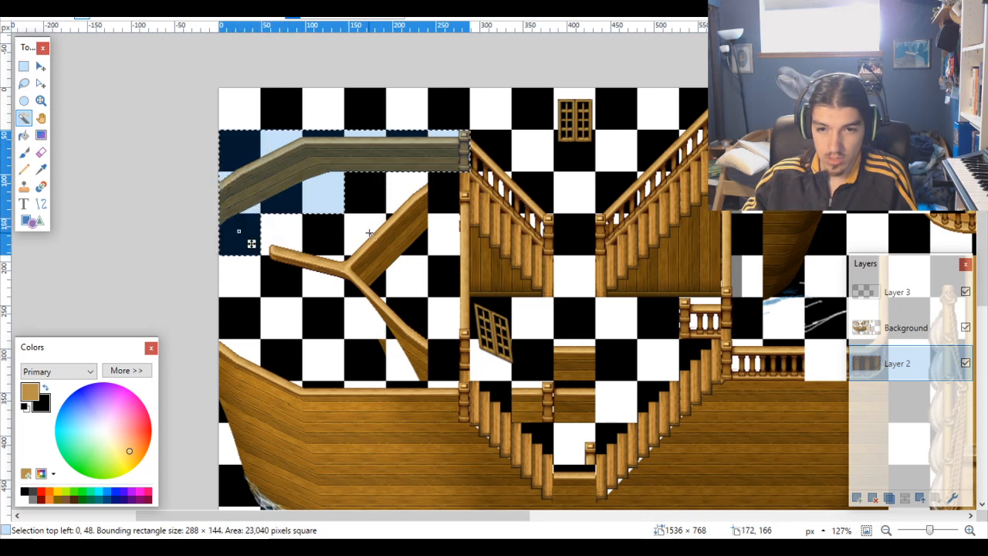
Step: Add the tiles behind the forked beams below to the selection, extending it to 288 × 288
left_click(293, 269)
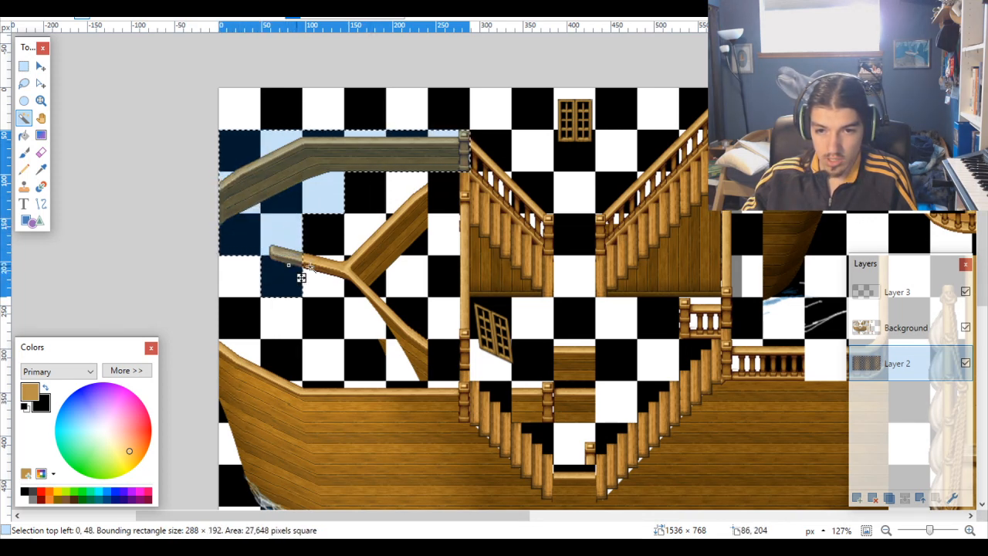
left_click(331, 281)
left_click(328, 239)
left_click(367, 235)
left_click(359, 283)
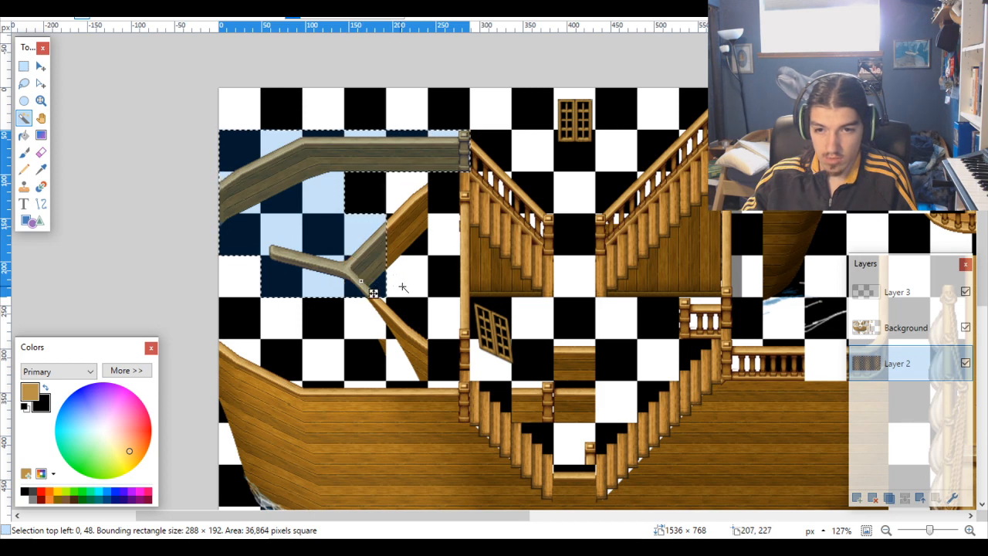
left_click(403, 287)
left_click(400, 235)
left_click(397, 202)
left_click(398, 351)
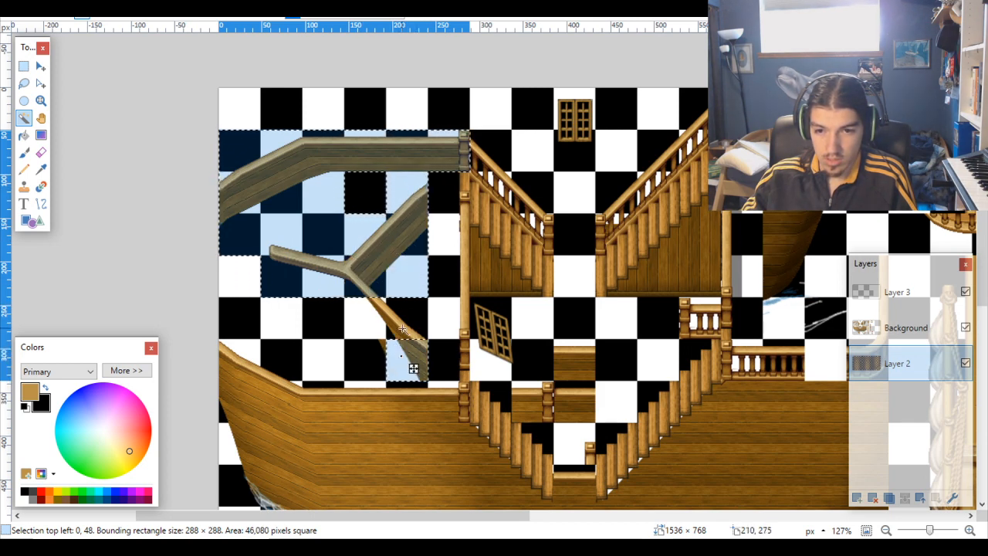
left_click(412, 323)
left_click(352, 316)
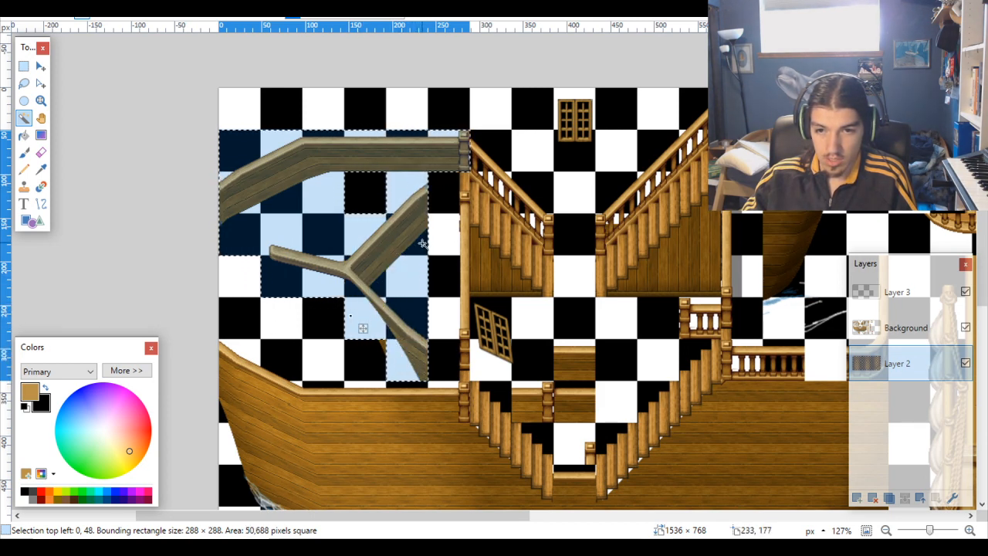
Step: Check the edge of the selected tiles beside the stair post and activate the Move Selected Pixels tool
scroll(460, 225, "up", 5)
scroll(459, 226, "down", 3)
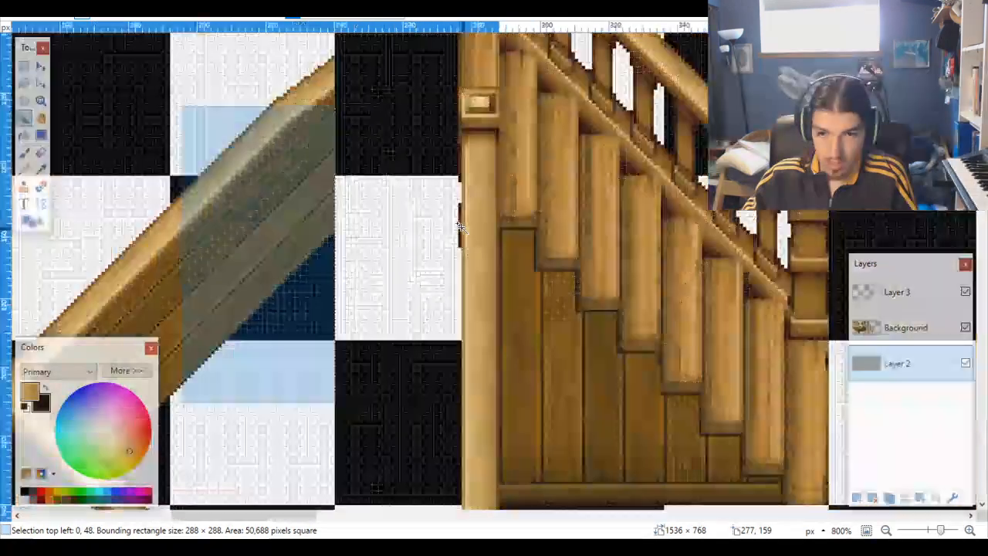
scroll(460, 226, "down", 4)
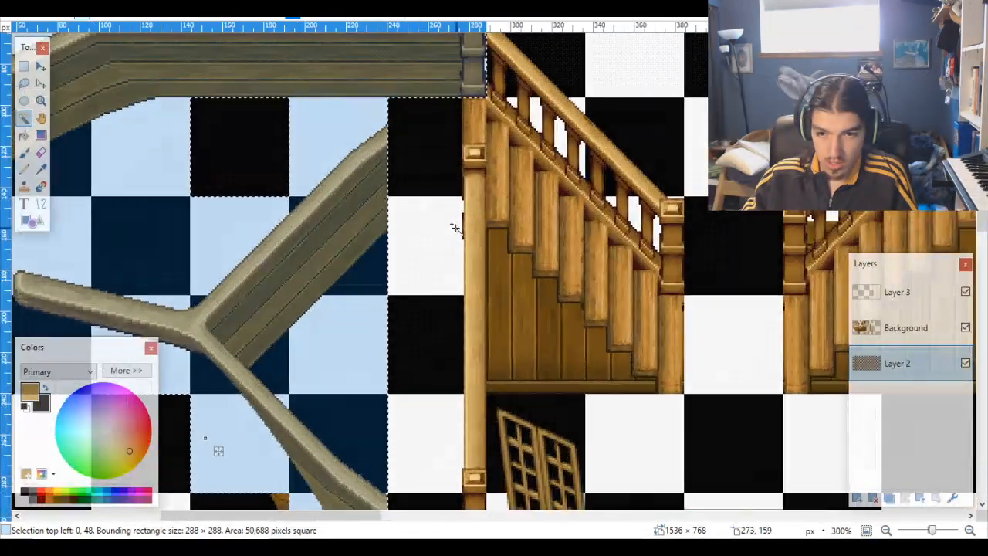
scroll(454, 226, "up", 2)
scroll(421, 225, "up", 2)
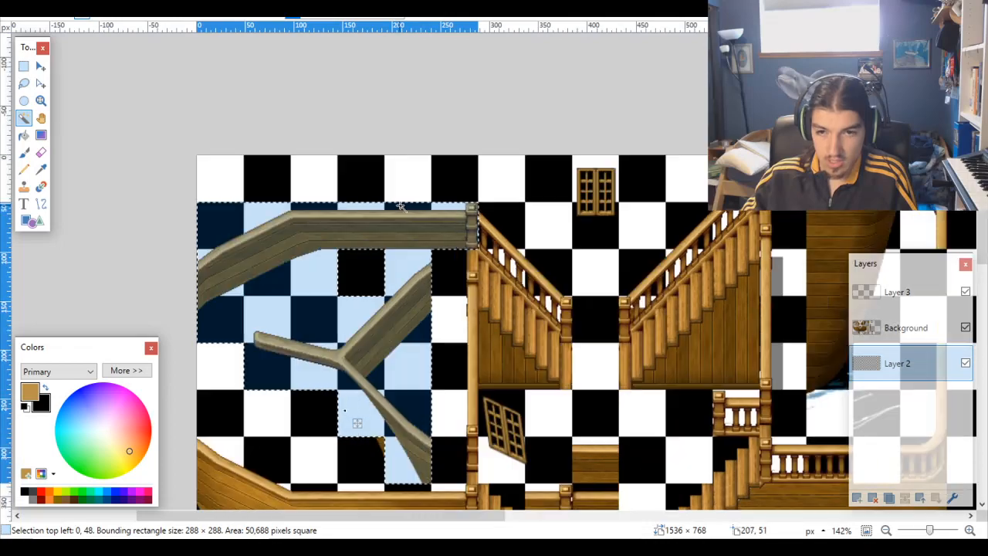
left_click(43, 68)
scroll(186, 214, "up", 6)
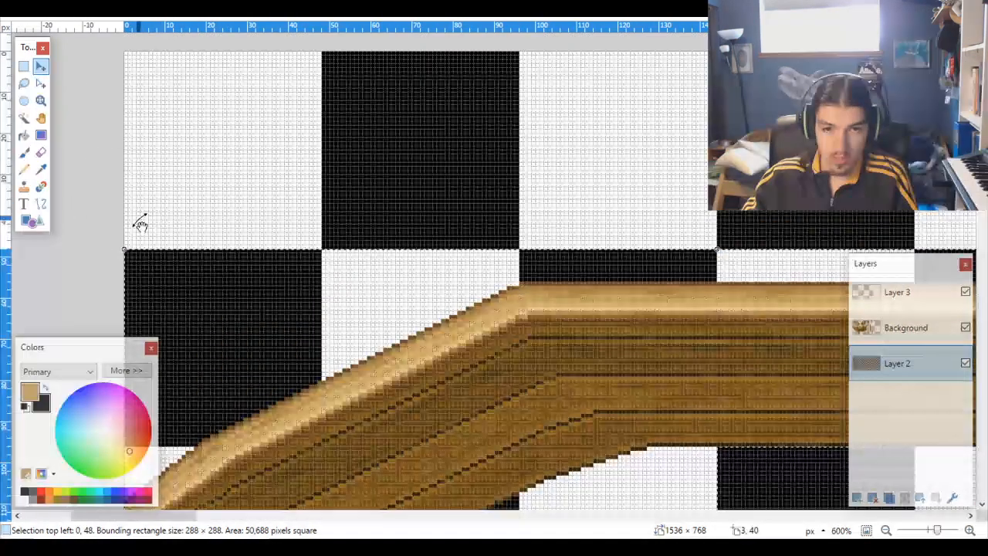
left_click_drag(140, 224, 174, 155)
key("ctrl+z")
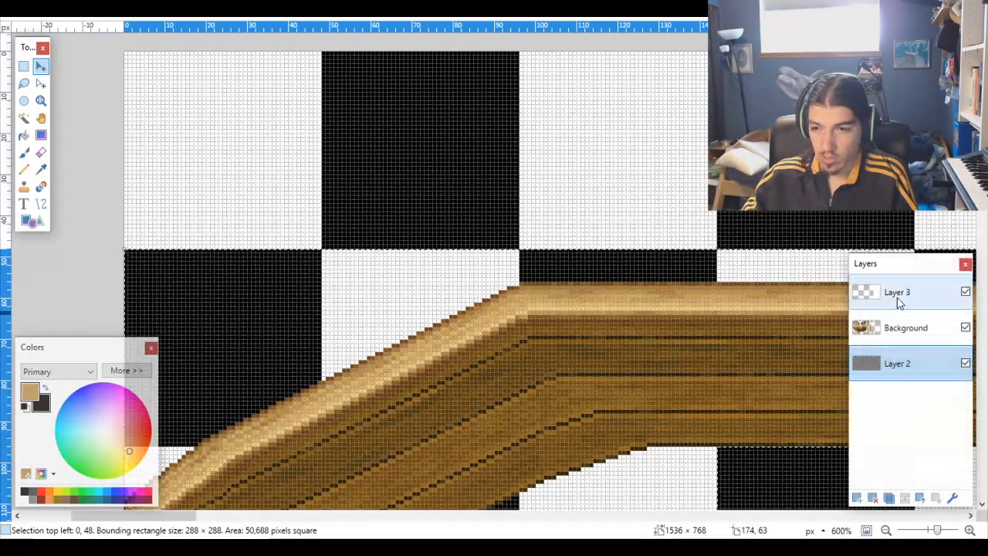
Step: Move the selected upper bow beam and forked beams on the Background layer one tile up, top-left corner at 0, 0, and deselect them
left_click(878, 328)
left_click_drag(246, 324, 181, 171)
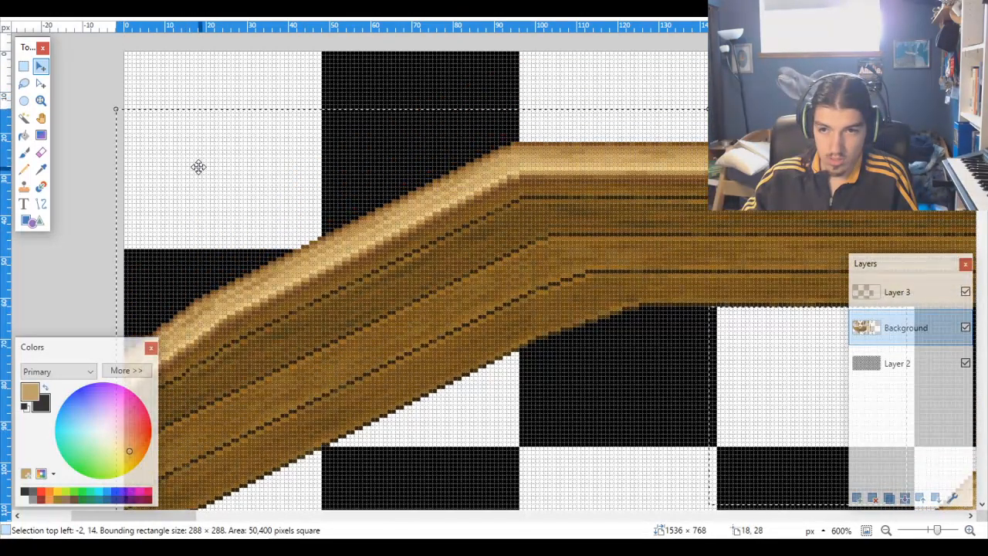
scroll(158, 115, "up", 3)
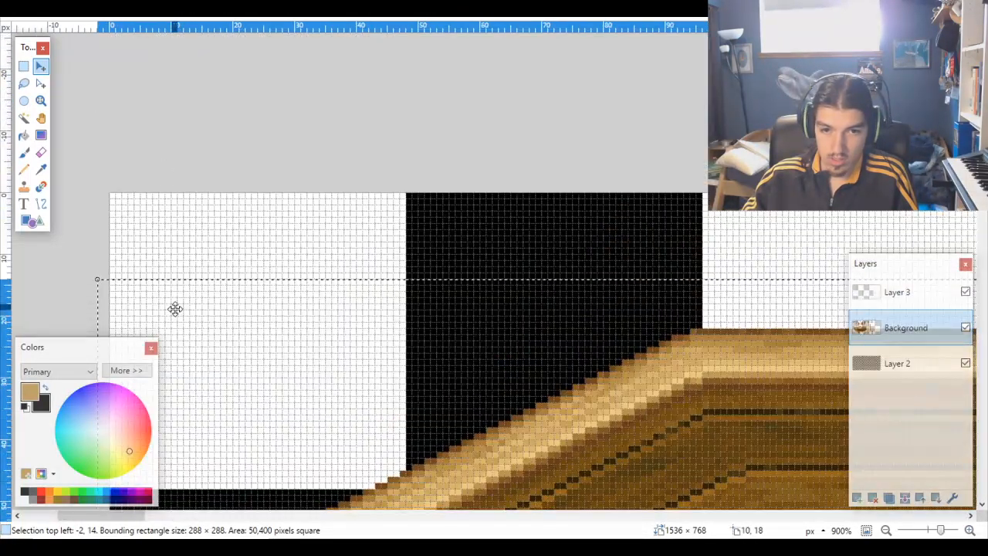
left_click_drag(177, 307, 198, 224)
left_click_drag(135, 216, 129, 198)
scroll(231, 247, "down", 12)
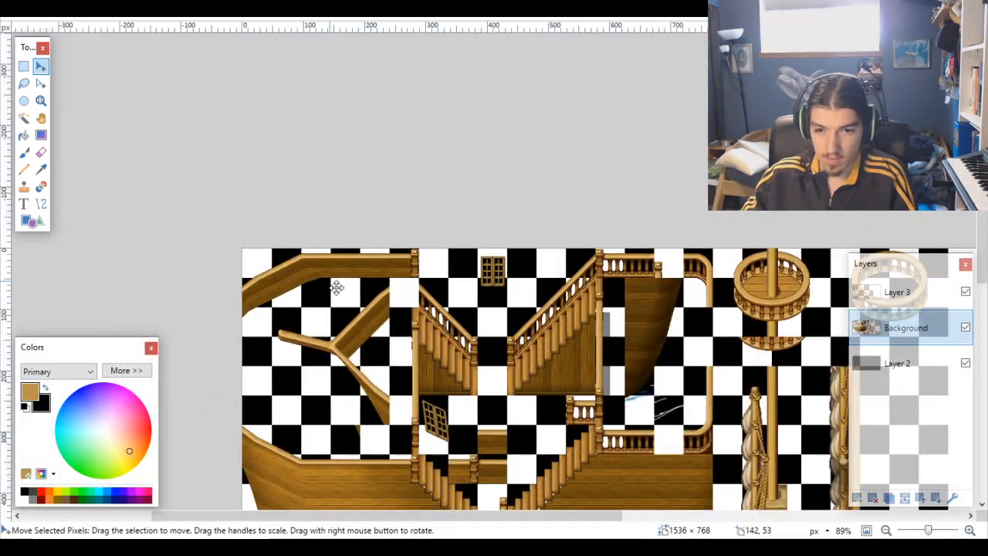
Step: Using Layer 2's checkerboard, select with the Magic Wand the 48 × 48 tile behind the loose wood scrap below the forked beams
scroll(367, 421, "up", 4)
scroll(360, 402, "down", 5)
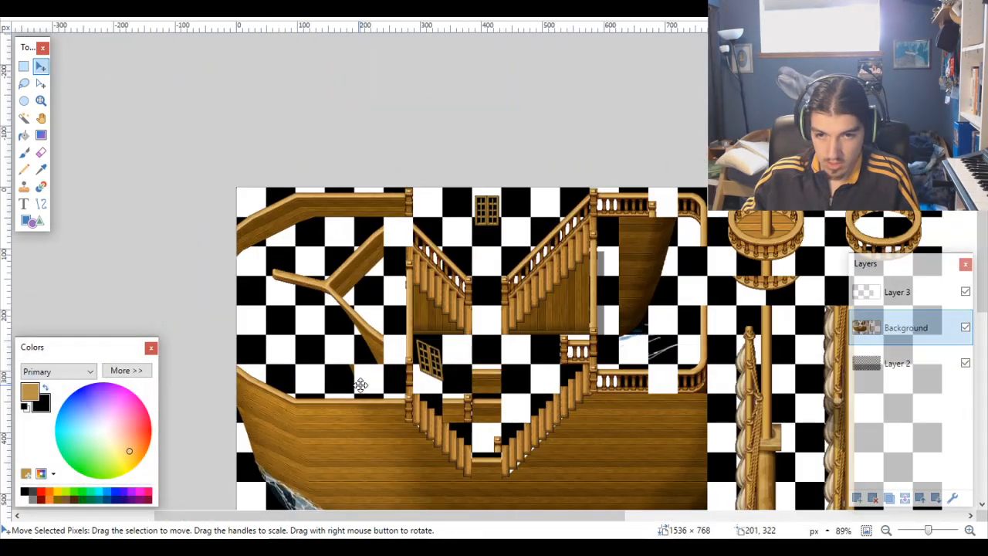
scroll(361, 385, "down", 2)
scroll(361, 385, "up", 1)
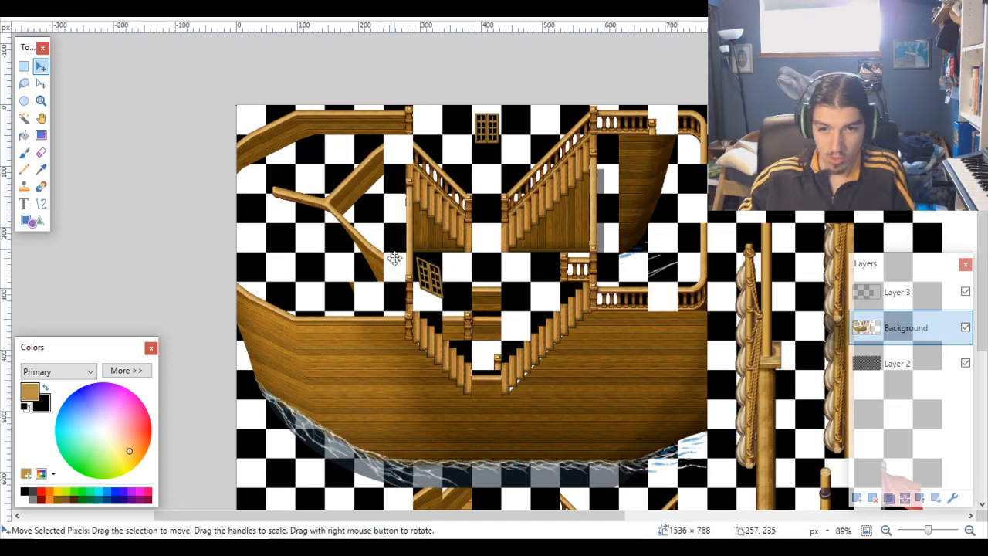
scroll(382, 286, "up", 5)
scroll(382, 286, "up", 1)
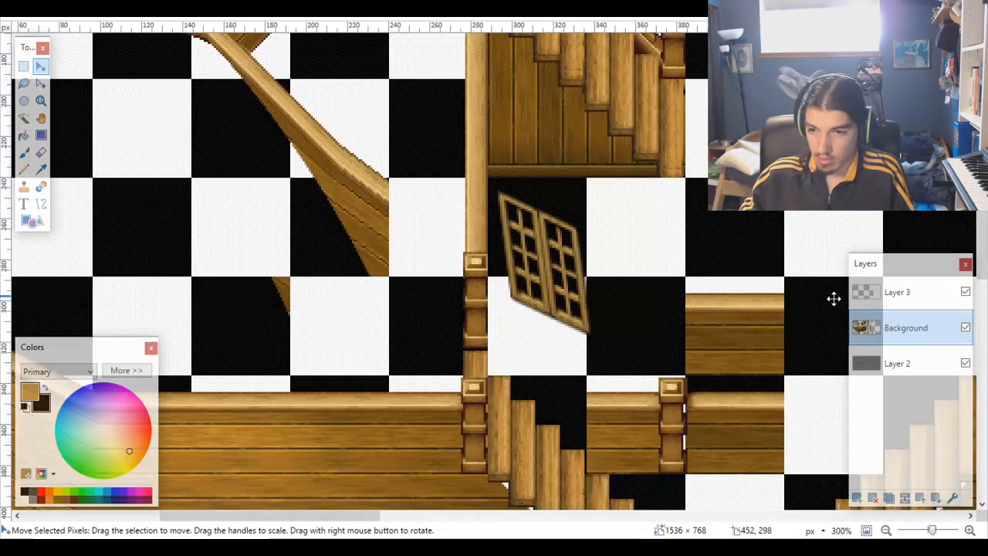
left_click(895, 362)
left_click(24, 117)
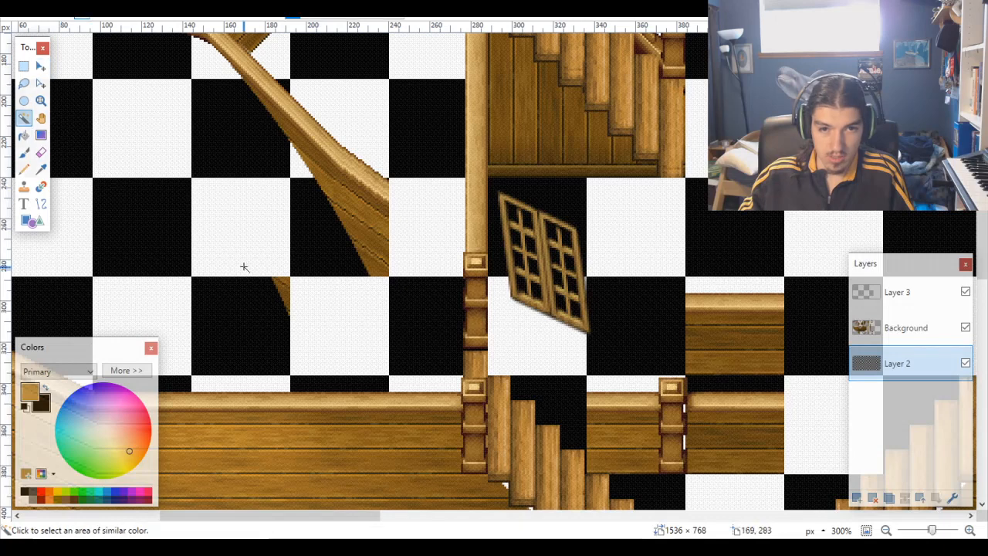
left_click(245, 311)
Step: Move the selected wood scrap on the Background layer one tile to the right, top-left corner at 192, 288, and deselect it
left_click(41, 66)
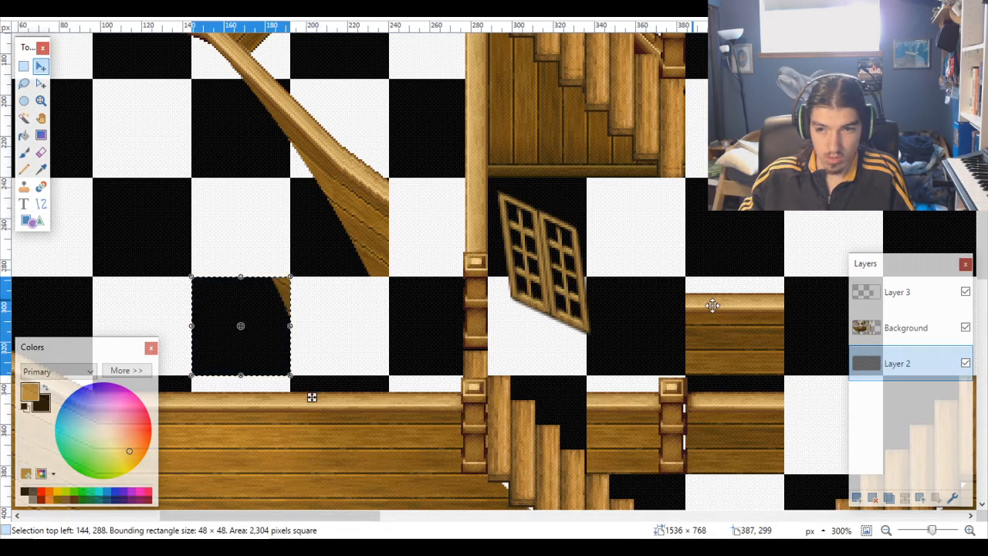
left_click(899, 328)
left_click_drag(308, 397, 408, 393)
scroll(369, 285, "up", 5)
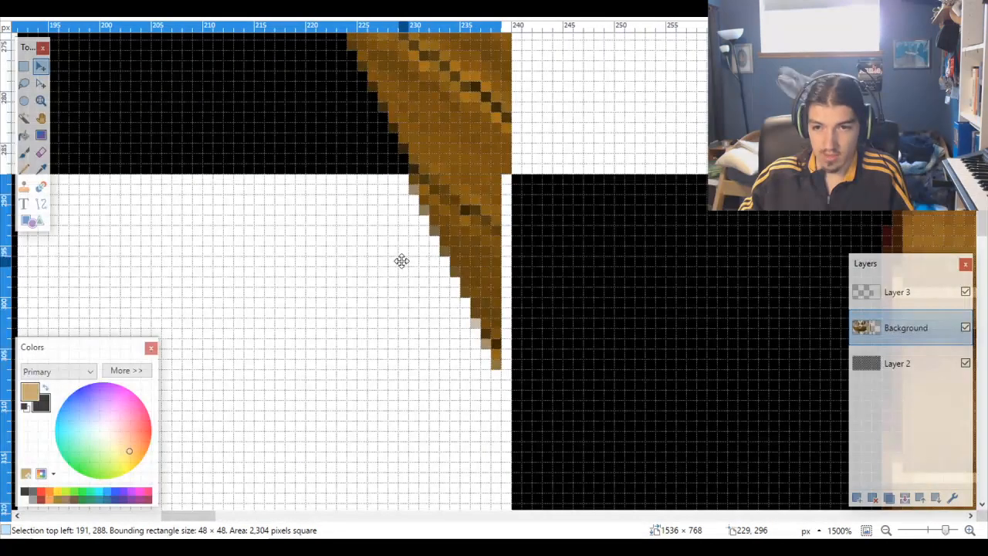
left_click_drag(401, 260, 410, 265)
scroll(390, 283, "down", 14)
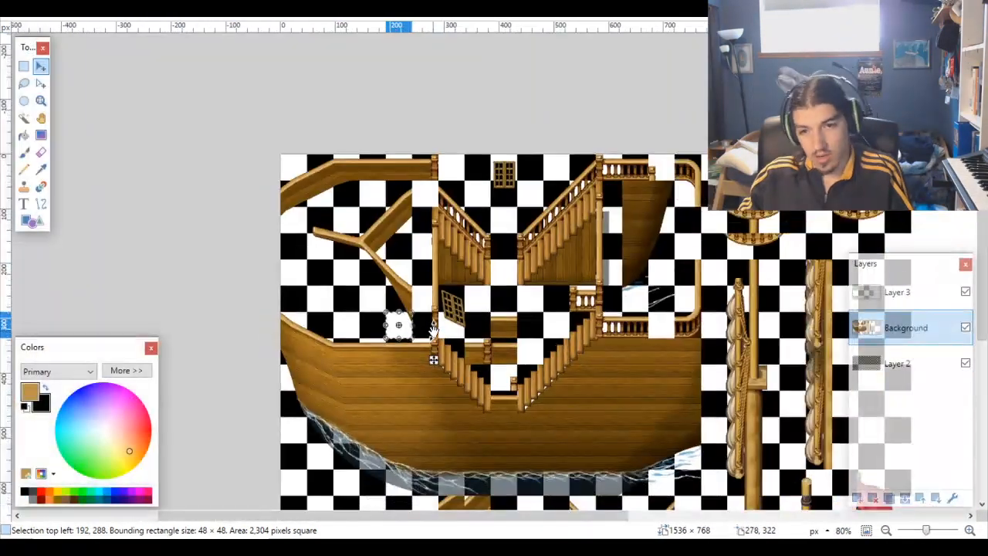
scroll(433, 325, "down", 3)
scroll(430, 317, "up", 5)
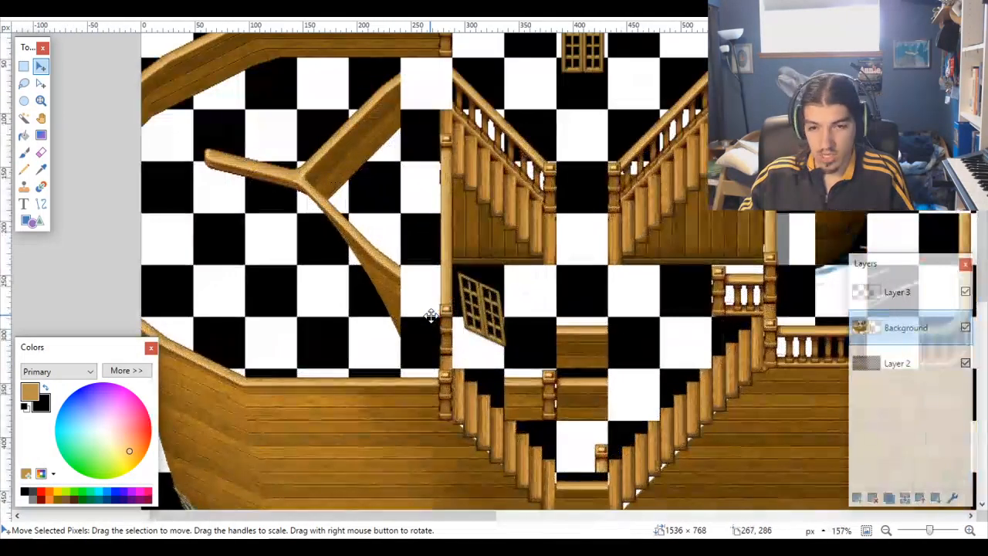
Step: Examine the joined bow beams, the post beside the stairs, both windows and the hull against the tile grid
scroll(431, 316, "down", 2)
left_click(440, 182)
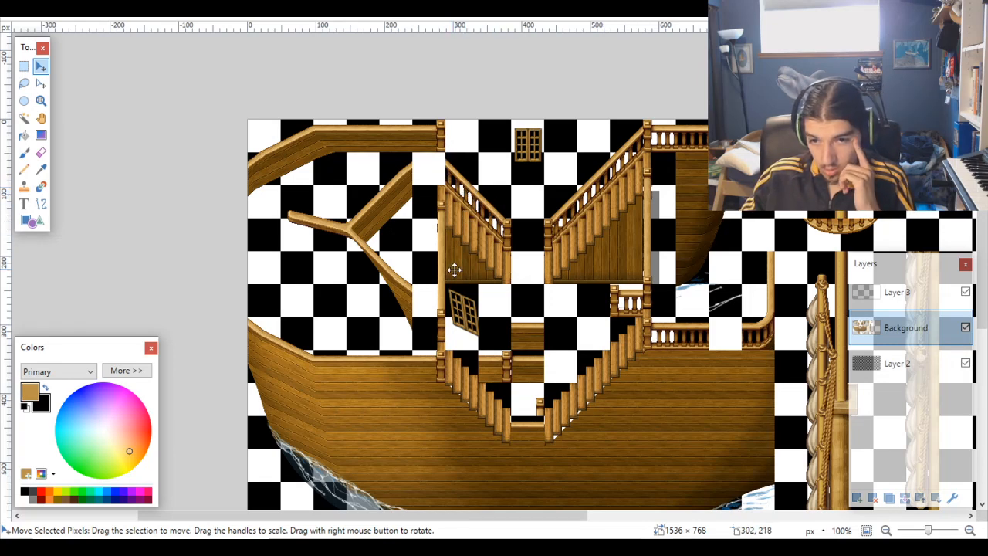
scroll(451, 260, "up", 3)
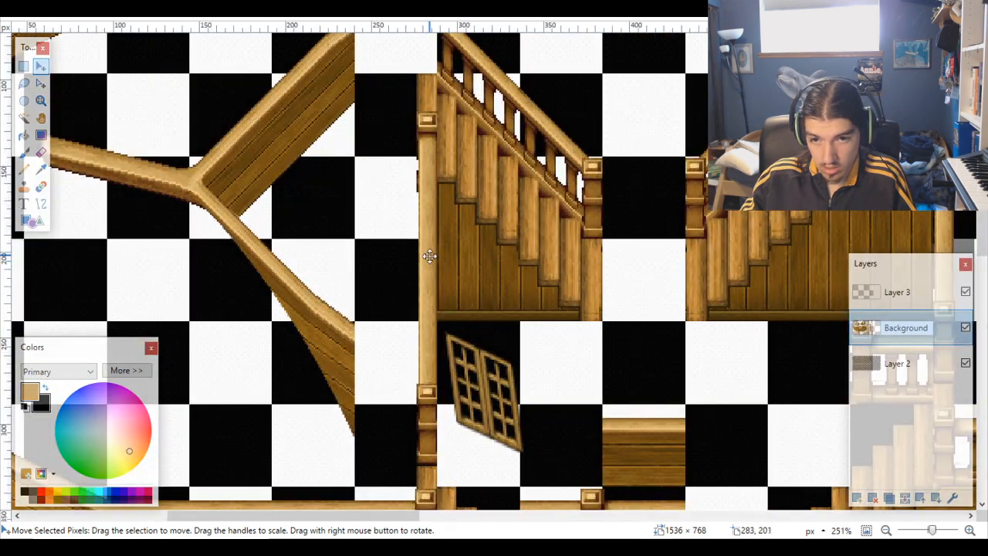
scroll(401, 390, "down", 4)
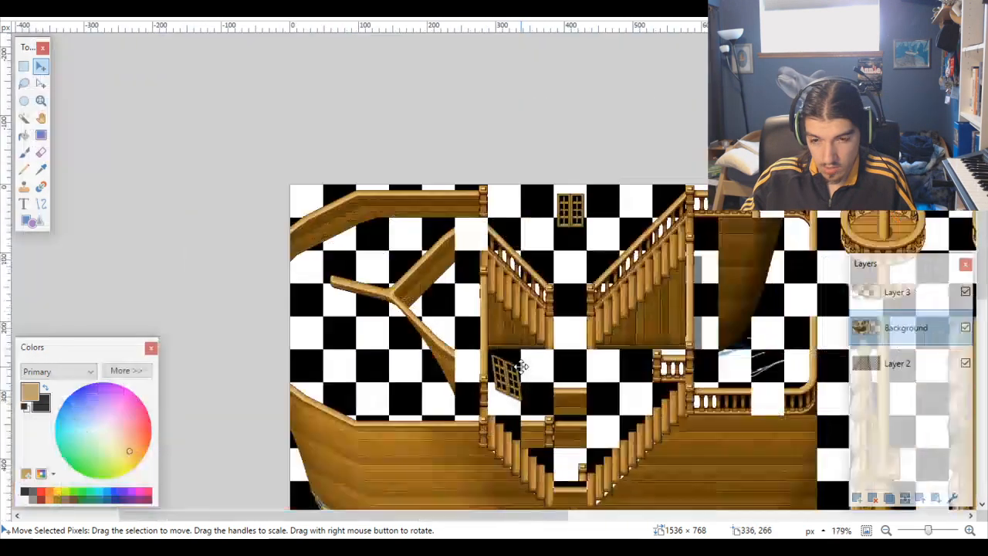
scroll(608, 358, "up", 1)
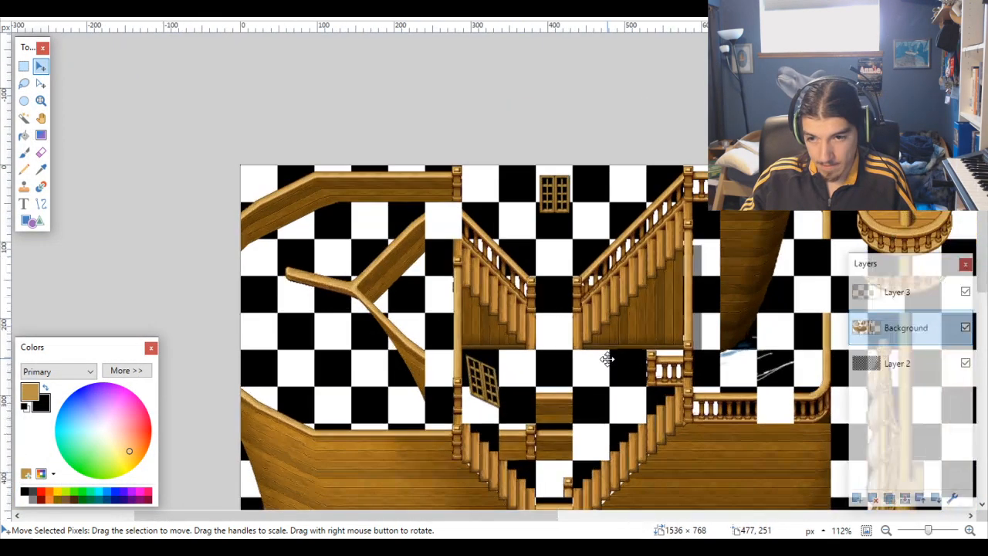
scroll(607, 358, "up", 2)
scroll(608, 359, "down", 4)
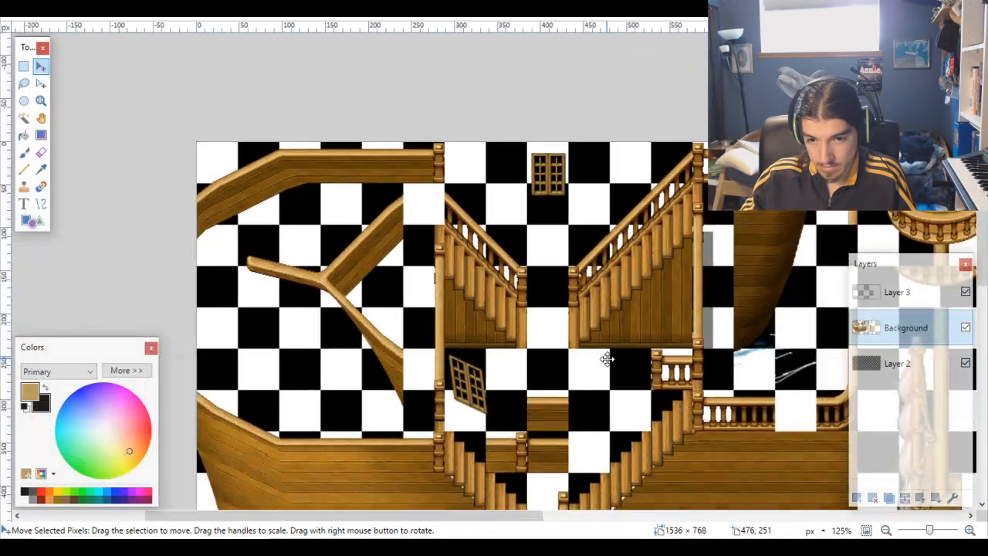
key("ctrl")
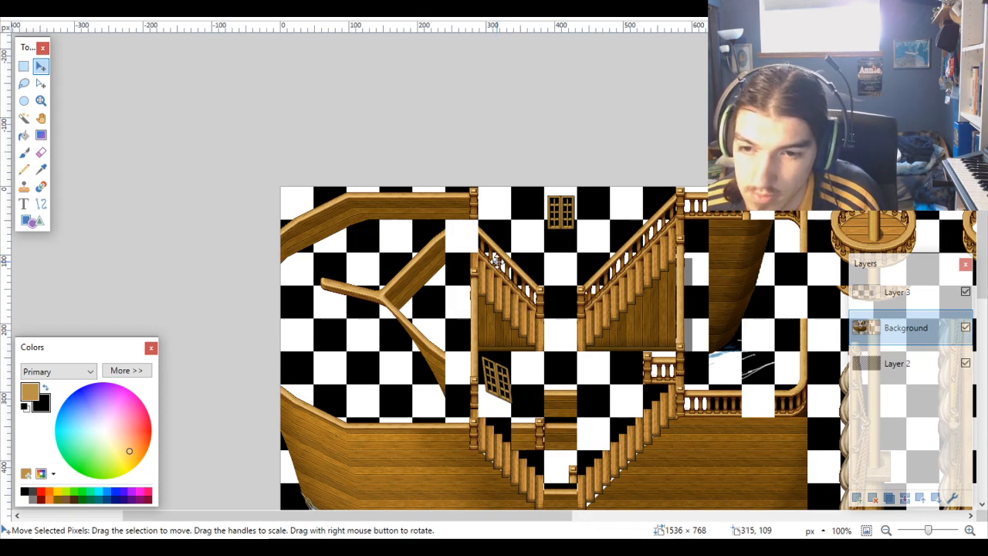
scroll(496, 261, "down", 6)
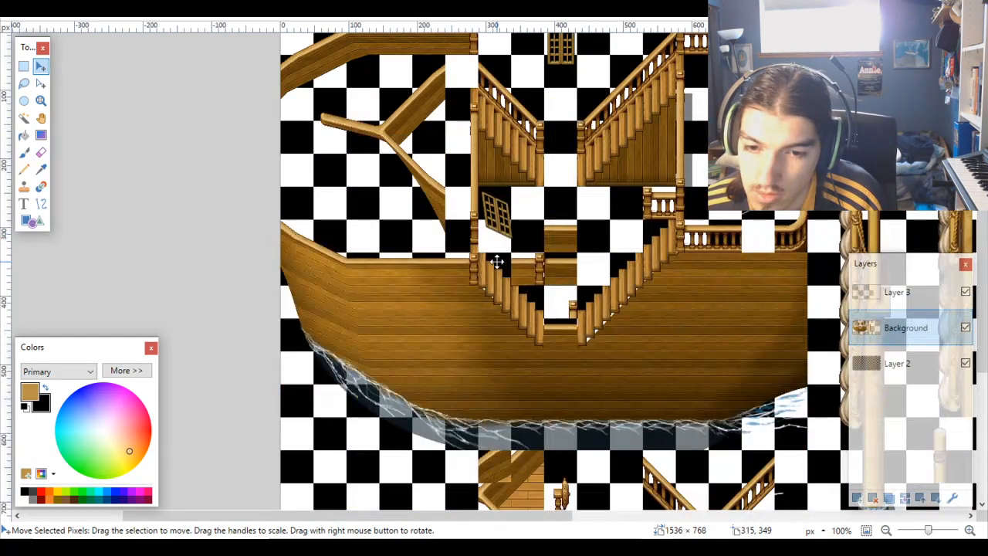
scroll(496, 261, "up", 4)
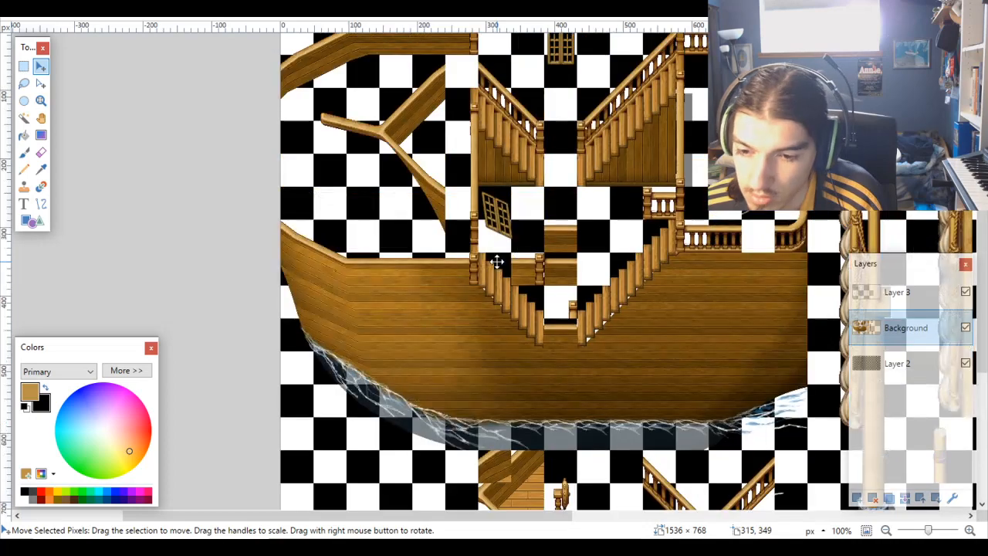
scroll(496, 261, "up", 2)
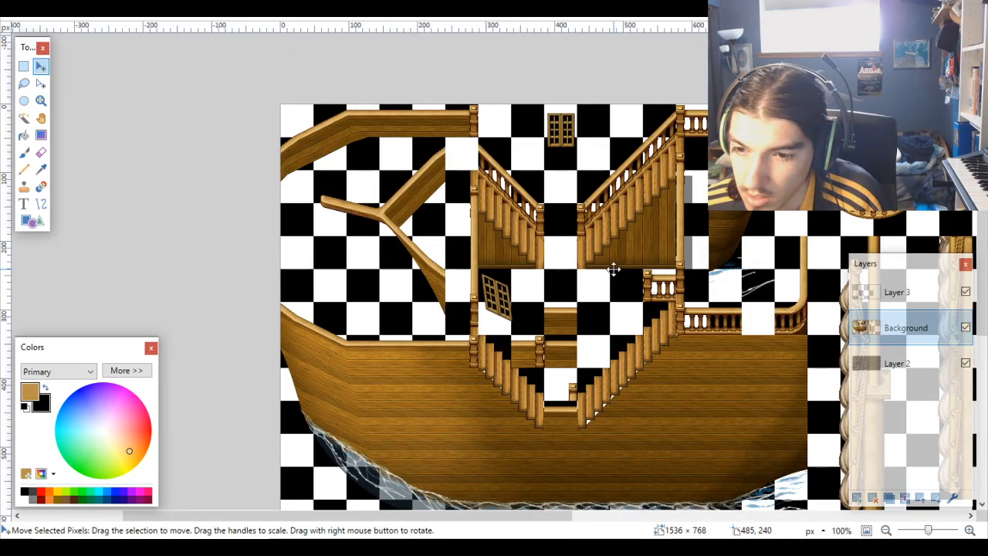
Step: Examine the hull, the stairs and the loose pieces below the waterline against the tile grid
scroll(613, 268, "down", 2)
scroll(596, 267, "up", 2)
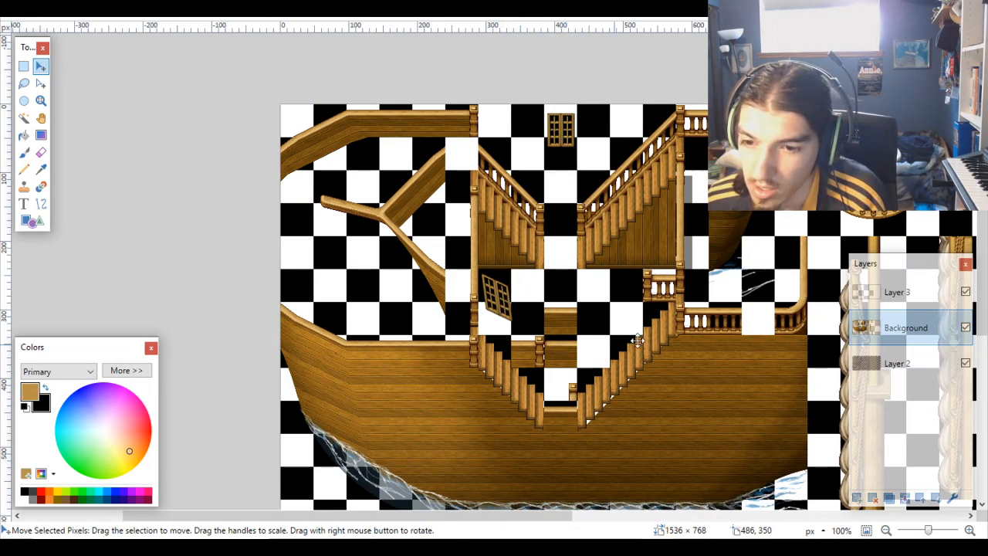
scroll(530, 357, "down", 3)
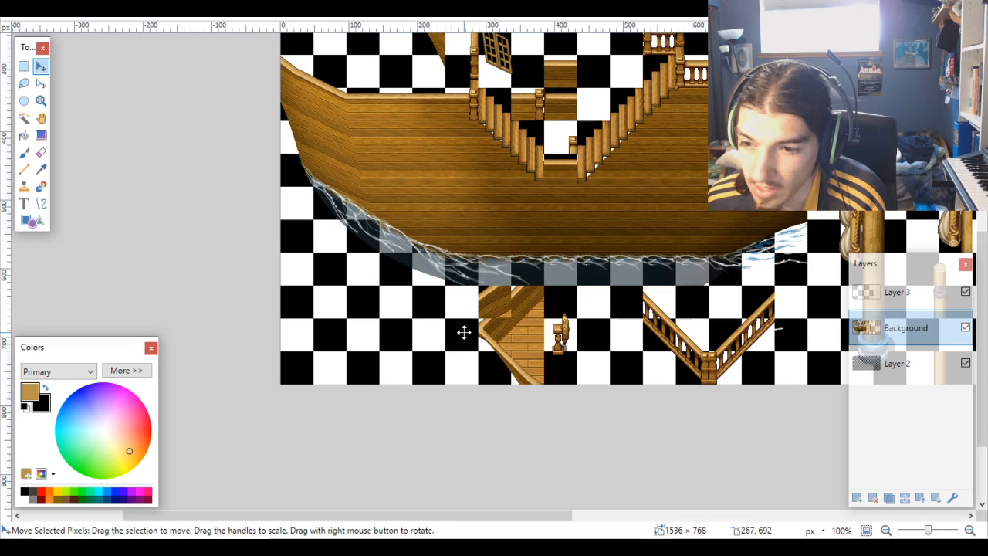
scroll(464, 332, "up", 3)
scroll(464, 332, "up", 3)
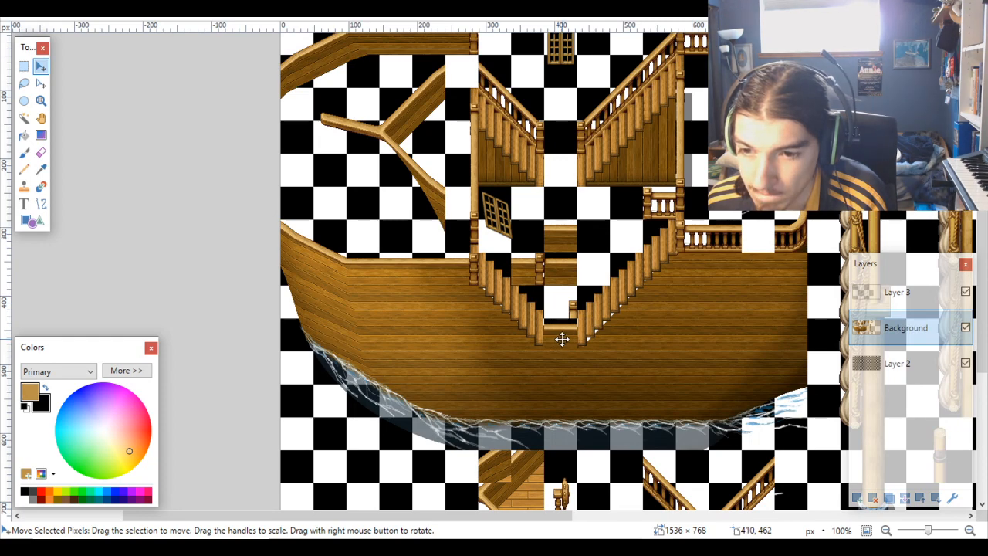
scroll(563, 339, "down", 5)
scroll(562, 339, "up", 5)
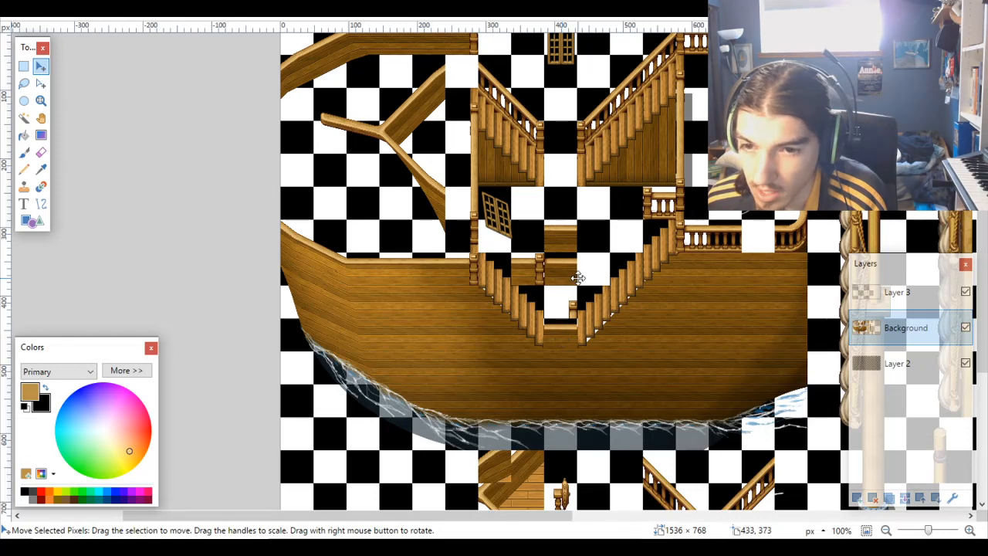
scroll(578, 278, "up", 2)
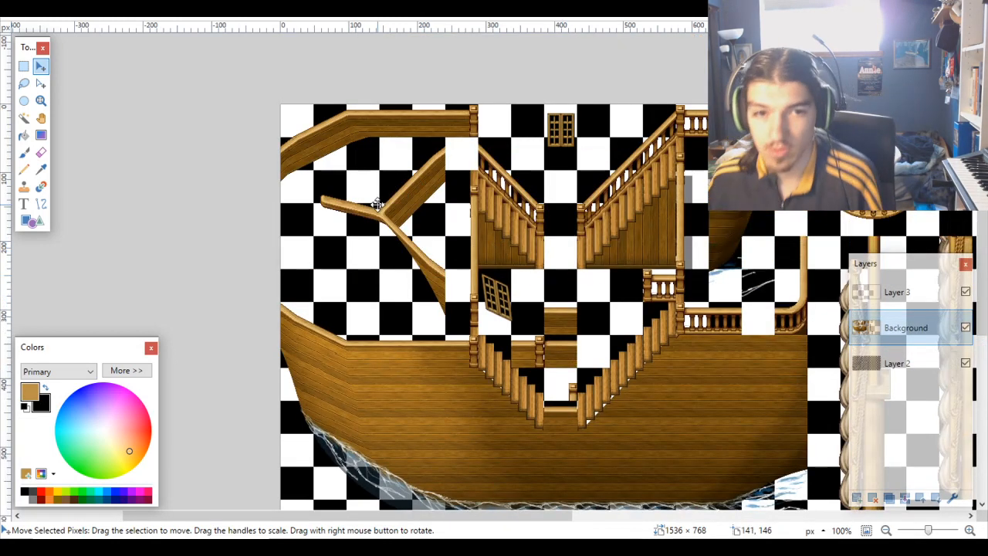
Step: Using Layer 2's checkerboard, select with the Magic Wand the 48 × 96 pair of tiles behind the slanted window
left_click(26, 122)
left_click(903, 369)
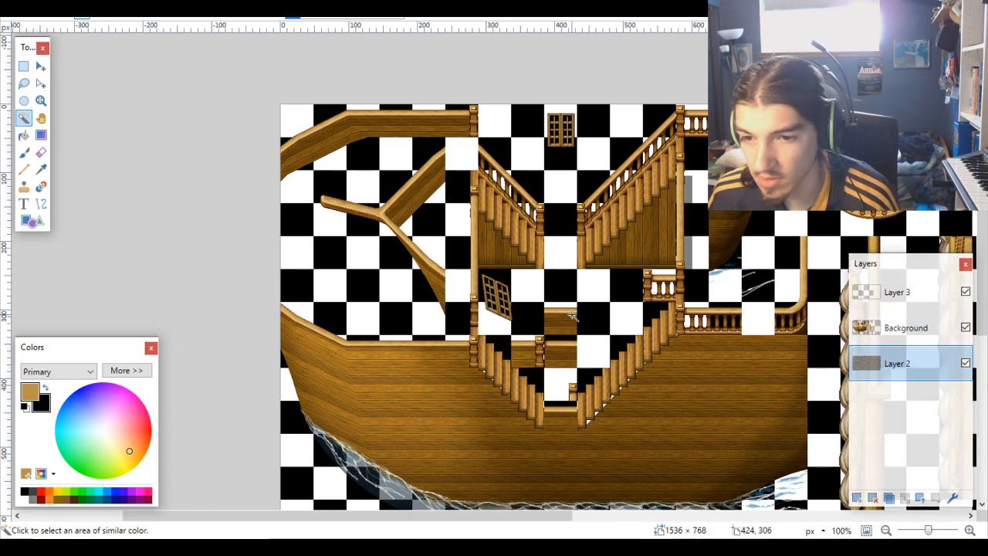
left_click(490, 275)
left_click(505, 324, "ctrl")
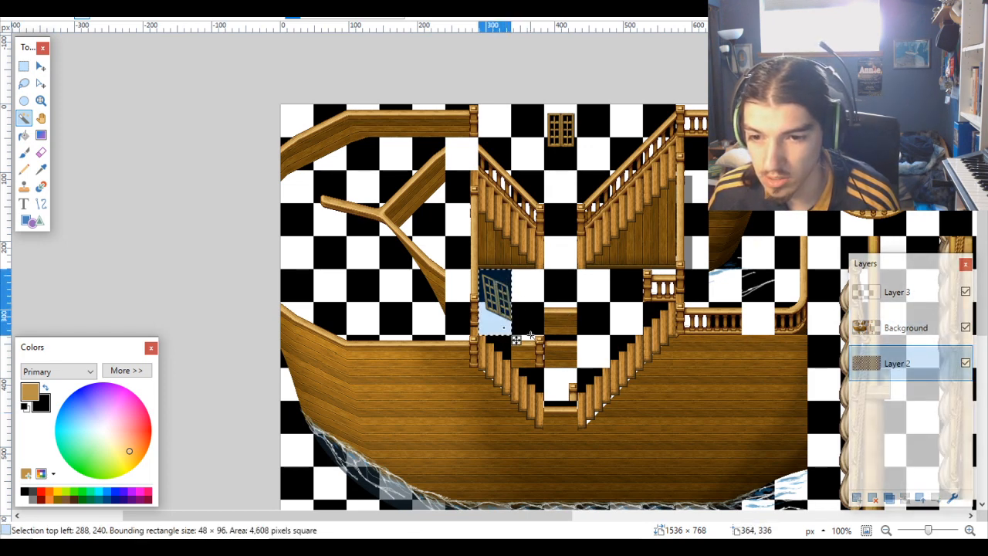
Step: Move the selected slanted window on the Background layer up beside the front-facing window, aligning the selection's left edge at x 336
left_click(904, 327)
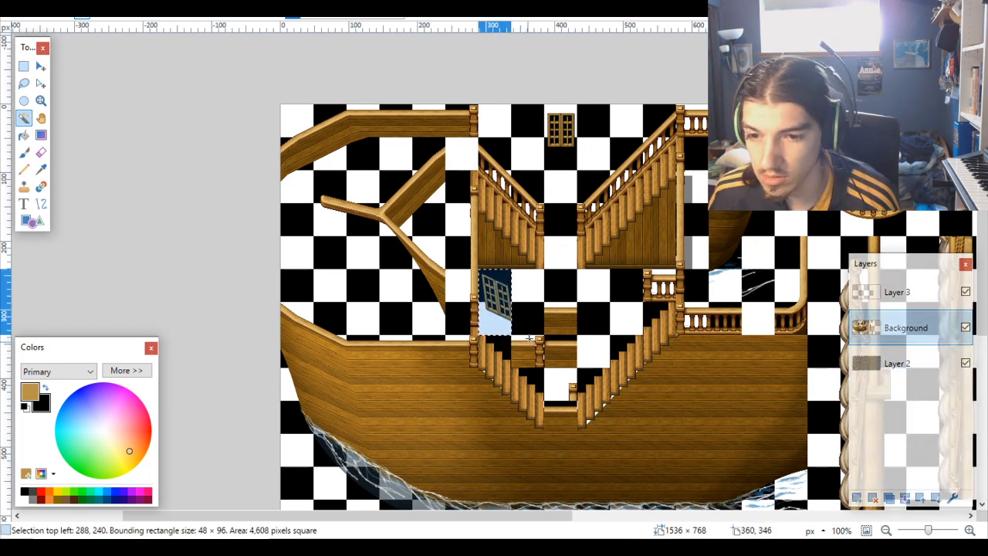
left_click(40, 66)
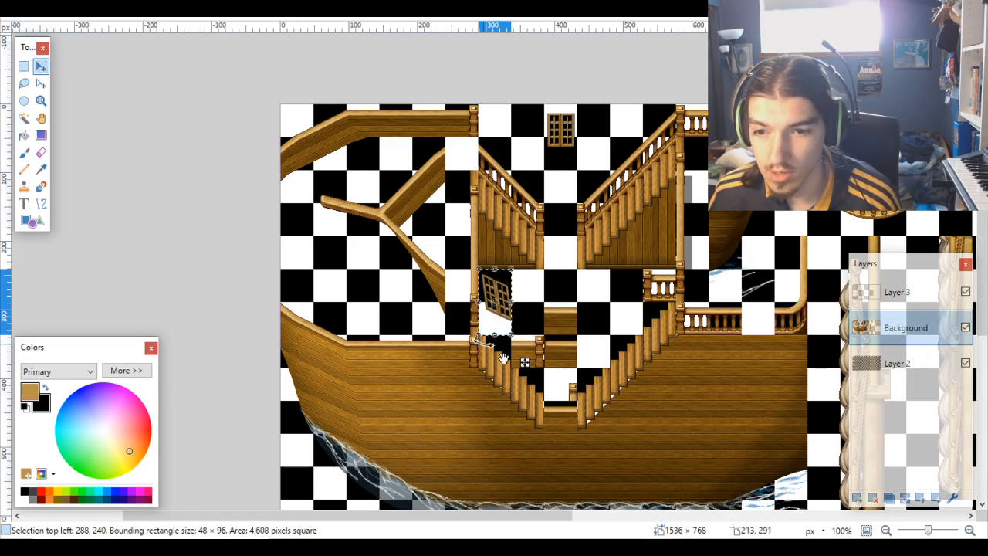
left_click_drag(525, 371, 551, 188)
scroll(552, 188, "up", 5)
scroll(541, 205, "up", 2)
left_click_drag(472, 208, 491, 253)
key("Right")
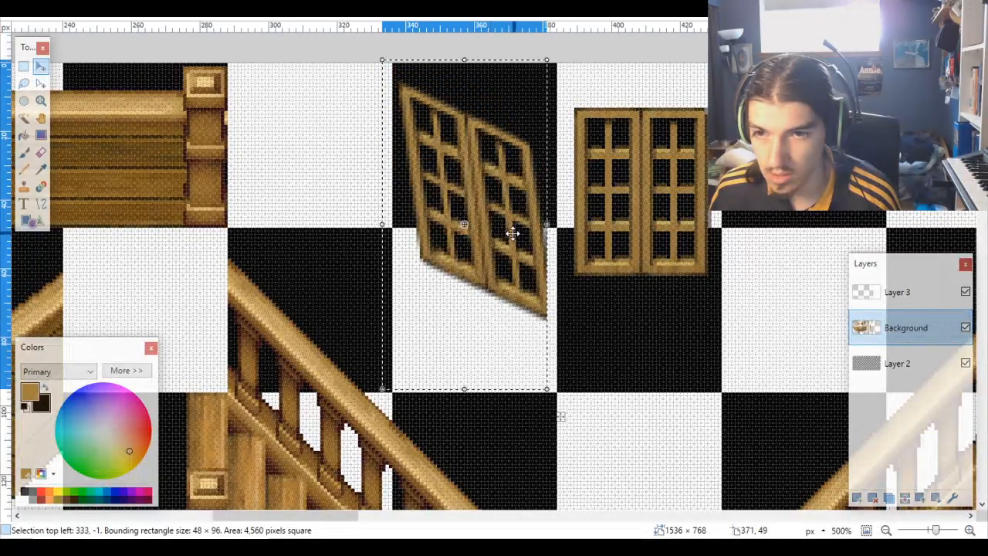
key("Right")
key("Right")
key("Right")
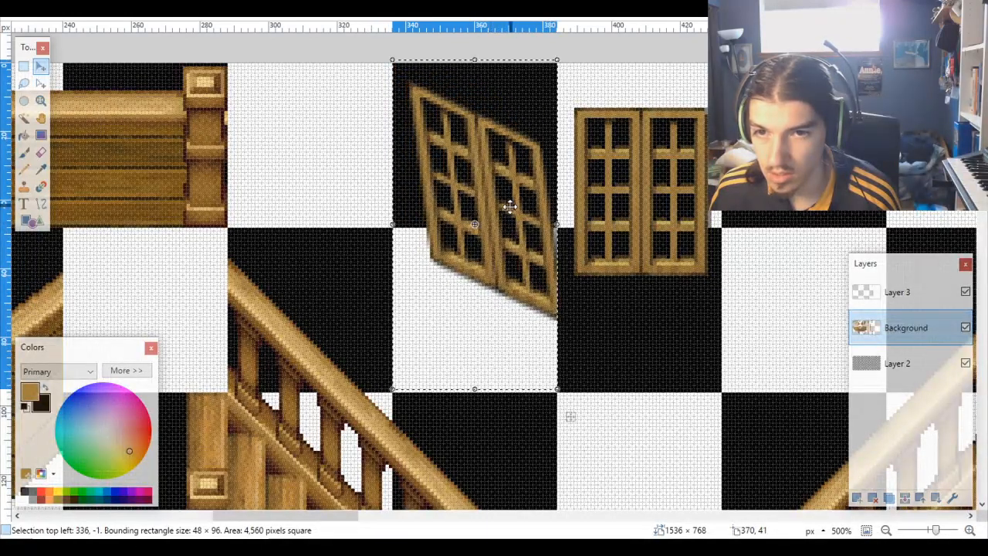
Step: Nudge the selected slanted window vertically so its two-tile selection has its top-left corner at 336, 0
key("Down")
key("Down")
key("Down")
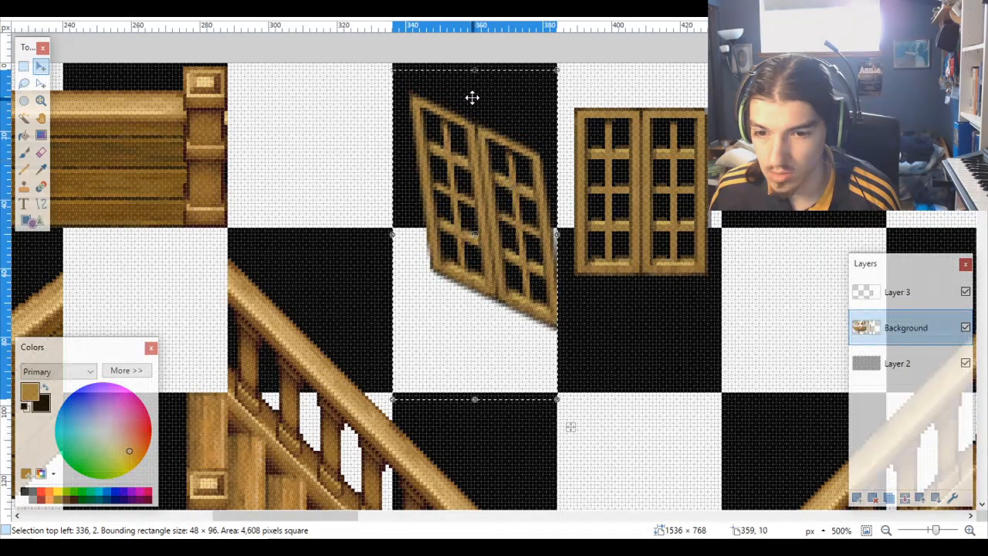
scroll(448, 198, "up", 3)
scroll(448, 198, "up", 5, "ctrl")
key("Up")
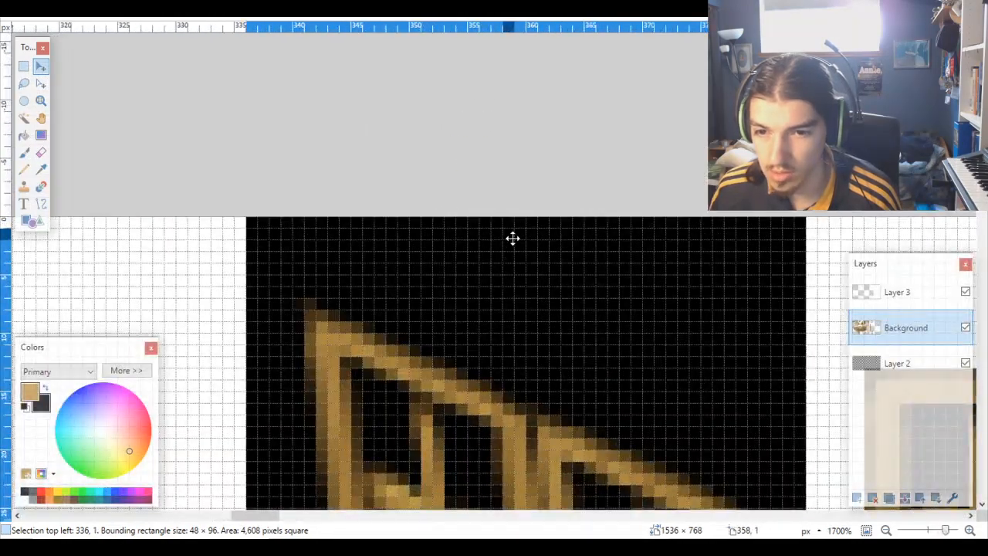
key("Up")
Step: Copy the slanted window onto a new layer directly above Background, deselect it and flip that layer horizontally
scroll(513, 239, "down", 10, "ctrl")
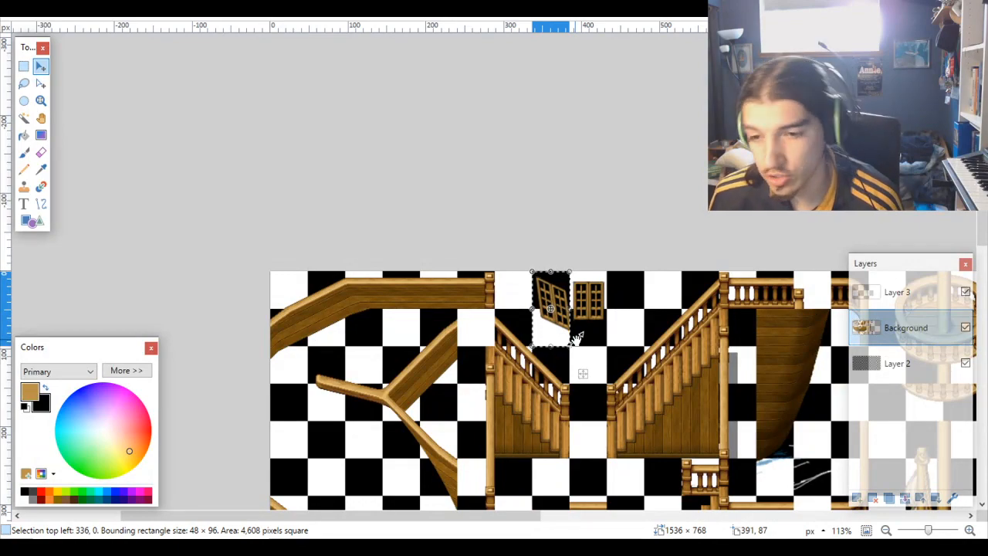
scroll(581, 342, "down", 6, "ctrl")
scroll(618, 377, "up", 3, "ctrl")
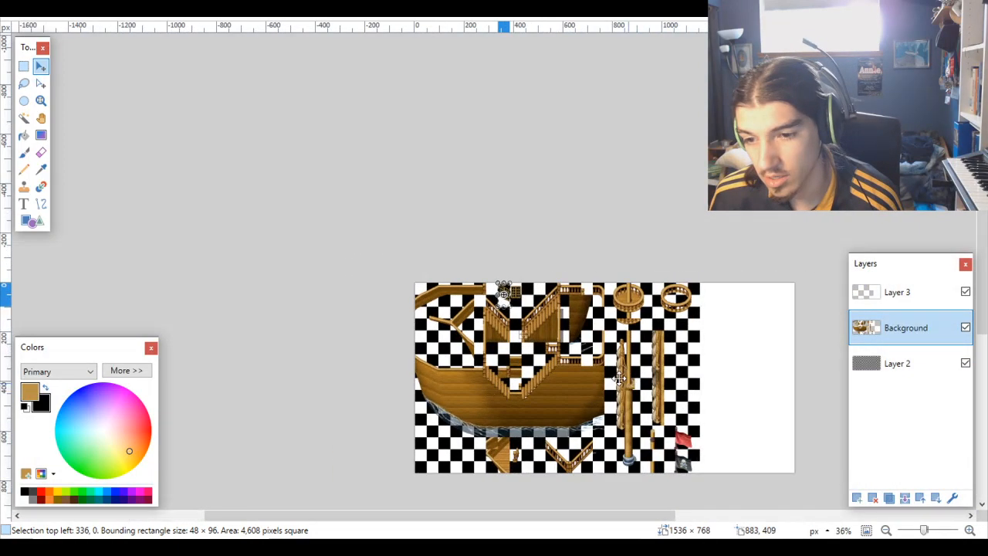
scroll(619, 378, "up", 4, "ctrl")
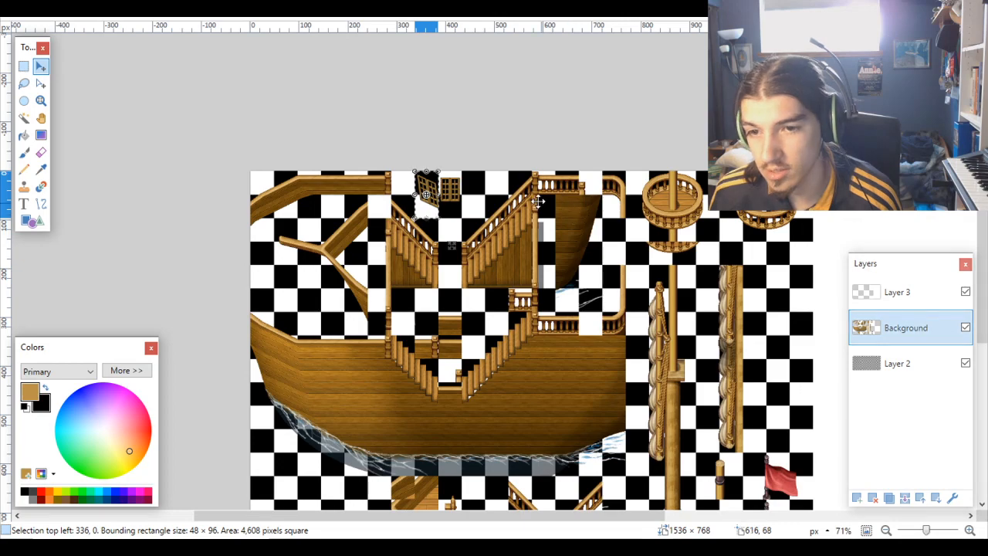
scroll(538, 200, "up", 3, "ctrl")
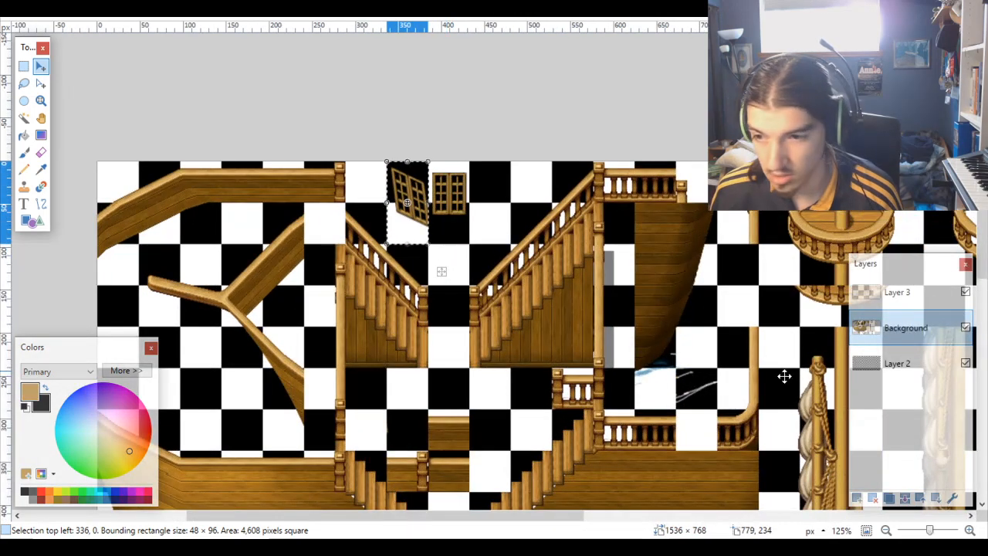
left_click(858, 497)
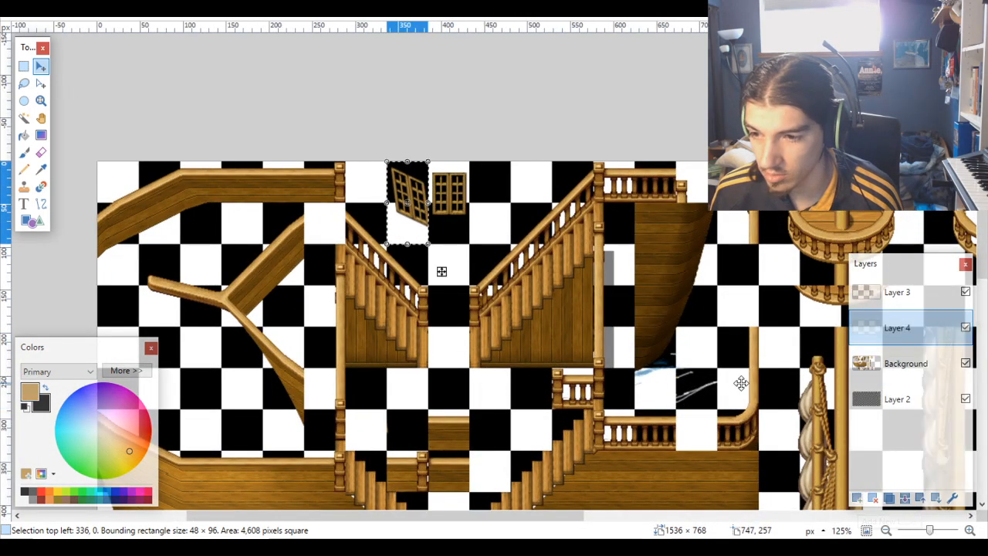
key("ctrl+d")
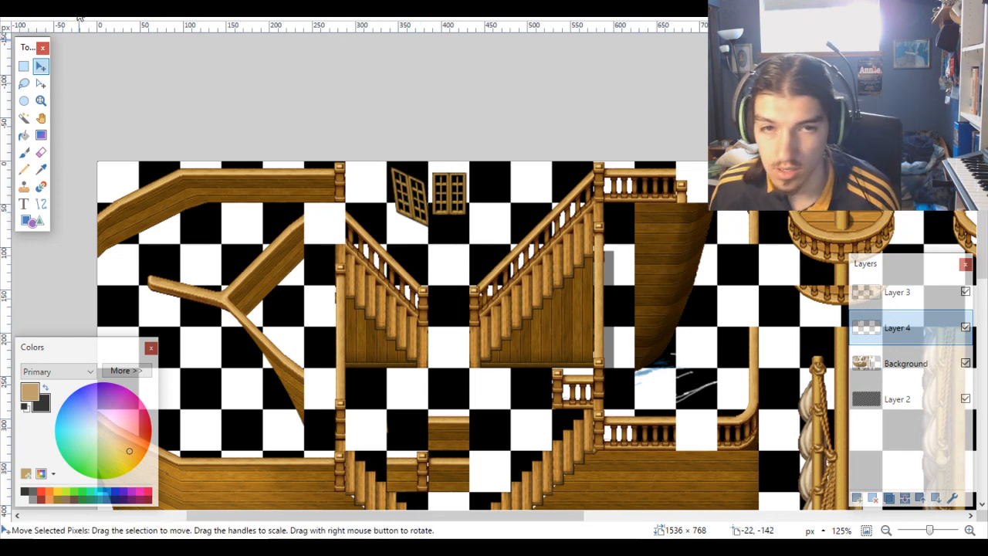
left_click(130, 2)
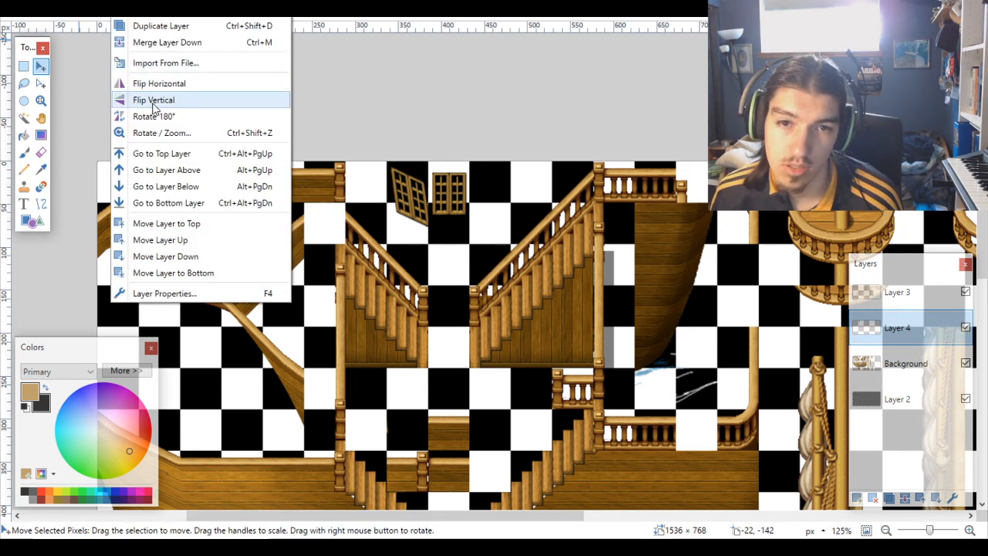
left_click(154, 85)
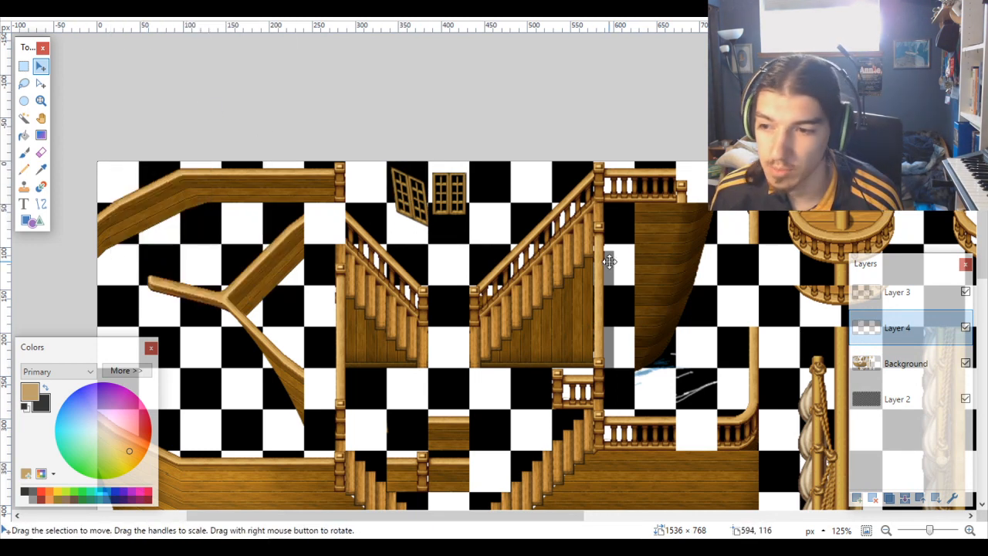
Step: Move Layer 4's mirrored window beside the front-facing window, opposite the original slanted one, with the layer's top-left corner at about -717, -3
scroll(792, 304, "down", 4)
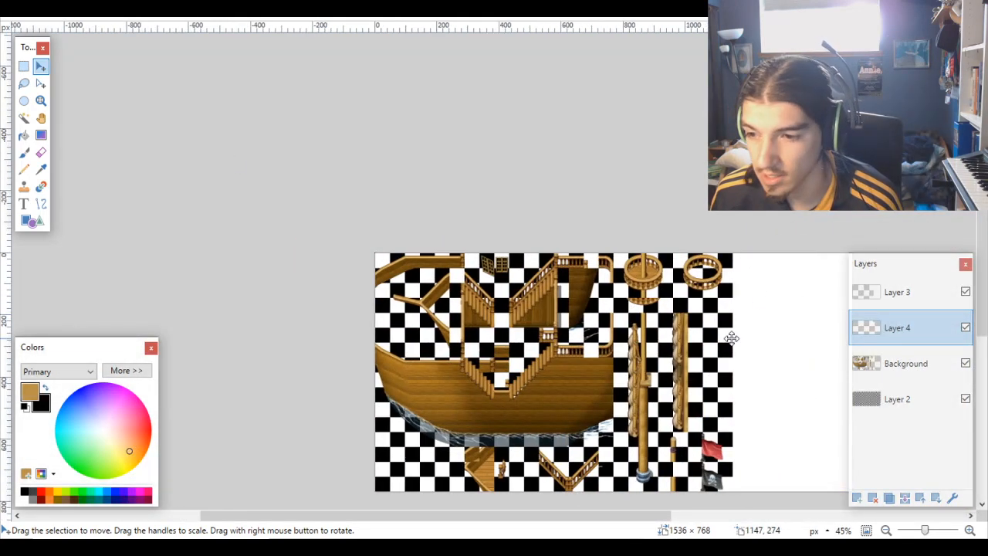
left_click_drag(795, 351, 577, 349)
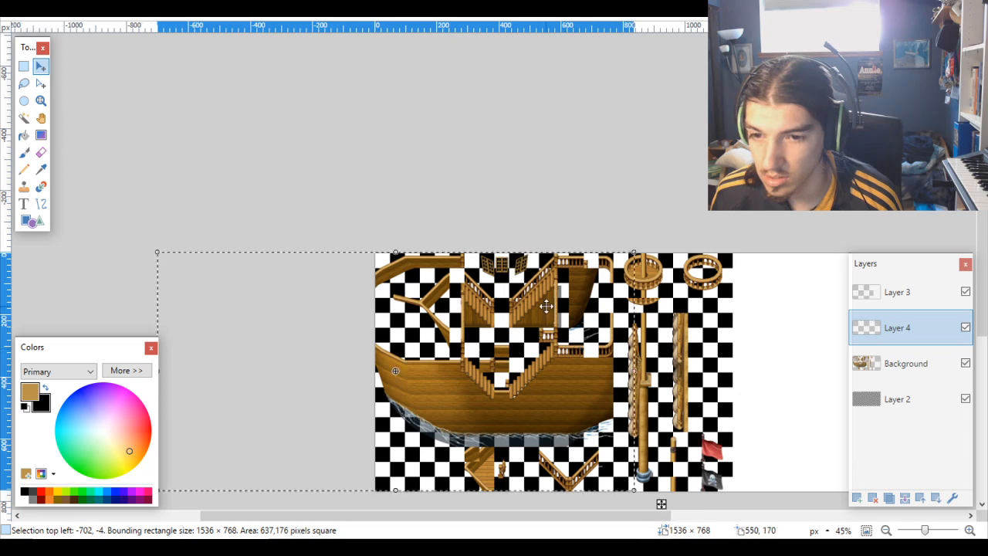
scroll(541, 283, "up", 5)
scroll(534, 237, "up", 3)
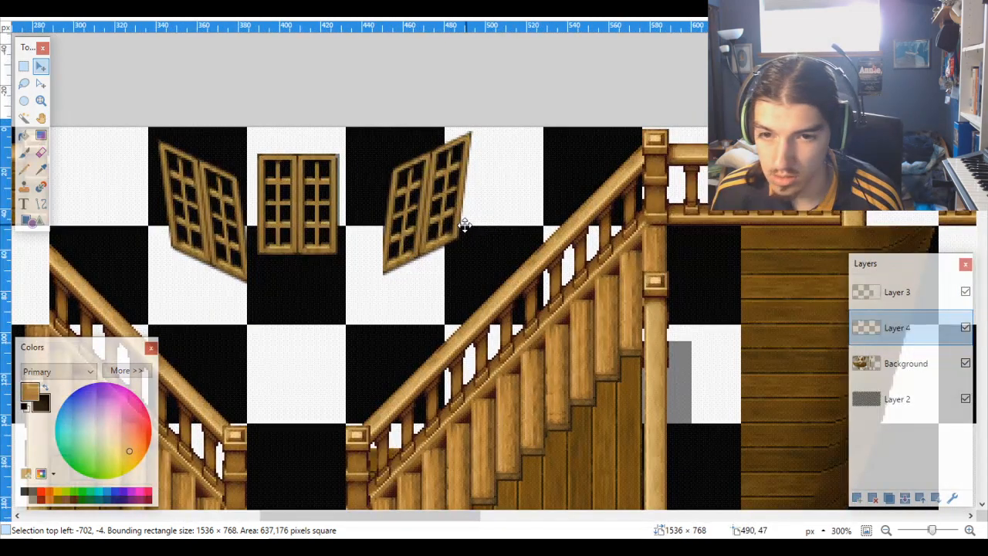
left_click_drag(463, 224, 435, 230)
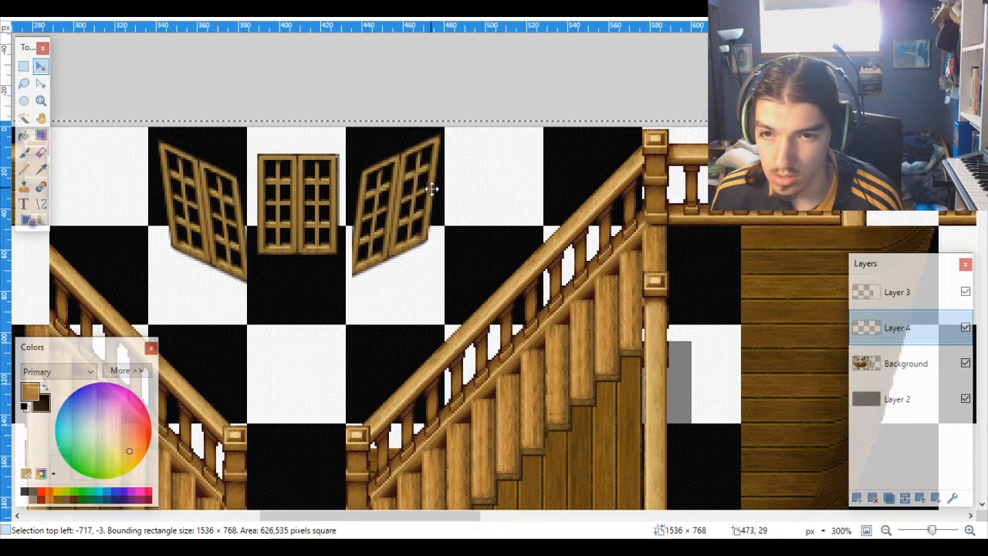
Step: Nudge the mirrored window vertically level with the original slanted window, bringing the layer selection's top edge to y 0
key("Down")
key("Down")
key("Down")
key("Down")
key("Down")
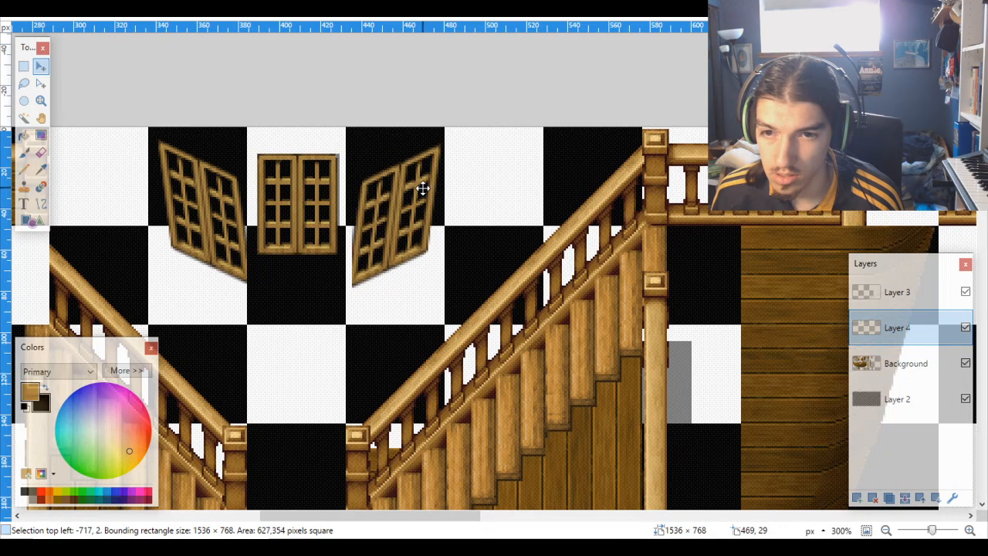
key("Up")
key("Up")
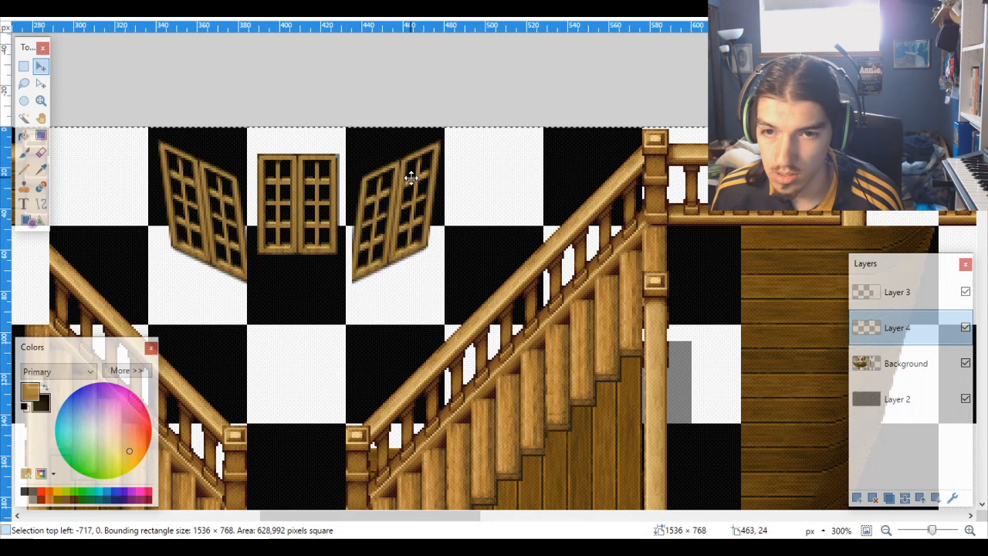
Step: Nudge the mirrored window three pixels left onto its tile edge, with the layer's top-left corner at -720, 0, and deselect it
scroll(410, 177, "up", 3)
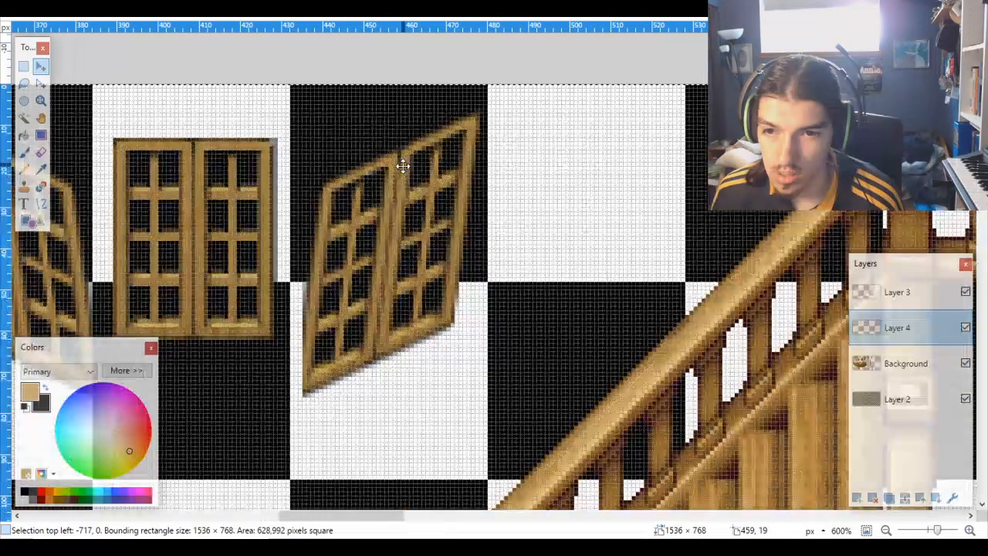
scroll(406, 209, "left", 4)
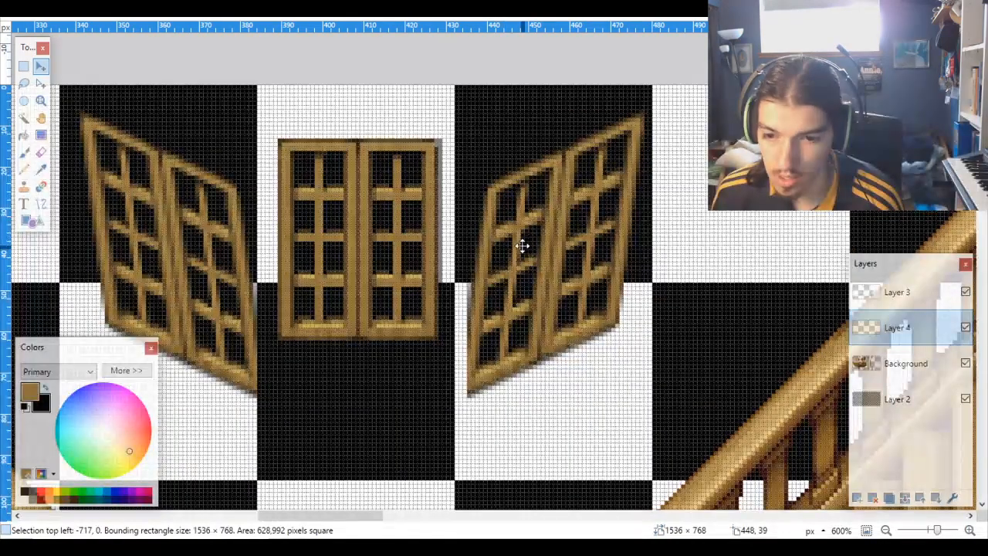
key("Left")
key("Left")
key("Left")
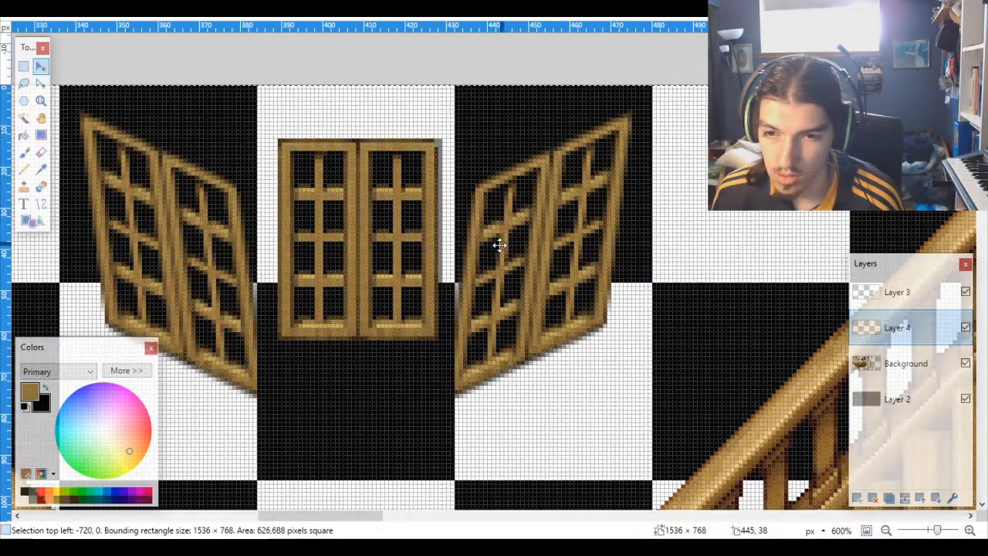
scroll(378, 310, "down", 4)
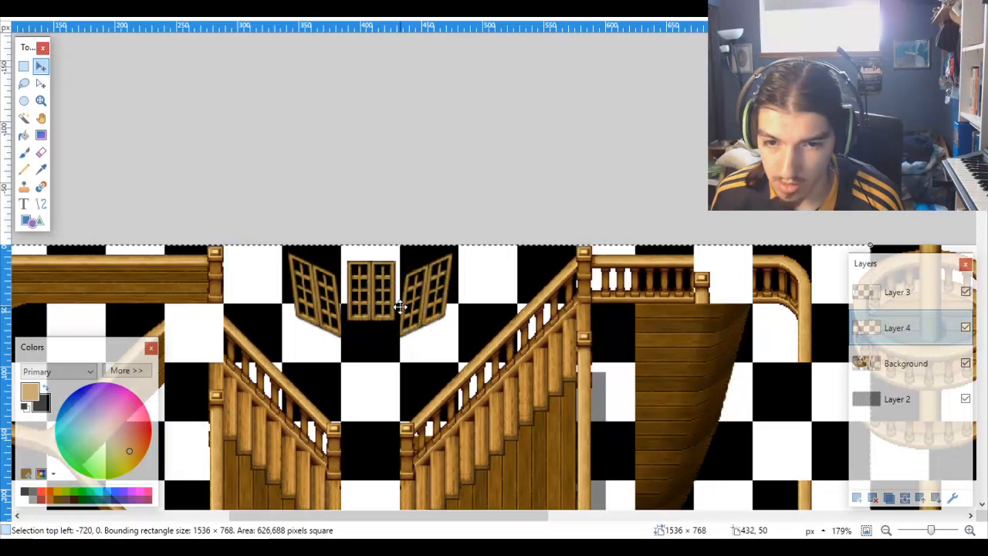
scroll(402, 301, "down", 3)
scroll(421, 325, "up", 3)
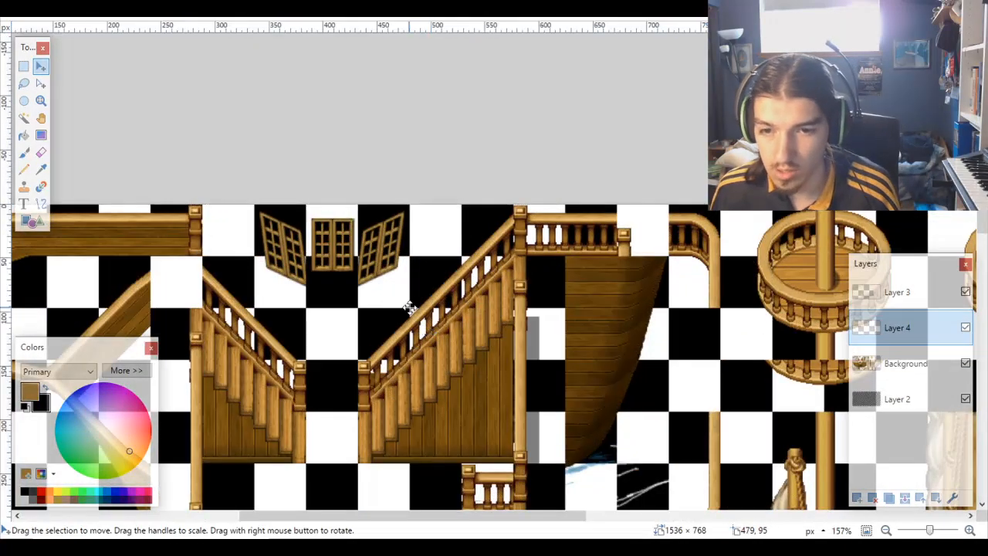
scroll(410, 308, "down", 3)
scroll(396, 285, "up", 1)
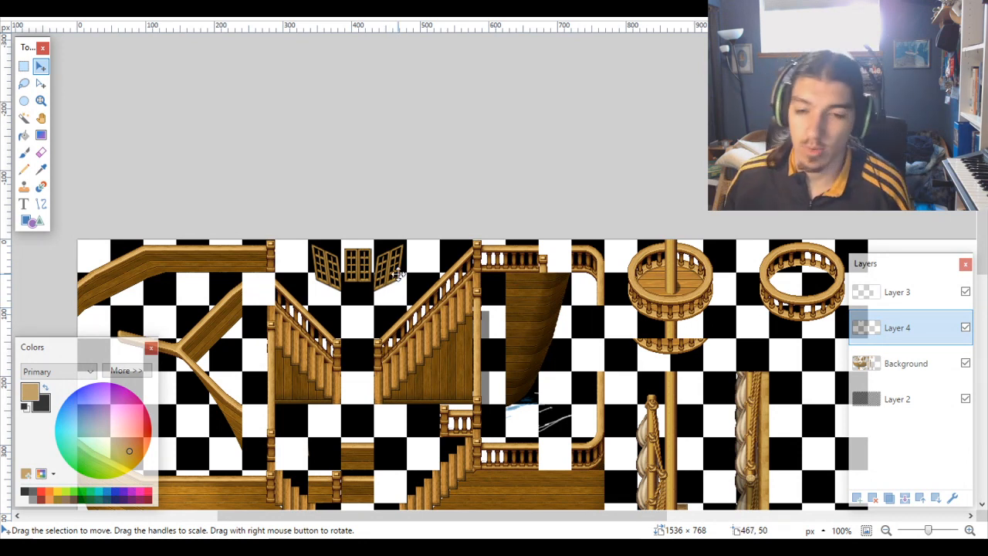
scroll(398, 274, "down", 1)
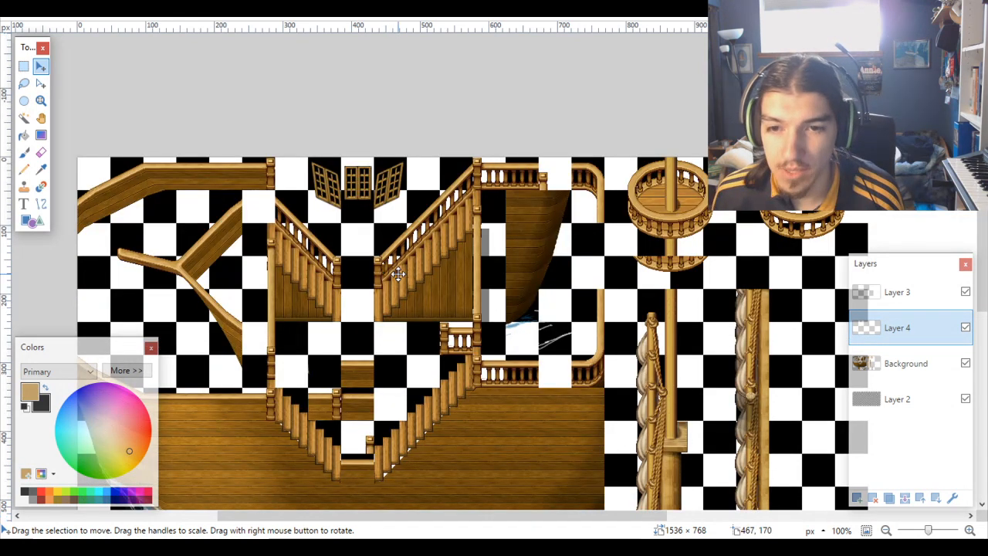
scroll(398, 274, "down", 3)
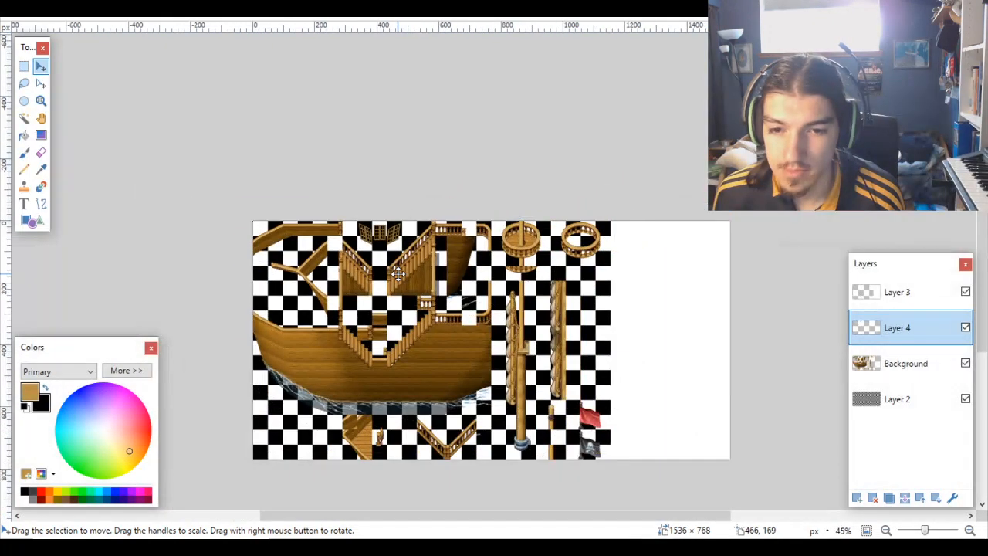
Step: Look over the tileset from the windows and staircases down to the deck corner, steering wheel and V-shaped railing
scroll(398, 274, "up", 1)
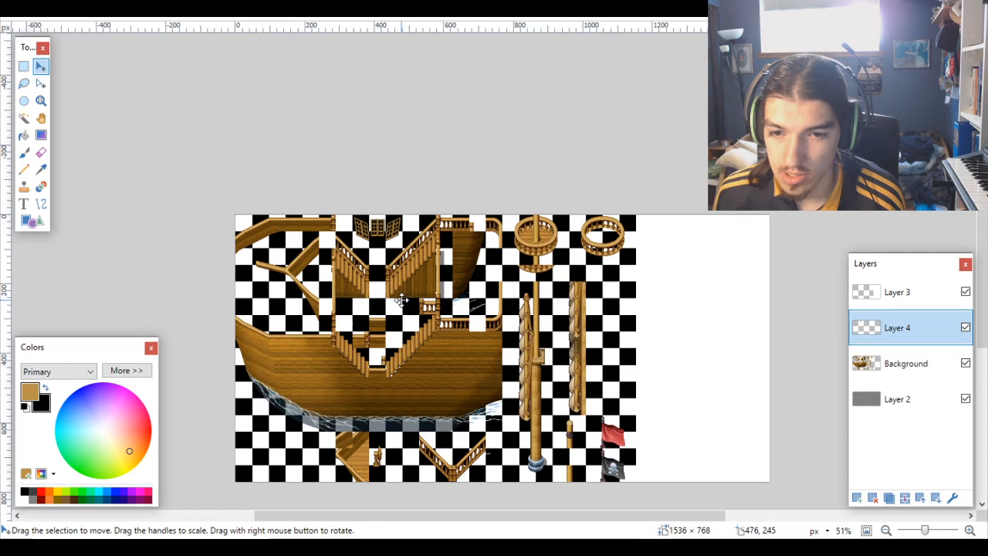
scroll(391, 347, "up", 3)
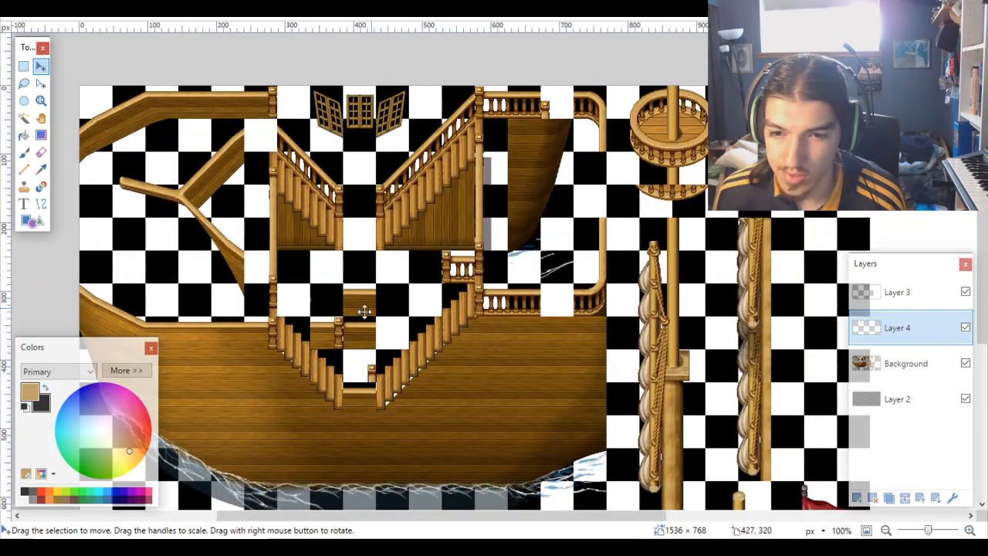
scroll(363, 339, "down", 3)
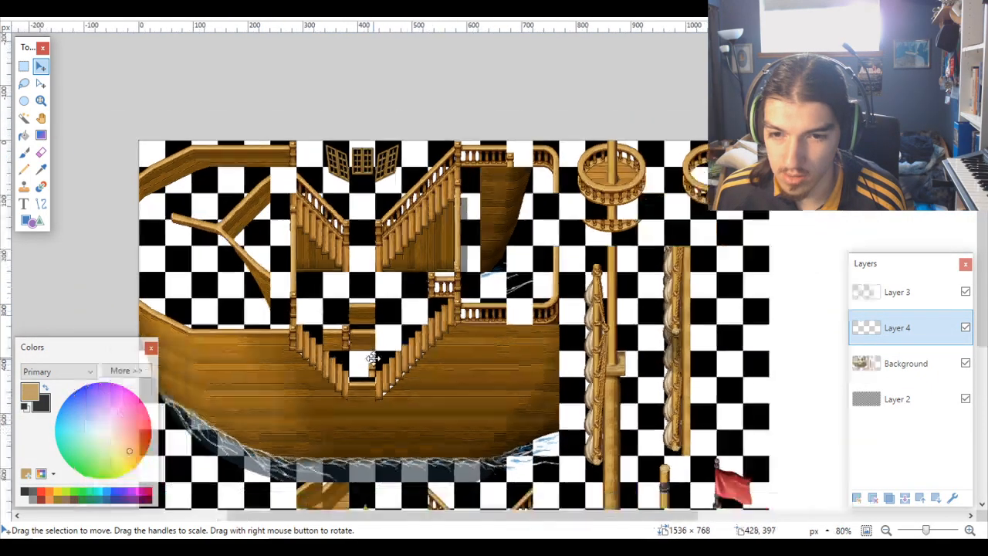
scroll(390, 458, "up", 3)
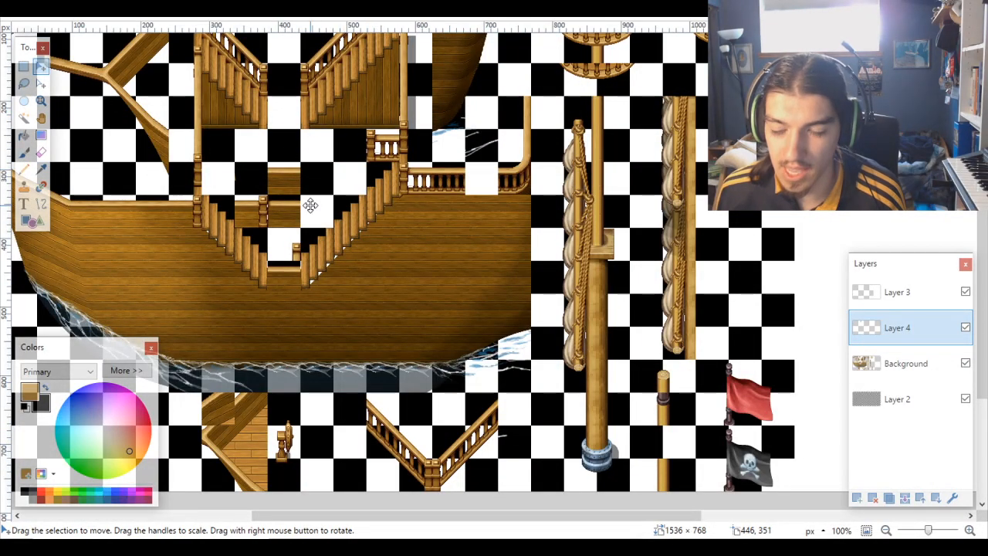
scroll(370, 208, "up", 3)
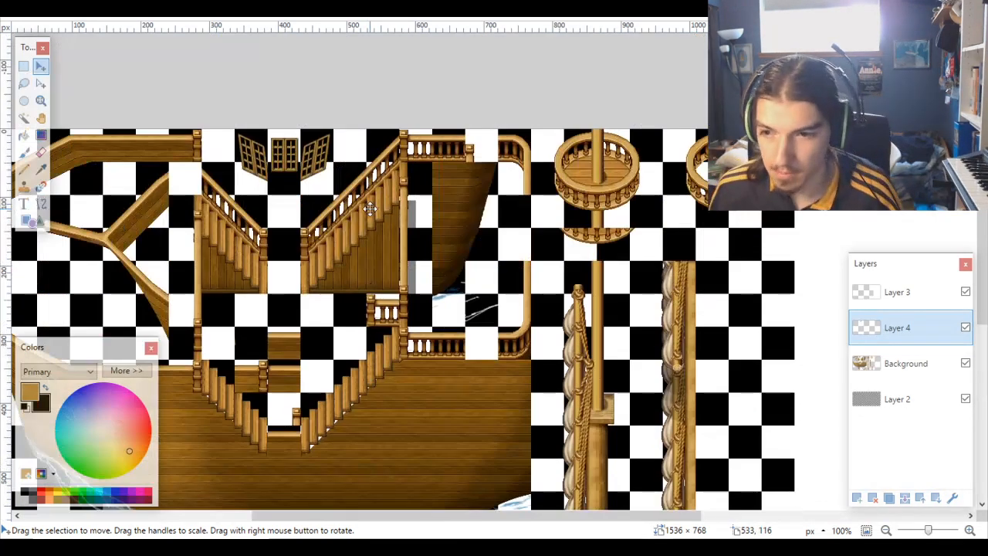
scroll(371, 218, "down", 2, "ctrl")
scroll(420, 259, "up", 2, "ctrl")
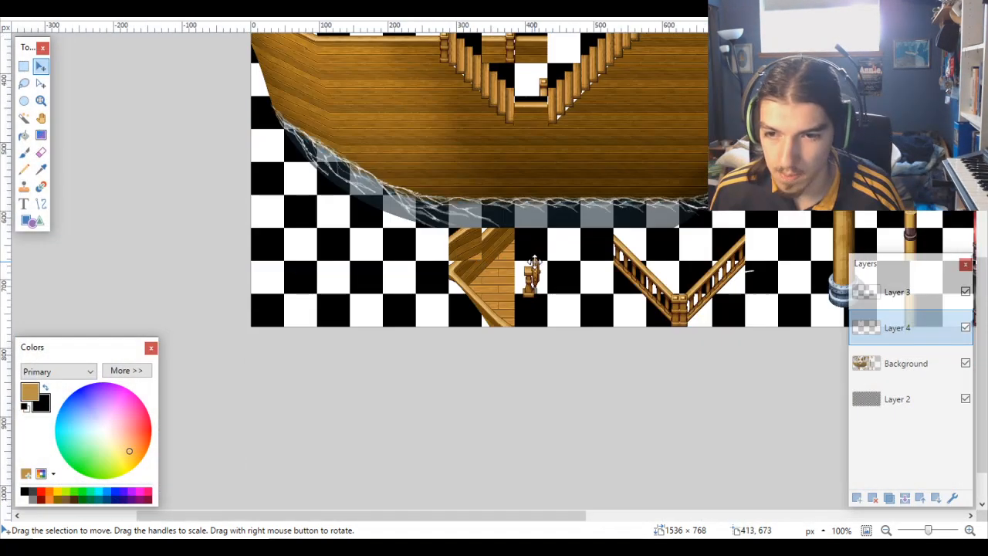
scroll(535, 262, "right", 2)
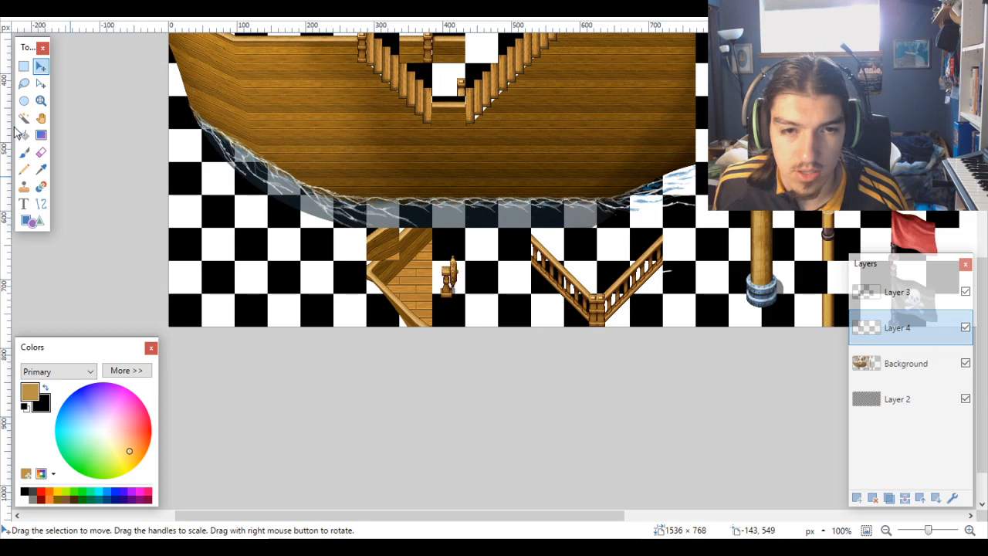
Step: Merge Layer 4 with the mirrored window down into the Background layer
left_click(23, 117)
left_click(392, 254)
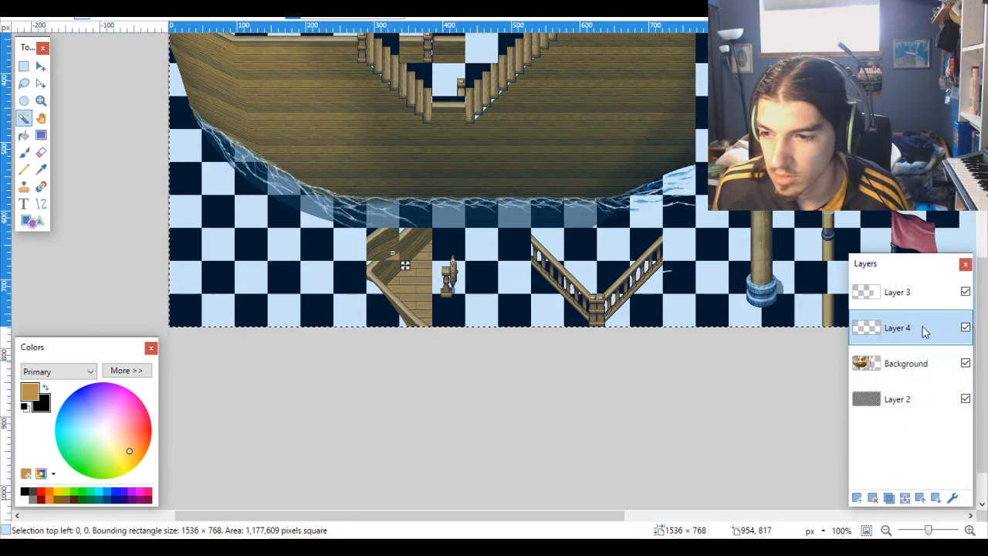
left_click(906, 499)
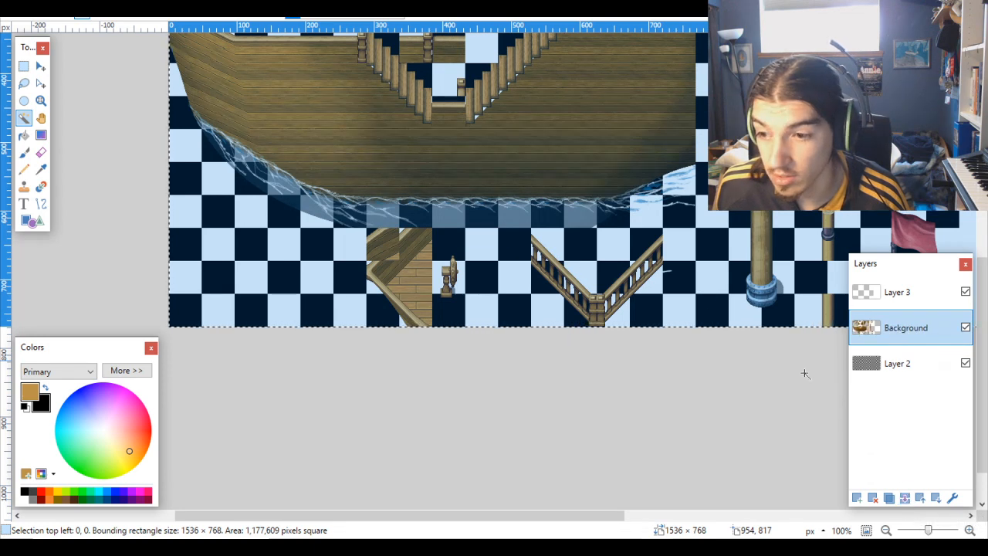
Step: Using Layer 2's checkerboard, select the 3 by 3 block of tiles around the deck corner and steering wheel, 144 × 144 pixels at 288, 624
left_click(915, 365)
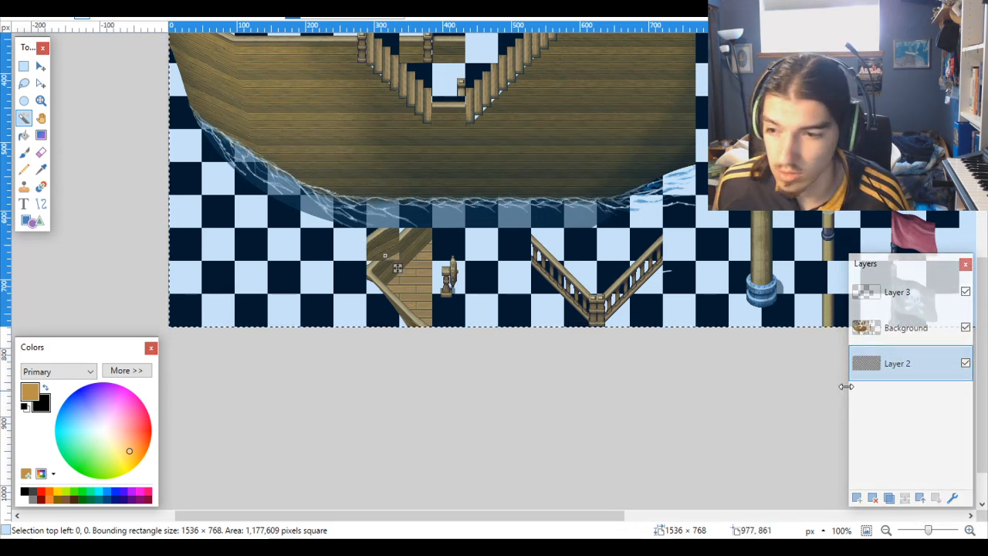
left_click(385, 255)
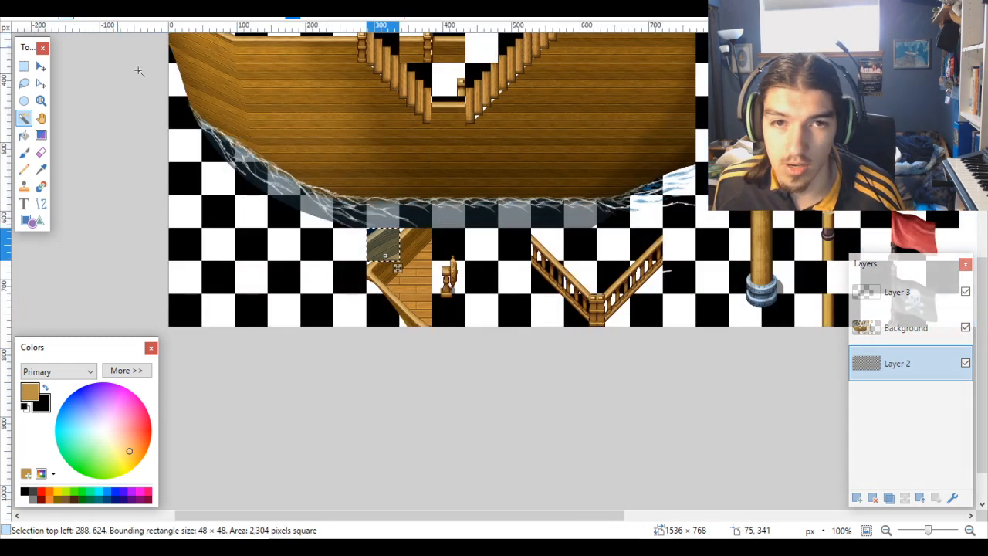
left_click(386, 284, "ctrl")
left_click(386, 314, "ctrl")
left_click(421, 316, "ctrl")
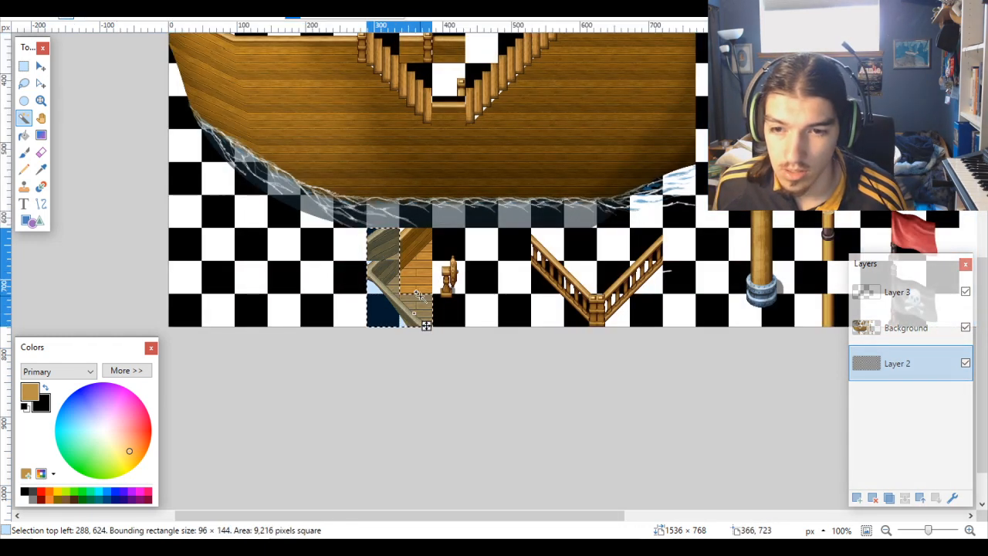
left_click(450, 311, "ctrl")
left_click(450, 278, "ctrl")
left_click(417, 278, "ctrl")
left_click(449, 245, "ctrl")
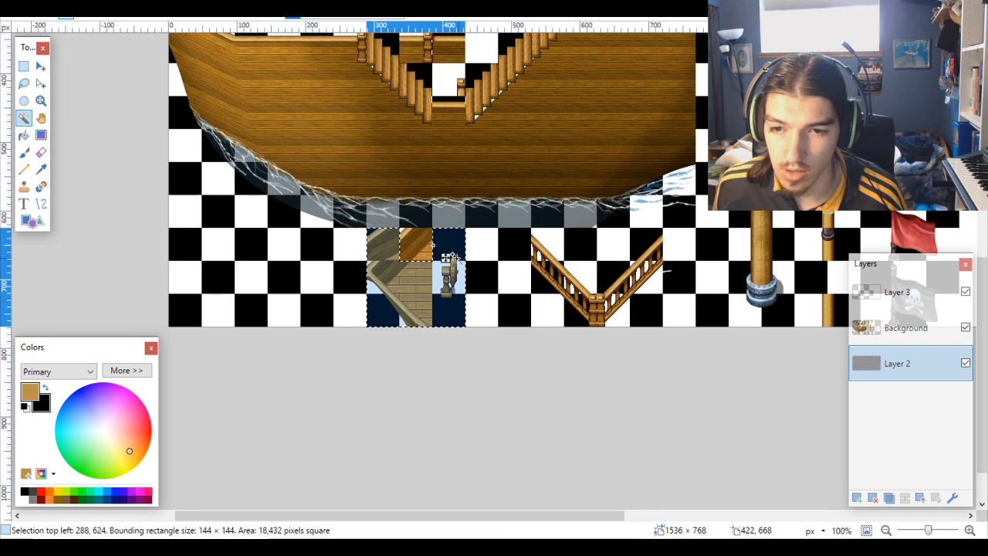
left_click(417, 245, "ctrl")
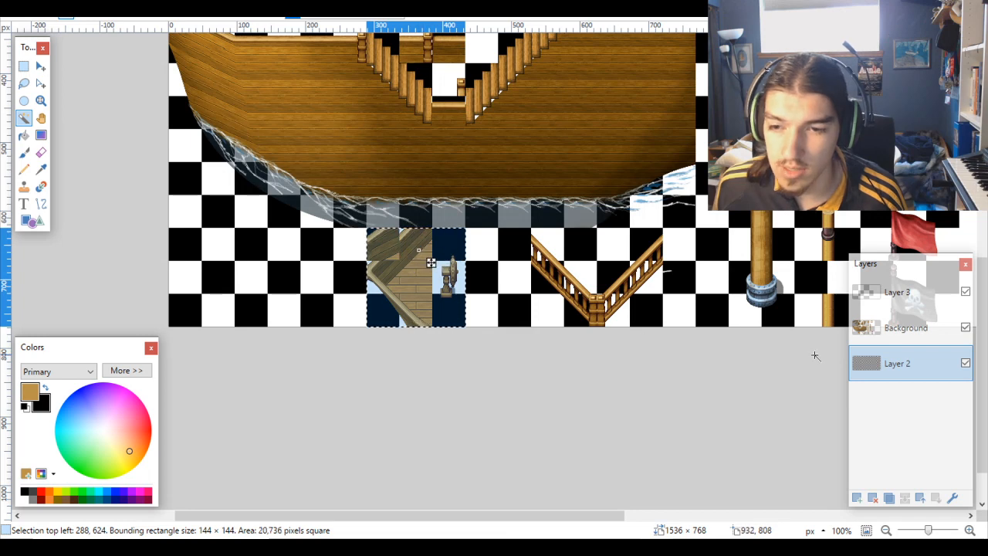
Step: Move the selected deck corner and steering wheel on the Background layer near the canvas's lower-left corner, with the top-left at about 11, 621
left_click(896, 332)
left_click(41, 68)
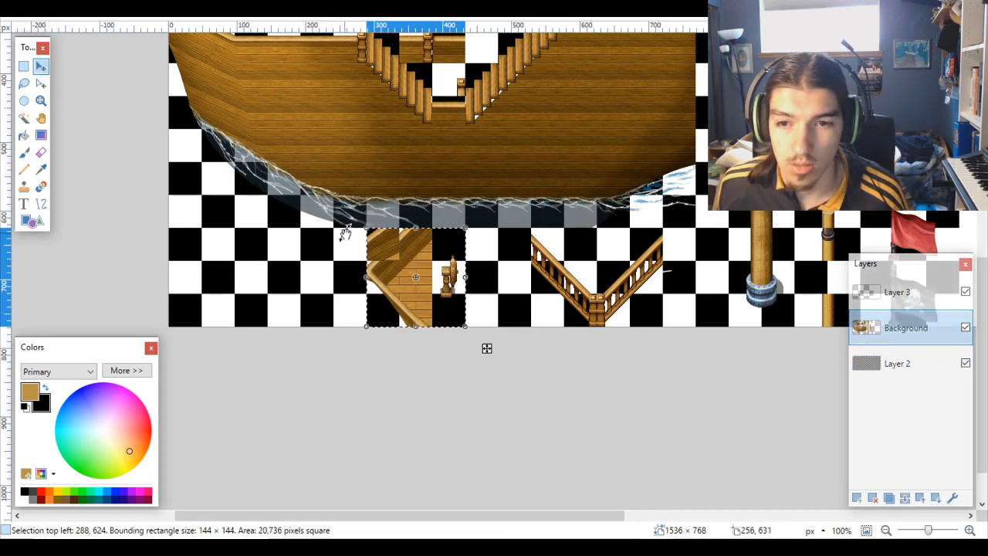
scroll(370, 255, "up", 2)
left_click_drag(450, 280, 180, 279)
scroll(185, 278, "left", 2)
scroll(311, 282, "left", 2)
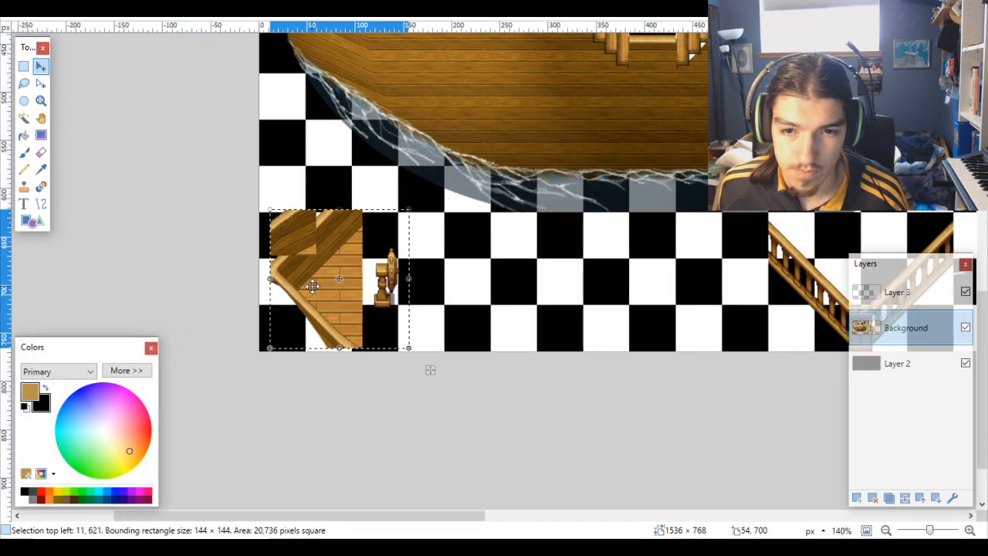
Step: Align the moved deck corner and steering wheel block to the tile grid, with its top-left corner at 0, 624
scroll(313, 281, "up", 3)
left_click_drag(316, 279, 307, 273)
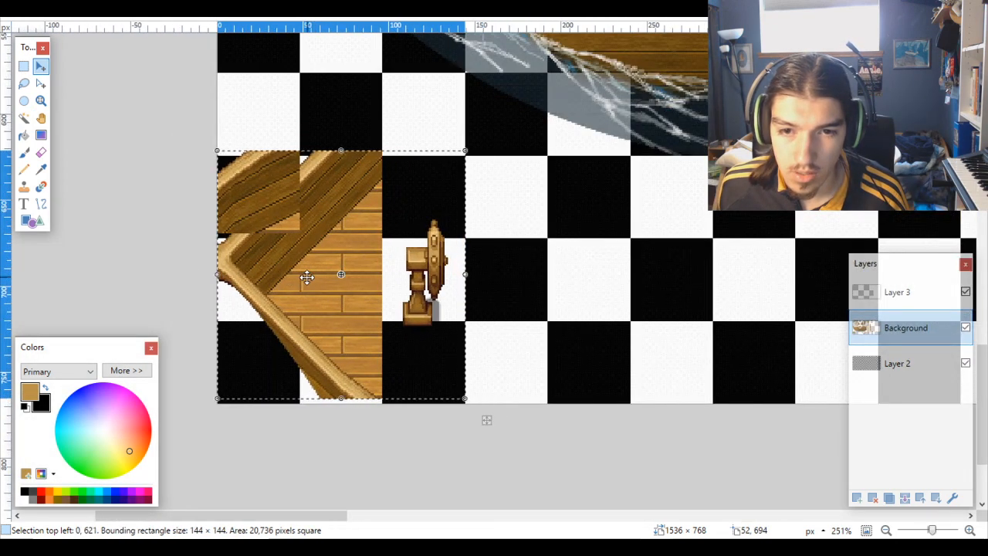
left_click_drag(316, 223, 293, 210)
scroll(289, 214, "up", 2)
scroll(340, 235, "down", 3)
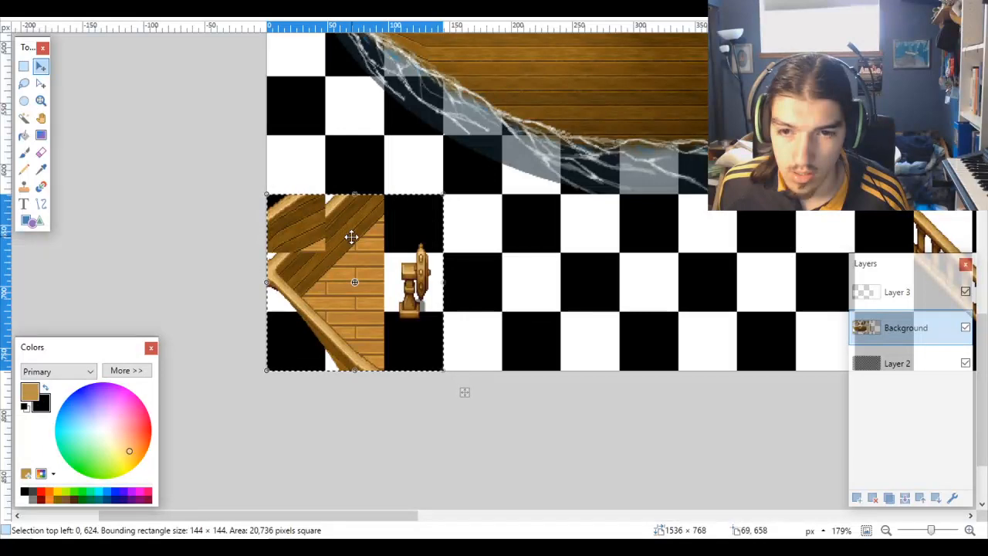
Step: Examine the tileset's bow pieces, hull and lower row for remaining misplaced parts, and clear the selection
scroll(350, 236, "down", 4)
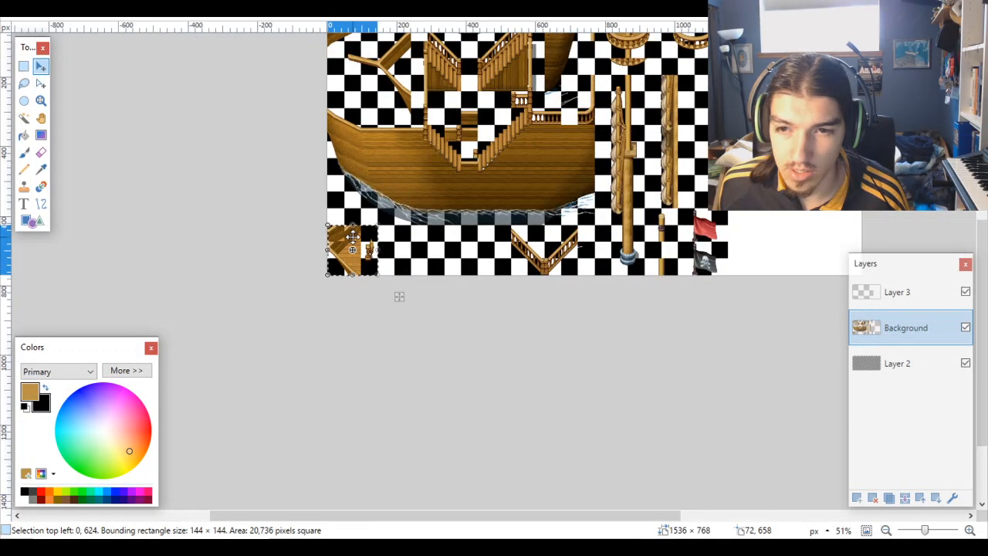
scroll(352, 237, "up", 2)
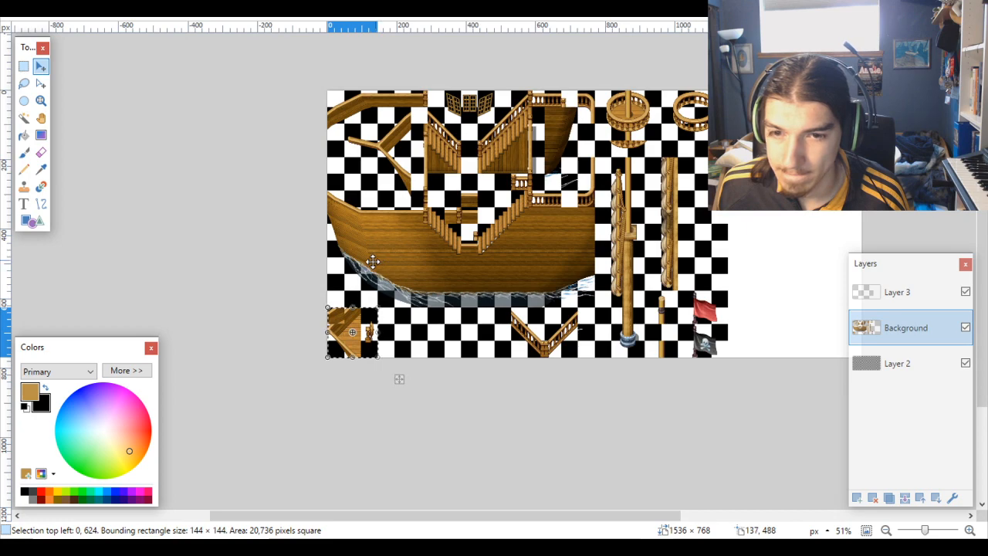
scroll(352, 324, "up", 3)
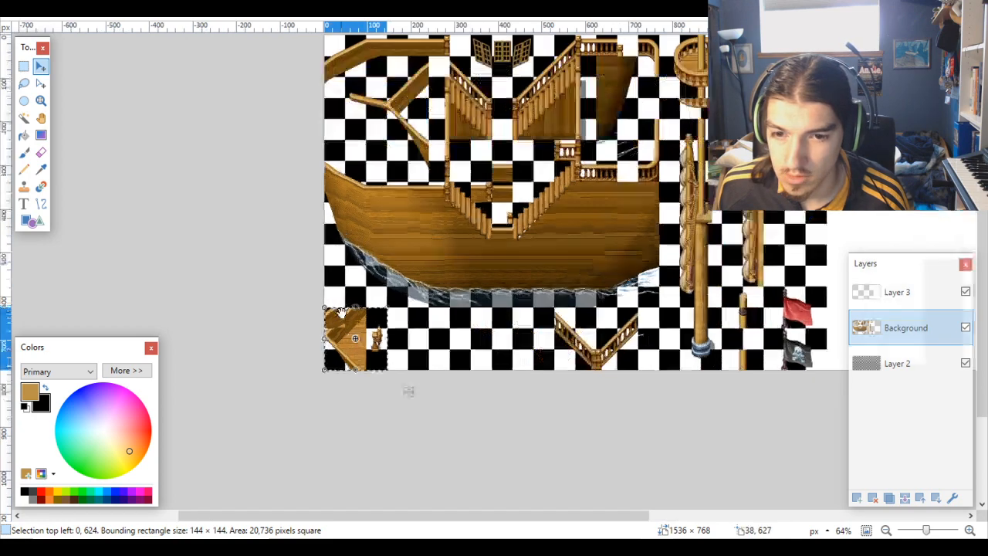
scroll(358, 362, "up", 4)
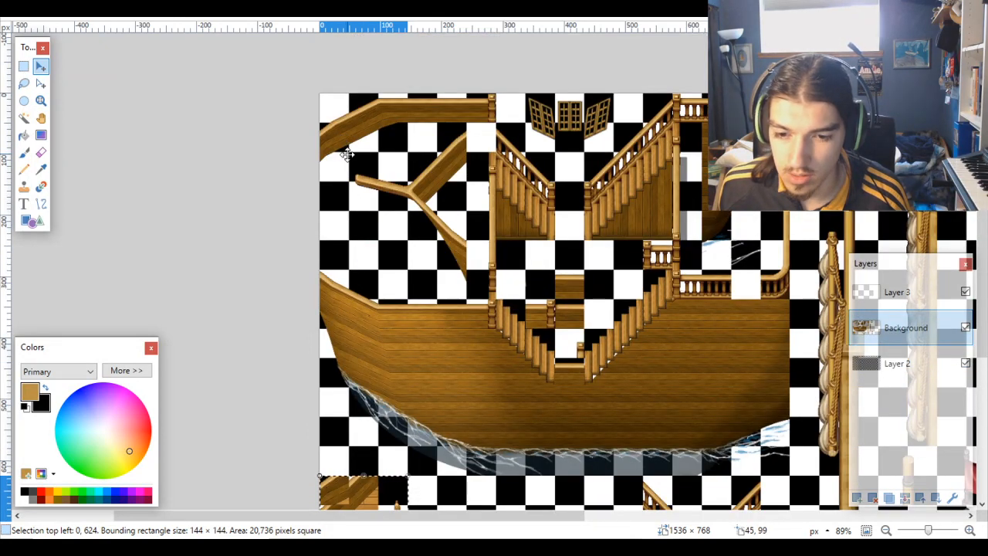
scroll(347, 154, "down", 2)
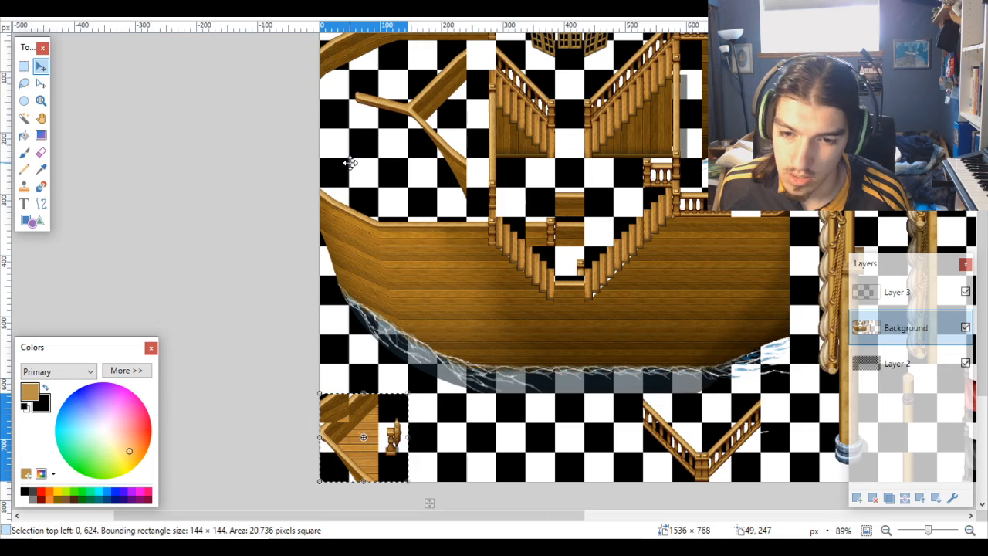
scroll(350, 163, "up", 2)
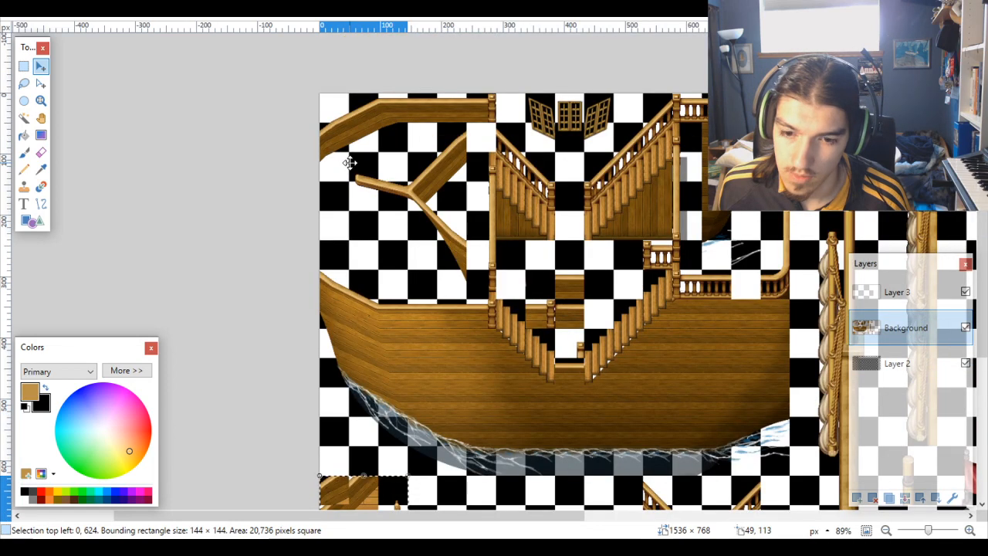
scroll(351, 186, "down", 2)
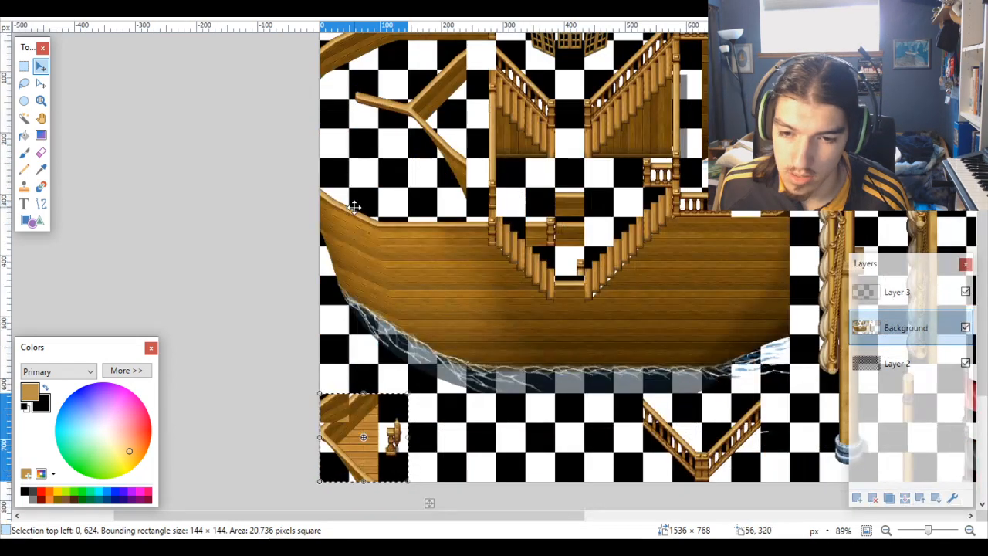
scroll(353, 203, "up", 2)
scroll(353, 207, "down", 2)
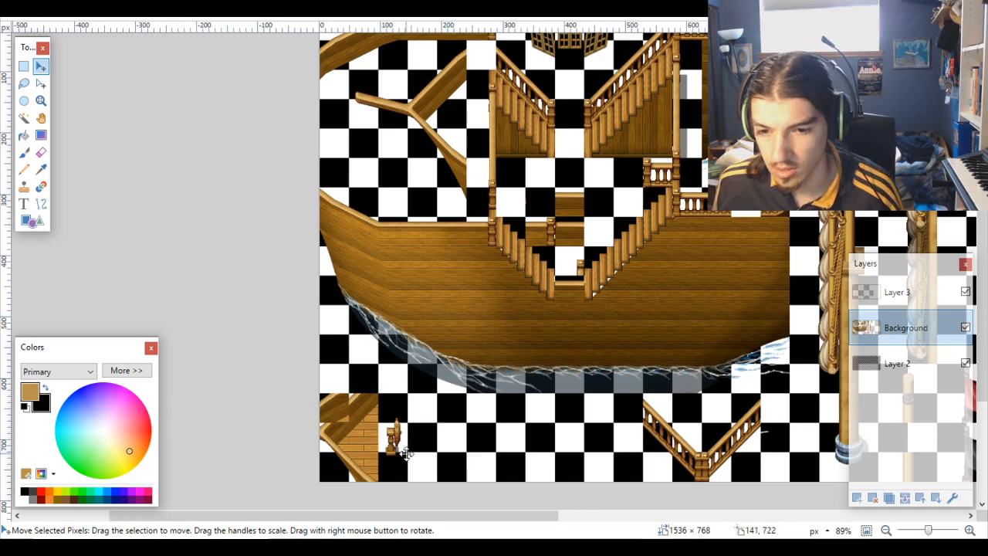
Step: Hide Layer 2's checkerboard to inspect the stray hull-water pixel crossing the tile edge at 47, 480
scroll(392, 443, "up", 3)
scroll(314, 238, "up", 15)
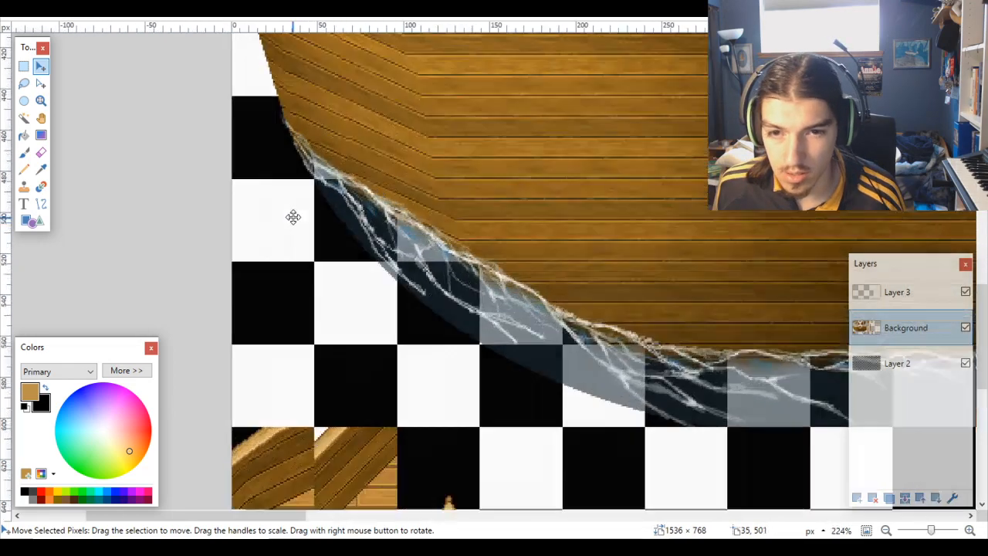
scroll(369, 116, "down", 6)
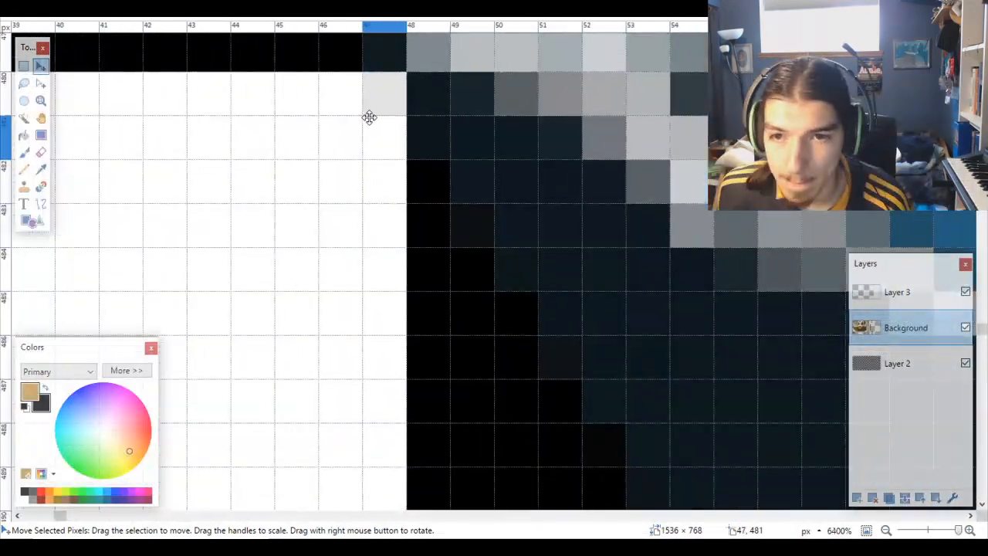
scroll(378, 114, "down", 2)
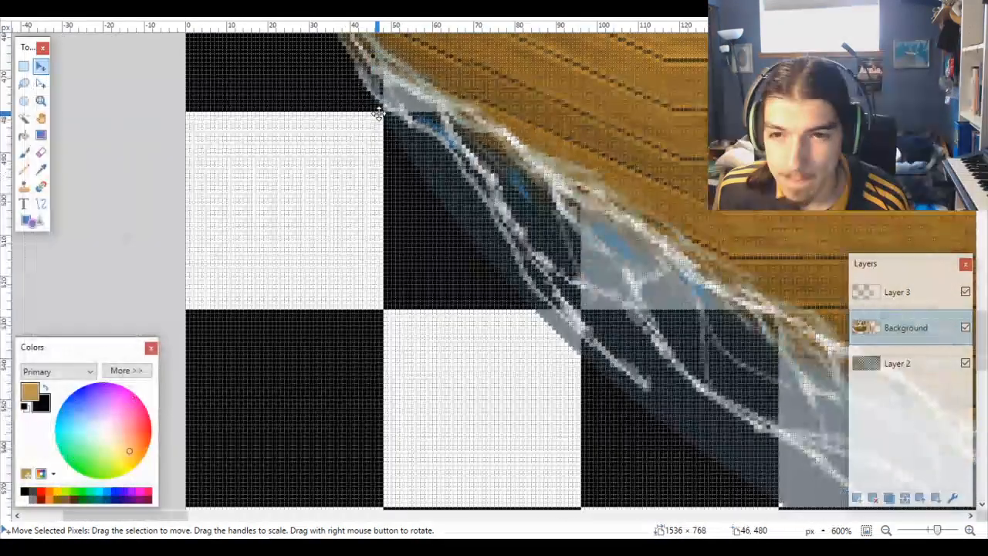
scroll(380, 112, "up", 8)
scroll(421, 121, "up", 1)
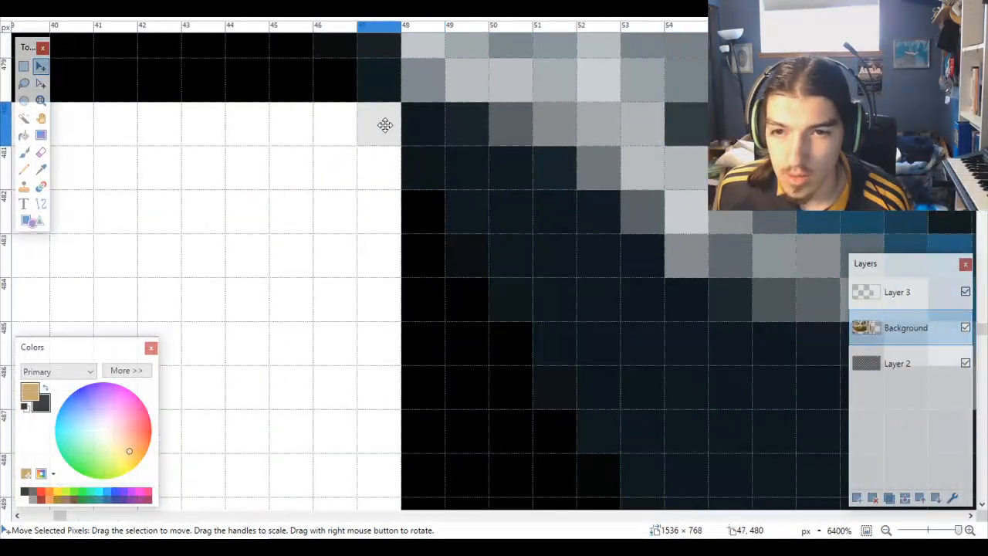
left_click(966, 364)
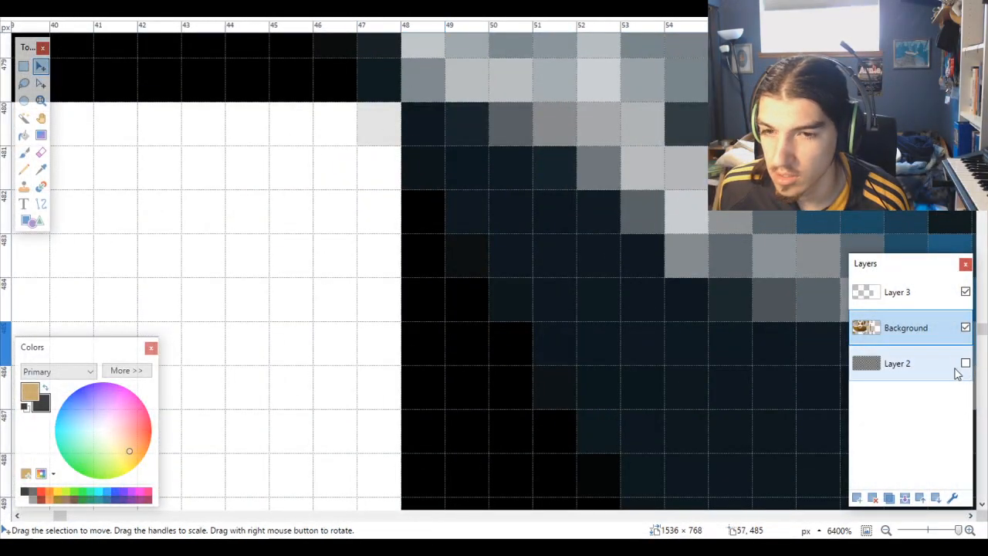
scroll(396, 125, "down", 5)
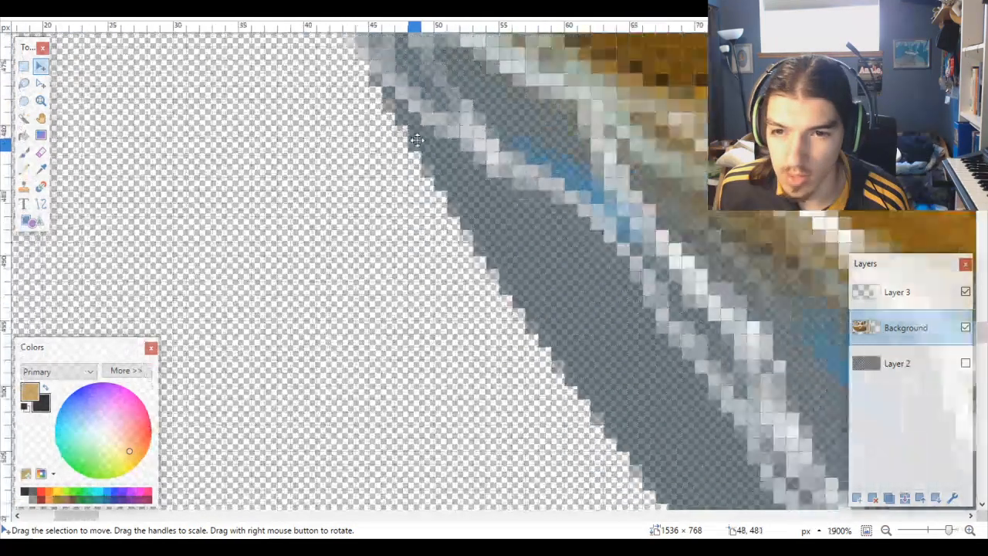
scroll(399, 141, "up", 5)
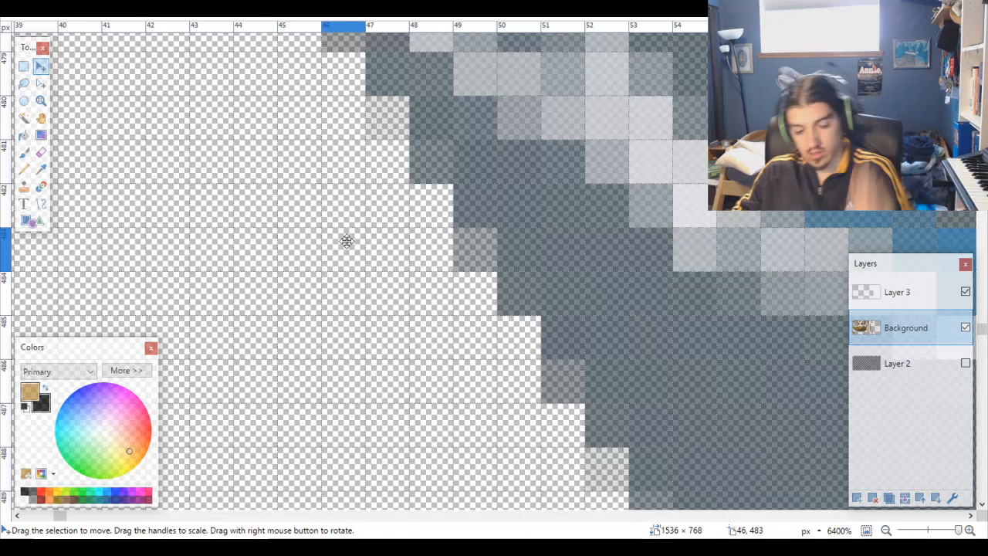
Step: Delete the stray semi-transparent pixel at 47, 480 beside the hull's water edge on the Background layer and deselect
left_click(23, 118)
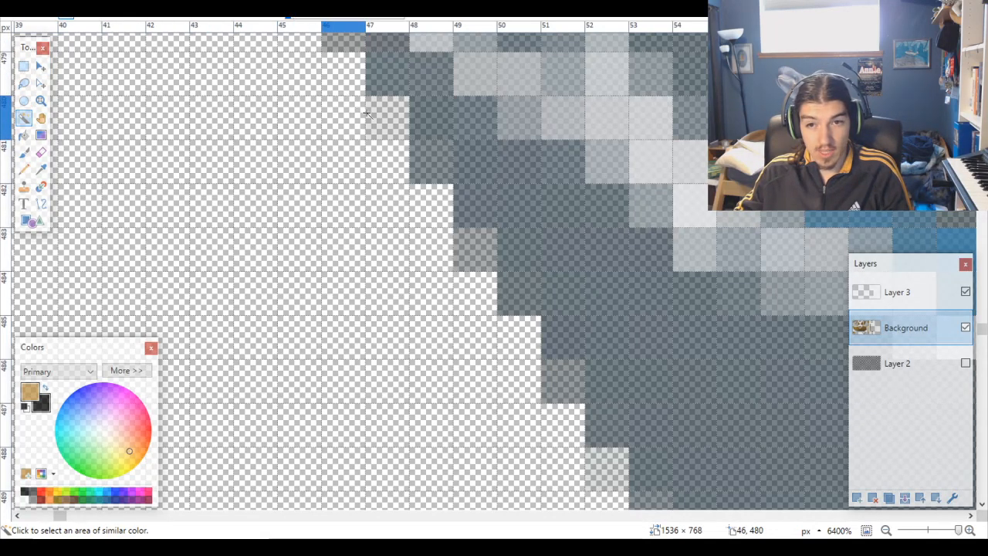
left_click(390, 120)
key("ctrl+d")
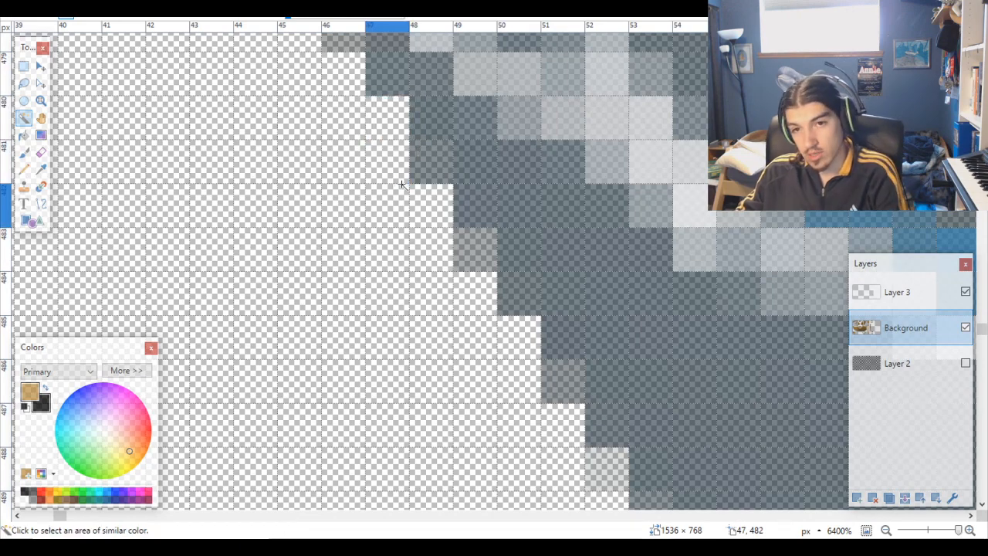
Step: Show Layer 2's checkerboard again and check the cleaned tile edge at 47, 480 beside the hull's water
scroll(402, 185, "down", 3)
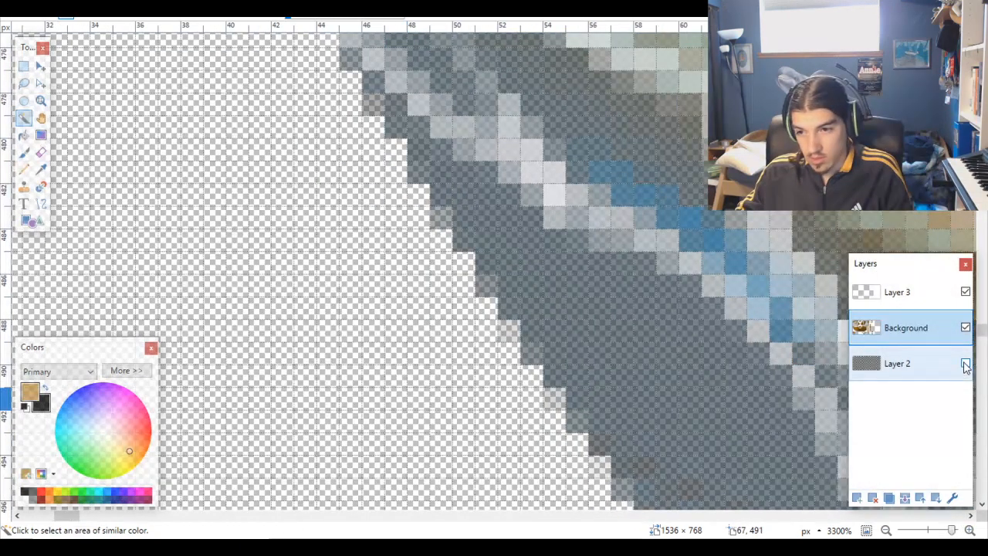
left_click(965, 364)
scroll(408, 183, "up", 3)
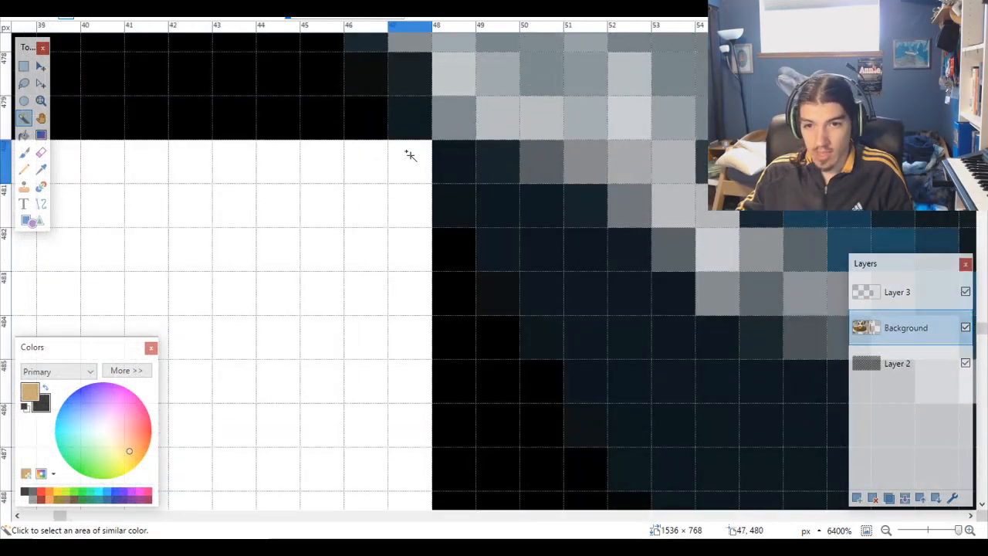
Step: Examine the hull's waterline and the deck corner and steering wheel tiles below it for parts crossing the grid
scroll(410, 155, "down", 12)
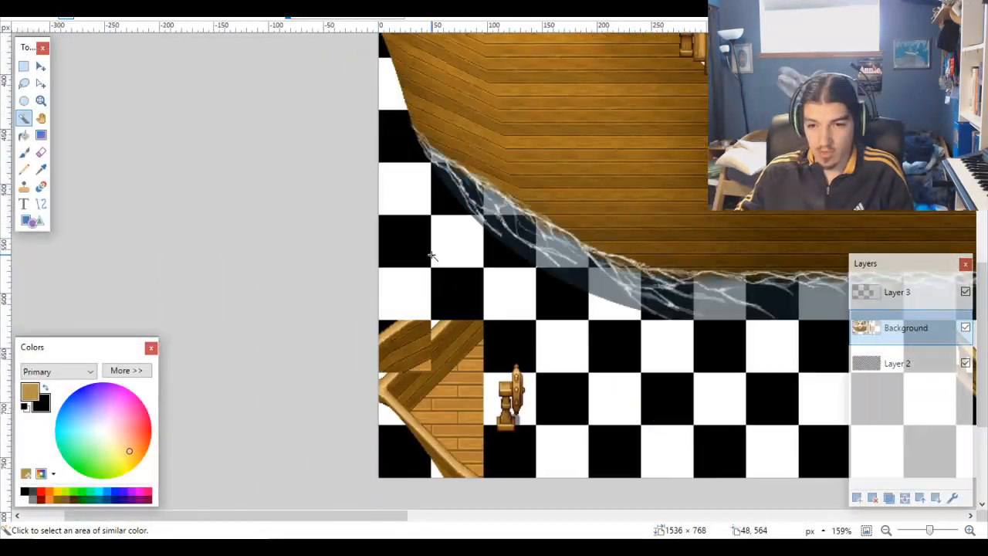
scroll(576, 356, "up", 4)
scroll(578, 408, "down", 2)
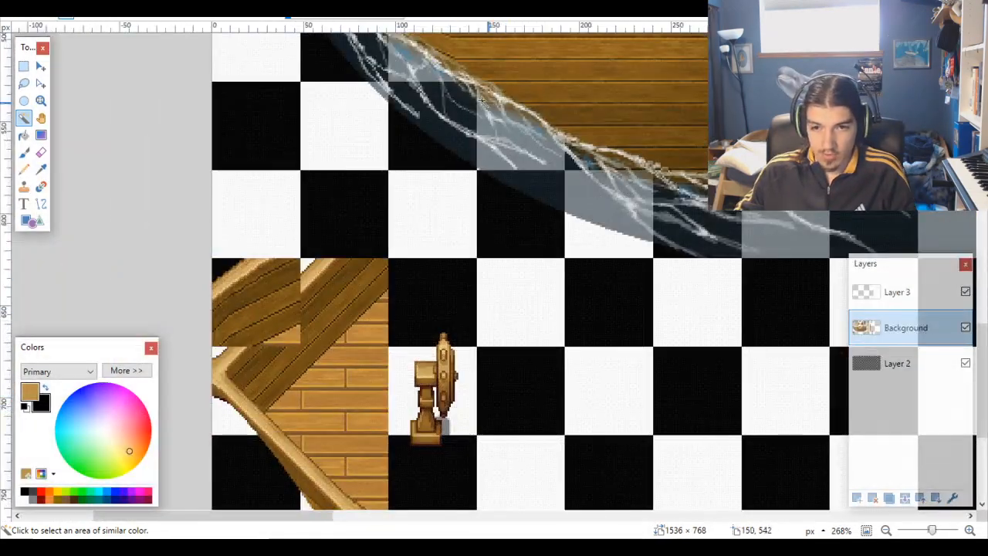
scroll(482, 100, "down", 3)
scroll(462, 94, "up", 4)
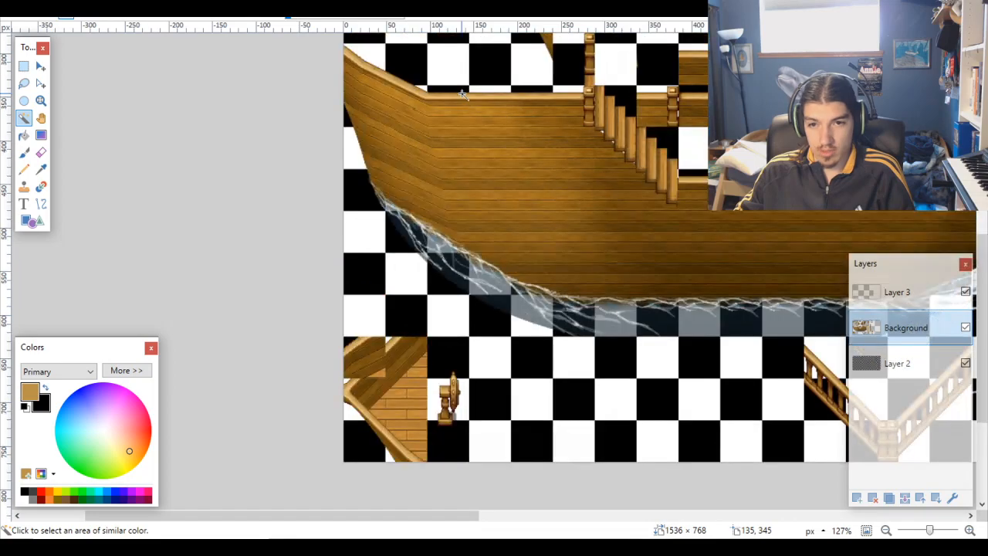
scroll(387, 196, "up", 8)
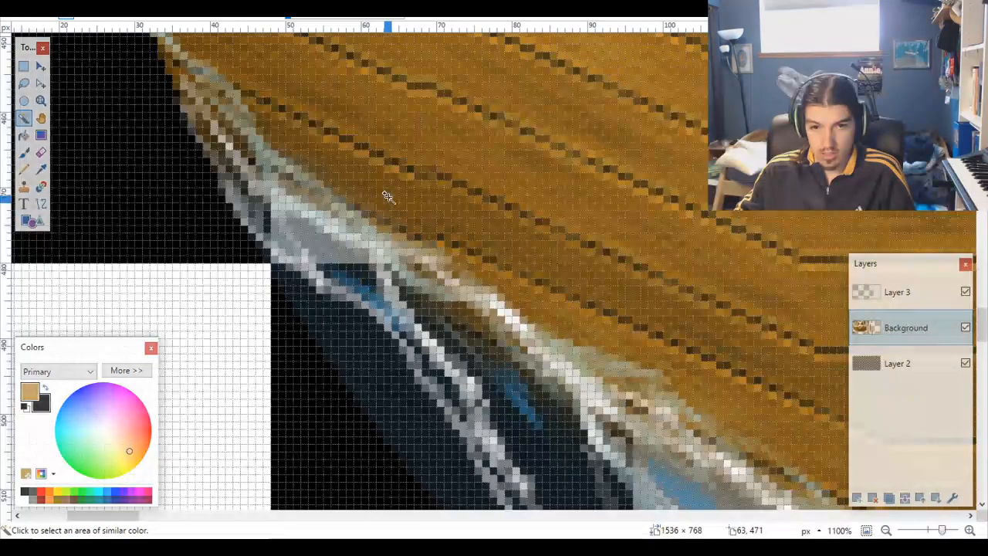
scroll(388, 196, "down", 8)
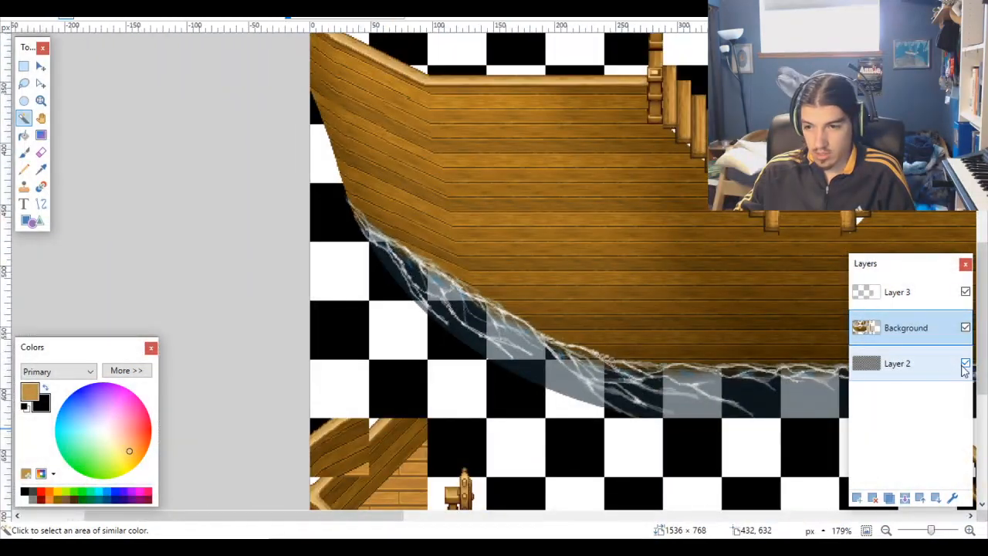
Step: Toggle Layer 2's checkerboard off and on to compare the hull's water edge against plain transparency
left_click(966, 363)
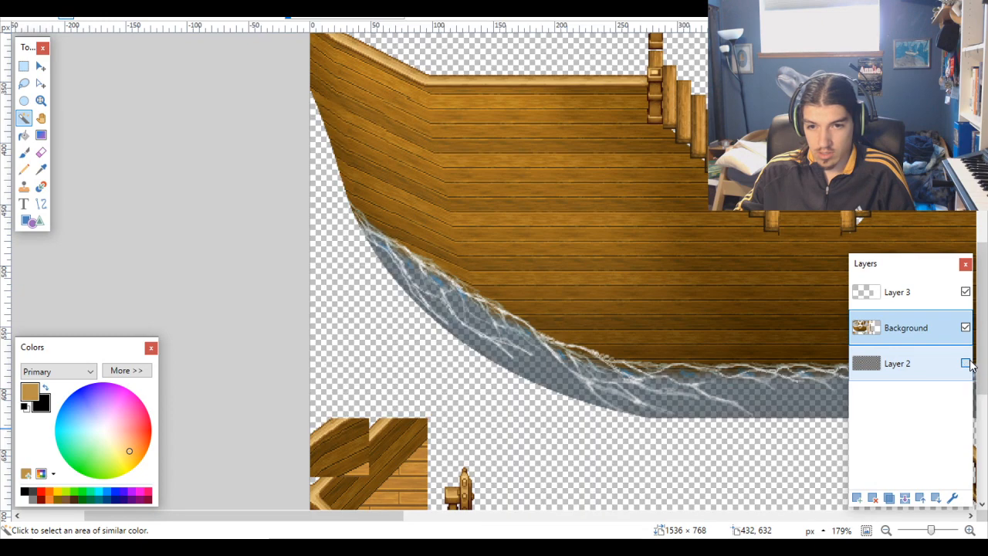
left_click(968, 363)
left_click(968, 363)
left_click(969, 364)
left_click(968, 364)
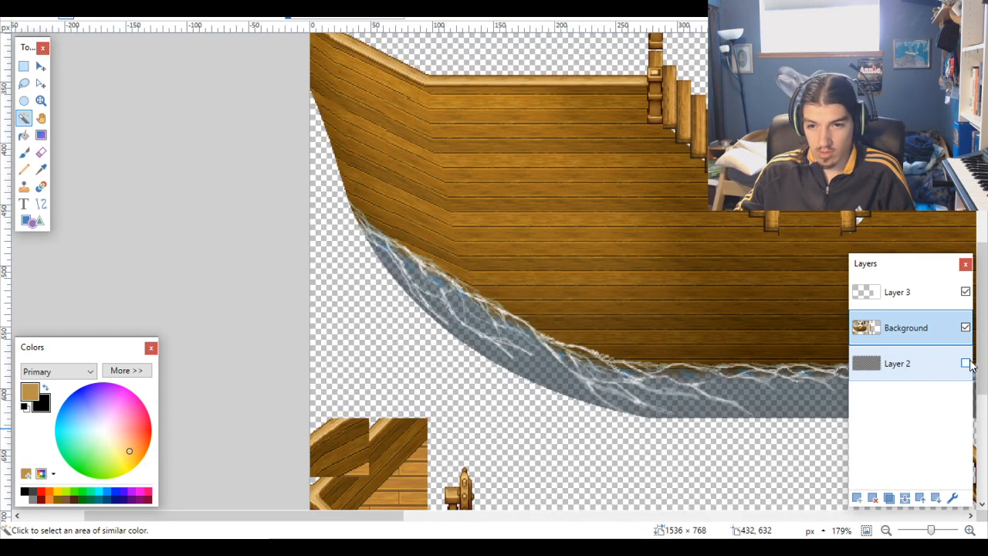
left_click(966, 364)
Step: Using Layer 2's checkerboard, select the three stacked tiles around the steering wheel, a 48 × 144 block
scroll(724, 363, "down", 4)
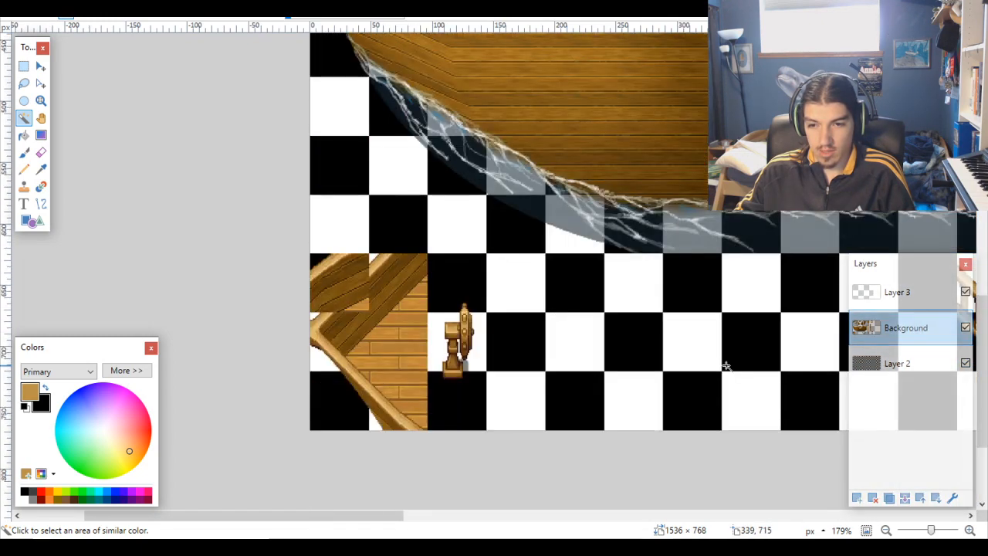
scroll(507, 368, "up", 3)
left_click(898, 364)
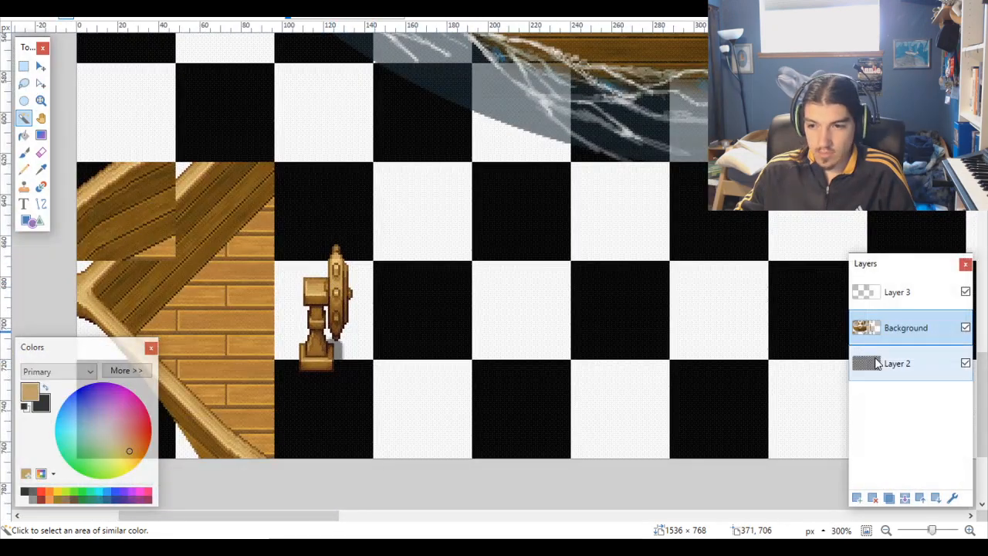
left_click(337, 202)
left_click(345, 317, "ctrl")
left_click(359, 401, "ctrl")
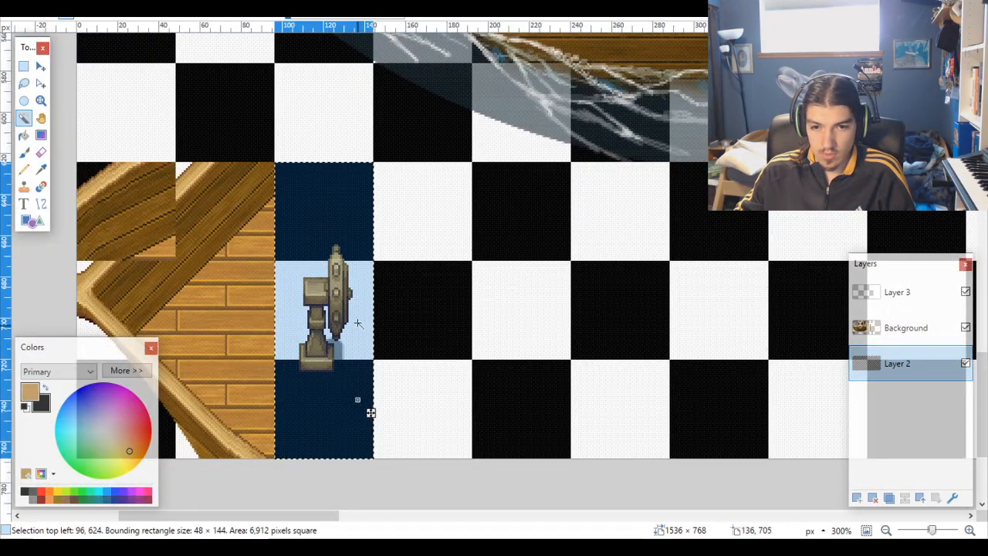
scroll(364, 353, "down", 3)
scroll(261, 179, "up", 3)
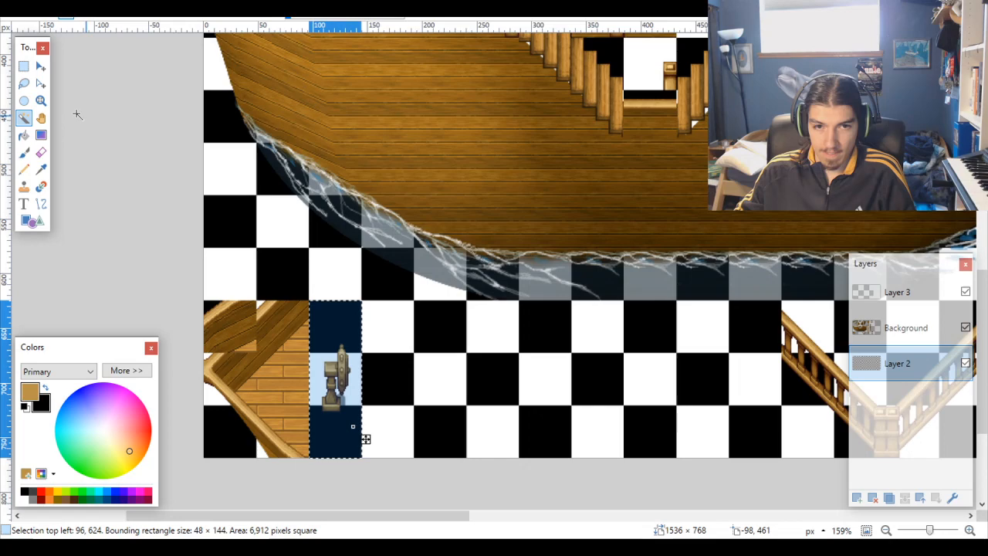
Step: Move the selected steering wheel block on the Background layer into the empty tiles beside the bow, to about -3, 484
left_click(40, 66)
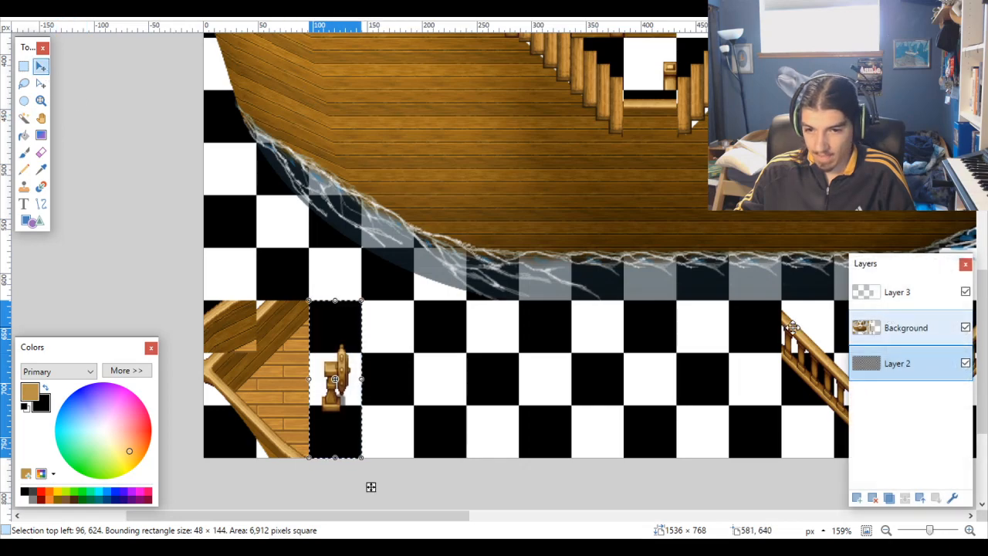
left_click(904, 328)
left_click_drag(328, 322, 240, 214)
Step: Align the steering wheel block to the tile grid with its top-left corner at 0, 480, and deselect it
scroll(223, 155, "up", 3)
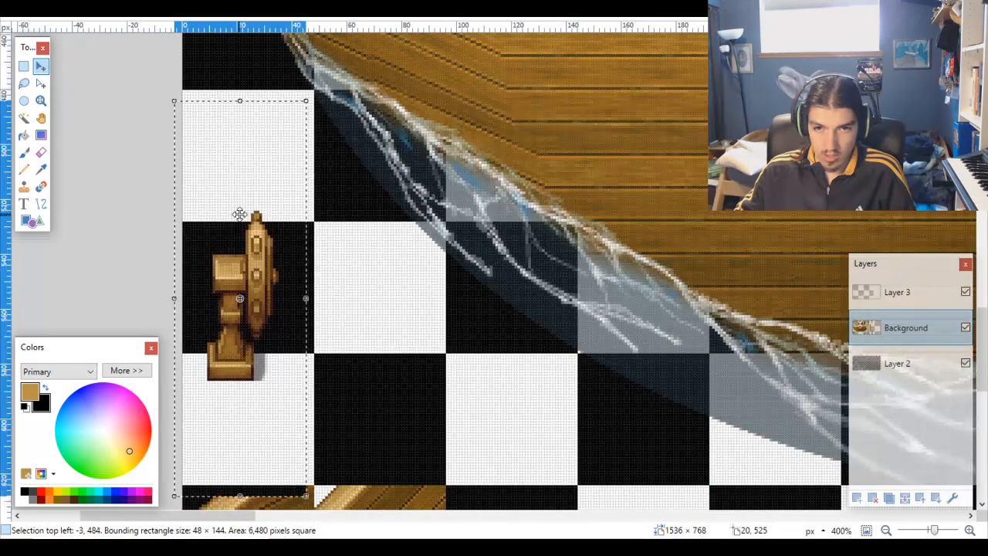
scroll(240, 214, "up", 4)
scroll(332, 203, "up", 2)
left_click_drag(353, 247, 394, 194)
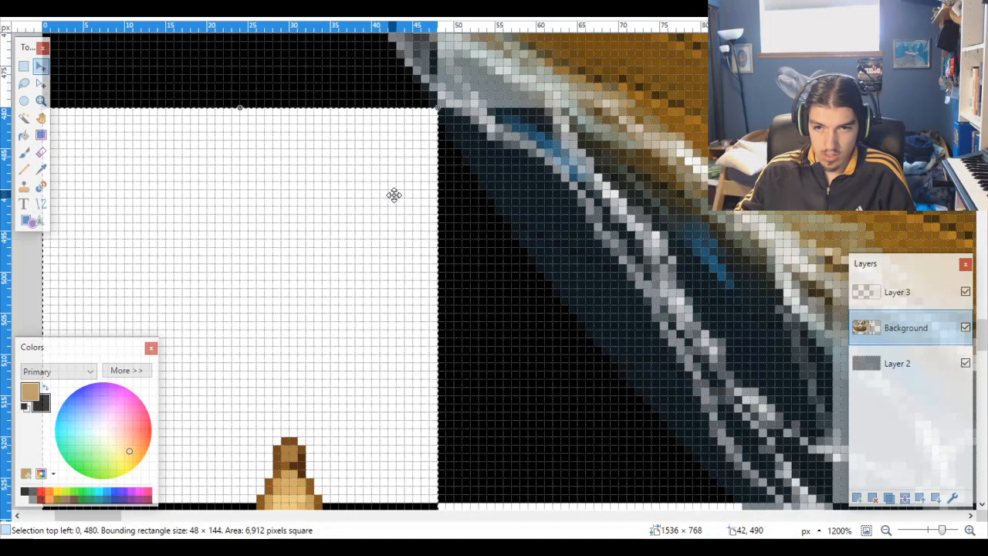
scroll(394, 195, "down", 8)
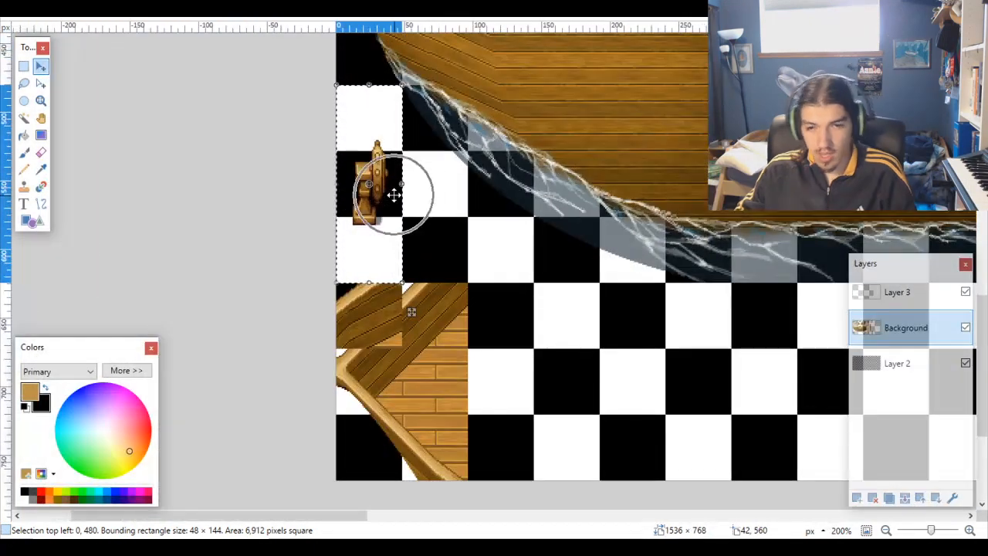
scroll(404, 164, "down", 2)
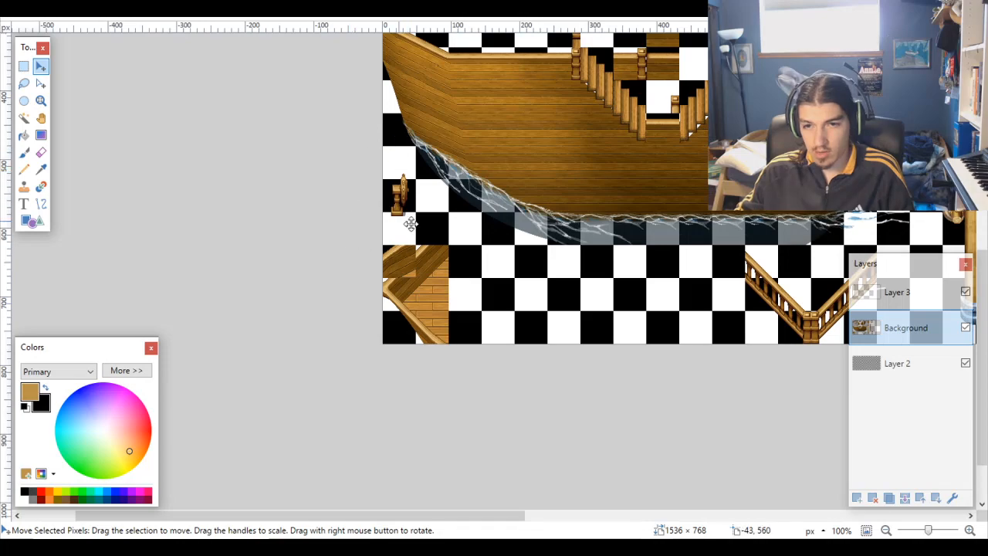
scroll(425, 322, "up", 3)
scroll(429, 309, "right", 5)
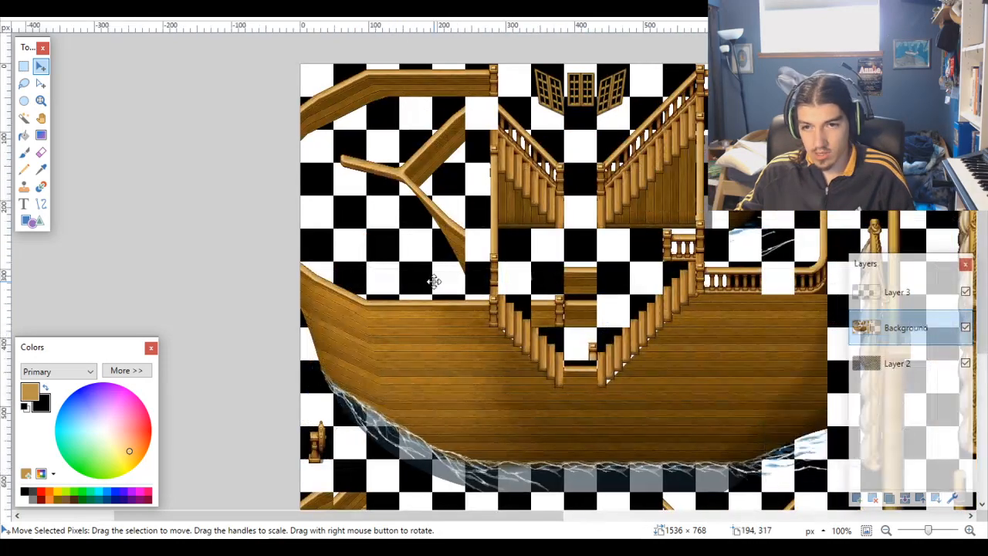
scroll(435, 281, "left", 5)
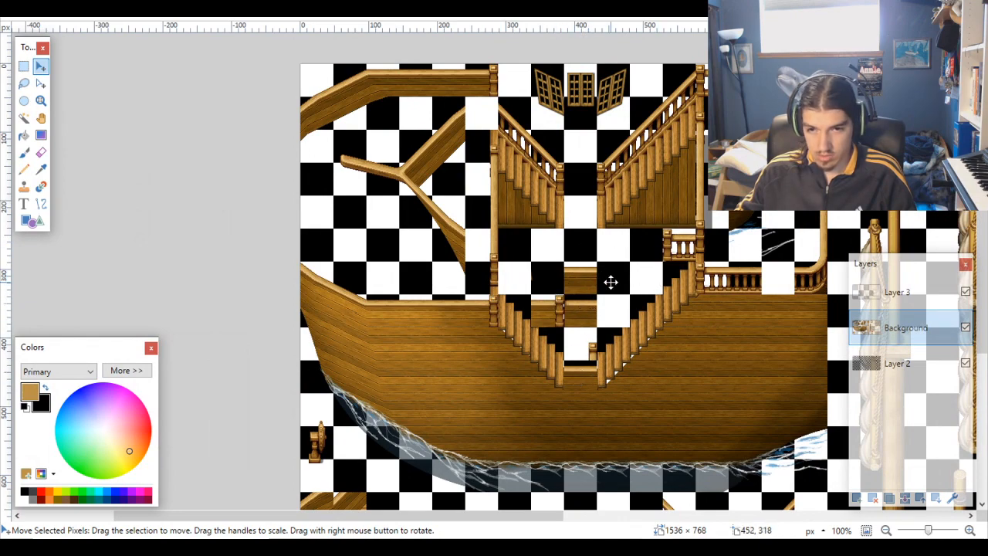
Step: Try to select the plank, post and railing grid cells around the lower staircases with the Magic Wand on Layer 2
scroll(610, 283, "up", 5)
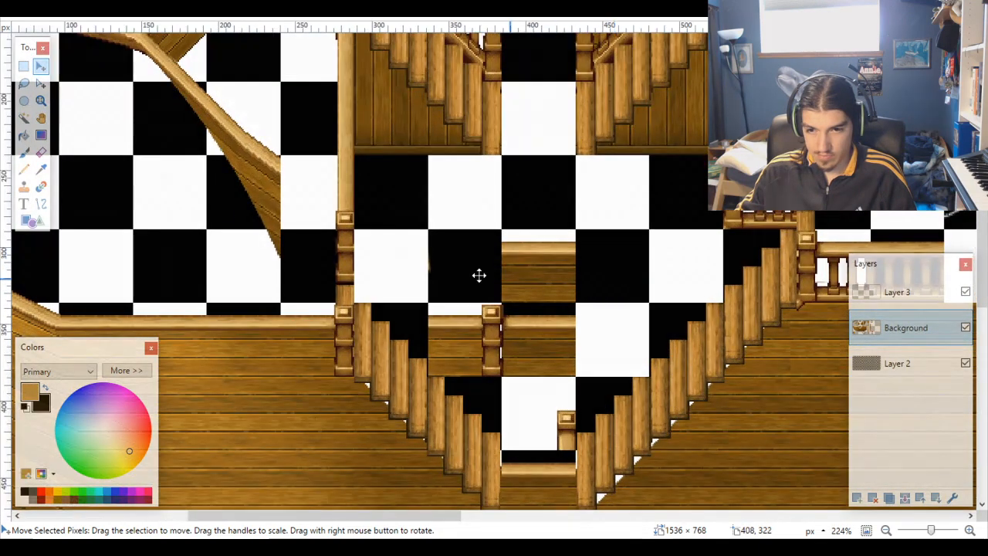
left_click(23, 117)
left_click(492, 358)
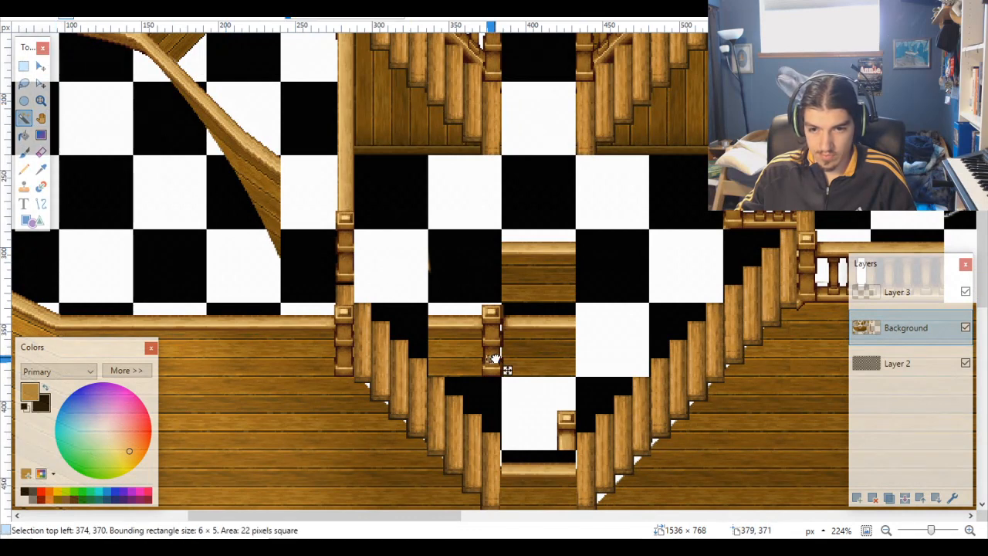
left_click(894, 366)
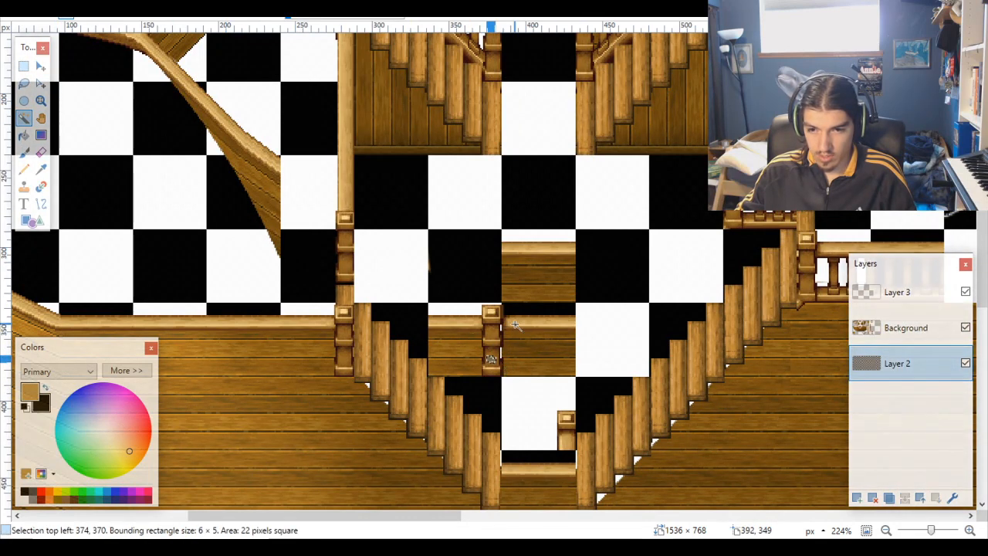
left_click(466, 320)
left_click(544, 334, "ctrl")
left_click(558, 413, "ctrl")
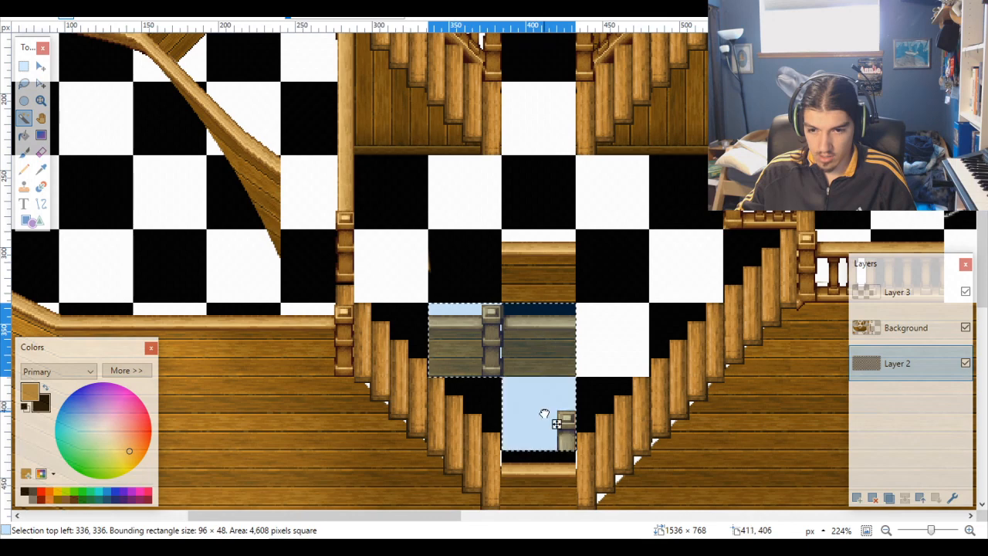
left_click(543, 475, "ctrl")
left_click(567, 284, "ctrl")
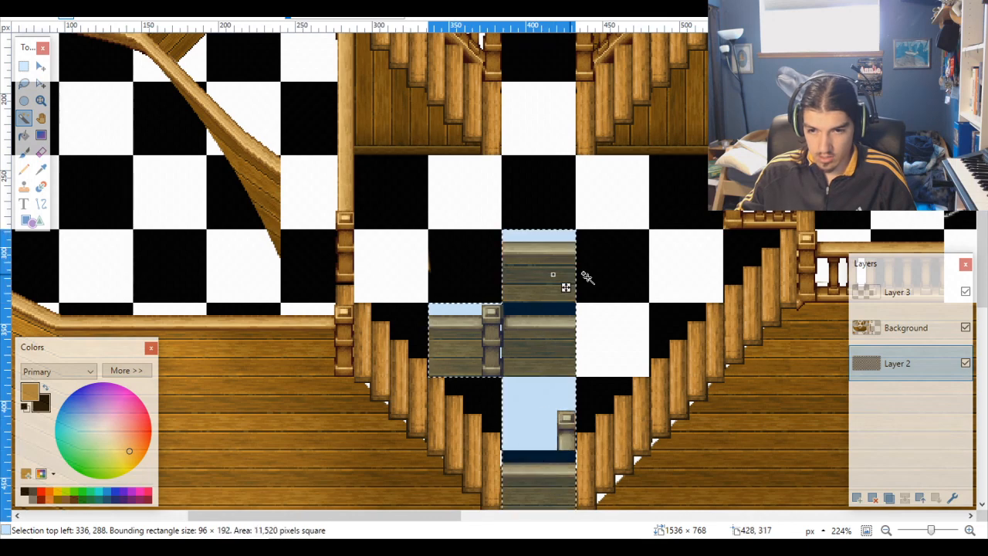
left_click(774, 216, "ctrl")
scroll(775, 215, "up", 5)
scroll(753, 215, "right", 5)
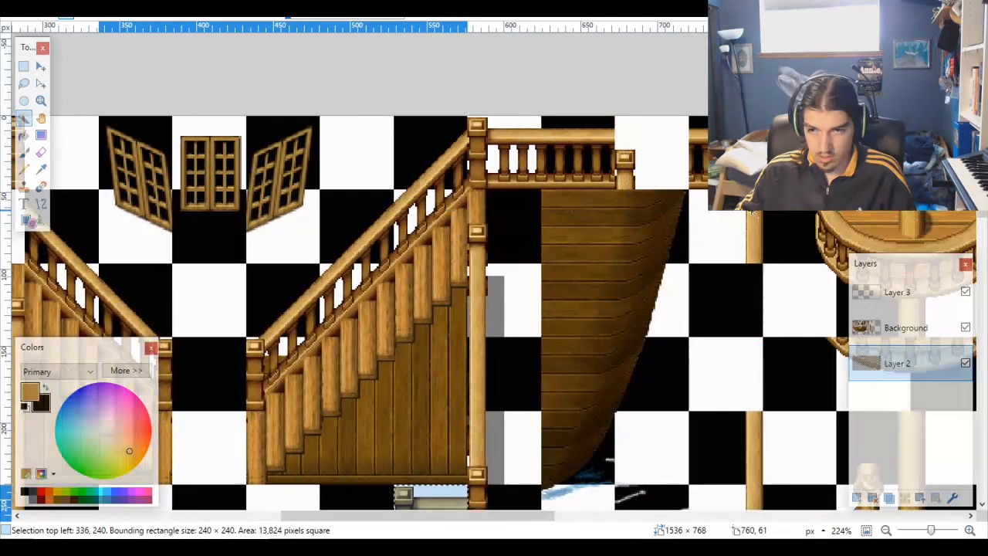
left_click(661, 149, "ctrl")
Step: Examine the tileset around the ship's hull, staircases and railings for other loose tiles and free grid cells
scroll(663, 193, "down", 3)
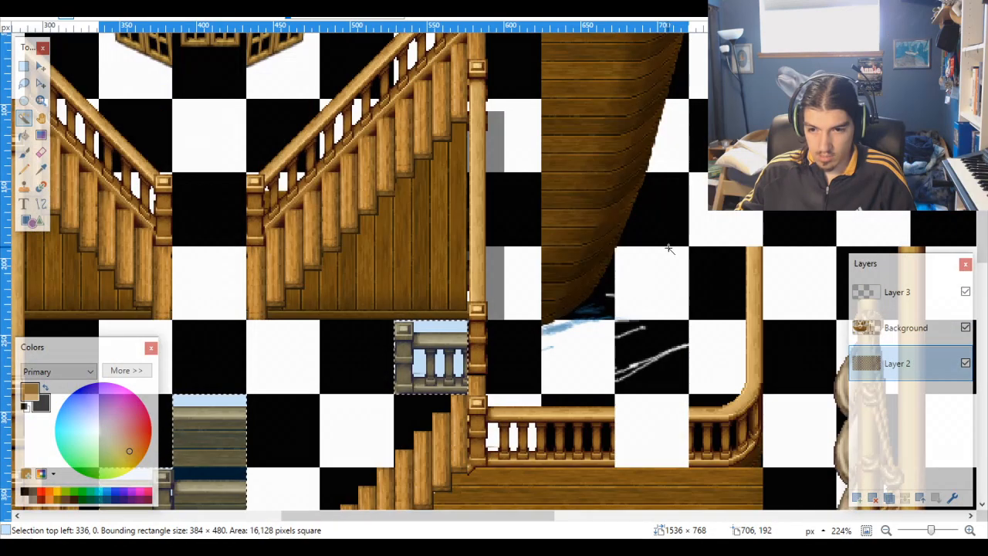
scroll(668, 248, "left", 5)
scroll(668, 249, "left", 2)
scroll(669, 248, "up", 5)
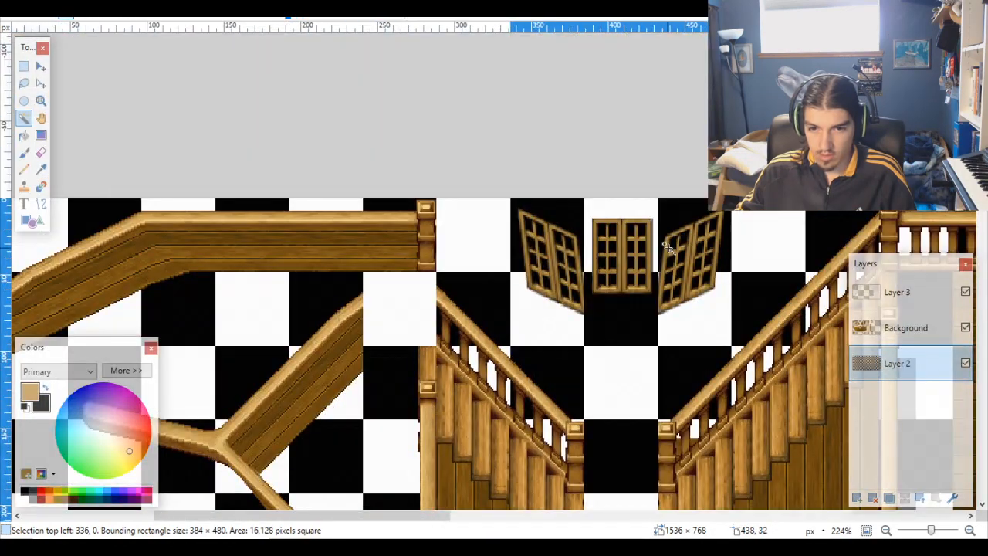
scroll(669, 248, "down", 5)
scroll(669, 248, "down", 3)
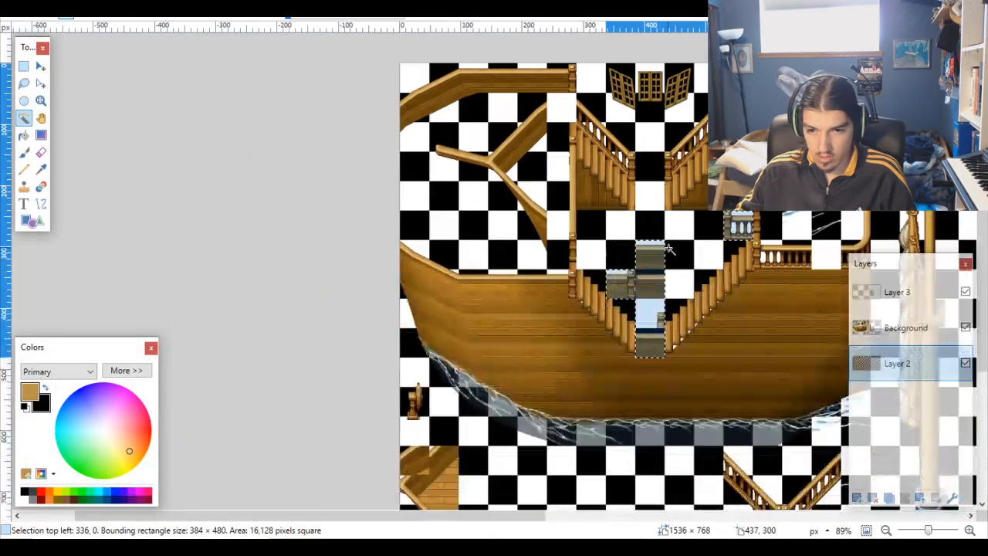
scroll(668, 249, "down", 3)
scroll(669, 249, "left", 2)
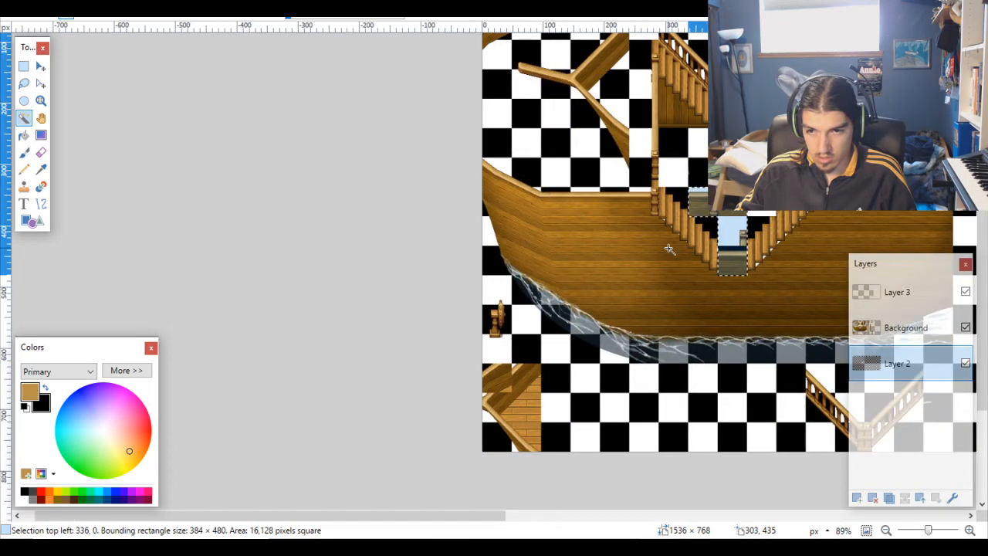
scroll(668, 248, "right", 4)
scroll(669, 248, "up", 5)
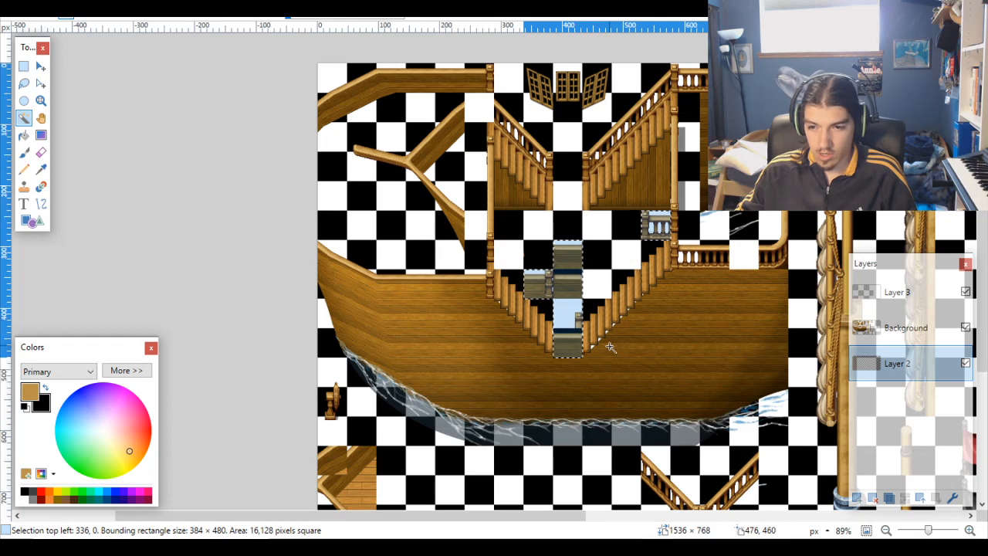
scroll(610, 347, "up", 2)
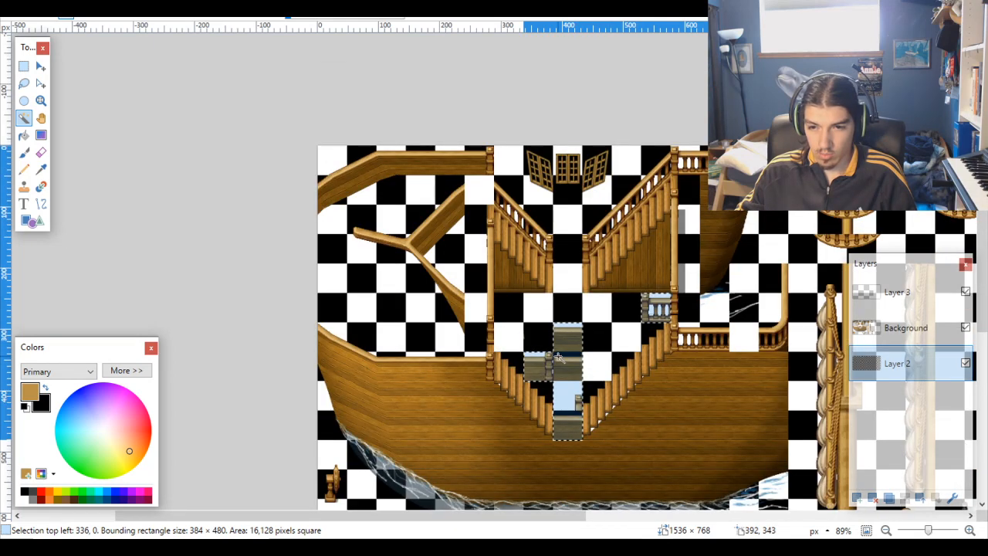
Step: Undo the multi-cell selection and select only the 48 × 48 plank cell directly beside the post between the lower staircases
key("ctrl+z")
scroll(573, 374, "up", 2, "ctrl")
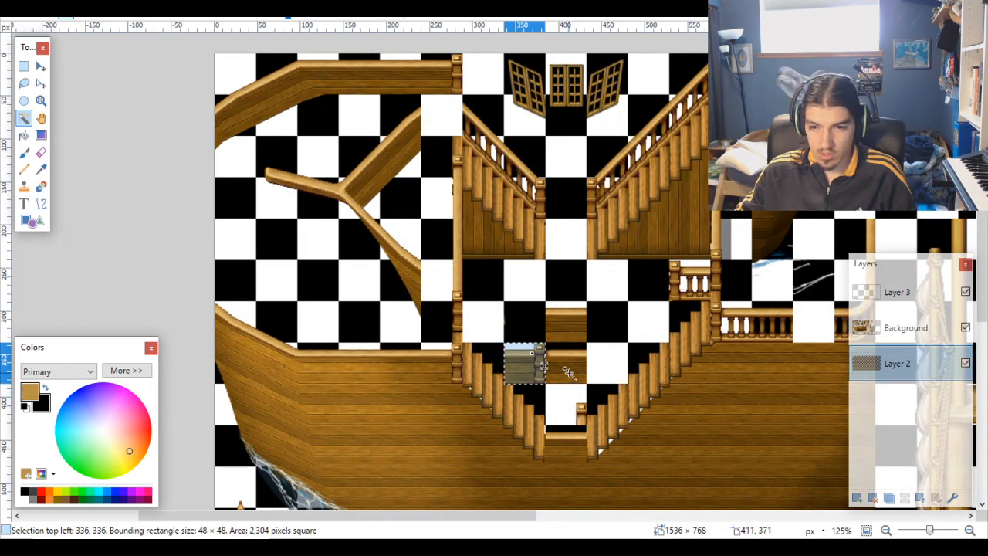
left_click_drag(568, 373, 587, 378)
scroll(587, 384, "down", 2, "ctrl")
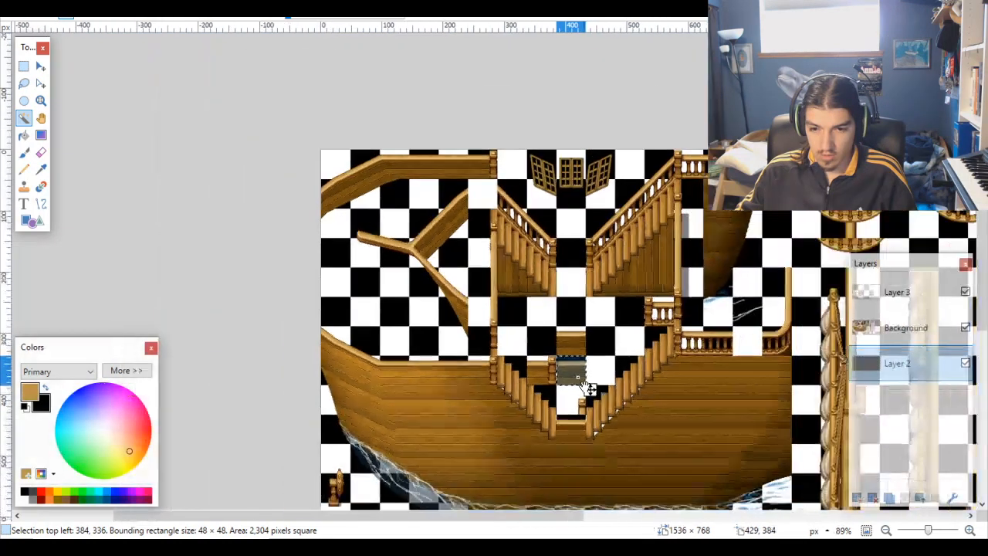
Step: Try to move the selected cell's pixels on Layer 2
scroll(584, 378, "down", 3)
scroll(584, 386, "down", 2)
scroll(583, 363, "up", 2, "ctrl")
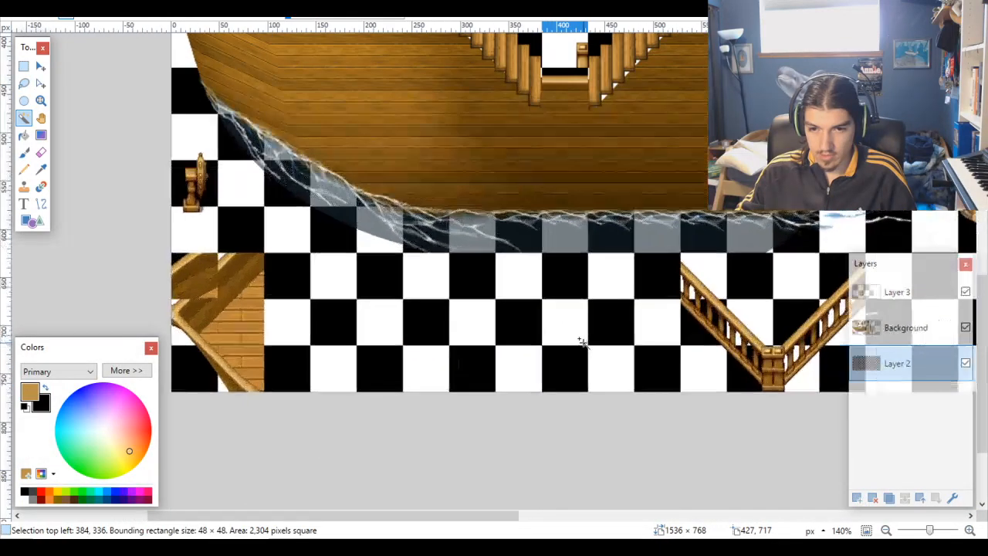
scroll(581, 338, "down", 1, "ctrl")
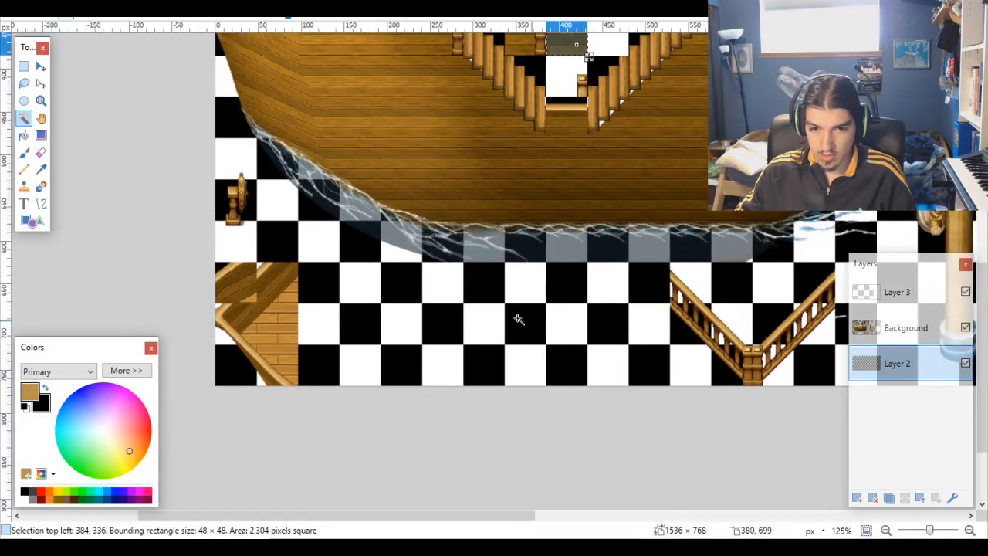
left_click(41, 67)
scroll(608, 150, "up", 2)
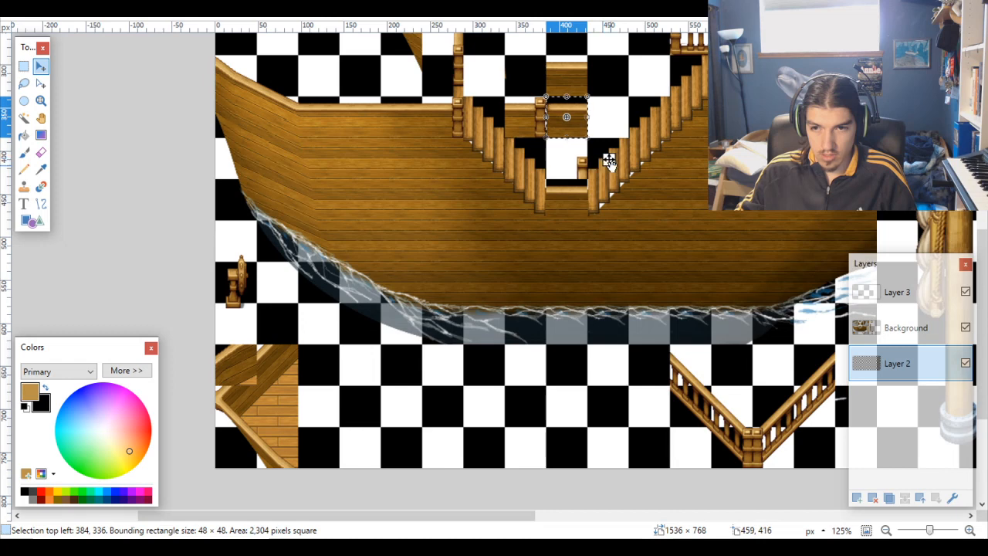
left_click_drag(607, 159, 586, 216)
key("ctrl+z")
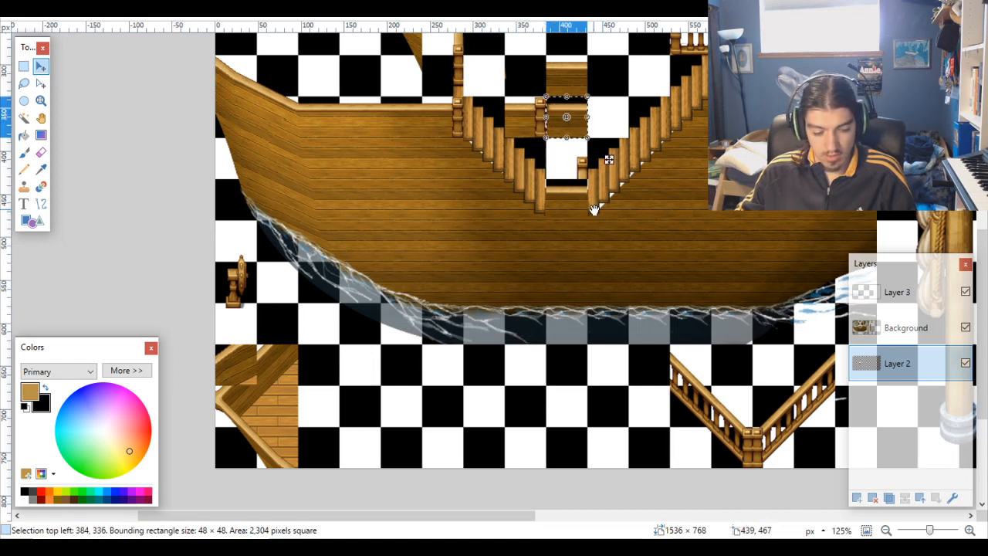
Step: Move the selected plank tile on the Background layer into the empty area below the hull, to about 142, 622
left_click(911, 336)
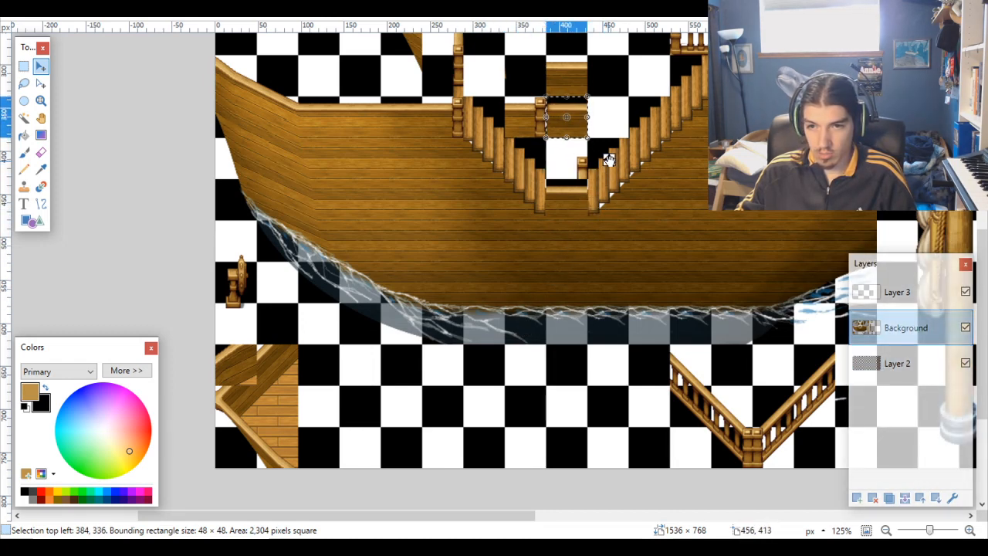
left_click_drag(609, 159, 408, 407)
scroll(399, 406, "up", 5)
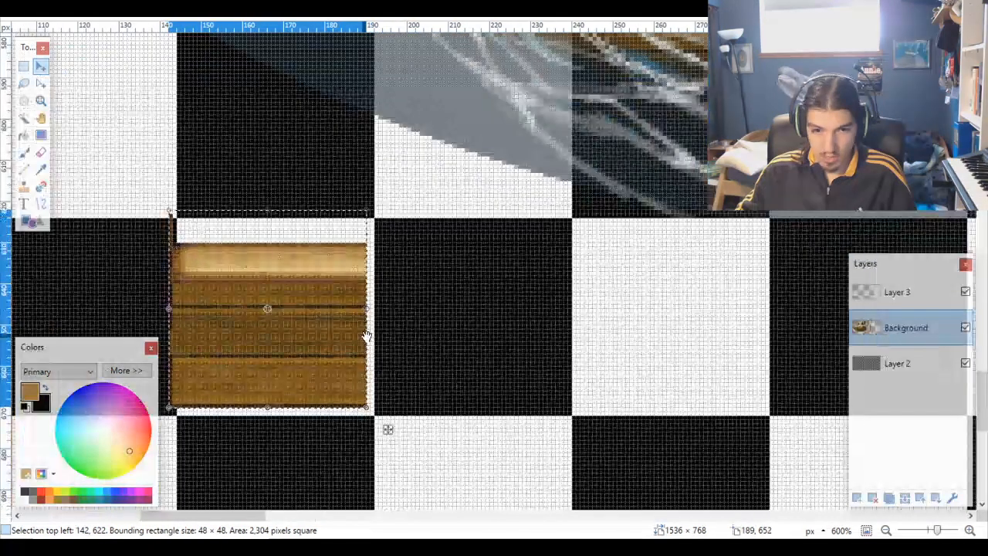
scroll(365, 337, "down", 4)
scroll(382, 339, "down", 6)
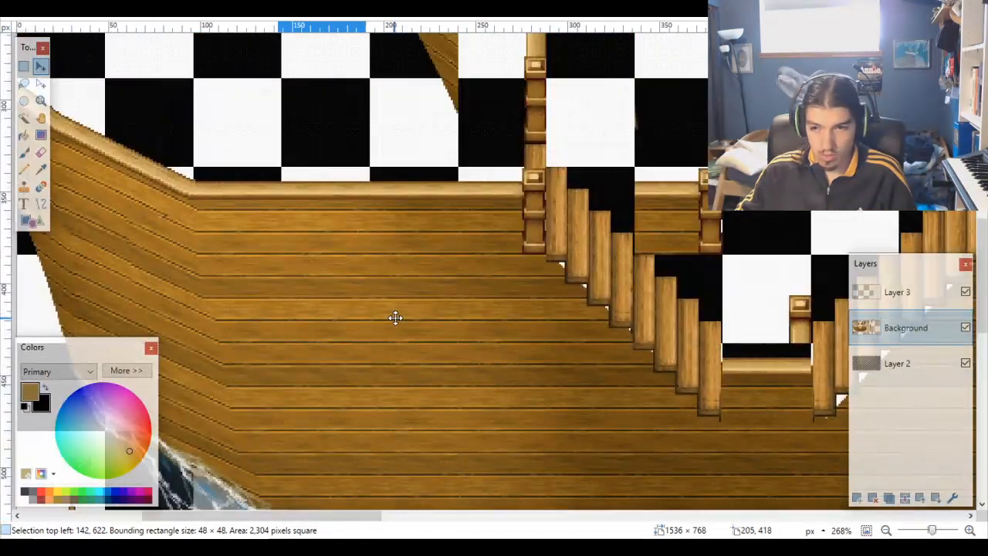
scroll(396, 317, "right", 3)
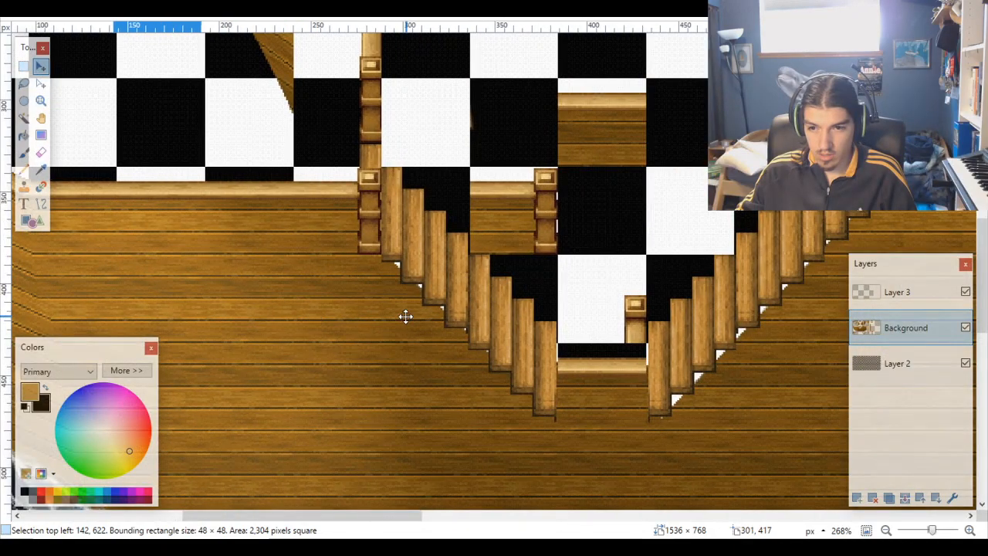
scroll(406, 316, "left", 12)
scroll(405, 316, "down", 15)
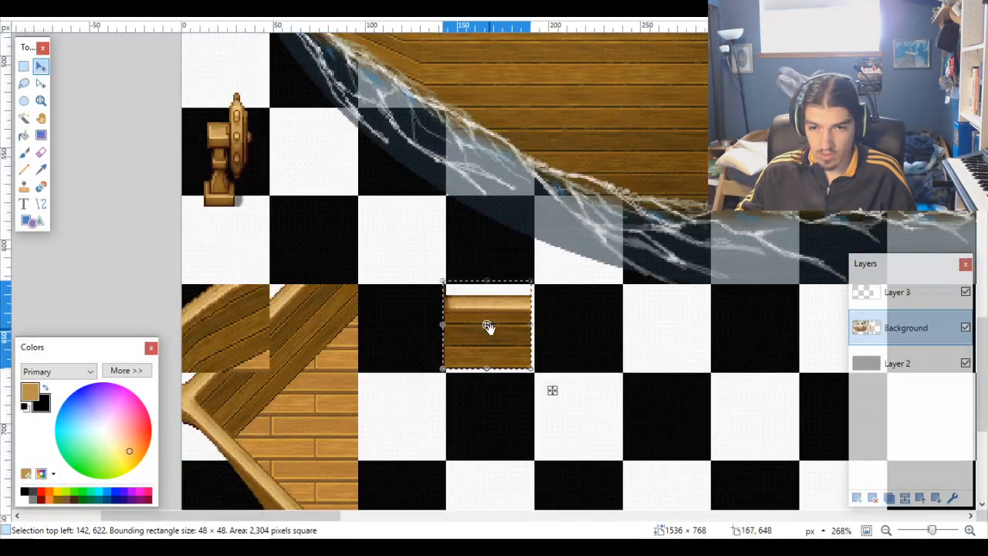
Step: Nudge the moved plank tile to 144, 624 so it fits its grid cell, and deselect it
scroll(488, 326, "up", 7)
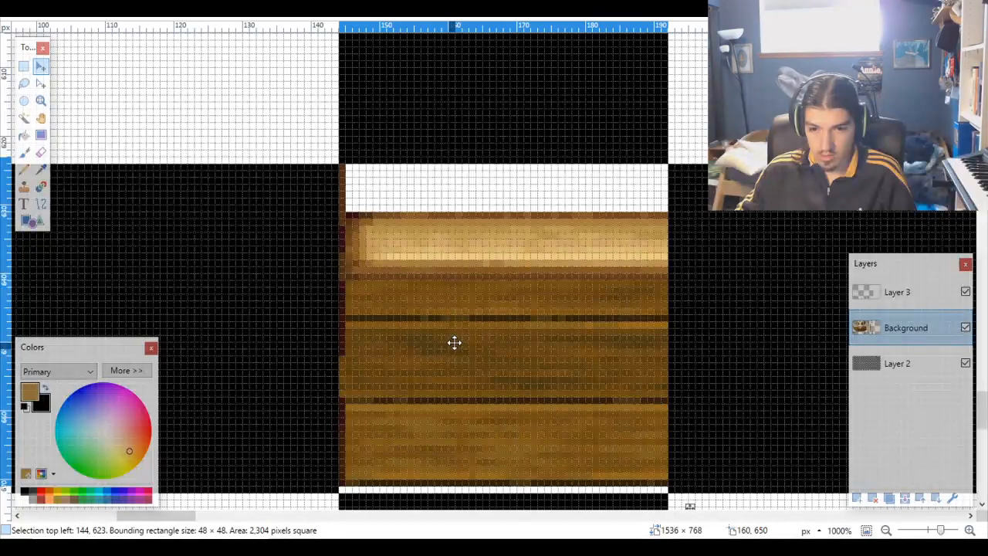
key("Down")
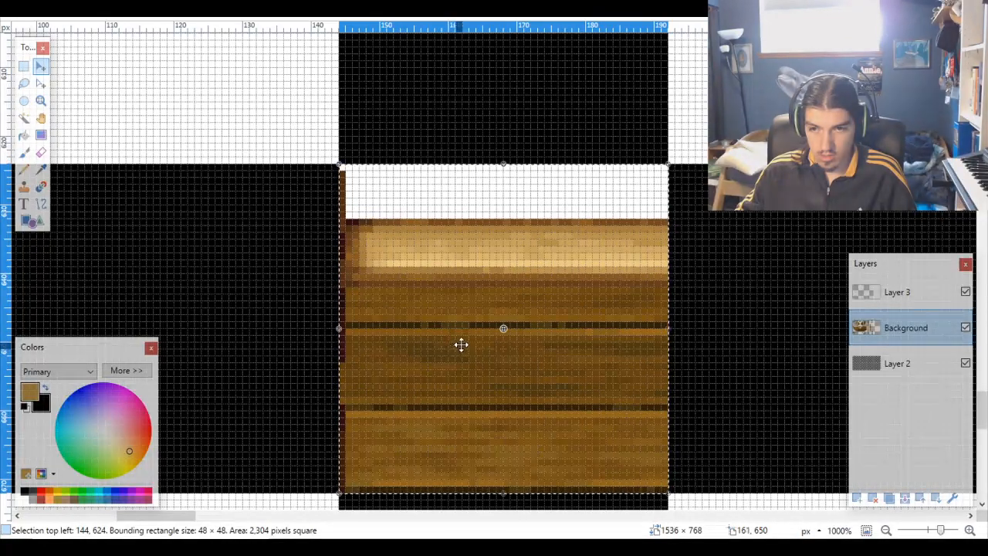
scroll(460, 345, "down", 2)
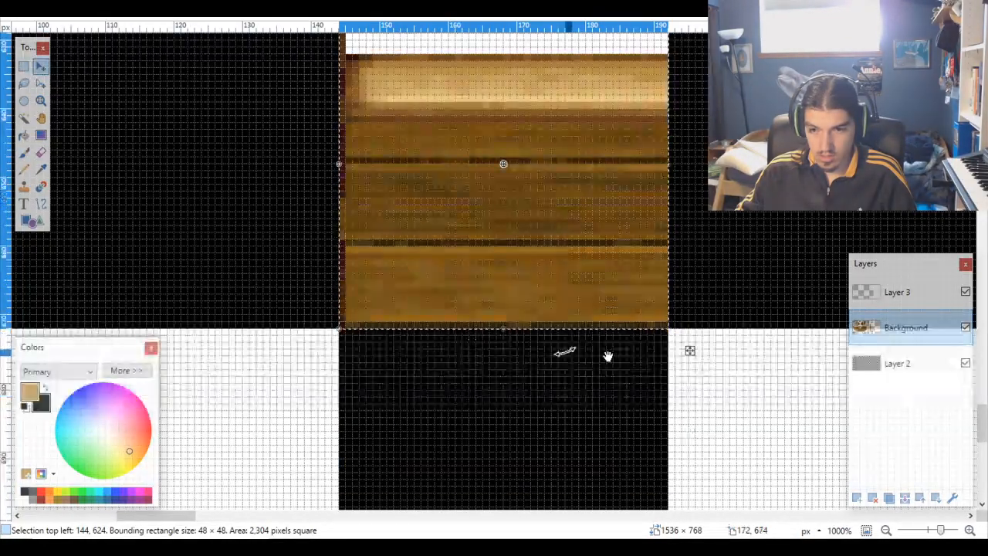
scroll(608, 356, "up", 3)
scroll(642, 304, "down", 5)
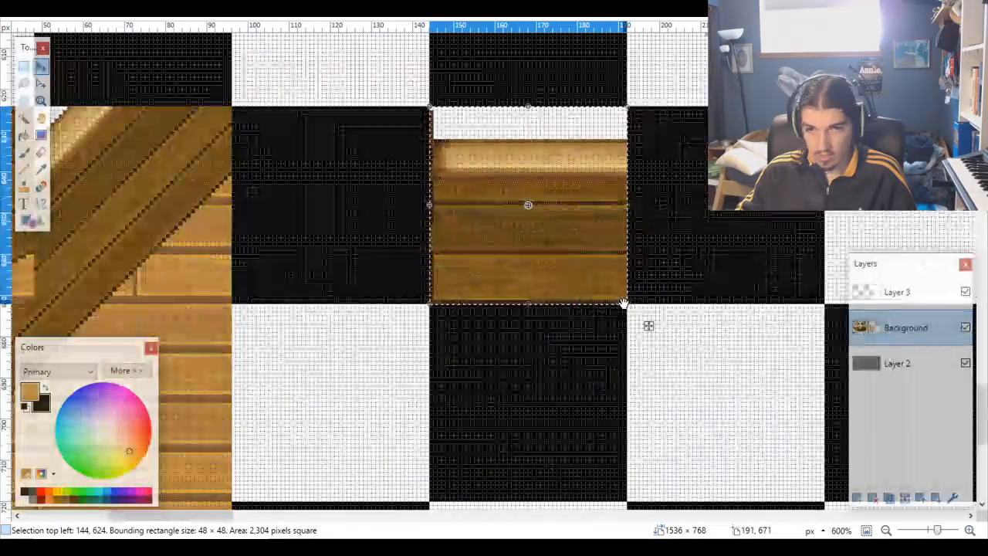
scroll(623, 304, "up", 1)
scroll(624, 302, "down", 4)
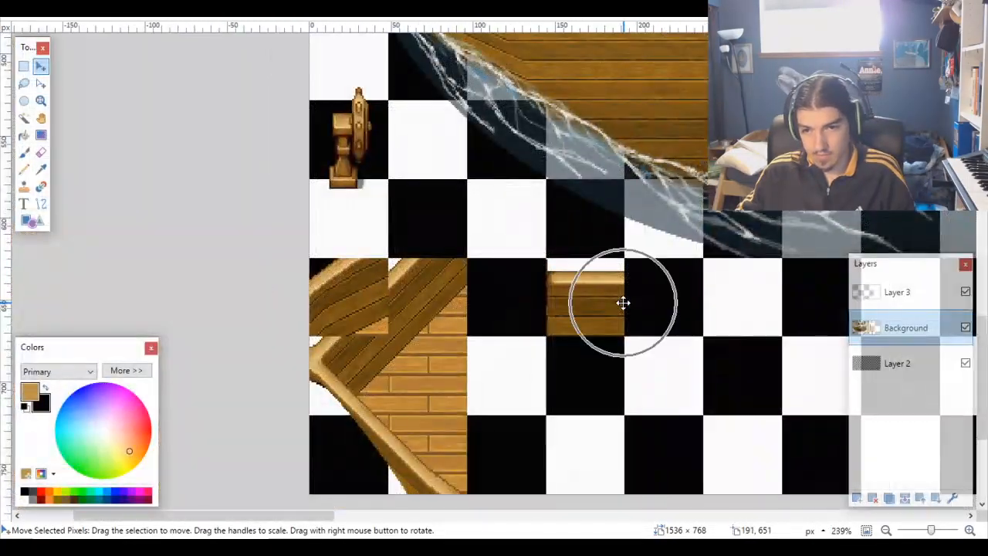
Step: Compare the moved plank tile's left edge with the right edge of the post next to its former cell
scroll(585, 285, "up", 5)
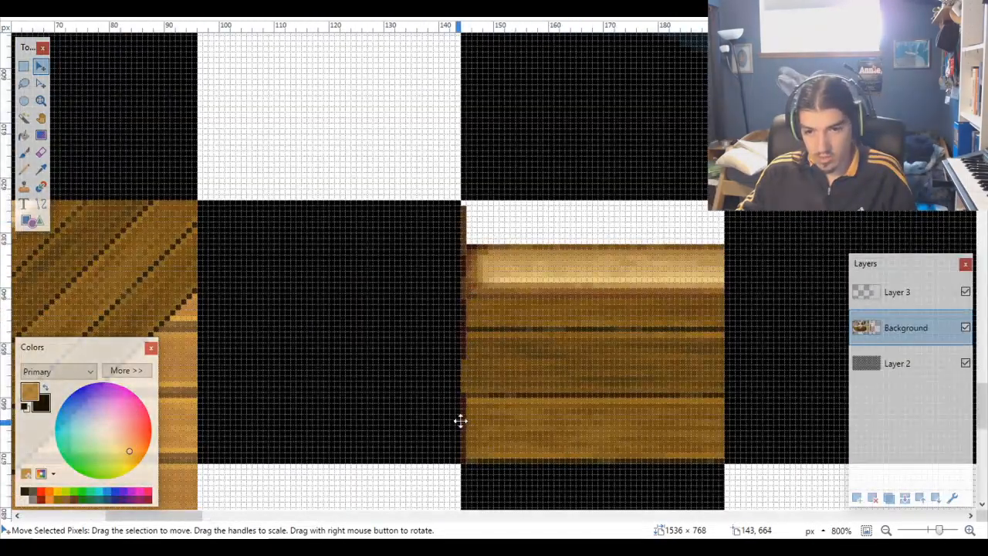
scroll(486, 241, "down", 10)
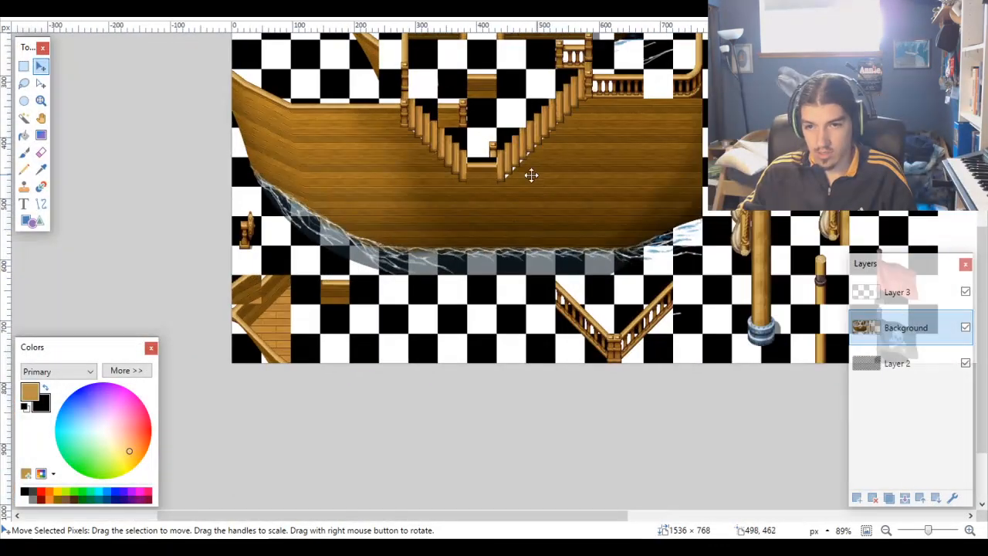
scroll(531, 175, "up", 10)
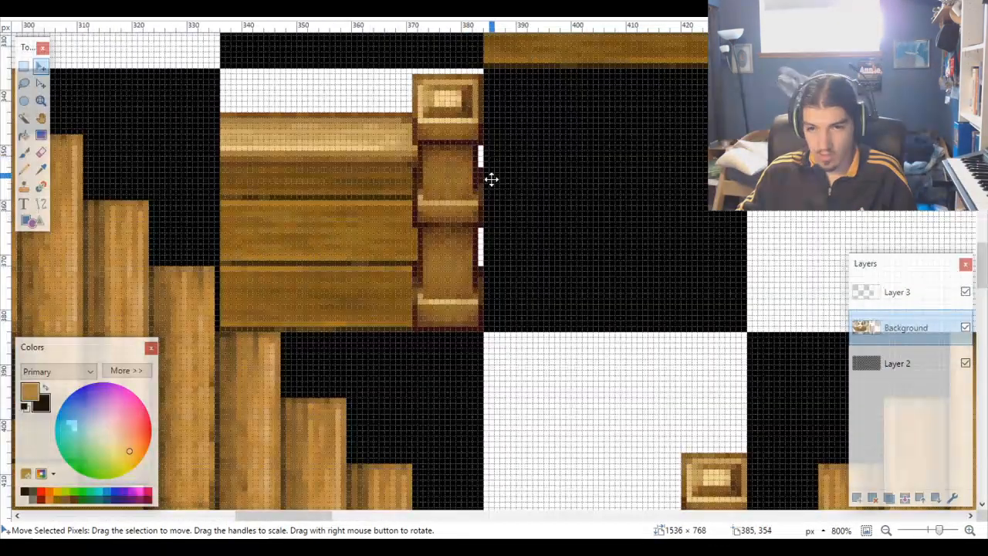
scroll(481, 210, "down", 7)
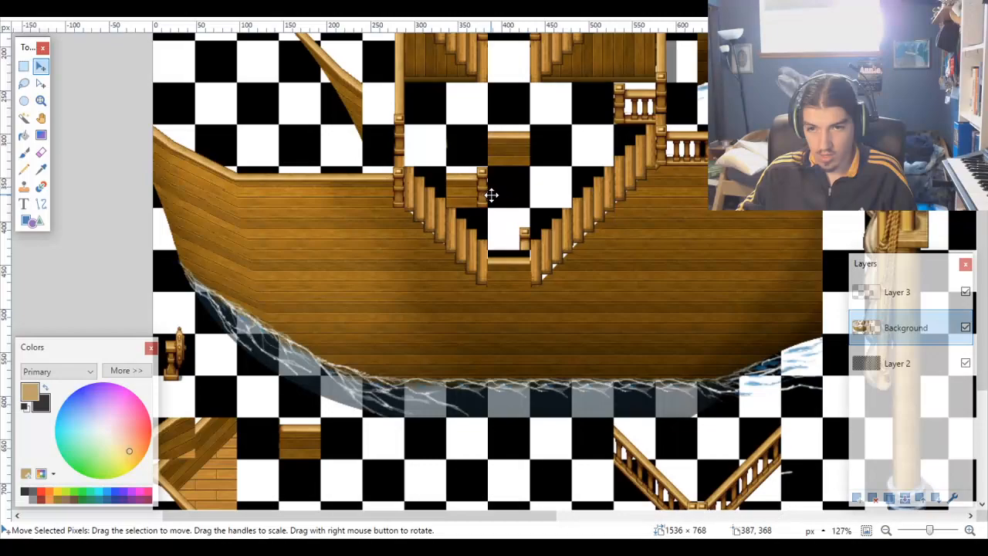
scroll(491, 195, "down", 1)
scroll(331, 348, "up", 3)
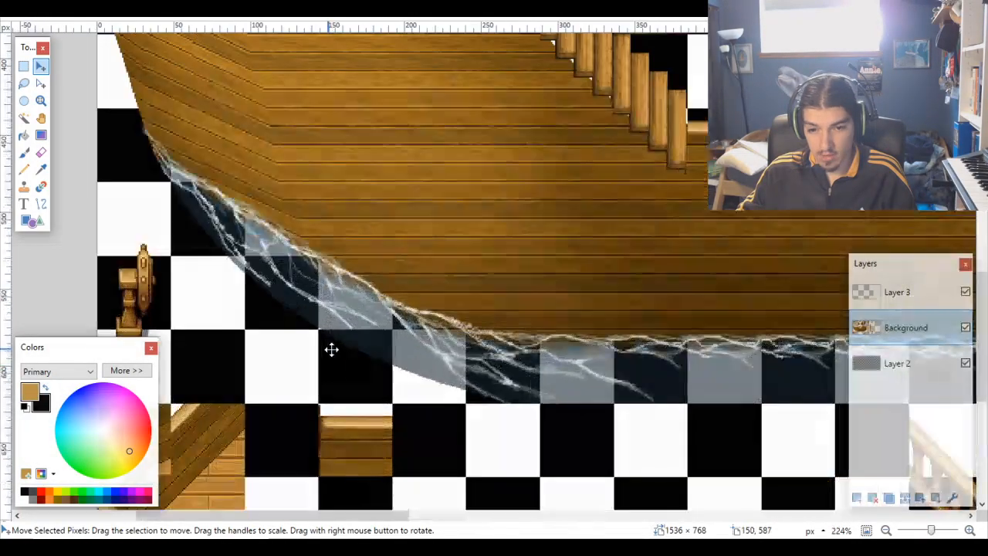
scroll(316, 454, "up", 3)
scroll(386, 433, "down", 4)
scroll(414, 416, "down", 1)
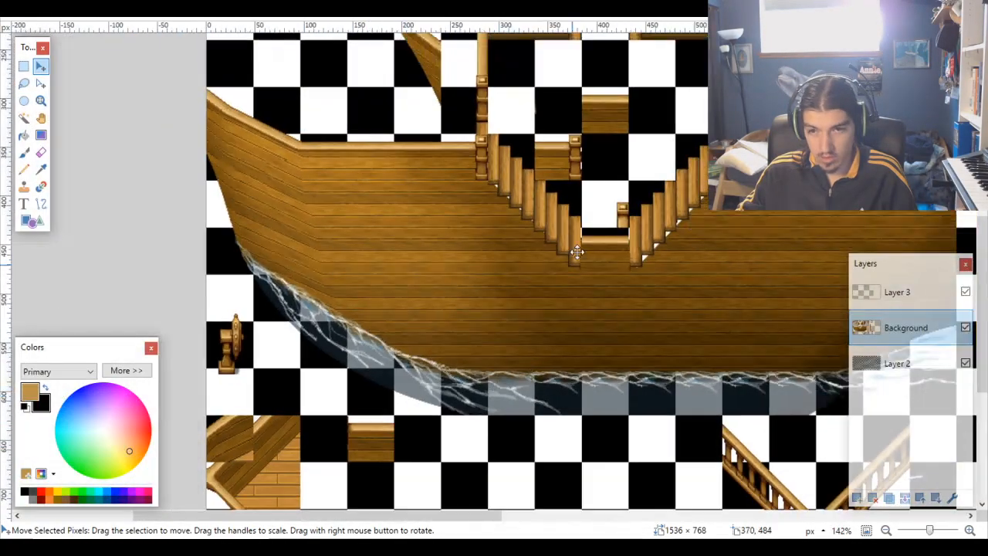
scroll(595, 147, "up", 8)
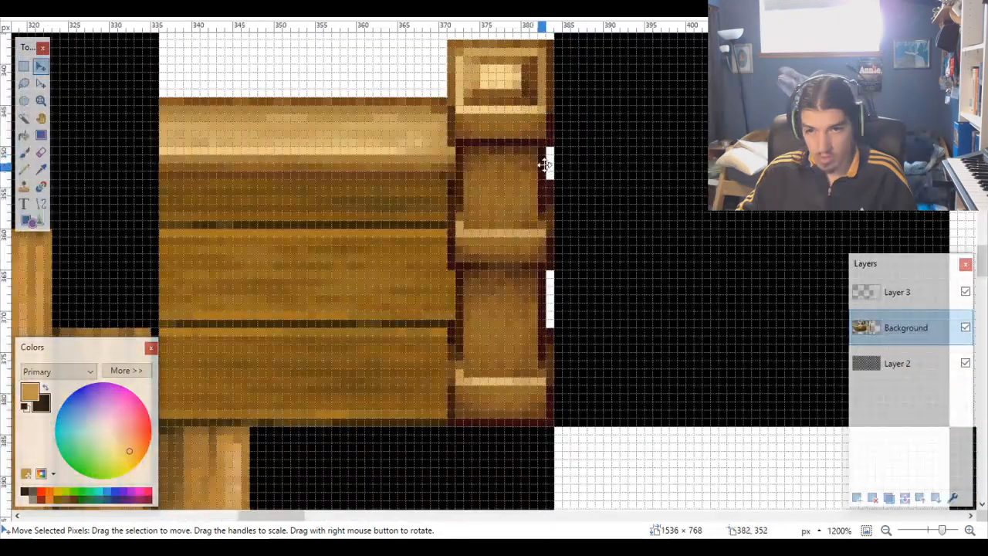
Step: Select the 48 × 48 cell of the loose plank-and-post tile at 336, 336 using Layer 2, and activate Move Selected Pixels
scroll(543, 236, "down", 6)
scroll(626, 291, "up", 2)
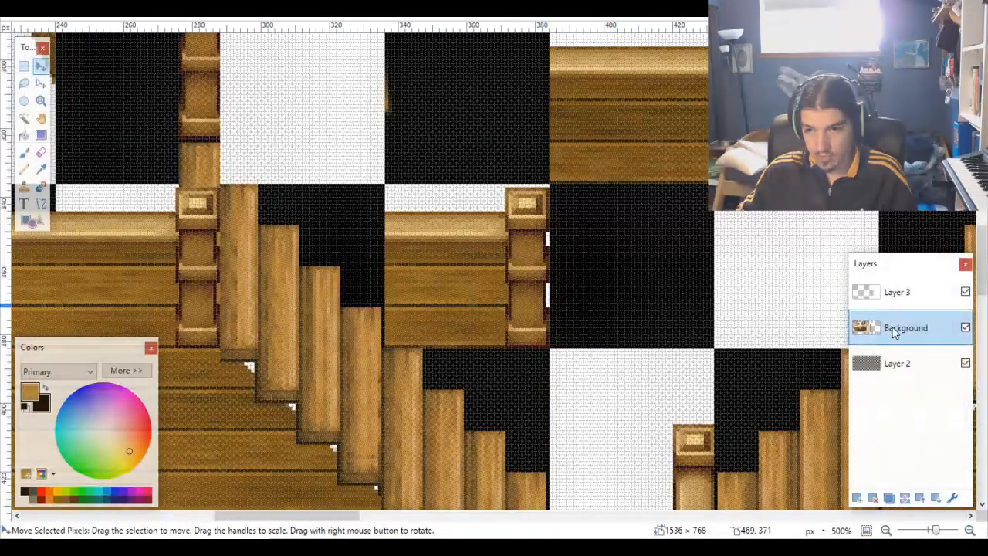
left_click(24, 118)
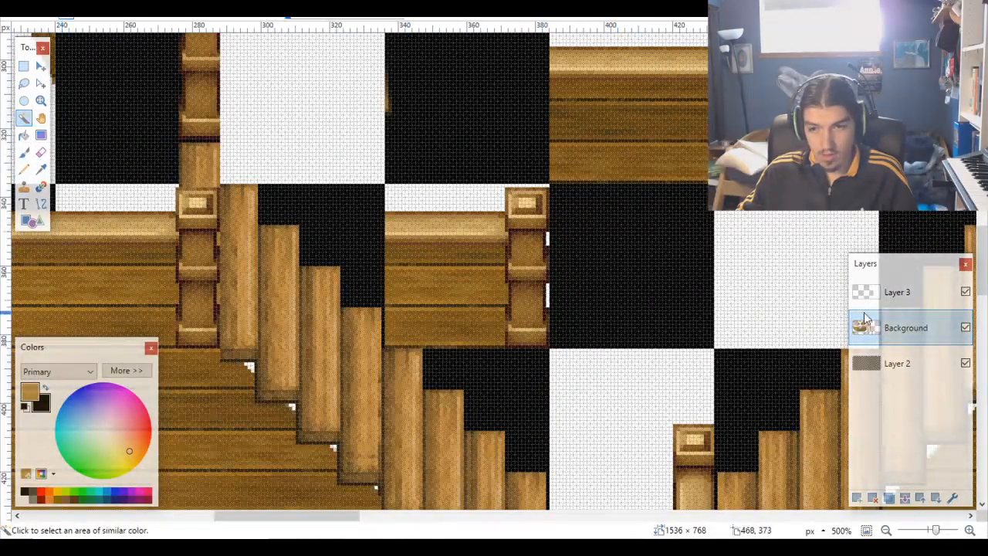
left_click(889, 372)
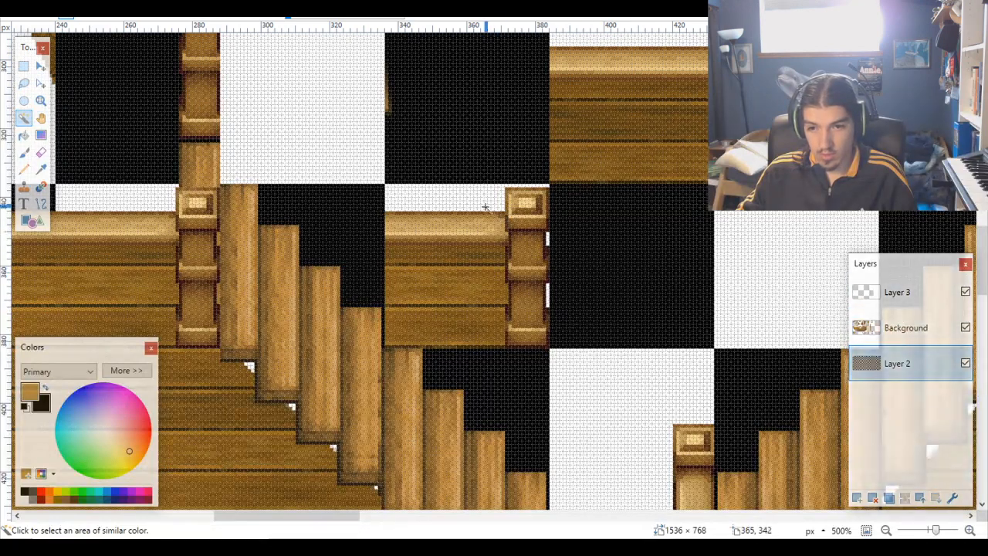
left_click(499, 220)
scroll(500, 220, "down", 8)
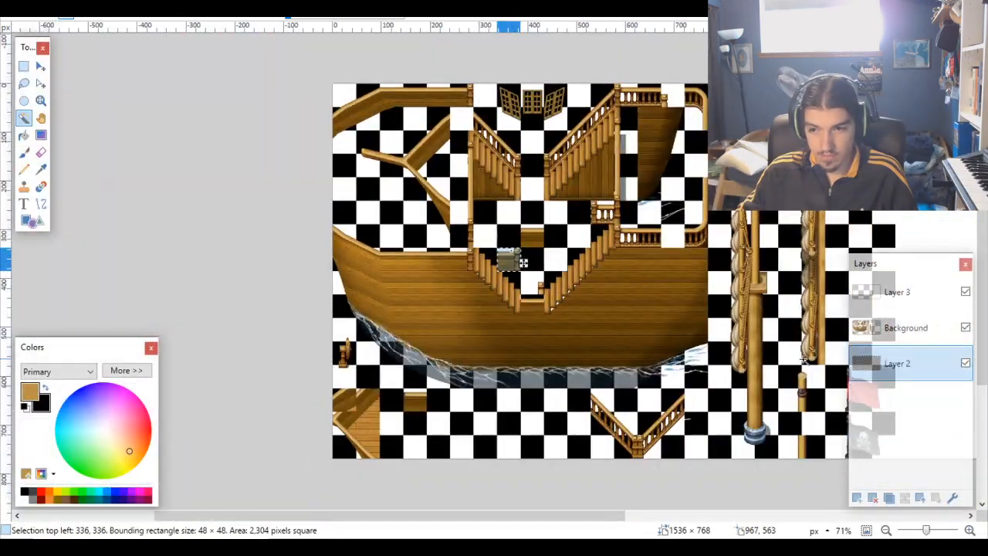
left_click(41, 67)
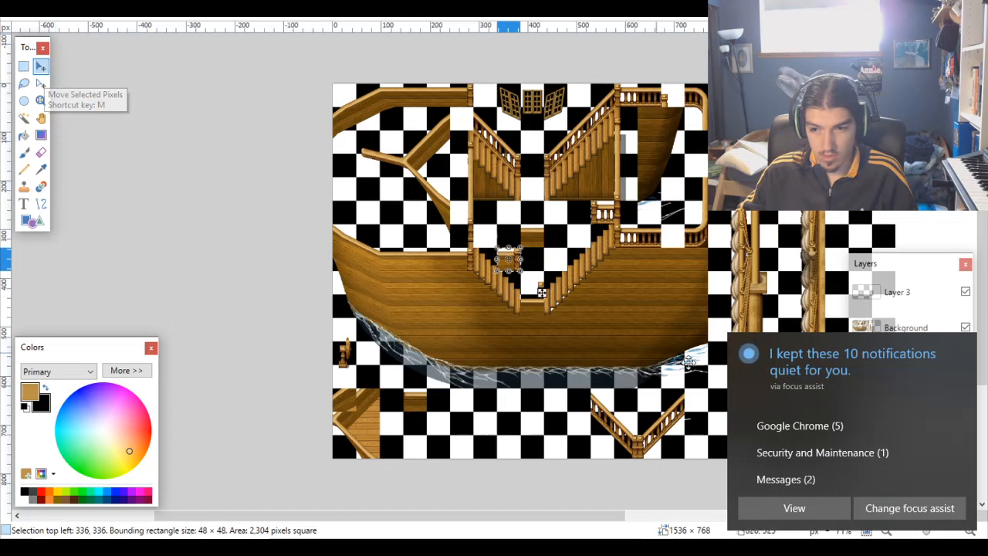
Step: Try to move the selected plank-and-post cell with Layer 2 active to the area below the hull, and undo it
left_click(963, 343)
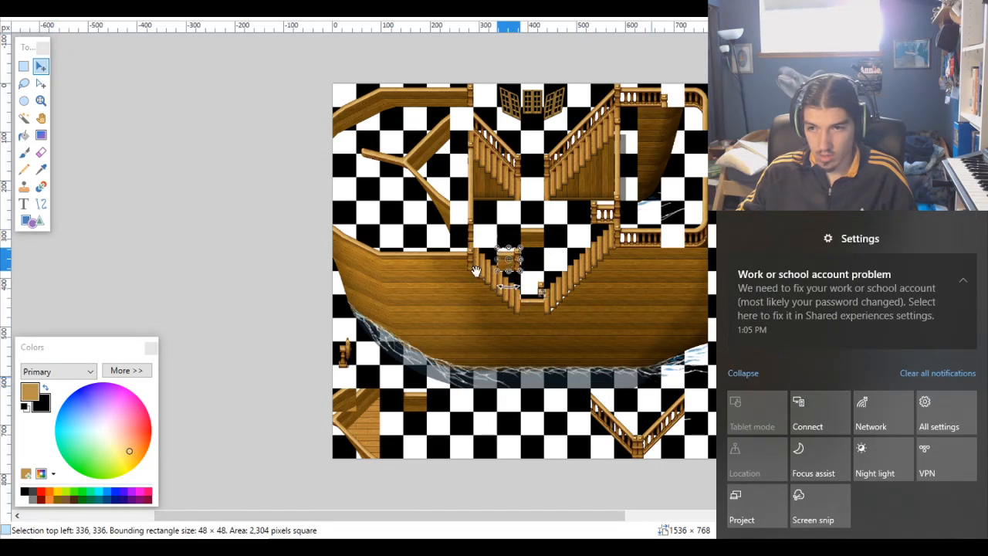
left_click(137, 188)
scroll(532, 285, "up", 4)
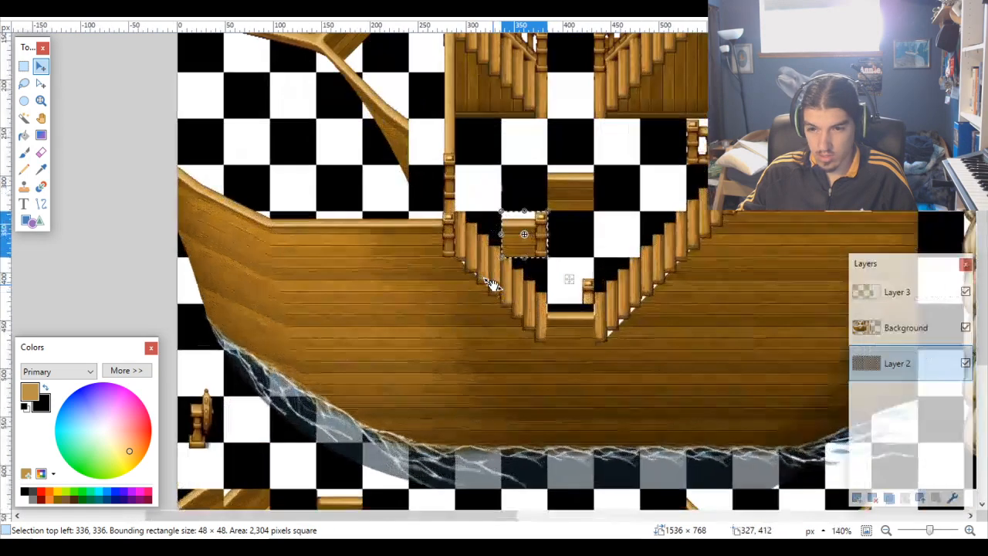
scroll(517, 232, "up", 4)
scroll(587, 208, "up", 1)
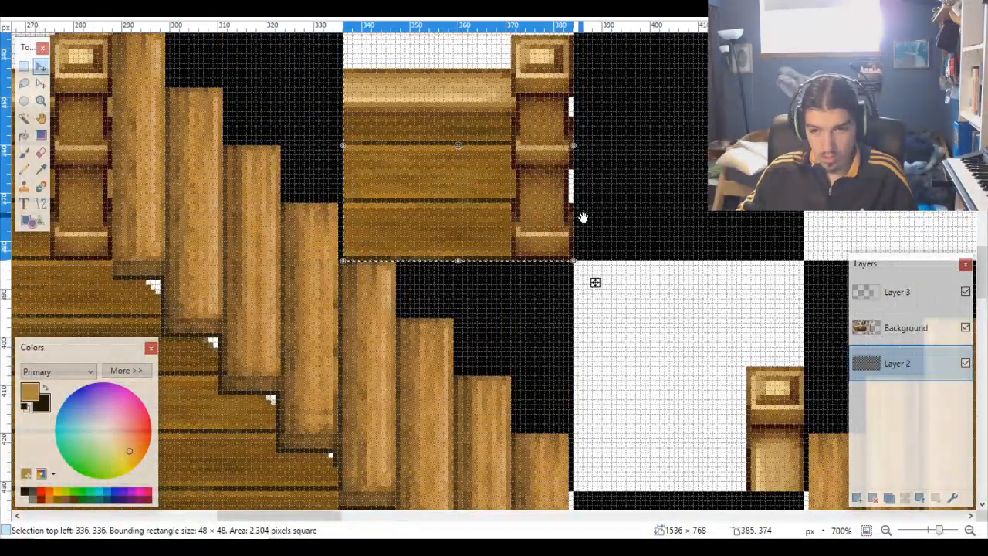
scroll(580, 217, "down", 4)
scroll(579, 230, "down", 4)
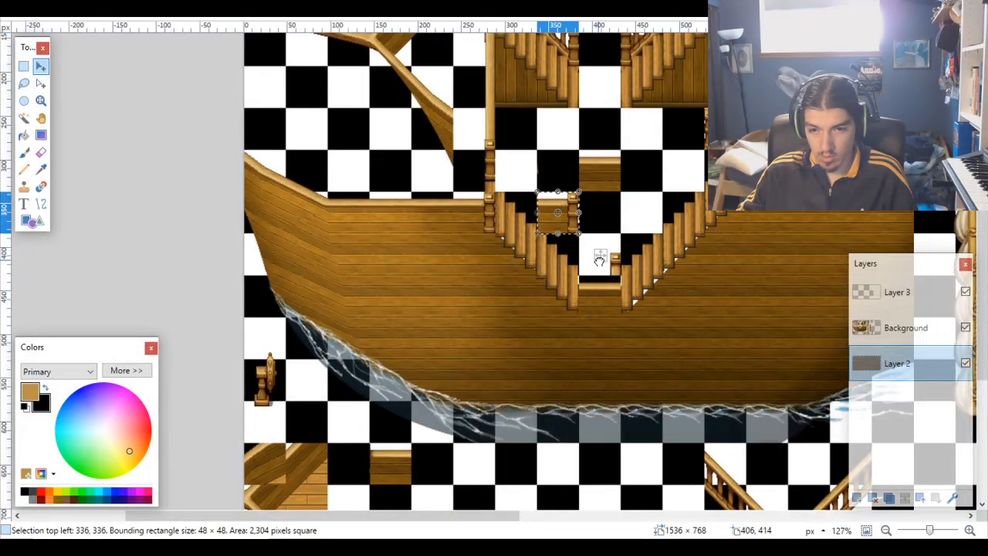
left_click_drag(595, 256, 408, 492)
key("ctrl+z")
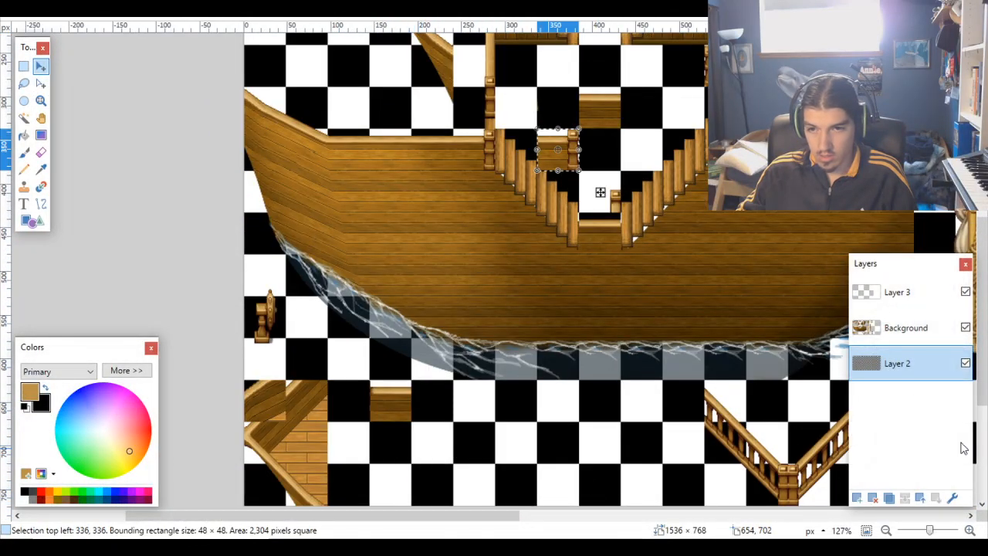
Step: Move the selected plank-and-post tile on the Background layer to 96, 624, directly beside the plank tile below the hull
left_click(911, 327)
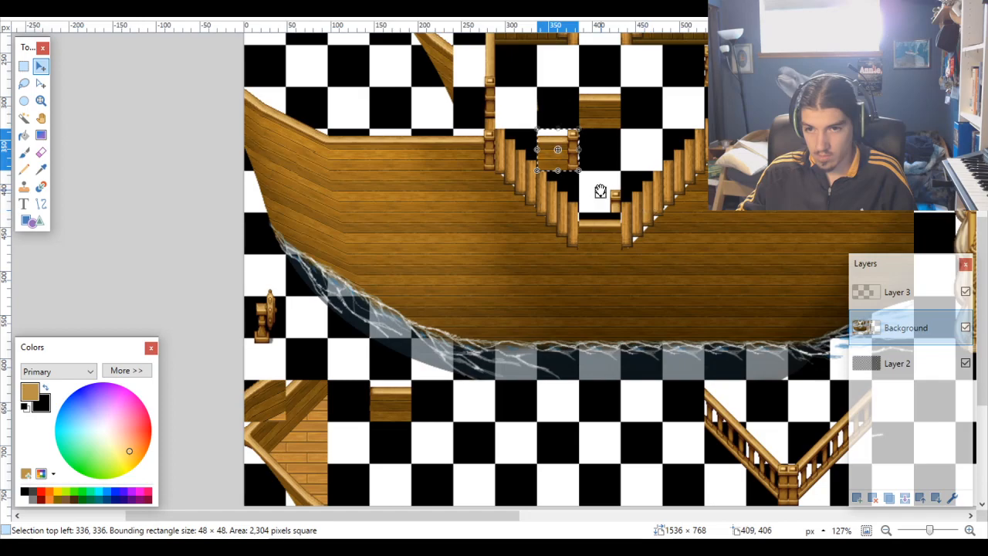
left_click_drag(601, 192, 379, 446)
scroll(379, 446, "up", 5)
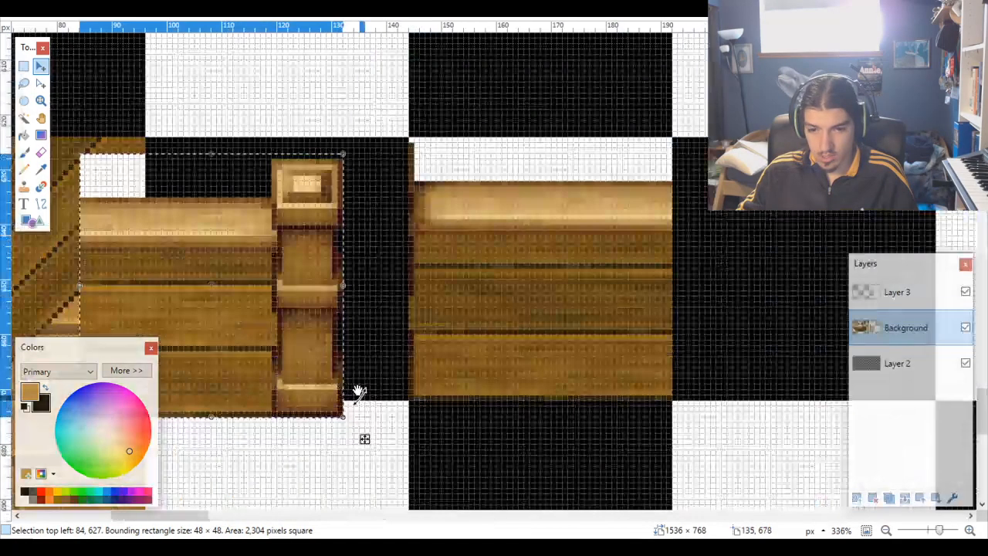
scroll(254, 314, "up", 2)
left_click_drag(254, 313, 358, 291)
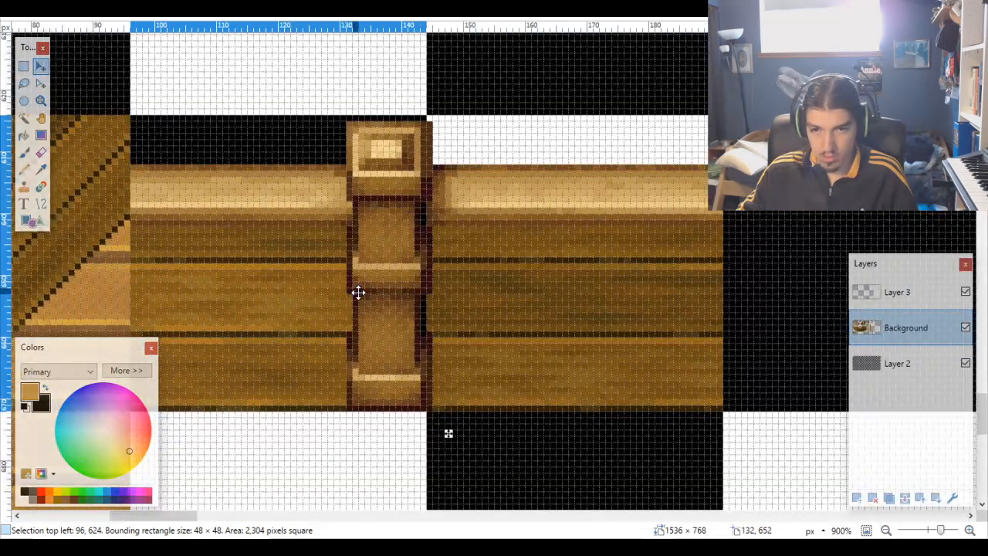
Step: Check the moved plank-and-post tile's edges against its grid cell and the adjoining plank tile
scroll(371, 288, "up", 5)
scroll(410, 269, "up", 1)
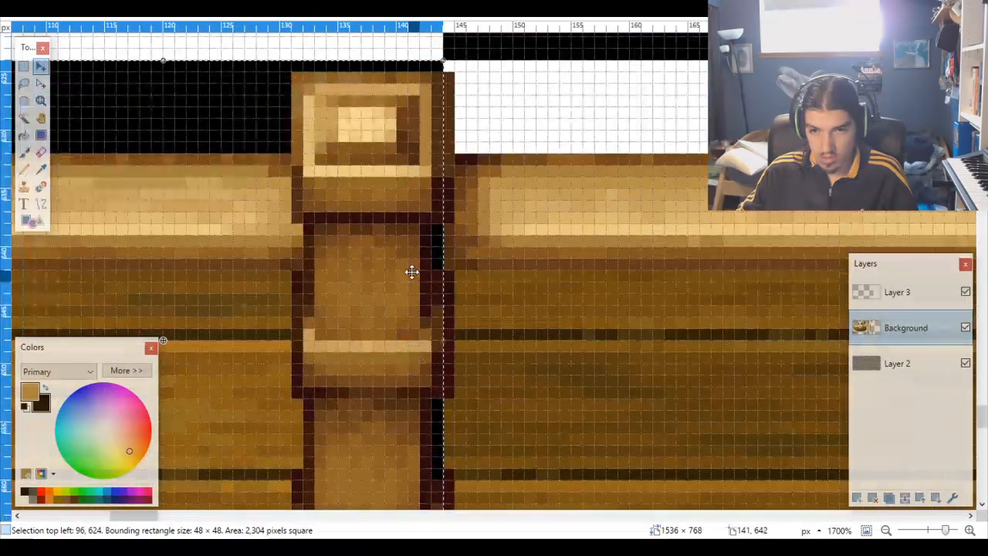
scroll(411, 272, "up", 5)
scroll(401, 297, "left", 8)
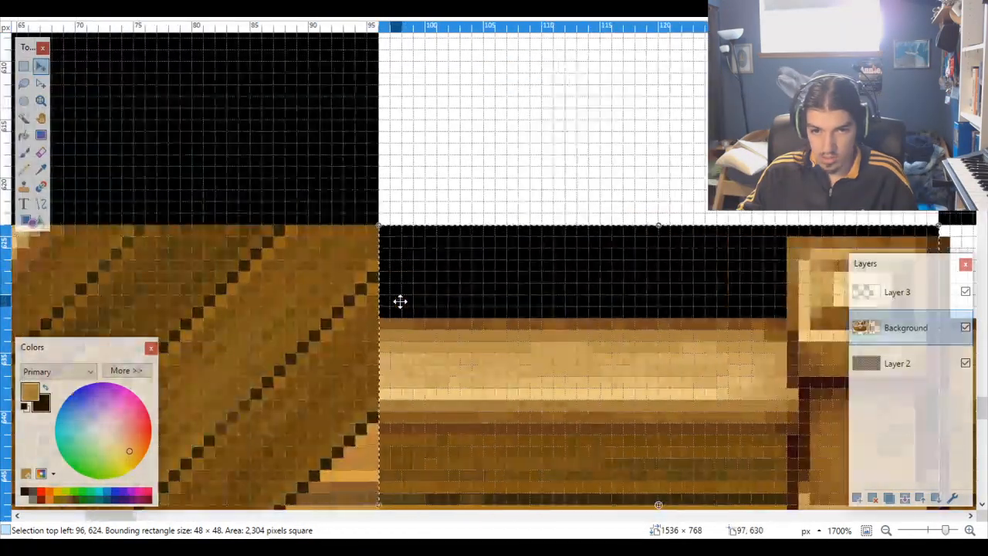
scroll(406, 302, "down", 10)
scroll(406, 302, "up", 4)
scroll(408, 304, "right", 4)
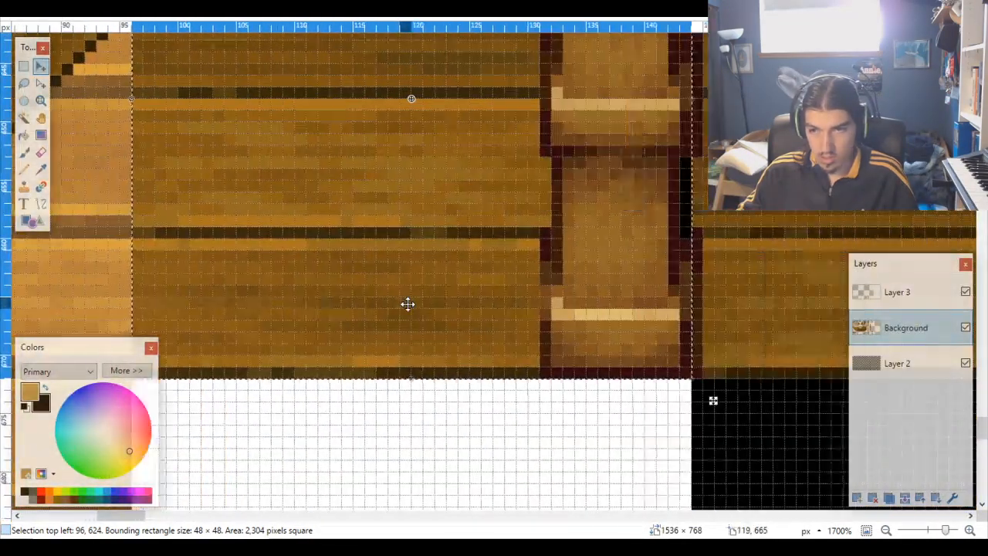
scroll(407, 303, "right", 3)
scroll(540, 209, "down", 4)
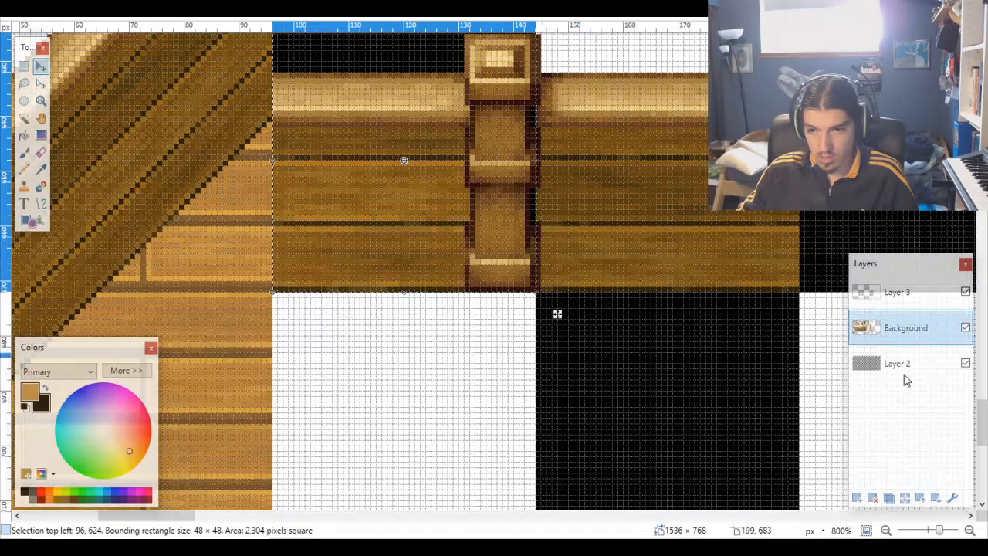
Step: Hide Layer 2 and deselect the moved plank-and-post tile
left_click(966, 363)
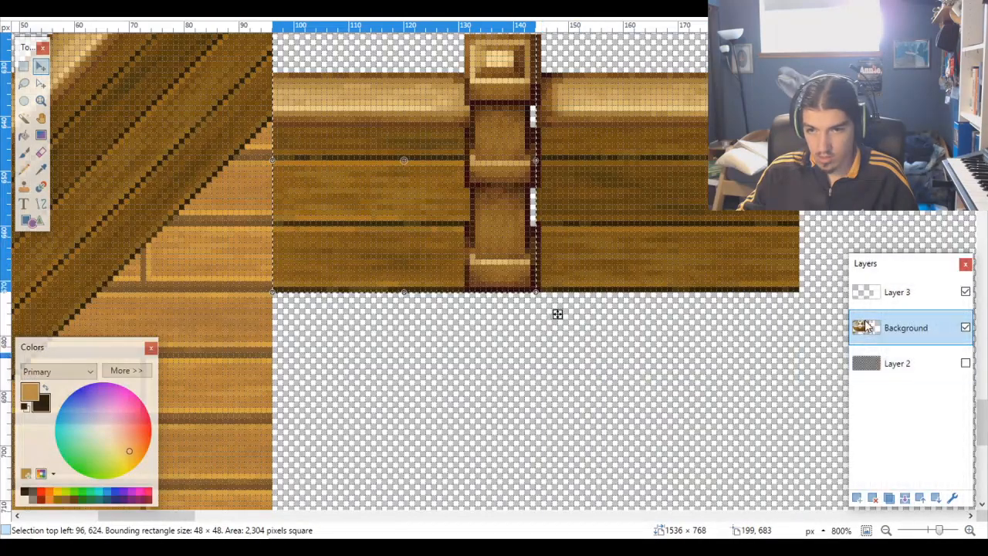
scroll(747, 268, "down", 5)
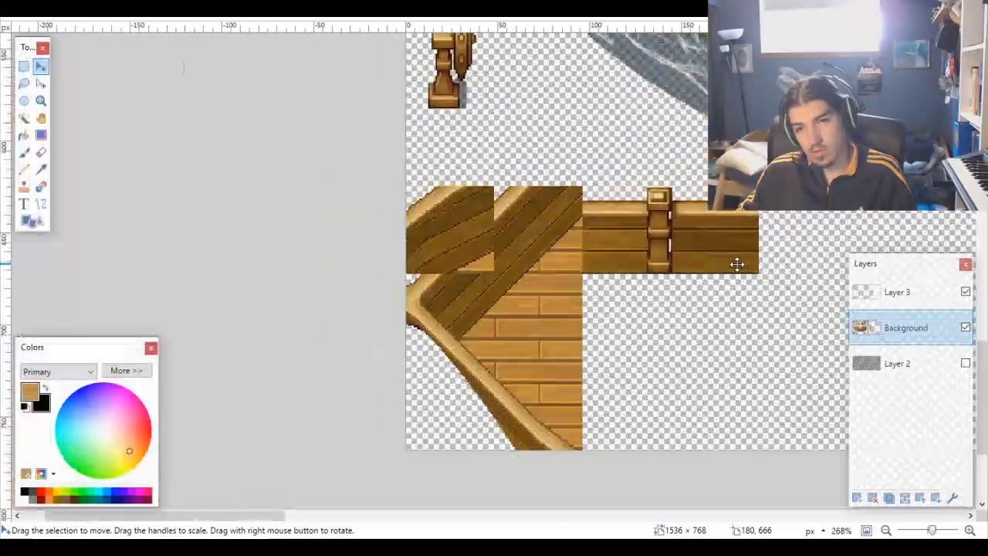
scroll(737, 264, "down", 3)
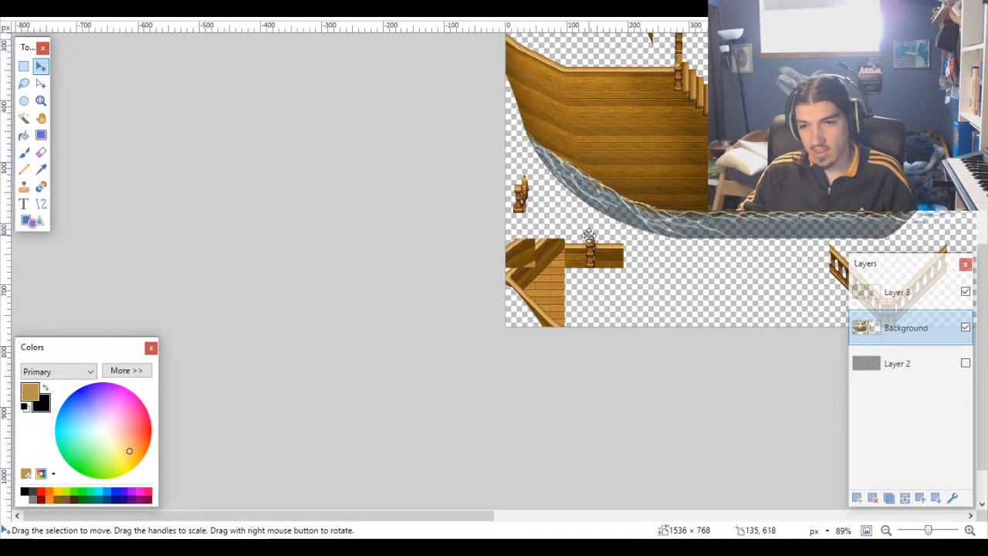
Step: Examine the seam between the post and the adjoining plank tile, including the gaps along the post's edge
scroll(601, 278, "up", 10)
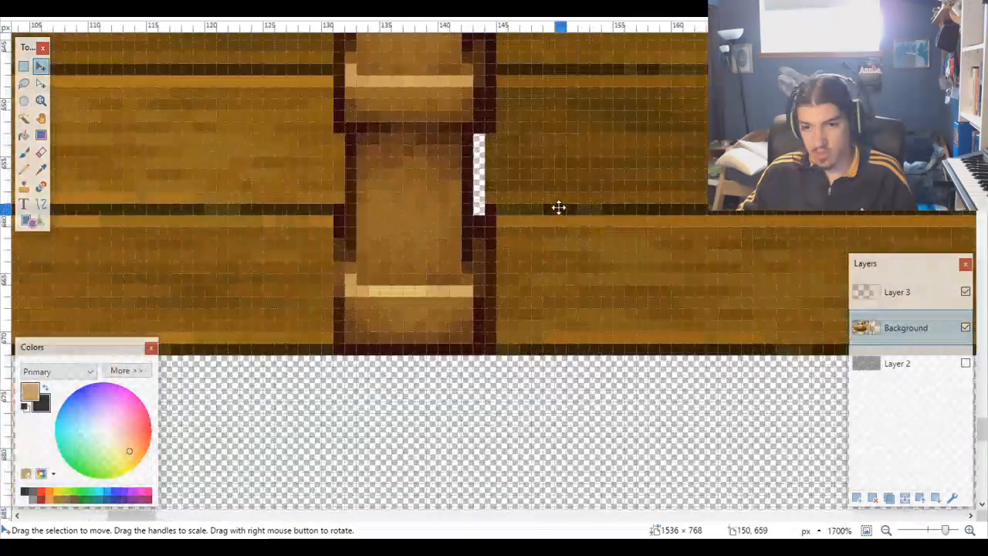
scroll(542, 205, "up", 2)
scroll(542, 206, "down", 4)
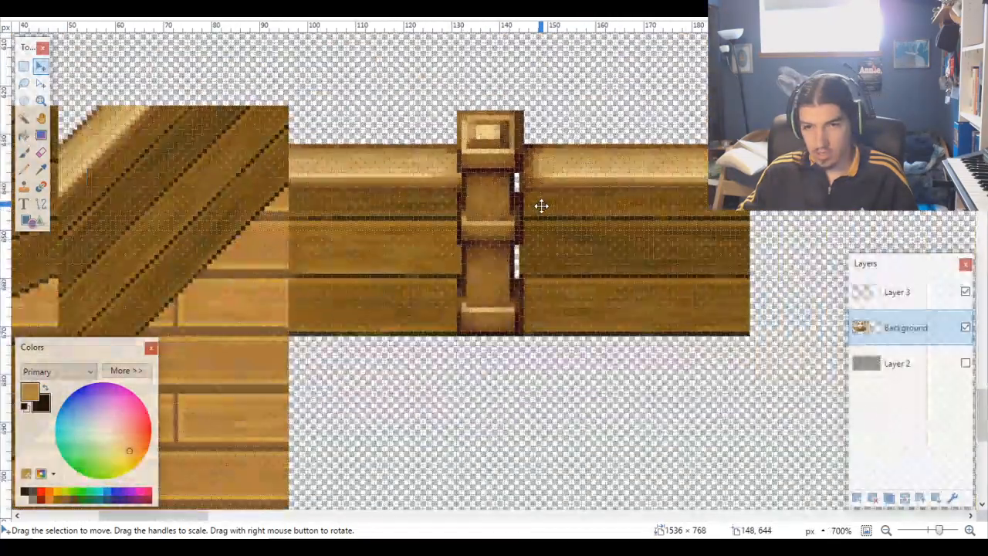
scroll(544, 205, "down", 1)
scroll(545, 205, "up", 2)
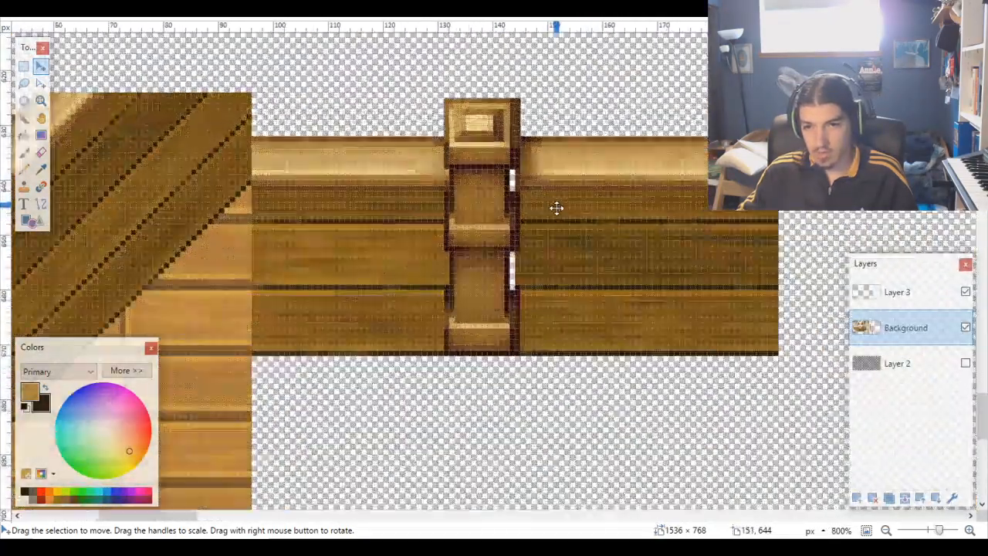
left_click(23, 67)
scroll(733, 100, "up", 3)
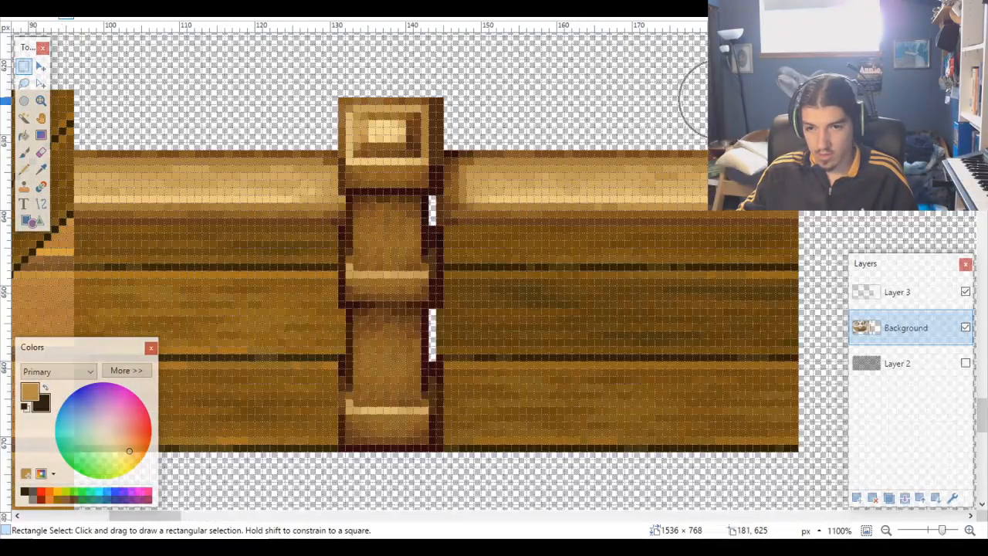
scroll(694, 99, "down", 3)
scroll(694, 98, "up", 4)
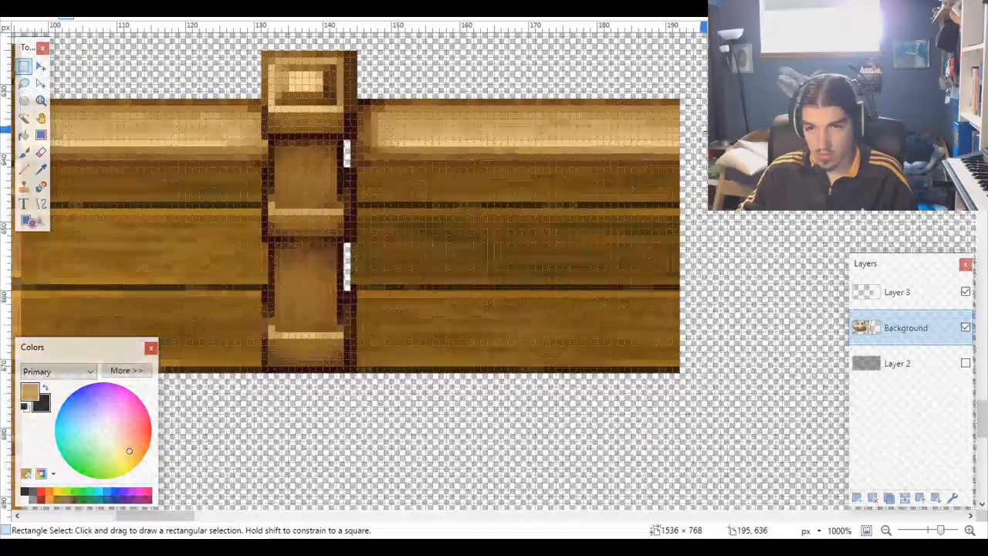
scroll(695, 124, "up", 2)
scroll(687, 112, "down", 6)
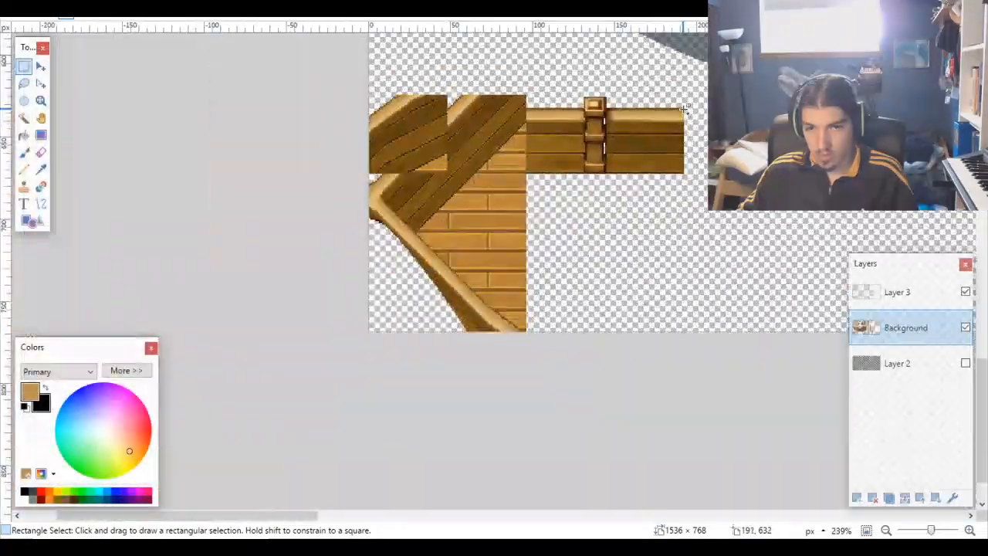
Step: Examine the ship's staircases, posts and railings, comparing how the posts join the railings and hull
scroll(686, 108, "down", 4)
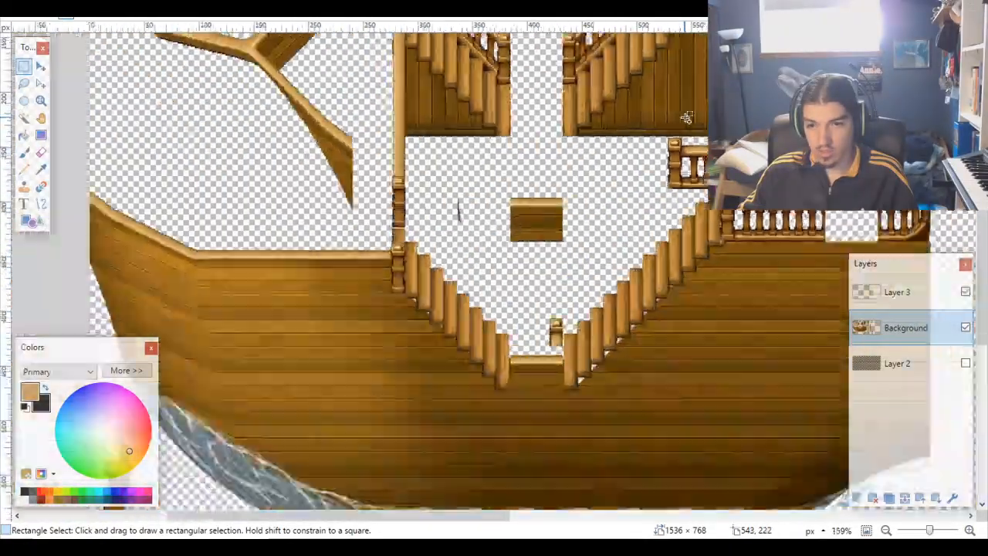
scroll(687, 115, "down", 4)
scroll(687, 115, "up", 4)
scroll(673, 144, "down", 1)
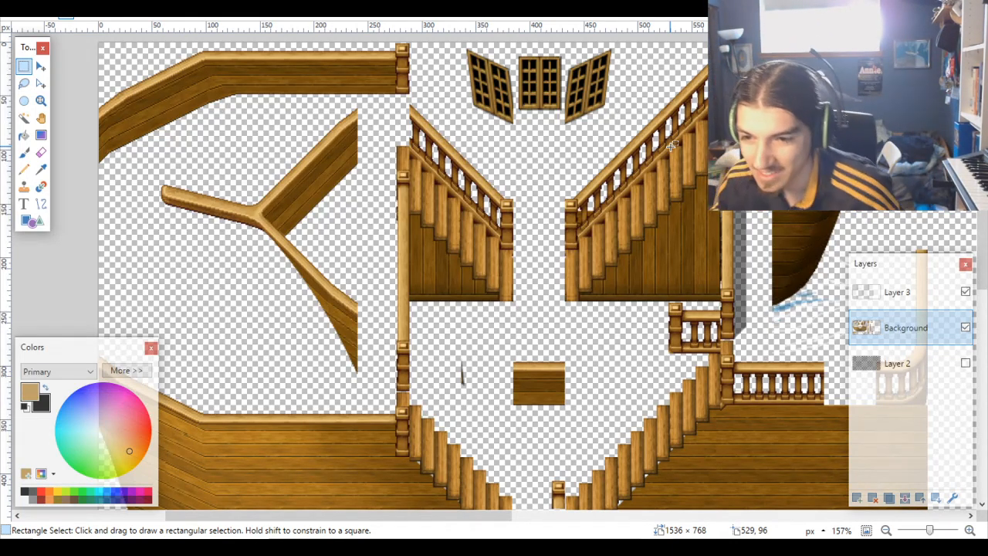
scroll(760, 379, "up", 8)
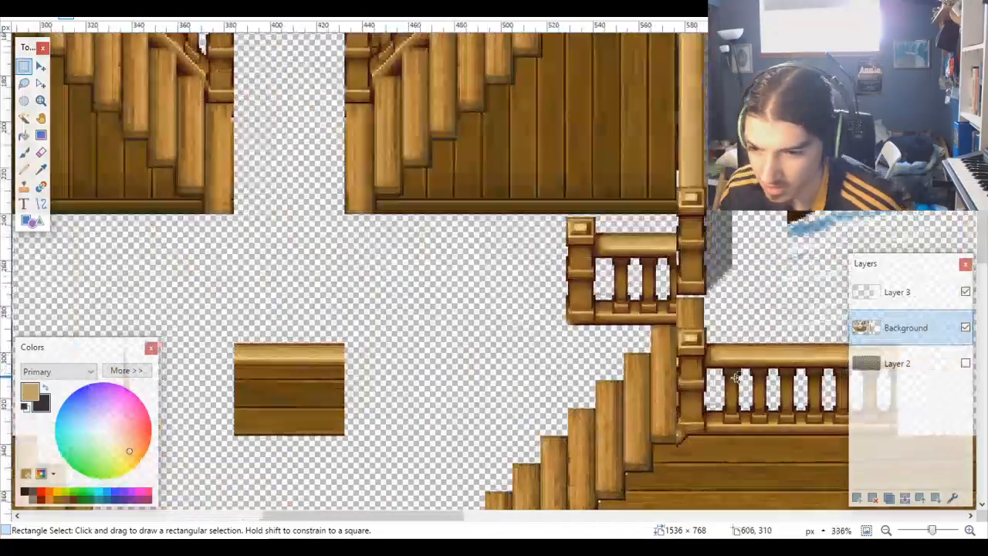
scroll(686, 350, "down", 6)
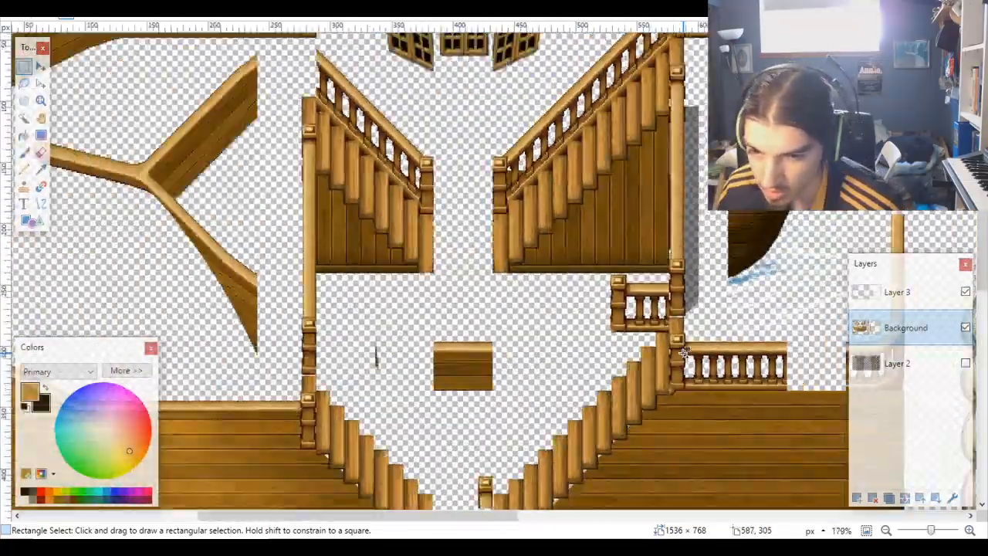
scroll(680, 352, "up", 7)
scroll(679, 352, "down", 8)
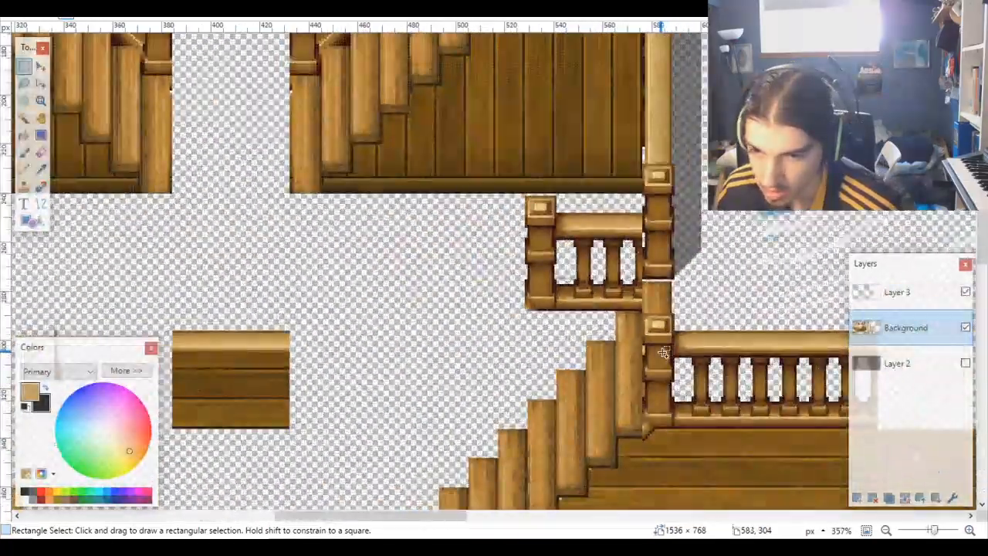
scroll(662, 352, "up", 6)
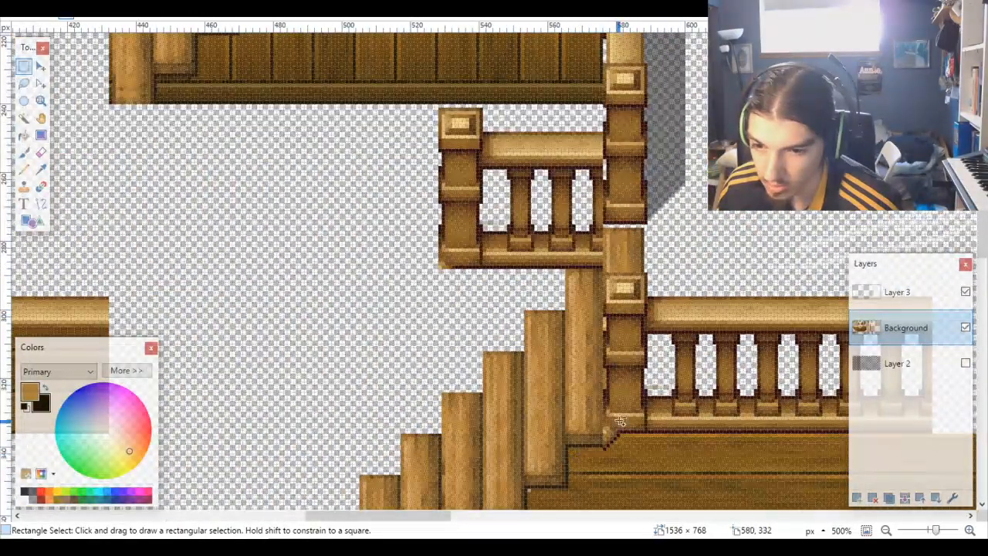
scroll(620, 420, "down", 6)
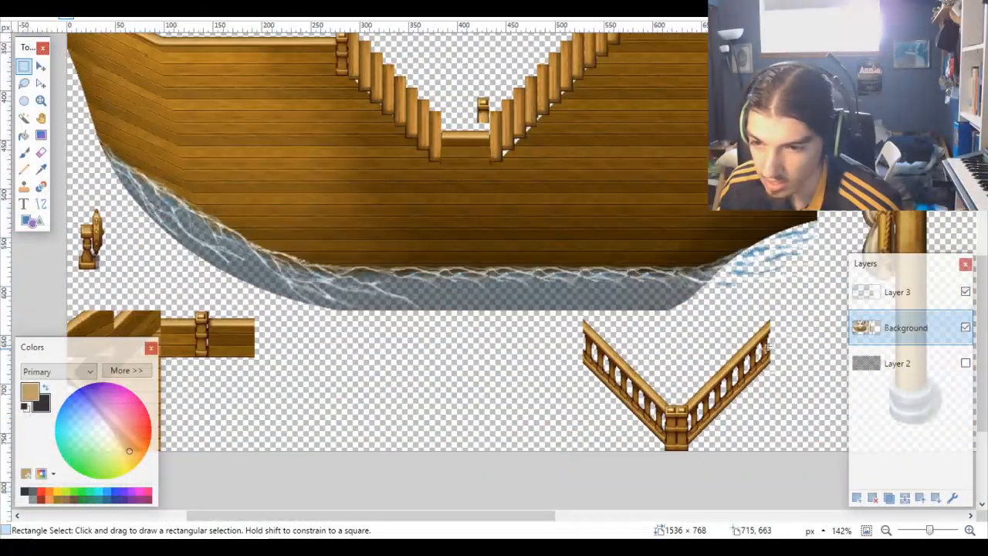
scroll(646, 355, "up", 3)
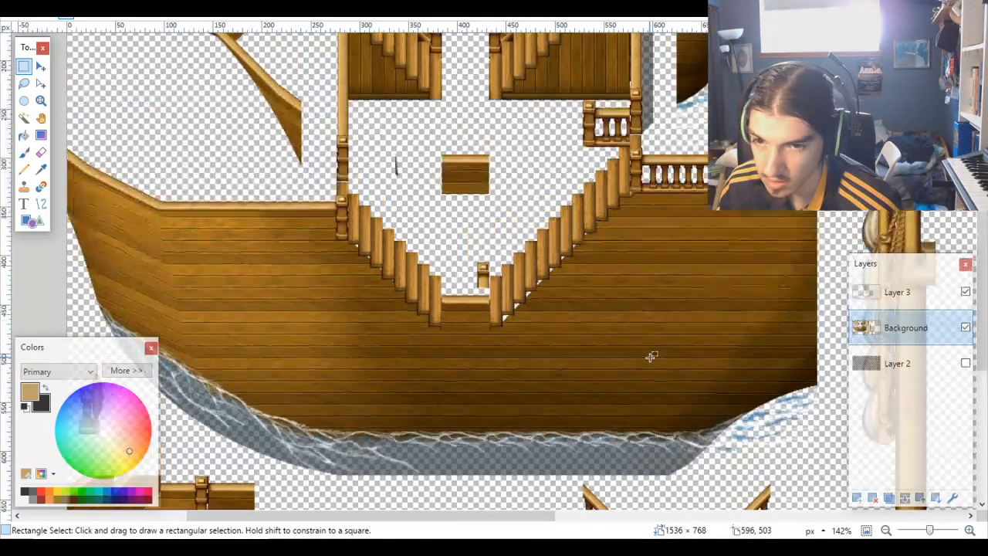
scroll(650, 356, "up", 2)
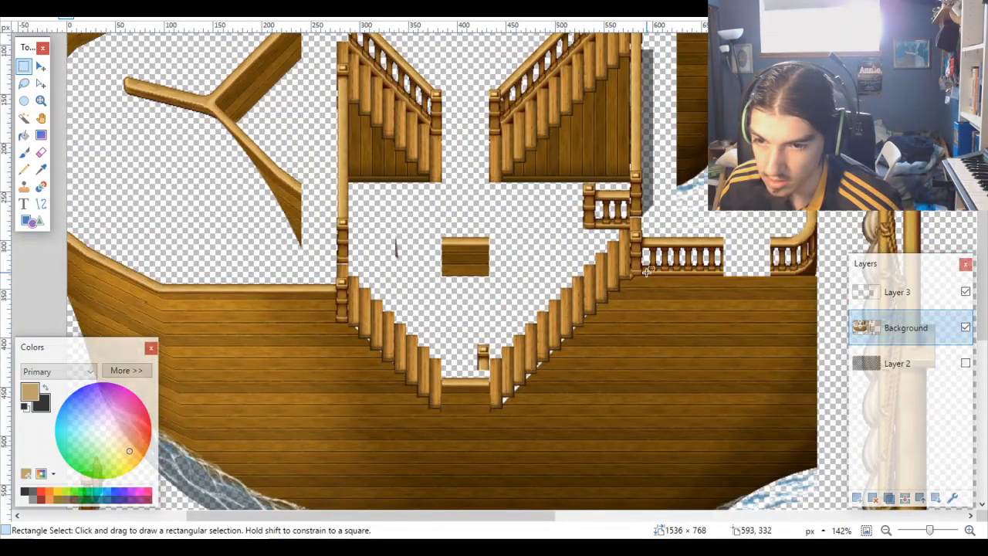
Step: Look over the ship's staircases, railings and hull, and show the checkered Layer 2 grid behind them
scroll(647, 271, "down", 3)
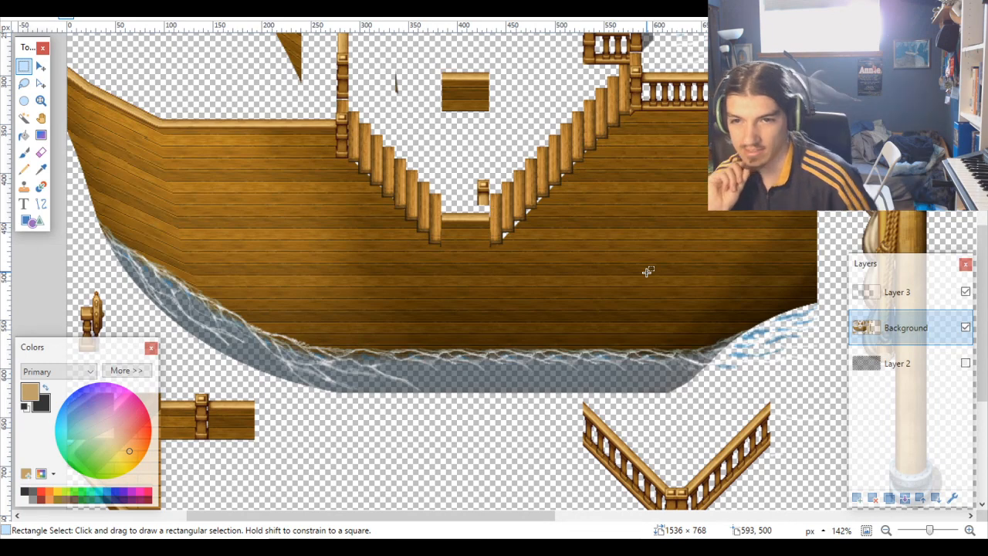
scroll(647, 271, "up", 4)
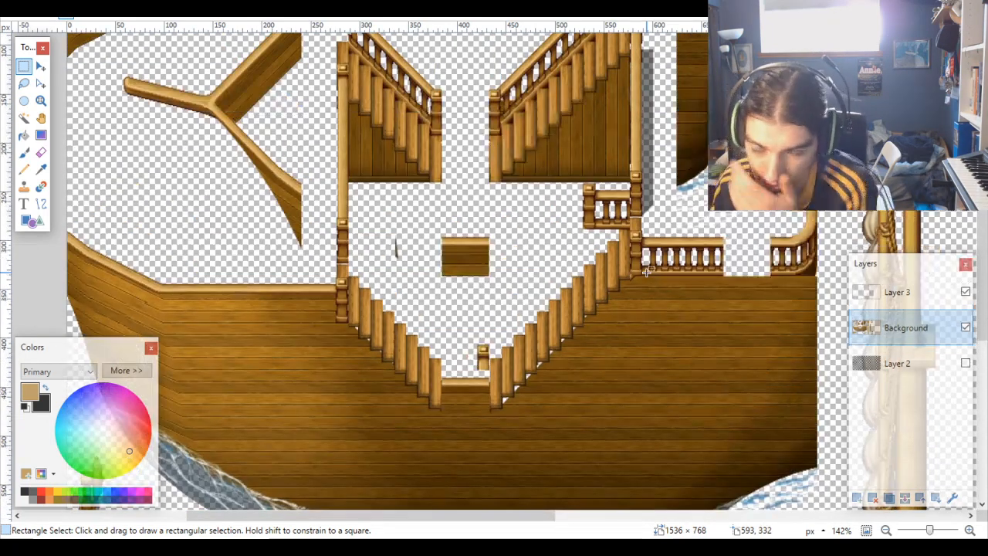
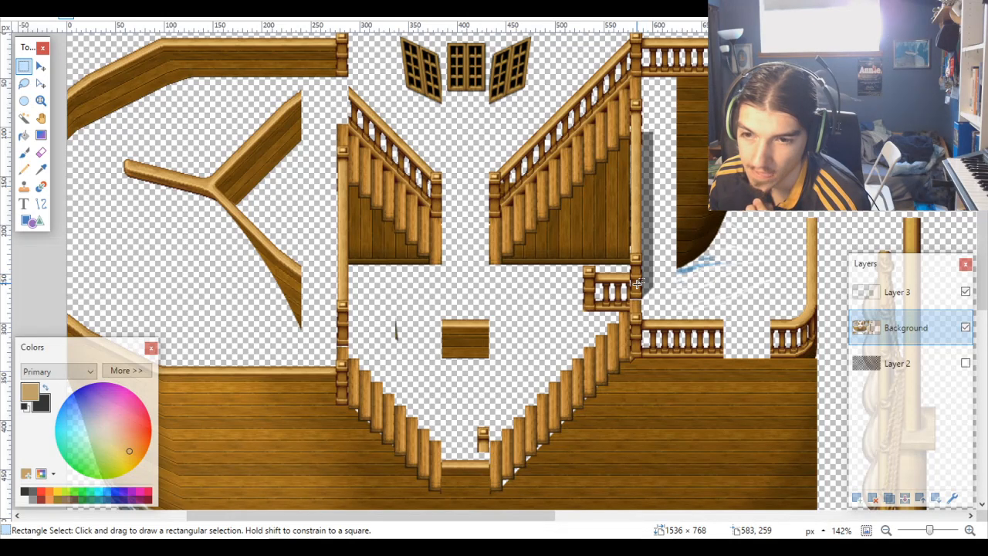
scroll(637, 283, "down", 6)
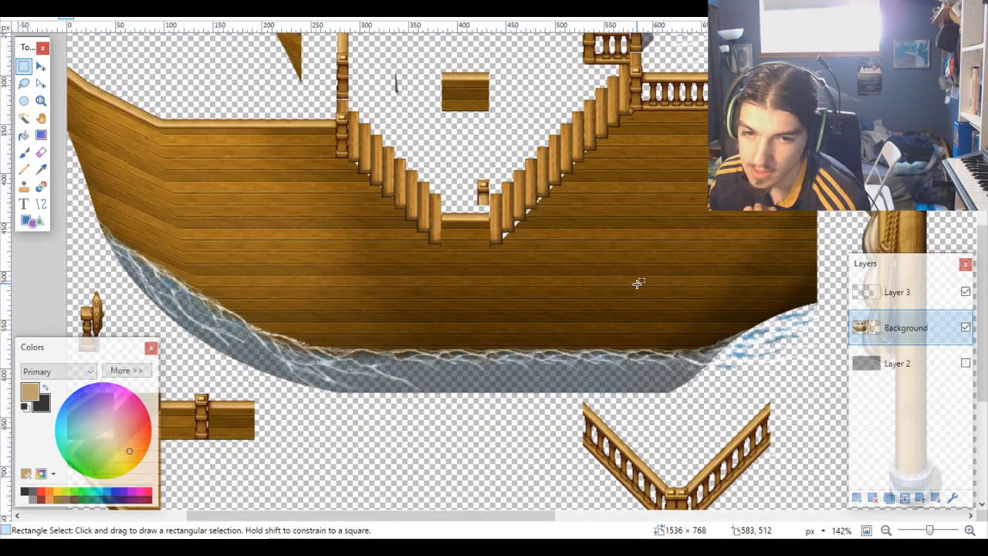
scroll(637, 283, "up", 4)
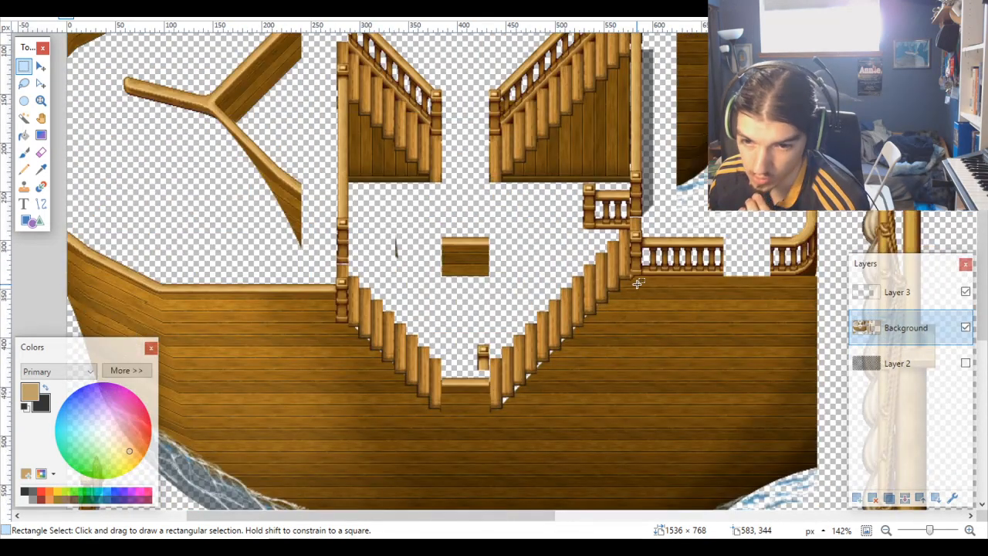
scroll(638, 283, "up", 2)
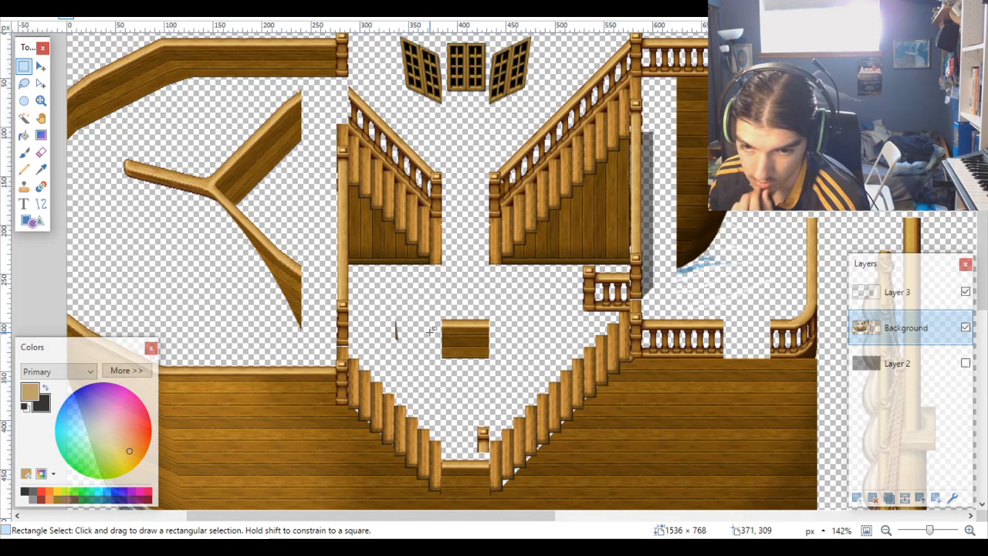
left_click(966, 363)
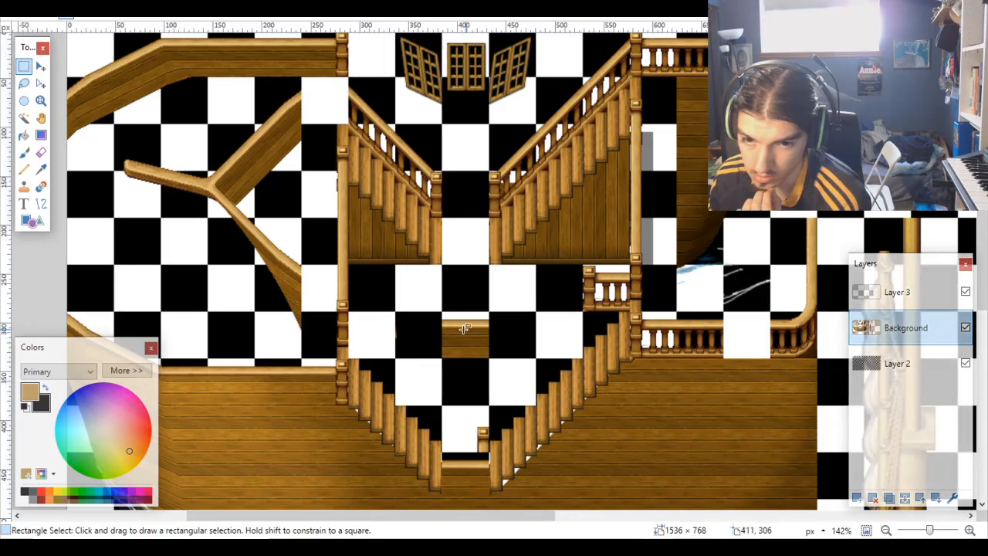
Step: Inspect the stray wood sliver along the edge of the empty grid cell near the lone plank tile
scroll(426, 349, "up", 6)
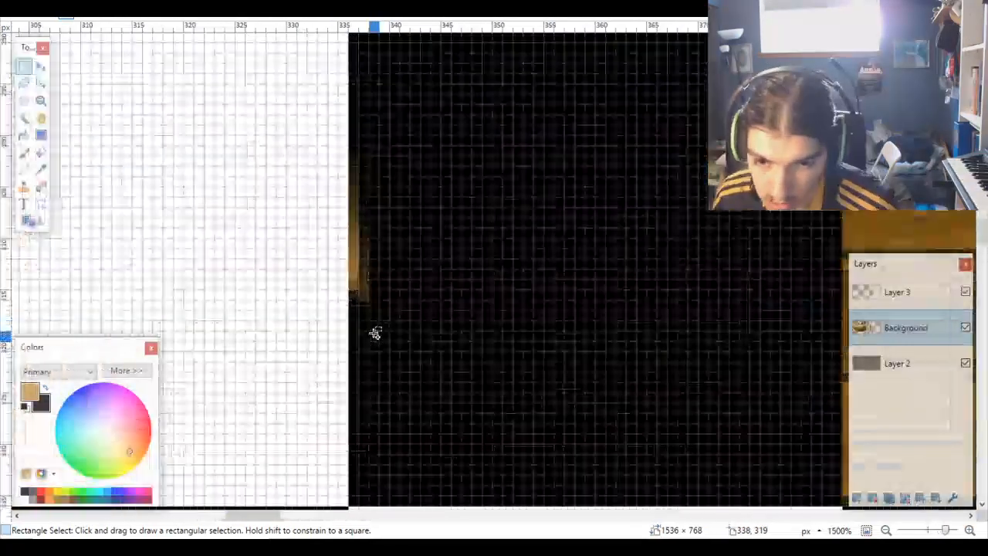
scroll(370, 338, "down", 4)
scroll(376, 332, "down", 4)
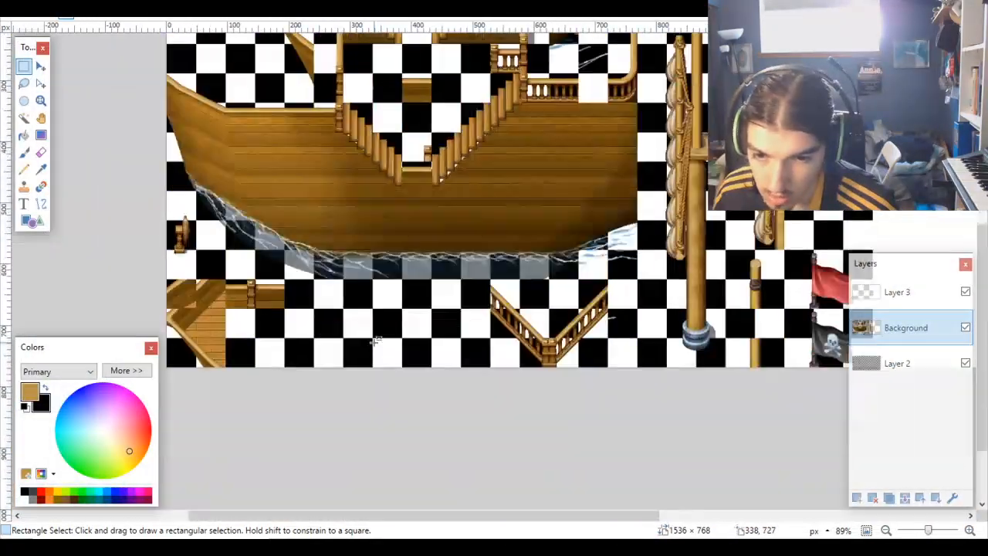
scroll(376, 341, "up", 2)
scroll(376, 340, "down", 2)
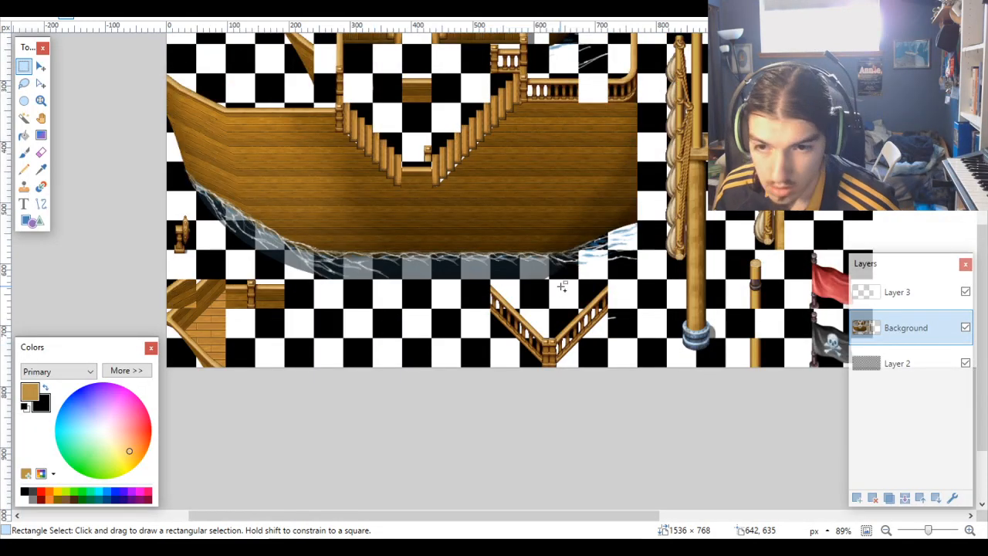
Step: Step back through the recent plank-and-post tile moves to compare the stray sliver's cell, and restore the edits
key("ctrl+z")
key("ctrl+z")
key("ctrl+z")
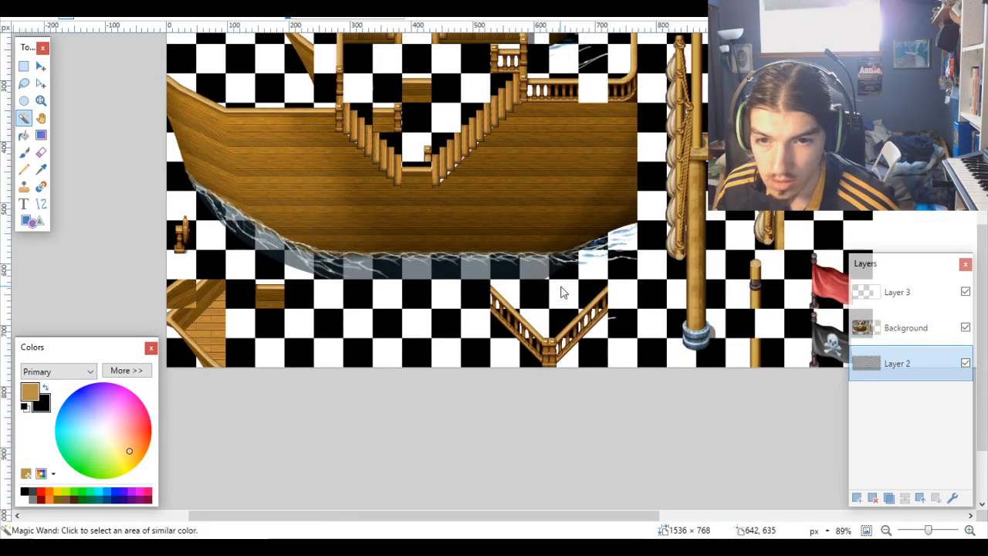
key("ctrl+z")
key("ctrl+z")
key("ctrl+z")
key("ctrl+z")
key("ctrl+z")
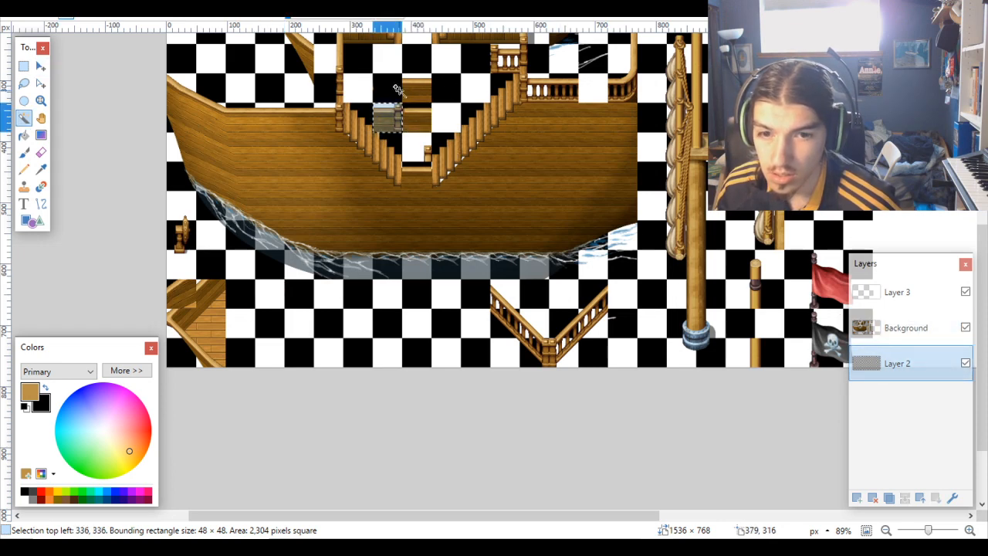
scroll(373, 85, "up", 7)
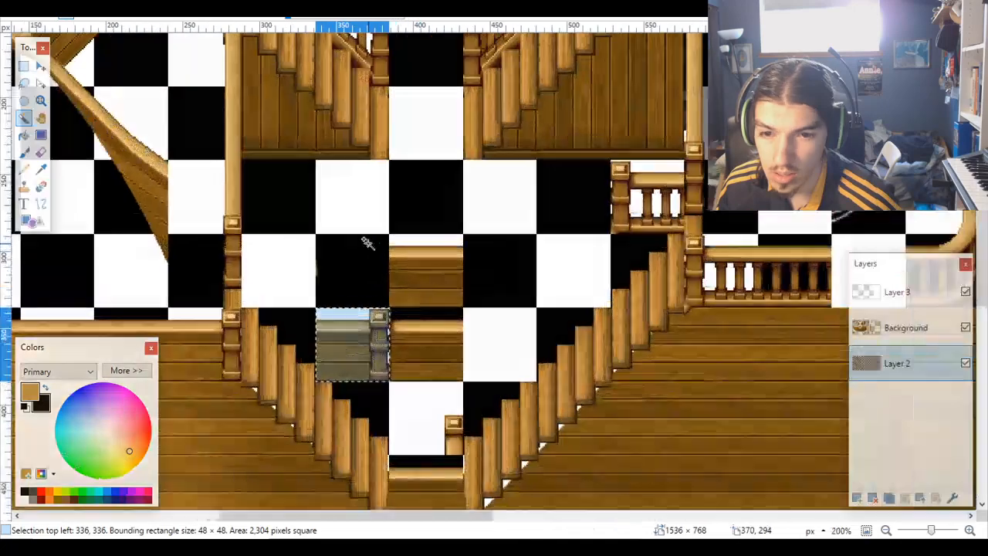
scroll(328, 301, "down", 3)
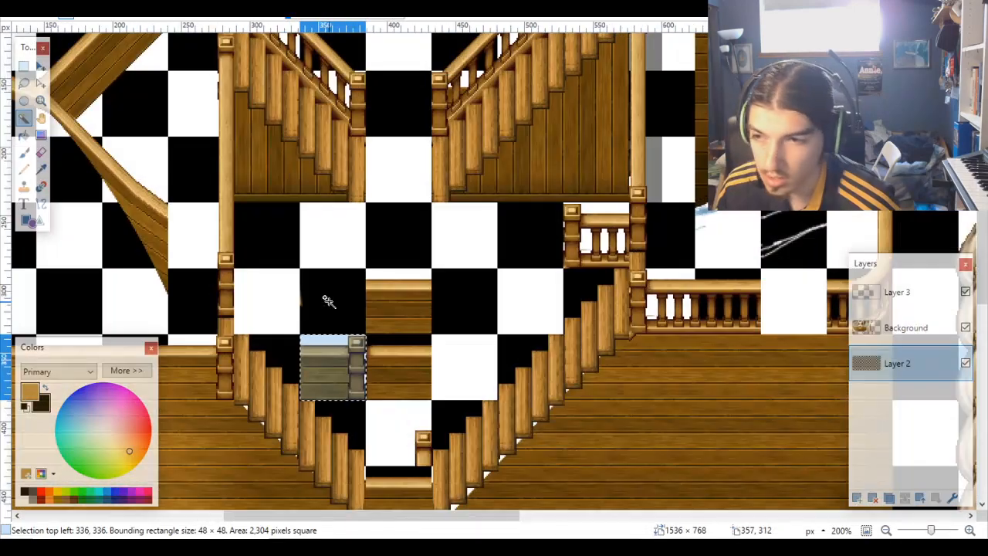
key("ctrl+z")
key("ctrl+z")
key("ctrl+z")
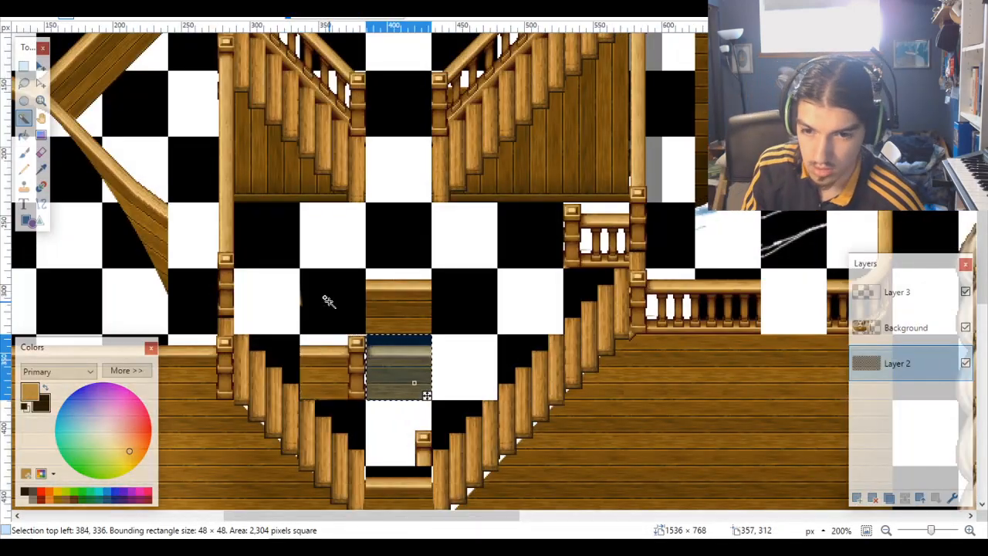
key("m")
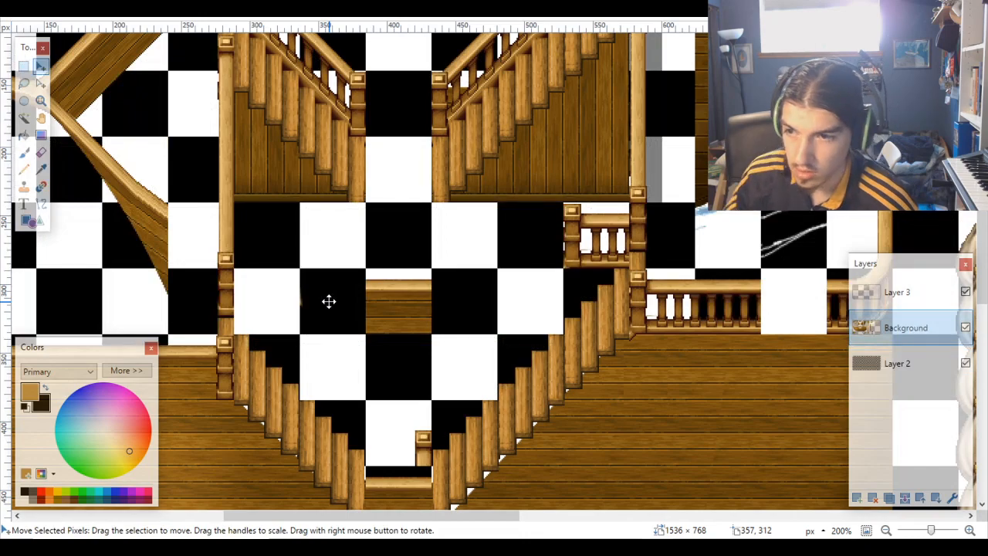
Step: Select the 48 × 48 cell beside the lone plank tile using Layer 2, delete the stray wood sliver from Background, and deselect
scroll(328, 301, "down", 5)
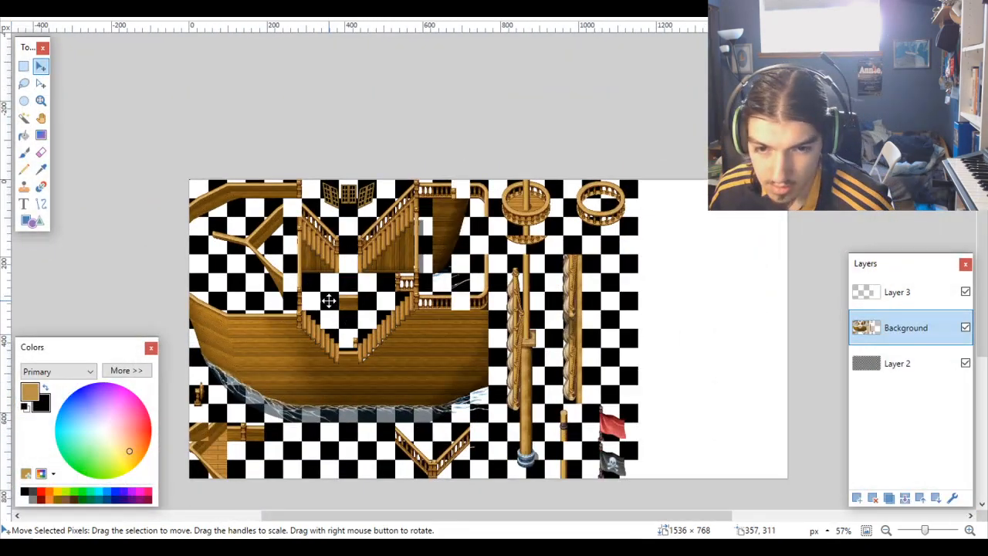
scroll(329, 300, "up", 12)
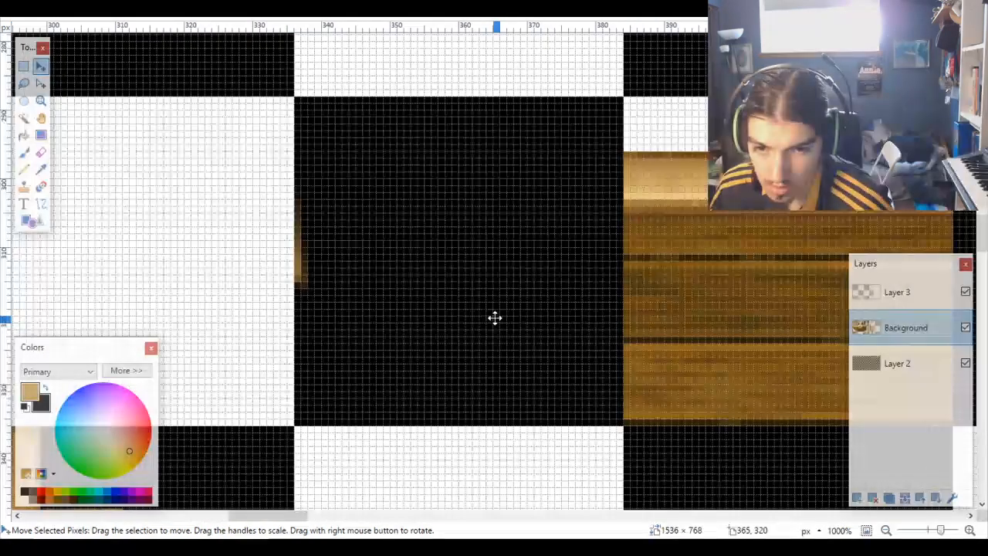
left_click(25, 118)
left_click(896, 365)
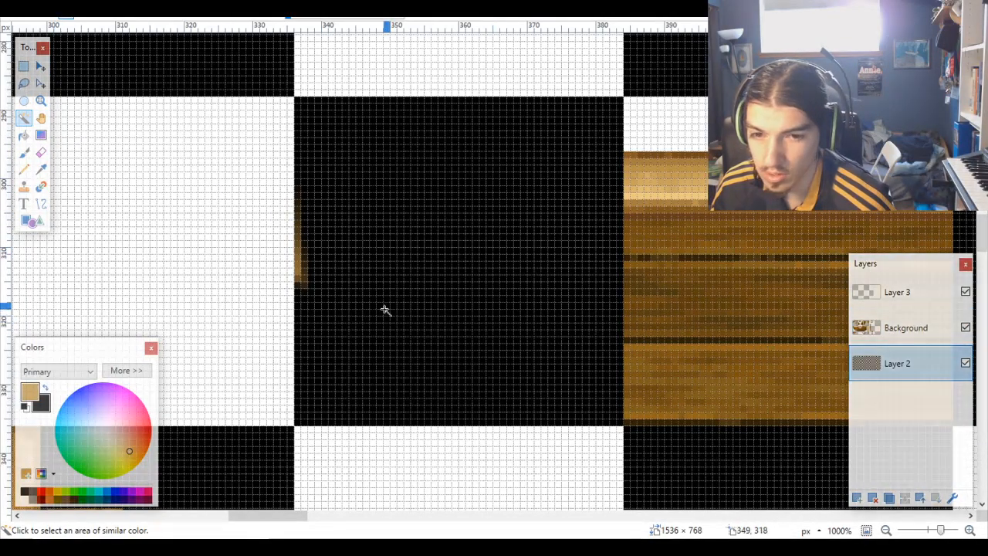
left_click(385, 309)
scroll(386, 308, "down", 5)
key("Delete")
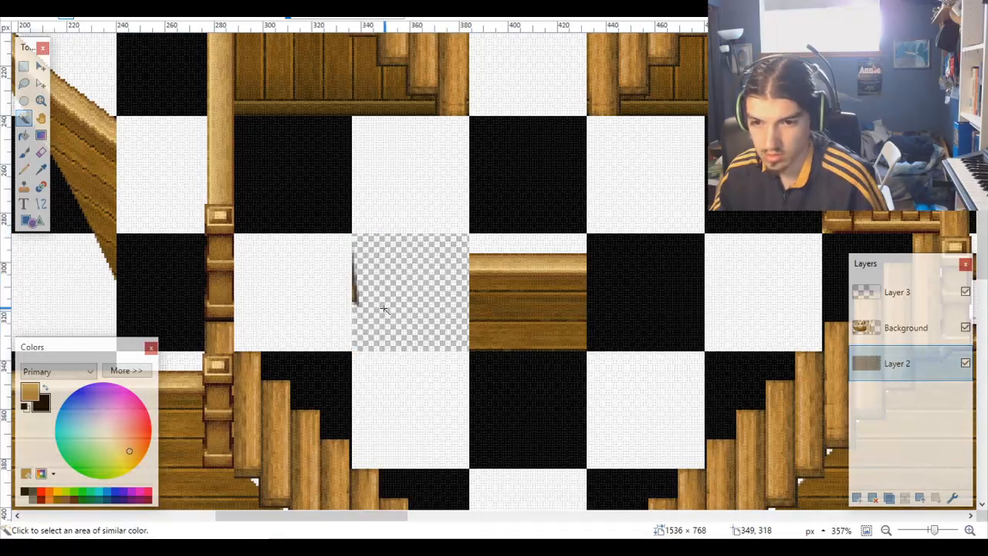
key("ctrl+z")
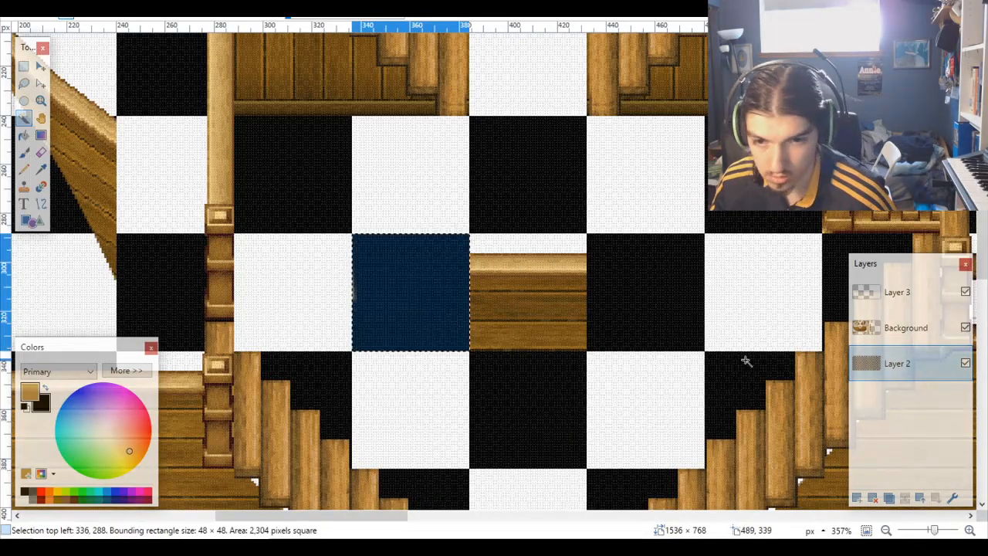
left_click(891, 331)
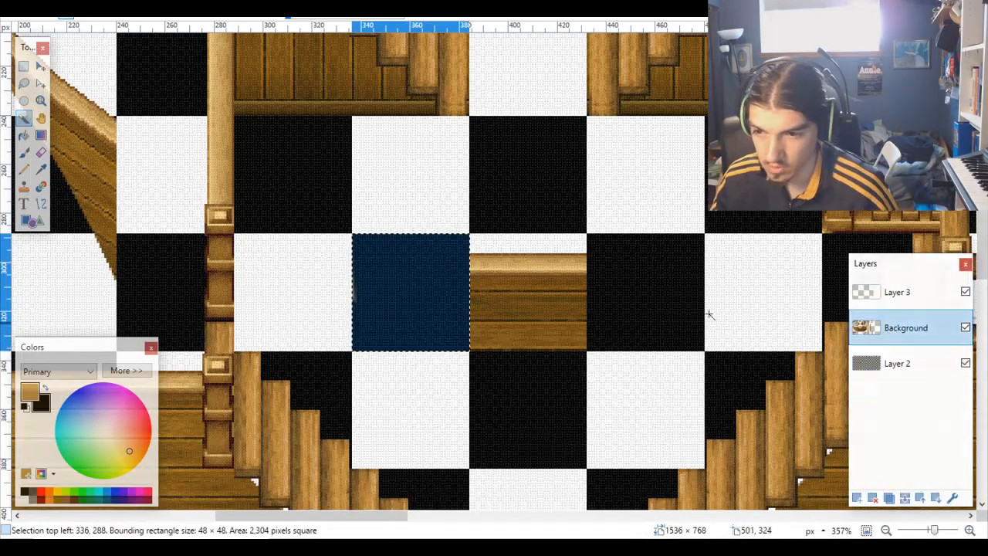
key("ctrl+d")
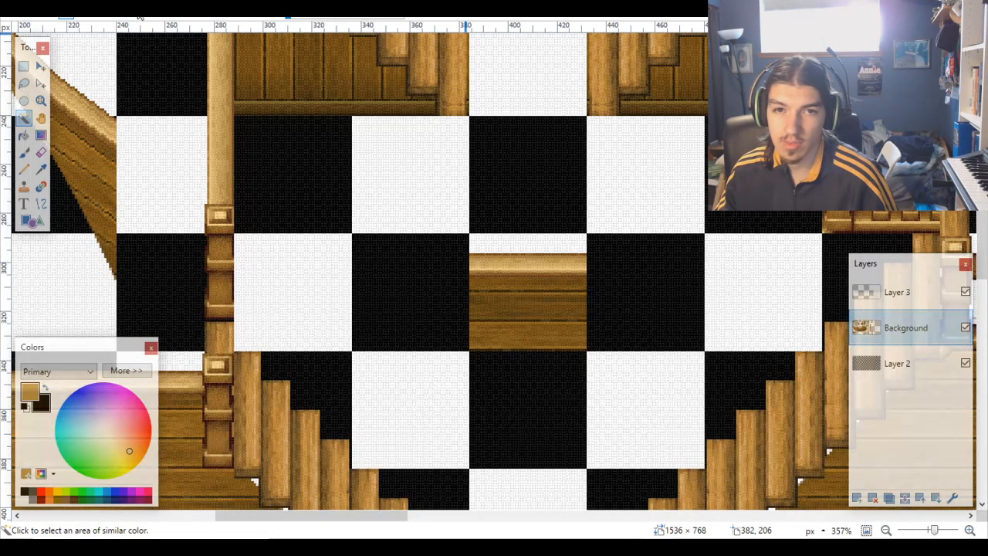
Step: Examine the whole ship tileset against the checkered grid, from the upper staircases to the loose pieces below the hull
scroll(283, 144, "down", 5)
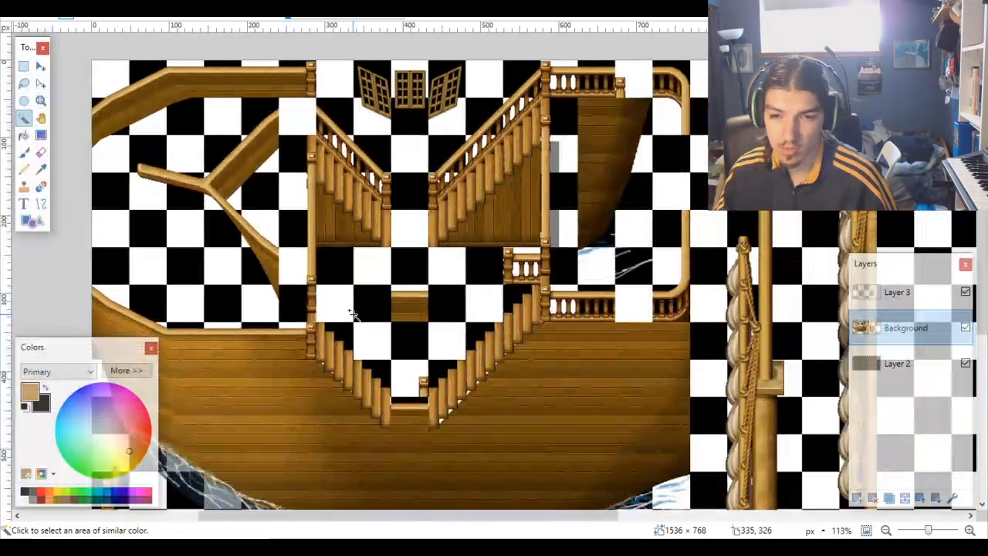
scroll(352, 311, "down", 3)
scroll(353, 315, "down", 3)
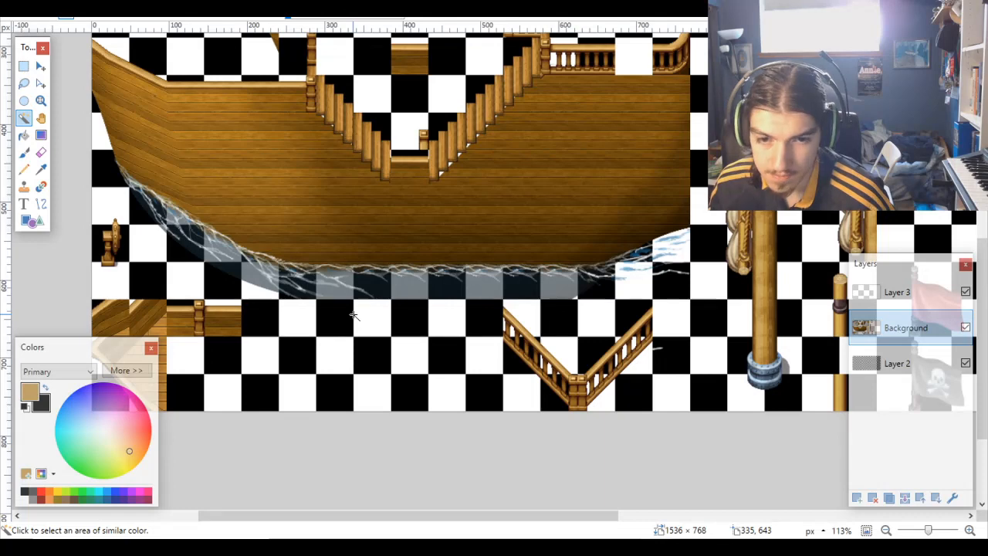
scroll(353, 315, "left", 3)
scroll(421, 299, "up", 3)
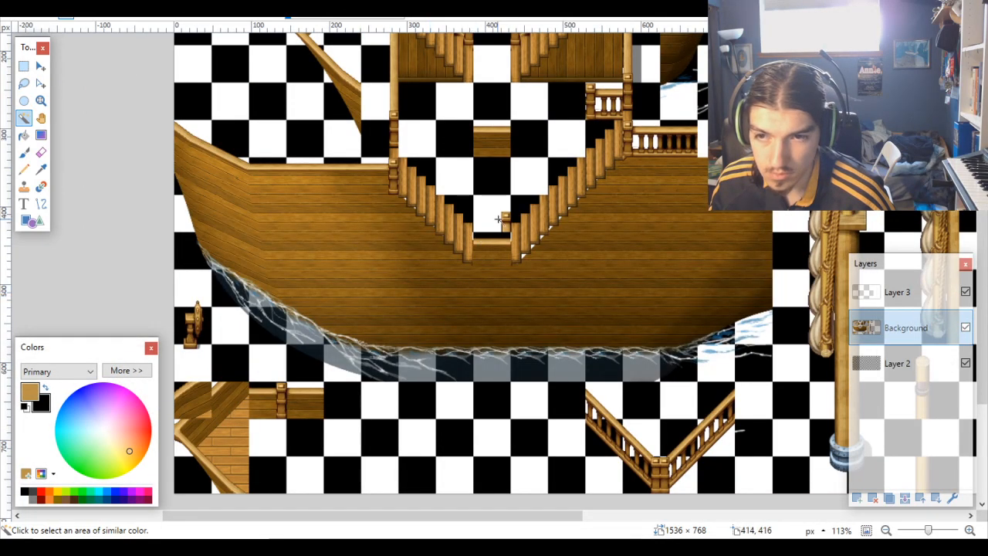
scroll(498, 219, "up", 3)
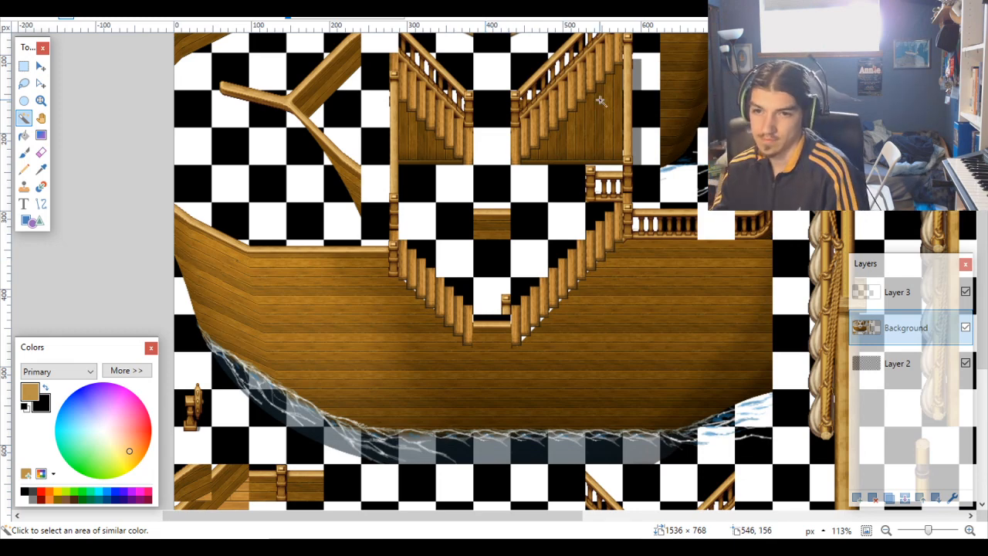
scroll(507, 260, "down", 9)
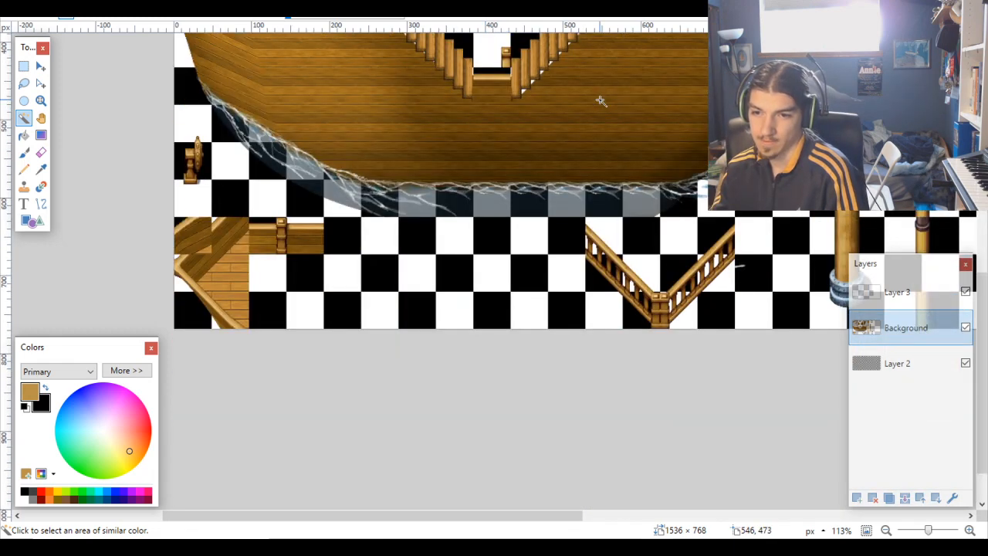
scroll(601, 101, "up", 13)
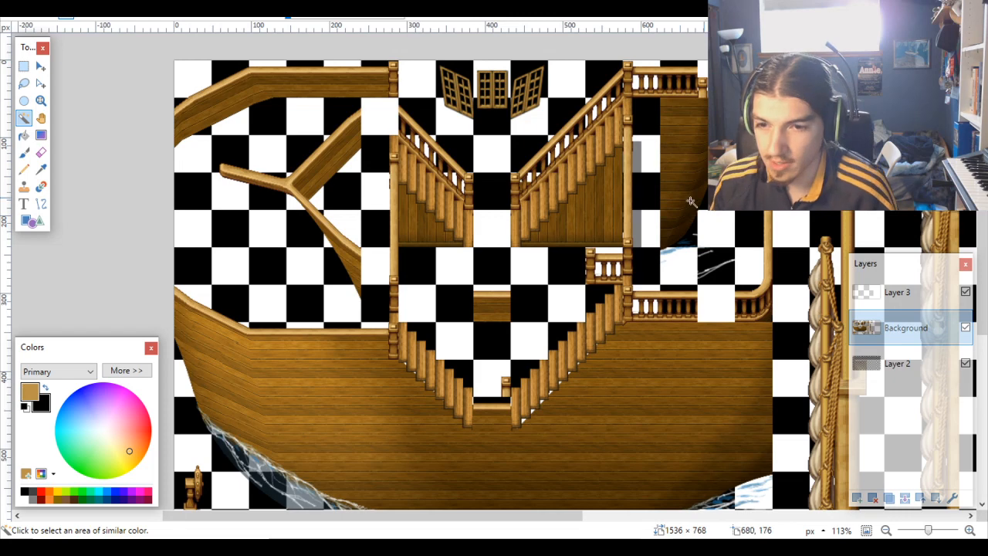
Step: Select the 48 × 48 cell holding the small post between the lower staircases using Layer 2, and make Background active for moving pixels
scroll(506, 299, "down", 1)
left_click(911, 364)
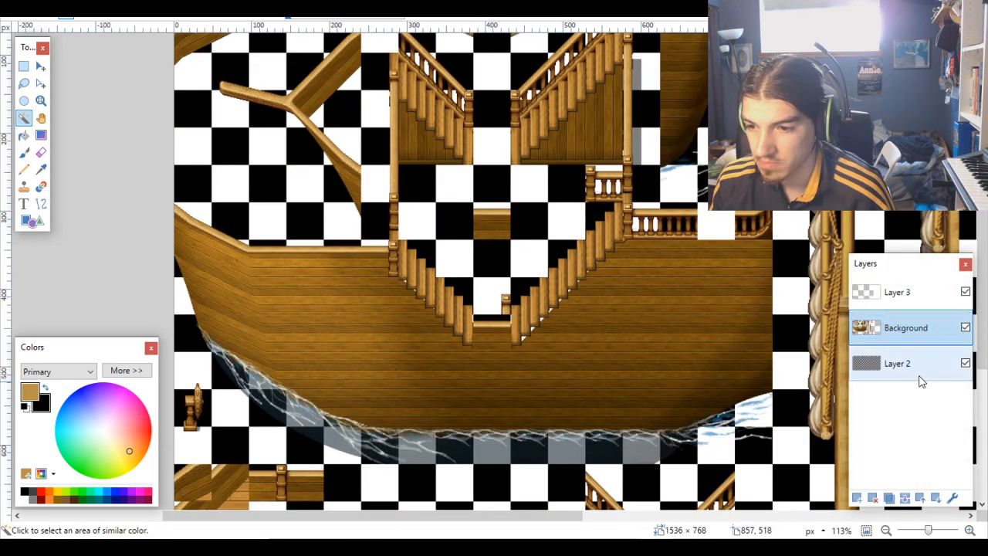
left_click(491, 303)
scroll(698, 309, "up", 1)
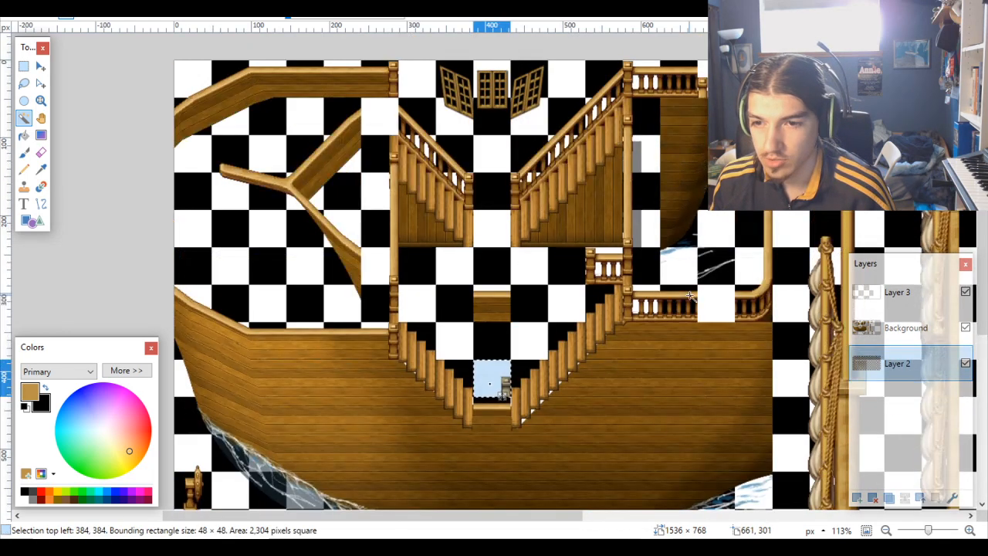
scroll(644, 333, "down", 3)
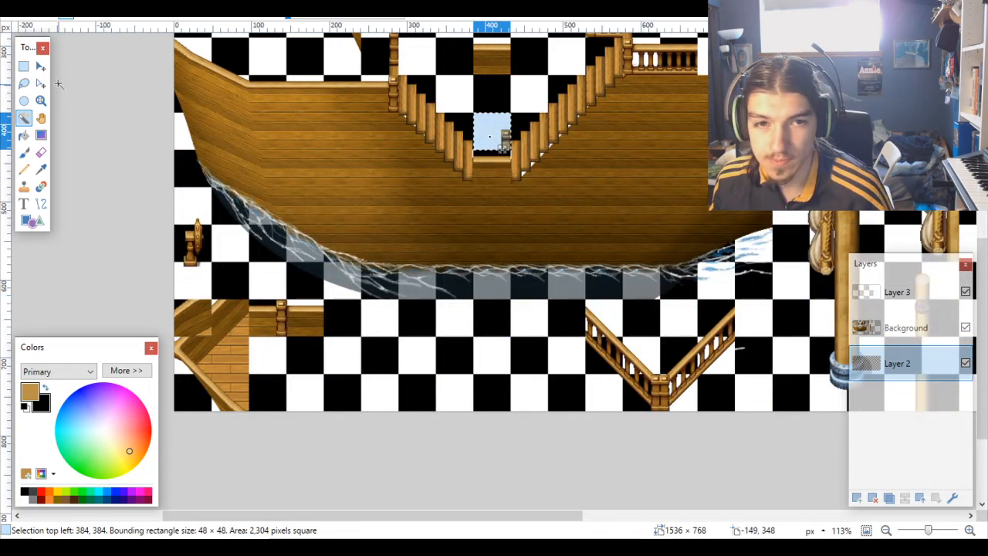
key("m")
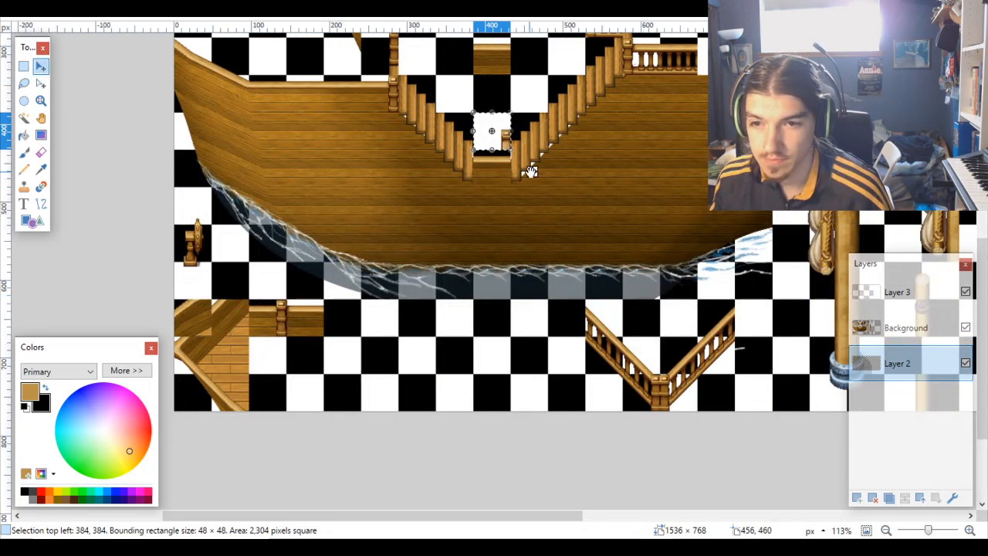
left_click(908, 325)
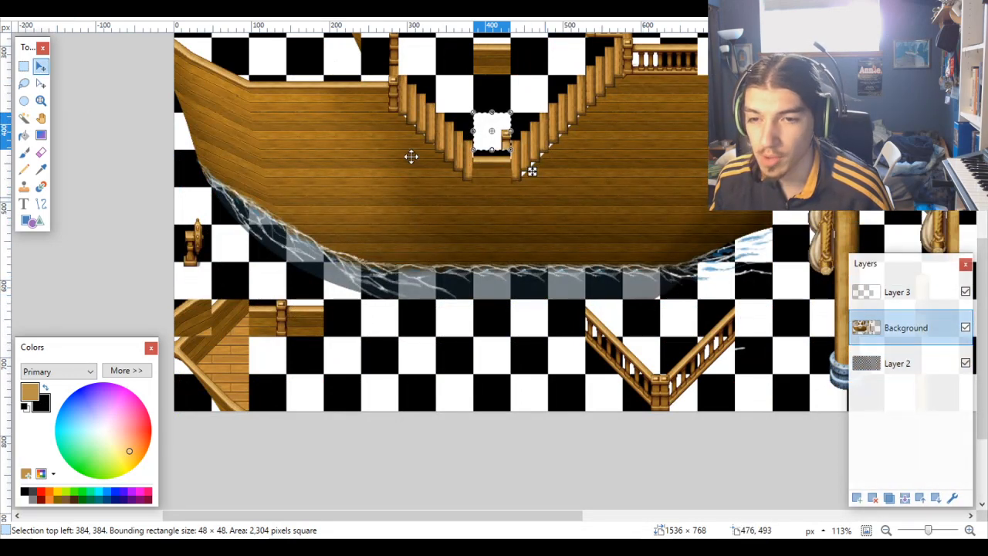
Step: Move the selected small post tile into the free grid cell below the hull, with its top-left corner at 240, 624
scroll(530, 197, "up", 2)
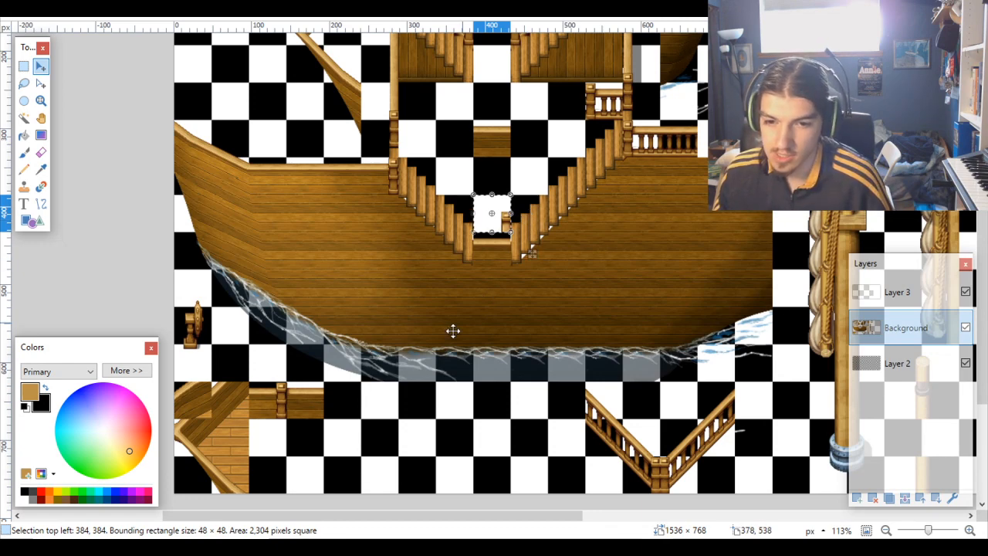
scroll(447, 335, "up", 2)
scroll(541, 236, "up", 1)
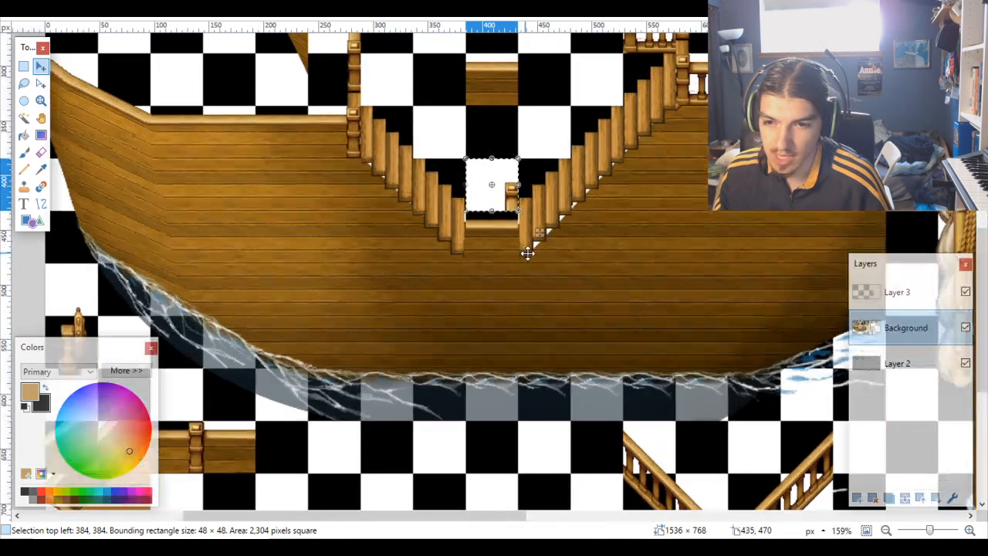
scroll(511, 275, "up", 2)
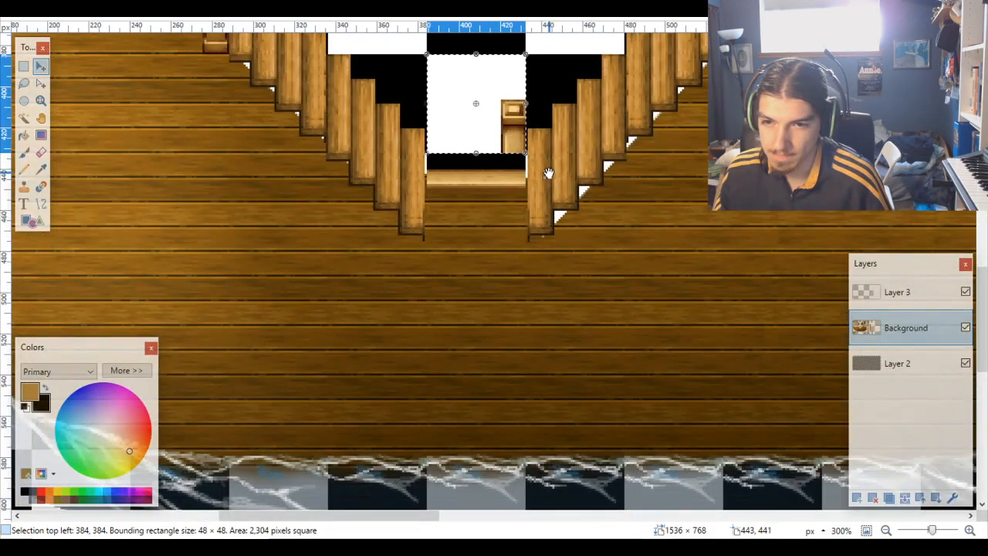
left_click_drag(549, 174, 491, 318)
scroll(457, 239, "up", 4)
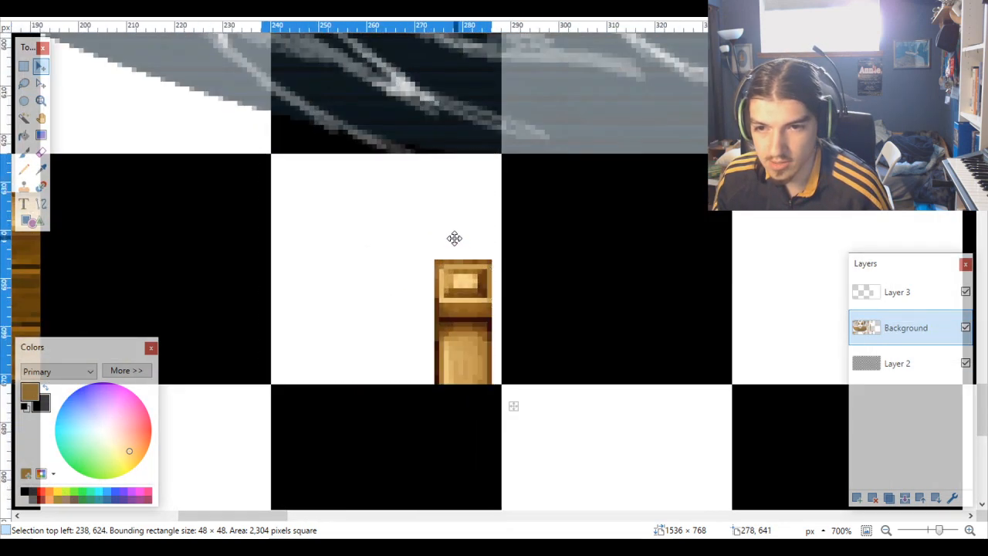
left_click_drag(455, 237, 474, 242)
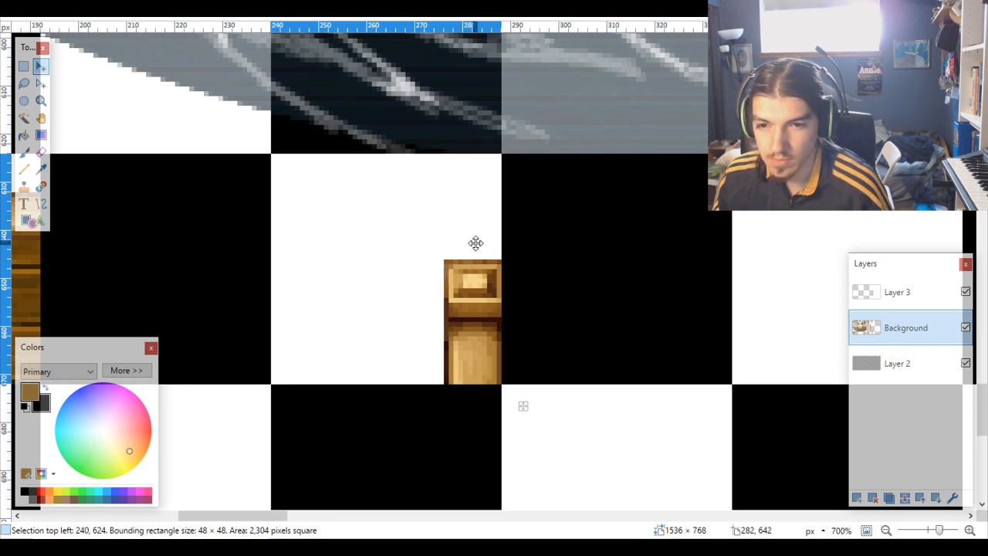
Step: Select the 48 × 48 cell with the small post in the gap of the upper railing using Layer 2, and prepare to move its Background pixels
scroll(525, 324, "down", 8)
scroll(628, 332, "up", 3)
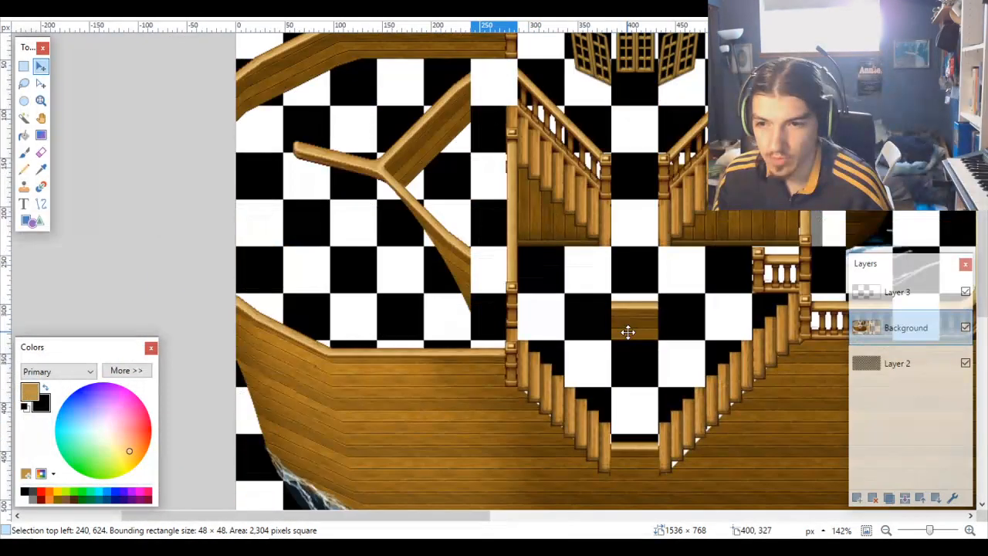
scroll(627, 332, "up", 1)
scroll(627, 332, "right", 5)
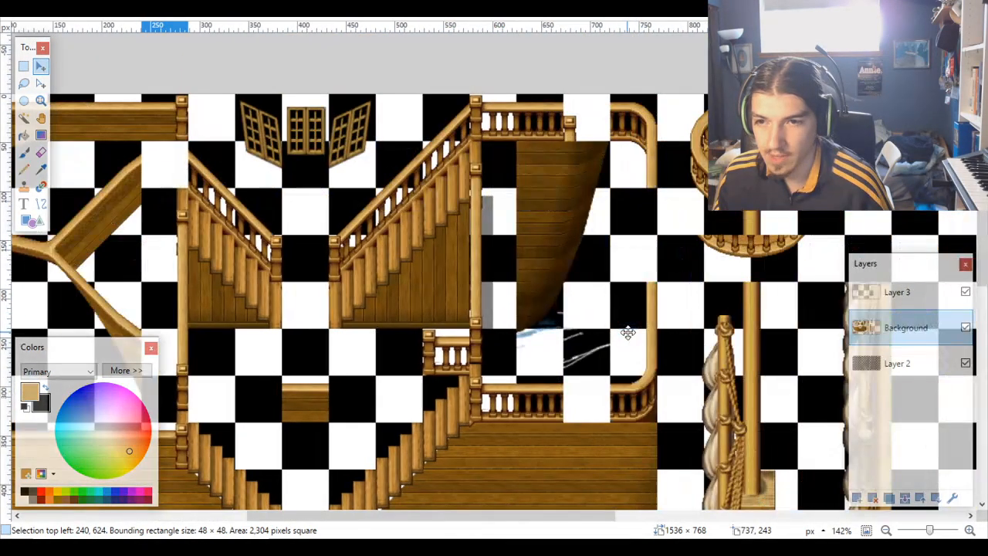
left_click(24, 118)
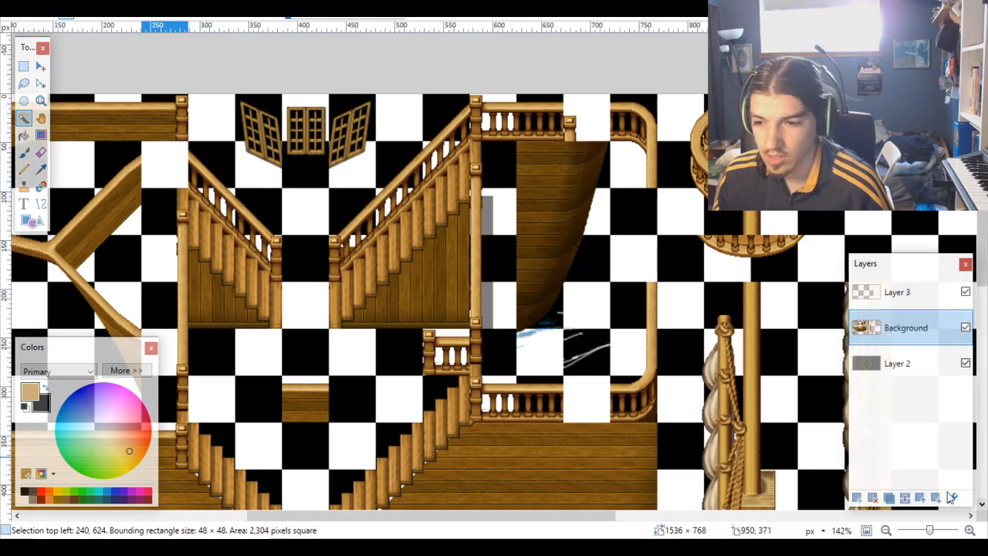
left_click(897, 363)
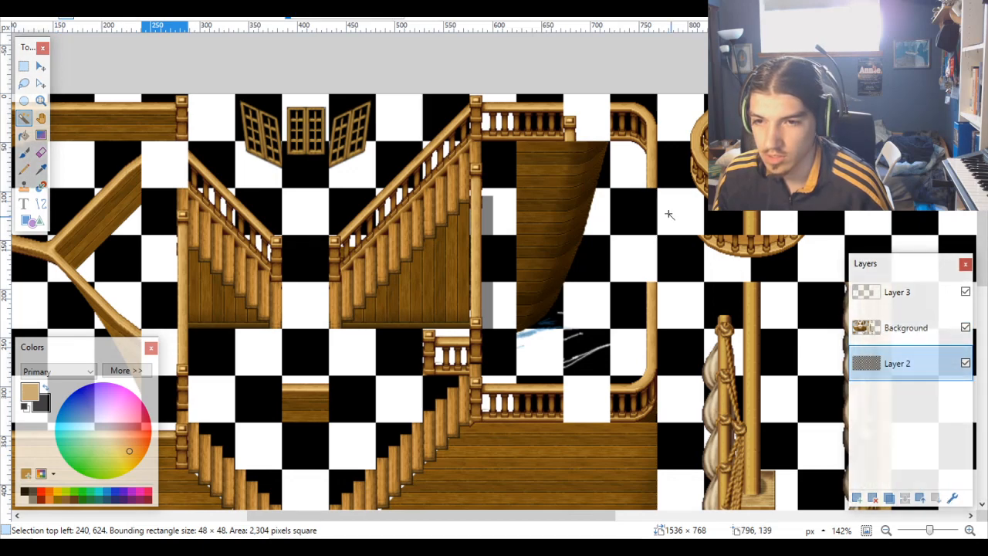
left_click(590, 123)
left_click(903, 328)
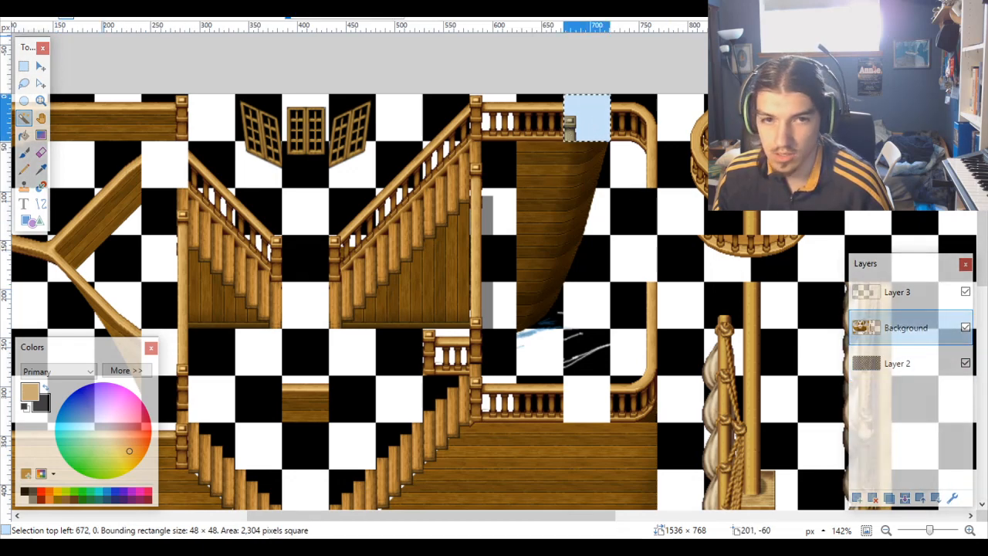
scroll(810, 301, "down", 2)
left_click(43, 67)
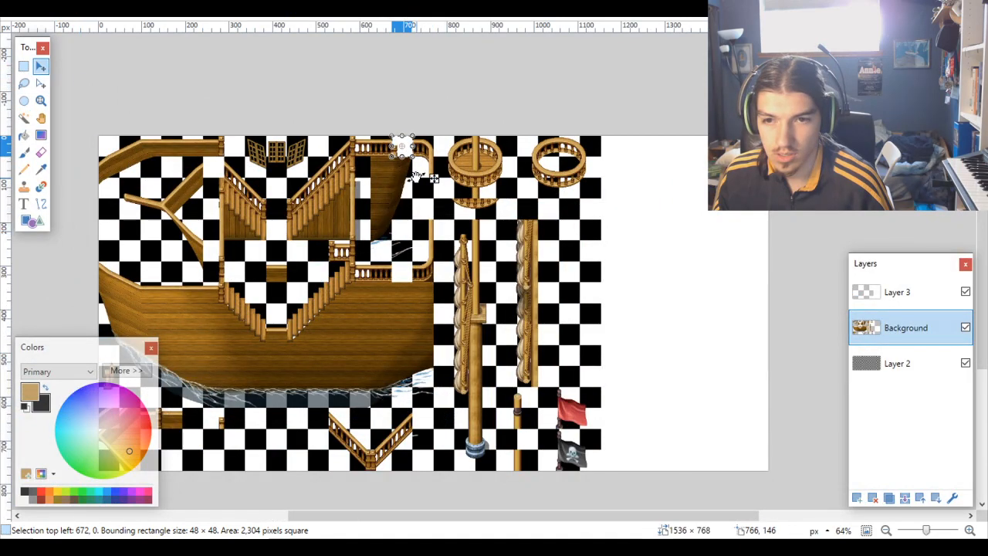
Step: Move the railing-gap post tile into the cell beside the first small post below the hull, at 288, 624, and deselect
left_click_drag(437, 179, 272, 471)
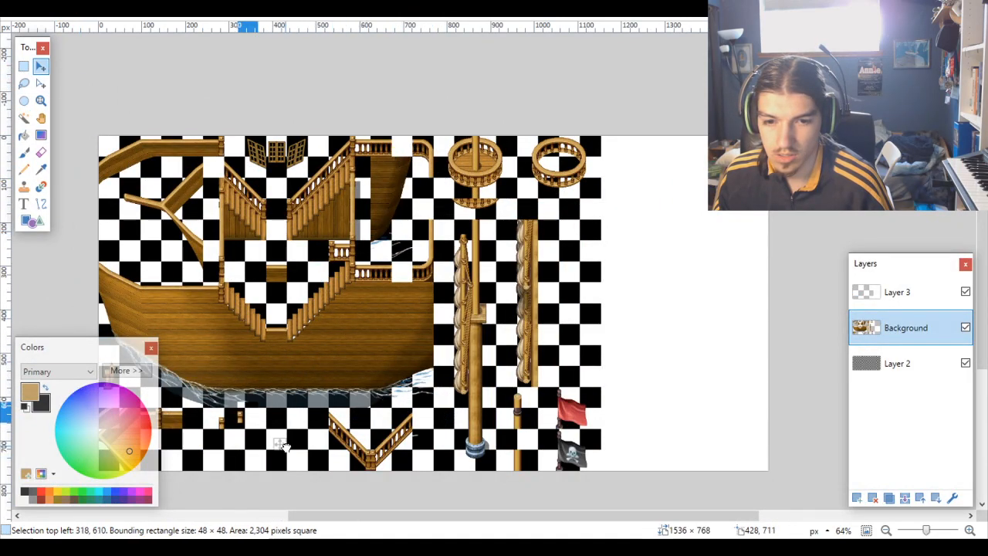
scroll(272, 471, "up", 10)
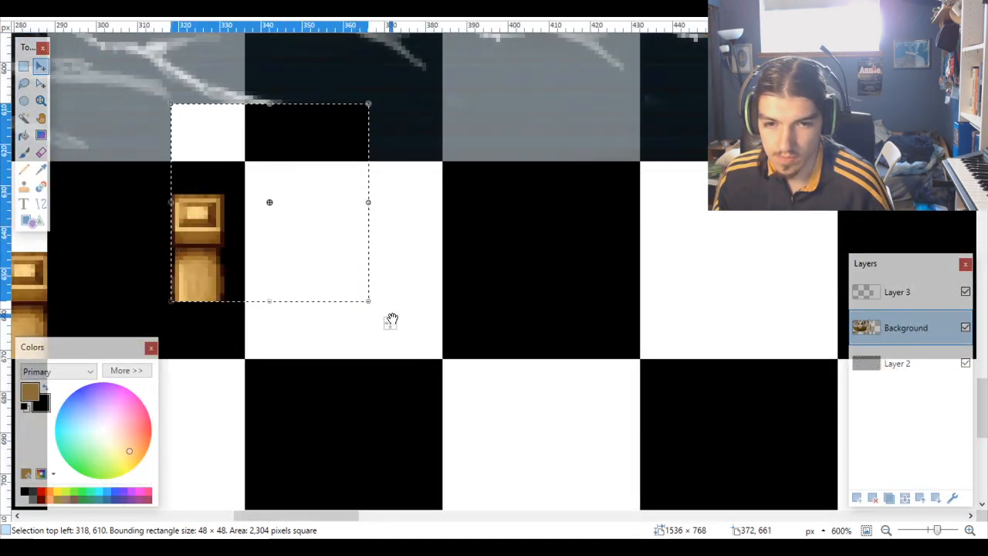
left_click_drag(390, 320, 307, 372)
scroll(296, 299, "left", 5)
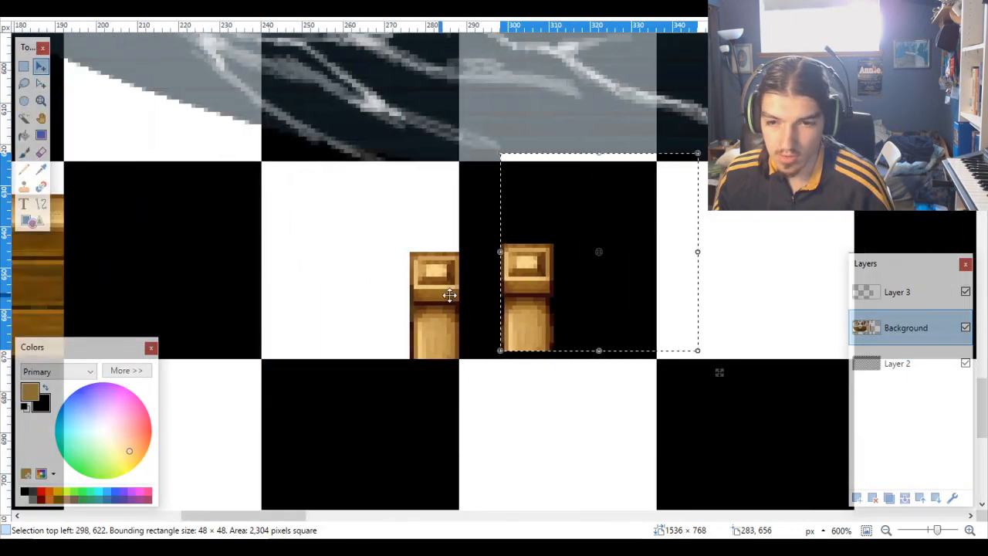
left_click_drag(624, 306, 585, 319)
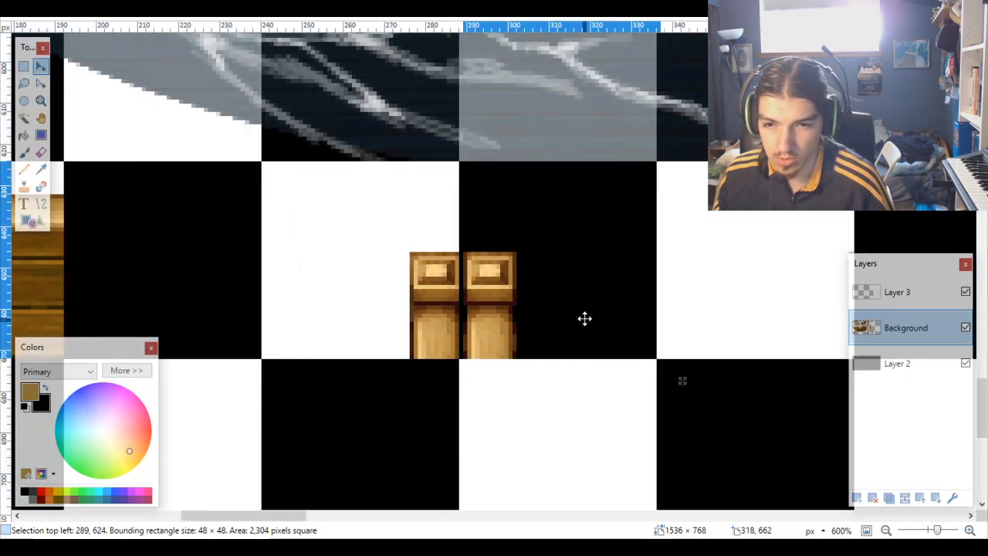
scroll(487, 243, "up", 3)
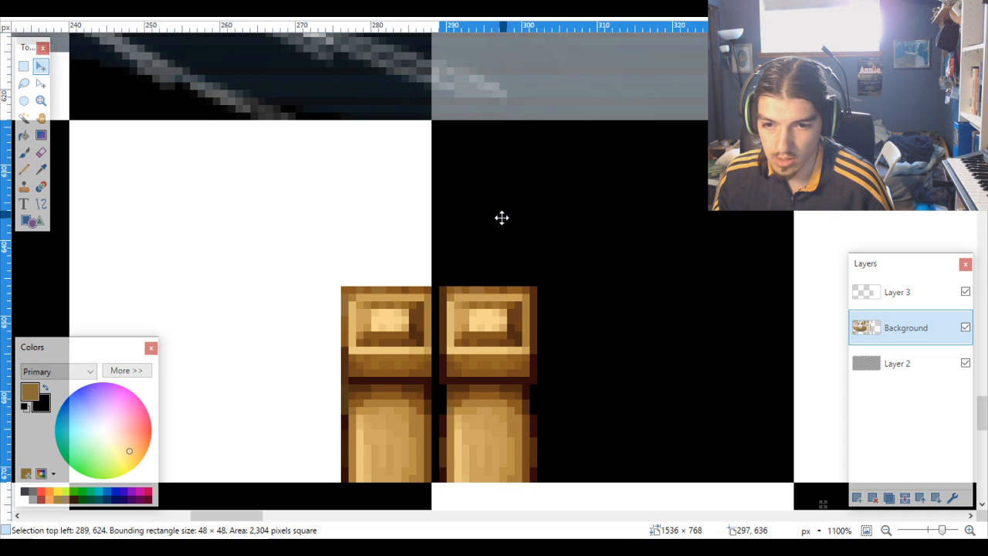
left_click_drag(498, 216, 492, 216)
scroll(534, 242, "down", 3)
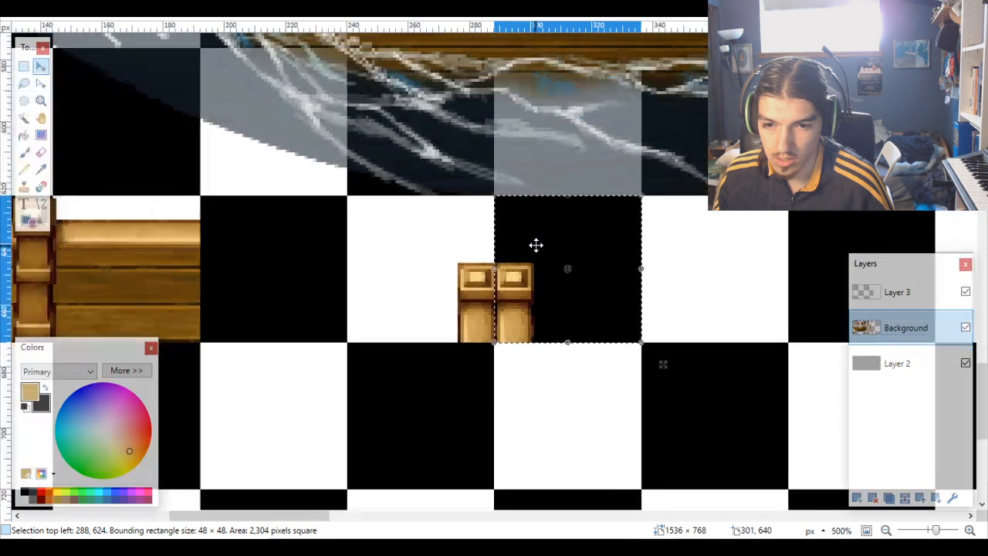
scroll(569, 270, "down", 3)
scroll(575, 290, "down", 3)
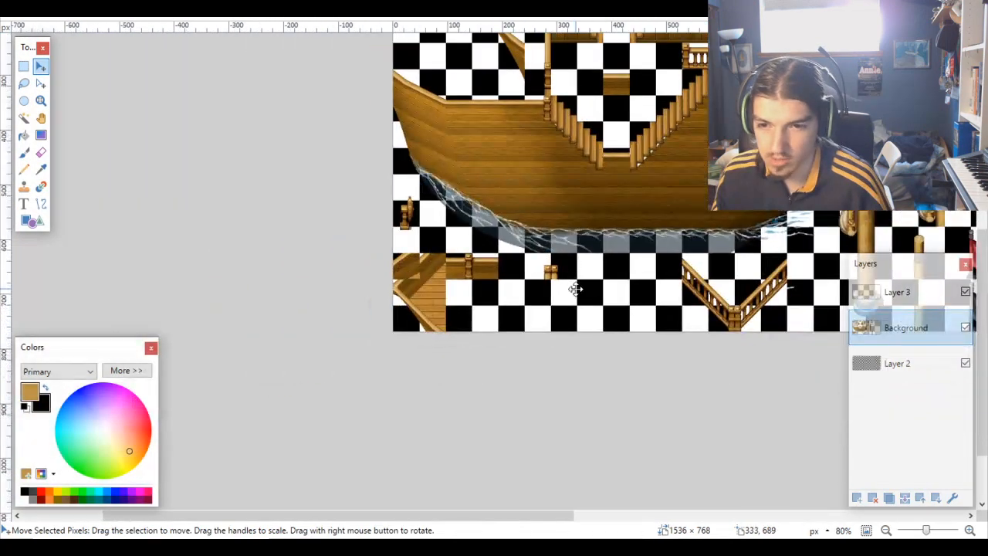
Step: Examine the tileset from the upper rails and staircases down to the loose pieces below the hull for remaining misplaced parts
scroll(575, 289, "up", 3)
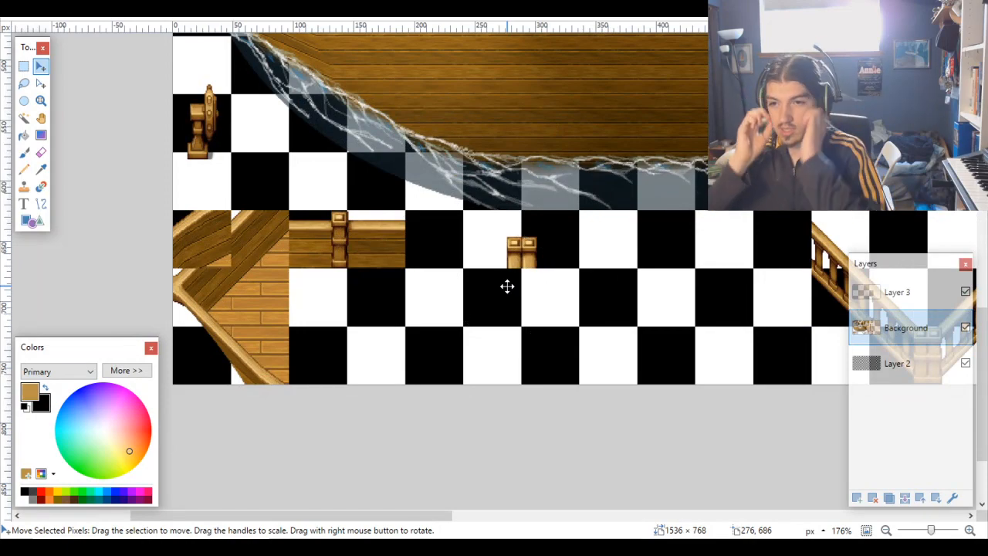
scroll(506, 287, "up", 10)
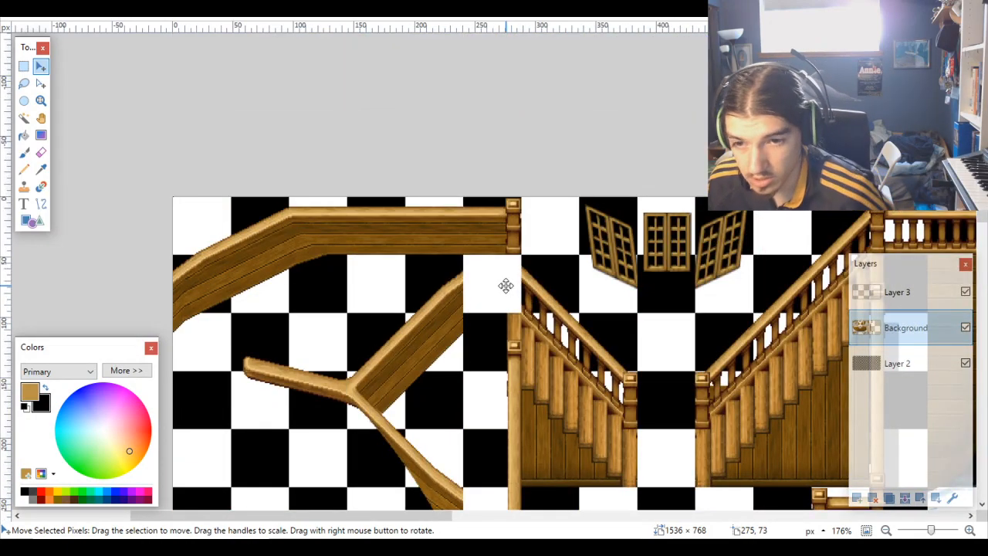
scroll(506, 286, "right", 5)
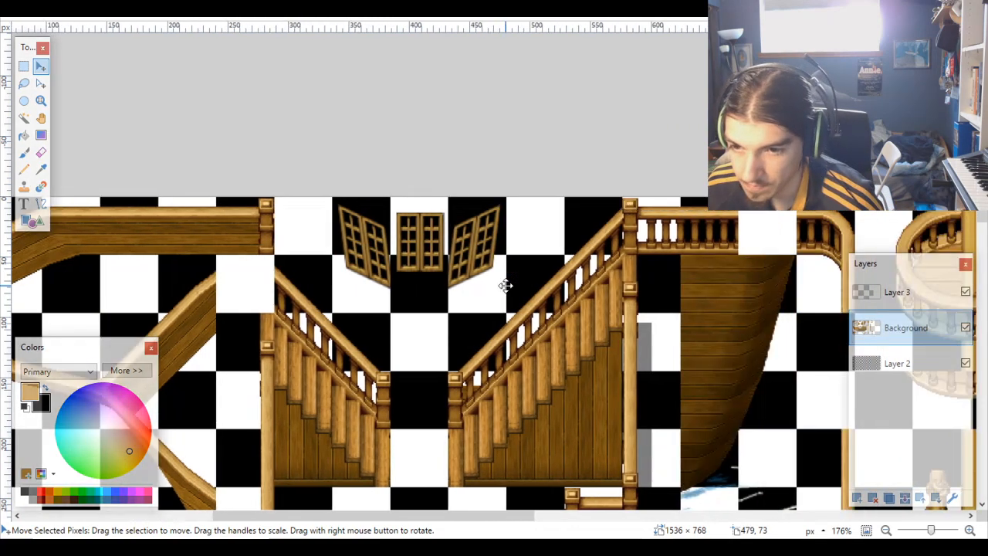
scroll(505, 286, "down", 3)
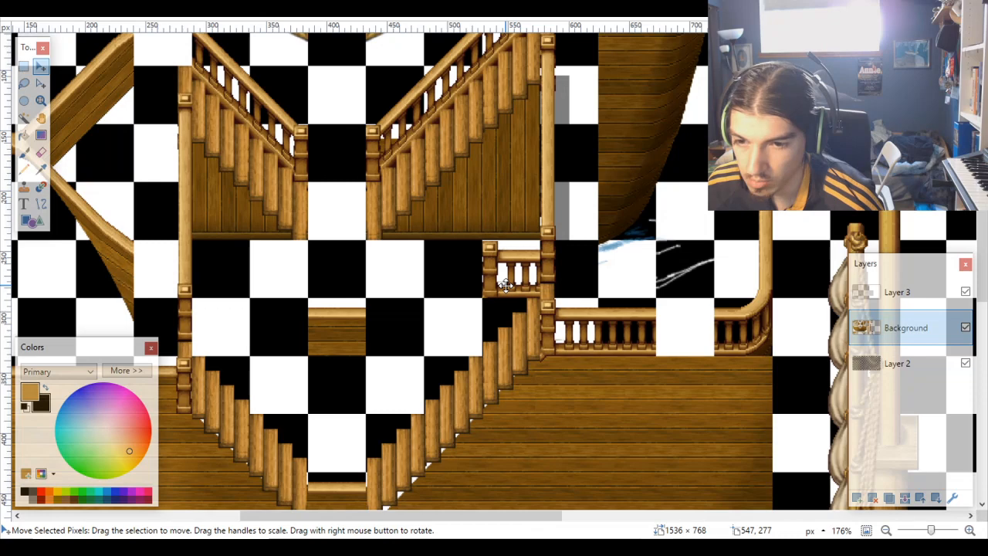
scroll(506, 286, "down", 2)
scroll(505, 286, "left", 3)
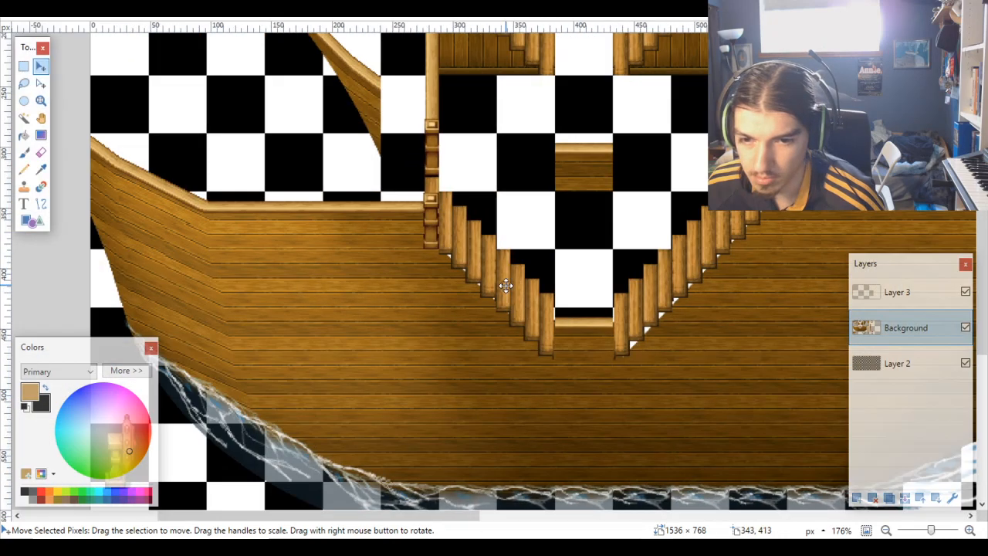
scroll(503, 283, "down", 3)
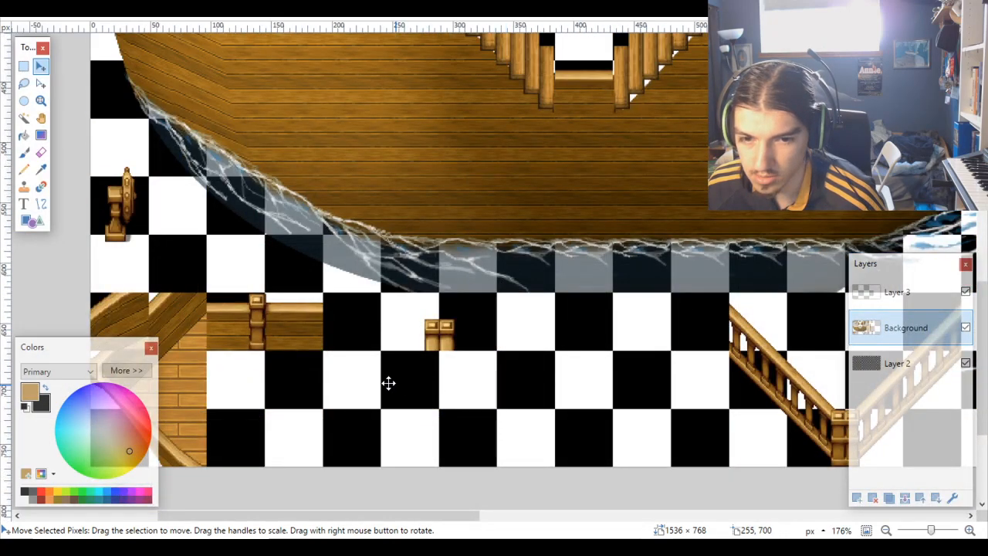
Step: Inspect the post on the loose plank strip up close and compare it with the posts and railings around the staircases
scroll(266, 344, "up", 3, "ctrl")
scroll(264, 339, "up", 2)
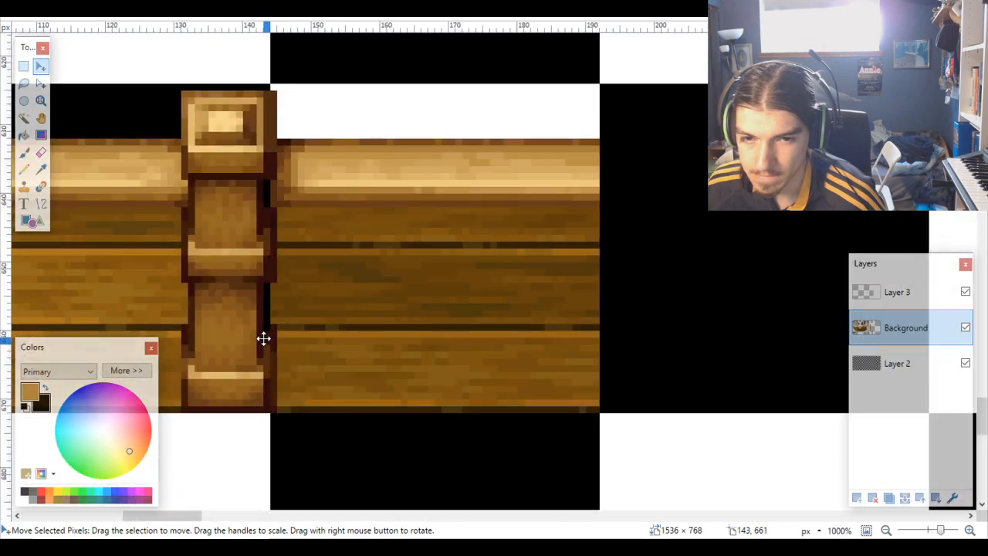
scroll(263, 338, "down", 3)
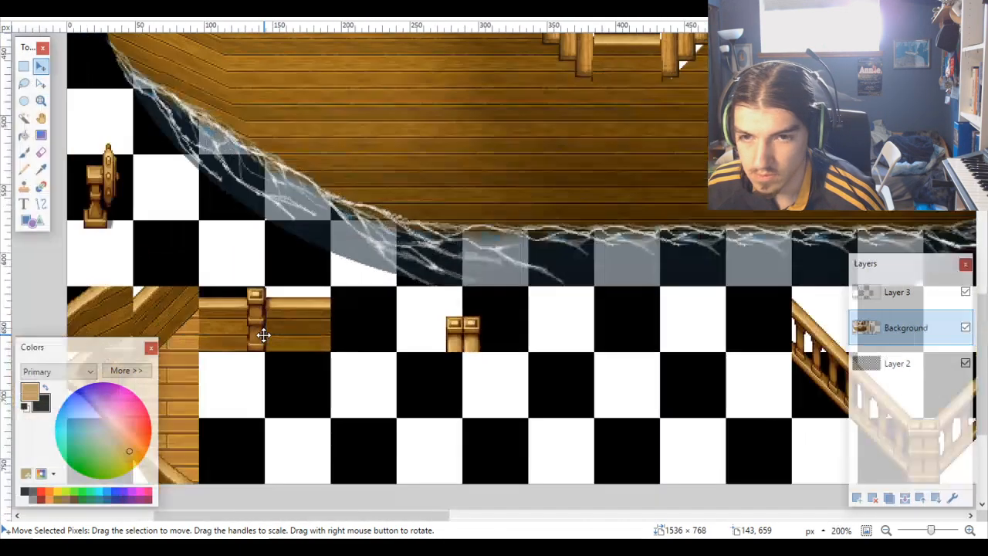
scroll(263, 335, "down", 5)
scroll(349, 255, "up", 3)
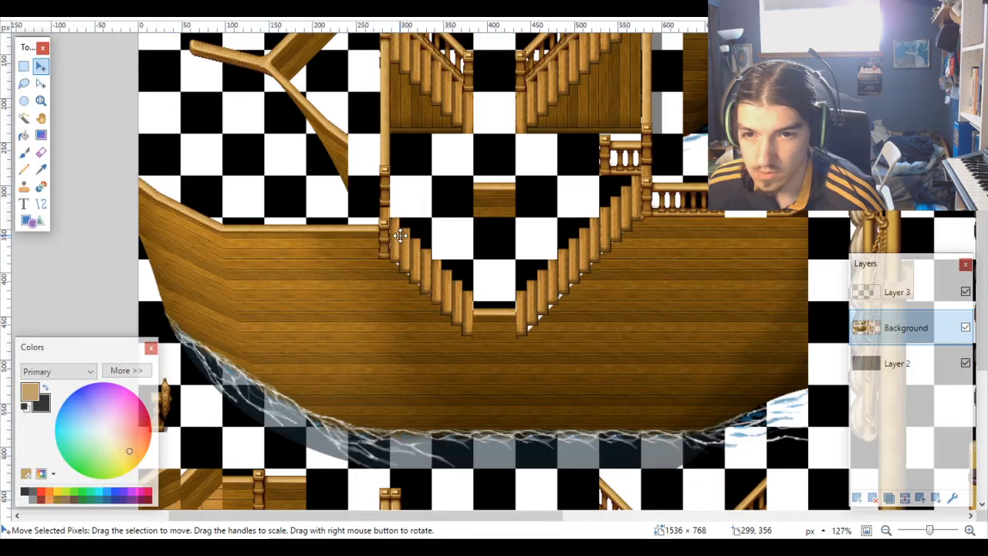
scroll(402, 212, "down", 2)
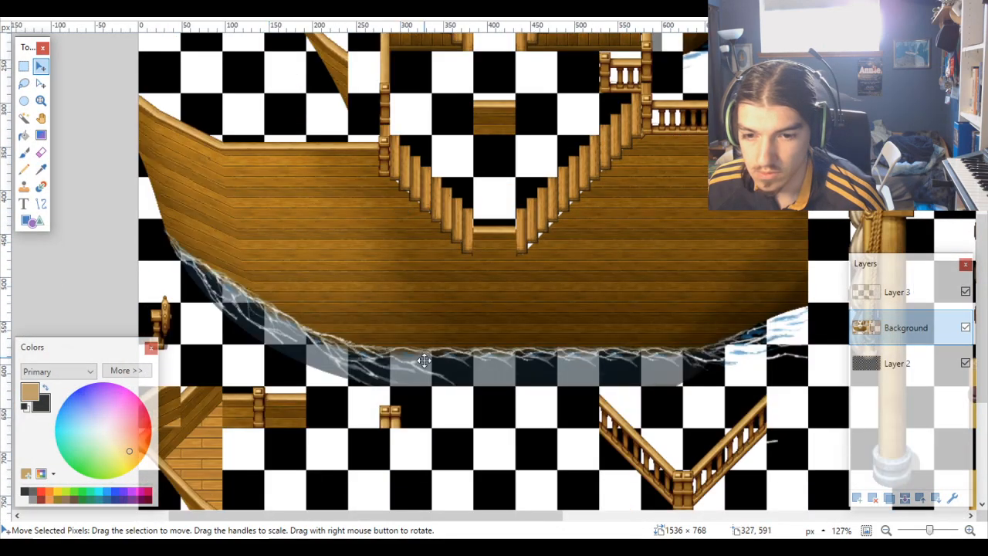
scroll(406, 375, "up", 2)
scroll(401, 383, "up", 3)
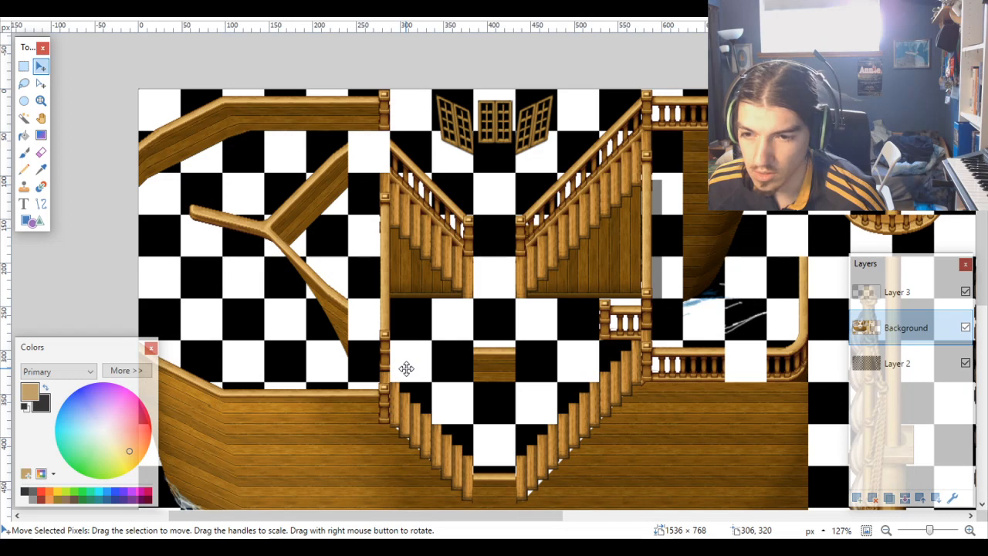
scroll(666, 328, "up", 4)
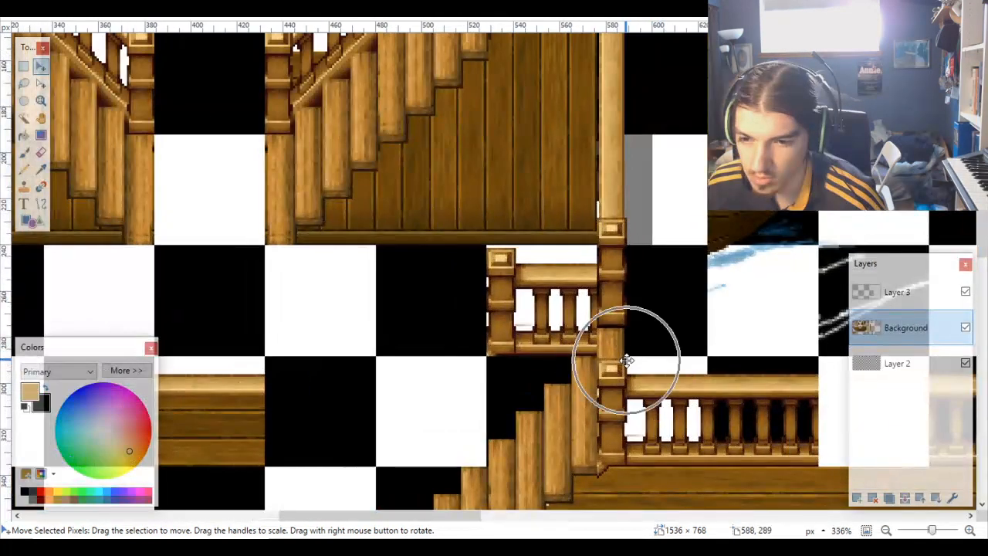
Step: Examine the posts and railings around both staircases, the hull and the upper deck for pieces that still need relocating
scroll(627, 361, "down", 2)
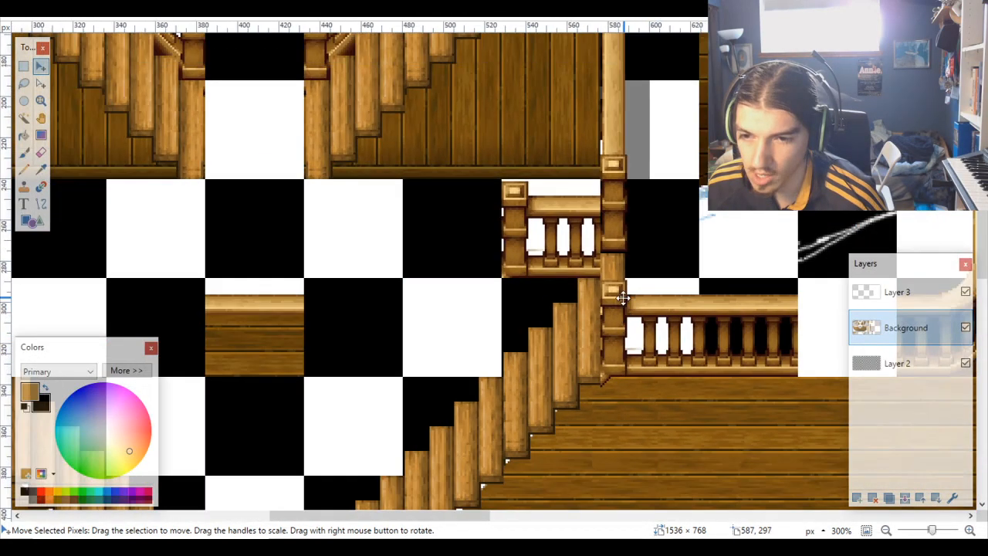
scroll(622, 305, "down", 3)
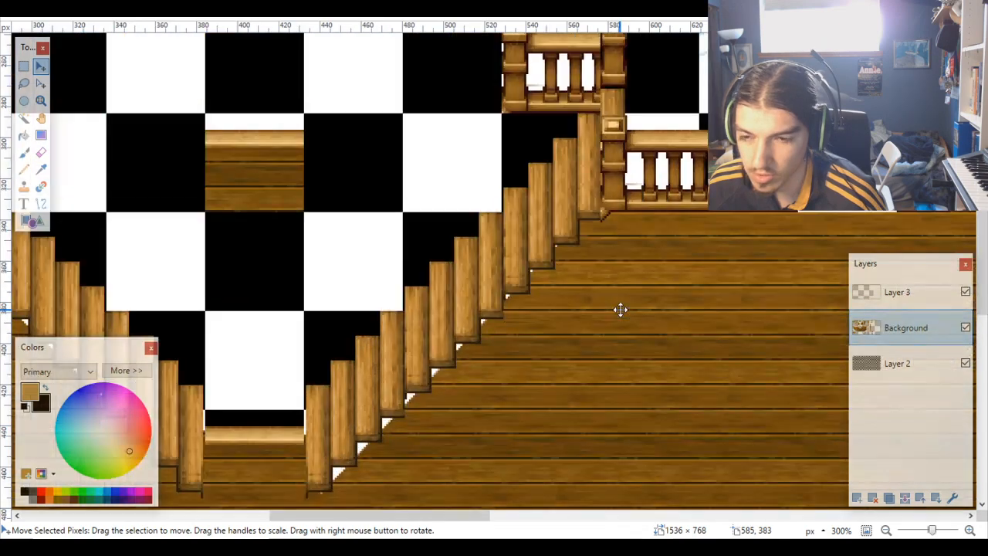
scroll(618, 177, "up", 3)
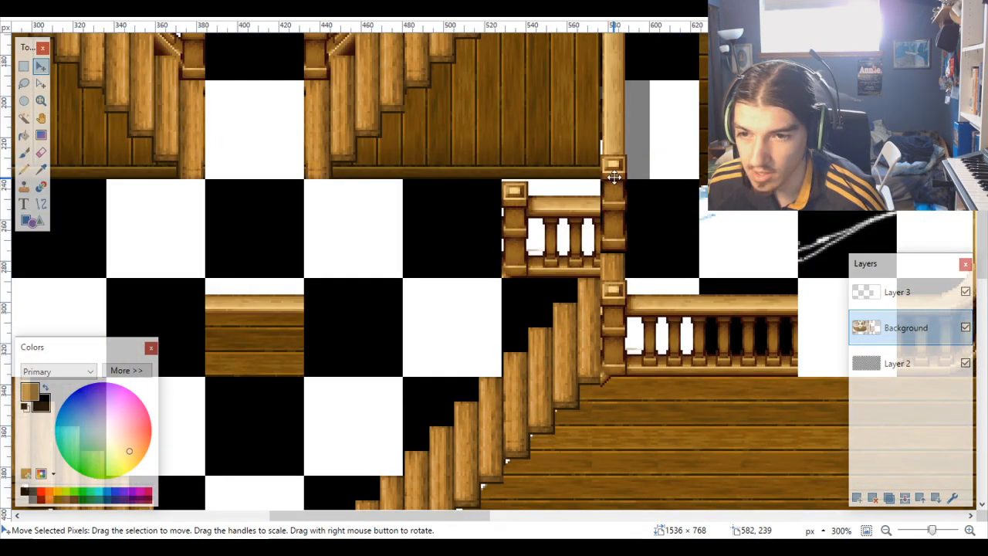
scroll(618, 224, "down", 1)
scroll(624, 245, "down", 5)
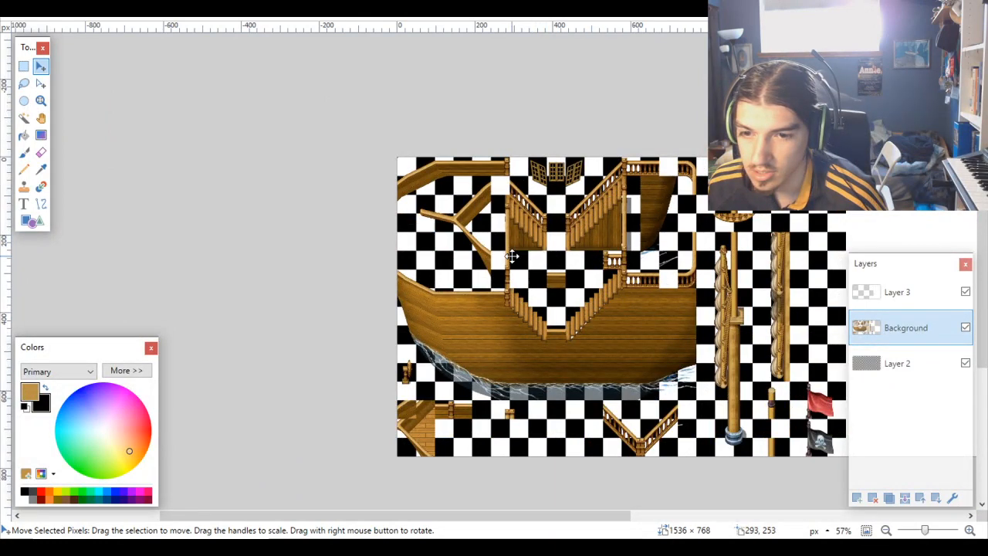
scroll(483, 344, "up", 4)
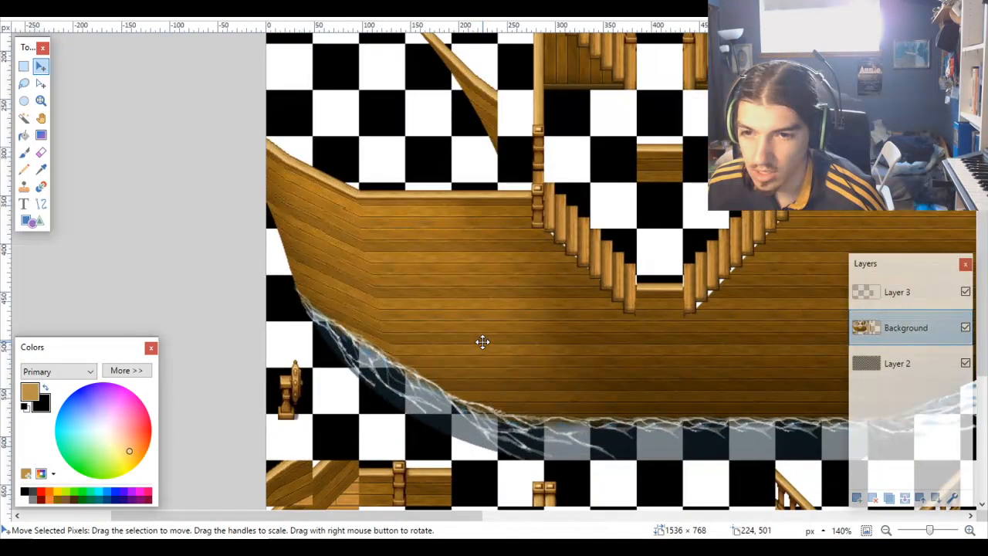
scroll(524, 322, "down", 2)
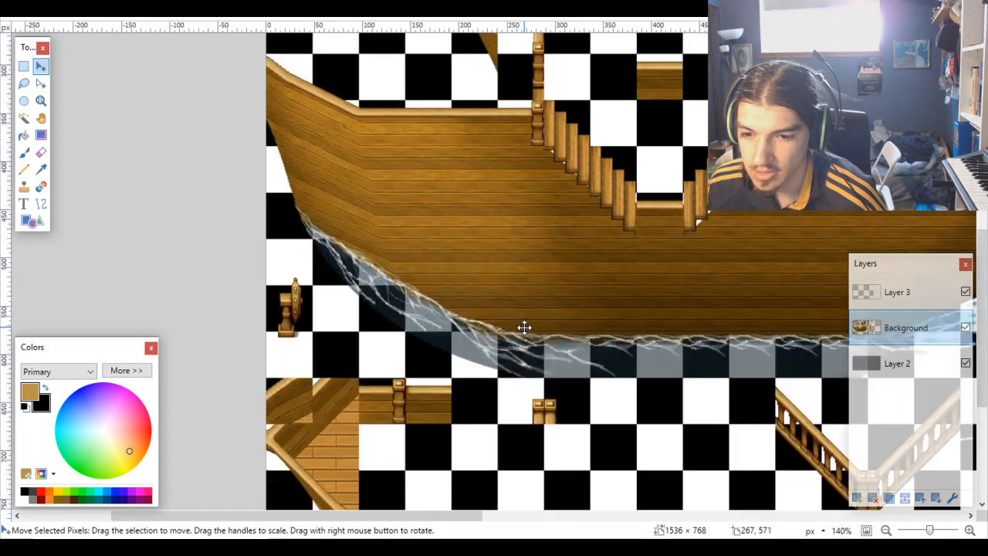
scroll(550, 387, "up", 12)
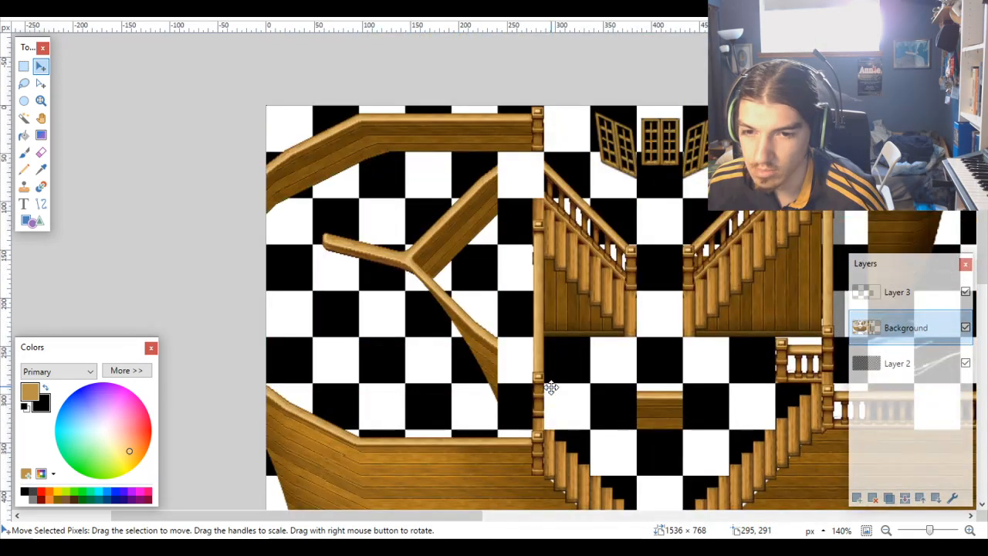
scroll(551, 386, "right", 9)
scroll(551, 387, "down", 2)
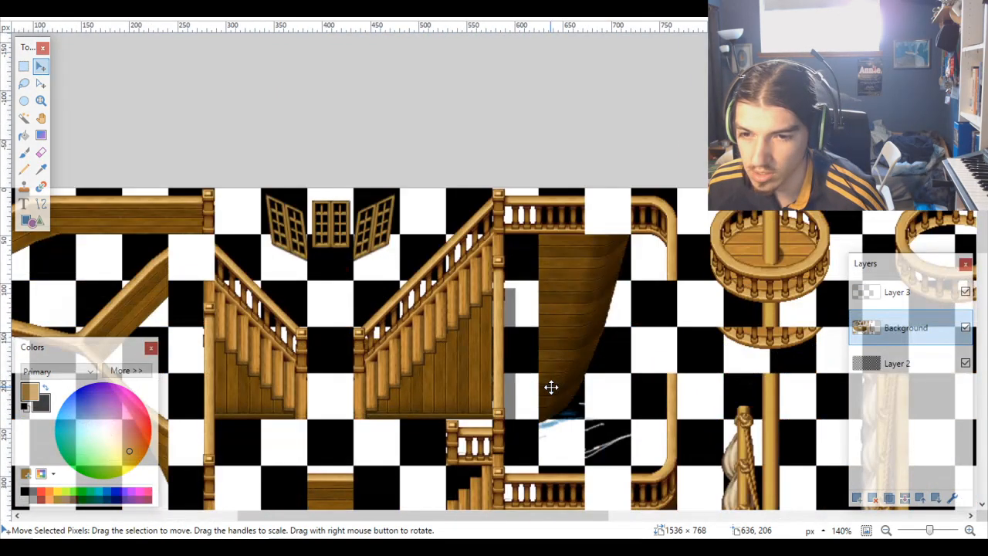
scroll(526, 340, "up", 8)
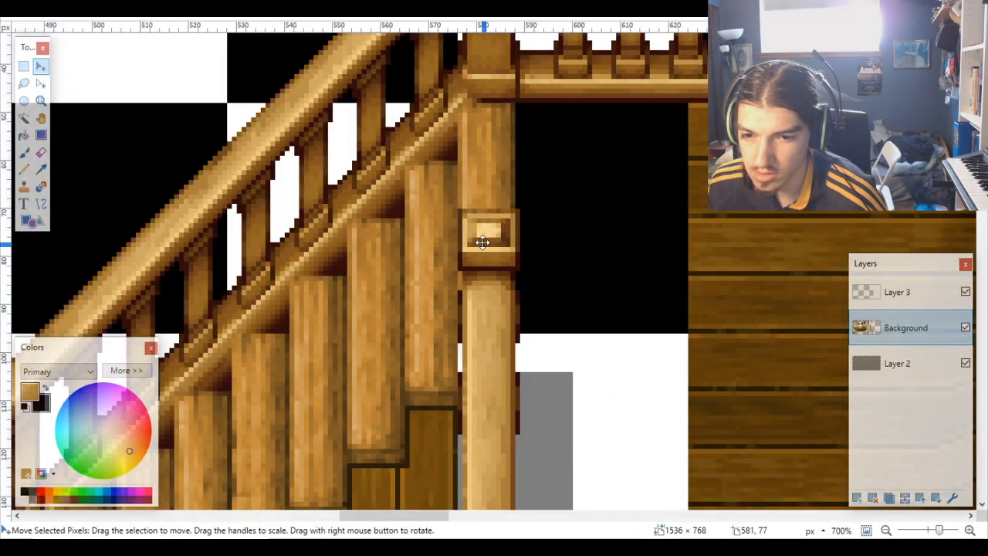
scroll(486, 356, "down", 9)
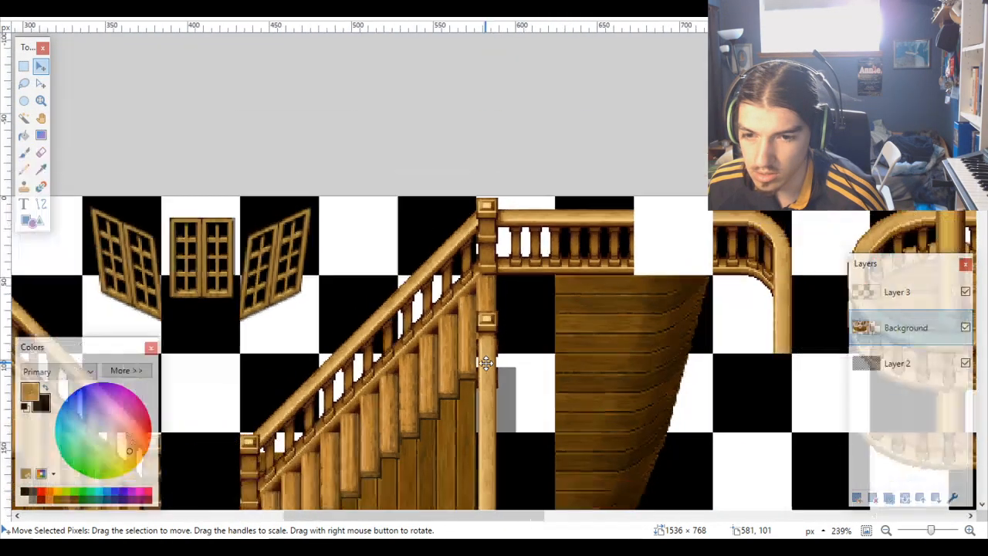
scroll(486, 362, "up", 9)
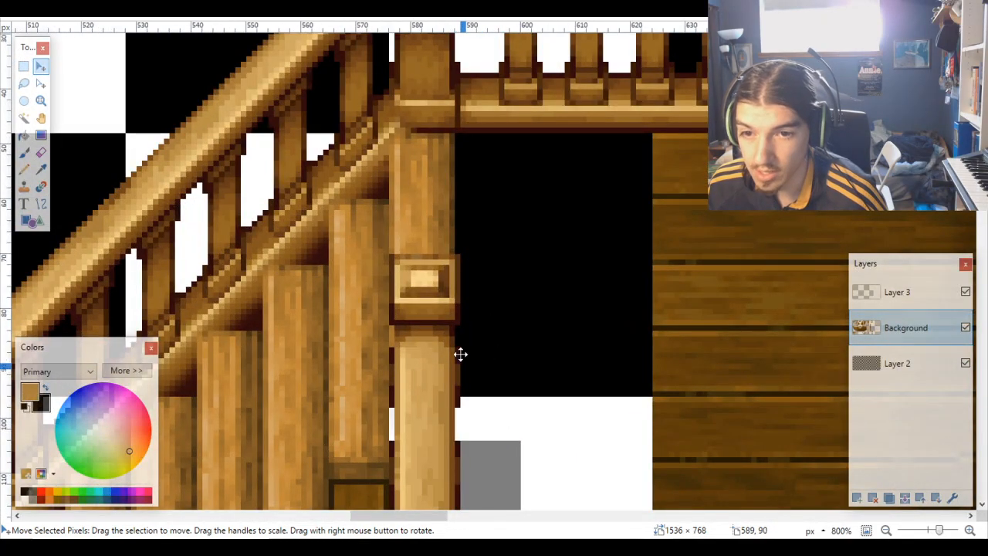
scroll(461, 354, "down", 13)
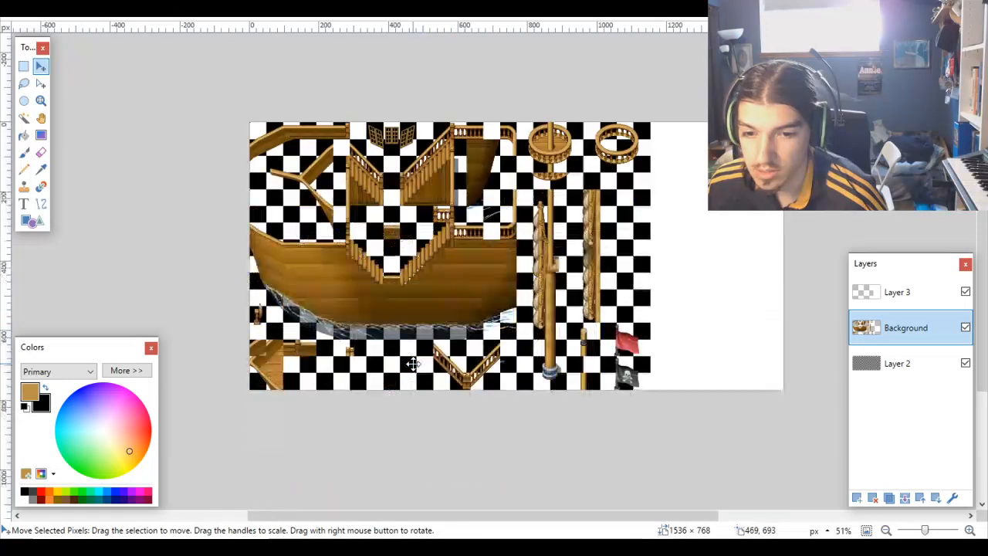
Step: Inspect the paired small posts below the hull up close and compare them with the post on the loose plank strip
scroll(339, 344, "up", 5)
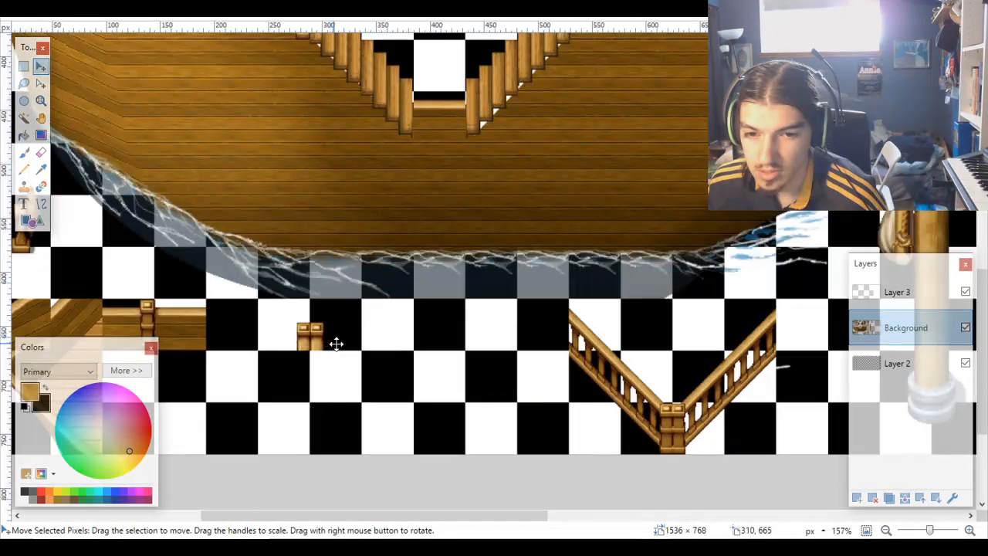
scroll(336, 343, "up", 8)
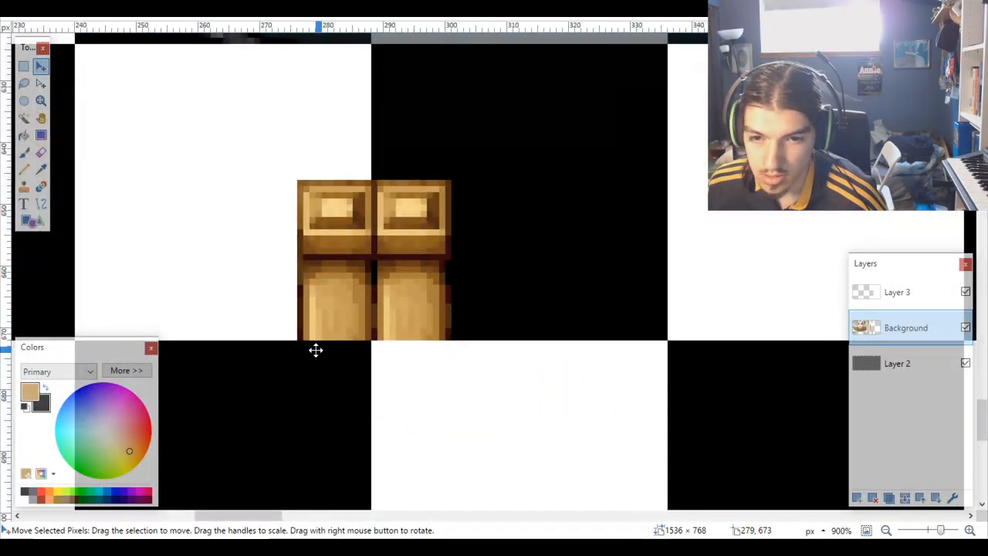
scroll(330, 347, "down", 14)
scroll(289, 345, "up", 4)
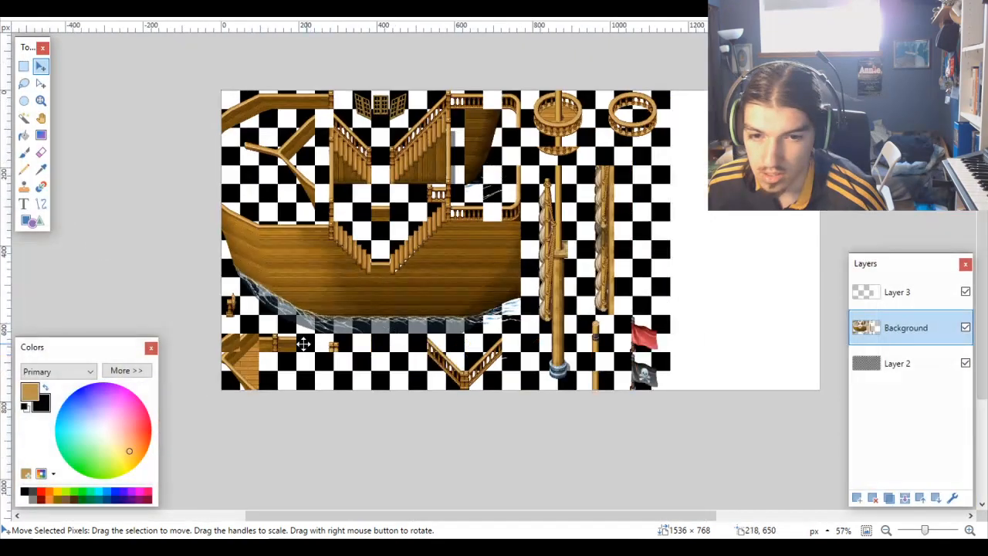
scroll(287, 345, "up", 3)
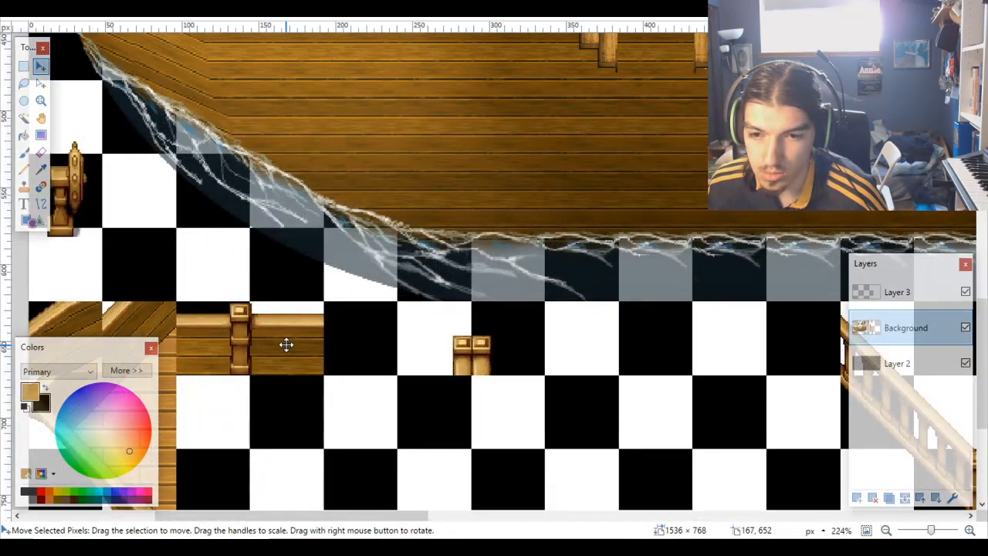
scroll(286, 344, "up", 2)
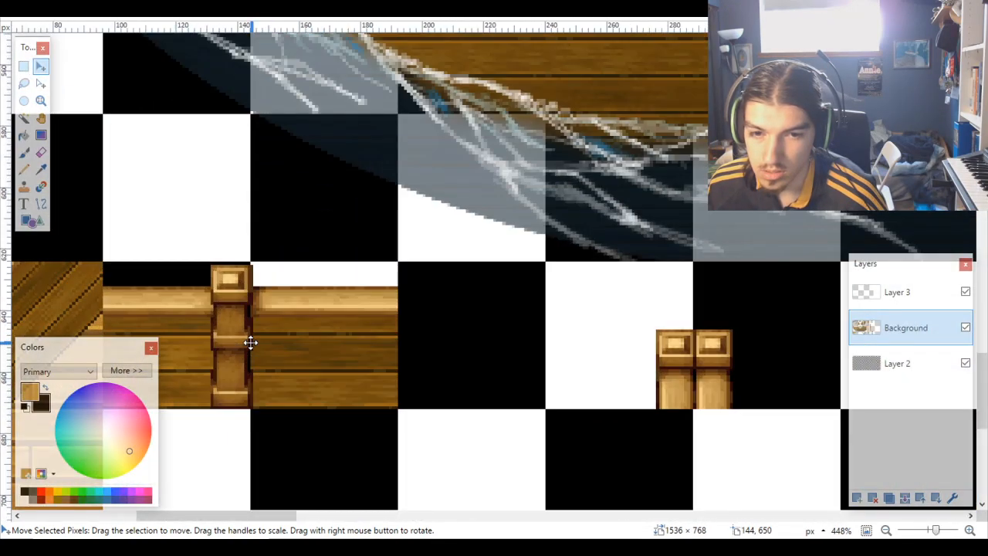
left_click(251, 342)
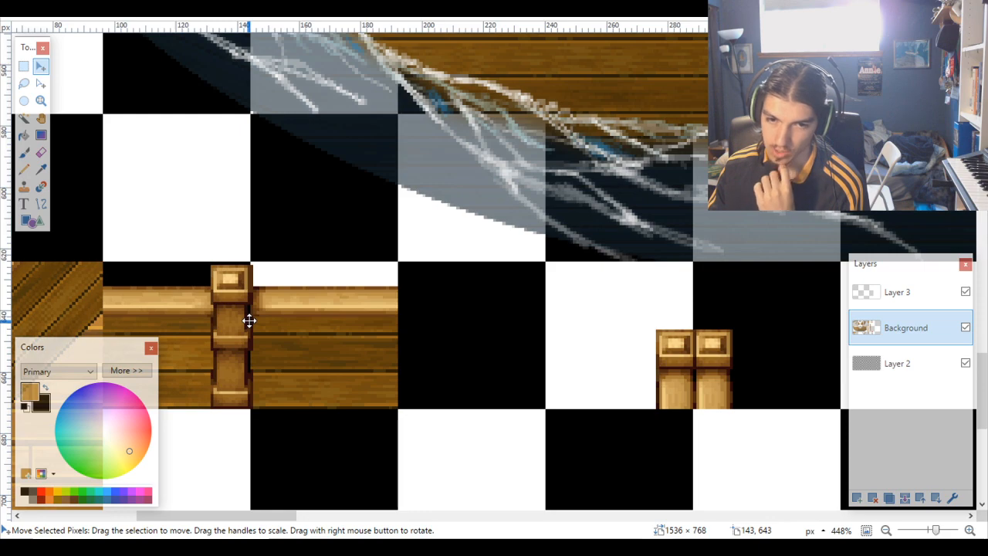
scroll(249, 320, "up", 2)
scroll(249, 312, "down", 2)
scroll(501, 391, "down", 6)
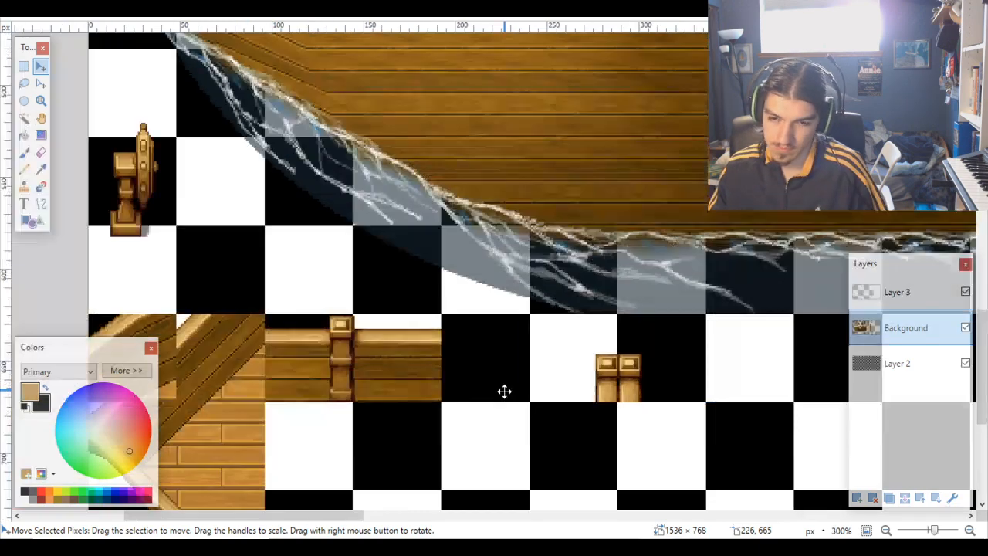
Step: Select the 48 × 48 plank-edge cell between the feet of the lower staircases using Layer 2, and return to the Background layer
scroll(603, 339, "up", 6)
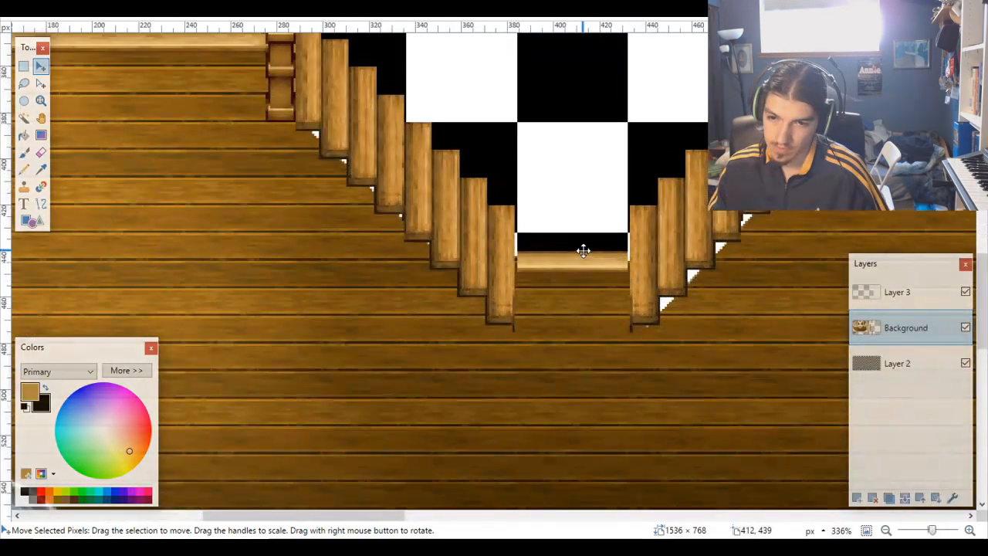
scroll(593, 263, "up", 3)
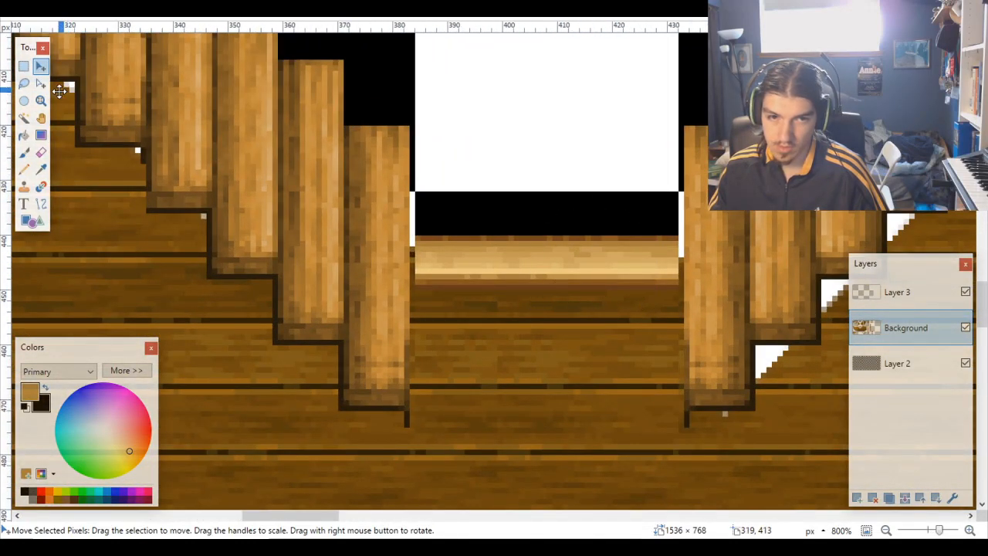
left_click(23, 118)
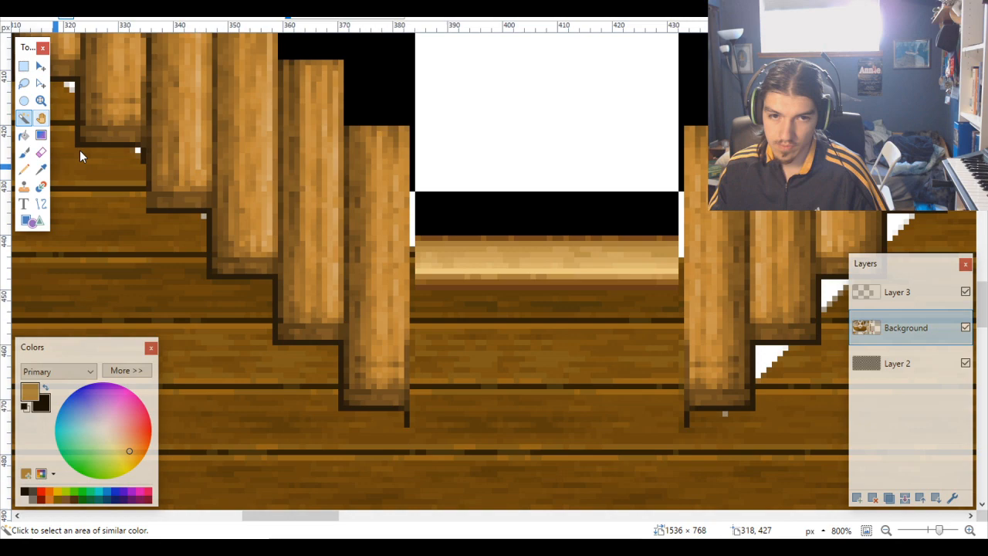
left_click(896, 363)
left_click(500, 222)
left_click(872, 327)
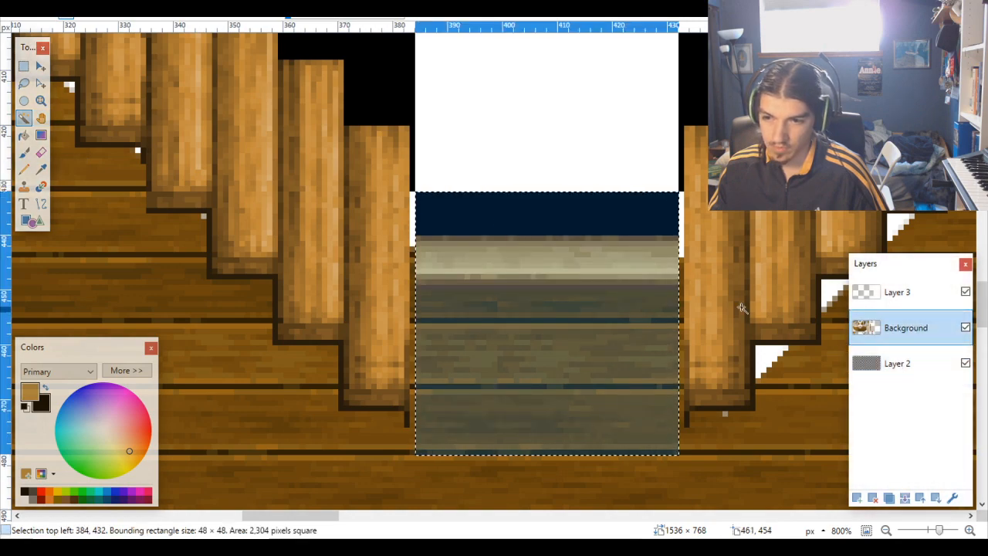
Step: Move the selected plank-edge tile to the end of the loose plank strip below the hull, at 192, 624, and deselect
scroll(594, 309, "down", 8)
scroll(608, 322, "down", 1)
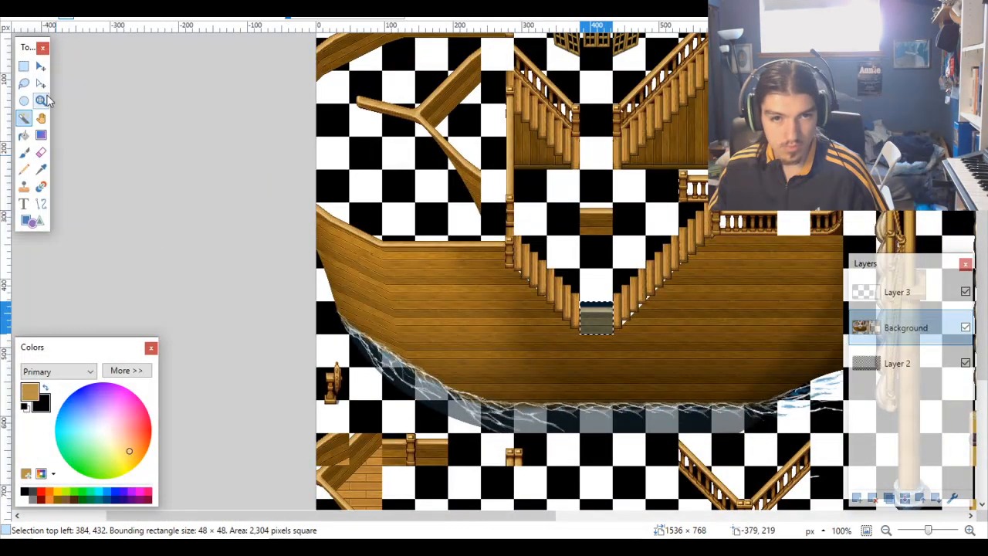
left_click(41, 67)
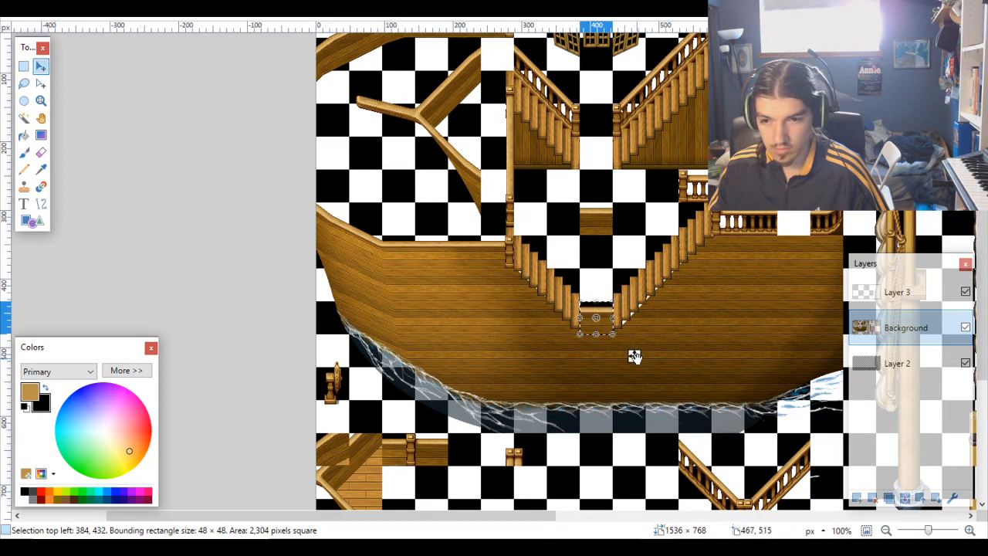
left_click_drag(634, 356, 401, 391)
scroll(463, 460, "up", 8)
scroll(451, 351, "down", 3)
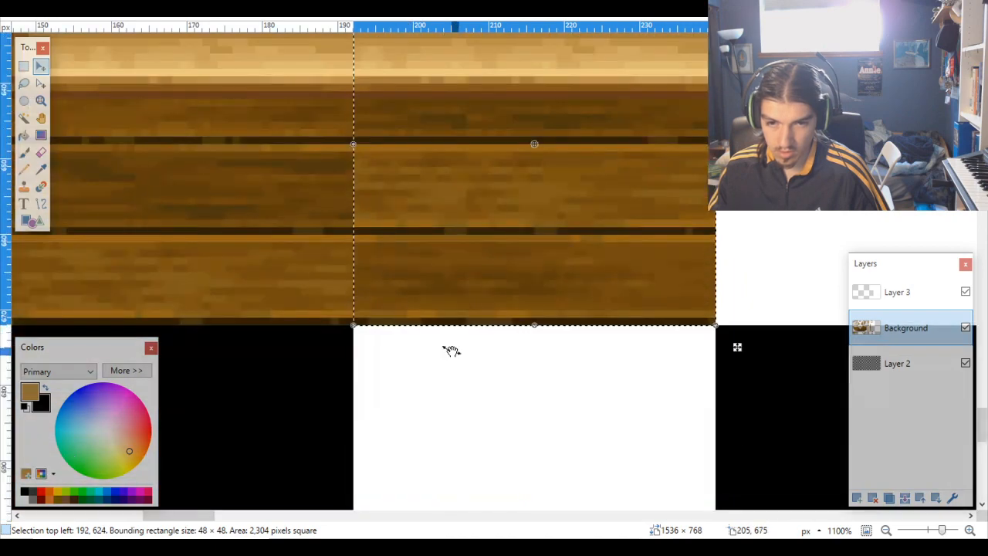
scroll(449, 348, "down", 5)
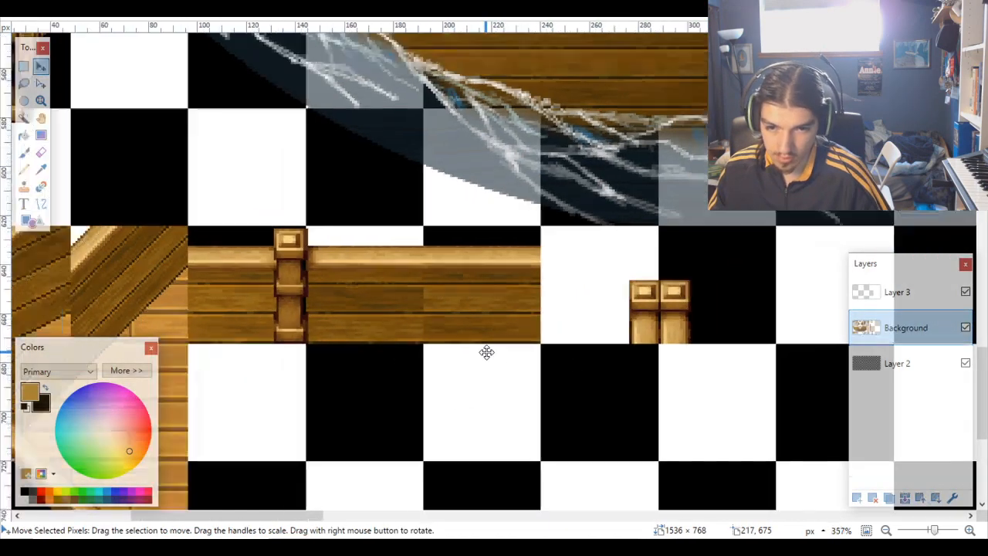
scroll(487, 352, "down", 3)
scroll(547, 352, "up", 4)
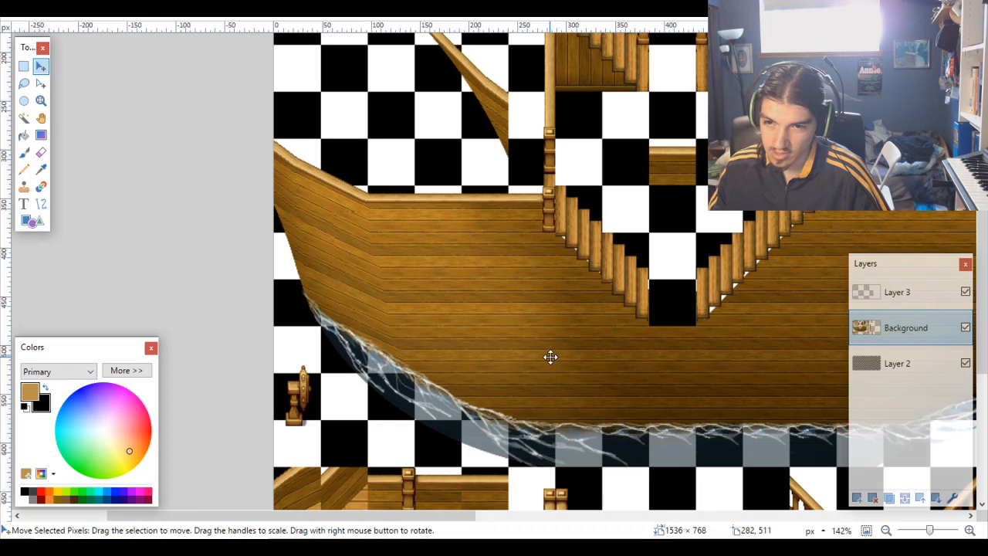
scroll(550, 356, "down", 3)
scroll(550, 337, "right", 3)
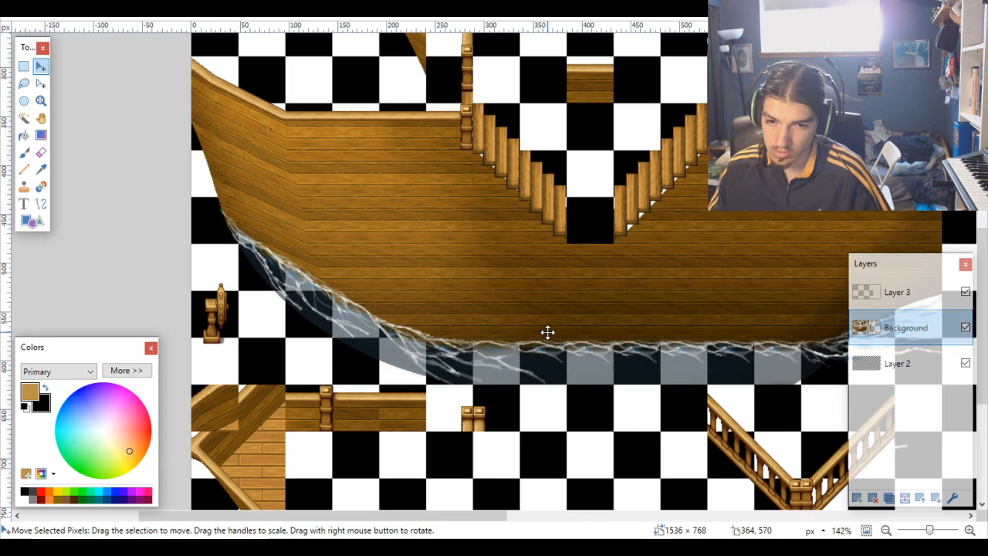
scroll(607, 343, "up", 6)
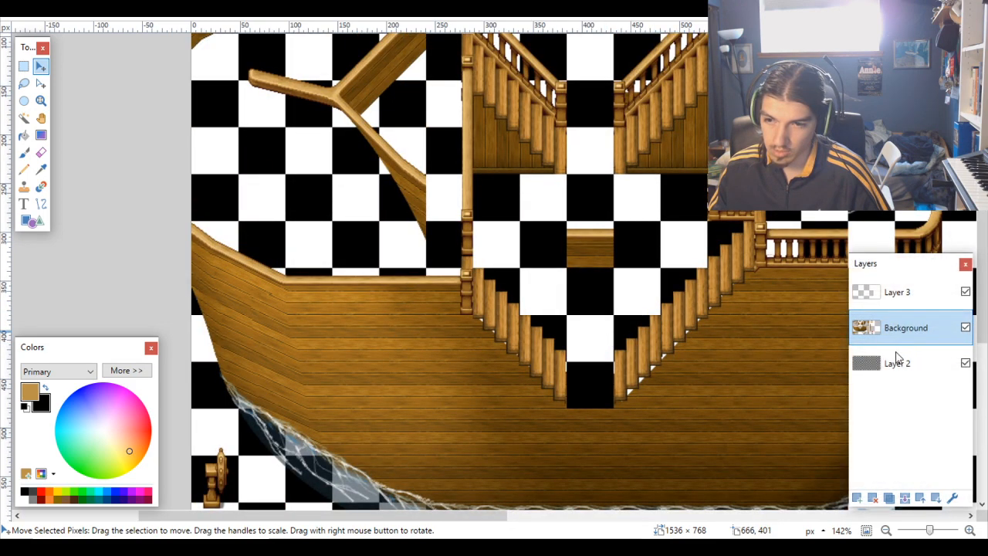
left_click(24, 118)
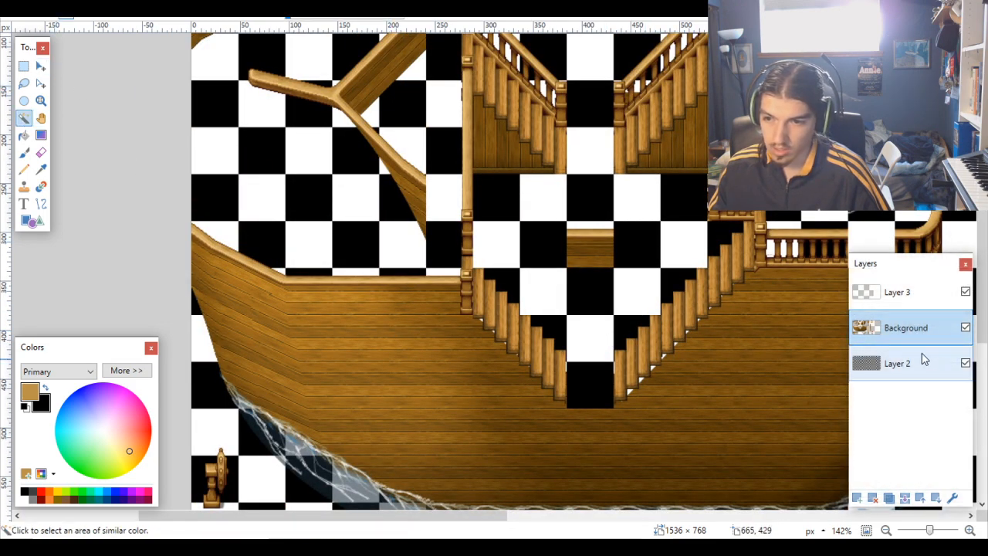
left_click(591, 249)
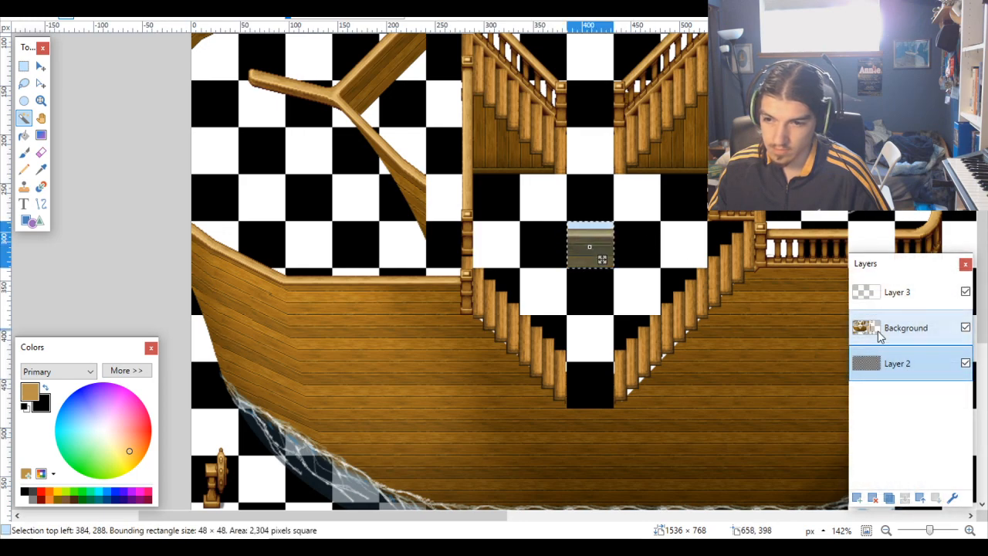
scroll(718, 296, "down", 5)
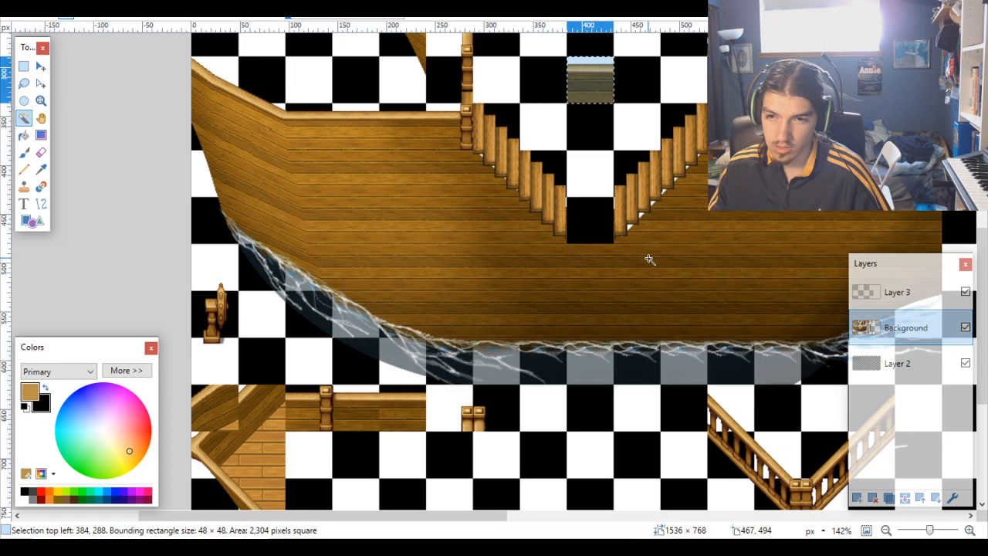
Step: Select the two 48 × 48 cells holding the paired small posts below the hull using Layer 2, and undo the Layer 2 move
left_click(895, 365)
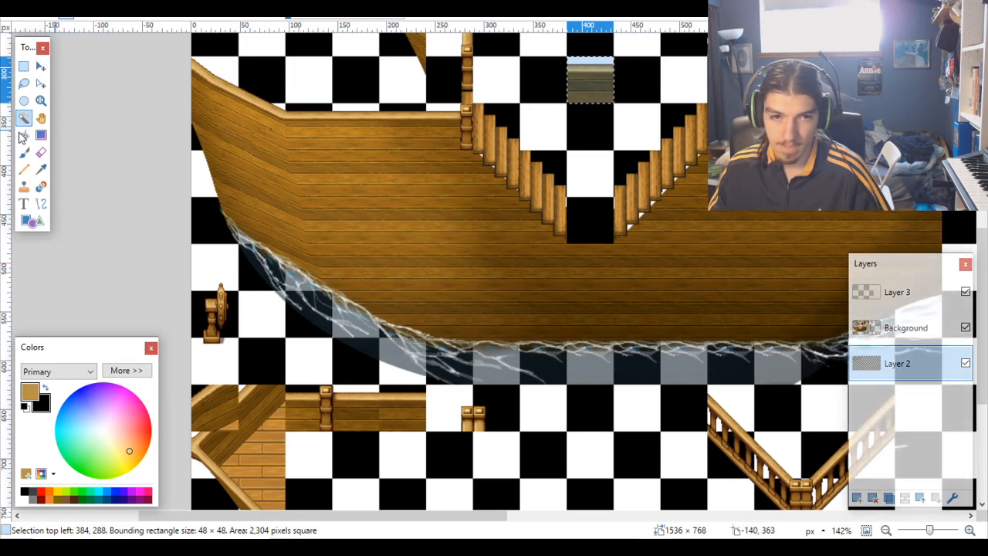
left_click(451, 399)
left_click(491, 402, "ctrl")
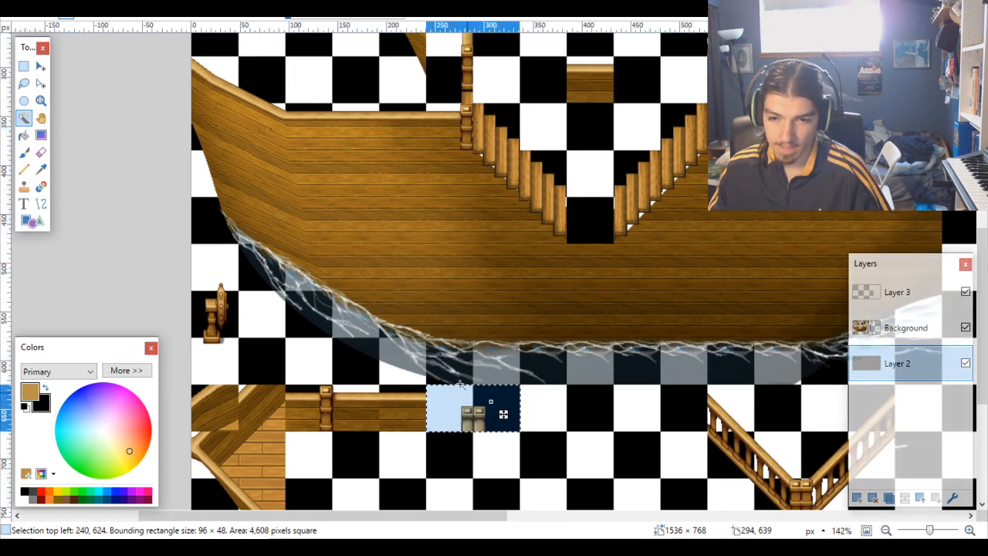
left_click(43, 68)
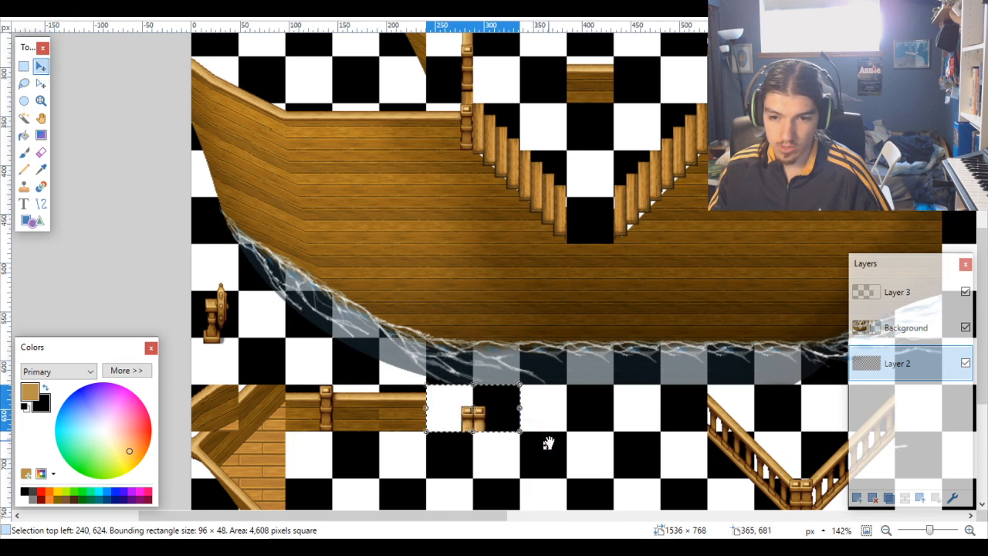
left_click_drag(547, 443, 640, 457)
key("ctrl+z")
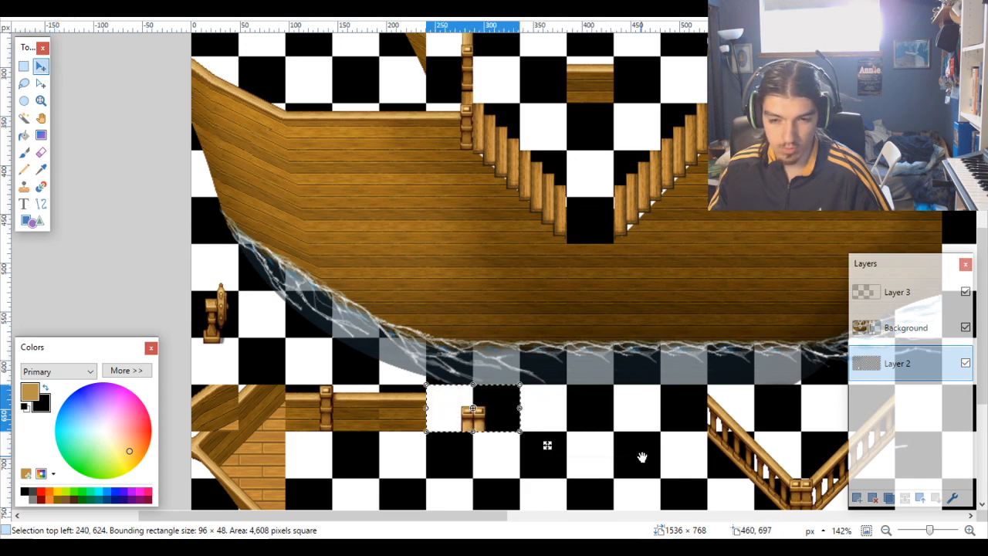
Step: Move the selected 96 × 48 paired-post area on the Background layer along the row to 384, 624
left_click(905, 327)
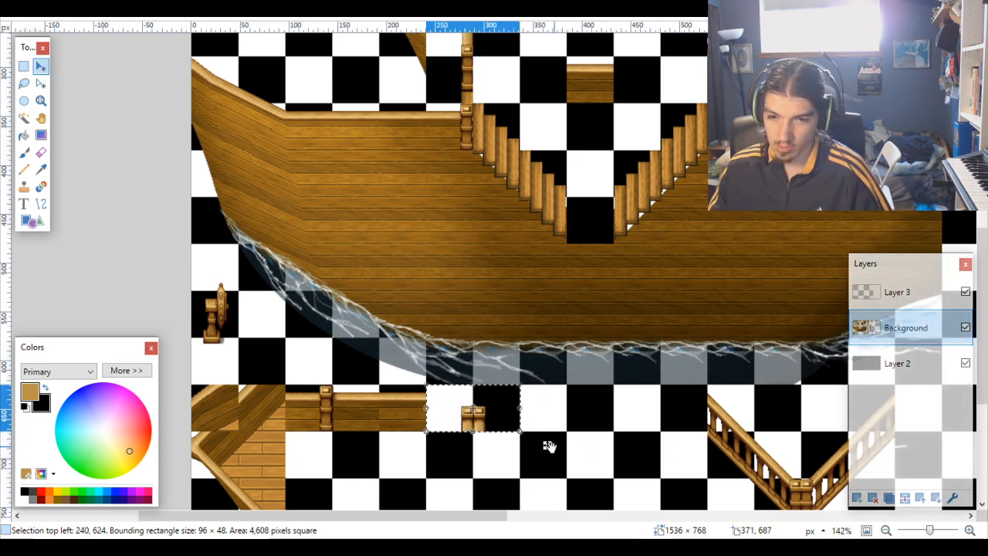
left_click_drag(547, 445, 689, 443)
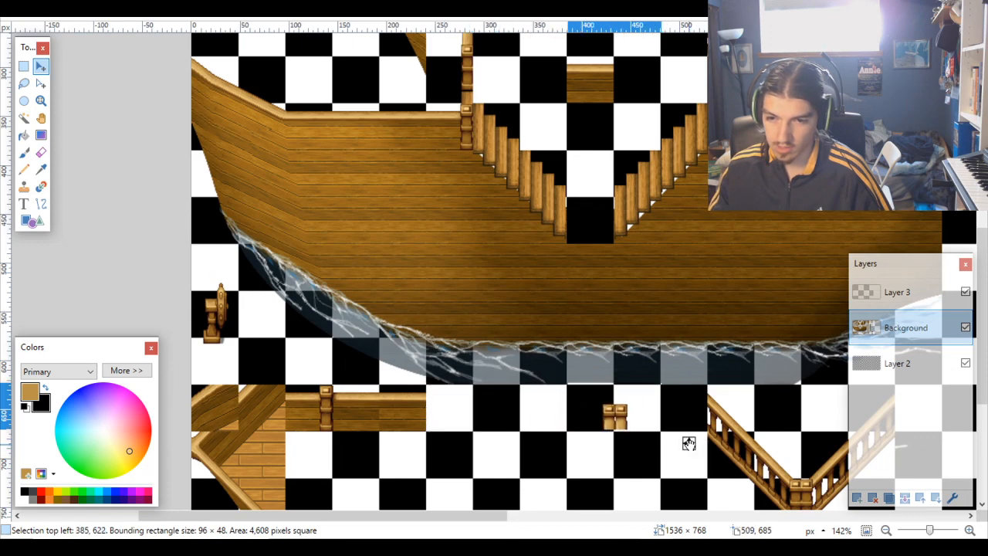
scroll(688, 443, "up", 8)
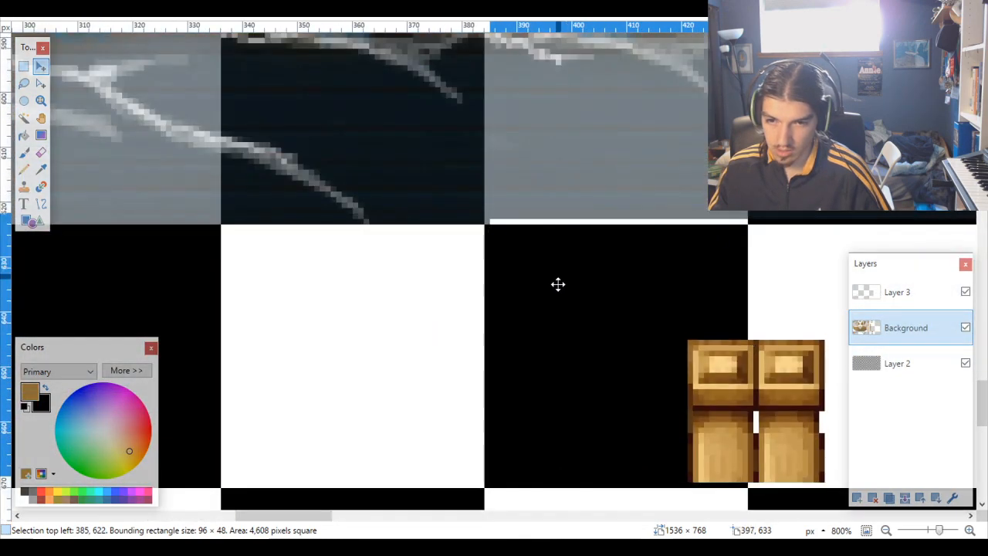
left_click_drag(558, 284, 553, 295)
scroll(502, 255, "up", 5)
scroll(508, 306, "down", 2)
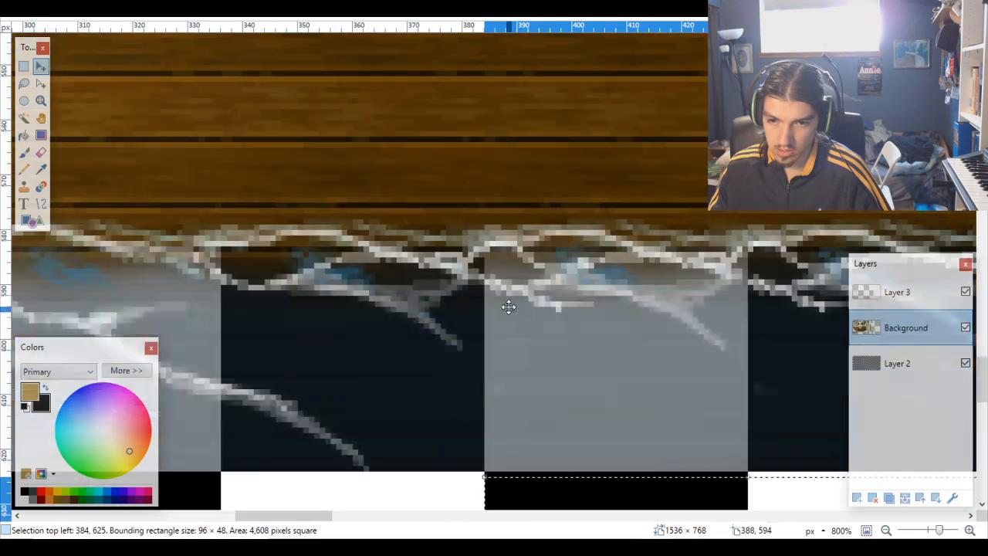
scroll(509, 306, "down", 3)
scroll(521, 327, "up", 4)
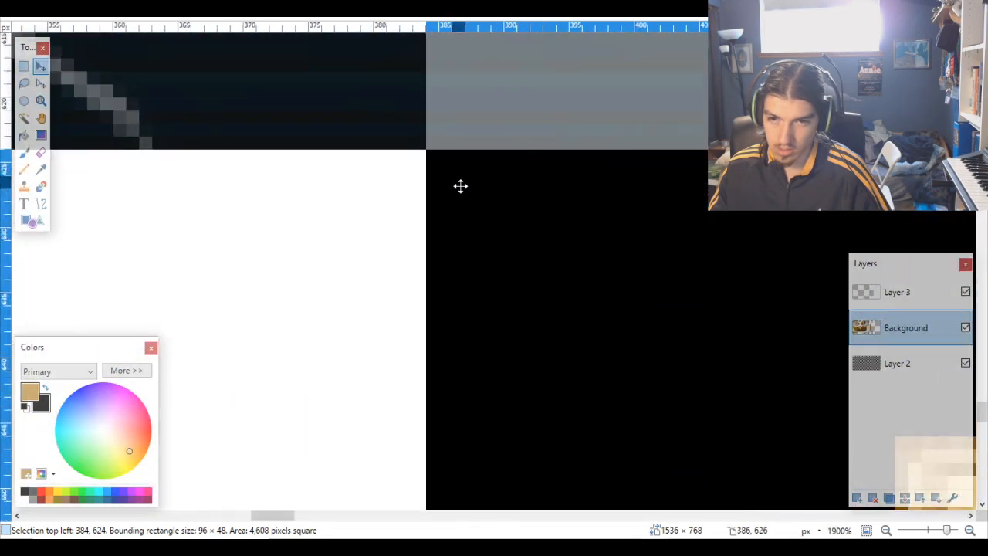
scroll(510, 282, "down", 10)
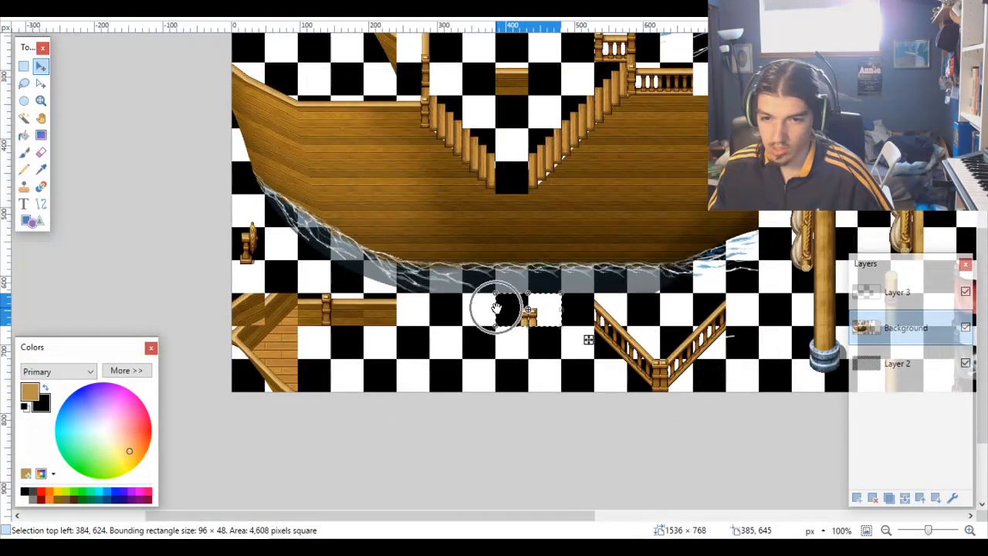
Step: Select the 48 × 48 plank-edge cell at the end of the loose plank strip using Layer 2, and return to the Background layer
scroll(377, 304, "up", 5)
left_click(888, 369)
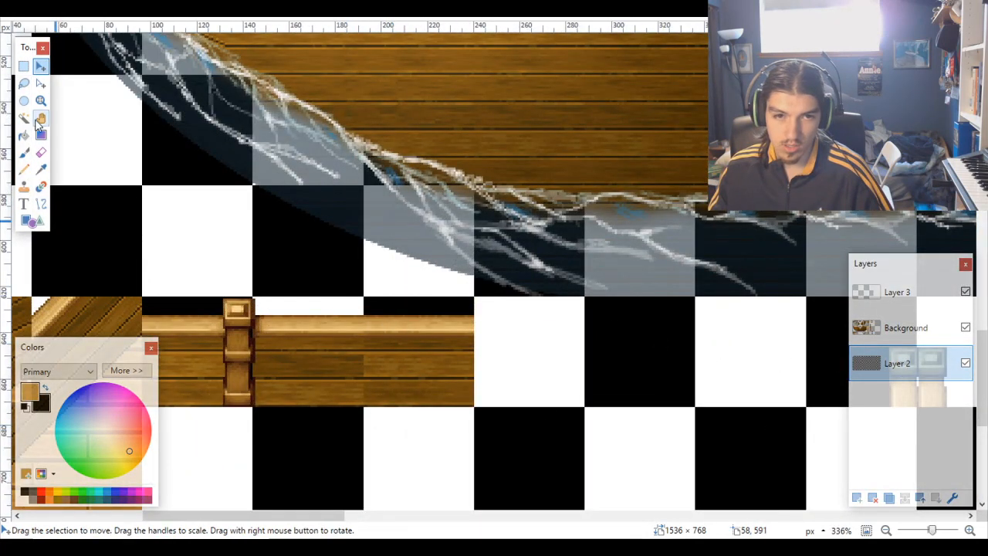
key("s")
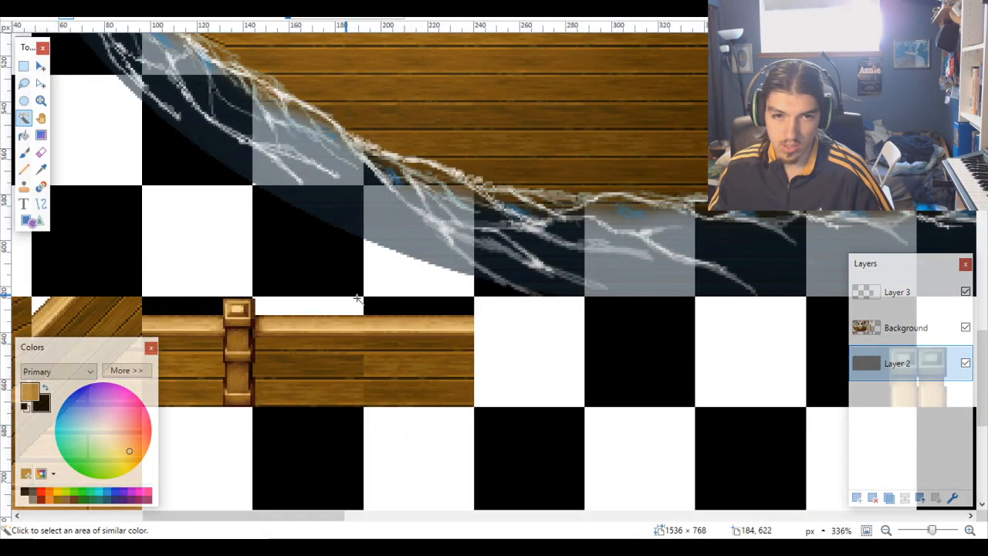
left_click(420, 342)
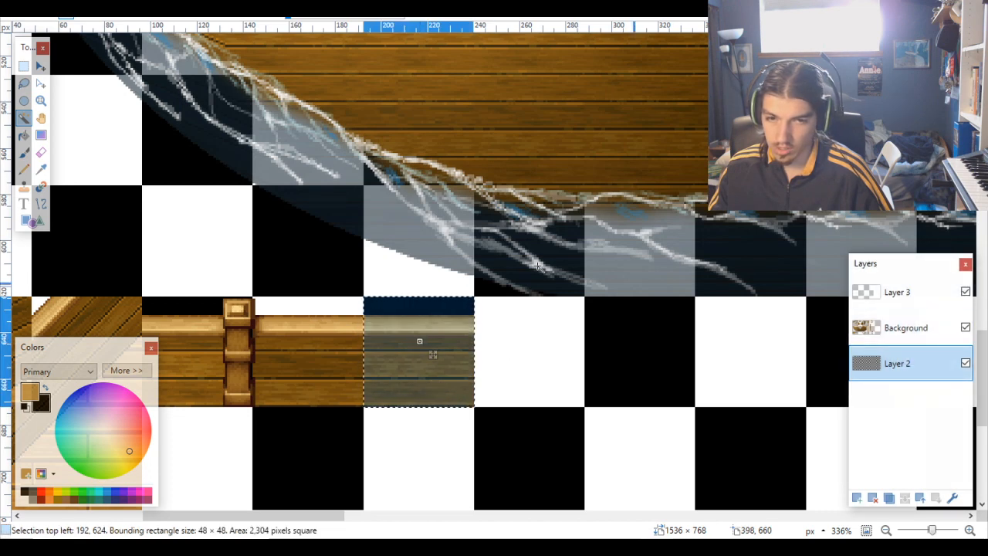
left_click(901, 327)
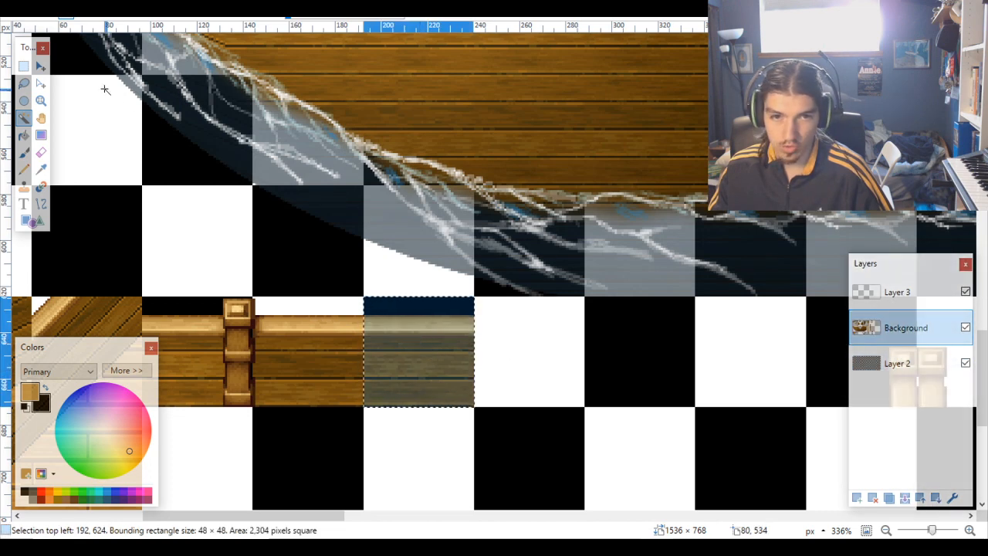
Step: Move the selected plank-edge tile one cell further from the strip's post, to 240, 624, and deselect
left_click(41, 65)
left_click_drag(501, 426, 610, 428)
scroll(546, 350, "up", 5)
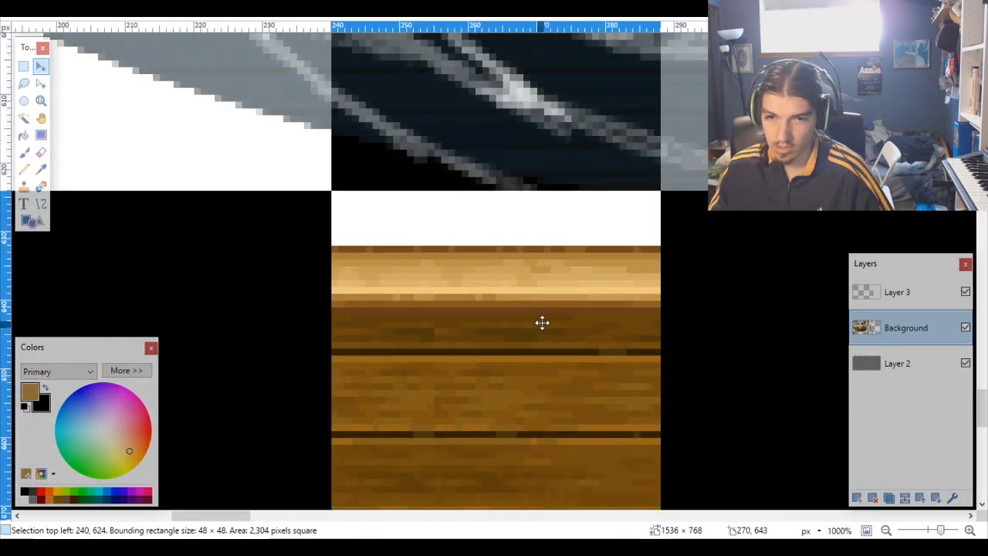
scroll(550, 344, "down", 1)
scroll(550, 343, "down", 10)
scroll(574, 352, "up", 3)
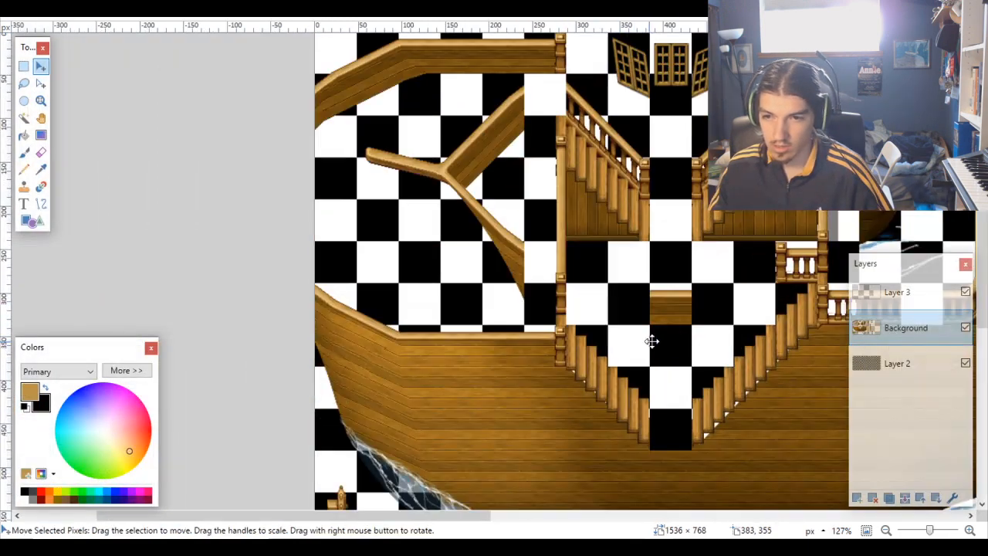
Step: Select the remaining 48 × 48 plank-edge cell between the lower staircases using Layer 2, and return to the Background layer
left_click(24, 118)
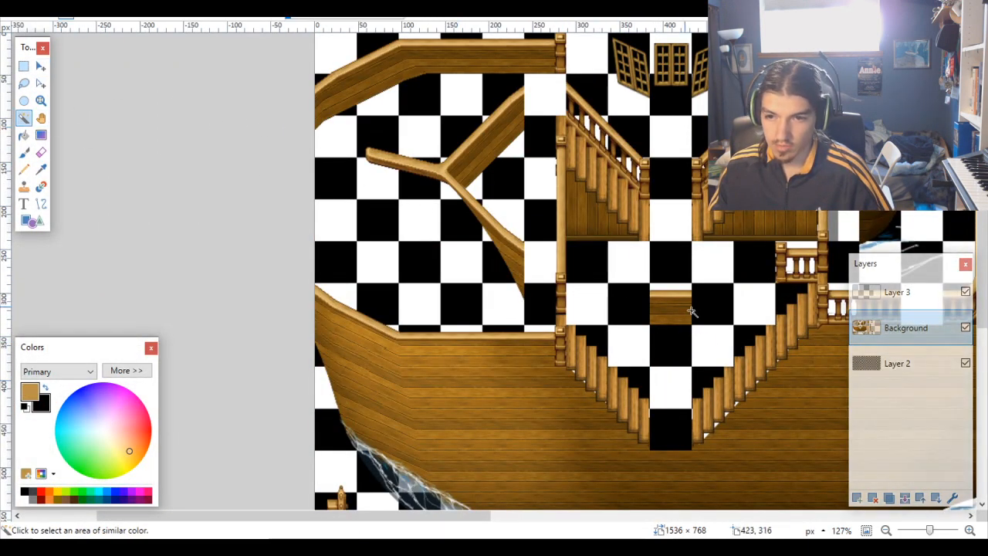
left_click(932, 367)
left_click(677, 316)
left_click(900, 344)
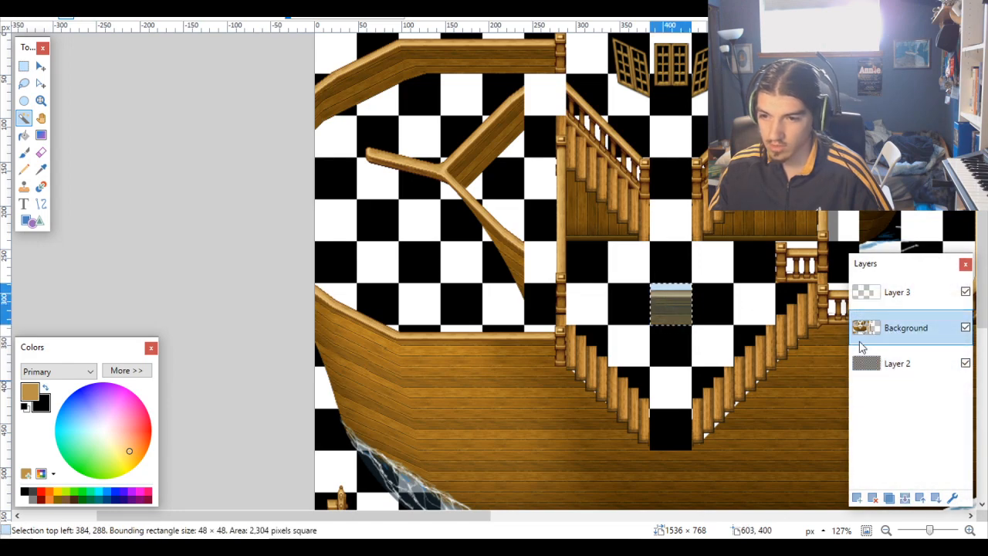
scroll(802, 351, "down", 5)
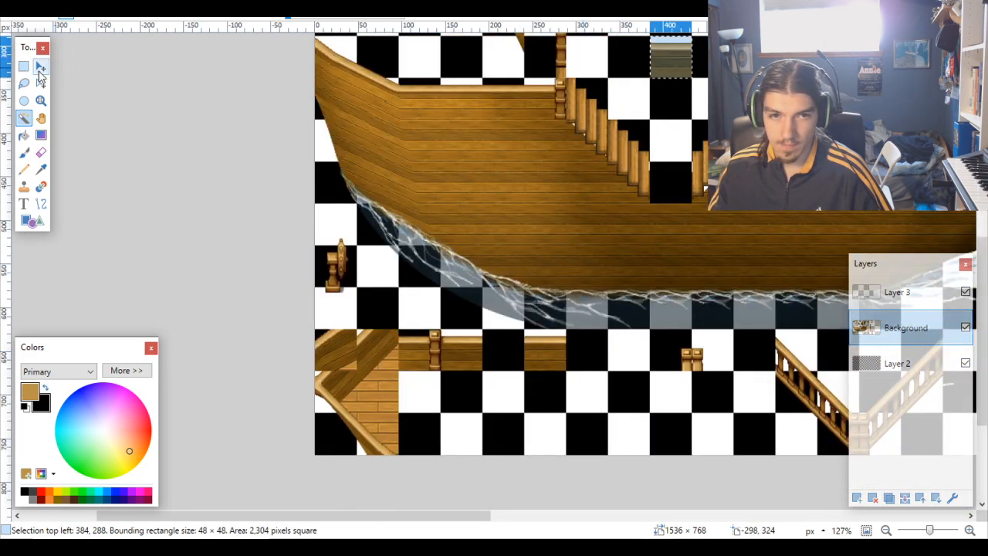
Step: Move the selected plank-edge tile into the gap in the loose plank strip, at 192, 624, and deselect
left_click(40, 68)
left_click_drag(671, 56, 545, 390)
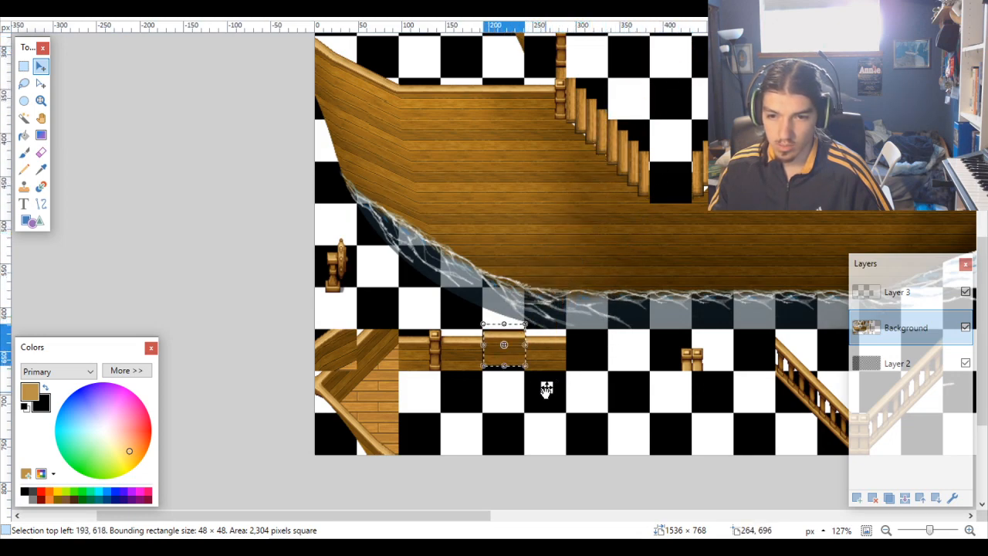
scroll(546, 389, "up", 7)
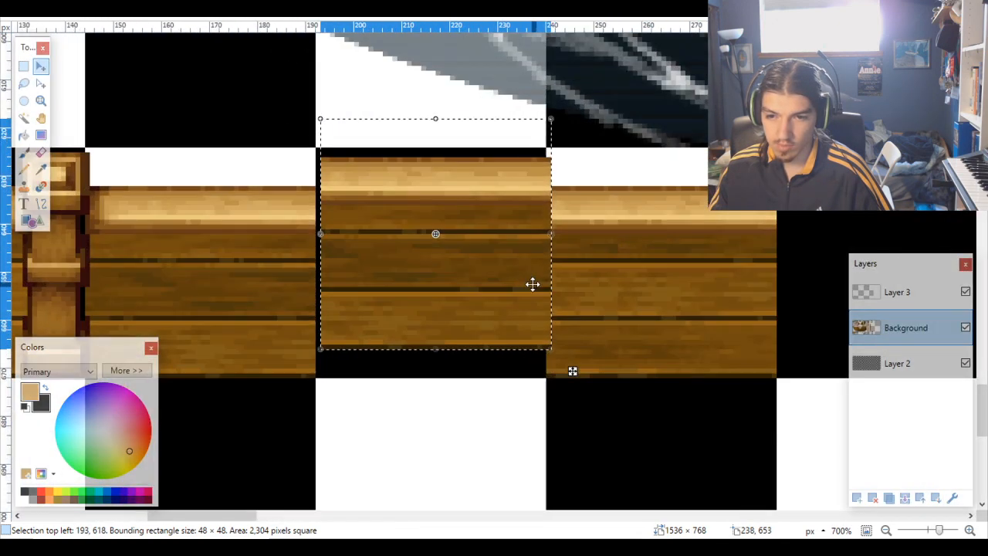
left_click_drag(533, 284, 516, 310)
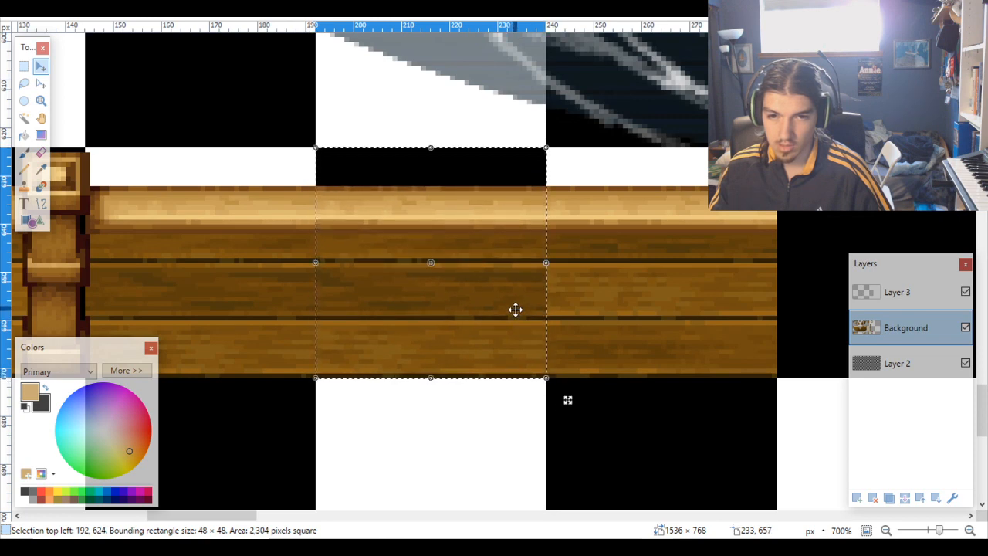
scroll(428, 330, "up", 4)
scroll(424, 331, "down", 5)
scroll(424, 331, "down", 1)
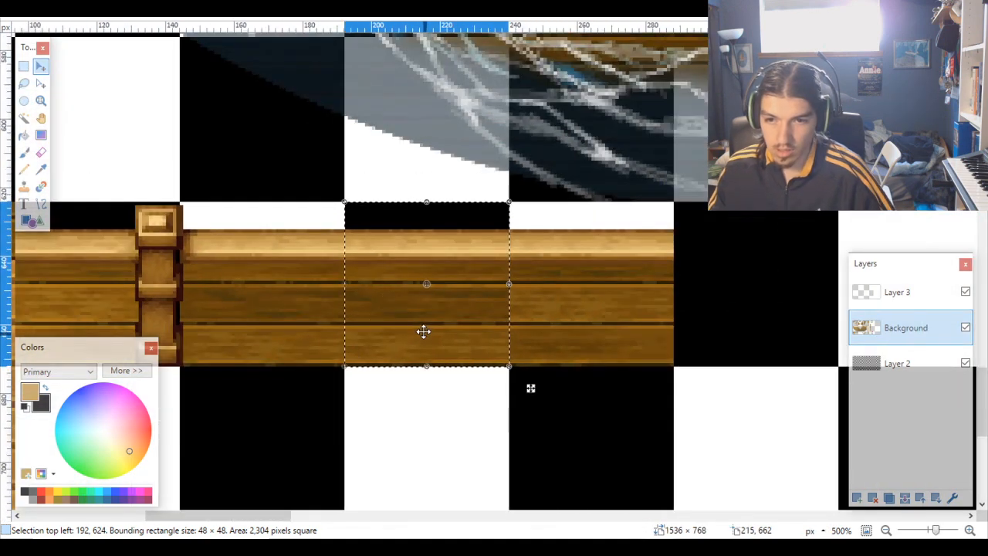
scroll(521, 316, "up", 5)
scroll(535, 240, "down", 10)
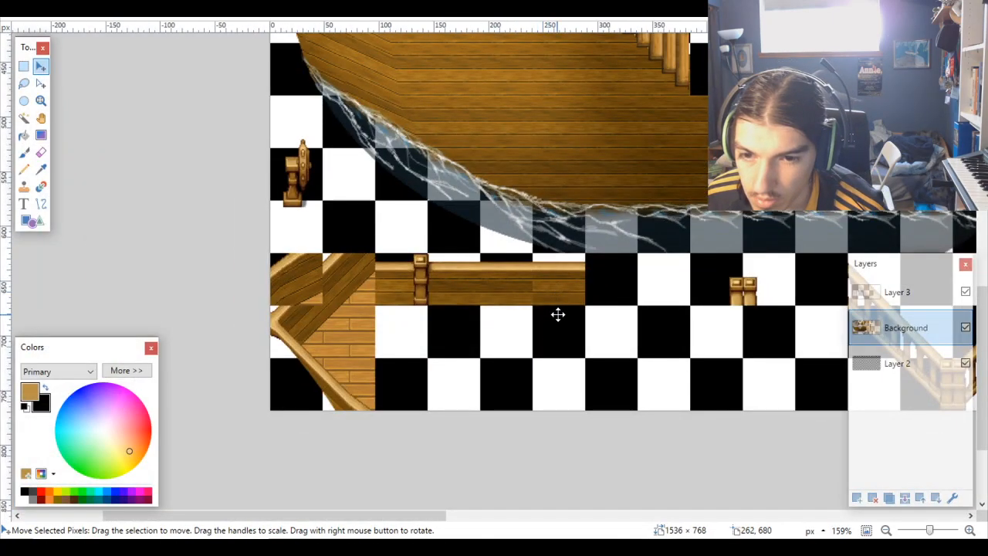
Step: Examine the seams between the tiles of the loose plank strip up close, with and without the Layer 2 checkerboard
scroll(558, 314, "up", 3)
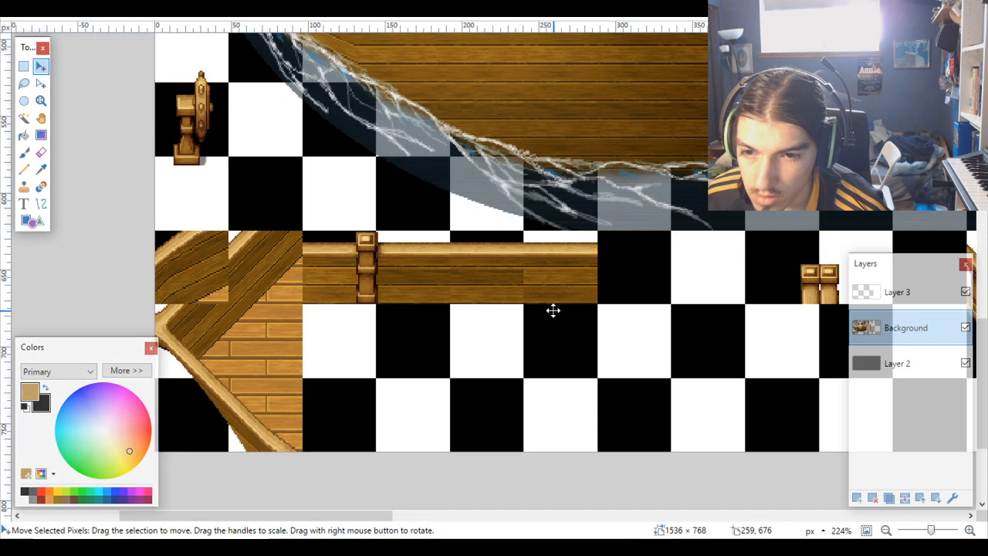
scroll(498, 289, "up", 6)
scroll(480, 288, "down", 2)
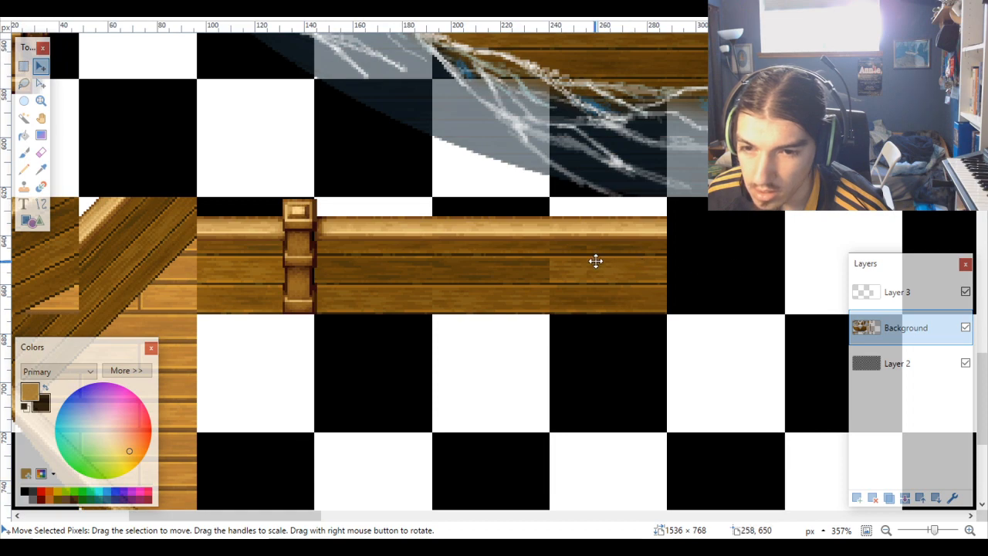
scroll(596, 261, "down", 3)
scroll(576, 265, "down", 1)
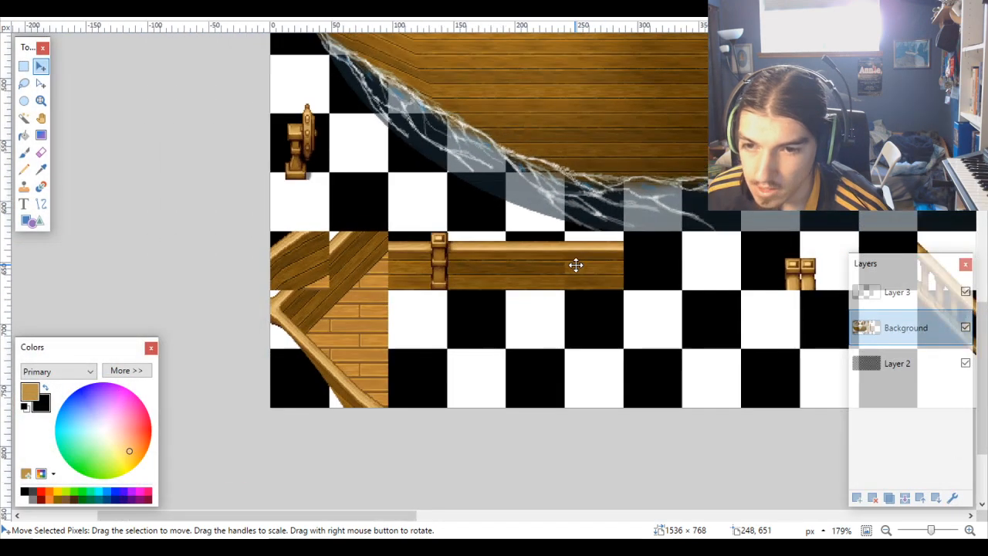
scroll(574, 265, "up", 7)
scroll(456, 232, "down", 4)
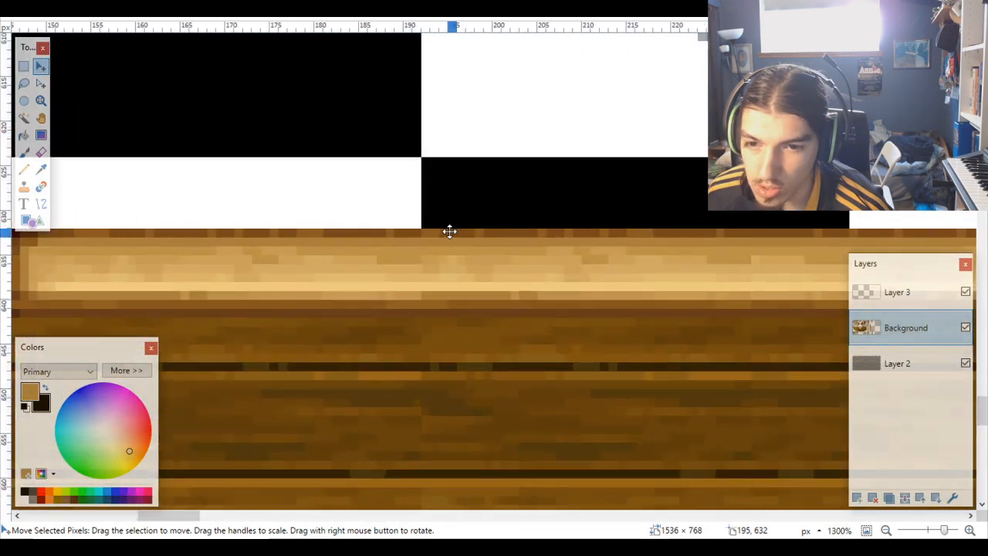
scroll(479, 379, "up", 5)
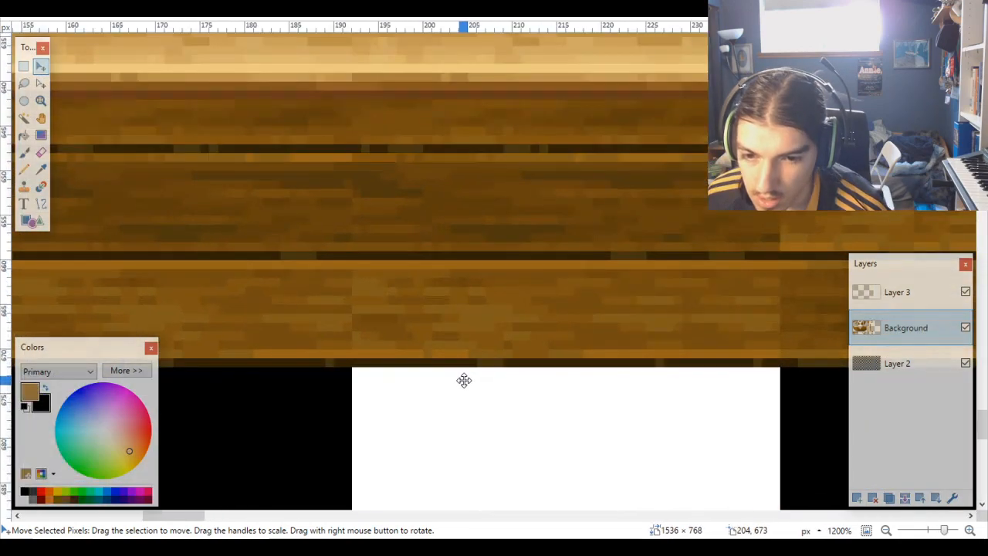
scroll(464, 379, "down", 5)
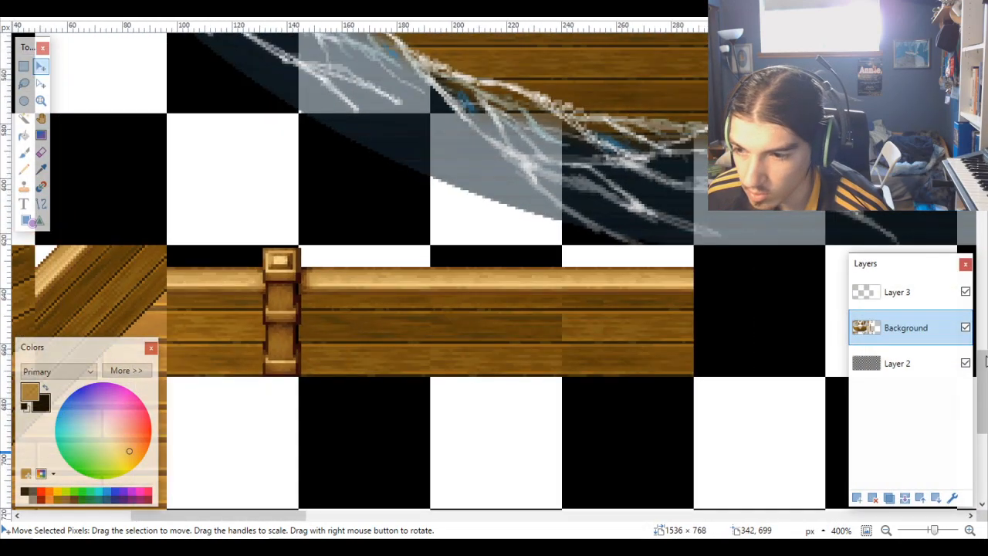
left_click(966, 363)
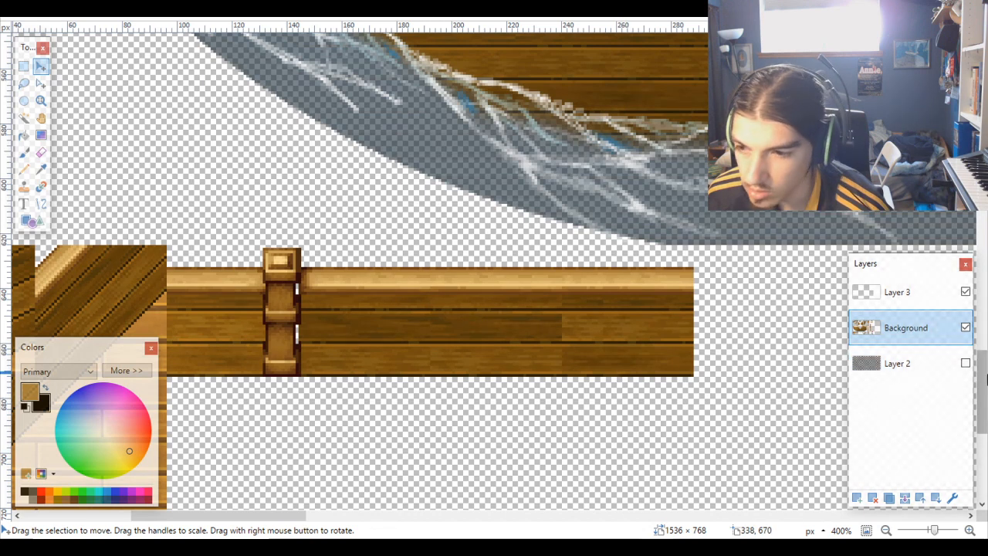
left_click(966, 363)
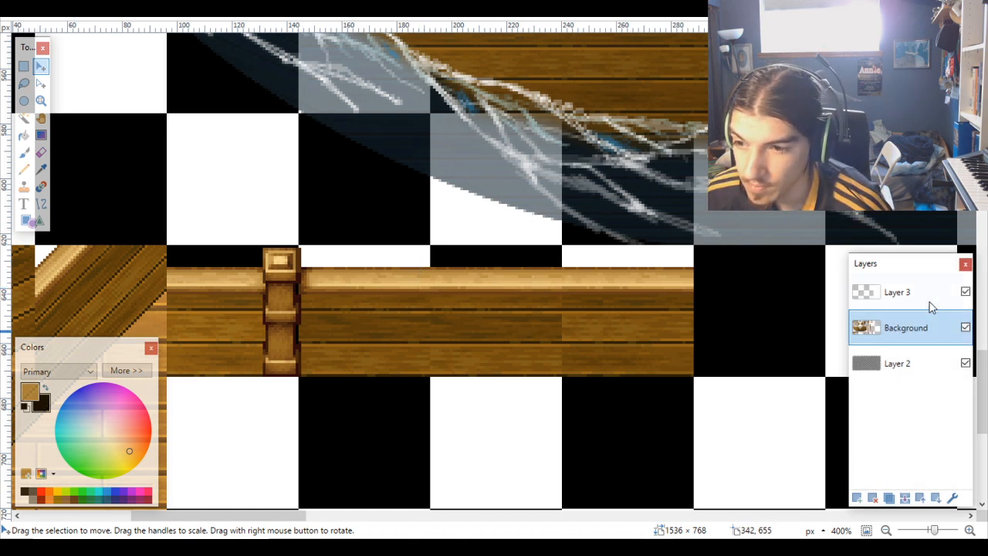
Step: Select the 48 × 48 plank tile at 192, 624 using Layer 2, and return to the Background layer
left_click(24, 118)
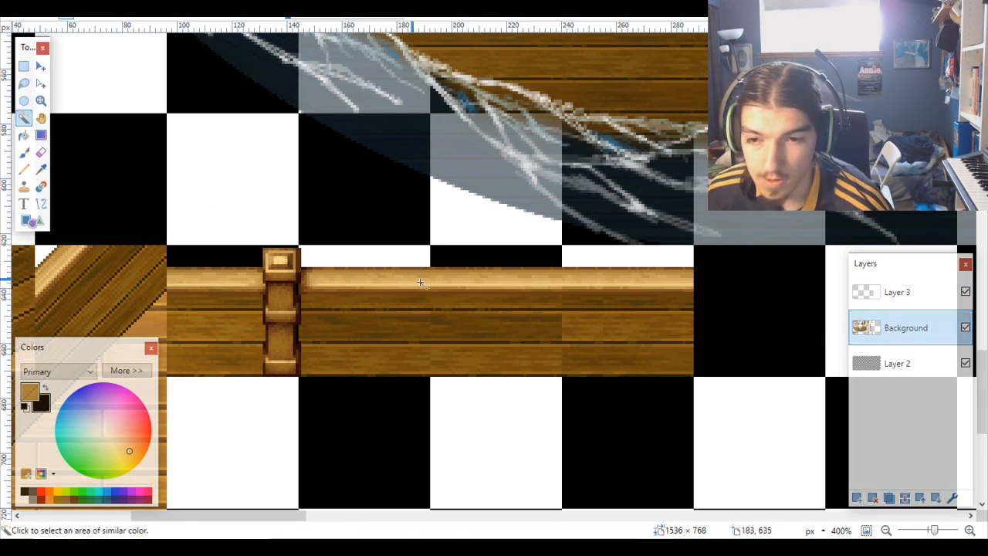
left_click(926, 367)
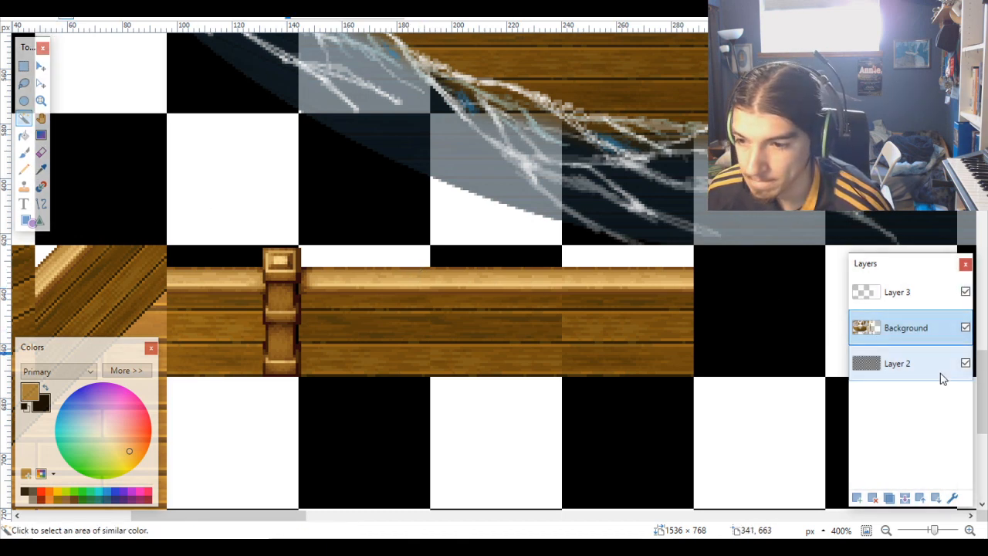
left_click(525, 284)
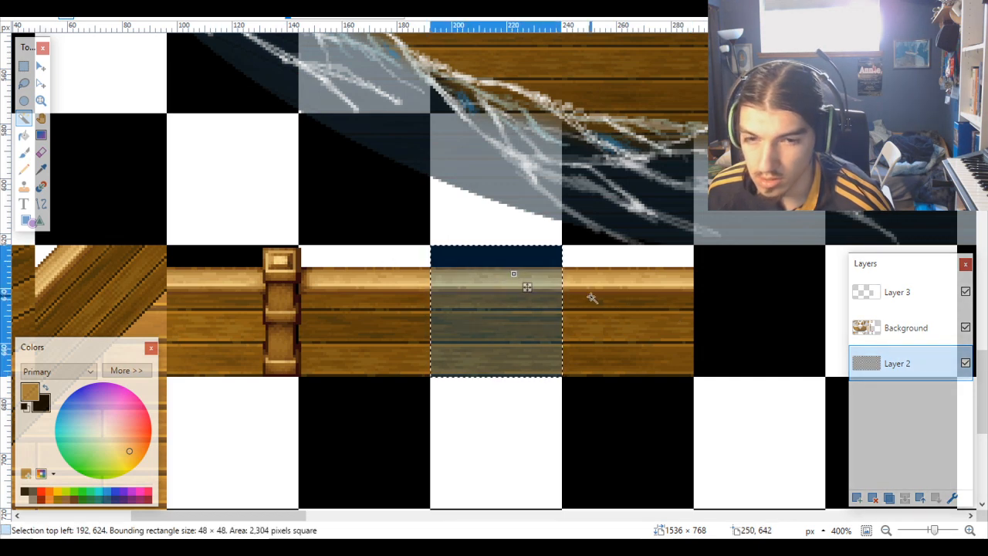
left_click(41, 66)
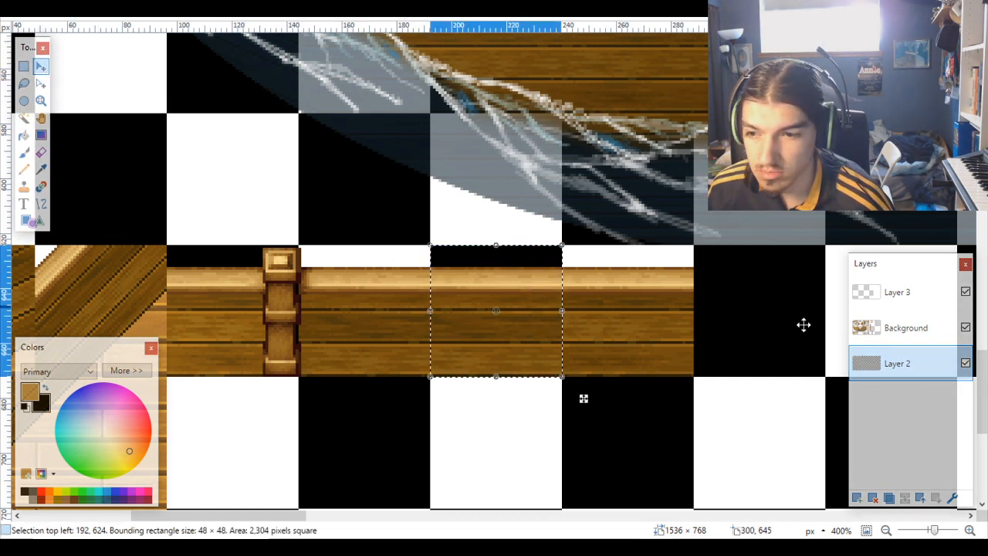
left_click(907, 328)
Step: Move the selected plank tile to the far end of the loose plank strip, at 288, 624, lining up its plank edges
left_click_drag(529, 327, 784, 333)
scroll(735, 312, "up", 5)
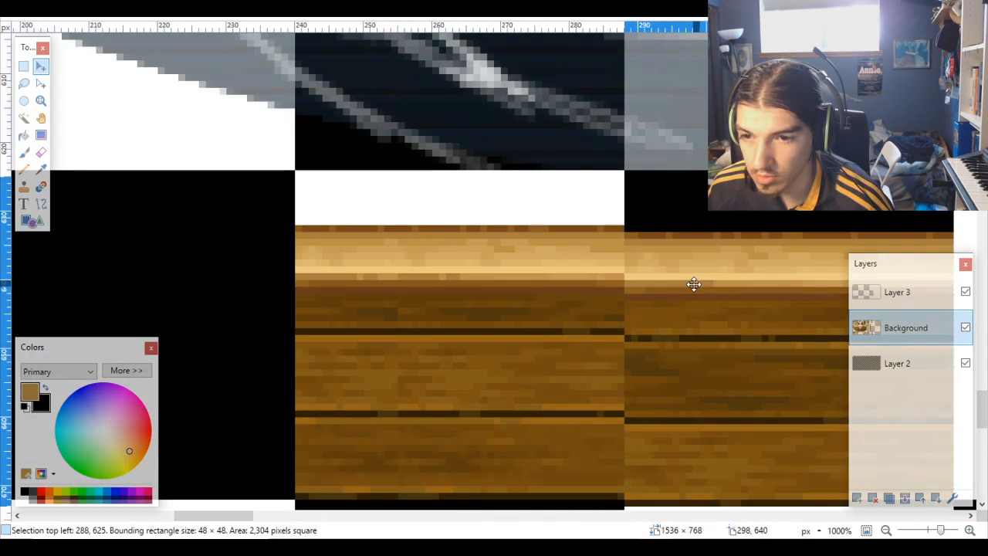
left_click_drag(697, 286, 690, 270)
left_click_drag(688, 313, 687, 326)
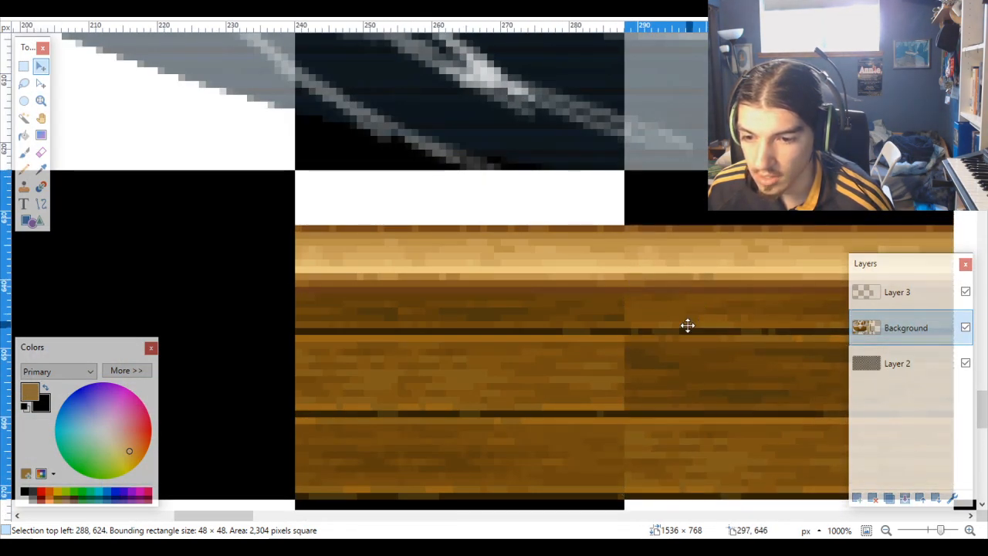
Step: Examine the rearranged plank strip and the surrounding ship pieces at several zoom levels
scroll(688, 326, "down", 10)
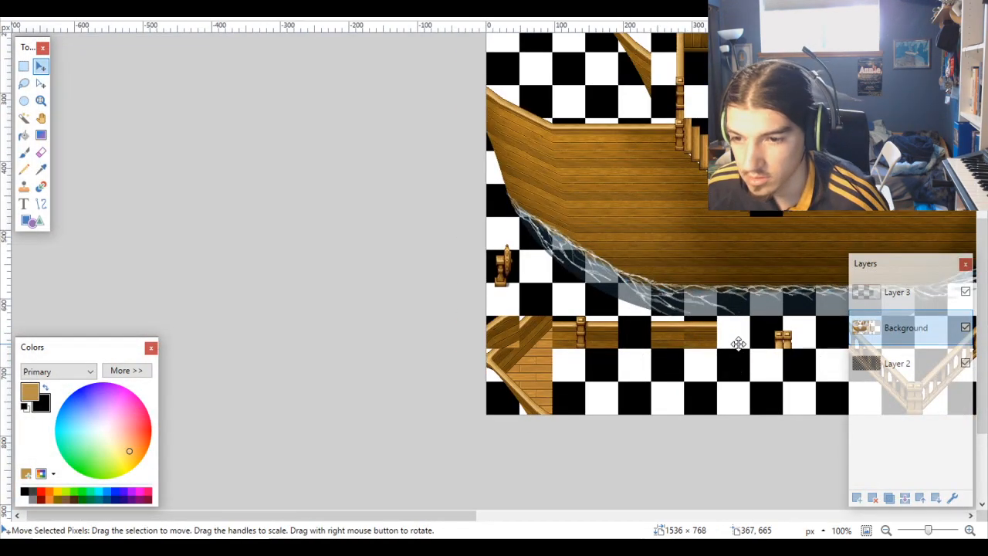
scroll(739, 345, "down", 3)
scroll(746, 300, "up", 5)
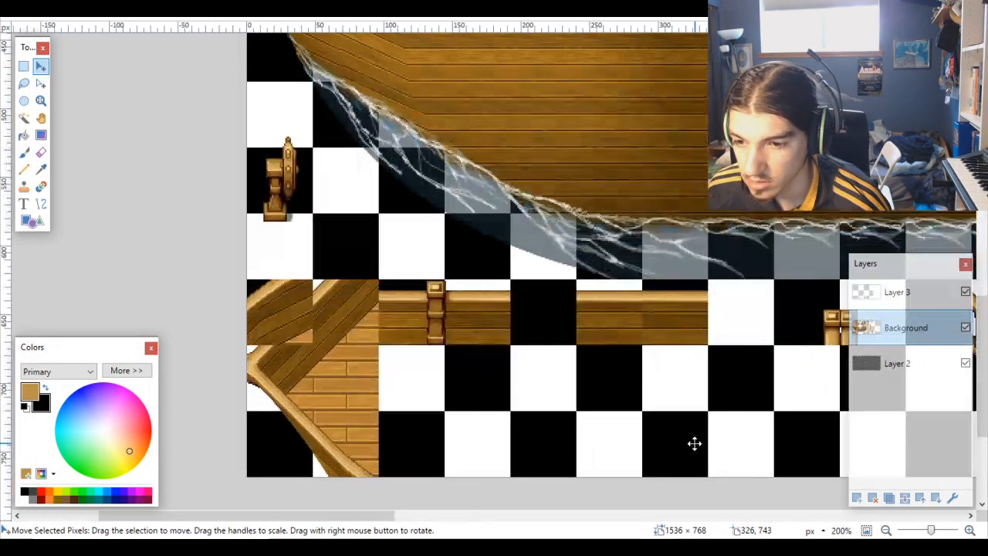
scroll(672, 346, "down", 3)
scroll(672, 353, "down", 2)
scroll(684, 360, "up", 5)
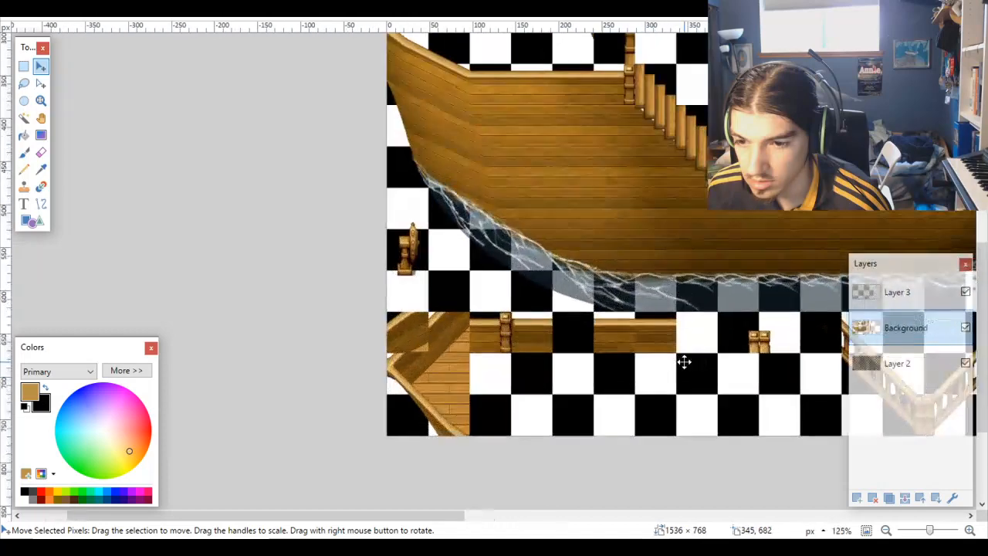
scroll(645, 349, "up", 1)
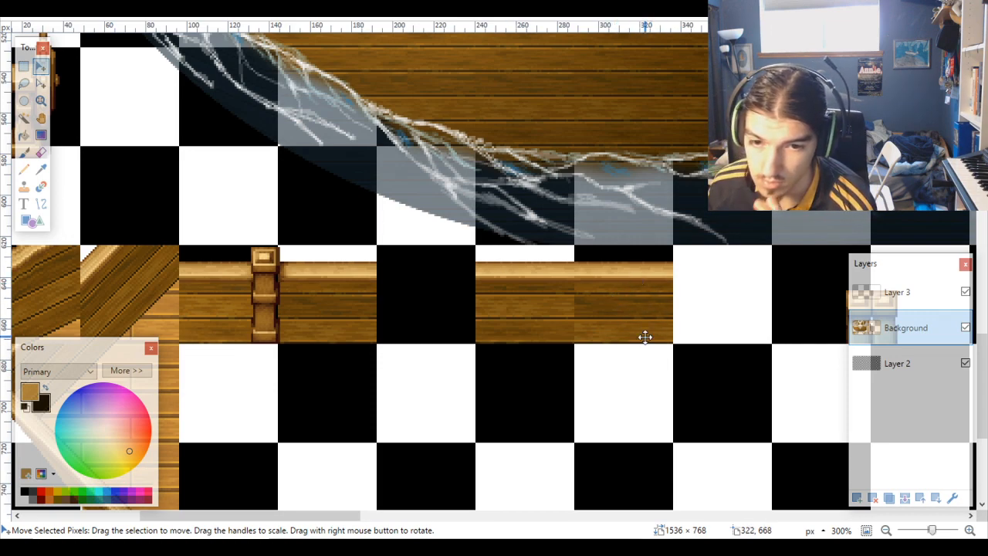
scroll(638, 342, "up", 10)
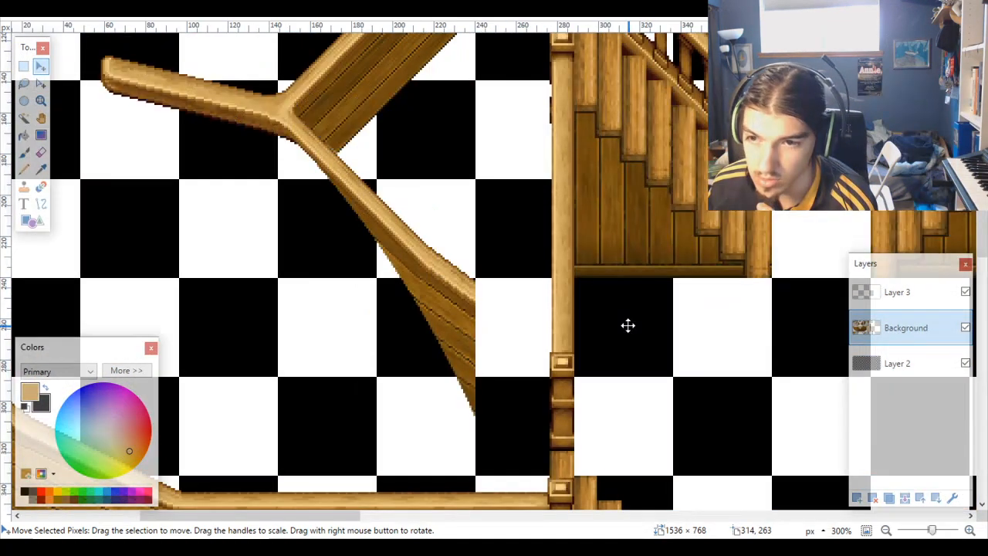
scroll(626, 324, "down", 12)
scroll(589, 316, "up", 4)
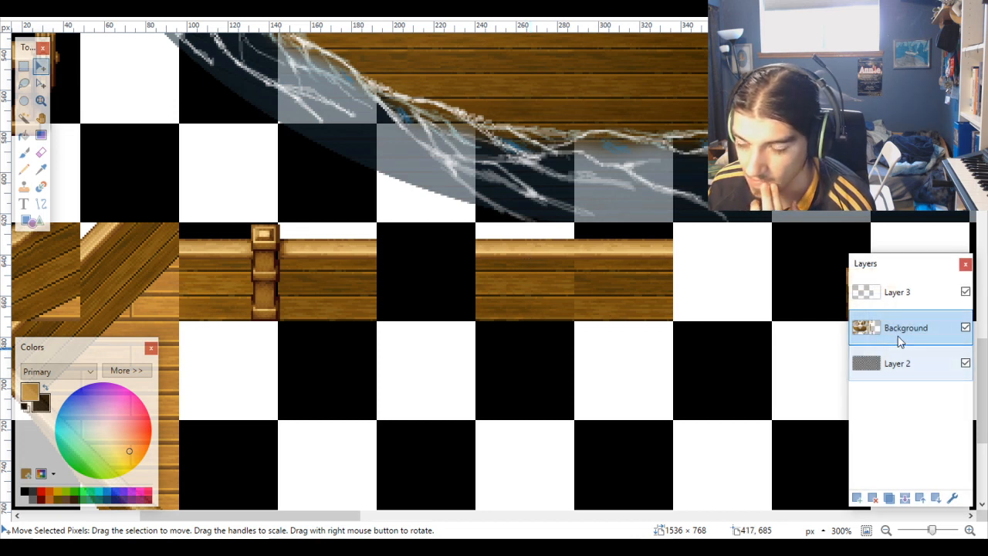
left_click(908, 370)
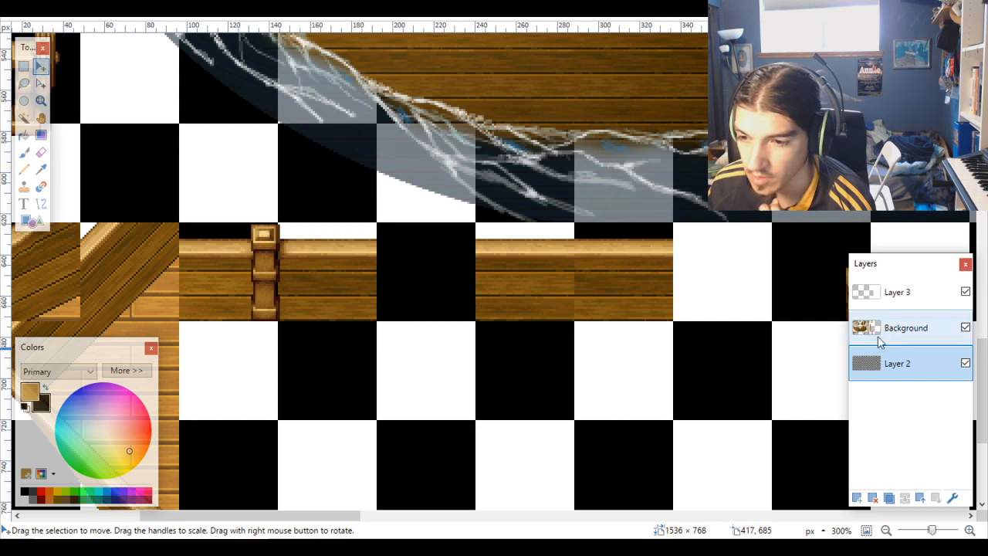
left_click(23, 117)
left_click(342, 268)
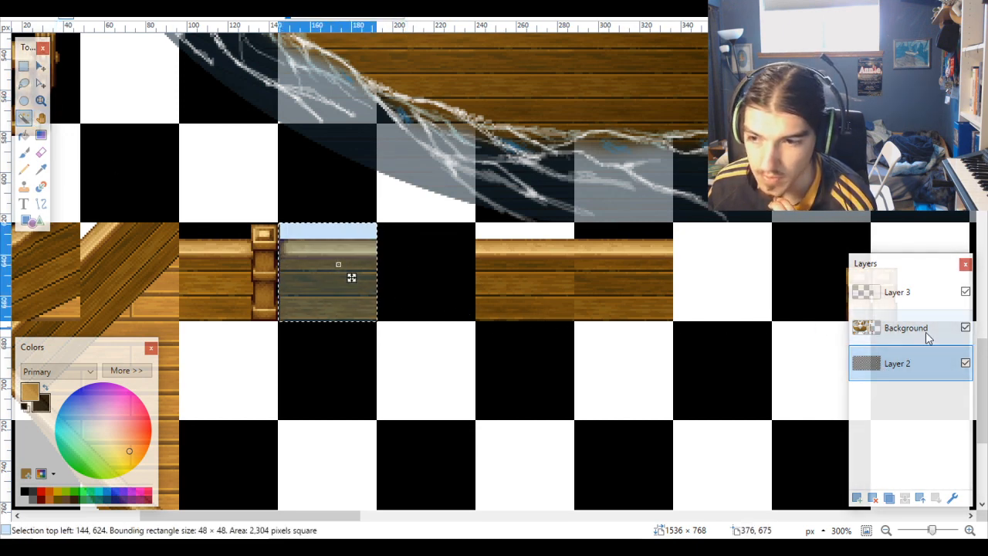
left_click(911, 304)
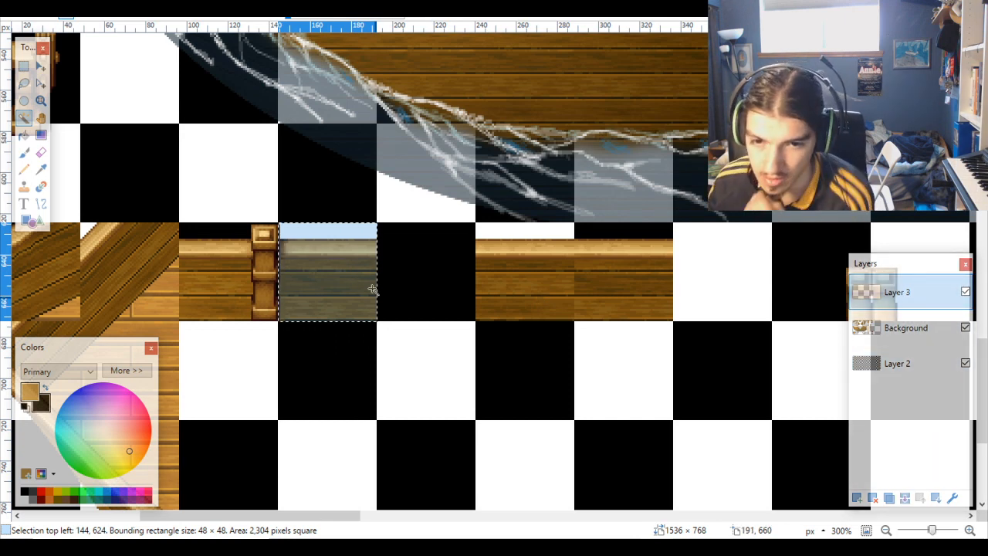
scroll(330, 268, "up", 5)
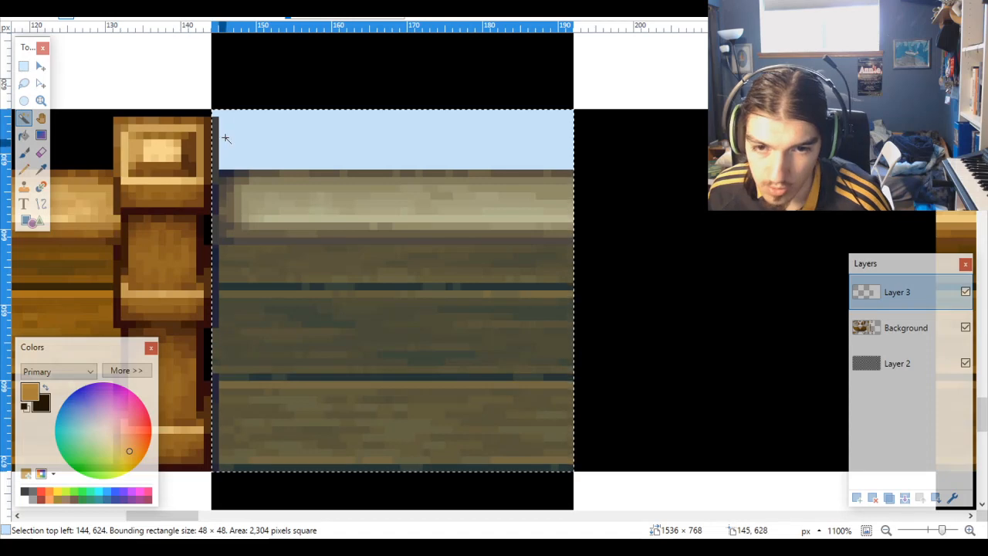
key("ctrl+d")
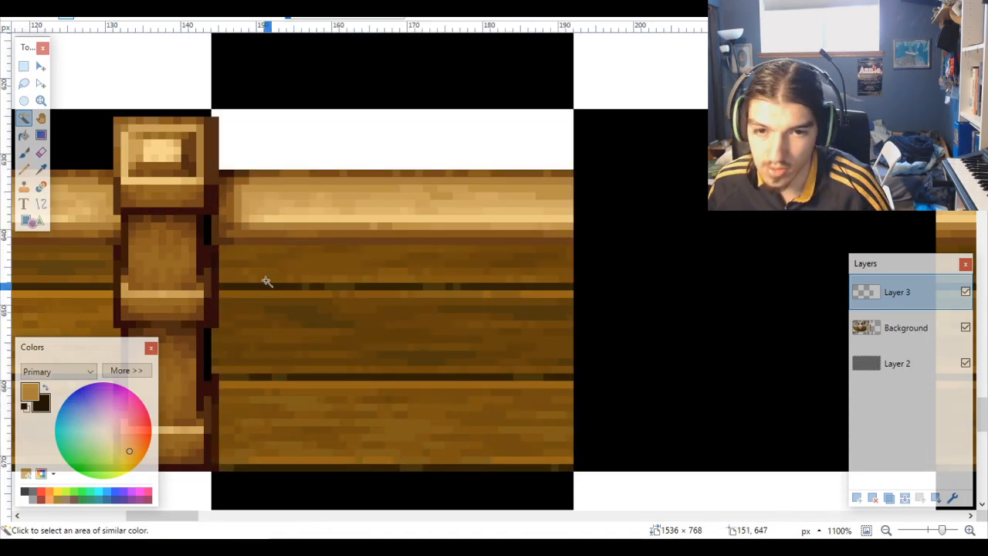
Step: Inspect the strip's post where it crosses the cell border, and the double post joining the lower stair railings
scroll(137, 143, "down", 2)
scroll(138, 143, "down", 5)
left_click(141, 163)
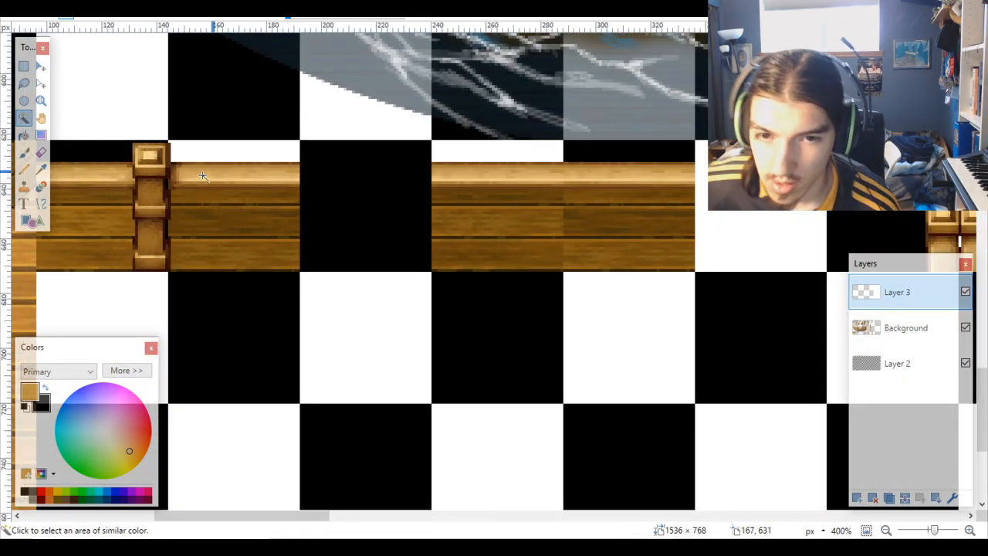
scroll(165, 137, "up", 10)
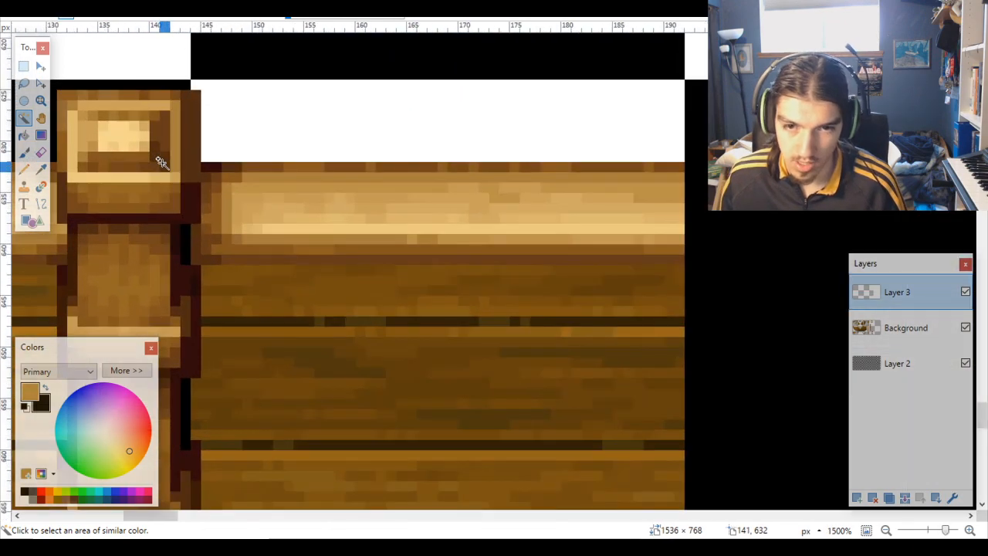
scroll(162, 154, "down", 5)
scroll(161, 160, "up", 3)
scroll(160, 161, "down", 10)
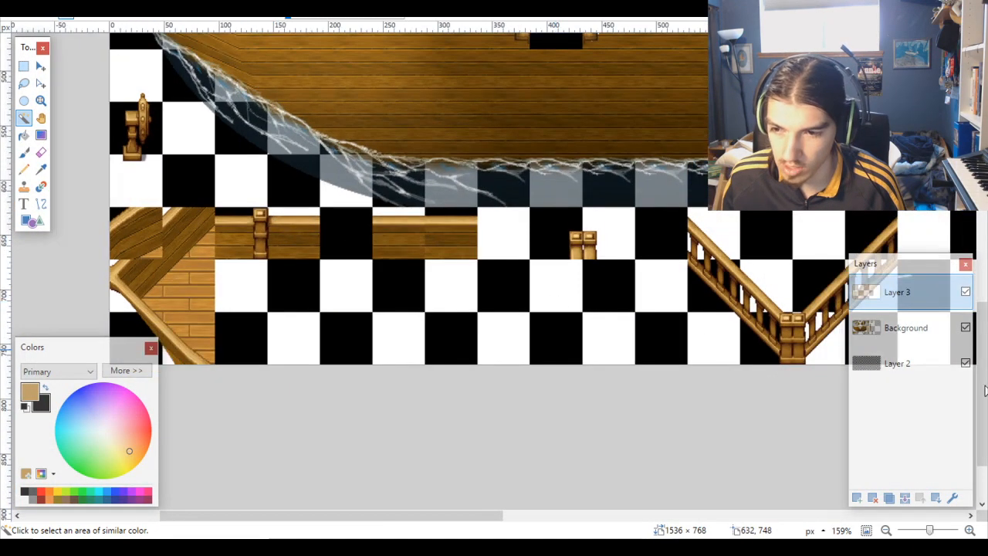
scroll(783, 313, "up", 8)
scroll(785, 285, "up", 2)
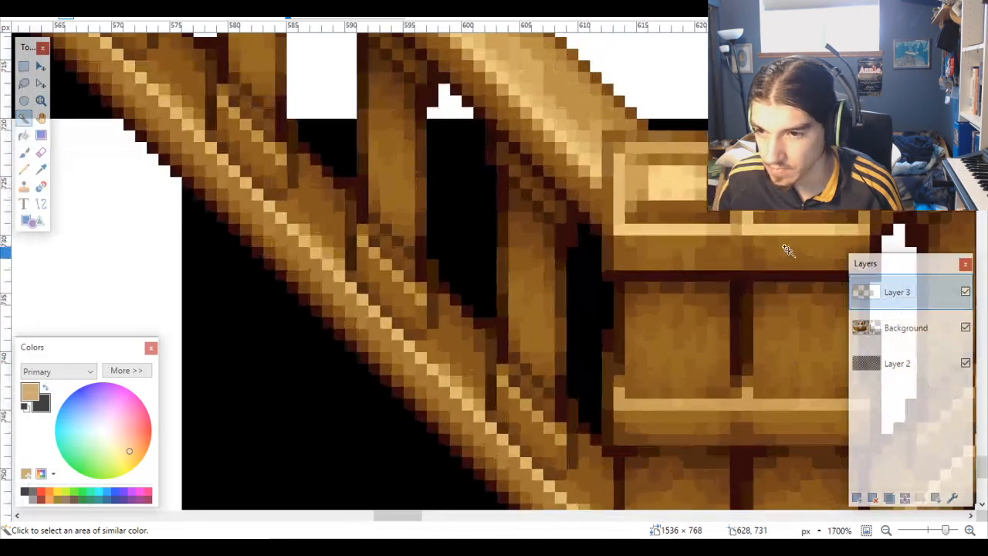
Step: Look over the lower rows of the tileset, from the plank strip to the V-shaped stair railing and the hull above
scroll(788, 249, "down", 5)
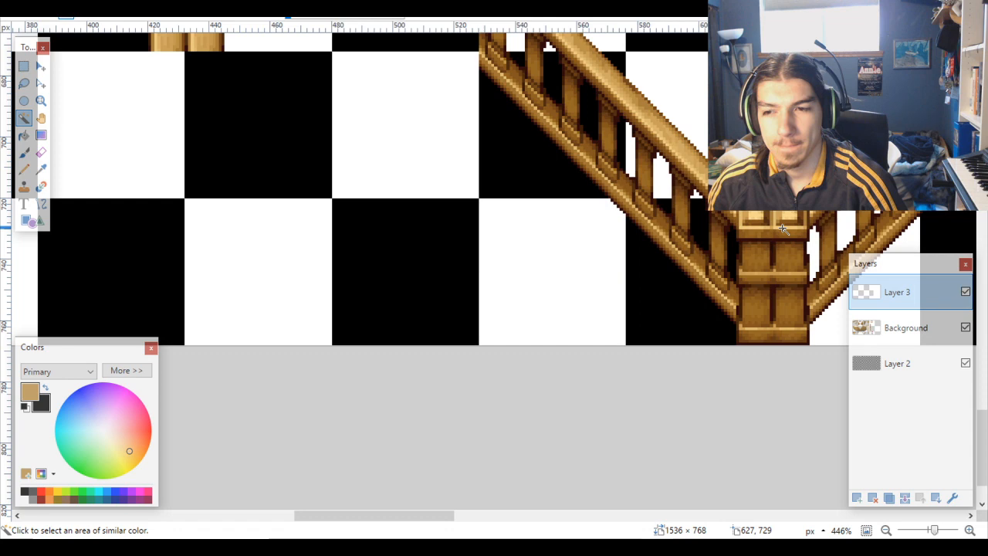
scroll(783, 229, "left", 10)
scroll(782, 229, "up", 4)
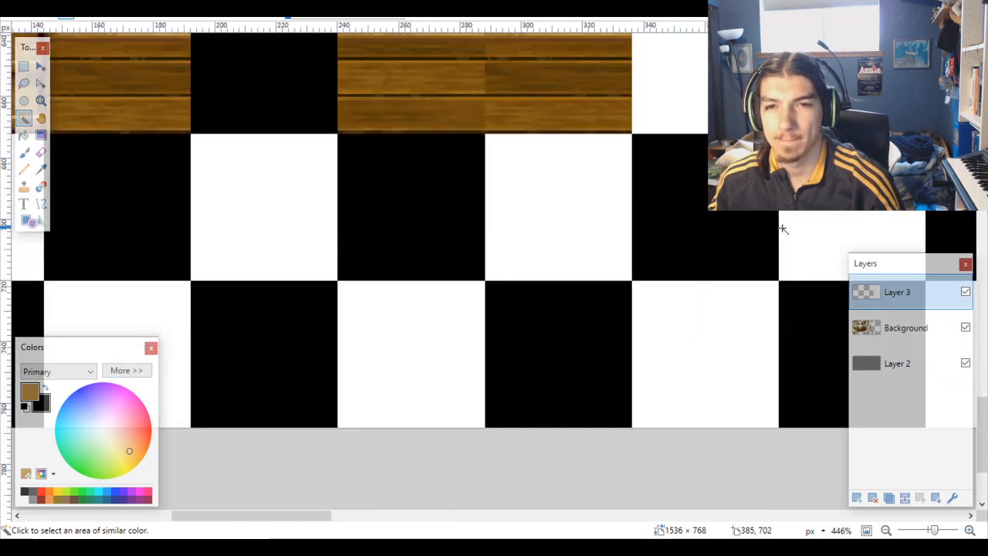
scroll(783, 229, "left", 3)
scroll(783, 228, "down", 3)
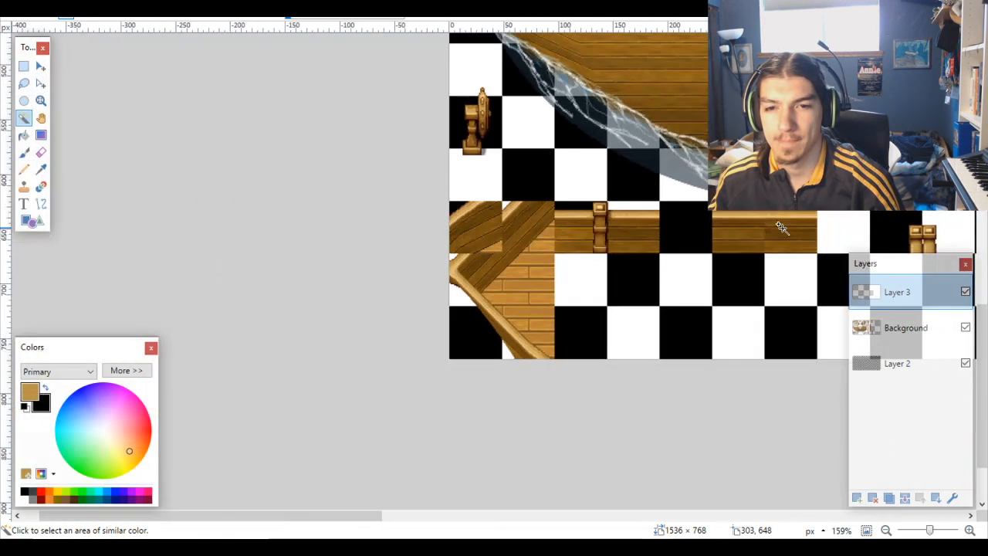
scroll(783, 229, "right", 10)
scroll(783, 228, "left", 10)
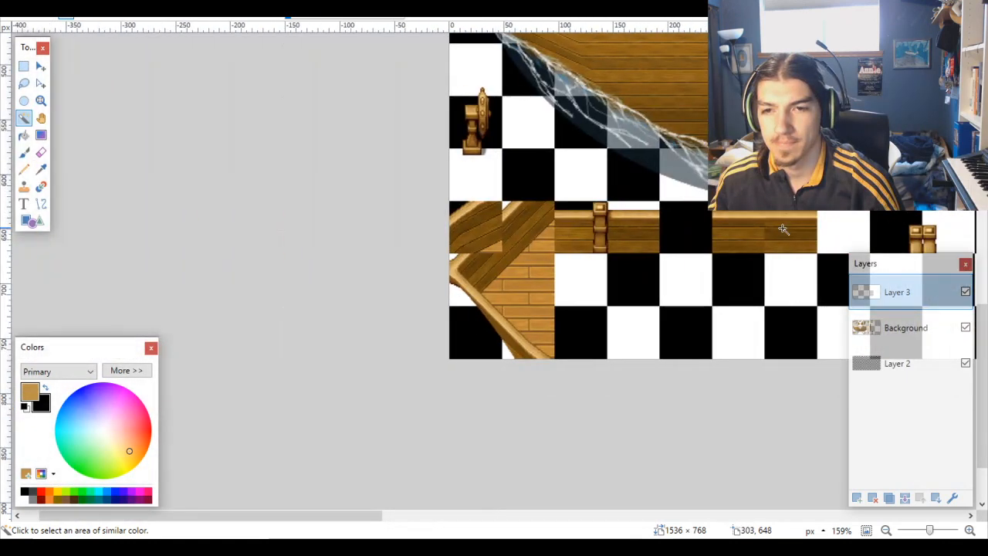
scroll(783, 228, "right", 8)
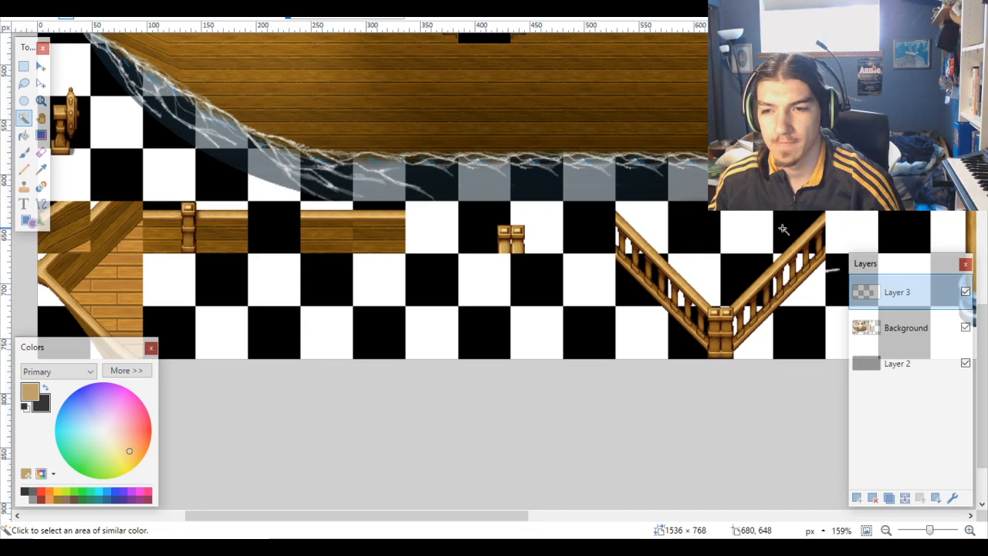
scroll(783, 228, "up", 3)
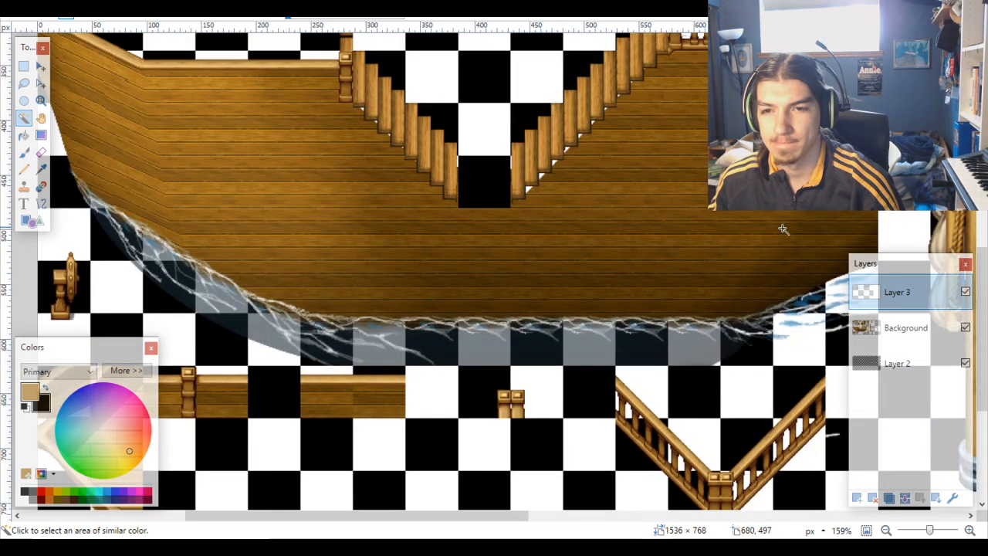
scroll(782, 228, "up", 1)
scroll(783, 228, "down", 3)
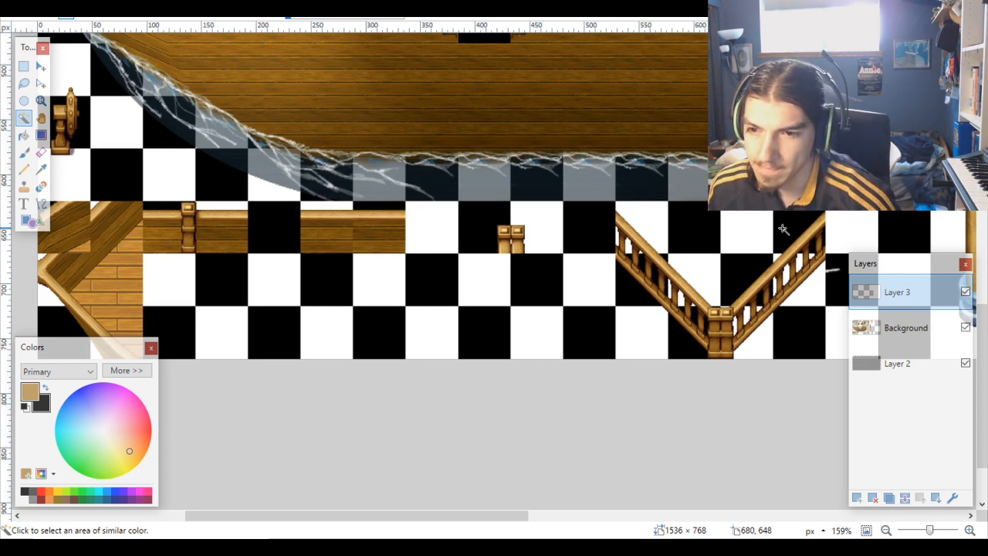
Step: Select the two bottom cells of the V-shaped railing, 96 × 48 at 576, 720, using Layer 2, and return to the Background layer
scroll(772, 397, "up", 5)
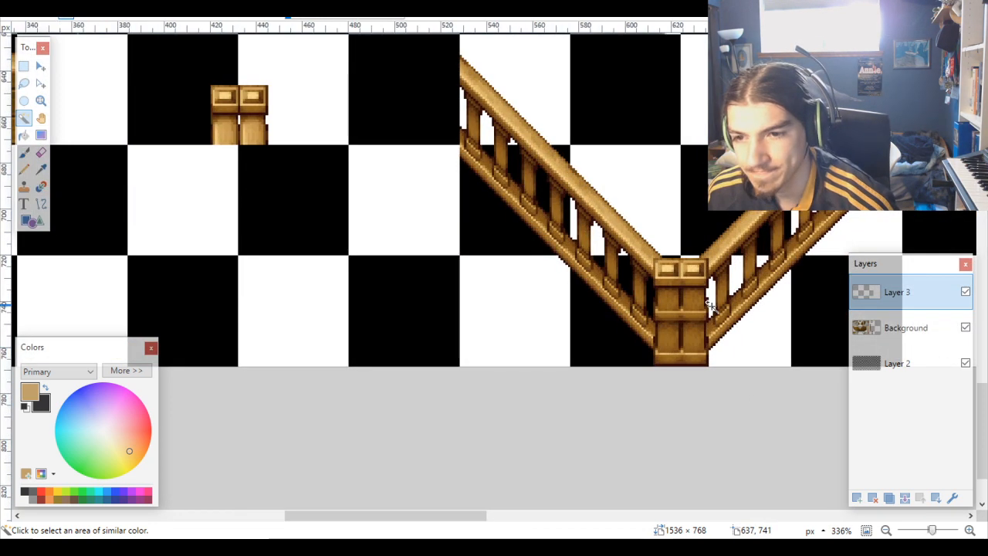
scroll(711, 305, "down", 3)
scroll(710, 305, "up", 1)
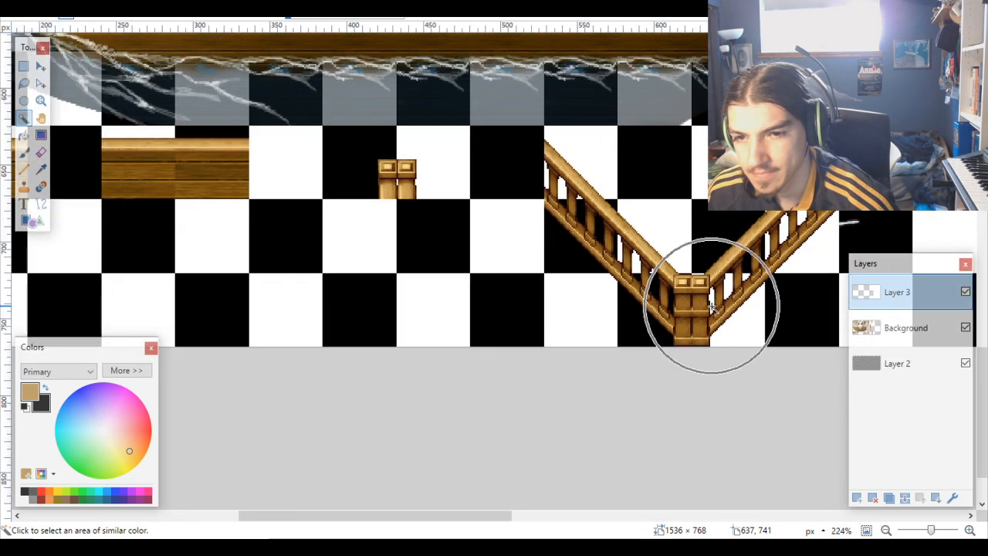
scroll(710, 305, "up", 6)
scroll(710, 305, "up", 4)
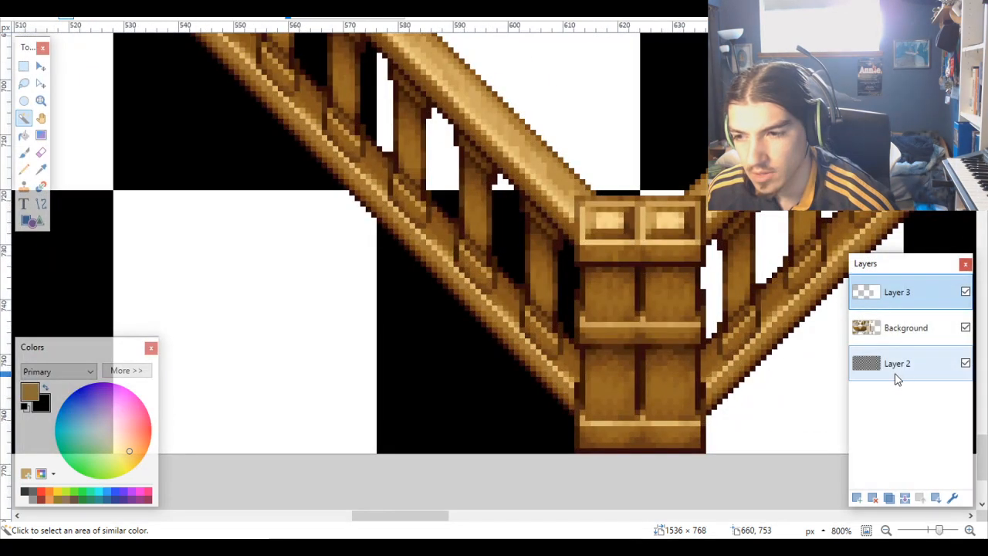
left_click(897, 369)
left_click(671, 340)
left_click(547, 328, "ctrl")
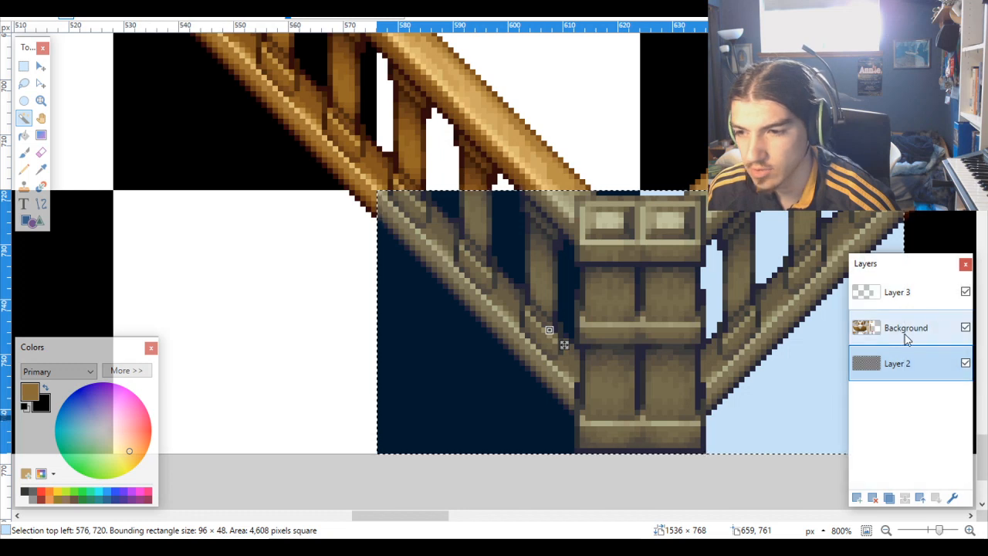
left_click(907, 337)
Step: Move the selected railing base with its double post into the two cells directly beneath the loose double-post top, and deselect
scroll(627, 290, "down", 5)
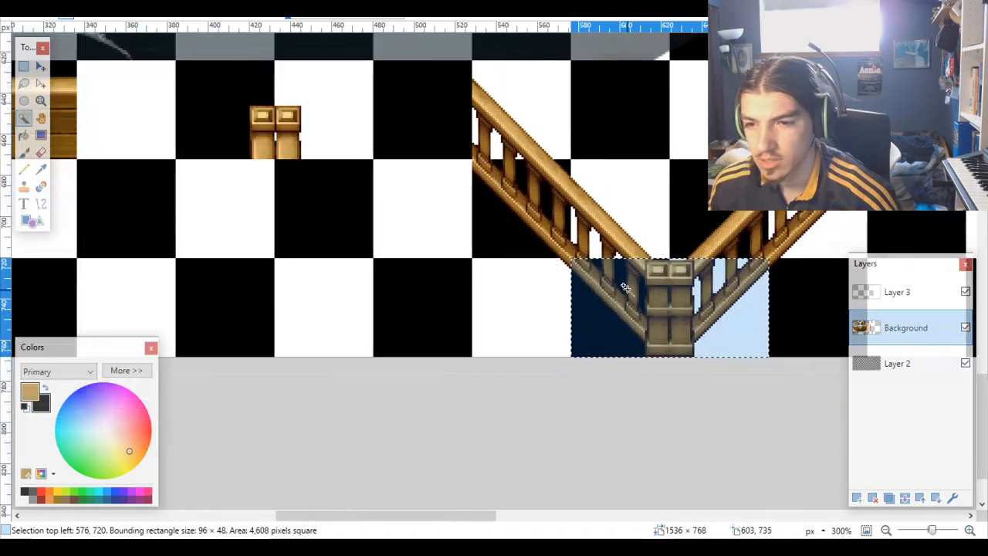
scroll(627, 289, "down", 3)
key("m")
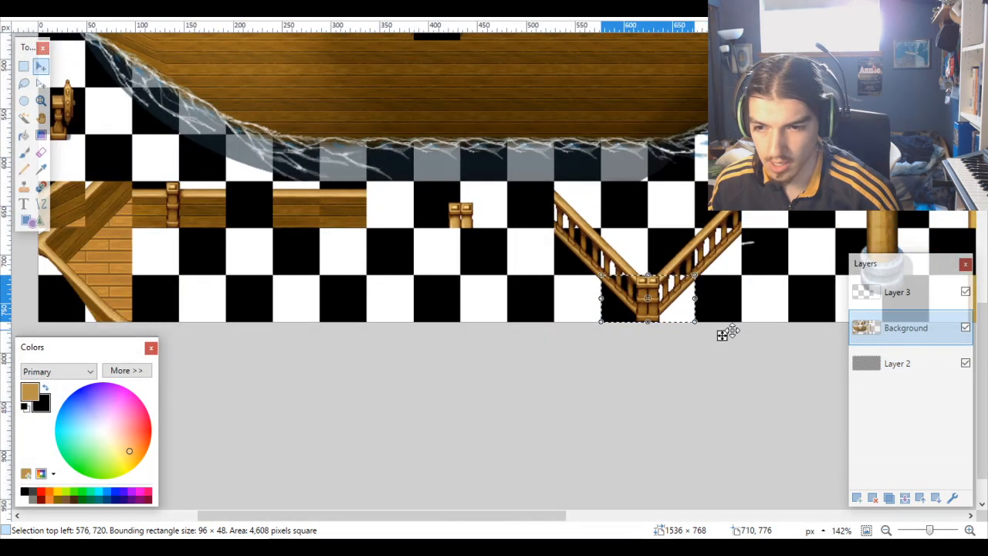
left_click_drag(722, 337, 534, 294)
scroll(479, 263, "up", 8)
left_click_drag(475, 255, 473, 221)
key("ctrl+d")
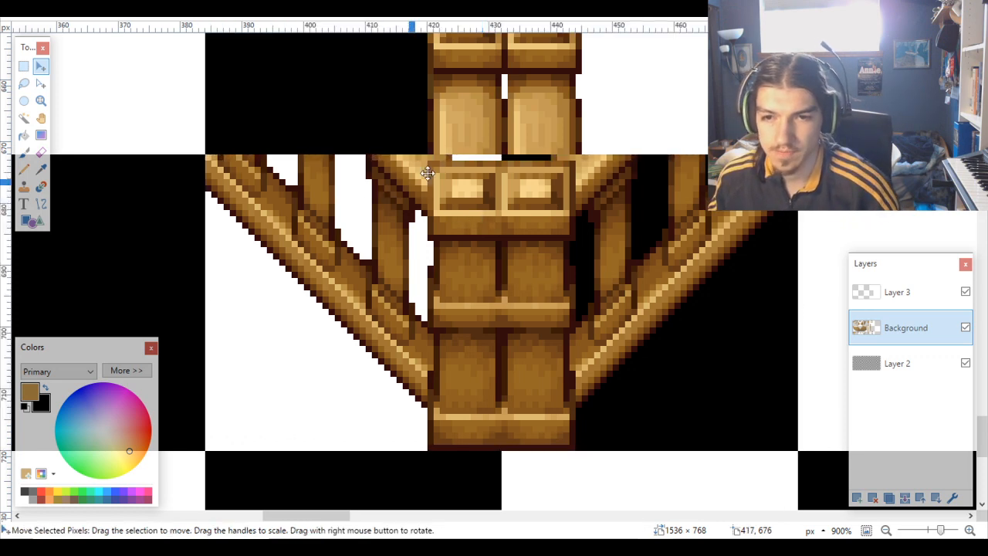
Step: Erase the leftover railing row above the double post's left side and the two-pixel railing columns directly left of the post
scroll(427, 173, "up", 10)
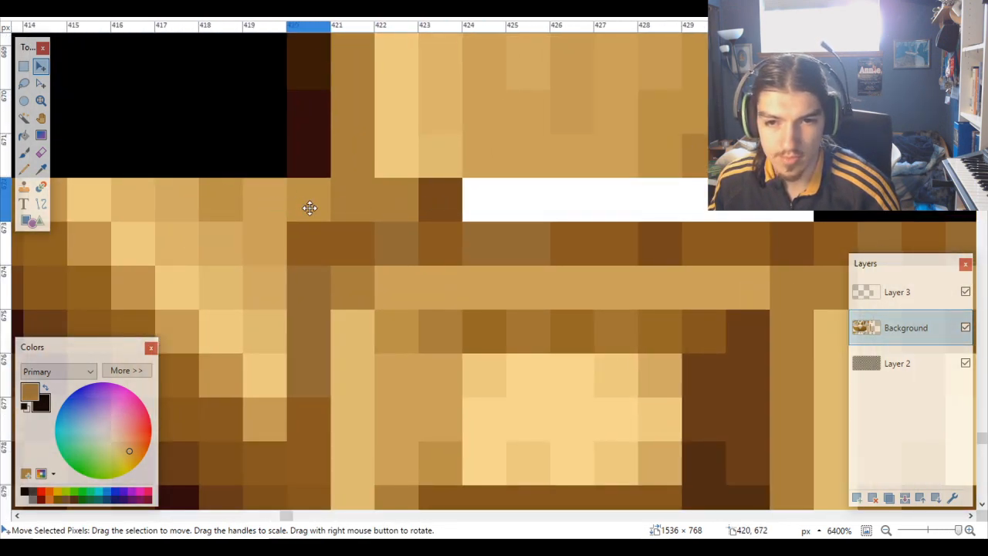
left_click(23, 67)
left_click_drag(459, 208, 235, 190)
key("Delete")
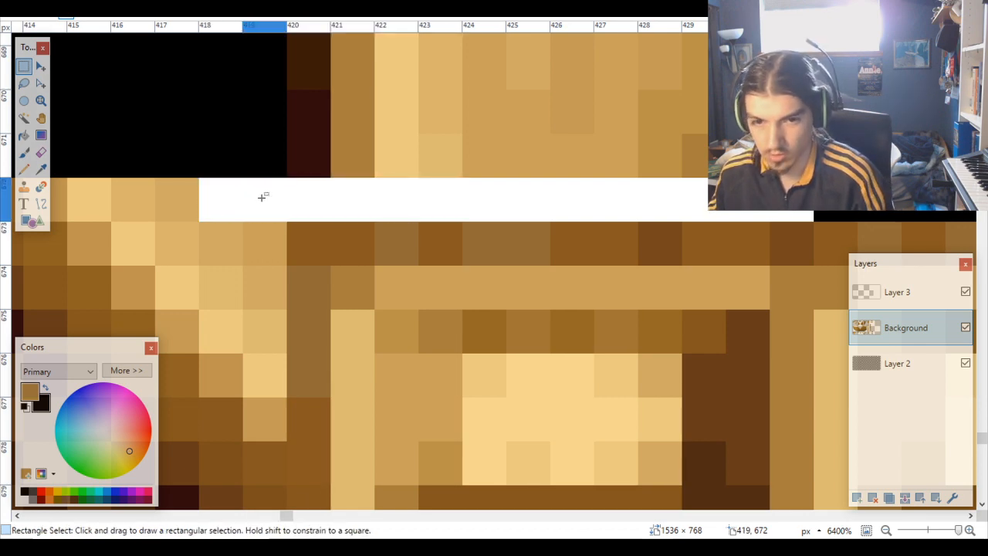
left_click_drag(221, 226, 309, 422)
key("ctrl+d")
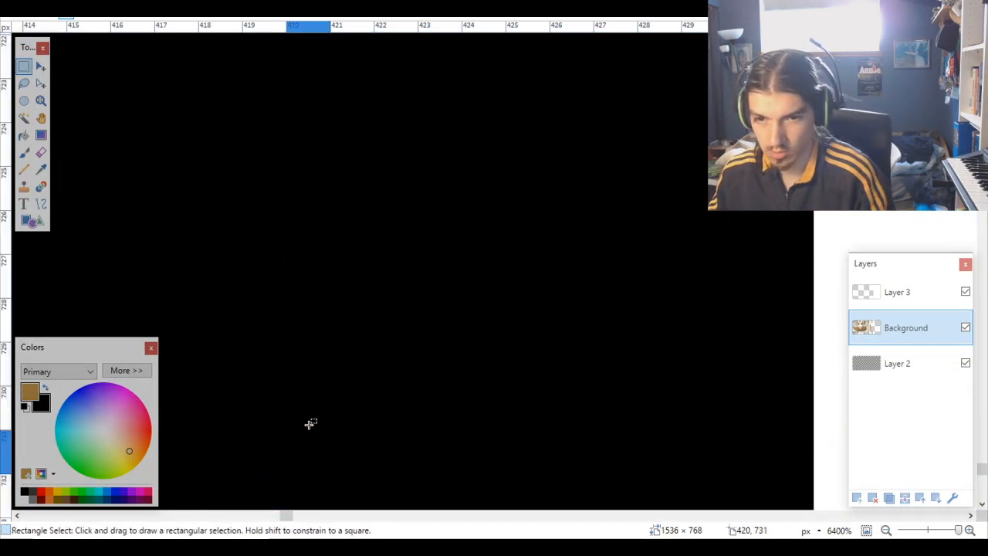
Step: Erase the 7 × 1 railing row at 440, 672 and the two-pixel railing columns directly right of the double post, and deselect
scroll(311, 249, "down", 6)
scroll(488, 271, "up", 7)
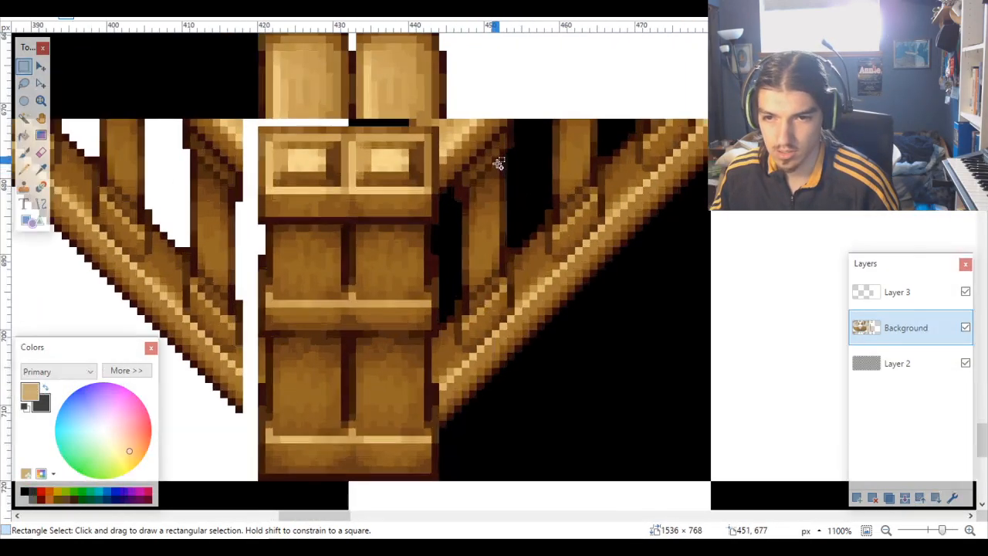
scroll(338, 166, "up", 1)
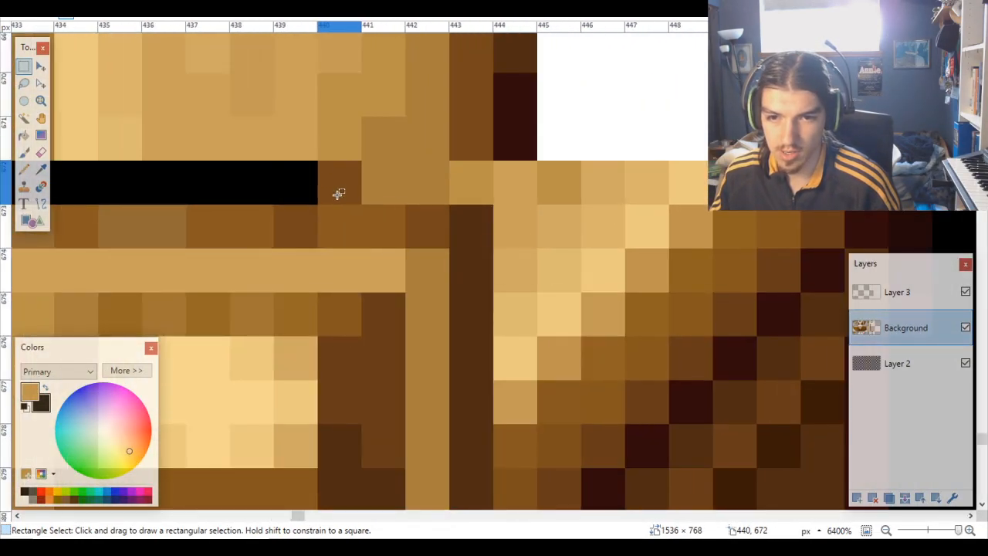
left_click_drag(335, 197, 613, 189)
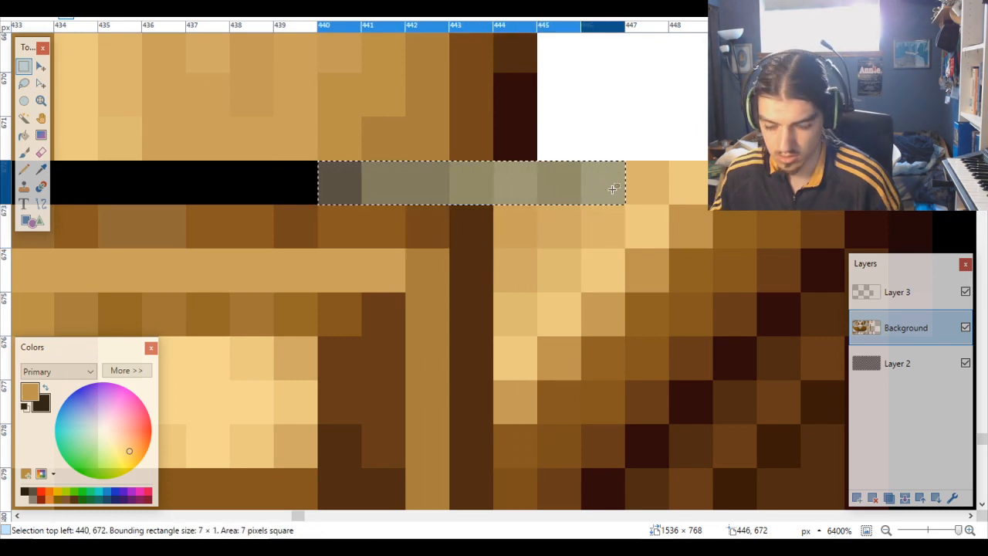
left_click(560, 203)
left_click_drag(514, 214, 560, 478)
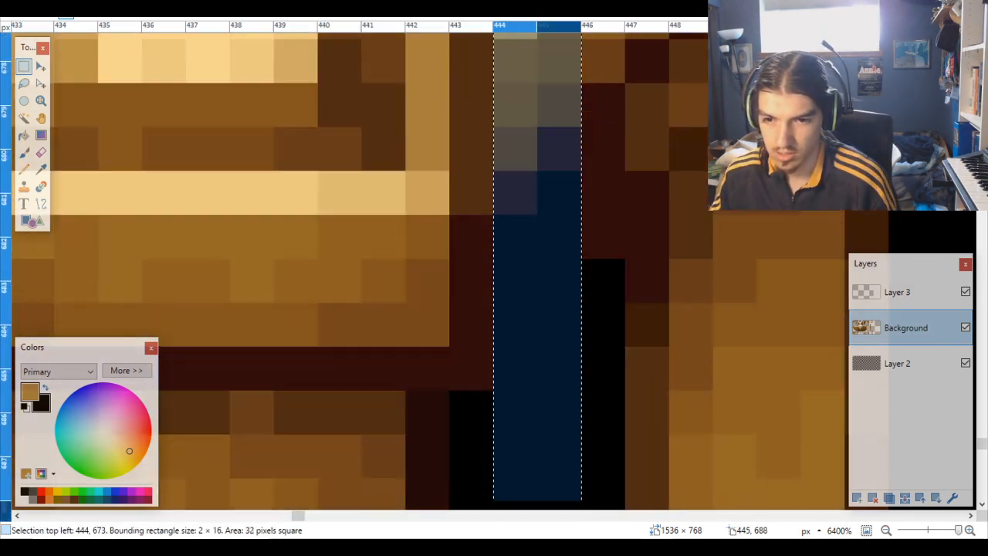
left_click_drag(559, 516, 559, 517)
key("ctrl+d")
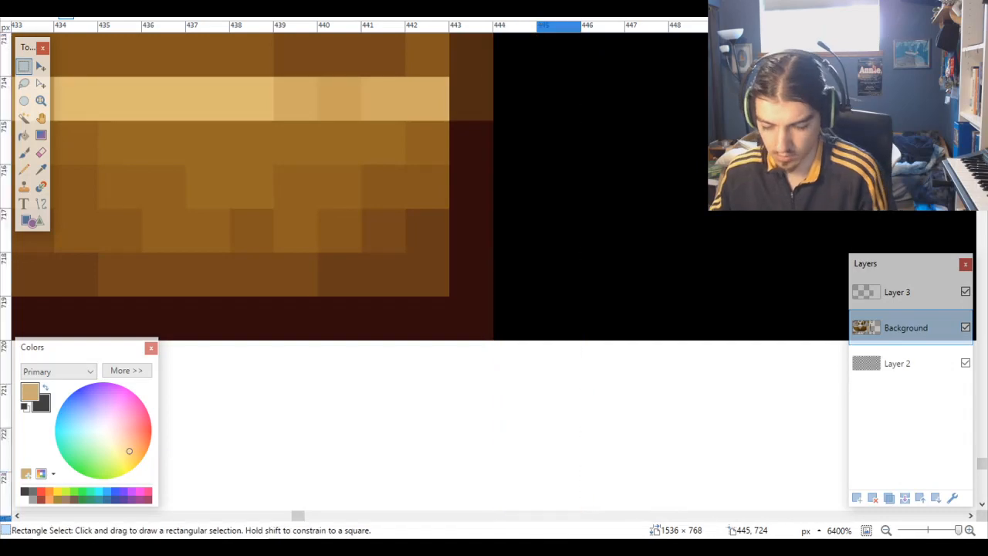
scroll(551, 368, "down", 6)
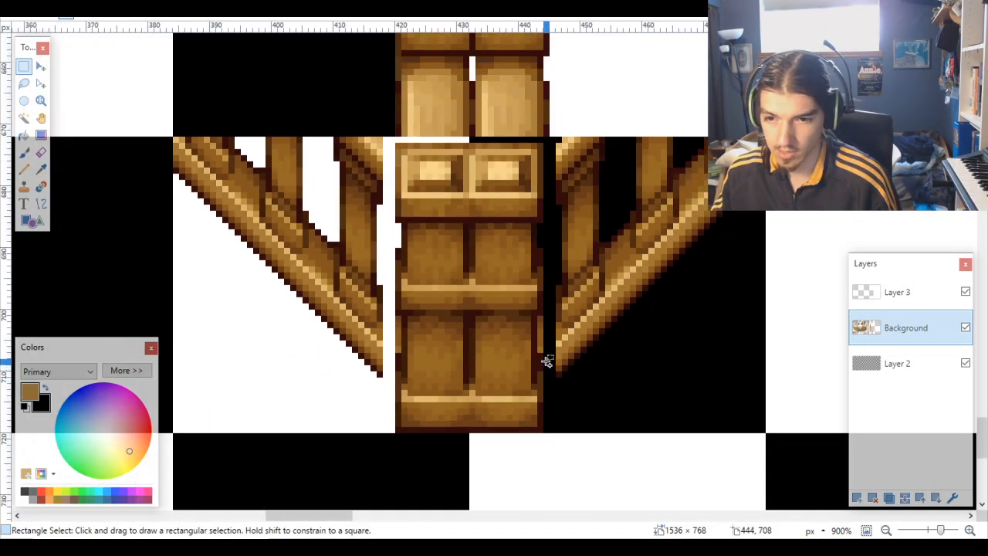
Step: Erase the leftover railing pixels in the one-pixel column along the double post's lower right edge
scroll(546, 361, "up", 2)
scroll(540, 385, "down", 2)
scroll(590, 374, "up", 4)
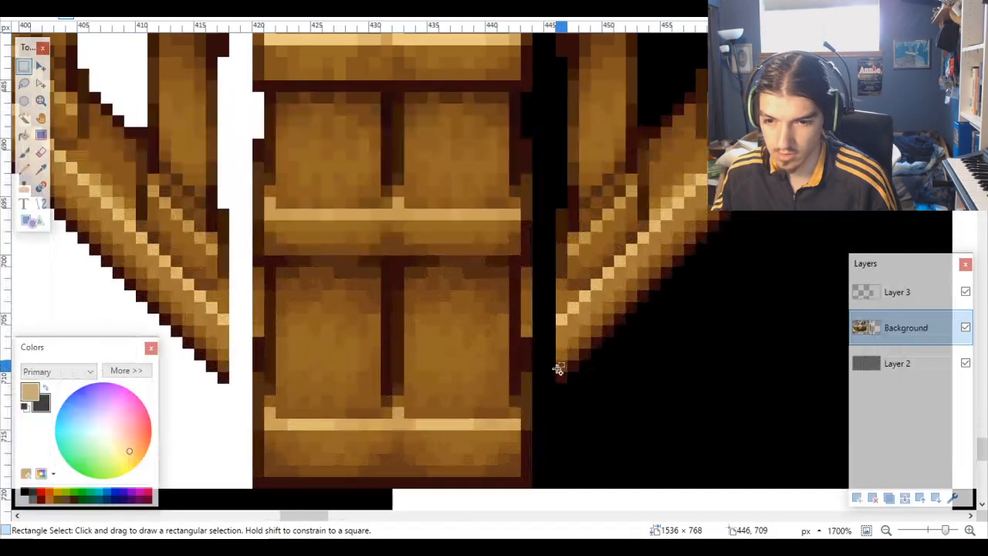
left_click_drag(517, 341, 512, 188)
scroll(600, 294, "down", 12)
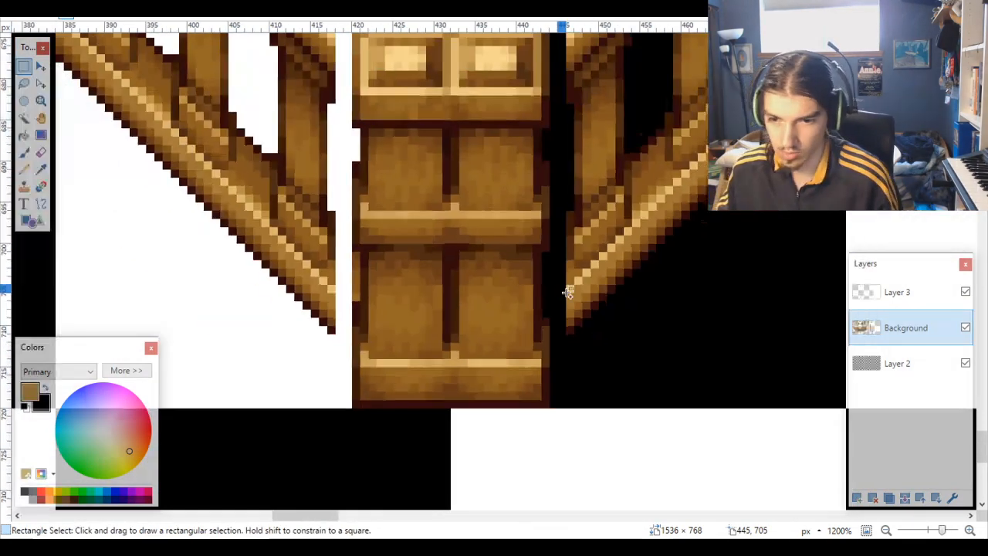
Step: Select and copy the base of the single post on the plank strip, 14 × 13 at 131, 659
scroll(498, 331, "down", 2)
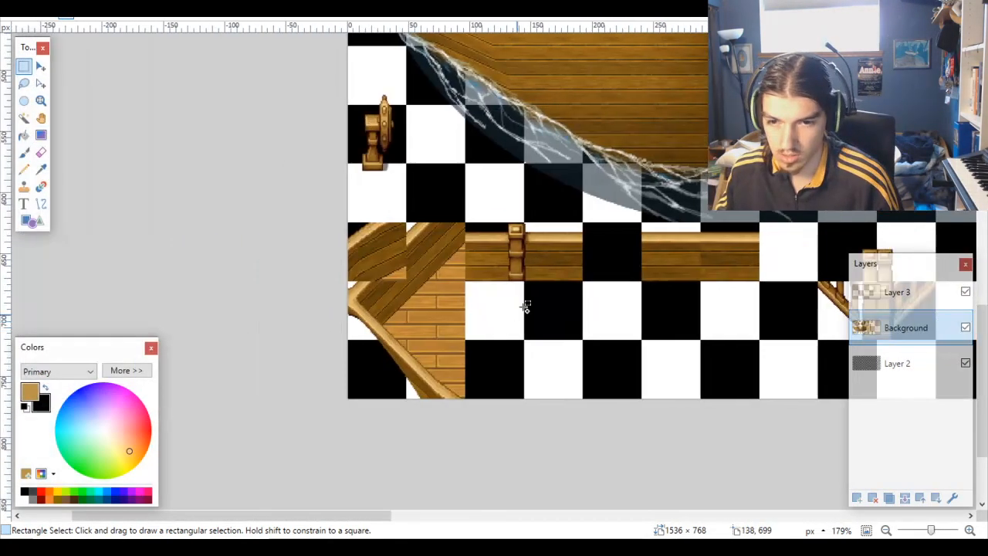
scroll(523, 304, "up", 6)
scroll(482, 307, "up", 4)
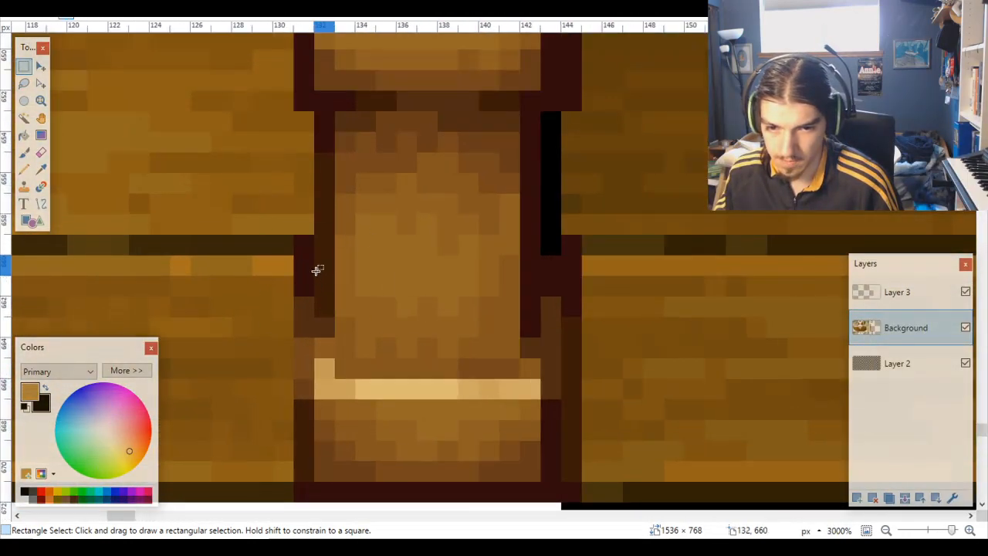
left_click_drag(295, 237, 571, 493)
scroll(569, 495, "down", 8)
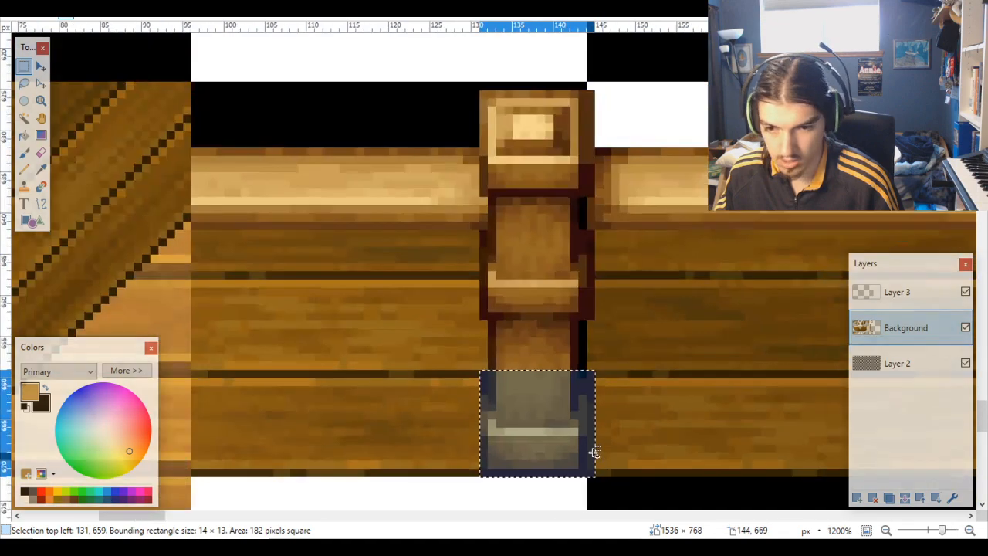
scroll(590, 462, "up", 6)
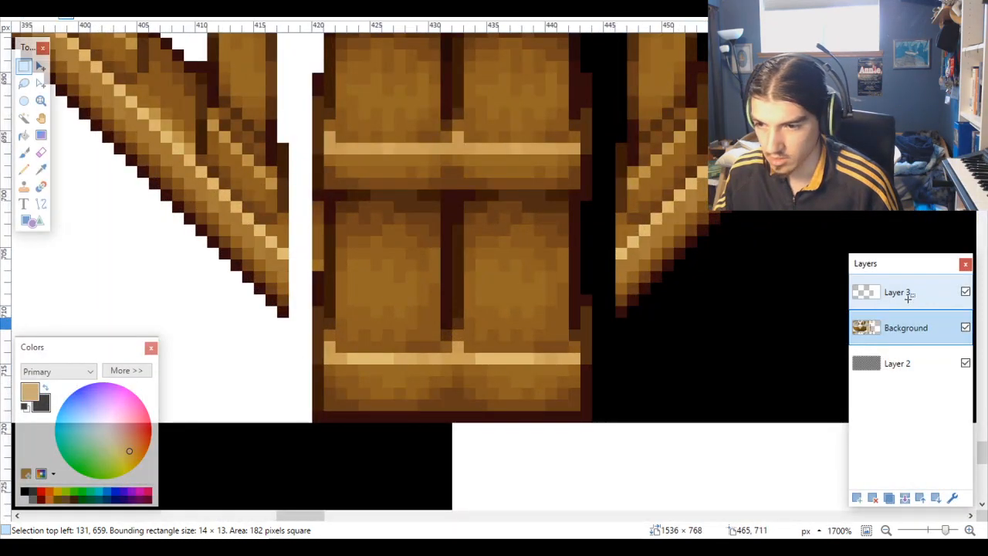
Step: Paste the post base into a new layer above Background and place it over the double post's right base at 431, 707
left_click(906, 296)
left_click(896, 329)
key("ctrl+shift+v")
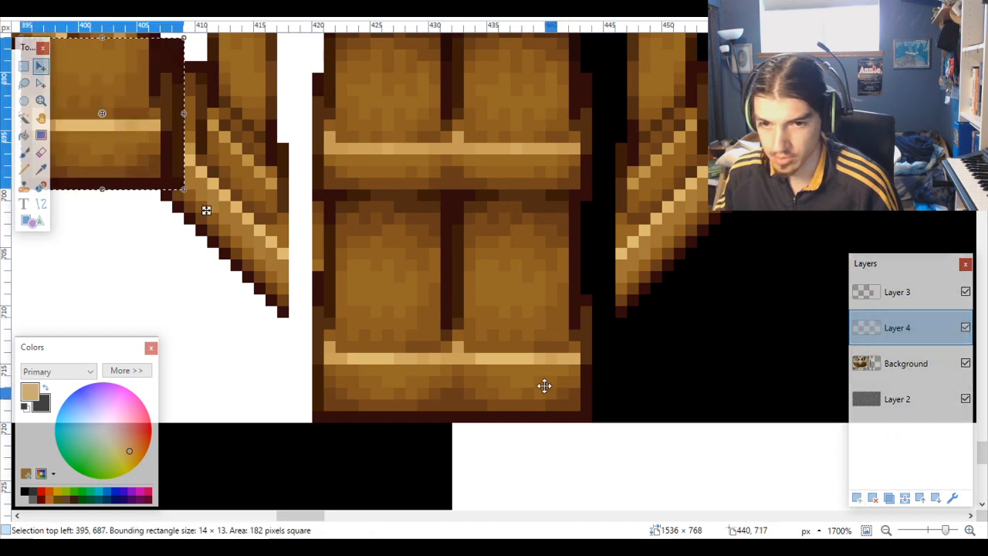
left_click_drag(109, 152, 536, 386)
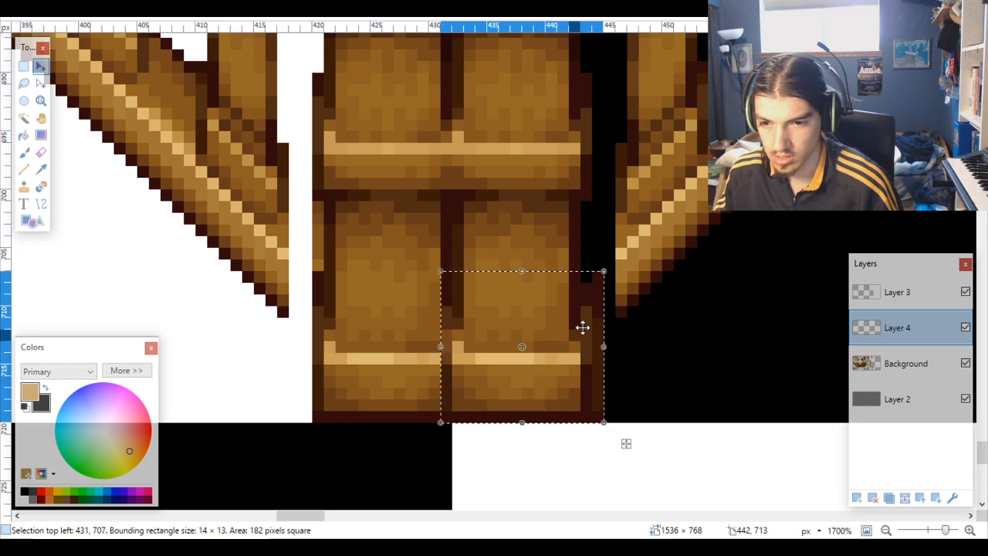
scroll(605, 287, "up", 3)
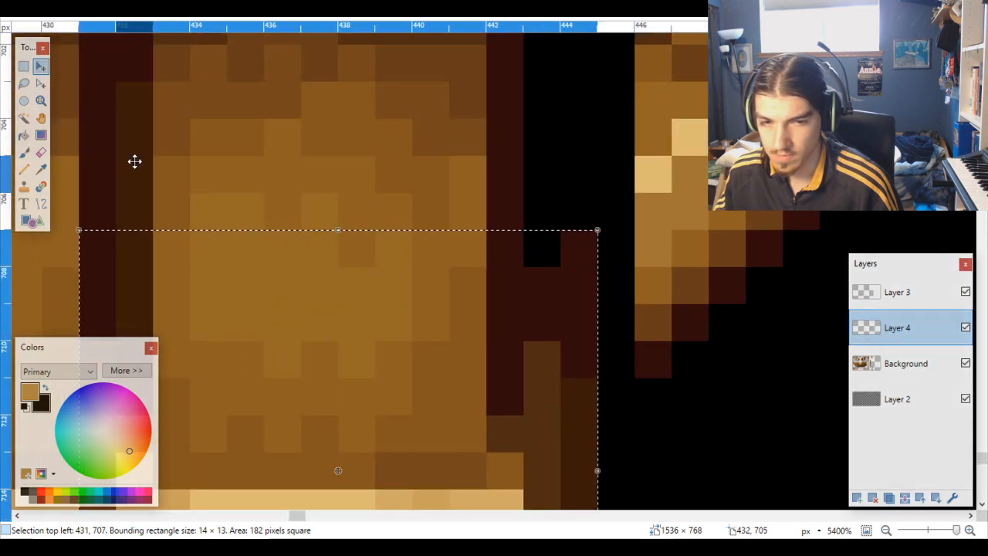
Step: Erase the pasted base's pixel column beyond the double post's right edge, and select the 1 × 3 gap at 443, 705
left_click(23, 67)
left_click_drag(584, 256, 597, 196)
left_click(599, 195)
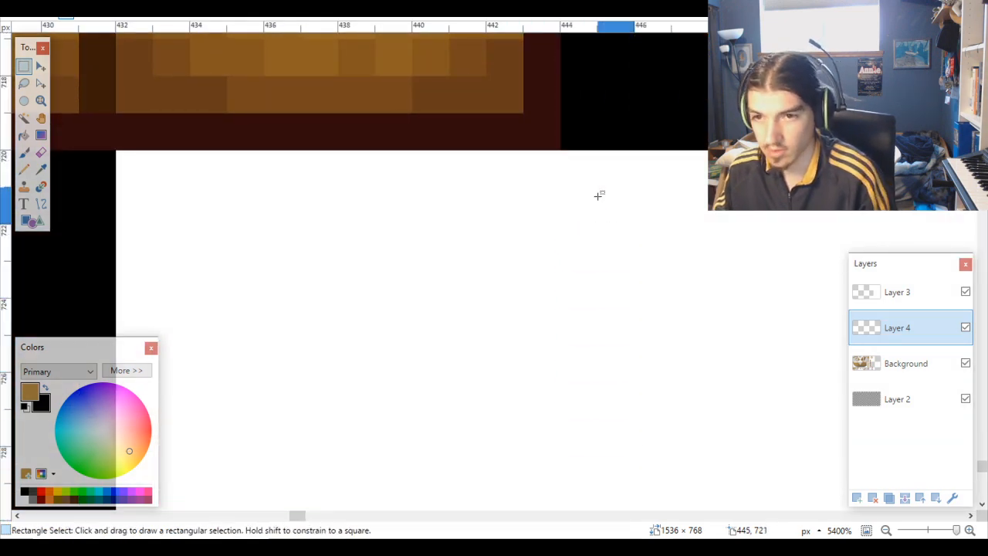
scroll(598, 194, "up", 5)
left_click_drag(549, 190, 545, 99)
Step: Compare the pasted post base with the original by toggling Layer 4's visibility, and leave the layer hidden
left_click(966, 328)
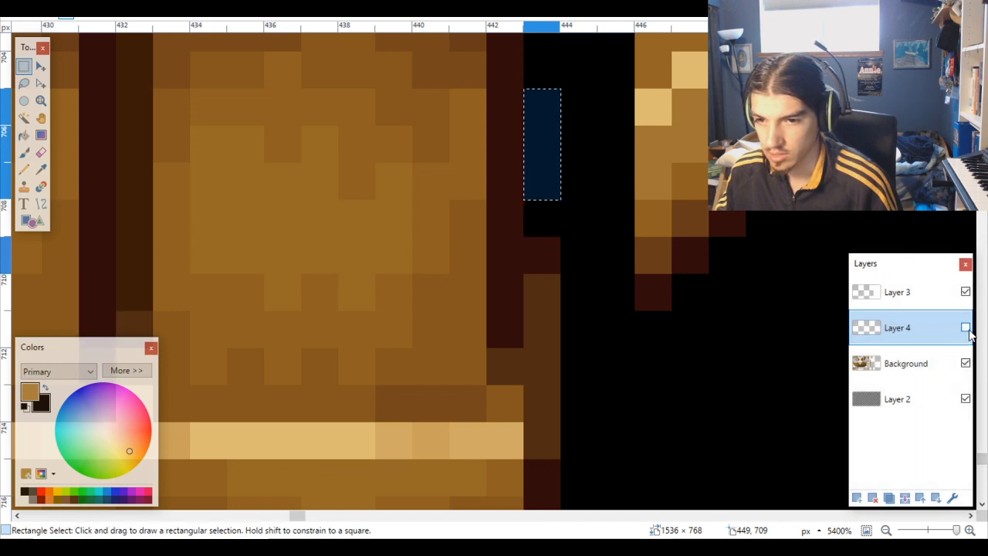
left_click(966, 327)
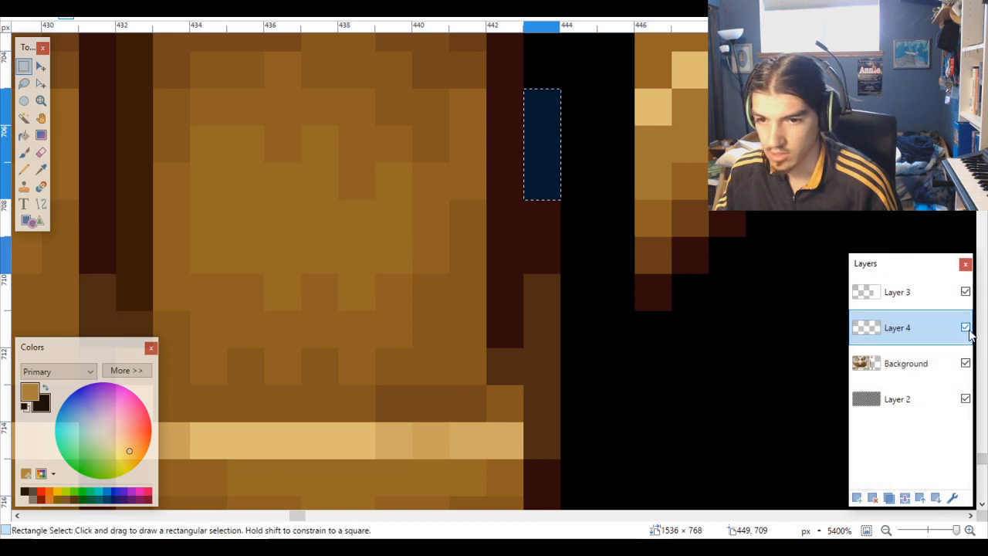
left_click(966, 328)
left_click(965, 327)
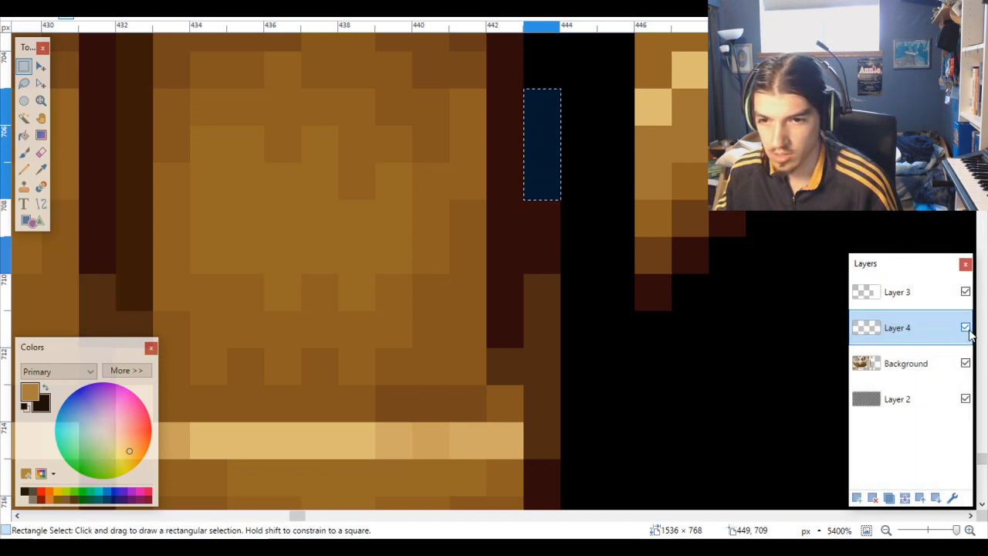
left_click(966, 328)
left_click(965, 327)
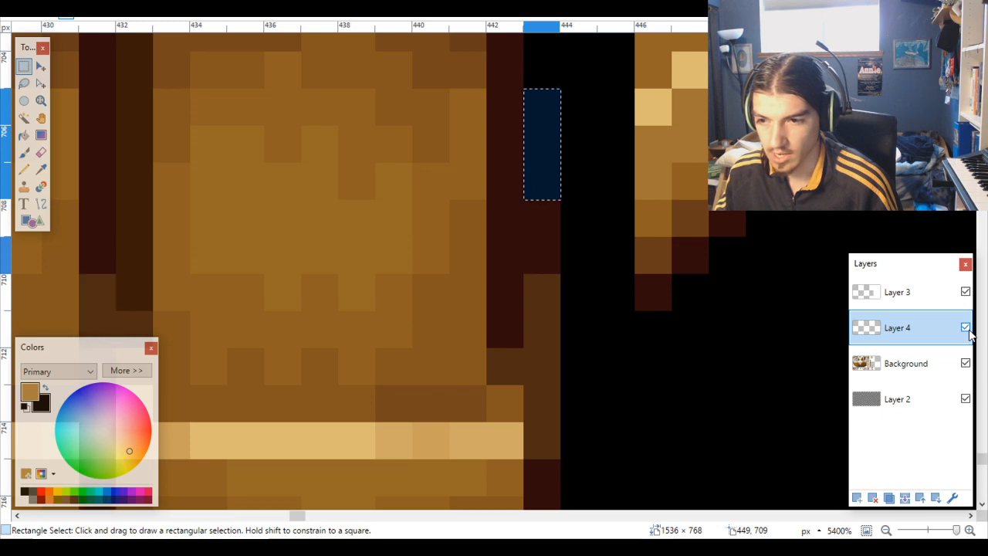
scroll(656, 329, "down", 4)
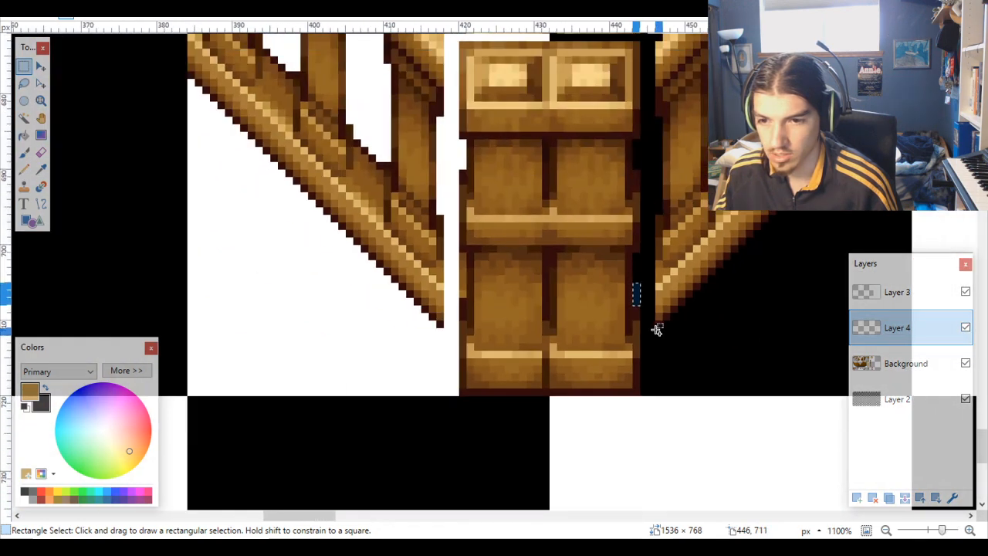
scroll(665, 330, "up", 3)
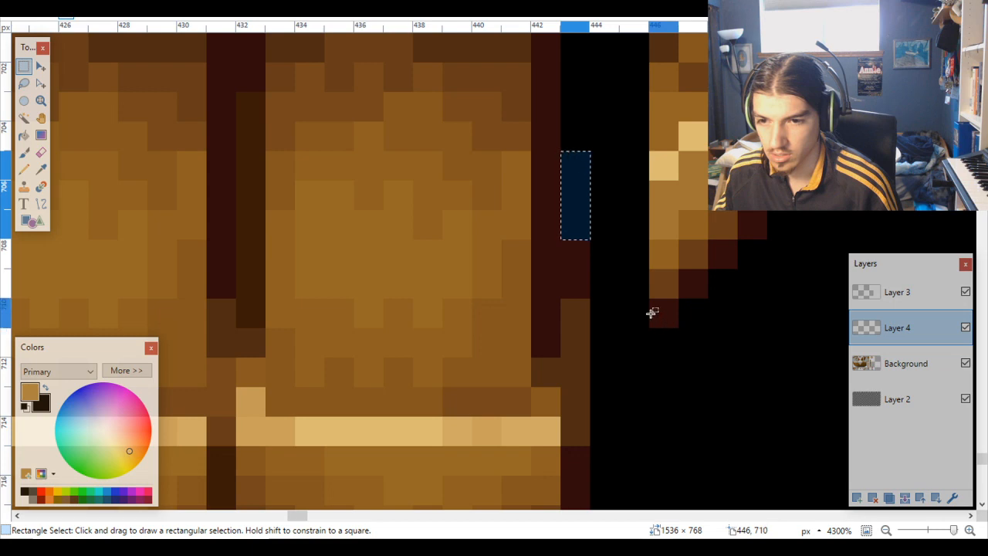
left_click(966, 327)
left_click(966, 327)
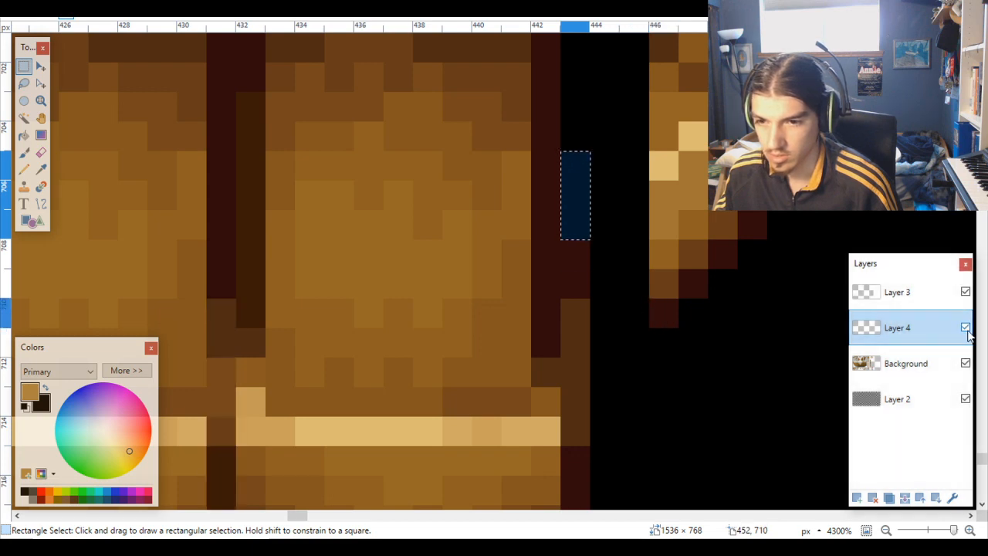
left_click(966, 328)
Step: Compare the right edge of the V-shaped railing's double post with the same edge on the separated double post
scroll(687, 345, "down", 3)
scroll(686, 346, "down", 2)
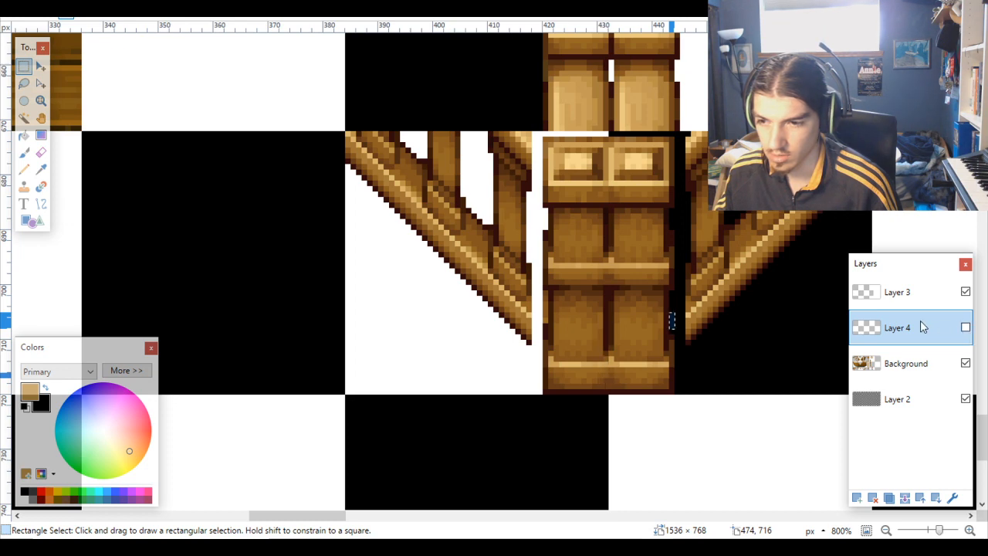
scroll(702, 421, "right", 5)
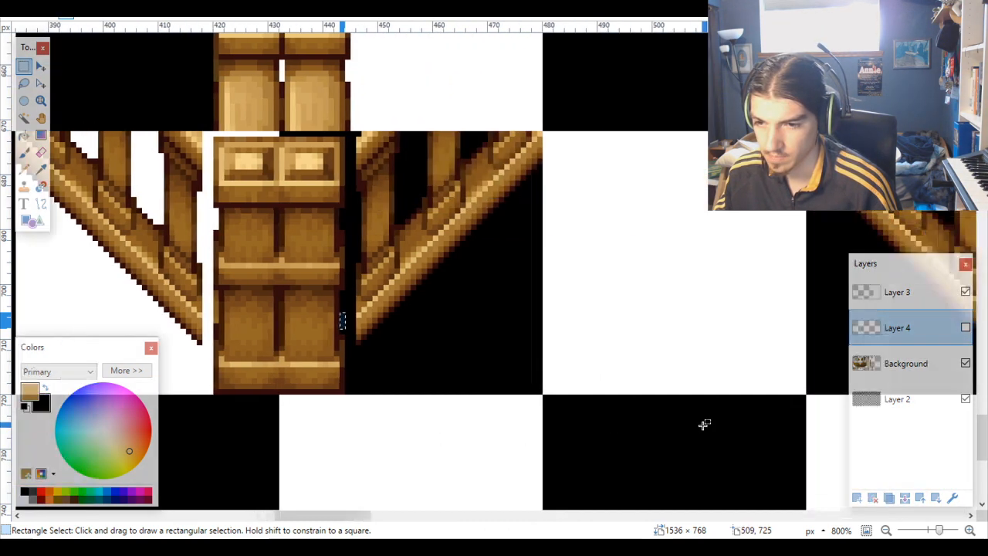
scroll(703, 424, "down", 2)
scroll(703, 424, "down", 3)
scroll(708, 420, "up", 1)
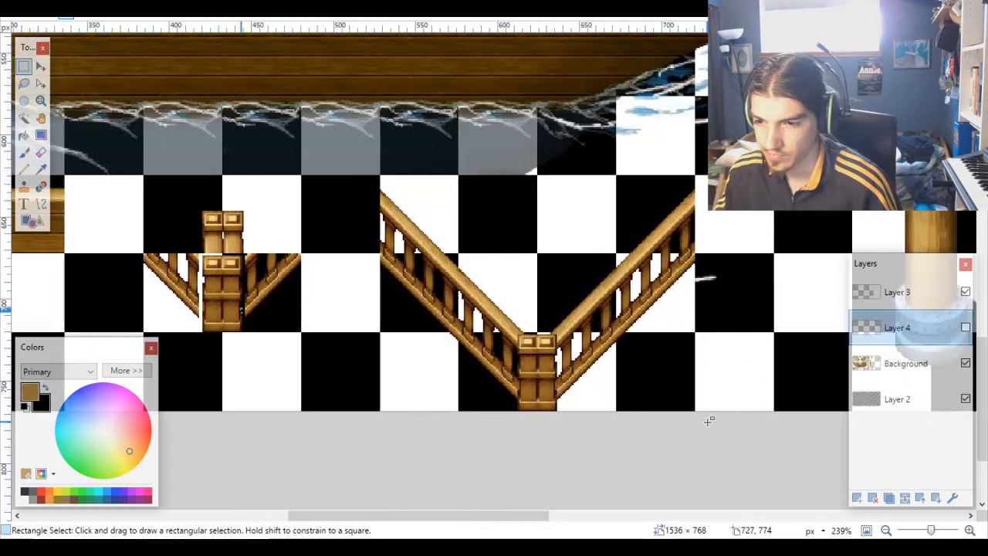
scroll(514, 400, "up", 1)
scroll(514, 400, "up", 5)
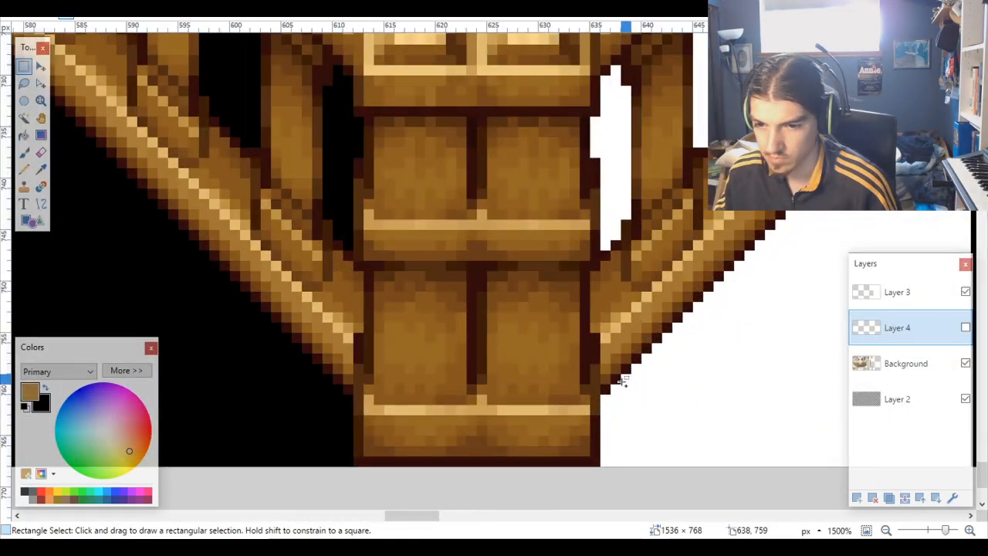
scroll(622, 381, "left", 10)
scroll(623, 381, "right", 12)
scroll(623, 380, "left", 3)
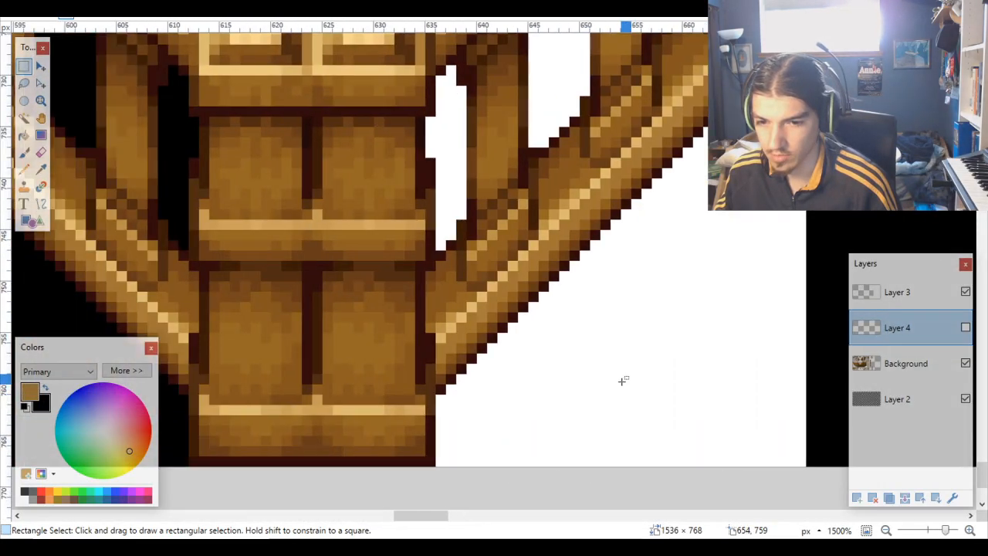
scroll(622, 381, "up", 4)
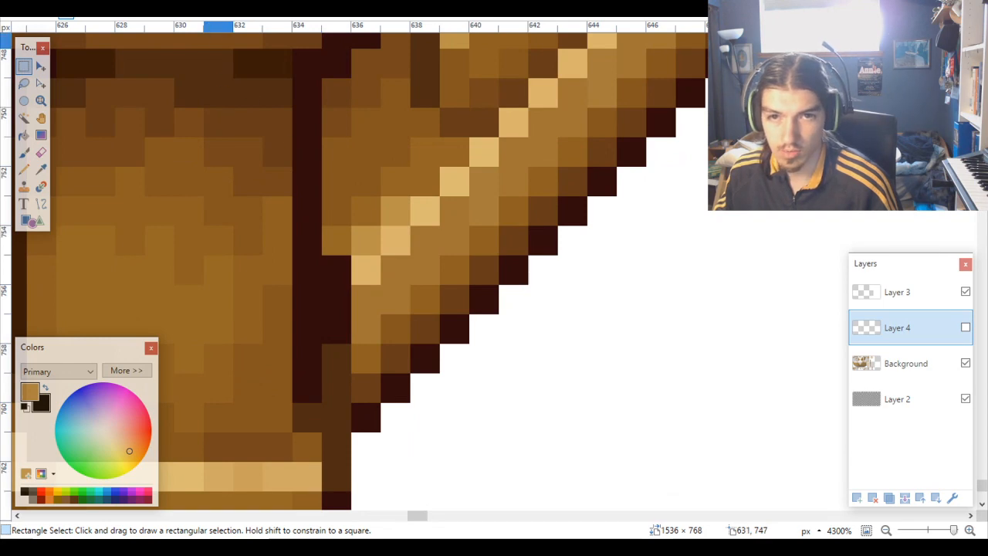
key("ctrl+apostrophe")
left_click(210, 9)
scroll(452, 348, "down", 8)
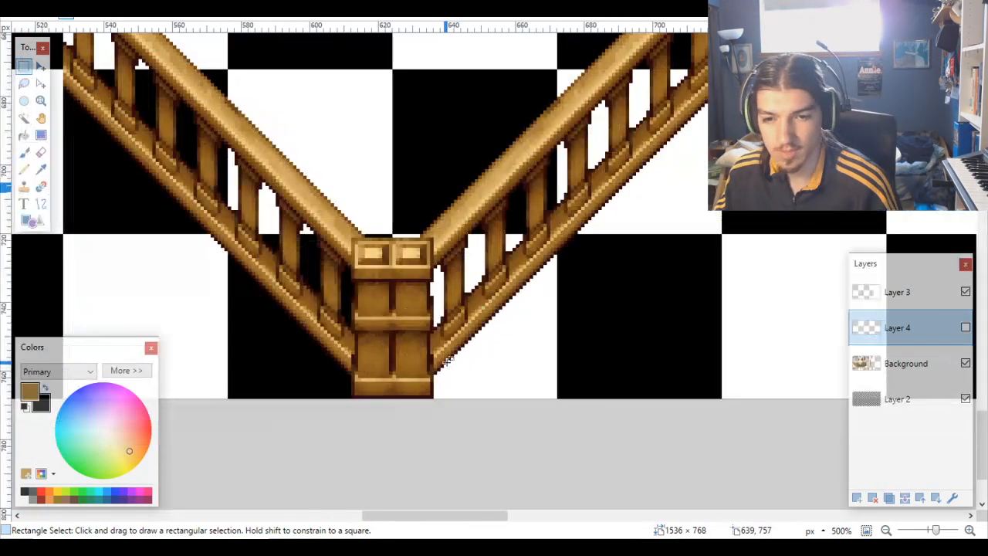
scroll(463, 326, "left", 6)
scroll(406, 281, "up", 10)
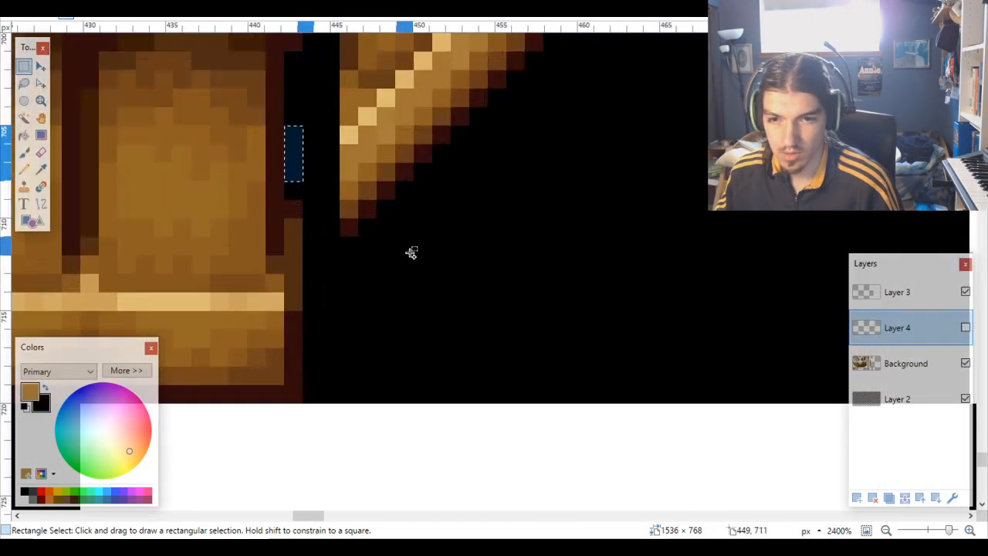
scroll(299, 201, "up", 2)
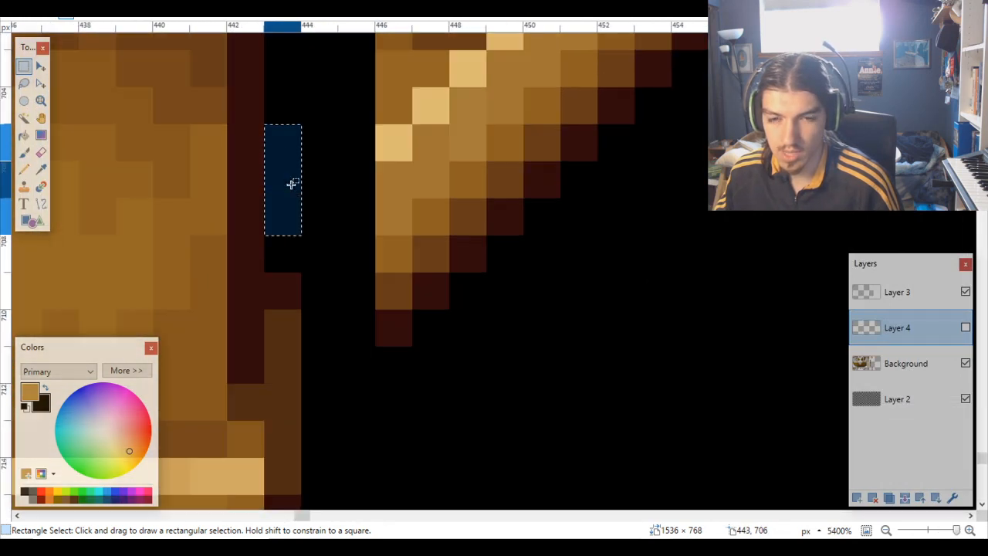
Step: Sample the dark red-brown at 443, 709 and pencil one pixel at 443, 708 on the Background layer
left_click(300, 254)
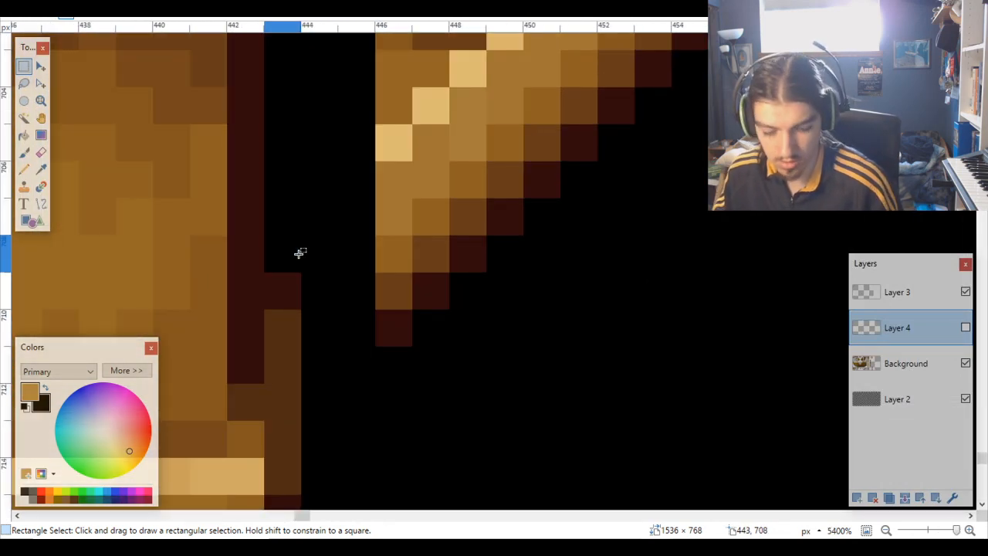
key("k")
left_click(296, 299)
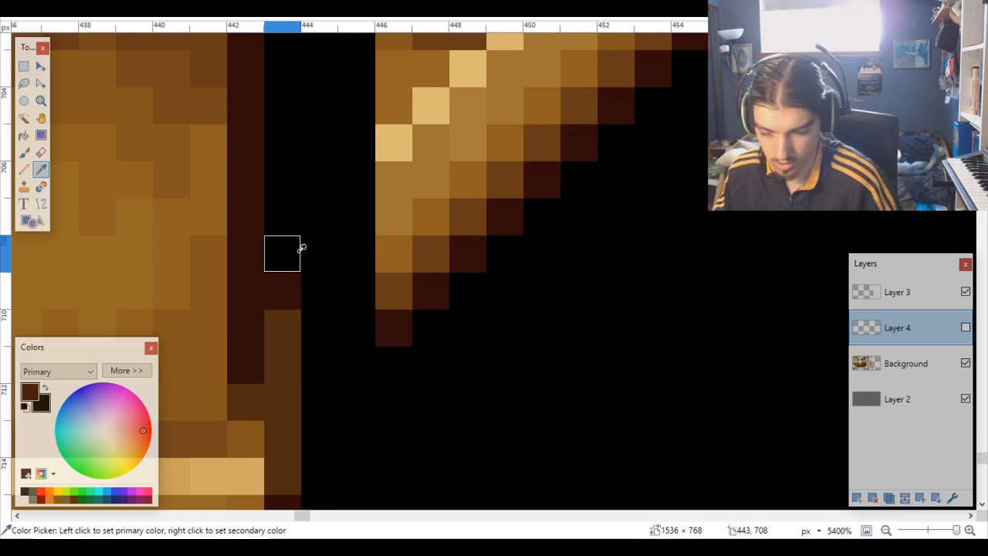
key("p")
left_click(914, 363)
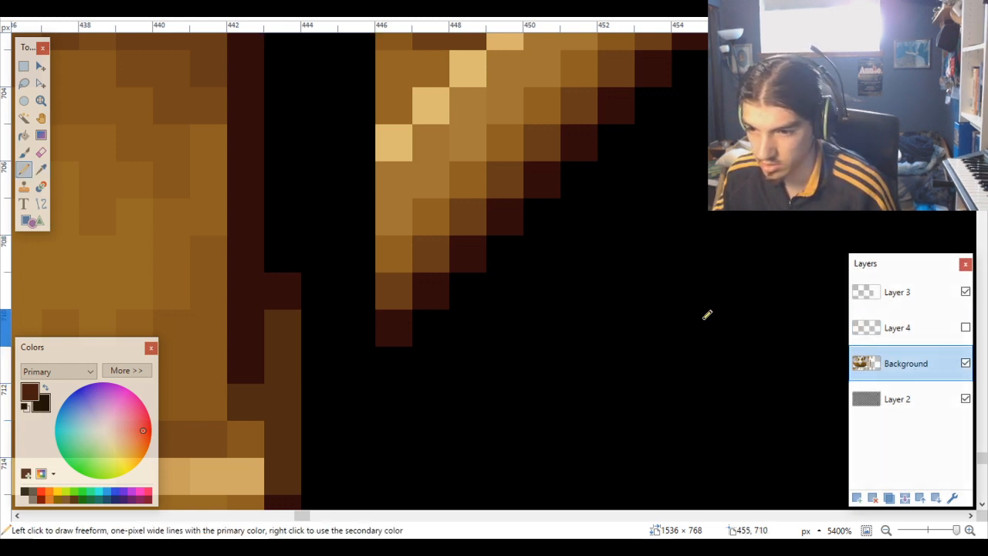
left_click(281, 246)
Step: Delete the hidden Layer 4 and its duplicate
key("alt+Page_Up")
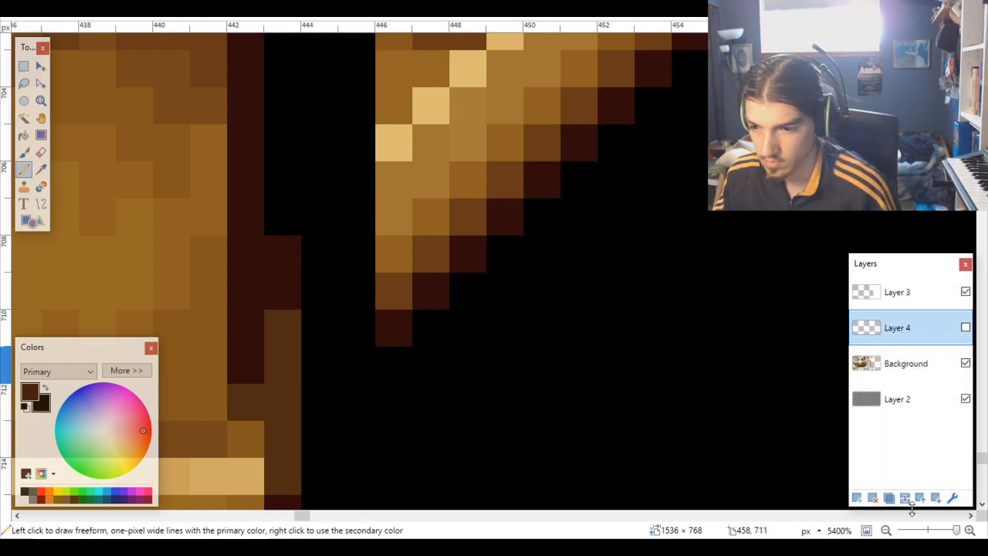
left_click(888, 498)
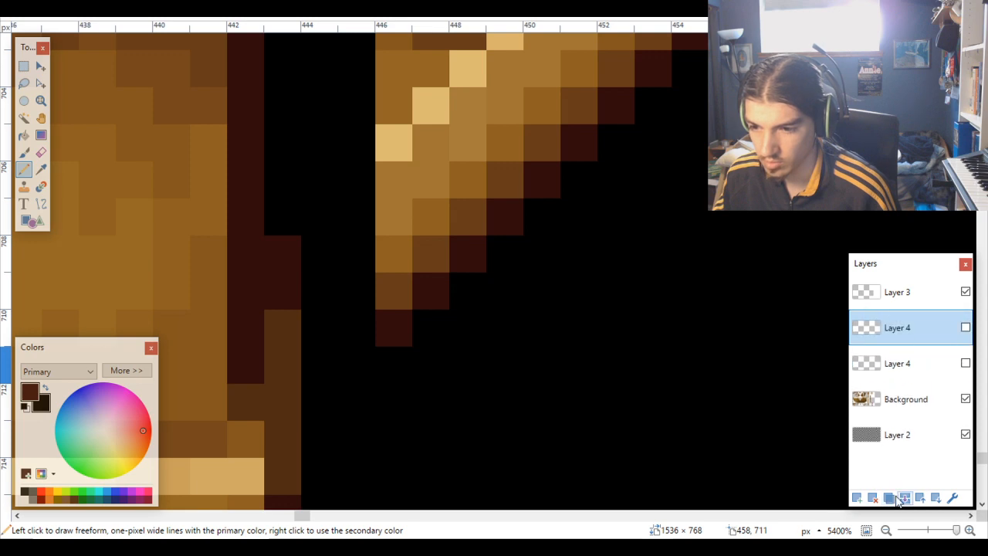
left_click(874, 498)
left_click(873, 498)
Step: Erase the leftover brown pixels along the separated double post's lower left edge, from 420, 701 to 420, 706
scroll(585, 371, "down", 3)
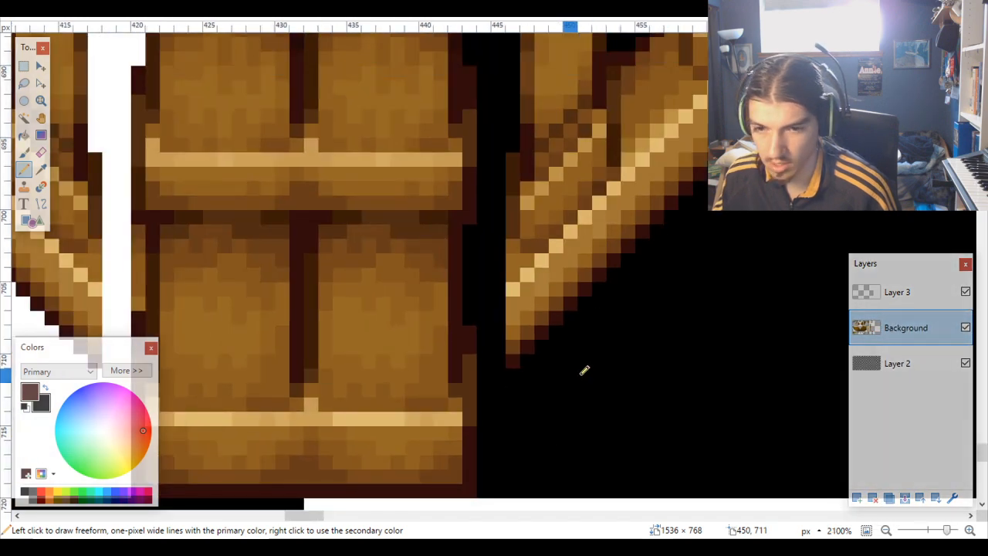
scroll(606, 371, "down", 3)
scroll(550, 366, "up", 5)
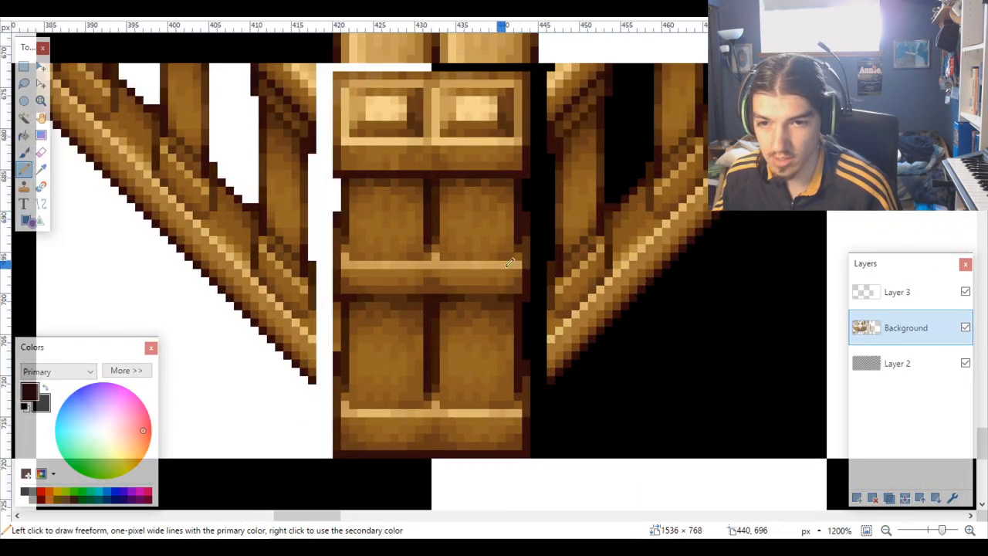
scroll(510, 264, "down", 2)
scroll(510, 264, "up", 1)
scroll(448, 221, "up", 3)
scroll(453, 220, "left", 2)
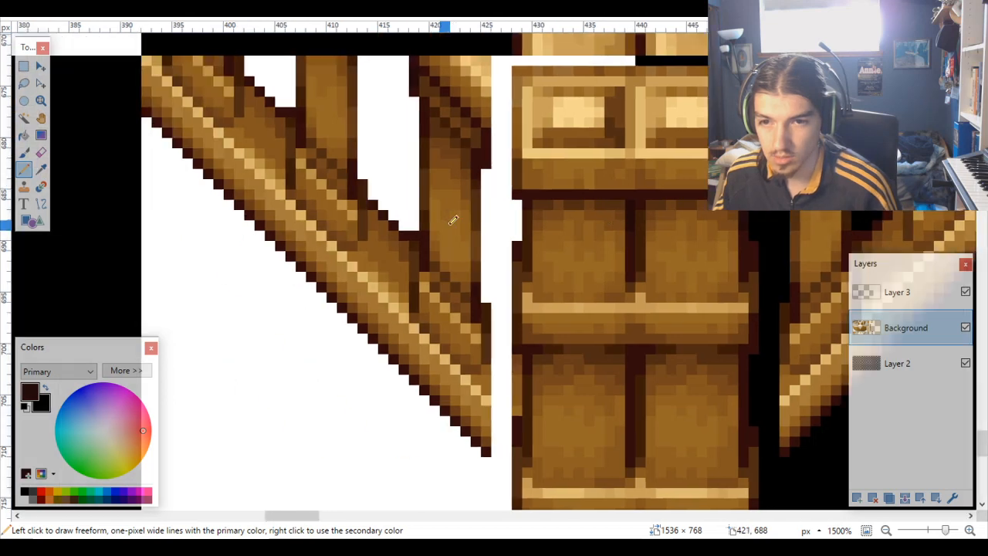
scroll(453, 220, "left", 2)
scroll(530, 424, "up", 4)
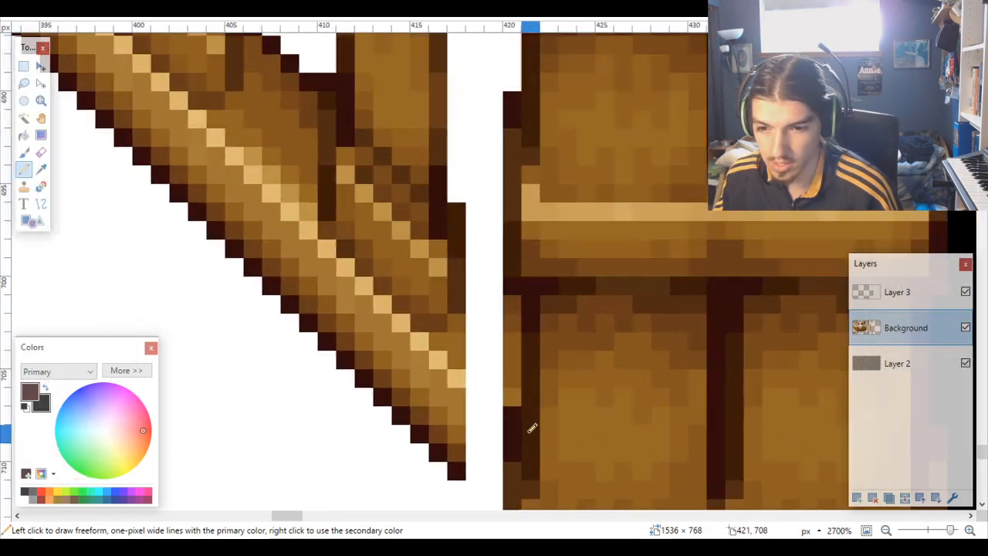
scroll(517, 432, "up", 2)
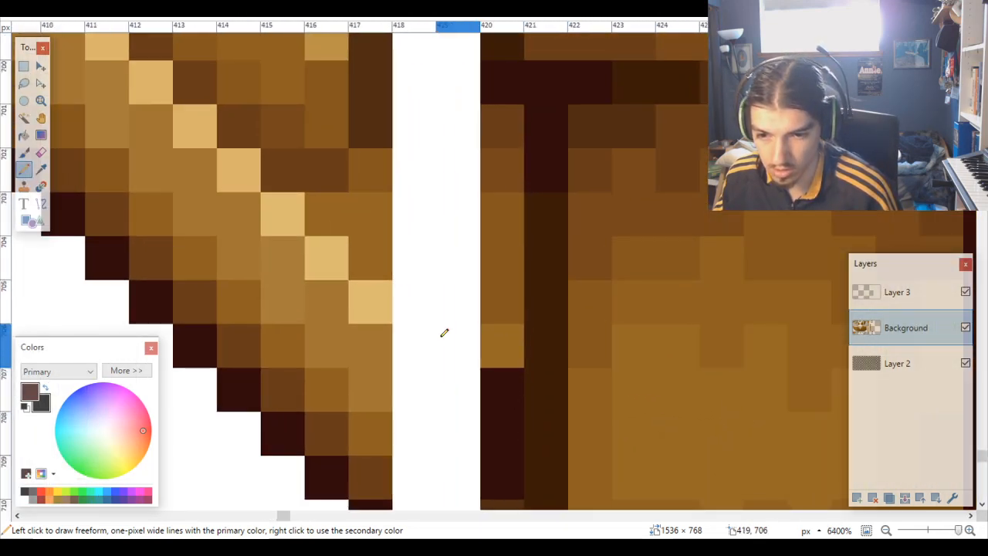
left_click(24, 67)
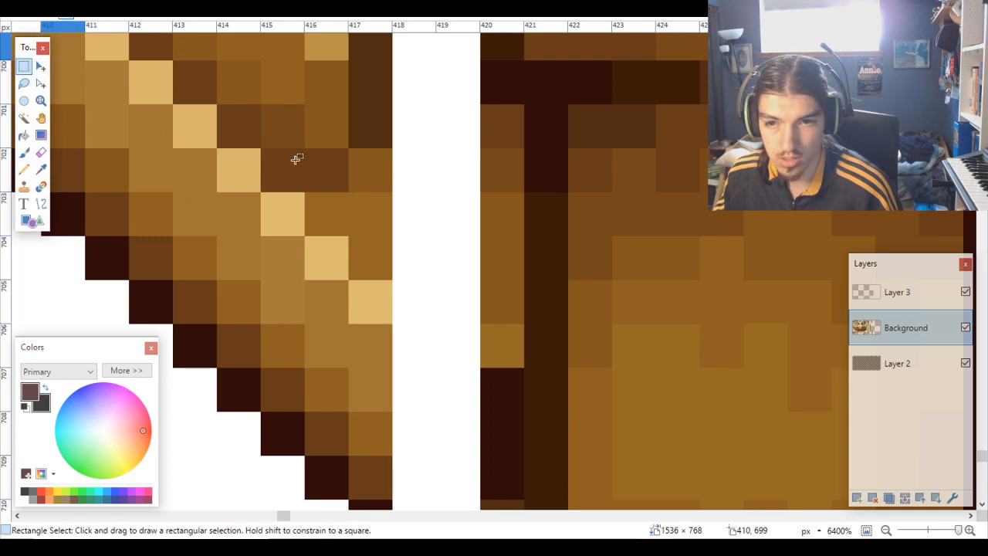
left_click_drag(508, 111, 514, 300)
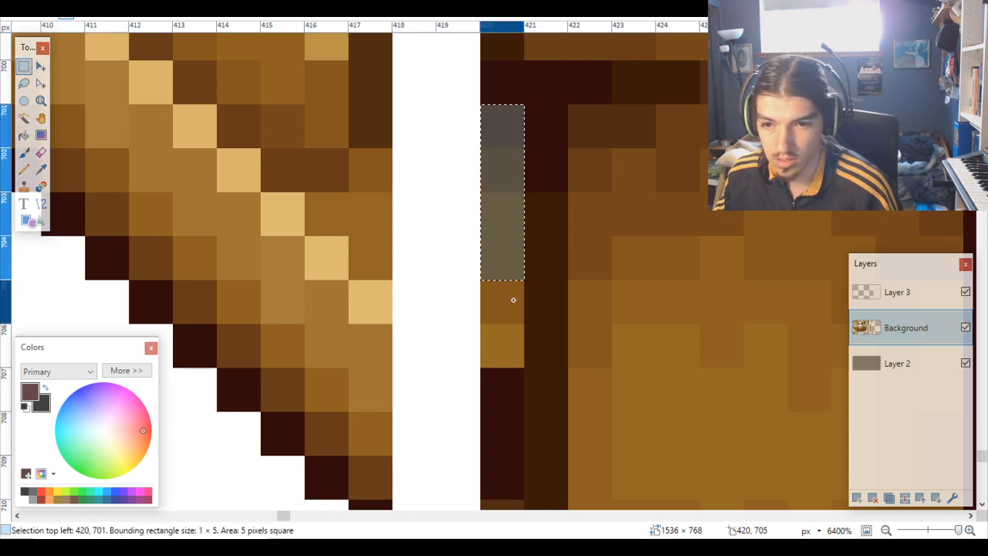
left_click(518, 342)
Step: Compare the lower side edges of the single post on the plank railing with those of the separated double post
scroll(556, 346, "down", 10)
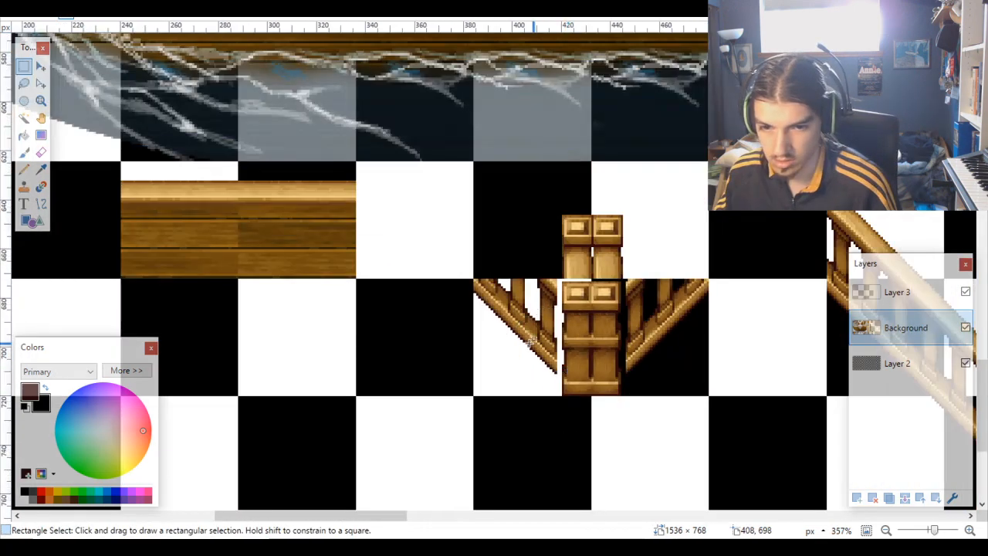
scroll(392, 280, "up", 10)
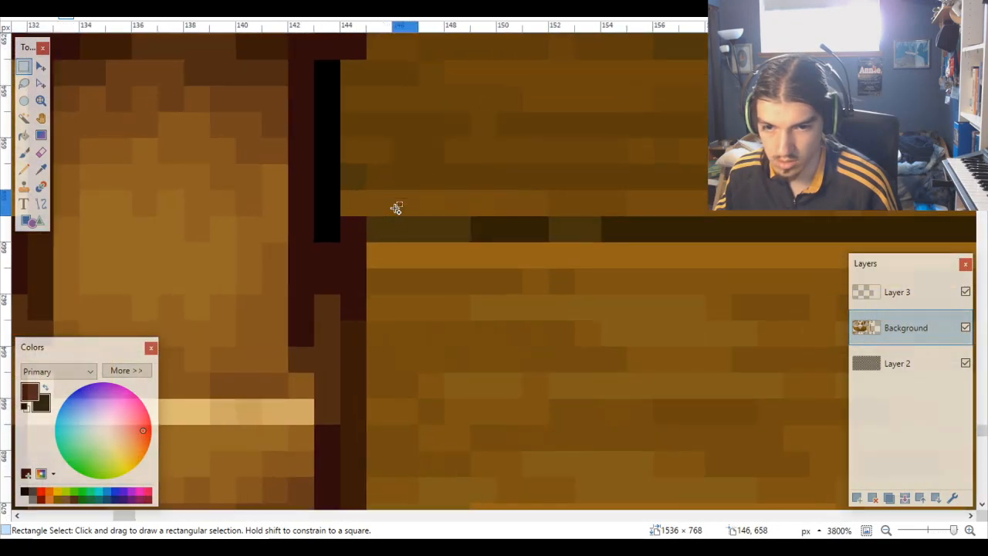
scroll(395, 208, "down", 8)
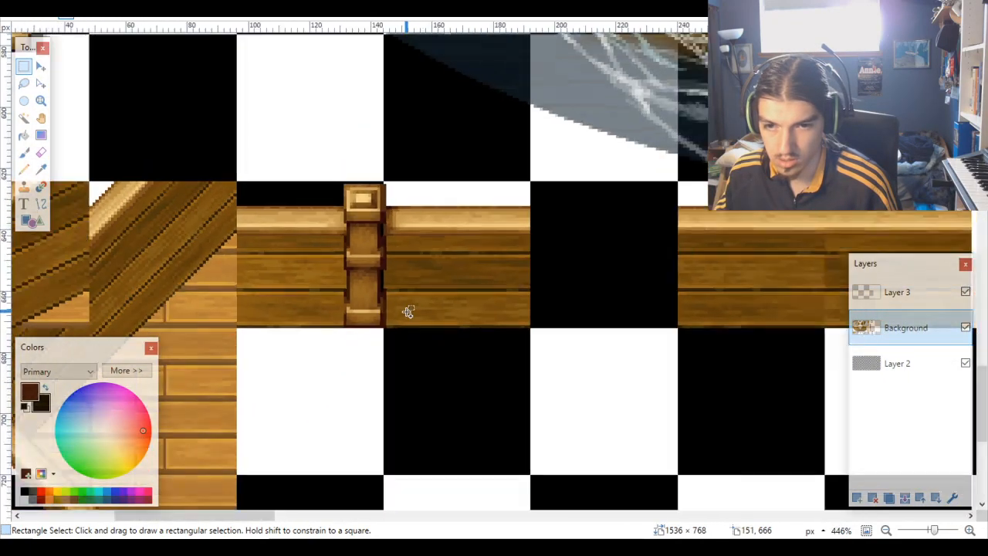
scroll(409, 312, "down", 5)
scroll(403, 310, "right", 6)
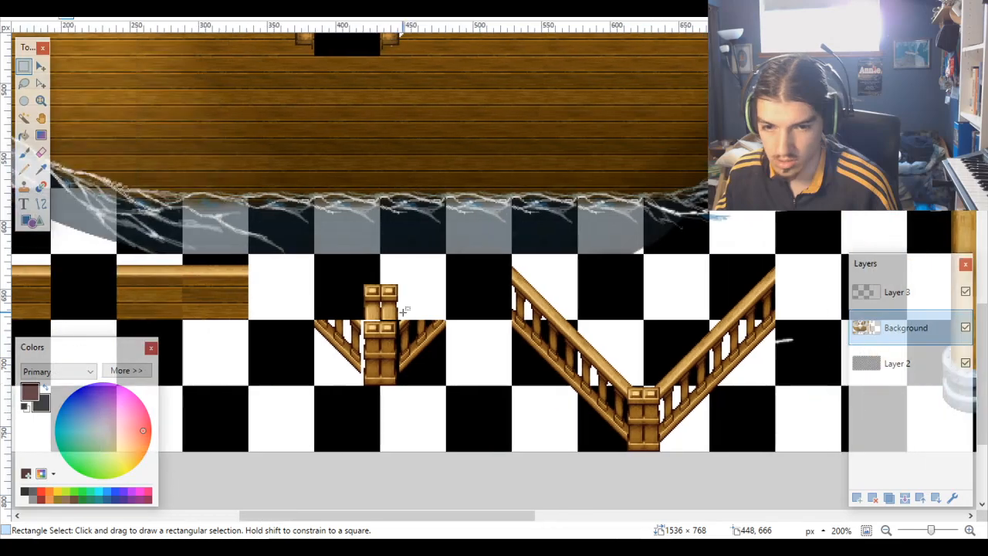
scroll(403, 310, "up", 7)
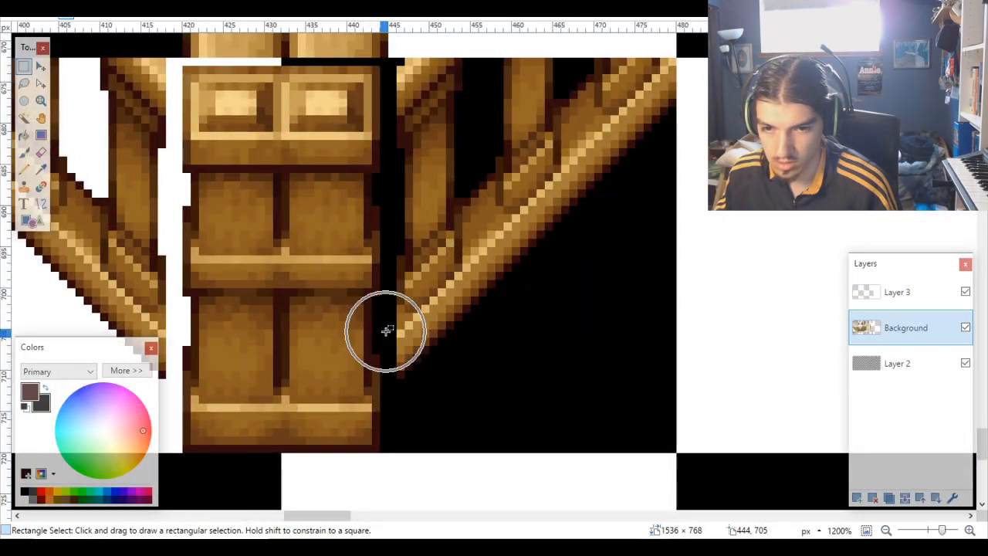
scroll(387, 331, "up", 1)
scroll(396, 392, "down", 8)
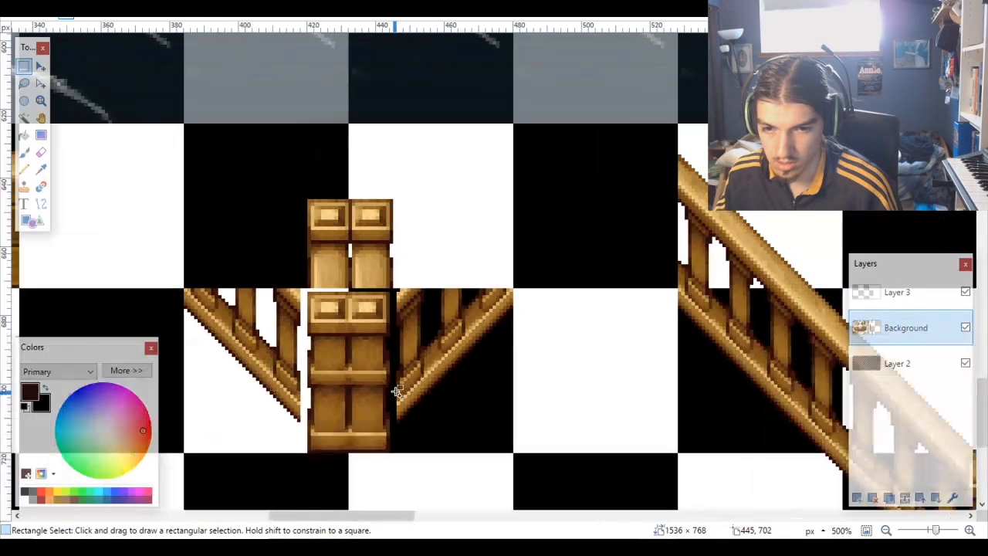
scroll(396, 390, "left", 5)
scroll(382, 380, "up", 9)
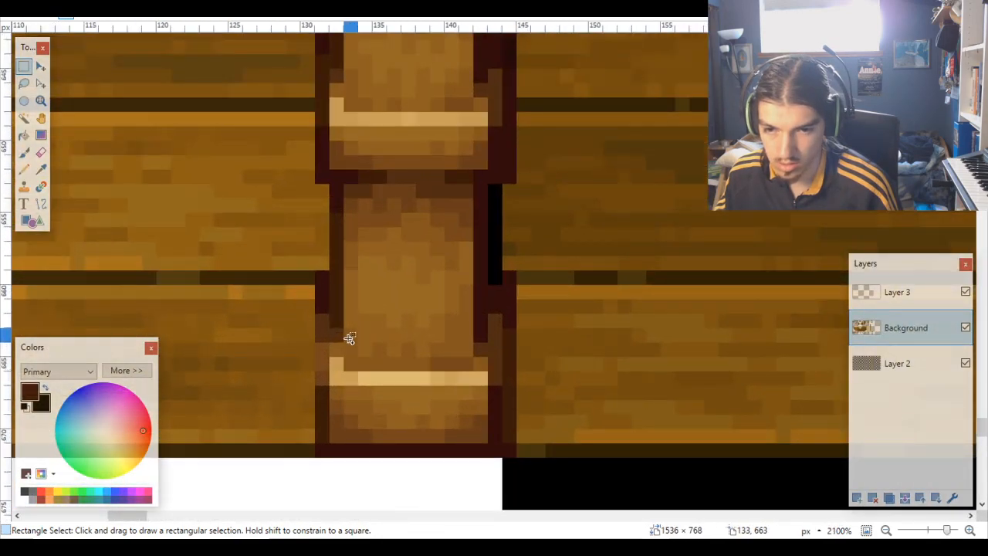
scroll(349, 339, "up", 1)
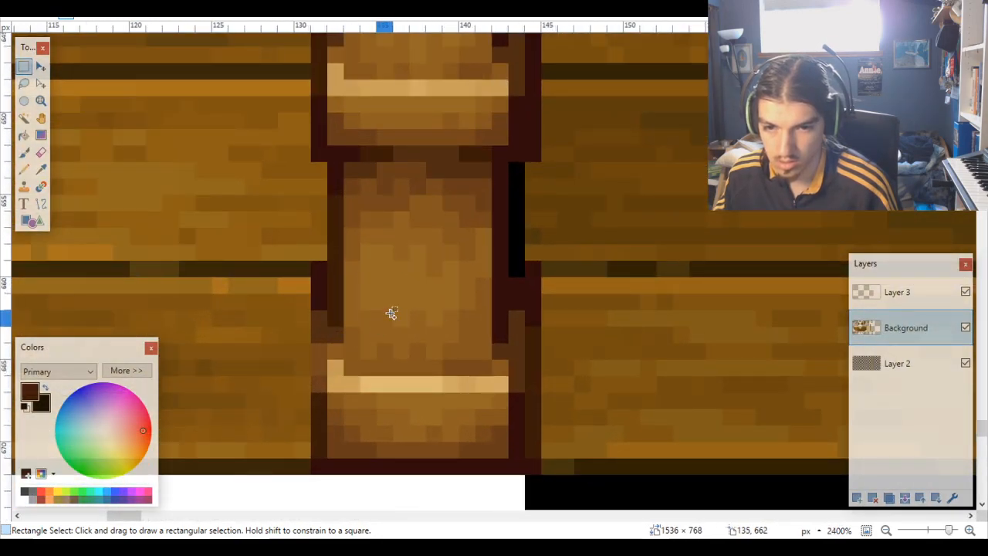
scroll(392, 312, "down", 12)
scroll(412, 386, "right", 5)
scroll(412, 386, "up", 3)
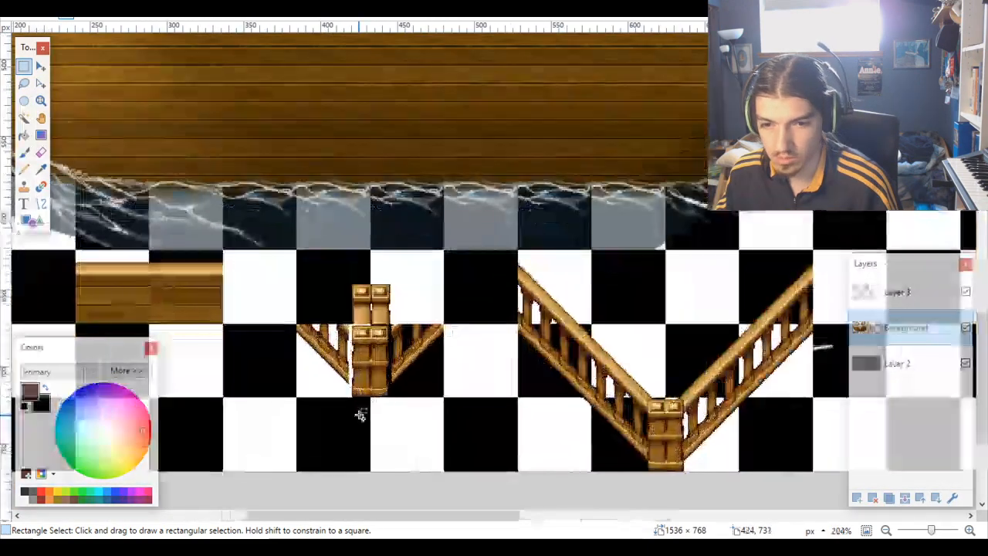
scroll(360, 415, "up", 12)
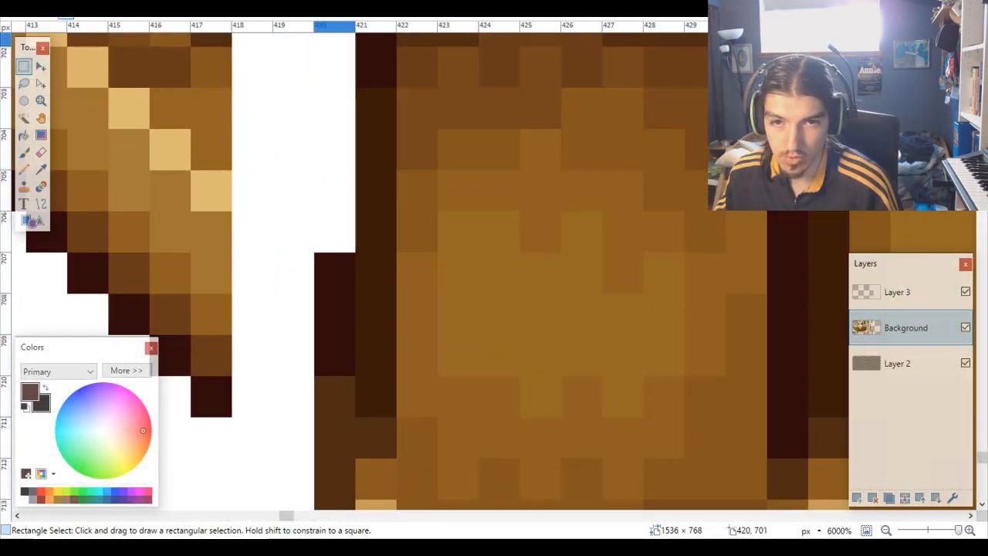
scroll(348, 255, "right", 4)
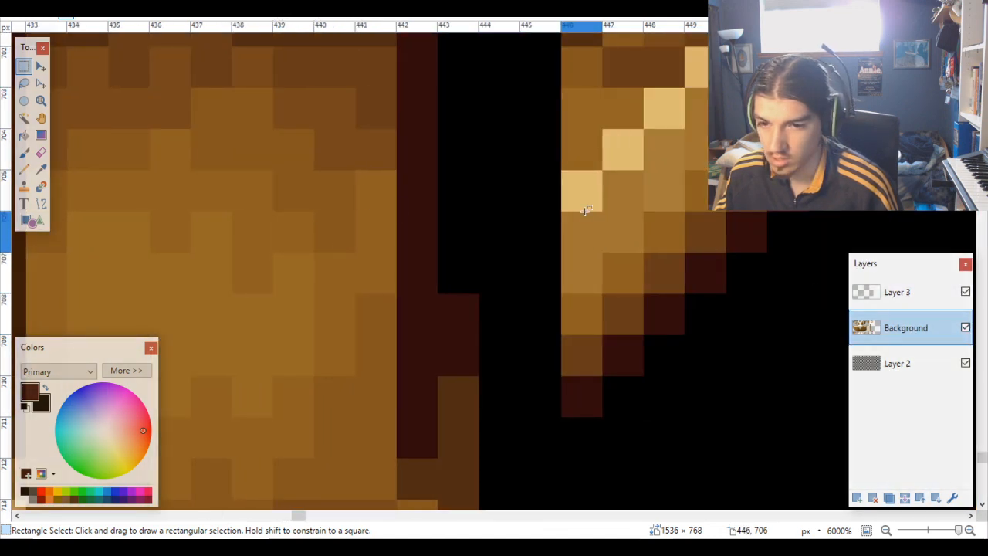
Step: Turn on the pixel grid and check the post edges on the plank railing and the V-shaped railing against it
left_click(210, 10)
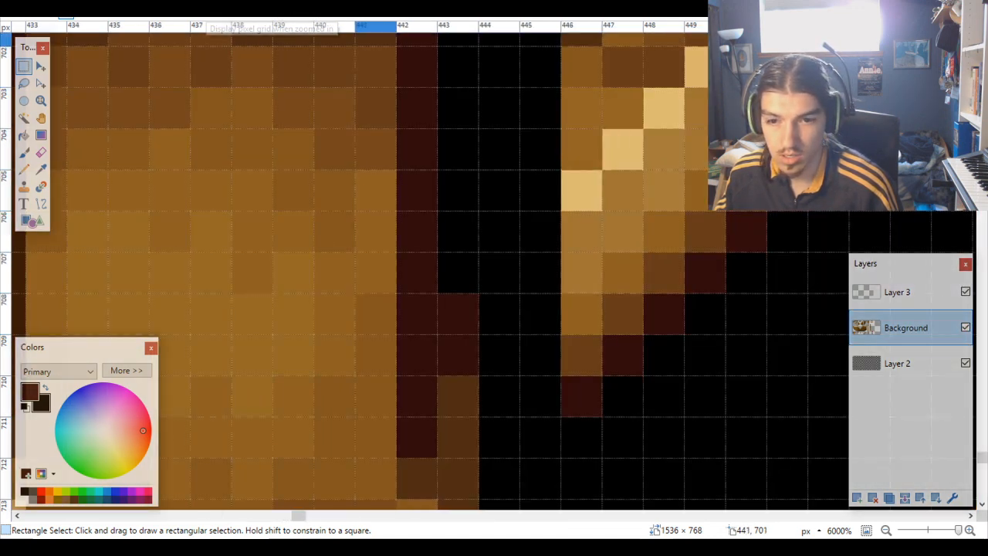
scroll(430, 232, "down", 4)
scroll(434, 231, "left", 3)
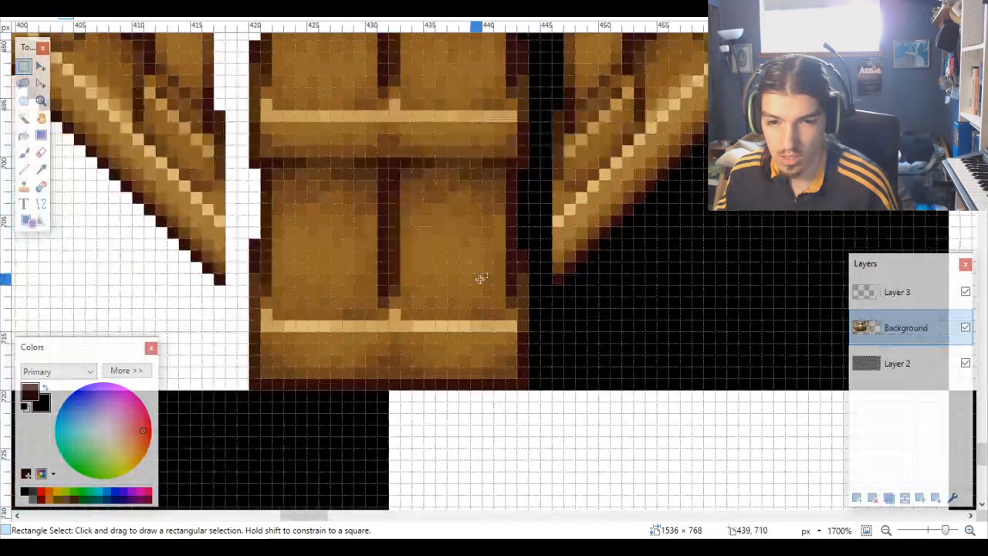
scroll(473, 271, "left", 5)
scroll(463, 268, "up", 3)
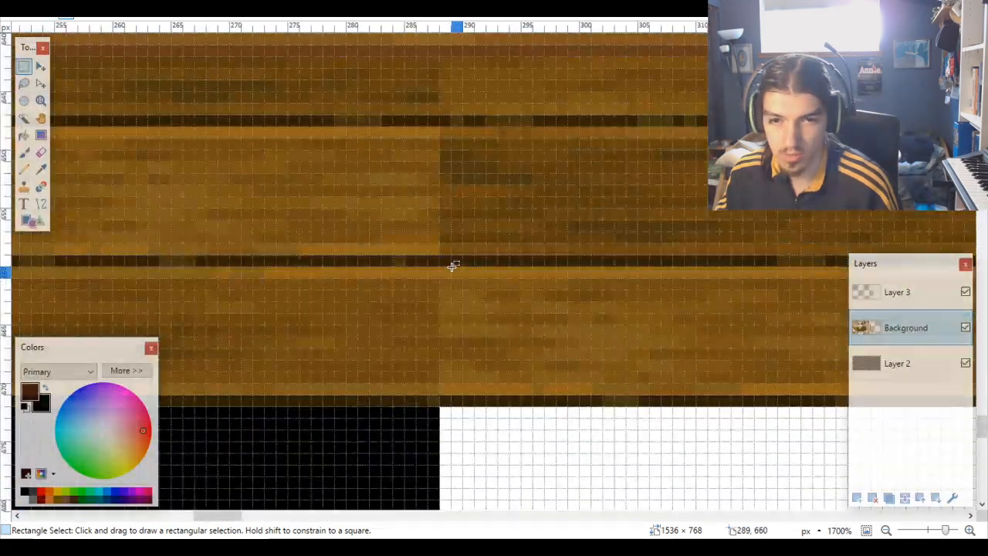
scroll(455, 266, "left", 1)
scroll(452, 265, "left", 6)
scroll(428, 270, "right", 1)
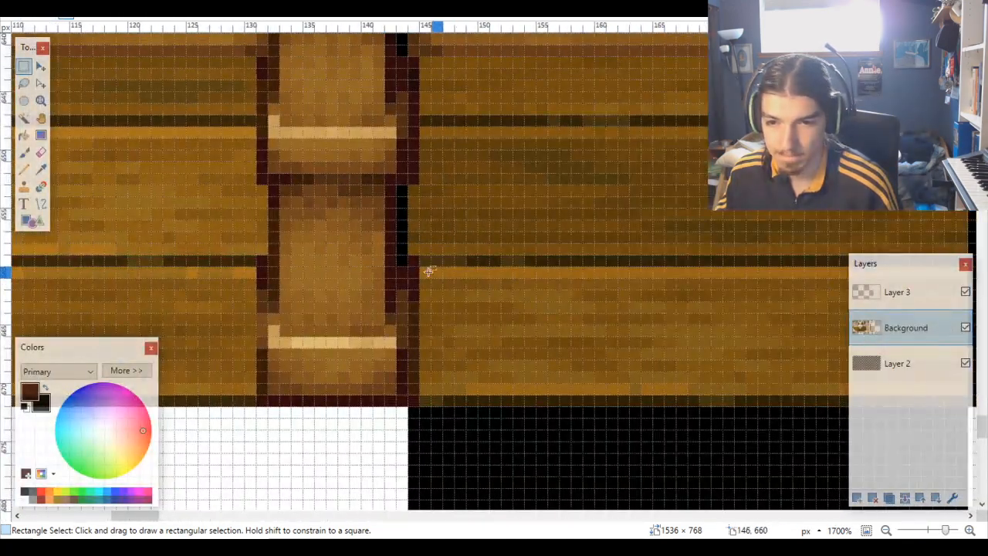
scroll(419, 273, "up", 1)
scroll(419, 273, "down", 4)
scroll(419, 274, "up", 3)
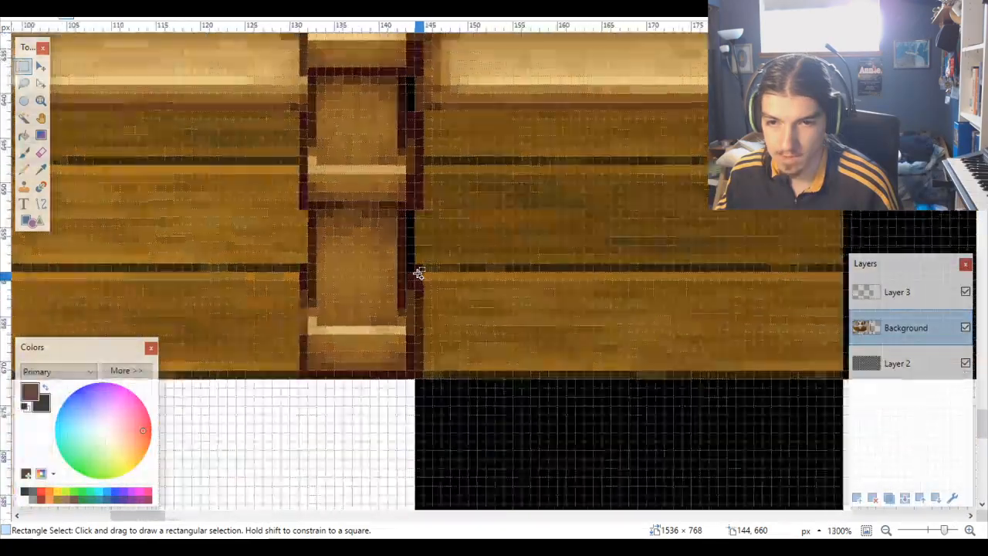
scroll(419, 273, "down", 6)
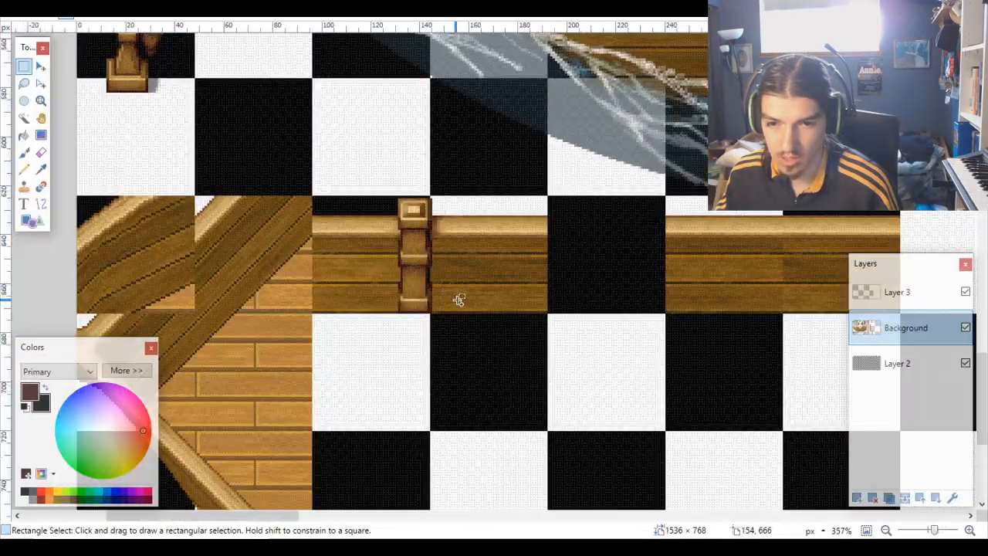
scroll(459, 298, "right", 10)
scroll(465, 310, "down", 4)
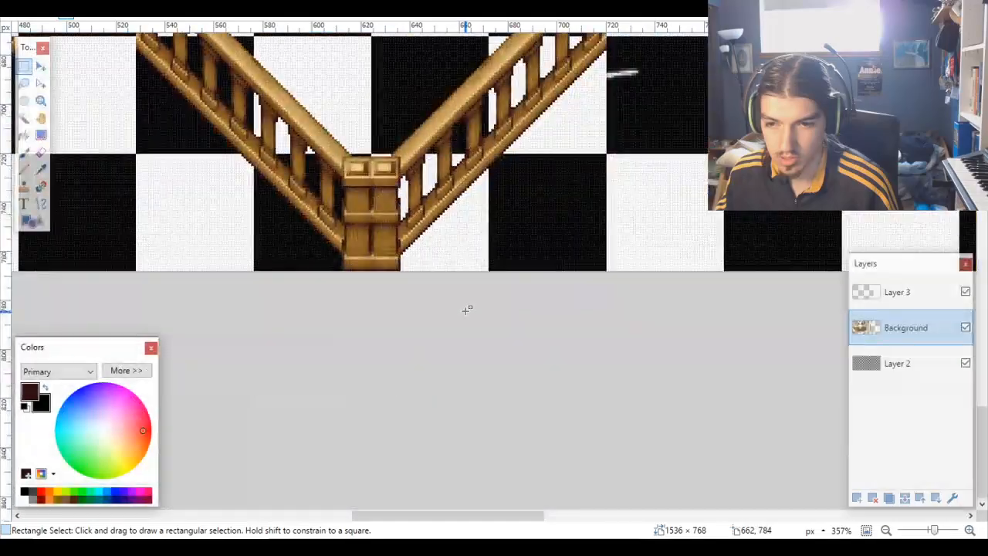
scroll(421, 238, "up", 6)
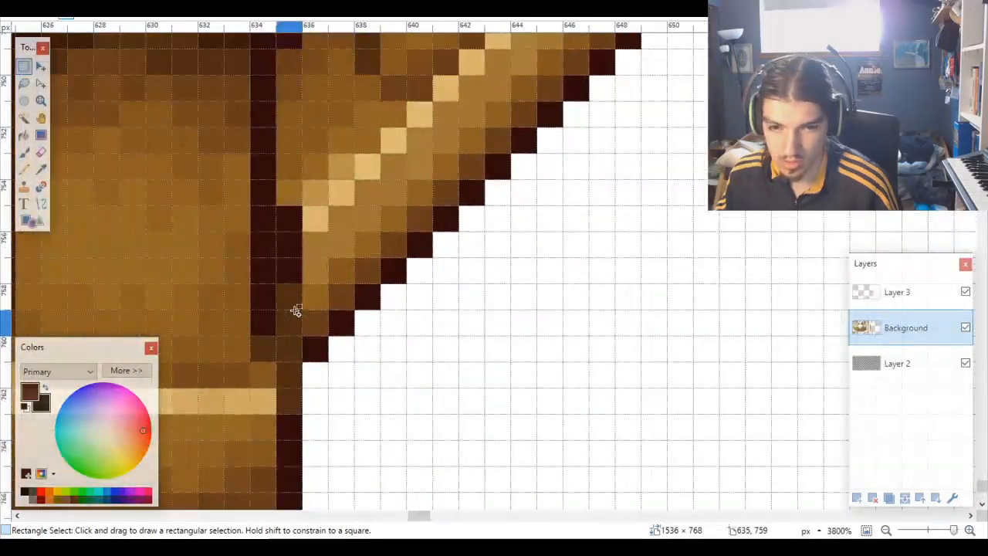
scroll(296, 309, "down", 3)
scroll(320, 310, "left", 8)
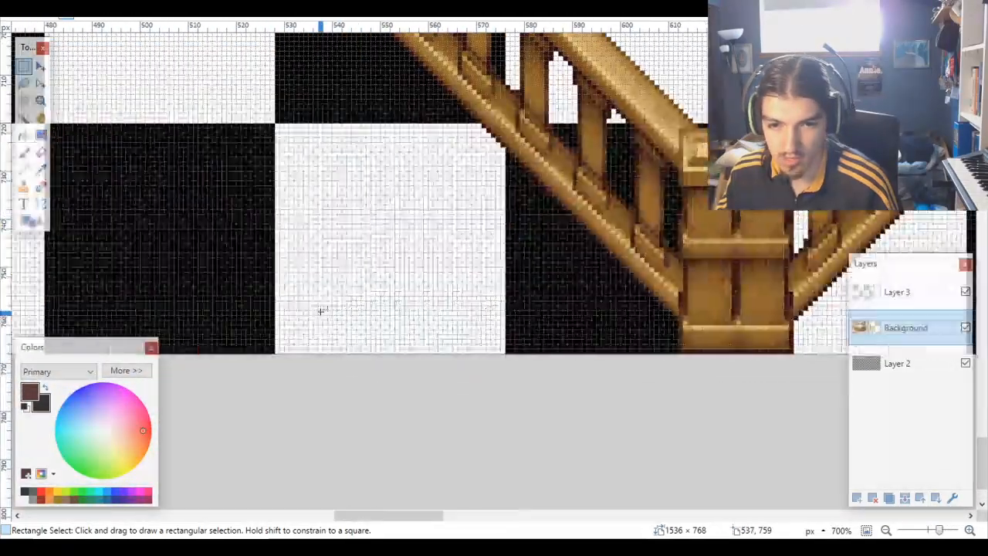
Step: Pencil a dark red-brown pixel at 443, 707 on the separated double post's lower right edge
scroll(320, 312, "up", 3)
scroll(503, 392, "down", 2)
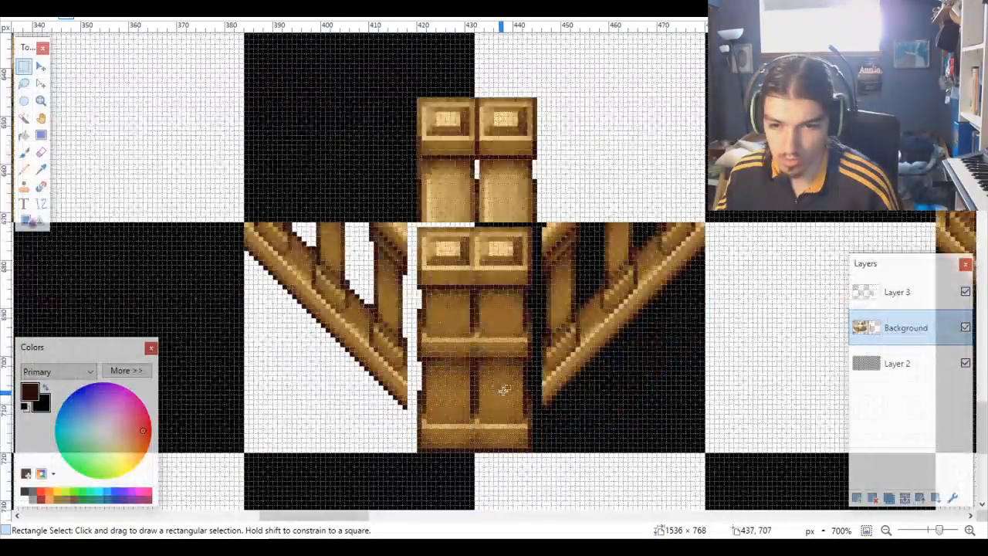
scroll(540, 408, "up", 4)
scroll(534, 408, "up", 3)
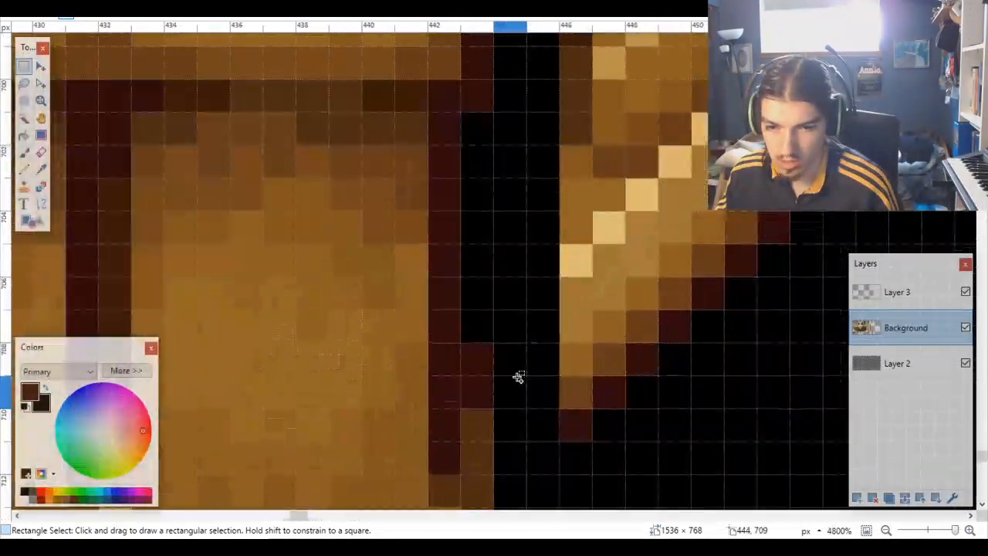
key("p")
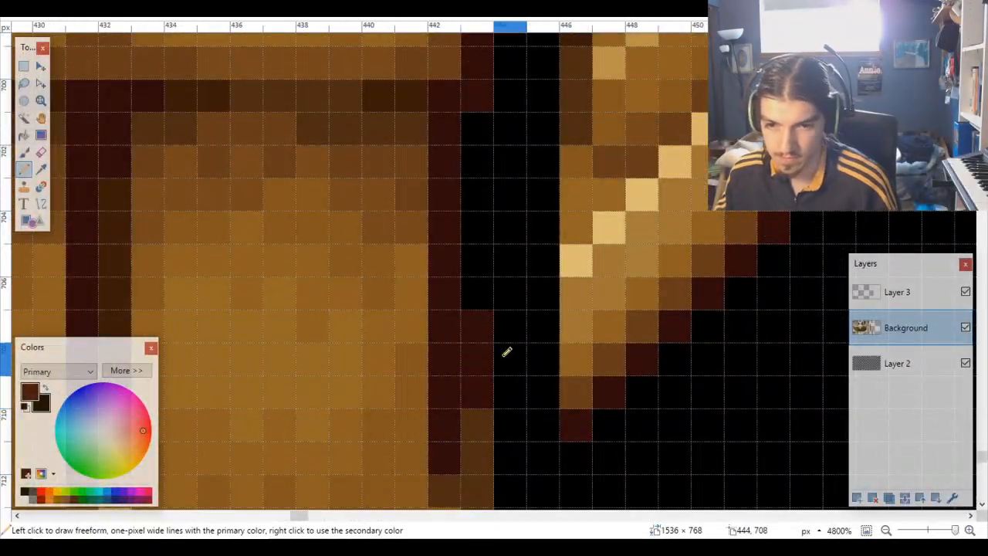
Step: Select the railing pieces on both sides of the separated double post by similar color and delete them
scroll(509, 366, "down", 8)
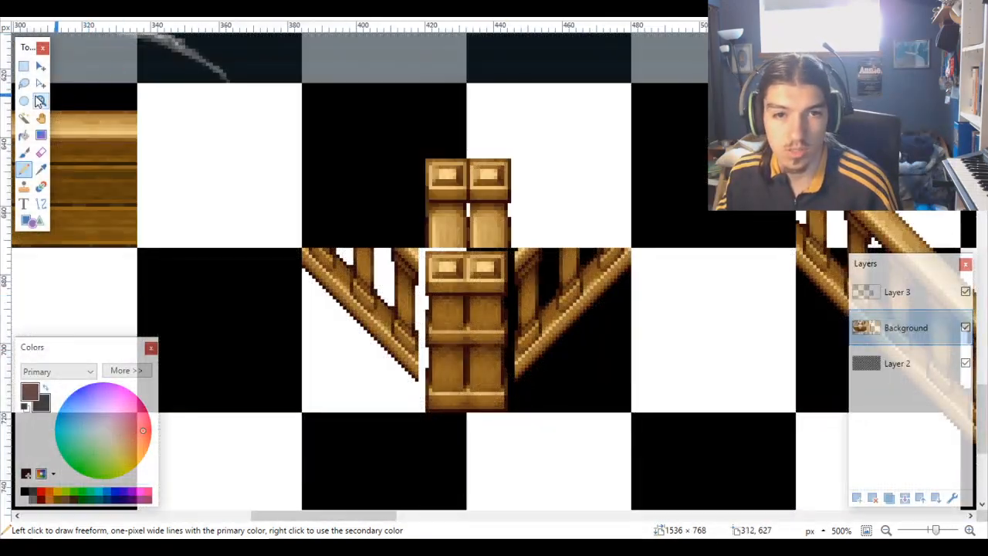
left_click(24, 117)
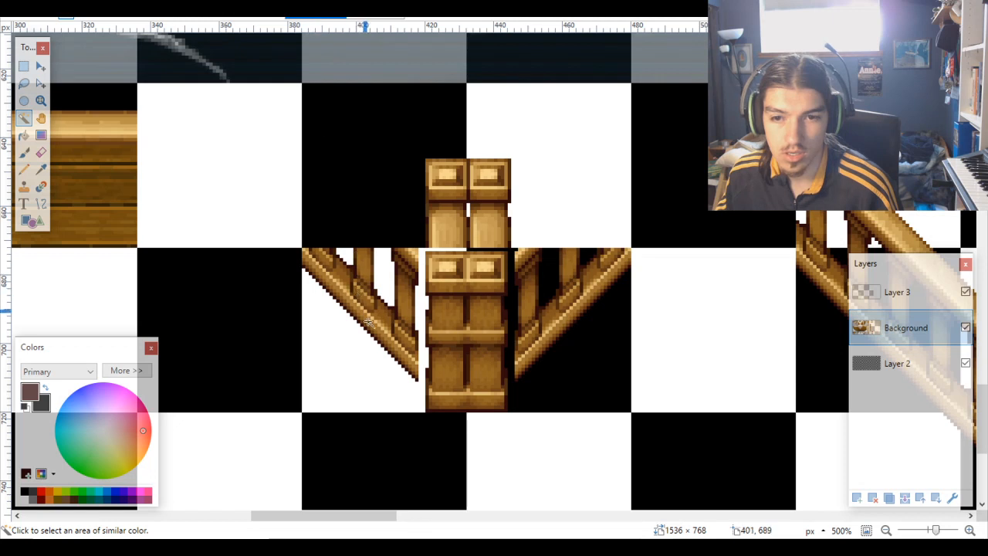
left_click(393, 330)
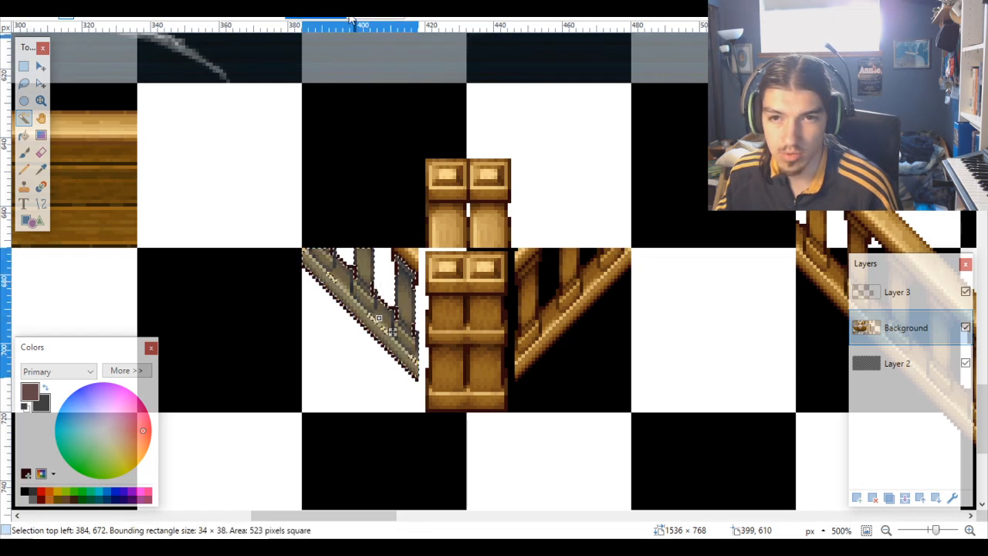
left_click_drag(352, 17, 361, 20)
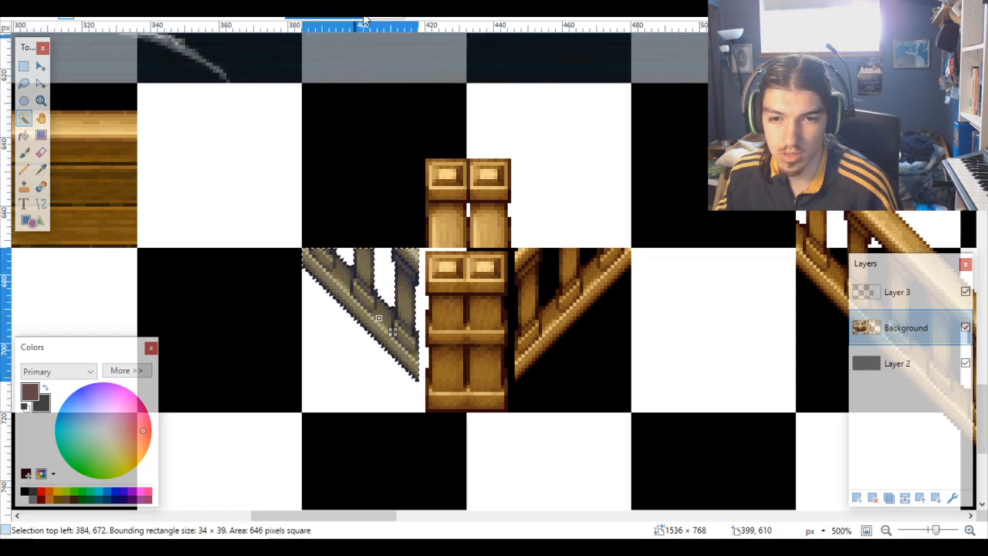
key("Delete")
left_click(565, 323)
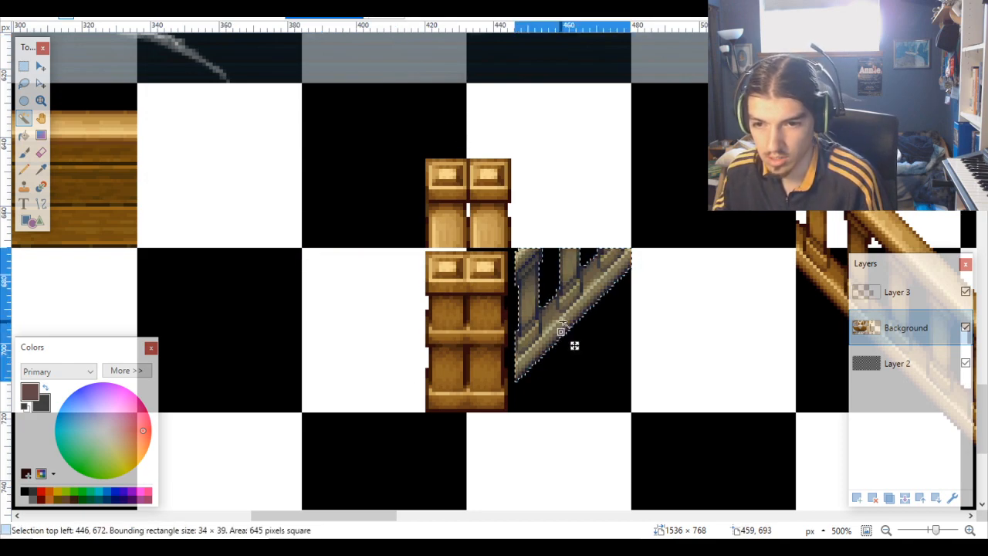
key("Delete")
Step: Look over the staircases, landing railing and ship hull, and compare their posts with the separated double post
scroll(567, 313, "down", 5)
scroll(556, 309, "up", 3)
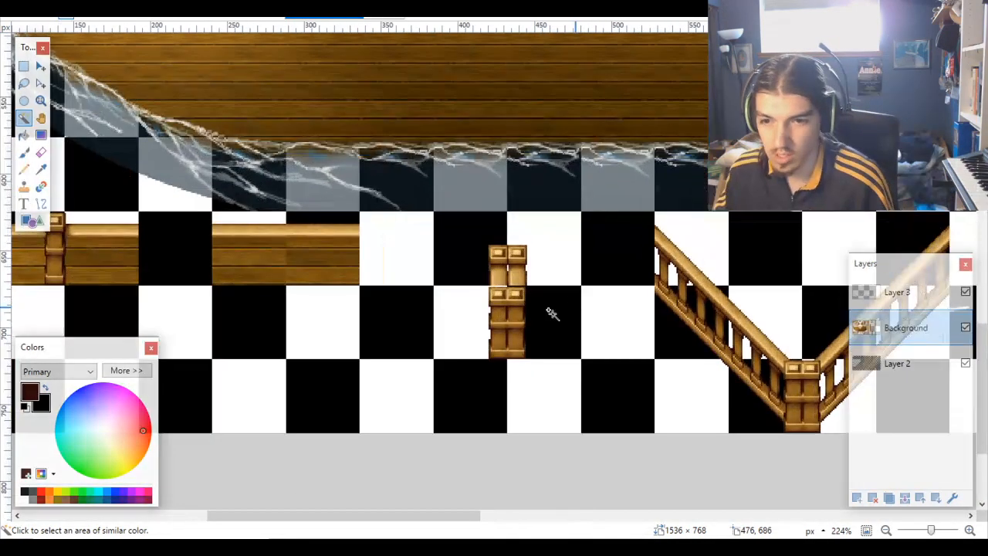
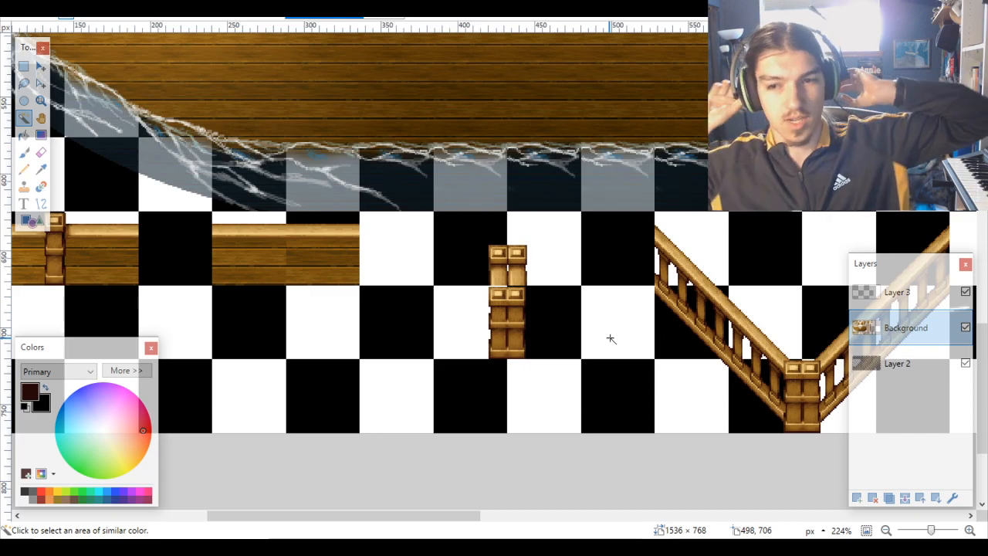
scroll(609, 337, "up", 12)
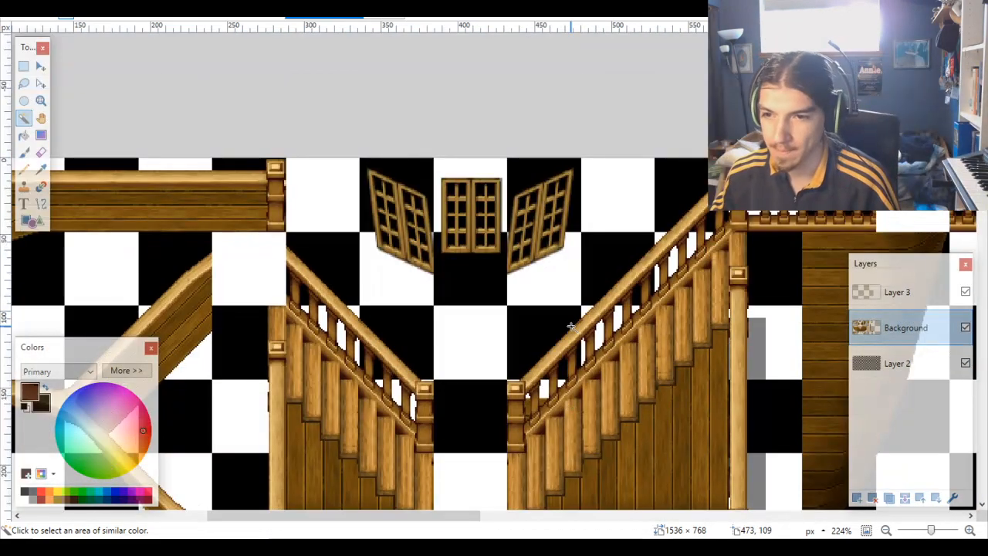
scroll(751, 327, "down", 3)
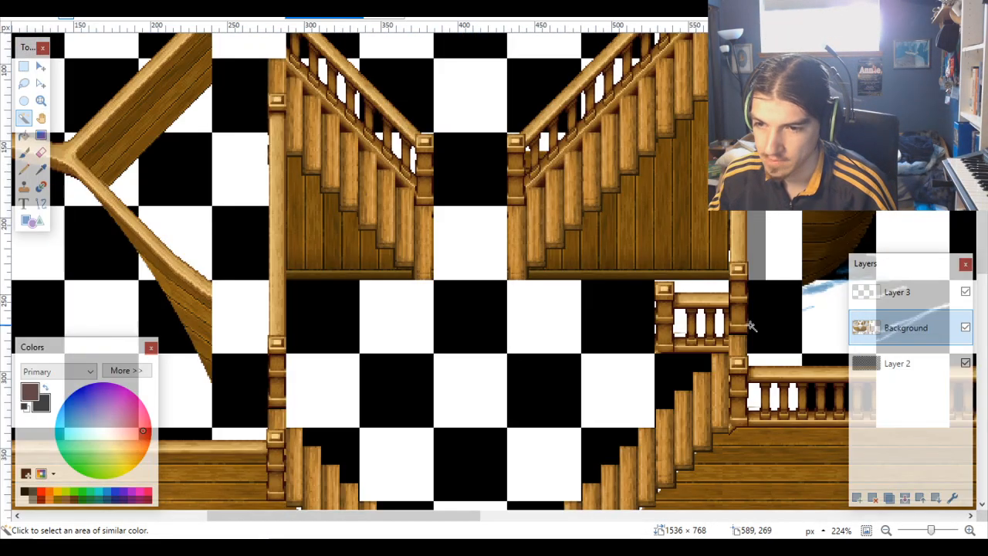
scroll(764, 255, "up", 2)
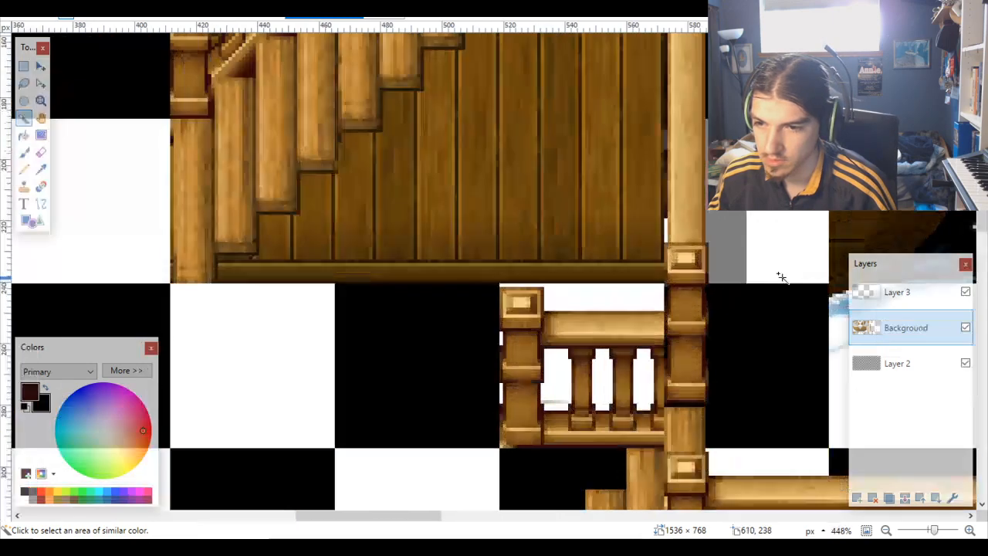
scroll(757, 270, "down", 6)
scroll(660, 343, "up", 5)
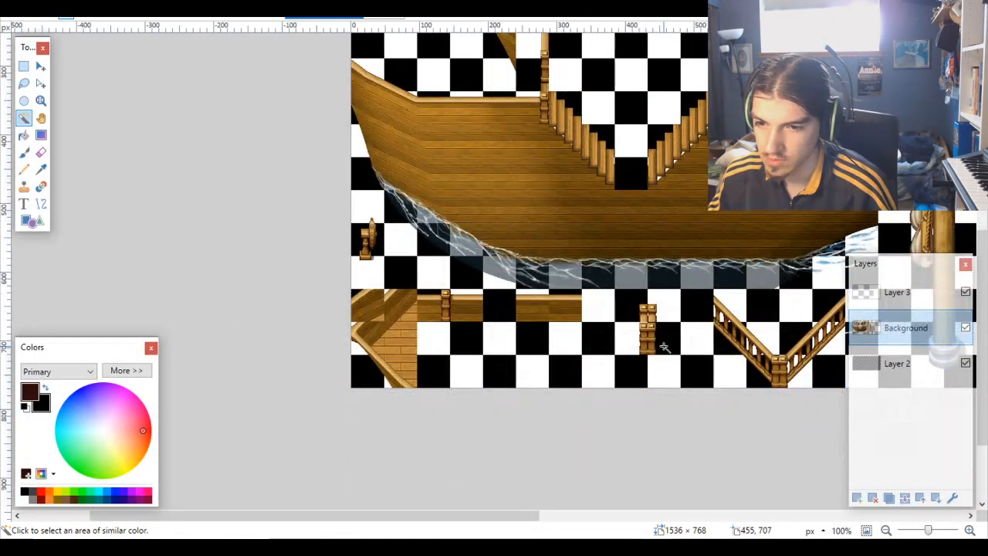
scroll(662, 346, "down", 2)
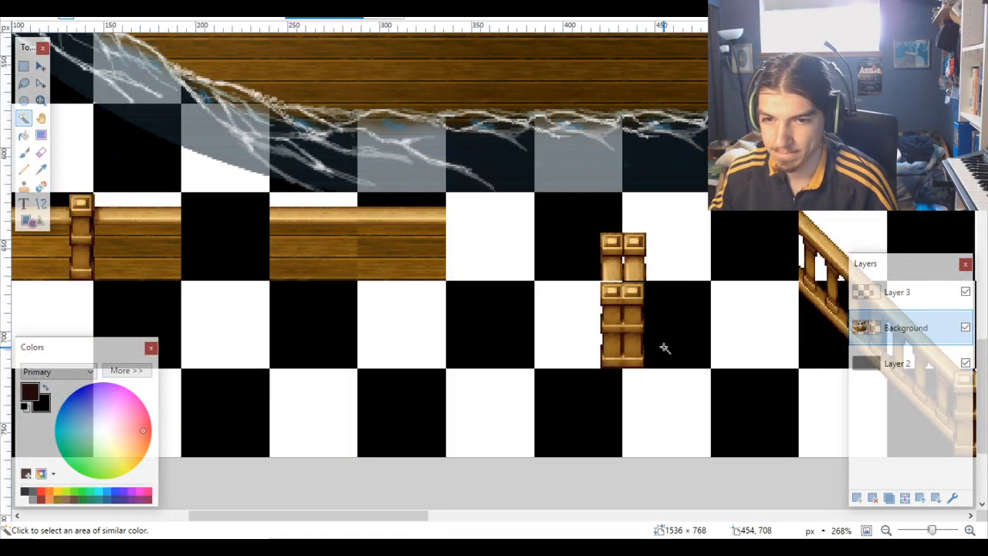
Step: Select the single post on the plank railing with a 14 × 47 pixel rectangle starting at 131, 625
left_click(26, 69)
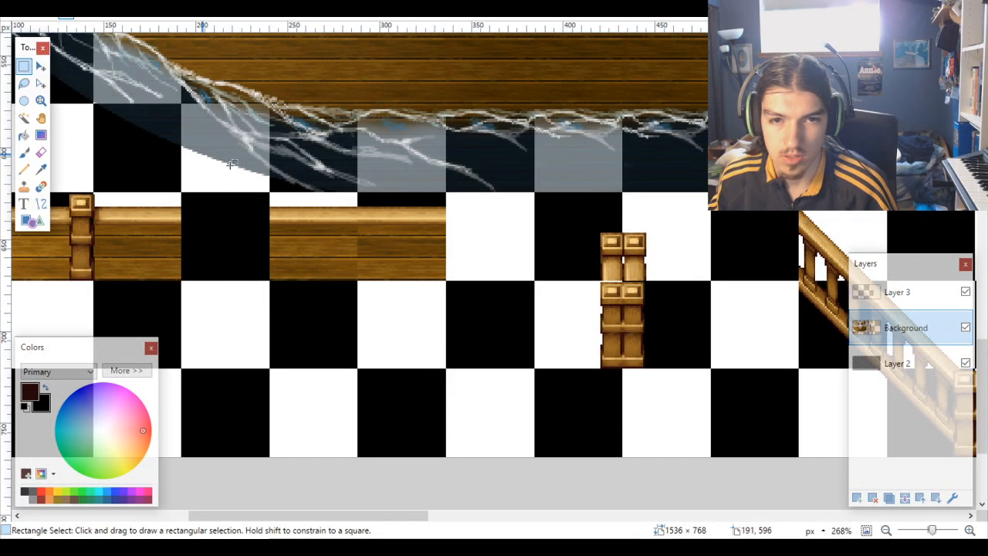
left_click(27, 117)
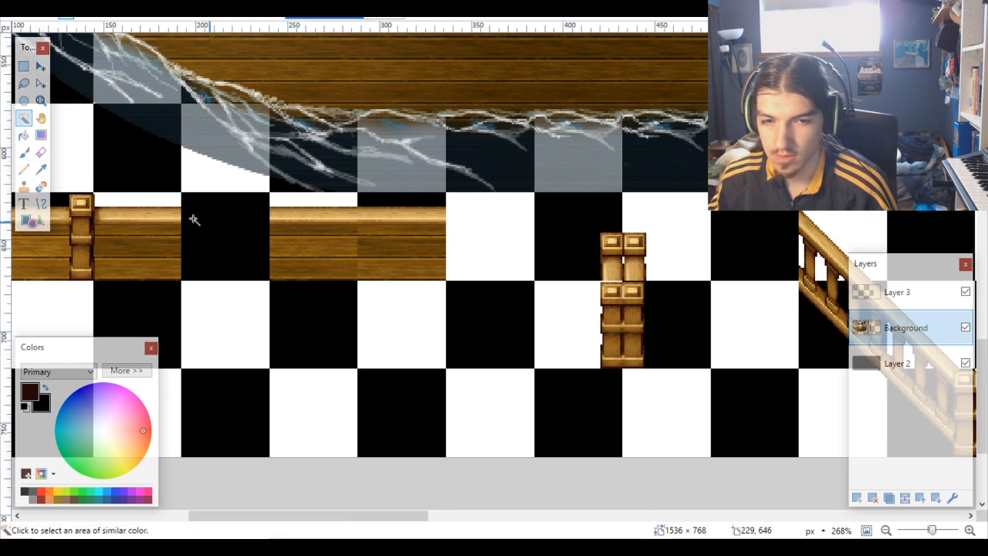
scroll(165, 257, "left", 4)
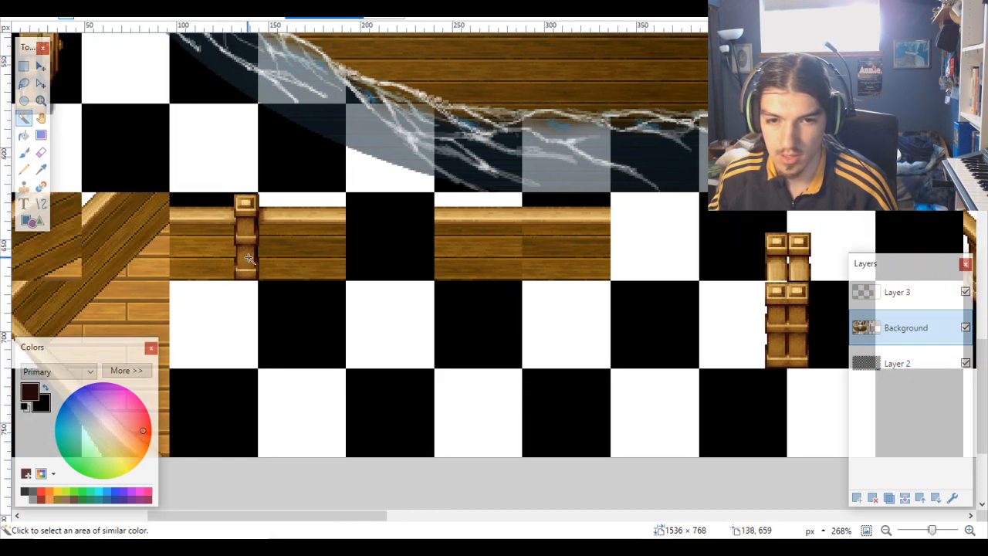
scroll(234, 251, "up", 4)
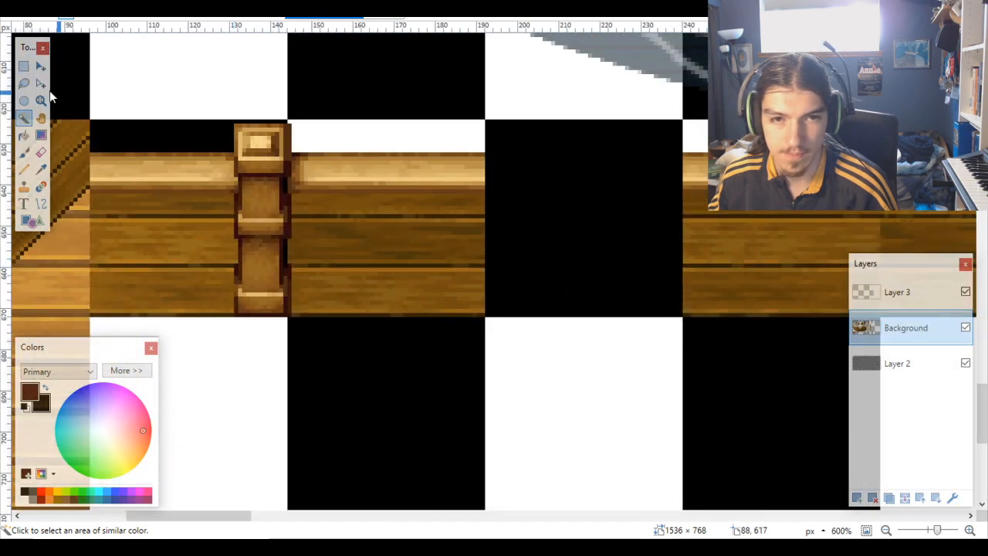
left_click(24, 66)
scroll(241, 130, "up", 3)
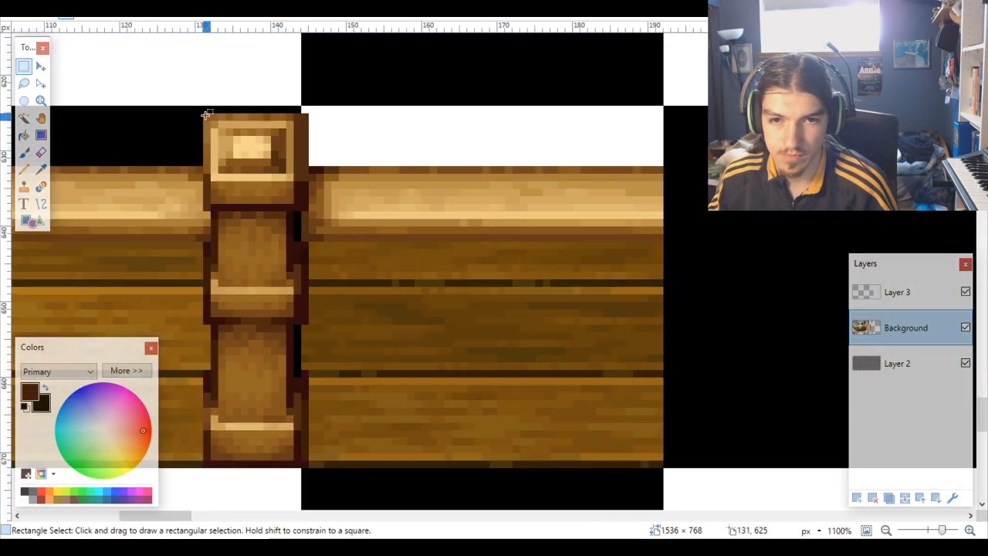
left_click_drag(207, 115, 311, 426)
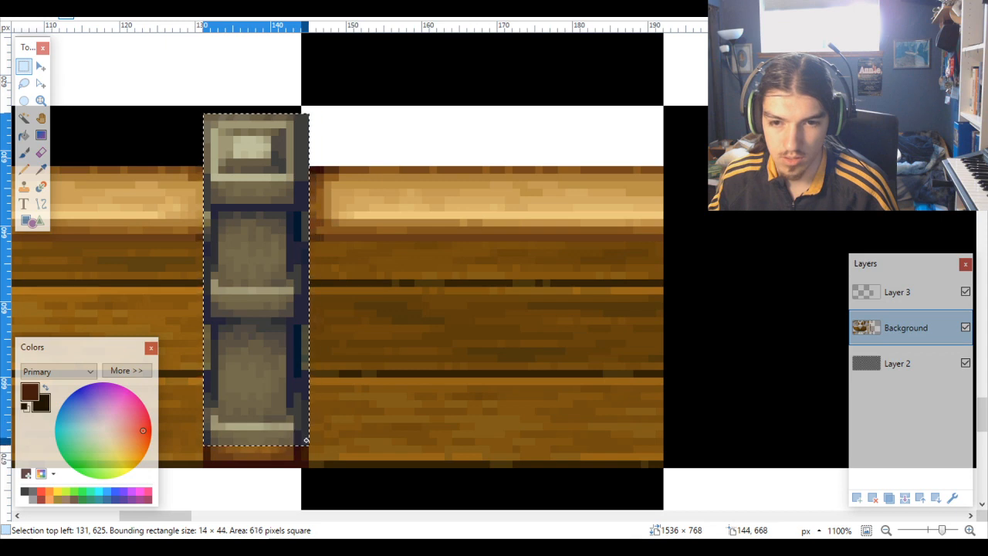
scroll(307, 461, "down", 3)
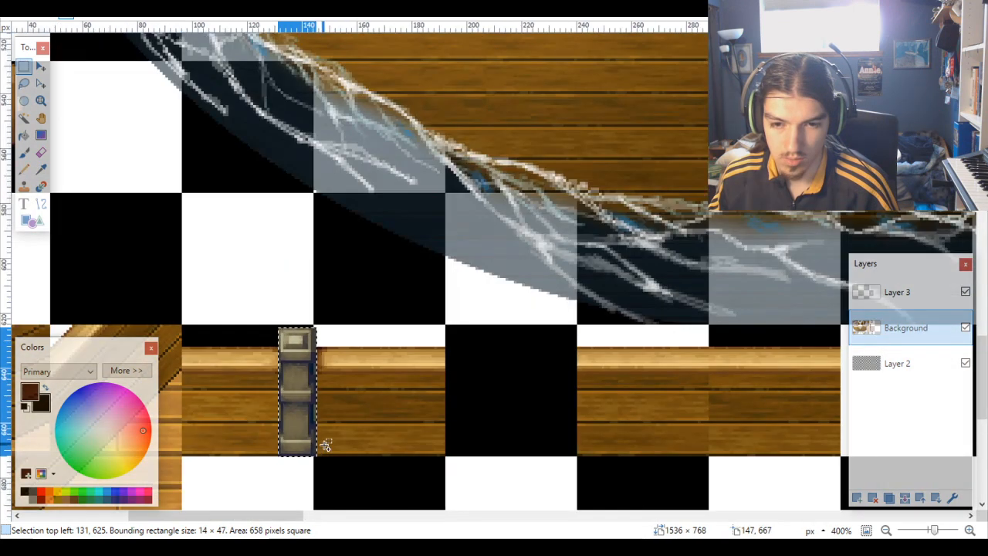
Step: Place a copy of the selected single post beneath the double post, with its top-left corner at 425, 721
scroll(342, 440, "down", 3)
scroll(420, 301, "down", 1)
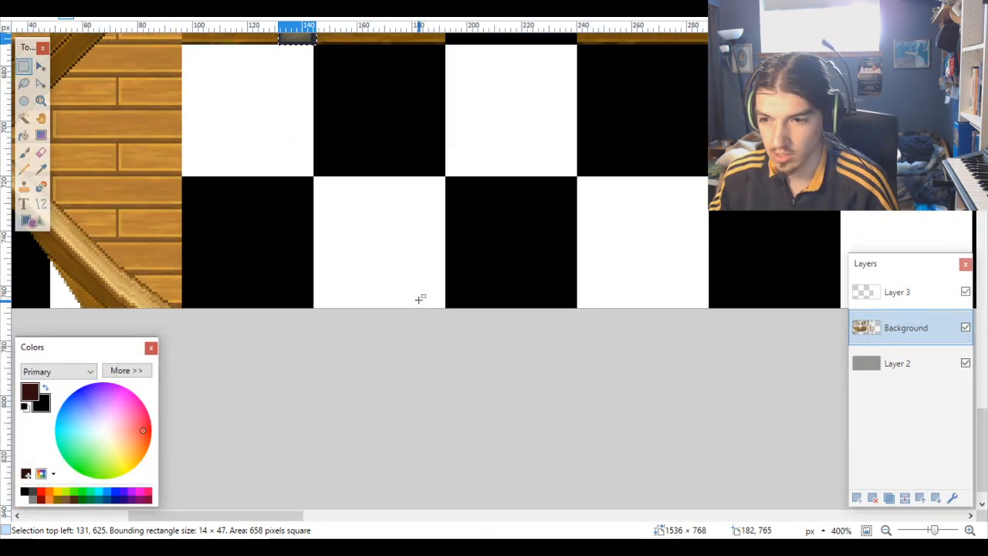
scroll(543, 324, "right", 4)
scroll(653, 326, "up", 2)
scroll(649, 325, "right", 2)
key("m")
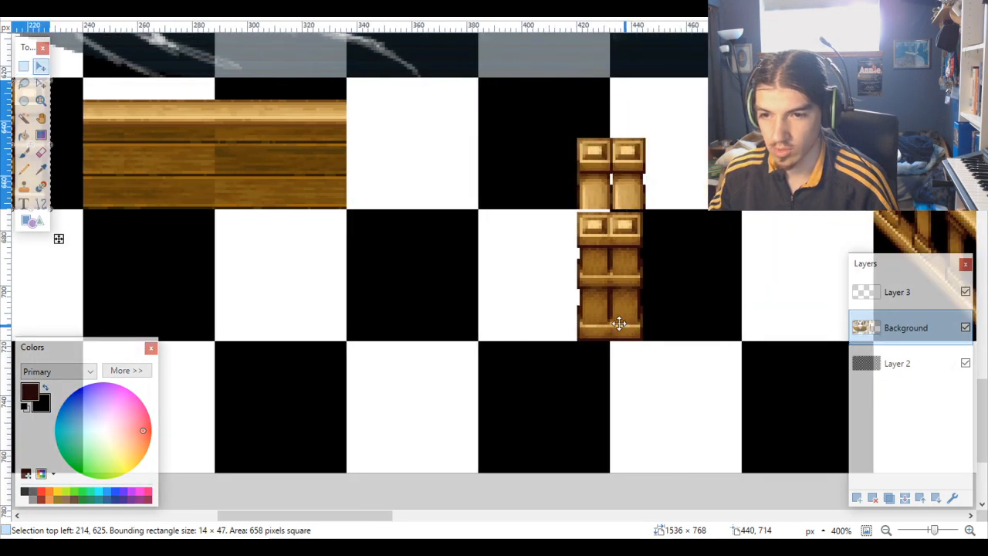
left_click_drag(59, 236, 637, 499)
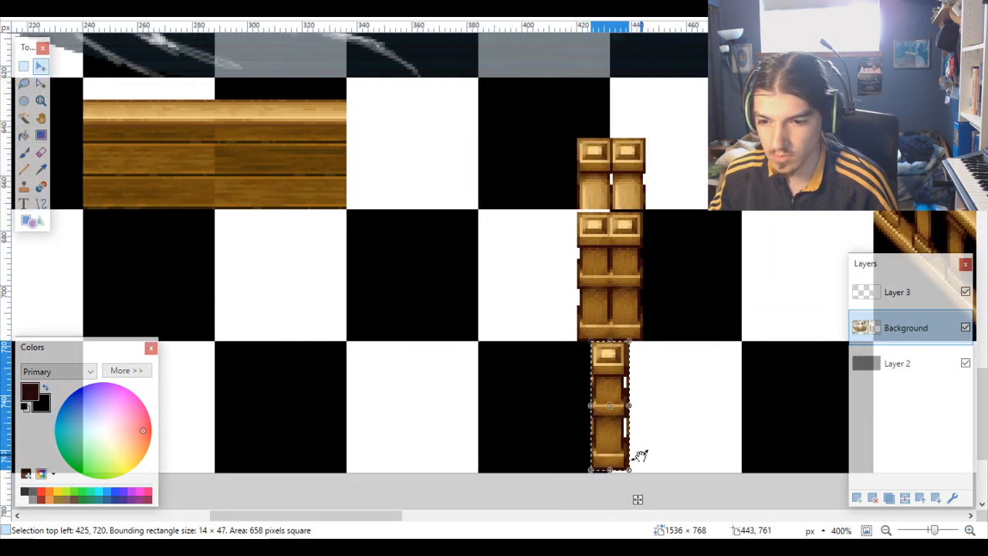
scroll(640, 455, "up", 3)
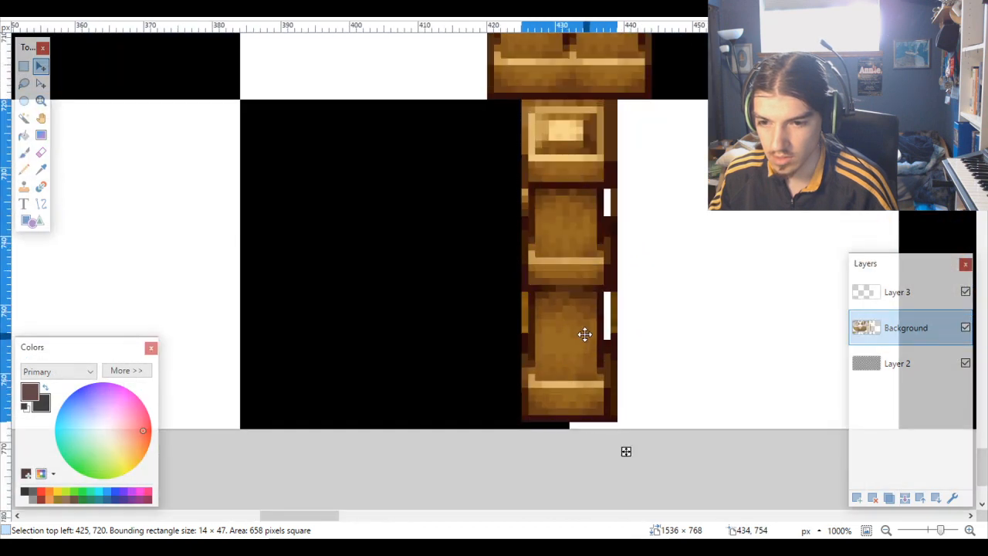
mouse_move(585, 334)
left_mouse_down()
mouse_move(587, 350)
mouse_move(586, 336)
left_mouse_up()
Step: Examine the copied single post's cap and side edges pixel by pixel and compare them with the double post's edges
scroll(571, 116, "up", 8)
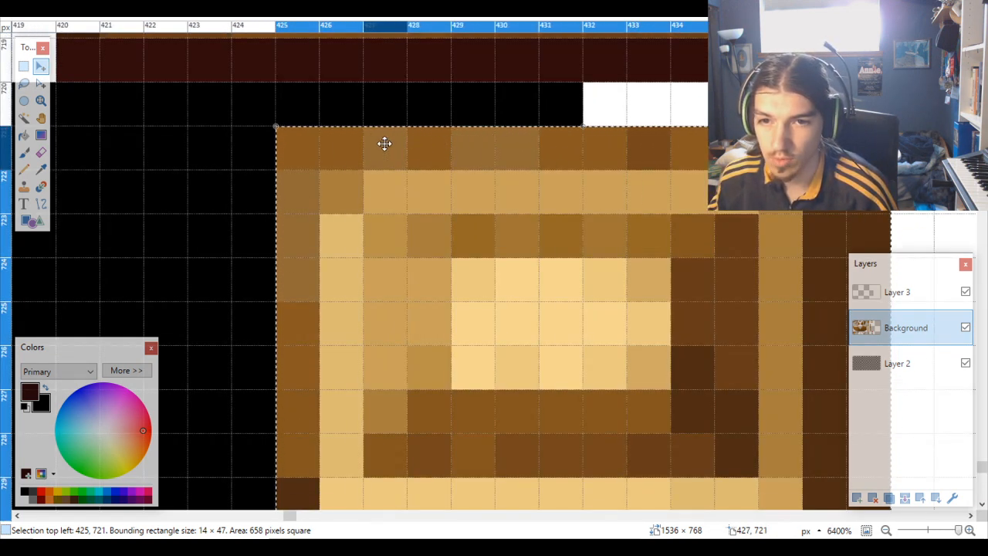
scroll(369, 132, "right", 2)
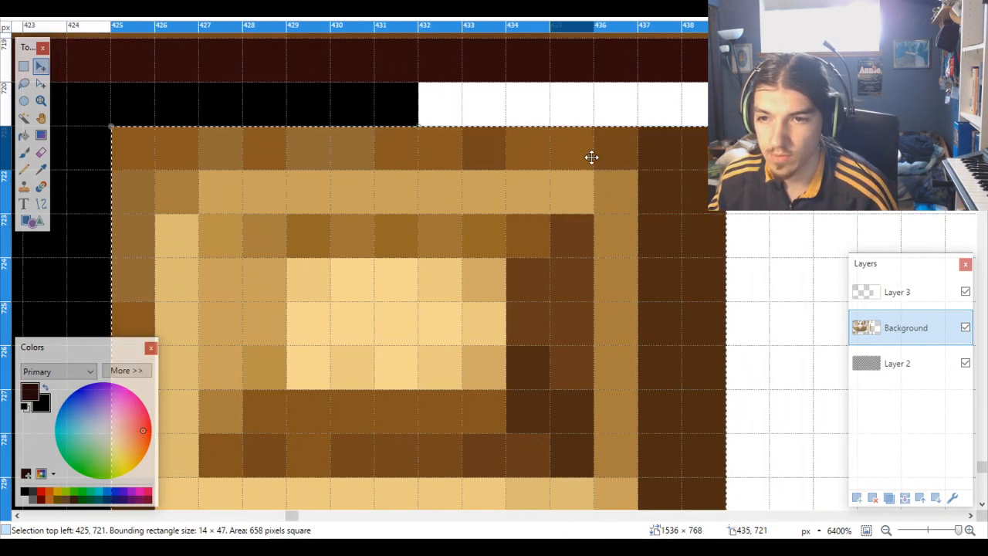
scroll(637, 157, "down", 12)
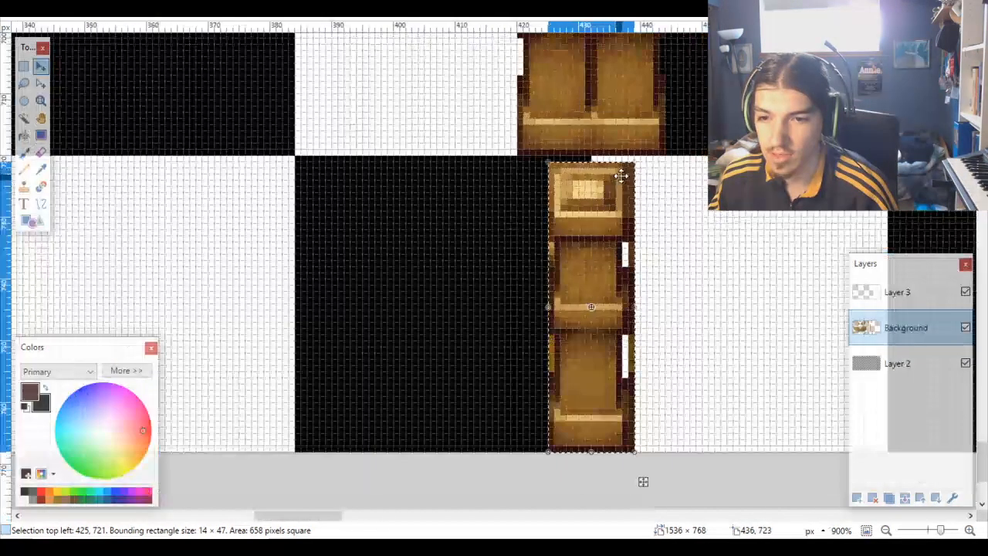
scroll(623, 201, "up", 8)
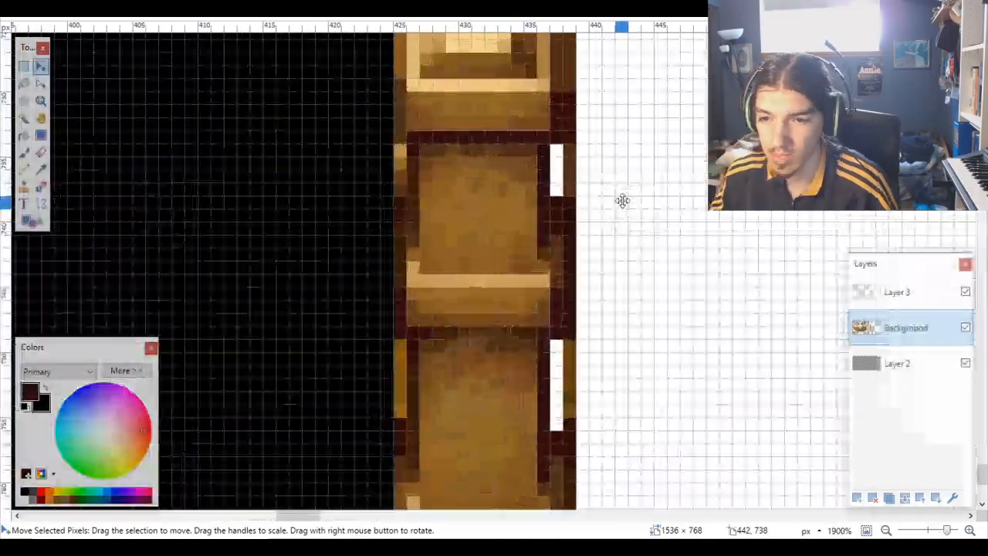
scroll(460, 330, "down", 5)
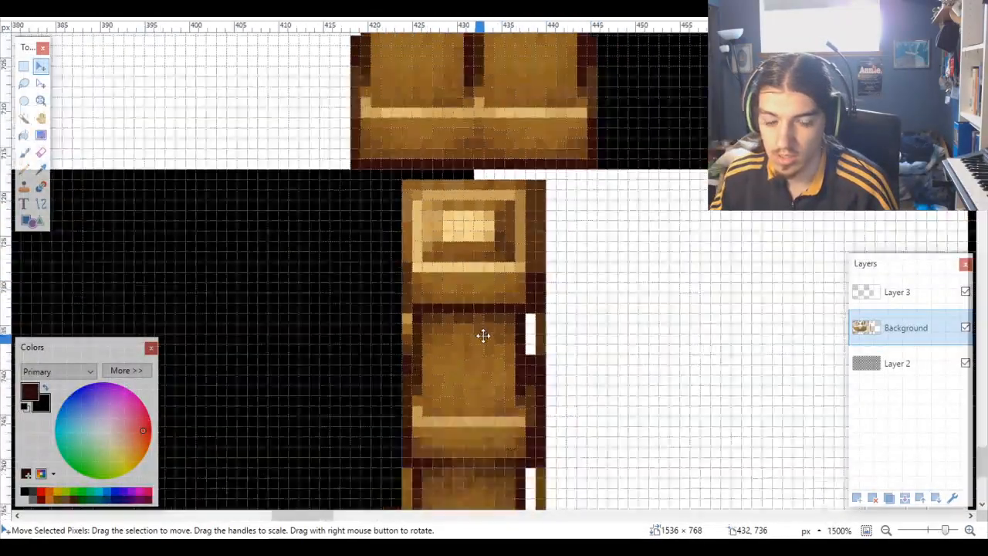
scroll(434, 211, "up", 2)
scroll(434, 211, "up", 3)
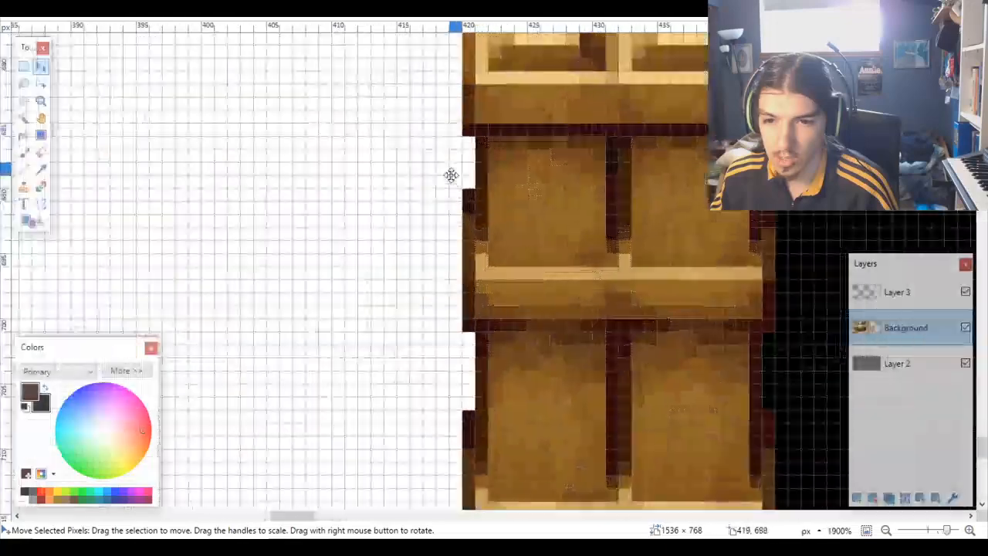
scroll(461, 162, "down", 1)
scroll(468, 242, "up", 5)
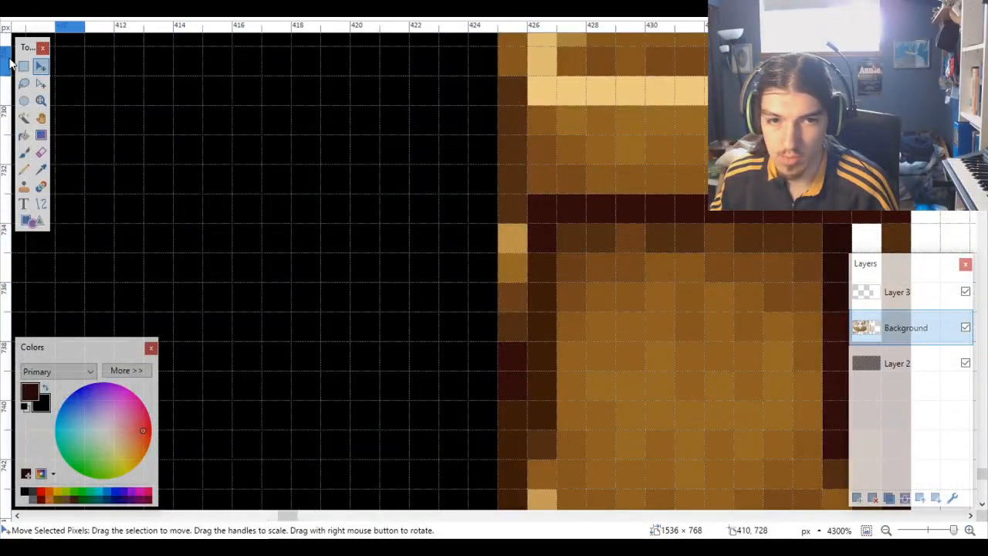
Step: Delete the leftover pixels on the copied post's left edge, from 425, 734 to 425, 737 and from 425, 749 to 425, 754
left_click(24, 66)
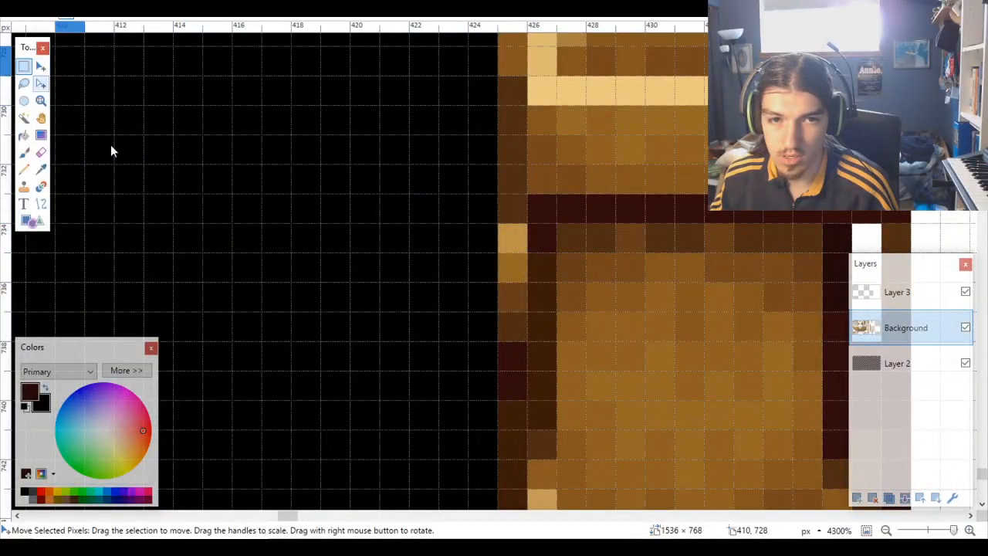
left_click_drag(513, 230, 515, 267)
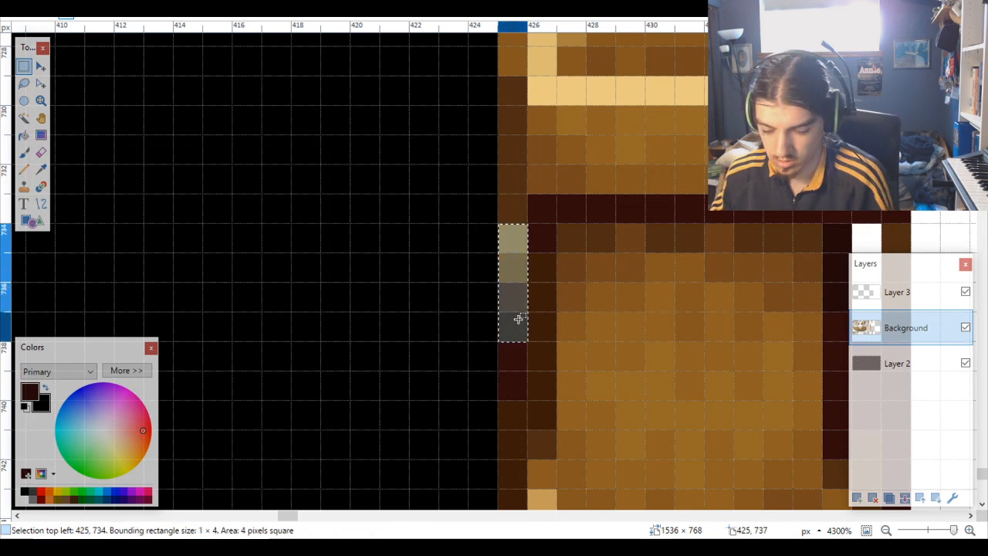
key("BackSpace")
key("ctrl+d")
scroll(518, 319, "down", 5)
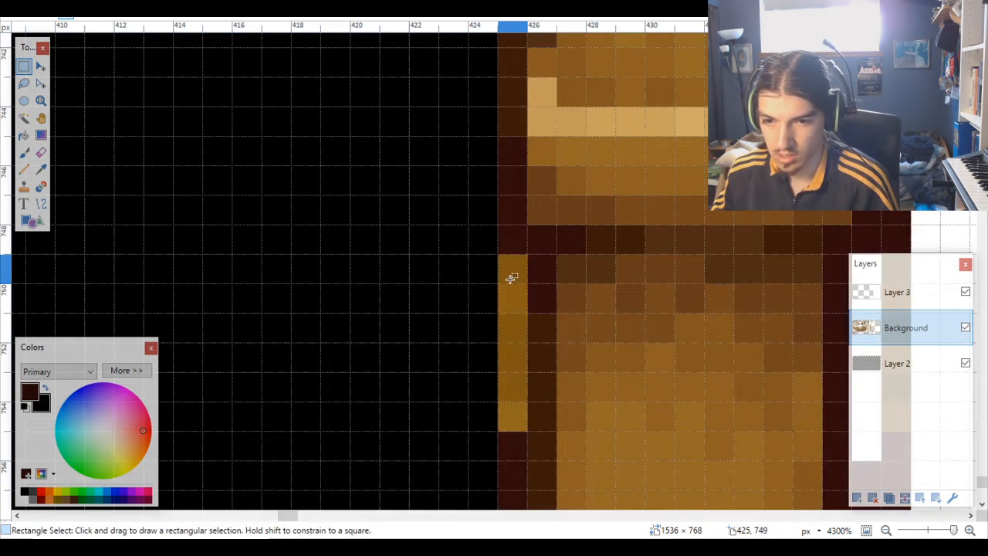
left_click_drag(512, 278, 512, 395)
key("BackSpace")
key("ctrl+d")
Step: Examine the copied single post's lower right edge and compare its outline with the double post and the stair railing posts
scroll(514, 410, "down", 1)
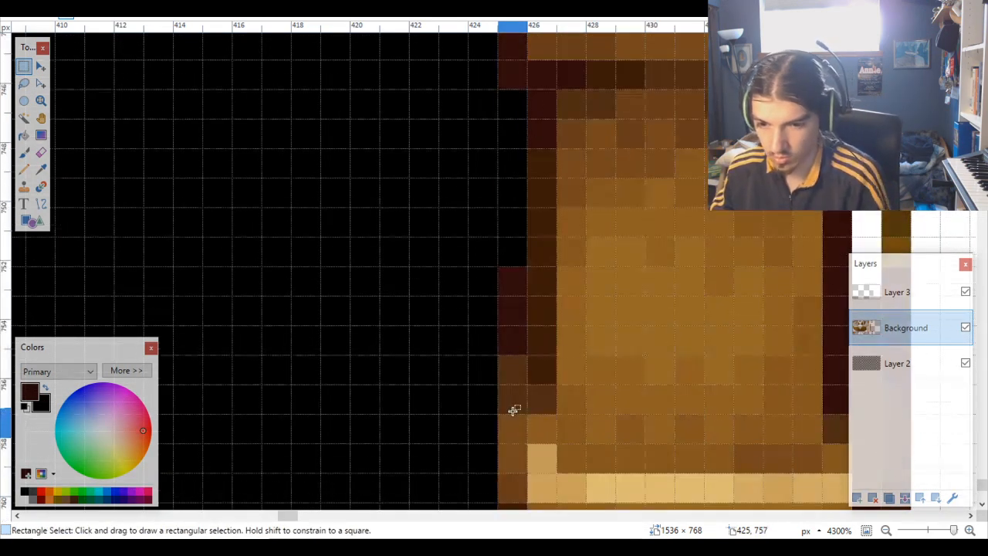
scroll(529, 331, "right", 3)
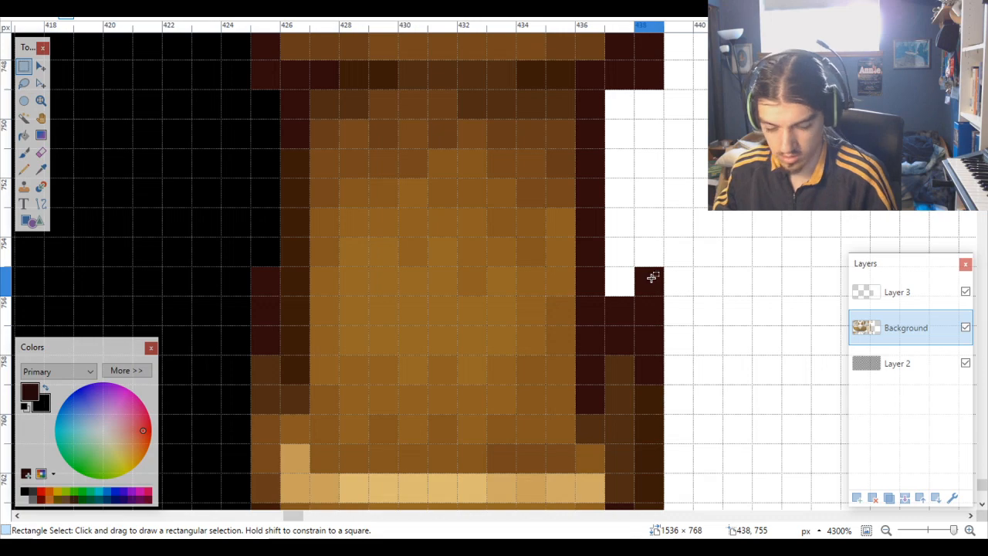
key("p")
scroll(629, 281, "down", 6)
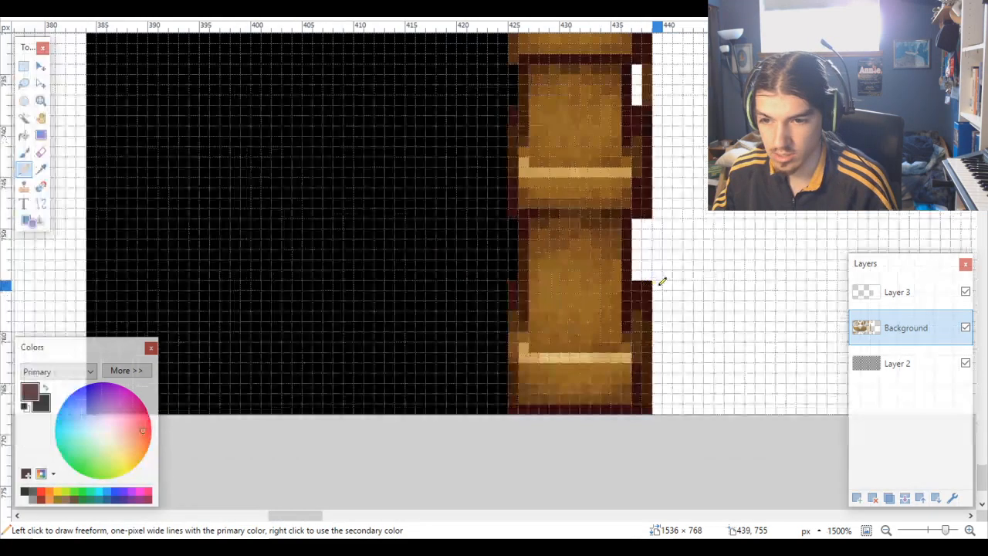
scroll(688, 298, "right", 10)
scroll(692, 299, "up", 3)
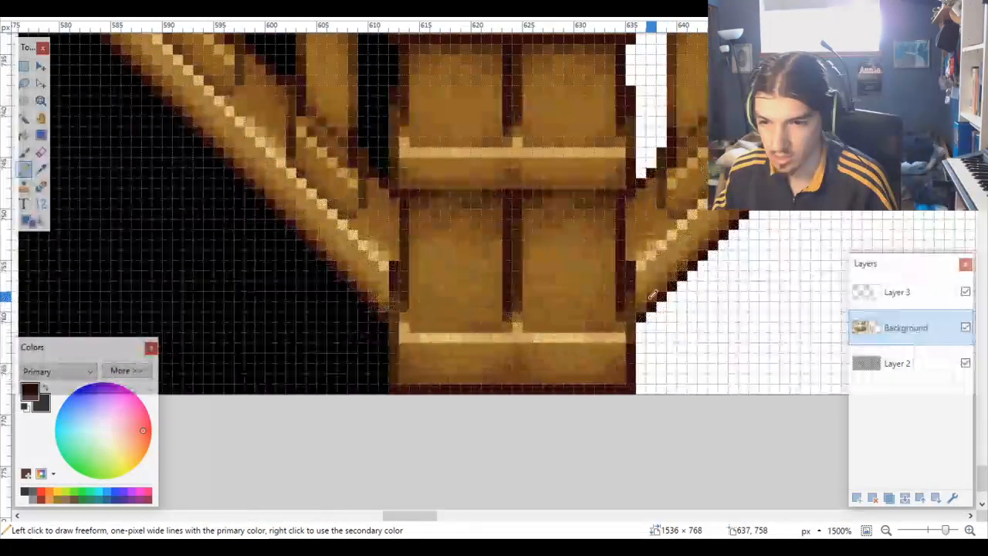
scroll(626, 278, "down", 4)
scroll(610, 289, "up", 2)
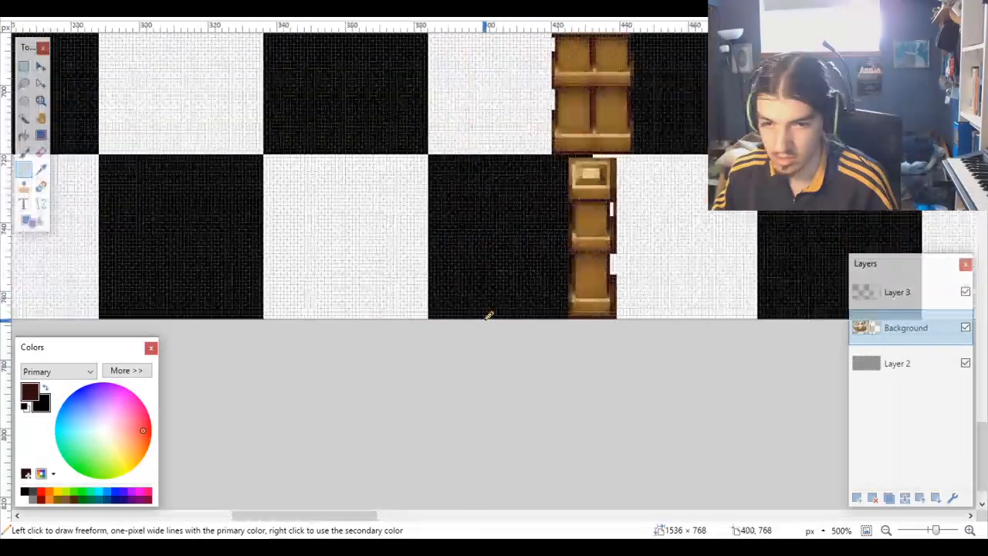
scroll(595, 305, "up", 3)
scroll(525, 270, "up", 2)
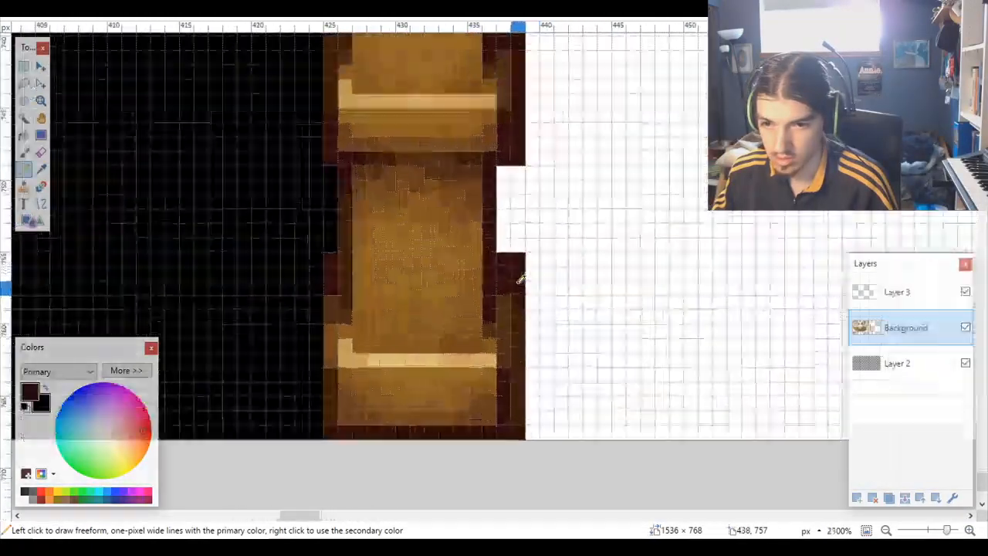
scroll(525, 274, "down", 3)
scroll(530, 280, "up", 1)
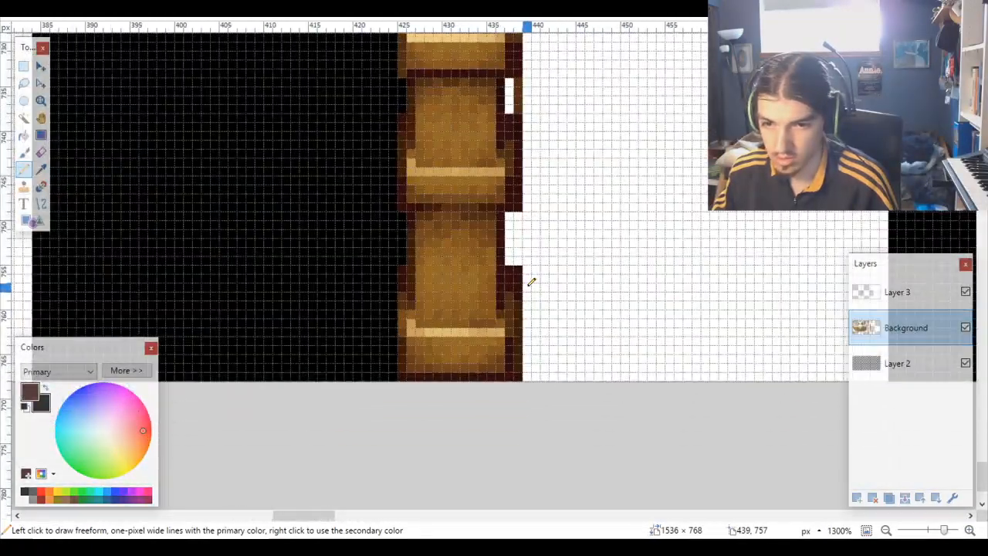
scroll(531, 282, "down", 5)
scroll(532, 282, "up", 4)
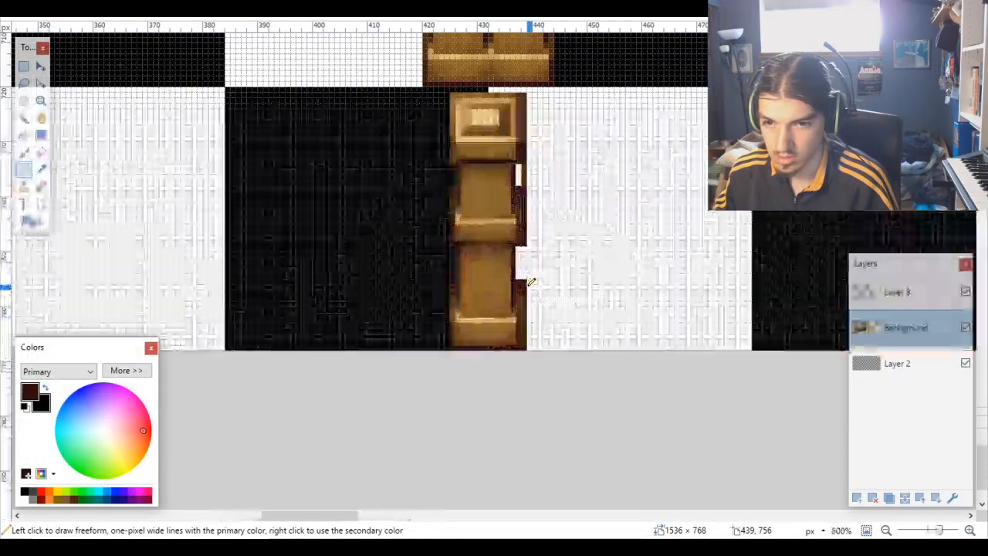
scroll(531, 281, "up", 2)
scroll(540, 249, "down", 2)
scroll(536, 269, "up", 2)
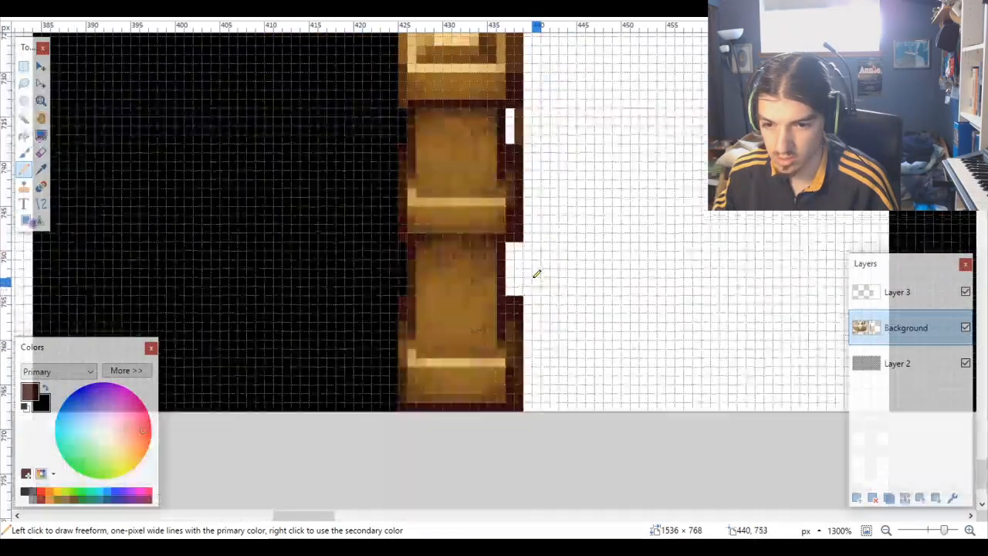
scroll(533, 284, "up", 4)
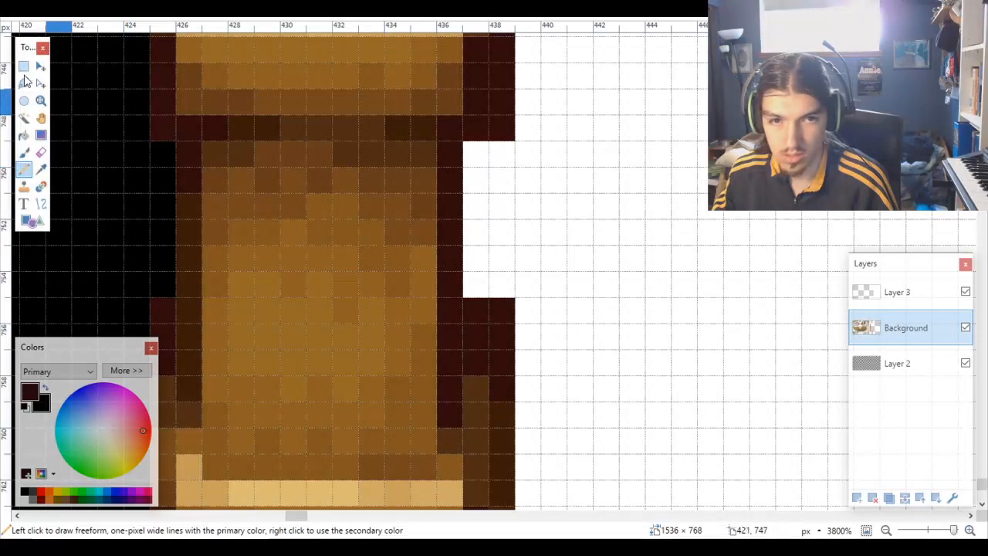
Step: Delete the dark corner pixel at 438, 755 on the copied single post's right edge using a 2 × 1 pixel rectangular selection
left_click(24, 67)
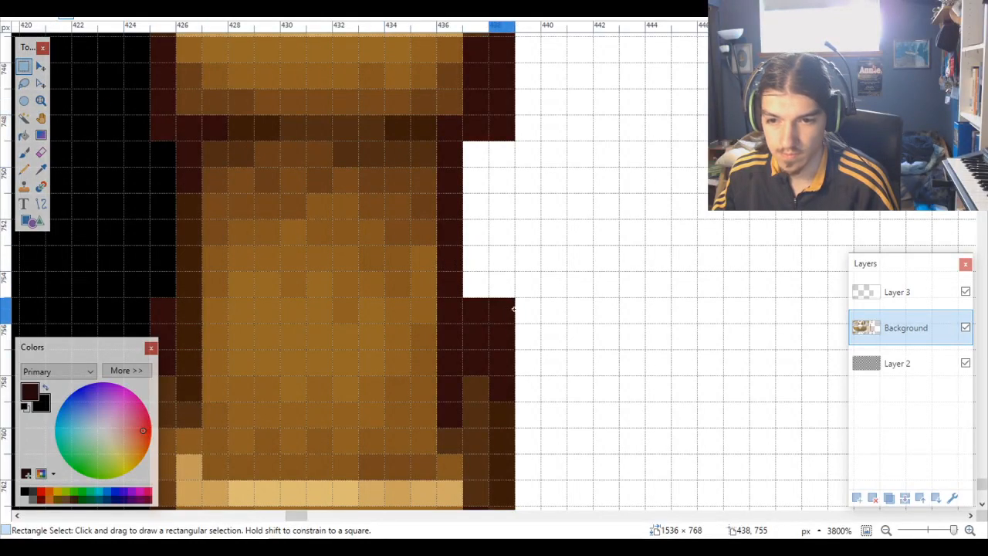
left_click(555, 331)
scroll(556, 329, "down", 6)
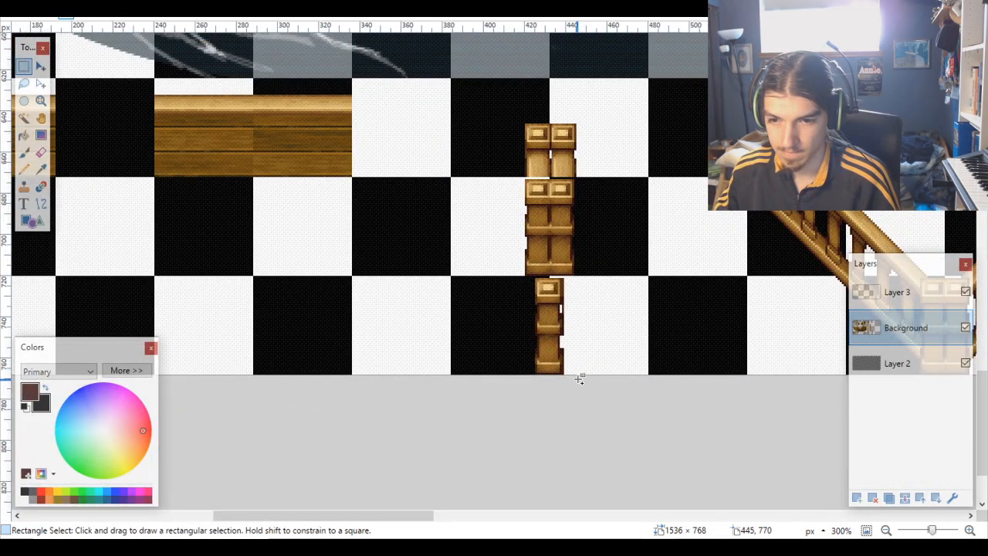
left_click_drag(564, 347, 569, 349)
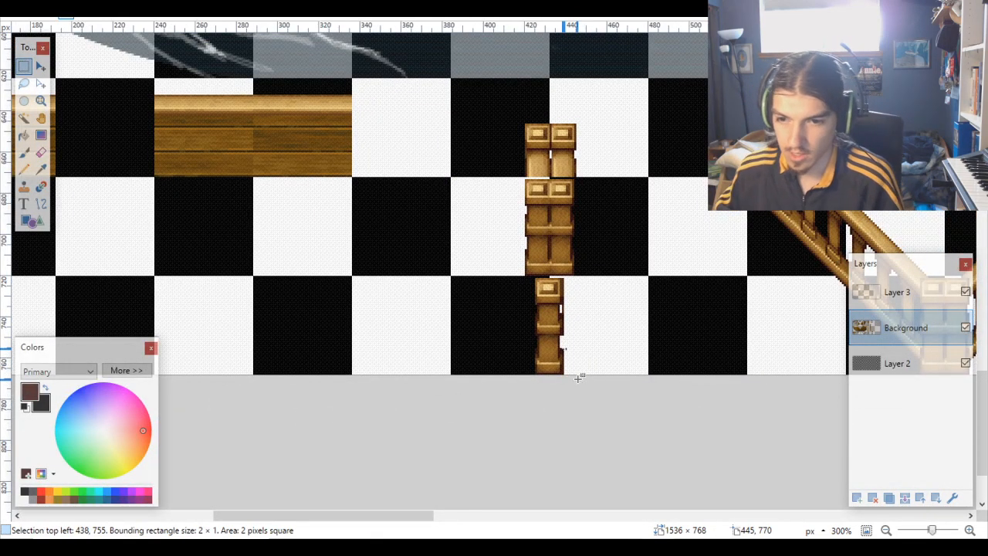
scroll(578, 378, "up", 6)
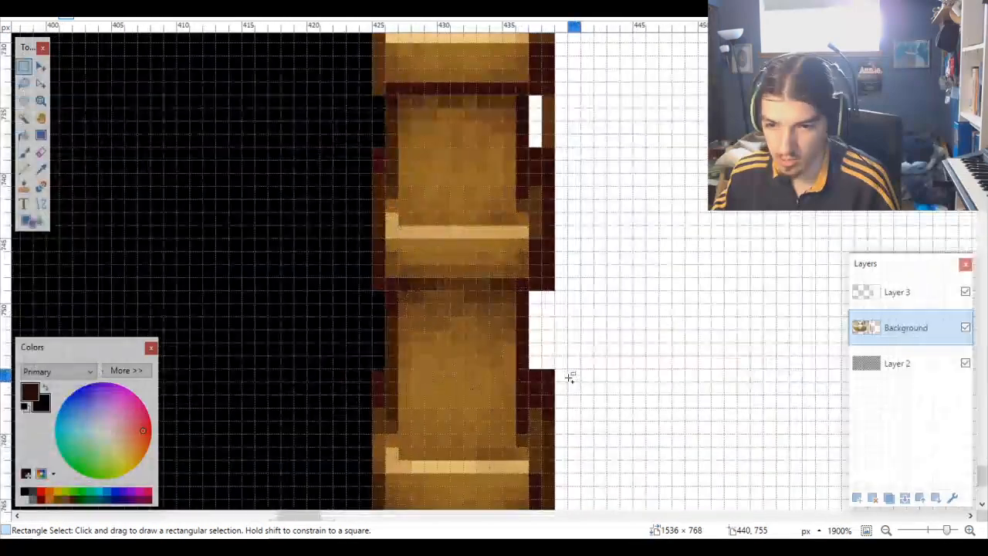
scroll(569, 378, "up", 2)
left_click_drag(540, 374, 553, 383)
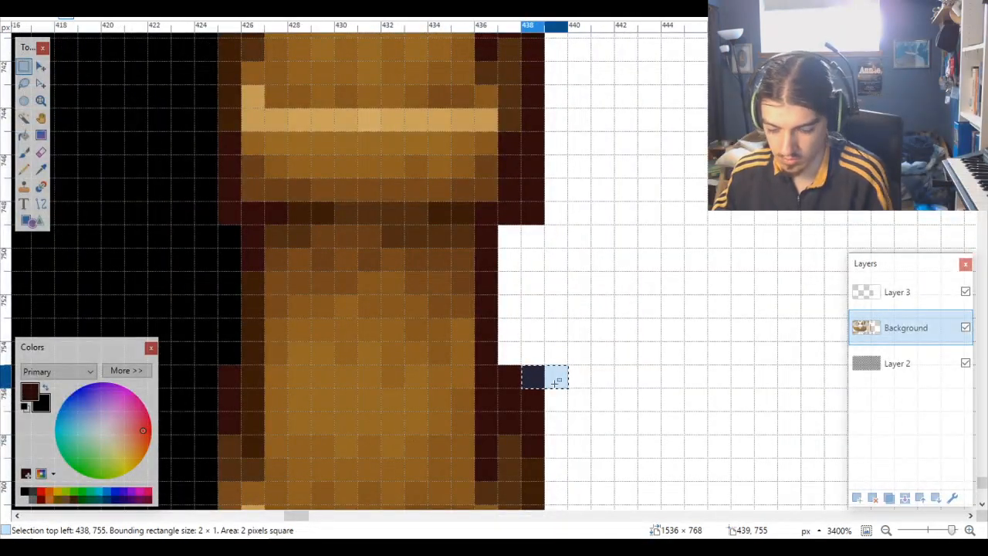
left_click(557, 381)
scroll(556, 386, "down", 8)
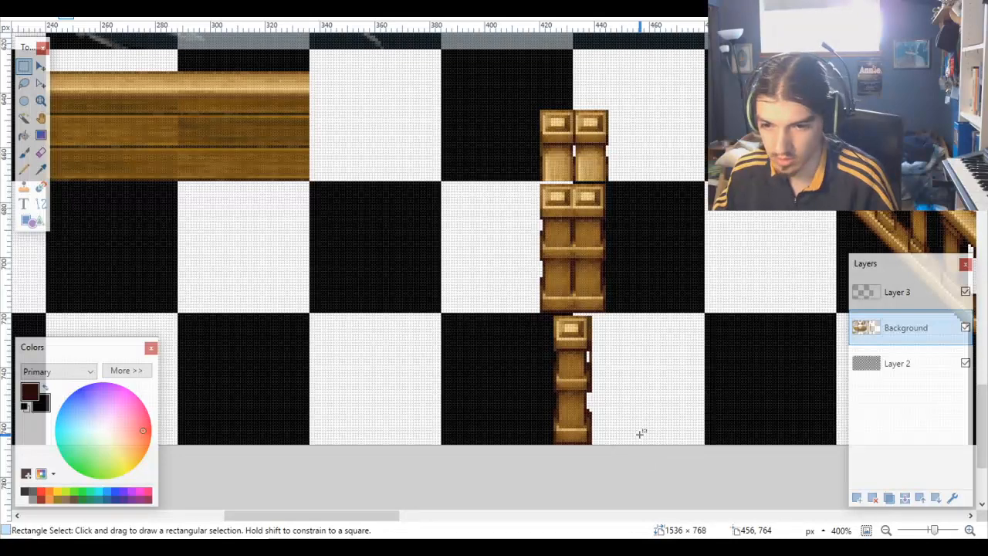
Step: Hide and reshow the checkered Layer 2 to check the post outlines against the transparent background
left_click(965, 364)
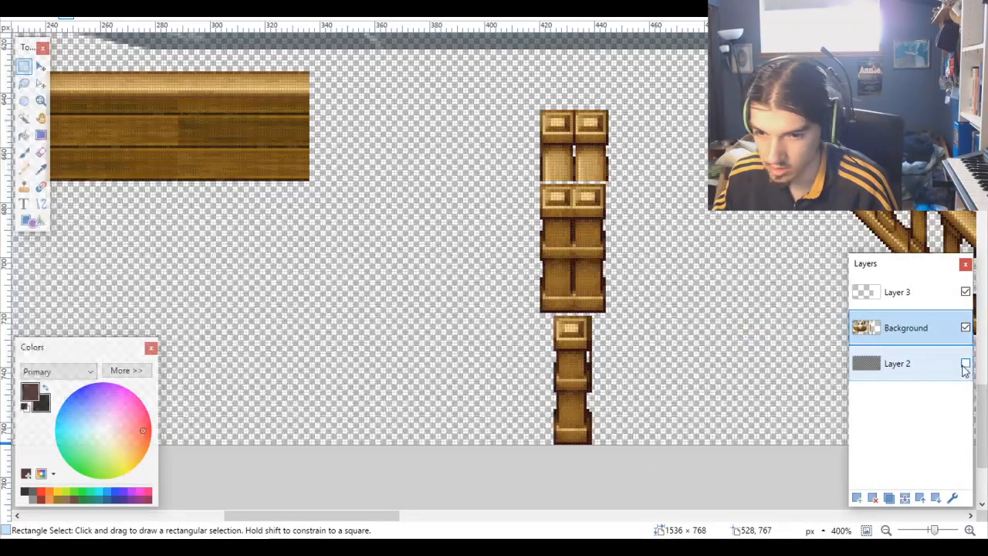
left_click(965, 364)
left_click(965, 364)
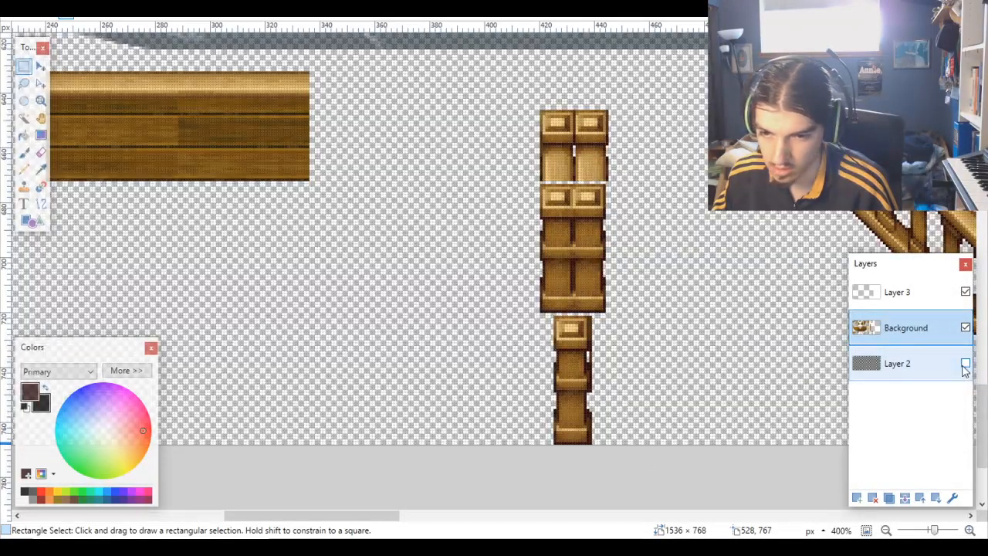
left_click(965, 364)
Step: Delete the 1 × 12 pixel column at the copied post's lower right edge, starting at 438, 756
scroll(571, 363, "up", 10)
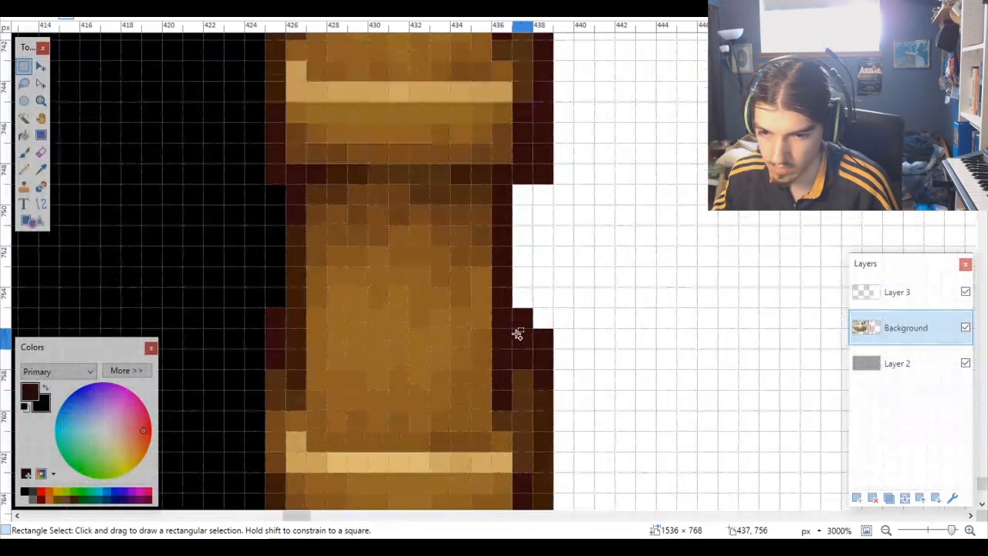
left_click(544, 347)
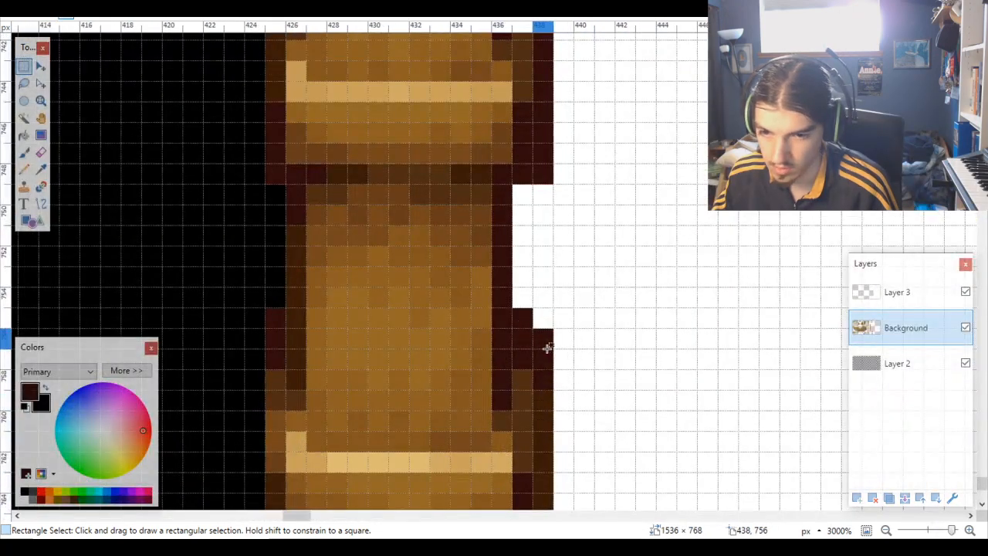
scroll(547, 348, "down", 2)
scroll(547, 349, "up", 2)
left_click_drag(548, 347, 558, 406)
scroll(554, 408, "down", 2)
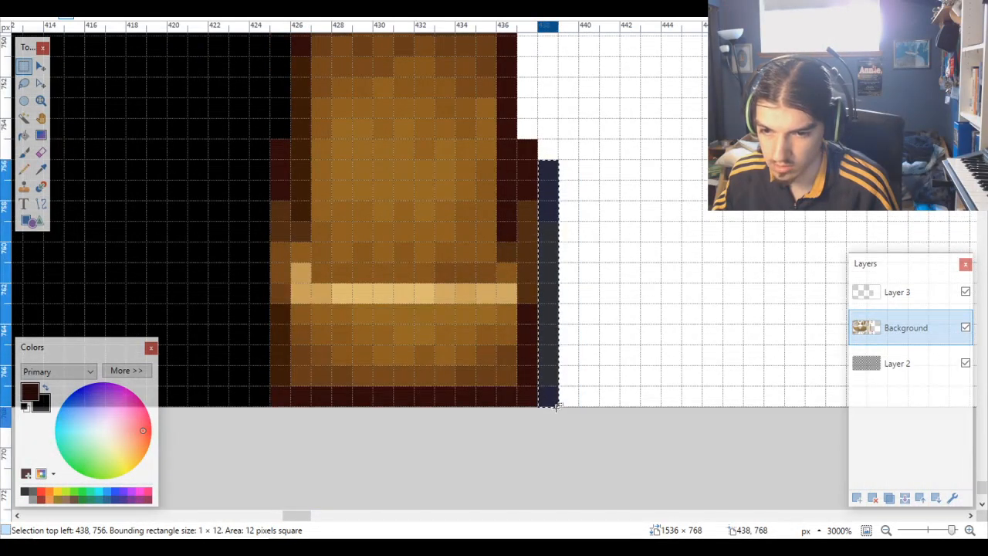
key("ctrl+d")
scroll(552, 339, "up", 3)
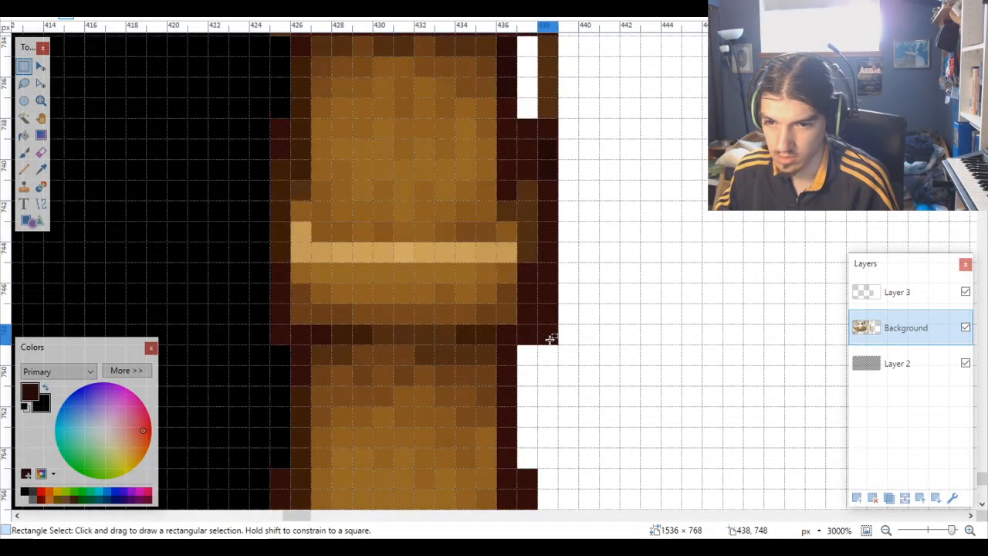
Step: Delete the 1 × 28 pixel strip along the right edge of the single post and clear the selection
mouse_move(548, 346)
left_mouse_down()
mouse_move(548, 59)
mouse_move(550, 317)
left_mouse_up()
scroll(548, 59, "up", 6)
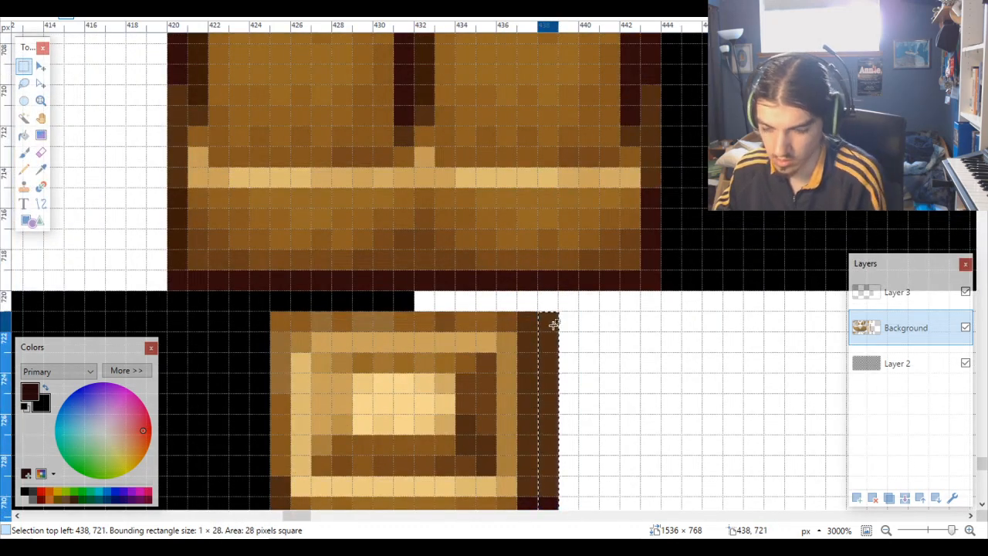
key("Delete")
key("ctrl+d")
Step: Set the primary color to black (000000) with an opacity of 97
scroll(581, 338, "down", 1)
scroll(503, 324, "up", 3)
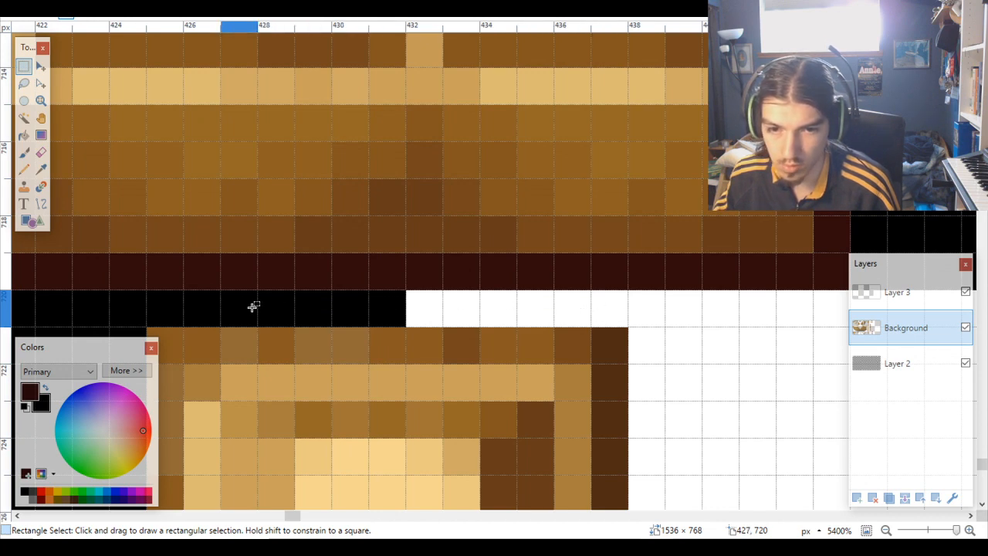
scroll(375, 340, "down", 4)
scroll(499, 357, "down", 2)
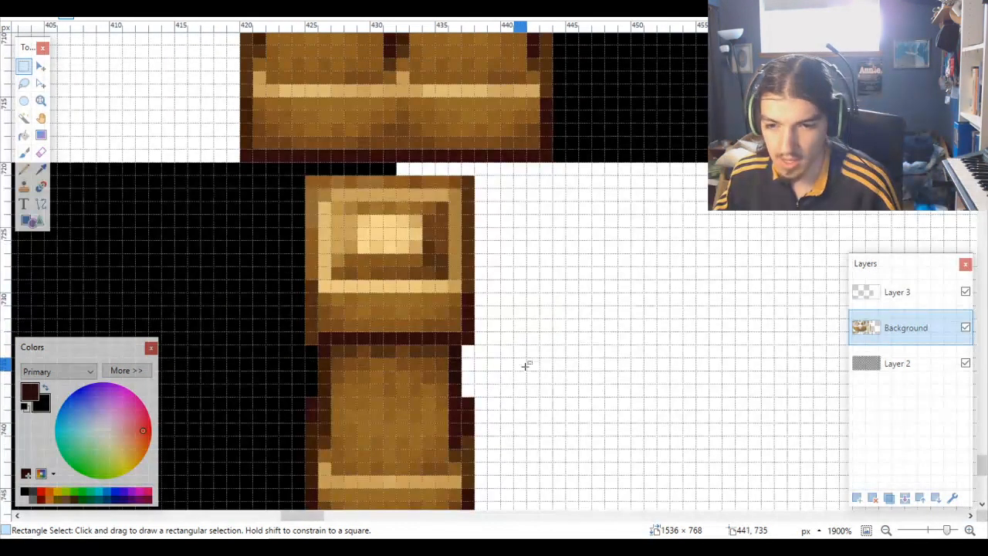
scroll(525, 365, "down", 4)
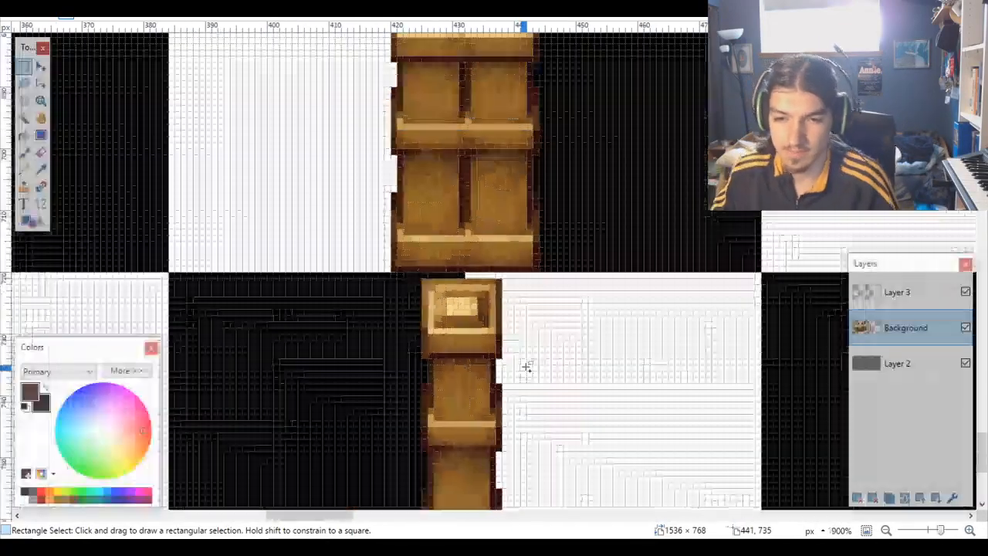
scroll(527, 377, "up", 2)
scroll(527, 379, "up", 2)
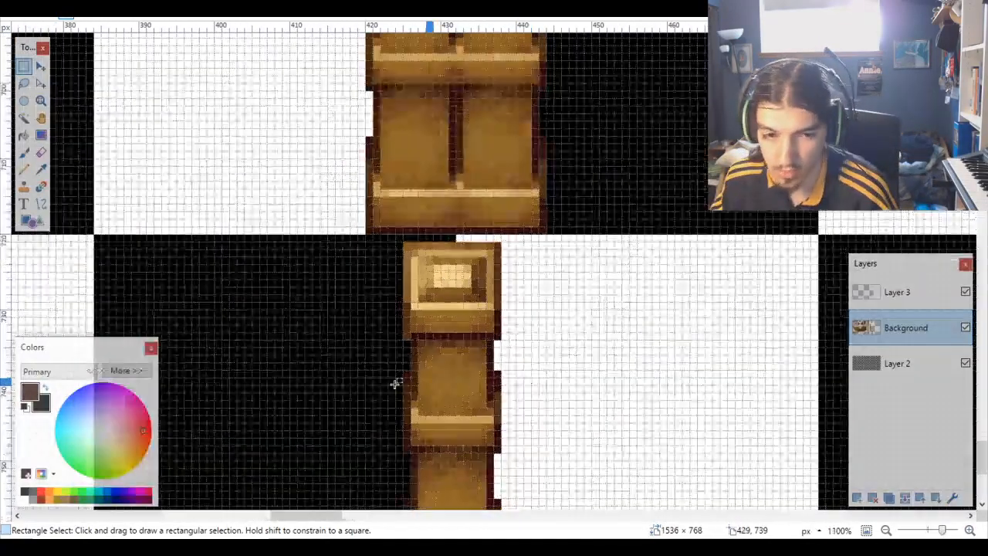
left_click(127, 370)
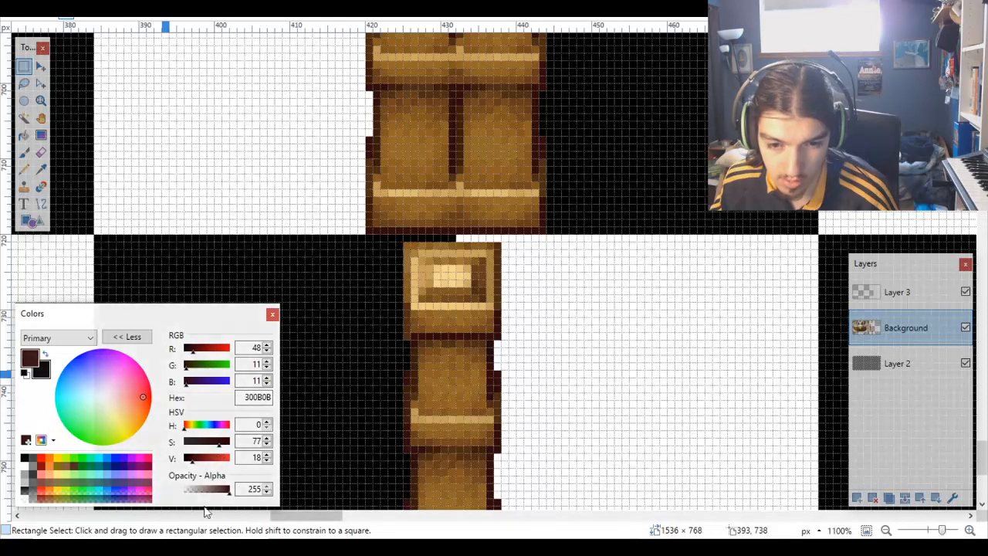
left_click(24, 458)
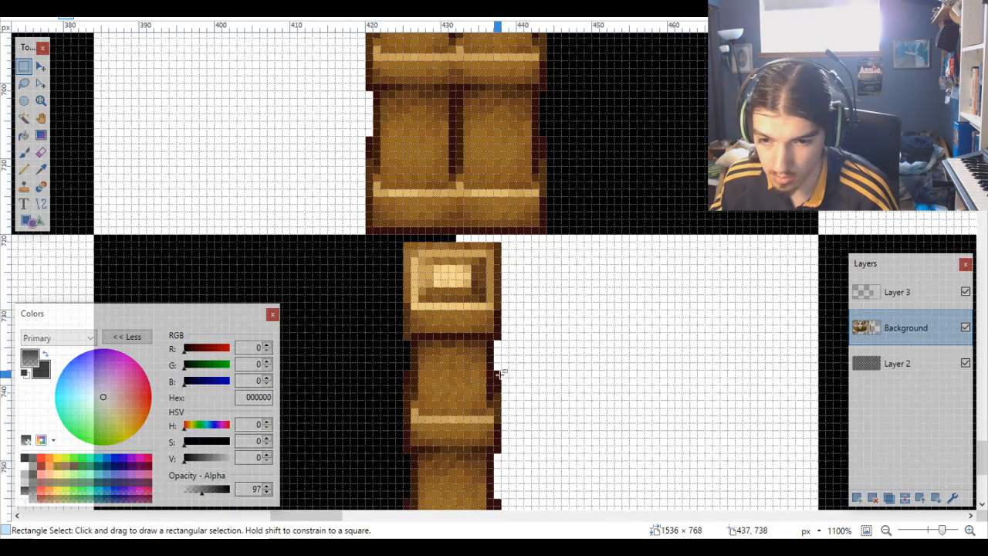
Step: Pencil a one-pixel-wide translucent shadow along the right side of the single post's cap and first notch, and erase its topmost pixel
key("p")
scroll(502, 355, "up", 5)
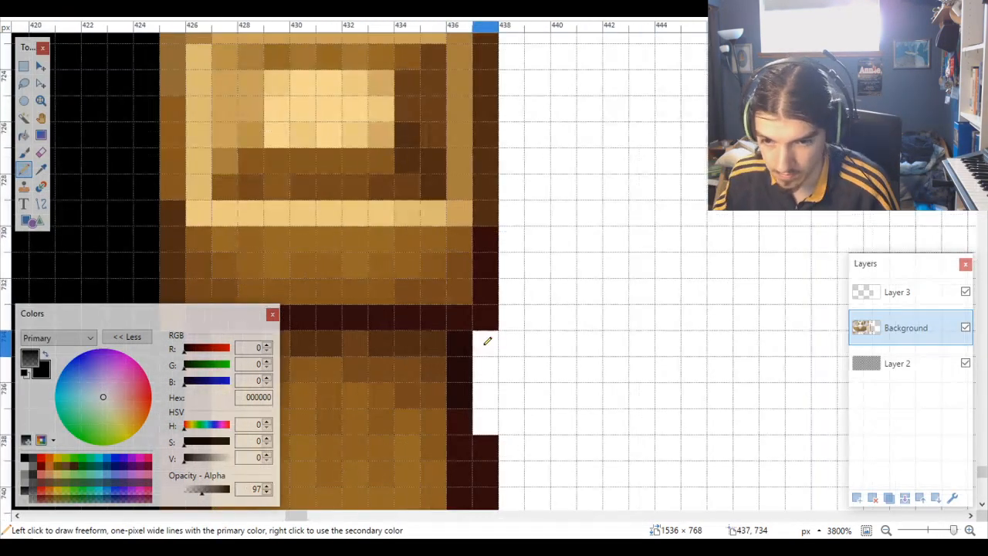
left_click_drag(487, 344, 486, 411)
scroll(507, 311, "up", 3)
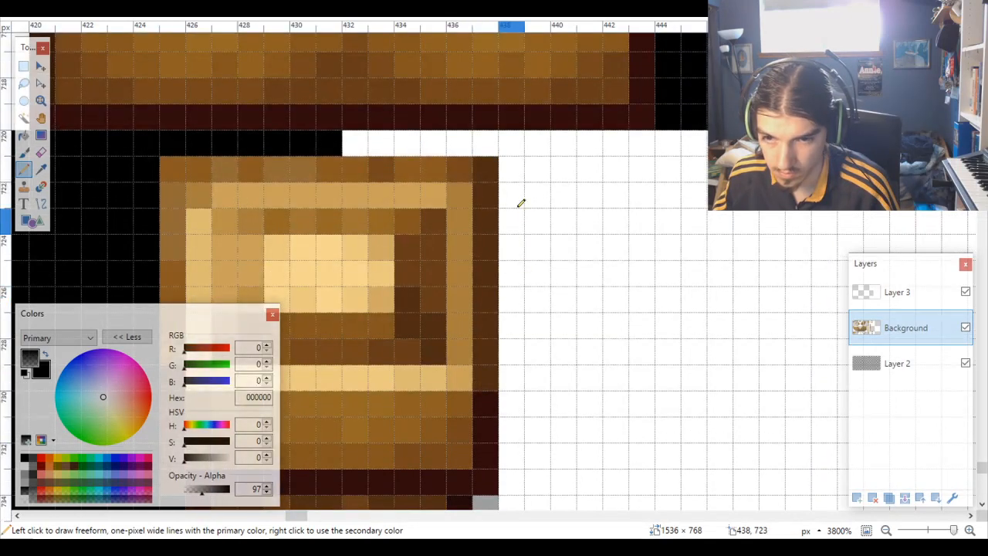
left_click_drag(515, 167, 513, 487)
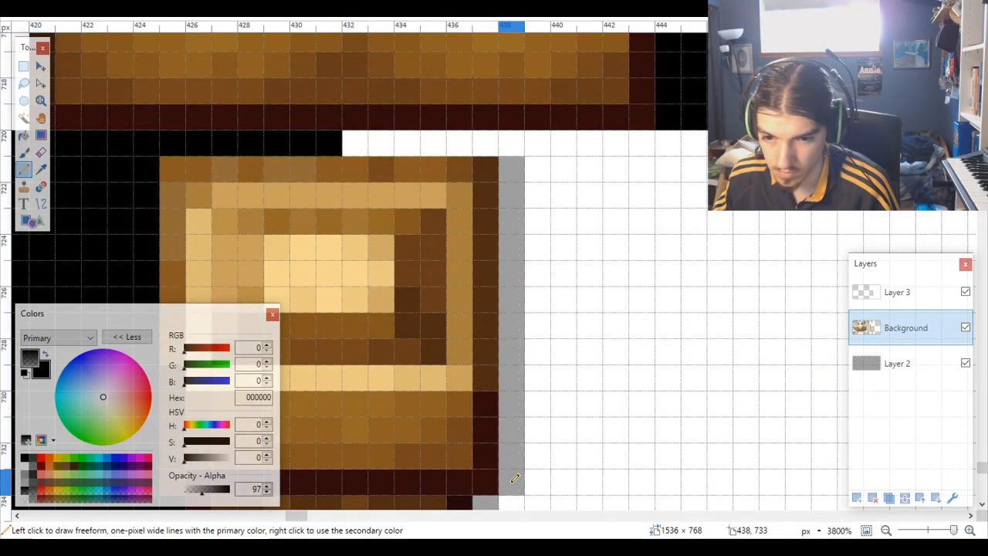
key("e")
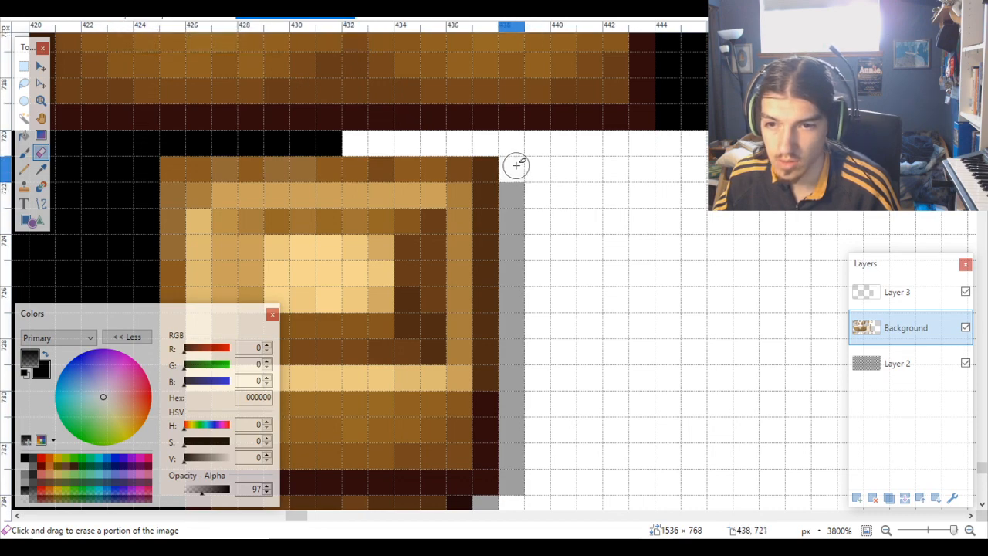
Step: Extend the pencilled shadow down the right side of the post's middle and lower sections to the bottom of the canvas
scroll(562, 212, "down", 8)
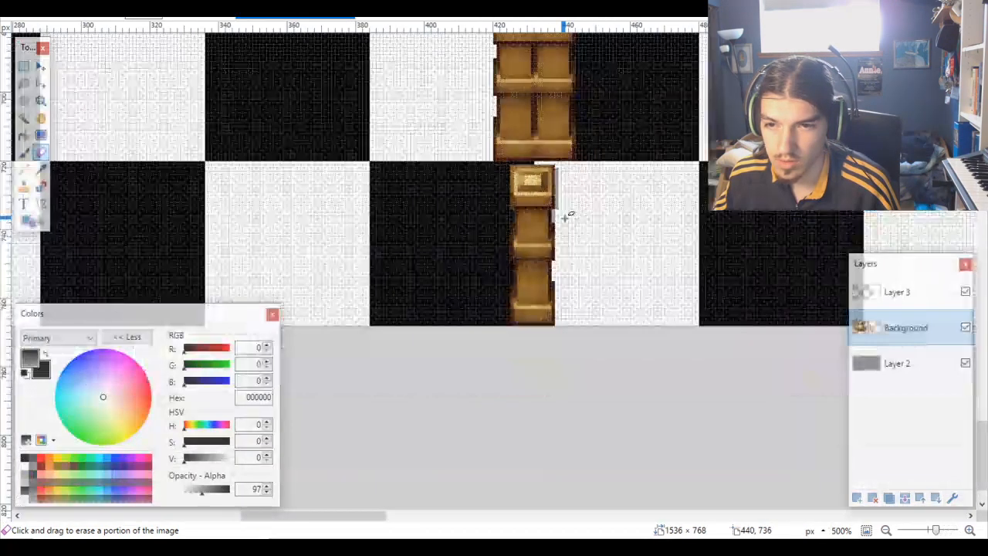
scroll(566, 217, "up", 6)
key("p")
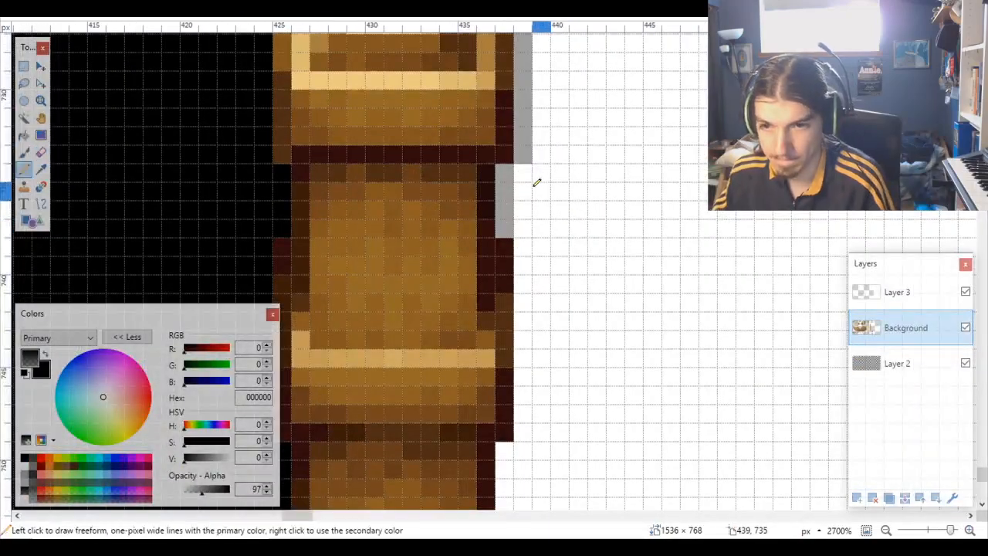
left_click(525, 179)
scroll(563, 213, "down", 6)
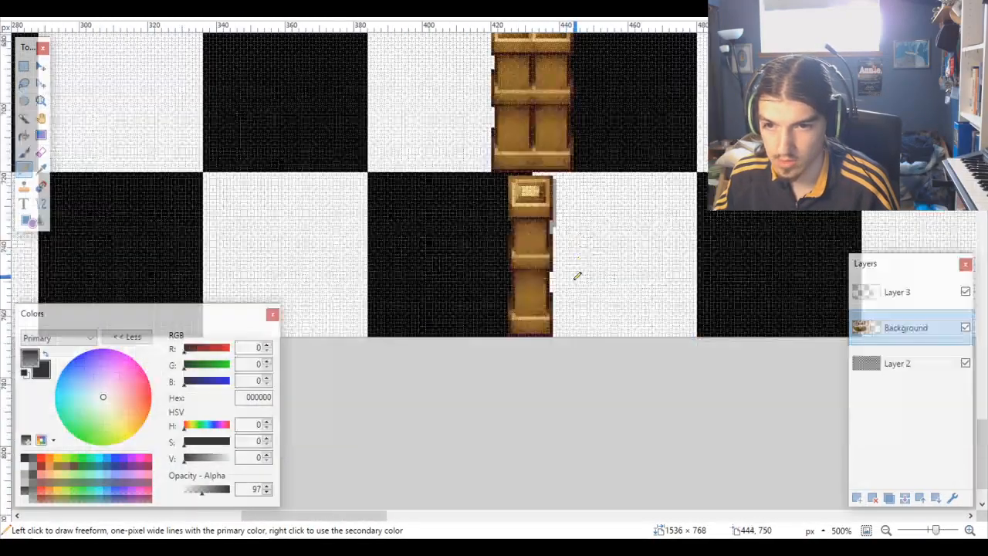
scroll(548, 254, "up", 5)
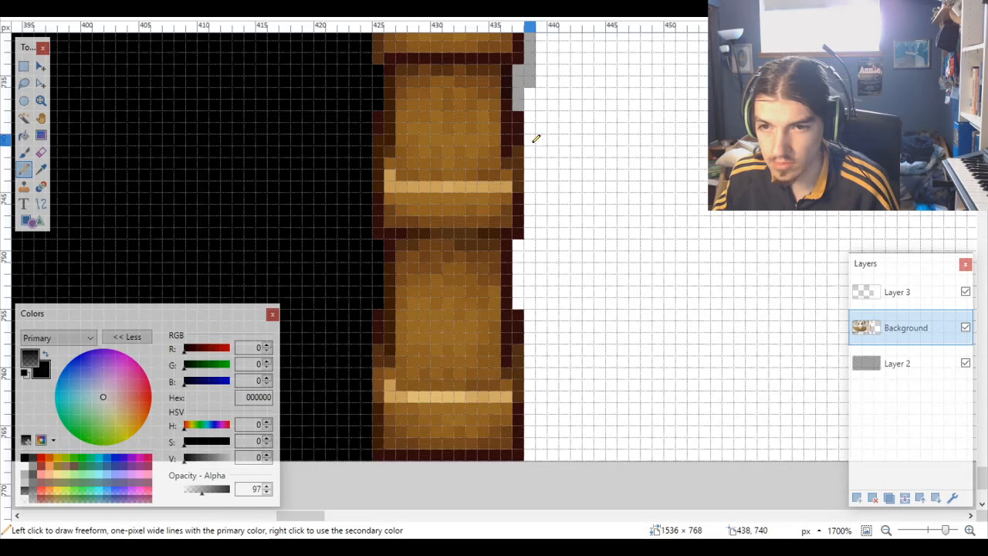
left_click_drag(532, 130, 524, 298)
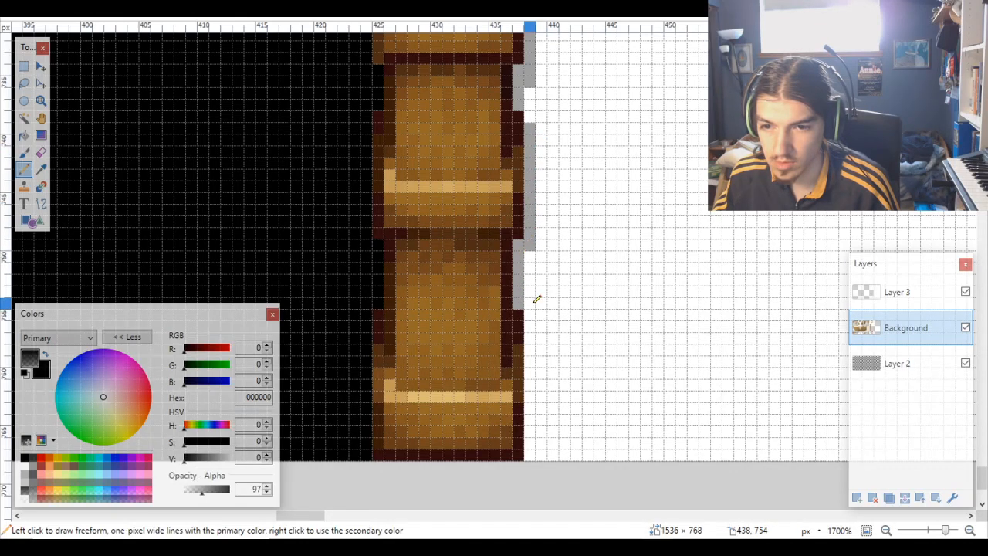
left_click_drag(534, 331, 537, 452)
Step: Examine the single post's shadow up close and against the rest of the ship tileset
scroll(595, 391, "down", 6)
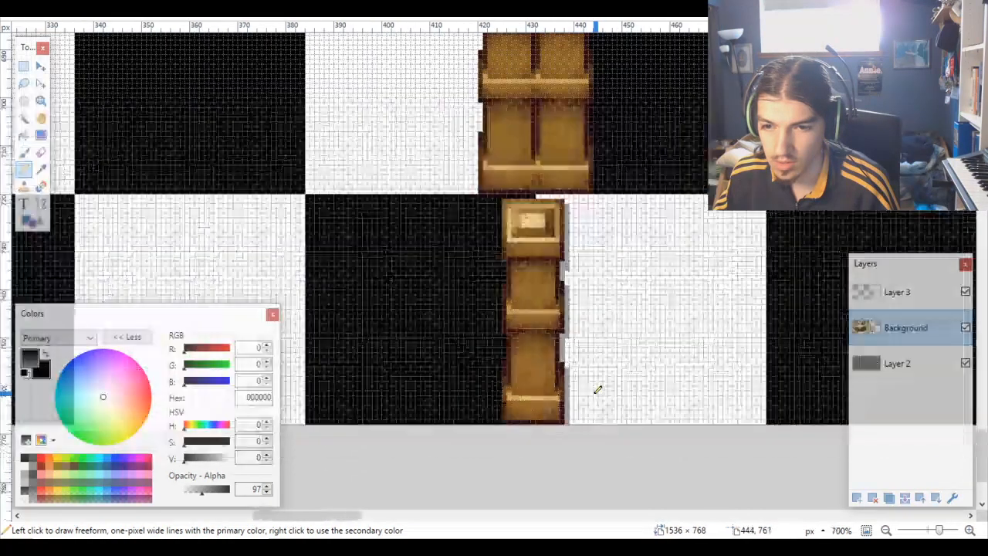
scroll(621, 391, "down", 2)
scroll(622, 391, "up", 6)
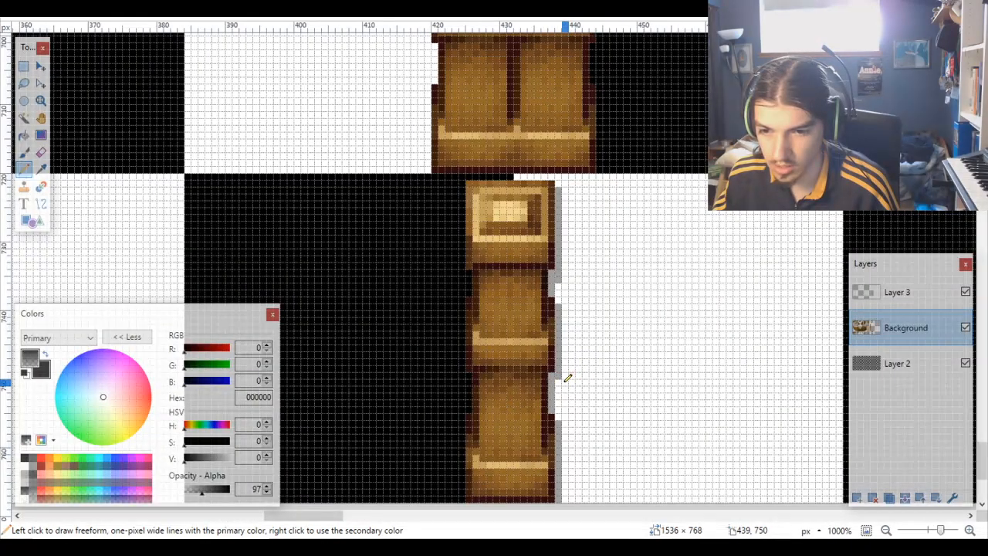
scroll(562, 377, "up", 2)
scroll(589, 378, "down", 8)
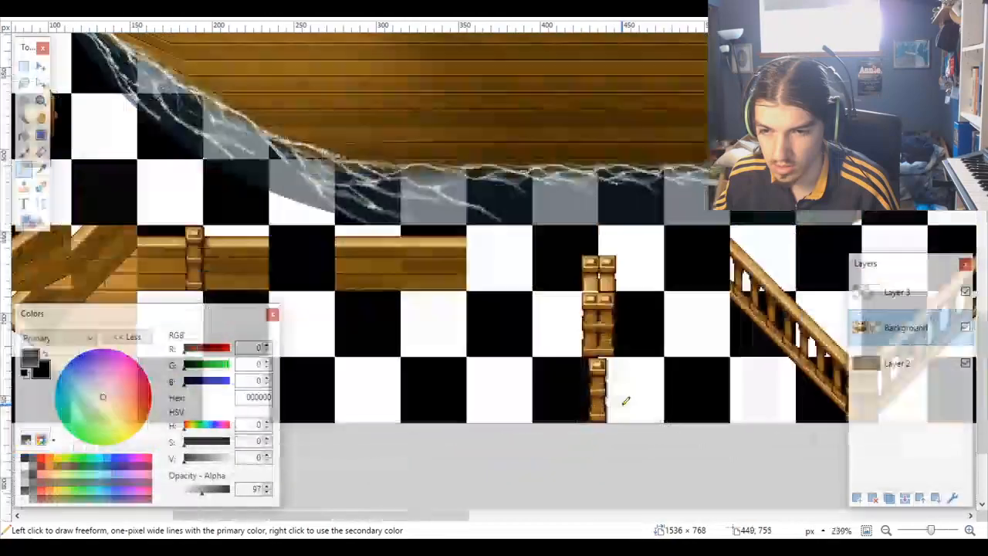
scroll(653, 413, "down", 1)
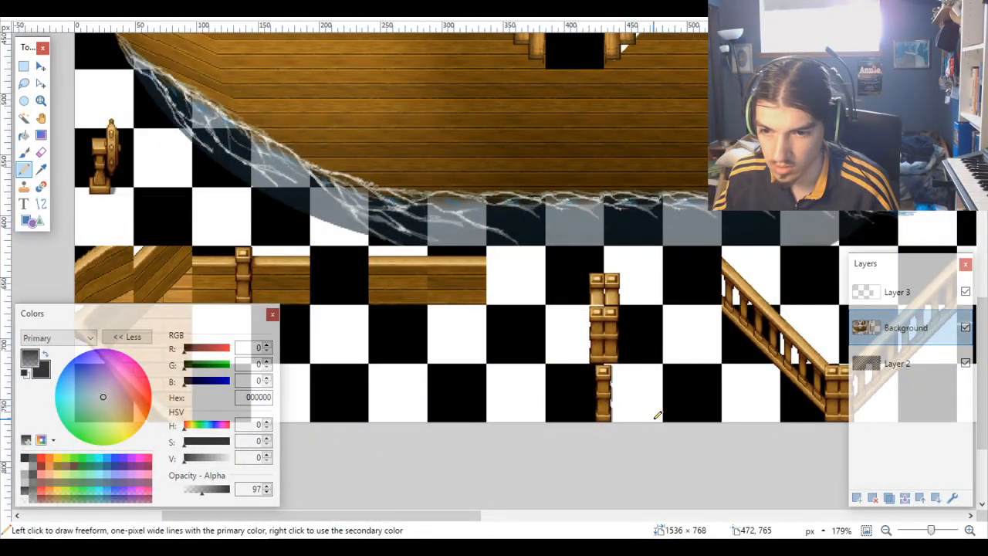
scroll(658, 414, "down", 2)
scroll(657, 414, "up", 6)
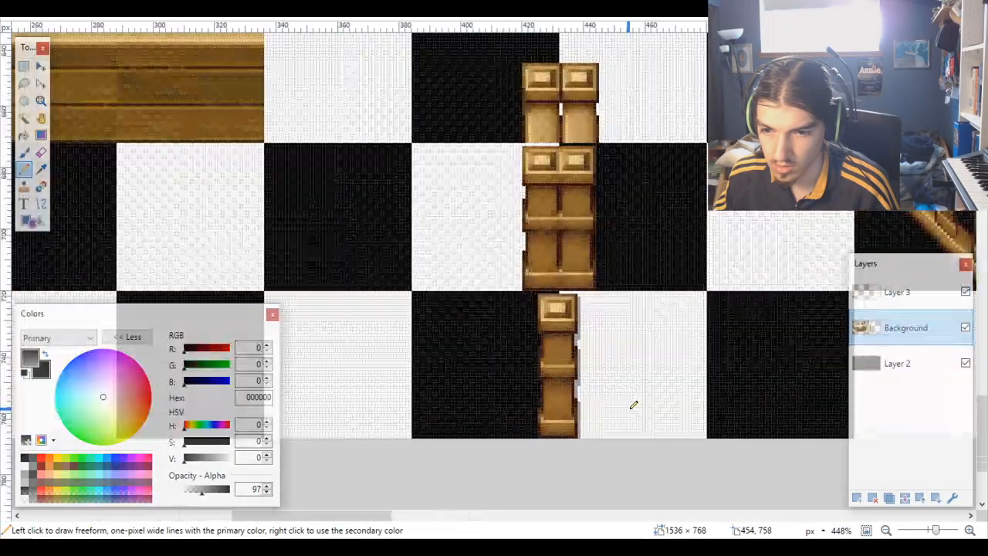
scroll(627, 403, "down", 3)
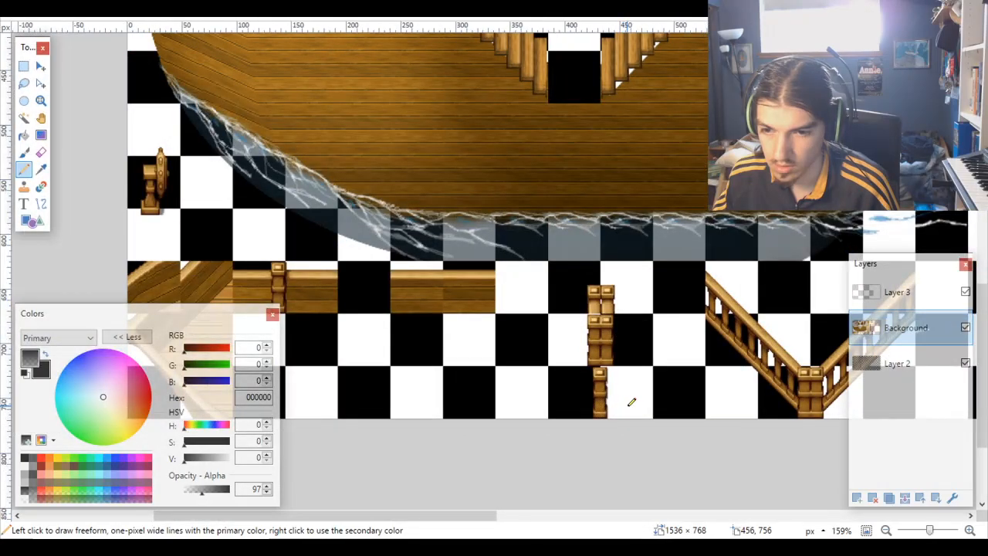
scroll(631, 402, "up", 8)
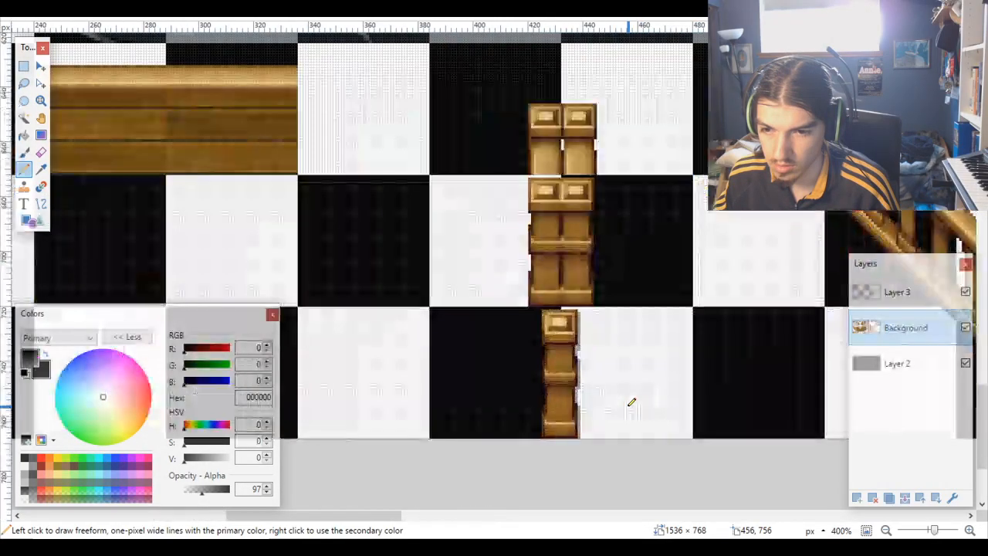
scroll(540, 362, "up", 2)
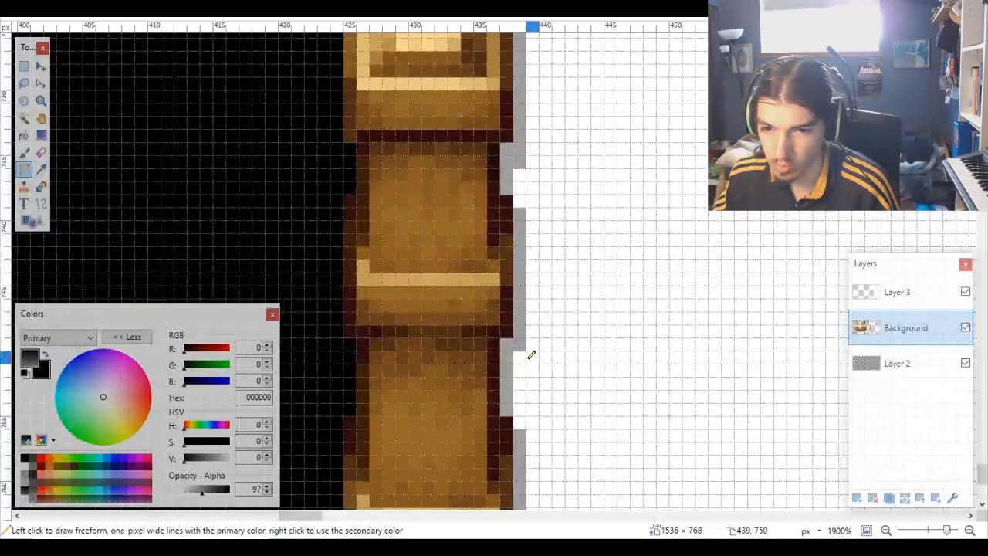
scroll(547, 353, "down", 7)
scroll(584, 392, "down", 2)
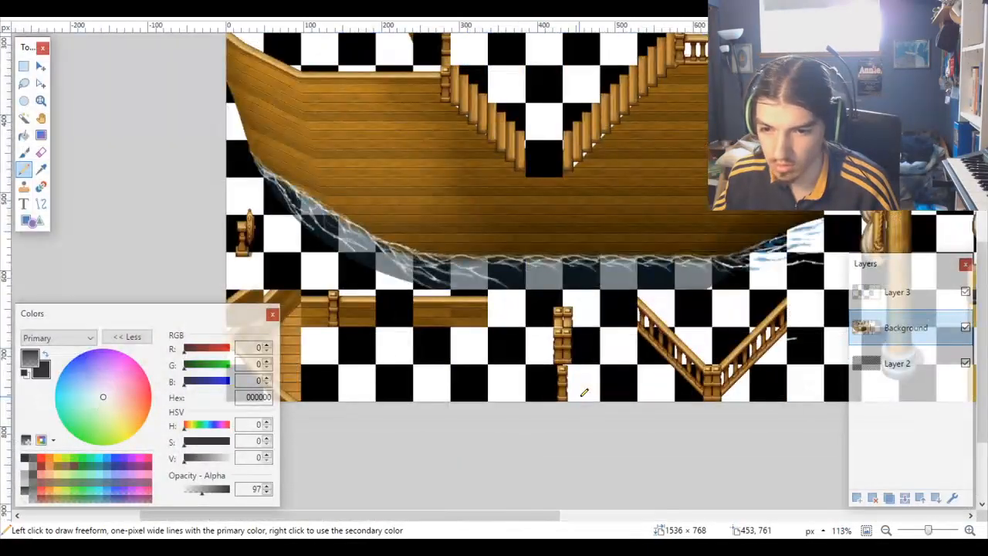
scroll(584, 392, "up", 1)
scroll(584, 393, "up", 1)
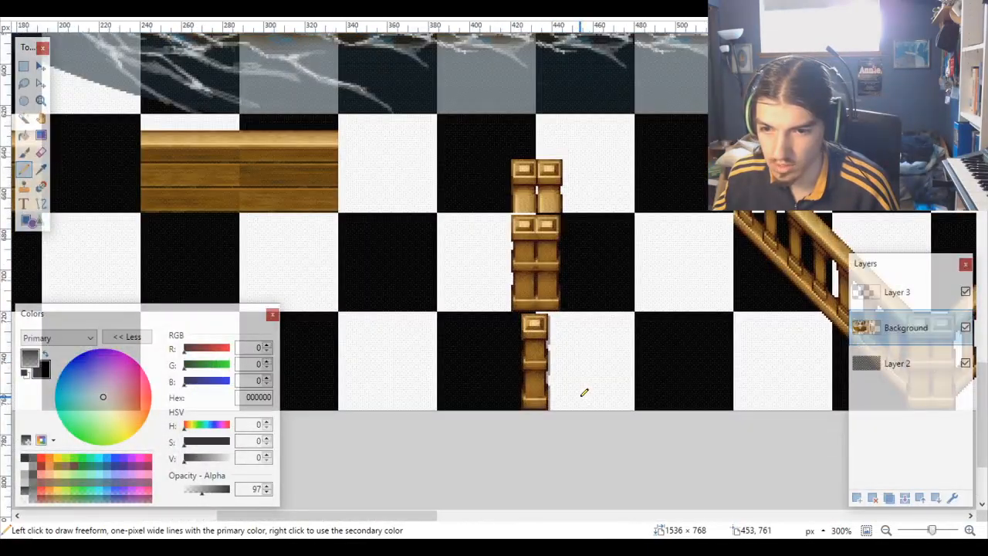
scroll(584, 393, "up", 6)
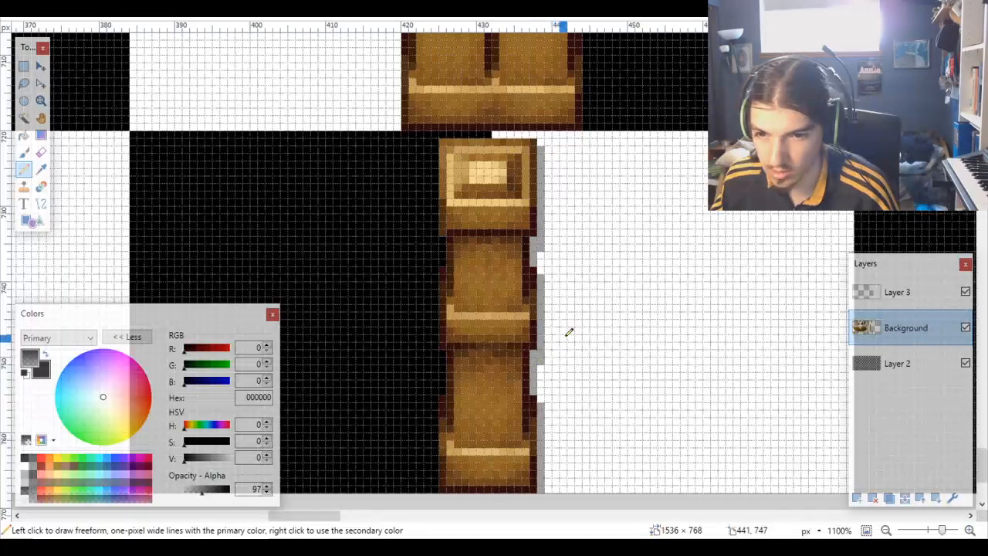
scroll(569, 332, "up", 2)
scroll(569, 332, "up", 5)
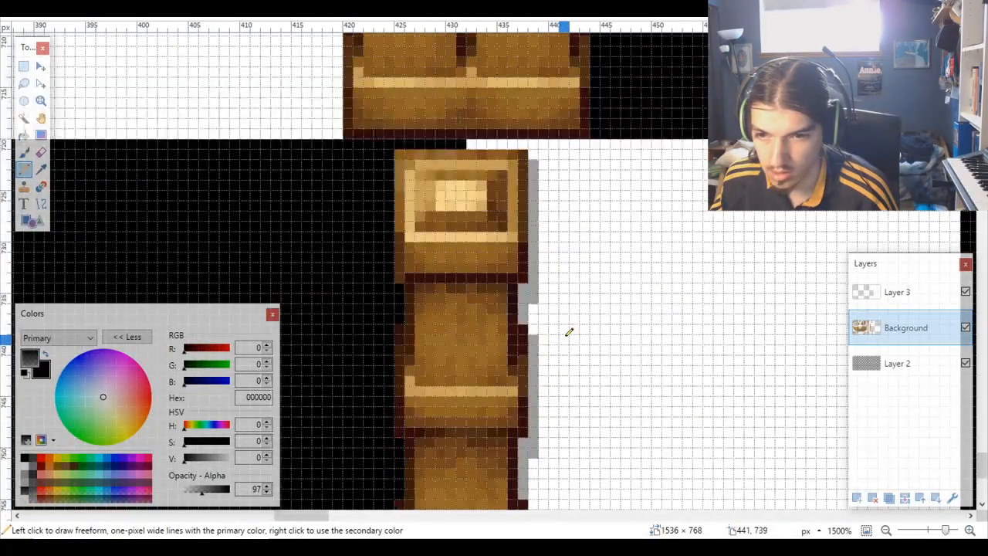
scroll(522, 325, "down", 3)
scroll(522, 325, "down", 3)
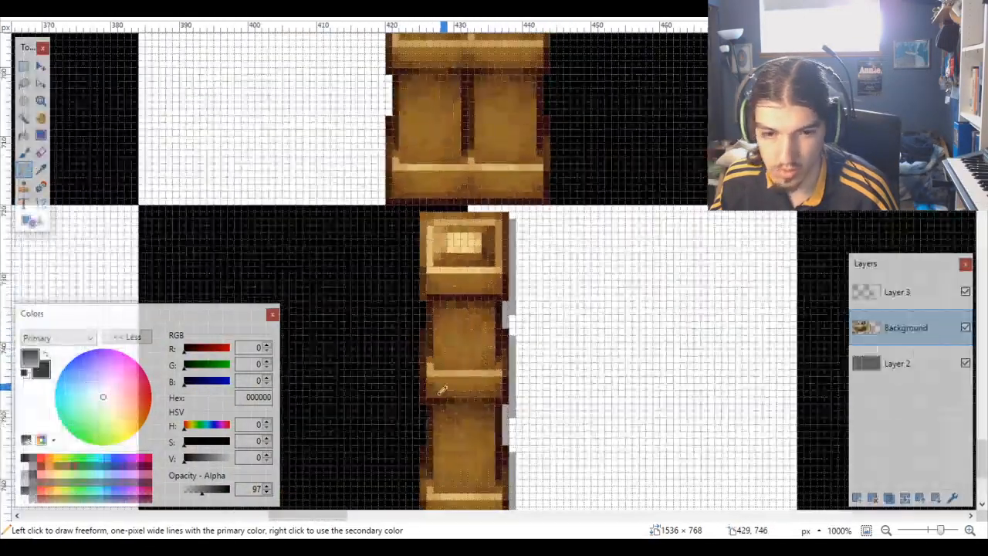
Step: Set the primary color's opacity to 80 and select all the shadow strips along the single post's right side with the Magic Wand
left_click(267, 488)
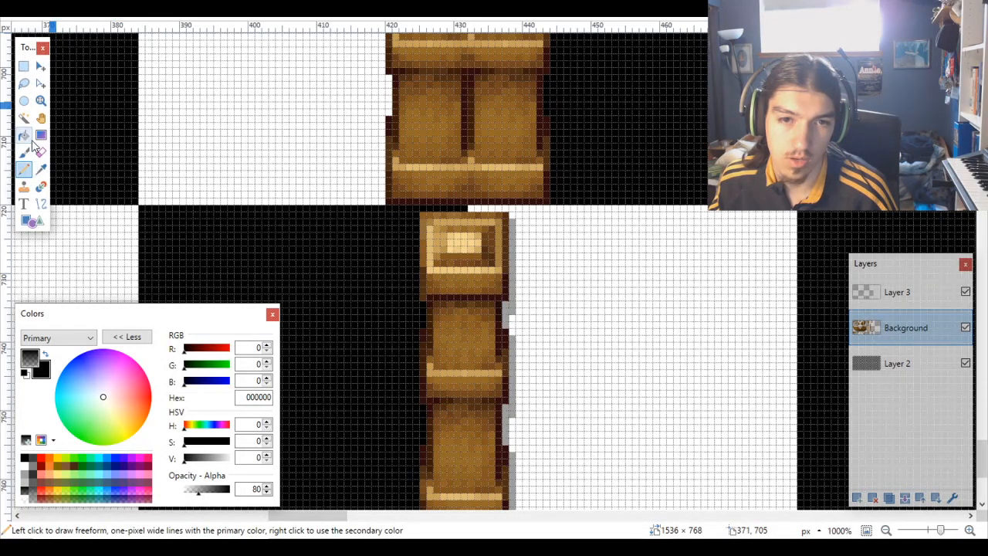
left_click(24, 118)
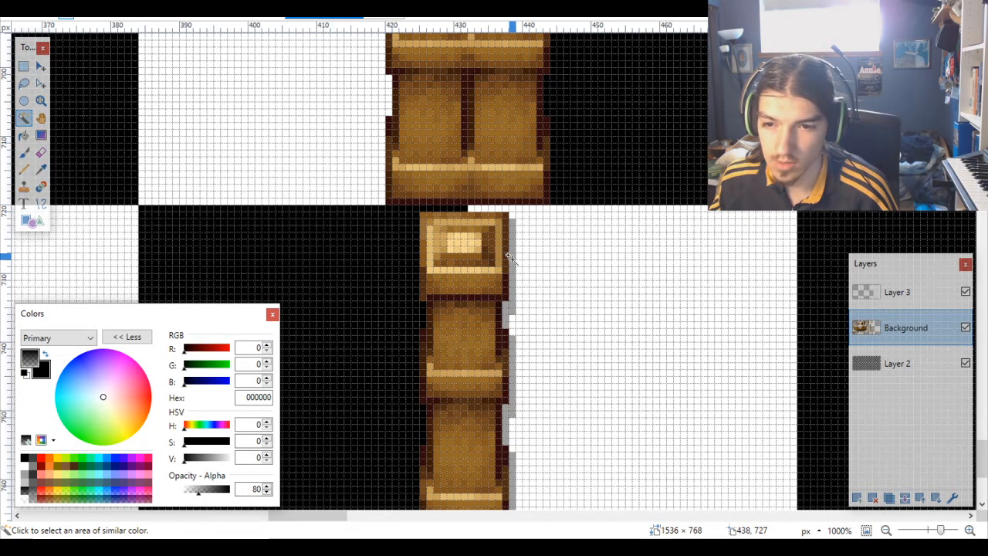
left_click(516, 261)
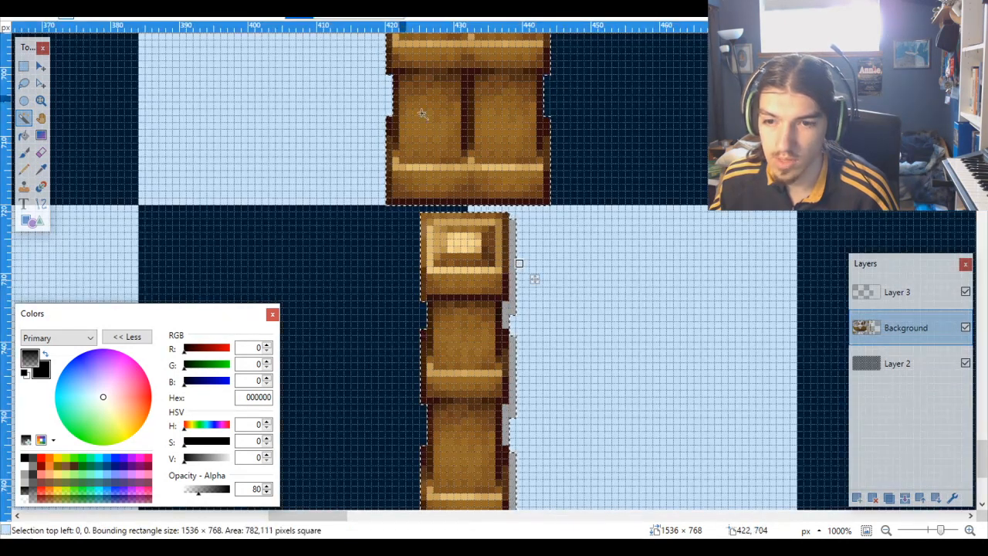
left_click(508, 255)
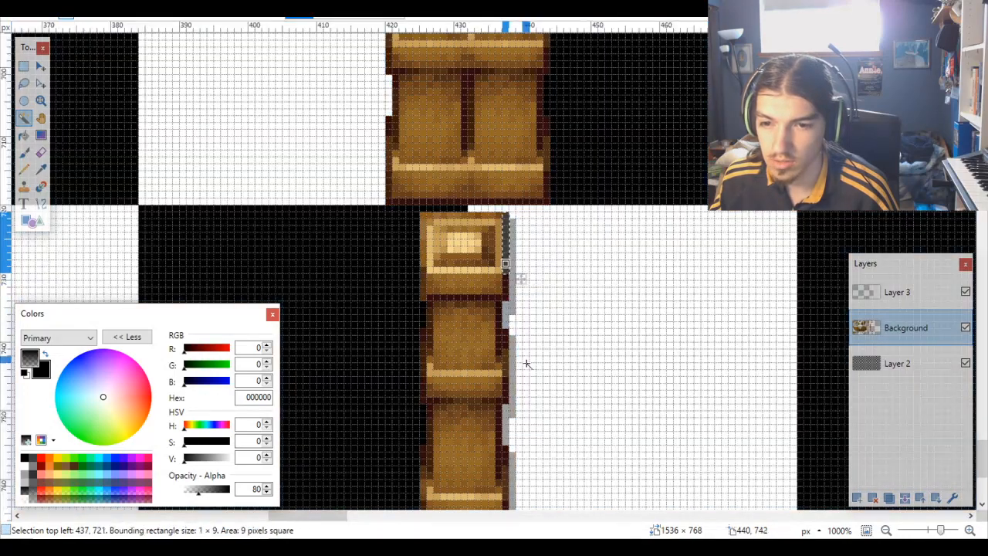
scroll(506, 264, "up", 3)
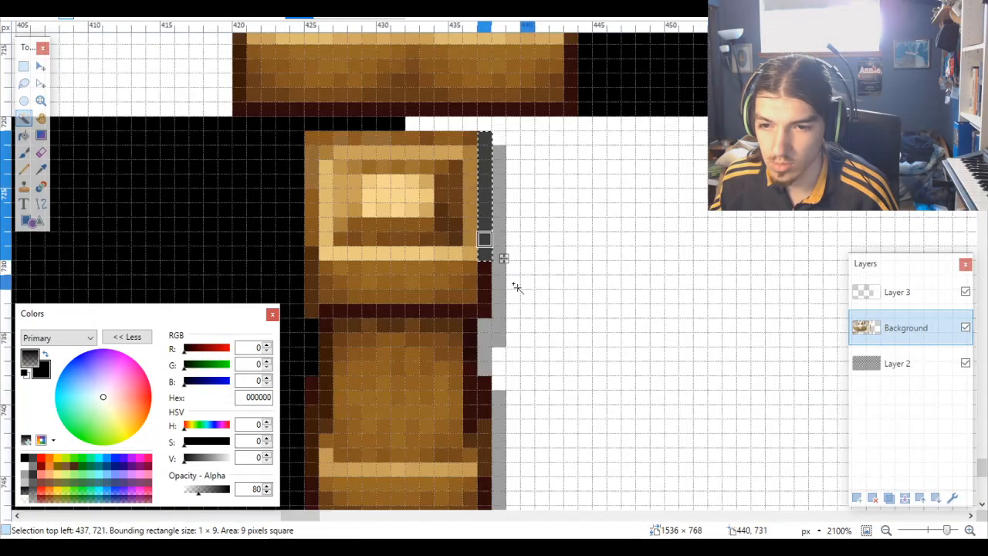
left_click(499, 240, "ctrl")
scroll(518, 332, "down", 3)
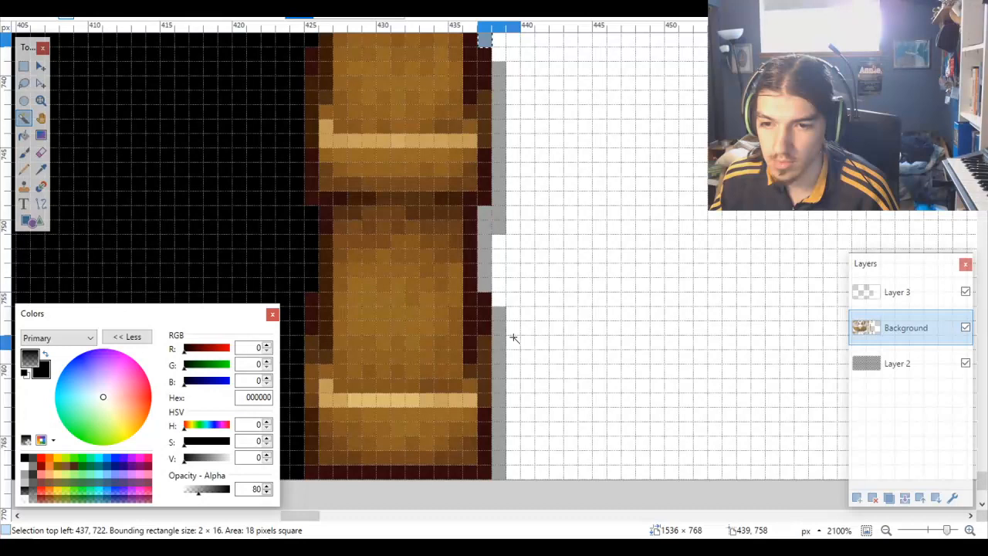
left_click(499, 227, "ctrl")
left_click(503, 349, "ctrl")
Step: Fill the selected shadow strips beside the single post with black at opacity 80
key("f")
left_click(489, 214)
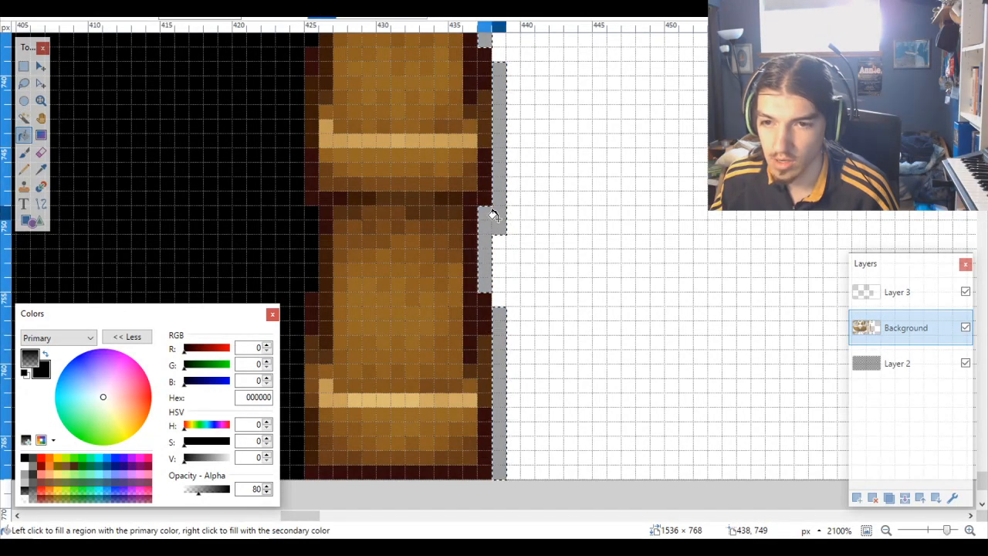
scroll(547, 236, "down", 3)
scroll(553, 243, "down", 3)
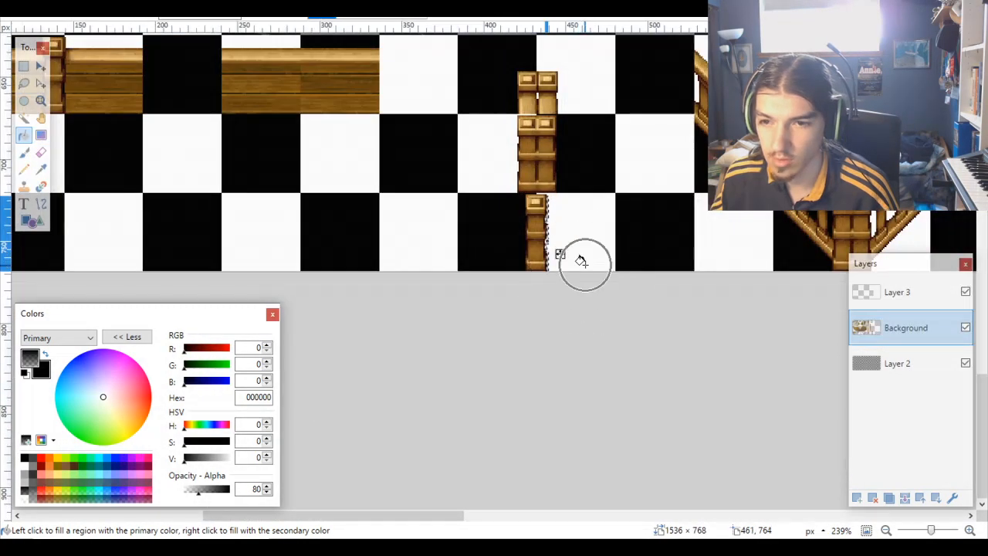
scroll(561, 254, "up", 8)
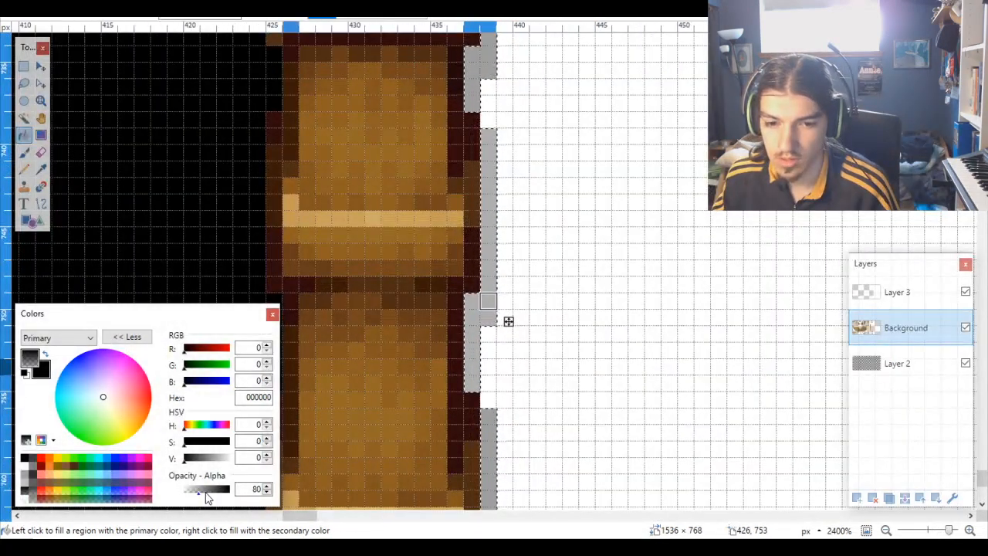
Step: Try different opacities for the post's shadow fill, from 4 up to 93
left_click_drag(213, 498, 179, 496)
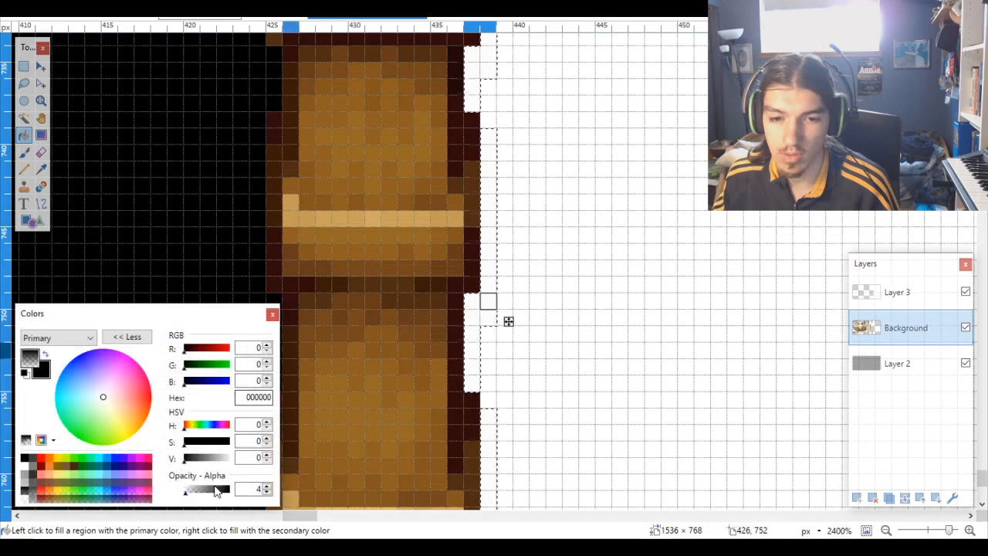
left_click_drag(188, 496, 199, 494)
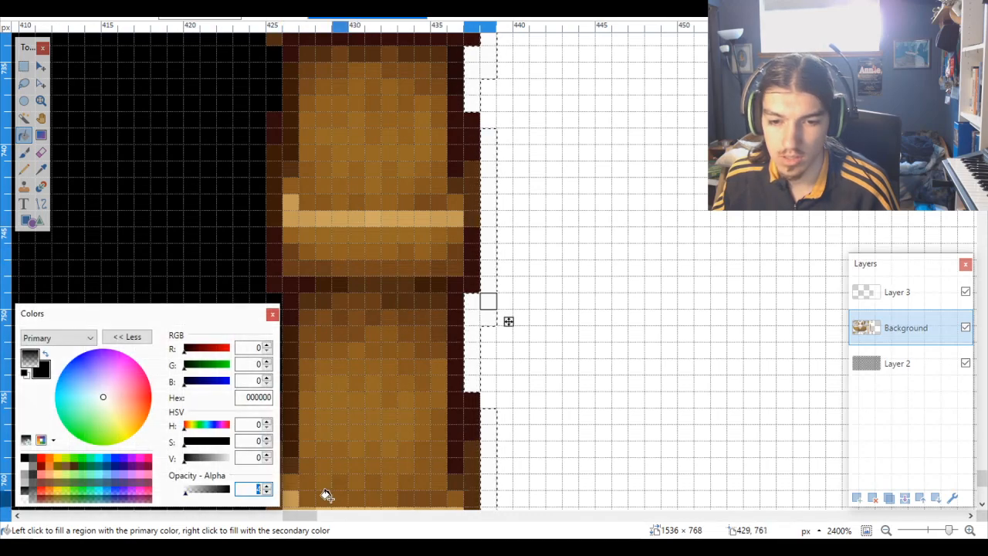
scroll(655, 316, "down", 6)
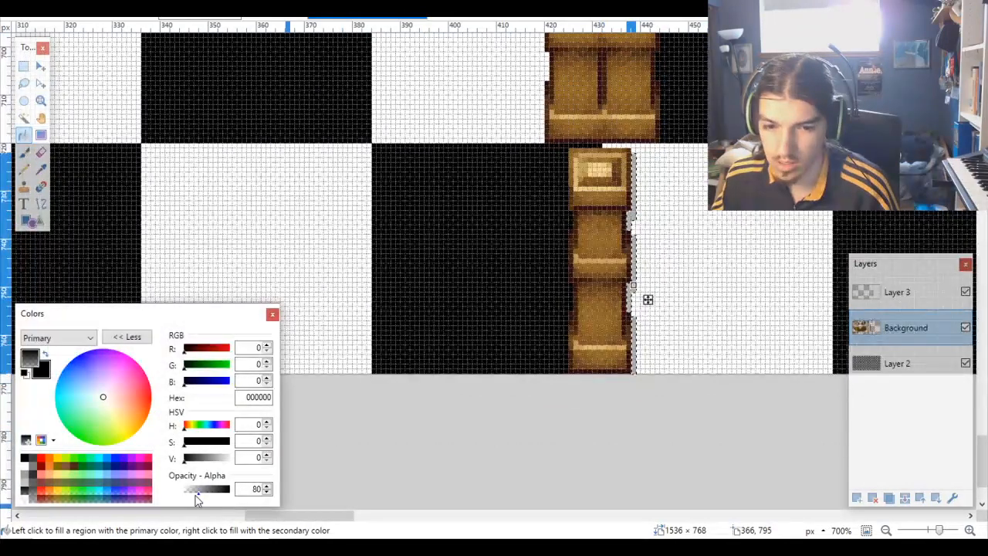
mouse_move(200, 500)
left_mouse_down()
mouse_move(264, 501)
mouse_move(202, 490)
left_mouse_up()
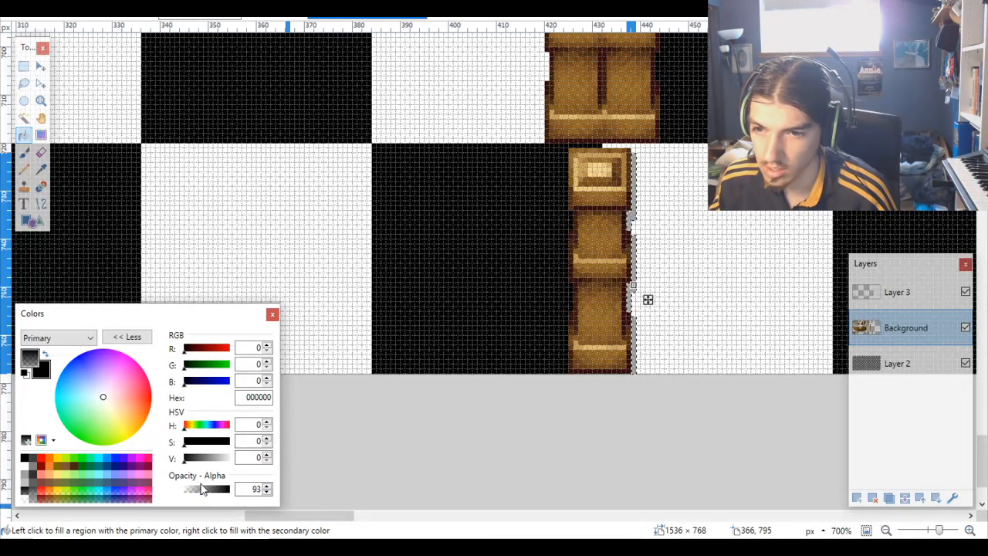
Step: Set the opacity of the post's shadow fill to 85
double_click(248, 489)
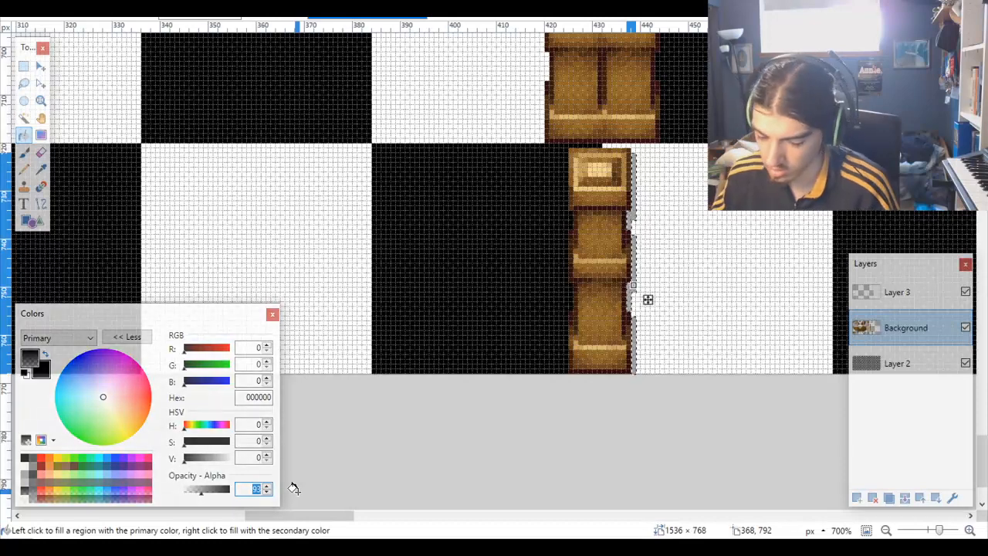
type("8")
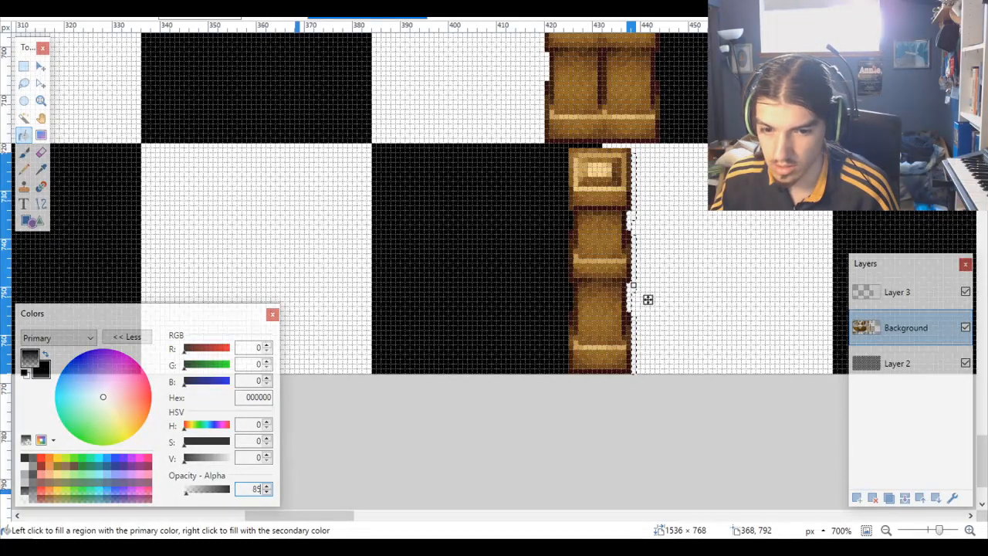
type("5")
scroll(702, 361, "up", 3)
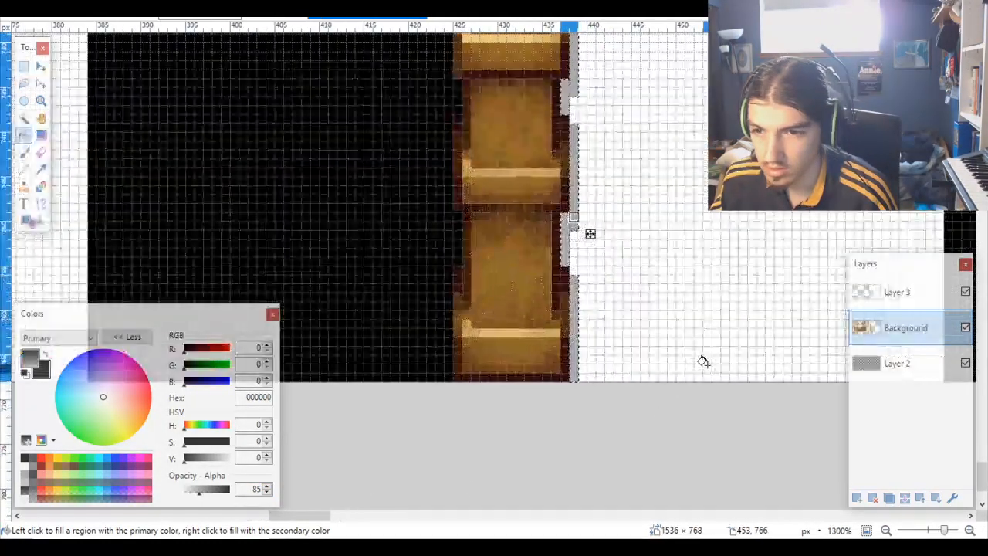
Step: Set the opacity of the single post's black shadow fill to 95
left_click(247, 396)
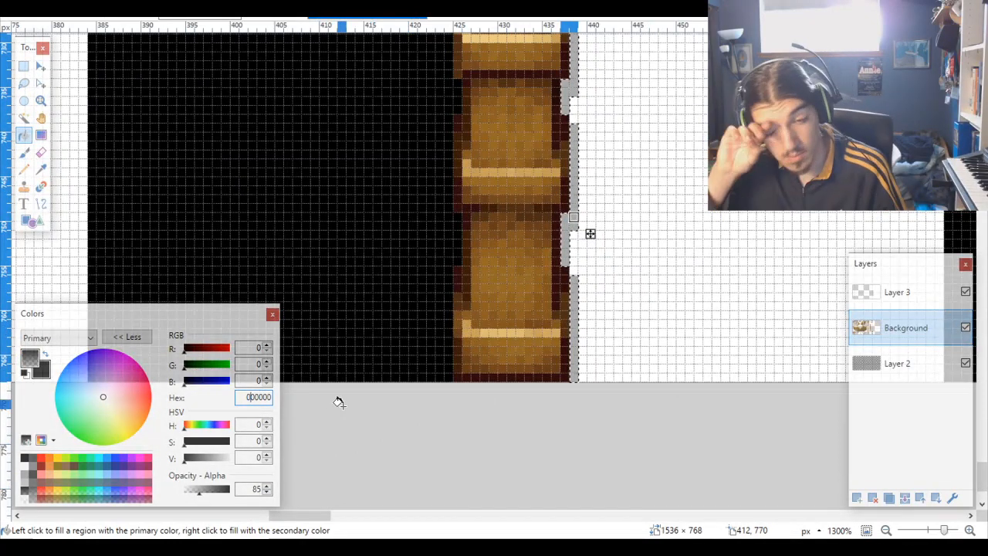
double_click(256, 488)
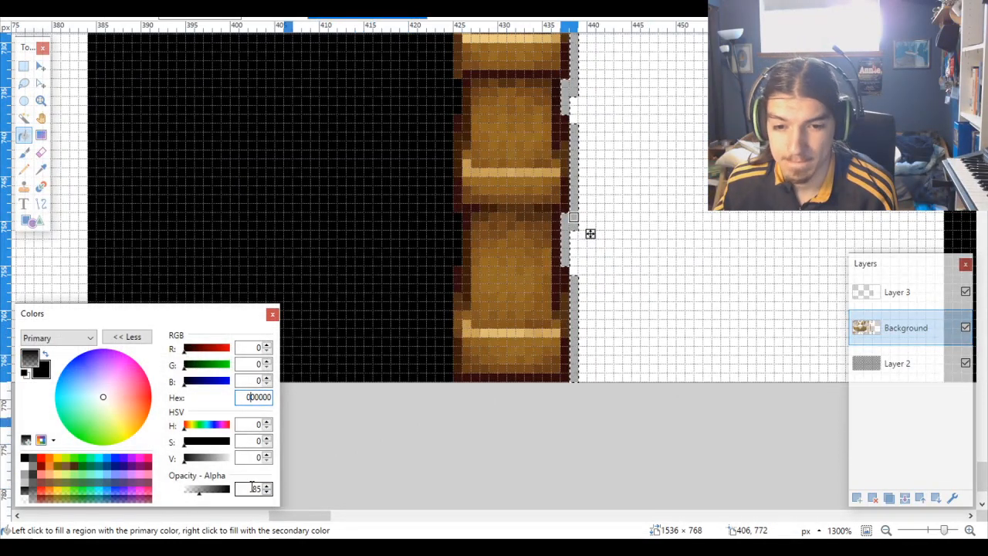
type("8")
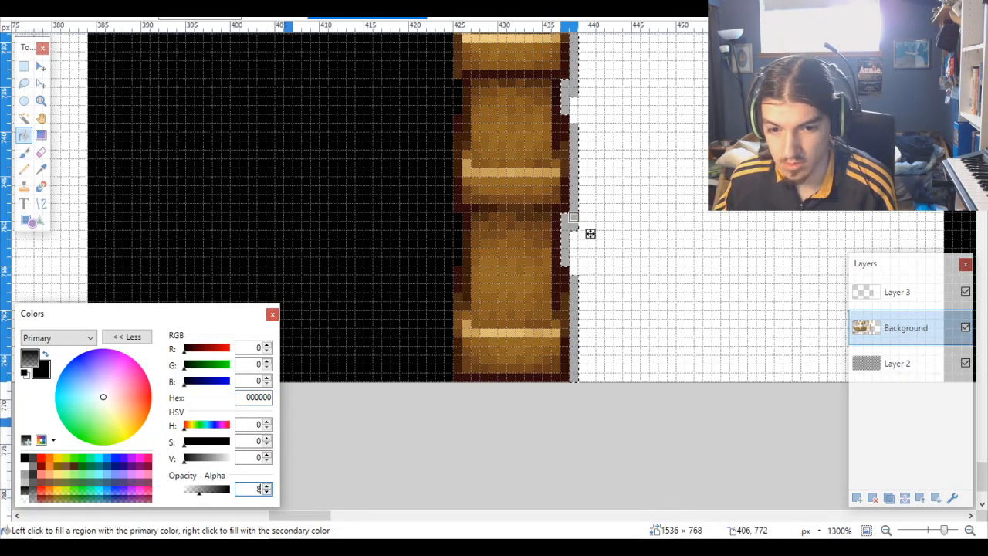
type("95")
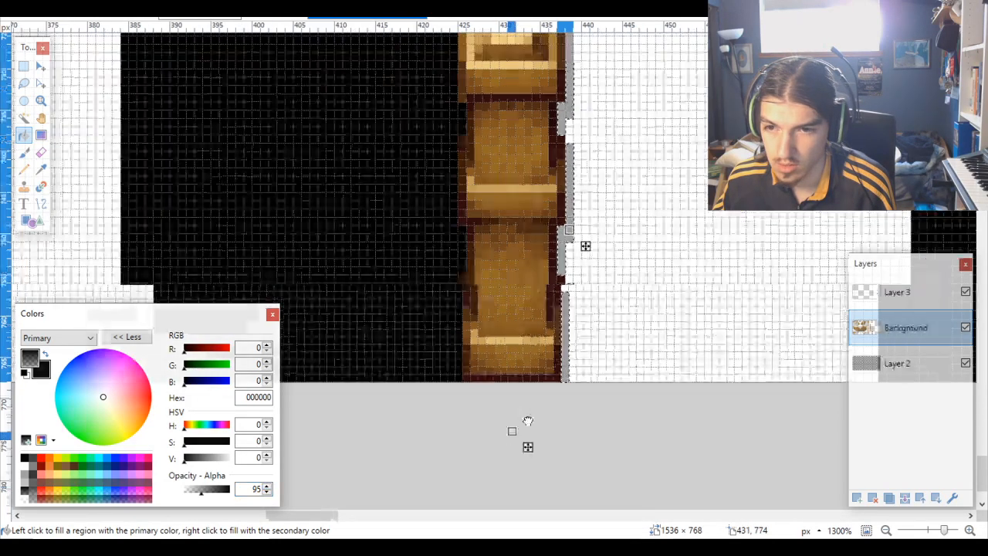
scroll(531, 413, "down", 5)
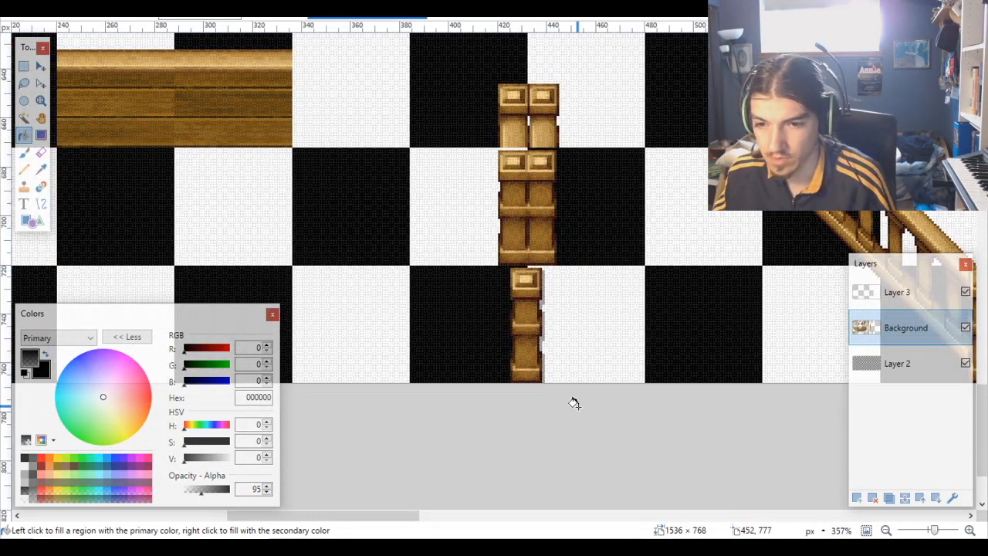
Step: Compare the finished post with the posts, plank rails, stairs and hull elsewhere in the tileset
scroll(574, 402, "down", 3)
scroll(589, 397, "up", 2)
scroll(588, 396, "down", 1)
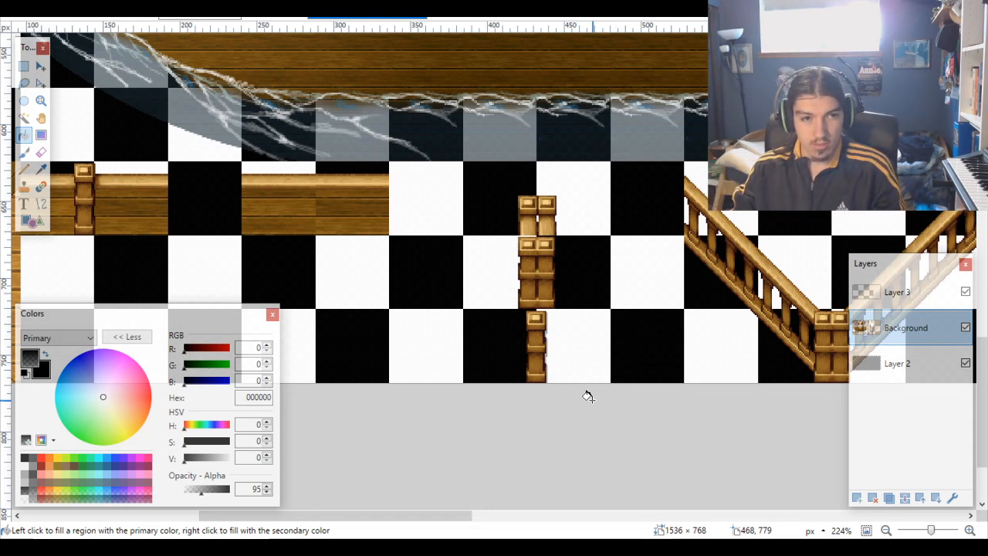
scroll(587, 396, "left", 6)
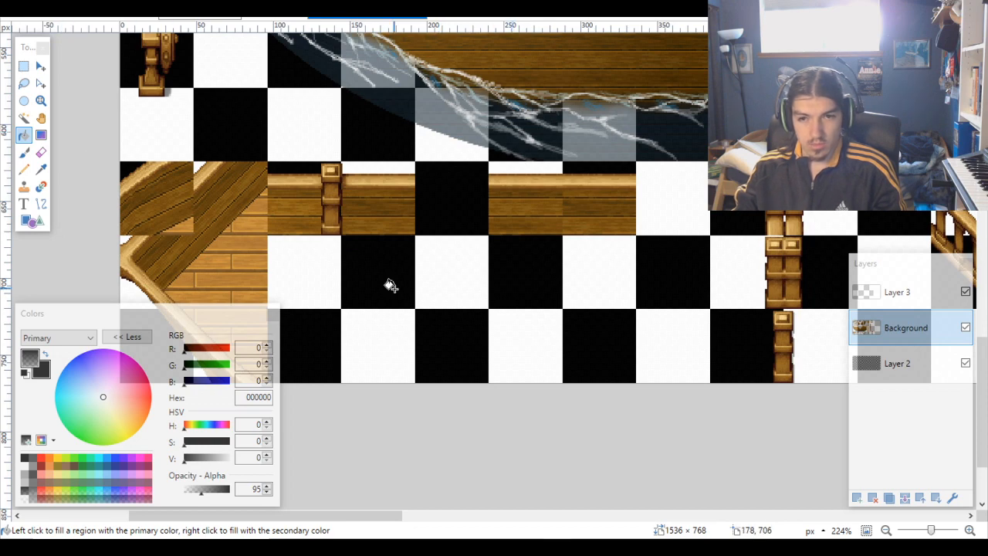
scroll(391, 286, "right", 3)
scroll(391, 285, "up", 5)
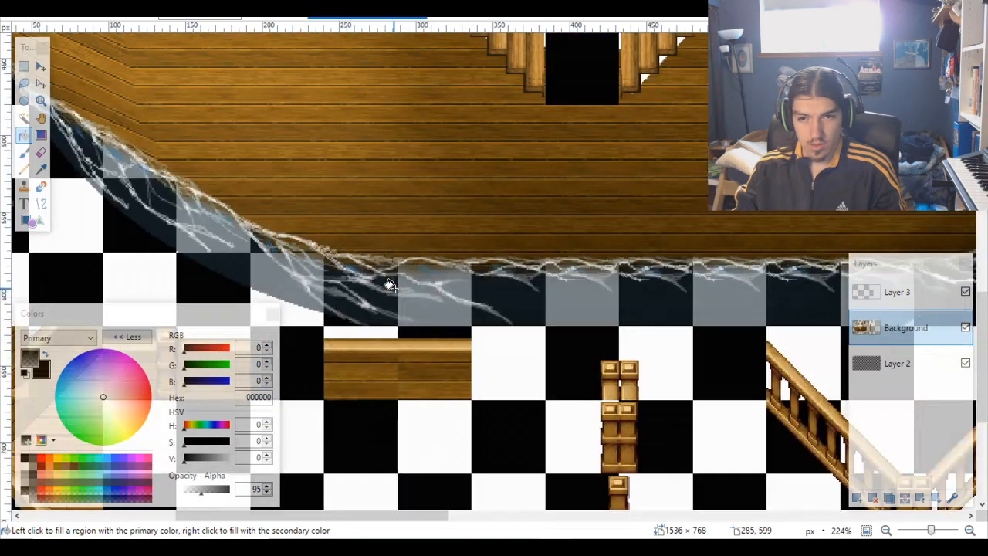
scroll(390, 286, "down", 4)
scroll(410, 318, "up", 3)
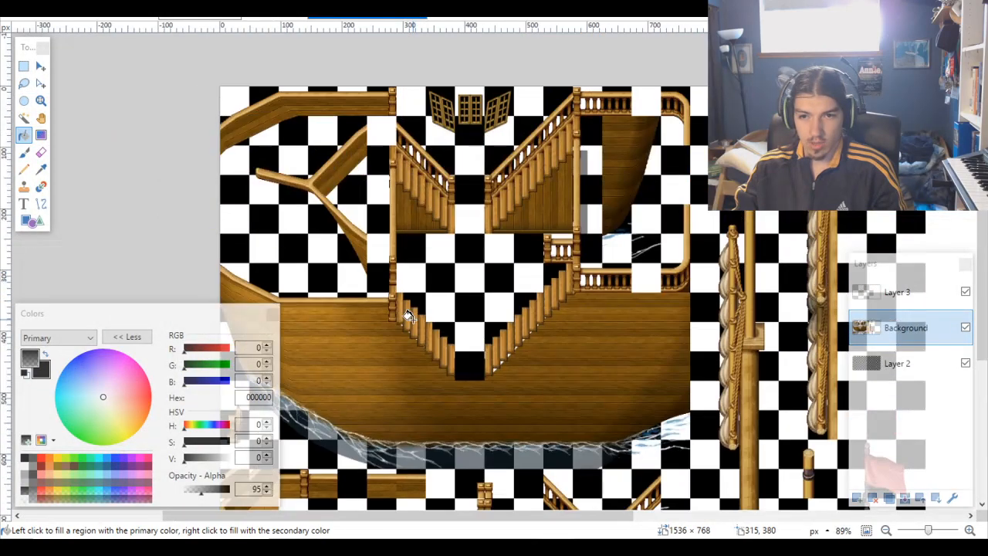
scroll(386, 403, "down", 3)
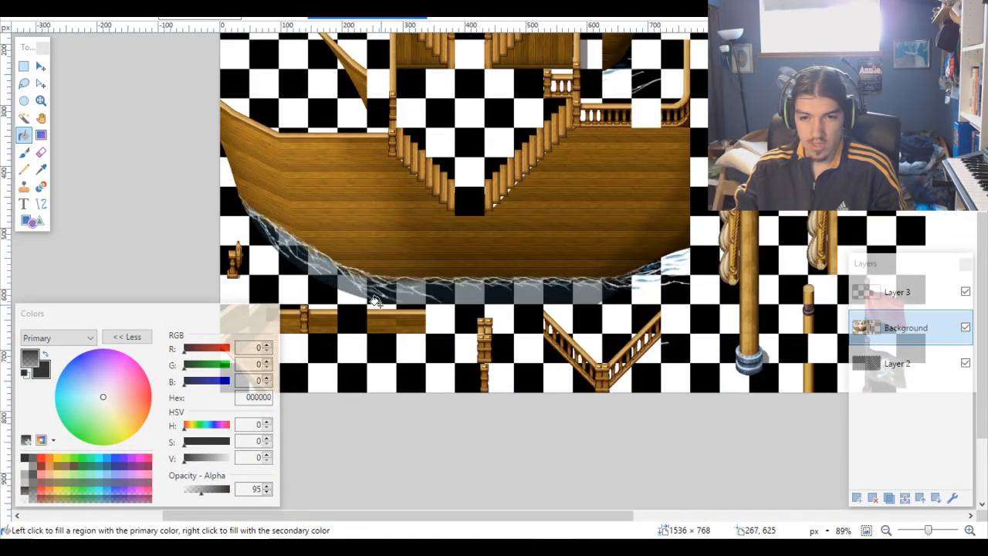
Step: Select the two adjoining checkerboard tiles of Layer 2 under the plank rail with the post, using the Magic Wand in Contiguous mode
scroll(368, 345, "up", 3)
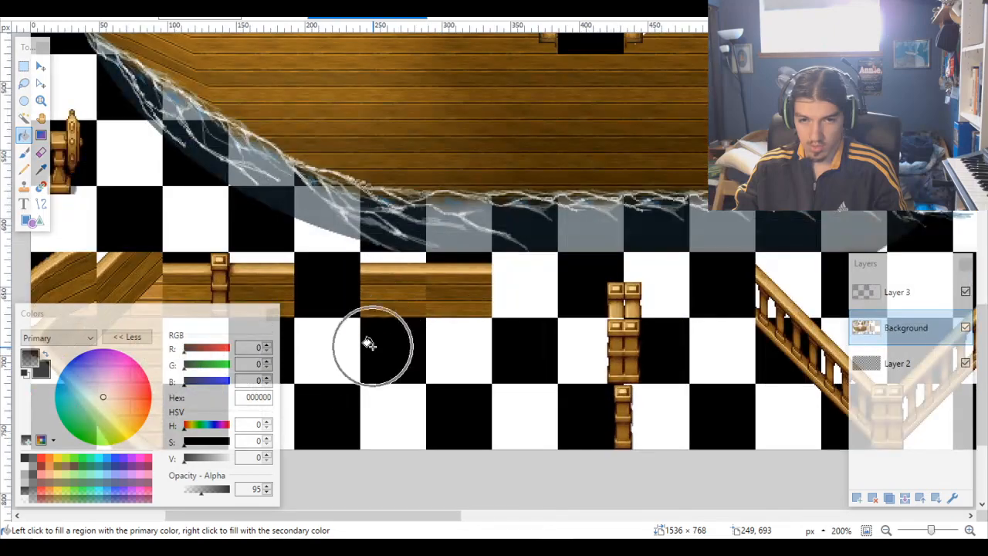
scroll(386, 340, "up", 2)
scroll(390, 338, "up", 2)
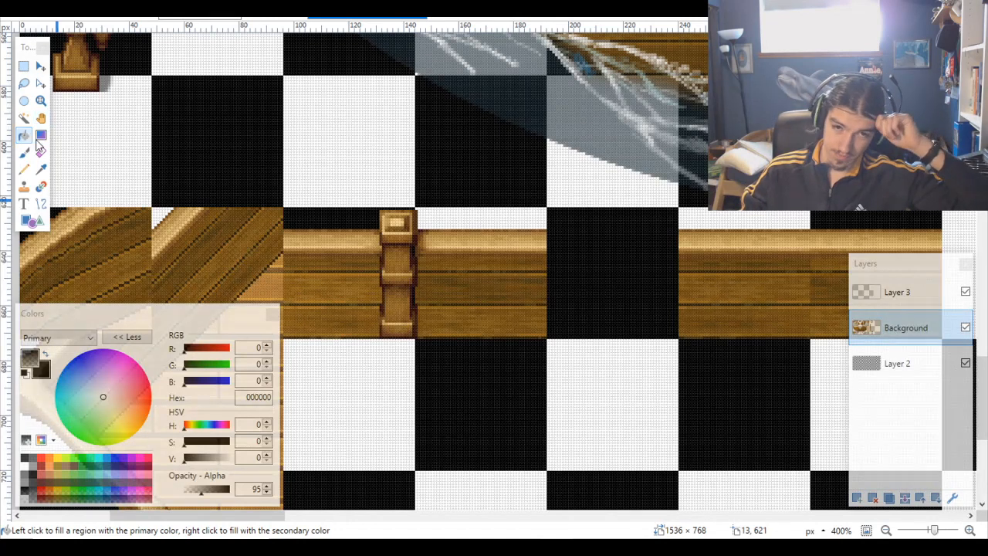
left_click(24, 118)
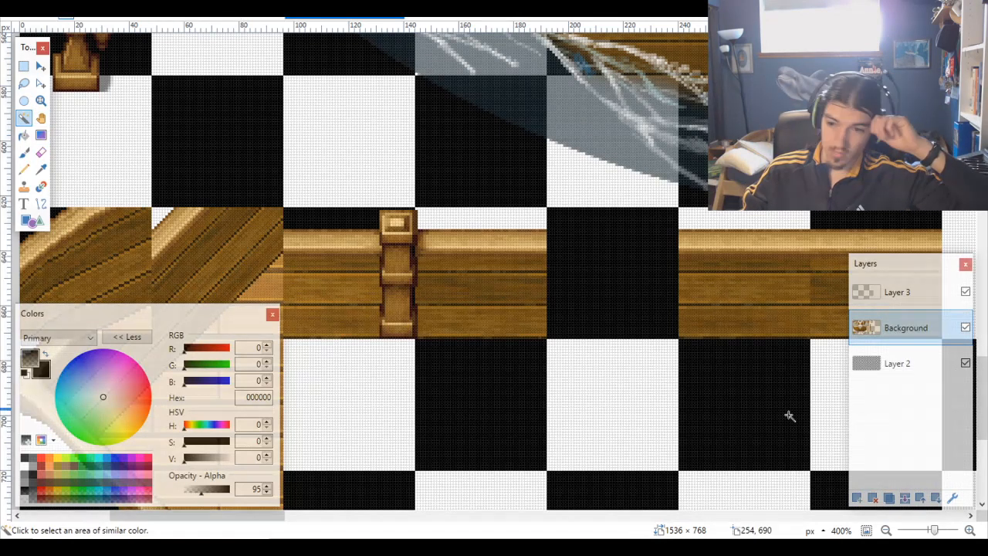
left_click(945, 365)
left_click(479, 284)
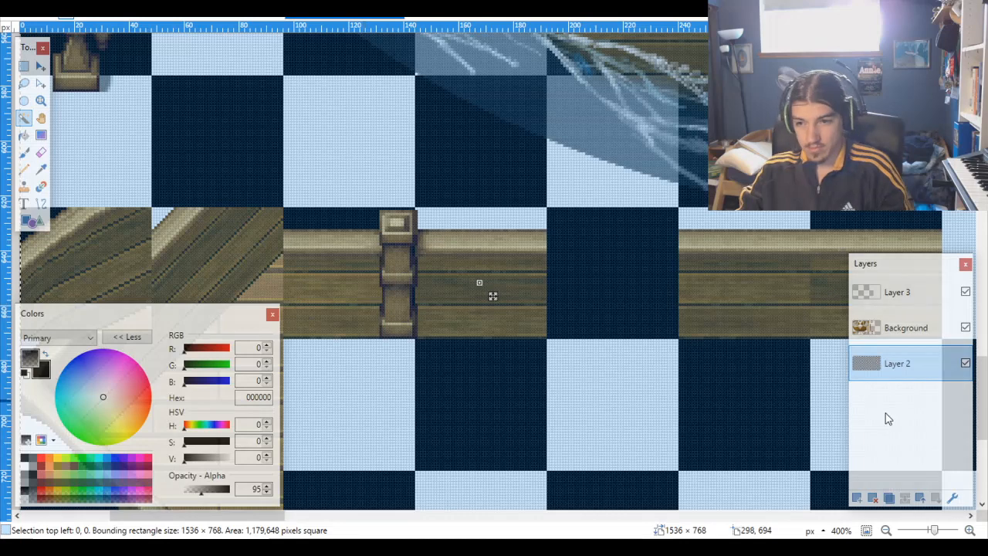
left_click(332, 16)
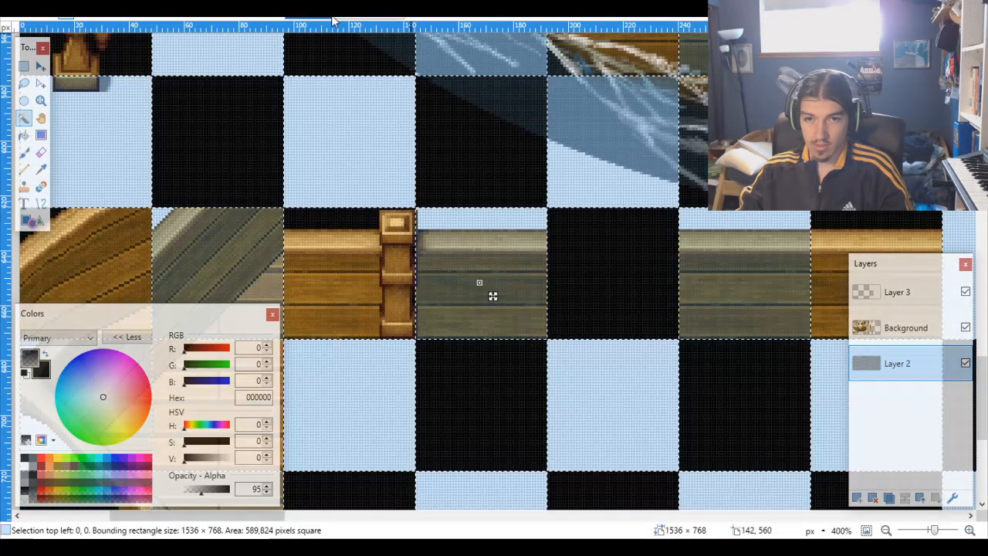
left_click(198, 17)
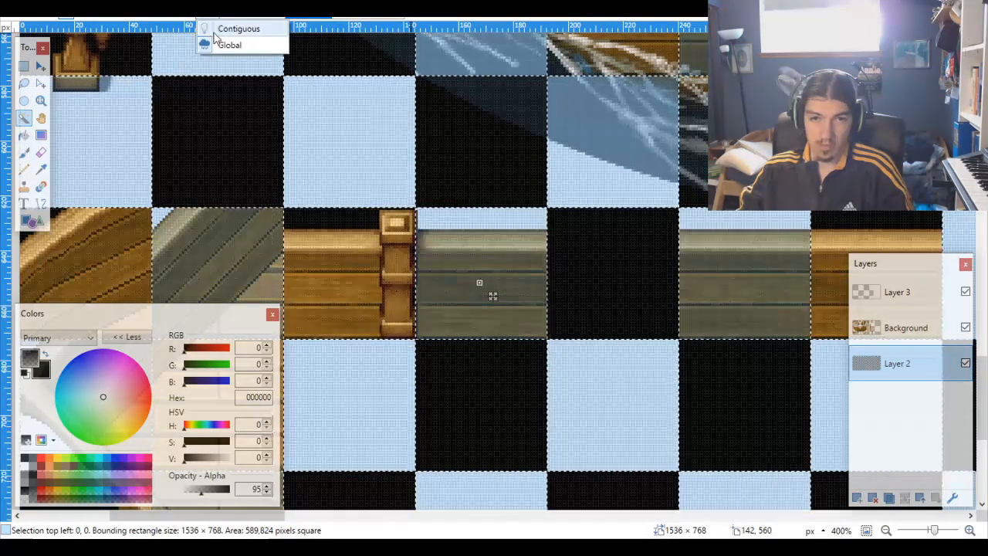
left_click(216, 29)
left_click(360, 268, "ctrl")
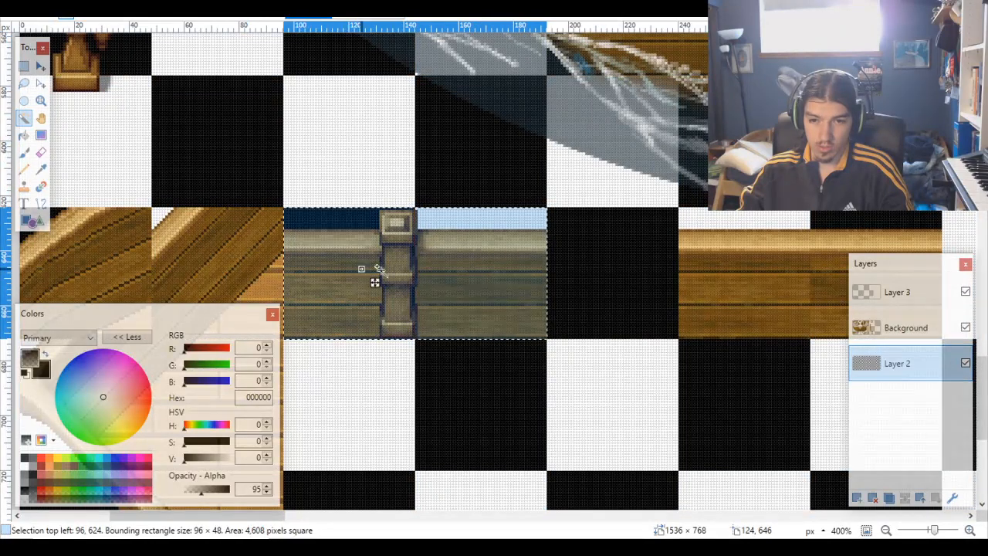
Step: Cut the selected 96 × 48 px rail-and-post section out of the Background layer
scroll(743, 393, "down", 5)
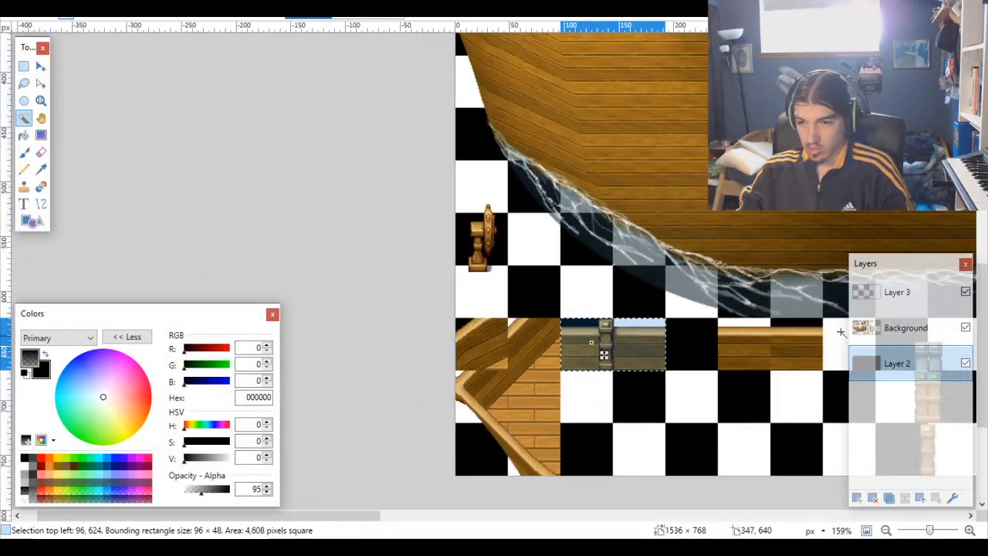
left_click(909, 327)
key("ctrl+x")
scroll(722, 383, "right", 5)
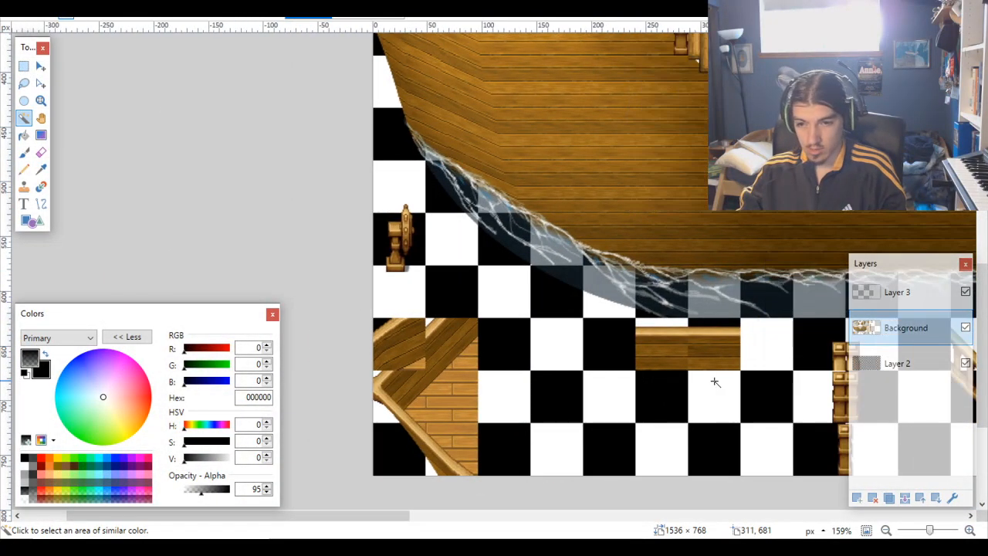
Step: Select the 48 × 48 px tile of Layer 2 behind the short baluster rail beside the ship's stairs, using the Magic Wand
scroll(695, 382, "up", 2)
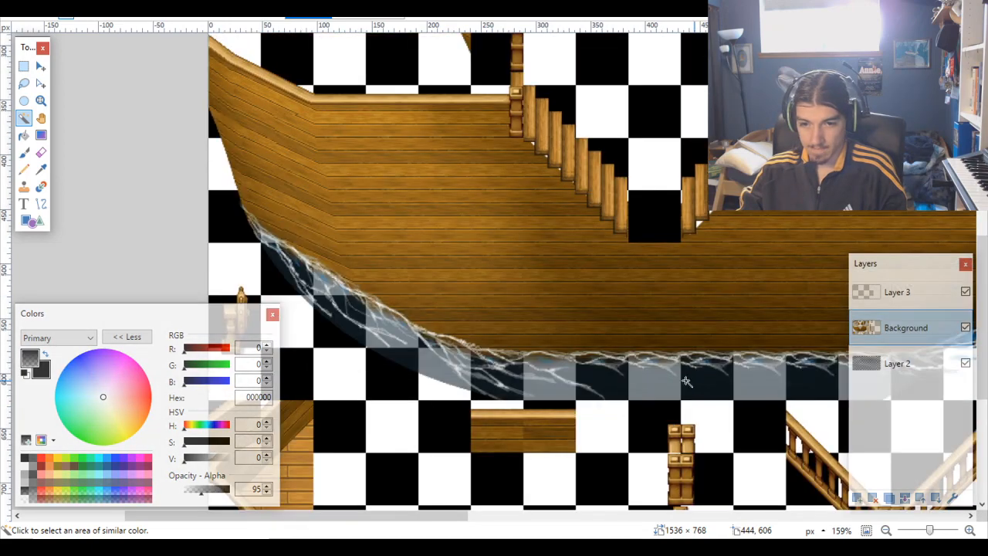
scroll(673, 383, "up", 10)
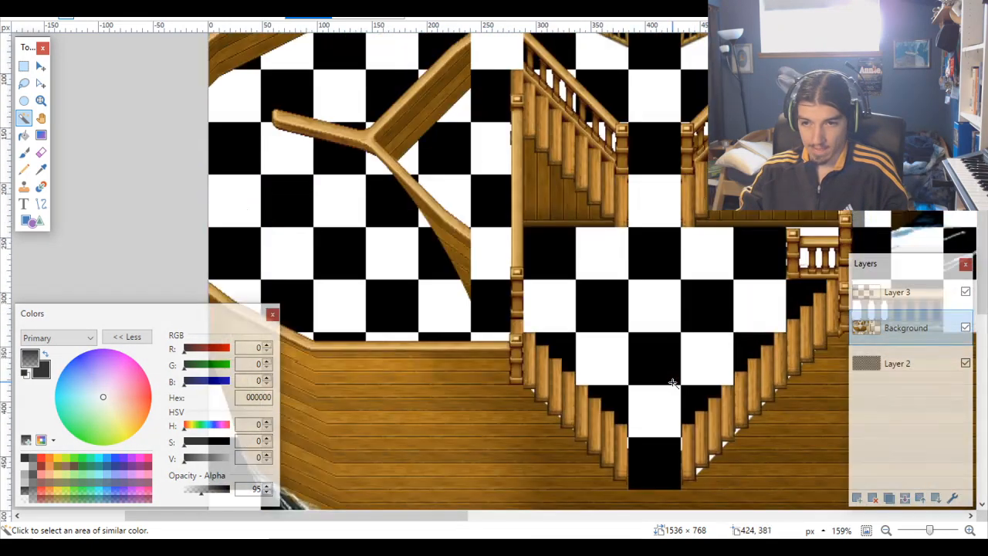
scroll(672, 383, "down", 2)
scroll(673, 383, "right", 4)
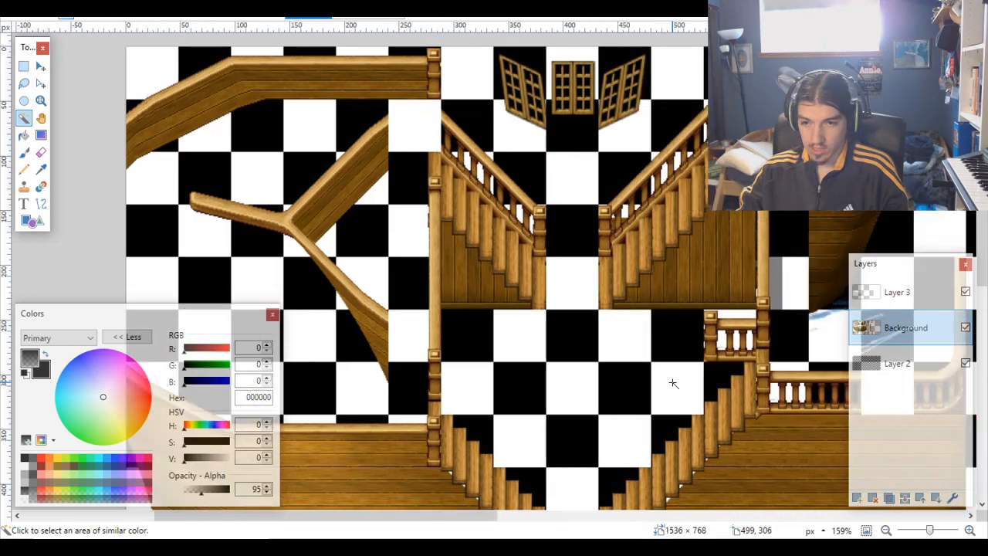
scroll(683, 404, "down", 2)
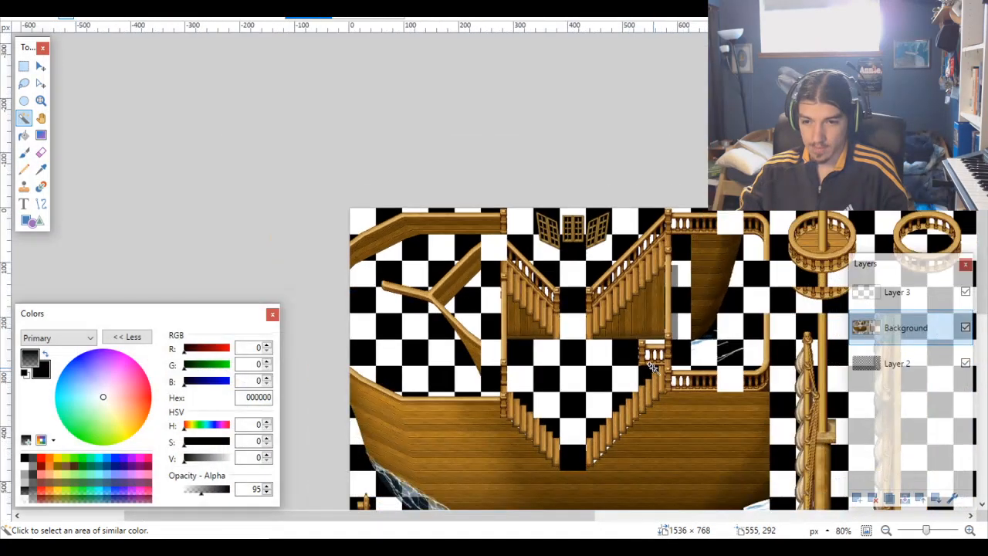
scroll(641, 362, "up", 8)
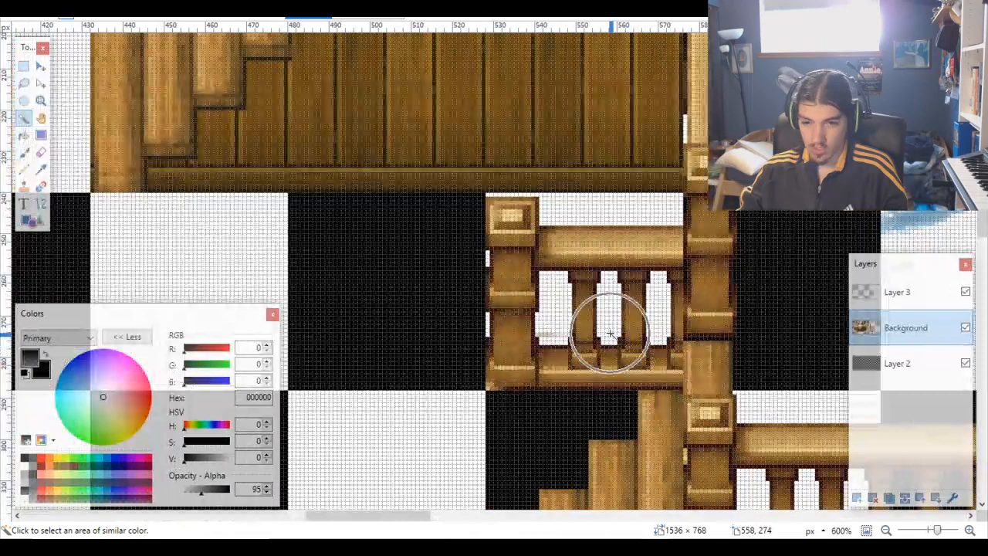
left_click(610, 332)
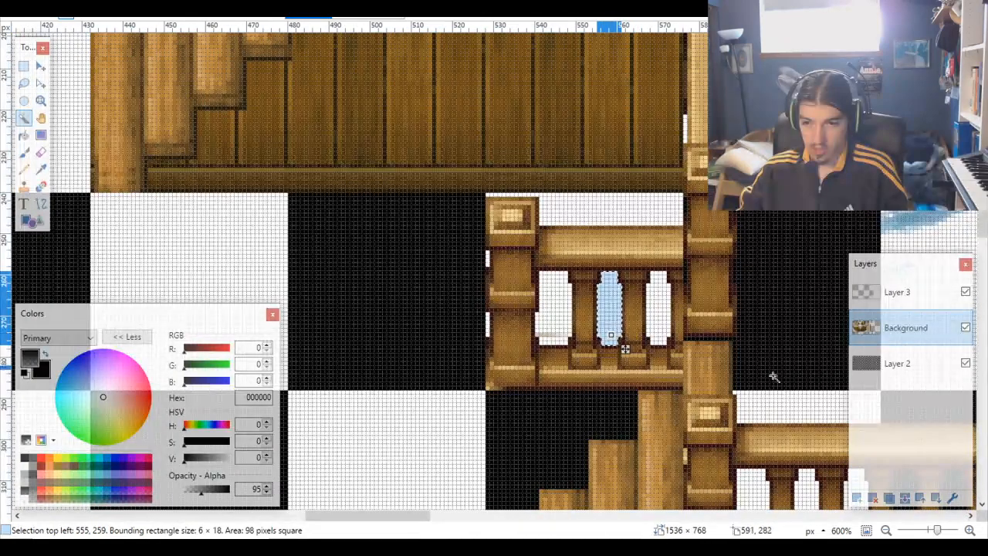
left_click(897, 363)
left_click(612, 313)
Step: Try to move the selected tile toward the area below the hull with Layer 2 active, and undo the move
scroll(612, 313, "down", 8)
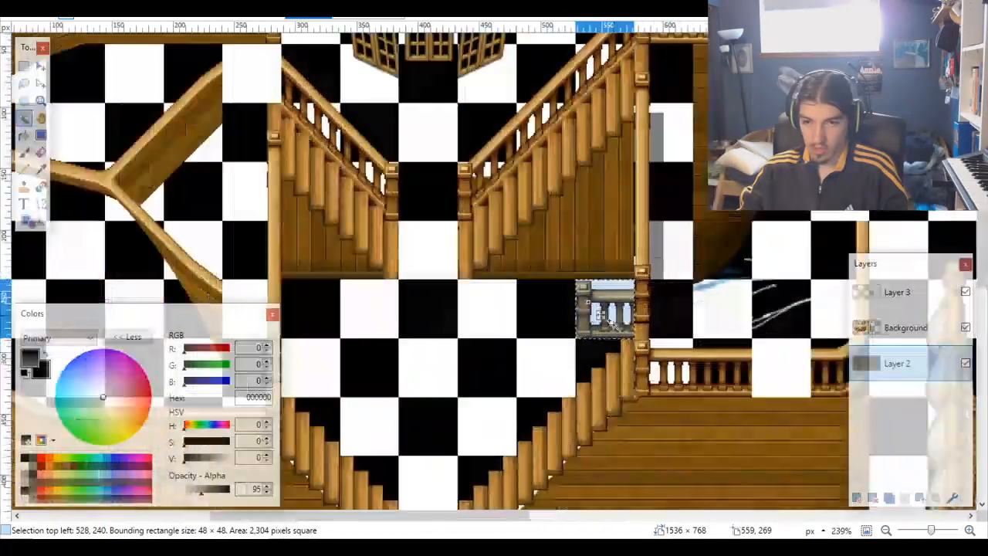
scroll(615, 326, "down", 5)
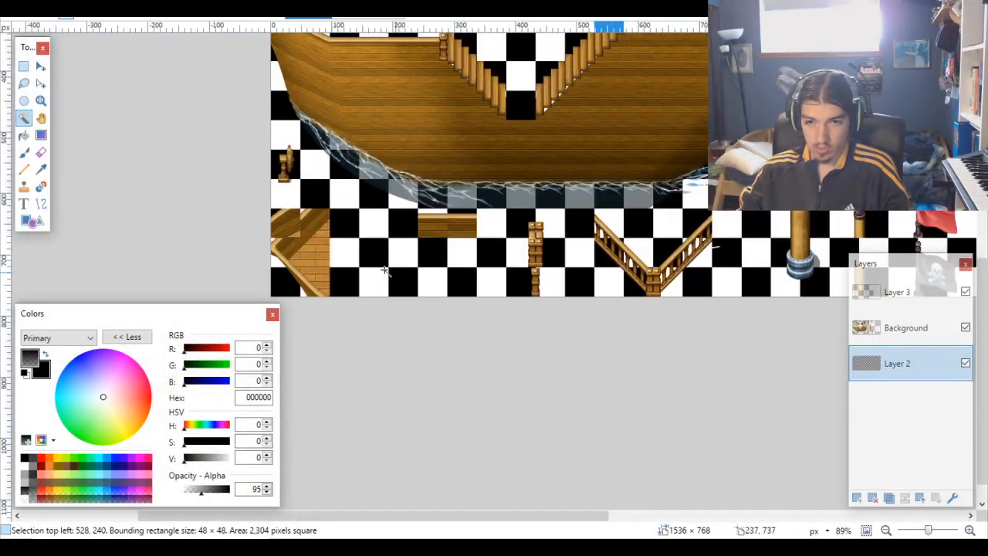
scroll(424, 253, "up", 6)
key("m")
scroll(618, 280, "down", 3)
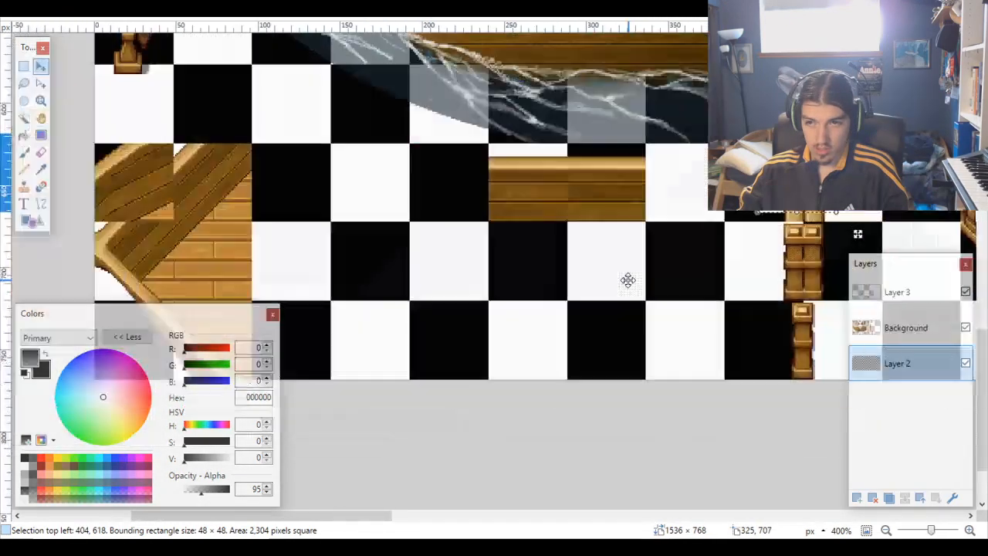
key("ctrl+z")
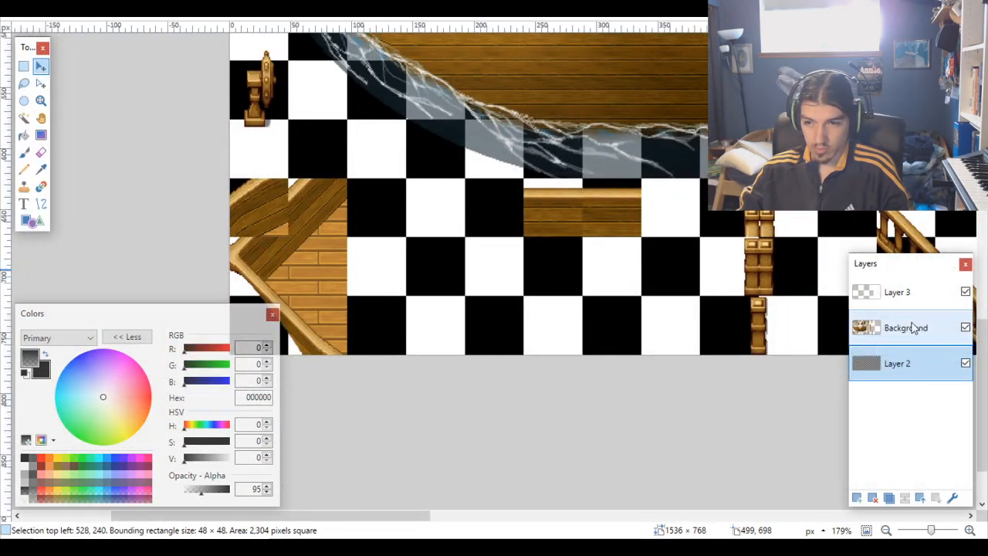
Step: Place a copy of the selected baluster rail tile of the Background layer at 240, 672, directly under the plank rail
left_click(881, 326)
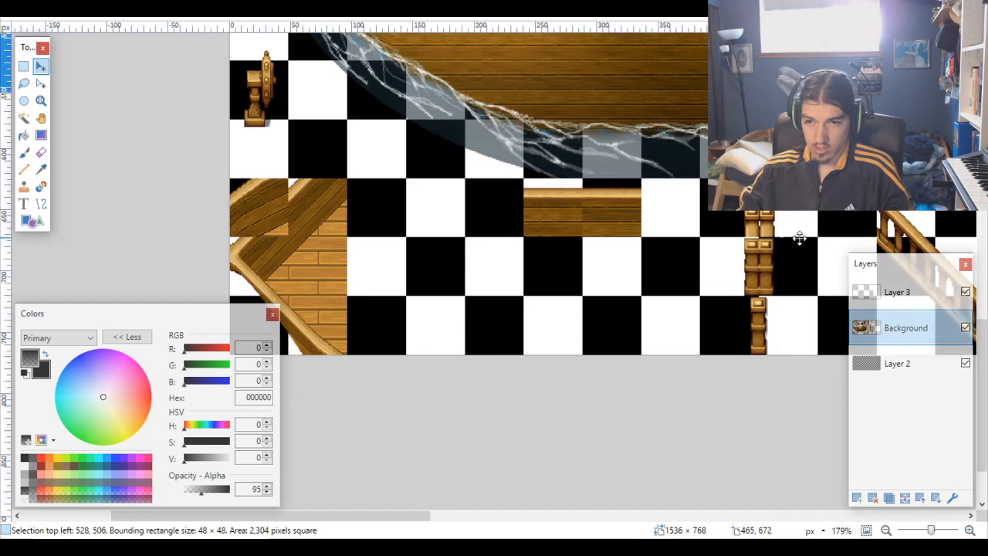
scroll(801, 231, "down", 4)
scroll(896, 197, "up", 1)
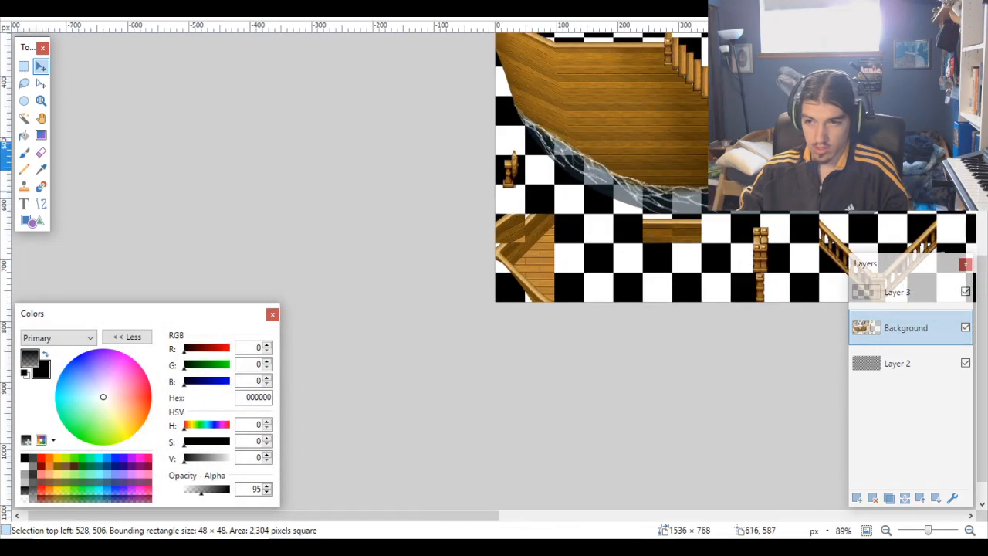
left_click_drag(869, 195, 644, 311)
scroll(697, 293, "up", 10)
scroll(644, 310, "down", 6)
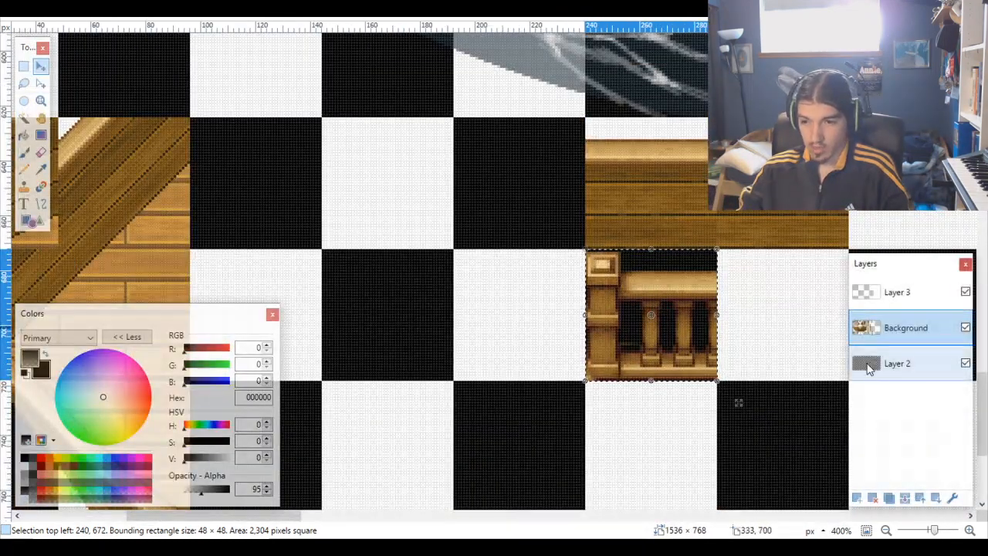
Step: Put a copy of the baluster rail tile on a new layer above the Background and flip that layer horizontally
left_click(856, 499)
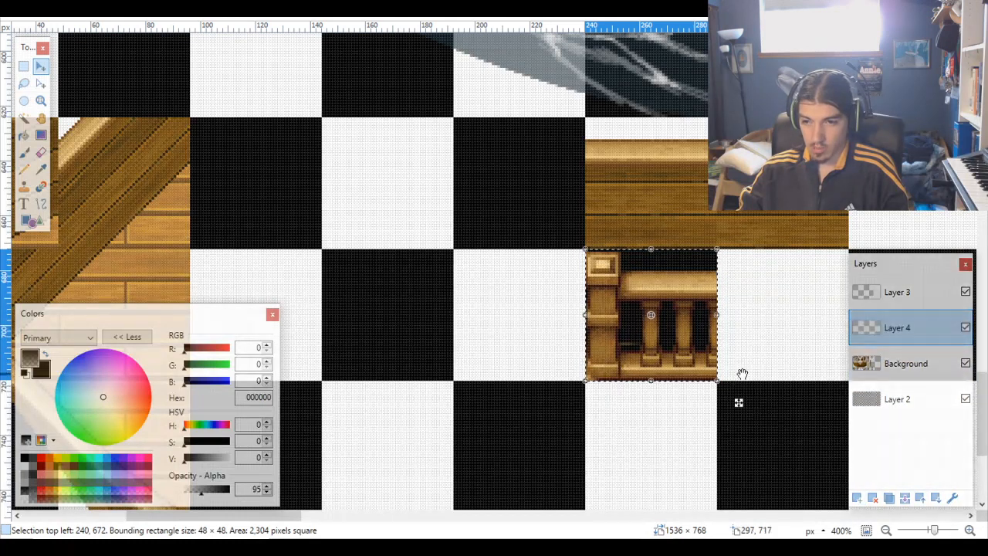
key("ctrl+d")
left_click(125, 8)
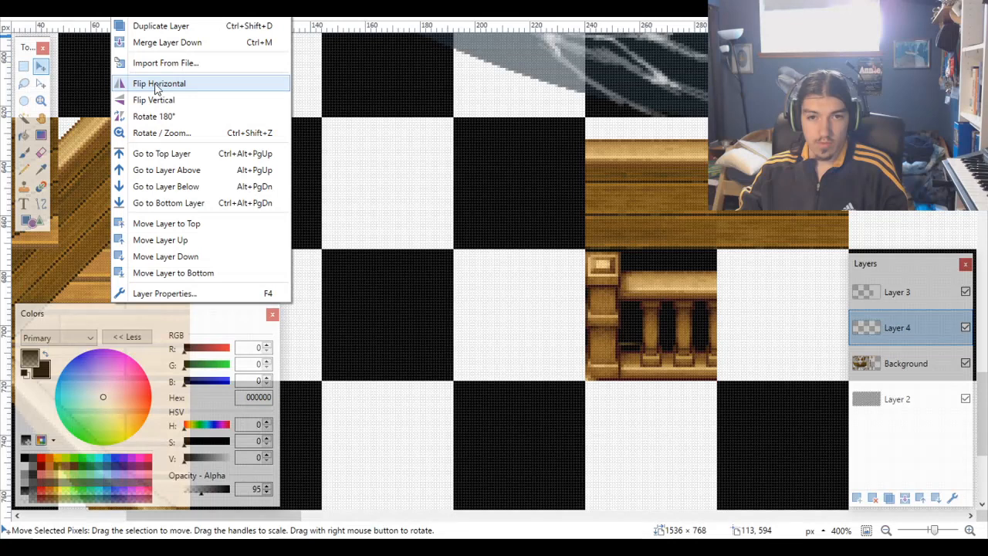
left_click(157, 83)
Step: Move the flipped Layer 4 content to -960, 0 so the mirrored rail half adjoins the original half under the plank rail
scroll(656, 326, "down", 6)
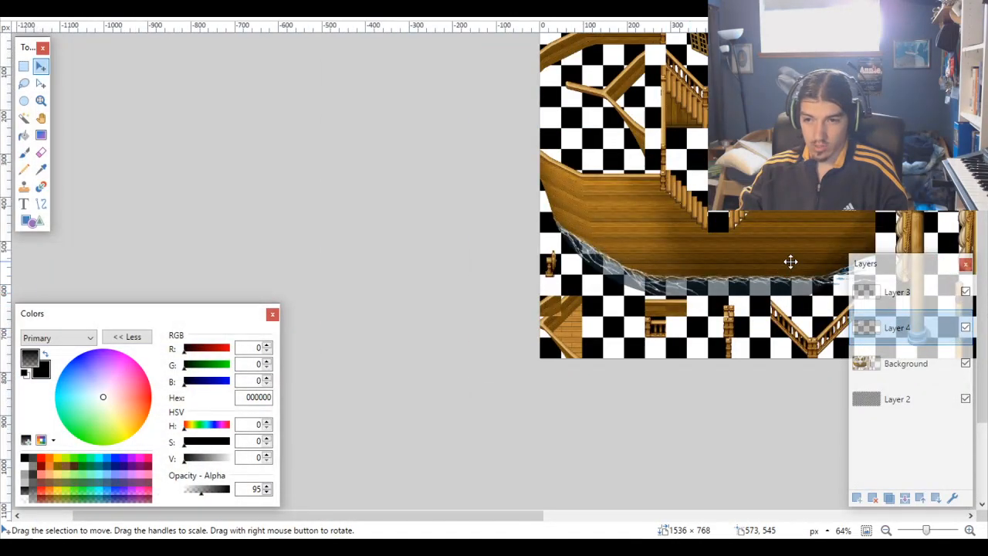
left_click_drag(791, 262, 369, 261)
scroll(614, 329, "up", 10)
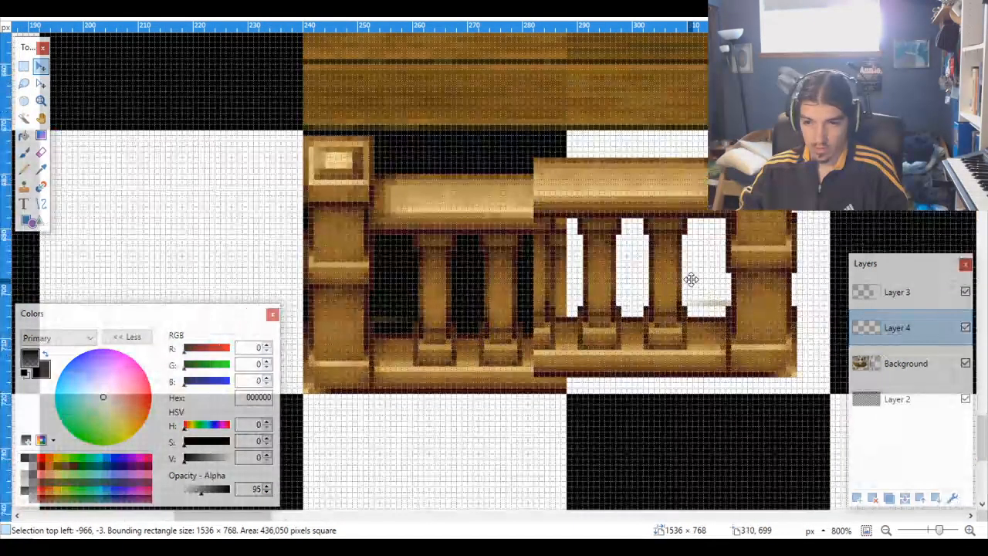
left_click_drag(690, 278, 726, 301)
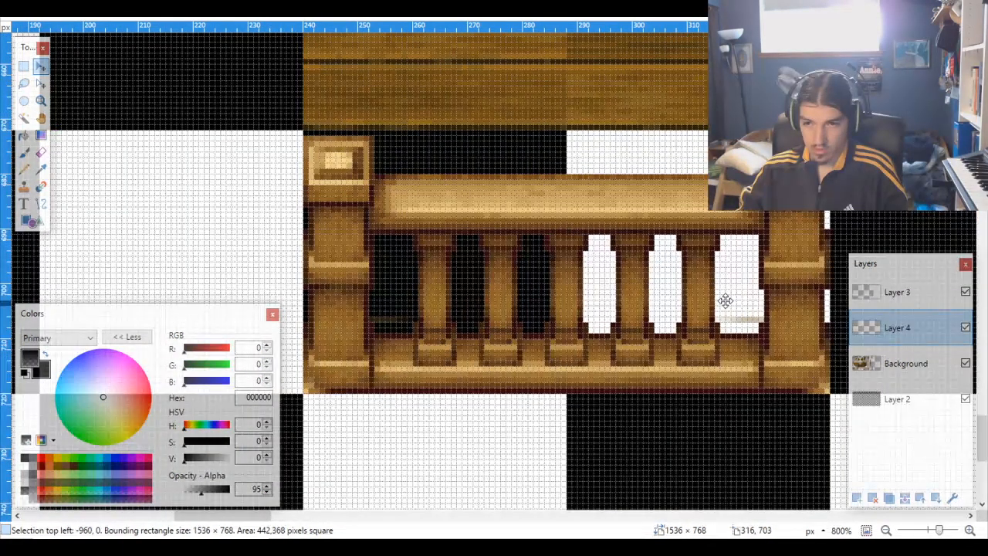
Step: Compare the two-post baluster rail with the stair railings and posts elsewhere in the tileset
scroll(726, 301, "down", 8)
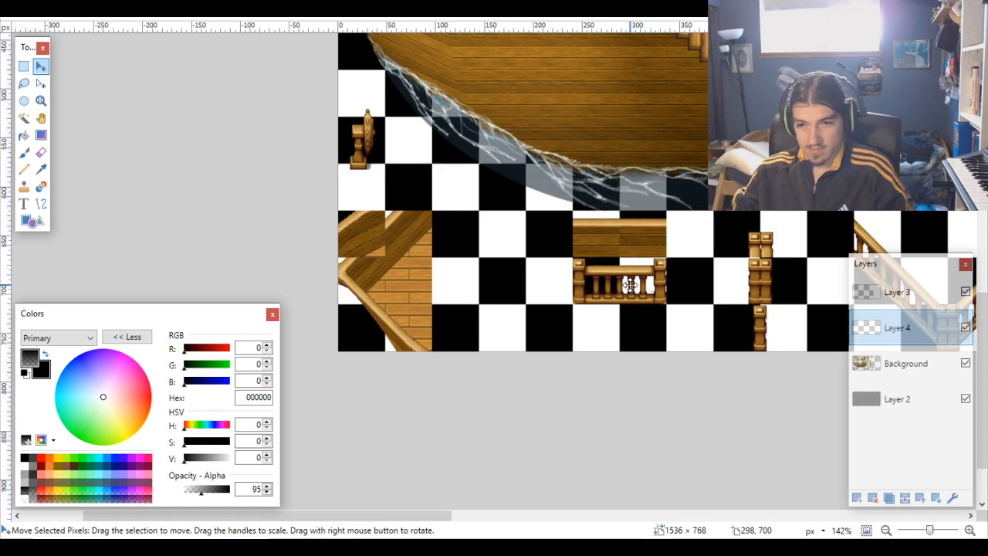
scroll(630, 285, "down", 3)
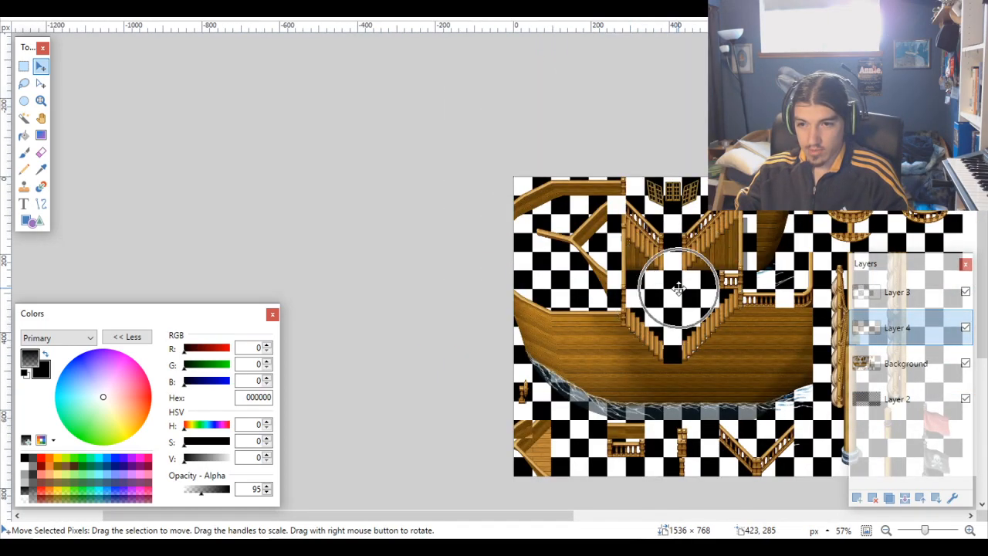
scroll(695, 287, "up", 3)
scroll(755, 216, "up", 3)
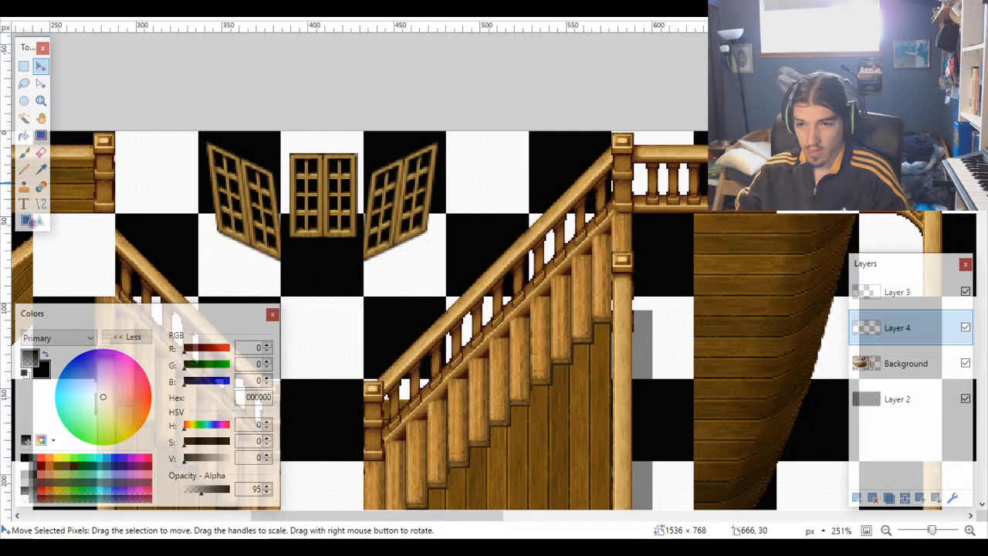
scroll(694, 347, "down", 6)
scroll(661, 341, "up", 5)
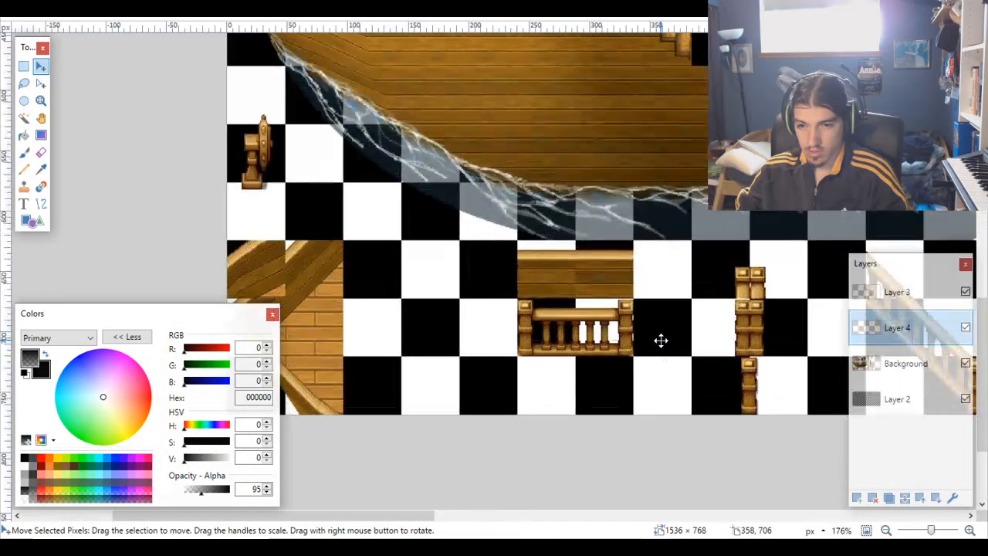
scroll(661, 340, "up", 3)
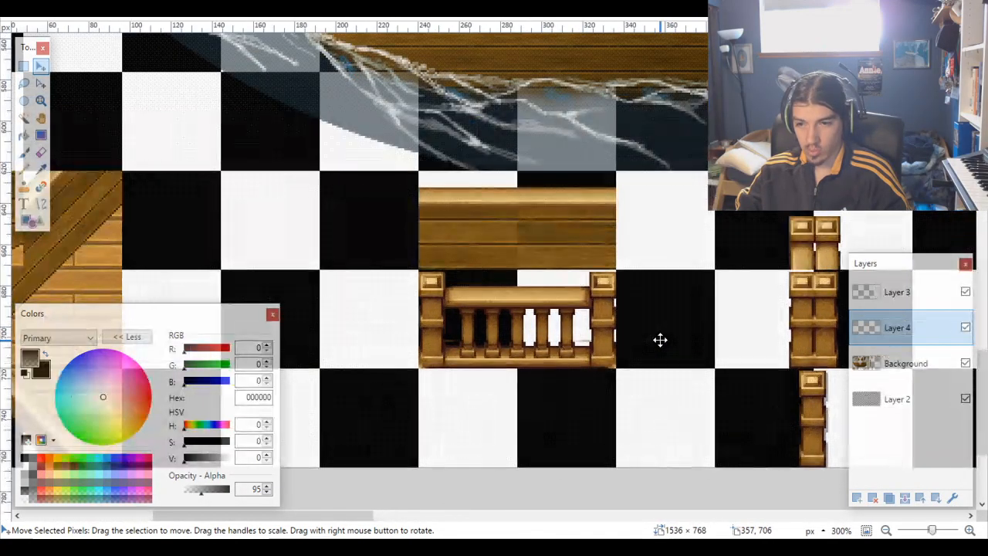
Step: Select the Layer 2 tile behind the mirrored rail half with the Magic Wand and make the Background the active layer
left_click(24, 115)
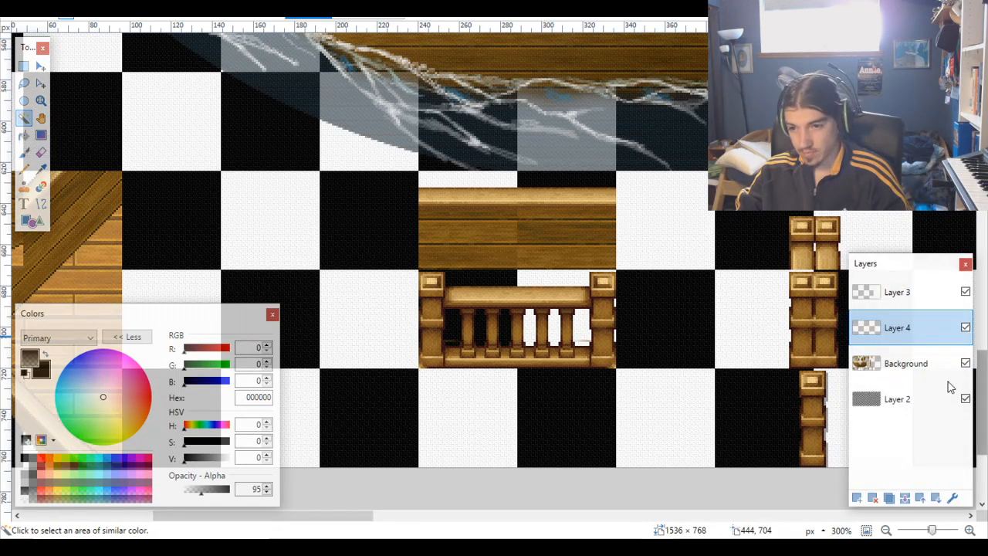
left_click(916, 399)
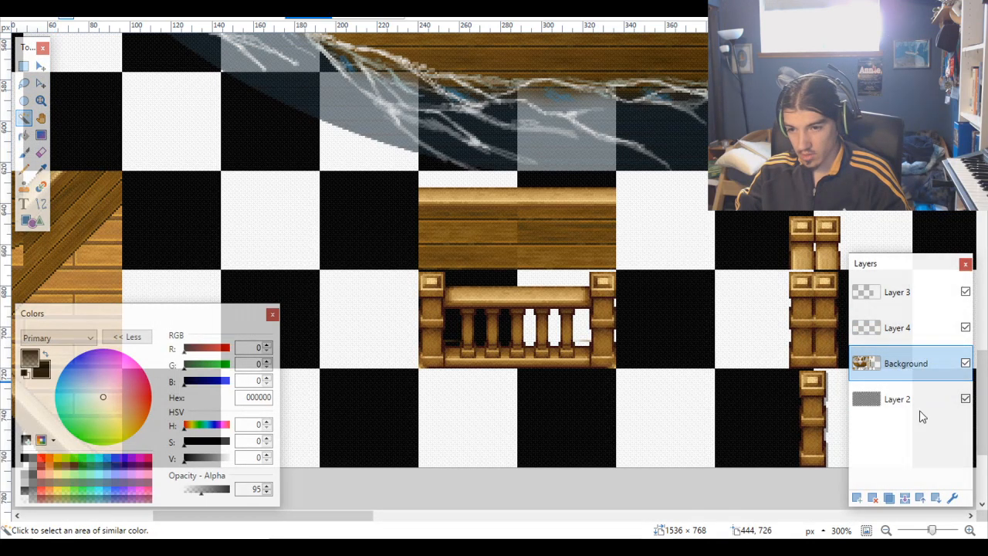
left_click(566, 318)
left_click(900, 363)
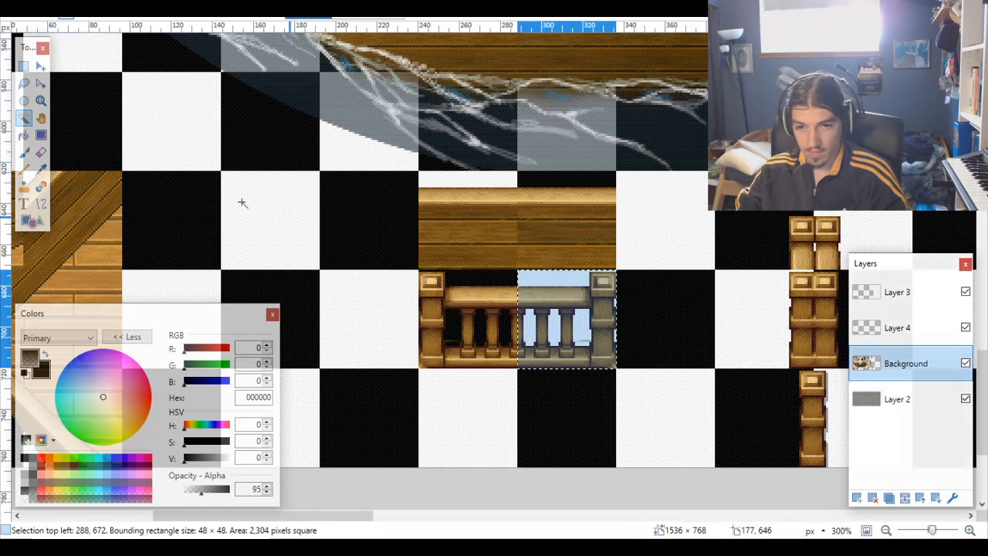
left_click(38, 68)
Step: Try to move the selected tile's Background pixels to 317, 676, and undo the move
scroll(530, 320, "up", 4)
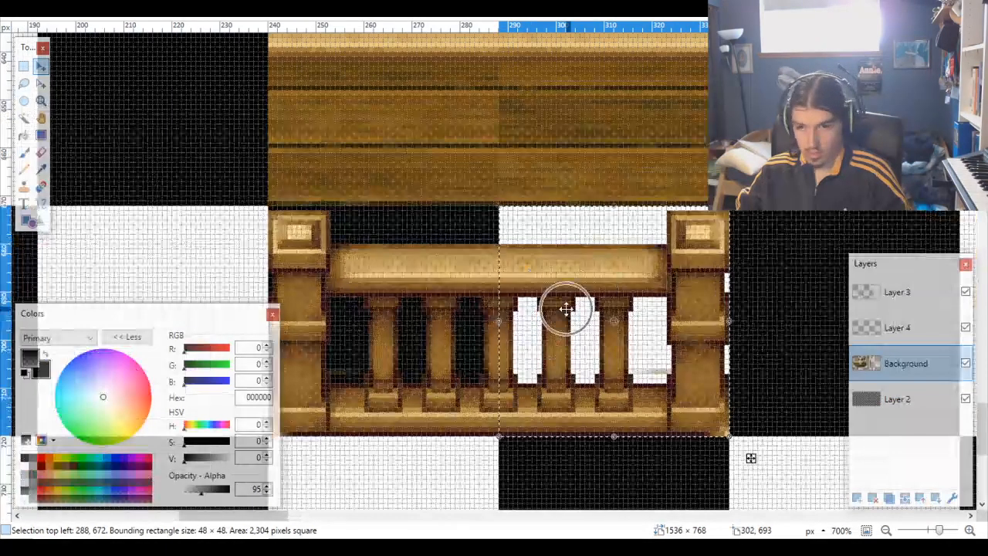
left_click_drag(566, 305, 707, 332)
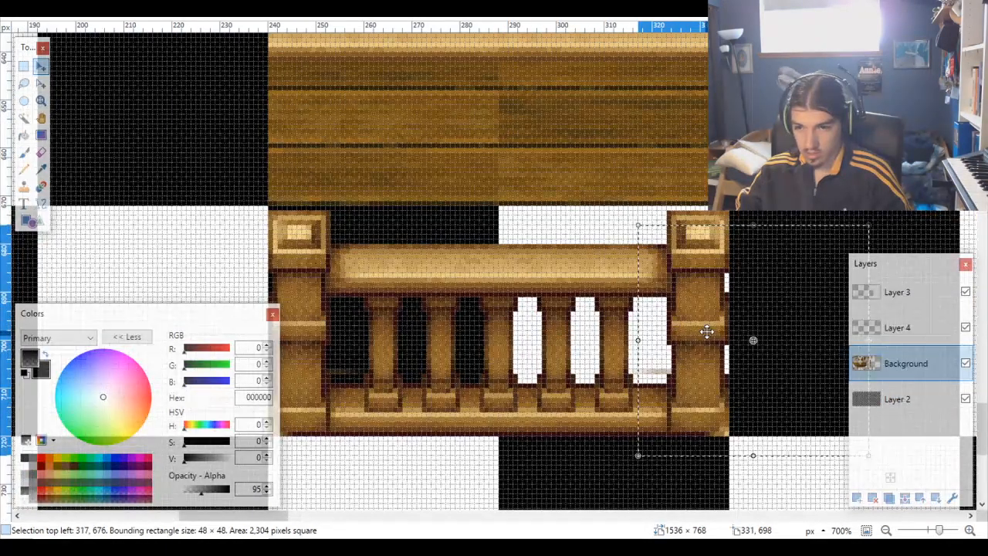
key("ctrl+z")
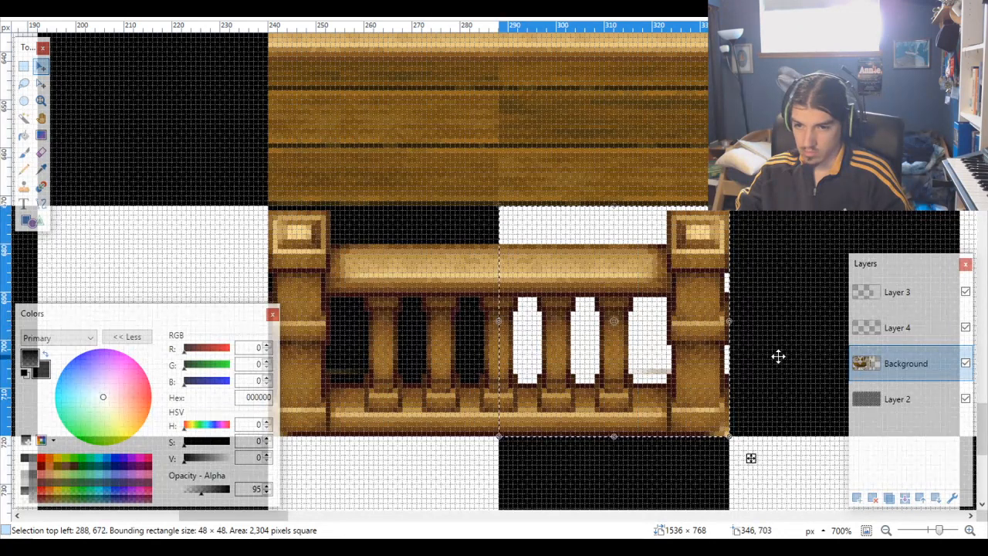
Step: Merge Layer 4 down into the Background and move the selected mirrored rail half one tile right to 336, 672
left_click(914, 330)
left_click(906, 499)
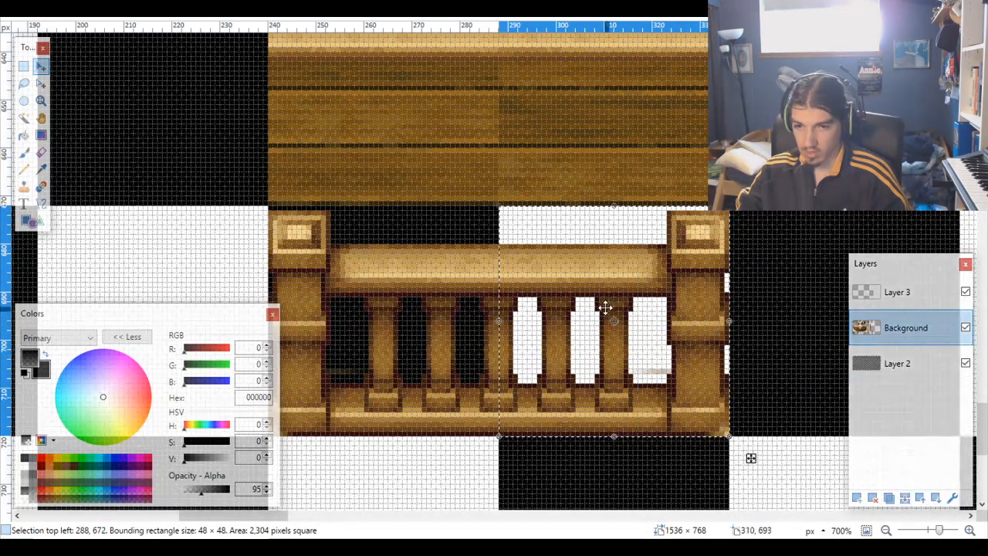
left_click_drag(604, 309, 839, 310)
scroll(710, 268, "right", 3)
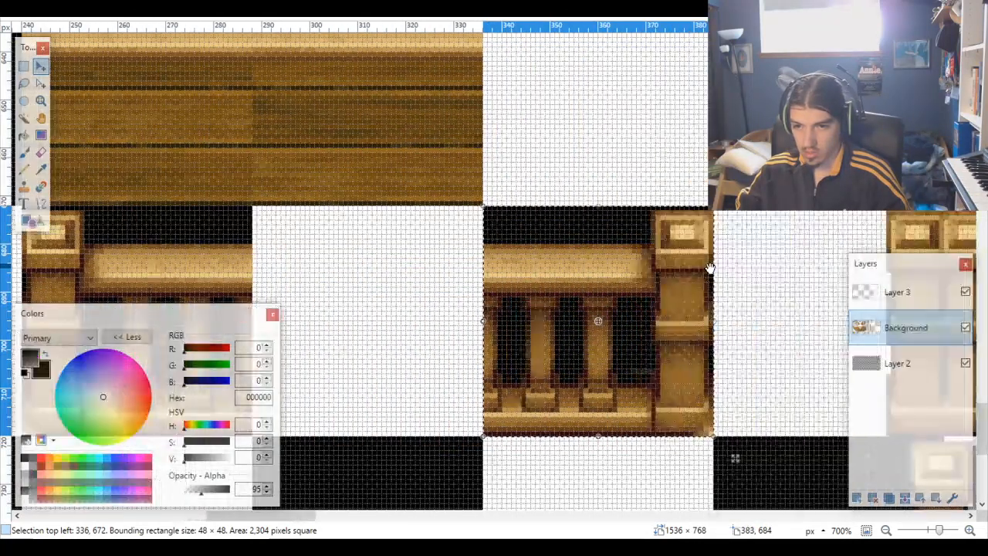
Step: Clear the selection and compare the two separated rail halves with the railings around the ship's decks
scroll(710, 268, "down", 4)
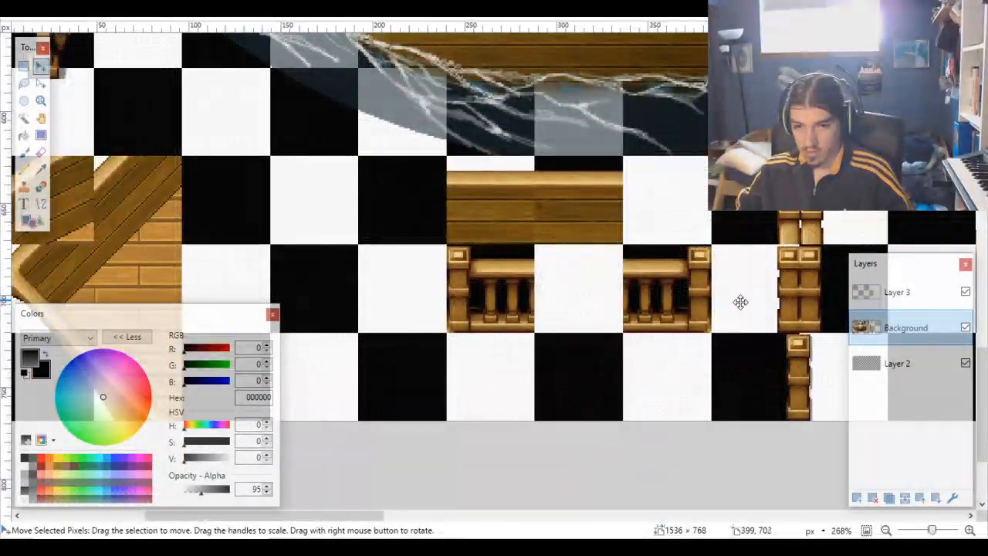
scroll(741, 298, "up", 5)
scroll(754, 302, "down", 10)
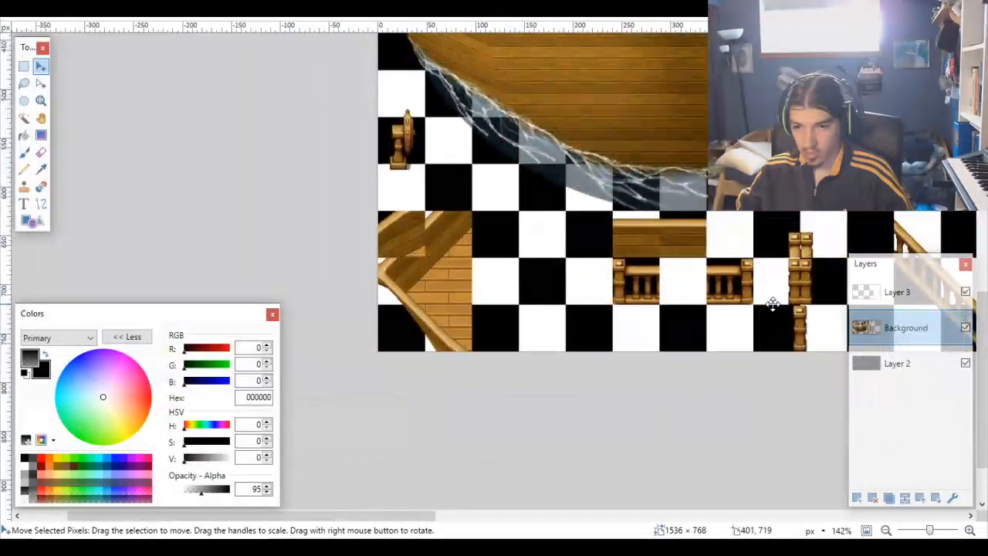
scroll(779, 256, "up", 3)
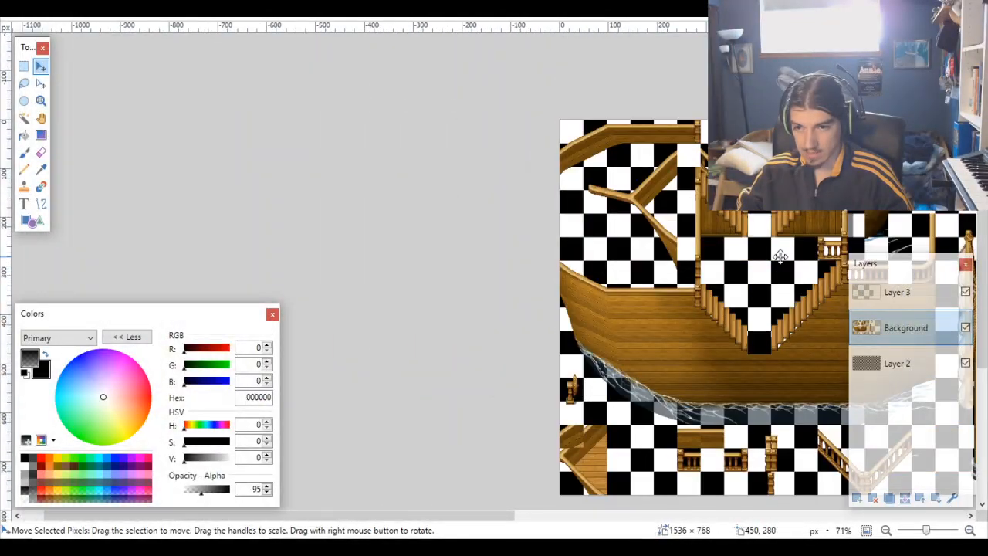
scroll(769, 247, "right", 3)
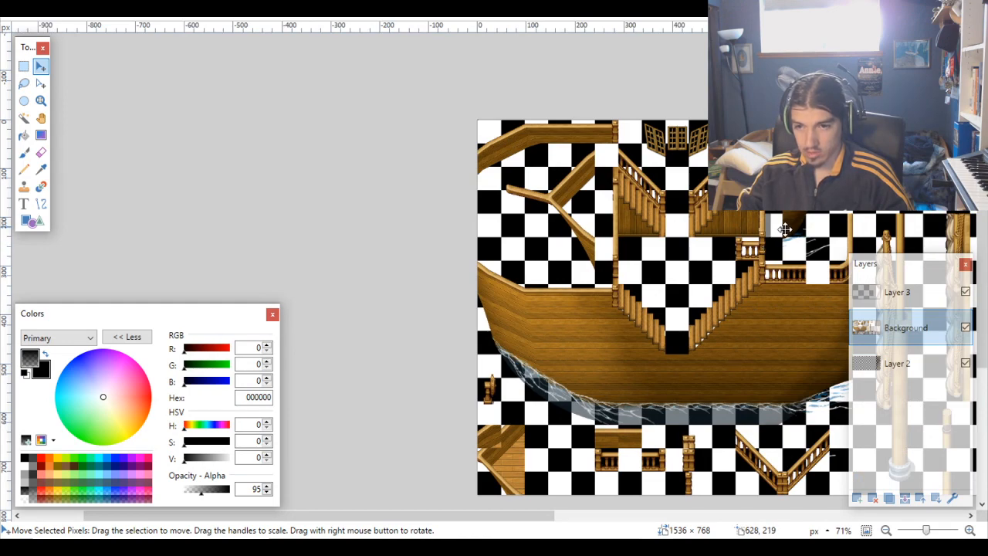
Step: Select the Layer 2 tile at 528, 240 with the Magic Wand and delete the railing piece there from the Background
scroll(772, 251, "up", 5)
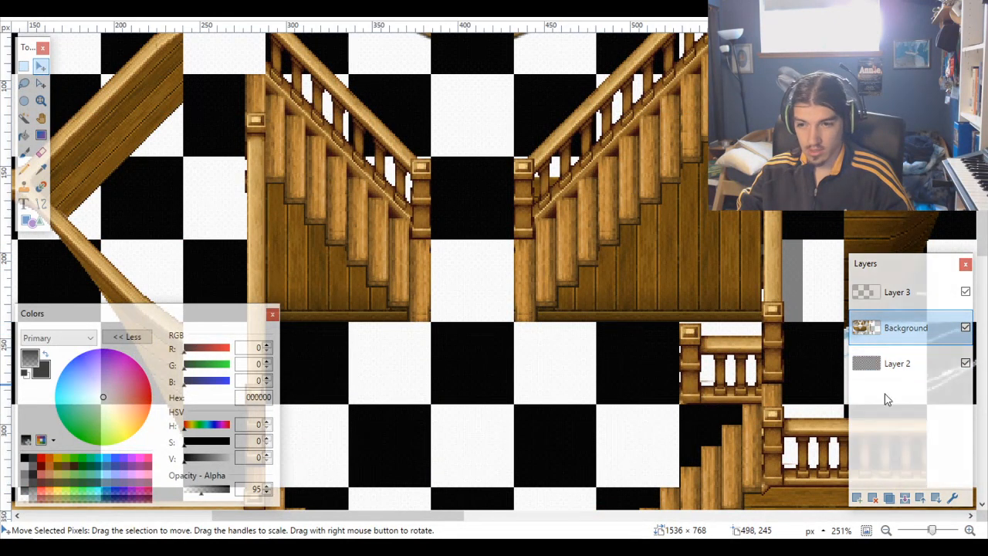
left_click(896, 365)
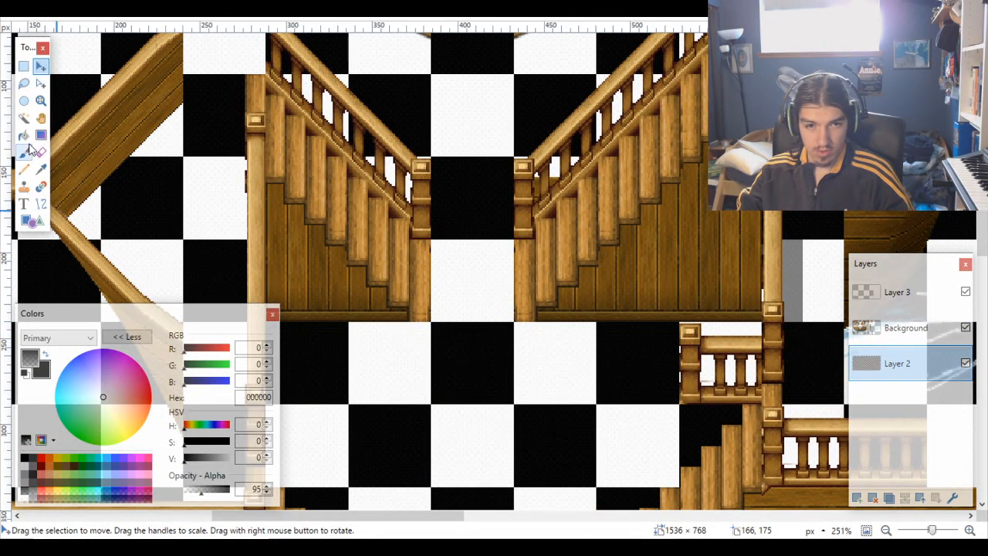
left_click(24, 120)
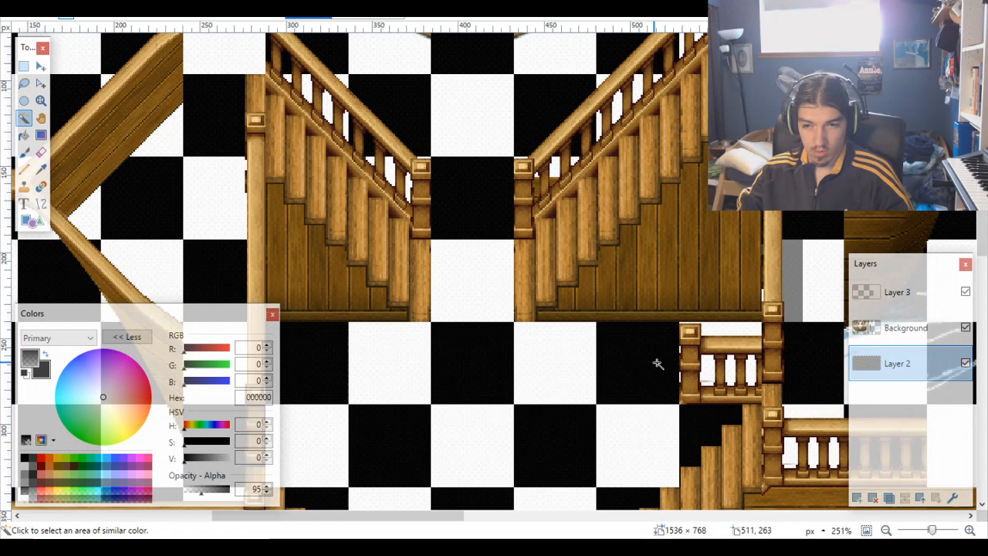
left_click(738, 366)
left_click(930, 329)
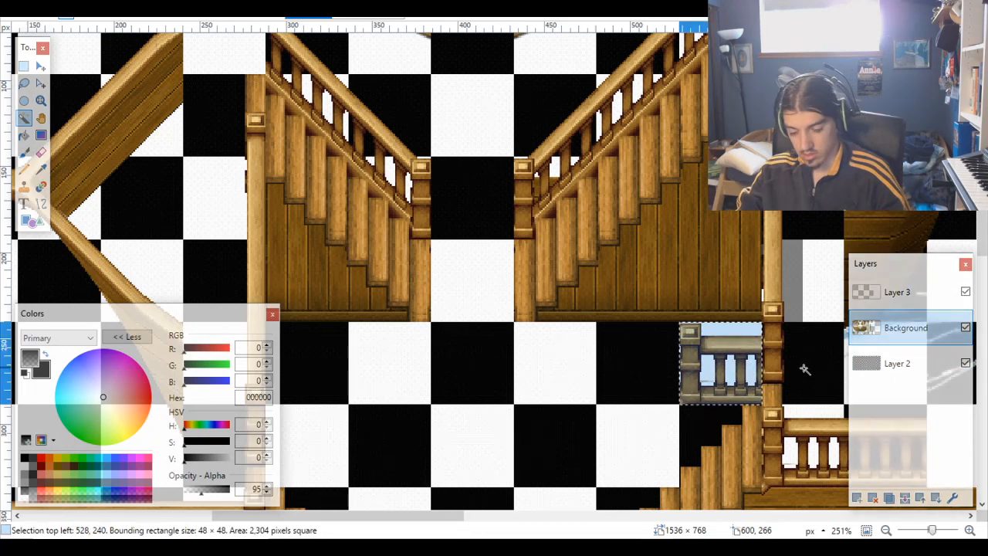
key("Delete")
scroll(756, 379, "down", 3)
scroll(592, 410, "up", 2)
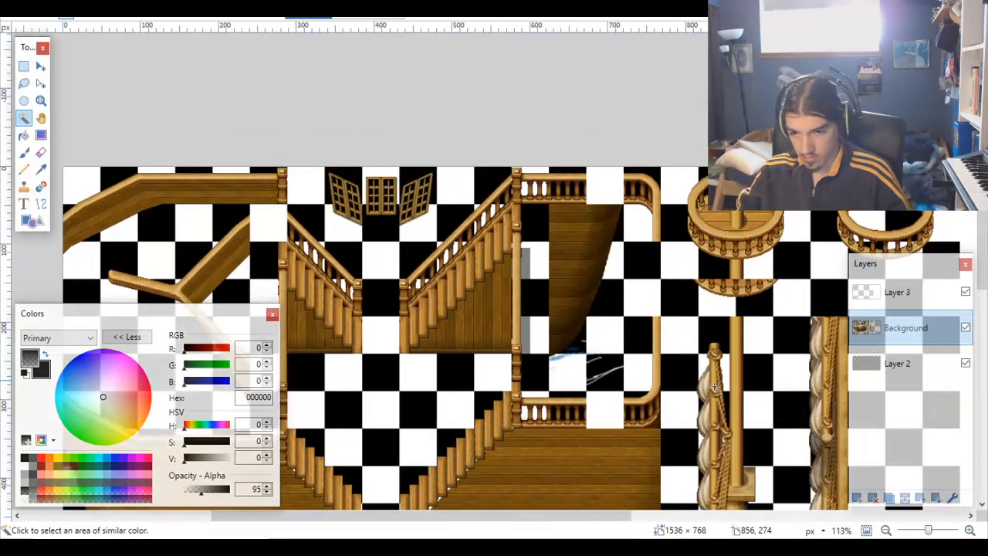
Step: Select the straight baluster railing tile at 624, 0 using Layer 2 and make the Background the active layer
scroll(565, 413, "up", 1)
scroll(565, 413, "up", 4)
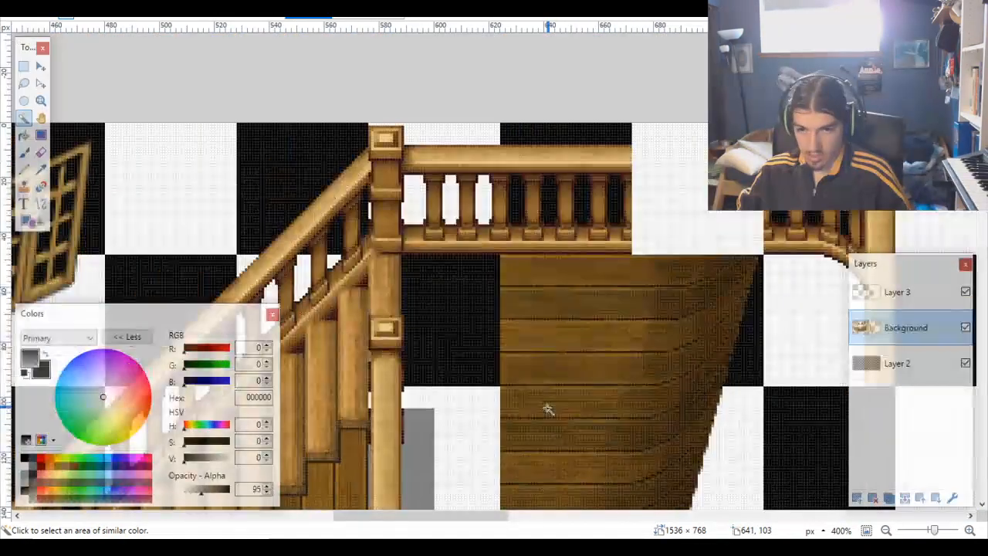
left_click(580, 214)
left_click(900, 363)
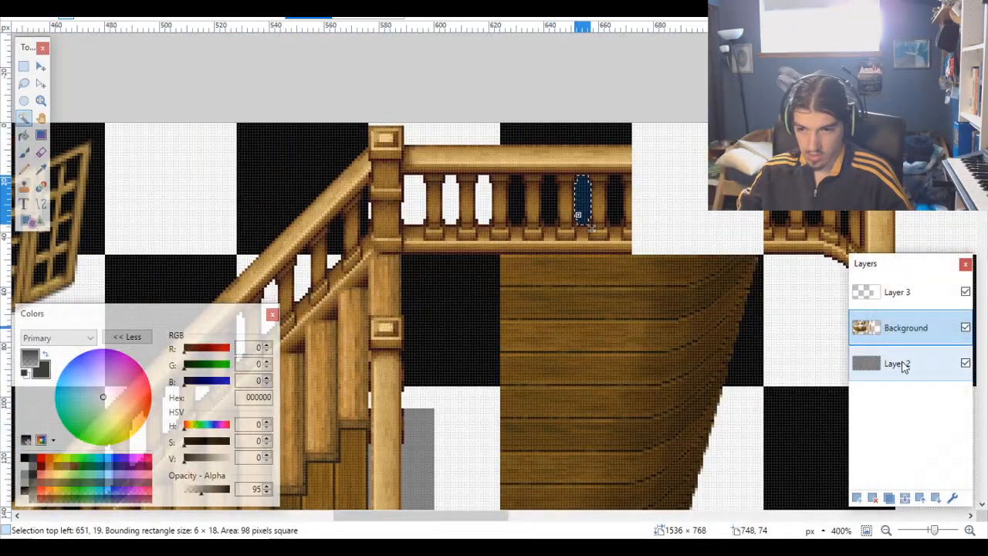
left_click(547, 188)
left_click(897, 345)
scroll(776, 307, "down", 7)
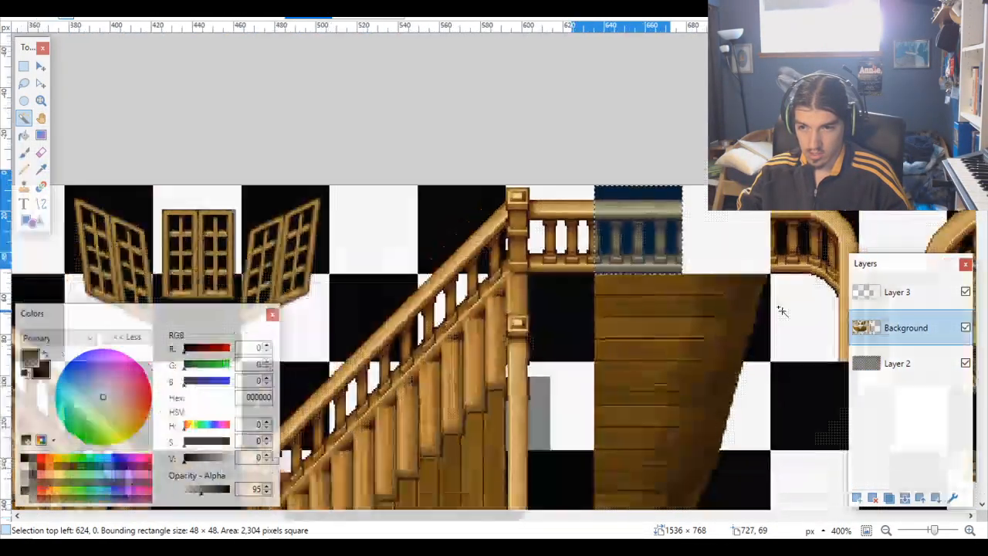
Step: Place a copy of the baluster tile at 288, 672 between the two rail ends and clear the selection
scroll(734, 309, "down", 5)
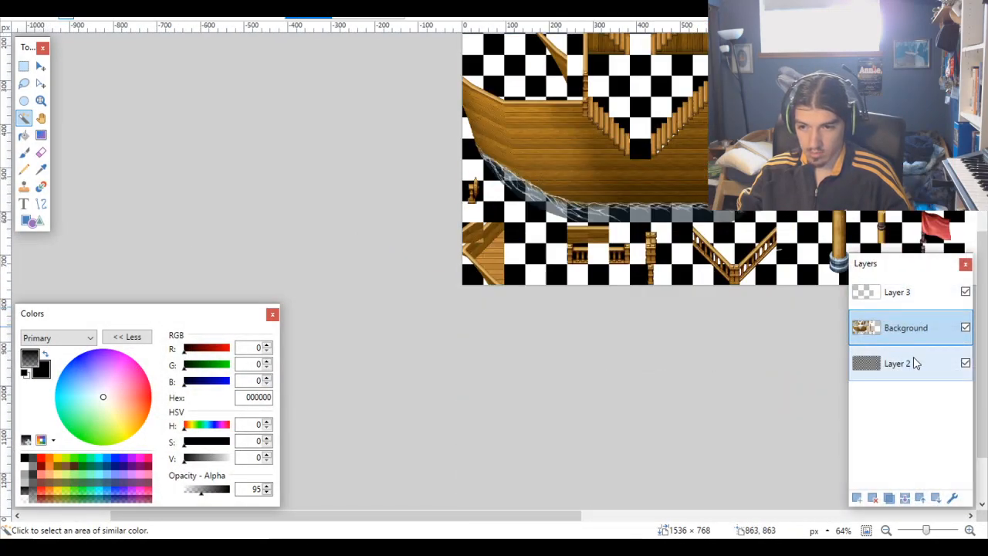
key("m")
scroll(588, 257, "down", 3)
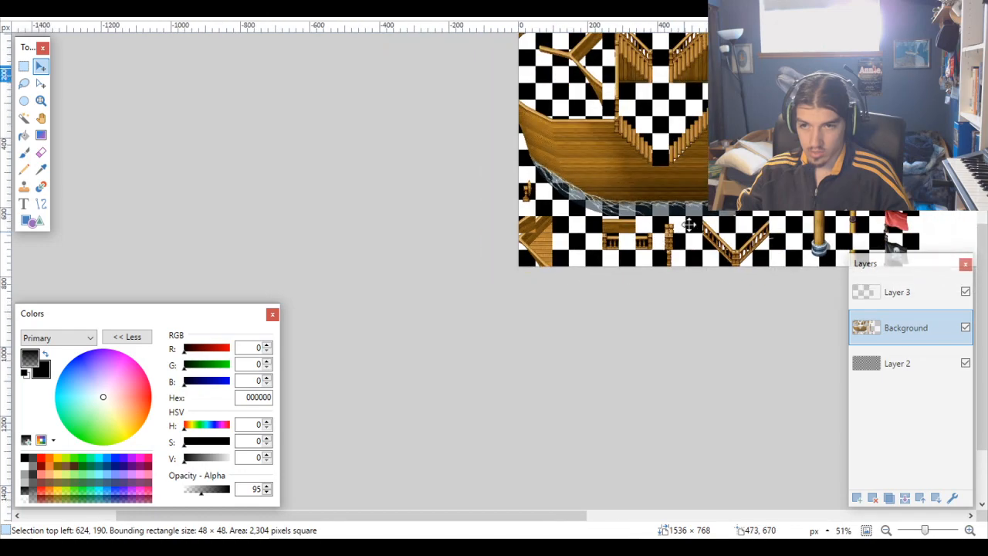
left_click_drag(765, 100, 656, 259)
scroll(654, 257, "up", 15)
scroll(655, 252, "up", 5)
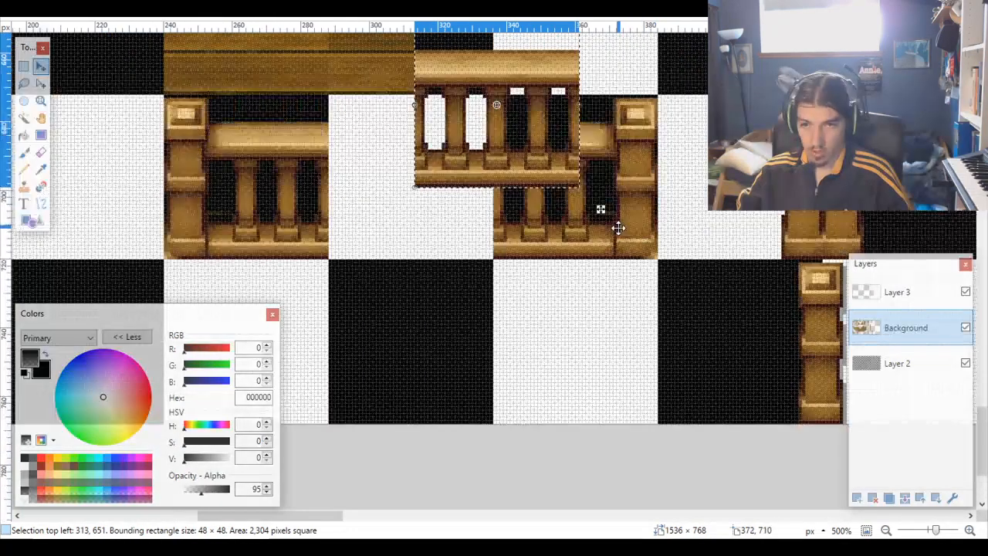
left_click_drag(599, 205, 514, 282)
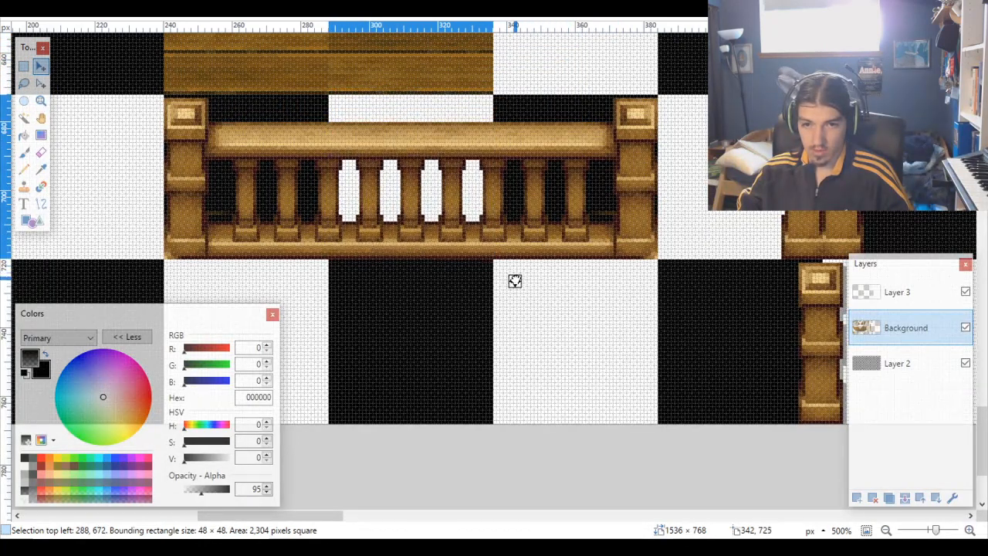
key("ctrl+d")
scroll(515, 284, "down", 3)
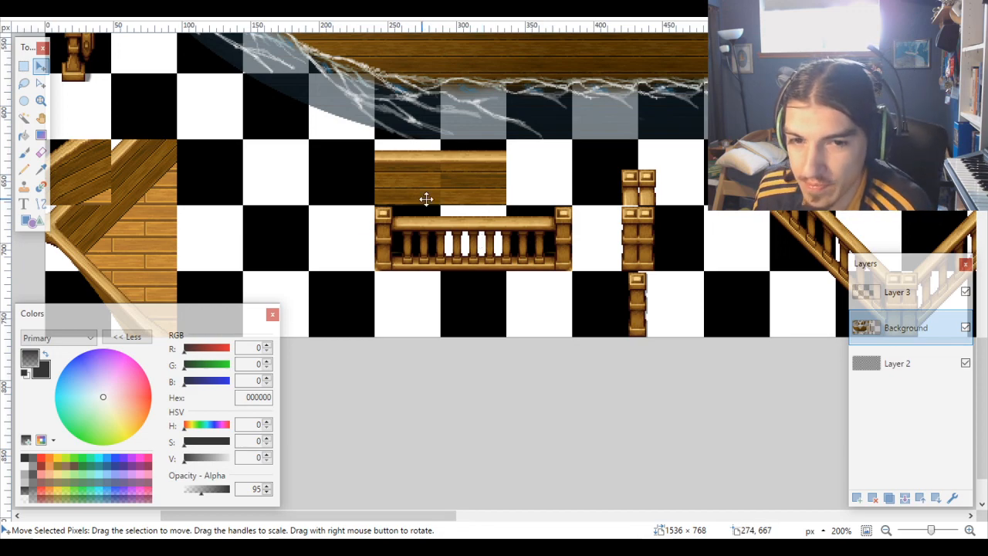
Step: Compare the plank section and assembled railing with the ship's hull and the gaps between the staircases
scroll(471, 215, "up", 5)
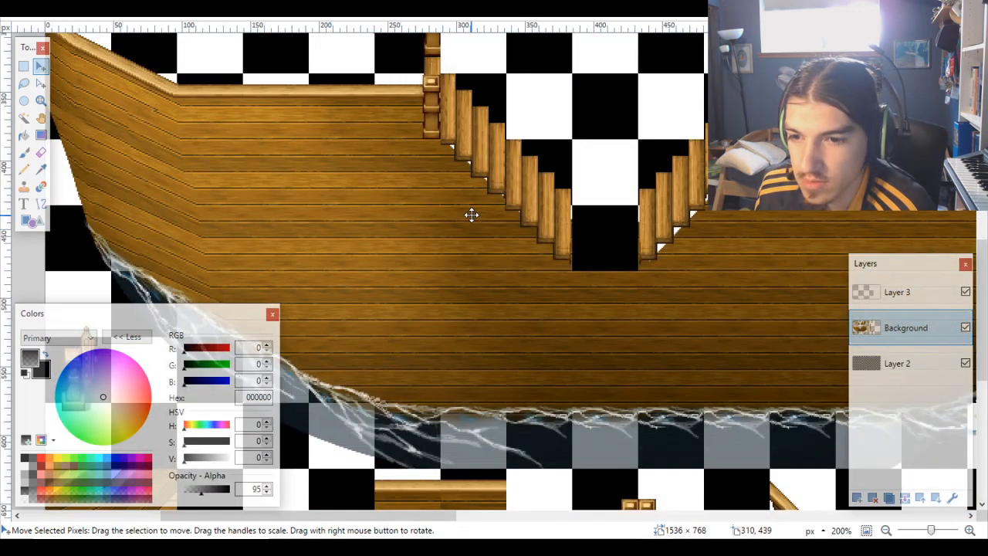
scroll(472, 214, "down", 4)
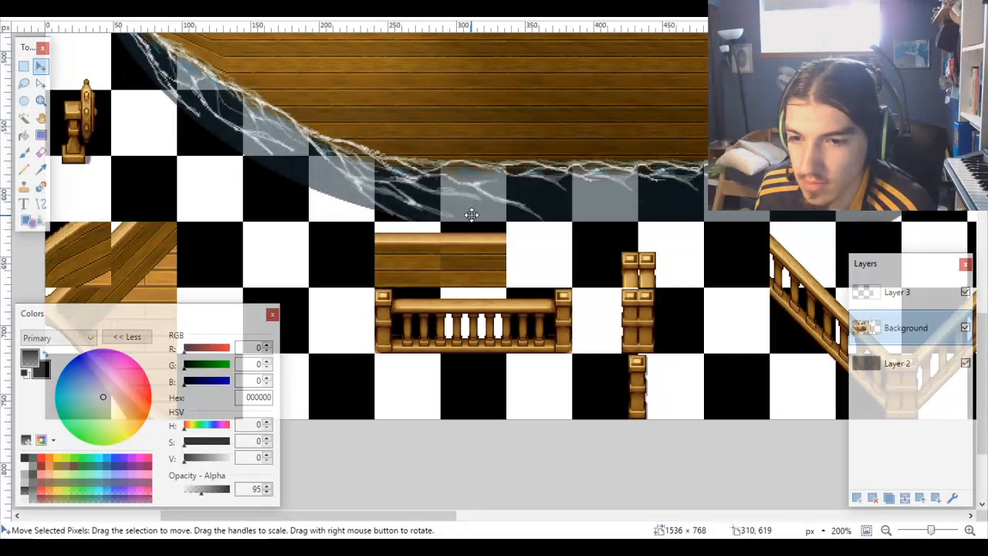
scroll(472, 215, "up", 3)
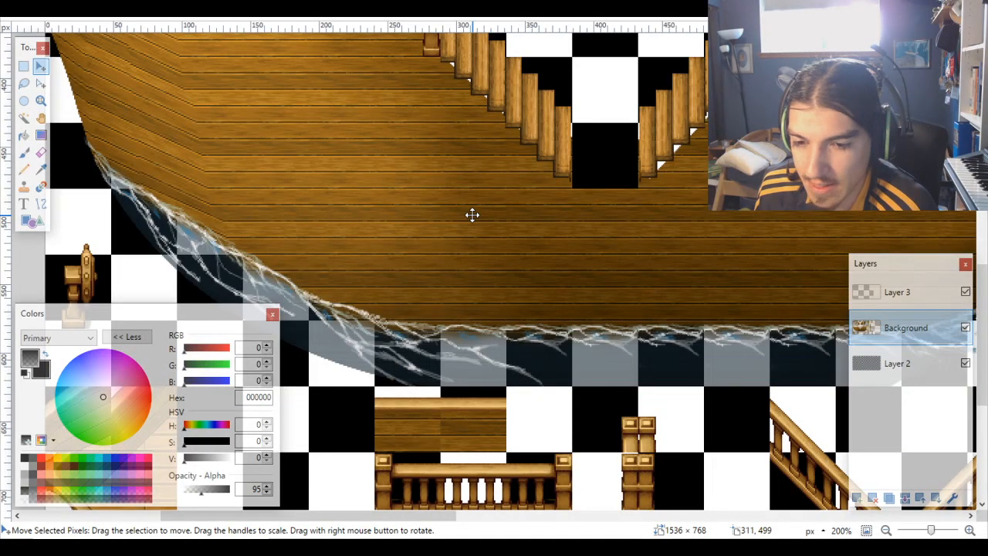
scroll(471, 215, "up", 2)
scroll(471, 215, "down", 6)
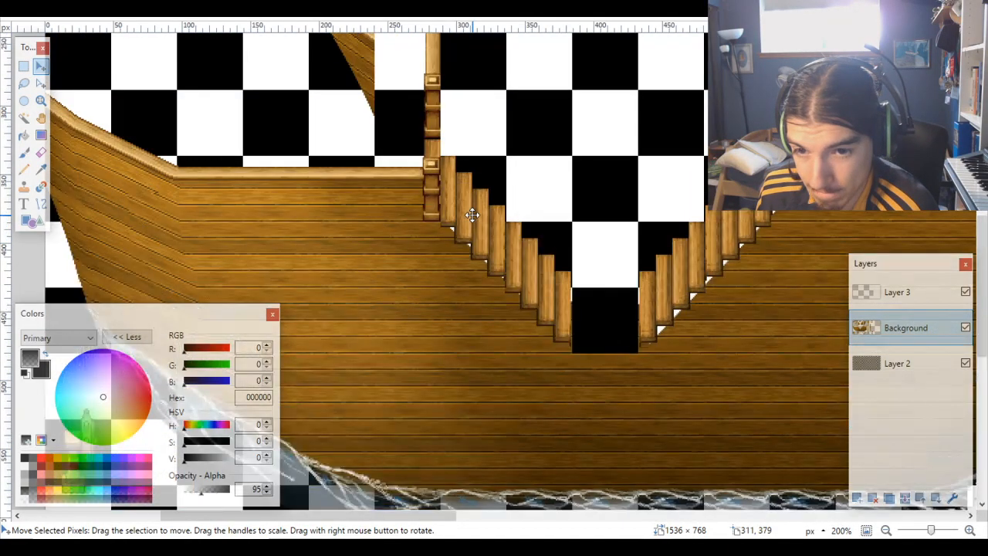
scroll(472, 215, "up", 2)
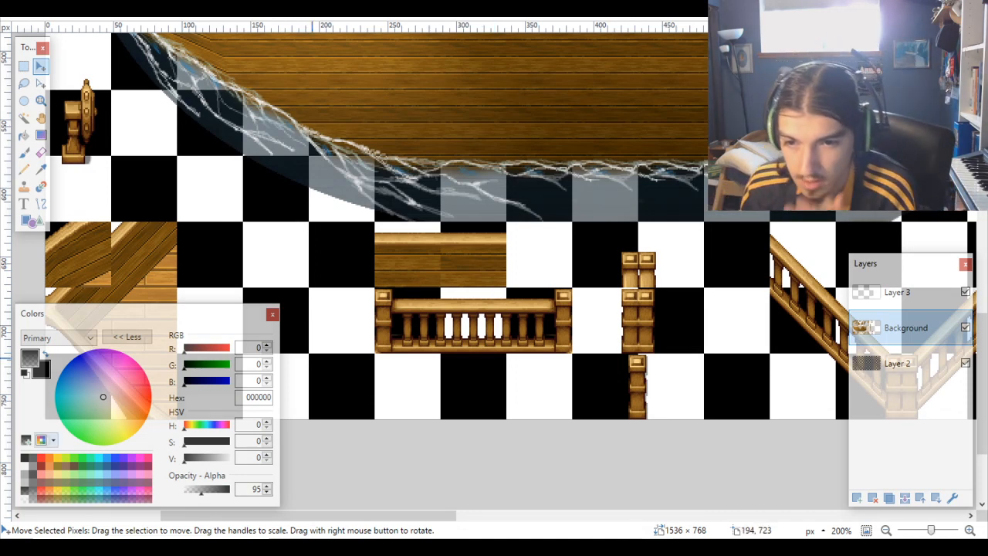
scroll(494, 224, "up", 6)
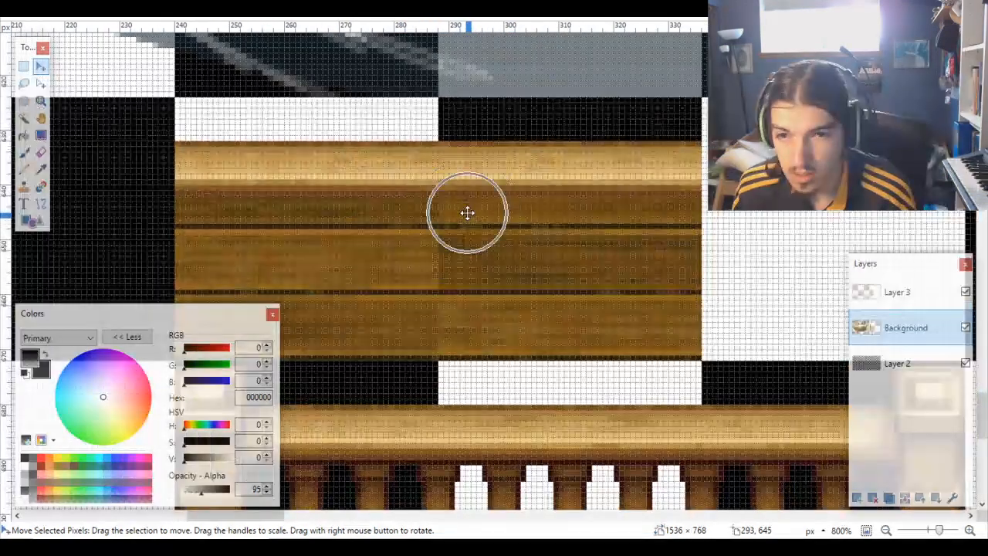
scroll(502, 231, "down", 2)
scroll(571, 327, "down", 6)
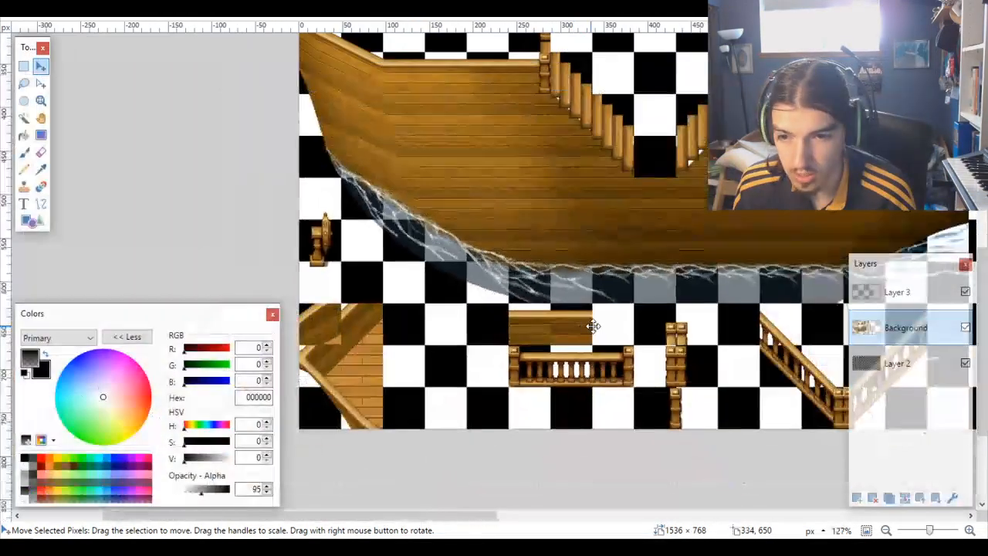
scroll(592, 327, "down", 2)
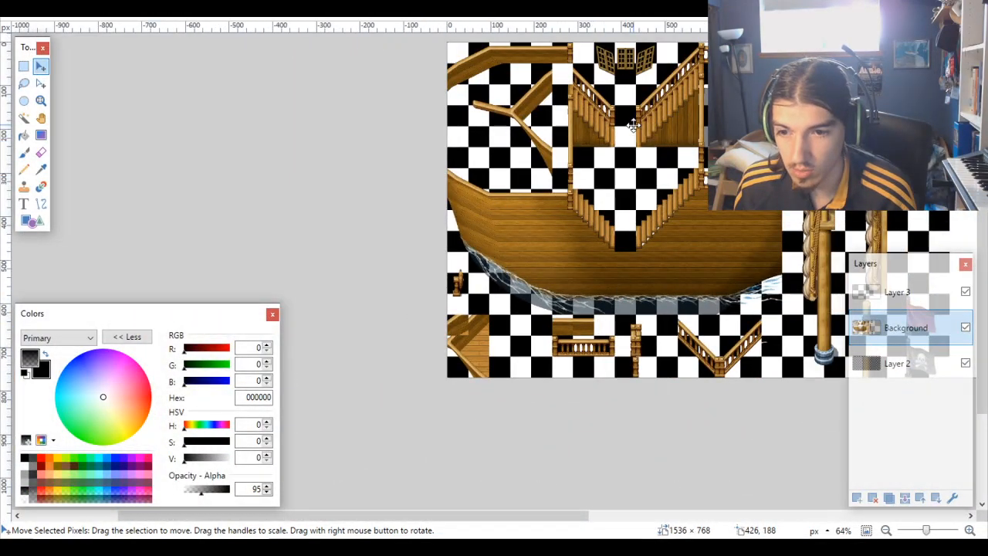
scroll(633, 124, "up", 2)
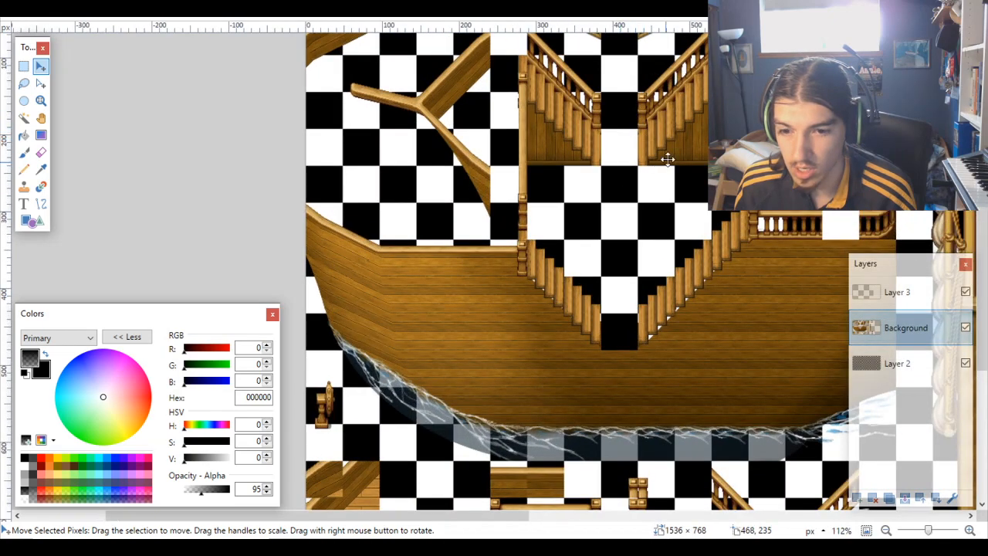
scroll(582, 439, "up", 5)
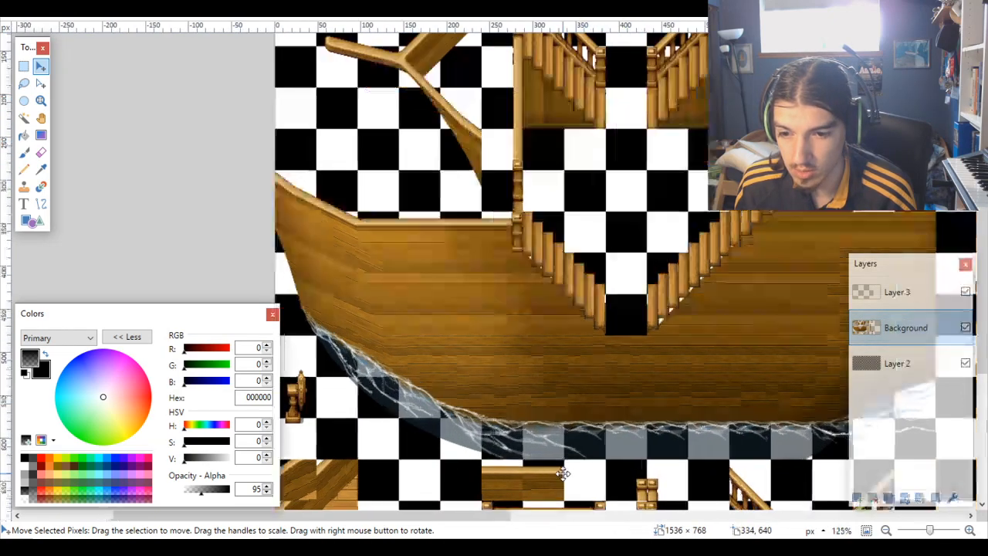
scroll(565, 474, "down", 3)
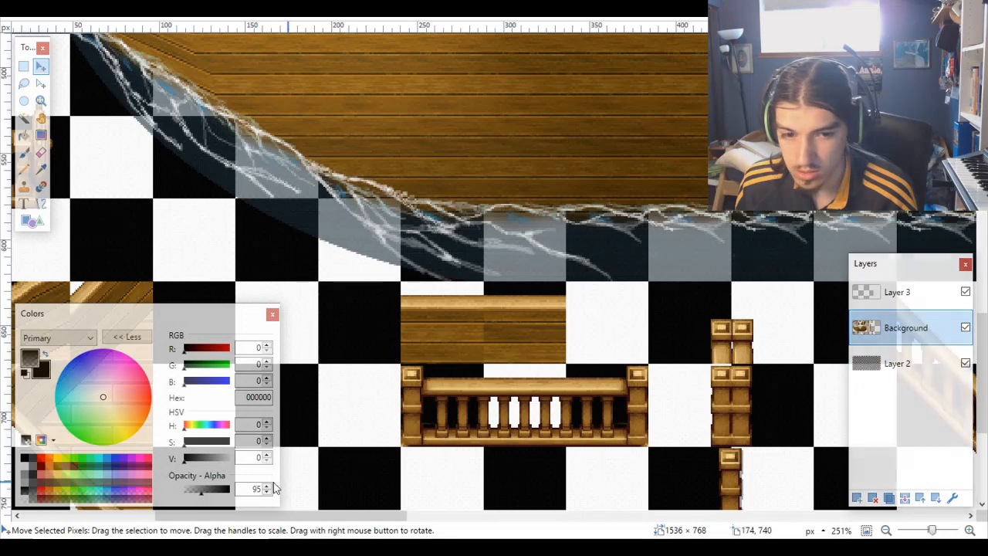
Step: Select the plank tile at 288, 624 using the Magic Wand on Layer 2 and make the Background the active layer
left_click(24, 101)
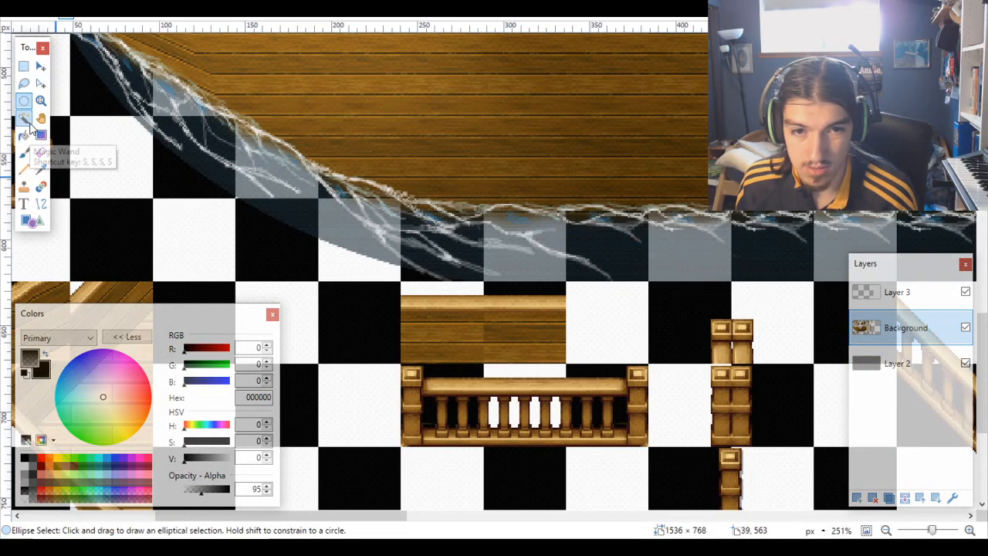
left_click(24, 117)
scroll(544, 364, "down", 3)
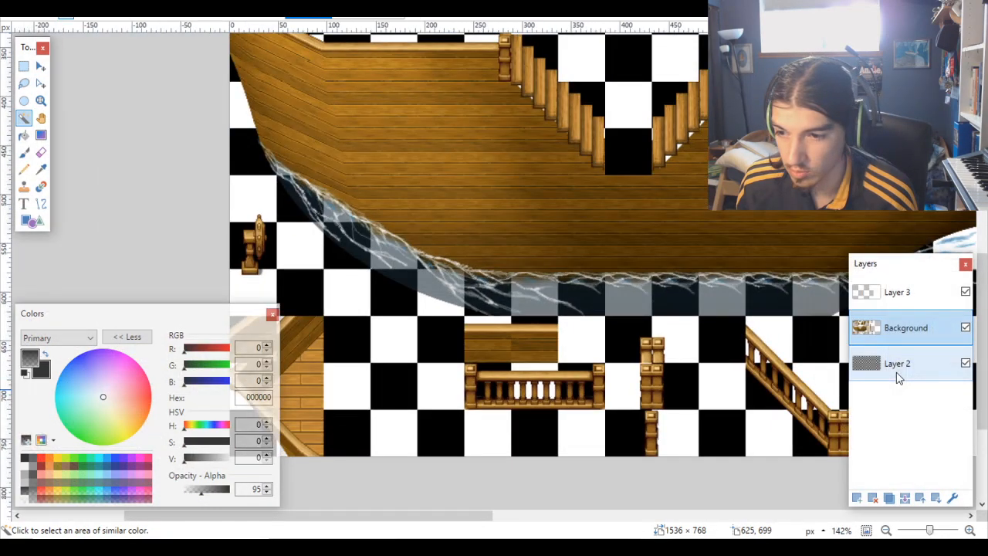
left_click(896, 365)
left_click(543, 348)
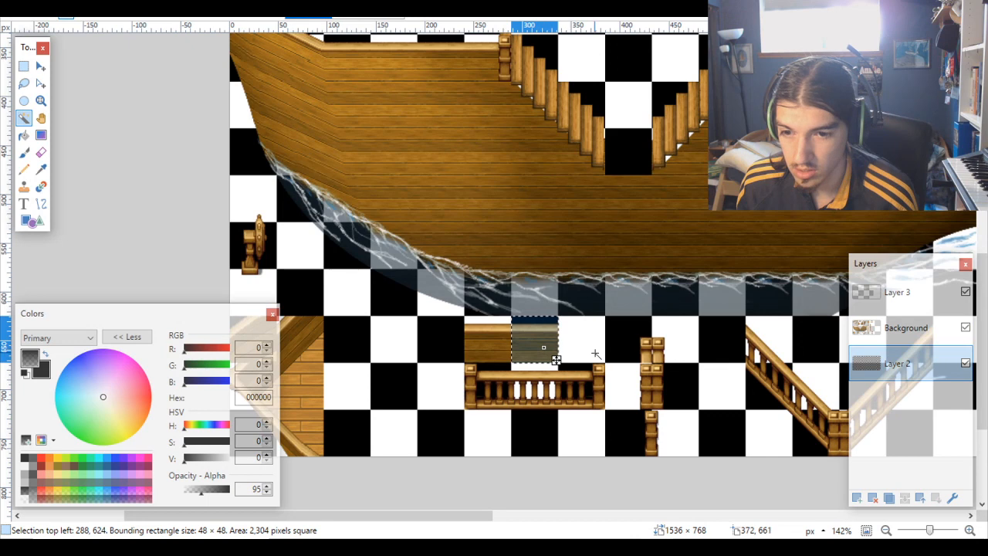
left_click(907, 328)
Step: Place a copy of the plank tile at 384, 432 between the lower staircases and clear the selection
scroll(589, 371, "up", 2)
key("m")
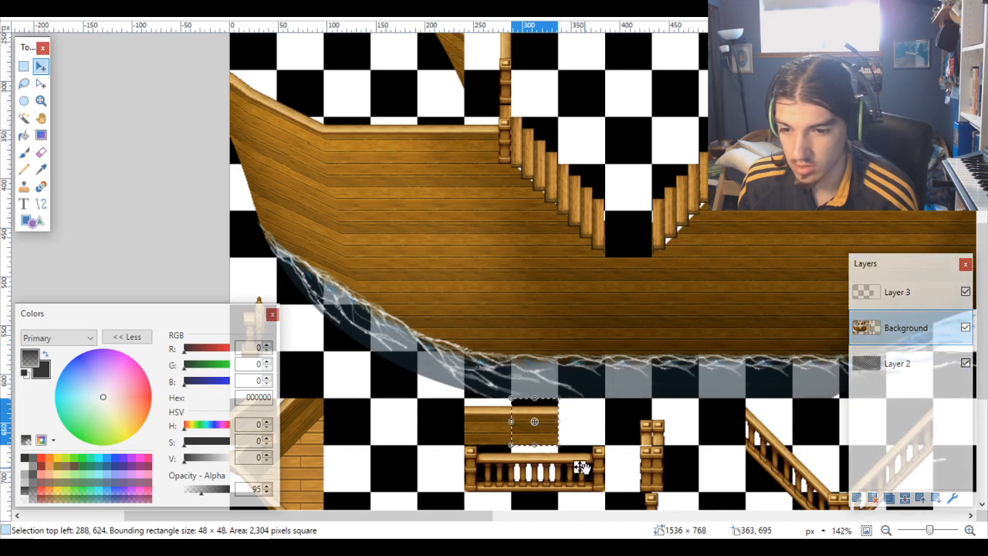
left_click_drag(580, 467, 626, 271)
scroll(662, 280, "up", 4)
scroll(622, 241, "up", 6)
scroll(655, 273, "down", 5)
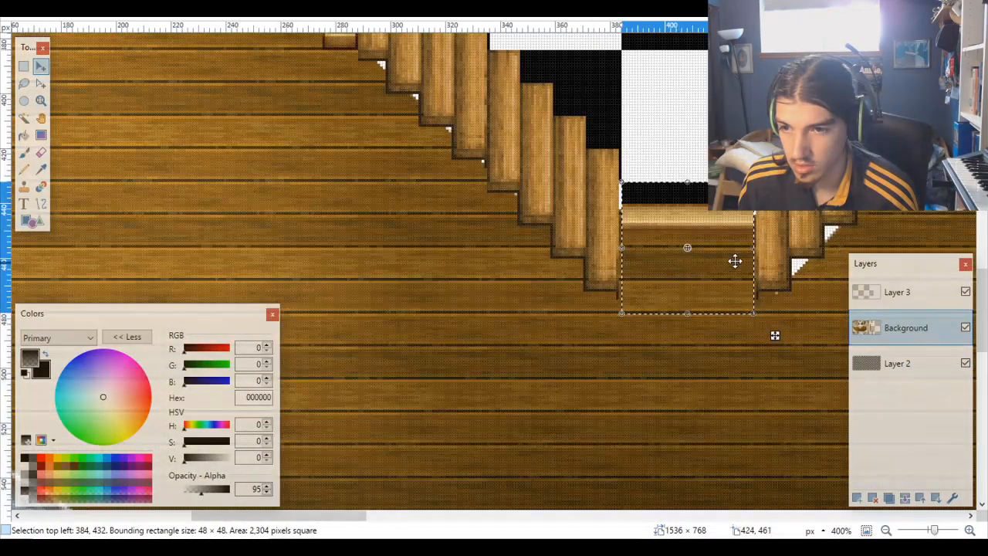
scroll(735, 259, "down", 3)
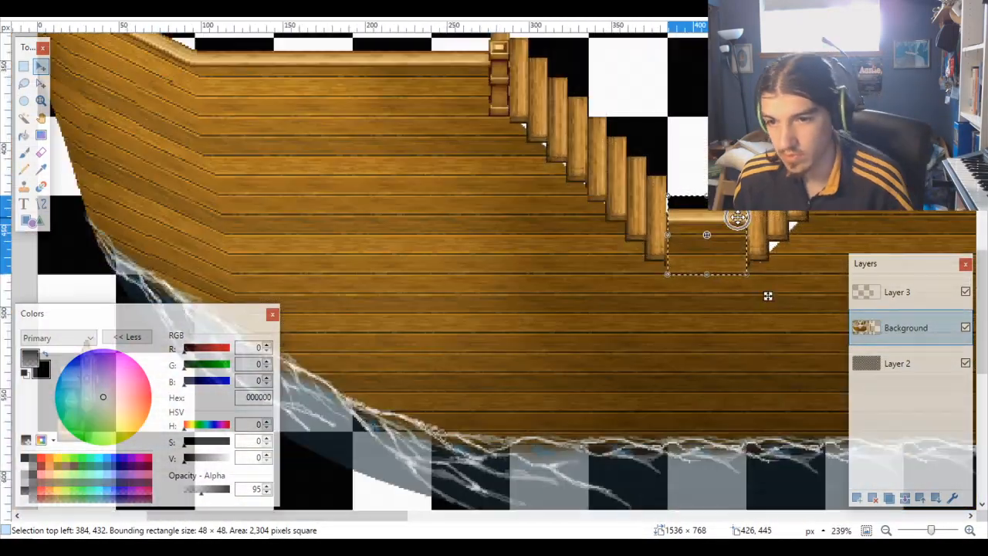
key("ctrl+d")
Step: Paste another copy of the plank tile and move it to 384, 144 between the upper staircases' posts
scroll(738, 225, "down", 4)
scroll(739, 233, "up", 4)
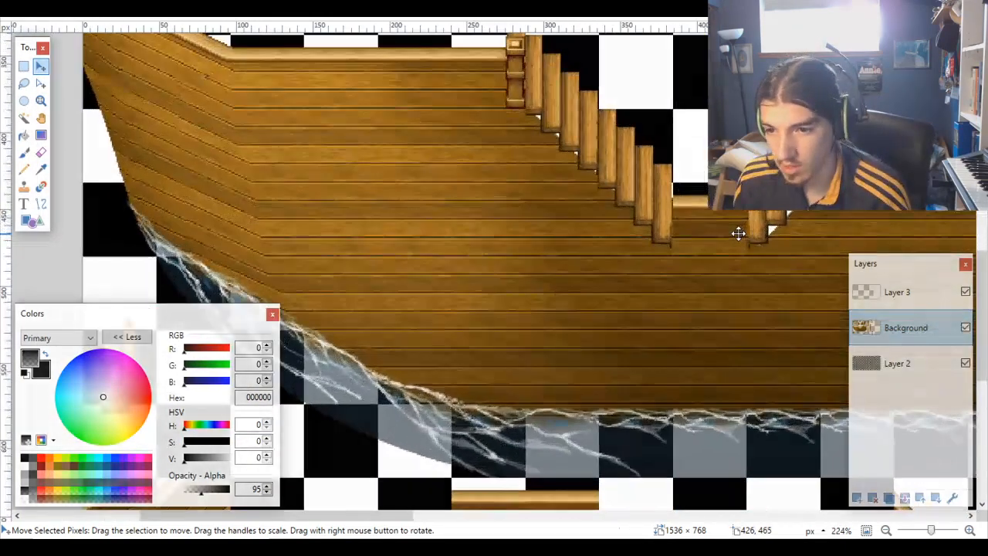
scroll(739, 231, "up", 1)
scroll(732, 238, "down", 3)
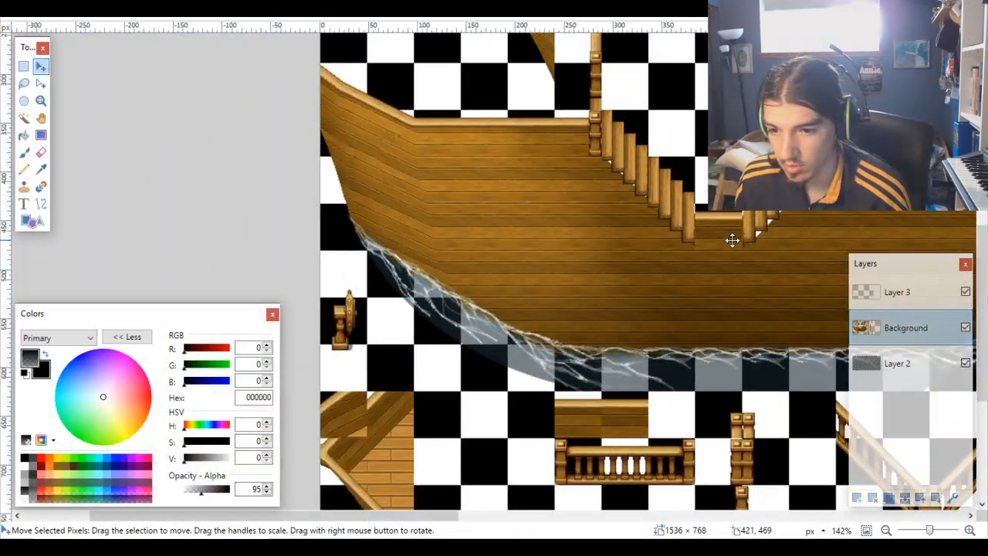
scroll(732, 241, "up", 5)
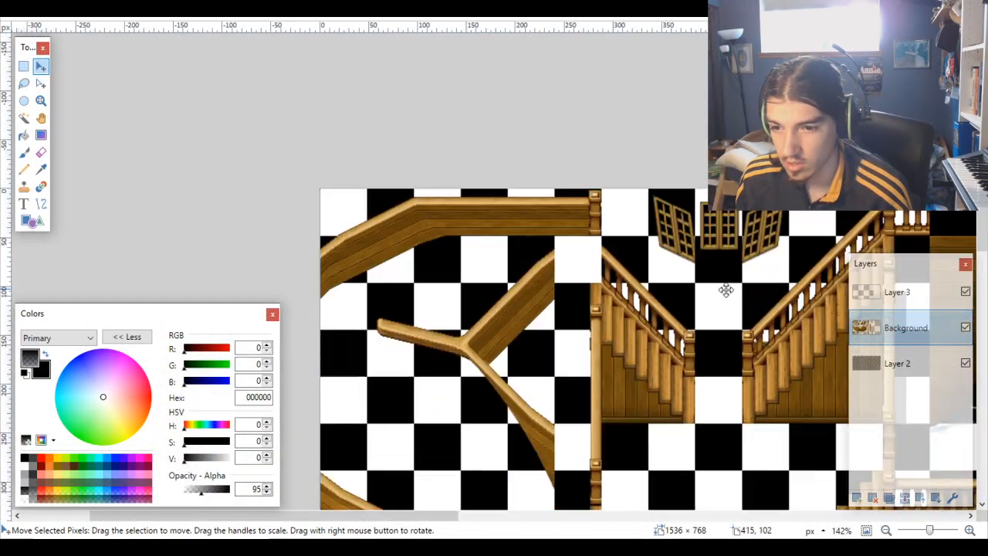
scroll(719, 386, "up", 3)
key("ctrl+v")
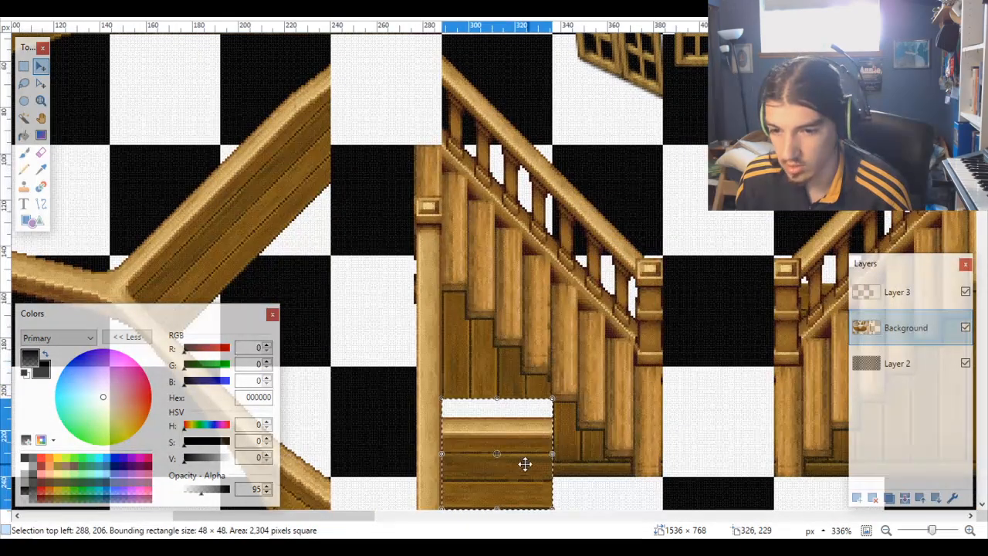
left_click_drag(525, 465, 697, 301)
scroll(721, 334, "up", 3)
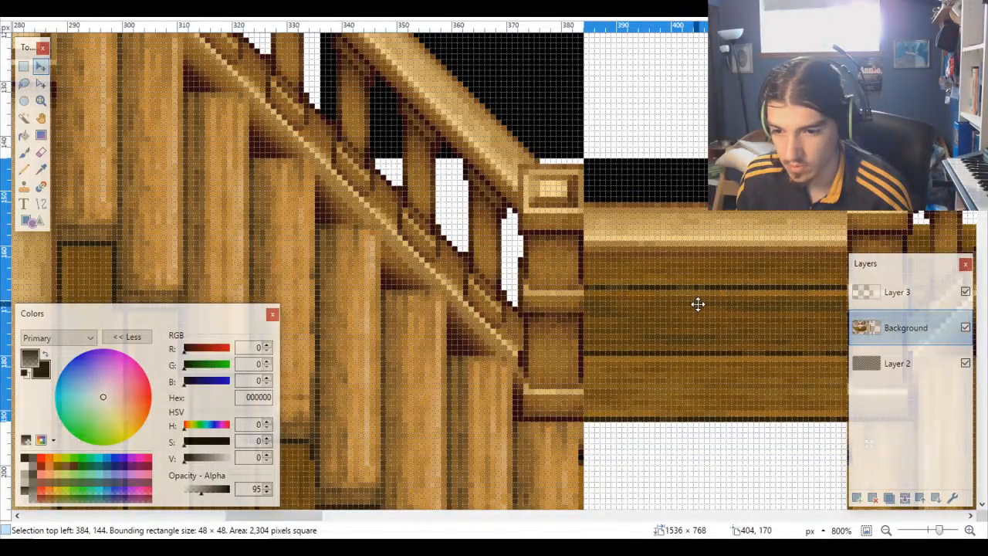
Step: Select the plank tile at 240, 624 using the Magic Wand on Layer 2 and make the Background the active layer
scroll(710, 317, "down", 4)
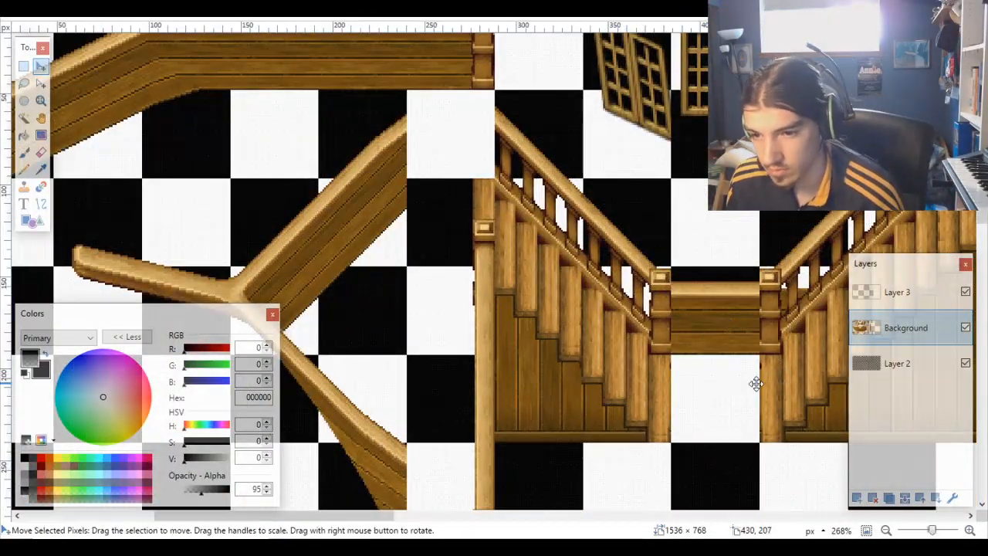
scroll(745, 370, "down", 4)
scroll(752, 378, "down", 5)
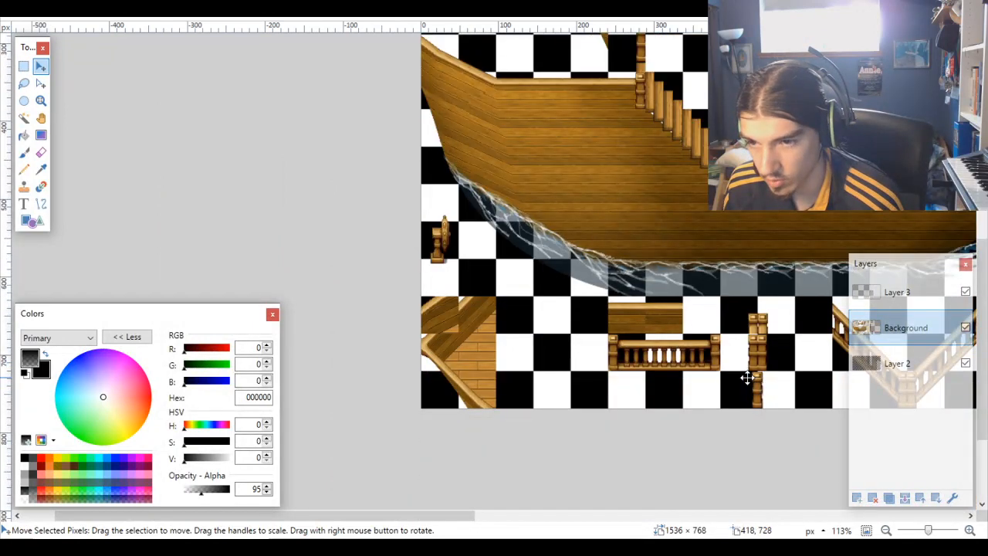
scroll(794, 154, "up", 1)
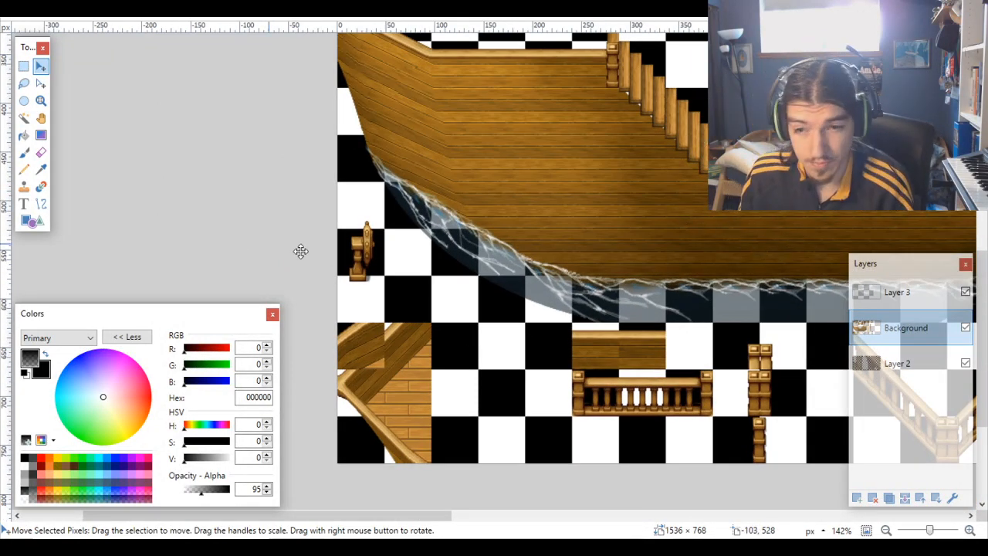
scroll(787, 293, "up", 1)
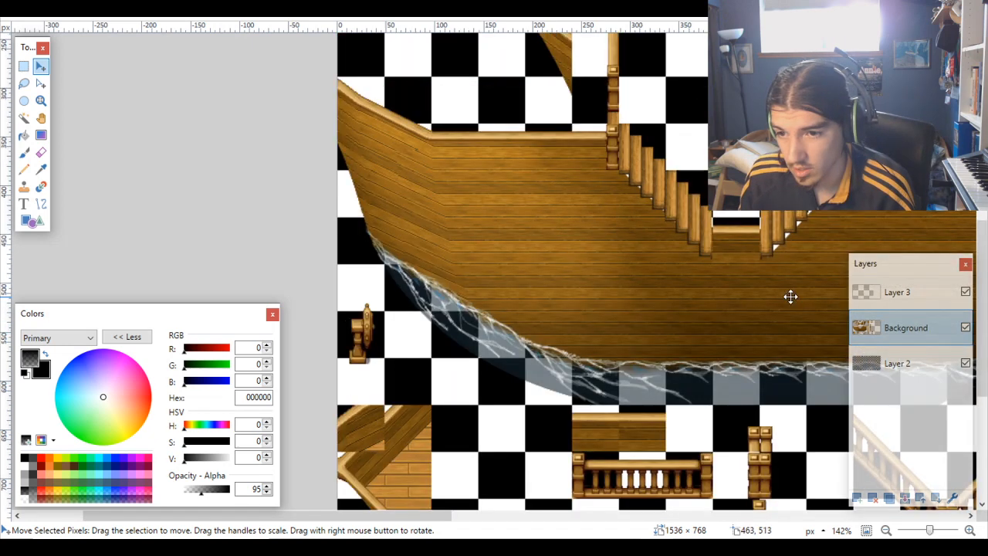
left_click(898, 363)
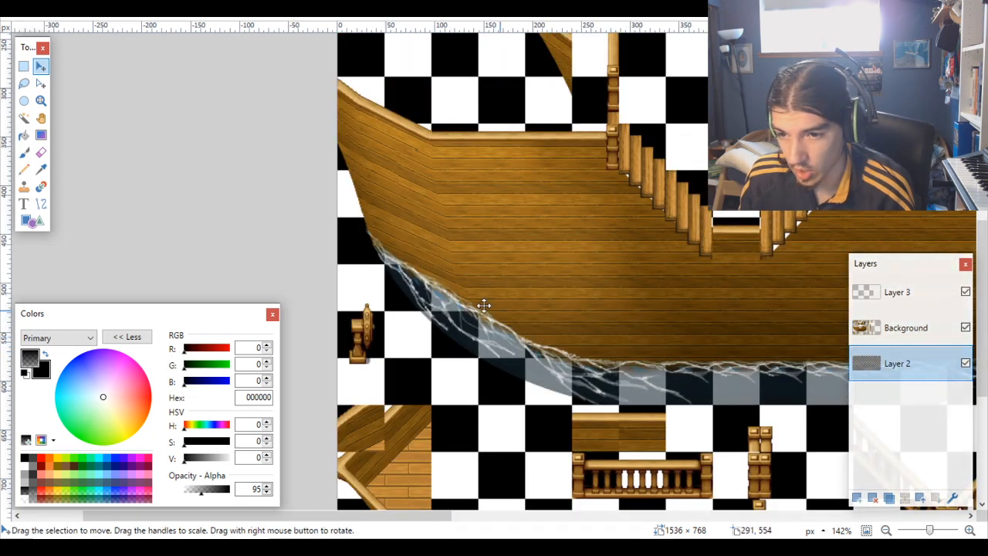
left_click(24, 117)
left_click(583, 443)
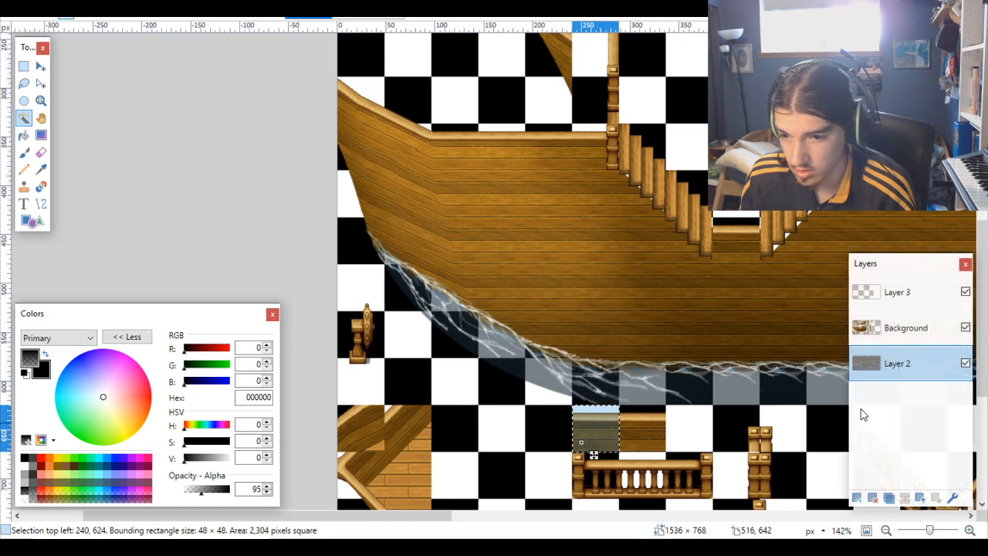
left_click(887, 338)
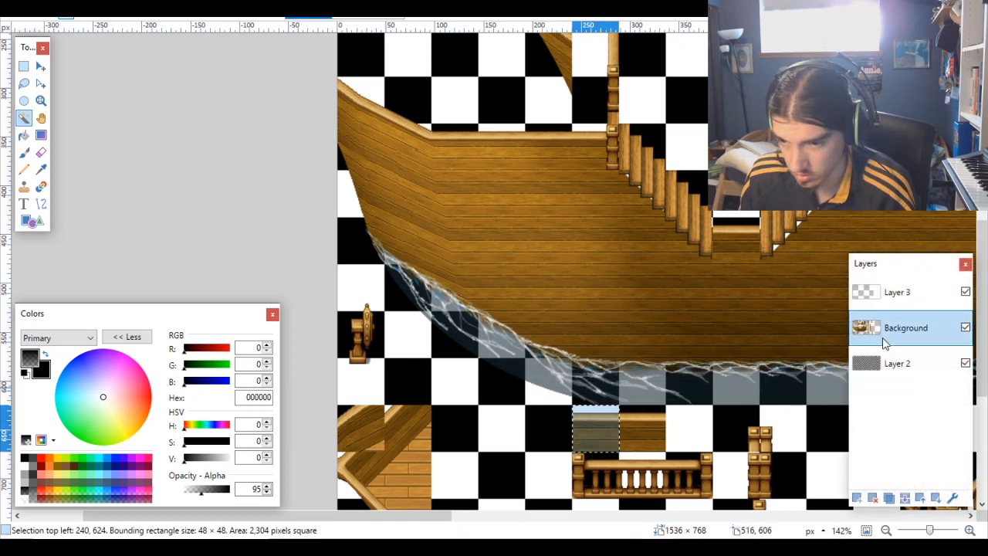
Step: Paste a copy of that plank tile over the section at 384, 432 between the lower staircases and clear the selection
key("m")
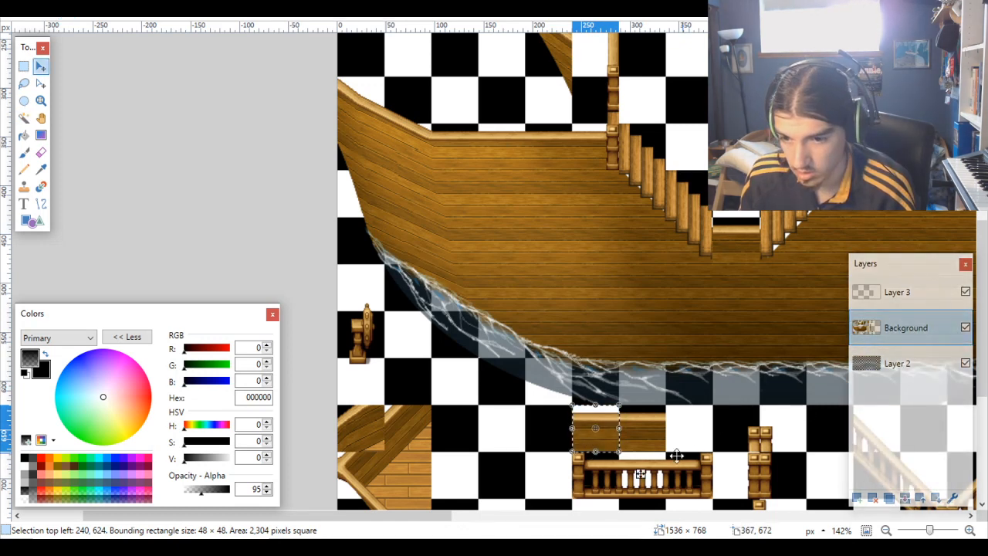
left_click_drag(643, 473, 782, 292)
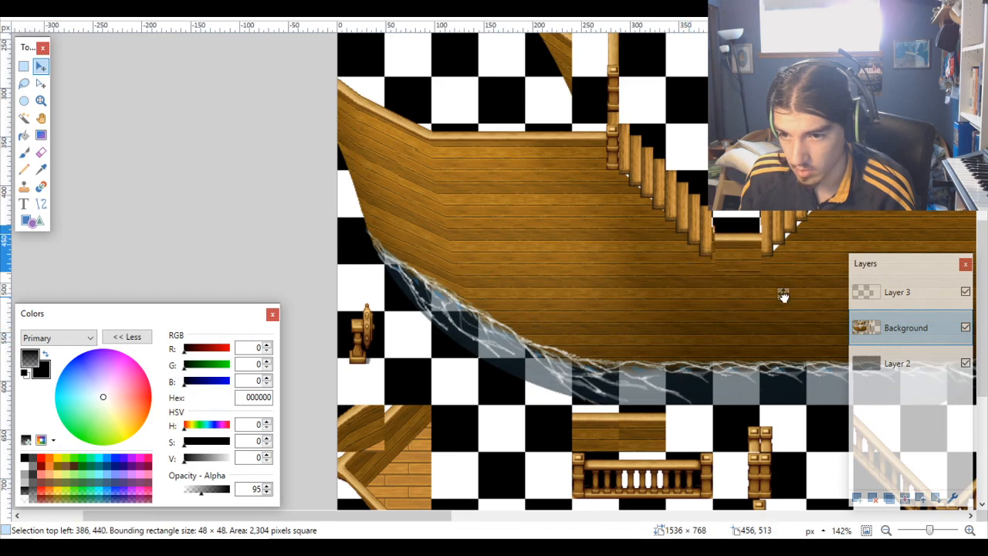
scroll(782, 292, "up", 5, "ctrl")
left_click_drag(809, 344, 801, 311)
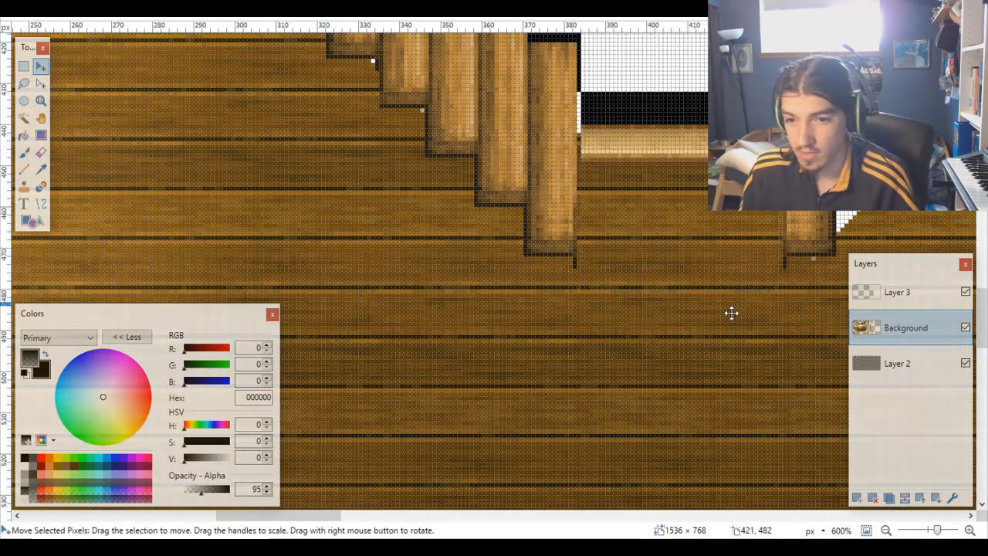
Step: Examine how the plank section between the lower staircases blends with the hull, and compare it with the upper staircases and spare railing pieces
scroll(728, 317, "down", 6)
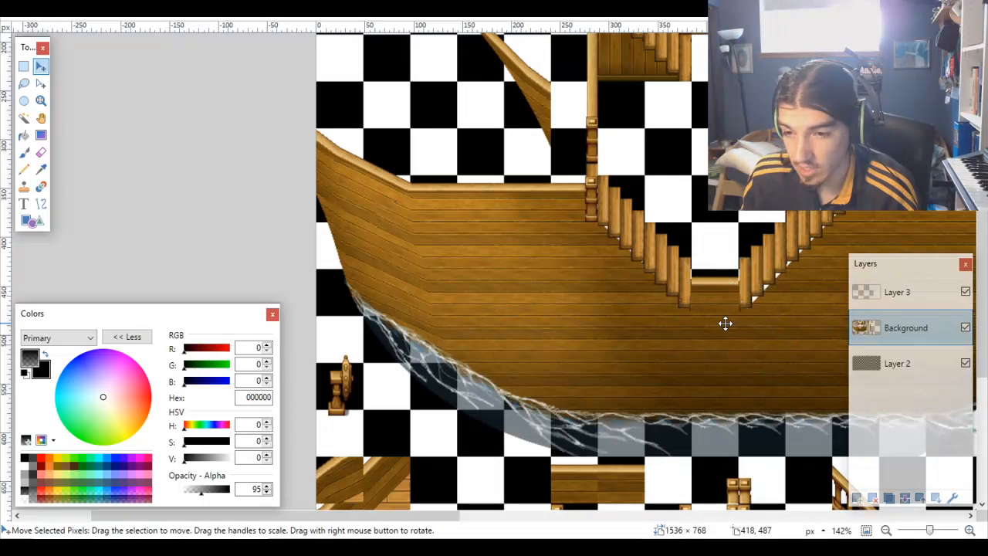
scroll(726, 323, "up", 3)
scroll(725, 323, "down", 3)
scroll(724, 324, "down", 6)
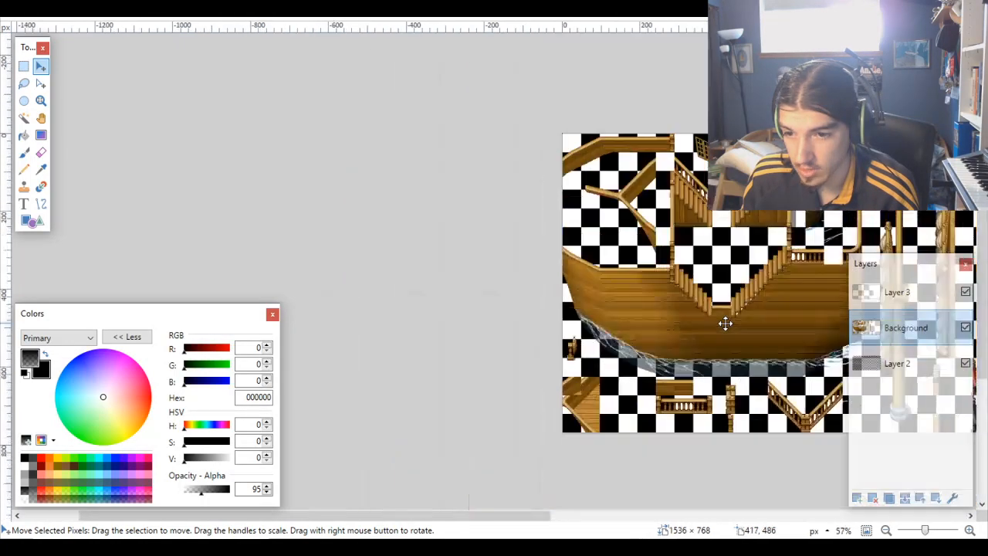
scroll(710, 340, "up", 5)
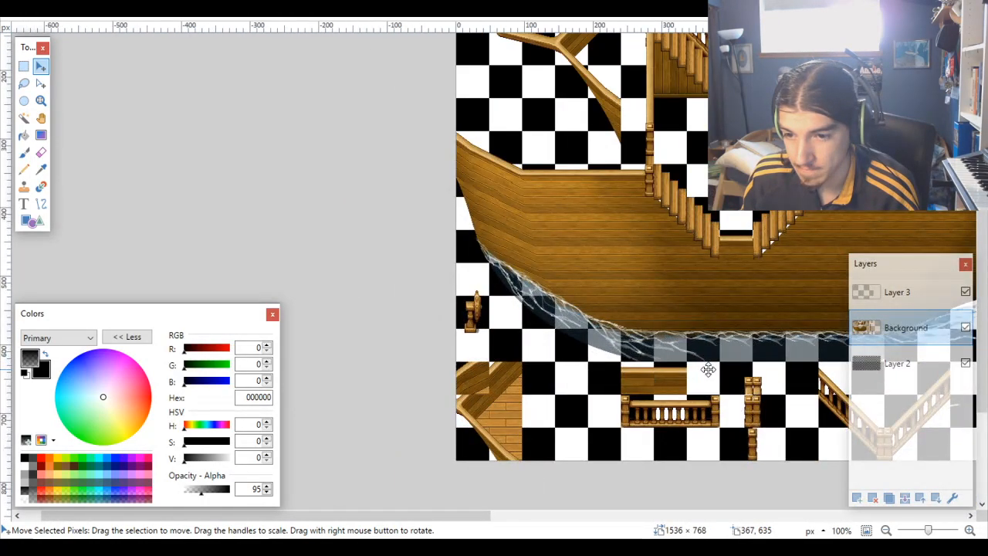
scroll(708, 370, "up", 3)
scroll(708, 370, "down", 3)
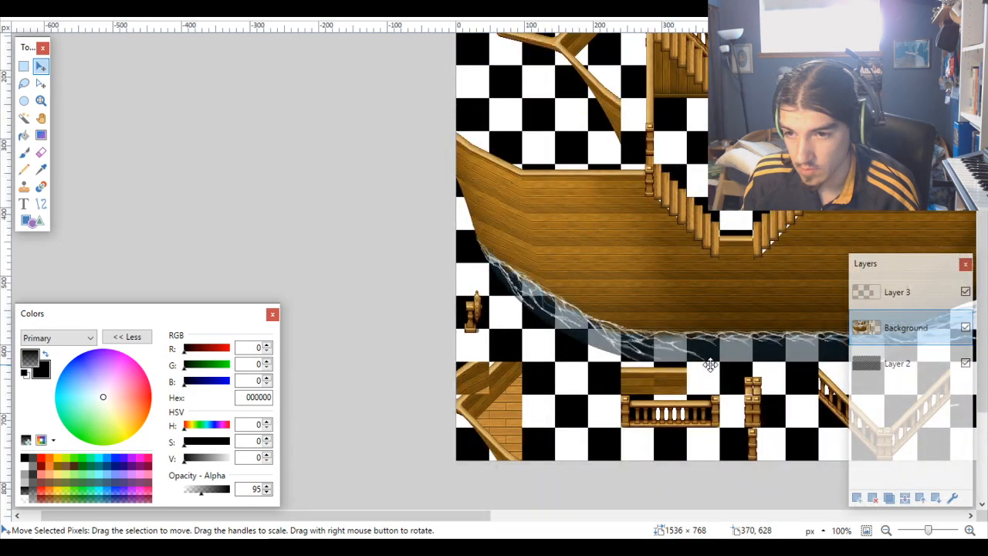
scroll(711, 365, "down", 5)
scroll(725, 320, "up", 4)
scroll(724, 214, "up", 2)
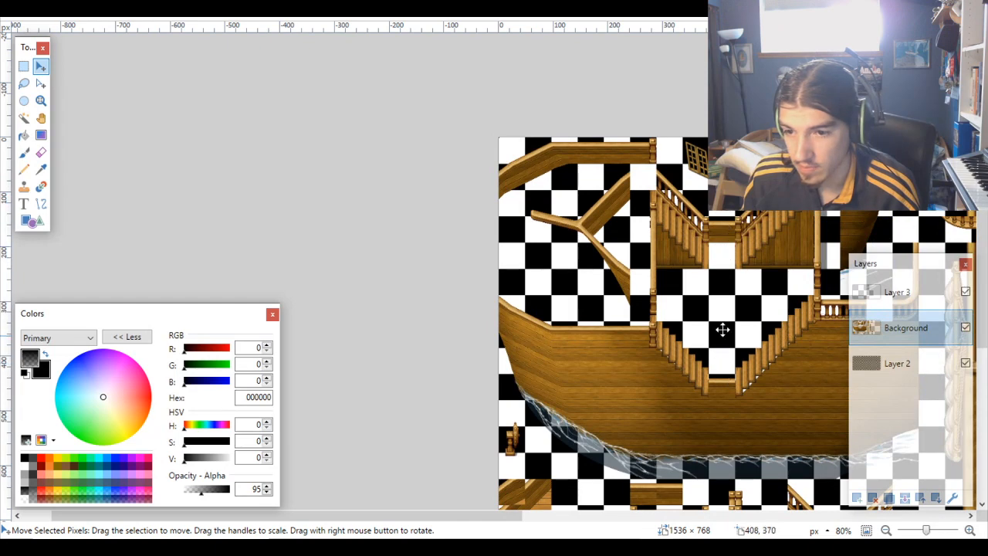
scroll(737, 319, "down", 2)
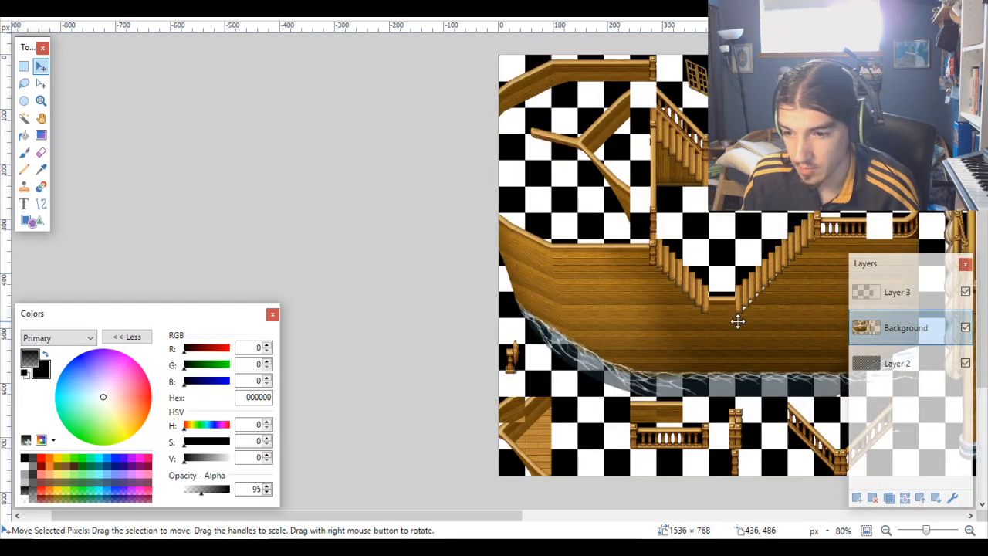
scroll(737, 321, "right", 2)
scroll(662, 302, "up", 3)
scroll(662, 302, "down", 3)
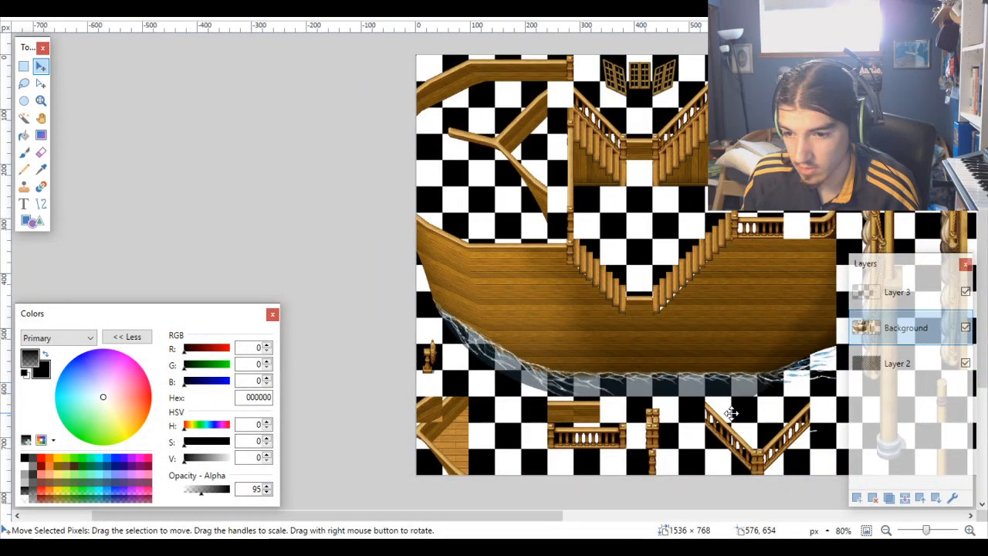
scroll(732, 413, "up", 1)
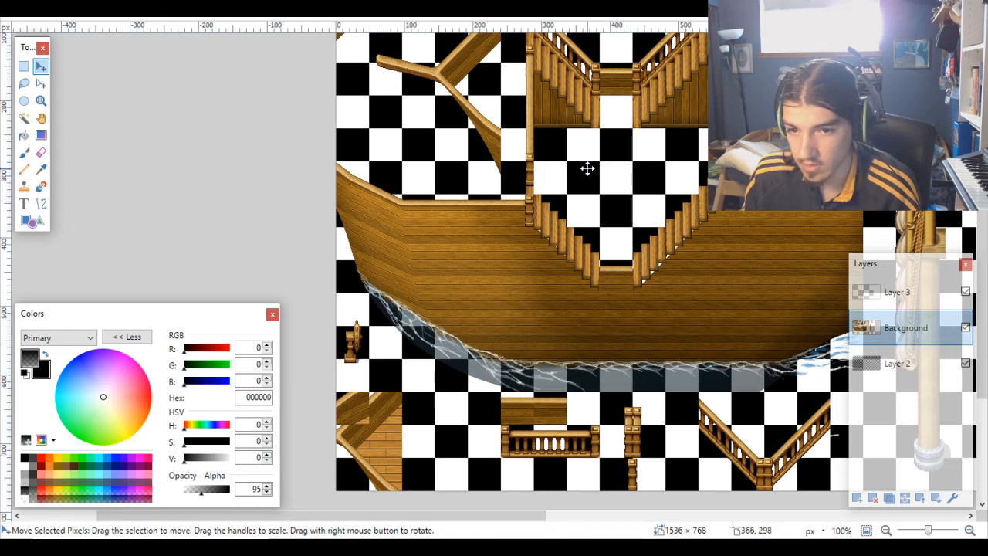
scroll(580, 353, "down", 3)
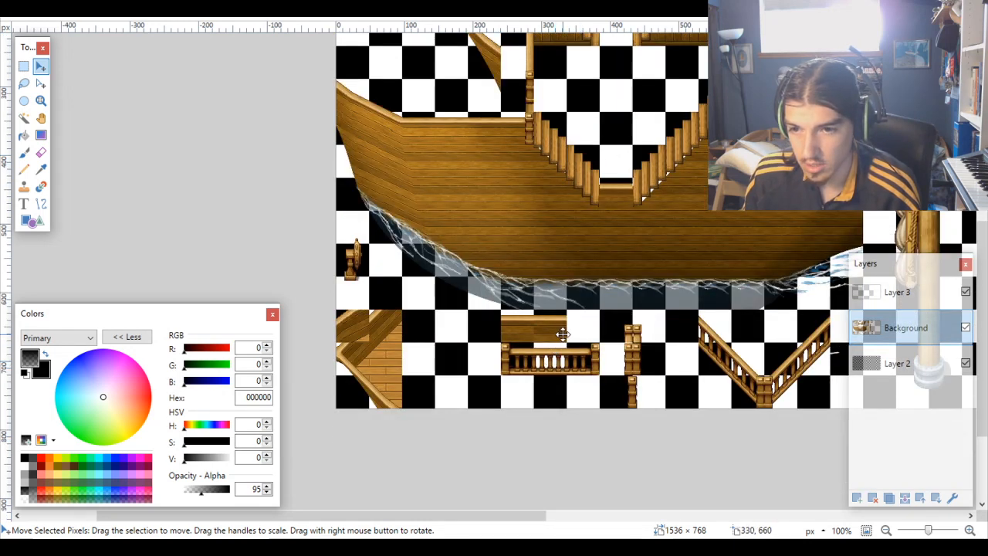
Step: Delete the two spare plank tiles, a 96 × 48 area at 240, 624, from the Background and clear the selection
left_click(24, 119)
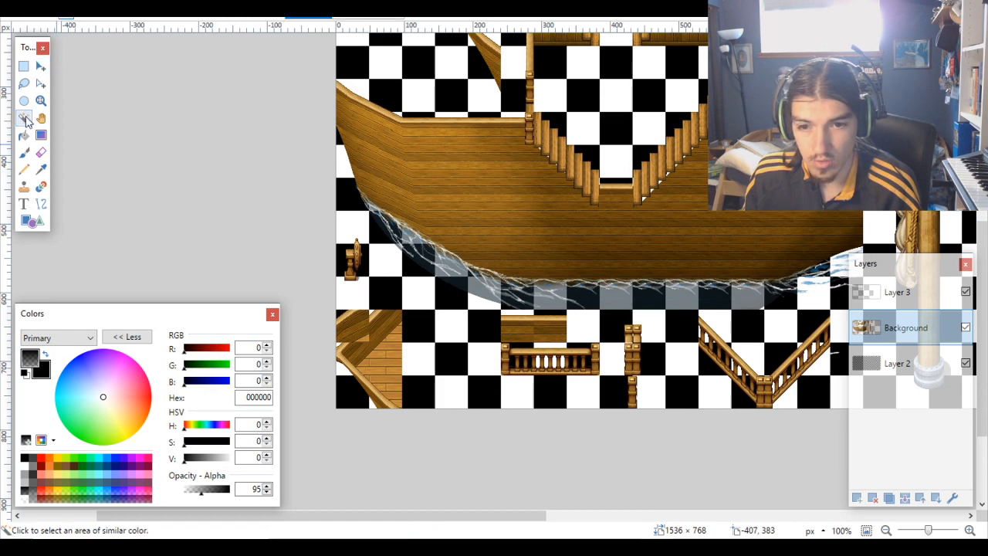
left_click(895, 363)
scroll(485, 322, "up", 3)
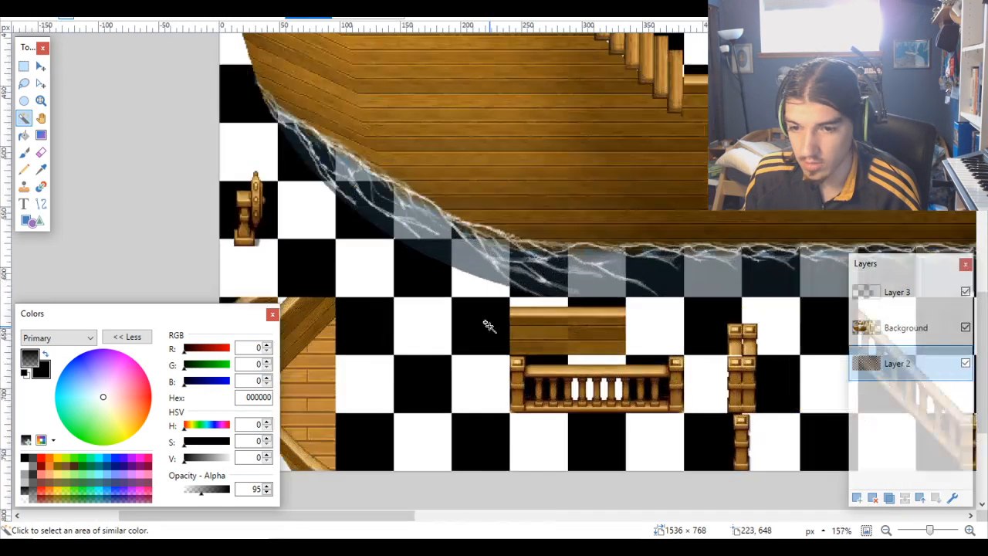
left_click(551, 331)
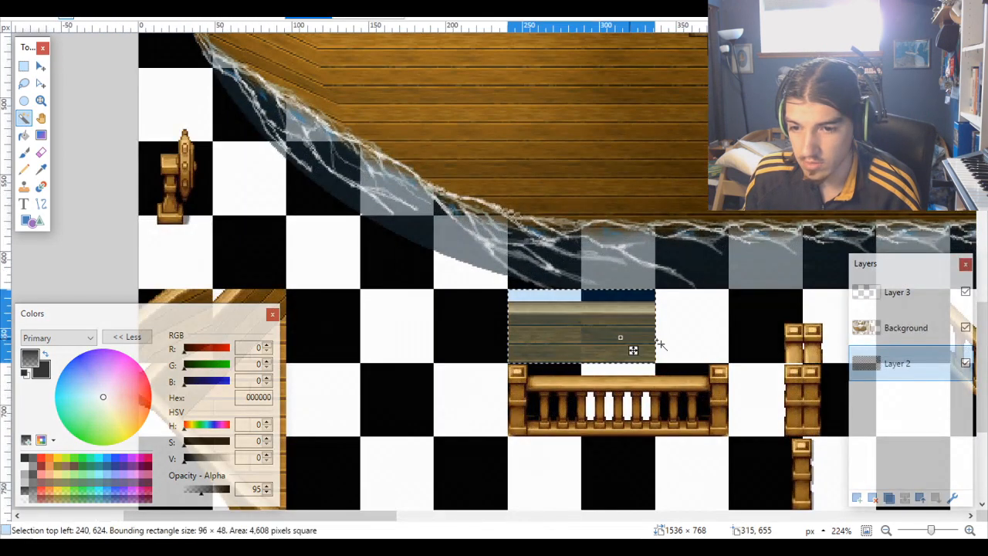
scroll(685, 333, "down", 2)
left_click(908, 344)
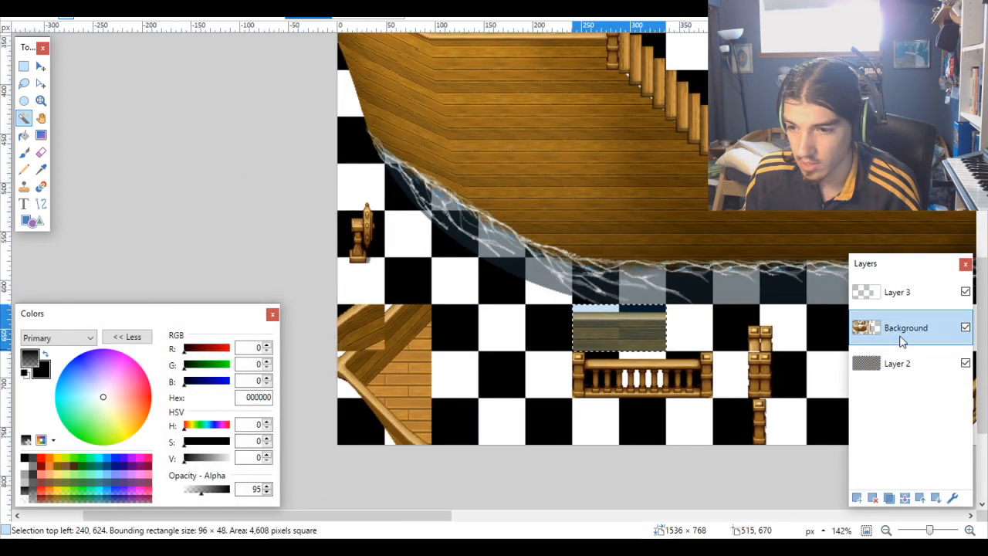
key("ctrl+d")
Step: Select the ship's baluster railing tile at 624, 288 using the Magic Wand on Layer 2 and make the Background the active layer
scroll(720, 278, "down", 2)
scroll(720, 278, "down", 1)
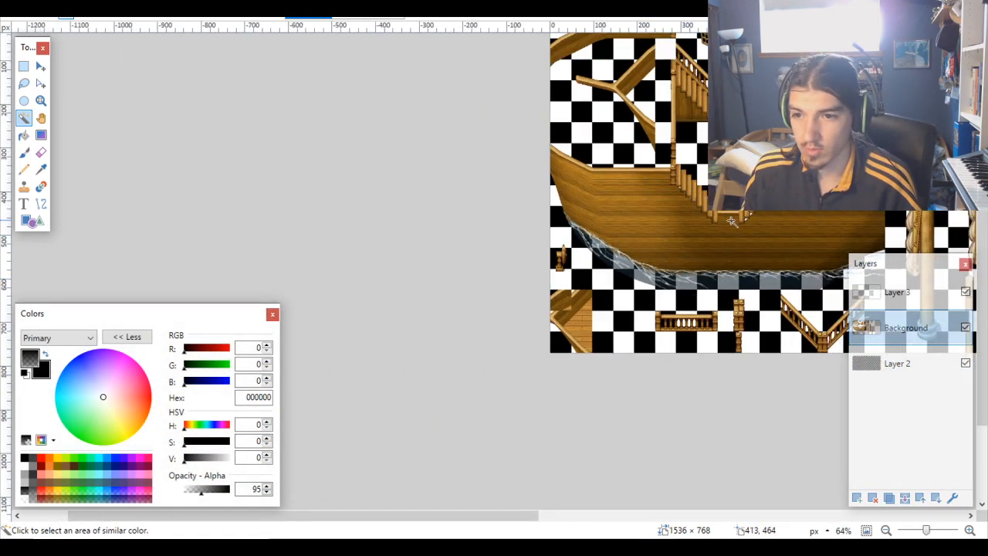
scroll(670, 177, "right", 3)
scroll(620, 206, "up", 1)
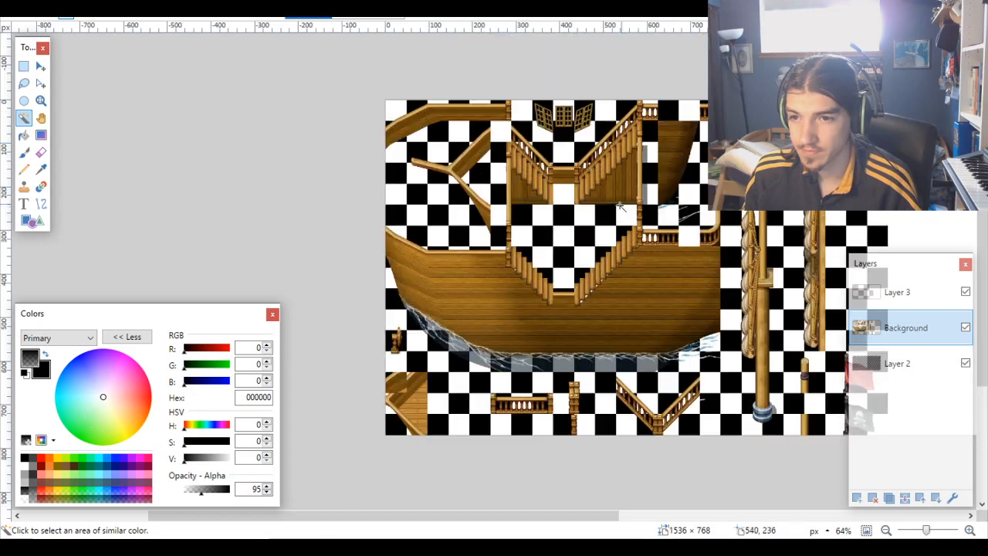
scroll(596, 227, "up", 1)
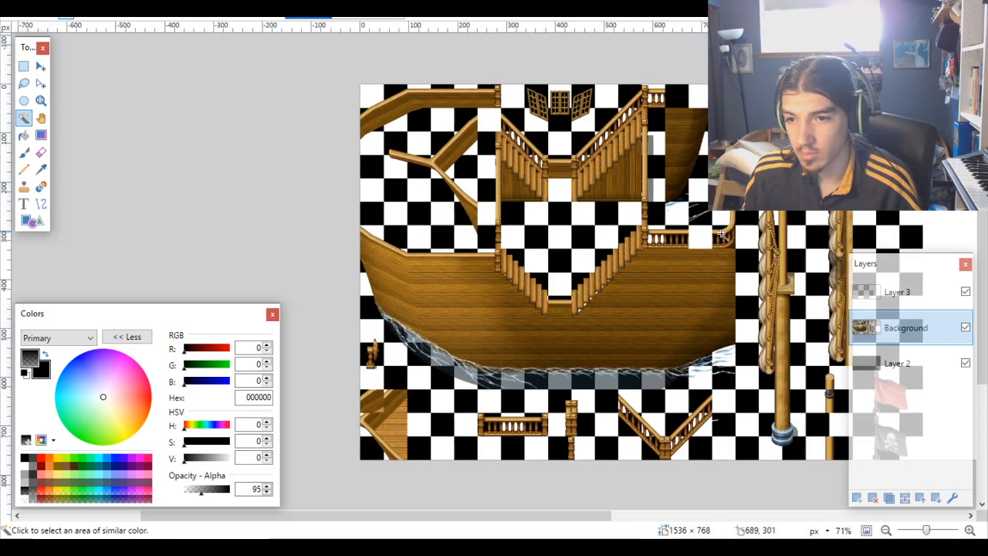
scroll(722, 234, "up", 5)
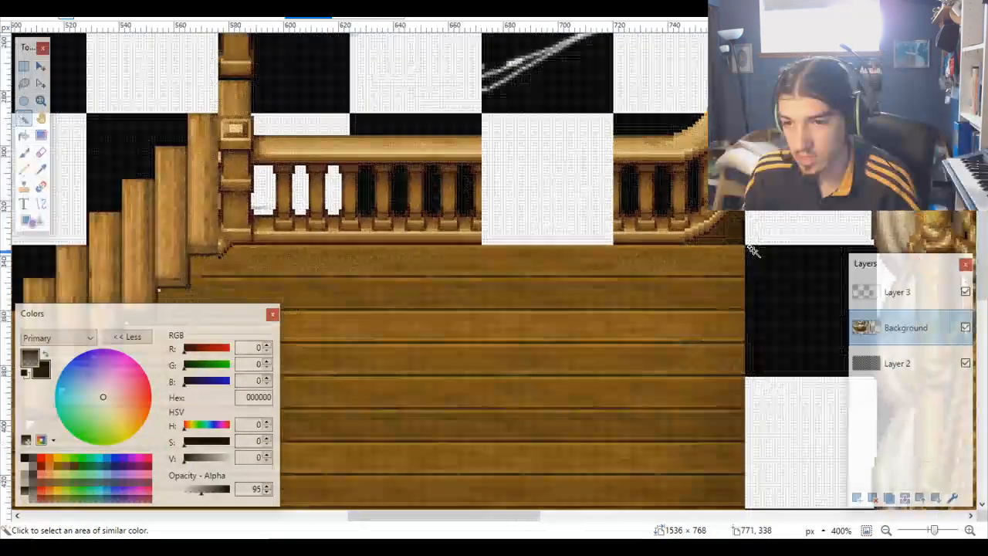
scroll(749, 250, "down", 7)
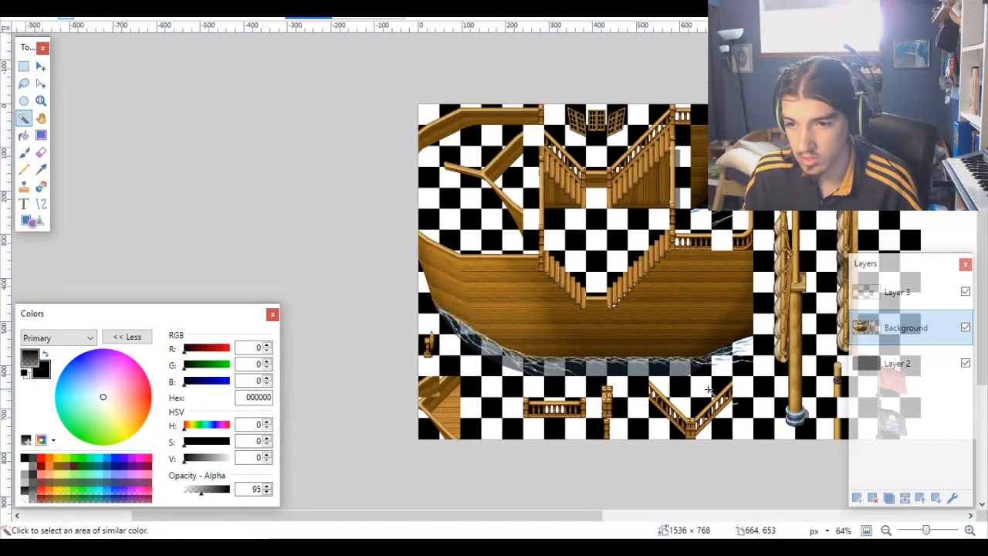
left_click(896, 363)
scroll(741, 251, "up", 3)
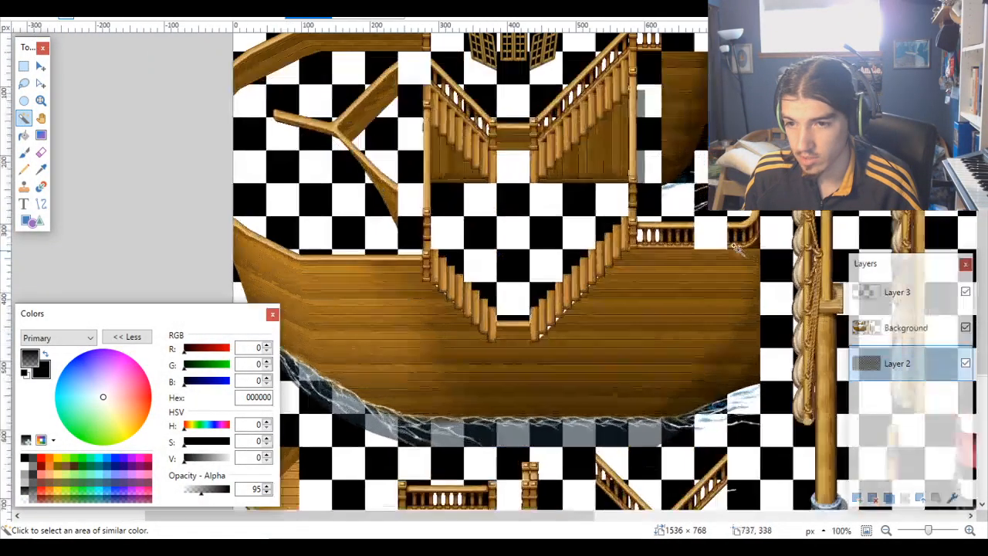
left_click(675, 236)
scroll(725, 262, "down", 3)
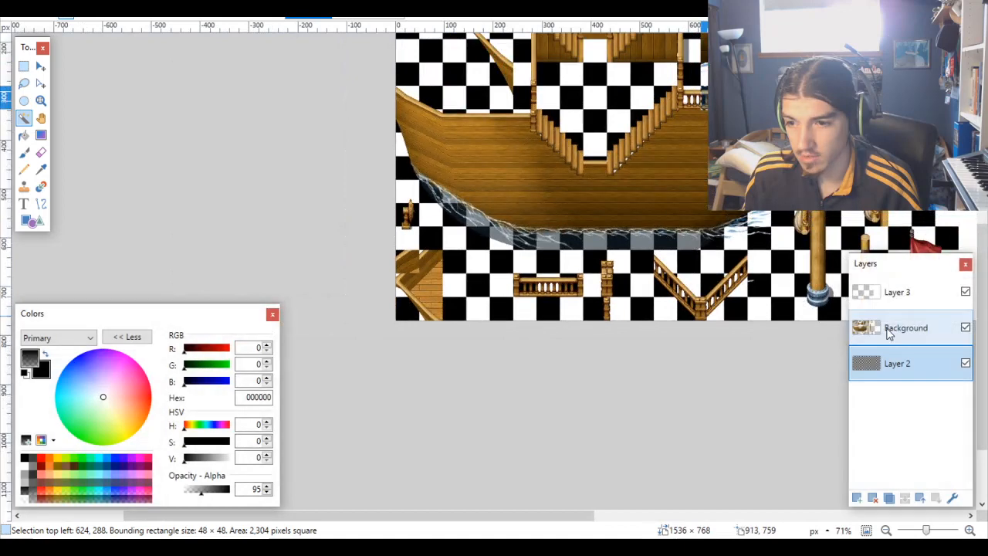
left_click(895, 327)
Step: Add a new layer above the Background and paste the baluster tile onto it at 288, 672, over the middle of the assembled railing
scroll(723, 327, "up", 2)
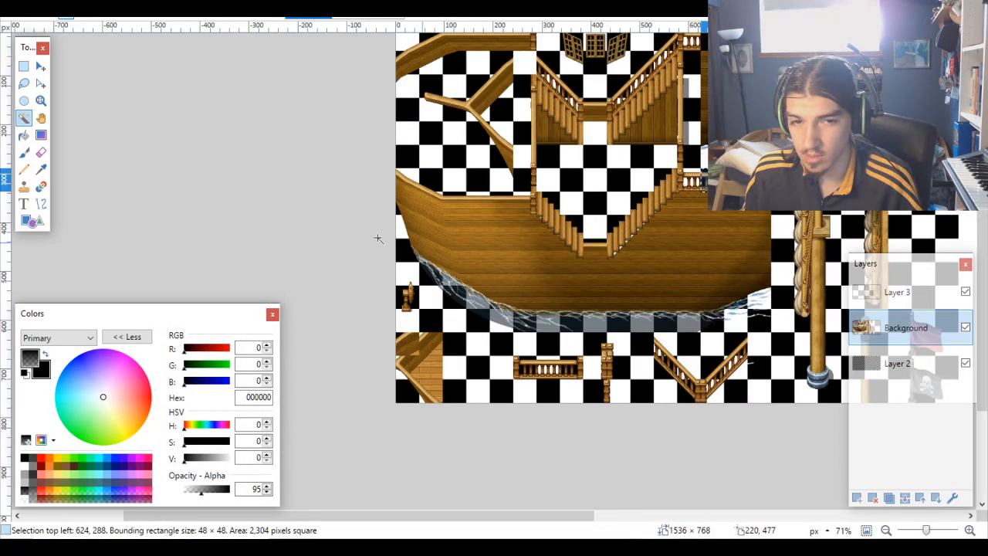
left_click(40, 66)
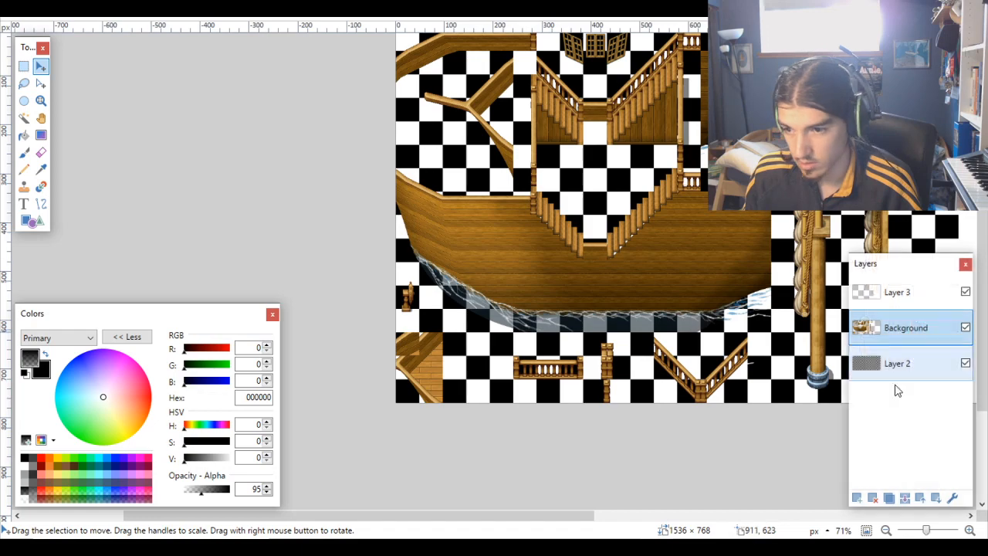
left_click(857, 497)
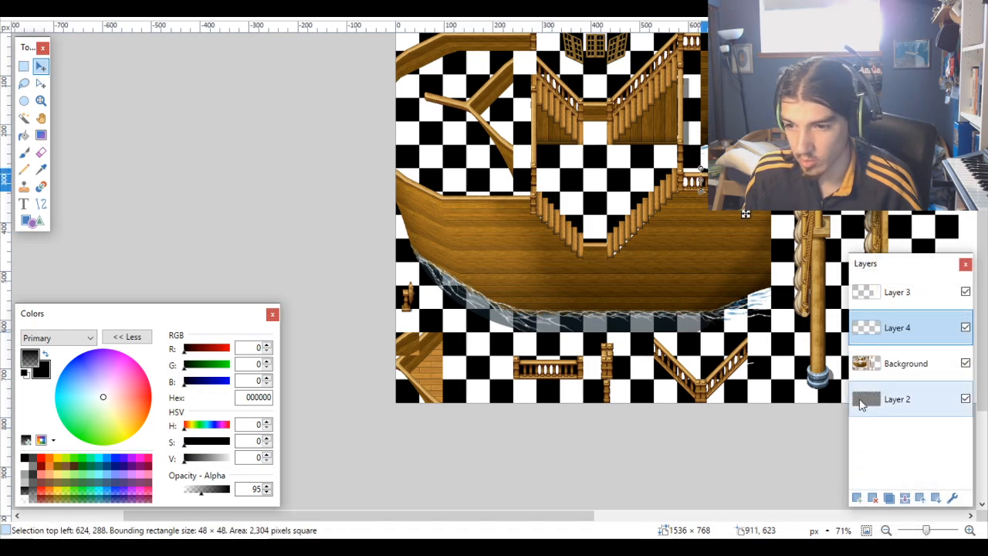
left_click_drag(734, 238, 578, 404)
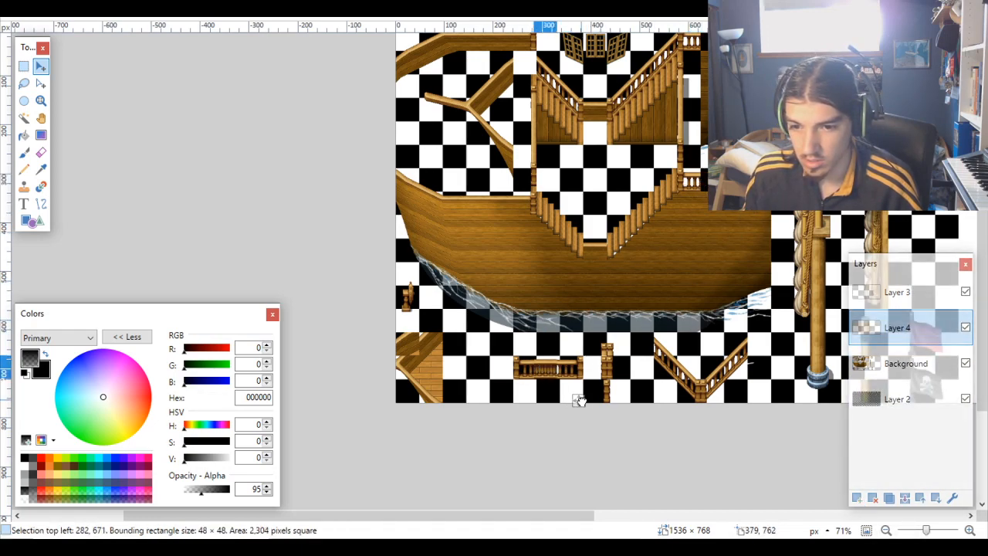
scroll(547, 378, "up", 5)
scroll(542, 287, "up", 4)
left_click_drag(553, 293, 590, 302)
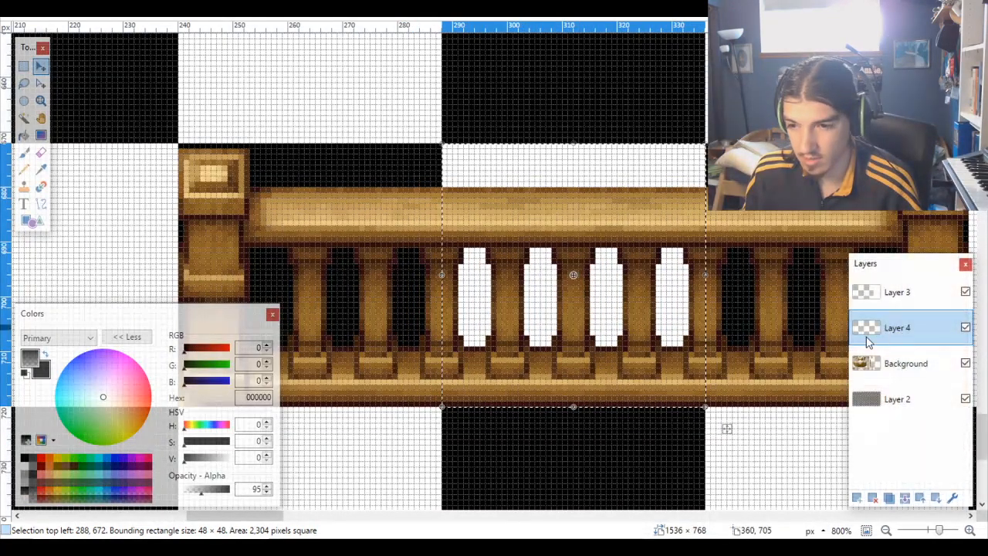
Step: Delete Layer 4, which holds the pasted baluster tile, and clear the selection
left_click(874, 499)
scroll(687, 315, "down", 8)
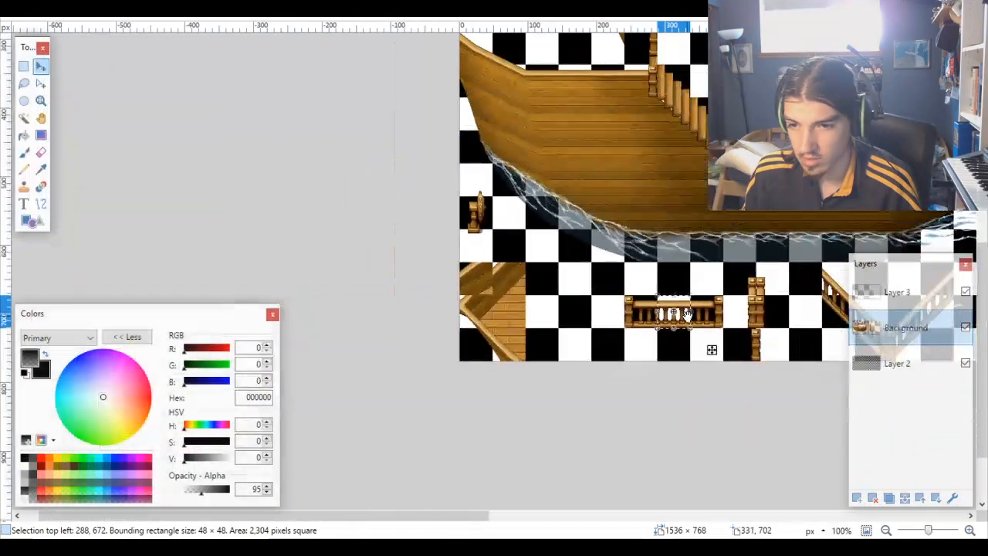
scroll(687, 315, "up", 3)
scroll(713, 262, "down", 2)
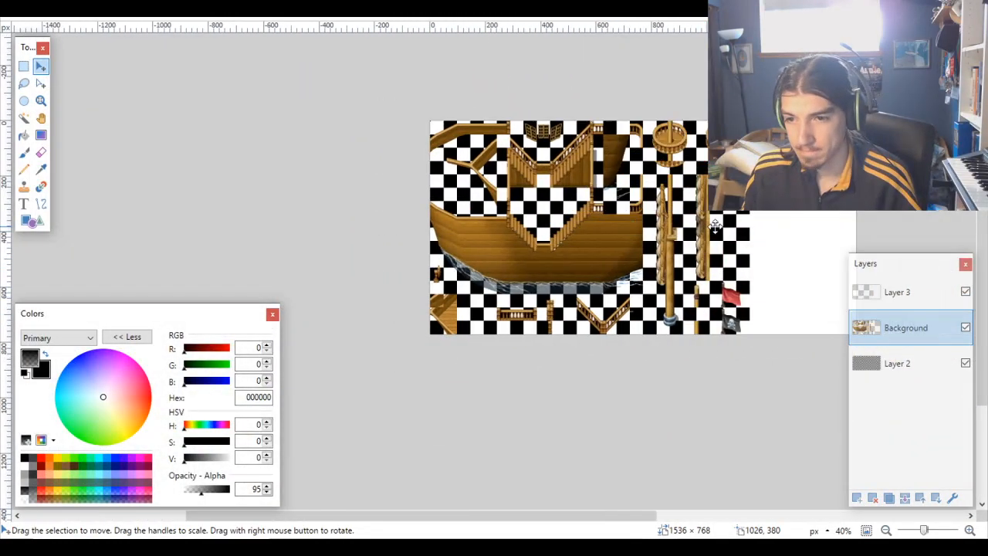
Step: Examine the ship's staircases, side posts, curved corner railings and hull sections across the upper part of the tileset
scroll(695, 263, "up", 3)
scroll(639, 223, "up", 2)
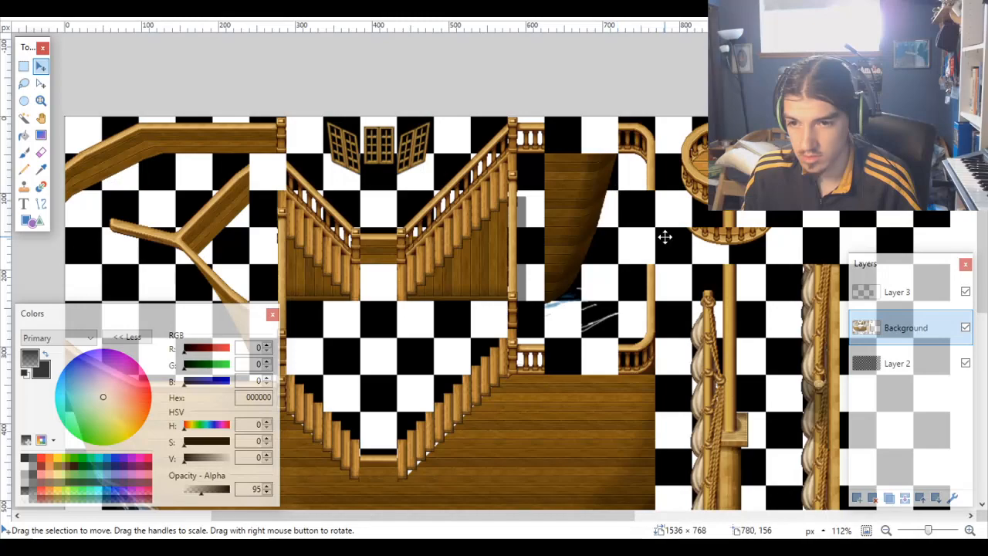
scroll(664, 237, "up", 8)
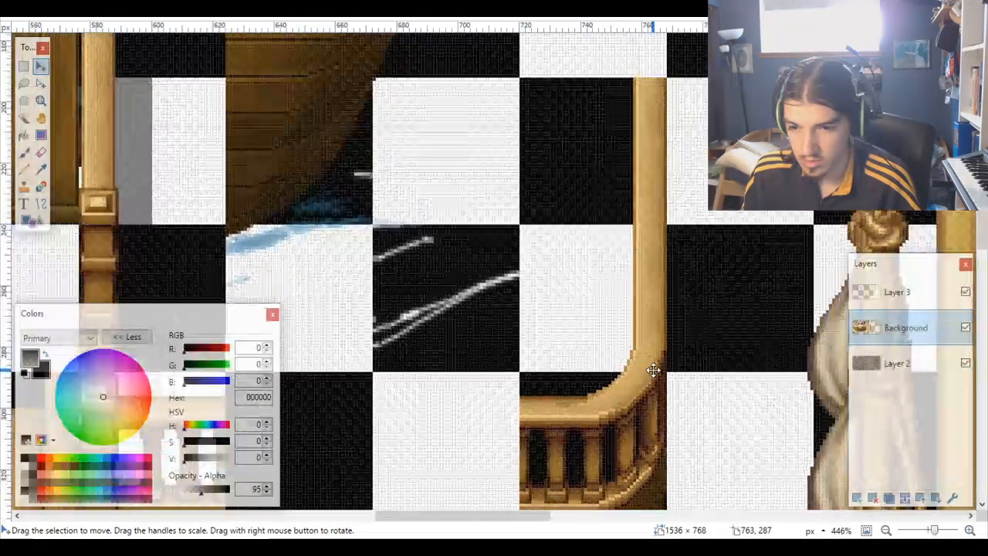
scroll(653, 370, "down", 3)
scroll(637, 296, "up", 4)
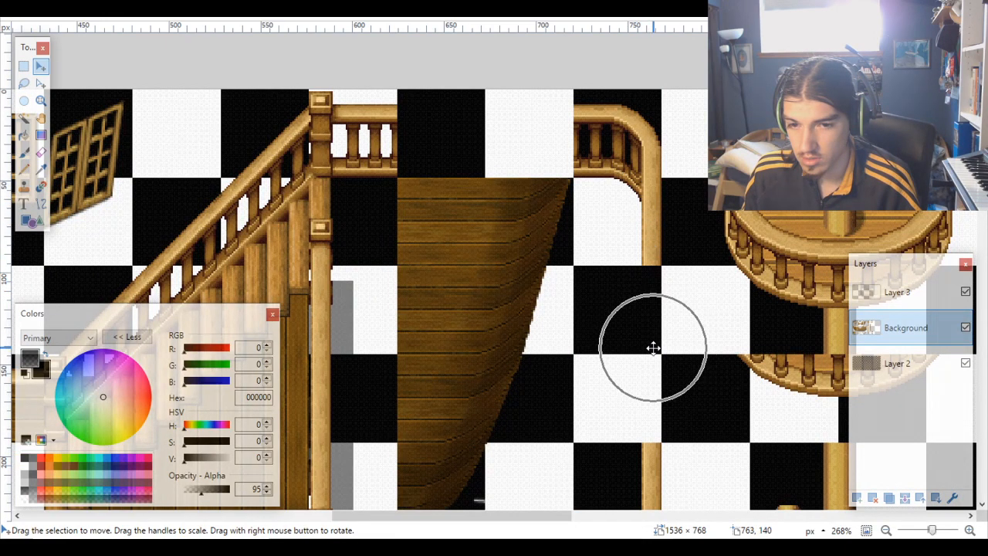
scroll(653, 347, "down", 4)
scroll(656, 366, "left", 3)
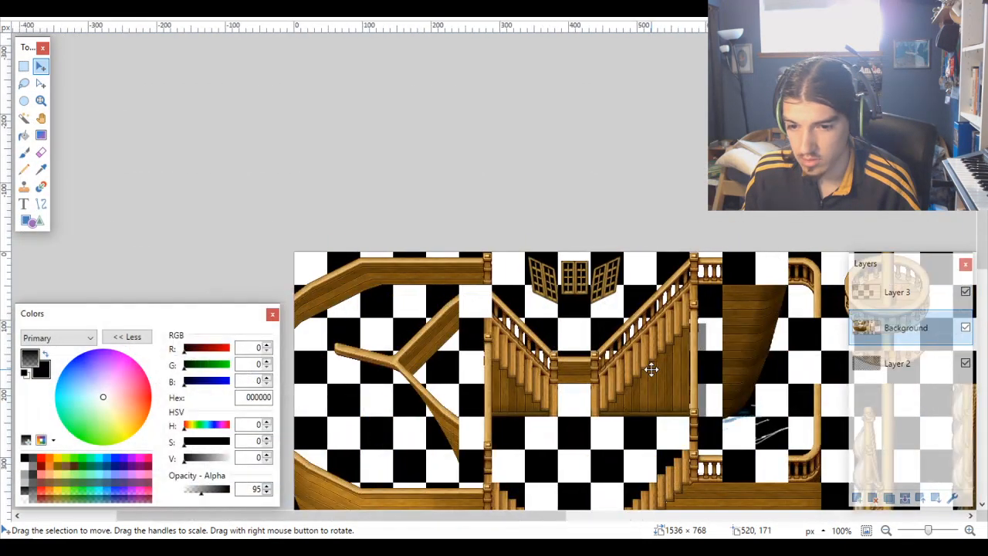
scroll(541, 415, "up", 5)
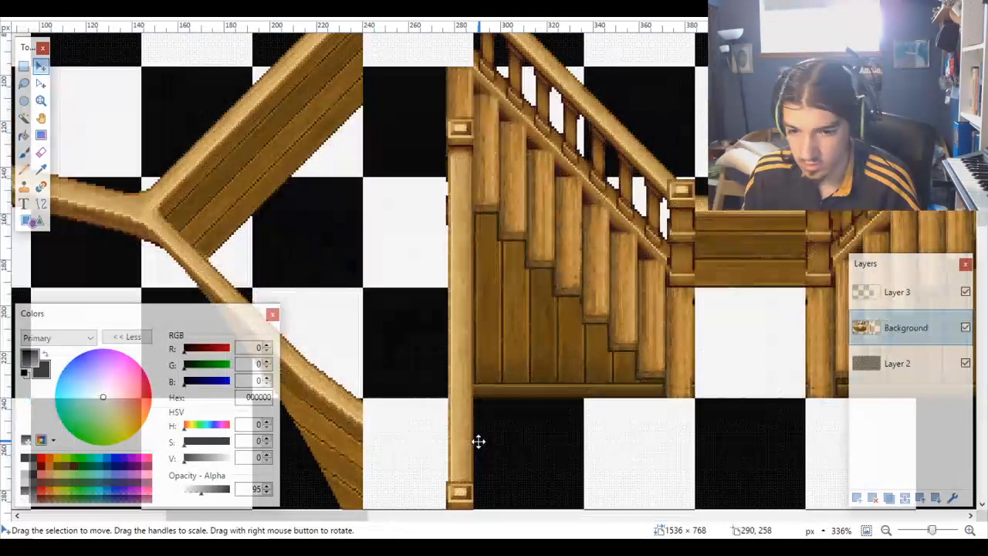
scroll(458, 365, "down", 3)
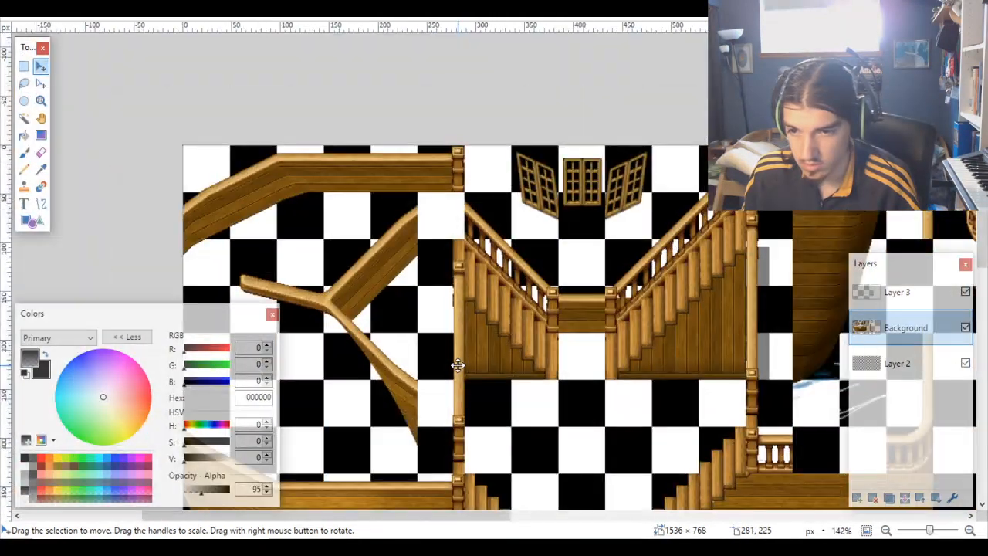
scroll(458, 365, "down", 3)
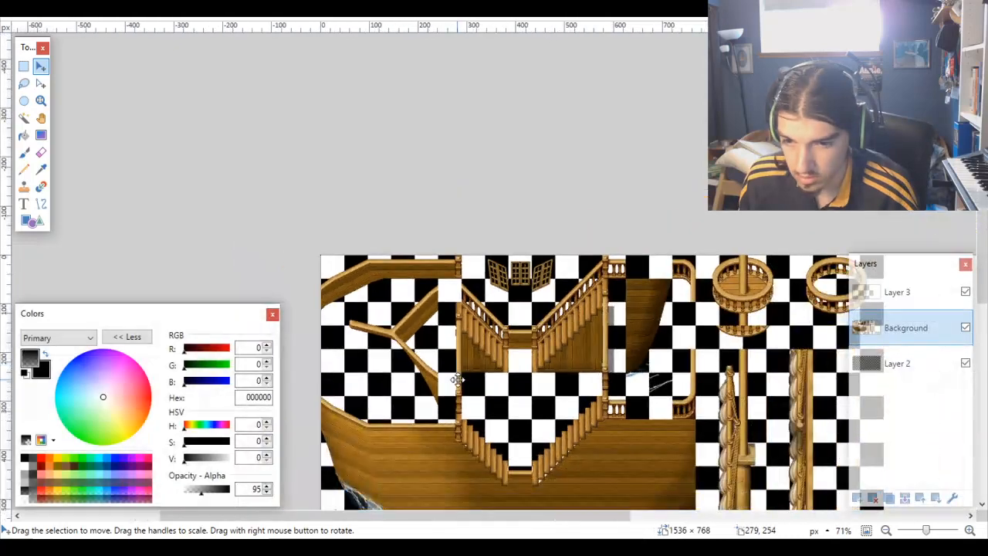
scroll(624, 379, "up", 3)
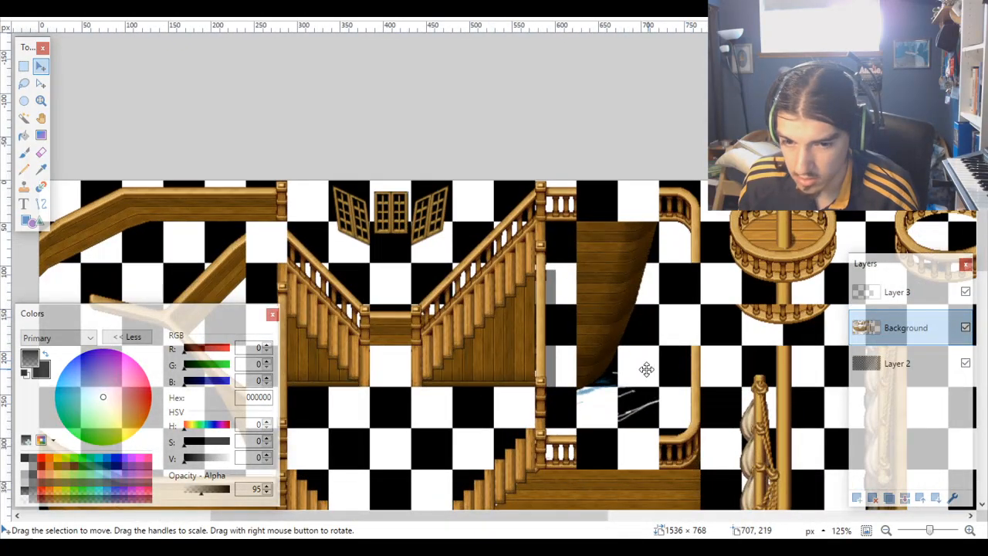
scroll(511, 373, "left", 3)
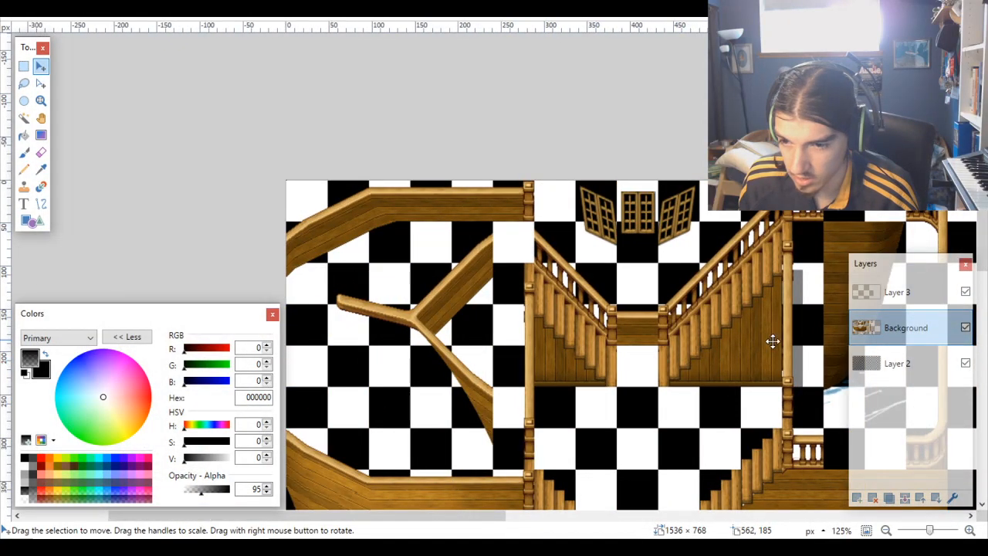
scroll(773, 341, "right", 1)
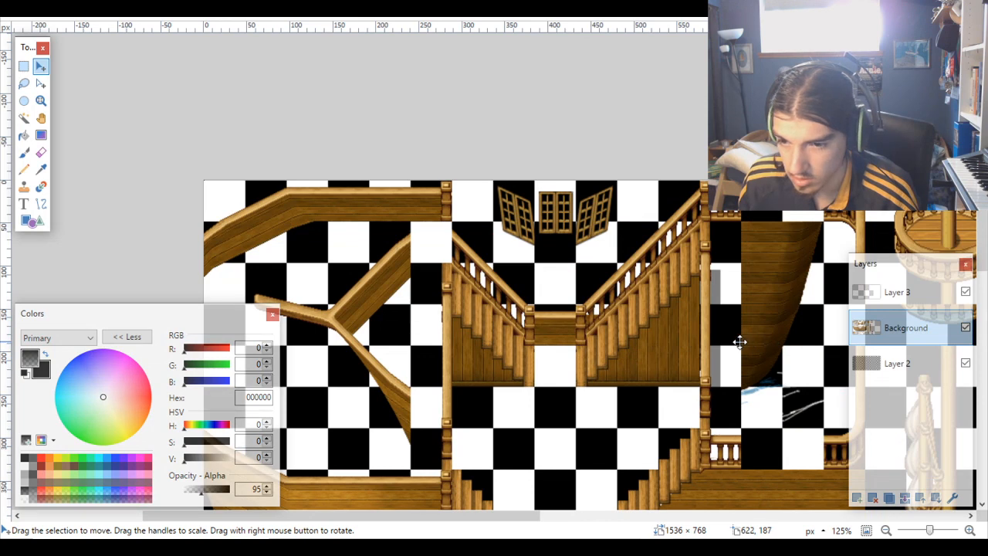
scroll(740, 342, "down", 2)
scroll(740, 342, "right", 2)
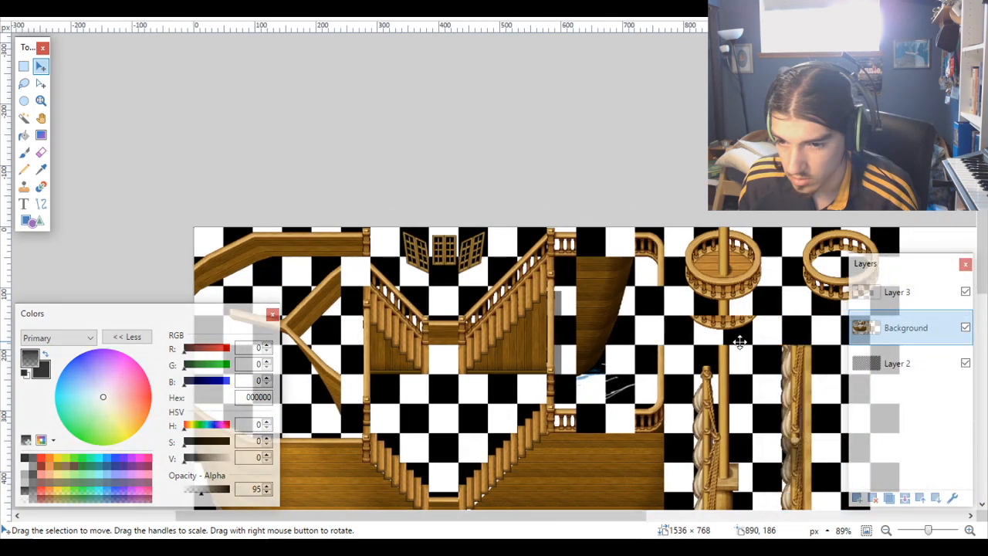
scroll(739, 342, "left", 1)
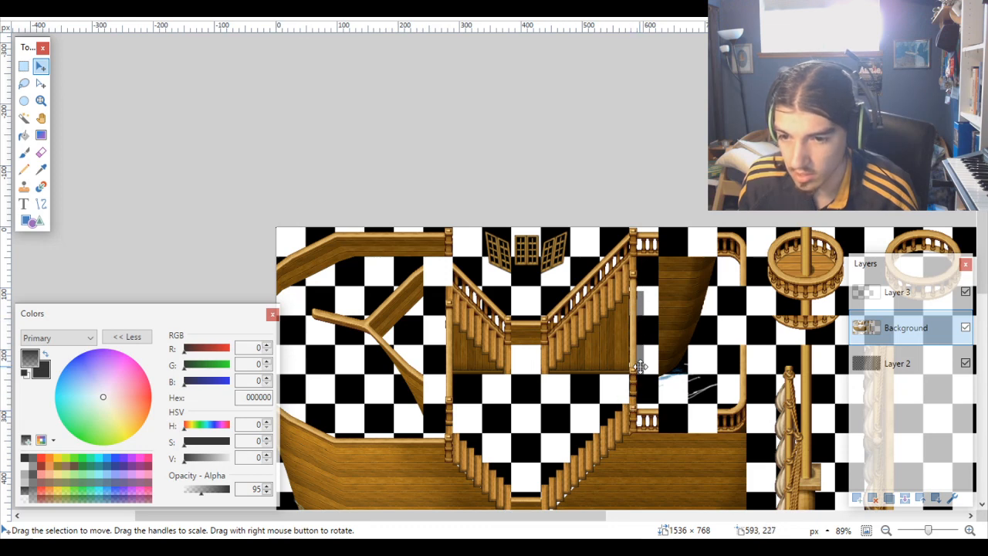
scroll(640, 366, "down", 1)
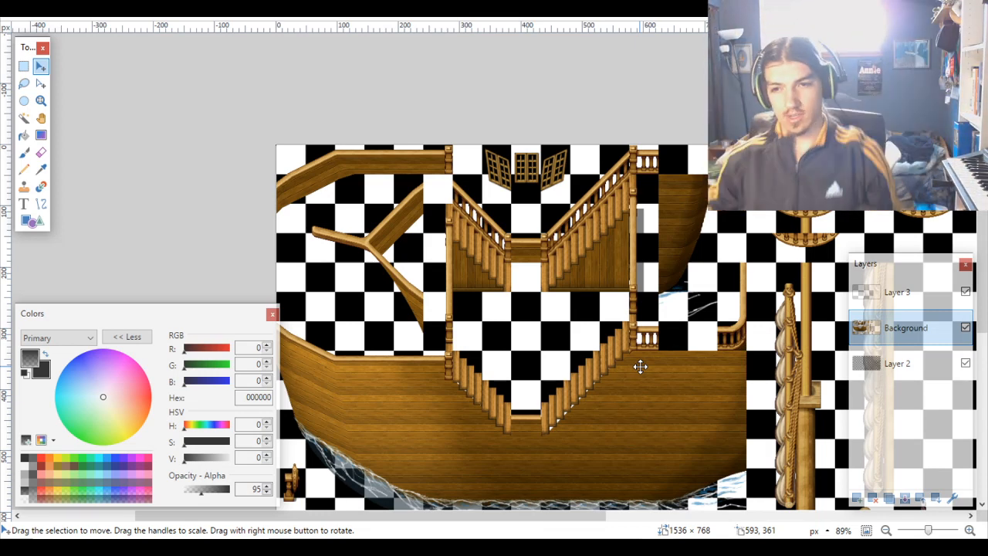
Step: Examine the spare railing pieces below the hull and the stray white stroke beside them, with and without the Layer 2 checkerboard
scroll(638, 337, "down", 3)
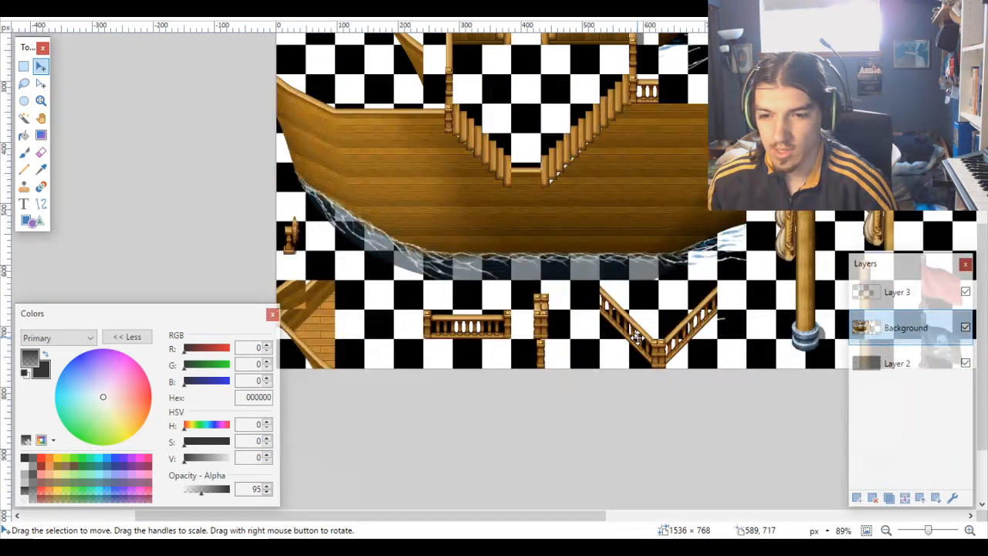
scroll(538, 357, "up", 4, "ctrl")
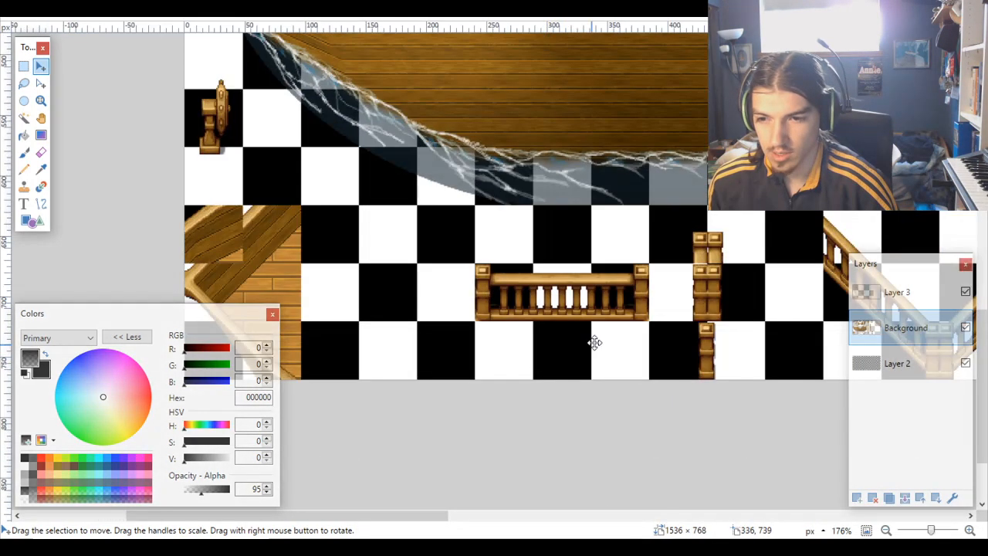
scroll(599, 340, "down", 3, "ctrl")
scroll(596, 340, "right", 3)
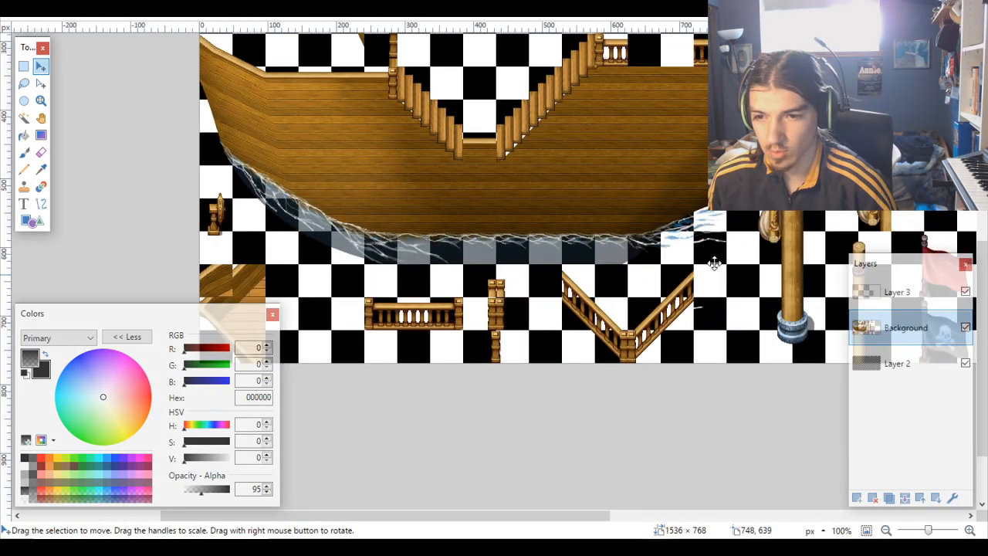
scroll(686, 280, "up", 10, "ctrl")
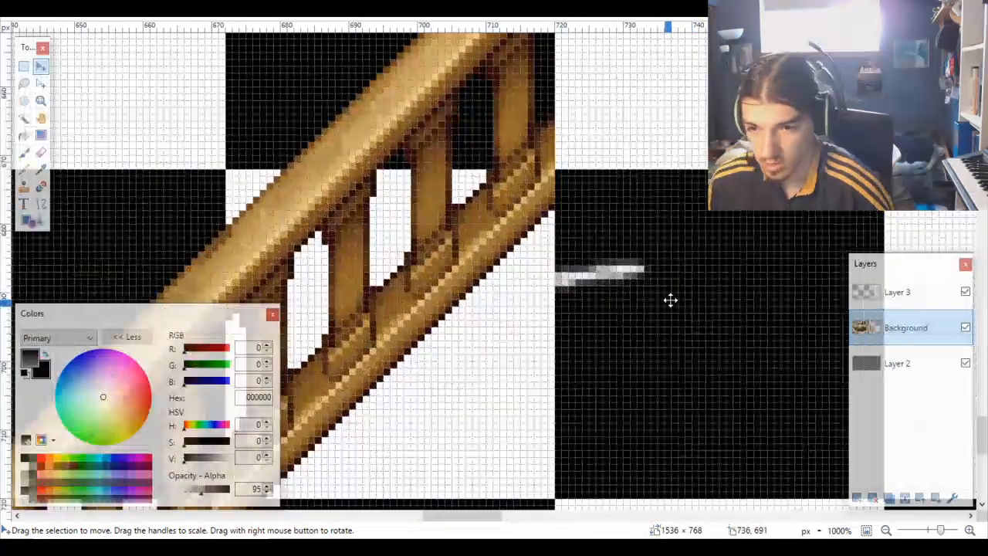
scroll(665, 298, "down", 9, "ctrl")
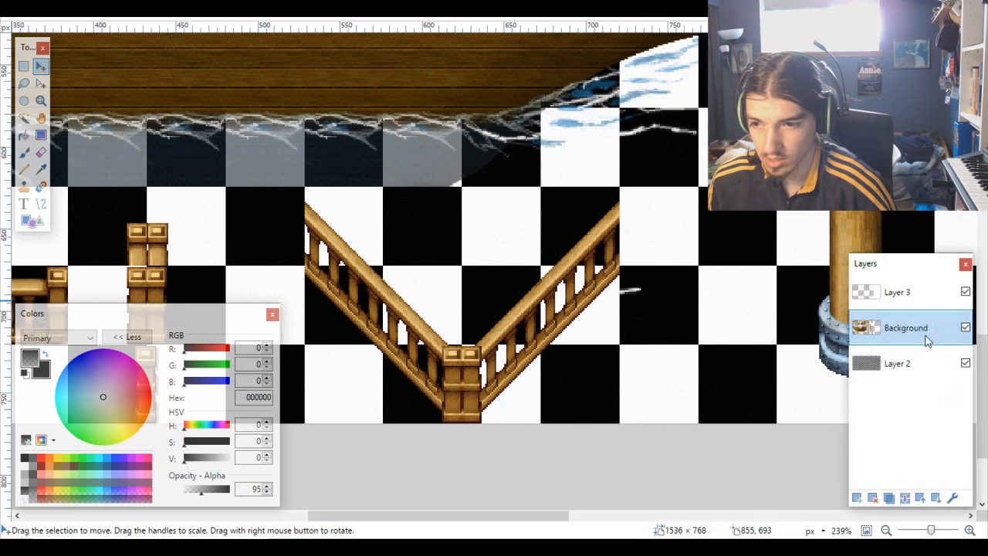
left_click(966, 364)
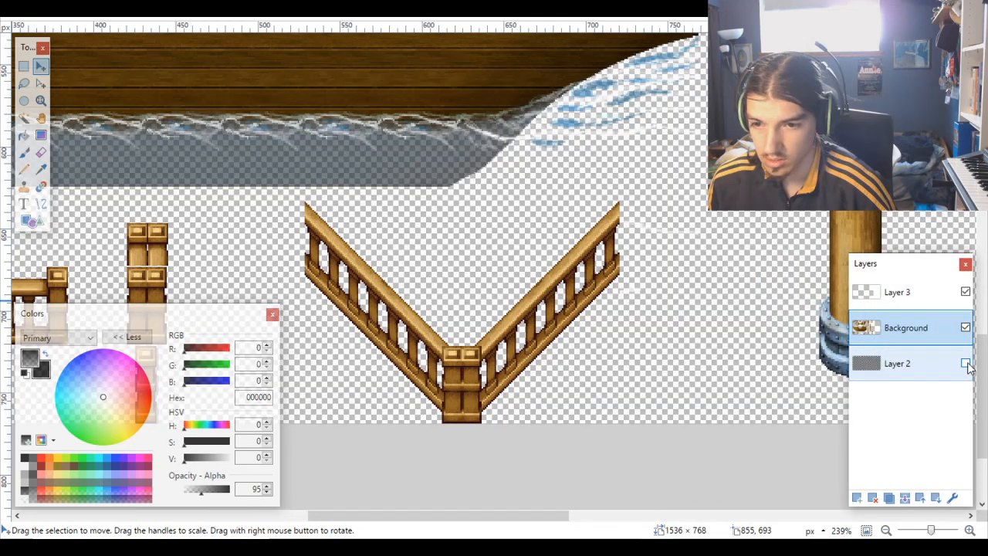
left_click(966, 364)
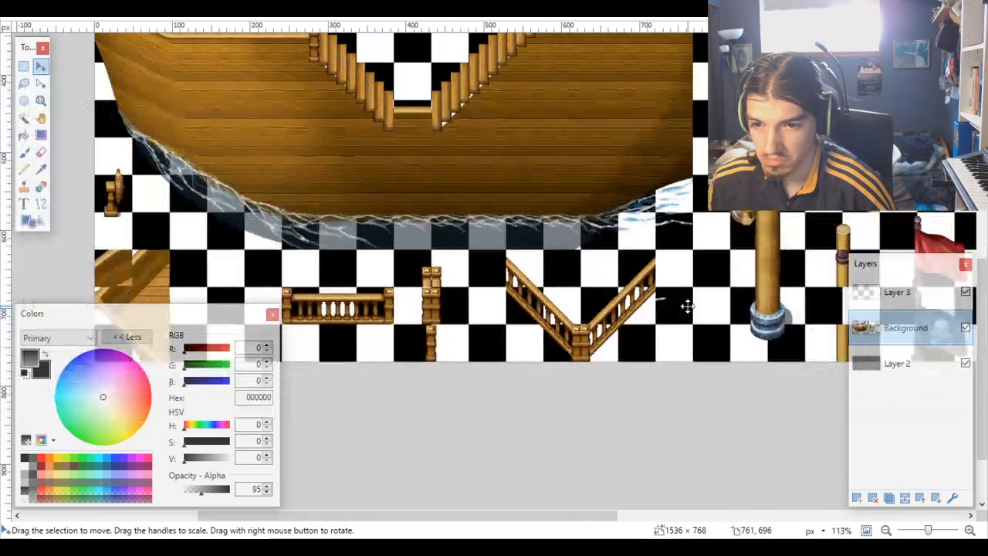
scroll(684, 302, "down", 5)
scroll(679, 304, "down", 1)
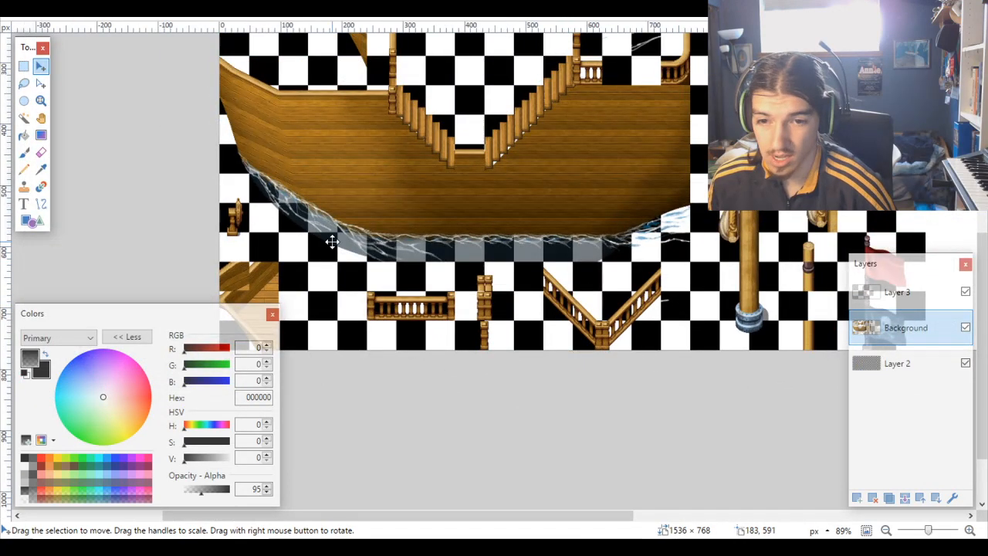
Step: Switch to the Magic Wand and make Layer 2 the active layer
left_click(23, 120)
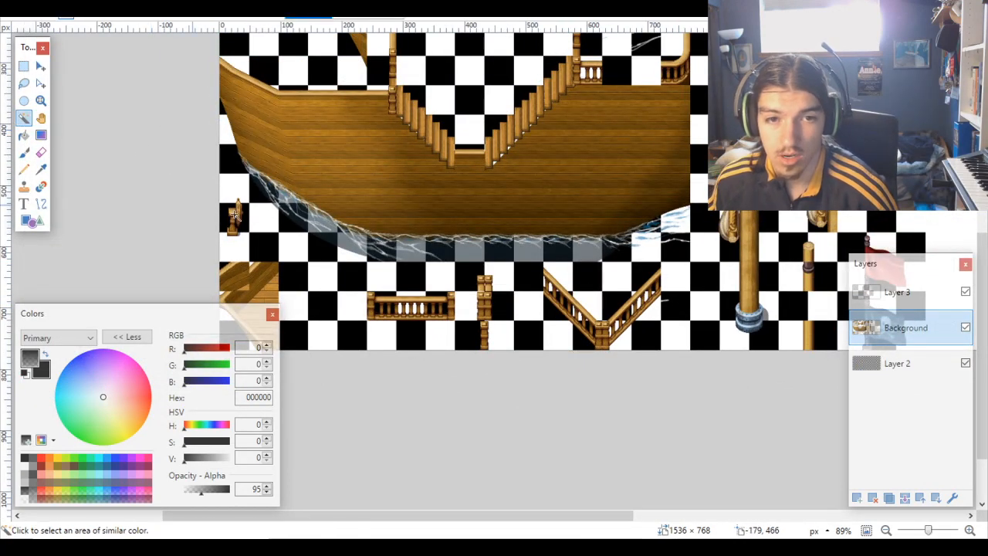
left_click(903, 364)
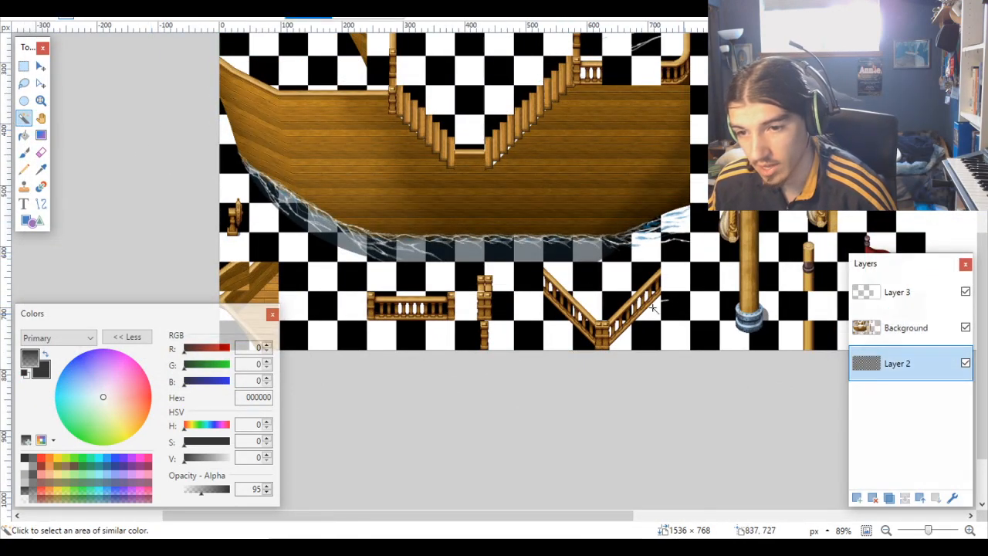
left_click(561, 283)
left_click(559, 305, "ctrl")
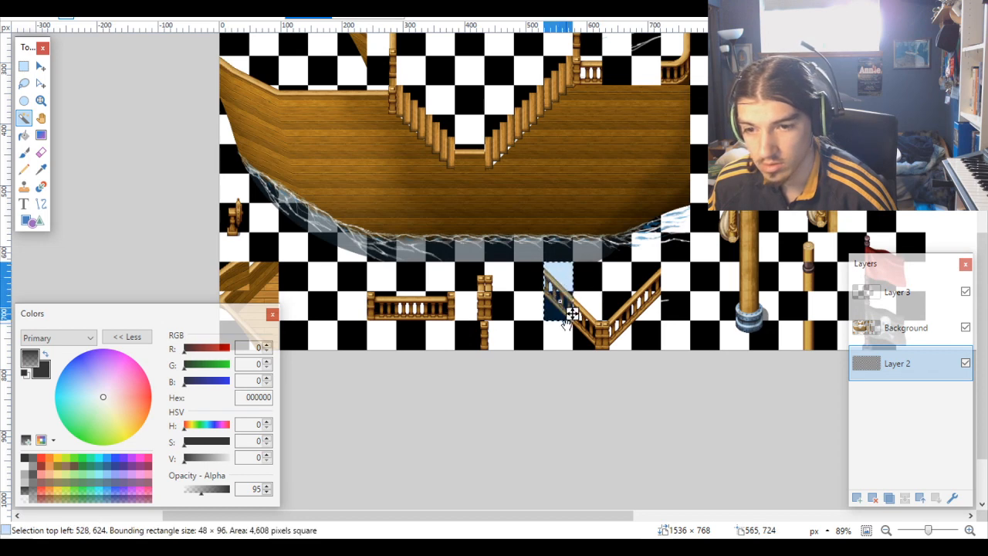
left_click(567, 336, "ctrl")
left_click(599, 344, "ctrl")
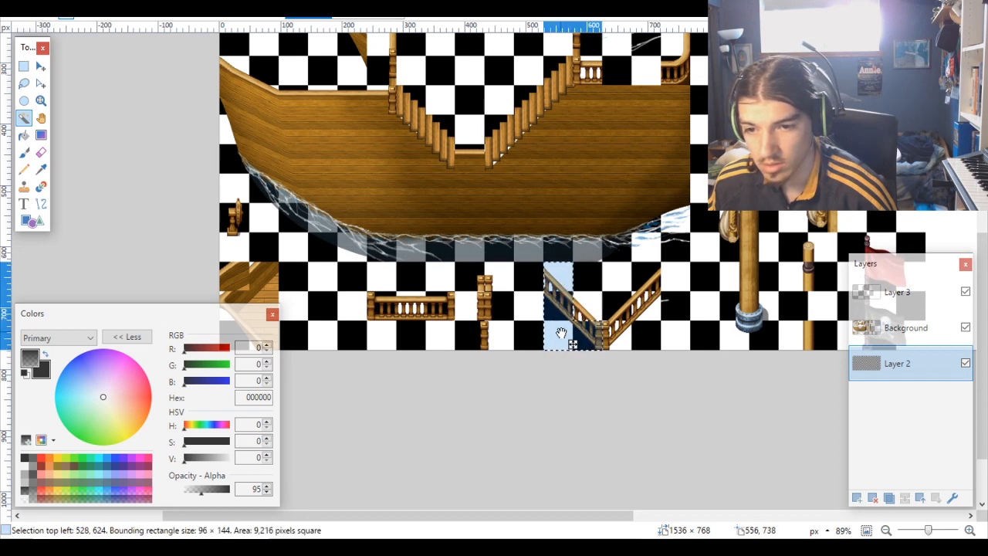
left_click(562, 332, "ctrl")
left_click(564, 281)
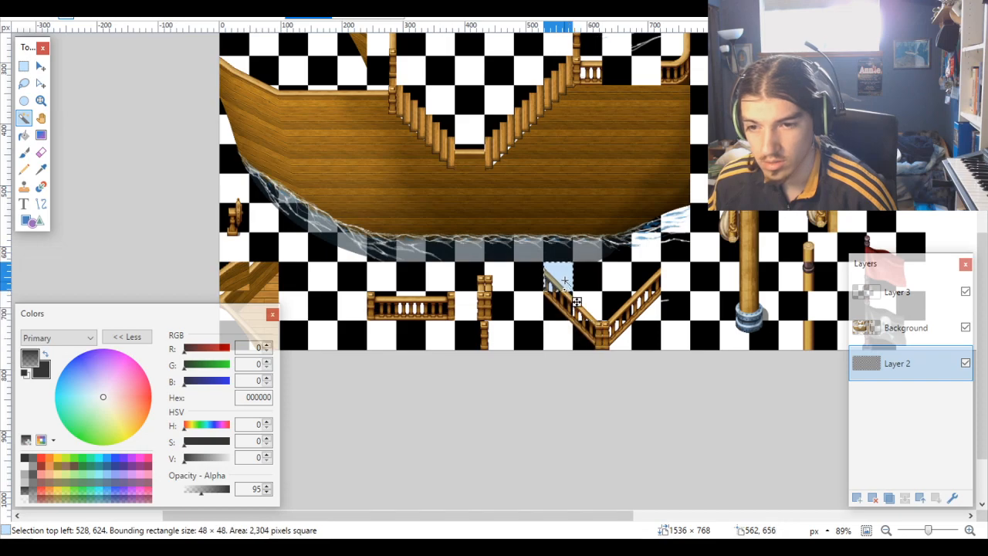
left_click(570, 308, "ctrl")
scroll(572, 305, "up", 8)
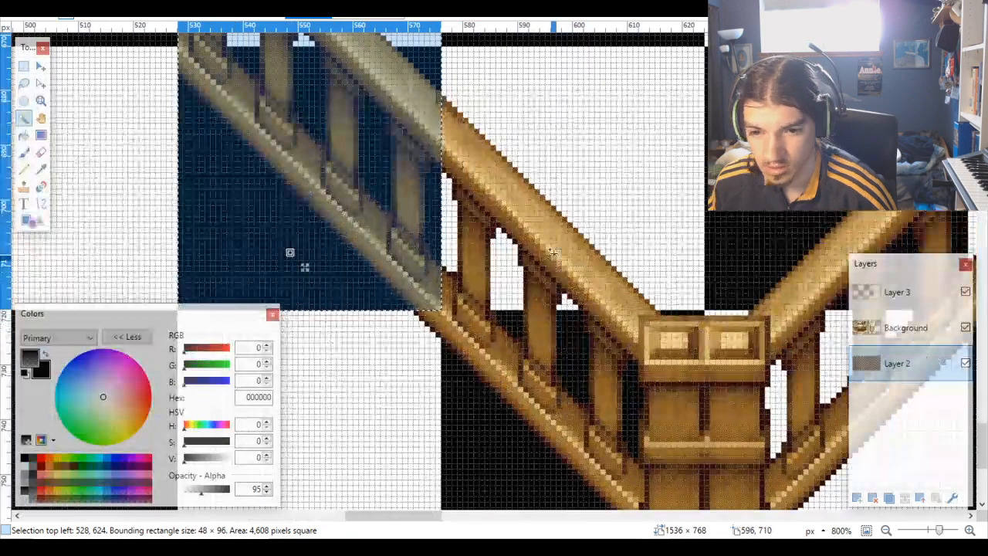
left_click(554, 253, "ctrl")
left_click(537, 378, "ctrl")
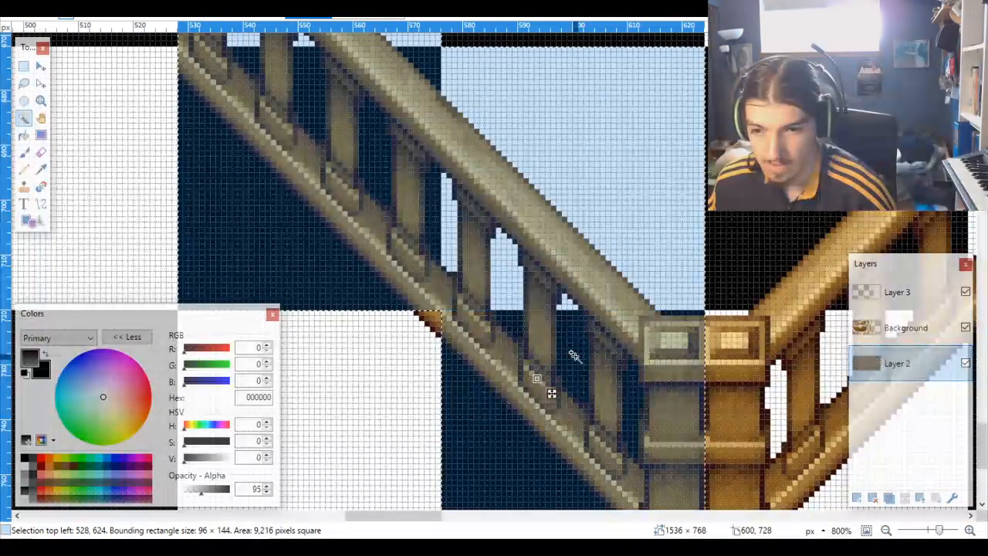
key("ctrl+d")
Step: Select the eight checkerboard tiles under the V-shaped stair railing, within a 192 × 144 area at 528, 624
scroll(543, 326, "down", 5)
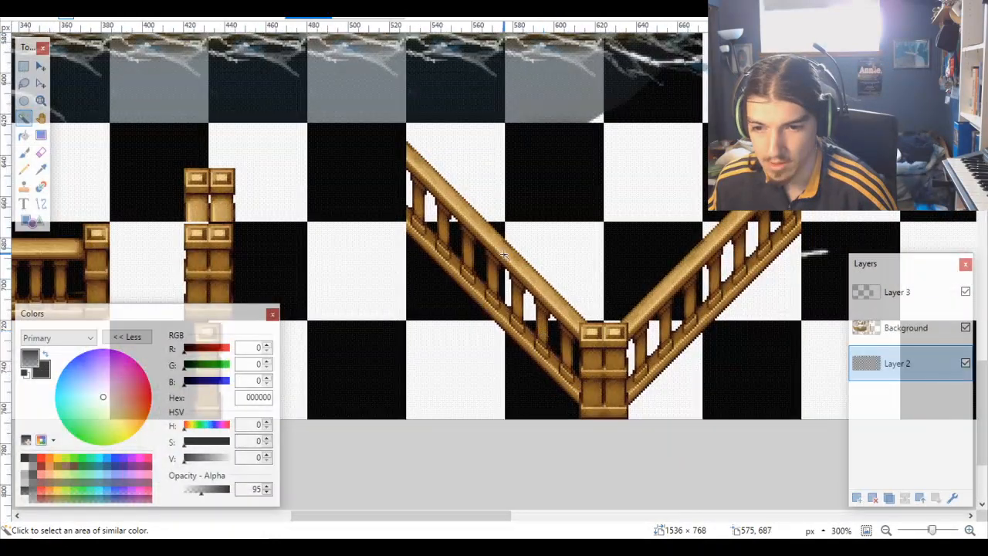
left_click(477, 183, "ctrl")
left_click(474, 260, "ctrl")
left_click(552, 287, "ctrl")
left_click(548, 368, "ctrl")
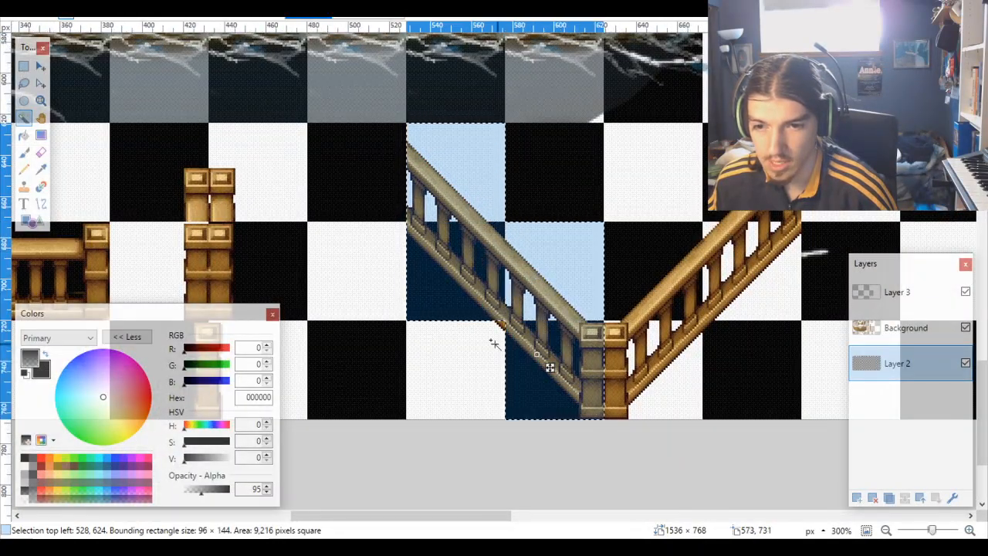
left_click(651, 347, "ctrl")
left_click(679, 305, "ctrl")
left_click(769, 286, "ctrl")
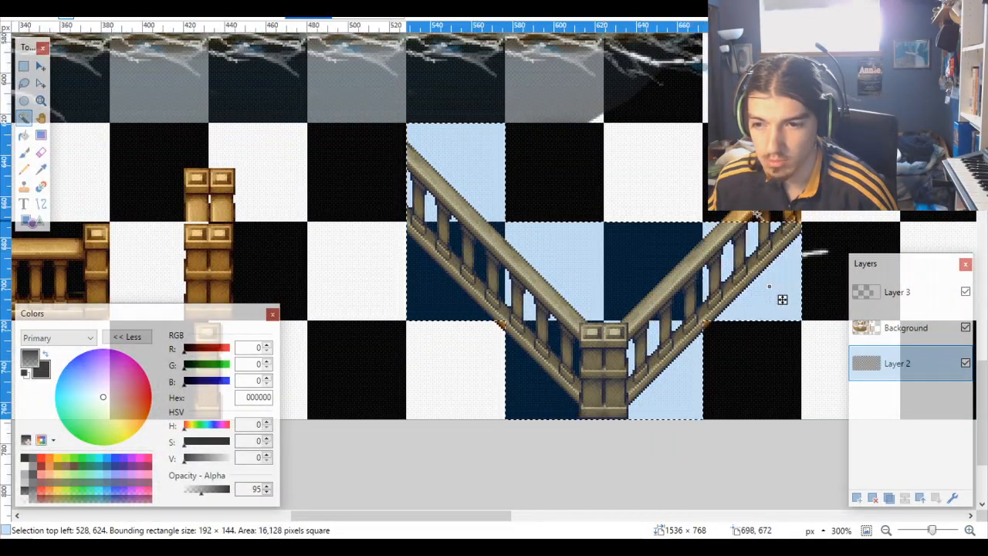
left_click(761, 190, "ctrl")
scroll(620, 274, "down", 4)
scroll(620, 275, "up", 3)
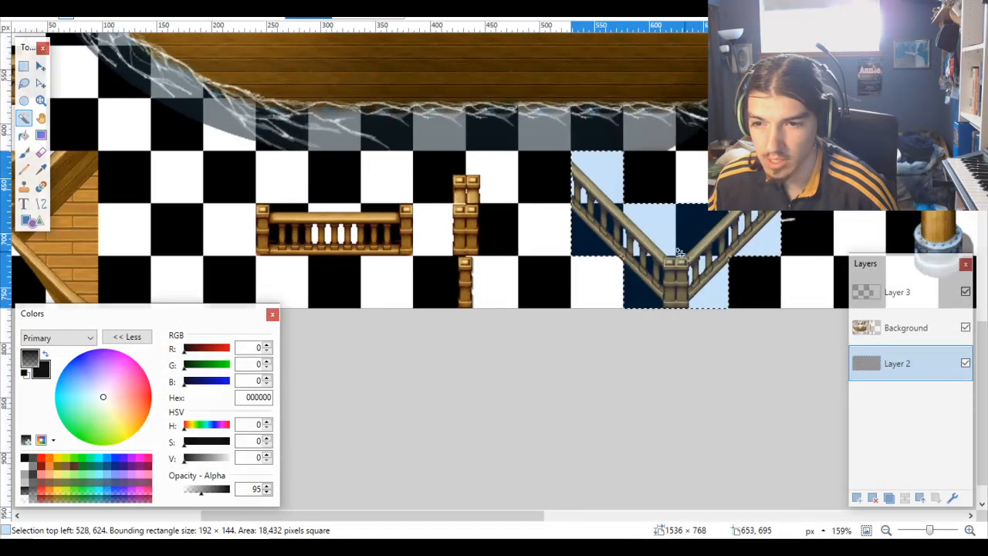
scroll(620, 274, "up", 1)
scroll(620, 274, "down", 2)
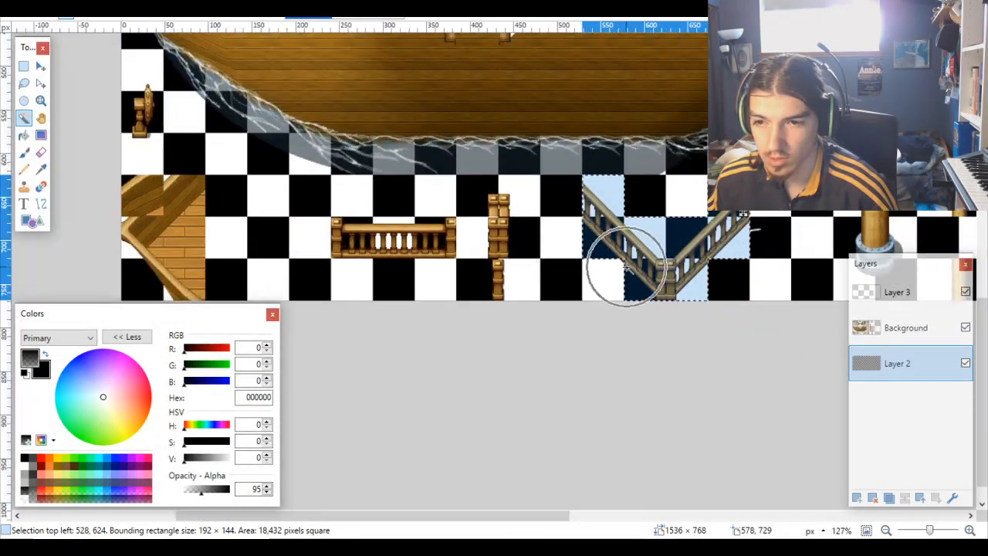
Step: Add the two remaining lower tiles to the selection around the V-shaped stair railing and make the Background layer active
left_click(620, 270, "ctrl")
left_click(720, 272, "ctrl")
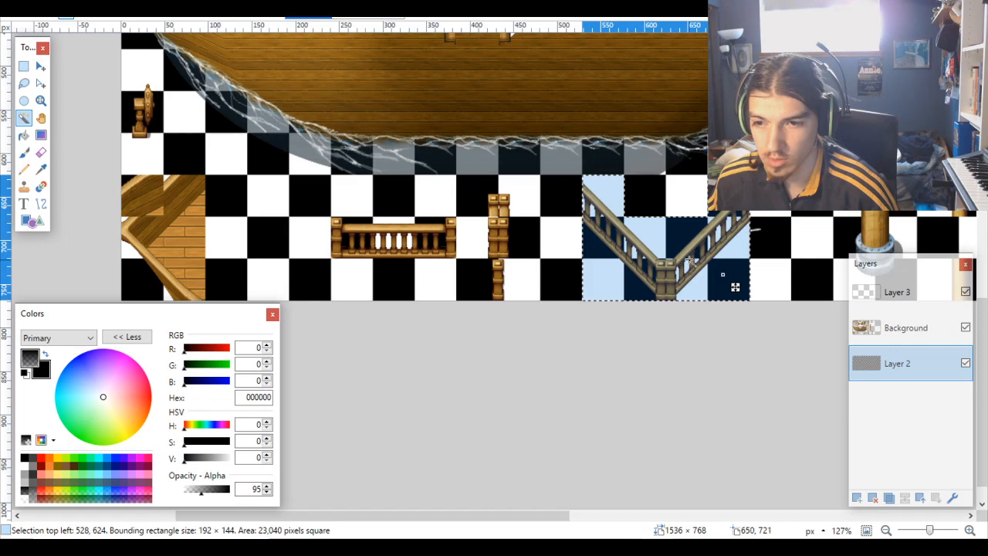
scroll(629, 210, "up", 5)
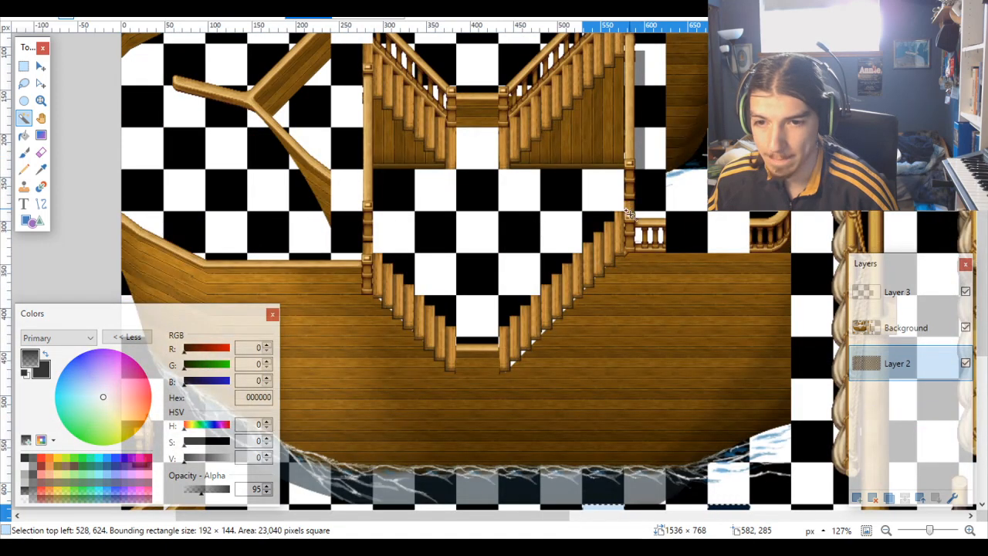
scroll(629, 210, "down", 2)
left_click(909, 365)
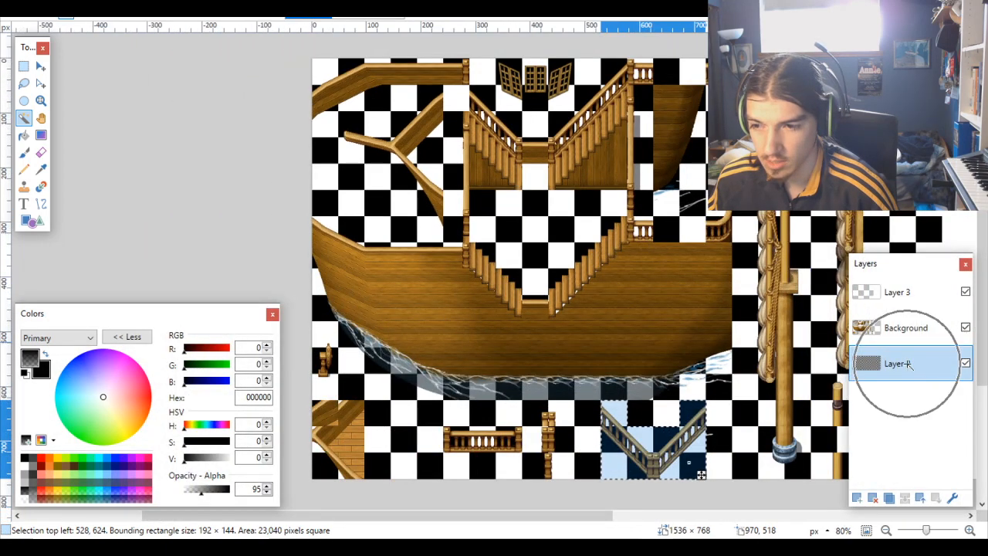
left_click(896, 330)
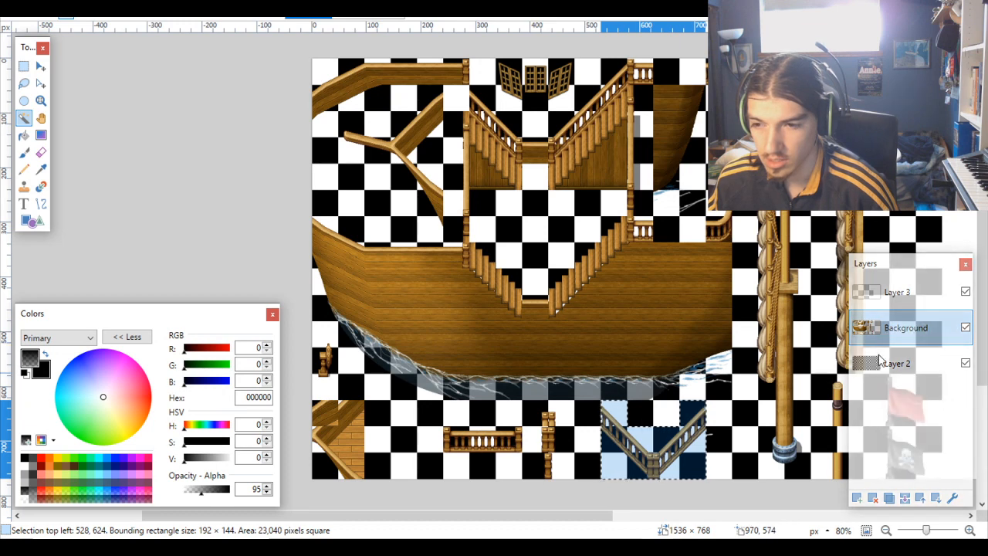
Step: Paste the V-shaped railing onto a new layer and move it between the lower staircases, near 342, 242
left_click(857, 498)
key("ctrl+v")
left_click_drag(686, 457, 569, 236)
scroll(551, 228, "up", 3)
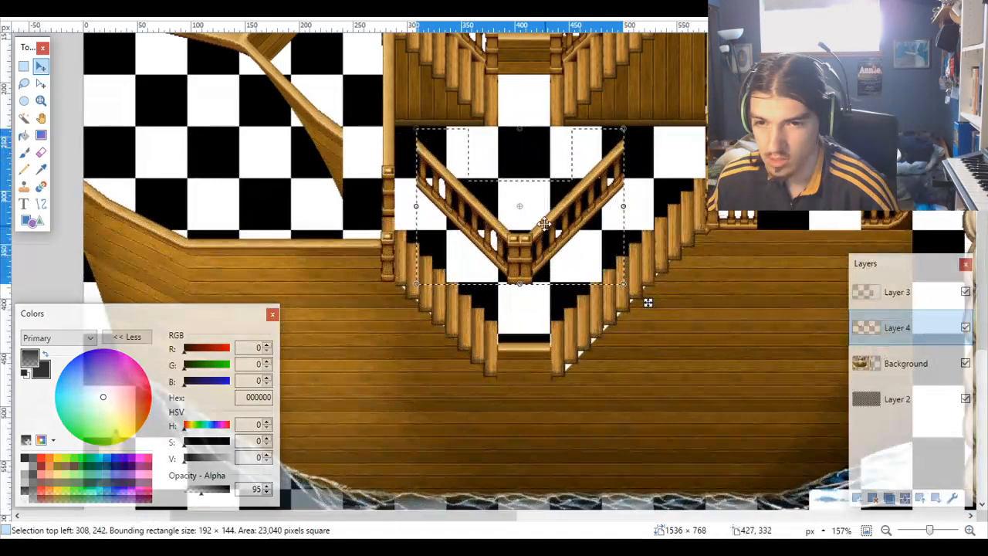
left_click_drag(647, 302, 685, 303)
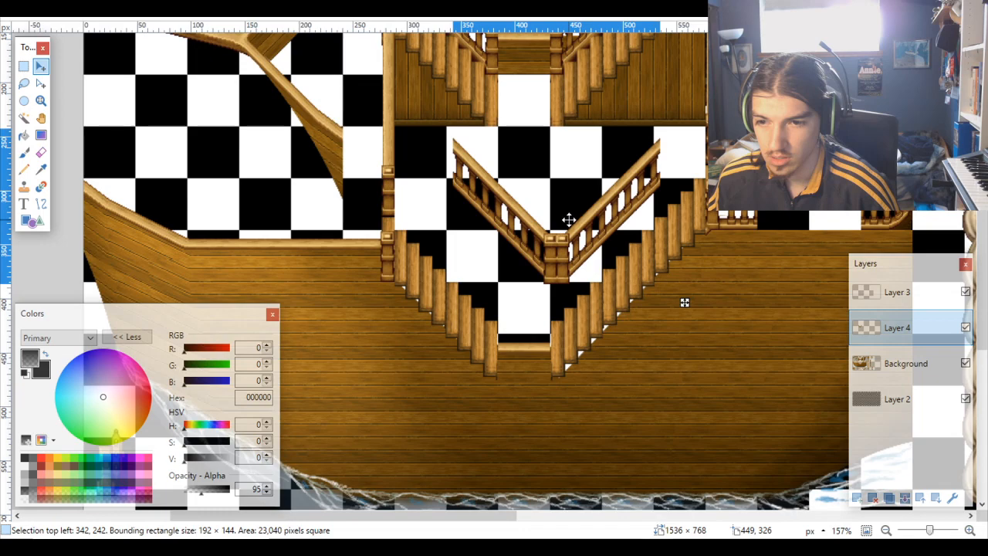
Step: Align the pasted V-shaped railing with the checkerboard tiles at 336, 240
scroll(482, 213, "up", 1)
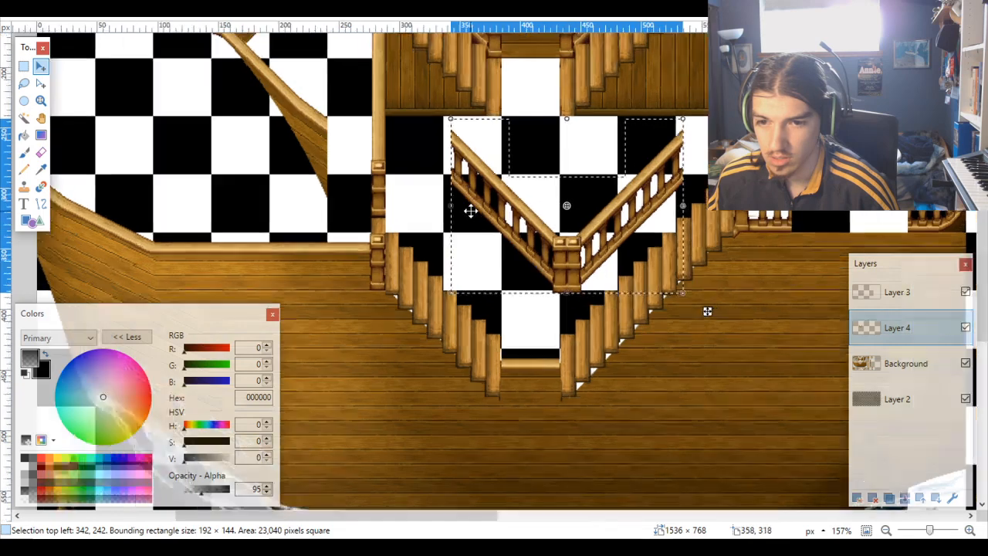
scroll(470, 211, "up", 2)
left_click_drag(510, 214, 500, 216)
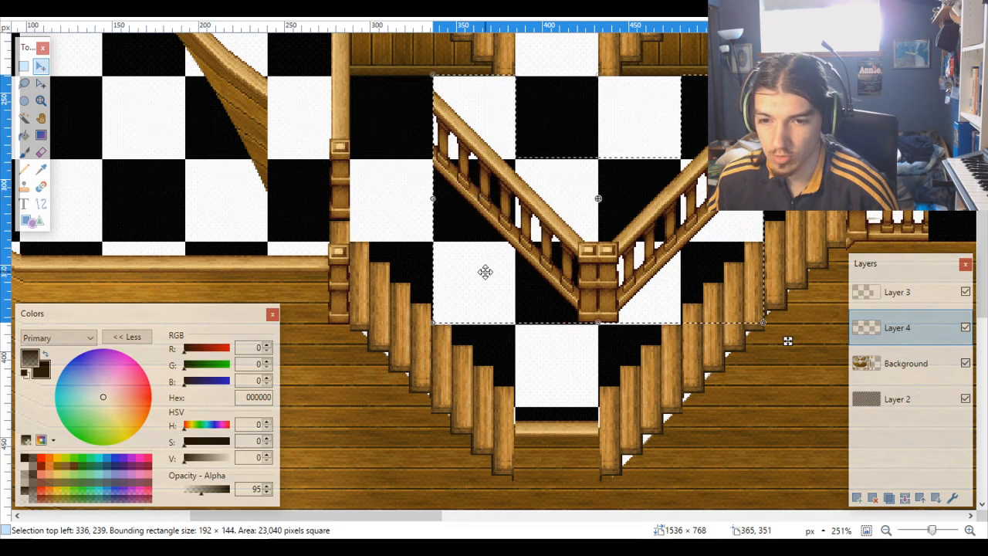
scroll(532, 278, "up", 1)
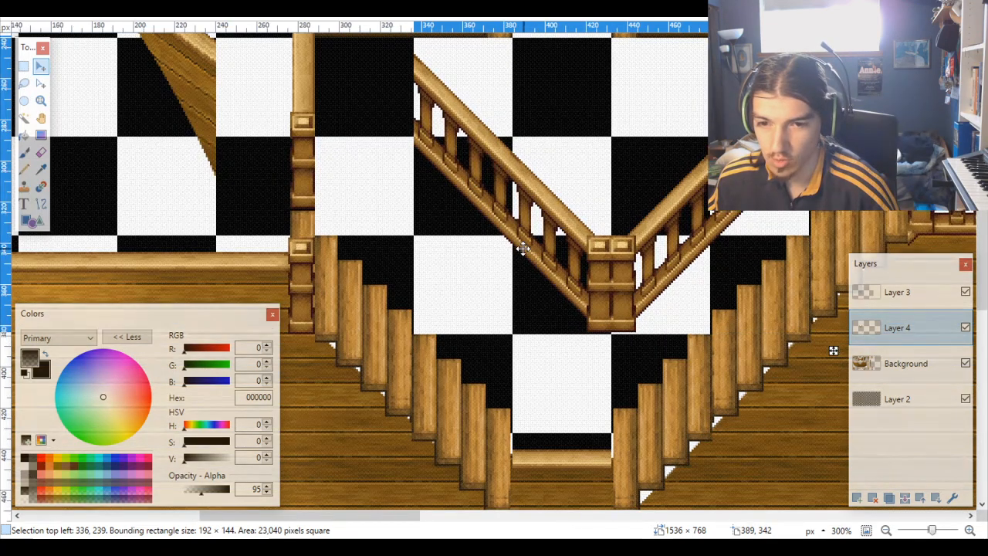
left_click_drag(523, 247, 521, 250)
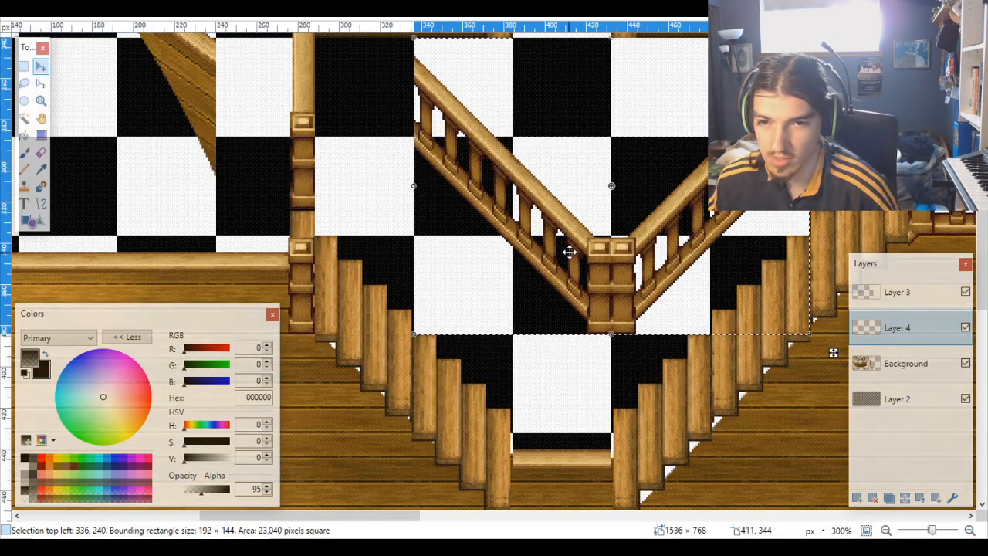
Step: Compare the pasted railing with the surrounding staircases and delete the layer that holds it
scroll(569, 252, "up", 3)
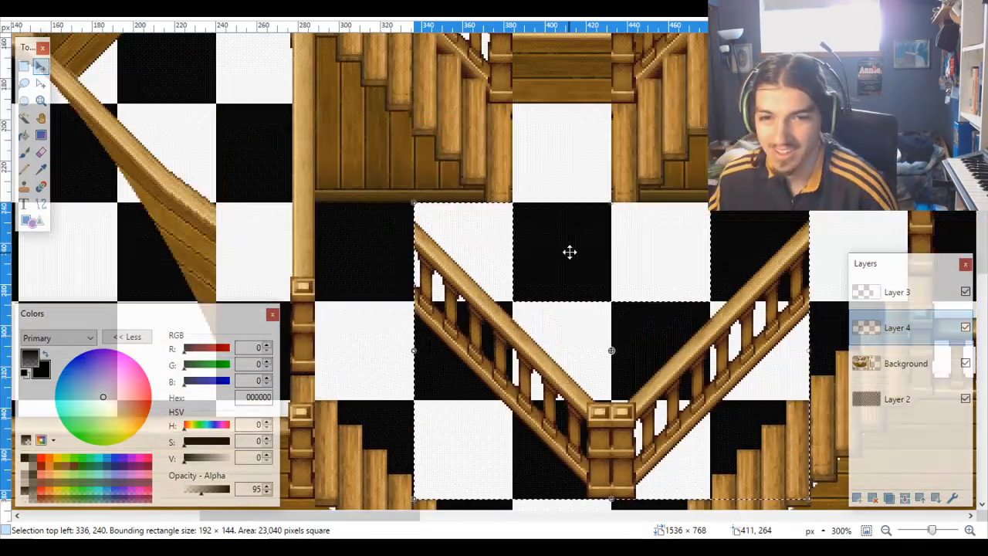
scroll(569, 251, "down", 6)
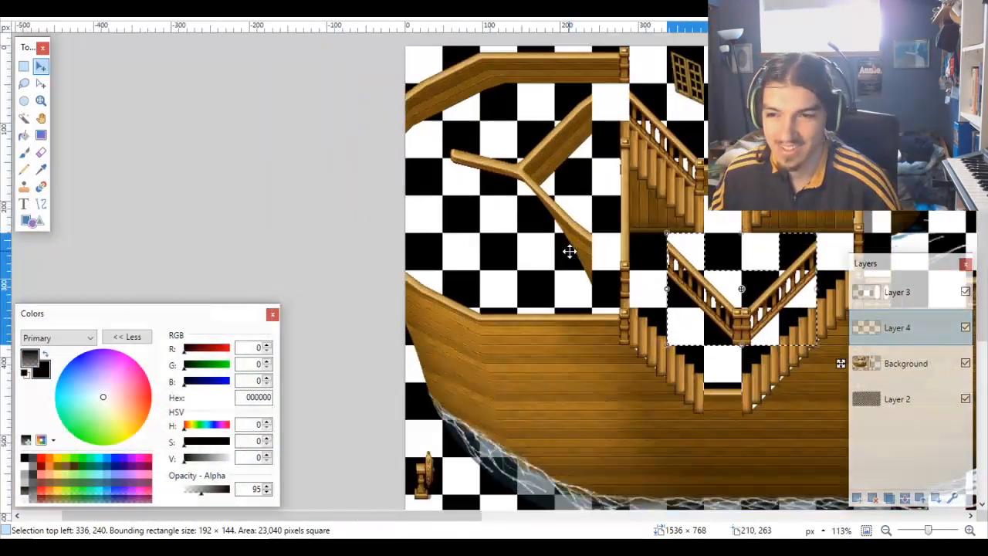
scroll(569, 252, "down", 3)
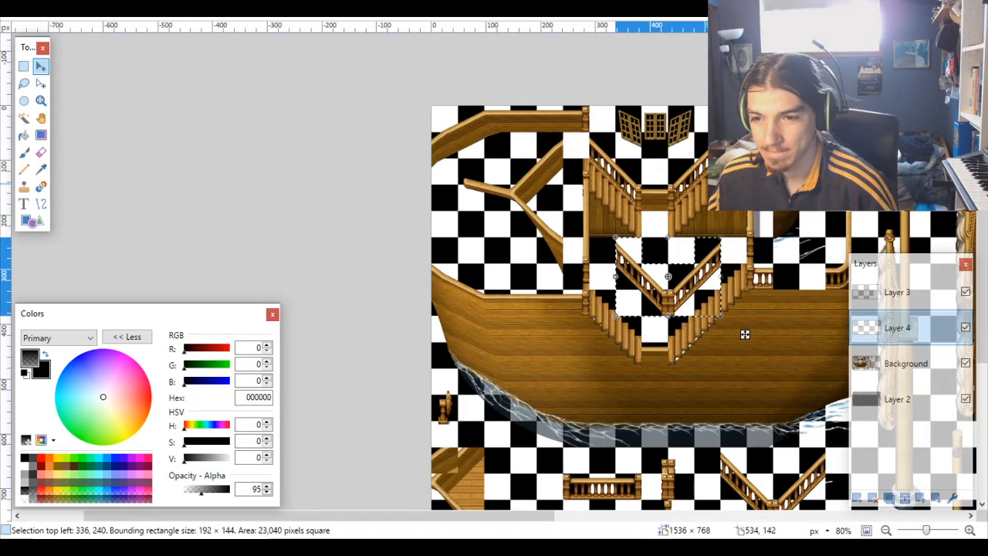
scroll(746, 332, "up", 5)
scroll(754, 357, "down", 2)
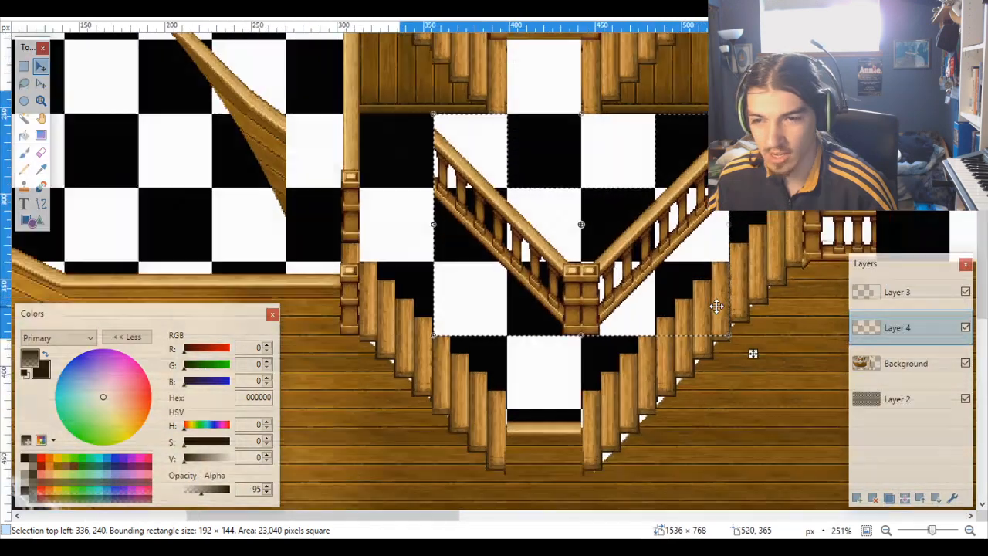
scroll(716, 305, "up", 3)
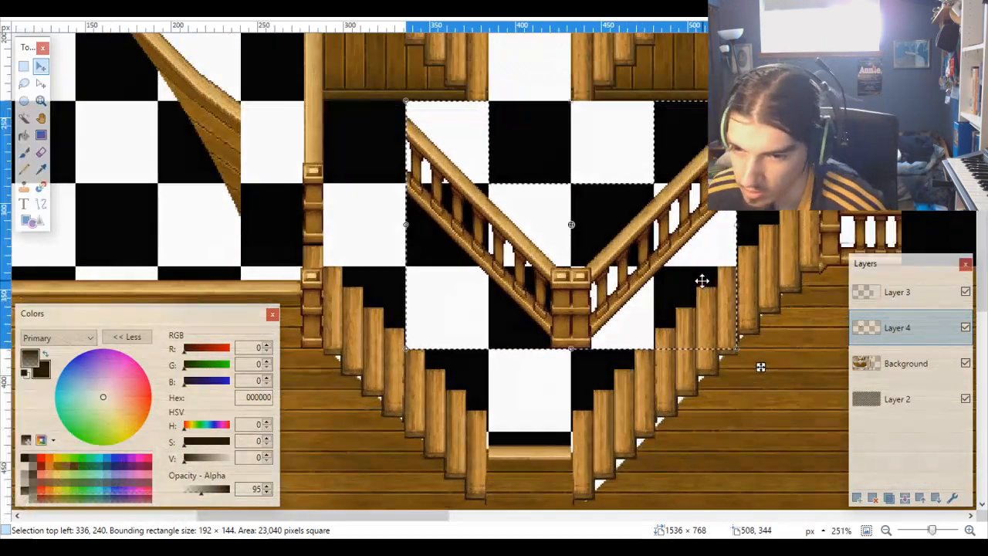
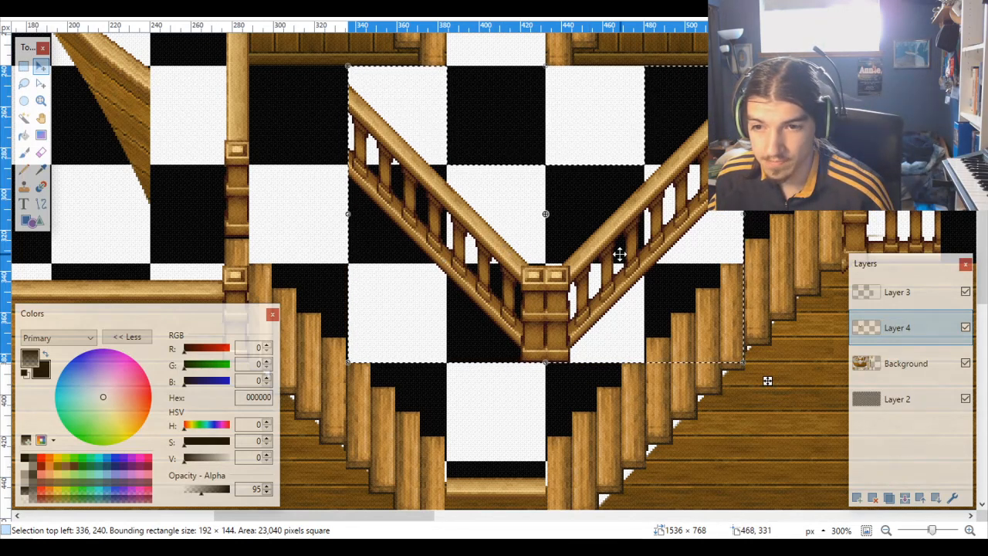
scroll(662, 247, "down", 6)
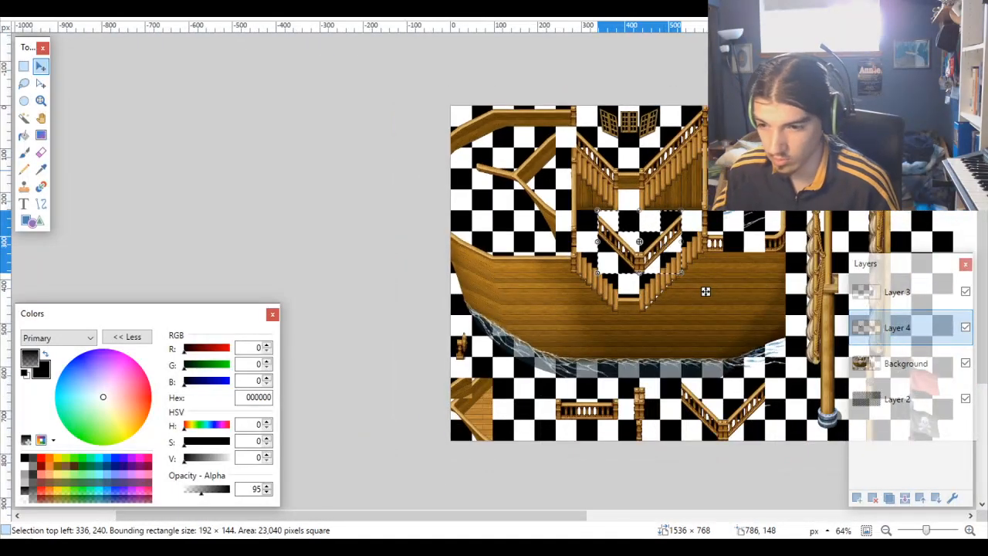
left_click(873, 499)
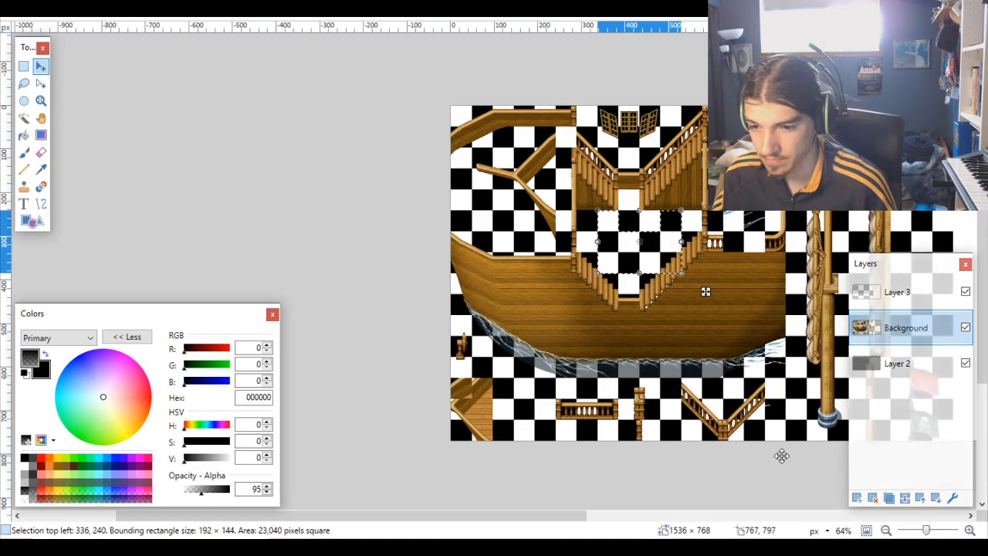
Step: Add the four Layer 2 tiles covering the V-shaped railing's upper ends to the selection with the Magic Wand, and make Background active
scroll(776, 454, "up", 5)
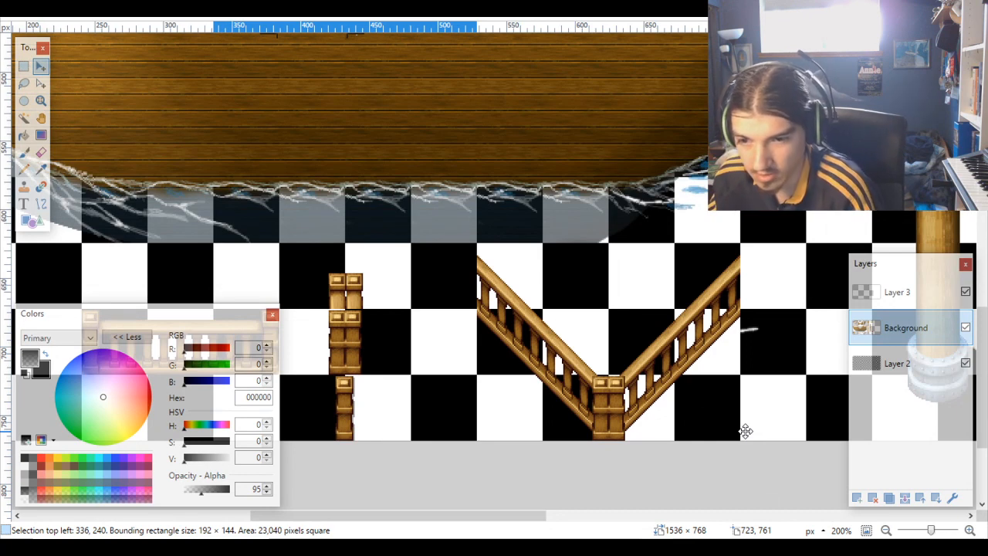
key("alt+Page_Down")
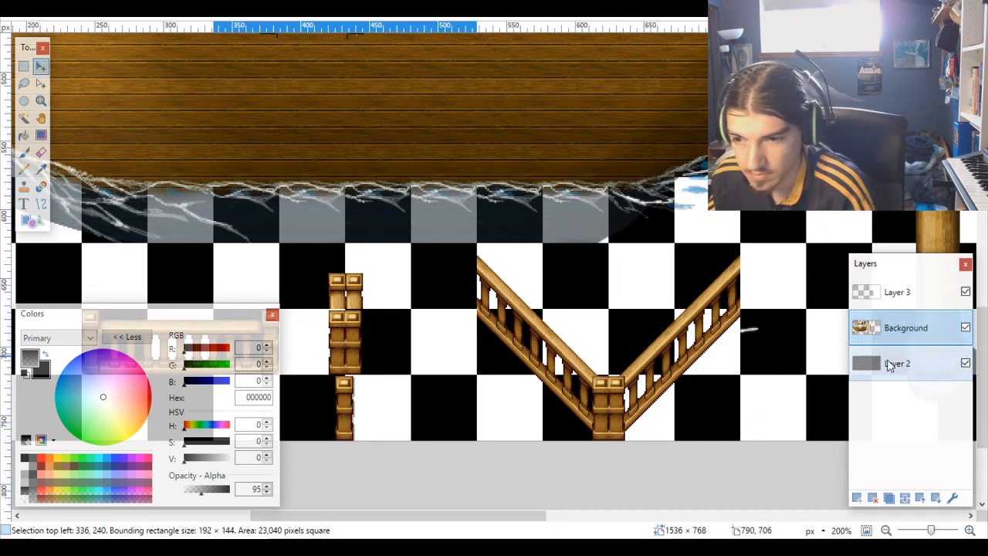
left_click(24, 118)
left_click(525, 282)
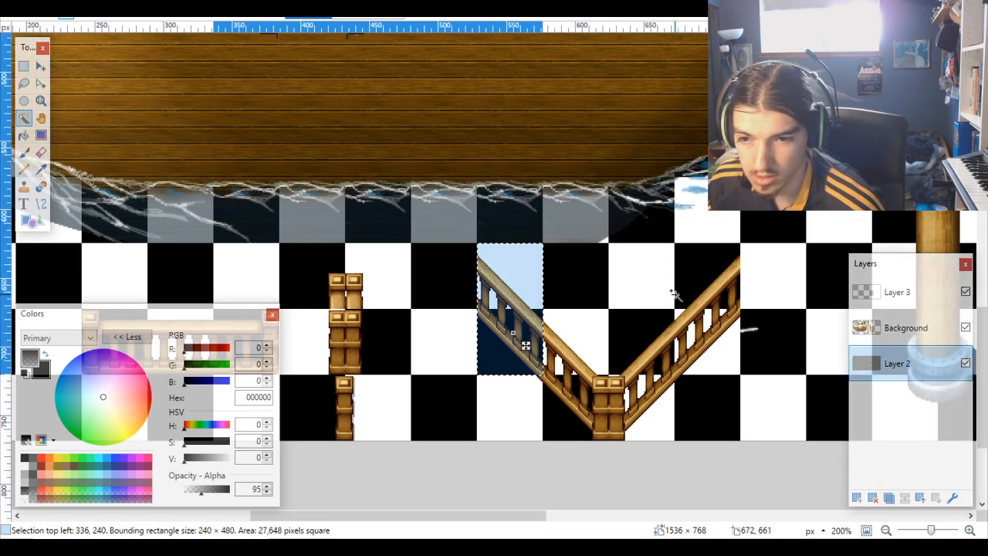
left_click(699, 283, "ctrl")
left_click(708, 339, "ctrl")
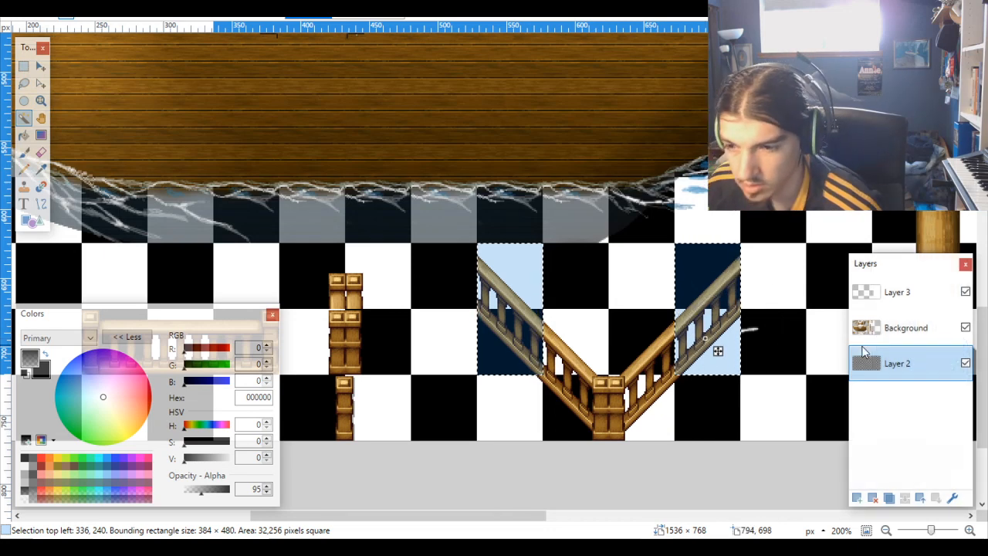
left_click(903, 336)
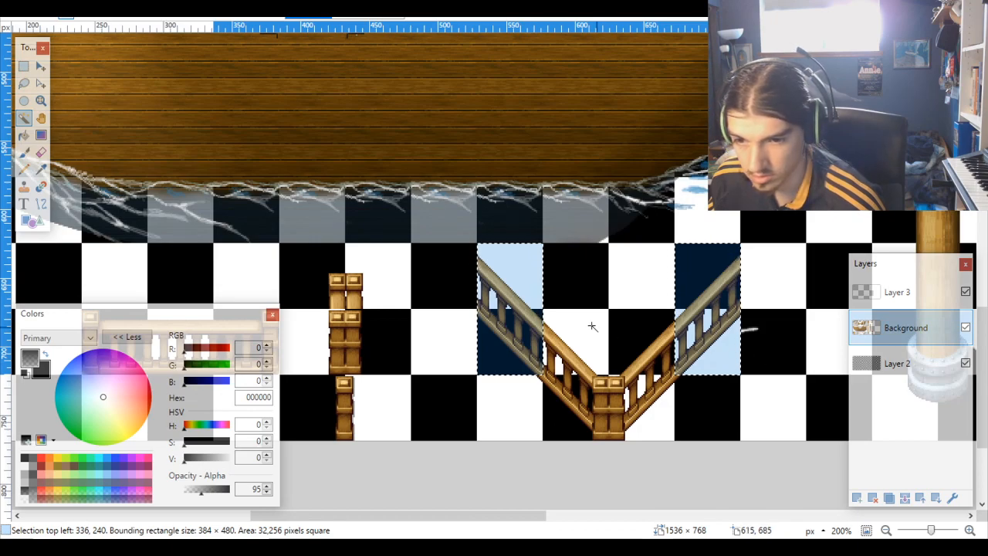
Step: Try to move the selected railing sections one tile right and down on the Background layer, to 383, 288, and undo it
left_click(40, 66)
scroll(569, 332, "up", 5)
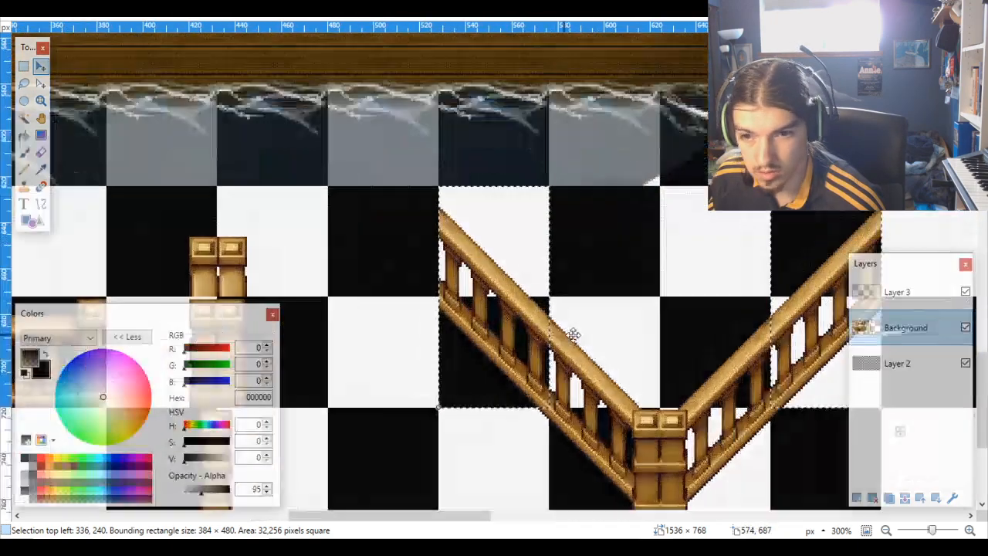
left_click_drag(513, 334, 657, 484)
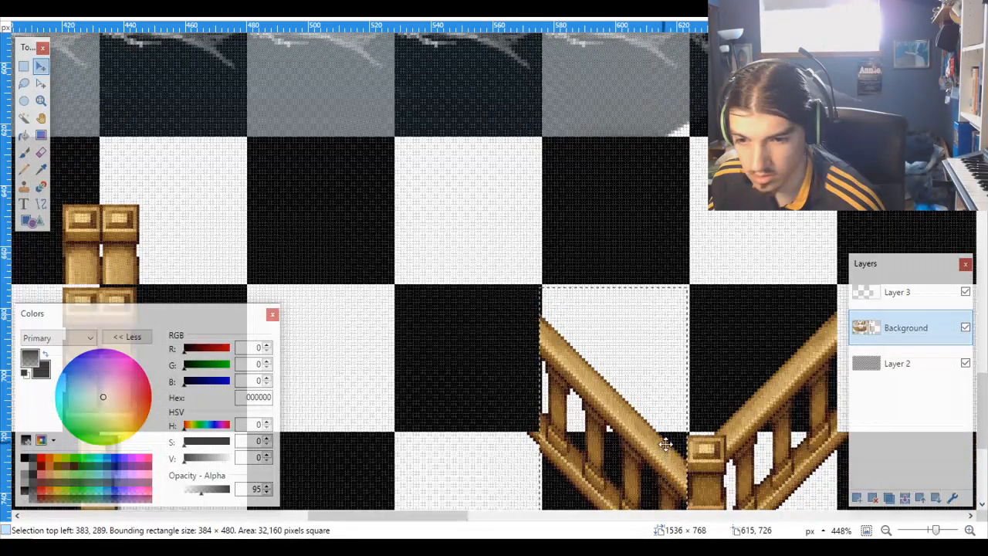
scroll(666, 432, "down", 2)
scroll(666, 409, "down", 2)
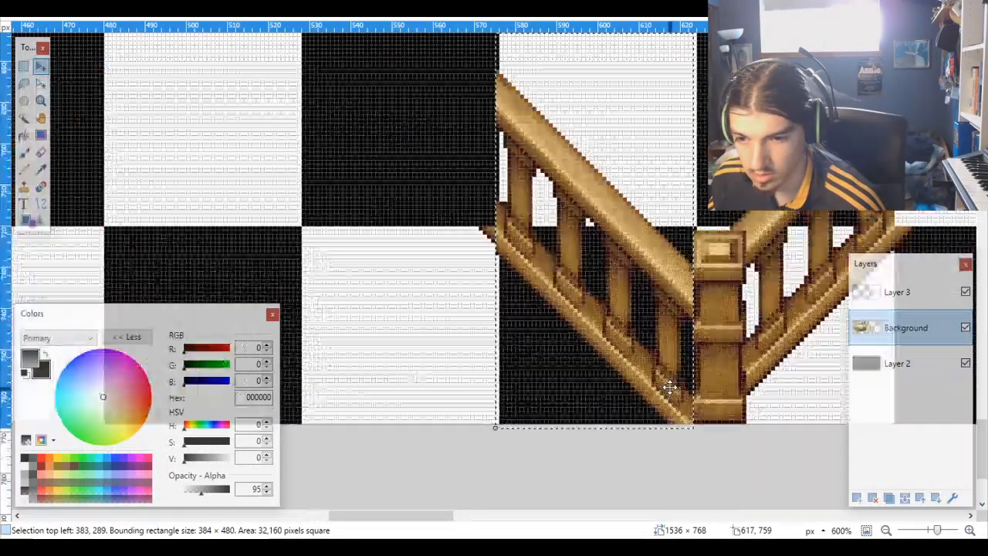
scroll(664, 386, "up", 1)
left_click_drag(664, 374, 663, 371)
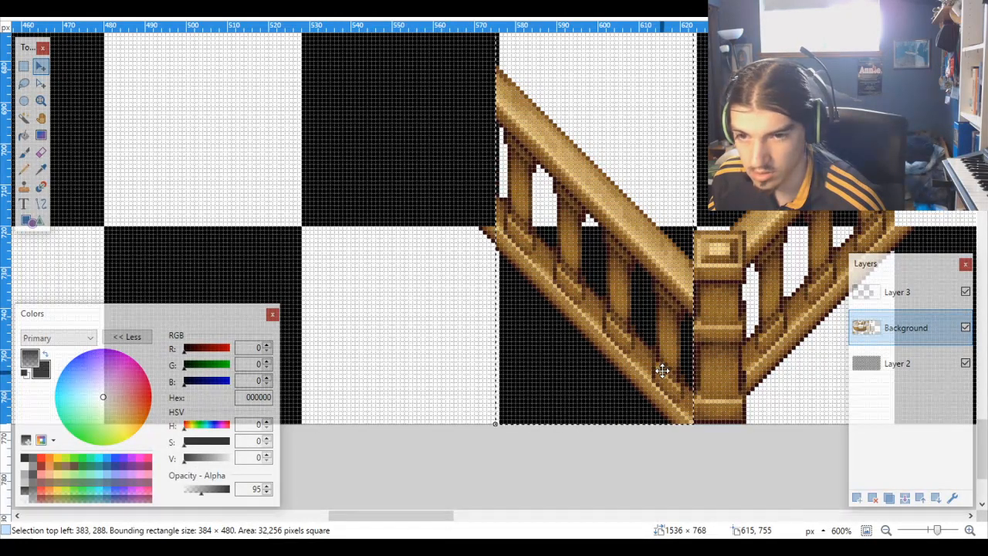
scroll(663, 371, "down", 1)
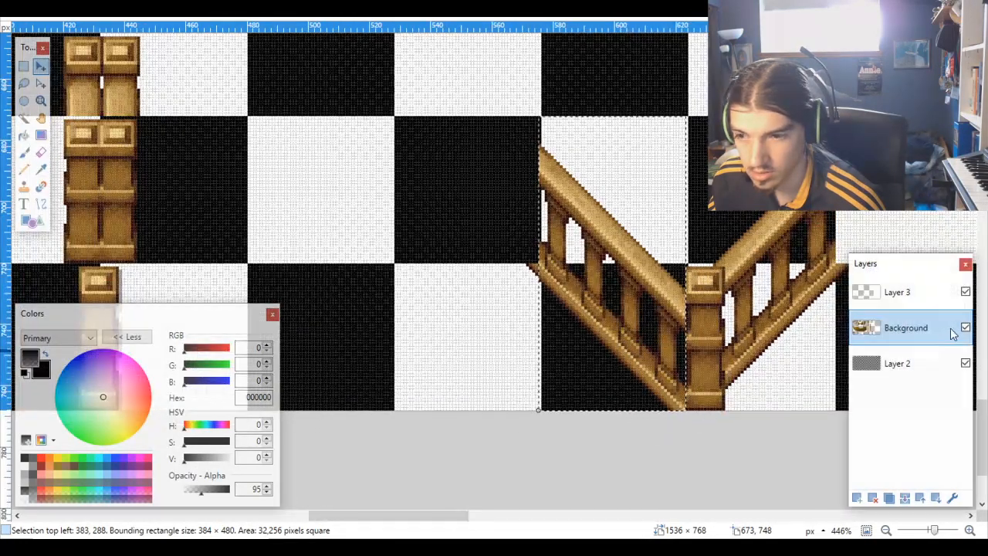
key("ctrl+z")
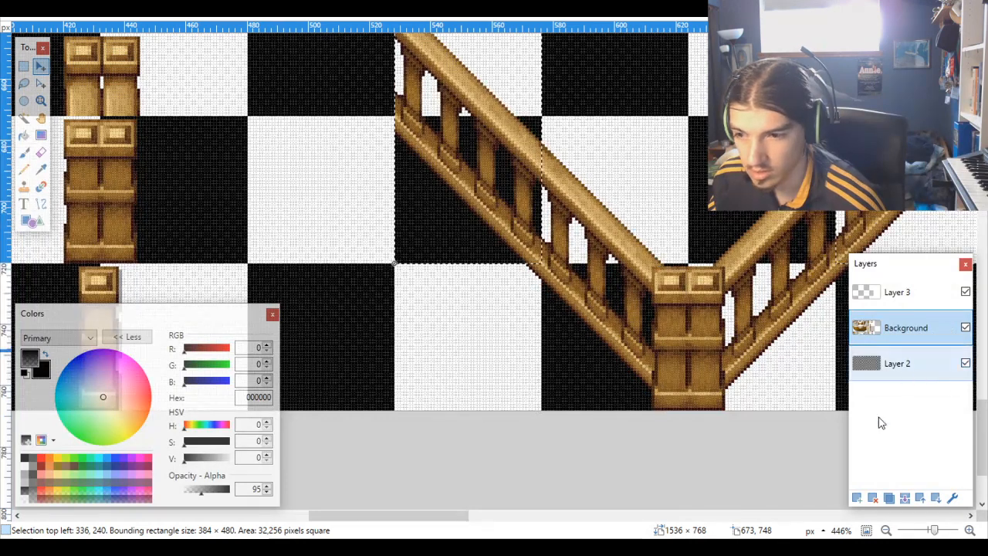
Step: Paste the copied railing sections onto a new layer and move the selection to 384, 288 so the left section meets the centre post
left_click(857, 497)
key("ctrl+v")
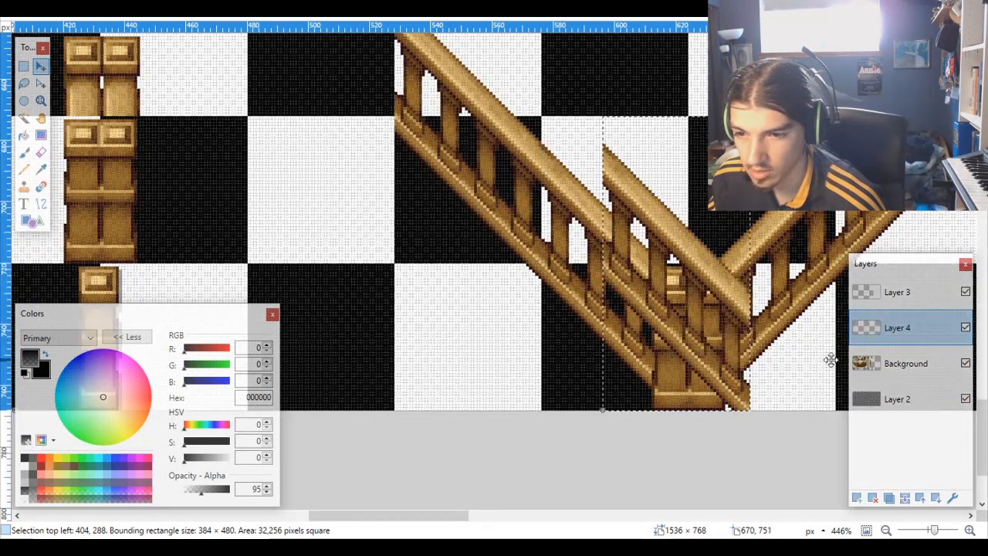
scroll(739, 324, "down", 3)
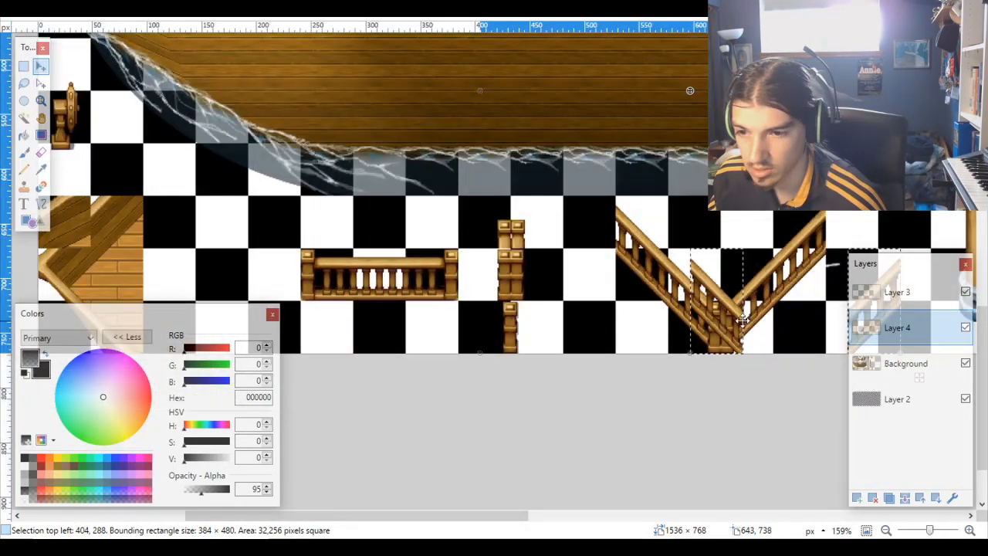
left_click_drag(741, 320, 781, 373)
scroll(714, 319, "up", 5)
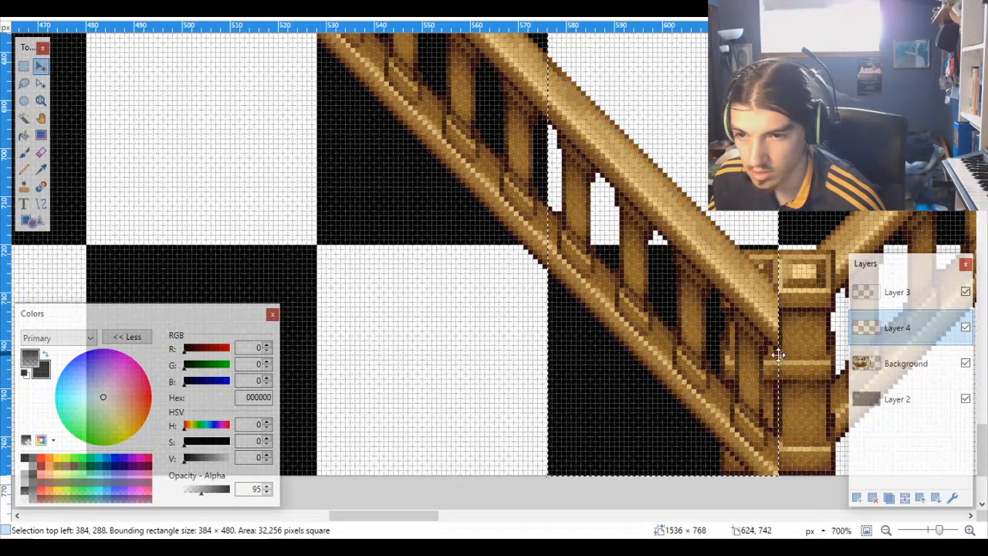
scroll(774, 354, "down", 4)
scroll(779, 355, "up", 4)
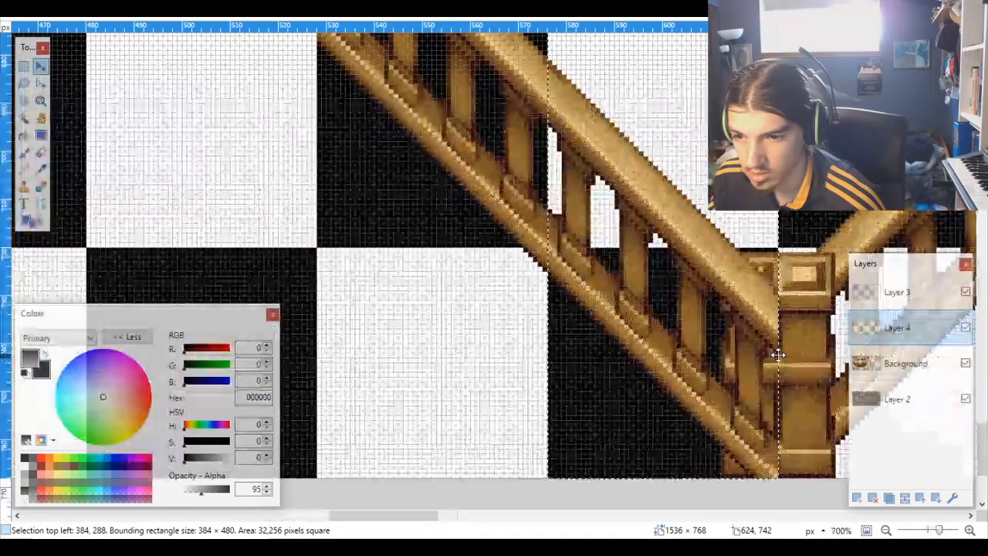
scroll(778, 355, "left", 3)
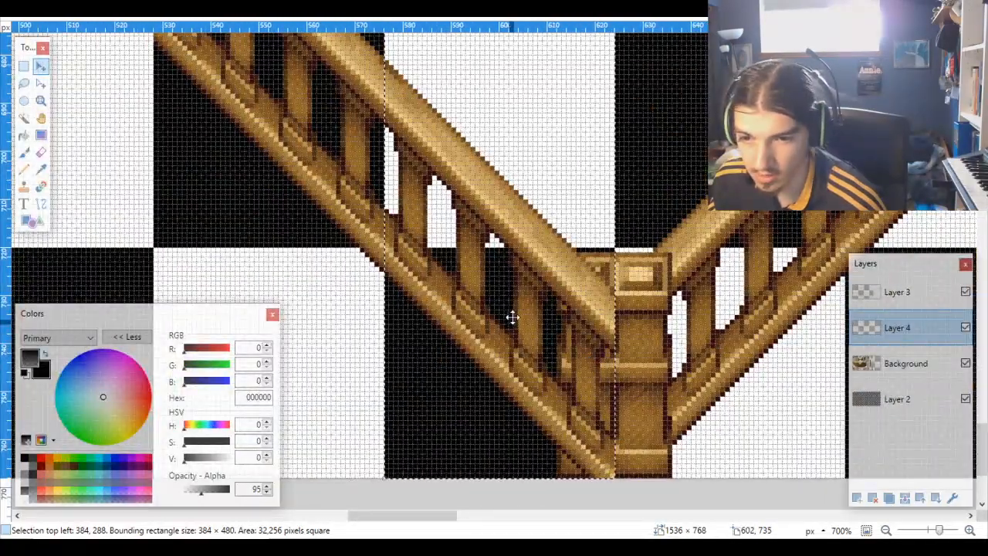
Step: Shift the pasted railing sections left to 288, 288 so the right section meets the centre post
key("Left")
left_click_drag(664, 308, 270, 270)
left_click_drag(677, 358, 662, 343)
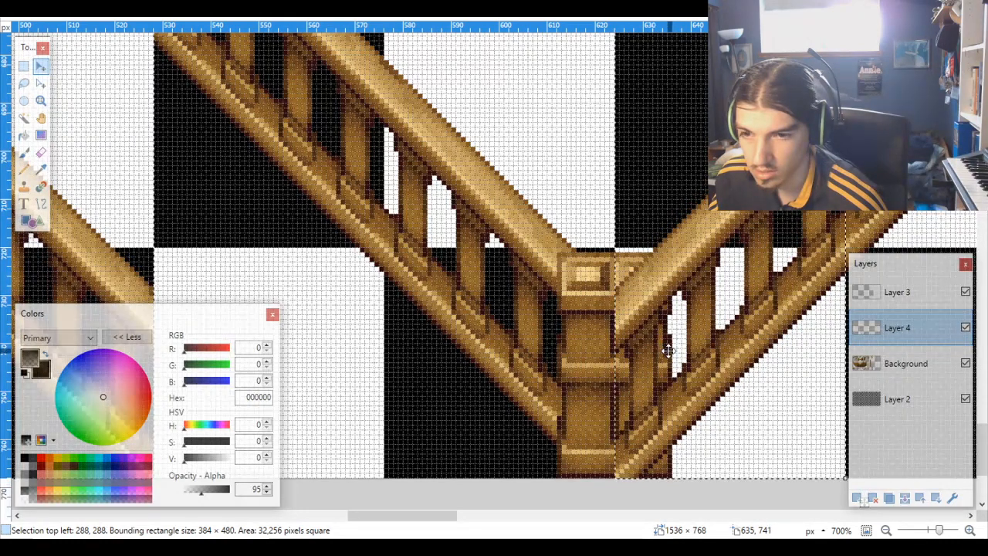
Step: Toggle Layer 4's visibility to compare the pasted railing sections with the original V-shaped railing around the centre post
scroll(669, 350, "up", 1)
scroll(669, 350, "right", 1)
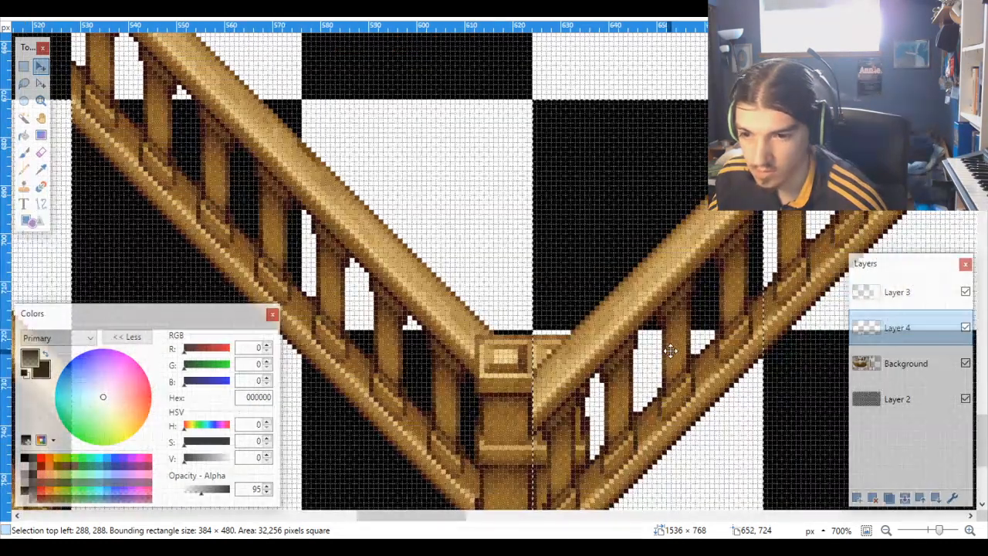
scroll(670, 351, "right", 1)
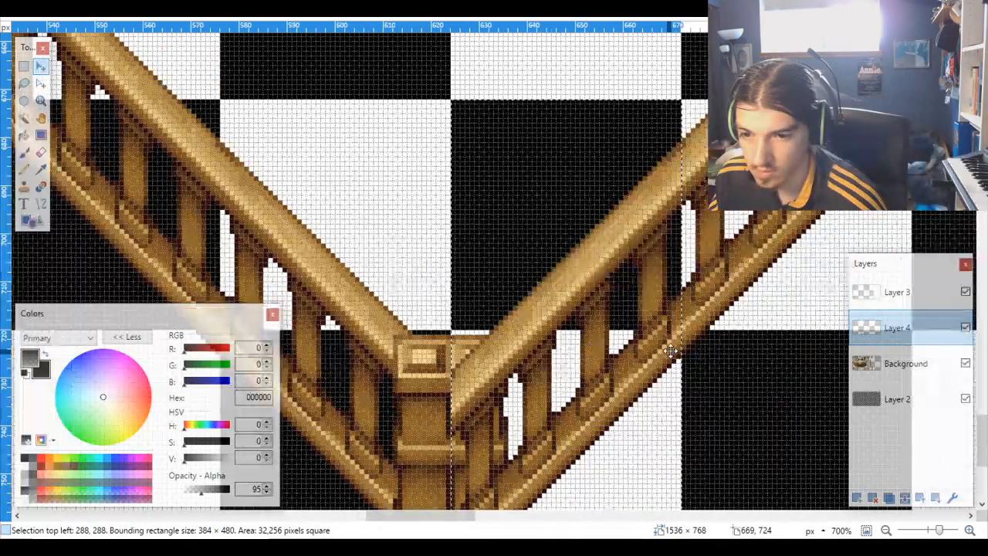
left_click(966, 329)
left_click(966, 328)
left_click(966, 328)
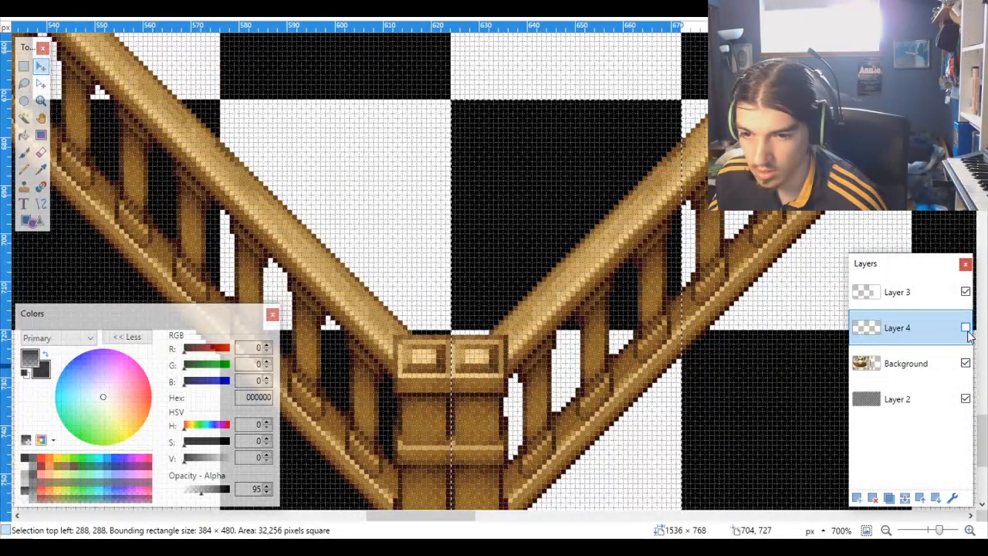
left_click(966, 328)
left_click(965, 328)
scroll(674, 350, "down", 5)
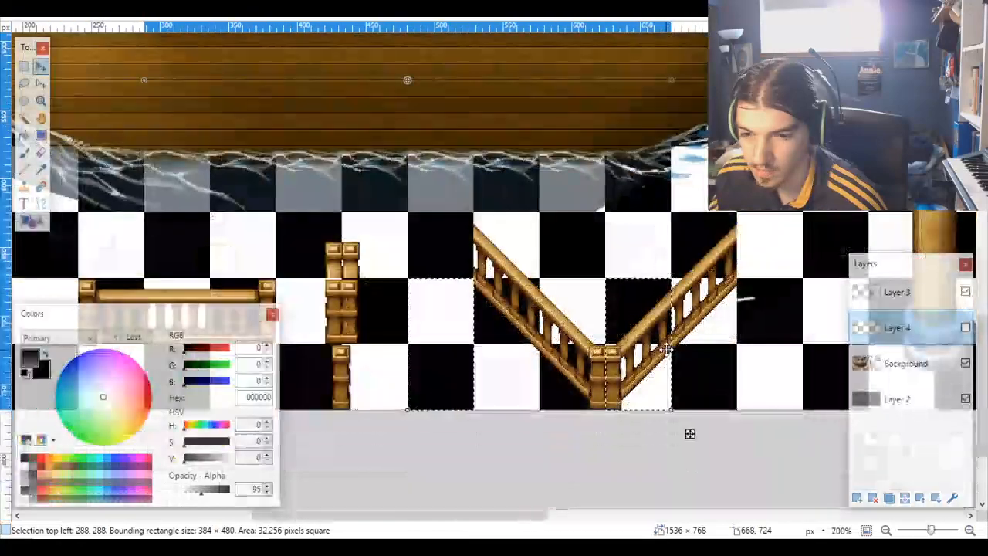
scroll(665, 350, "down", 2)
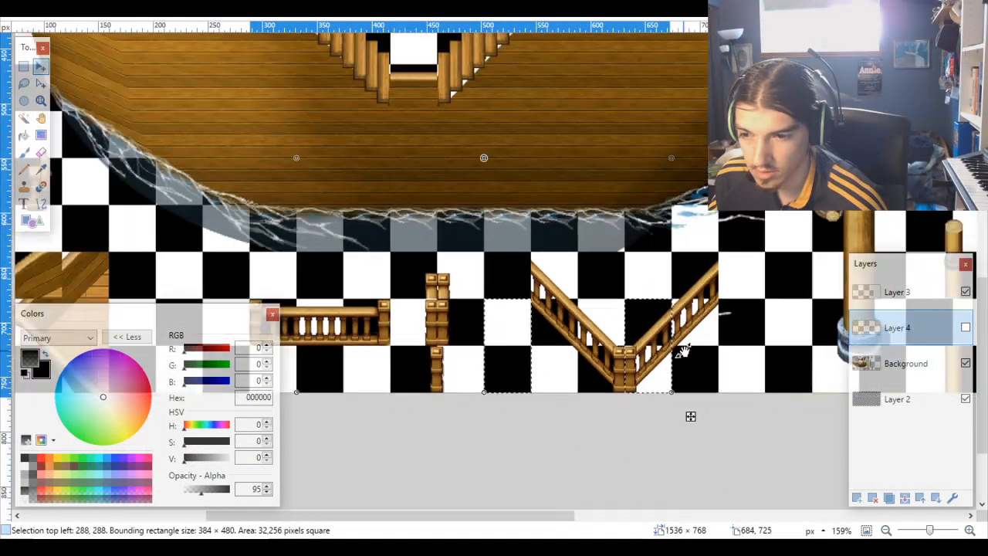
Step: Compare the pasted railing sections with the original railing once more and delete Layer 4
scroll(618, 349, "up", 3)
left_click_drag(606, 349, 628, 359)
scroll(627, 359, "up", 3)
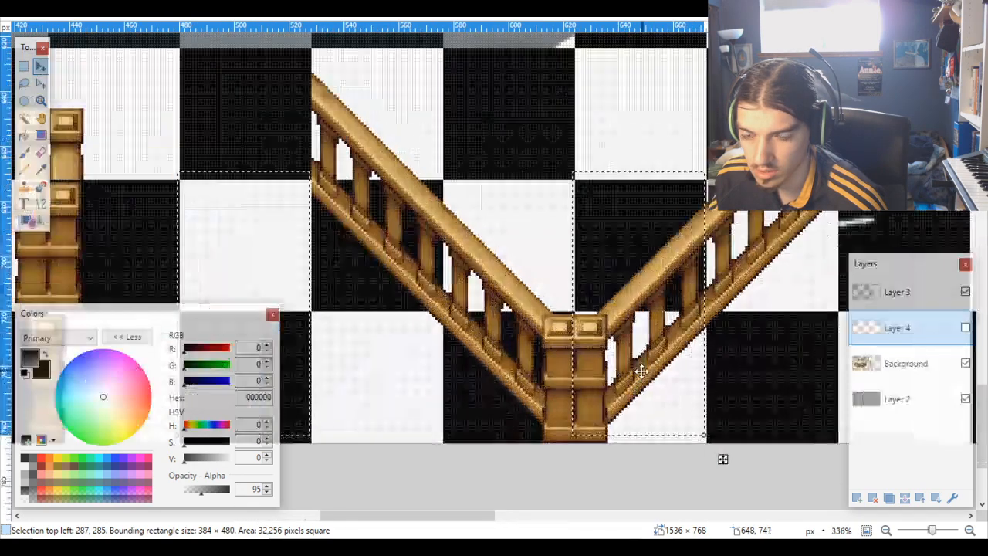
left_click(966, 328)
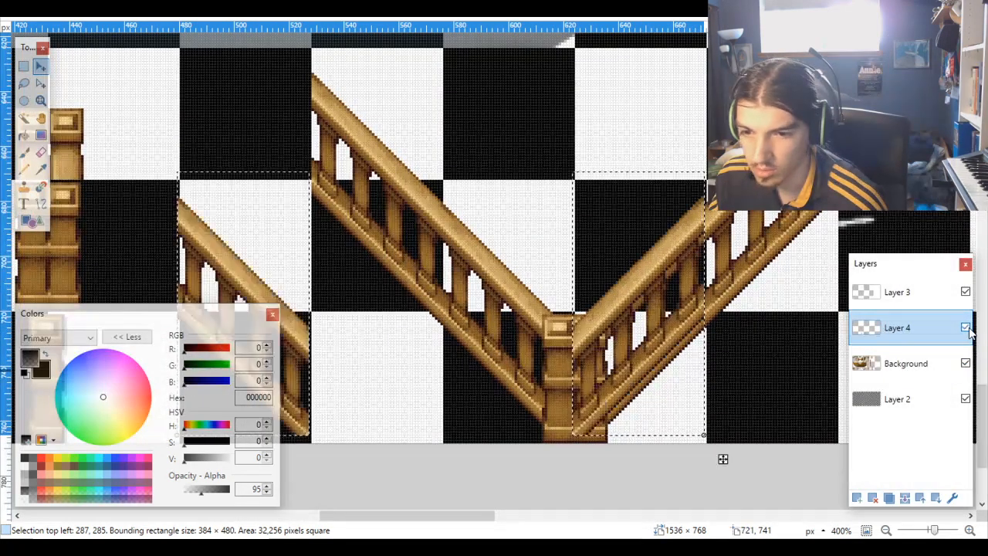
left_click(966, 328)
scroll(737, 329, "down", 3)
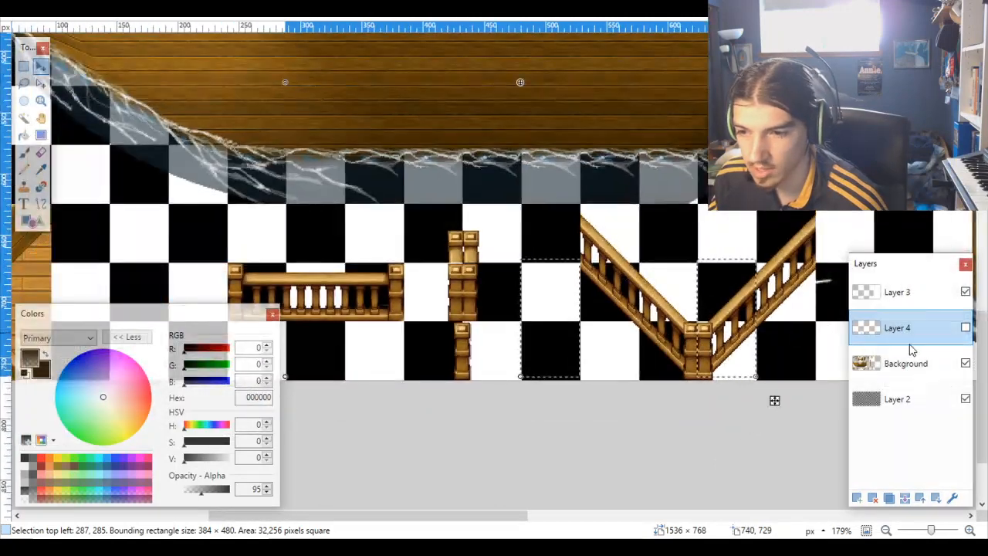
left_click(877, 500)
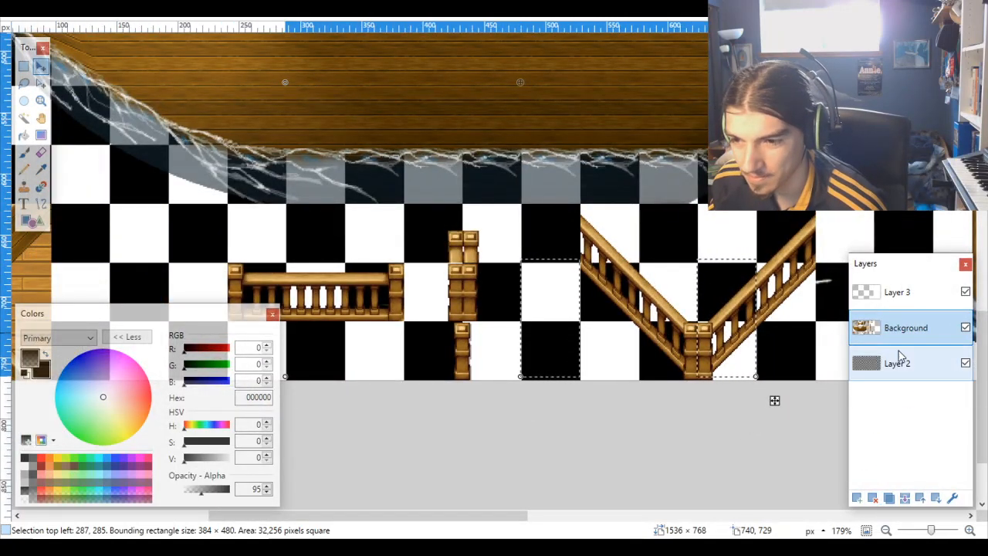
Step: Try to move the selected sections on the Background layer to 336, 167, and undo it
scroll(722, 340, "down", 2)
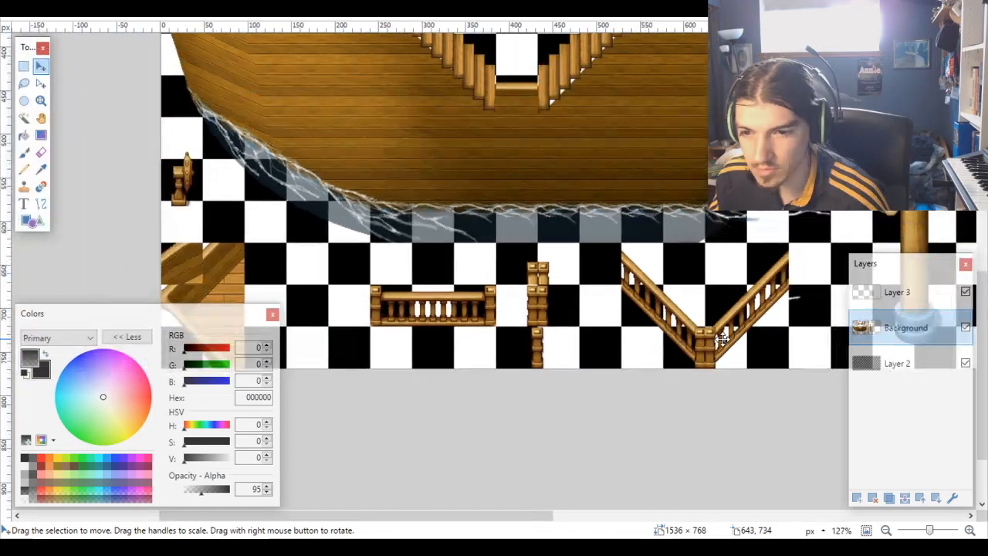
scroll(722, 340, "up", 3)
left_click_drag(578, 270, 634, 311)
scroll(634, 311, "down", 2)
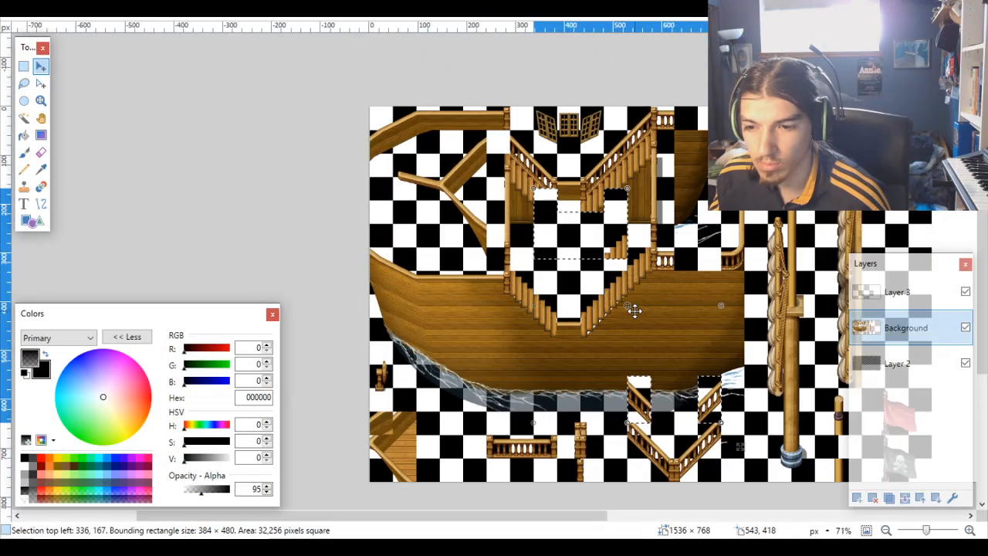
key("ctrl+z")
scroll(634, 310, "up", 1)
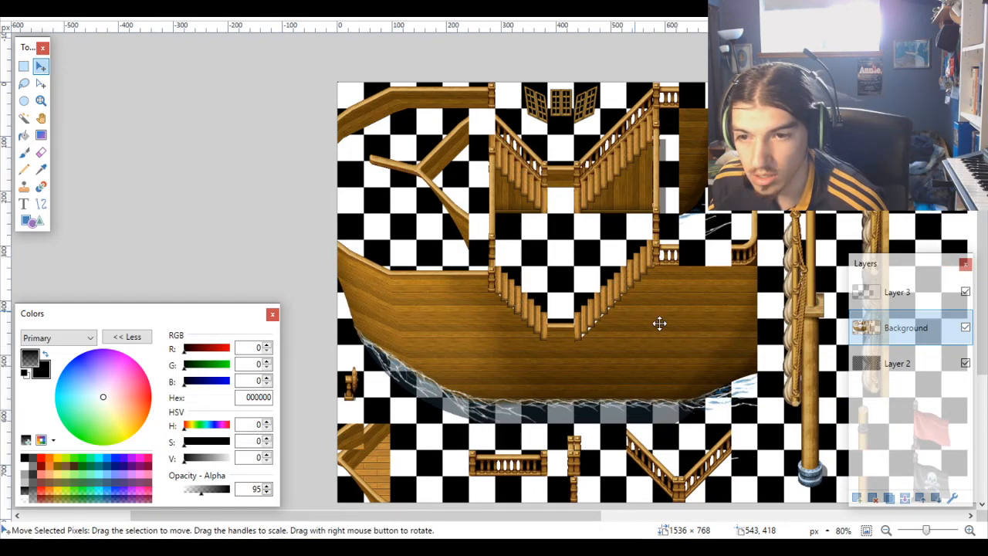
Step: Select the three Layer 2 tiles behind the V-shaped railing's upper left end with the Magic Wand, and make Background active
left_click(913, 369)
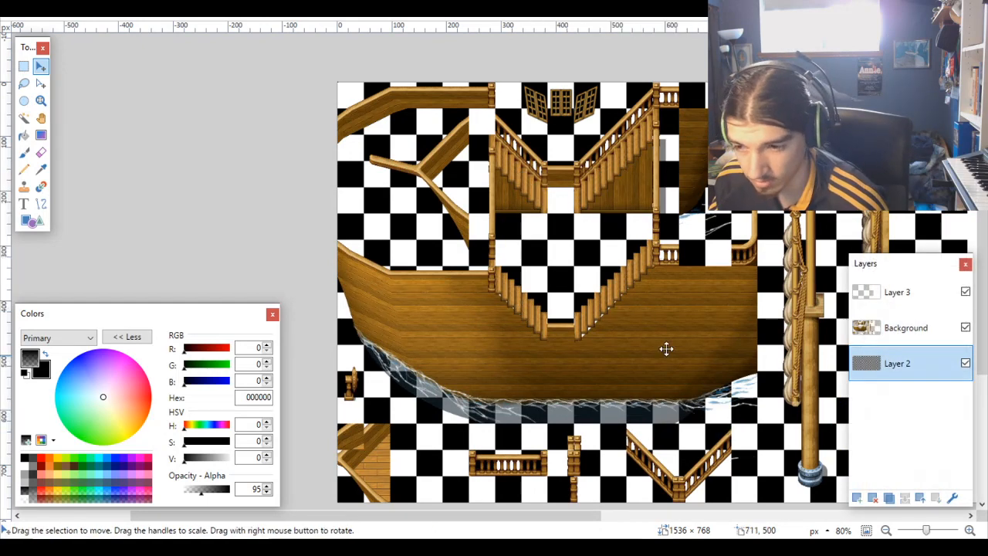
left_click(24, 117)
scroll(709, 440, "up", 3)
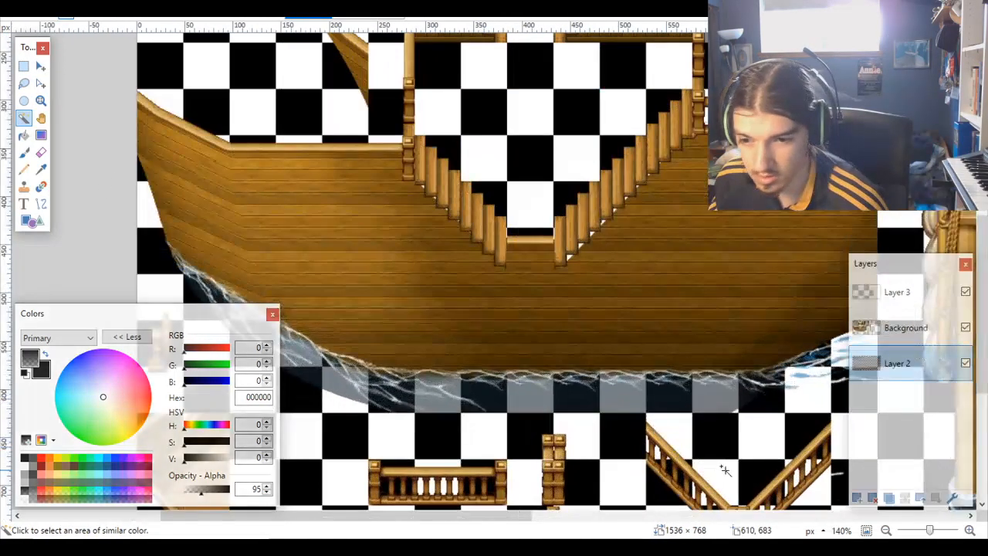
left_click(670, 410)
left_click(664, 354, "ctrl")
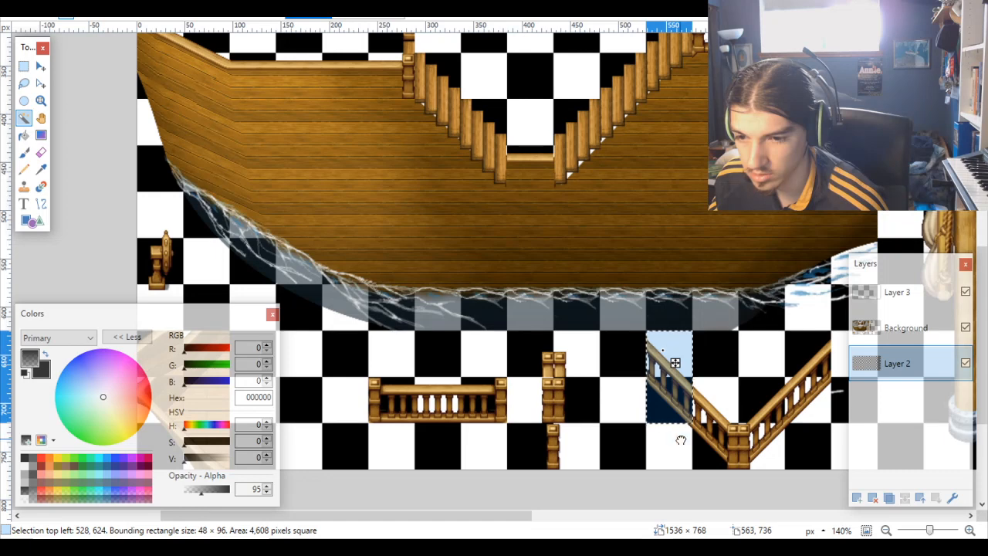
left_click(680, 439, "ctrl")
left_click(906, 327)
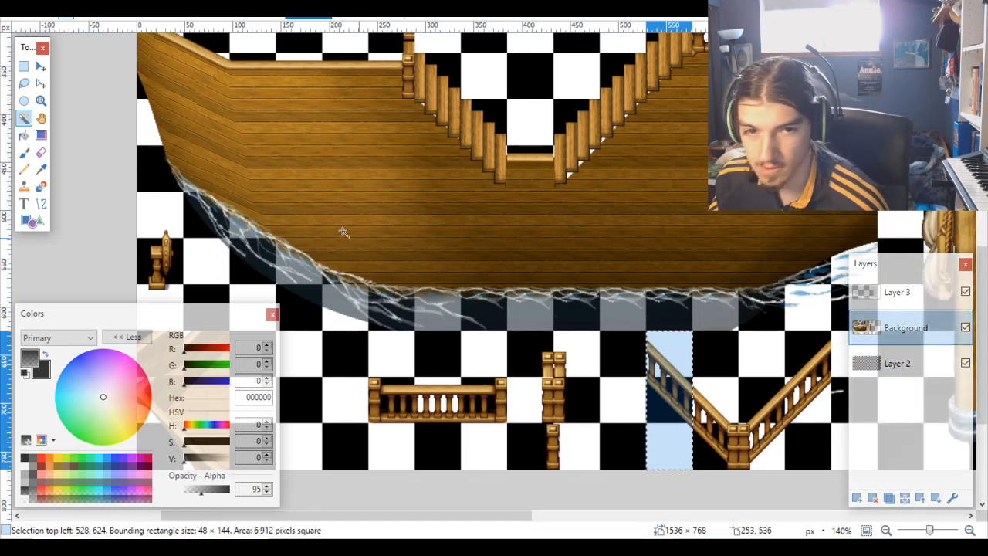
Step: Move the selected left railing section up into the empty area between the staircases, aligned to the grid at 336, 240, and deselect it
left_click(43, 68)
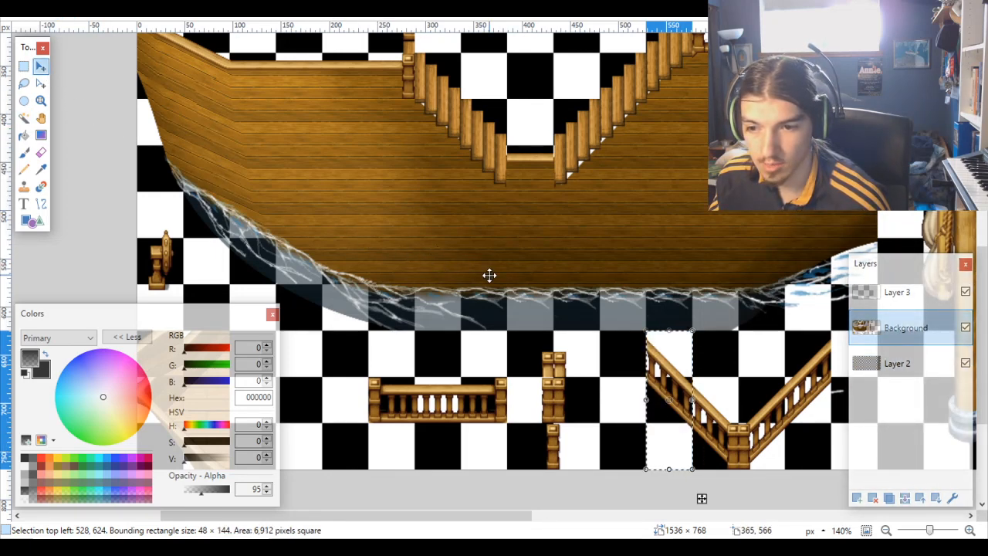
left_click_drag(686, 437, 514, 84)
scroll(541, 167, "up", 3)
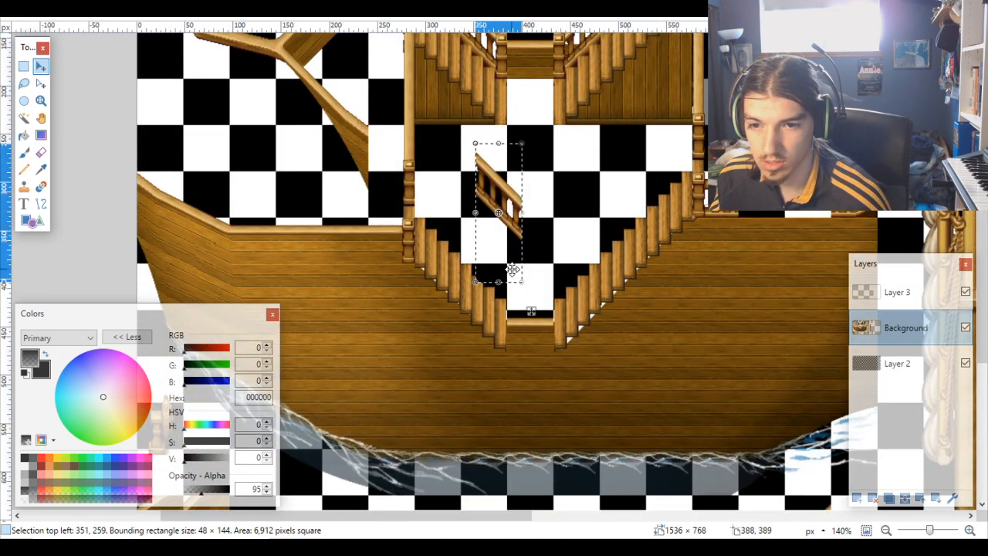
scroll(512, 270, "up", 3)
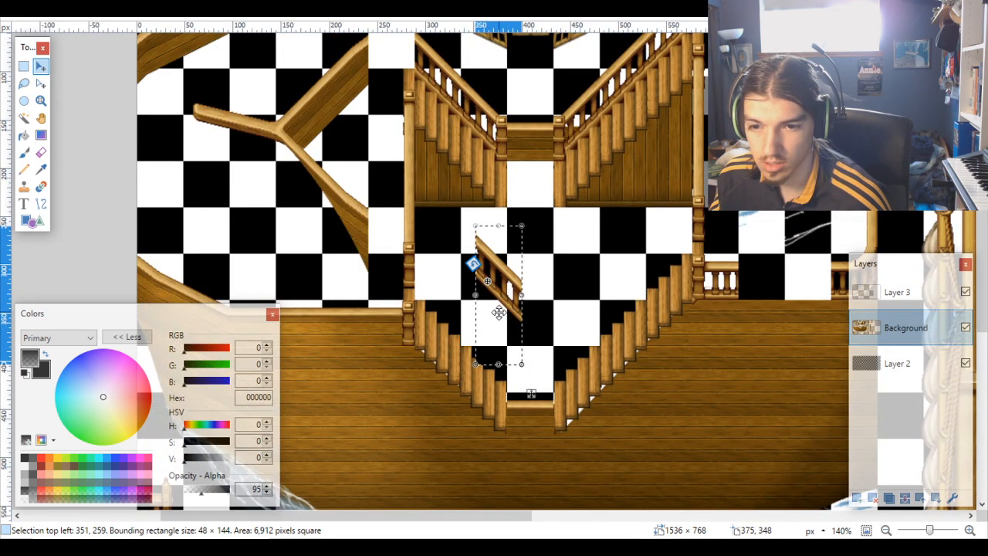
left_click_drag(499, 312, 475, 316)
scroll(483, 308, "up", 3)
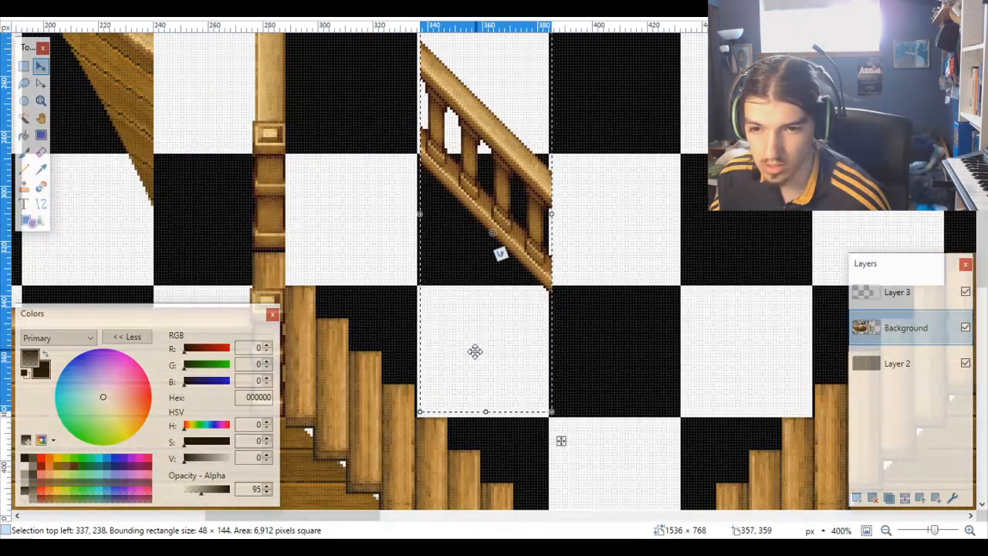
scroll(475, 352, "up", 3)
scroll(476, 354, "down", 3)
scroll(478, 357, "up", 1)
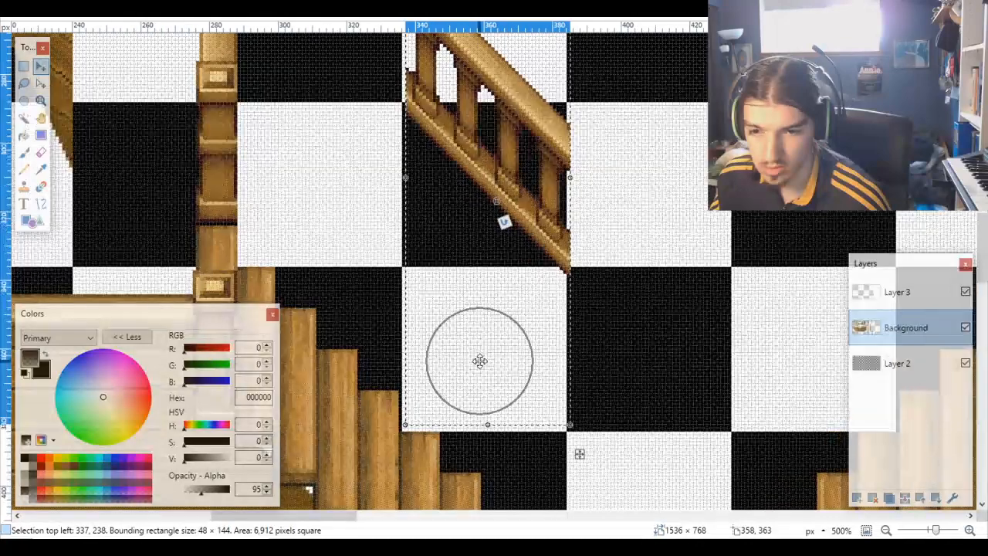
left_click_drag(480, 361, 473, 369)
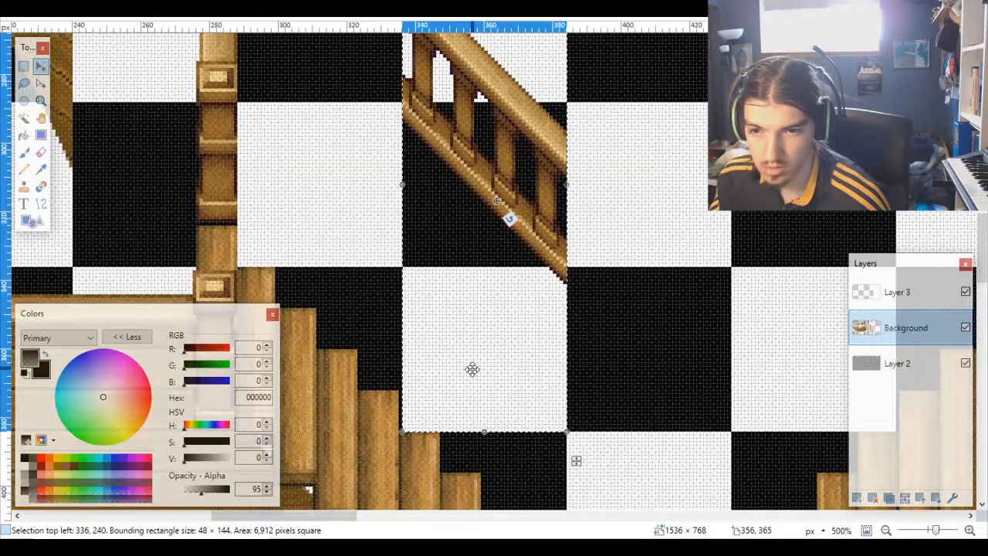
scroll(473, 369, "down", 4)
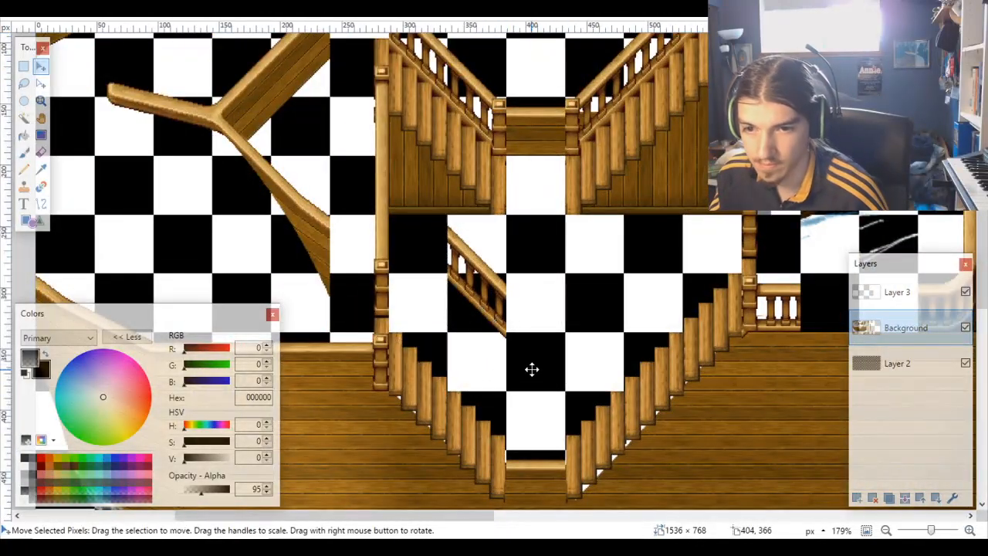
Step: Select the three Layer 2 tiles behind the V-shaped railing's upper right end with the Magic Wand, and make Background active
scroll(532, 368, "down", 10)
scroll(532, 370, "down", 3)
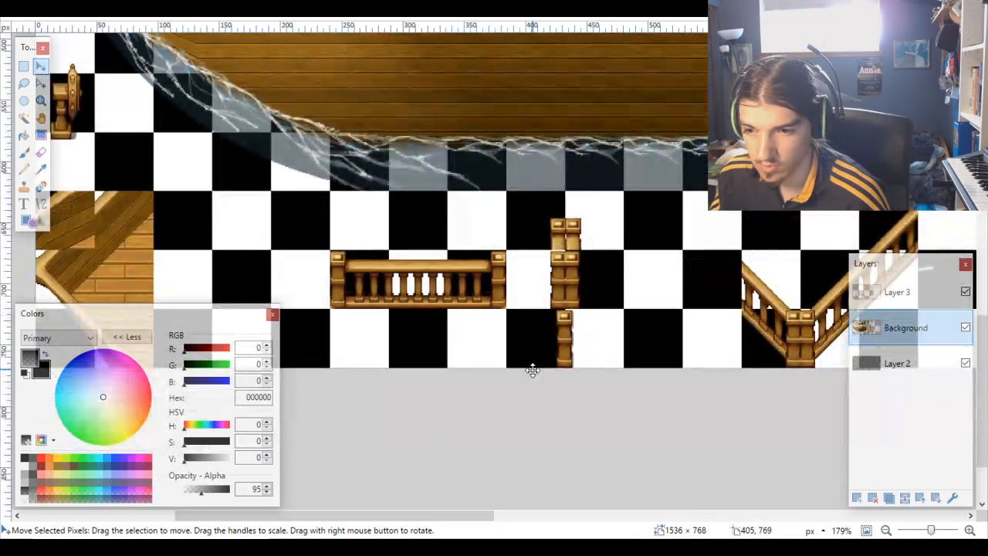
scroll(533, 370, "right", 8)
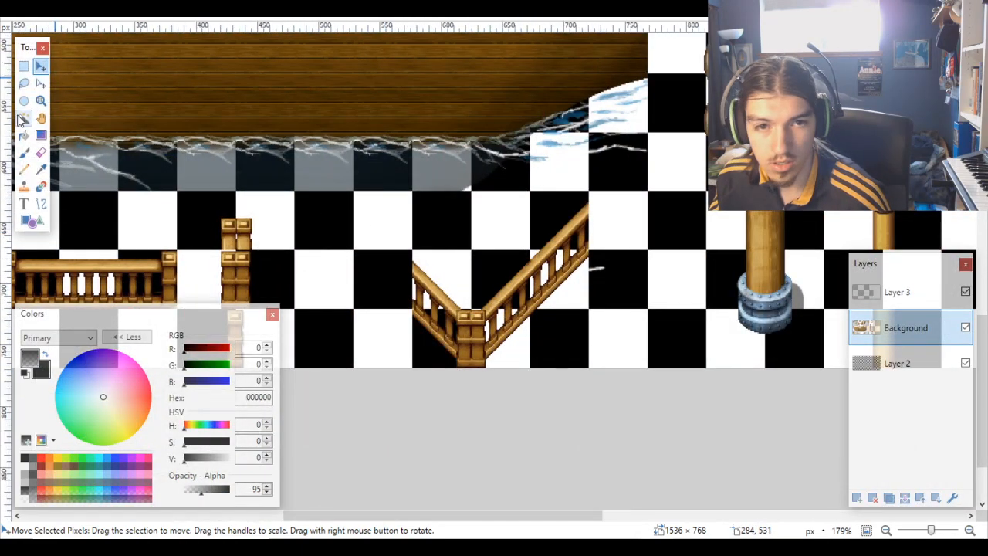
left_click(23, 117)
left_click(893, 356)
left_click(583, 351)
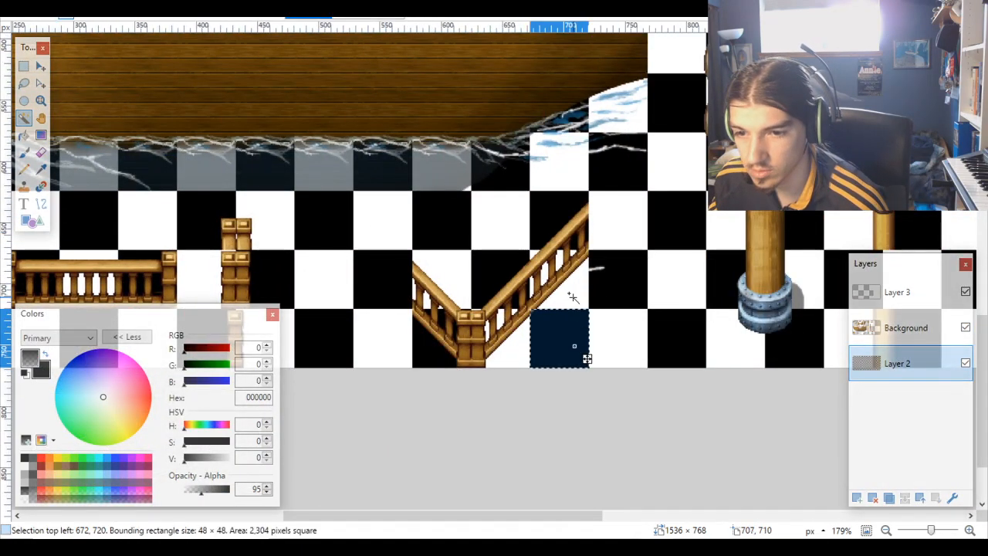
left_click(573, 278, "ctrl")
left_click(574, 223, "ctrl")
scroll(610, 301, "down", 4)
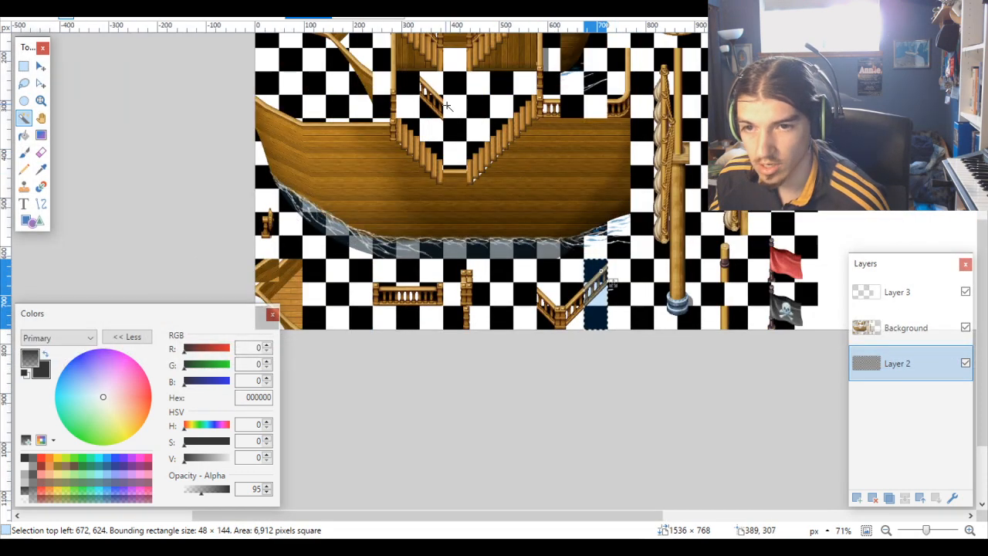
left_click(928, 328)
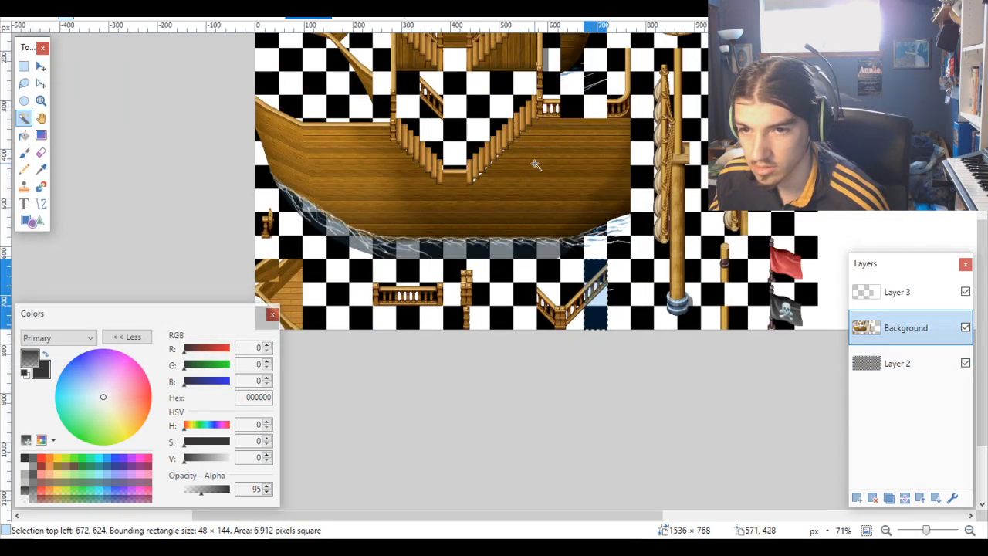
Step: Move the selected right railing section on Background up from the bottom rows into the gap between the staircases
scroll(536, 164, "up", 2)
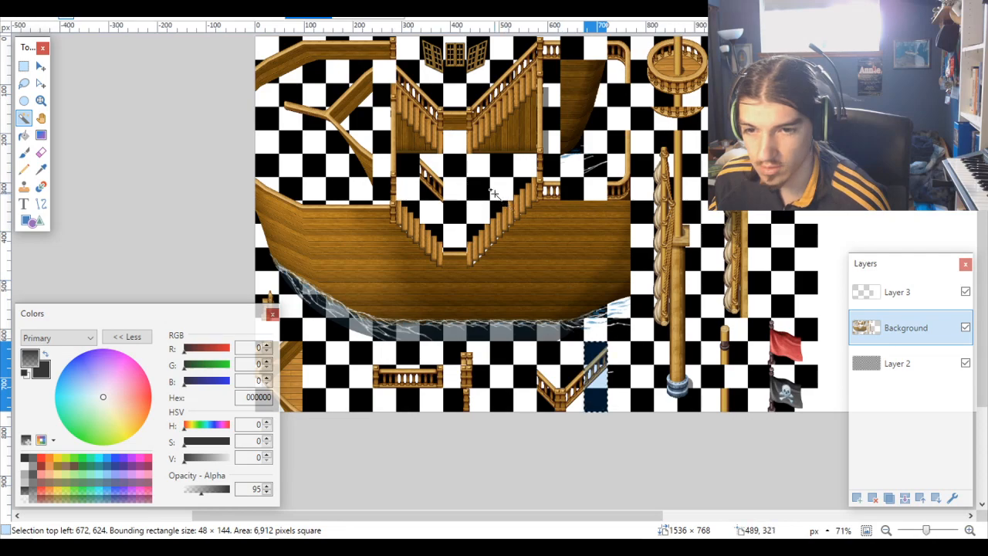
scroll(494, 193, "up", 3)
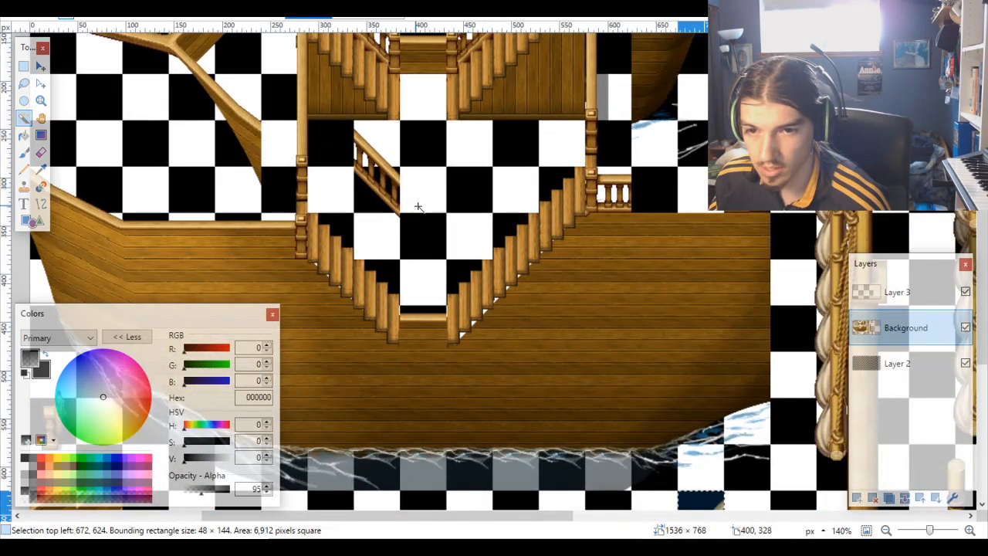
scroll(418, 206, "down", 4)
scroll(487, 231, "up", 4)
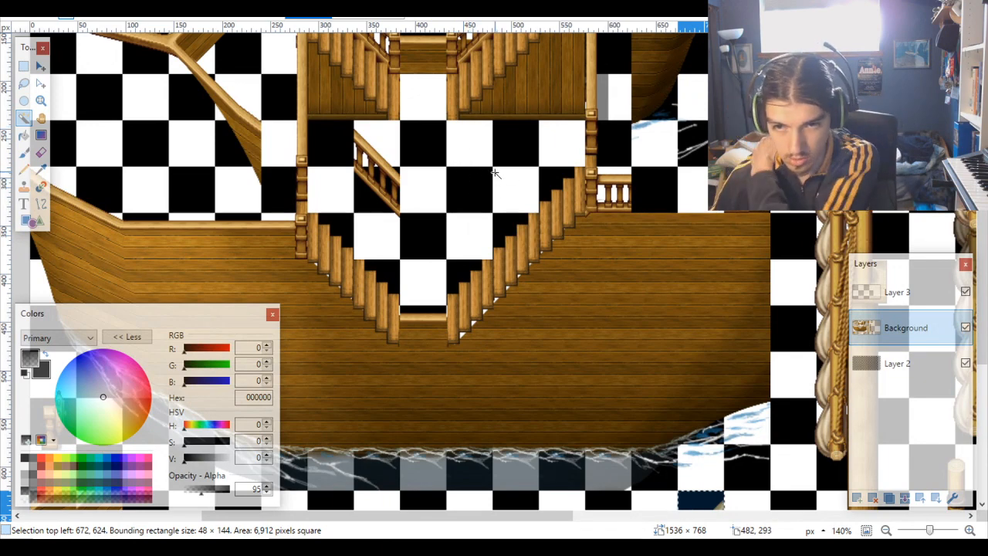
scroll(521, 197, "down", 4)
scroll(556, 212, "up", 3)
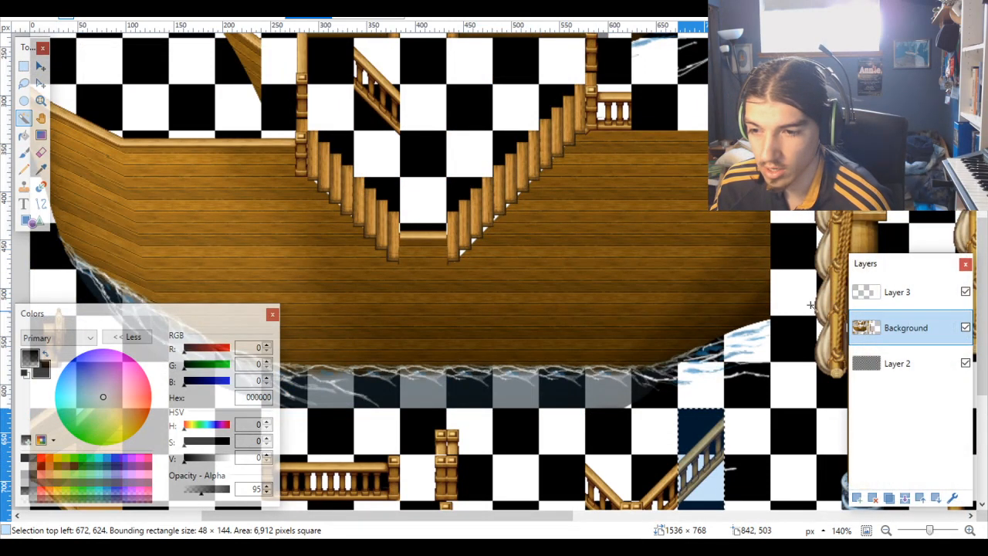
left_click(41, 65)
scroll(419, 283, "down", 1)
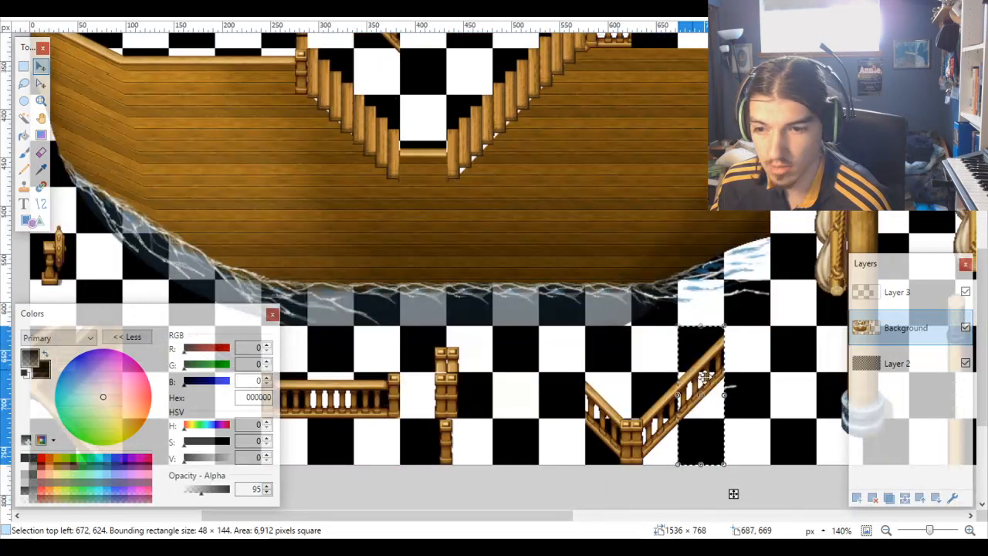
left_click_drag(708, 352, 457, 58)
scroll(481, 281, "up", 4)
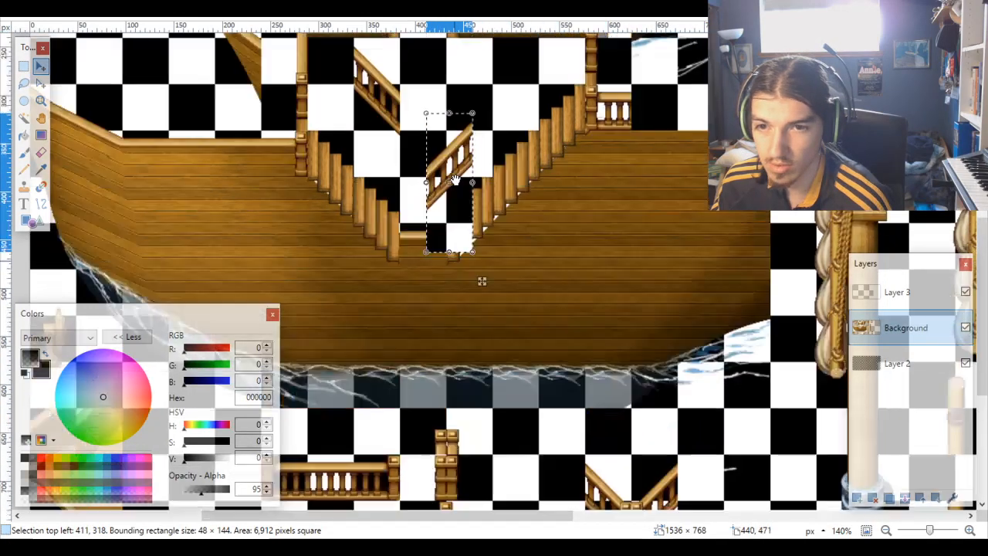
Step: Align the right railing section to the grid at 384, 240 against the left section, and deselect it
scroll(446, 388, "up", 2)
left_click_drag(450, 406, 409, 274)
scroll(400, 254, "up", 2)
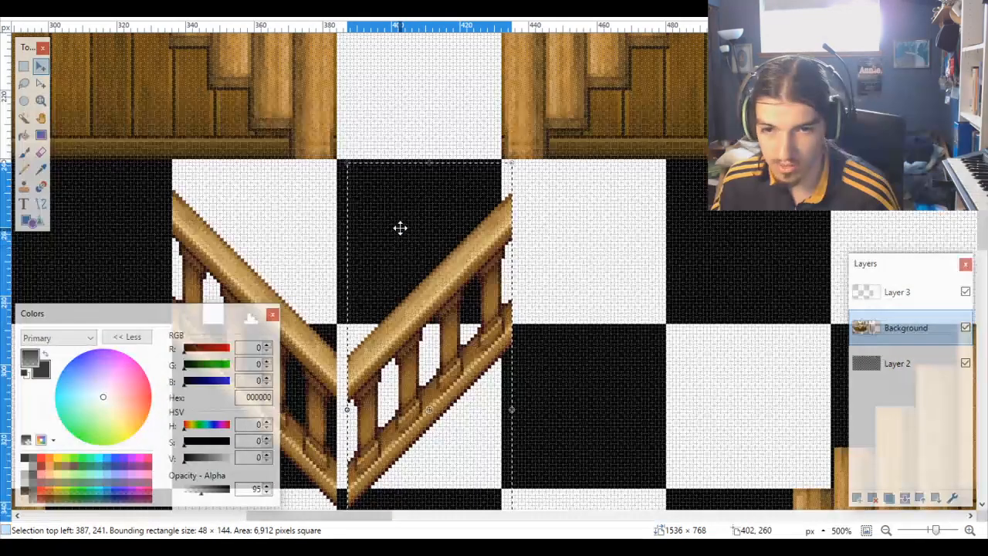
scroll(400, 227, "up", 1)
left_click_drag(379, 216, 415, 229)
scroll(415, 230, "down", 6)
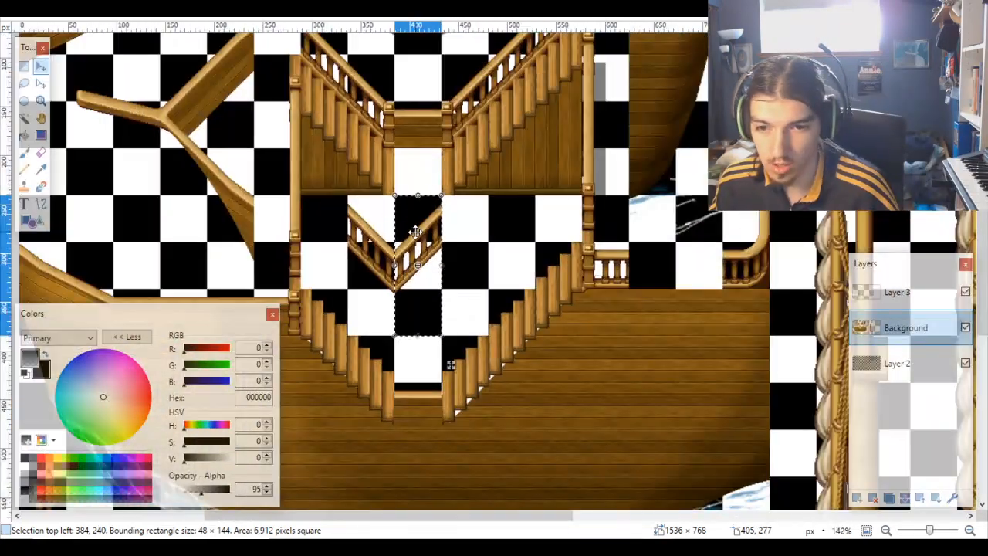
scroll(450, 262, "down", 3)
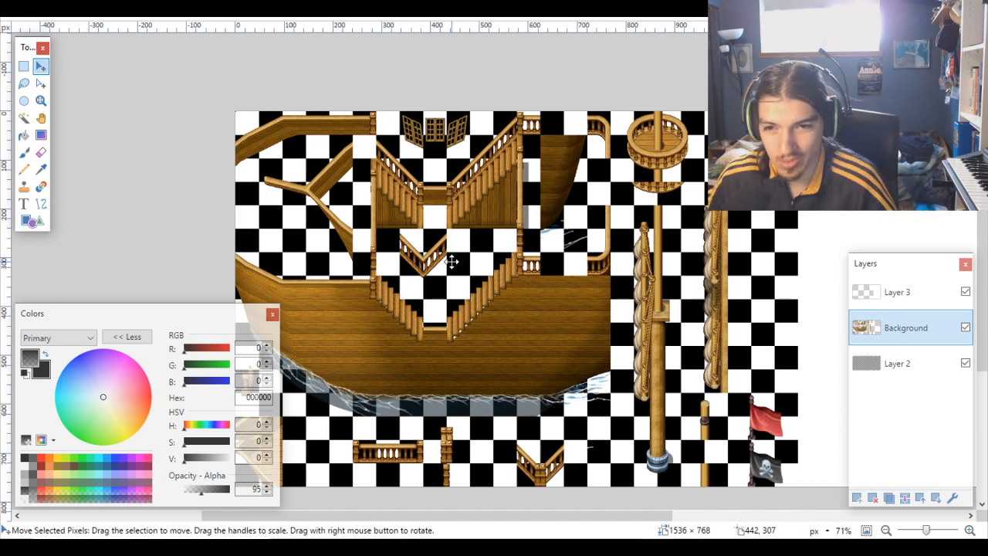
Step: Examine the joined railing sections against the railings and steps of the staircases around them
scroll(452, 263, "up", 3)
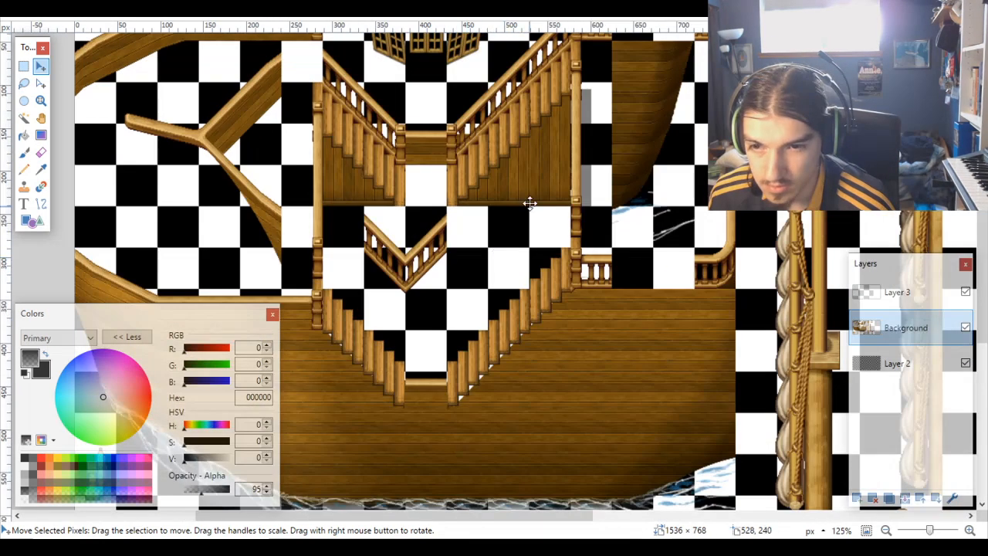
scroll(540, 173, "up", 1)
scroll(541, 173, "up", 1)
scroll(541, 173, "down", 2)
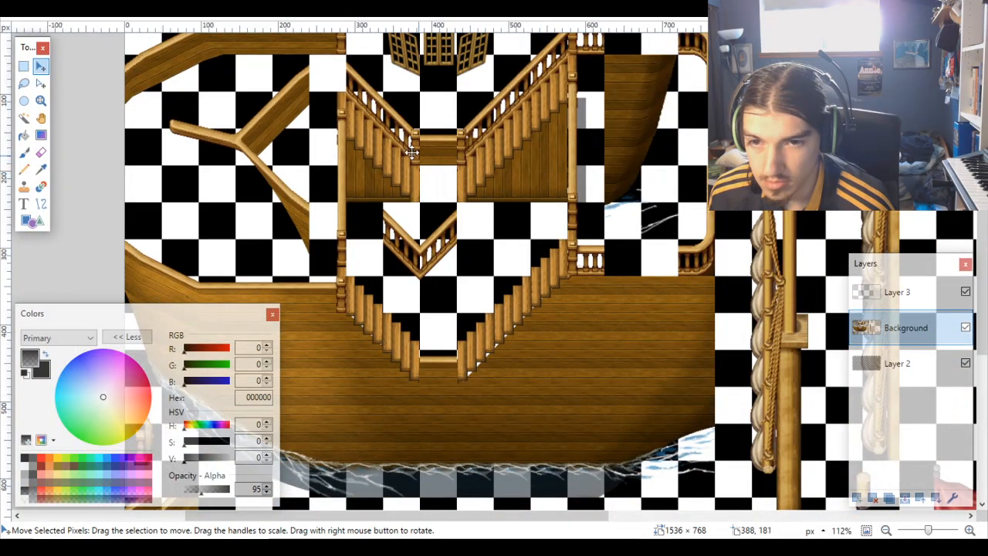
scroll(413, 153, "up", 1)
scroll(414, 155, "up", 2)
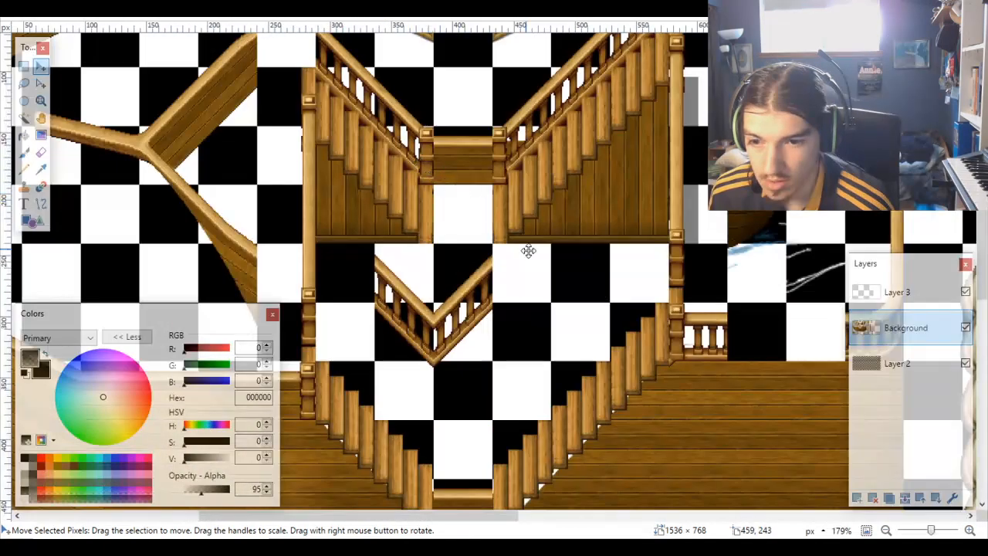
scroll(548, 276, "down", 2)
scroll(550, 277, "down", 3)
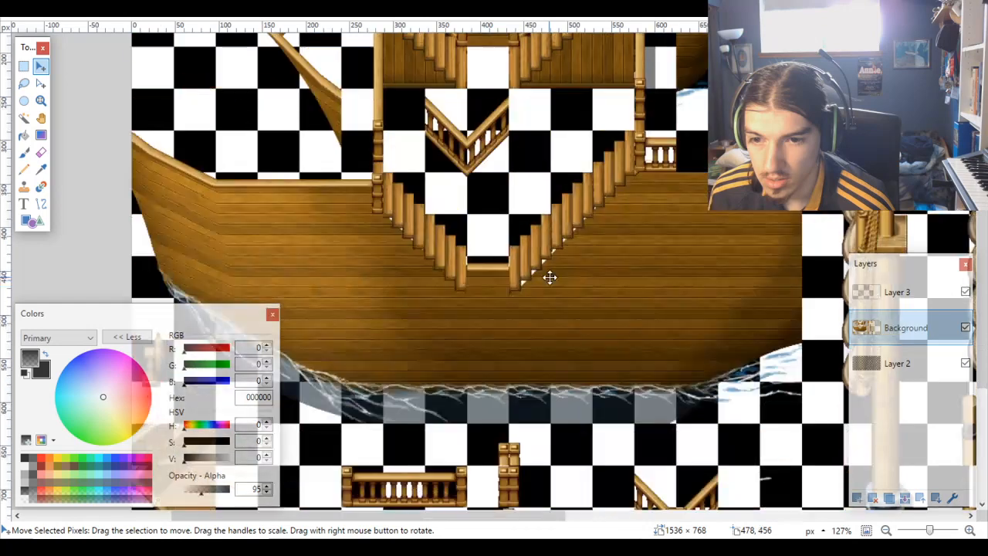
Step: Select the 96 × 96 block of four Layer 2 tiles behind the remaining V-shaped railing with the Magic Wand, and make Background active
scroll(550, 277, "down", 3)
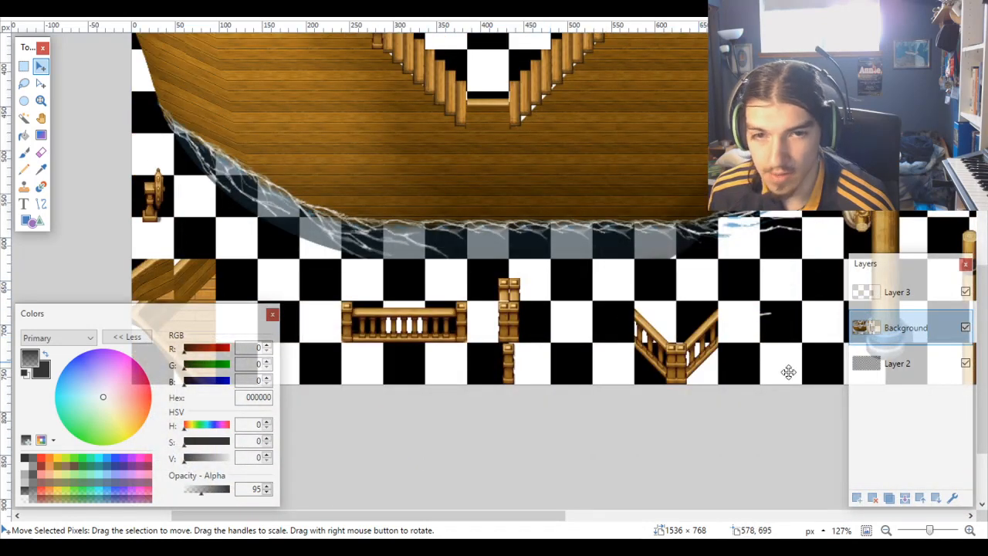
left_click(905, 369)
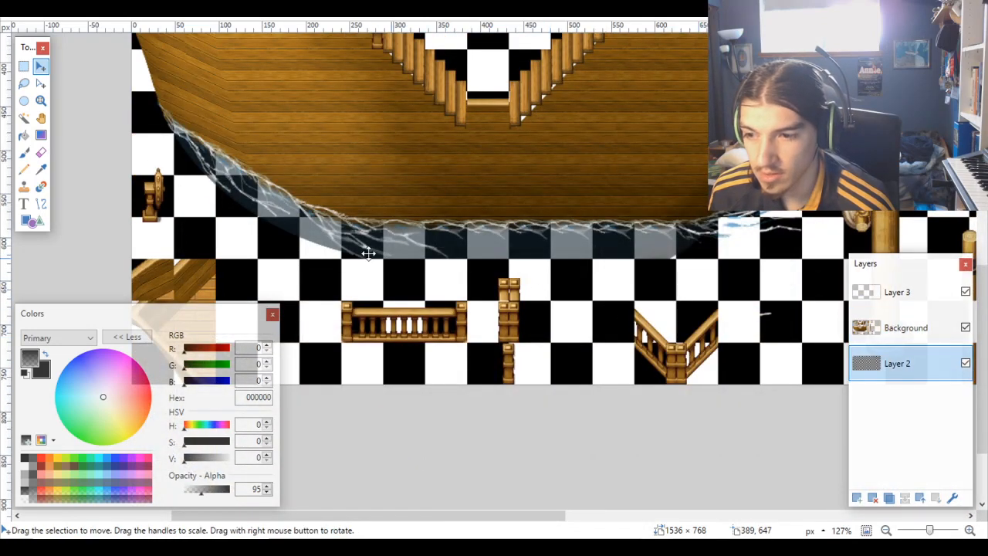
left_click(26, 117)
left_click(671, 374)
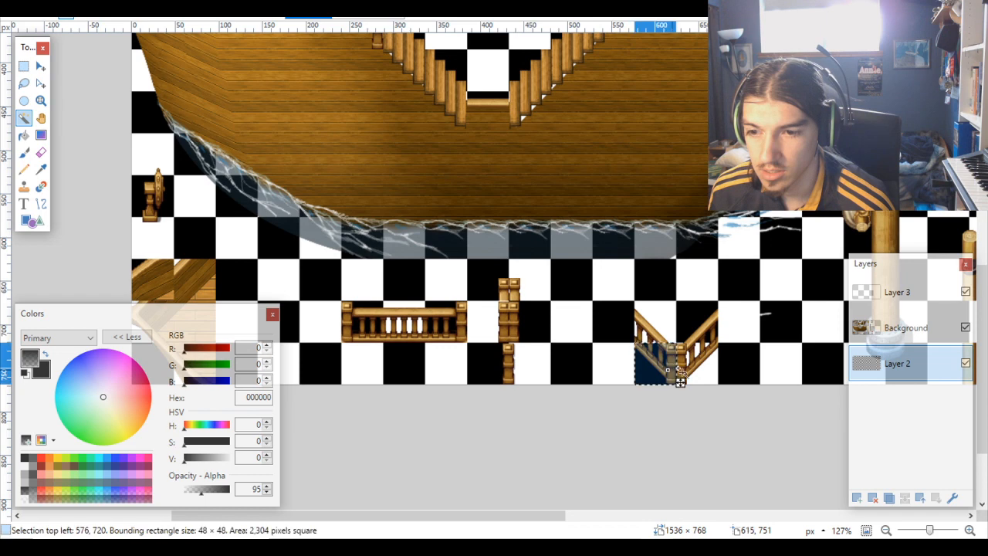
left_click(698, 325, "ctrl")
left_click(666, 333, "ctrl")
scroll(677, 321, "up", 2)
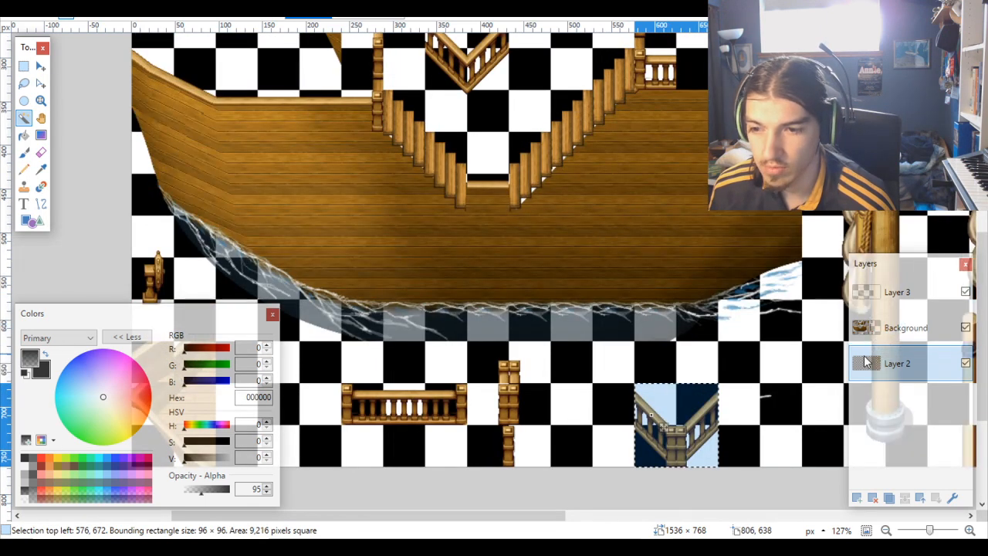
left_click(907, 328)
Step: Move the selected V-shaped railing with its centre post up between the staircases, aligned to the grid at 432, 240, and deselect it
scroll(446, 228, "up", 2)
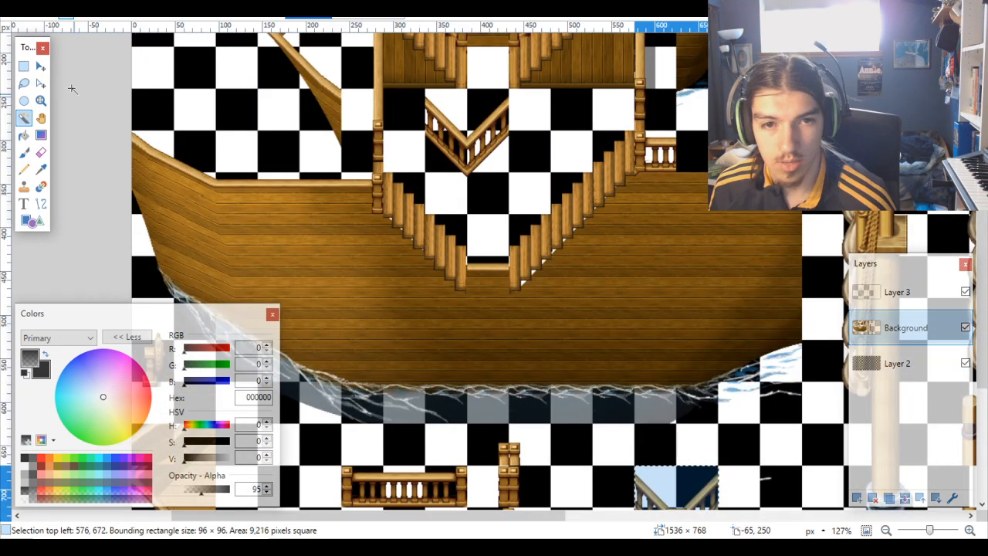
left_click(41, 68)
scroll(547, 339, "down", 2)
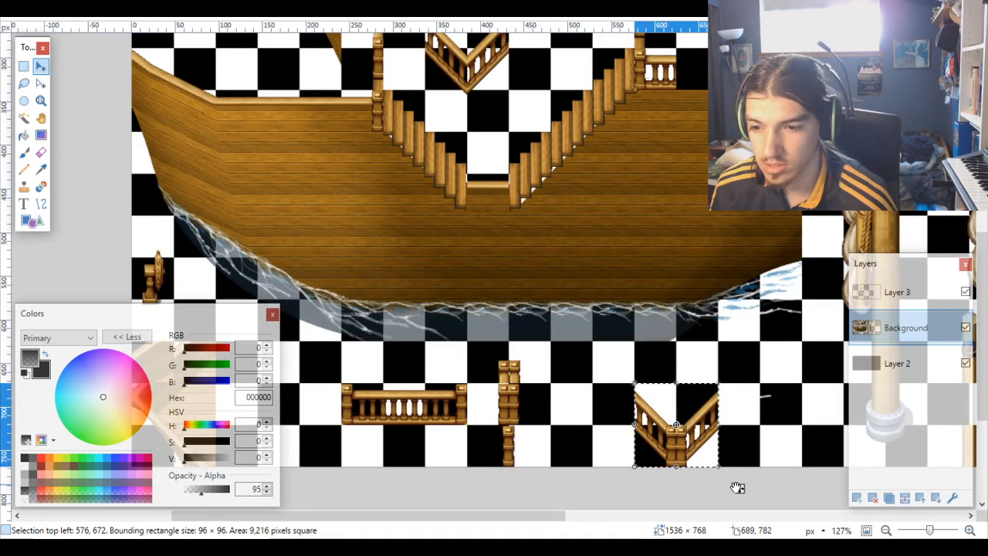
left_click_drag(734, 481, 579, 134)
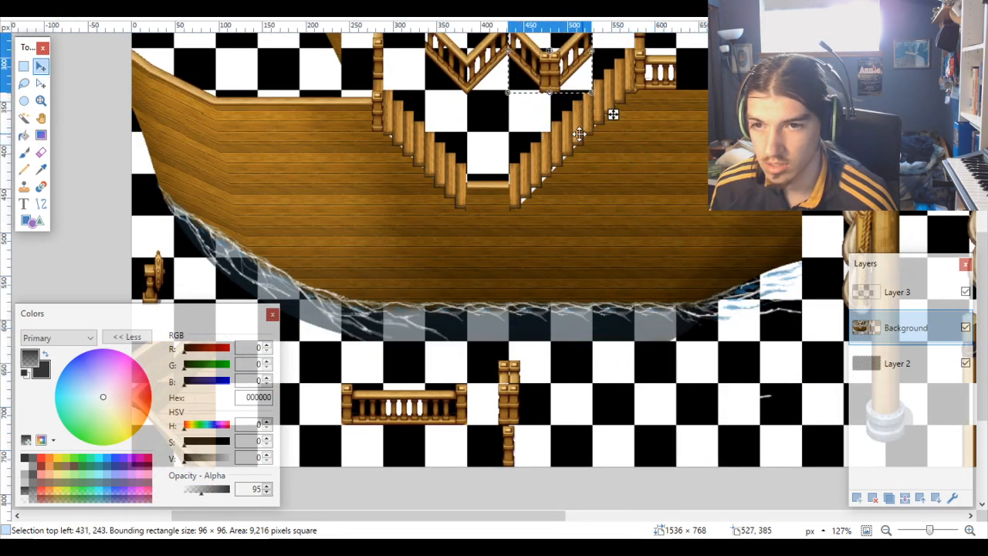
scroll(579, 133, "up", 4)
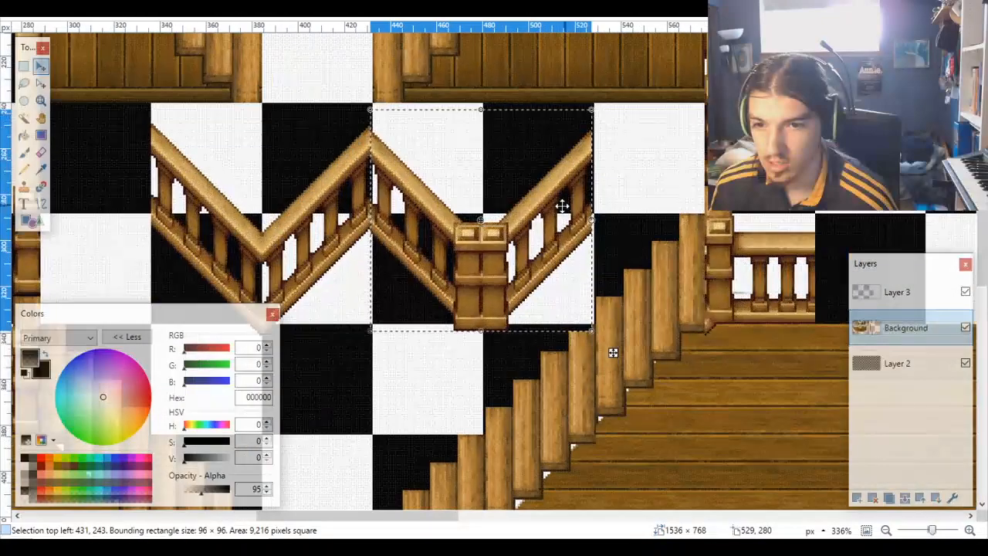
left_click_drag(499, 217, 504, 209)
scroll(392, 115, "up", 5)
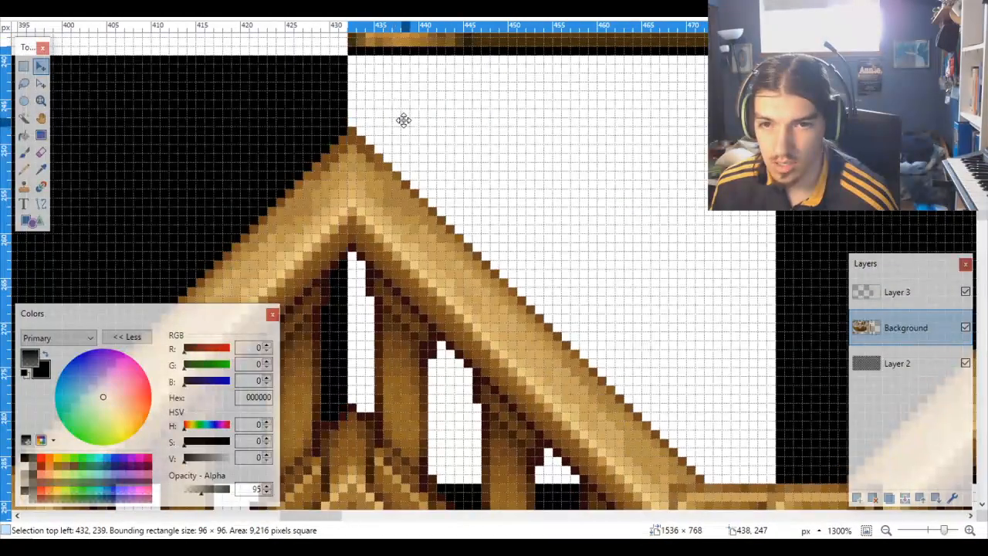
scroll(433, 147, "down", 10)
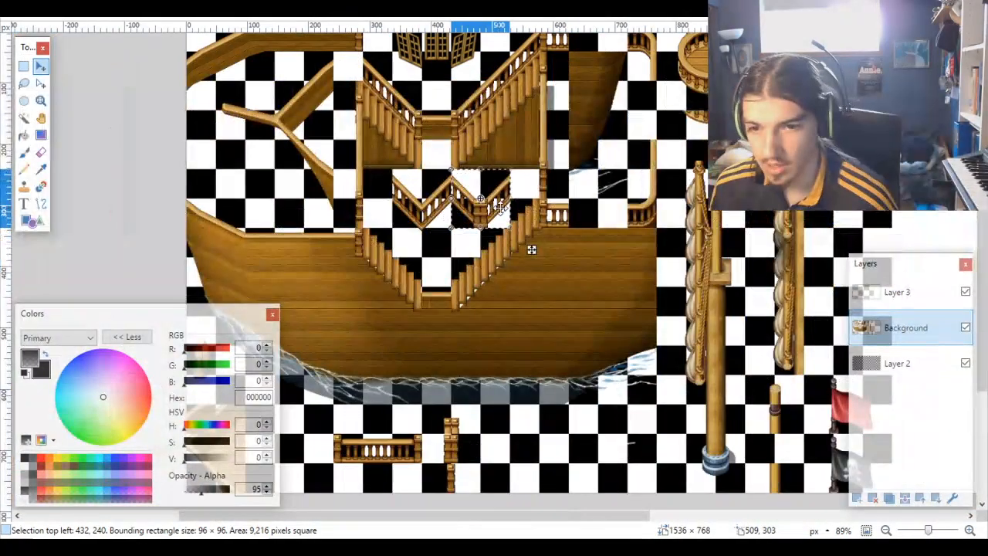
key("ctrl+d")
Step: Examine the whole tileset and the area around the staircases for the layout of the rearranged railing pieces
scroll(523, 229, "down", 4)
scroll(522, 229, "up", 4)
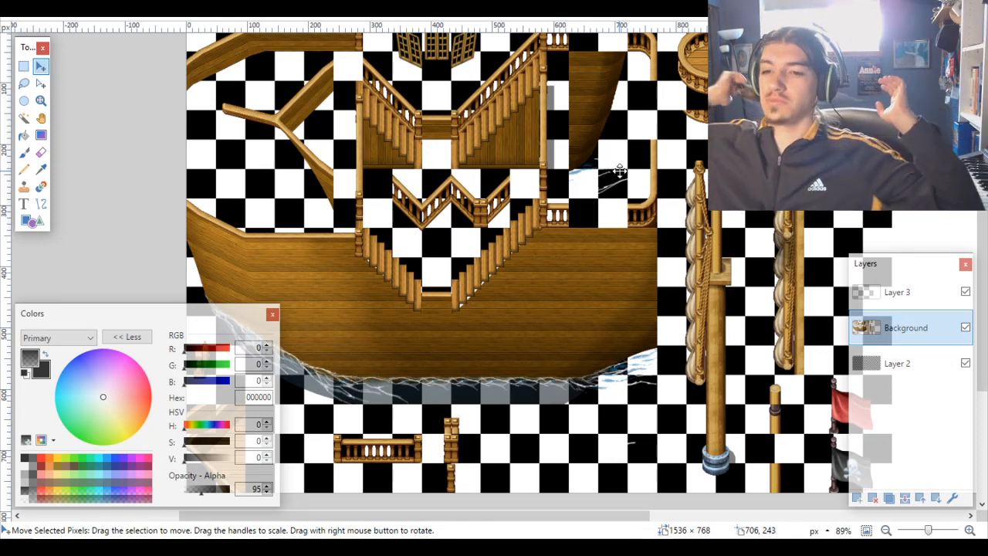
scroll(571, 244, "down", 3)
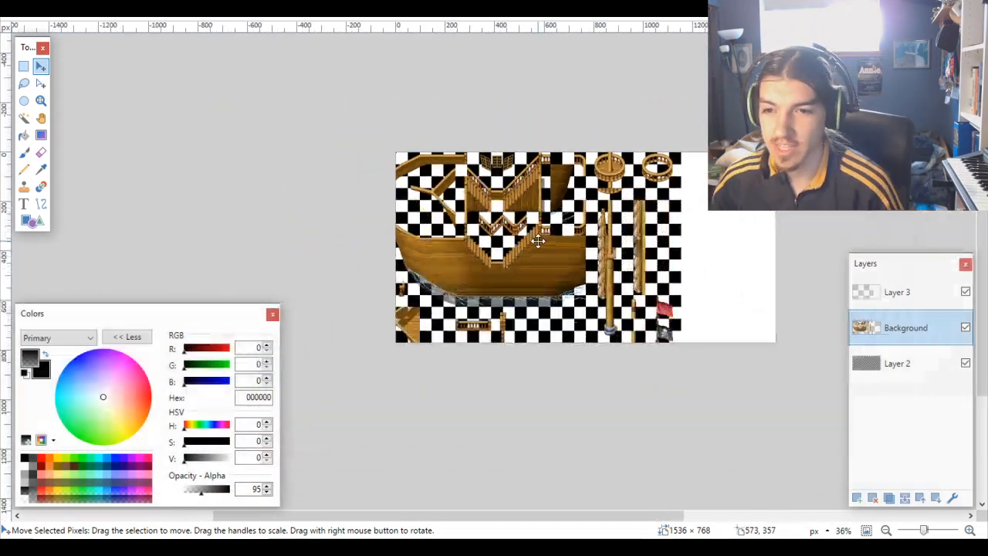
scroll(571, 244, "up", 1)
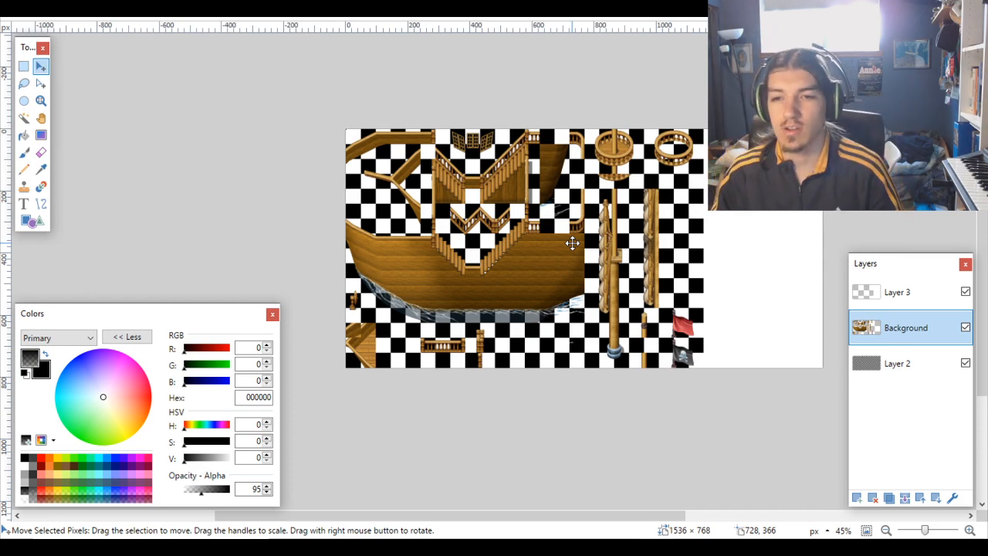
scroll(452, 222, "up", 5)
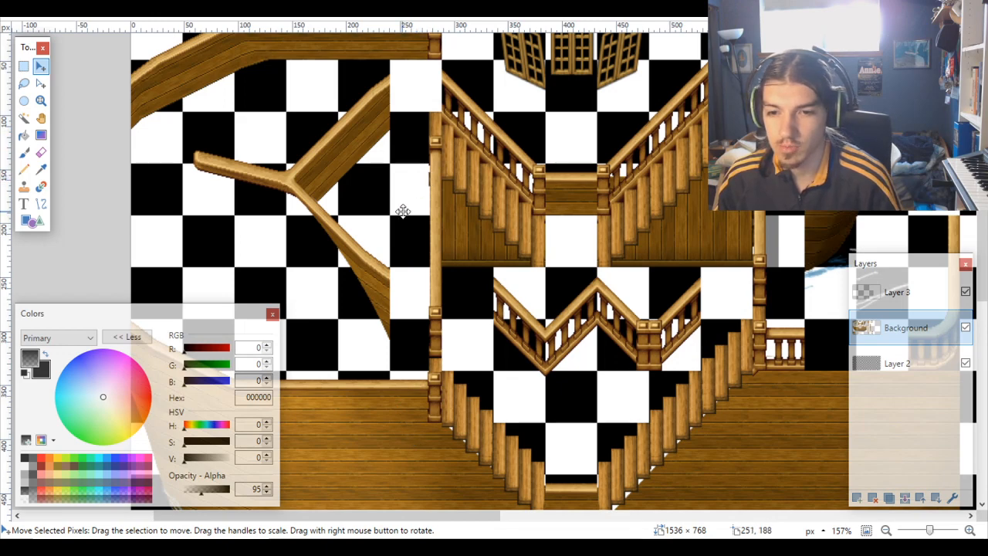
scroll(403, 210, "right", 5)
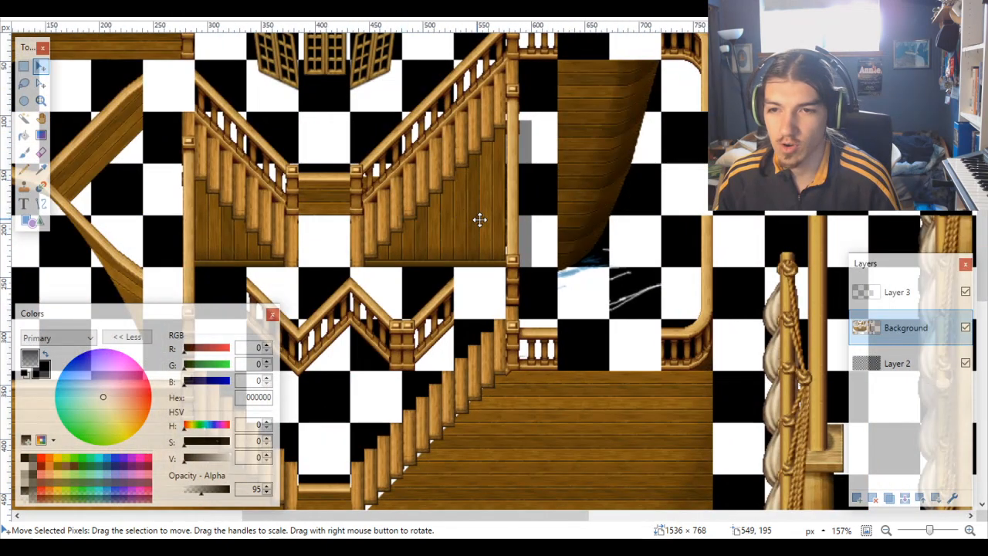
scroll(479, 221, "up", 3)
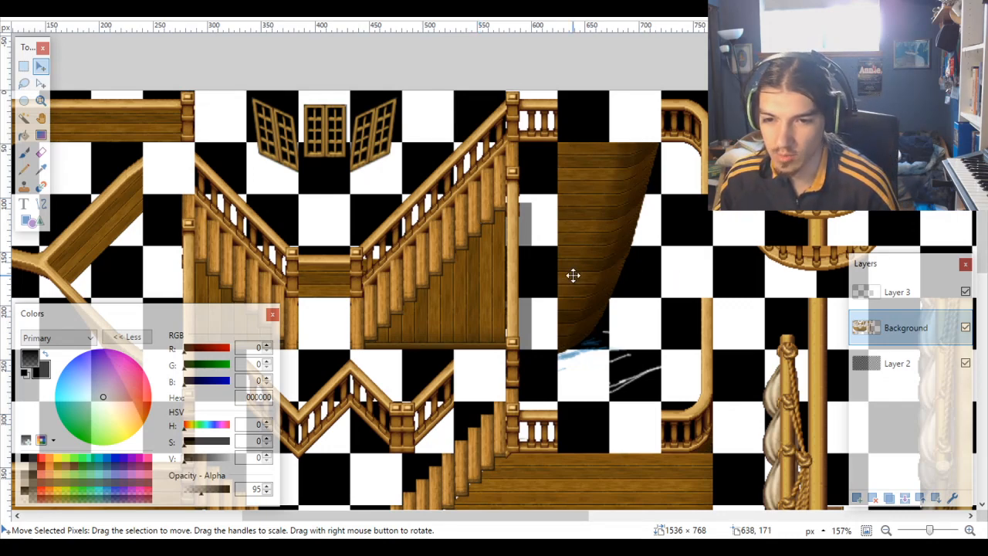
scroll(573, 276, "down", 6)
scroll(570, 258, "down", 5)
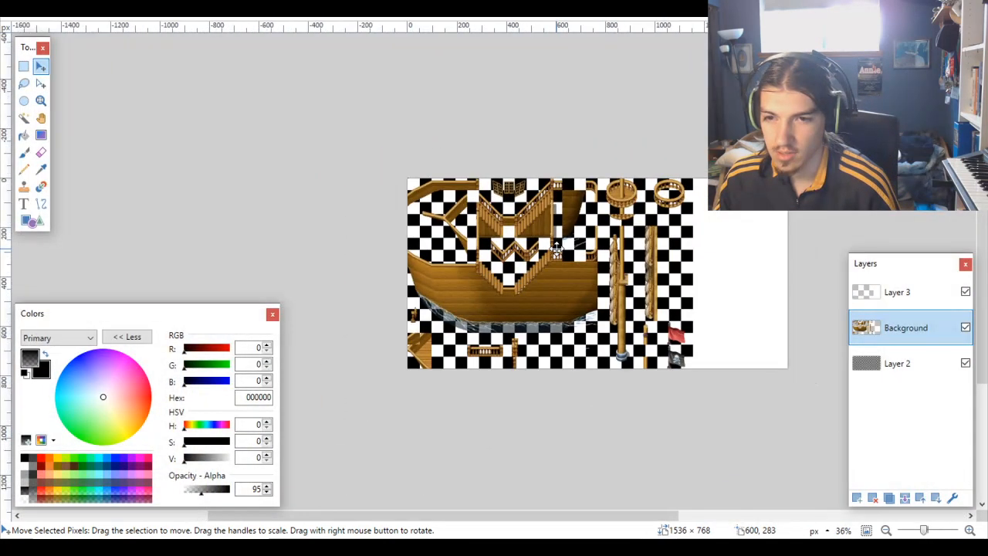
scroll(556, 248, "up", 2)
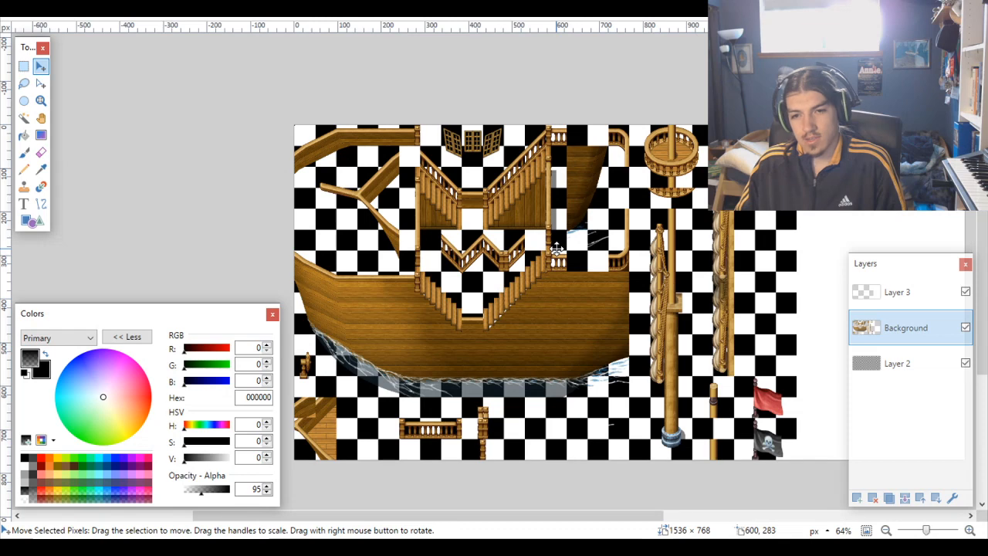
scroll(556, 248, "up", 4)
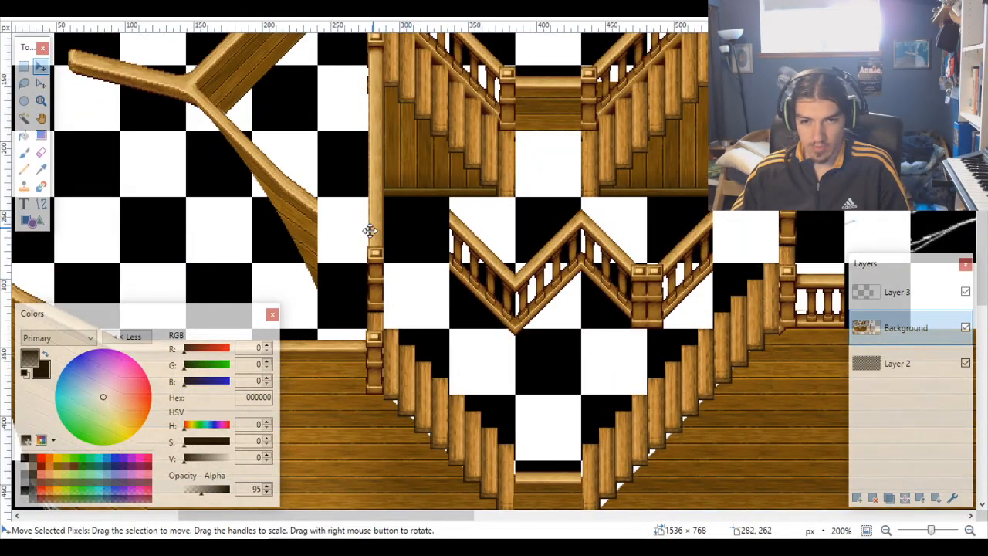
Step: Select the two Layer 2 tiles between the left post and the zigzag railing, at 288, 240, with the Magic Wand
left_click(932, 369)
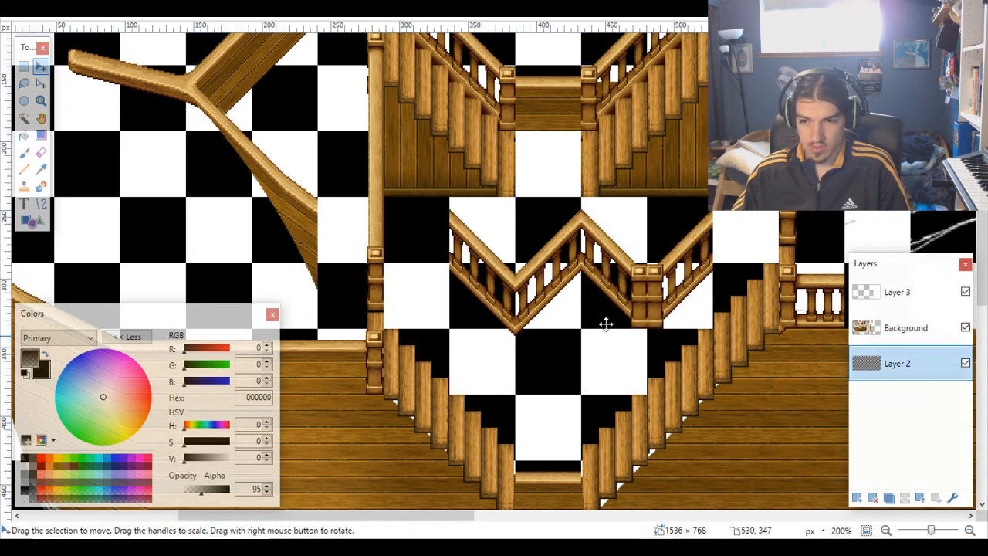
left_click(26, 118)
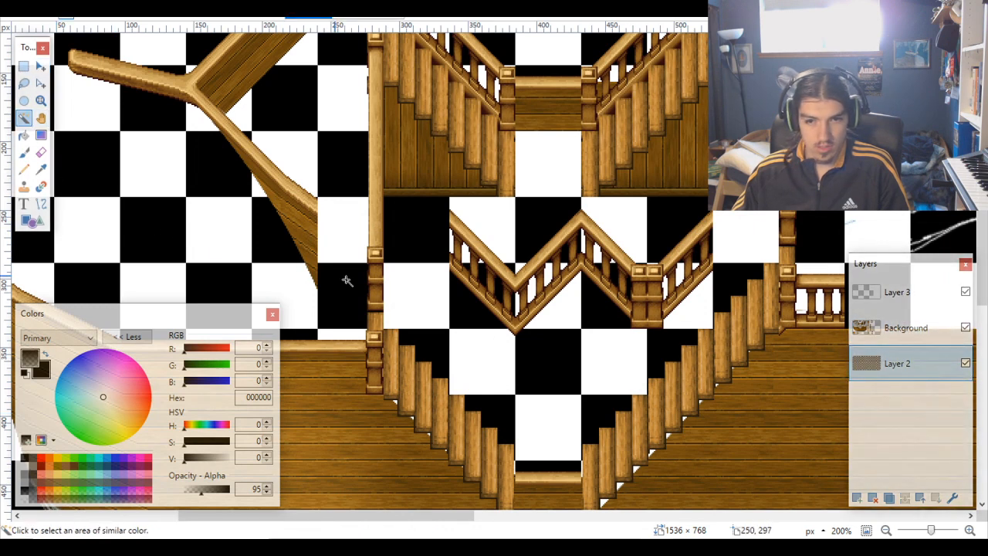
left_click(423, 300)
left_click(412, 247, "ctrl")
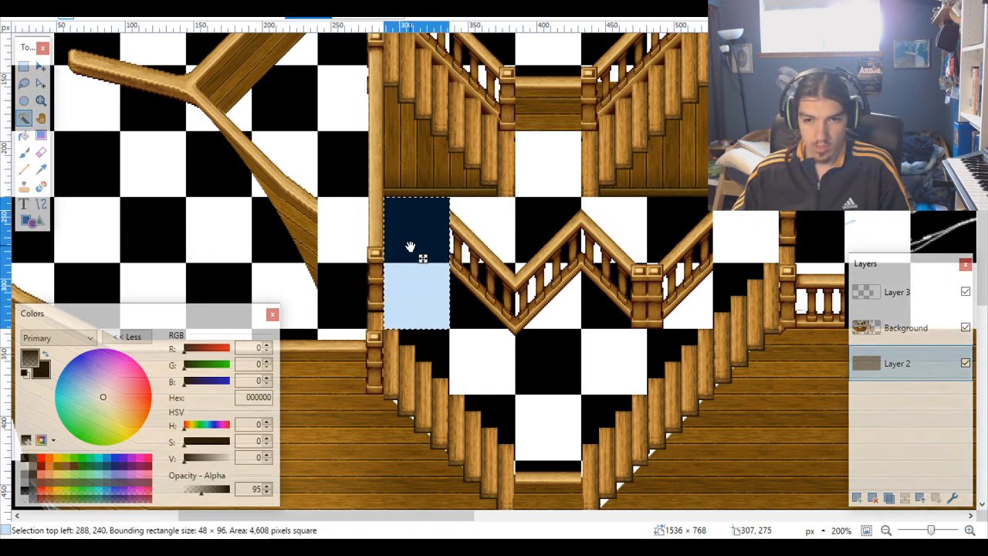
Step: Try selecting the three Layer 2 tiles behind the left post, a 48 × 144 block at 240, 192, with the Magic Wand
left_click(346, 280)
left_click(352, 242, "ctrl")
scroll(397, 263, "up", 3)
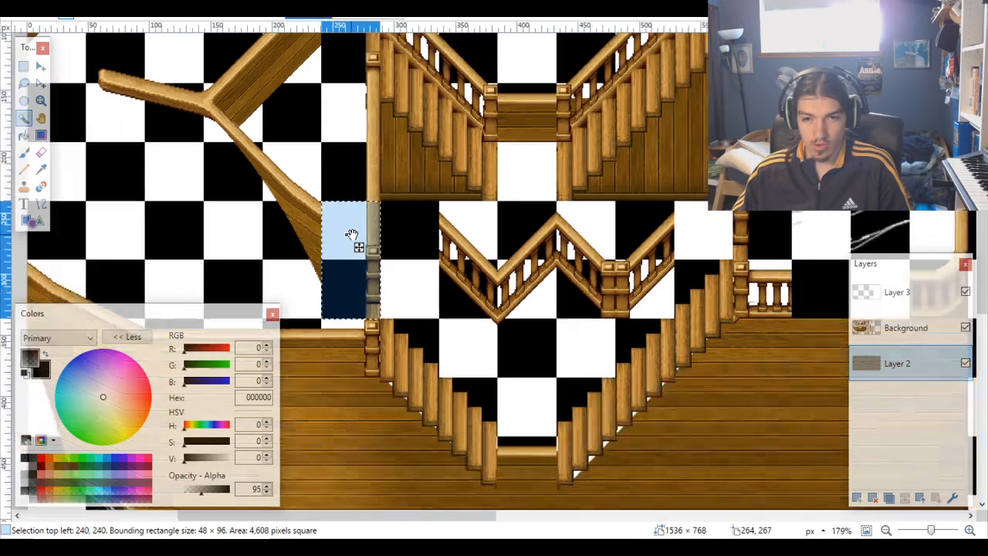
scroll(355, 214, "up", 4)
scroll(349, 219, "down", 5)
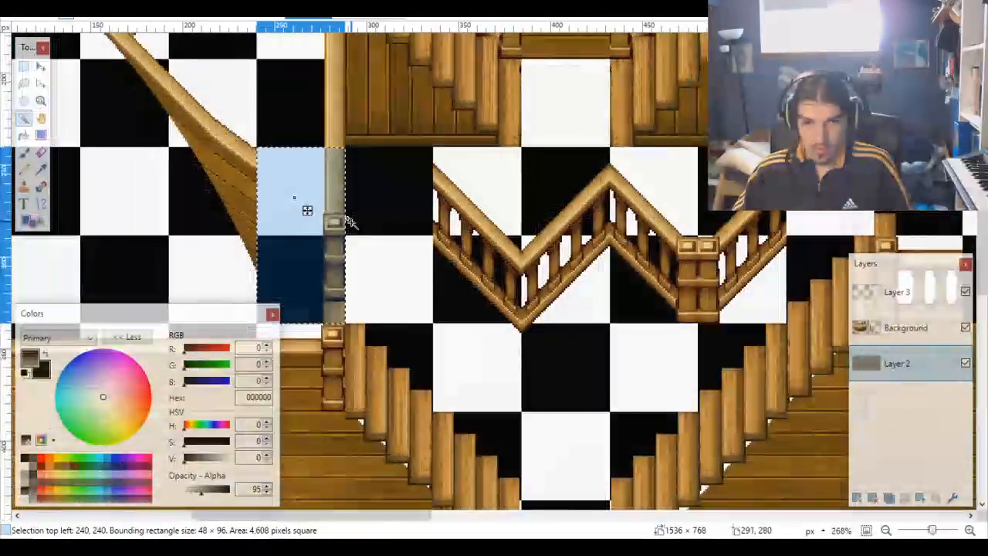
scroll(351, 224, "up", 1)
scroll(349, 232, "down", 3)
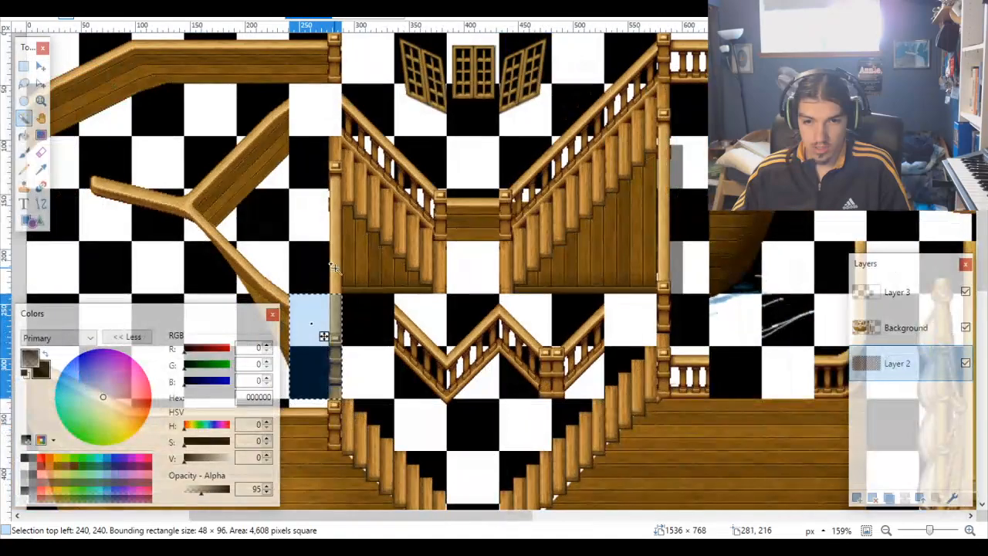
left_click(337, 268, "ctrl")
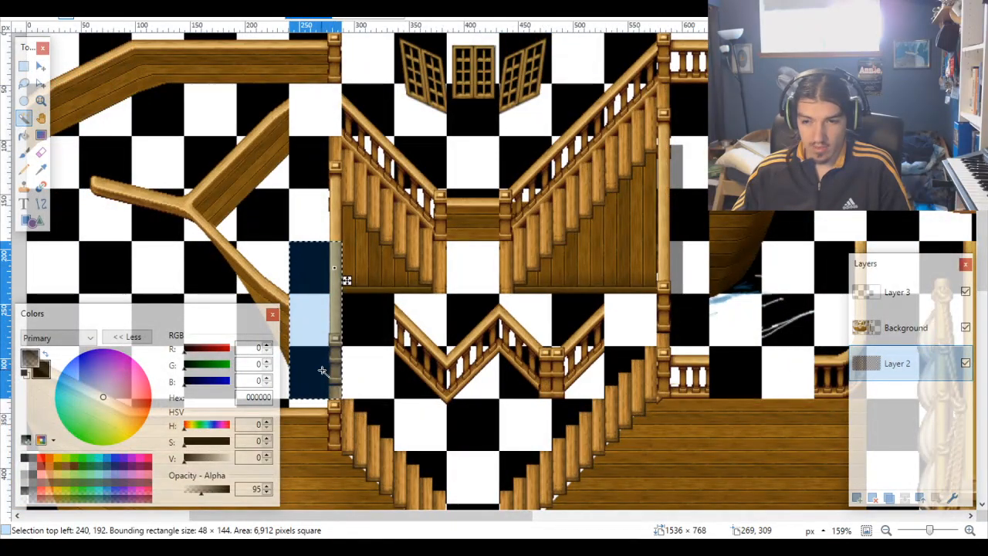
Step: Try adding the three Layer 2 tiles behind the right post to the Magic Wand selection
scroll(323, 370, "right", 8)
scroll(320, 371, "left", 3)
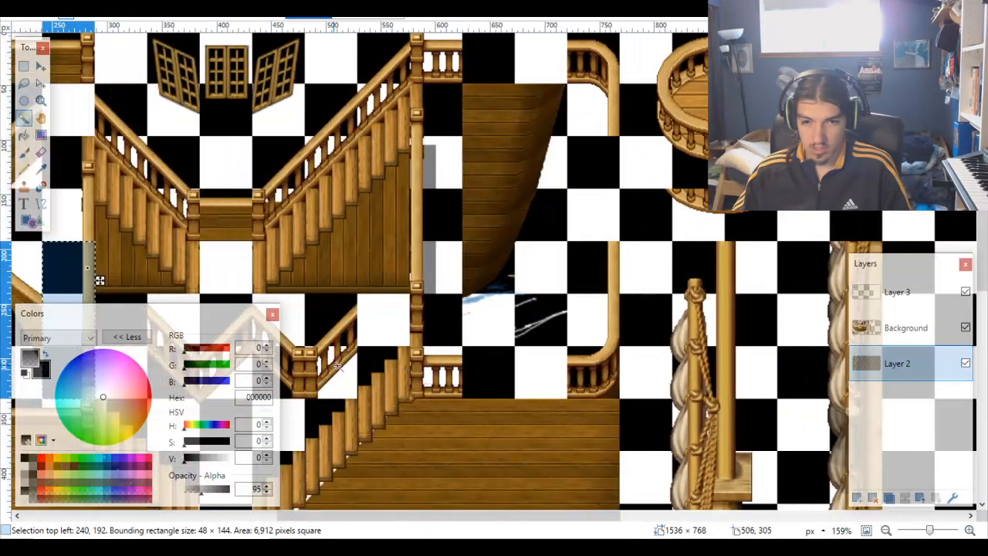
left_click(516, 320, "ctrl")
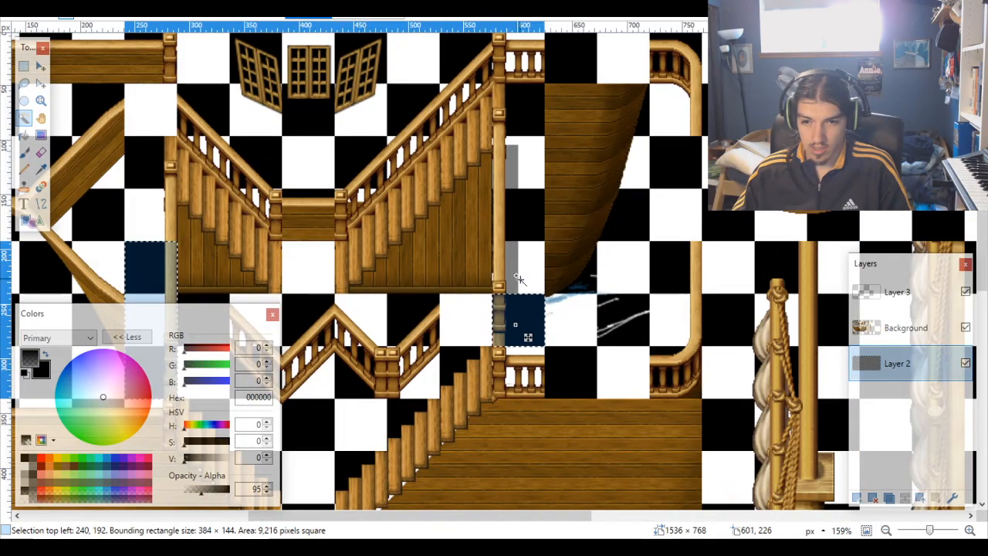
left_click(520, 248, "ctrl")
left_click(524, 231, "ctrl")
scroll(529, 237, "down", 4)
scroll(524, 308, "up", 4)
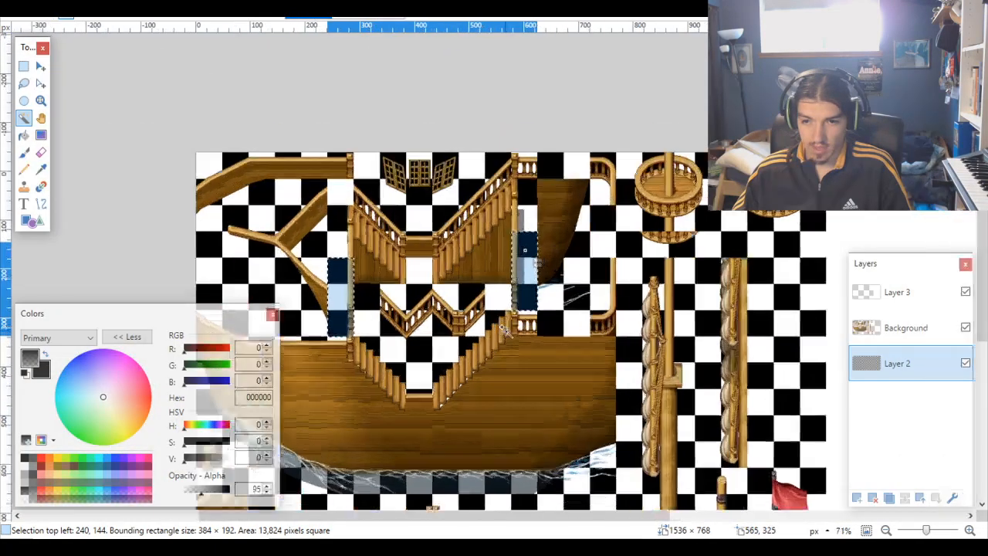
scroll(523, 307, "up", 2)
scroll(469, 271, "down", 8)
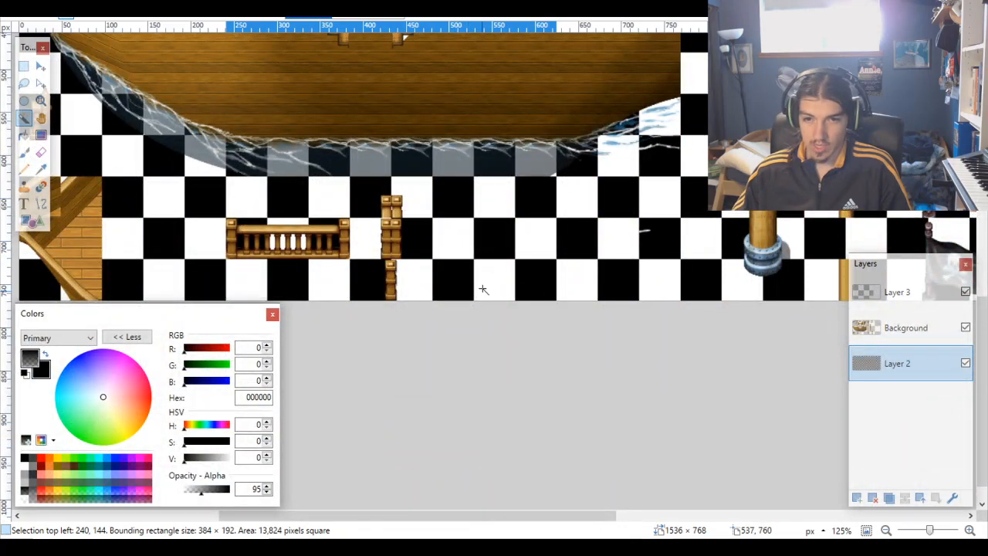
scroll(483, 288, "up", 8)
Step: Restart the Magic Wand selection with only the three Layer 2 tiles behind the left post, 48 × 144 at 240, 192
left_click(443, 292)
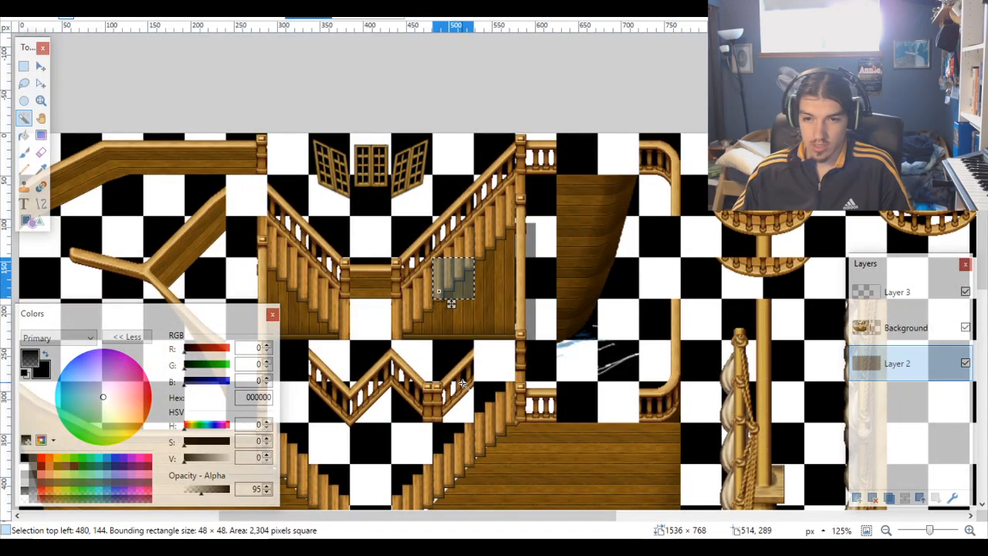
scroll(568, 394, "up", 2)
scroll(569, 397, "down", 3)
scroll(569, 398, "left", 3)
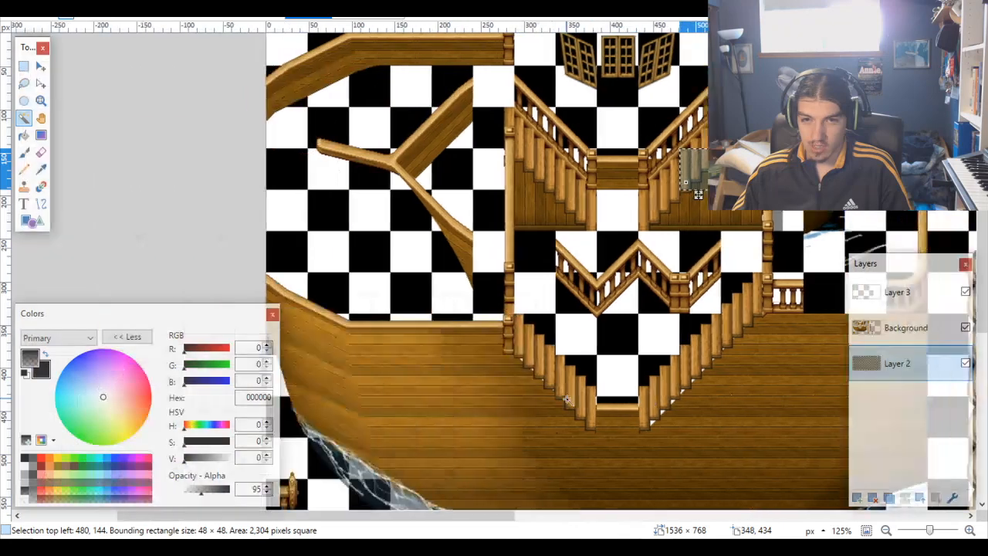
left_click(506, 293)
left_click_drag(499, 249, 500, 207)
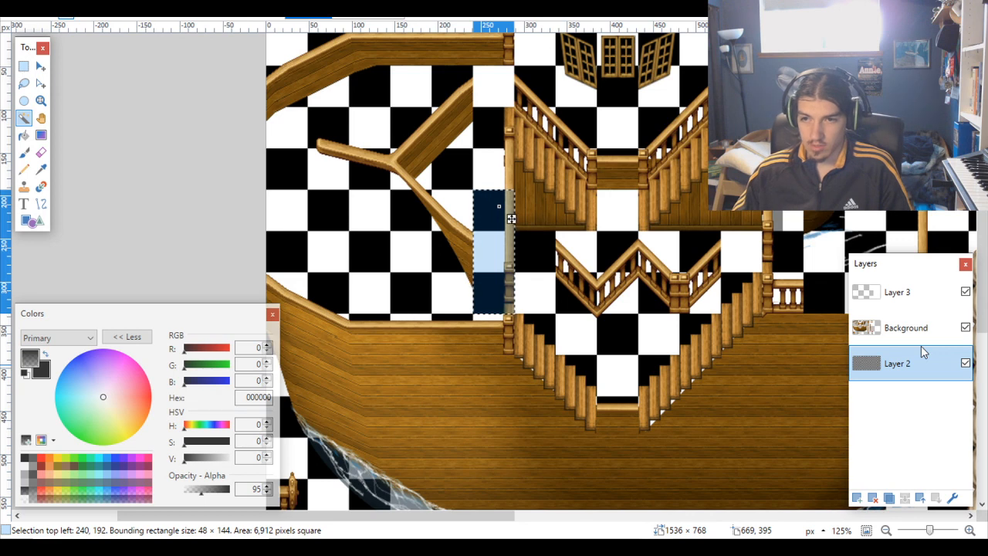
scroll(724, 256, "right", 3)
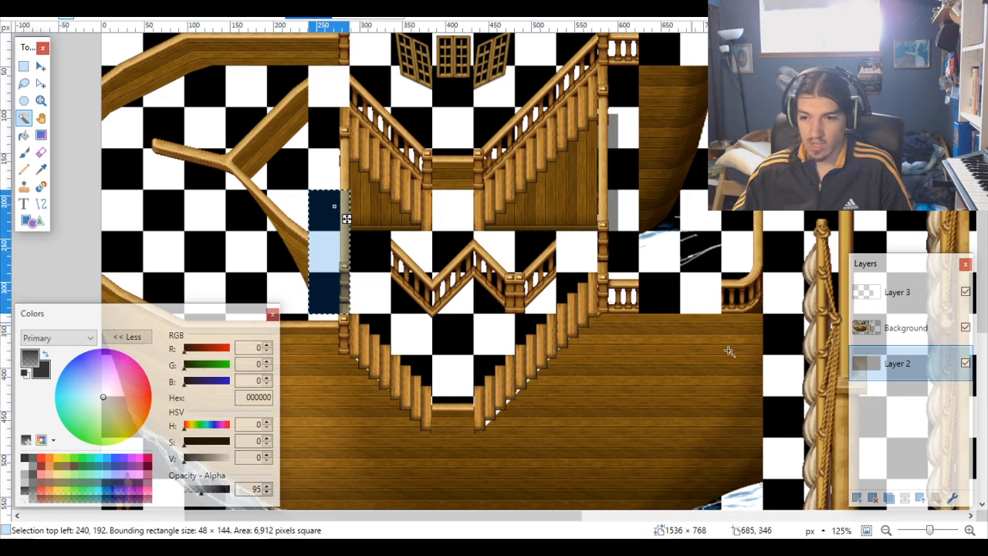
Step: Hide Layer 2, examine the posts, shadow strip and free space across the tileset, and show Layer 2 again
left_click(965, 364)
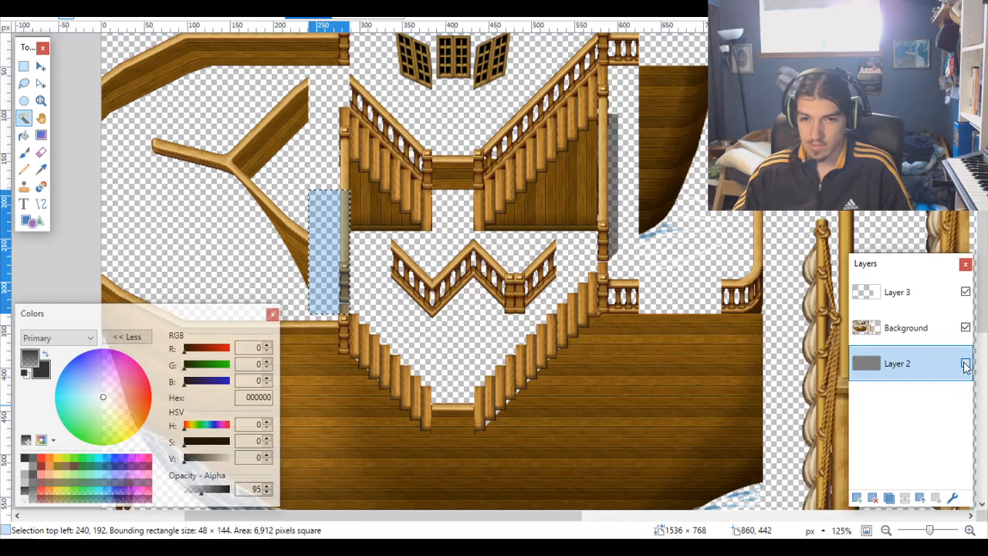
left_click(966, 364)
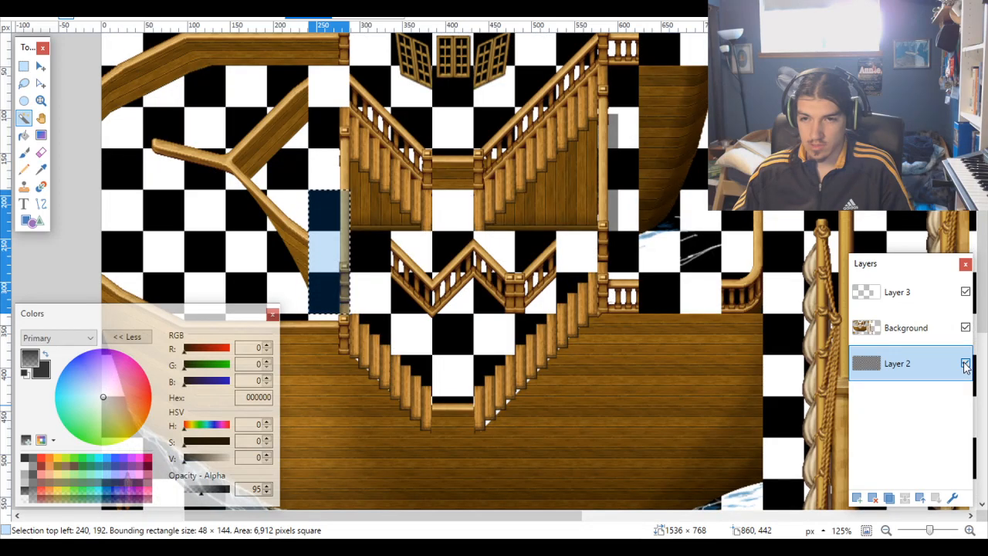
left_click(965, 364)
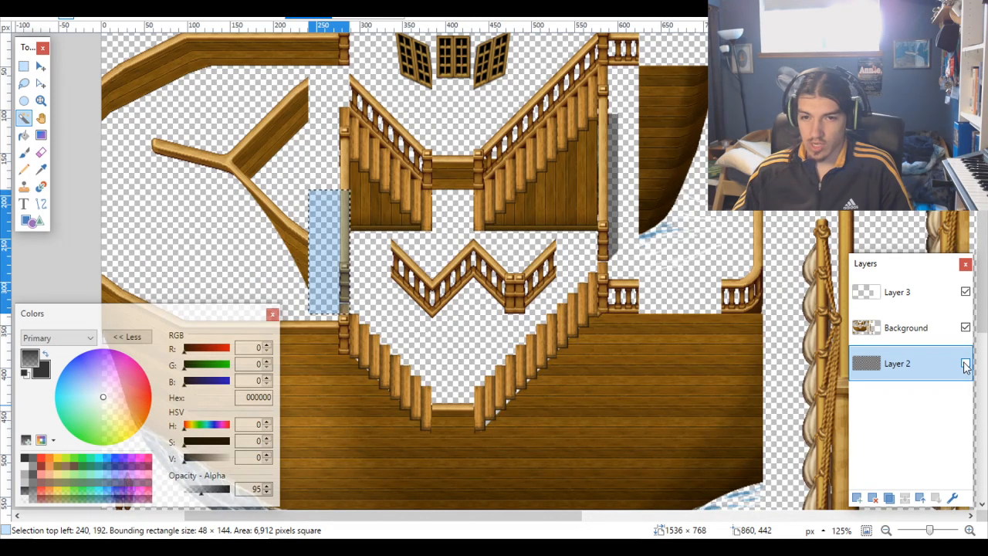
scroll(549, 244, "up", 9)
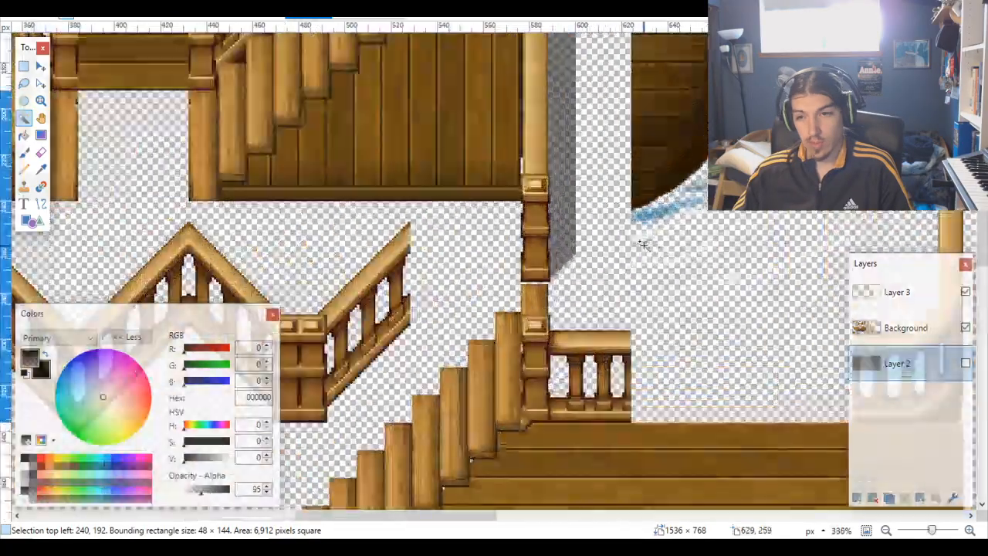
scroll(550, 244, "down", 5)
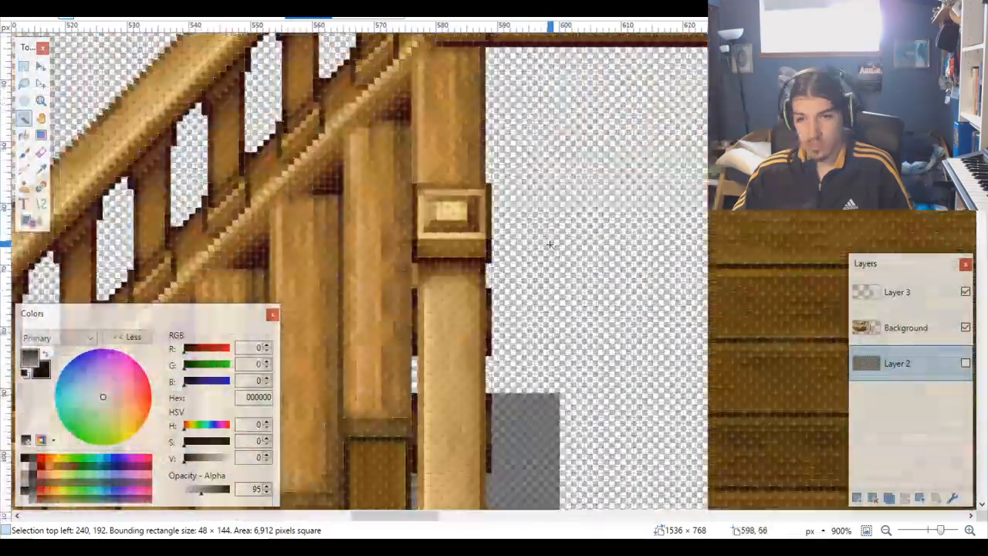
scroll(548, 244, "up", 3)
scroll(548, 242, "down", 6)
scroll(547, 244, "down", 1)
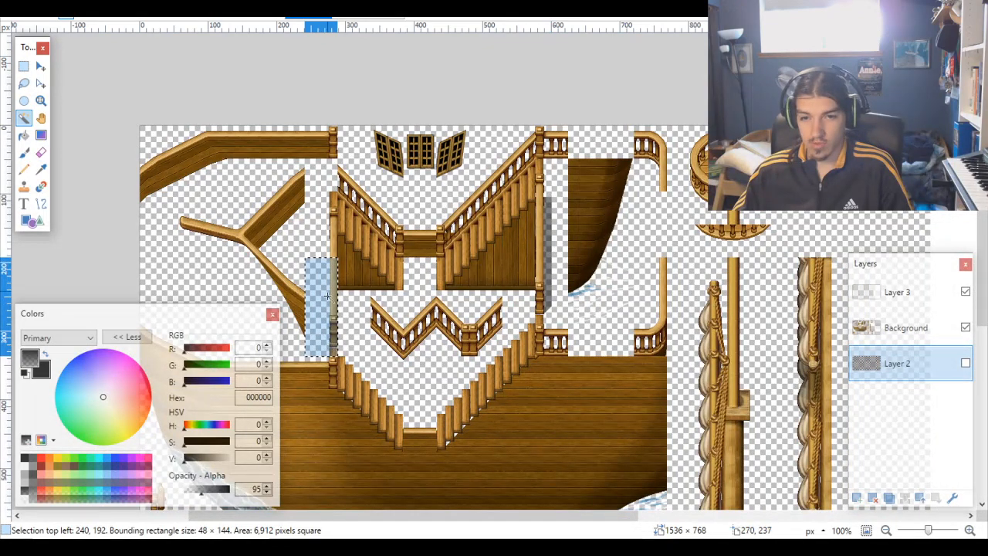
scroll(326, 296, "down", 3)
scroll(327, 232, "up", 2)
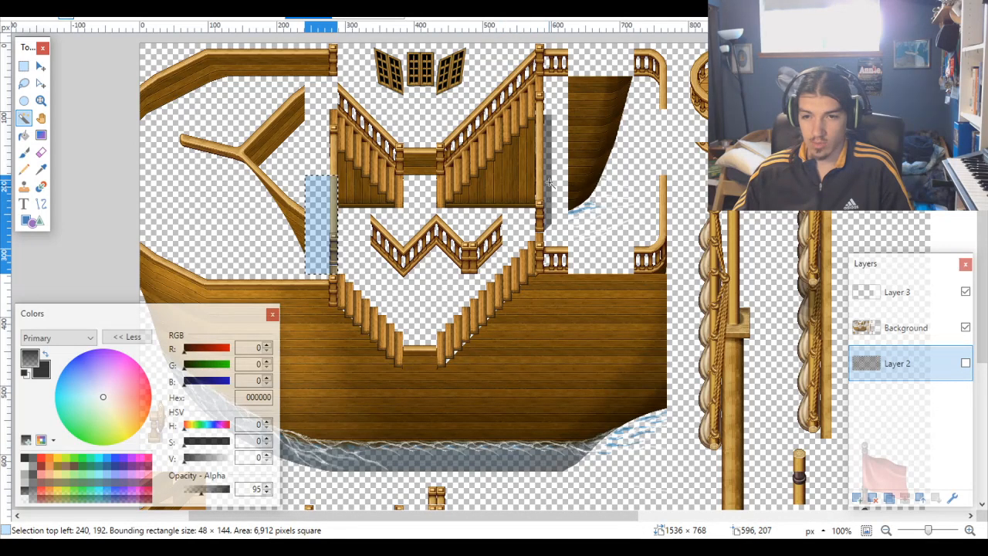
scroll(548, 180, "down", 4)
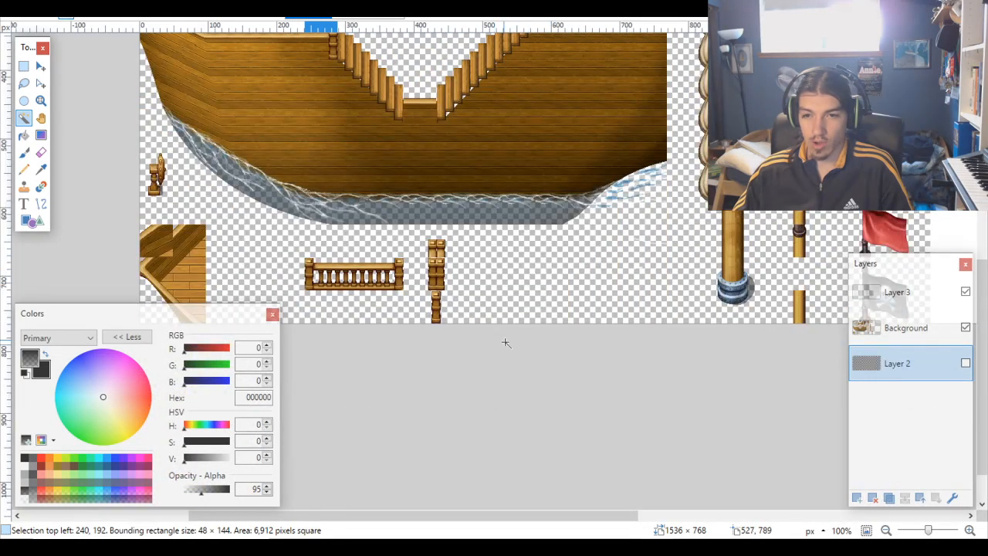
left_click(966, 364)
scroll(669, 311, "up", 4)
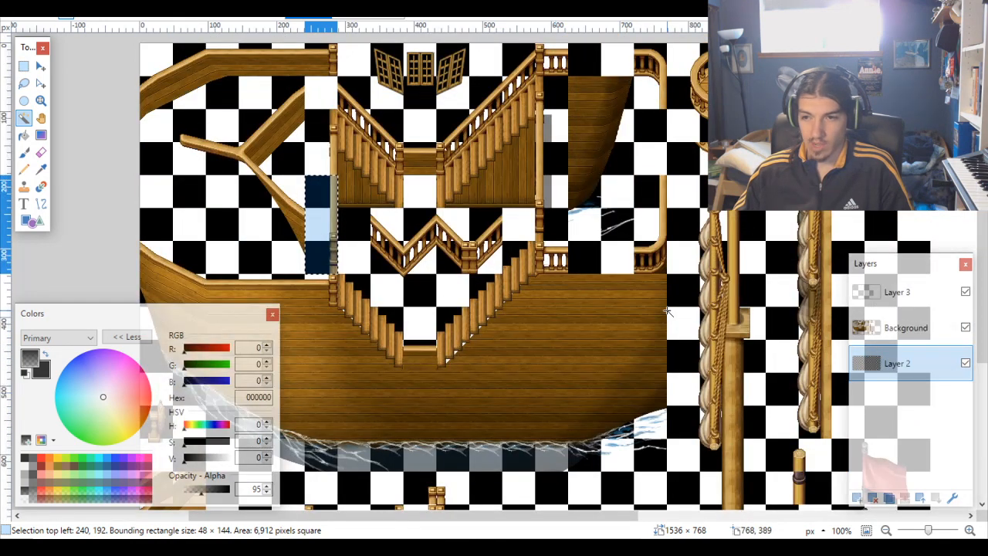
scroll(669, 311, "down", 2)
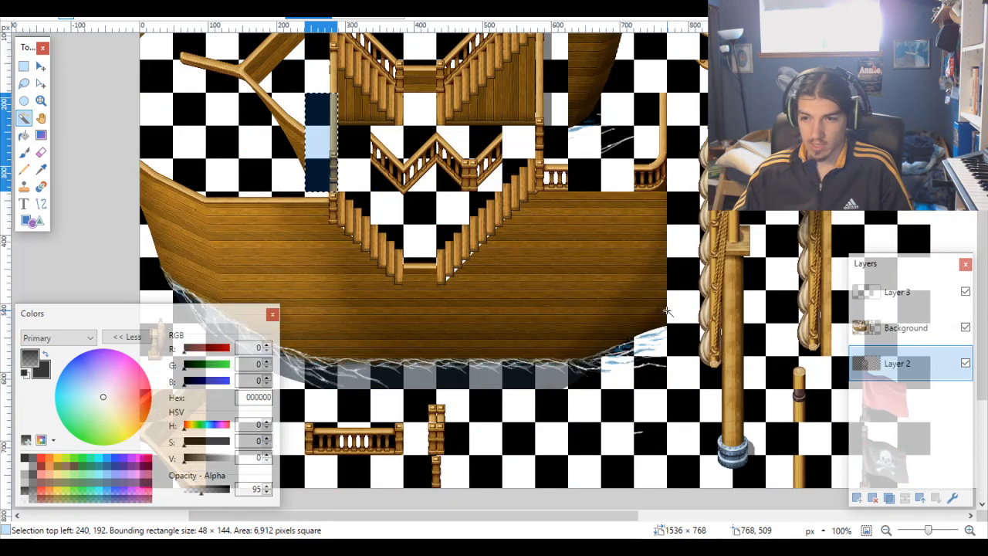
Step: Make Background active and move the selected left post into the empty area below the hull, aligned to the grid at 480, 624
left_click(40, 66)
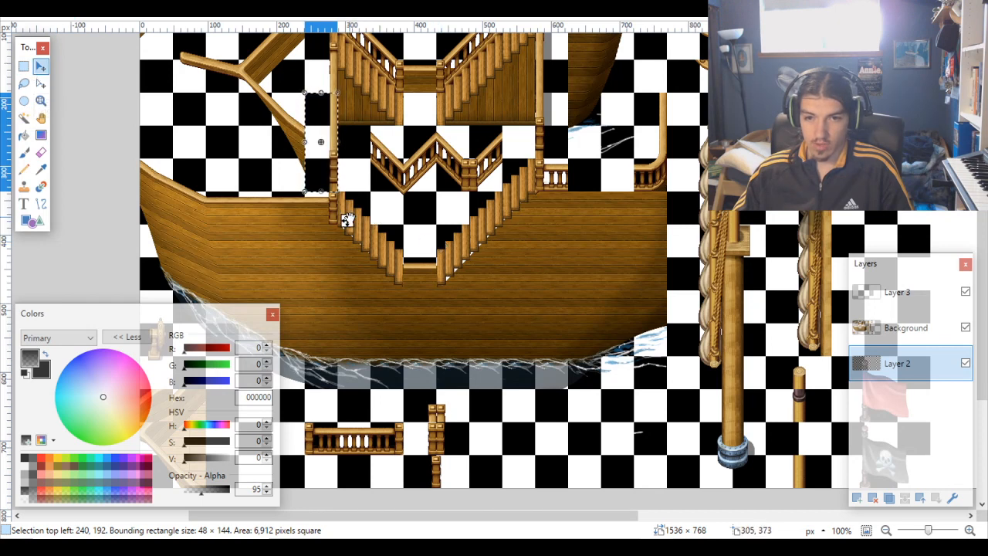
left_click_drag(351, 220, 403, 252)
key("ctrl+z")
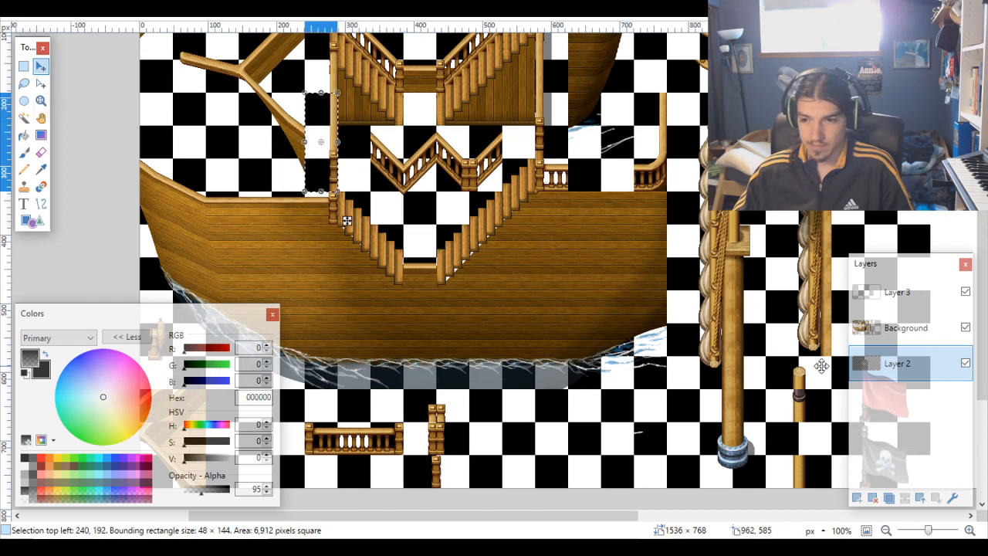
left_click(903, 327)
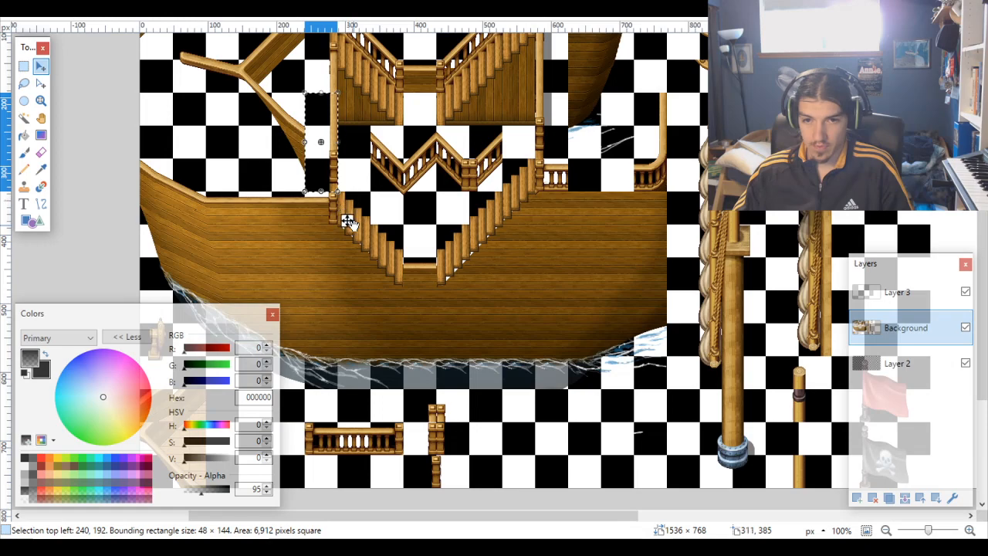
left_click_drag(348, 220, 510, 507)
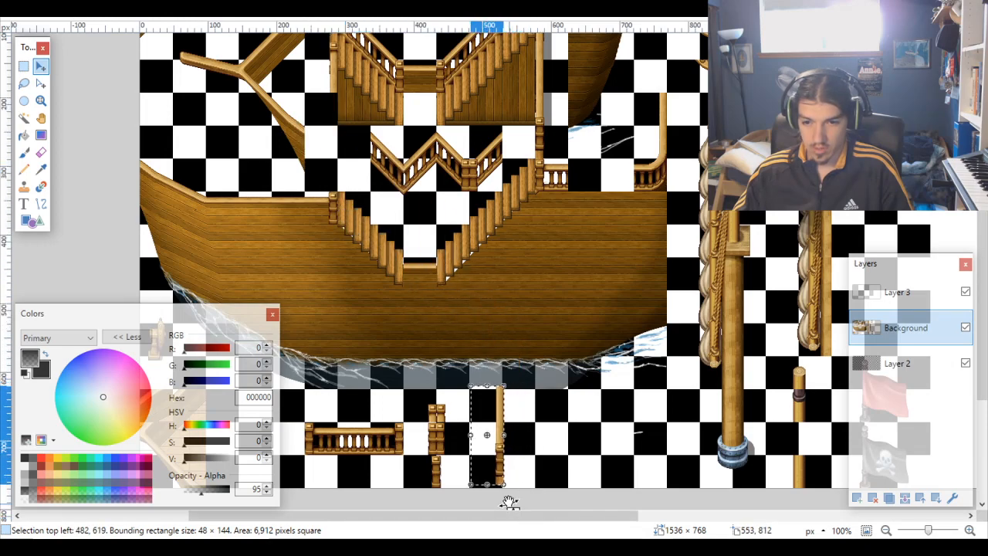
scroll(509, 506, "up", 6, "ctrl")
mouse_move(510, 376)
left_mouse_down()
mouse_move(501, 397)
mouse_move(503, 388)
left_mouse_up()
scroll(496, 427, "up", 2, "ctrl")
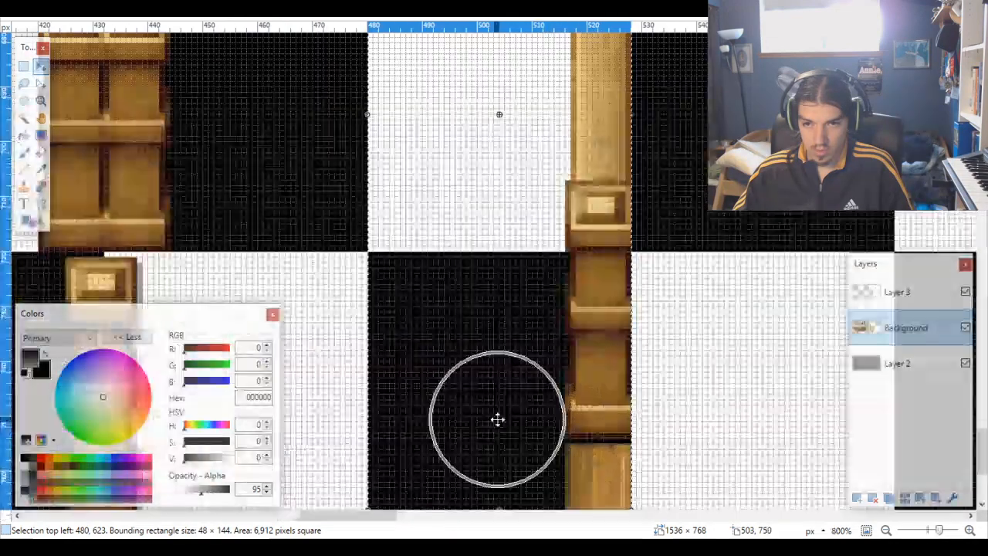
key("Down")
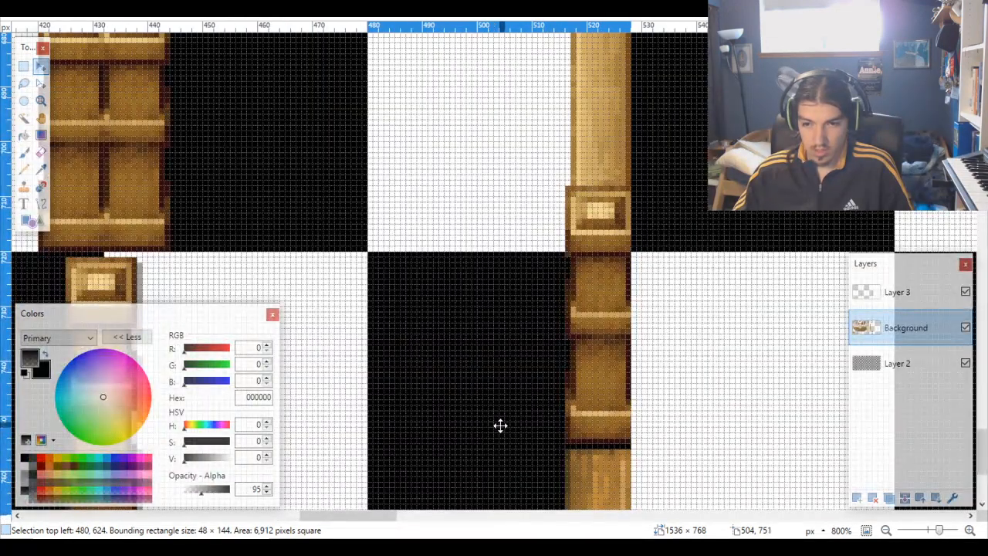
scroll(515, 395, "down", 2)
scroll(517, 394, "down", 4, "ctrl")
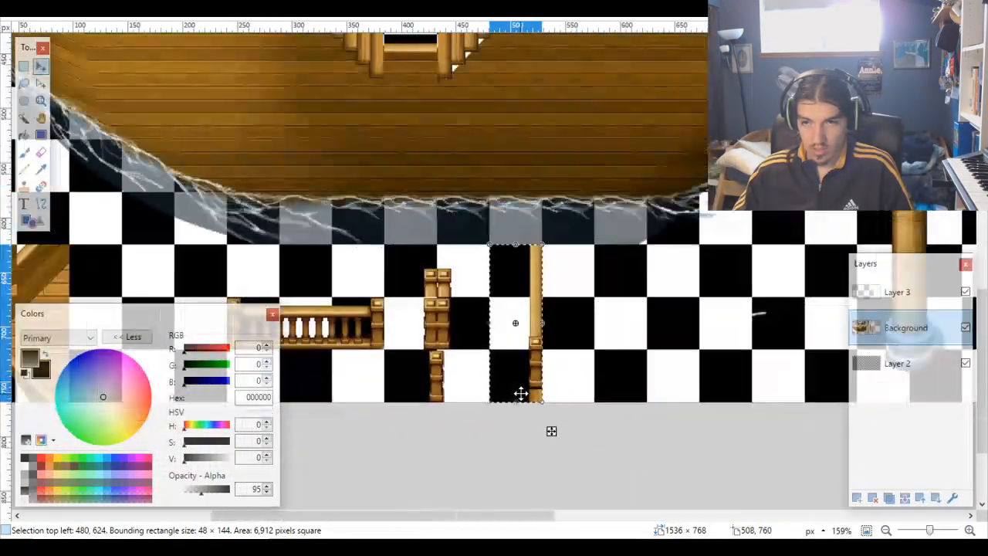
Step: Make Layer 2 active and select the three tiles behind the right post, 48 × 144 at 576, 144, with the Magic Wand
scroll(543, 396, "up", 5)
scroll(543, 397, "up", 2)
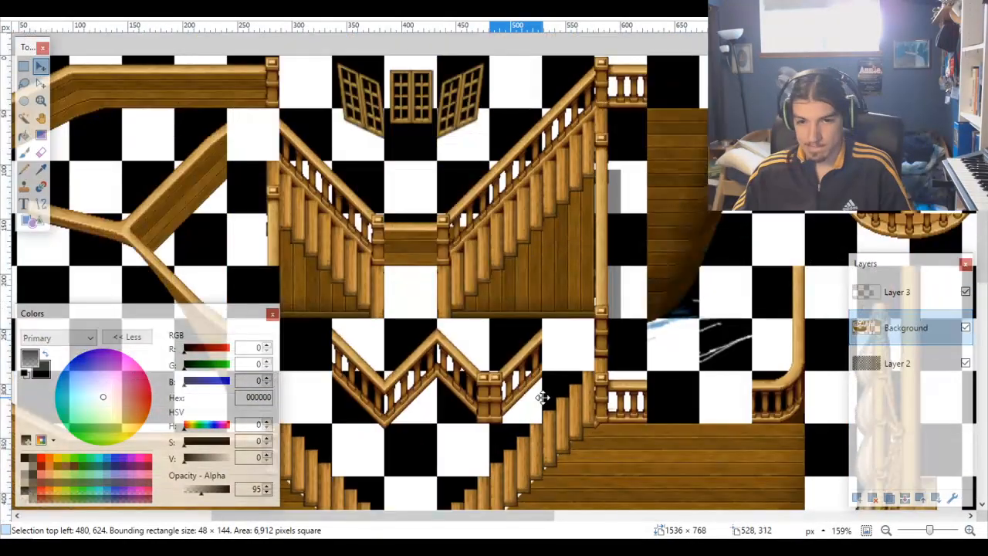
scroll(543, 397, "down", 2)
scroll(542, 397, "left", 2)
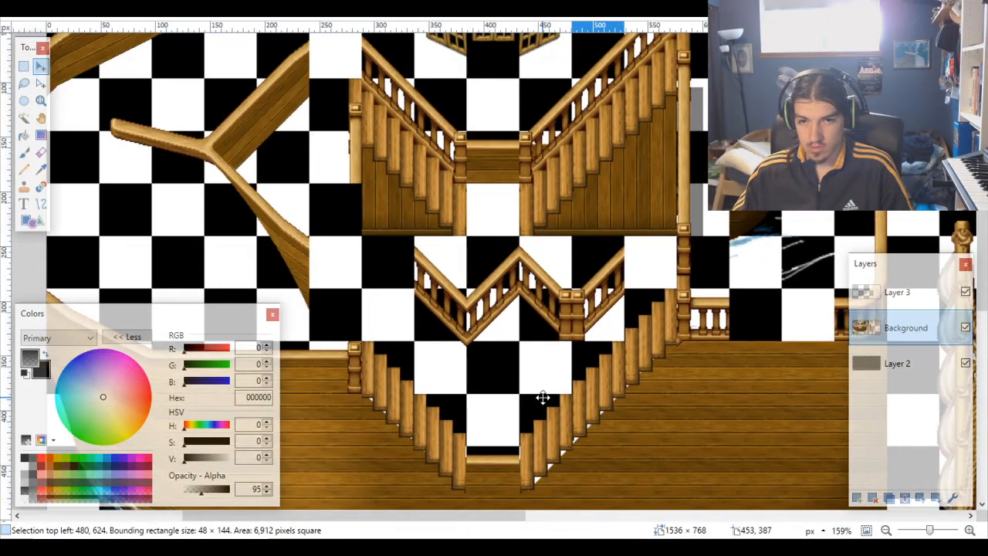
scroll(542, 397, "right", 4)
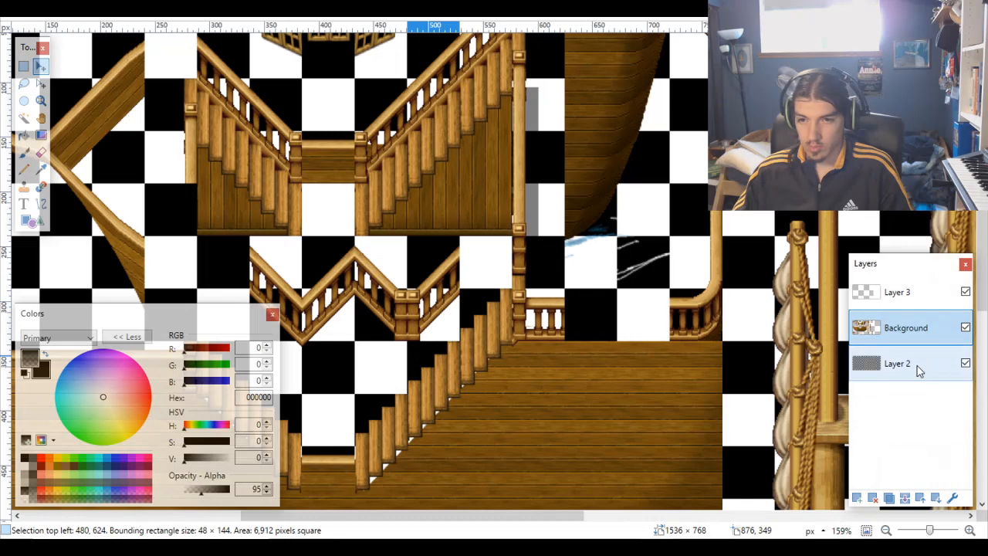
left_click(918, 369)
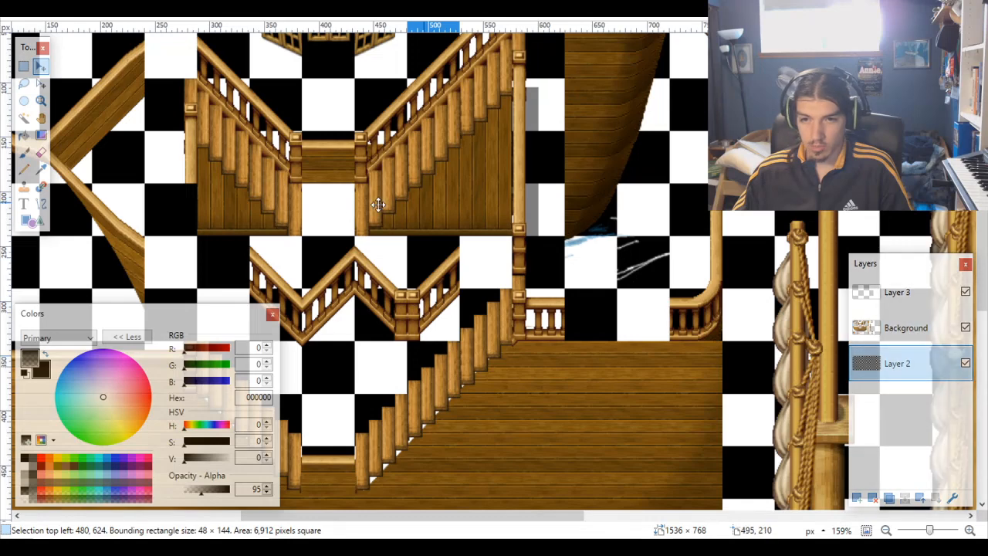
left_click(24, 118)
left_click(543, 266)
left_click(539, 202, "ctrl")
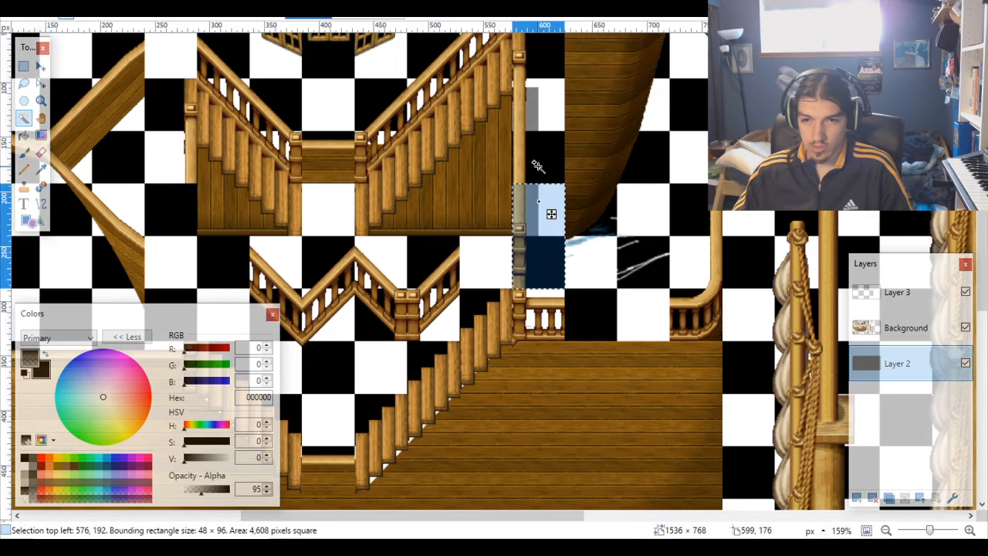
left_click(538, 166, "ctrl")
scroll(538, 166, "down", 4, "ctrl")
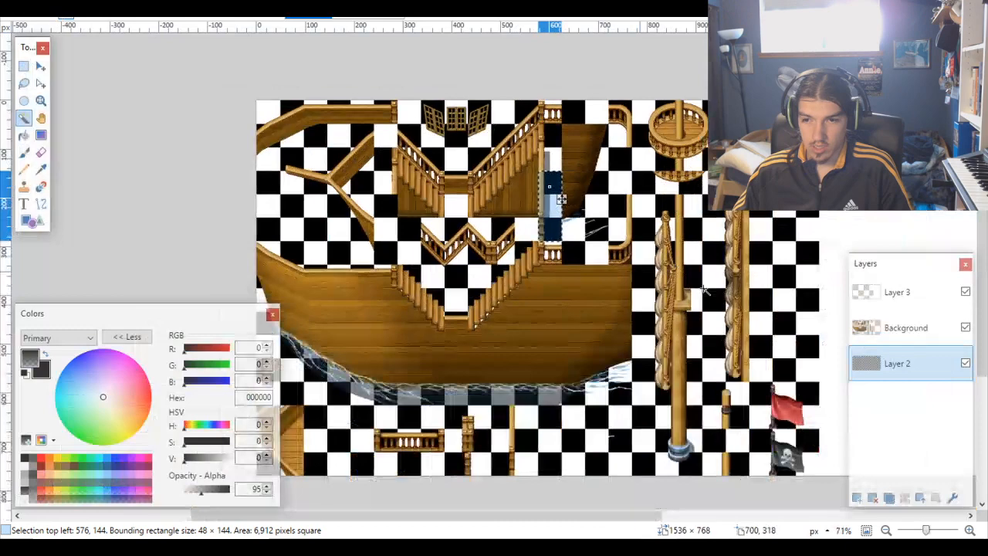
Step: On the Background layer, move the selected right post beside the left post below the hull, aligned to the grid at 528, 624, and deselect it
left_click(900, 331)
scroll(533, 362, "up", 2)
scroll(532, 363, "down", 1)
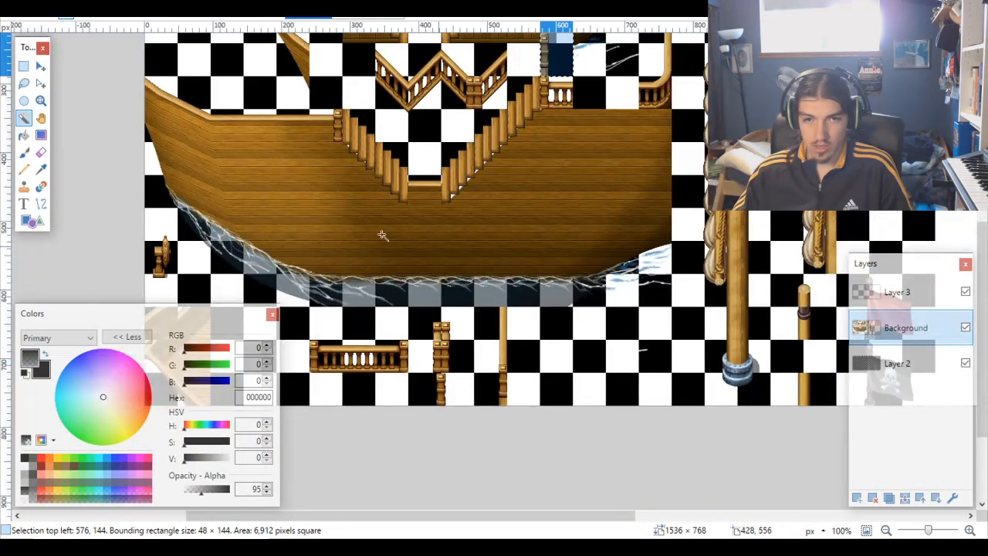
left_click(41, 67)
scroll(610, 220, "up", 2)
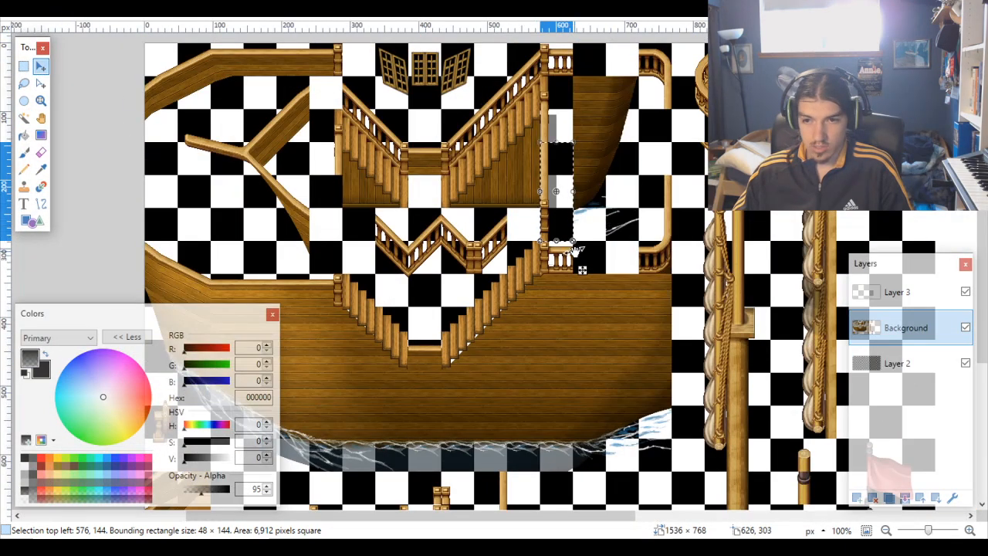
left_click_drag(584, 270, 516, 465)
scroll(515, 465, "up", 5)
left_click_drag(536, 221, 490, 302)
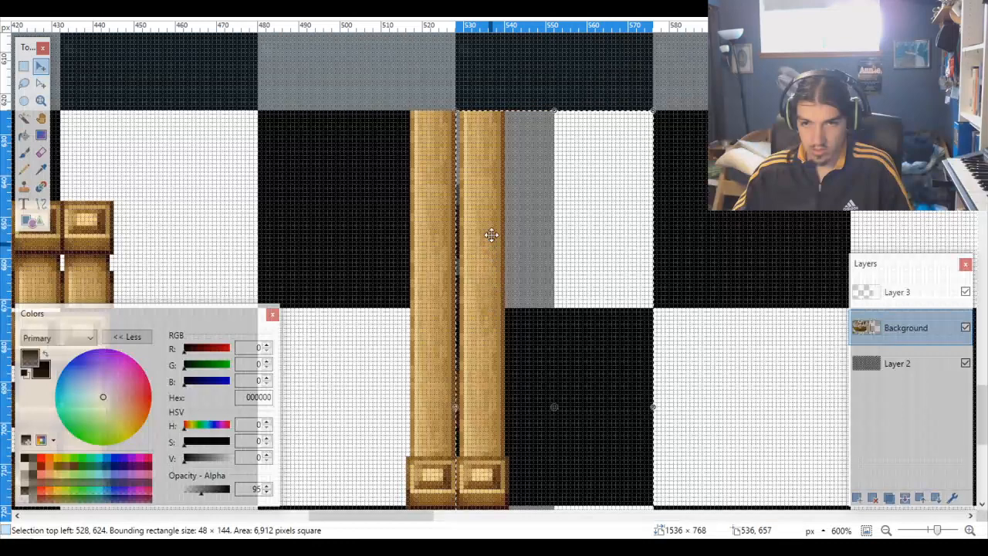
scroll(522, 225, "down", 3)
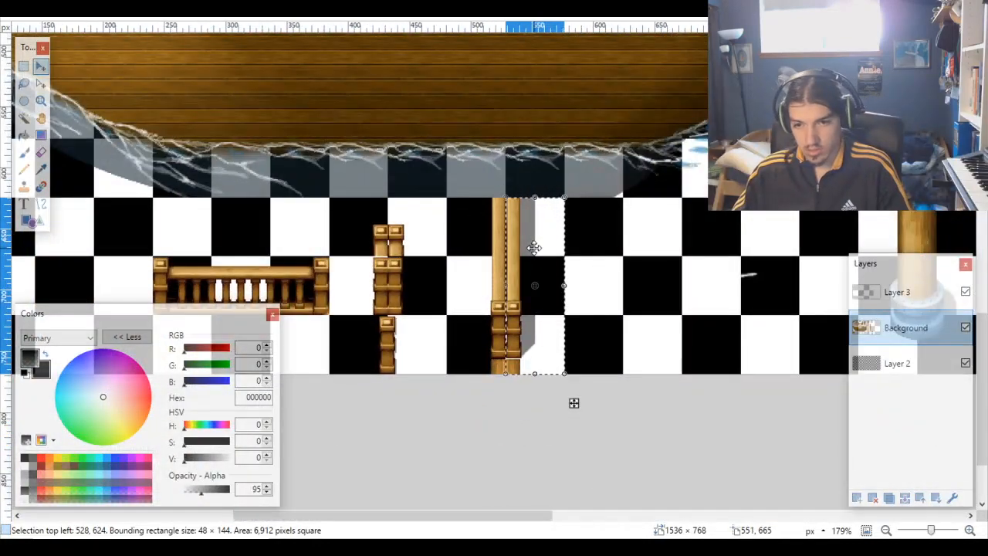
scroll(524, 377, "up", 6)
scroll(523, 377, "down", 3)
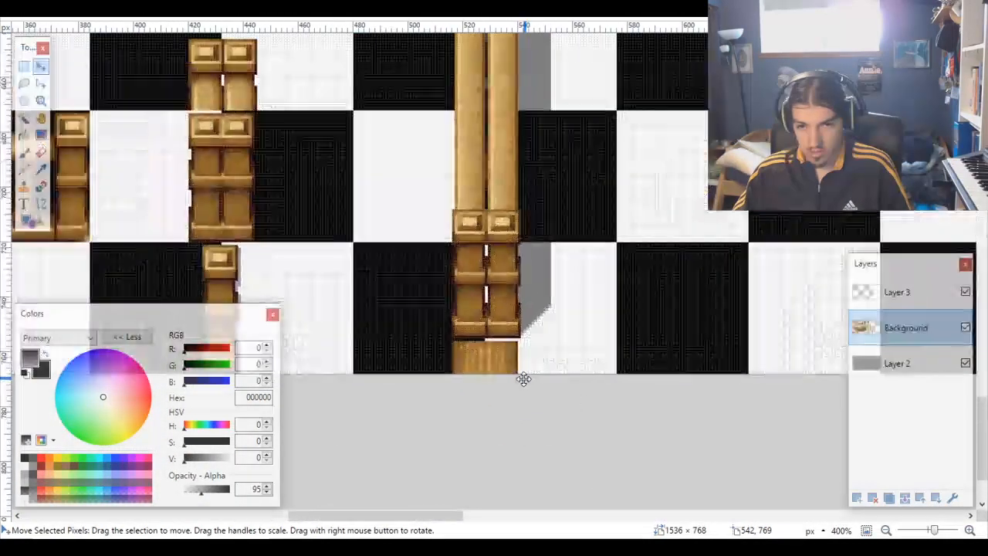
left_click(515, 316)
Step: Examine the bases of the joined posts up close and sample the pixel row beneath them with the Color Picker
scroll(516, 317, "up", 2)
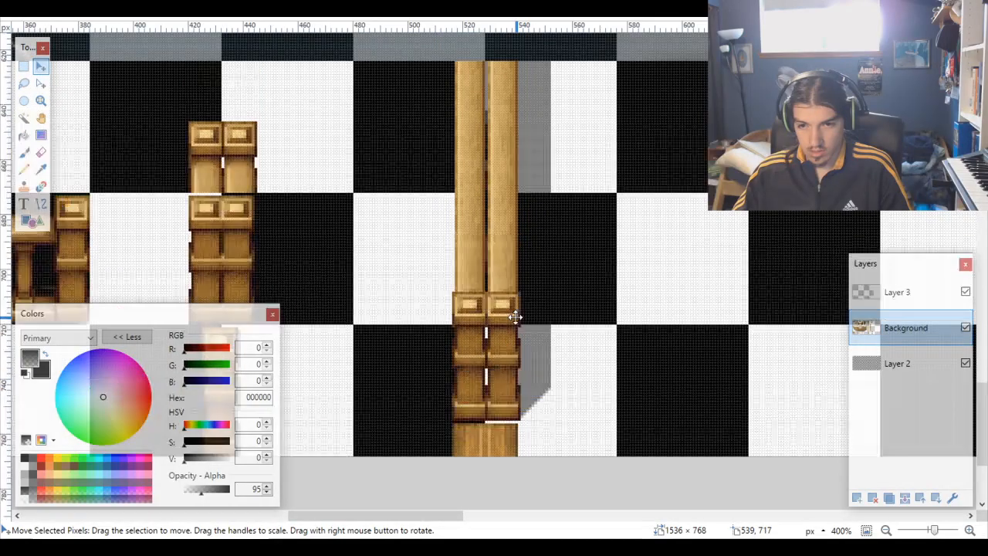
scroll(523, 337, "up", 3)
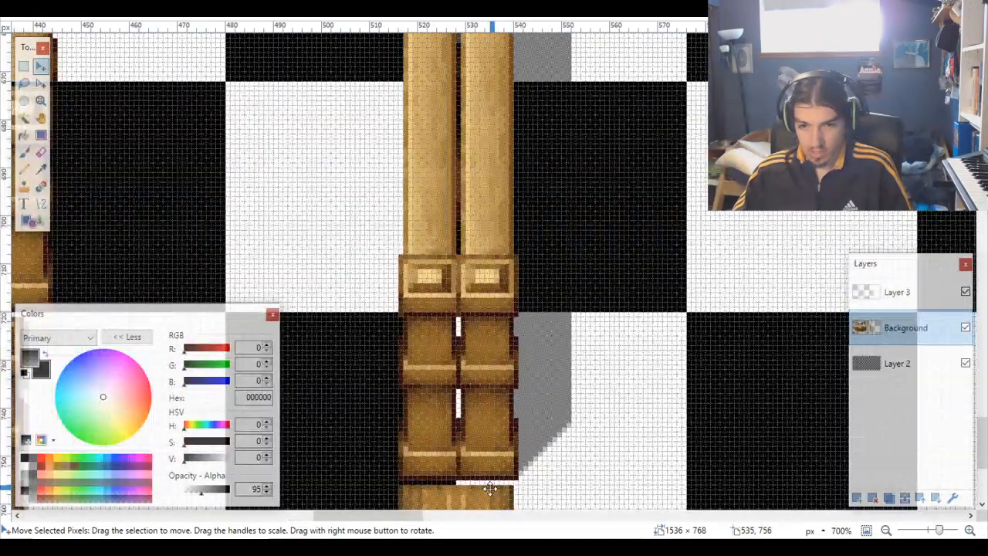
scroll(470, 481, "up", 3)
scroll(470, 481, "up", 3)
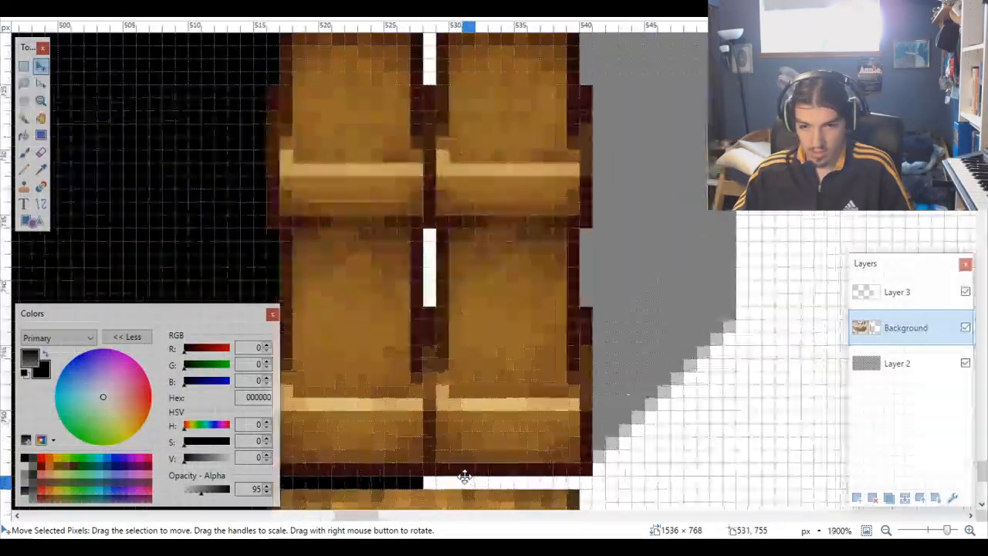
scroll(549, 456, "down", 2)
scroll(489, 439, "left", 4)
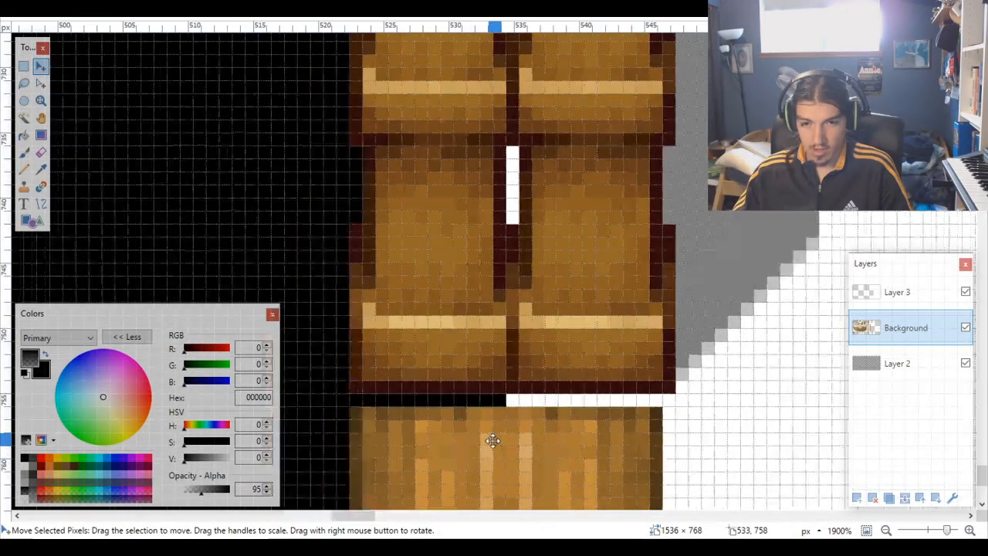
key("k")
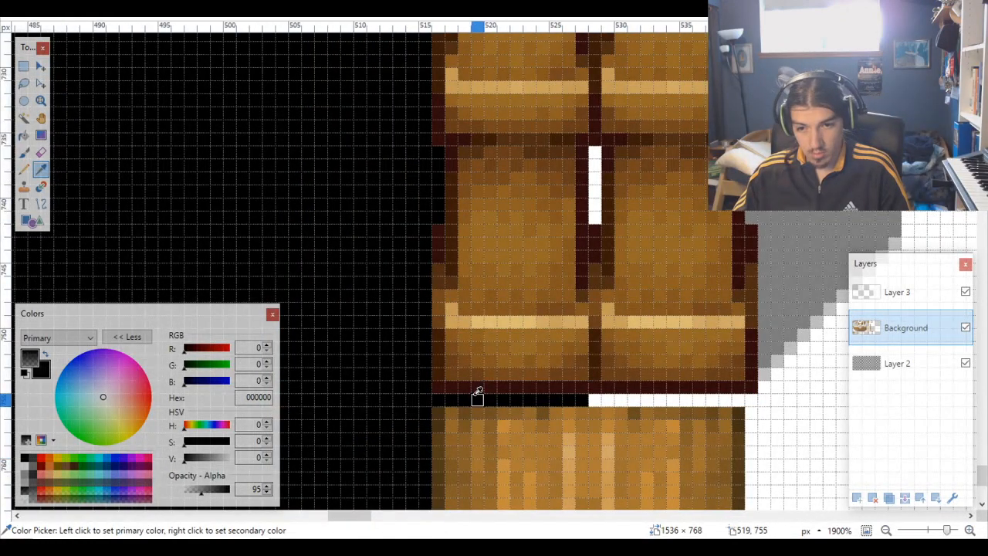
left_click(488, 398)
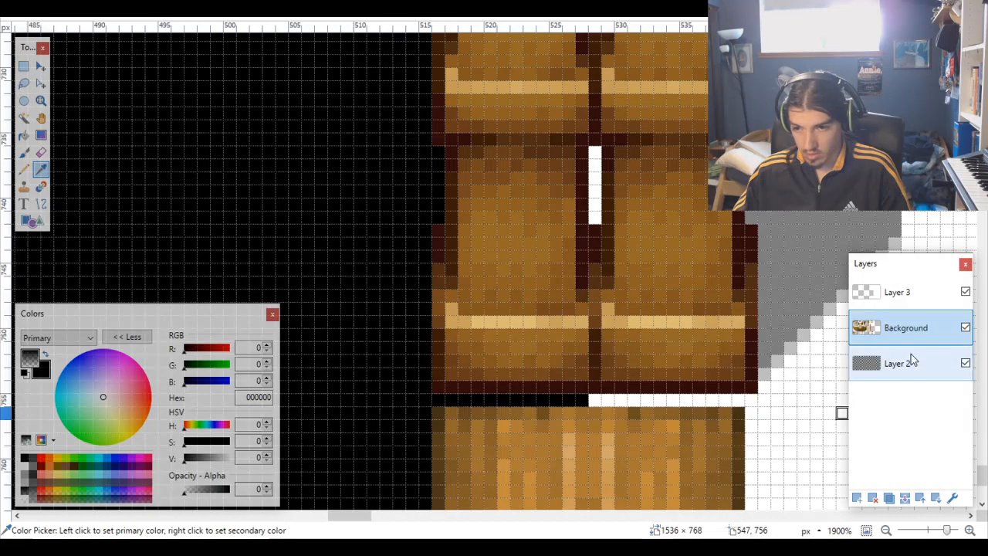
Step: Hide Layer 2, examine the posts and their shadow against the transparent background, and show Layer 2 again
left_click(966, 362)
left_click(966, 362)
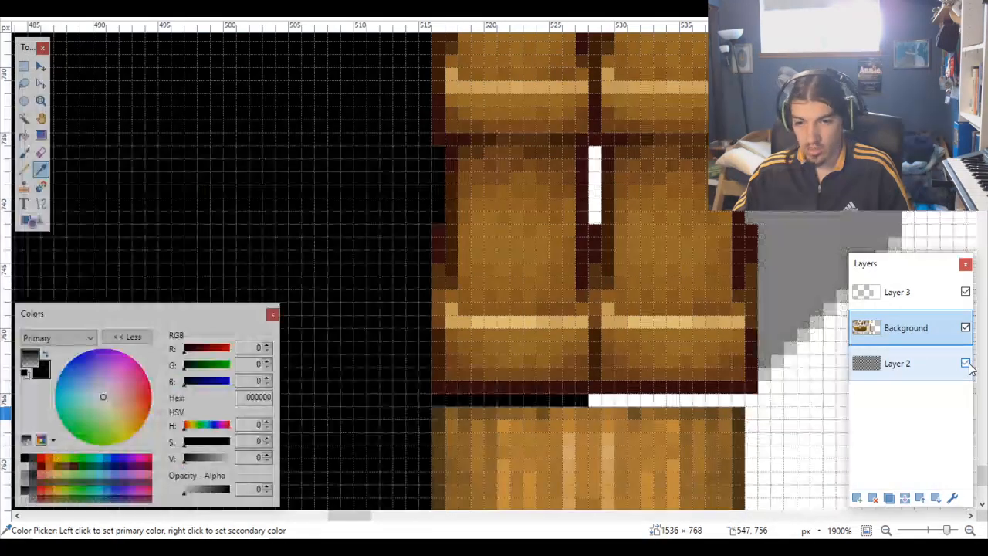
left_click(967, 362)
scroll(770, 338, "down", 3)
scroll(770, 338, "down", 2)
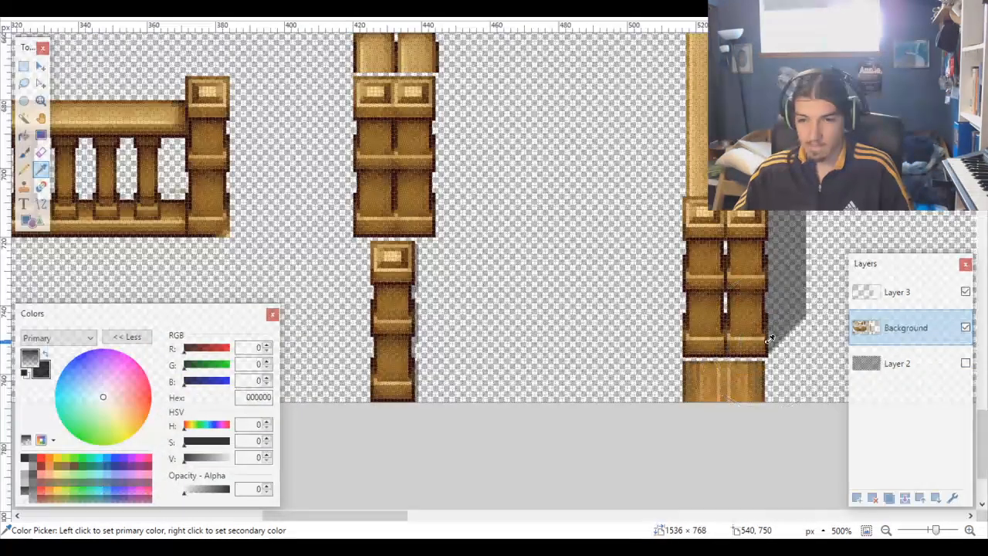
scroll(770, 338, "right", 2)
scroll(770, 338, "down", 5)
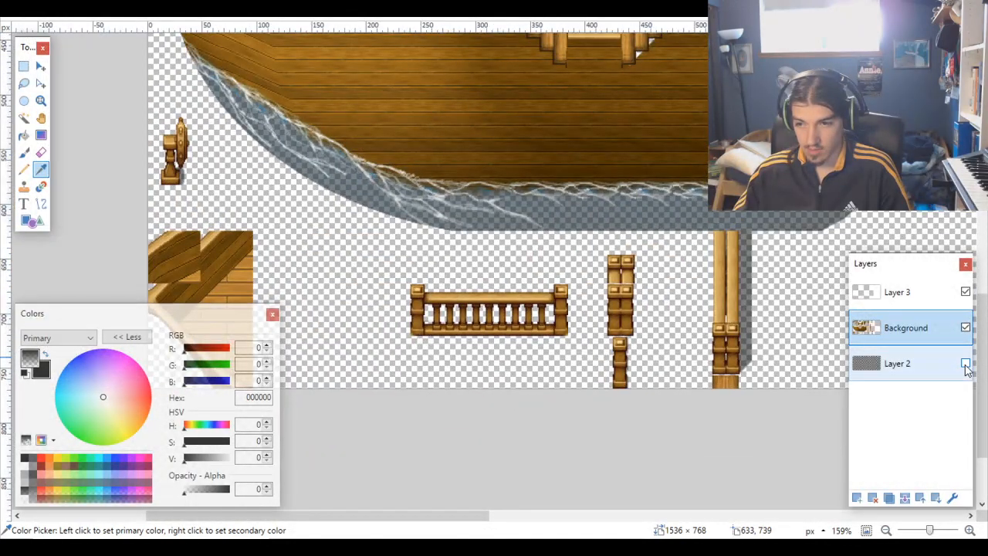
left_click(965, 363)
scroll(744, 326, "right", 3)
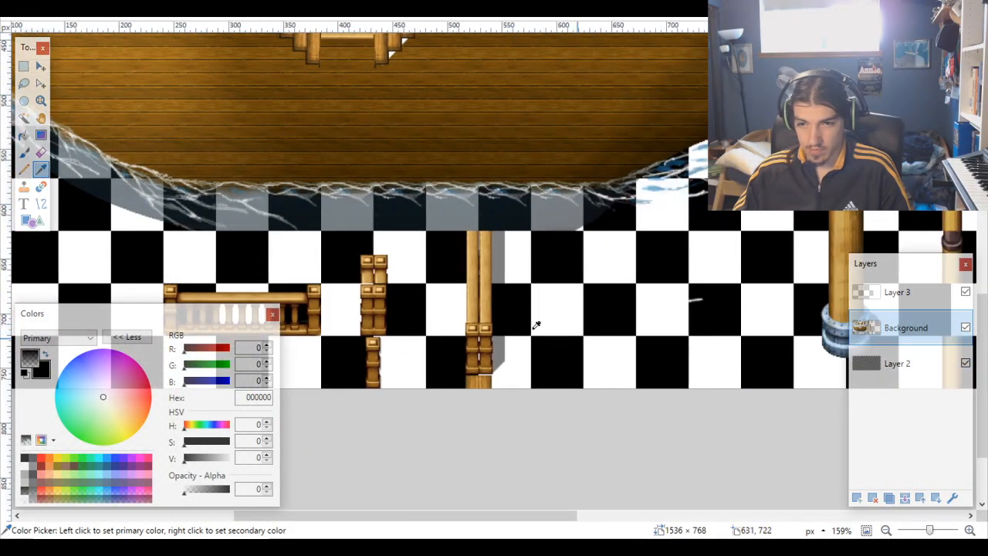
Step: Make Layer 2 active and select the six tiles behind the joined posts, 96 × 144 at 480, 624, with the Magic Wand
left_click(24, 118)
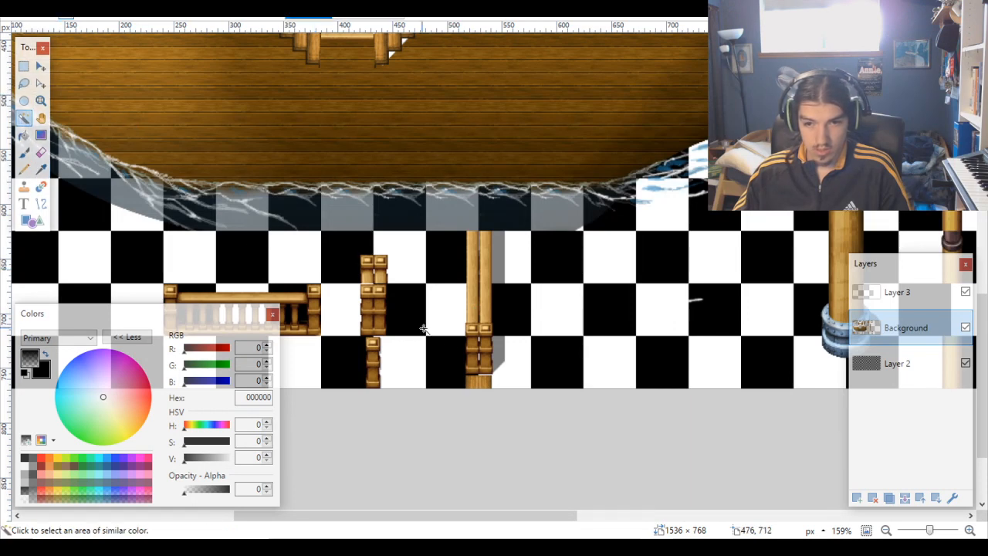
left_click(442, 354)
left_click(895, 363)
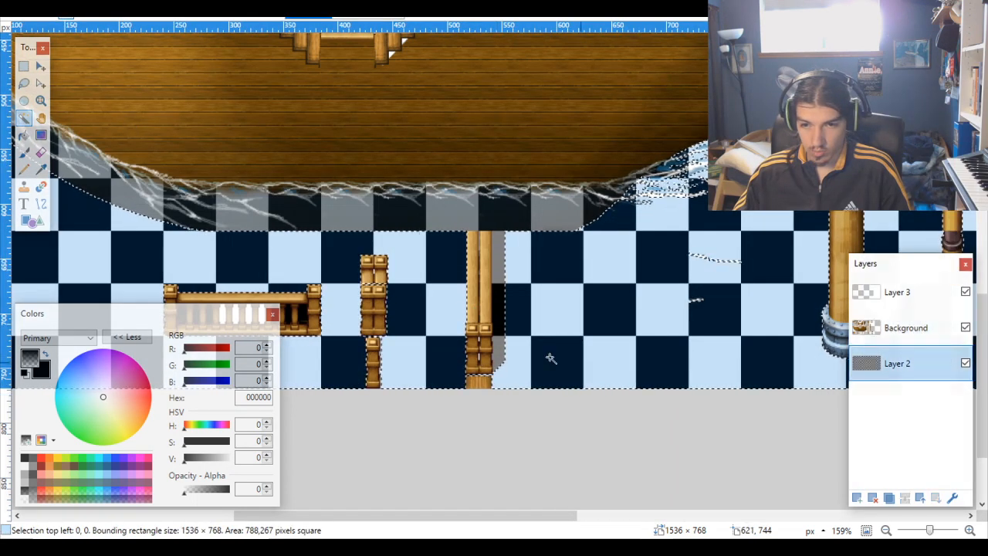
left_click(458, 372)
left_click(518, 375, "ctrl")
left_click(513, 324, "ctrl")
left_click(464, 320, "ctrl")
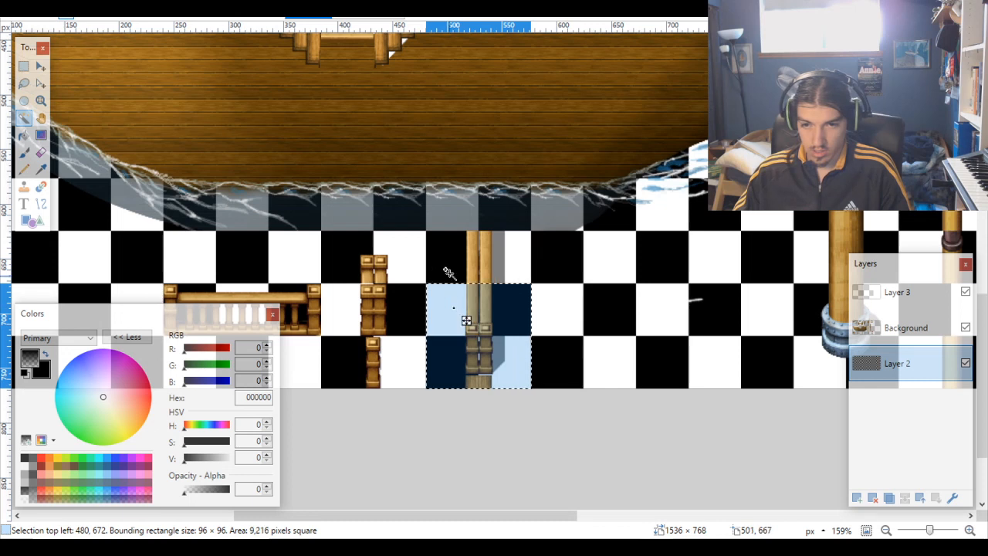
left_click(465, 275, "ctrl")
left_click(502, 278, "ctrl")
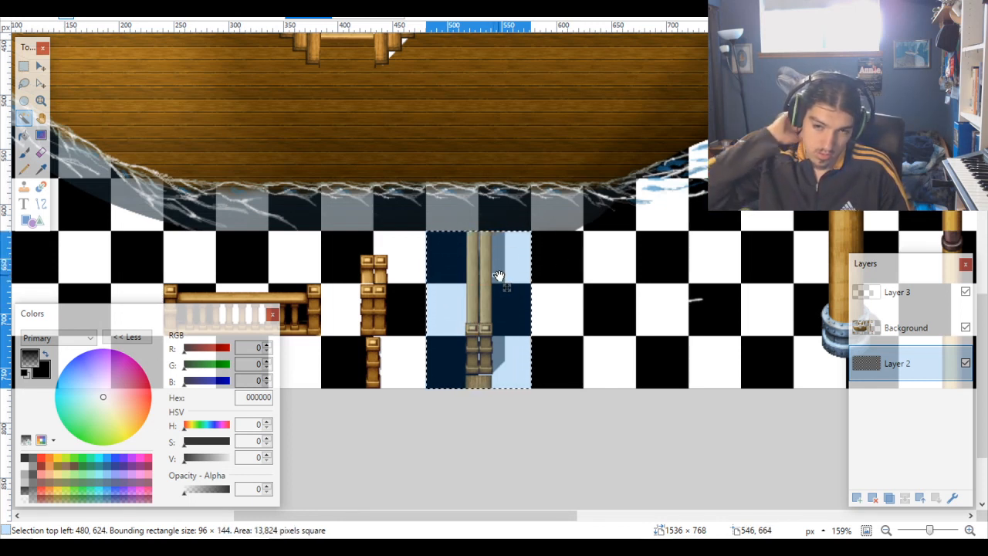
Step: Make Background active and place a copy of the selected joined posts with their shadow in the free tiles beside the original
left_click(905, 332)
key("m")
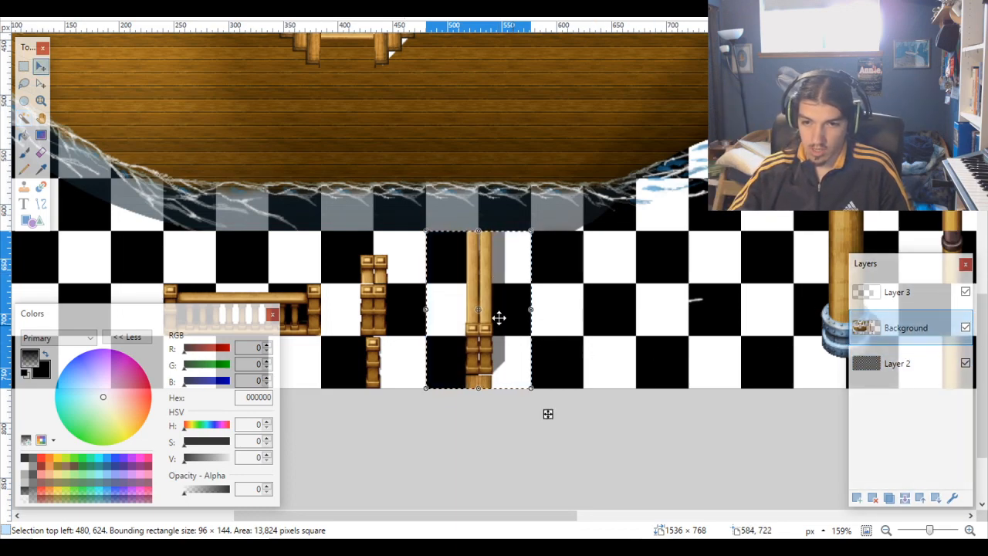
left_click_drag(499, 287, 593, 290)
scroll(556, 255, "up", 6)
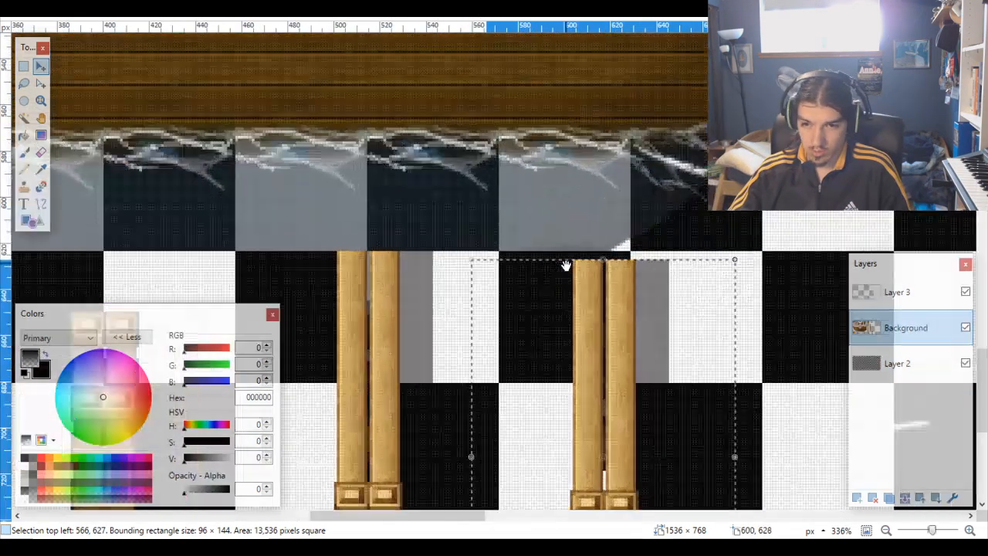
left_click_drag(496, 303, 540, 293)
scroll(463, 270, "up", 3)
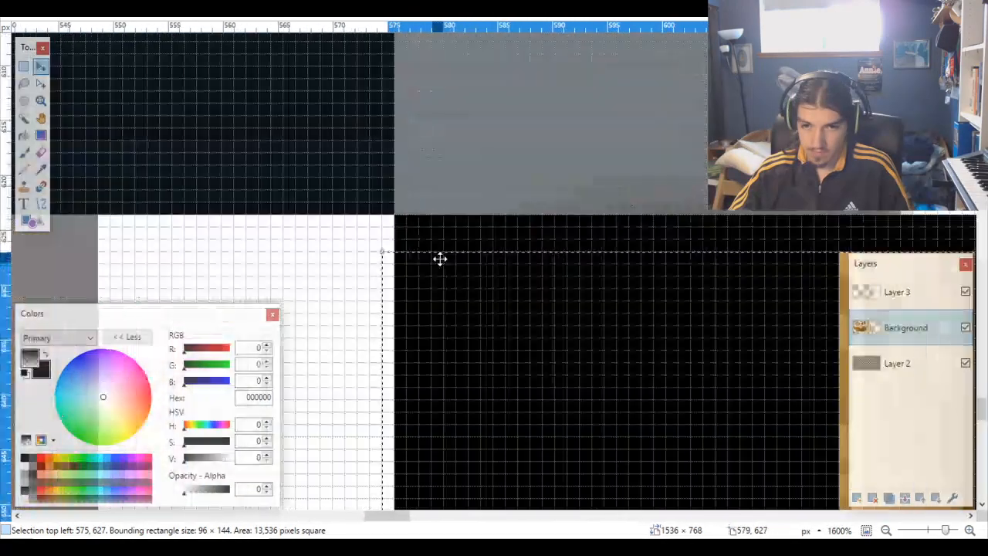
Step: Align the selected 96 × 144 pixel block with the checkerboard so its top-left corner sits at 576, 624, and deselect it
left_click_drag(429, 293, 448, 227)
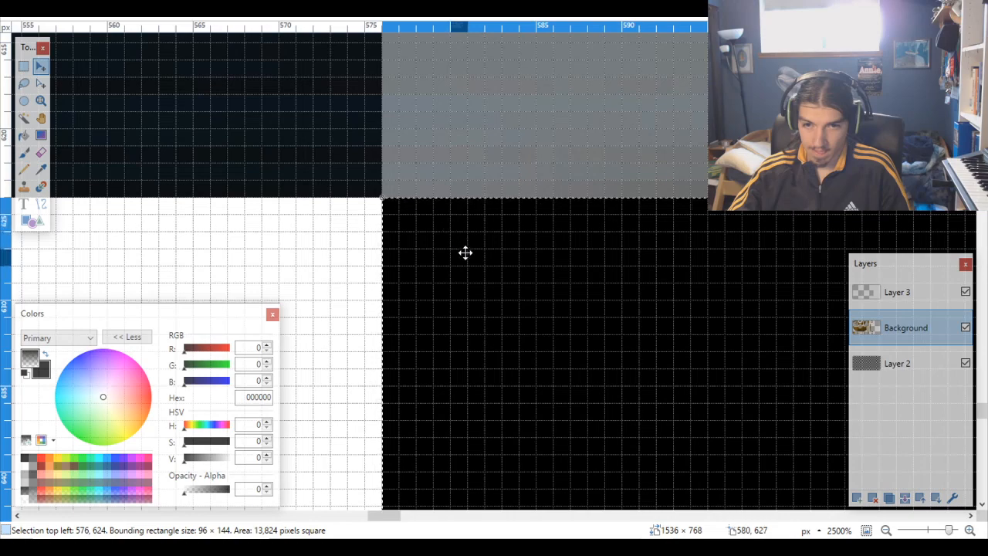
scroll(465, 252, "down", 8)
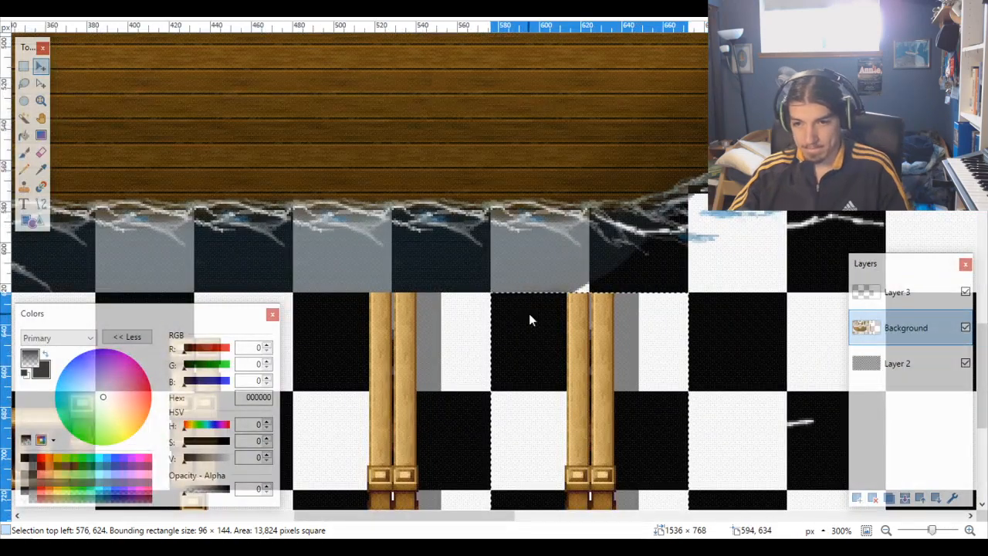
scroll(626, 337, "down", 4)
scroll(636, 416, "up", 3)
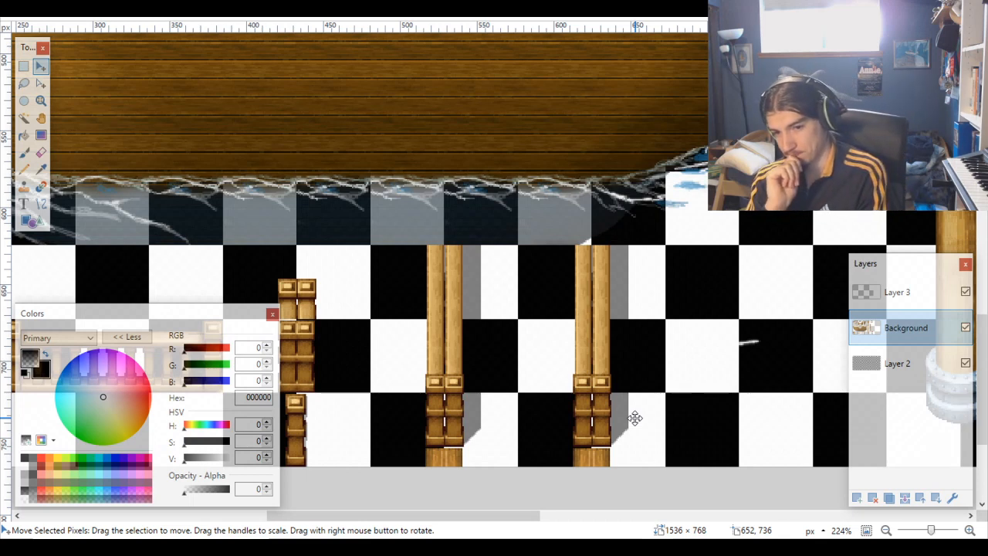
Step: Delete the grey shadow beside the left pair of tall posts, using the Magic Wand on the Background layer
left_click(23, 117)
scroll(471, 420, "up", 2)
scroll(469, 414, "down", 1)
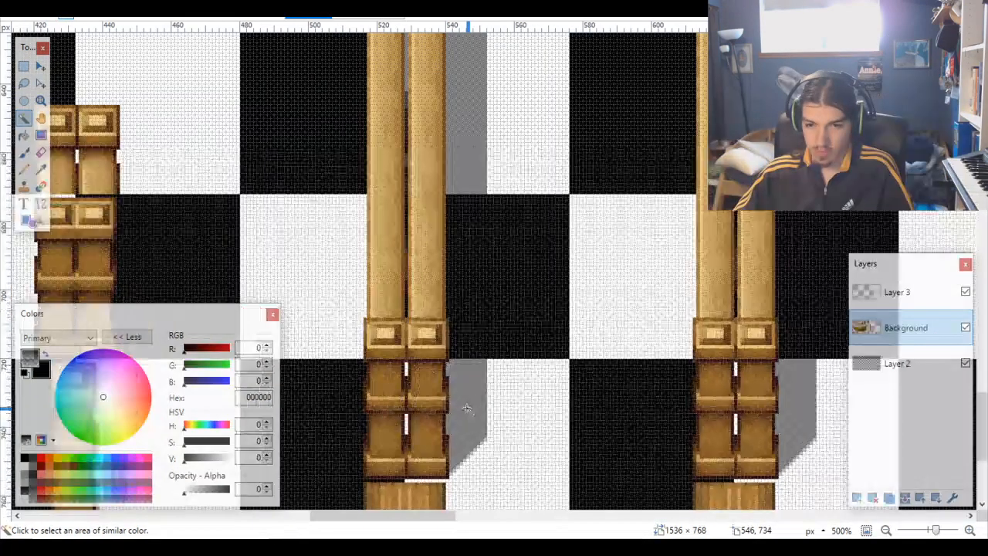
left_click(468, 408)
scroll(471, 405, "down", 2)
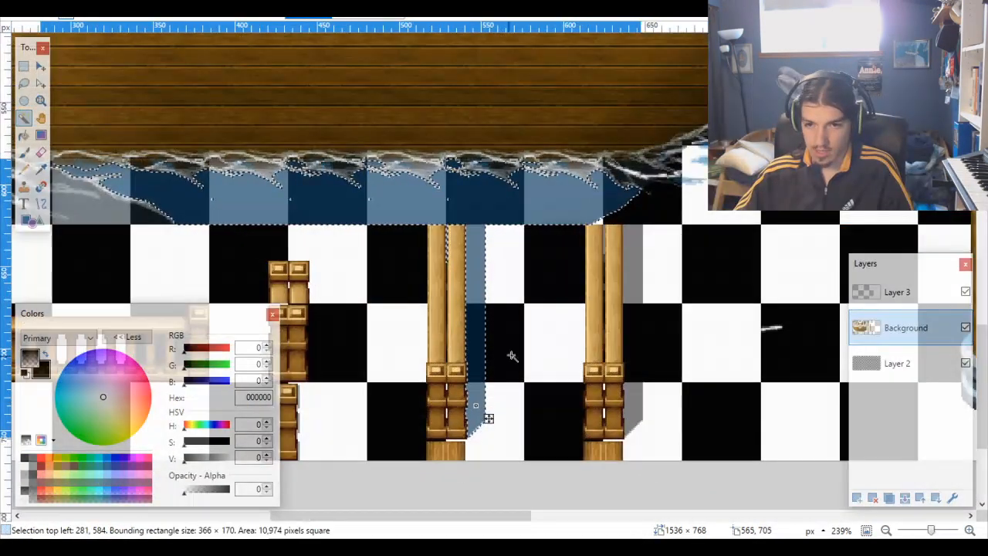
left_click(483, 413)
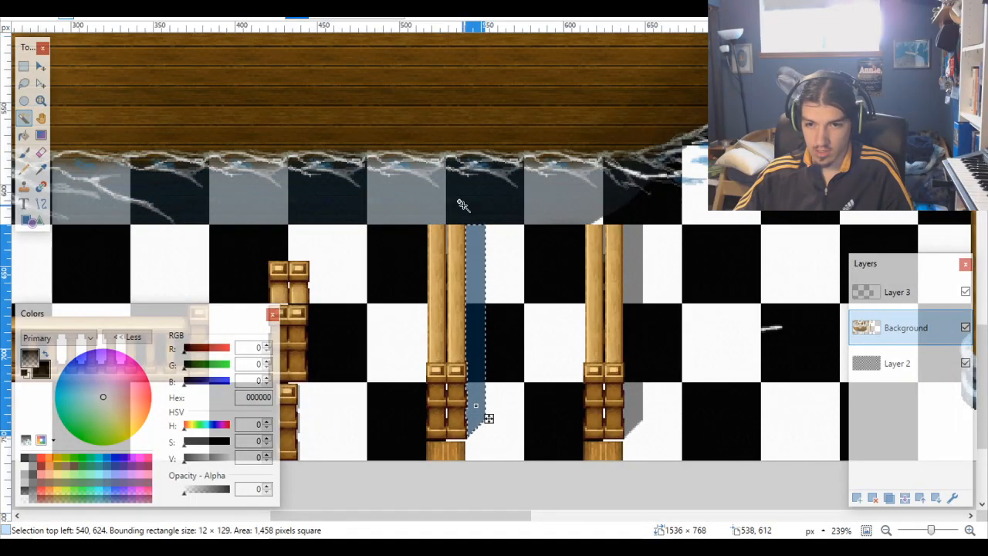
scroll(488, 414, "up", 4)
left_click(488, 290)
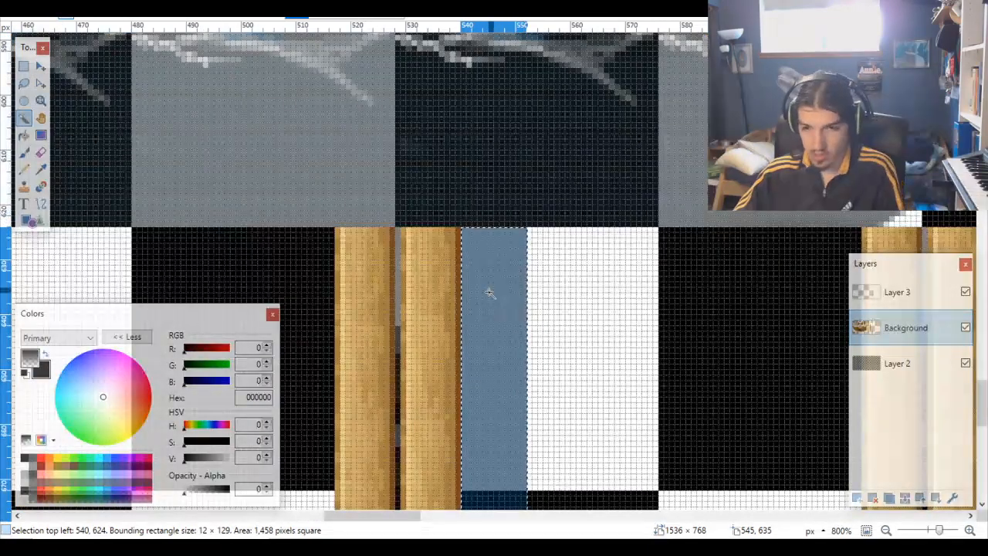
key("Delete")
Step: Hide the checkerboard on Layer 2 so the Background artwork shows against transparency
scroll(490, 298, "down", 4)
scroll(489, 305, "down", 3)
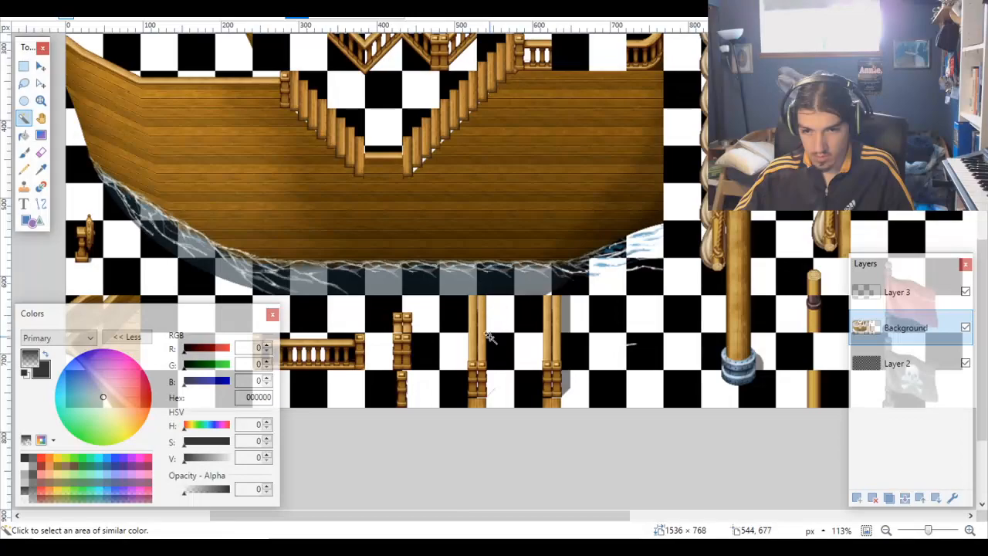
scroll(488, 337, "up", 2)
scroll(488, 349, "up", 4)
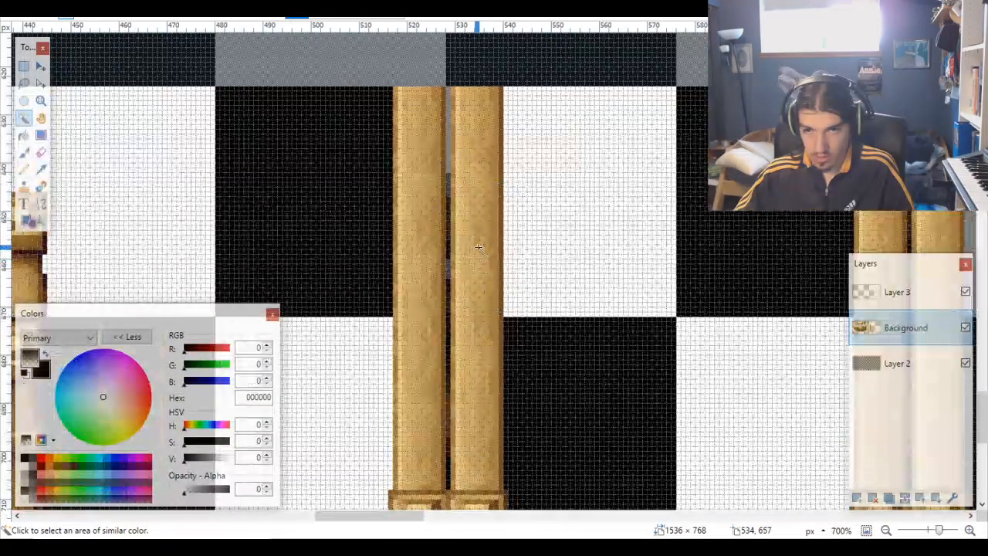
scroll(472, 243, "up", 3)
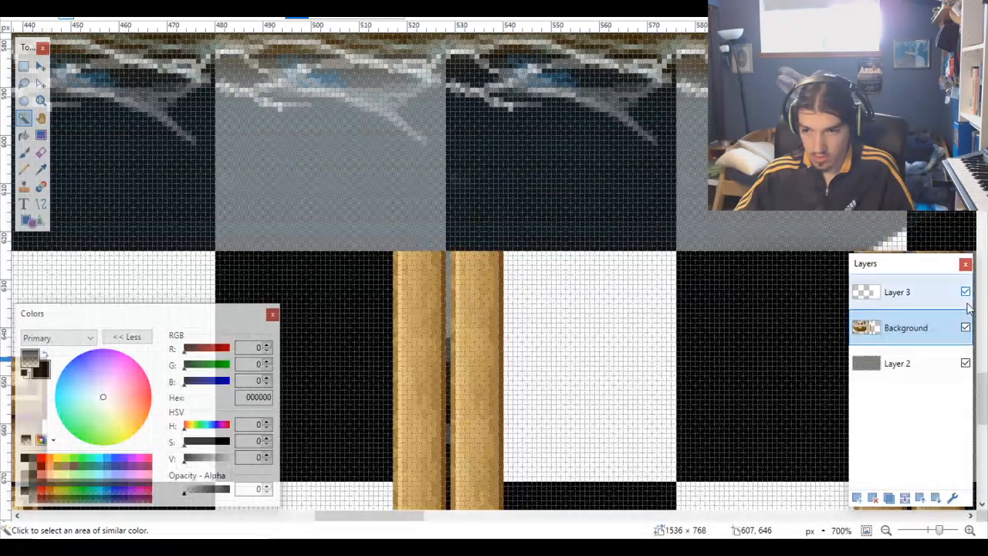
left_click(966, 363)
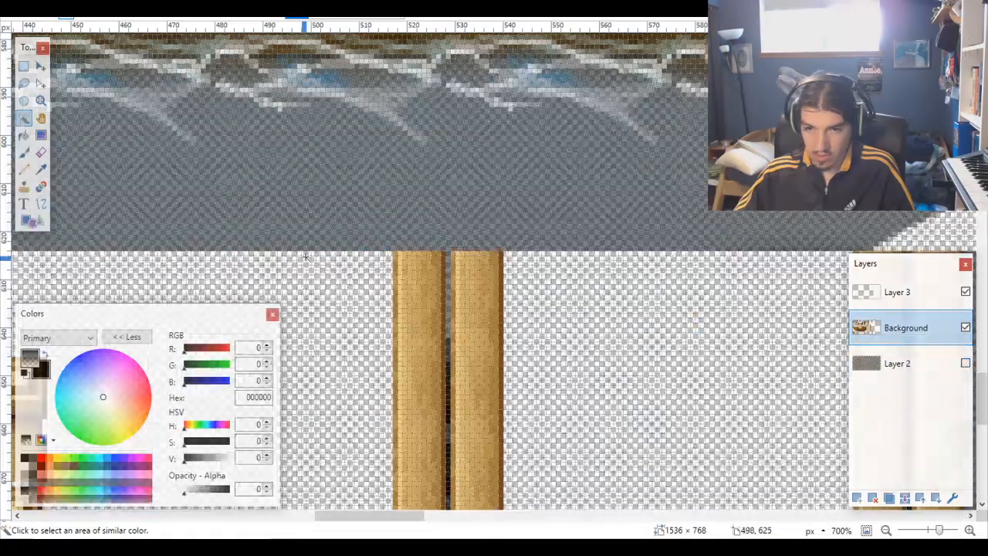
Step: Erase the dark leftover pixels from the narrow gap between the left pair of tall posts with a rectangular selection
scroll(462, 314, "down", 3)
scroll(461, 314, "down", 2)
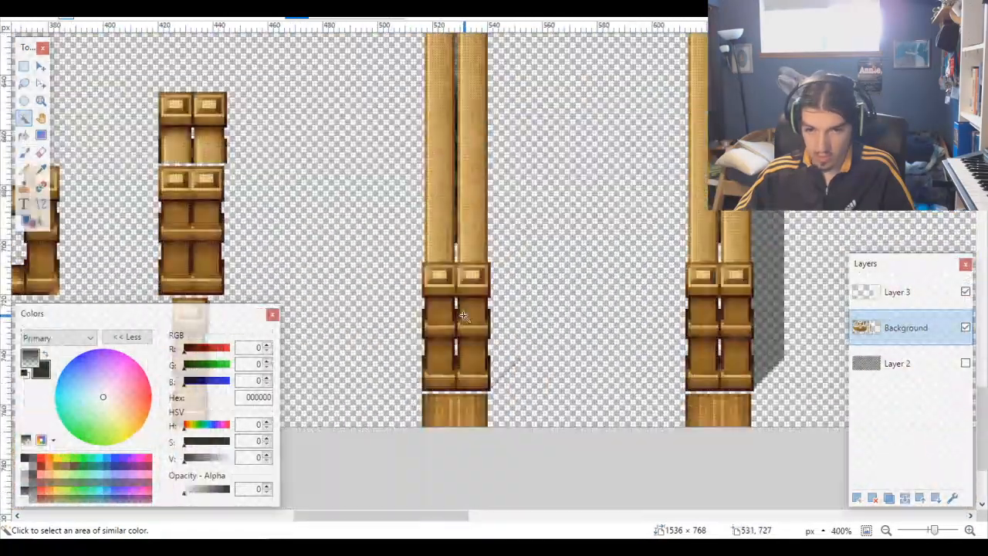
scroll(461, 260, "up", 5)
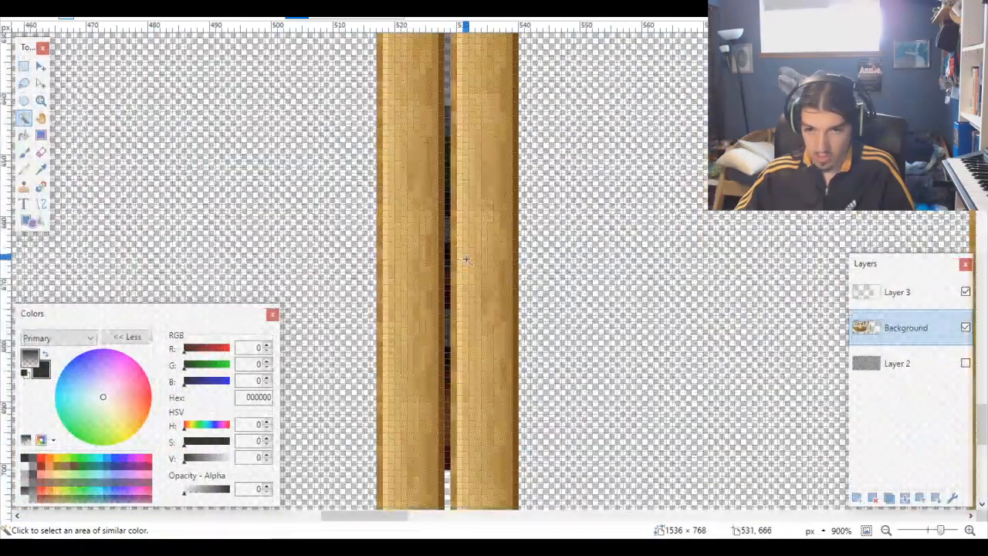
scroll(463, 258, "down", 5)
scroll(464, 258, "up", 5)
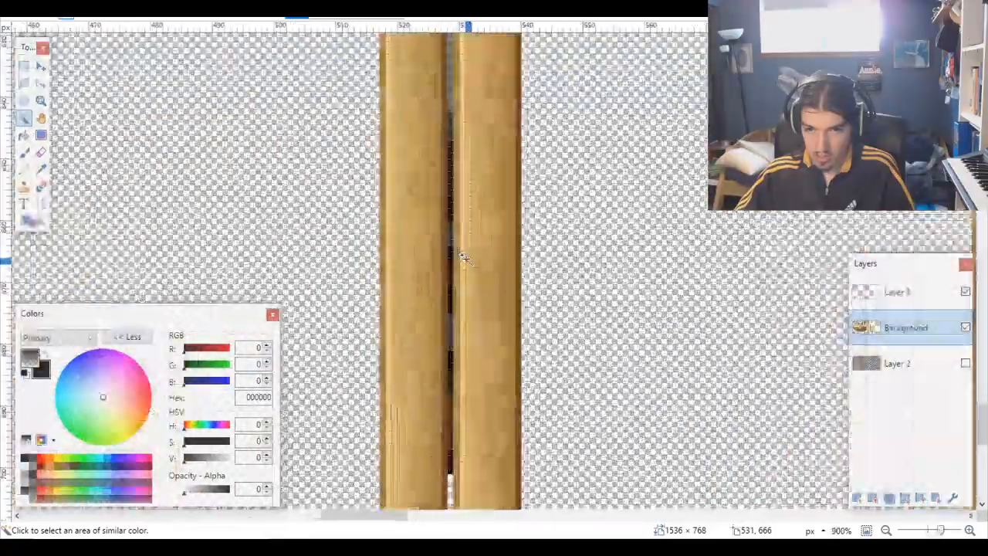
scroll(455, 292, "down", 5)
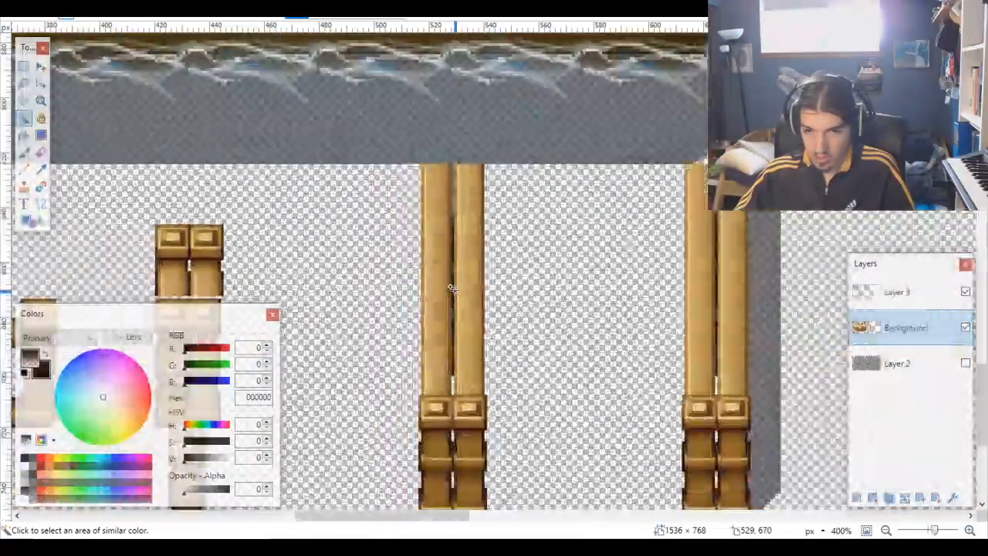
scroll(486, 283, "up", 6)
scroll(485, 283, "up", 3)
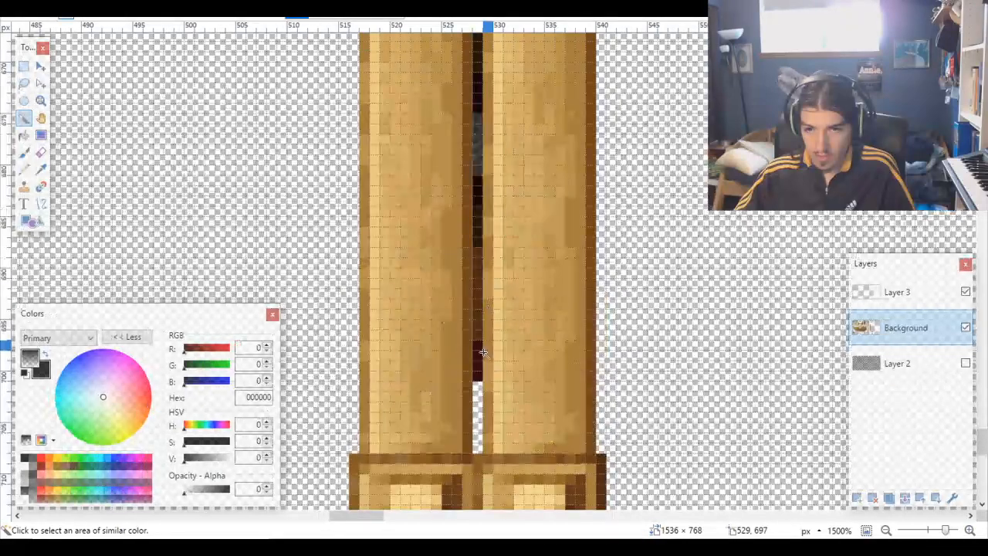
scroll(481, 371, "up", 2)
left_click(25, 68)
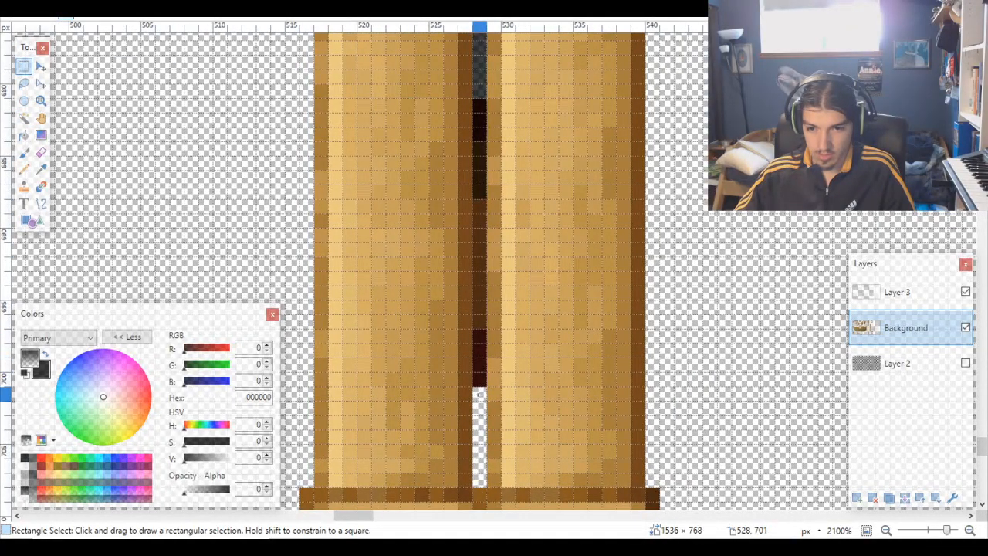
mouse_move(478, 394)
left_mouse_down()
mouse_move(480, 30)
mouse_move(527, 429)
mouse_move(480, 333)
mouse_move(480, 25)
mouse_move(489, 361)
mouse_move(481, 377)
left_mouse_up()
key("Delete")
left_click(502, 424)
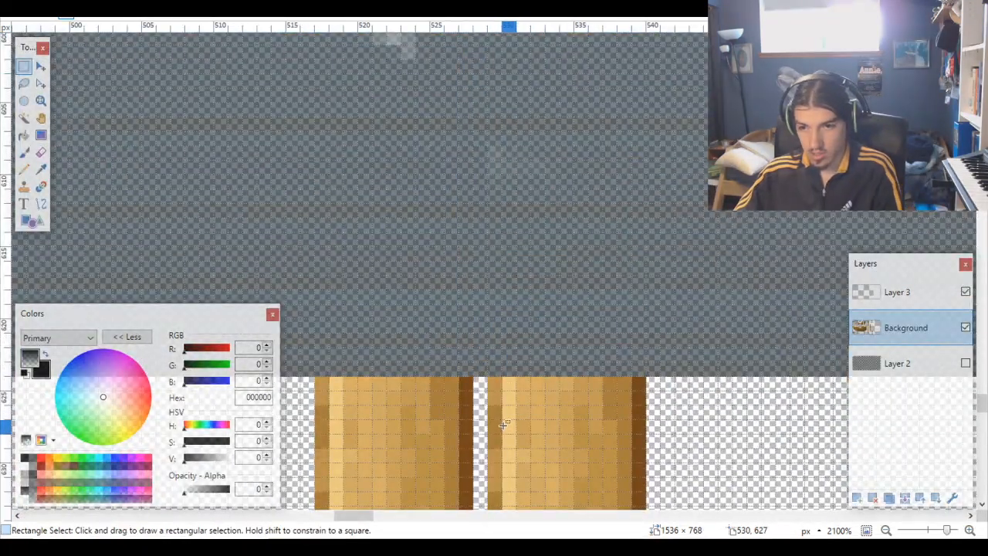
Step: Make the Layer 2 checkerboard visible again behind the posts
scroll(507, 423, "down", 10)
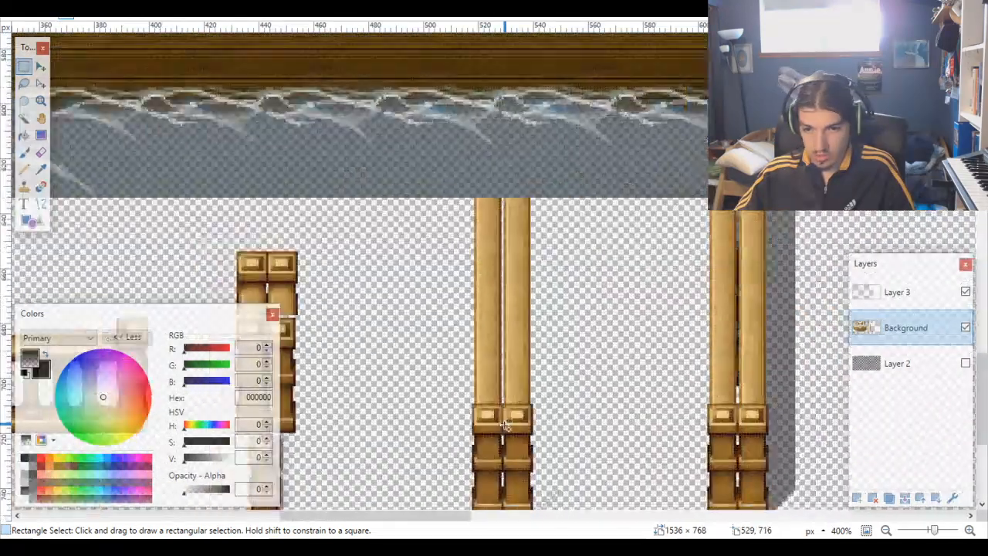
scroll(652, 458, "up", 2)
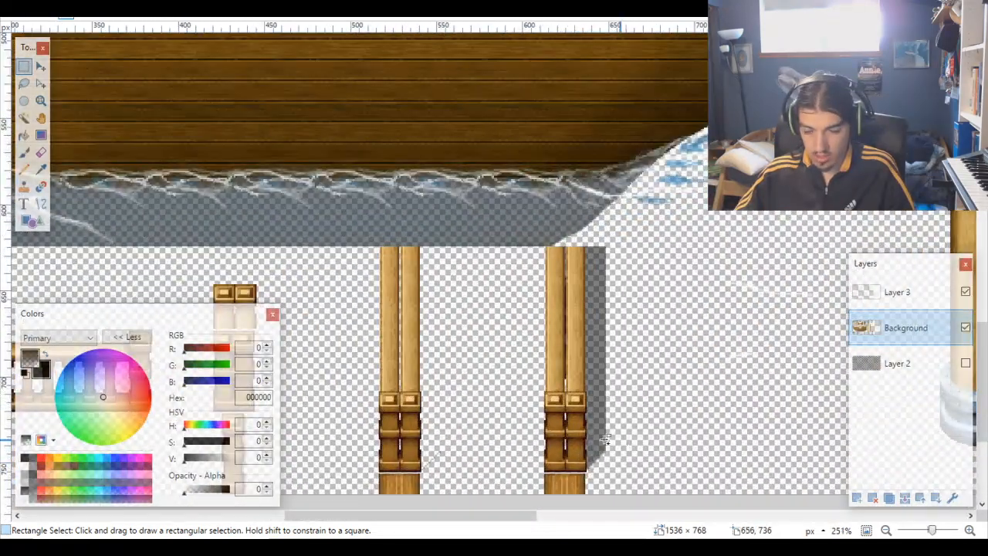
scroll(416, 485, "up", 2)
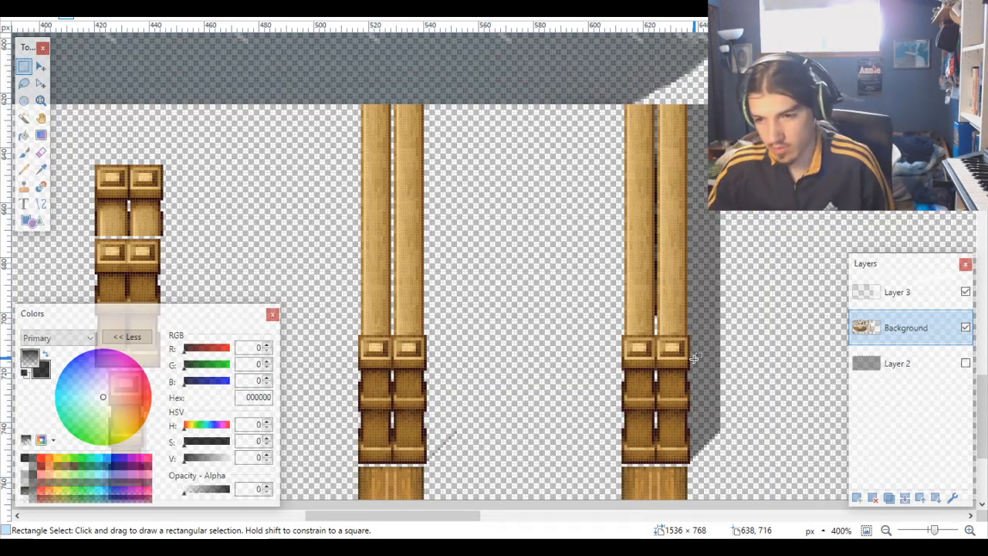
left_click(966, 363)
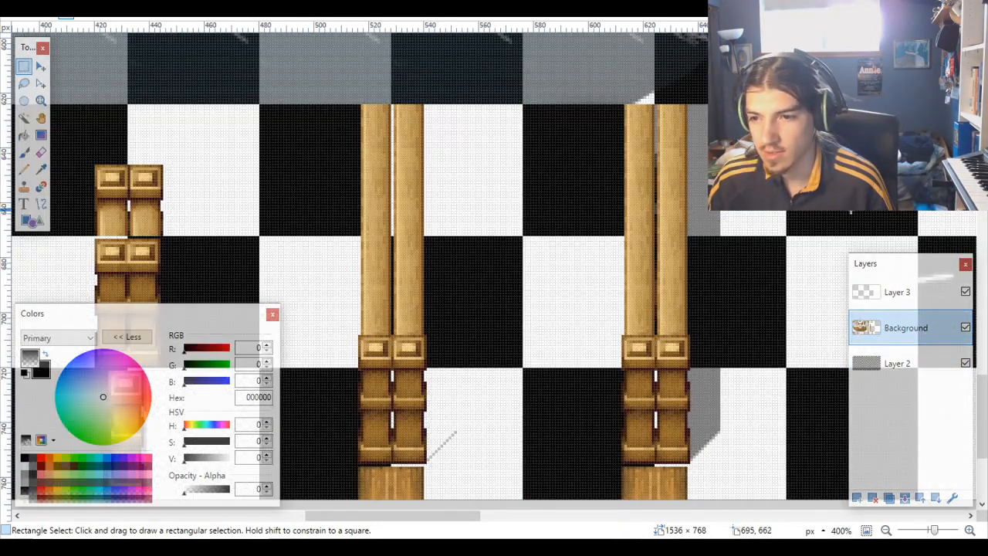
Step: Using Layer 2's tiles, select the 48 × 144 pixel area at 624, 624 over the right pair's outer post, and switch to Move Selected Pixels
left_click(26, 118)
left_click(749, 455)
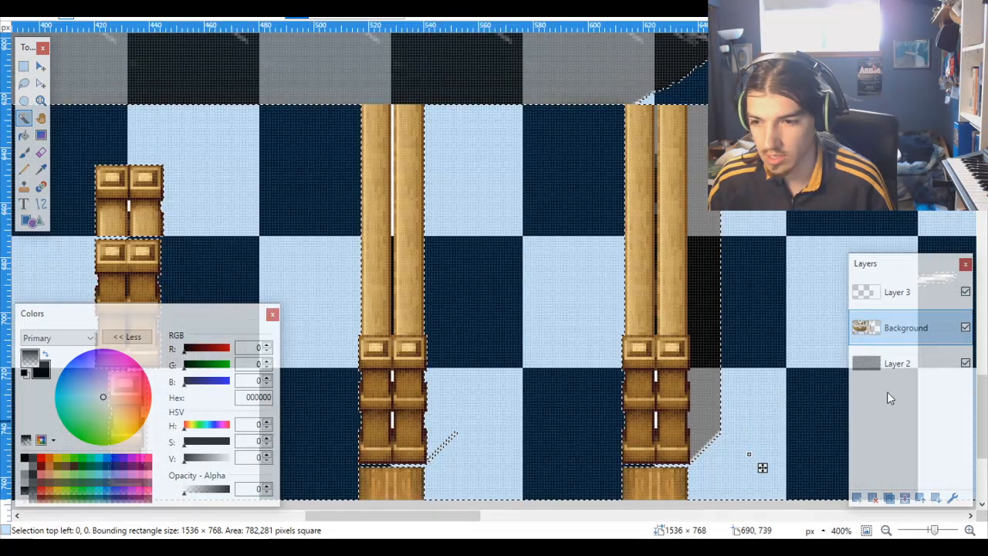
left_click(895, 363)
left_click_drag(739, 474, 733, 224)
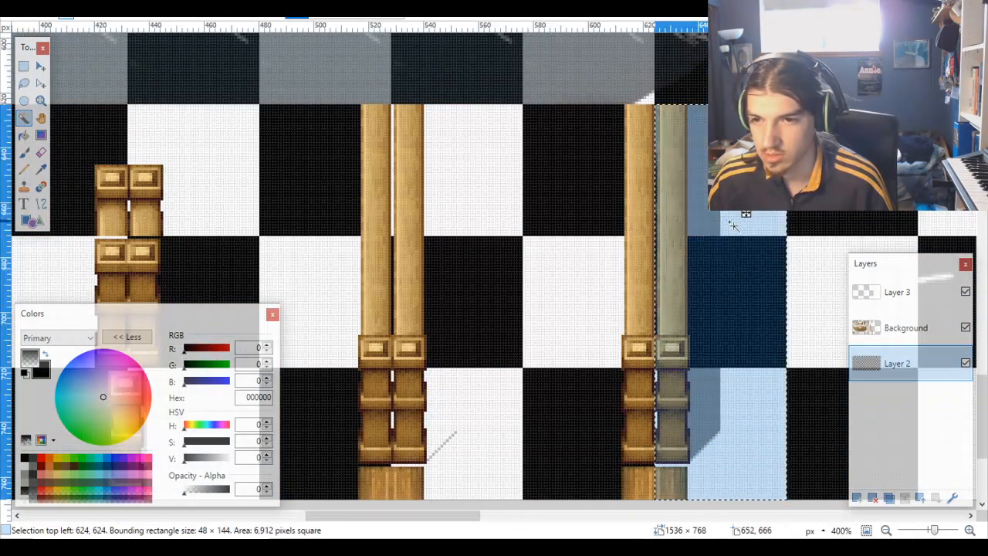
scroll(295, 150, "down", 2)
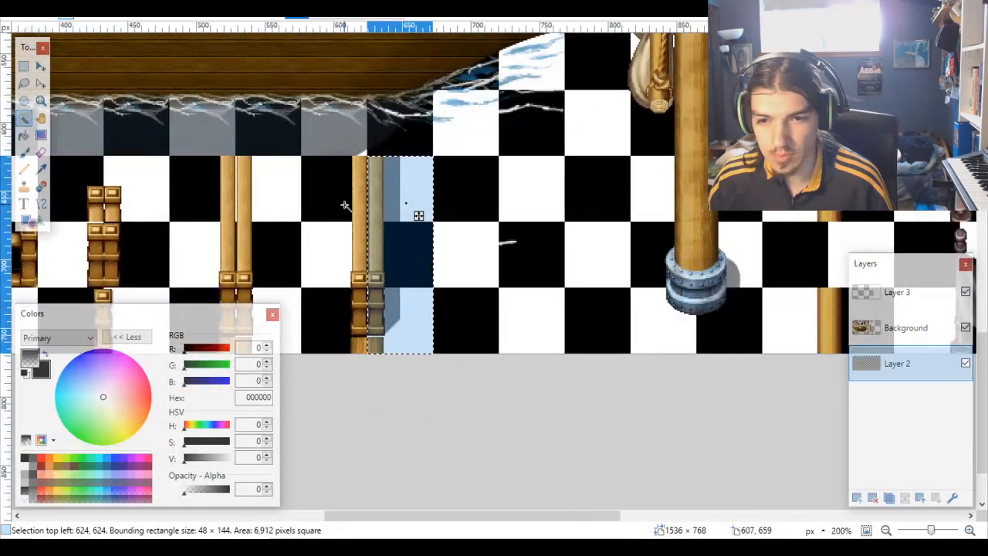
scroll(450, 239, "up", 3)
key("m")
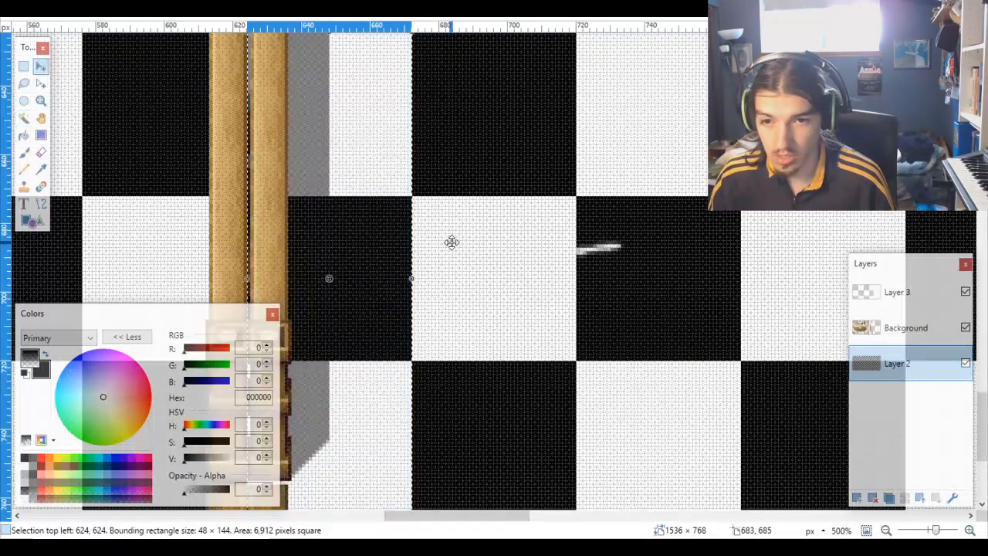
Step: Make Background the active layer instead of Layer 2, and undo the trial moves of the selected area
left_click_drag(373, 209, 562, 210)
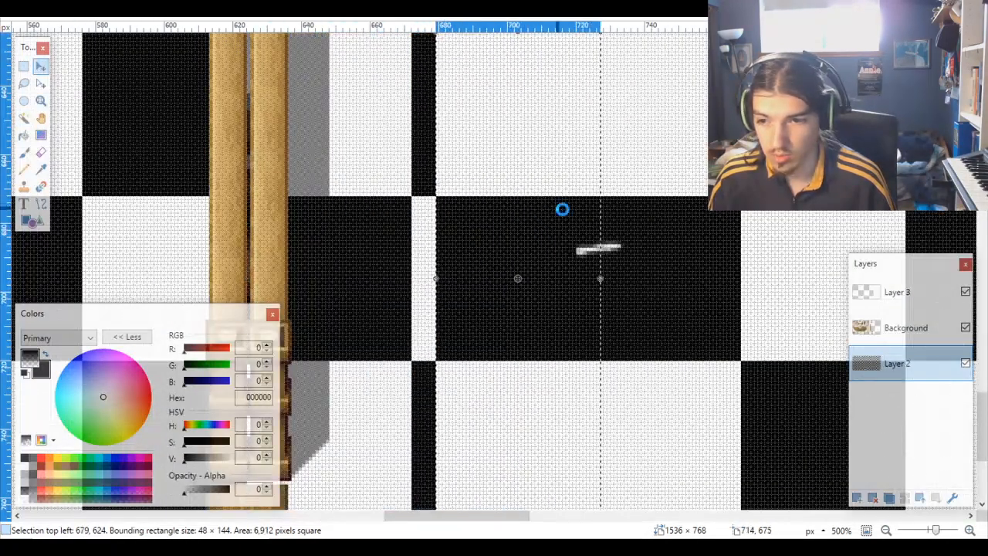
key("ctrl+z")
left_click(903, 328)
left_click_drag(357, 217, 489, 232)
key("ctrl+z")
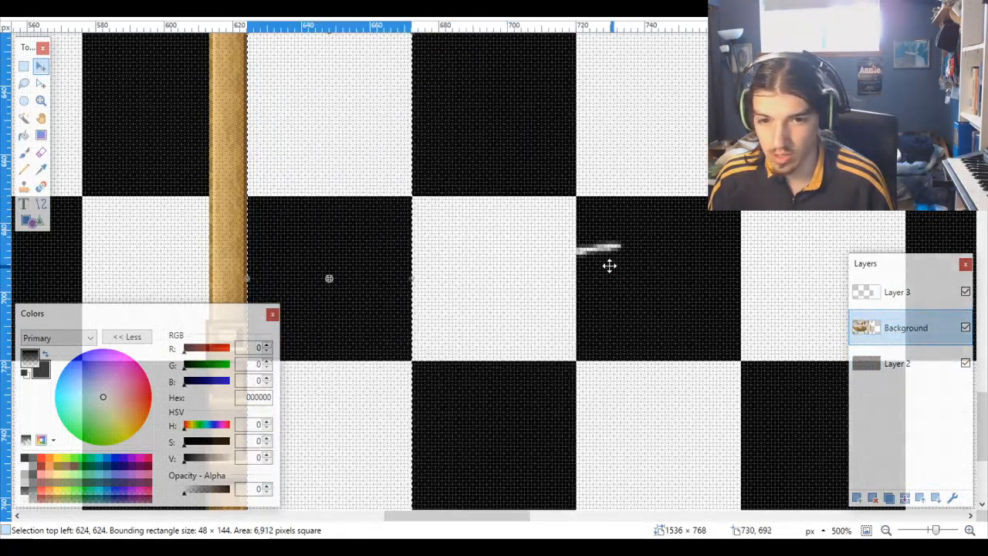
left_click_drag(357, 189, 525, 203)
key("ctrl+z")
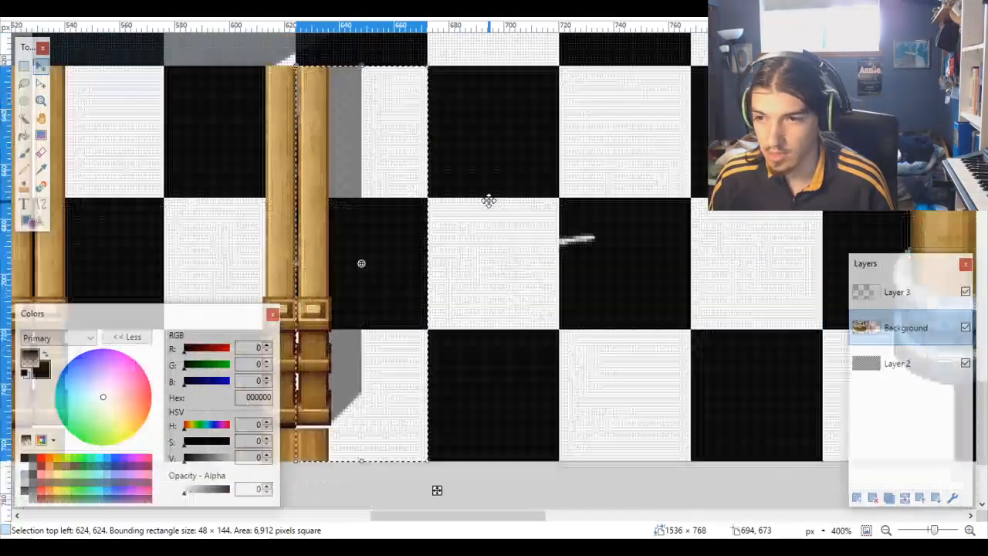
Step: Duplicate the selected post with its shadow one tile column over, top-left corner at 672, 624, and deselect it
scroll(489, 199, "down", 1, "ctrl")
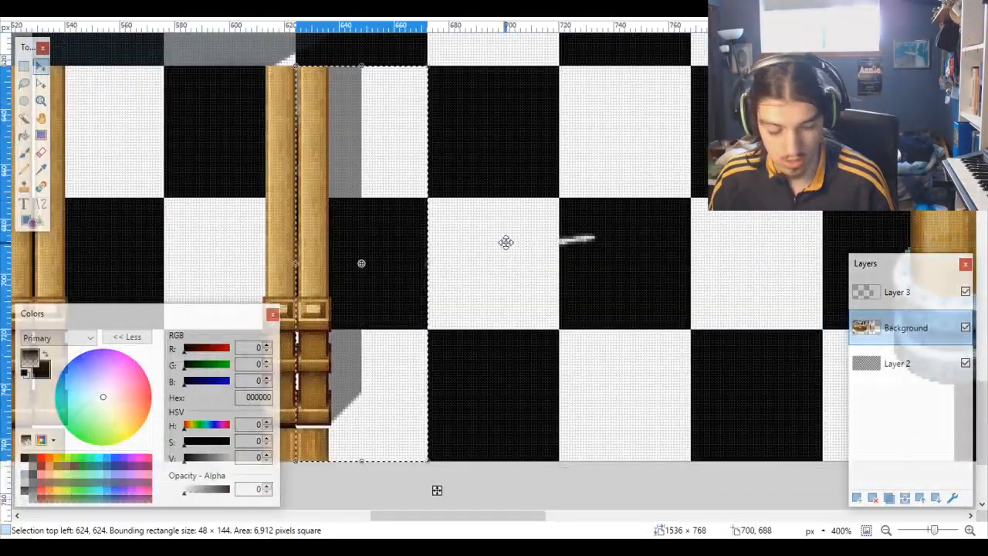
left_click_drag(379, 216, 469, 233)
scroll(470, 233, "up", 2, "ctrl")
scroll(465, 249, "down", 3)
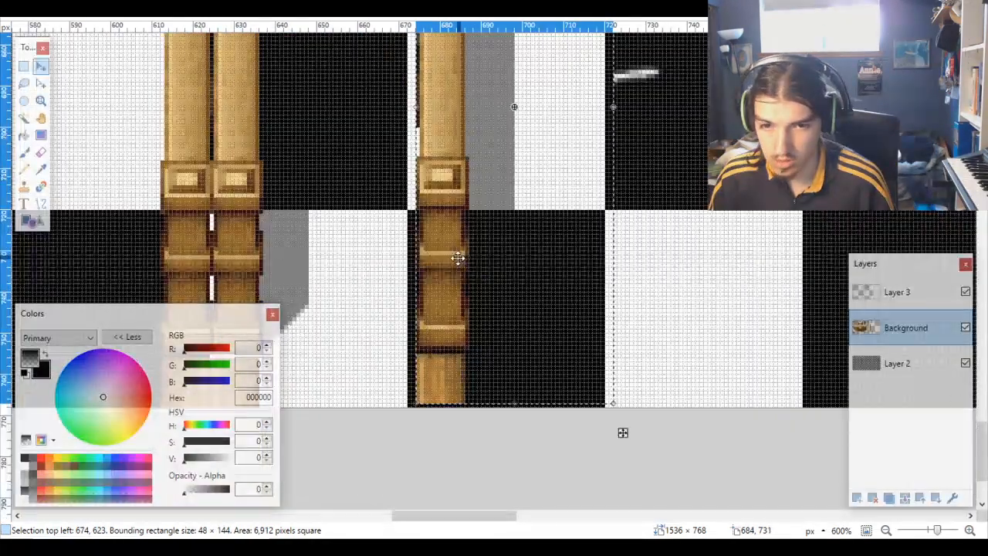
scroll(458, 258, "up", 3, "ctrl")
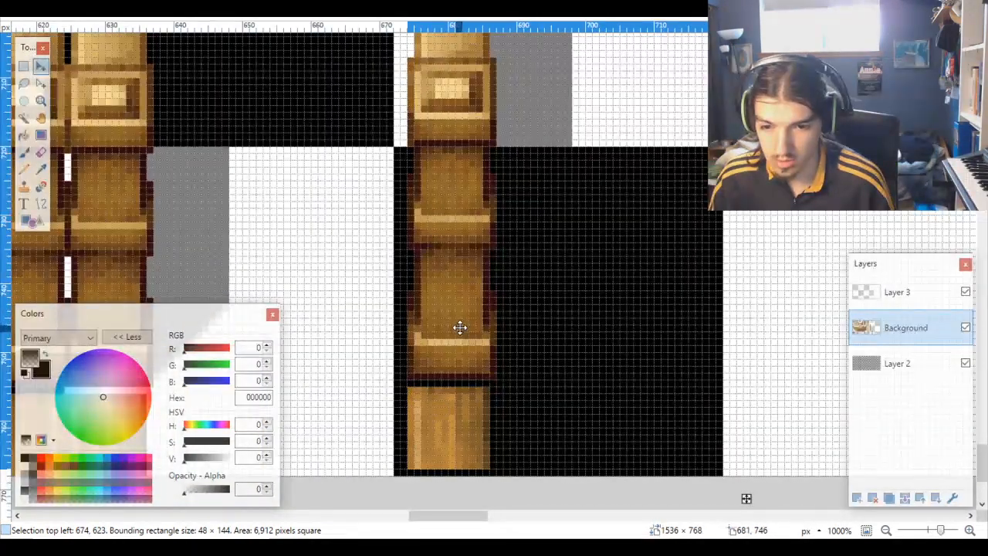
left_click_drag(458, 326, 455, 336)
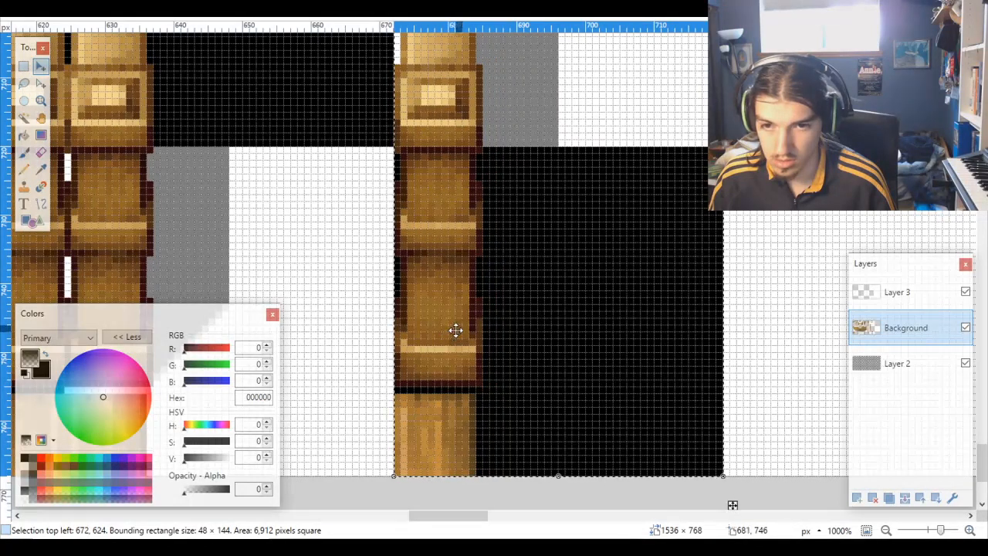
scroll(456, 331, "up", 5)
scroll(456, 330, "down", 6)
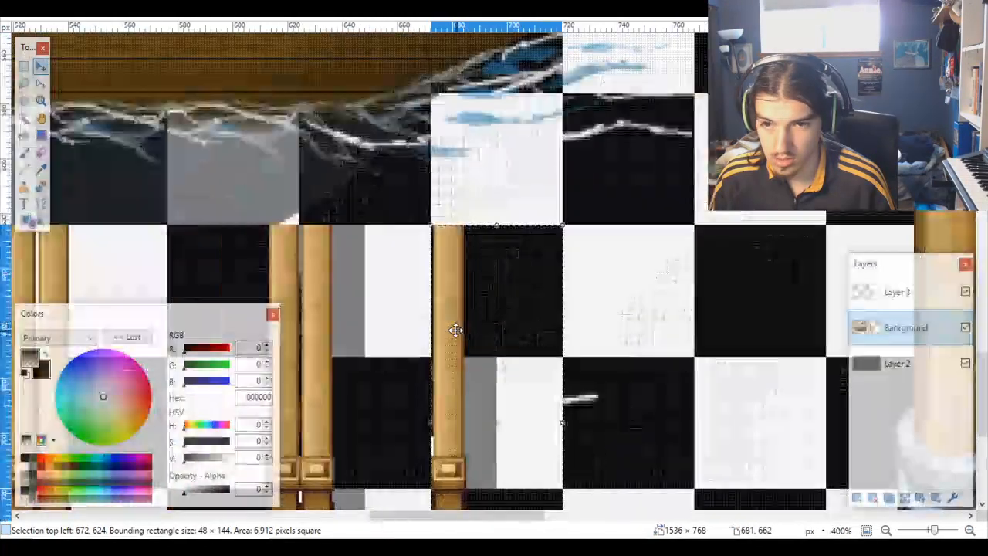
scroll(450, 363, "up", 8, "ctrl")
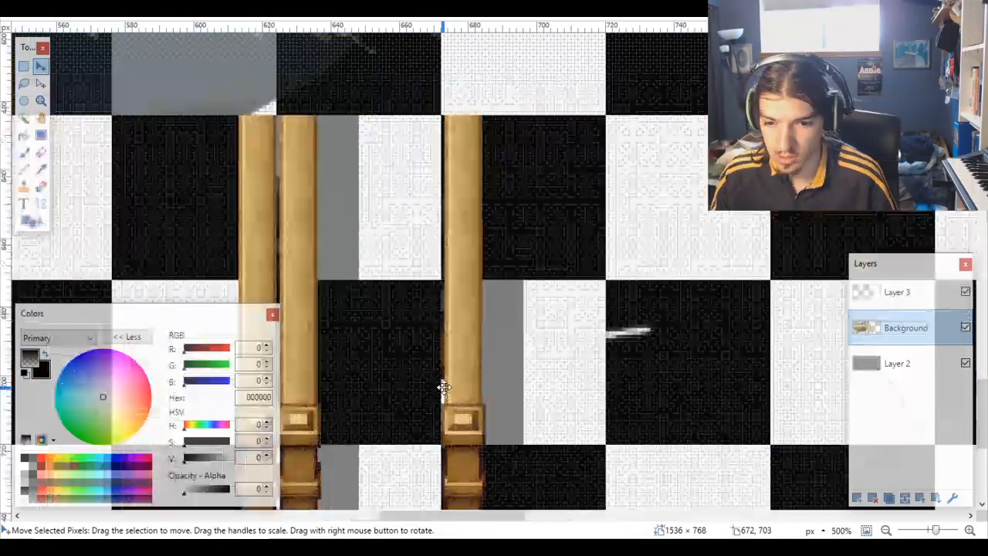
Step: Select the 13 × 78 pixel upper part of the duplicated post, with the selection's top-left corner at 672, 624
scroll(448, 344, "down", 3)
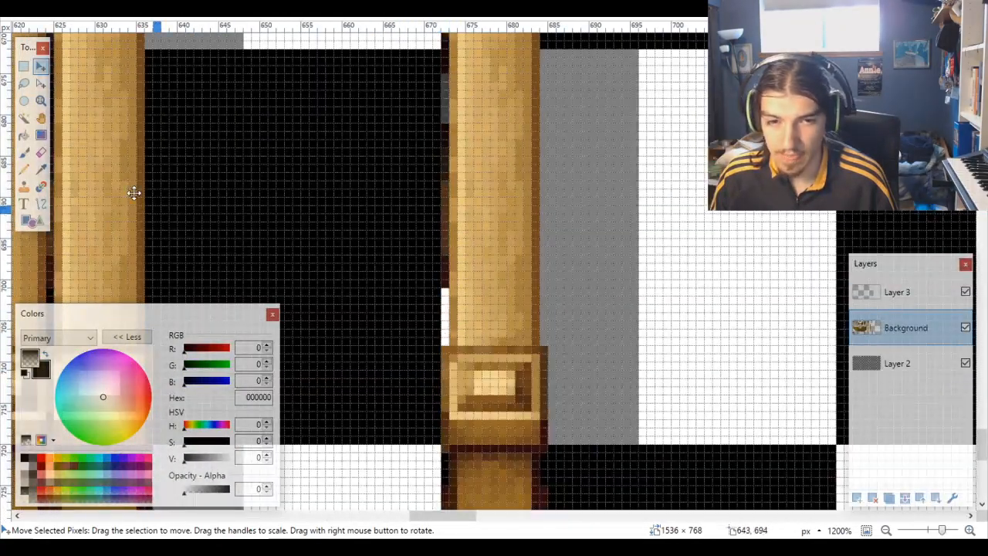
left_click(23, 68)
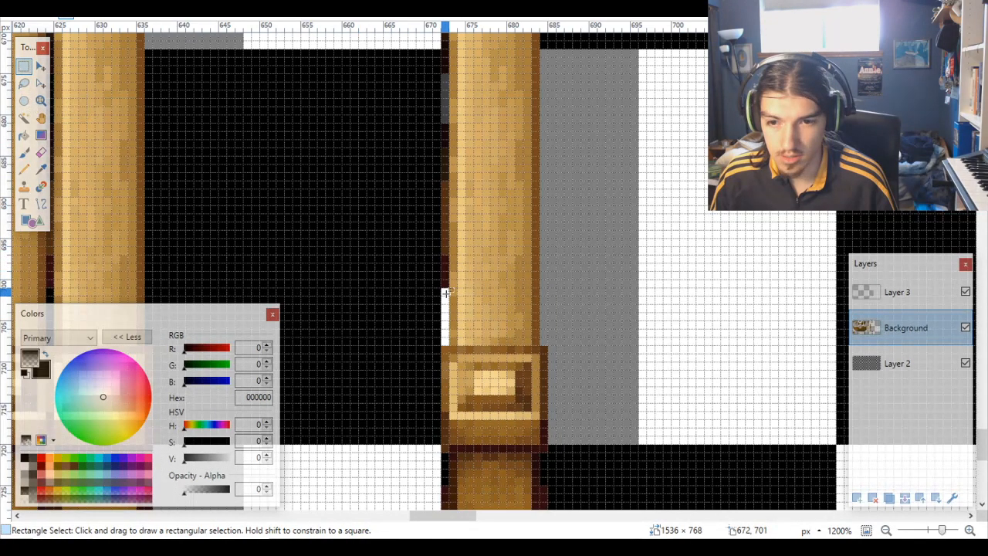
left_click_drag(445, 292, 549, 258)
scroll(549, 258, "down", 5)
scroll(549, 258, "down", 4)
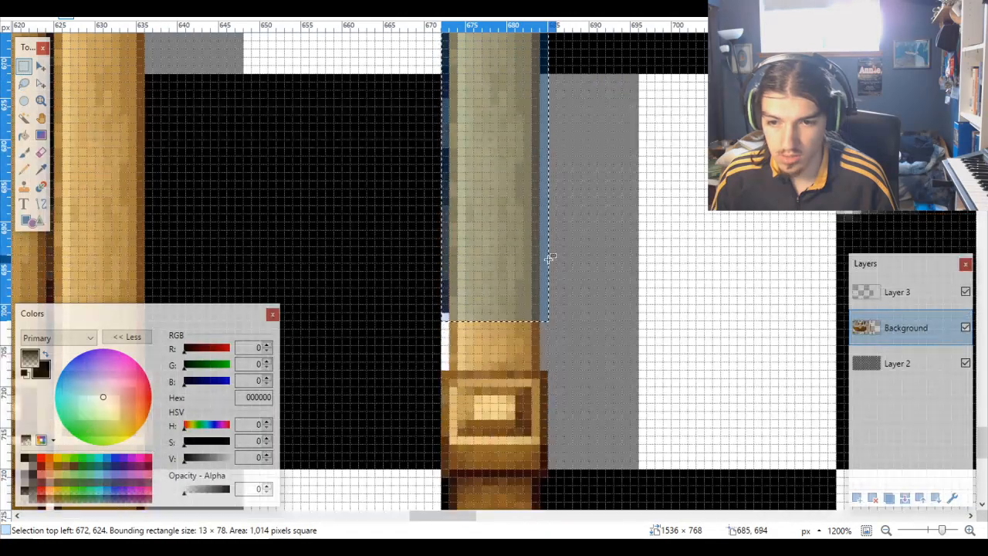
Step: Compare the upper staircase and its outer posts with the post sprites in the sheet's bottom row
scroll(554, 263, "down", 5, "ctrl")
scroll(564, 266, "down", 2, "ctrl")
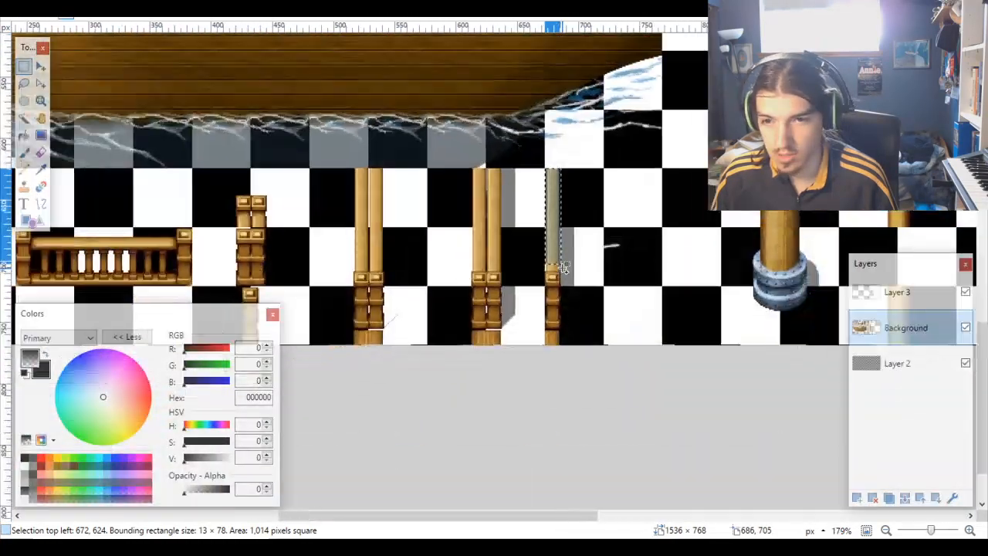
scroll(552, 265, "up", 10)
scroll(438, 223, "left", 5)
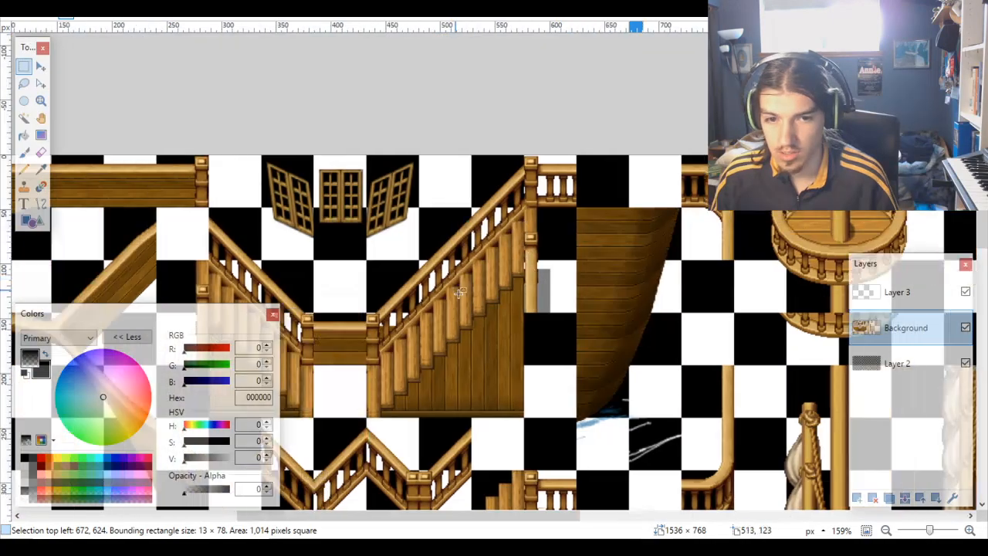
scroll(512, 325, "down", 5)
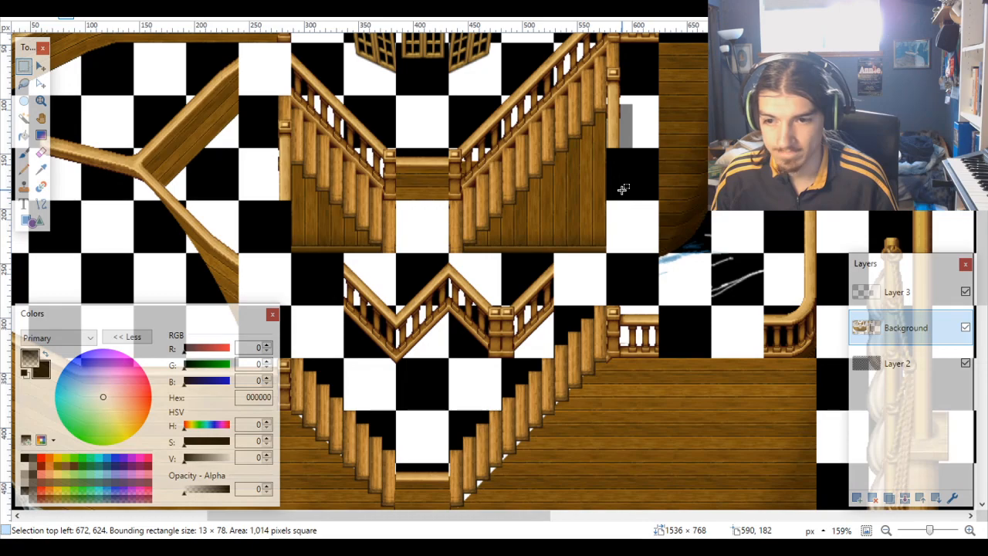
scroll(623, 189, "down", 10)
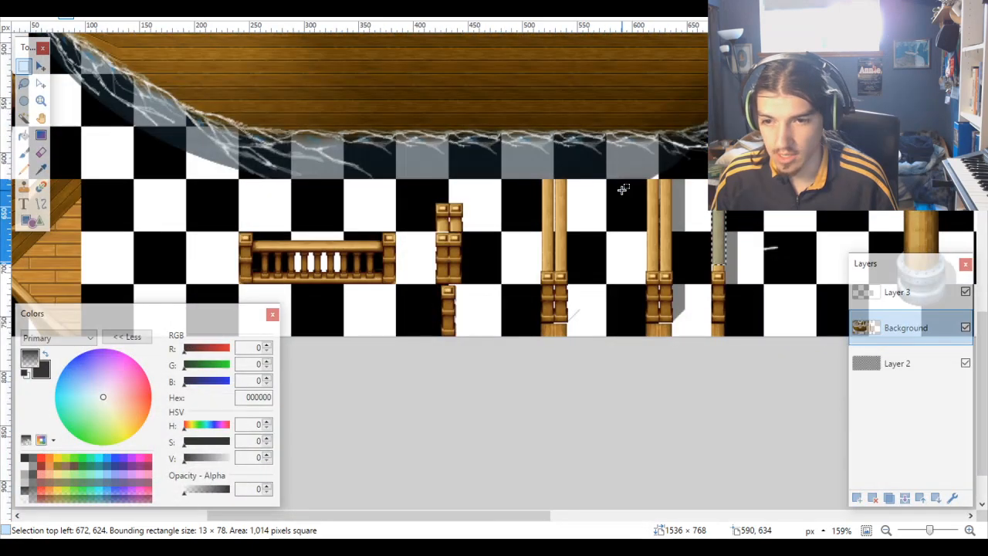
scroll(741, 263, "up", 8)
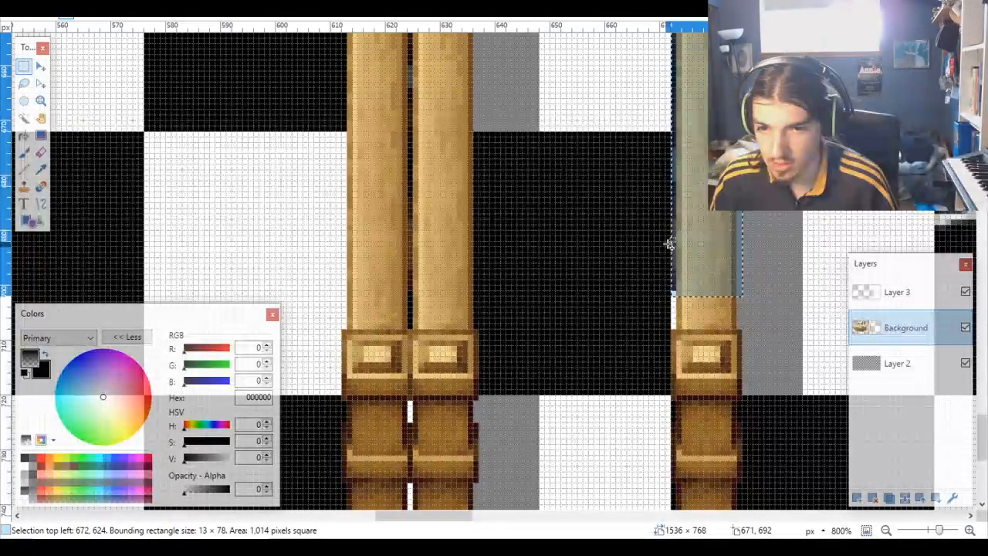
scroll(672, 246, "up", 3)
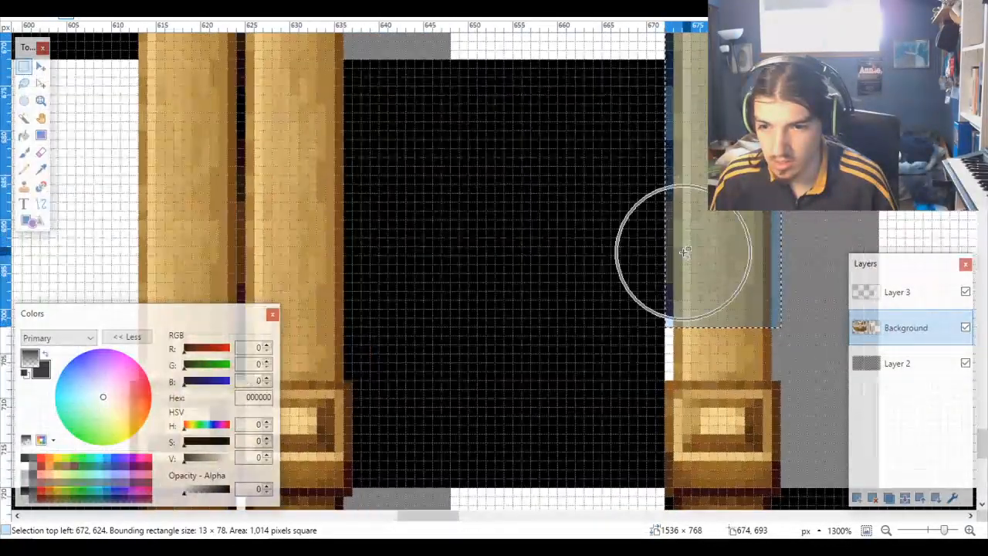
Step: Replace the selection with only the 1 × 77 pixel column at the duplicated post's outer edge, starting at 672, 624
left_click(684, 252)
left_click_drag(669, 310, 670, 381)
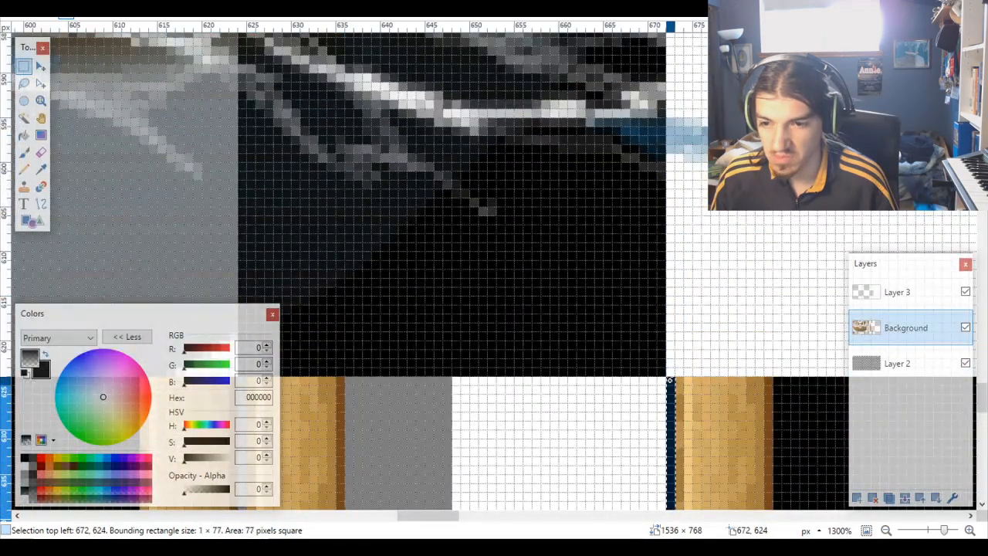
scroll(662, 375, "down", 8, "ctrl")
scroll(656, 374, "down", 1, "ctrl")
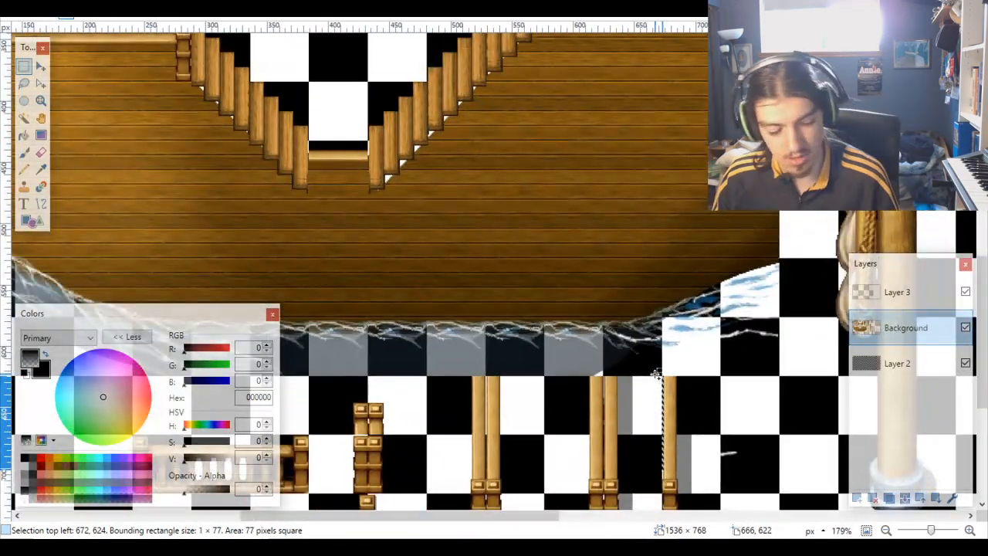
scroll(611, 324, "up", 5)
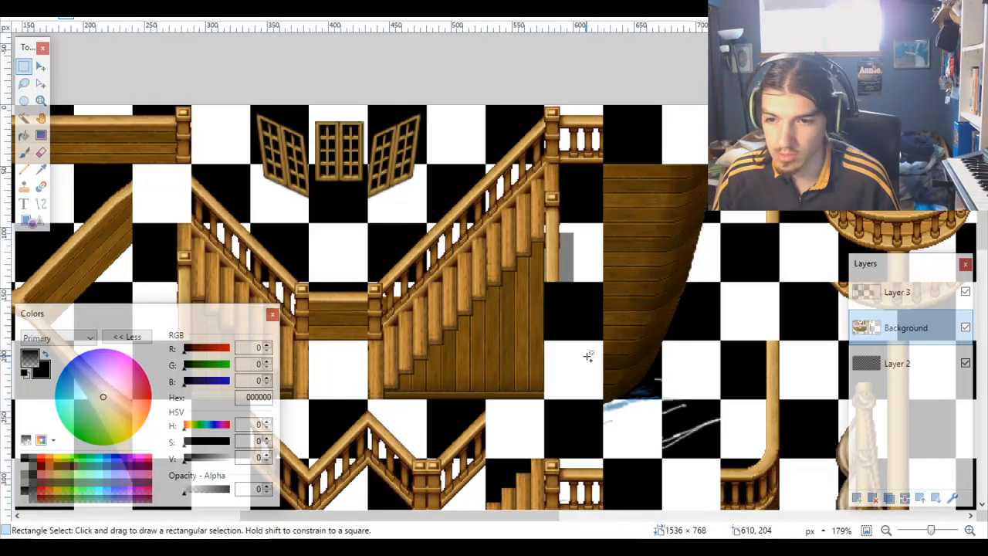
Step: Place the edge column beside the upper staircase's outer side, directly below the stair post at 576, 144, and deselect it
key("m")
scroll(640, 386, "down", 3)
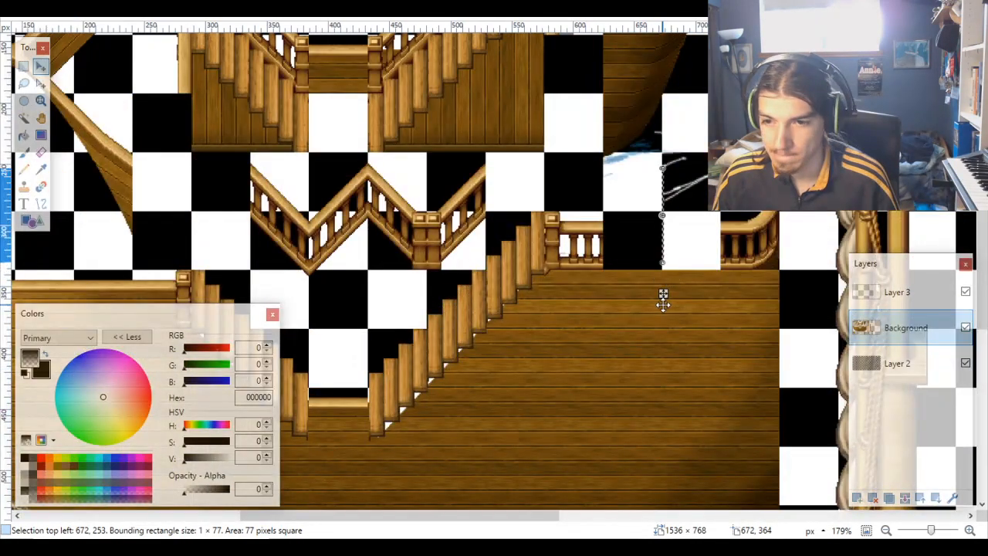
left_click_drag(668, 299, 551, 150)
scroll(553, 155, "up", 6, "ctrl")
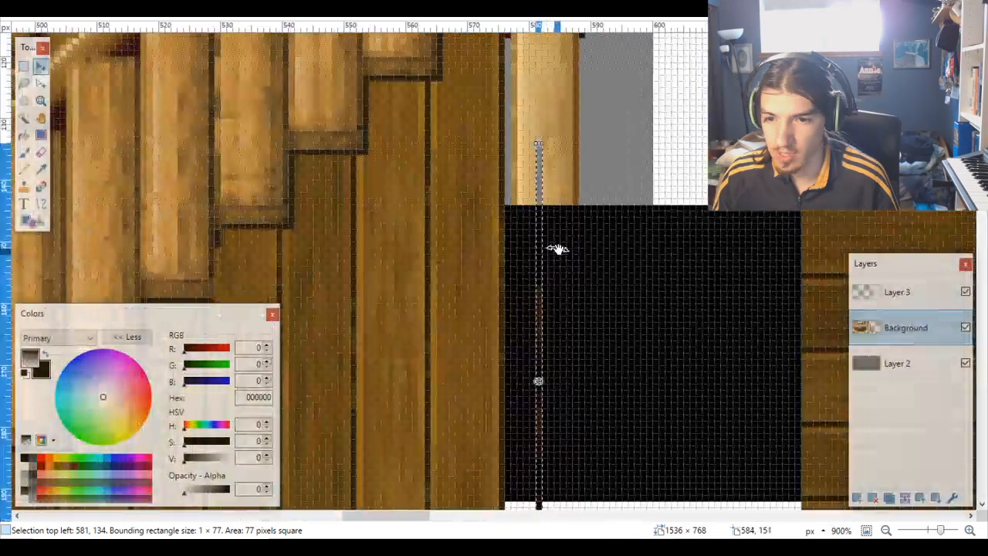
scroll(533, 223, "up", 3, "ctrl")
left_click_drag(533, 223, 531, 245)
scroll(563, 366, "down", 3)
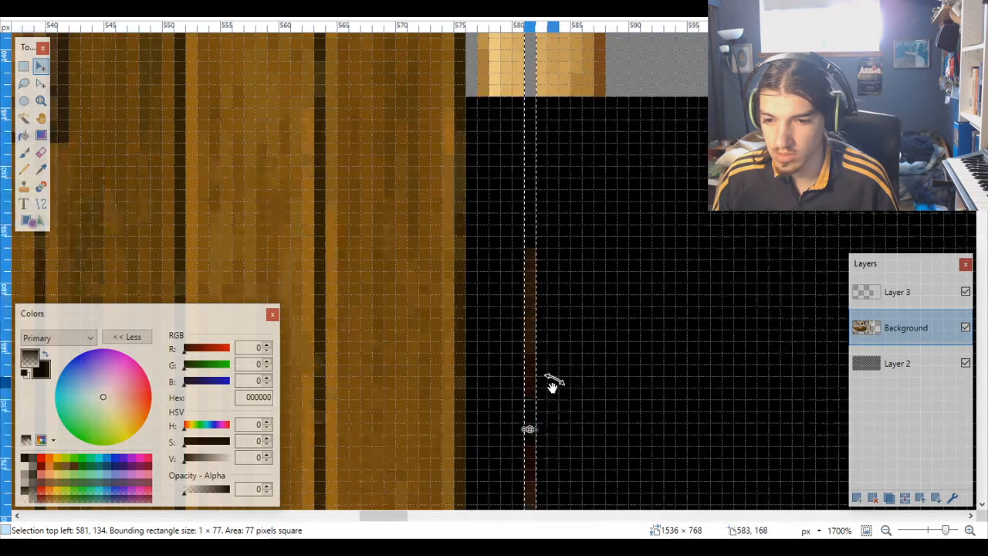
scroll(548, 398, "down", 4)
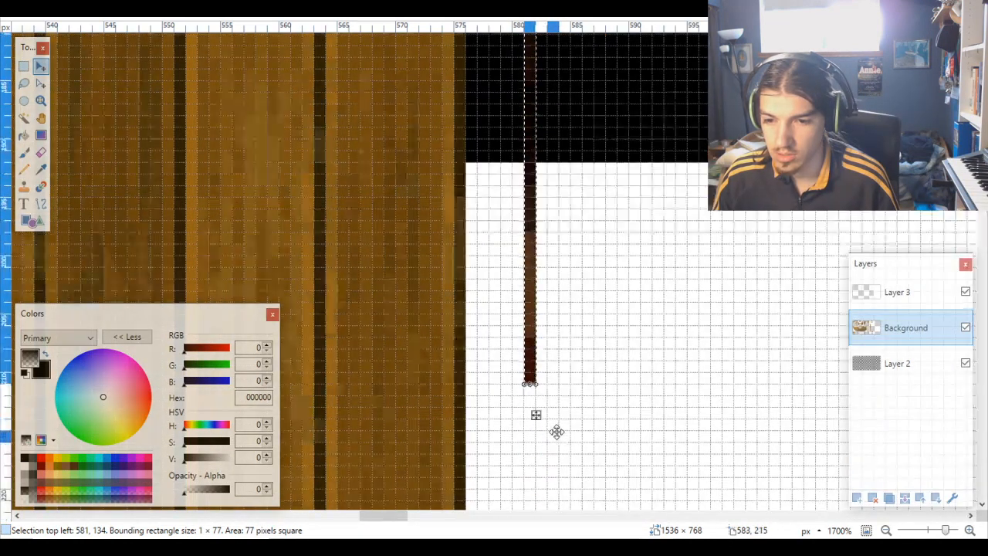
left_click_drag(536, 415, 478, 438)
scroll(502, 407, "up", 9)
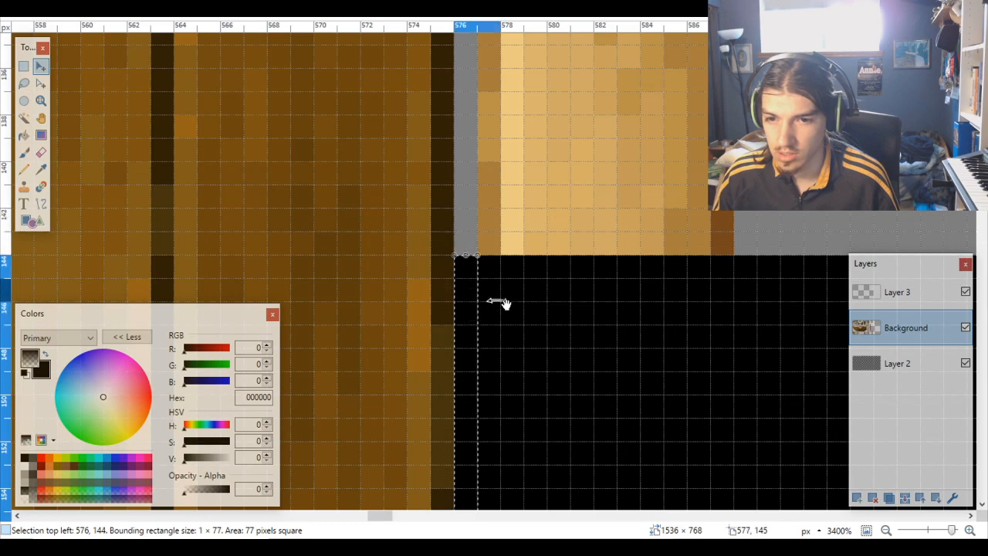
scroll(502, 303, "down", 6)
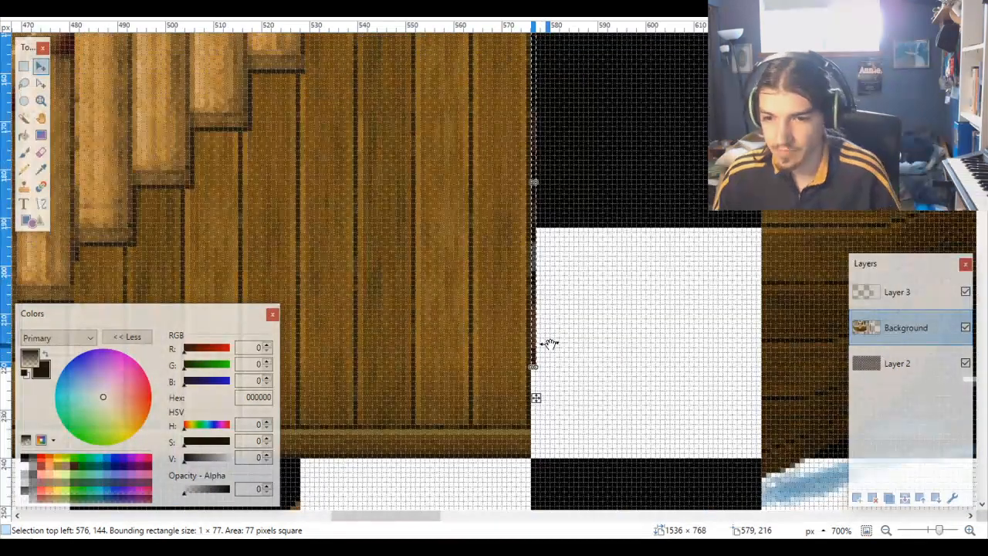
scroll(567, 342, "down", 4)
scroll(567, 343, "down", 2)
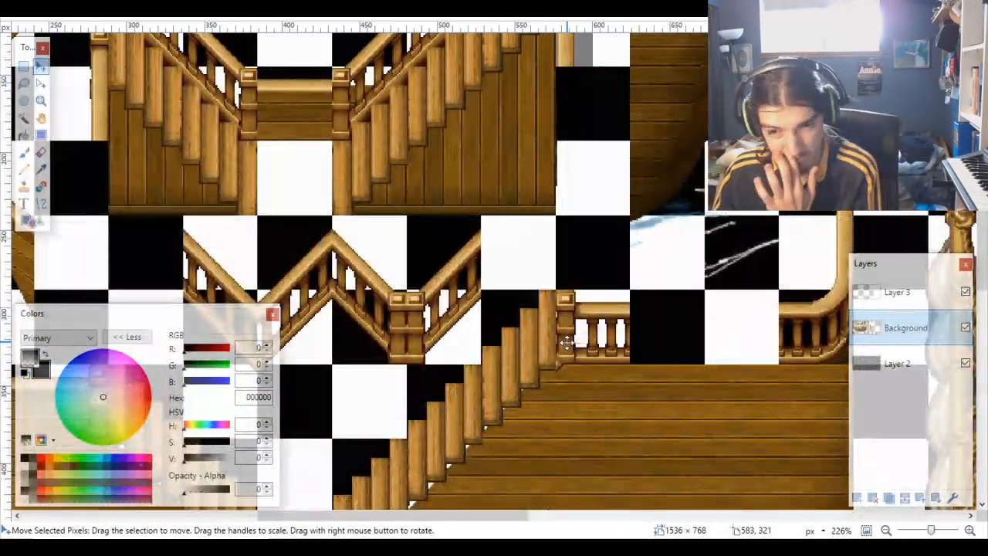
Step: Inspect the lower staircase's step edges and the post bases where they meet the deck planks
scroll(567, 342, "down", 4)
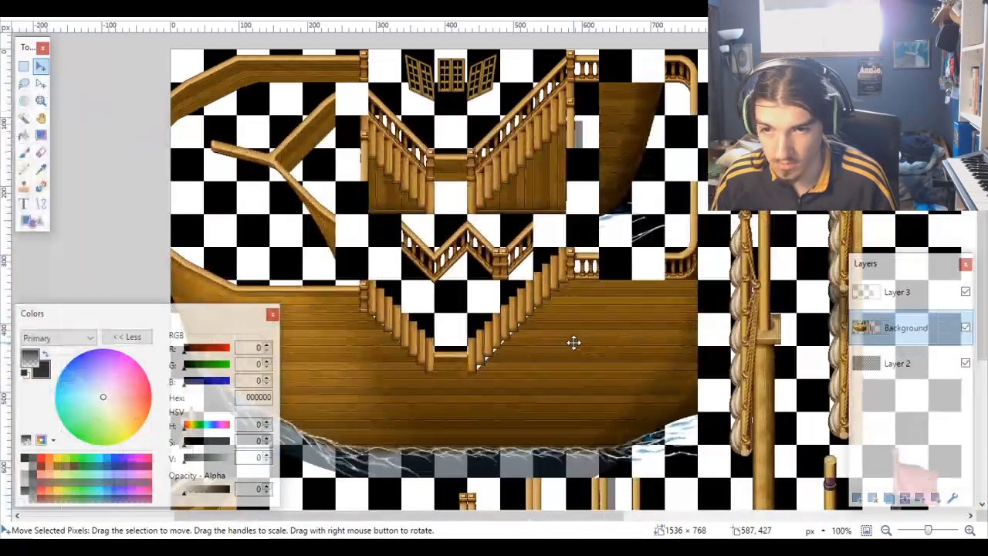
scroll(391, 302, "up", 6)
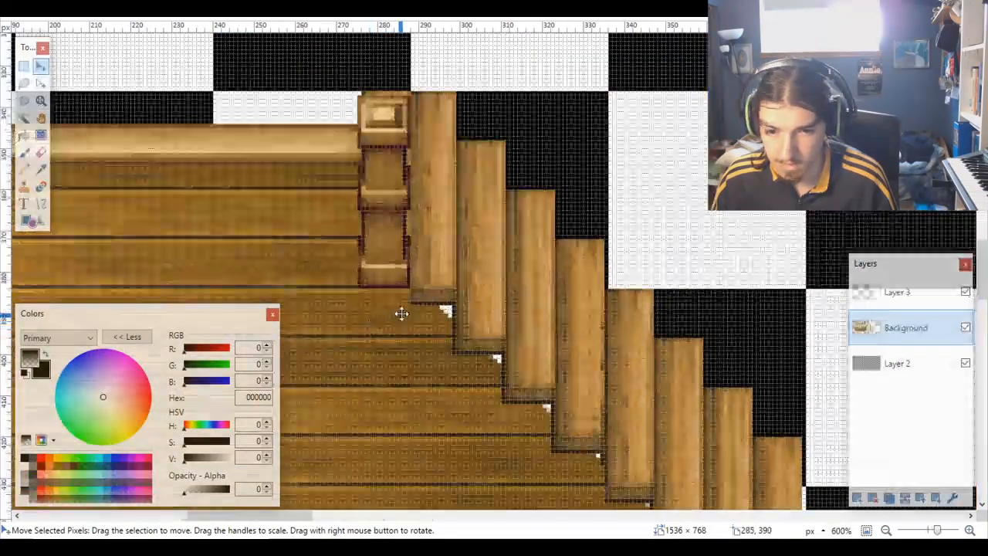
scroll(407, 308, "right", 10)
scroll(558, 301, "up", 1)
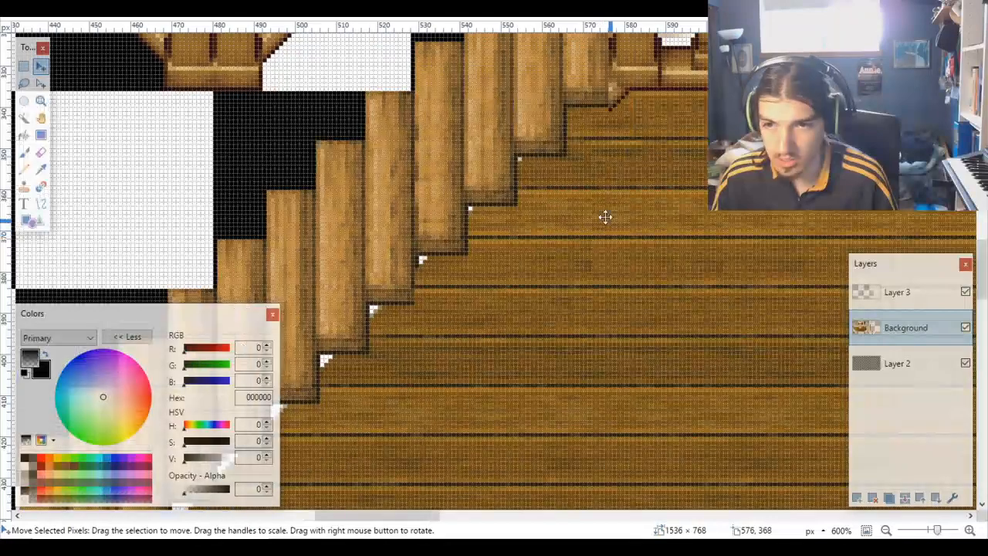
scroll(622, 247, "up", 2)
scroll(620, 332, "up", 2)
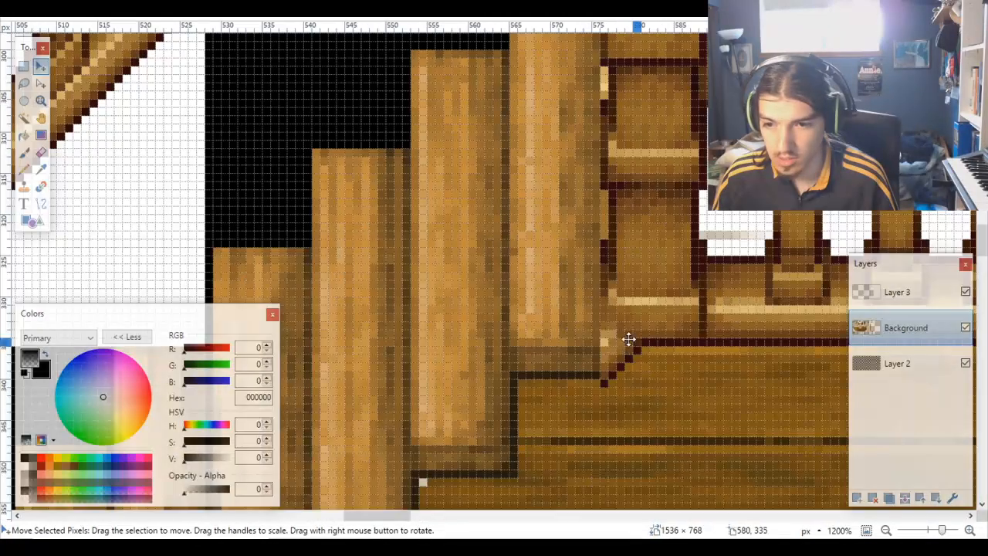
Step: Inspect the railing and the small posts in the bottom row for their alignment to the checkerboard tiles
scroll(633, 344, "down", 10)
scroll(633, 357, "up", 3)
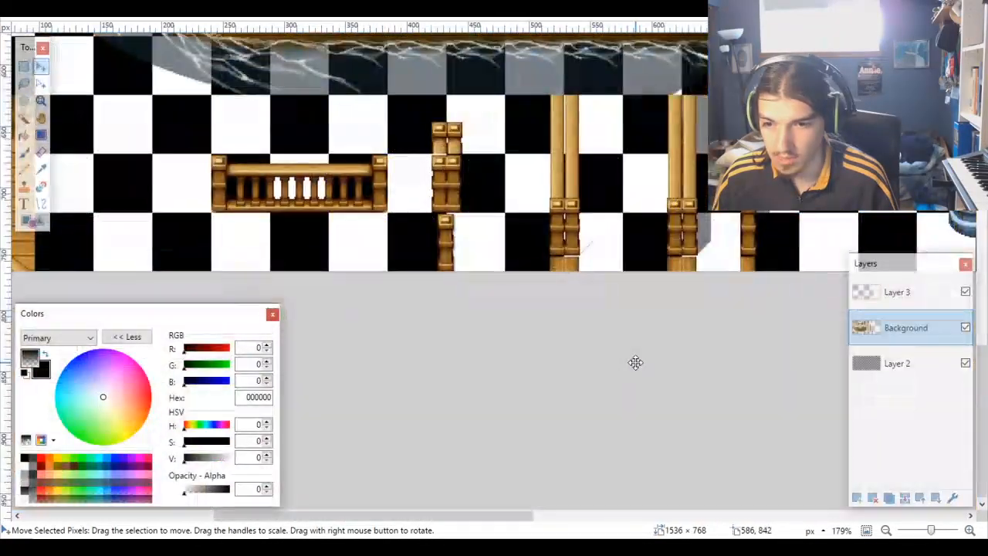
scroll(446, 213, "up", 4)
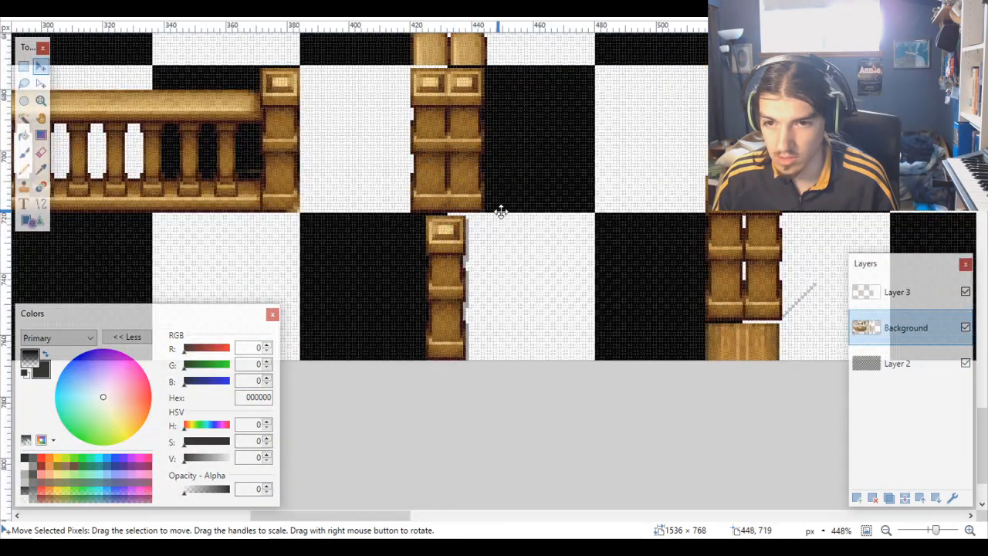
scroll(501, 213, "up", 1)
scroll(481, 205, "down", 2)
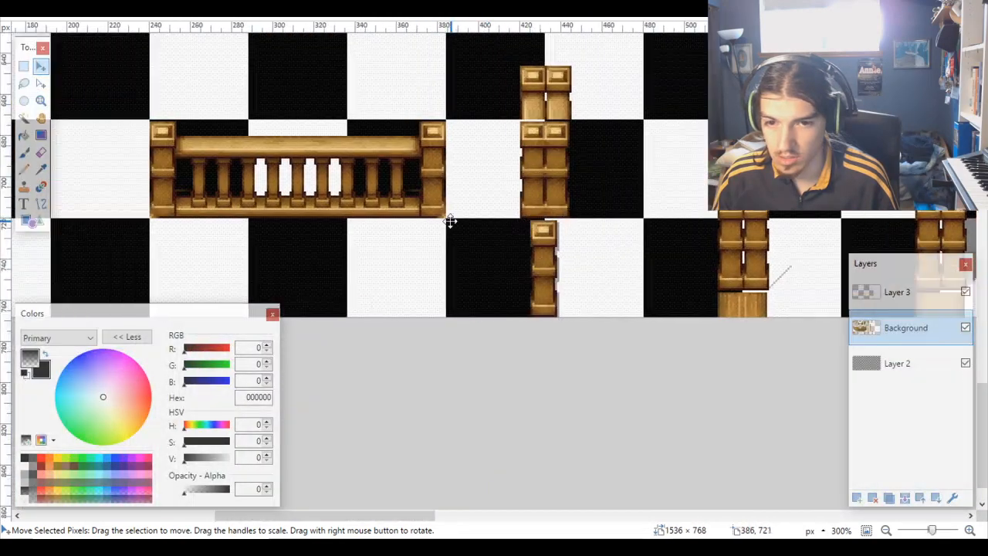
scroll(548, 217, "up", 5)
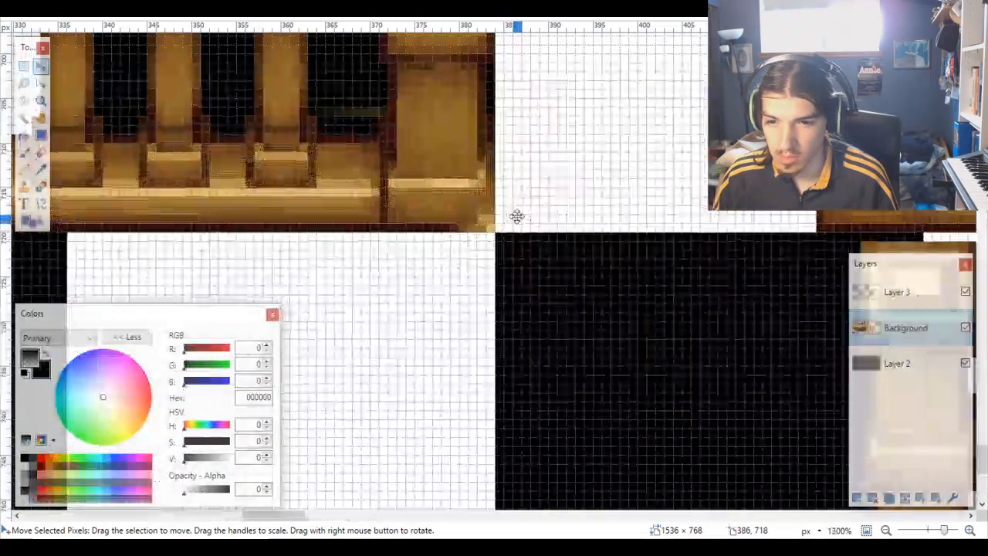
scroll(517, 216, "down", 3)
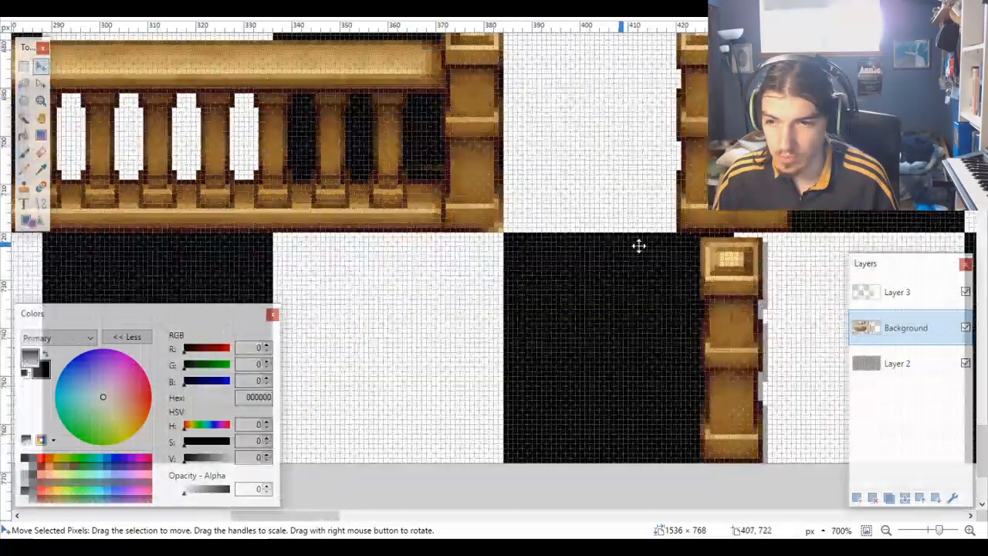
scroll(640, 219, "down", 3)
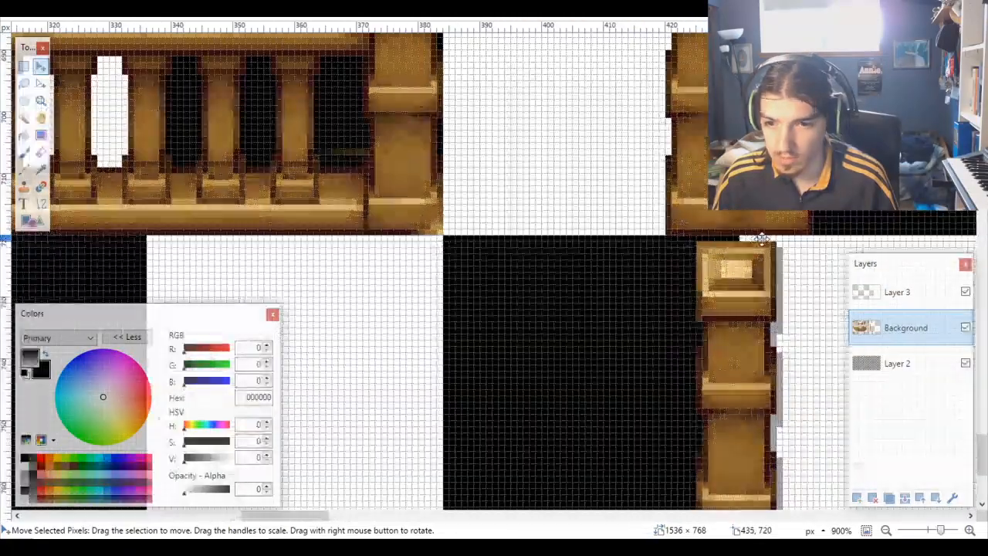
Step: Check the whole ship sheet, and examine the edges of the single small post and the double post above it
scroll(307, 202, "down", 6)
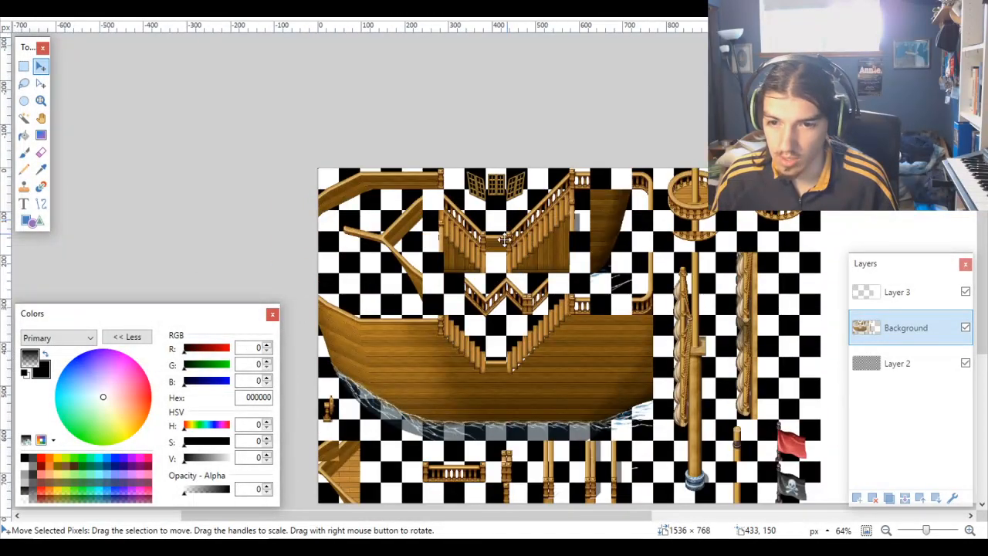
scroll(462, 331, "up", 5)
scroll(426, 323, "down", 4)
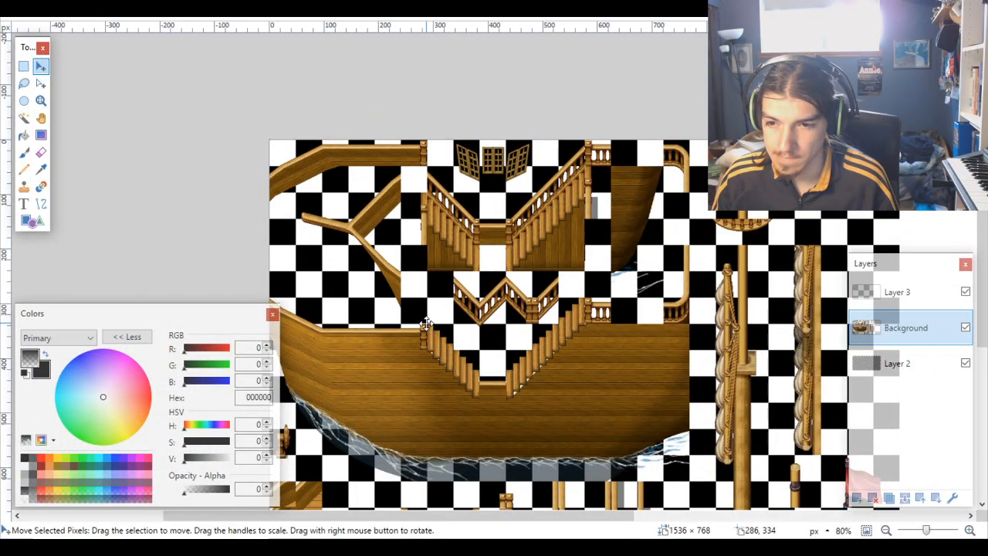
scroll(426, 322, "right", 2)
scroll(426, 323, "down", 5)
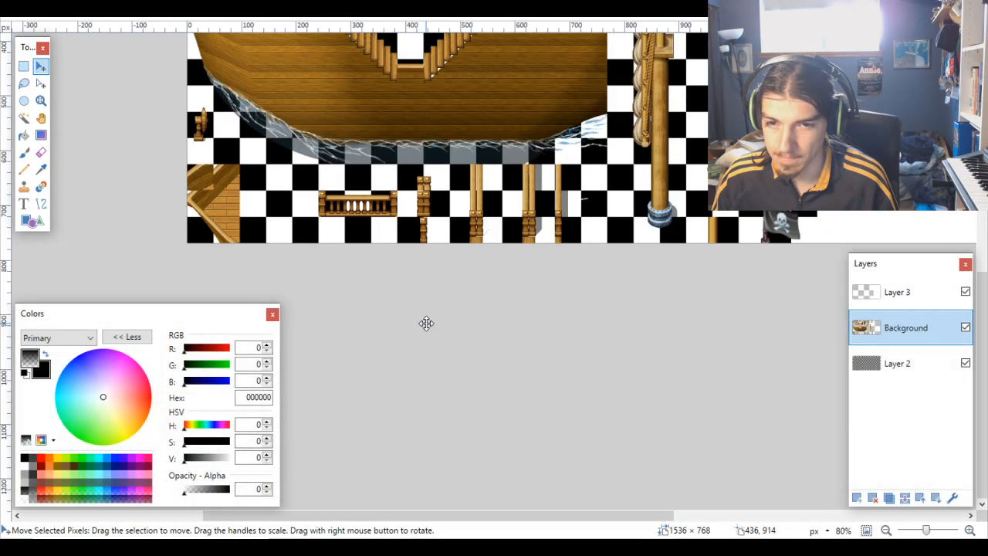
scroll(392, 234, "up", 3)
scroll(408, 247, "up", 5)
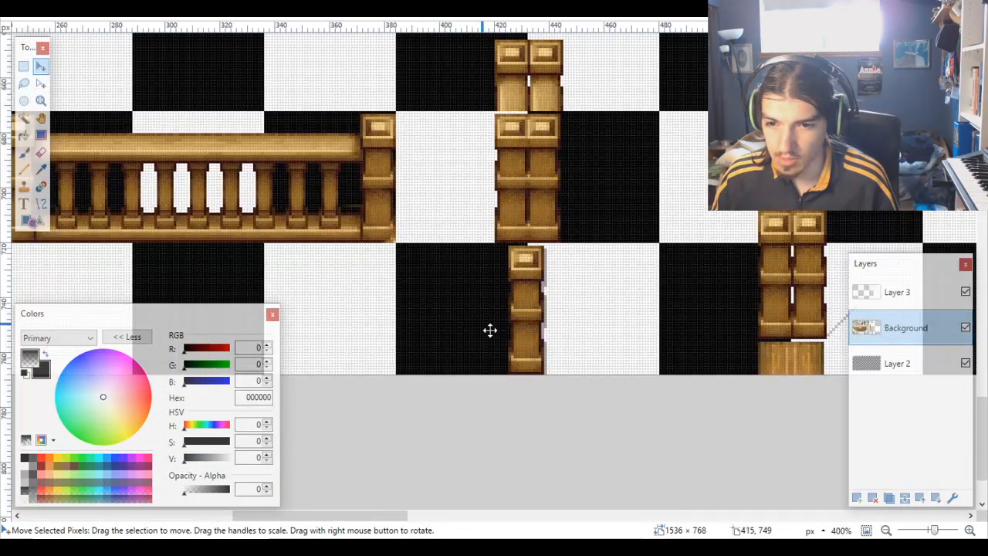
scroll(559, 370, "up", 6)
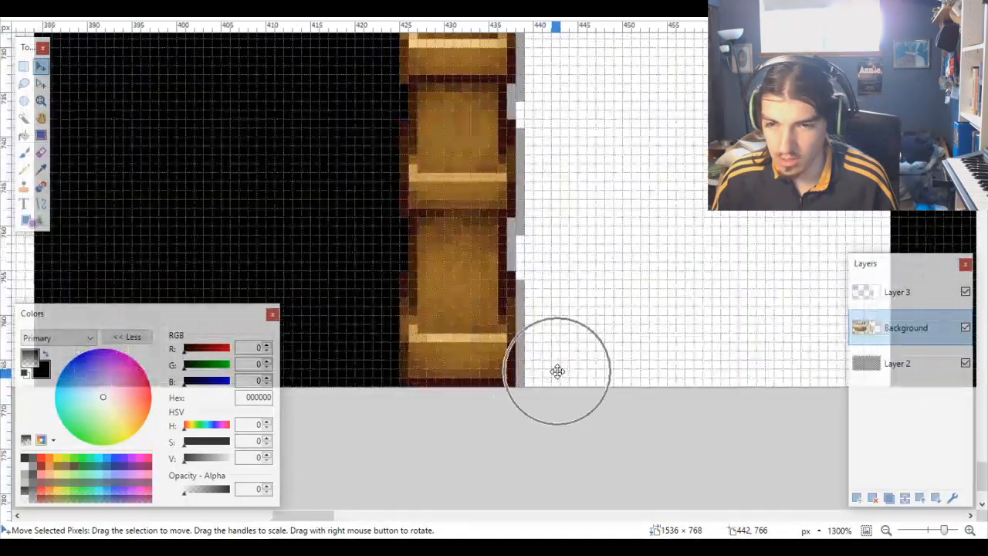
scroll(578, 373, "up", 2)
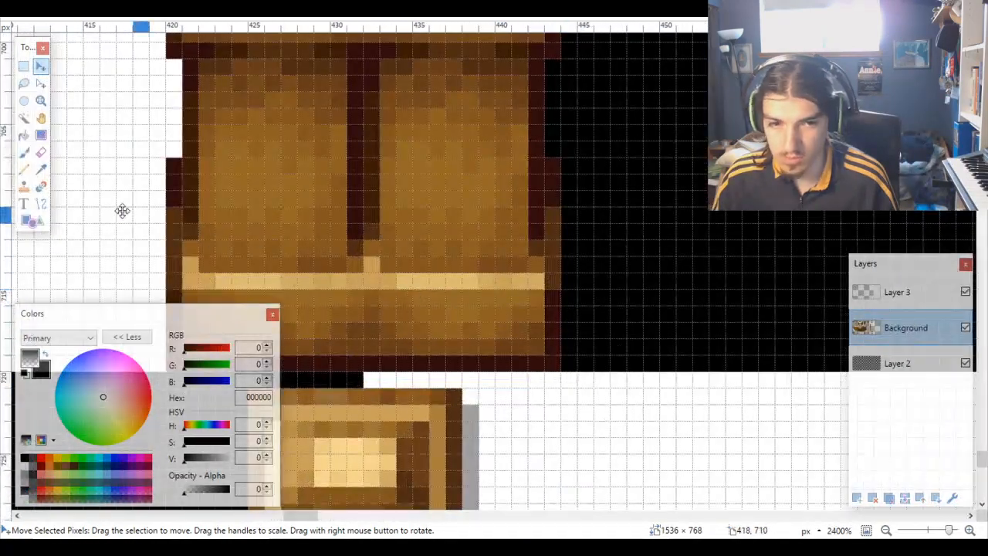
key("s")
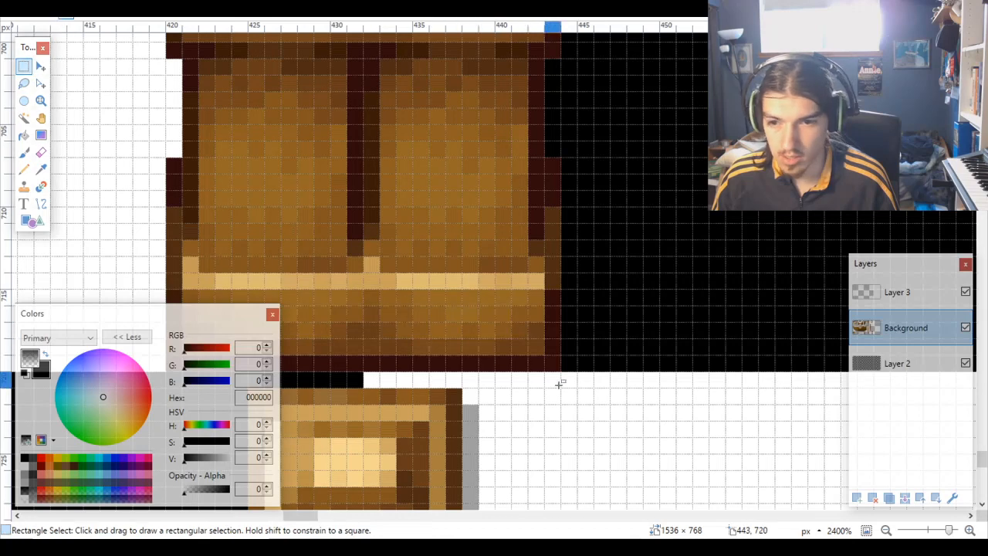
left_click_drag(559, 366, 539, 351)
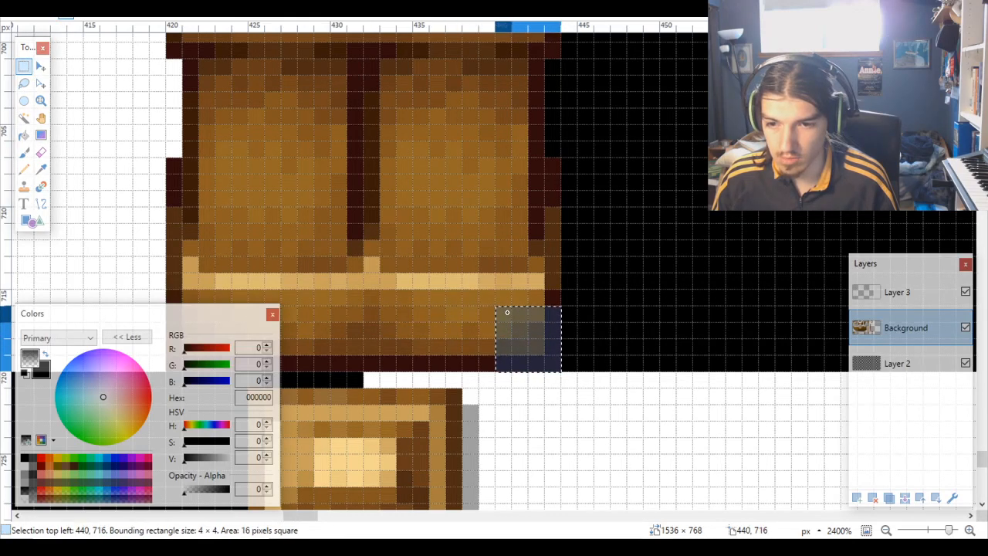
scroll(524, 317, "down", 8)
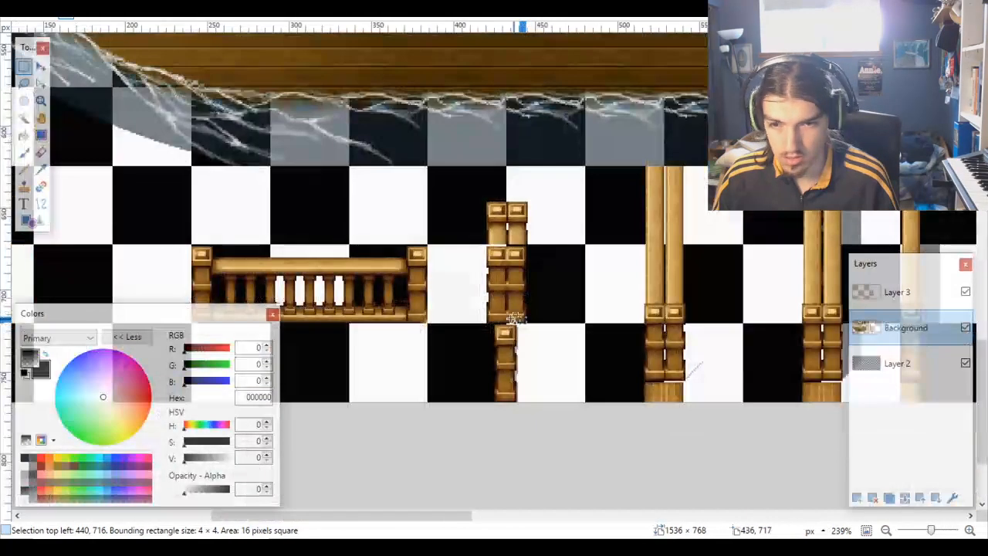
scroll(524, 340, "up", 4)
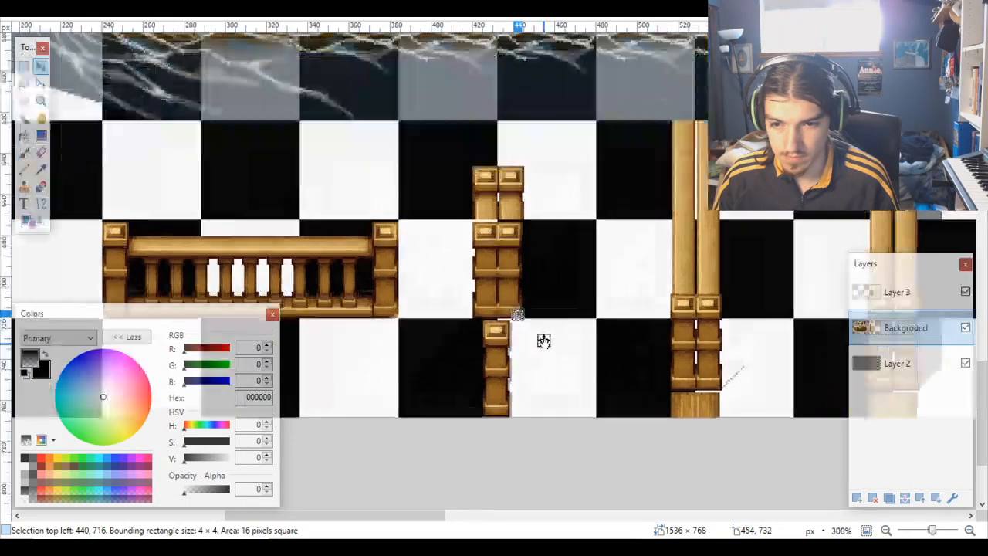
left_click_drag(524, 319, 247, 321)
scroll(247, 321, "up", 2)
scroll(311, 287, "up", 3)
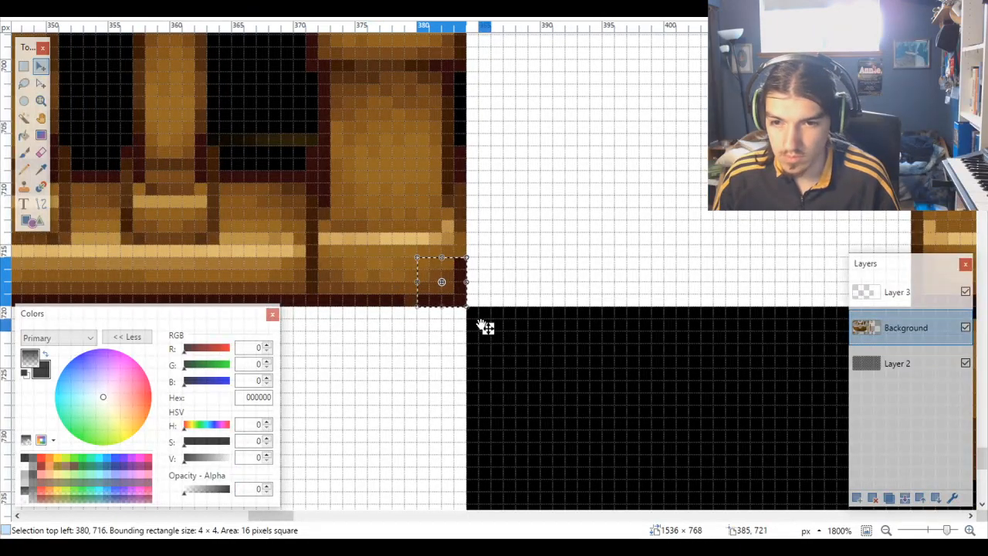
scroll(490, 325, "down", 4)
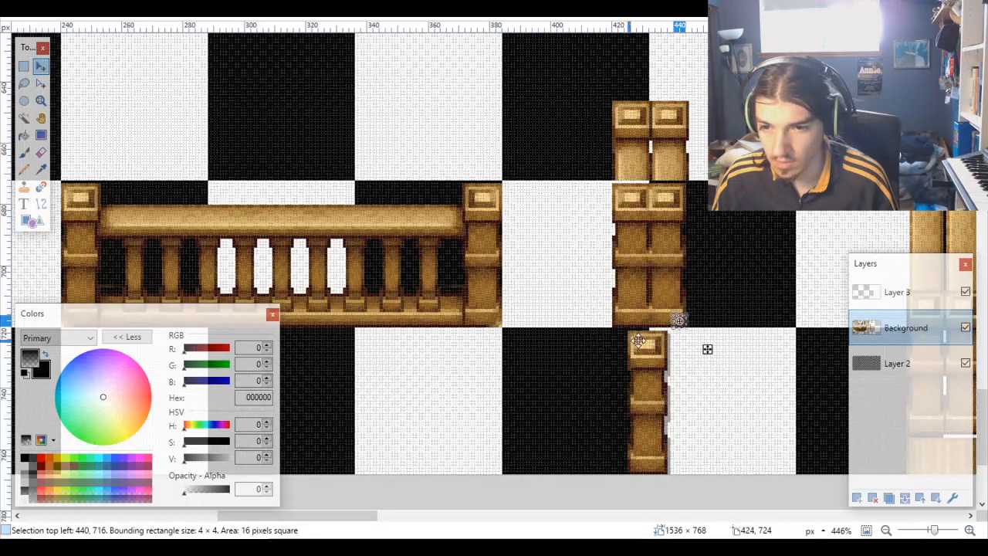
Step: Copy the 11 × 6 pixel block at the double post's lower corner (433, 714) onto the railing's end post base at 373, 714, and deselect
scroll(707, 349, "up", 5)
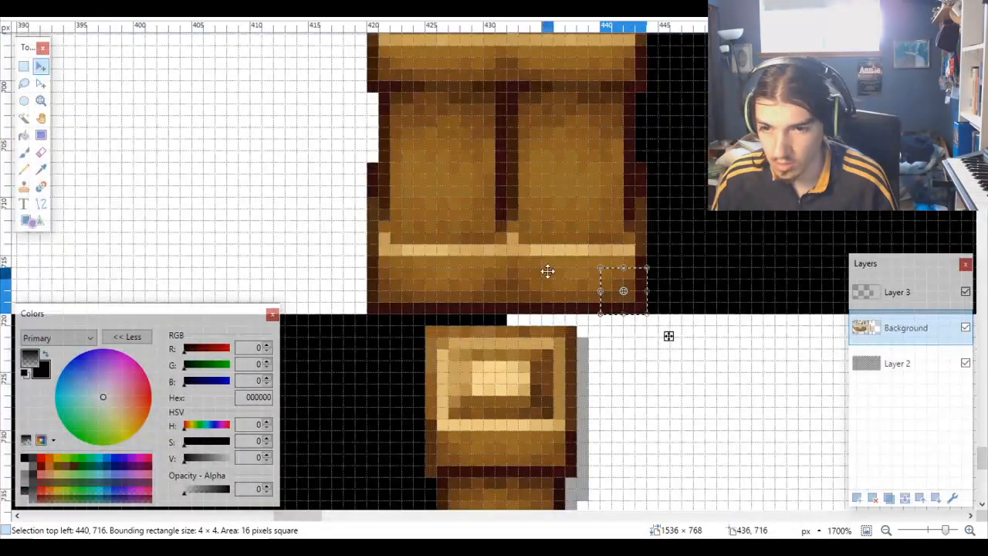
key("s")
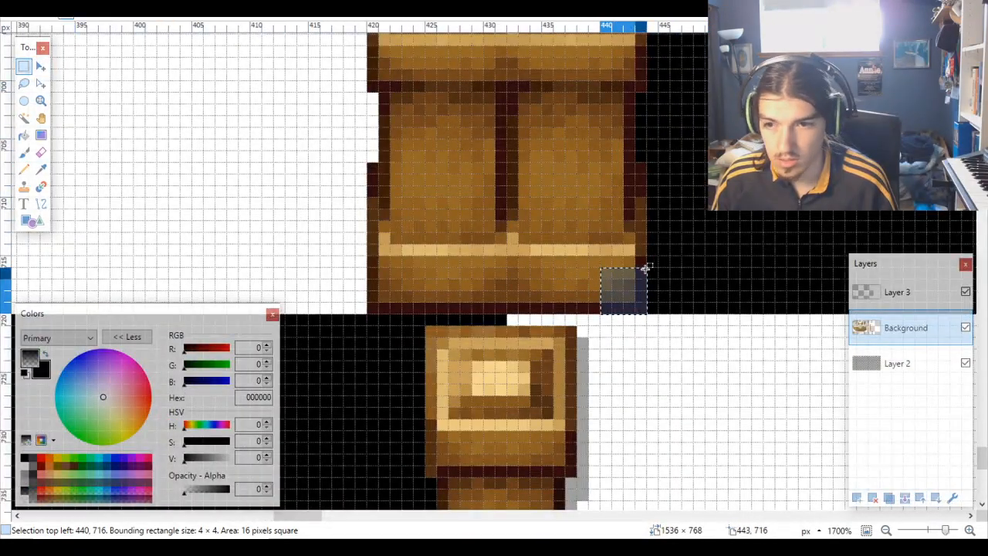
left_click_drag(523, 245, 641, 309)
scroll(643, 309, "down", 4)
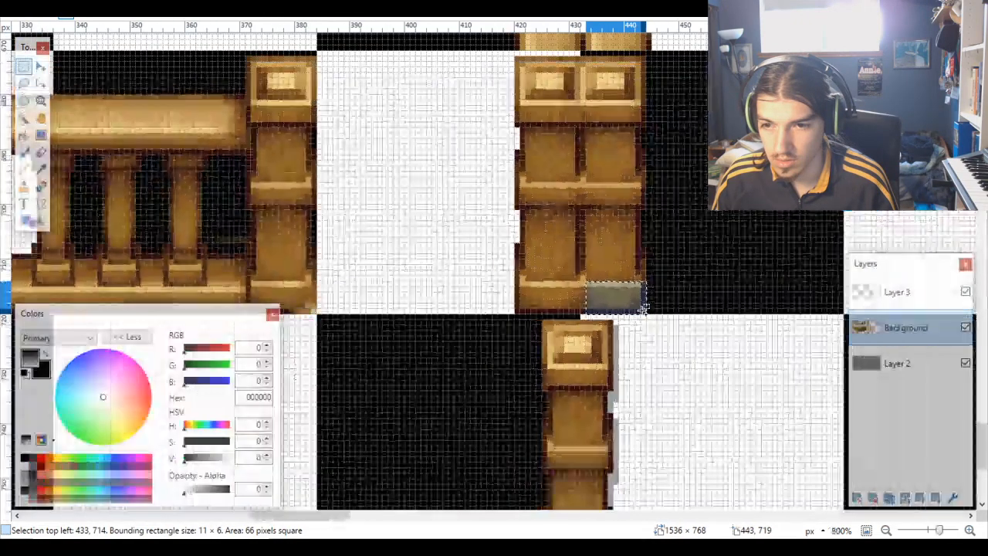
key("m")
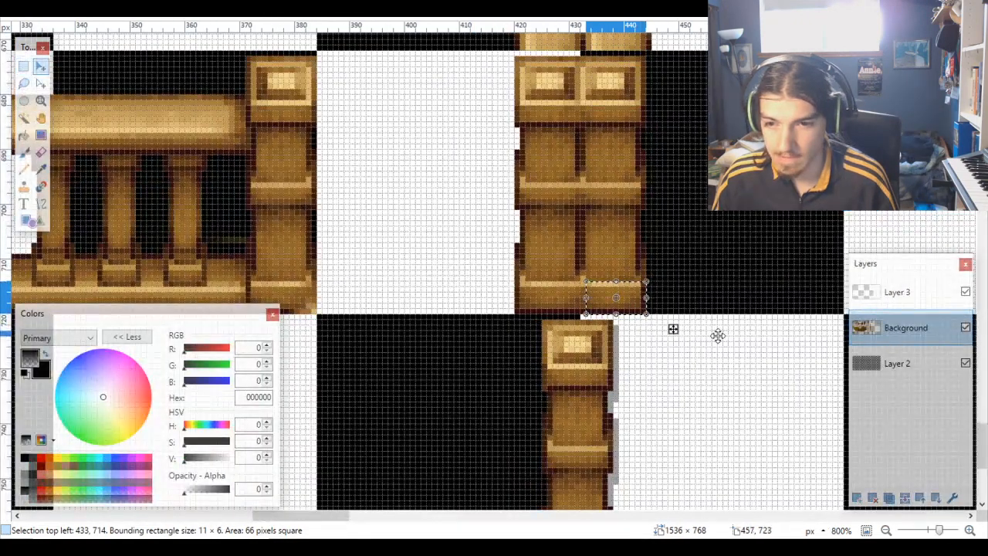
left_click_drag(673, 329, 349, 330)
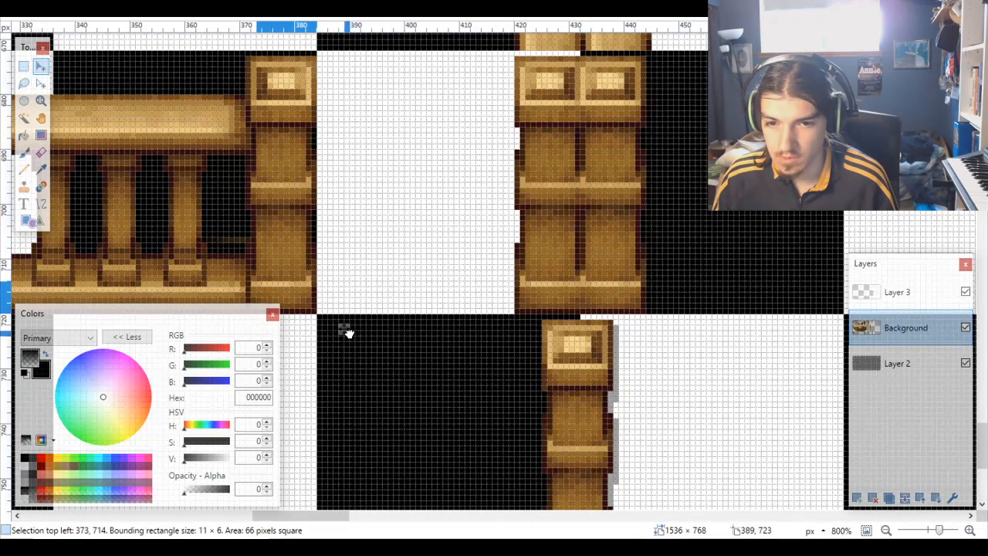
scroll(345, 330, "up", 4)
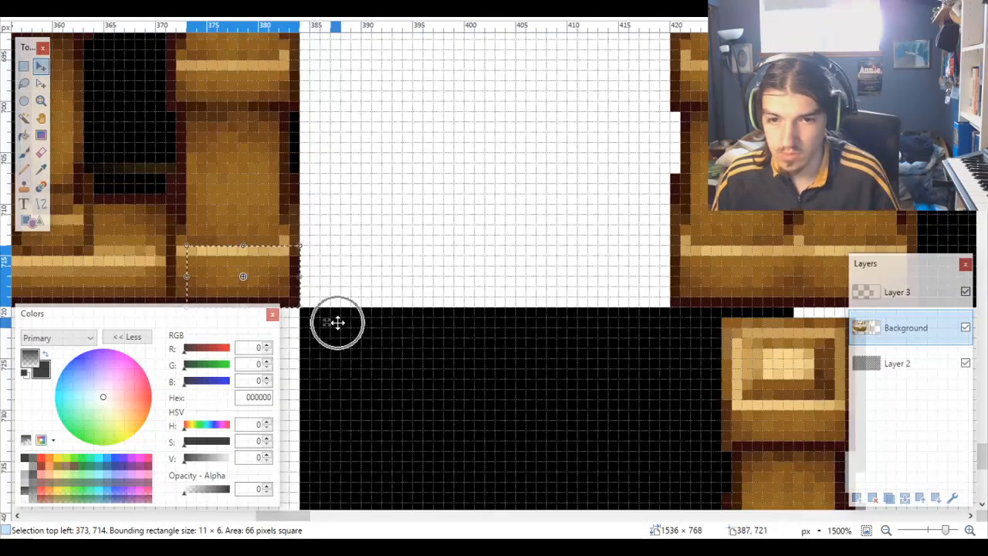
scroll(344, 321, "down", 8)
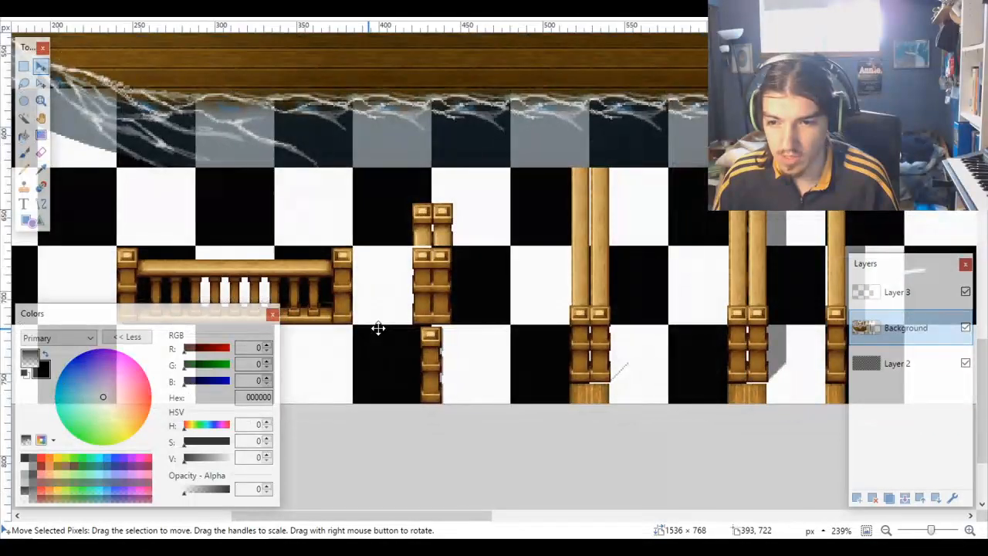
Step: Copy the 10 × 6 pixel block at the double post's other lower corner (420, 714) onto the railing's opposite post base at 240, 714, and deselect
scroll(396, 336, "left", 3)
scroll(635, 326, "up", 8)
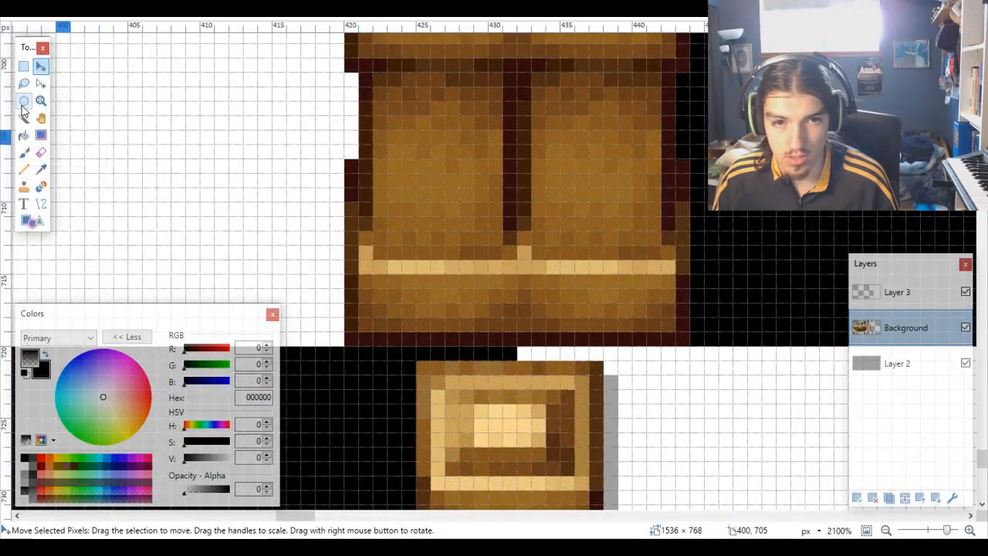
left_click(23, 66)
left_click_drag(346, 261, 481, 346)
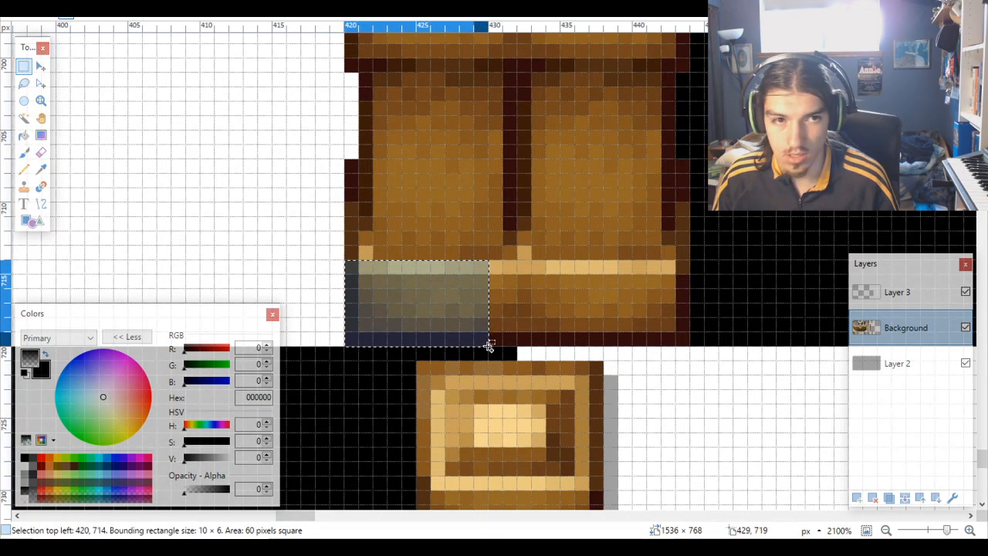
scroll(490, 347, "down", 7)
key("m")
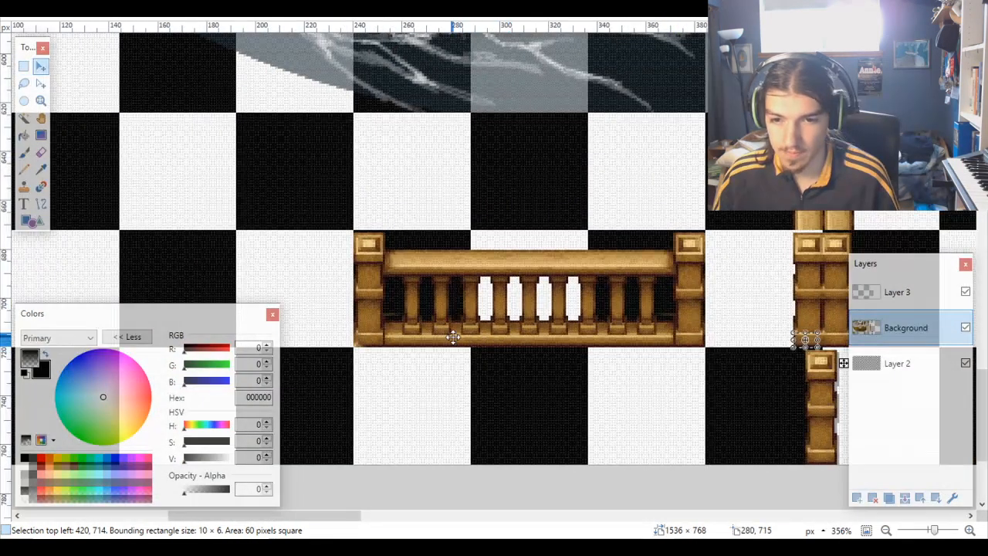
left_click_drag(841, 365, 409, 335)
scroll(397, 371, "up", 6)
scroll(442, 356, "down", 6)
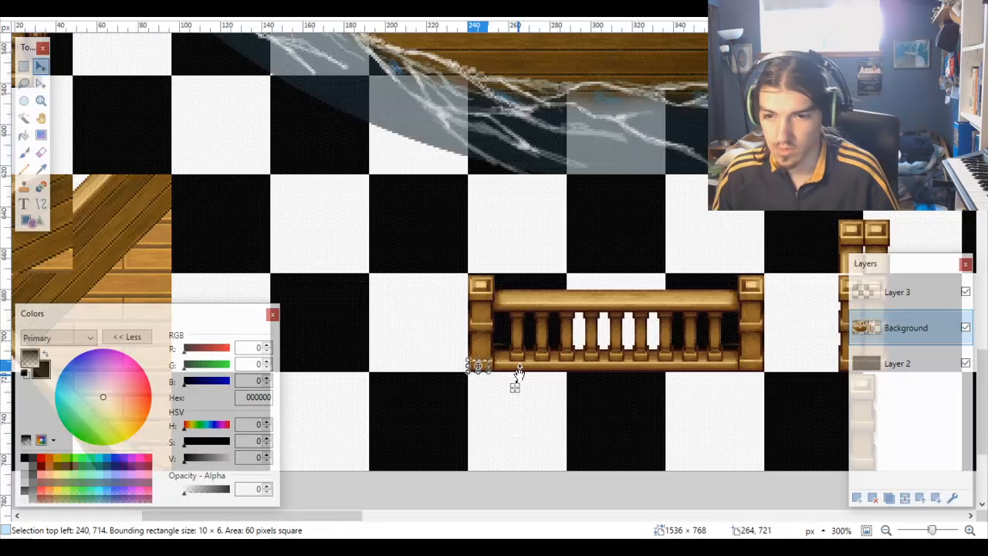
scroll(553, 366, "up", 8)
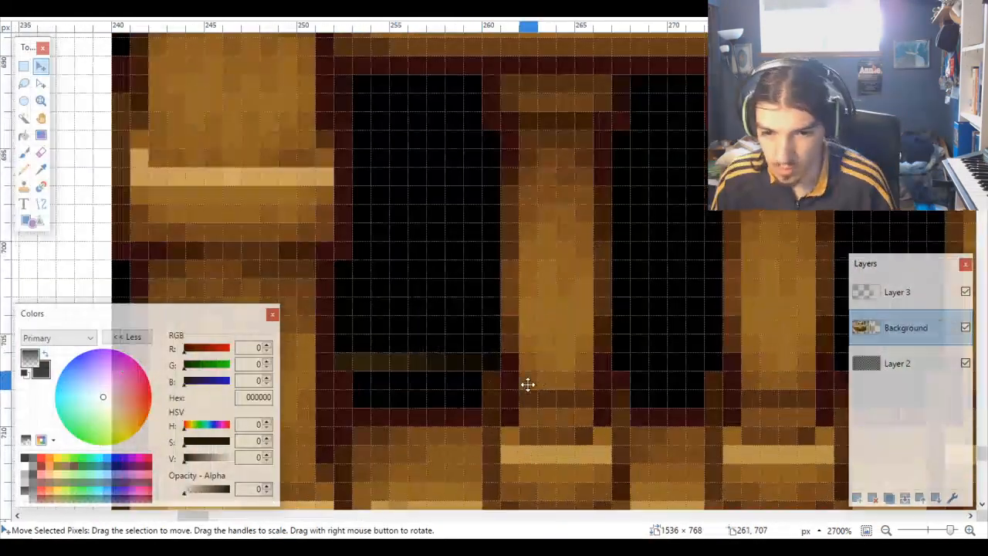
Step: Hide Layer 2, check the railing's gaps against transparency, and make Background the active layer
left_click(966, 364)
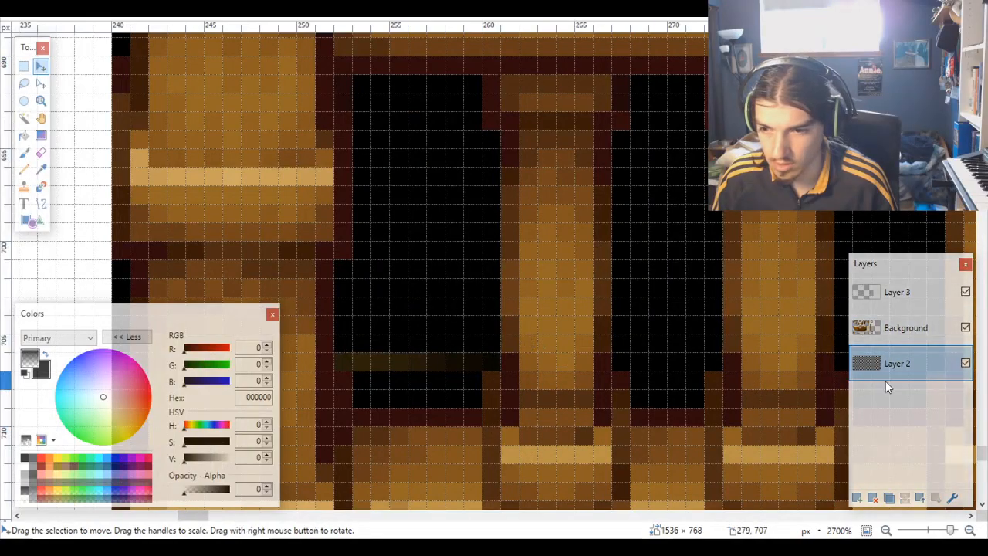
left_click(966, 364)
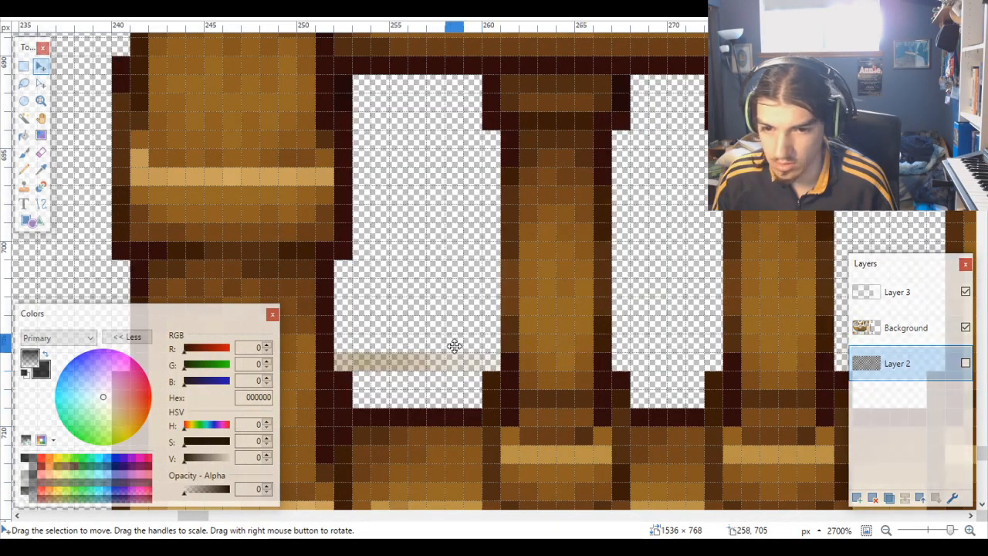
scroll(459, 346, "down", 3)
scroll(478, 355, "up", 2)
scroll(479, 355, "down", 8)
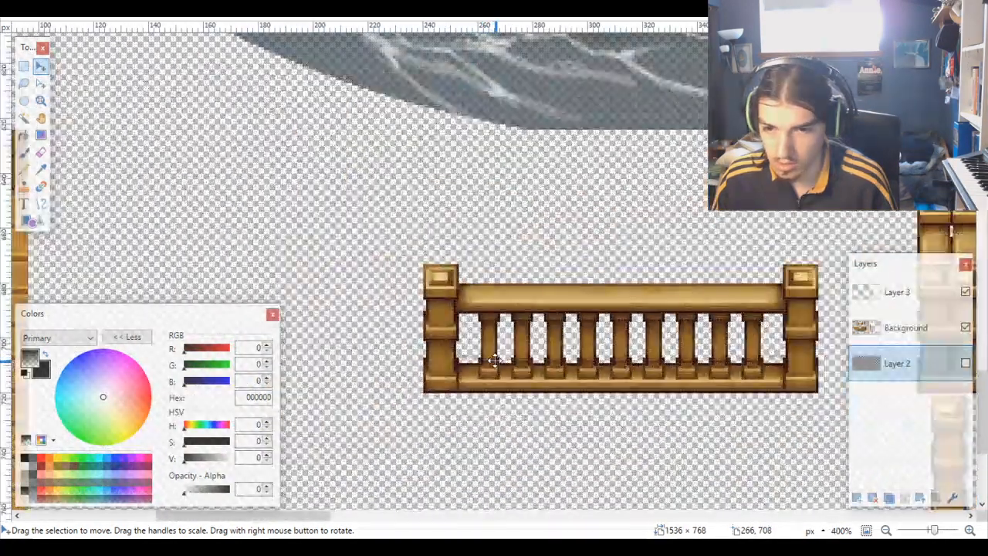
scroll(479, 361, "up", 2)
scroll(479, 363, "down", 2)
left_click(906, 327)
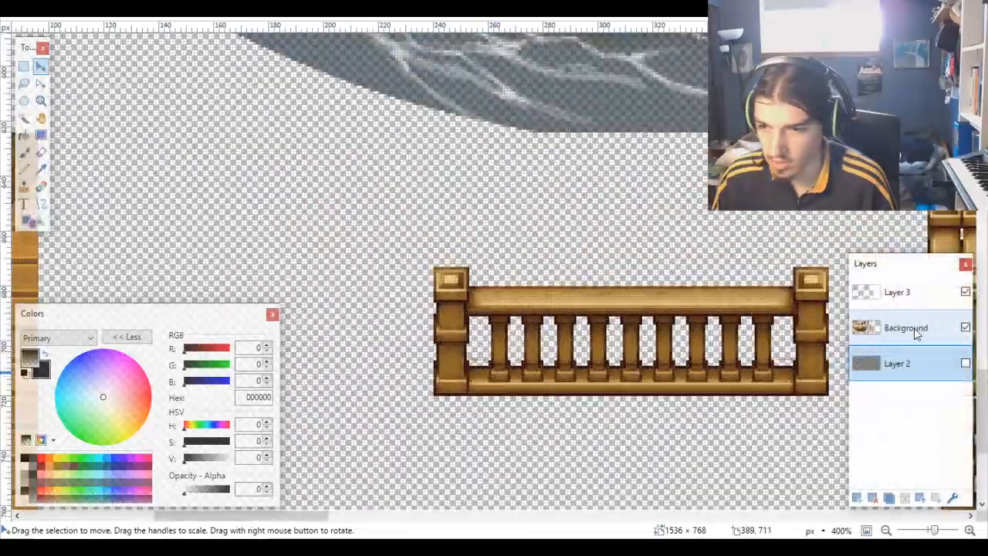
Step: Erase the faint pixel strip in row 706, from x 252 to 259, between the railing's post and its first baluster
scroll(558, 346, "up", 5)
scroll(558, 346, "up", 1)
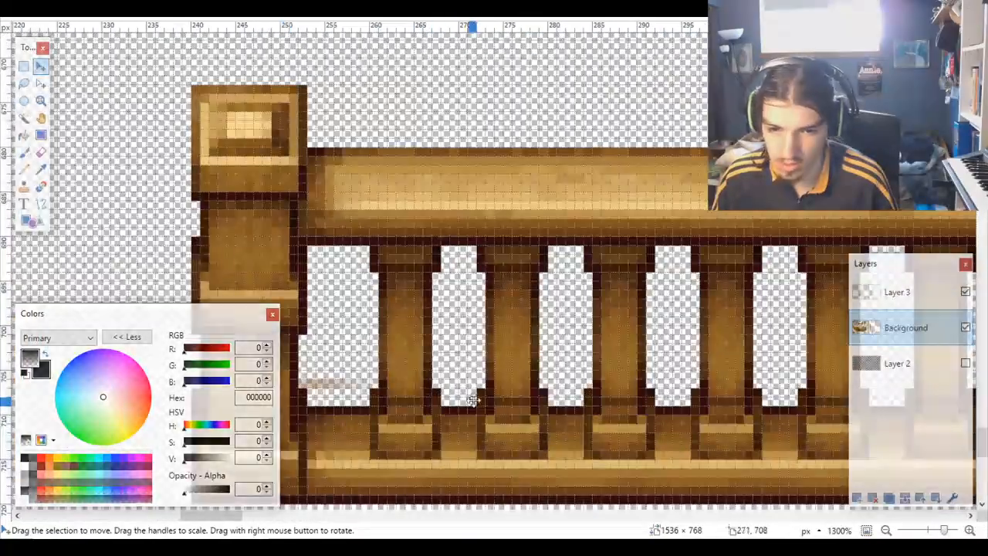
scroll(606, 408, "up", 5)
scroll(287, 208, "up", 1)
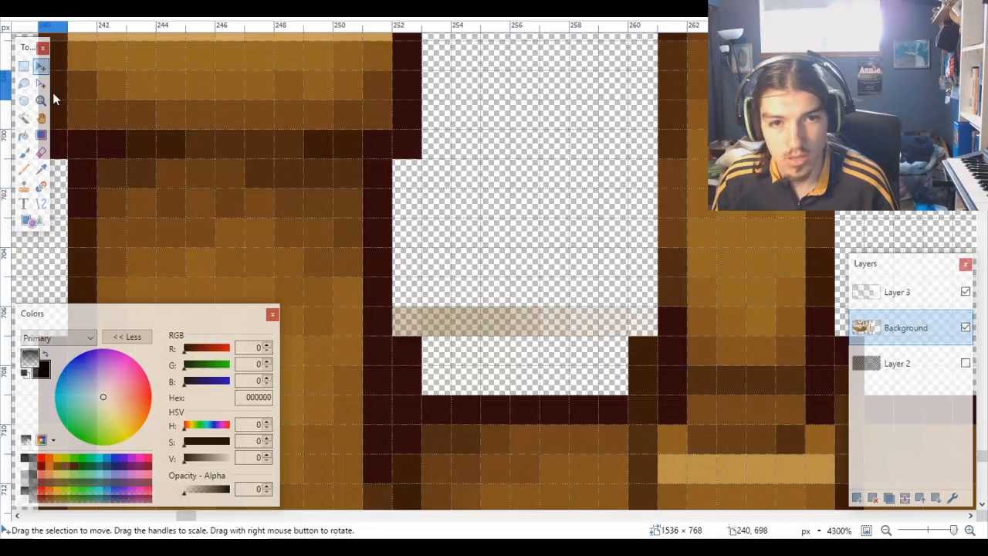
left_click(24, 66)
left_click_drag(394, 308, 629, 327)
left_click(629, 327)
scroll(544, 305, "down", 10)
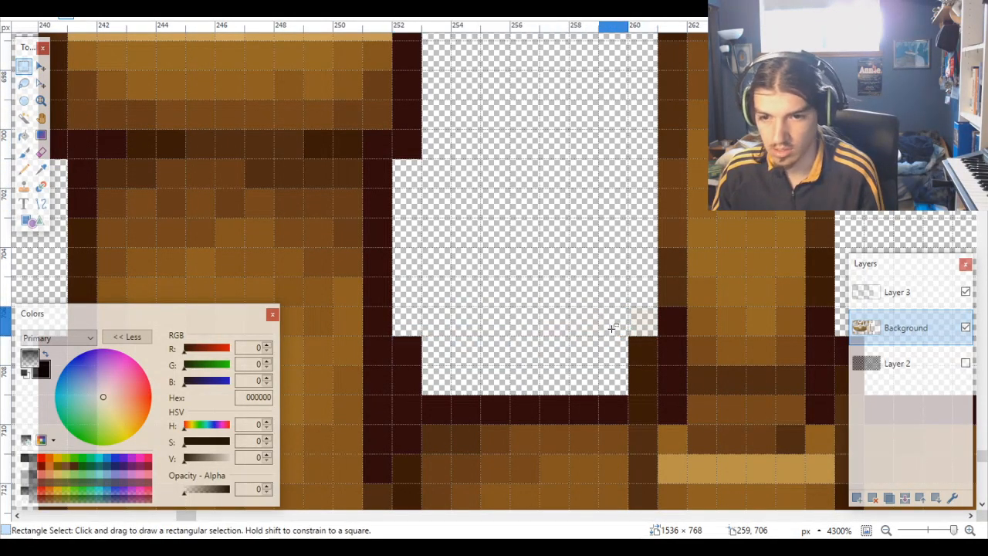
scroll(540, 300, "down", 6)
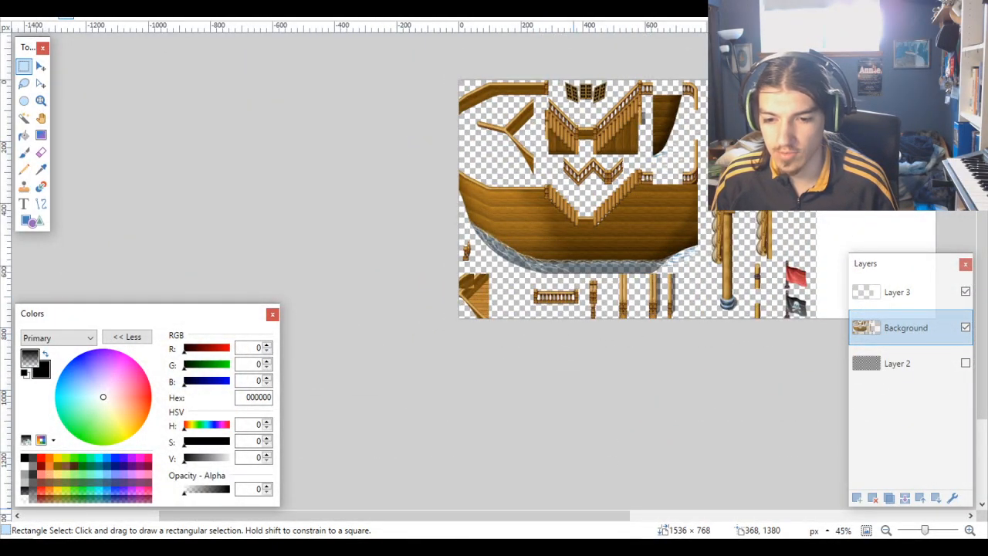
Step: Switch to the web browser, go back from the ship tileset image to the RPG Maker MV resources thread, and read its opening post
mouse_move(389, 549)
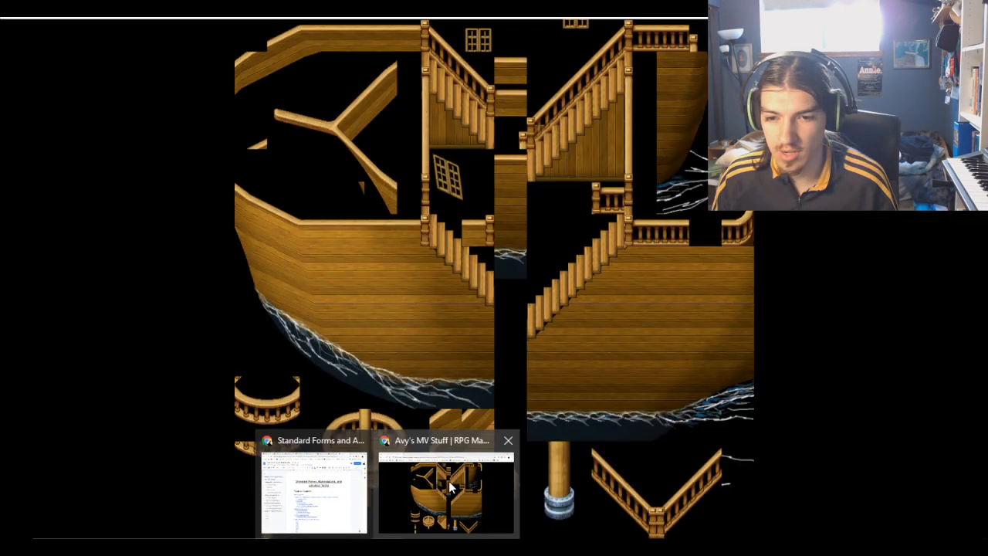
left_click(448, 481)
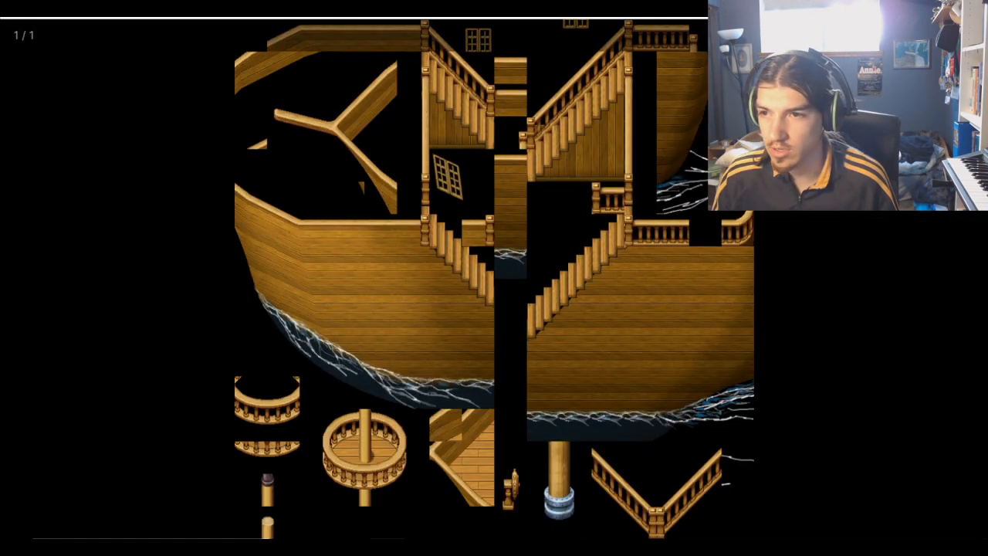
key("alt+Left")
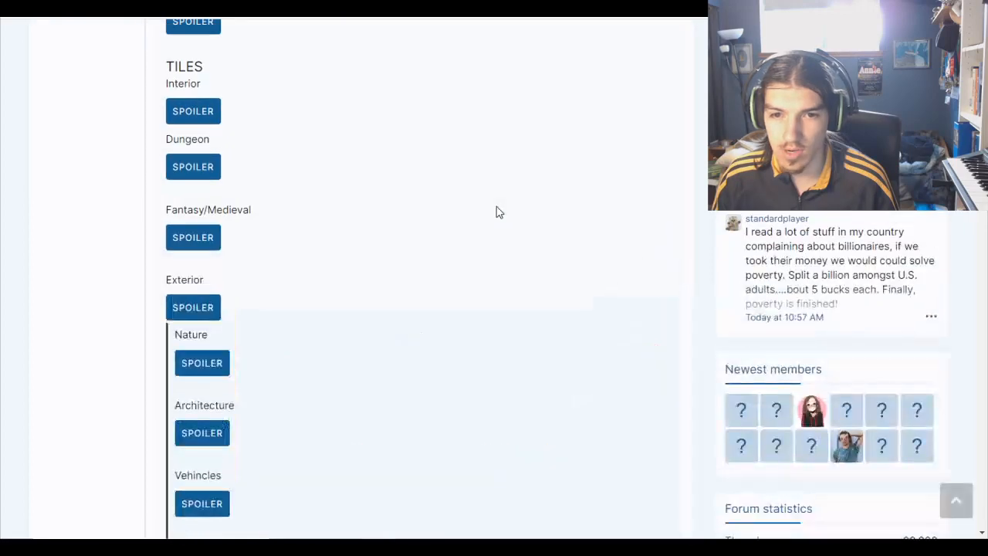
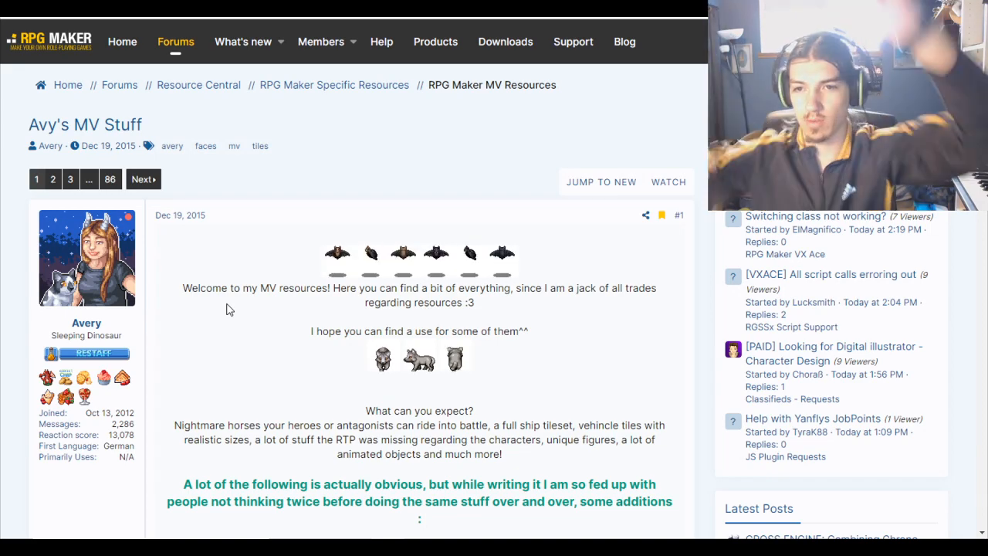
scroll(227, 309, "down", 10)
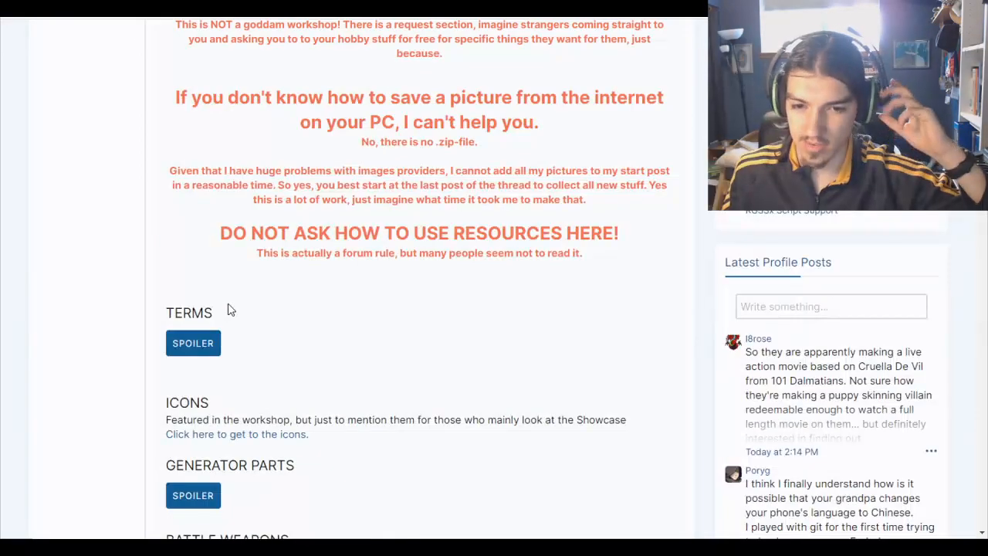
Step: Switch to paint.net's original 768 × 768 ship sheet, select the whole image, and return to the extended 1536 × 768 ship sheet
mouse_move(682, 537)
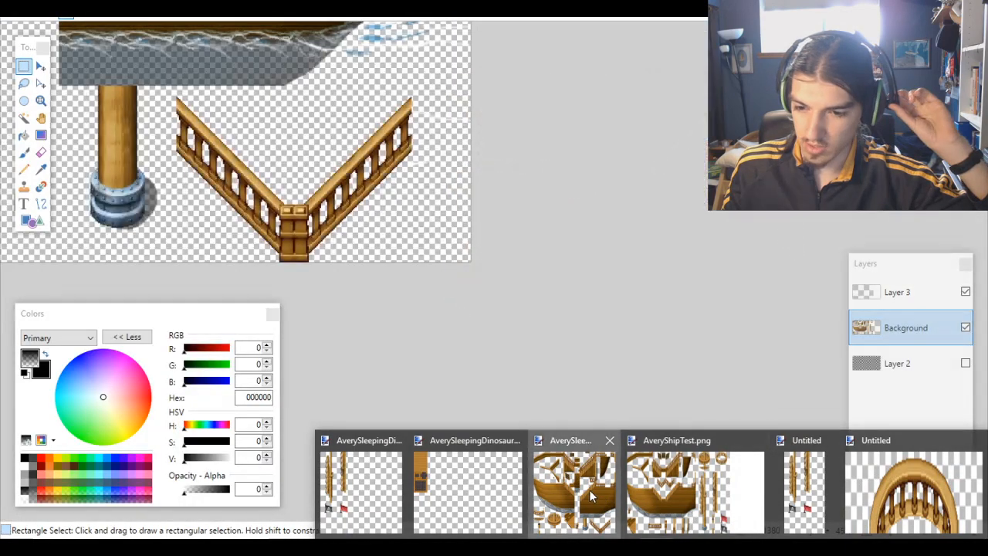
left_click(590, 489)
key("ctrl+a")
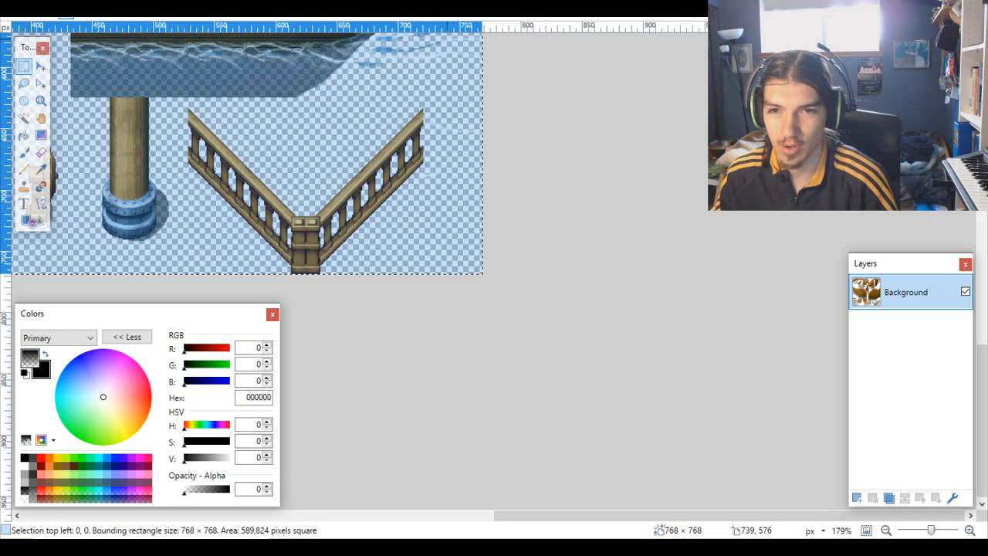
key("ctrl+Tab")
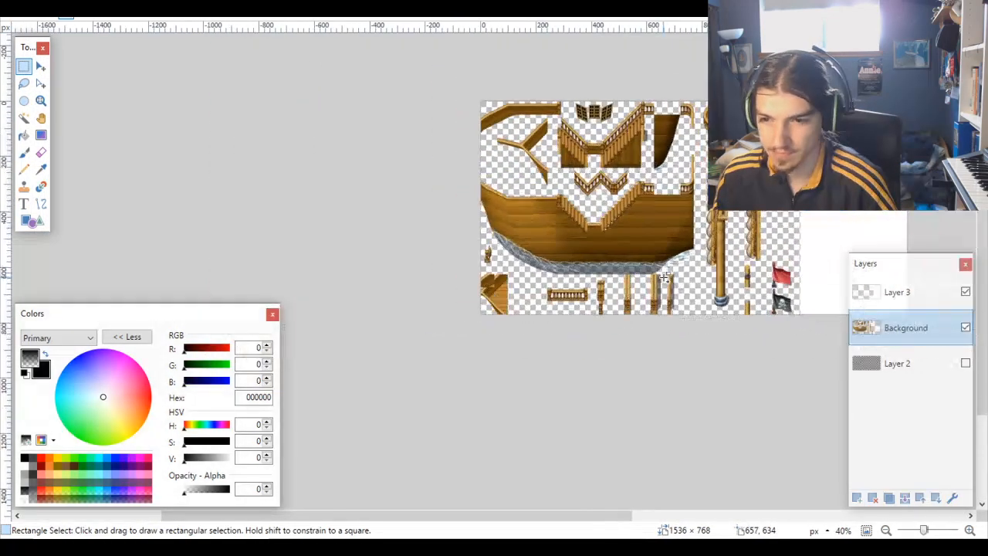
scroll(665, 278, "up", 3)
scroll(746, 280, "down", 3)
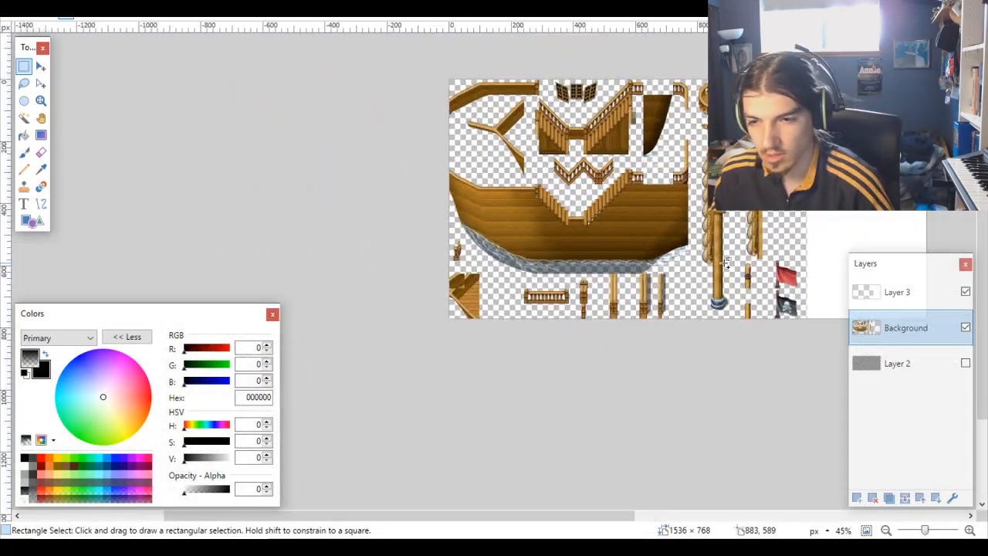
Step: Show Layer 2 so its black-and-white checkerboard appears behind the ship sheet's sprites
scroll(725, 263, "up", 3)
scroll(699, 244, "down", 3)
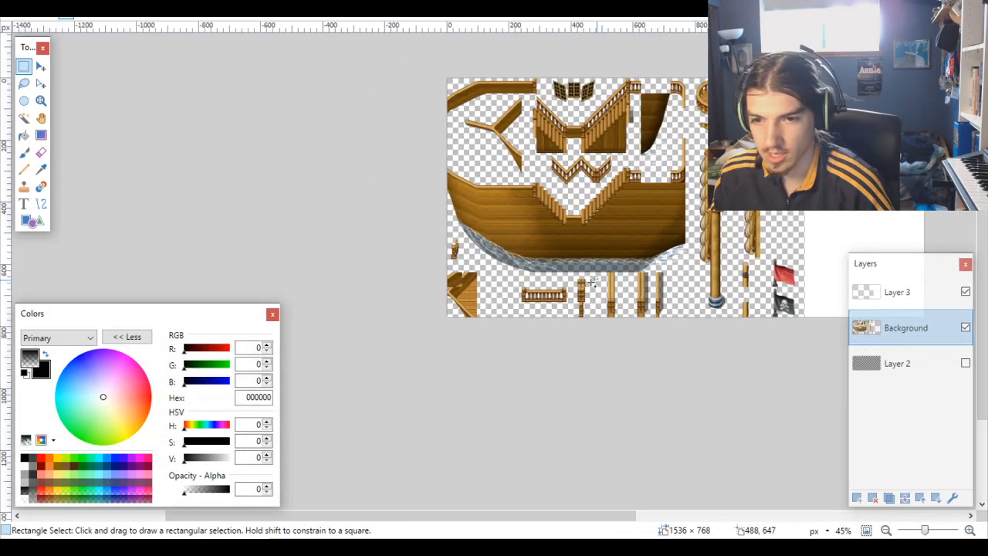
scroll(593, 283, "up", 3)
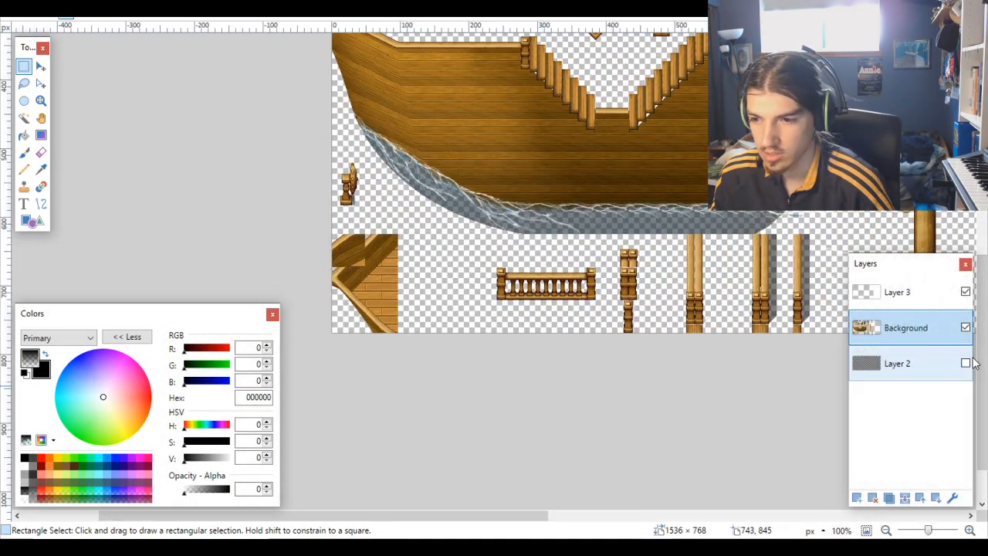
left_click(965, 364)
Step: Examine the stair railings, the hull and the wooden posts below it against the checkerboard's tile boundaries
scroll(683, 303, "down", 3)
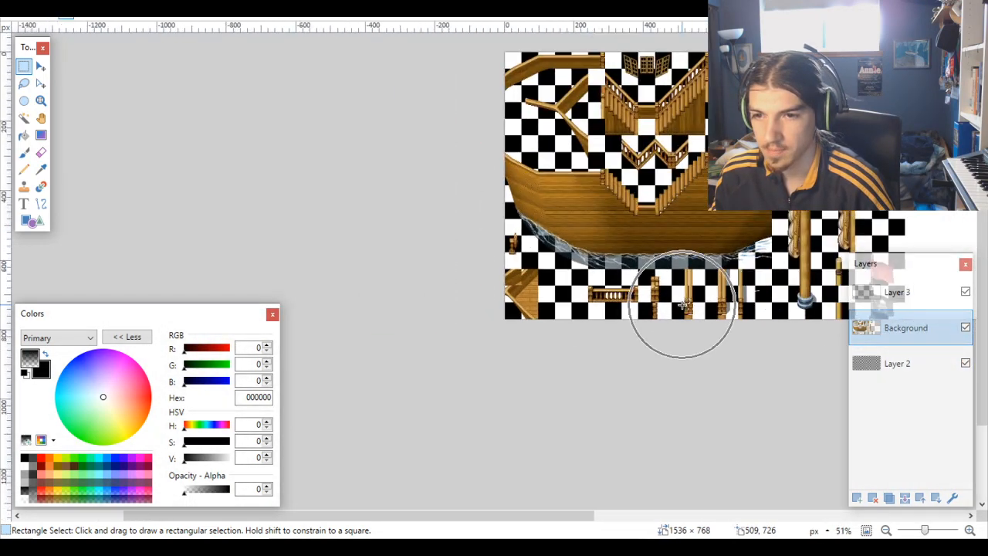
scroll(726, 227, "up", 2)
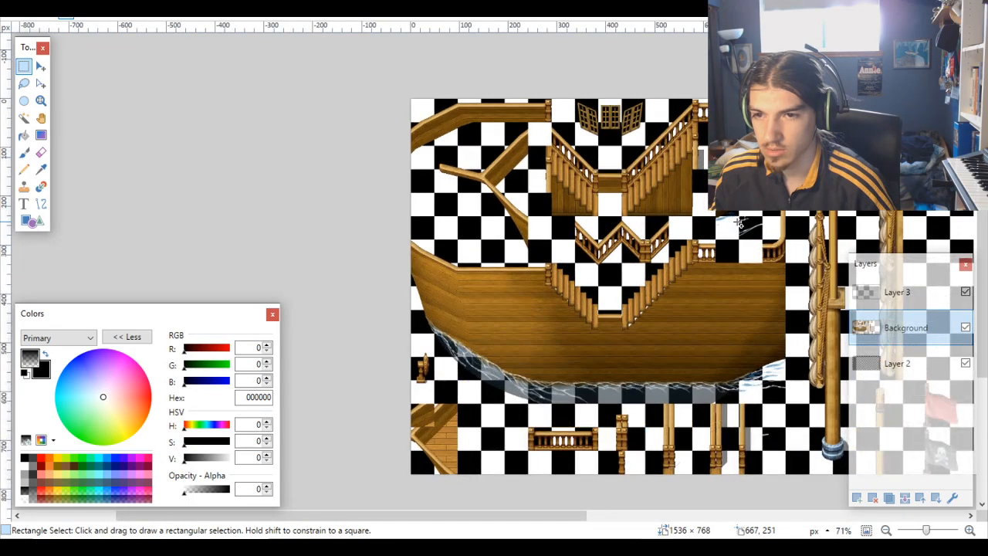
scroll(742, 248, "up", 4)
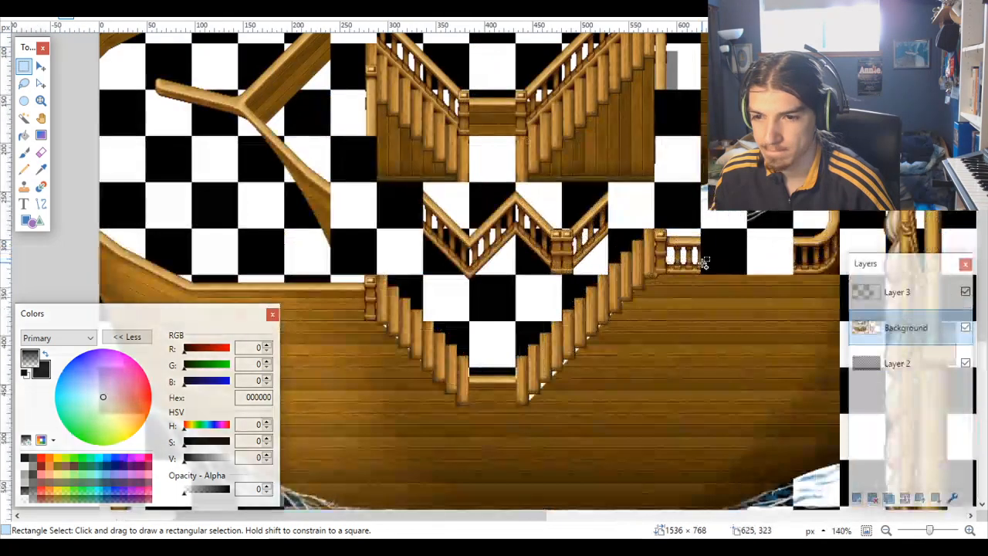
scroll(704, 262, "down", 3)
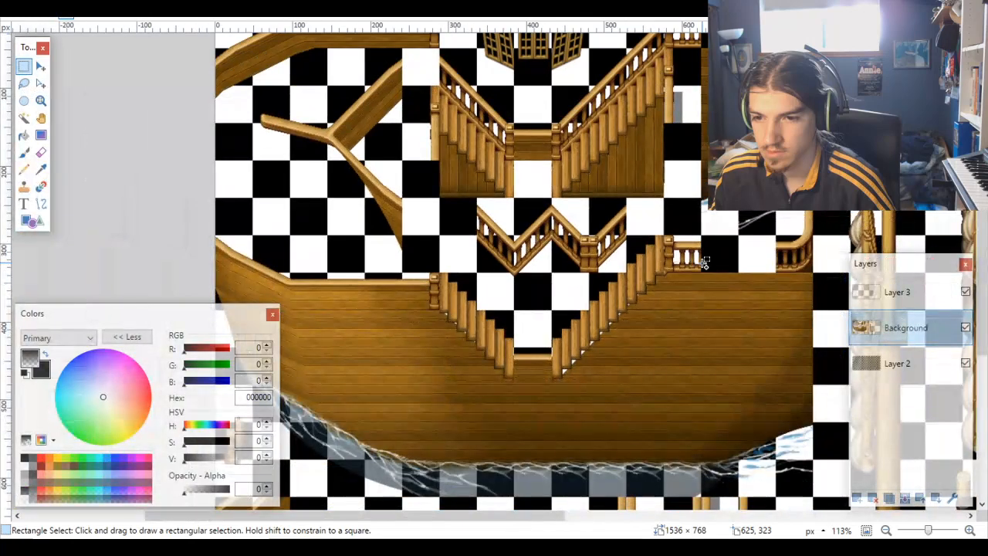
scroll(704, 262, "down", 1)
scroll(704, 263, "down", 2)
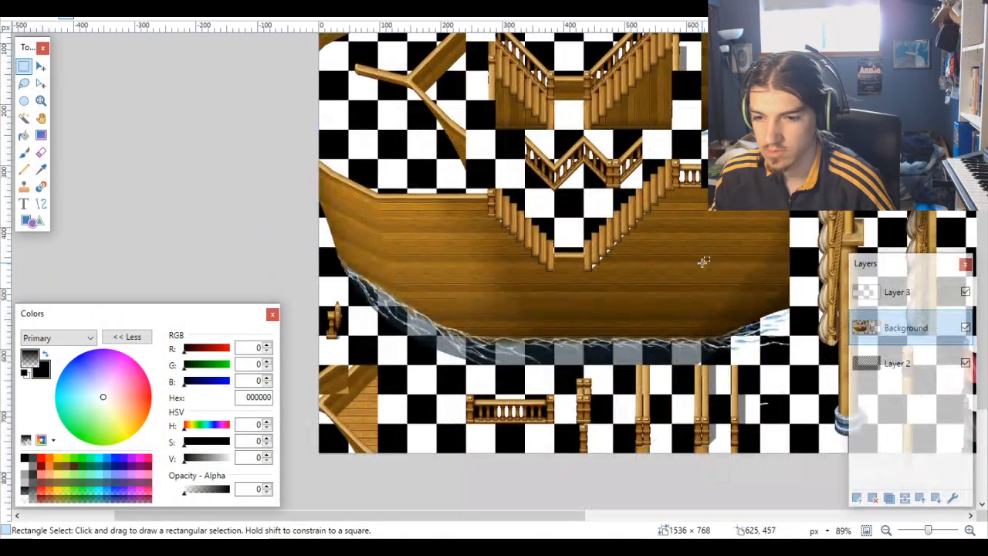
scroll(704, 263, "down", 1)
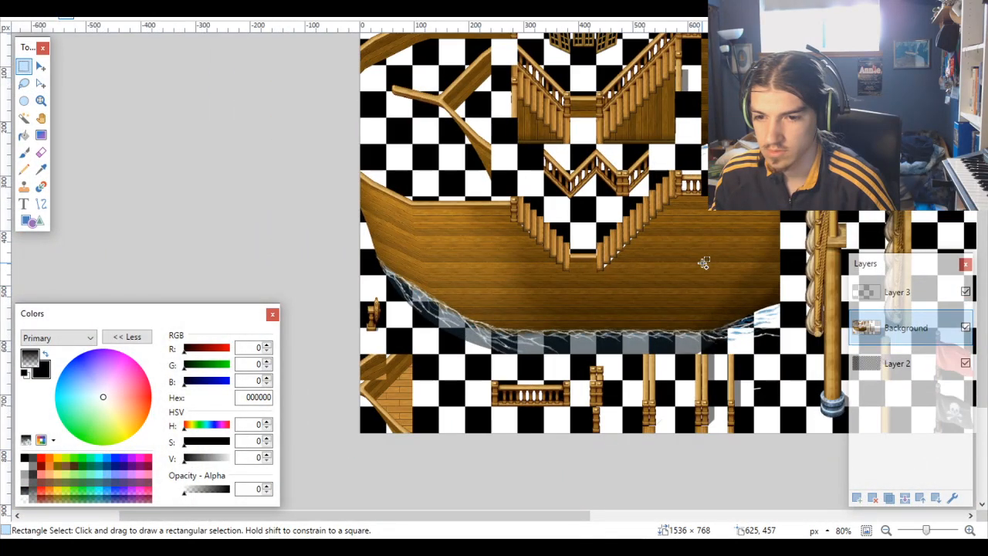
scroll(564, 348, "up", 3)
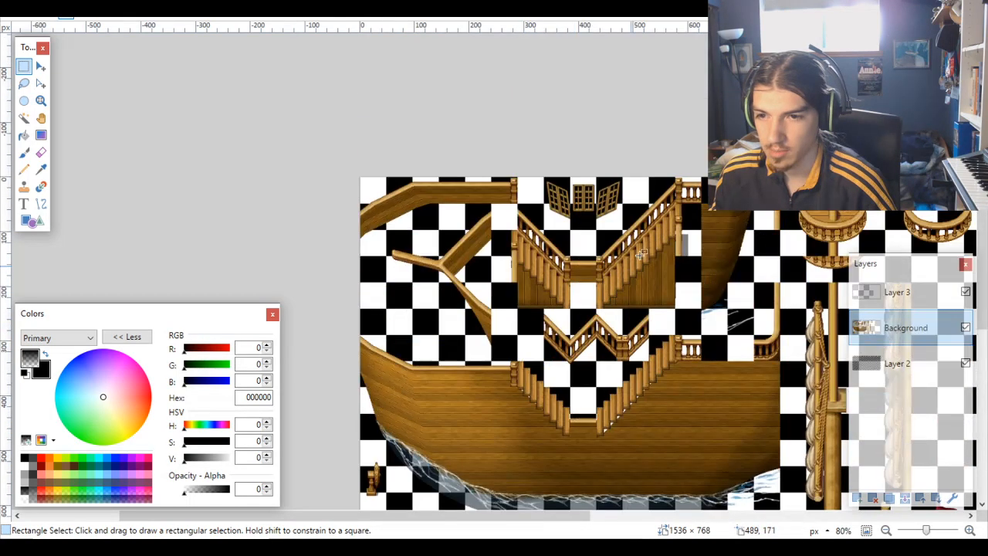
scroll(667, 301, "down", 5)
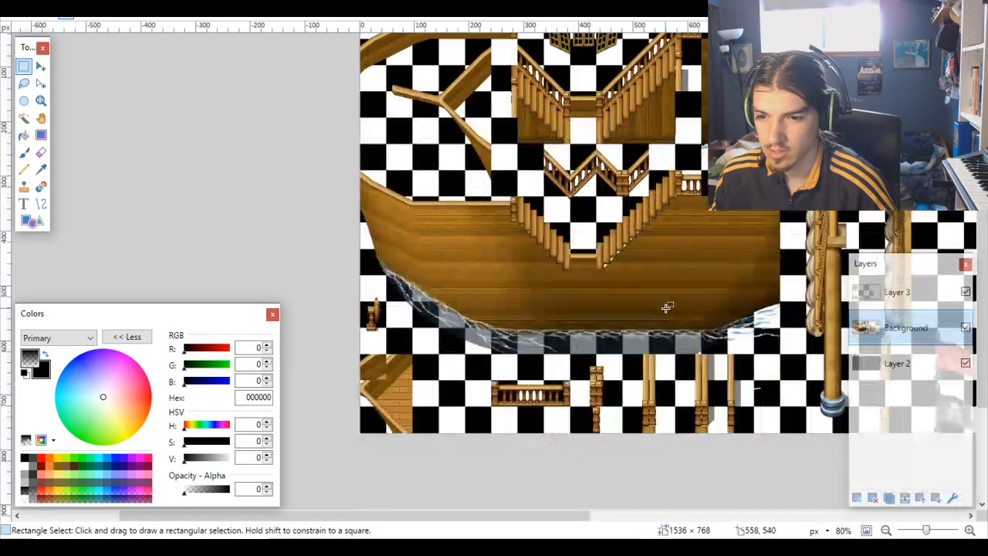
scroll(715, 333, "up", 5)
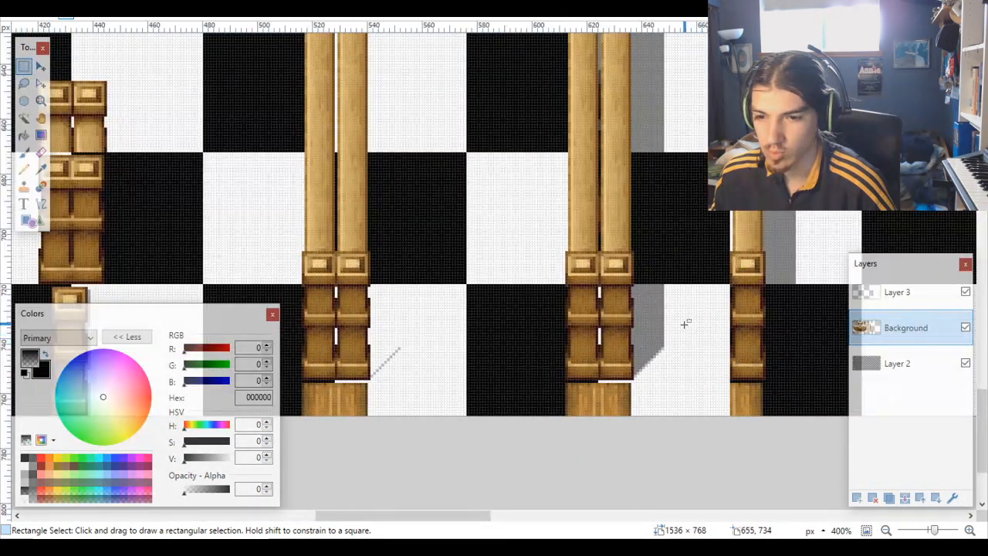
scroll(674, 326, "up", 1)
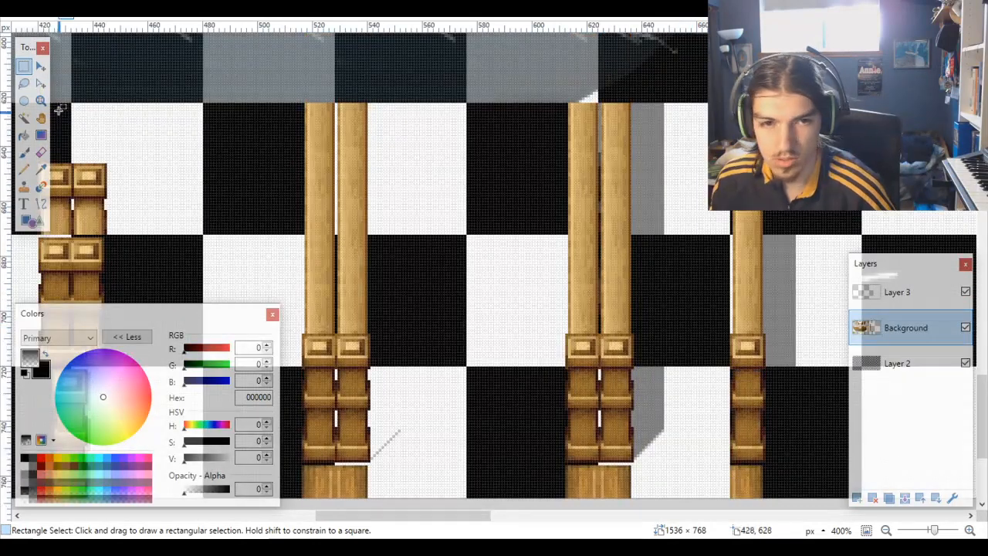
left_click(24, 117)
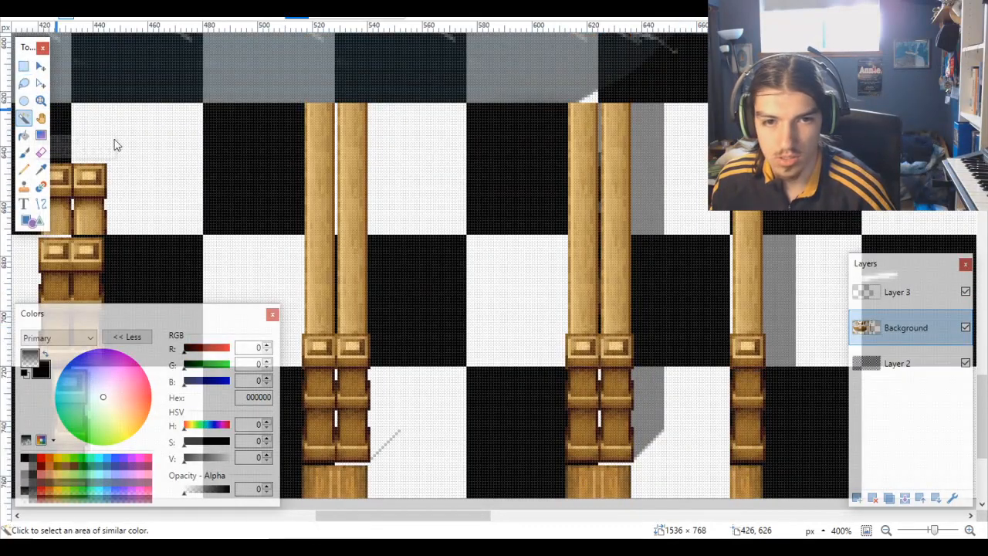
left_click(623, 197)
left_click_drag(315, 21, 340, 19)
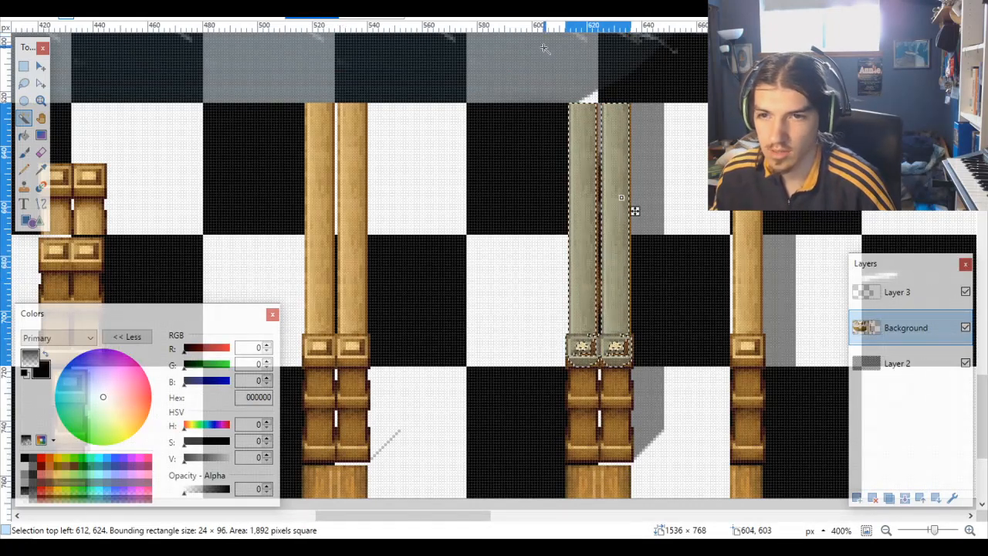
Step: Erase the right shaft of the double post with the grey shadow, an 11 × 84 pixel area starting at 625, 624
left_click(23, 66)
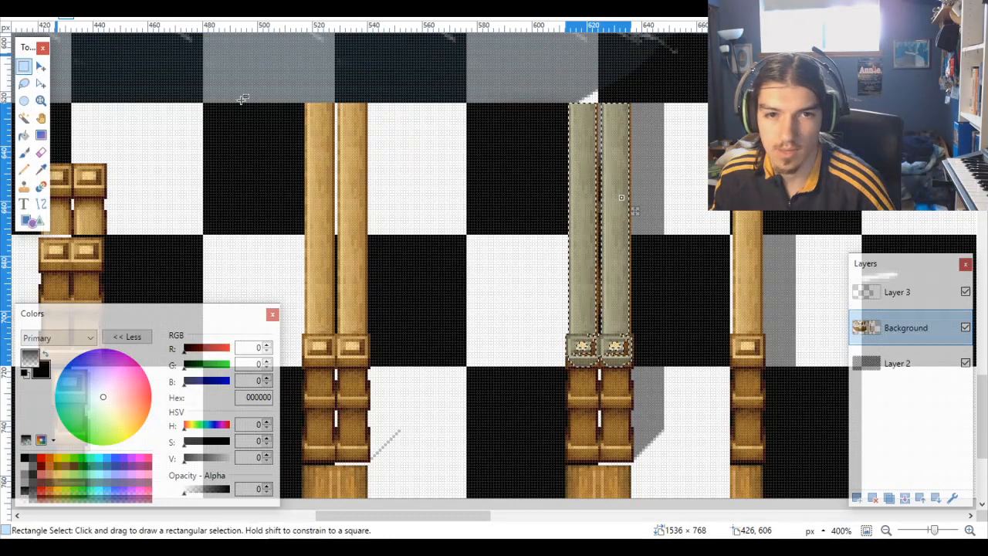
left_click(629, 102)
scroll(629, 103, "up", 5)
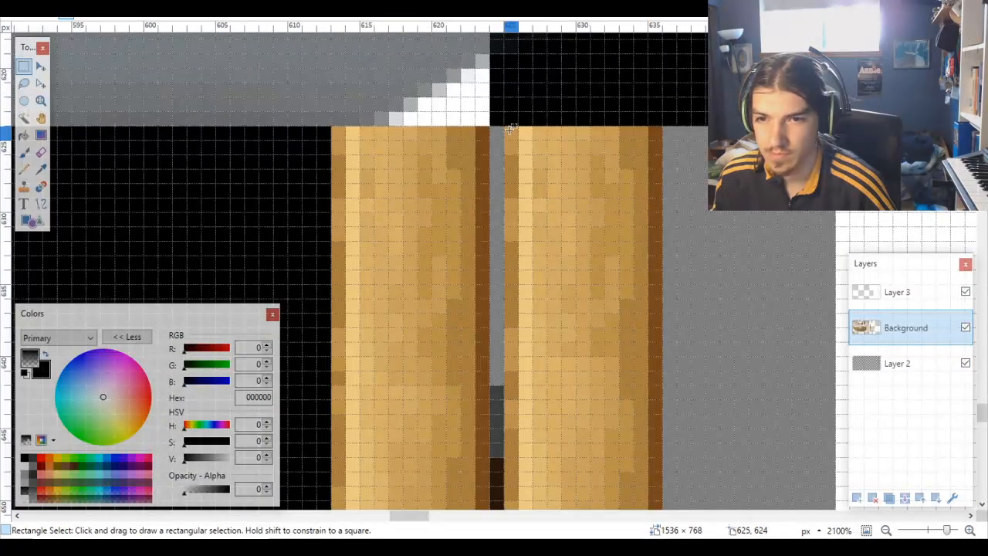
left_click_drag(509, 128, 657, 387)
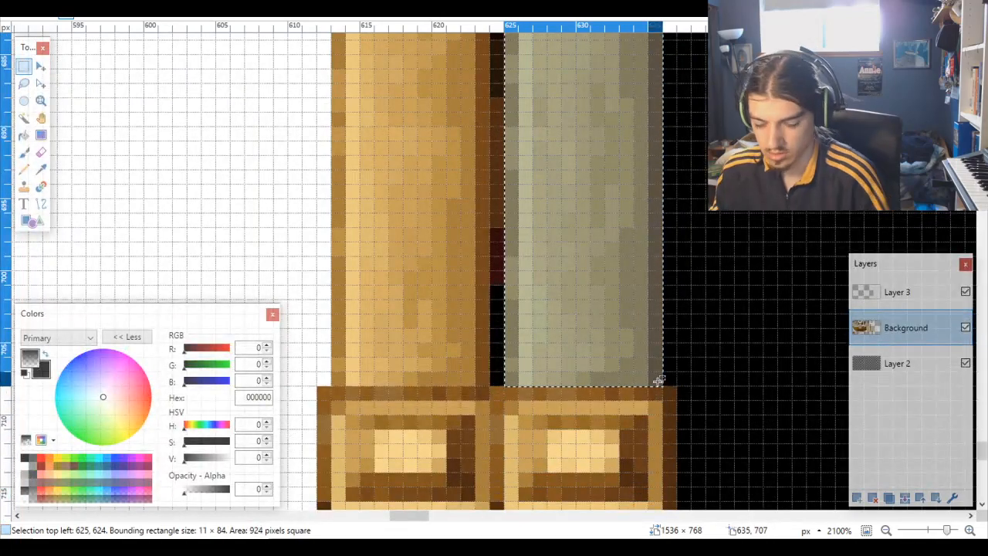
key("Delete")
Step: Erase the leftover 1 × 77 pixel strip beside the remaining shaft, starting at 624, 624, and clear the selection
scroll(659, 380, "down", 4)
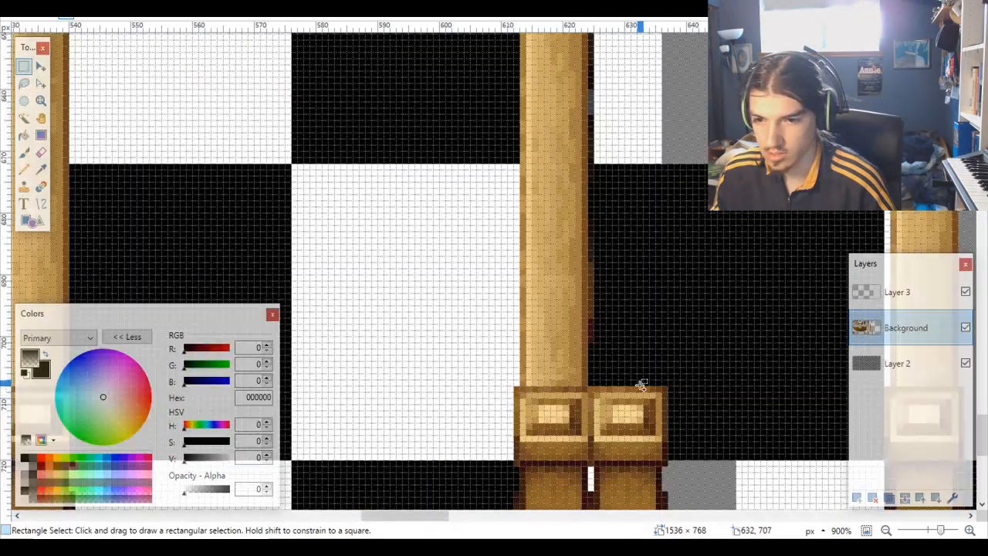
scroll(641, 383, "up", 6)
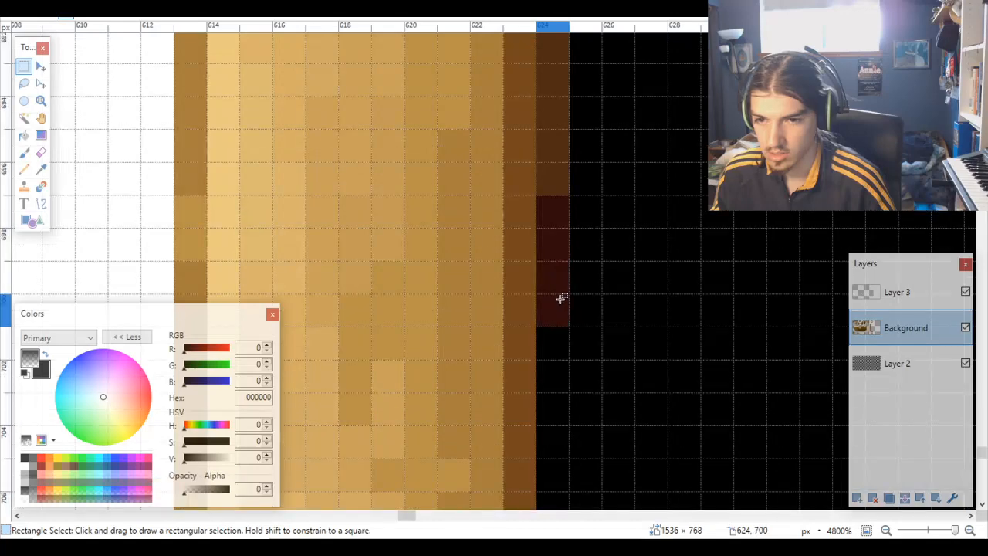
left_click_drag(563, 308, 553, 67)
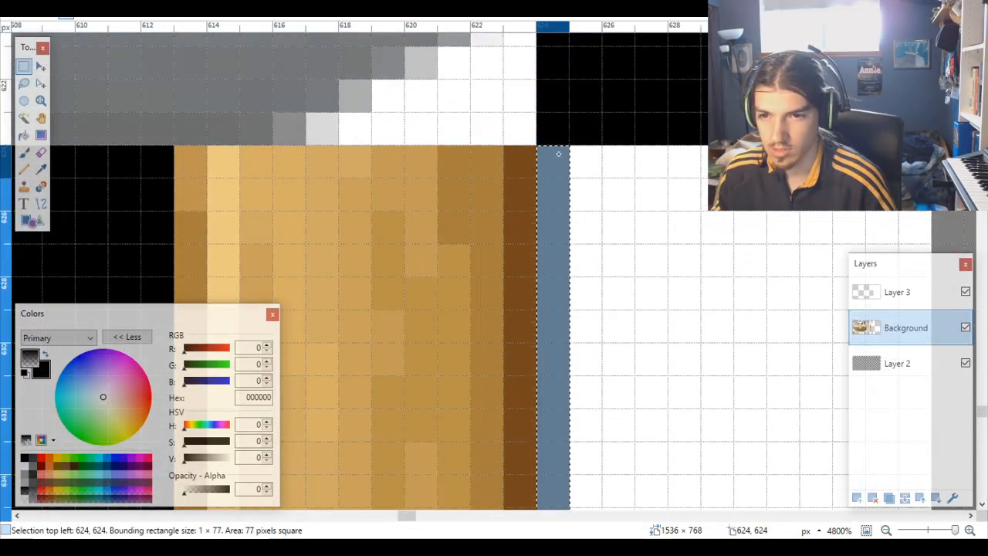
scroll(565, 186, "down", 15)
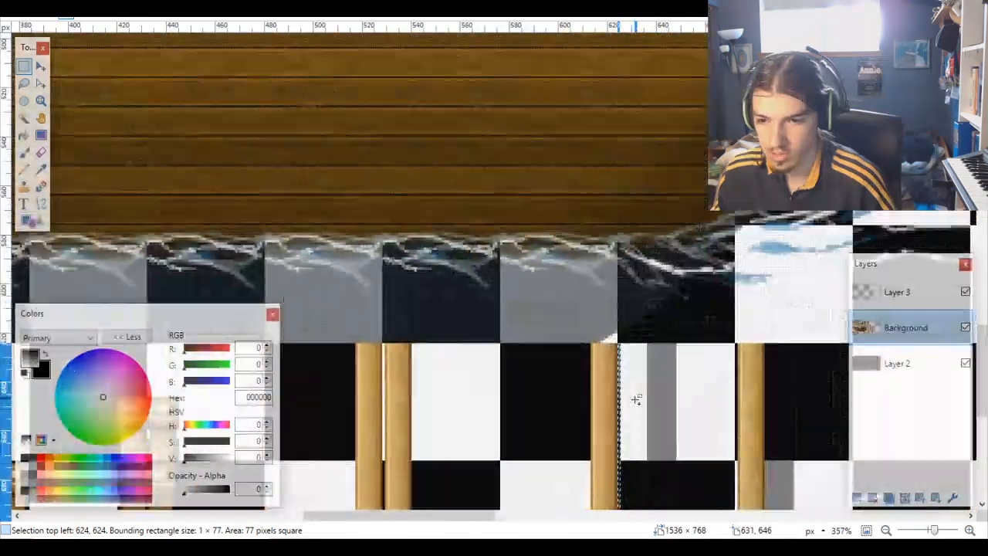
scroll(637, 407, "up", 4)
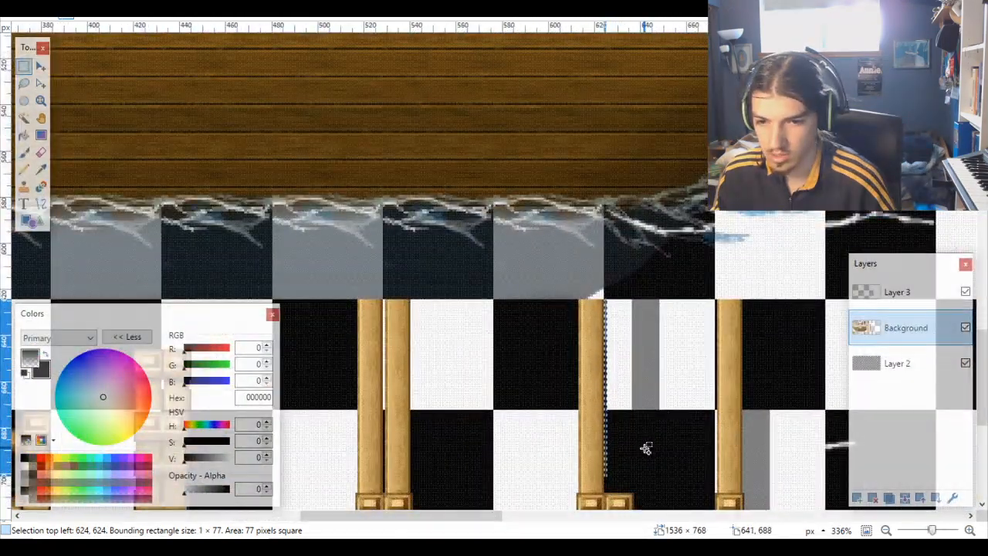
scroll(646, 448, "up", 3)
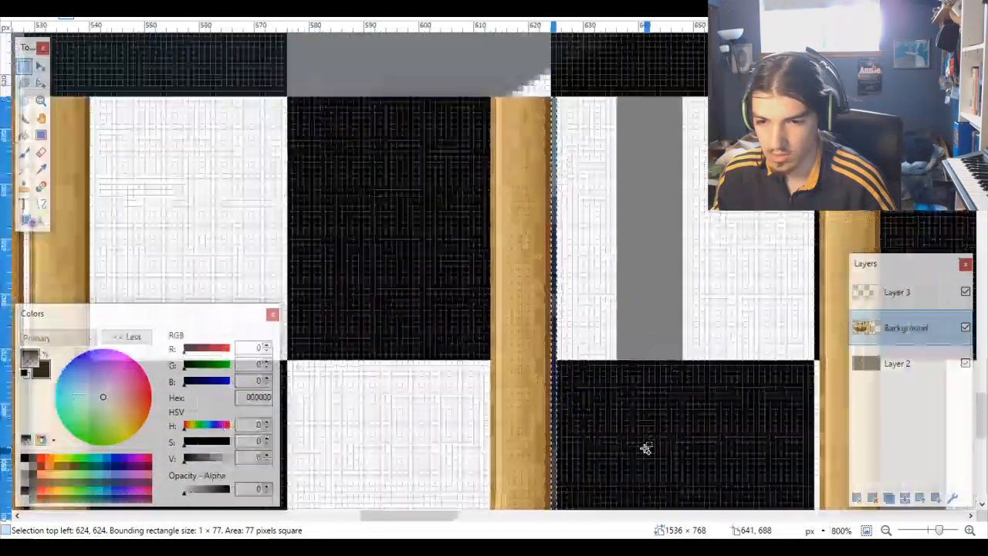
scroll(644, 448, "down", 1)
scroll(644, 448, "up", 3)
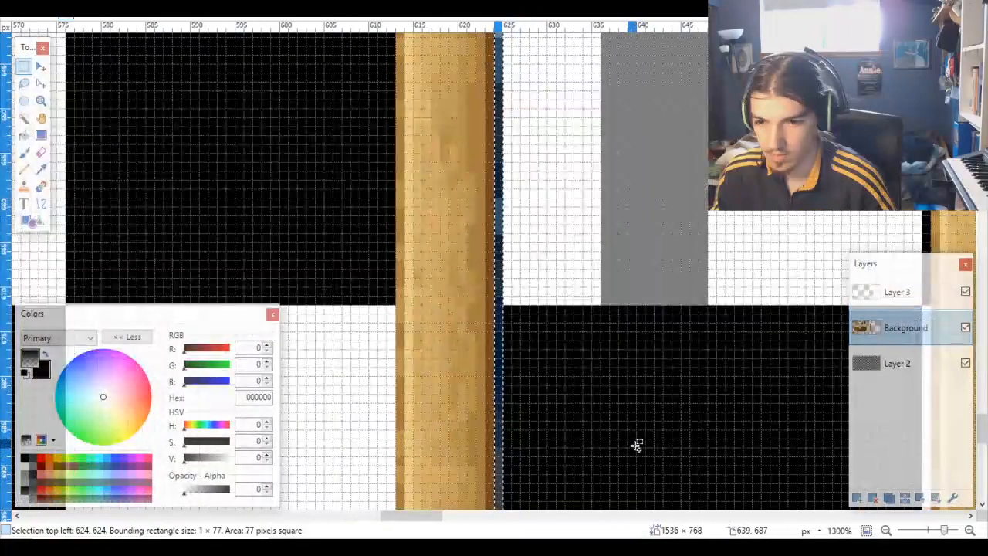
left_click(966, 329)
left_click(967, 329)
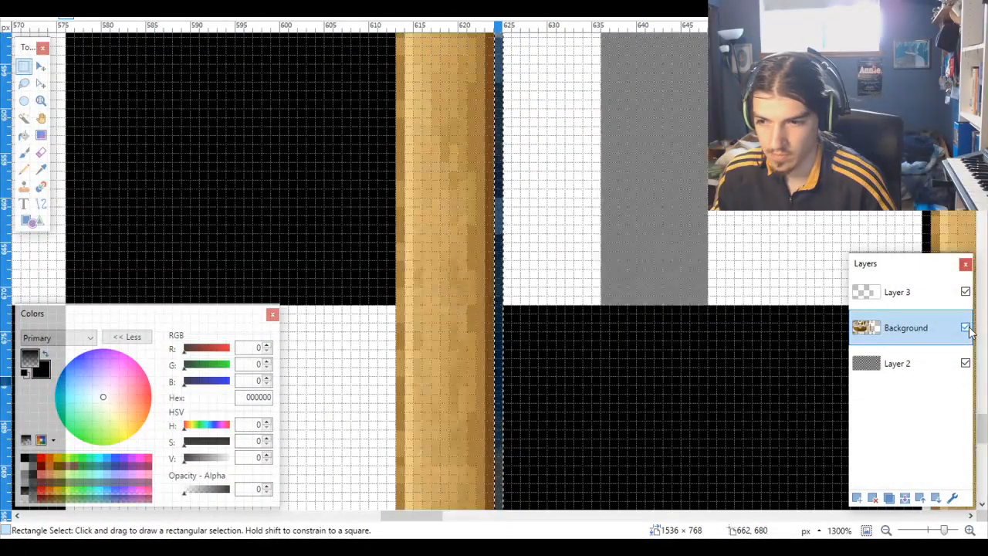
scroll(647, 331, "down", 10)
key("ctrl+d")
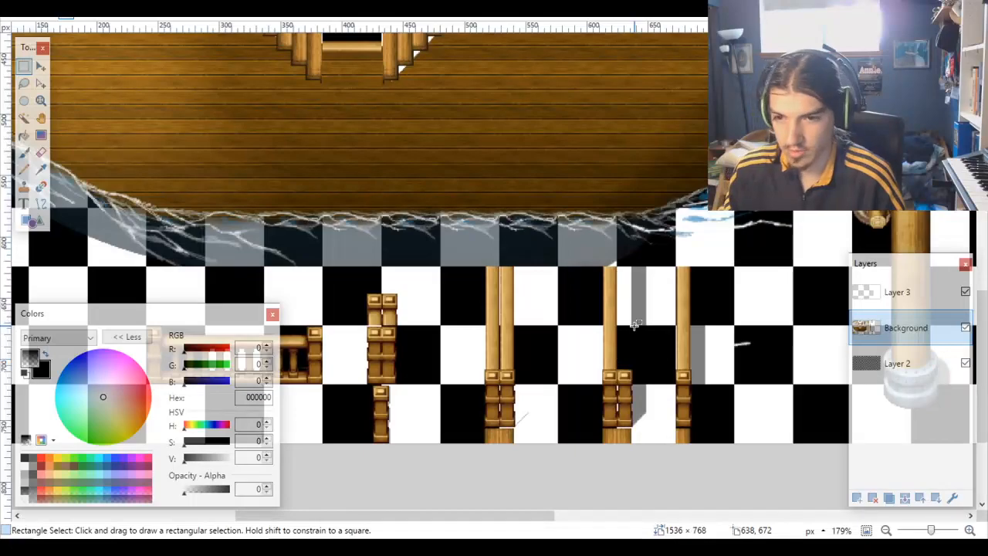
Step: Erase the right cap block of the same double post, a 13 × 13 pixel area starting at 624, 708
scroll(634, 327, "up", 3)
scroll(569, 371, "up", 1)
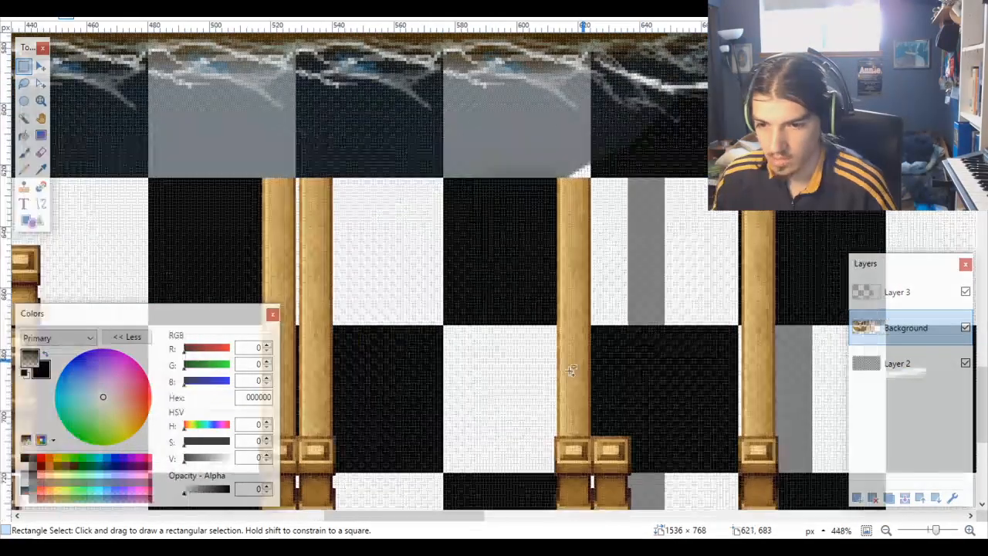
scroll(609, 409, "up", 1)
scroll(609, 408, "down", 3)
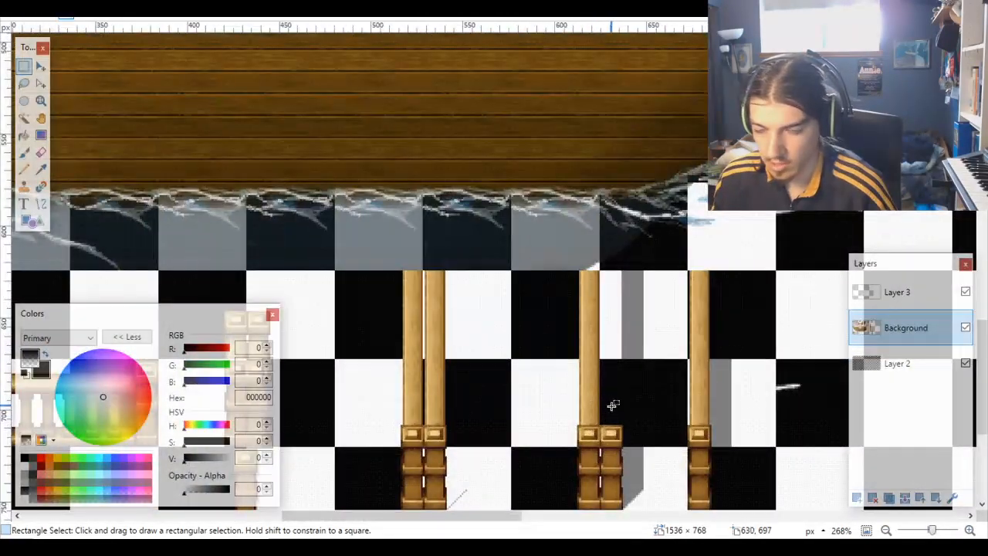
scroll(613, 418, "up", 2)
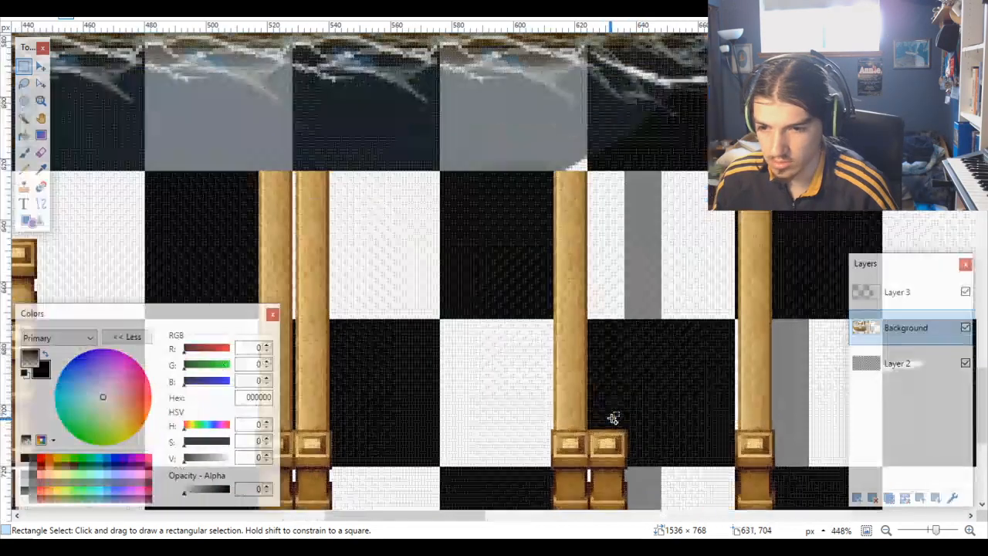
scroll(612, 418, "down", 3)
scroll(613, 418, "up", 2)
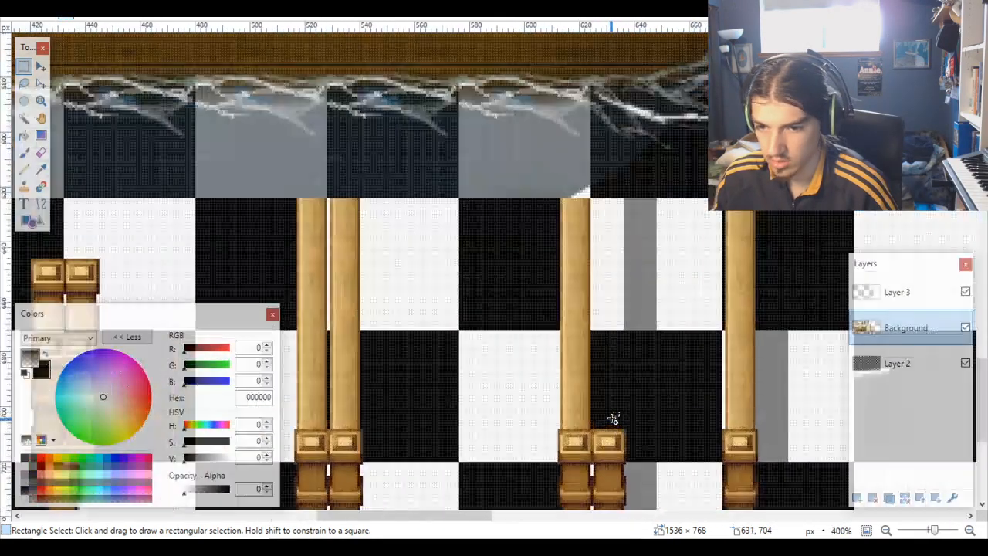
scroll(613, 418, "down", 1)
scroll(613, 417, "up", 5)
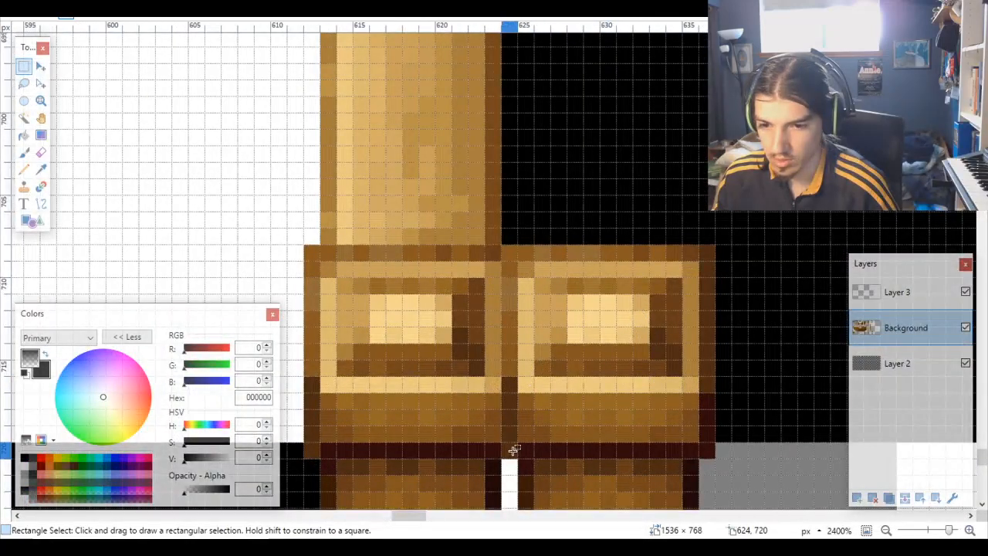
left_click_drag(514, 450, 705, 249)
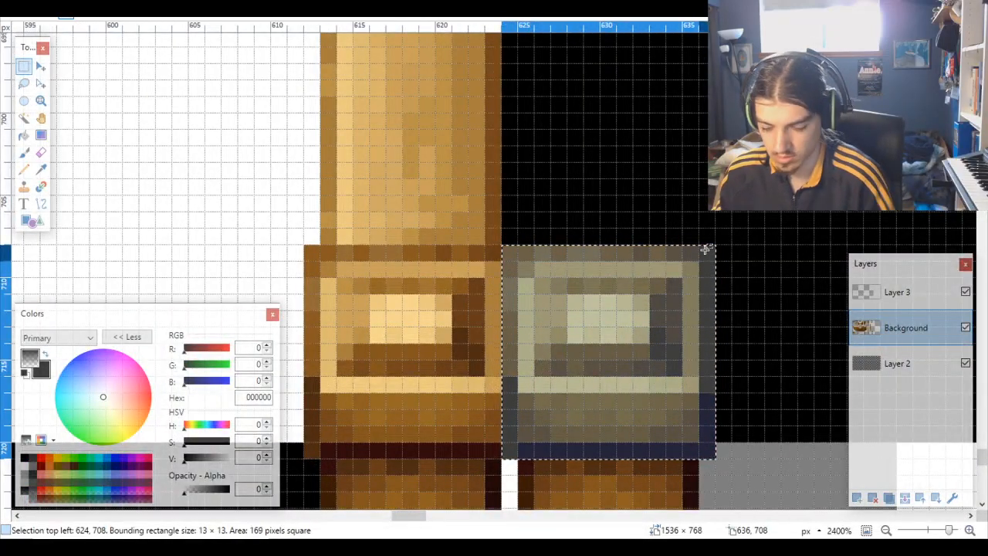
key("Delete")
Step: Erase the upper part of the right post base below the removed cap, an 11 × 4 pixel area starting at 625, 721
scroll(636, 309, "down", 3)
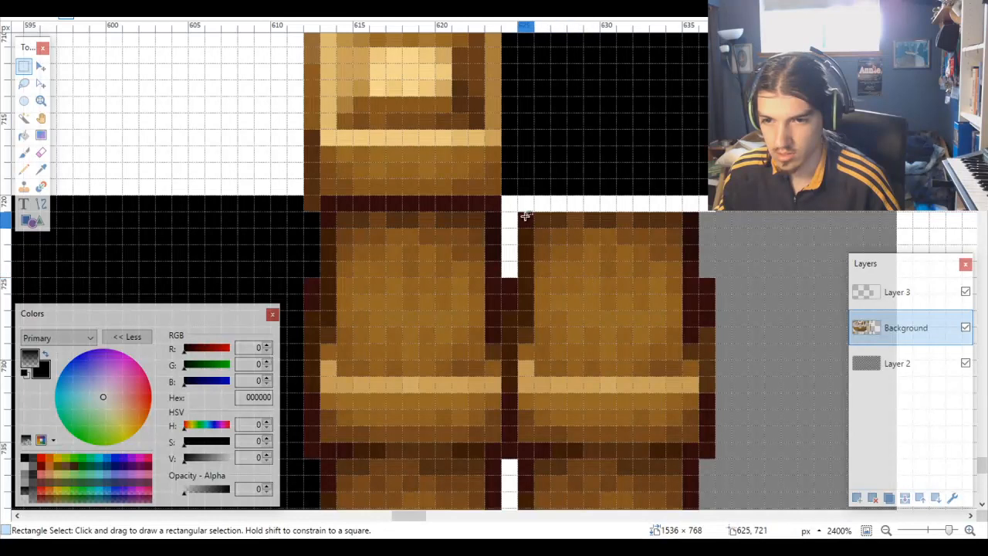
left_click_drag(528, 214, 683, 268)
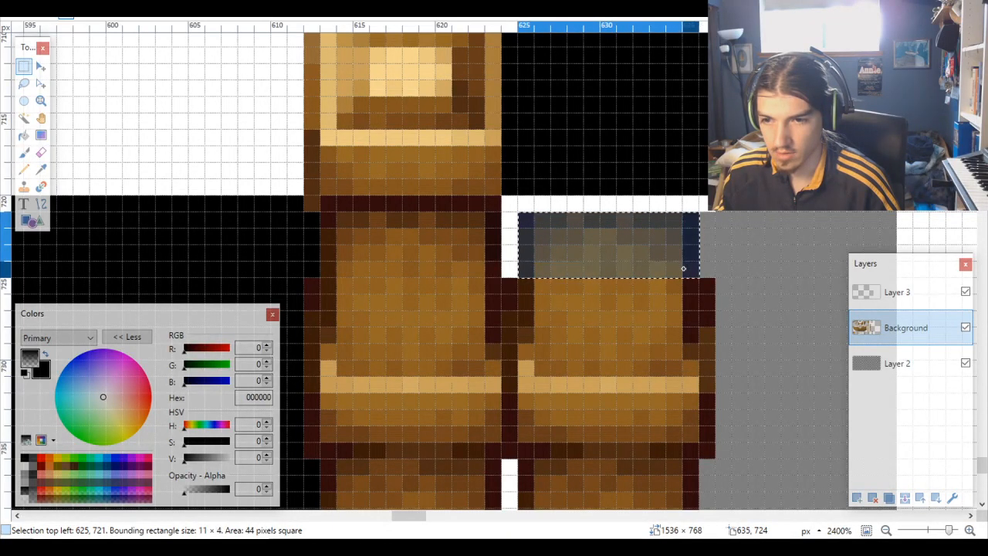
key("Delete")
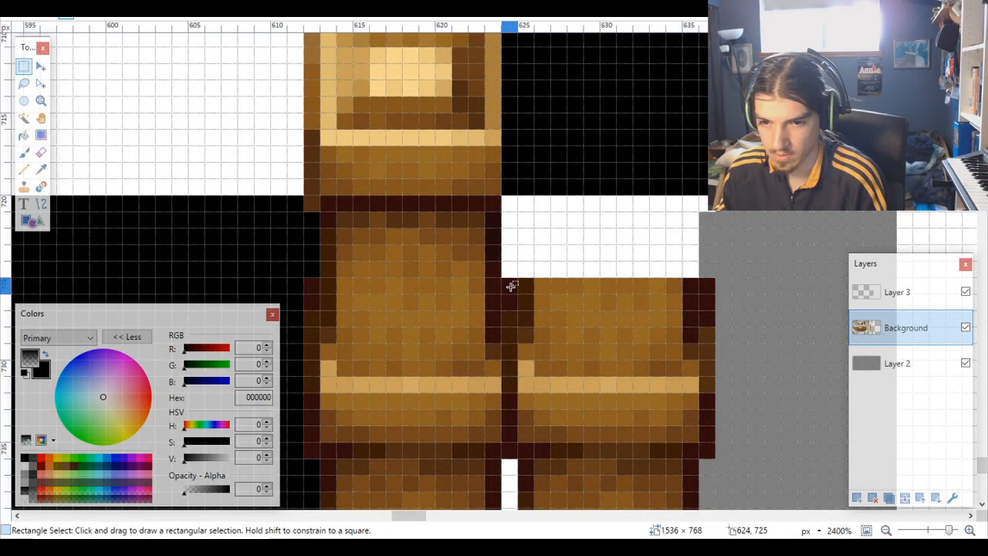
Step: Erase the right middle block of the post base, a 13 × 11 pixel area starting at 624, 725
mouse_move(709, 285)
left_mouse_down()
mouse_move(666, 363)
mouse_move(523, 425)
mouse_move(517, 445)
left_mouse_up()
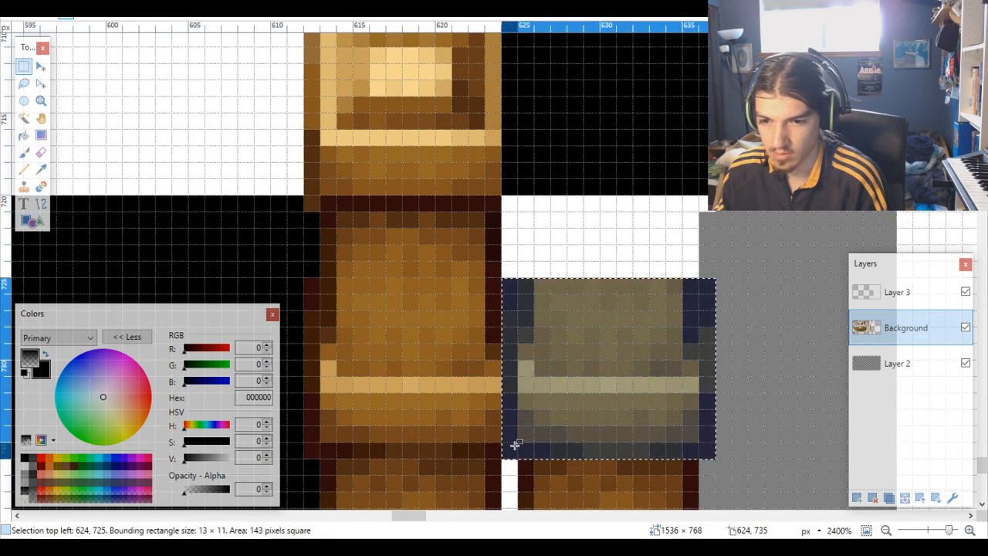
key("Delete")
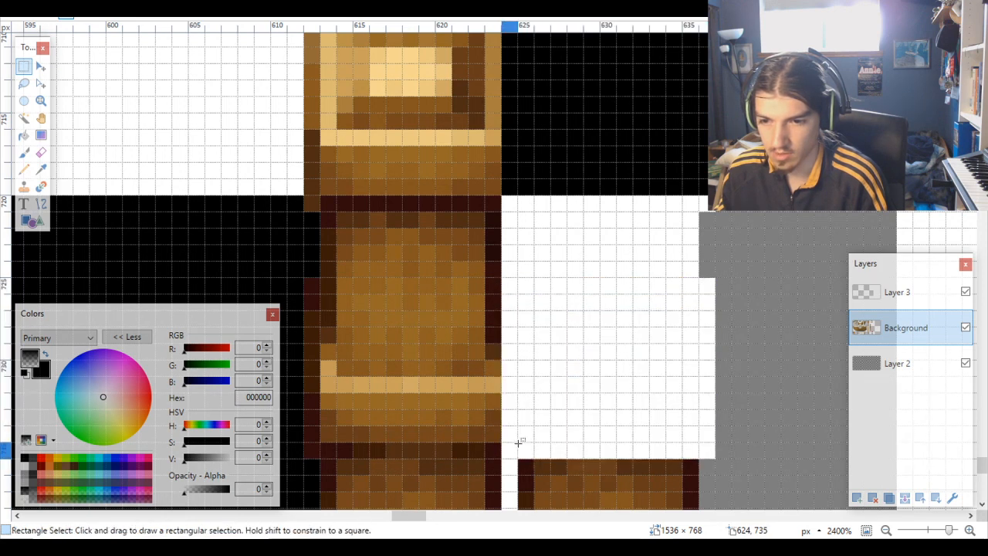
Step: Toggle the visibility of Layer 2 and the Background layer off and back on to check the erased area
left_click(965, 364)
left_click(966, 363)
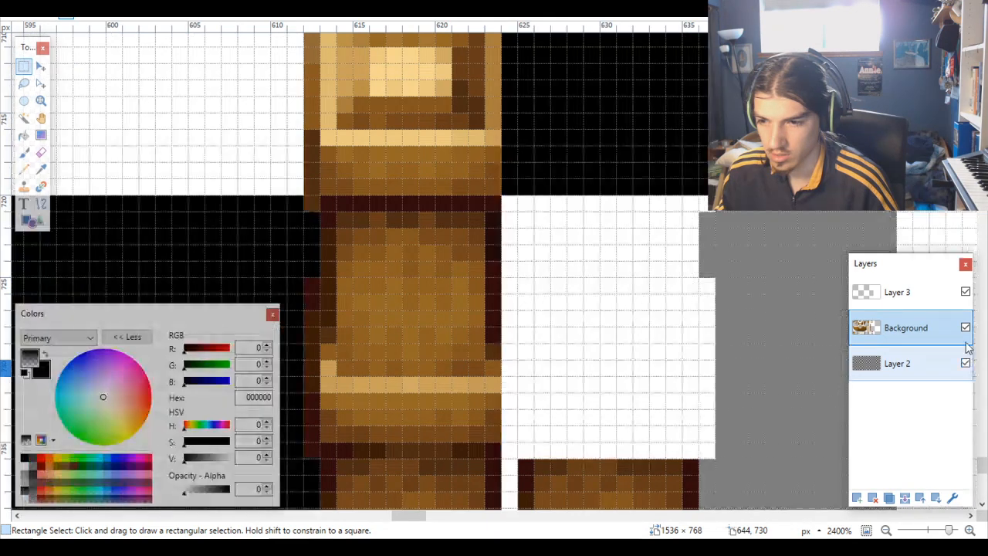
left_click(966, 329)
left_click(966, 328)
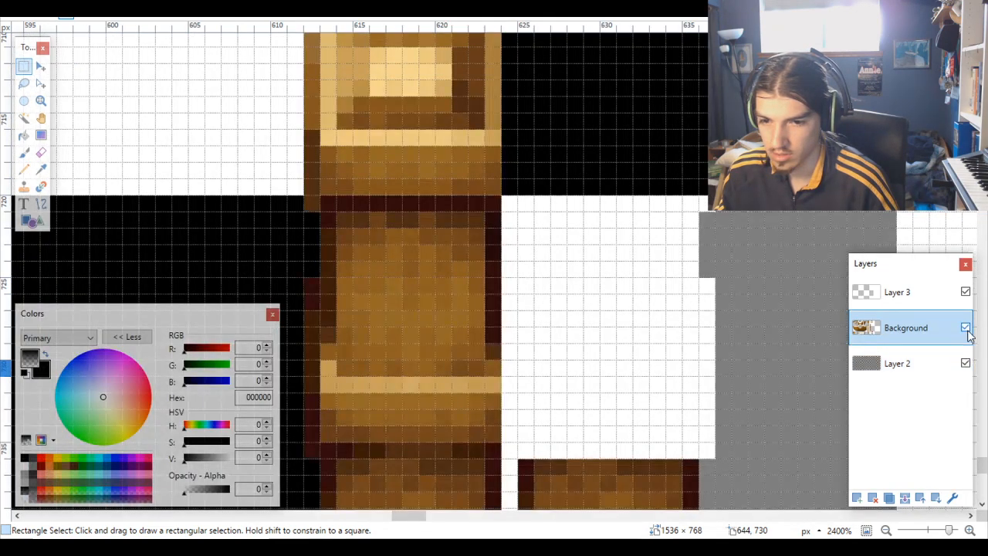
left_click(966, 329)
left_click(966, 329)
Step: Erase the lower right post base, a 12 × 19 pixel area starting at 624, 736, and the leftover strip beside it
scroll(591, 347, "down", 4)
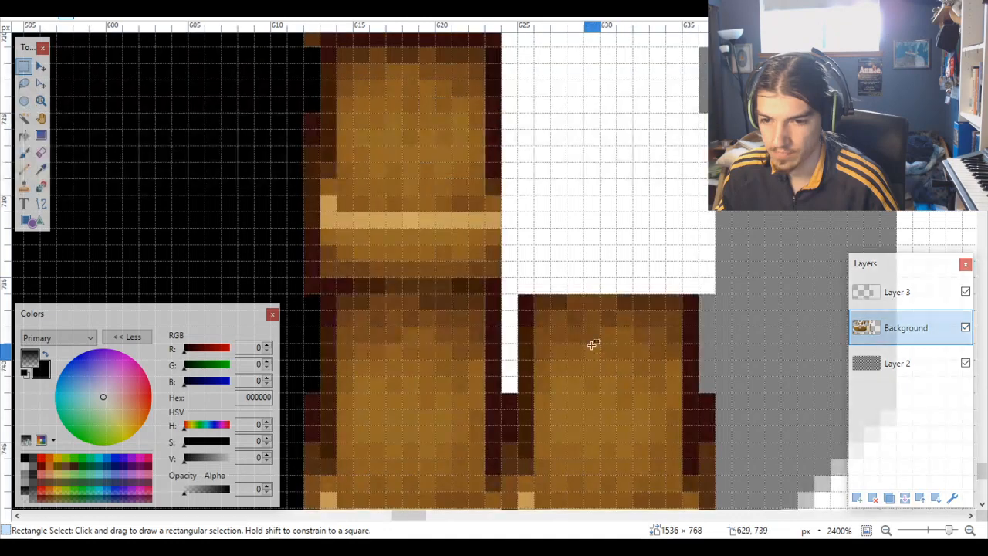
left_click_drag(525, 152, 684, 428)
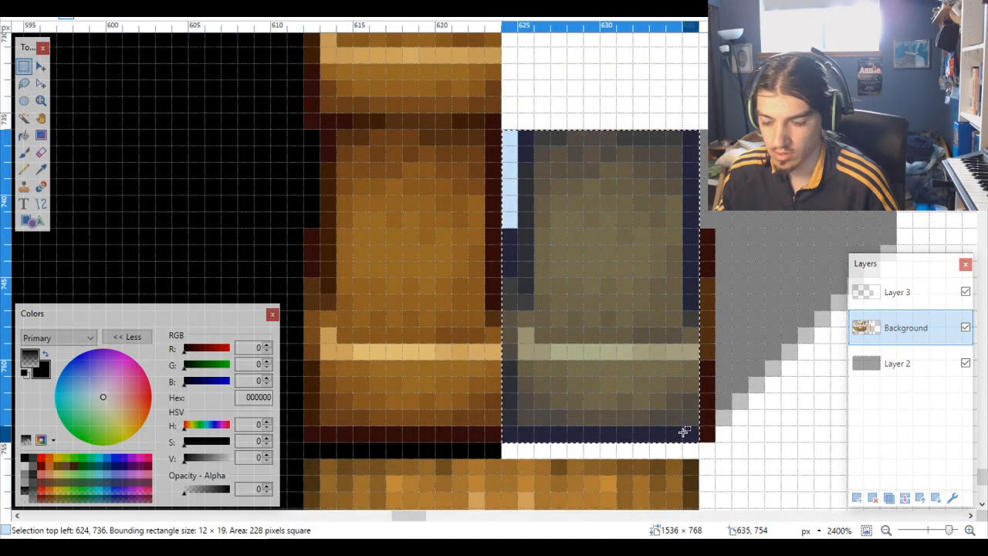
key("Delete")
left_click_drag(708, 236, 705, 421)
key("Delete")
Step: Erase the right half of the plank under the post, a 12 × 12 pixel area starting at 624, 756
scroll(619, 375, "down", 4)
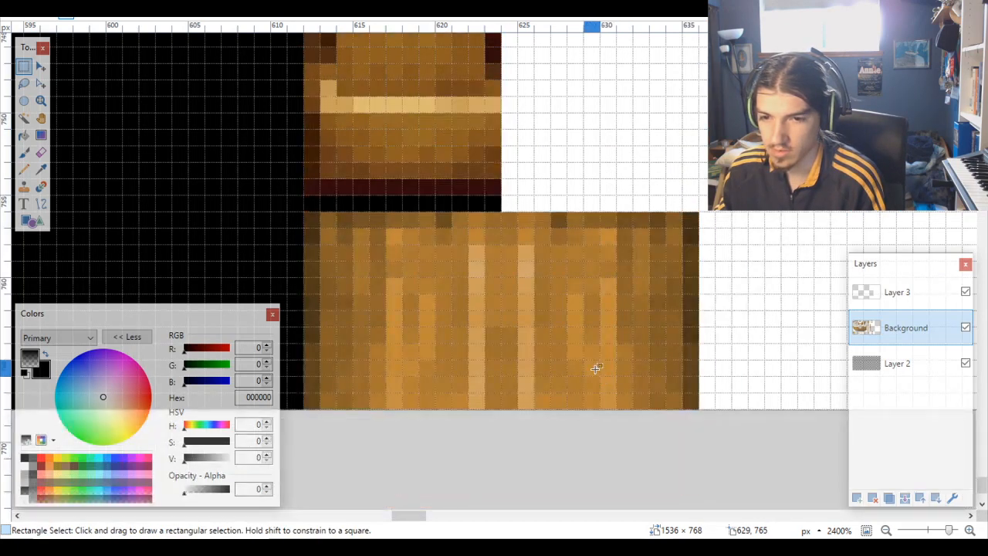
mouse_move(511, 216)
left_mouse_down()
mouse_move(711, 406)
mouse_move(695, 407)
left_mouse_up()
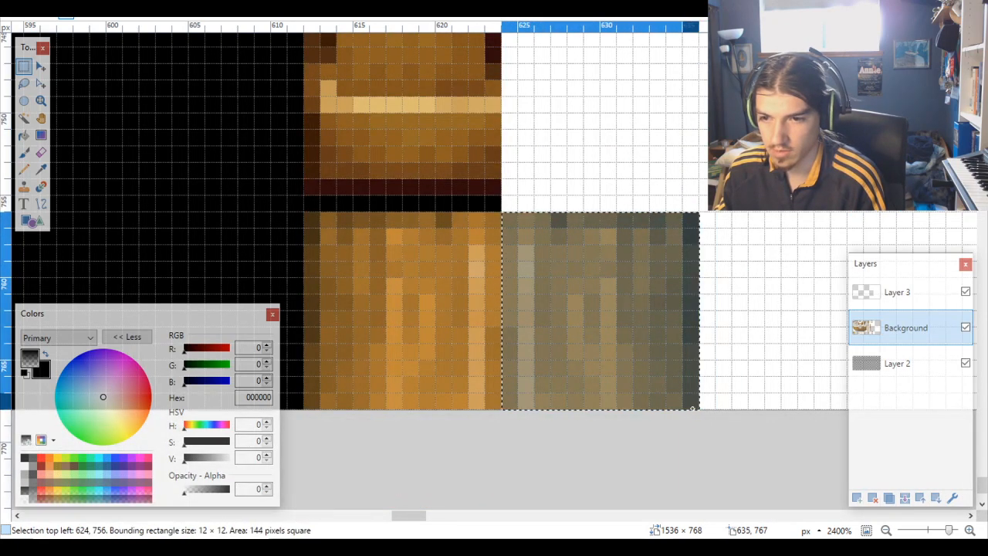
key("Delete")
Step: Select the lower part of the detached grey shadow, a 12 × 61 pixel area starting at 637, 693
scroll(692, 356, "up", 6)
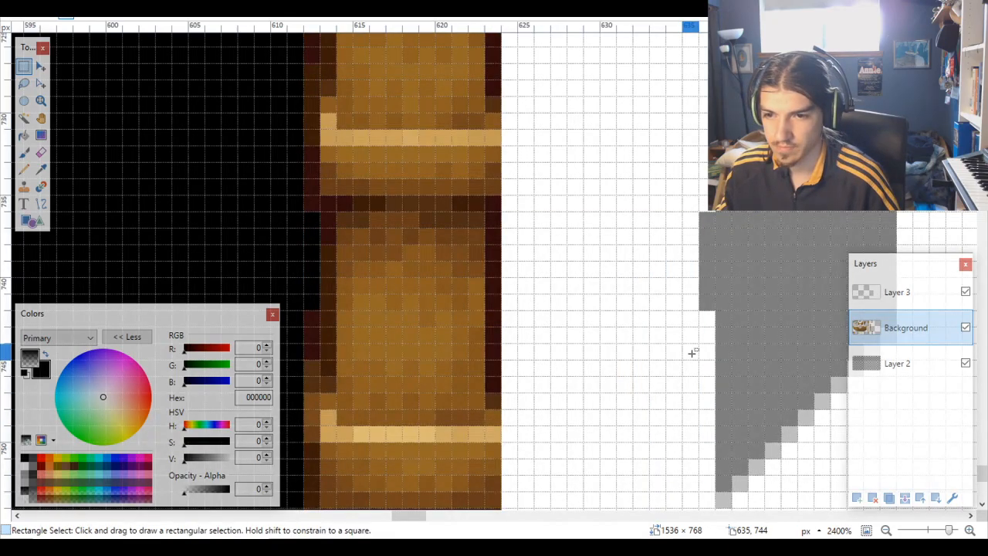
scroll(692, 353, "down", 5)
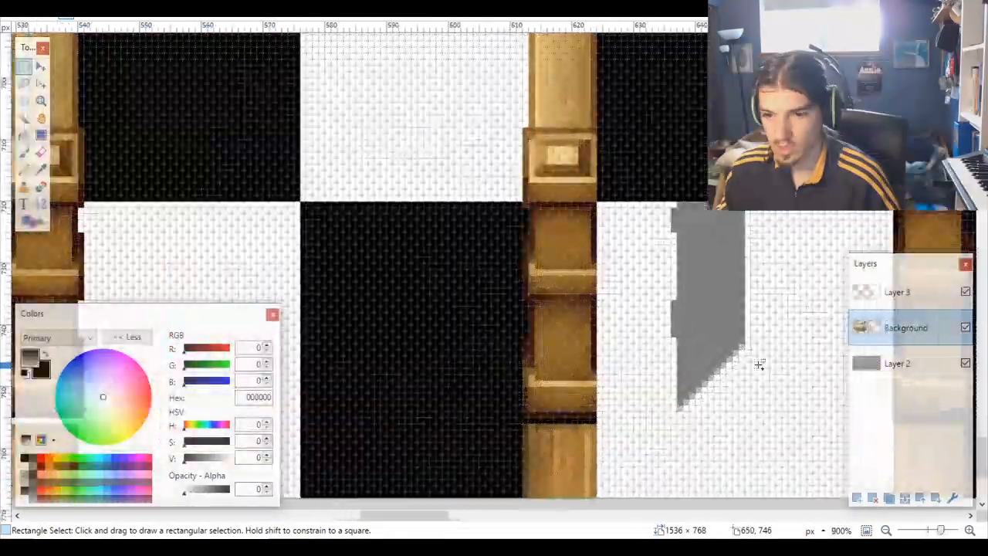
scroll(759, 364, "up", 4)
mouse_move(650, 412)
left_mouse_down()
mouse_move(736, 417)
mouse_move(776, 305)
mouse_move(786, 33)
mouse_move(807, 131)
mouse_move(781, 172)
left_mouse_up()
scroll(784, 237, "down", 6)
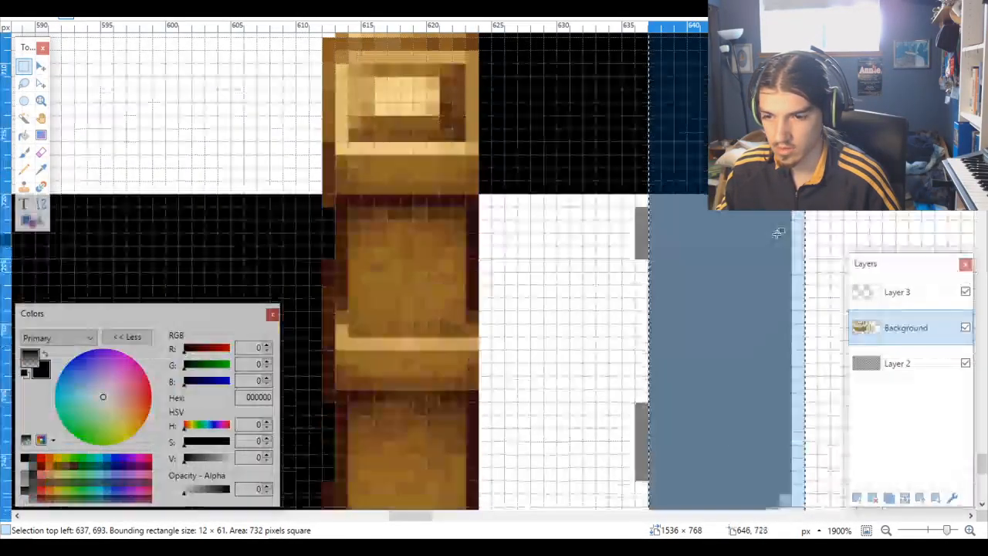
scroll(784, 237, "up", 2)
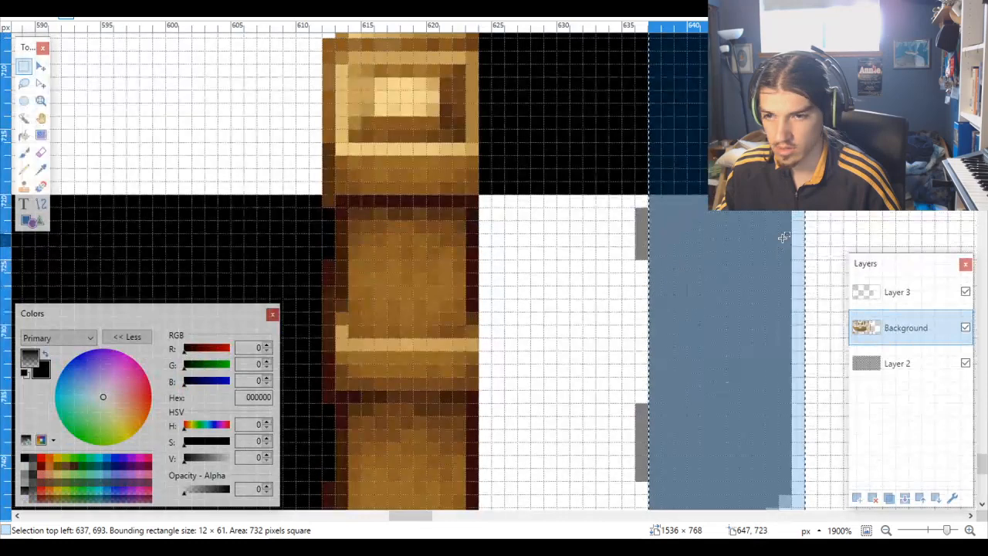
Step: Hide Layer 2 and resize the shadow's selection outline to 11 × 130 pixels starting at 637, 624
left_click(41, 82)
scroll(710, 243, "down", 5)
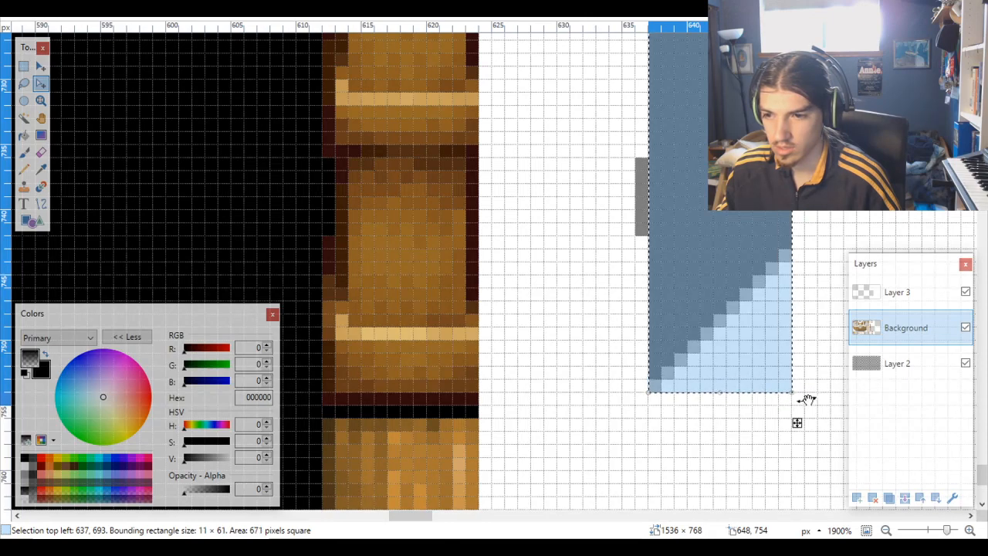
scroll(807, 399, "up", 4)
left_click(966, 363)
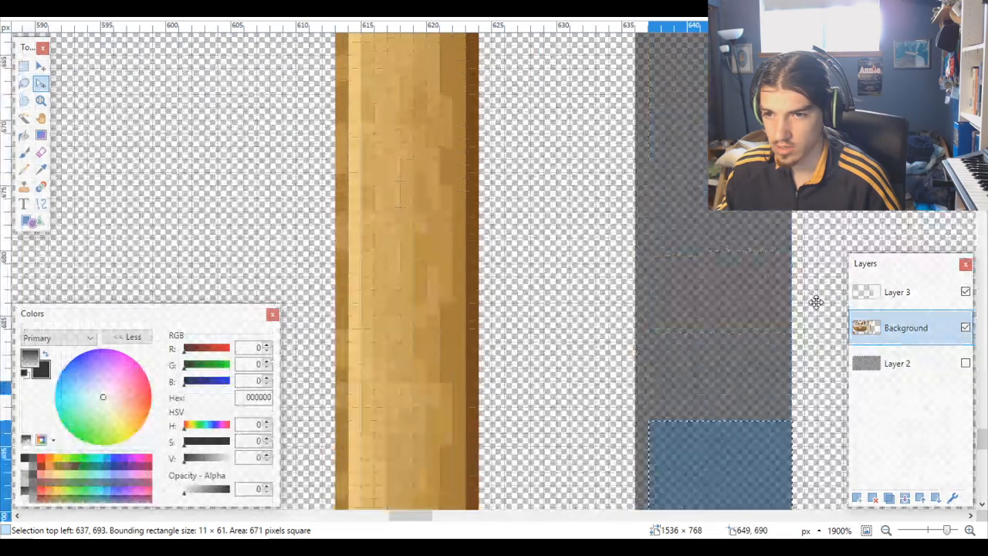
left_click_drag(724, 420, 672, 479)
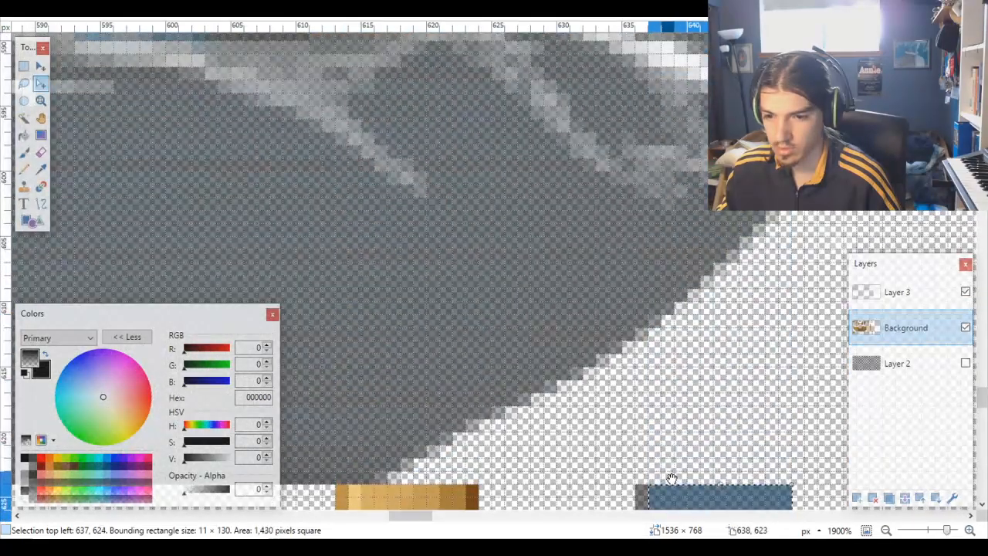
Step: Move the selected 11-pixel-wide shadow to 624, 624, flush against the single post's shaft
scroll(672, 478, "down", 3)
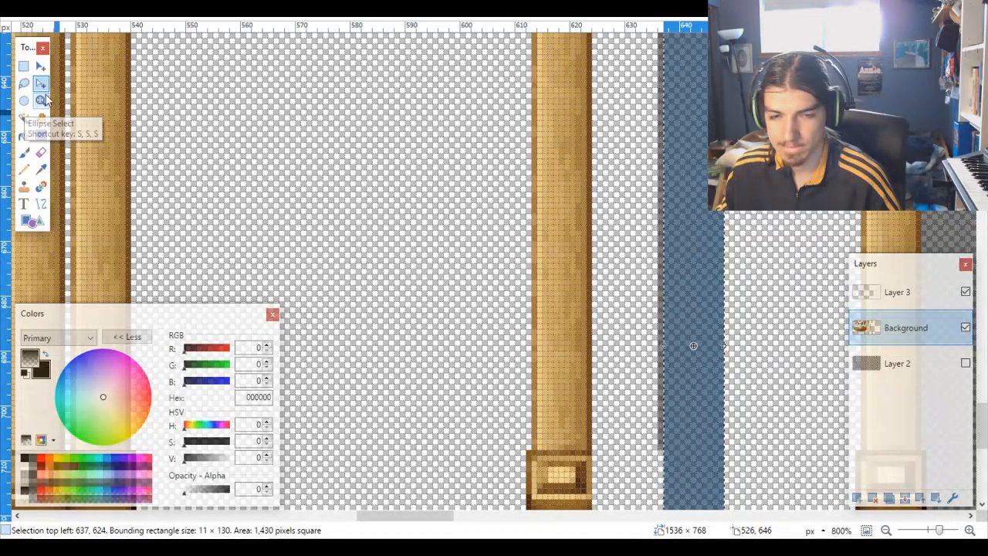
left_click(40, 66)
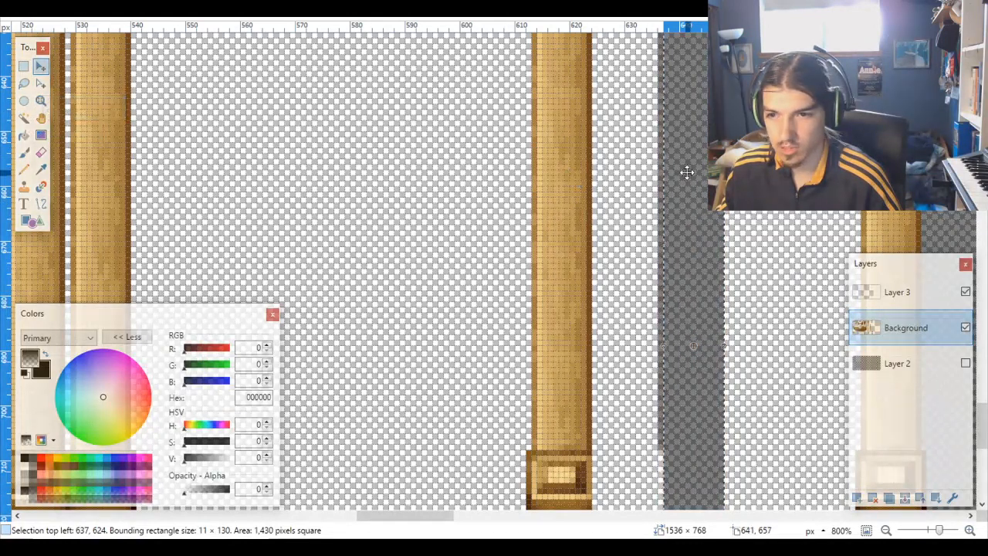
left_click_drag(687, 173, 612, 171)
scroll(622, 208, "down", 5)
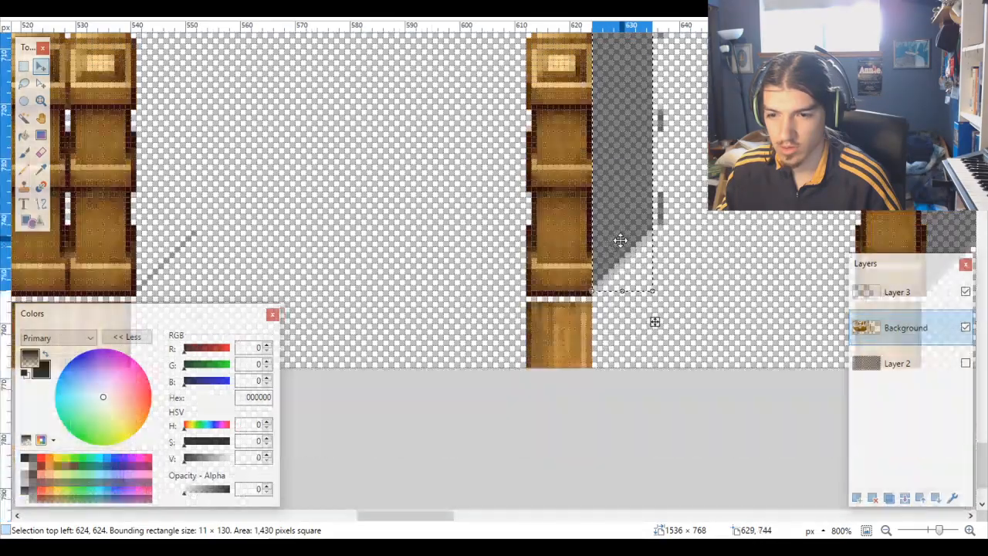
scroll(621, 193, "up", 4)
scroll(622, 192, "down", 4)
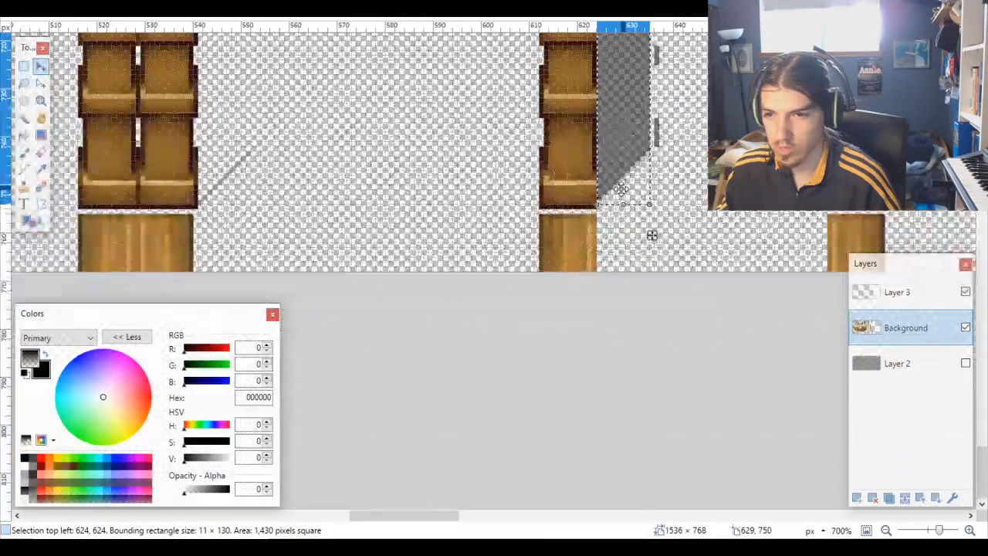
Step: Compare the shadow's lower end on the edited post with the one on the neighbouring single post
scroll(633, 193, "right", 4)
scroll(575, 193, "up", 8)
scroll(504, 267, "up", 2)
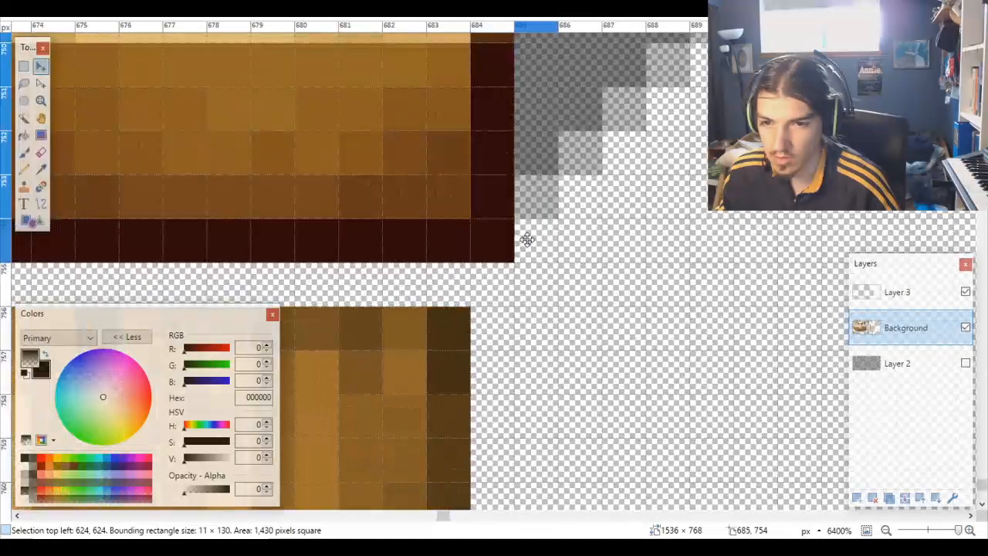
scroll(474, 236, "left", 10)
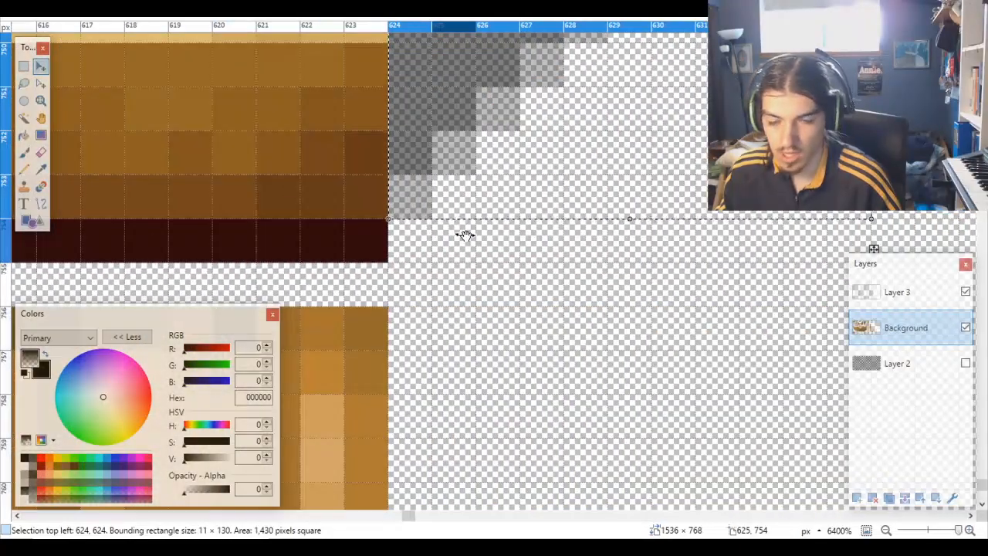
scroll(466, 235, "down", 7)
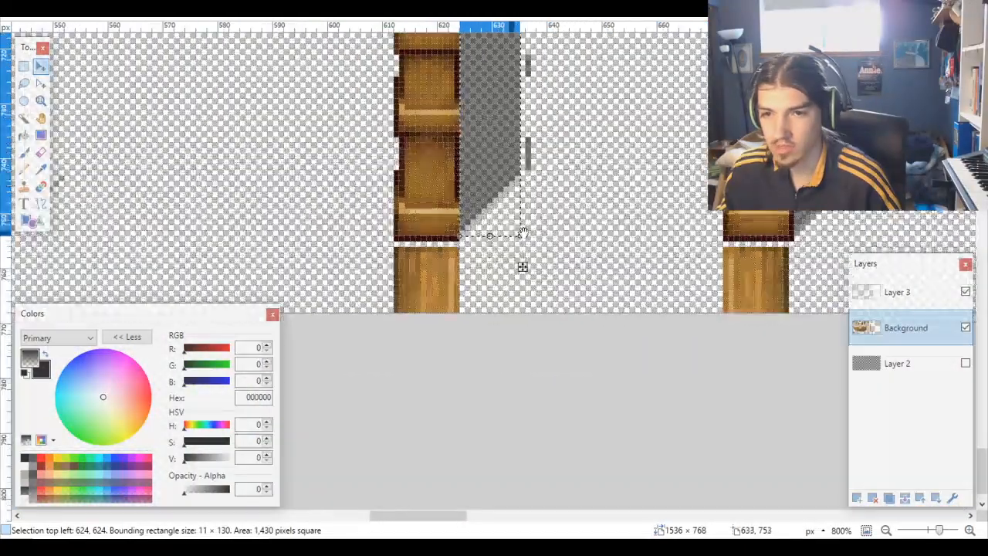
scroll(540, 189, "down", 1)
scroll(554, 171, "up", 8)
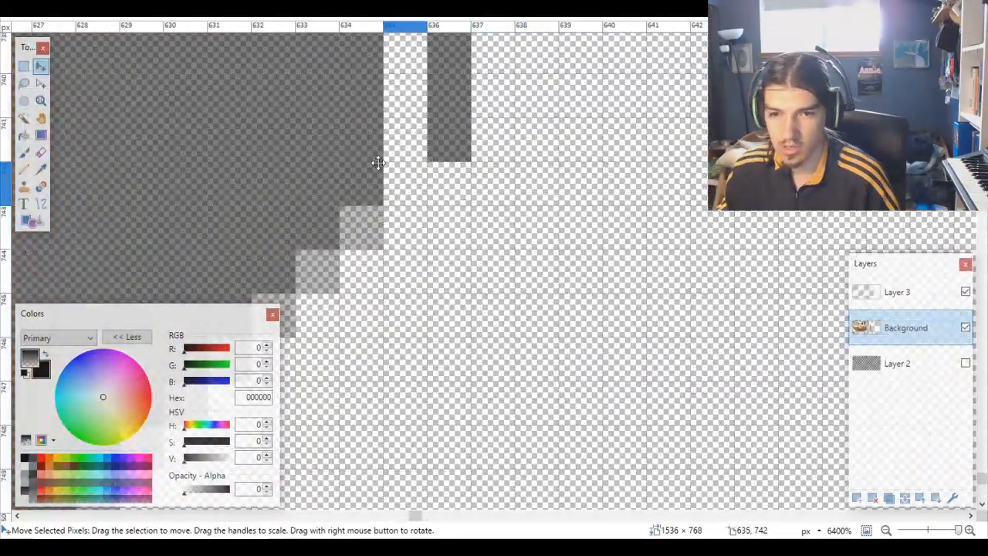
Step: Erase the leftover one-pixel-wide shadow strips in column 636 beside the moved shadow
left_click(23, 67)
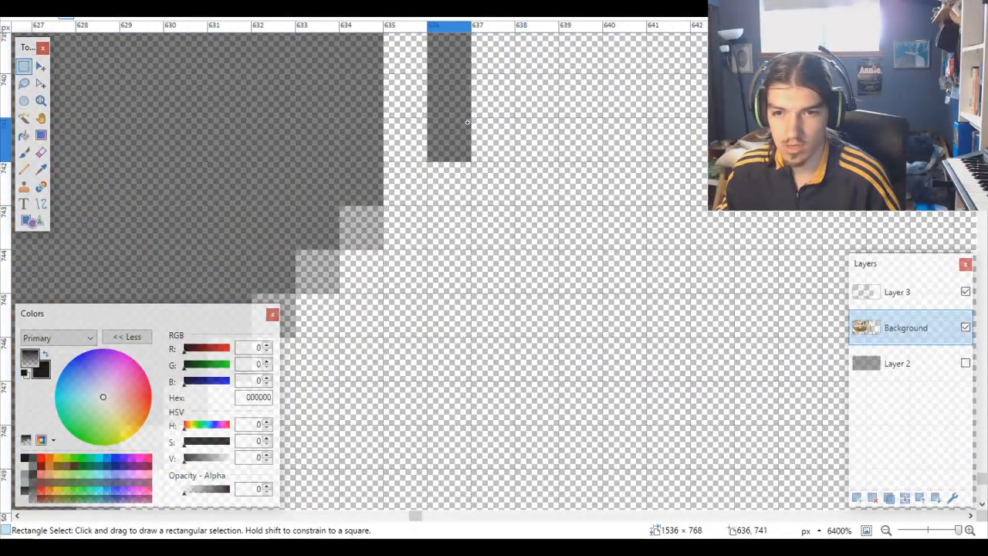
left_click_drag(451, 150, 463, 89)
scroll(446, 108, "down", 3)
scroll(445, 109, "down", 3)
left_click_drag(452, 123, 452, 357)
left_click(486, 363)
Step: Compare the shadow widths and base outlines of the two single posts
scroll(494, 360, "down", 10)
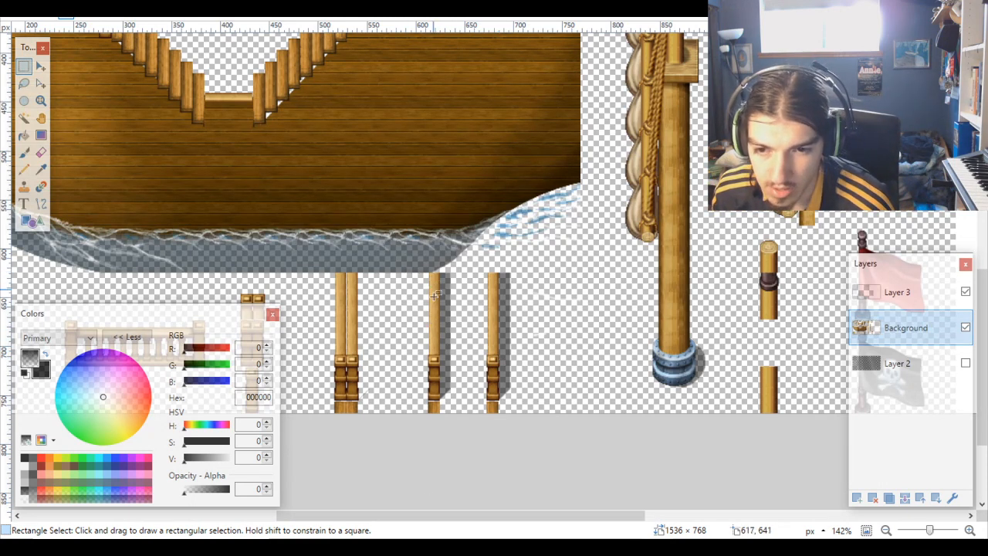
scroll(435, 296, "up", 4)
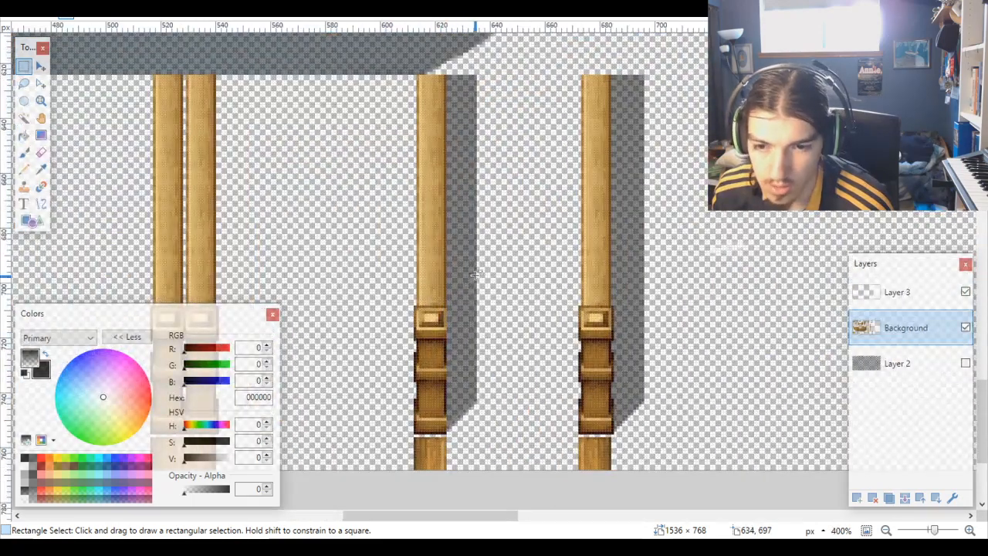
scroll(472, 396, "down", 2)
scroll(473, 396, "up", 1)
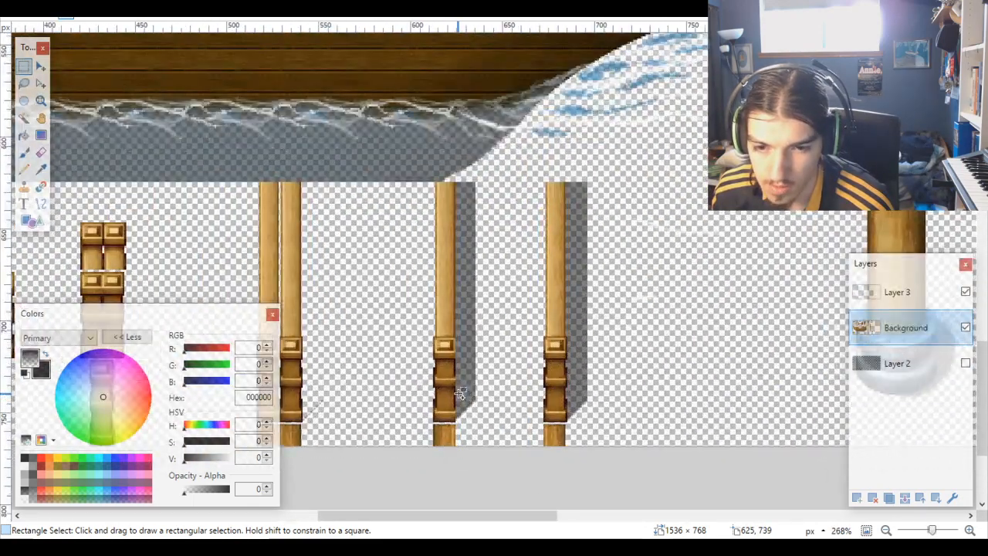
scroll(459, 394, "up", 2)
scroll(492, 391, "right", 2)
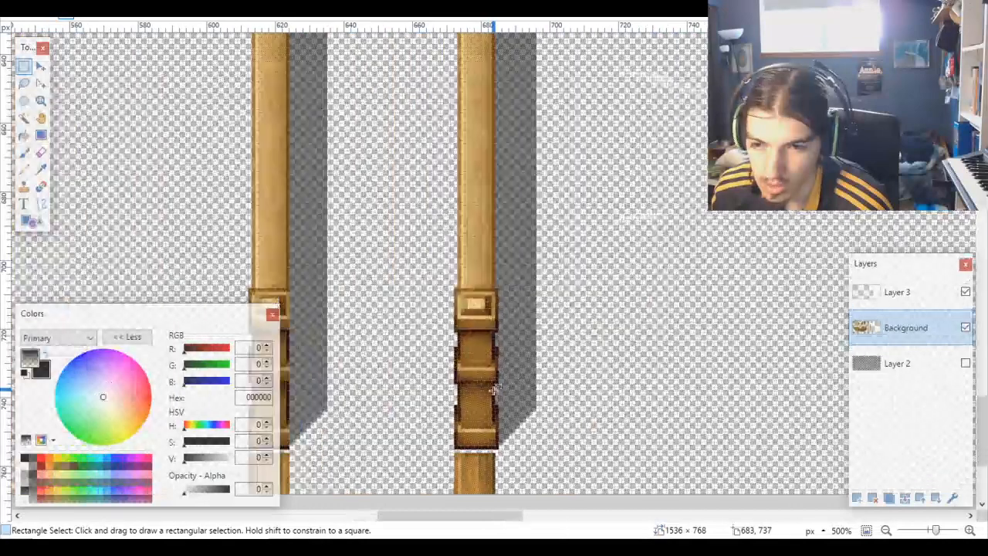
scroll(444, 378, "down", 2)
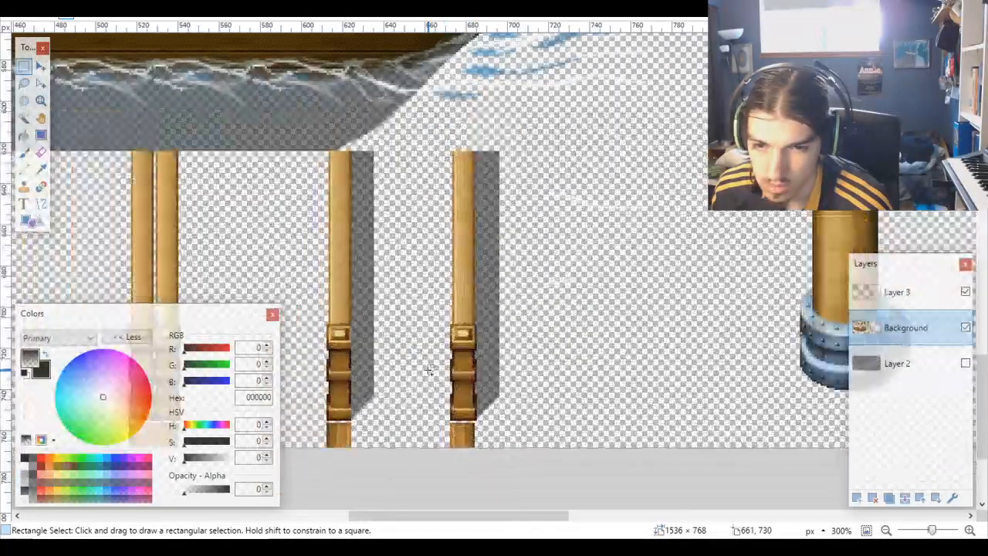
Step: Undo the strip removal and the shadow move
key("ctrl+z")
key("ctrl+z")
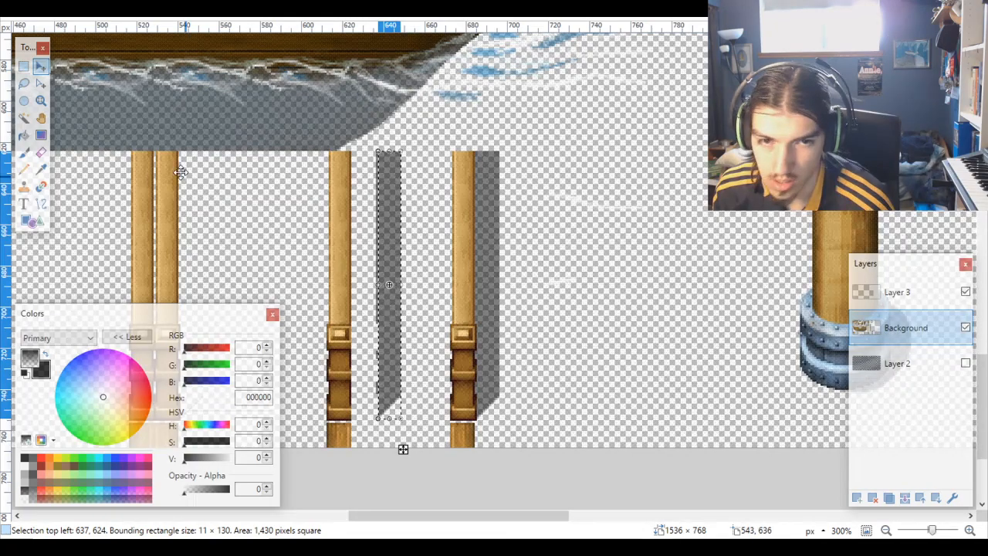
Step: Widen the shadow selection to 12 × 130 pixels starting at 636, 624, and move the shadow to 624, 624 beside the post
scroll(448, 287, "up", 6)
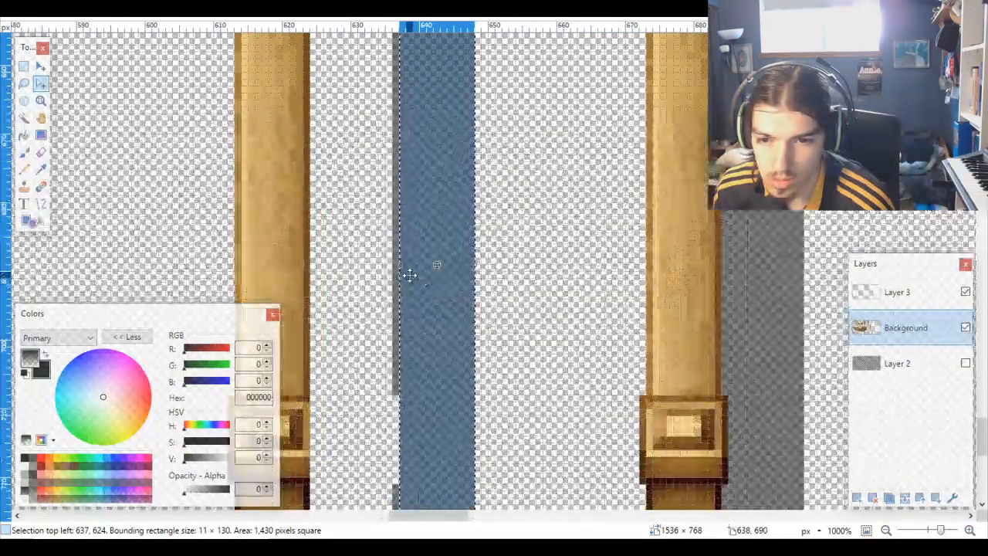
left_click_drag(394, 264, 388, 263)
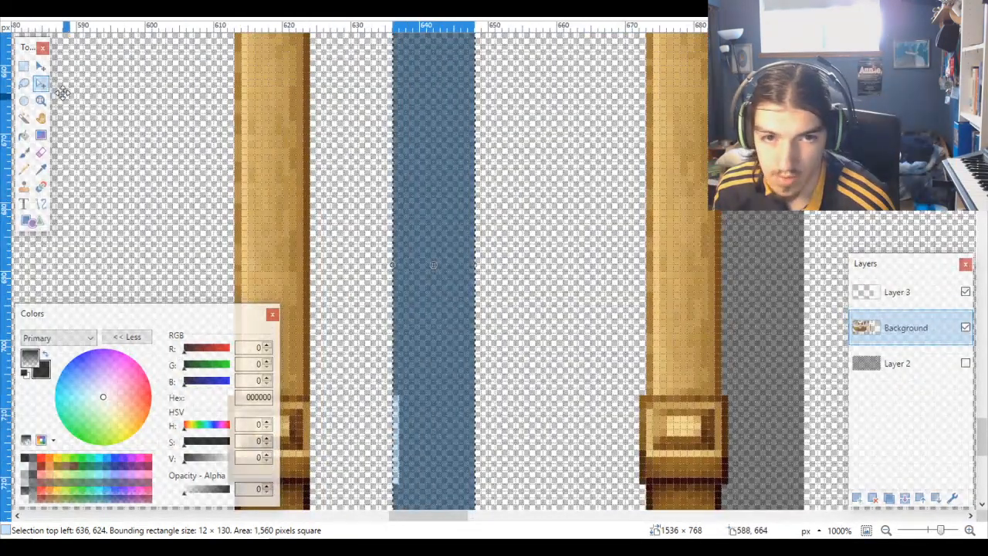
left_click(41, 66)
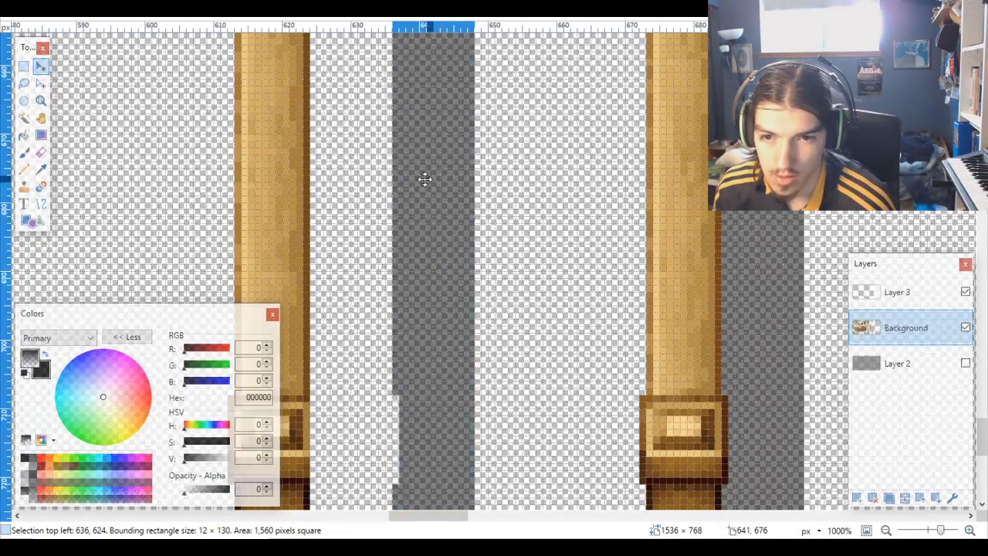
left_click_drag(424, 179, 345, 176)
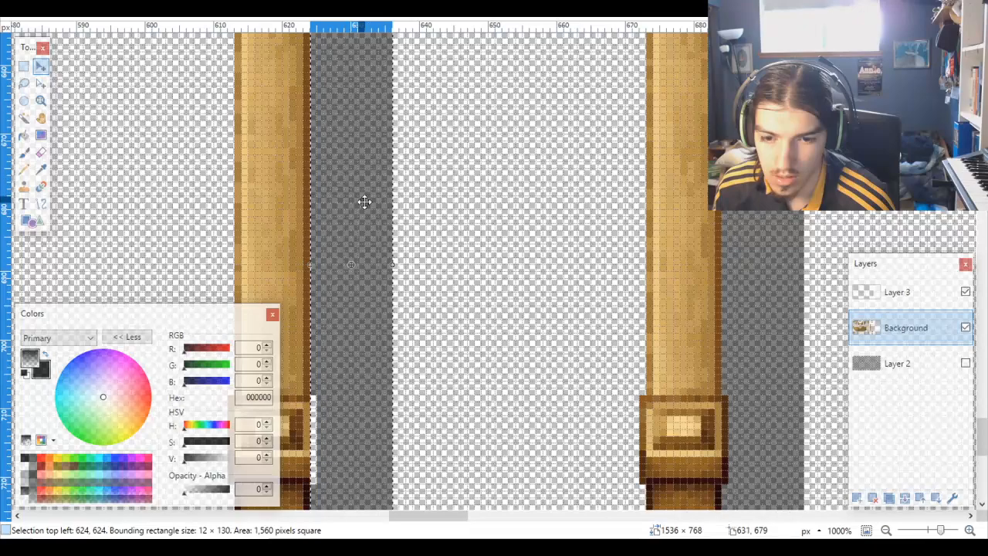
scroll(364, 201, "down", 3)
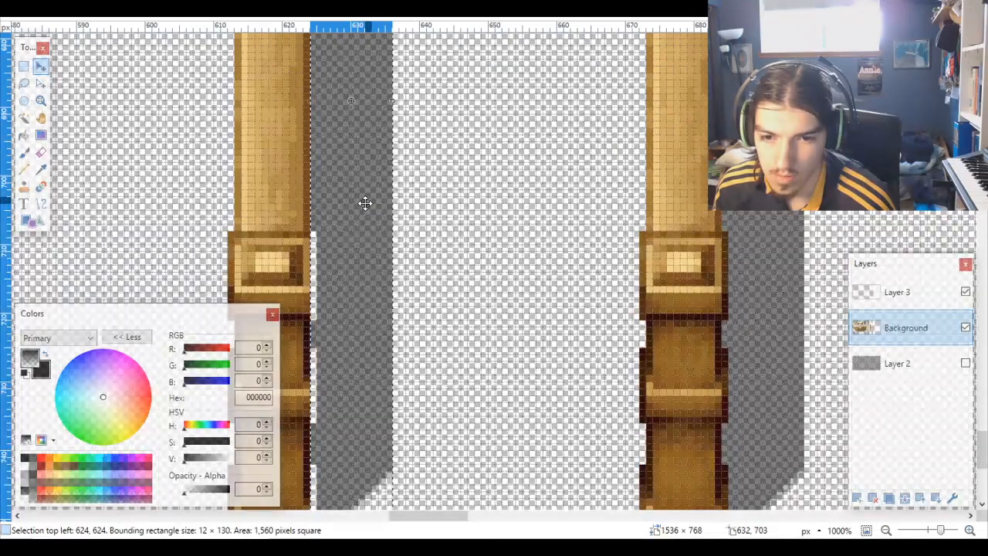
Step: Copy the 1 × 47 pixel edge strip at 684, 708 from the right single post's base onto the left one at 624, 708
scroll(344, 203, "up", 3)
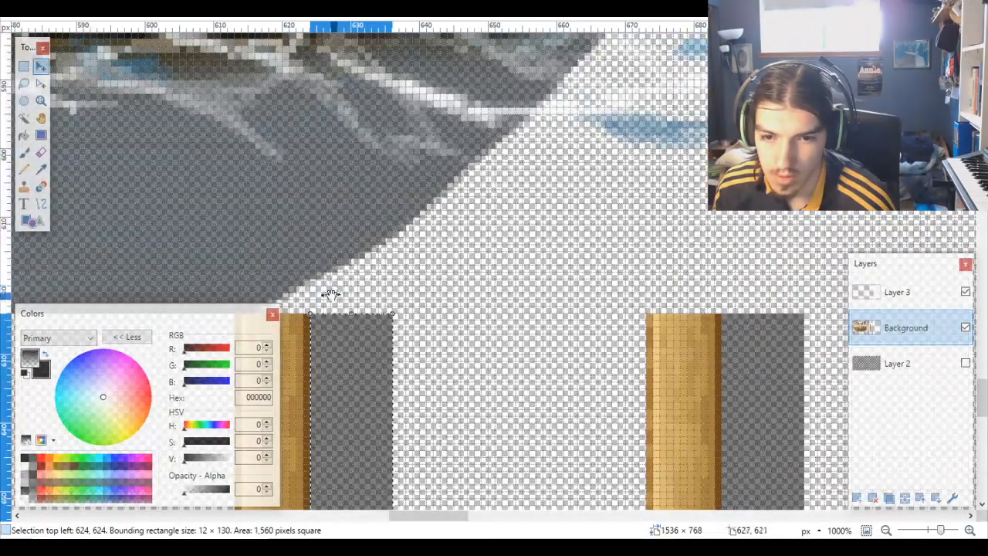
scroll(363, 309, "down", 15)
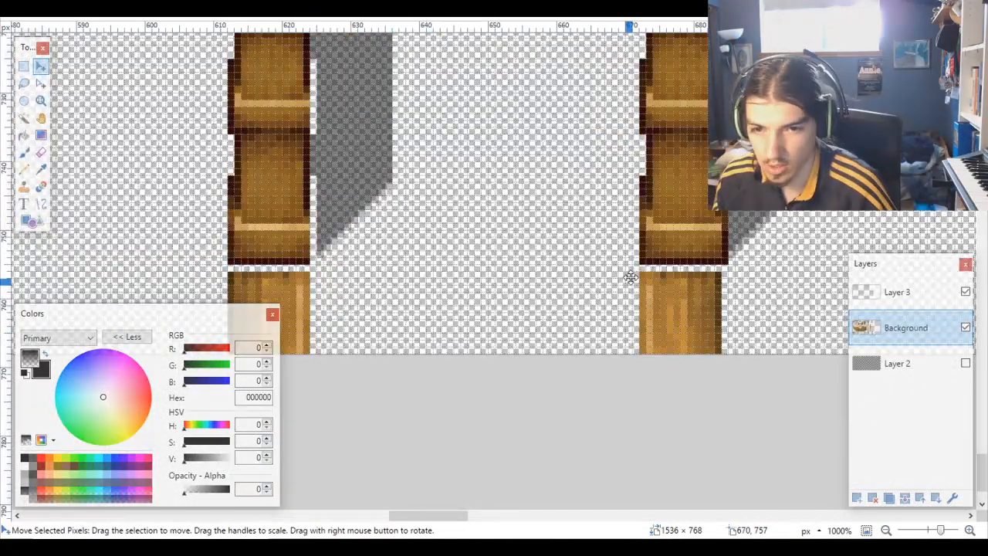
scroll(630, 277, "up", 1)
scroll(631, 277, "right", 3)
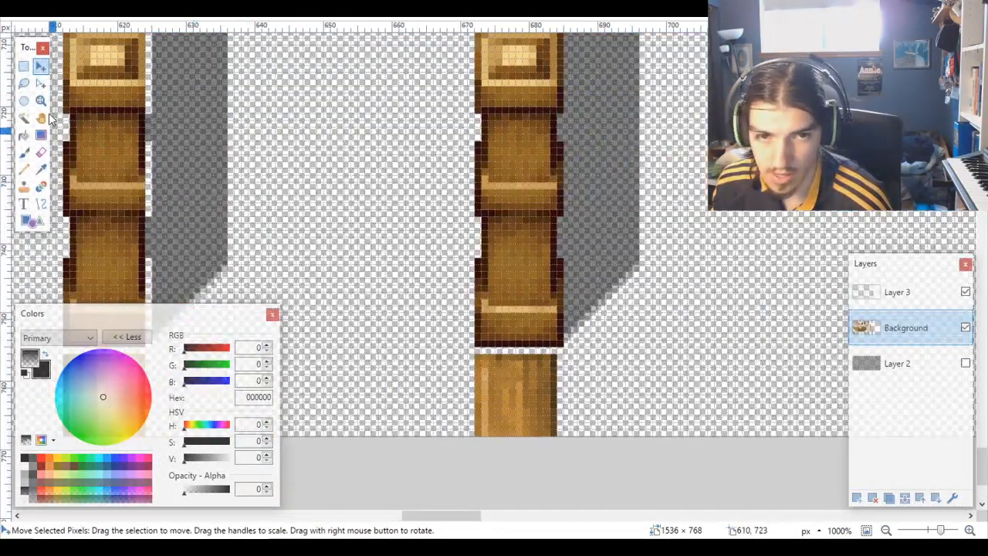
left_click(25, 67)
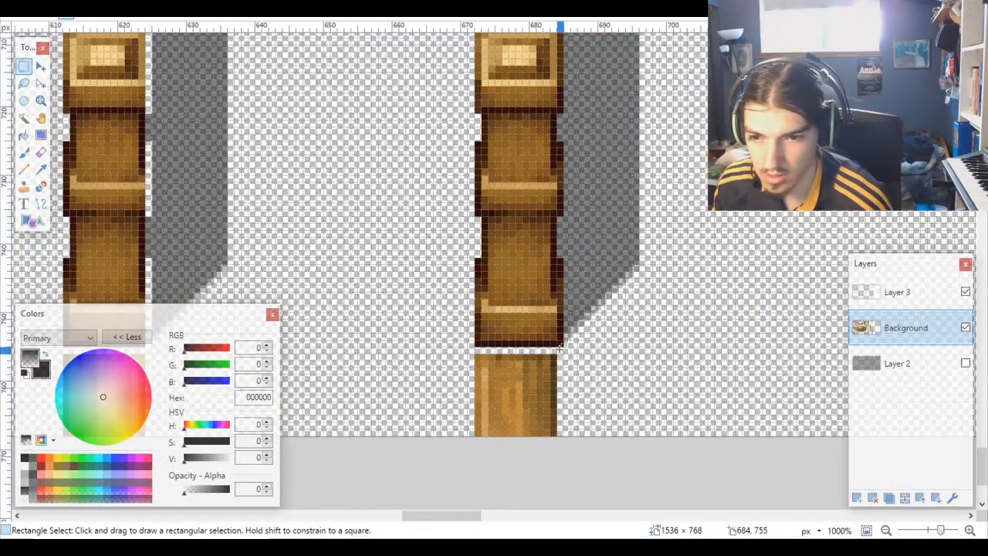
left_click_drag(561, 345, 560, 488)
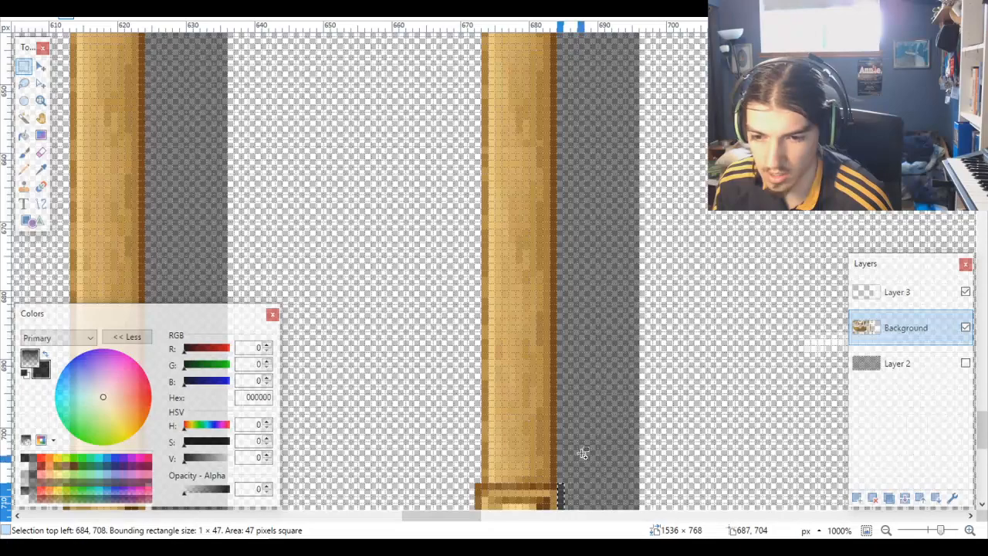
scroll(584, 454, "down", 4)
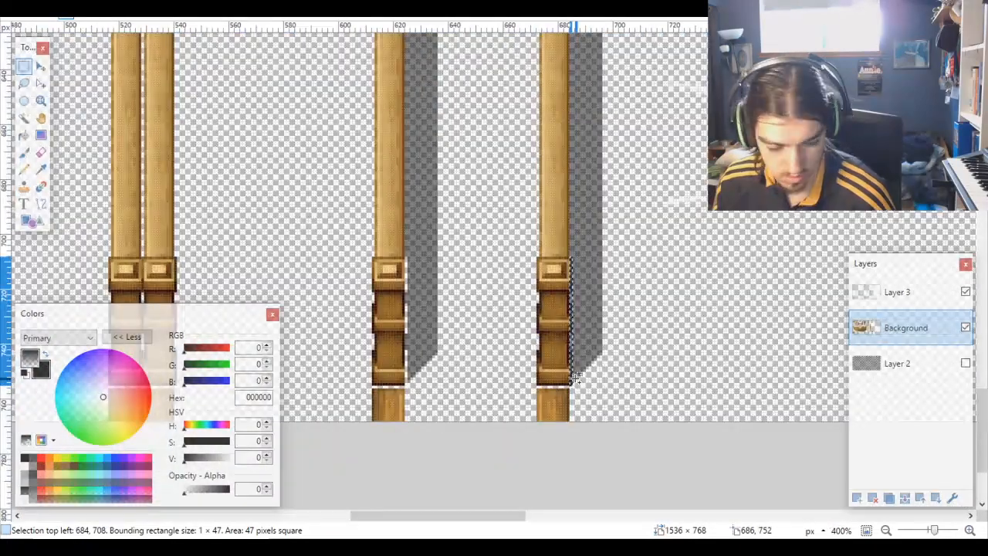
key("m")
left_click_drag(572, 415, 414, 410)
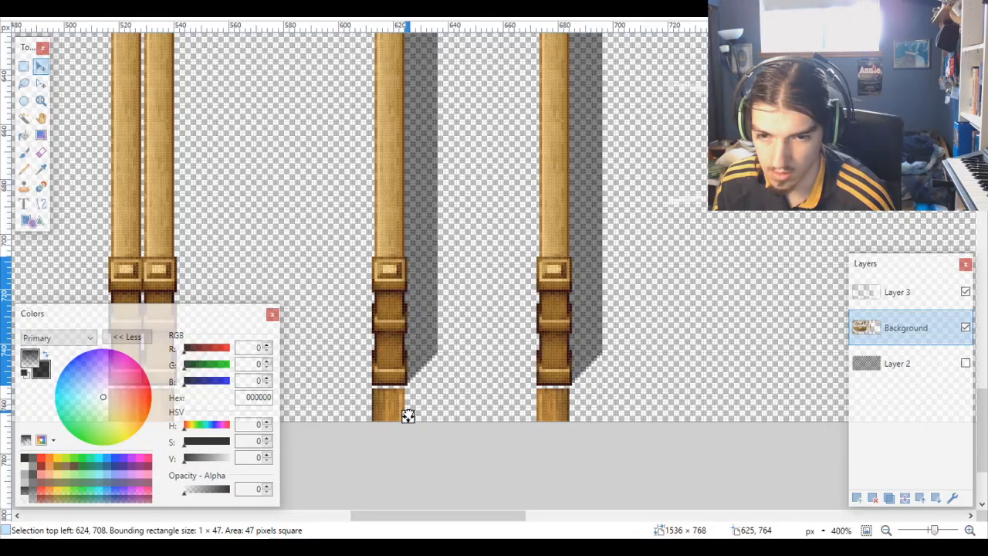
Step: Check the repaired left post against the right one, and make the Layer 2 checkerboard visible
scroll(415, 410, "up", 5)
scroll(397, 355, "down", 5)
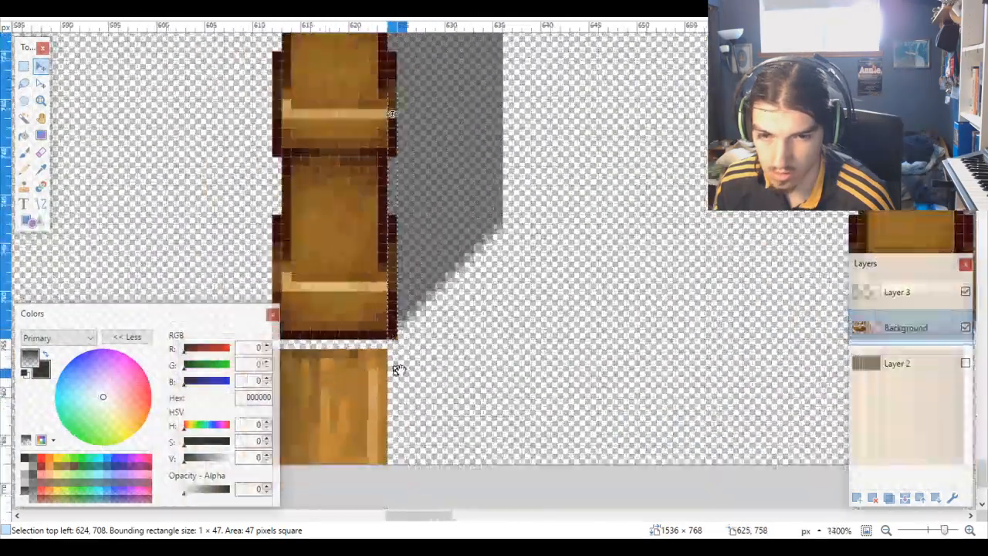
scroll(397, 356, "up", 3)
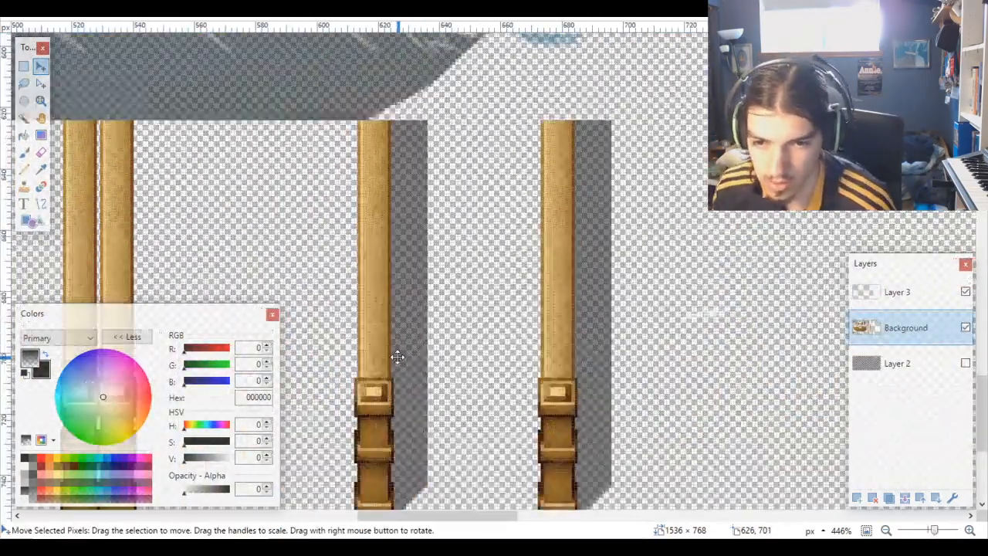
scroll(397, 356, "down", 3)
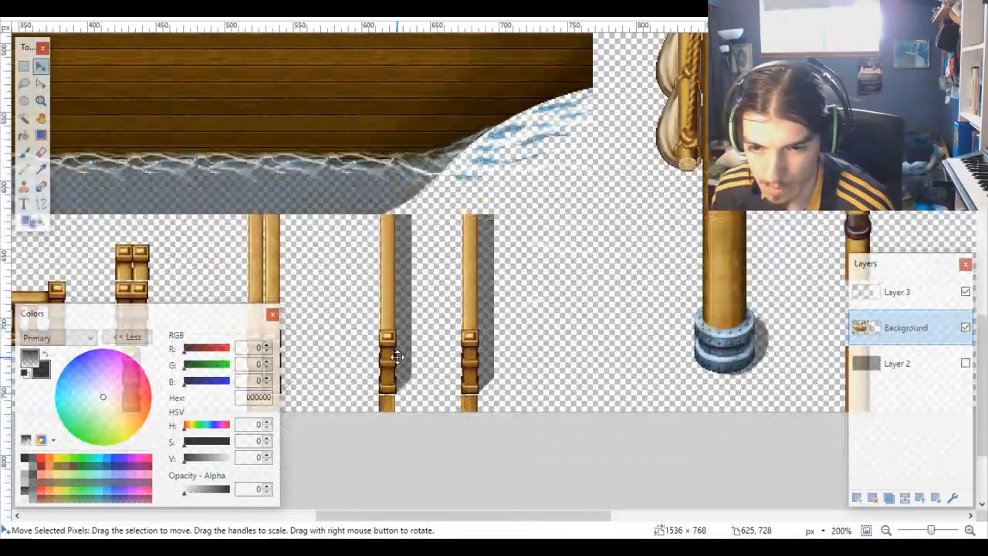
scroll(427, 371, "up", 1)
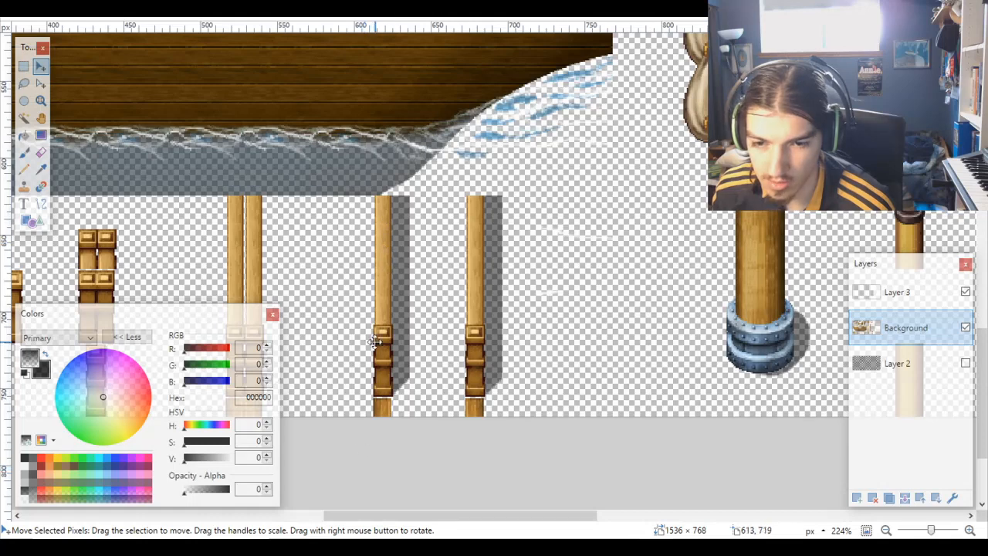
left_click(961, 365)
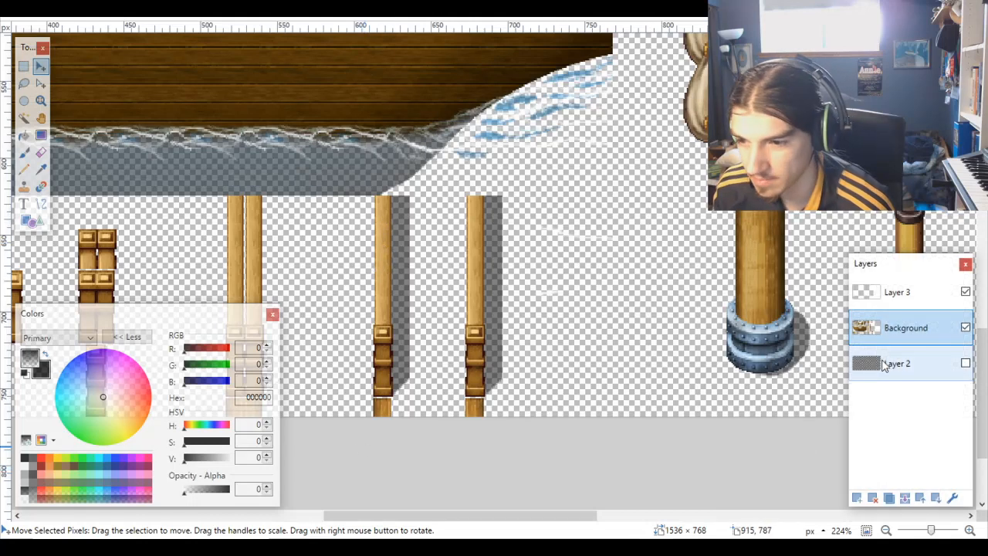
left_click(966, 365)
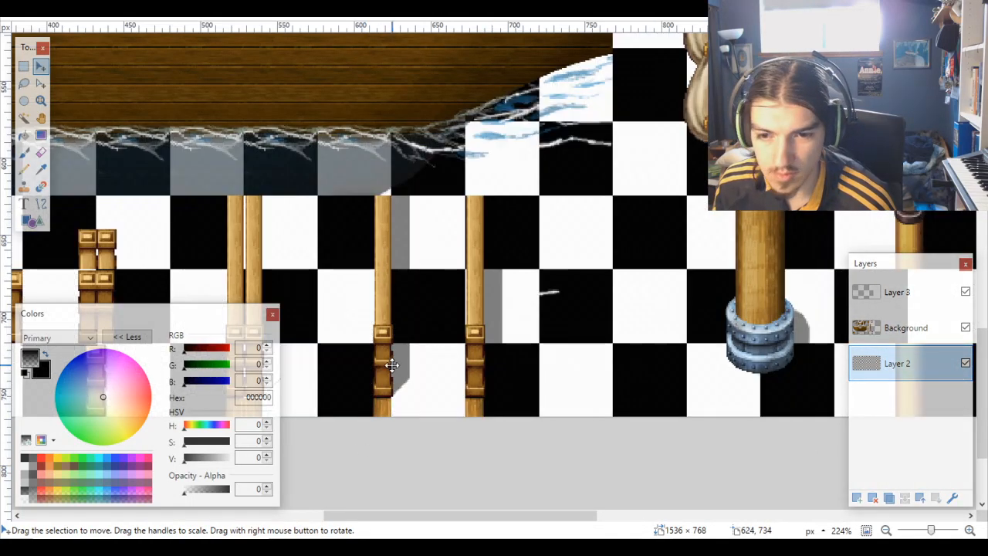
Step: Select the three checker cells covering 48 × 144 pixels at 576, 624 and erase the left single post within them on the Background layer
scroll(393, 365, "up", 1)
left_click(23, 117)
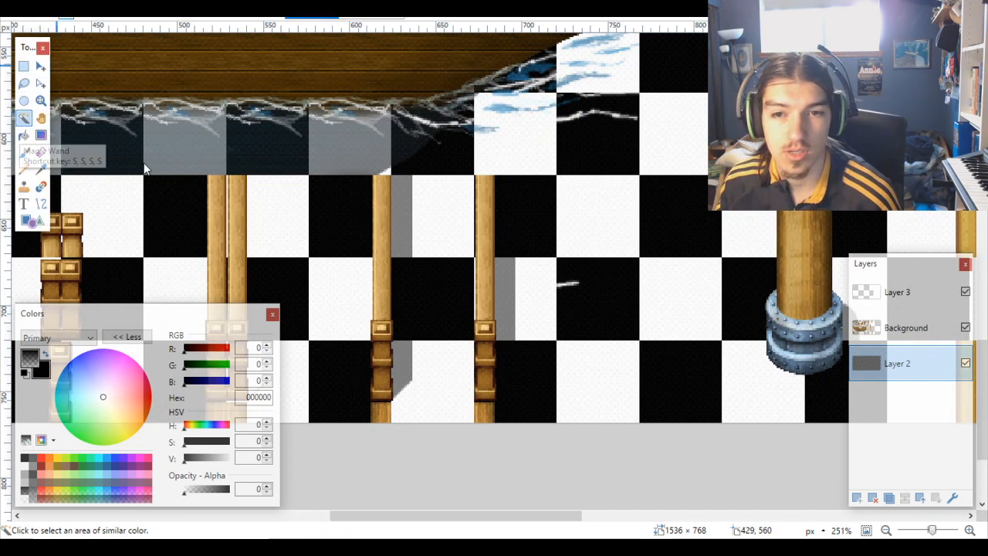
left_click(346, 225)
left_click(347, 331, "ctrl")
left_click(336, 405, "ctrl")
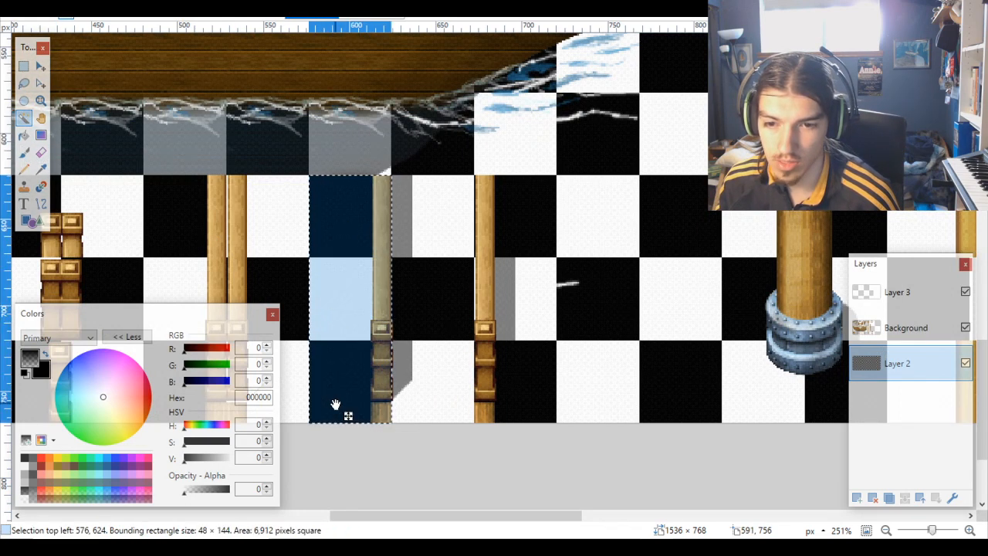
key("Delete")
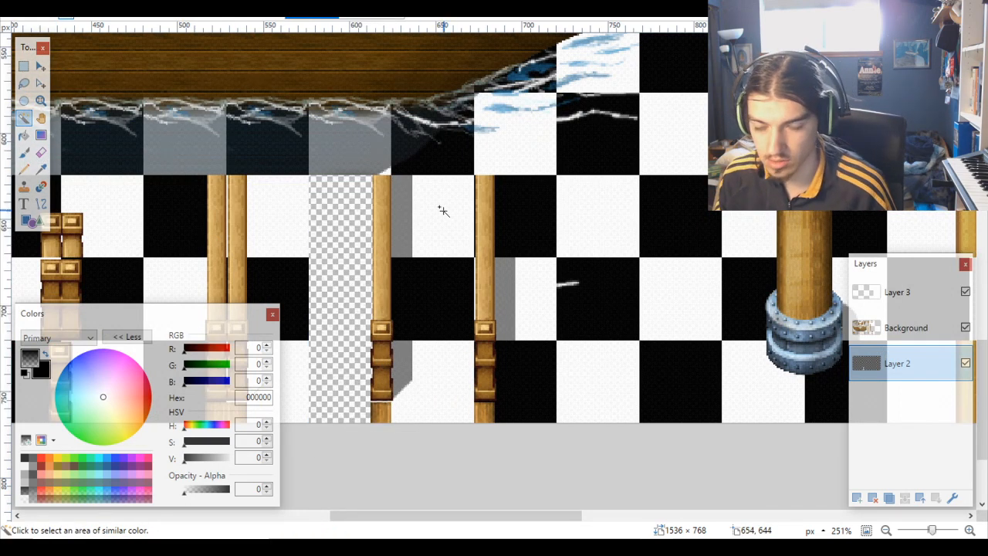
key("ctrl+z")
left_click(888, 327)
key("Delete")
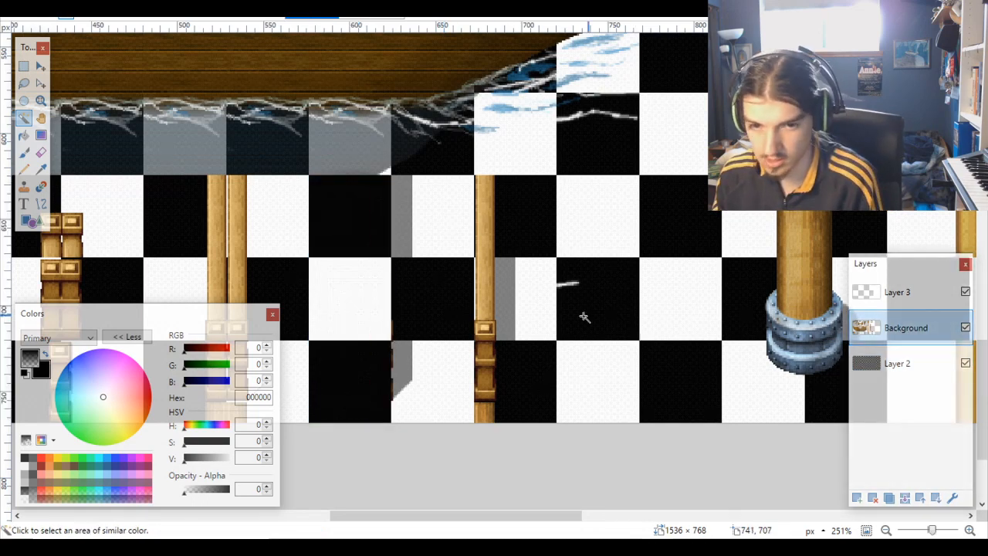
Step: Select the six Layer 2 checker cells around the remaining single post, covering 96 × 144 pixels from 624, 624
left_click(448, 230)
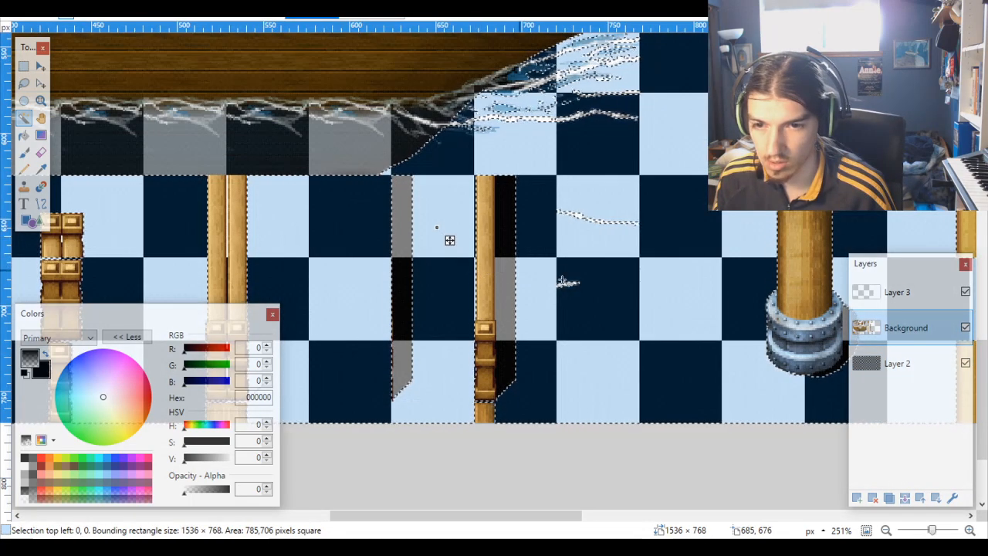
left_click(895, 362)
left_click(449, 231)
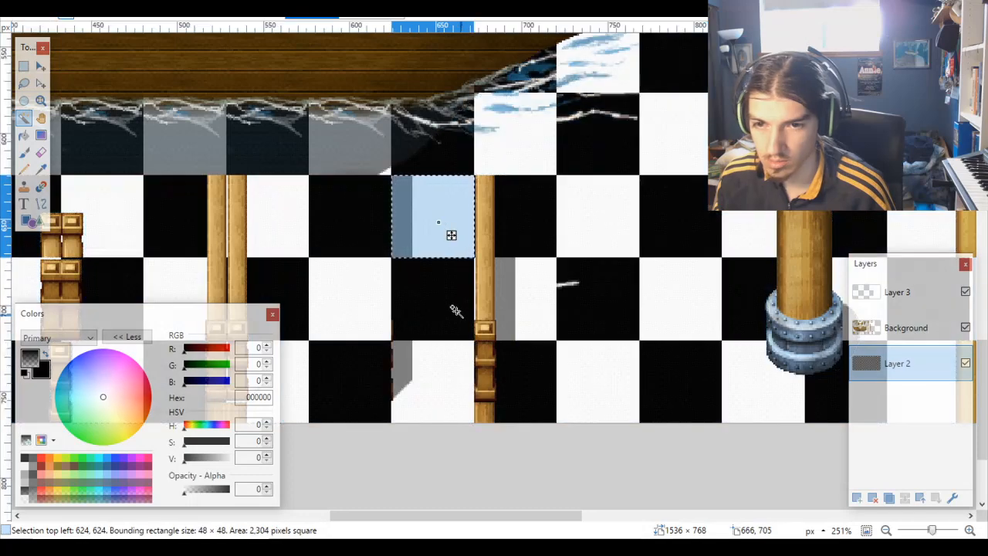
left_click(461, 316, "ctrl")
left_click(467, 363, "ctrl")
left_click(523, 357, "ctrl")
left_click(518, 293, "ctrl")
left_click(515, 203, "ctrl")
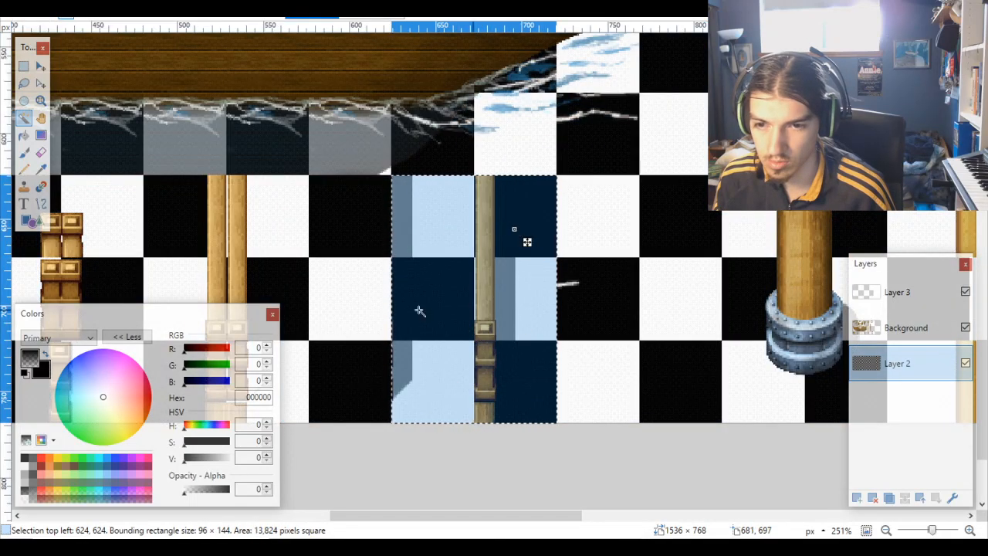
Step: Move the selected post area on the Background layer 48 pixels left so its top-left corner sits at 576, 624
left_click(40, 67)
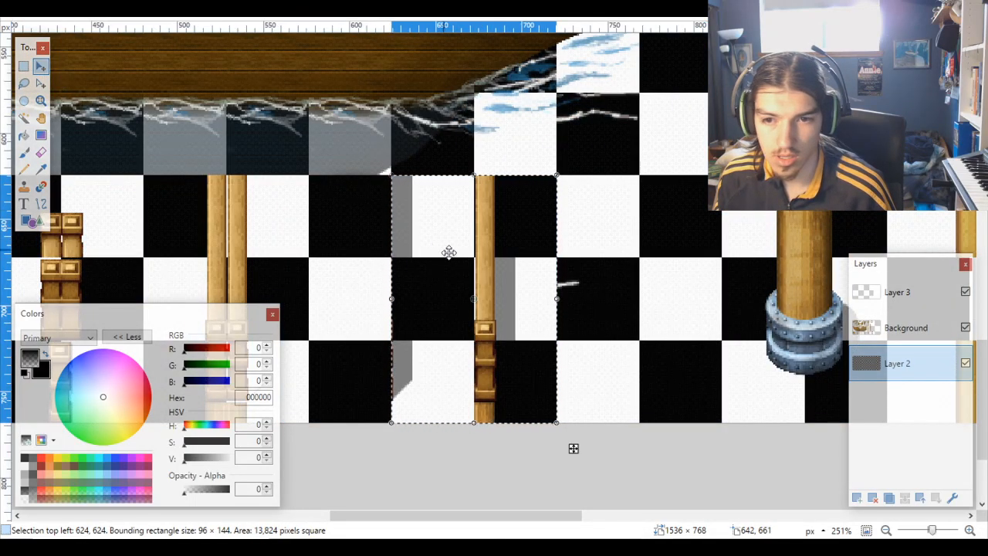
scroll(448, 322, "up", 4)
scroll(448, 321, "left", 2)
left_click_drag(576, 311, 487, 297)
key("ctrl+z")
left_click(924, 335)
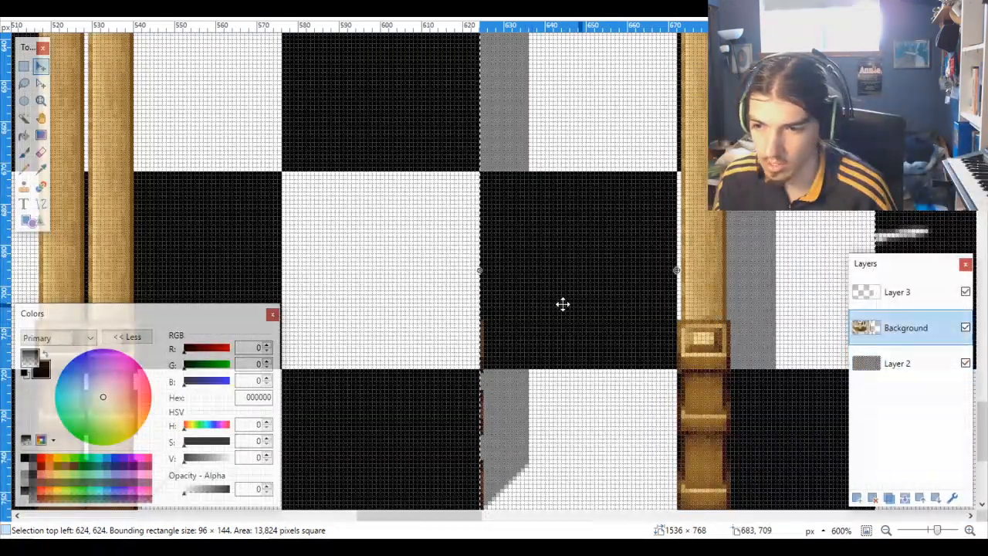
left_click_drag(559, 276, 378, 269)
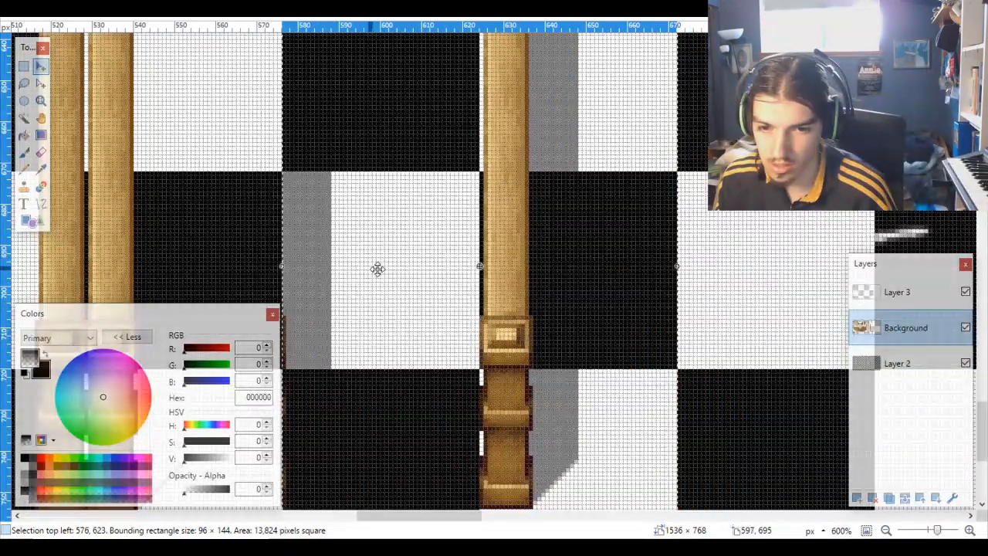
scroll(416, 294, "down", 2)
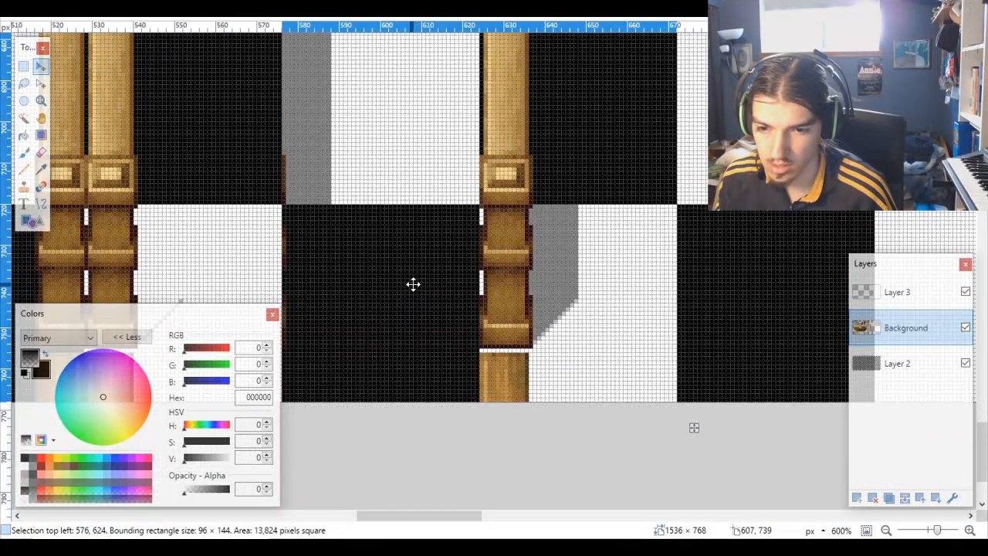
scroll(425, 284, "down", 5)
scroll(459, 326, "up", 1)
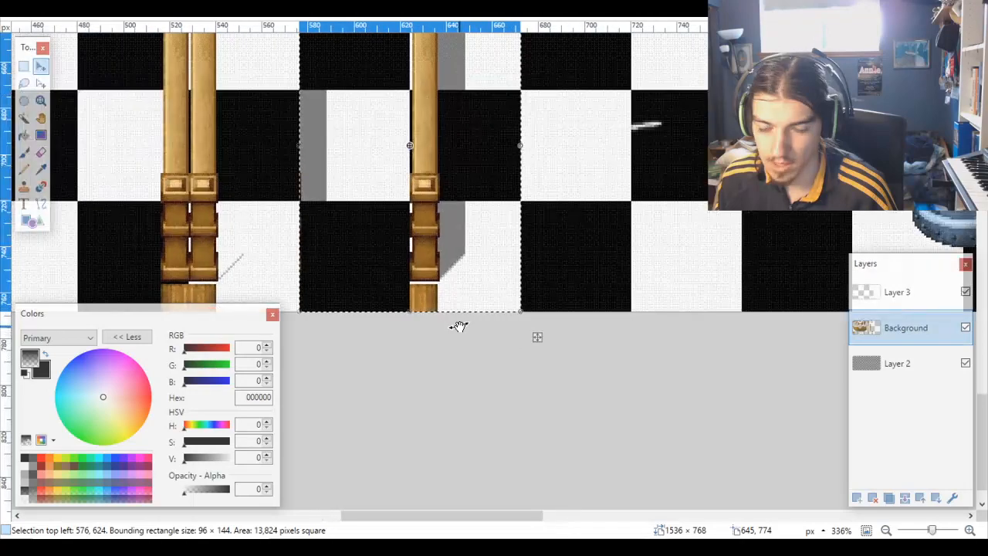
Step: Erase the leftover wood piece below the moved single post, starting at 624, 756
scroll(391, 300, "up", 5)
scroll(508, 308, "up", 1)
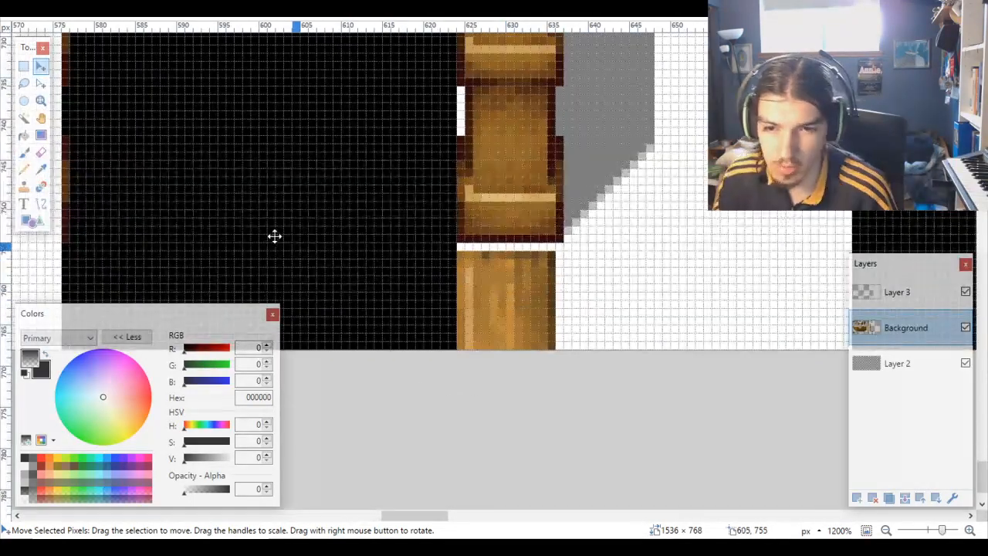
left_click(23, 68)
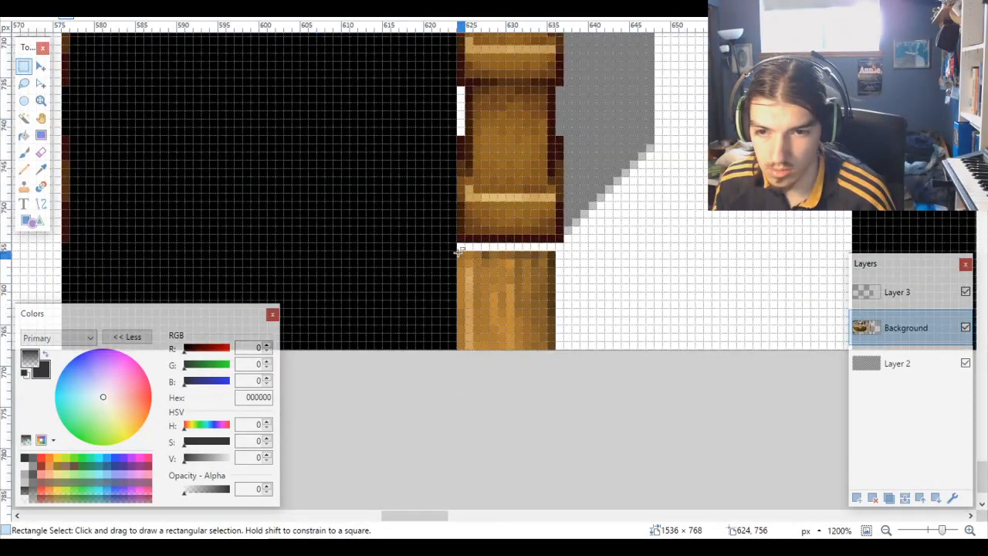
left_click_drag(458, 252, 578, 353)
key("Delete")
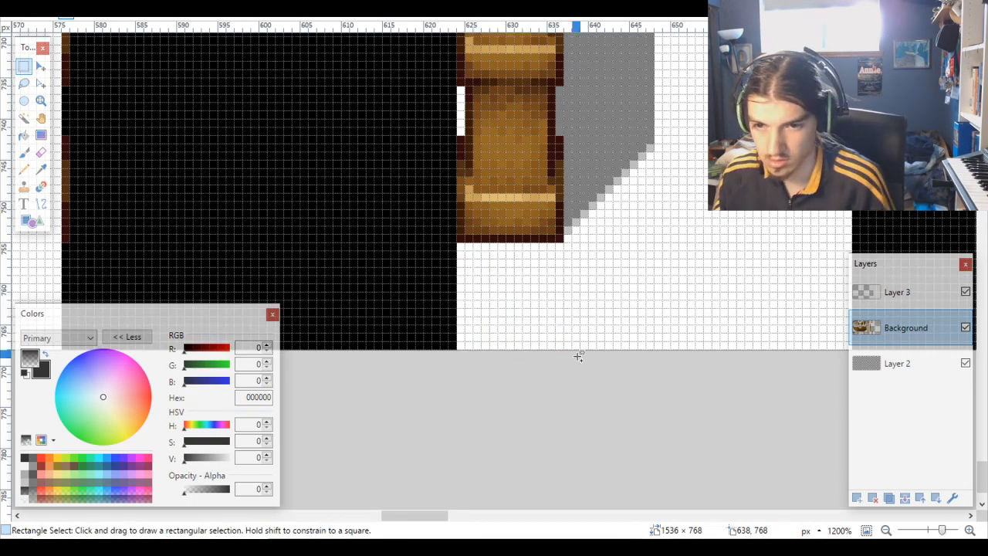
Step: Erase the stray diagonal shadow pixels beside the double post's base within a 13 × 14 pixel area at 541, 740
scroll(578, 354, "down", 8)
scroll(555, 356, "left", 2)
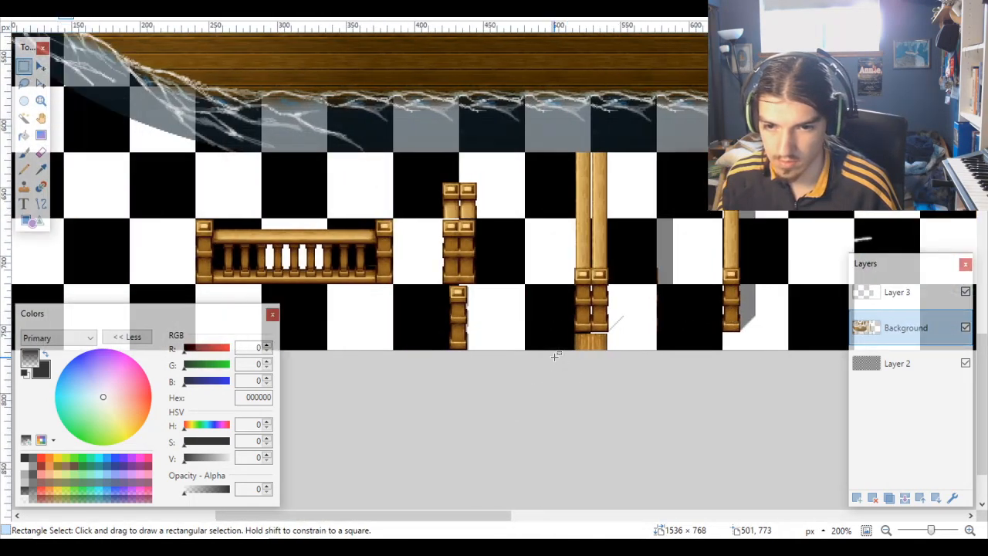
scroll(603, 344, "up", 5)
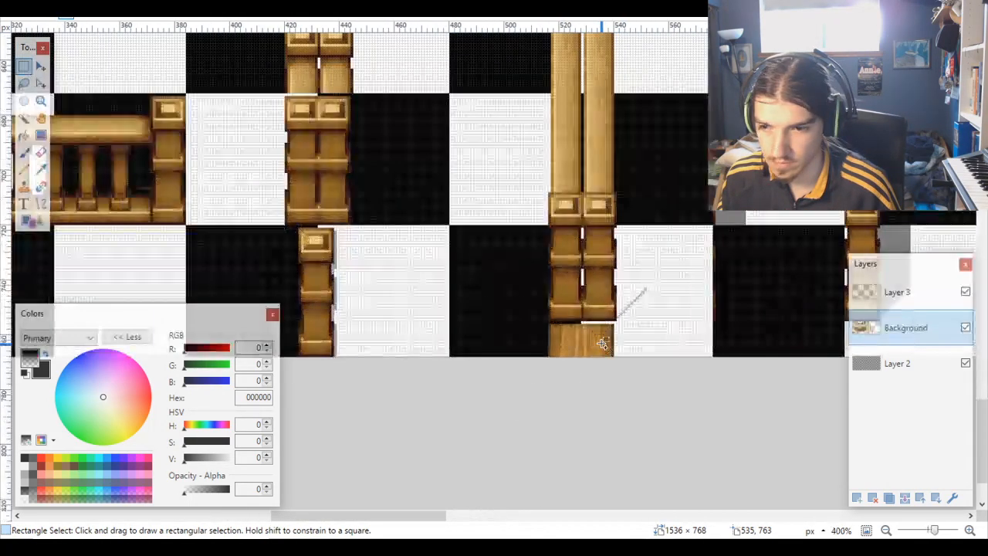
scroll(669, 299, "up", 5)
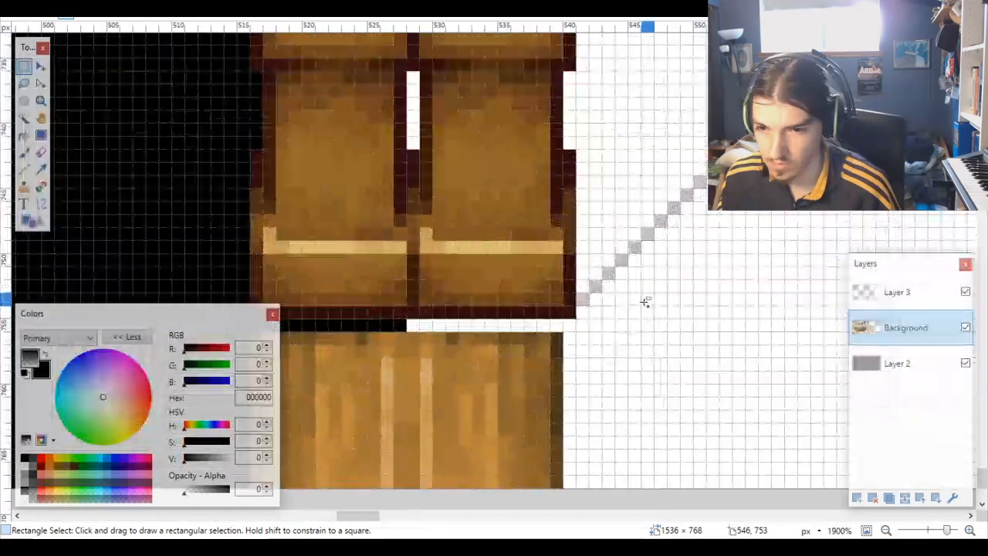
left_click_drag(575, 302, 752, 112)
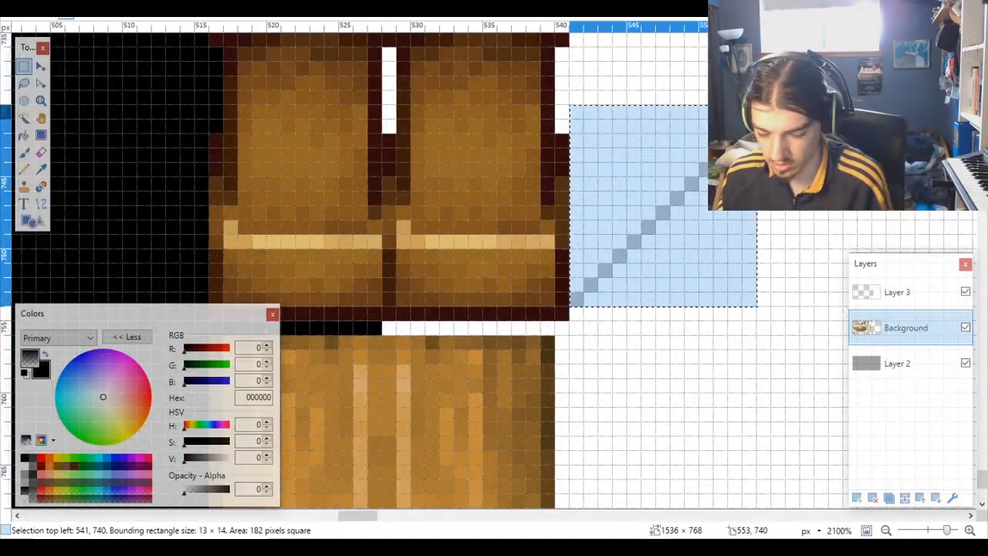
left_click(569, 353)
Step: Try moving the 24 × 12 pixel wood piece below the double post to the open cells at 84, 611
scroll(569, 353, "down", 4)
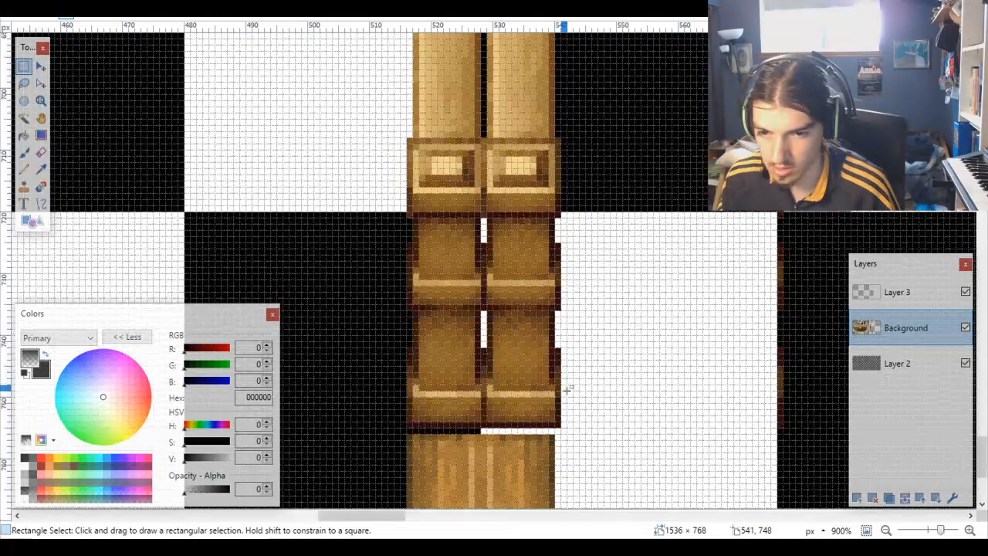
scroll(421, 359, "up", 3)
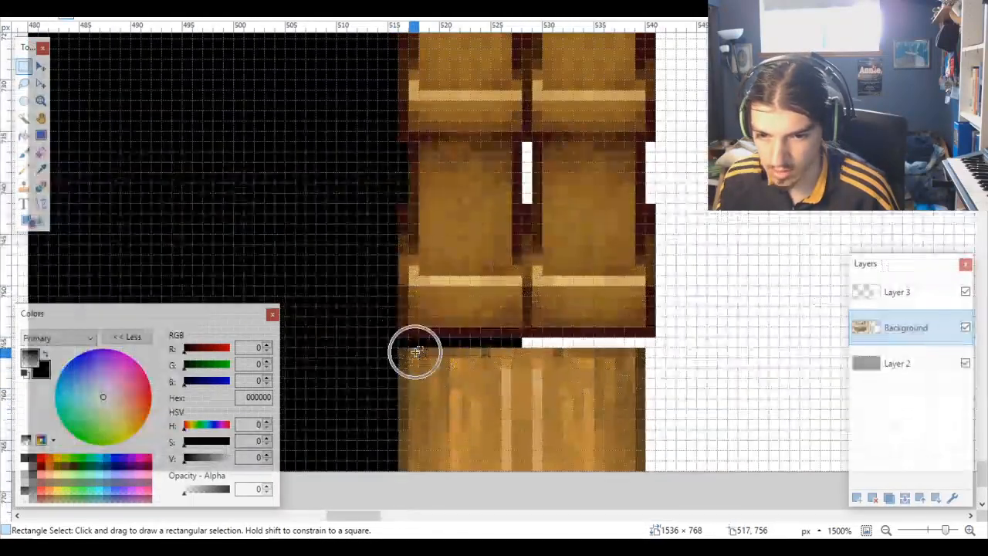
left_click_drag(400, 349, 644, 469)
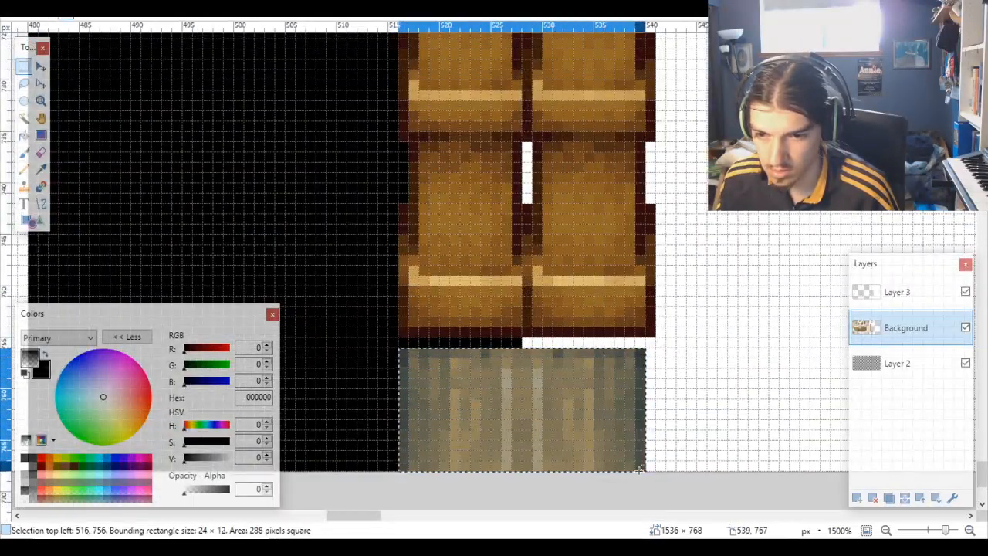
scroll(646, 464, "down", 10)
scroll(653, 451, "down", 1)
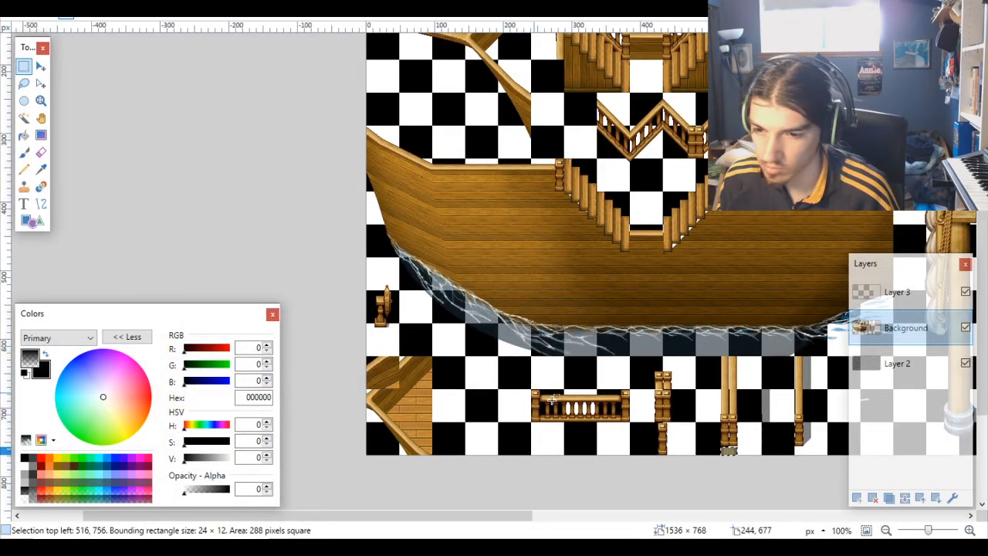
left_click(40, 69)
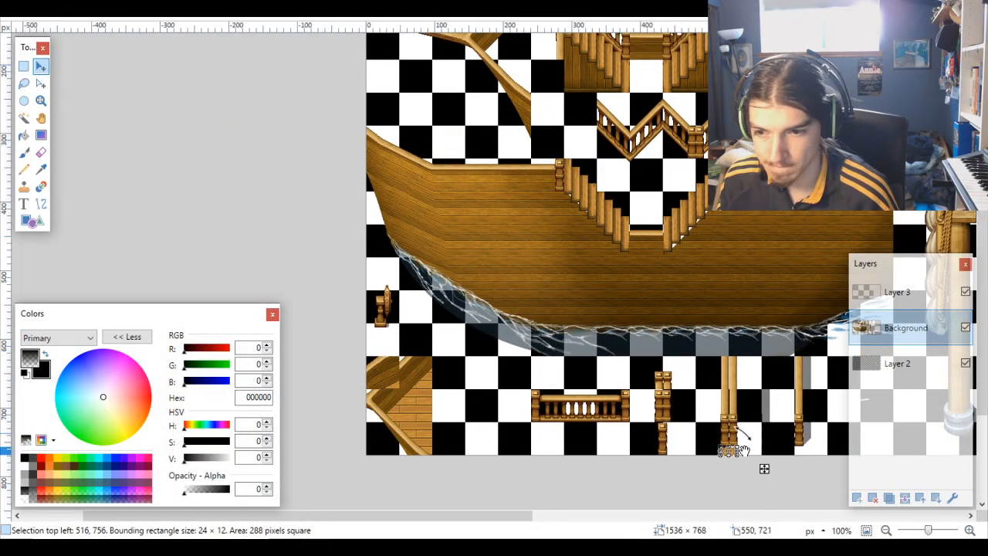
left_click_drag(764, 469, 469, 363)
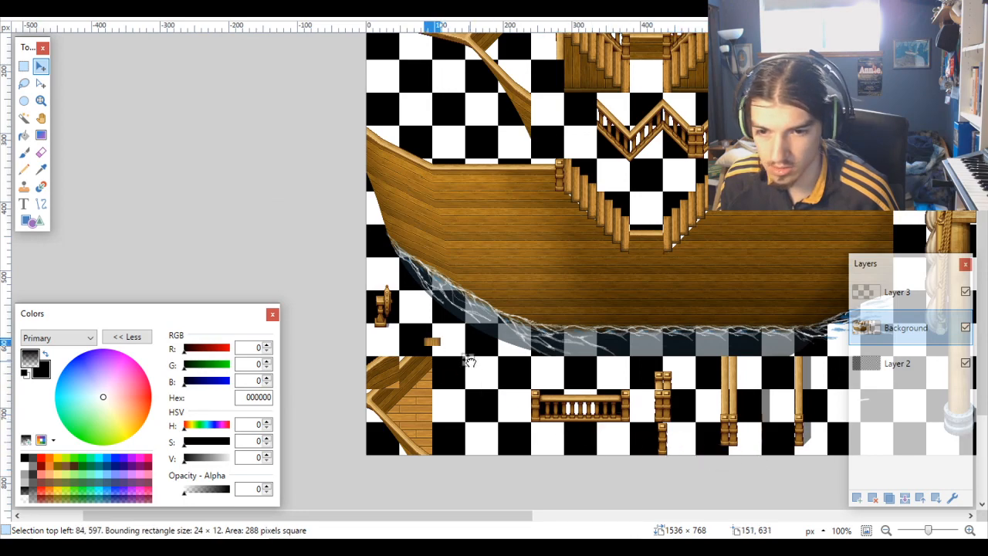
scroll(462, 386, "up", 5)
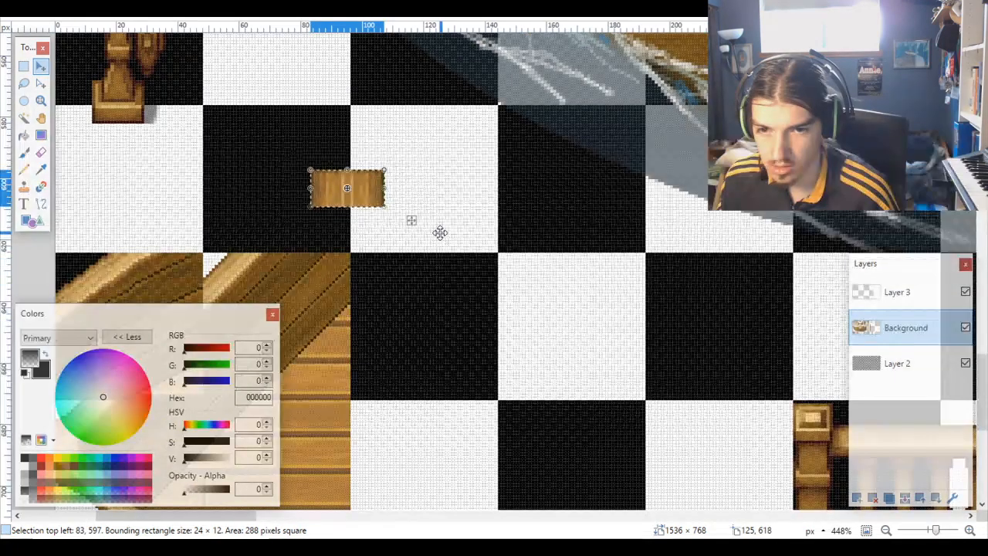
left_click_drag(412, 221, 414, 265)
scroll(417, 270, "down", 6)
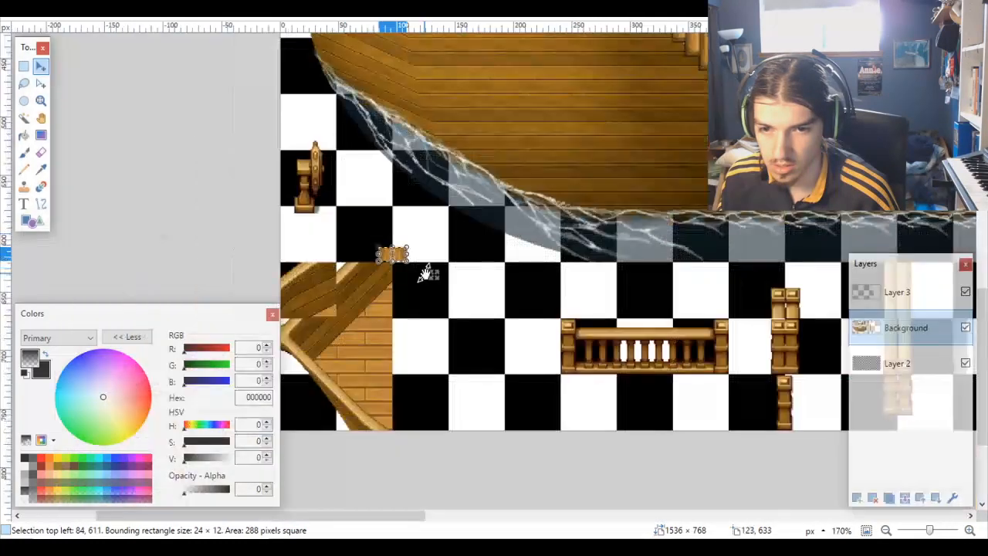
left_click_drag(445, 299, 657, 365)
key("ctrl+d")
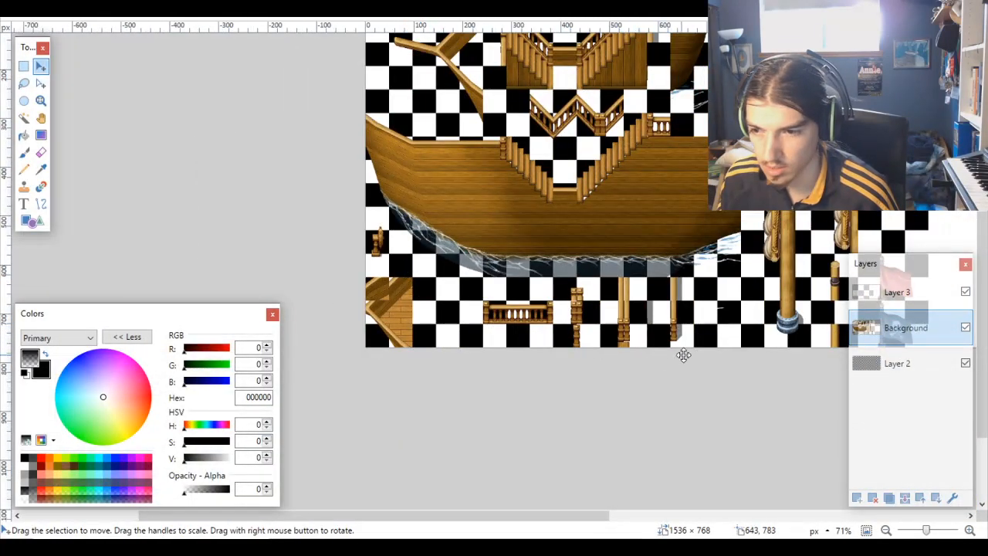
Step: Examine the post sprites and the zigzag stair railings against the checker grid
scroll(692, 355, "up", 6)
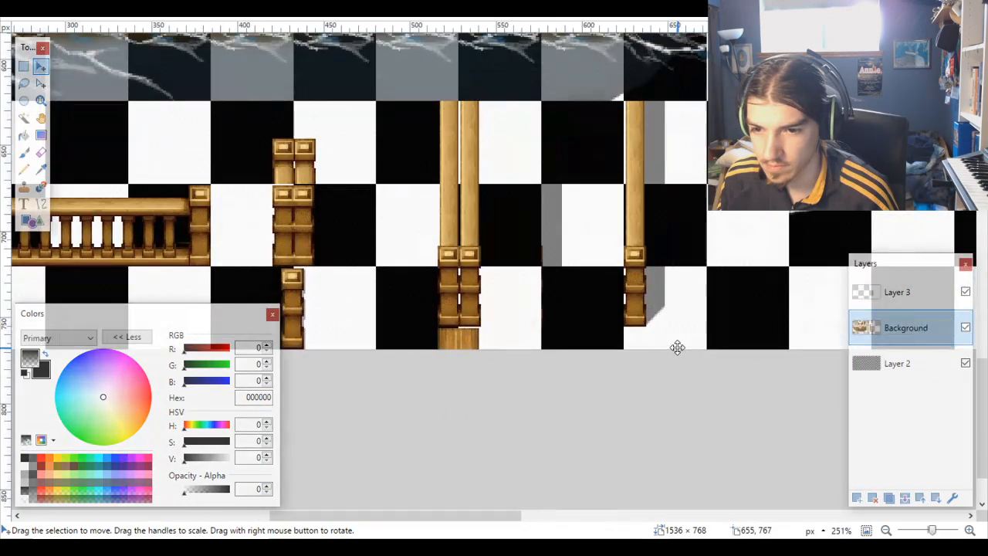
left_click(677, 347)
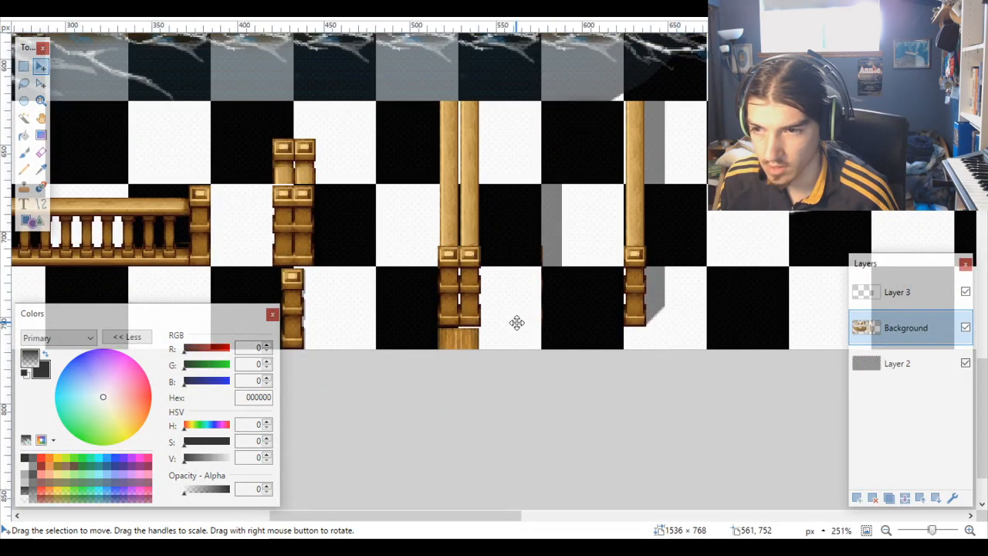
scroll(517, 323, "down", 4)
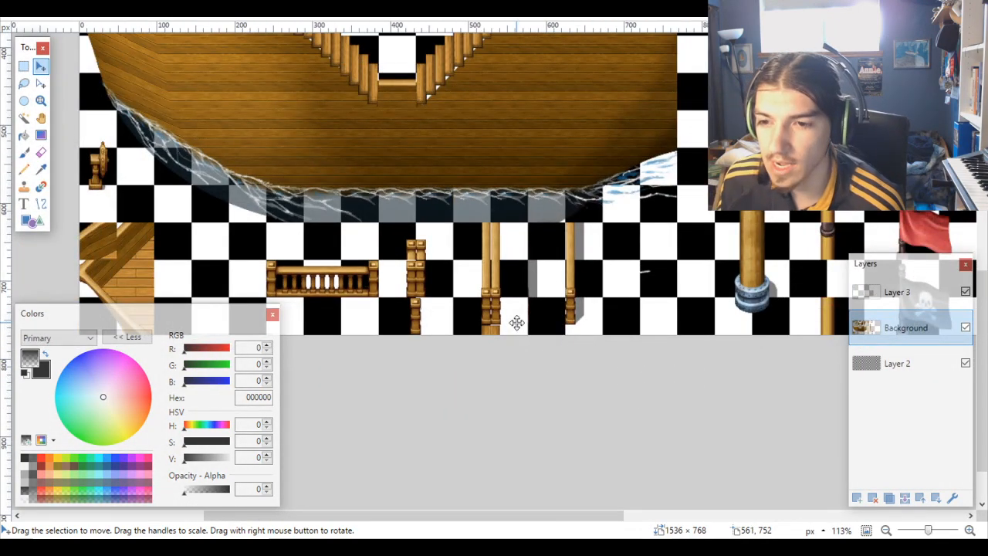
scroll(417, 302, "left", 4)
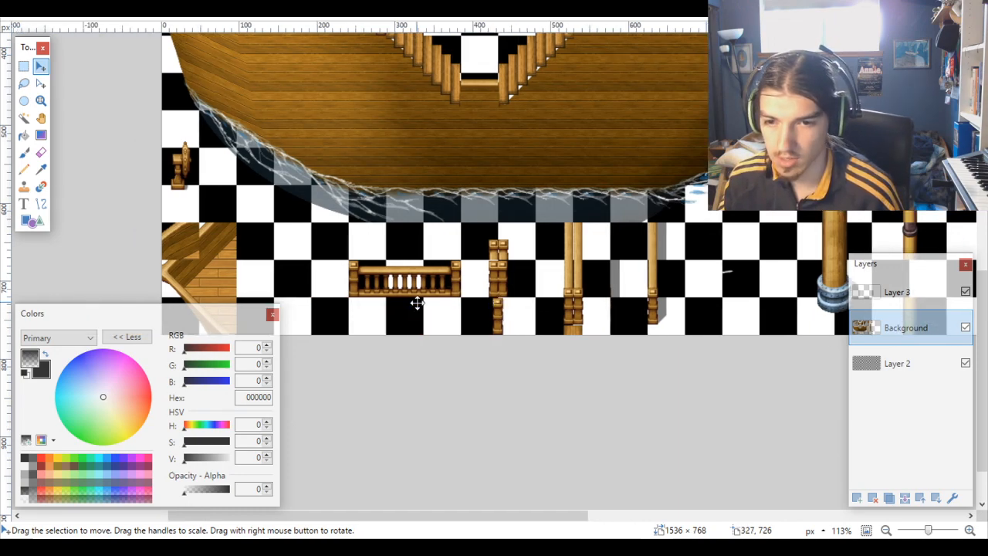
scroll(426, 298, "up", 8)
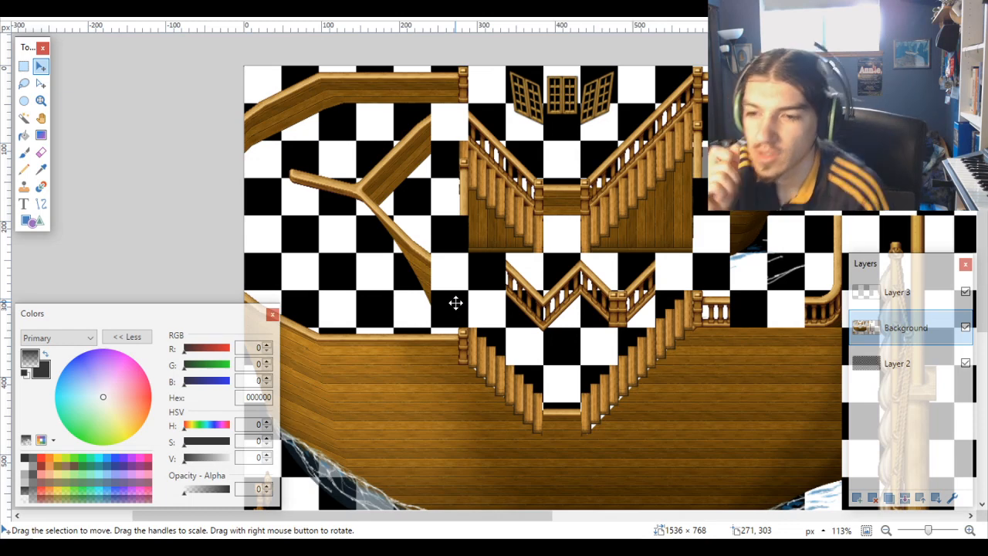
scroll(680, 321, "up", 5, "ctrl")
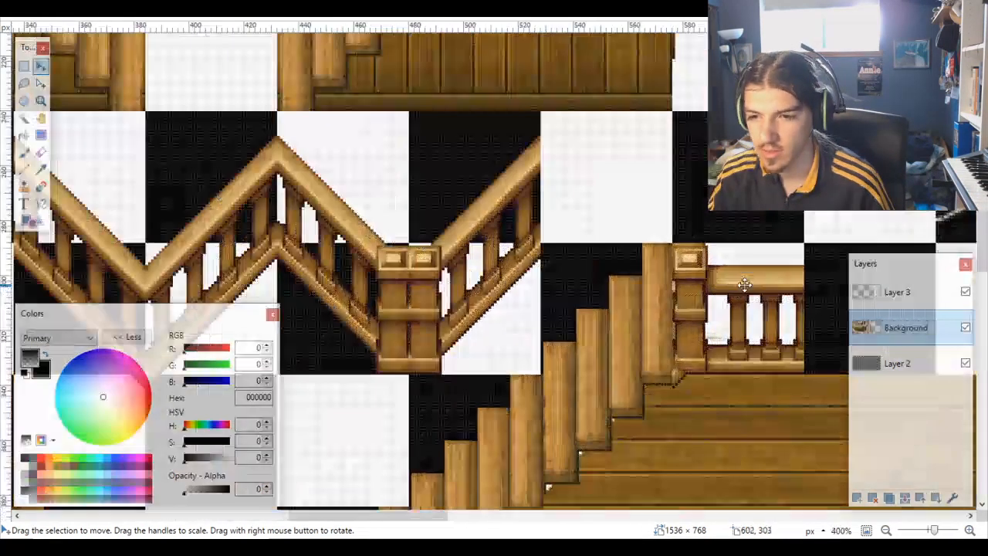
scroll(686, 293, "down", 1, "ctrl")
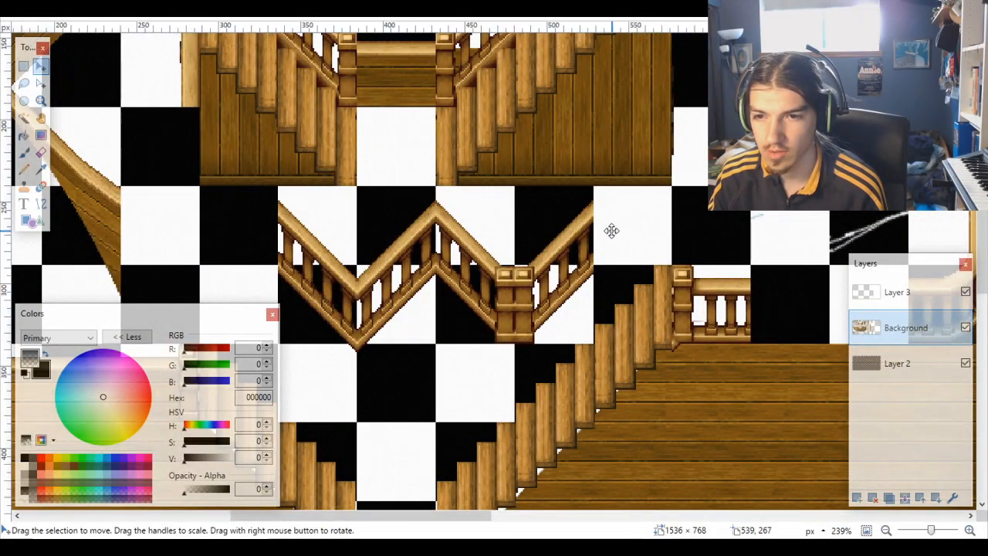
scroll(611, 228, "left", 3)
scroll(494, 235, "right", 4)
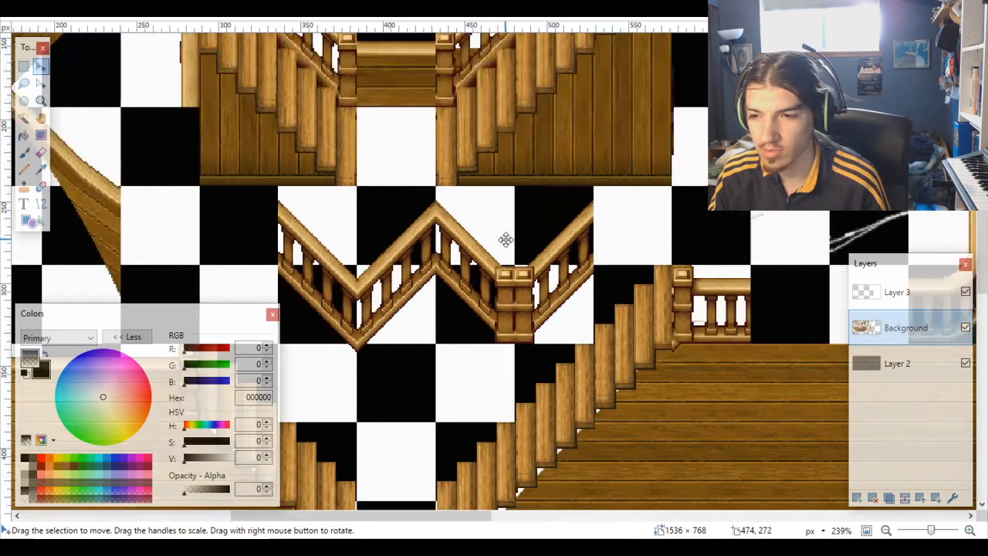
scroll(772, 327, "up", 2, "ctrl")
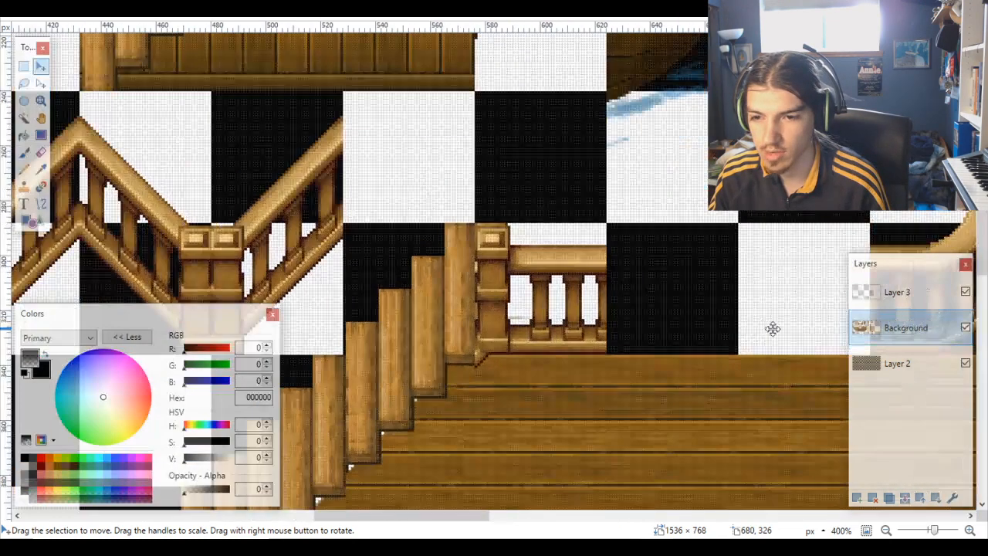
Step: Inspect the railing post's base where it meets the hull planks at the head of the stairs
left_click(943, 372)
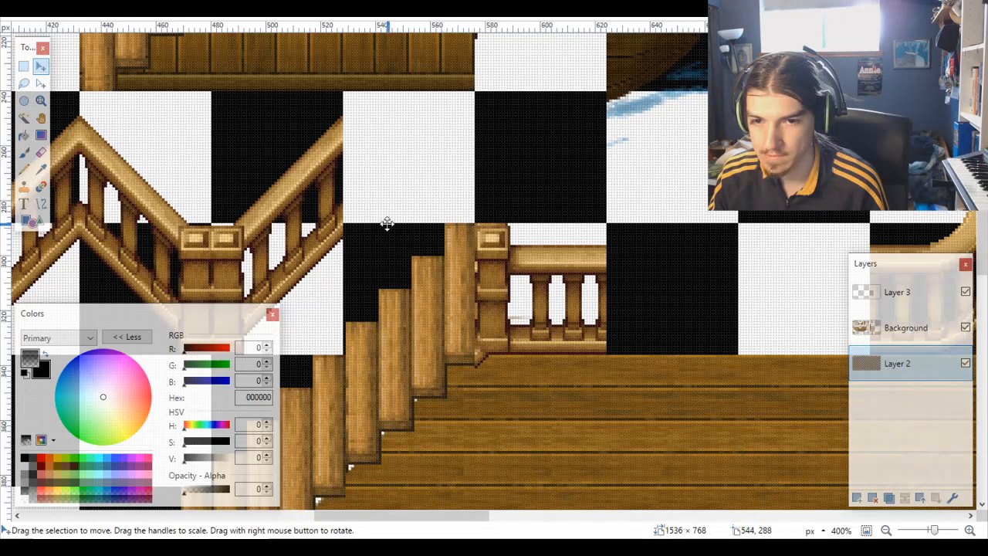
scroll(378, 223, "down", 3, "ctrl")
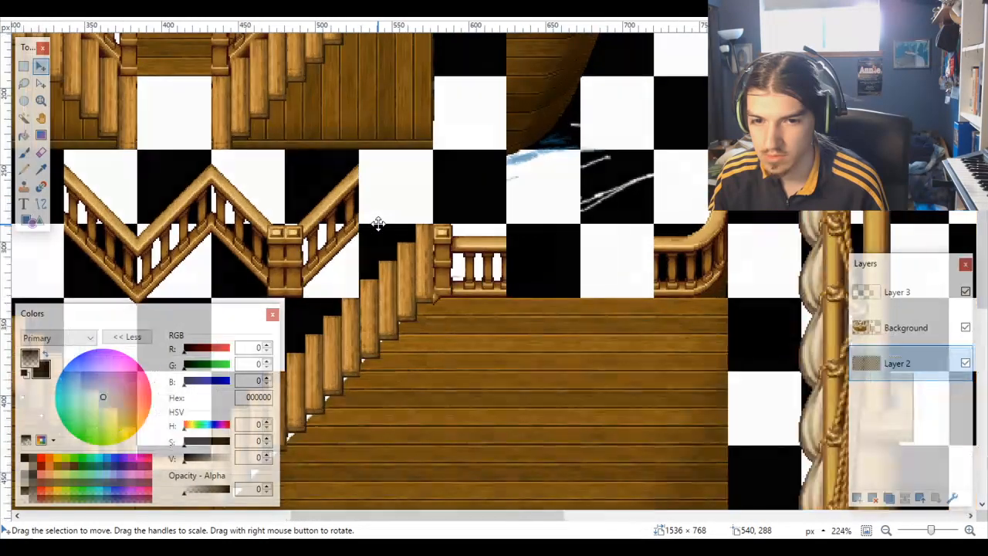
scroll(378, 223, "left", 2)
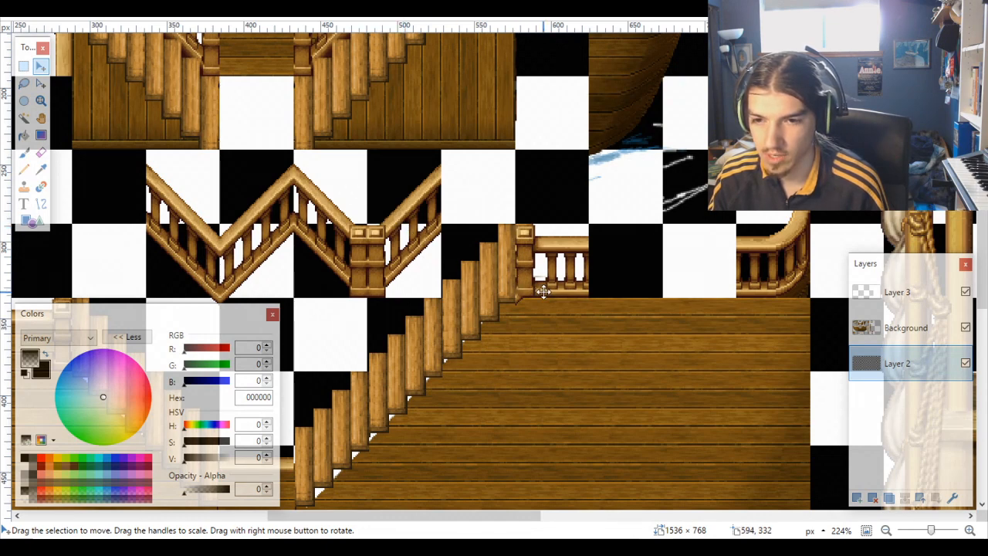
scroll(544, 292, "up", 2)
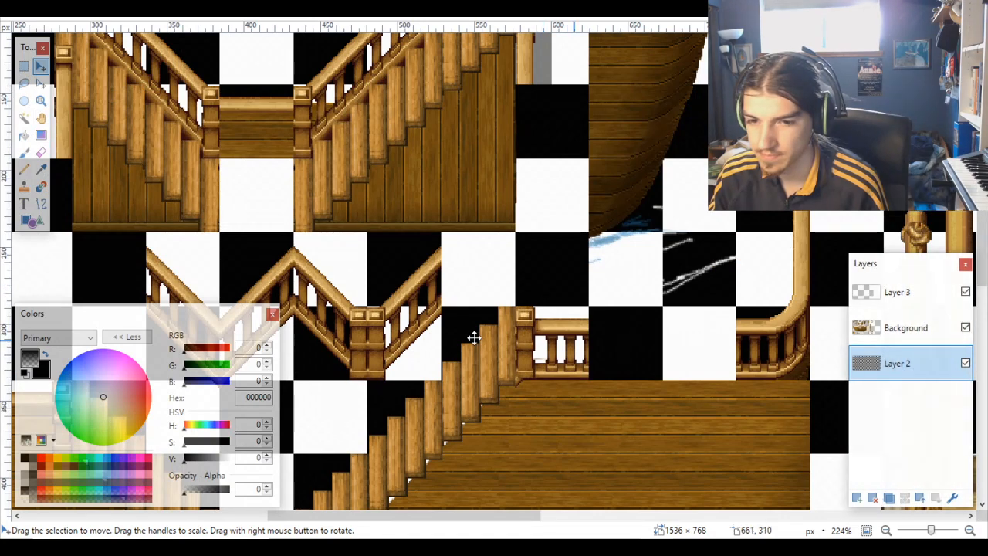
left_click(24, 119)
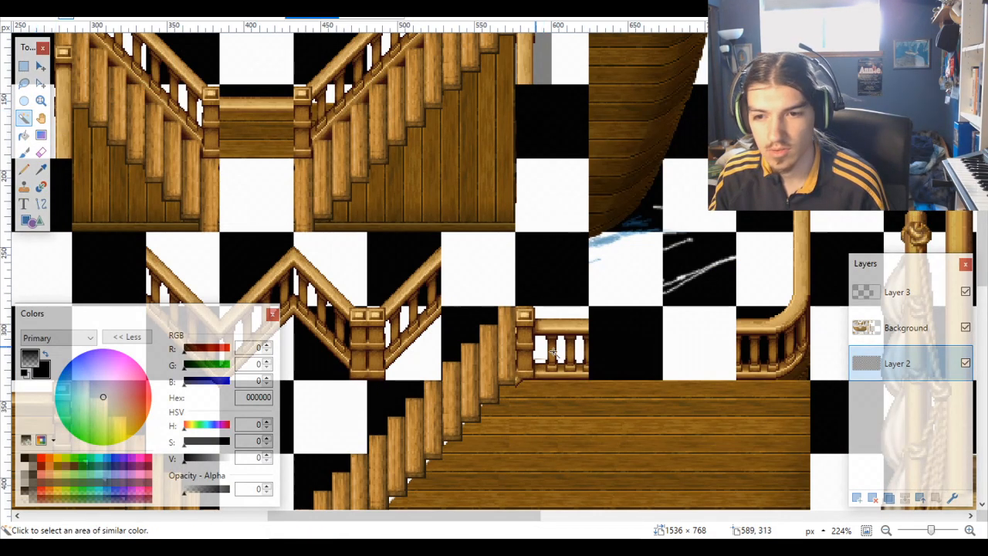
scroll(583, 369, "down", 5)
scroll(572, 383, "up", 10)
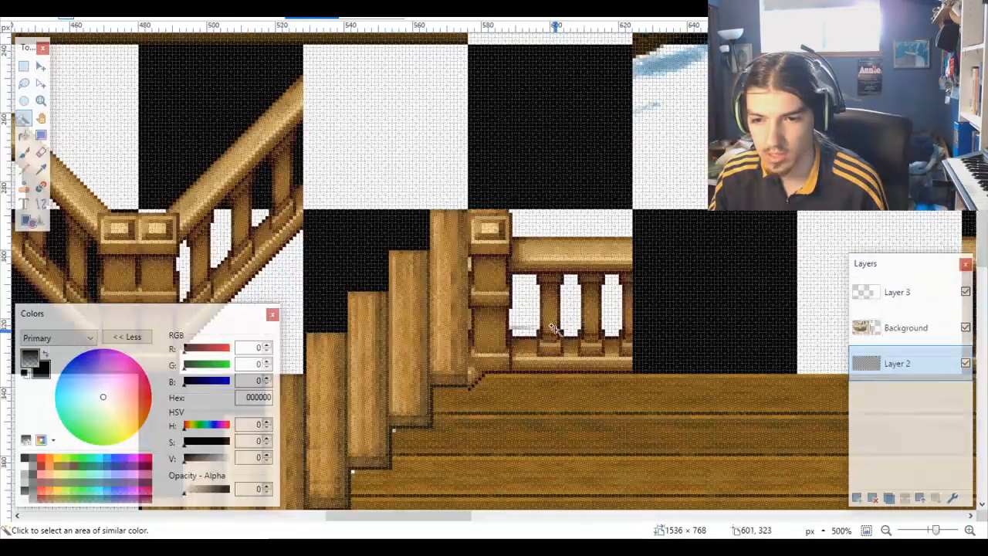
scroll(552, 328, "up", 2)
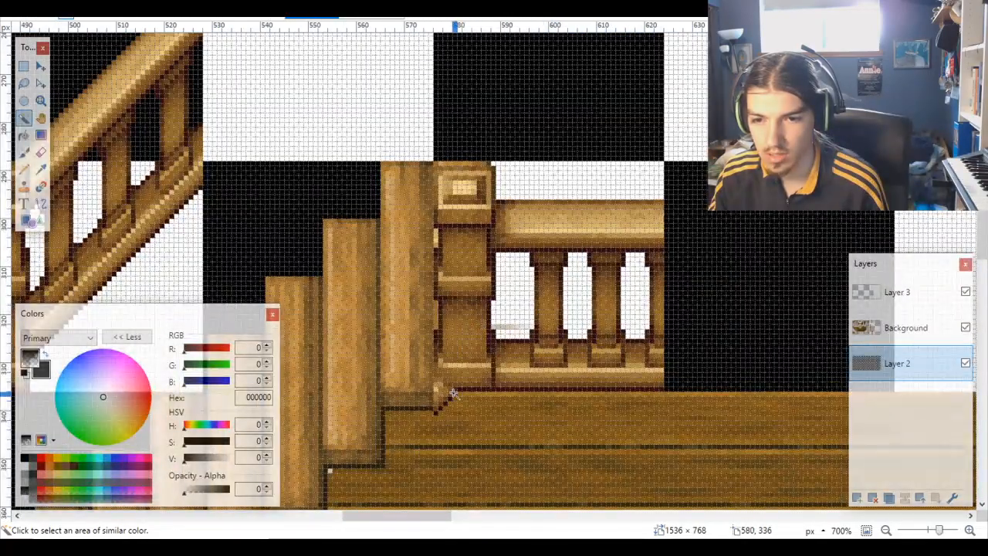
scroll(453, 394, "down", 4)
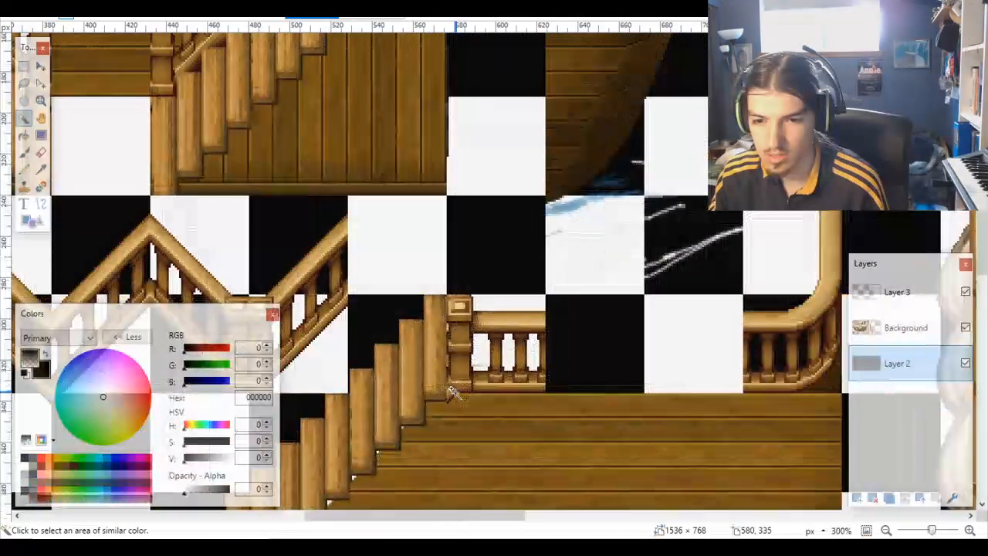
Step: Move the 7 × 6 pixel corner of the railing post's base at 576, 330 on the Background layer to 528, 282, beside the zigzag railing
scroll(453, 394, "up", 9)
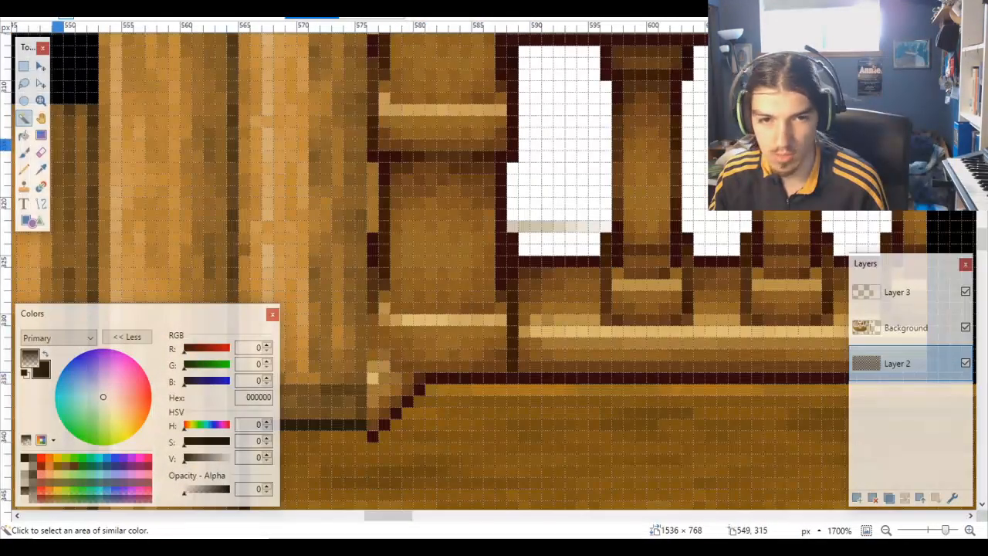
left_click(23, 67)
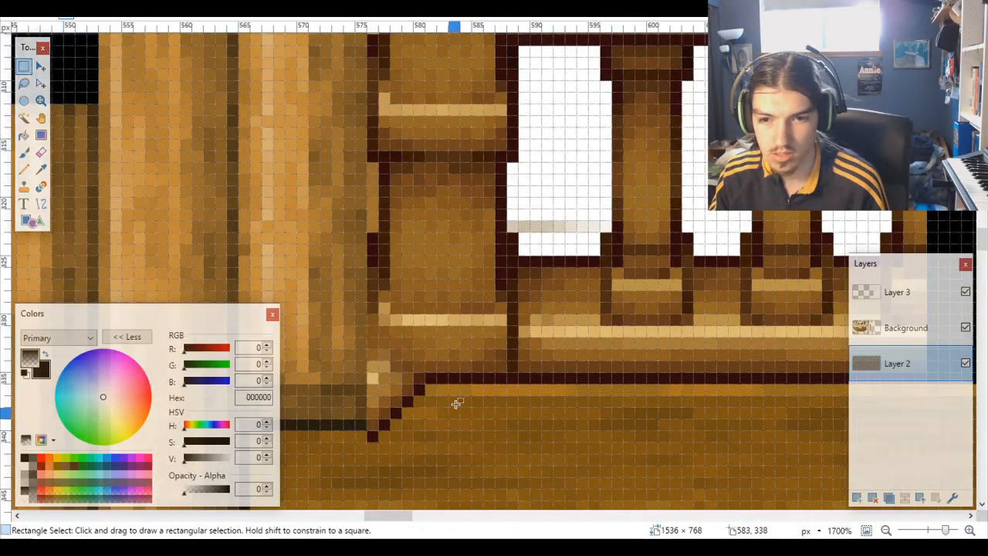
mouse_move(437, 378)
left_mouse_down()
mouse_move(377, 355)
mouse_move(370, 319)
left_mouse_up()
scroll(390, 331, "down", 10)
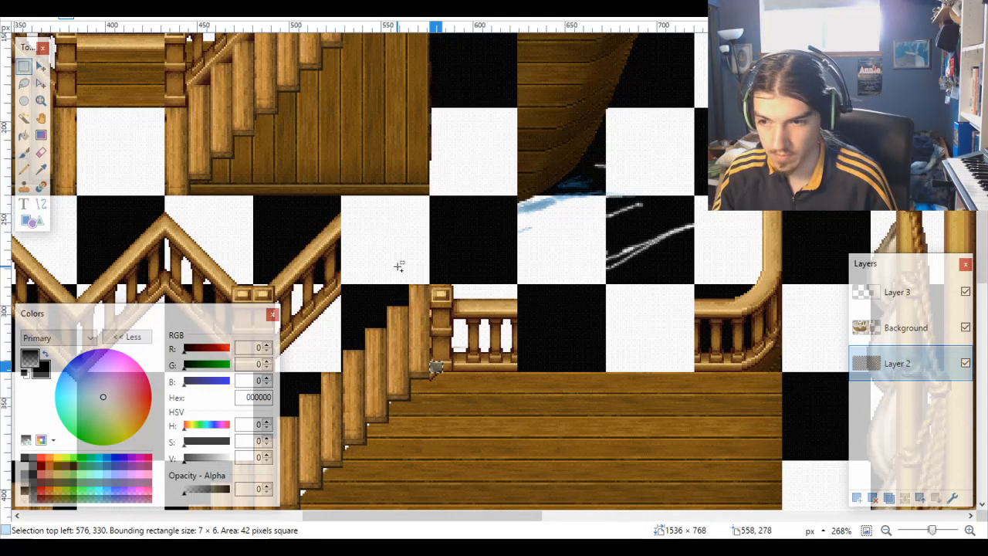
key("m")
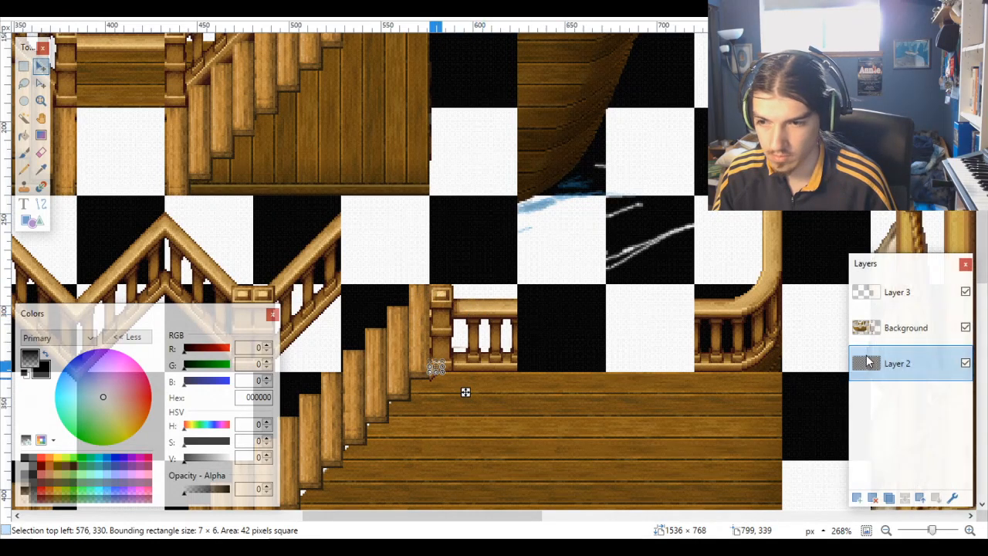
left_click(895, 330)
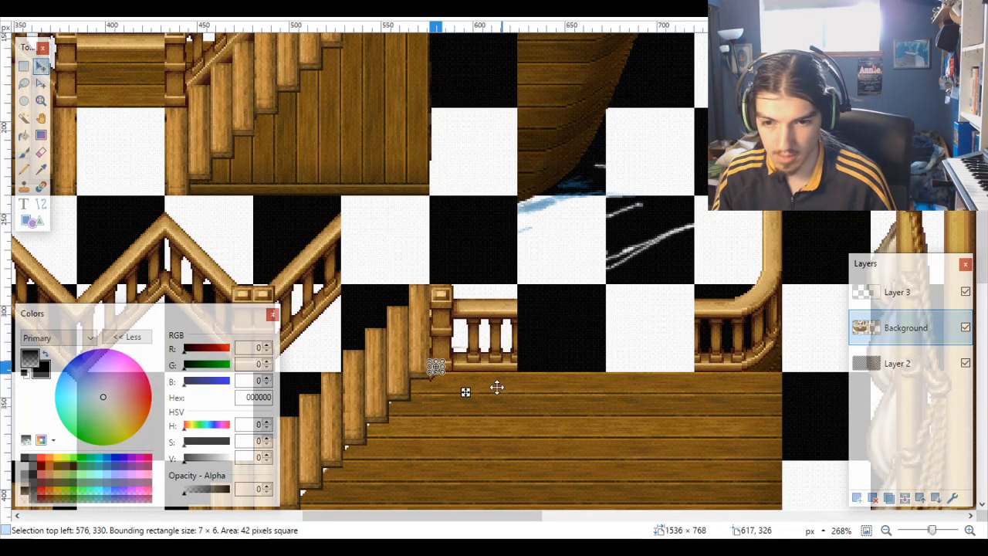
left_click_drag(466, 394, 382, 308)
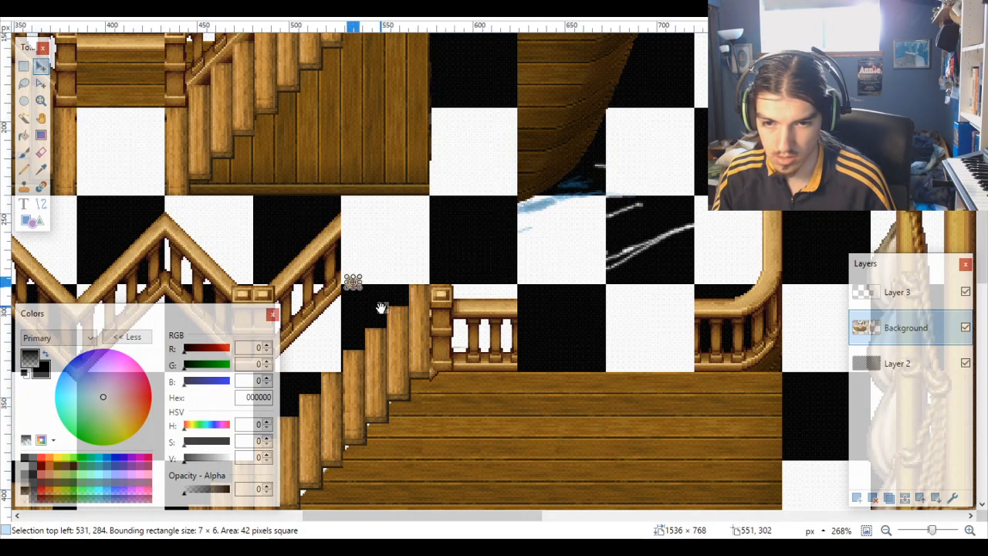
scroll(381, 309, "up", 5)
left_click_drag(377, 268, 353, 251)
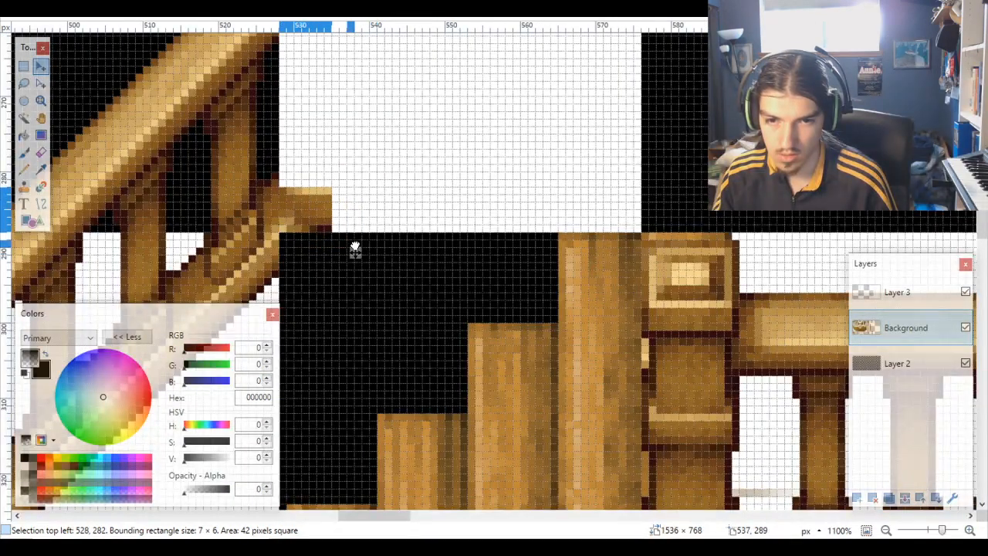
scroll(410, 282, "down", 8)
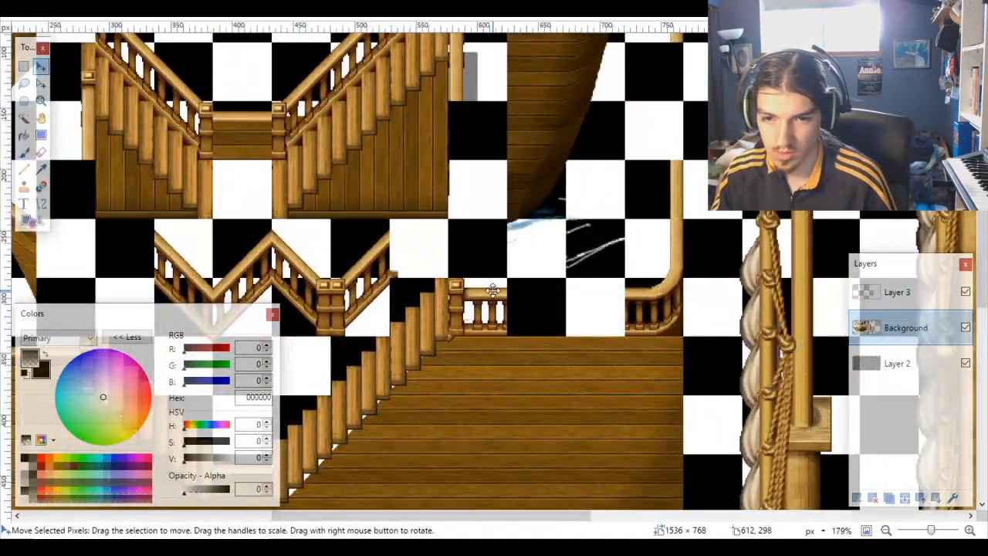
scroll(410, 288, "down", 3)
scroll(410, 288, "up", 5)
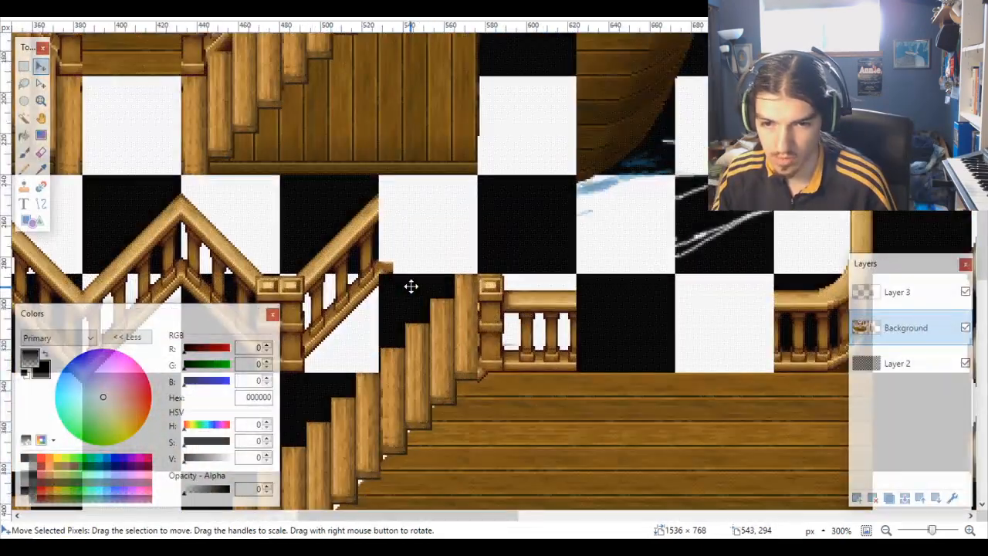
Step: Undo the railing base corner's placement on the Background layer and paste the 7 × 6 pixel piece onto a new layer at 528, 282
scroll(410, 285, "up", 2)
scroll(383, 281, "down", 3)
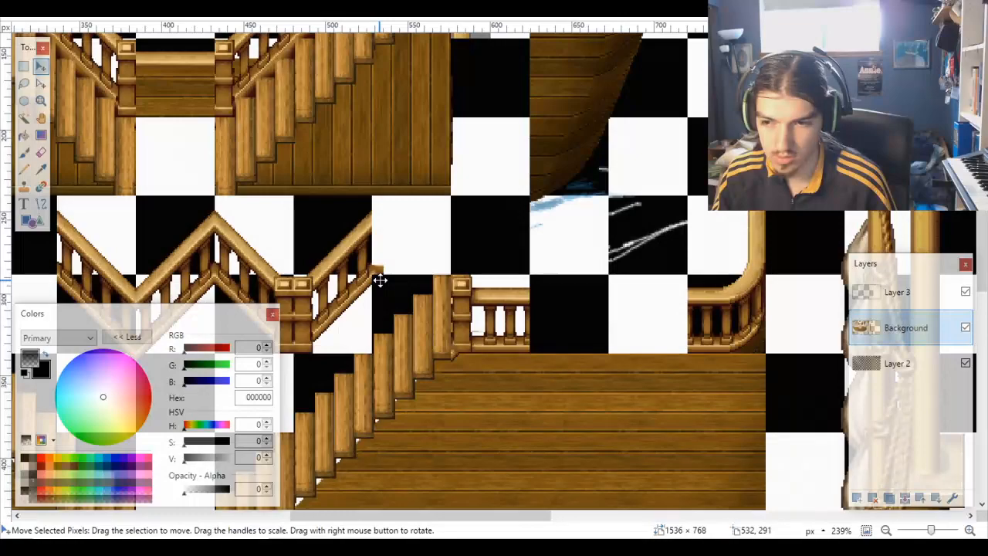
scroll(380, 281, "up", 6)
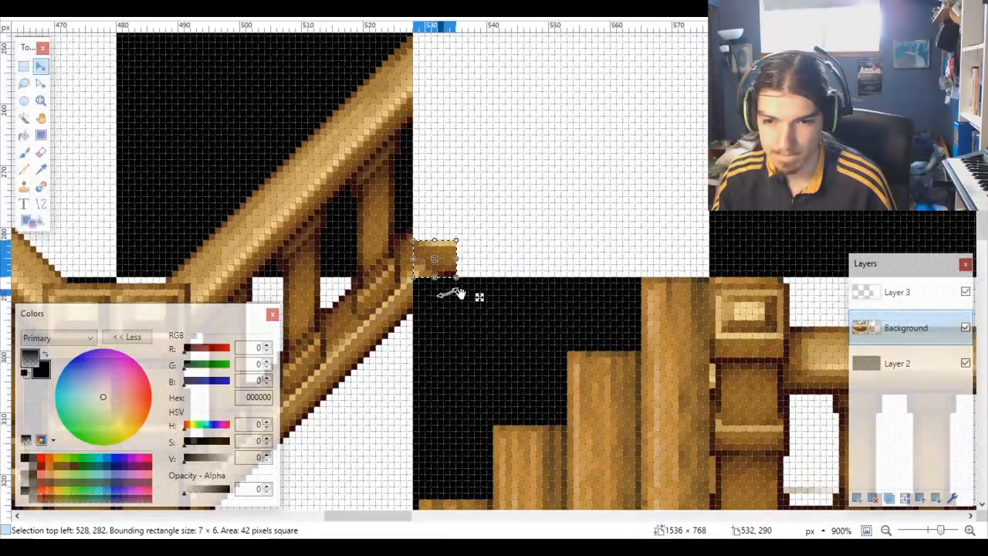
key("ctrl+z")
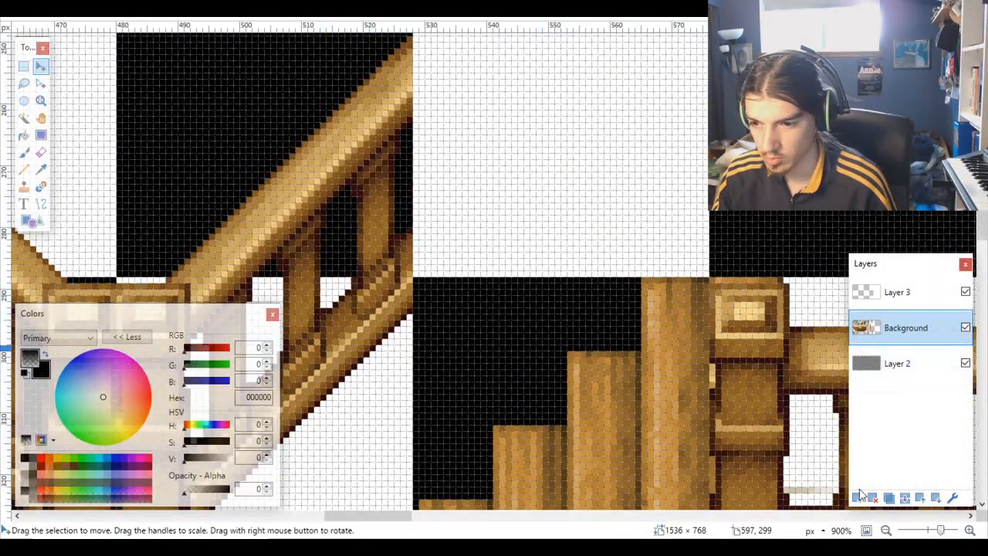
left_click(858, 496)
key("ctrl+v")
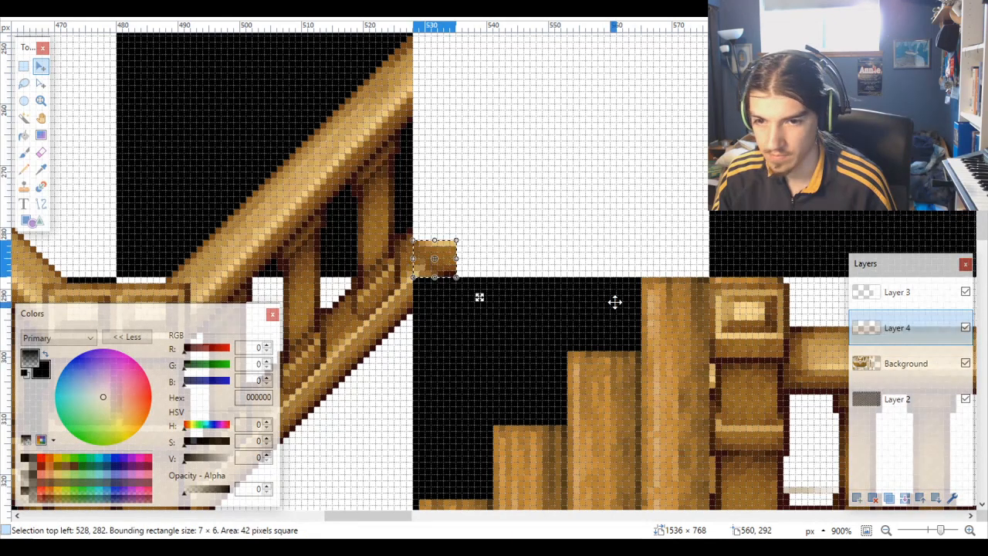
Step: Duplicate the layer holding the railing base corner and flip the copy horizontally
scroll(518, 286, "down", 5)
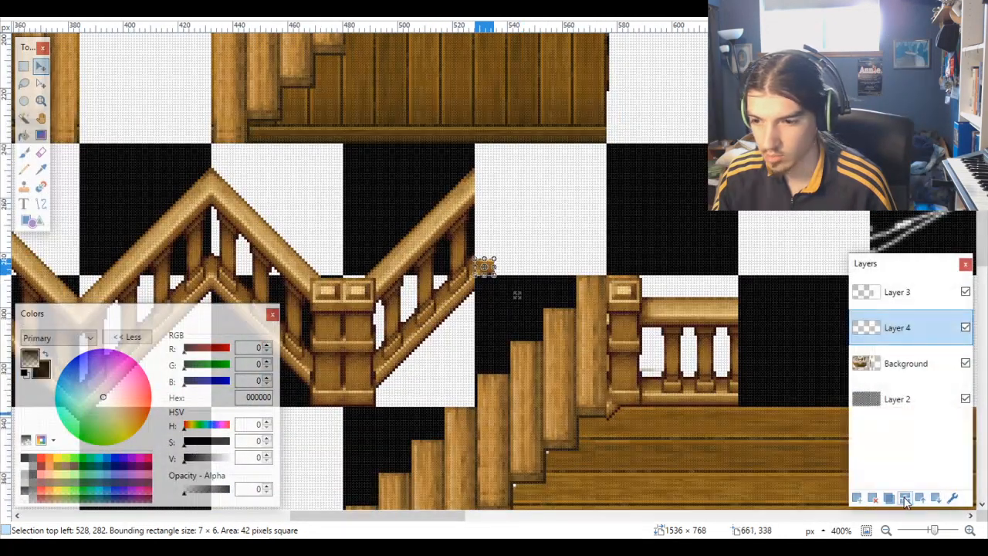
left_click(890, 497)
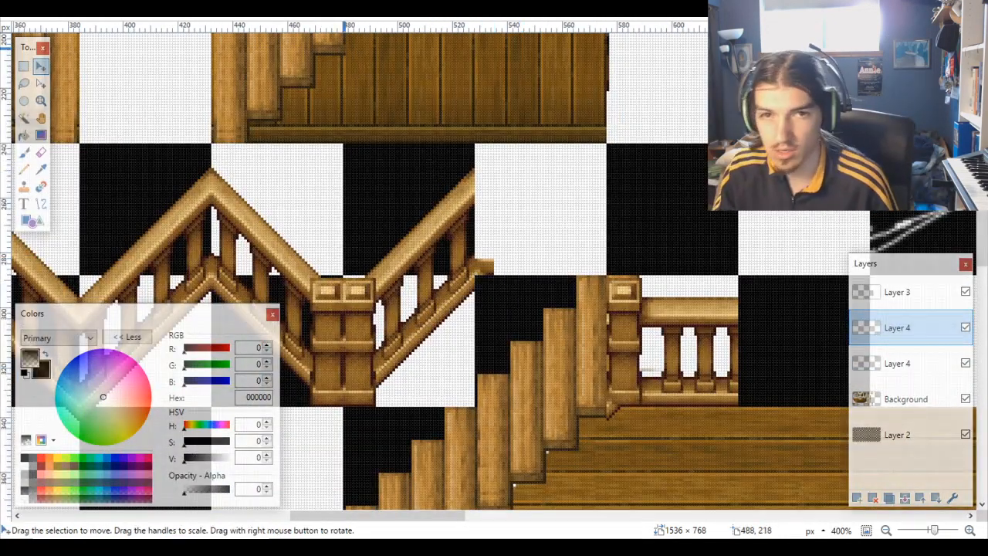
left_click(127, 9)
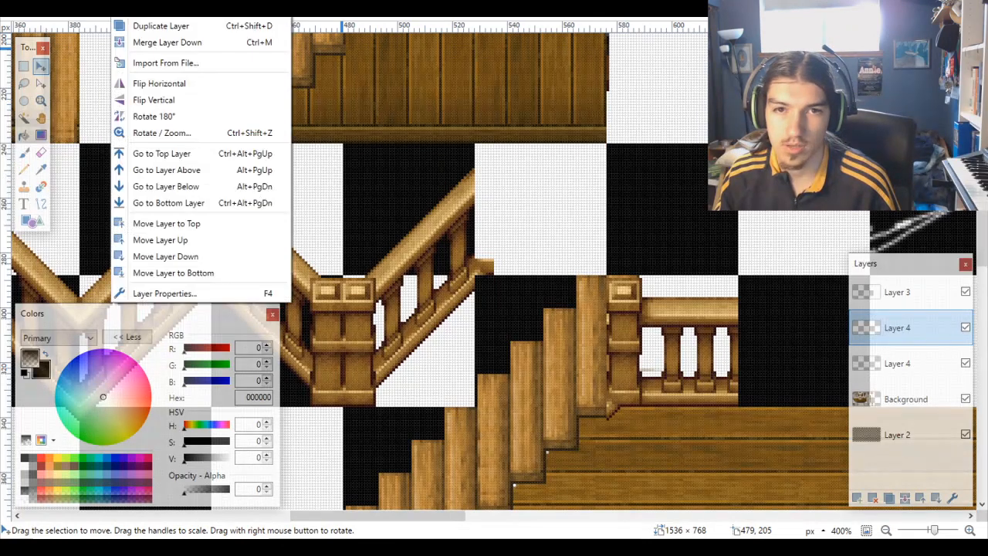
left_click(155, 90)
Step: Move the flipped corner layer to offset -672, 0 so its piece sits against the left end of the zigzag railing
scroll(697, 258, "down", 10)
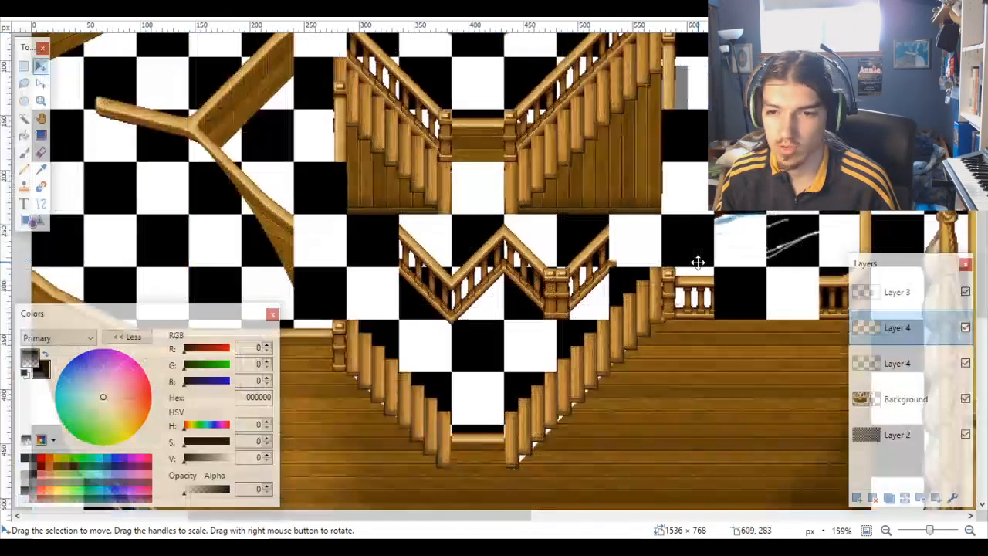
left_click_drag(749, 273, 531, 256)
scroll(613, 265, "up", 5)
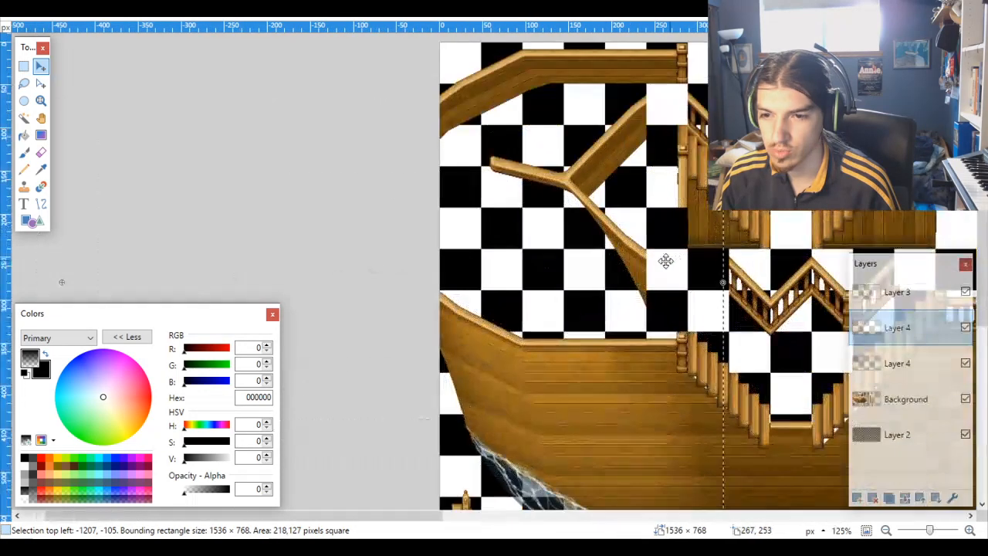
left_click_drag(792, 286, 854, 288)
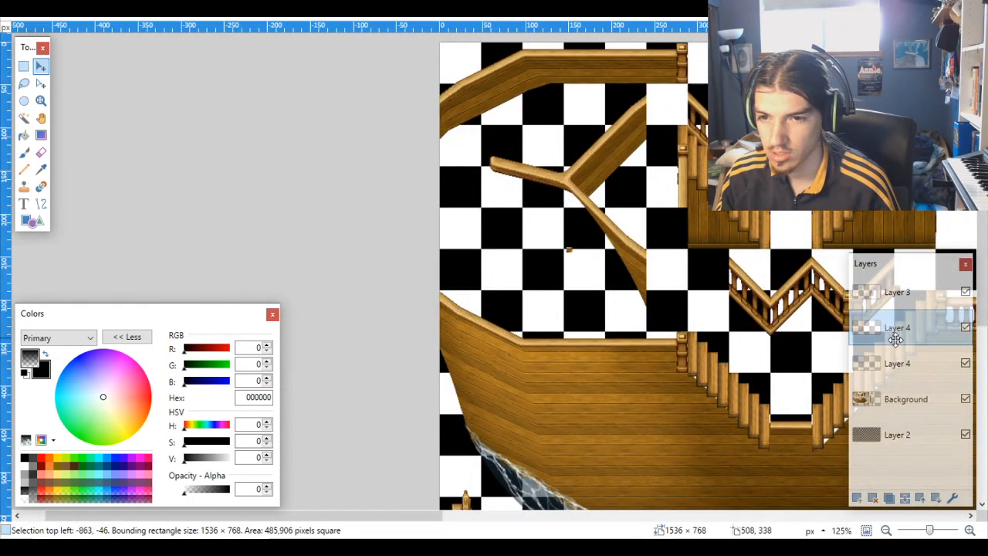
scroll(770, 321, "up", 5)
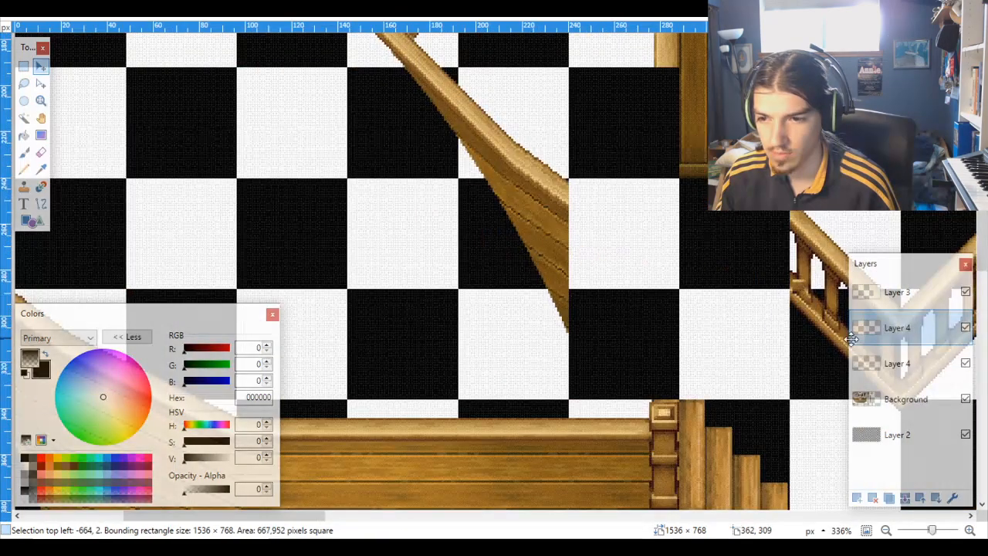
left_click_drag(823, 336, 750, 261)
scroll(821, 313, "up", 5)
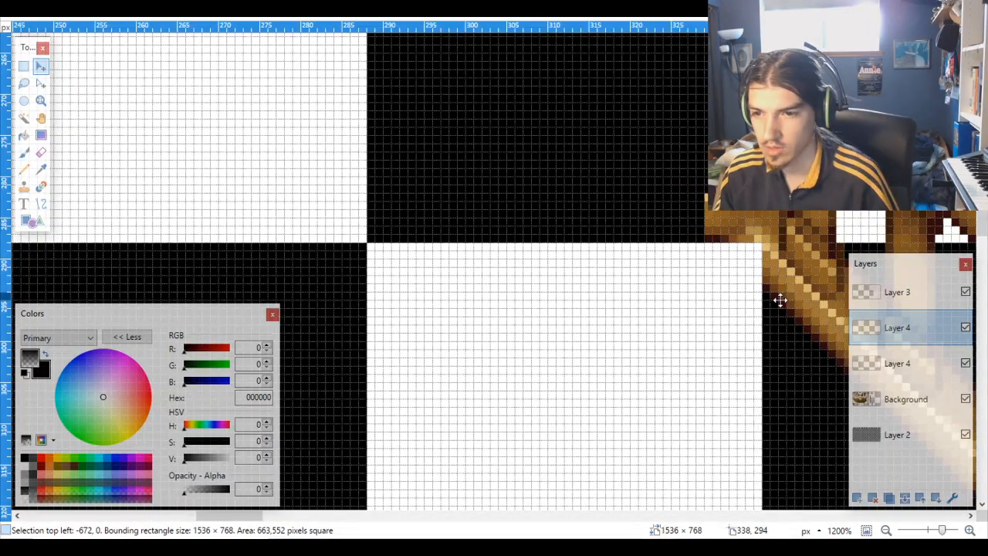
Step: Merge the flipped corner's layer down into the layer with the original corner piece
scroll(780, 299, "down", 10)
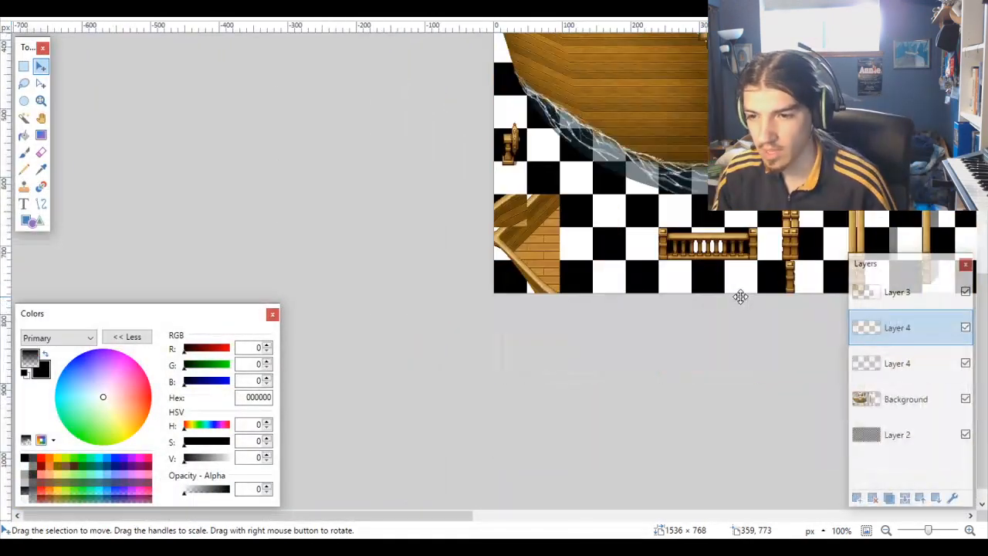
scroll(776, 272, "up", 3)
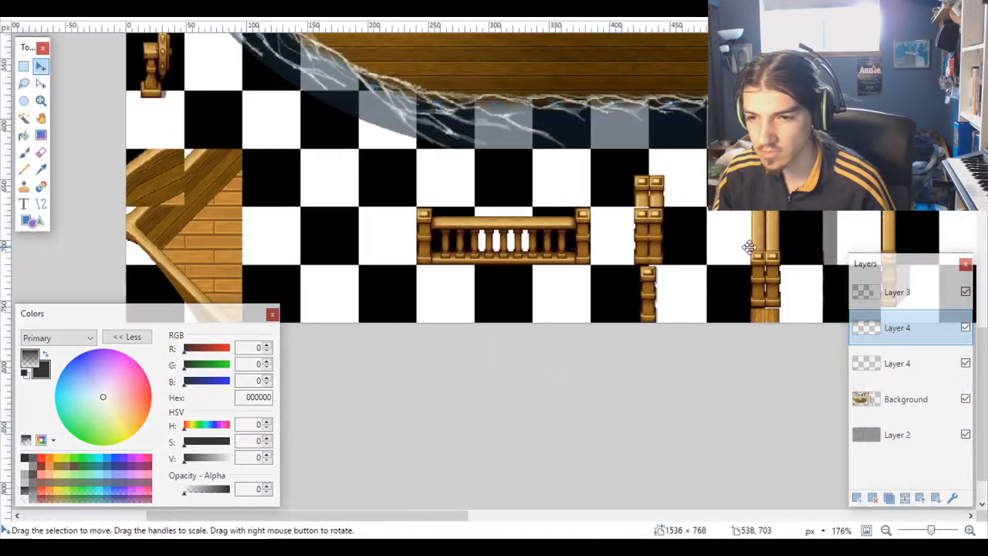
scroll(662, 255, "up", 3)
left_click(893, 423)
left_click(893, 338)
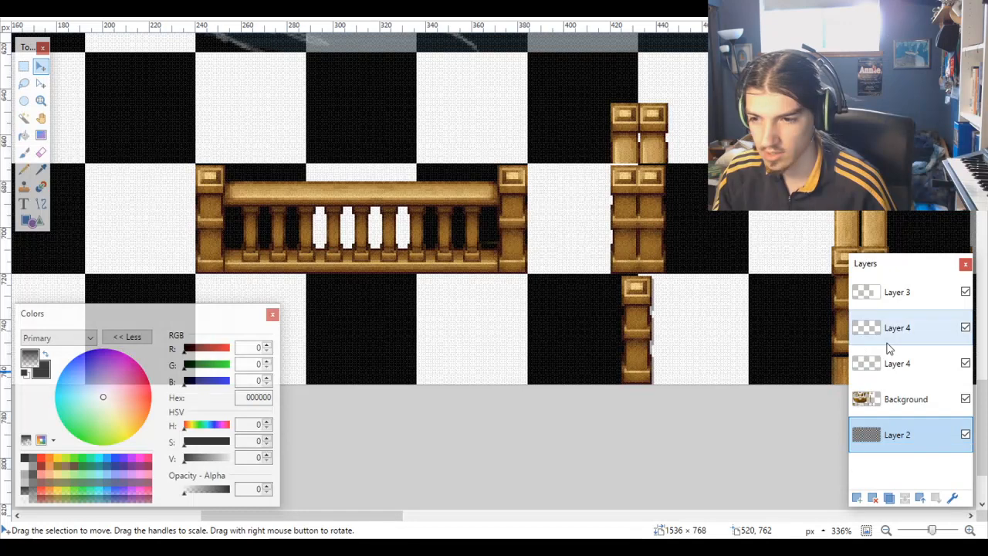
left_click(907, 496)
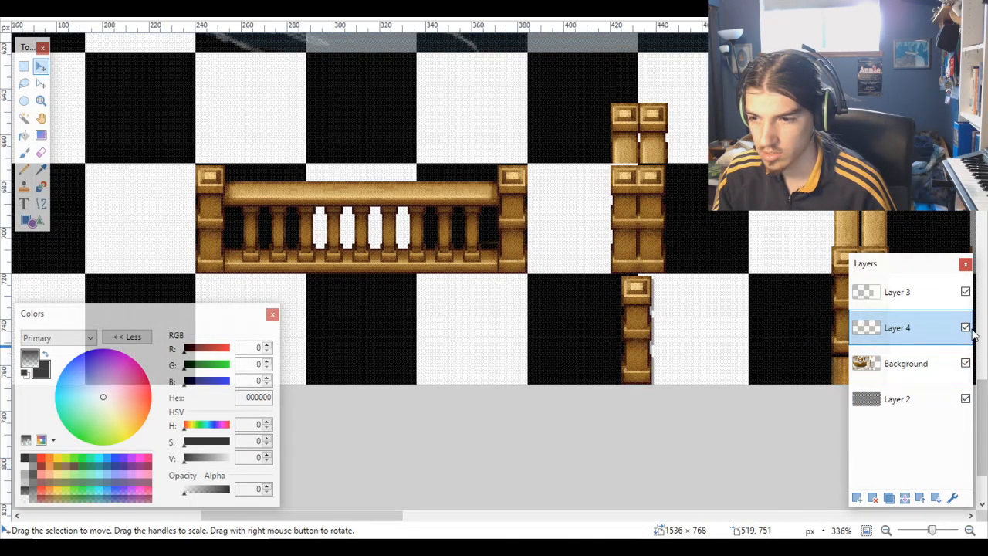
Step: Copy the right half of the double post, the 48 × 48 pixel cell at 432, 672 on the Background layer, to 528, 240 beside the zigzag railing
scroll(780, 311, "up", 8)
scroll(780, 311, "down", 4)
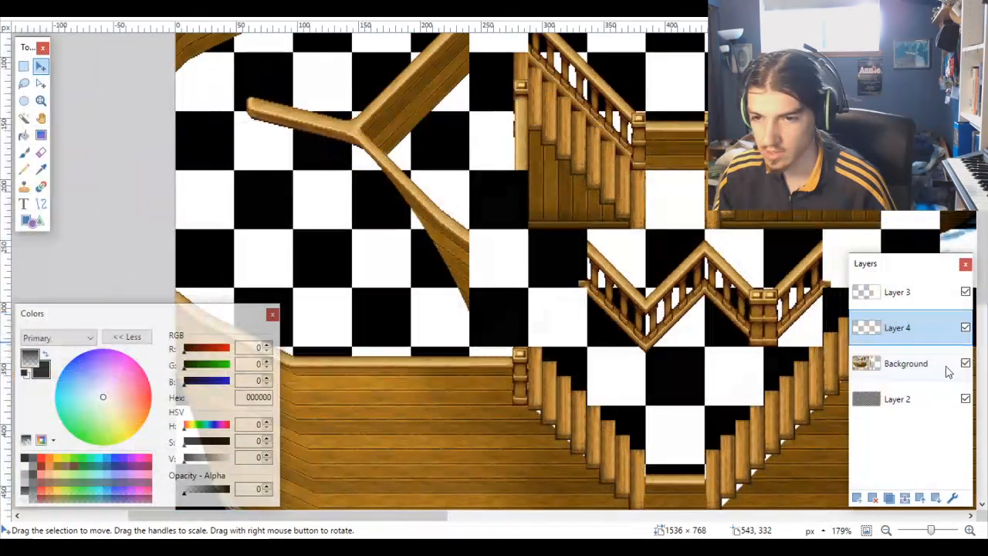
scroll(765, 346, "down", 6)
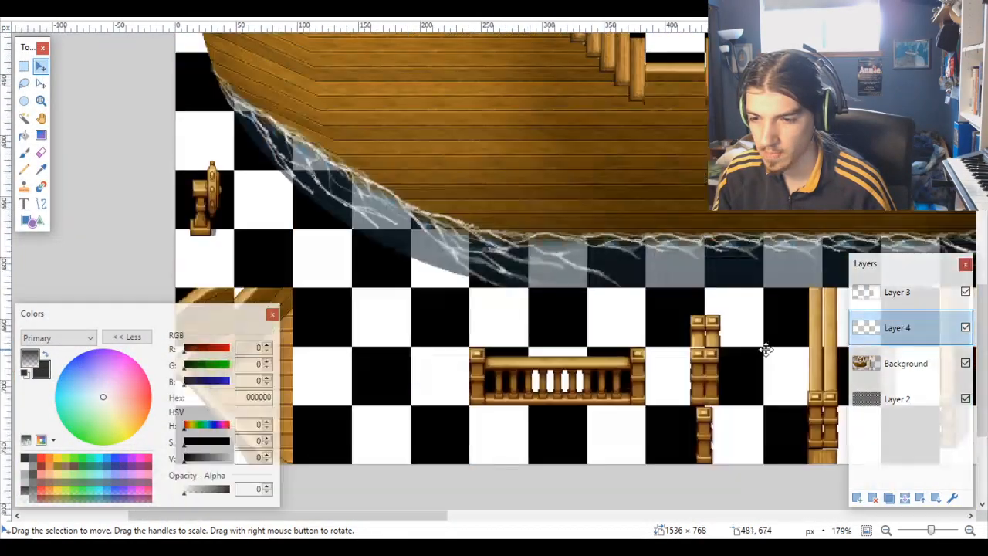
scroll(790, 358, "up", 4)
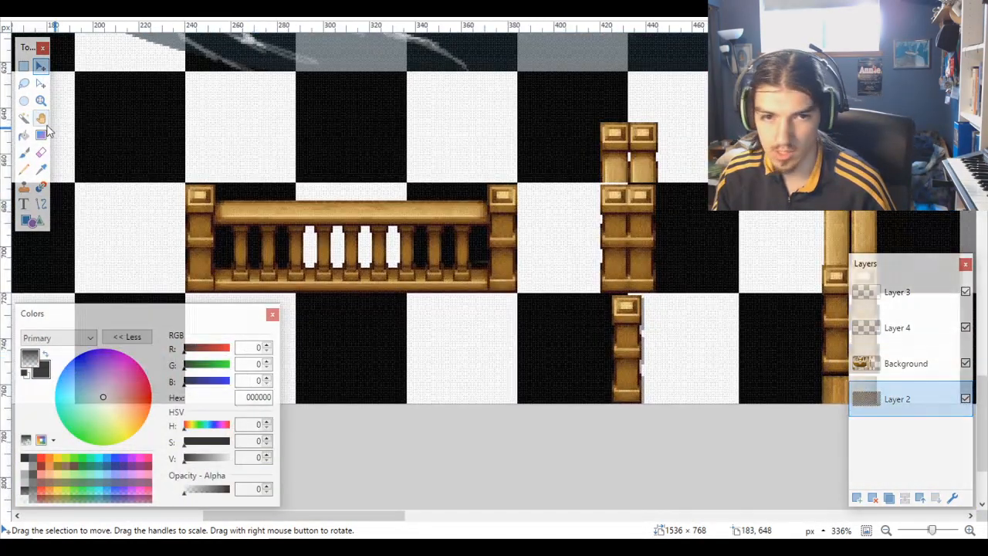
key("s")
left_click(688, 273)
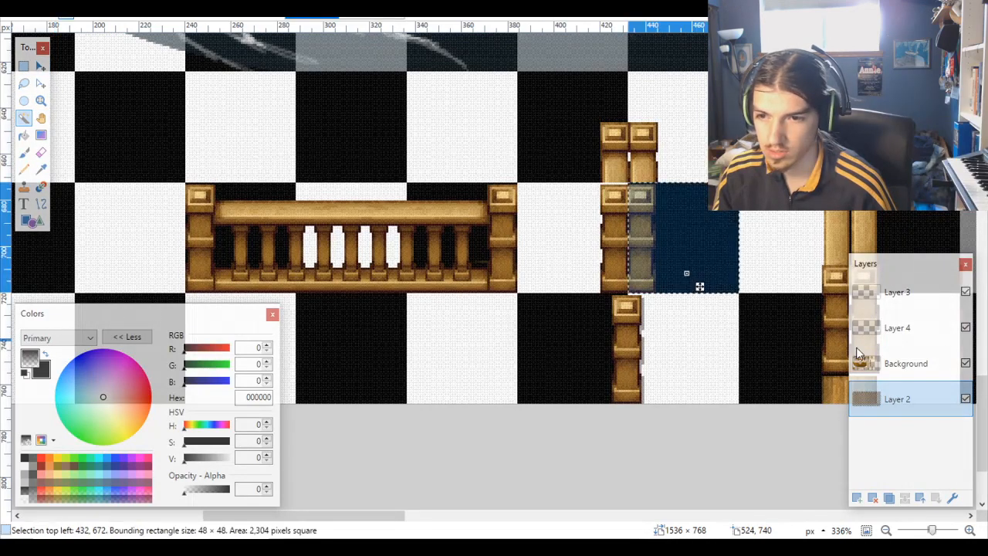
left_click(905, 363)
scroll(698, 282, "down", 7)
scroll(703, 289, "up", 5)
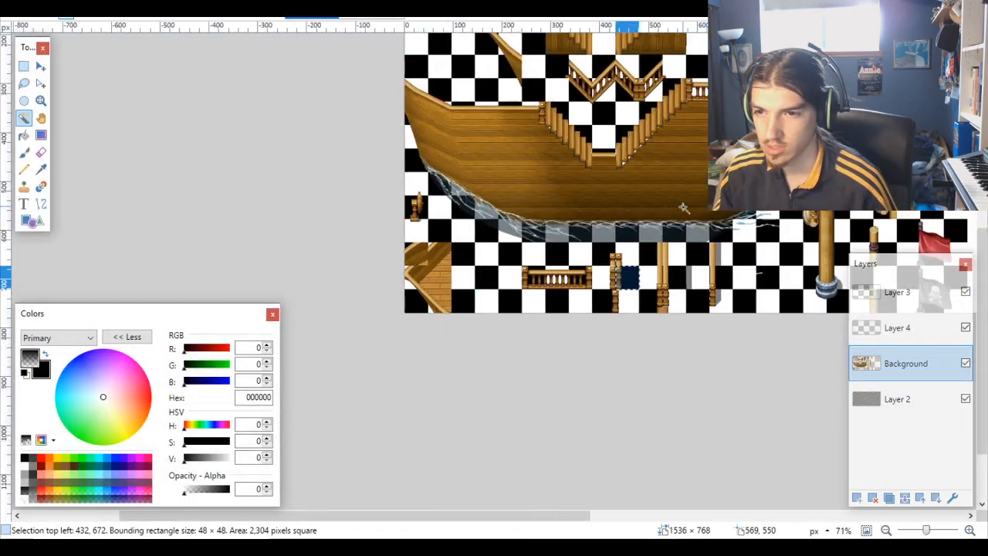
key("ctrl+v")
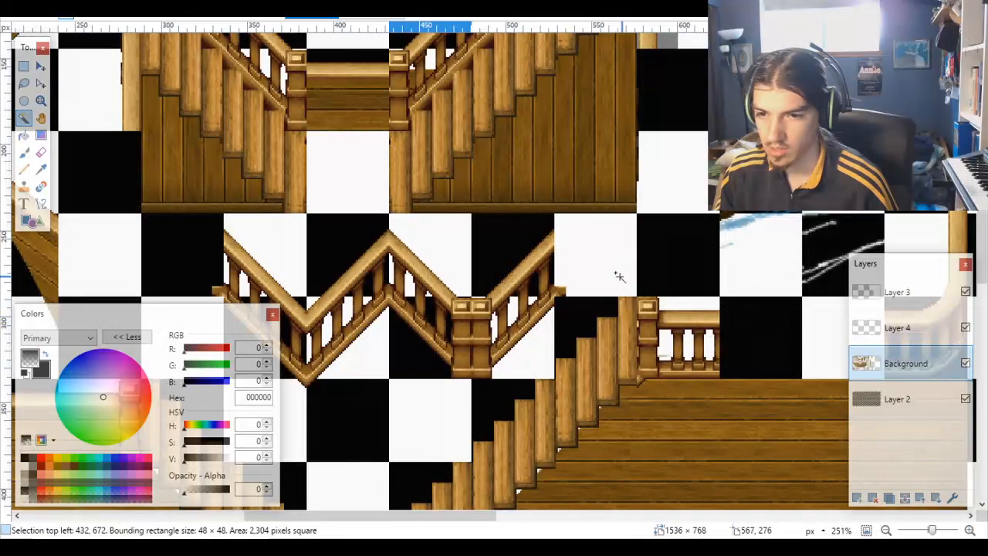
left_click_drag(432, 457, 548, 238)
scroll(592, 254, "up", 7)
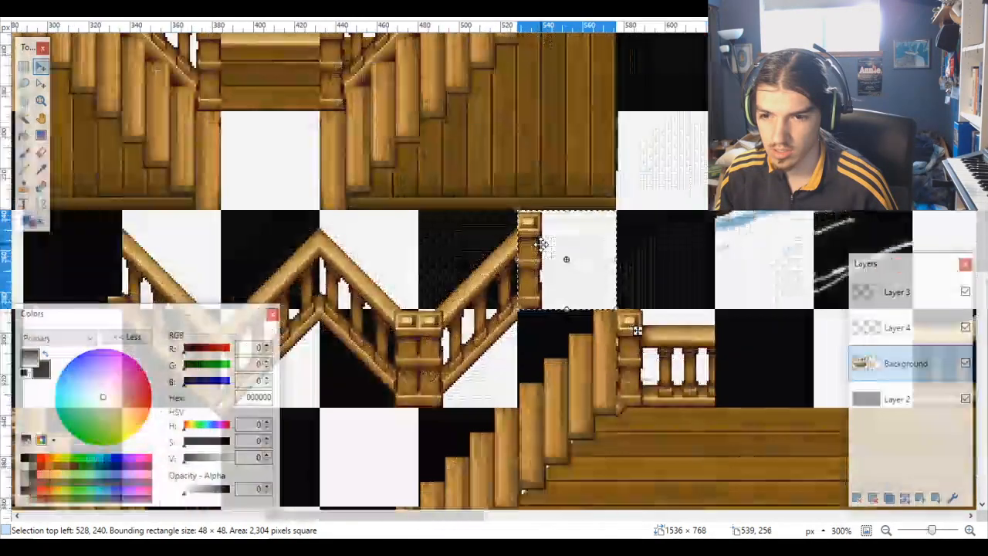
Step: Copy the left half of the double post, the 48 × 48 pixel cell at 384, 672 on Background, flush against the zigzag railing's left end
scroll(546, 244, "down", 7)
scroll(543, 244, "down", 8)
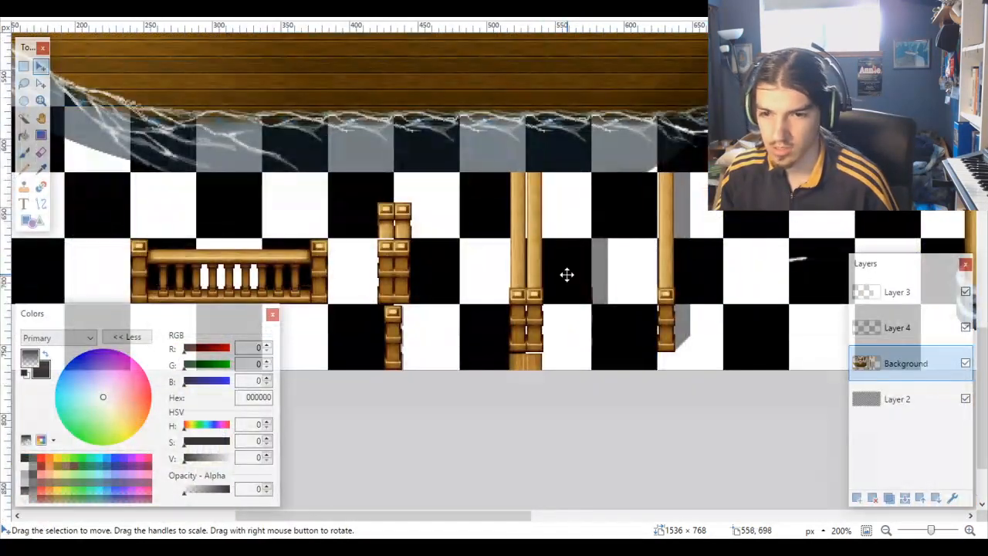
scroll(566, 274, "left", 2)
left_click(23, 118)
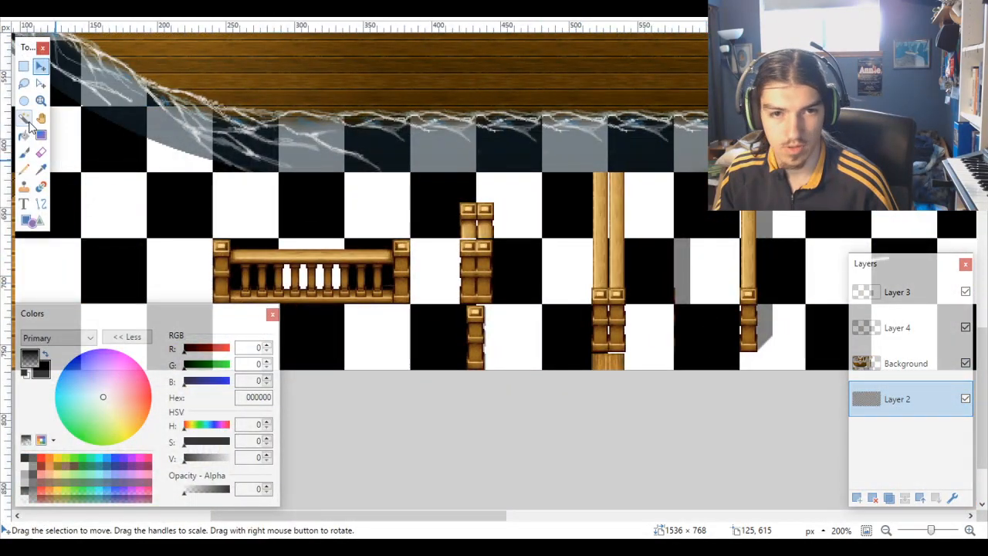
left_click(438, 271)
left_click(878, 364)
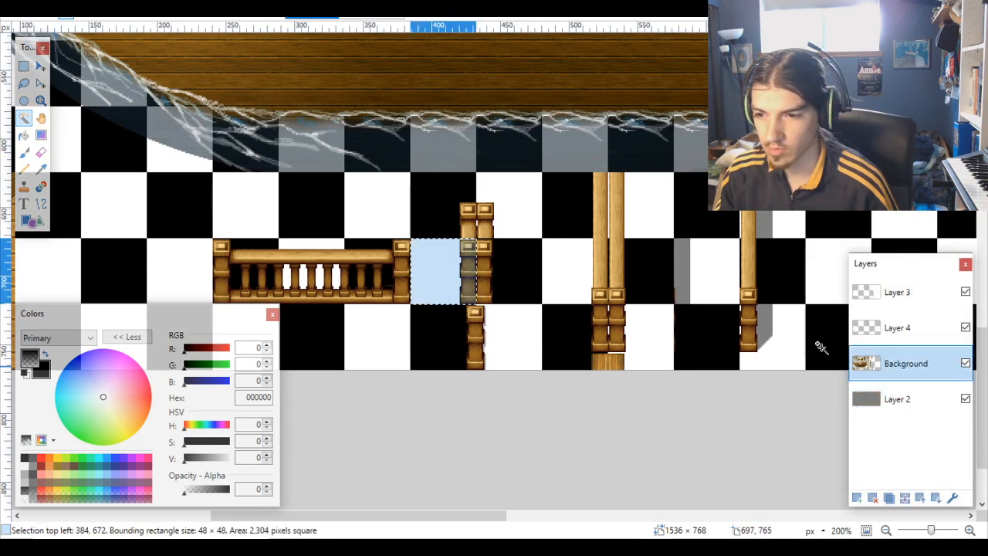
scroll(591, 291, "down", 5)
scroll(485, 230, "up", 4)
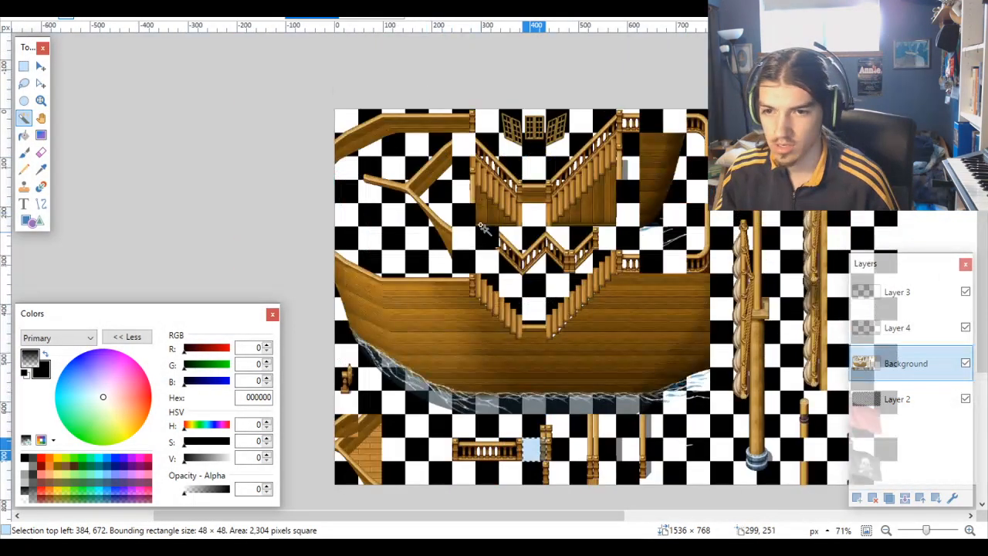
key("ctrl+v")
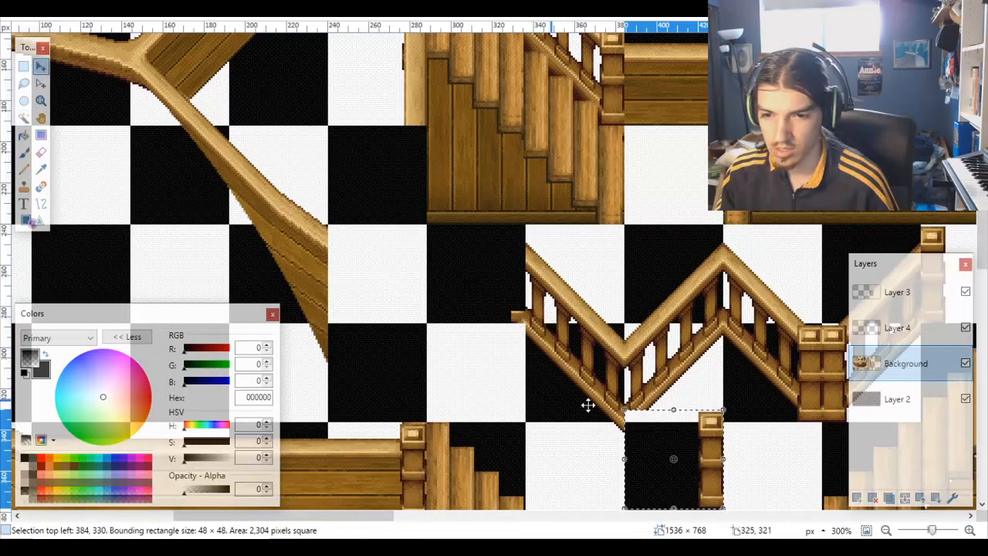
left_click_drag(710, 450, 484, 219)
scroll(471, 251, "up", 4)
scroll(543, 262, "up", 3)
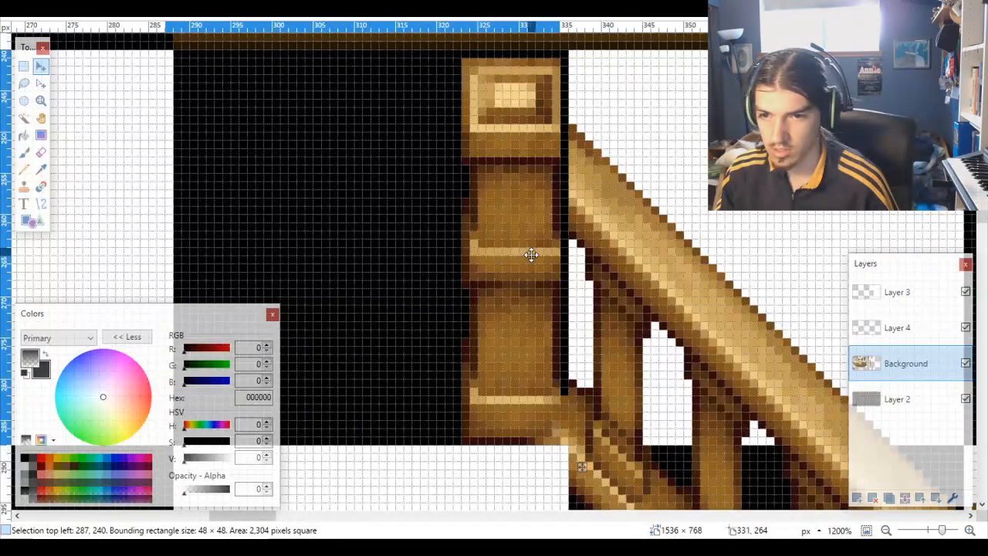
left_click_drag(531, 255, 537, 255)
Step: Examine the end posts on the zigzag railing and compare them with the railing post at the head of the stairs
scroll(655, 306, "down", 8)
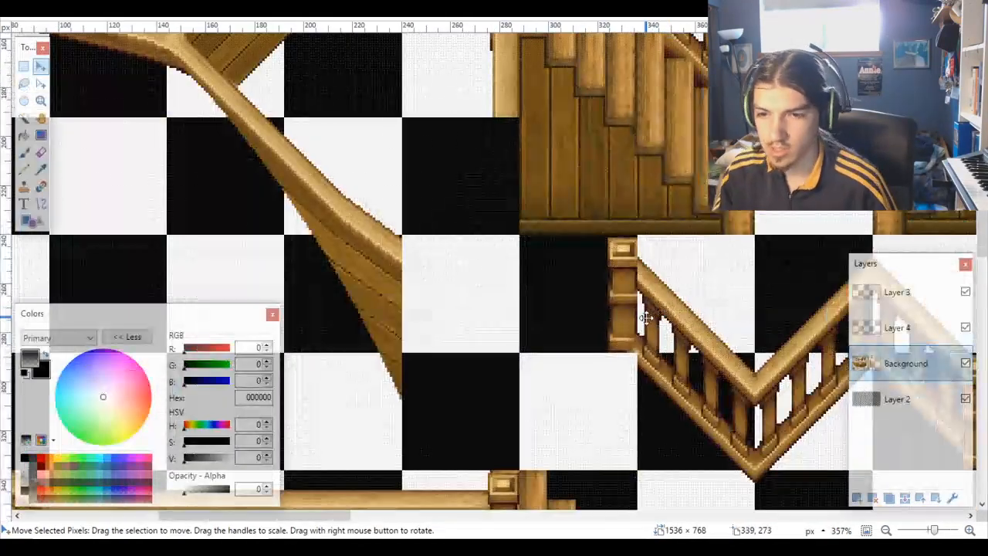
scroll(633, 316, "up", 4)
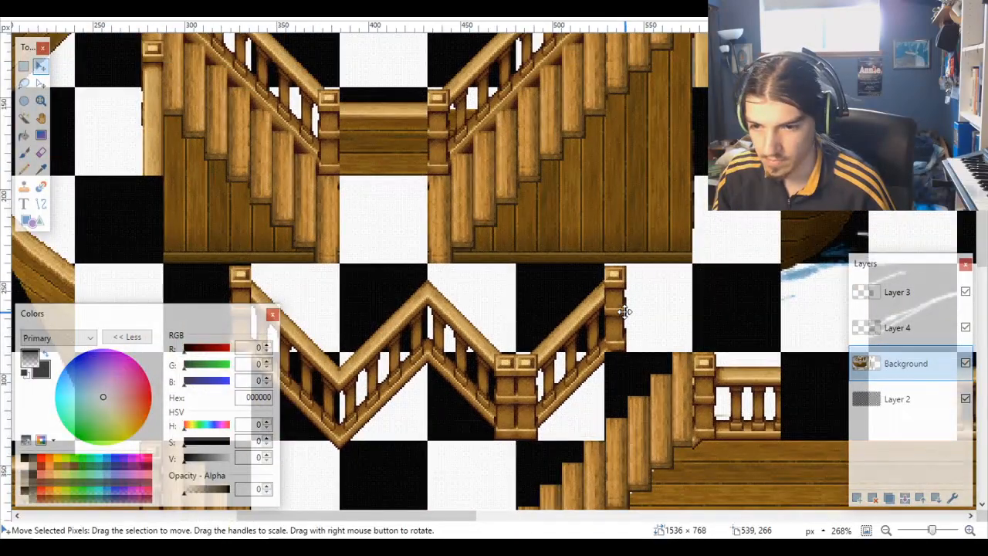
scroll(626, 312, "up", 2)
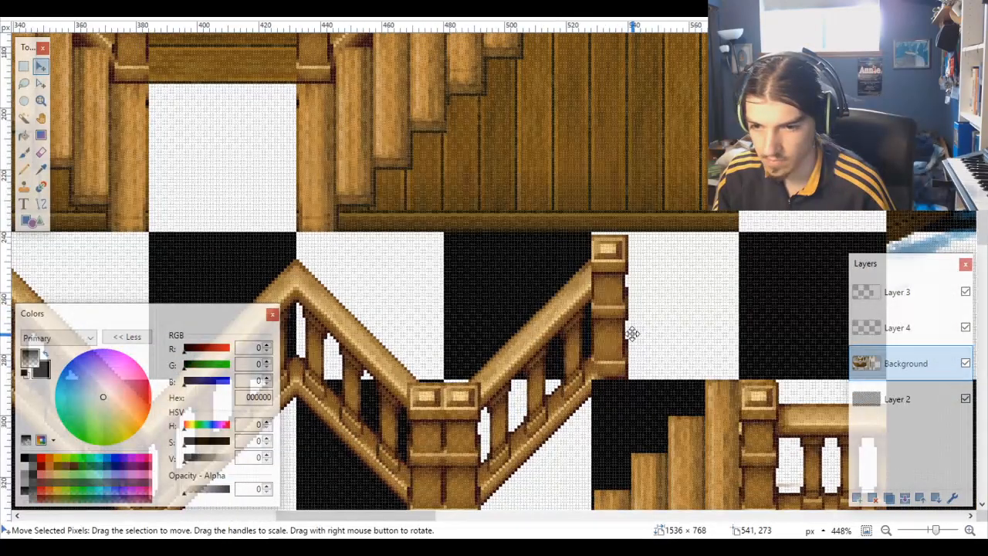
scroll(613, 379, "up", 2)
scroll(613, 379, "down", 2)
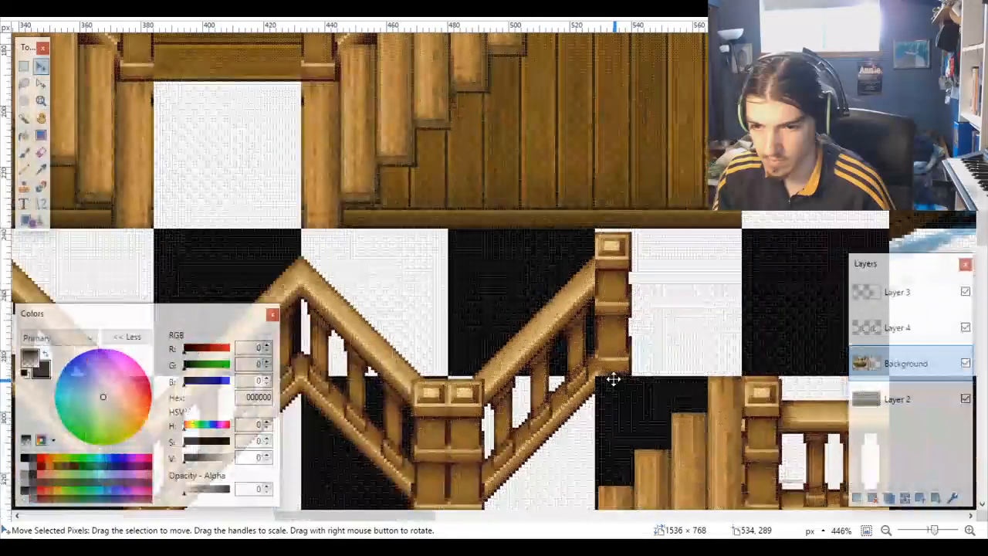
scroll(719, 434, "down", 4)
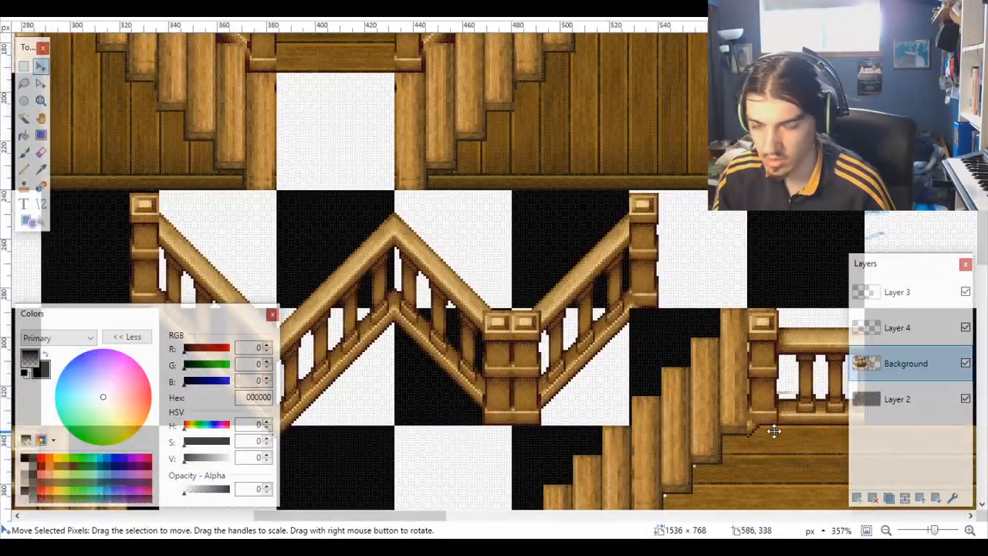
scroll(752, 363, "up", 5)
scroll(742, 348, "down", 4)
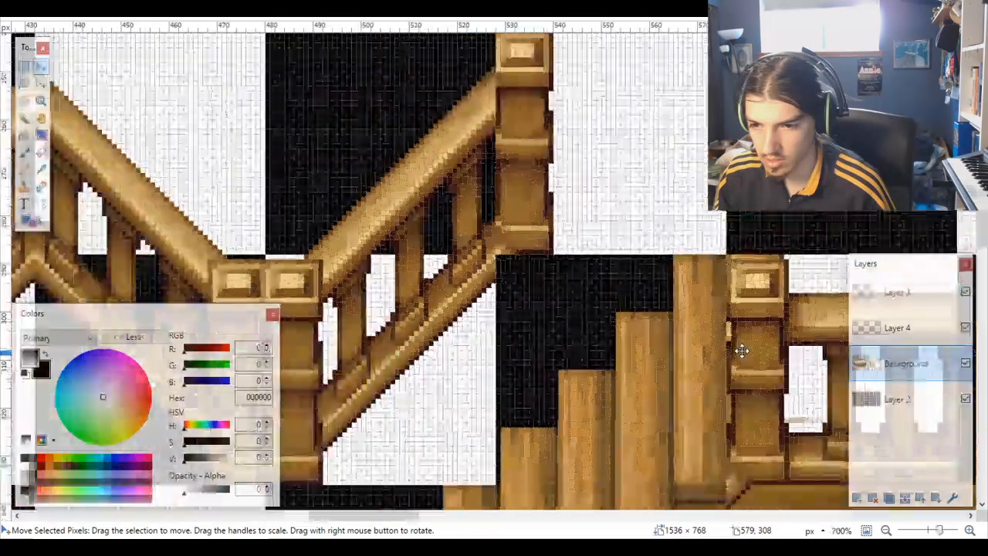
Step: Examine the zigzag railing with its end posts and double post between the staircases, up close and at overview scale
scroll(741, 350, "down", 1)
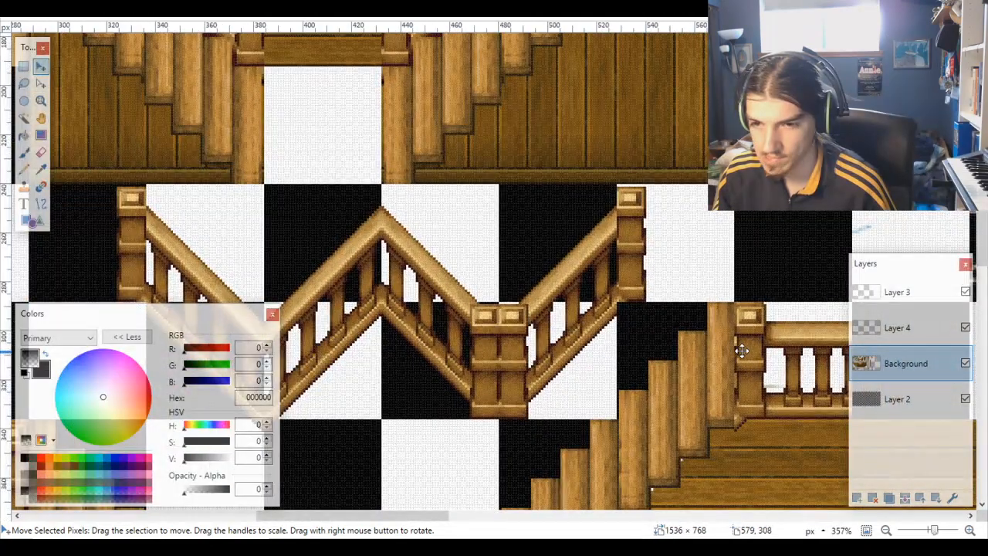
scroll(742, 351, "down", 4)
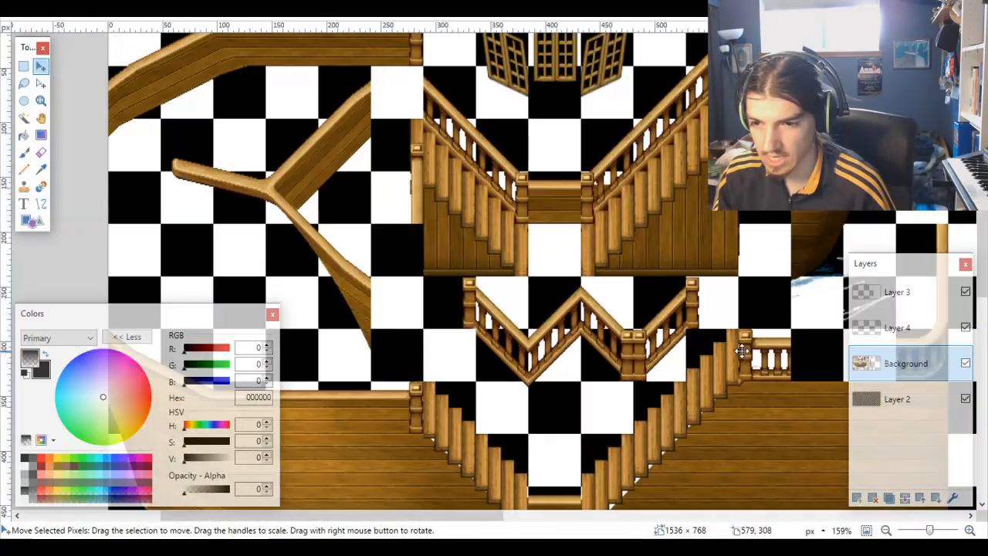
scroll(710, 349, "up", 3)
scroll(655, 291, "up", 6)
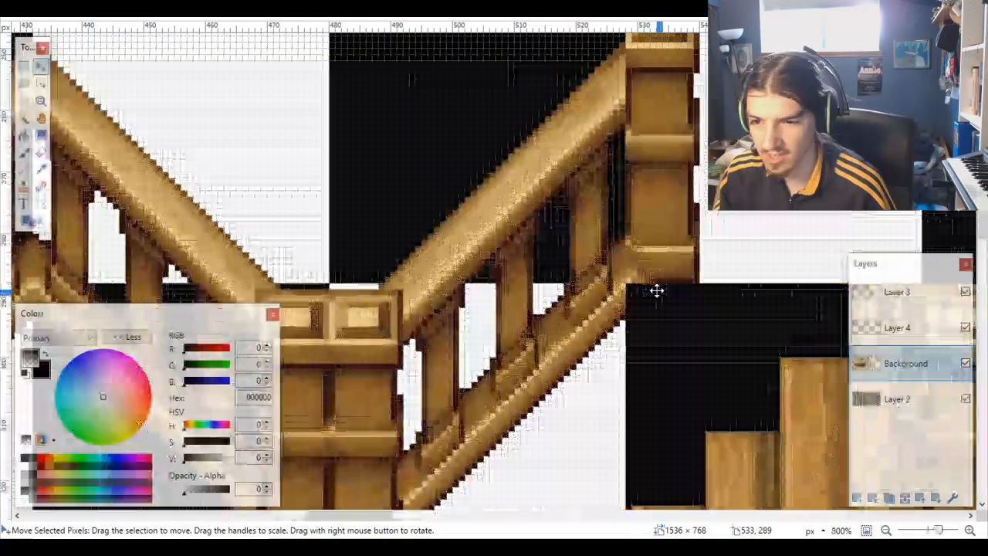
scroll(656, 290, "down", 6)
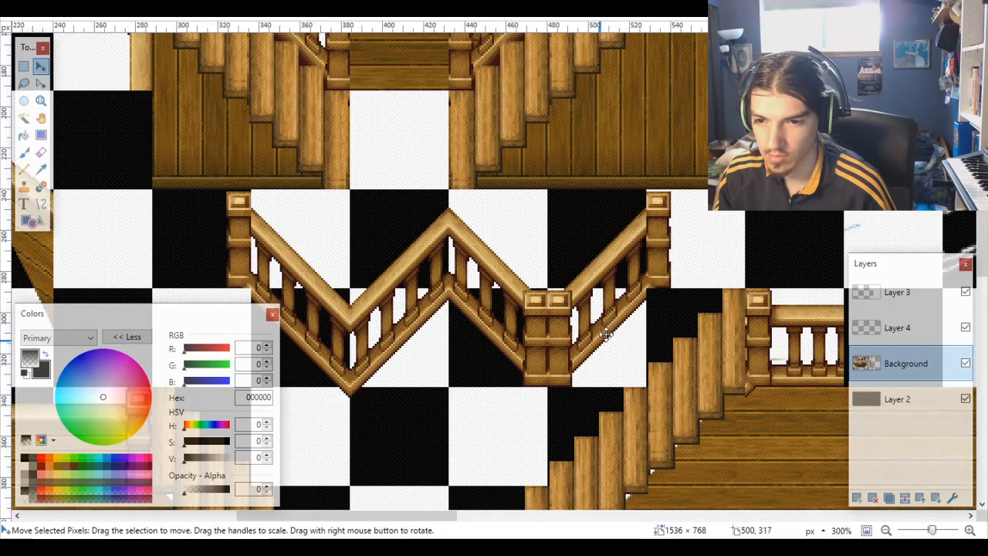
scroll(475, 397, "down", 3)
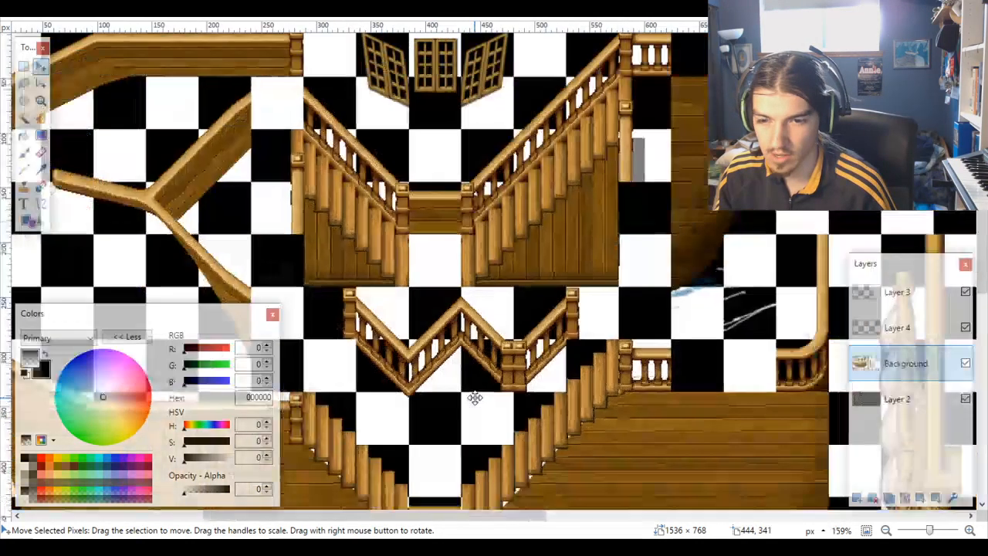
scroll(475, 397, "down", 3)
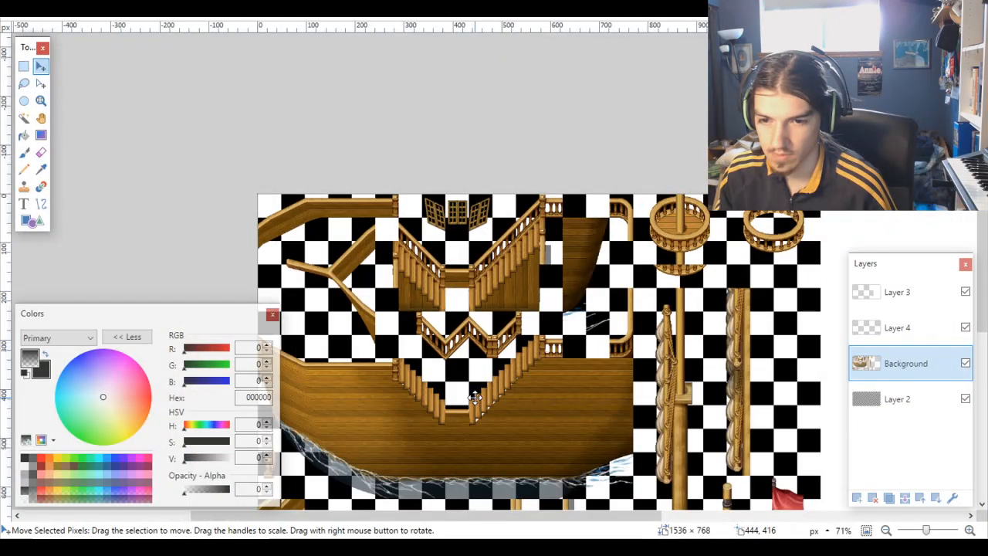
Step: Survey the rest of the tileset, from the hull and loose post pieces to the masts, furled sails and flags
scroll(475, 398, "up", 1)
scroll(474, 397, "down", 4)
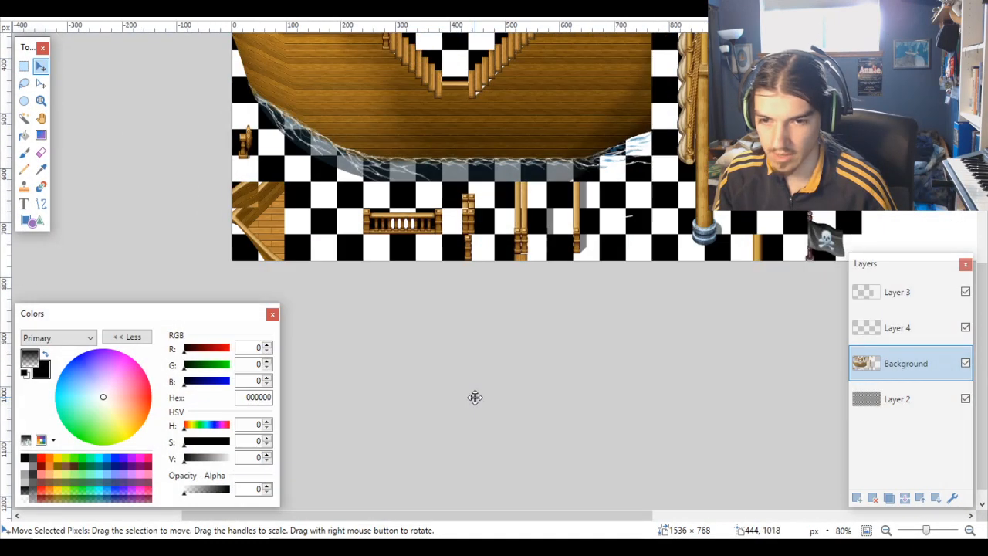
scroll(475, 398, "up", 2)
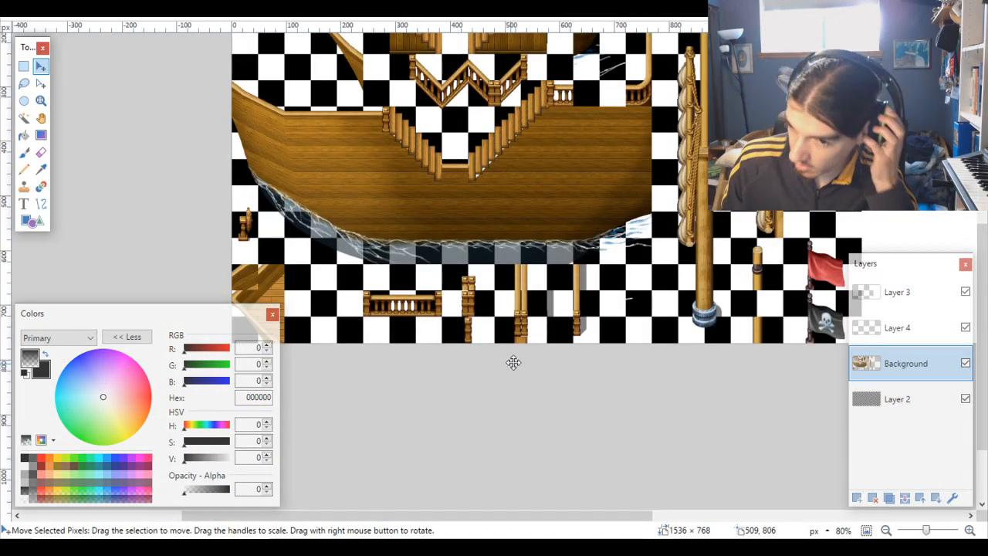
scroll(548, 329, "up", 2)
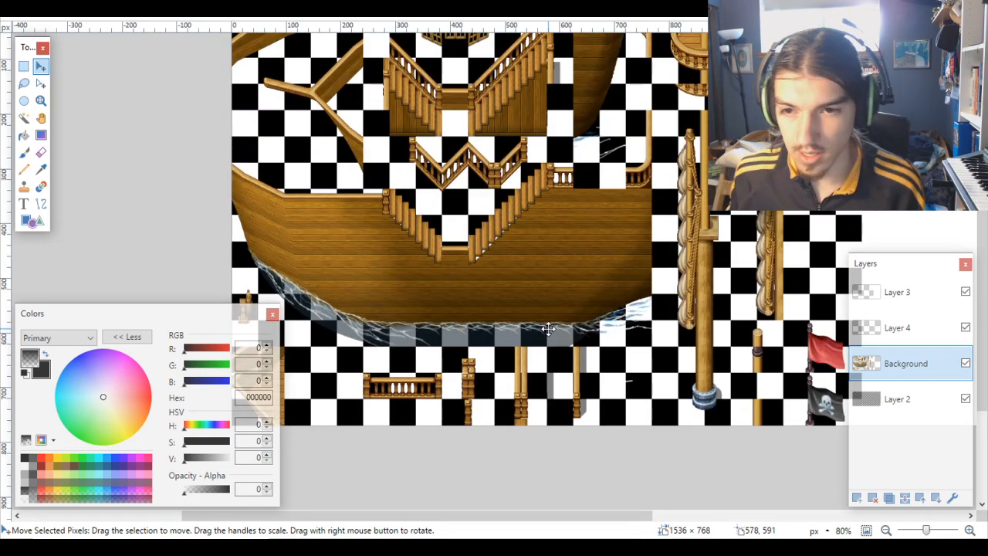
scroll(548, 329, "up", 4)
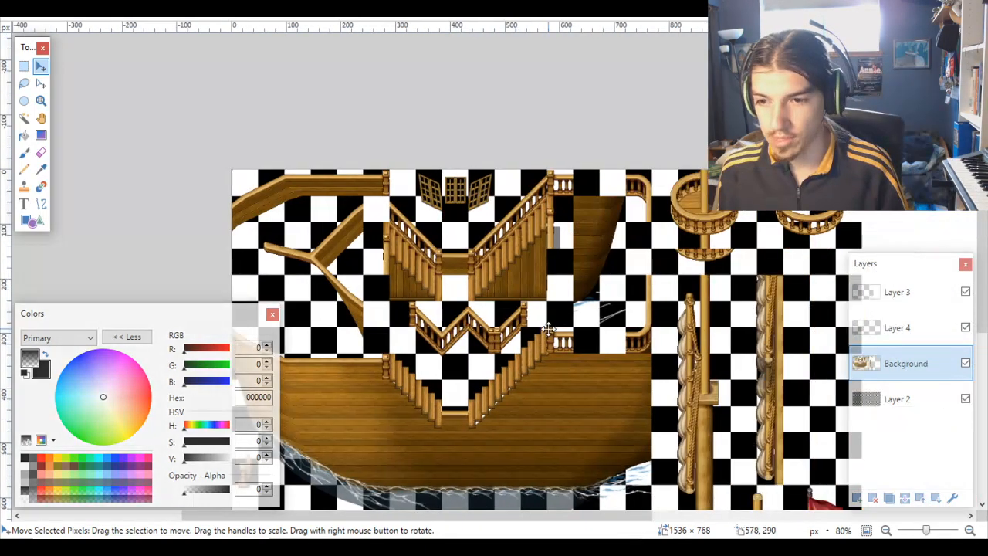
scroll(548, 329, "right", 4)
scroll(548, 329, "down", 6)
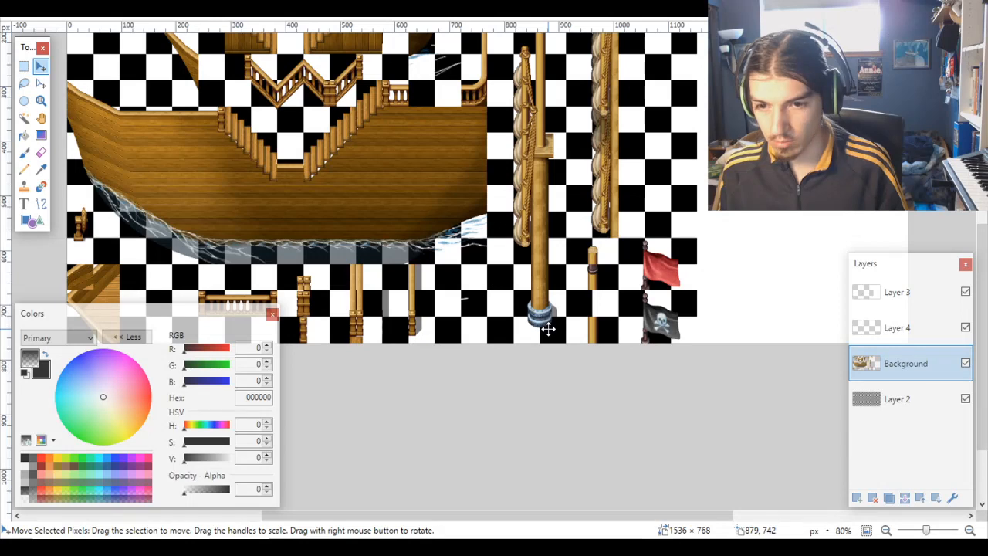
scroll(548, 328, "up", 2)
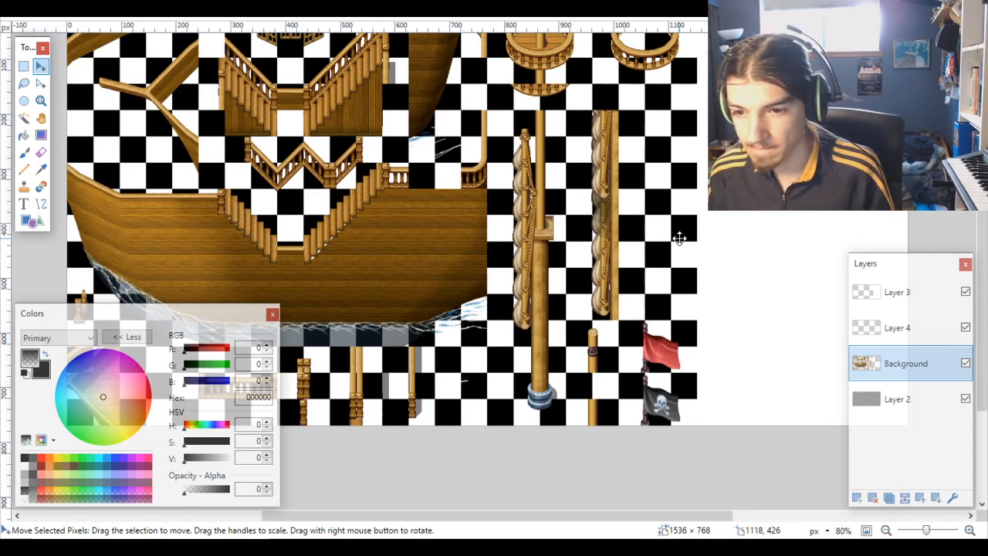
scroll(678, 237, "up", 2)
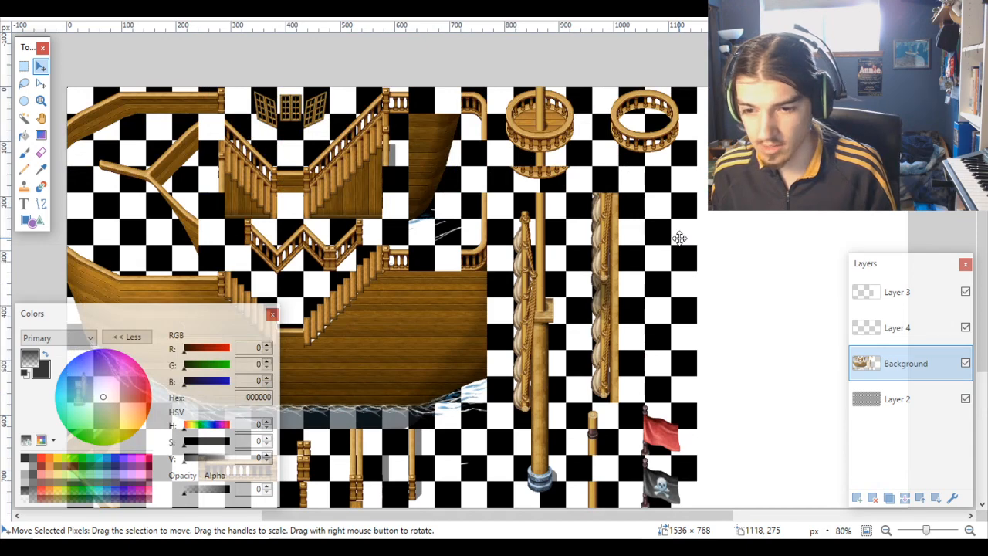
scroll(543, 468, "down", 1)
scroll(543, 468, "down", 2)
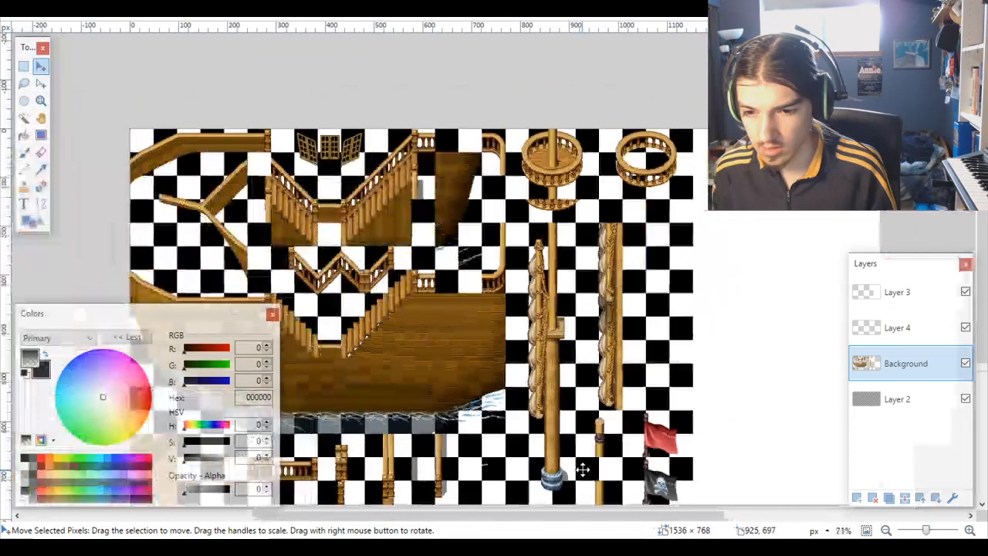
scroll(583, 470, "down", 2)
scroll(591, 401, "up", 3)
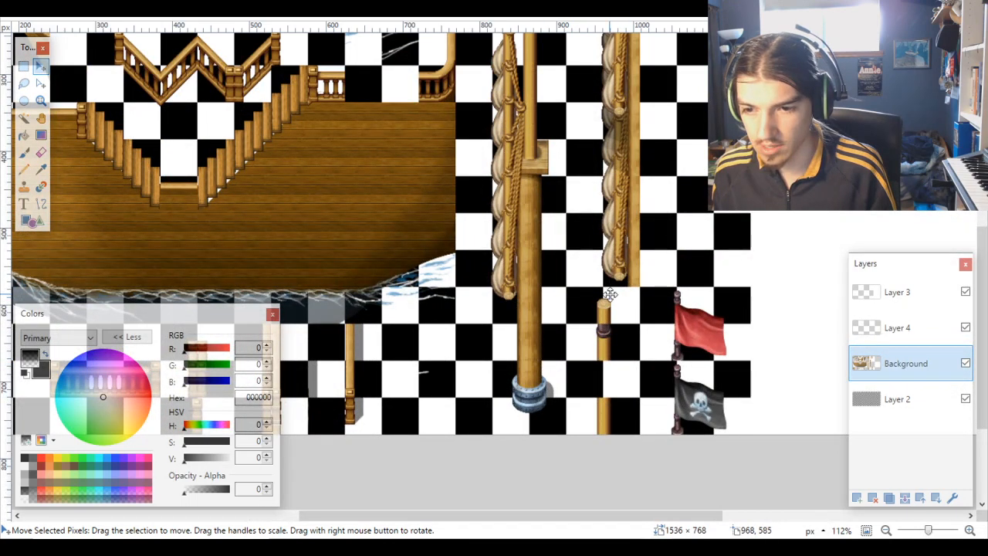
scroll(717, 312, "up", 2)
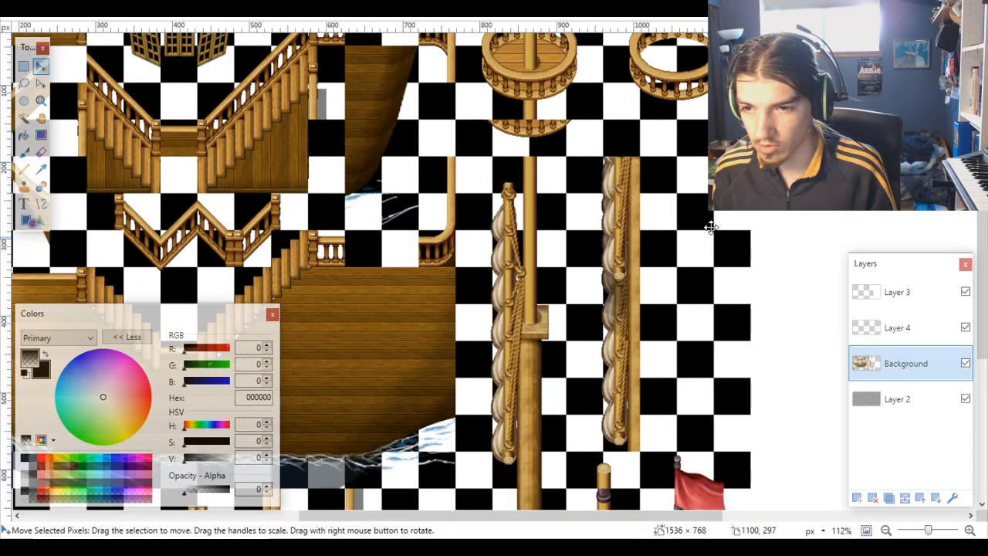
scroll(716, 408, "down", 1)
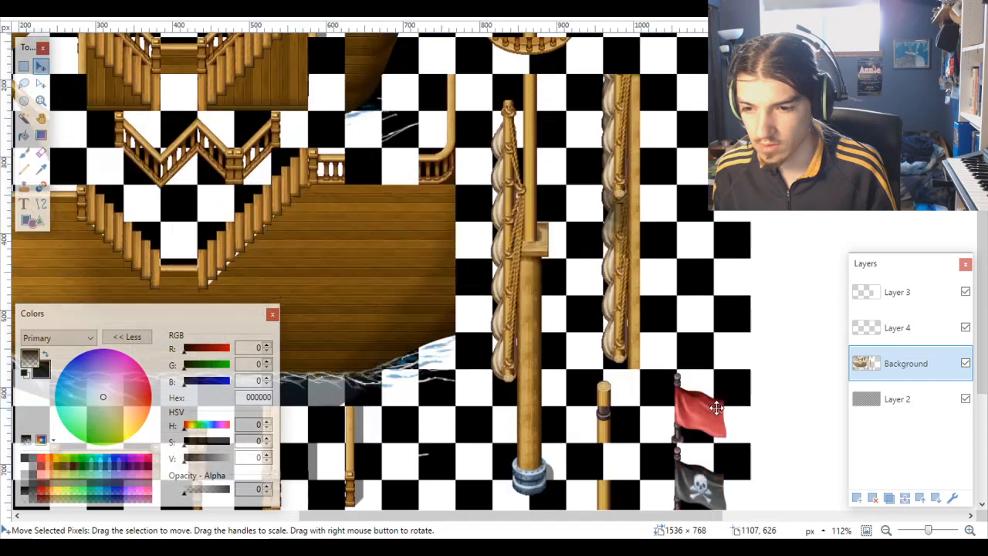
Step: Select the 48 × 48 pixel grid cell at 1008, 192 beside the furled sail with the Magic Wand on Layer 2
scroll(707, 369, "up", 1)
scroll(611, 155, "up", 12)
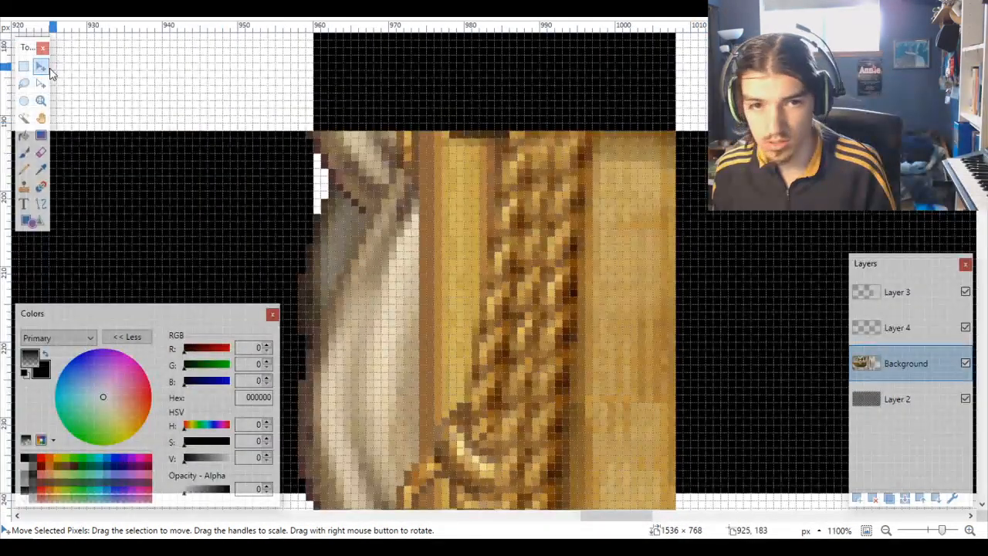
left_click(23, 117)
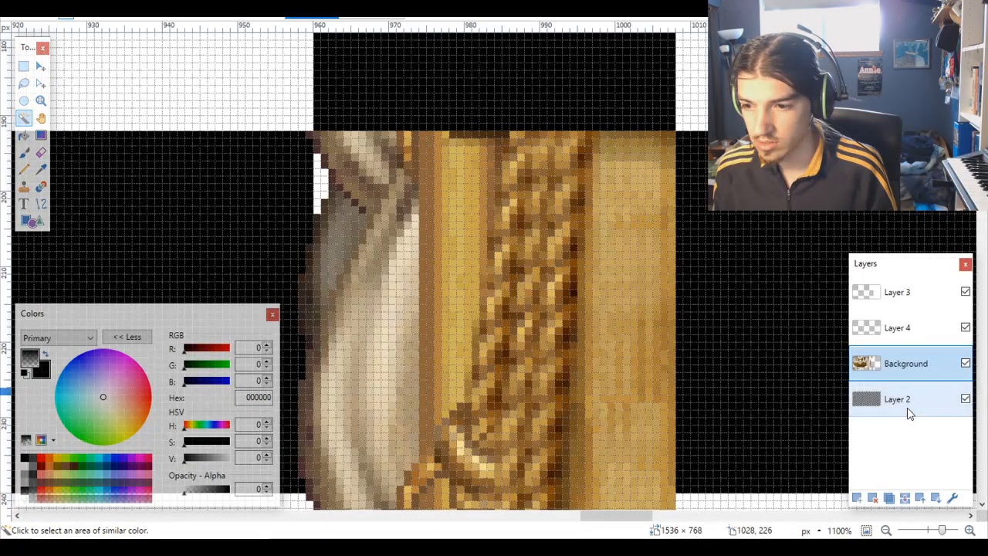
left_click(746, 254)
scroll(750, 256, "down", 1)
scroll(752, 259, "down", 1)
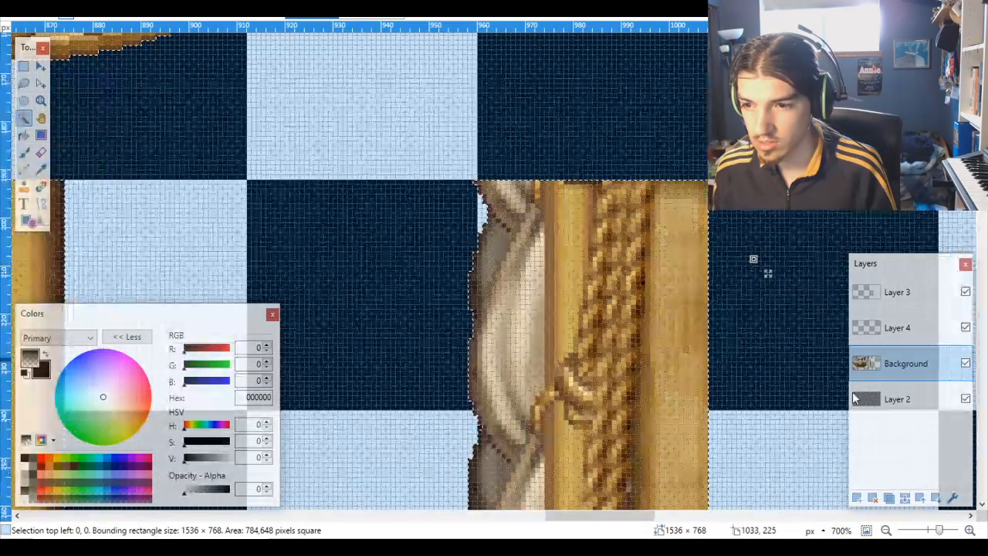
left_click(897, 399)
left_click(750, 290)
scroll(784, 308, "down", 5)
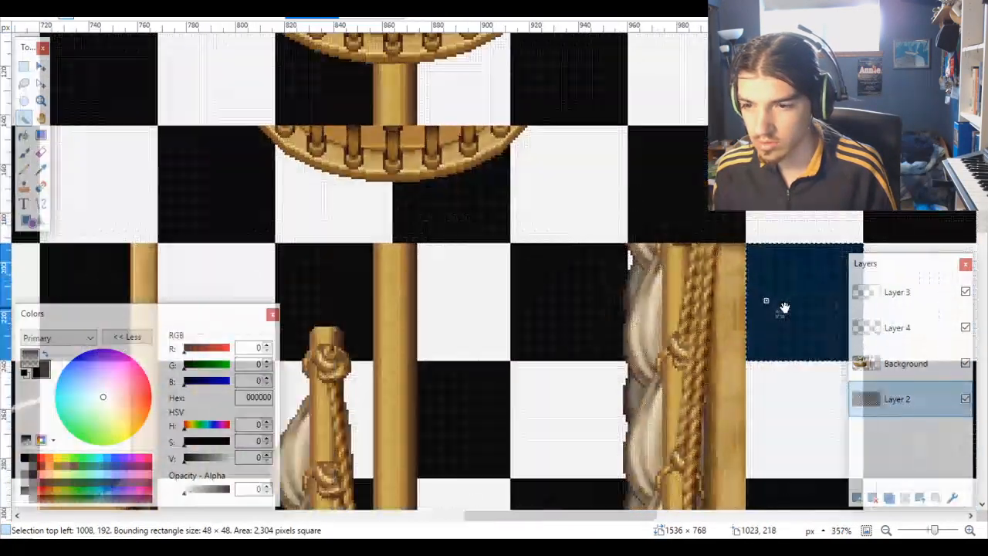
scroll(711, 319, "down", 4)
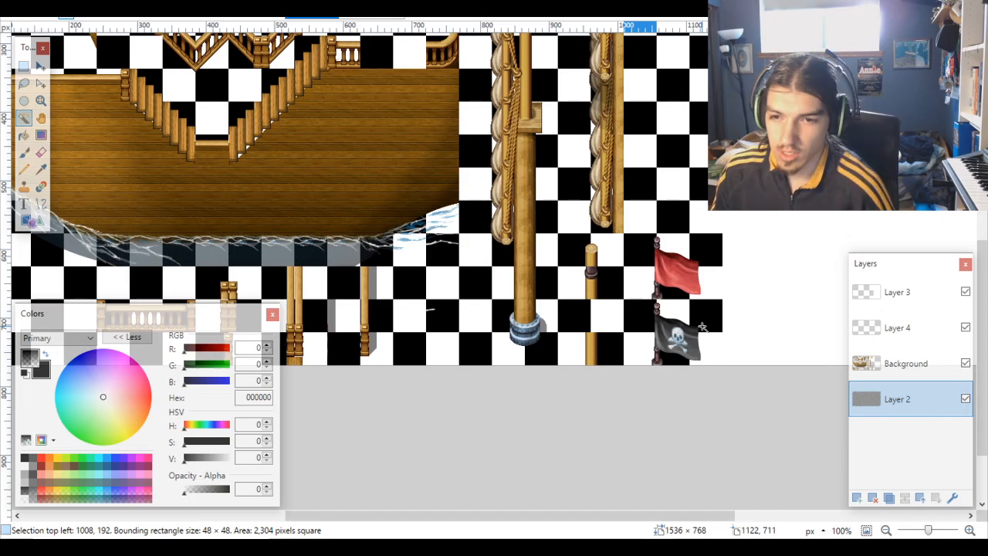
Step: Select the 48 × 48 pixel cell at 720, 192 around the vertical rail using Layer 2, make Background active and deselect
scroll(701, 328, "up", 2)
scroll(701, 327, "down", 1)
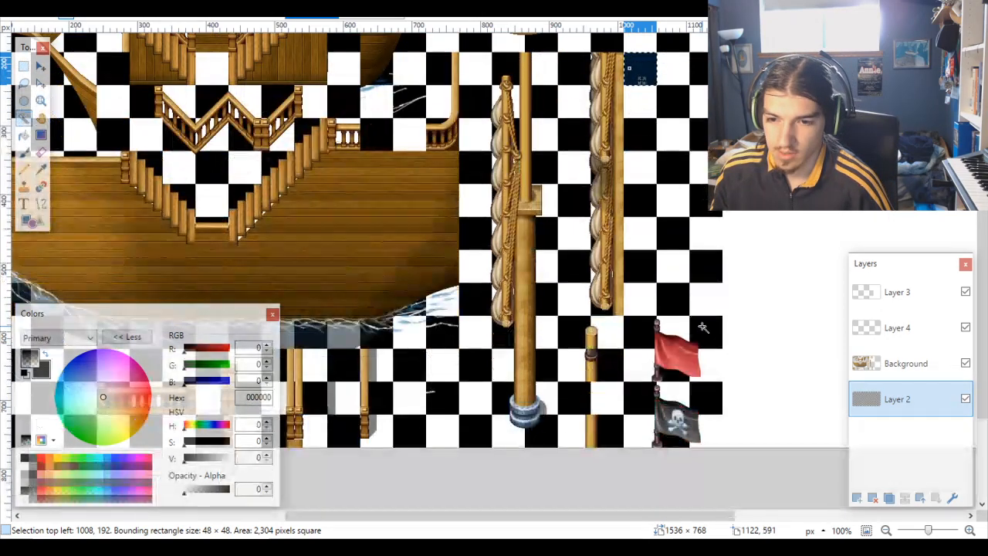
scroll(702, 327, "up", 1)
scroll(702, 328, "down", 3)
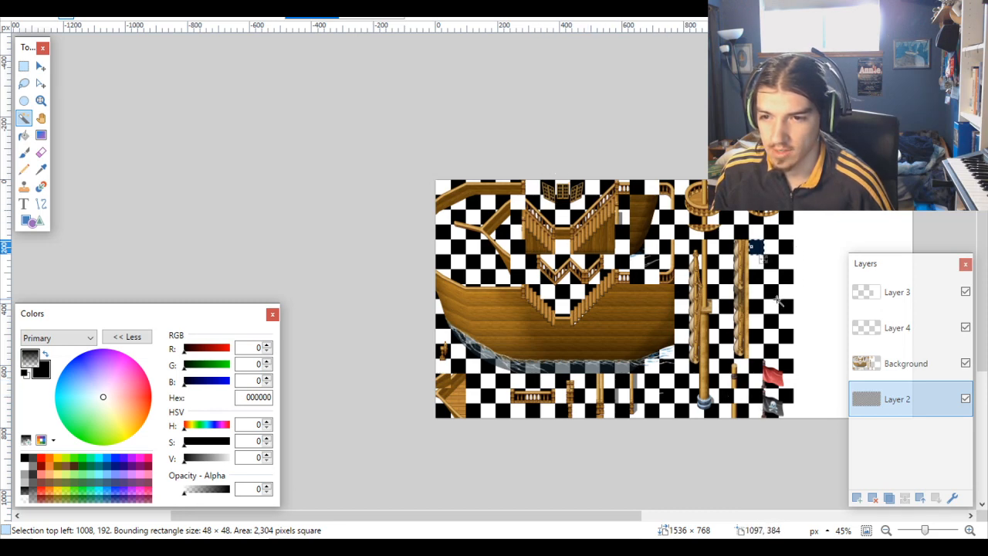
scroll(684, 232, "up", 5, "ctrl")
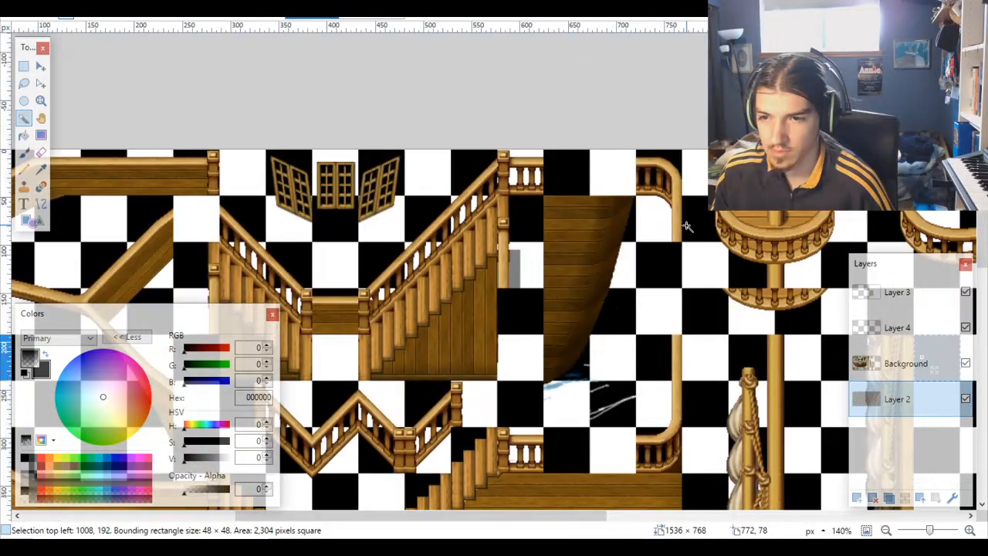
scroll(672, 332, "up", 2, "ctrl")
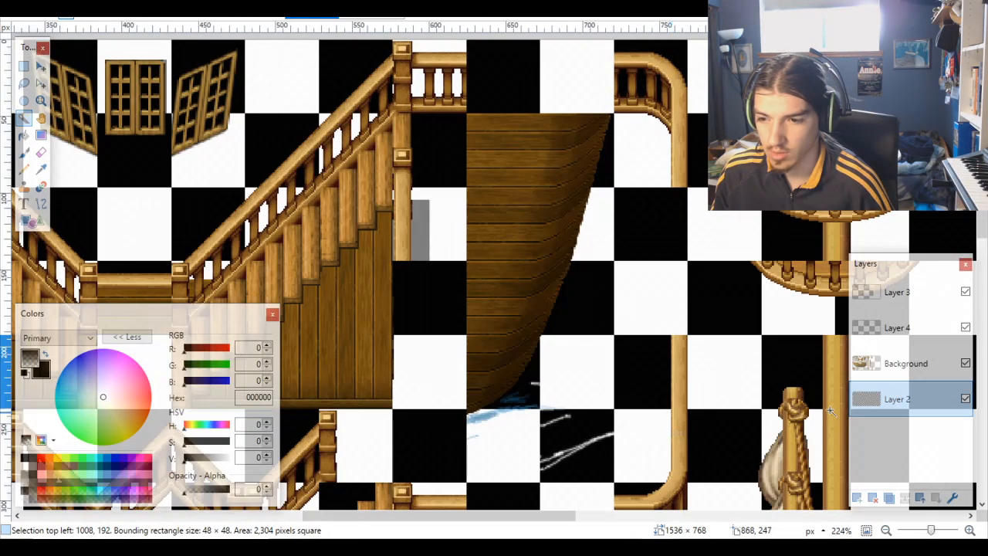
left_click(636, 386)
left_click(927, 363)
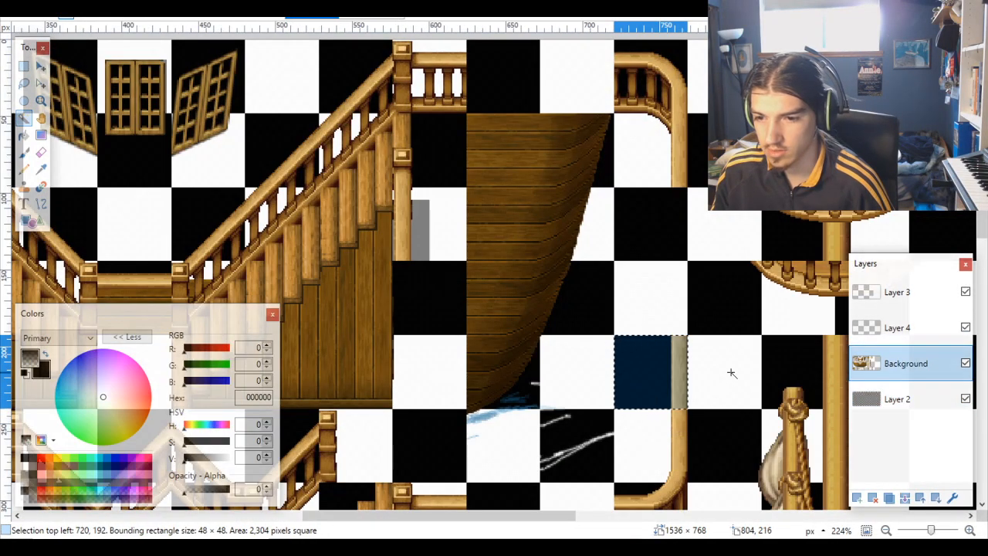
key("ctrl+d")
Step: Select the 48 × 96 pixel area at 720, 0 around the upper curved railing using the Magic Wand on Layer 2, and reactivate Background
scroll(729, 373, "down", 5, "ctrl")
scroll(602, 402, "down", 3)
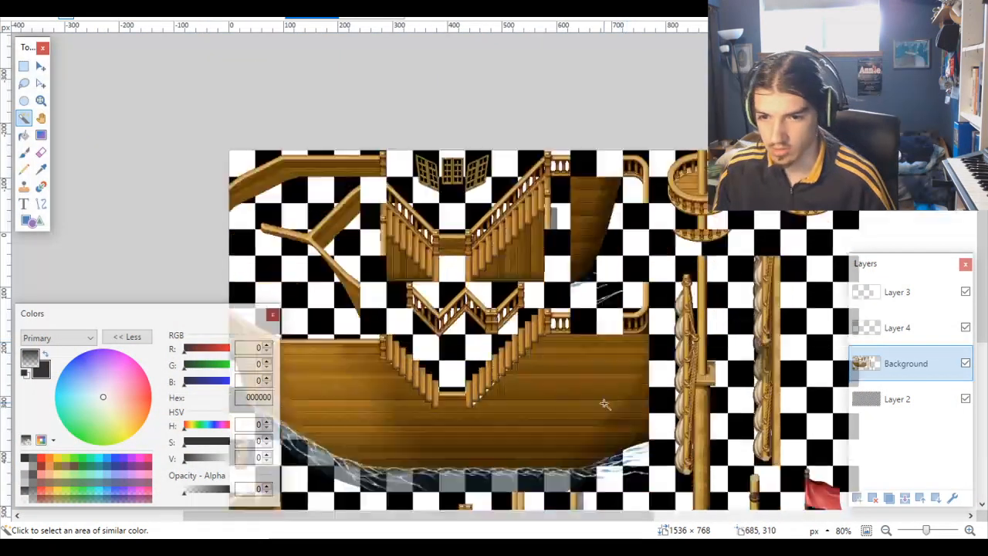
scroll(523, 361, "up", 2)
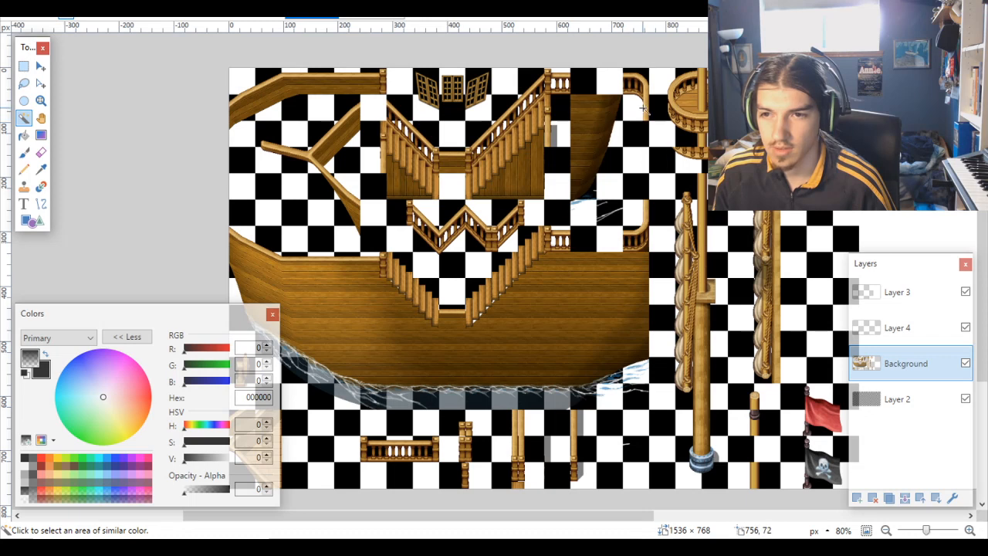
left_click(896, 403)
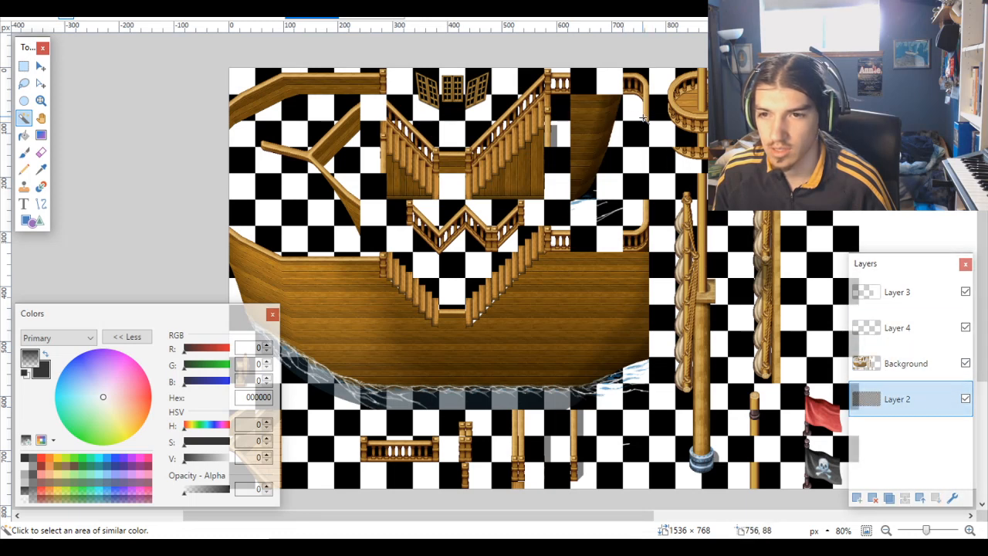
left_click(642, 118)
left_click(639, 80, "ctrl")
left_click(903, 363)
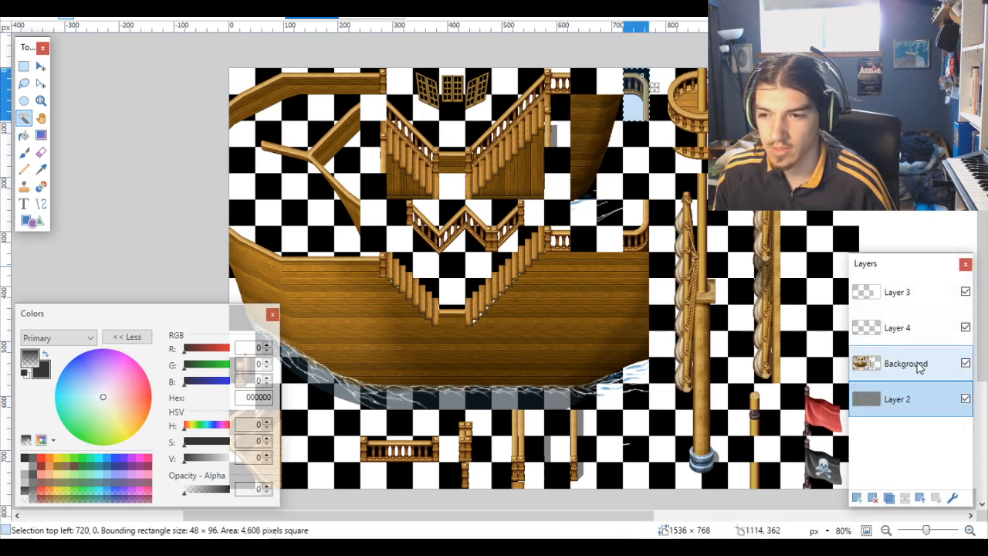
Step: Move the selected upper railing curve down to 720, 144 so it joins the lower railing curve above the hull
left_click(41, 65)
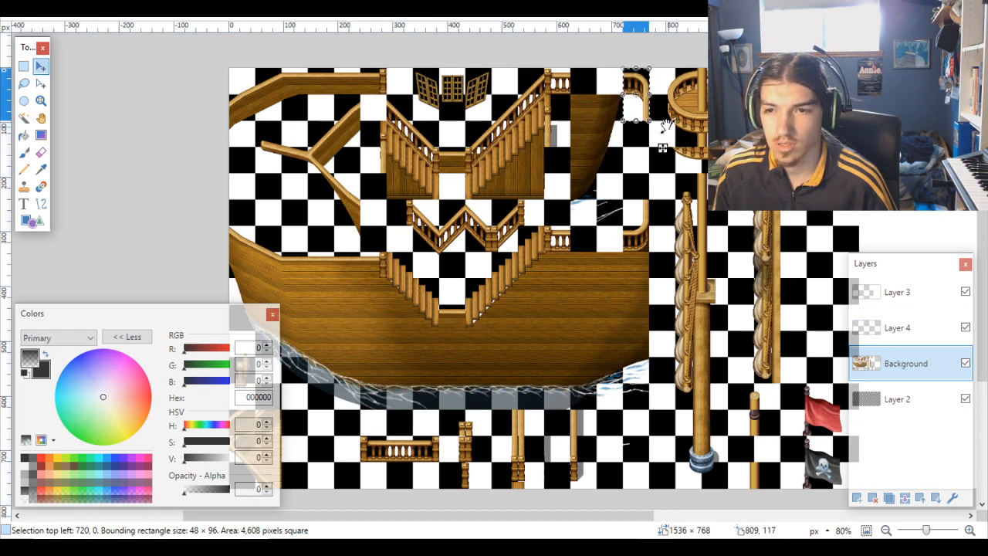
scroll(662, 147, "up", 3)
left_click_drag(650, 164, 644, 318)
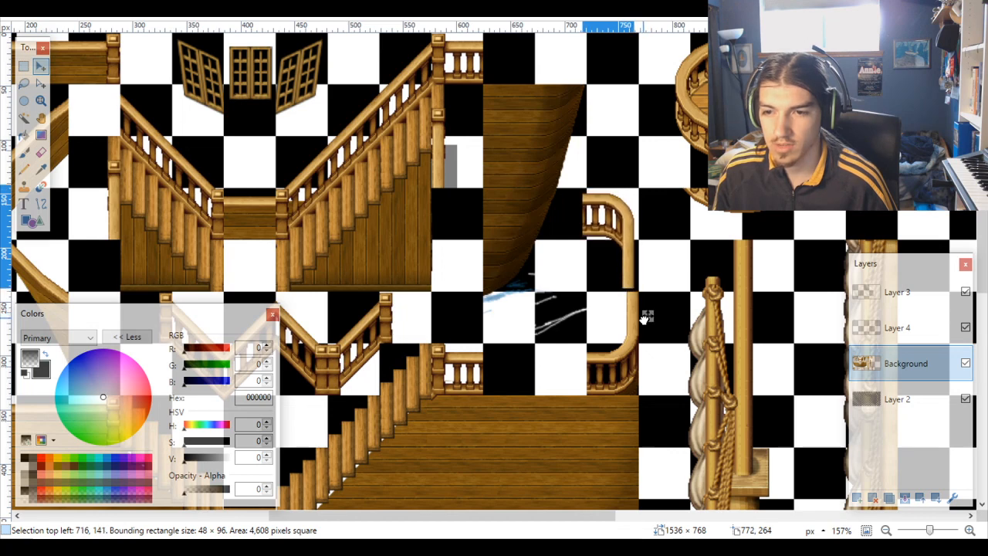
scroll(627, 336, "down", 3)
scroll(627, 336, "down", 5)
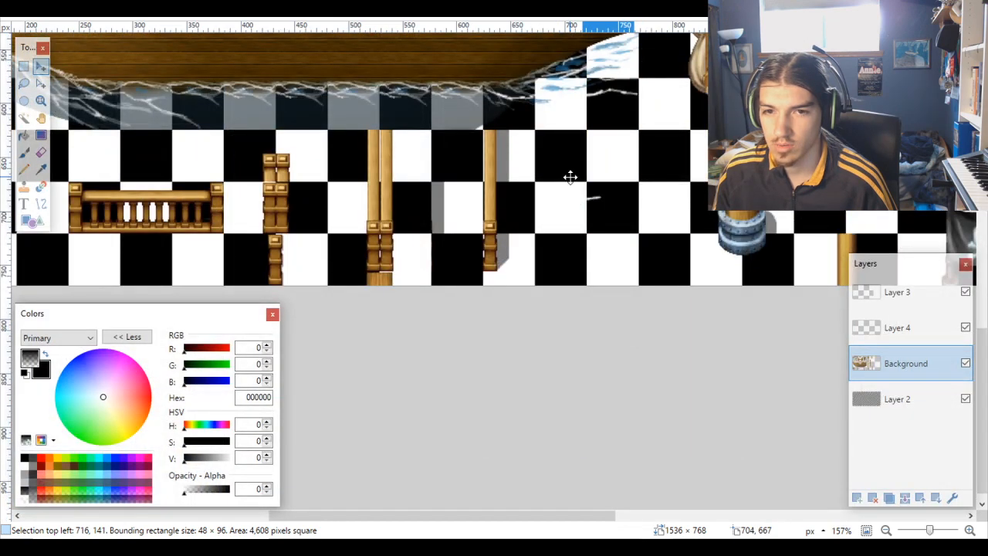
scroll(570, 177, "up", 8)
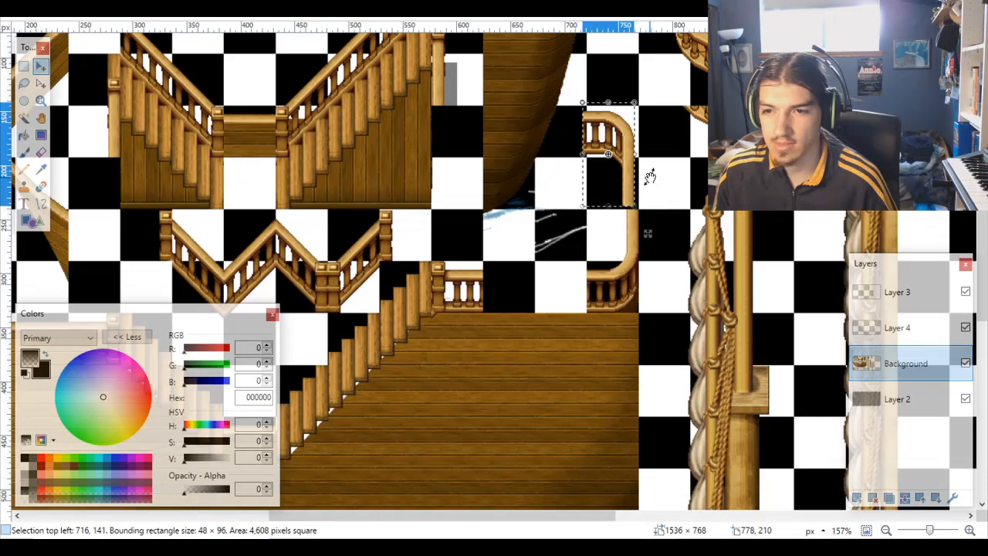
scroll(651, 177, "up", 5)
left_click_drag(606, 177, 622, 194)
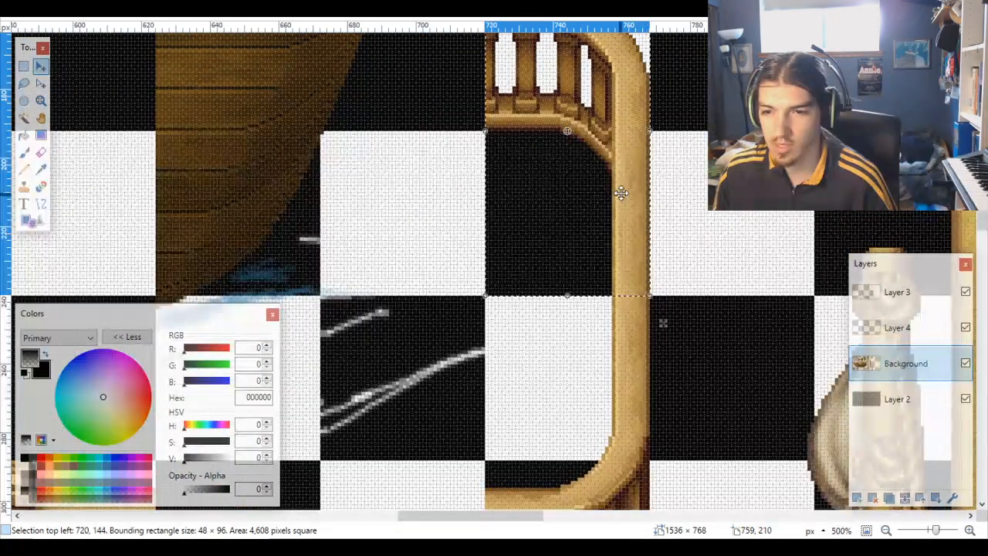
scroll(622, 193, "down", 7)
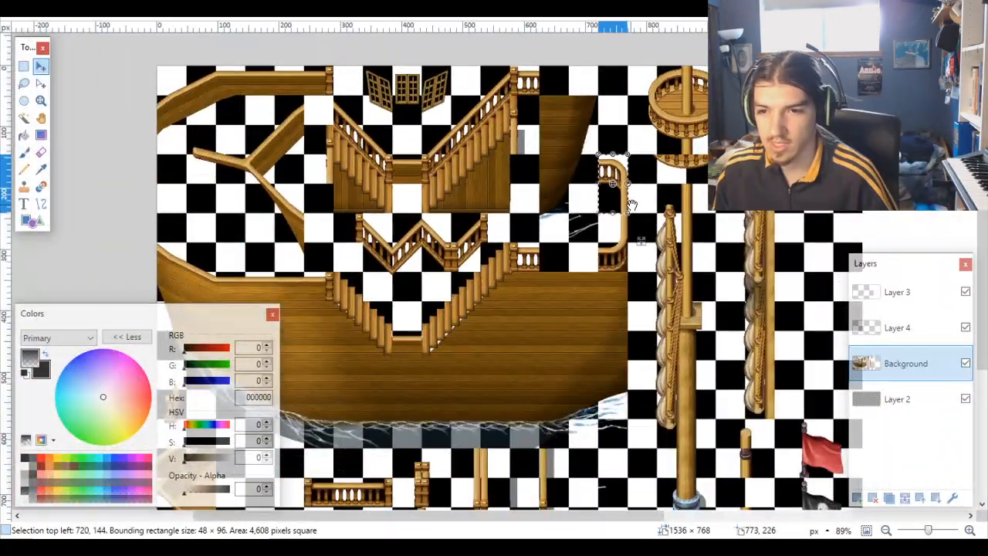
Step: Deselect, select the 48 × 192 pixel area at 720, 144 around the joined curved railing using Layer 2, and reactivate Background
scroll(632, 228, "down", 3)
scroll(632, 228, "left", 4)
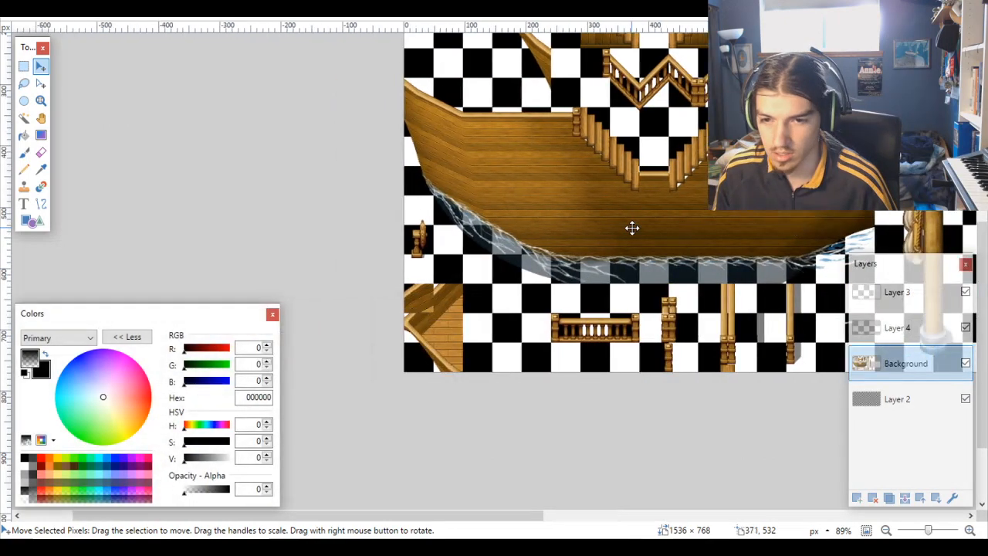
scroll(540, 295, "down", 3)
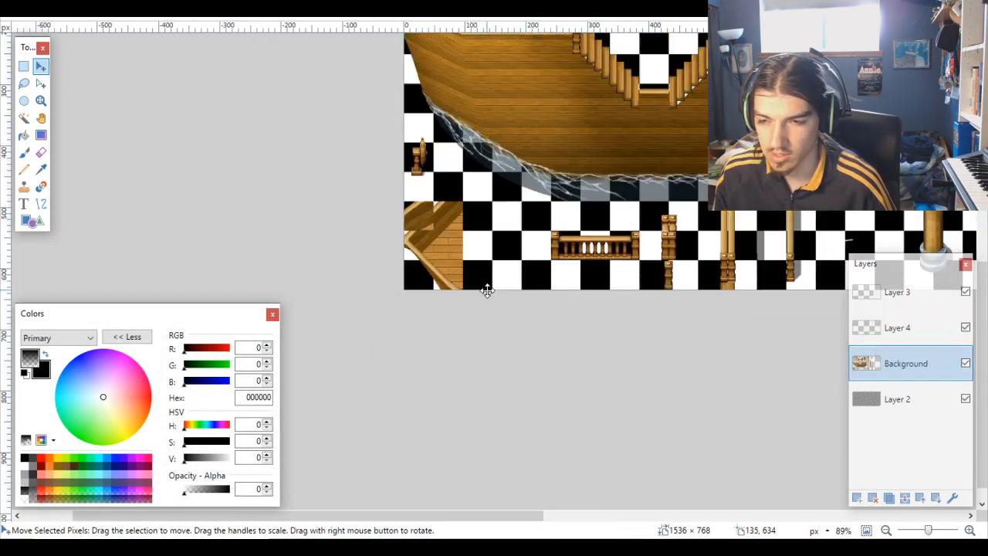
scroll(618, 301, "up", 10)
scroll(618, 300, "right", 3)
scroll(617, 300, "right", 2)
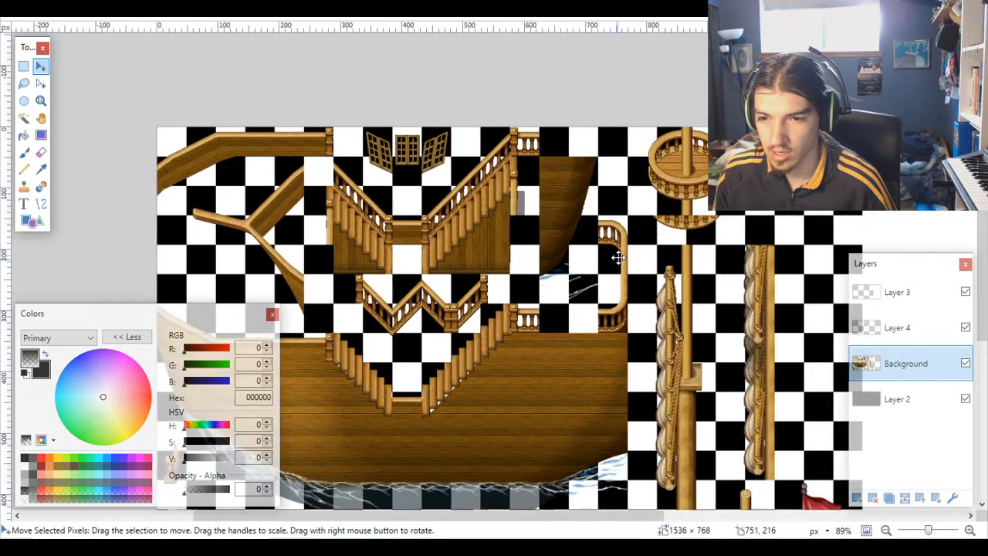
left_click(897, 399)
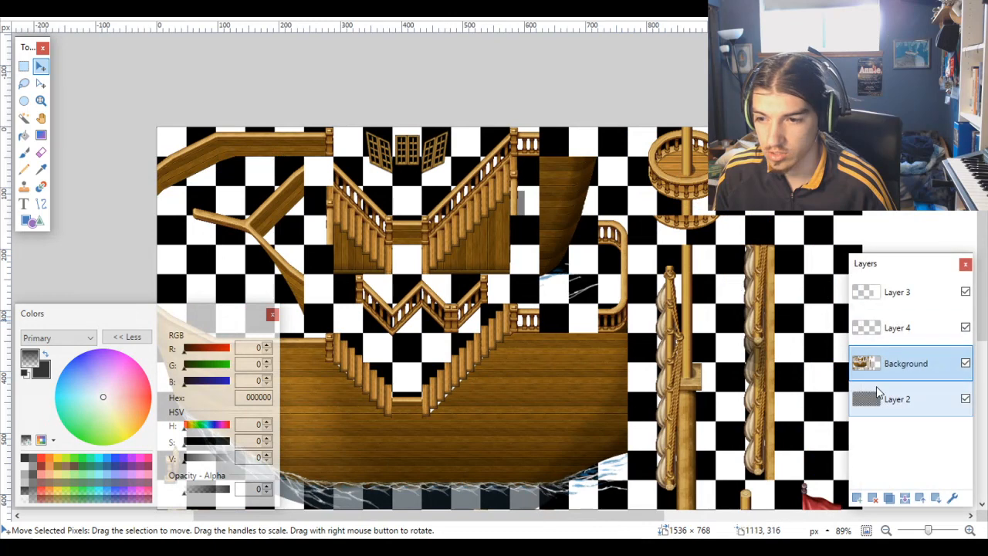
left_click(23, 117)
left_click_drag(627, 324, 629, 244)
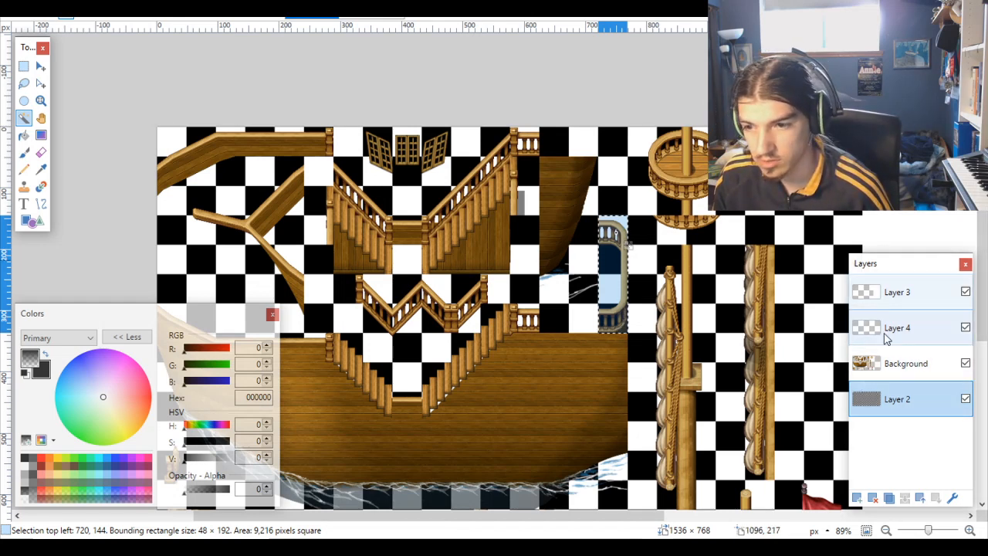
left_click(893, 368)
Step: Move the selected curved railing to the free cells directly beside the planked deck corner below the hull
scroll(552, 287, "down", 5)
scroll(553, 288, "left", 3)
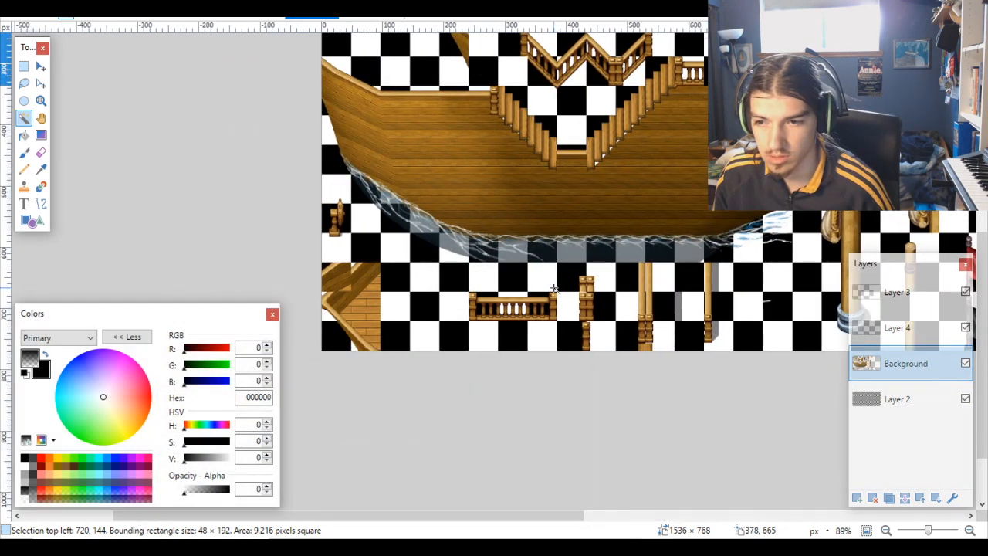
scroll(553, 288, "left", 2)
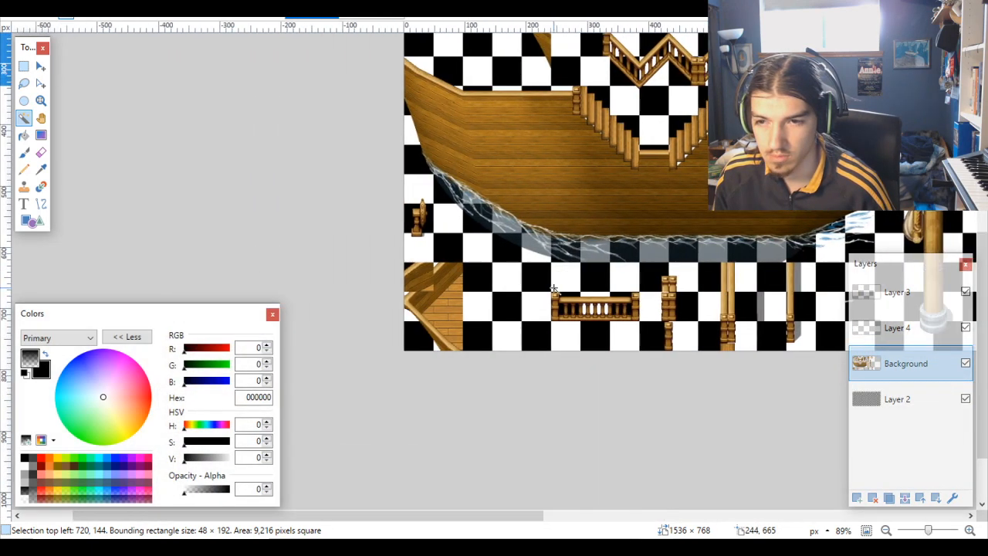
scroll(553, 288, "left", 1)
scroll(563, 290, "right", 3)
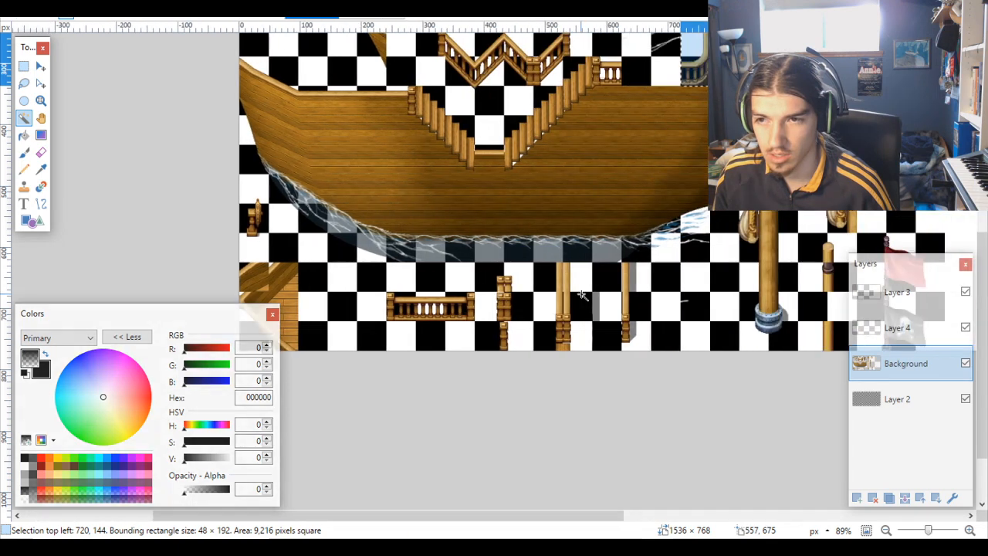
scroll(582, 295, "up", 1)
left_click(41, 66)
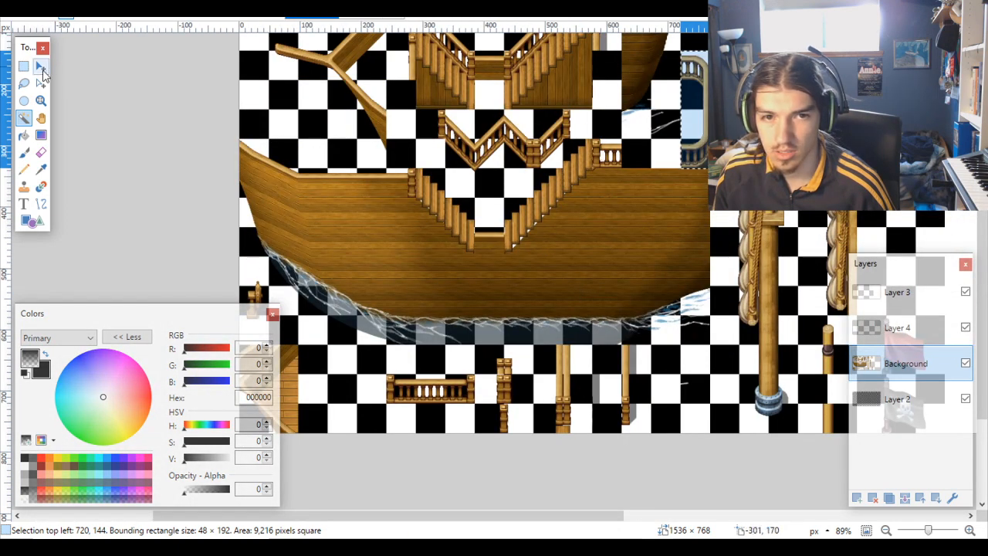
left_click_drag(697, 134, 316, 402)
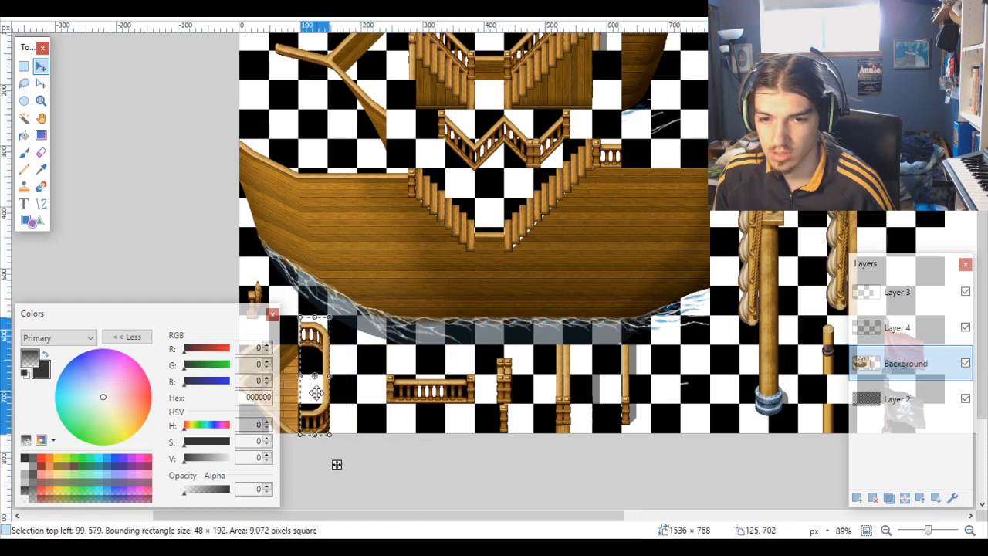
Step: Align the curved railing to the grid at 96, 576 against the planked deck corner and deselect it
scroll(316, 401, "up", 7)
mouse_move(454, 287)
left_mouse_down()
mouse_move(458, 271)
mouse_move(447, 272)
left_mouse_up()
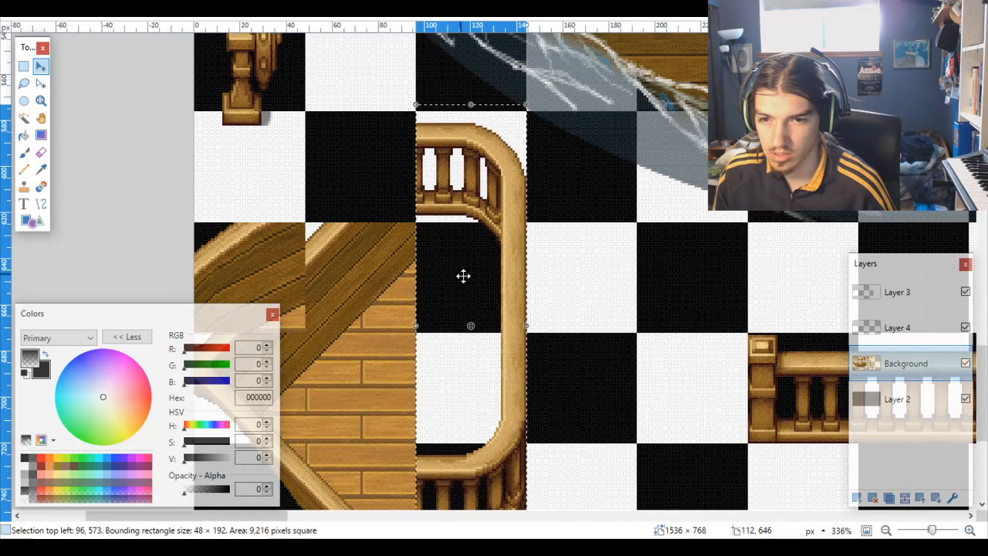
scroll(455, 278, "down", 3)
scroll(456, 308, "up", 3)
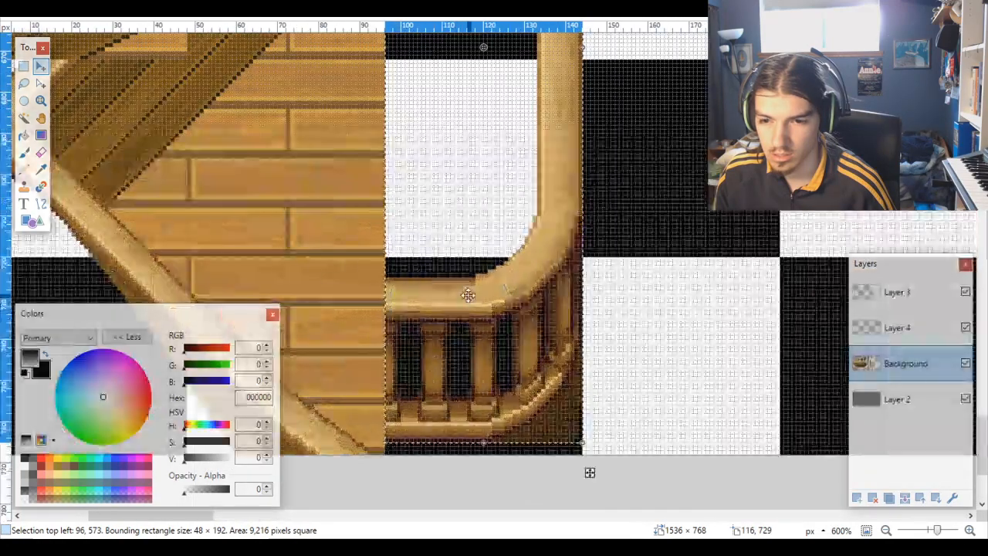
left_click_drag(465, 295, 465, 309)
scroll(465, 309, "down", 5)
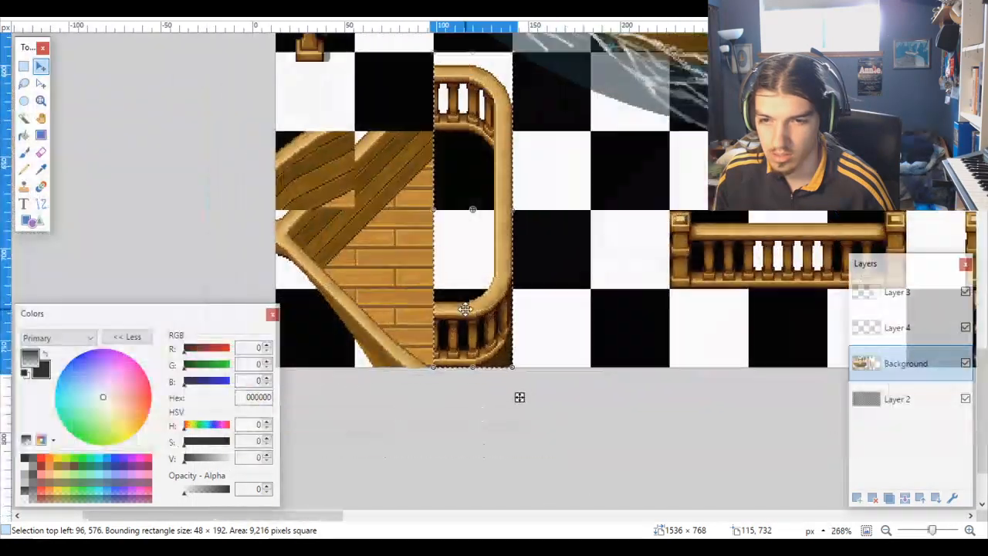
scroll(466, 309, "down", 1)
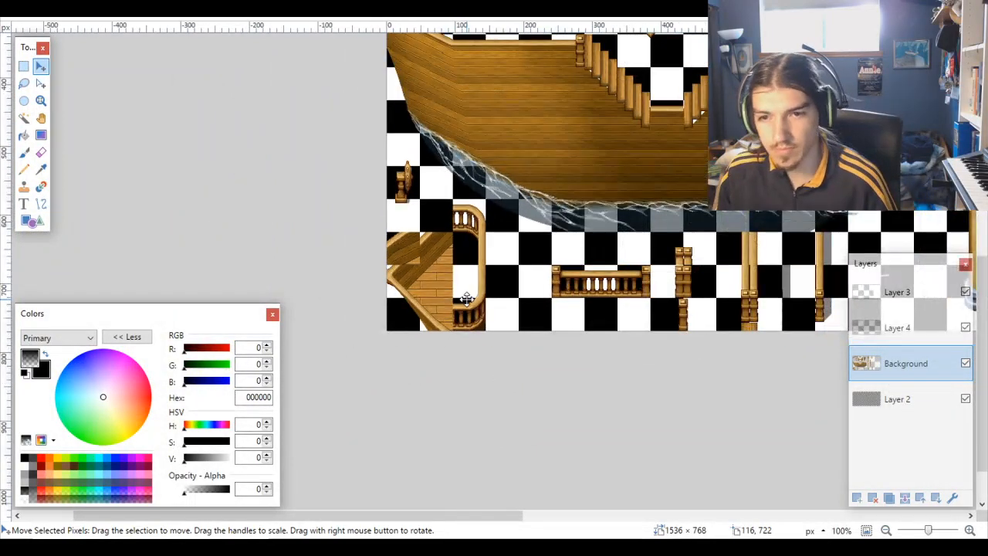
Step: Select the 48 × 48 pixel cell at 720, 672 containing the stray foam streak using Layer 2, and reactivate Background
scroll(466, 301, "right", 5)
scroll(466, 300, "up", 2)
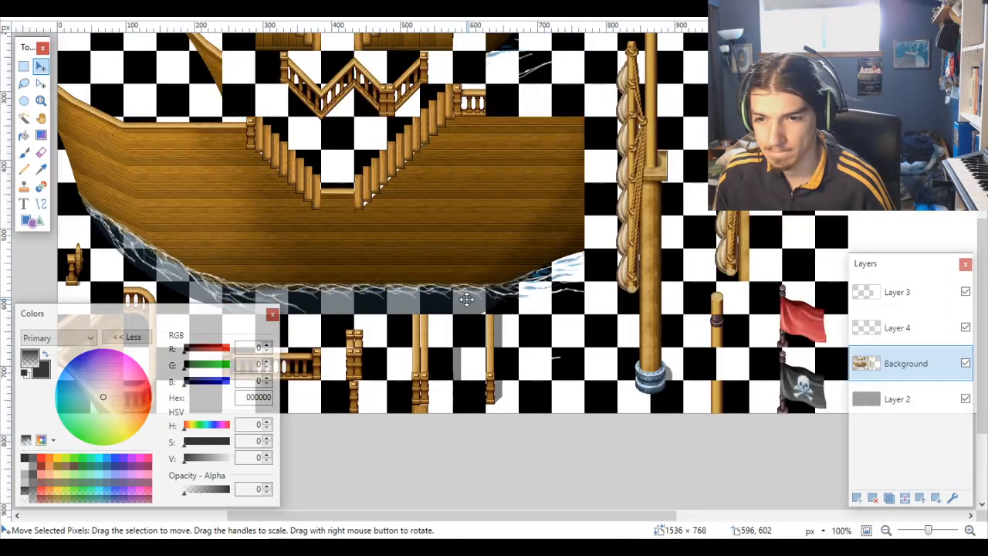
left_click(903, 405)
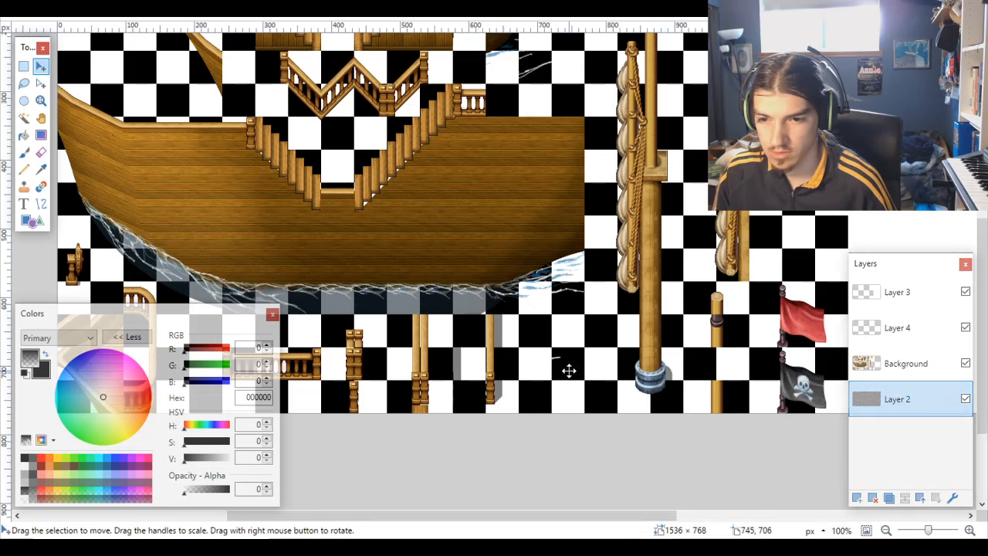
left_click(23, 117)
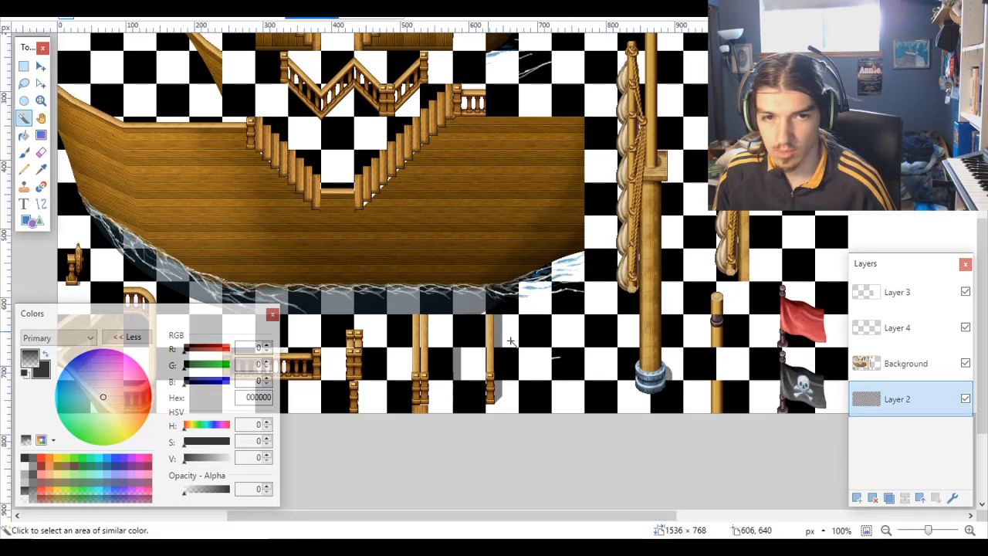
left_click(571, 364)
left_click(908, 364)
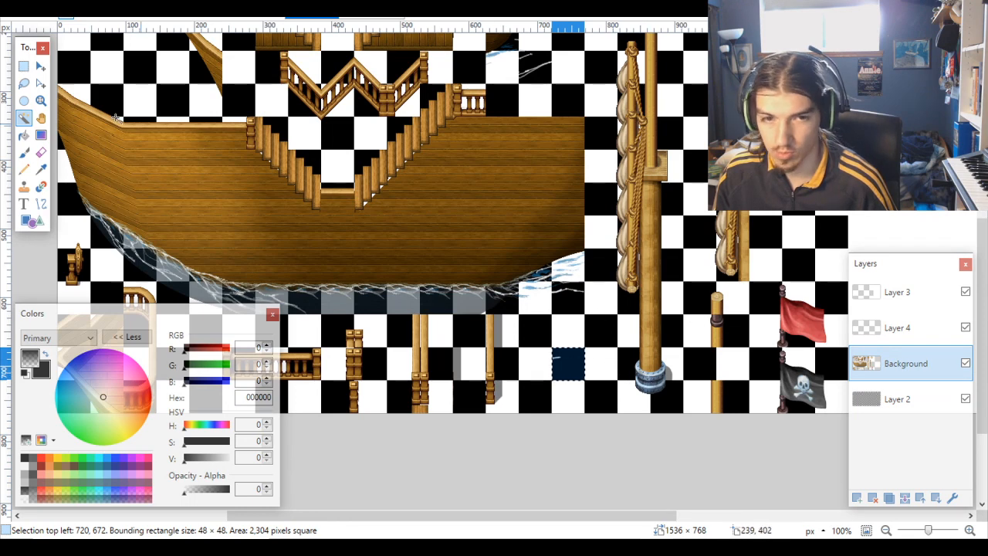
Step: Move the selected foam streak cell to 720, 240, aligned with the grid beside the foam lines under the upper hull piece
left_click(41, 66)
scroll(494, 301, "up", 2)
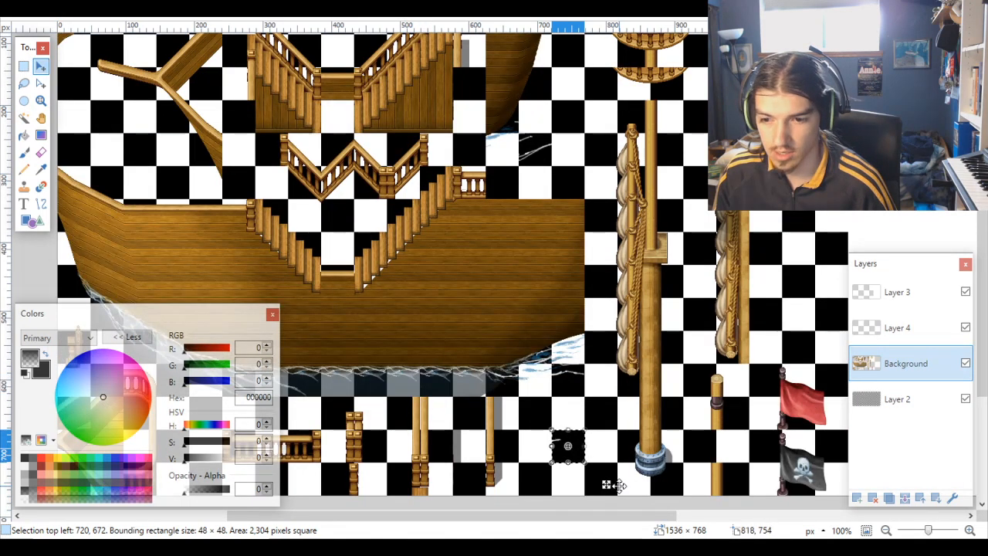
left_click_drag(606, 484, 609, 188)
scroll(609, 188, "up", 8)
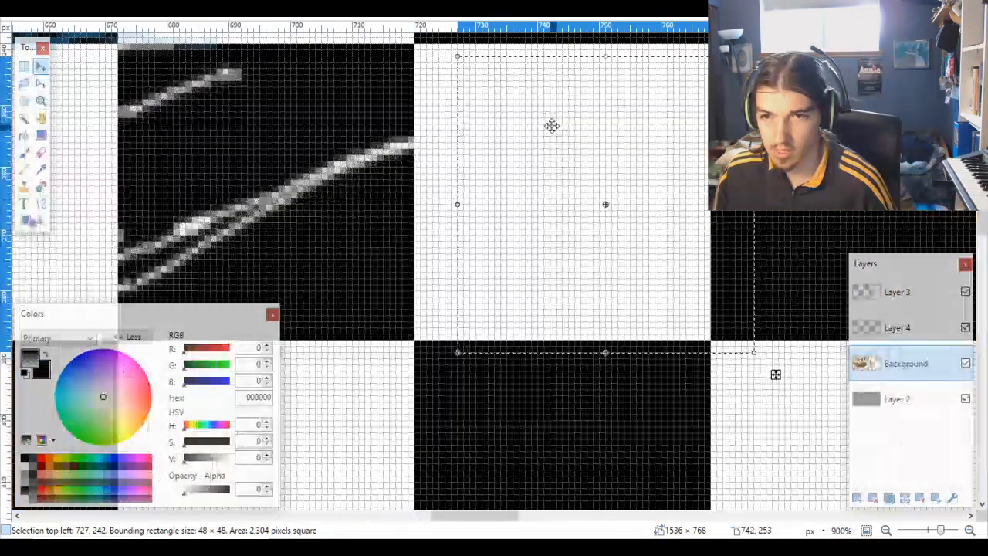
left_click_drag(529, 119, 507, 115)
scroll(444, 91, "up", 1)
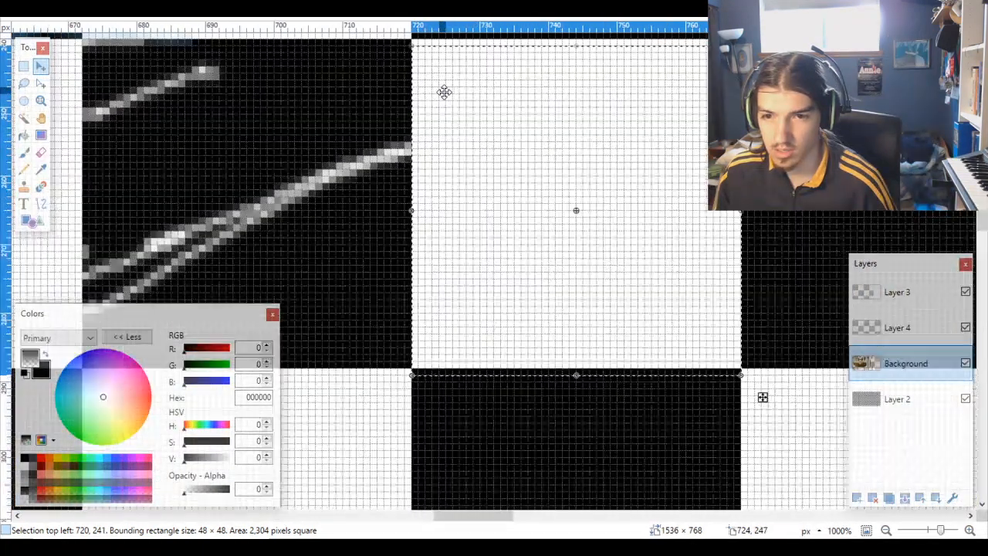
scroll(463, 108, "up", 2)
left_click_drag(455, 159, 455, 148)
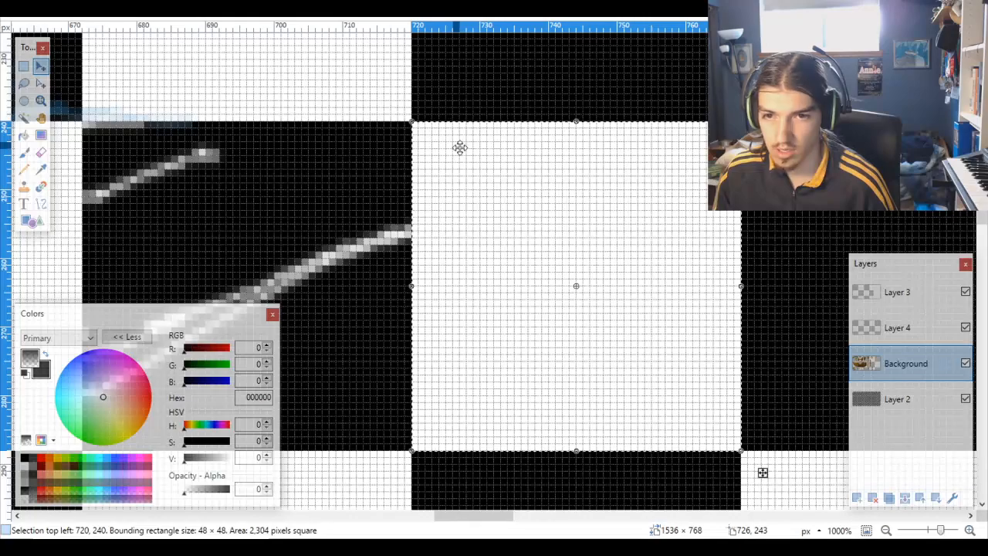
scroll(650, 294, "down", 1)
scroll(650, 294, "down", 2)
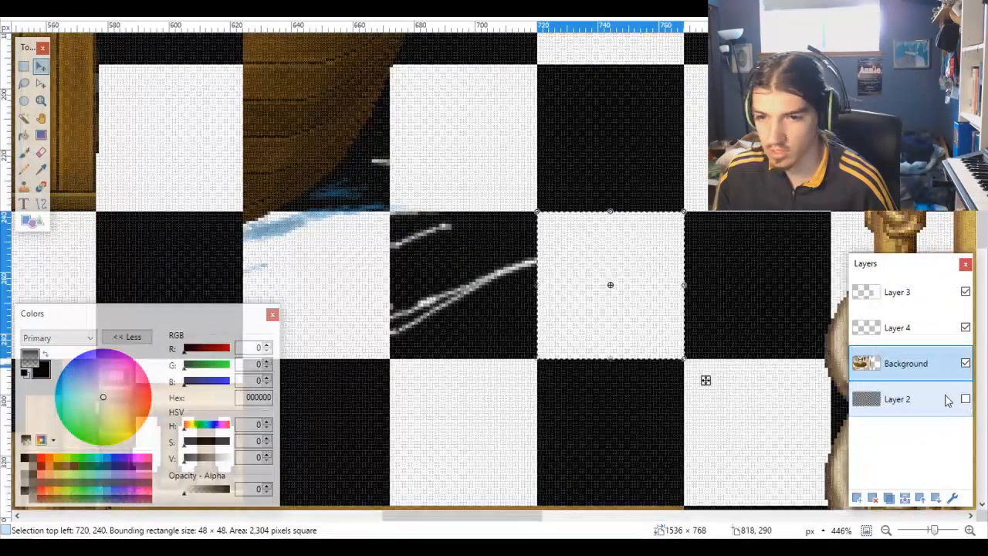
Step: Hide the checkered Layer 2 and deselect to check the whole tileset on transparency
left_click(965, 398)
scroll(577, 261, "down", 6)
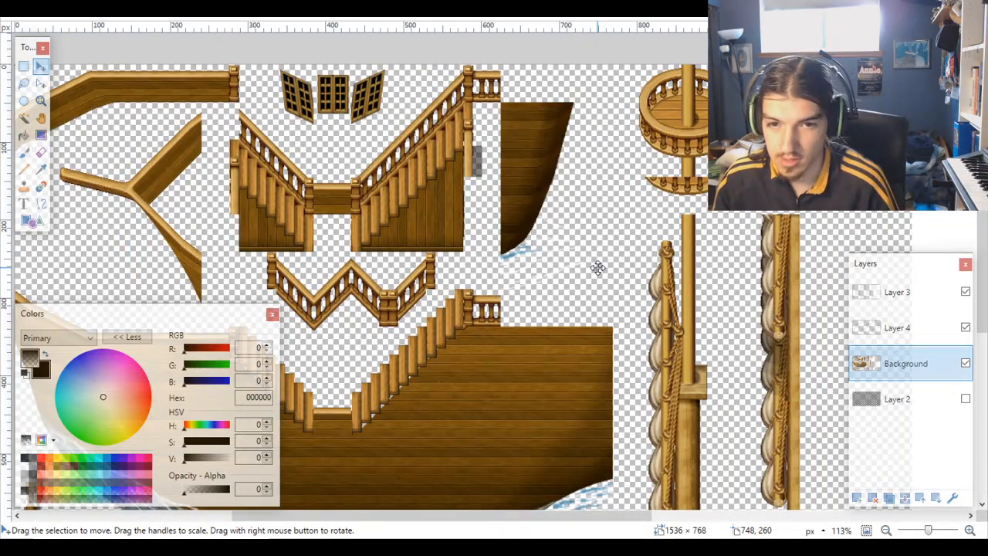
scroll(598, 268, "down", 3)
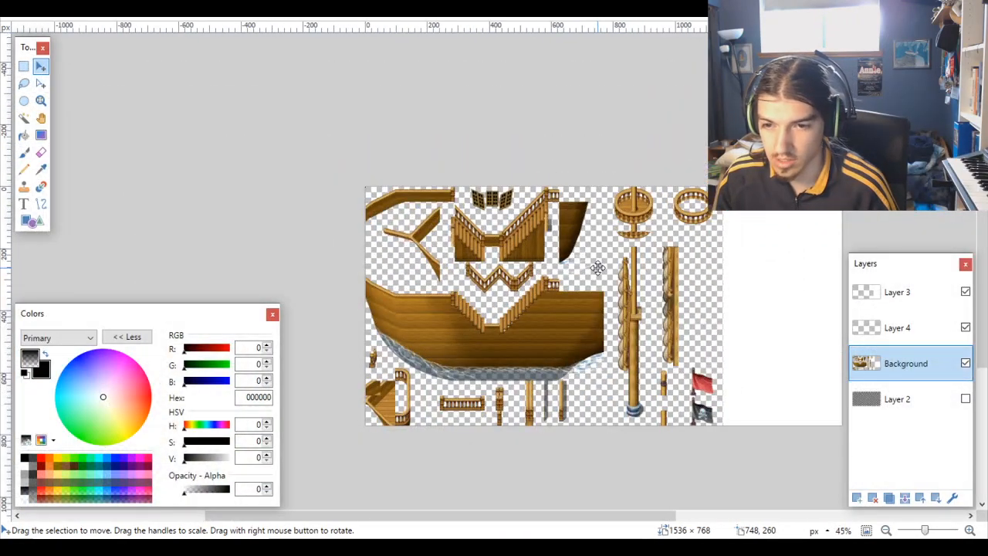
Step: Select the white 384 × 768 pixel block at 1152, 0 on Layer 3 with the Magic Wand
scroll(601, 261, "up", 3)
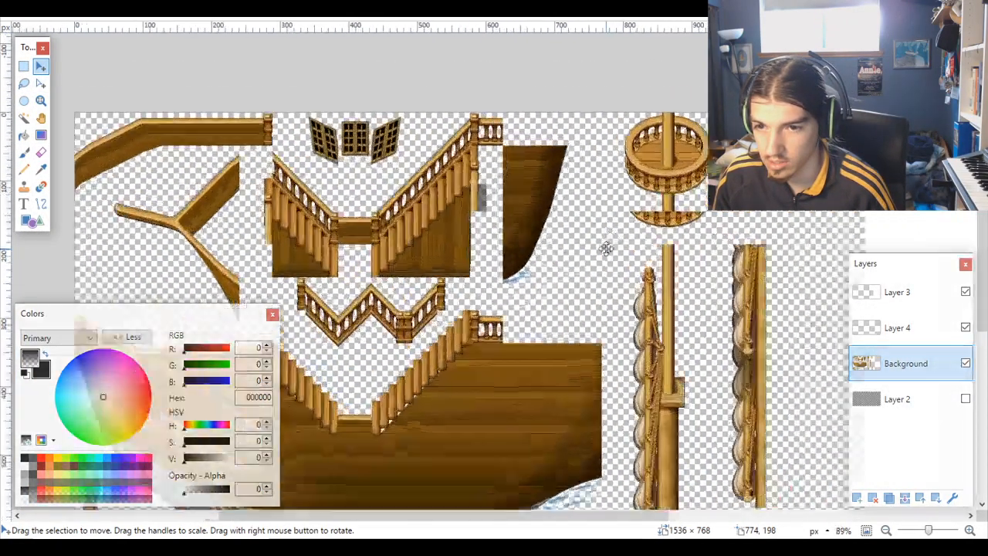
scroll(606, 248, "down", 3)
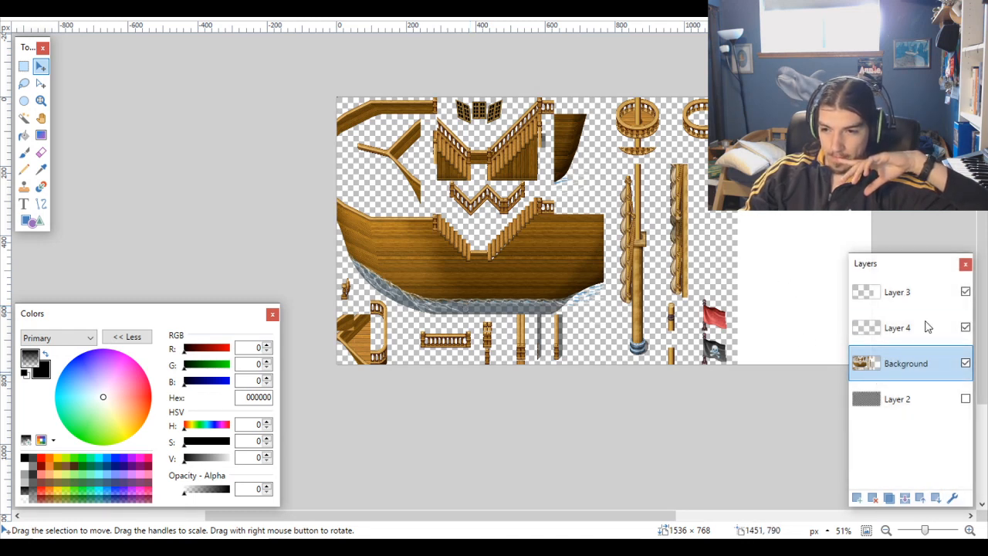
left_click(892, 297)
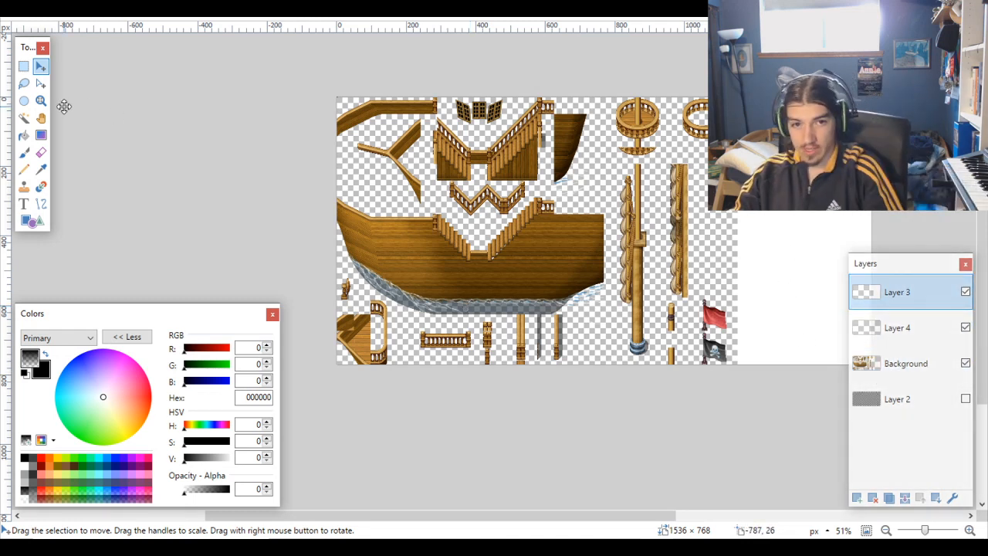
left_click(24, 117)
left_click(810, 189)
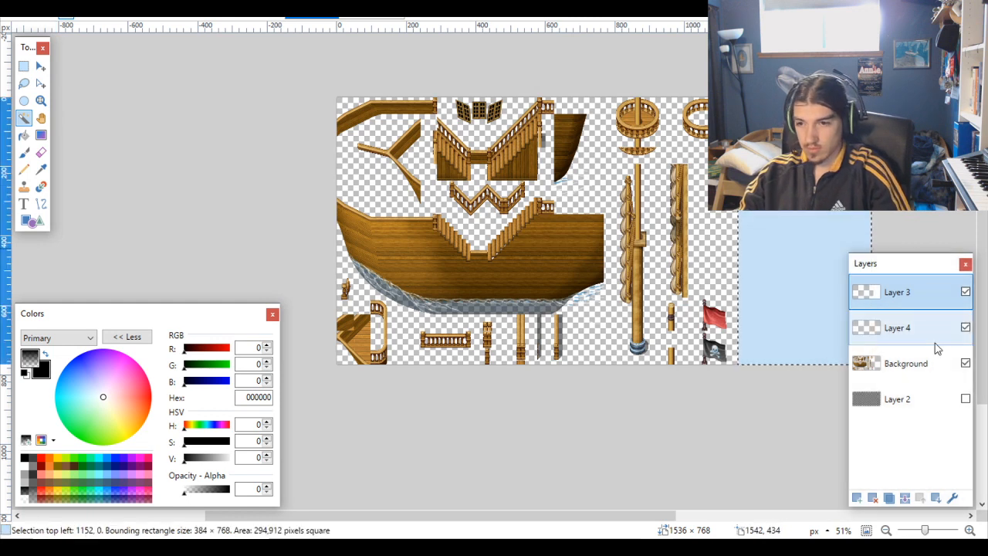
Step: Duplicate Layer 3 and flip the copy horizontally so its white block covers the opposite end of the tileset
left_click(889, 498)
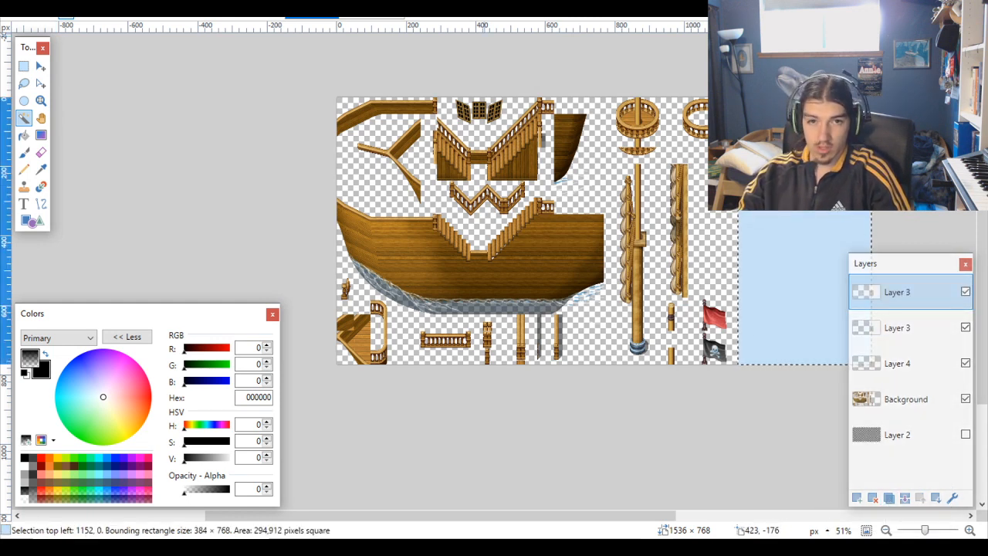
key("alt+l")
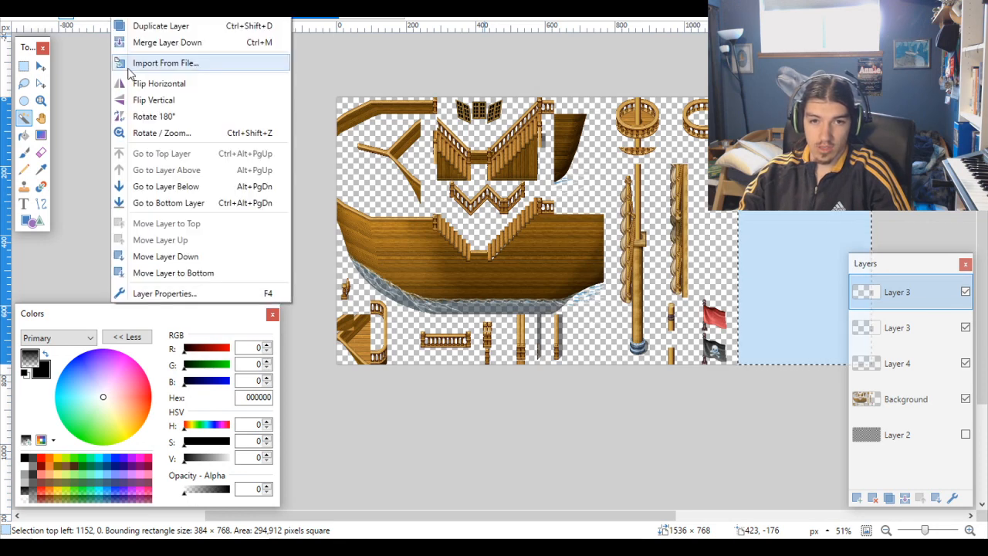
left_click(159, 83)
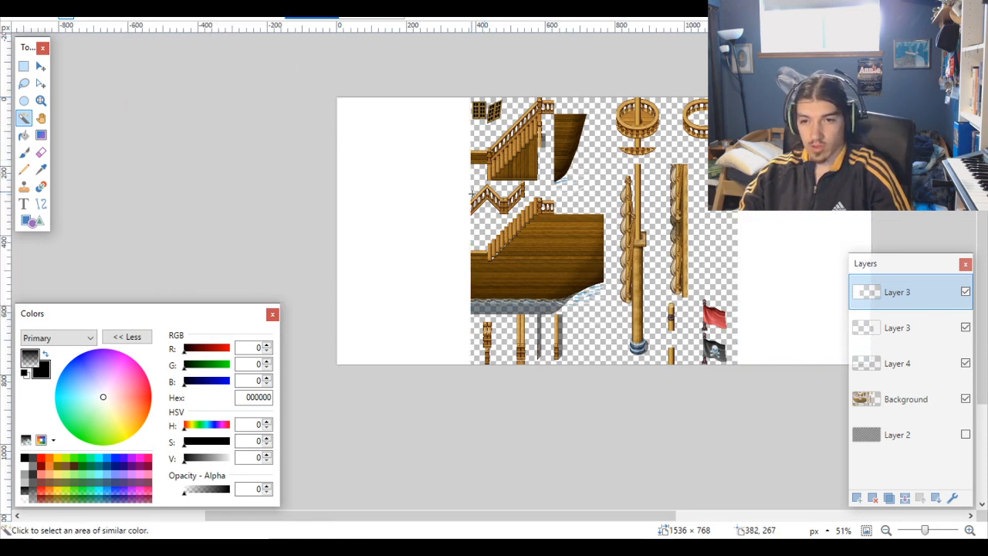
Step: Set the flipped Layer 3 copy to Additive blend mode with its opacity reduced to about 103
scroll(472, 193, "up", 3)
scroll(489, 284, "down", 3)
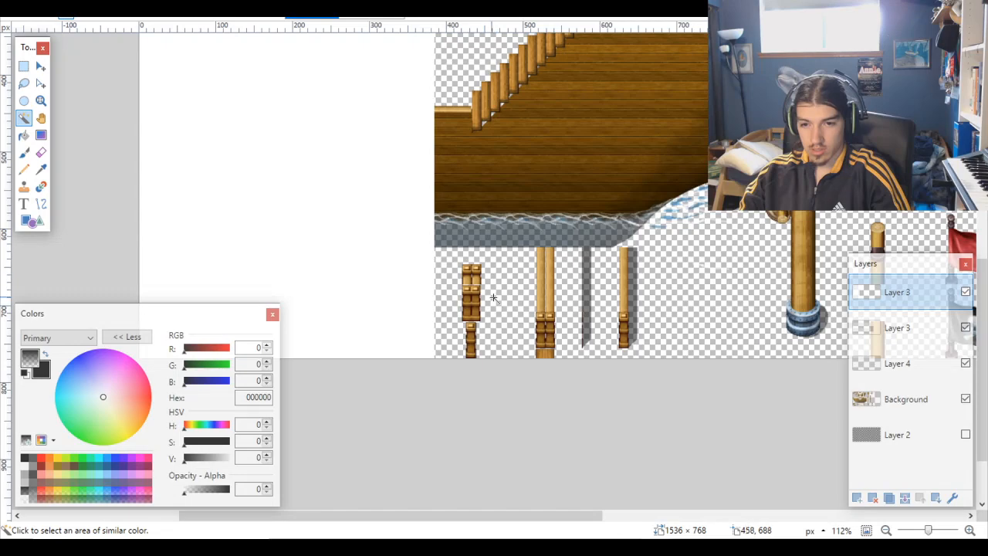
scroll(474, 315, "up", 5)
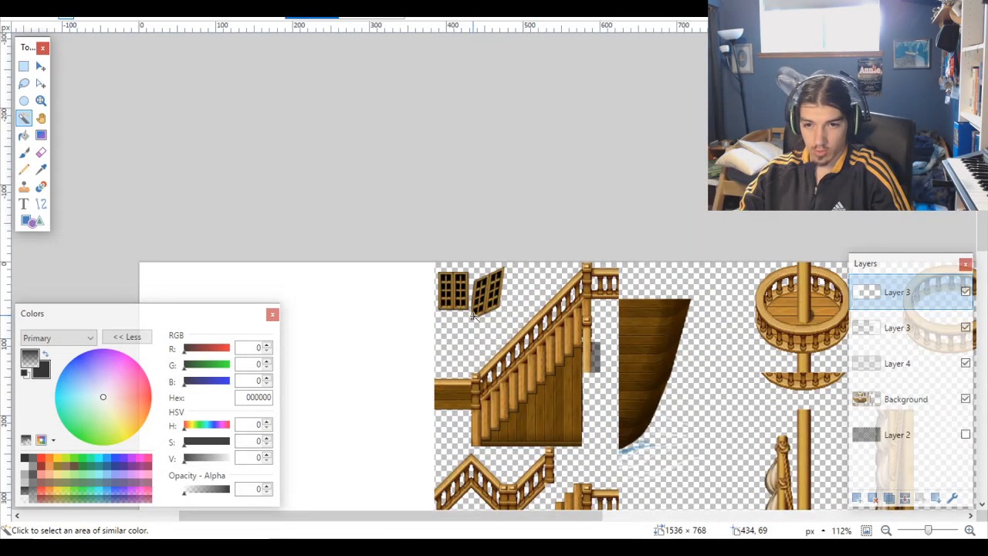
scroll(474, 315, "down", 3)
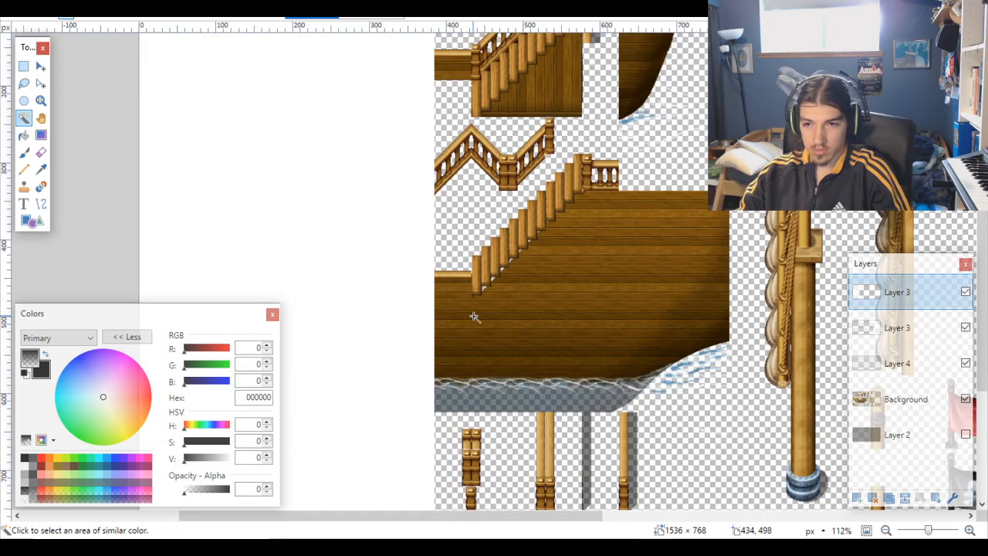
scroll(474, 317, "up", 3)
scroll(546, 316, "down", 4)
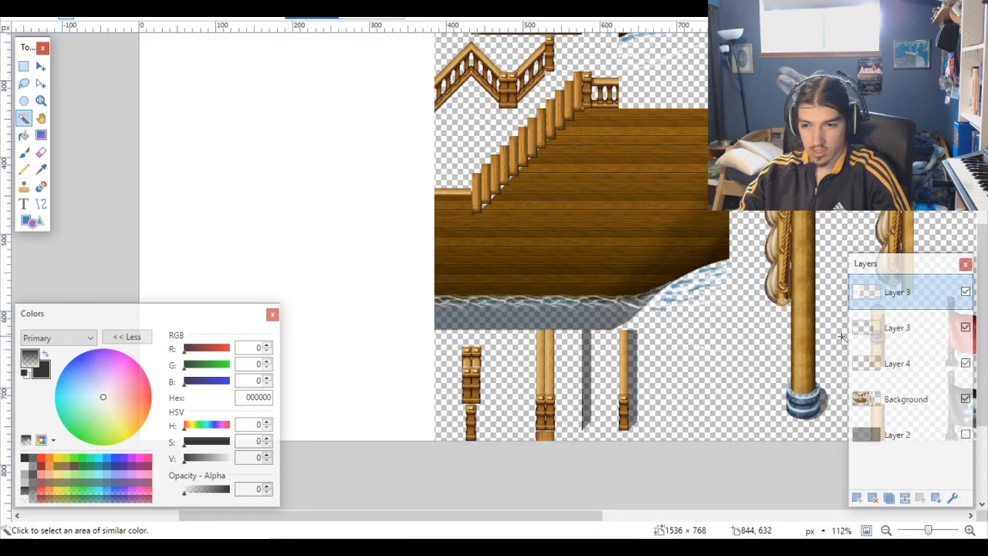
left_click(962, 329)
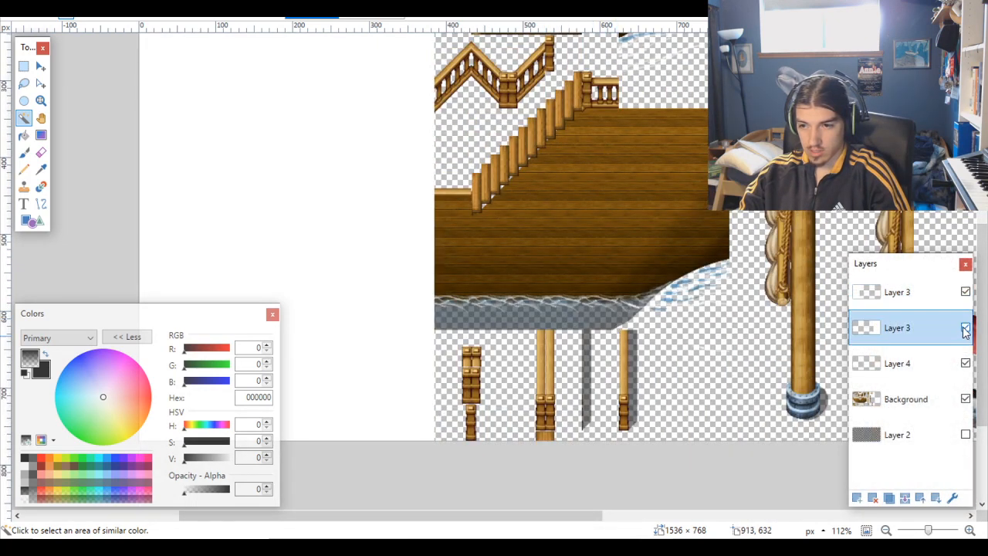
left_click(924, 301)
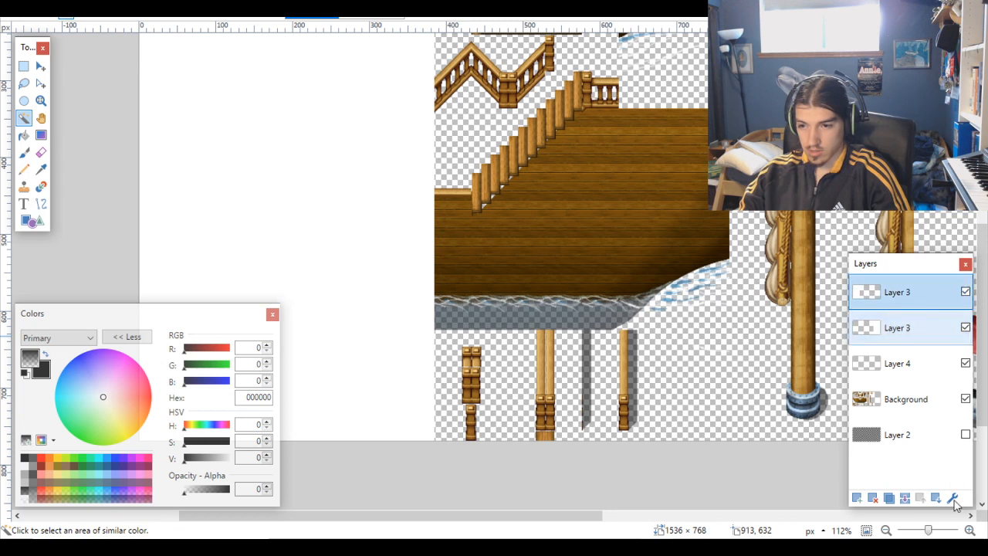
left_click(953, 498)
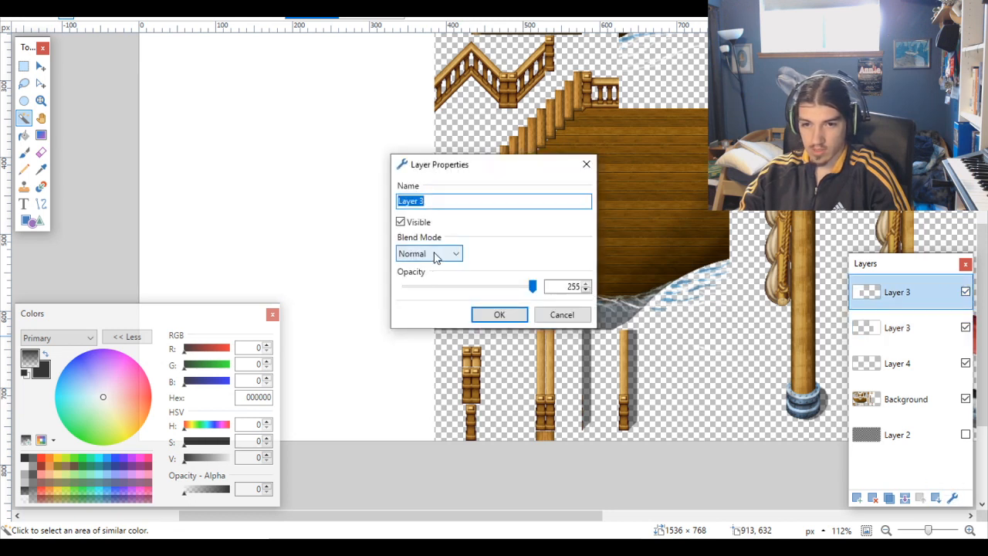
left_click(434, 254)
left_click(419, 295)
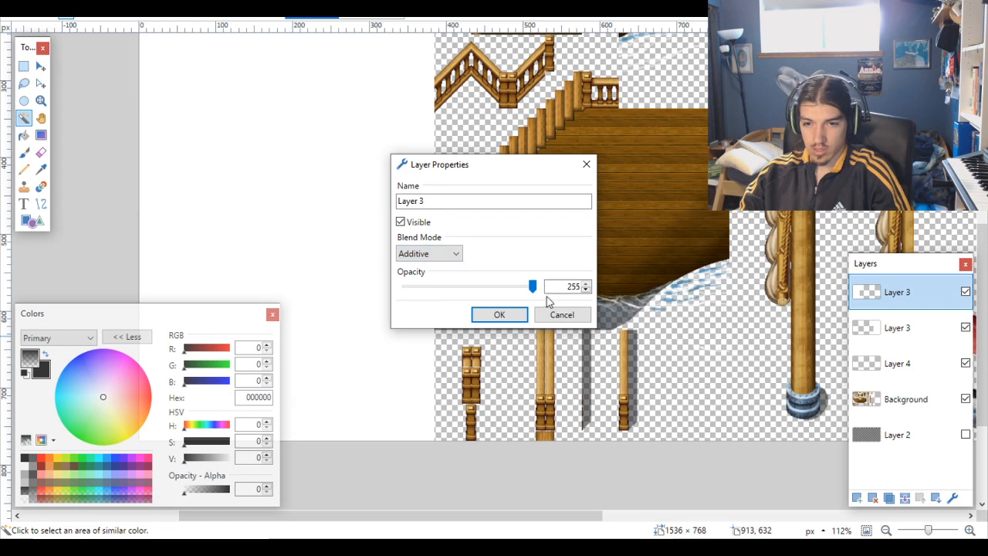
left_click_drag(531, 287, 448, 286)
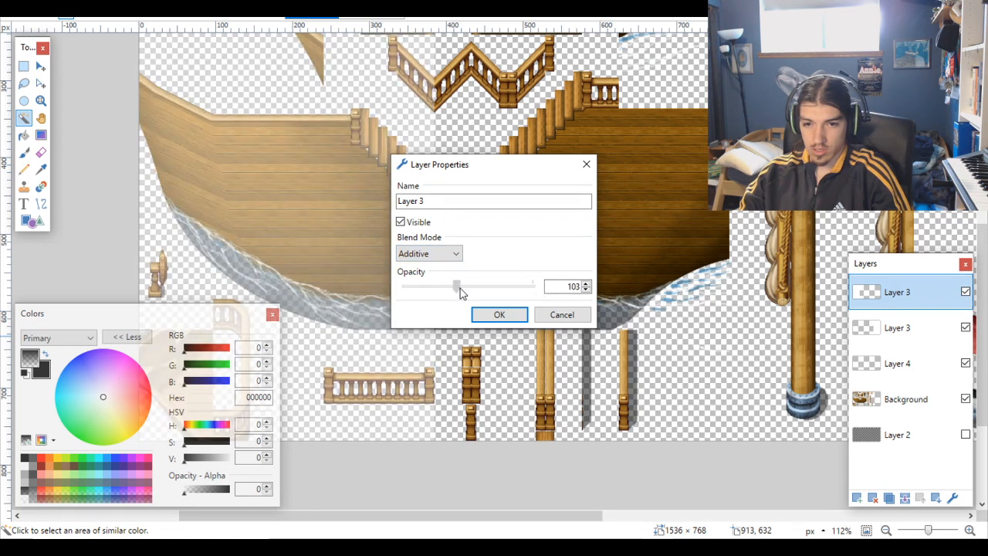
left_click(498, 315)
Step: Examine which hull, stair, railing and deck tiles lie under the semi-transparent white block and where its edge cuts them
scroll(488, 328, "up", 5)
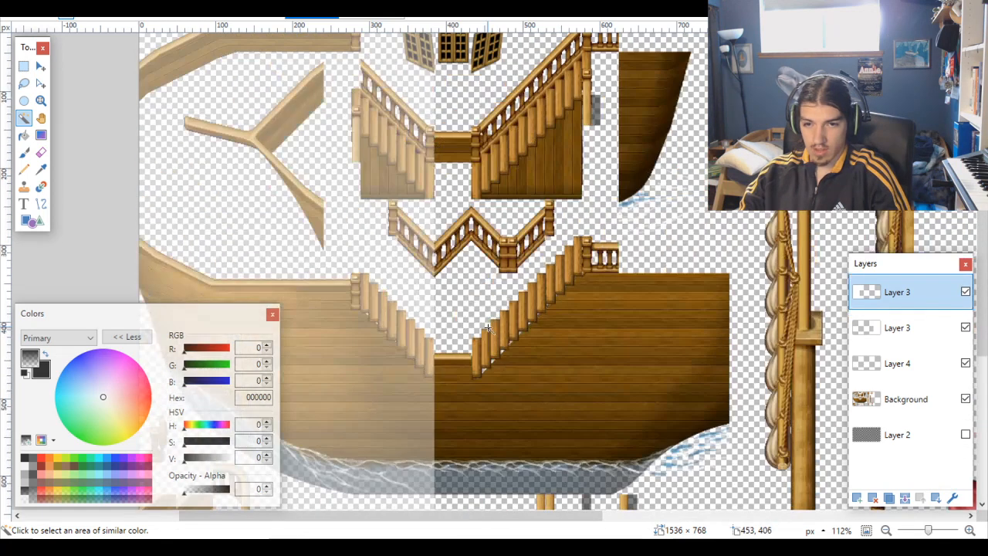
scroll(490, 328, "left", 6)
scroll(494, 328, "up", 5)
scroll(499, 329, "down", 5)
scroll(499, 329, "down", 5)
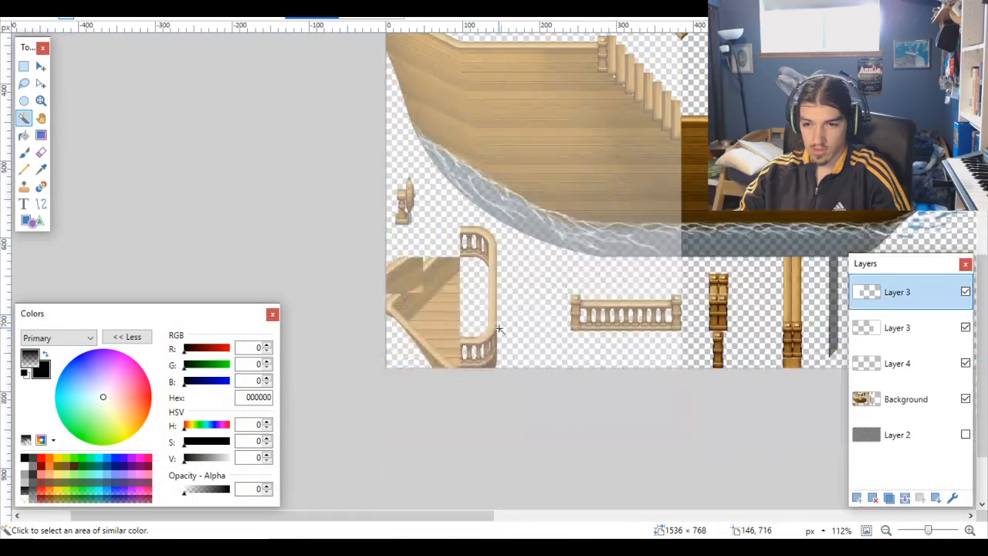
scroll(499, 329, "right", 5)
scroll(499, 329, "up", 4)
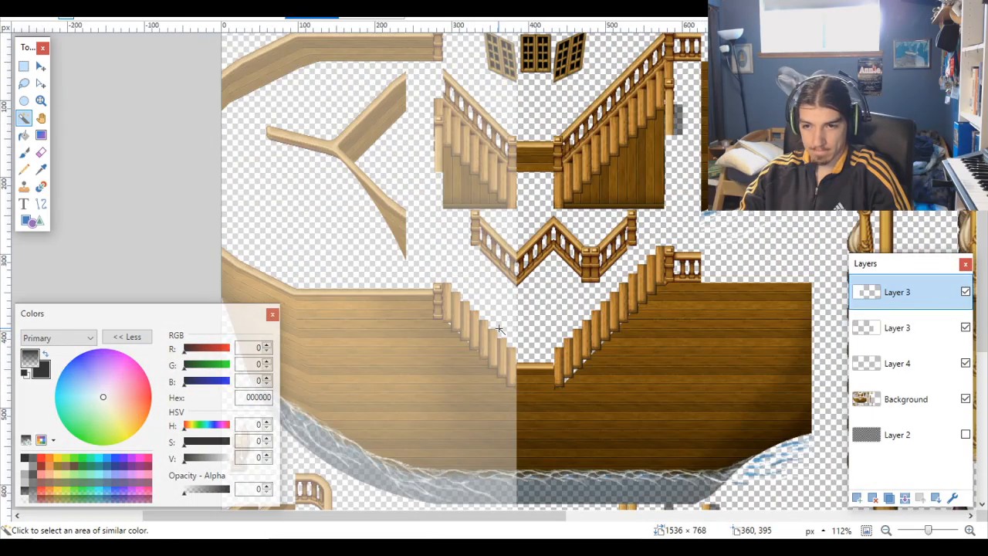
Step: Turn on the visibility of Layer 2 to show the checkered grid behind the ship tiles
scroll(499, 329, "down", 5, "ctrl")
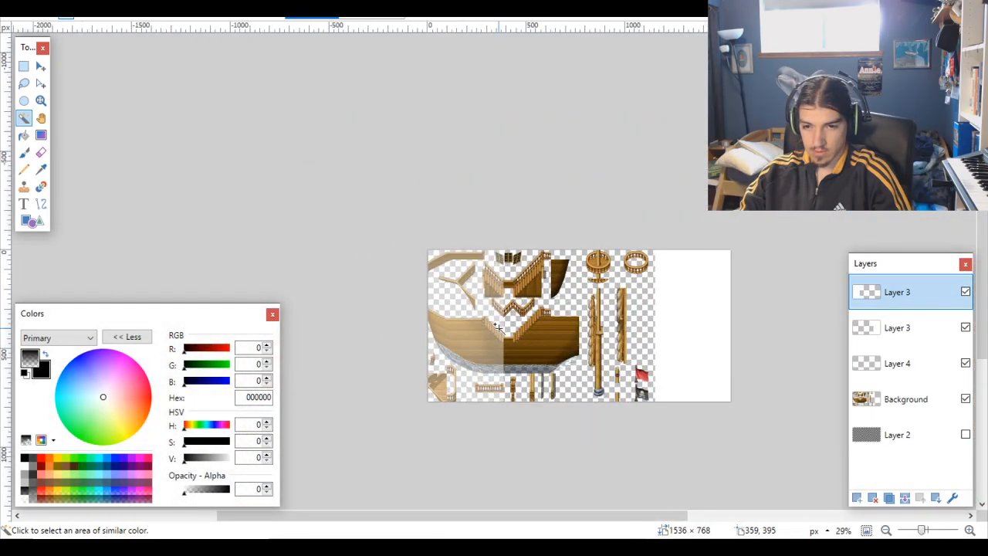
scroll(498, 329, "up", 5, "ctrl")
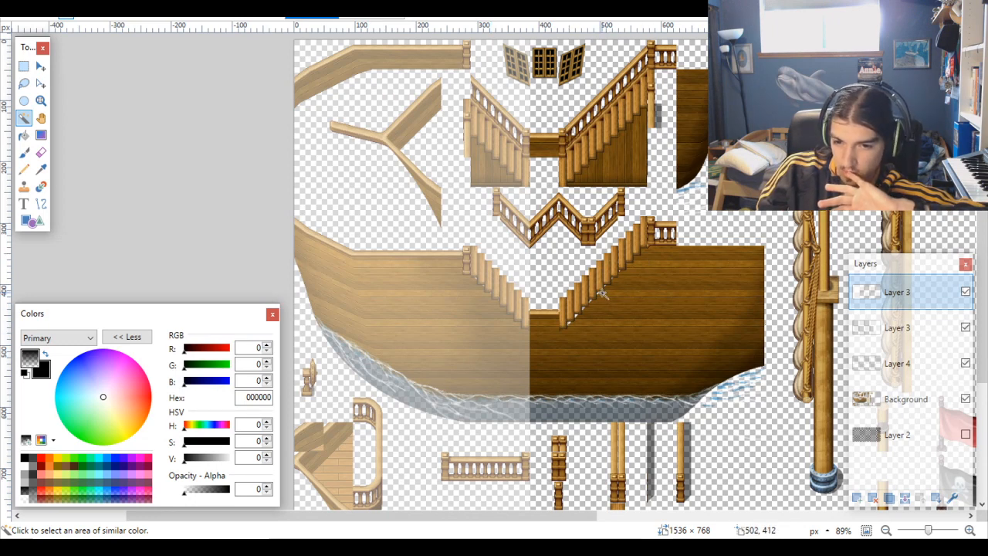
scroll(602, 293, "up", 2)
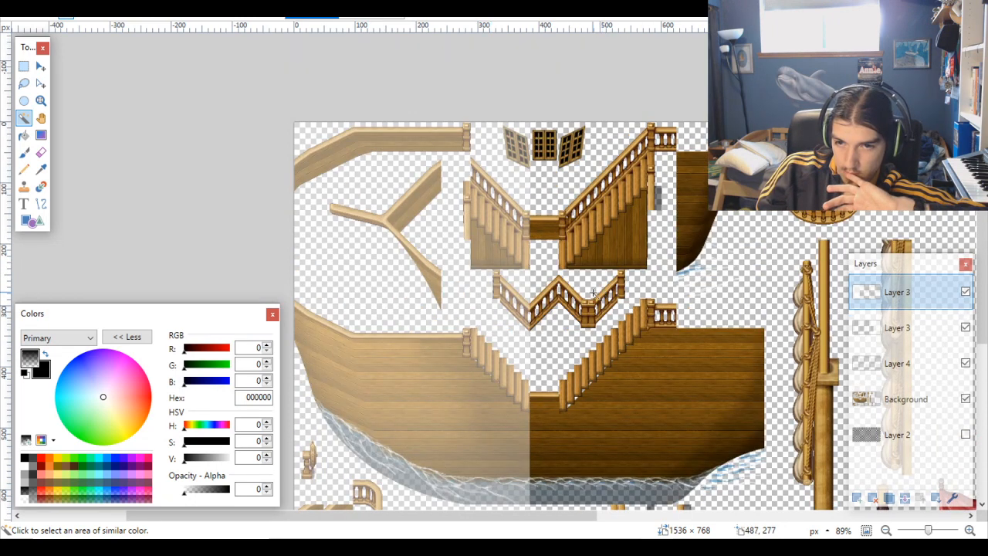
scroll(593, 293, "down", 2)
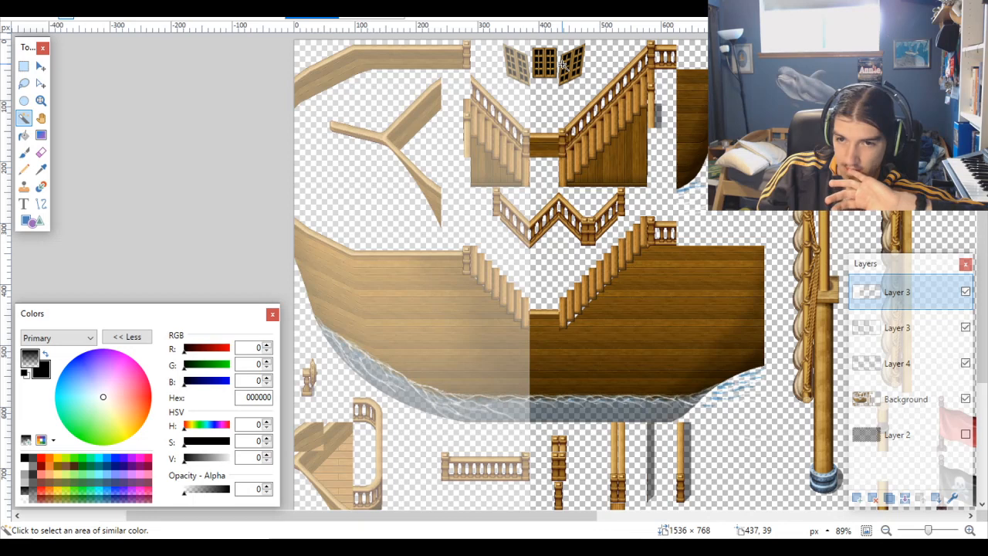
left_click(965, 435)
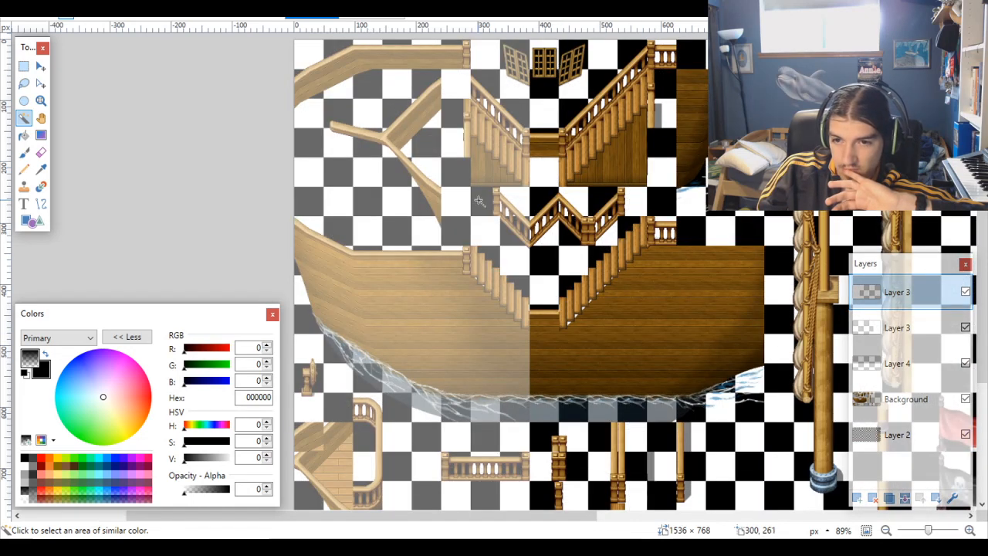
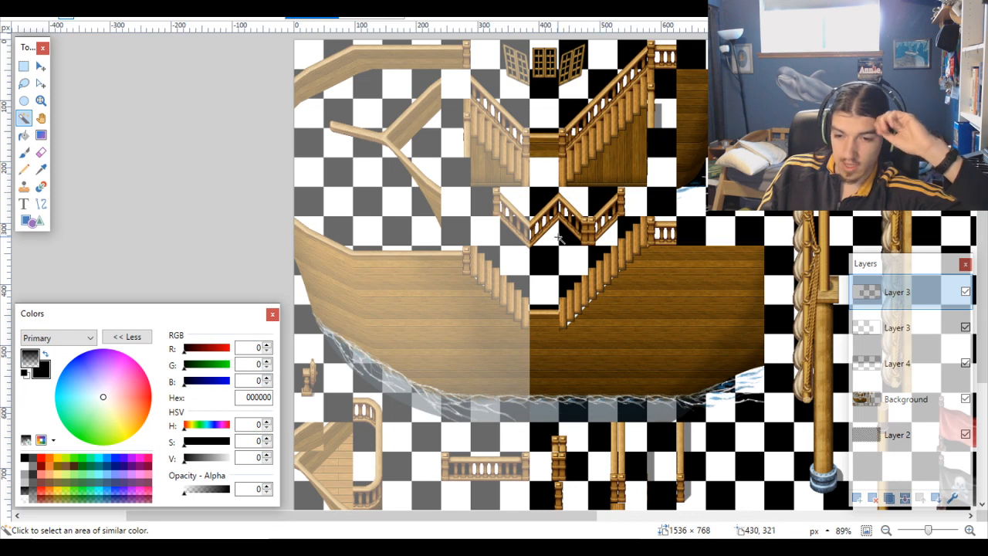
Step: Examine how the ship, mast and flag tiles line up with the checkered grid across the sheet
scroll(560, 237, "down", 3)
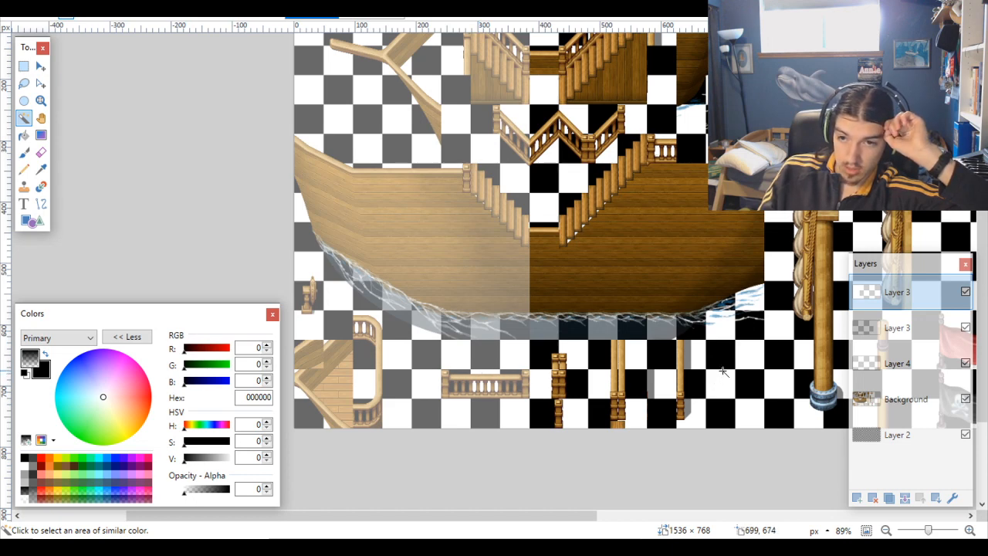
scroll(722, 372, "up", 3)
scroll(723, 375, "down", 3)
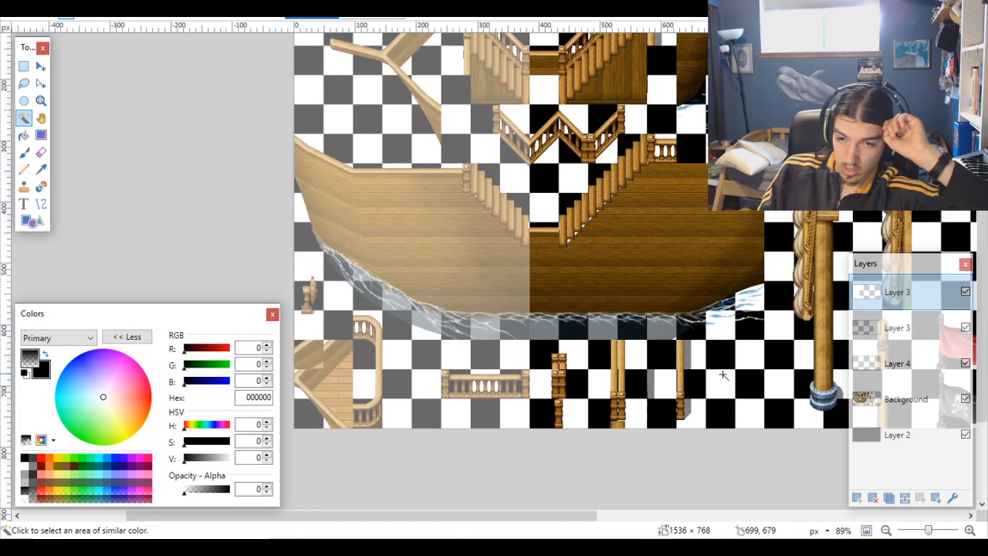
scroll(722, 374, "up", 3)
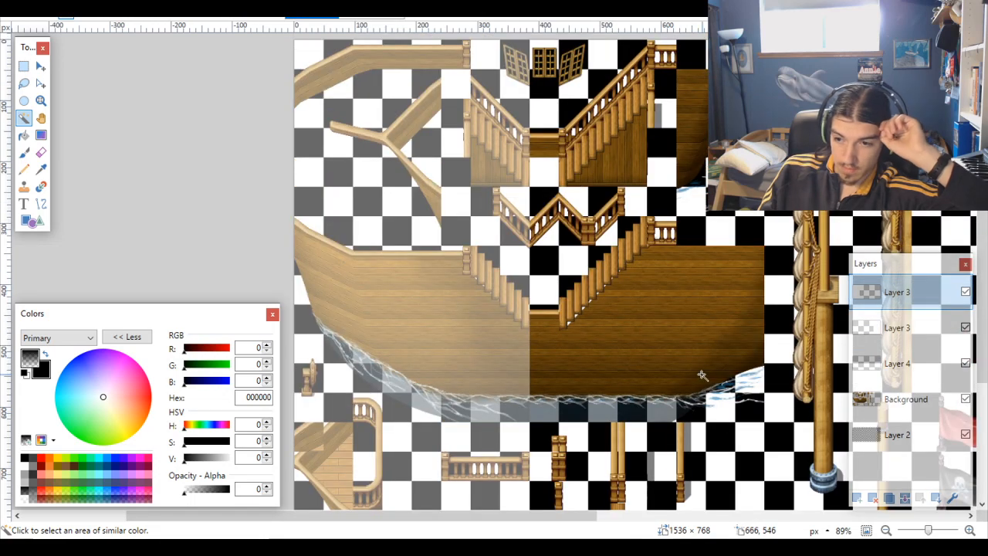
scroll(620, 369, "down", 3)
scroll(620, 368, "right", 10)
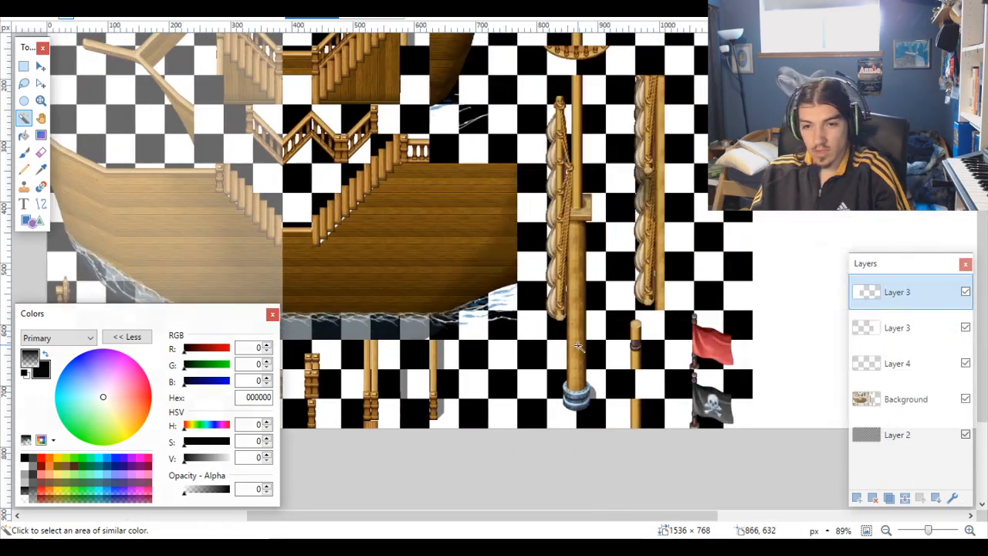
scroll(488, 347, "up", 3)
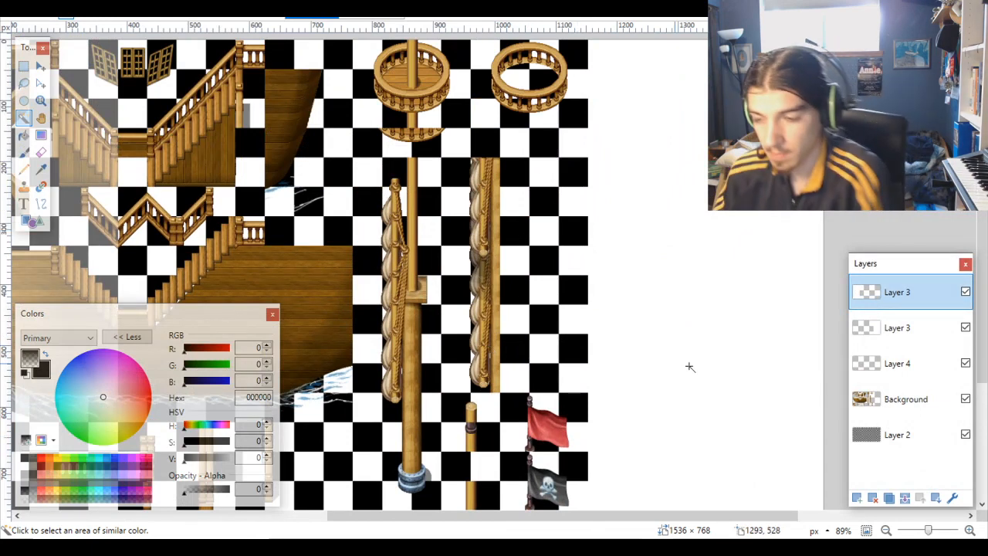
Step: On Layer 2, select the 144 × 192 pixel block of grid cells around the red and pirate flags with the Magic Wand
left_click(935, 444)
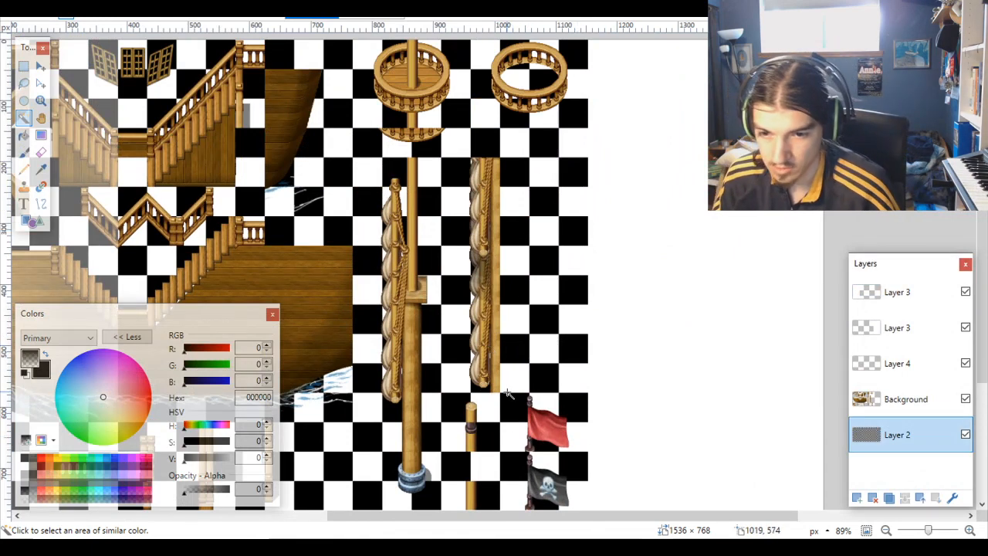
left_click(519, 409)
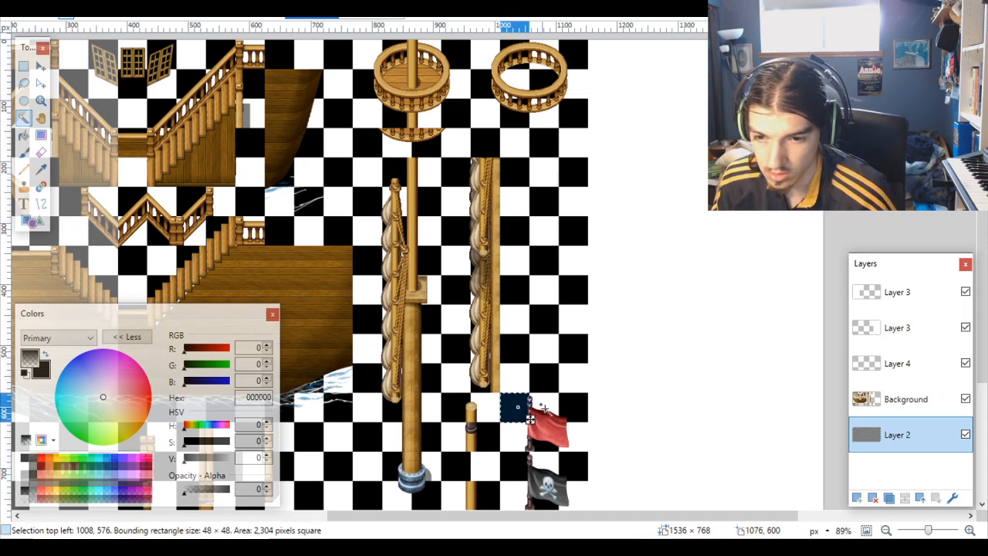
left_click(544, 408, "ctrl")
left_click(576, 408, "ctrl")
left_click(574, 467, "ctrl")
left_click(572, 445, "ctrl")
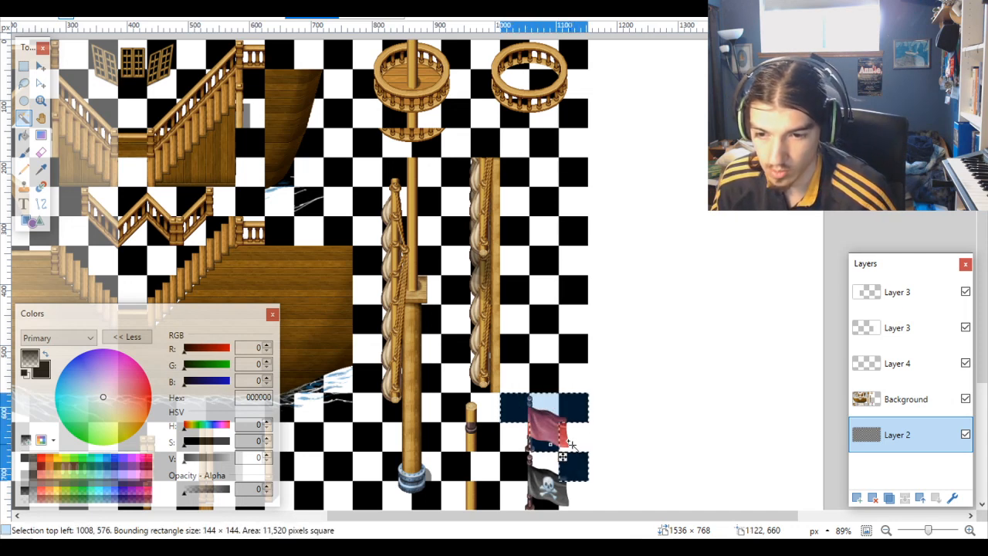
left_click(517, 456, "ctrl")
left_click(520, 483, "ctrl")
left_click(543, 498, "ctrl")
left_click(553, 492, "ctrl")
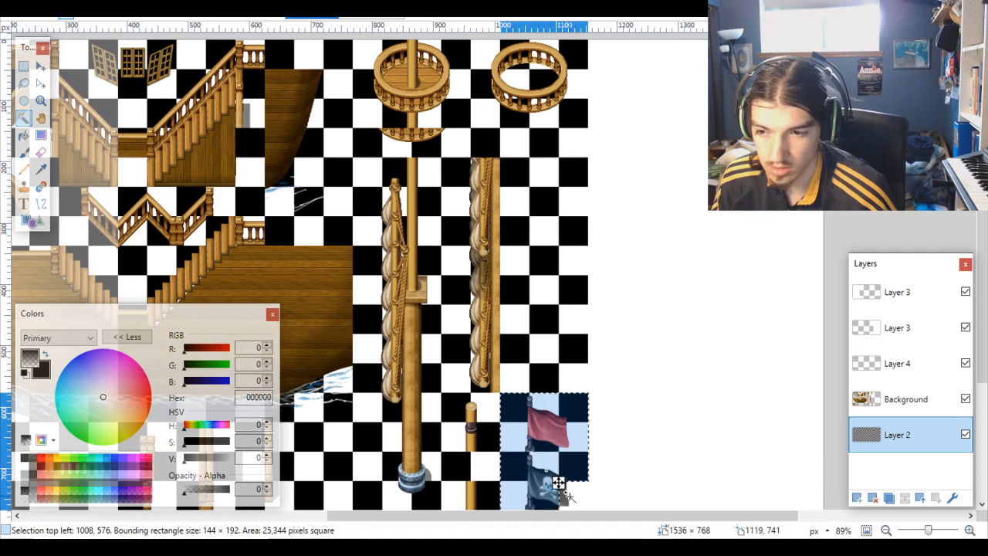
Step: Move the two flags on the Background layer up so the selection's top left sits at 1008, 192, and deselect
left_click(884, 404)
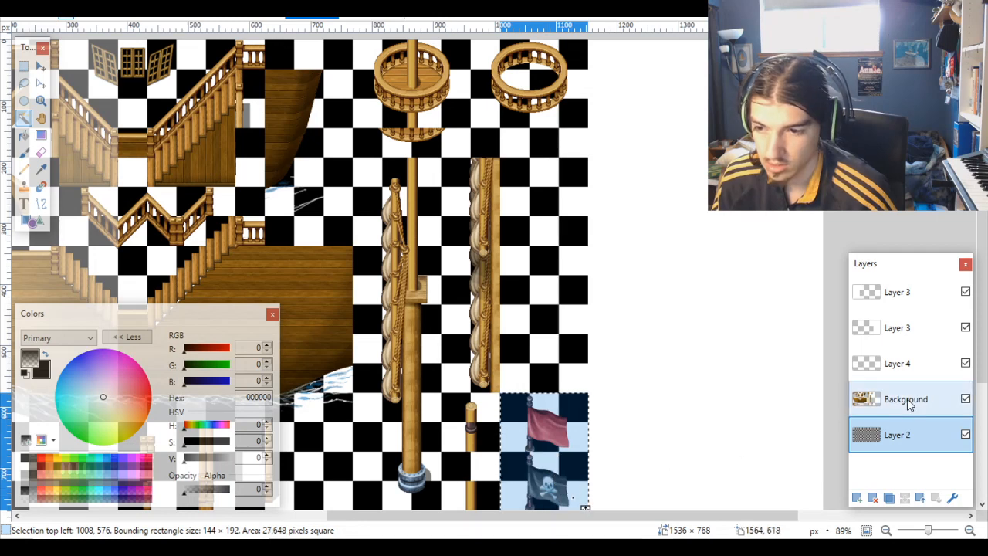
left_click(40, 66)
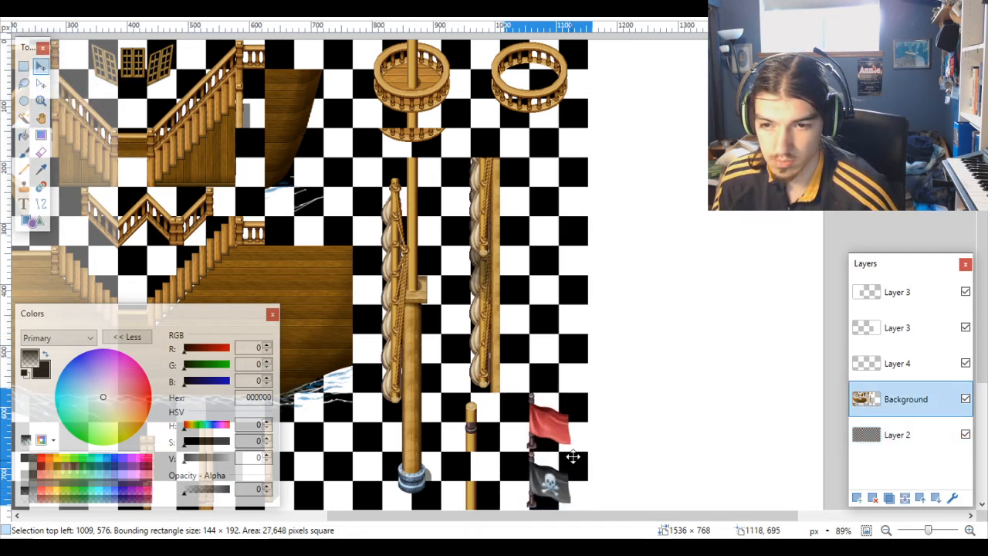
left_click_drag(567, 465, 575, 233)
scroll(575, 233, "up", 6)
left_click_drag(527, 281, 479, 273)
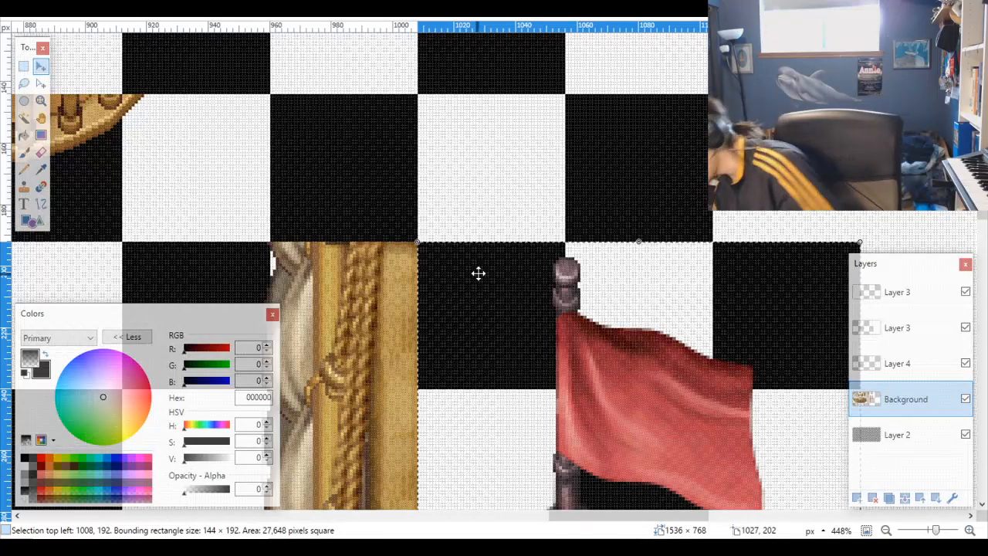
key("ctrl+d")
Step: On Layer 2, select the 96 × 48 pixel pair of grid cells around the short pole's top with the Magic Wand
scroll(643, 269, "down", 3)
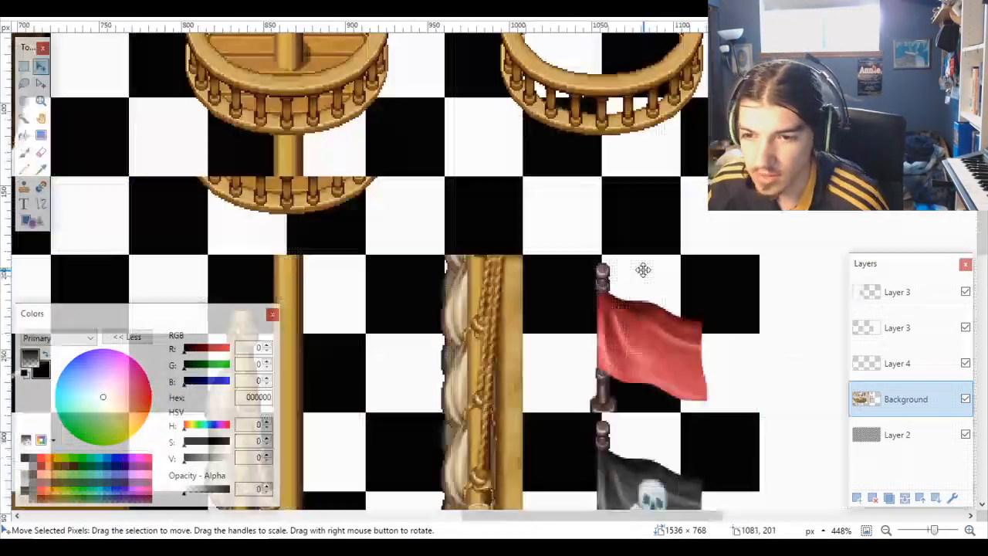
scroll(643, 269, "up", 3)
scroll(643, 269, "down", 2)
scroll(643, 269, "up", 3)
scroll(643, 269, "up", 2)
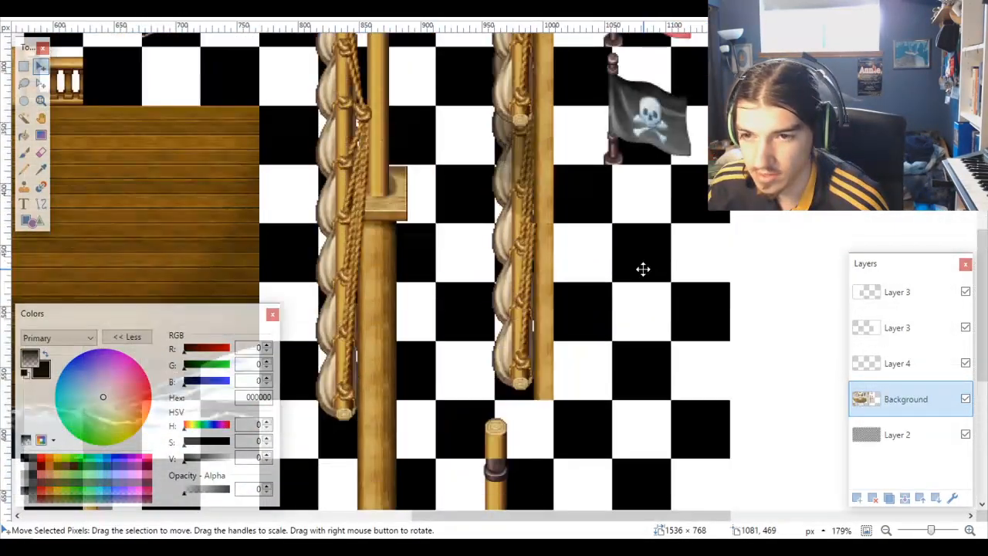
scroll(642, 269, "down", 3)
scroll(641, 269, "down", 1)
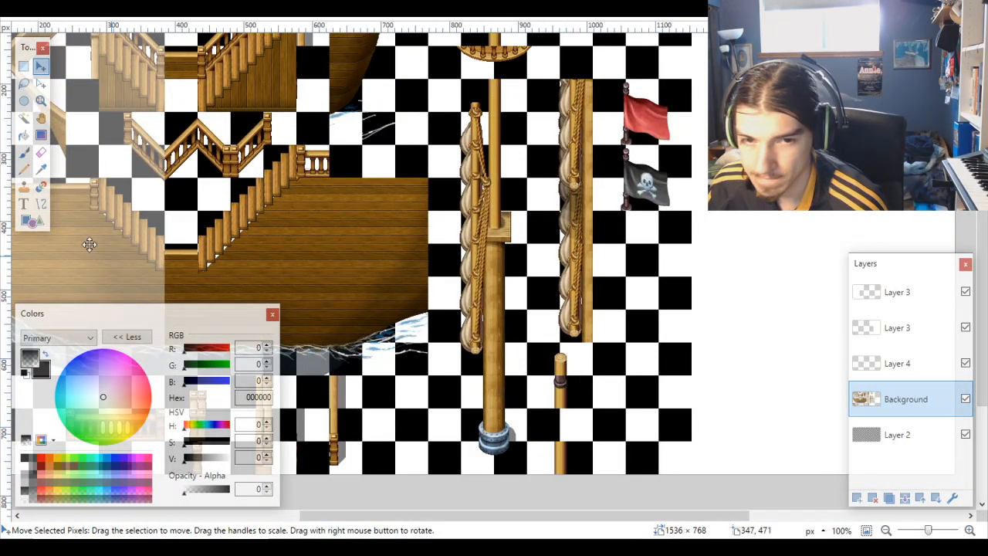
left_click(24, 118)
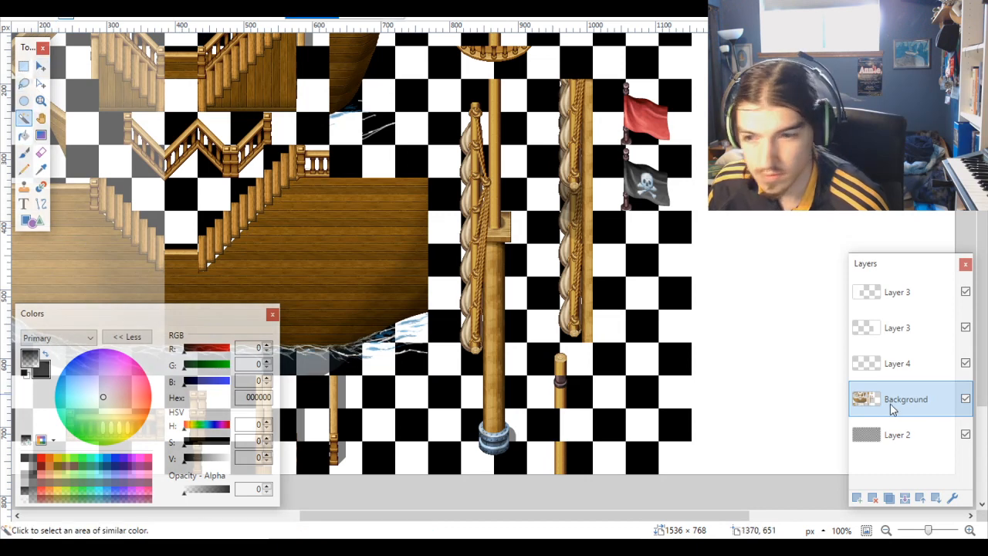
left_click(902, 432)
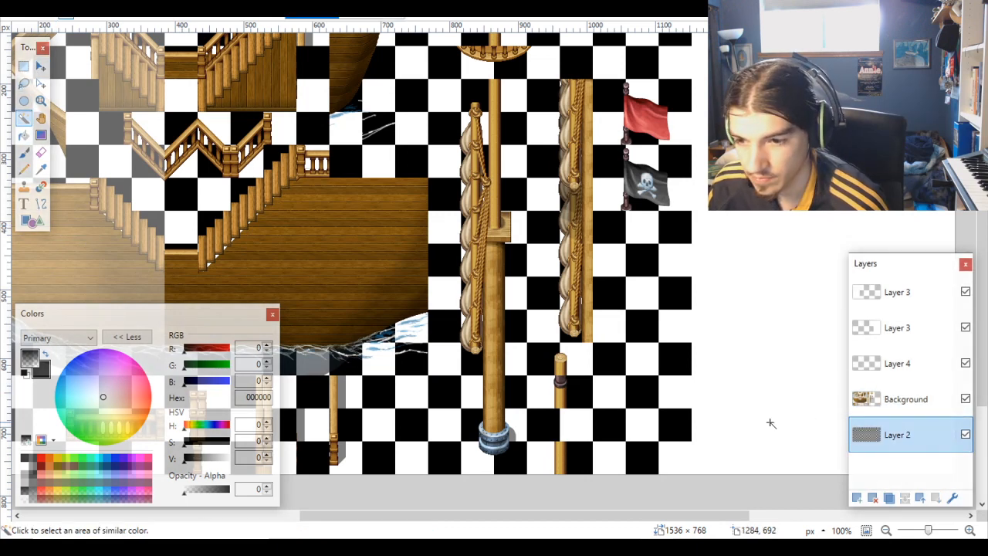
left_click(585, 363)
left_click(550, 363, "ctrl")
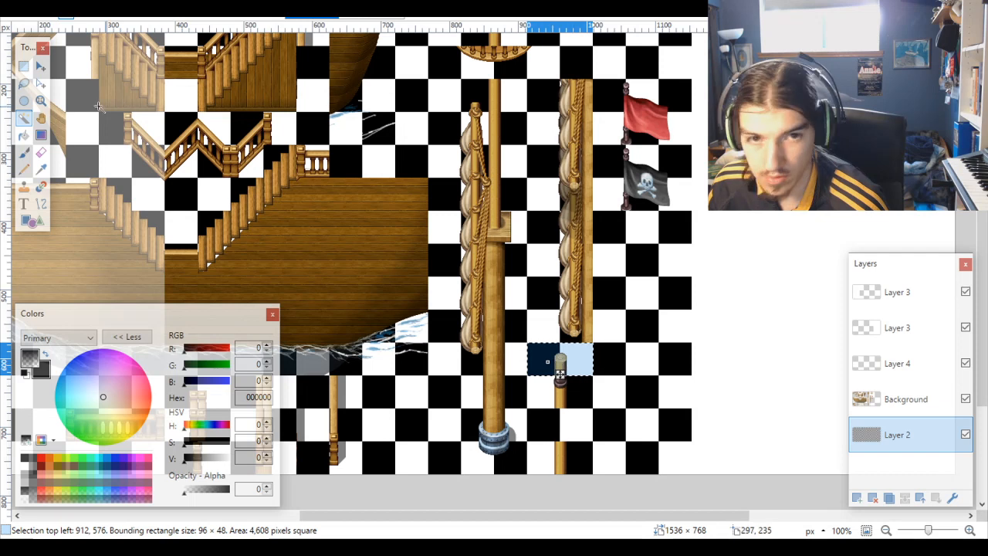
Step: Move the pole top on the Background layer below the pirate flag, with the selection's top left at 1008, 384
left_click(41, 65)
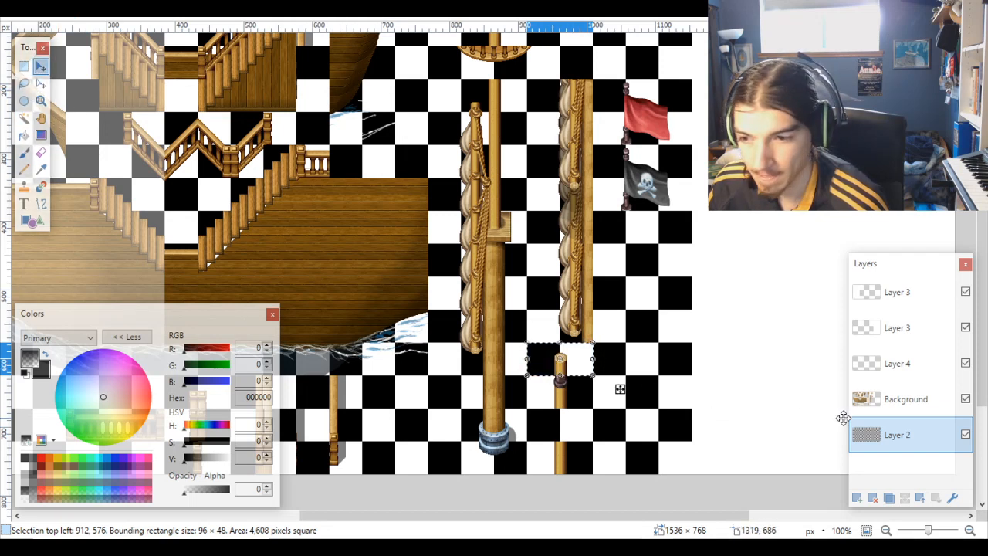
left_click(919, 399)
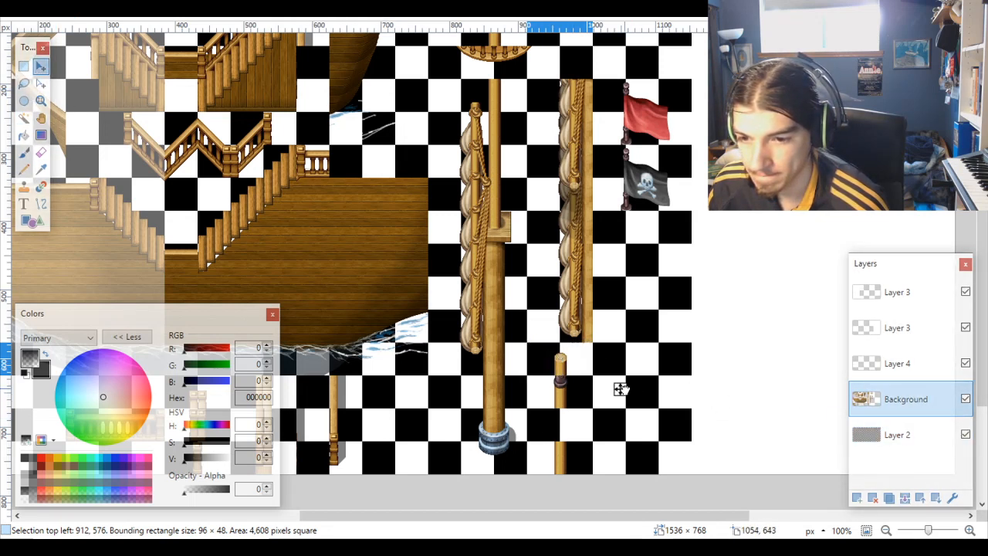
left_click_drag(620, 388, 629, 214)
scroll(687, 261, "up", 1)
scroll(657, 238, "up", 5)
scroll(441, 165, "up", 2)
left_click_drag(453, 161, 459, 163)
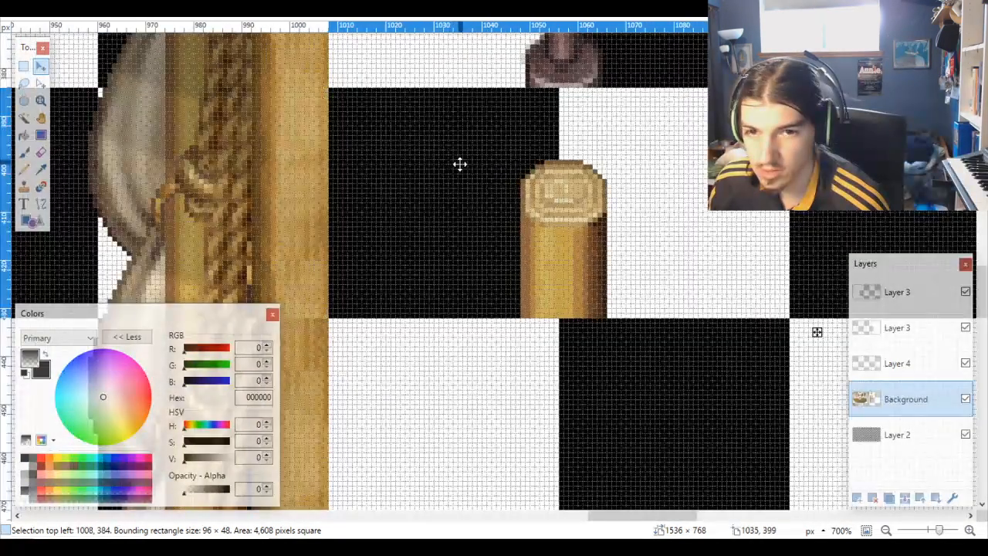
Step: On Layer 2, select the two 96 × 48 pixel strips of grid cells around the remaining short pole pieces
scroll(510, 186, "down", 8)
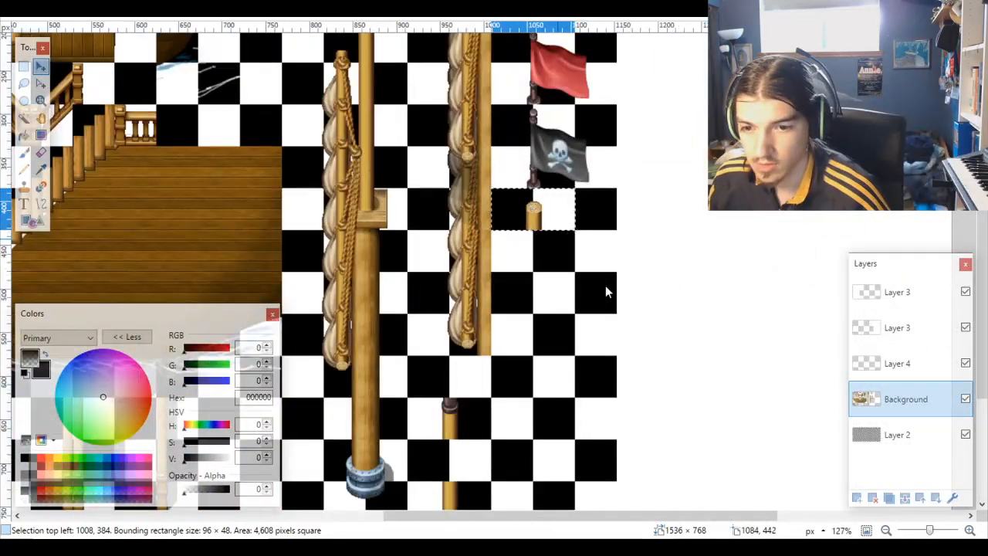
left_click(911, 437)
scroll(468, 342, "down", 2)
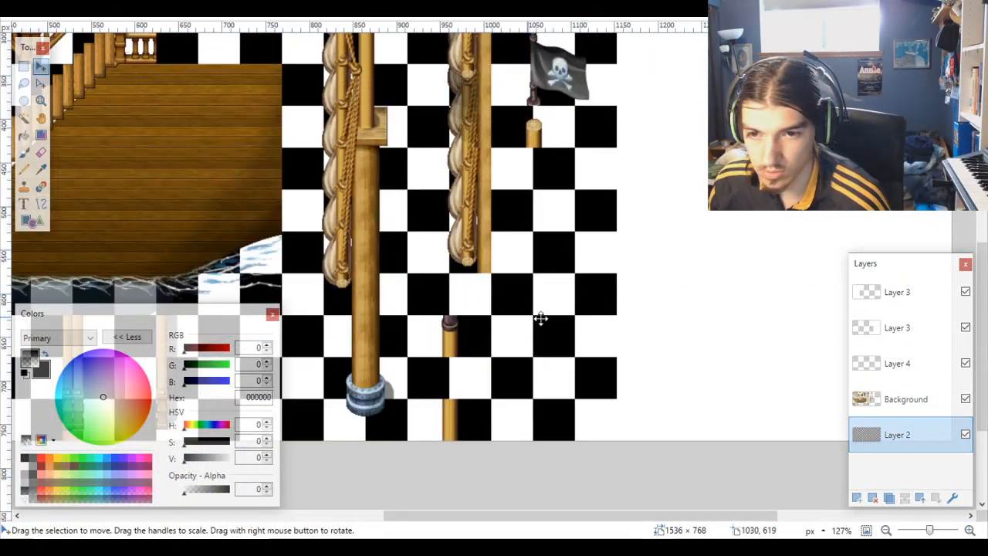
left_click(23, 117)
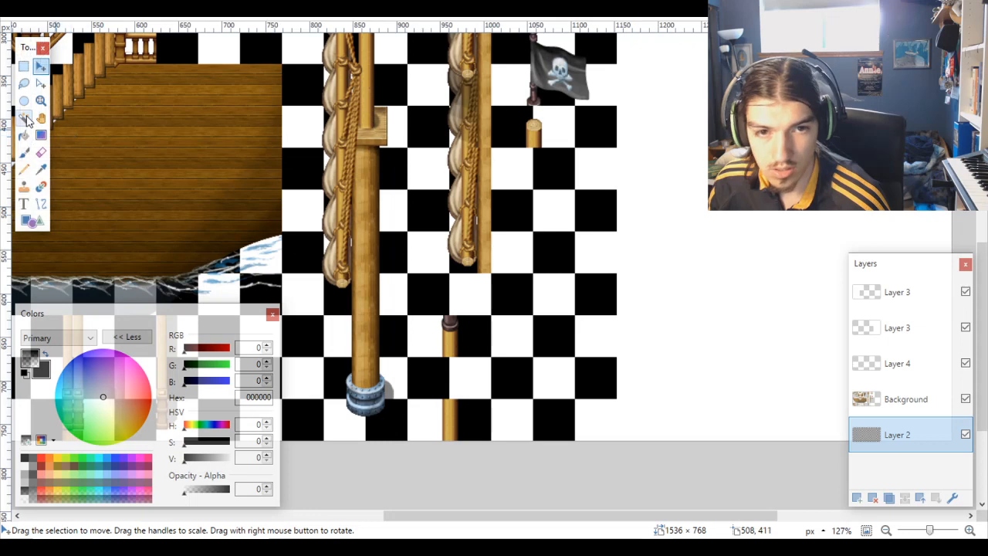
left_click(486, 327)
left_click(437, 329, "ctrl")
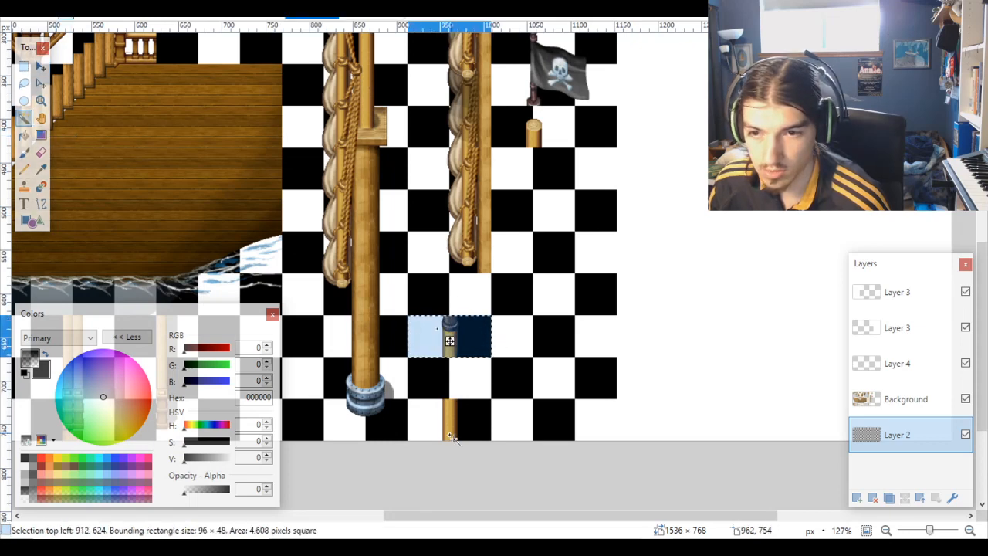
left_click(434, 429, "ctrl")
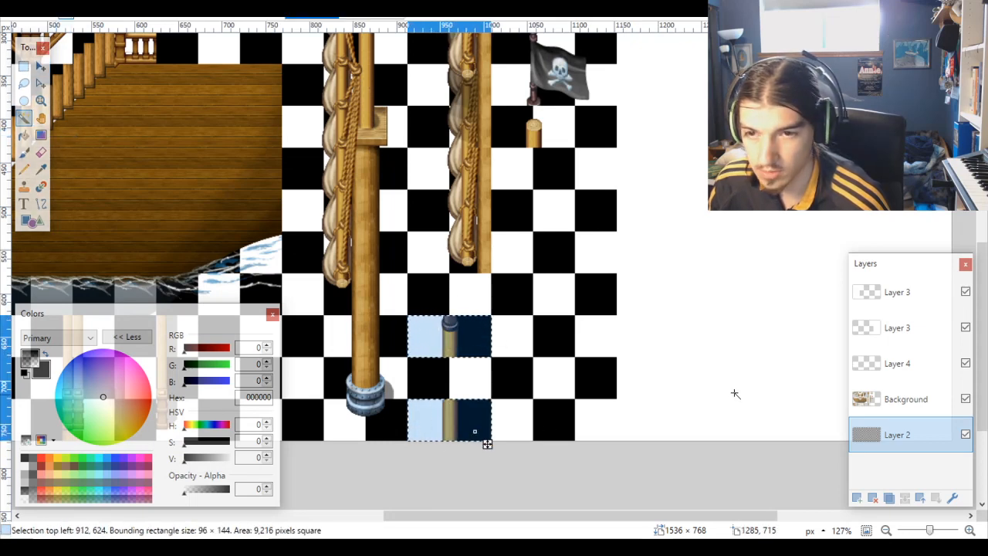
Step: Move the two short pole pieces on the Background layer below the pole top, with the selection's top left at 1008, 480
scroll(720, 342, "up", 2)
scroll(720, 341, "up", 4)
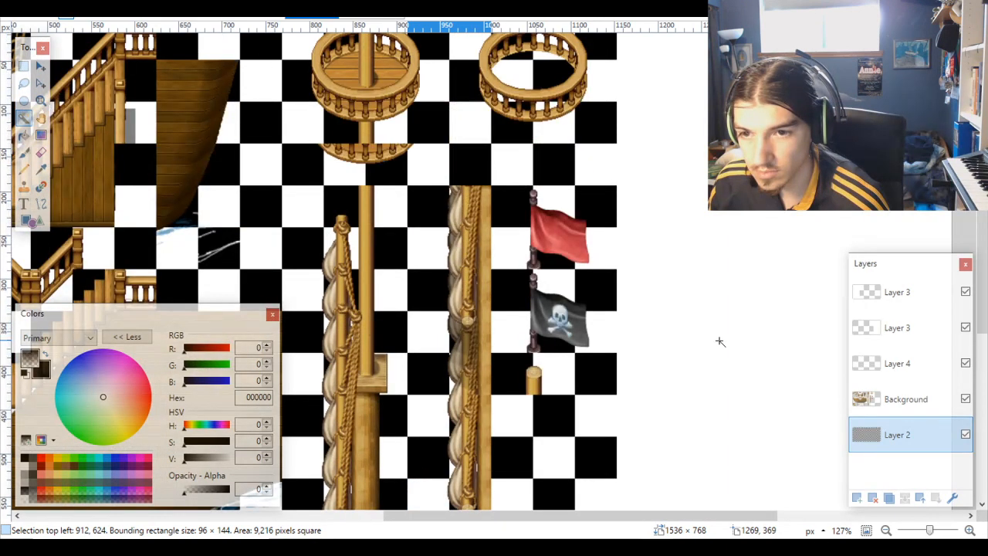
scroll(719, 341, "down", 2)
scroll(720, 341, "down", 1)
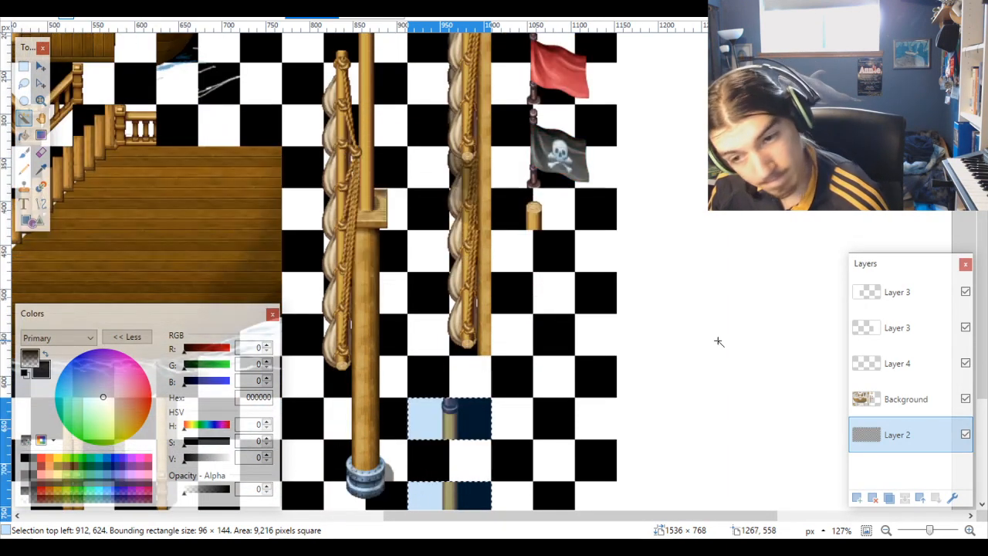
left_click(898, 413)
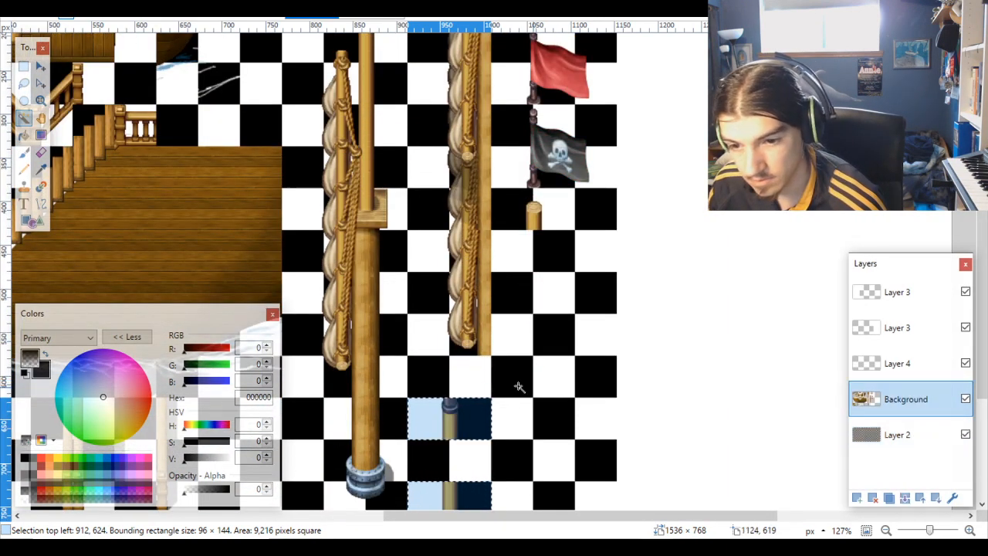
left_click(40, 67)
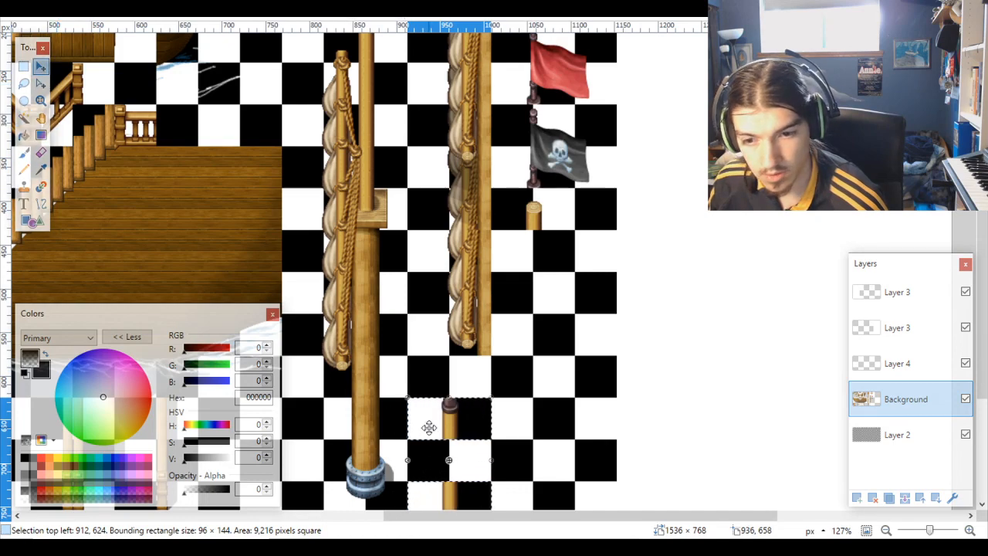
left_click_drag(429, 427, 508, 269)
scroll(515, 302, "up", 6)
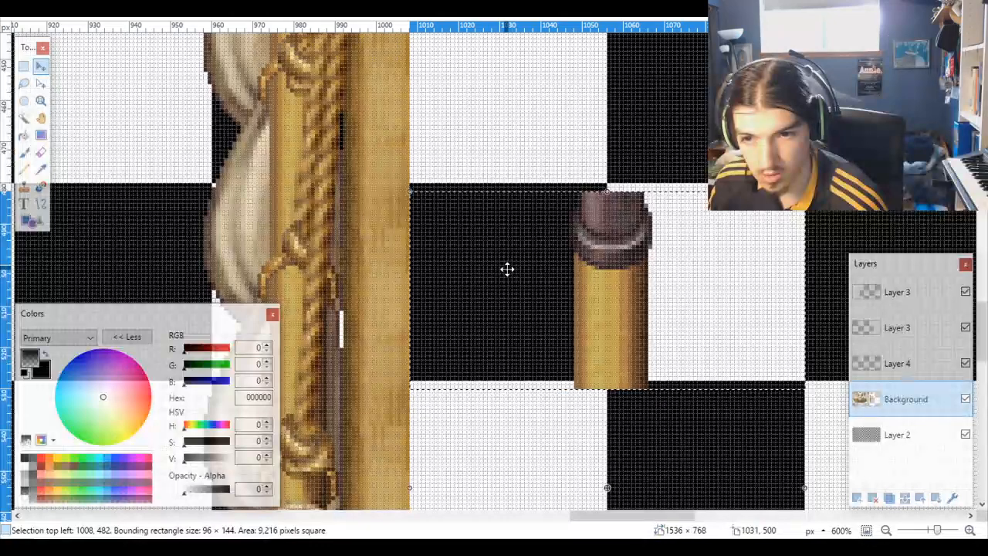
left_click_drag(459, 229, 459, 219)
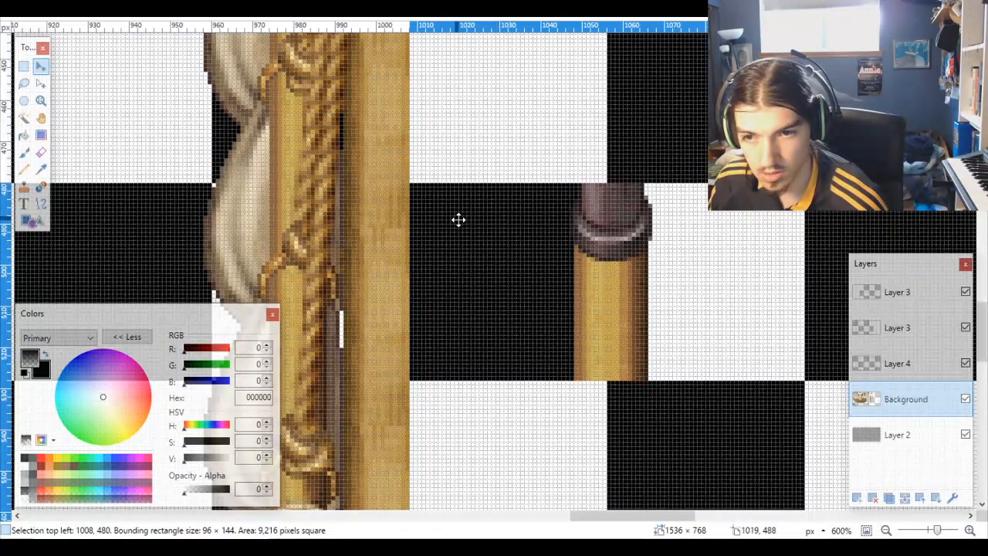
scroll(528, 270, "down", 4)
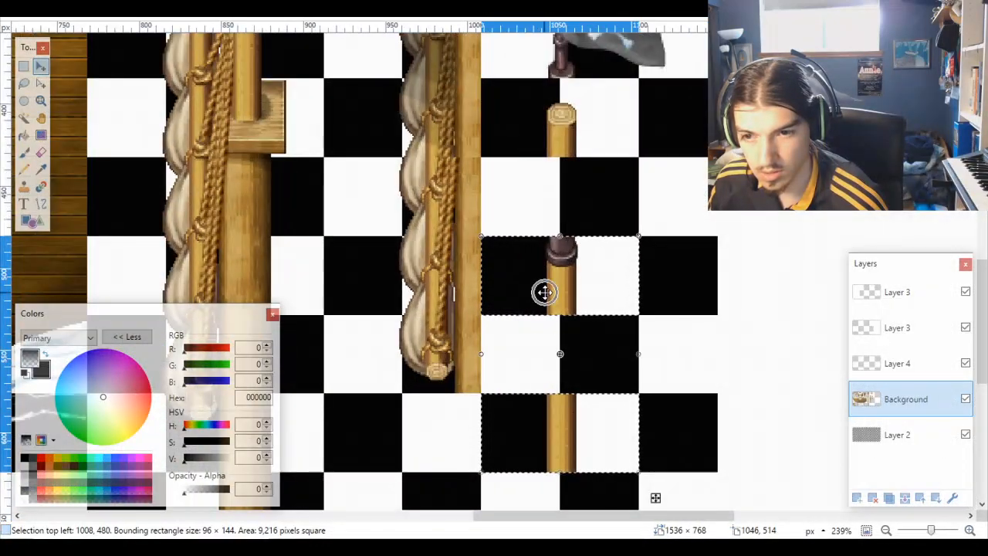
scroll(545, 292, "down", 2)
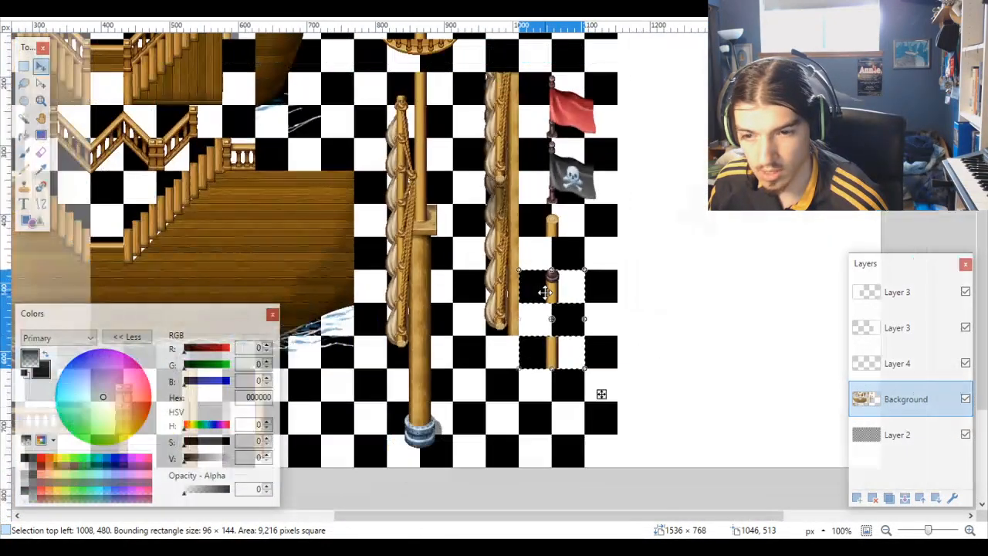
Step: On Layer 2, add the grid cells around the pole top and the pirate flag to the selection with the Magic Wand
left_click(909, 435)
left_click(24, 117)
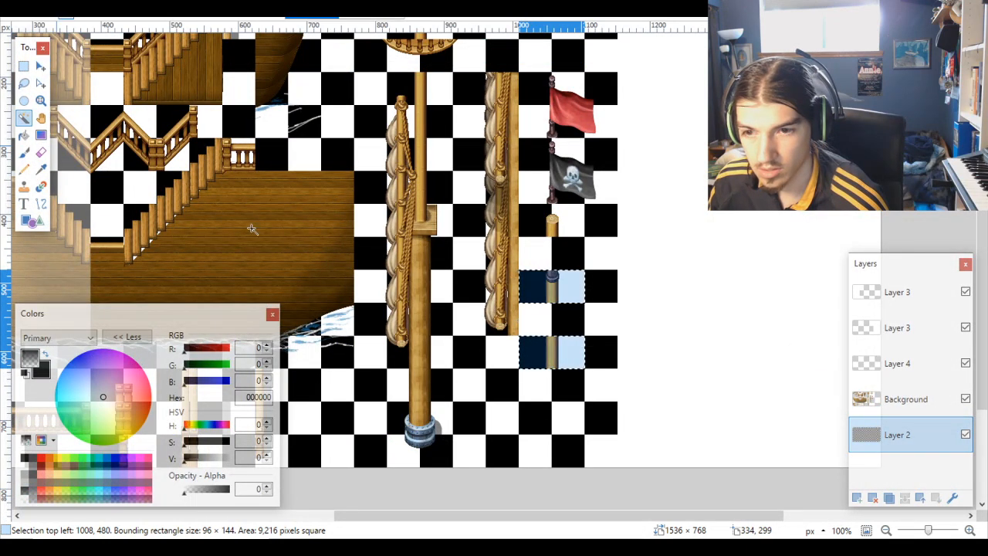
scroll(566, 359, "up", 4)
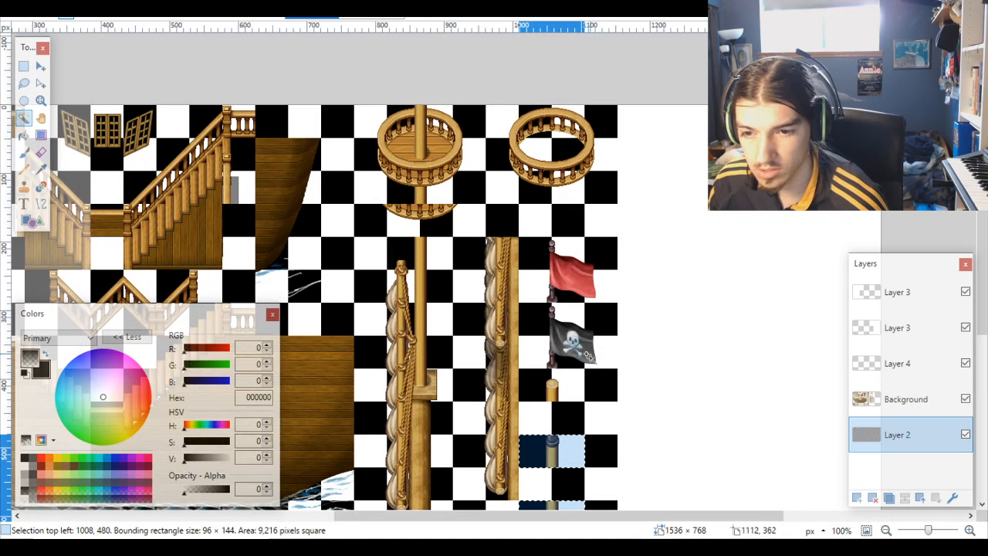
left_click(548, 389, "ctrl")
left_click(544, 345, "ctrl")
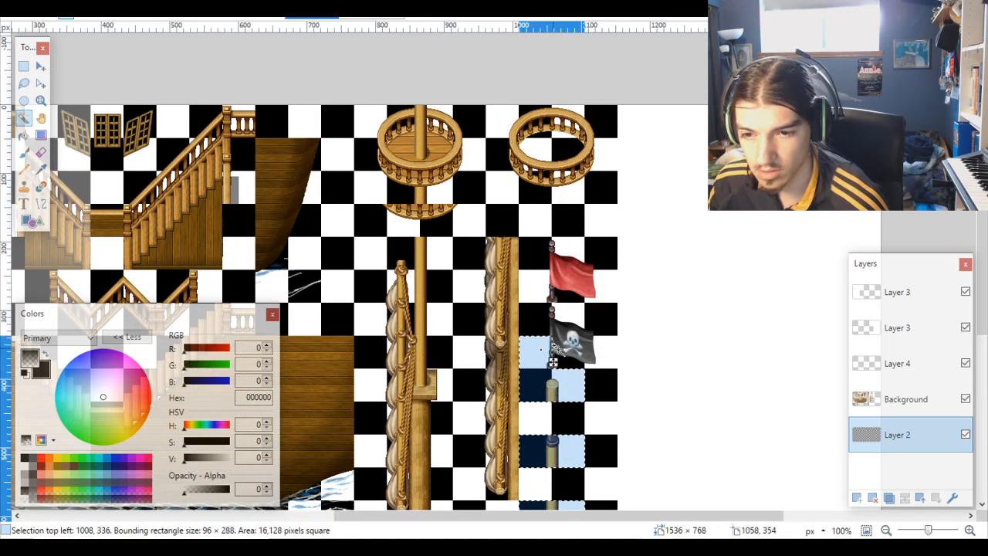
left_click(569, 349, "ctrl")
left_click(588, 327, "ctrl")
left_click(540, 320, "ctrl")
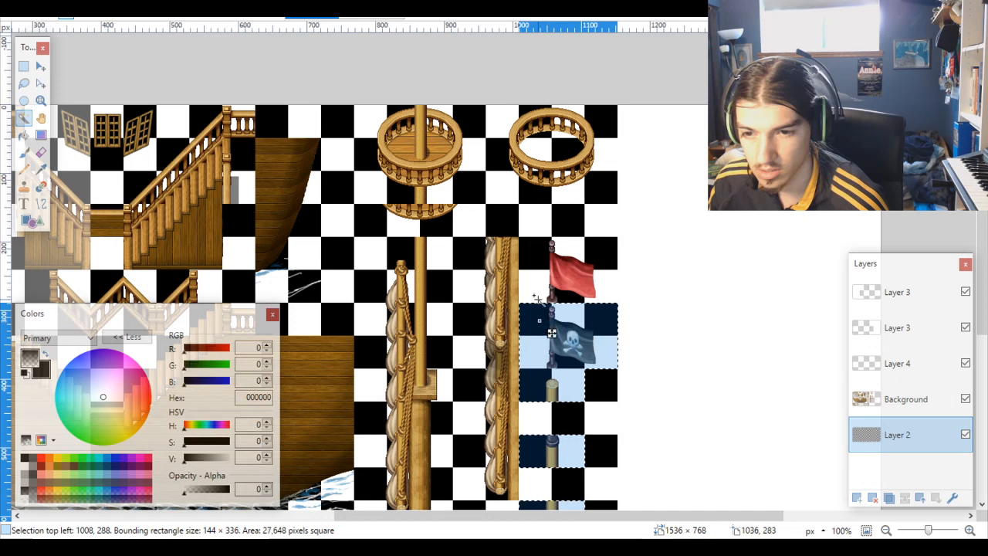
Step: Extend the selection over the grid cells around the red flag, to a 192 × 432 pixel bounding rectangle
left_click(560, 286, "ctrl")
left_click(602, 282, "ctrl")
left_click(569, 258, "ctrl")
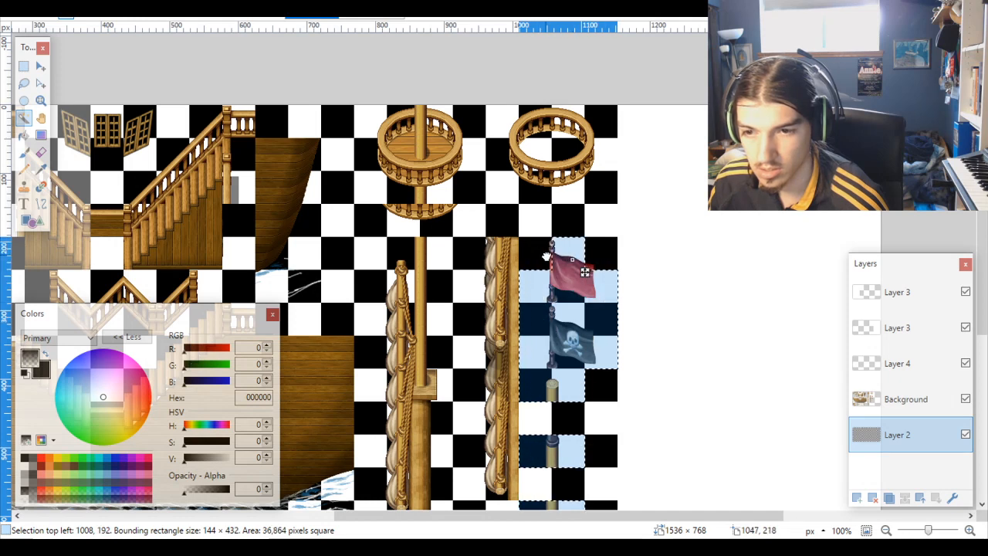
left_click(595, 259, "ctrl")
left_click(605, 254, "ctrl")
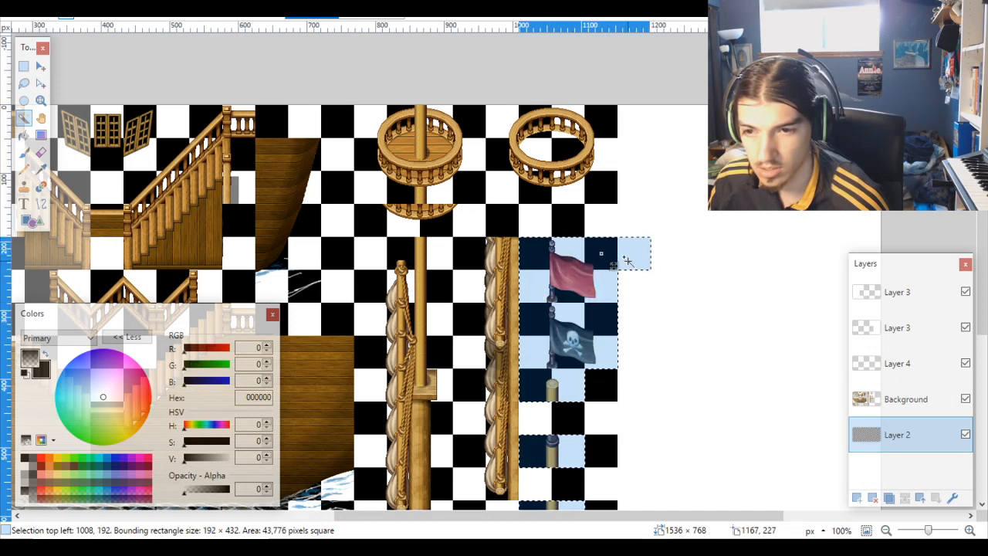
scroll(619, 270, "down", 5)
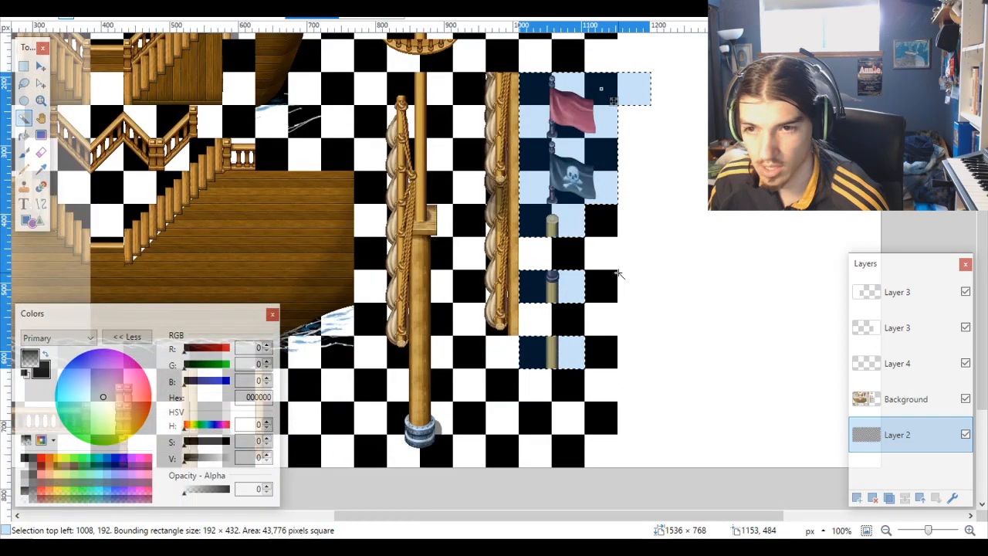
Step: Move the flags and pole pieces on the Background layer up so the selection's top left sits at 1008, 144, and deselect
left_click(40, 66)
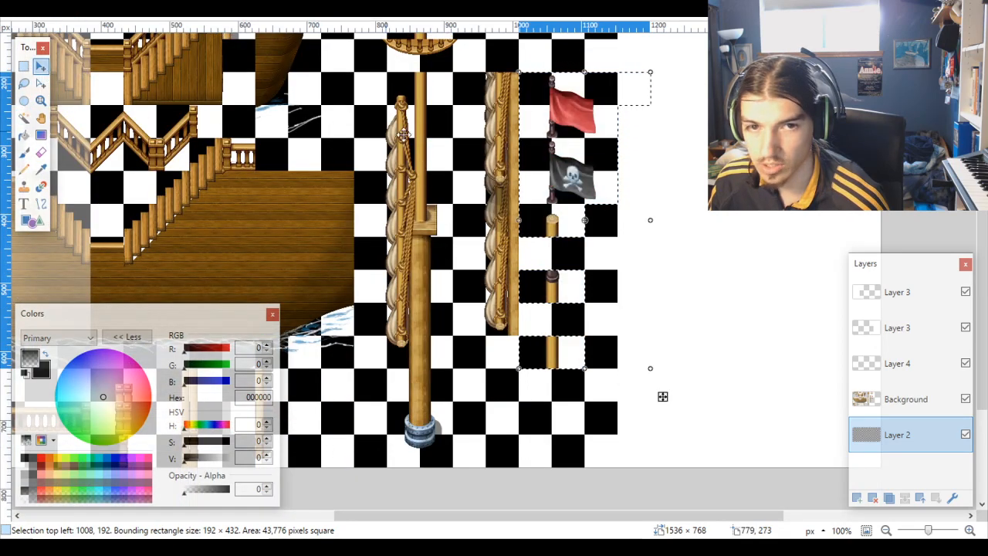
scroll(502, 170, "up", 5)
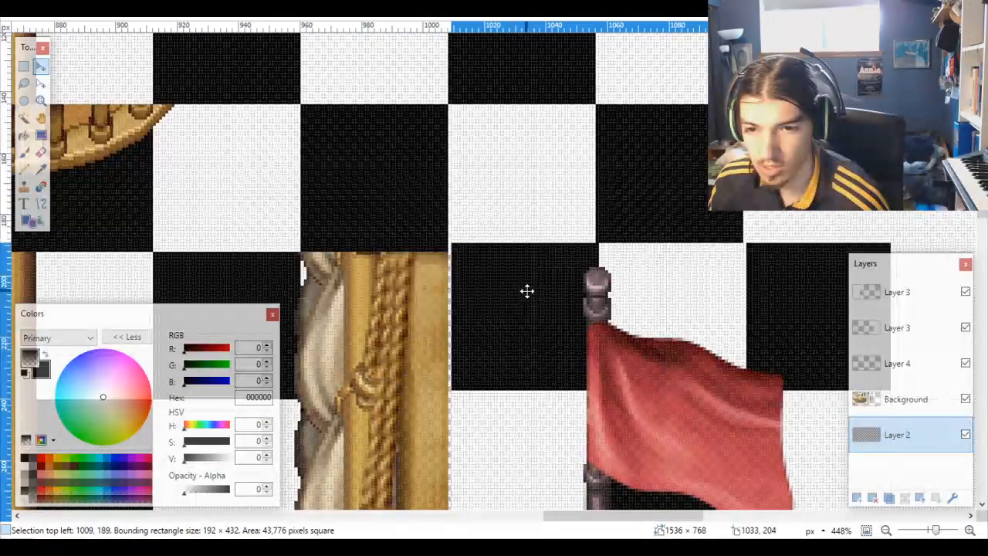
mouse_move(526, 290)
left_mouse_down()
mouse_move(527, 237)
mouse_move(524, 300)
left_mouse_up()
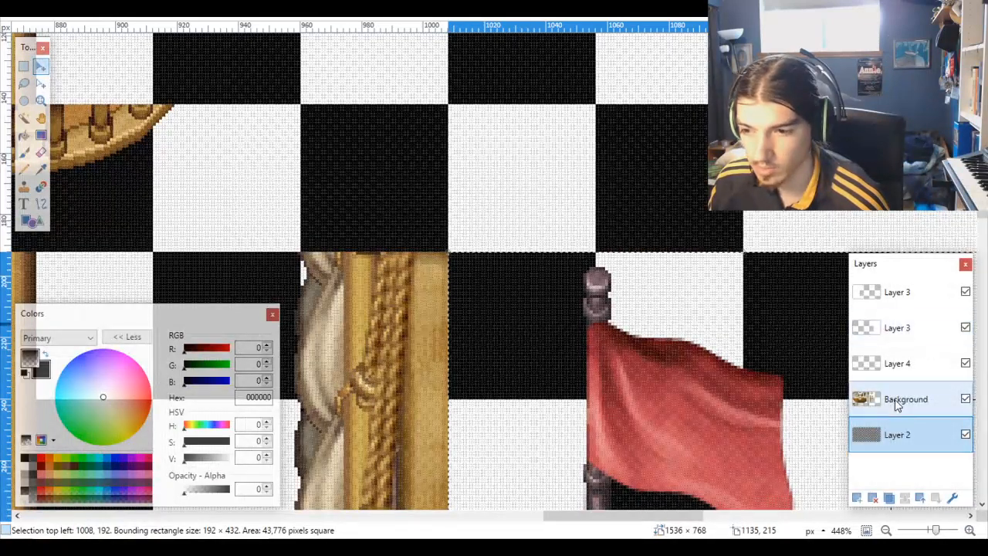
left_click(897, 407)
left_click_drag(530, 260, 498, 140)
scroll(495, 139, "up", 5)
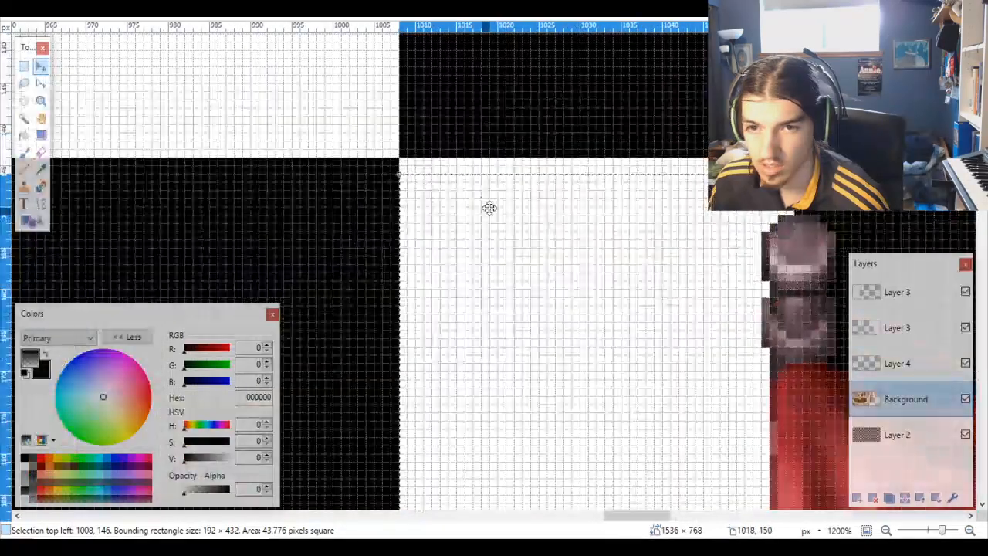
left_click_drag(490, 207, 490, 185)
scroll(489, 185, "down", 8)
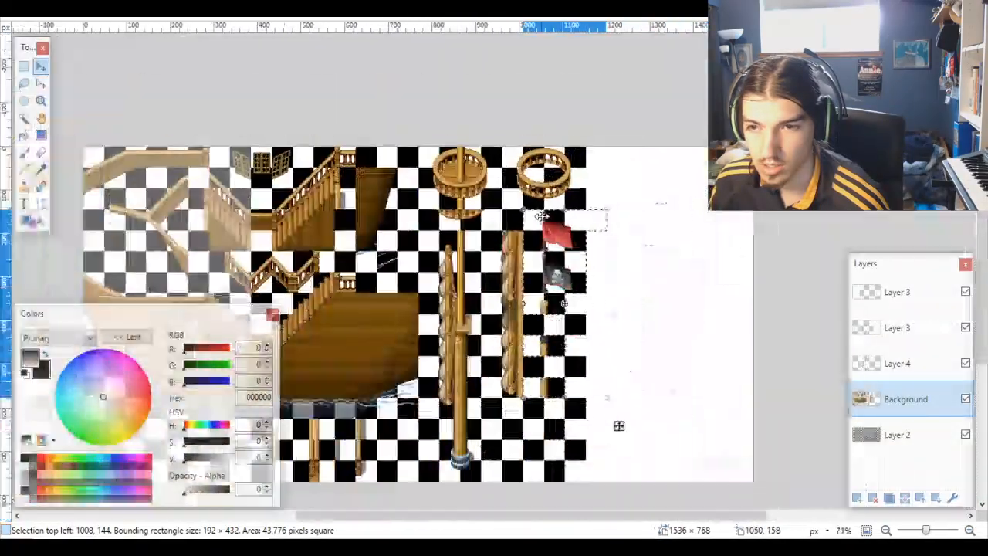
key("ctrl+d")
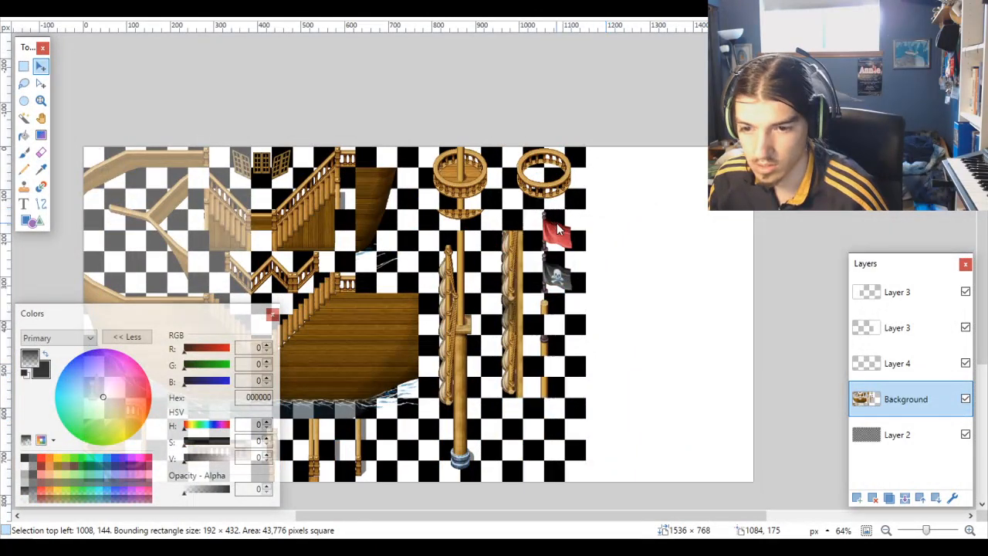
Step: Hide and reshow the lower Layer 3 to examine the free grid space around the mast and flag pieces
left_click(965, 329)
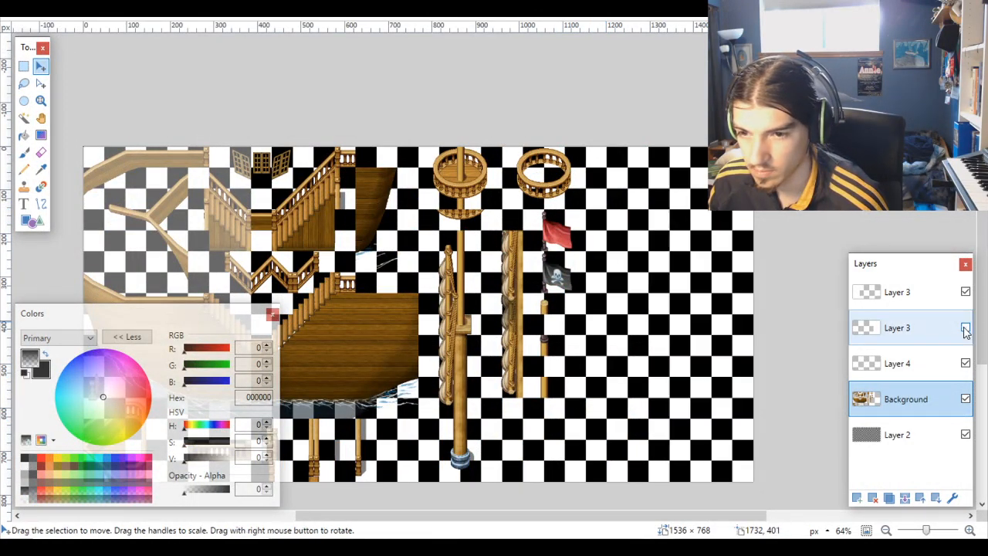
scroll(584, 435, "down", 3)
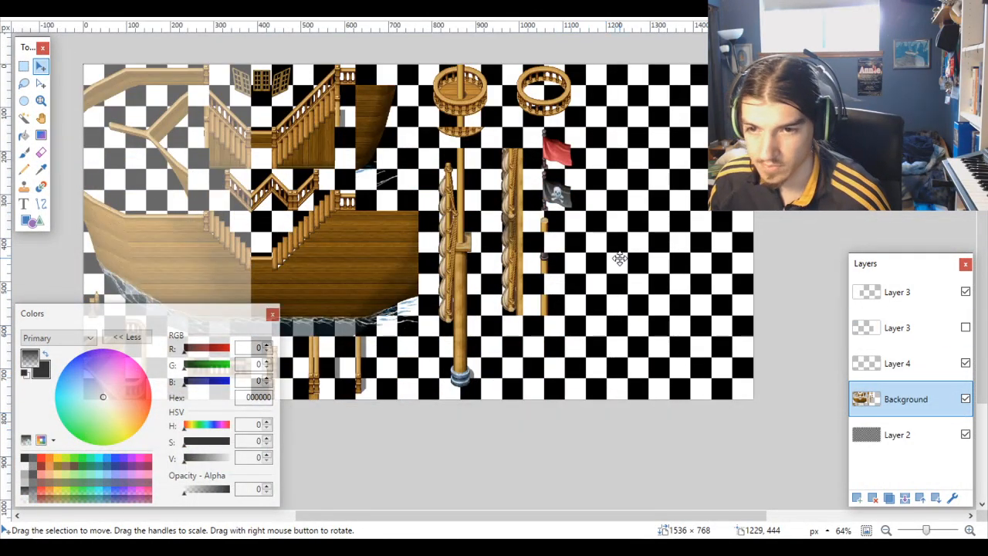
scroll(620, 259, "up", 6)
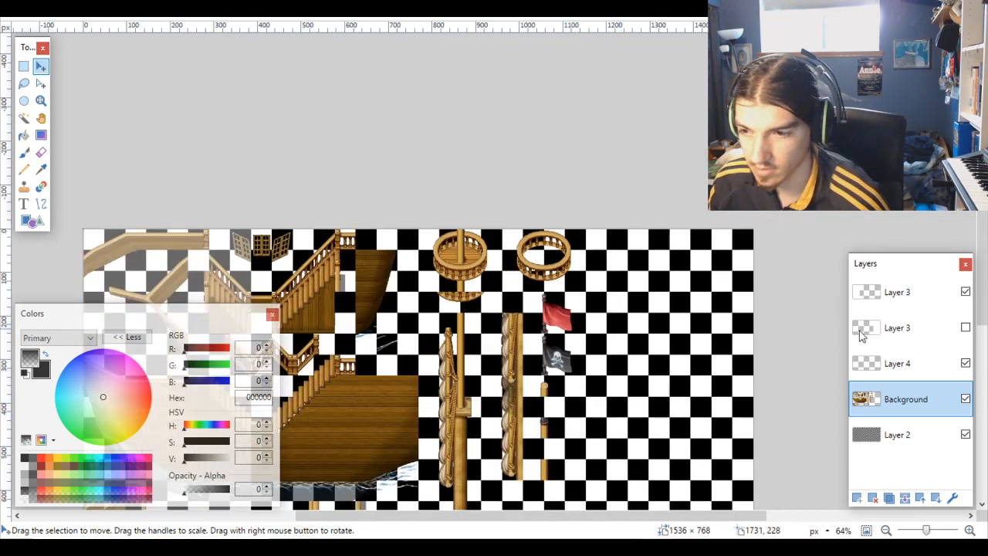
left_click(965, 328)
scroll(626, 335, "down", 5)
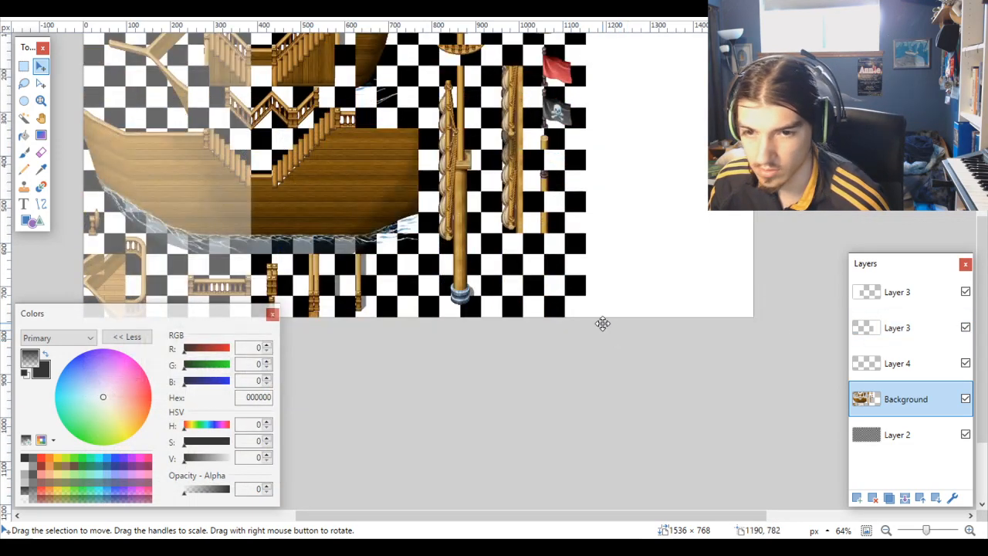
scroll(603, 323, "down", 2)
scroll(603, 324, "up", 3)
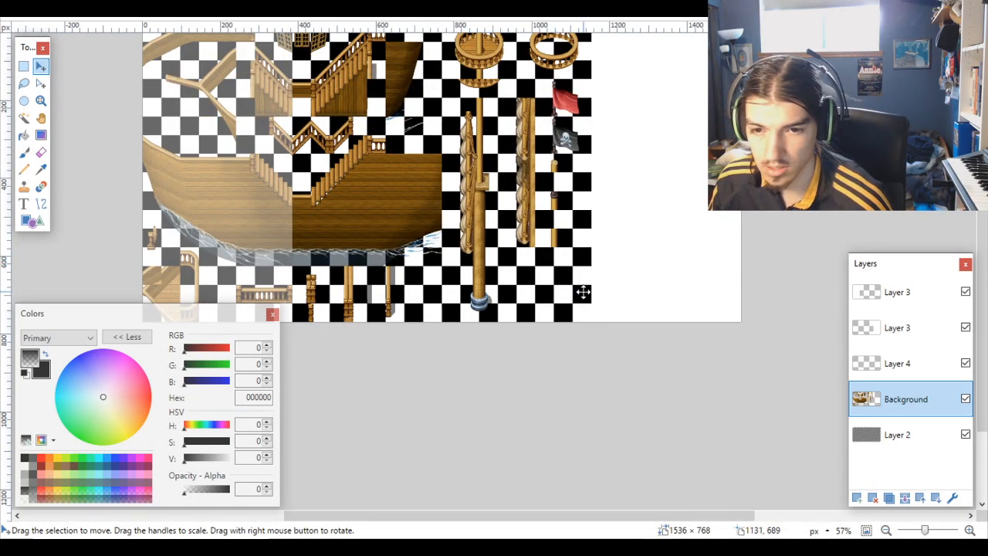
scroll(583, 292, "up", 4)
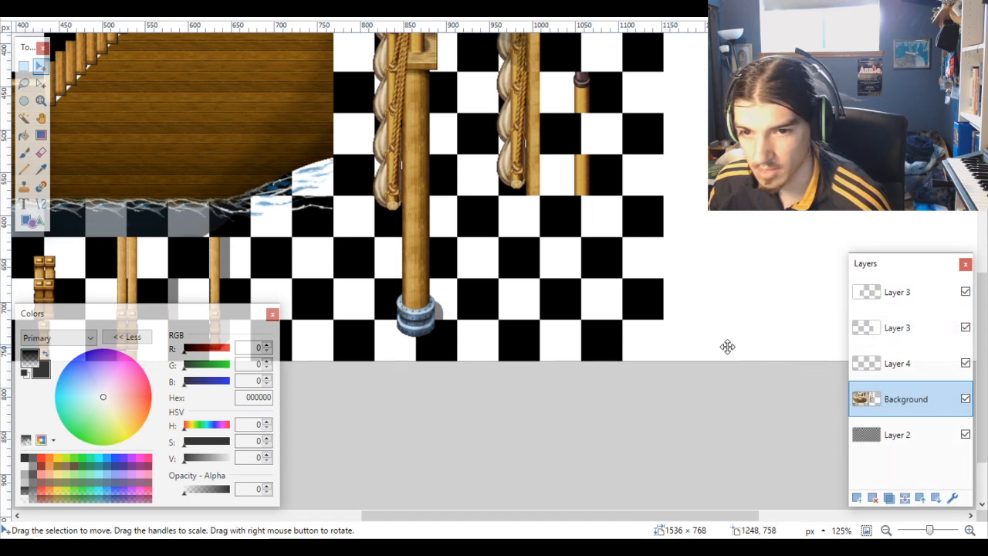
left_click(922, 443)
left_click(24, 118)
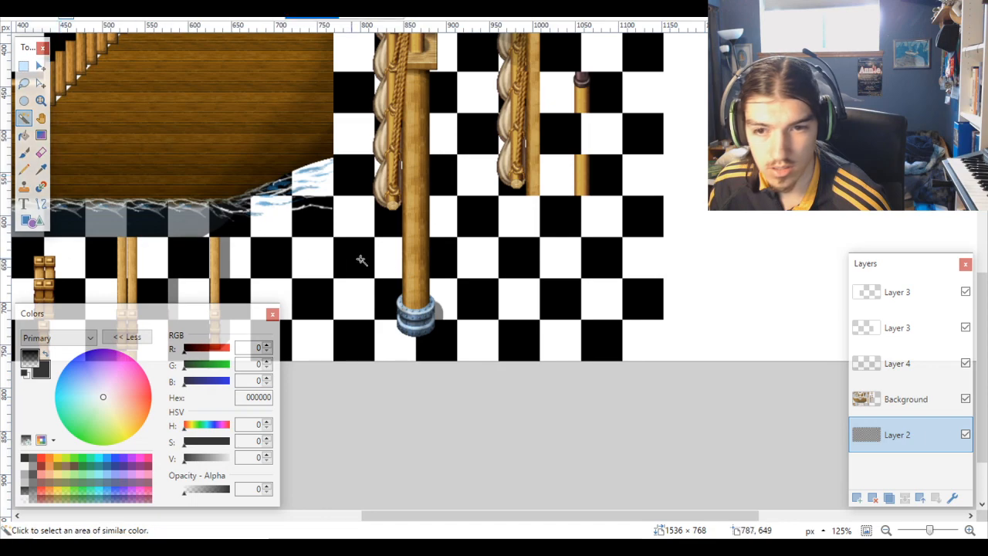
left_click(400, 270)
left_click(454, 276, "ctrl")
left_click(441, 309, "ctrl")
left_click(404, 298, "ctrl")
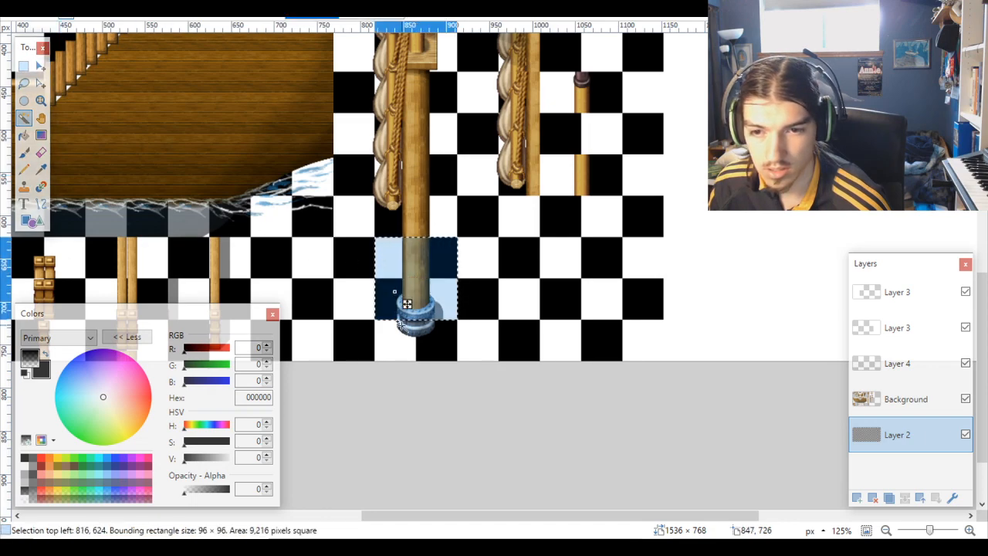
left_click(412, 335, "ctrl")
left_click(428, 334, "ctrl")
scroll(485, 283, "down", 5)
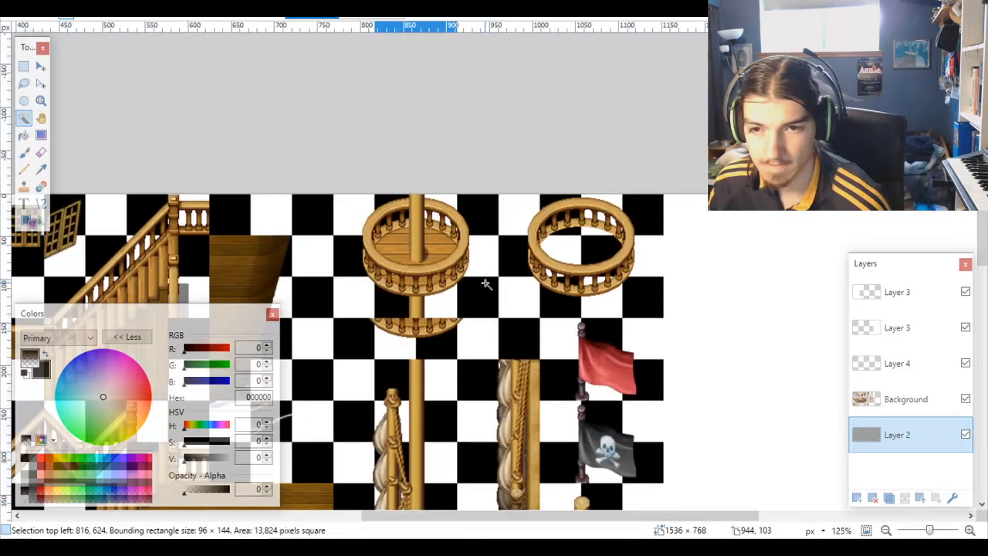
scroll(473, 459, "up", 2)
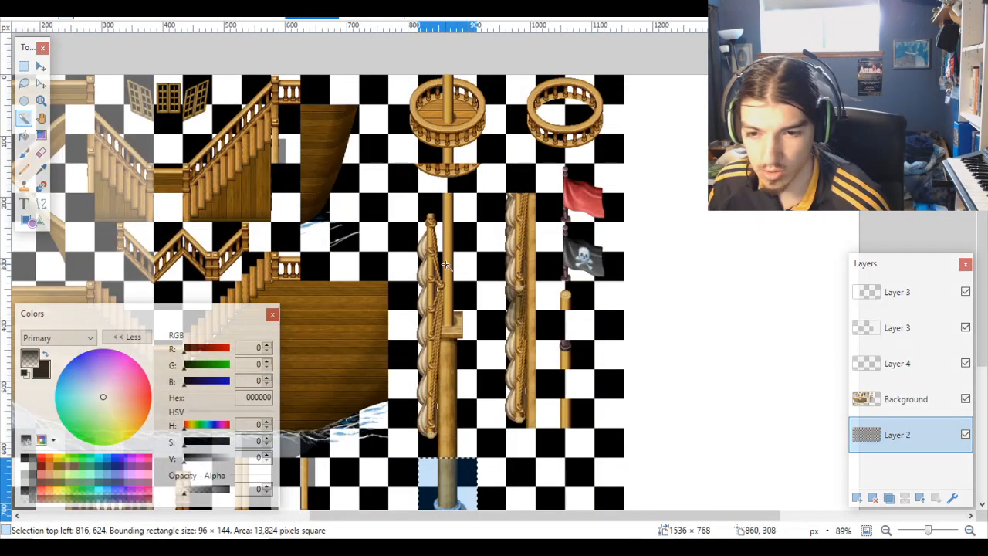
scroll(456, 454, "up", 2)
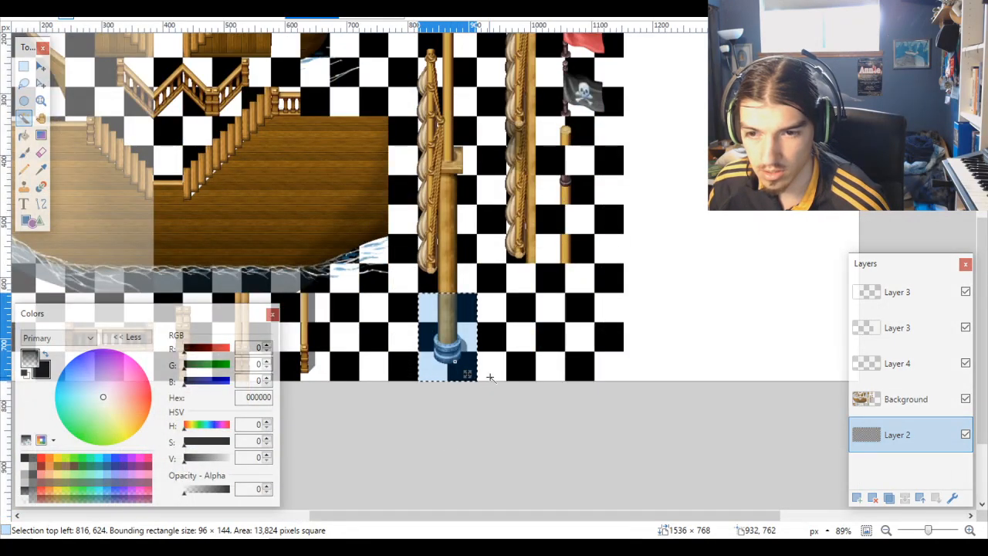
scroll(479, 371, "up", 2)
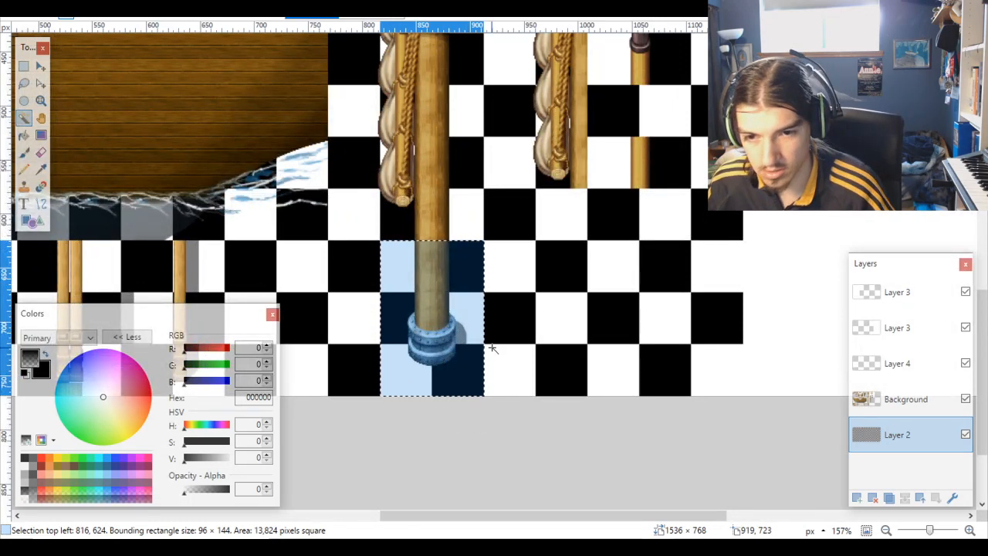
key("ctrl+d")
scroll(488, 336, "down", 4)
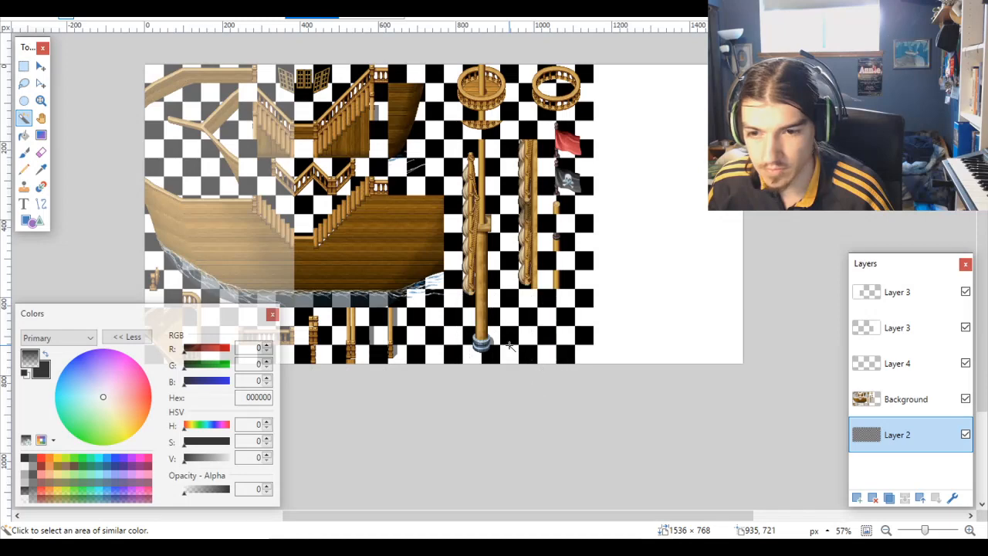
scroll(488, 336, "left", 5)
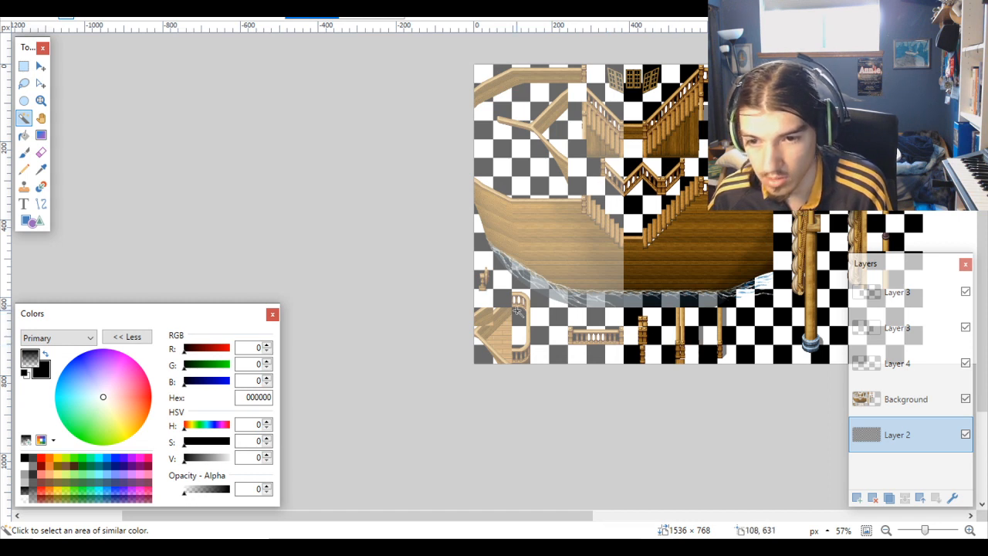
Step: On Layer 2, select the grid cells around the curved railing with the Magic Wand, a 48 × 192 pixel area at 96, 576
left_click(899, 401)
left_click(897, 439)
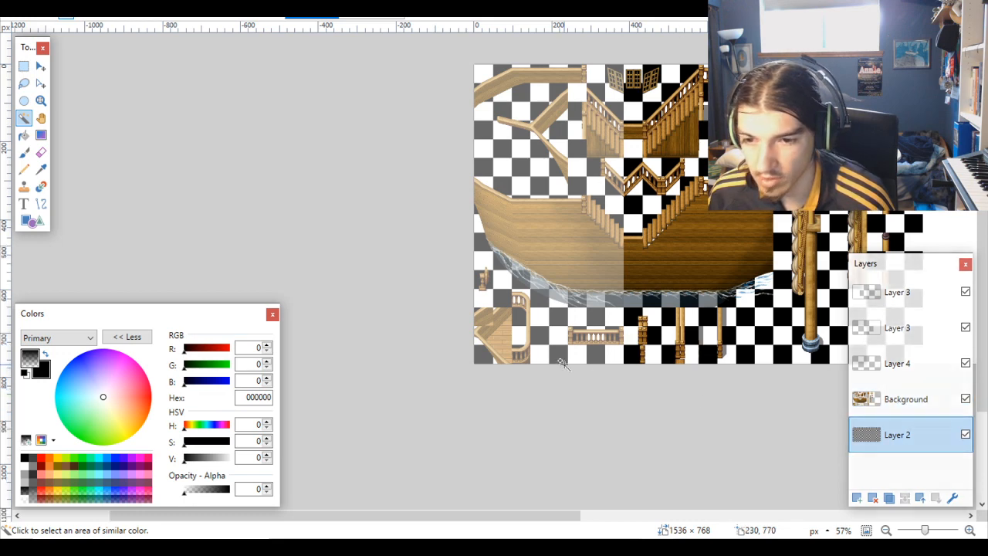
scroll(467, 338, "up", 4)
left_click_drag(466, 338, 481, 202)
scroll(546, 279, "down", 6)
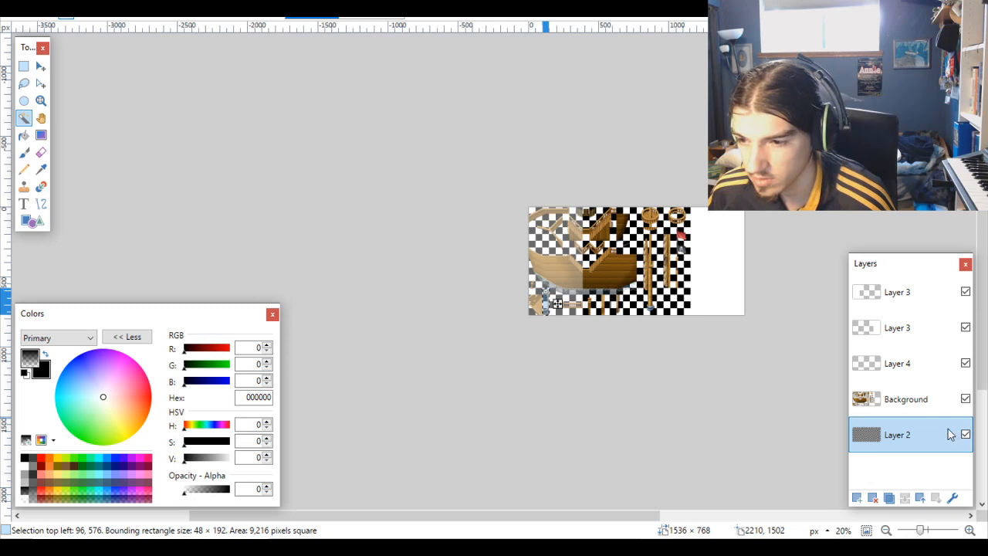
scroll(718, 309, "up", 4)
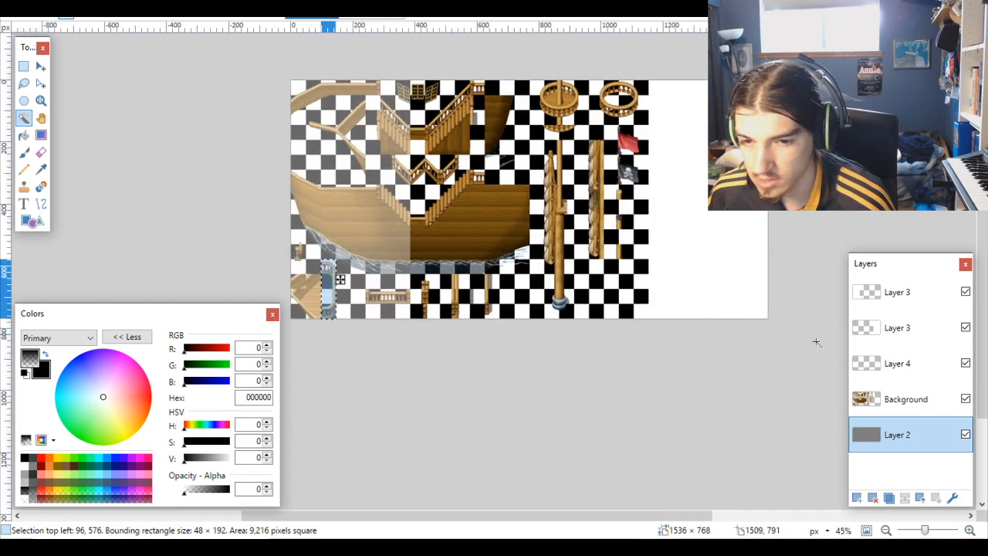
Step: Move the curved railing on the Background layer beside the mast base, with the selection's top left at 768, 576, and deselect
left_click(904, 399)
scroll(590, 310, "up", 4)
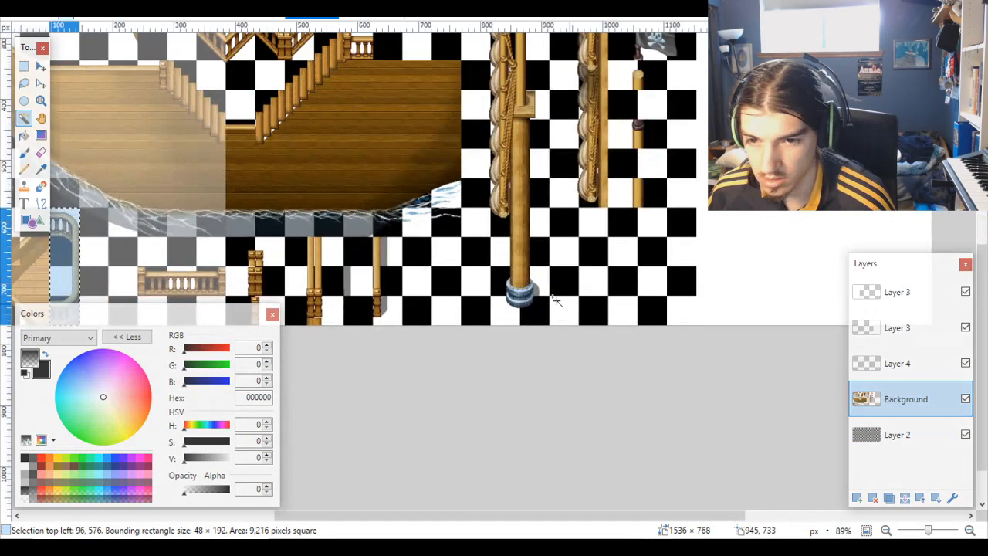
left_click(40, 67)
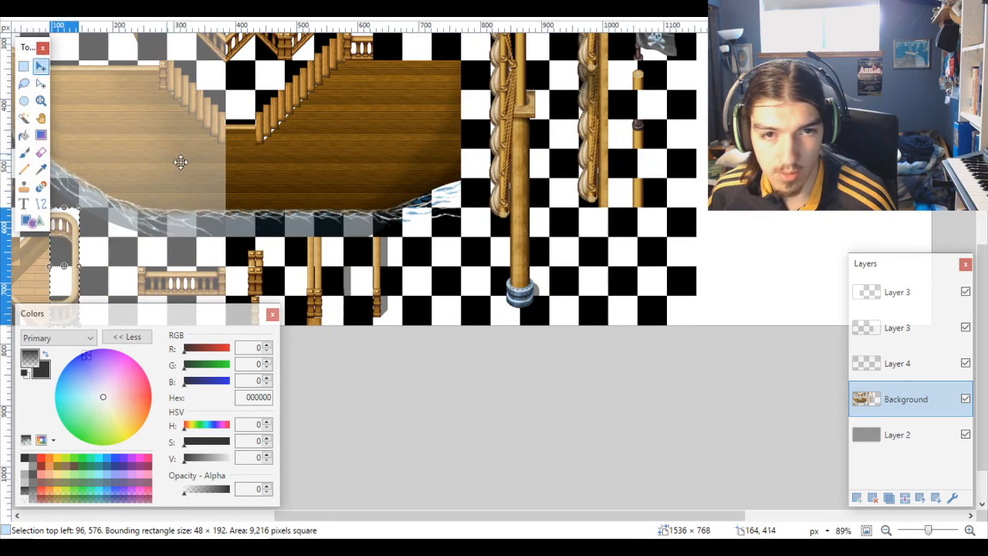
scroll(456, 318, "left", 3)
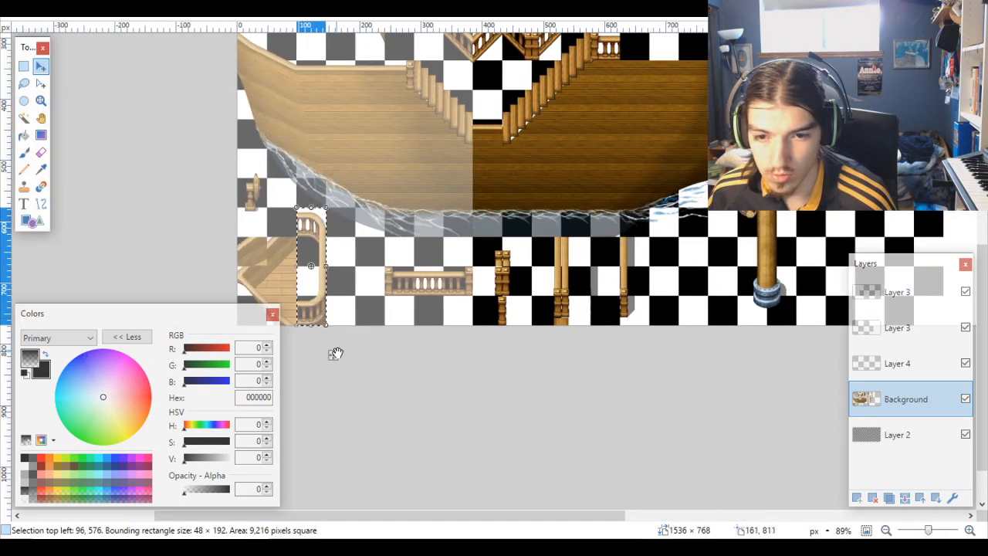
left_click_drag(336, 352, 746, 353)
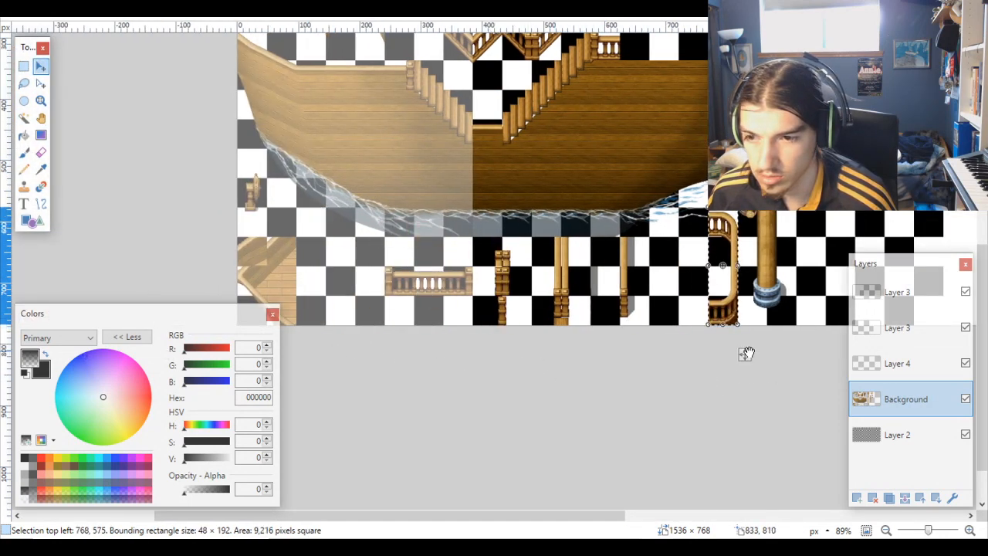
scroll(746, 353, "up", 6, "ctrl")
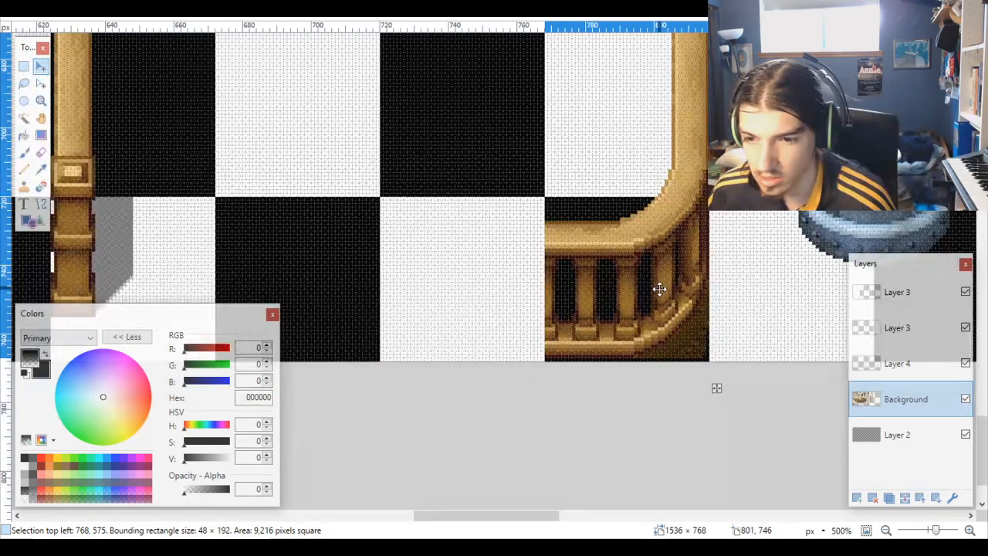
left_click_drag(659, 288, 657, 293)
scroll(672, 288, "up", 5)
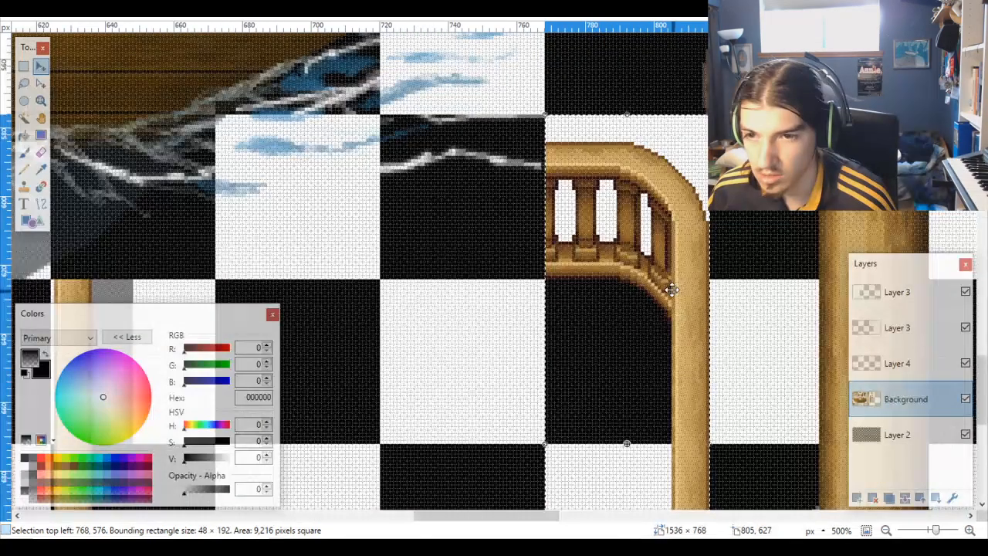
scroll(672, 288, "down", 7)
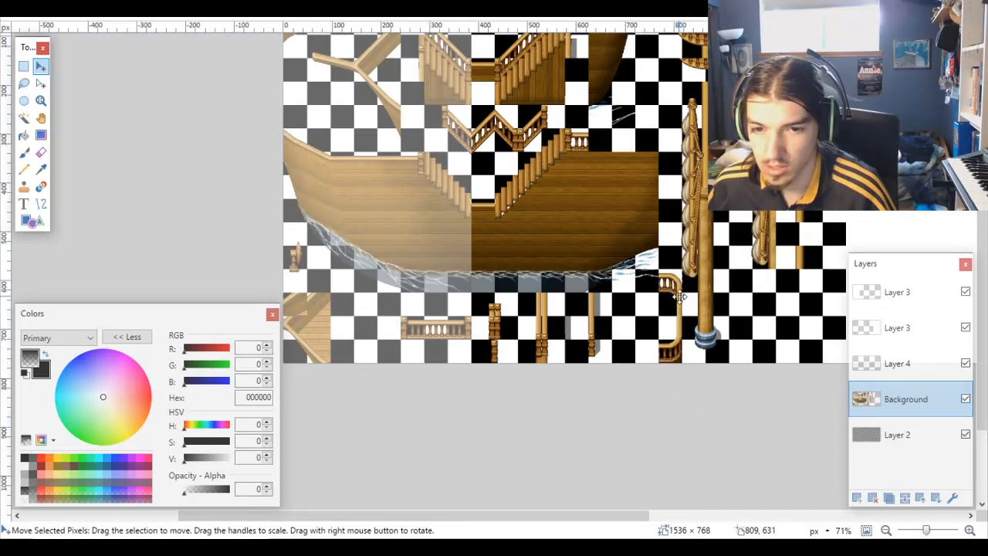
Step: On Layer 2, select the 48 × 144 pixel column of grid cells around the ship's wheel with the Magic Wand
left_click(905, 426)
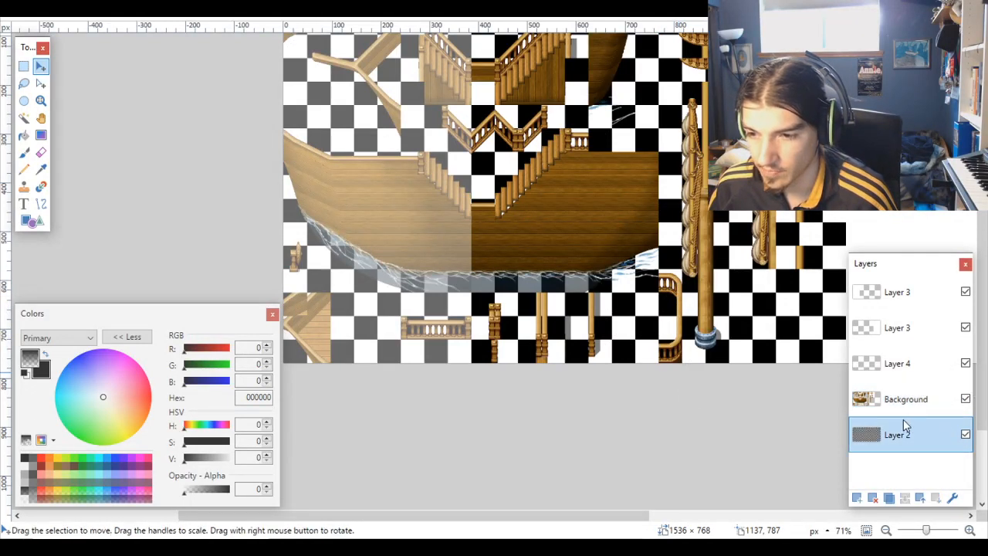
left_click(24, 118)
left_click(291, 281)
left_click(297, 244, "ctrl")
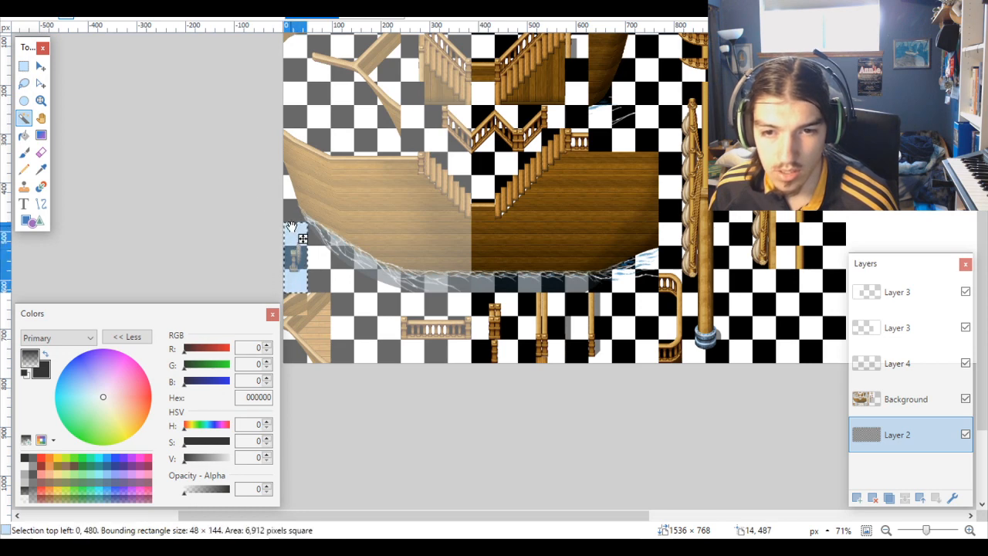
Step: Move the ship's wheel on the Background layer beside the flag pole, with the selection's top left at 1104, 336, and deselect
left_click(41, 66)
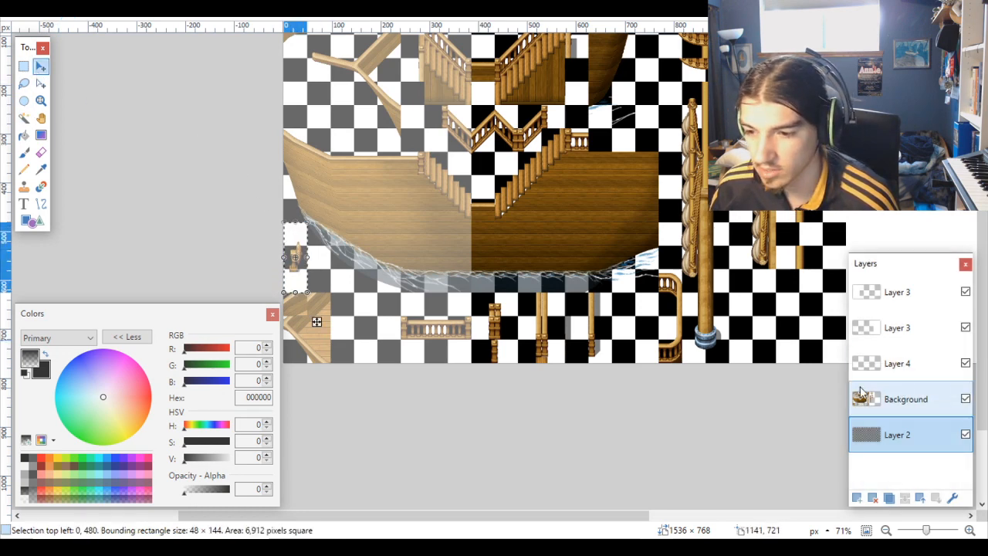
left_click(901, 398)
left_click_drag(316, 328, 861, 259)
scroll(842, 236, "up", 5)
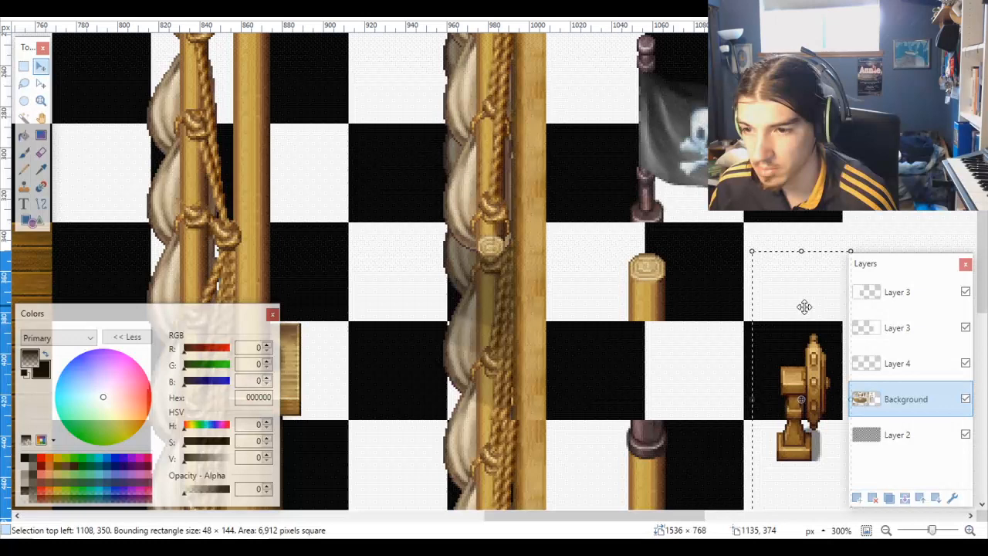
mouse_move(800, 309)
left_mouse_down()
mouse_move(799, 319)
mouse_move(788, 291)
mouse_move(785, 299)
left_mouse_up()
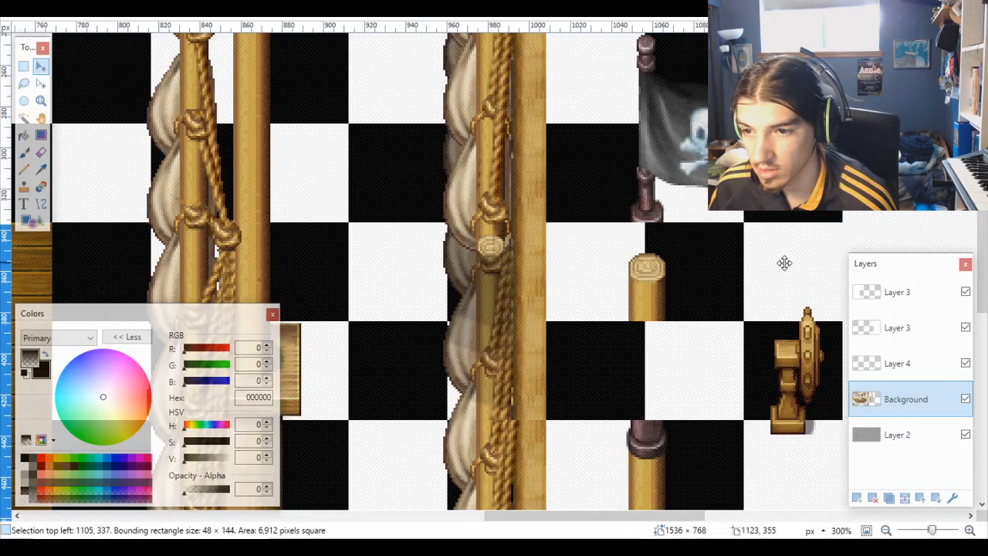
left_click_drag(785, 264, 792, 266)
scroll(792, 265, "up", 5)
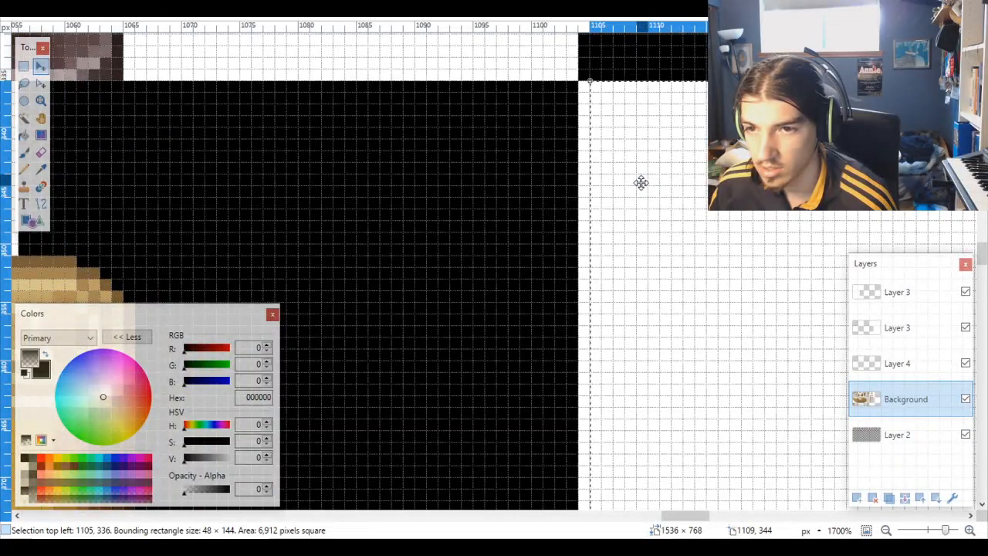
left_click_drag(641, 182, 661, 179)
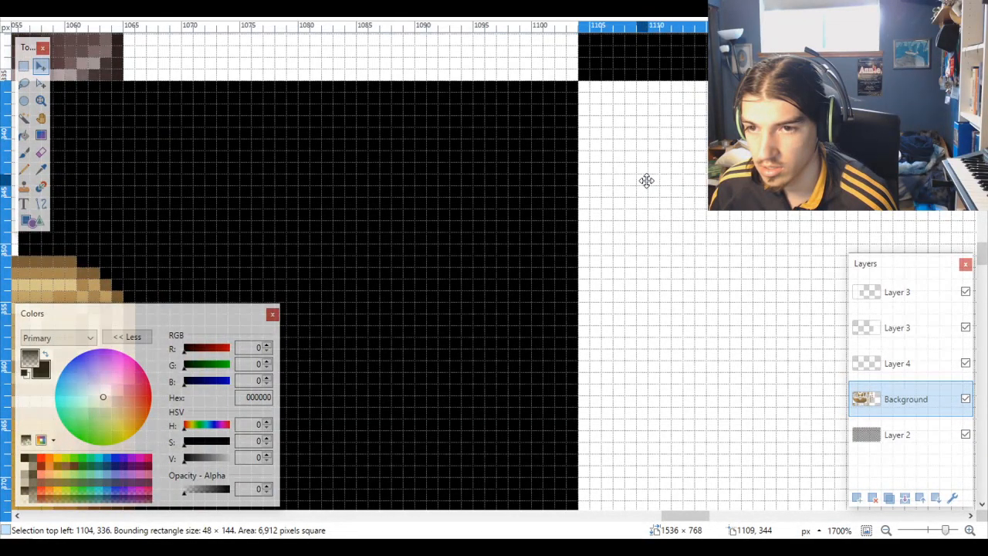
scroll(647, 181, "down", 15)
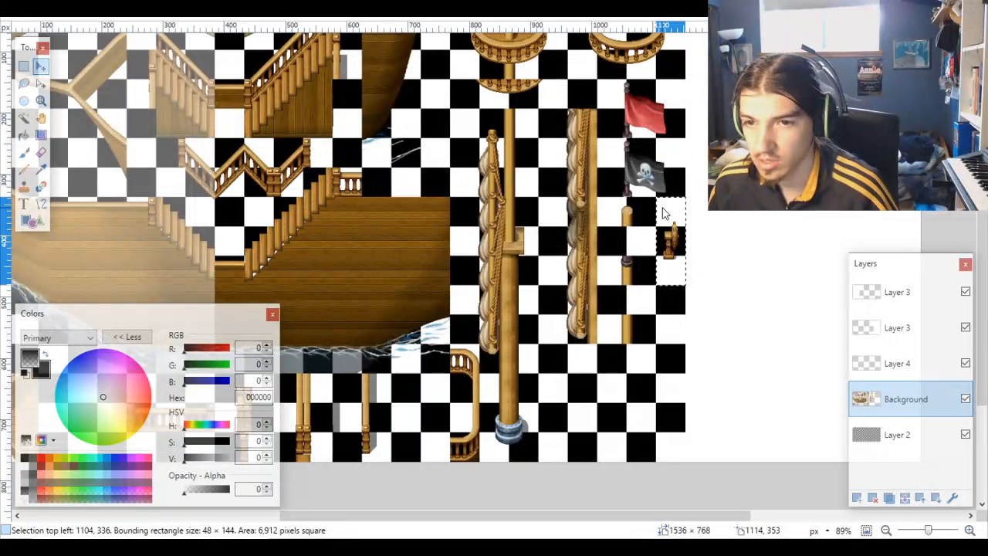
scroll(664, 213, "down", 3)
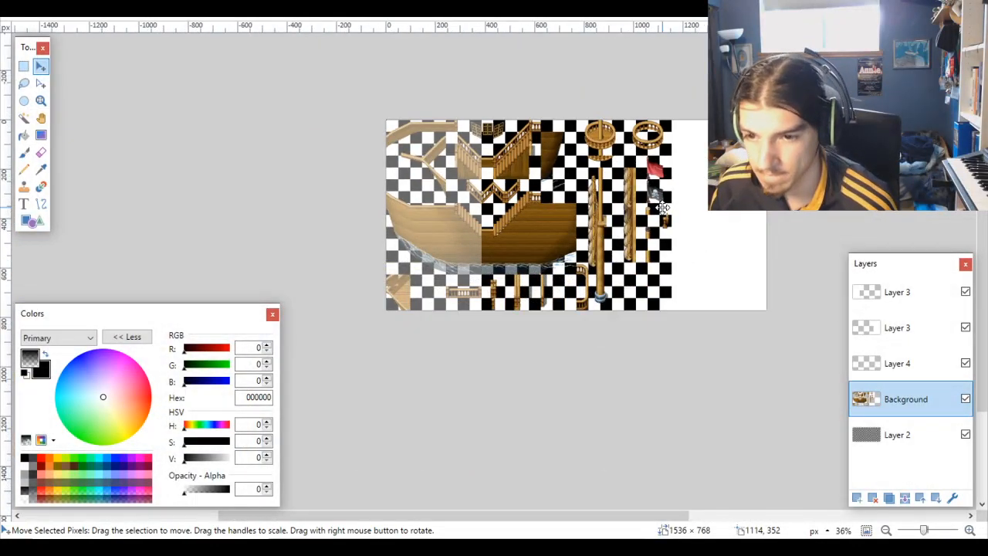
scroll(662, 207, "down", 3)
scroll(570, 203, "up", 3)
scroll(624, 229, "down", 3)
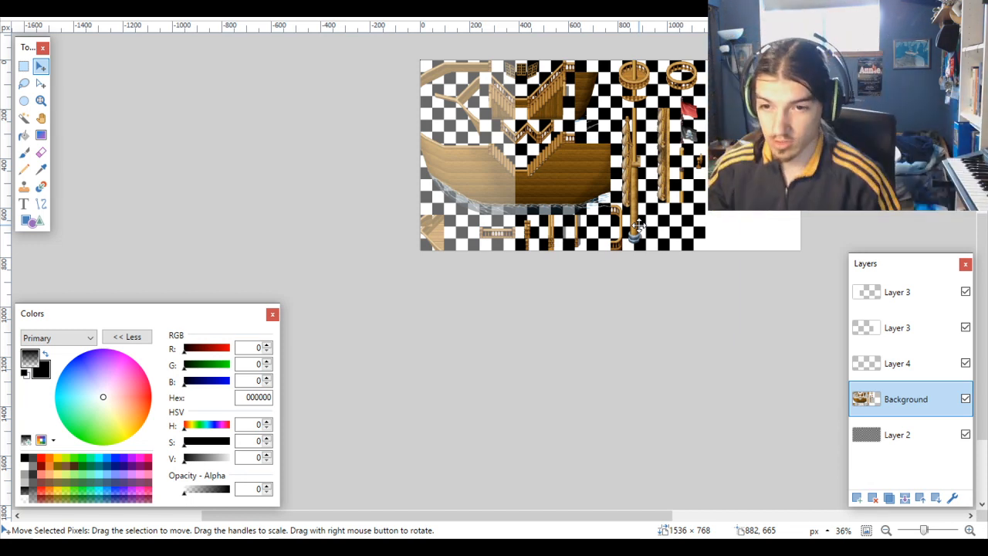
Step: On Layer 2, select the grid cells around the three lattice windows with the Magic Wand, a 144 × 96 pixel area at 336, 0
left_click(907, 439)
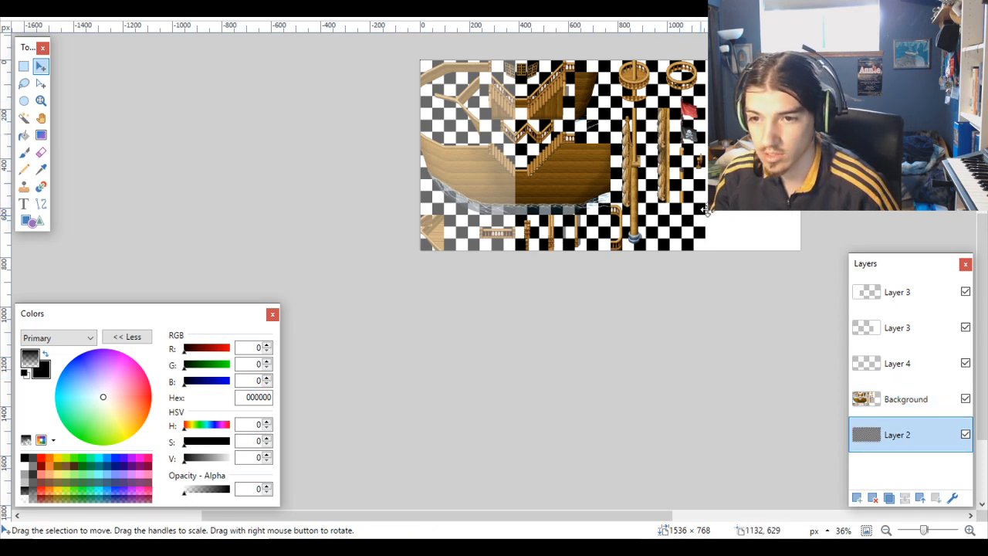
scroll(525, 168, "up", 2)
scroll(525, 183, "up", 4)
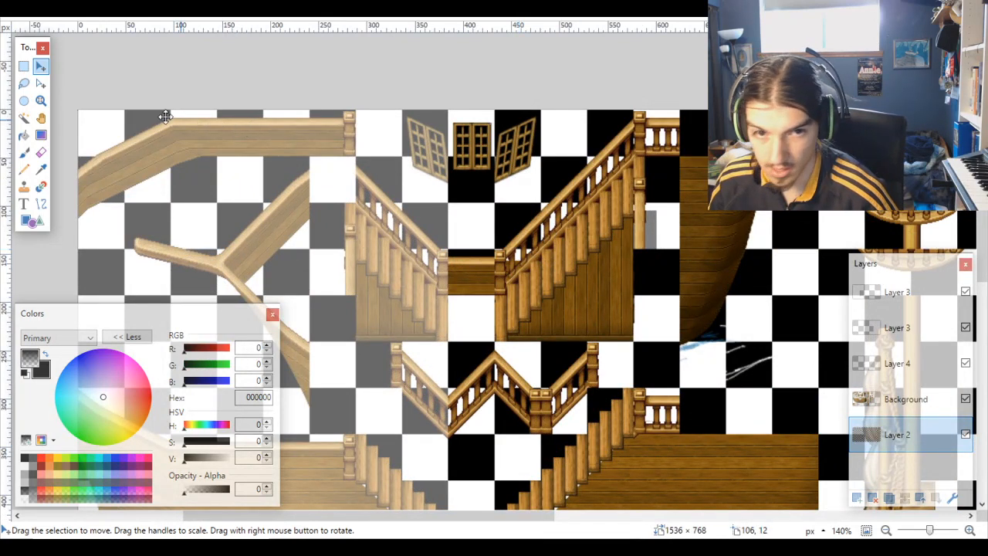
key("s")
left_click(436, 144)
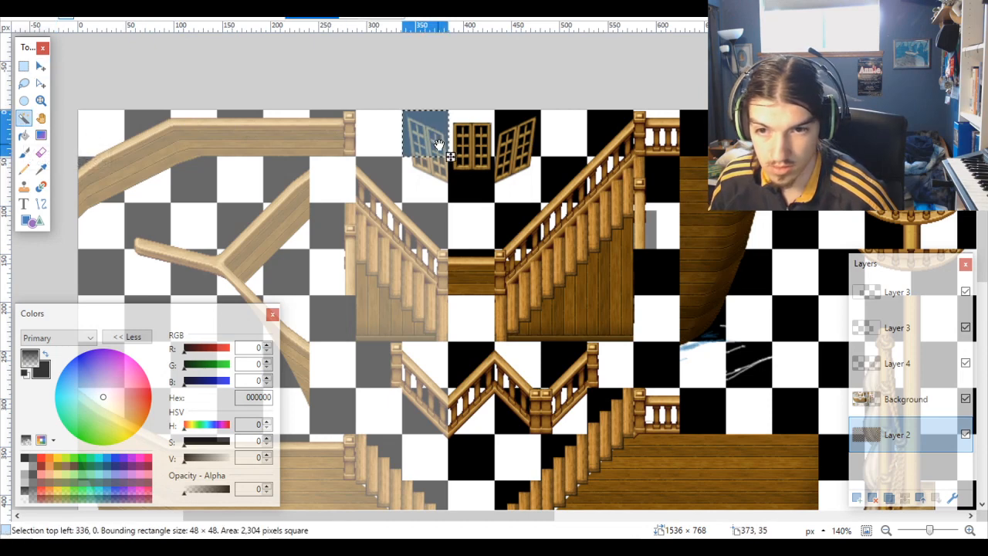
left_click(427, 179, "ctrl")
left_click(471, 179, "ctrl")
left_click(485, 139, "ctrl")
left_click(516, 137, "ctrl")
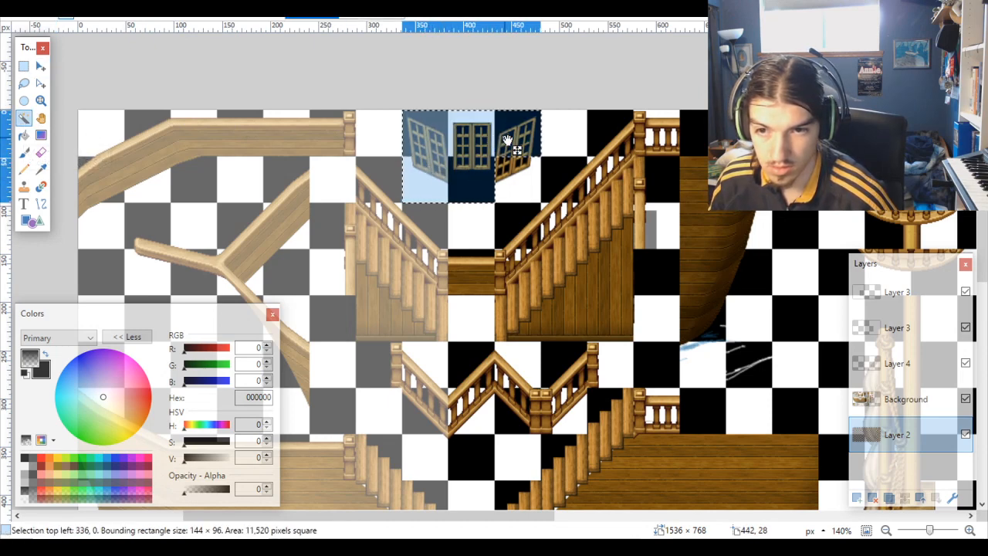
left_click(519, 179, "ctrl")
scroll(517, 176, "down", 5)
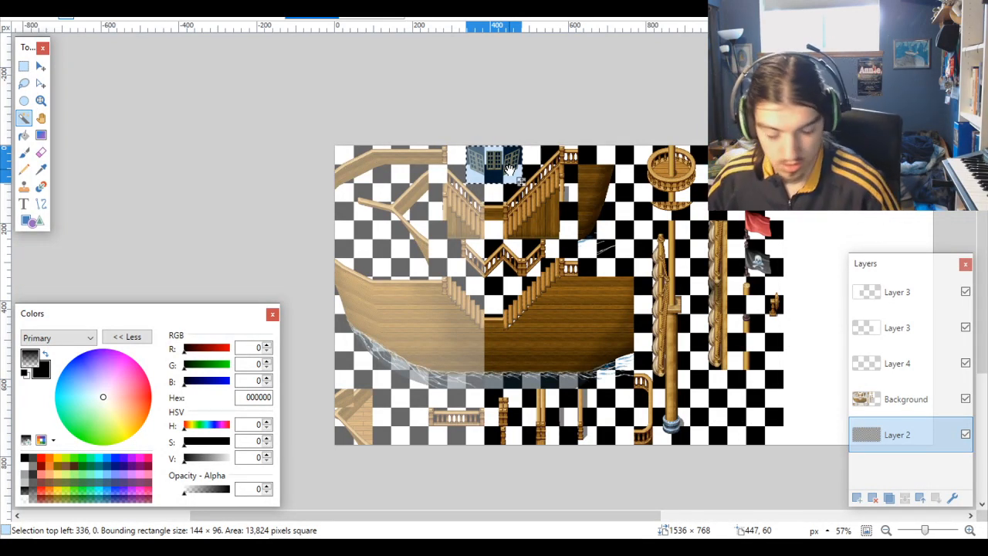
Step: Move the three lattice windows on the Background layer below the second mast, with the selection's top left at 912, 576
left_click(906, 399)
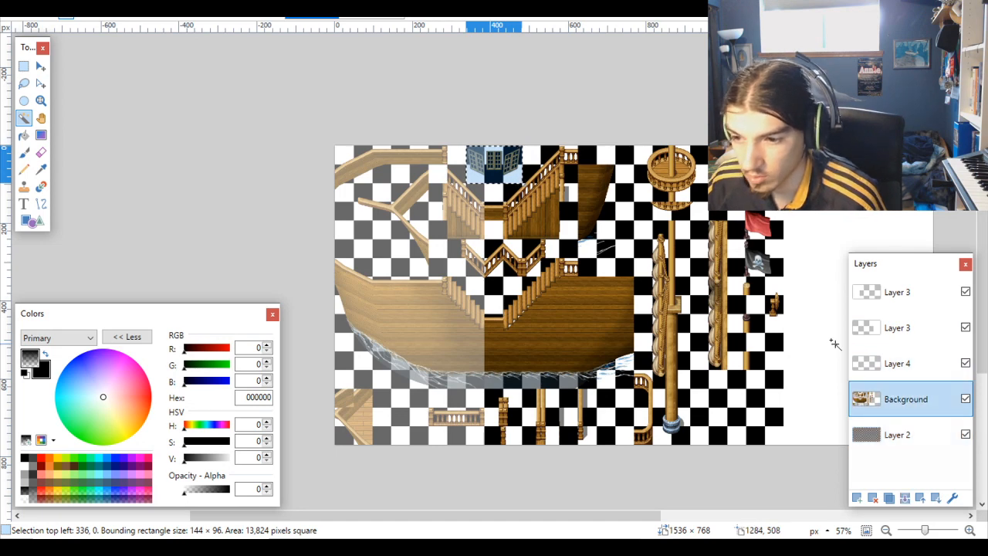
left_click(47, 68)
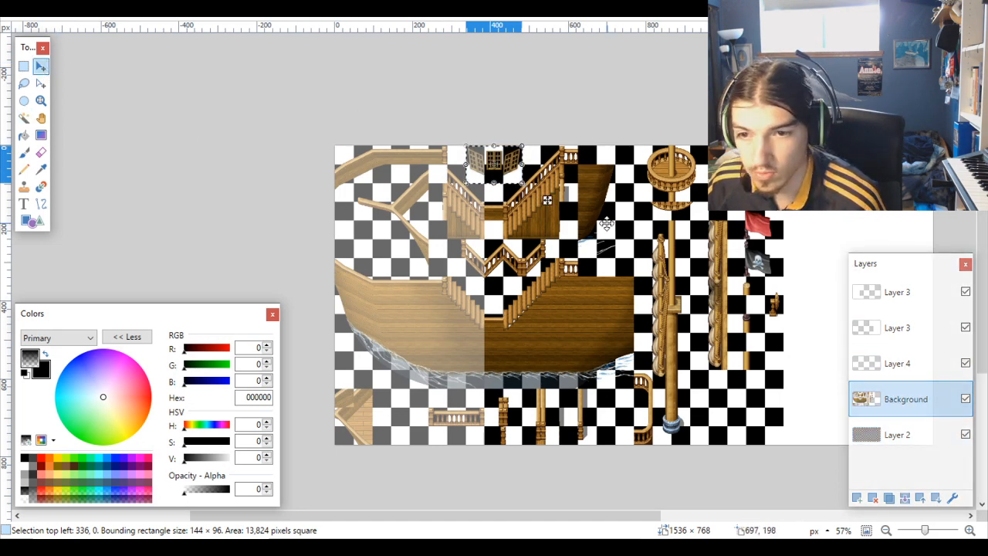
scroll(604, 212, "up", 1)
left_click_drag(500, 159, 805, 470)
scroll(743, 420, "up", 8)
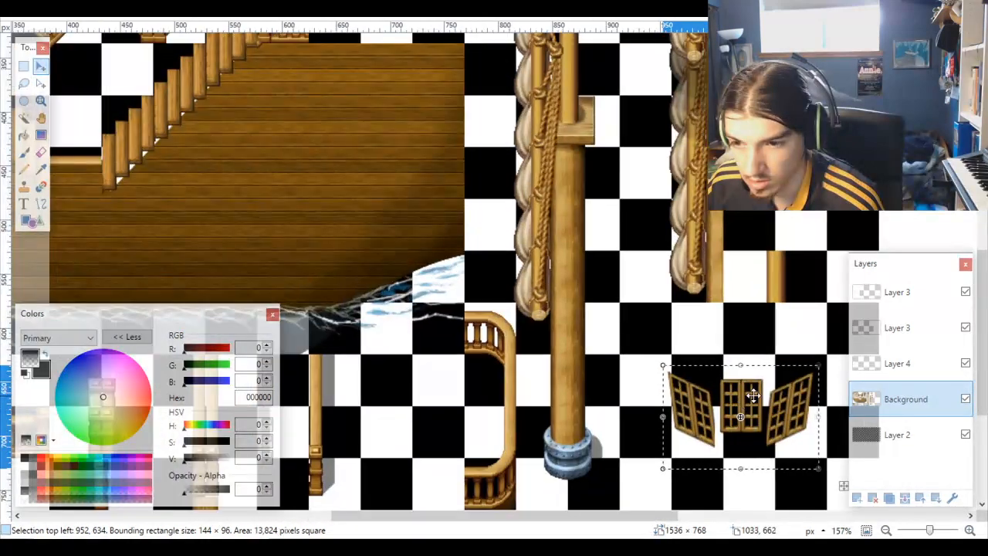
left_click_drag(753, 396, 717, 349)
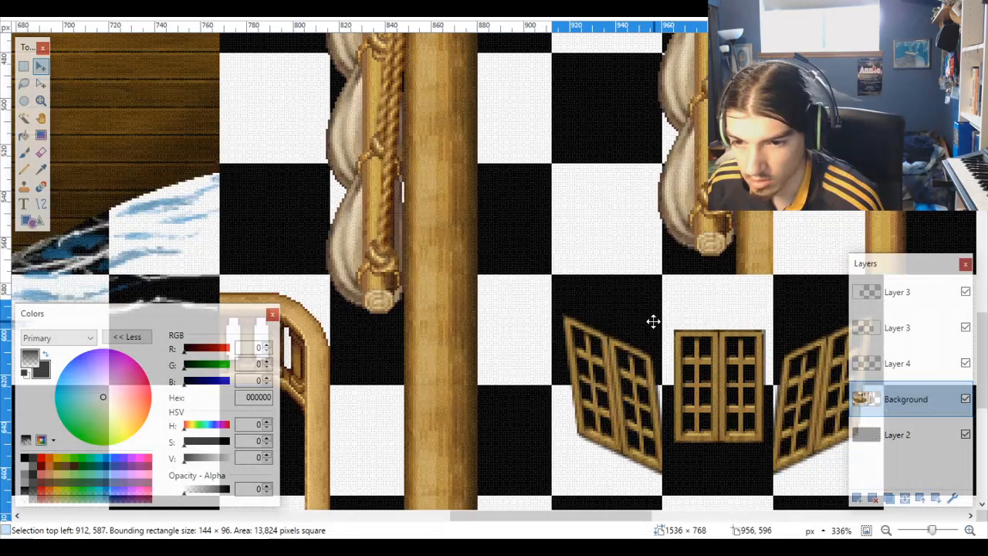
left_click_drag(655, 322, 654, 294)
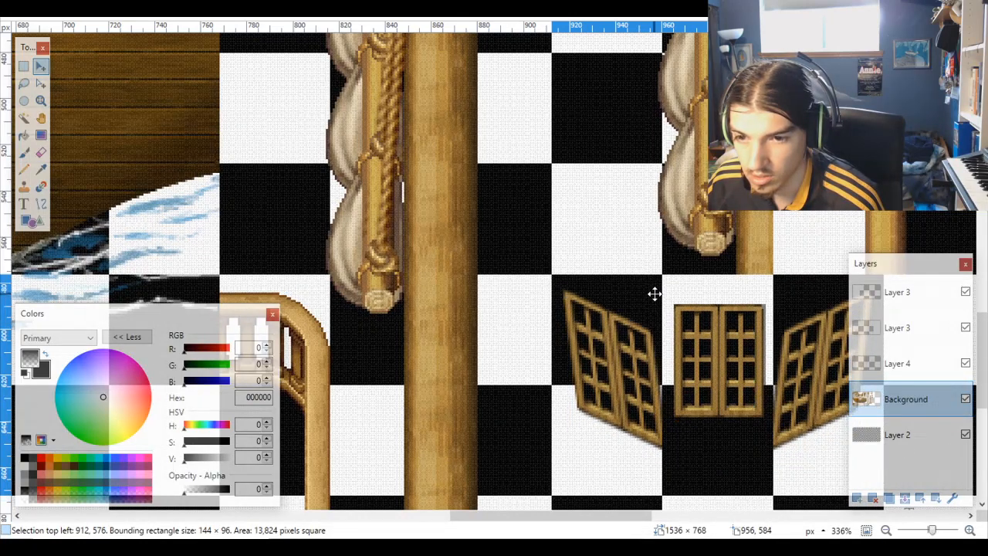
scroll(655, 294, "down", 5)
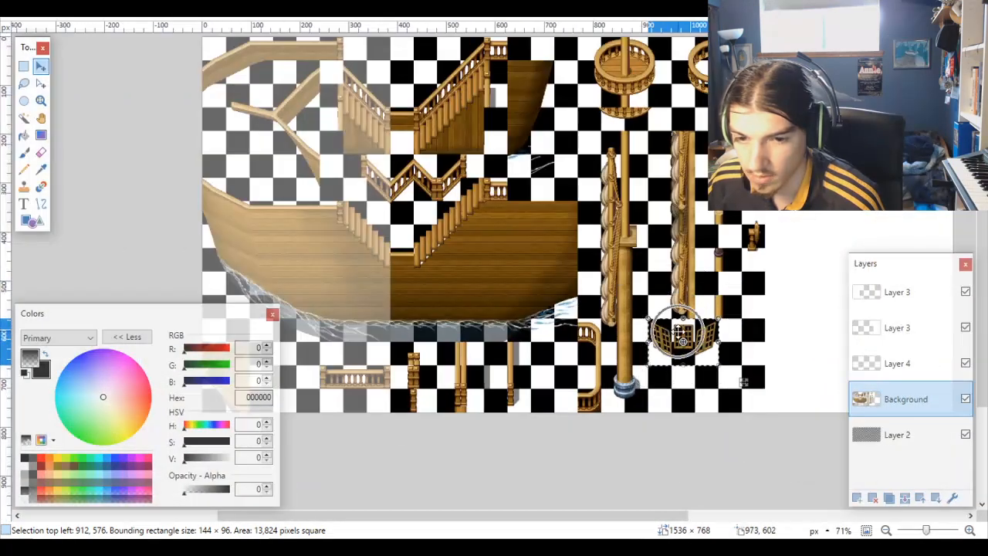
Step: On Layer 2, add the grid cells around the zigzag railing to the selection with the Magic Wand
scroll(741, 379, "down", 2)
scroll(700, 397, "up", 2)
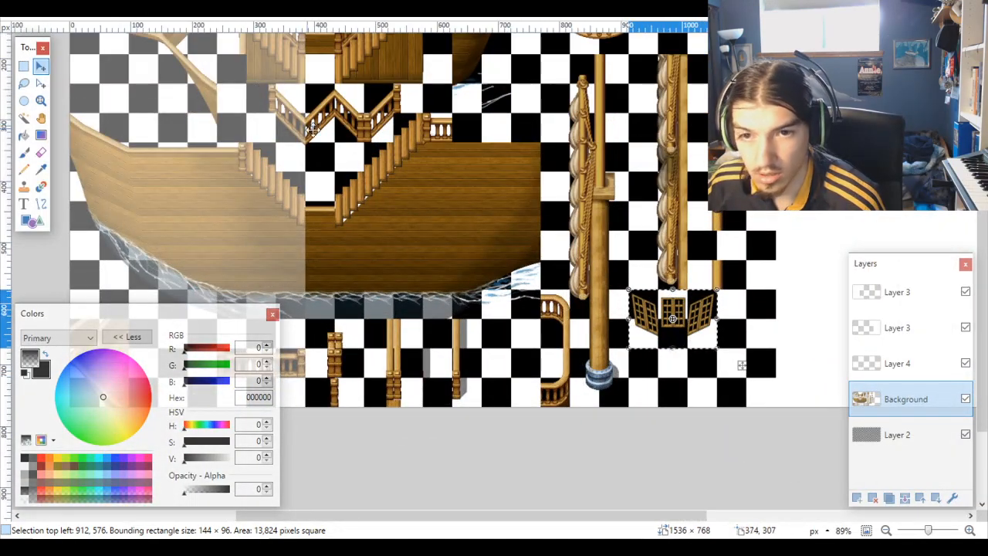
scroll(359, 115, "up", 2)
scroll(386, 149, "left", 2)
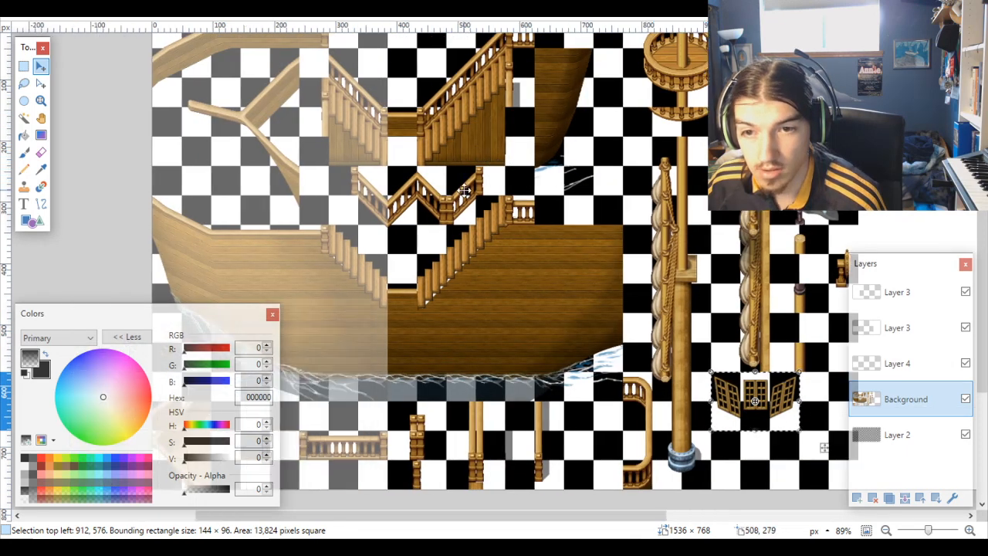
left_click(888, 436)
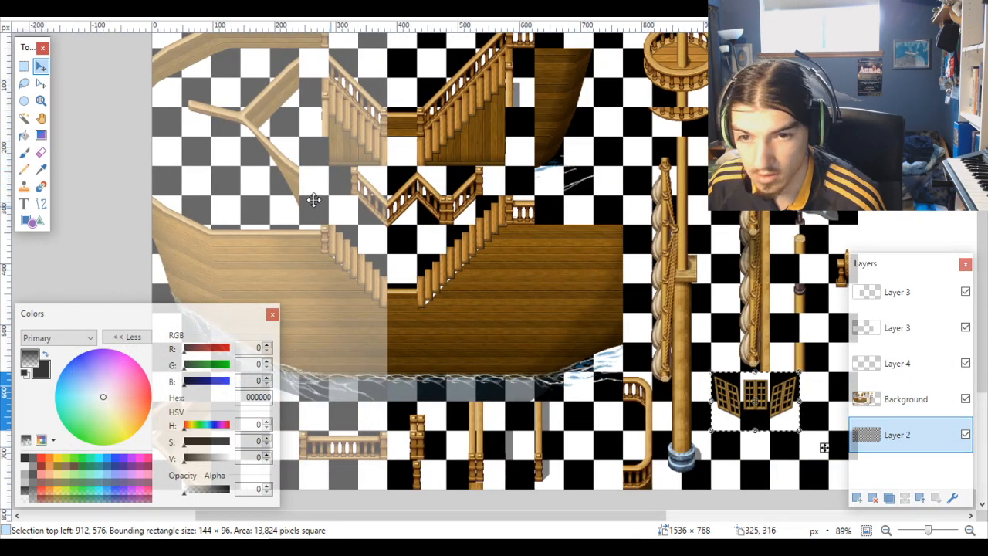
left_click(23, 117)
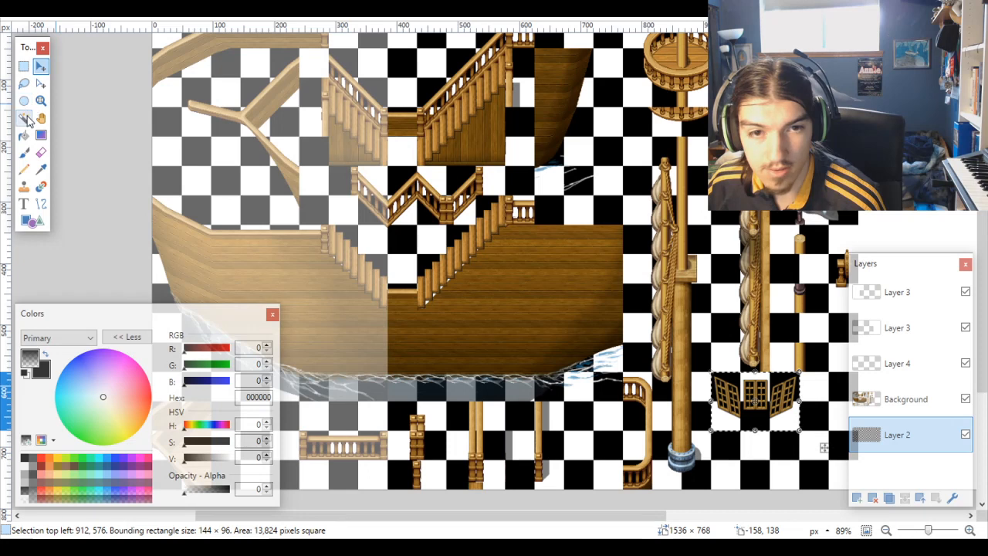
left_click(346, 185, "ctrl")
mouse_move(347, 185)
left_mouse_down()
mouse_move(354, 216)
mouse_move(407, 222)
mouse_move(421, 193)
mouse_move(448, 208)
mouse_move(437, 198)
mouse_move(446, 221)
mouse_move(475, 202)
mouse_move(440, 180)
left_mouse_up()
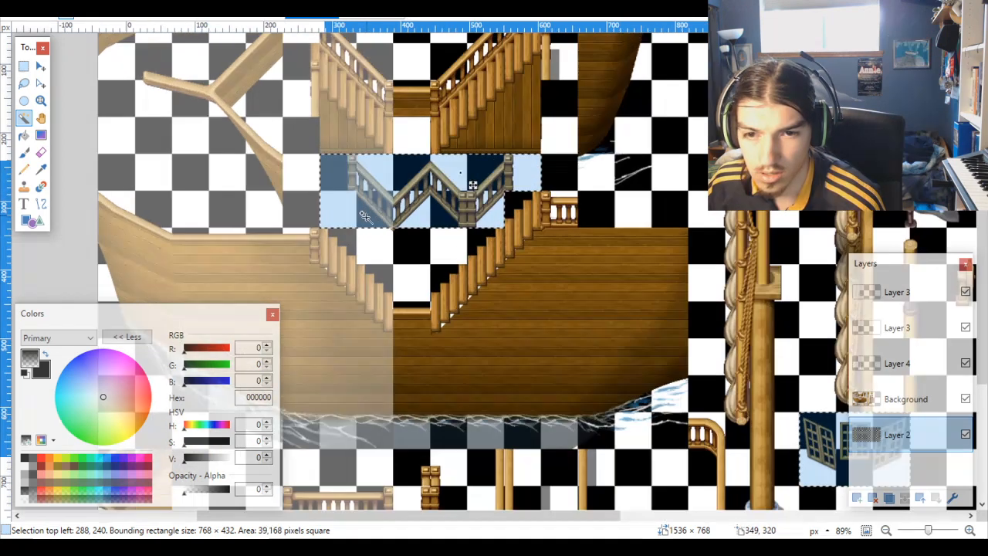
Step: Remove the grid cells around the three lattice windows from the selection, keeping the 288 × 96 pixel area around the zigzag railing
scroll(434, 267, "down", 3)
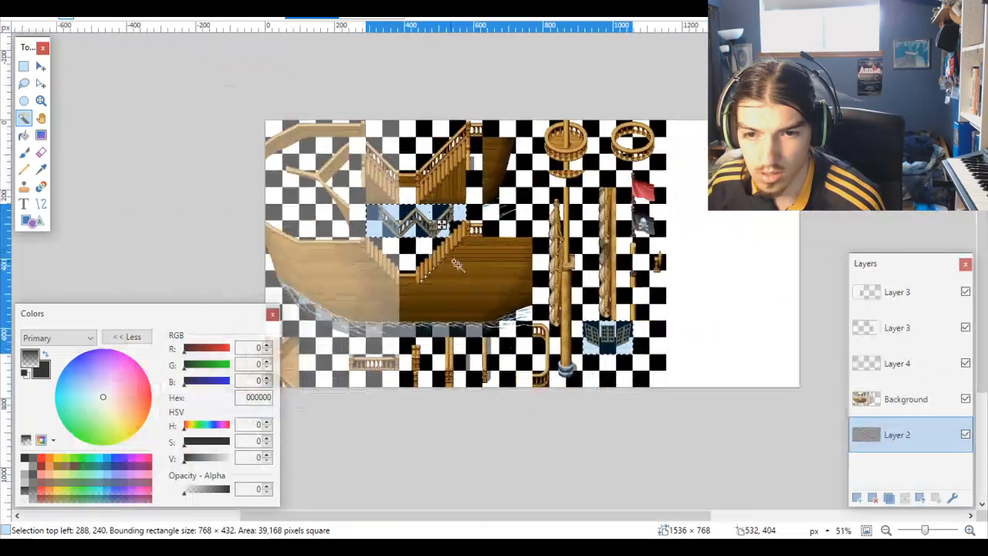
scroll(566, 374, "up", 1)
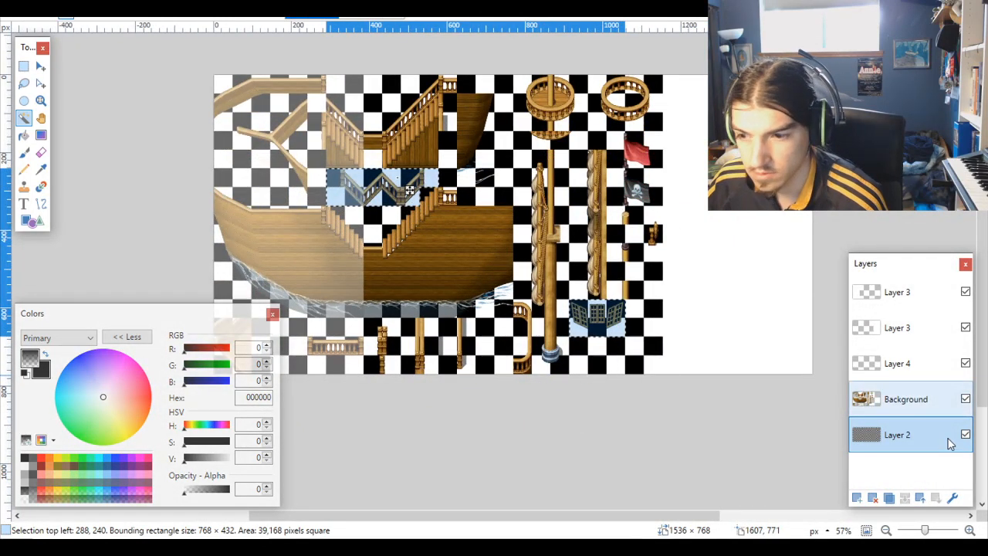
left_click(598, 316)
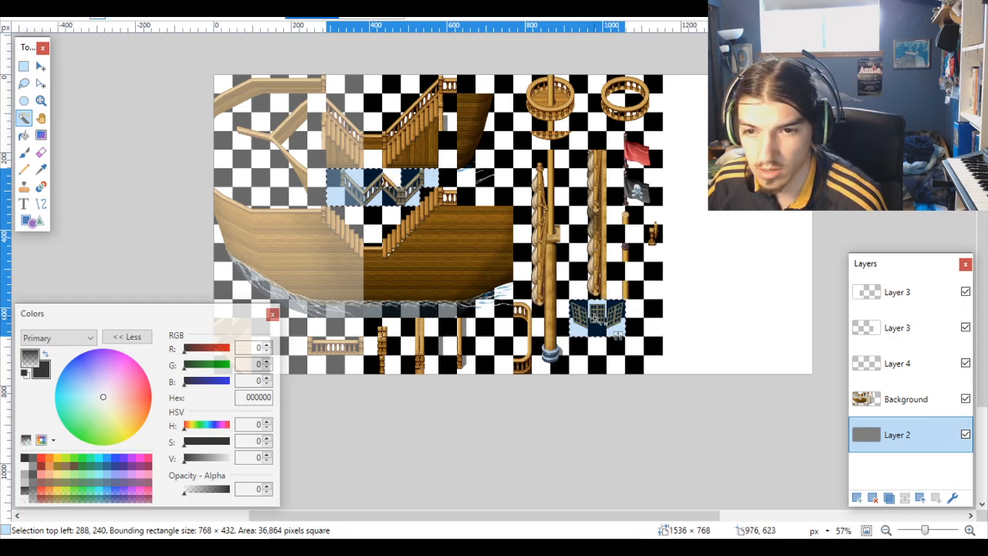
left_click(622, 332)
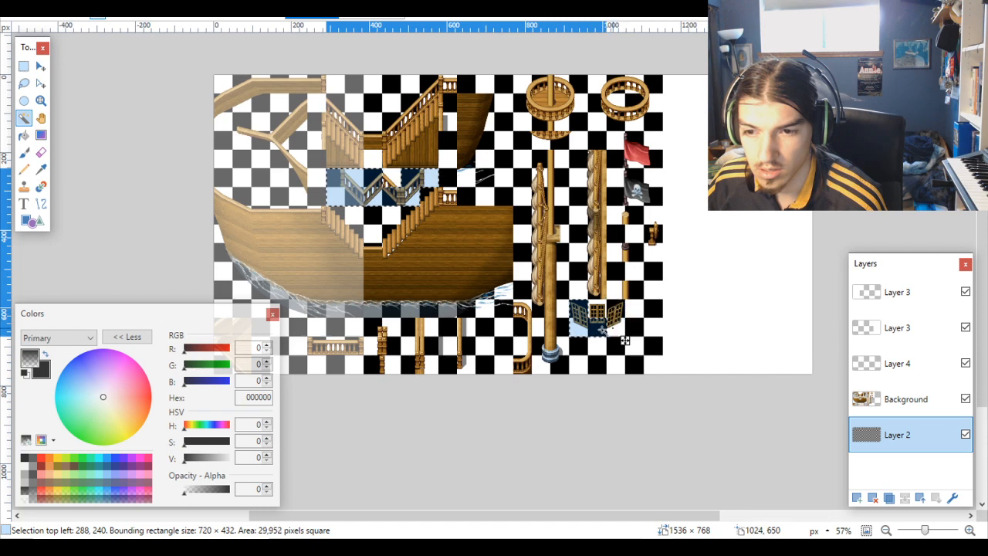
left_click(603, 328)
left_click(580, 312)
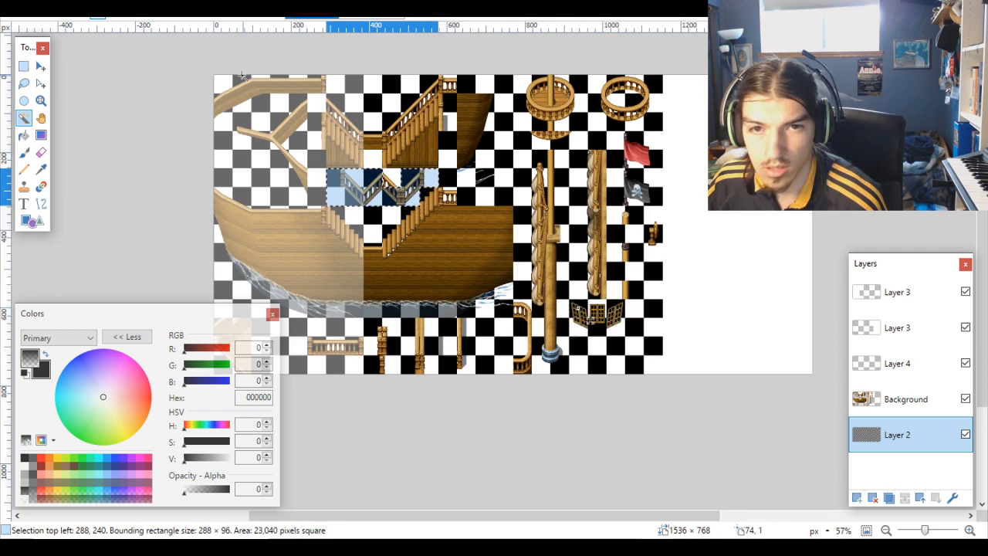
left_click(381, 222)
Step: On Layer 2, select the grid cells around the zigzag railing, plus the two cells beneath its first dip, with the Magic Wand
scroll(380, 222, "up", 3)
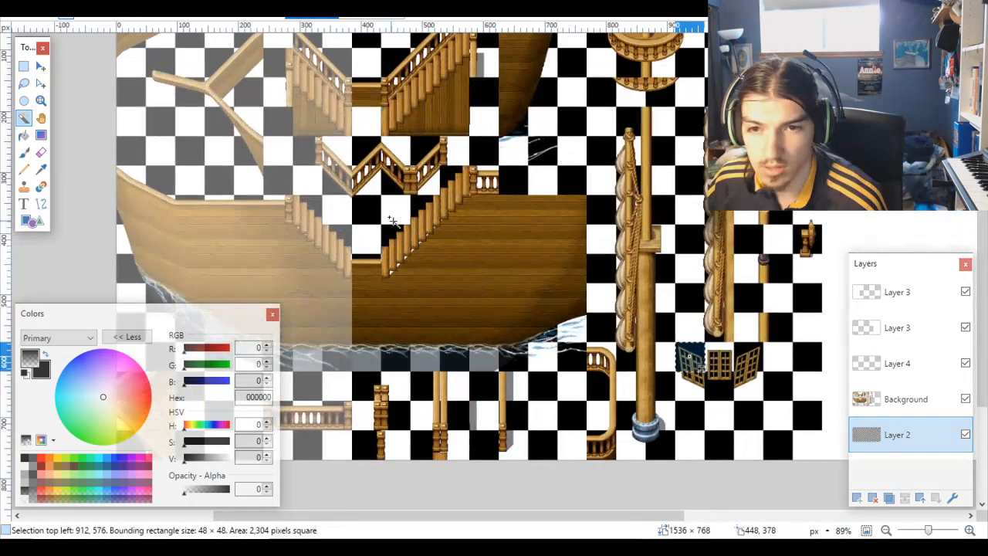
left_click(315, 188)
left_click(326, 160, "ctrl")
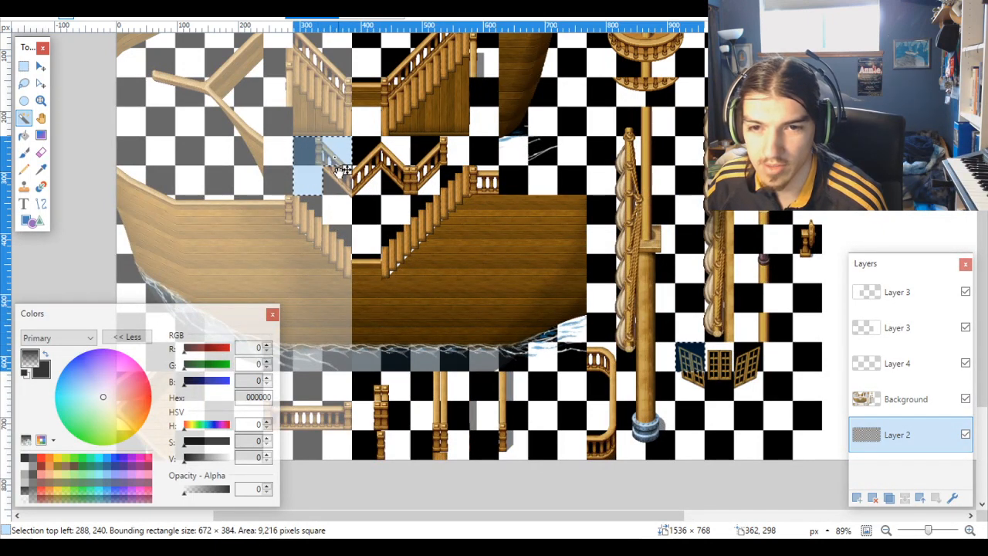
left_click(337, 179, "ctrl")
left_click(345, 200, "ctrl")
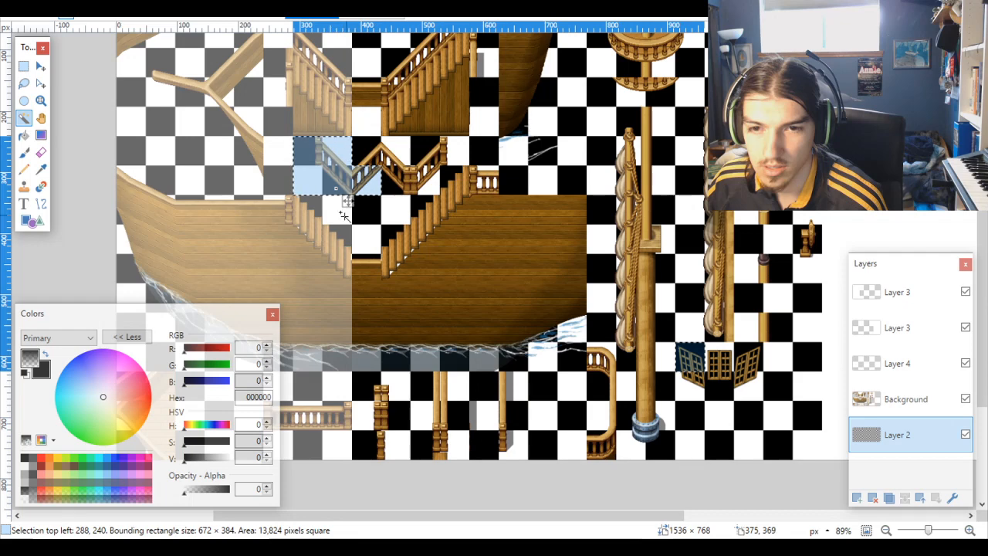
left_click(347, 219, "ctrl")
left_click(375, 229, "ctrl")
left_click(366, 155, "ctrl")
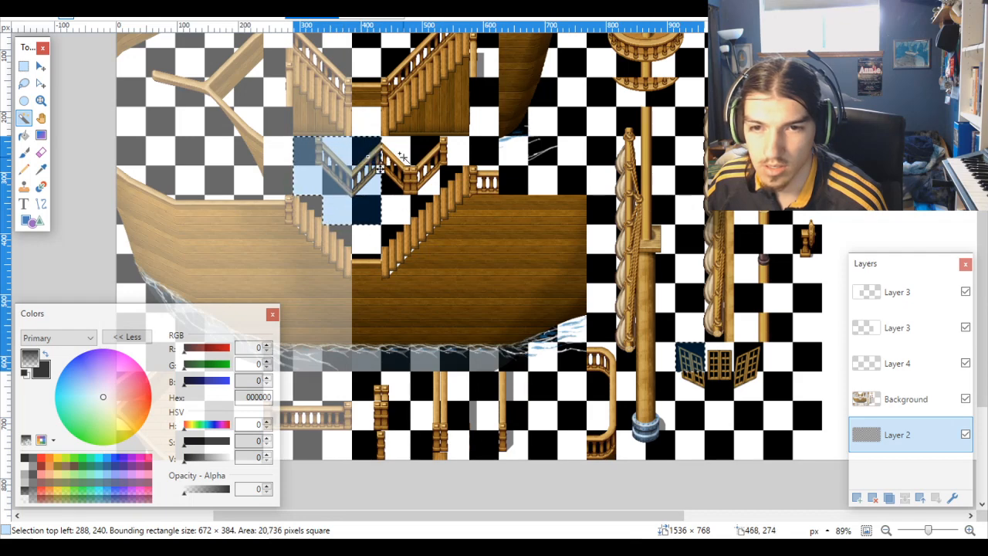
left_click(398, 155, "ctrl")
left_click(397, 182, "ctrl")
left_click(426, 179, "ctrl")
left_click(454, 153, "ctrl")
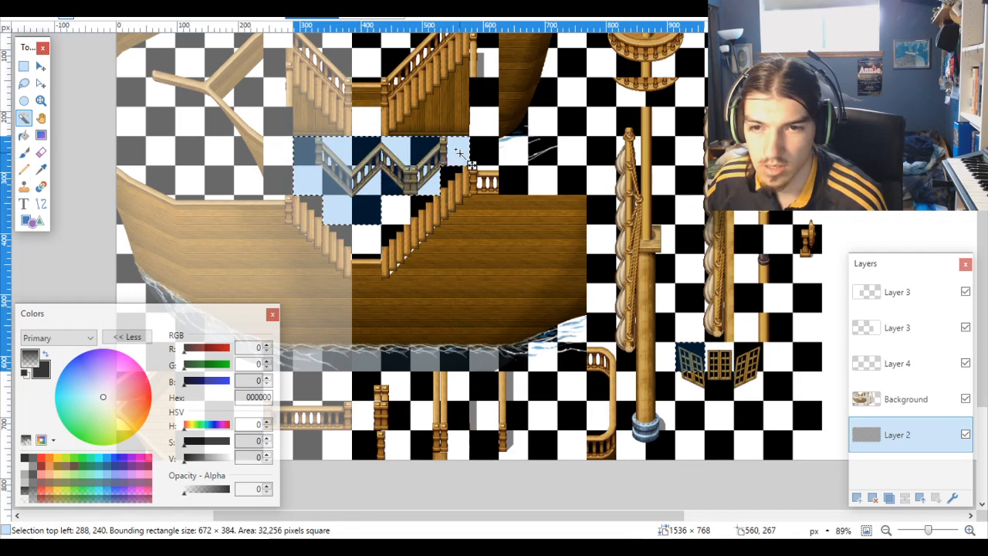
scroll(460, 166, "down", 3)
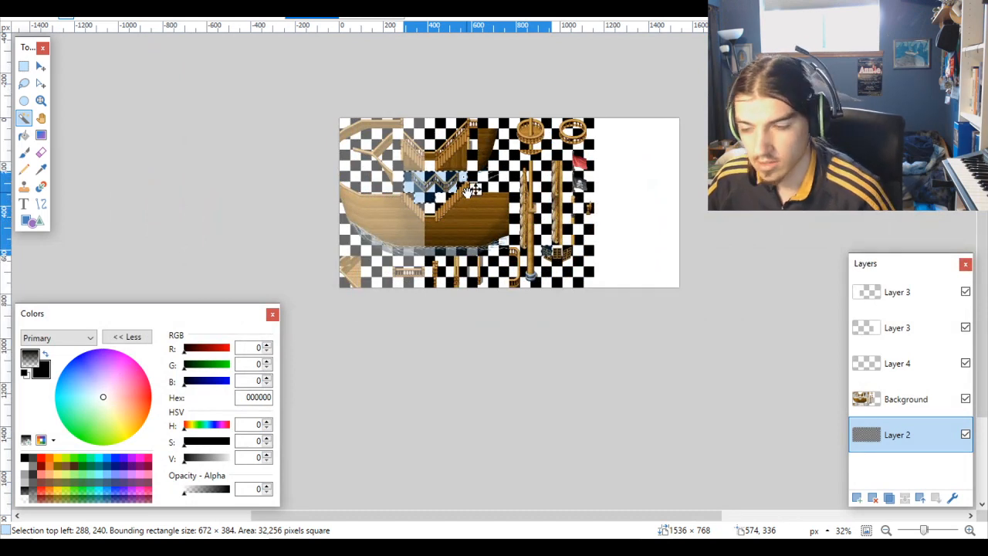
scroll(467, 192, "up", 1)
left_click(901, 396)
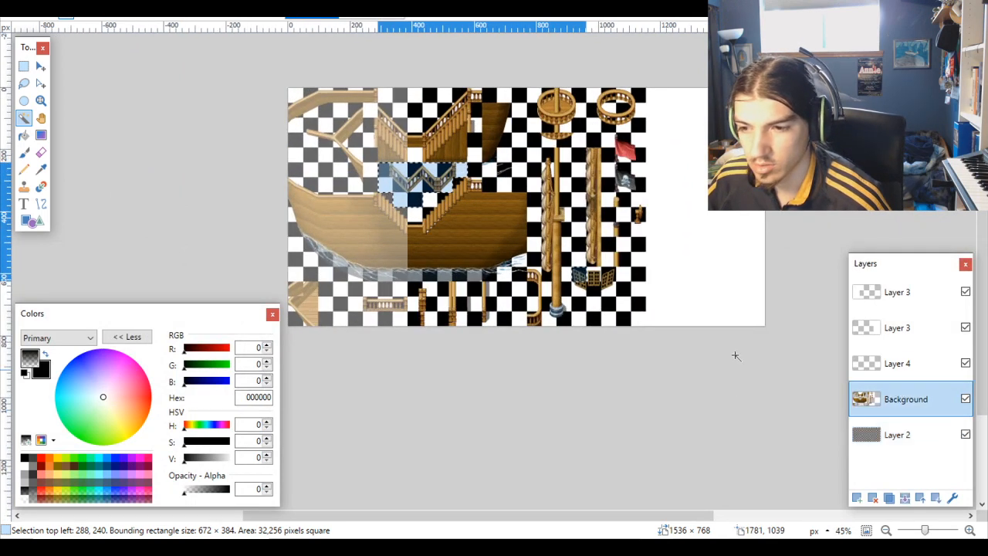
left_click(41, 66)
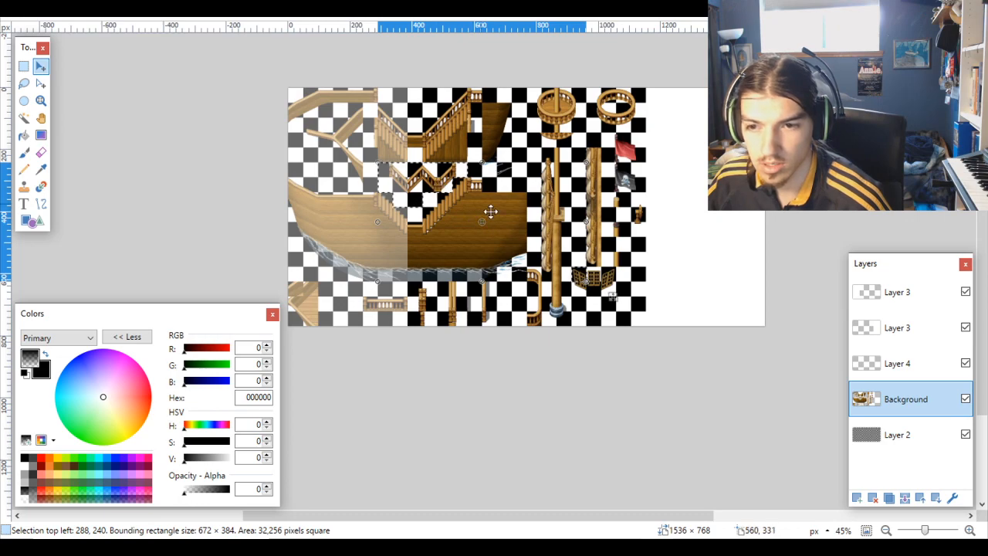
scroll(575, 284, "up", 2)
scroll(581, 266, "down", 2)
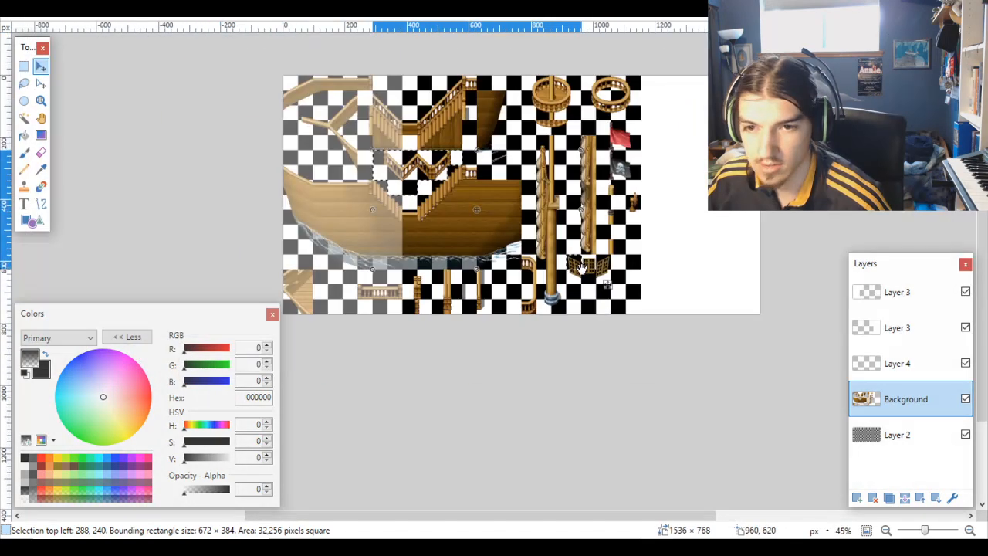
scroll(581, 267, "up", 2)
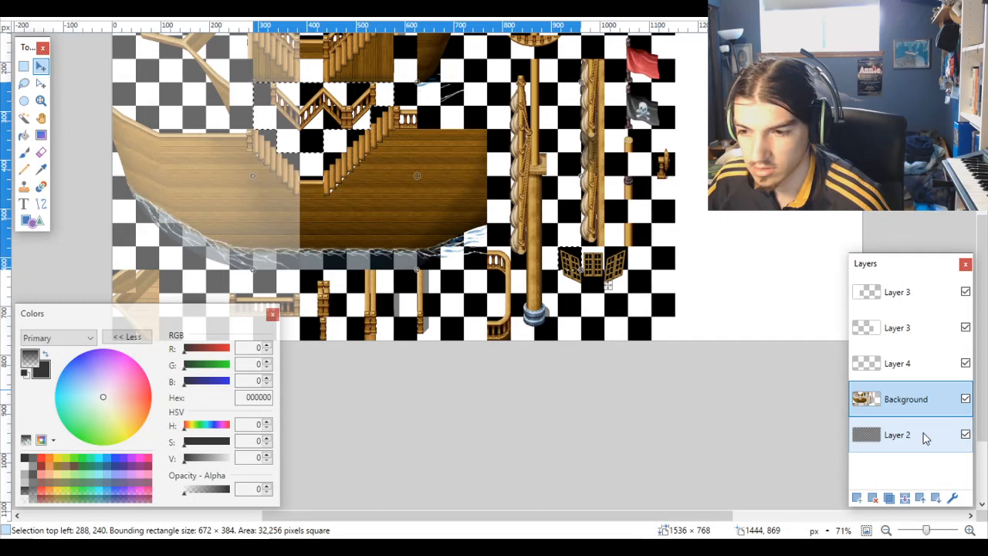
Step: On Layer 2, remove the stray lattice window cell from the selection, keeping only the 288 × 144 pixel railing area, and activate Move Selected Pixels
left_click(925, 437)
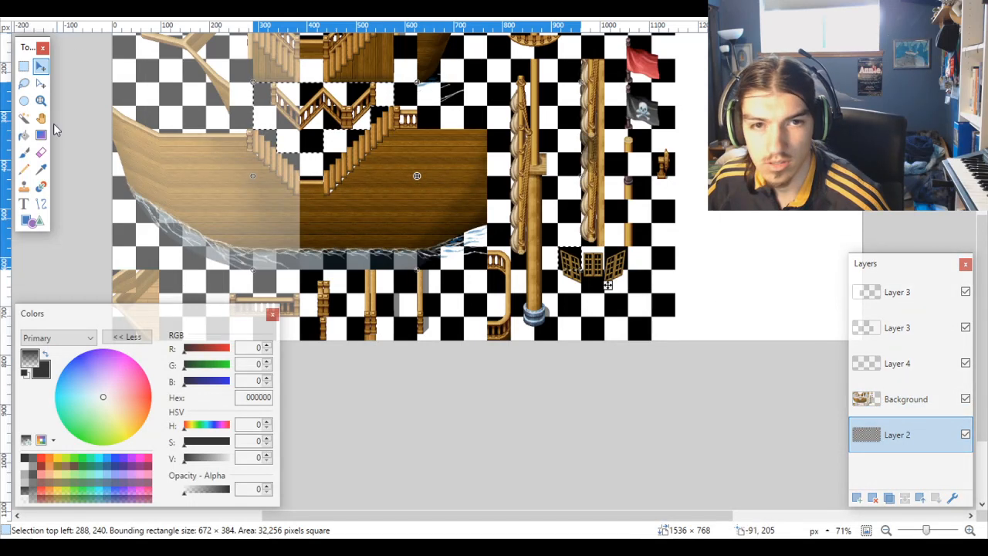
left_click(23, 117)
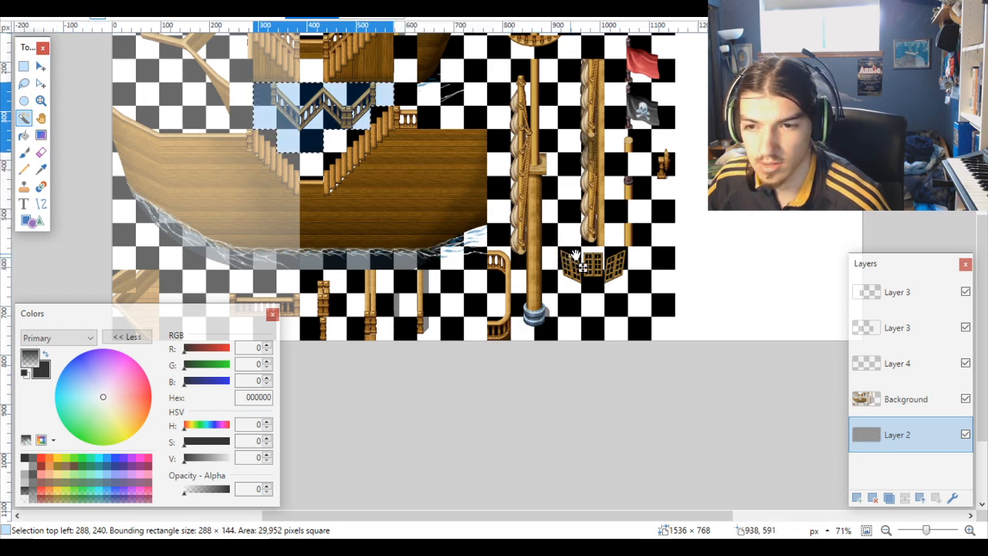
left_click(41, 66)
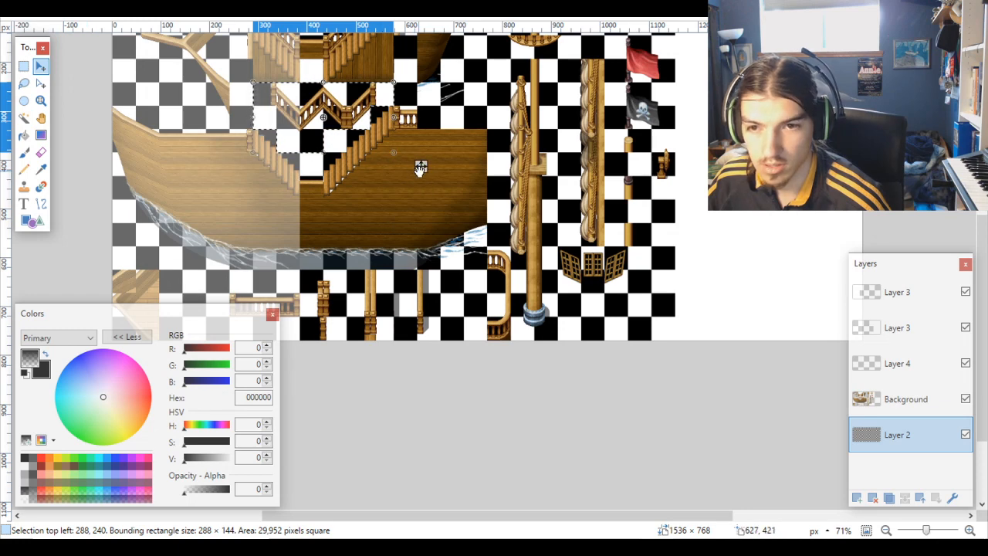
scroll(530, 246, "up", 3)
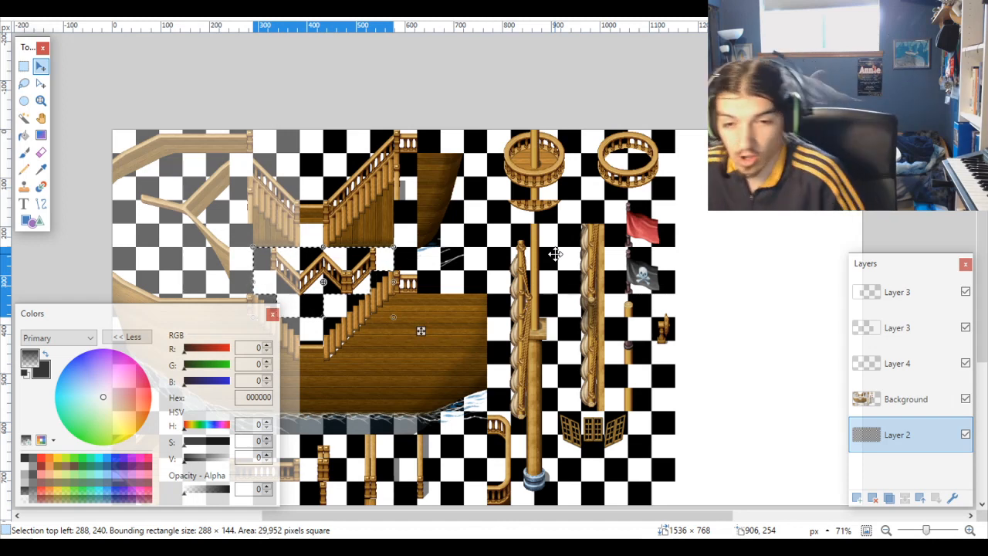
scroll(554, 253, "down", 2)
scroll(554, 253, "up", 2)
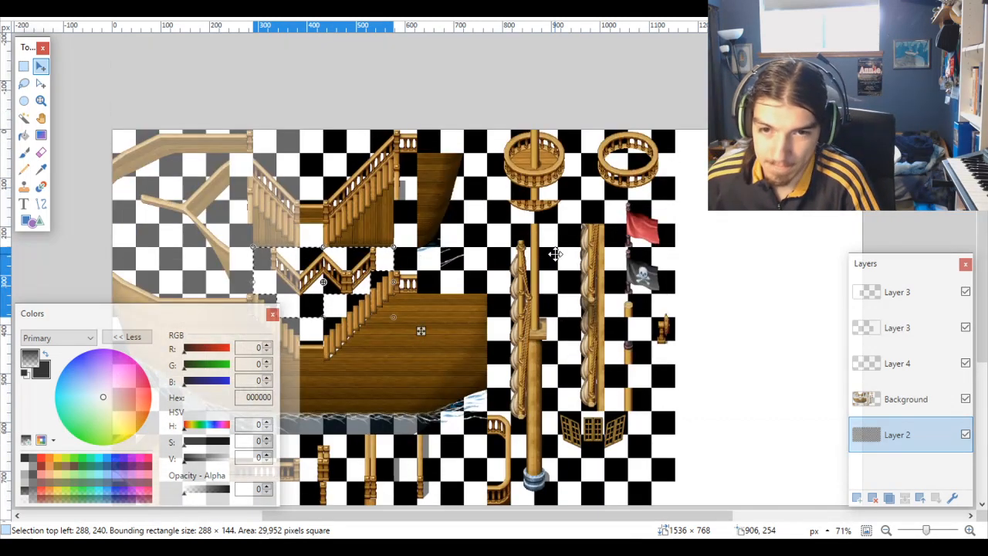
scroll(554, 253, "down", 2)
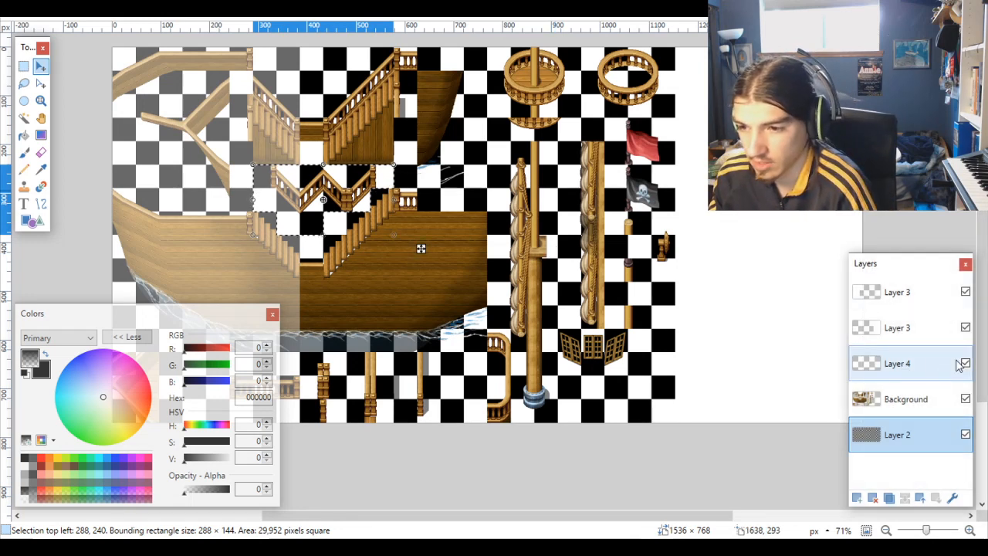
Step: Merge Layer 4 down into the Background layer
left_click(961, 365)
left_click(967, 363)
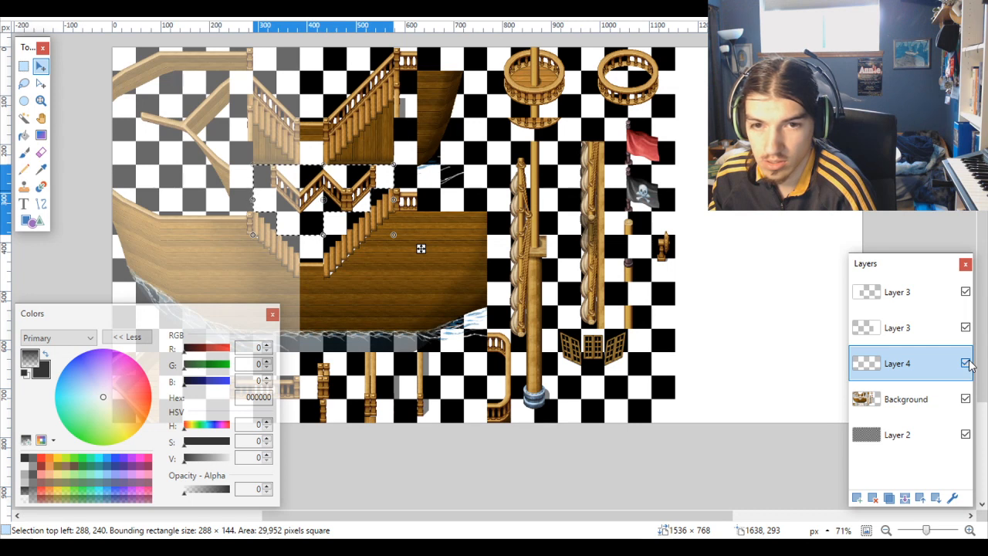
left_click(907, 499)
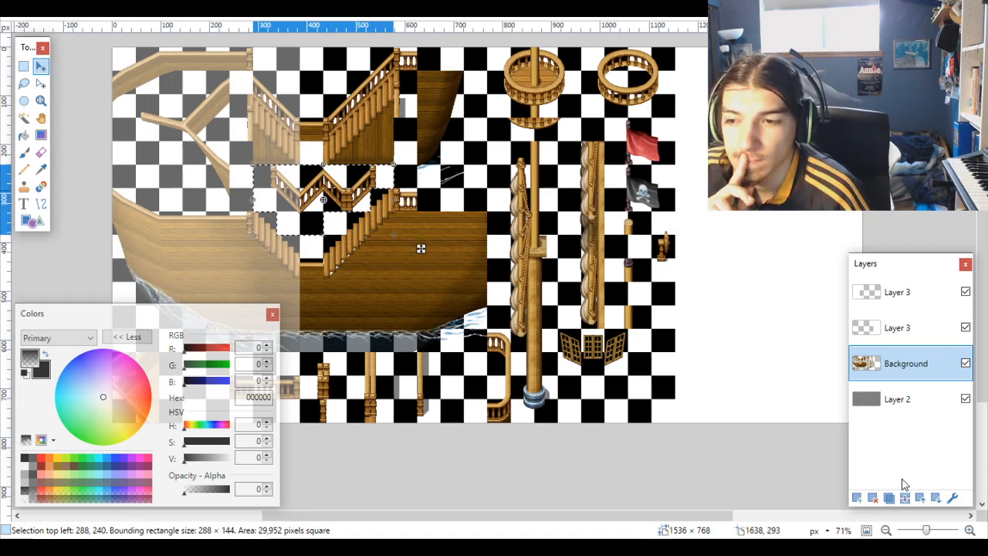
Step: Cut the selected zigzag railing from the Background, paste it in place onto a new layer above, and deselect
key("ctrl+d")
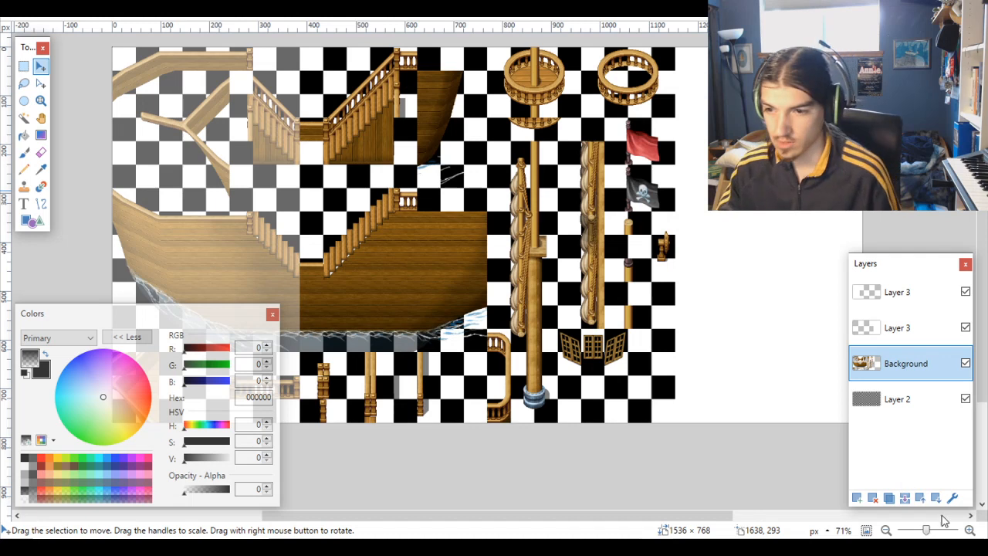
left_click(857, 498)
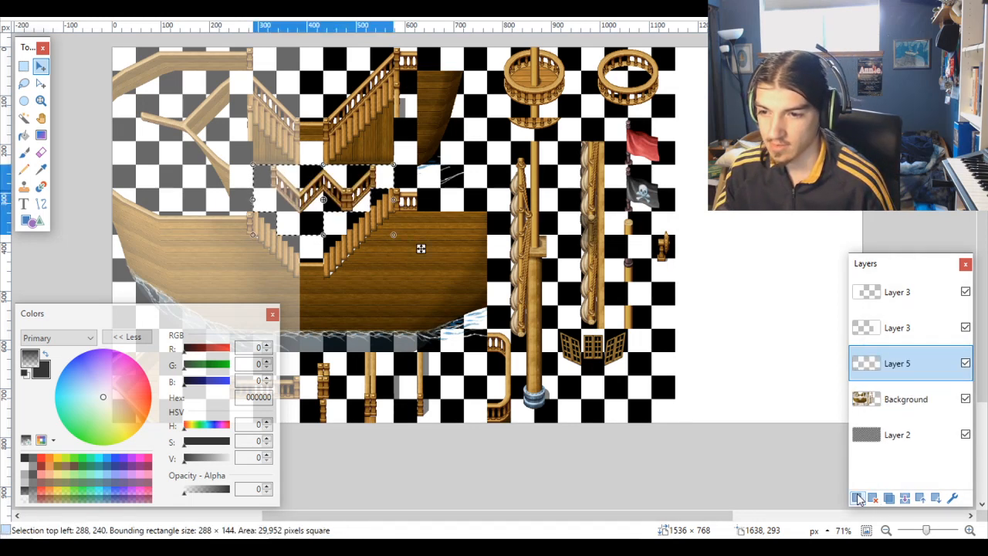
key("ctrl+v")
key("ctrl+d")
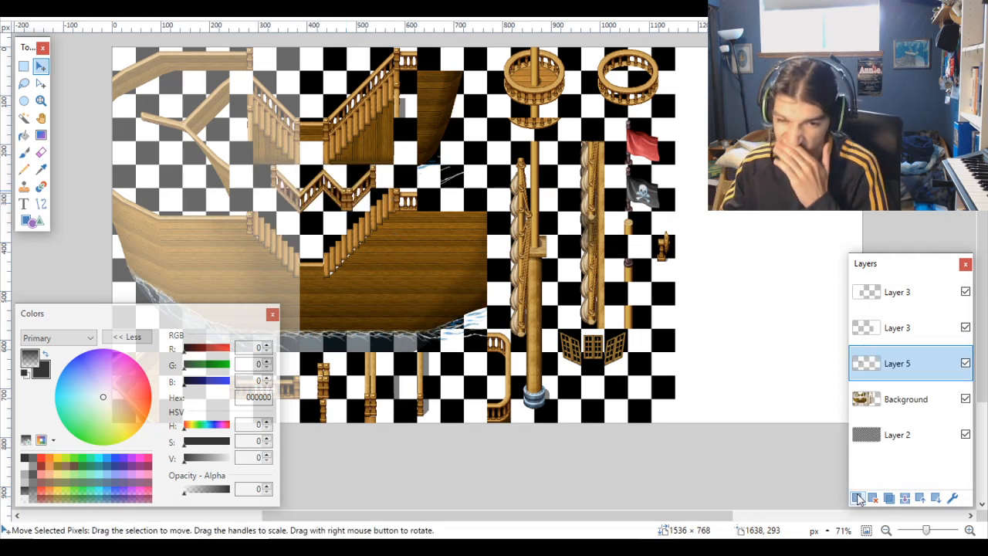
scroll(637, 366, "left", 3)
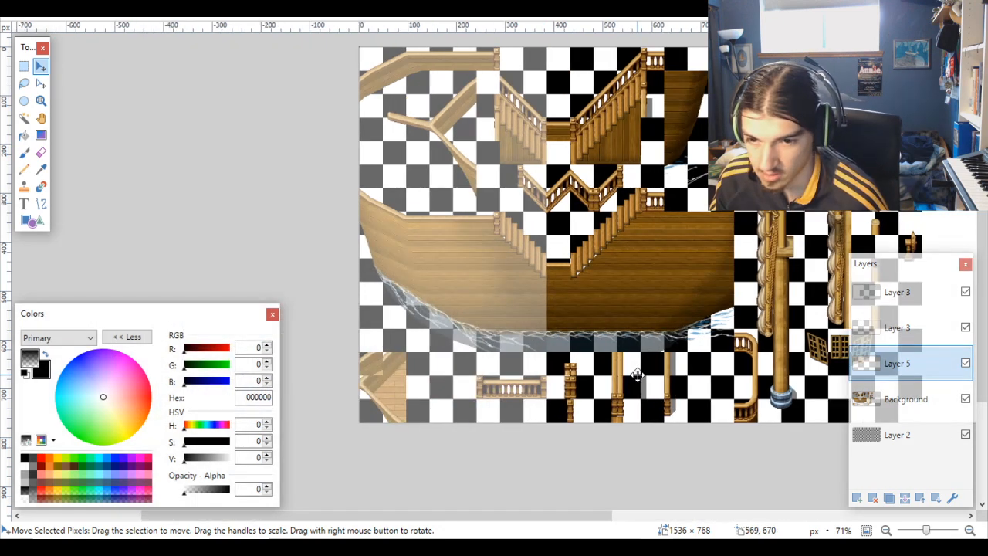
scroll(637, 374, "right", 2)
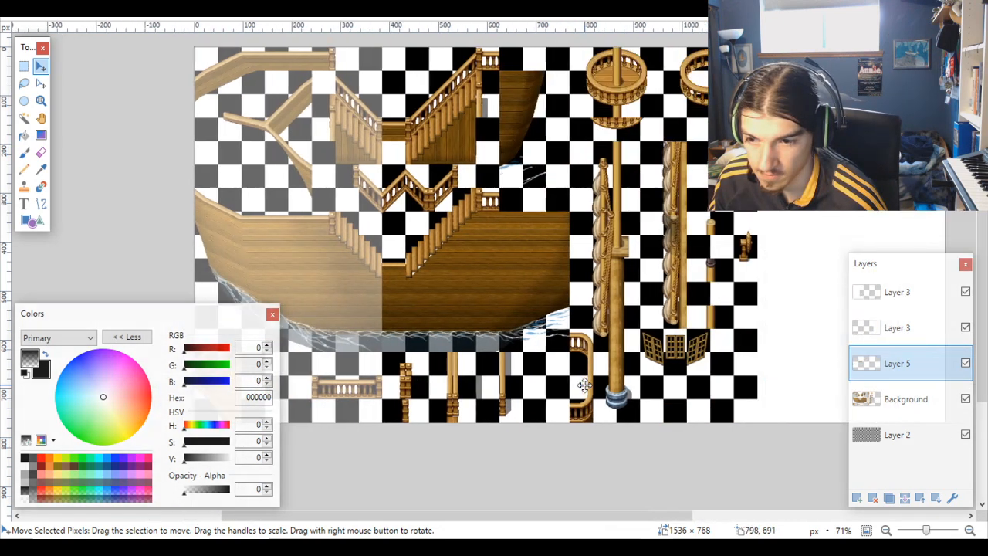
scroll(585, 386, "left", 1)
scroll(584, 386, "right", 1)
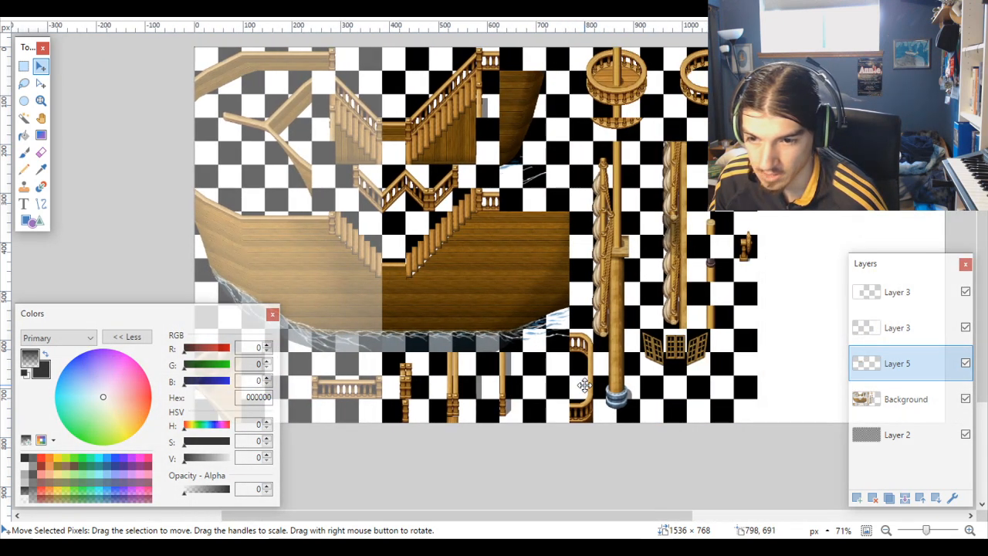
scroll(479, 397, "left", 1)
scroll(451, 396, "right", 1)
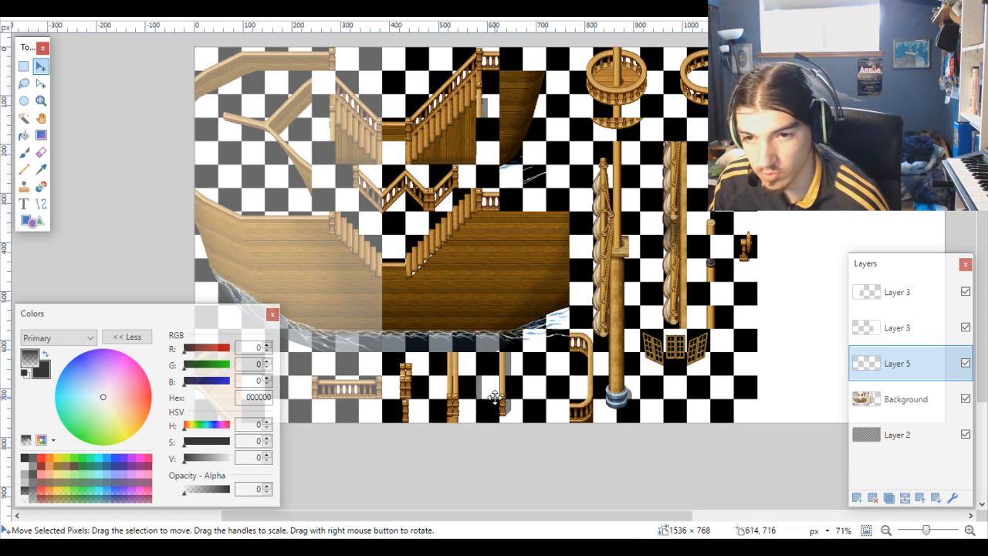
Step: Examine the layout of the masts, flags, windows, posts and railings and the free grid cells around them
scroll(495, 398, "left", 3)
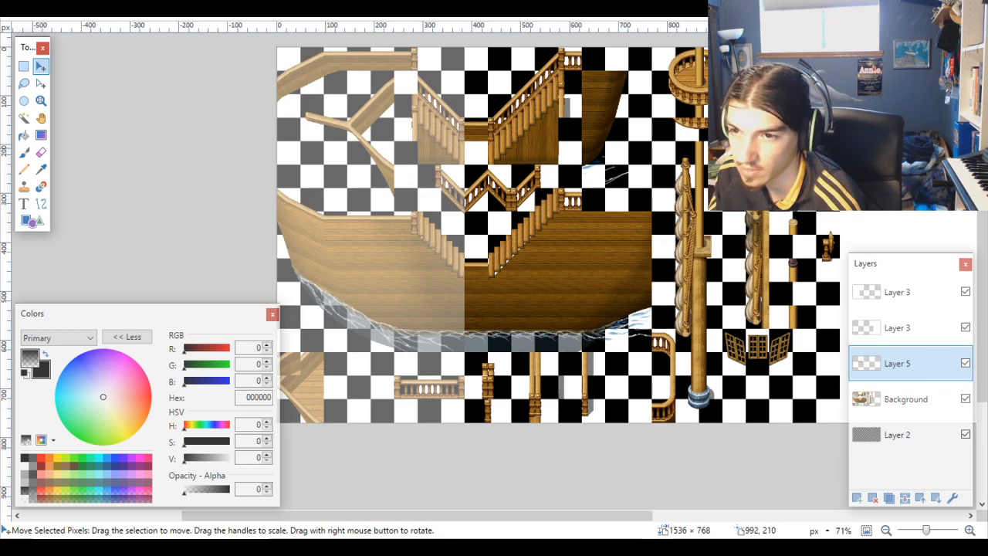
scroll(777, 127, "up", 4)
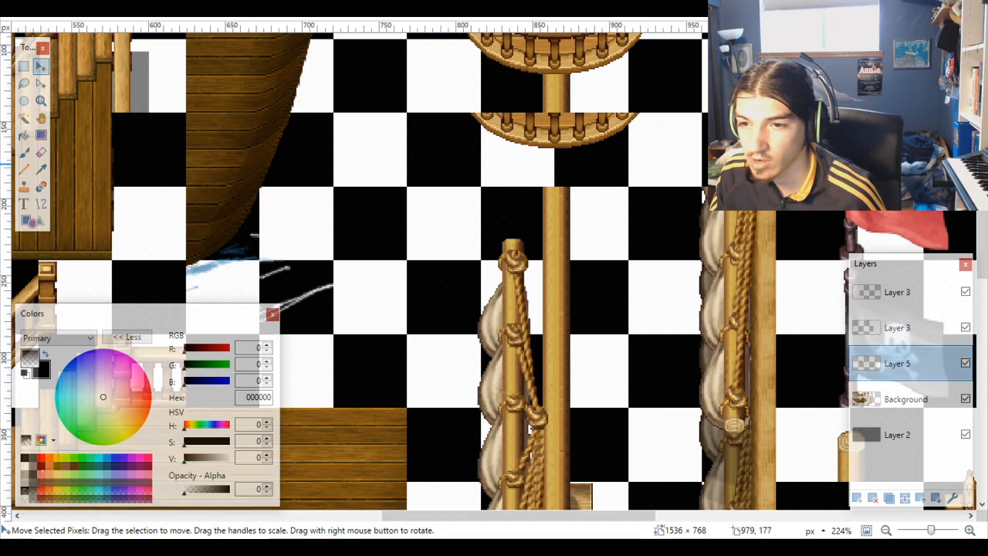
scroll(744, 167, "up", 2)
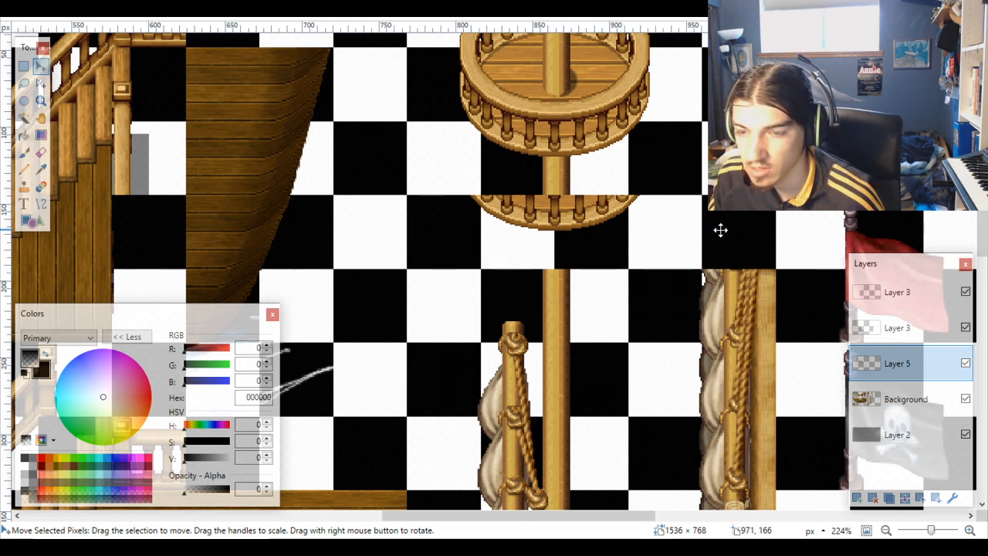
scroll(720, 230, "up", 4)
scroll(721, 230, "down", 3)
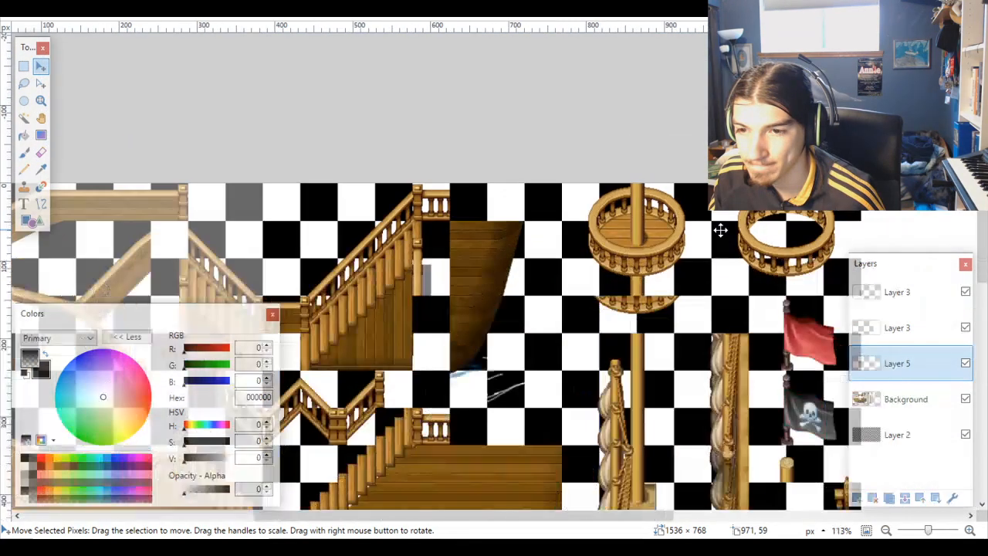
scroll(720, 261, "down", 5)
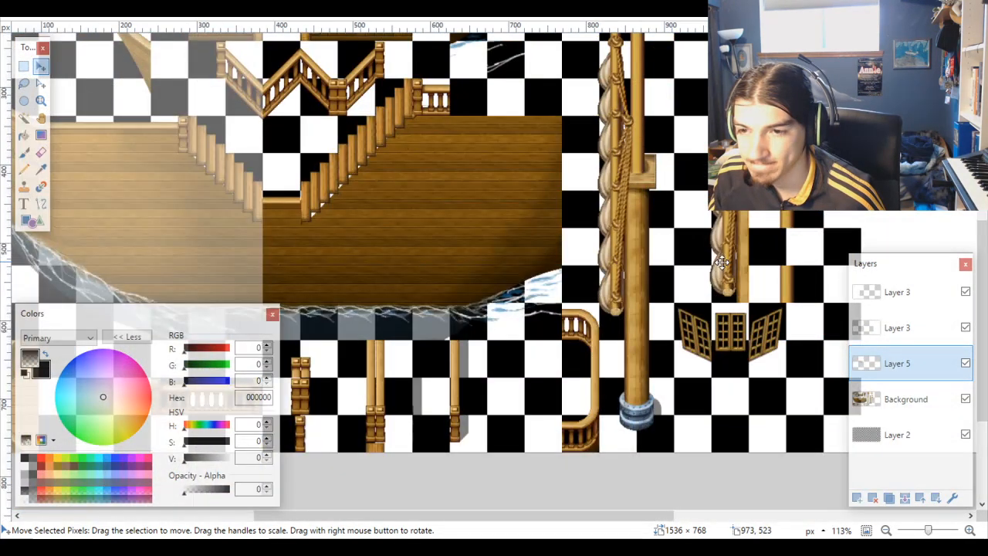
scroll(720, 261, "down", 2)
scroll(658, 376, "left", 3)
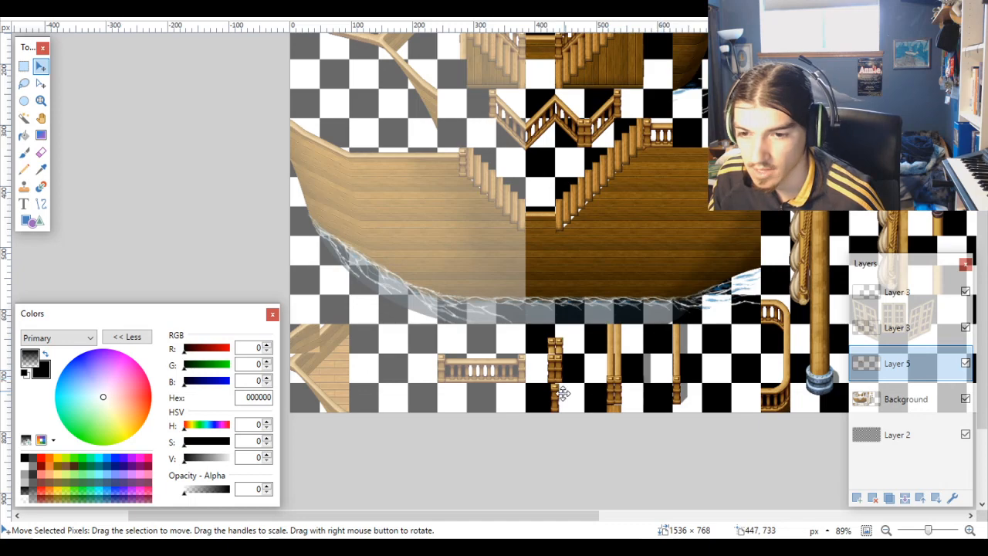
scroll(593, 400, "down", 2)
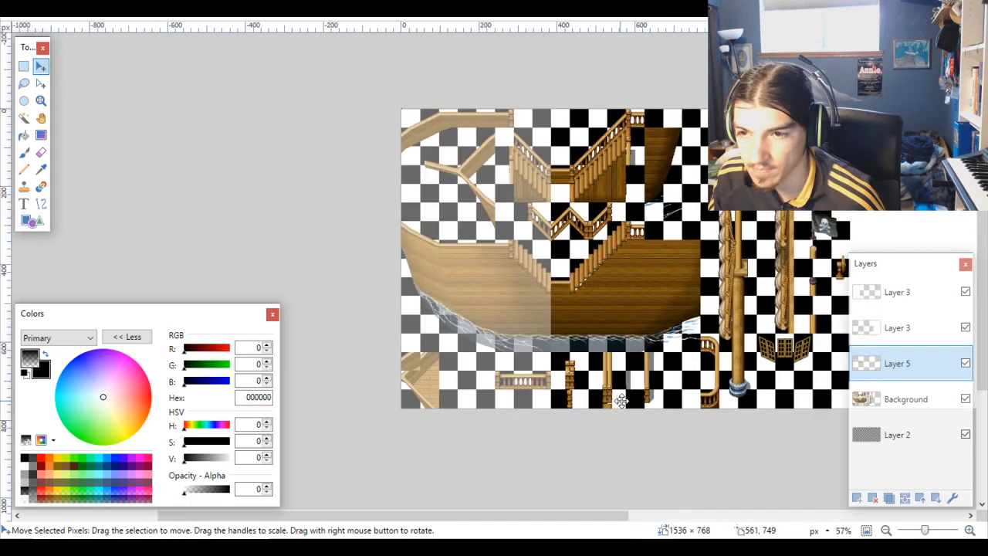
scroll(610, 400, "up", 2)
scroll(624, 401, "down", 1)
scroll(624, 401, "down", 3)
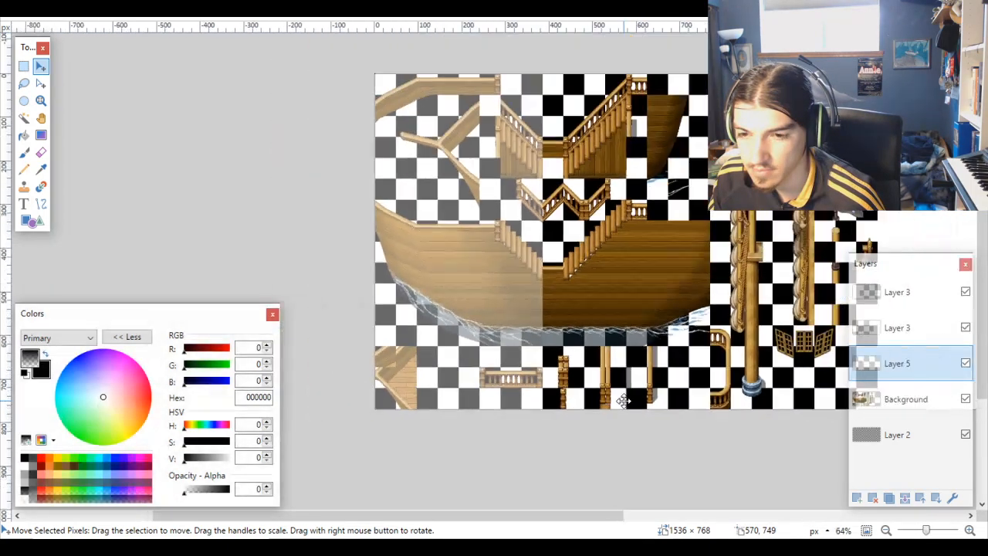
scroll(608, 342, "up", 5)
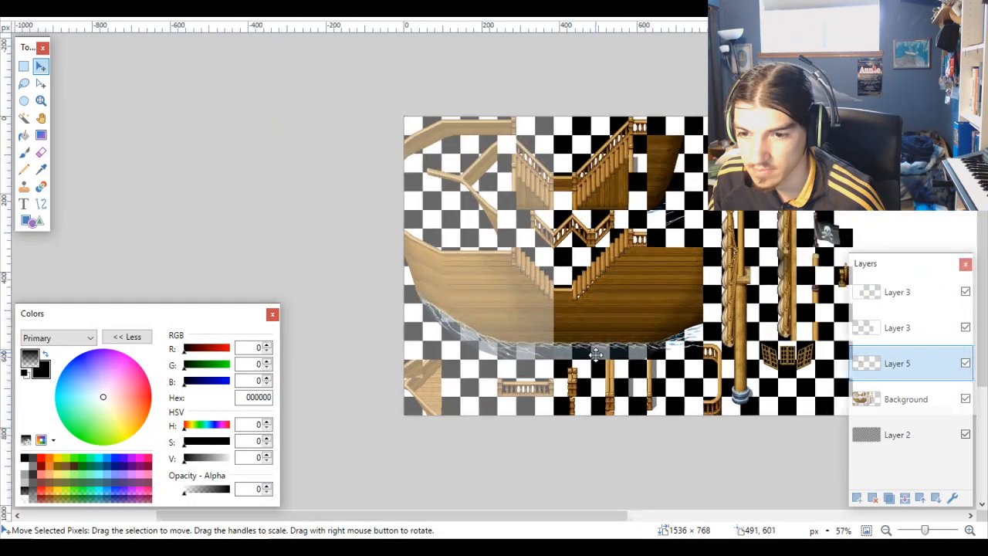
scroll(597, 368, "down", 2)
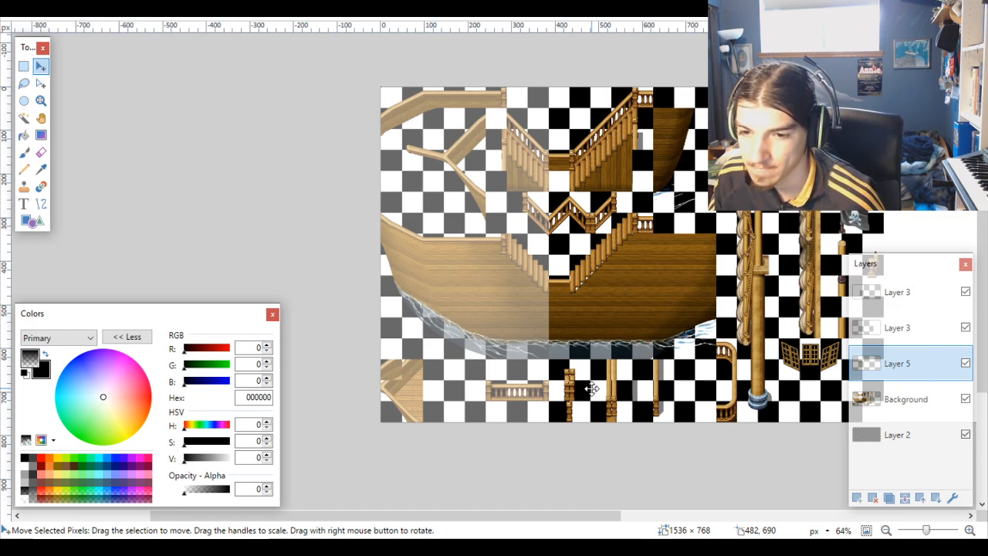
scroll(566, 405, "up", 3)
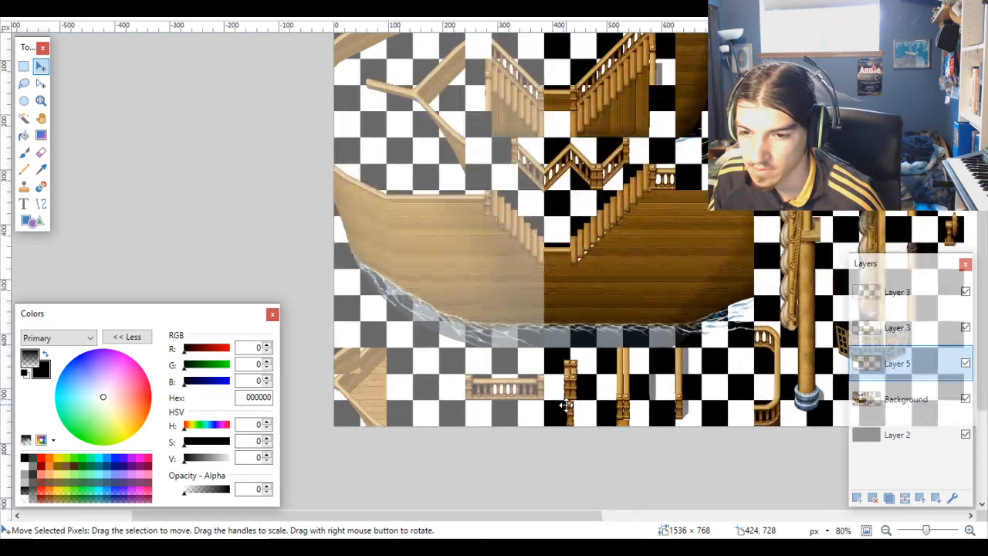
scroll(566, 405, "down", 1)
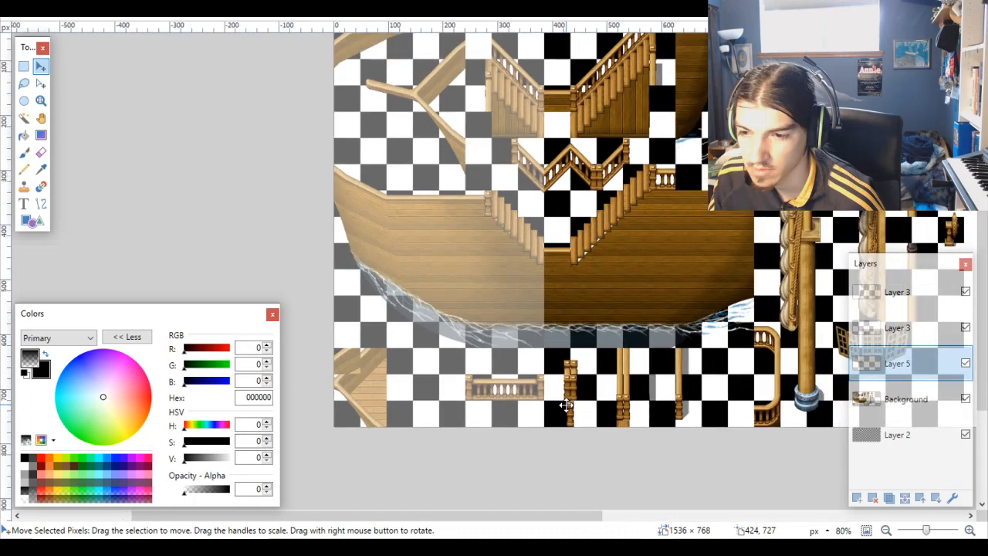
scroll(566, 404, "right", 5)
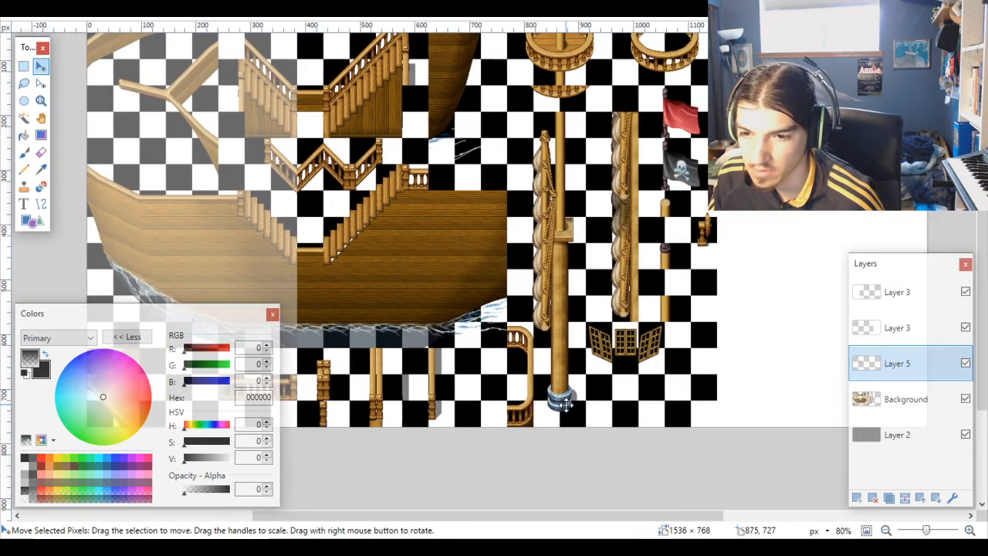
scroll(565, 405, "left", 2)
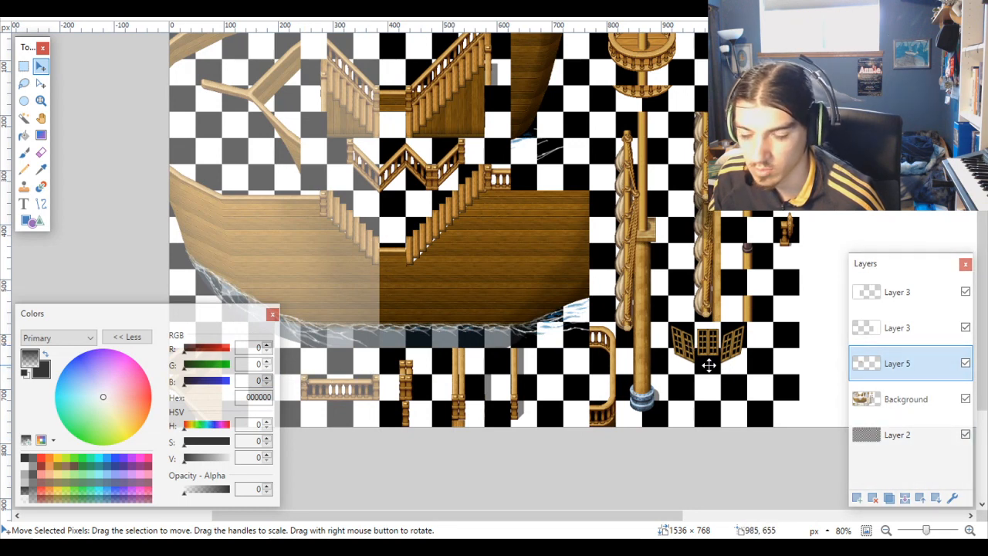
Step: On Layer 2, select the 144 × 48 pixel grid area behind the short straight railing below the hull with the Magic Wand
left_click(907, 432)
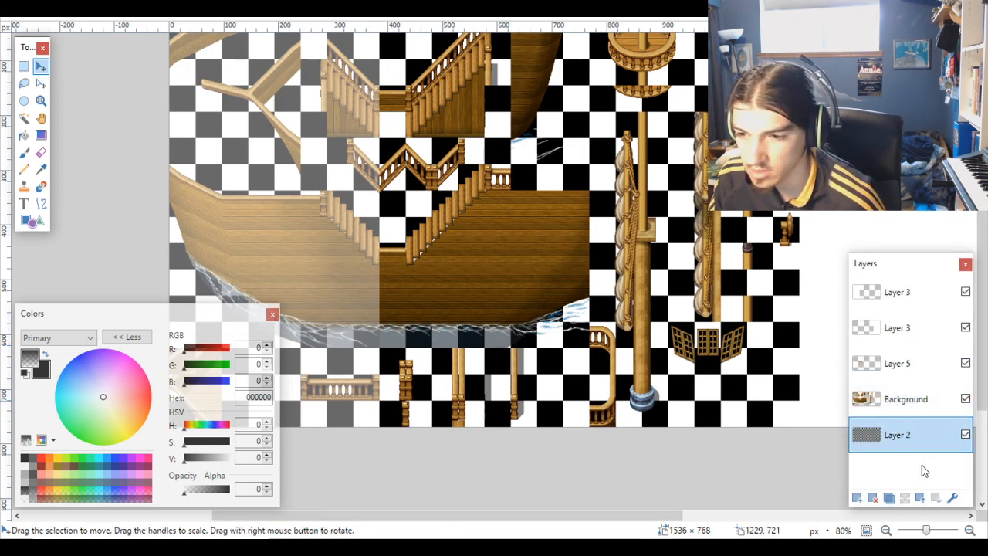
scroll(409, 365, "left", 4)
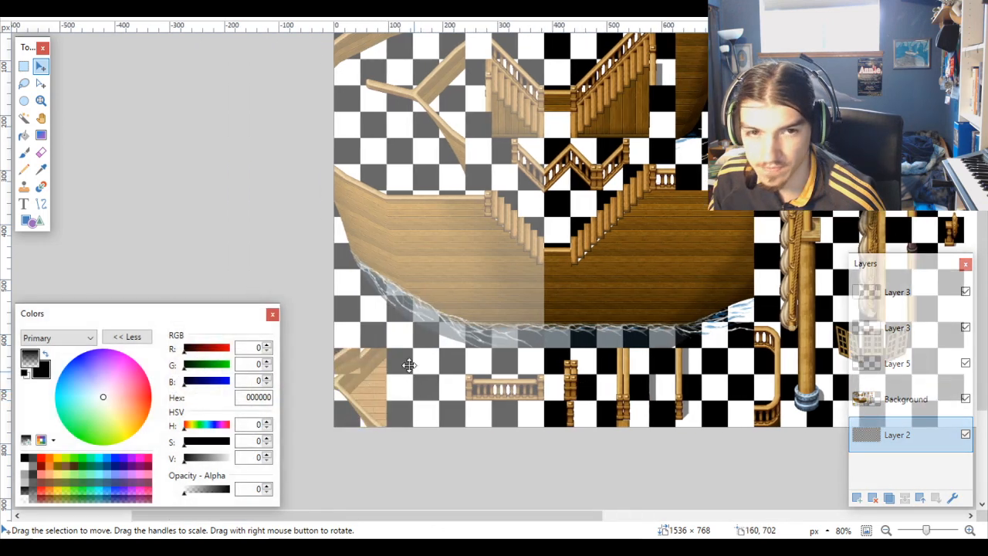
left_click(23, 118)
scroll(590, 390, "up", 2)
left_click(526, 382)
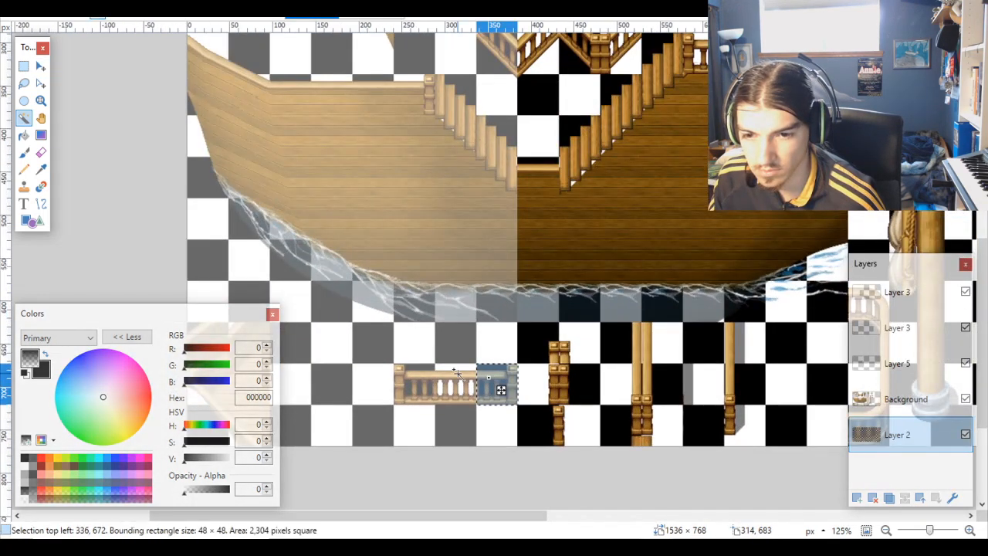
left_click(457, 373, "ctrl")
scroll(521, 376, "down", 3)
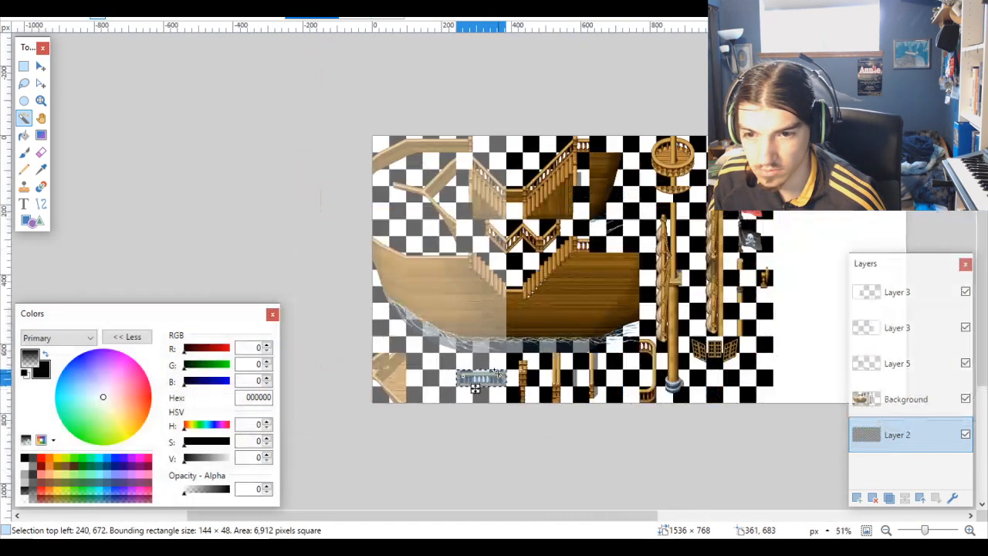
Step: Move the selected straight railing on the Background to 912, 672, beneath the lattice windows, and deselect it
left_click(907, 400)
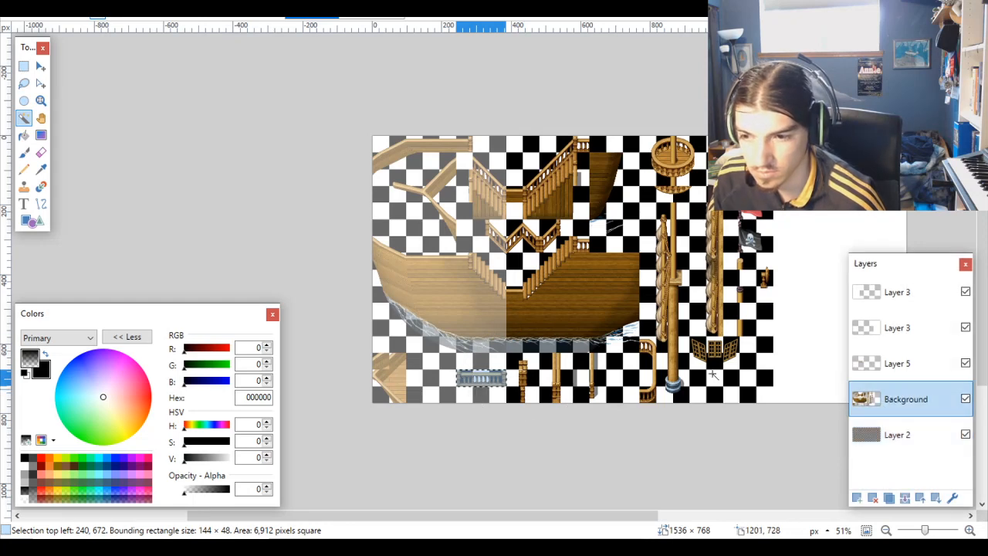
left_click(41, 67)
scroll(479, 379, "up", 1)
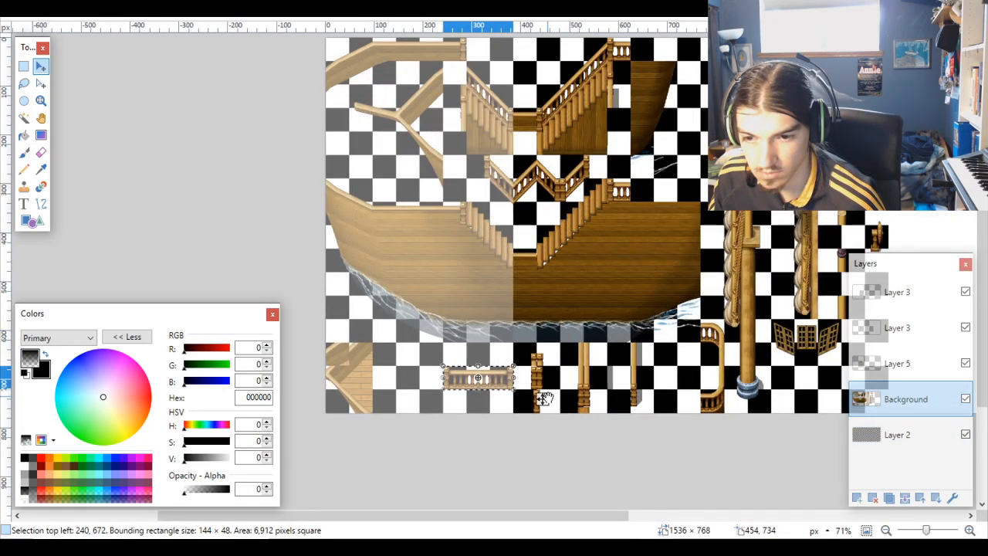
left_click_drag(545, 398, 880, 401)
scroll(827, 381, "up", 1)
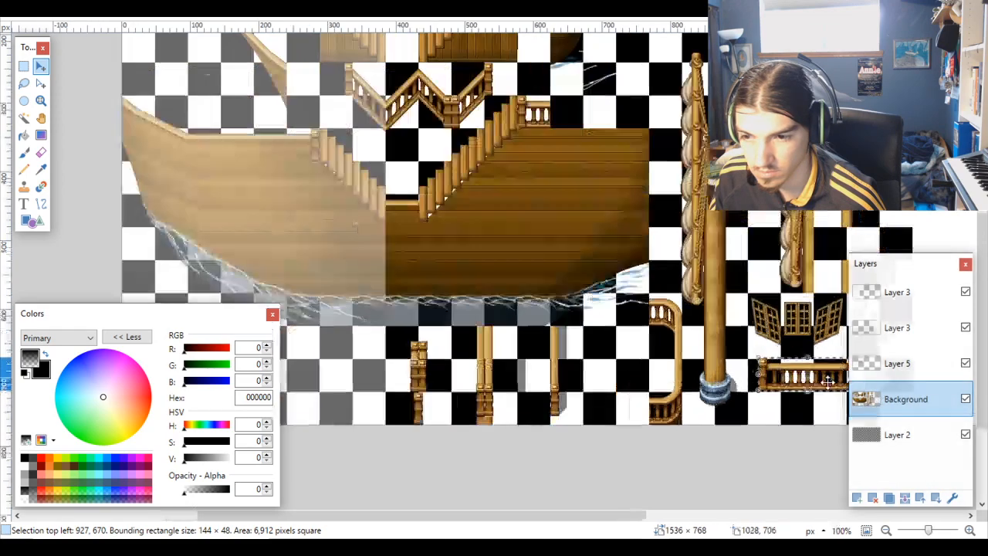
scroll(827, 382, "up", 4)
left_click_drag(723, 353, 684, 360)
scroll(642, 335, "up", 3)
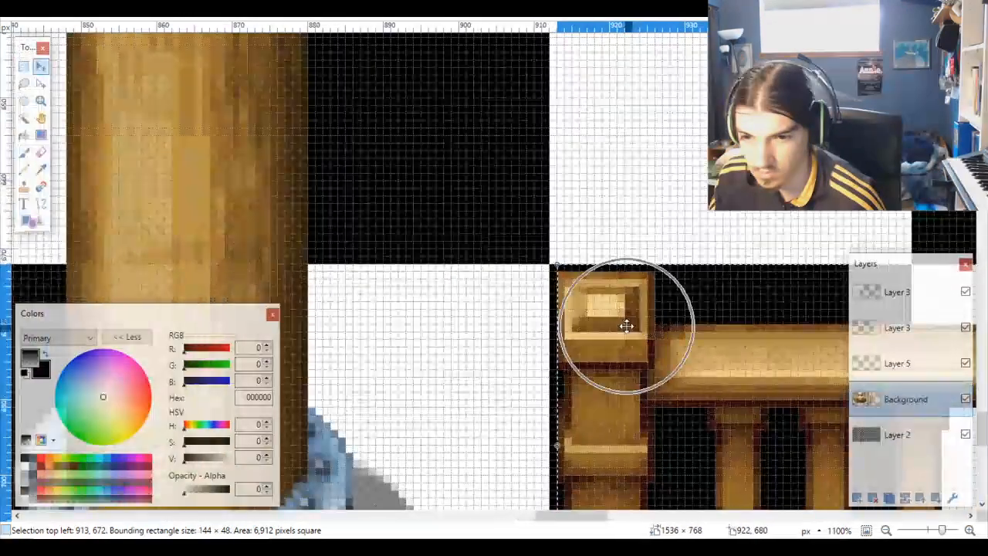
left_click_drag(626, 327, 618, 327)
scroll(622, 326, "down", 10)
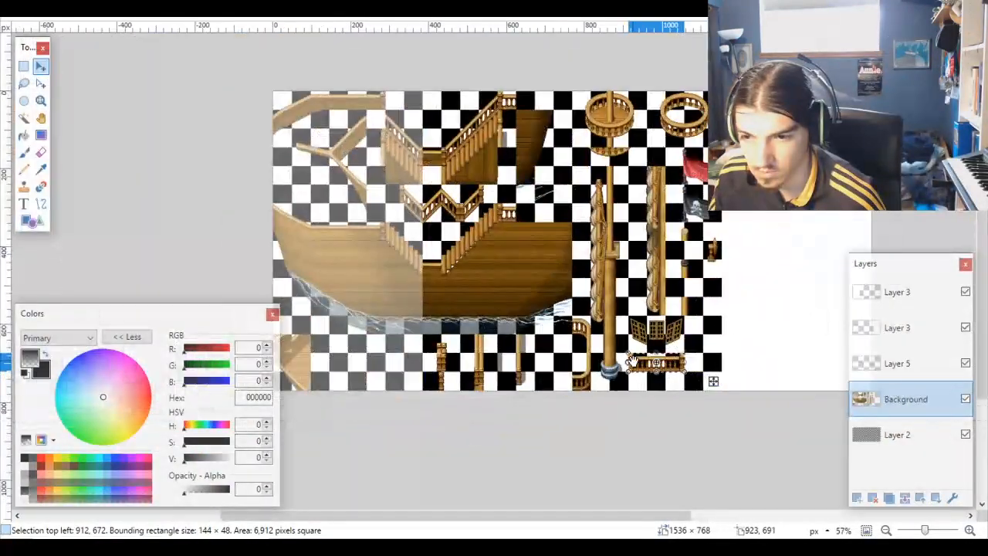
key("ctrl+d")
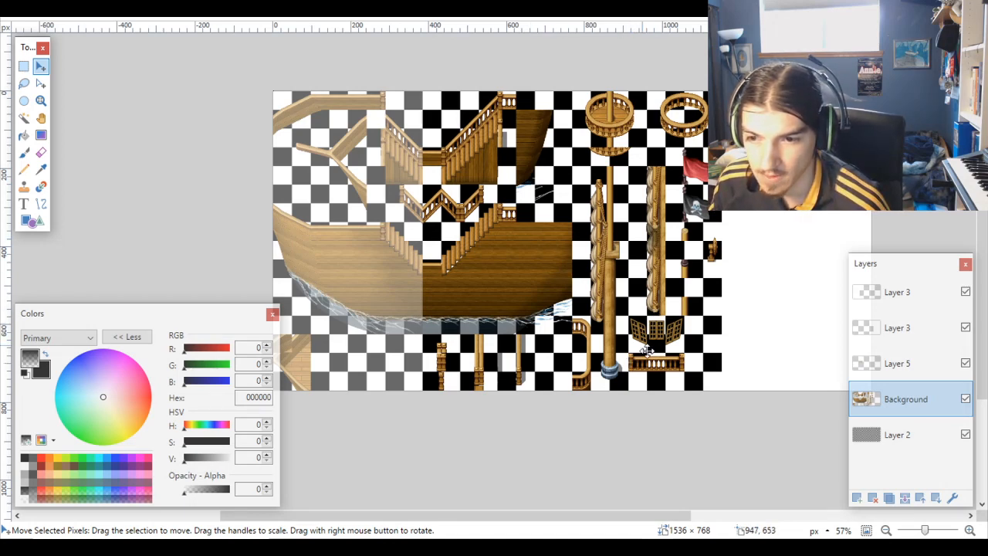
Step: On Layer 2, select the six grid cells, 96 × 144 pixels, behind the stacked railing posts below the hull with the Magic Wand
scroll(540, 384, "up", 4)
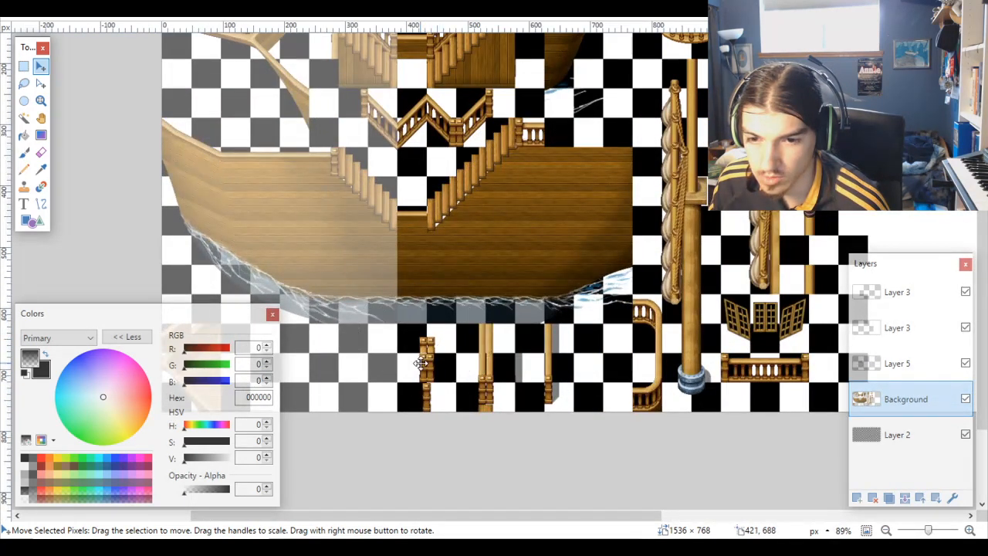
scroll(591, 390, "right", 4)
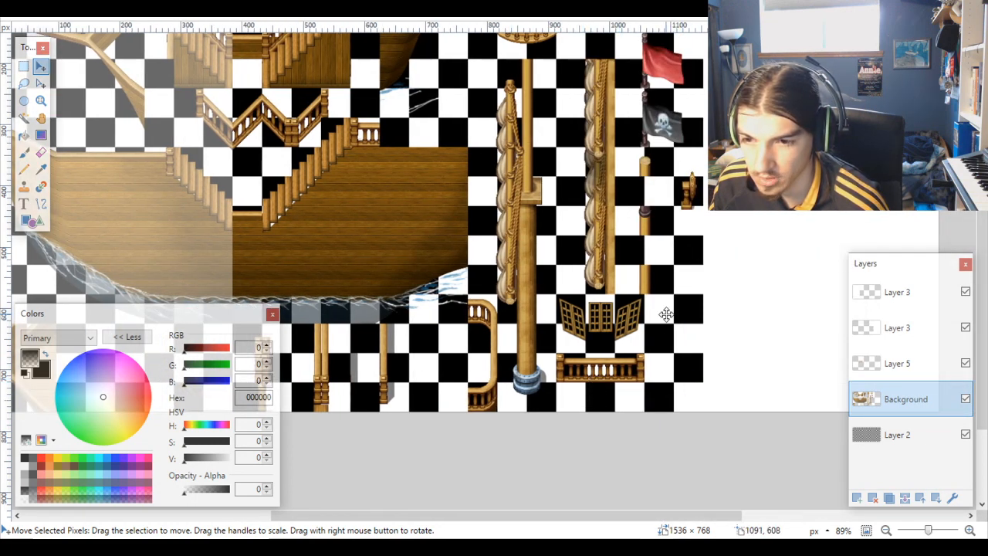
scroll(684, 373, "left", 2)
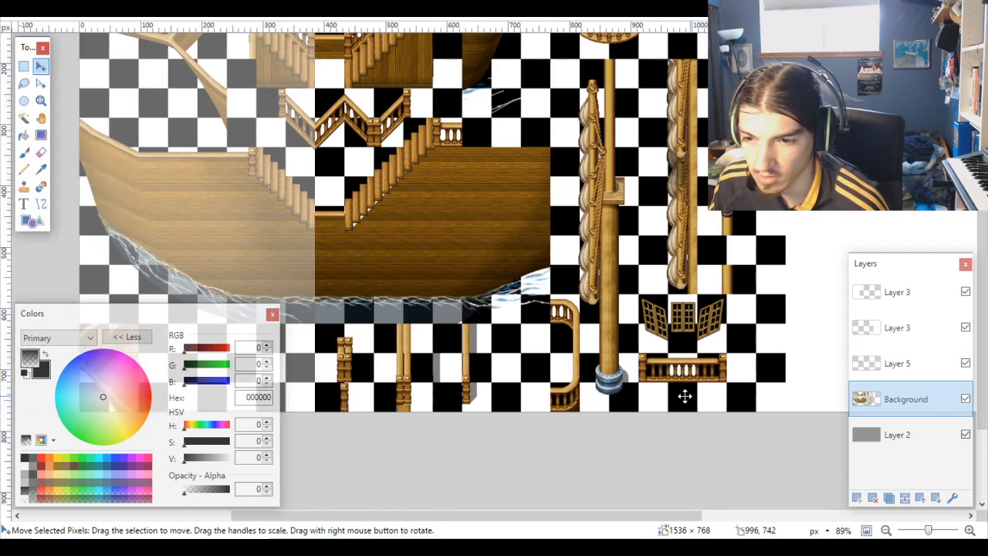
scroll(697, 396, "left", 4)
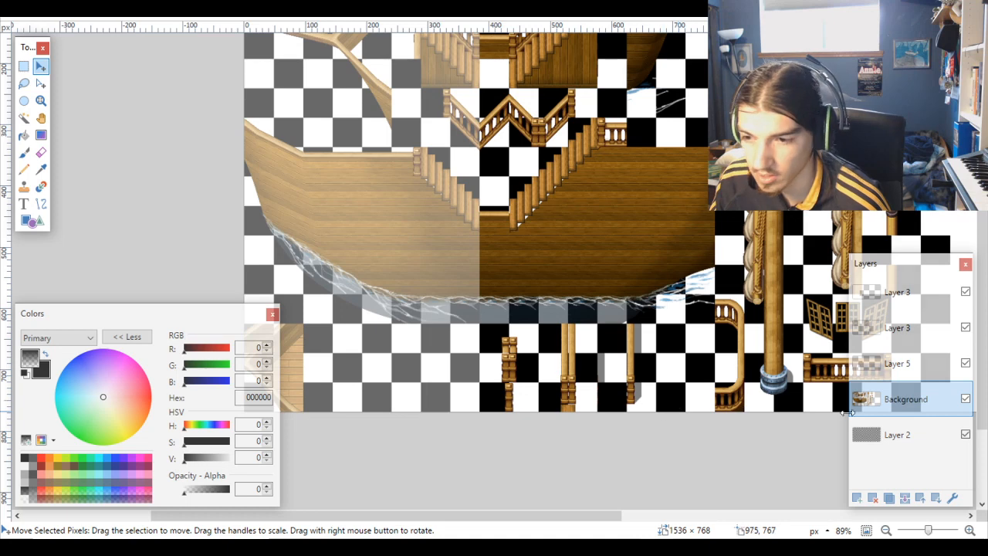
left_click(895, 435)
scroll(549, 372, "up", 3)
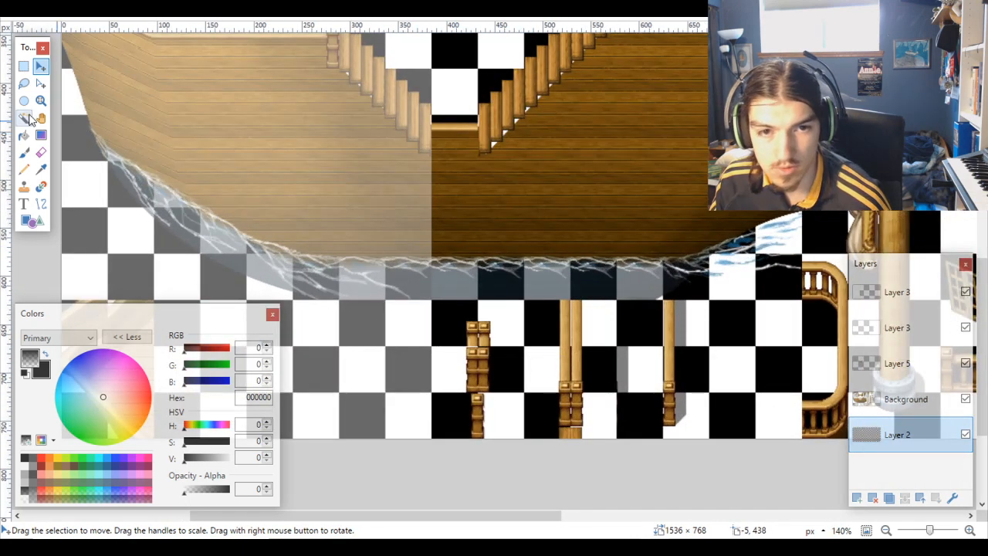
left_click(24, 118)
left_click(470, 321)
left_click(507, 330, "ctrl")
left_click(494, 359, "ctrl")
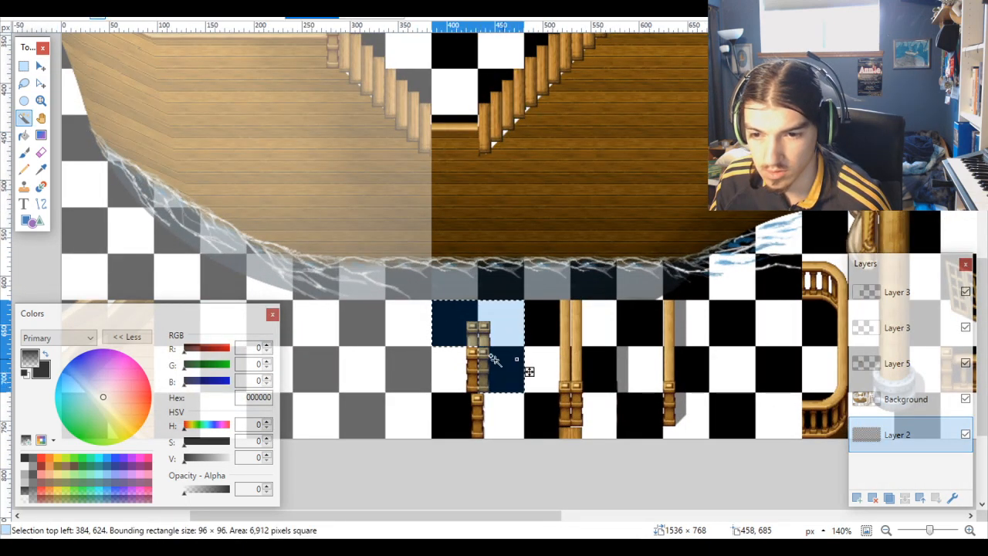
left_click(468, 363, "ctrl")
left_click(468, 410, "ctrl")
left_click(501, 417, "ctrl")
scroll(503, 409, "down", 4)
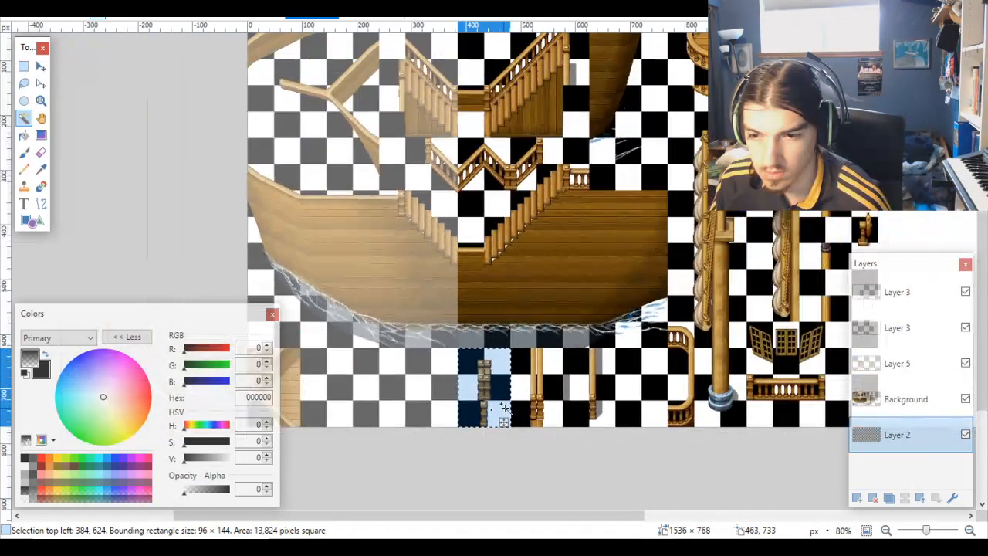
Step: Move the selected stacked railing posts on the Background to 1056, 576, beside the lattice windows, and deselect them
left_click(895, 399)
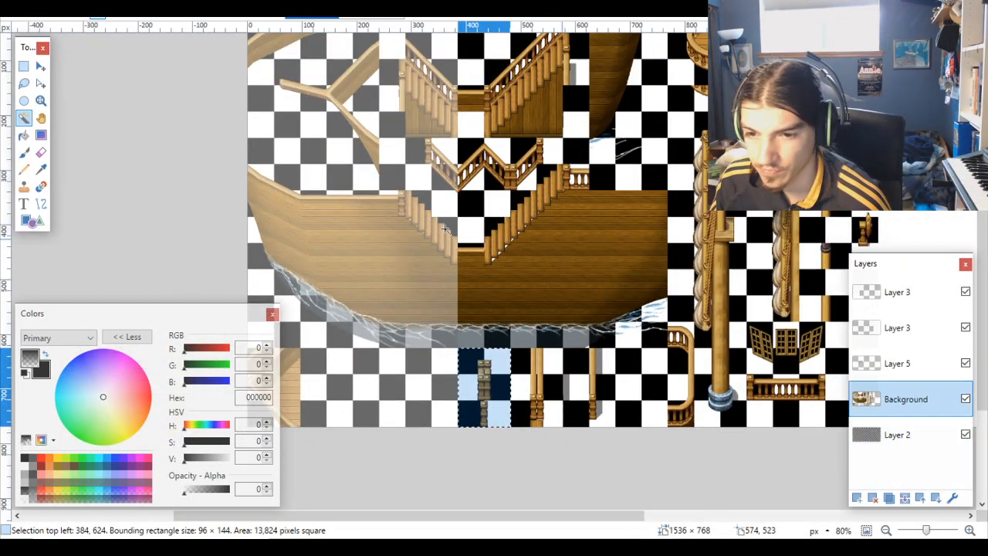
left_click(41, 67)
scroll(443, 450, "right", 3)
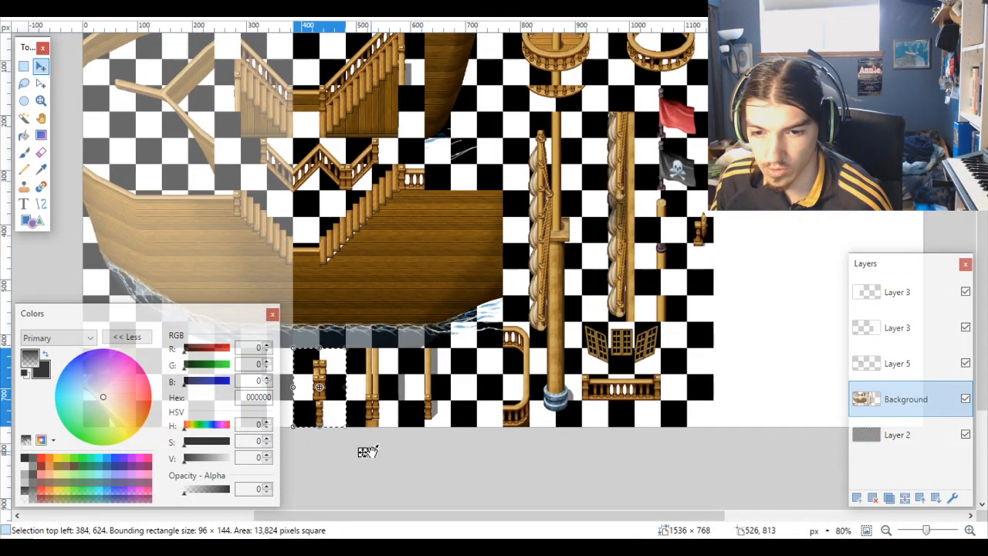
left_click_drag(368, 452, 737, 420)
scroll(738, 420, "up", 4)
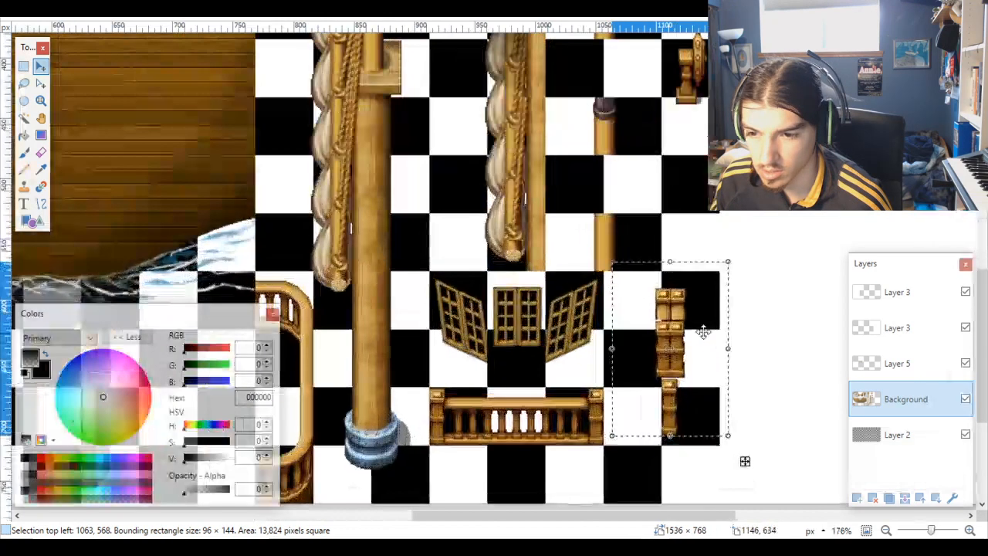
scroll(637, 283, "up", 3)
left_click_drag(637, 282, 629, 304)
scroll(609, 282, "up", 3)
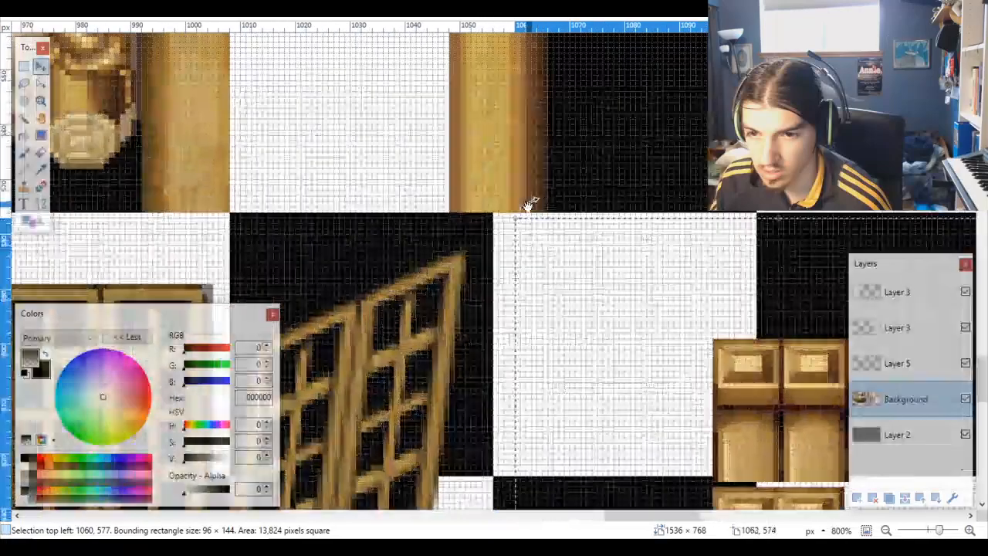
scroll(529, 204, "up", 2)
left_click_drag(551, 270, 512, 254)
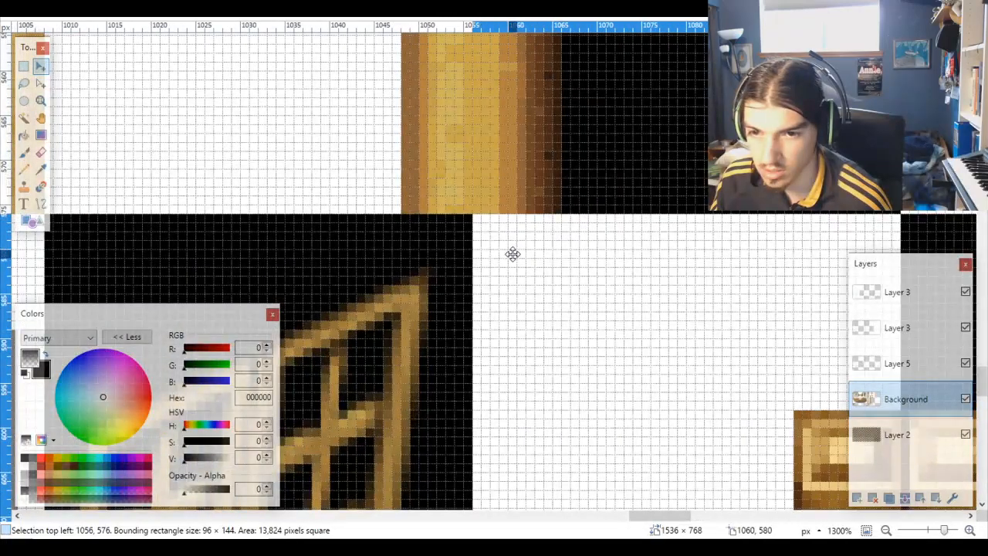
scroll(574, 289, "down", 12)
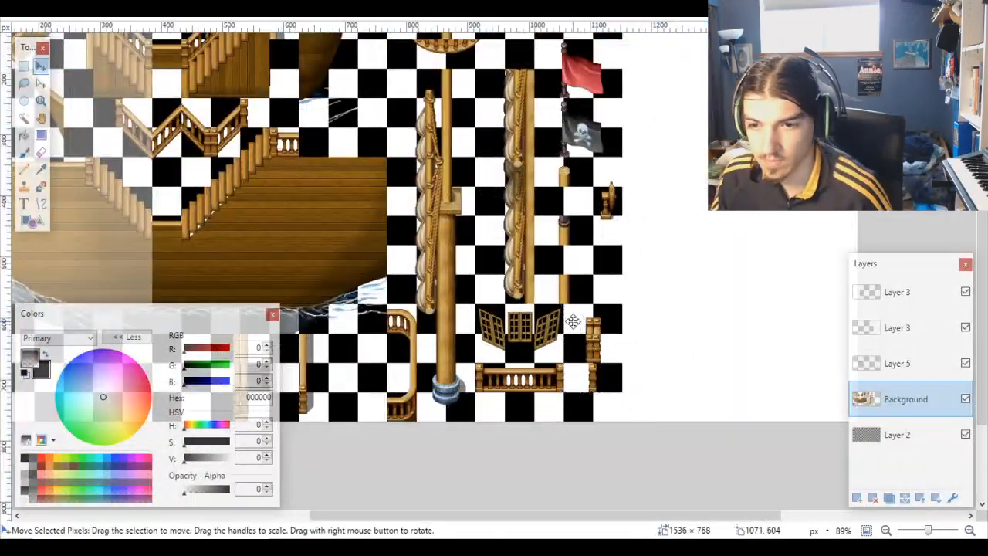
Step: On Layer 2, select the twelve grid cells, 192 × 144 pixels, behind the tall posts below the hull with the Magic Wand
scroll(573, 321, "down", 2)
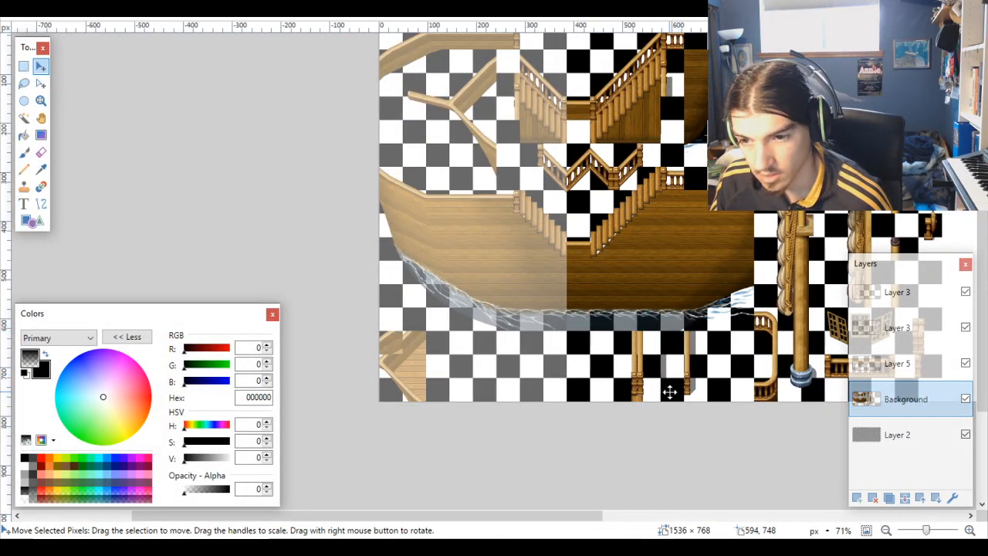
scroll(669, 392, "up", 3)
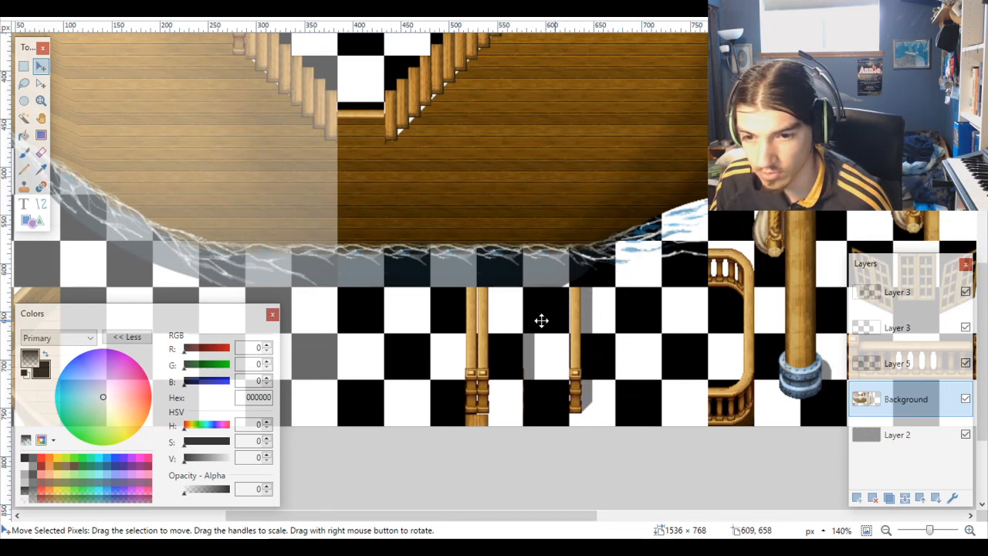
left_click(911, 437)
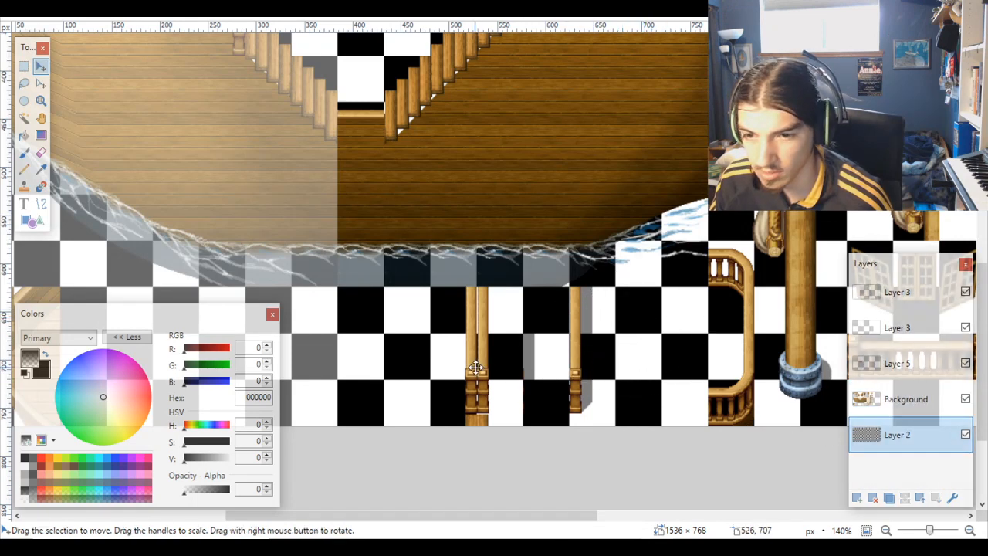
left_click(23, 117)
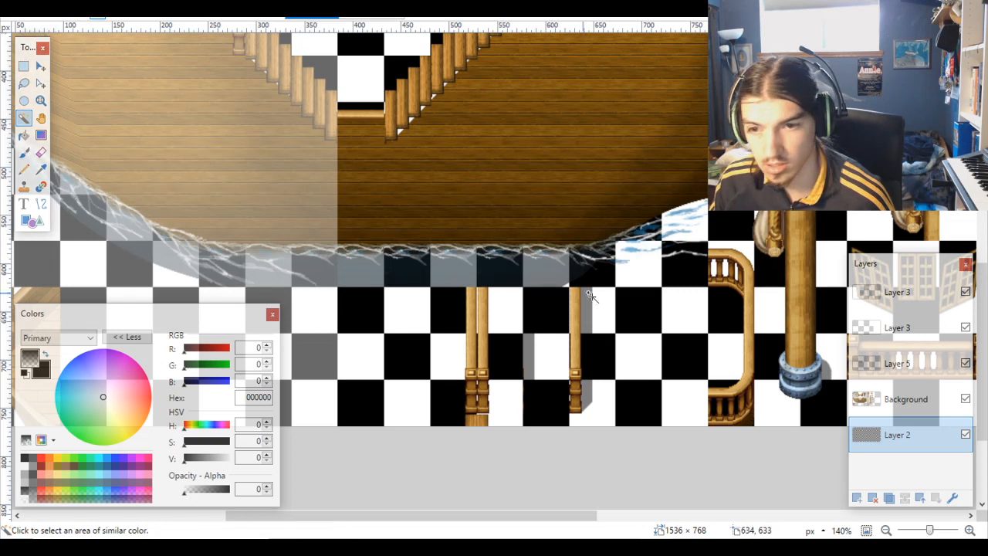
left_click(595, 305)
left_click(540, 305, "ctrl")
left_click(501, 309, "ctrl")
left_click(455, 309, "ctrl")
left_click(456, 357, "ctrl")
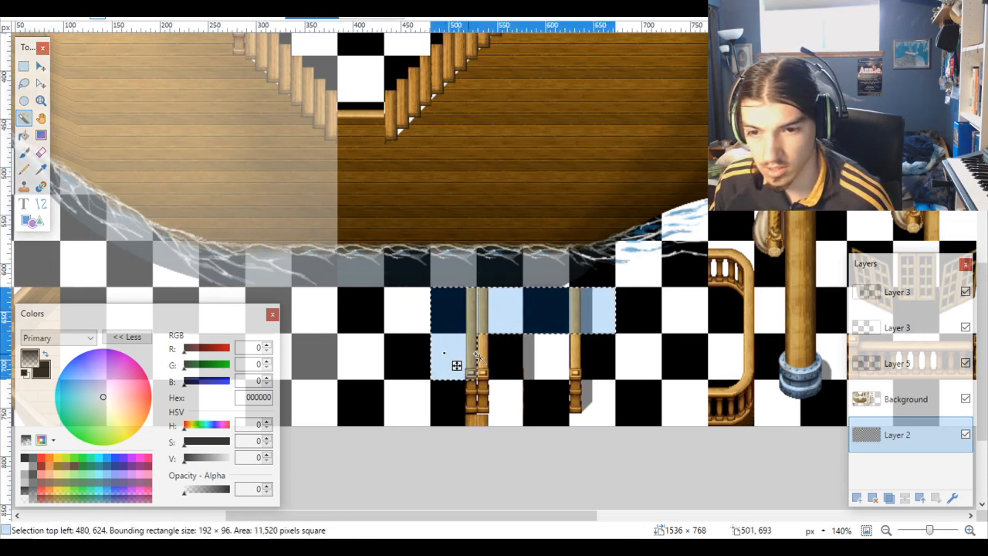
left_click(502, 357, "ctrl")
left_click(544, 363, "ctrl")
left_click(593, 356, "ctrl")
left_click(593, 403, "ctrl")
left_click(547, 403, "ctrl")
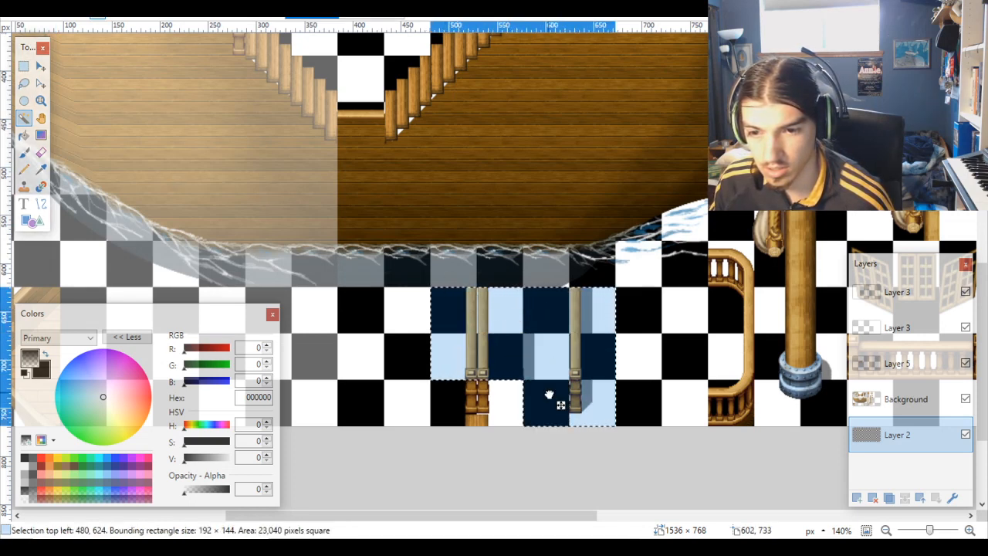
left_click(500, 403, "ctrl")
left_click(454, 403, "ctrl")
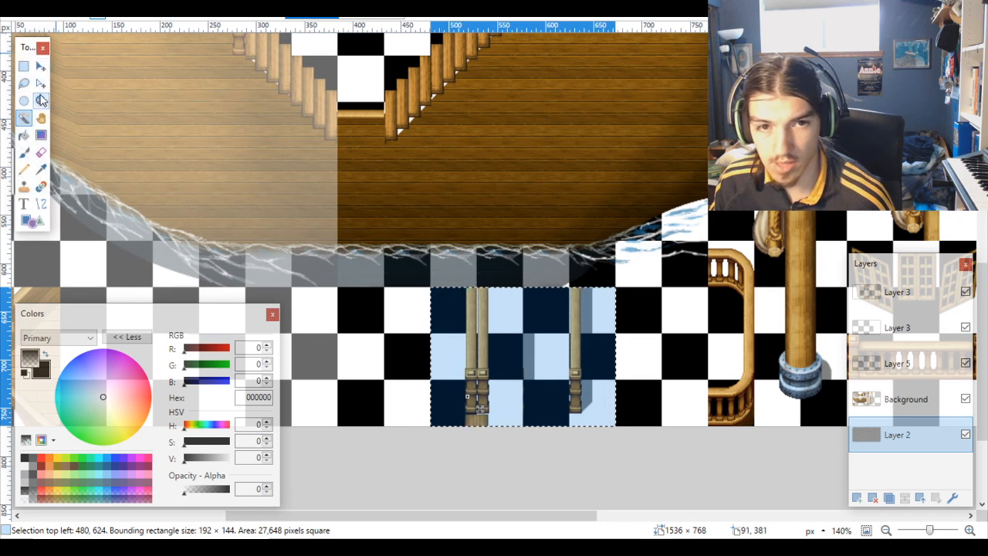
Step: Move the selected tall posts on the Background to 576, 624, beside the curved railing, and deselect them
left_click(41, 65)
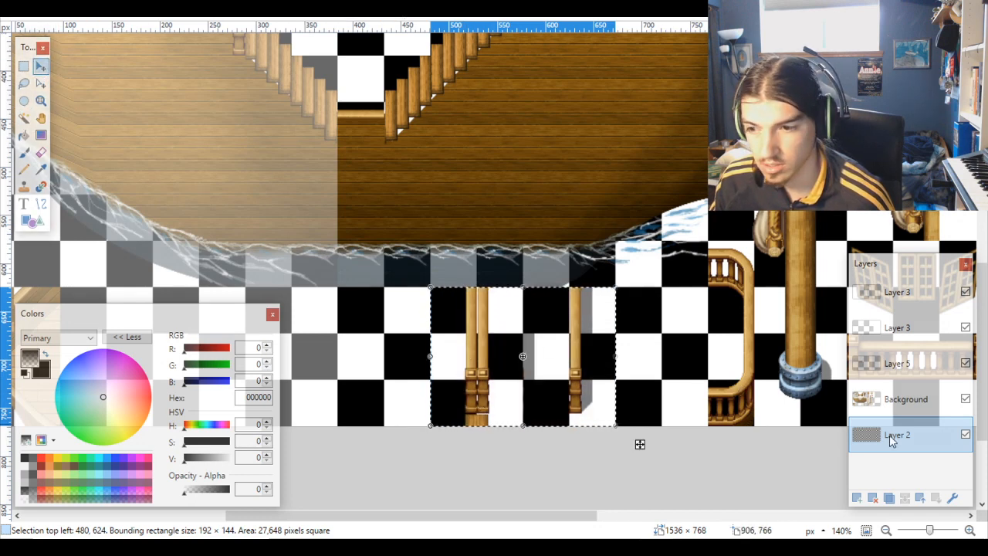
left_click(931, 405)
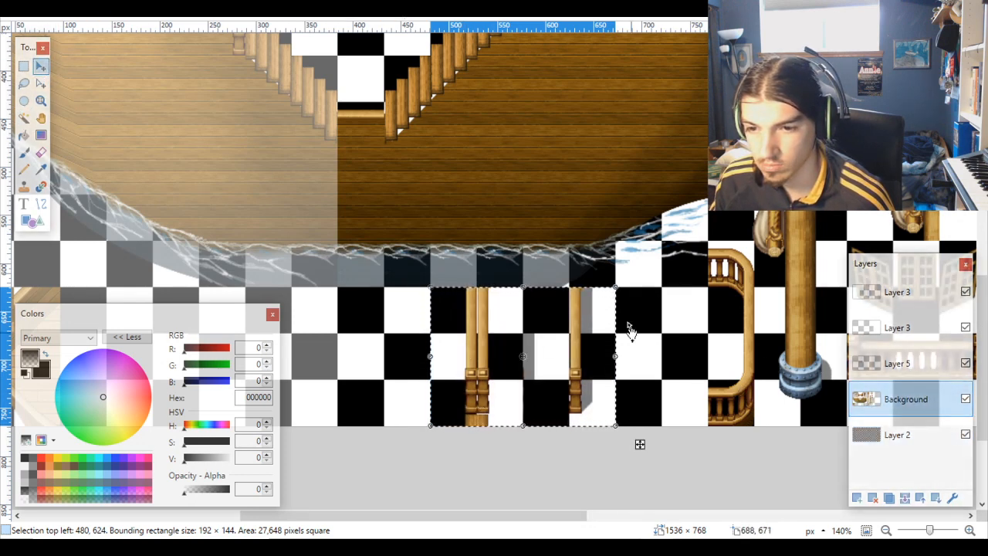
scroll(630, 332, "up", 1)
left_click_drag(470, 310, 609, 306)
scroll(507, 278, "up", 5)
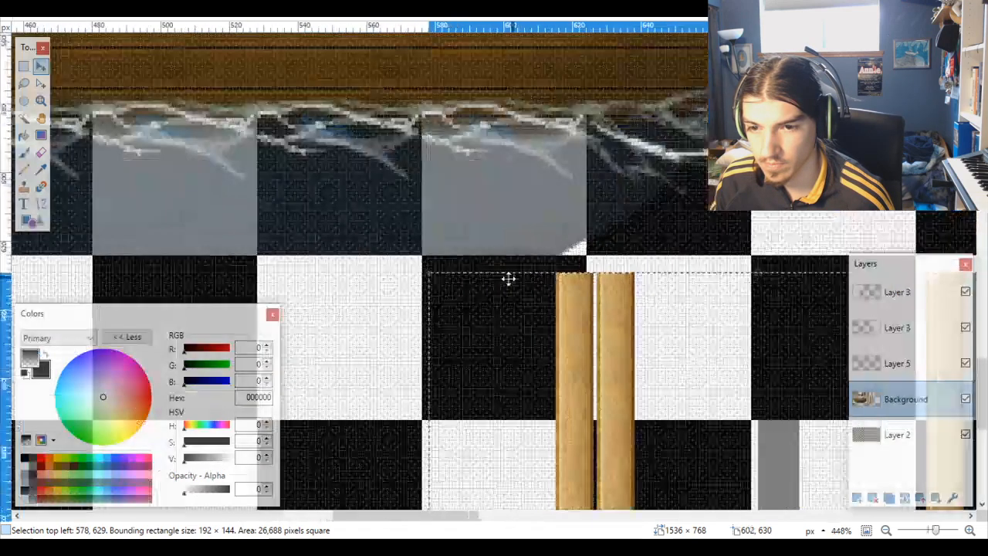
left_click_drag(460, 292, 443, 274)
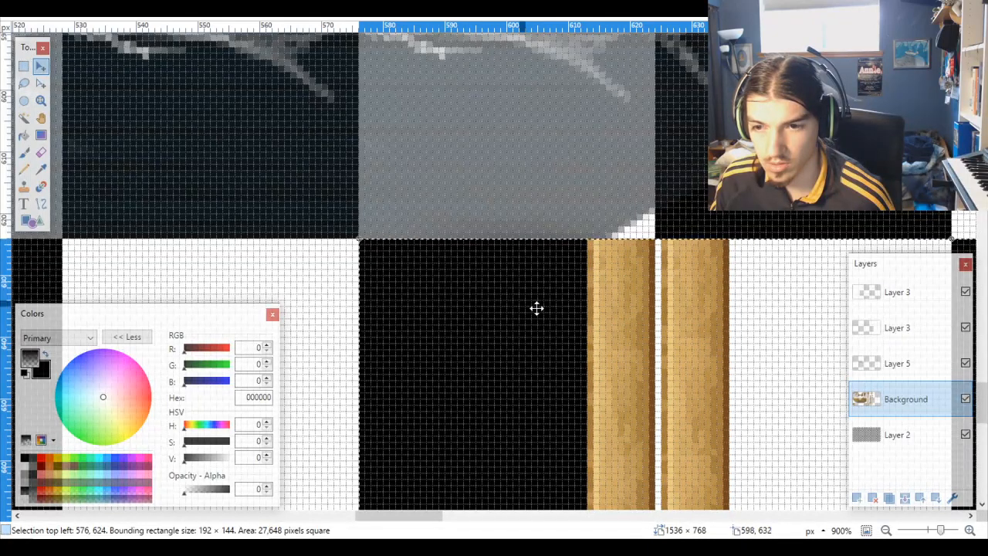
scroll(743, 459, "down", 10)
key("ctrl+d")
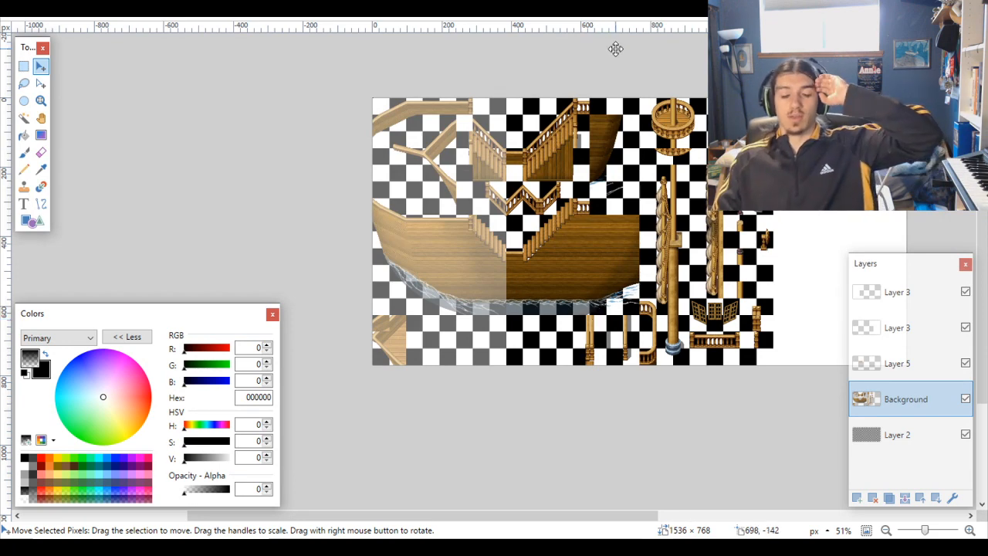
Step: Check the separate image of the round railing, and examine the overall layout of the ship tileset
left_click(609, 8)
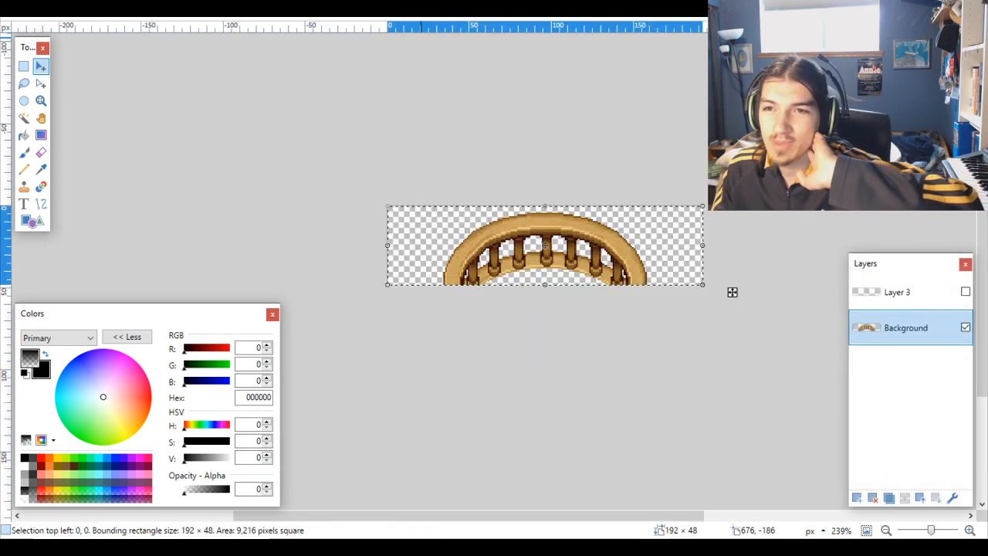
left_click(624, 4)
left_click(482, 308)
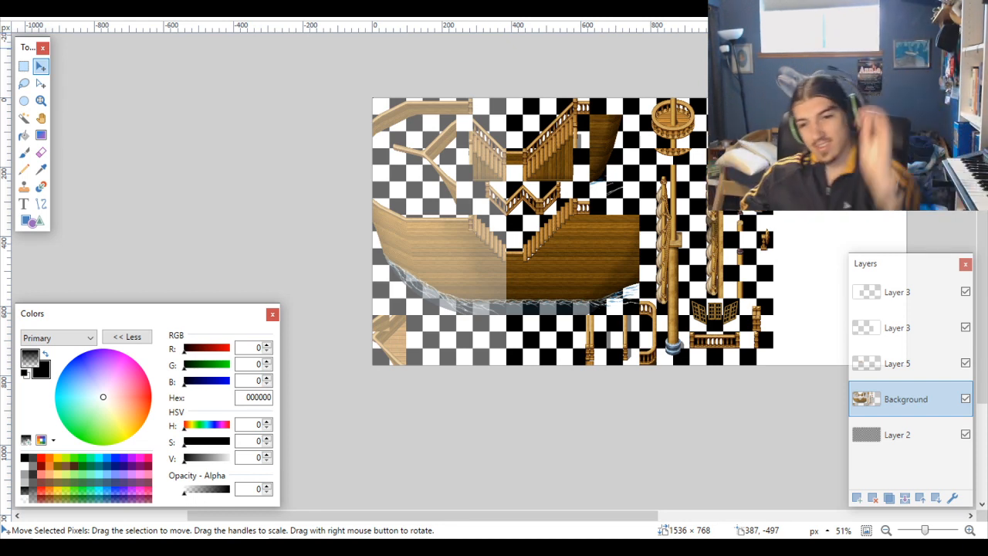
scroll(715, 305, "up", 3)
scroll(728, 352, "down", 2)
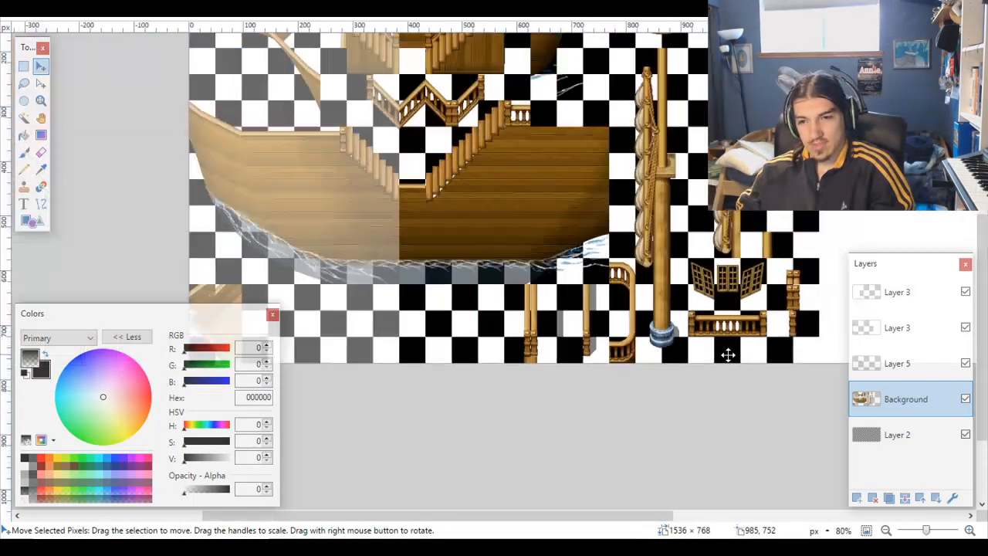
scroll(728, 352, "up", 1)
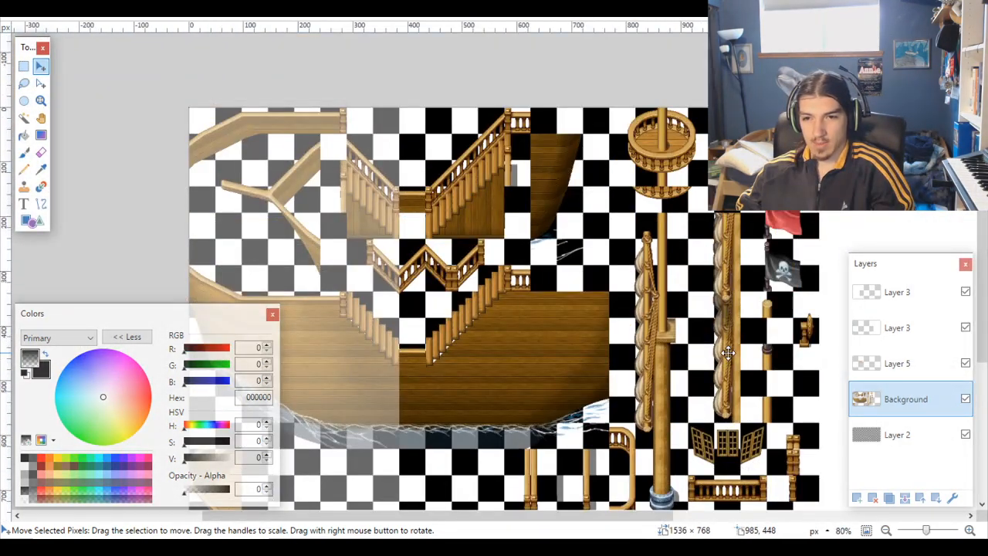
scroll(728, 352, "down", 3)
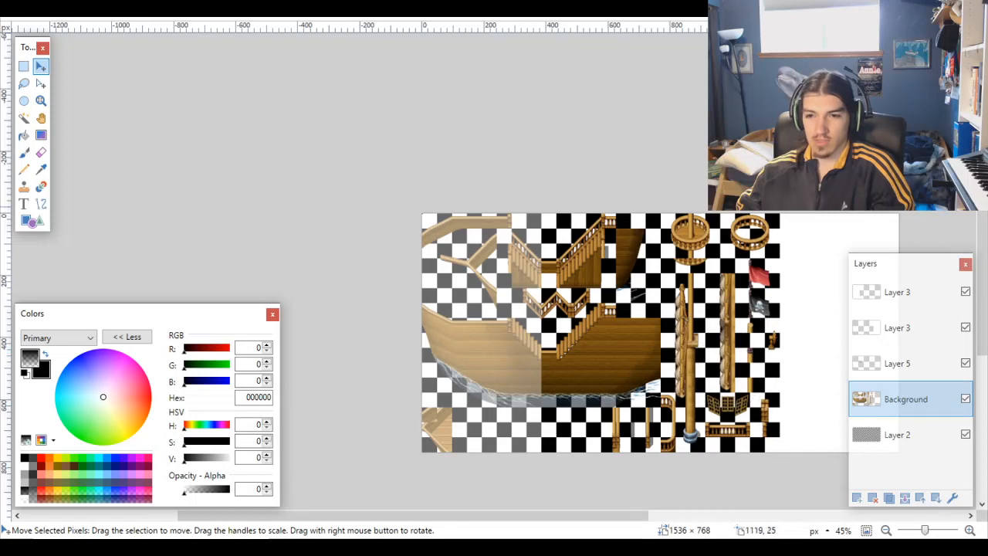
scroll(598, 347, "up", 3)
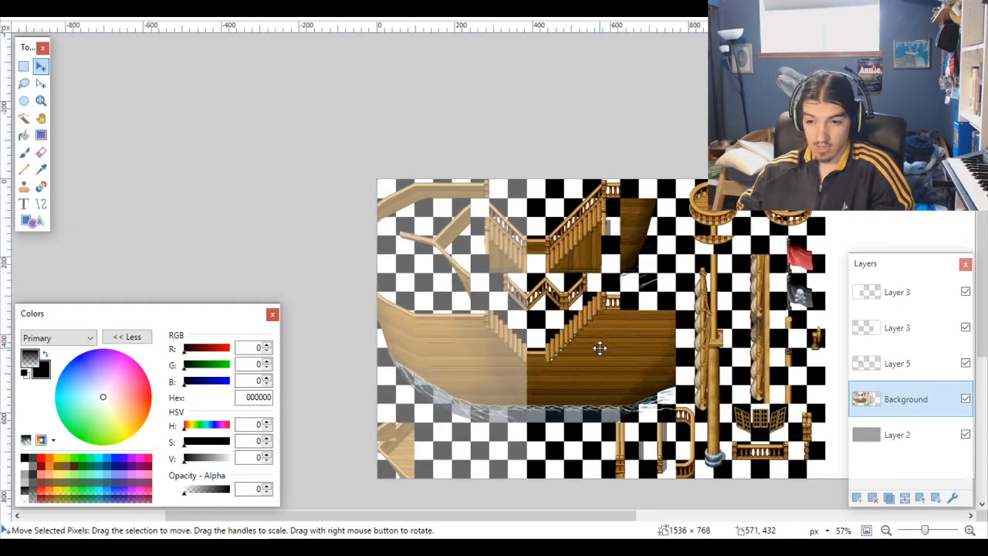
Step: On Layer 2, select thirteen grid cells behind and below the zigzag railing, starting at 288, 240, with the Magic Wand
left_click(911, 440)
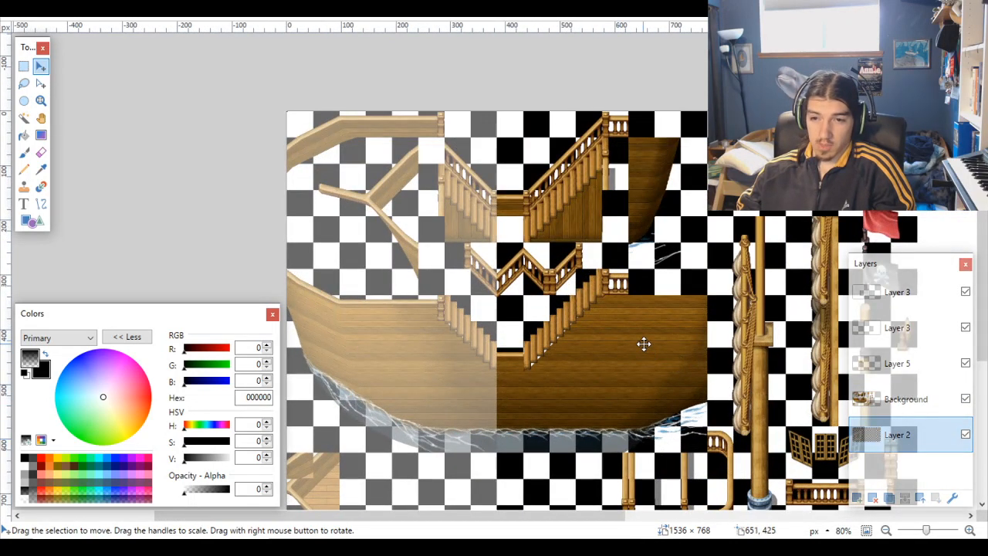
scroll(619, 324, "up", 2)
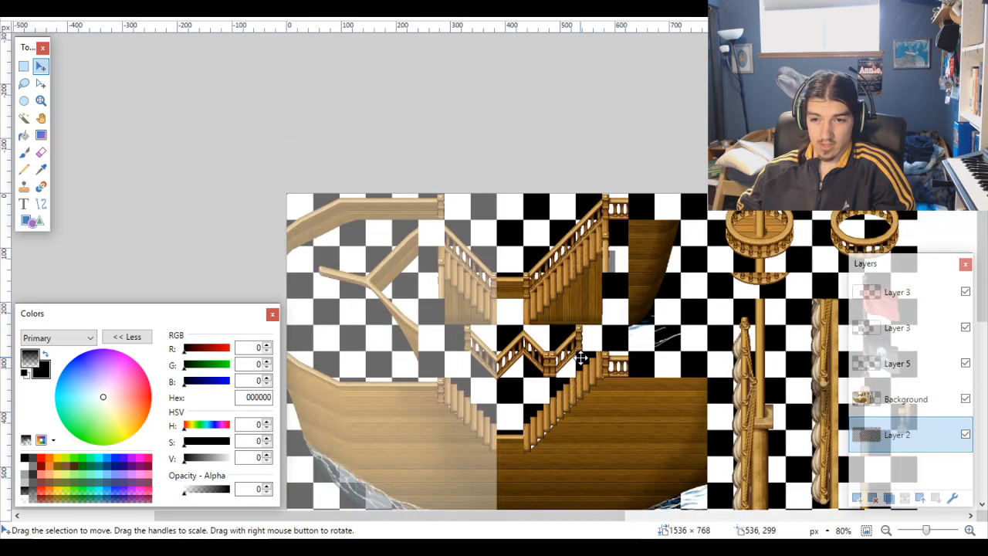
scroll(569, 354, "up", 2)
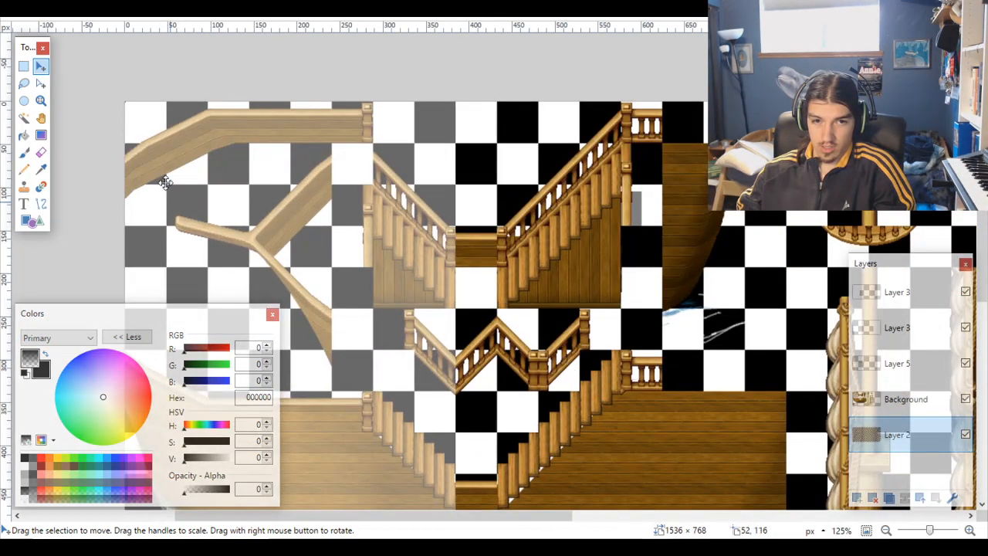
left_click(25, 119)
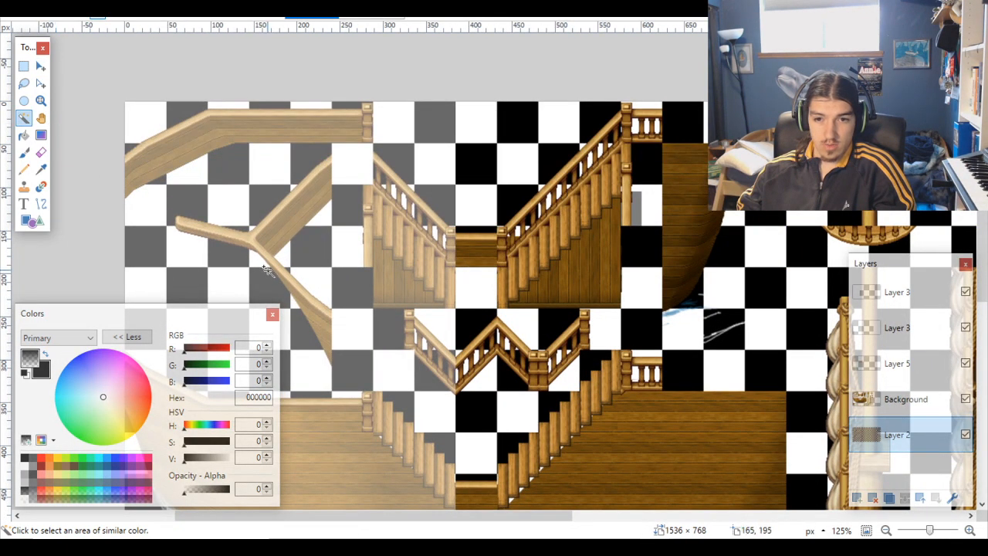
left_click(387, 360)
left_click(408, 334, "ctrl")
left_click(451, 340, "ctrl")
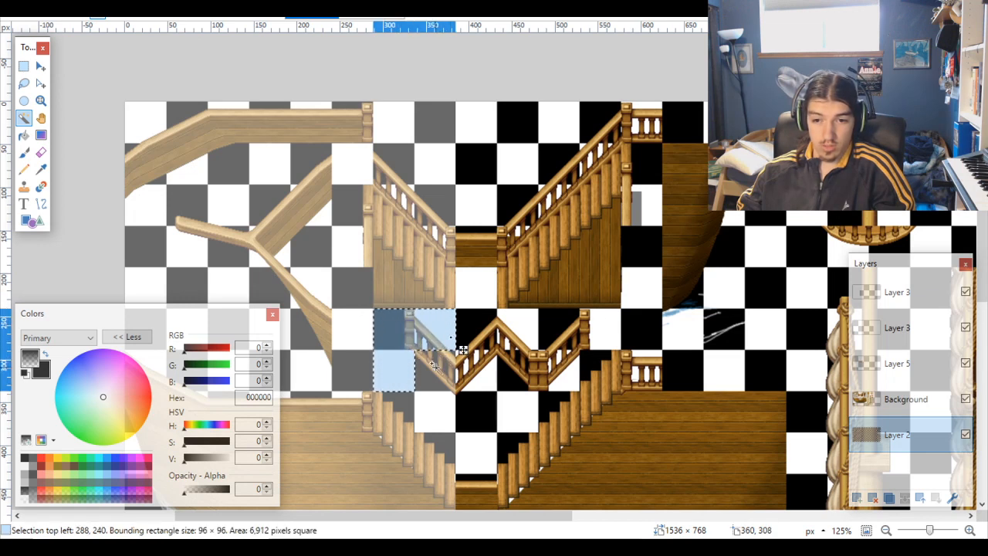
left_click(445, 358, "ctrl")
left_click(447, 413, "ctrl")
left_click(471, 414, "ctrl")
left_click(480, 369, "ctrl")
left_click(480, 340, "ctrl")
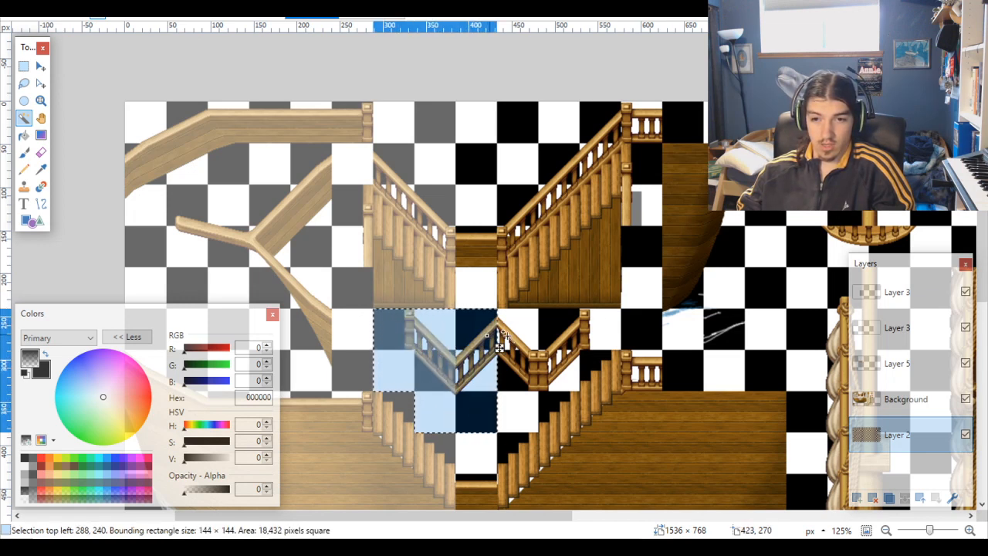
left_click(511, 340, "ctrl")
left_click(564, 373, "ctrl")
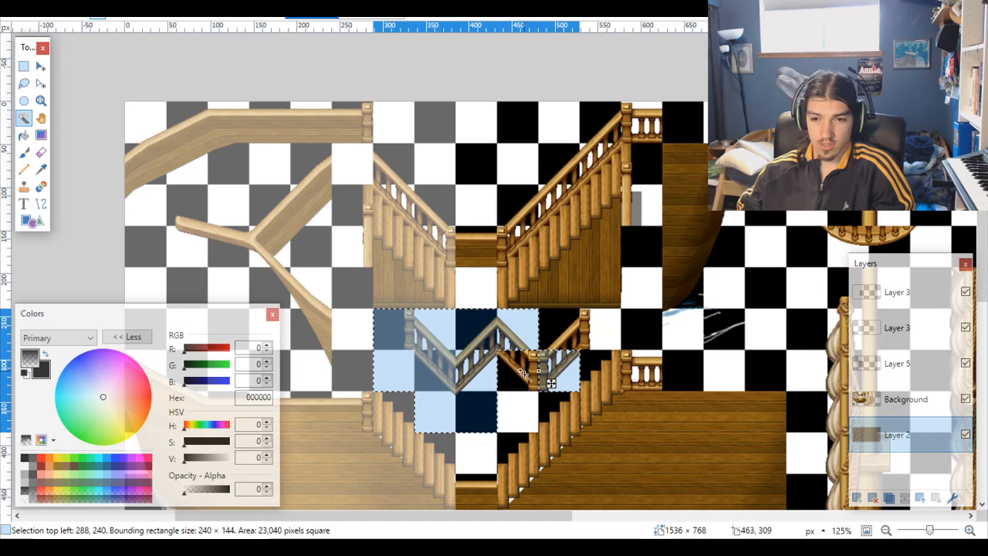
left_click(523, 372, "ctrl")
left_click(569, 340, "ctrl")
scroll(575, 344, "down", 4)
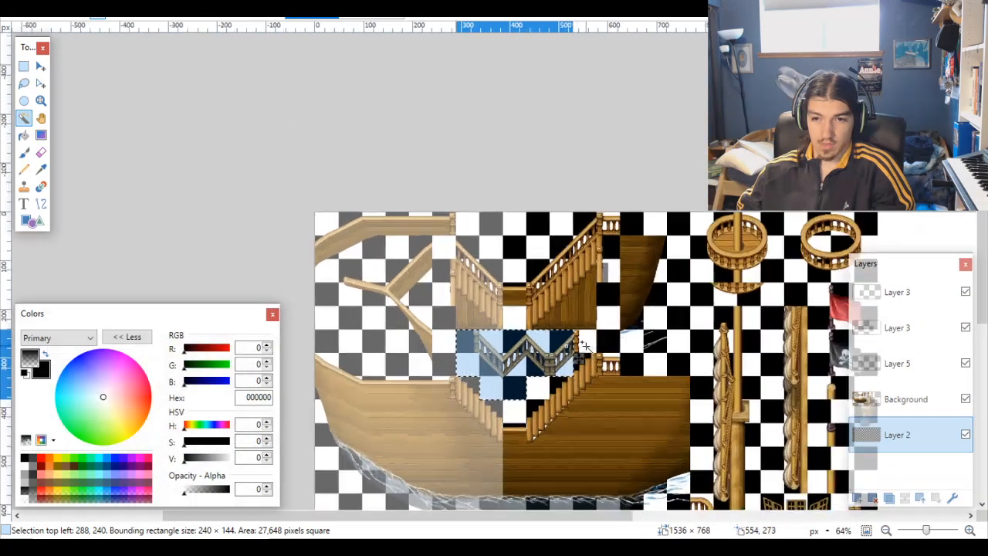
left_click(585, 347, "ctrl")
scroll(585, 346, "up", 3)
scroll(585, 347, "down", 6)
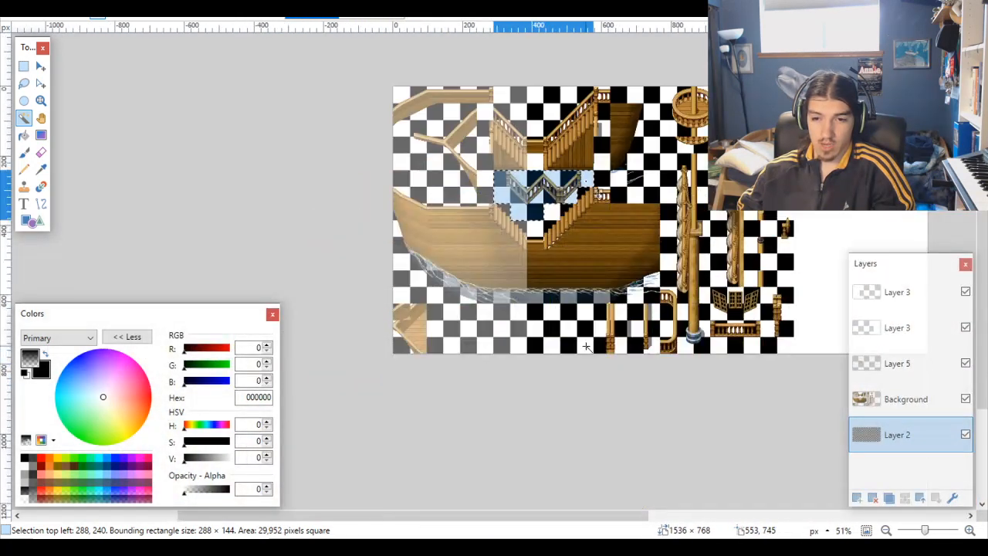
Step: Try to move the selected zigzag railing area downward on the Background, and undo the move
left_click(917, 399)
left_click(41, 66)
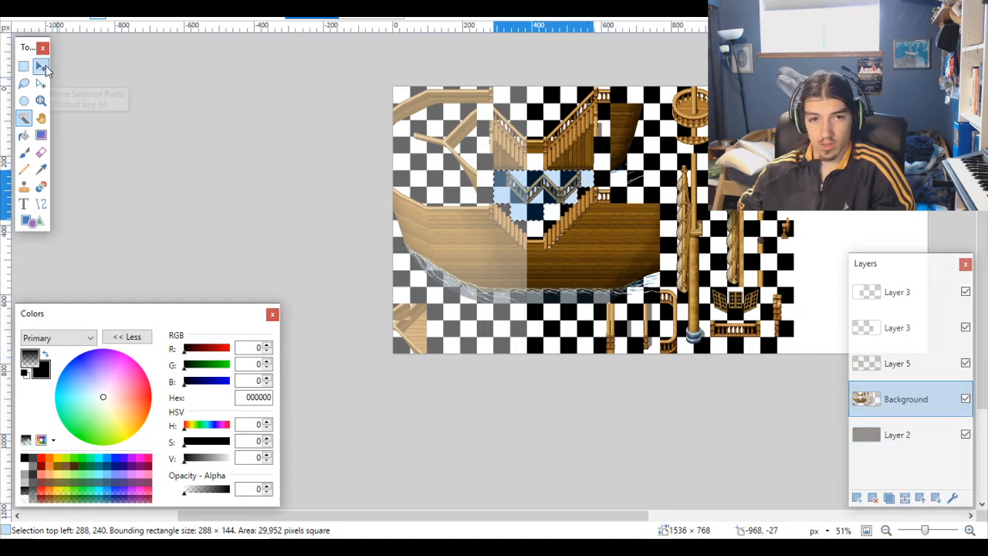
scroll(610, 212, "up", 3)
left_click_drag(566, 182, 559, 294)
key("ctrl+z")
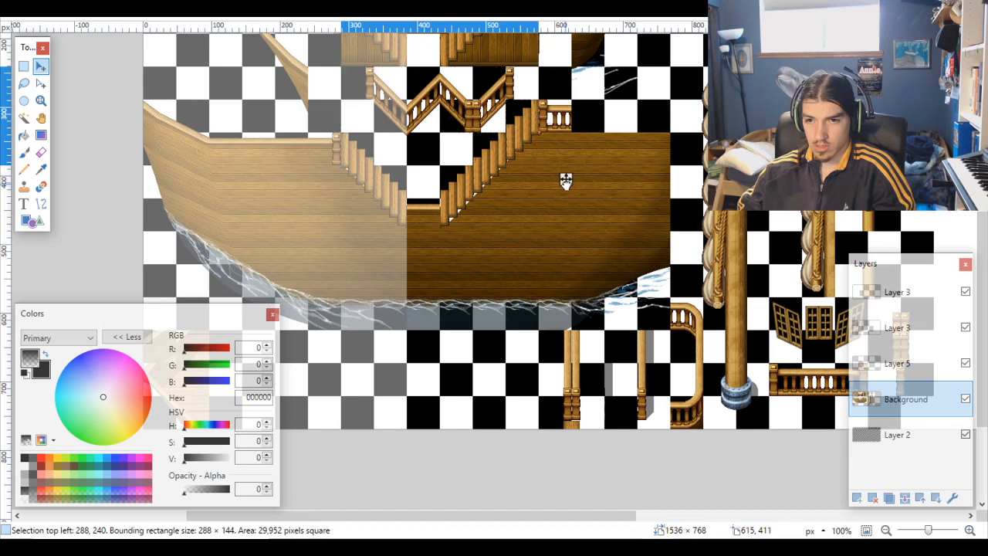
left_click_drag(566, 182, 573, 300)
key("ctrl+z")
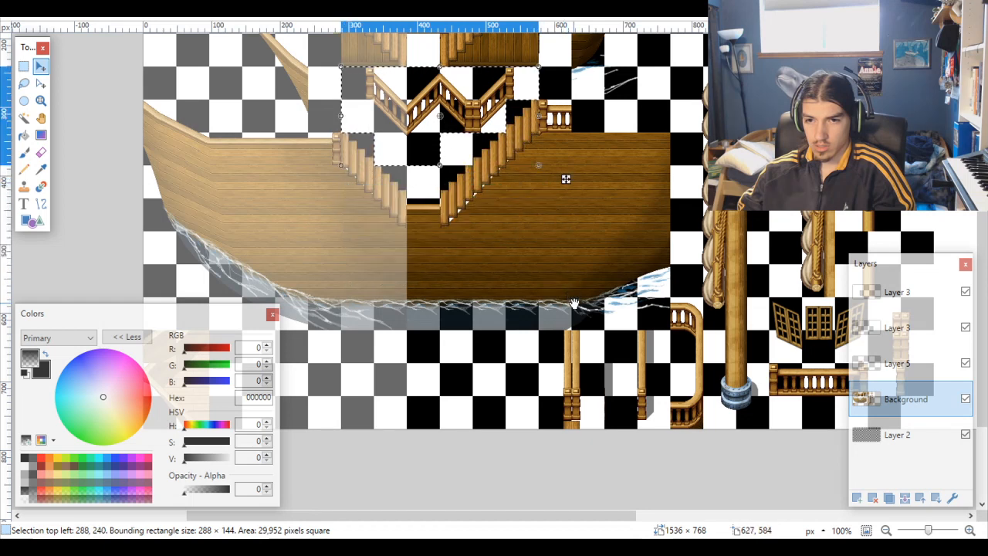
left_click(924, 429)
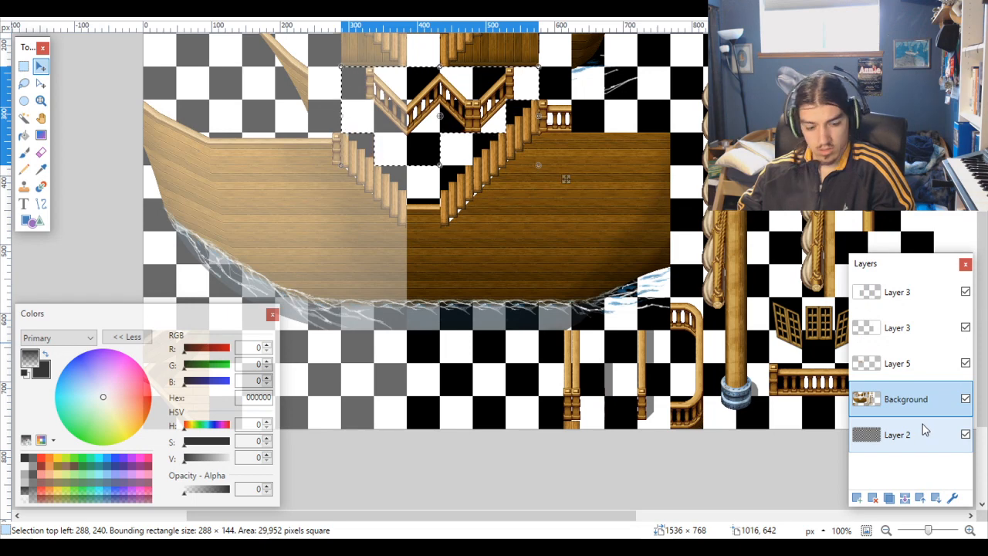
scroll(541, 232, "down", 3)
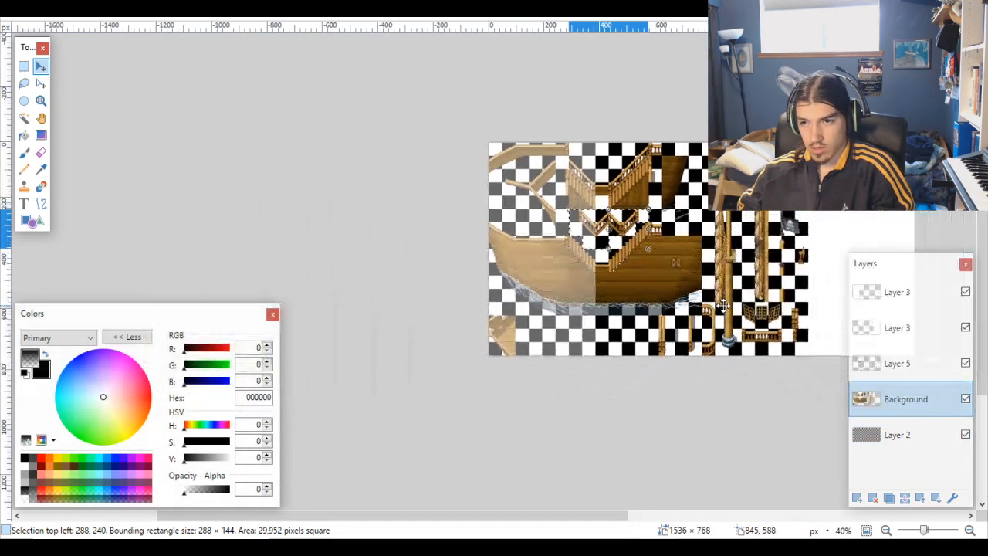
scroll(464, 176, "up", 5)
scroll(617, 178, "up", 2)
left_click(633, 187)
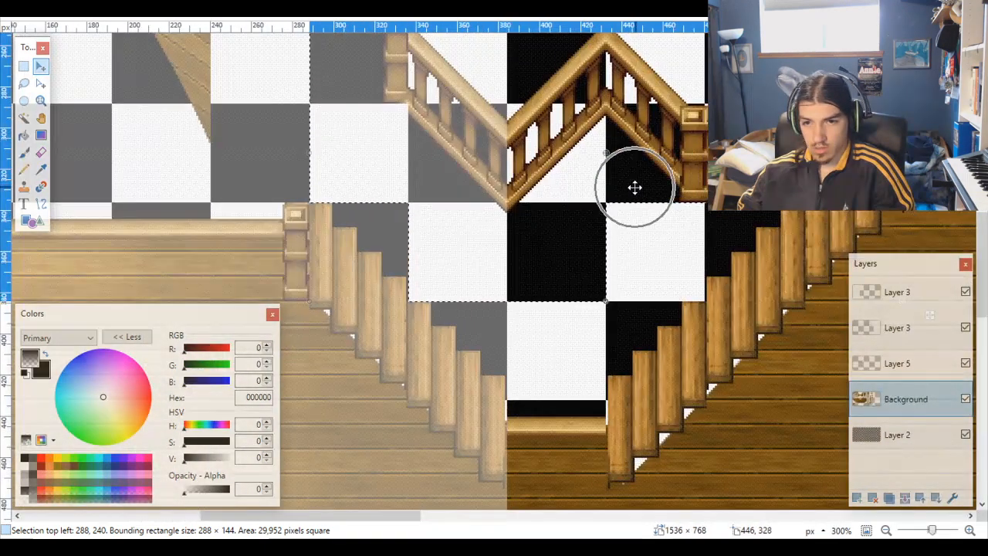
Step: Make Layer 5 the active layer, and hide and show it to check whether it holds the zigzag railing
left_click(915, 369)
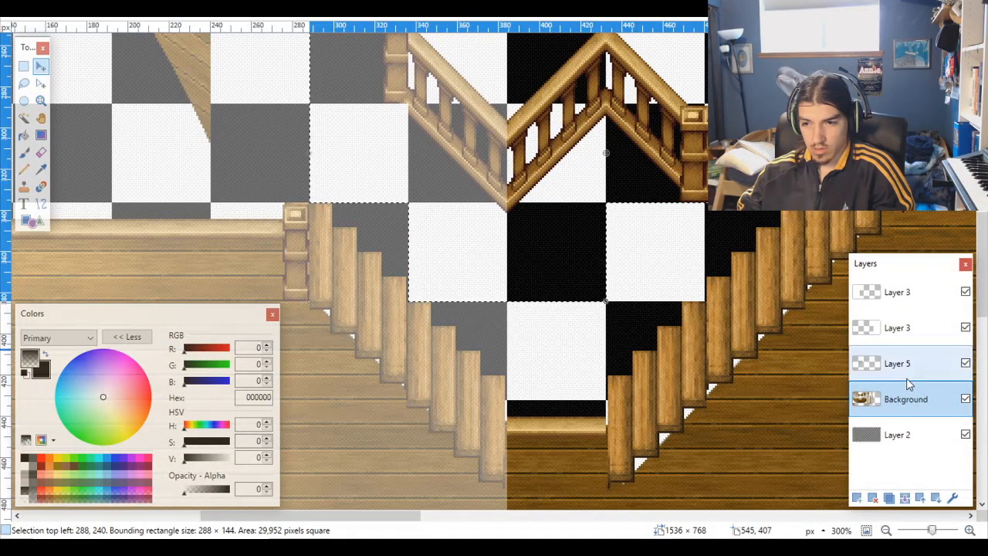
scroll(814, 348, "down", 3)
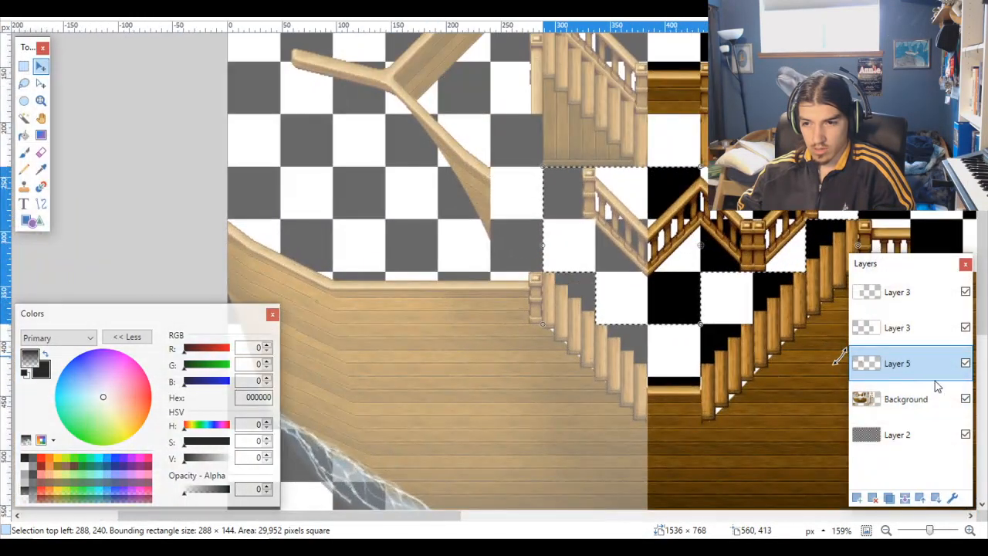
left_click(966, 363)
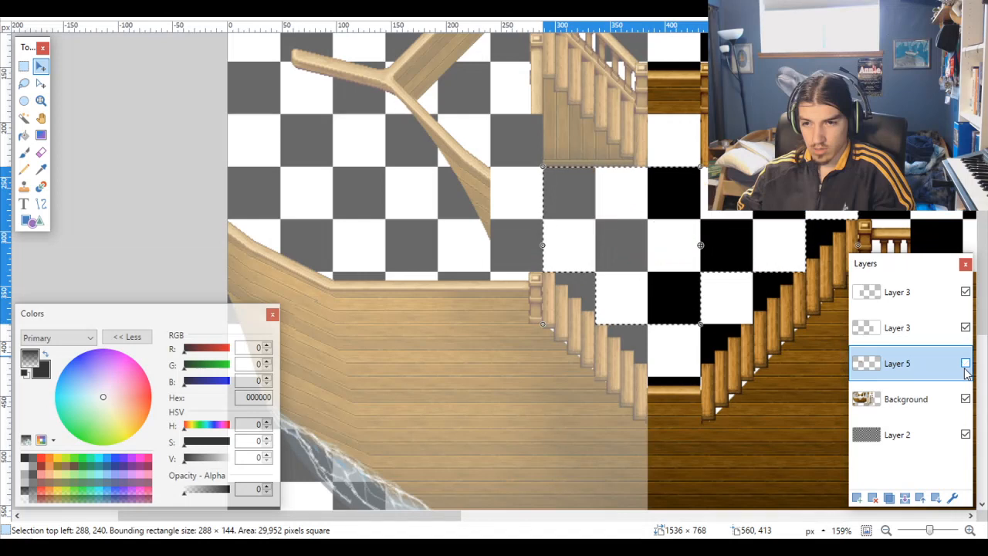
left_click(966, 365)
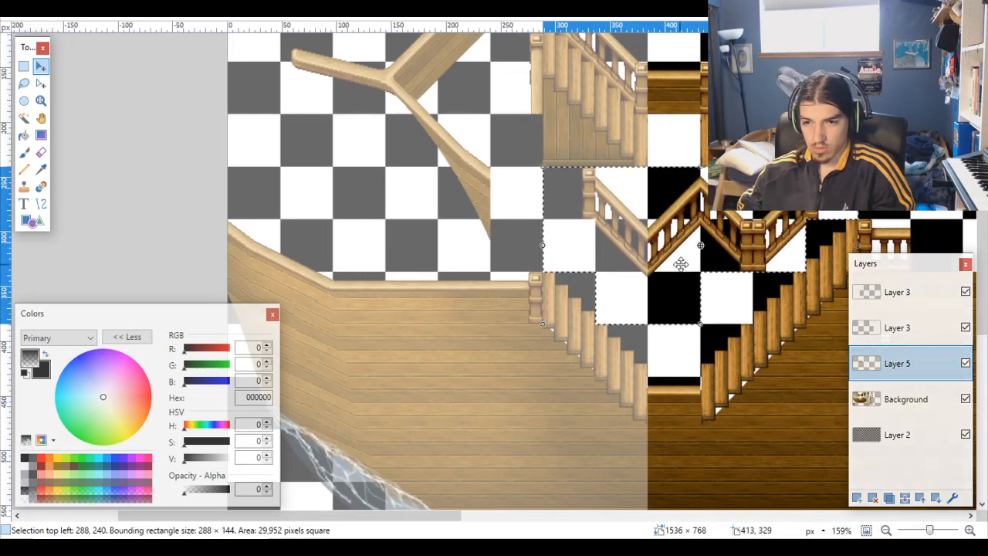
Step: Move the selected zigzag railing on Layer 5 to the empty area below the hull, at 318, 623
scroll(672, 270, "down", 3)
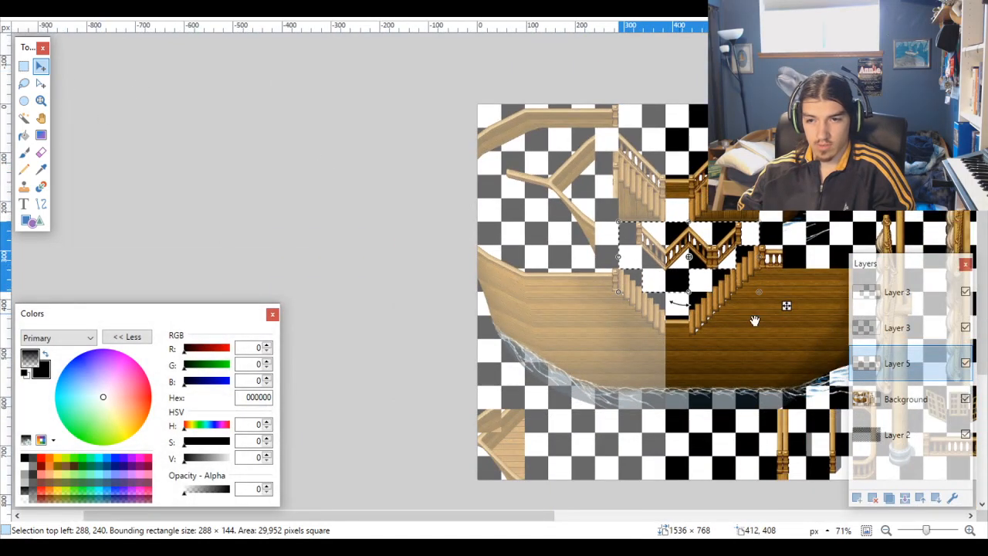
left_click_drag(699, 267, 687, 434)
scroll(687, 435, "up", 4)
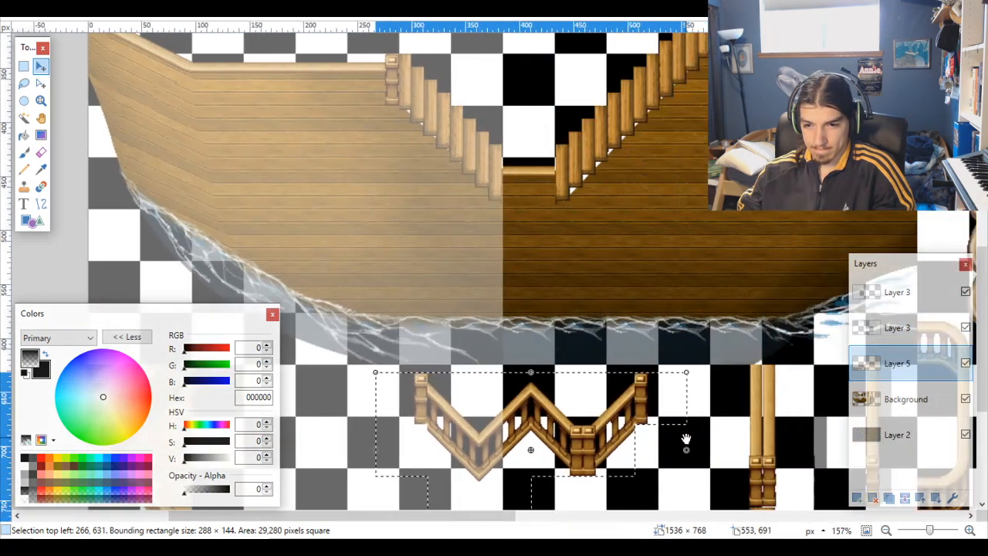
left_click_drag(686, 438, 605, 430)
left_click_drag(537, 413, 593, 403)
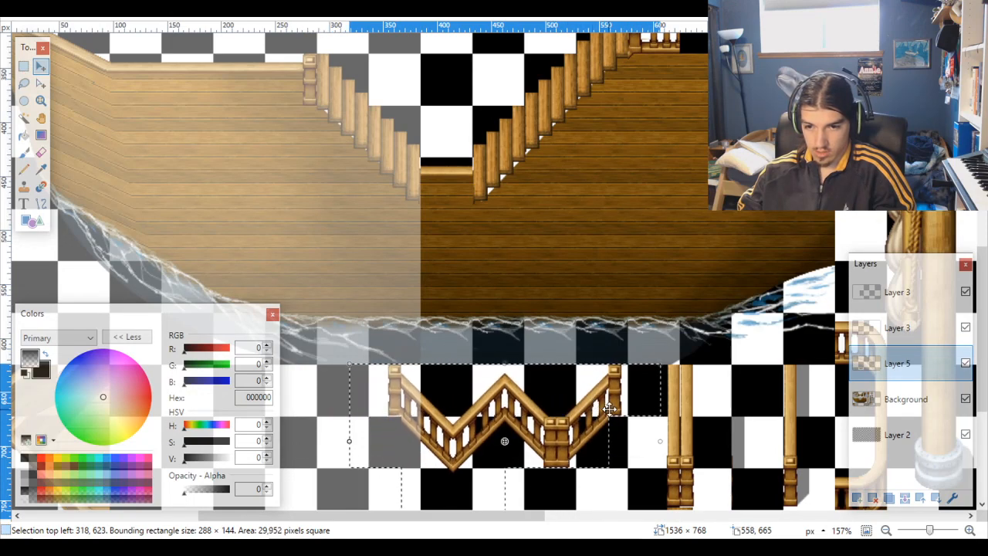
scroll(600, 413, "down", 5)
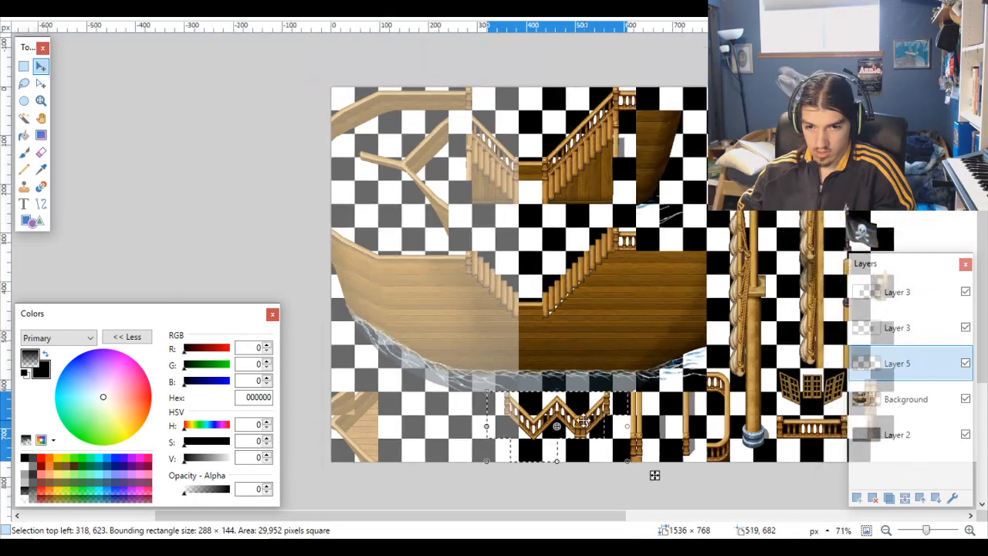
scroll(664, 479, "up", 1)
scroll(674, 486, "up", 2)
scroll(656, 477, "down", 4)
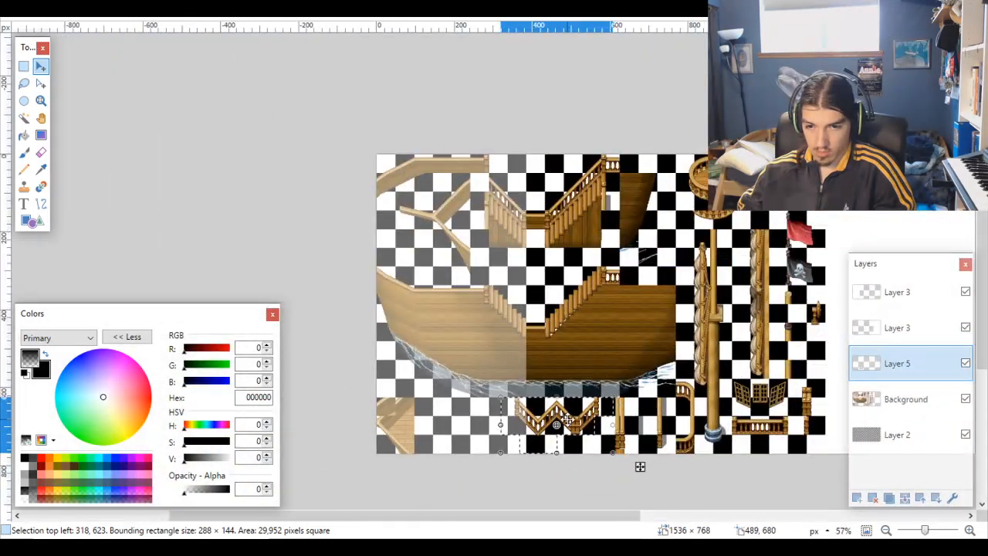
Step: Move the zigzag railing on Layer 5 over the small deck piece at the canvas edge, aligned to the grid at 0, 624
left_click_drag(566, 419, 439, 419)
scroll(439, 419, "up", 7)
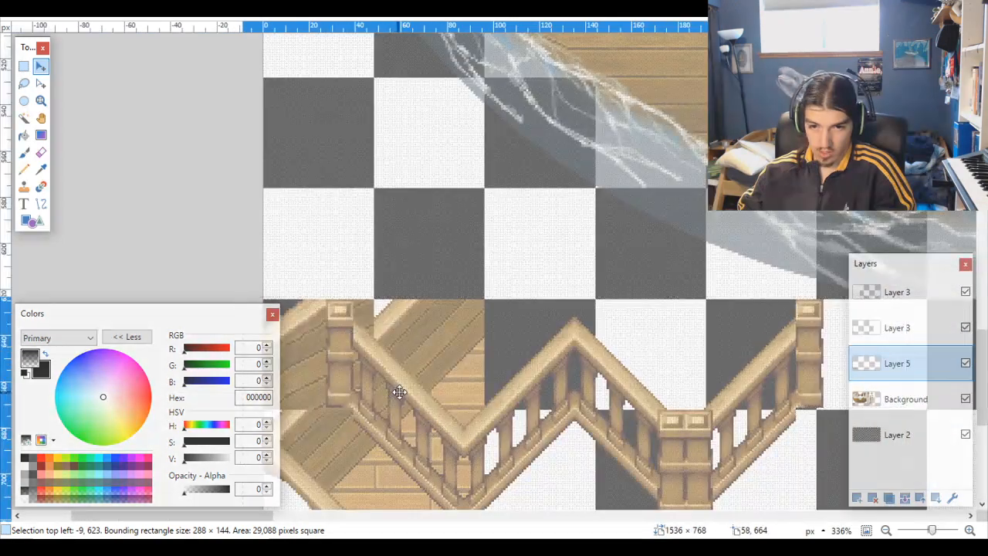
left_click_drag(400, 393, 421, 393)
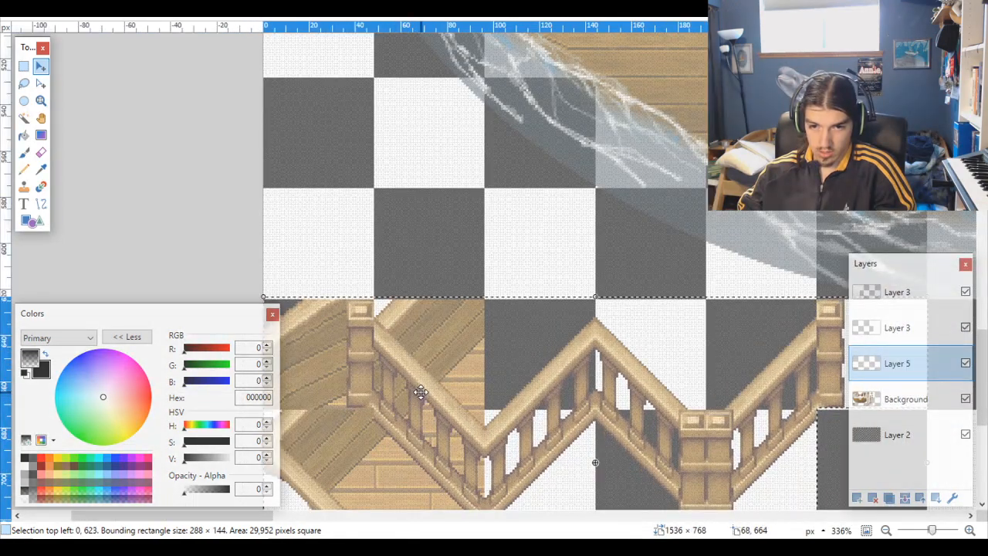
mouse_move(378, 367)
left_mouse_down()
mouse_move(383, 378)
mouse_move(379, 370)
left_mouse_up()
scroll(450, 352, "left", 3)
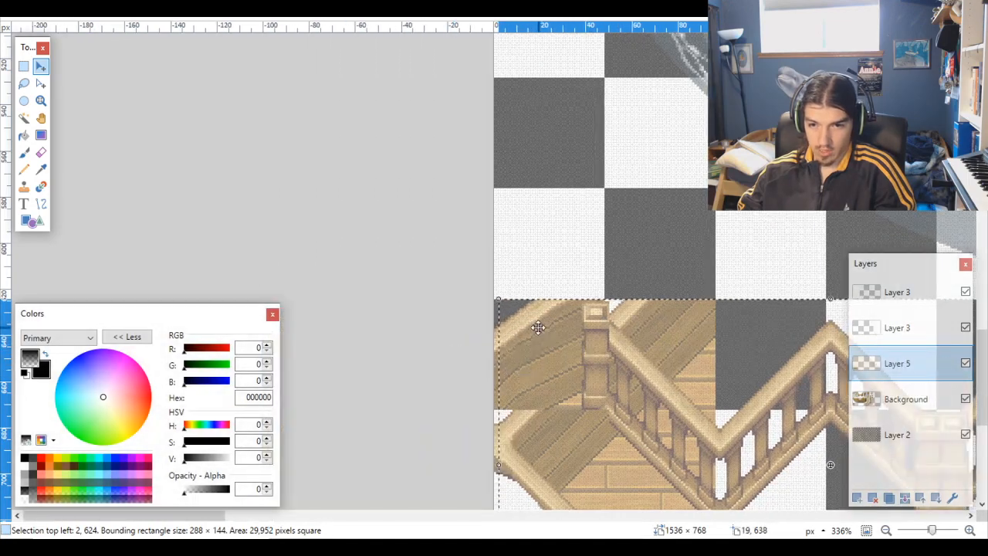
scroll(478, 289, "up", 6)
left_click_drag(479, 291, 426, 295)
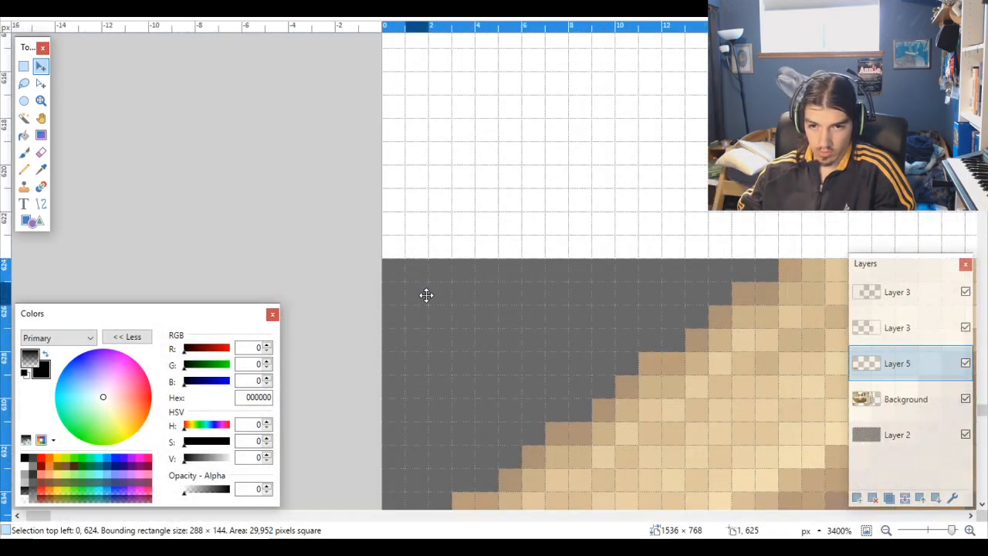
Step: On Layer 2, select the six grid cells covering the small deck piece at 0, 624 with the Magic Wand
scroll(606, 371, "down", 15)
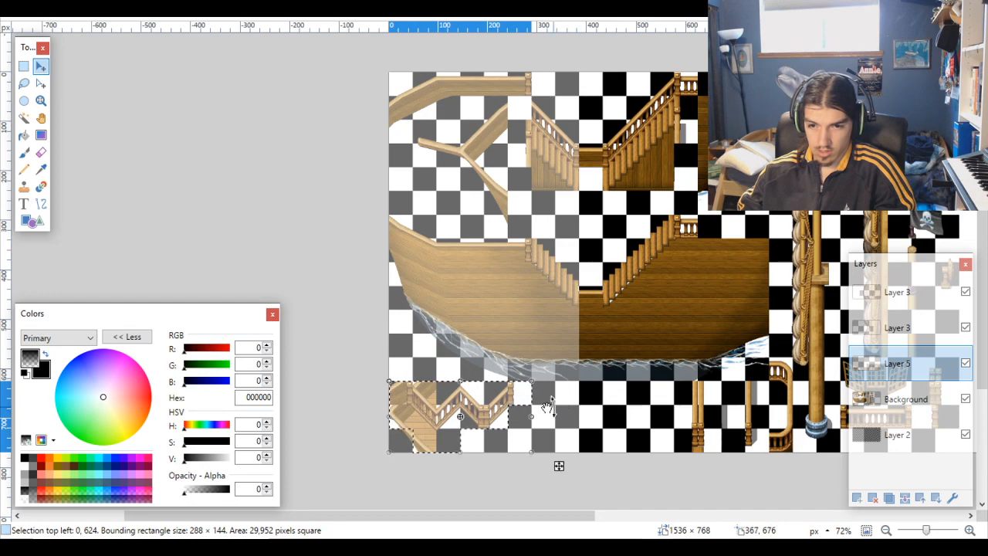
scroll(550, 407, "up", 4)
scroll(508, 409, "down", 3)
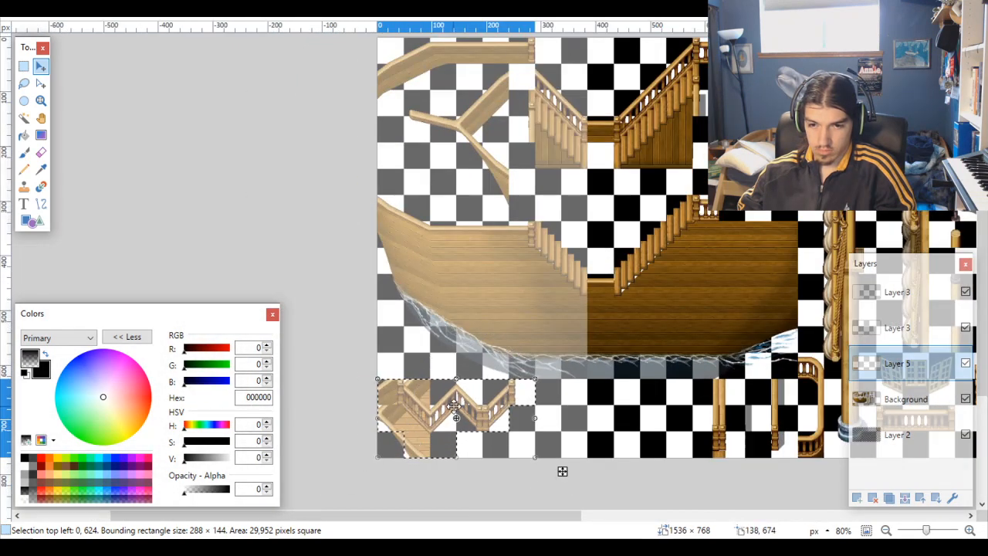
left_click(910, 411)
scroll(540, 455, "up", 4)
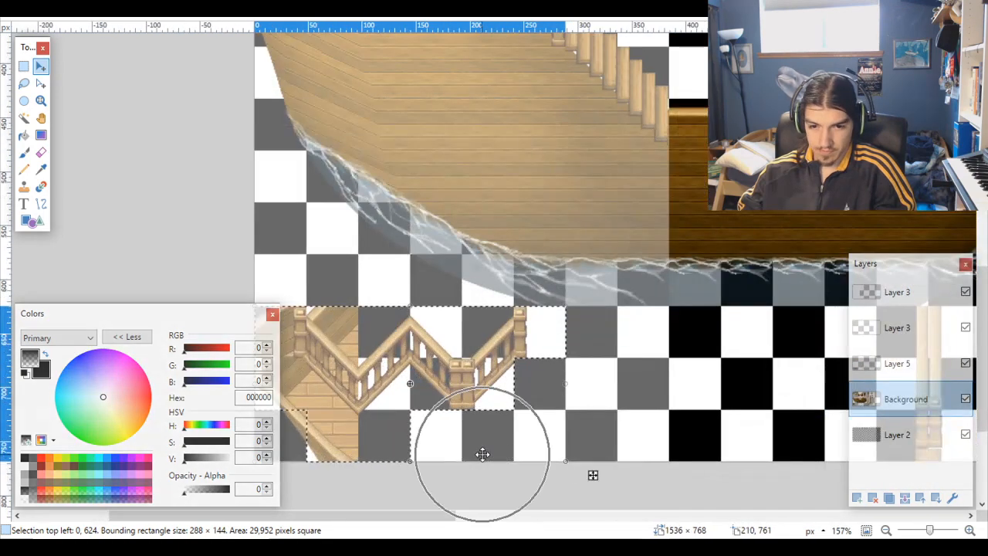
left_click(861, 448)
scroll(522, 386, "left", 3)
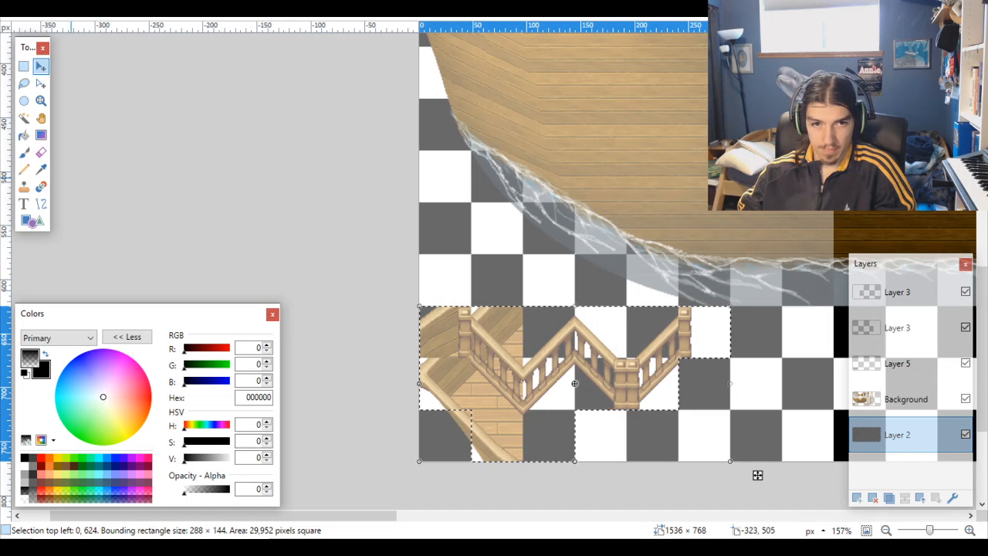
left_click(25, 117)
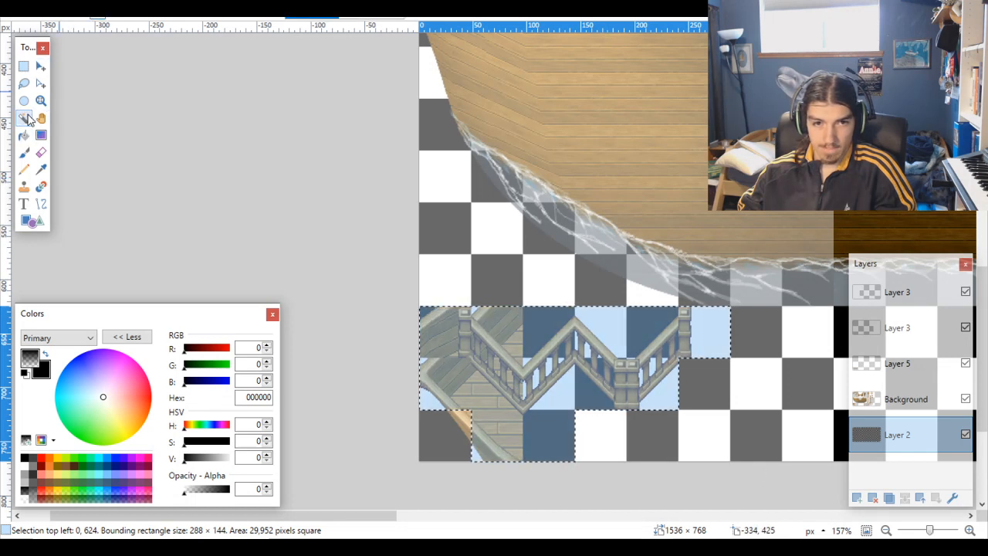
right_click(466, 342)
right_click(519, 346)
right_click(515, 386)
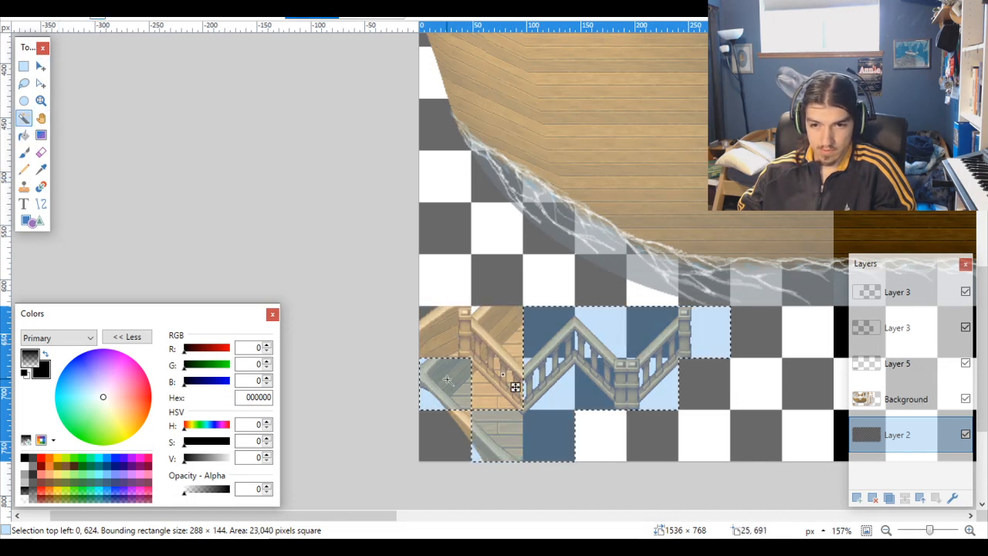
right_click(457, 386)
left_click(446, 379)
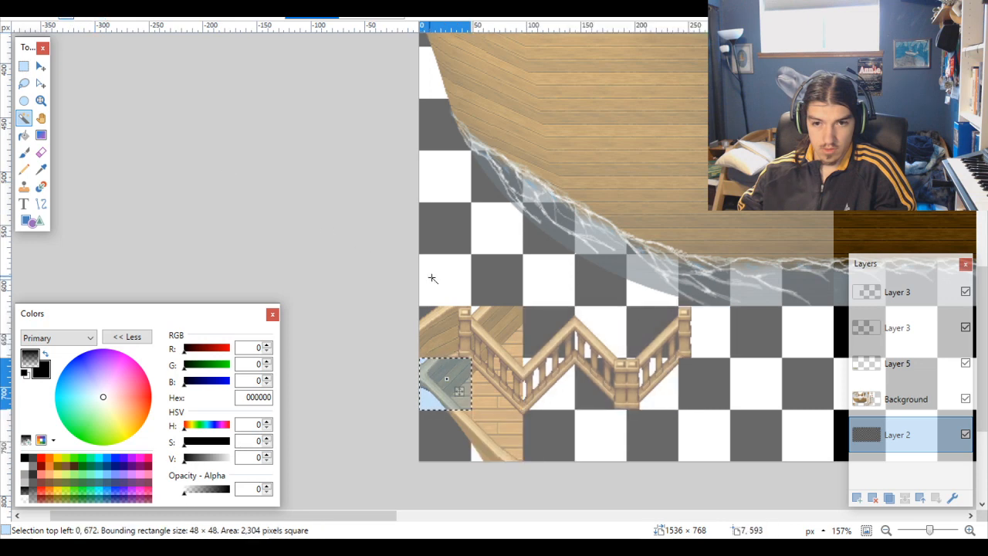
left_click(454, 340, "ctrl")
left_click(496, 339, "ctrl")
left_click(498, 382, "ctrl")
left_click(483, 444, "ctrl")
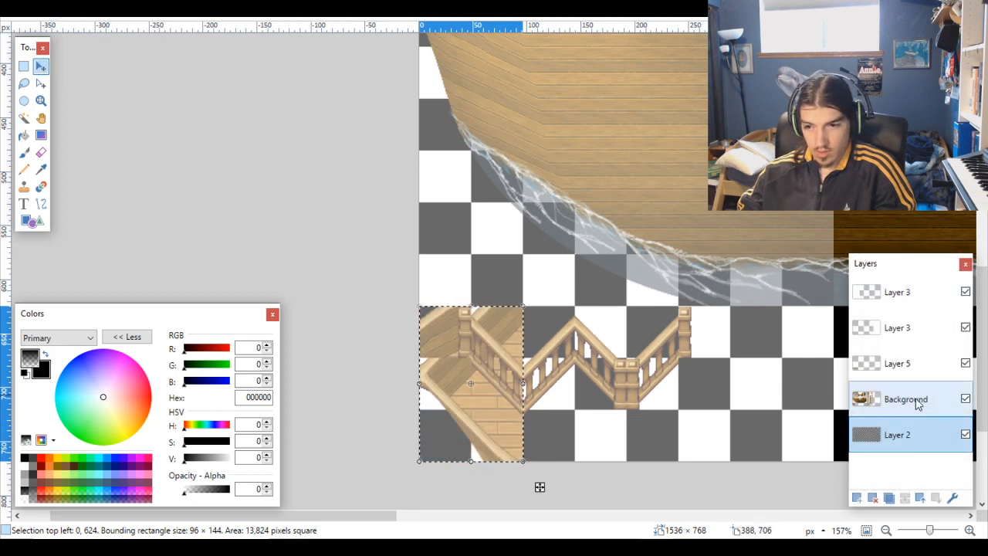
Step: Move the selected deck piece on the Background to 288, 622, clear of the zigzag railing
left_click(858, 401)
left_click_drag(542, 486, 864, 493)
scroll(793, 440, "up", 1)
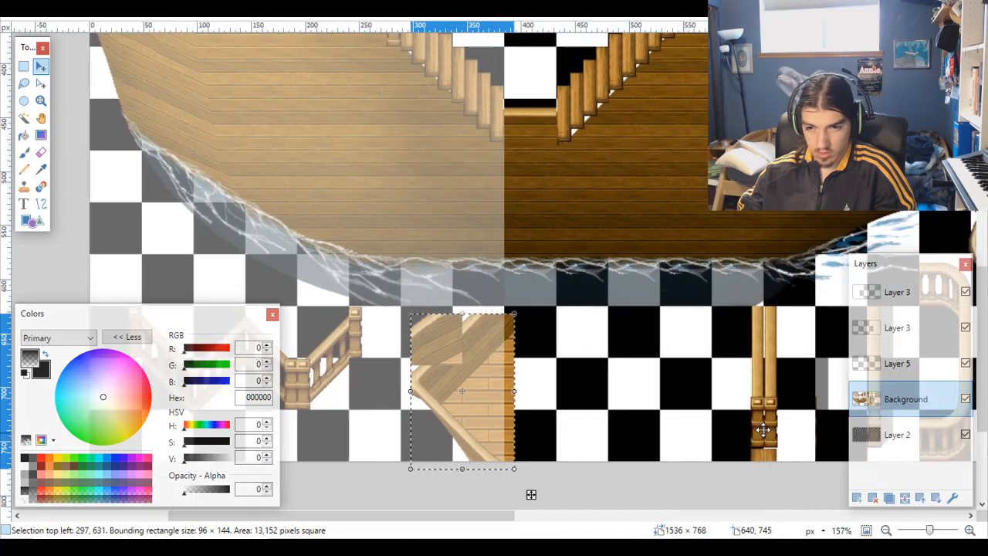
scroll(436, 360, "up", 1)
scroll(447, 362, "up", 2)
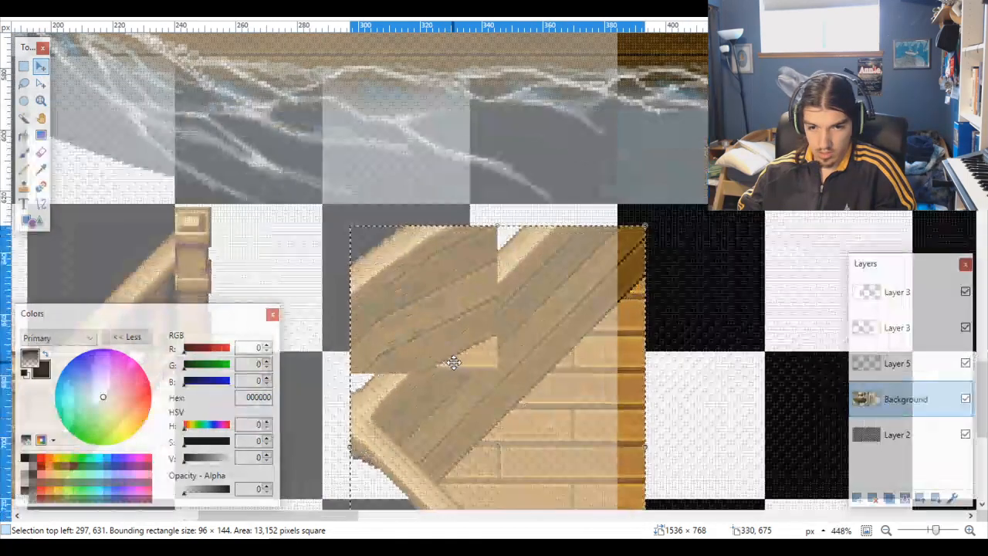
left_click_drag(450, 360, 452, 332)
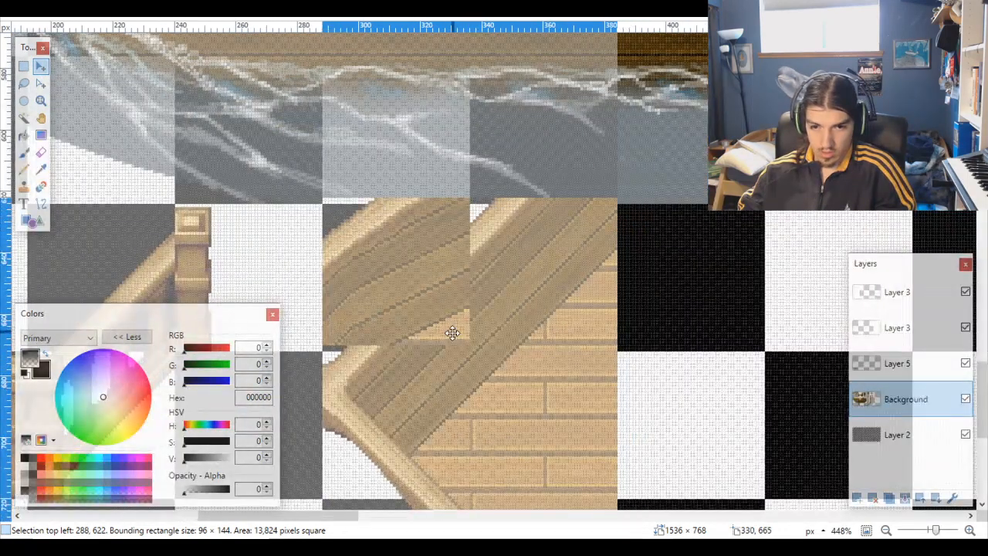
Step: Examine the overall ship tileset layout, including the relocated deck piece, zigzag railing and remaining empty cells
scroll(453, 333, "down", 3)
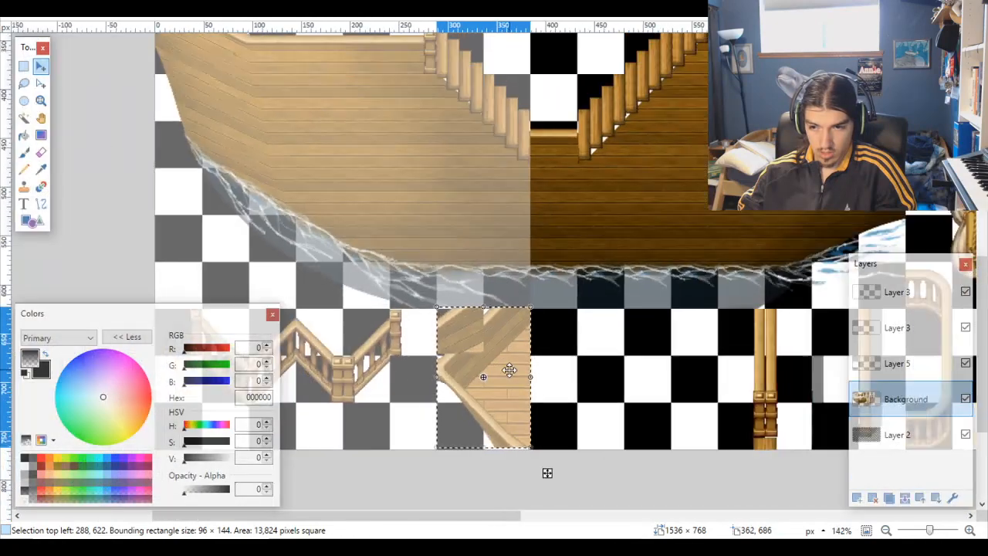
scroll(509, 370, "down", 1)
scroll(514, 374, "down", 3)
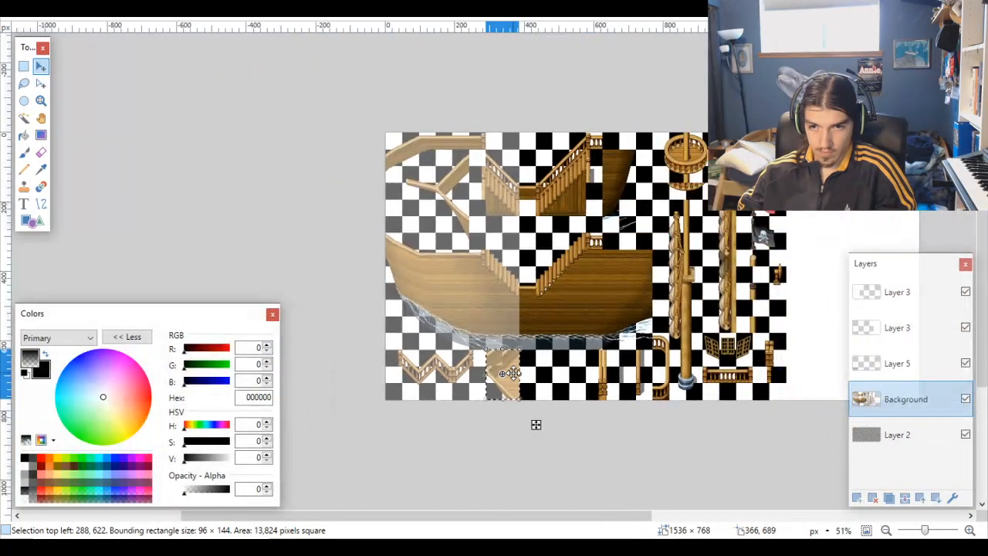
scroll(514, 373, "up", 4)
scroll(513, 373, "down", 2)
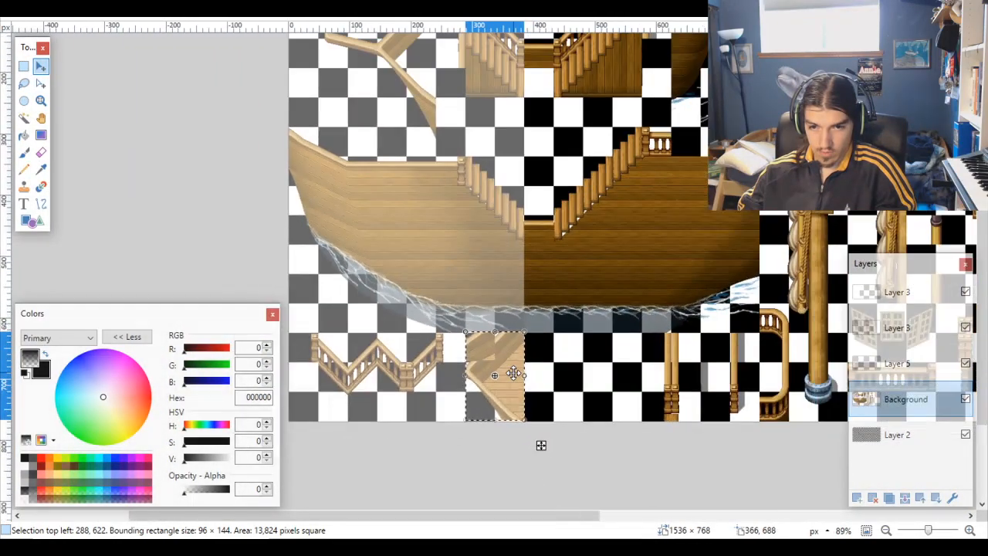
scroll(513, 374, "down", 2)
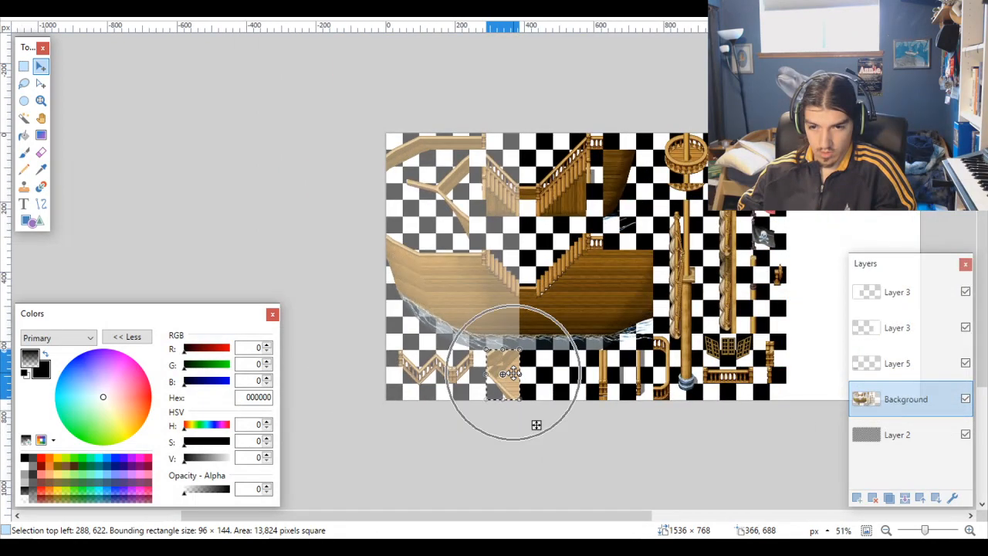
scroll(513, 373, "up", 2)
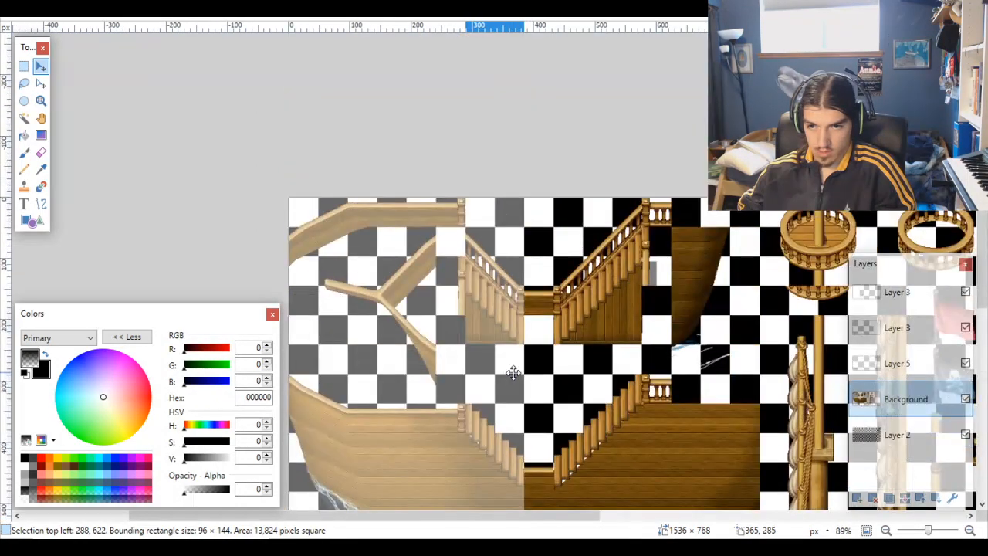
scroll(514, 373, "down", 3)
scroll(514, 373, "up", 1)
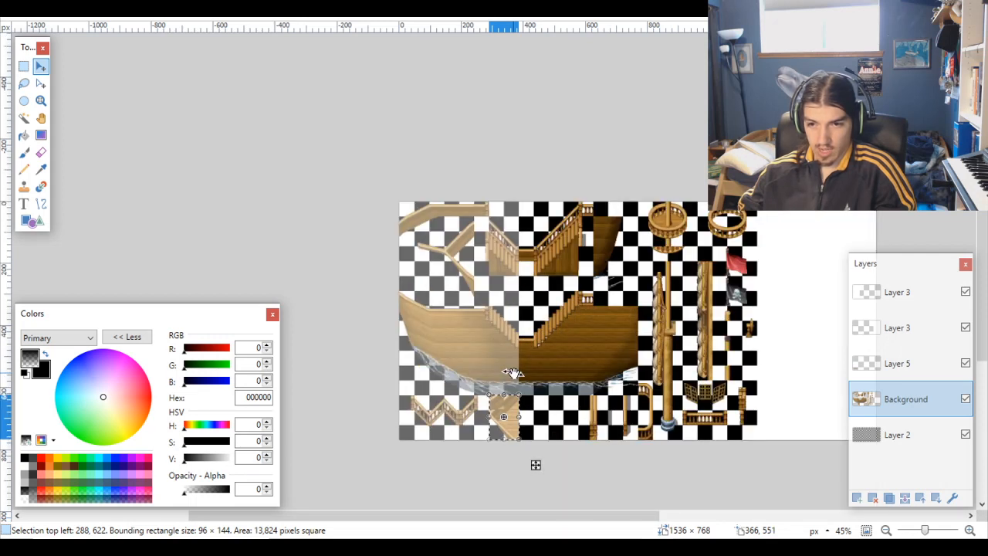
scroll(513, 374, "up", 3)
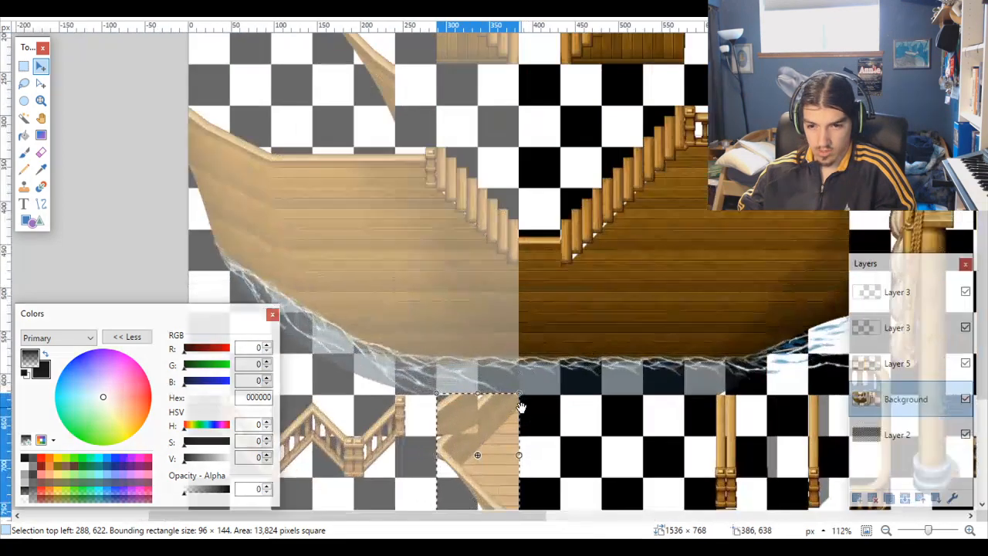
Step: Examine the tileset hull's water edge at the grid corner near 48, 480 at pixel level
scroll(514, 374, "down", 2)
scroll(620, 384, "down", 2)
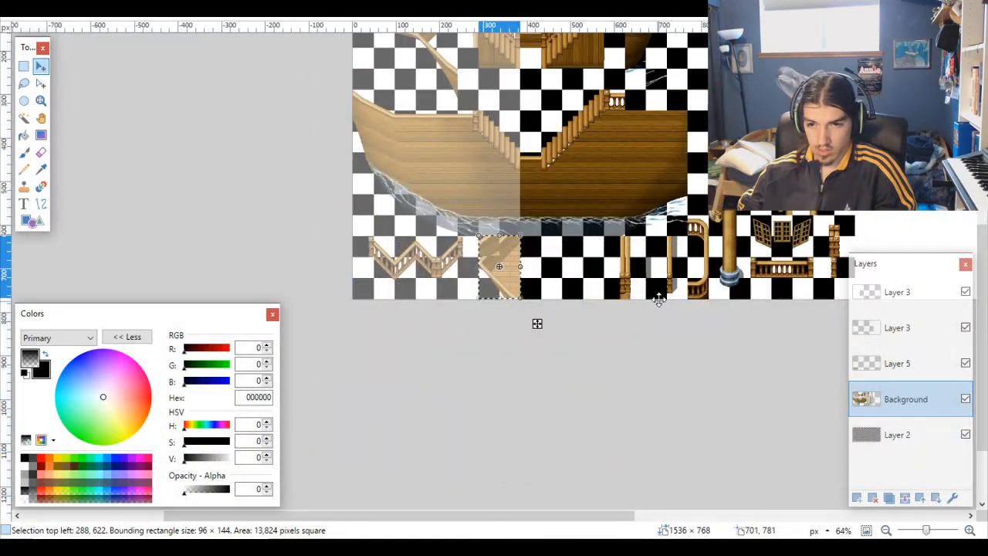
scroll(569, 236, "up", 4)
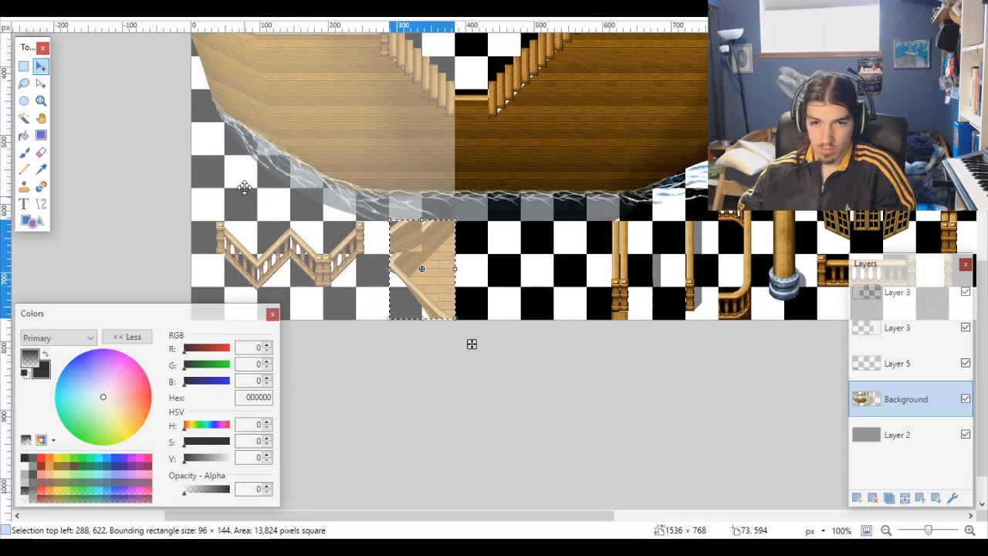
scroll(224, 145, "down", 4)
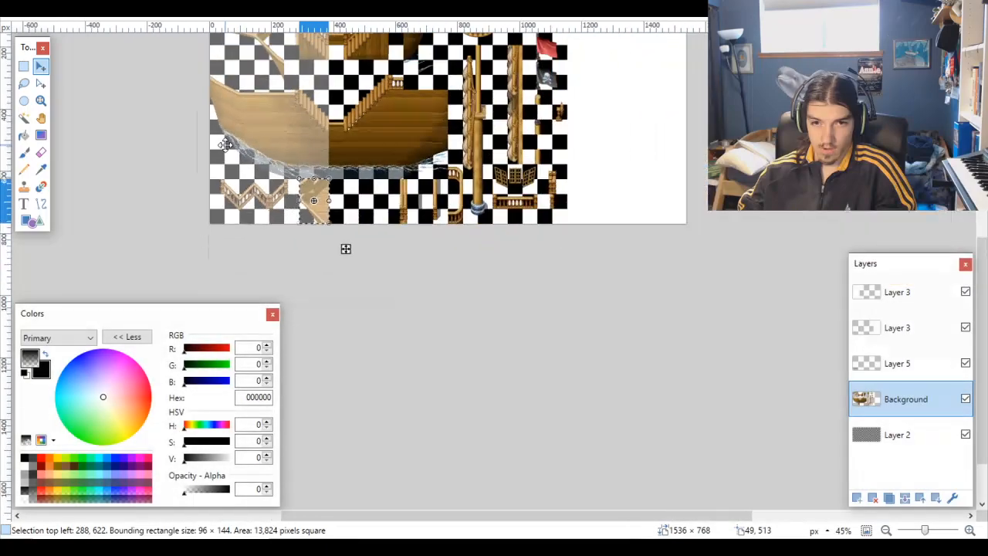
scroll(224, 228, "up", 10)
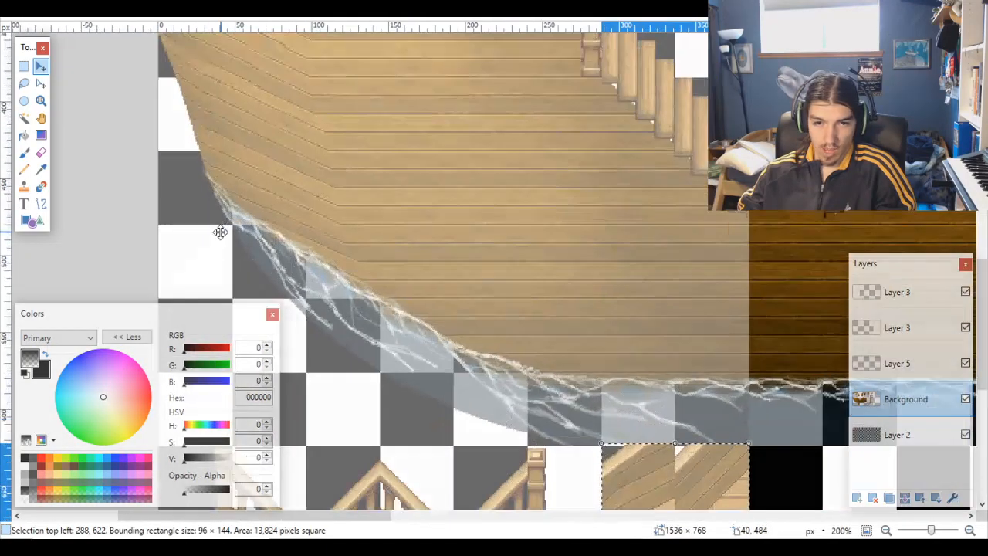
scroll(249, 154, "up", 10)
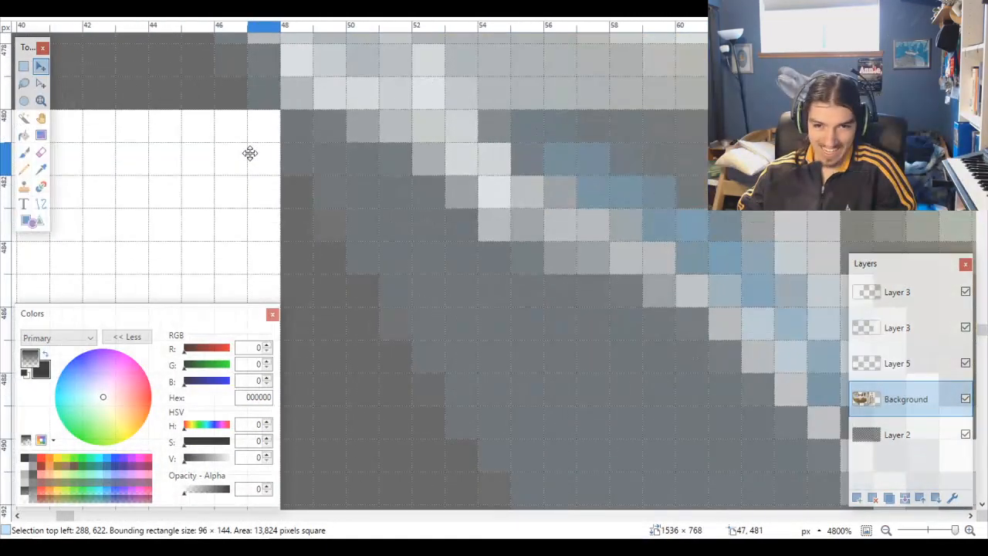
Step: Switch to the 768 × 768 ship image and inspect the same spot on the hull's water edge
left_click(311, 4)
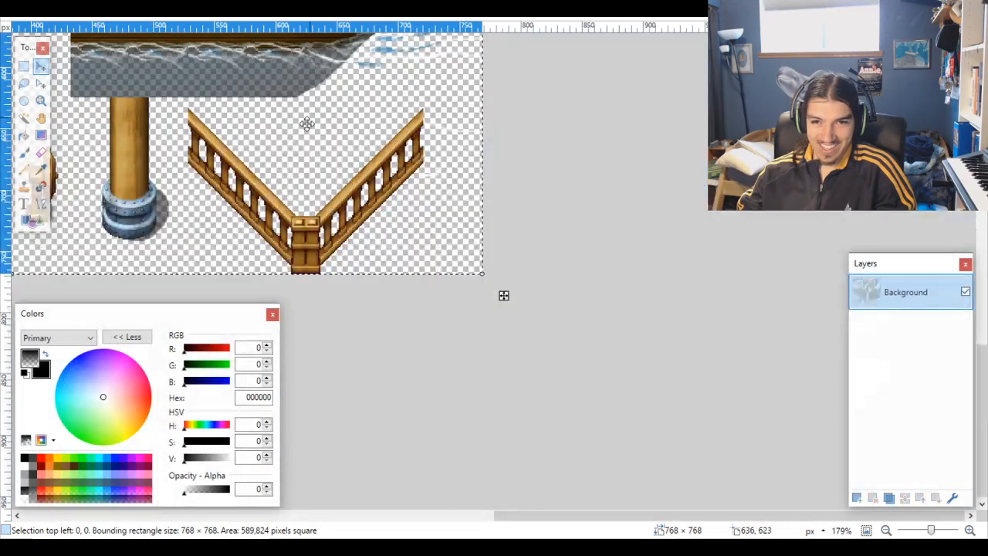
scroll(359, 144, "left", 4)
scroll(359, 144, "left", 5)
scroll(333, 131, "up", 10)
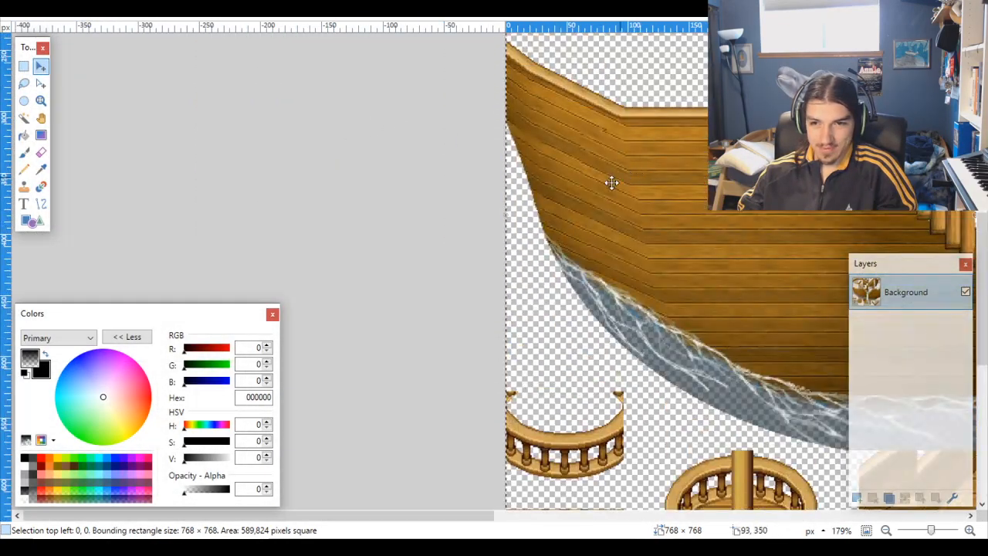
scroll(587, 272, "up", 1)
scroll(587, 272, "up", 8)
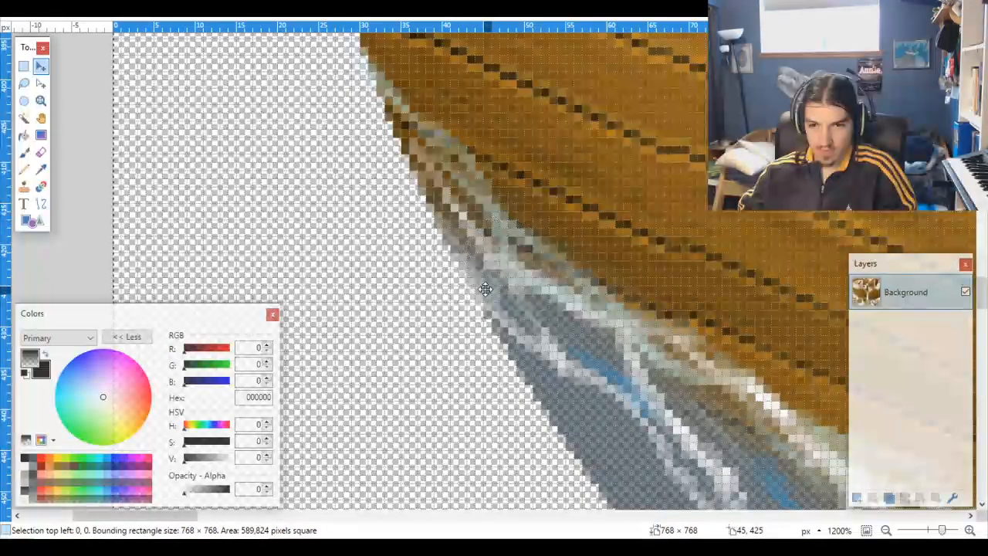
scroll(498, 303, "down", 10)
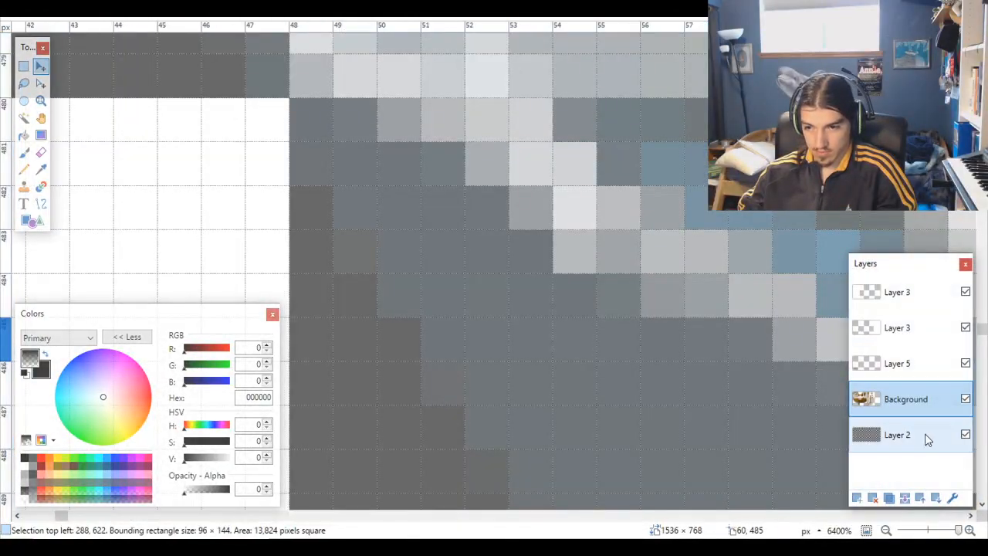
Step: Select all of the checkerboard grid on Layer 2 of the 1536 × 768 tileset and copy it
left_click(927, 435)
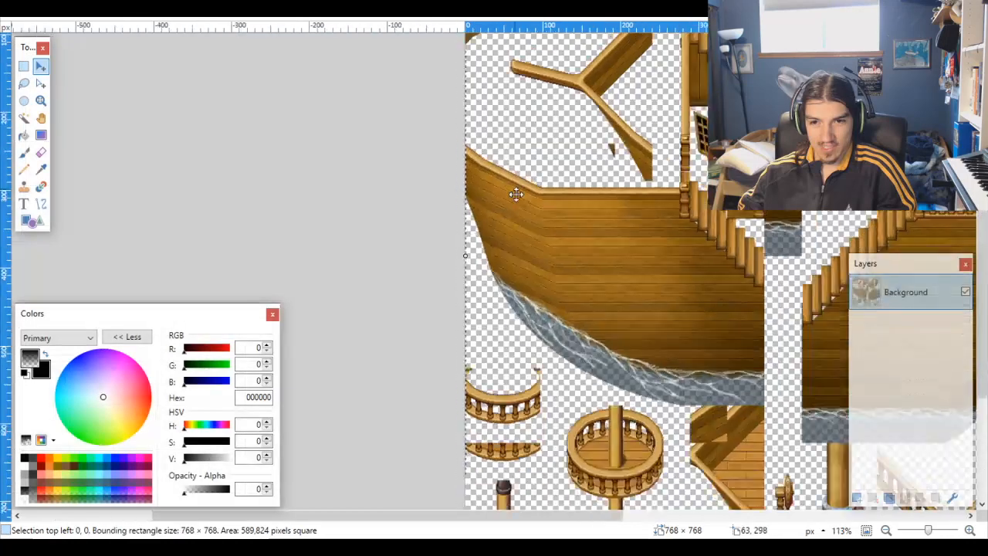
scroll(666, 337, "down", 7)
key("ctrl+z")
key("ctrl+a")
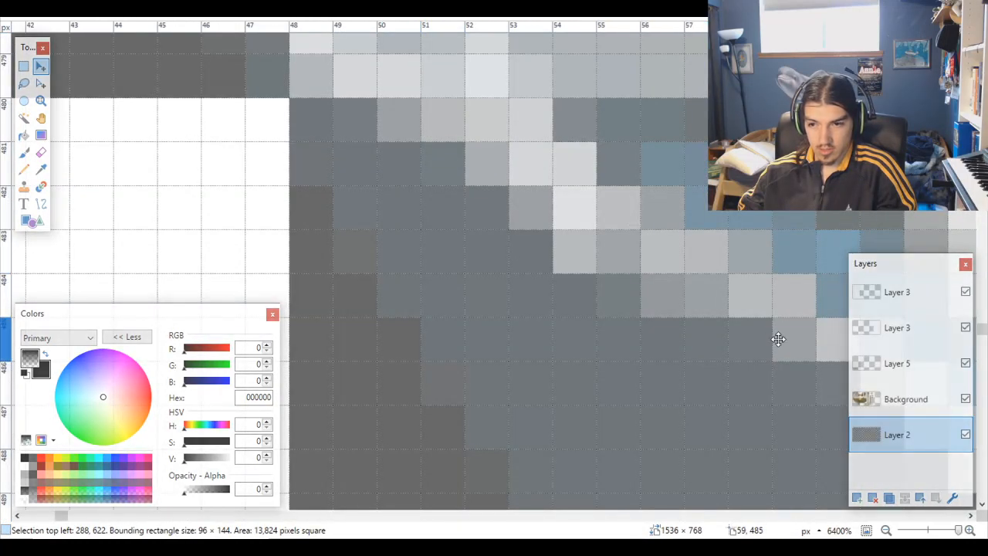
scroll(777, 342, "up", 3)
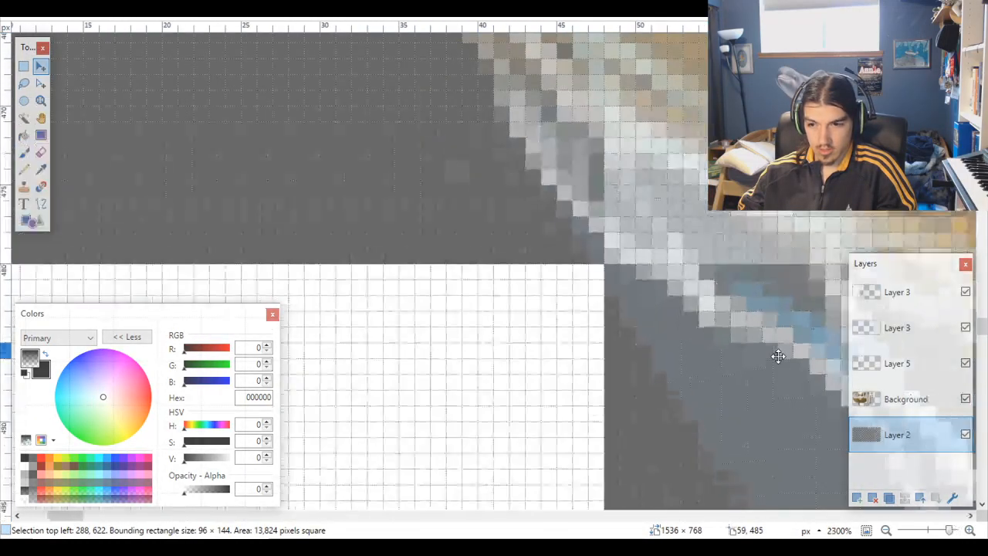
key("ctrl+a")
scroll(779, 357, "down", 4)
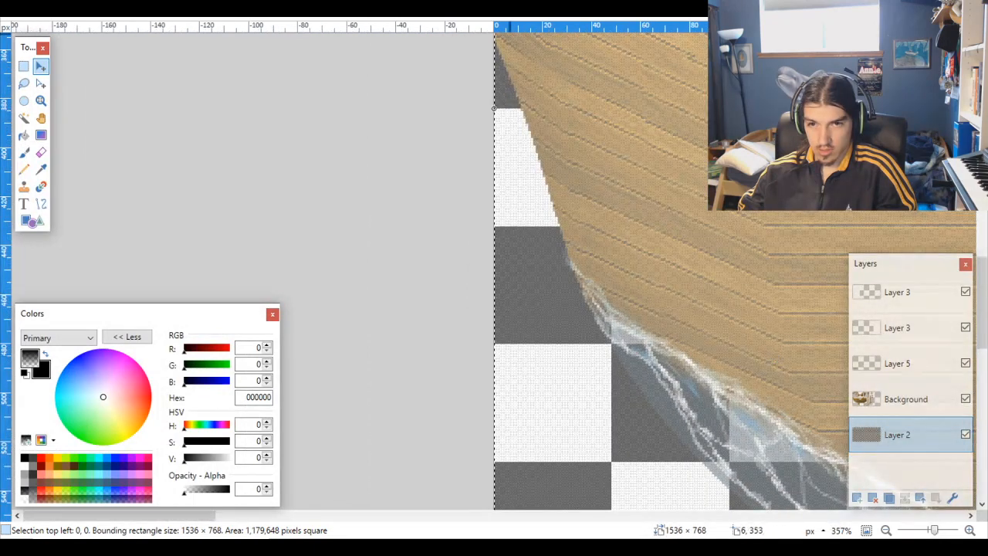
Step: In the 768 × 768 ship image, add a layer beneath the Background and paste the checkerboard, keeping the canvas size
key("ctrl+Tab")
scroll(656, 317, "down", 2)
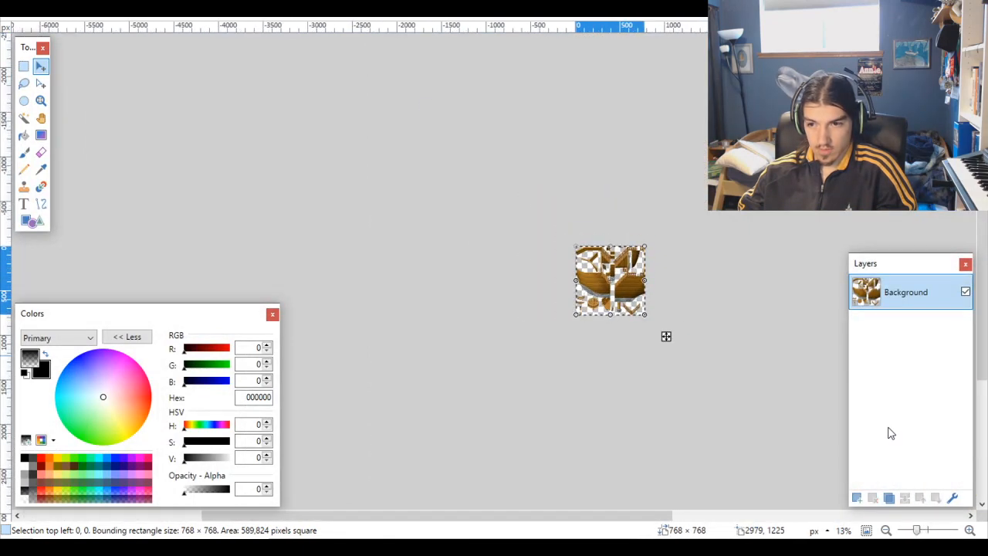
left_click(857, 498)
left_click(935, 498)
key("ctrl+v")
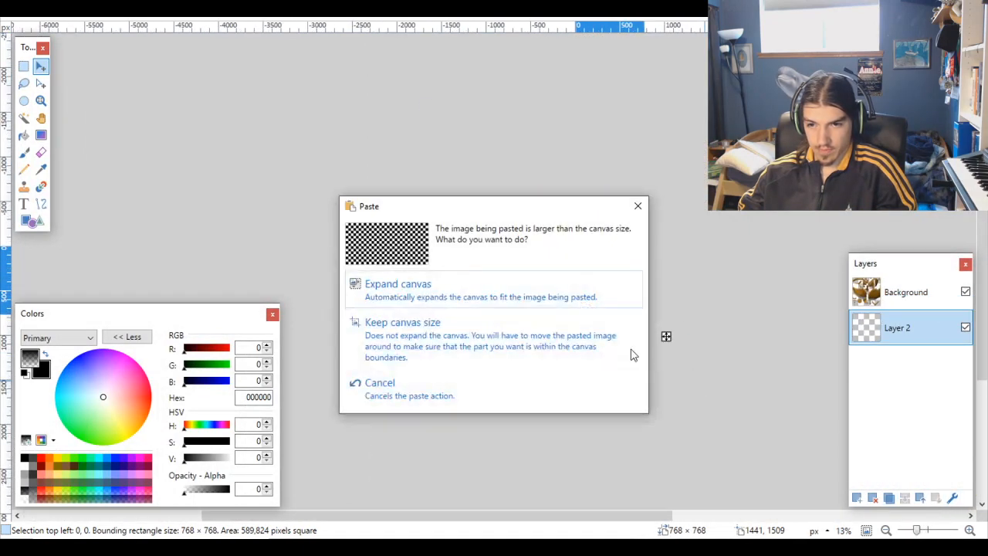
left_click(633, 355)
Step: Sample the Background pixel at 47, 432 on the hull's water edge as the primary color with the Color Picker
scroll(796, 327, "up", 8)
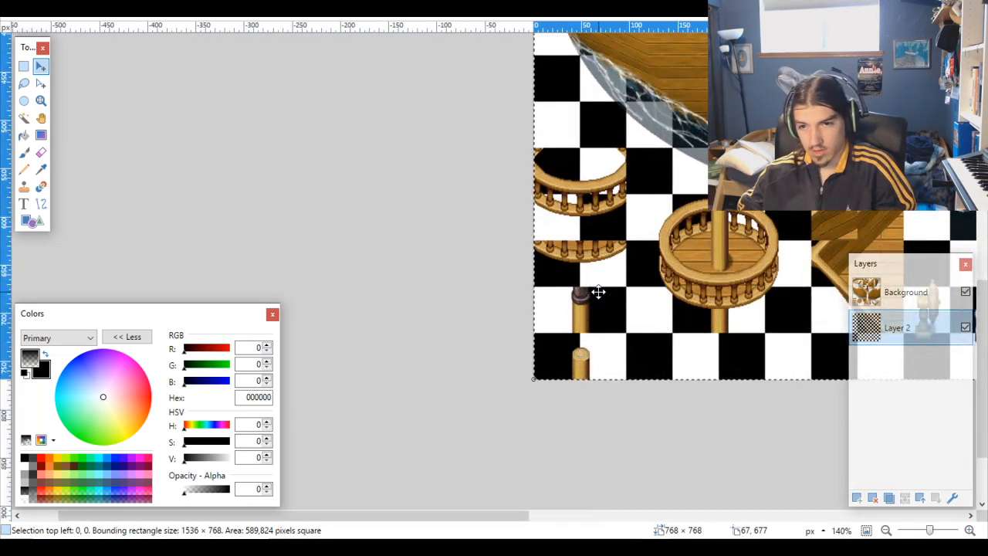
scroll(594, 309, "up", 3)
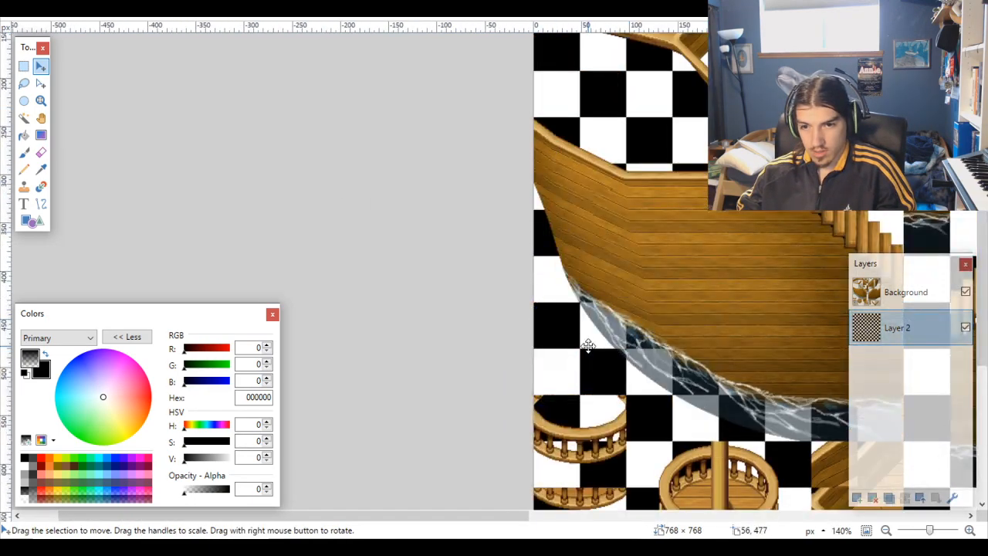
scroll(588, 345, "up", 15)
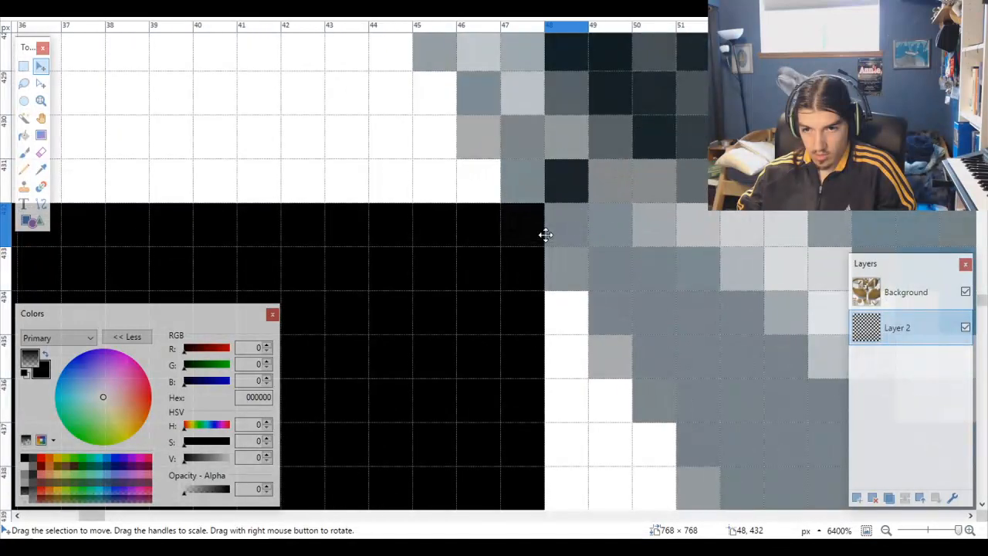
key("k")
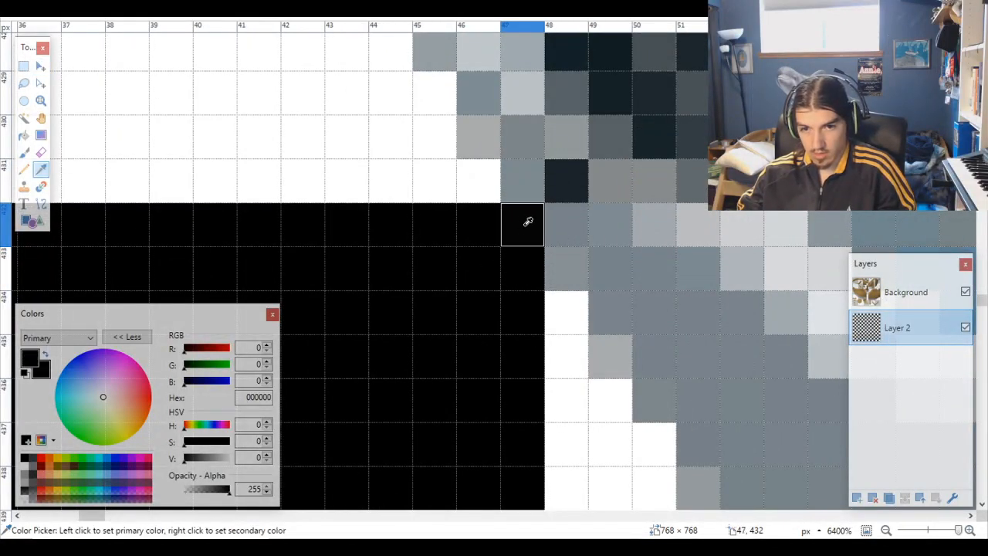
scroll(528, 221, "down", 5)
left_click(904, 292)
scroll(533, 233, "up", 4)
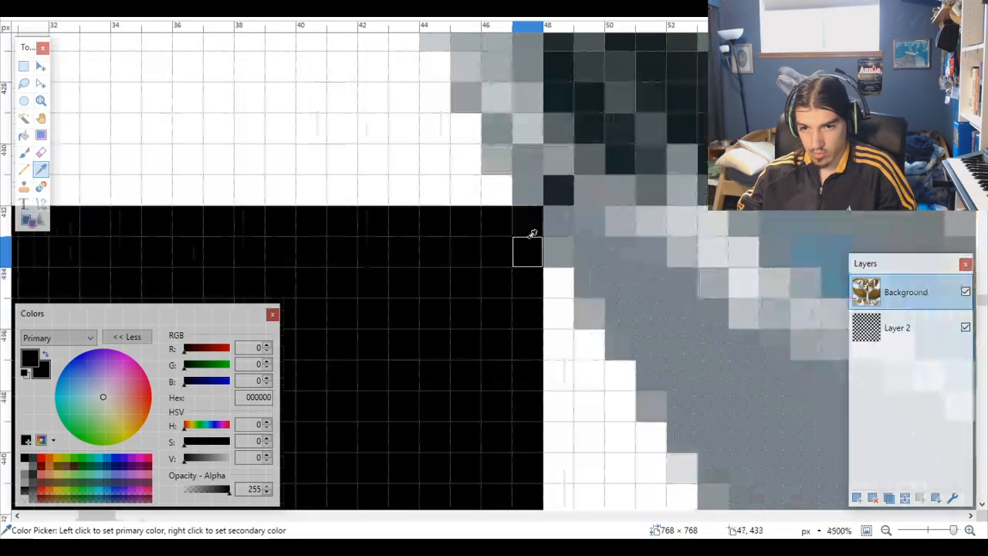
left_click(531, 210)
scroll(540, 223, "down", 4)
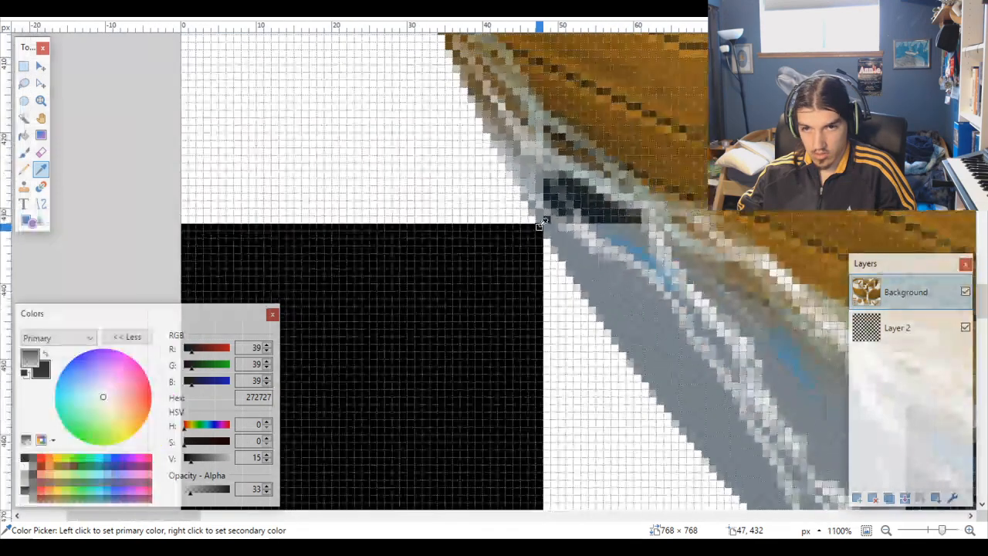
Step: In the 1536 × 768 tileset, draw a single pixel at 47, 480 on the Background with the Pencil in the sampled color
left_click(444, 8)
scroll(593, 278, "up", 14)
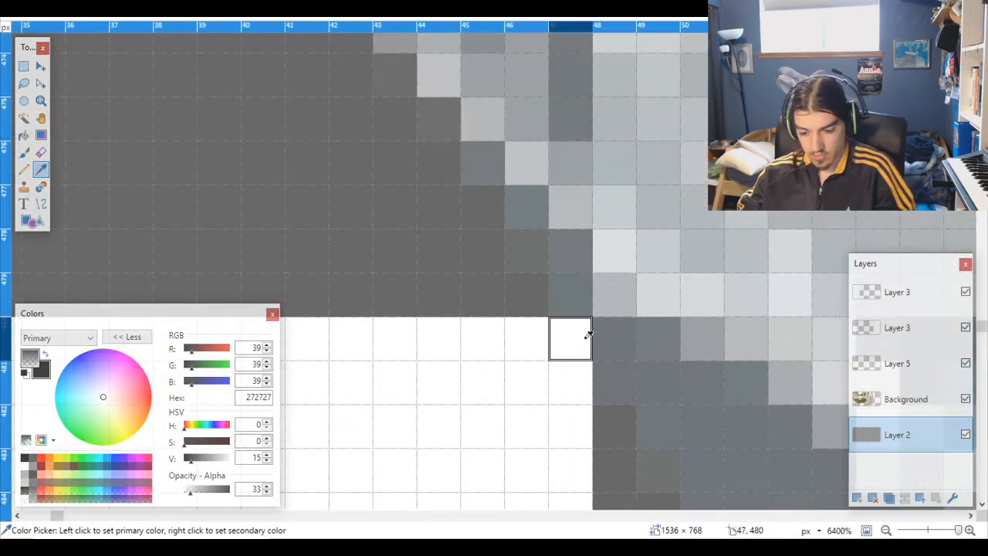
key("p")
left_click(588, 335)
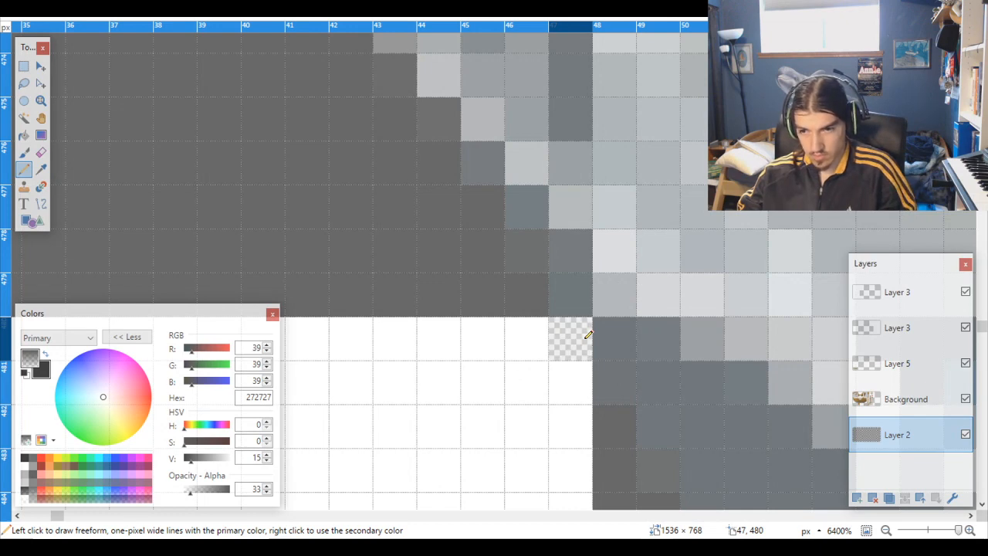
left_click(904, 402)
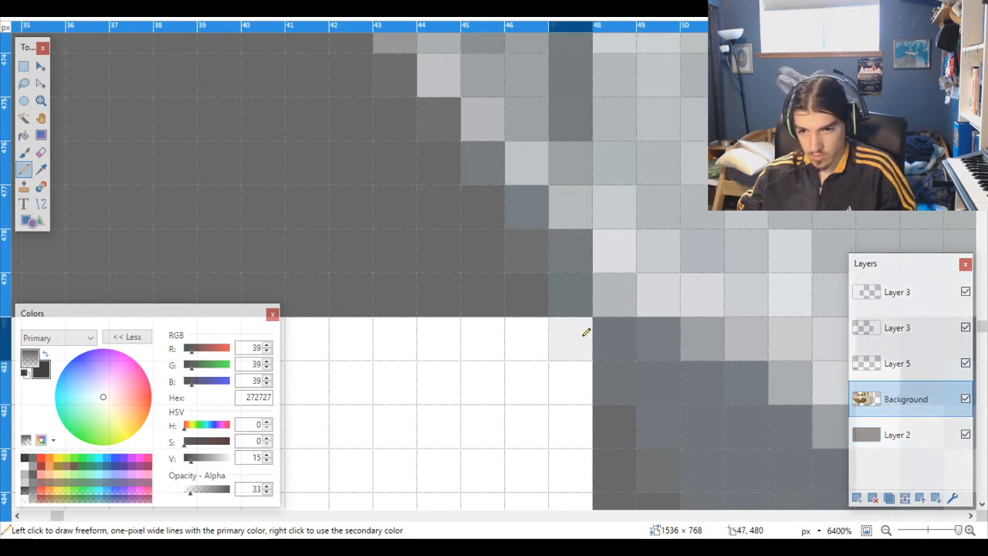
scroll(586, 332, "down", 18)
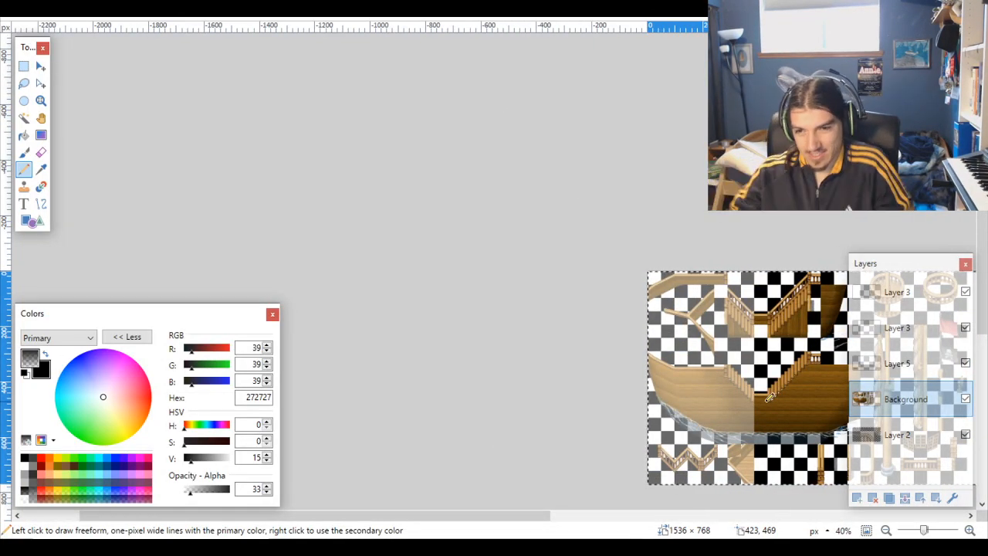
scroll(739, 421, "right", 4)
scroll(670, 394, "left", 1)
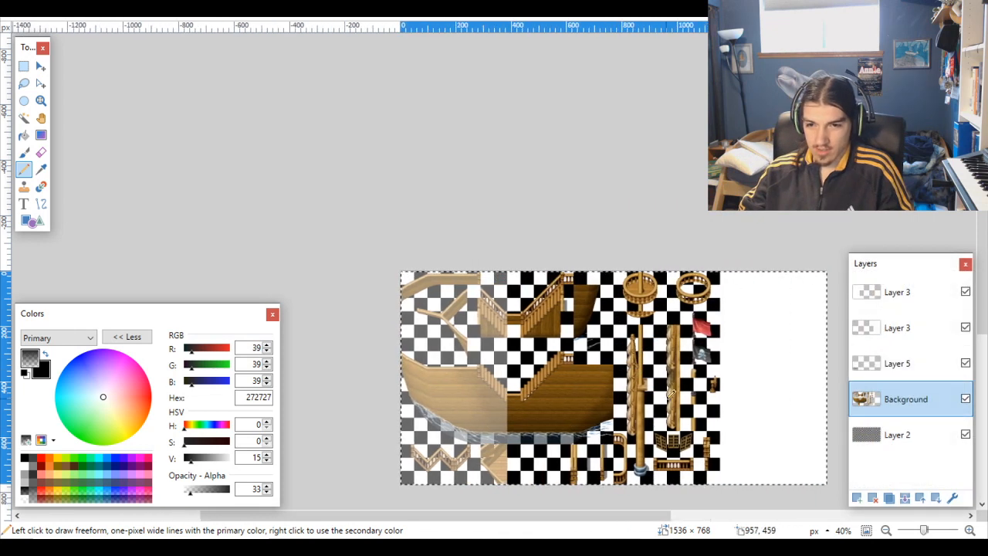
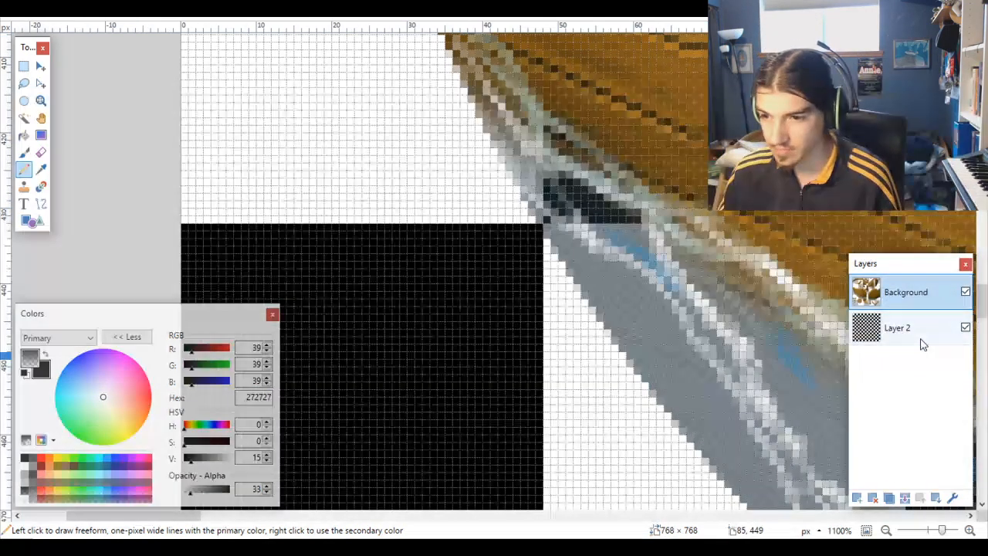
Step: In the 768 × 768 ship image, copy the entire checkerboard Layer 2 and delete that layer
left_click(914, 342)
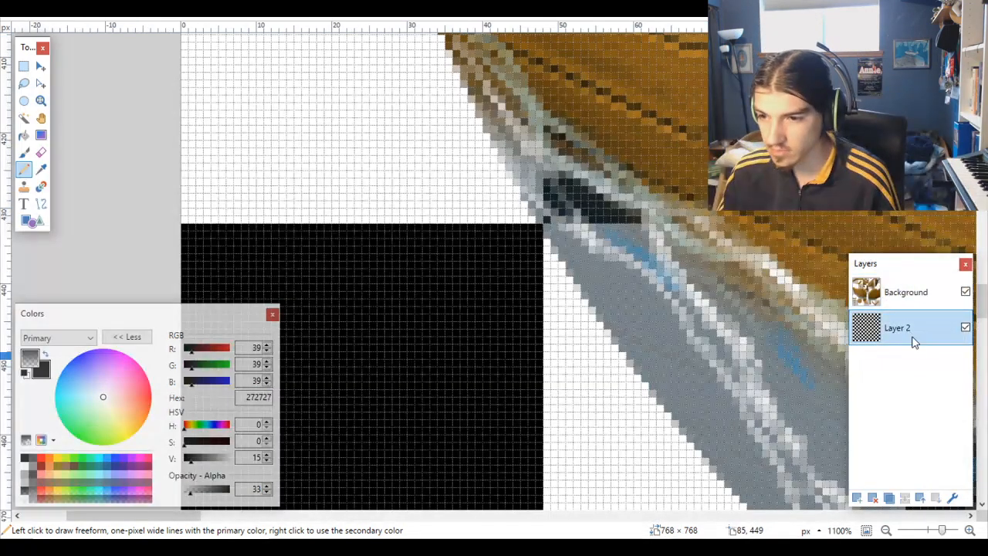
key("ctrl+a")
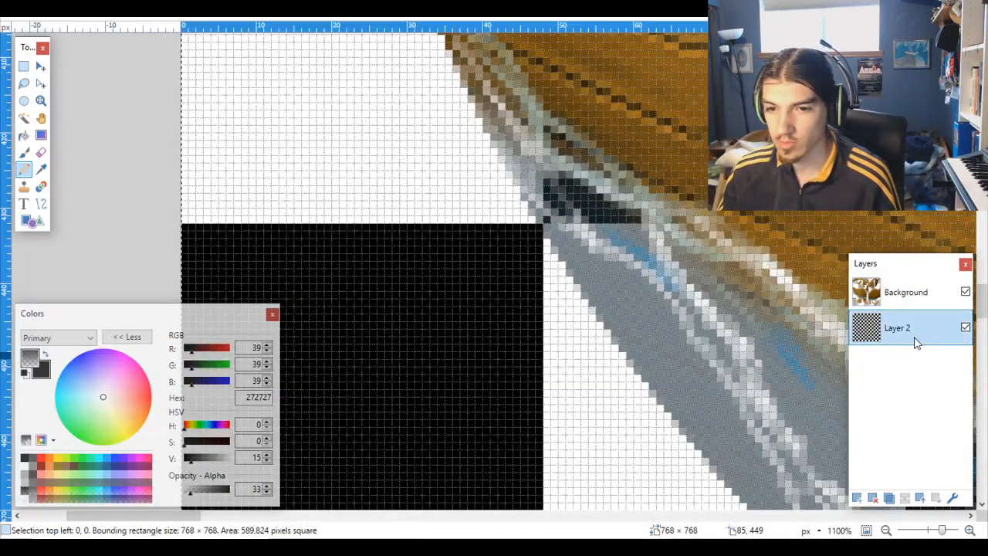
left_click(874, 499)
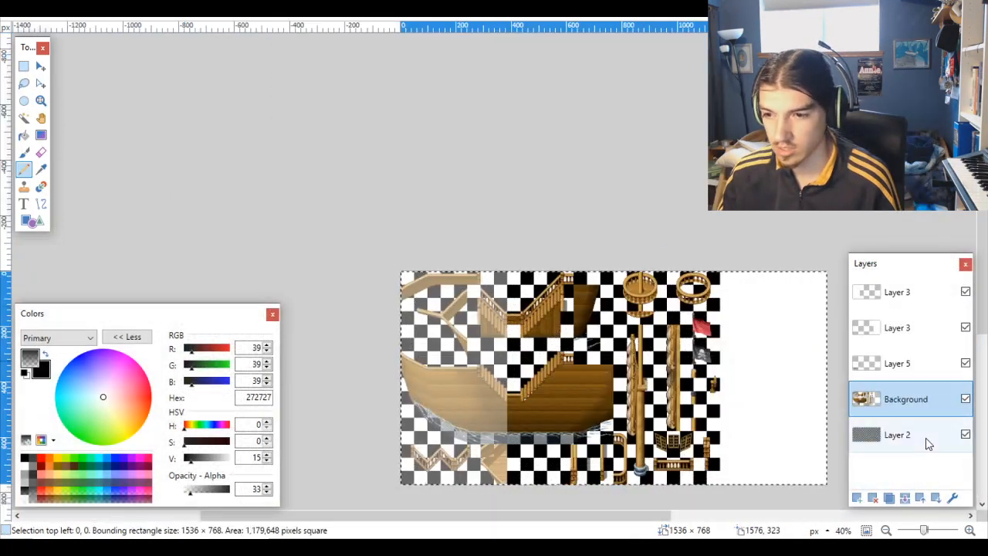
Step: In the 1536 × 768 tileset, add a new layer above the Background and paste the 768 × 768 checkerboard at 0, 0
left_click(857, 498)
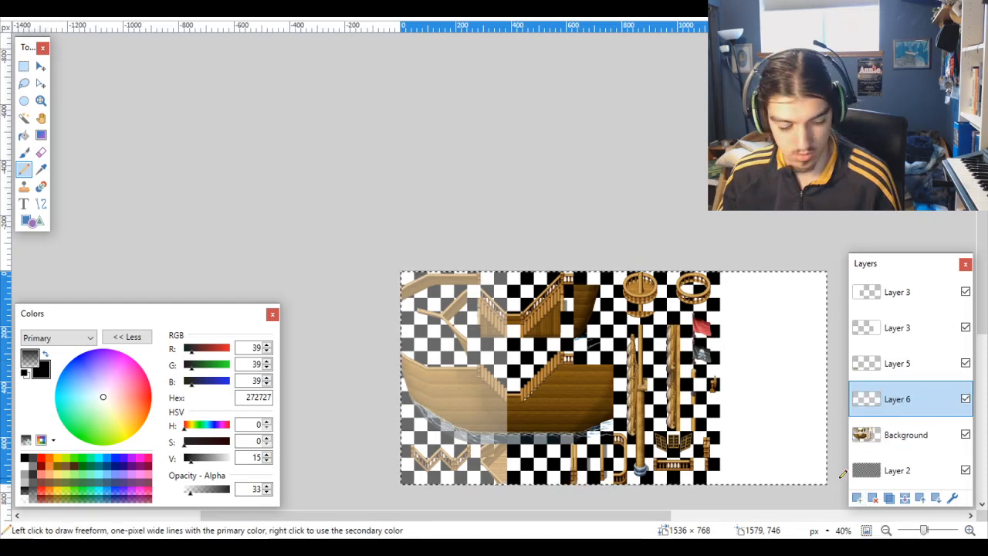
key("ctrl+v")
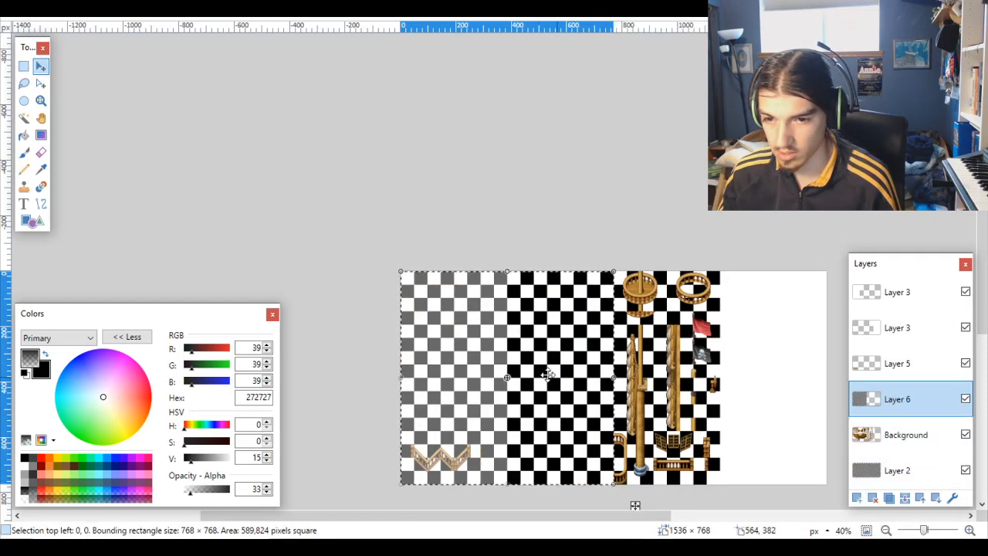
Step: Select the 768 × 768 checkerboard area on Layer 6 with the Magic Wand and make the Background layer active
left_click(23, 118)
left_click(453, 310)
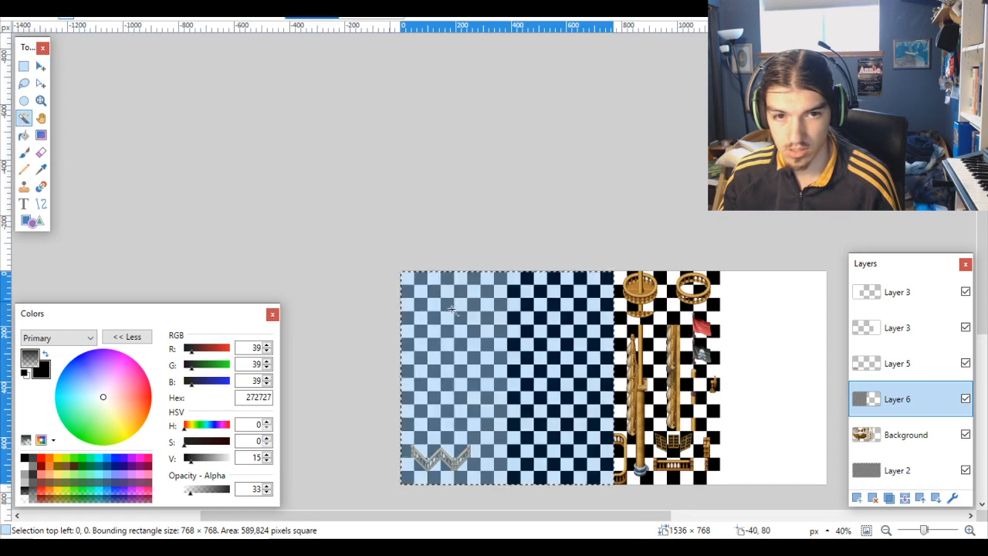
left_click(723, 367)
key("ctrl+z")
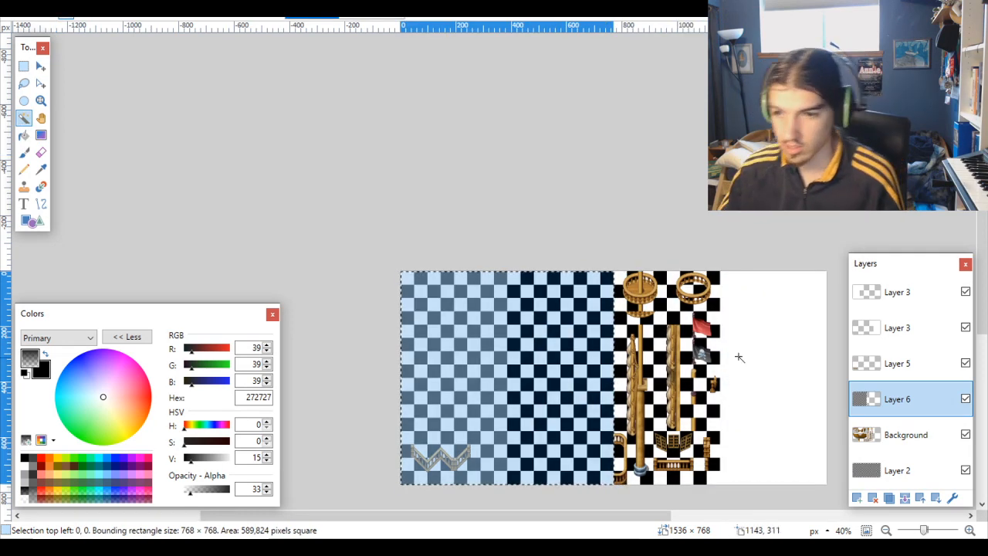
key("alt+Page_Down")
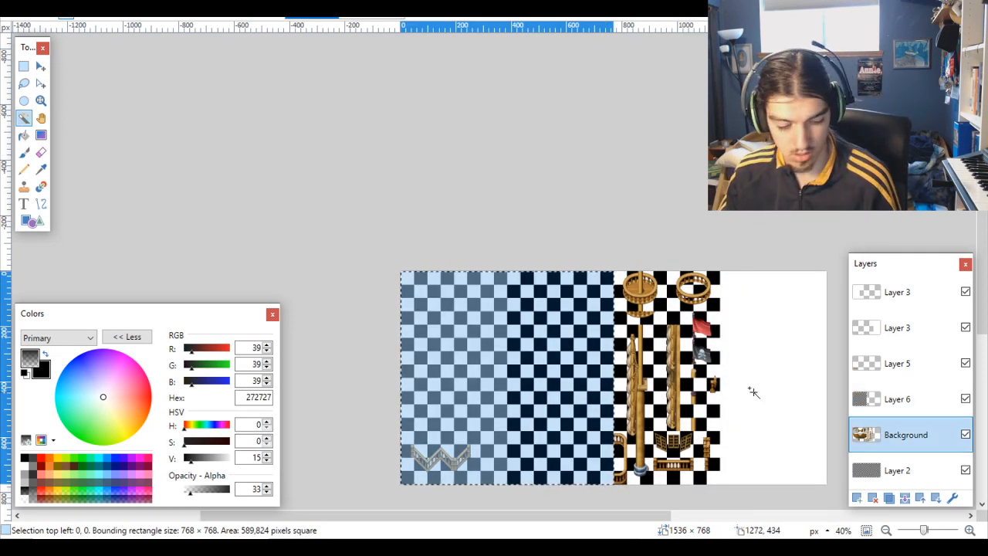
Step: Transfer the Background's selected 768 × 768 ship area into the 768 × 768 ship image at 0, 0
scroll(435, 84, "up", 10)
key("ctrl+shift+f")
key("m")
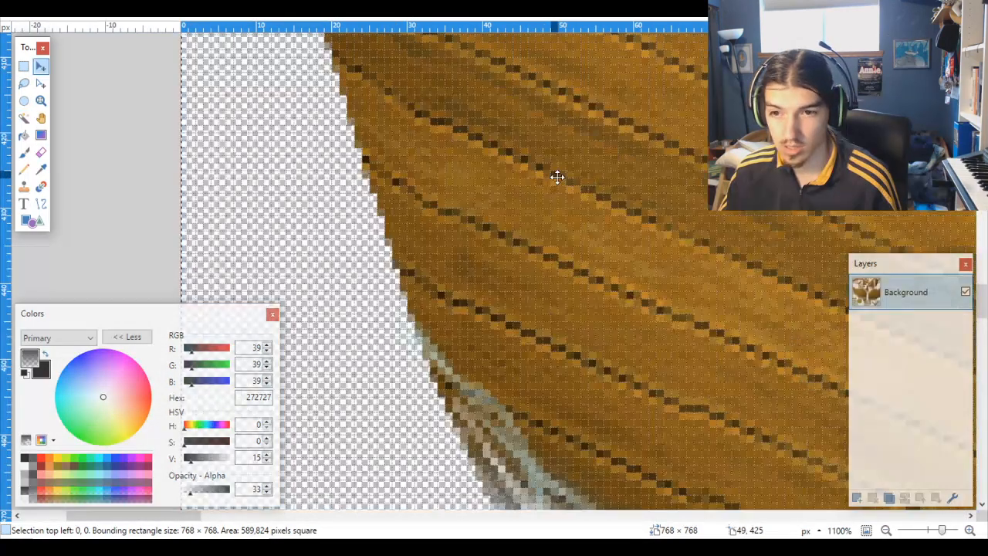
scroll(557, 176, "down", 12)
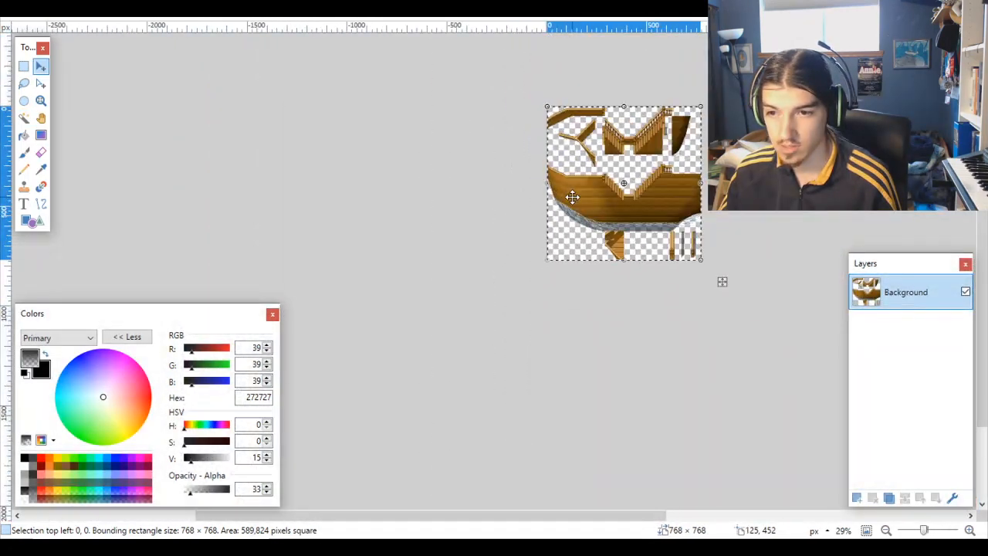
Step: Save the 768 × 768 ship image as a new PNG named Avery_Ship_Reorg with Auto-detect bit depth
key("ctrl+s")
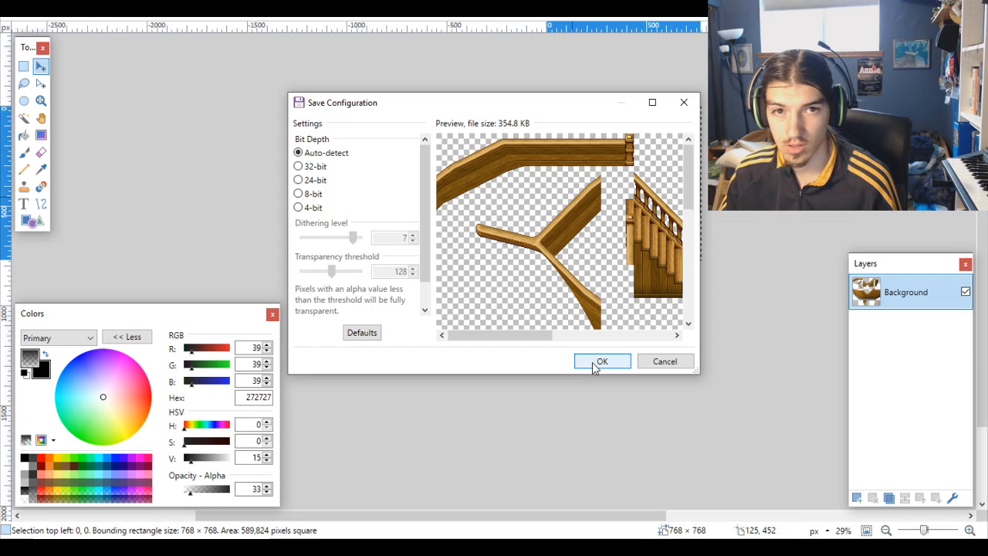
left_click(666, 362)
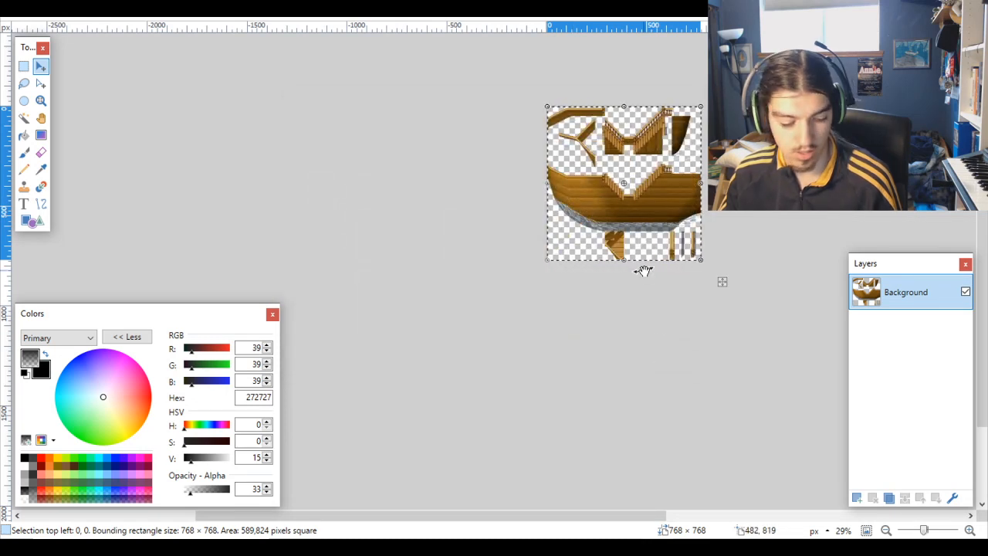
key("ctrl+shift+s")
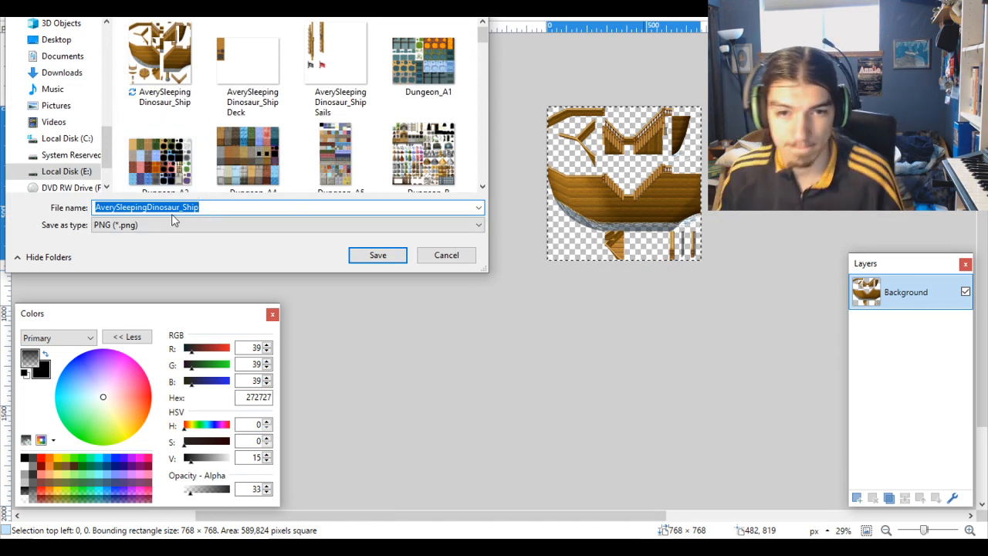
left_click_drag(204, 209, 40, 186)
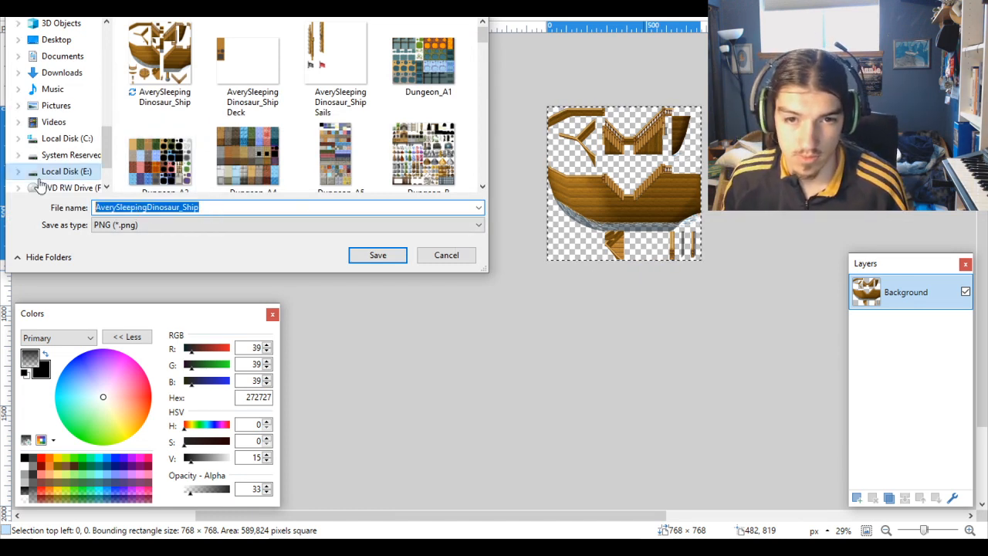
type("Avery_Ship_Reorg")
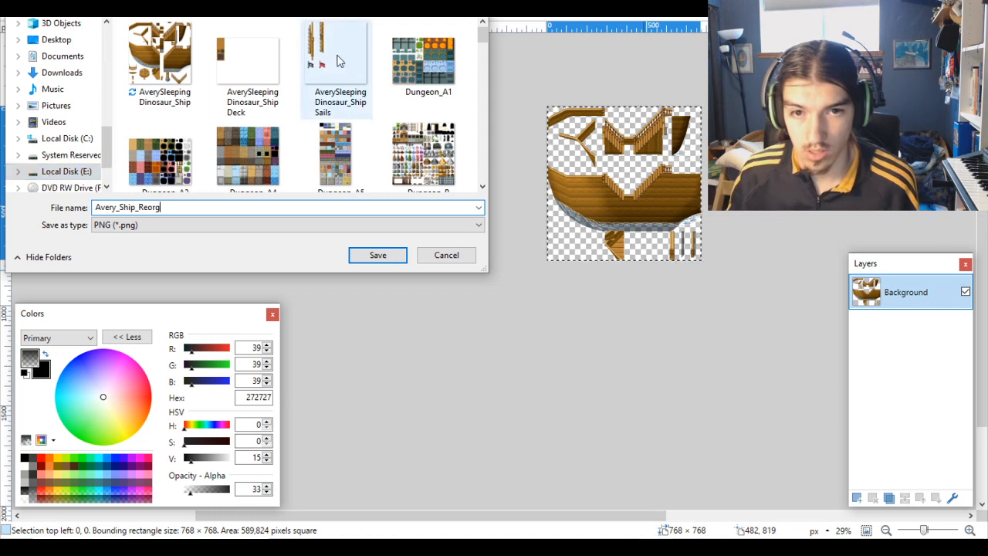
left_click(376, 256)
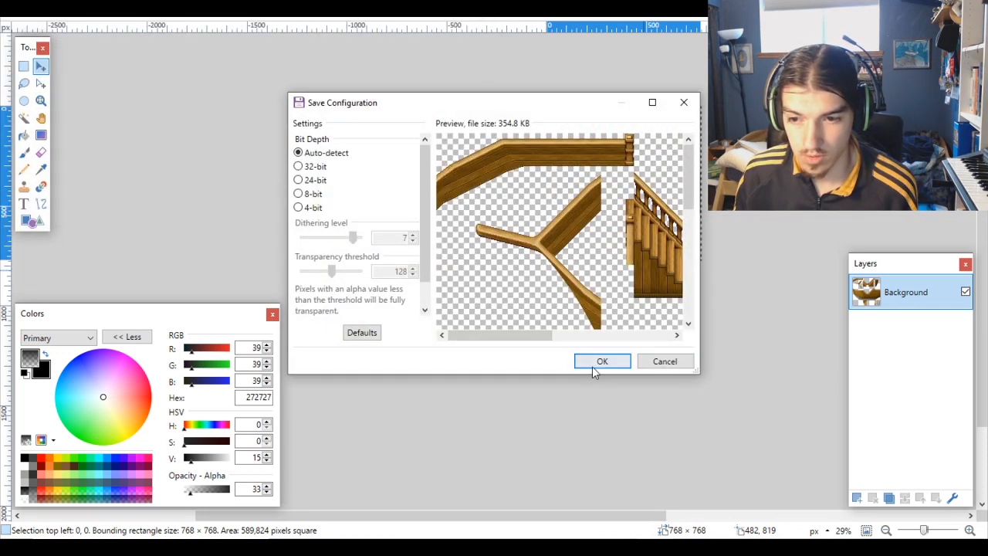
left_click(592, 366)
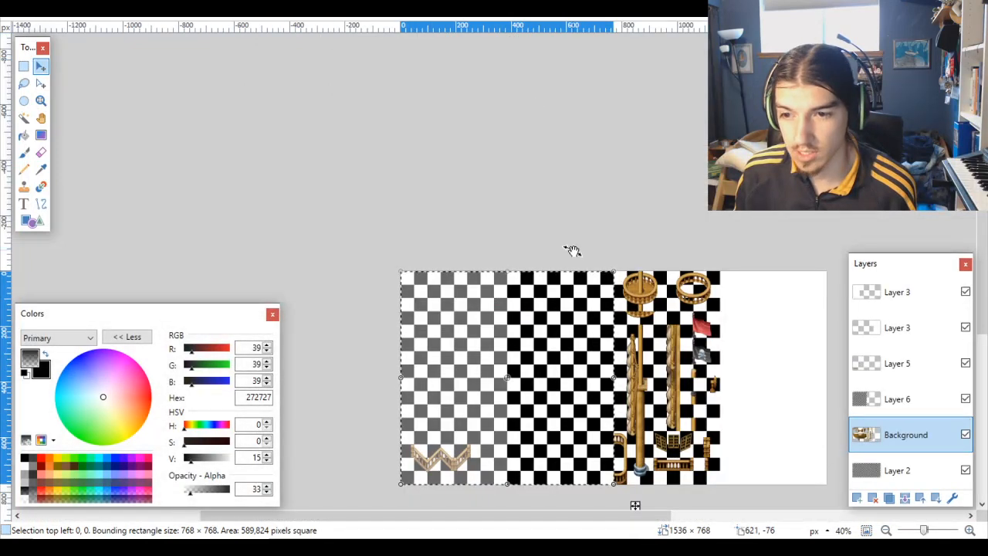
Step: In the 1536 × 768 tileset, invert the selection and delete the checkerboard Layer 6 above the Background
scroll(573, 249, "right", 3)
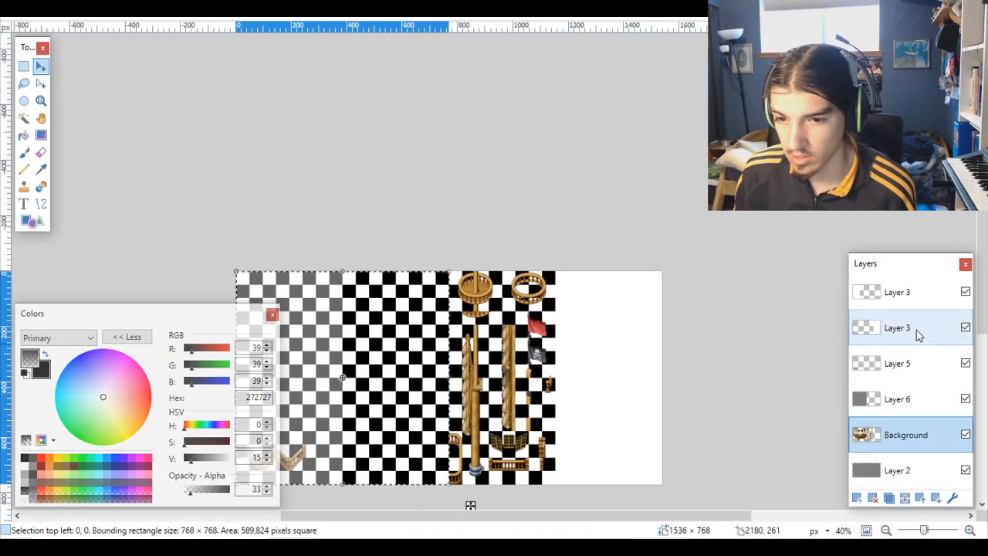
key("ctrl+i")
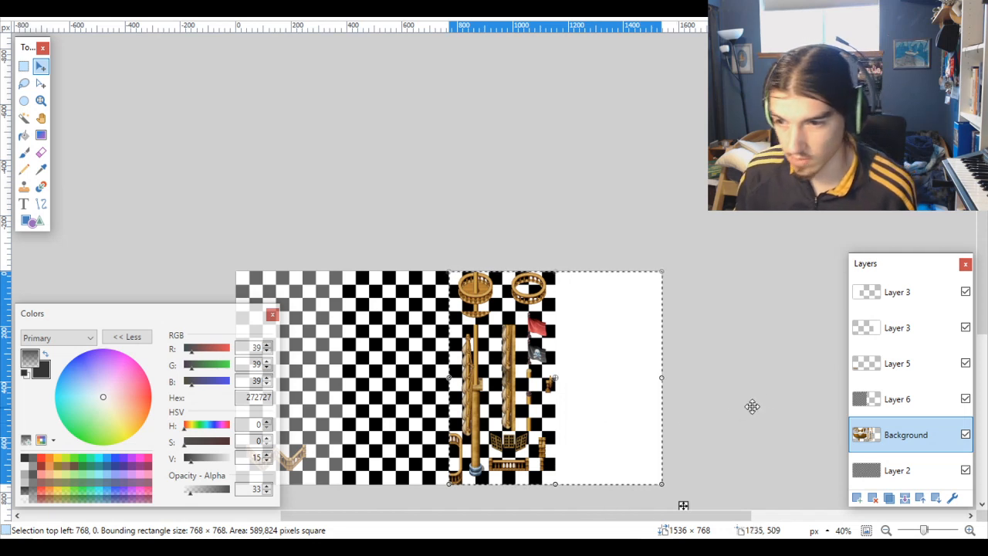
left_click(903, 328)
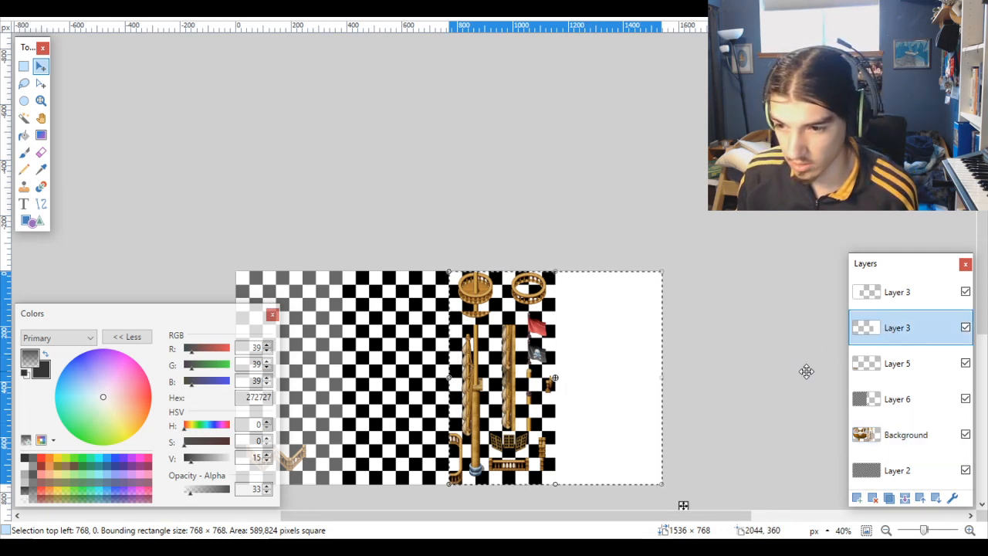
left_click(927, 407)
left_click(873, 498)
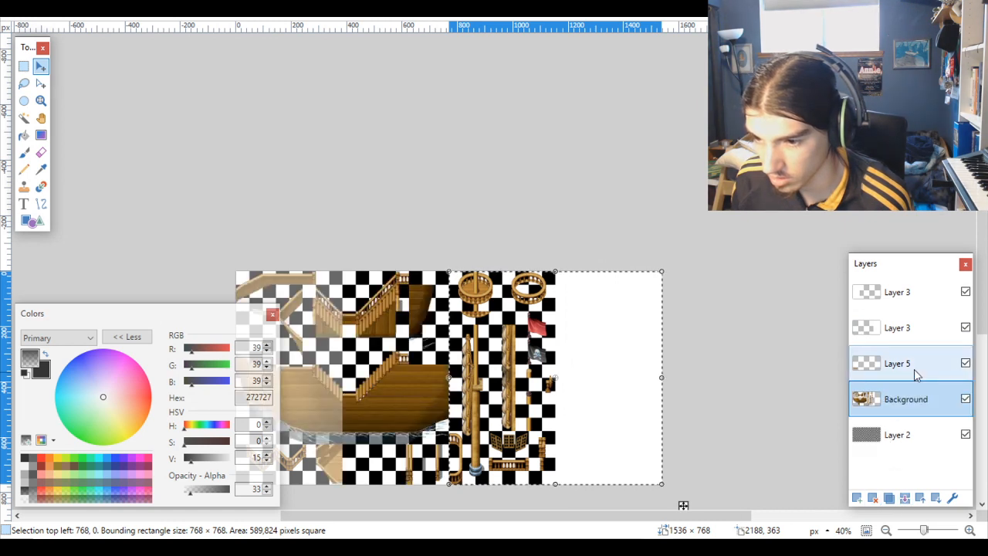
Step: Check Layer 5 of the tileset by toggling its visibility, and add a new layer above the Background in the 768 × 768 ship image
left_click(914, 369)
left_click(966, 363)
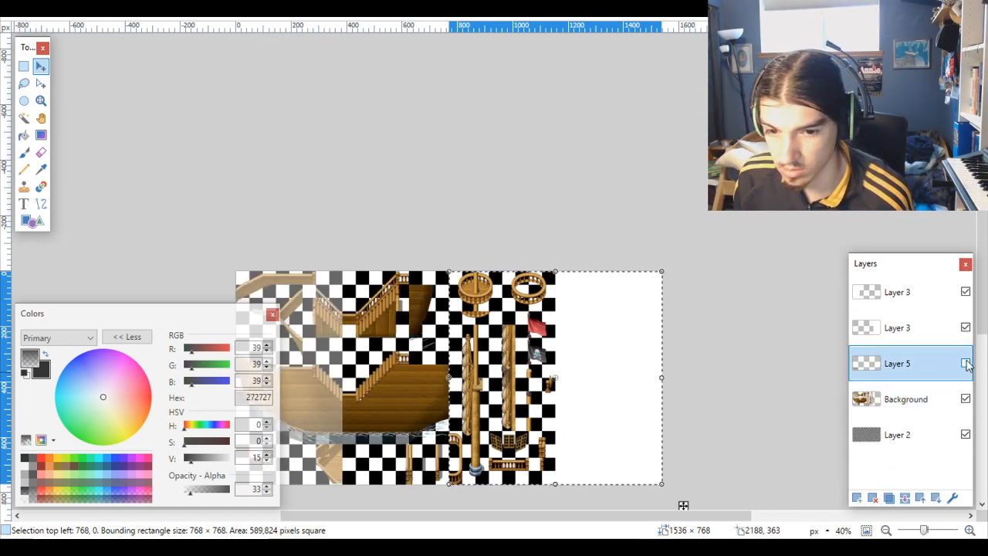
left_click(966, 363)
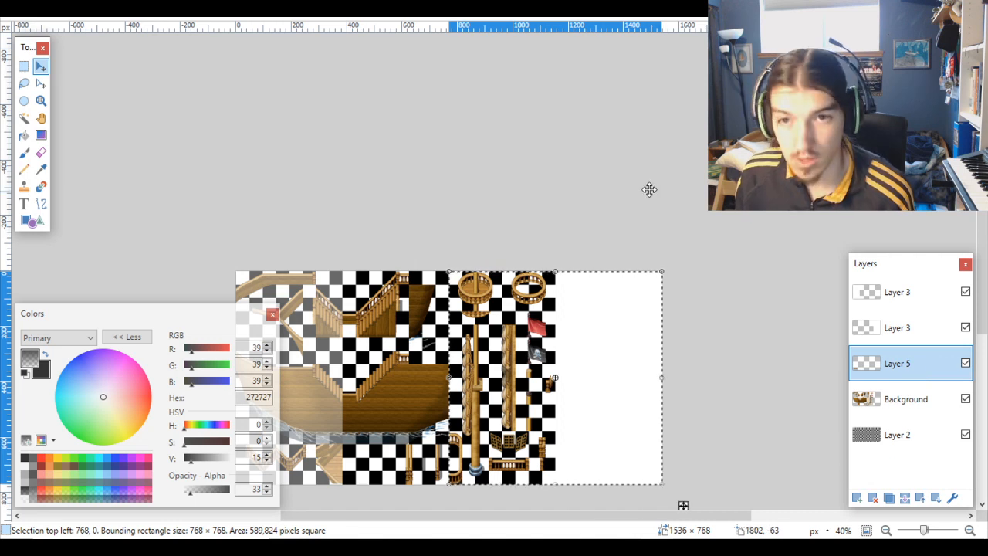
left_click(429, 8)
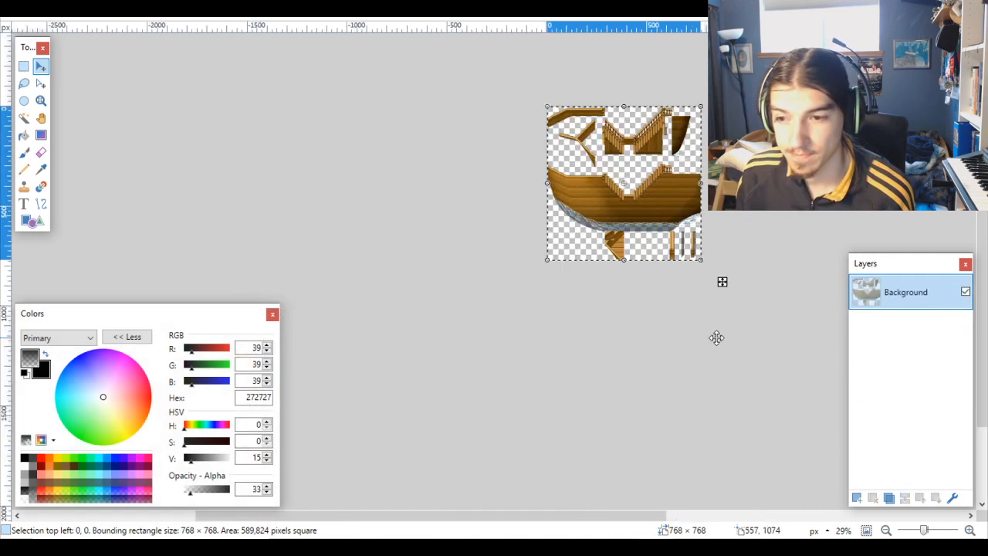
left_click(856, 497)
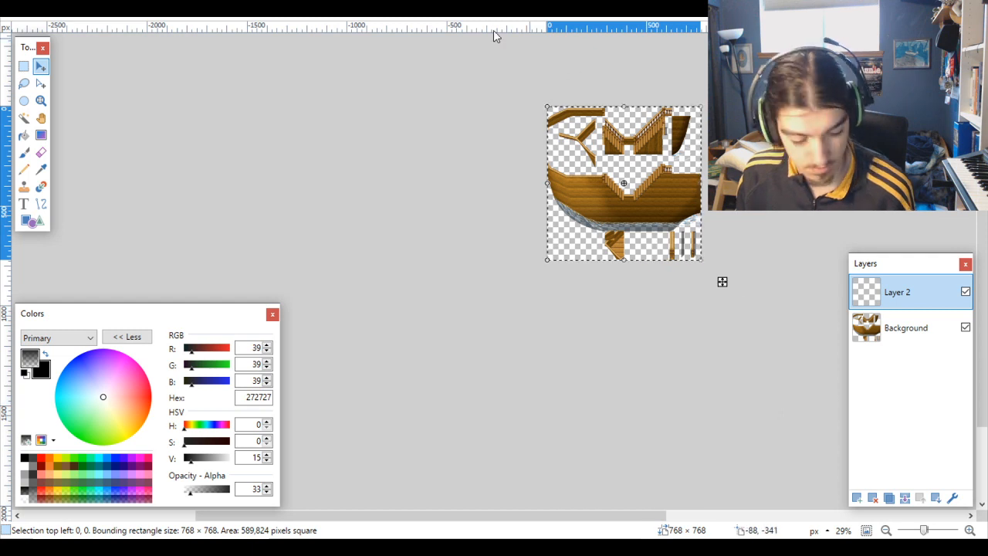
left_click(495, 8)
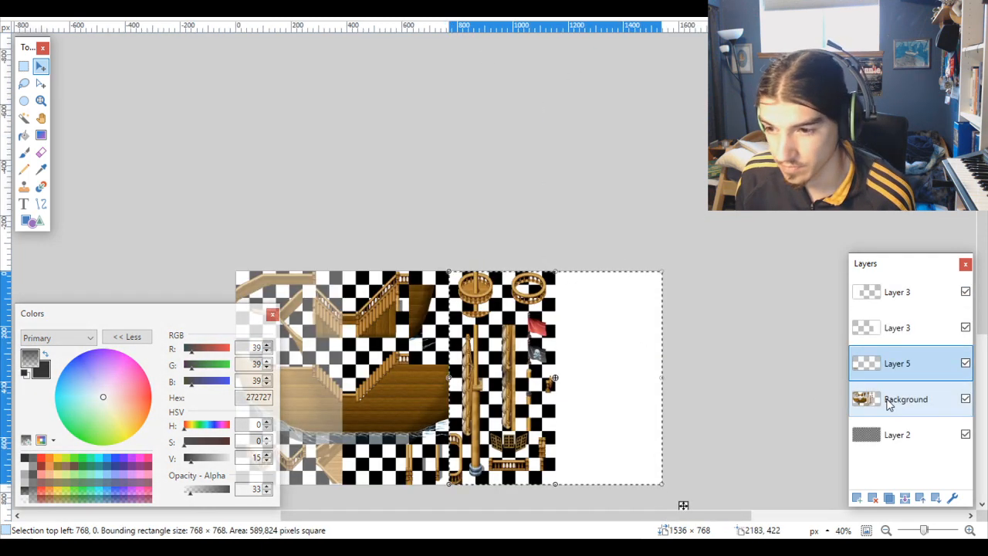
Step: Copy all of the tileset's Layer 5, paste it into the ship image's new layer keeping the canvas size, merge it down and deselect
key("ctrl+a")
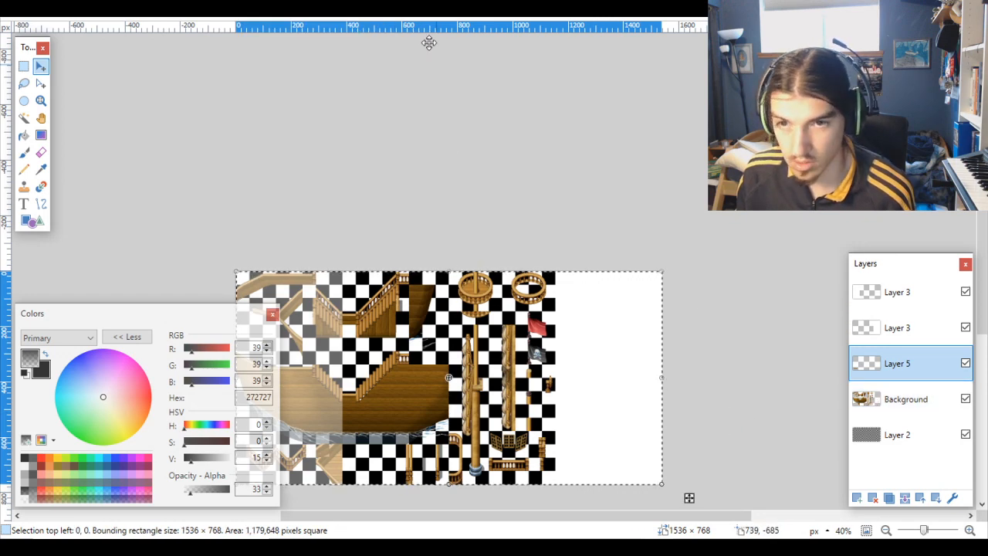
left_click(428, 10)
key("ctrl+v")
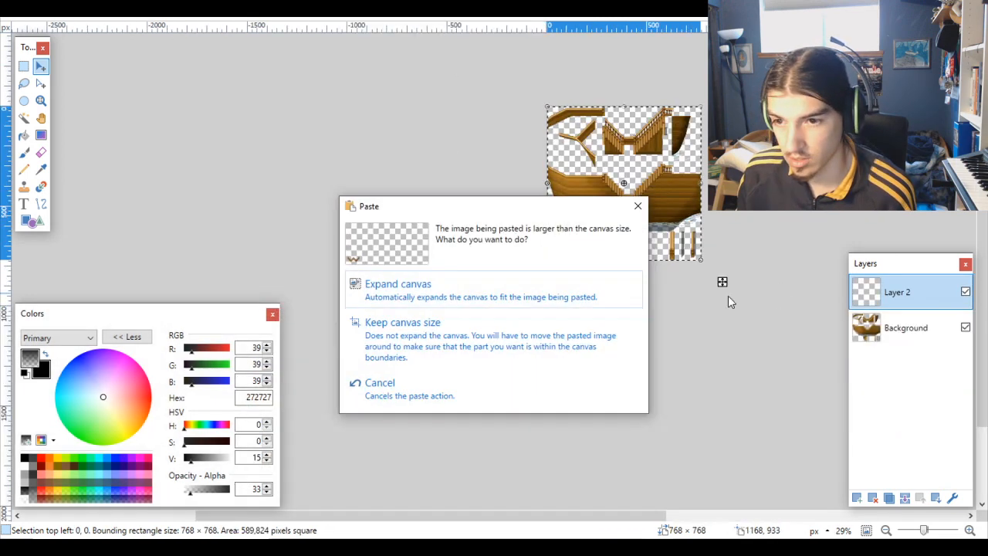
left_click(505, 341)
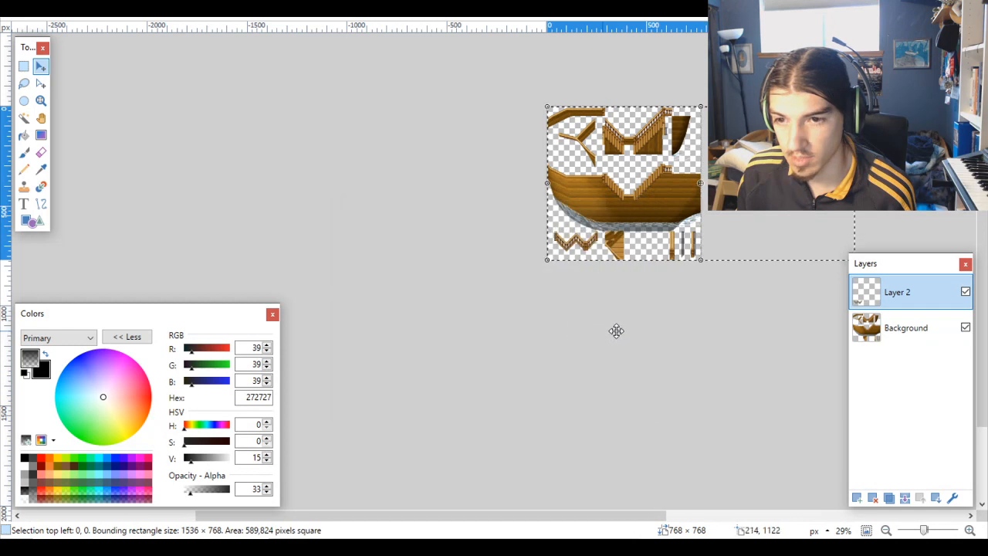
left_click(905, 499)
key("ctrl+d")
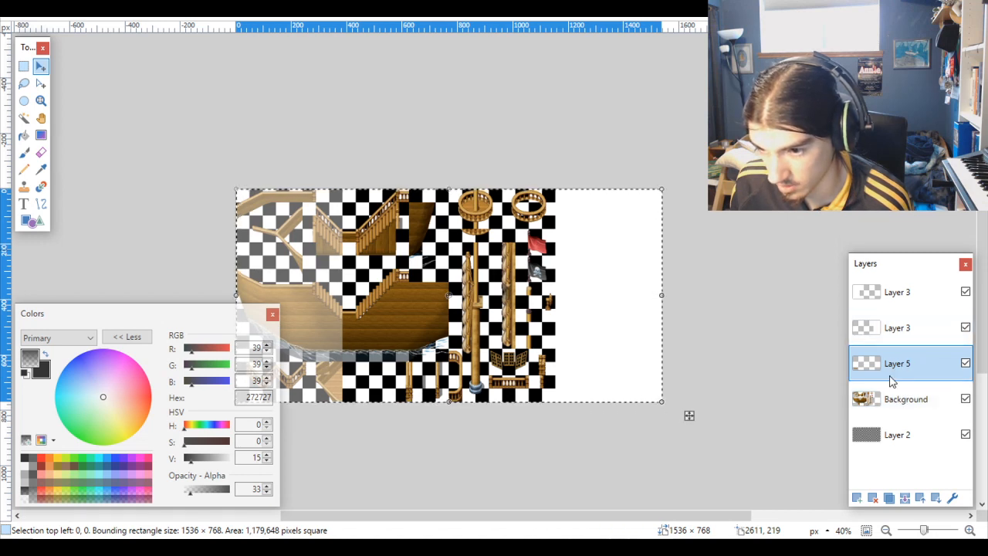
Step: In the 1536 × 768 tileset, merge Layer 5 down into the Background and make the topmost Layer 3 active
left_click(905, 498)
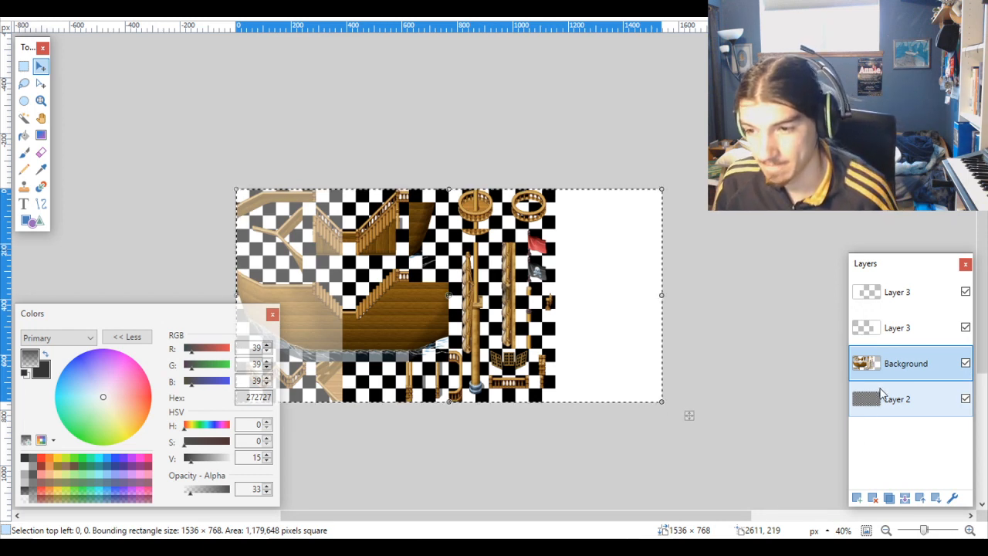
left_click(894, 330)
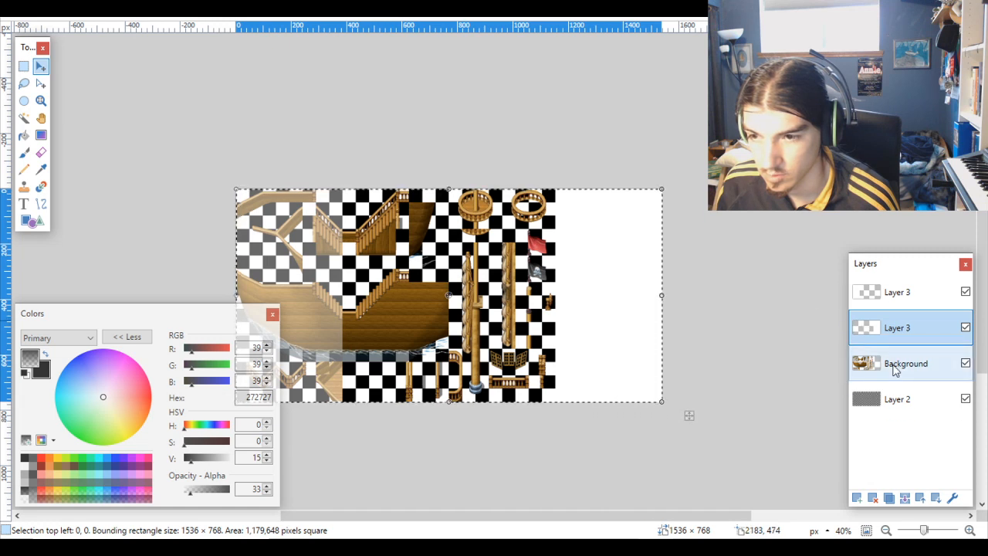
left_click(877, 301)
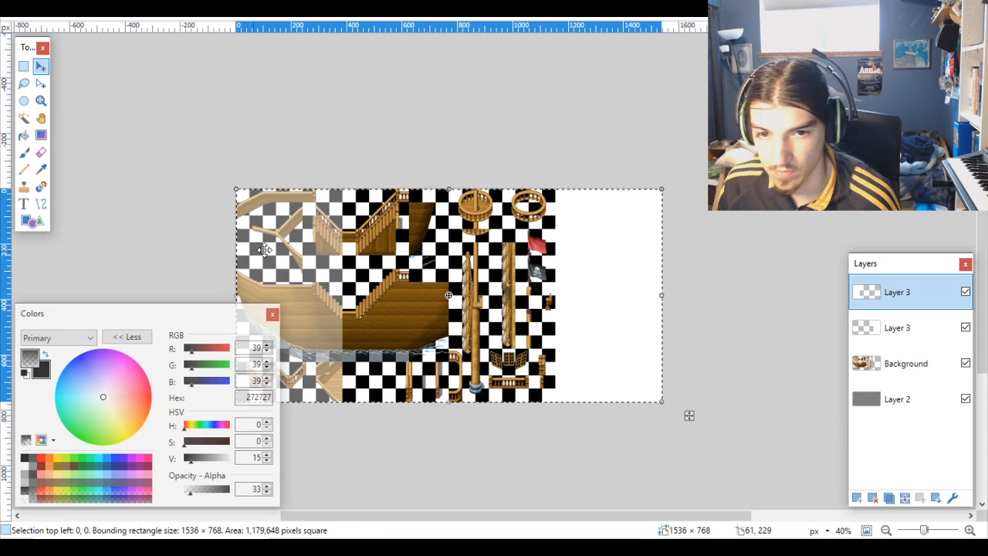
Step: Move the topmost Layer 3's translucent white overlay so that its corner sits at 768, 0, and deselect it
left_click_drag(272, 248, 479, 247)
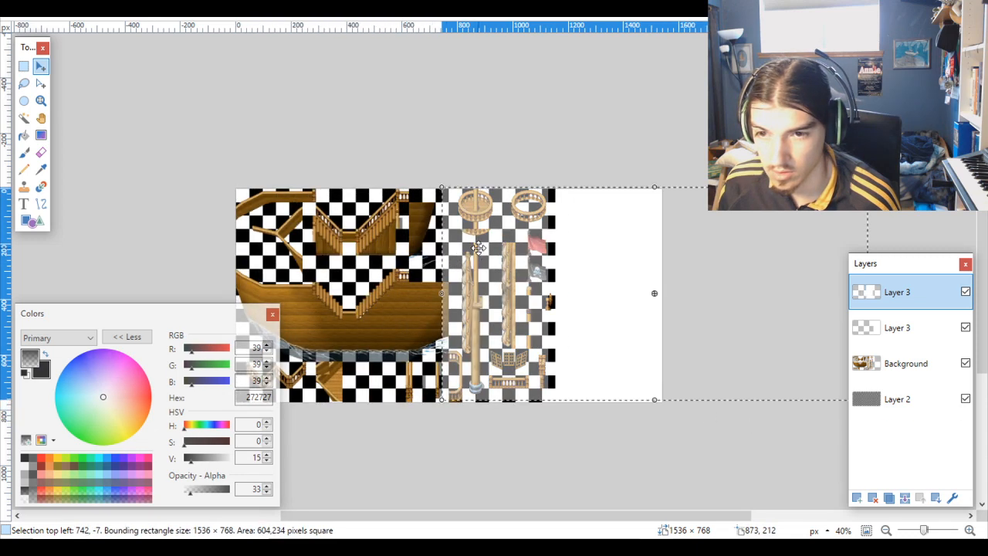
scroll(478, 247, "up", 6)
left_click_drag(525, 208, 565, 219)
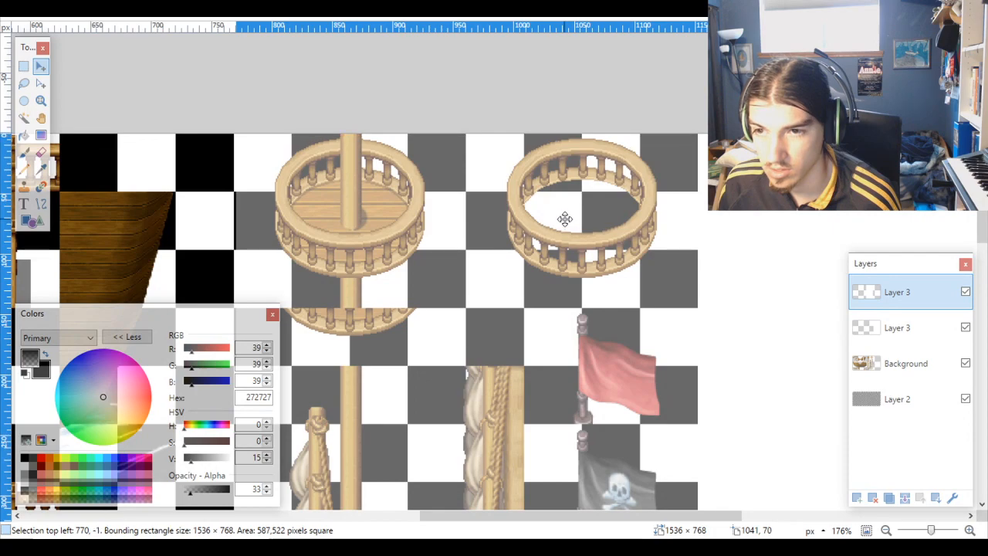
scroll(583, 215, "down", 4)
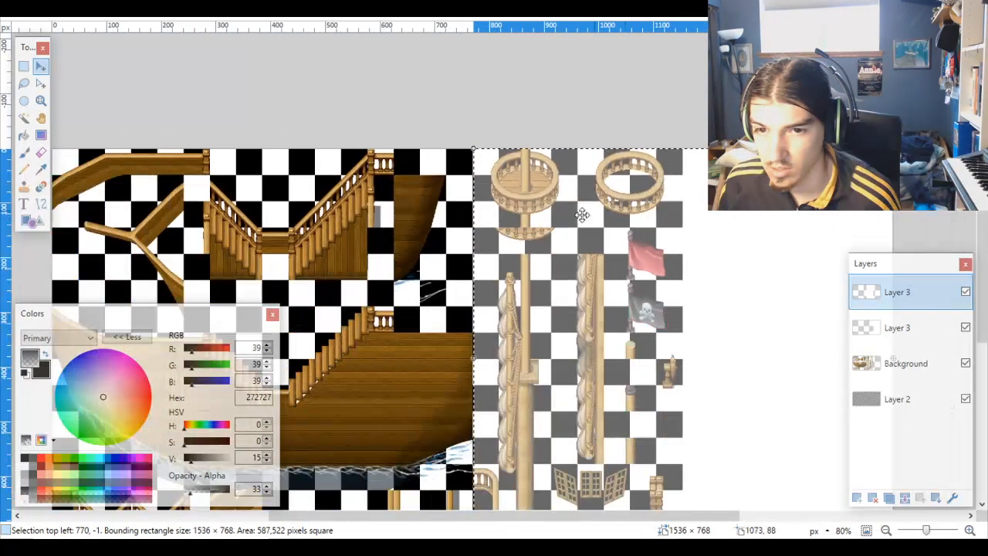
scroll(443, 126, "up", 10)
mouse_move(446, 126)
left_mouse_down()
mouse_move(426, 128)
mouse_move(430, 137)
left_mouse_up()
scroll(498, 198, "down", 12)
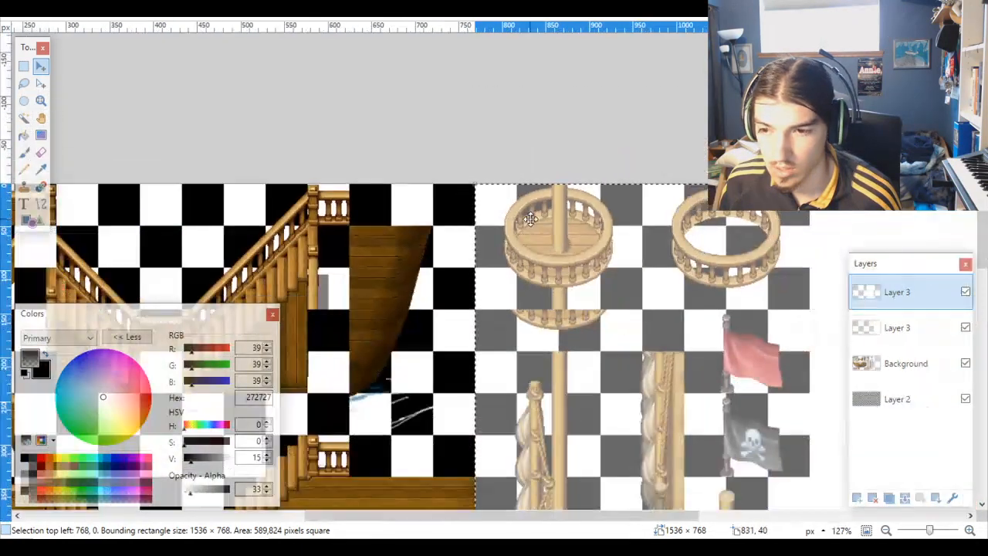
key("ctrl+d")
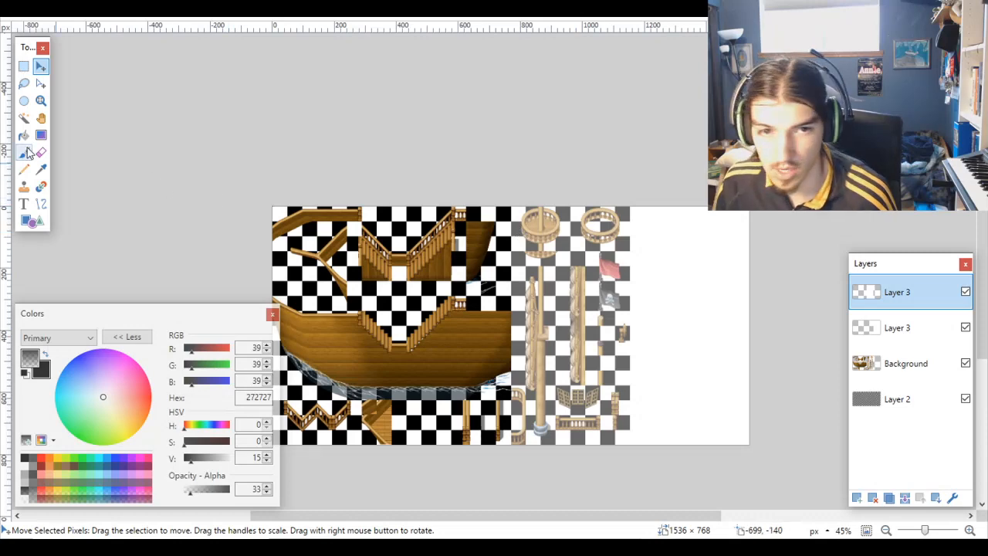
Step: Select the 384 × 768 translucent overlay area at 768, 0 with the Magic Wand and make the Background layer active
left_click(27, 116)
left_click(578, 253)
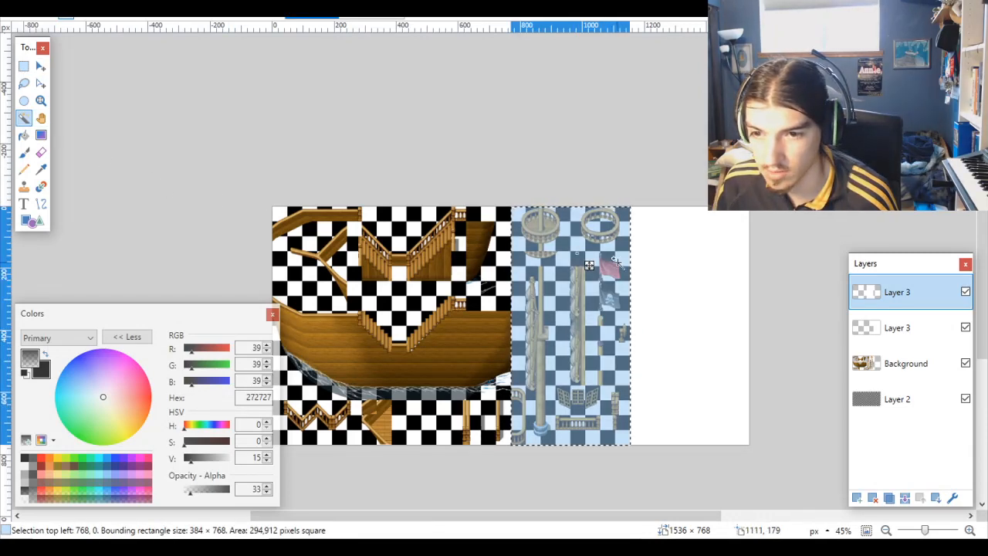
scroll(777, 280, "down", 2)
scroll(776, 281, "up", 1)
left_click(911, 361)
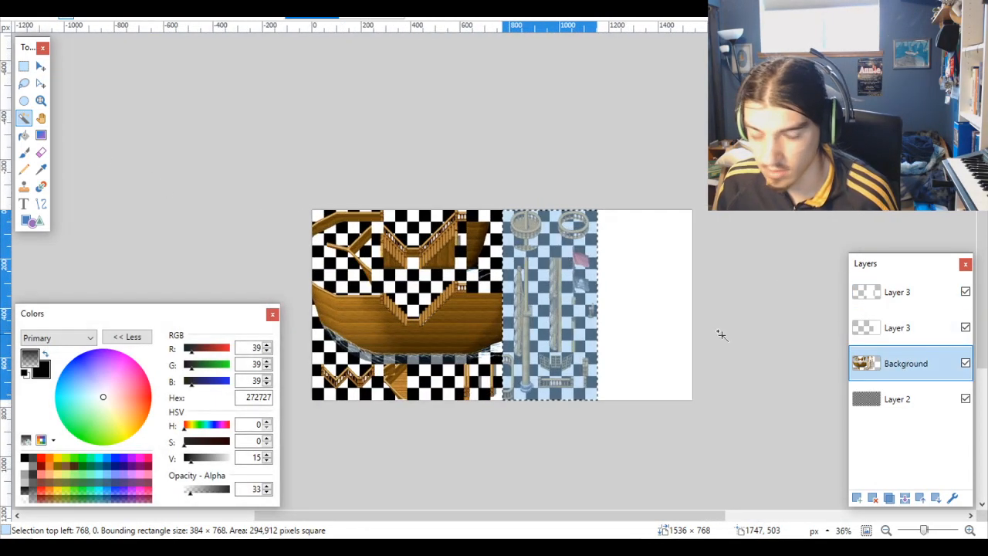
Step: Replace the 768 × 768 ship sails image's contents with the copied 384 × 768 ship detail section
key("ctrl+alt+v")
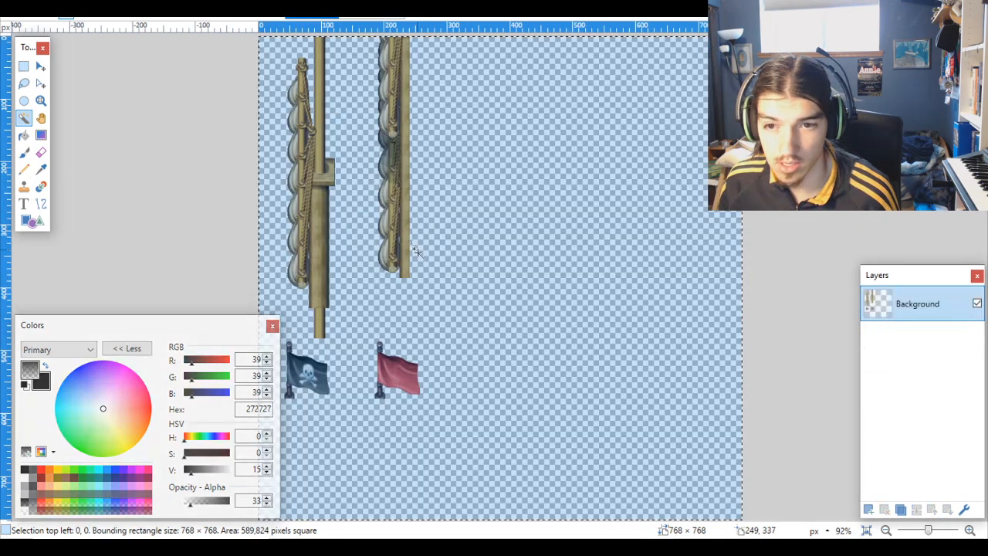
scroll(448, 264, "down", 3)
key("ctrl+v")
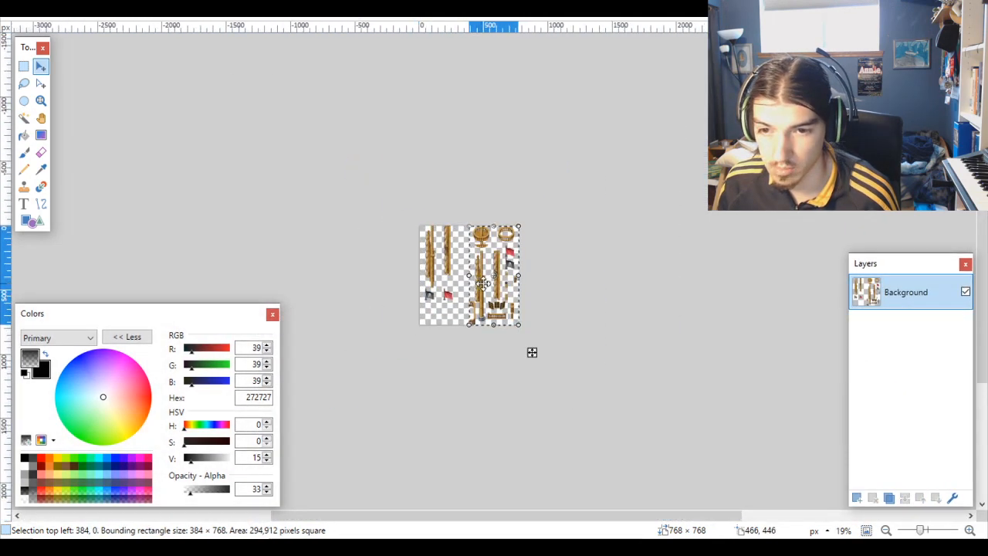
left_click_drag(532, 352, 486, 353)
scroll(485, 353, "up", 3)
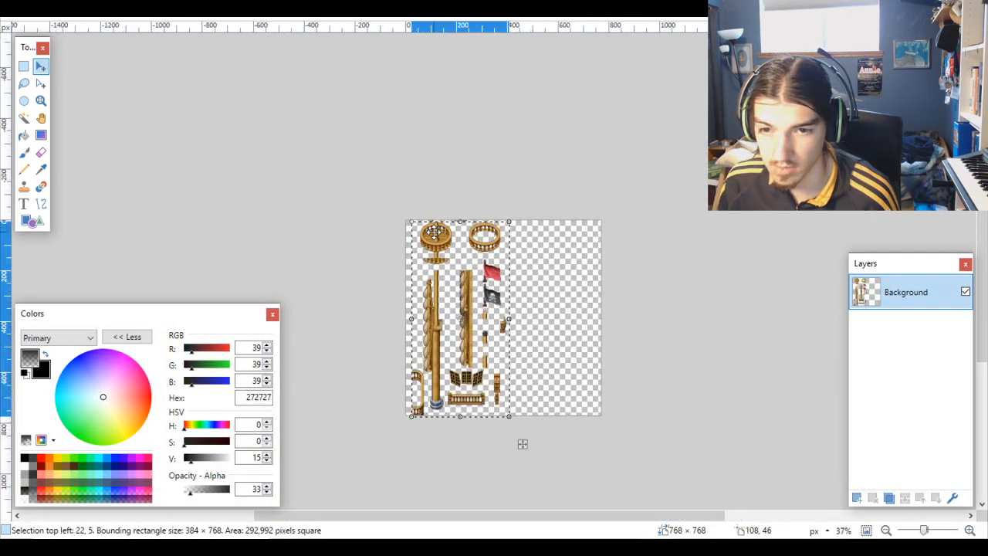
Step: Move the pasted detail section so that its corner sits exactly at 0, 0
scroll(435, 231, "up", 4)
left_click_drag(404, 240, 360, 233)
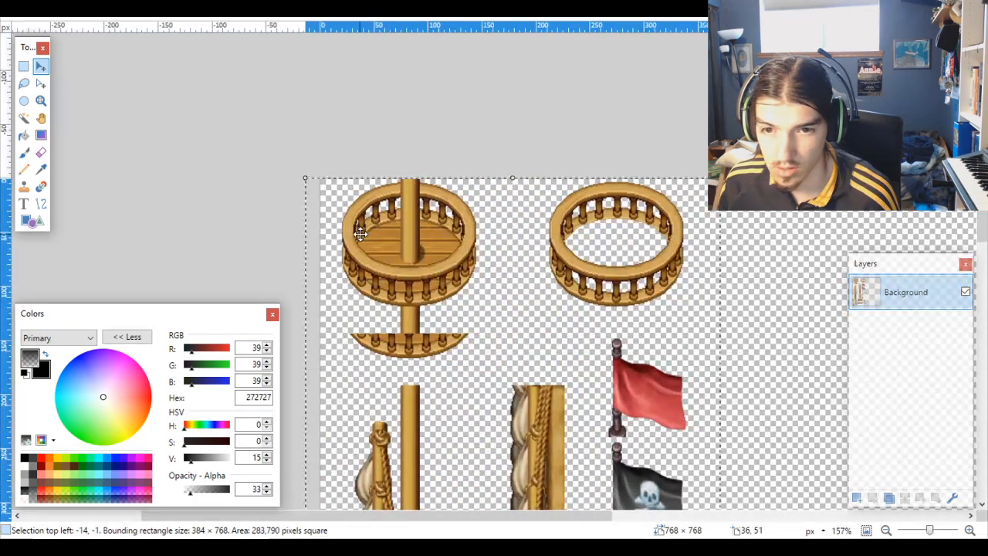
scroll(334, 195, "up", 3)
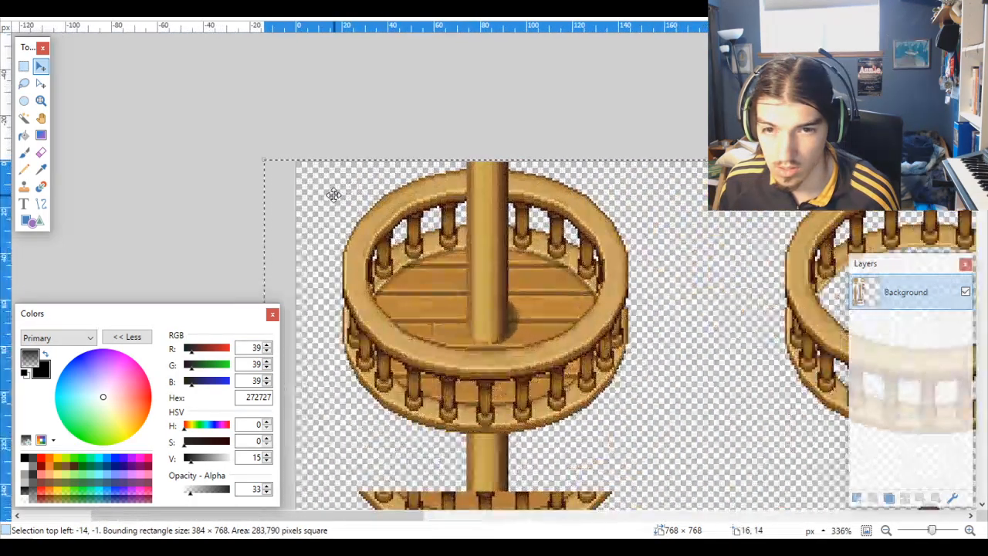
scroll(333, 194, "up", 2)
left_click_drag(333, 195, 354, 201)
left_click_drag(376, 207, 393, 201)
scroll(349, 183, "down", 8)
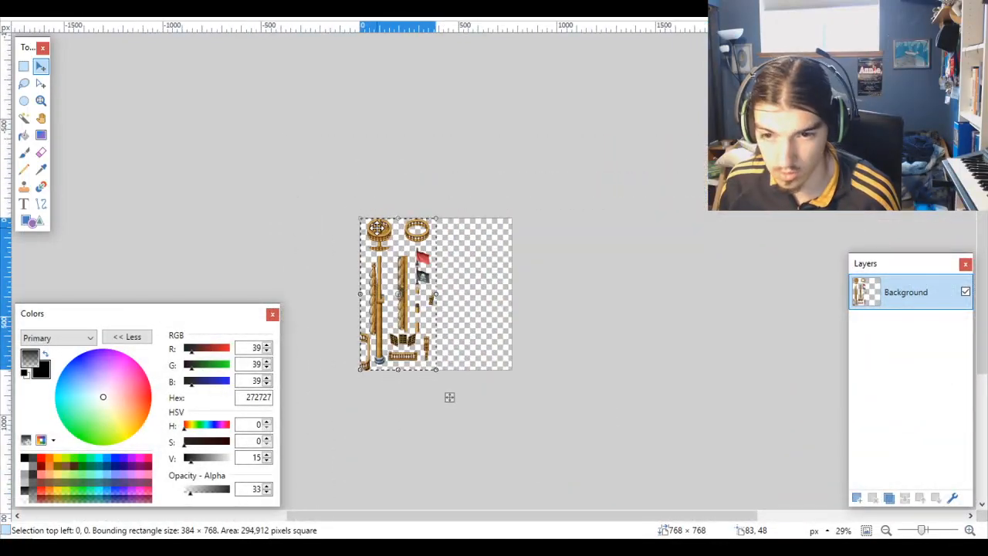
Step: Save the detail image as a new PNG named Avery_ShipDetail_Reorg with auto-detected bit depth
key("ctrl+shift+s")
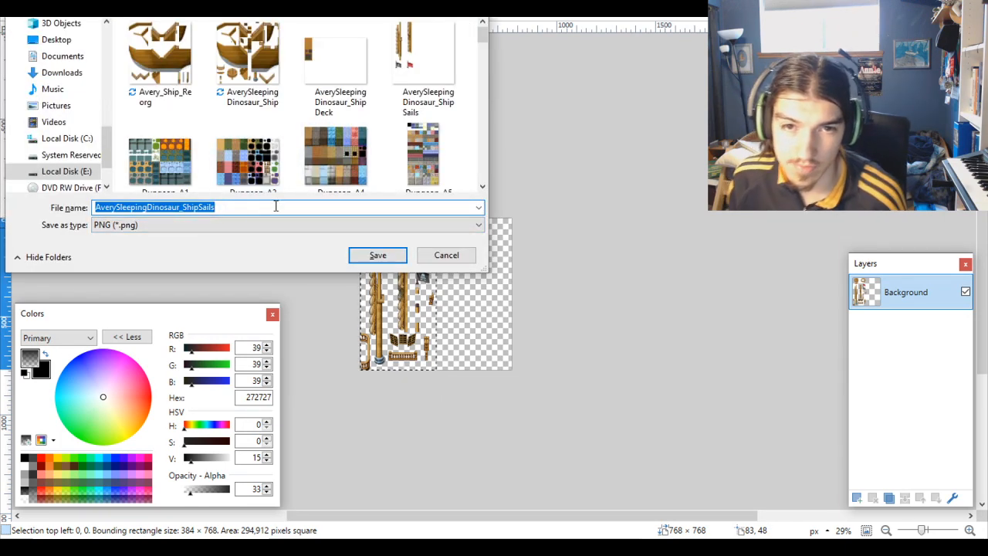
key("BackSpace")
type("Avery")
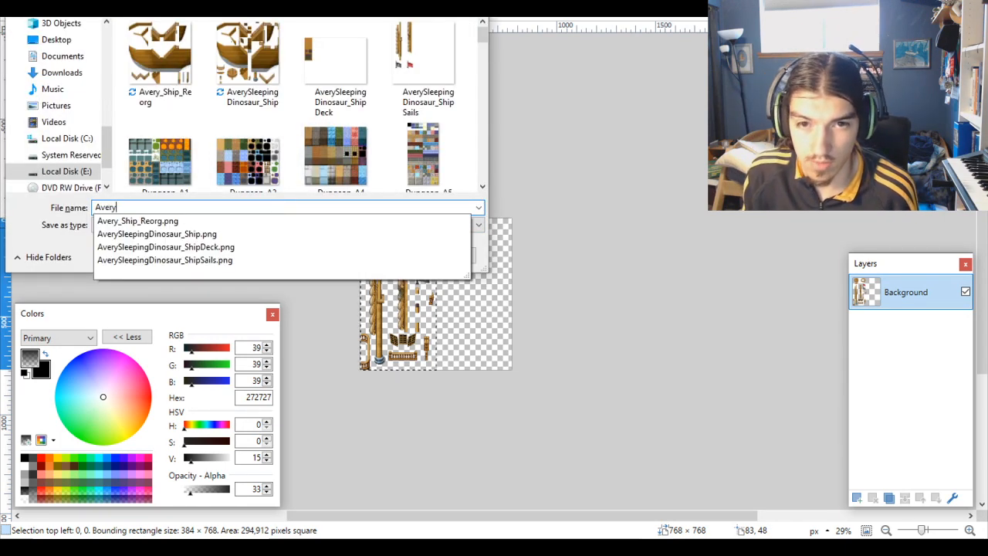
type("_ShipD")
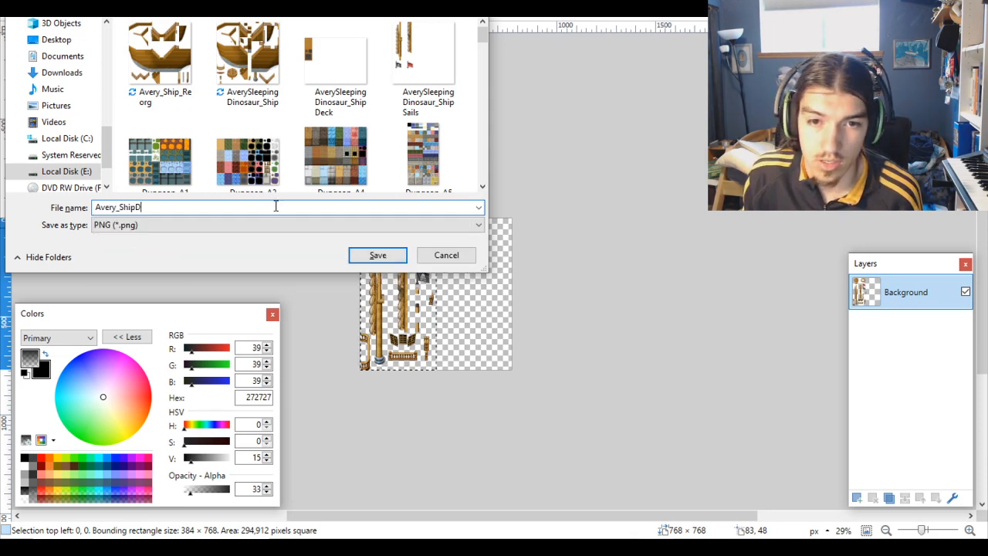
type("etail_Reo")
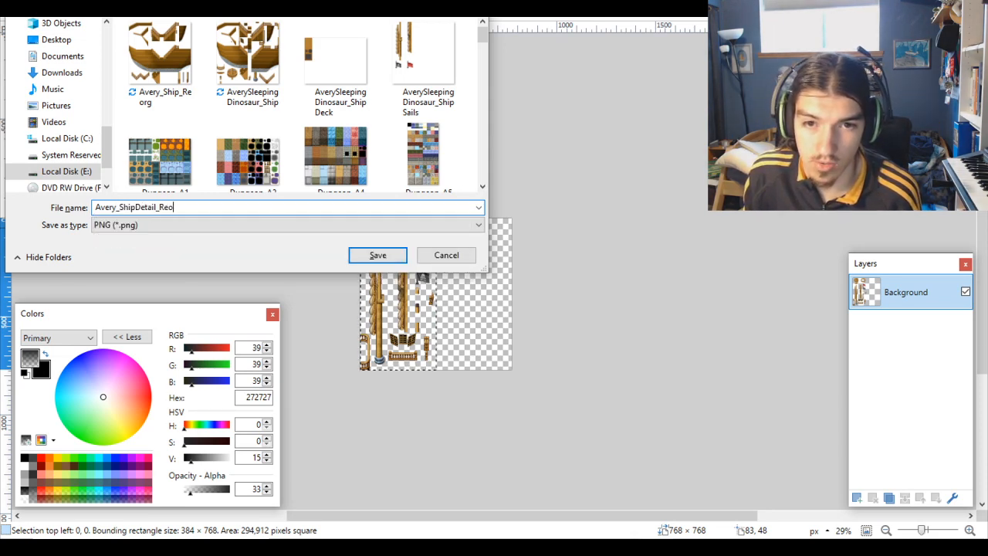
type("rg")
key("Return")
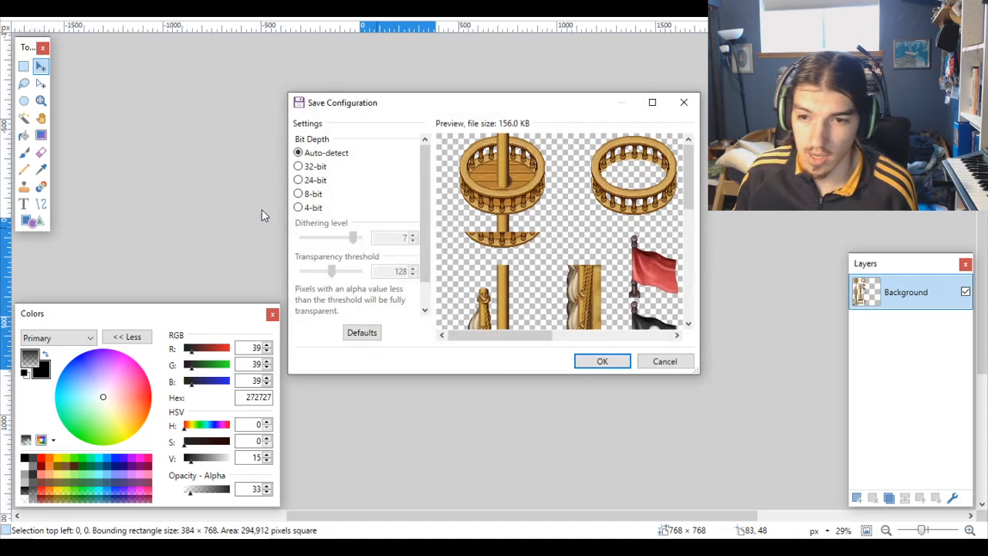
left_click(601, 361)
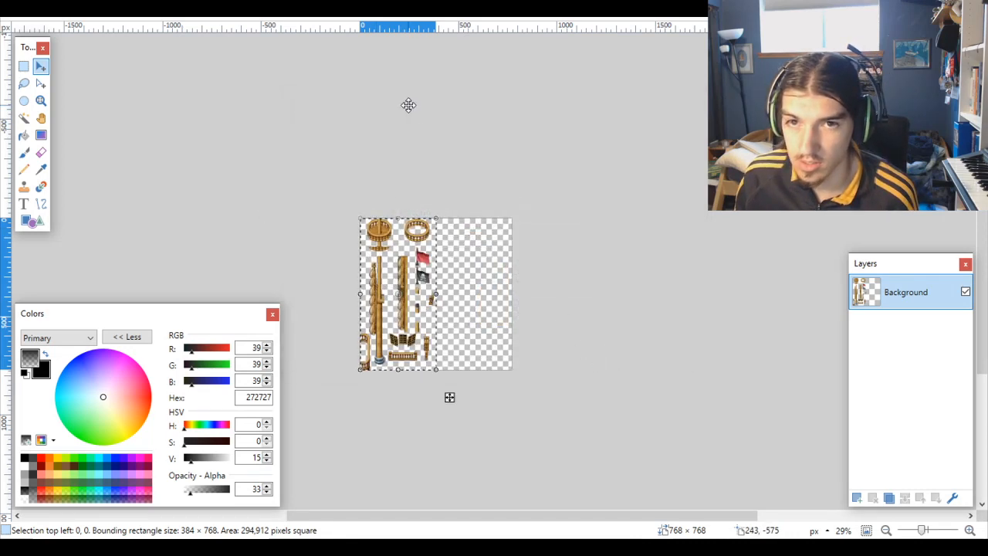
Step: In the 1536 × 768 tileset, delete the topmost Layer 3 overlay and the checkerboard Layer 2
key("ctrl+z")
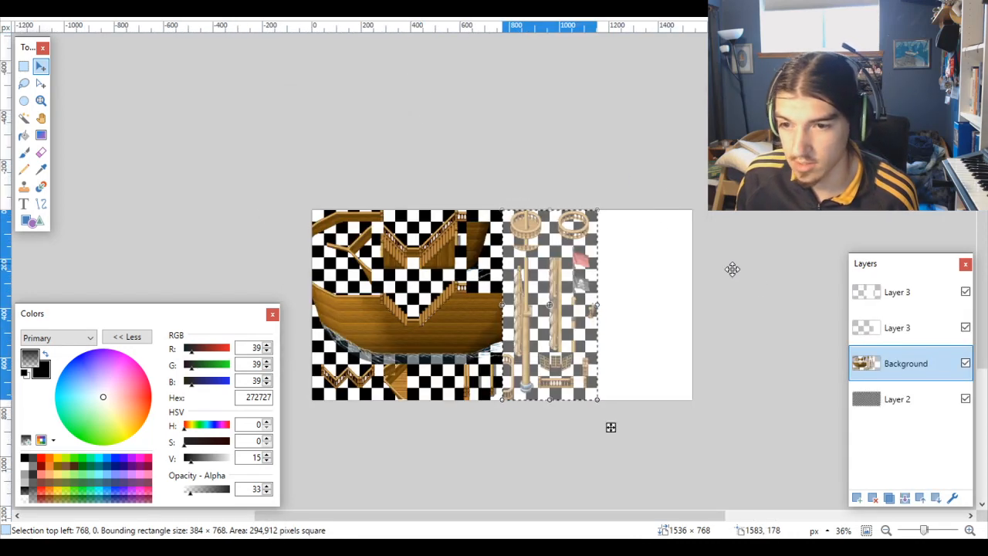
left_click(907, 320)
left_click(919, 295)
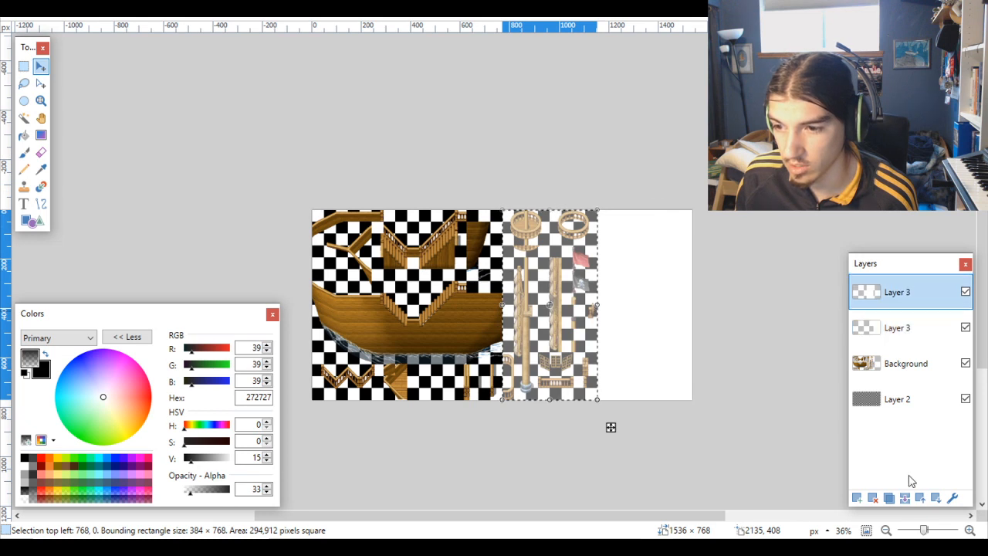
left_click(873, 499)
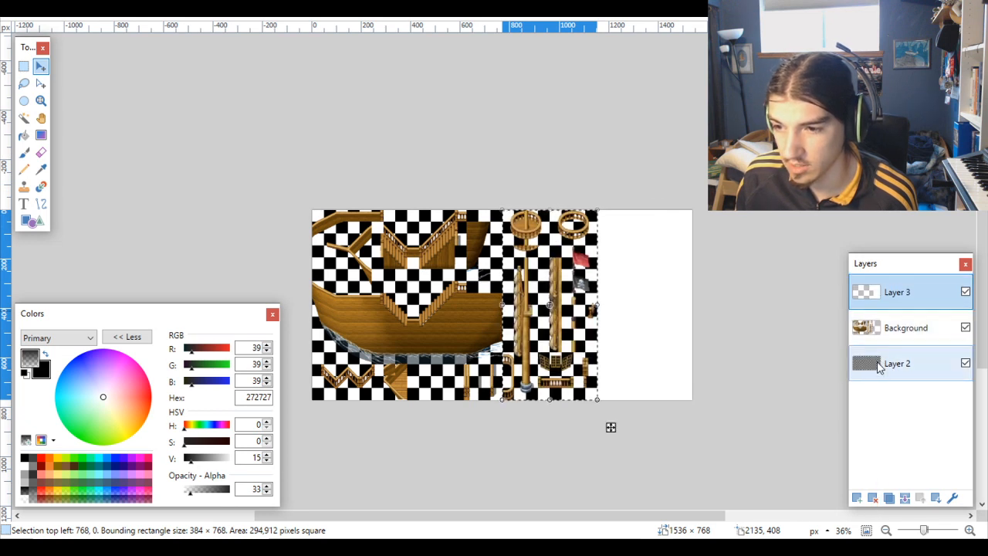
left_click(878, 365)
left_click(875, 500)
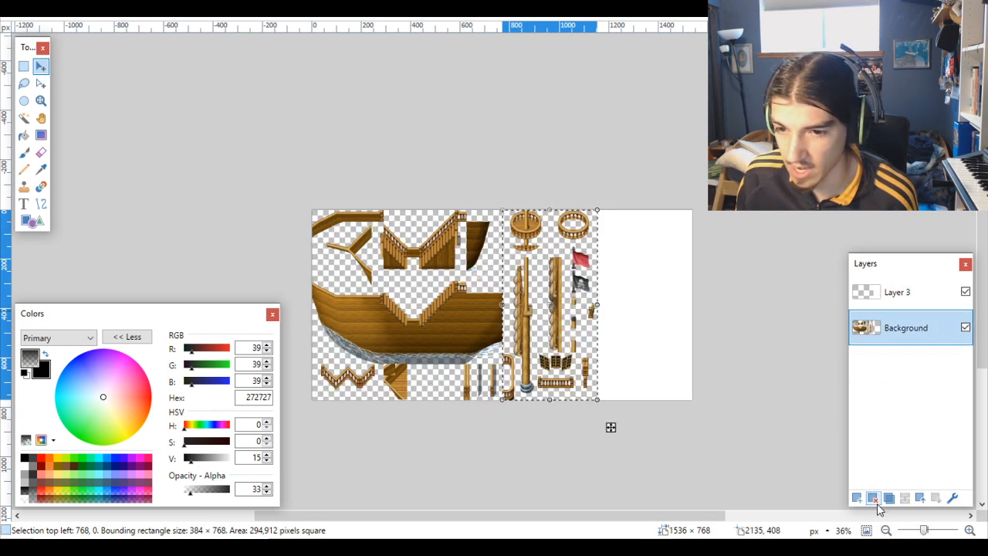
Step: Select Layer 3's transparent 1152 × 768 area with the Magic Wand and crop the tileset to it
left_click(884, 293)
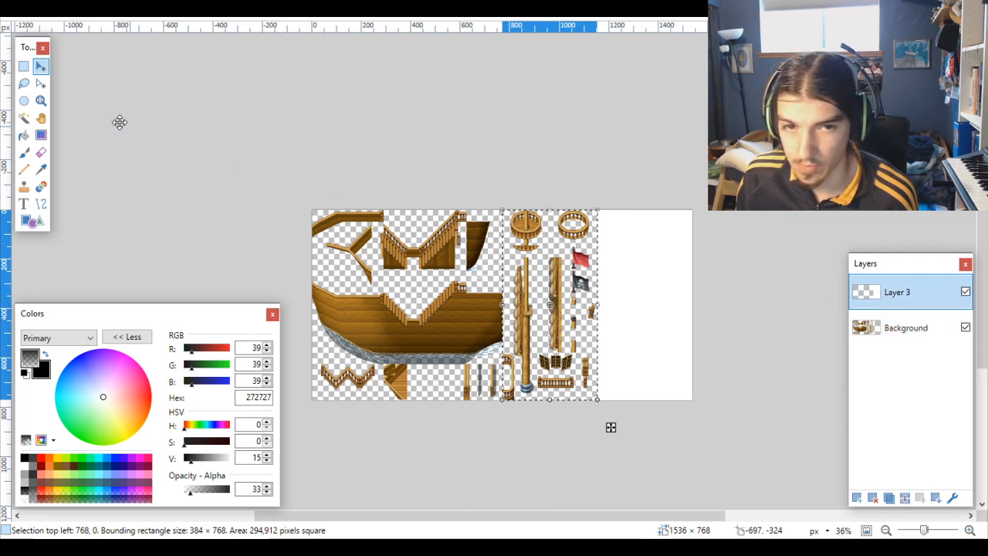
left_click(24, 117)
left_click(476, 286)
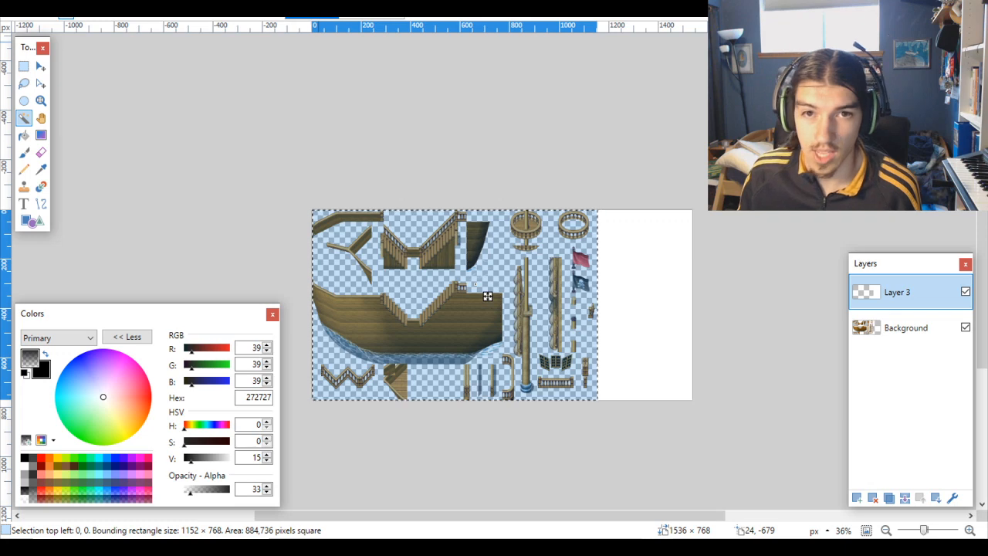
key("ctrl+shift+x")
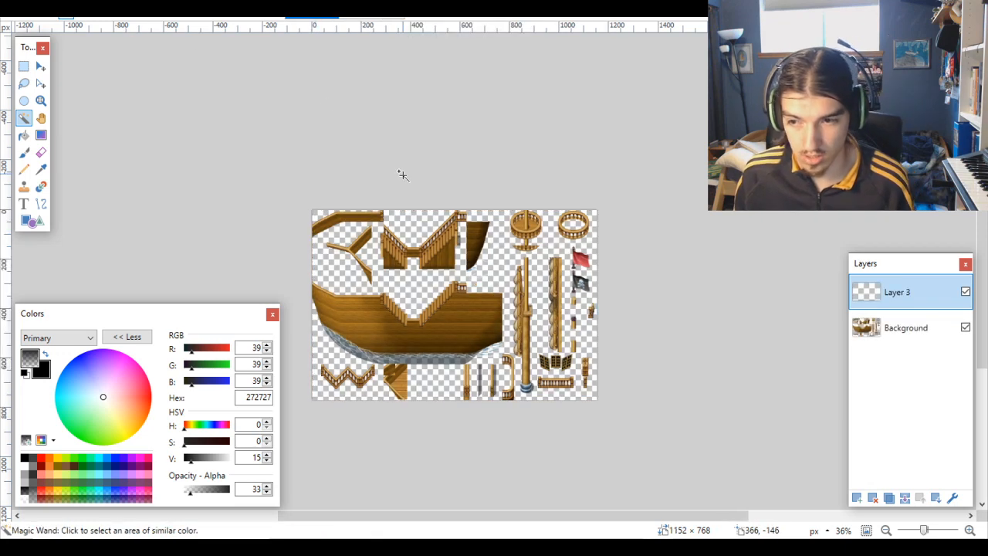
Step: Delete the empty Layer 3 from the cropped tileset and close the untitled 384 × 768 image without saving it
key("ctrl+shift+s")
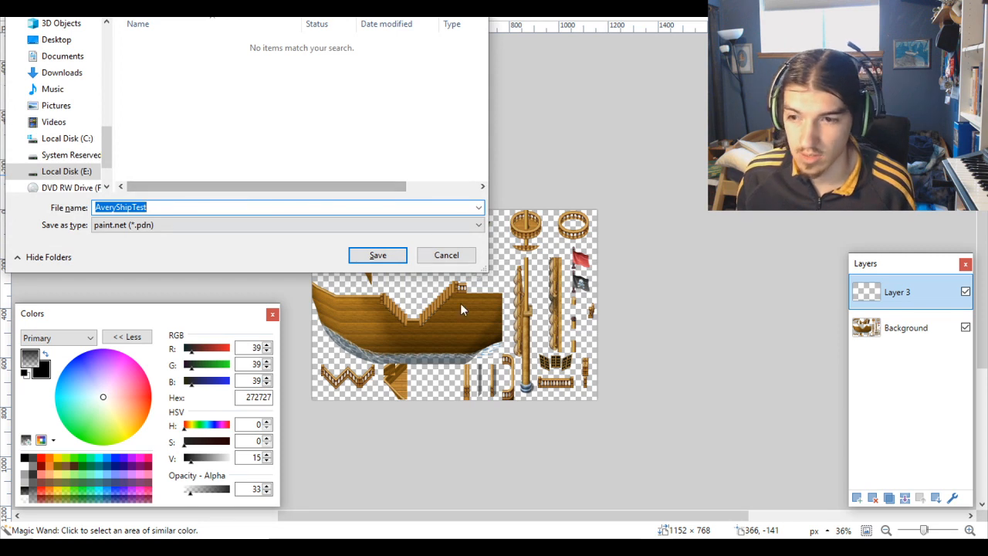
left_click(446, 256)
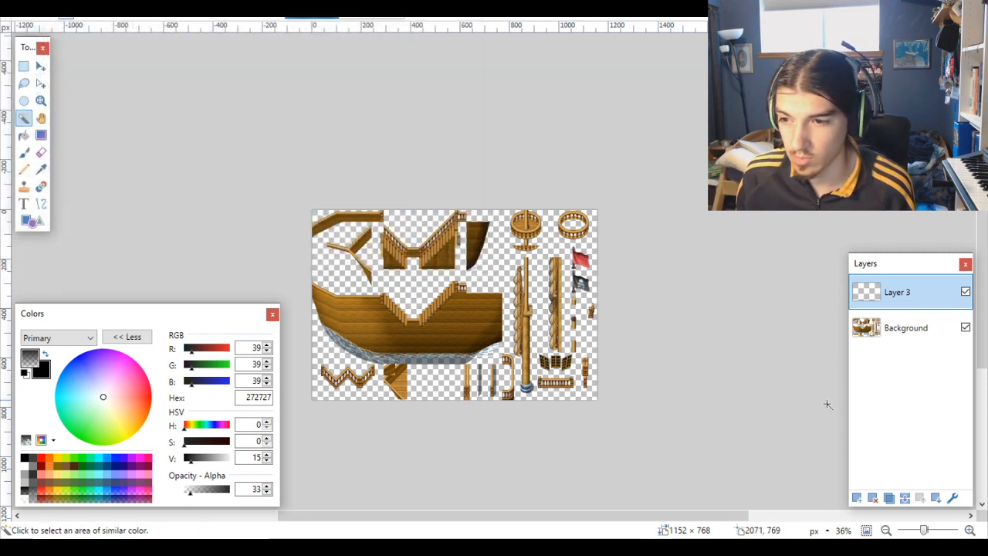
left_click(873, 498)
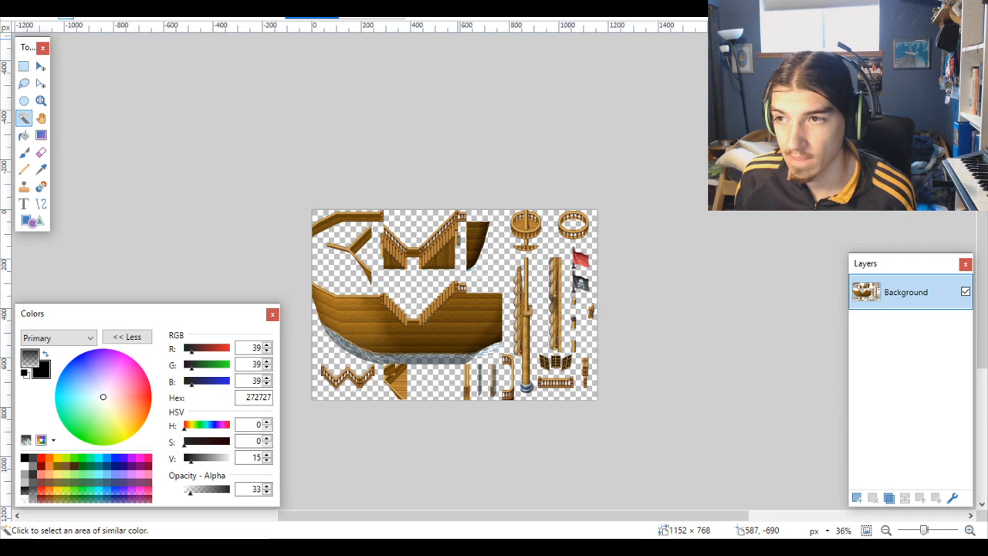
left_click(781, 7)
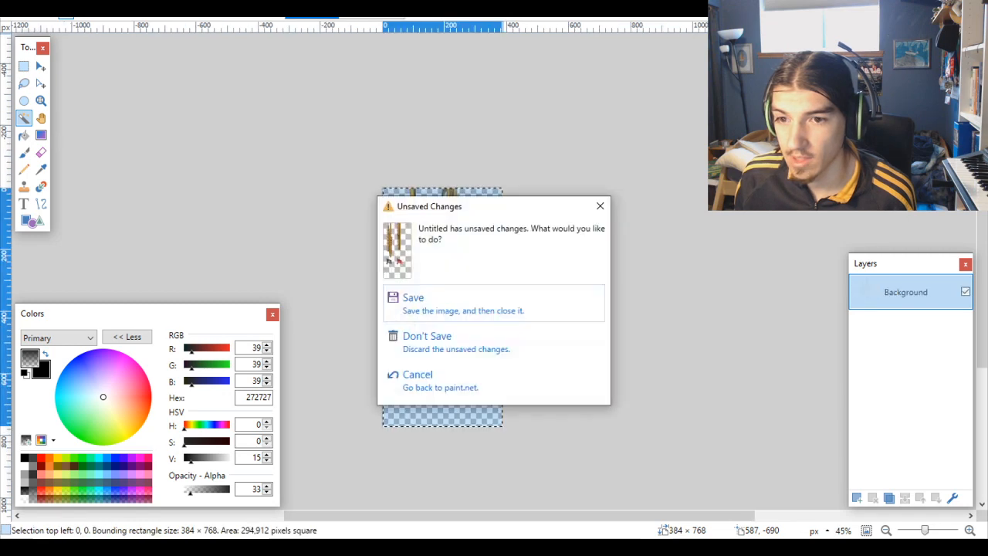
left_click(427, 338)
Step: Switch to File Explorer and rename the AveryShipTest image in the tilesets folder as AveryShipAll
key("alt+Tab")
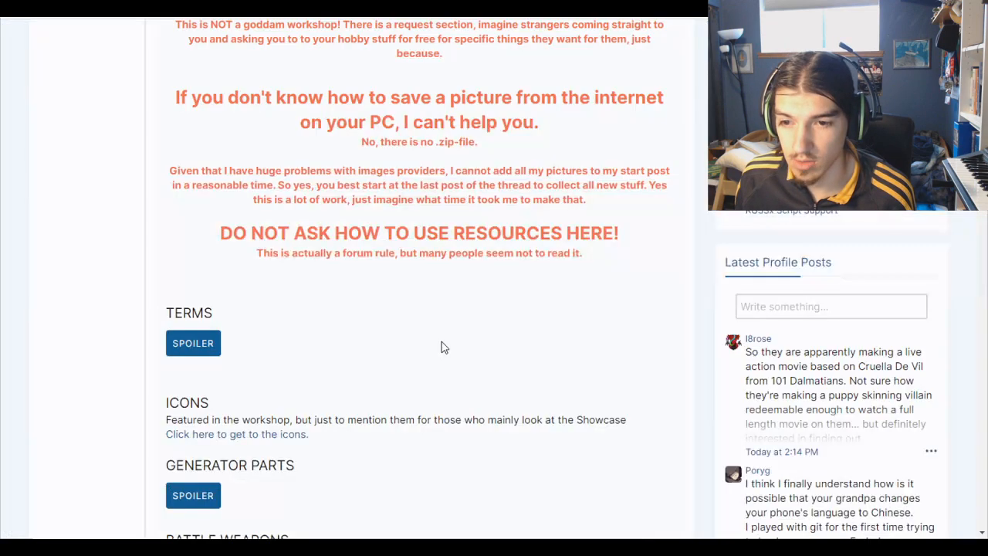
key("alt+Tab")
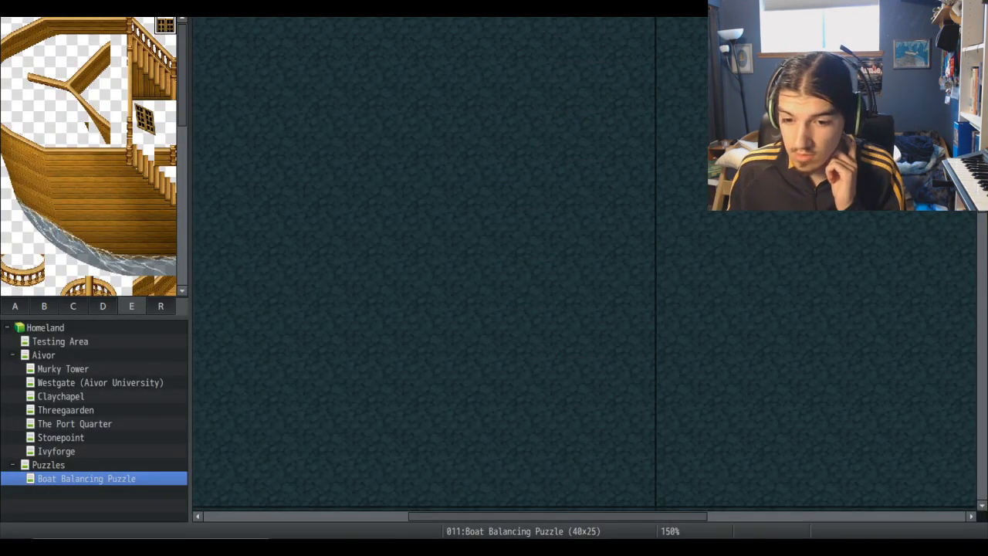
key("alt+Tab")
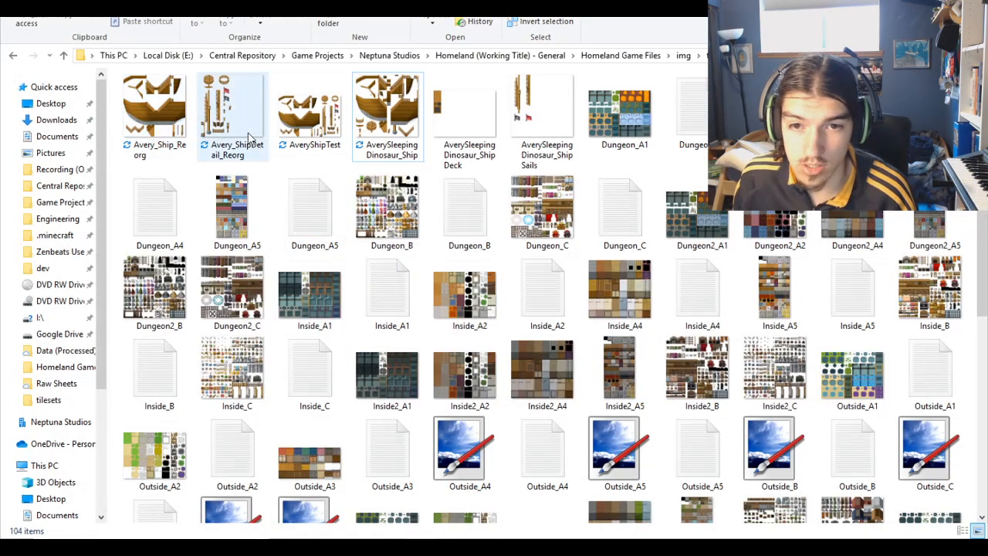
left_click(305, 135)
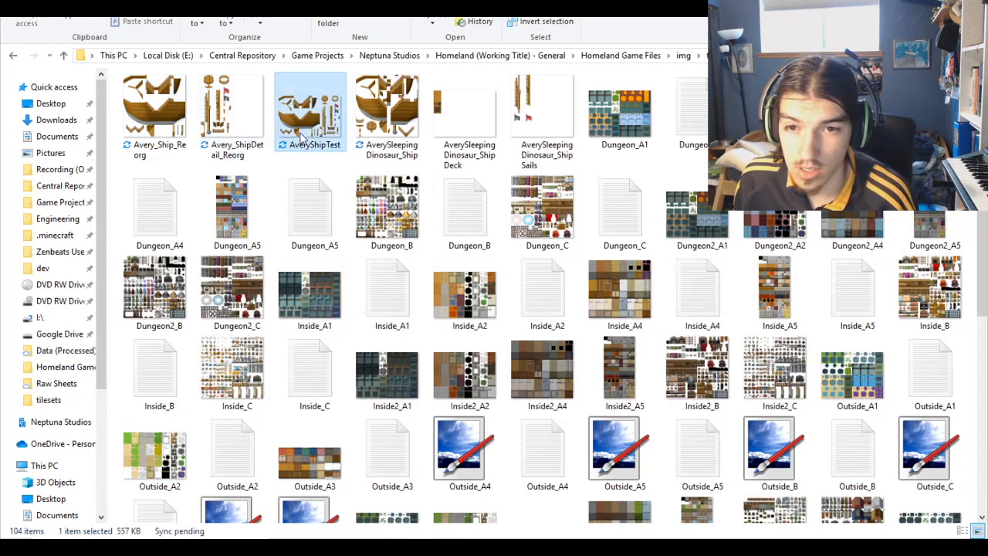
right_click(318, 174)
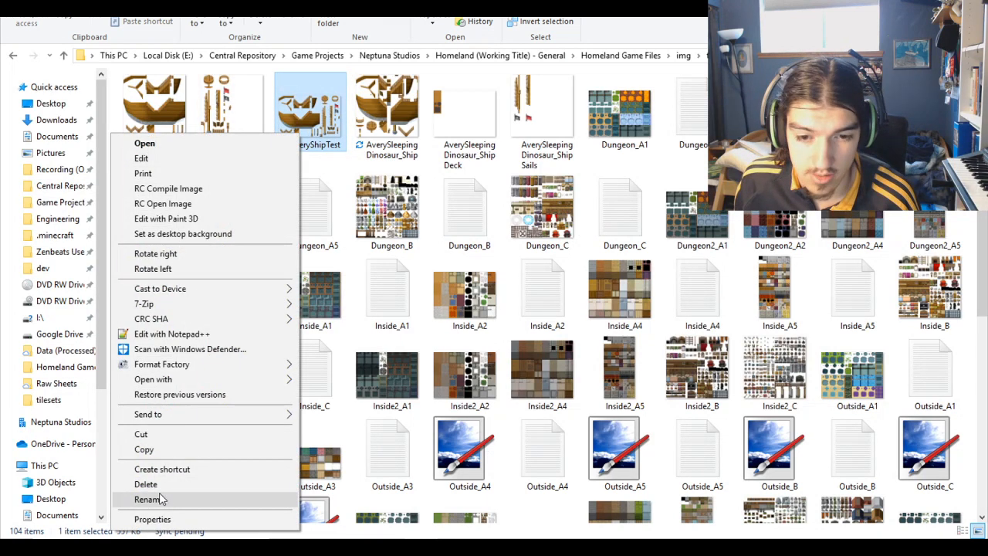
left_click(149, 499)
key("End")
key("BackSpace")
key("BackSpace")
key("BackSpace")
key("BackSpace")
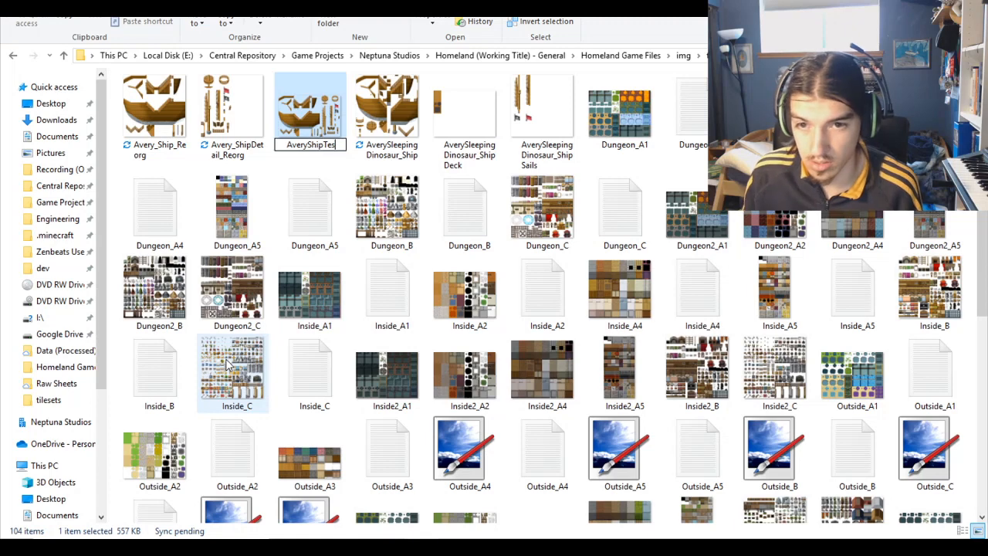
type("All")
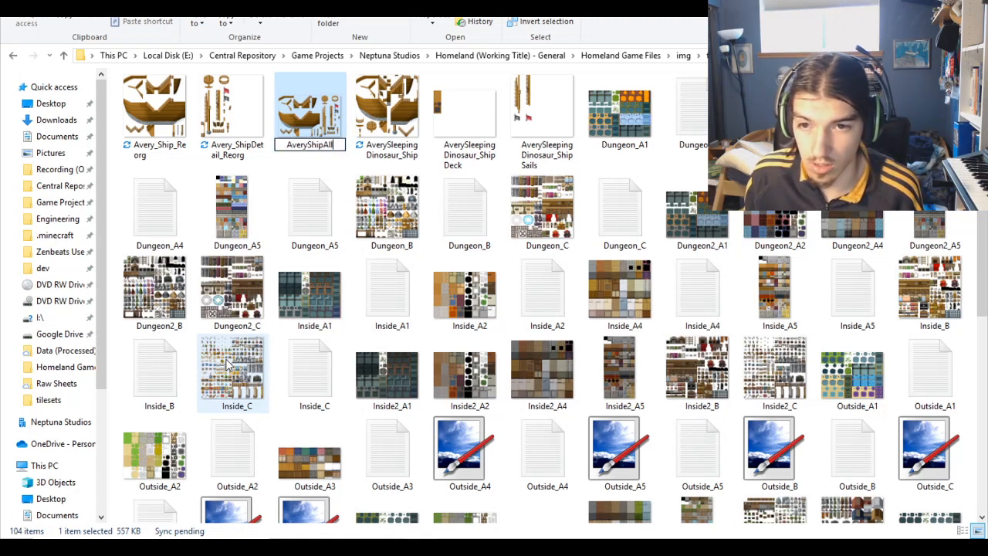
key("Return")
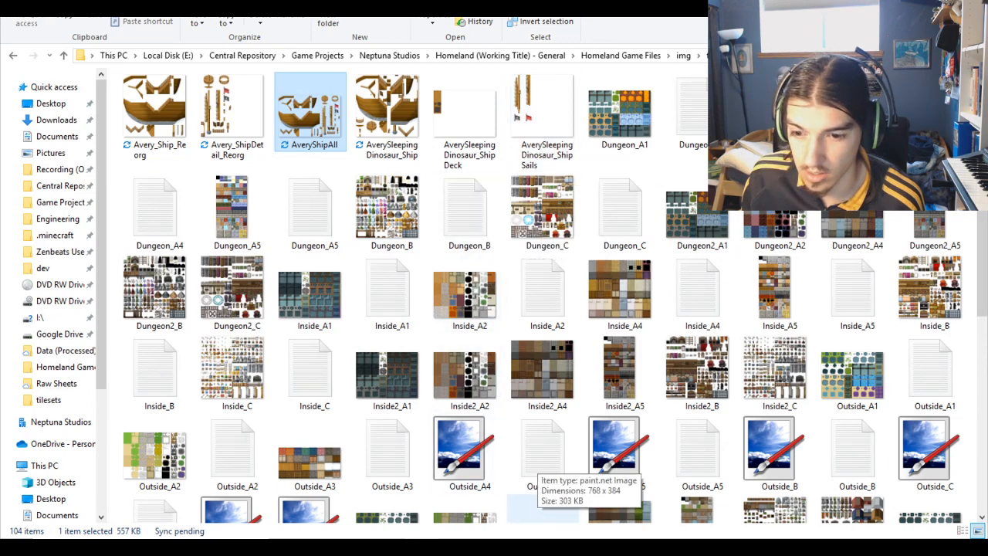
Step: Switch to RPG Maker and assign Avery_Ship_Reorg as the D image of the Ship (LowSat) tileset in the database
key("alt+Tab")
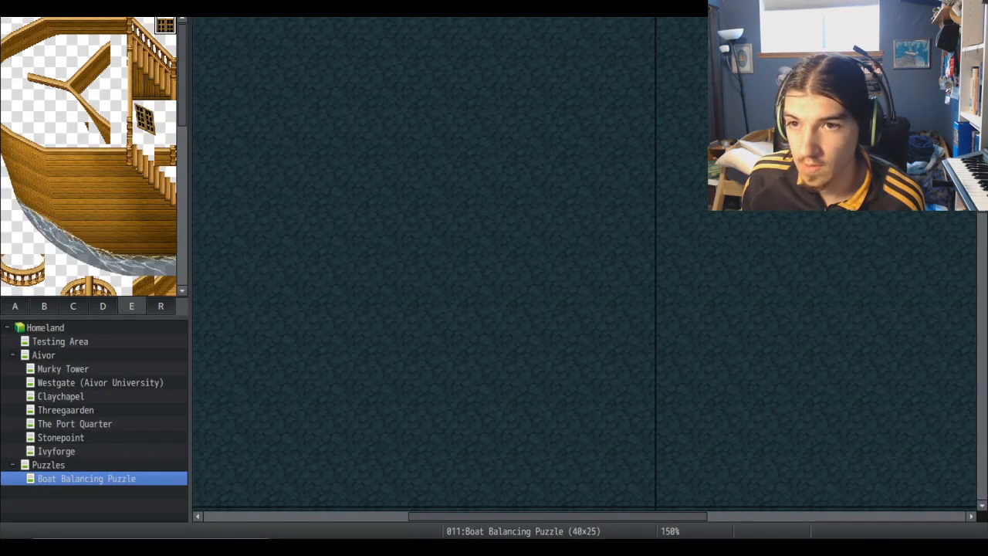
key("F9")
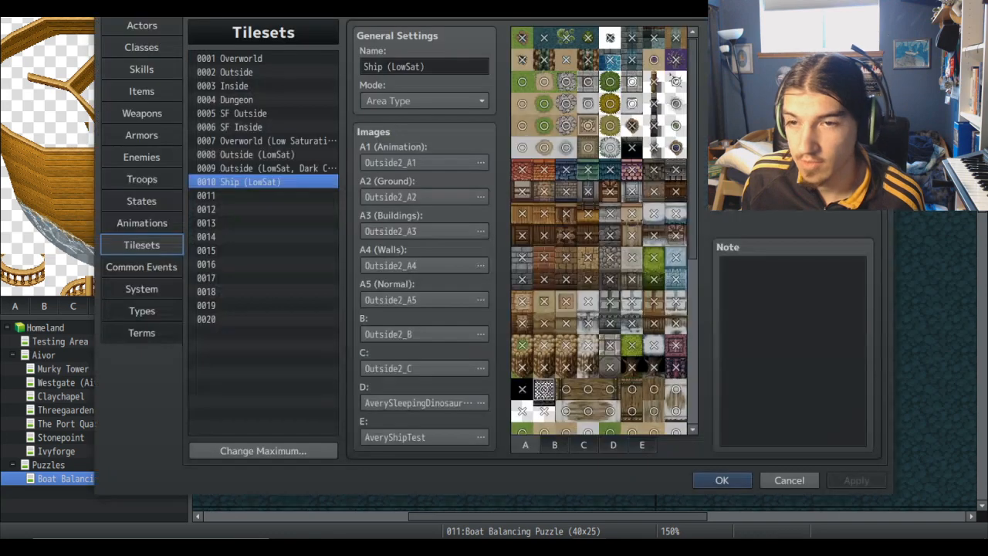
left_click(423, 404)
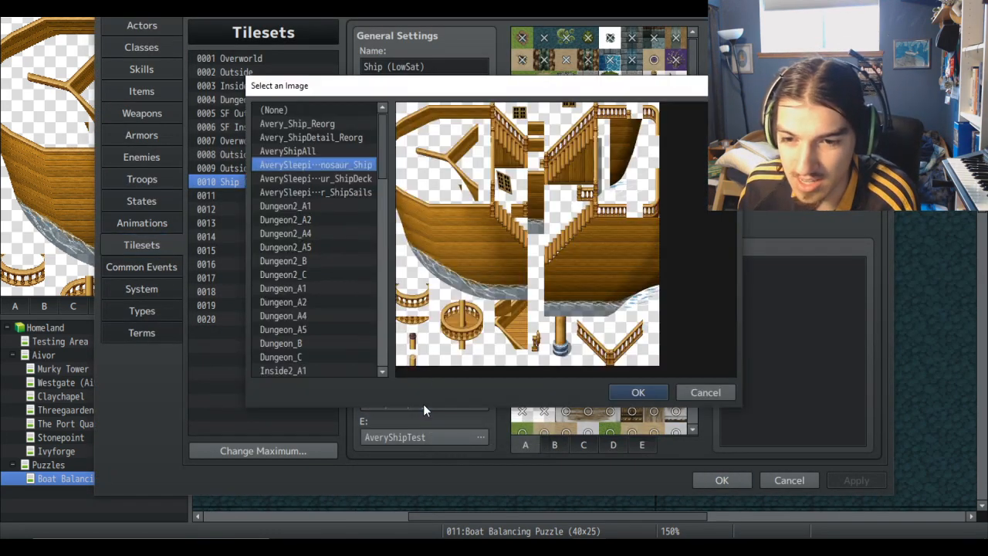
left_click(306, 121)
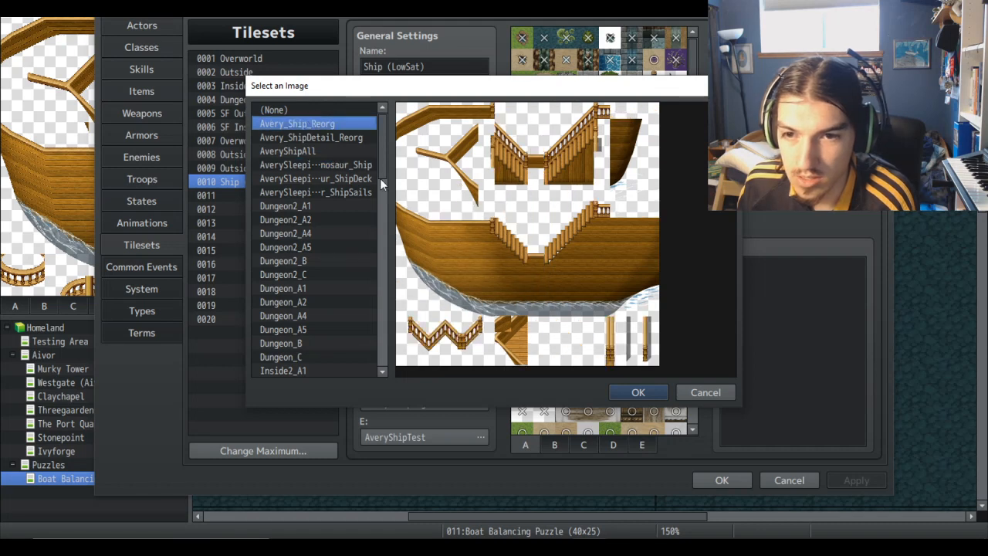
left_click(646, 392)
Step: Assign Avery_ShipDetail_Reorg as the E image of the Ship (LowSat) tileset
left_click(459, 397)
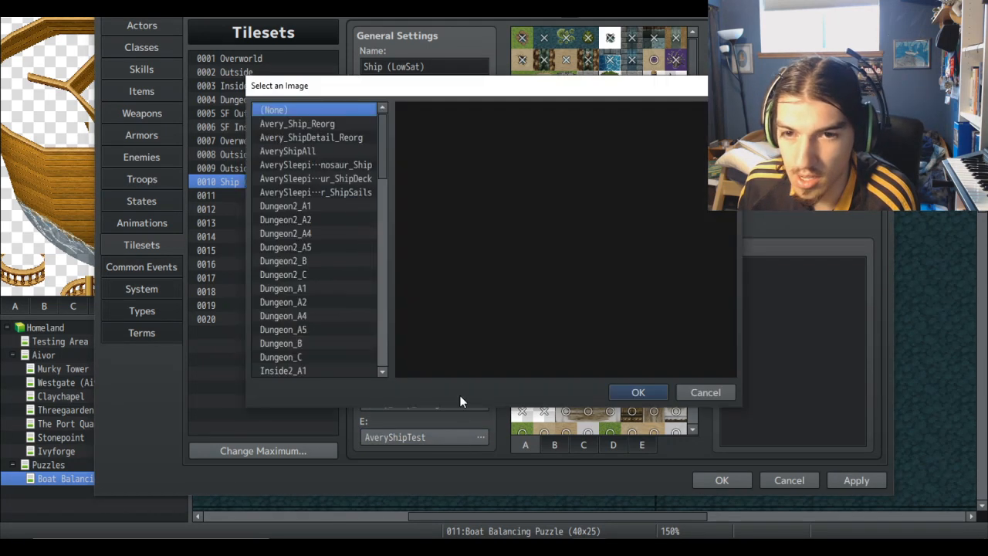
left_click(292, 138)
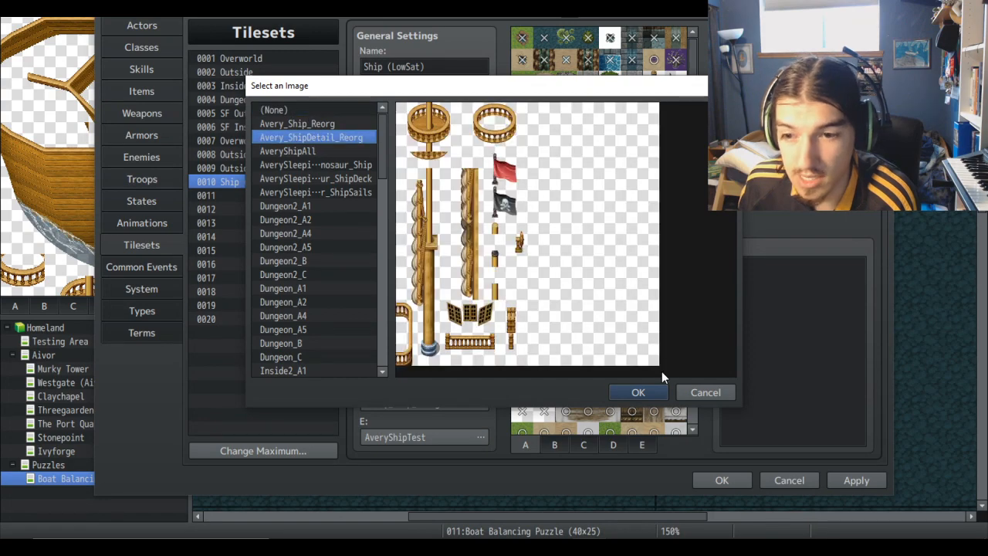
left_click(639, 390)
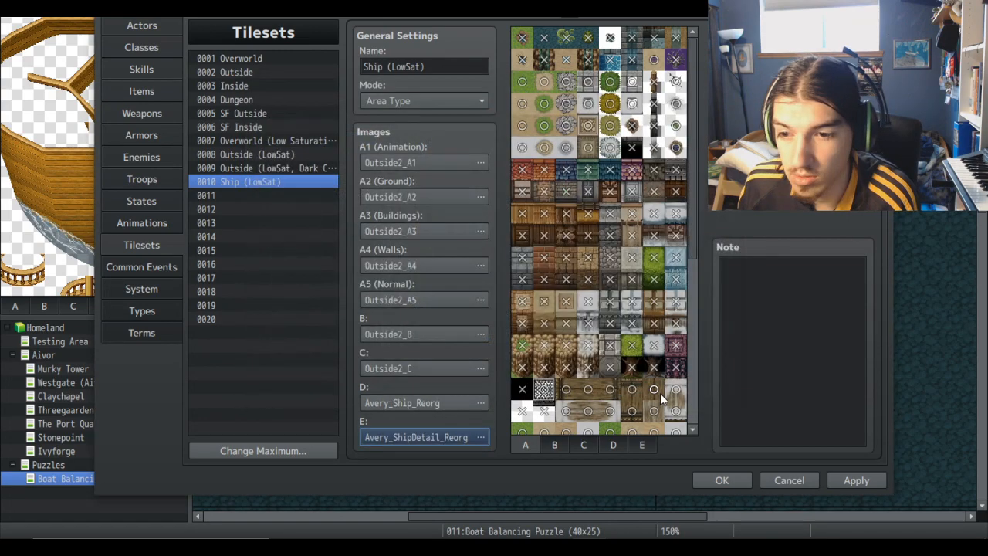
Step: Review the E and D tiles of the Ship (LowSat) tileset and accept the database changes
left_click(643, 446)
scroll(626, 324, "down", 5)
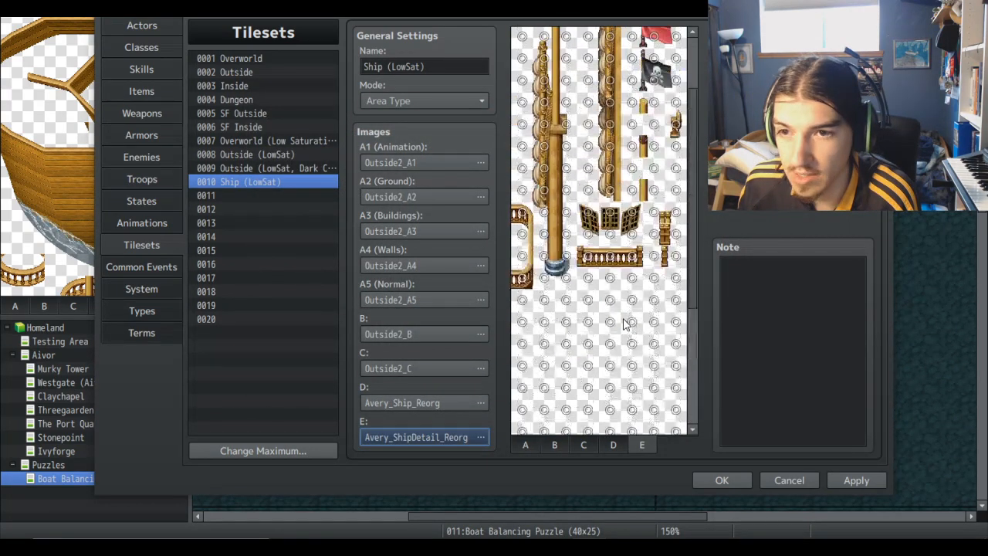
scroll(624, 324, "up", 3)
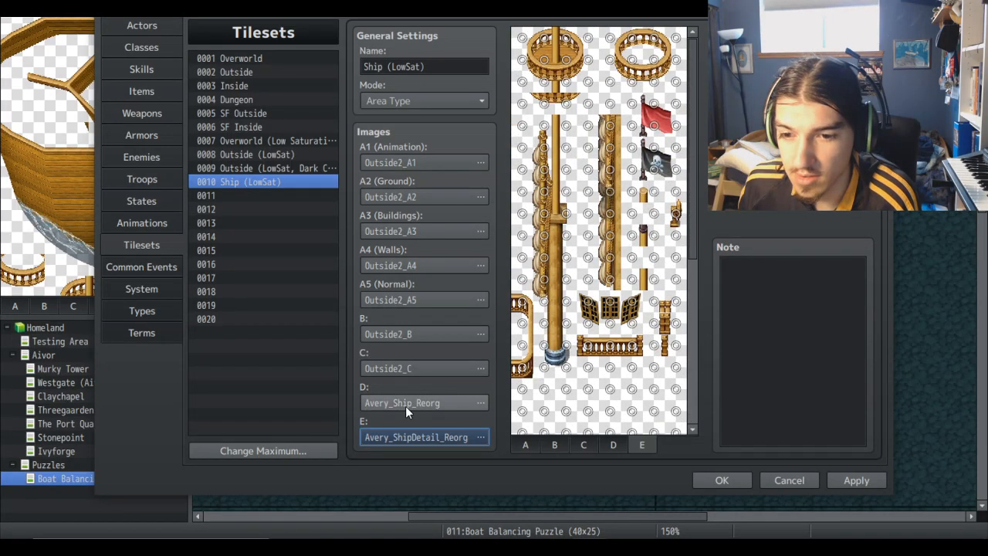
left_click(614, 445)
scroll(625, 362, "down", 10)
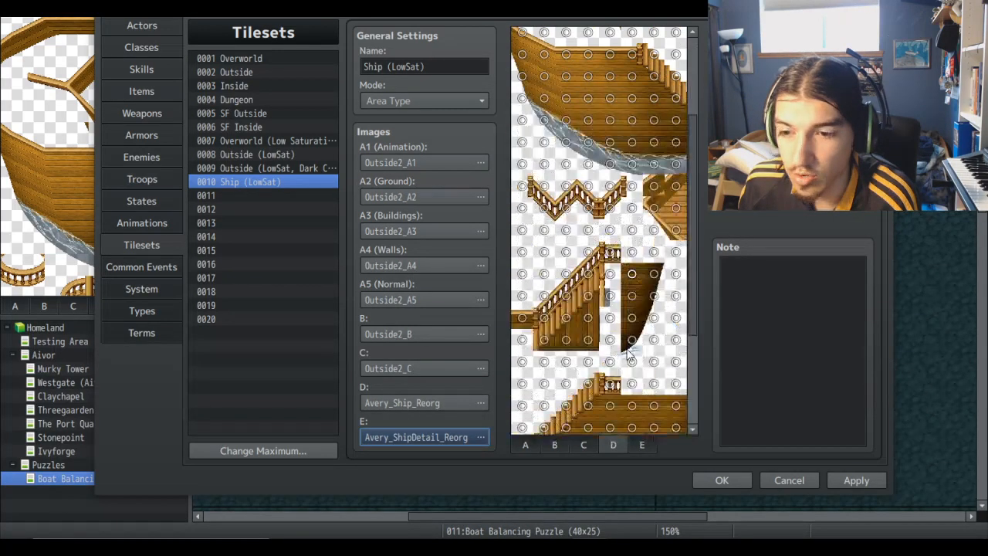
scroll(560, 321, "up", 10)
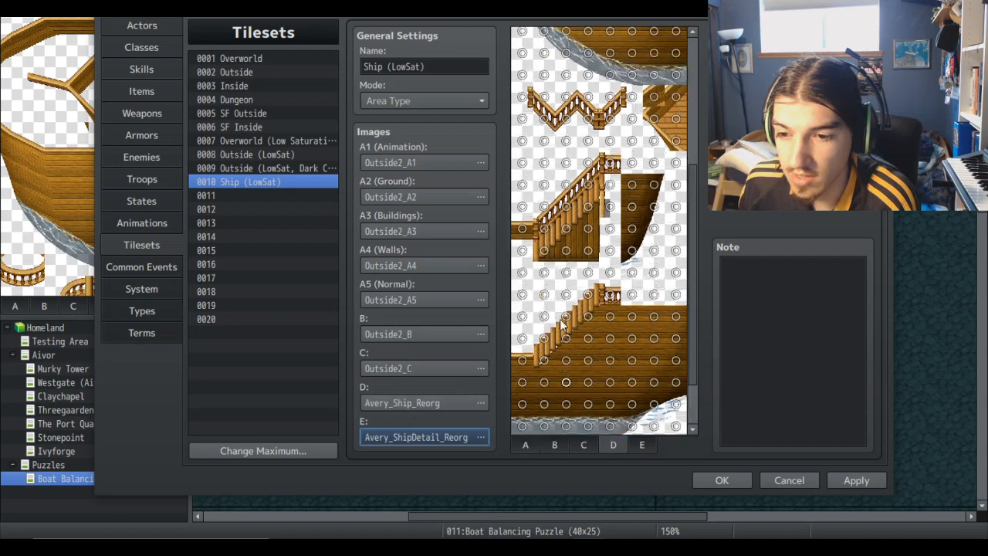
scroll(561, 324, "down", 2)
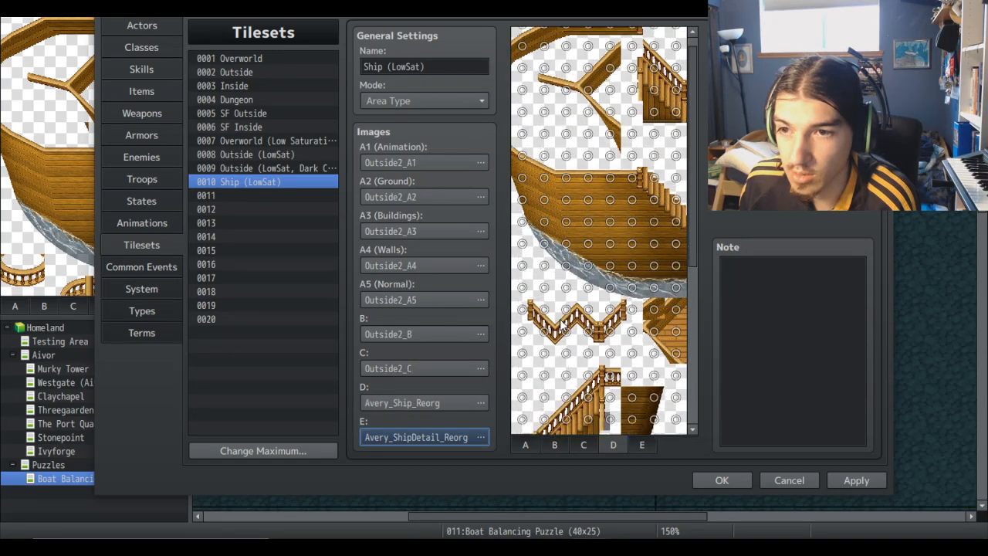
scroll(562, 324, "up", 2)
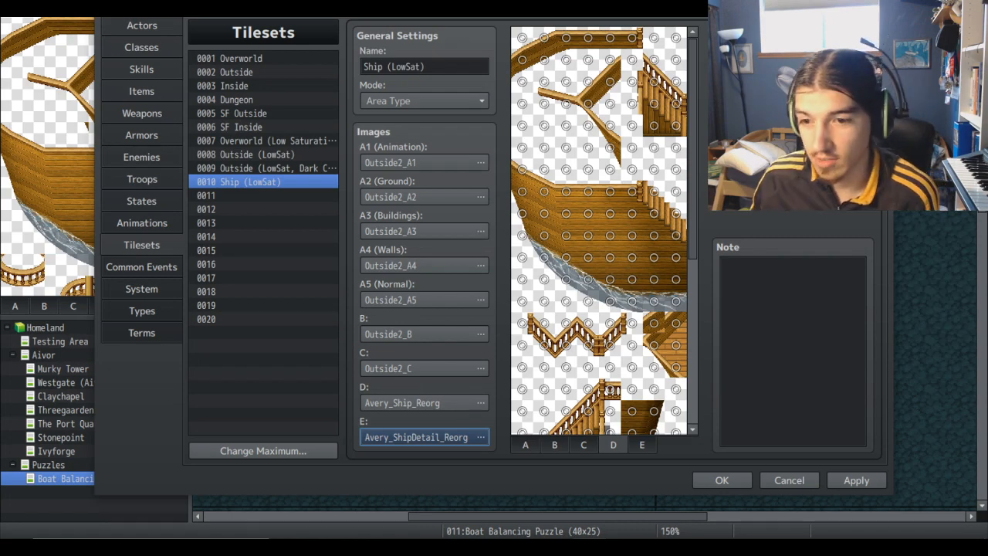
scroll(644, 171, "down", 5)
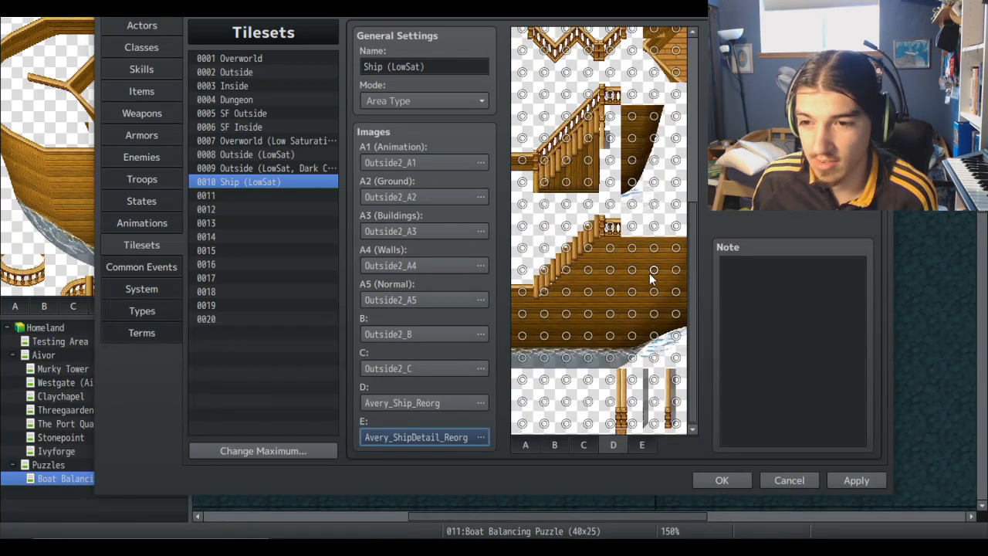
scroll(626, 284, "up", 2)
scroll(624, 282, "up", 2)
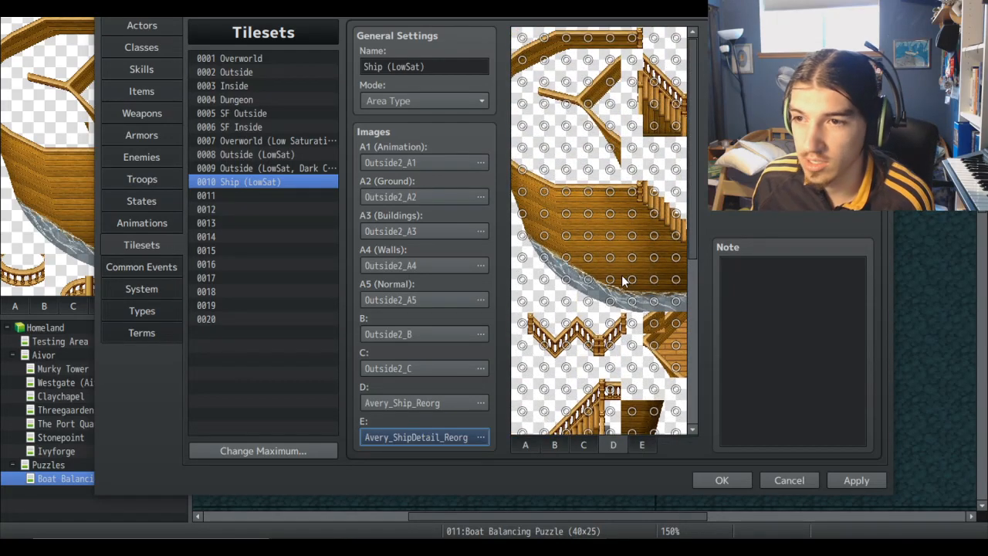
scroll(622, 274, "down", 5)
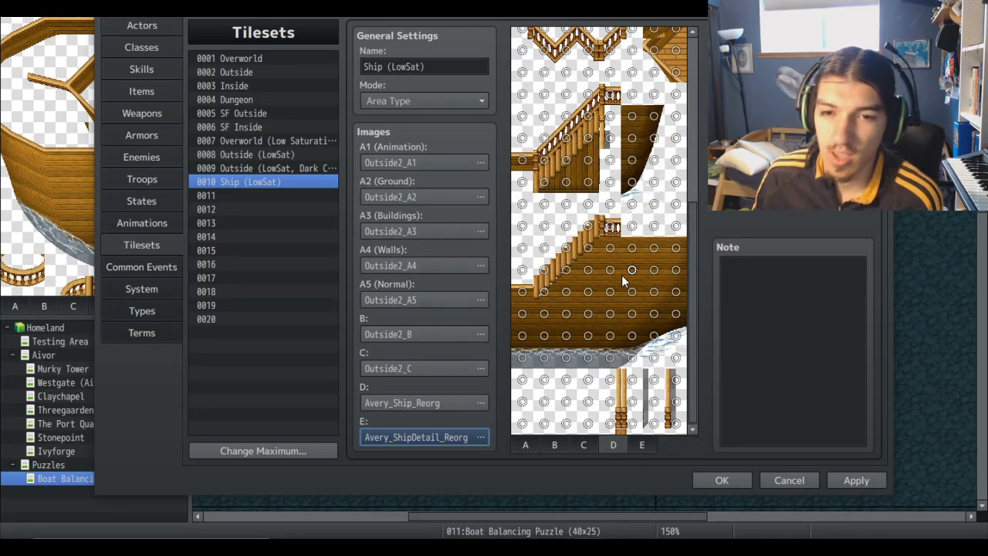
left_click(718, 481)
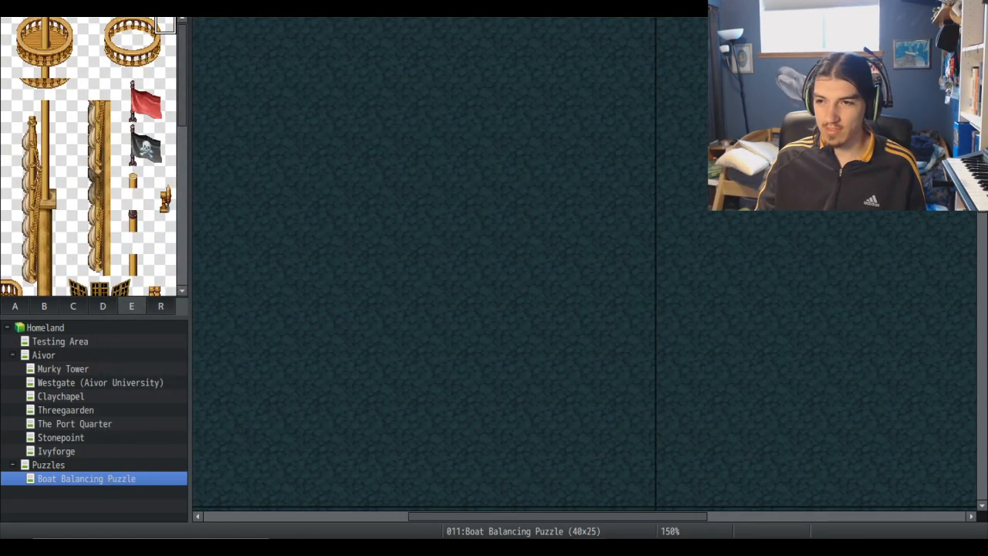
Step: Switch to Tileset Builder and close the application
key("alt+Tab")
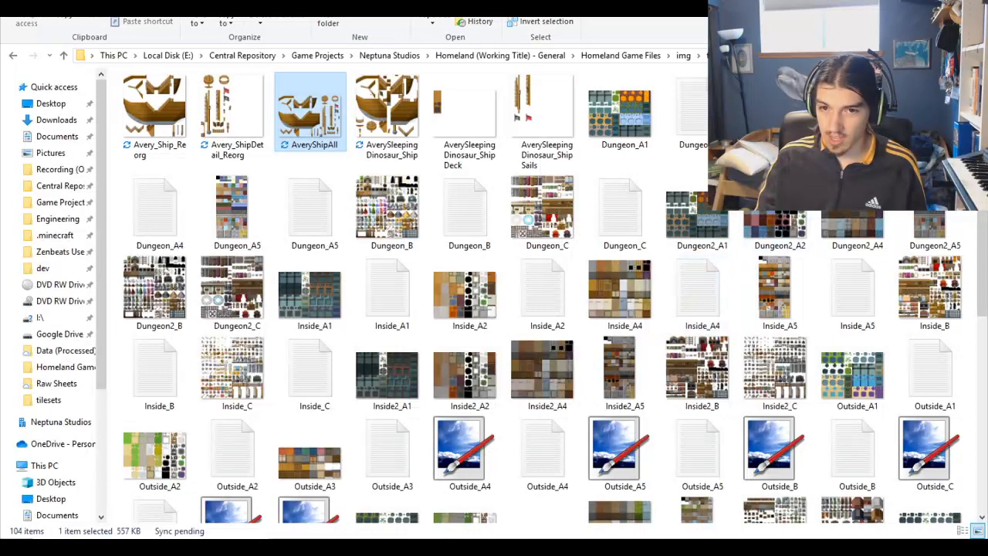
key("alt+Tab")
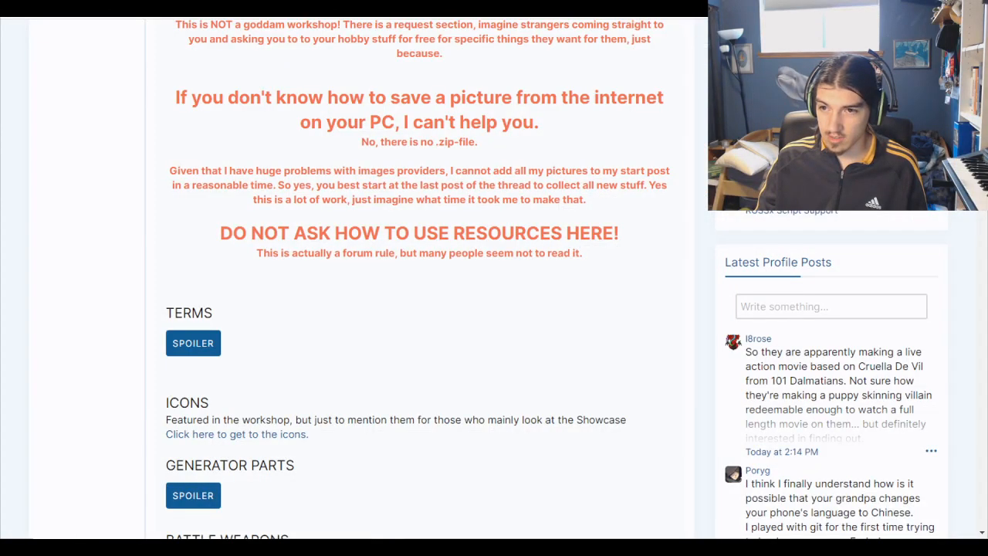
key("alt+Tab")
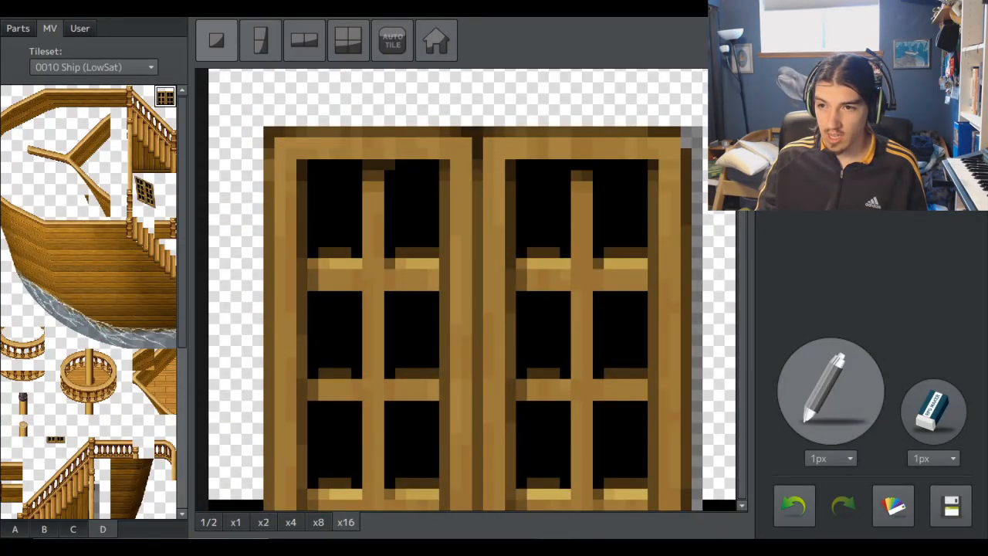
key("alt+F4")
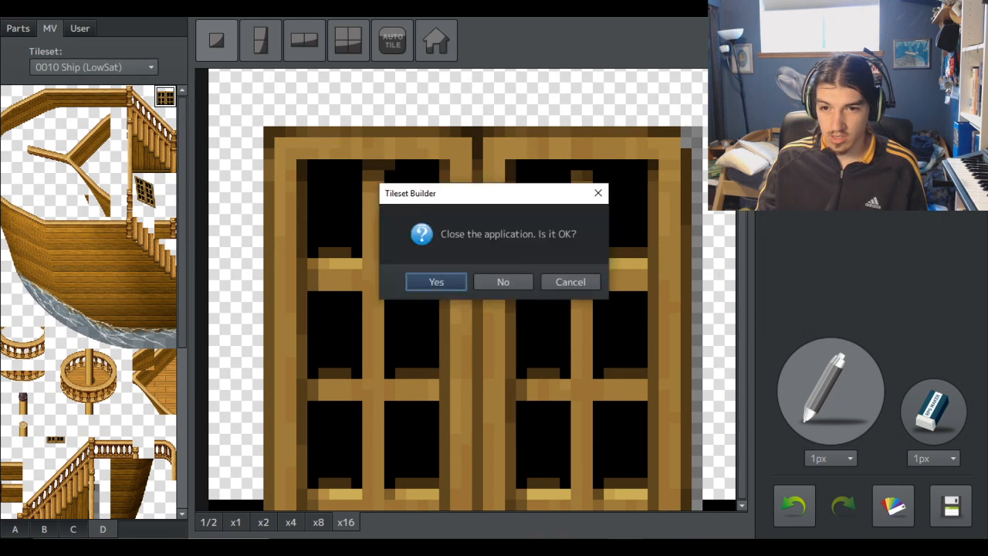
left_click(525, 282)
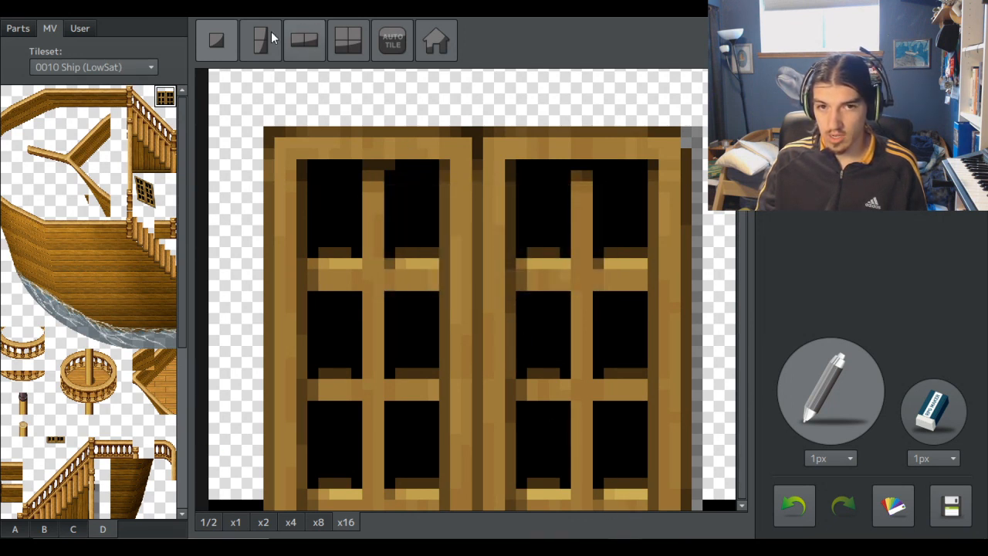
key("alt+F4")
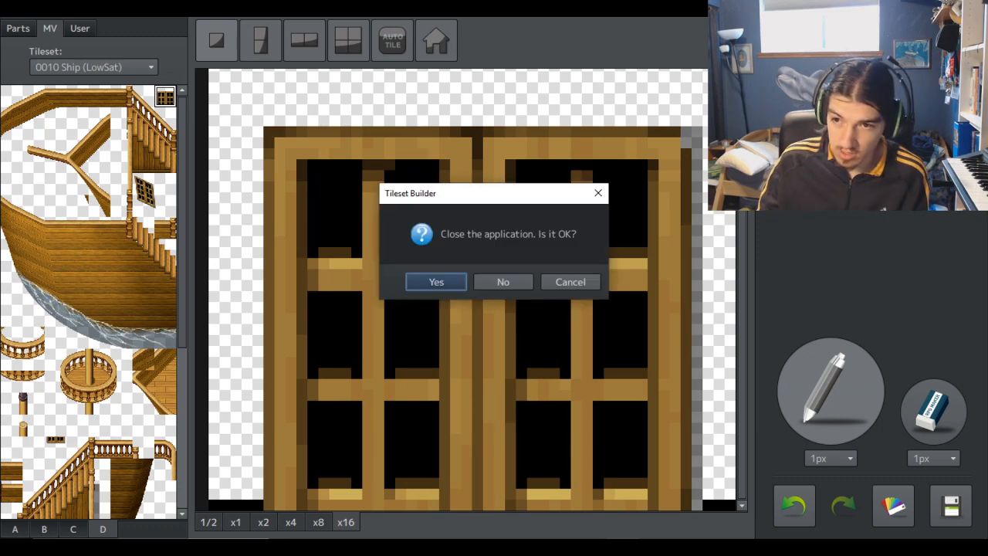
left_click(445, 280)
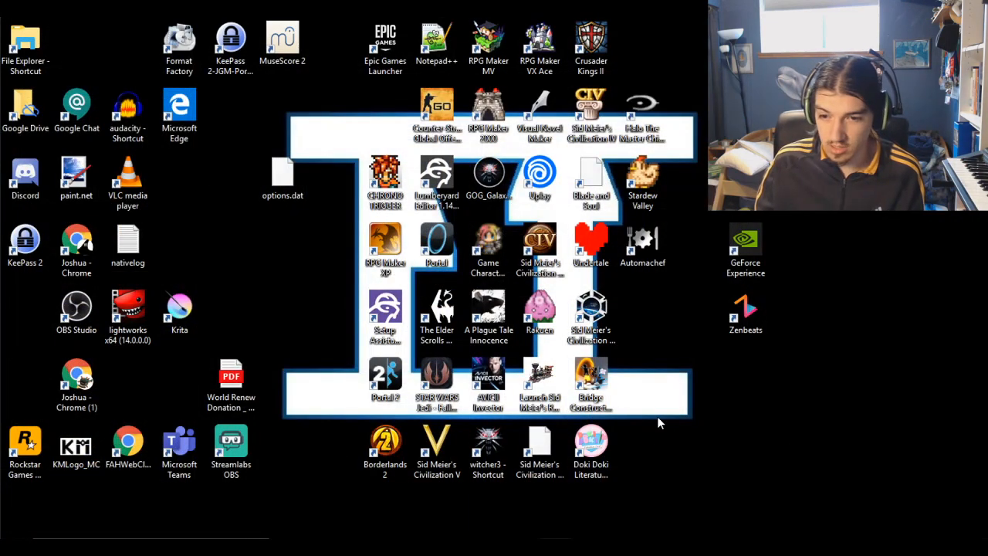
key("super")
type("sakan")
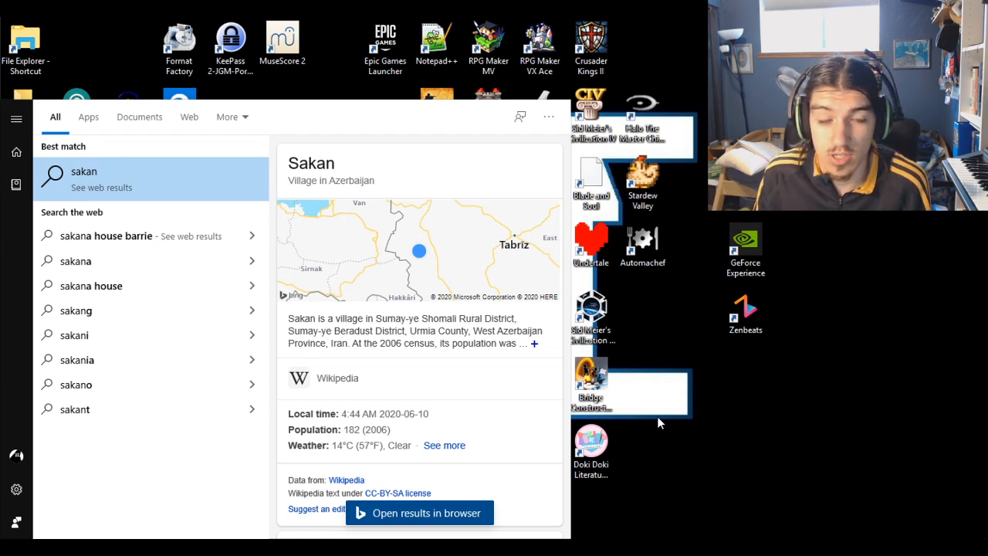
key("BackSpace")
key("BackSpace")
key("BackSpace")
key("BackSpace")
key("BackSpace")
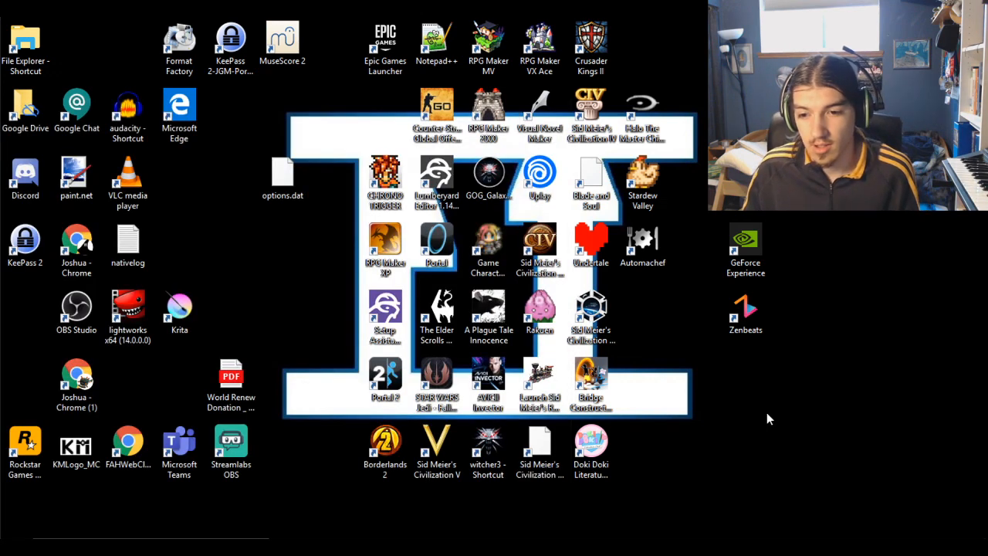
Step: Switch to Microsoft Teams with the Homeland Game Files folder of the General channel
left_click(589, 547)
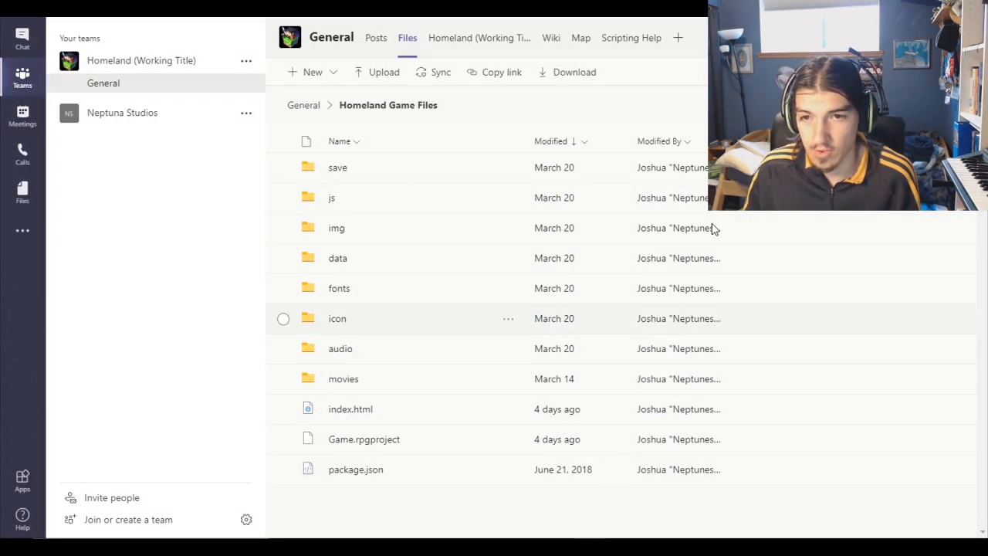